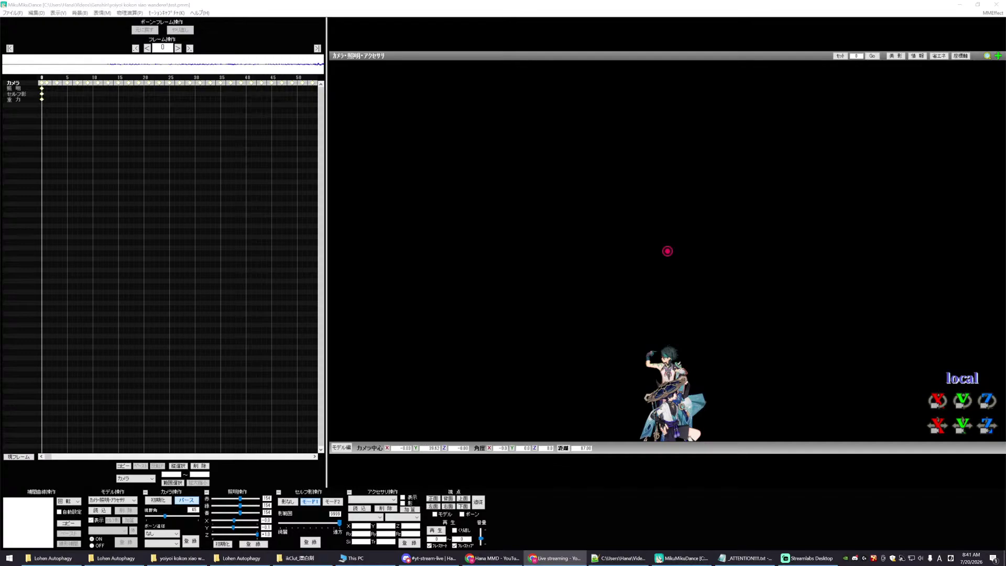
- Capture a snip of the channel's community poll about the next requested pair with Snipping Tool
{"action": "left_click", "coordinate": [194, 410]}
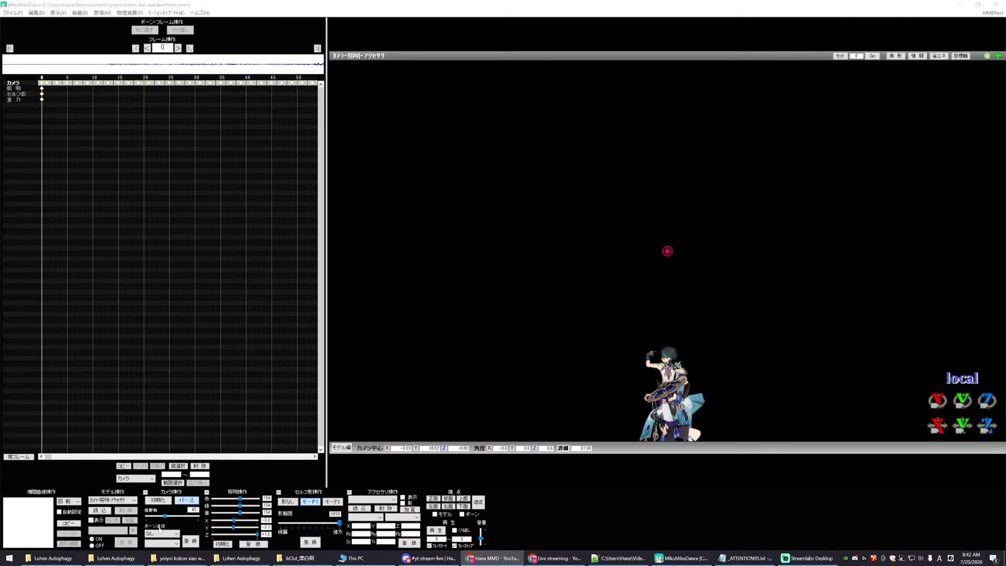
{"action": "left_click", "coordinate": [9, 559]}
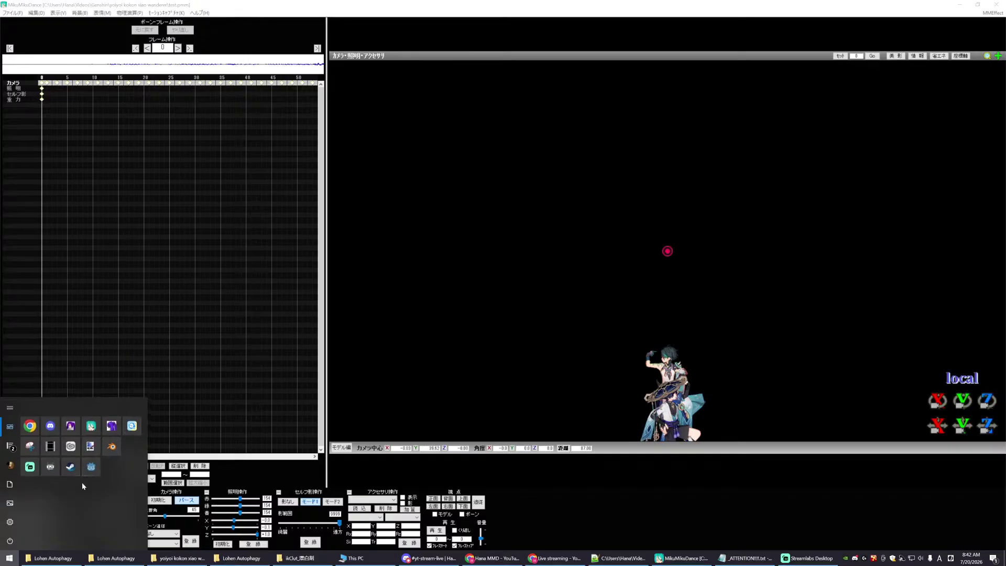
{"action": "left_click", "coordinate": [30, 450]}
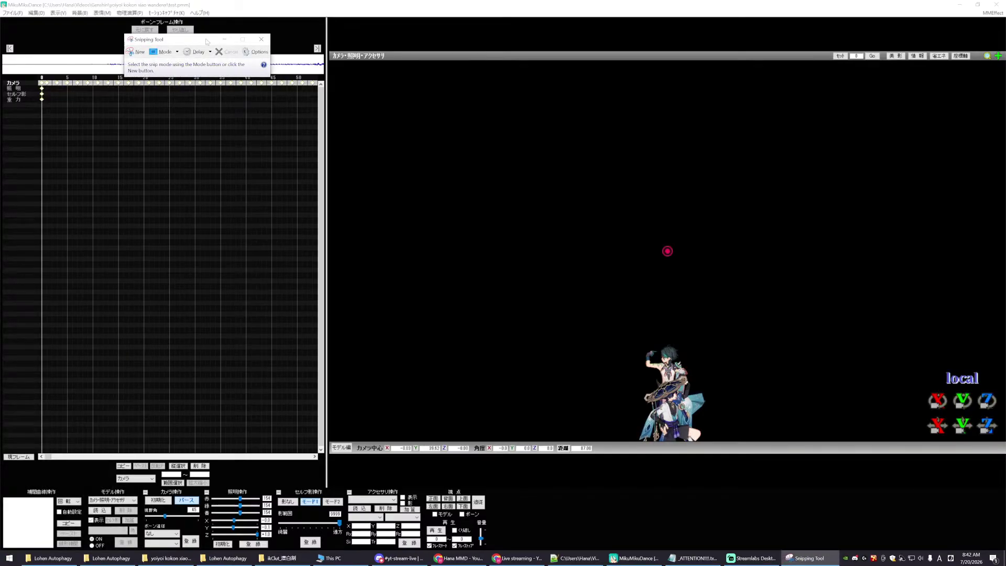
{"action": "left_click", "coordinate": [132, 50]}
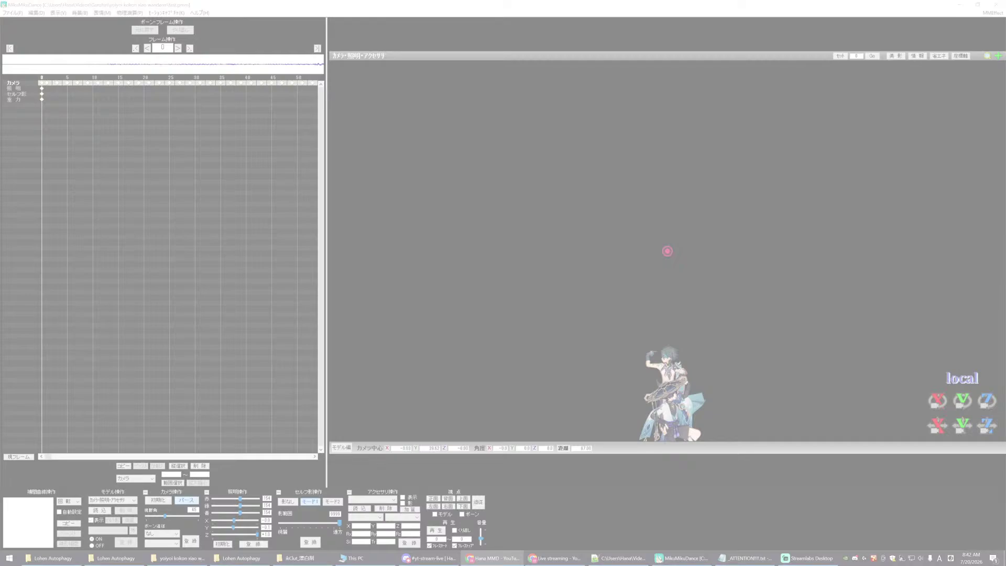
{"action": "key", "text": "Escape"}
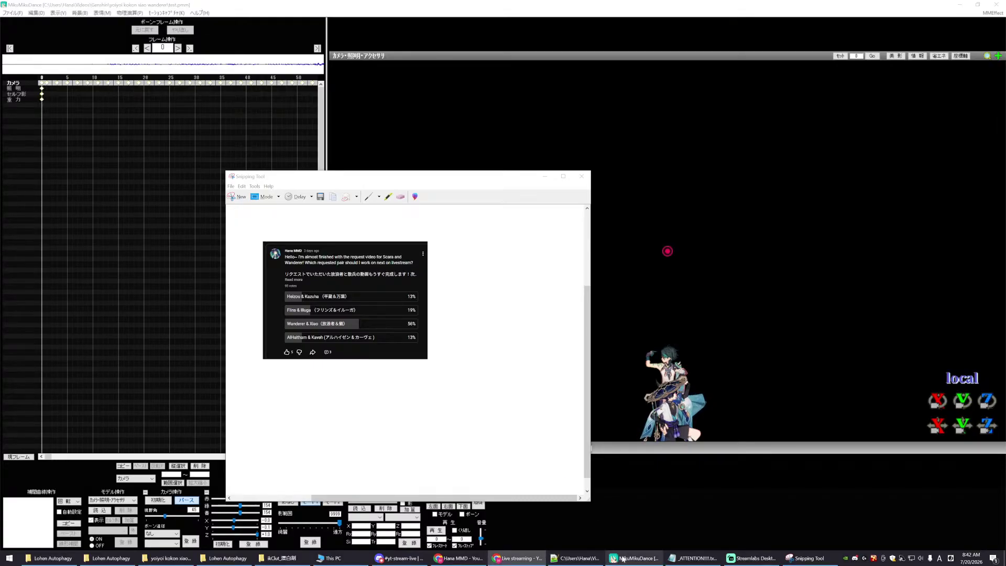
- Shrink the Snipping Tool window around the captured poll and place it over the empty timeline area
{"action": "left_click_drag", "start_coordinate": [590, 504], "coordinate": [479, 404]}
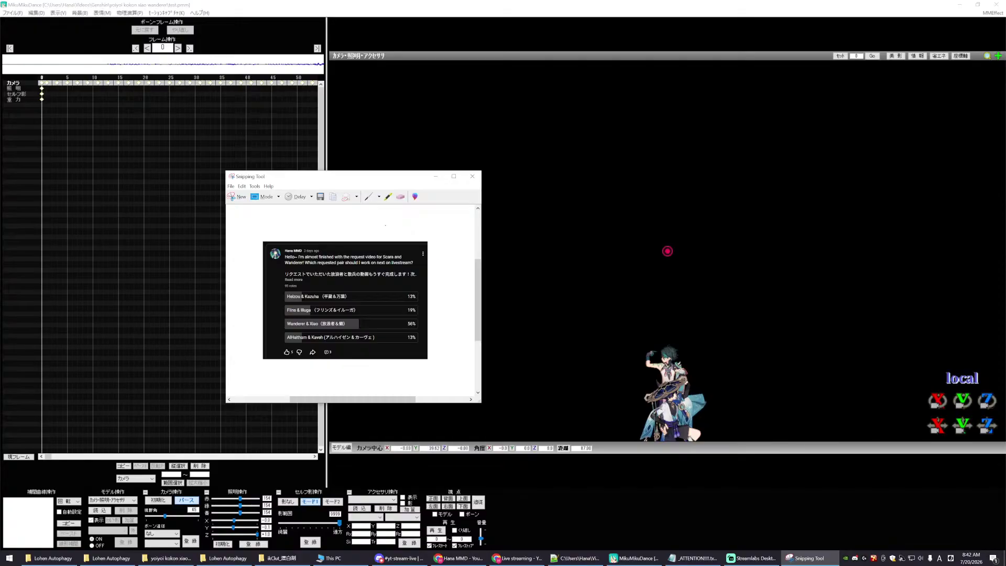
{"action": "left_click_drag", "start_coordinate": [317, 177], "coordinate": [251, 141]}
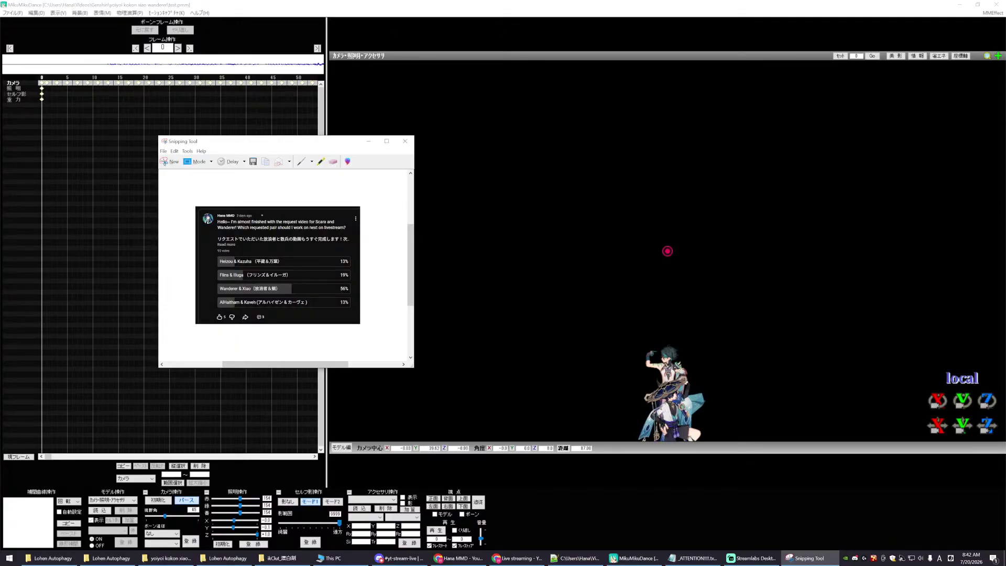
{"action": "mouse_move", "coordinate": [280, 145]}
{"action": "left_mouse_down"}
{"action": "mouse_move", "coordinate": [366, 235]}
{"action": "mouse_move", "coordinate": [266, 133]}
{"action": "left_mouse_up"}
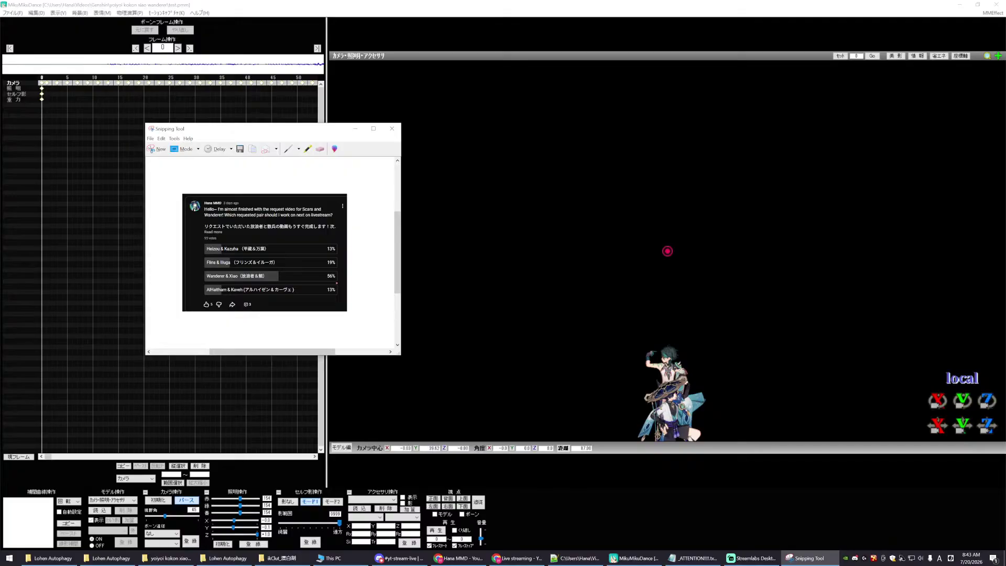
{"action": "left_click_drag", "start_coordinate": [257, 130], "coordinate": [252, 143]}
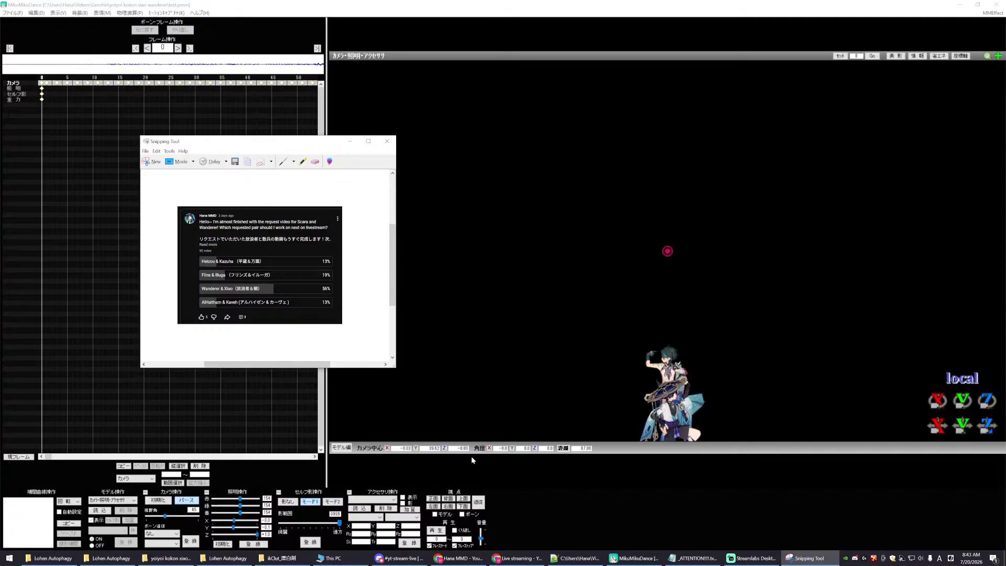
{"action": "left_click", "coordinate": [457, 558]}
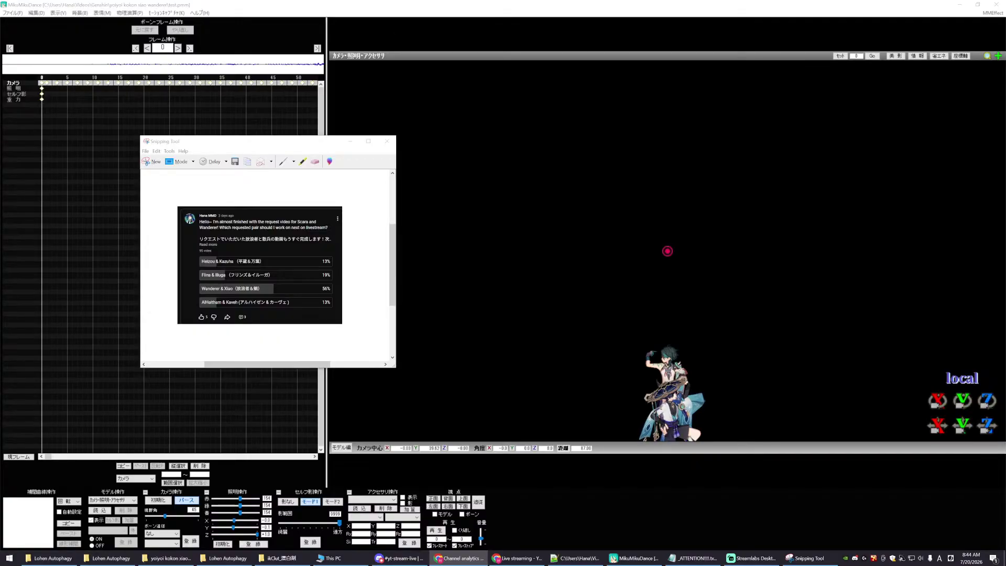
{"action": "key", "text": "alt+Tab"}
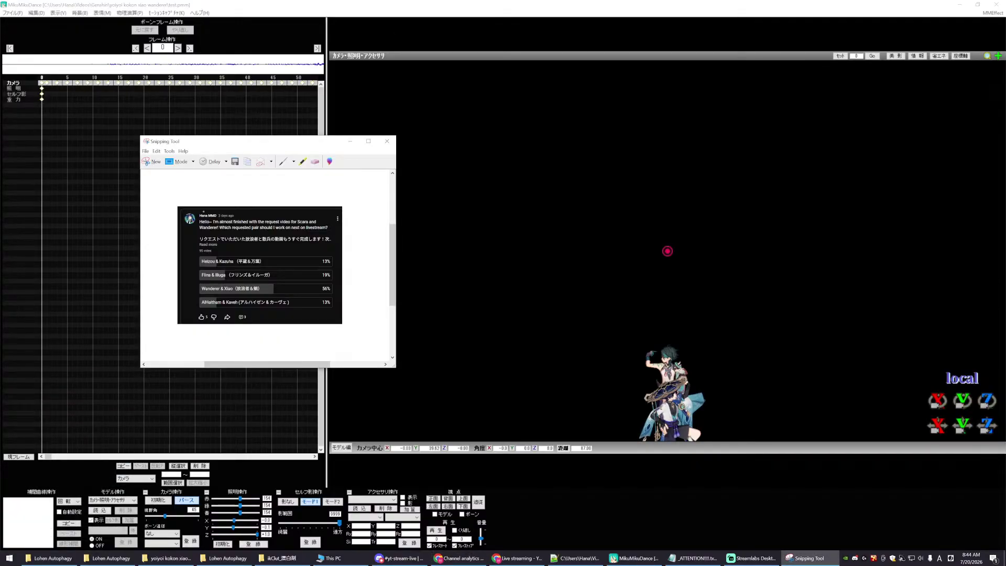
{"action": "left_click_drag", "start_coordinate": [263, 142], "coordinate": [258, 148]}
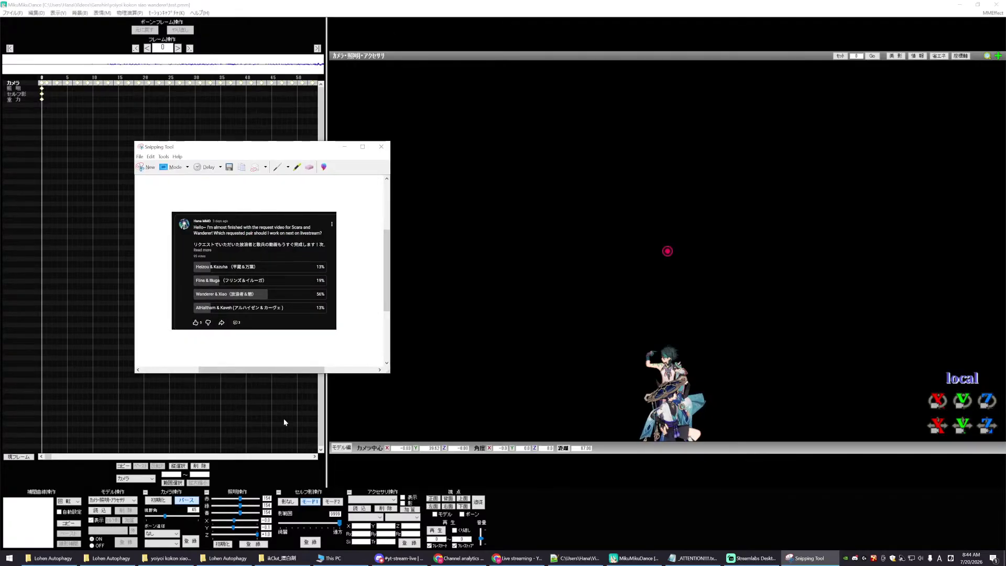
- Minimize the poll snip window and return to the MikuMikuDance project
{"action": "left_click", "coordinate": [382, 558]}
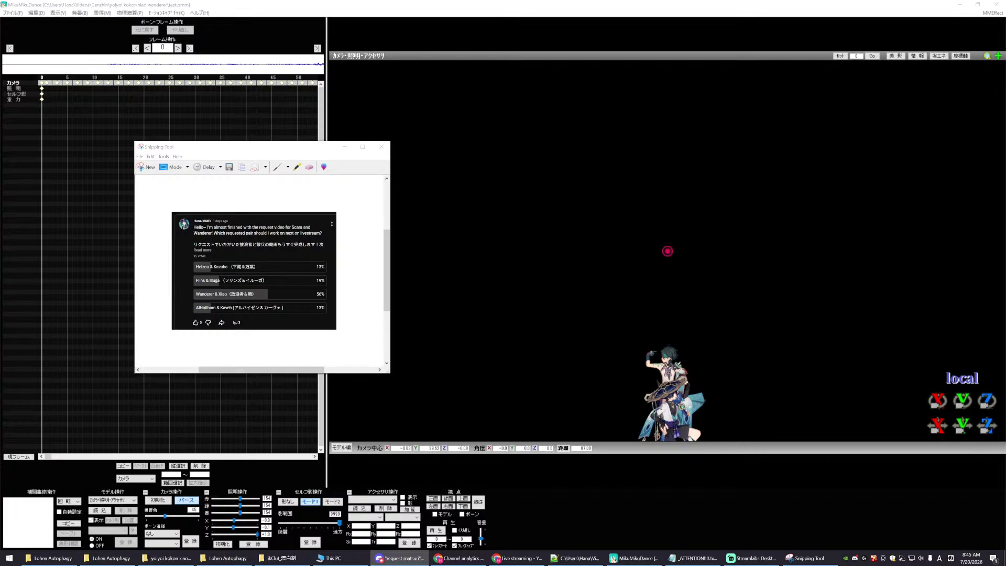
{"action": "left_click", "coordinate": [212, 290]}
{"action": "left_click_drag", "start_coordinate": [297, 146], "coordinate": [183, 198]}
{"action": "left_click", "coordinate": [228, 198]}
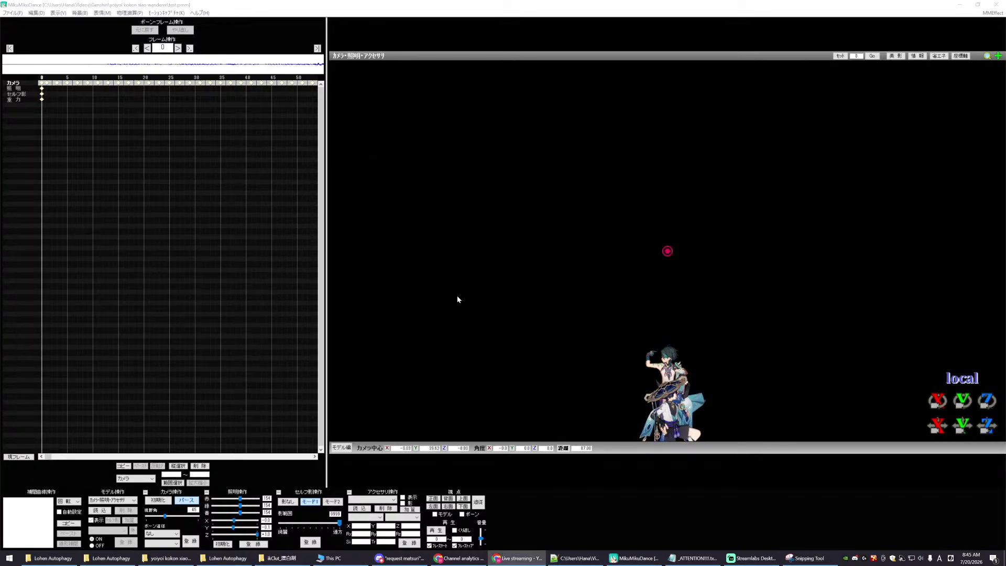
{"action": "left_click", "coordinate": [564, 465]}
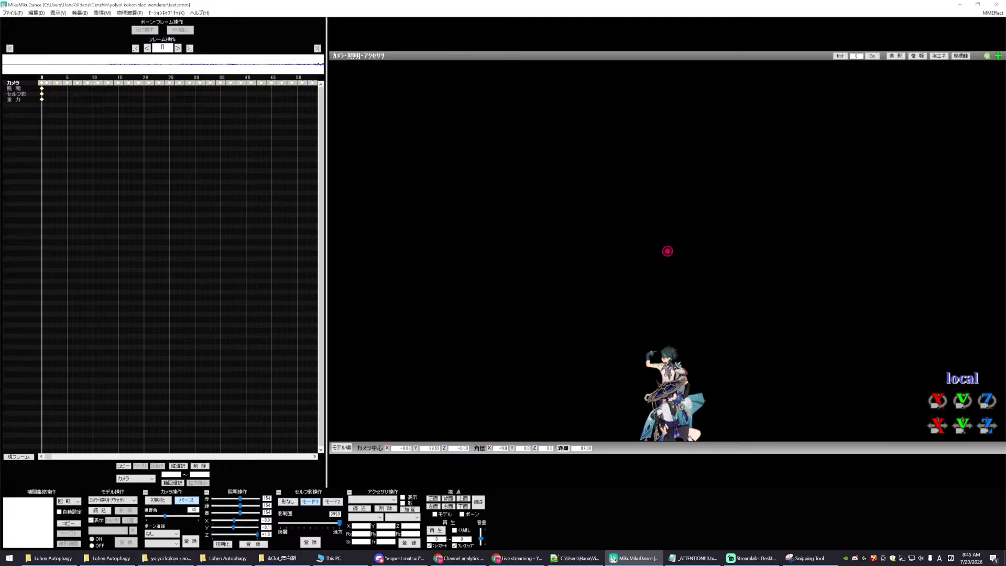
{"action": "key", "text": "alt+Tab"}
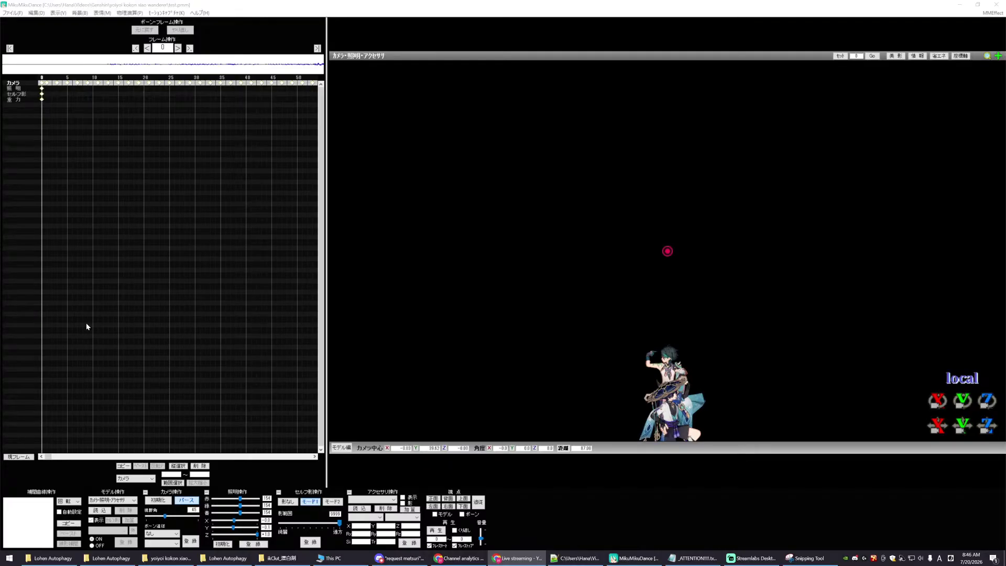
{"action": "key", "text": "alt+Tab"}
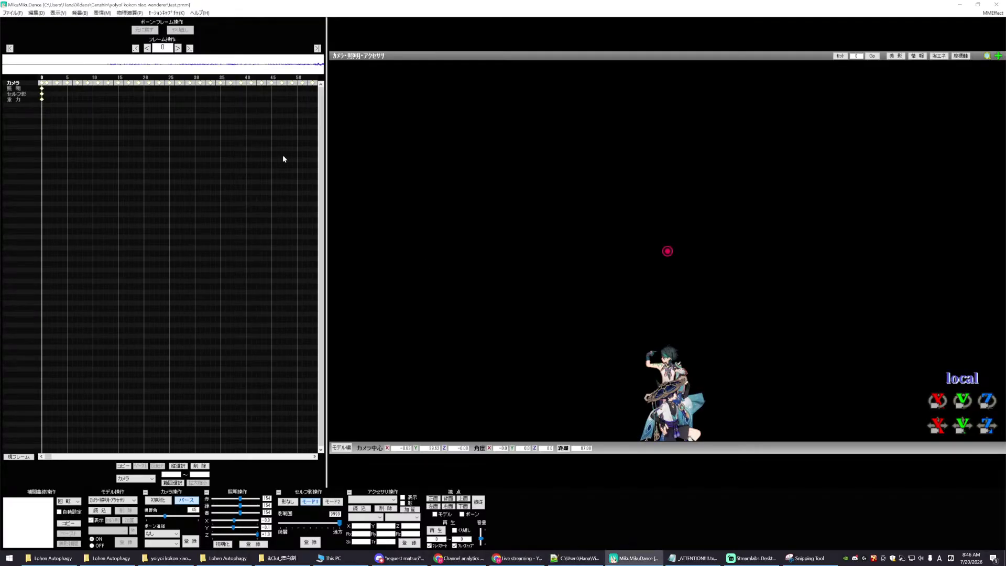
- Unmute the WAV file and play the two characters' dance motion from frame 0
{"action": "left_click", "coordinate": [11, 13]}
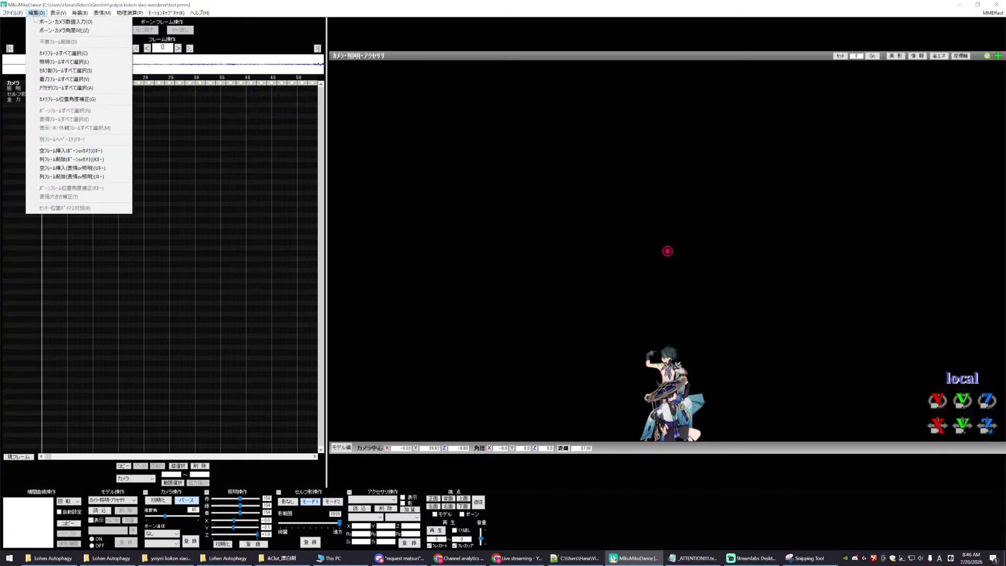
{"action": "left_click", "coordinate": [21, 138]}
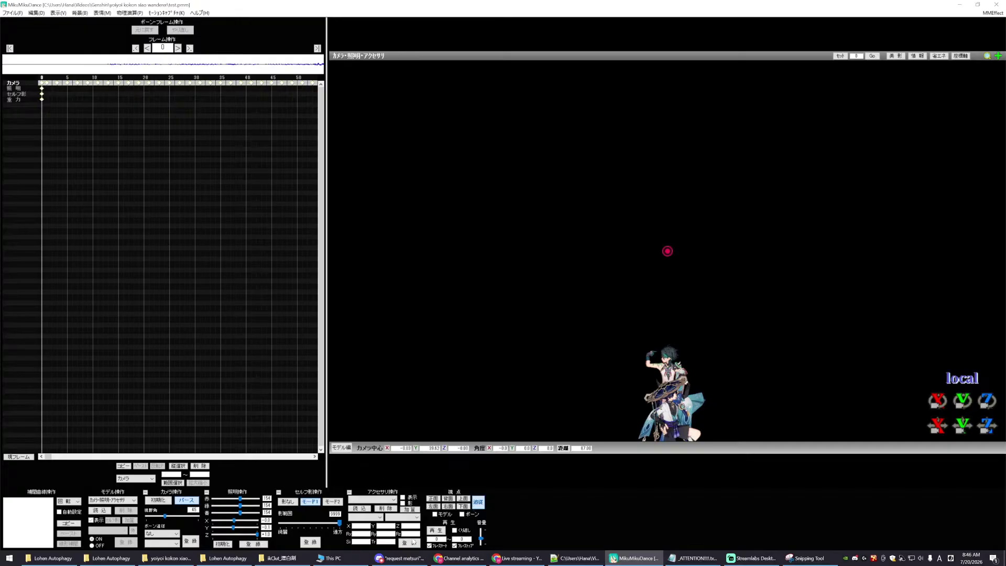
{"action": "left_click", "coordinate": [437, 531]}
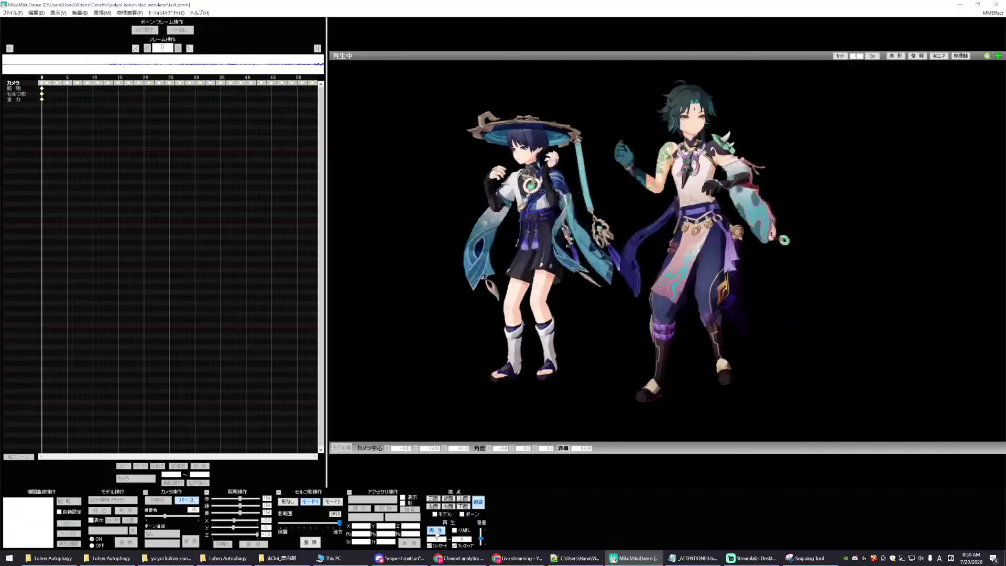
{"action": "left_click", "coordinate": [436, 531]}
- Turn on the information display and play the rest of the motion, returning to the first frame
{"action": "left_click", "coordinate": [58, 13]}
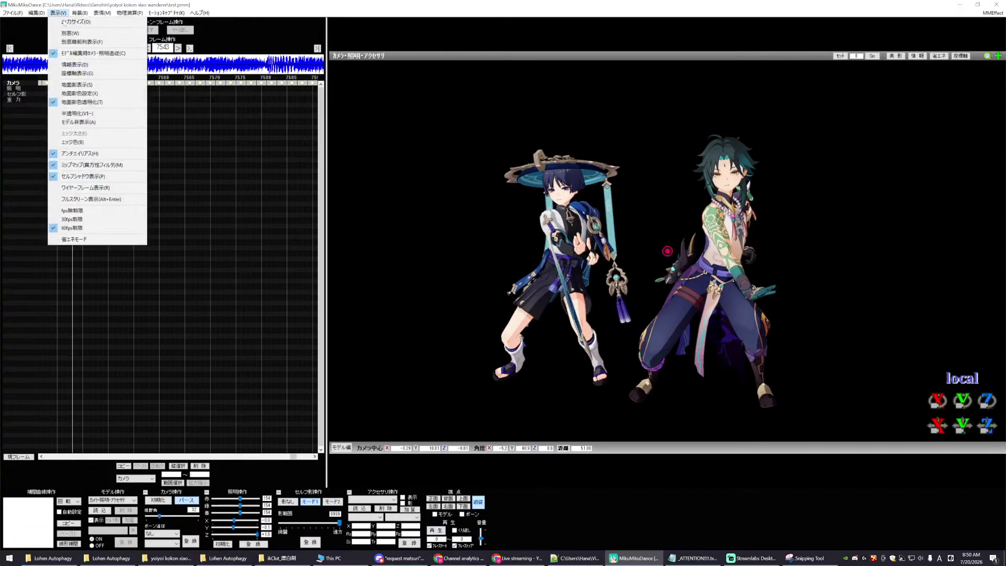
{"action": "left_click", "coordinate": [94, 65]}
{"action": "left_click", "coordinate": [436, 531]}
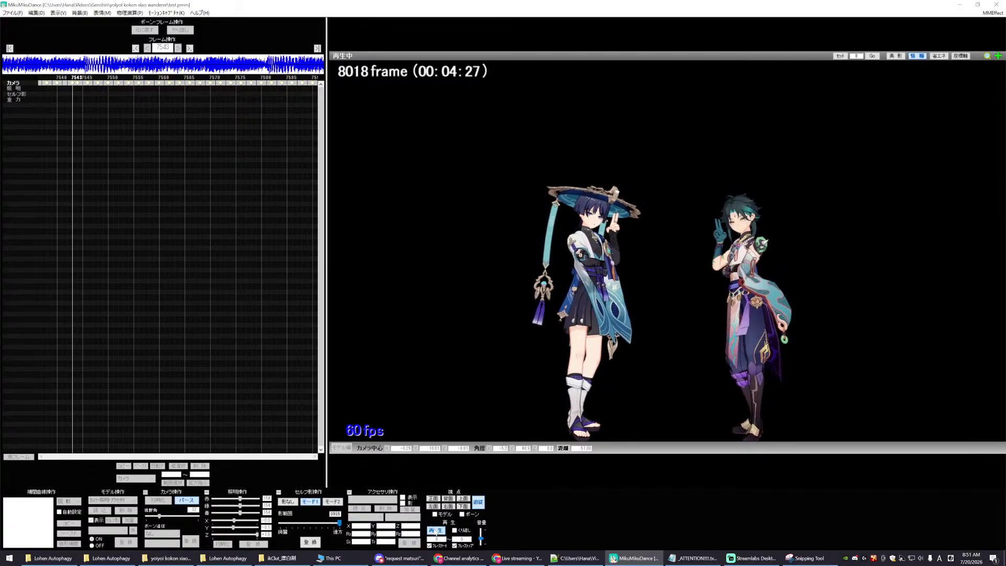
{"action": "left_click", "coordinate": [435, 531]}
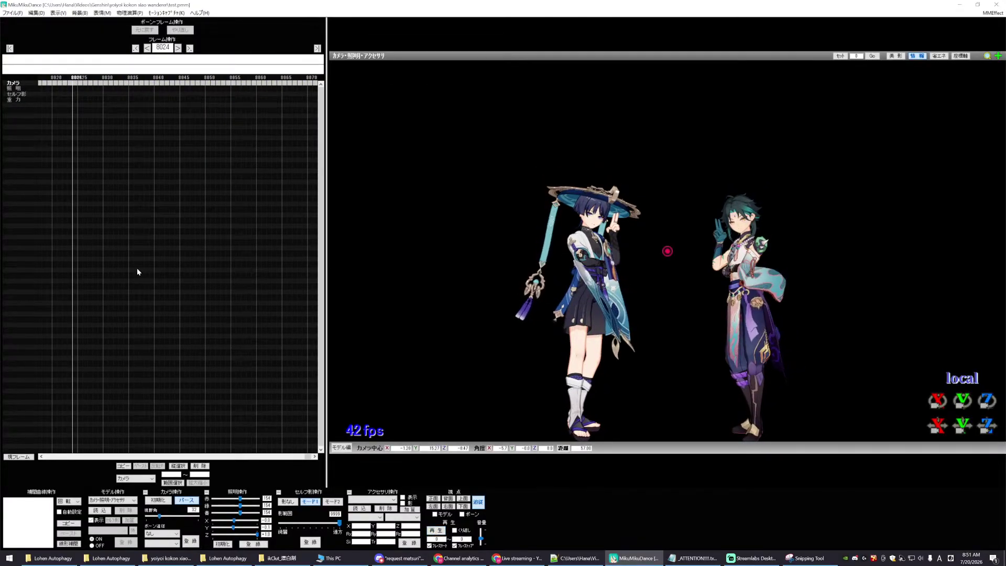
{"action": "left_click", "coordinate": [10, 48]}
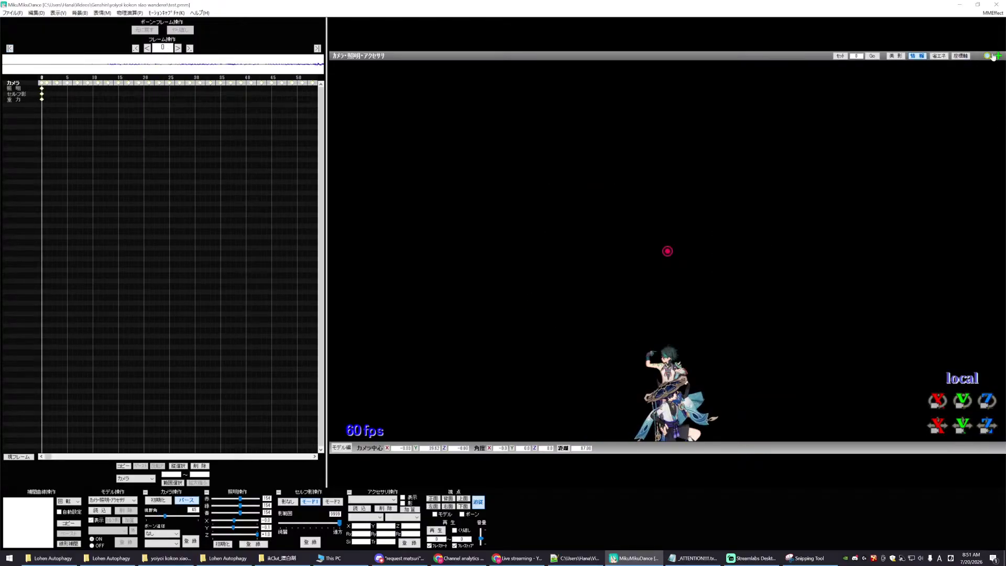
{"action": "middle_click_drag", "start_coordinate": [676, 393], "coordinate": [649, 312]}
{"action": "left_click_drag", "start_coordinate": [998, 56], "coordinate": [1000, 58]}
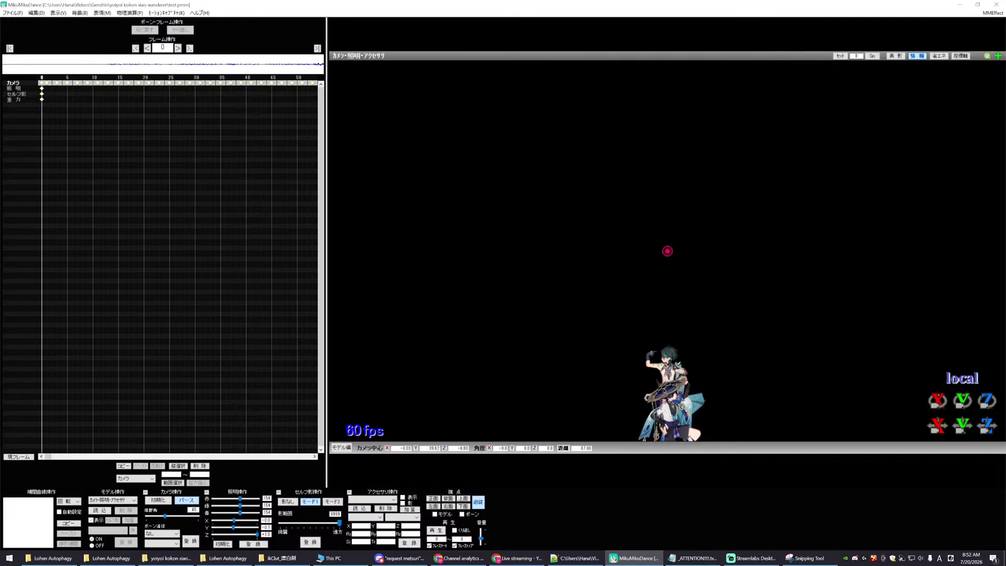
{"action": "left_click", "coordinate": [517, 558]}
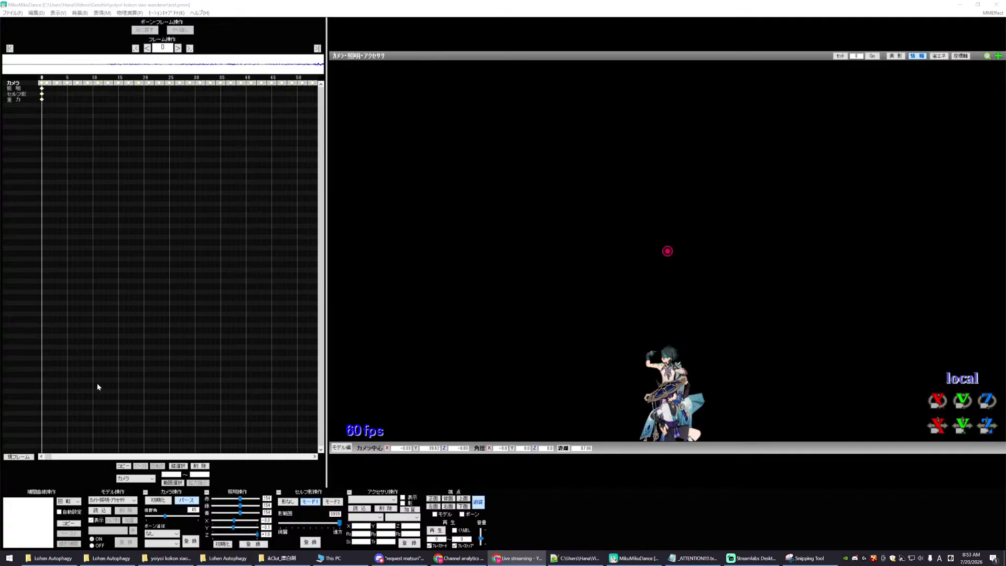
{"action": "left_click", "coordinate": [196, 342]}
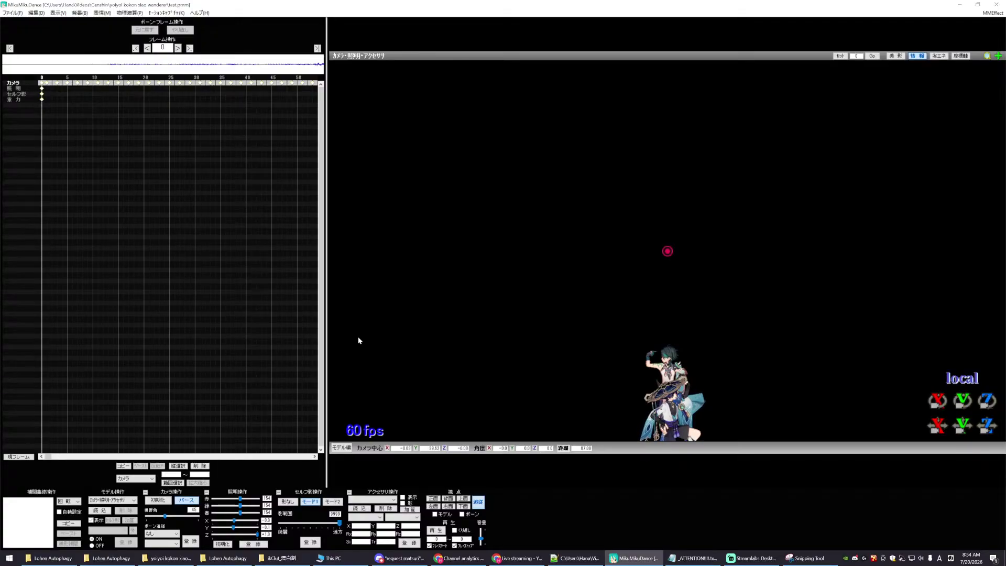
{"action": "left_click", "coordinate": [105, 500]}
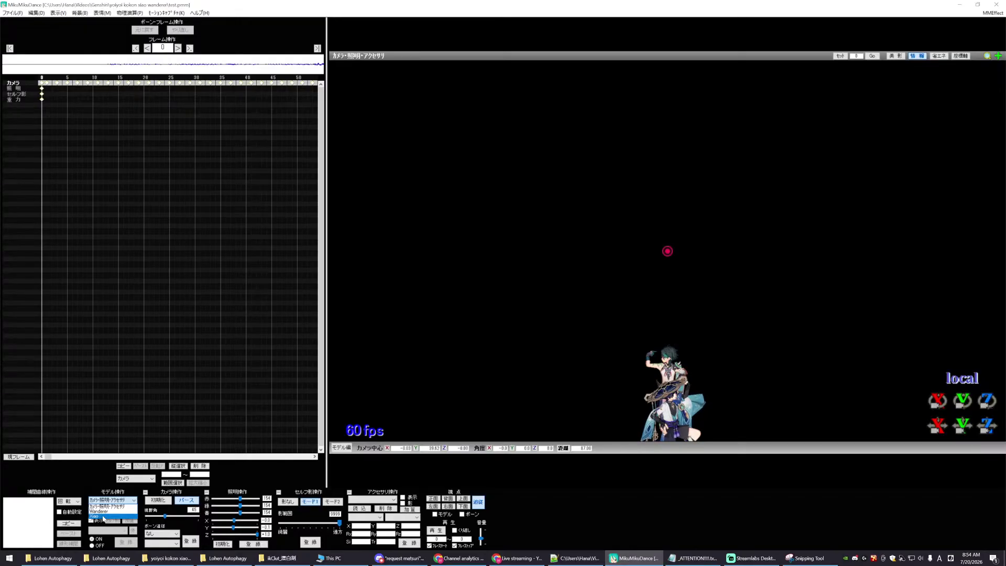
{"action": "left_click", "coordinate": [109, 421]}
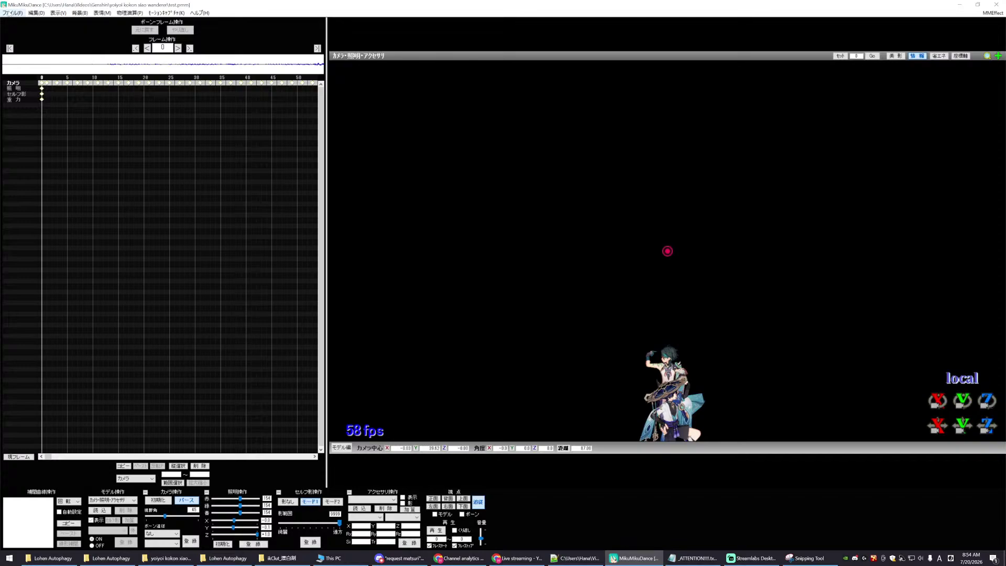
- Mute the project's WAV file and check that the mute option is set
{"action": "left_click", "coordinate": [12, 13]}
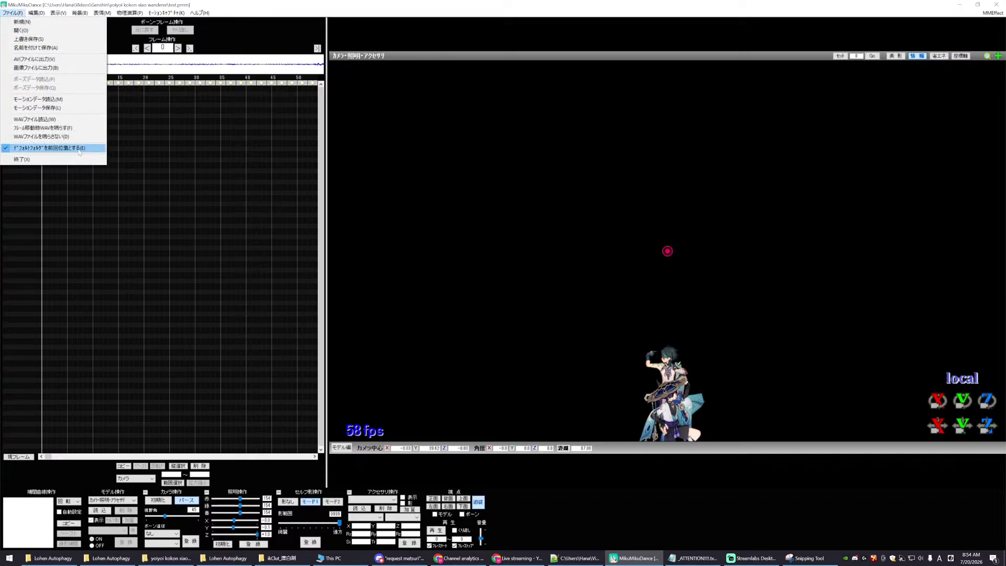
{"action": "left_click", "coordinate": [19, 137]}
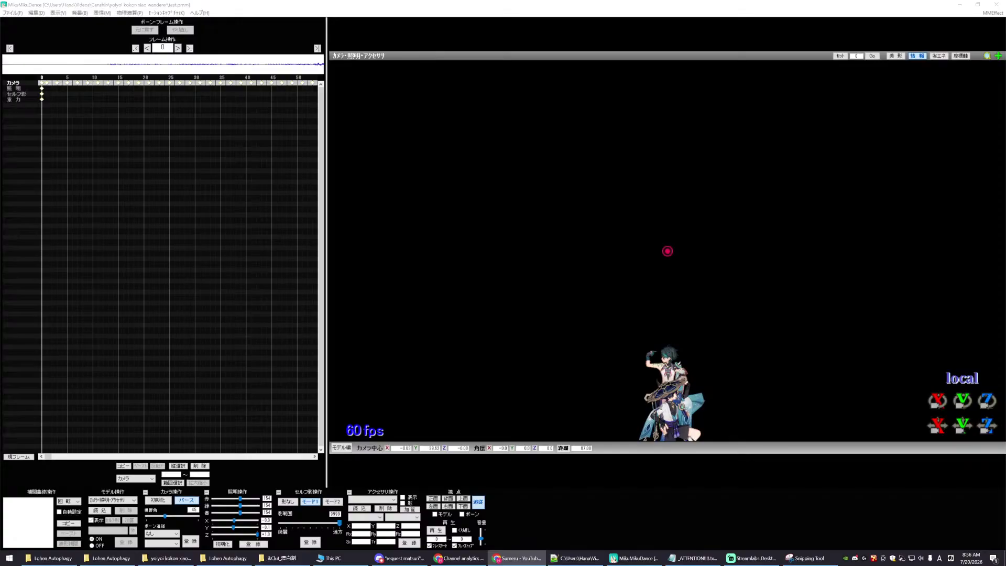
{"action": "left_click", "coordinate": [177, 164]}
{"action": "left_click", "coordinate": [12, 12]}
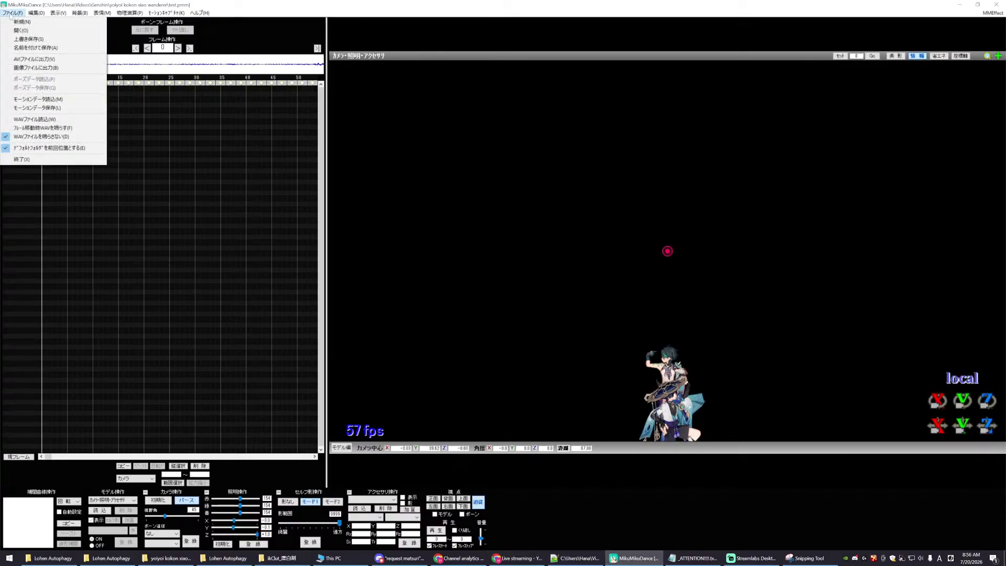
{"action": "left_click", "coordinate": [202, 238]}
{"action": "key", "text": "alt+Tab"}
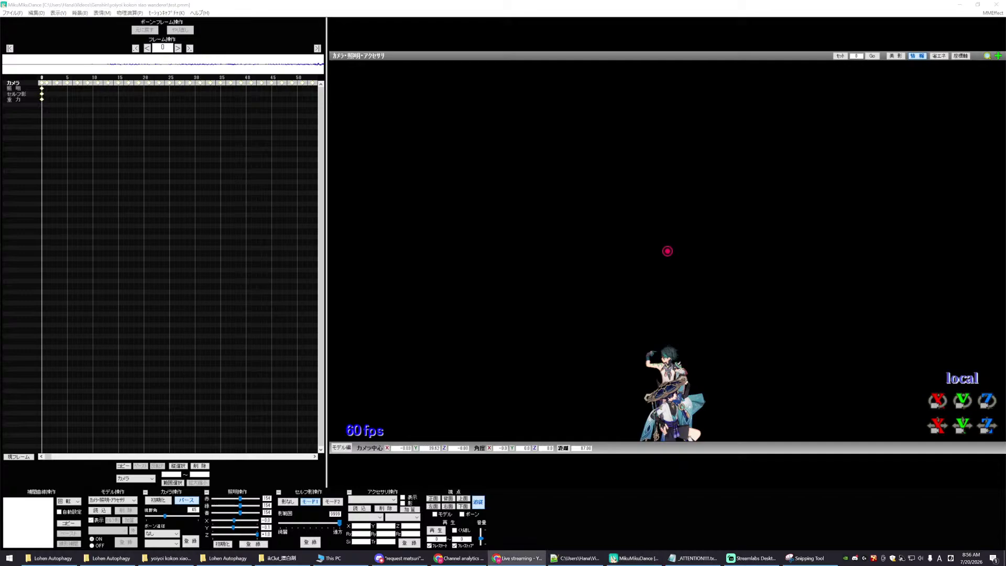
{"action": "key", "text": "alt+Tab"}
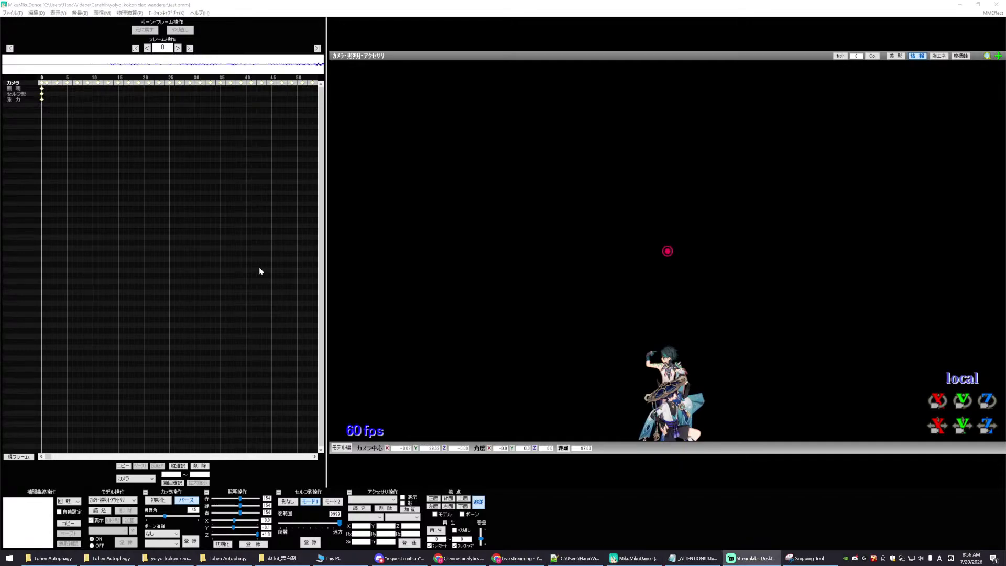
{"action": "left_click", "coordinate": [280, 258]}
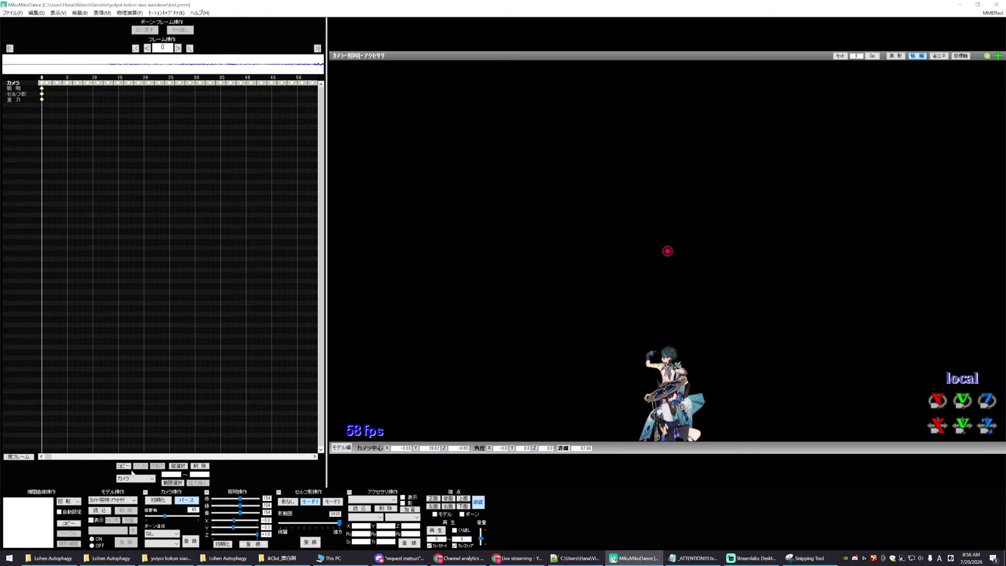
- Search the file folders for "xiao" and open the Xiao Lady Crazy model in PMXEditor
{"action": "left_click", "coordinate": [227, 558]}
{"action": "key", "text": "super+Down"}
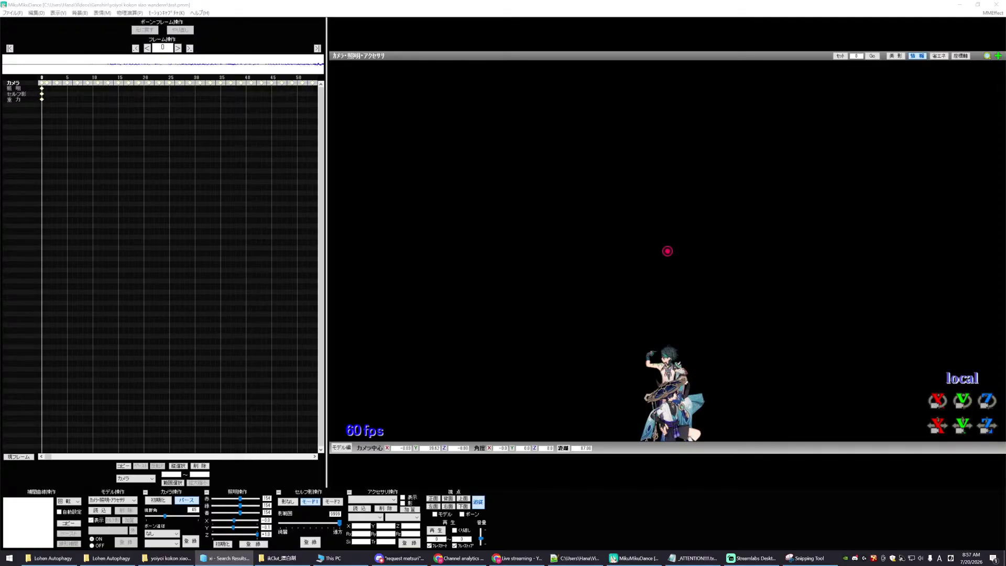
{"action": "type", "text": "ao"}
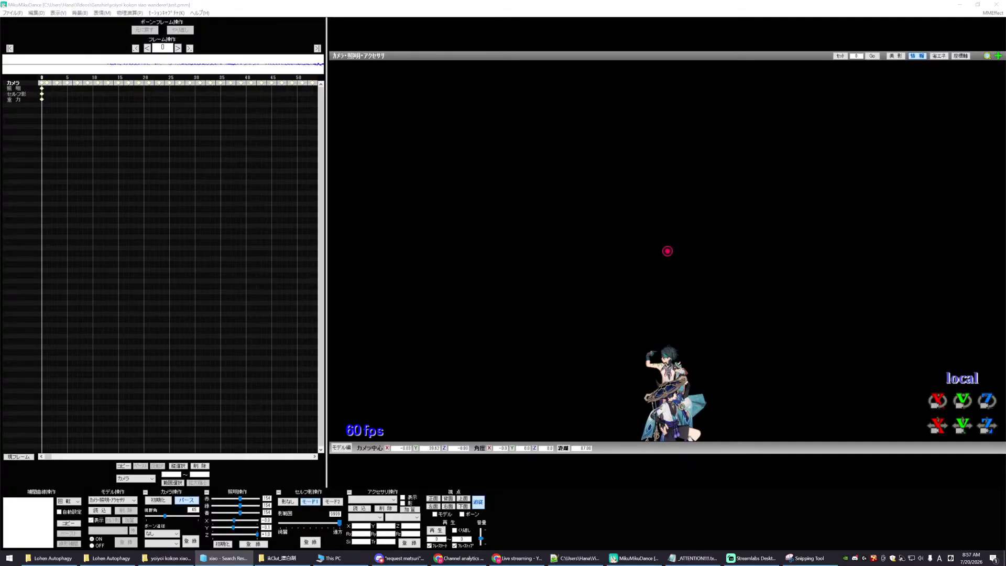
{"action": "key", "text": "Return"}
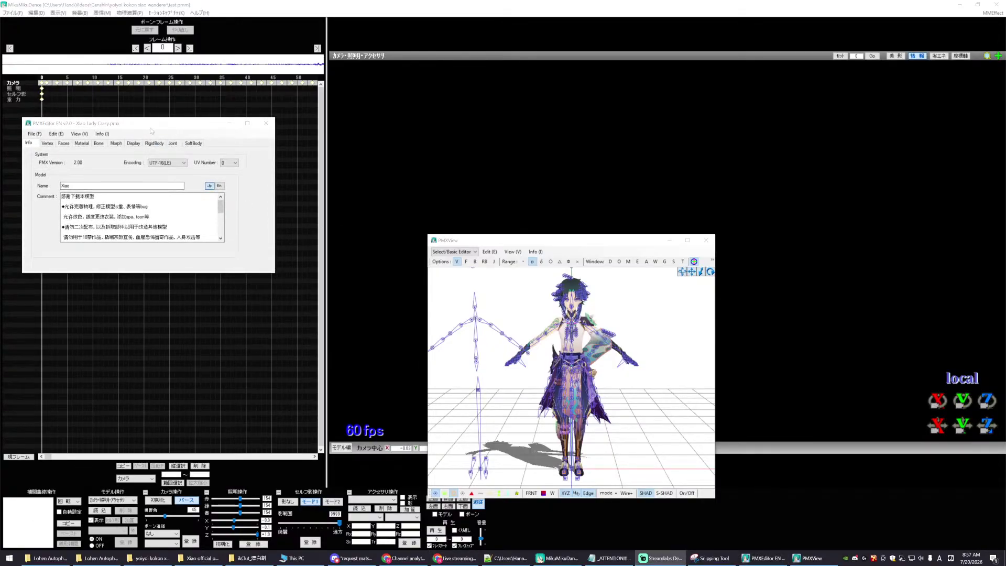
- Arrange the editor and model view windows, enlarge the model view, and hide the vertices and bones on Xiao
{"action": "left_click_drag", "start_coordinate": [149, 127], "coordinate": [135, 99]}
{"action": "left_click_drag", "start_coordinate": [613, 247], "coordinate": [493, 72]}
{"action": "left_click_drag", "start_coordinate": [593, 327], "coordinate": [976, 537]}
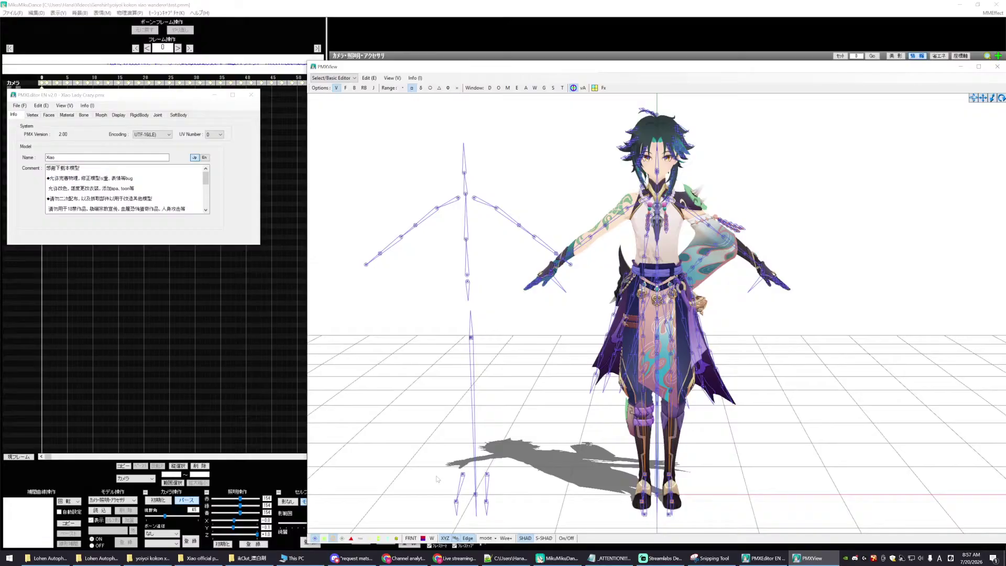
{"action": "left_click", "coordinate": [314, 538]}
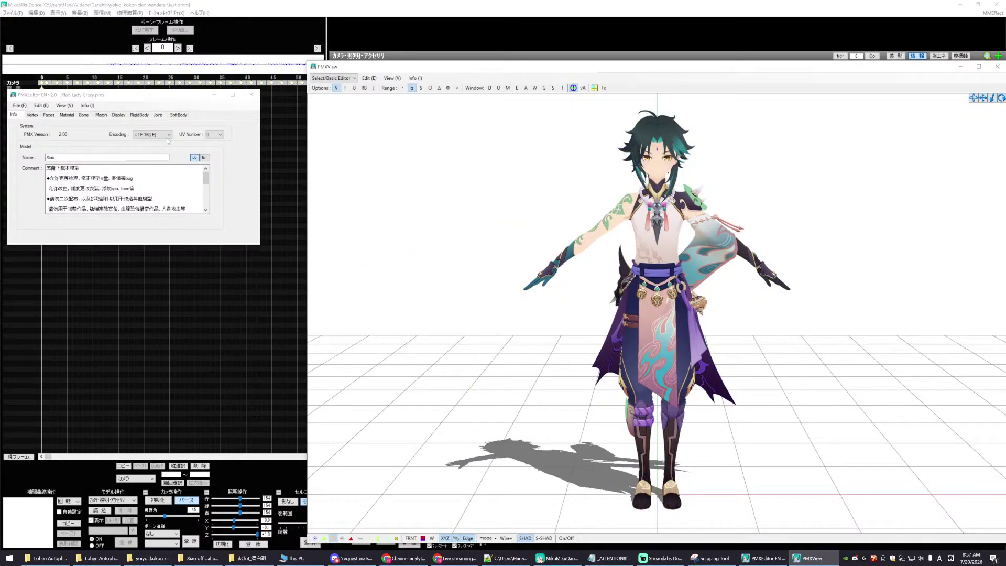
- Reposition the editor window beside the model view and save the Xiao Lady Crazy model file
{"action": "left_click_drag", "start_coordinate": [126, 99], "coordinate": [141, 343]}
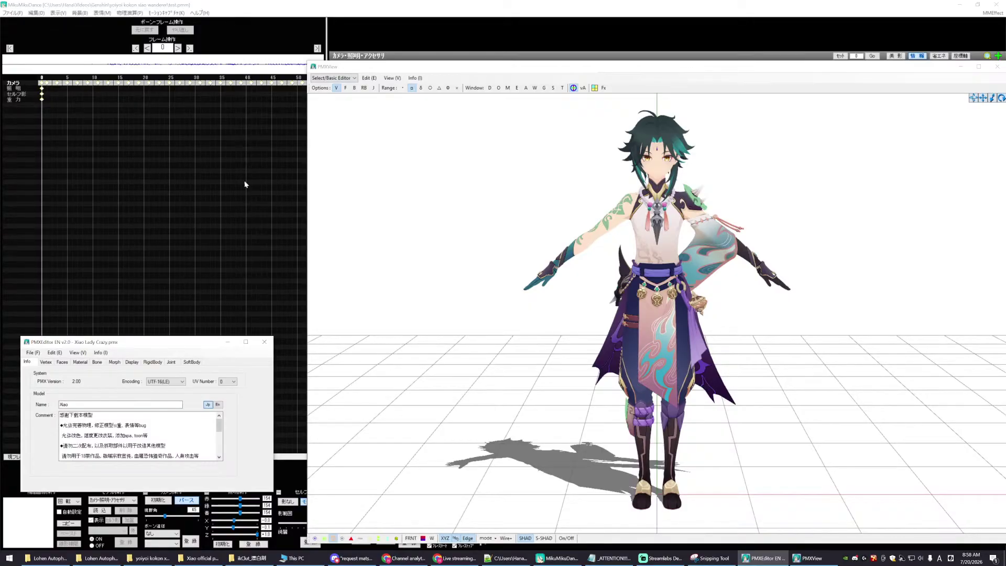
{"action": "left_click_drag", "start_coordinate": [121, 347], "coordinate": [130, 211]}
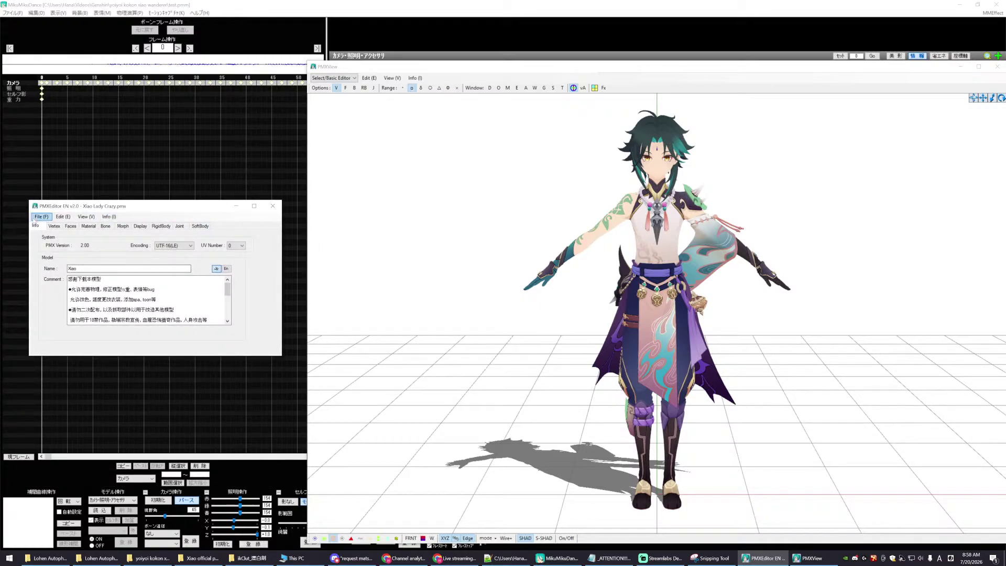
{"action": "left_click", "coordinate": [36, 217]}
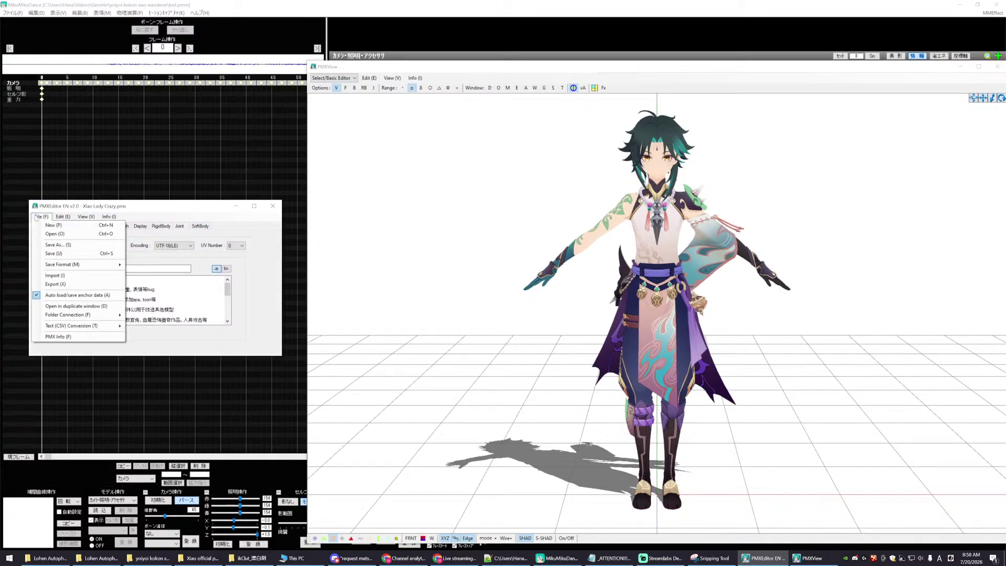
{"action": "left_click", "coordinate": [53, 254]}
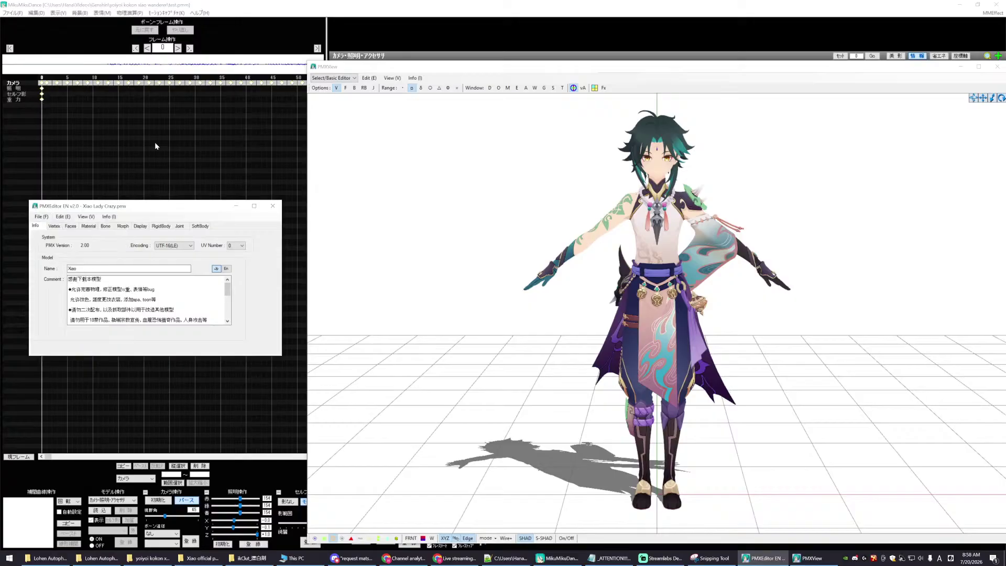
- Switch to MikuMikuDance, play the two characters' motion from frame 500, and return to the first frame
{"action": "left_click", "coordinate": [156, 143]}
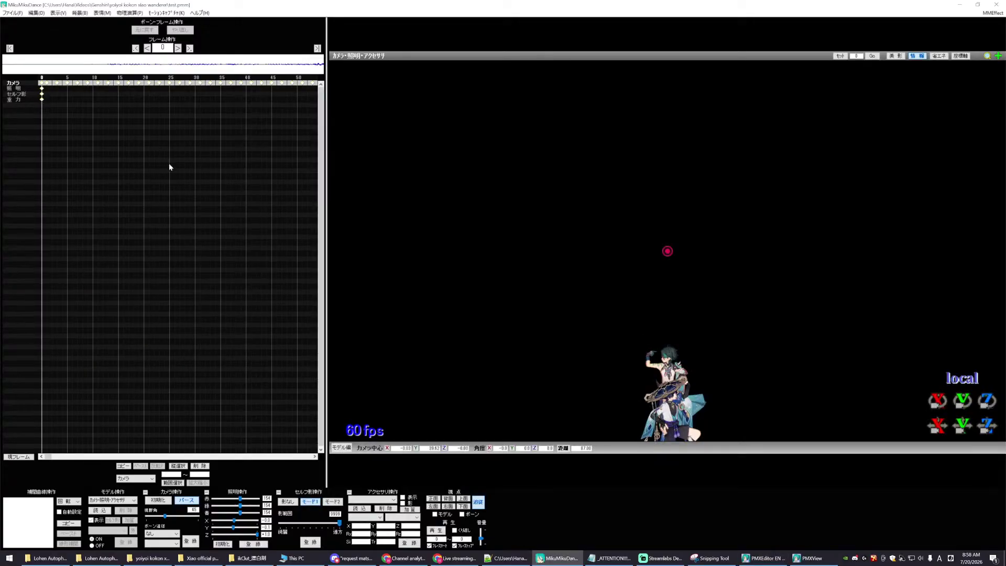
{"action": "left_click", "coordinate": [12, 12]}
{"action": "left_click", "coordinate": [10, 13]}
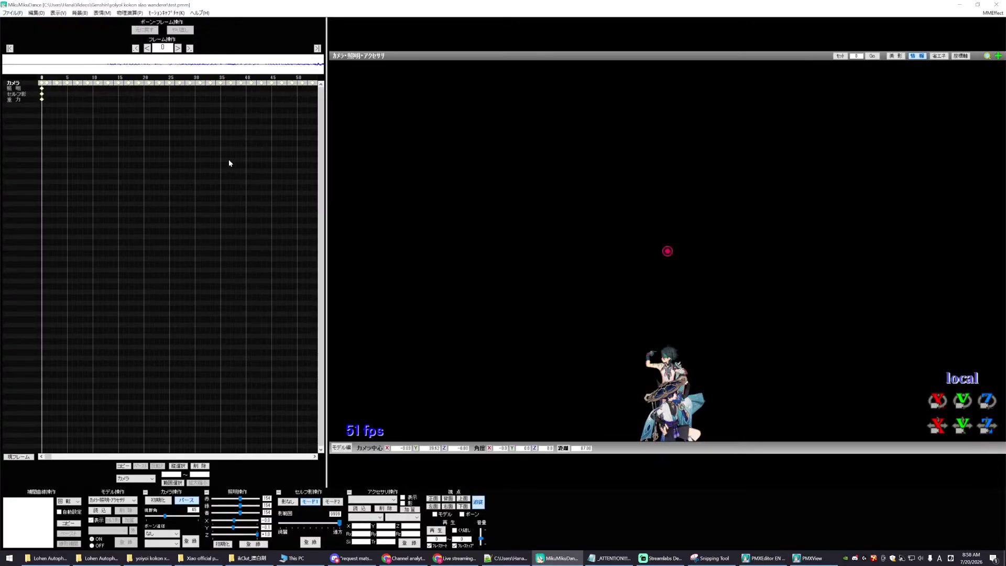
{"action": "left_click", "coordinate": [190, 48]}
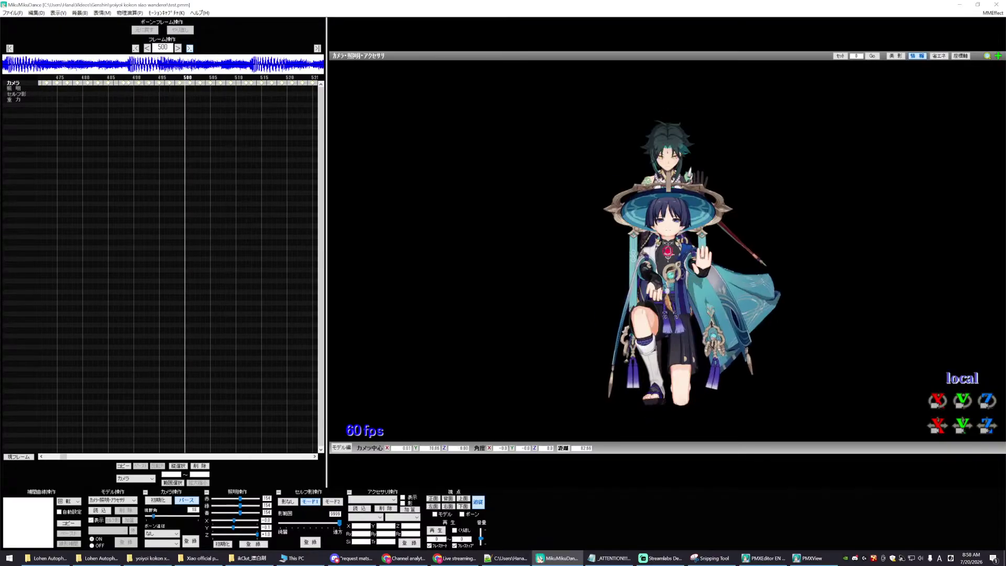
{"action": "left_click", "coordinate": [438, 532]}
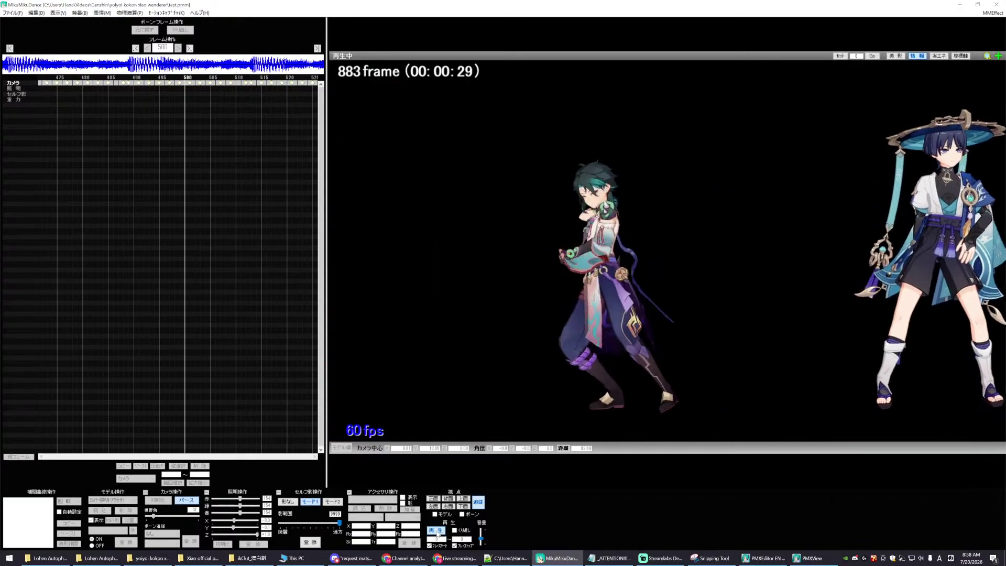
{"action": "left_click", "coordinate": [439, 534]}
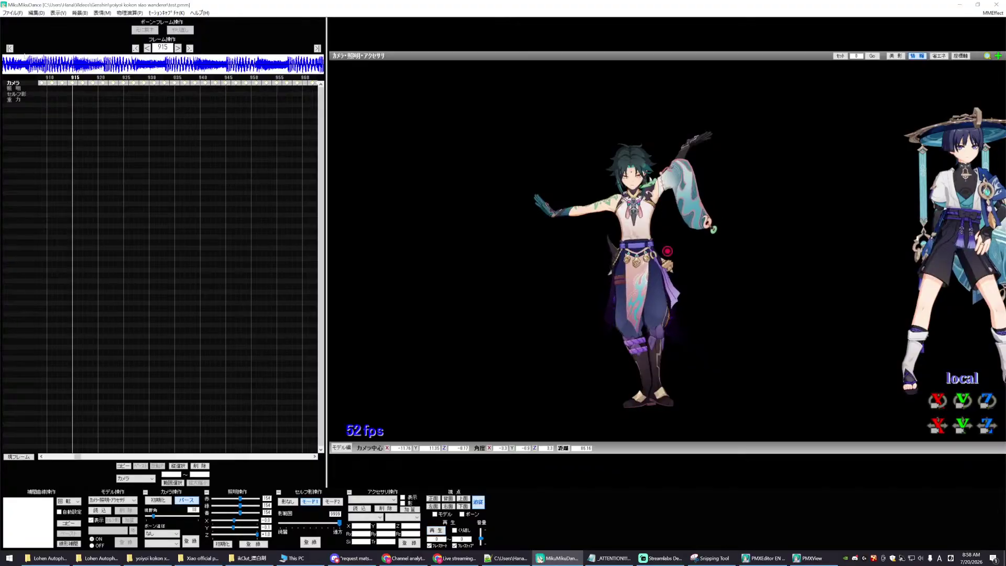
{"action": "left_click", "coordinate": [9, 48]}
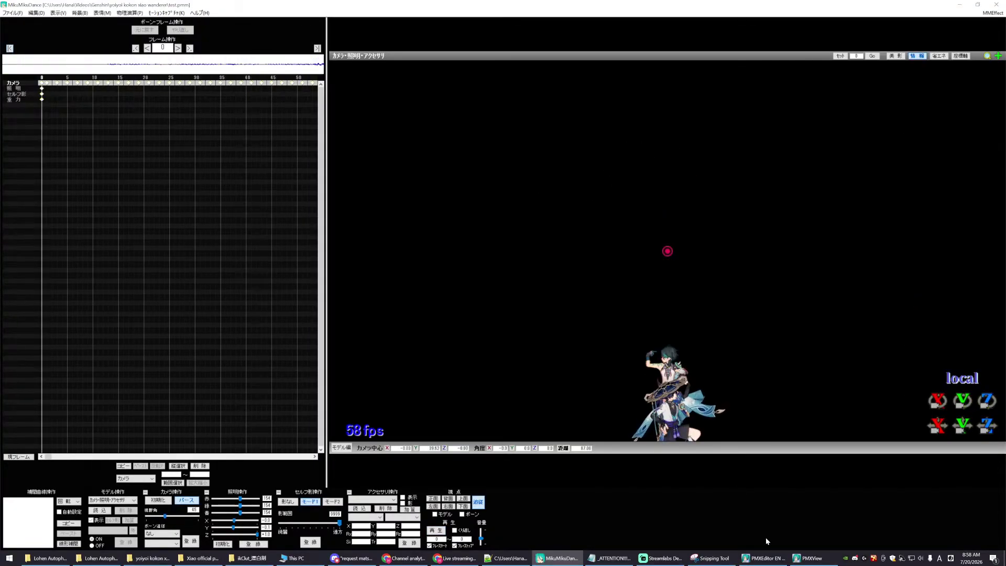
- Switch back to PMXEditor and save a copy of the model as Xiao Yoi Yoi.pmx in the Xiao official physics 4.11 folder
{"action": "left_click", "coordinate": [763, 558]}
{"action": "left_click", "coordinate": [813, 558]}
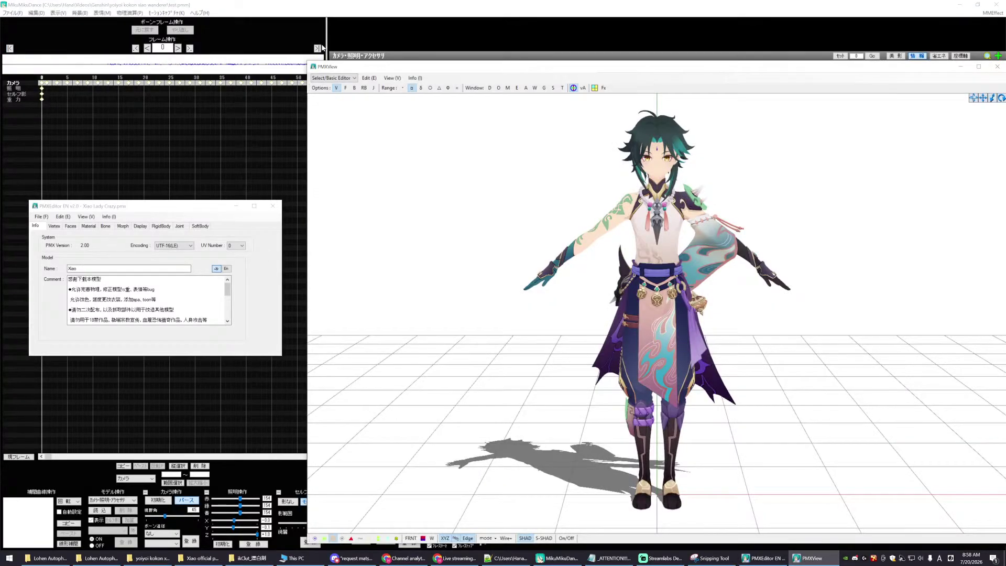
{"action": "mouse_move", "coordinate": [151, 209]}
{"action": "left_mouse_down"}
{"action": "mouse_move", "coordinate": [171, 172]}
{"action": "mouse_move", "coordinate": [158, 194]}
{"action": "left_mouse_up"}
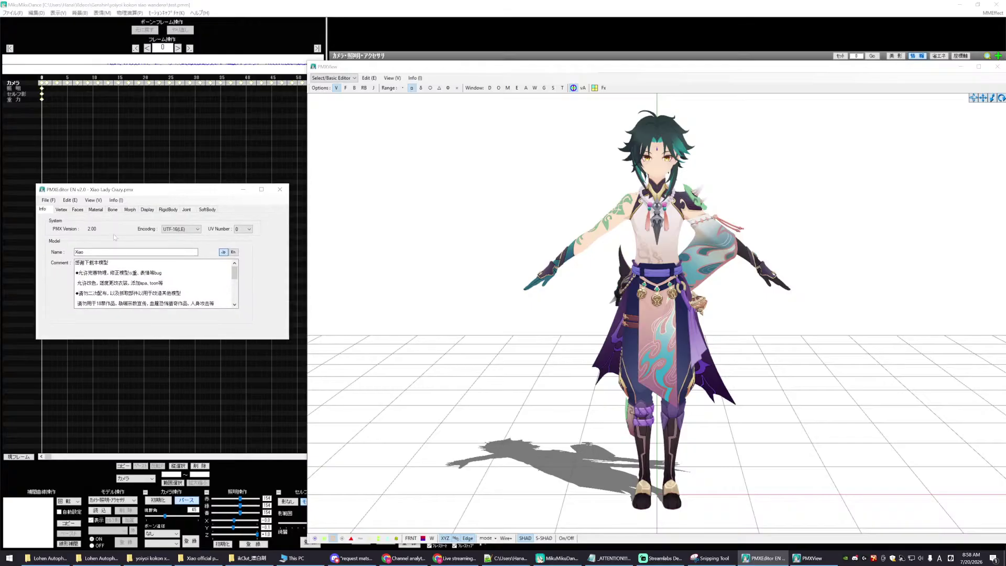
{"action": "left_click", "coordinate": [45, 200]}
{"action": "left_click", "coordinate": [43, 202]}
{"action": "left_click", "coordinate": [45, 202]}
{"action": "left_click", "coordinate": [68, 228]}
{"action": "left_click_drag", "start_coordinate": [250, 477], "coordinate": [269, 477]}
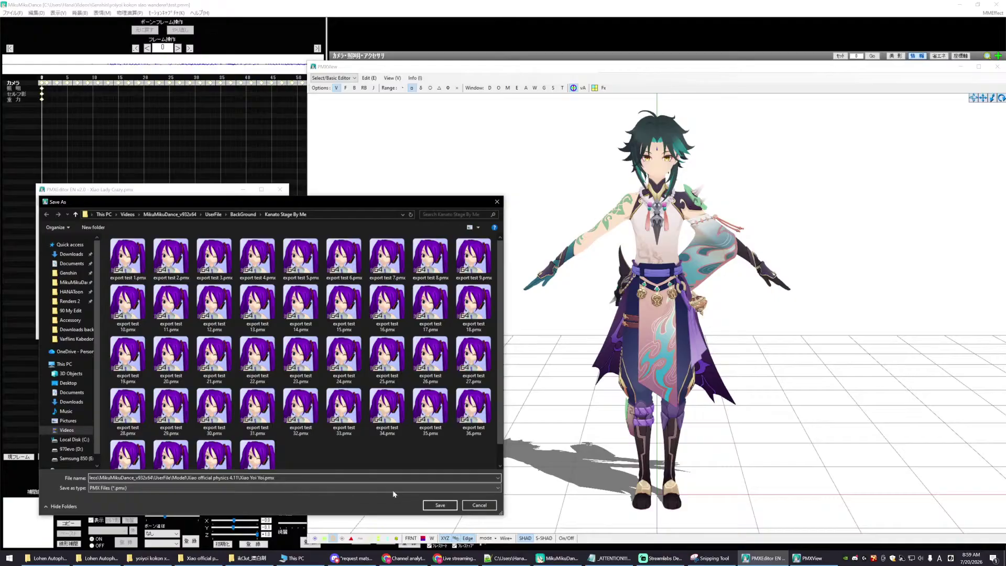
{"action": "left_click", "coordinate": [440, 505]}
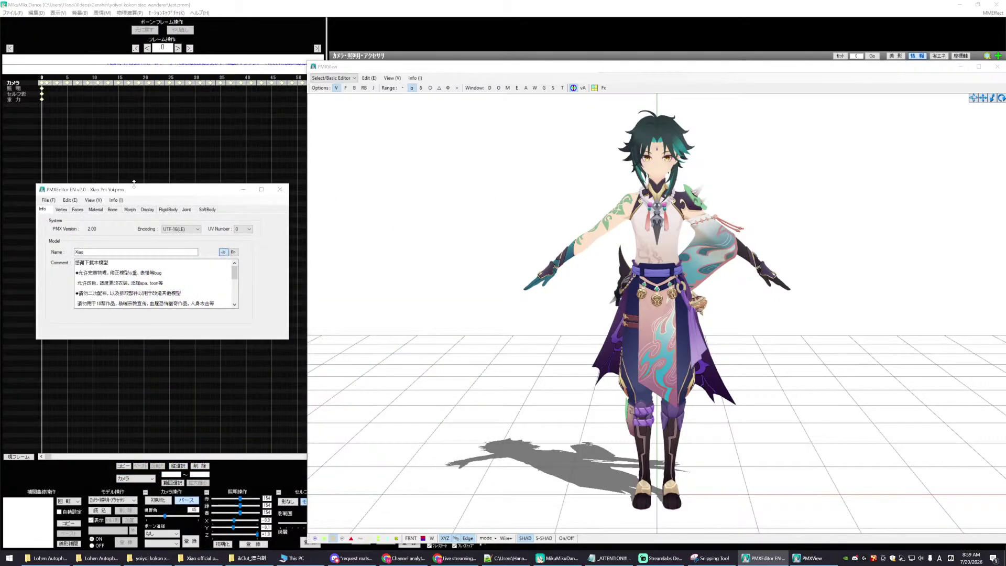
- Shrink the model view window and rearrange it and the editor window side by side
{"action": "left_click_drag", "start_coordinate": [127, 194], "coordinate": [120, 162]}
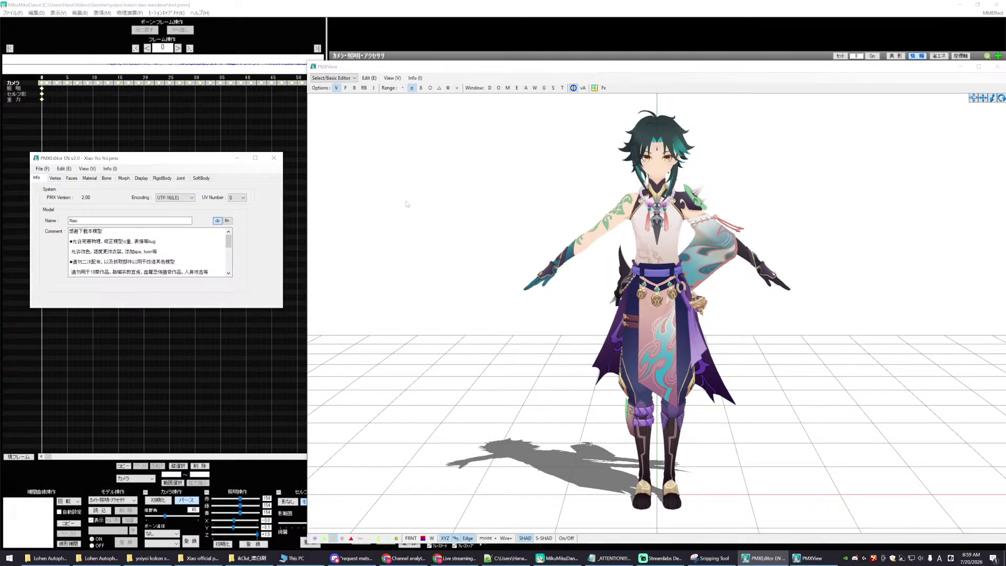
{"action": "left_click_drag", "start_coordinate": [324, 67], "coordinate": [455, 147]}
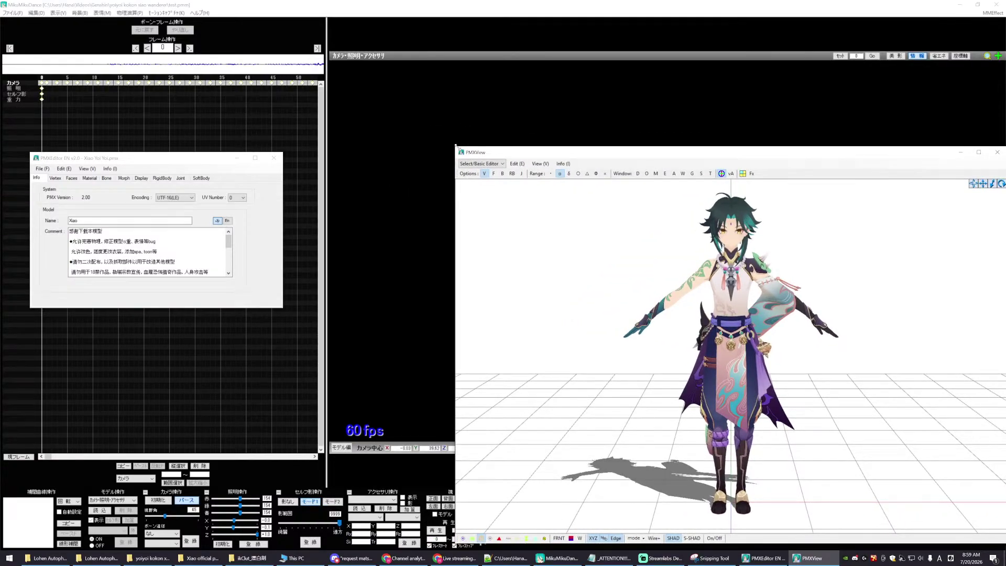
{"action": "left_click_drag", "start_coordinate": [456, 147], "coordinate": [457, 147]}
{"action": "left_click_drag", "start_coordinate": [129, 162], "coordinate": [229, 372]}
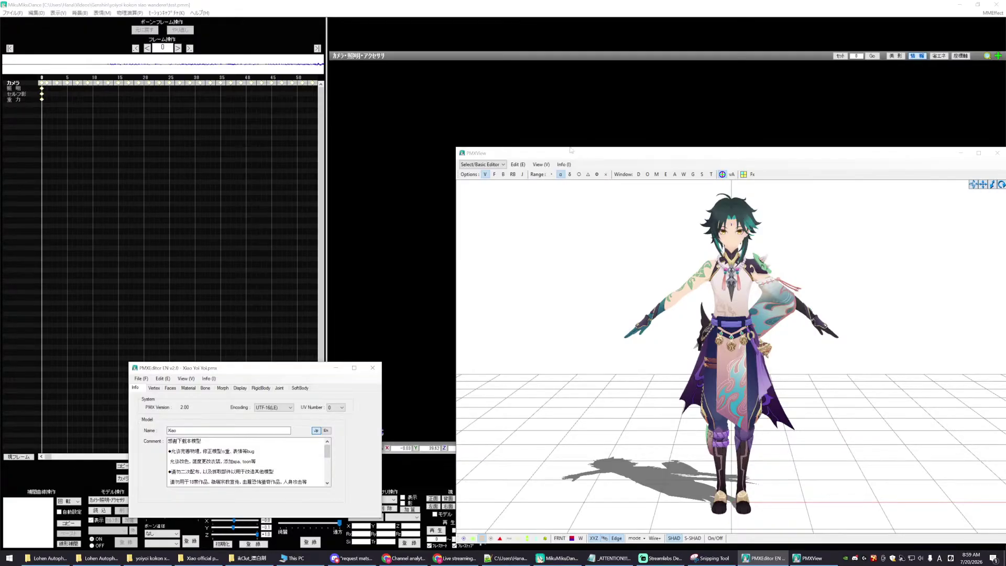
{"action": "left_click_drag", "start_coordinate": [571, 150], "coordinate": [527, 144]}
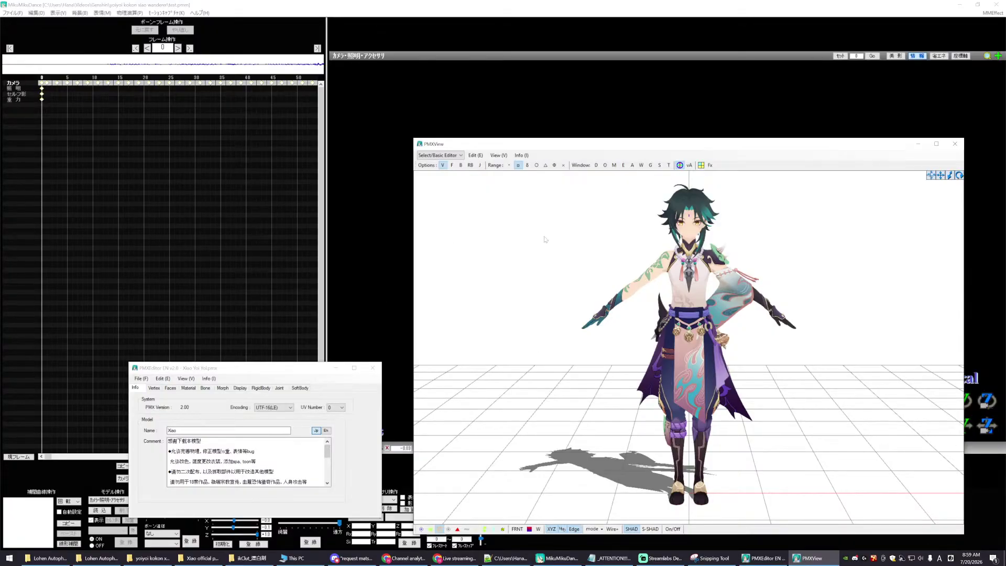
- Display the model's material list and open the material masking window above the editor
{"action": "left_click", "coordinate": [187, 388]}
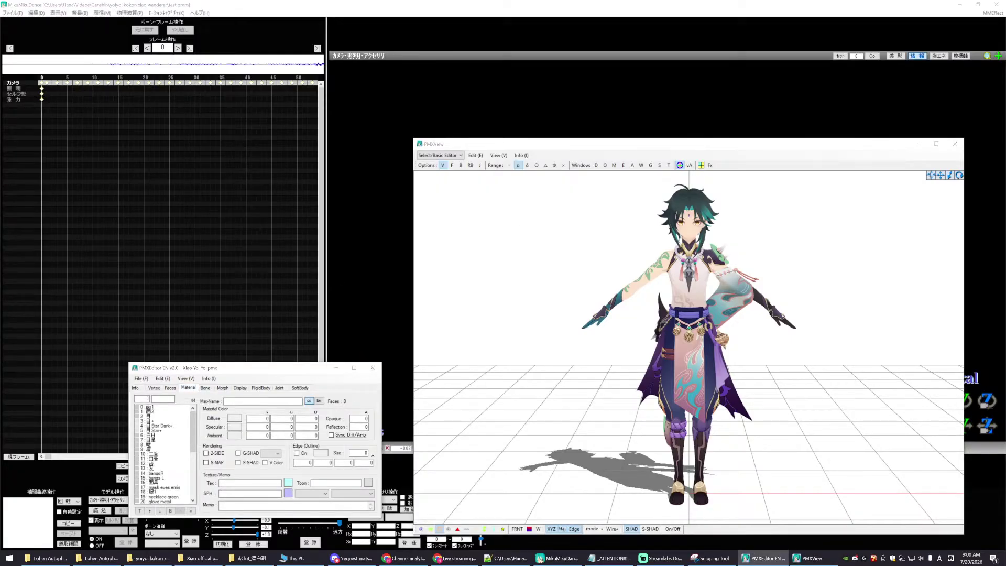
{"action": "left_click_drag", "start_coordinate": [286, 368], "coordinate": [278, 348]}
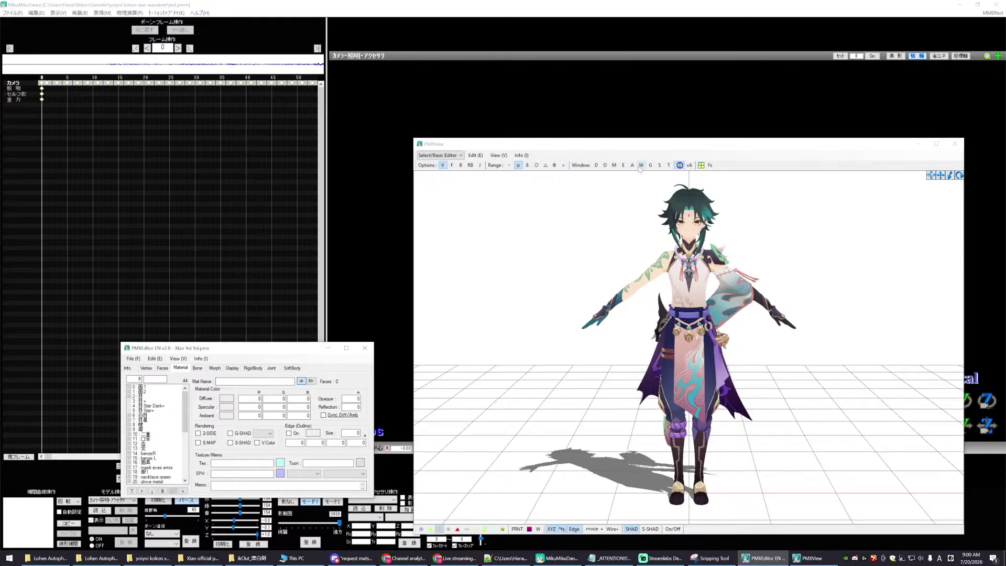
{"action": "left_click", "coordinate": [614, 165]}
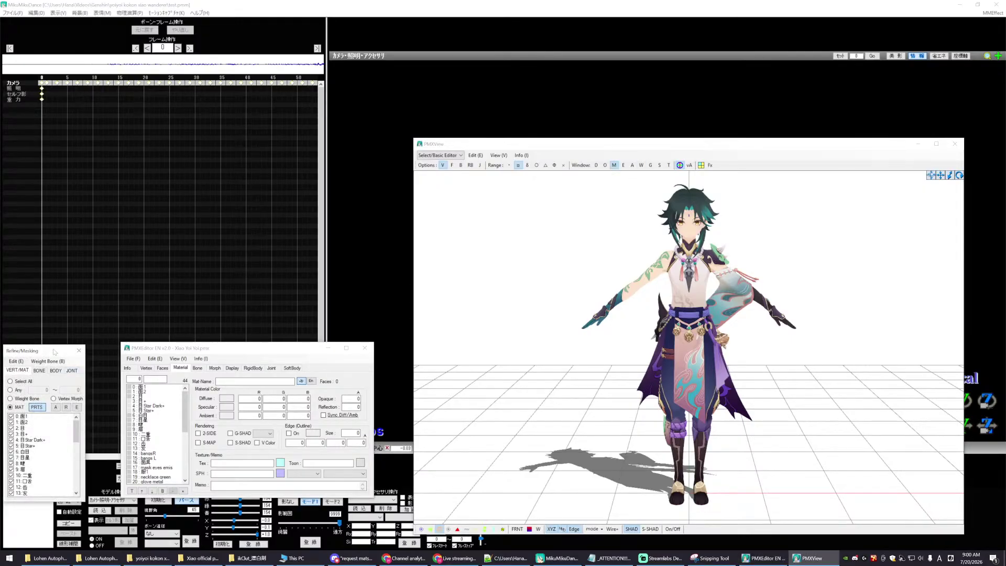
{"action": "left_click_drag", "start_coordinate": [55, 352], "coordinate": [279, 110]}
- Show the morph list down to the Star Dark and Red Eyes material morphs, and enlarge the editor window
{"action": "left_click", "coordinate": [215, 369]}
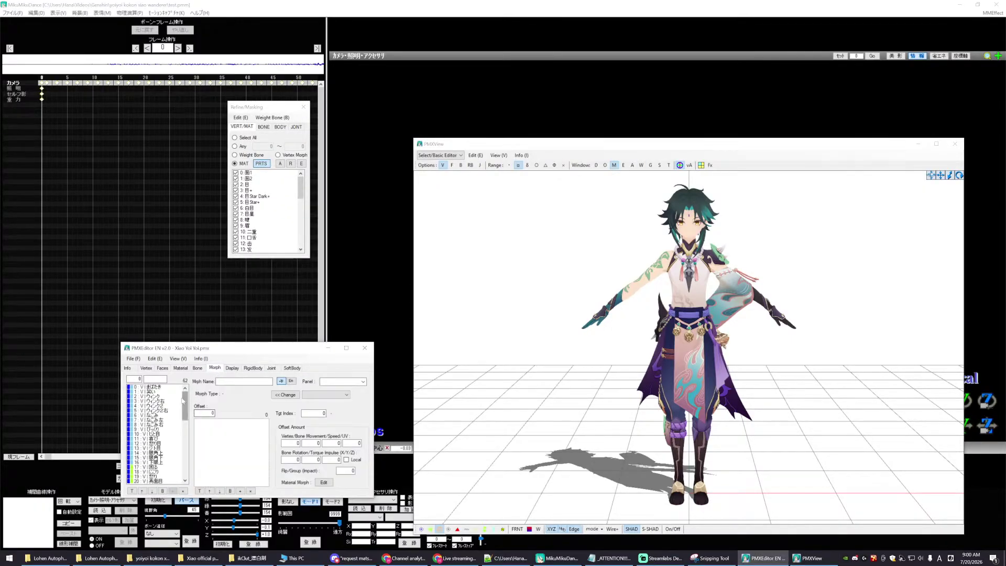
{"action": "scroll", "coordinate": [179, 474], "scroll_direction": "down", "scroll_amount": 10}
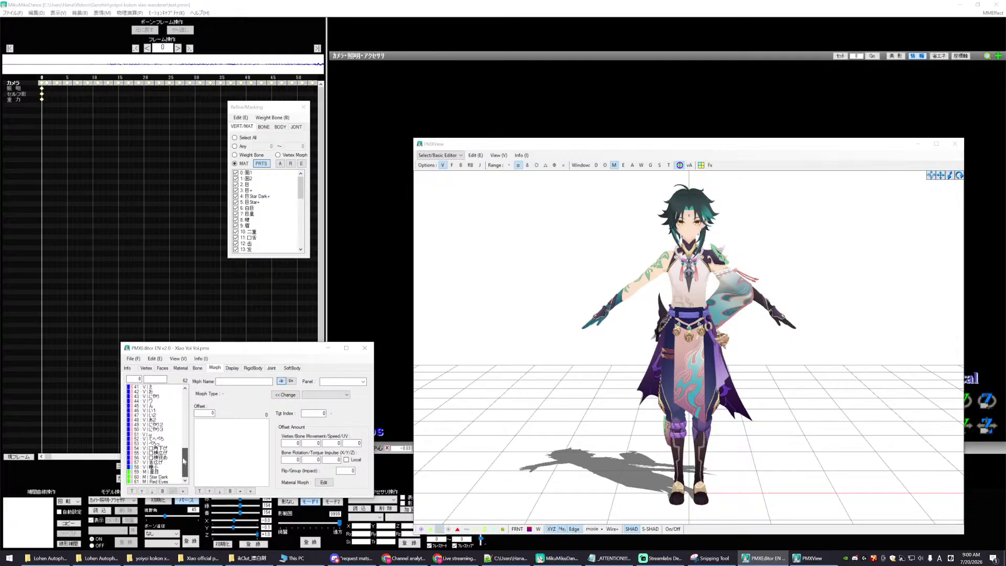
{"action": "scroll", "coordinate": [178, 474], "scroll_direction": "up", "scroll_amount": 10}
{"action": "scroll", "coordinate": [173, 475], "scroll_direction": "down", "scroll_amount": 10}
{"action": "left_click_drag", "start_coordinate": [231, 348], "coordinate": [160, 317]}
{"action": "left_click_drag", "start_coordinate": [304, 372], "coordinate": [368, 372]}
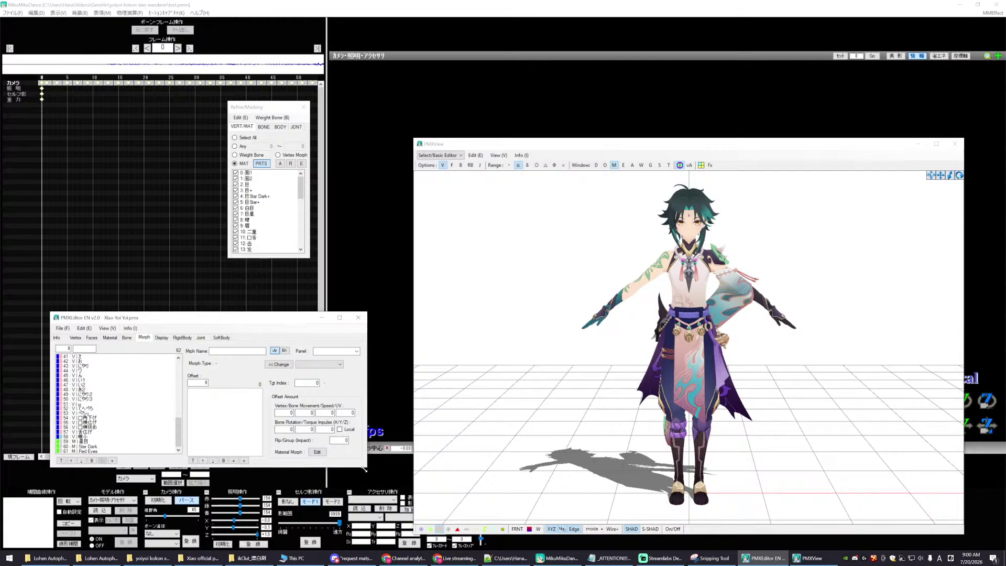
{"action": "left_click_drag", "start_coordinate": [366, 468], "coordinate": [380, 495]}
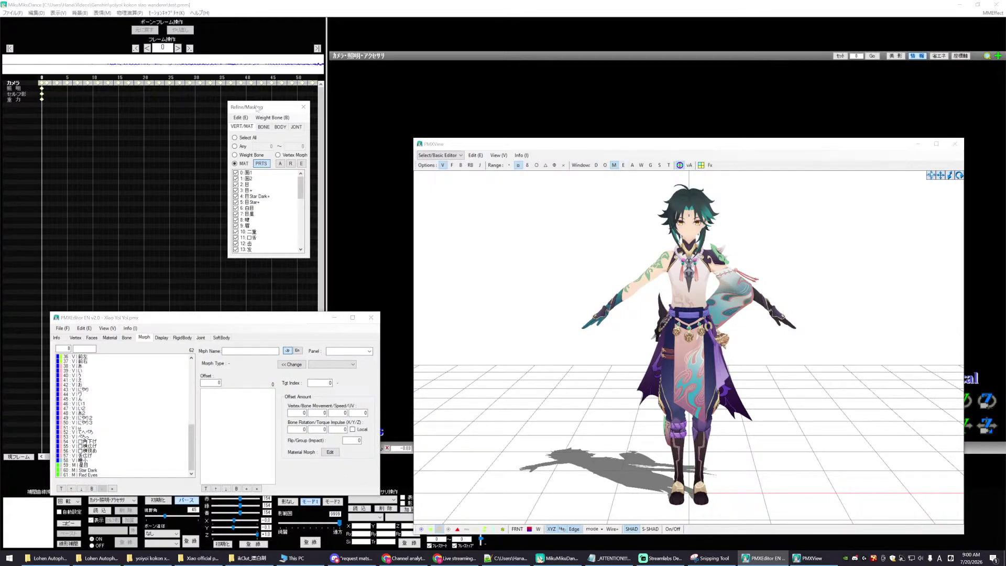
- Mask all materials except the eye materials 目, 目+, 目Star Dark+, 目Star+ and 目星, and view the eyes up close
{"action": "left_click_drag", "start_coordinate": [252, 107], "coordinate": [328, 77]}
{"action": "left_click", "coordinate": [367, 133]}
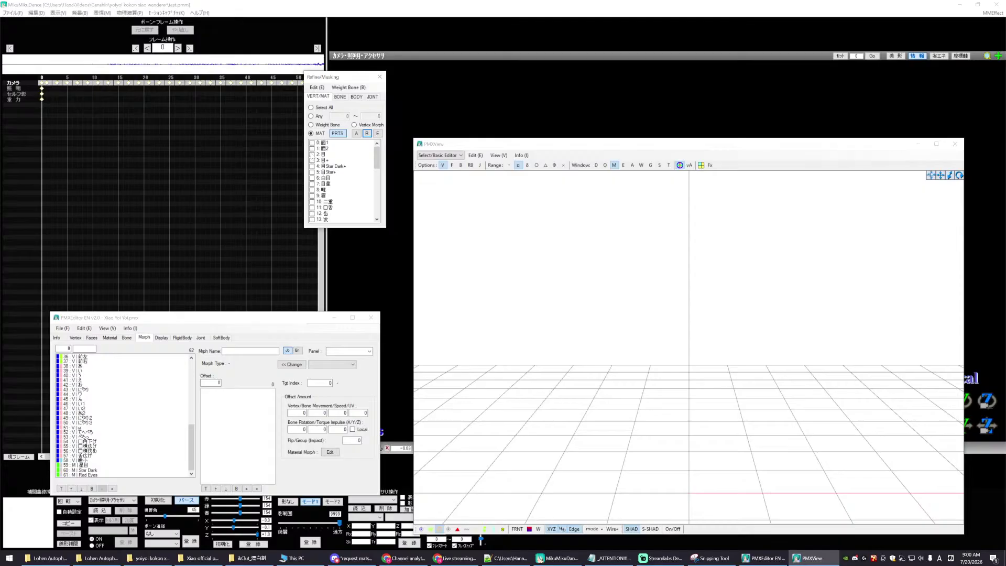
{"action": "left_click", "coordinate": [312, 155]}
{"action": "left_click", "coordinate": [312, 160]}
{"action": "left_click", "coordinate": [313, 166]}
{"action": "left_click", "coordinate": [313, 171]}
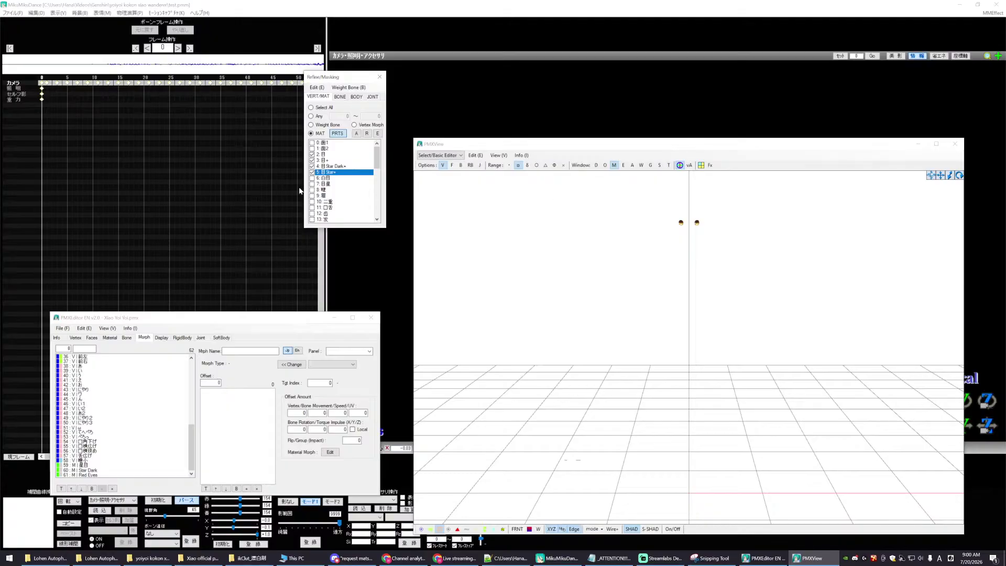
{"action": "left_click", "coordinate": [312, 184]}
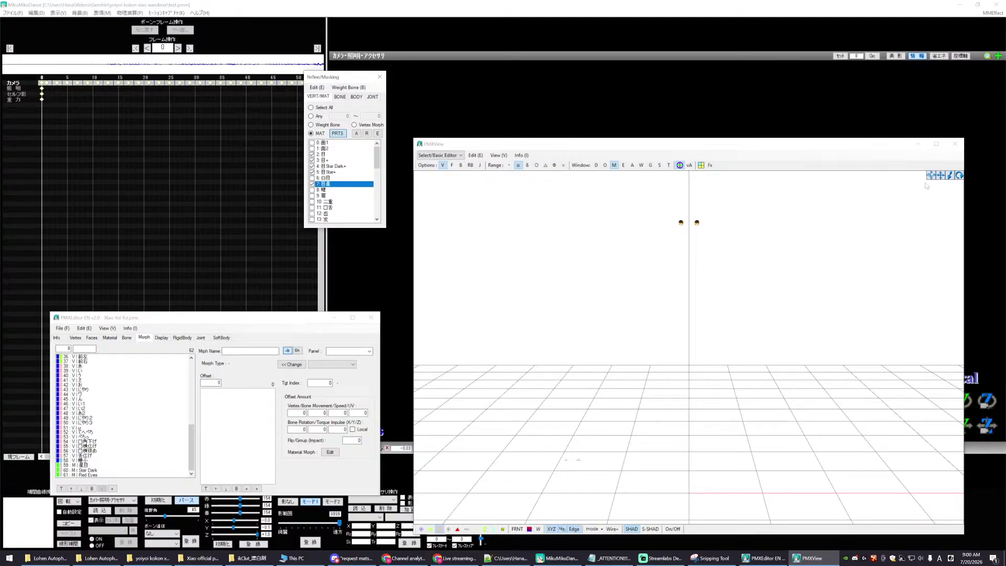
{"action": "right_click_drag", "start_coordinate": [927, 186], "coordinate": [825, 288]}
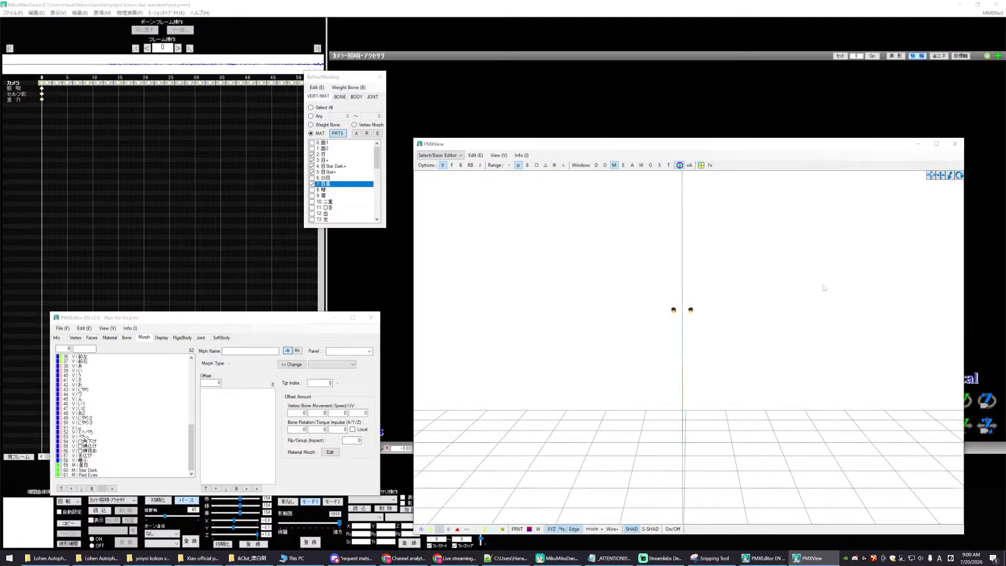
{"action": "scroll", "coordinate": [825, 287], "scroll_direction": "up", "scroll_amount": 5}
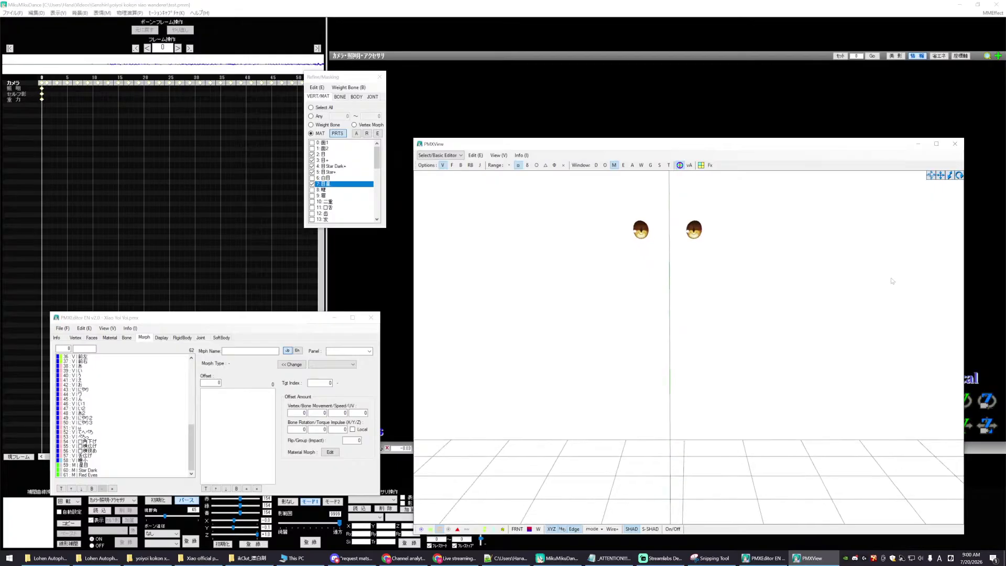
- View the isolated eyes up close and check the mask by inverting it to the rest of the model and back
{"action": "left_click_drag", "start_coordinate": [941, 176], "coordinate": [938, 179]}
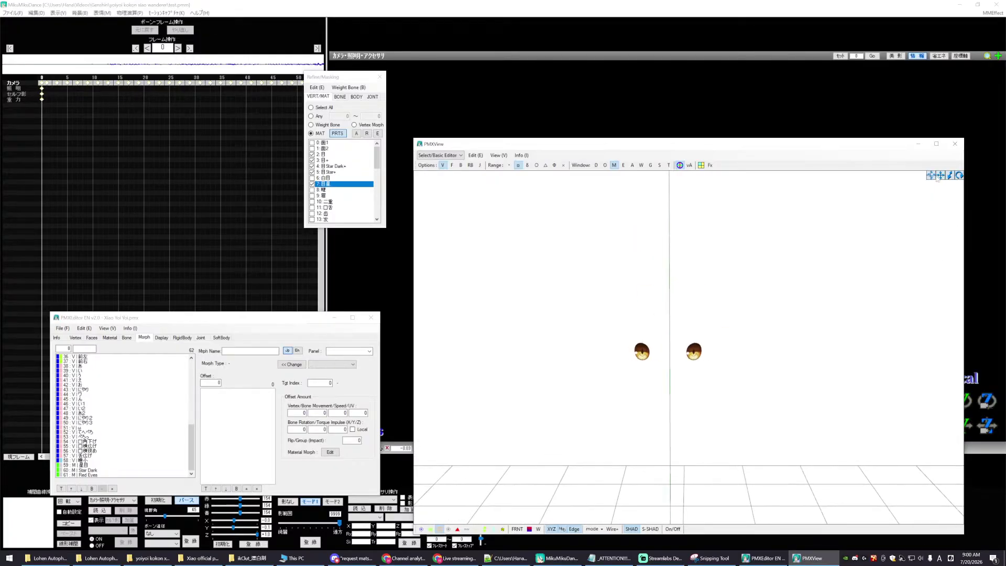
{"action": "scroll", "coordinate": [857, 215], "scroll_direction": "up", "scroll_amount": 5}
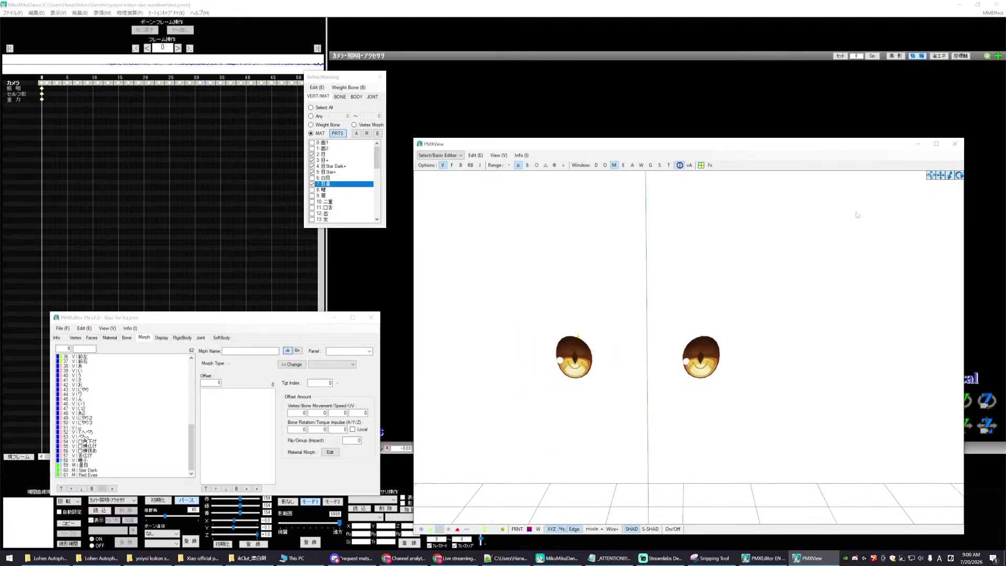
{"action": "left_click", "coordinate": [318, 190]}
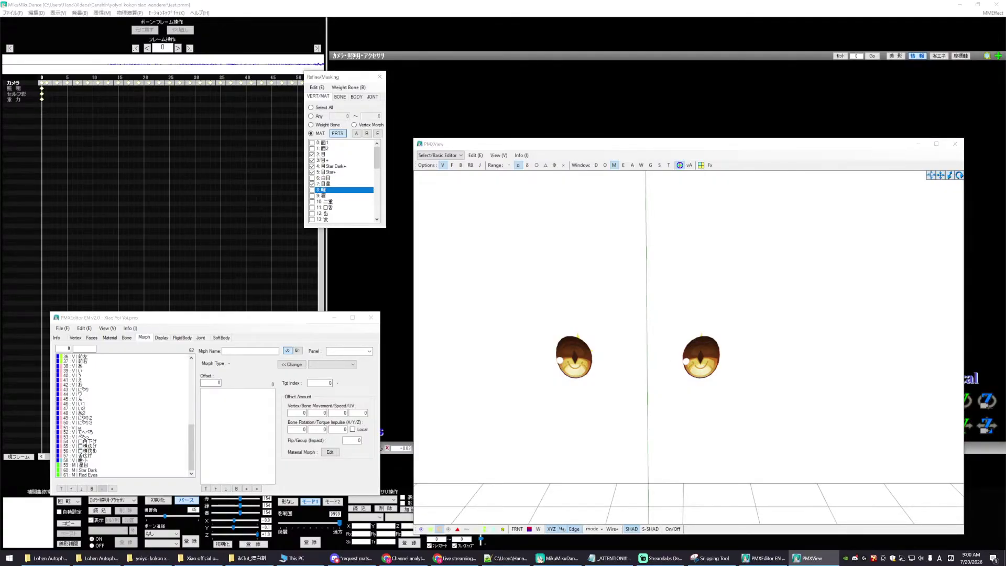
{"action": "left_click", "coordinate": [366, 133]}
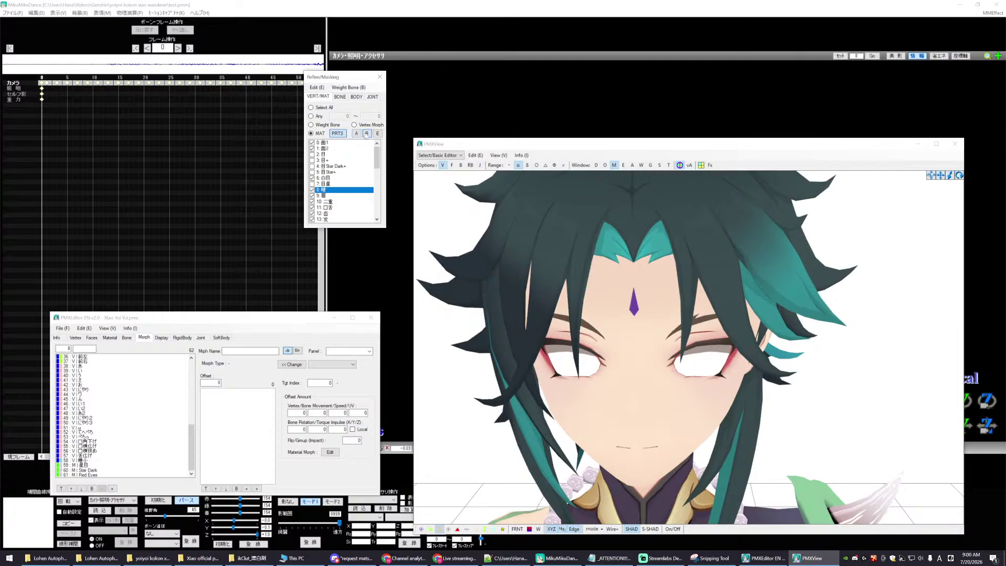
{"action": "left_click", "coordinate": [367, 133]}
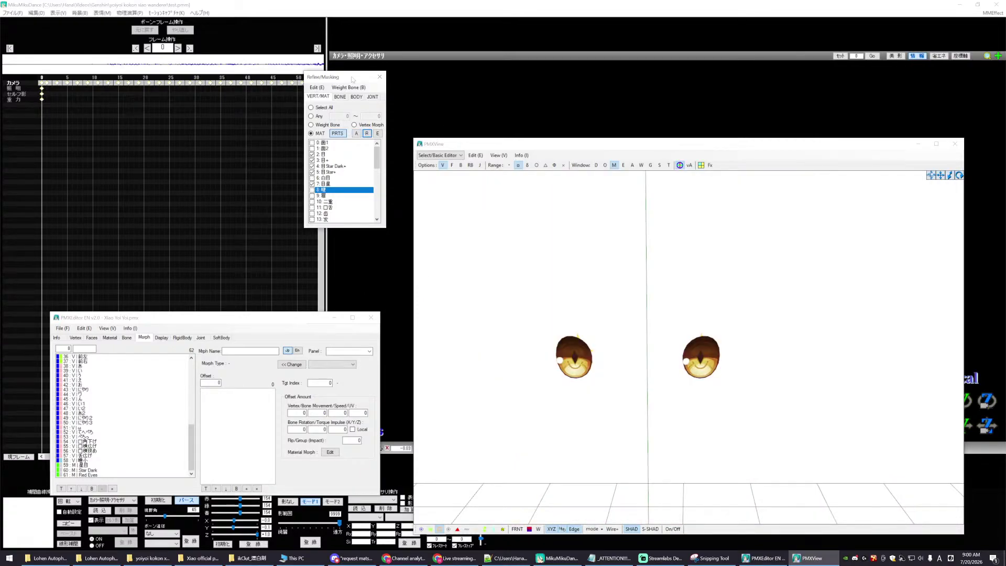
- Move the masking window closer to the editor and start a new Vertex/UV morph from the morph list
{"action": "left_click_drag", "start_coordinate": [352, 79], "coordinate": [319, 111]}
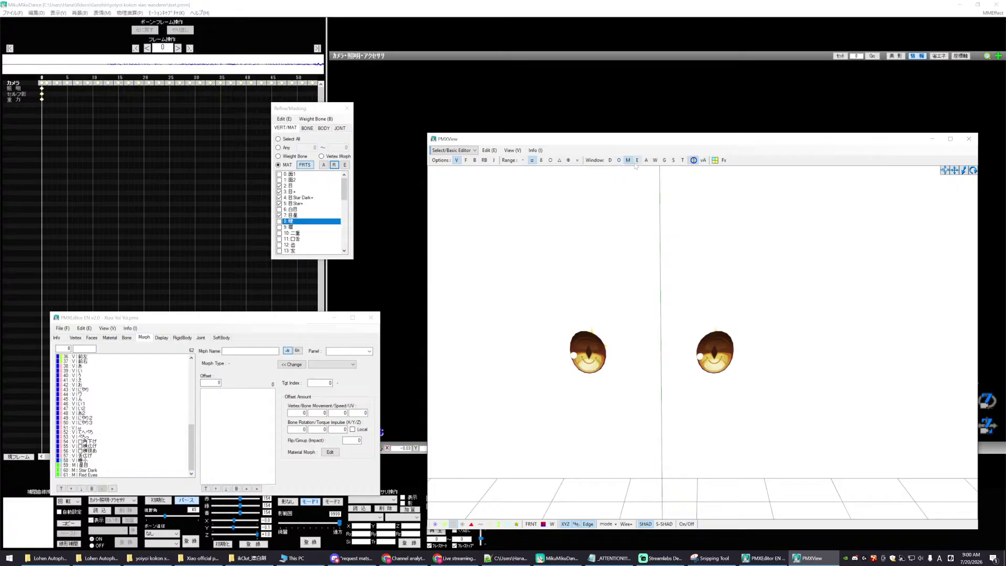
{"action": "right_click", "coordinate": [96, 456]}
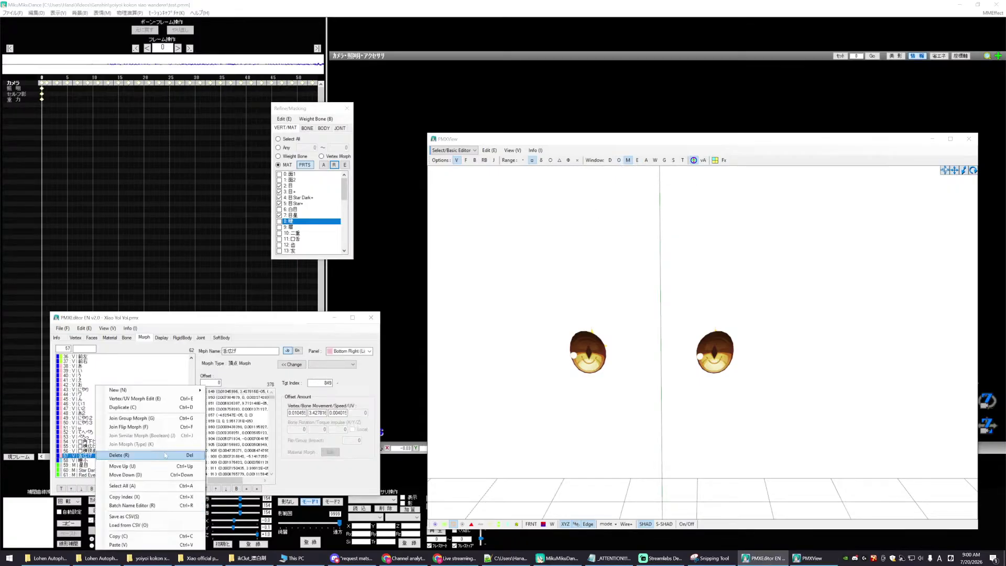
{"action": "left_click", "coordinate": [167, 319]}
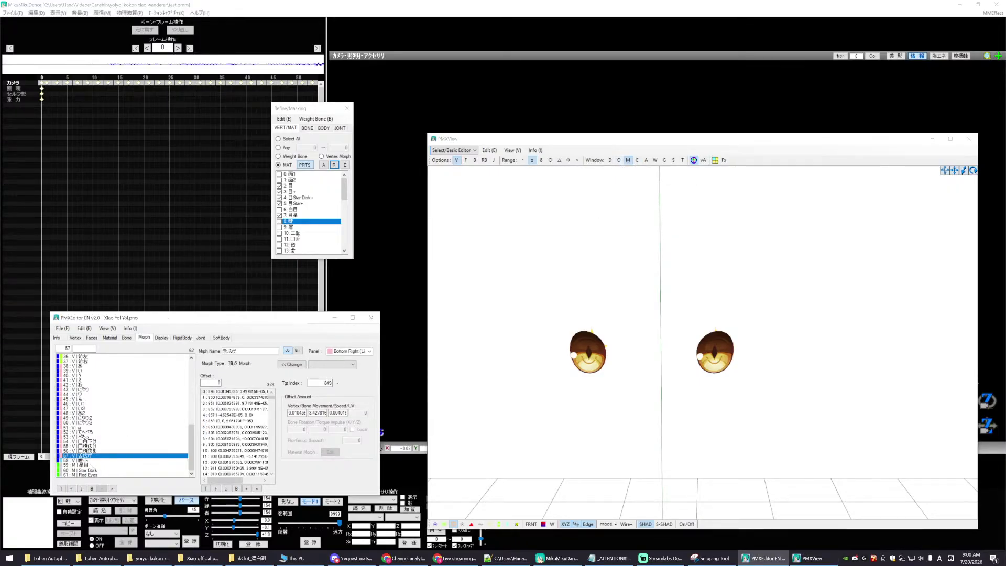
{"action": "right_click", "coordinate": [96, 446]}
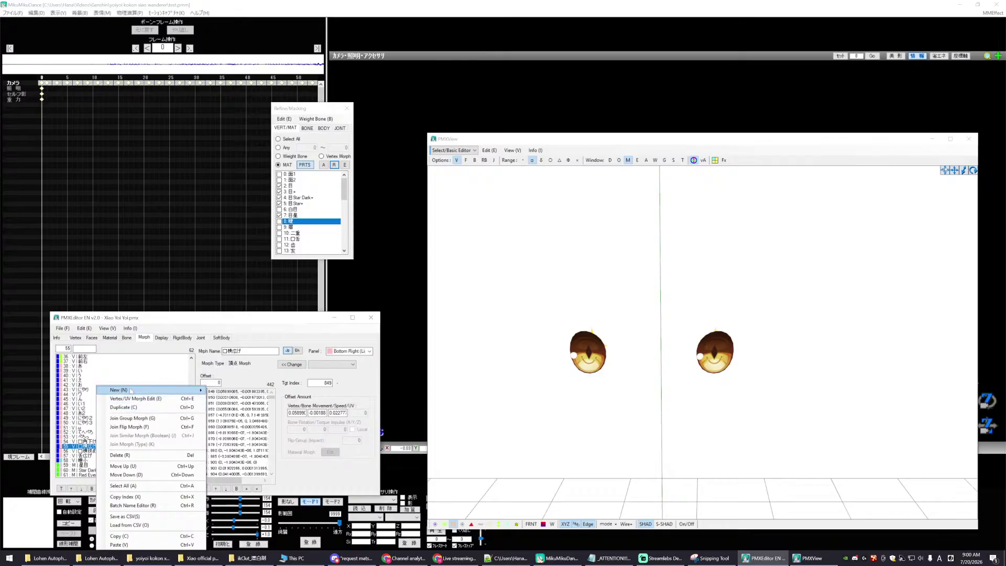
{"action": "mouse_move", "coordinate": [125, 390]}
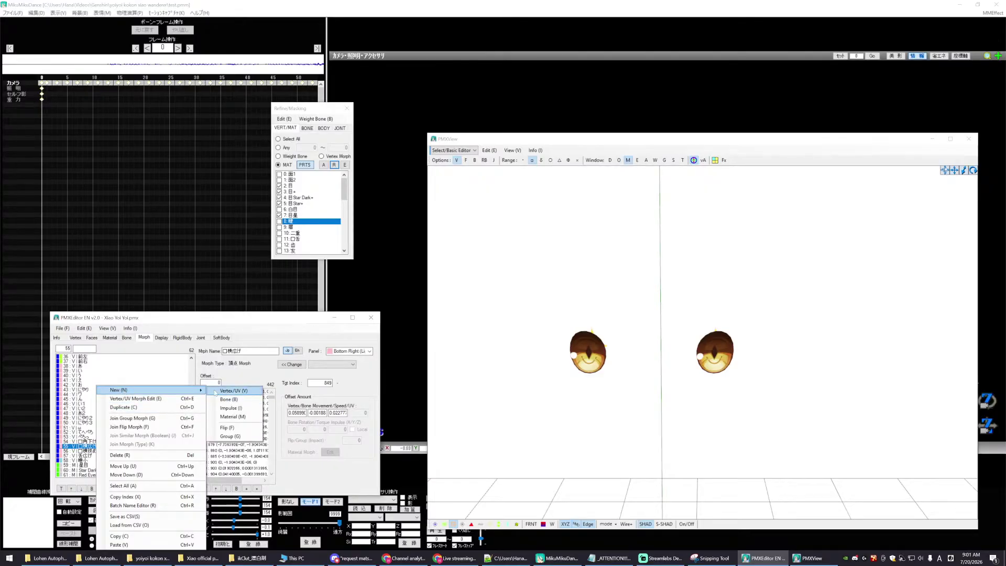
{"action": "left_click", "coordinate": [234, 390]}
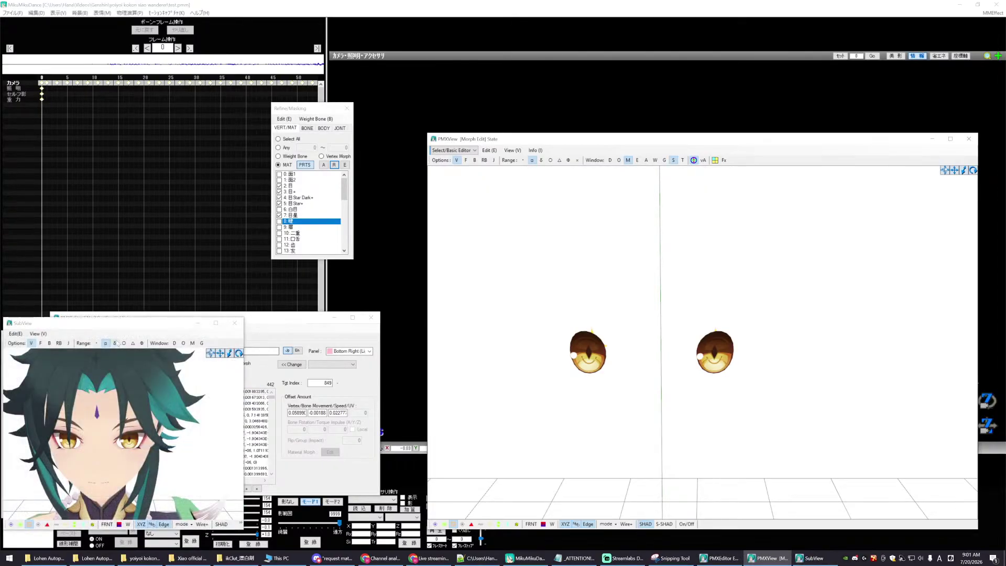
- Arrange the SubView, masking and Morph Editor windows so they all sit beside the model view
{"action": "left_click_drag", "start_coordinate": [111, 326], "coordinate": [136, 12]}
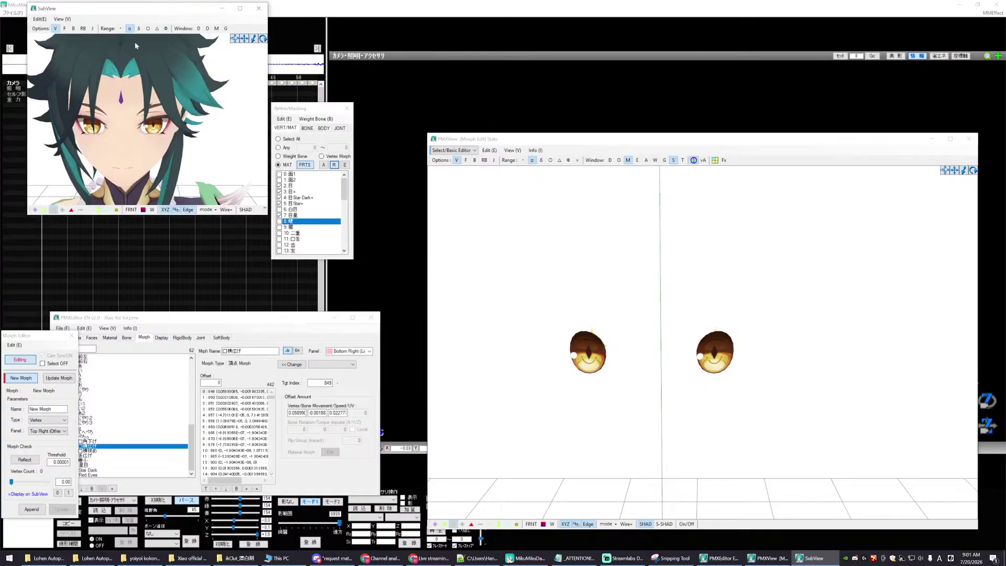
{"action": "left_click_drag", "start_coordinate": [29, 340], "coordinate": [173, 244]}
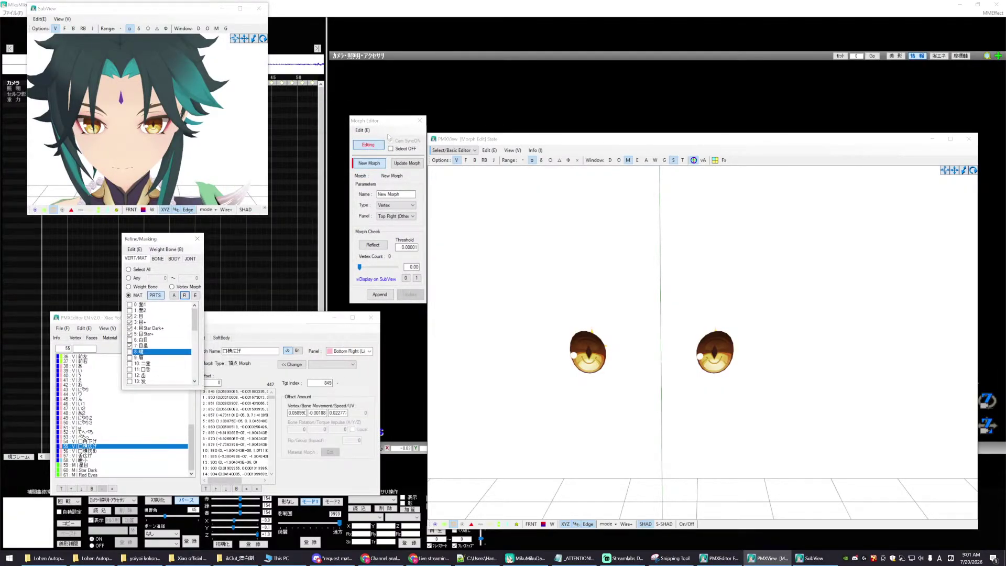
{"action": "left_click_drag", "start_coordinate": [388, 125], "coordinate": [361, 133]}
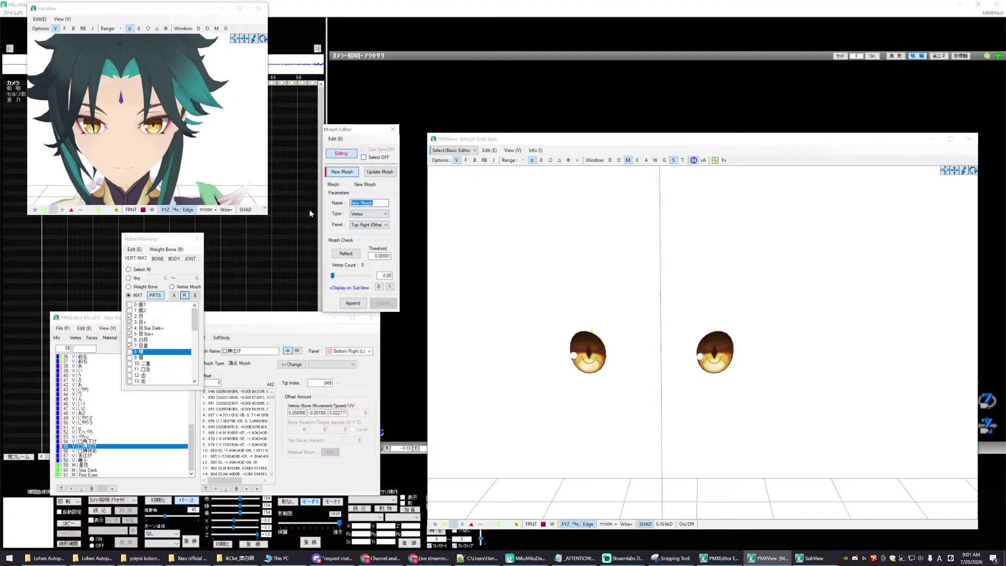
- Name the new vertex morph Eyes Squish
{"action": "key", "text": "BackSpace"}
{"action": "type", "text": "Eyes Su"}
{"action": "key", "text": "BackSpace"}
{"action": "key", "text": "BackSpace"}
{"action": "type", "text": "Squish"}
- Open the Object Editor, hide the manipulator handles, and scale each eye's vertices separately by 0.5 on the Y axis around its own center
{"action": "left_click", "coordinate": [637, 160]}
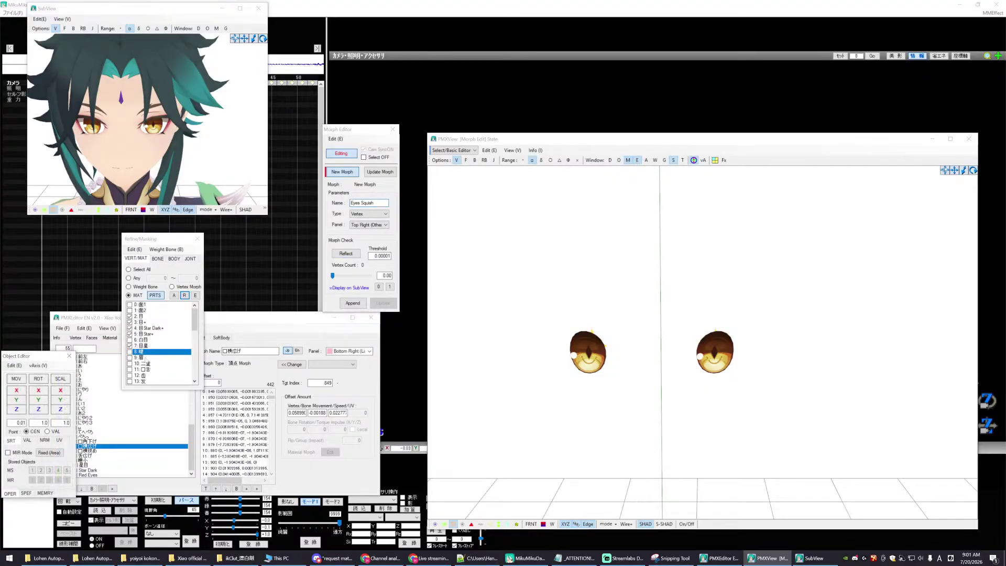
{"action": "left_click_drag", "start_coordinate": [49, 361], "coordinate": [372, 344]}
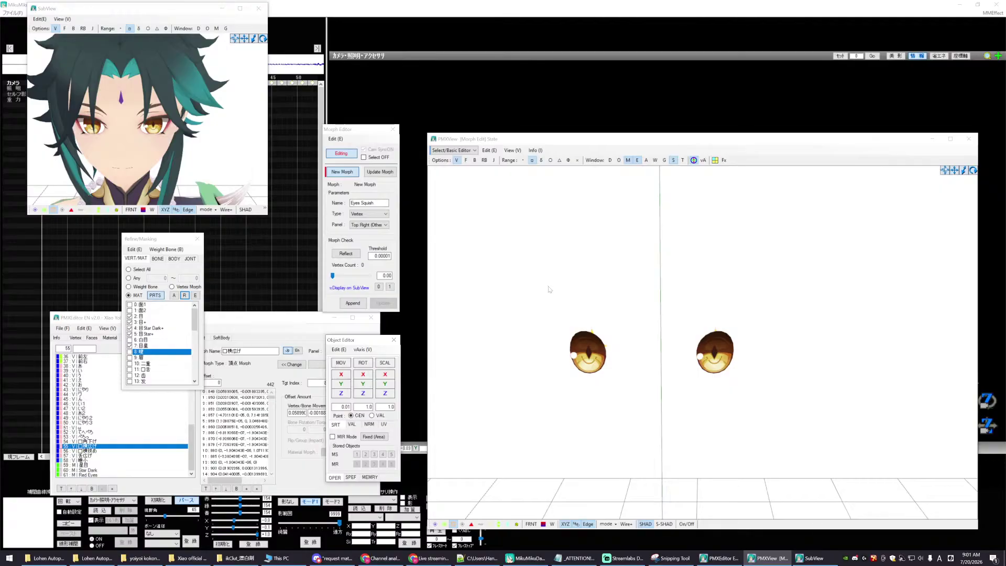
{"action": "left_click_drag", "start_coordinate": [509, 286], "coordinate": [667, 450]}
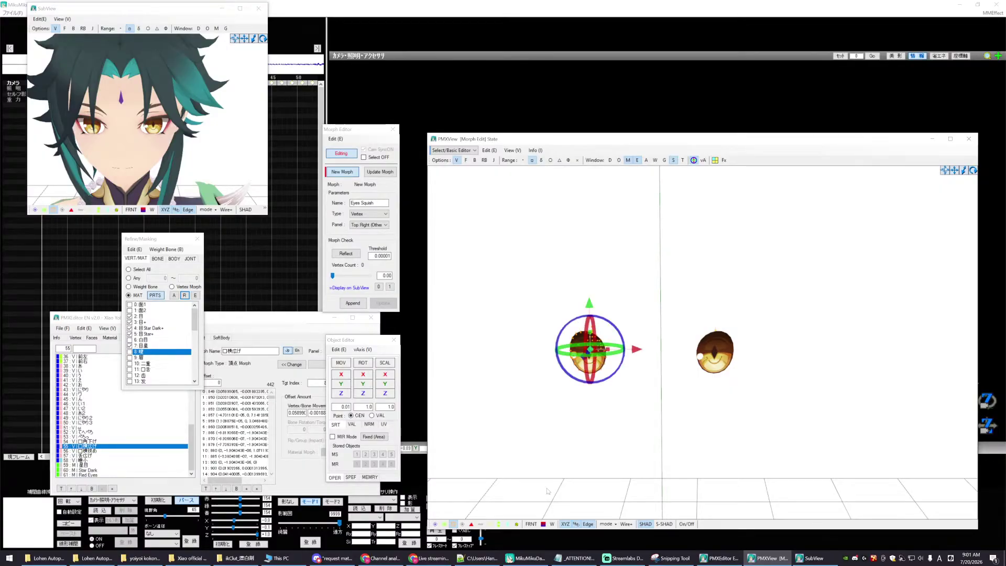
{"action": "left_click", "coordinate": [694, 160]}
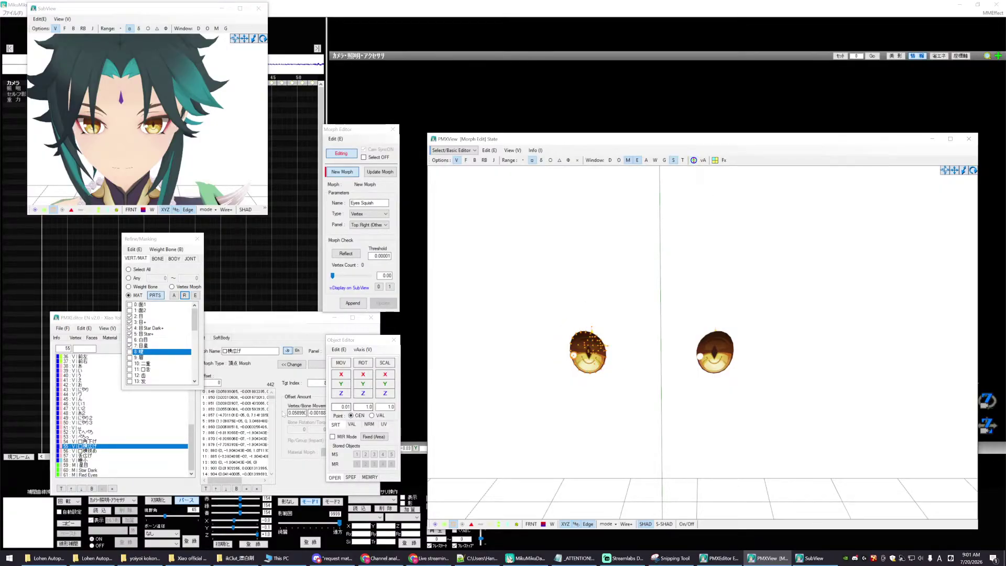
{"action": "left_click", "coordinate": [352, 424]}
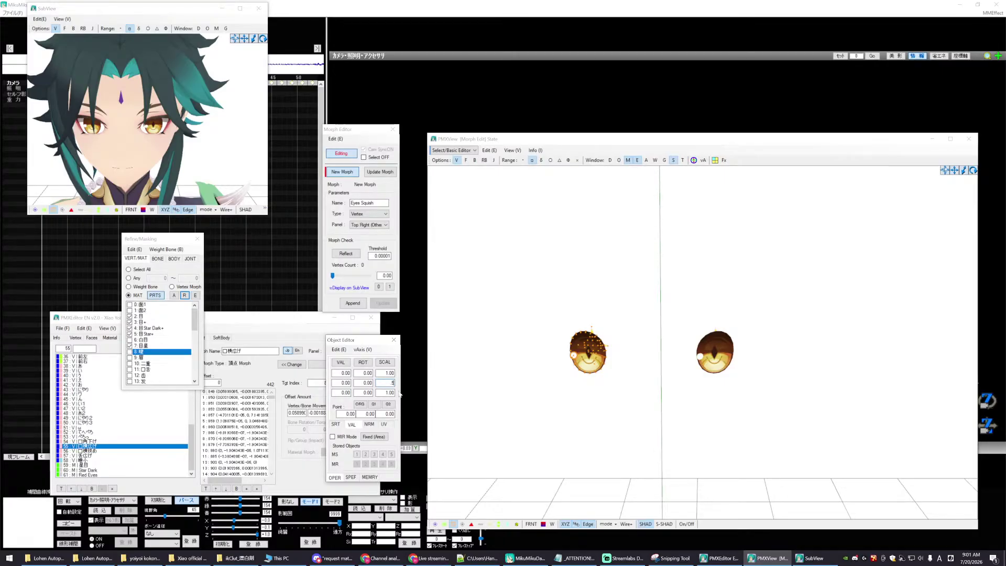
{"action": "type", "text": "5"}
{"action": "key", "text": "Return"}
{"action": "left_click", "coordinate": [384, 362]}
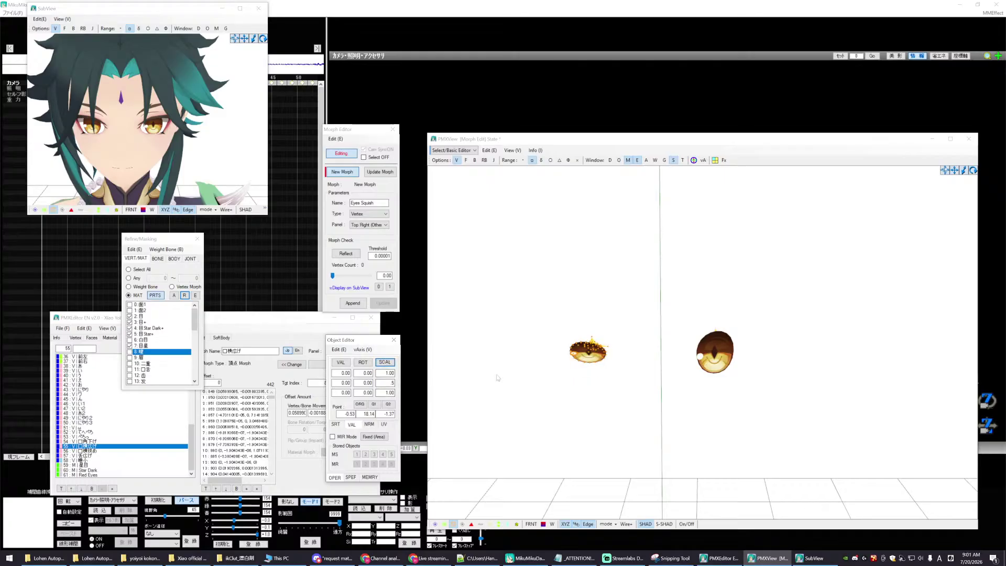
{"action": "left_click_drag", "start_coordinate": [649, 290], "coordinate": [801, 436]}
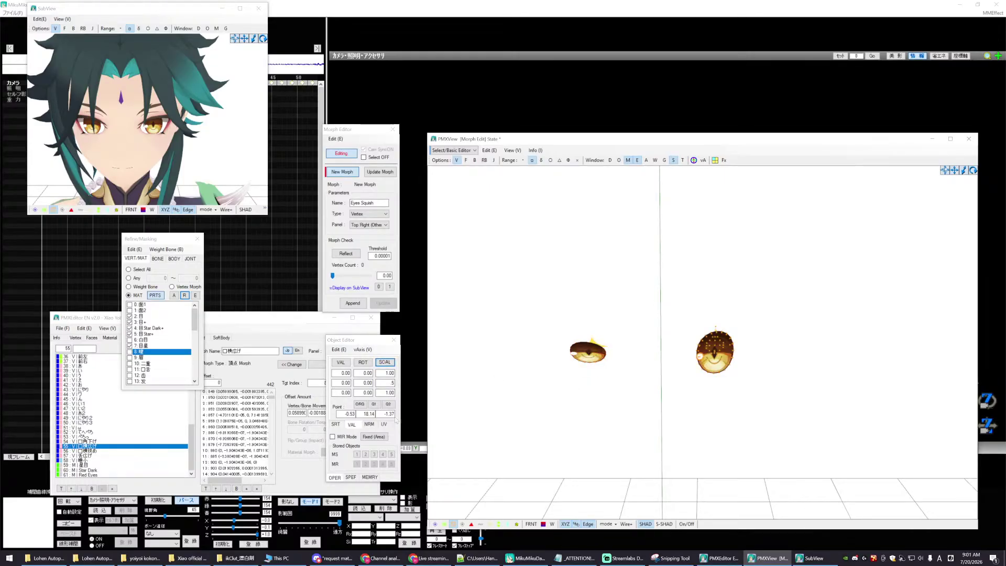
{"action": "left_click", "coordinate": [386, 362]}
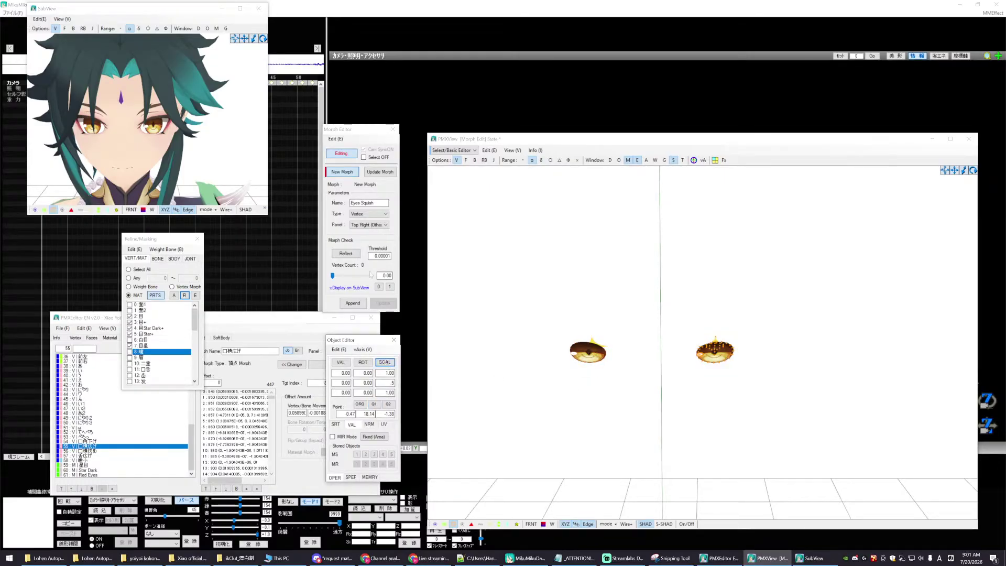
- Reflect the squashed eye shape into the morph, rename it Eye Squish, and append it to the model as a new morph
{"action": "left_click", "coordinate": [345, 253]}
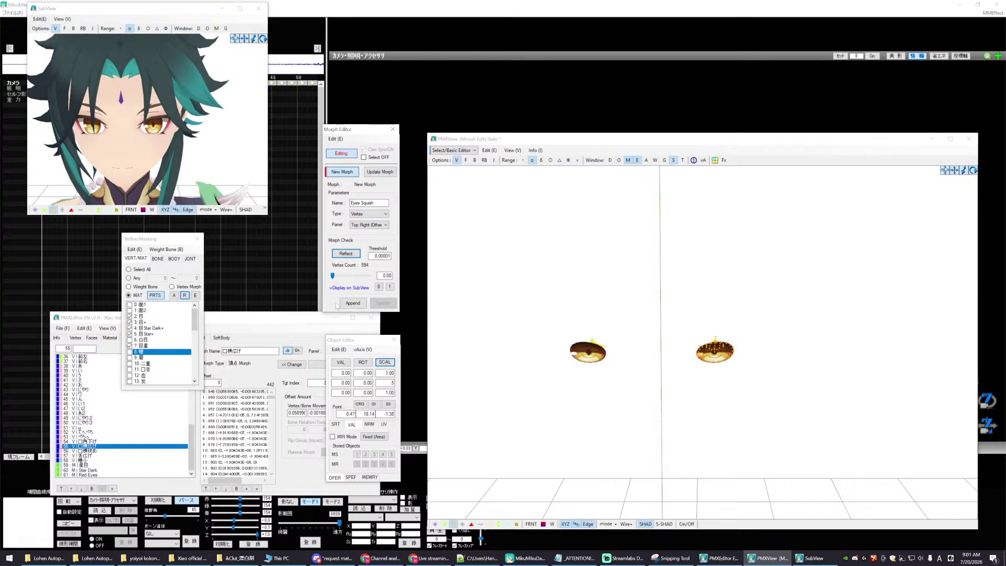
{"action": "mouse_move", "coordinate": [333, 277]}
{"action": "left_mouse_down"}
{"action": "mouse_move", "coordinate": [367, 275]}
{"action": "mouse_move", "coordinate": [329, 275]}
{"action": "left_mouse_up"}
{"action": "left_click", "coordinate": [352, 303]}
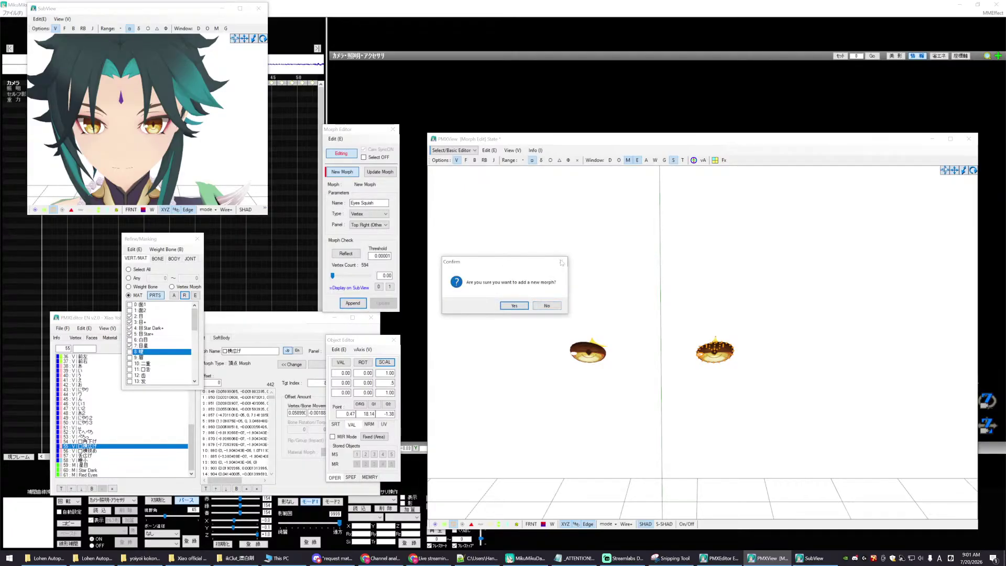
{"action": "left_click", "coordinate": [514, 306]}
{"action": "left_click", "coordinate": [361, 203]}
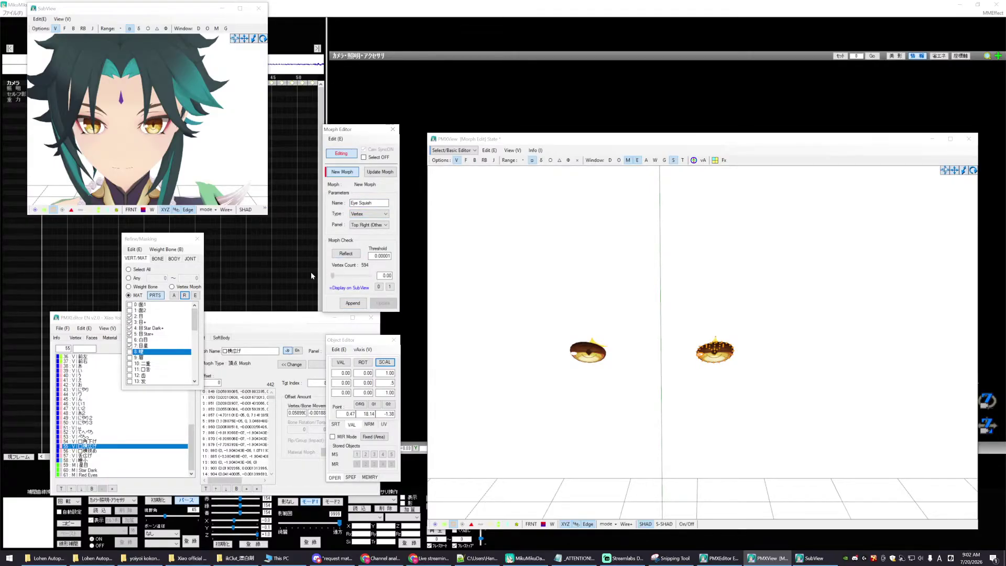
{"action": "left_click", "coordinate": [353, 303]}
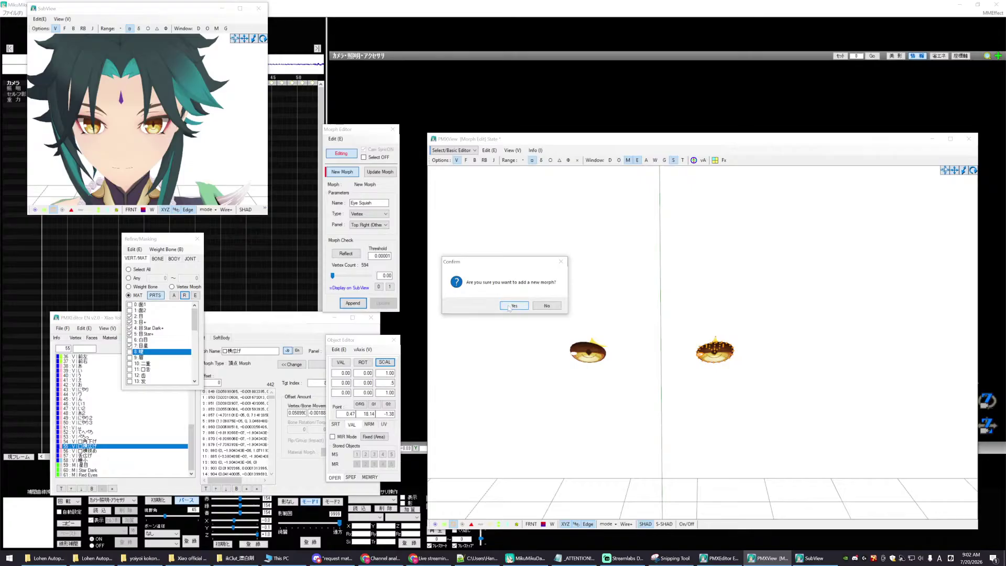
{"action": "left_click", "coordinate": [514, 305]}
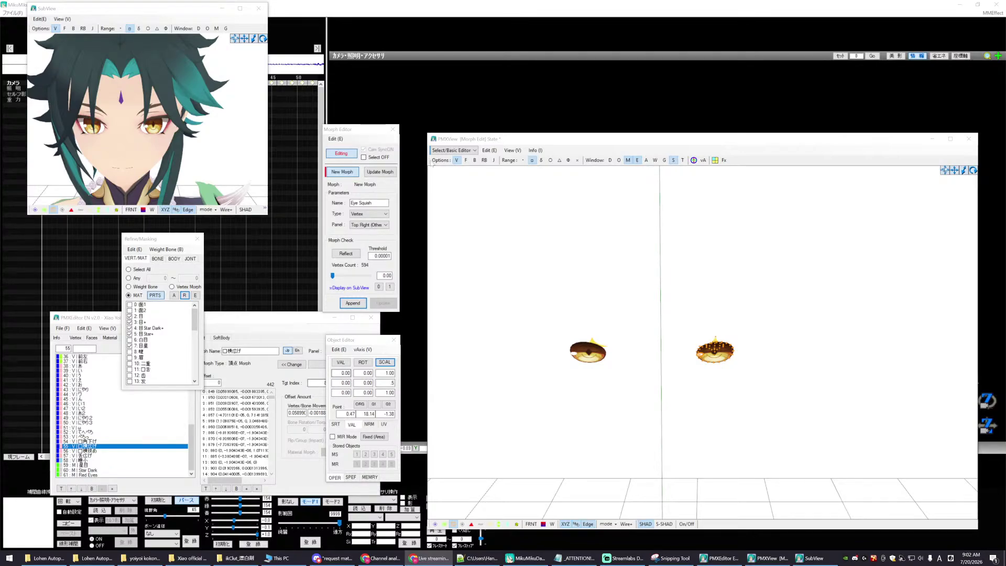
- Start another new vertex morph named Eye Narrow from the eyes' original shape
{"action": "left_click_drag", "start_coordinate": [355, 129], "coordinate": [360, 106]}
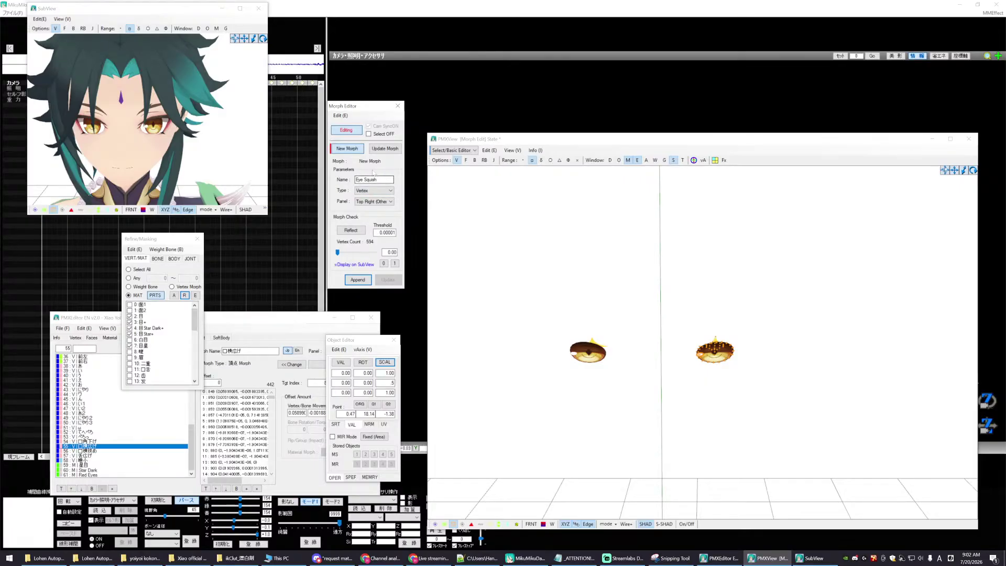
{"action": "double_click", "coordinate": [370, 179]}
{"action": "type", "text": "Narrow"}
- Select the Eye Squish morph at the end of the morph list and move the Morph Editor and masking windows clear
{"action": "left_click", "coordinate": [148, 437]}
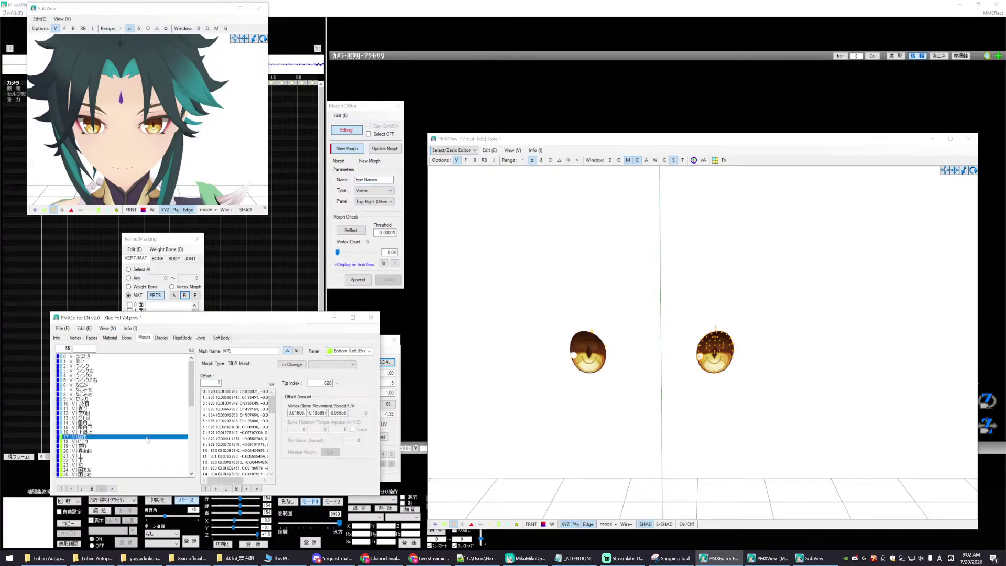
{"action": "left_click_drag", "start_coordinate": [192, 383], "coordinate": [191, 447]}
{"action": "left_click", "coordinate": [88, 475]}
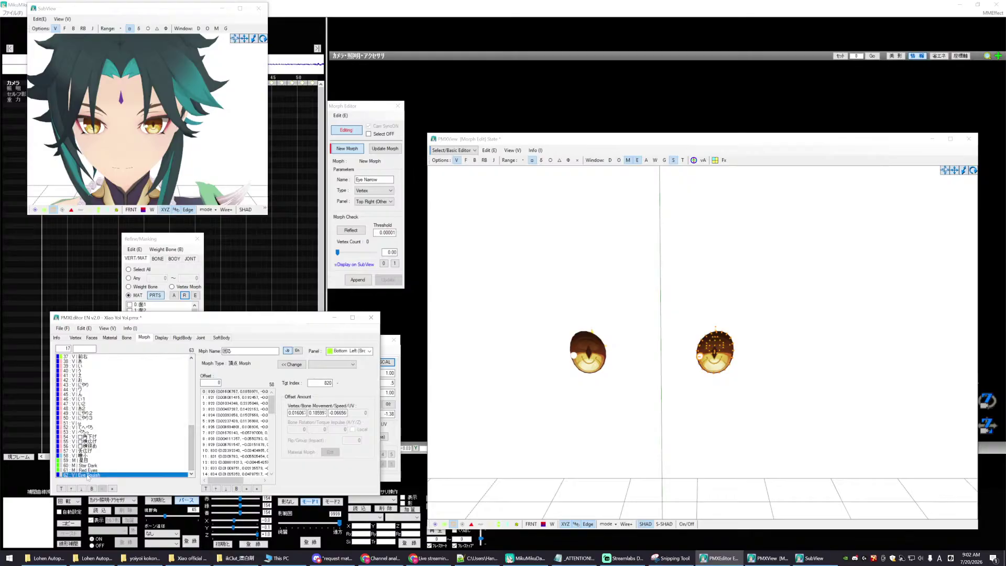
{"action": "left_click_drag", "start_coordinate": [367, 106], "coordinate": [373, 79]}
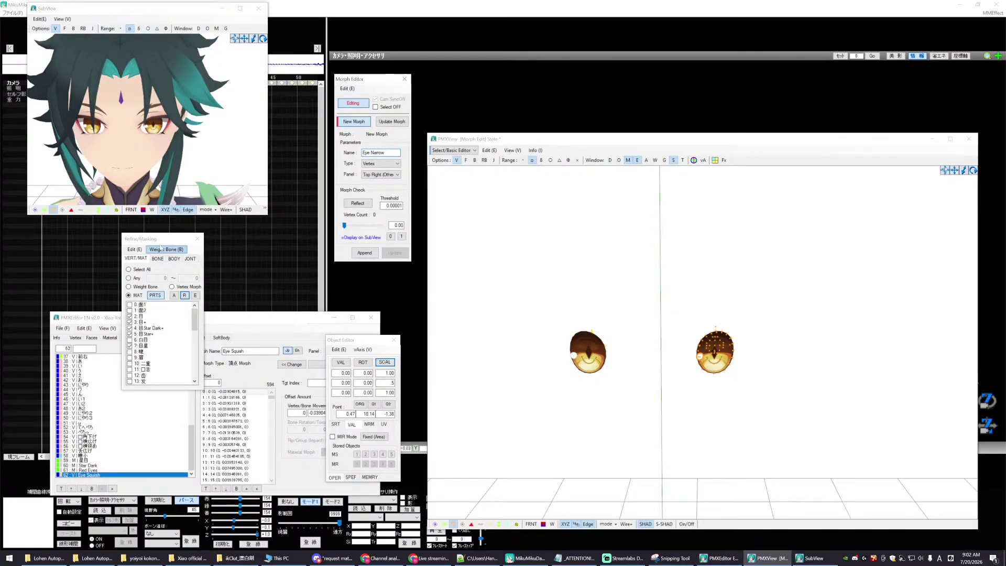
{"action": "left_click_drag", "start_coordinate": [155, 240], "coordinate": [193, 235]}
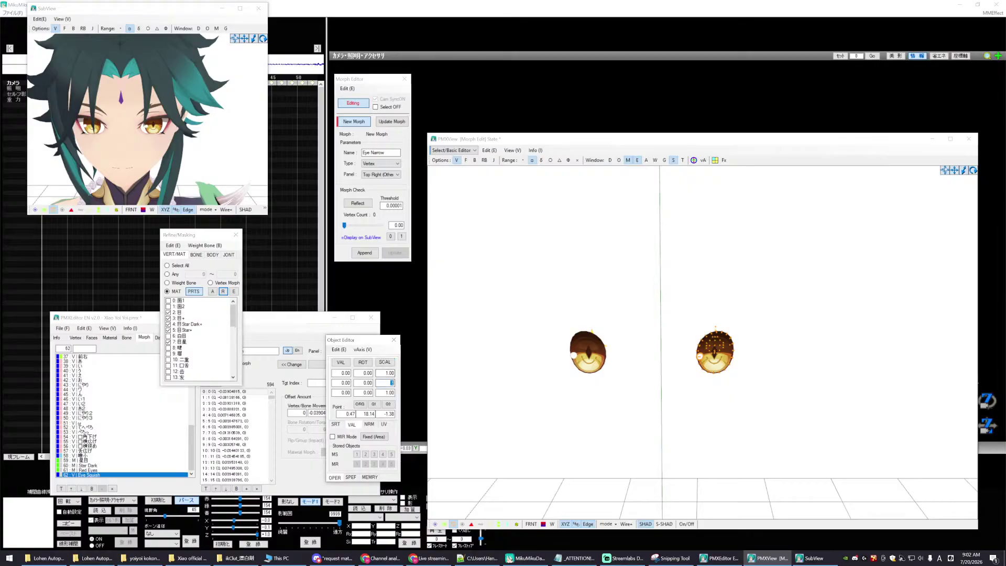
- Scale each eye's vertices separately by 0.5 on the X axis and 1 on the Y axis around its own center
{"action": "left_click", "coordinate": [385, 373]}
{"action": "type", "text": ".5"}
{"action": "left_click_drag", "start_coordinate": [514, 256], "coordinate": [640, 440]}
{"action": "left_click", "coordinate": [373, 404]}
{"action": "left_click", "coordinate": [385, 362]}
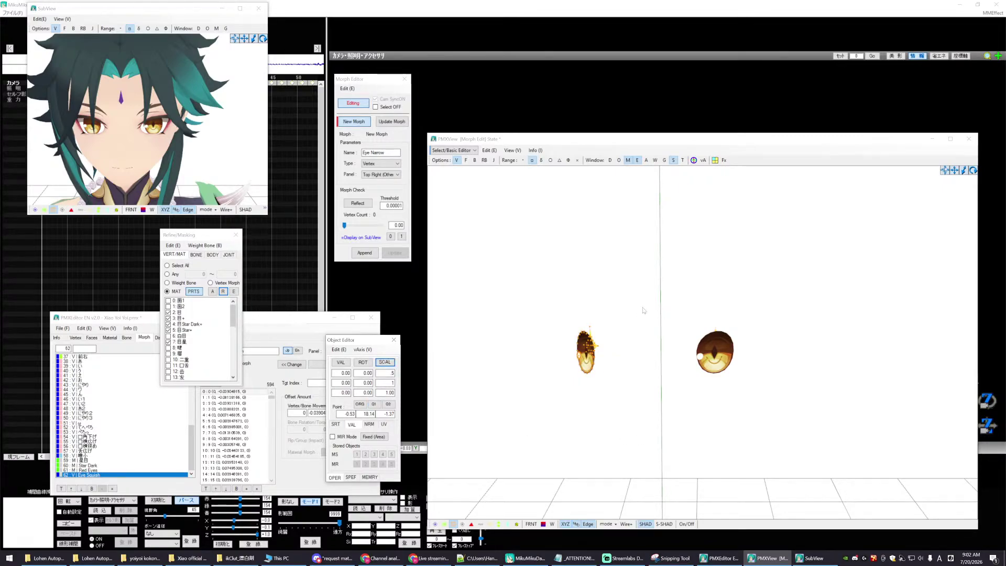
{"action": "left_click_drag", "start_coordinate": [681, 319], "coordinate": [744, 380]}
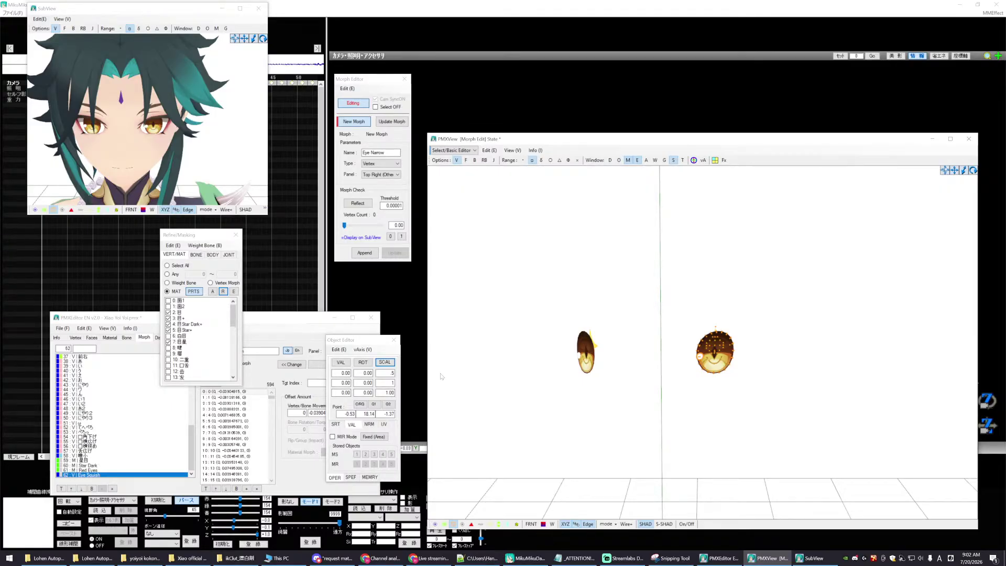
{"action": "key", "text": "Tab"}
{"action": "left_click", "coordinate": [385, 363]}
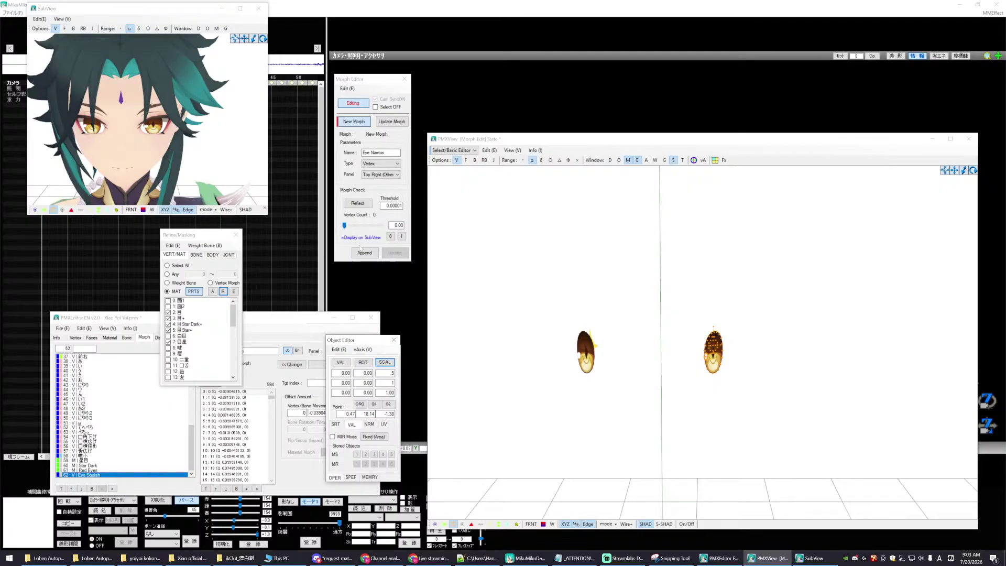
- Reflect the narrowed eye shape into the Eye Narrow morph and append it to the model as a new morph
{"action": "left_click", "coordinate": [358, 203]}
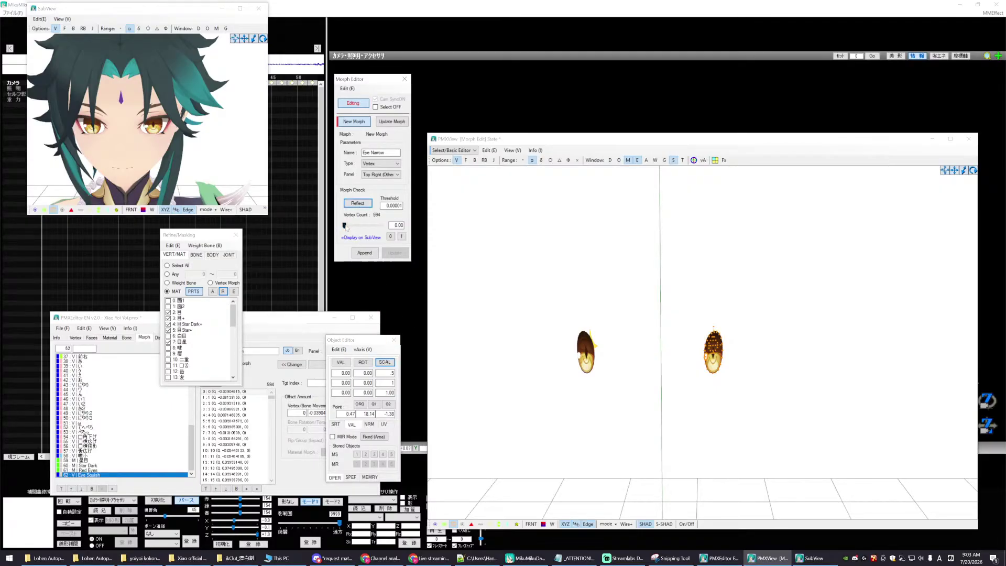
{"action": "mouse_move", "coordinate": [345, 227]}
{"action": "left_mouse_down"}
{"action": "mouse_move", "coordinate": [387, 225]}
{"action": "mouse_move", "coordinate": [346, 221]}
{"action": "left_mouse_up"}
{"action": "left_click", "coordinate": [356, 255]}
{"action": "left_click", "coordinate": [515, 308]}
- Rearrange the masking, Morph Editor and model editor windows and select the Eye Squish morph near the end of the morph list
{"action": "left_click_drag", "start_coordinate": [199, 237], "coordinate": [243, 234]}
{"action": "left_click_drag", "start_coordinate": [353, 79], "coordinate": [369, 67]}
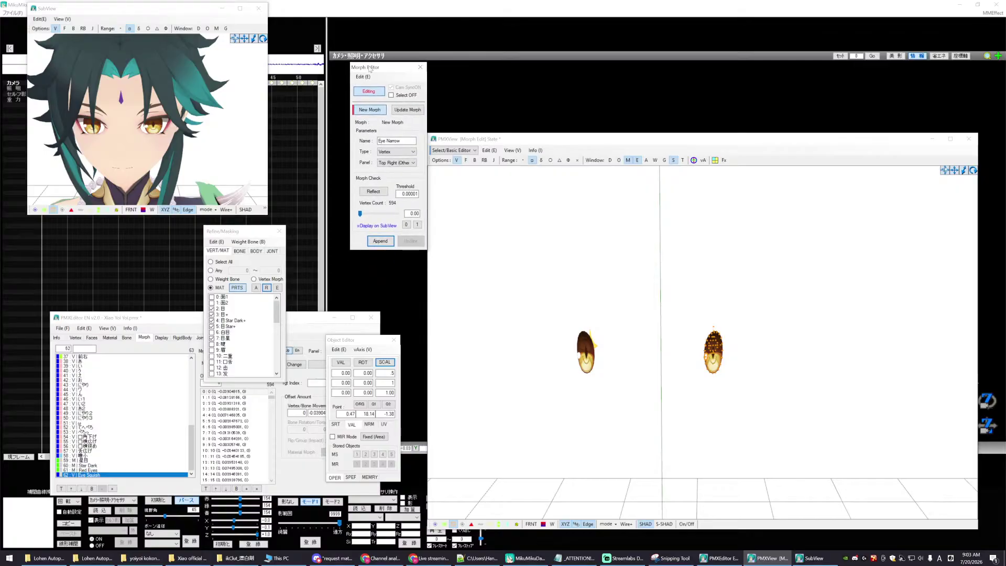
{"action": "left_click_drag", "start_coordinate": [240, 235], "coordinate": [184, 238]}
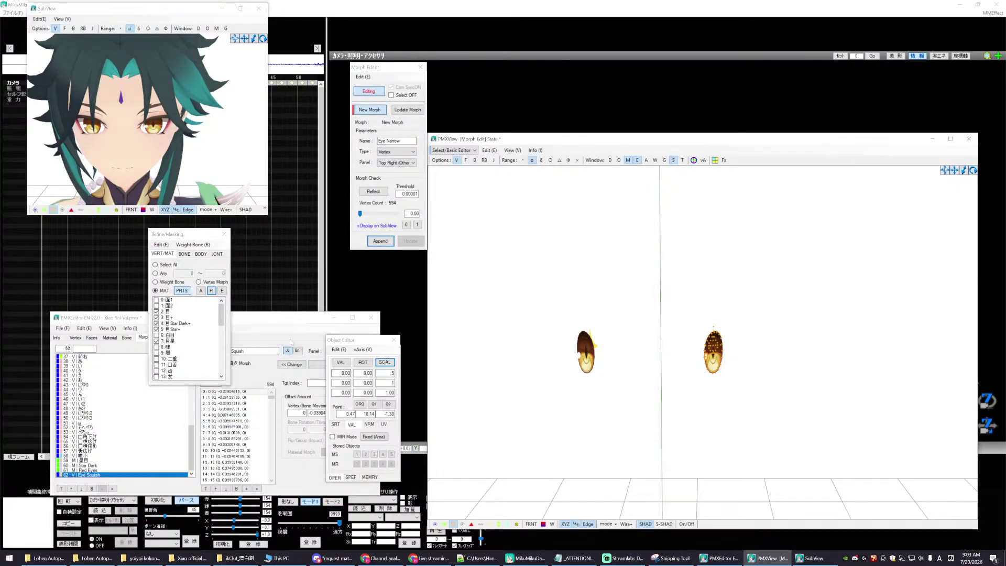
{"action": "left_click_drag", "start_coordinate": [265, 320], "coordinate": [255, 336]}
{"action": "left_click_drag", "start_coordinate": [180, 396], "coordinate": [170, 470]}
{"action": "left_click", "coordinate": [121, 467]}
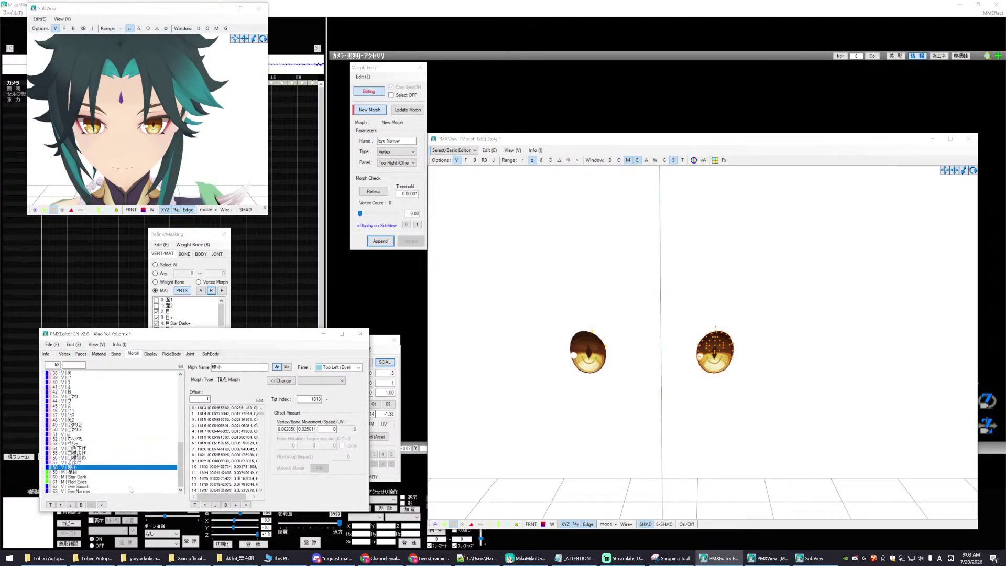
{"action": "left_click", "coordinate": [130, 487]}
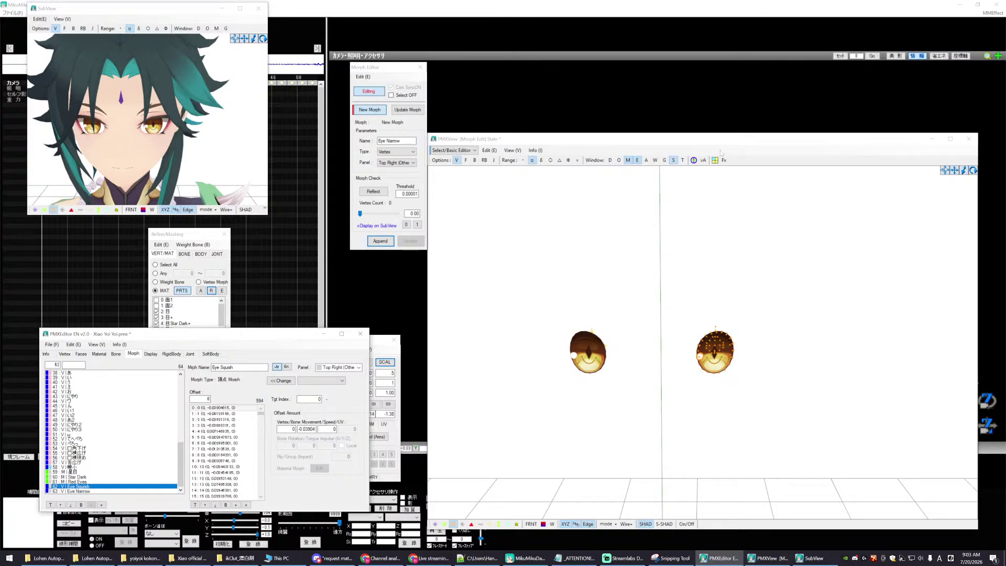
- Open TransformView, place it over the other windows and frame the character's face
{"action": "left_click", "coordinate": [682, 160]}
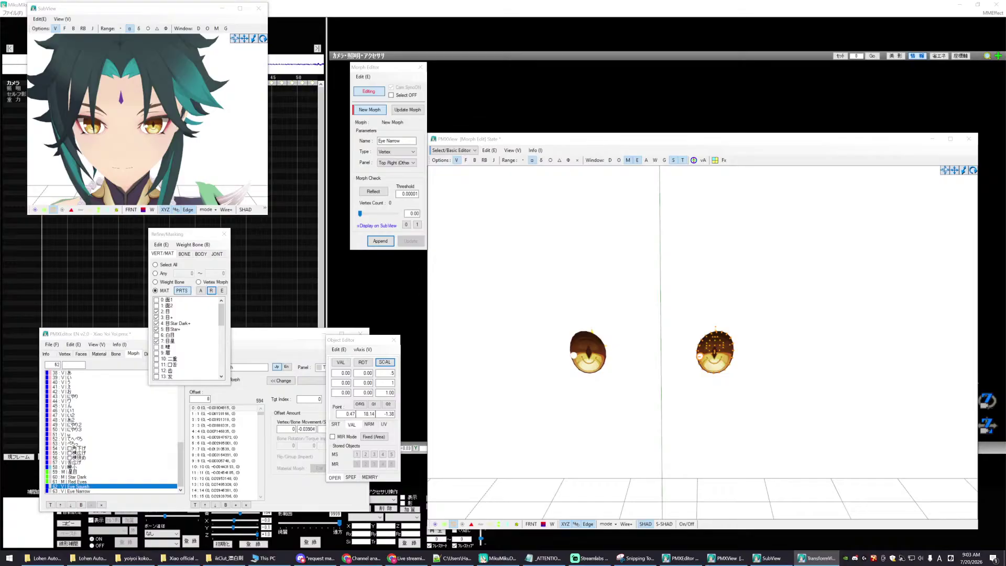
{"action": "left_click_drag", "start_coordinate": [414, 274], "coordinate": [448, 147]}
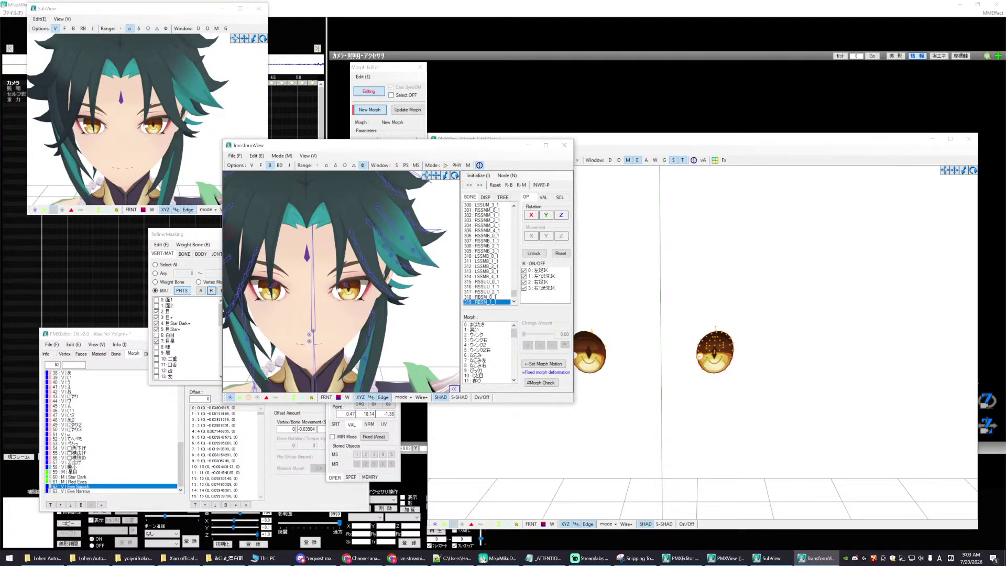
{"action": "left_click", "coordinate": [287, 376]}
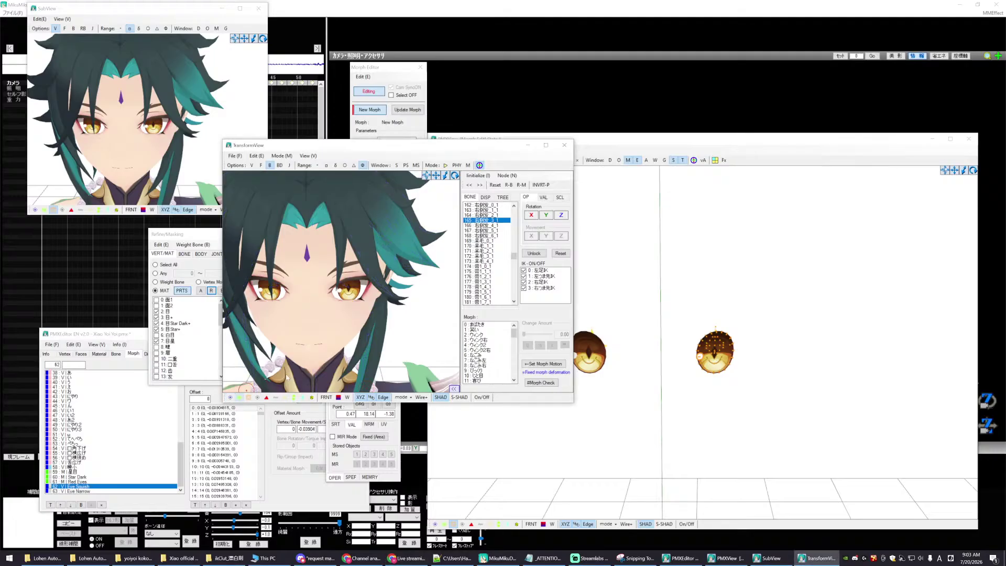
{"action": "left_click", "coordinate": [430, 186]}
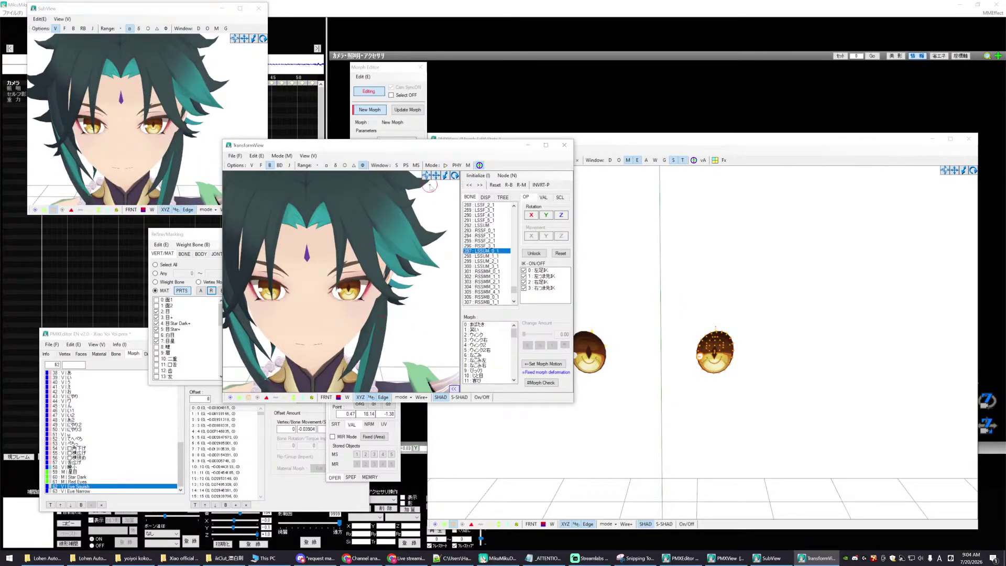
{"action": "left_click", "coordinate": [393, 212]}
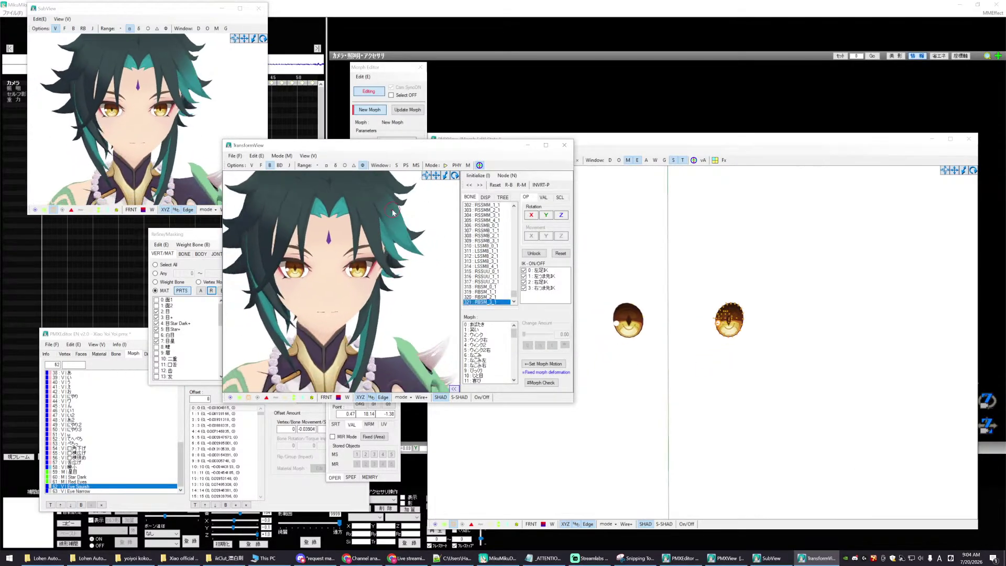
{"action": "left_click", "coordinate": [386, 235]}
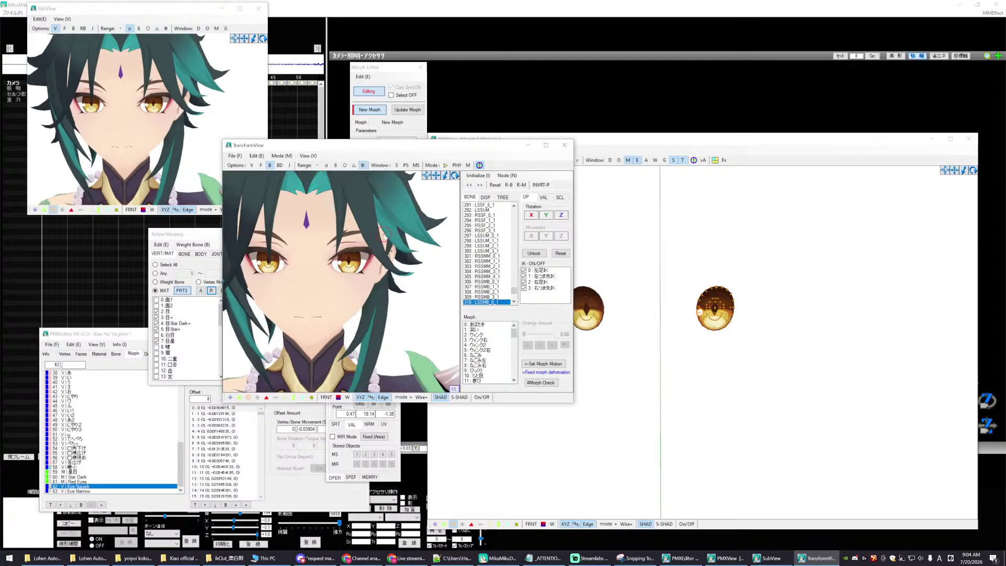
{"action": "left_click", "coordinate": [386, 236]}
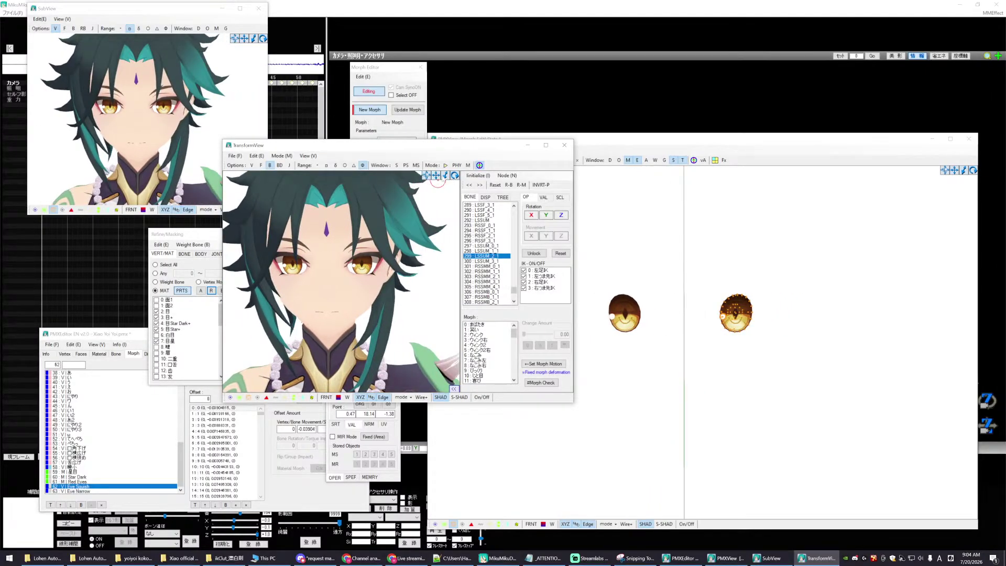
{"action": "left_click_drag", "start_coordinate": [437, 181], "coordinate": [443, 181]}
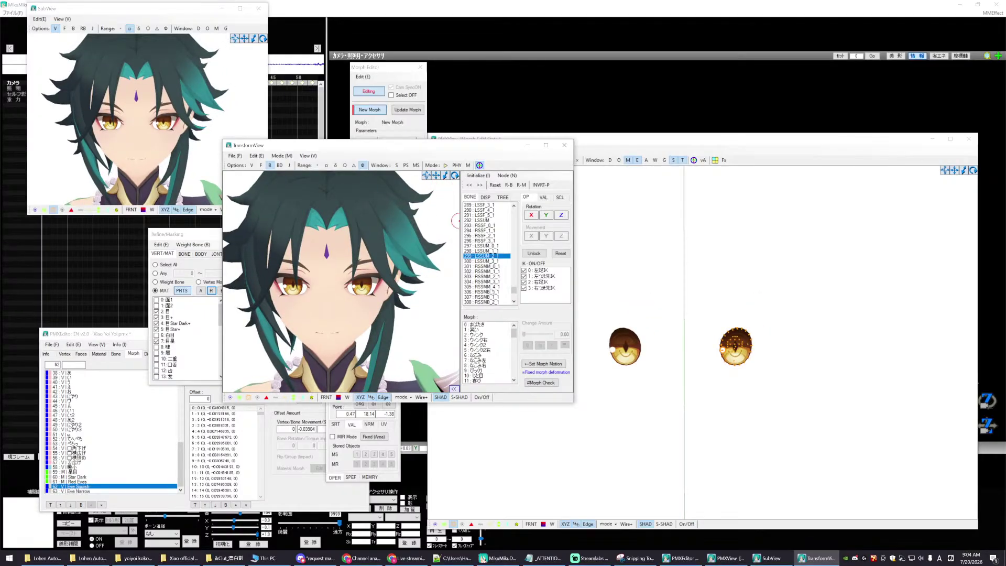
- Preview the Eye Squish and Eye Narrow morphs on the face by varying their amounts, and reset them to 0
{"action": "left_click_drag", "start_coordinate": [513, 333], "coordinate": [513, 374]}
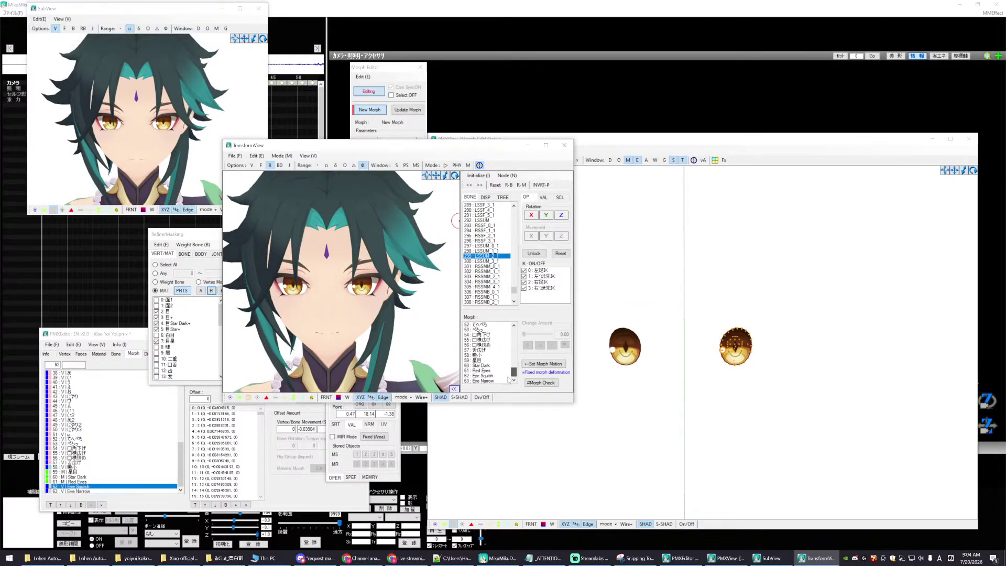
{"action": "left_click", "coordinate": [477, 381]}
{"action": "left_click", "coordinate": [480, 376]}
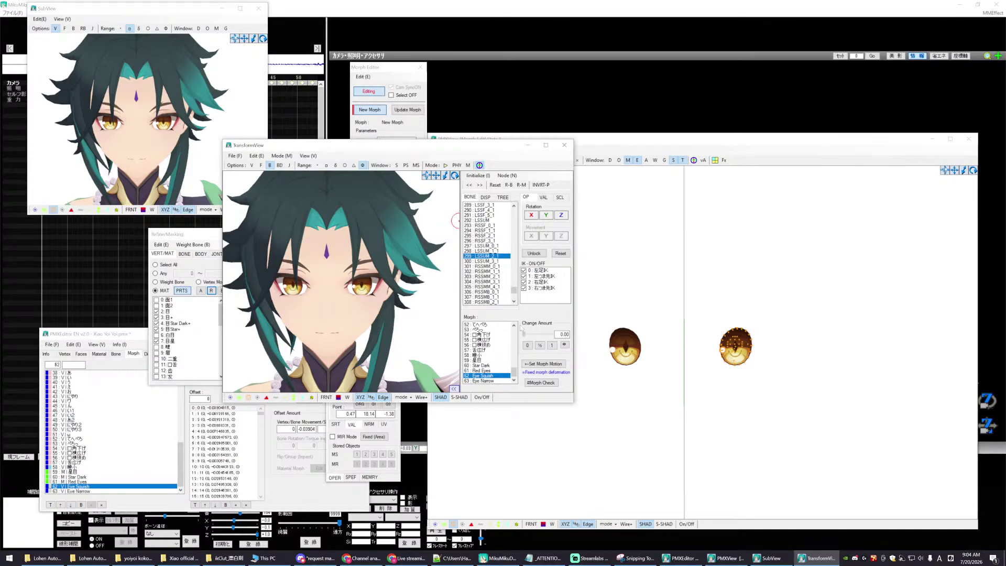
{"action": "left_click", "coordinate": [475, 382]}
{"action": "left_click_drag", "start_coordinate": [524, 334], "coordinate": [556, 340]}
{"action": "left_click", "coordinate": [528, 345]}
{"action": "left_click", "coordinate": [483, 375]}
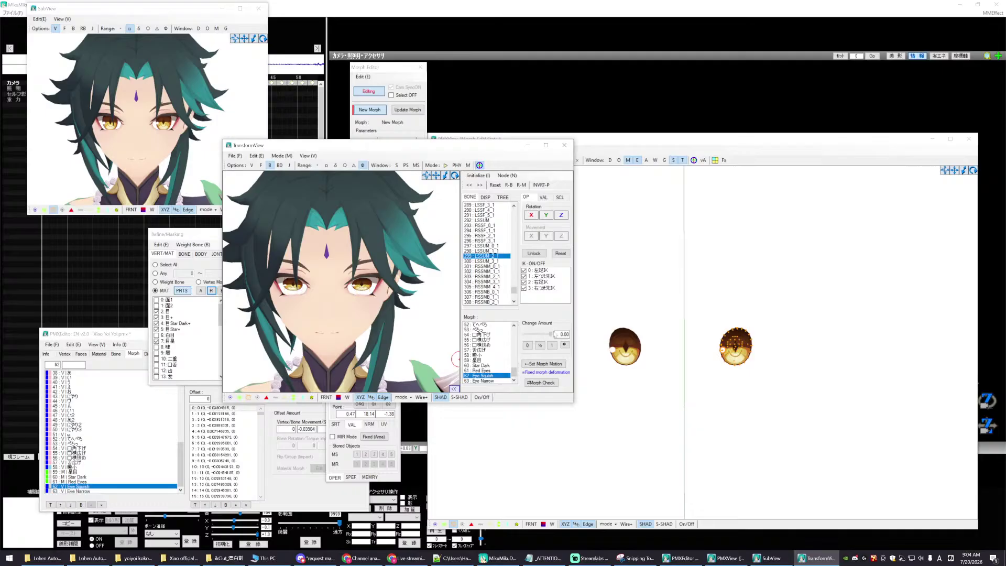
{"action": "left_click", "coordinate": [524, 334]}
{"action": "left_click", "coordinate": [487, 381]}
{"action": "mouse_move", "coordinate": [524, 334]}
{"action": "left_mouse_down"}
{"action": "mouse_move", "coordinate": [570, 335]}
{"action": "mouse_move", "coordinate": [523, 335]}
{"action": "left_mouse_up"}
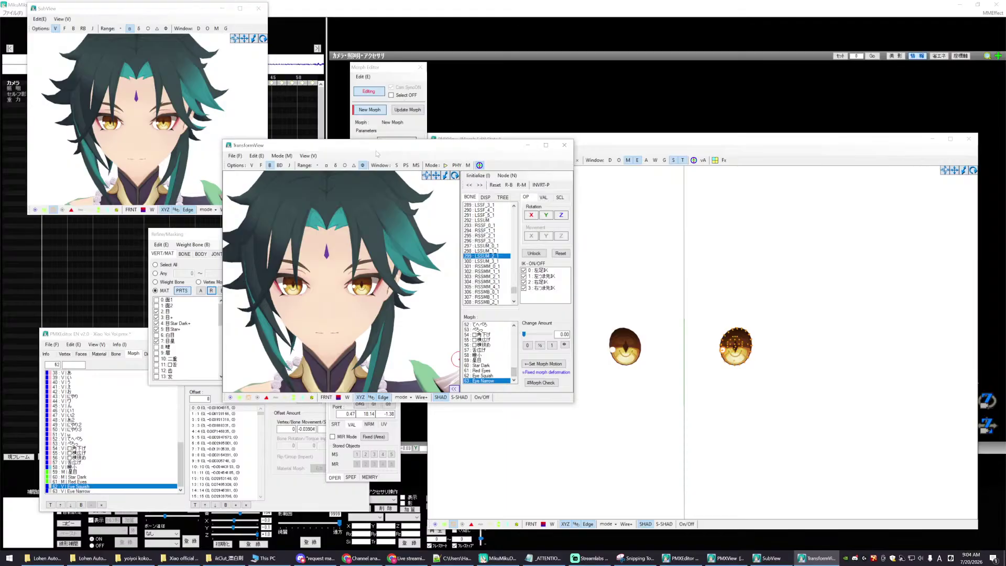
{"action": "left_click_drag", "start_coordinate": [361, 151], "coordinate": [435, 78]}
{"action": "left_click_drag", "start_coordinate": [362, 62], "coordinate": [325, 163]}
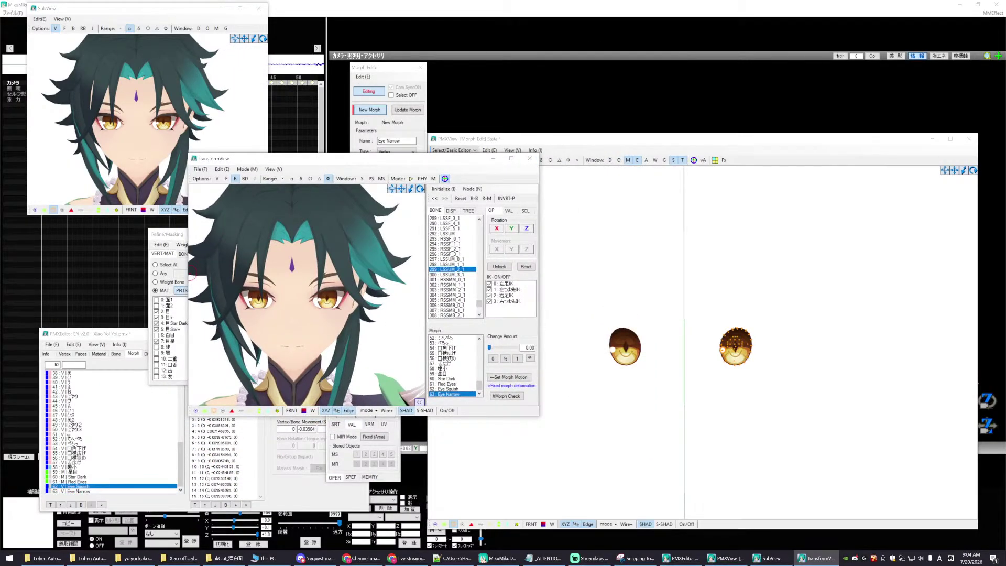
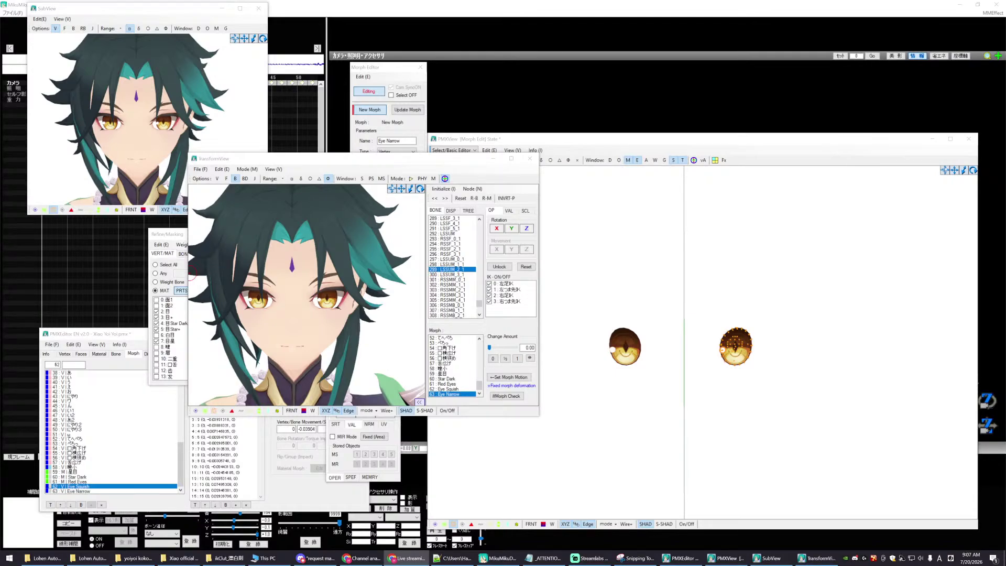
{"action": "key", "text": "Down"}
{"action": "key", "text": "Down"}
{"action": "key", "text": "Down"}
{"action": "key", "text": "Down"}
{"action": "key", "text": "Down"}
{"action": "key", "text": "Down"}
{"action": "key", "text": "Down"}
{"action": "key", "text": "Down"}
{"action": "key", "text": "Down"}
{"action": "key", "text": "Down"}
{"action": "key", "text": "Down"}
{"action": "key", "text": "Down"}
{"action": "key", "text": "Down"}
{"action": "key", "text": "Down"}
{"action": "key", "text": "Down"}
{"action": "key", "text": "Down"}
{"action": "key", "text": "Down"}
{"action": "key", "text": "Down"}
{"action": "key", "text": "Down"}
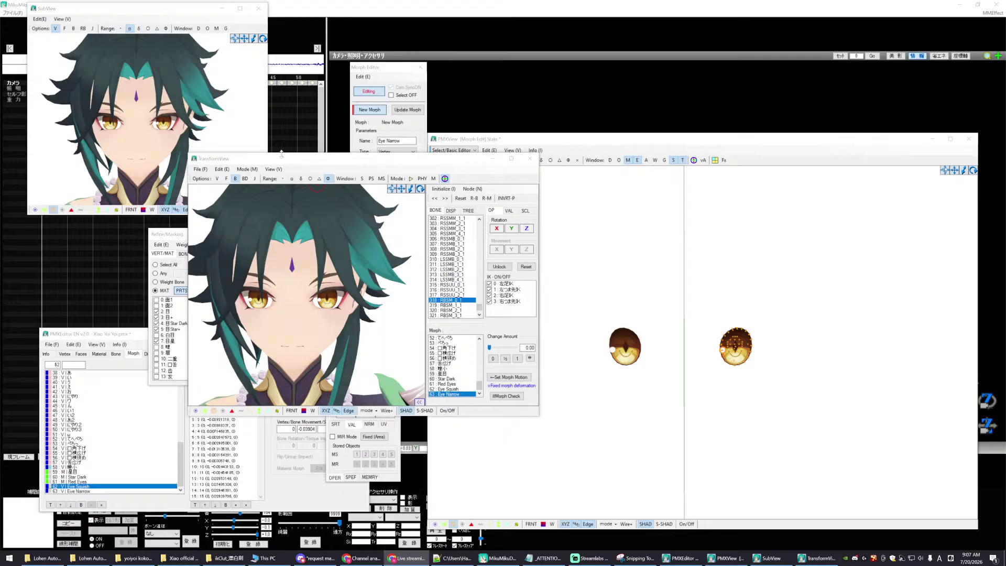
- Move TransformView away from the editing windows and close it
{"action": "left_click_drag", "start_coordinate": [293, 162], "coordinate": [278, 118]}
{"action": "left_click", "coordinate": [367, 225]}
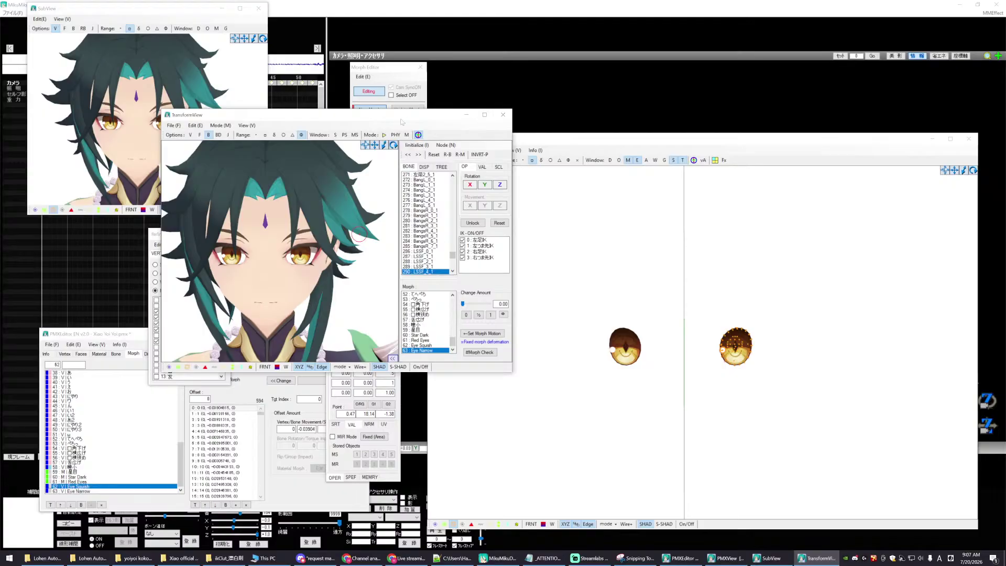
{"action": "left_click_drag", "start_coordinate": [382, 116], "coordinate": [445, 50]}
{"action": "left_click", "coordinate": [566, 48]}
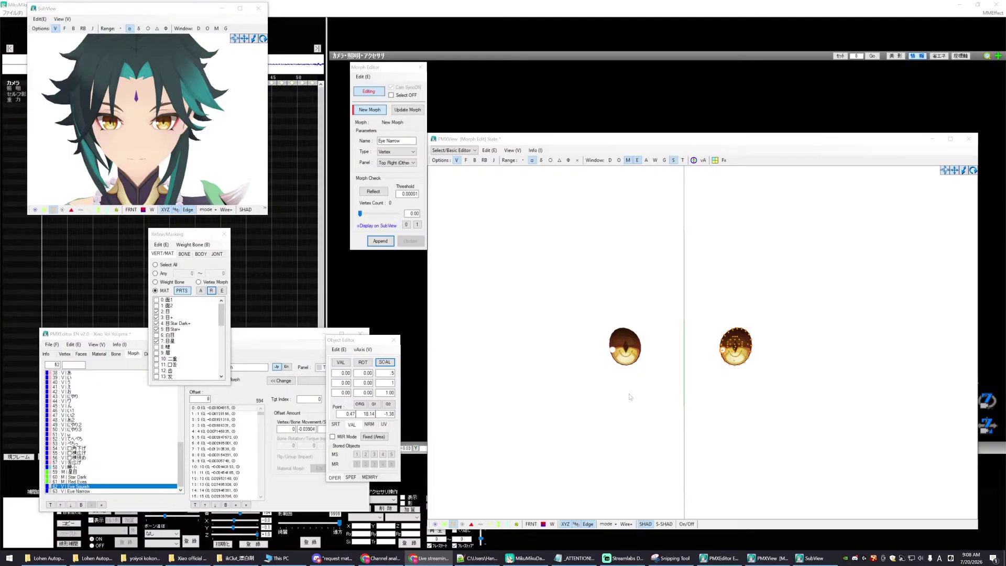
- Move the masking window up beside the Morph Editor and shift the model editor window clear of it
{"action": "left_click", "coordinate": [252, 335]}
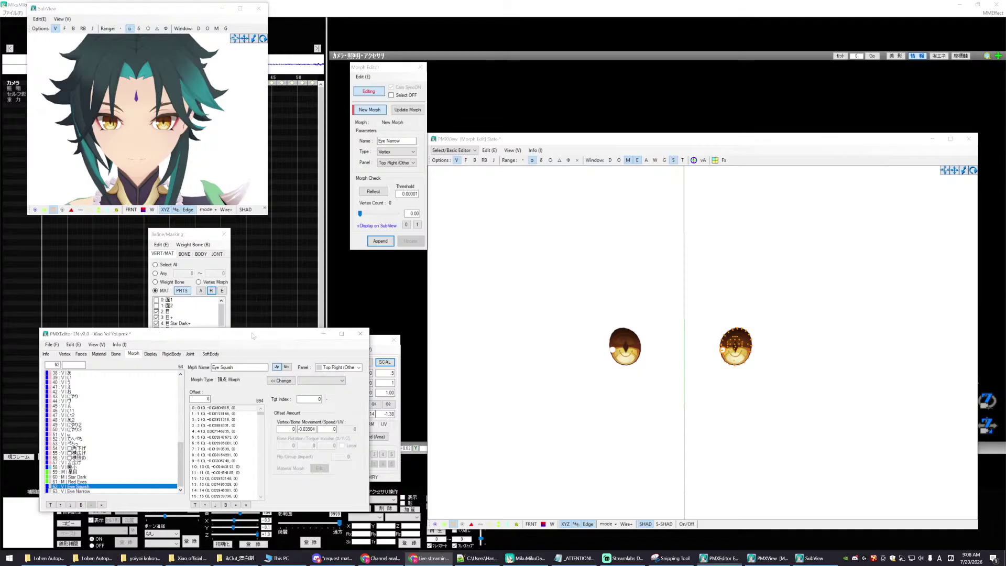
{"action": "left_click_drag", "start_coordinate": [252, 335], "coordinate": [258, 366]}
{"action": "left_click_drag", "start_coordinate": [201, 232], "coordinate": [328, 128]}
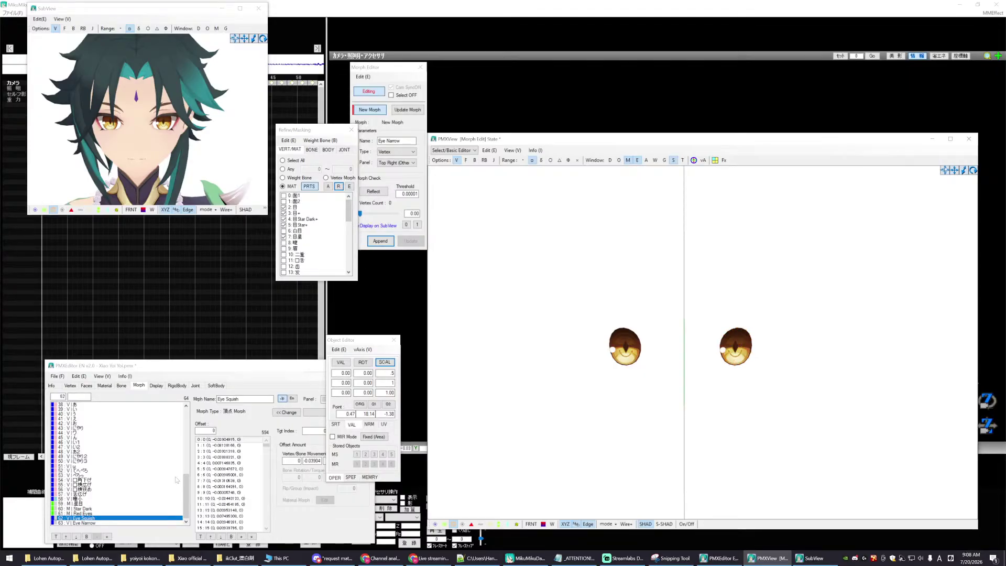
{"action": "left_click_drag", "start_coordinate": [145, 369], "coordinate": [121, 357]}
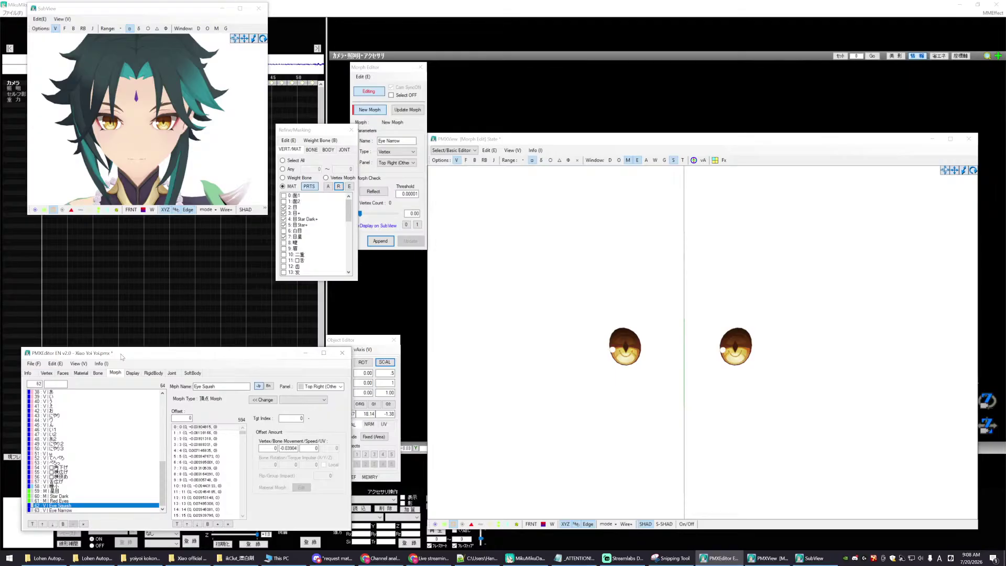
- Browse the model's bone list, stacking the Object Editor under the Morph Editor and narrowing the model editor window
{"action": "left_click", "coordinate": [99, 374]}
{"action": "scroll", "coordinate": [120, 441], "scroll_direction": "down", "scroll_amount": 7}
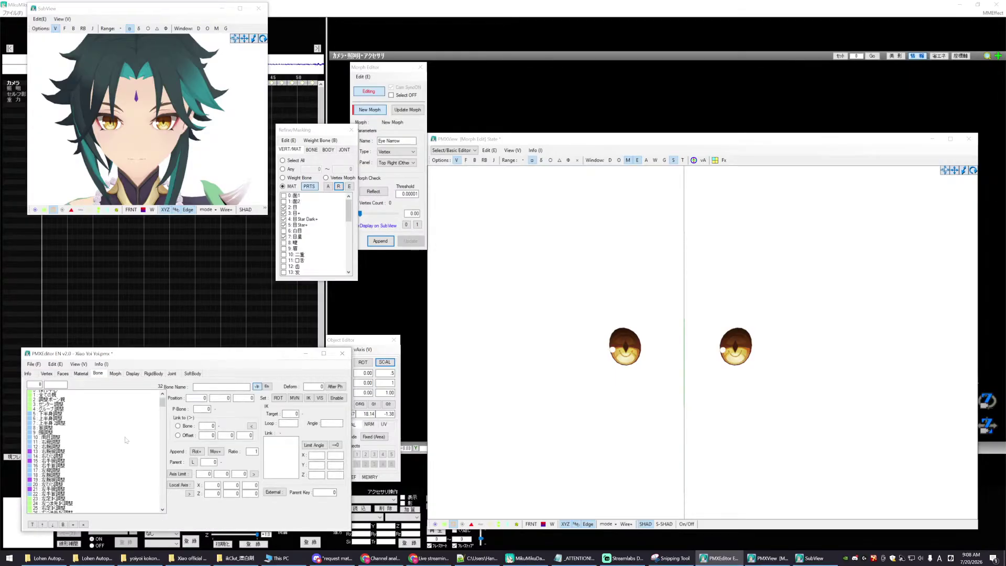
{"action": "scroll", "coordinate": [126, 439], "scroll_direction": "down", "scroll_amount": 5}
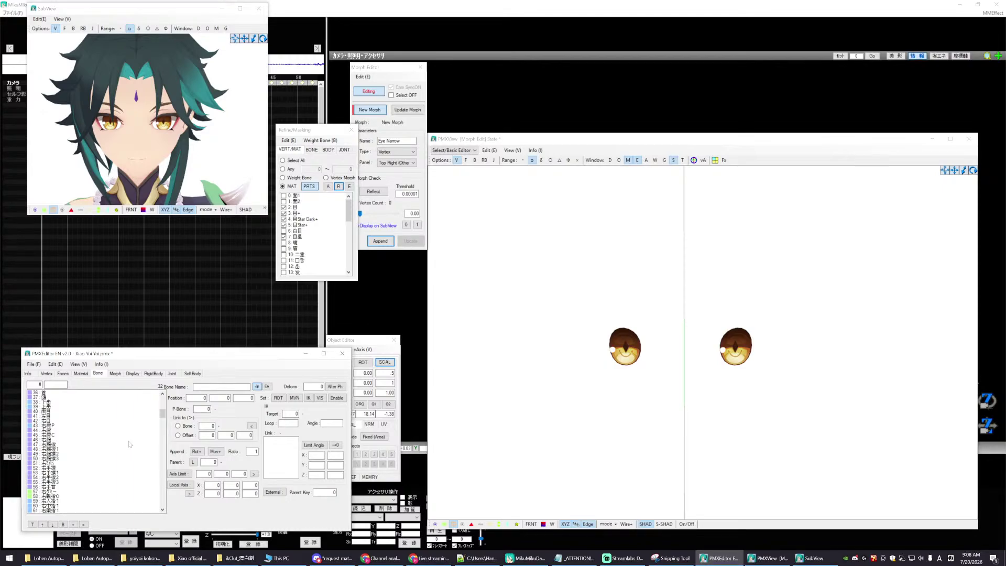
{"action": "left_click_drag", "start_coordinate": [361, 342], "coordinate": [387, 272]}
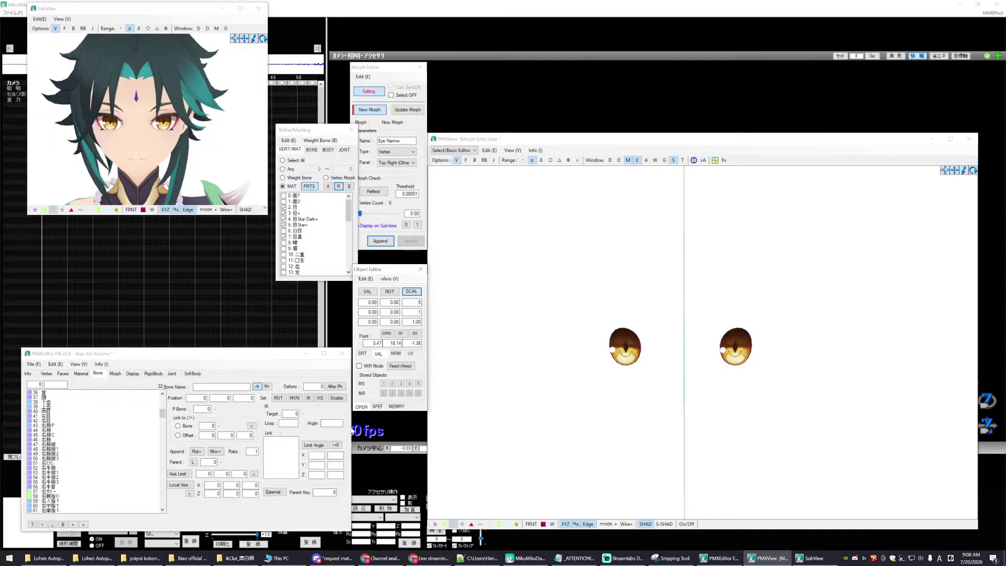
{"action": "left_click_drag", "start_coordinate": [351, 427], "coordinate": [332, 428]}
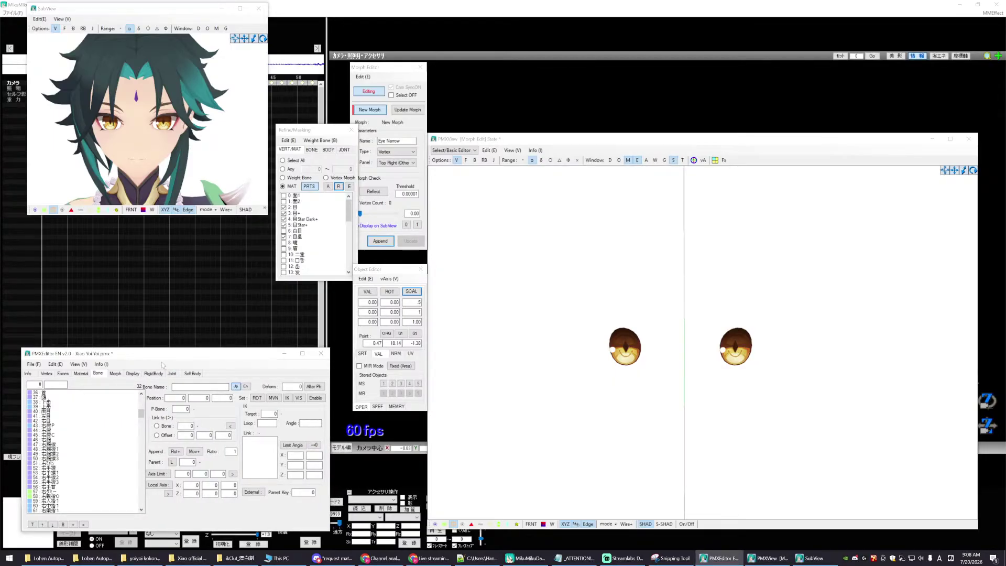
{"action": "left_click_drag", "start_coordinate": [145, 354], "coordinate": [154, 333]}
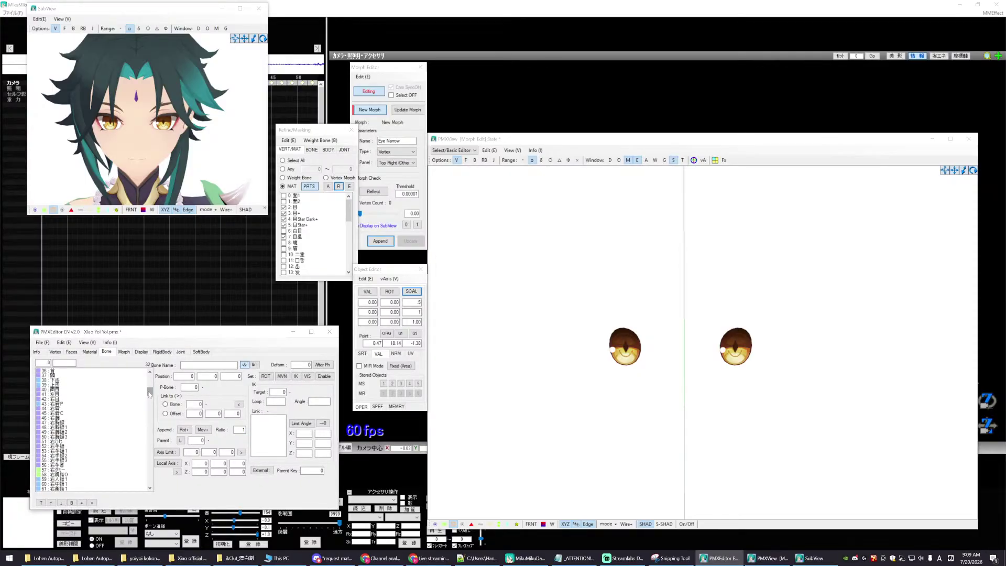
{"action": "mouse_move", "coordinate": [149, 394]}
{"action": "left_mouse_down"}
{"action": "mouse_move", "coordinate": [152, 461]}
{"action": "mouse_move", "coordinate": [150, 400]}
{"action": "left_mouse_up"}
- Find the both-eyes bone 両目 in the bone list and show its settings
{"action": "left_click", "coordinate": [89, 352]}
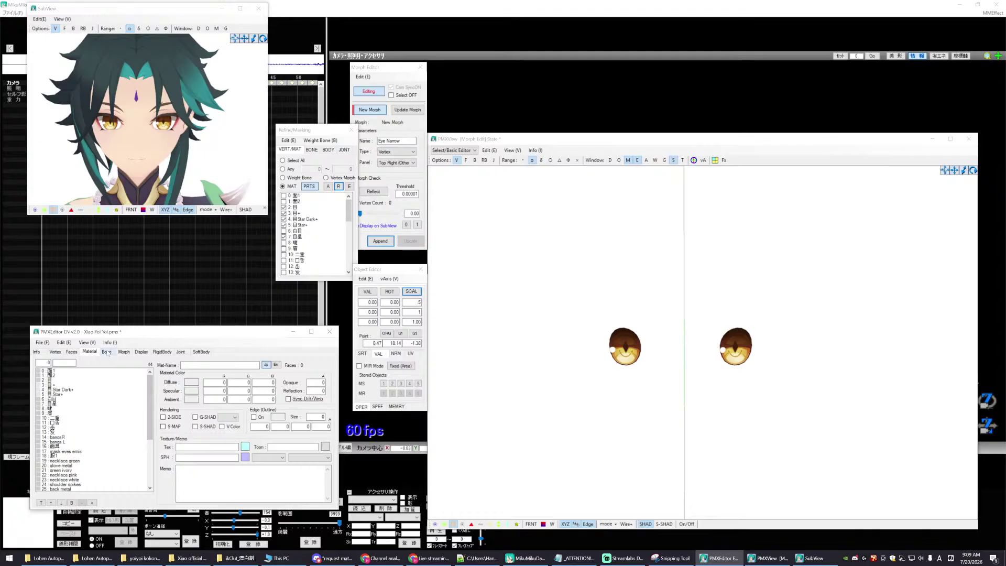
{"action": "left_click", "coordinate": [106, 351]}
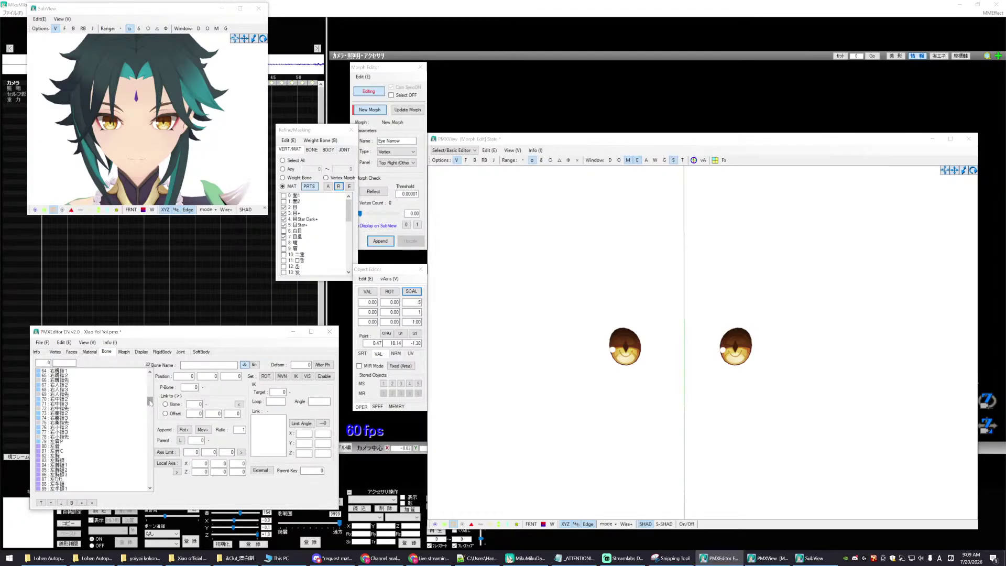
{"action": "mouse_move", "coordinate": [150, 402]}
{"action": "left_mouse_down"}
{"action": "mouse_move", "coordinate": [154, 413]}
{"action": "mouse_move", "coordinate": [144, 391]}
{"action": "left_mouse_up"}
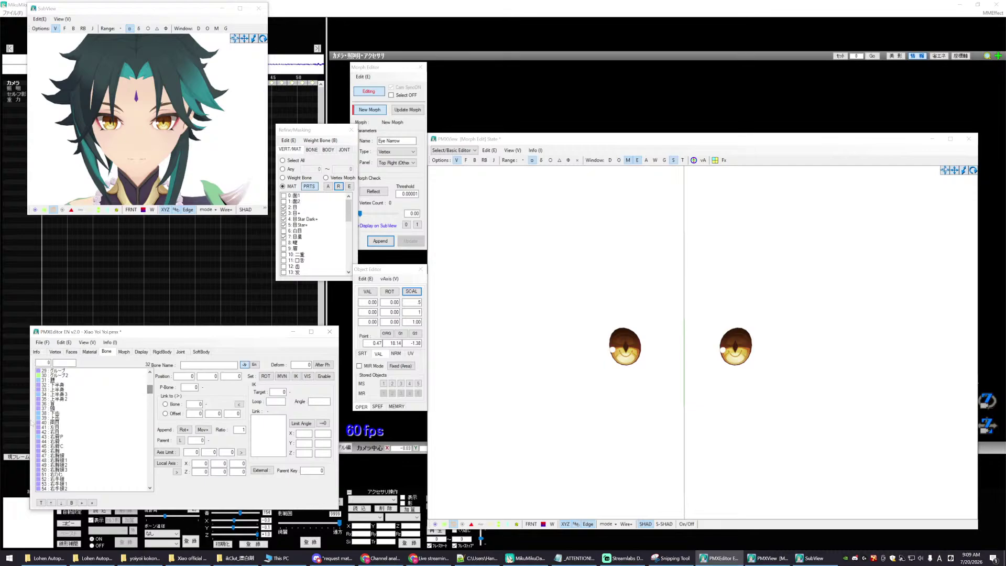
{"action": "left_click", "coordinate": [52, 422]}
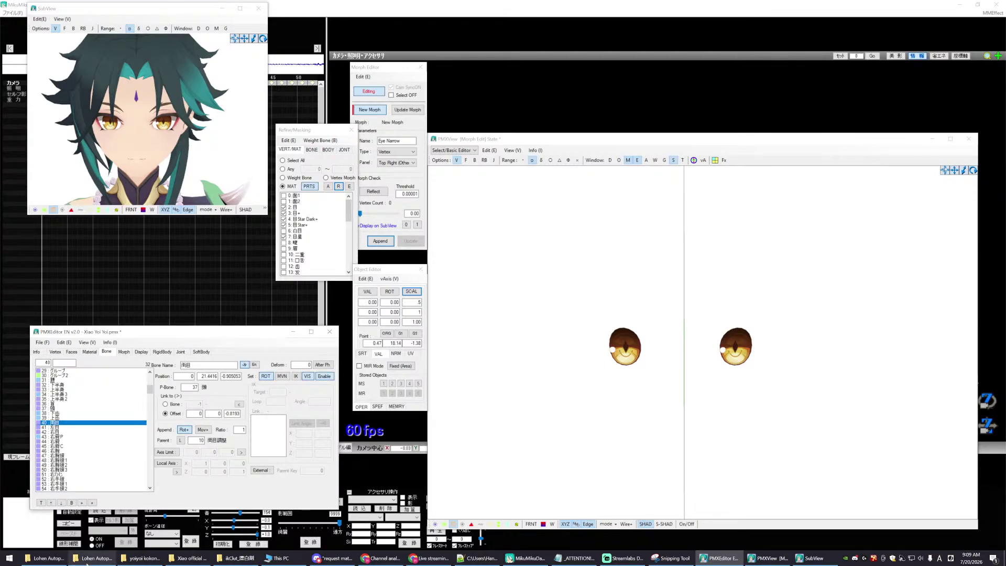
{"action": "left_click", "coordinate": [51, 563]}
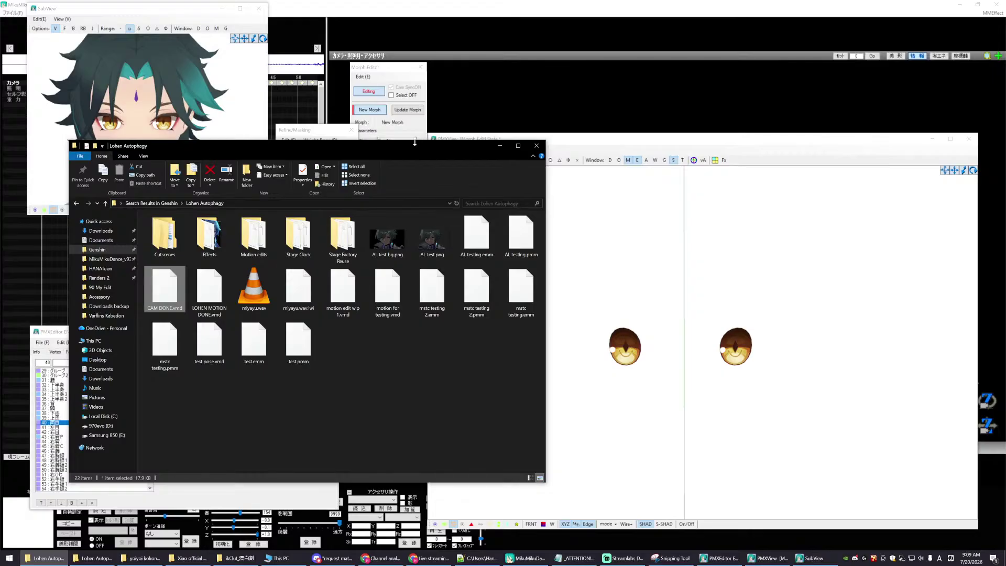
{"action": "left_click_drag", "start_coordinate": [415, 147], "coordinate": [323, 301]}
{"action": "left_click", "coordinate": [414, 297]}
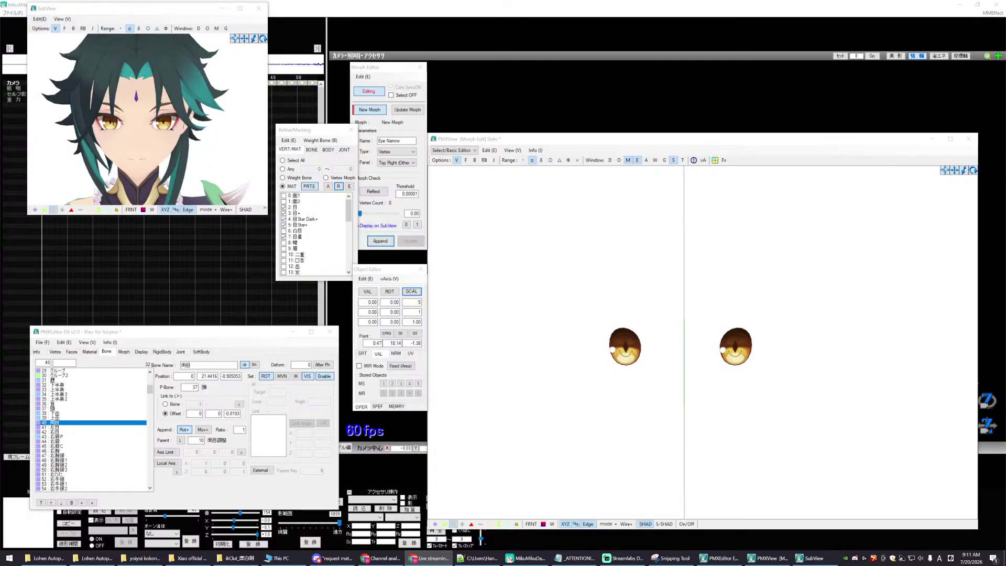
- Open Lohen edits AUTOPHAGY.pmx in a second editor window, place it above the model view, and shift SubView down
{"action": "left_click_drag", "start_coordinate": [93, 12], "coordinate": [87, 68]}
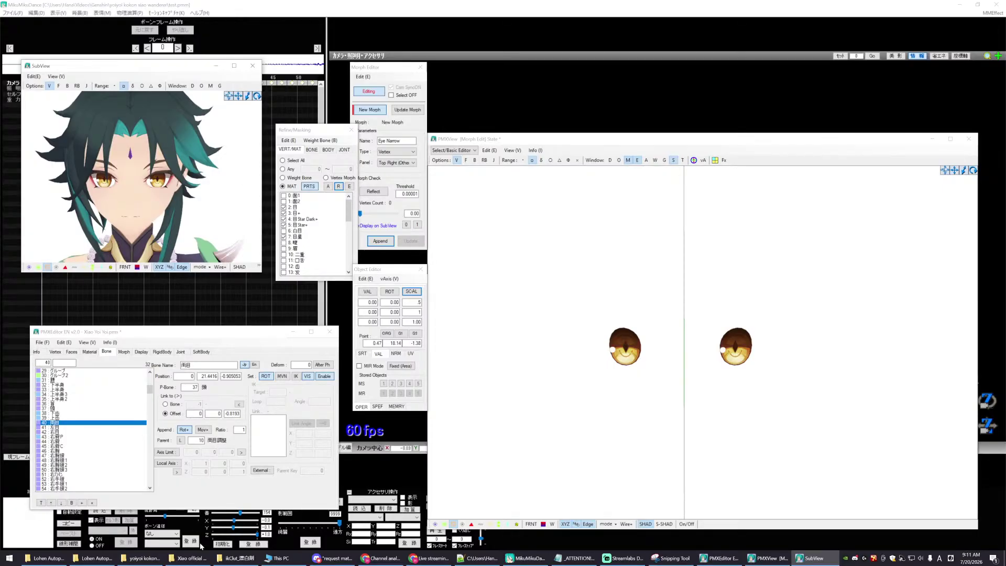
{"action": "left_click", "coordinate": [237, 558]}
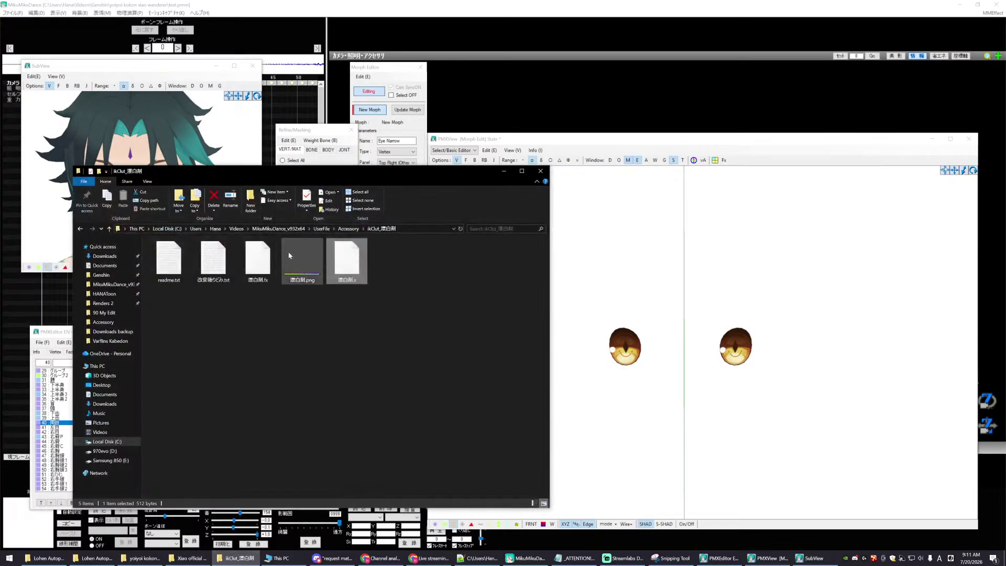
{"action": "left_click_drag", "start_coordinate": [365, 169], "coordinate": [0, 396]}
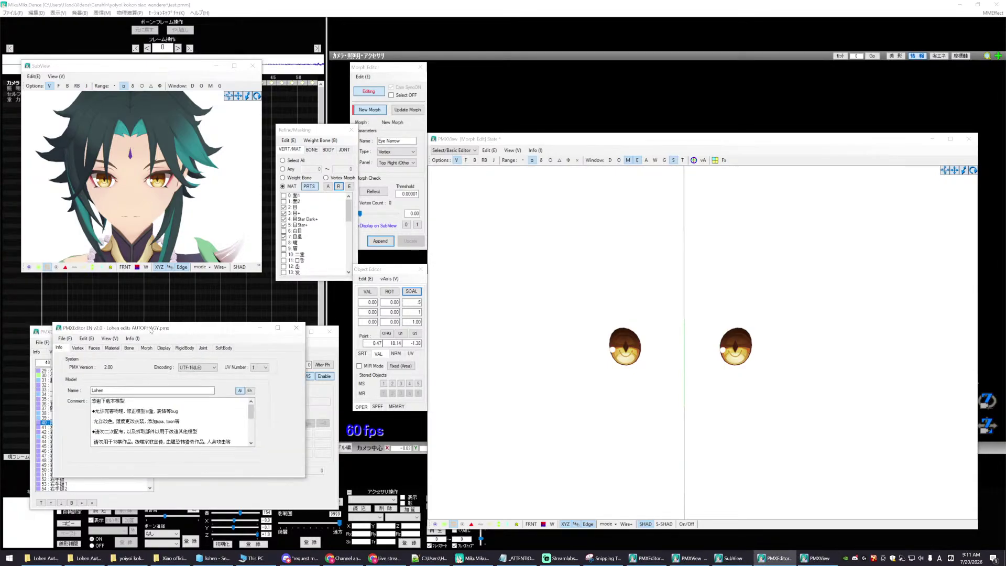
{"action": "left_click_drag", "start_coordinate": [157, 326], "coordinate": [521, 58]}
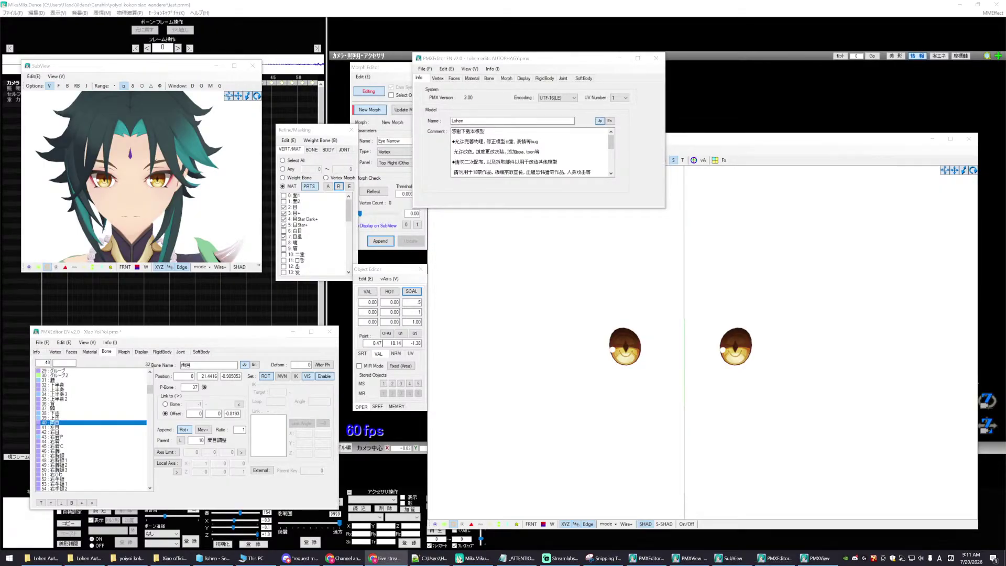
- Find the eye highlight bones 右目ハイライト and 左目ハイライト in the Lohen model's bone list and show their settings
{"action": "left_click", "coordinate": [489, 78]}
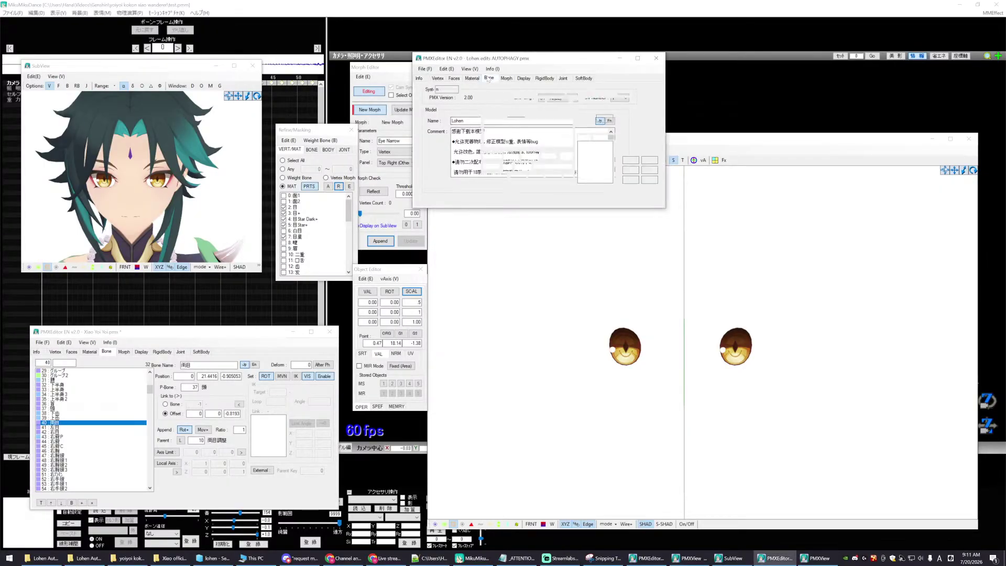
{"action": "left_click_drag", "start_coordinate": [551, 59], "coordinate": [536, 67]}
{"action": "scroll", "coordinate": [437, 151], "scroll_direction": "down", "scroll_amount": 10}
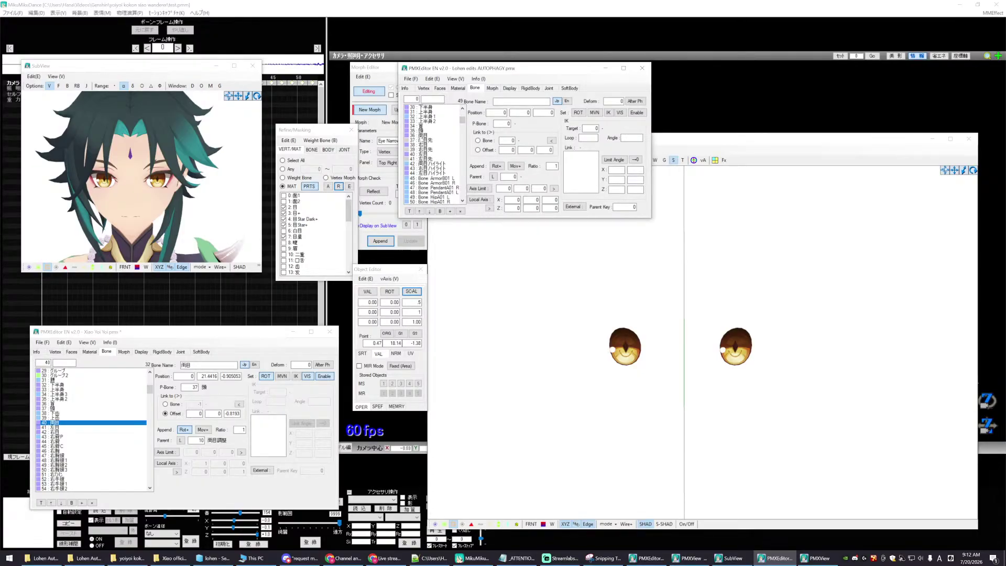
{"action": "left_click", "coordinate": [429, 164]}
{"action": "left_click", "coordinate": [429, 173]}
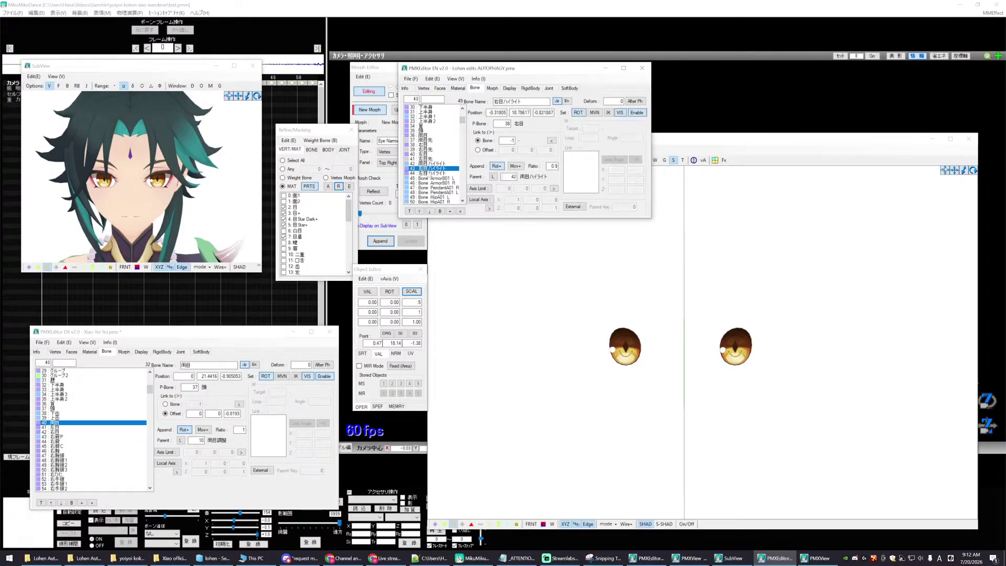
{"action": "left_click", "coordinate": [78, 444]}
{"action": "left_click", "coordinate": [61, 423]}
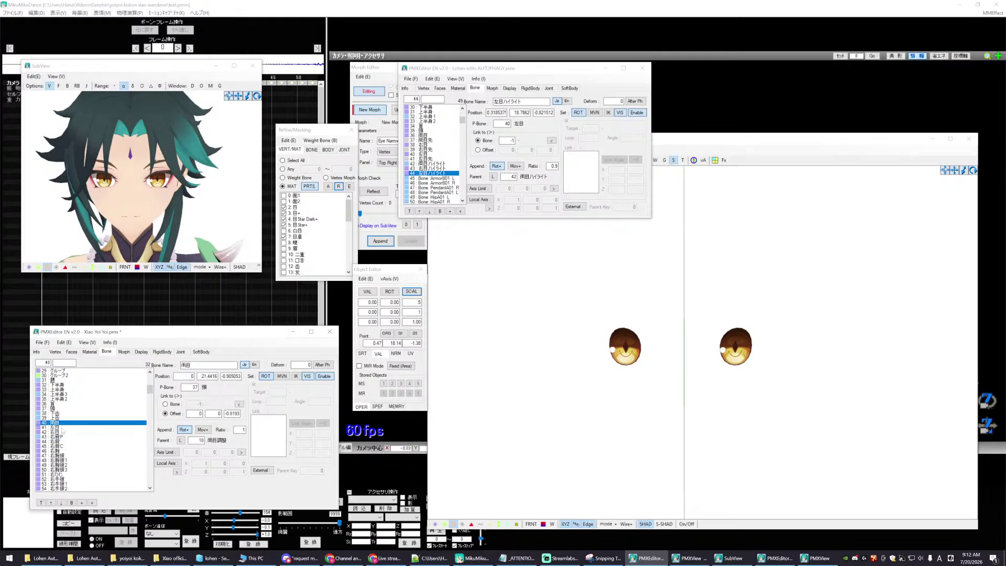
{"action": "left_click", "coordinate": [55, 431], "text": "shift"}
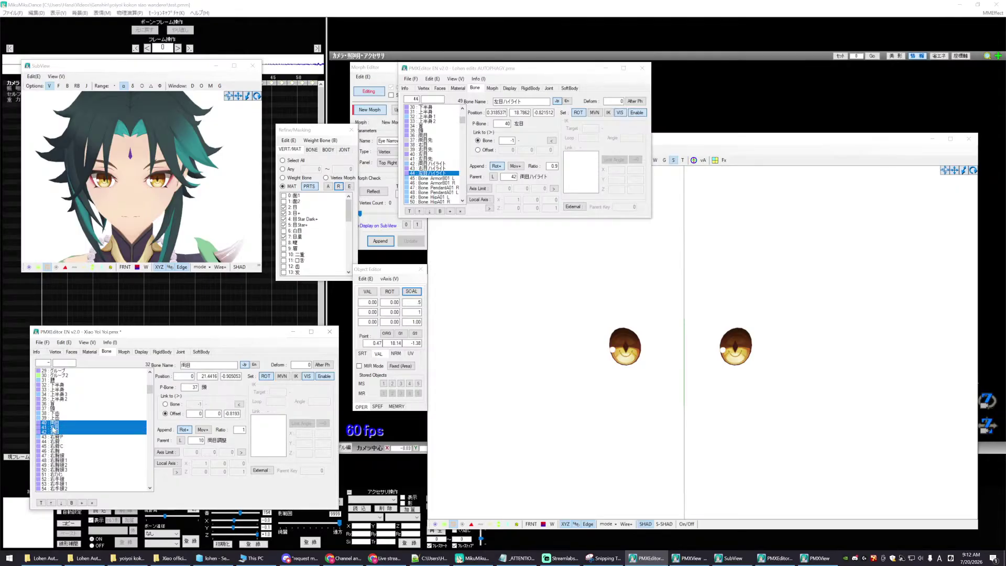
{"action": "left_click", "coordinate": [42, 342]}
{"action": "left_click", "coordinate": [58, 379]}
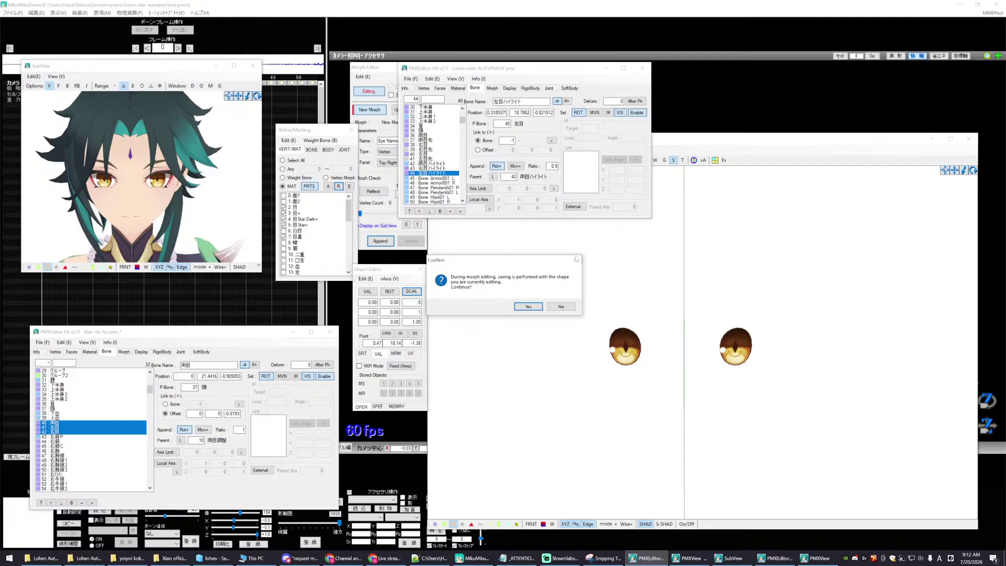
{"action": "left_click", "coordinate": [561, 307]}
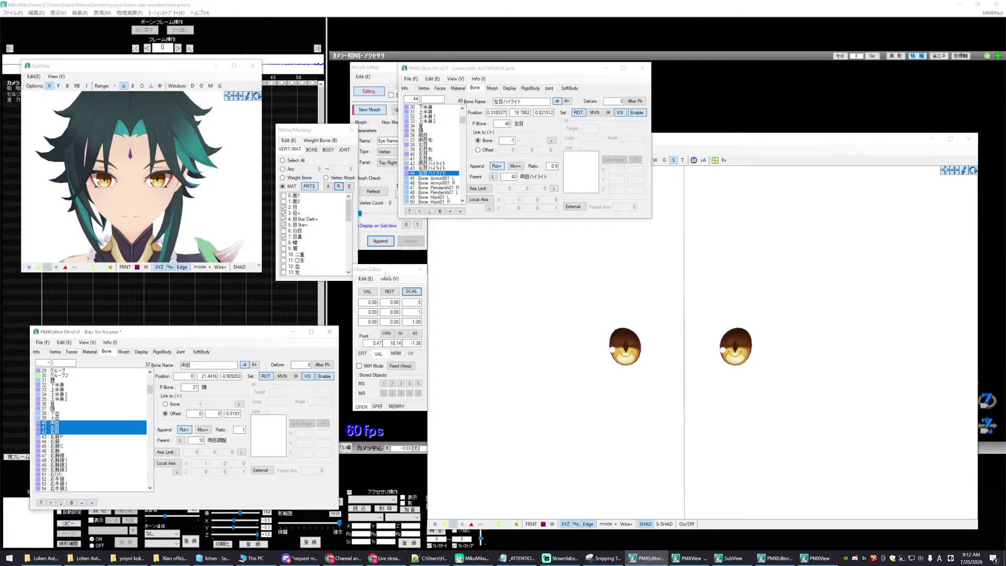
- End the morph editing session and save the Xiao Yoi Yoi model
{"action": "left_click", "coordinate": [373, 92]}
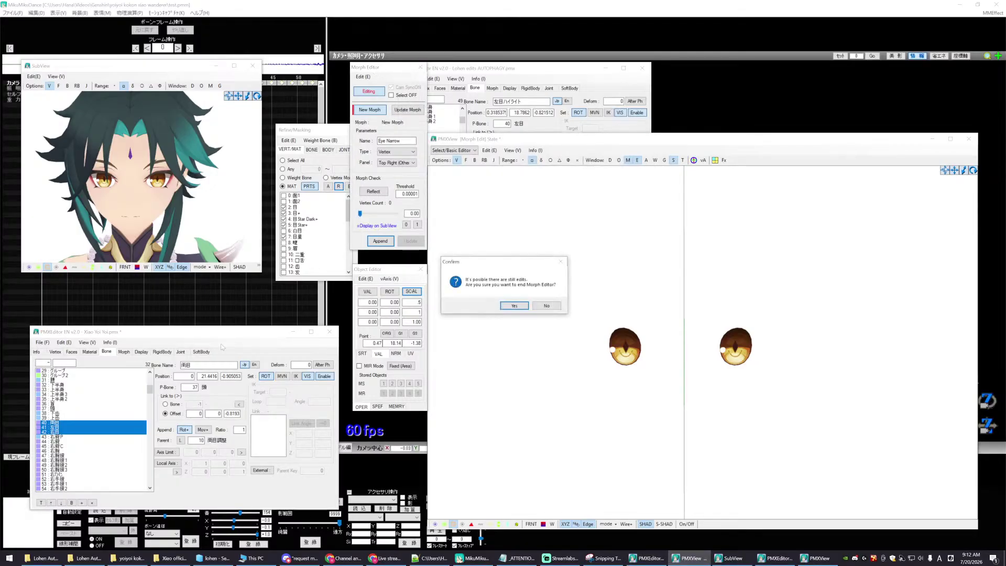
{"action": "left_click", "coordinate": [514, 305]}
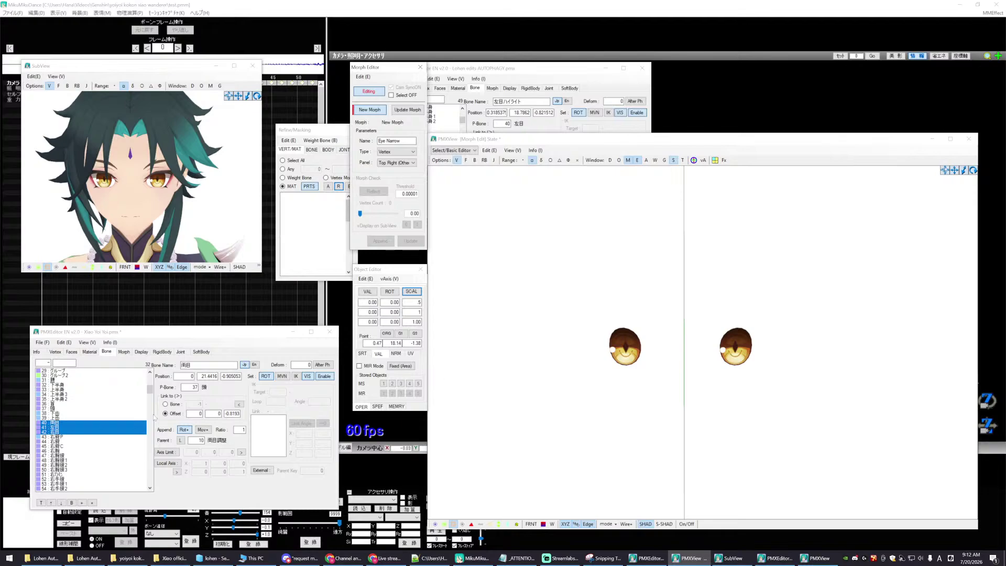
{"action": "left_click", "coordinate": [74, 422]}
{"action": "left_click", "coordinate": [38, 343]}
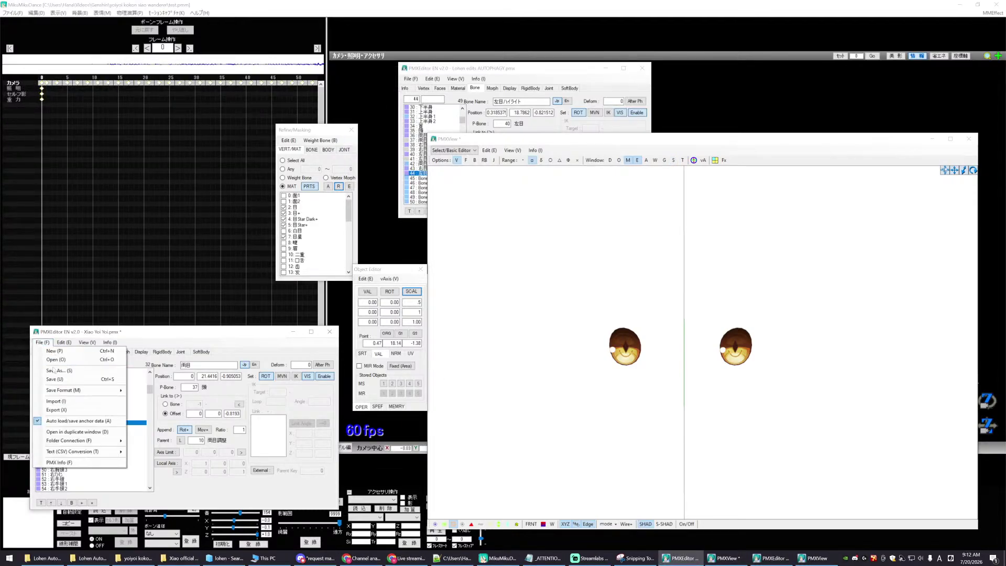
{"action": "left_click", "coordinate": [51, 381]}
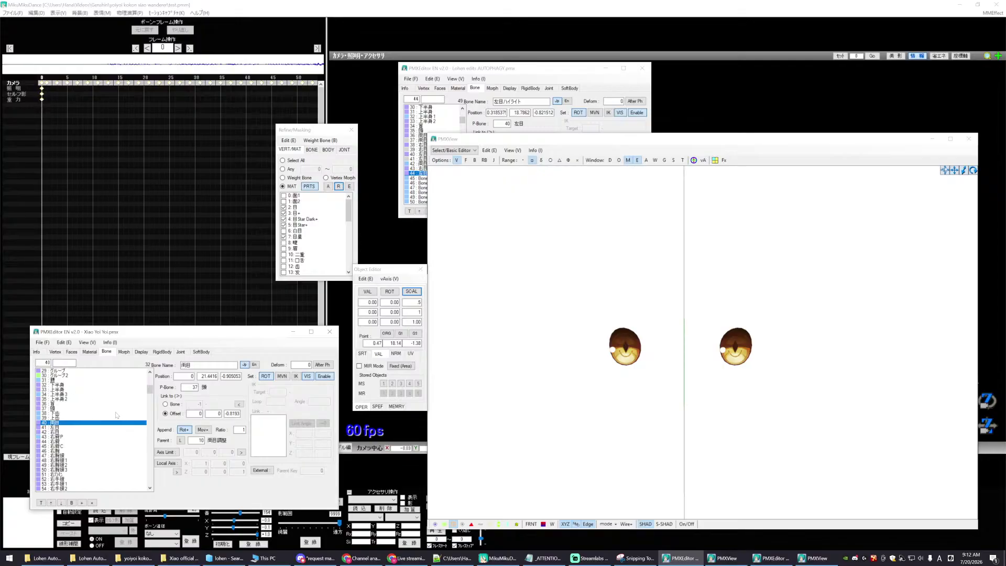
- Place the Lohen editor window above the Xiao one and duplicate Xiao's both-eyes bone 両目
{"action": "left_click", "coordinate": [55, 427]}
{"action": "left_click_drag", "start_coordinate": [55, 422], "coordinate": [60, 436]}
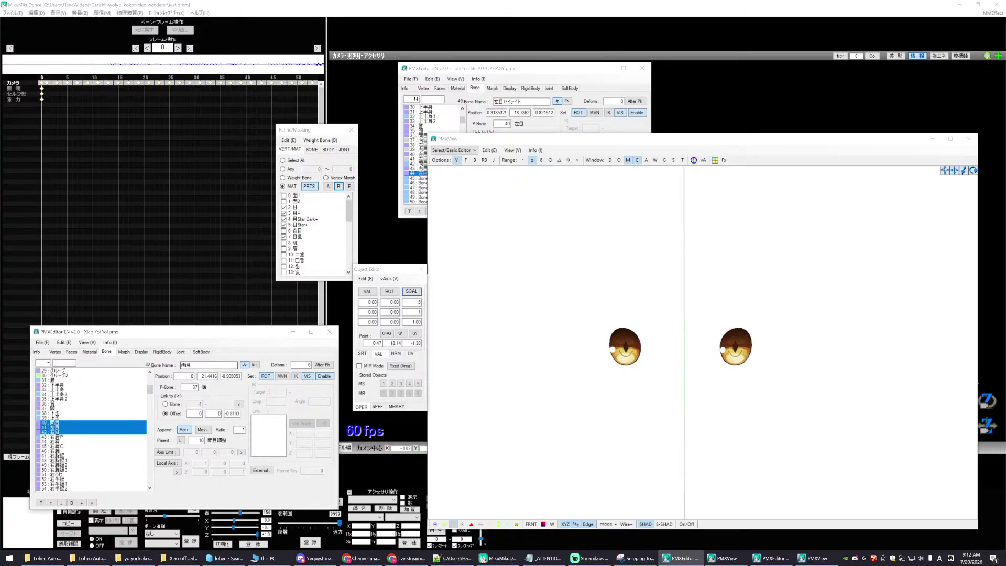
{"action": "left_click_drag", "start_coordinate": [496, 71], "coordinate": [135, 40]}
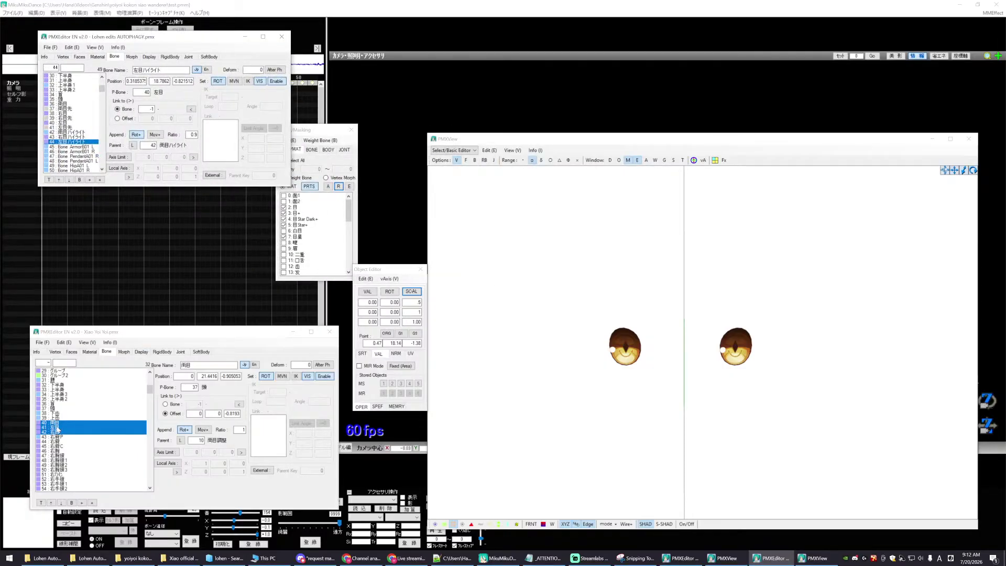
{"action": "right_click", "coordinate": [58, 430]}
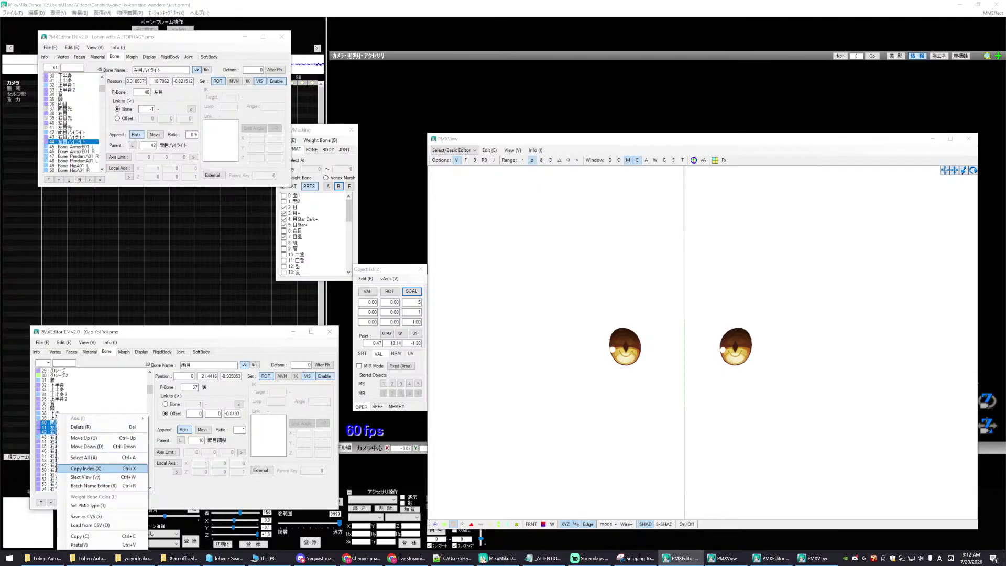
{"action": "left_click", "coordinate": [49, 425]}
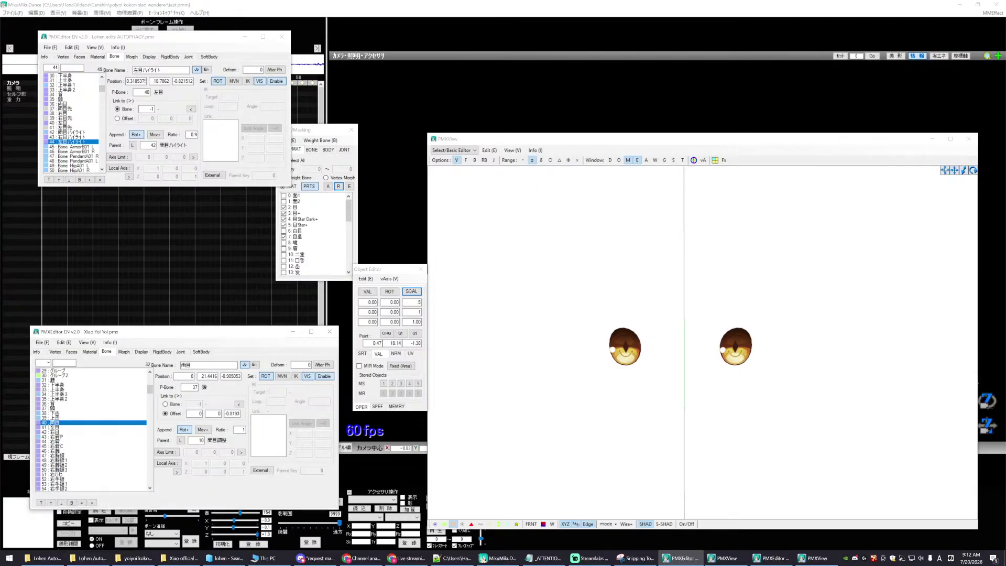
{"action": "right_click", "coordinate": [52, 422]}
{"action": "mouse_move", "coordinate": [126, 418]}
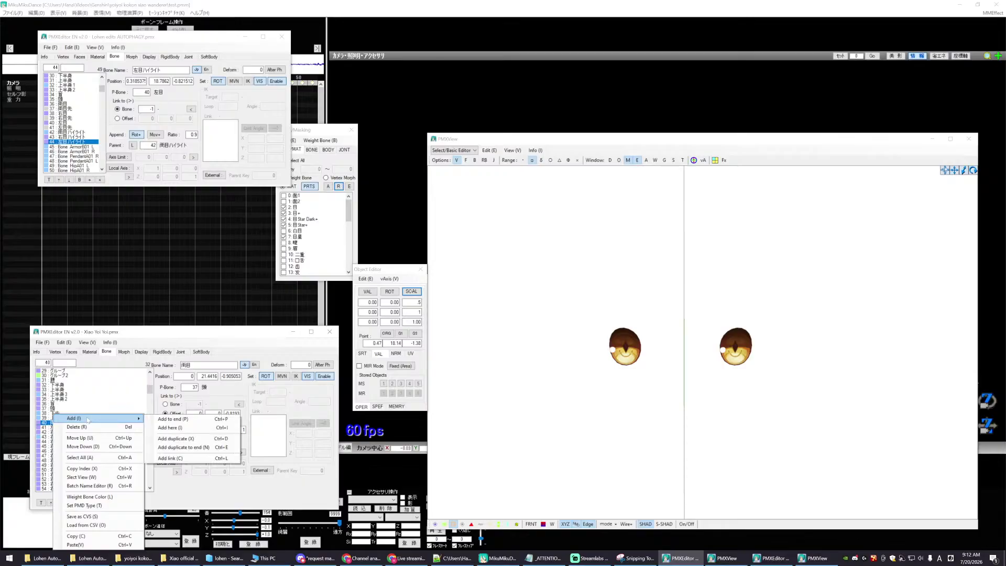
{"action": "left_click", "coordinate": [173, 439]}
- Duplicate the left eye bone 左目 in the Xiao model's bone list
{"action": "scroll", "coordinate": [66, 456], "scroll_direction": "up", "scroll_amount": 2}
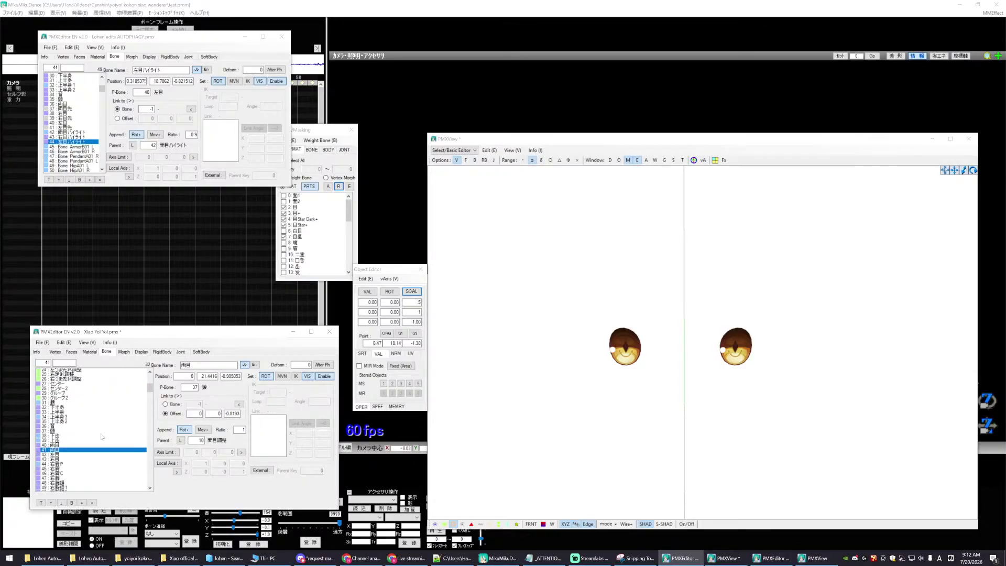
{"action": "left_click", "coordinate": [52, 450]}
{"action": "right_click", "coordinate": [52, 451]}
{"action": "mouse_move", "coordinate": [131, 419]}
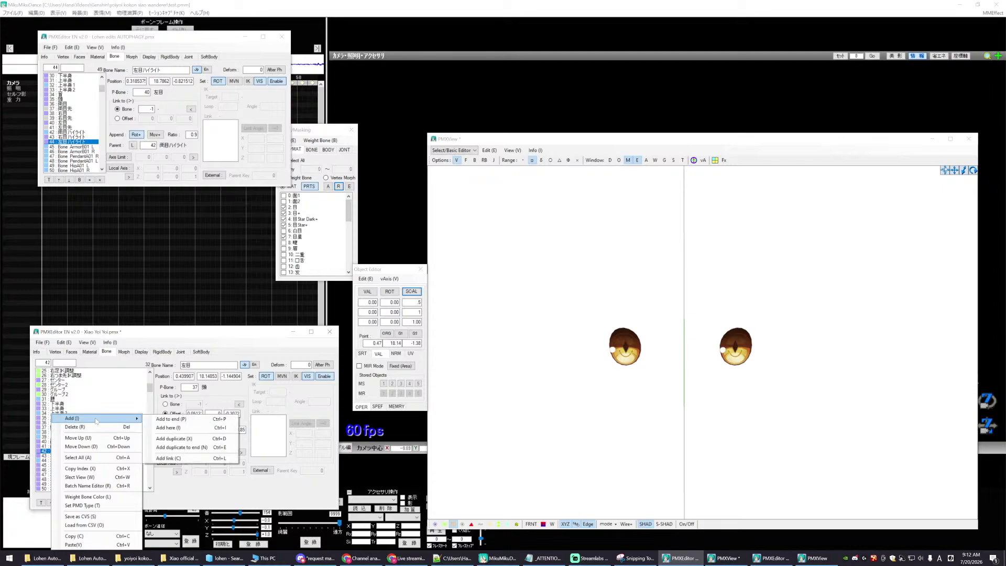
{"action": "left_click", "coordinate": [174, 429]}
- Duplicate the right eye bone 右目 in the Xiao model's bone list
{"action": "scroll", "coordinate": [64, 451], "scroll_direction": "down", "scroll_amount": 1}
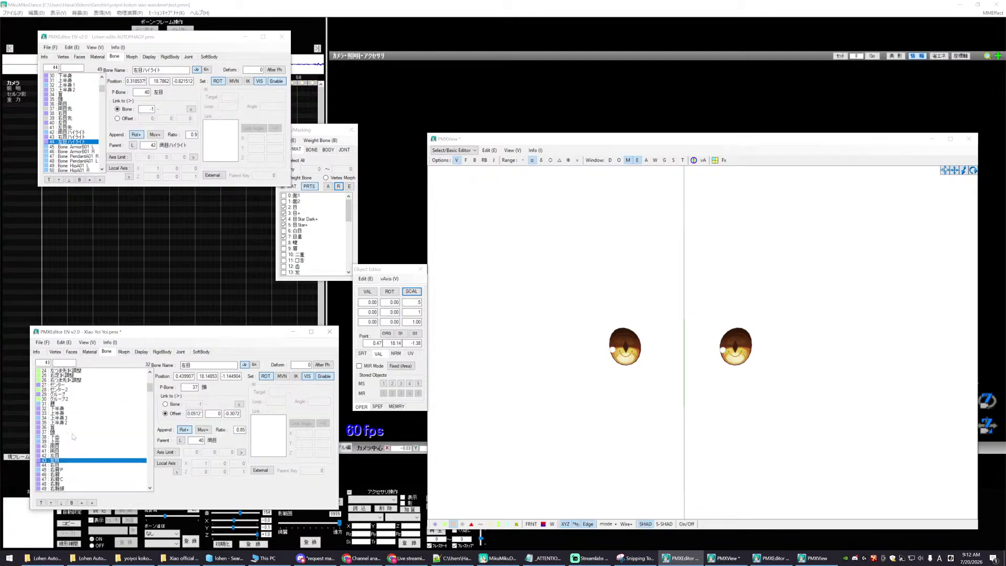
{"action": "left_click", "coordinate": [53, 451]}
{"action": "right_click", "coordinate": [52, 450]}
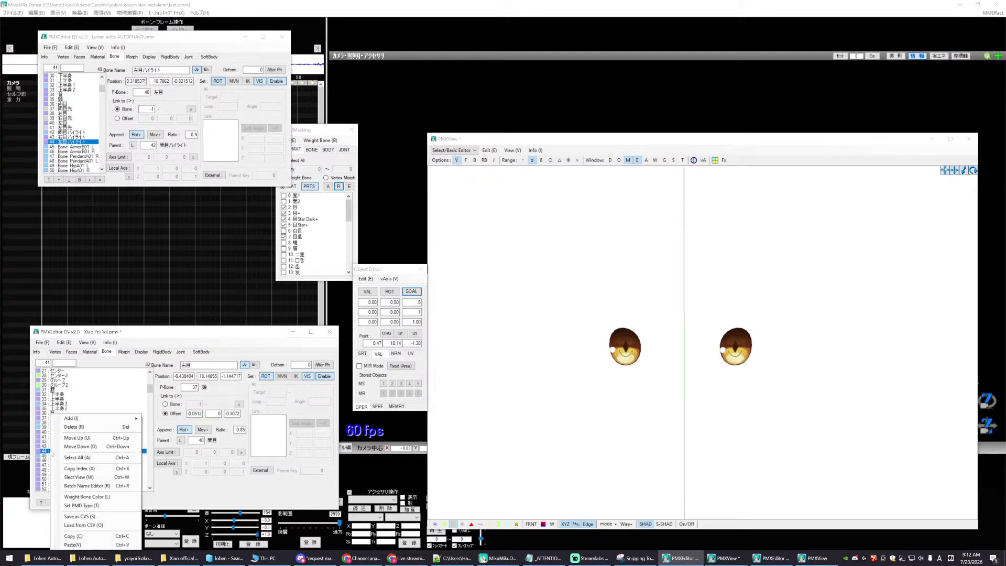
{"action": "mouse_move", "coordinate": [98, 421]}
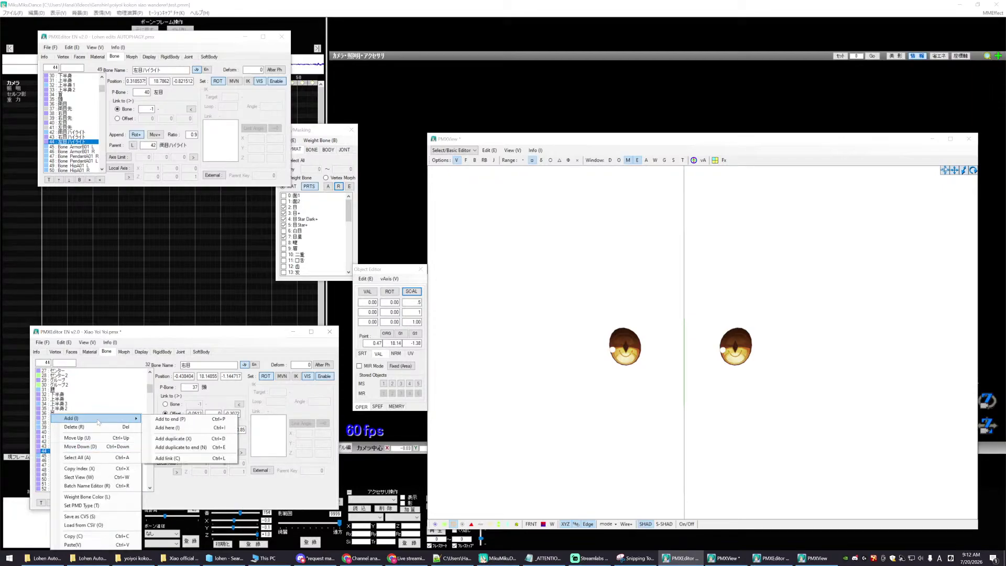
{"action": "left_click", "coordinate": [173, 439]}
{"action": "scroll", "coordinate": [89, 437], "scroll_direction": "down", "scroll_amount": 5}
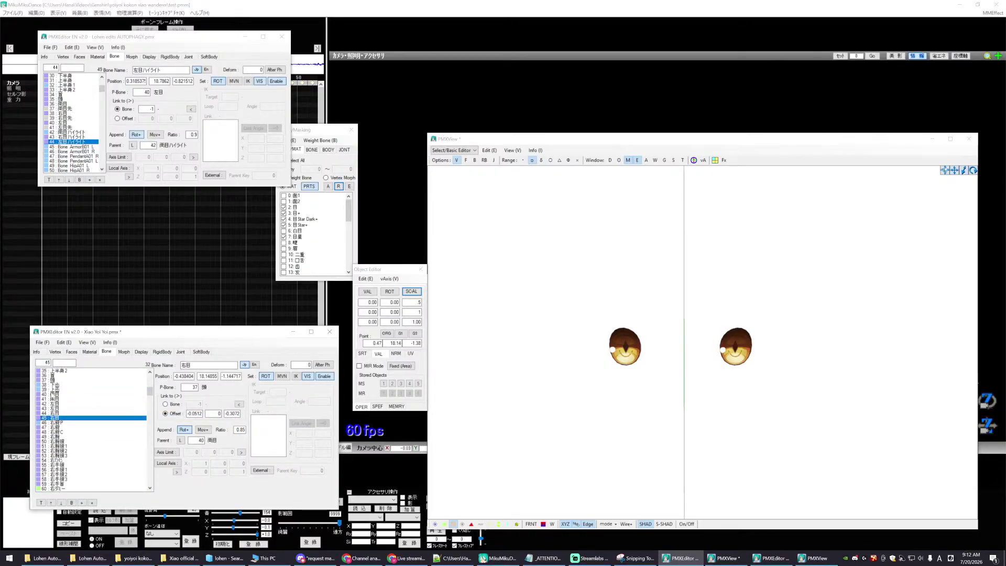
- Move the masking window away from the Object Editor and set the model view to Weight display with the wireframe overlay
{"action": "left_click", "coordinate": [474, 236]}
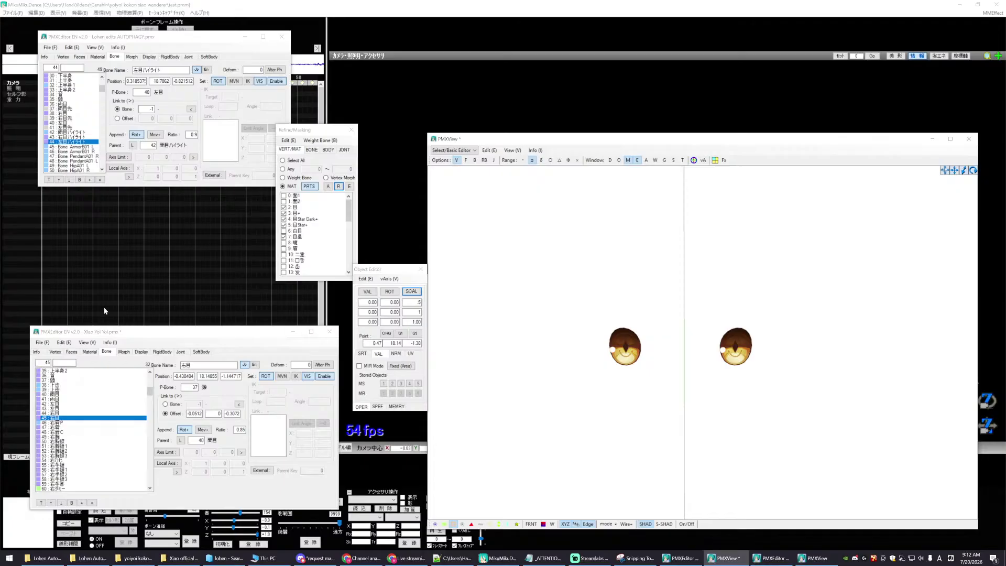
{"action": "left_click_drag", "start_coordinate": [311, 133], "coordinate": [265, 156]}
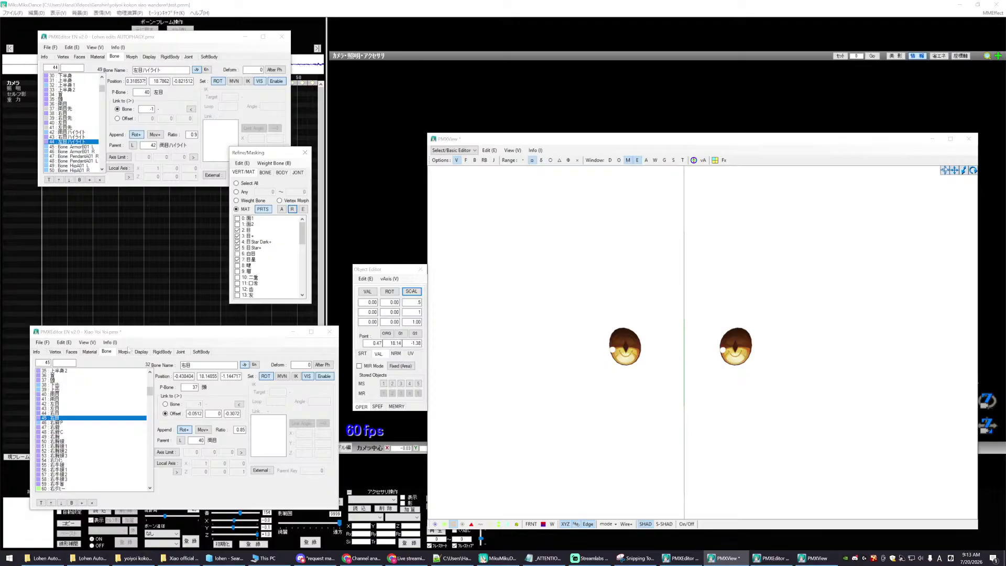
{"action": "left_click", "coordinate": [632, 524]}
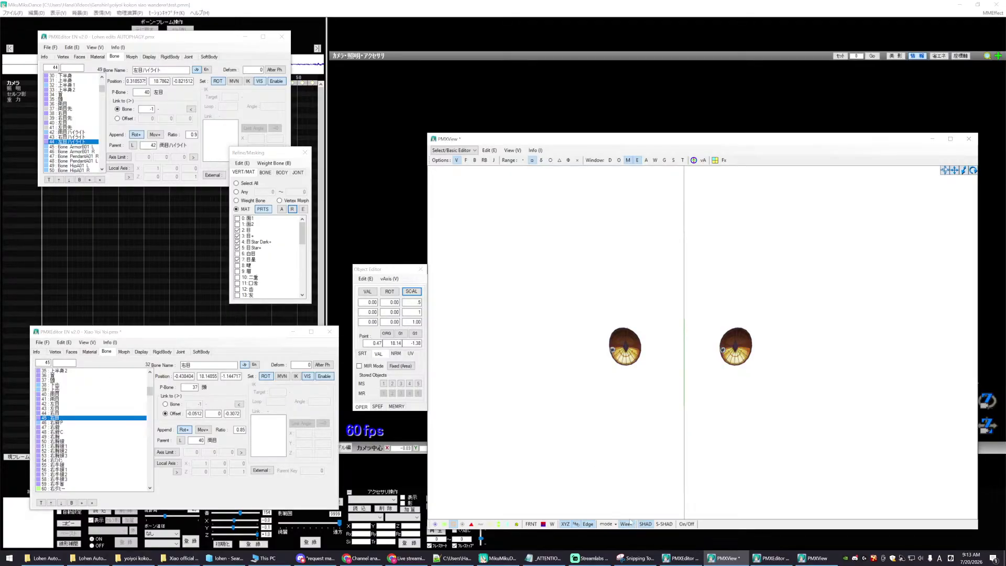
{"action": "left_click", "coordinate": [632, 525]}
{"action": "left_click", "coordinate": [607, 524]}
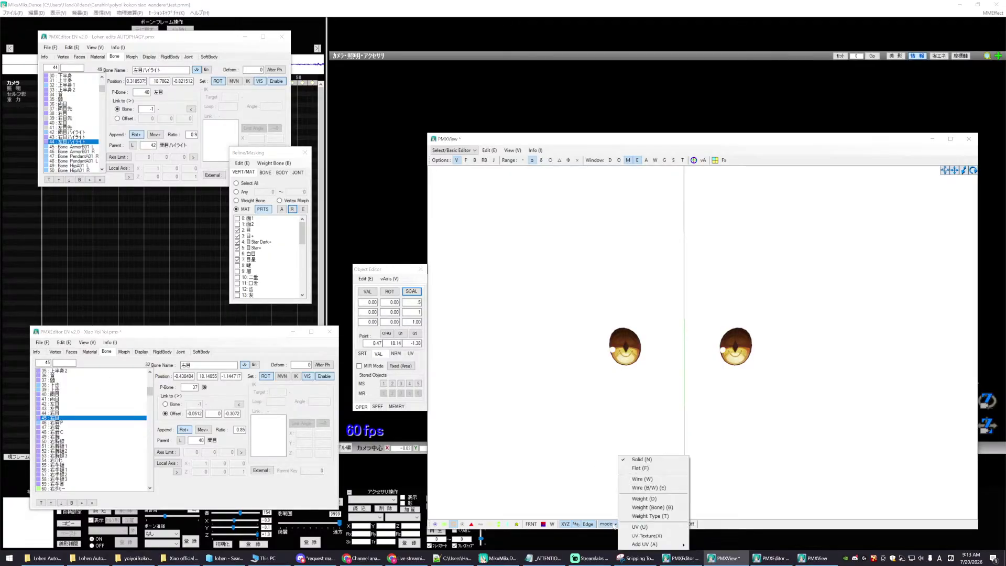
{"action": "left_click", "coordinate": [611, 491]}
{"action": "left_click", "coordinate": [607, 524]}
{"action": "left_click", "coordinate": [646, 499]}
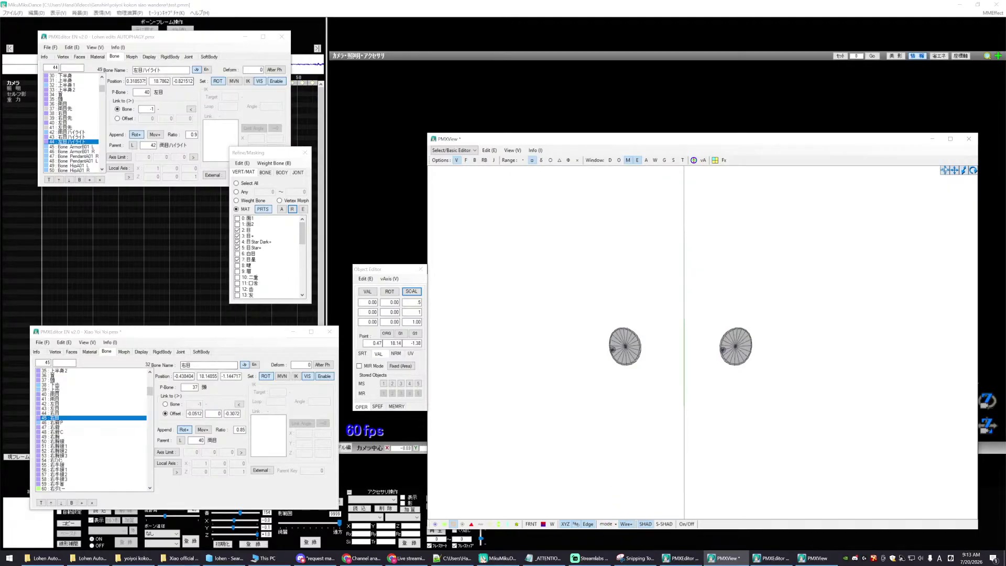
- Shift the Lohen editor window clear of the masking window and show the bones in the Xiao model view
{"action": "left_click_drag", "start_coordinate": [154, 38], "coordinate": [138, 47]}
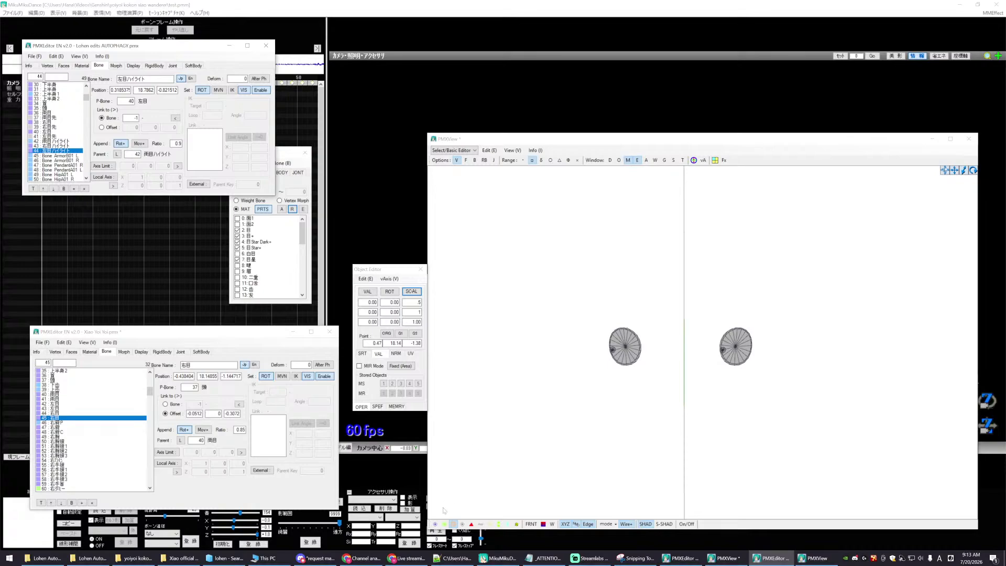
{"action": "left_click", "coordinate": [650, 418]}
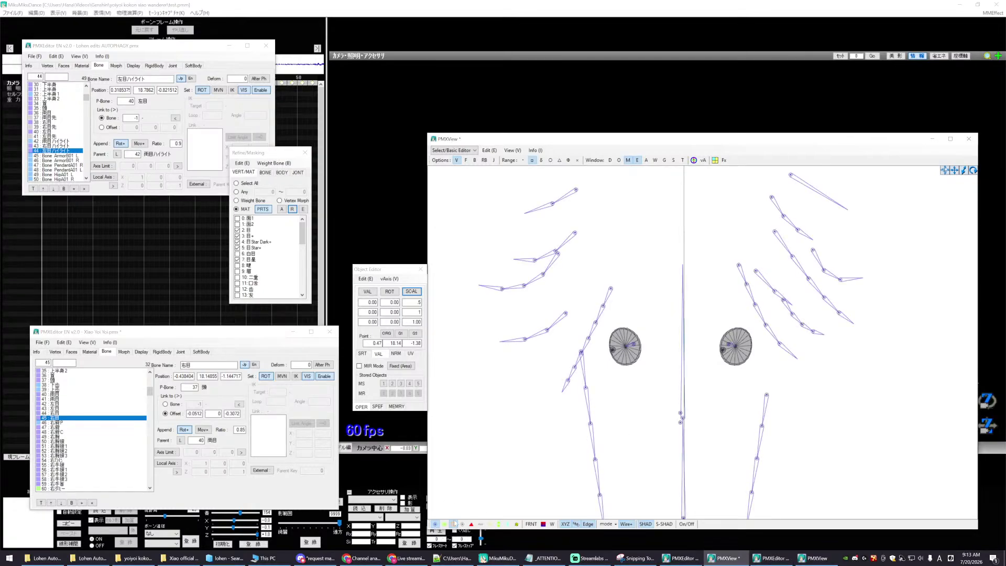
- Compare the original and duplicated 両目, 左目 and 右目 bones in Xiao's bone list by their weights in the model view
{"action": "left_click", "coordinate": [67, 419]}
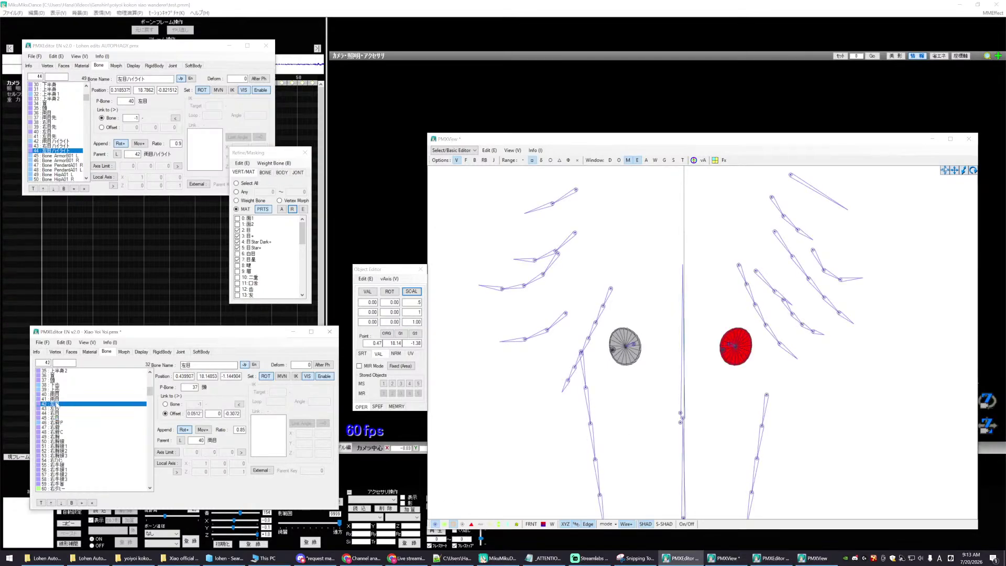
{"action": "left_click", "coordinate": [54, 399]}
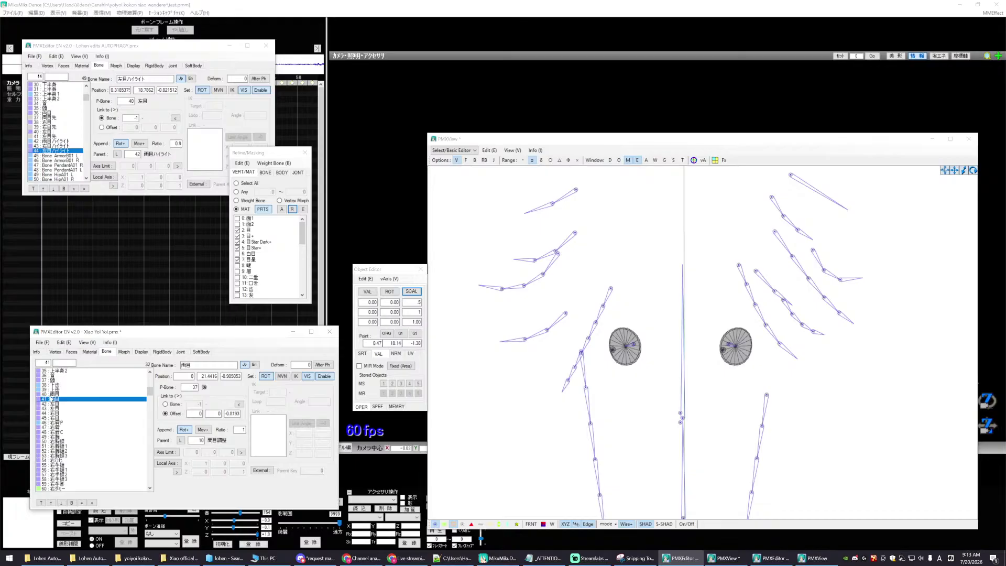
{"action": "left_click", "coordinate": [52, 394]}
{"action": "right_click_drag", "start_coordinate": [505, 394], "coordinate": [508, 394]}
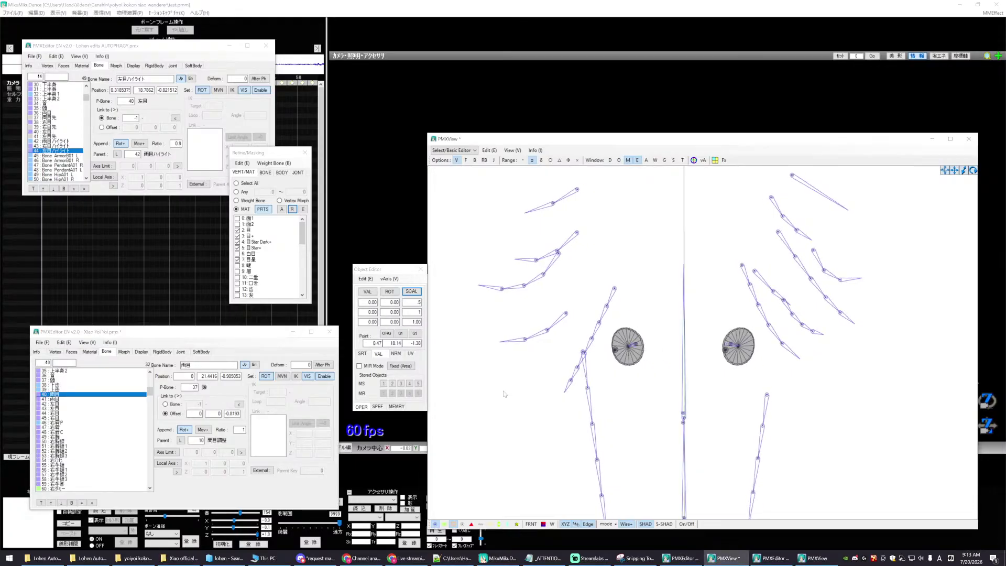
{"action": "left_click", "coordinate": [53, 404]}
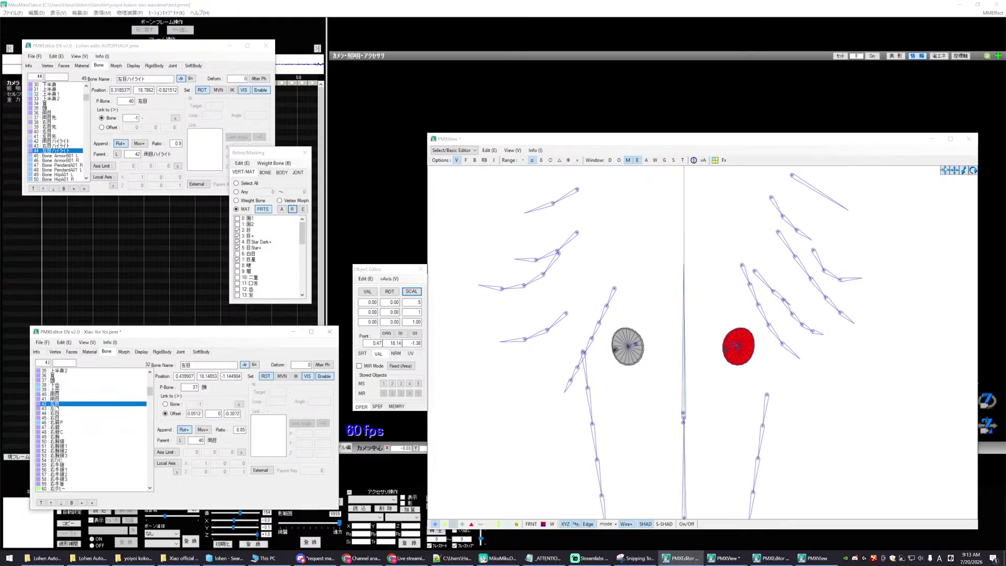
{"action": "left_click", "coordinate": [49, 408]}
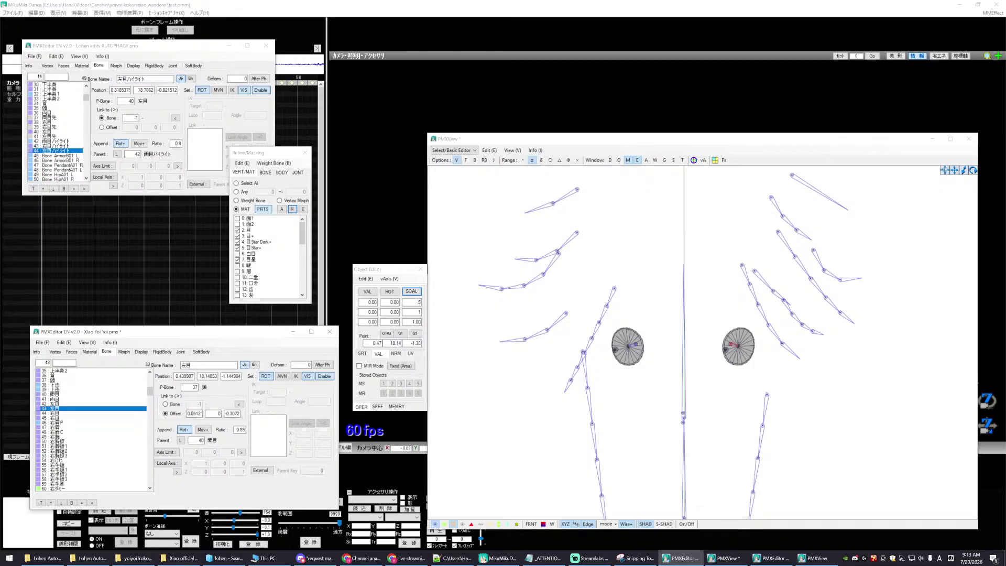
{"action": "left_click", "coordinate": [55, 404]}
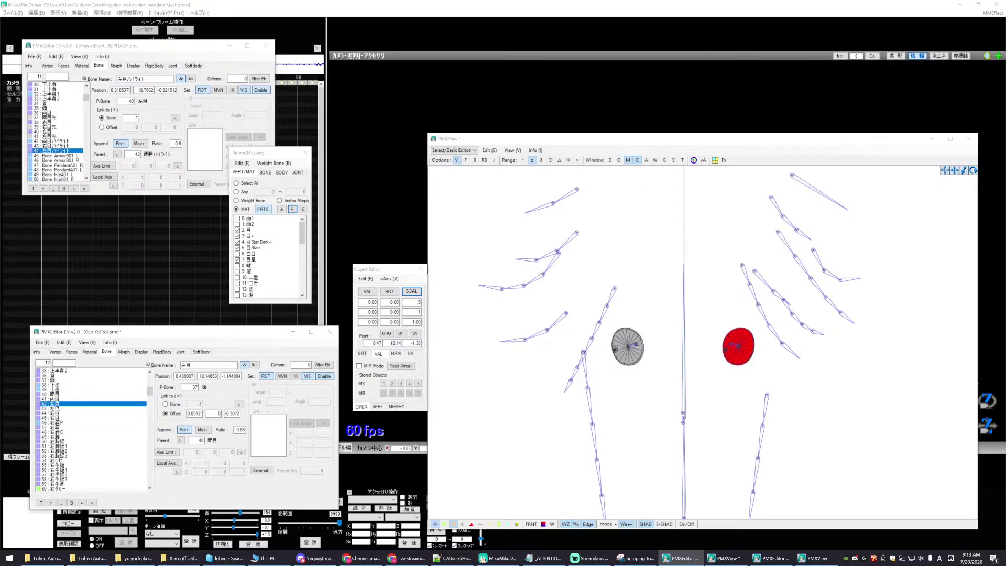
- Move the duplicated 両目, 左目 and 右目 bones together in Xiao's bone list, directly below the three original eye bones
{"action": "left_click", "coordinate": [54, 399]}
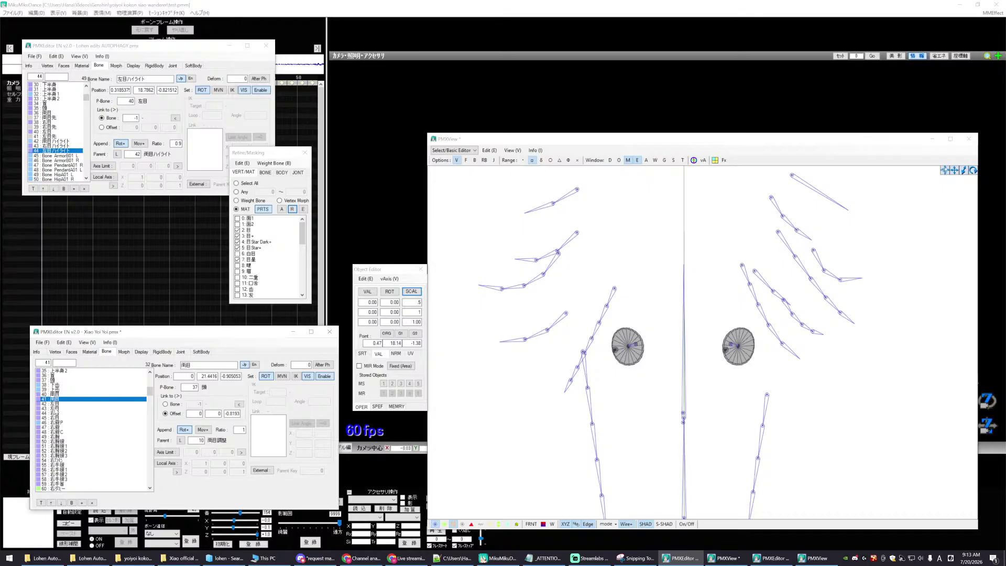
{"action": "left_click", "coordinate": [55, 409], "text": "ctrl"}
{"action": "left_click", "coordinate": [60, 418], "text": "ctrl"}
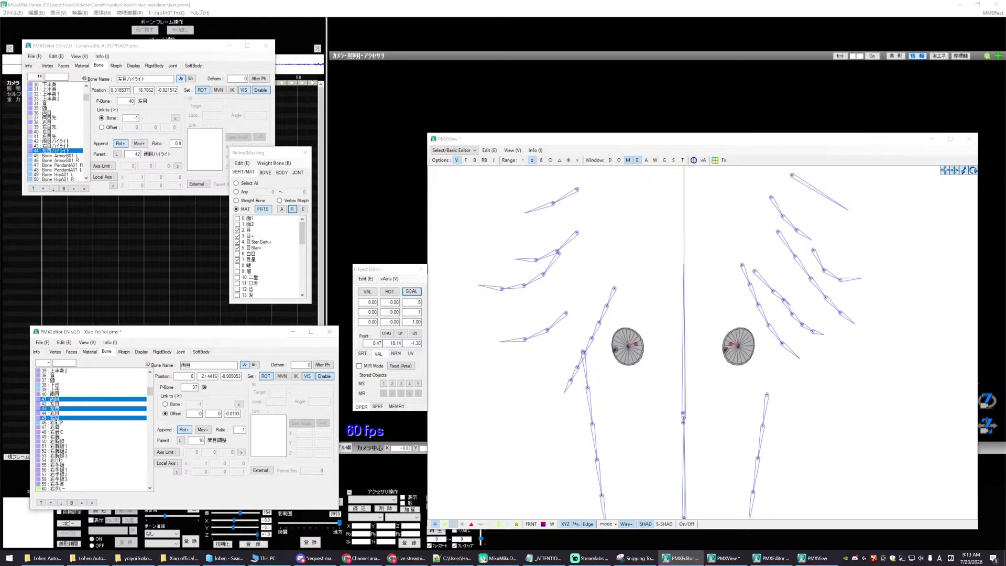
{"action": "left_click", "coordinate": [60, 503]}
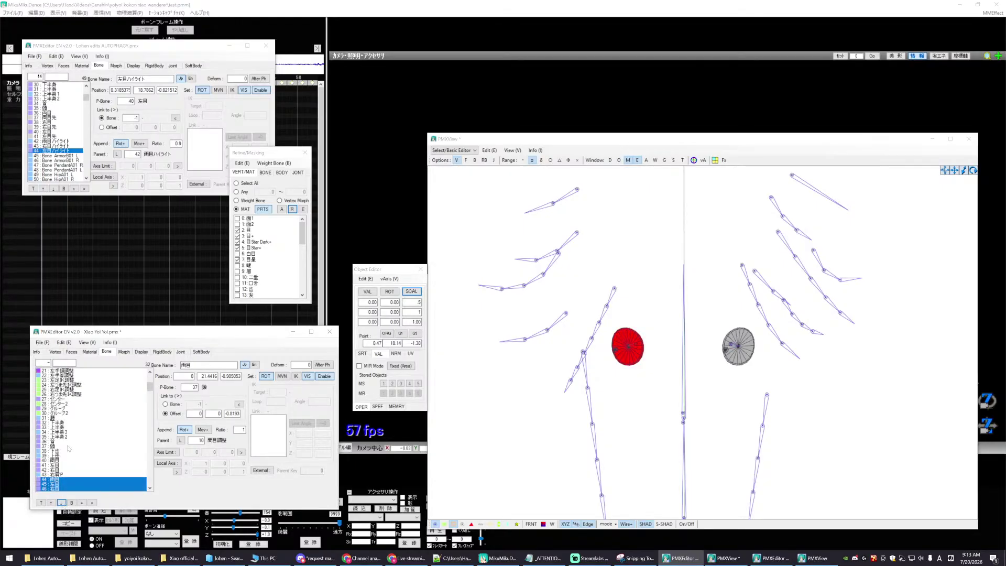
{"action": "scroll", "coordinate": [69, 448], "scroll_direction": "down", "scroll_amount": 2}
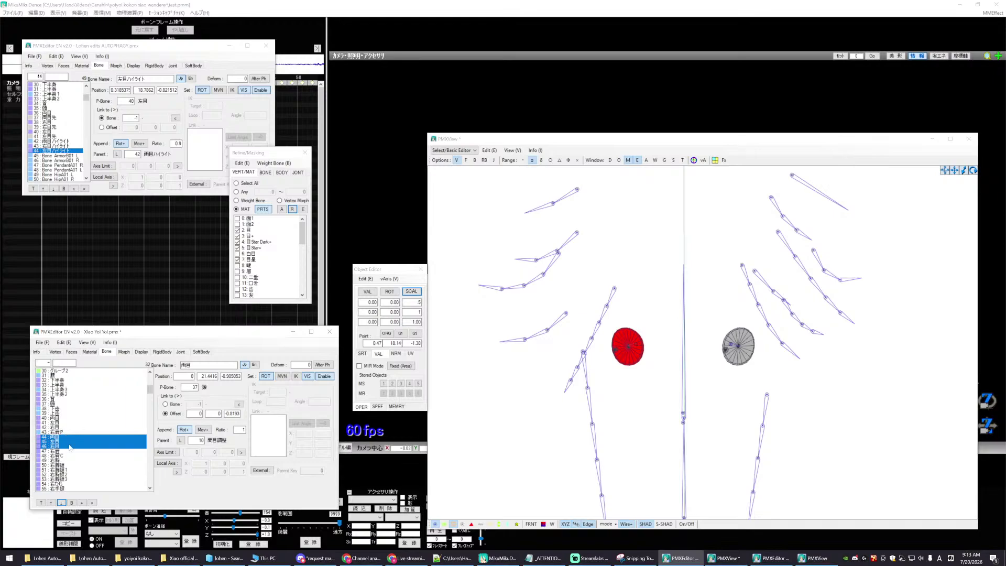
{"action": "key", "text": "ctrl+Up"}
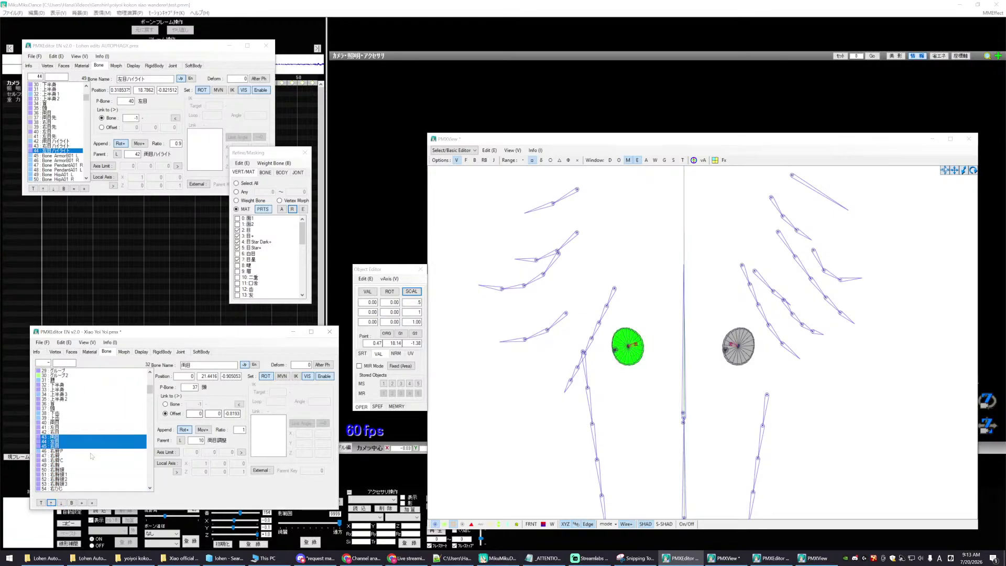
{"action": "left_click", "coordinate": [71, 452]}
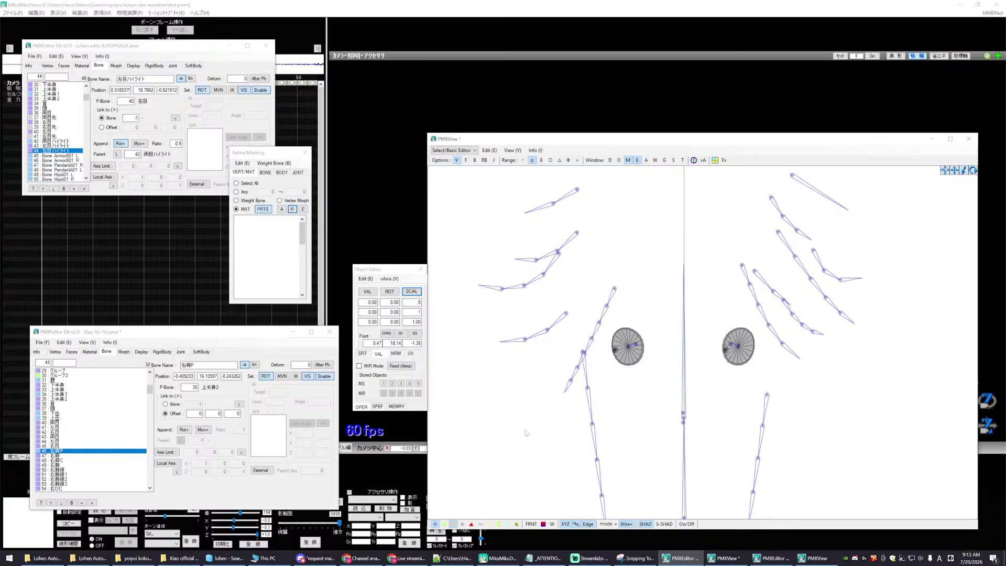
{"action": "mouse_move", "coordinate": [523, 426]}
{"action": "right_mouse_down"}
{"action": "mouse_move", "coordinate": [531, 433]}
{"action": "mouse_move", "coordinate": [514, 435]}
{"action": "right_mouse_up"}
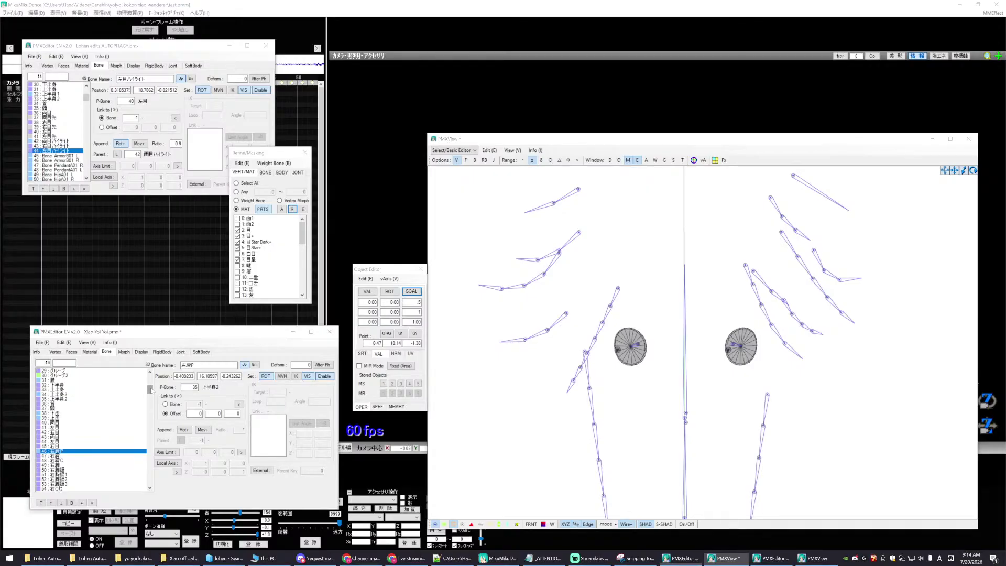
{"action": "left_click_drag", "start_coordinate": [150, 389], "coordinate": [155, 392]}
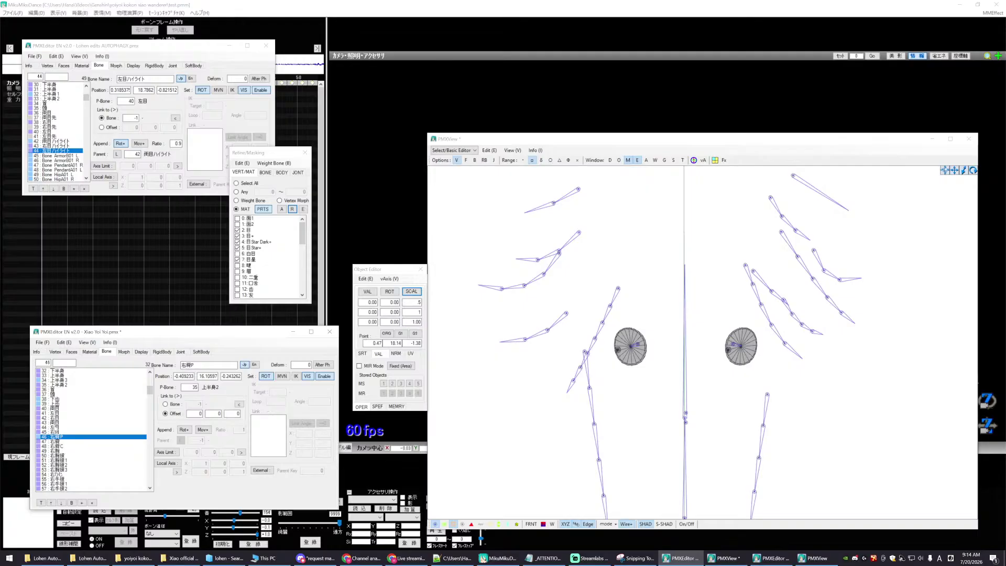
- Inspect the regrouped duplicate eye bones against the original 右目 bone in Xiao's bone list and model view
{"action": "left_click", "coordinate": [57, 422]}
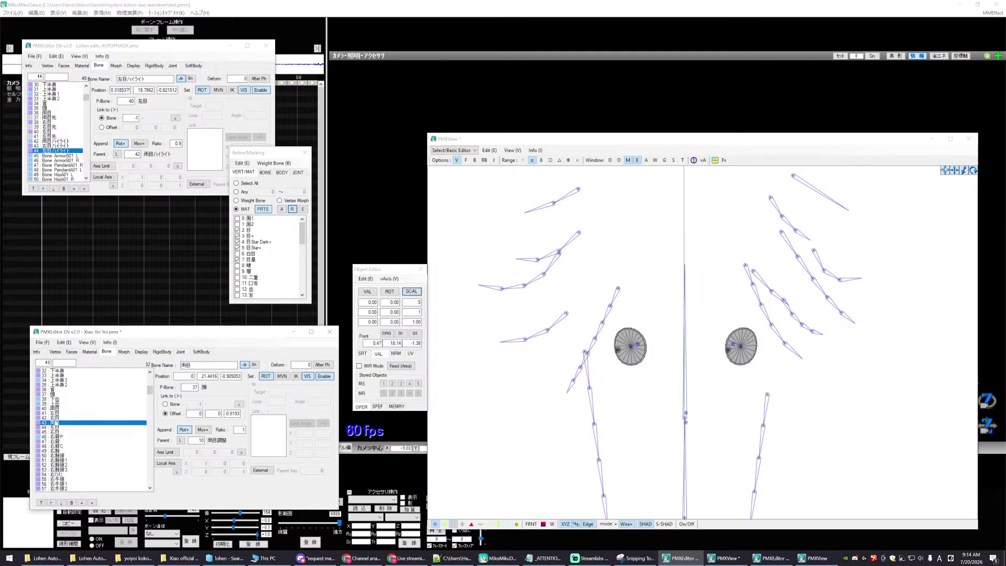
{"action": "key", "text": "Up"}
{"action": "scroll", "coordinate": [556, 432], "scroll_direction": "down", "scroll_amount": 1}
{"action": "right_click_drag", "start_coordinate": [556, 432], "coordinate": [559, 430]}
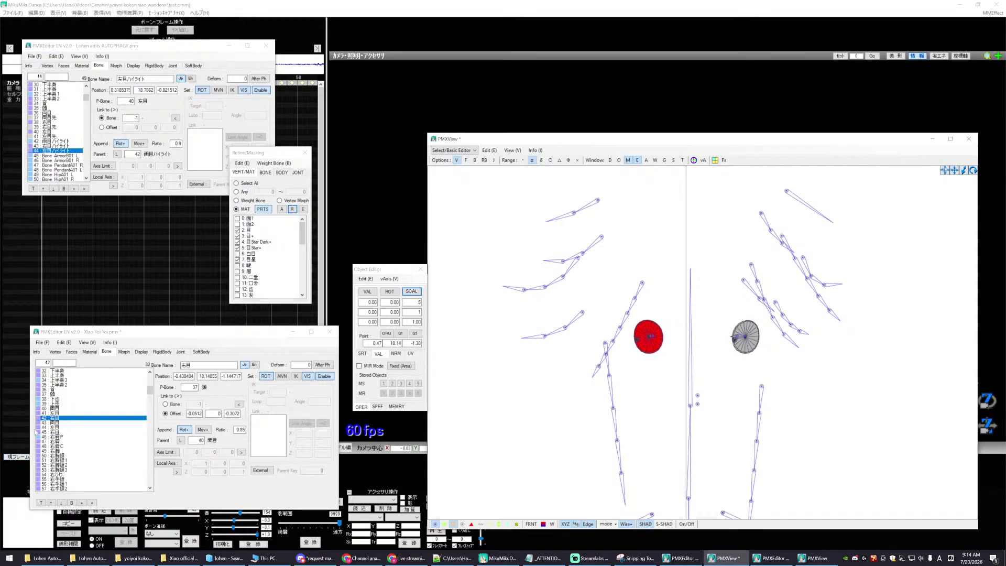
{"action": "left_click", "coordinate": [55, 423]}
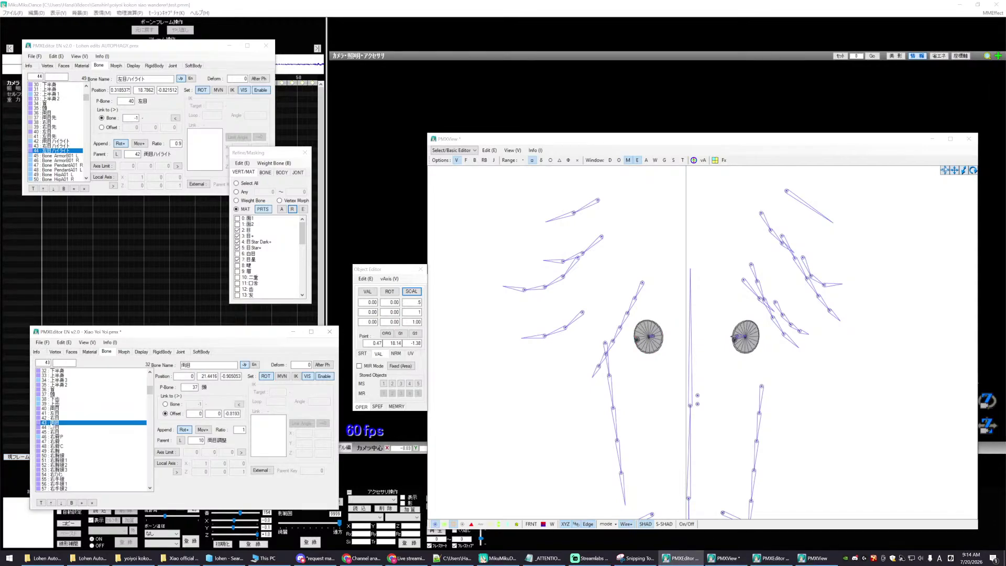
{"action": "left_click", "coordinate": [501, 422]}
{"action": "scroll", "coordinate": [501, 422], "scroll_direction": "up", "scroll_amount": 2}
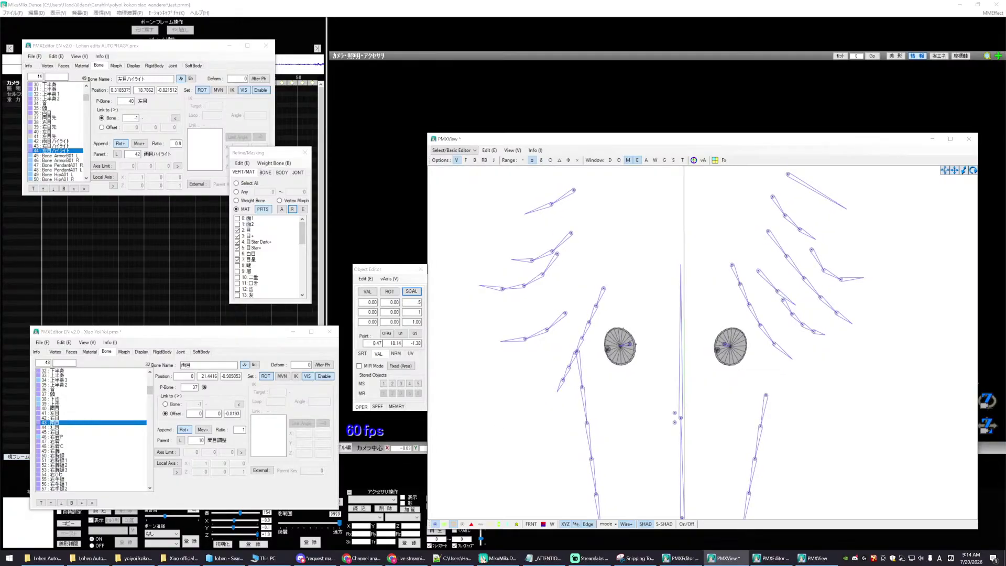
{"action": "left_click", "coordinate": [52, 427]}
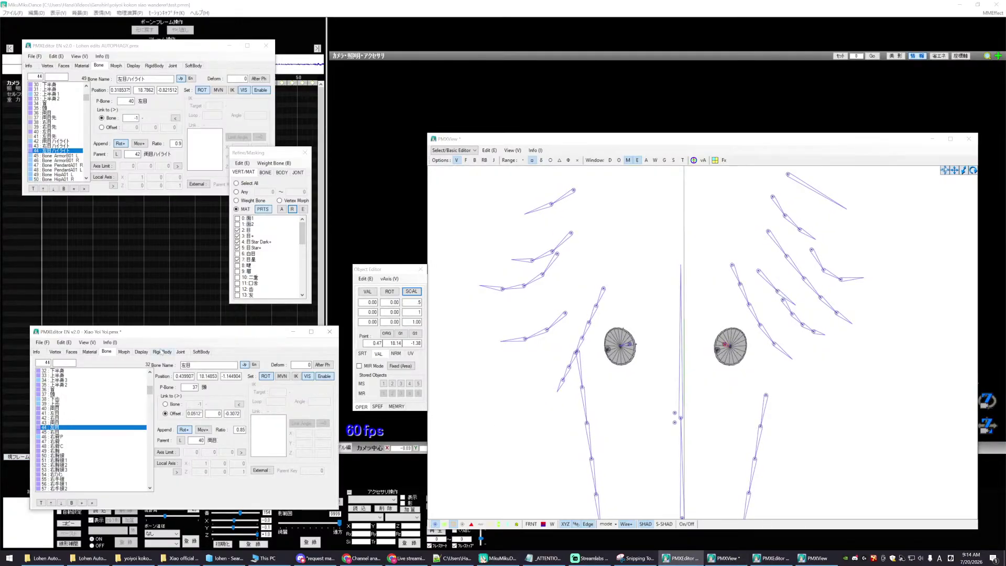
- Rename Xiao's duplicated 両目 bone to 両目ハイライト, copying the name from Lohen's matching highlight bone
{"action": "left_click_drag", "start_coordinate": [137, 334], "coordinate": [142, 346]}
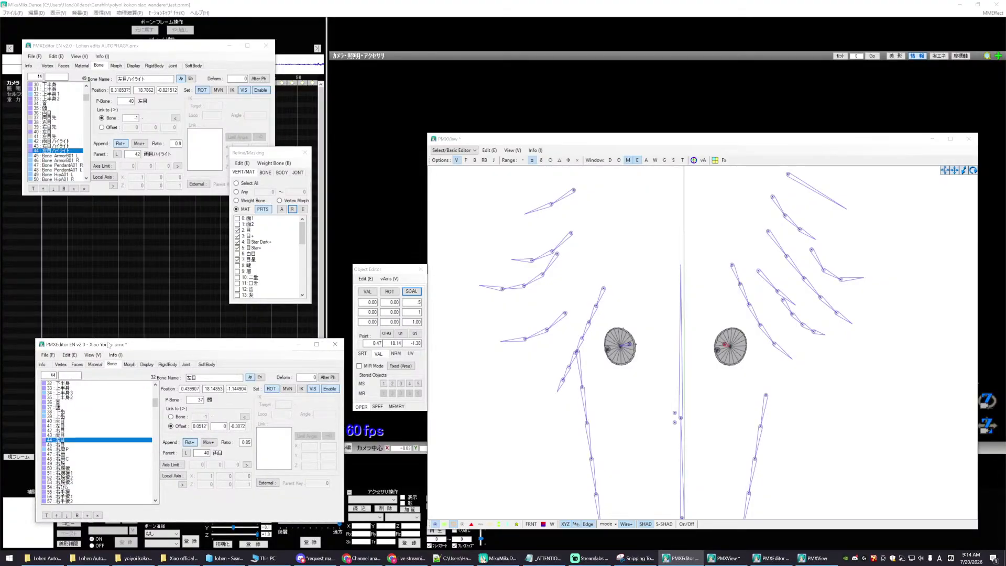
{"action": "left_click", "coordinate": [64, 435]}
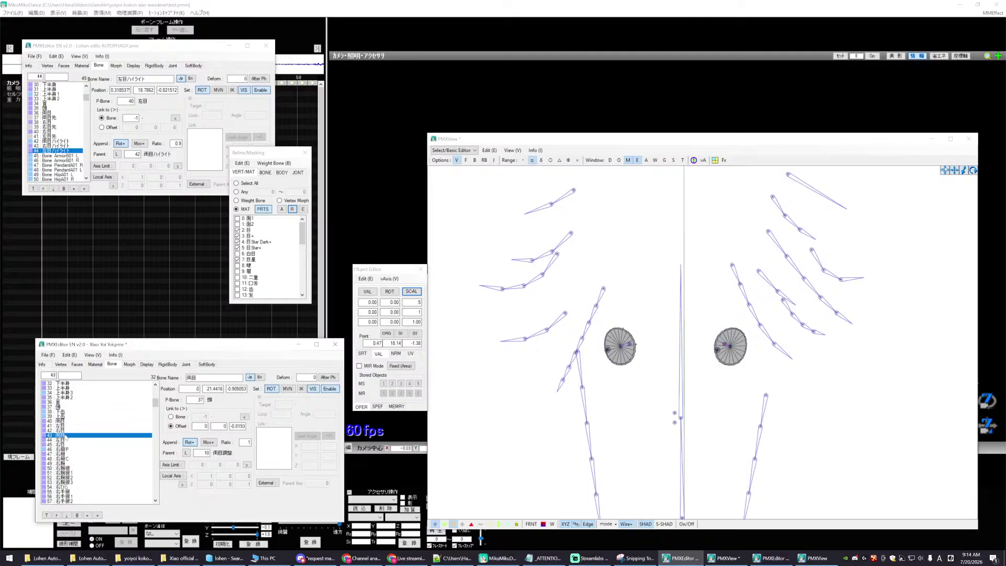
{"action": "scroll", "coordinate": [556, 388], "scroll_direction": "down", "scroll_amount": 4}
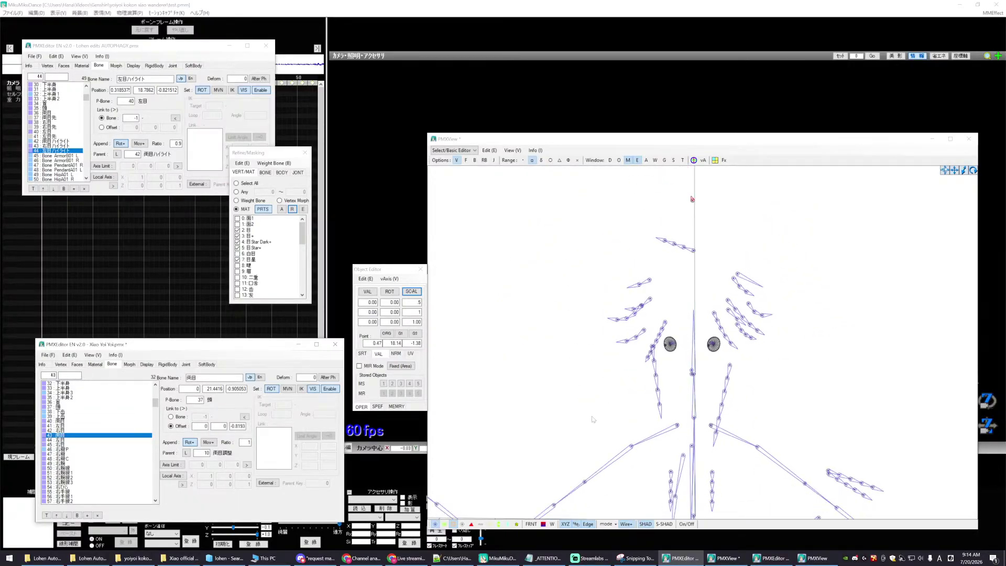
{"action": "scroll", "coordinate": [595, 419], "scroll_direction": "up", "scroll_amount": 2}
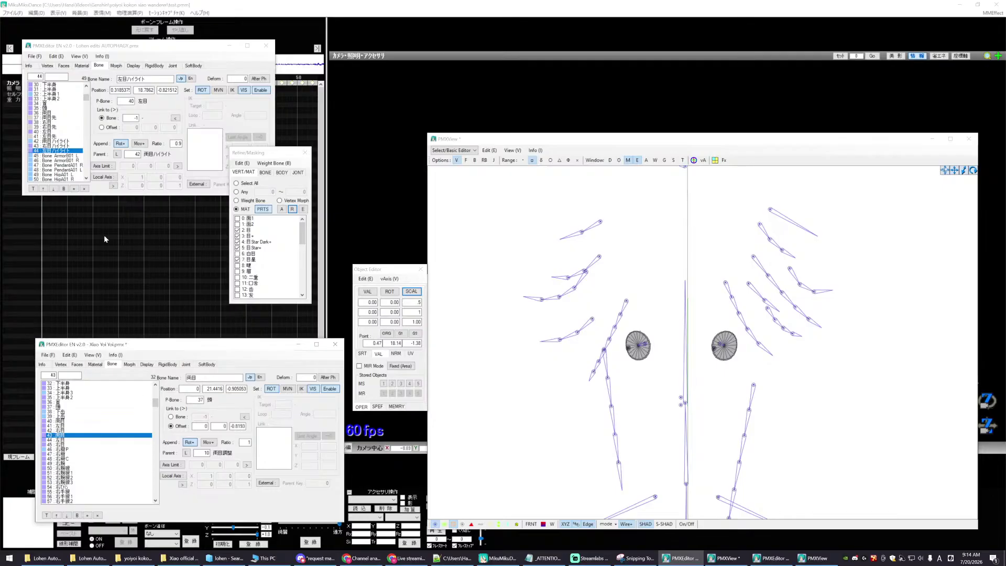
{"action": "left_click", "coordinate": [57, 141]}
{"action": "double_click", "coordinate": [142, 78]}
{"action": "key", "text": "ctrl+c"}
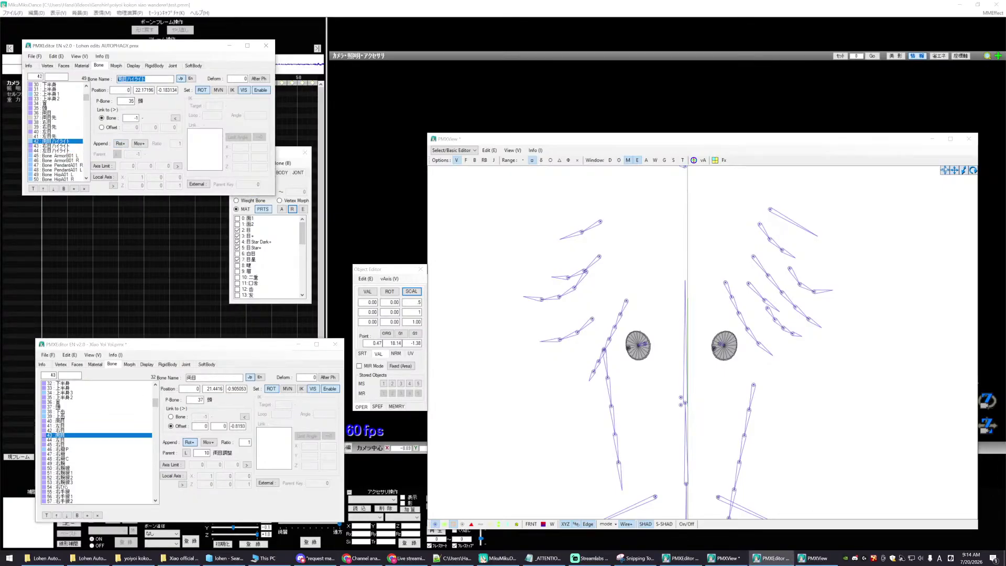
{"action": "left_click", "coordinate": [64, 435]}
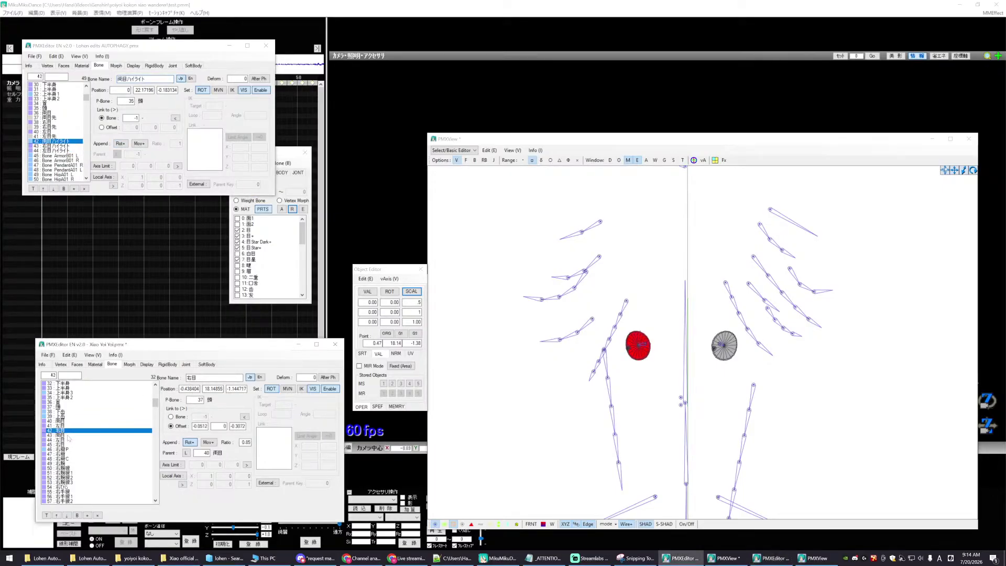
{"action": "double_click", "coordinate": [197, 378]}
{"action": "key", "text": "ctrl+v"}
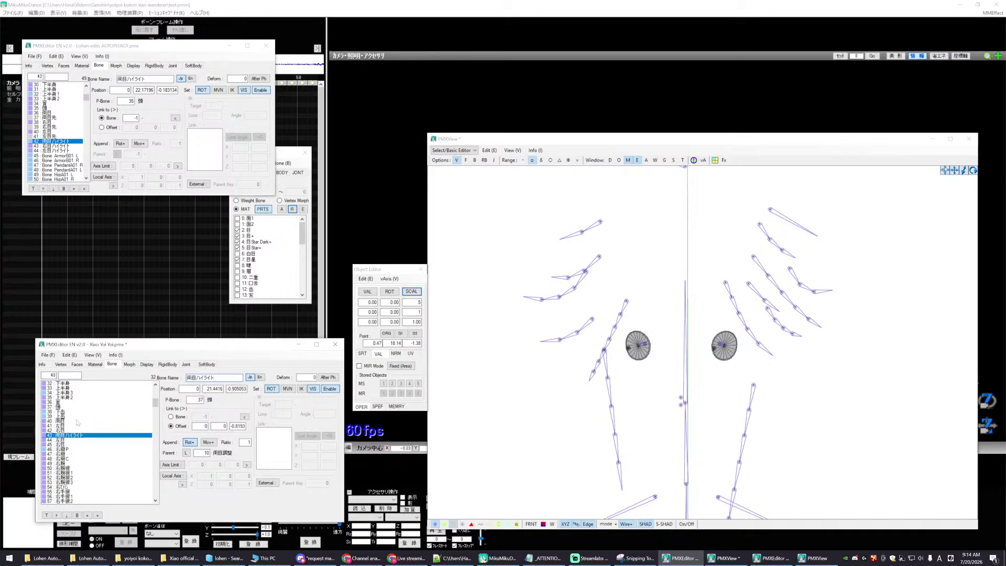
- Rename Xiao's duplicated 左目 bone to 左目ハイライト, using the bone name from Lohen's rig
{"action": "left_click", "coordinate": [58, 145]}
{"action": "double_click", "coordinate": [139, 79]}
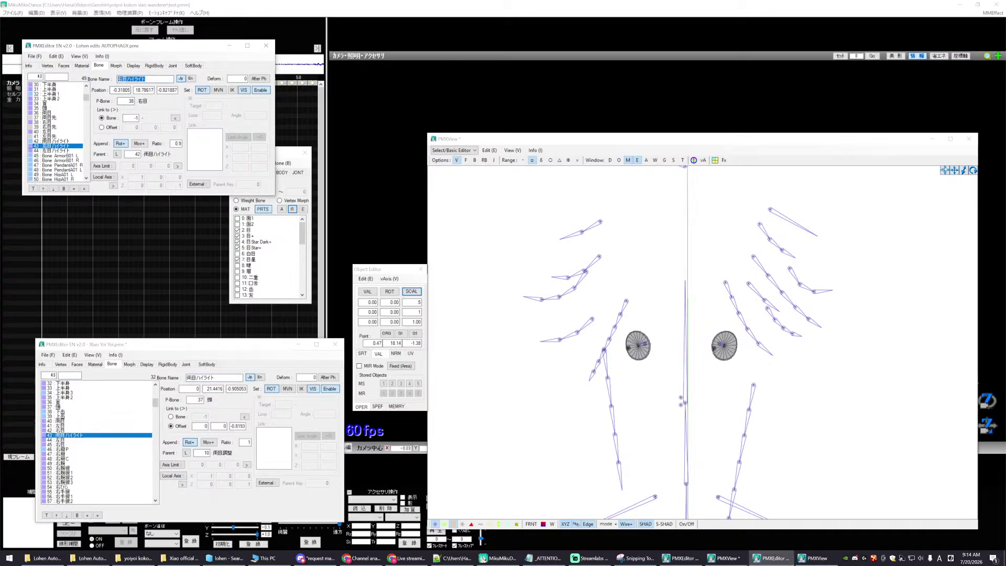
{"action": "left_click", "coordinate": [60, 440]}
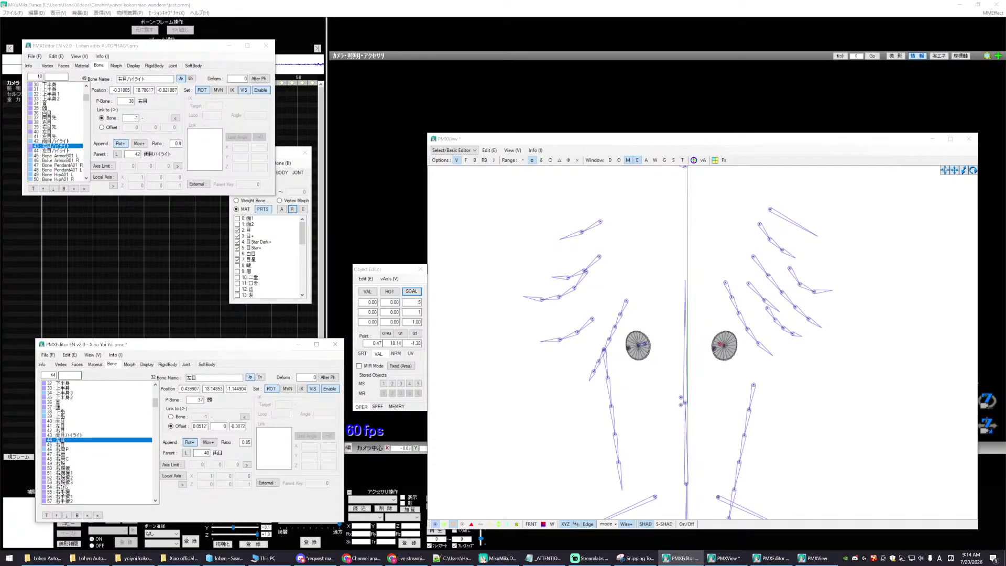
{"action": "left_click", "coordinate": [52, 150]}
{"action": "double_click", "coordinate": [131, 79]}
{"action": "key", "text": "ctrl+c"}
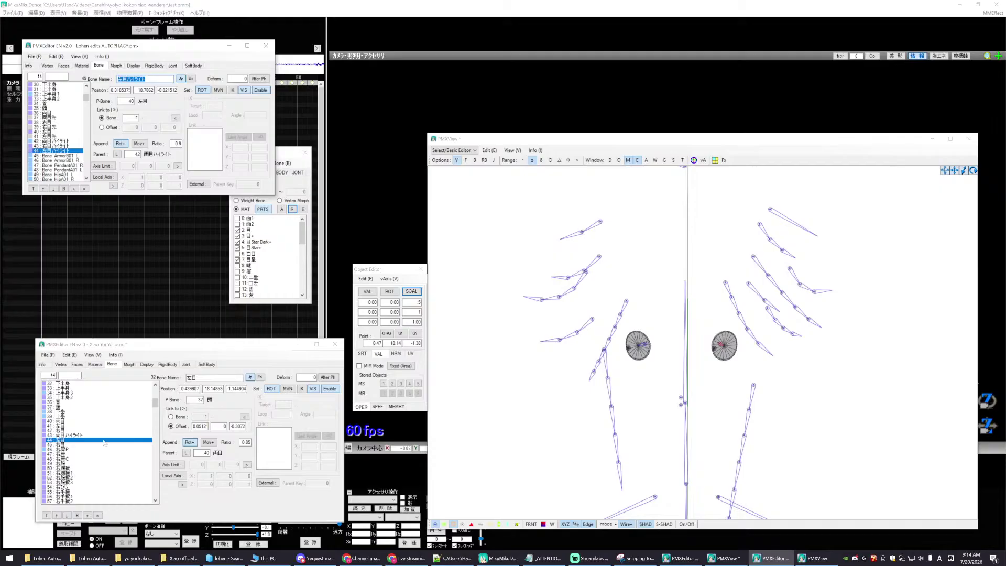
{"action": "double_click", "coordinate": [199, 377]}
{"action": "key", "text": "ctrl+v"}
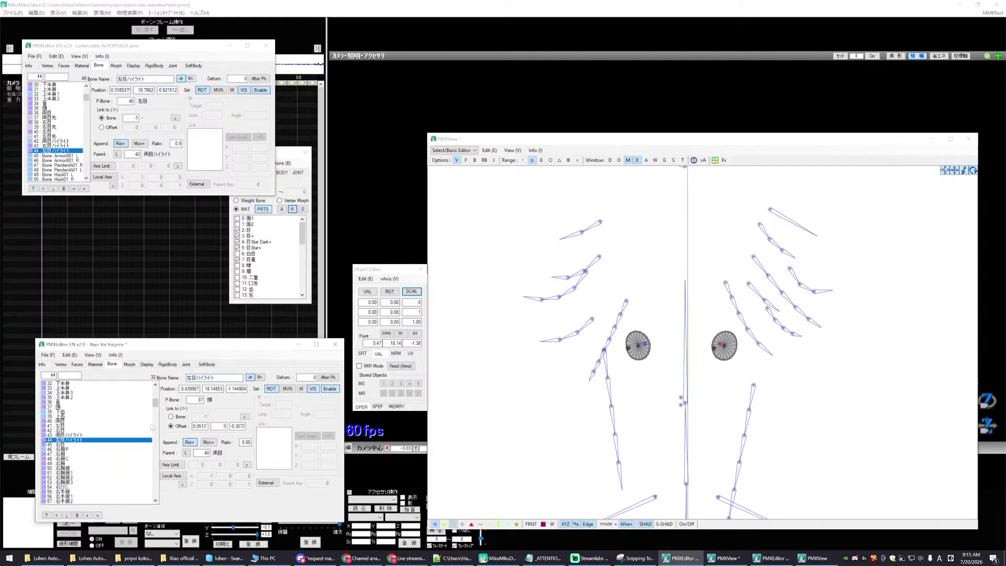
- Rename Xiao's duplicated 右目 bone to 右目ハイライト, as in Lohen's rig, and reselect the 左目ハイライト bone
{"action": "left_click", "coordinate": [83, 444]}
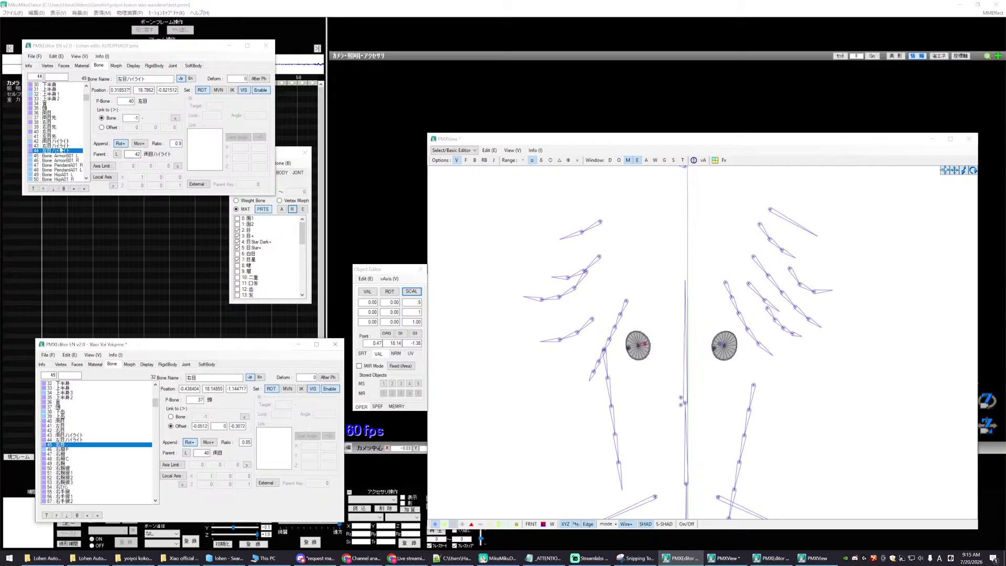
{"action": "left_click", "coordinate": [55, 151]}
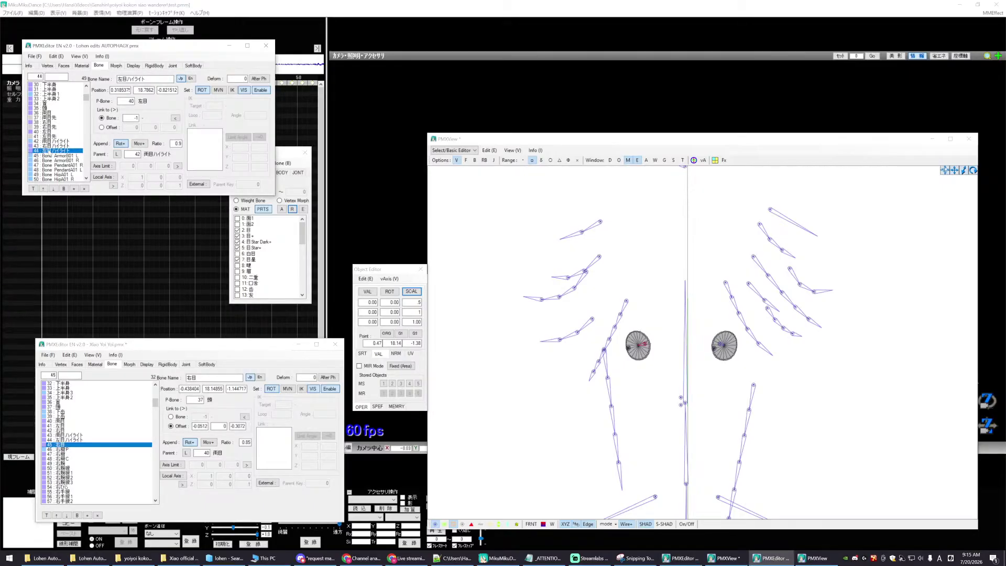
{"action": "left_click", "coordinate": [50, 146]}
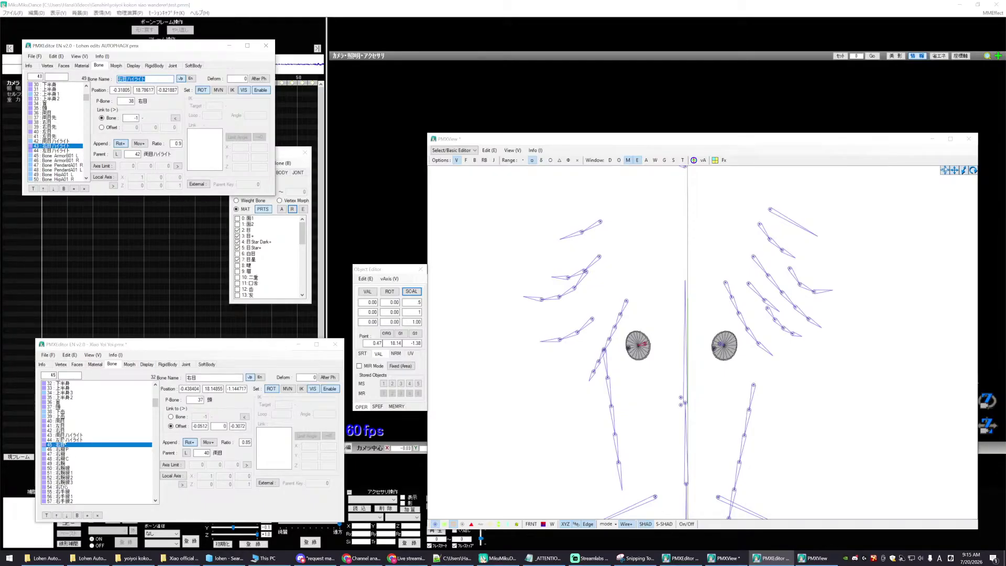
{"action": "left_click", "coordinate": [65, 440]}
{"action": "left_click", "coordinate": [68, 444]}
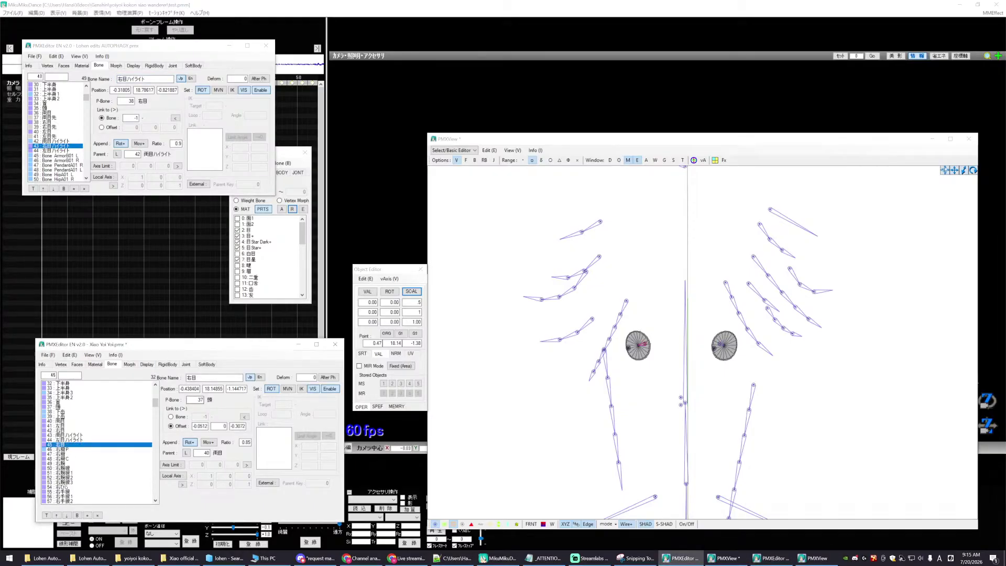
{"action": "type", "text": "右目ハイライト"}
{"action": "left_click", "coordinate": [65, 440]}
{"action": "left_click", "coordinate": [575, 406]}
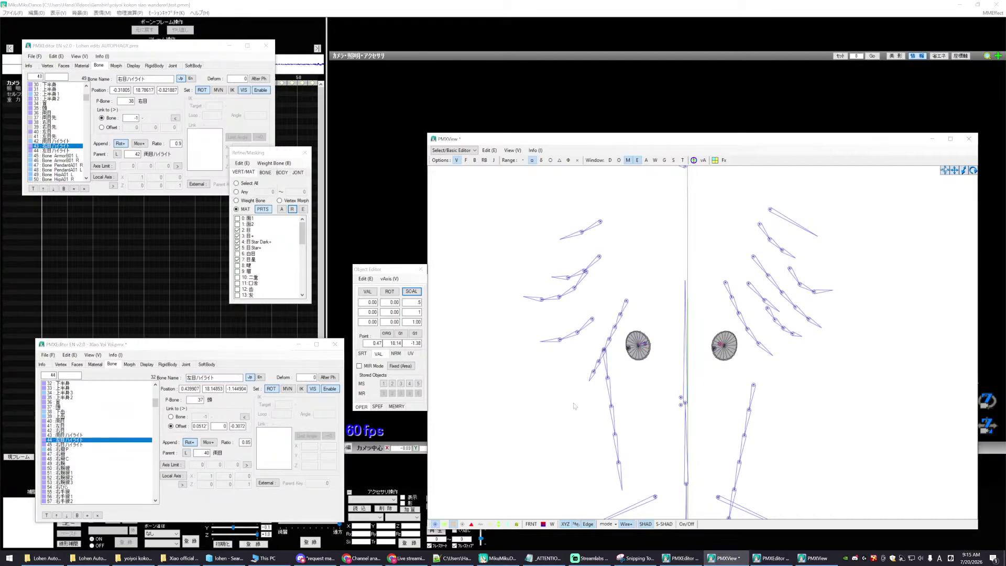
- Check Xiao's 両目ハイライト, 左目ハイライト and 右目ハイライト bones in the bone list and model view
{"action": "scroll", "coordinate": [574, 406], "scroll_direction": "up", "scroll_amount": 1}
{"action": "scroll", "coordinate": [539, 427], "scroll_direction": "up", "scroll_amount": 1}
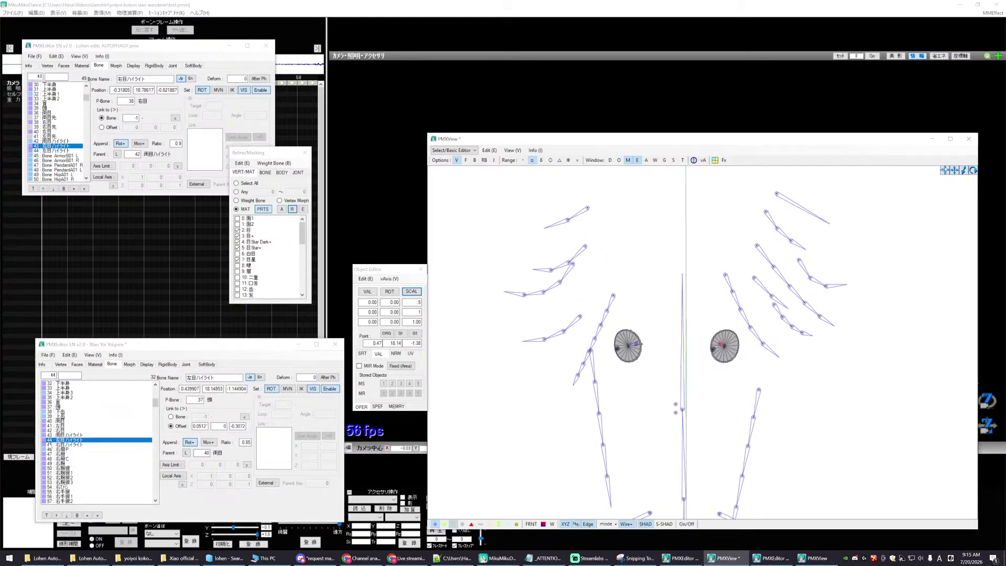
{"action": "left_click", "coordinate": [65, 441]}
{"action": "left_click", "coordinate": [64, 435]}
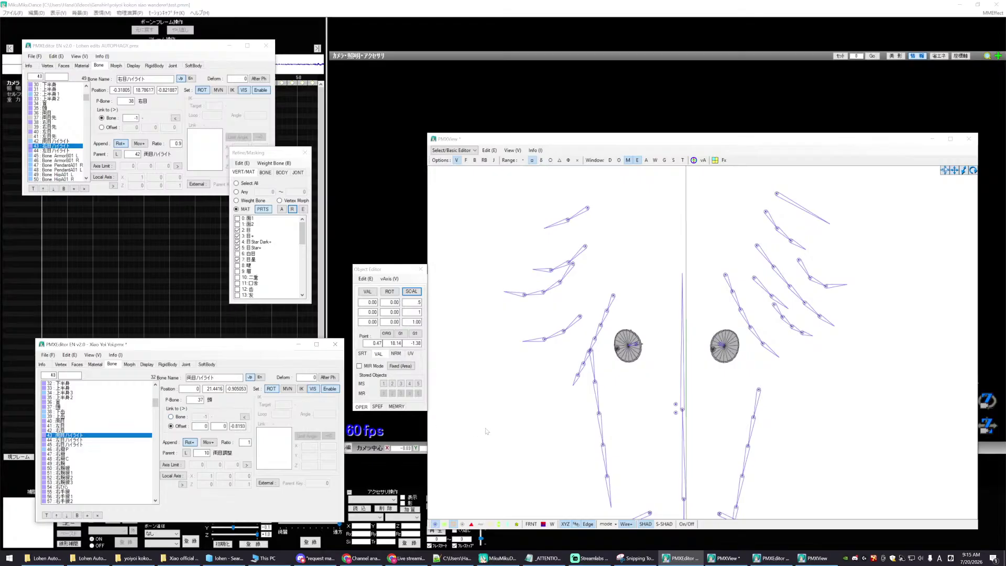
{"action": "right_click_drag", "start_coordinate": [485, 429], "coordinate": [487, 431]}
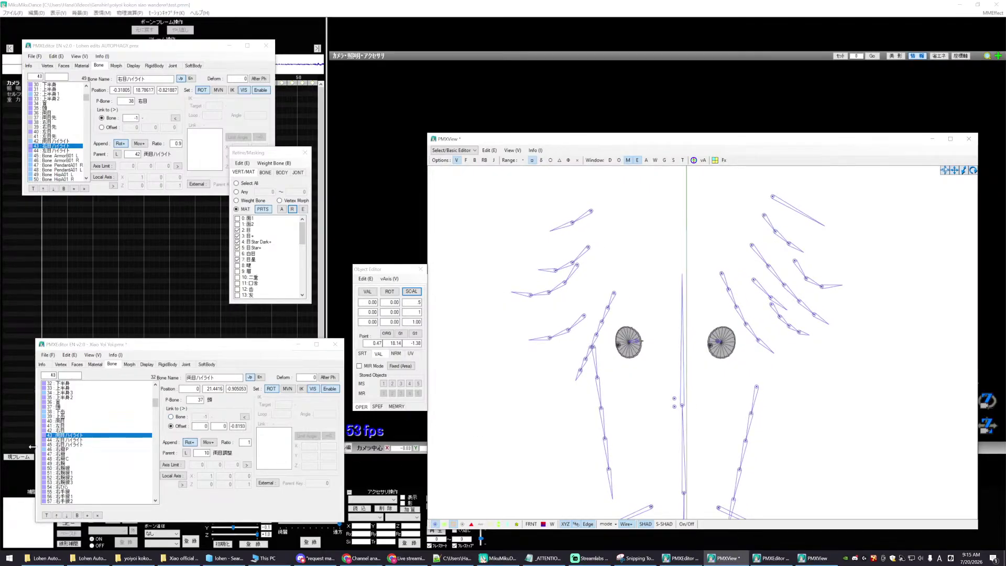
{"action": "left_click", "coordinate": [67, 431]}
{"action": "left_click", "coordinate": [66, 434]}
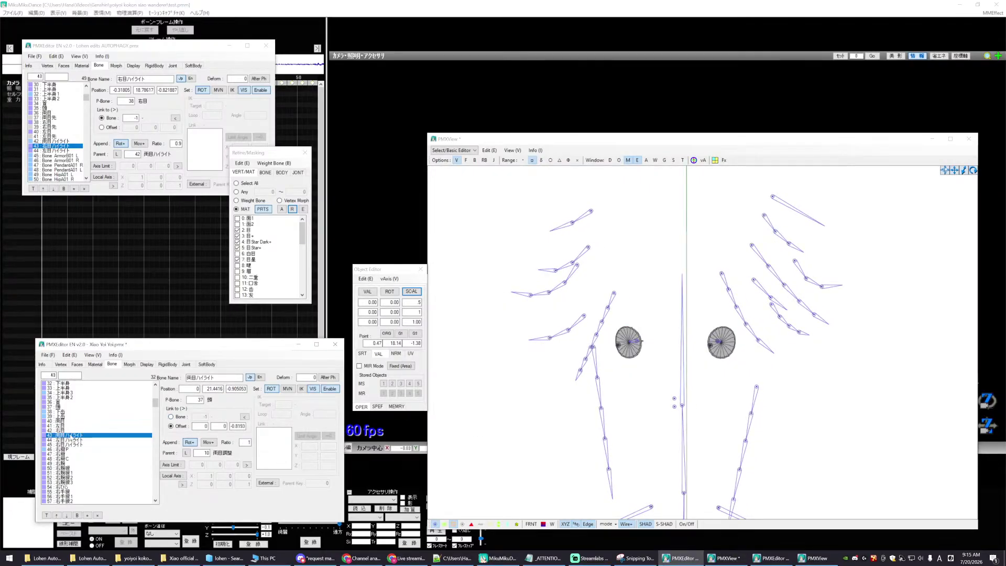
{"action": "left_click_drag", "start_coordinate": [163, 345], "coordinate": [163, 337]}
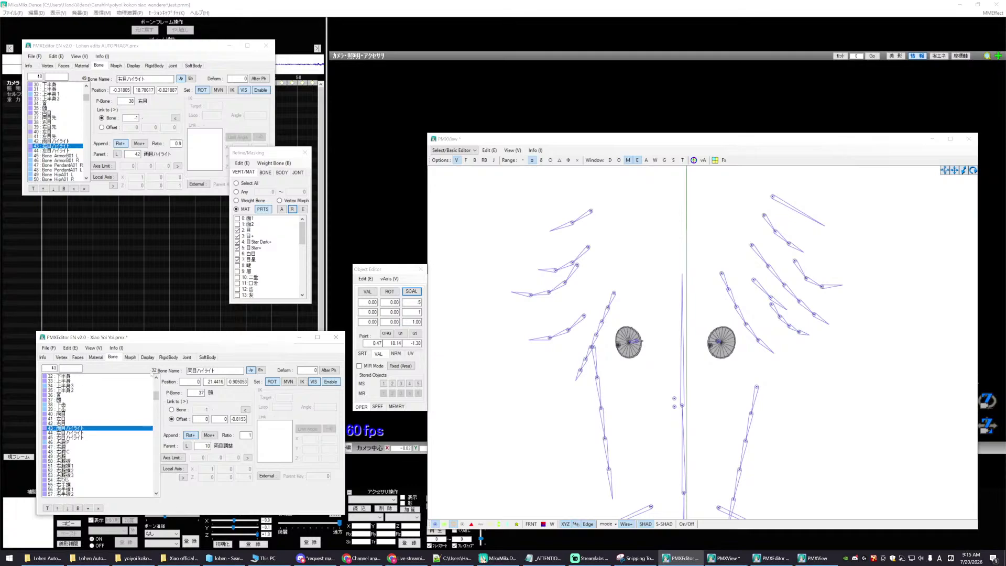
{"action": "left_click", "coordinate": [75, 433]}
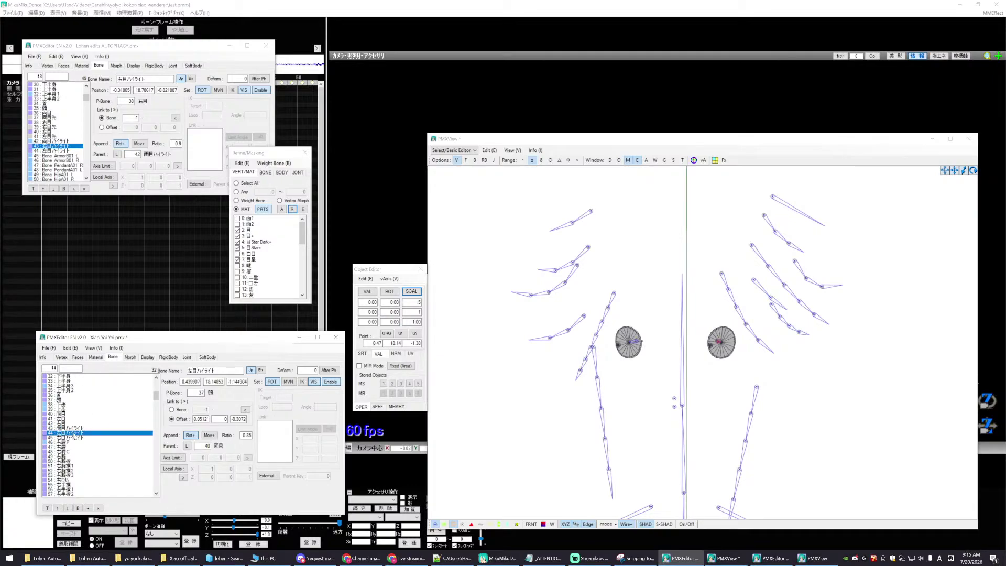
{"action": "left_click", "coordinate": [72, 438]}
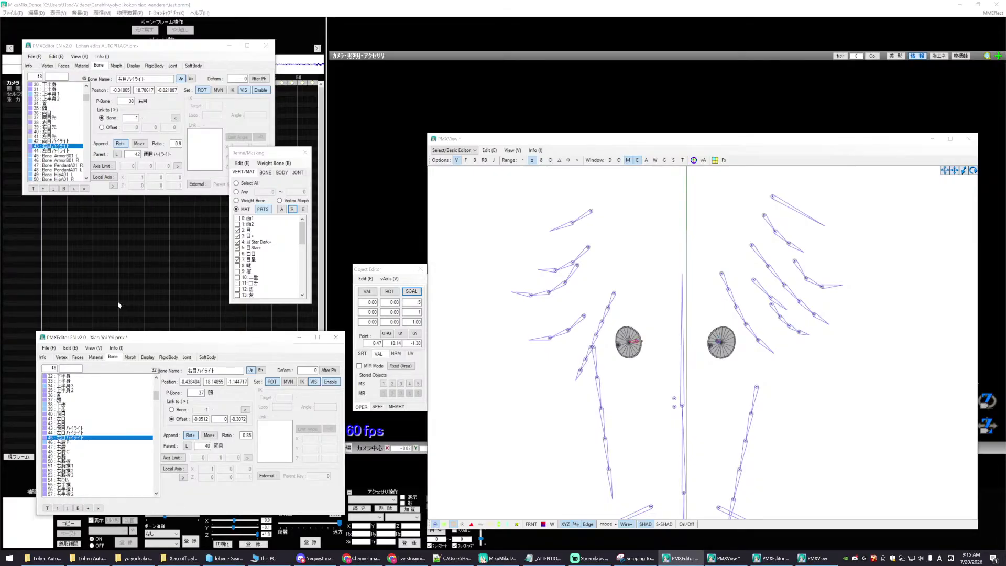
- Turn off the rotation append on Xiao's 両目ハイライト bone, matching Lohen's 両目ハイライト bone
{"action": "left_click", "coordinate": [64, 428]}
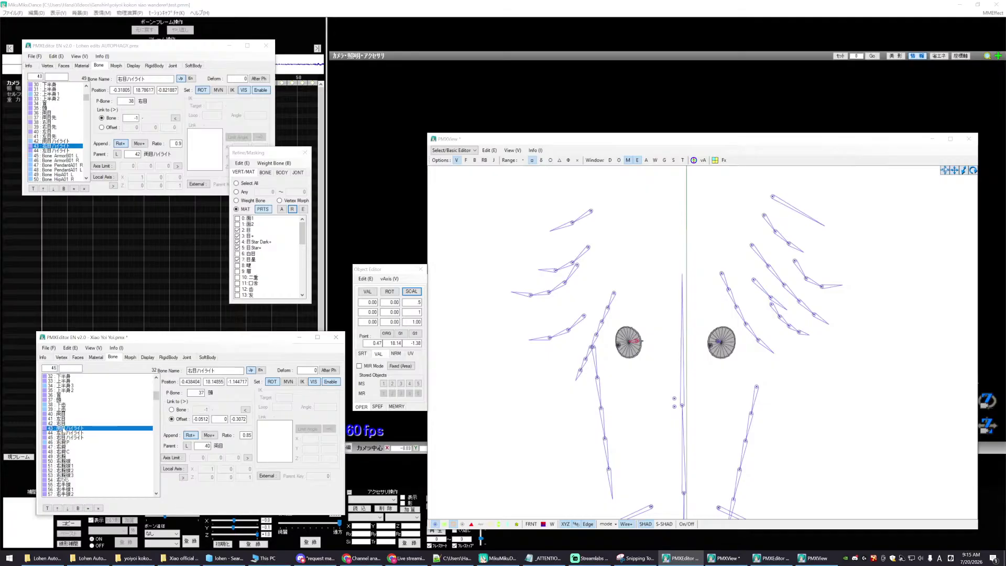
{"action": "left_click", "coordinate": [57, 141]}
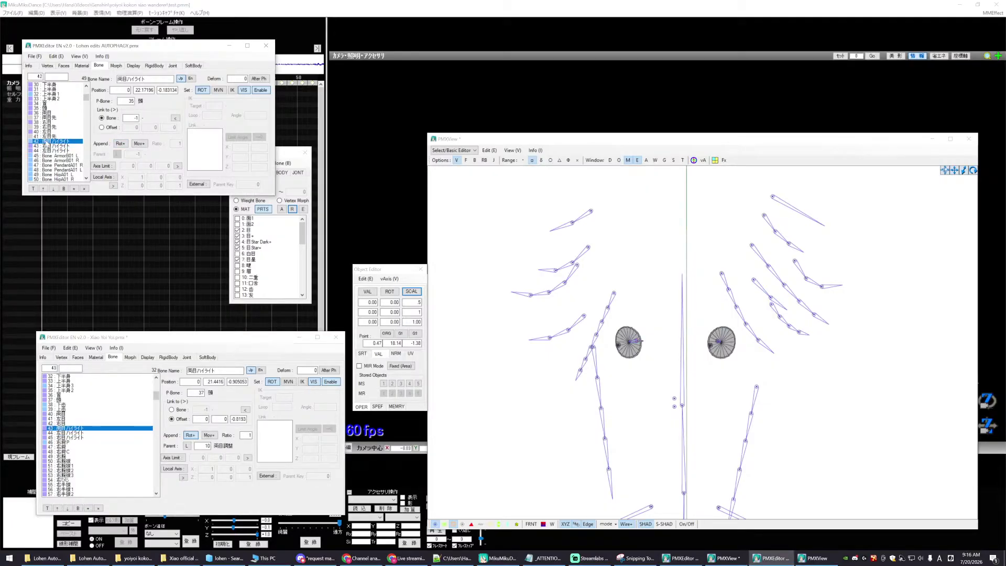
{"action": "left_click", "coordinate": [62, 423]}
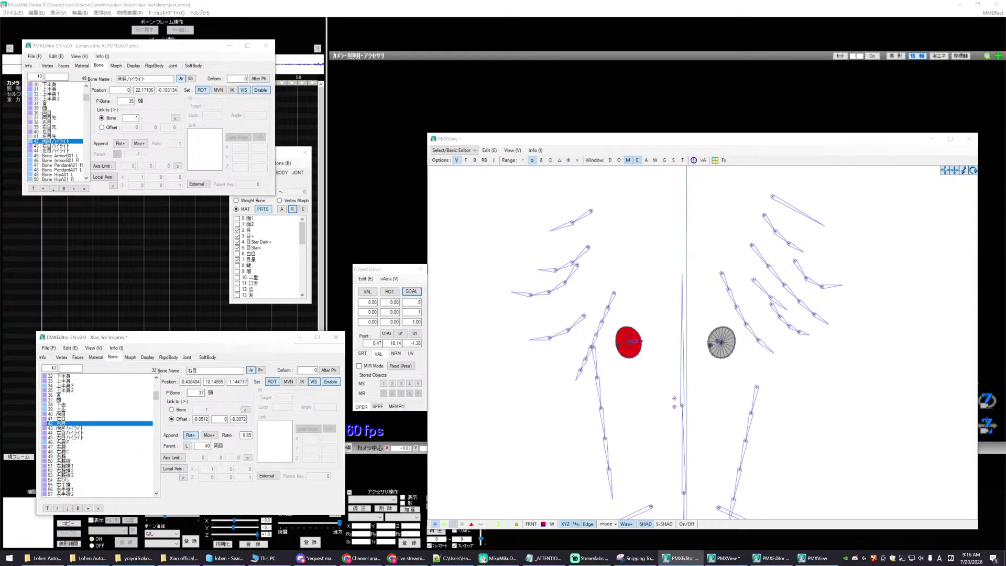
{"action": "left_click", "coordinate": [67, 429]}
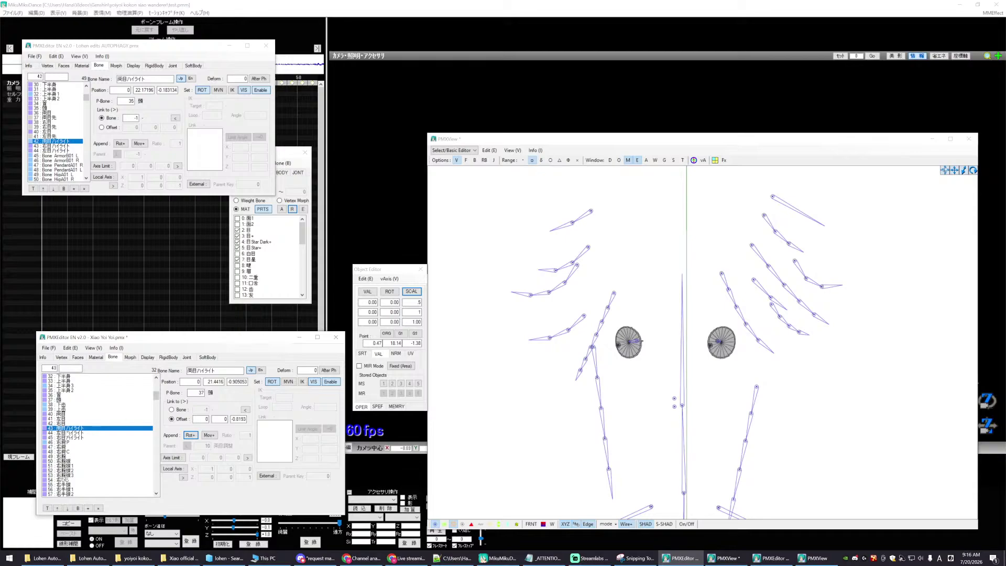
- Set Xiao's 左目ハイライト bone to parent bone 41 (左目) and append parent 43 (両目ハイライト), following Lohen's rig
{"action": "left_click", "coordinate": [68, 433]}
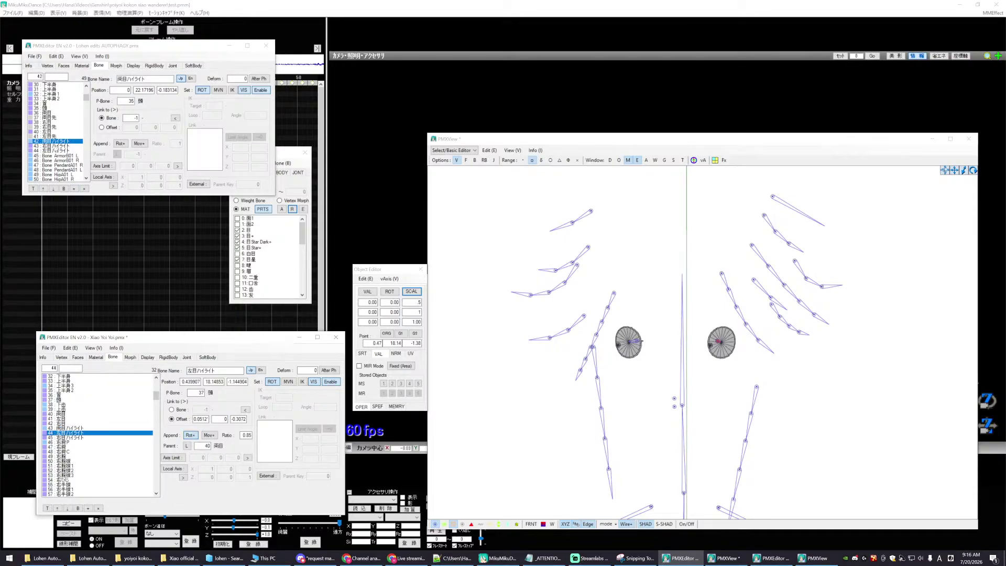
{"action": "left_click", "coordinate": [55, 146]}
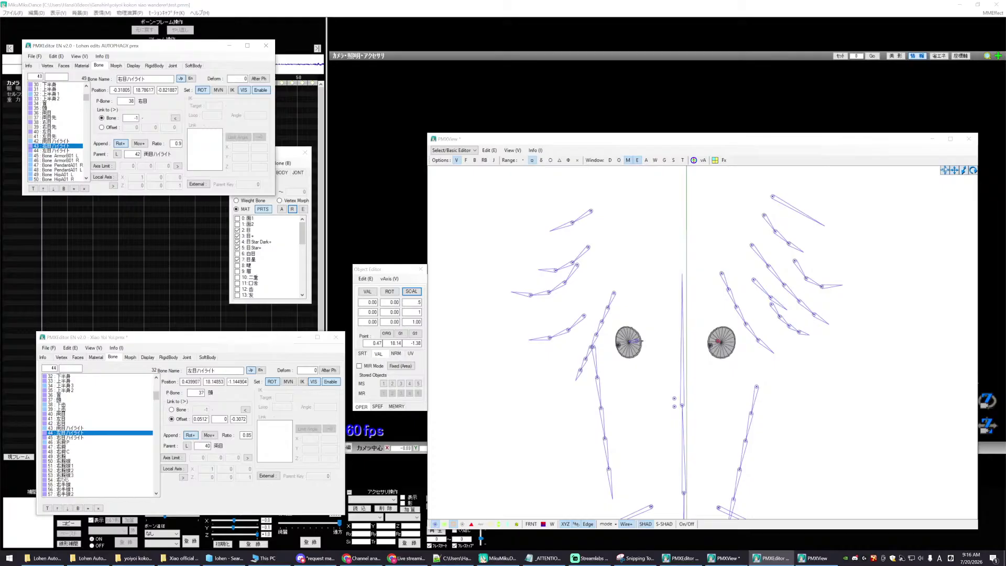
{"action": "type", "text": "41"}
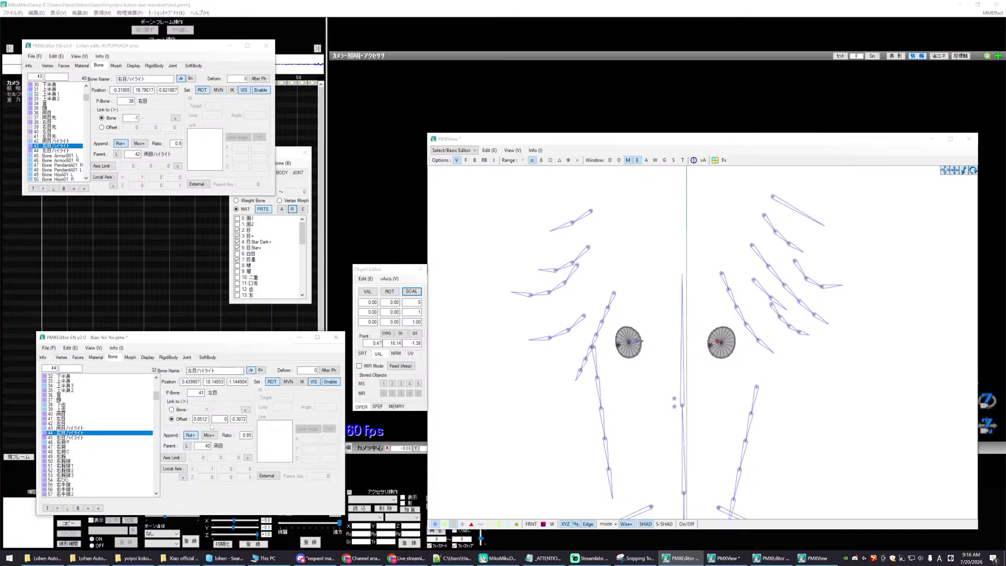
{"action": "double_click", "coordinate": [206, 445]}
{"action": "type", "text": "43"}
- Set Xiao's 右目ハイライト bone to parent bone 42 (右目) and append parent 43 (両目ハイライト), following Lohen's rig
{"action": "left_click", "coordinate": [63, 419]}
{"action": "key", "text": "Down"}
{"action": "key", "text": "Down"}
{"action": "key", "text": "Down"}
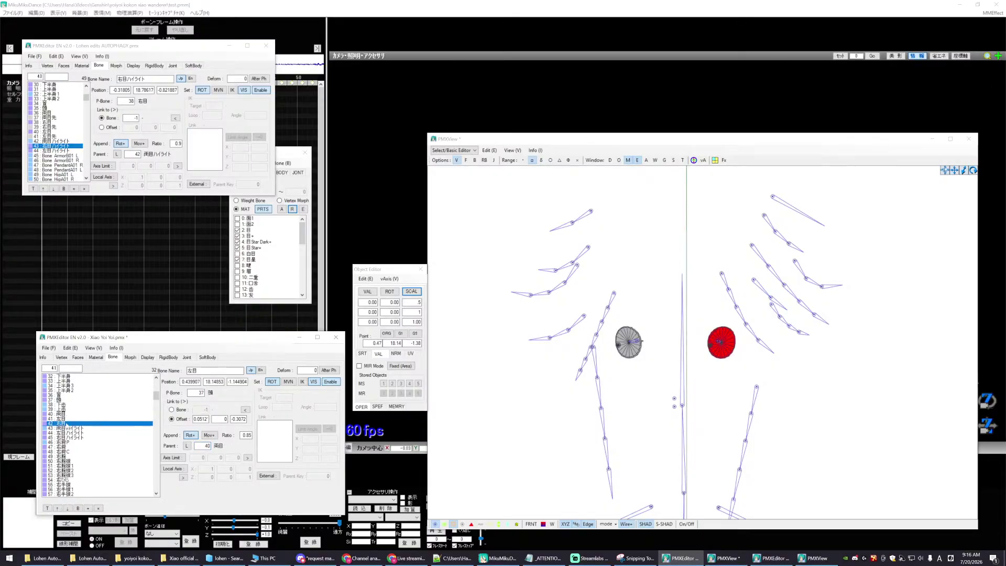
{"action": "left_click", "coordinate": [75, 437]}
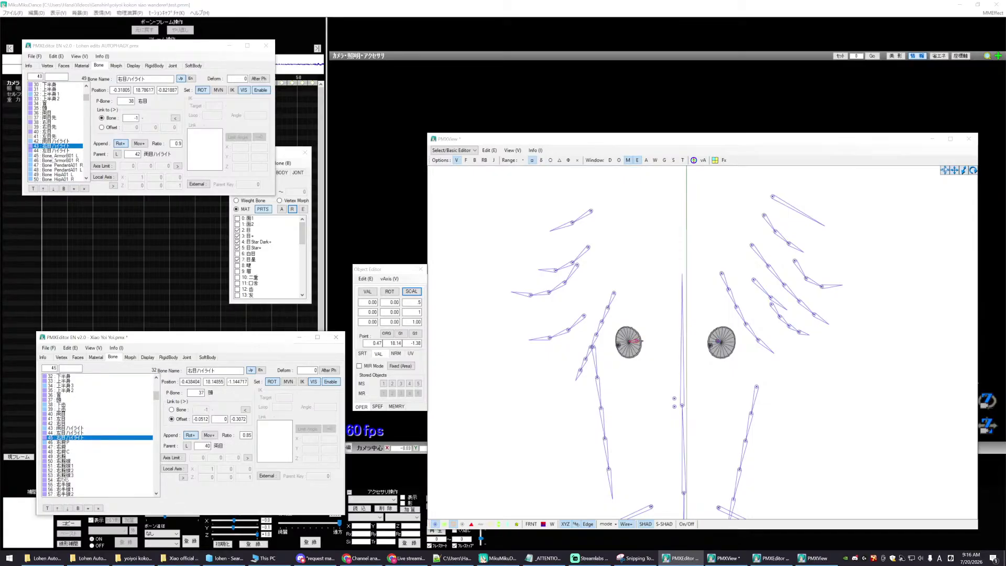
{"action": "left_click", "coordinate": [57, 150]}
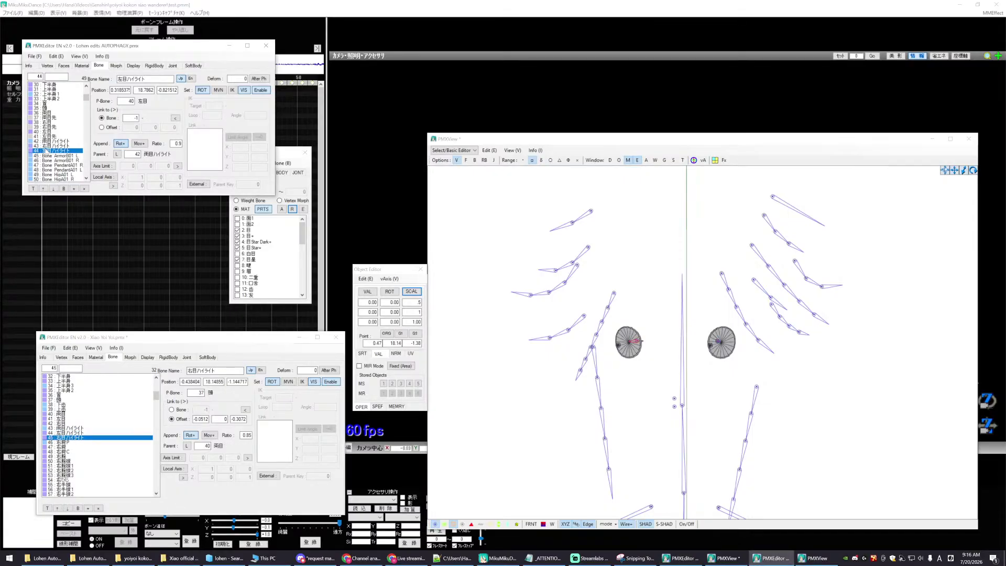
{"action": "left_click", "coordinate": [61, 433]}
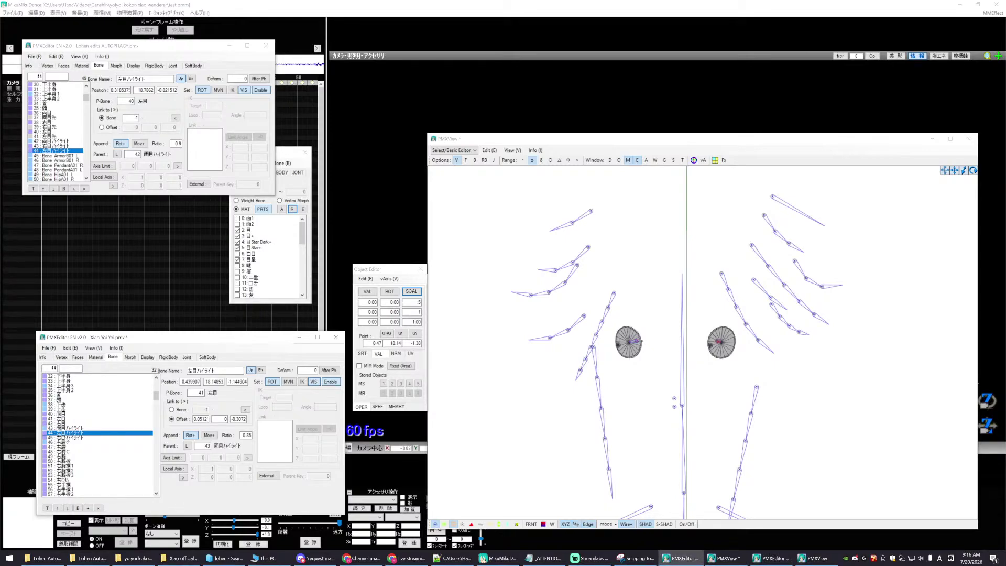
{"action": "left_click", "coordinate": [66, 437]}
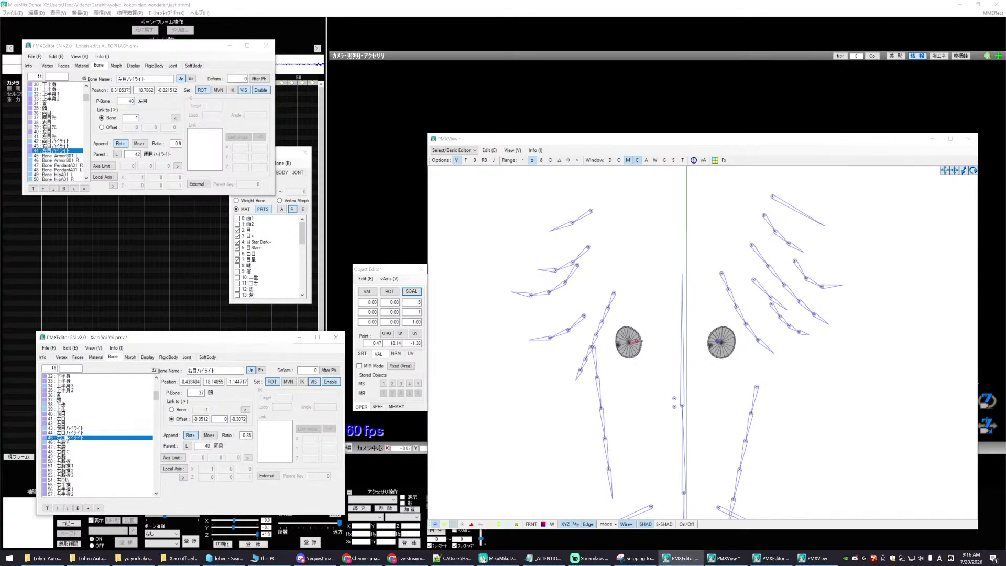
{"action": "double_click", "coordinate": [196, 393]}
{"action": "type", "text": "42"}
{"action": "double_click", "coordinate": [208, 446]}
{"action": "type", "text": "43"}
- Review the parent and append settings of Xiao's three eye highlight bones, moving overlapping windows aside
{"action": "left_click_drag", "start_coordinate": [182, 337], "coordinate": [192, 333]}
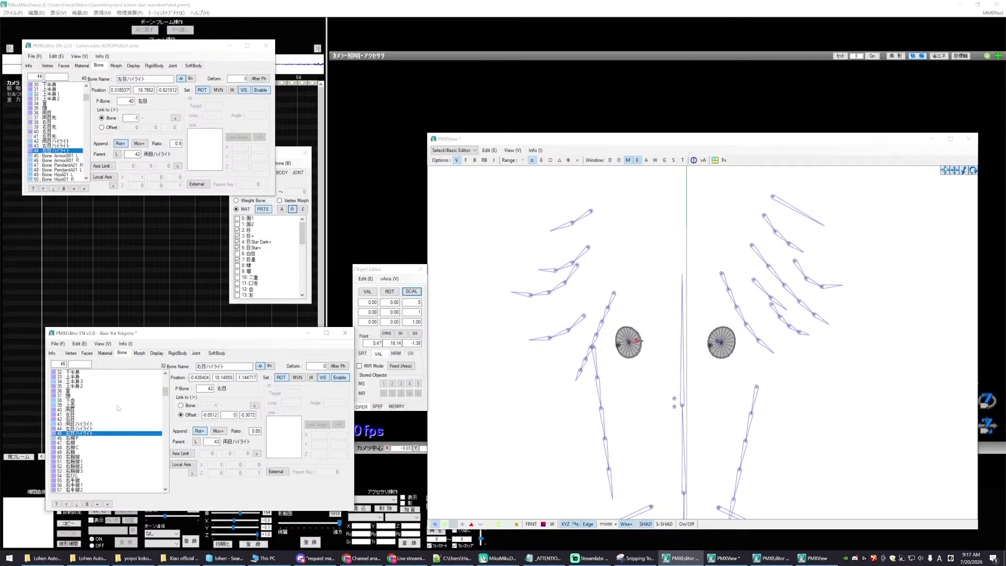
{"action": "left_click", "coordinate": [79, 424]}
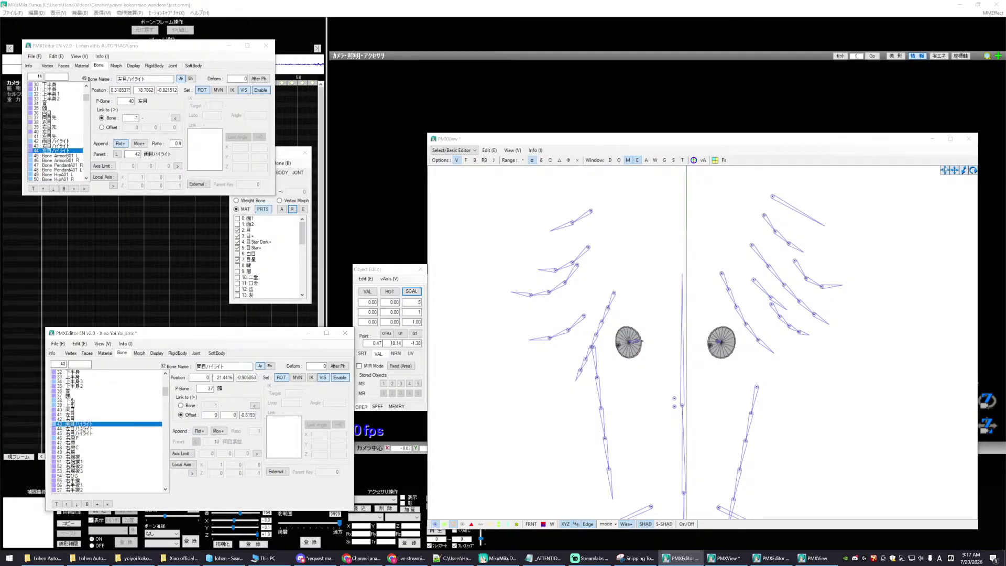
{"action": "left_click", "coordinate": [83, 430]}
{"action": "left_click", "coordinate": [487, 444]}
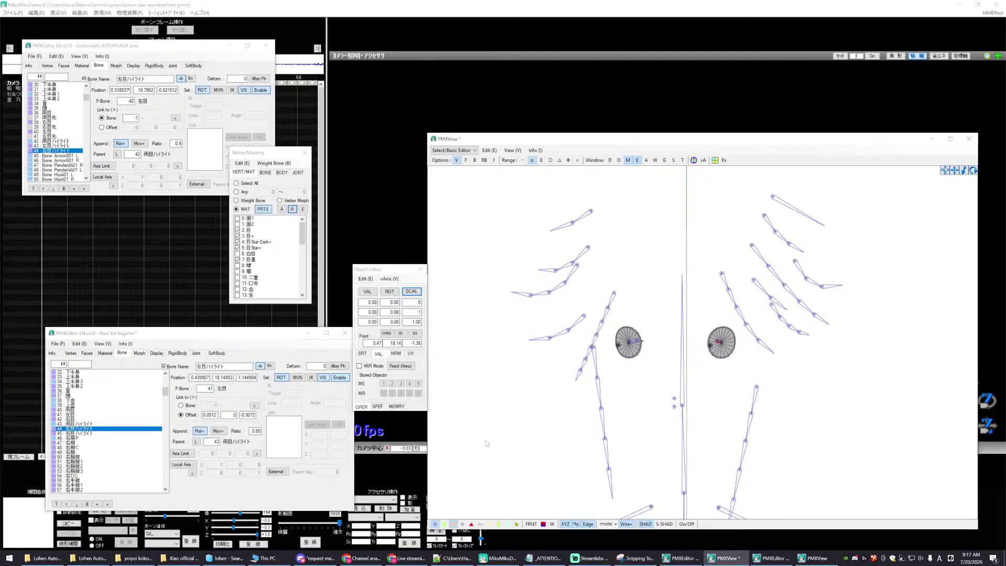
{"action": "left_click", "coordinate": [79, 434]}
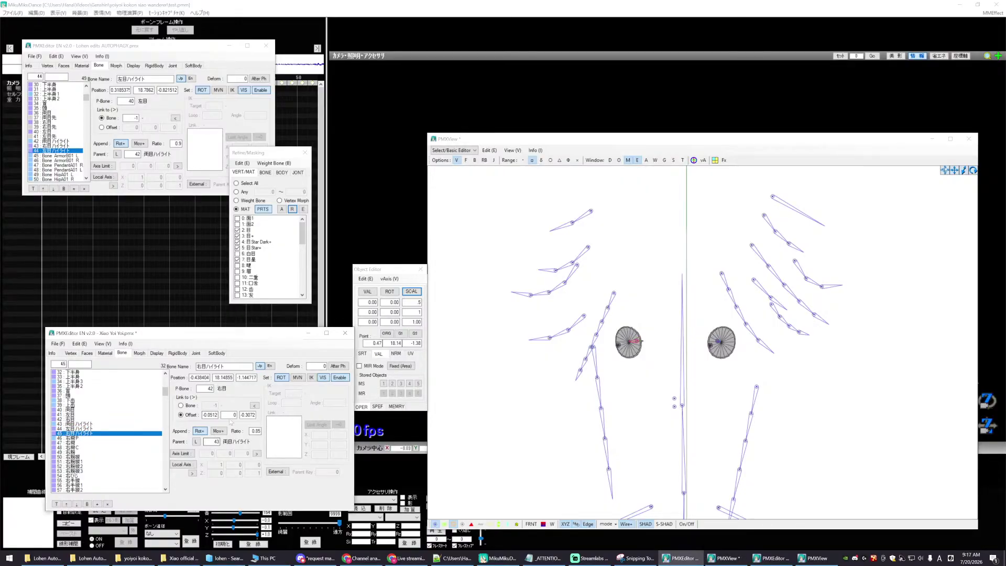
{"action": "left_click", "coordinate": [79, 424]}
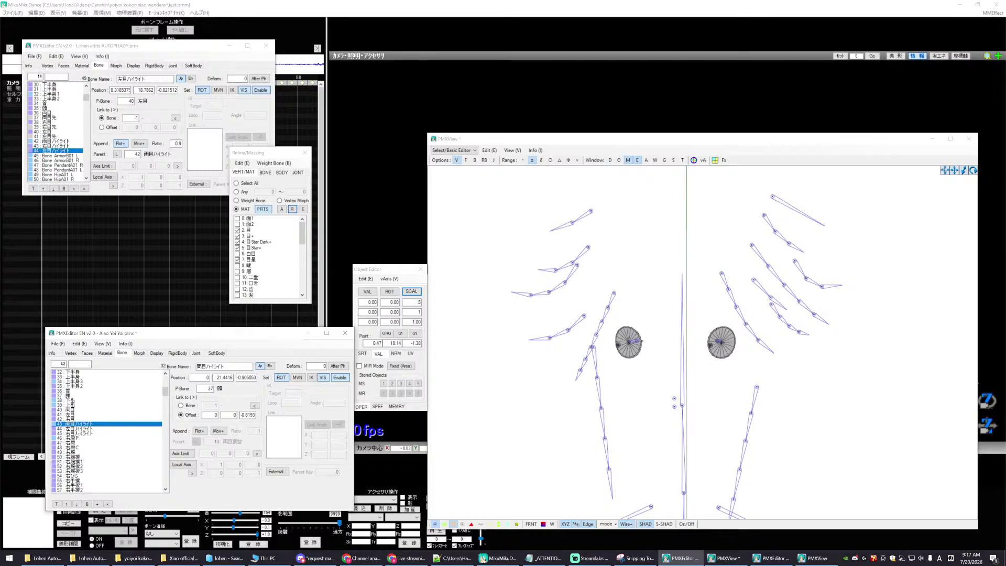
{"action": "left_click_drag", "start_coordinate": [262, 153], "coordinate": [369, 104]}
{"action": "left_click", "coordinate": [78, 433]}
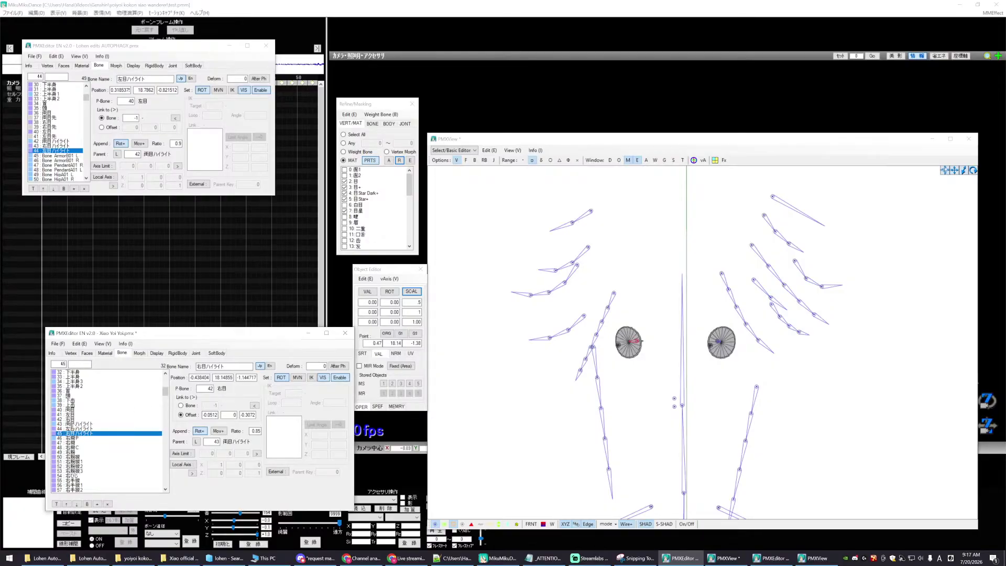
{"action": "left_click", "coordinate": [75, 425]}
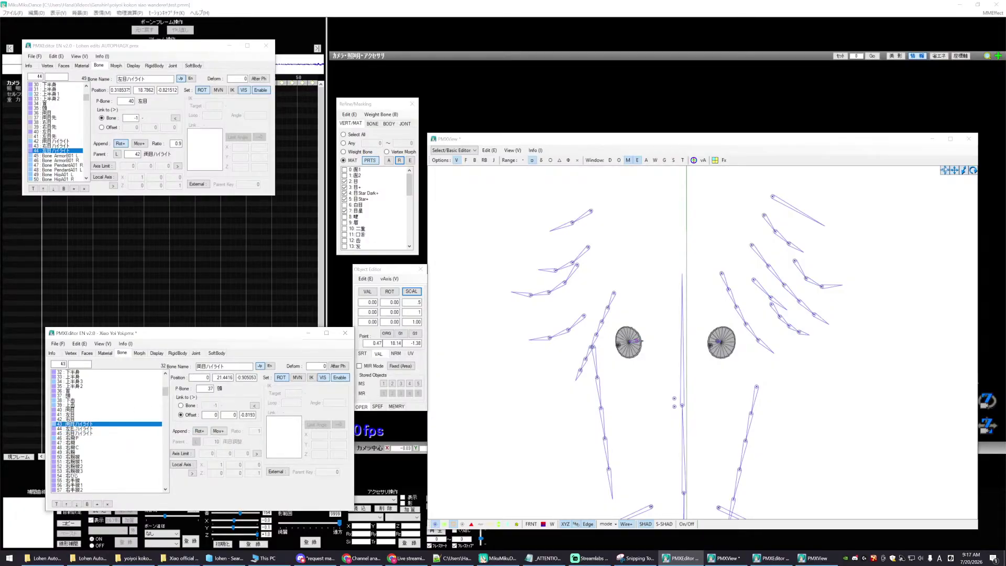
{"action": "left_click", "coordinate": [74, 429]}
{"action": "left_click", "coordinate": [75, 433]}
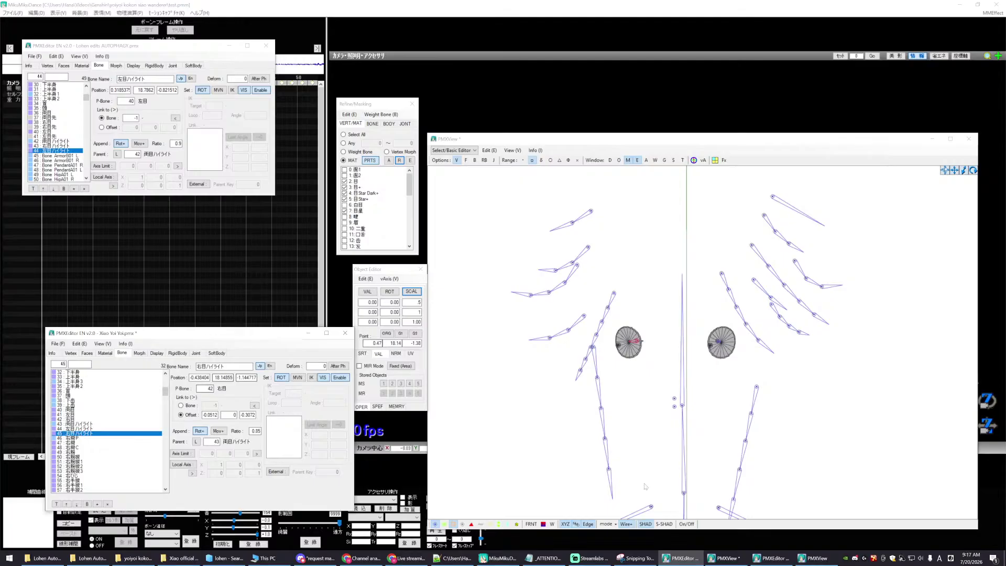
- Switch the model view from weight display to textured shading, show Xiao's material list and save the model
{"action": "left_click", "coordinate": [626, 524]}
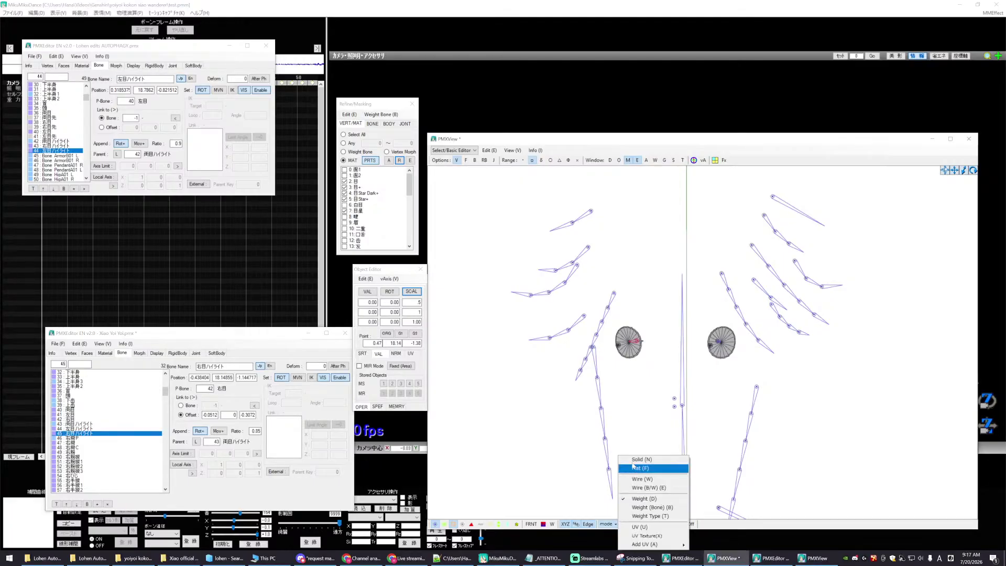
{"action": "left_click", "coordinate": [647, 465]}
{"action": "left_click", "coordinate": [104, 353]}
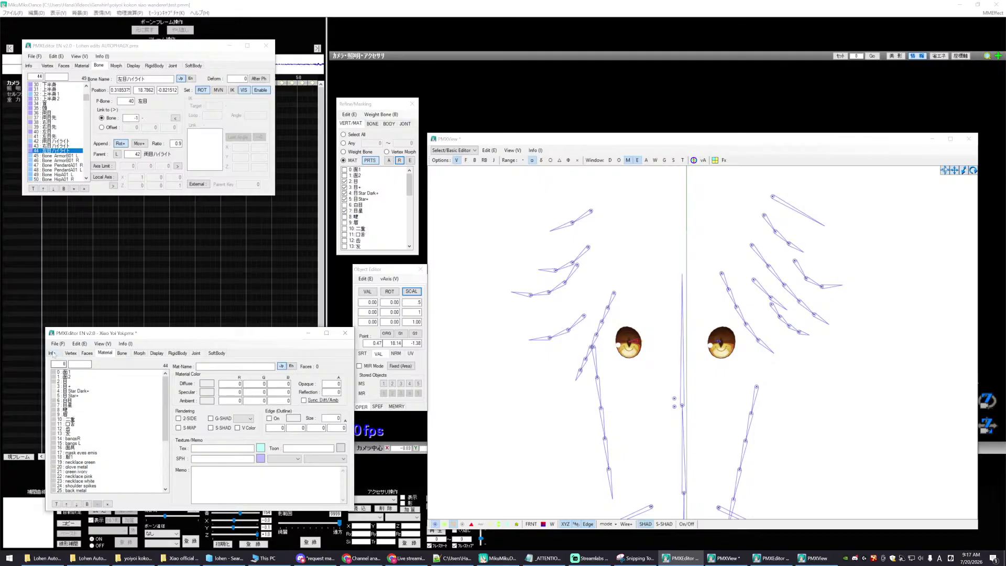
{"action": "left_click", "coordinate": [58, 344]}
{"action": "left_click", "coordinate": [69, 381]}
- Launch the UVEditor 2 user plug-in for Xiao's model and move its window clear of the material list
{"action": "left_click", "coordinate": [79, 344]}
{"action": "mouse_move", "coordinate": [96, 481]}
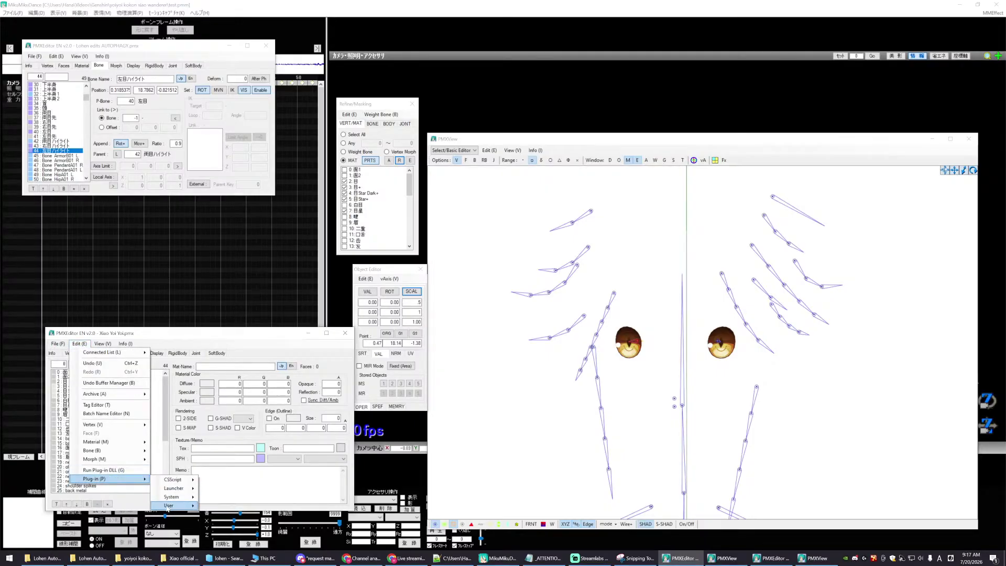
{"action": "mouse_move", "coordinate": [178, 505]}
{"action": "mouse_move", "coordinate": [226, 450]}
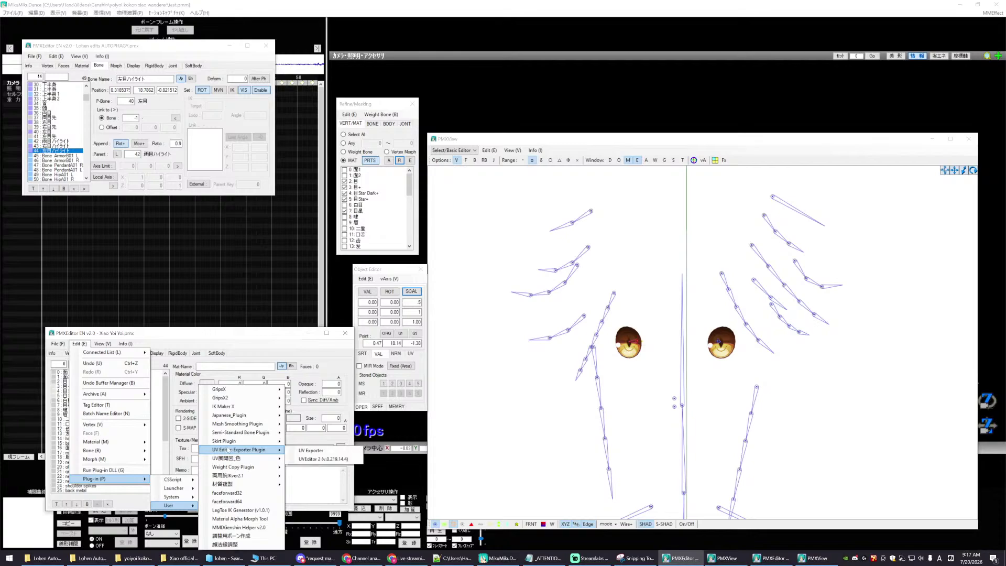
{"action": "left_click", "coordinate": [315, 460]}
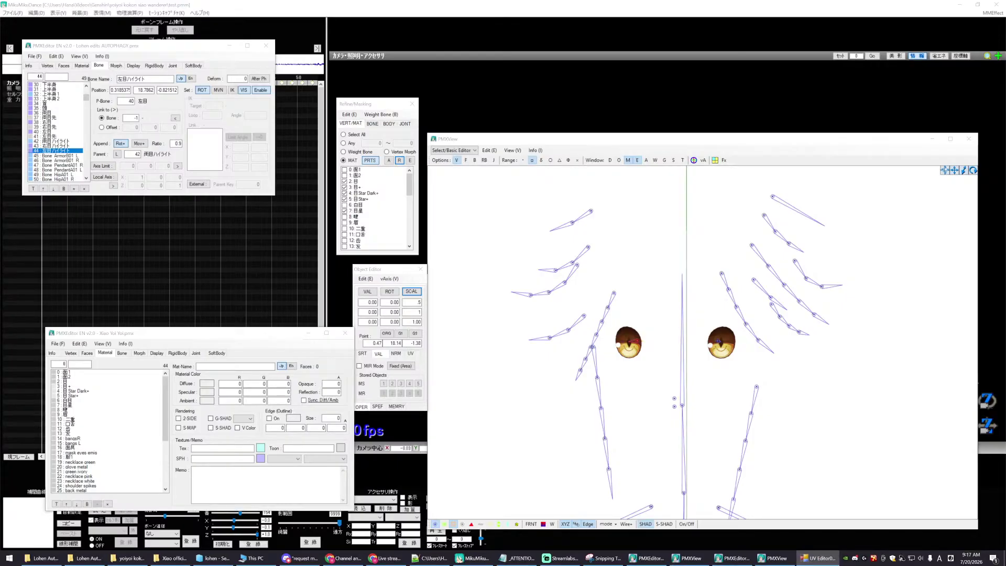
{"action": "left_click_drag", "start_coordinate": [240, 208], "coordinate": [303, 73]}
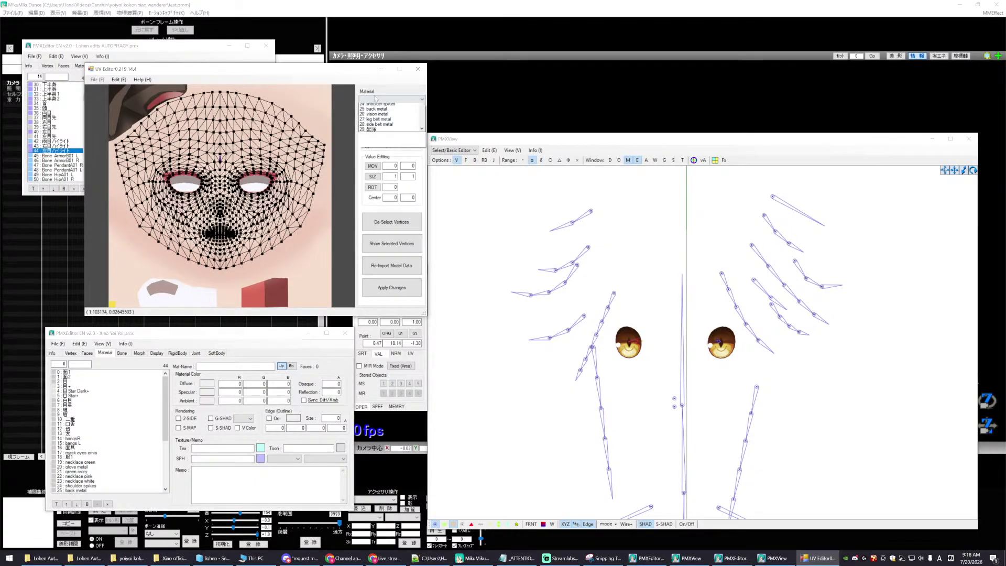
- Show the UVs of material 2 (目) in the UV editor, focused on the small highlight circle beside the iris
{"action": "left_click", "coordinate": [391, 99]}
{"action": "scroll", "coordinate": [394, 175], "scroll_direction": "down", "scroll_amount": 3}
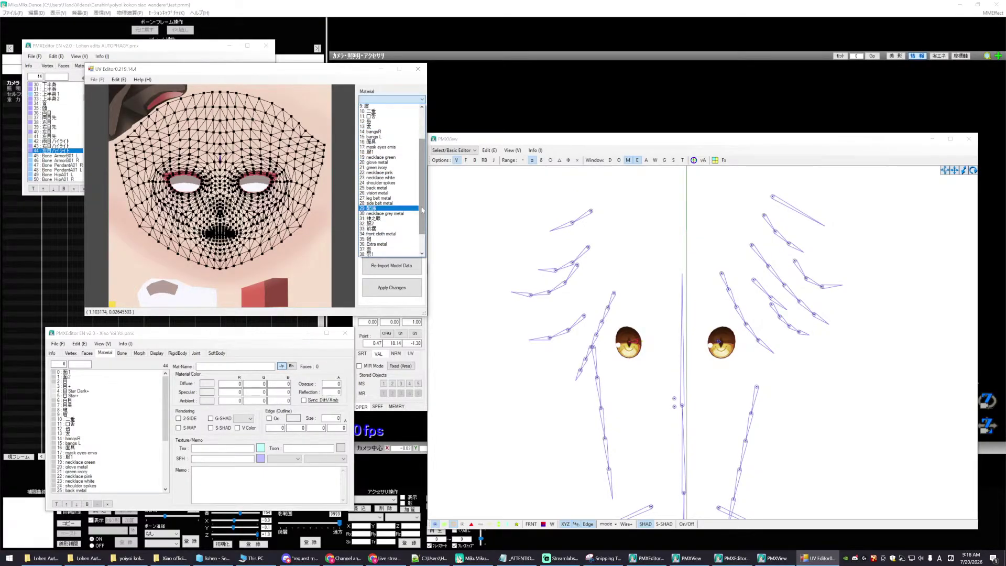
{"action": "left_click_drag", "start_coordinate": [422, 210], "coordinate": [414, 171]}
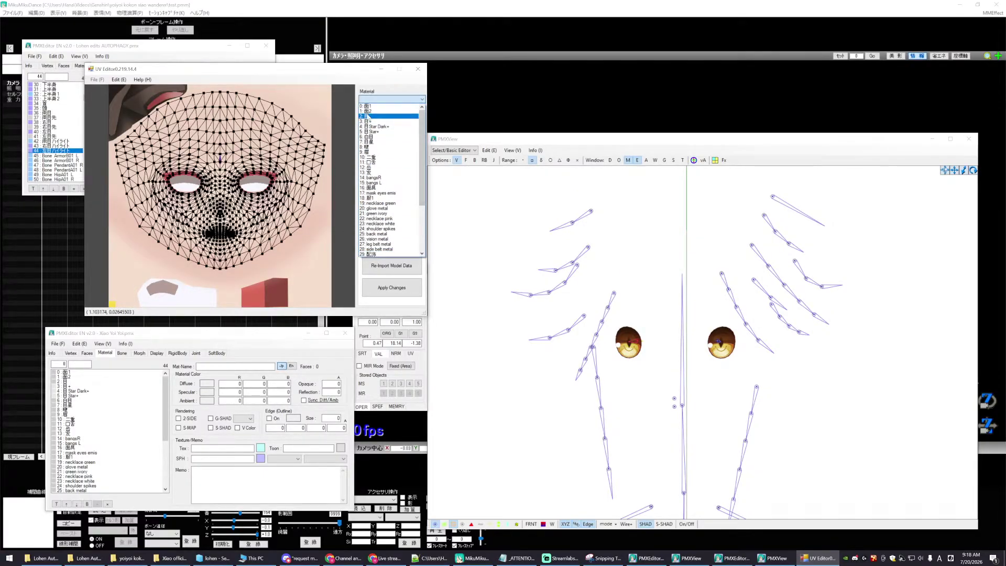
{"action": "left_click", "coordinate": [380, 115]}
{"action": "middle_click_drag", "start_coordinate": [267, 155], "coordinate": [175, 199]}
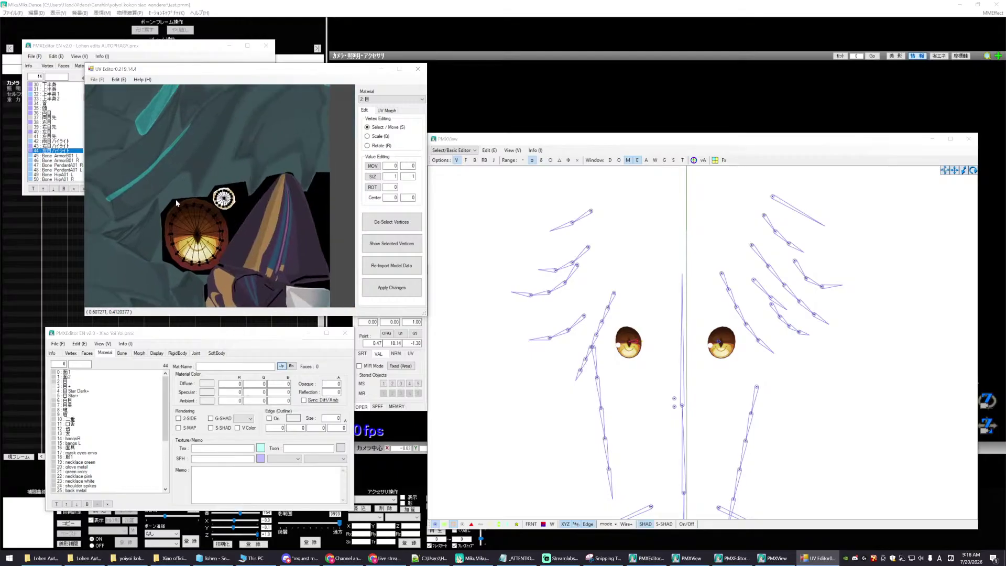
{"action": "scroll", "coordinate": [181, 200], "scroll_direction": "up", "scroll_amount": 4}
{"action": "middle_click_drag", "start_coordinate": [267, 153], "coordinate": [295, 168]}
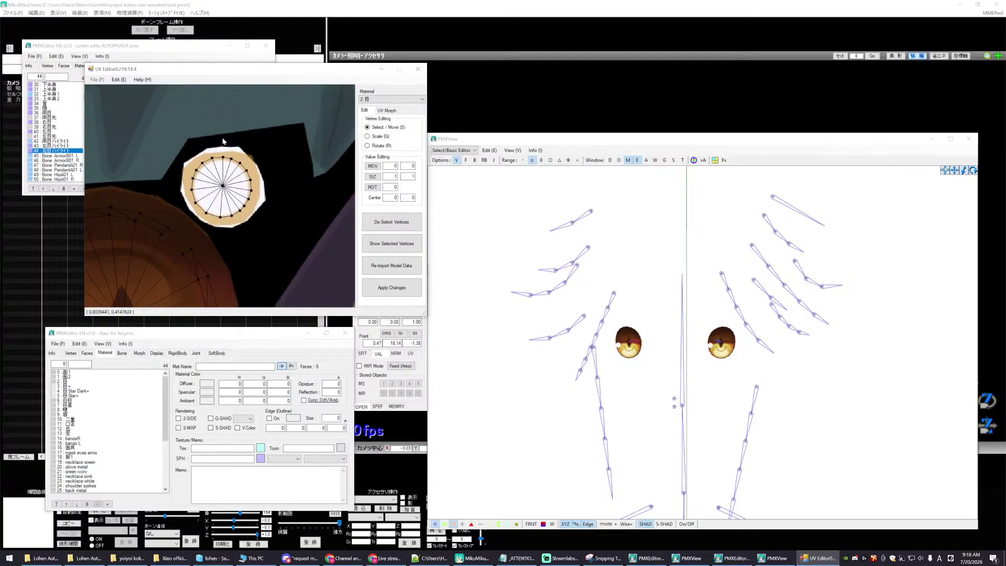
- Select all UV vertices of 目's highlight circle and show that selection on the model
{"action": "left_click_drag", "start_coordinate": [222, 141], "coordinate": [253, 178]}
{"action": "left_click_drag", "start_coordinate": [183, 166], "coordinate": [263, 237], "text": "shift"}
{"action": "left_click_drag", "start_coordinate": [192, 196], "coordinate": [225, 223], "text": "shift"}
{"action": "middle_click_drag", "start_coordinate": [239, 258], "coordinate": [271, 243]}
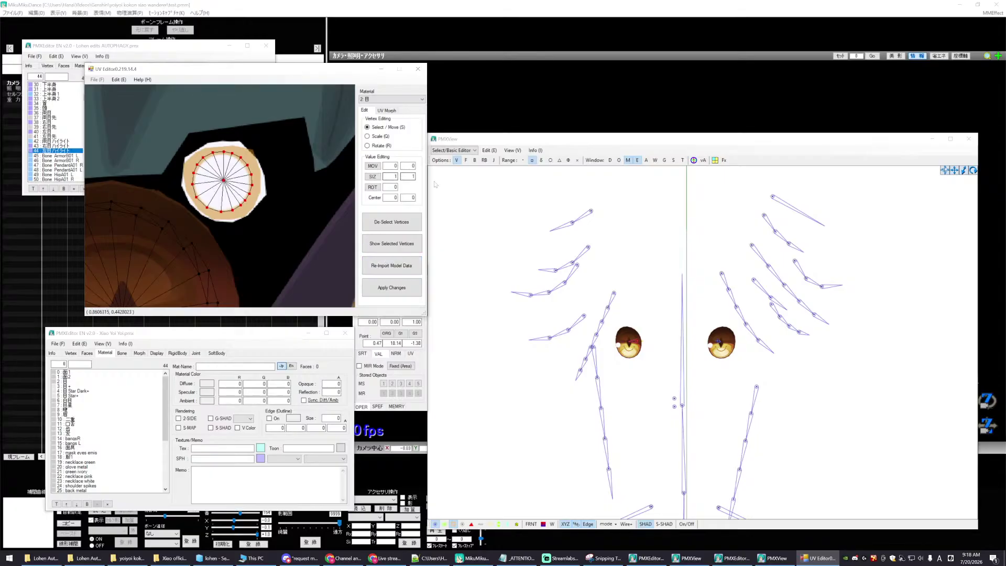
{"action": "left_click_drag", "start_coordinate": [285, 69], "coordinate": [311, 63]}
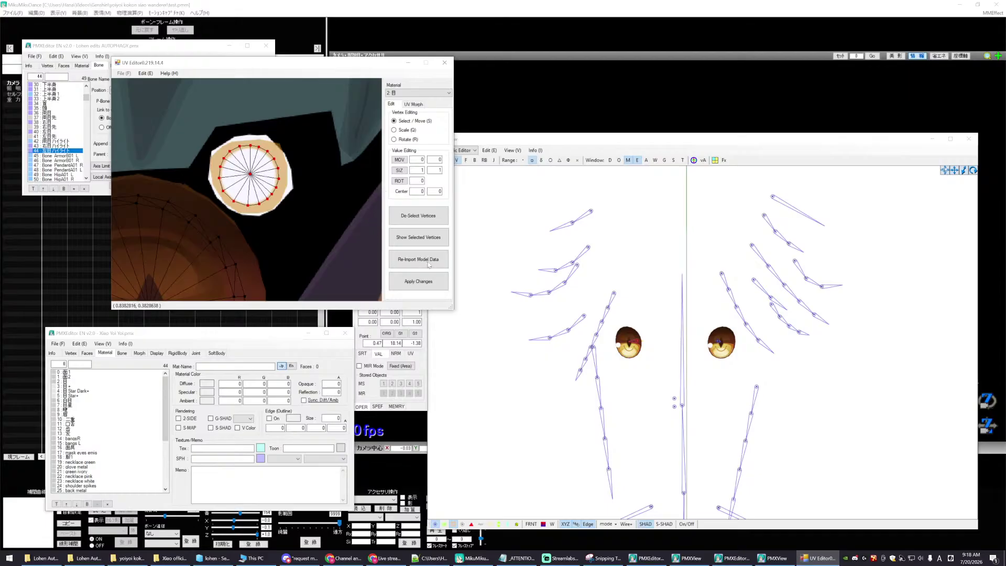
{"action": "left_click", "coordinate": [414, 241]}
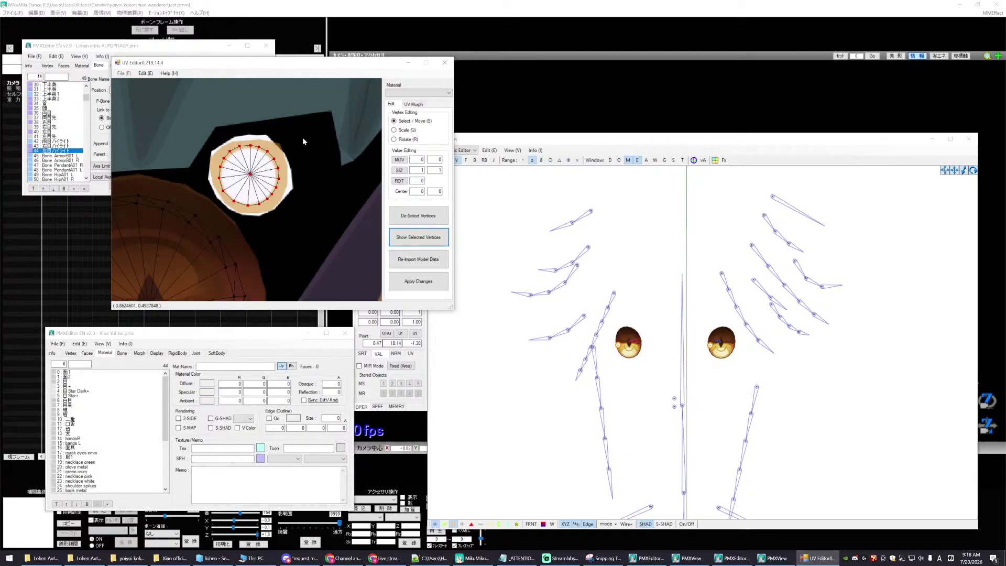
{"action": "left_click_drag", "start_coordinate": [383, 66], "coordinate": [298, 78]}
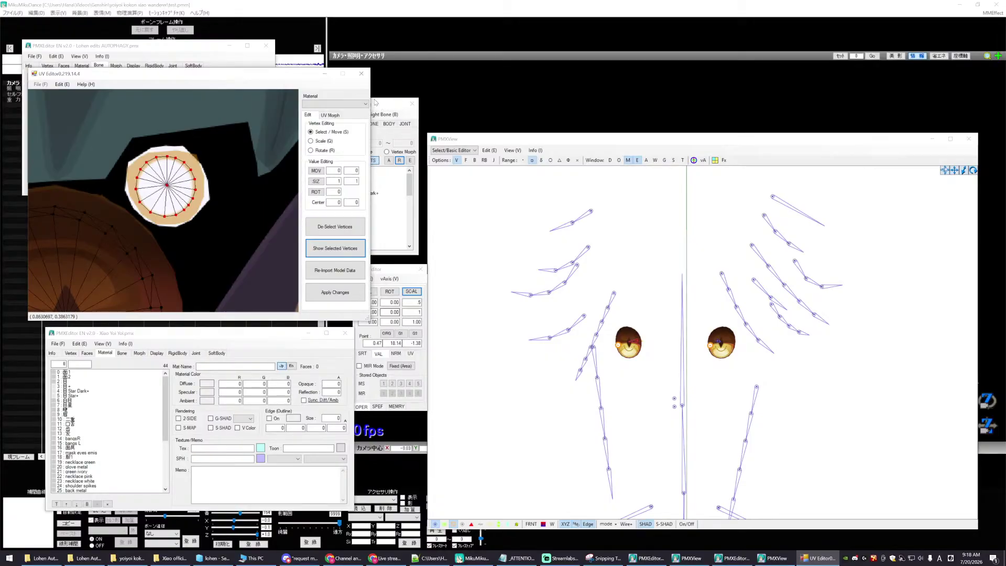
- Leave only 目 displayed in the material mask and split its selected highlight faces into a separate material
{"action": "left_click_drag", "start_coordinate": [374, 103], "coordinate": [401, 48]}
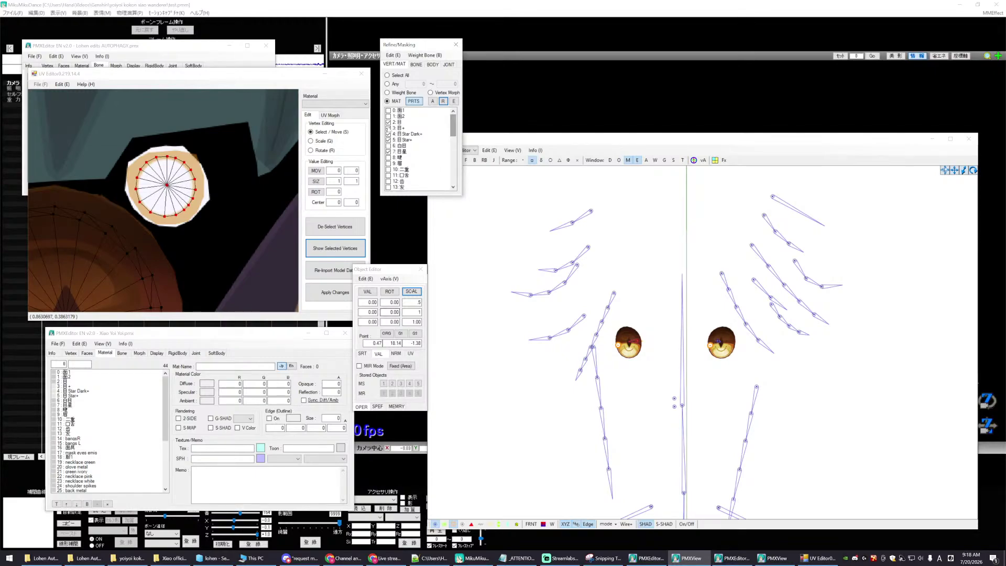
{"action": "left_click", "coordinate": [388, 128]}
{"action": "left_click", "coordinate": [389, 134]}
{"action": "left_click", "coordinate": [388, 140]}
{"action": "left_click", "coordinate": [388, 151]}
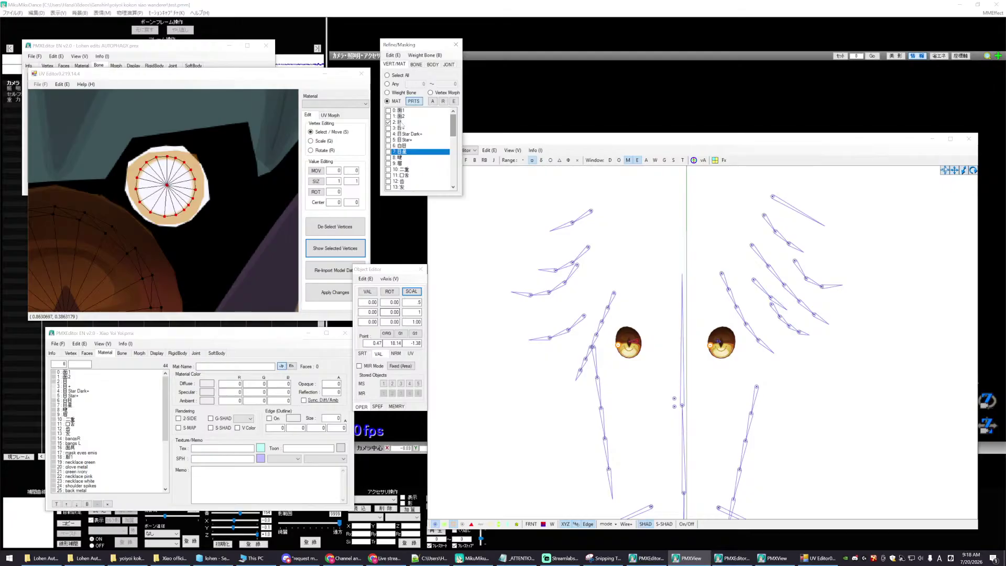
{"action": "right_click", "coordinate": [402, 122]}
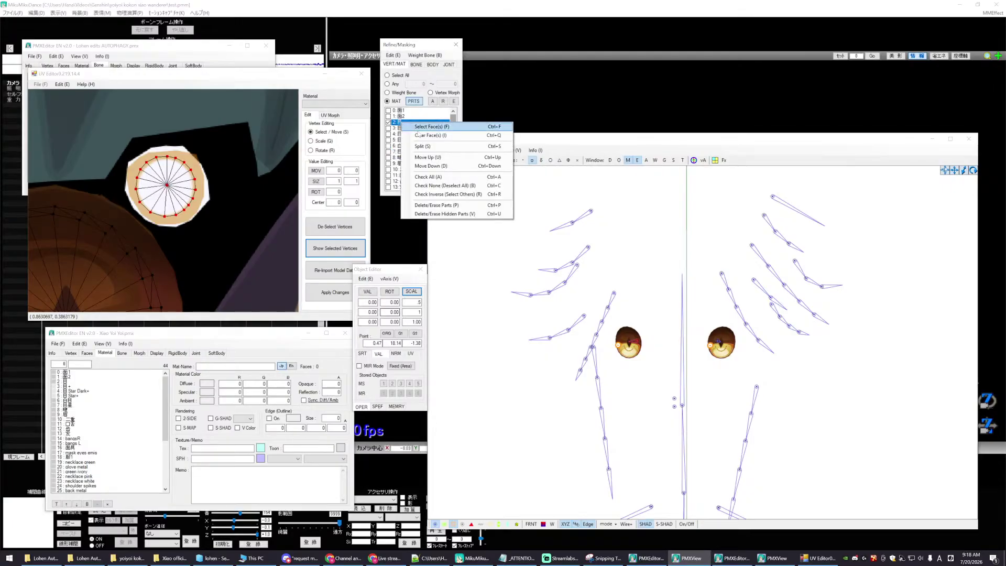
{"action": "left_click", "coordinate": [428, 148]}
{"action": "left_click", "coordinate": [523, 305]}
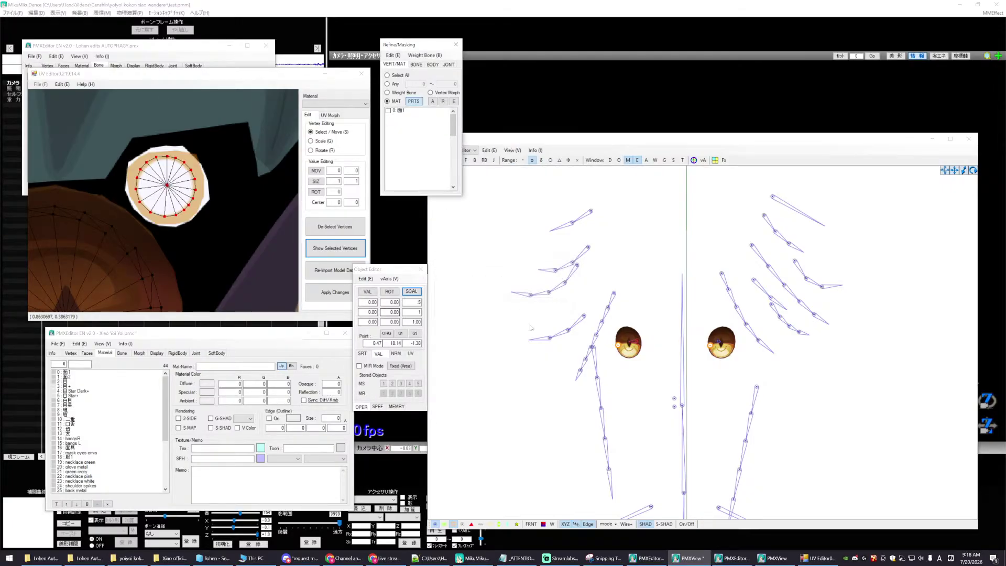
- Toggle the split-off material to check its faces, and hide both it and 目 in the model view
{"action": "left_click", "coordinate": [388, 128]}
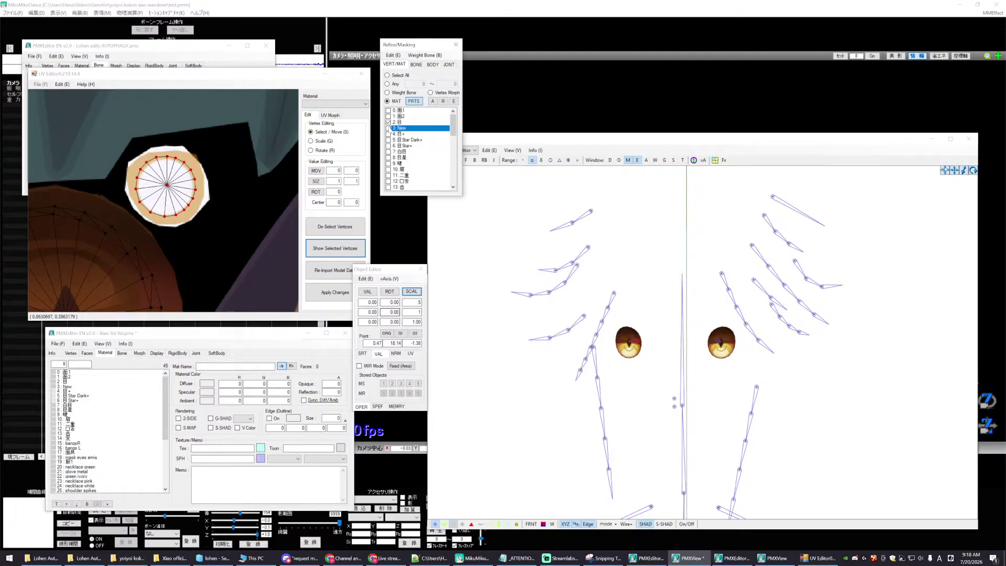
{"action": "left_click", "coordinate": [388, 128]}
{"action": "left_click", "coordinate": [388, 129]}
{"action": "left_click", "coordinate": [388, 122]}
- Display the 目+ material in the model view and set its opacity to 1
{"action": "left_click", "coordinate": [389, 134]}
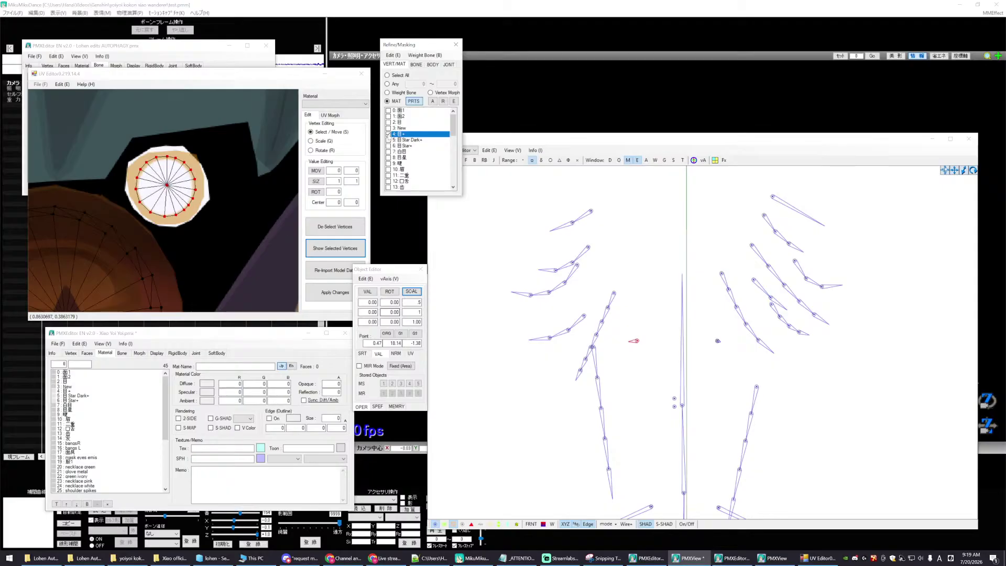
{"action": "left_click", "coordinate": [68, 391]}
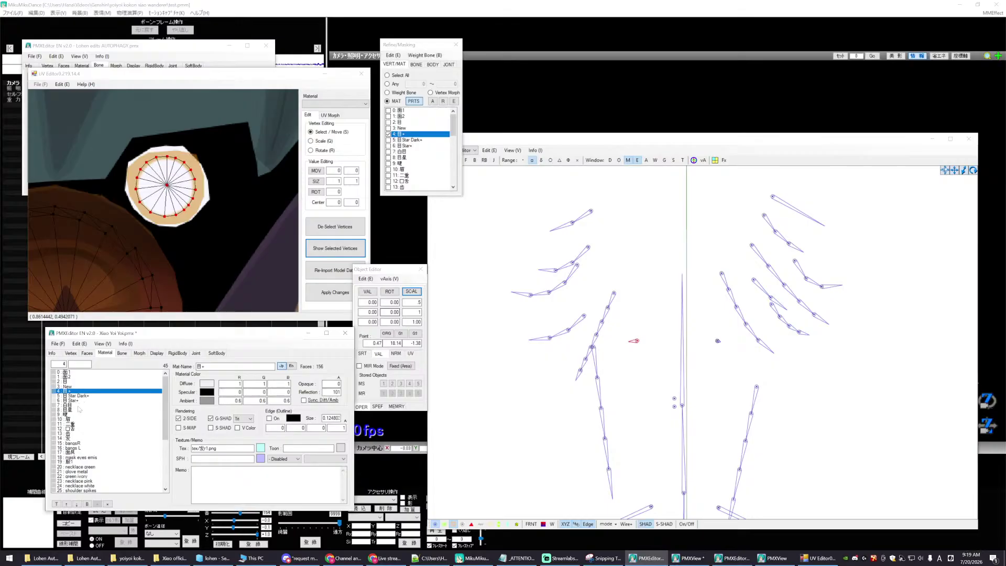
{"action": "key", "text": "Return"}
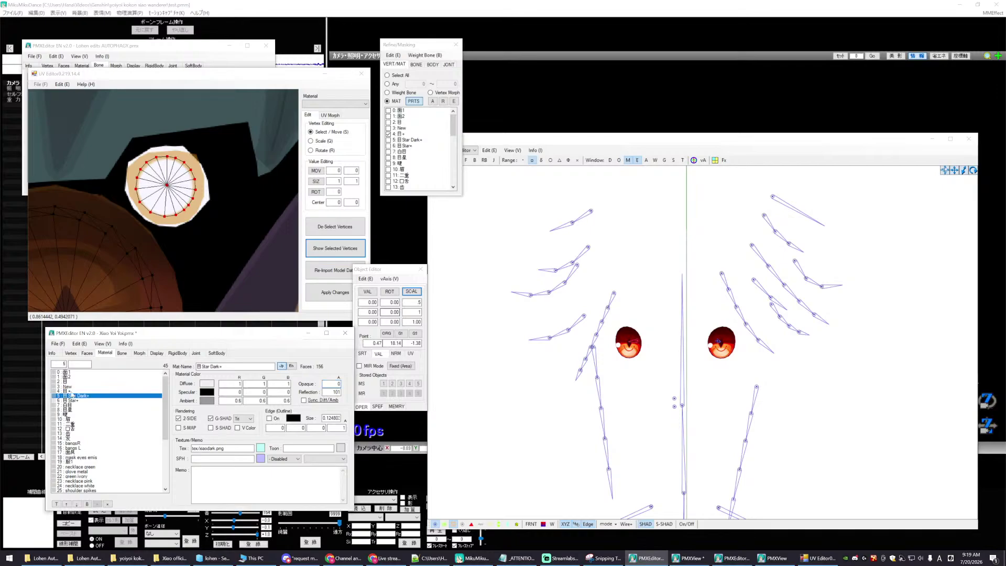
{"action": "left_click", "coordinate": [336, 103]}
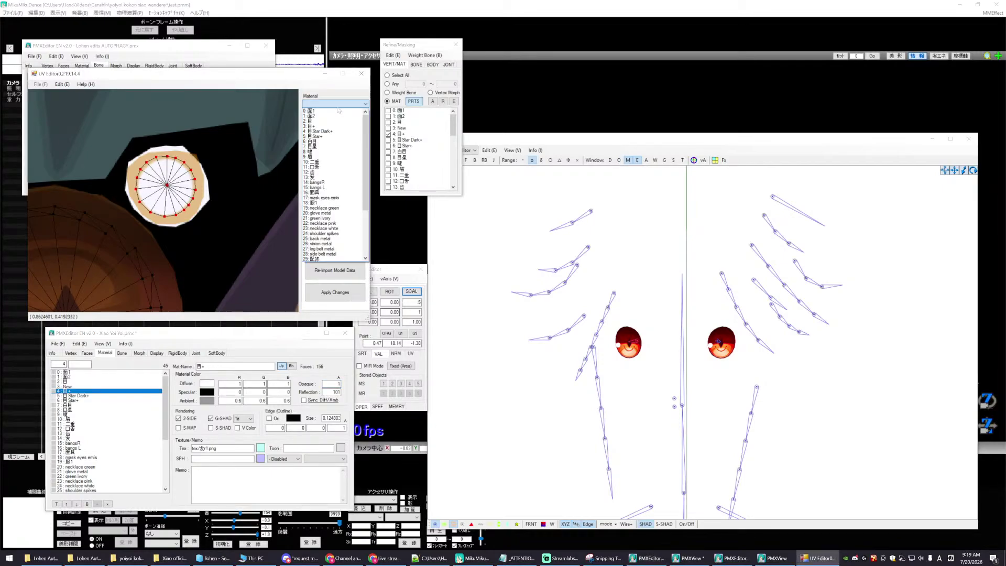
{"action": "left_click", "coordinate": [211, 138]}
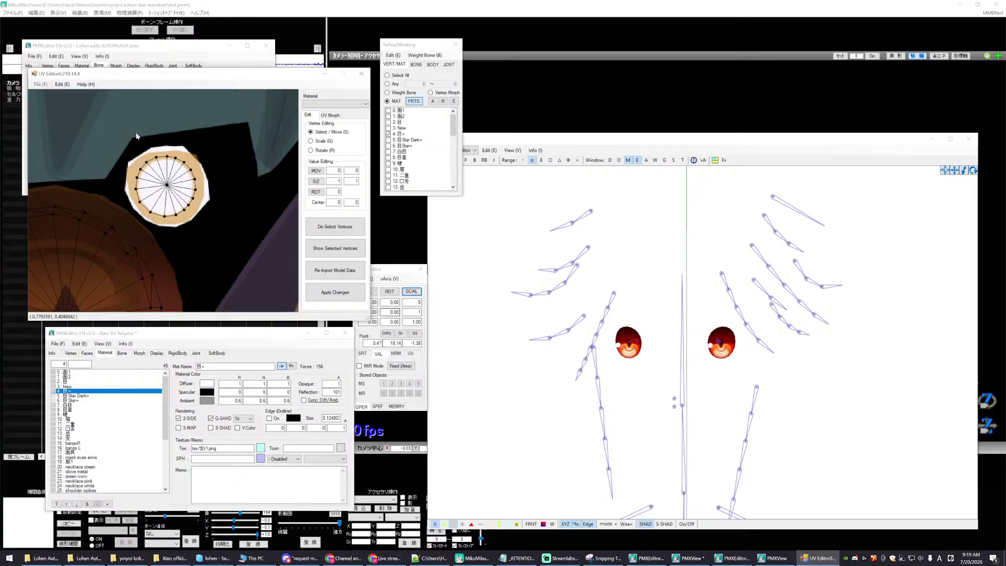
{"action": "left_click_drag", "start_coordinate": [135, 133], "coordinate": [221, 213]}
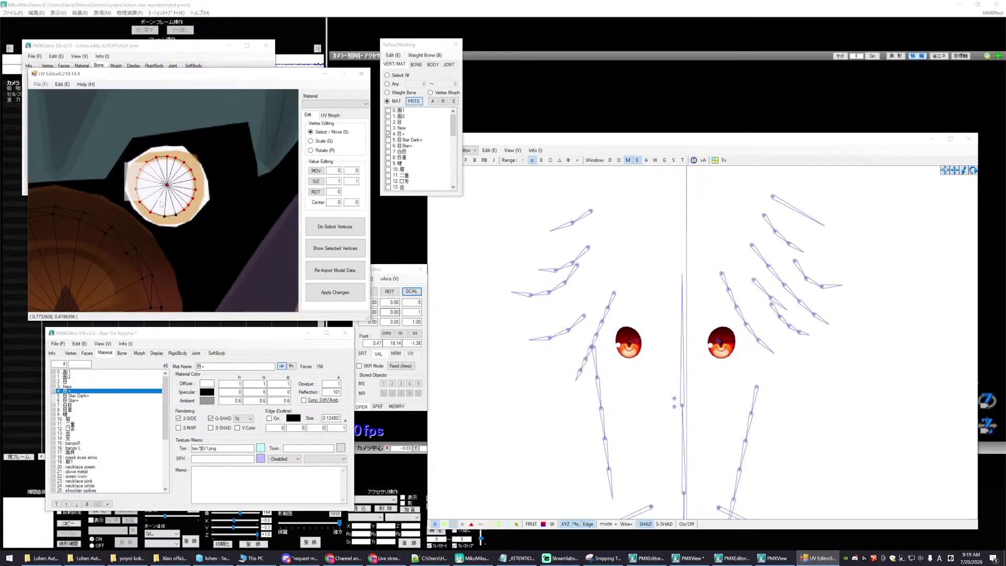
{"action": "left_click", "coordinate": [329, 249]}
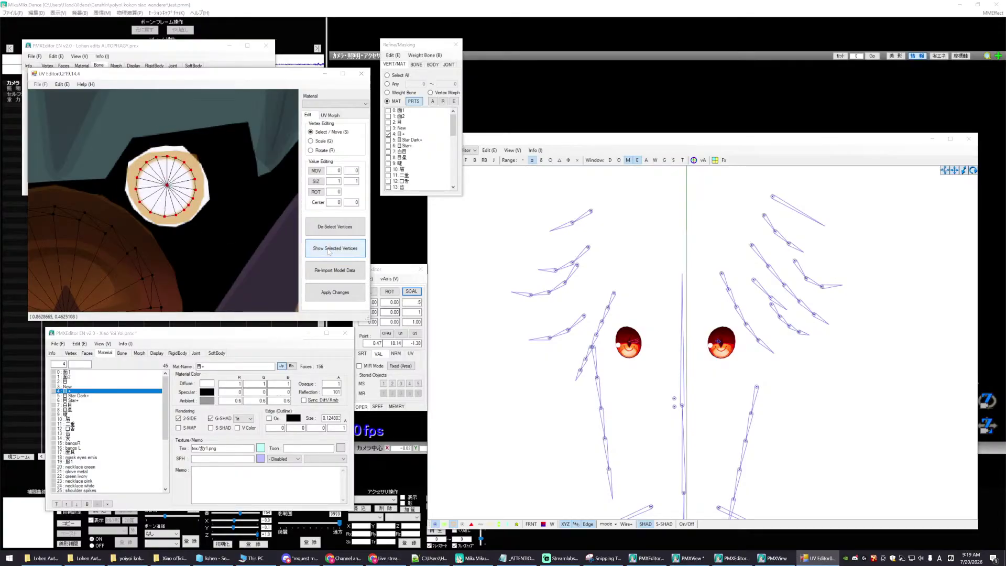
{"action": "left_click", "coordinate": [231, 212]}
- Switch the UV editor to material 3 (目+), select its highlight circle's vertices and show the selection on the model
{"action": "left_click", "coordinate": [328, 104]}
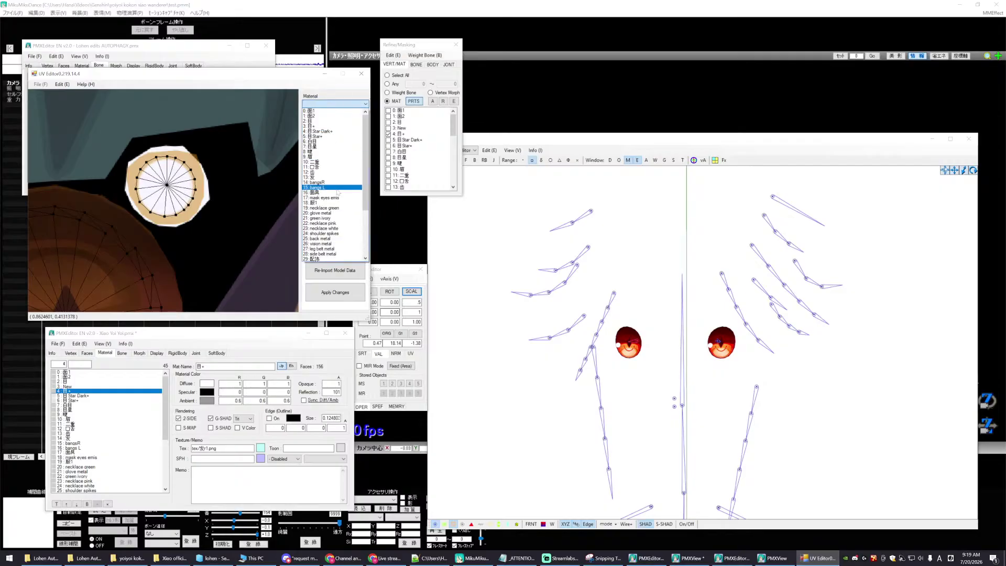
{"action": "left_click", "coordinate": [314, 126]}
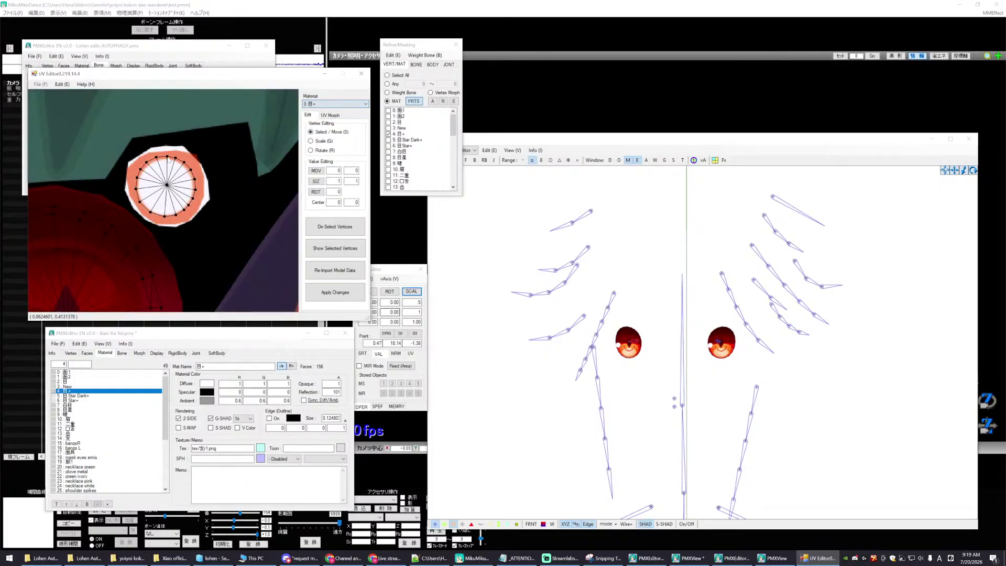
{"action": "left_click_drag", "start_coordinate": [143, 142], "coordinate": [199, 205]}
{"action": "left_click_drag", "start_coordinate": [138, 196], "coordinate": [161, 219]}
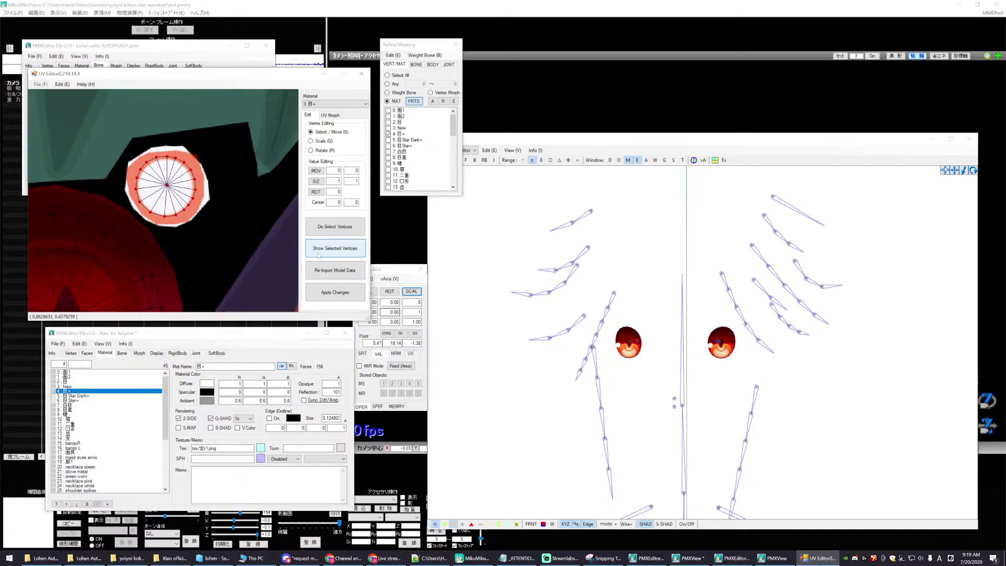
{"action": "left_click", "coordinate": [317, 255]}
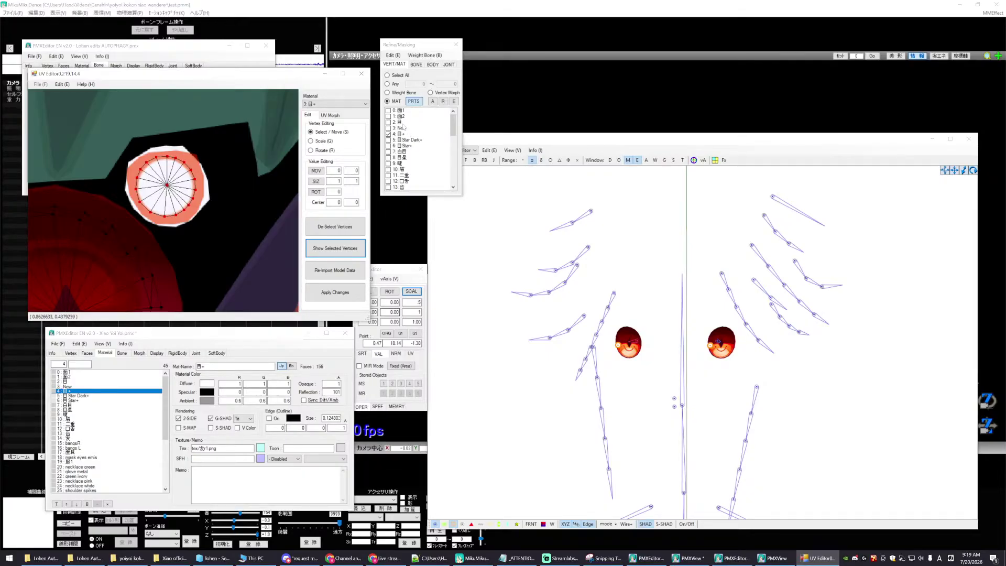
- Split the selected highlight faces off 目+ into a separate material and show the new material's settings
{"action": "left_click", "coordinate": [401, 133]}
{"action": "right_click", "coordinate": [401, 133]}
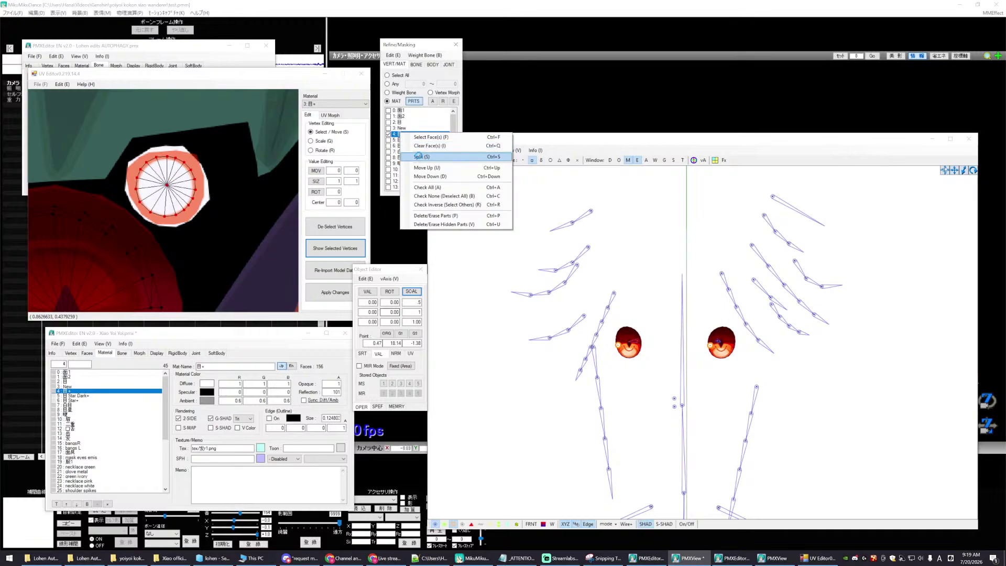
{"action": "left_click", "coordinate": [419, 155]}
{"action": "left_click", "coordinate": [523, 306]}
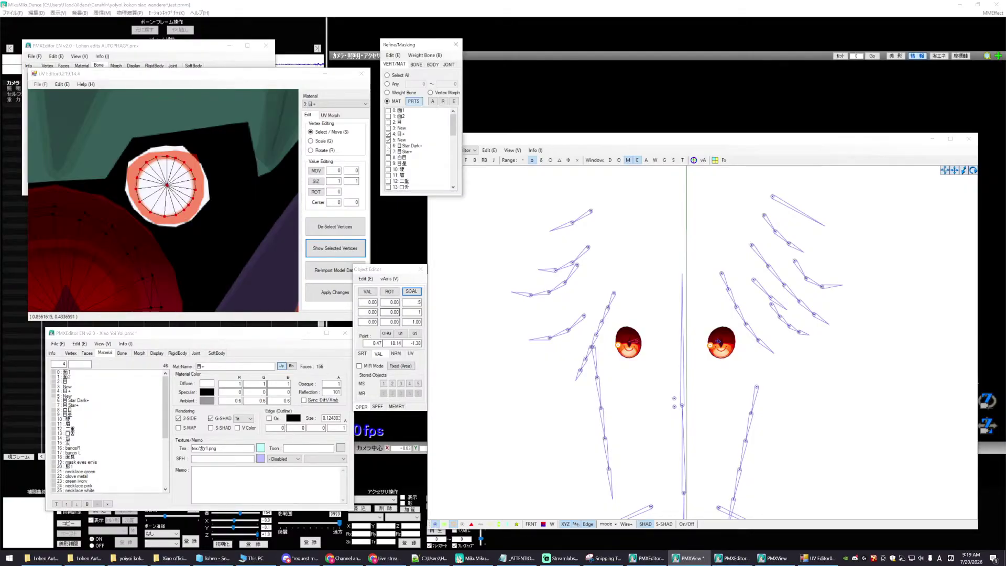
{"action": "left_click", "coordinate": [401, 140]}
{"action": "left_click", "coordinate": [66, 397]}
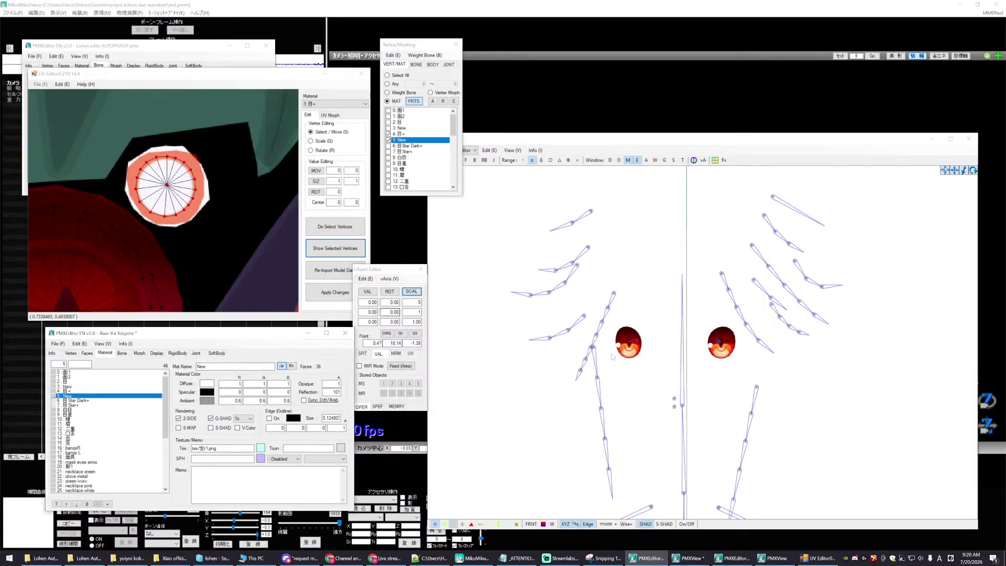
- Rename the highlight material split from 目 (material 3) as Eye HL
{"action": "left_click", "coordinate": [73, 387]}
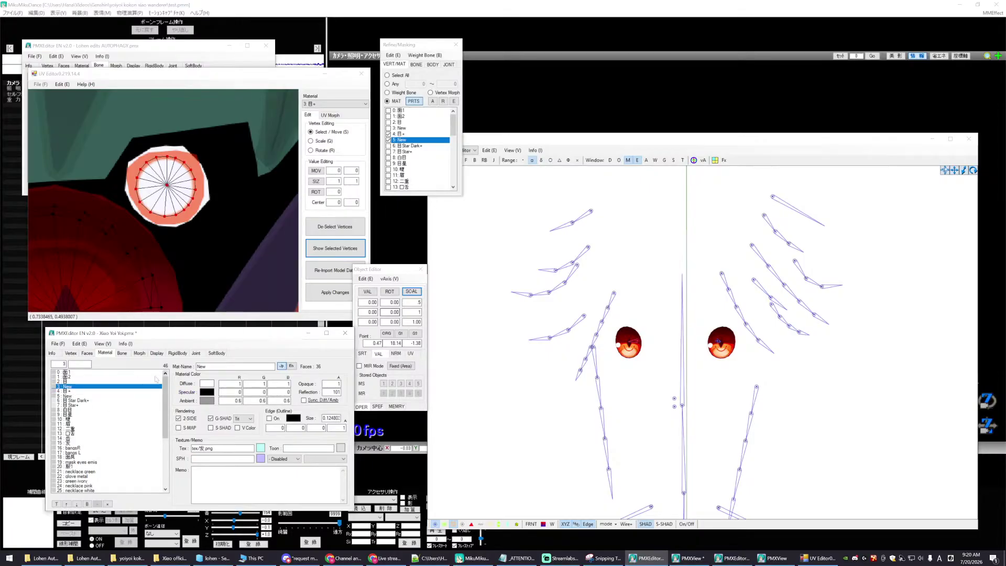
{"action": "double_click", "coordinate": [209, 367]}
{"action": "key", "text": "BackSpace"}
{"action": "type", "text": "Eye G"}
{"action": "key", "text": "BackSpace"}
{"action": "type", "text": "HL"}
{"action": "left_click", "coordinate": [101, 424]}
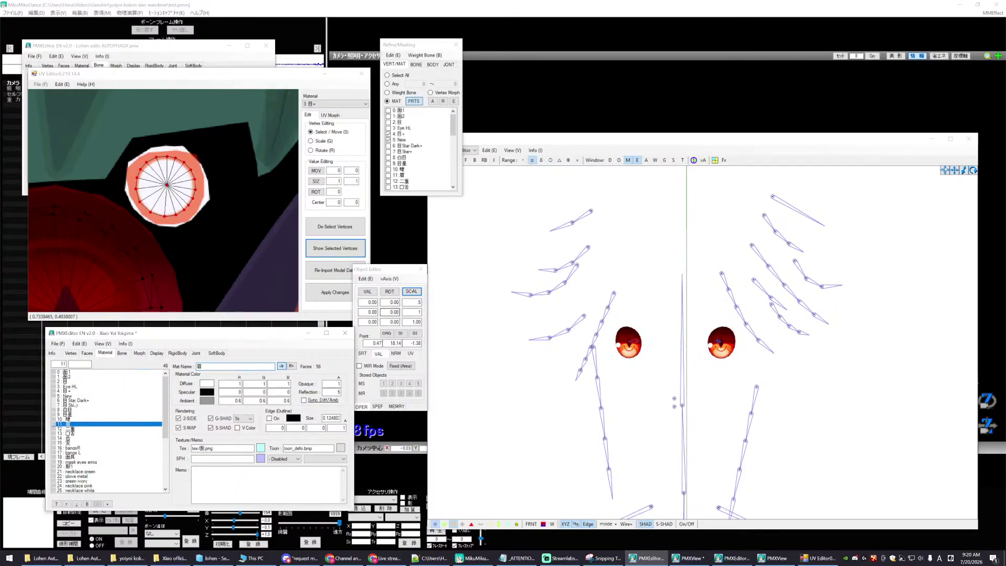
- Delete the highlight material split from 目+ (material 5, New), including its faces
{"action": "left_click", "coordinate": [69, 391]}
{"action": "left_click", "coordinate": [96, 395]}
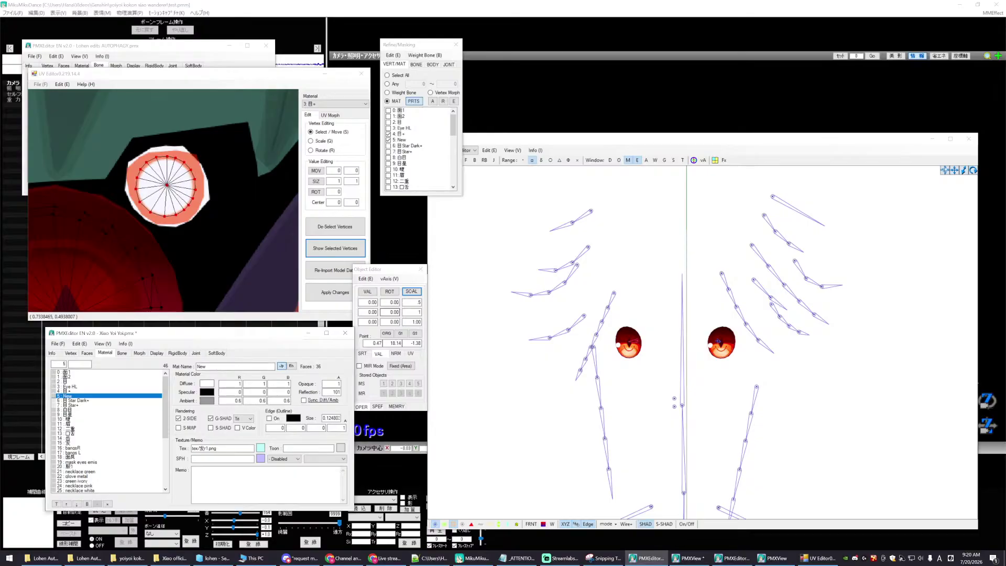
{"action": "key", "text": "ctrl+a"}
{"action": "right_click", "coordinate": [65, 397]}
{"action": "left_click", "coordinate": [87, 387]}
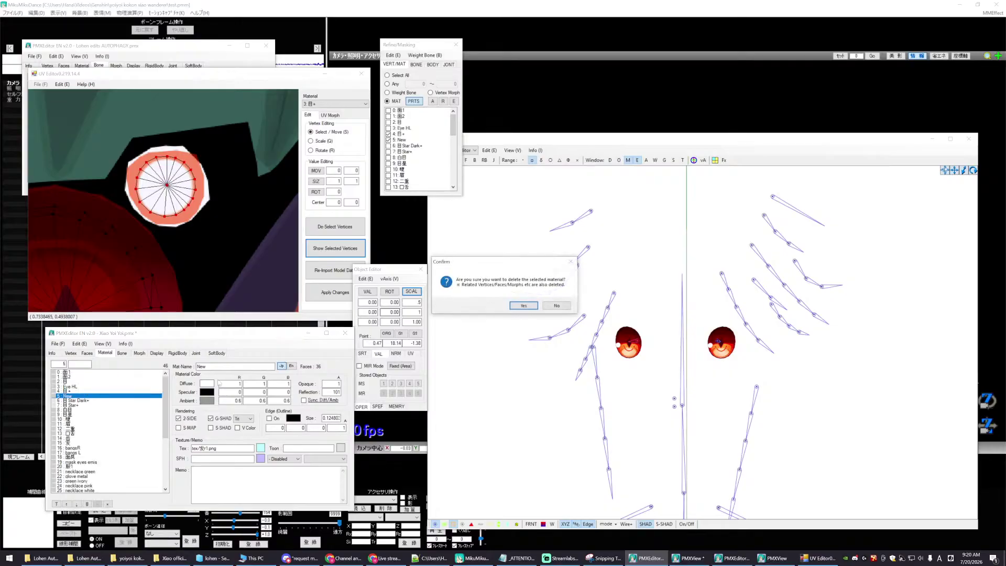
{"action": "left_click", "coordinate": [523, 306]}
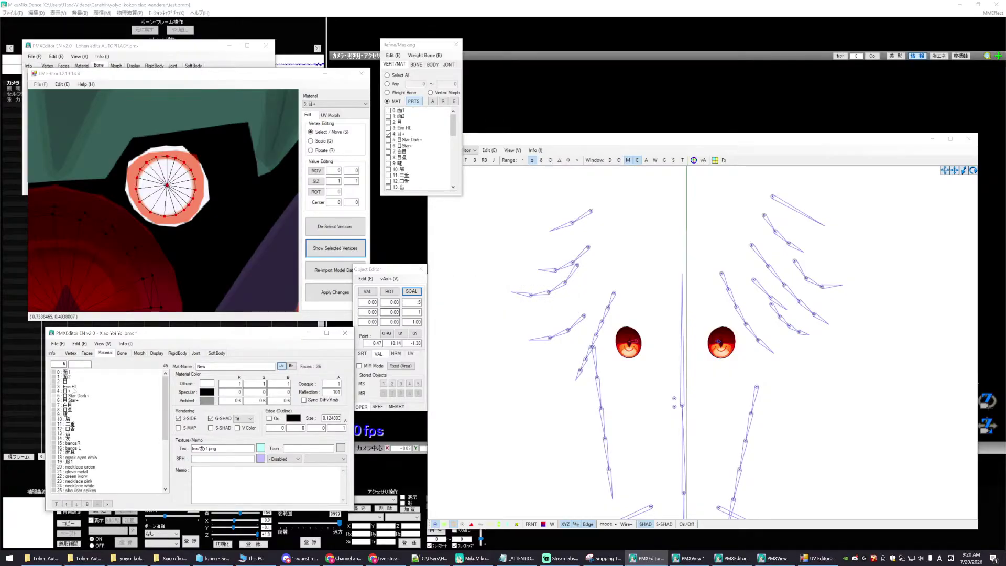
- Examine the 目+, 目Star Dark+, 目Star+ and Eye HL materials and the Red Eyes material morph
{"action": "left_click", "coordinate": [68, 391]}
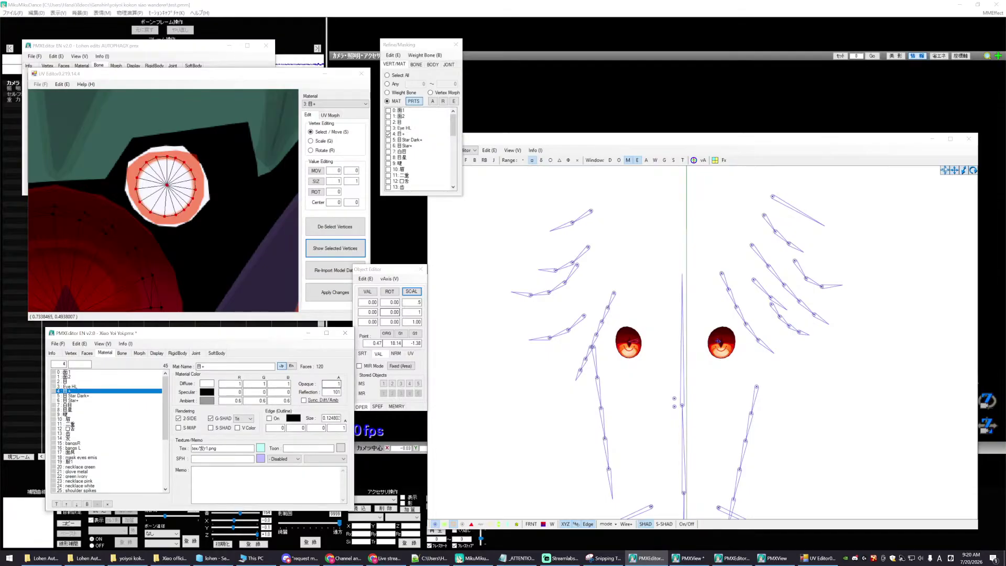
{"action": "key", "text": "Down"}
{"action": "key", "text": "Down"}
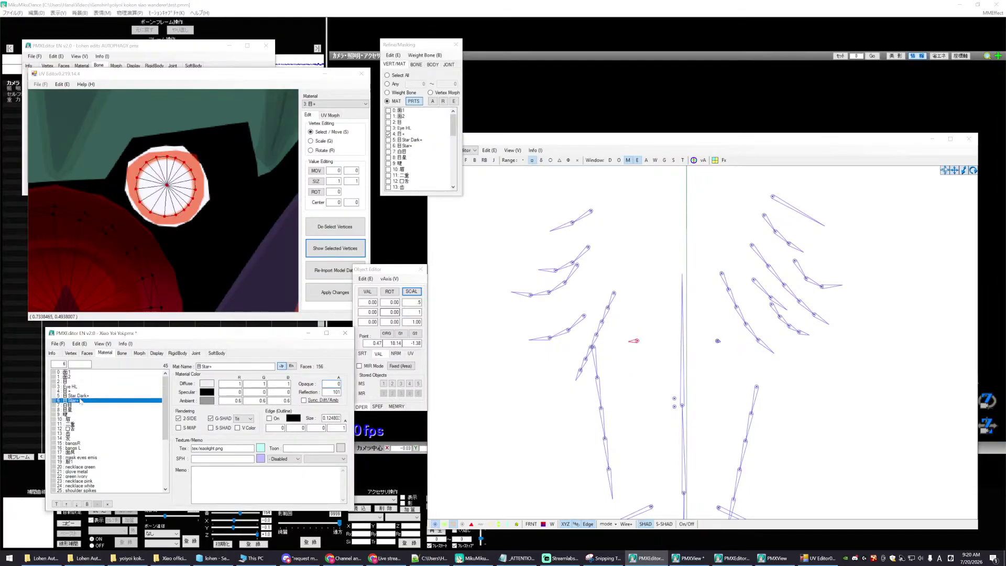
{"action": "left_click", "coordinate": [139, 353]}
{"action": "scroll", "coordinate": [121, 475], "scroll_direction": "down", "scroll_amount": 10}
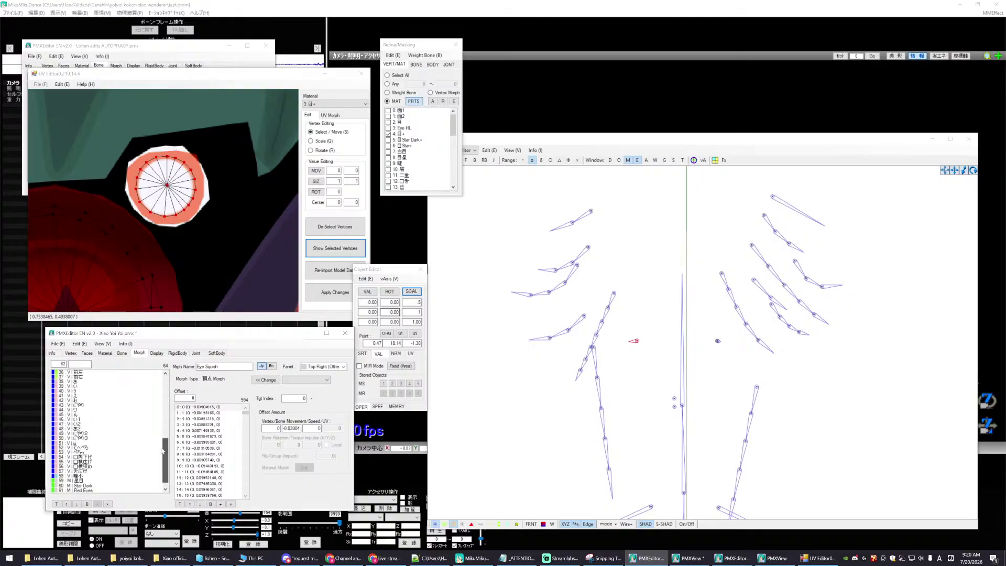
{"action": "left_click", "coordinate": [73, 481]}
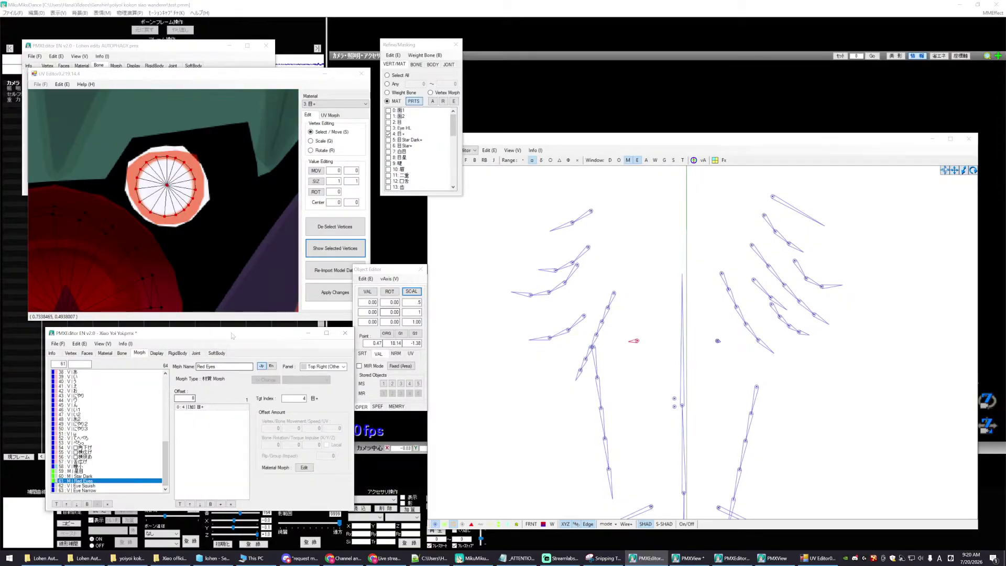
{"action": "left_click", "coordinate": [105, 353]}
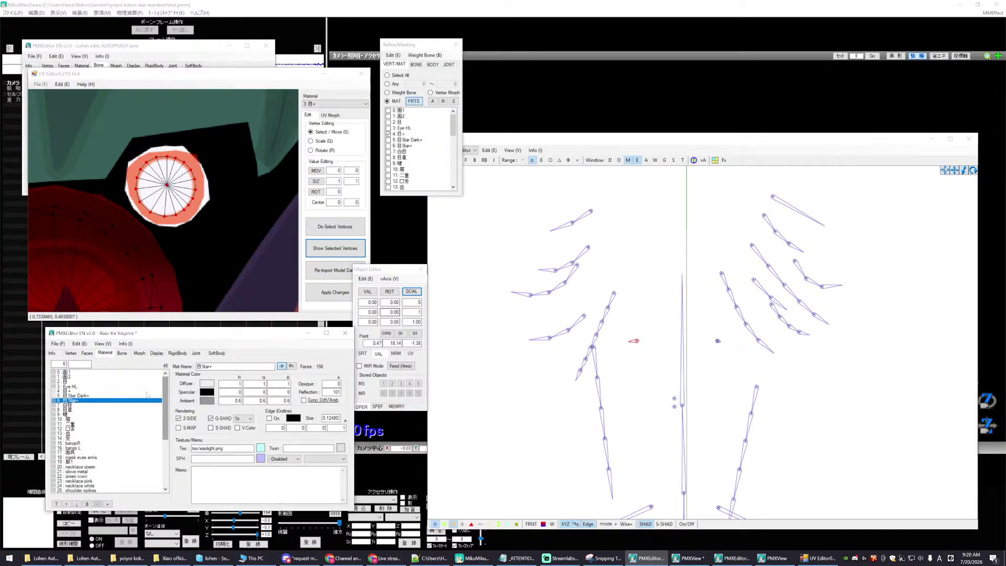
{"action": "left_click", "coordinate": [69, 391]}
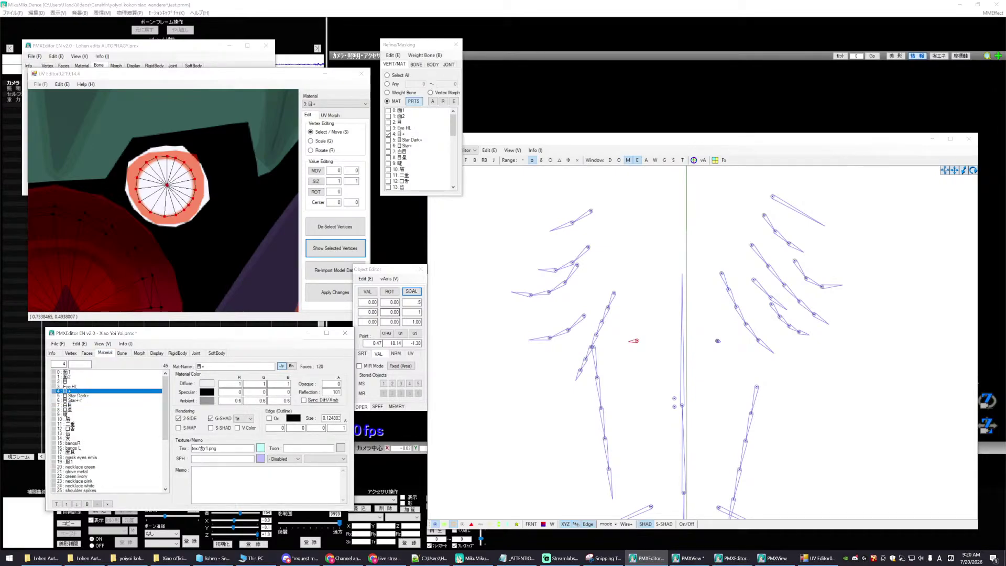
{"action": "key", "text": "Up"}
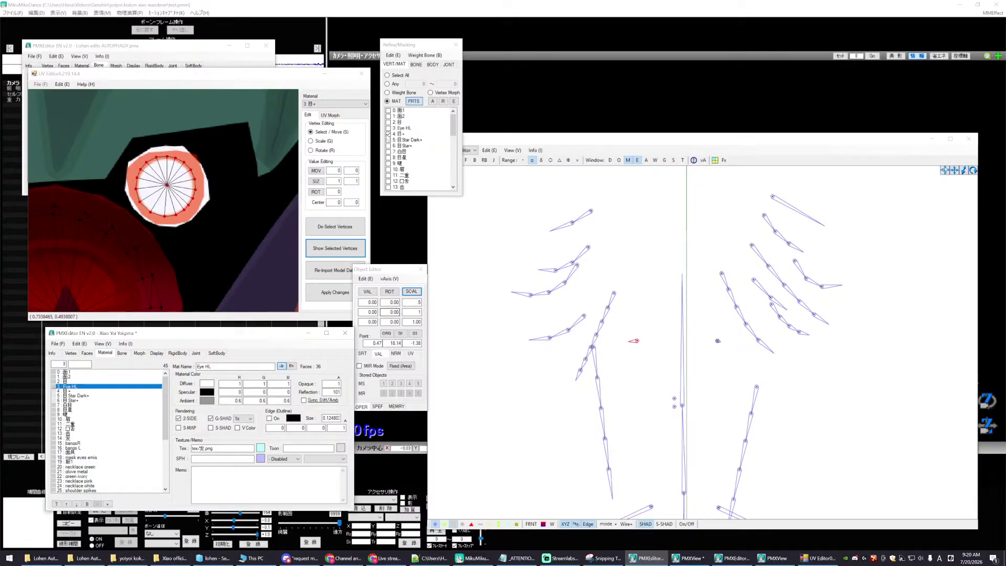
- Isolate the Eye HL material in the model view with wireframe overlay, and open the Weight/UV Drawing tool
{"action": "left_click", "coordinate": [389, 128]}
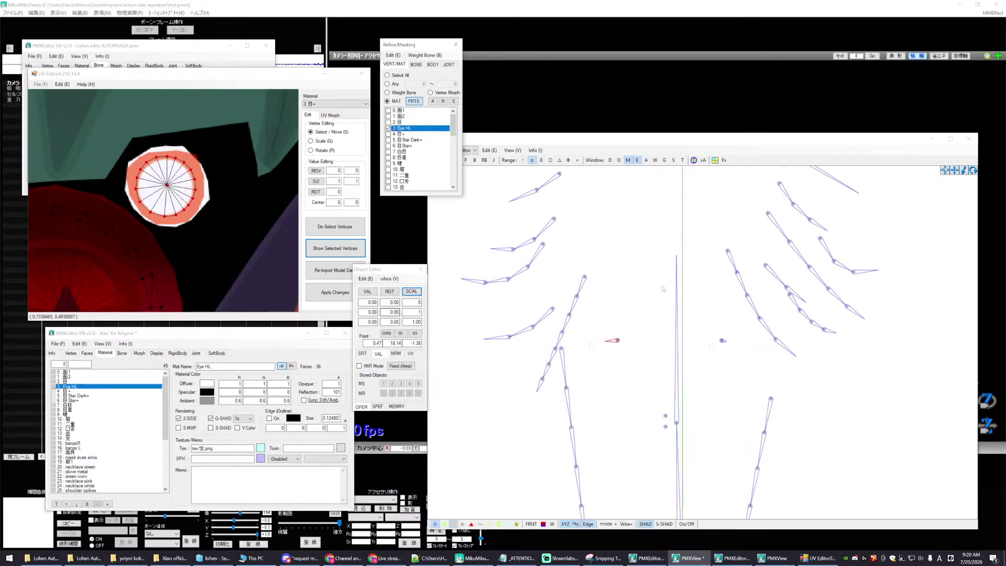
{"action": "scroll", "coordinate": [662, 289], "scroll_direction": "up", "scroll_amount": 3}
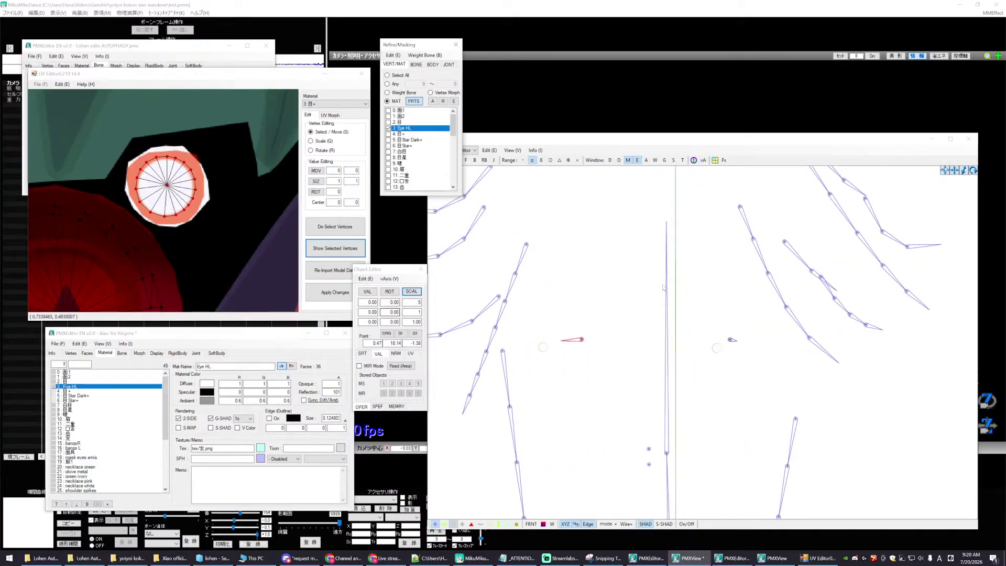
{"action": "left_click", "coordinate": [612, 525]}
{"action": "left_click", "coordinate": [650, 501]}
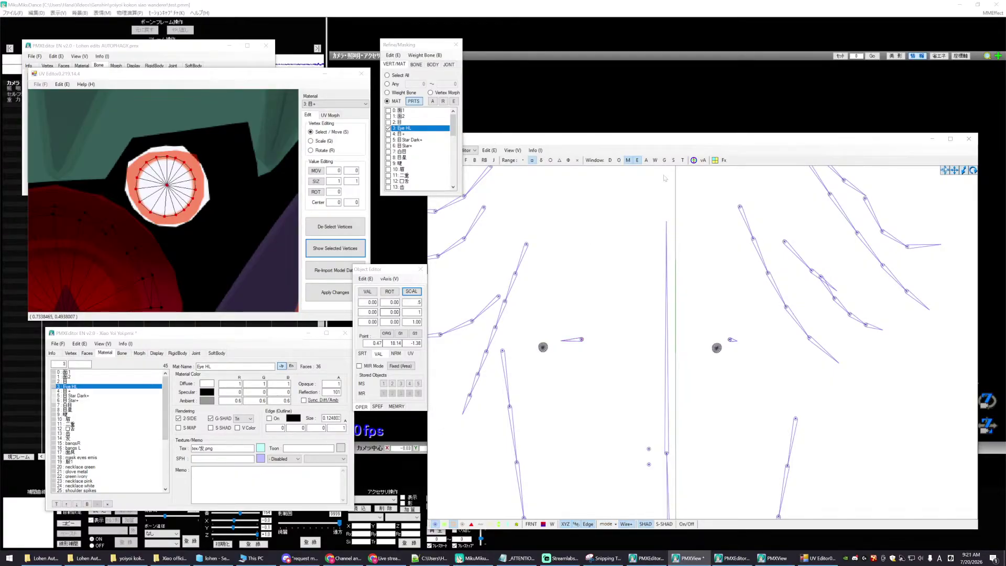
{"action": "left_click", "coordinate": [655, 159]}
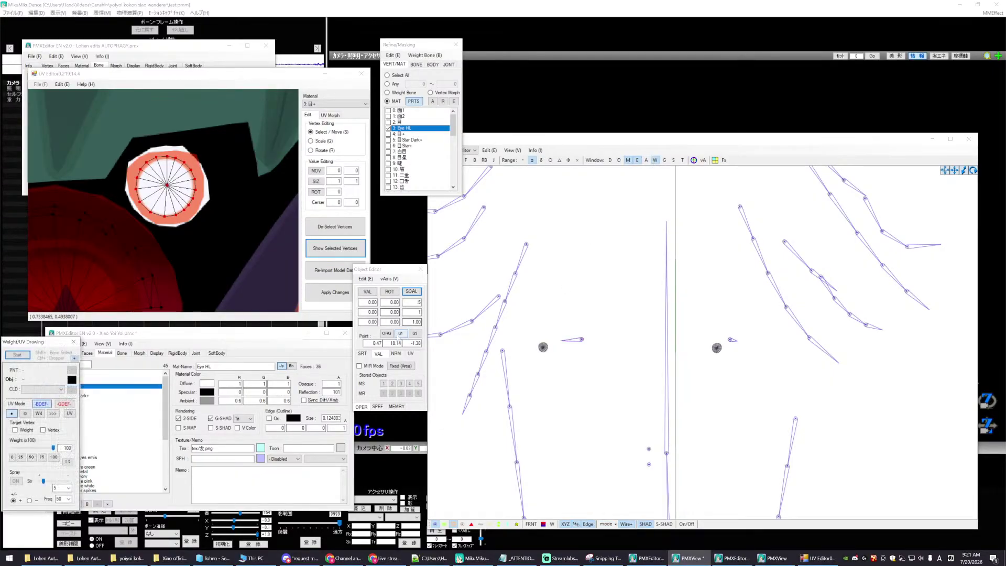
{"action": "left_click_drag", "start_coordinate": [26, 341], "coordinate": [368, 326]}
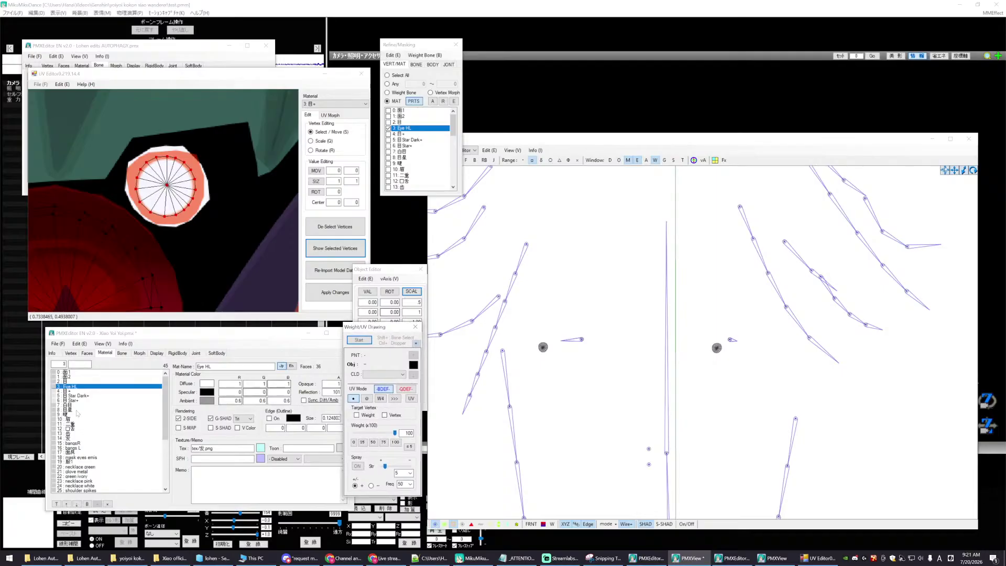
- Paint the right eye's highlight disc with 100 weight to bone 45, 右目ハイライト
{"action": "left_click", "coordinate": [122, 353]}
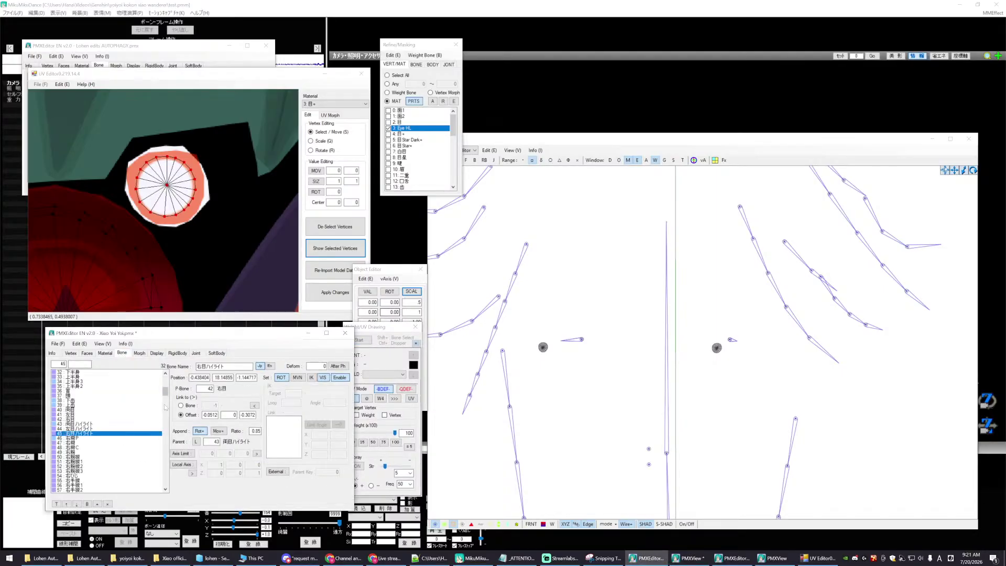
{"action": "left_click_drag", "start_coordinate": [165, 391], "coordinate": [164, 389]}
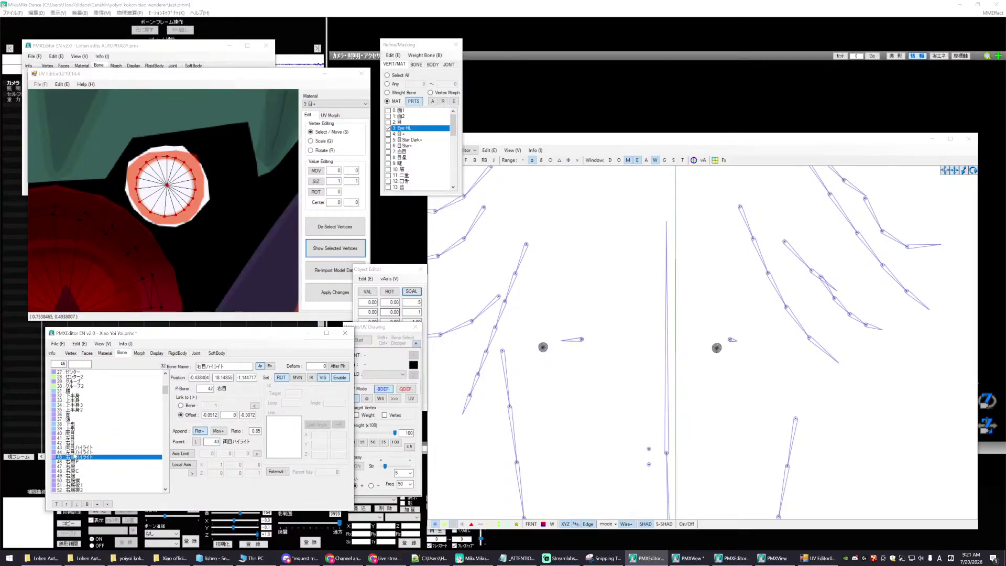
{"action": "left_click", "coordinate": [76, 458]}
{"action": "left_click_drag", "start_coordinate": [239, 338], "coordinate": [214, 365]}
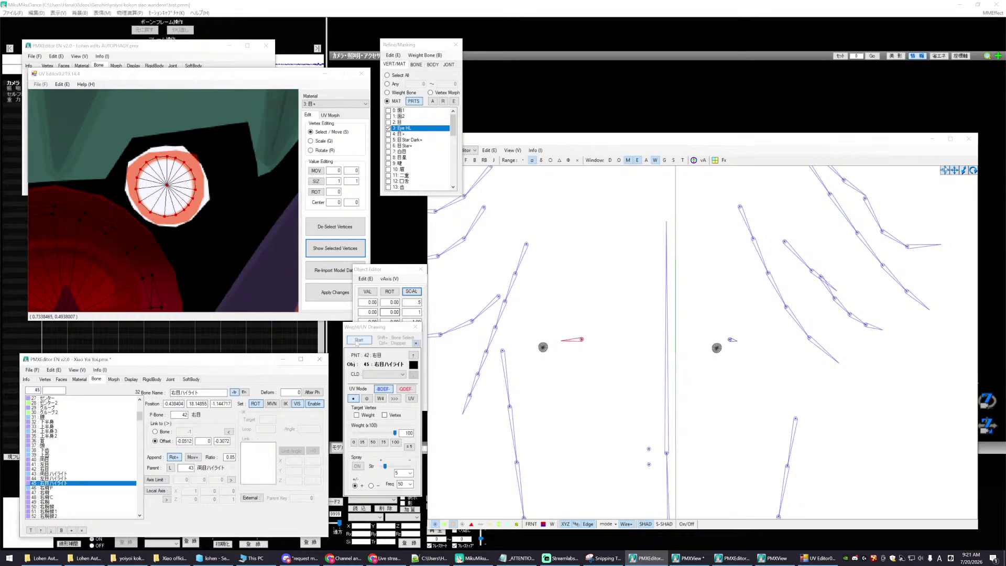
{"action": "left_click", "coordinate": [358, 340]}
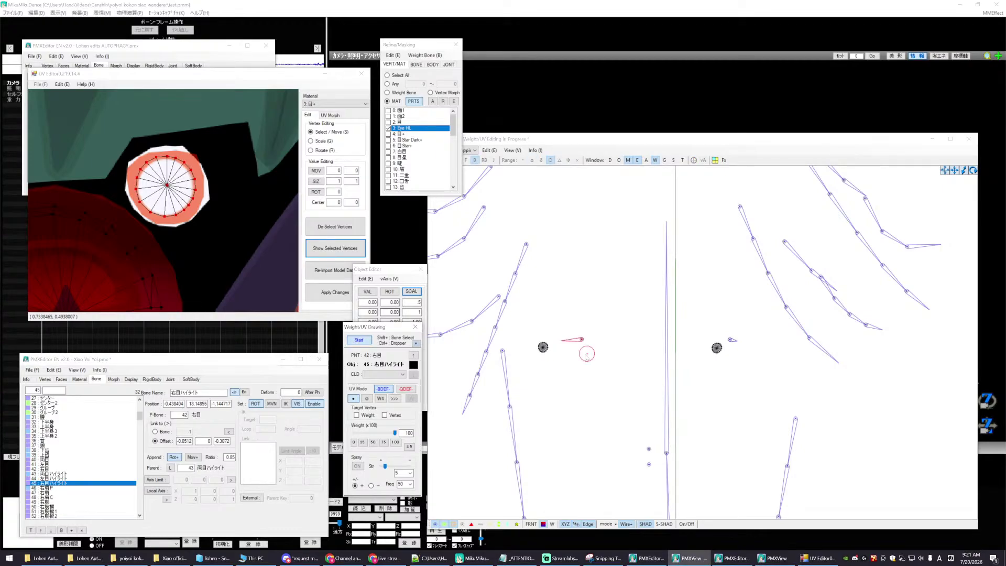
{"action": "left_click", "coordinate": [543, 348]}
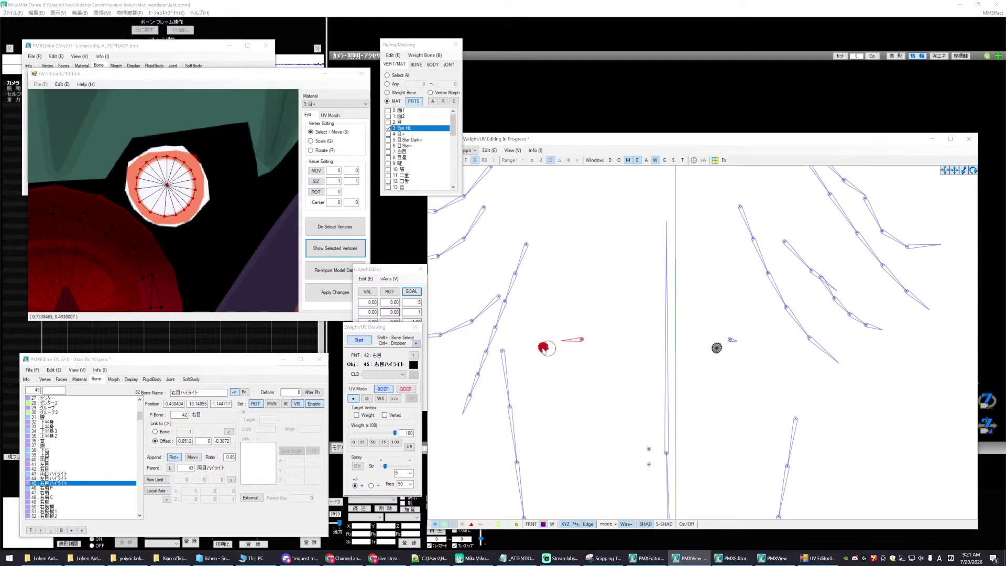
{"action": "left_click", "coordinate": [368, 341]}
- Paint the left eye's highlight disc with 100 weight to bone 44, 左目ハイライト, and check the highlight bones' weights
{"action": "left_click", "coordinate": [94, 478]}
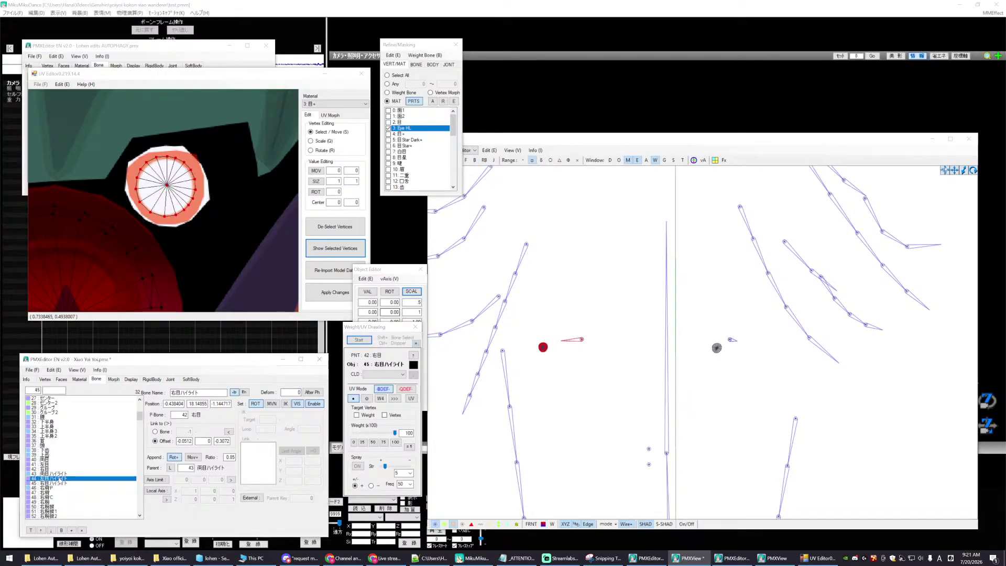
{"action": "left_click", "coordinate": [360, 340]}
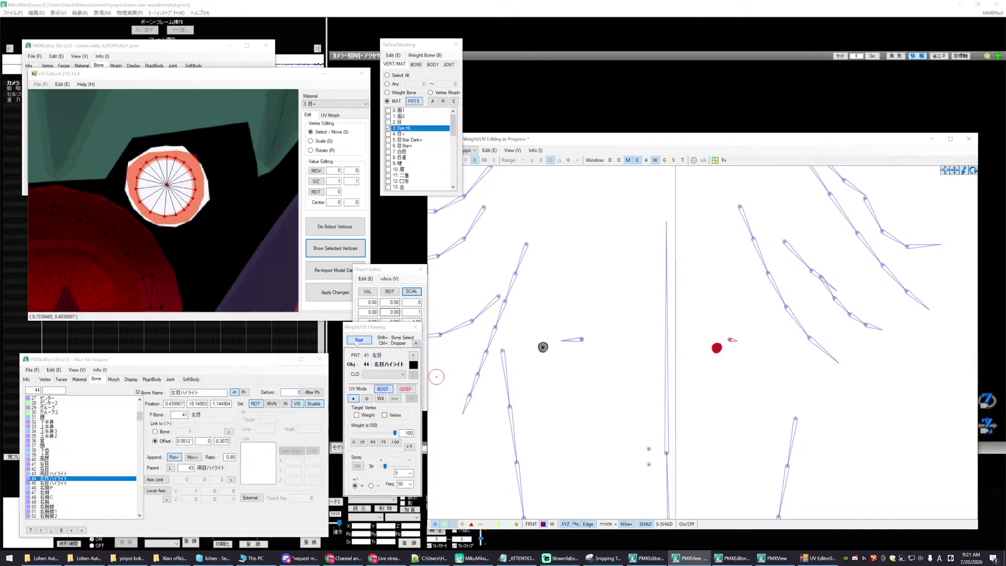
{"action": "left_click", "coordinate": [358, 340]}
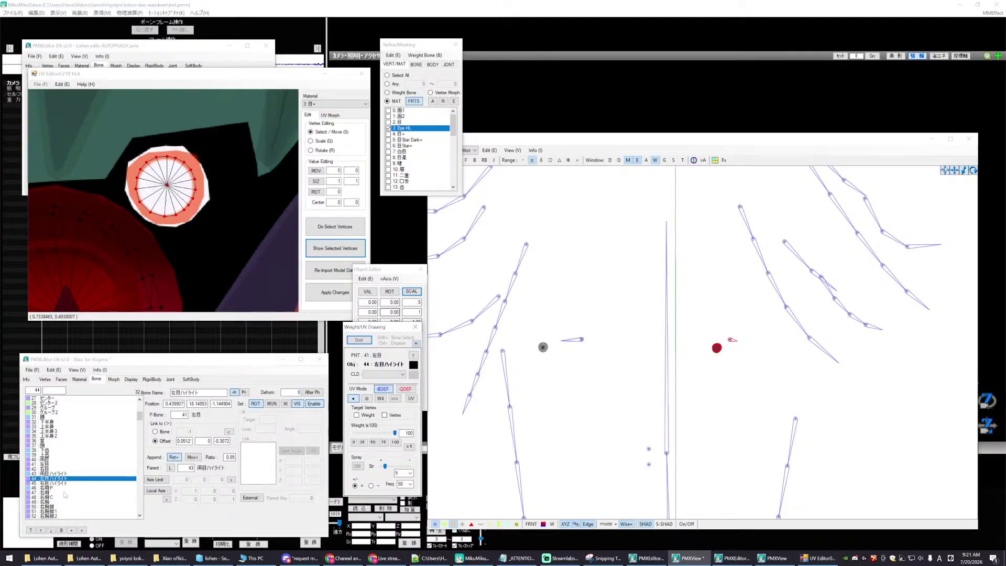
{"action": "left_click", "coordinate": [52, 474]}
{"action": "left_click", "coordinate": [52, 478]}
{"action": "right_click_drag", "start_coordinate": [585, 416], "coordinate": [591, 424]}
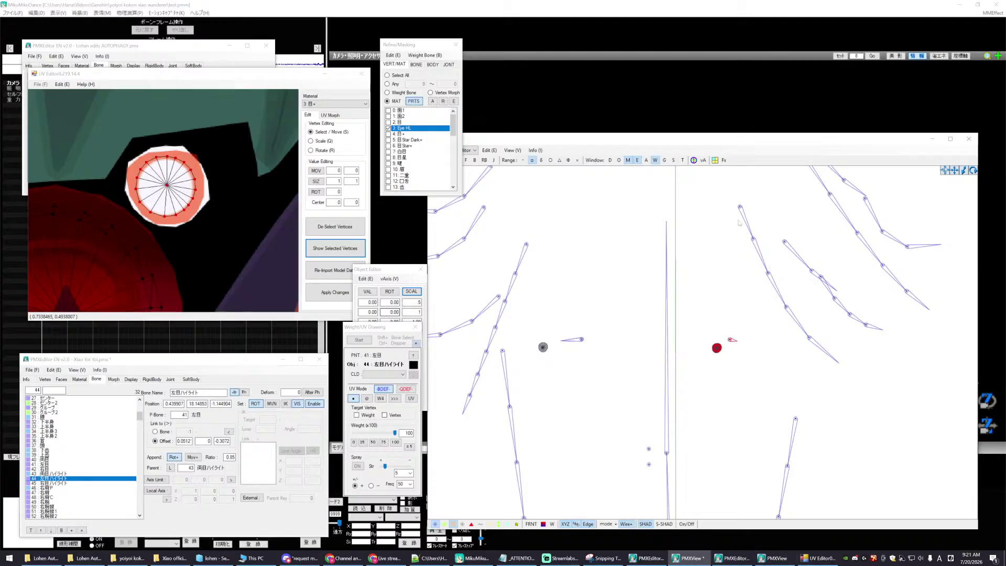
- Test the eye highlights in TransformView by rotating bone 43, 両目ハイライト, about the X and Y axes
{"action": "left_click", "coordinate": [682, 160]}
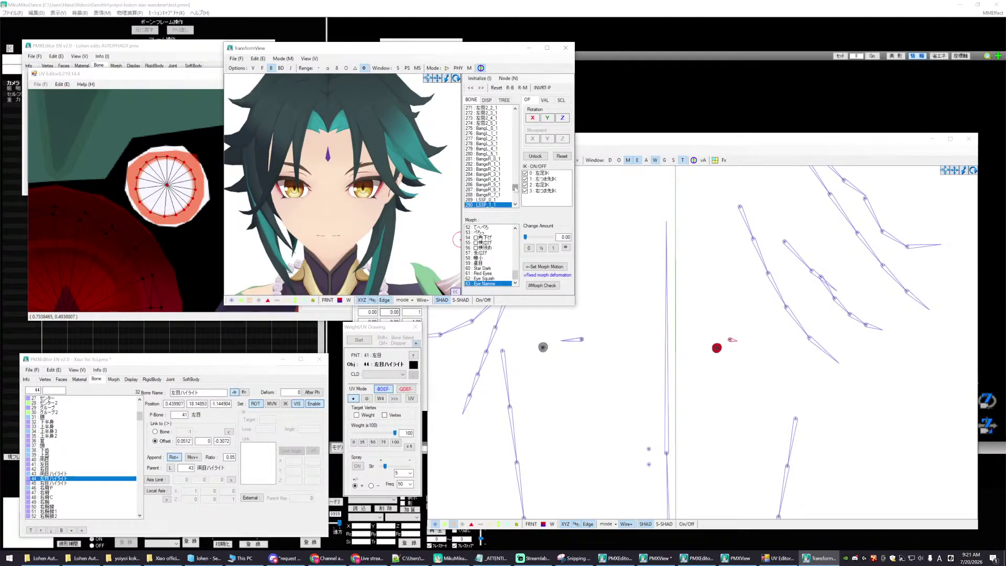
{"action": "left_click_drag", "start_coordinate": [514, 188], "coordinate": [514, 125]}
{"action": "left_click", "coordinate": [487, 148]}
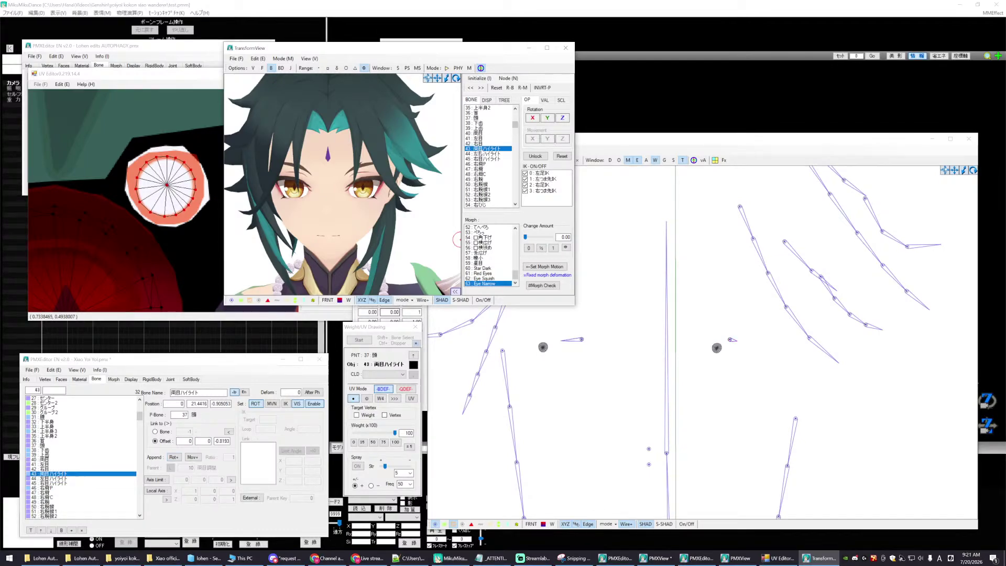
{"action": "left_click", "coordinate": [549, 118]}
{"action": "left_click_drag", "start_coordinate": [547, 118], "coordinate": [548, 113]}
{"action": "scroll", "coordinate": [444, 111], "scroll_direction": "up", "scroll_amount": 3}
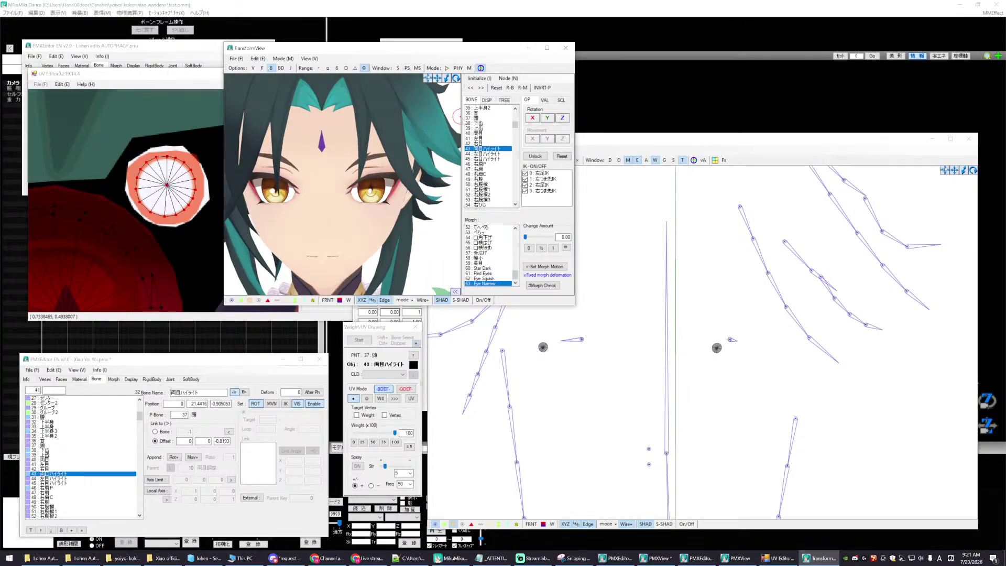
{"action": "left_click", "coordinate": [547, 120]}
{"action": "mouse_move", "coordinate": [548, 118]}
{"action": "left_mouse_down"}
{"action": "mouse_move", "coordinate": [533, 118]}
{"action": "mouse_move", "coordinate": [551, 121]}
{"action": "left_mouse_up"}
{"action": "left_click", "coordinate": [532, 118]}
{"action": "left_click", "coordinate": [533, 117]}
{"action": "left_click", "coordinate": [547, 117]}
{"action": "left_click", "coordinate": [547, 118]}
{"action": "left_click", "coordinate": [45, 474]}
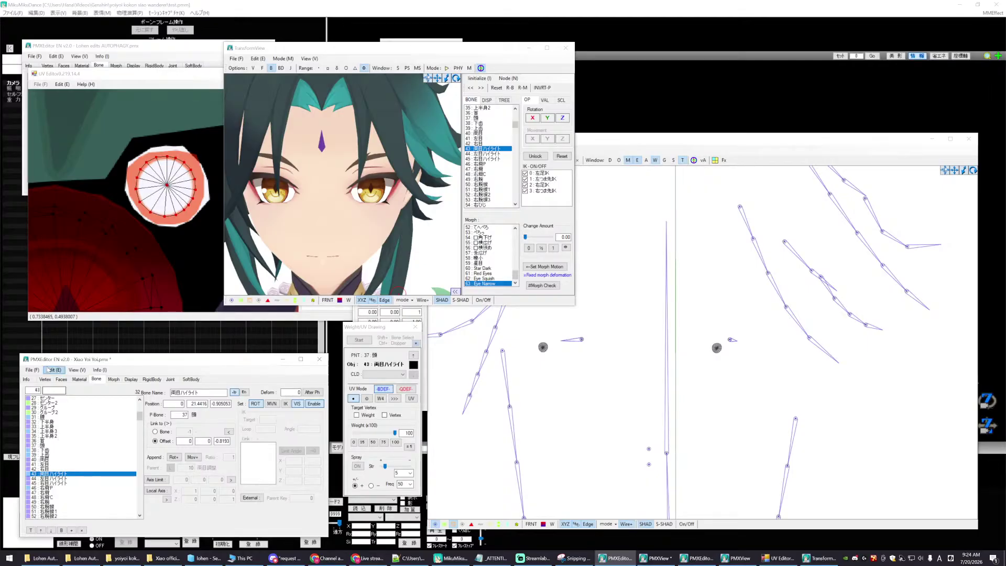
- Save the Xiao Yoi Yoi model under its existing file name
{"action": "left_click", "coordinate": [32, 371]}
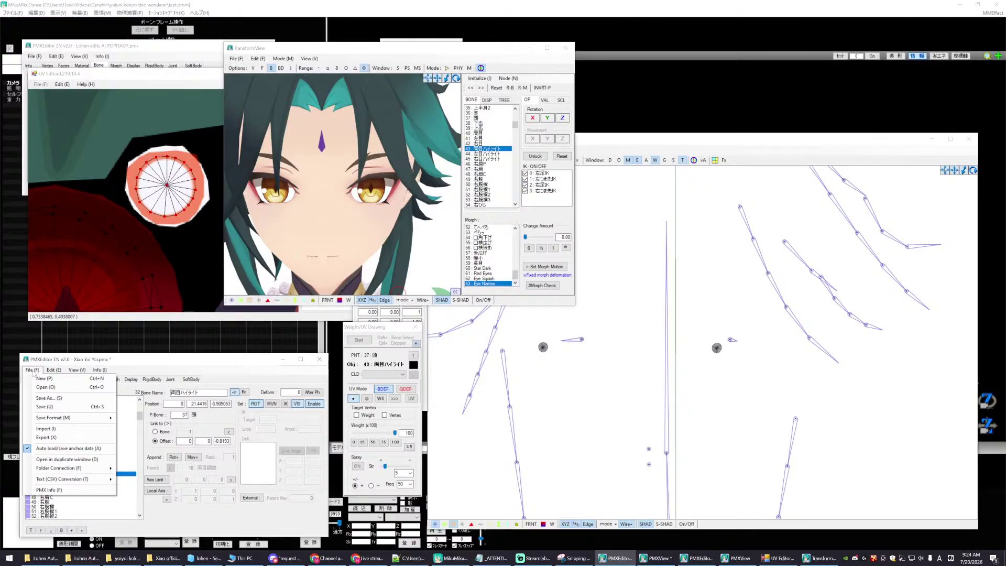
{"action": "left_click", "coordinate": [32, 370]}
{"action": "left_click", "coordinate": [32, 370]}
{"action": "left_click", "coordinate": [33, 370]}
{"action": "left_click", "coordinate": [32, 370]}
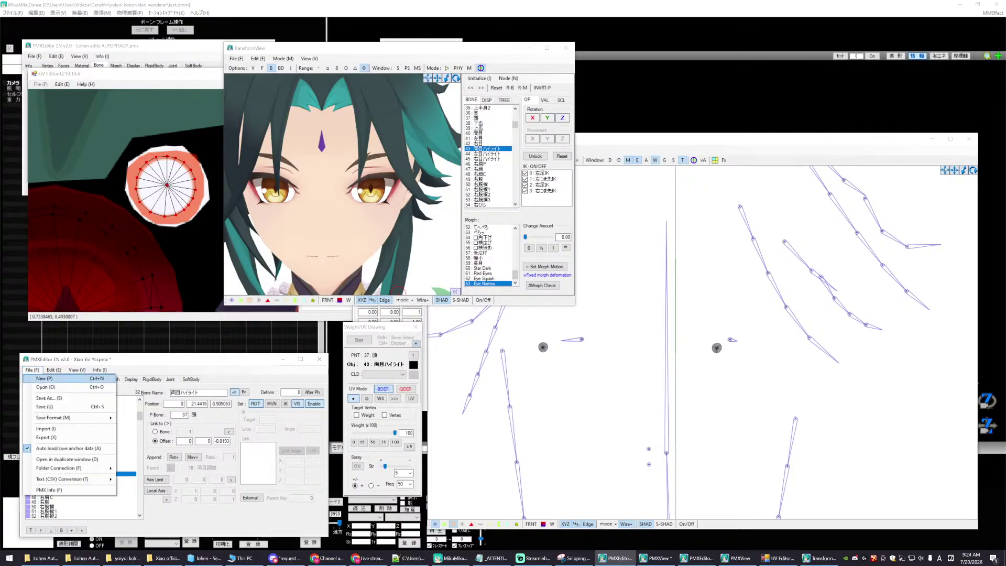
{"action": "left_click", "coordinate": [46, 407]}
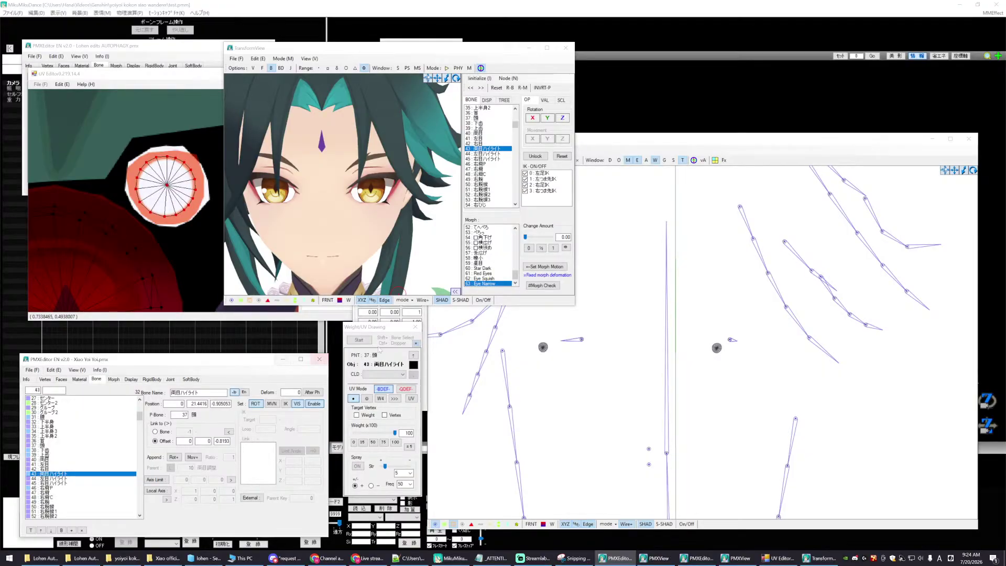
- Close the UV editor, reposition TransformView over the freed area and select the Eye Squash morph there for inspection
{"action": "left_click", "coordinate": [145, 76]}
{"action": "left_click", "coordinate": [362, 74]}
{"action": "left_click_drag", "start_coordinate": [314, 48], "coordinate": [135, 52]}
{"action": "scroll", "coordinate": [265, 236], "scroll_direction": "down", "scroll_amount": 5}
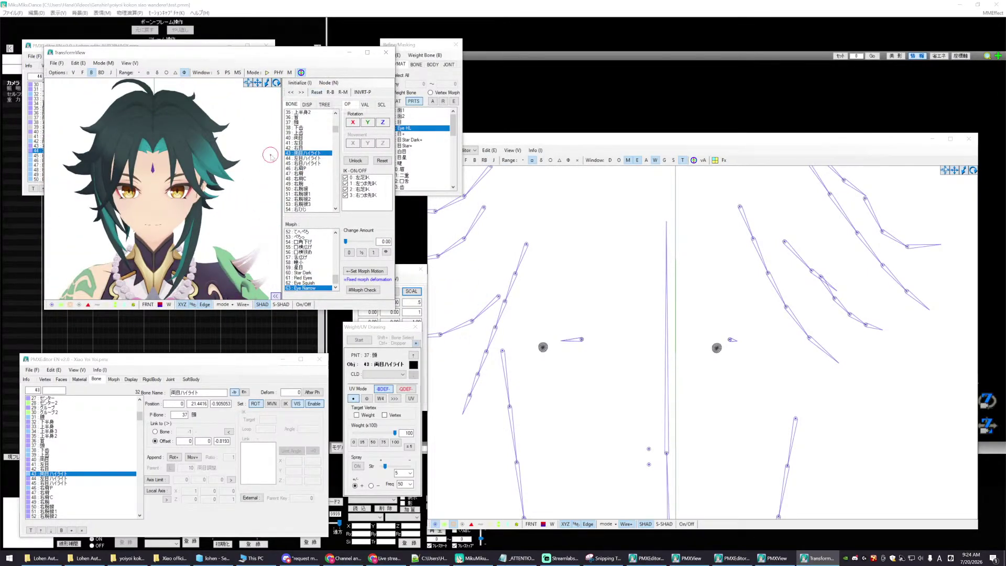
{"action": "scroll", "coordinate": [277, 128], "scroll_direction": "up", "scroll_amount": 4}
{"action": "scroll", "coordinate": [293, 131], "scroll_direction": "up", "scroll_amount": 1}
{"action": "scroll", "coordinate": [272, 129], "scroll_direction": "up", "scroll_amount": 2}
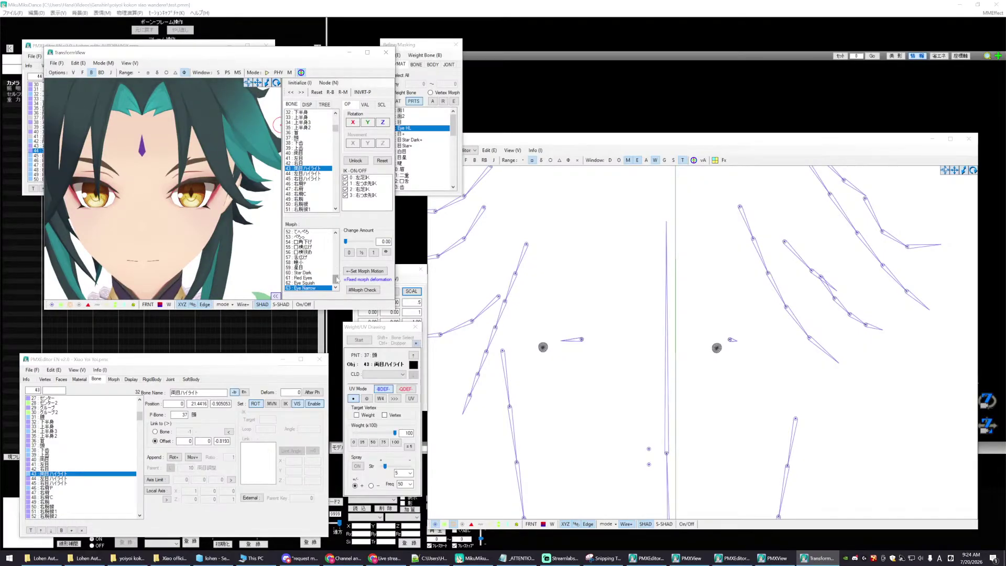
{"action": "left_click", "coordinate": [312, 279]}
{"action": "left_click", "coordinate": [313, 283]}
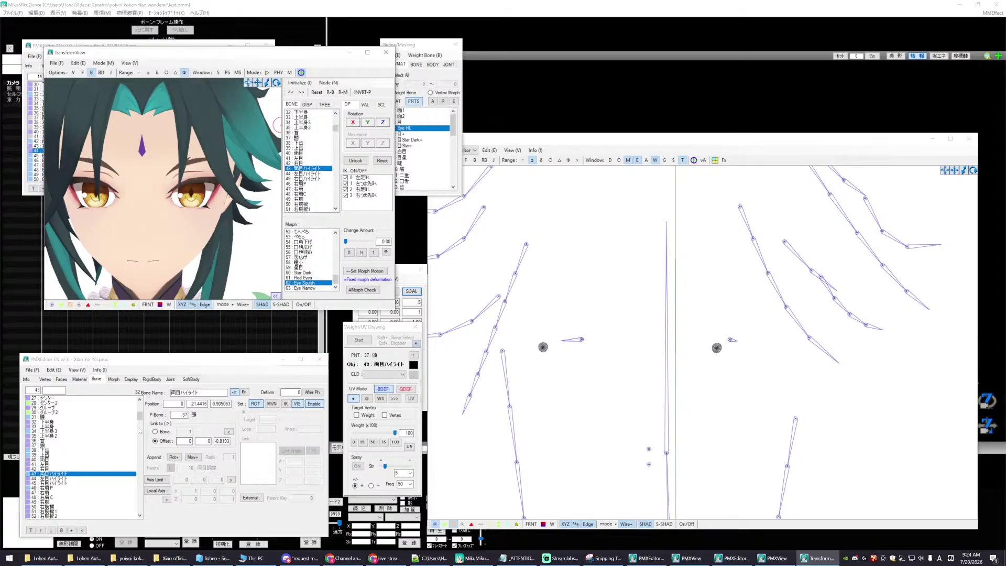
- Append "o" to the name of the まばたき morph in the model's morph list and select the ウィンク2 morph
{"action": "left_click", "coordinate": [113, 379]}
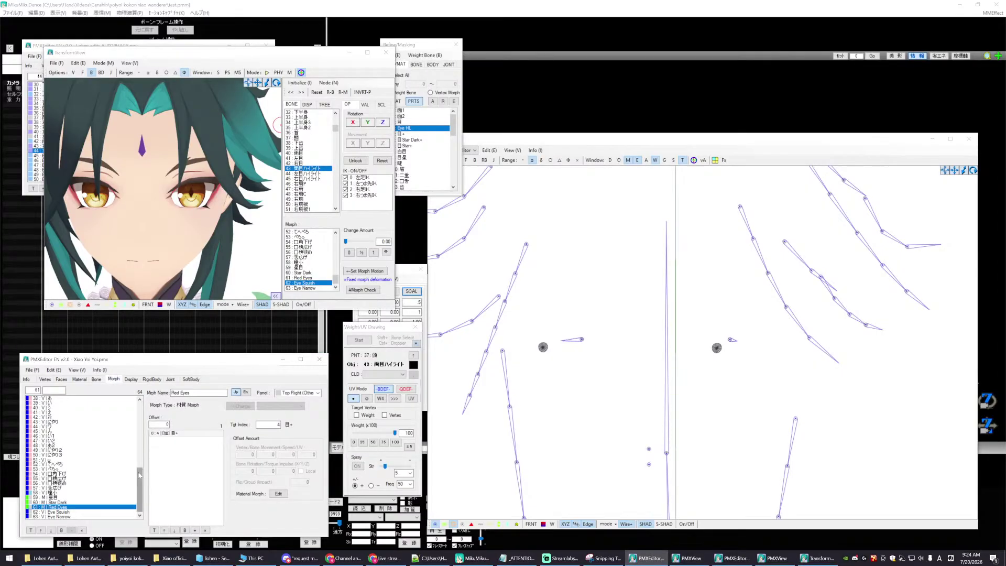
{"action": "left_click_drag", "start_coordinate": [140, 489], "coordinate": [140, 422]}
{"action": "left_click", "coordinate": [58, 398]}
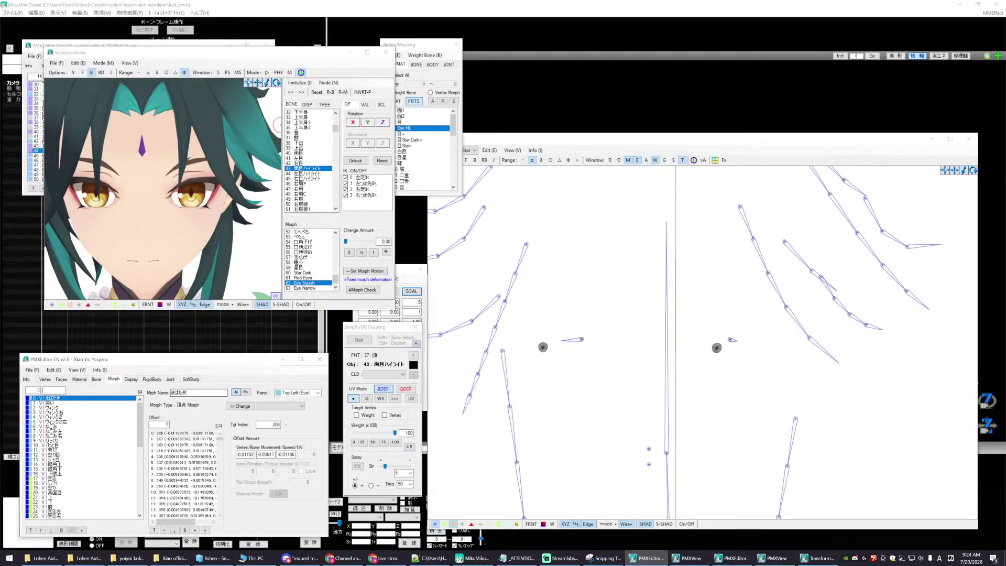
{"action": "type", "text": "o"}
{"action": "left_click", "coordinate": [52, 417]}
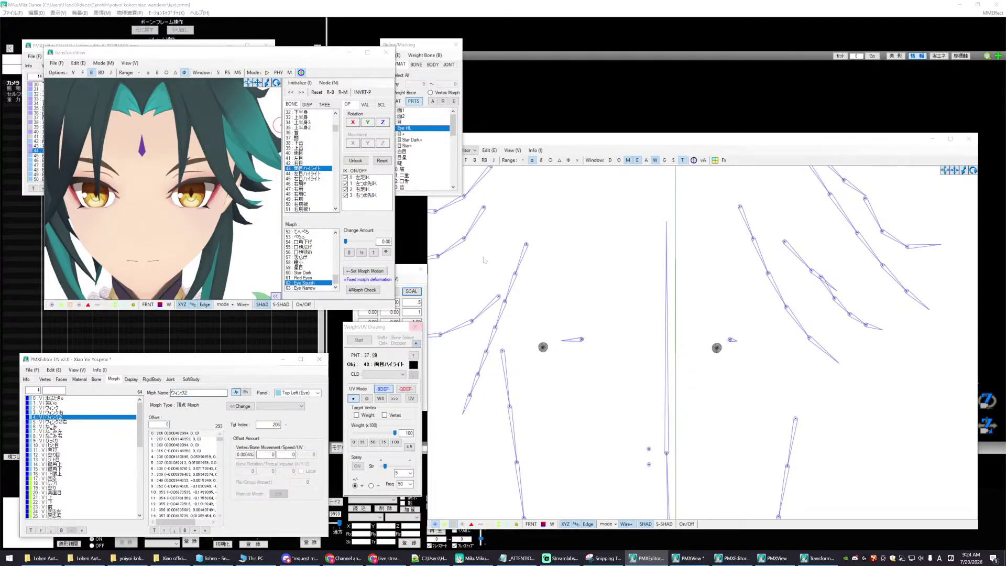
{"action": "left_click", "coordinate": [347, 279]}
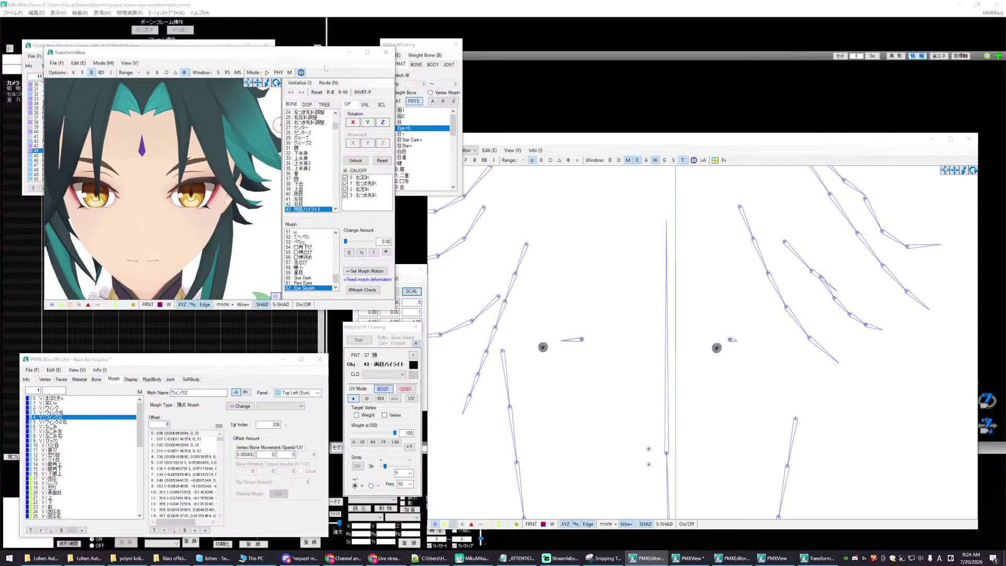
- Preview the Red Eyes morph at 1.00 in TransformView and reset the deformation
{"action": "left_click", "coordinate": [321, 283]}
{"action": "left_click_drag", "start_coordinate": [346, 242], "coordinate": [398, 234]}
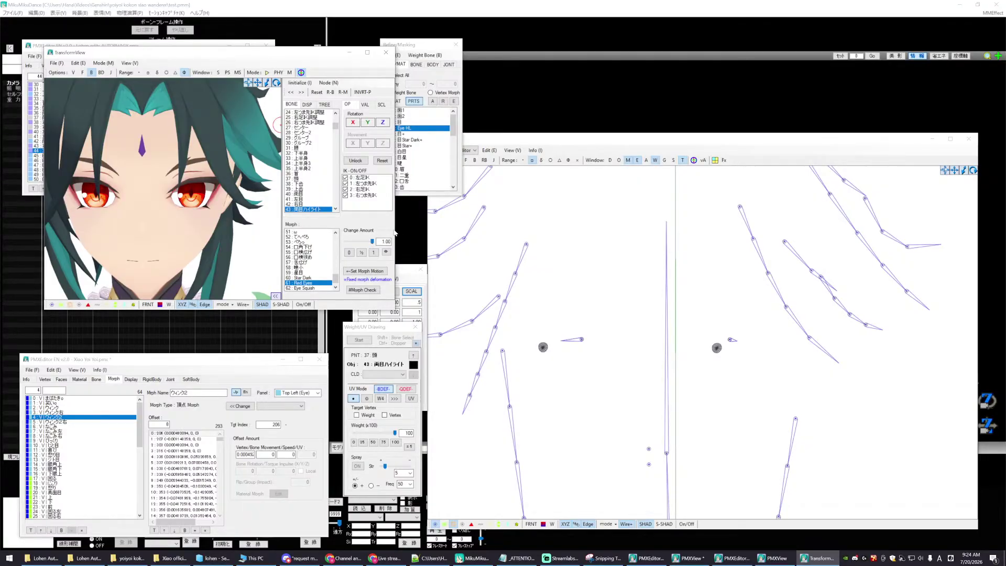
{"action": "left_click", "coordinate": [367, 122]}
{"action": "left_click", "coordinate": [316, 92]}
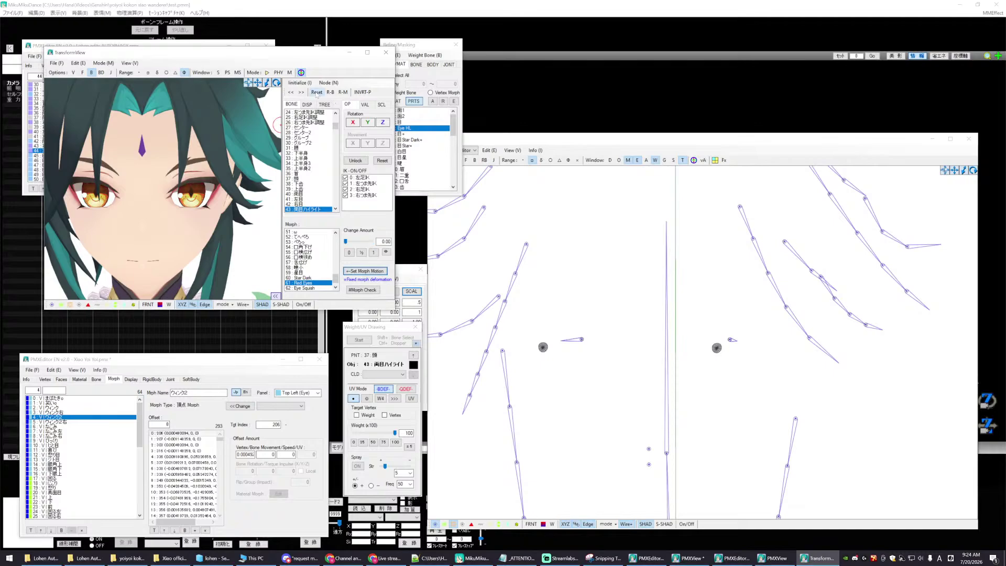
- Preview the Star Dark and Eye Squash morphs on the face, return them to zero and select the 星目 morph
{"action": "left_click", "coordinate": [309, 278]}
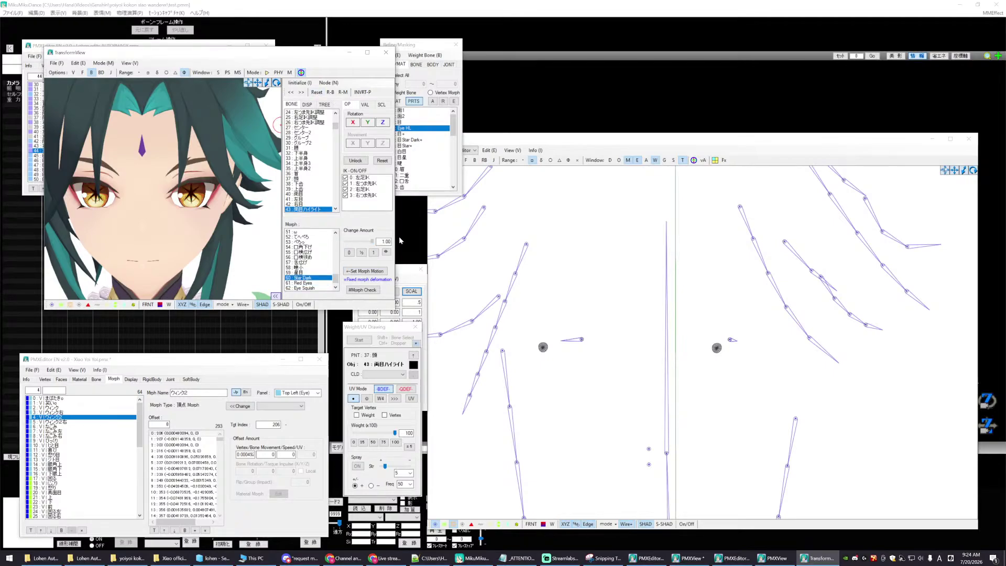
{"action": "left_click", "coordinate": [303, 288]}
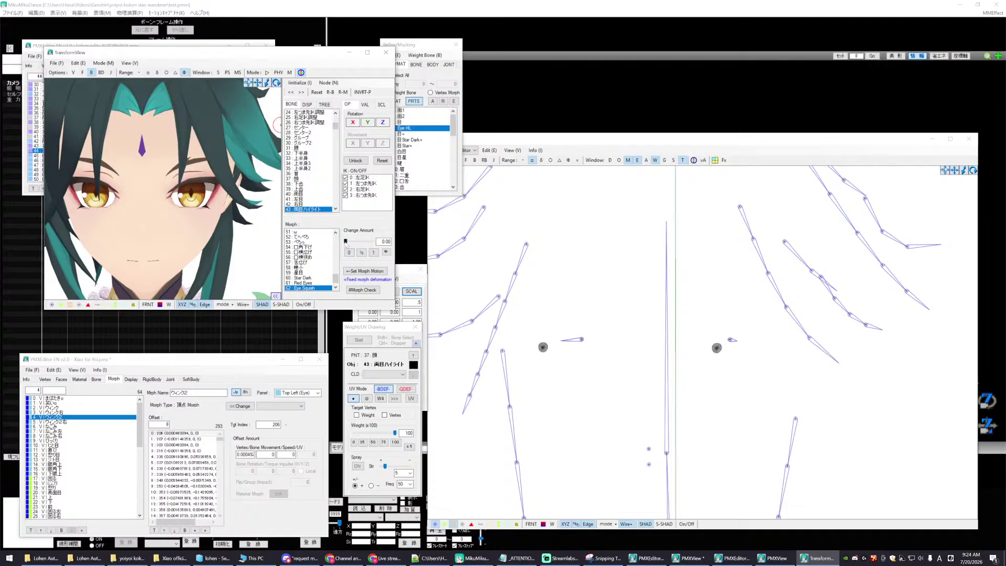
{"action": "left_click", "coordinate": [308, 278]}
{"action": "left_click", "coordinate": [304, 283]}
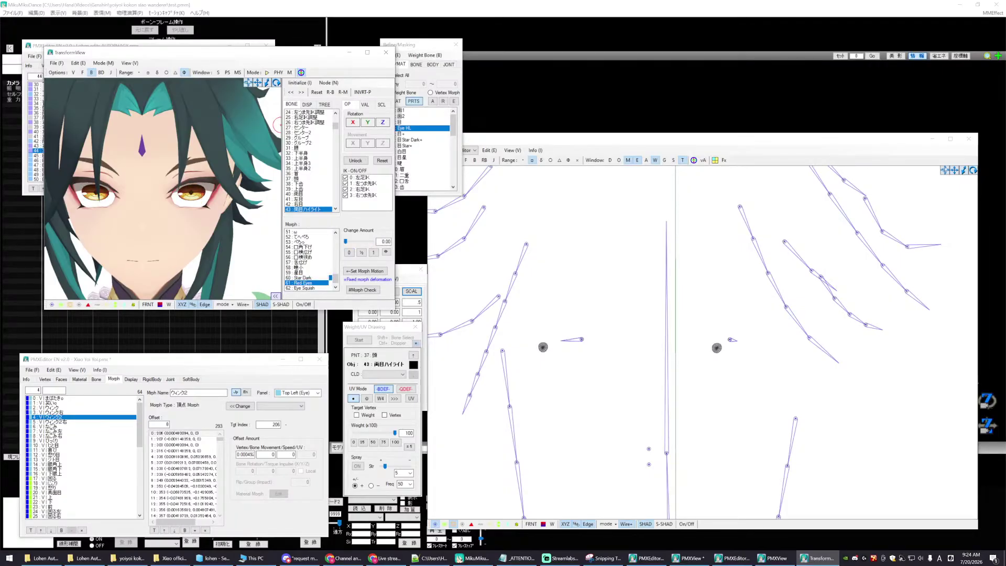
{"action": "left_click", "coordinate": [328, 277]}
{"action": "left_click", "coordinate": [309, 273]}
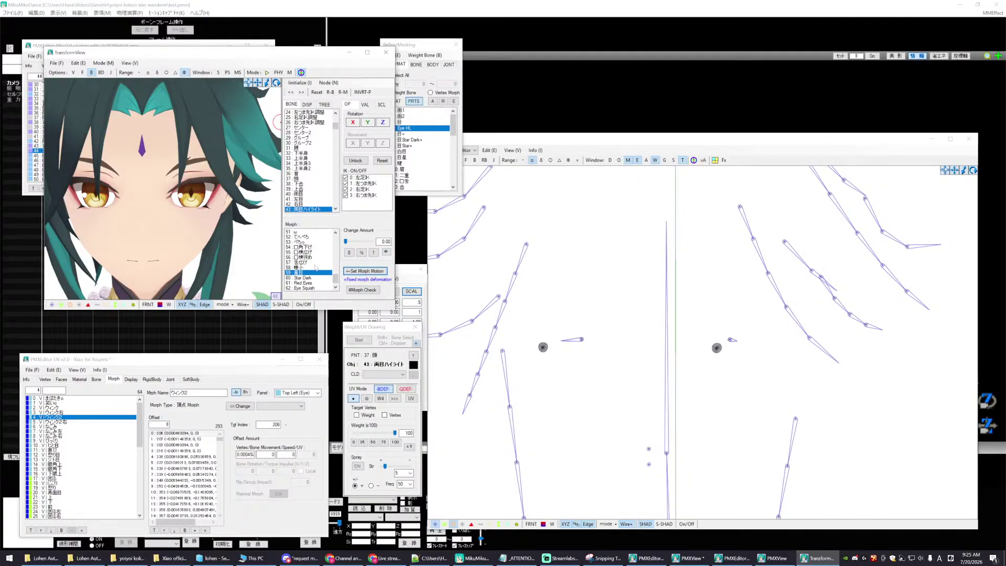
- Preview the Red Eyes morph again by setting its change amount to 1.00
{"action": "scroll", "coordinate": [315, 267], "scroll_direction": "down", "scroll_amount": 1}
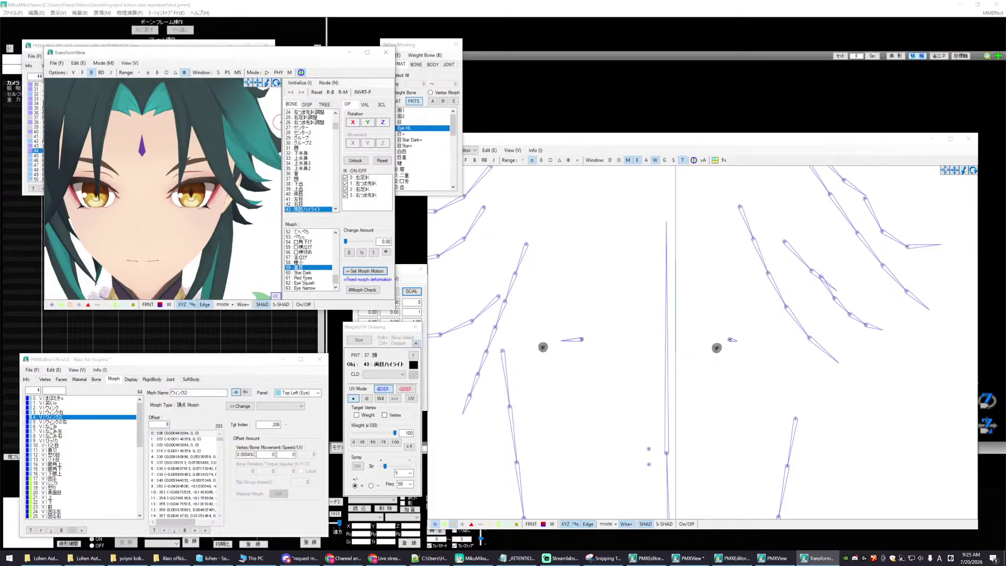
{"action": "left_click", "coordinate": [303, 277]}
{"action": "left_click_drag", "start_coordinate": [346, 242], "coordinate": [387, 242]}
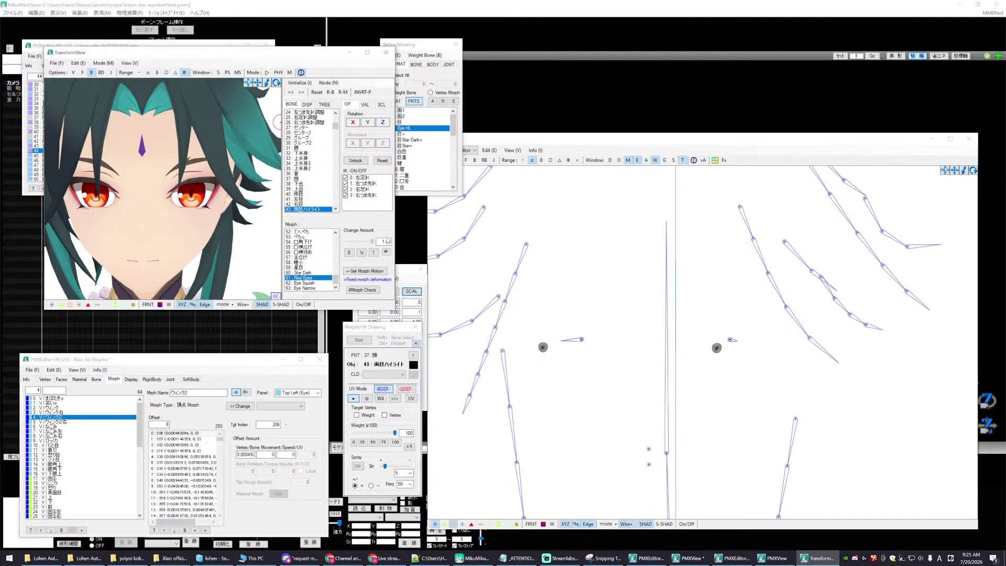
{"action": "mouse_move", "coordinate": [387, 242]}
{"action": "left_mouse_down"}
{"action": "mouse_move", "coordinate": [334, 241]}
{"action": "mouse_move", "coordinate": [390, 241]}
{"action": "left_mouse_up"}
- Switch to the browser, enlarge its window to look through the YouTube channel's videos, and move it out of the way
{"action": "left_click", "coordinate": [343, 558]}
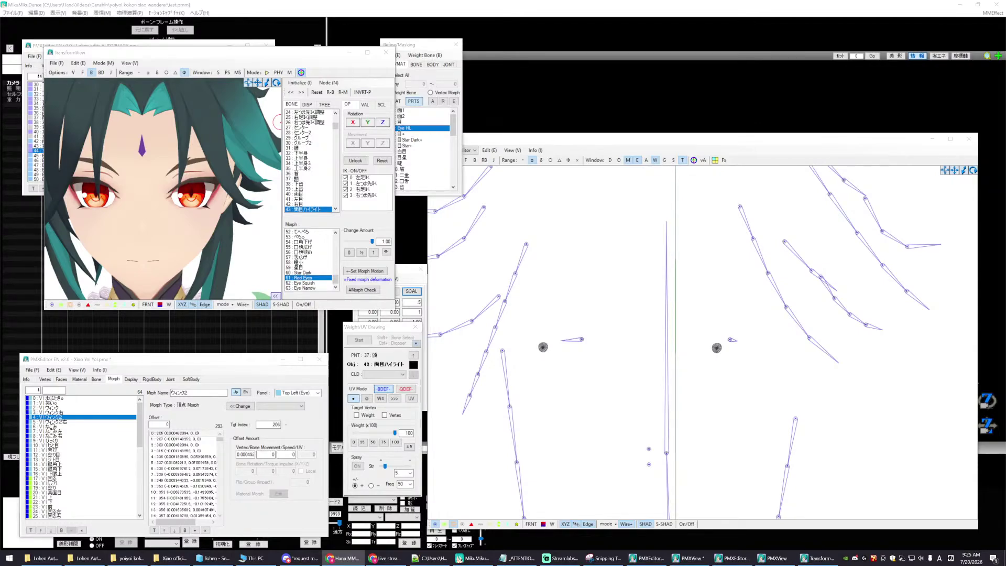
{"action": "left_click", "coordinate": [343, 558]}
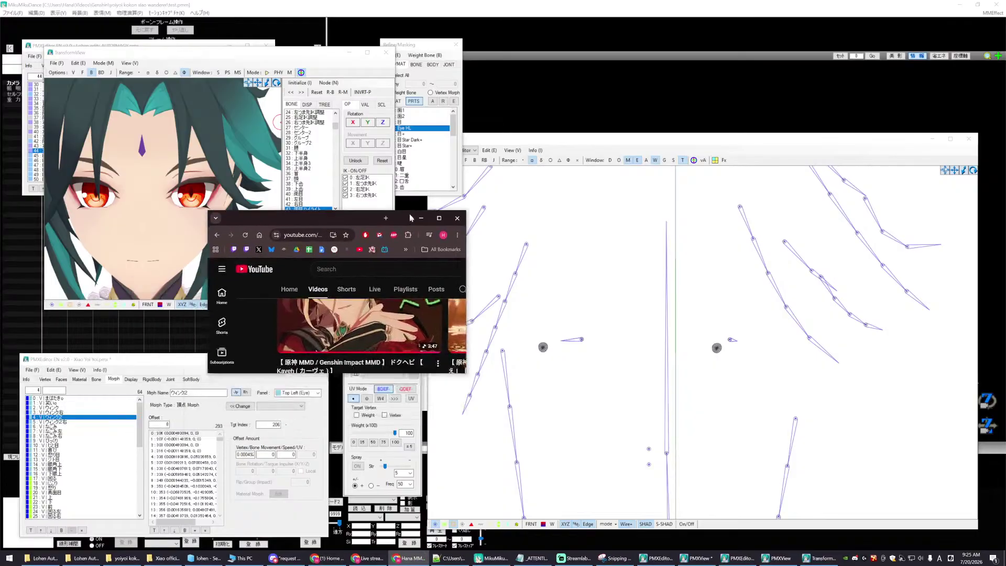
{"action": "left_click_drag", "start_coordinate": [440, 347], "coordinate": [717, 515]}
{"action": "scroll", "coordinate": [623, 430], "scroll_direction": "down", "scroll_amount": 2}
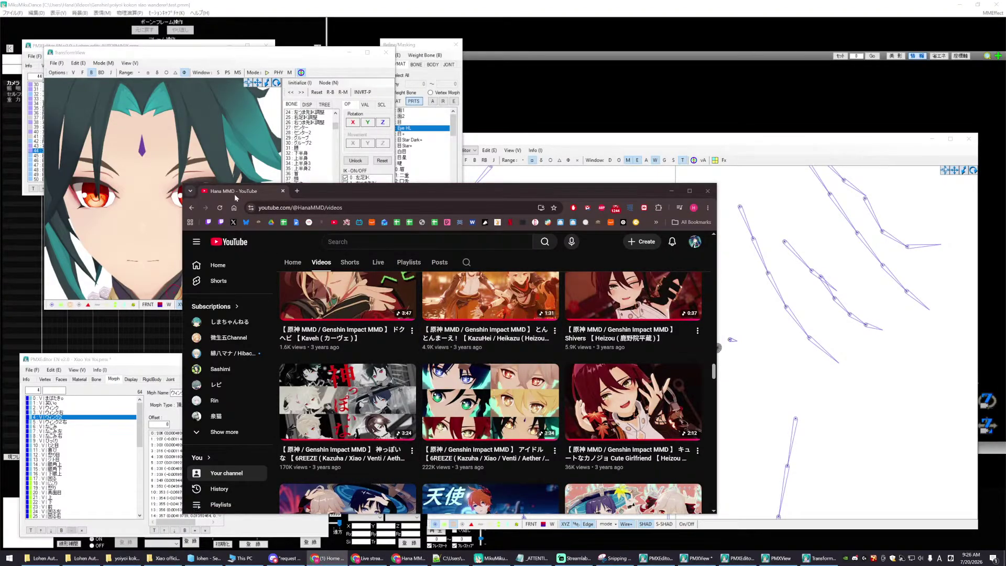
{"action": "left_click_drag", "start_coordinate": [234, 193], "coordinate": [0, 301]}
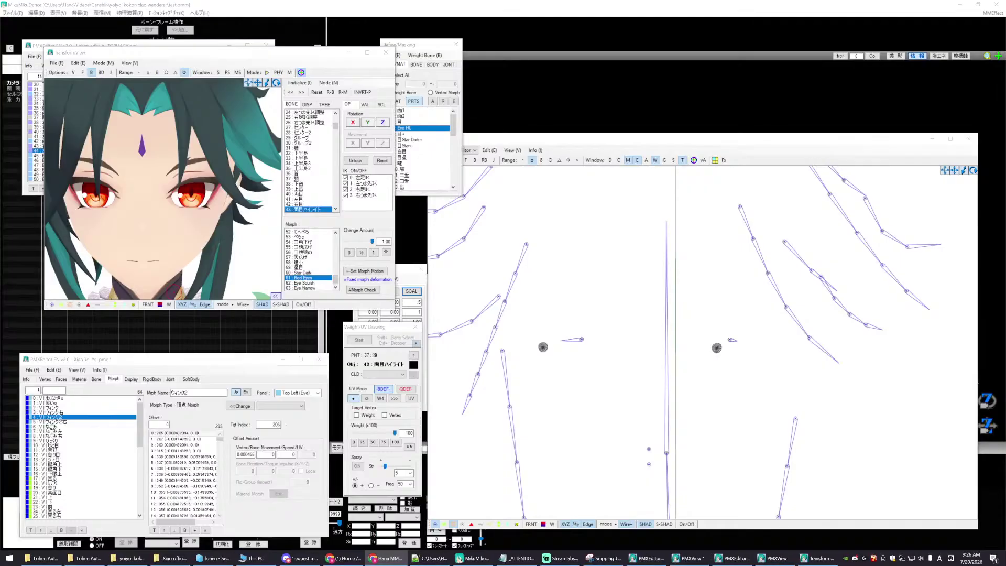
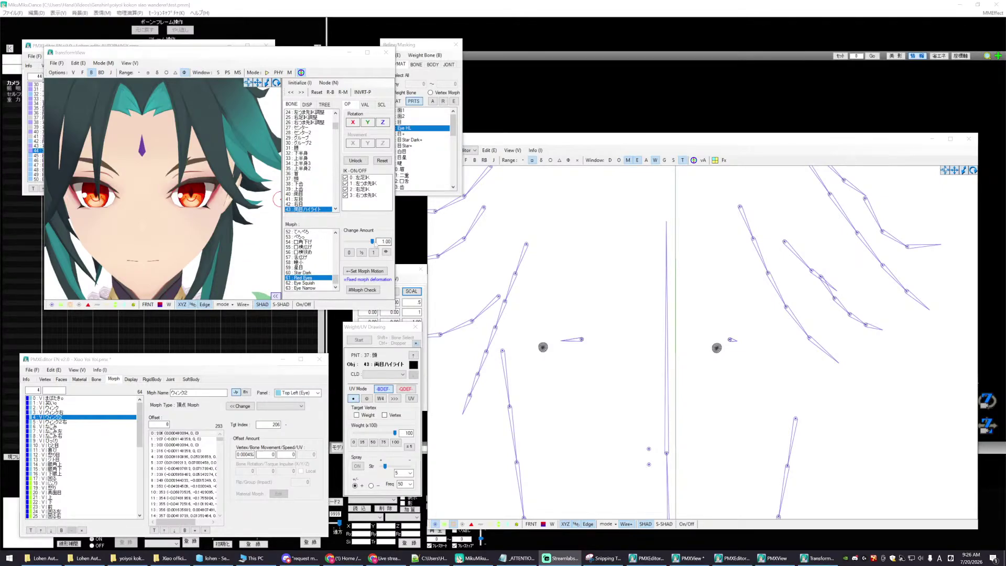
- Preview the Star Dark morph combined with Red Eyes at 1.00 and reset both morphs
{"action": "left_click_drag", "start_coordinate": [372, 242], "coordinate": [399, 245]}
{"action": "left_click", "coordinate": [309, 272]}
{"action": "left_click", "coordinate": [307, 278]}
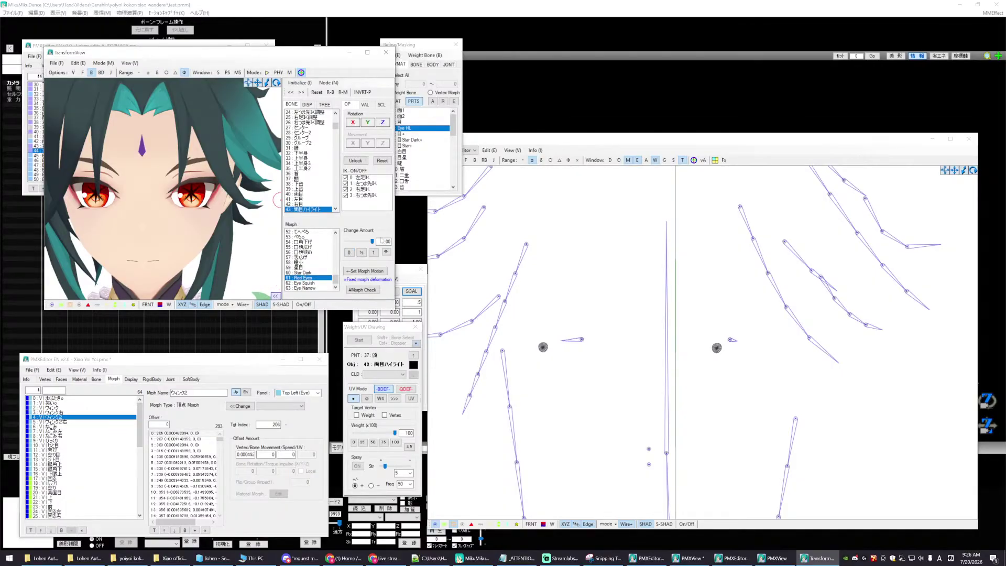
{"action": "left_click_drag", "start_coordinate": [373, 242], "coordinate": [345, 242]}
{"action": "key", "text": "Up"}
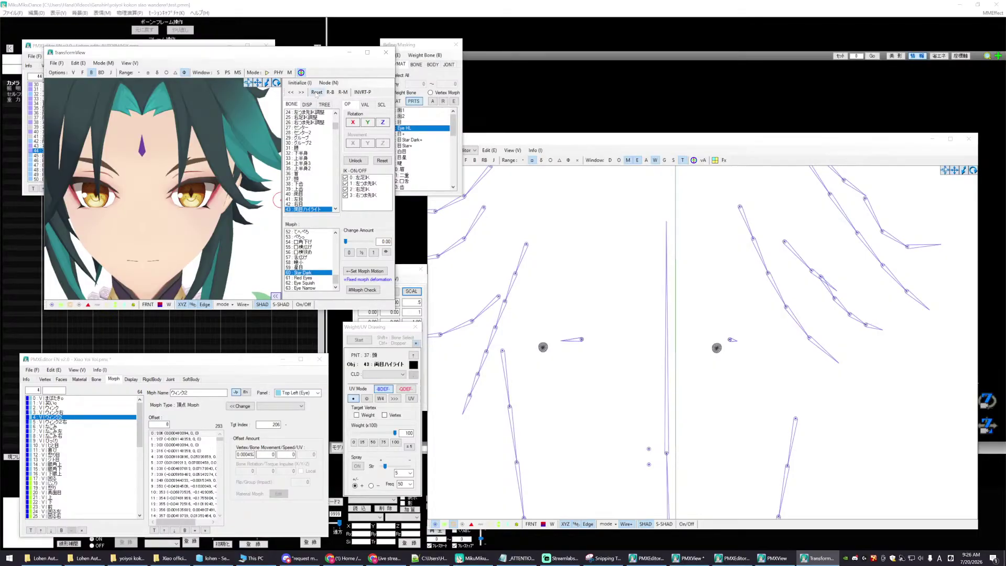
{"action": "key", "text": "Tab"}
{"action": "key", "text": "Tab"}
- Nudge the TransformView window aside and preview the Eye Squash morph at 1.00
{"action": "left_click_drag", "start_coordinate": [278, 55], "coordinate": [275, 54]}
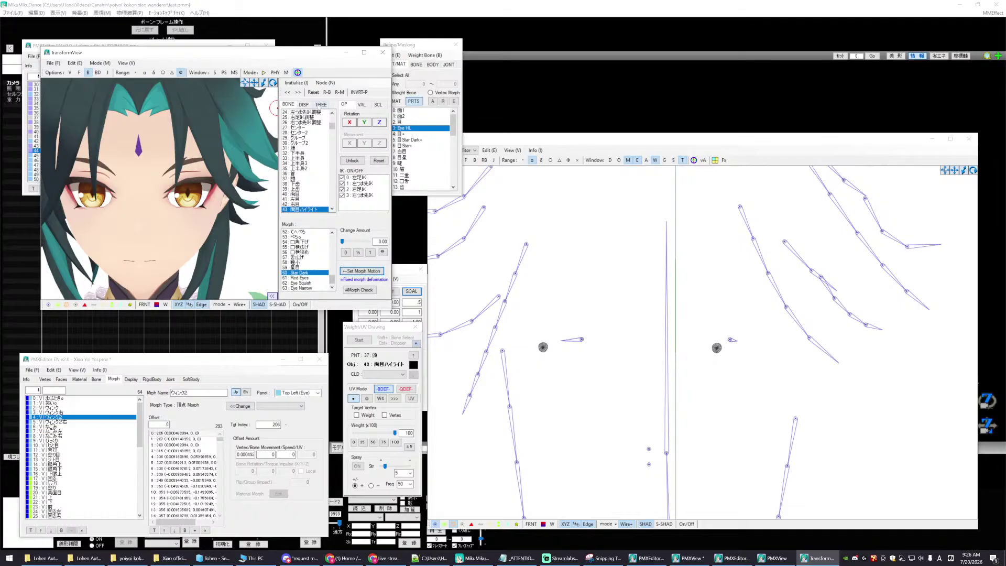
{"action": "left_click", "coordinate": [305, 283]}
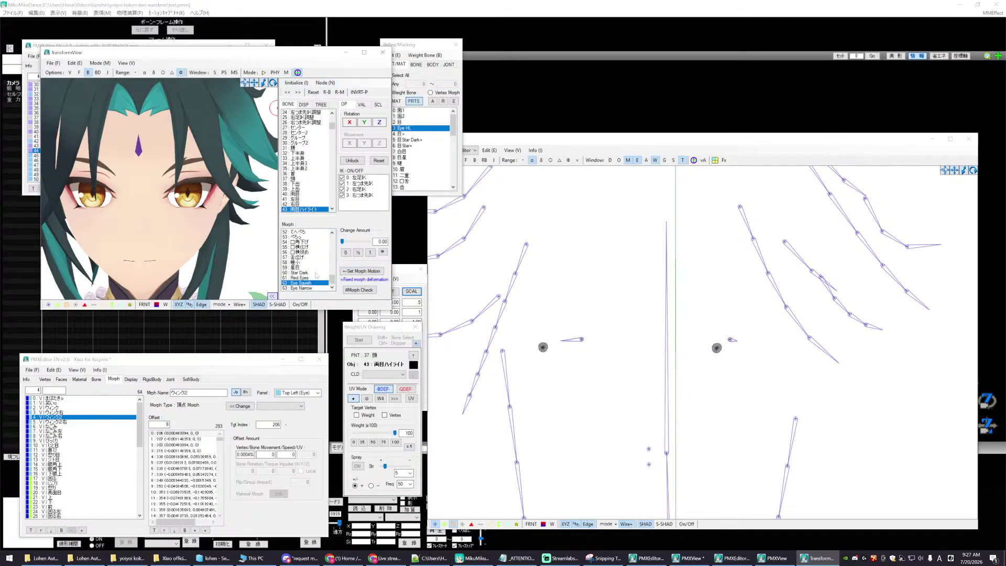
{"action": "left_click_drag", "start_coordinate": [342, 242], "coordinate": [384, 239]}
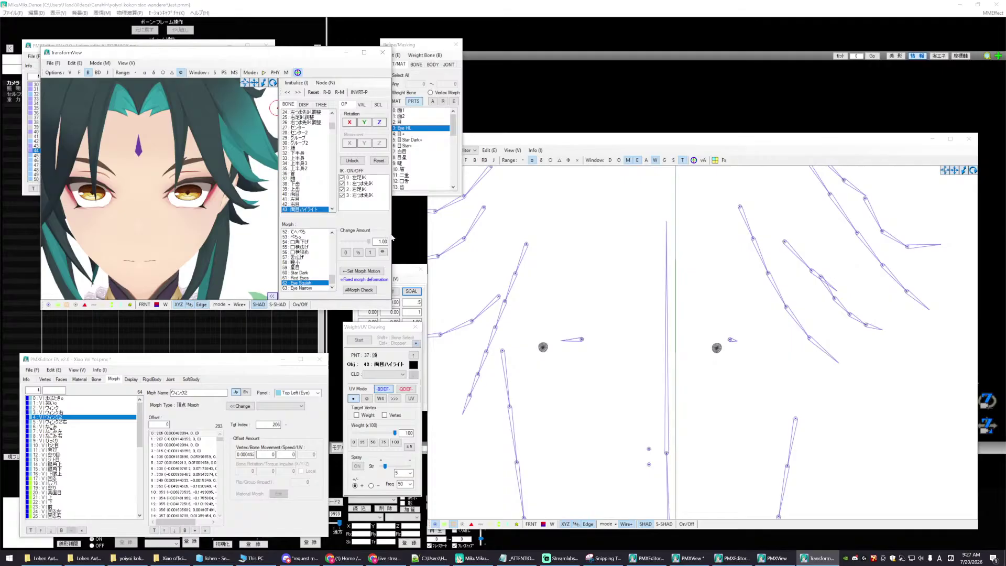
- Set the まばたきo morph to about 0.72 and rotate the 両目 bone about the X axis to check the half-closed eyes
{"action": "left_click_drag", "start_coordinate": [332, 278], "coordinate": [363, 243]}
{"action": "left_click", "coordinate": [314, 232]}
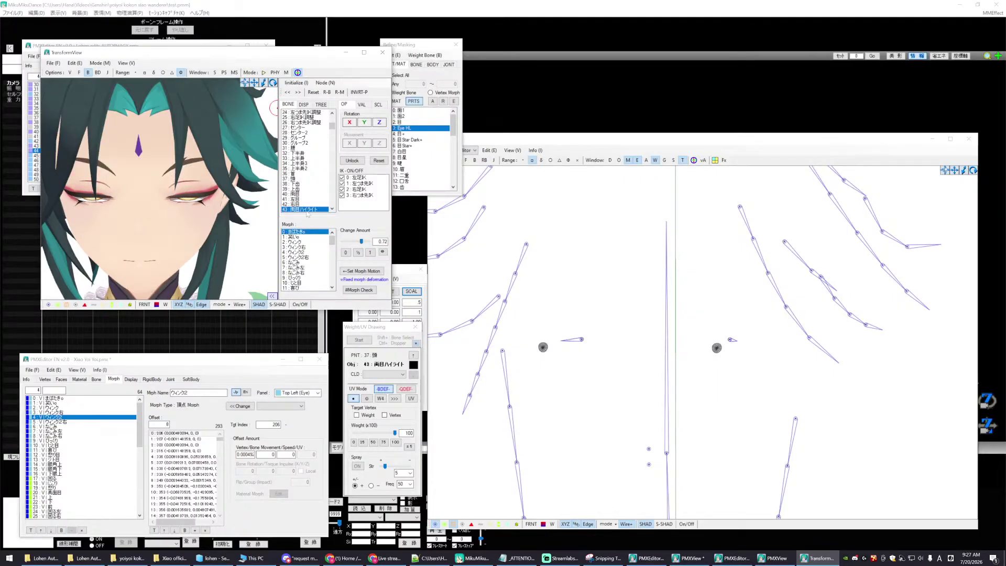
{"action": "left_click", "coordinate": [300, 194]}
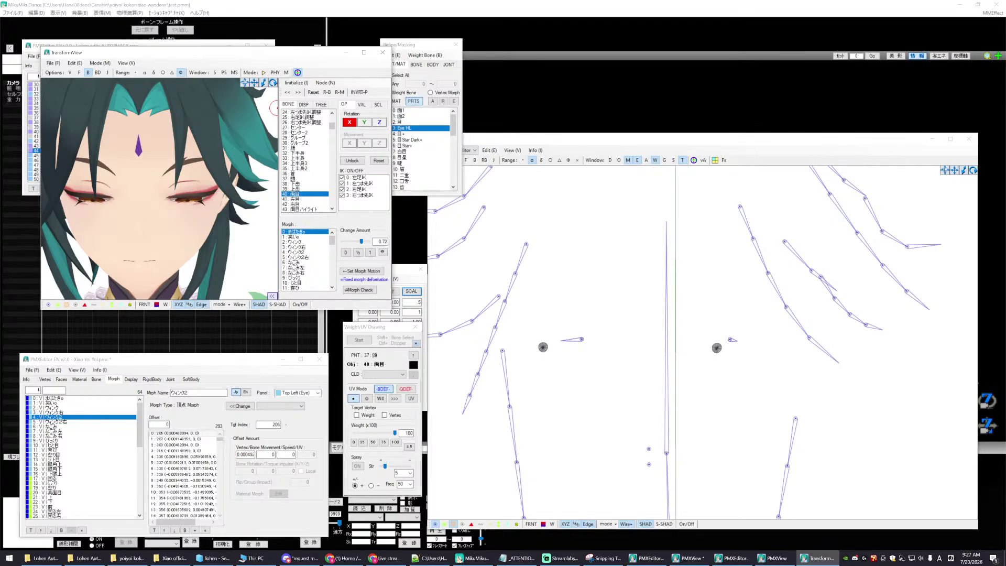
{"action": "left_click_drag", "start_coordinate": [350, 122], "coordinate": [323, 209]}
- Set まばたきo to about 0.71, test-rotate the 両目ハイライト bone about the X axis and reset that bone
{"action": "left_click_drag", "start_coordinate": [361, 241], "coordinate": [362, 243]}
{"action": "left_click", "coordinate": [309, 209]}
{"action": "left_click_drag", "start_coordinate": [350, 122], "coordinate": [350, 122]}
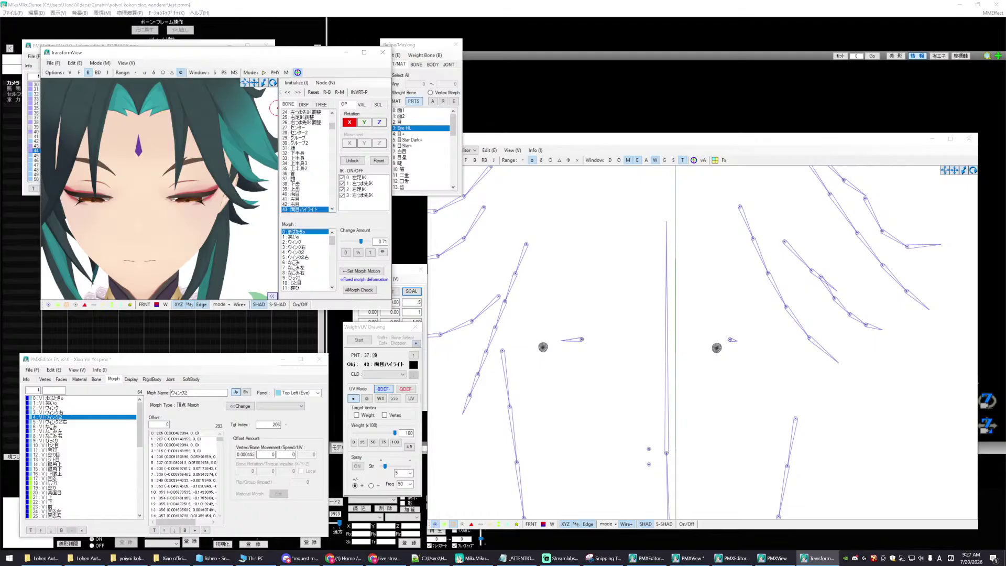
{"action": "left_click_drag", "start_coordinate": [349, 122], "coordinate": [368, 121]}
{"action": "left_click", "coordinate": [378, 160]}
- Check the highlights with まばたきo at about 0.51 and 0.60 by rotating the 両目ハイライト bone about the X and Y axes
{"action": "left_click_drag", "start_coordinate": [361, 242], "coordinate": [358, 245]}
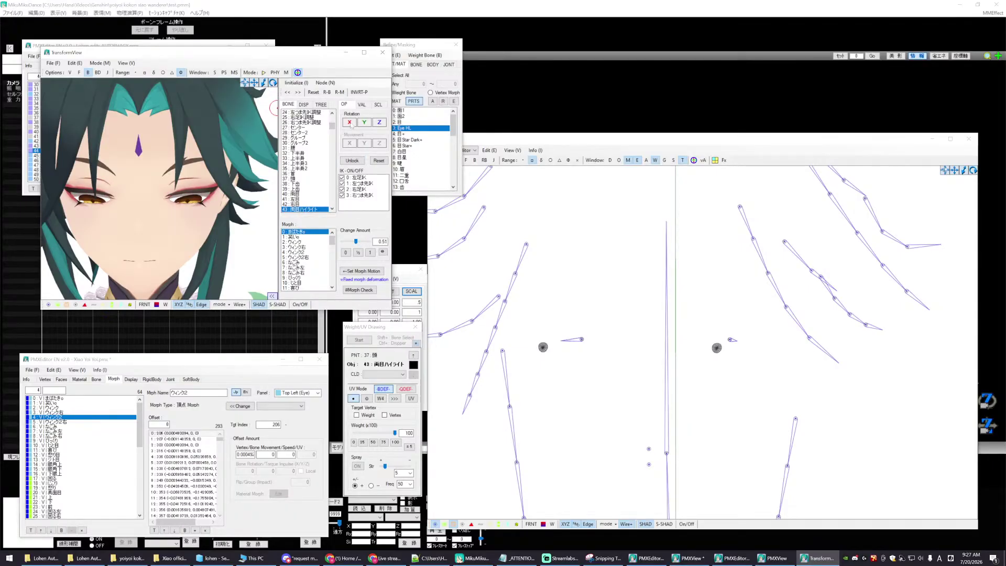
{"action": "left_click", "coordinate": [349, 123]}
{"action": "left_click", "coordinate": [364, 122]}
{"action": "left_click", "coordinate": [366, 124]}
{"action": "left_click_drag", "start_coordinate": [356, 241], "coordinate": [358, 242]}
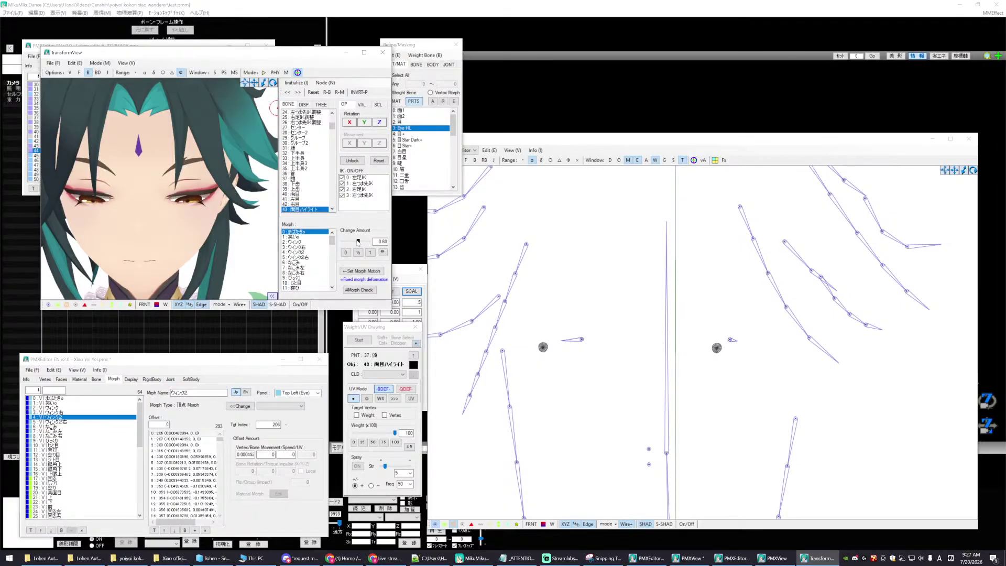
{"action": "left_click", "coordinate": [354, 123]}
{"action": "left_click", "coordinate": [368, 123]}
- Close the eyes fully by setting the まばたきo morph to 1.00
{"action": "left_click_drag", "start_coordinate": [361, 242], "coordinate": [369, 242]}
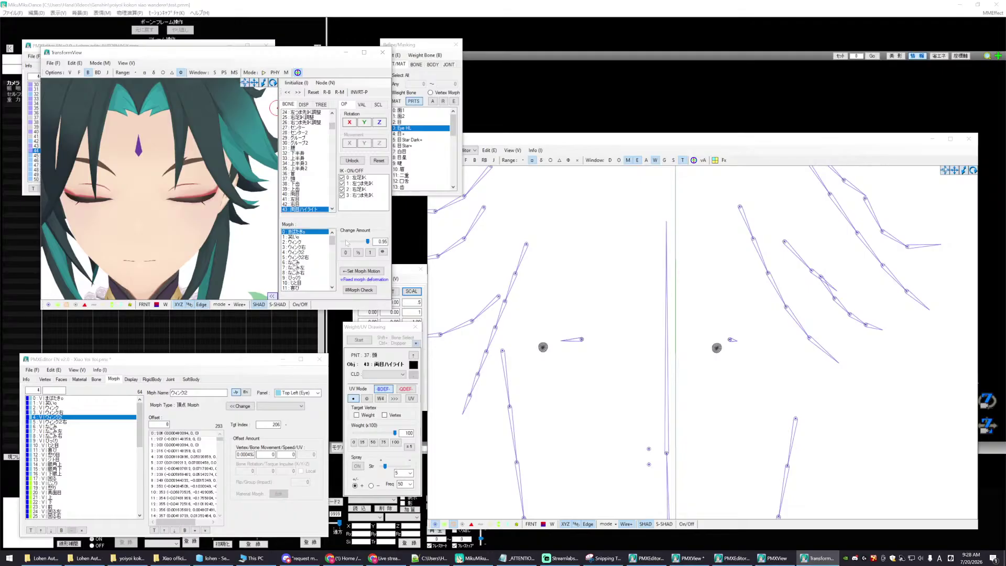
{"action": "left_click", "coordinate": [346, 242]}
{"action": "left_click_drag", "start_coordinate": [369, 242], "coordinate": [373, 243]}
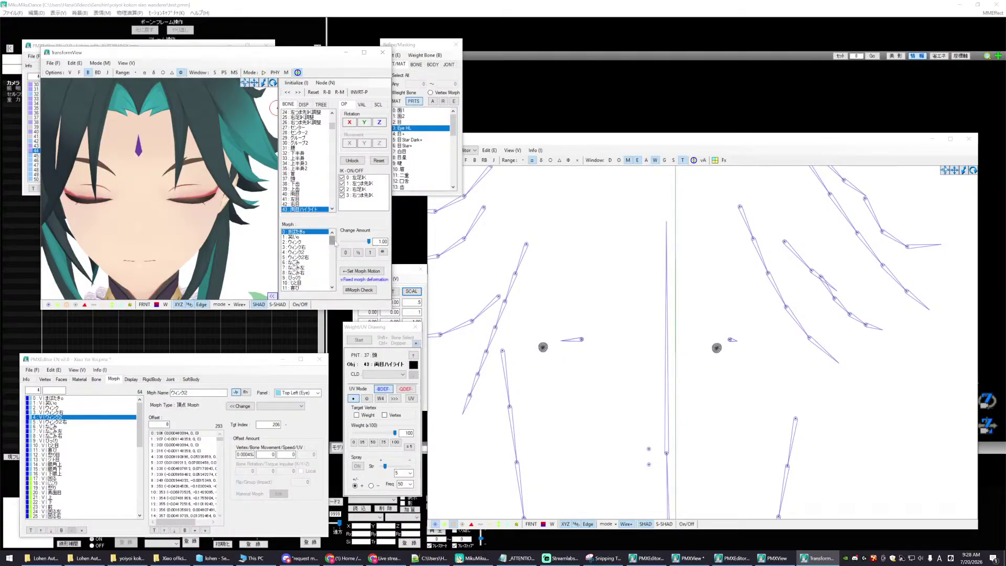
- Find the にこり eyebrow morph in the morph list and set it to about 0.44
{"action": "scroll", "coordinate": [332, 241], "scroll_direction": "down", "scroll_amount": 5}
{"action": "scroll", "coordinate": [342, 255], "scroll_direction": "down", "scroll_amount": 12}
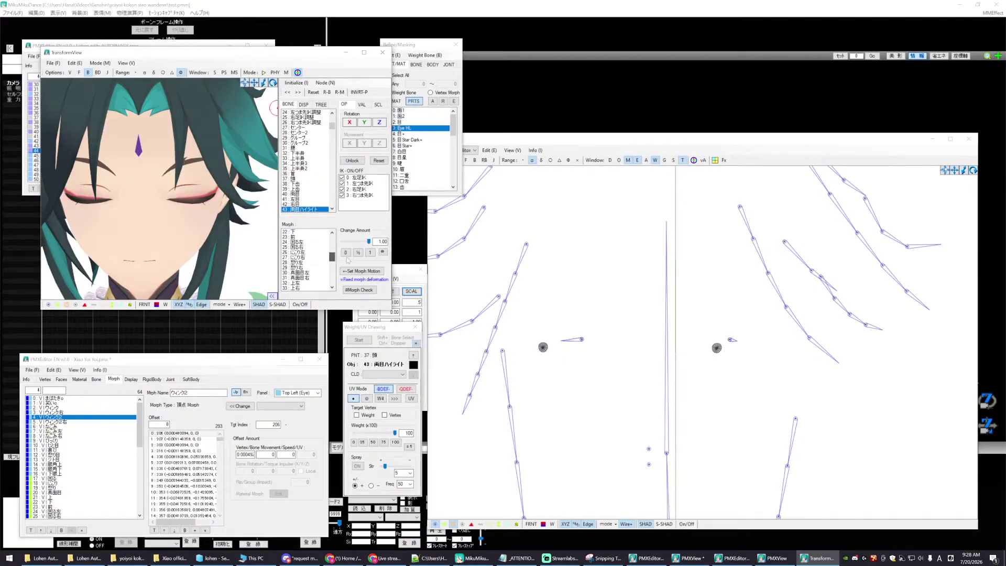
{"action": "left_click_drag", "start_coordinate": [333, 278], "coordinate": [401, 239]}
{"action": "left_click", "coordinate": [304, 262]}
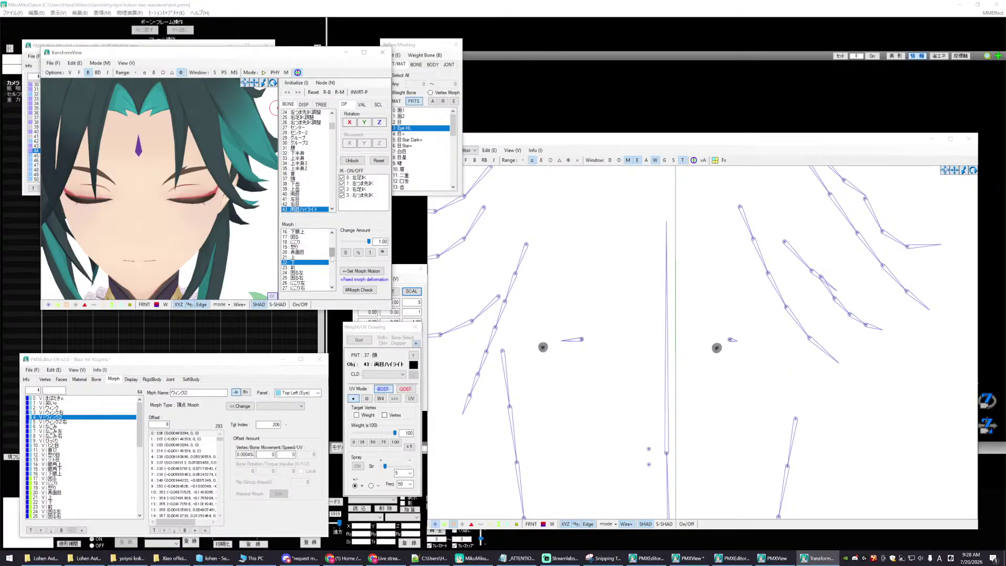
{"action": "mouse_move", "coordinate": [331, 259]}
{"action": "left_mouse_down"}
{"action": "mouse_move", "coordinate": [331, 241]}
{"action": "mouse_move", "coordinate": [336, 259]}
{"action": "left_mouse_up"}
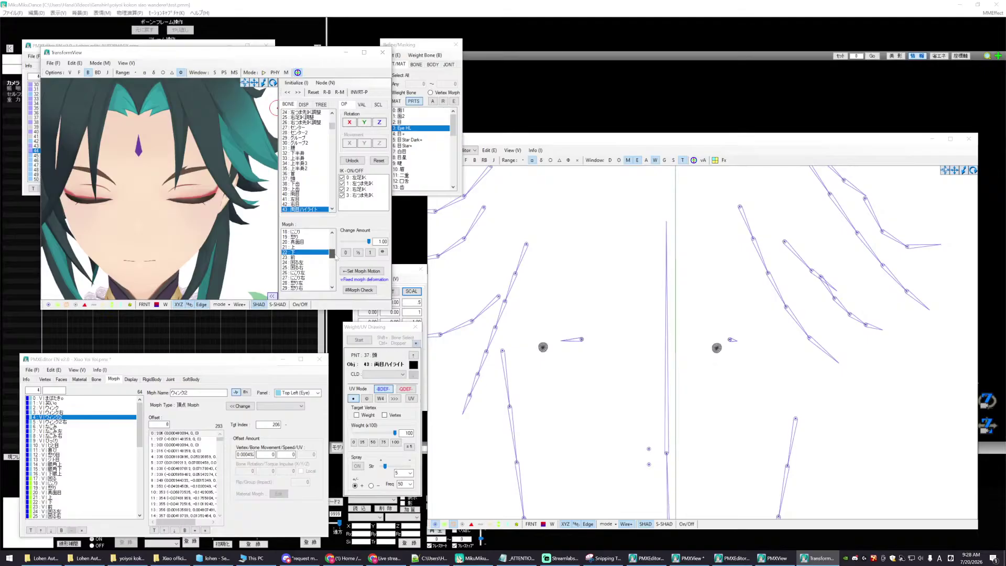
{"action": "left_click", "coordinate": [297, 232]}
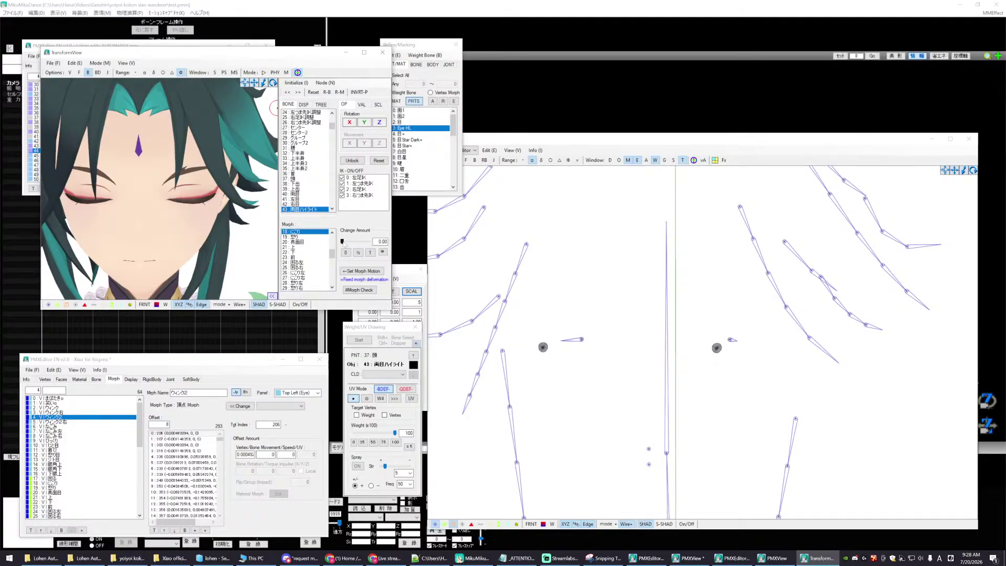
{"action": "left_click_drag", "start_coordinate": [343, 242], "coordinate": [354, 242]}
{"action": "scroll", "coordinate": [157, 189], "scroll_direction": "down", "scroll_amount": 3}
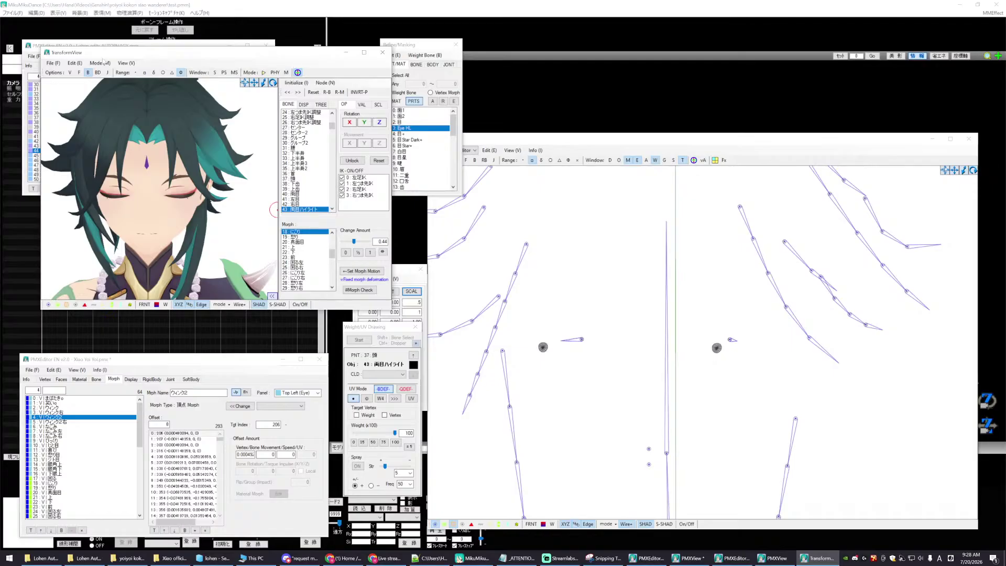
- Save the deformed model from TransformView as mabataki.pmx in the Xiao official physics 4.11 folder
{"action": "left_click", "coordinate": [53, 64]}
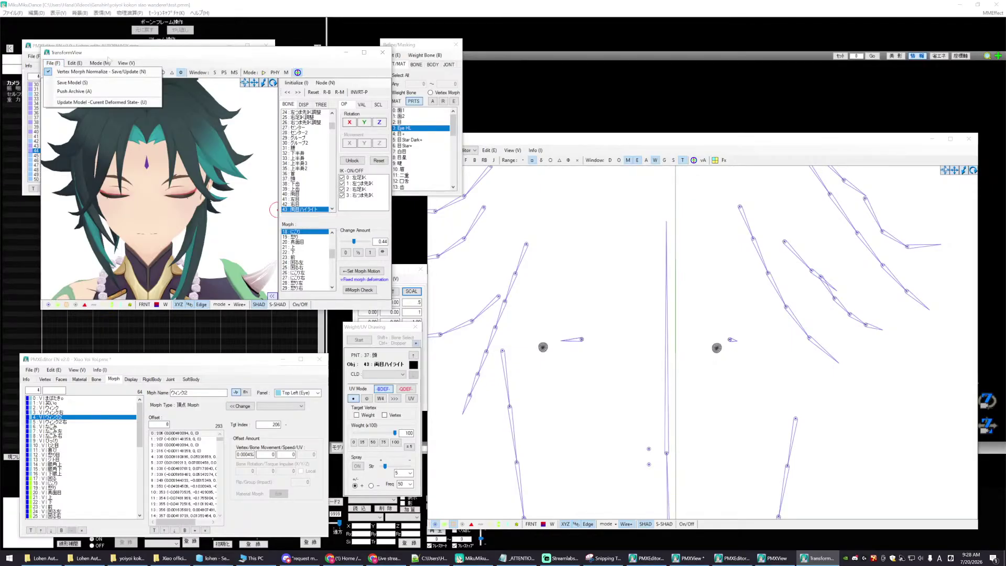
{"action": "left_click", "coordinate": [52, 64]}
{"action": "left_click", "coordinate": [52, 64]}
{"action": "left_click", "coordinate": [73, 83]}
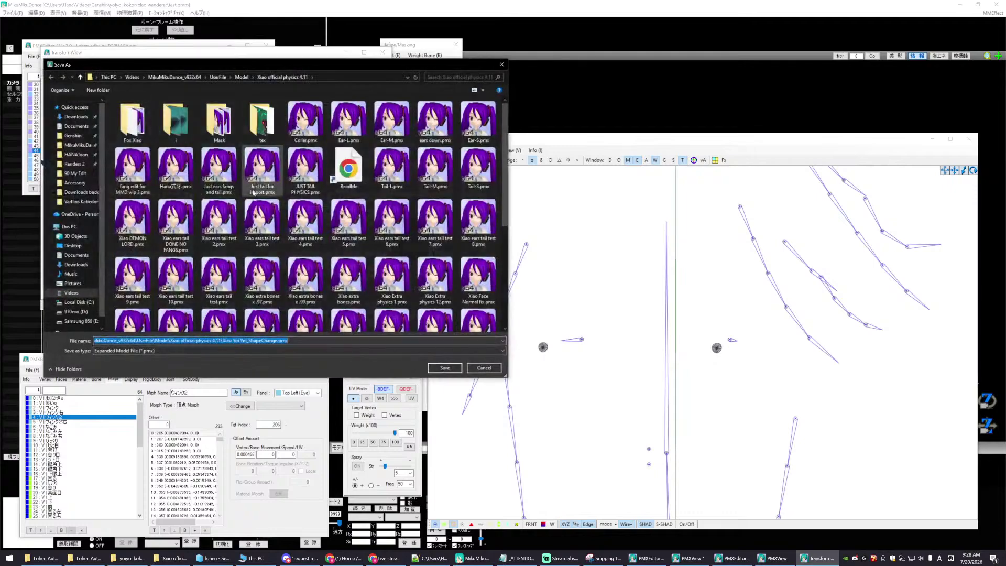
{"action": "left_click", "coordinate": [245, 341]}
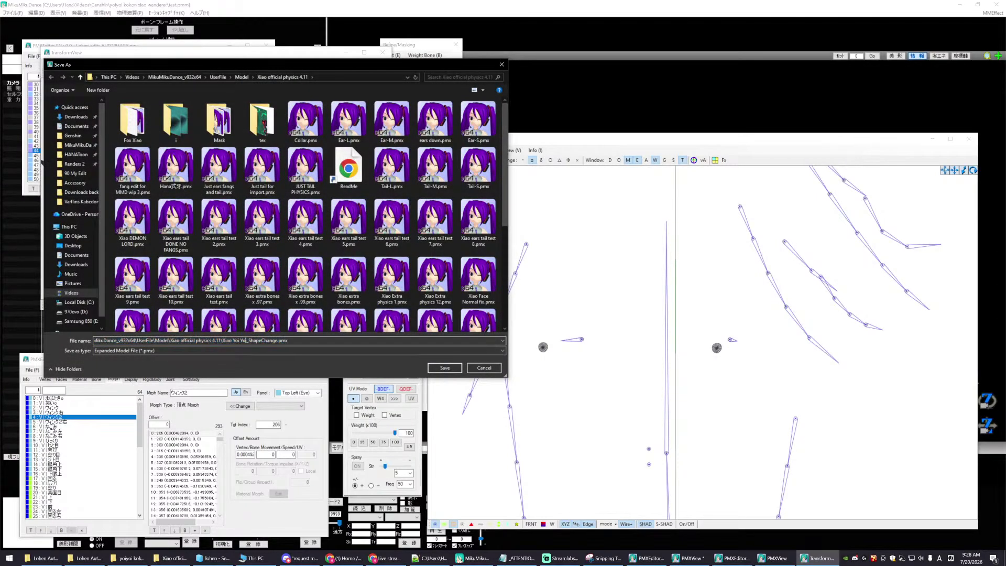
{"action": "left_click_drag", "start_coordinate": [221, 340], "coordinate": [278, 340]}
{"action": "type", "text": "mabatak"}
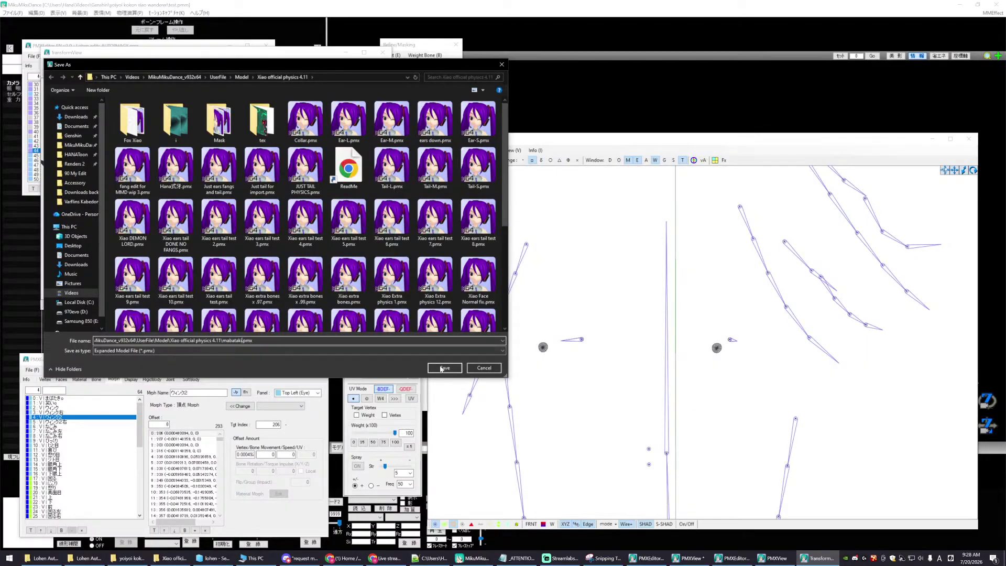
{"action": "left_click", "coordinate": [446, 368]}
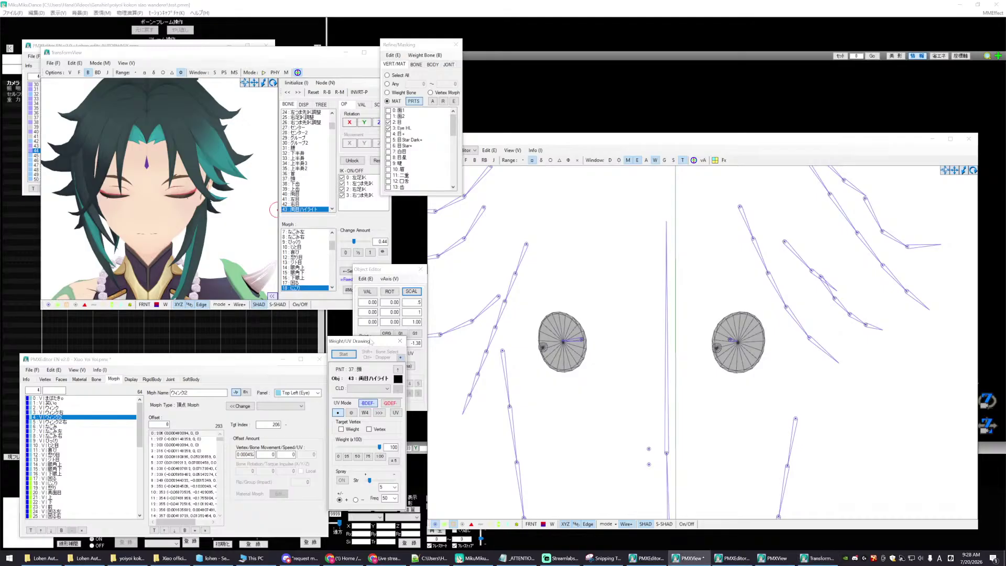
- Show every material in the model view as shaded surfaces, with the wireframe and bone overlays hidden
{"action": "left_click_drag", "start_coordinate": [383, 329], "coordinate": [390, 356]}
{"action": "left_click", "coordinate": [578, 258]}
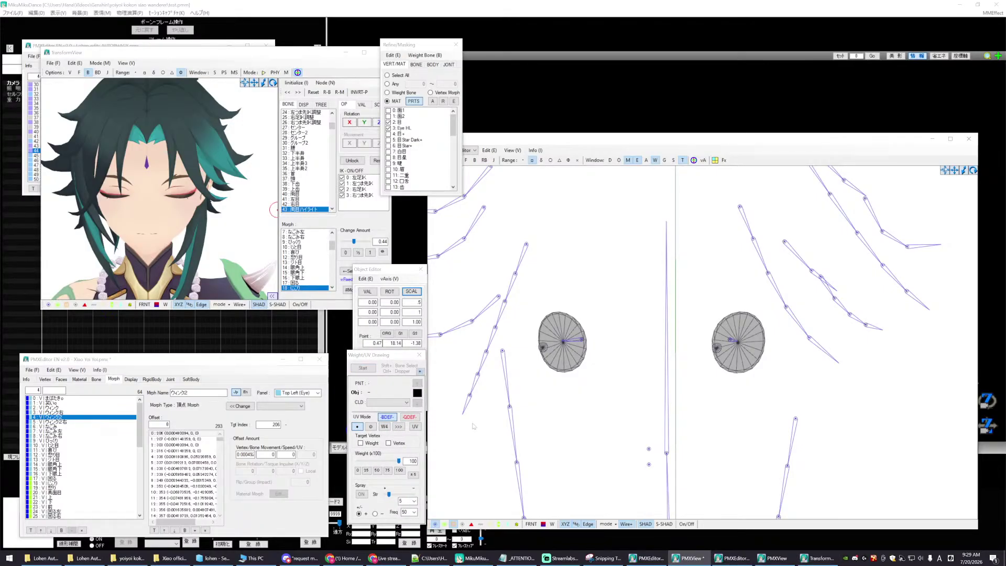
{"action": "left_click", "coordinate": [432, 100]}
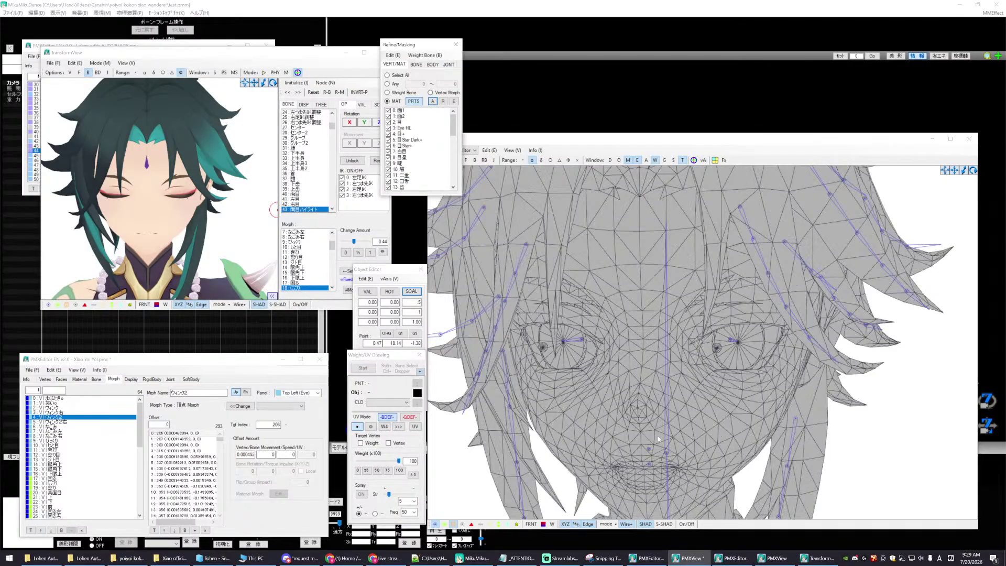
{"action": "left_click", "coordinate": [626, 524]}
{"action": "left_click", "coordinate": [642, 459]}
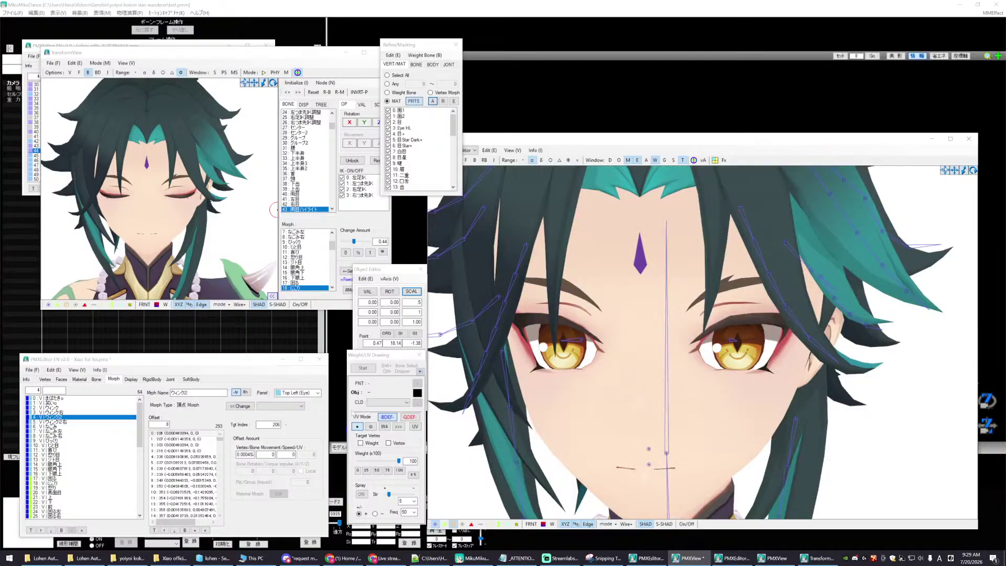
{"action": "scroll", "coordinate": [728, 435], "scroll_direction": "down", "scroll_amount": 5}
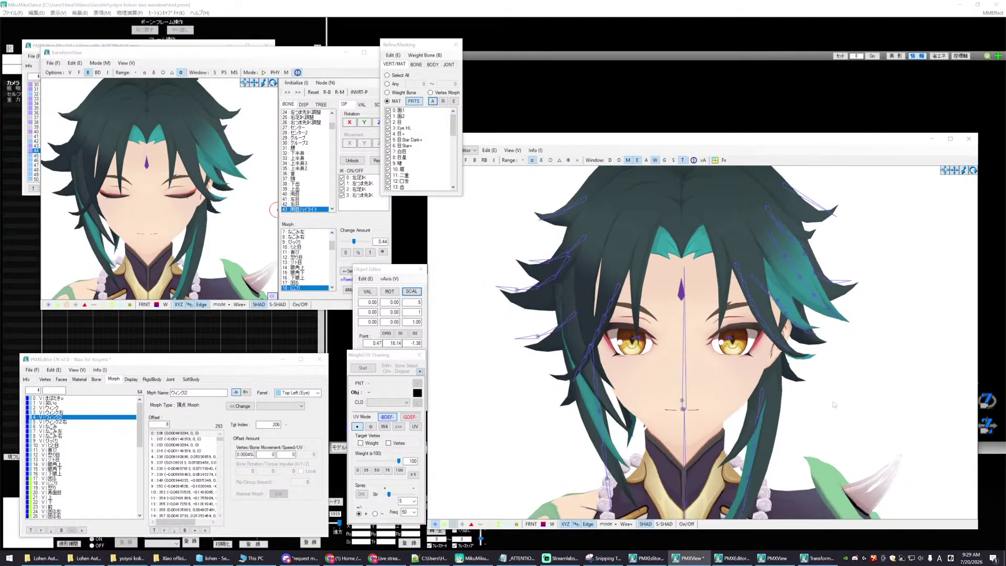
{"action": "left_click", "coordinate": [434, 524]}
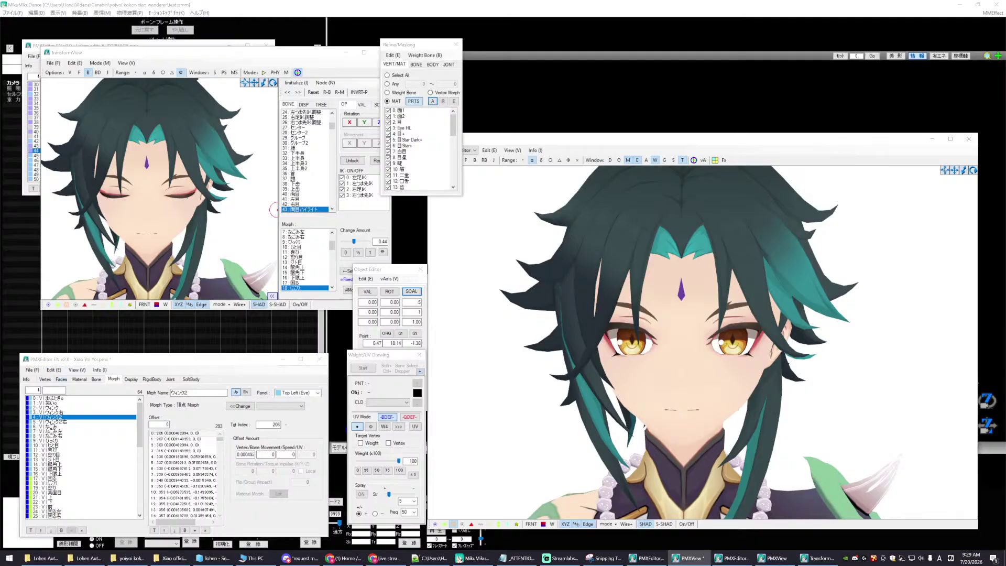
- Start a new Vertex/UV morph for the Xiao Yoi Yoi model
{"action": "right_click", "coordinate": [77, 446]}
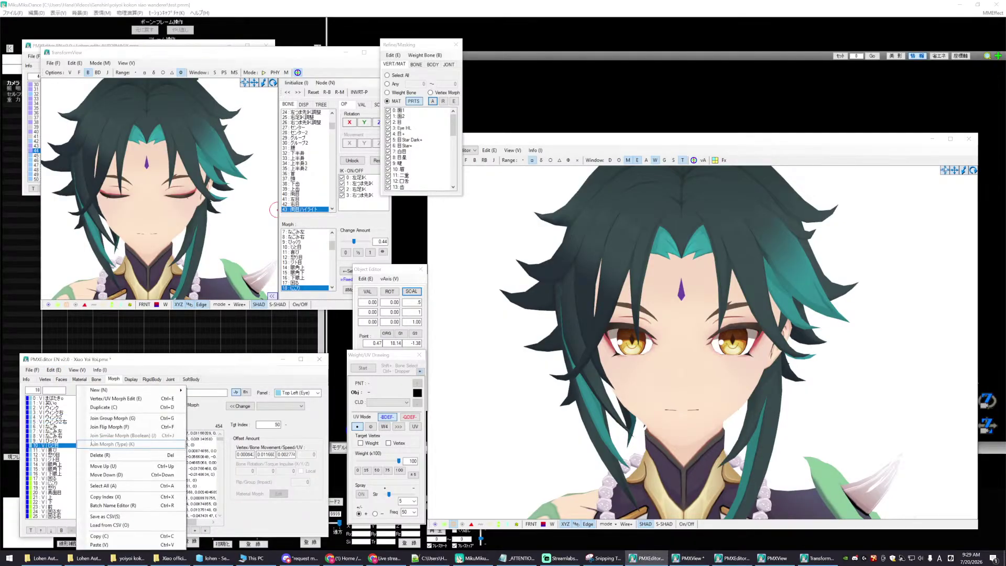
{"action": "mouse_move", "coordinate": [173, 390]}
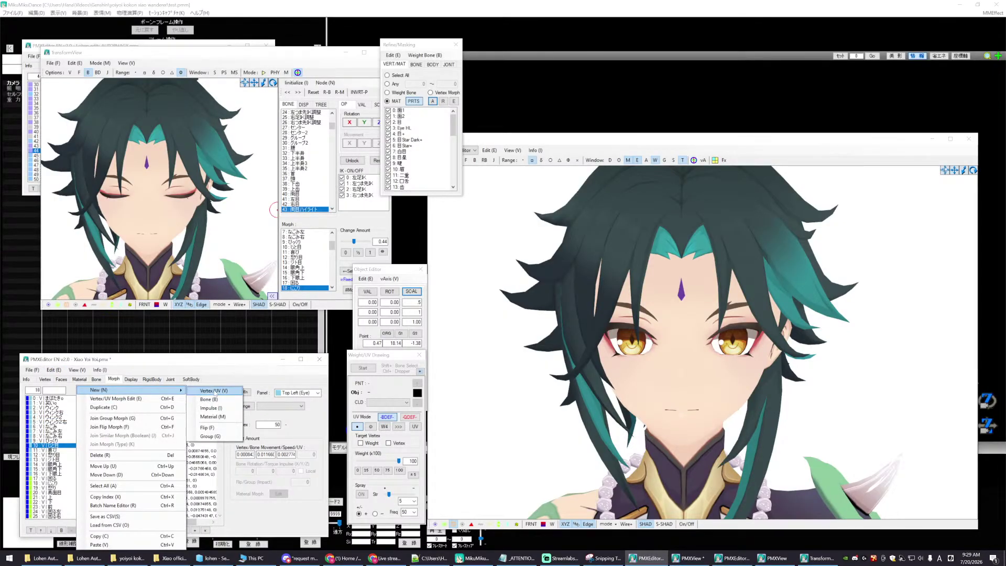
{"action": "left_click", "coordinate": [214, 391]}
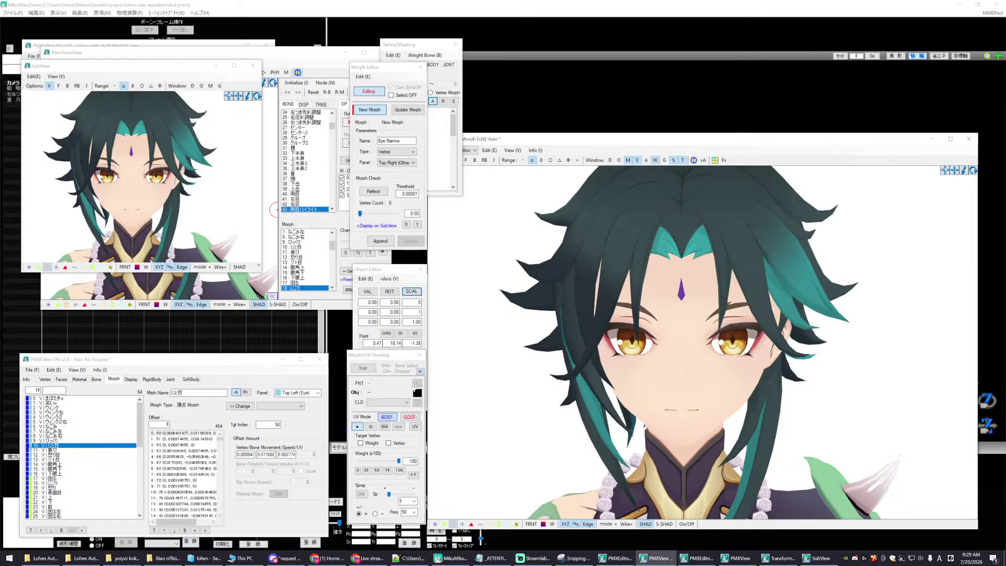
- Rearrange the SubView, model view and Morph Editor windows so none overlap, and close the Weight/UV Drawing window
{"action": "left_click_drag", "start_coordinate": [178, 68], "coordinate": [516, 73]}
{"action": "left_click", "coordinate": [725, 146]}
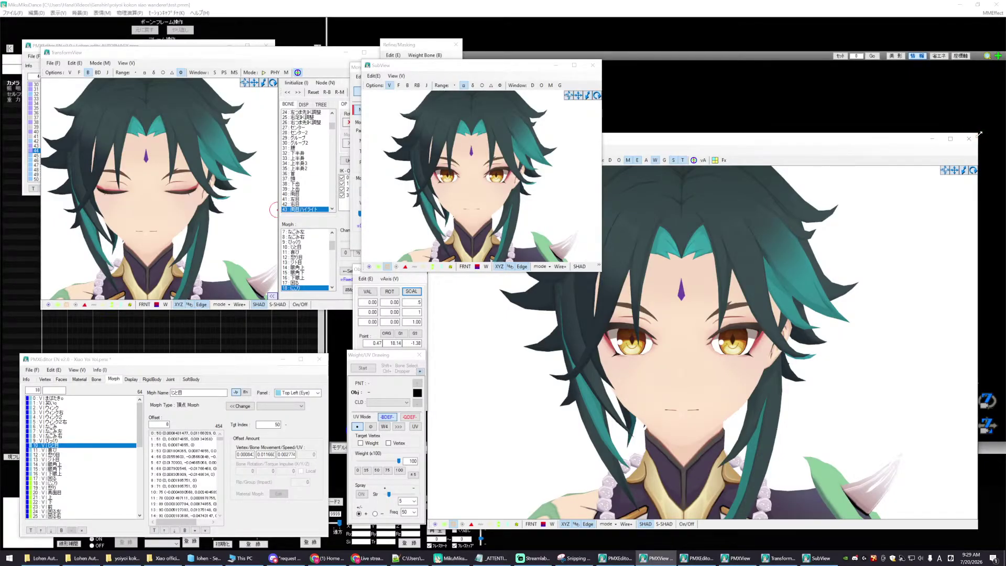
{"action": "left_click_drag", "start_coordinate": [978, 135], "coordinate": [874, 216]}
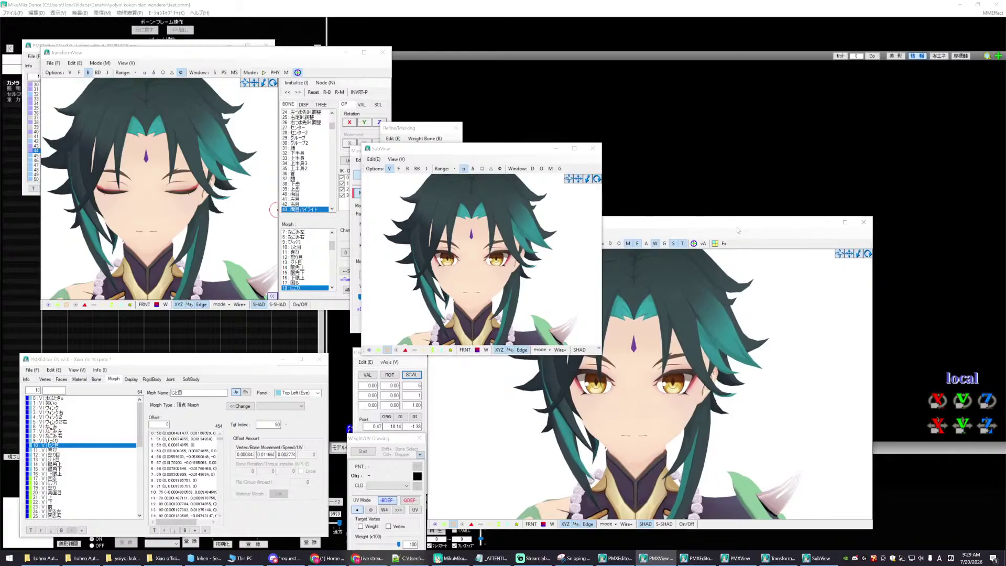
{"action": "left_click_drag", "start_coordinate": [720, 225], "coordinate": [845, 237]}
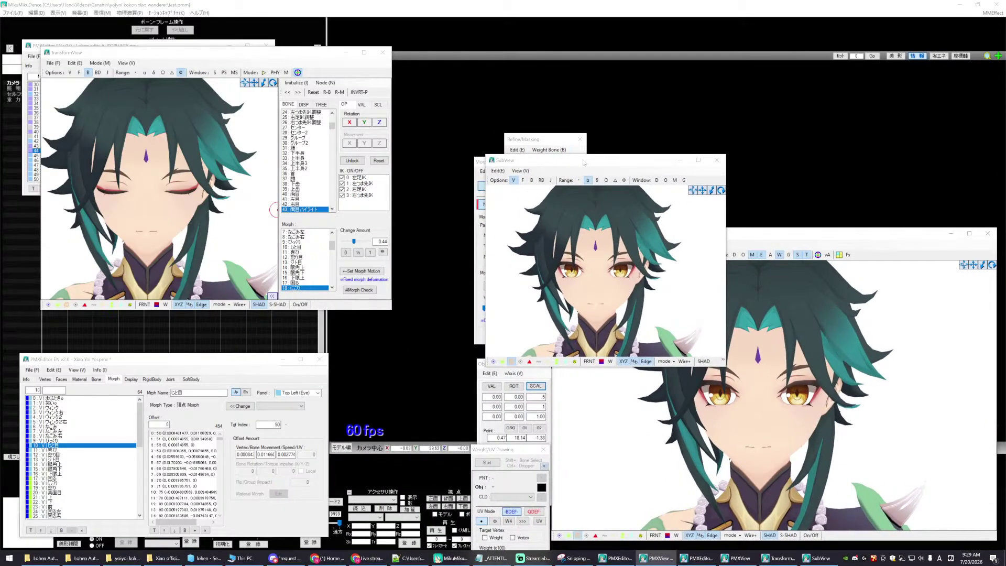
{"action": "left_click_drag", "start_coordinate": [612, 163], "coordinate": [522, 29]}
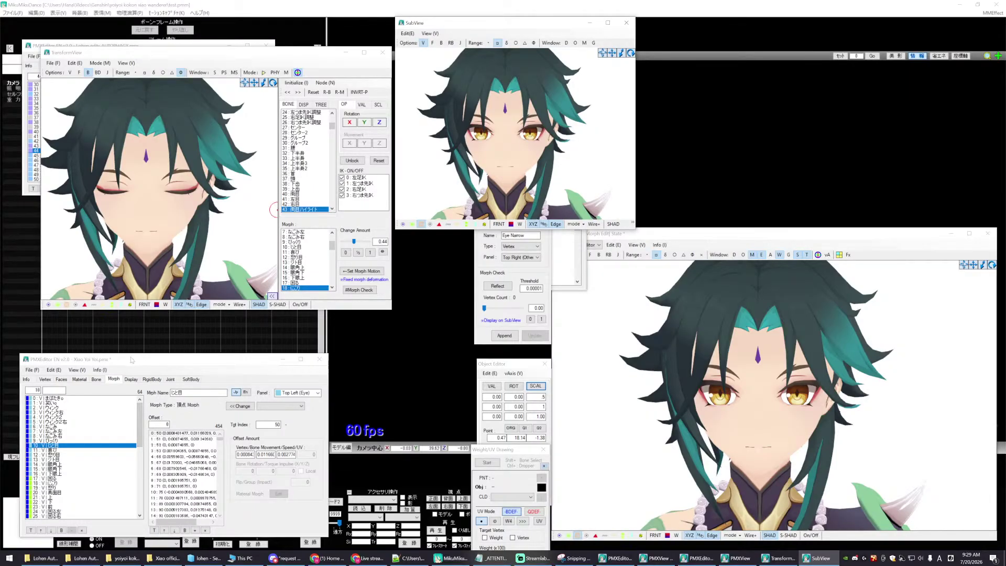
{"action": "left_click_drag", "start_coordinate": [131, 360], "coordinate": [136, 359]}
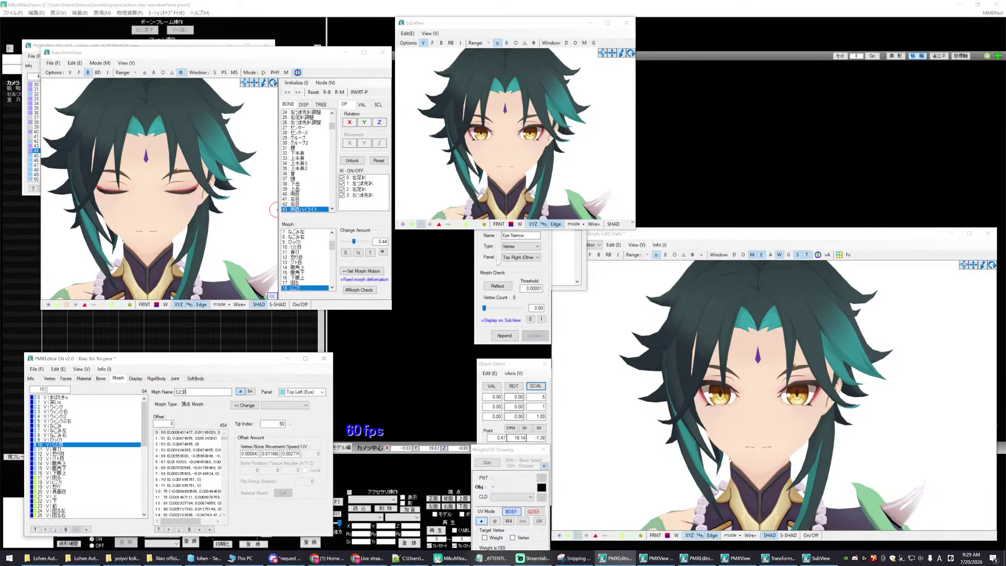
{"action": "left_click", "coordinate": [544, 450]}
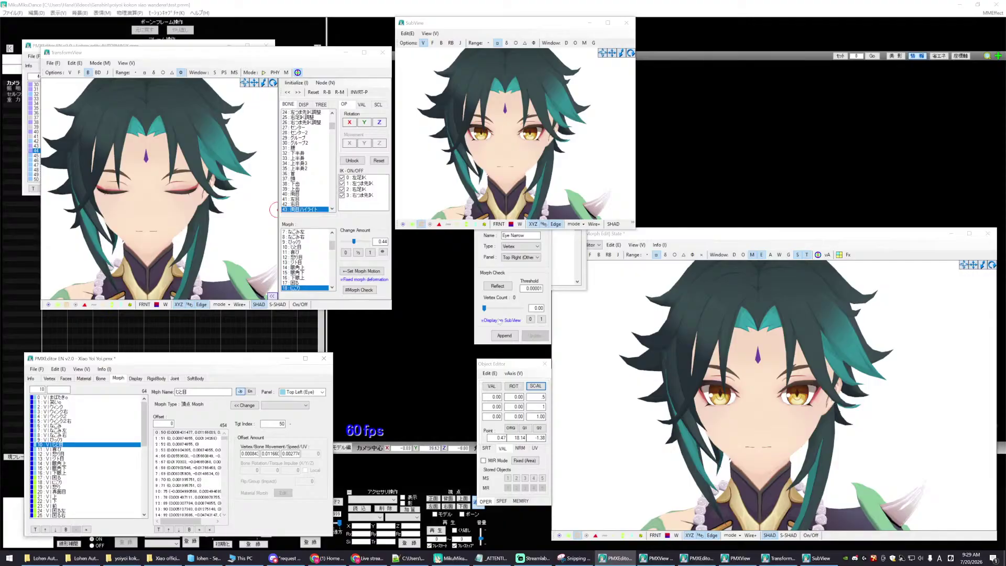
{"action": "left_click", "coordinate": [476, 285]}
{"action": "left_click_drag", "start_coordinate": [513, 166], "coordinate": [382, 335]}
- Name the new vertex morph まばたき
{"action": "left_click_drag", "start_coordinate": [411, 404], "coordinate": [374, 404]}
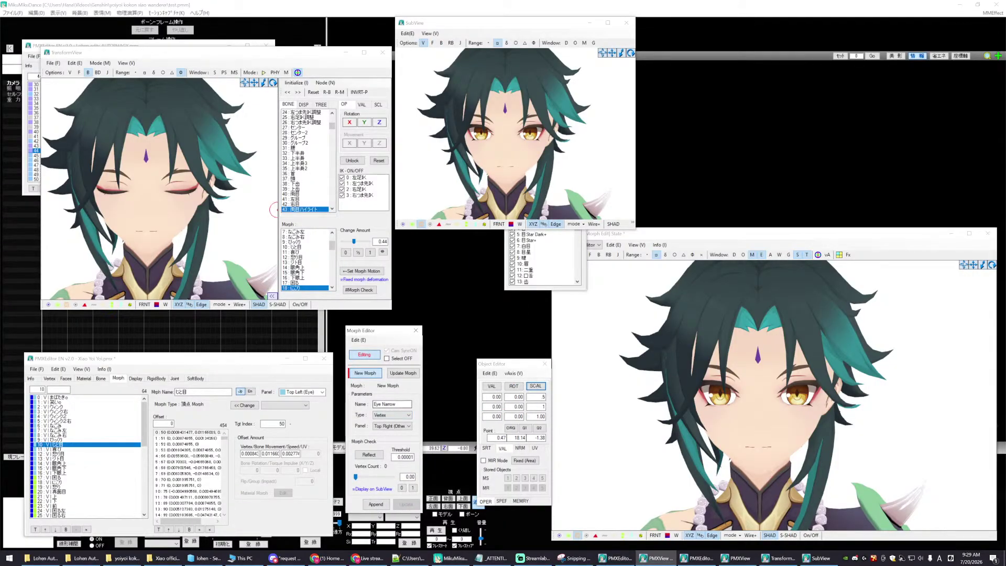
{"action": "type", "text": "まばたき"}
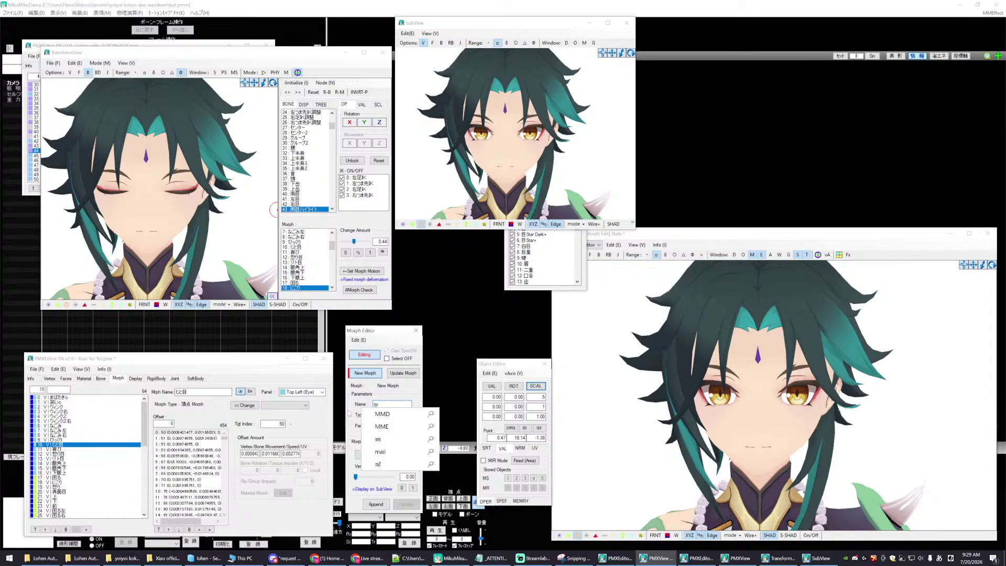
{"action": "key", "text": "Return"}
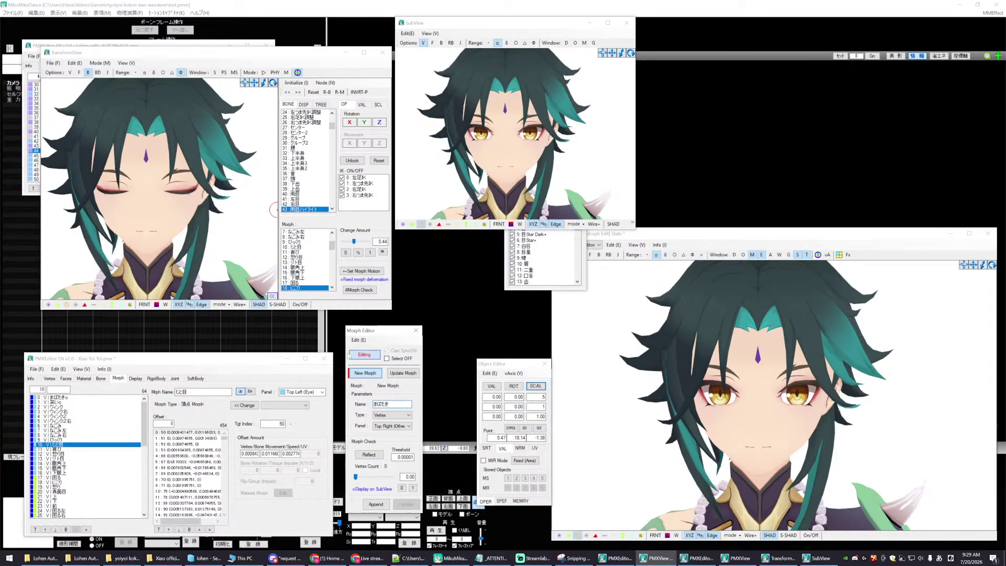
- Load mabataki.pmx from the Xiao official physics 4.11 folder as the shape for the まばたき morph
{"action": "left_click", "coordinate": [359, 340]}
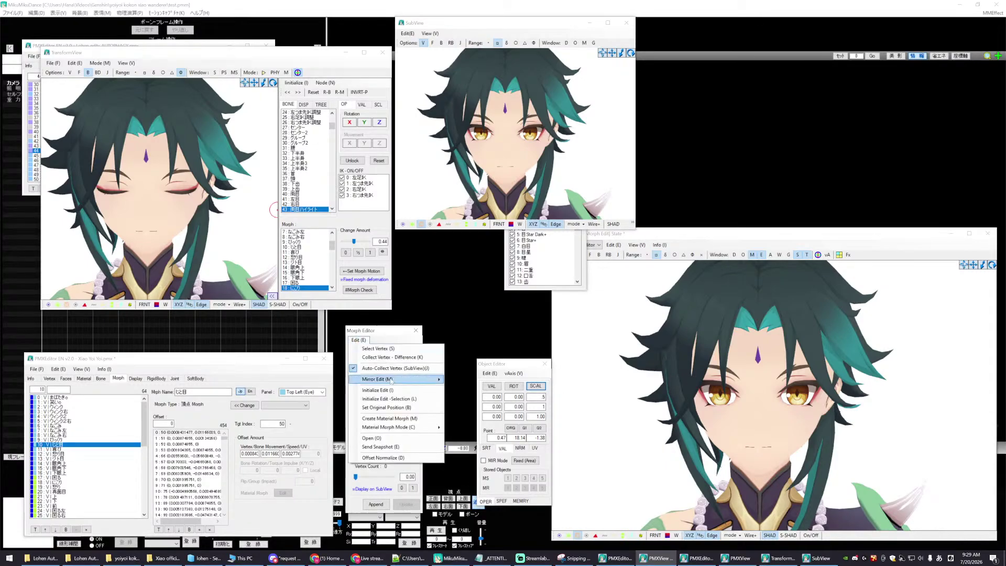
{"action": "left_click", "coordinate": [385, 438]}
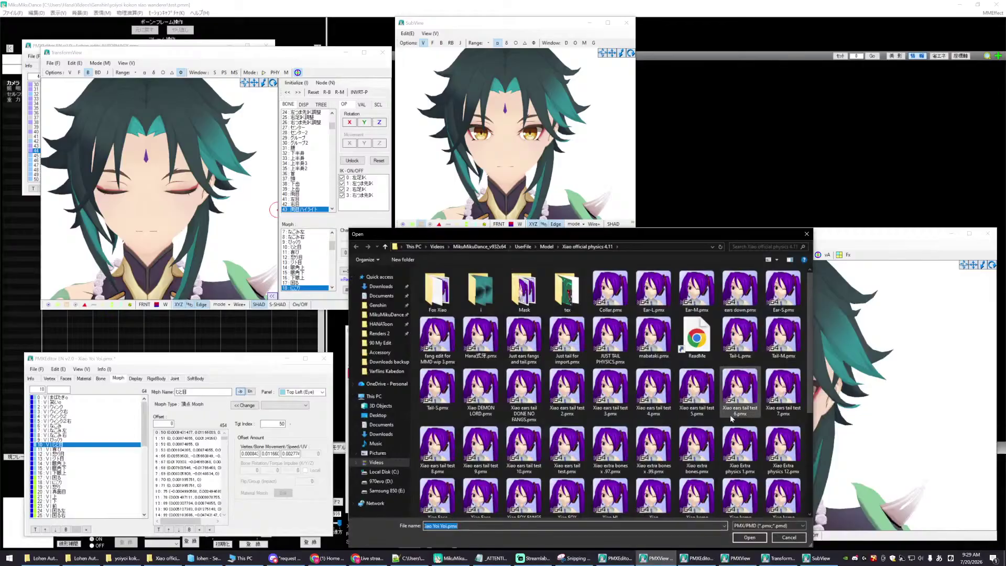
{"action": "left_click", "coordinate": [653, 338]}
{"action": "left_click", "coordinate": [749, 537]}
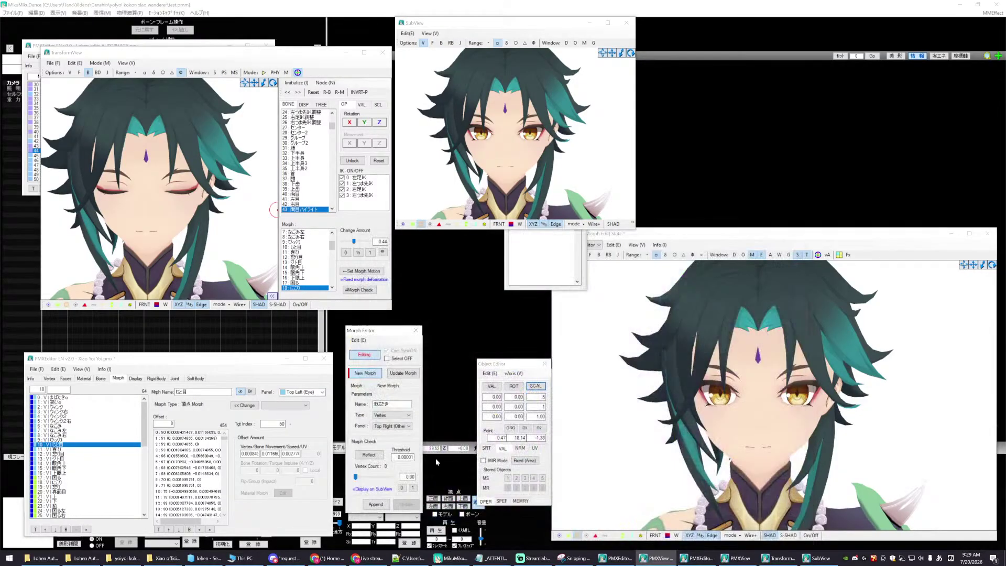
{"action": "left_click", "coordinate": [393, 404]}
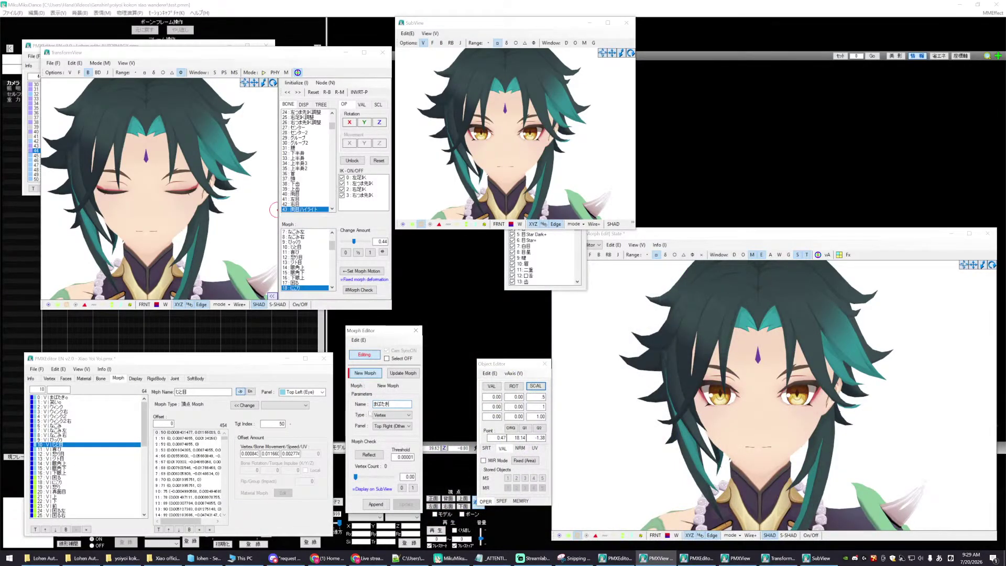
{"action": "left_click", "coordinate": [359, 340]}
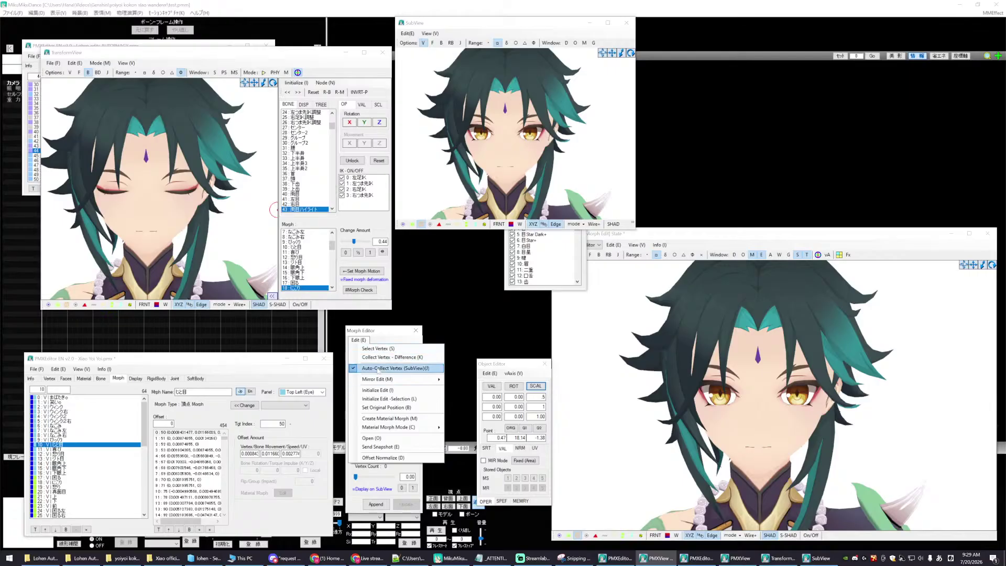
{"action": "left_click", "coordinate": [371, 438]}
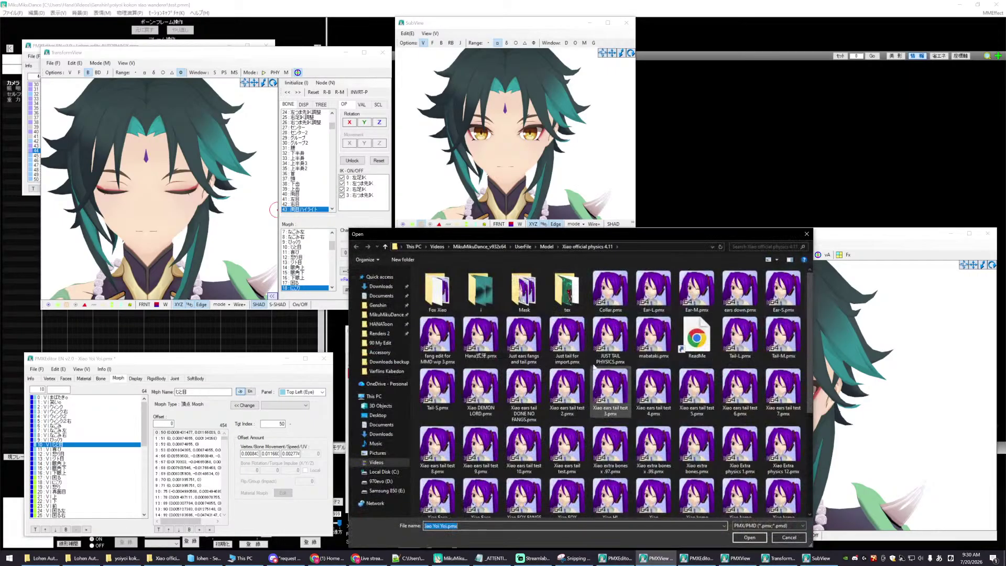
{"action": "left_click", "coordinate": [654, 338]}
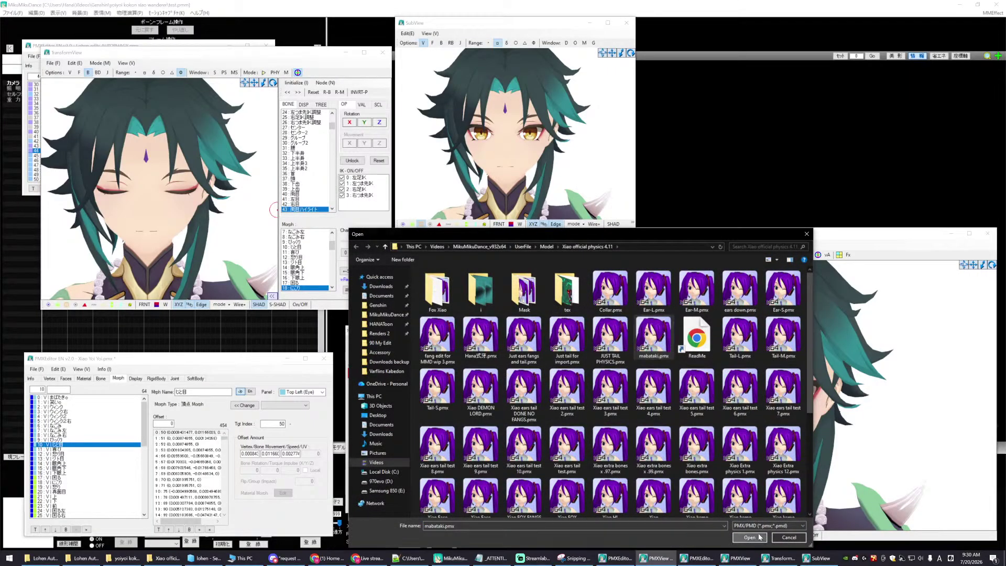
{"action": "left_click", "coordinate": [749, 537]}
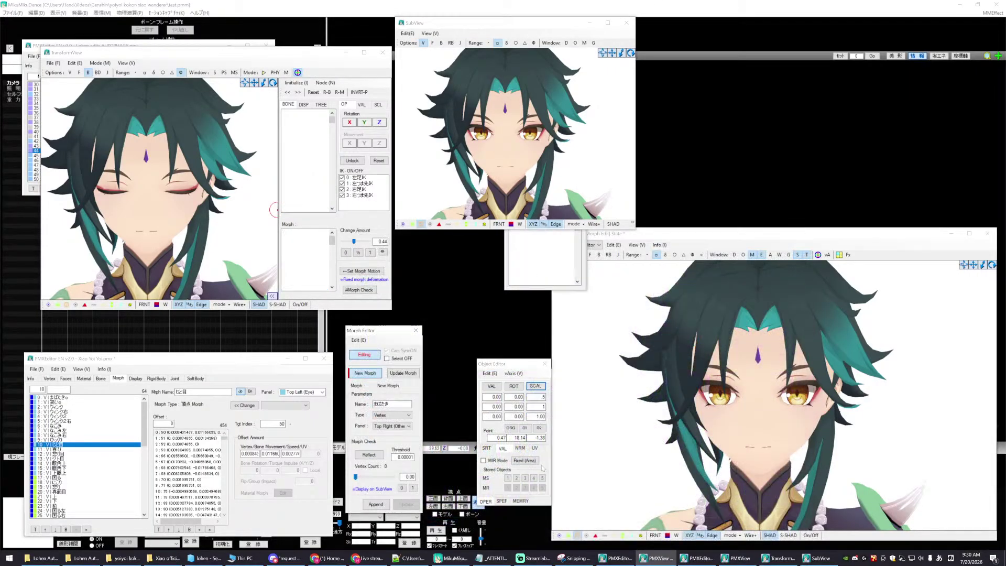
- Reflect the loaded shape into the morph and preview the blink in SubView at amounts between 0 and 1
{"action": "left_click", "coordinate": [370, 454]}
{"action": "left_click_drag", "start_coordinate": [356, 477], "coordinate": [386, 454]}
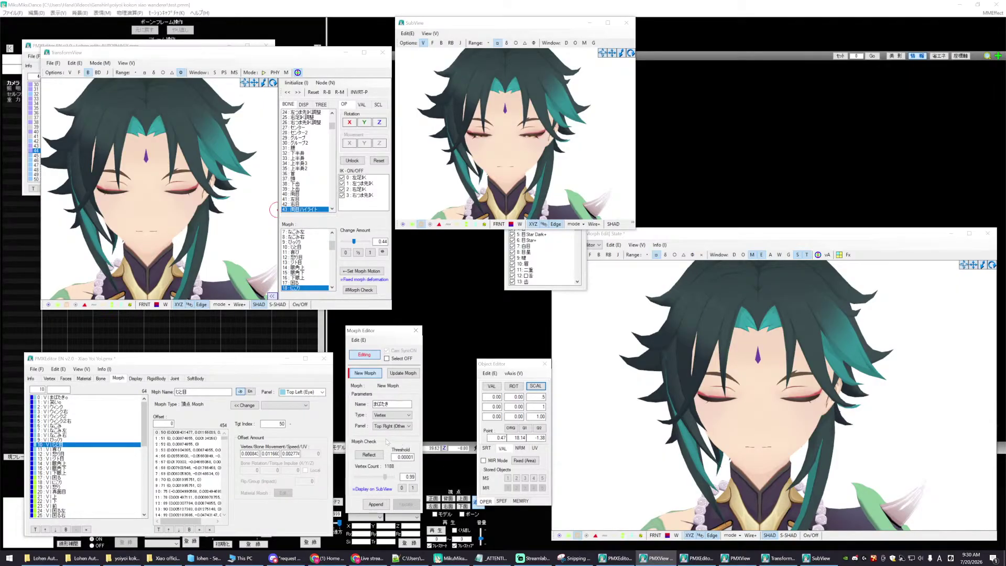
{"action": "mouse_move", "coordinate": [365, 438]}
{"action": "left_mouse_down"}
{"action": "mouse_move", "coordinate": [358, 436]}
{"action": "mouse_move", "coordinate": [390, 436]}
{"action": "mouse_move", "coordinate": [359, 430]}
{"action": "mouse_move", "coordinate": [399, 430]}
{"action": "mouse_move", "coordinate": [359, 436]}
{"action": "mouse_move", "coordinate": [398, 436]}
{"action": "mouse_move", "coordinate": [369, 444]}
{"action": "left_mouse_up"}
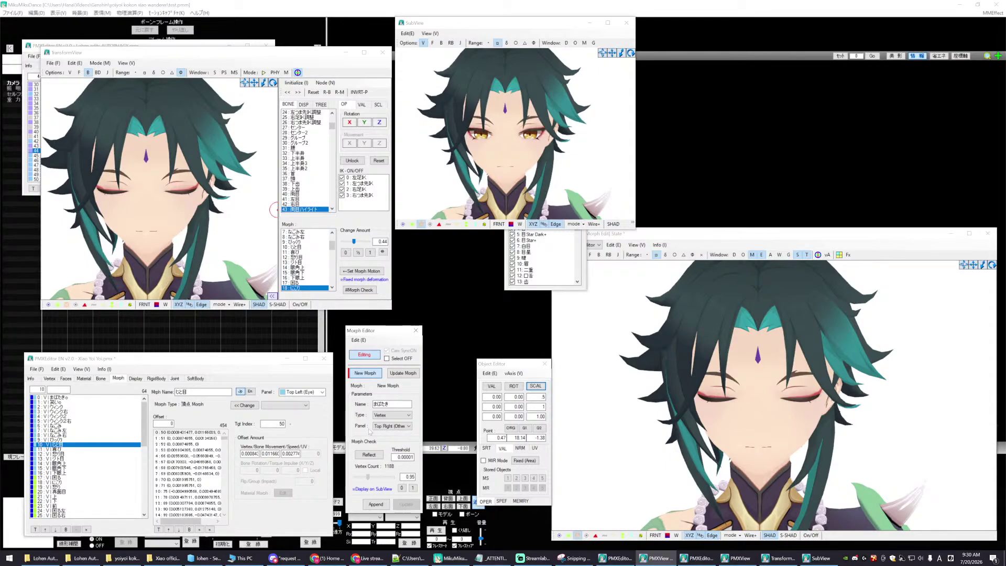
{"action": "left_click_drag", "start_coordinate": [392, 477], "coordinate": [361, 477]}
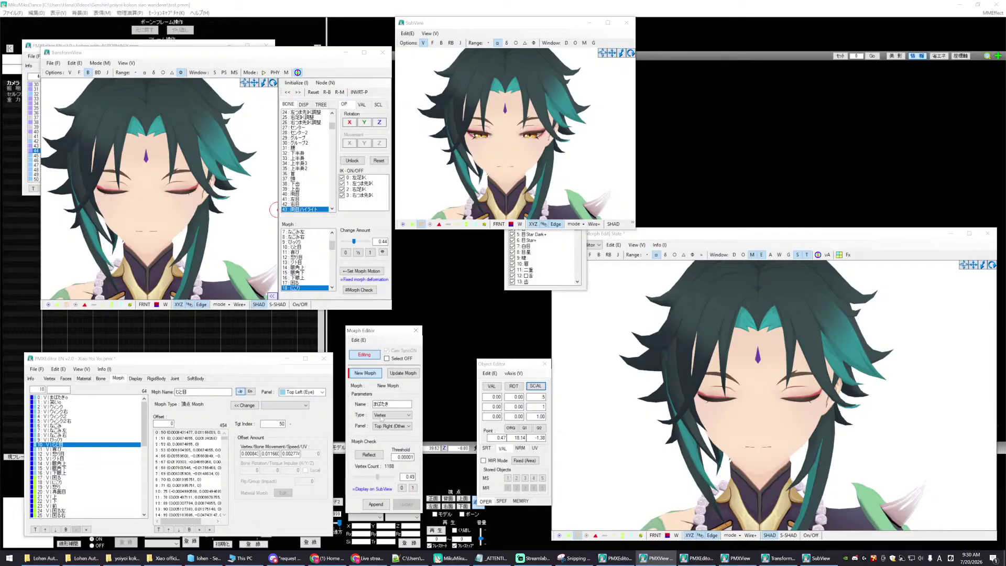
{"action": "left_click", "coordinate": [401, 488]}
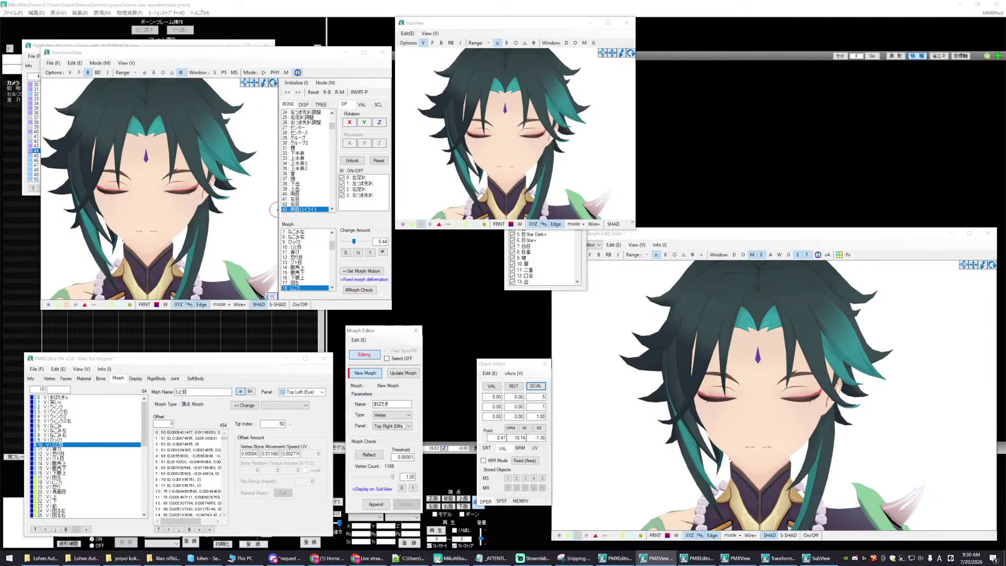
{"action": "left_click_drag", "start_coordinate": [351, 420], "coordinate": [370, 423]}
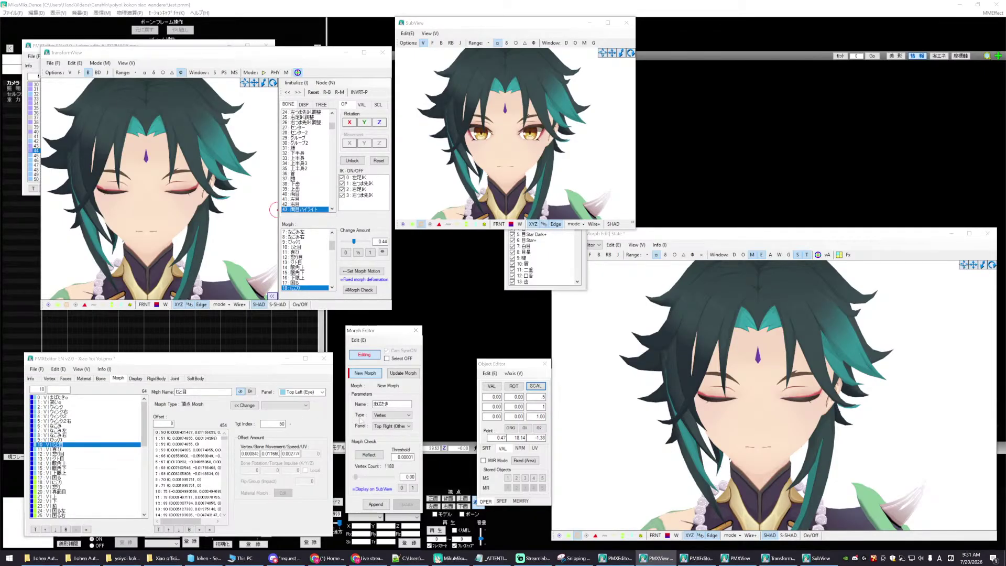
{"action": "mouse_move", "coordinate": [371, 419]}
{"action": "left_mouse_down"}
{"action": "mouse_move", "coordinate": [358, 421]}
{"action": "mouse_move", "coordinate": [394, 422]}
{"action": "mouse_move", "coordinate": [356, 415]}
{"action": "mouse_move", "coordinate": [401, 415]}
{"action": "mouse_move", "coordinate": [385, 415]}
{"action": "left_mouse_up"}
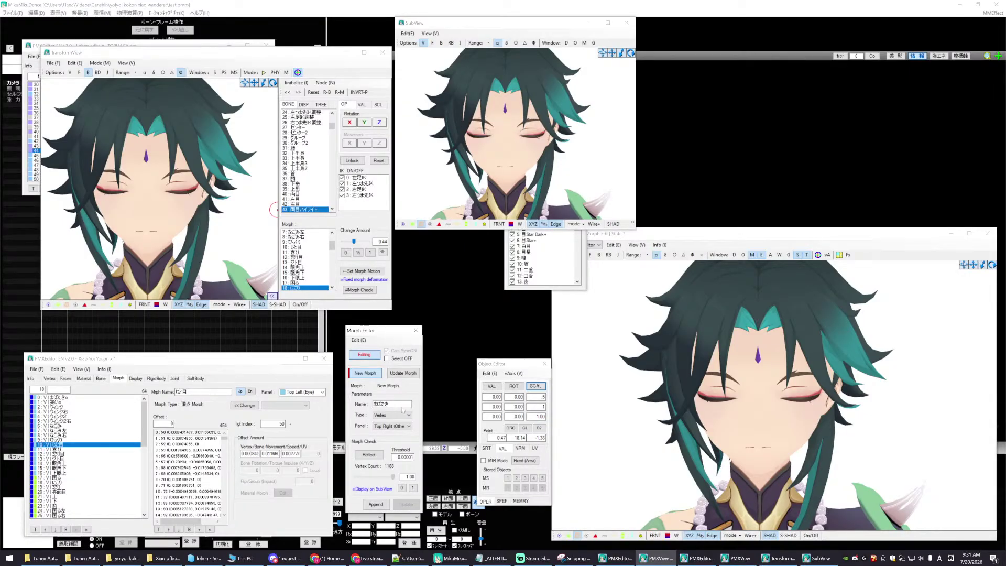
{"action": "mouse_move", "coordinate": [390, 412]}
{"action": "left_mouse_down"}
{"action": "mouse_move", "coordinate": [376, 411]}
{"action": "mouse_move", "coordinate": [394, 410]}
{"action": "left_mouse_up"}
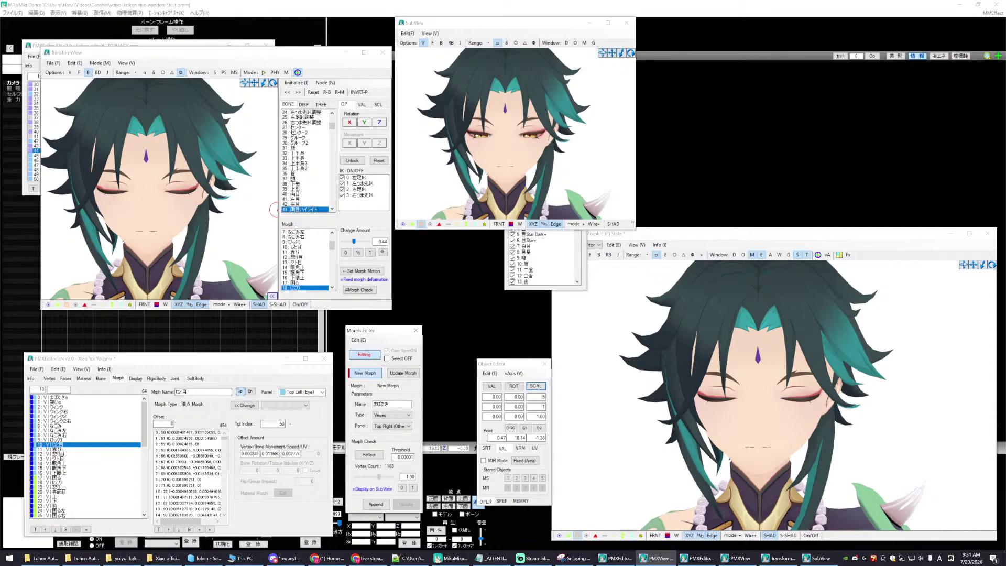
- Append the new まばたき vertex morph to the model and move the TransformView window slightly aside
{"action": "left_click", "coordinate": [376, 504]}
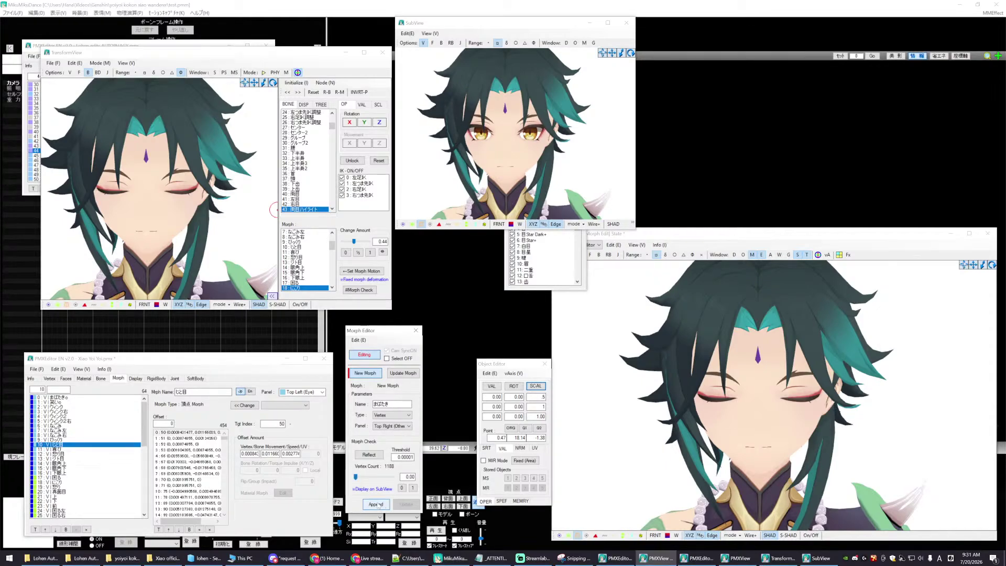
{"action": "left_click", "coordinate": [514, 305]}
{"action": "left_click_drag", "start_coordinate": [296, 57], "coordinate": [286, 66]}
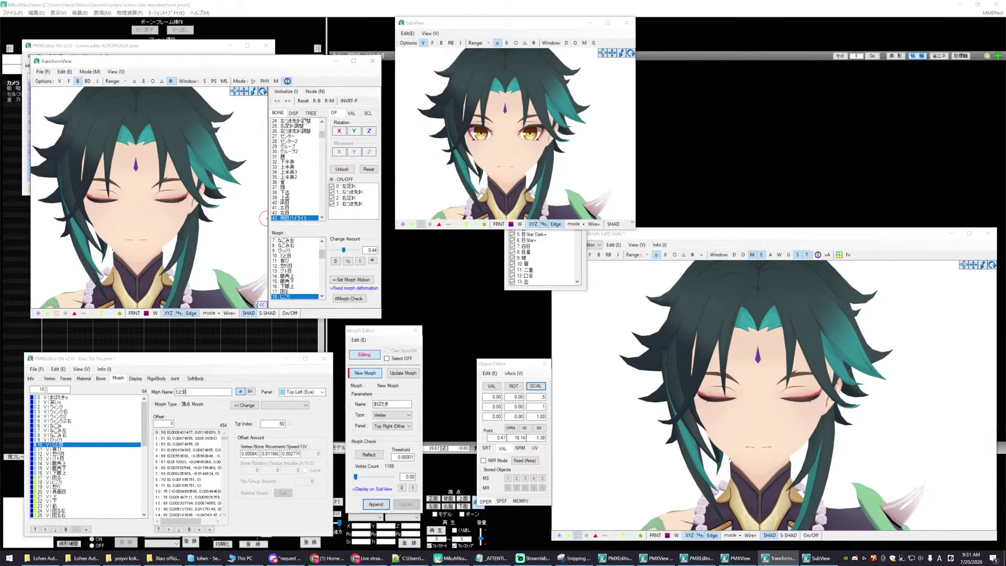
- Update the morph state in TransformView and test the appended まばたき morph with its change amount
{"action": "left_click", "coordinate": [352, 280]}
{"action": "scroll", "coordinate": [294, 273], "scroll_direction": "down", "scroll_amount": 15}
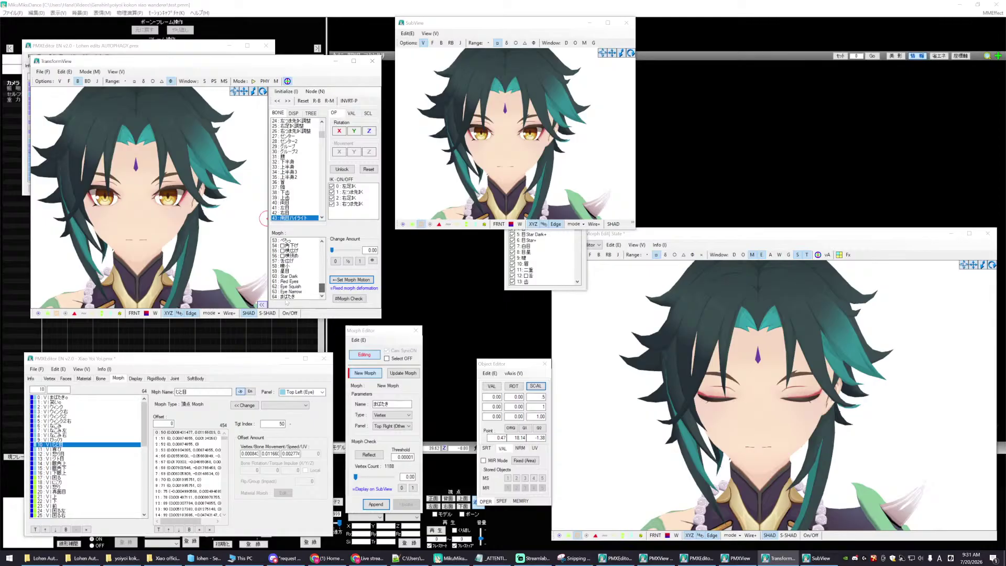
{"action": "left_click", "coordinate": [287, 297]}
{"action": "mouse_move", "coordinate": [332, 251]}
{"action": "left_mouse_down"}
{"action": "mouse_move", "coordinate": [370, 251]}
{"action": "mouse_move", "coordinate": [327, 250]}
{"action": "mouse_move", "coordinate": [366, 252]}
{"action": "mouse_move", "coordinate": [335, 252]}
{"action": "mouse_move", "coordinate": [361, 249]}
{"action": "mouse_move", "coordinate": [346, 241]}
{"action": "mouse_move", "coordinate": [325, 247]}
{"action": "mouse_move", "coordinate": [366, 252]}
{"action": "mouse_move", "coordinate": [322, 248]}
{"action": "left_mouse_up"}
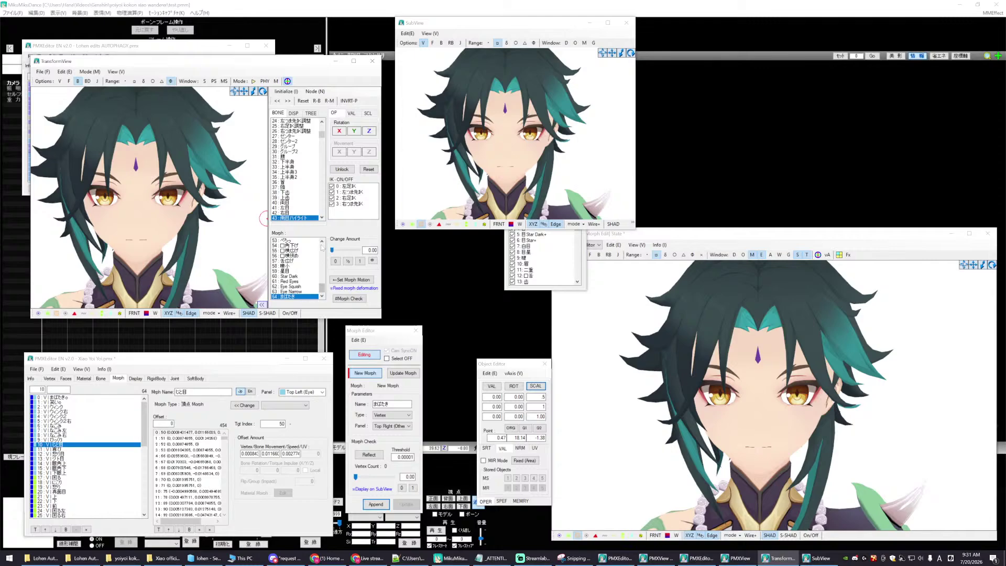
{"action": "left_click_drag", "start_coordinate": [292, 67], "coordinate": [305, 67]}
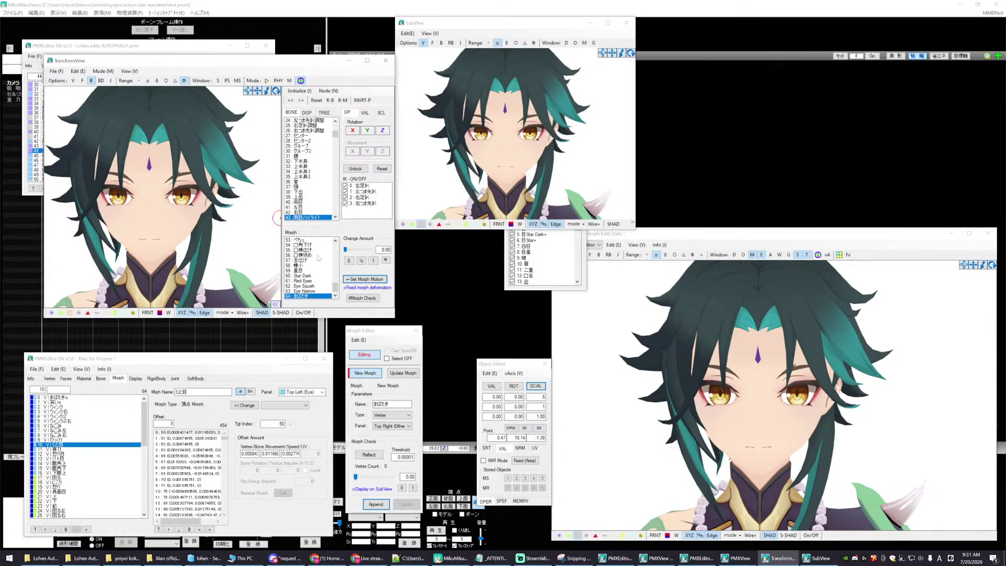
- Preview the Eye Squash morph in TransformView at a change amount of 1.00
{"action": "scroll", "coordinate": [319, 258], "scroll_direction": "up", "scroll_amount": 18}
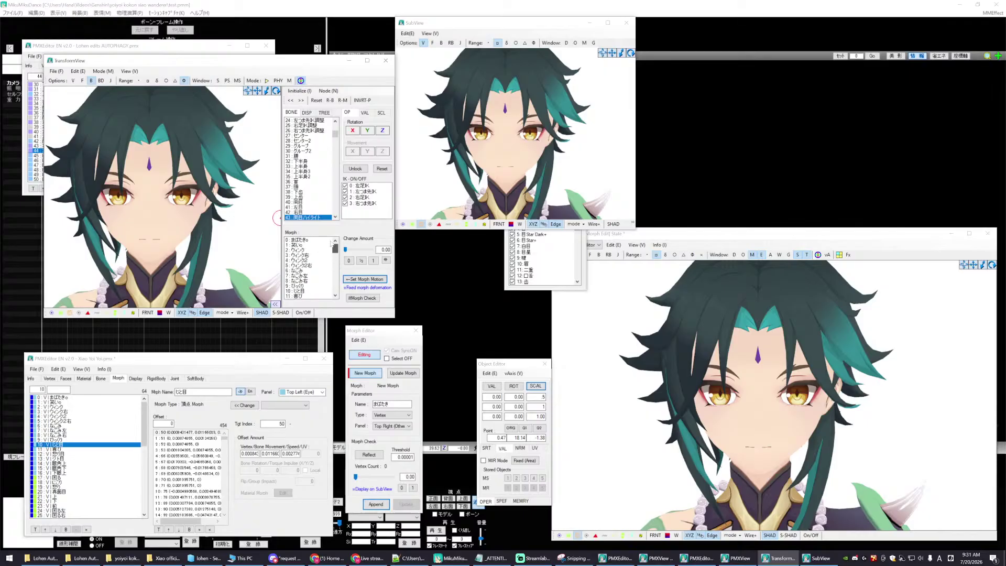
{"action": "left_click_drag", "start_coordinate": [335, 246], "coordinate": [348, 289]}
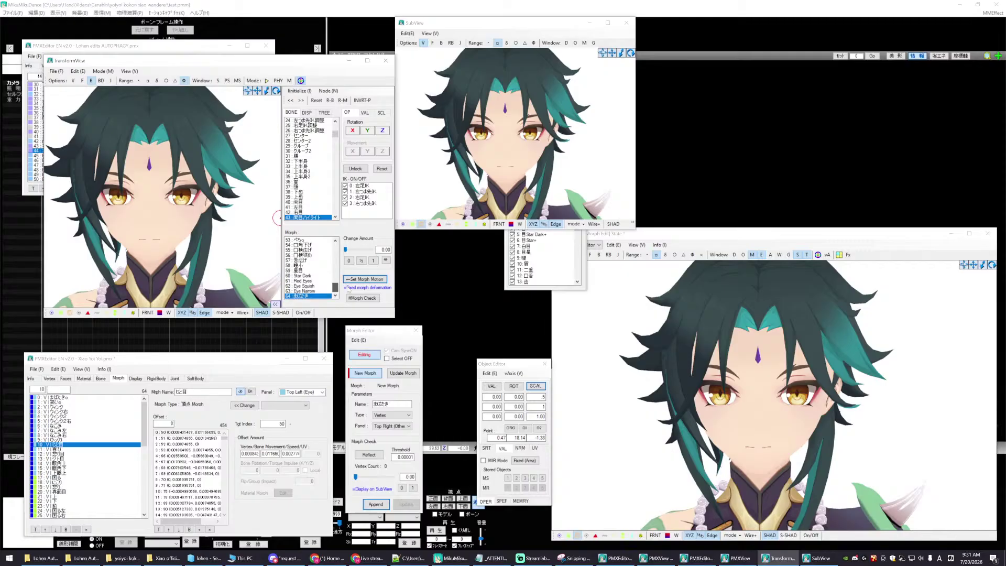
{"action": "left_click", "coordinate": [307, 286]}
{"action": "left_click_drag", "start_coordinate": [345, 250], "coordinate": [378, 250]}
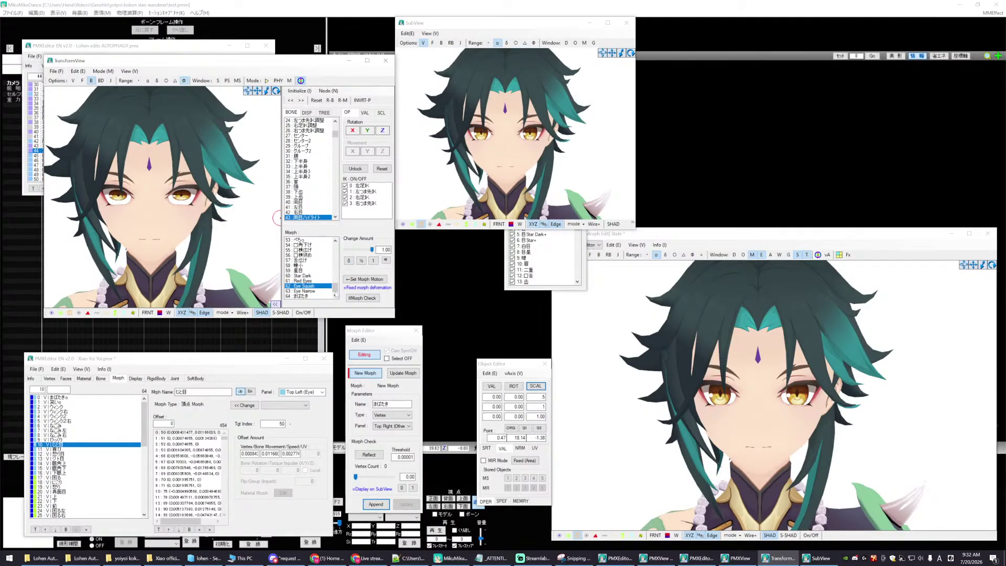
- Preview the 笑い morph at about 0.78 and test it with the 両目 bone rotated about X
{"action": "left_click_drag", "start_coordinate": [336, 289], "coordinate": [367, 250]}
{"action": "left_click", "coordinate": [313, 245]}
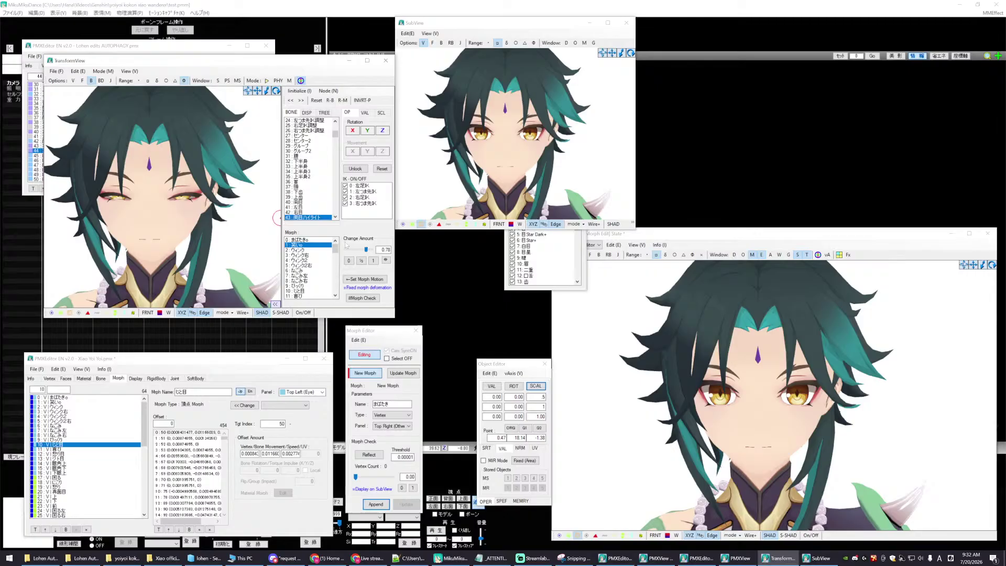
{"action": "left_click", "coordinate": [303, 202]}
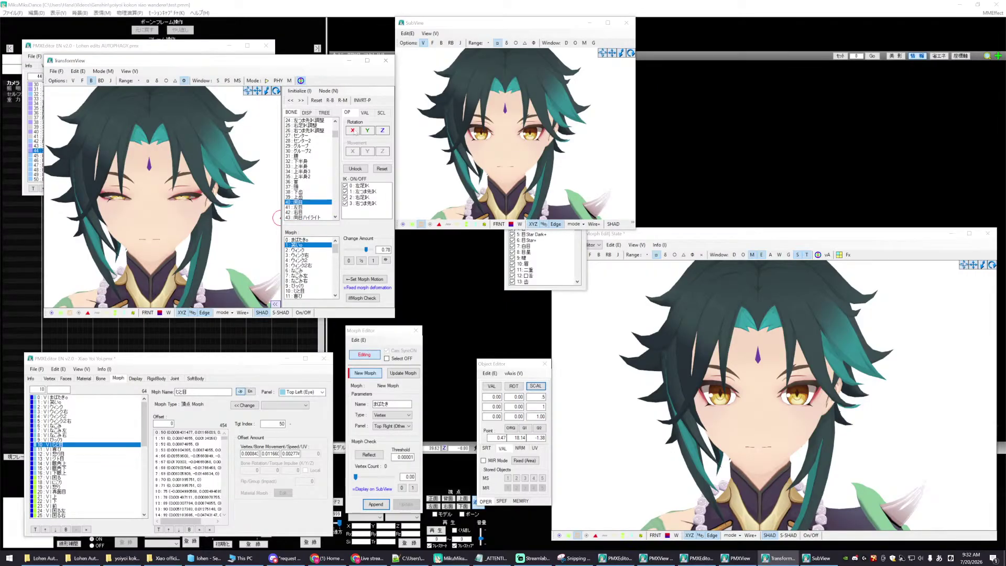
{"action": "left_click_drag", "start_coordinate": [353, 130], "coordinate": [355, 133]}
{"action": "mouse_move", "coordinate": [367, 249]}
{"action": "left_mouse_down"}
{"action": "mouse_move", "coordinate": [378, 253]}
{"action": "mouse_move", "coordinate": [368, 256]}
{"action": "left_mouse_up"}
- Test rotating the 両目ハイライト bone about X and Y while varying the 笑い morph up to 1.00
{"action": "left_click", "coordinate": [314, 217]}
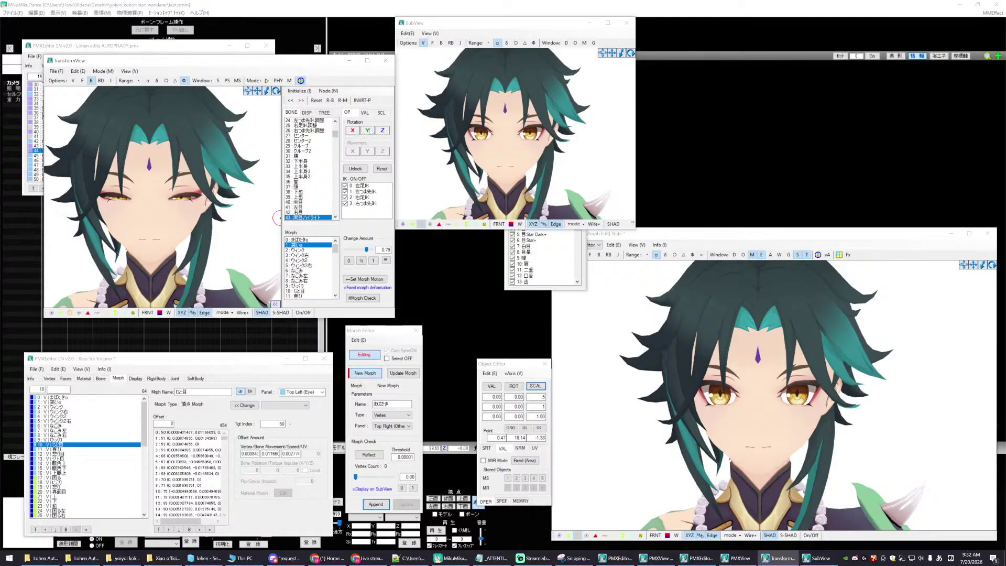
{"action": "left_click", "coordinate": [367, 130]}
{"action": "left_click_drag", "start_coordinate": [368, 130], "coordinate": [355, 131]}
{"action": "left_click", "coordinate": [354, 131]}
{"action": "scroll", "coordinate": [367, 250], "scroll_direction": "down", "scroll_amount": 2}
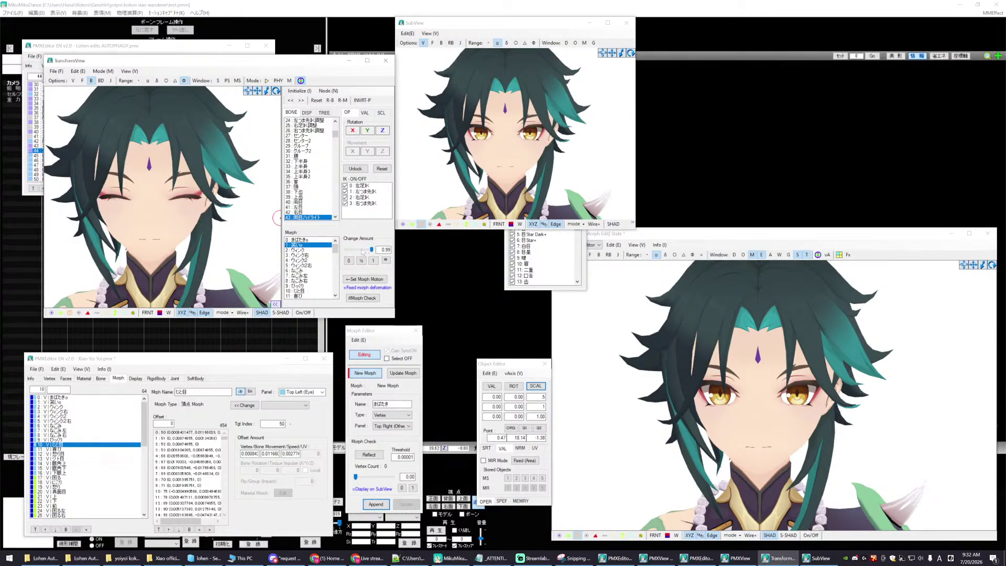
{"action": "scroll", "coordinate": [372, 251], "scroll_direction": "up", "scroll_amount": 1}
{"action": "scroll", "coordinate": [370, 250], "scroll_direction": "down", "scroll_amount": 1}
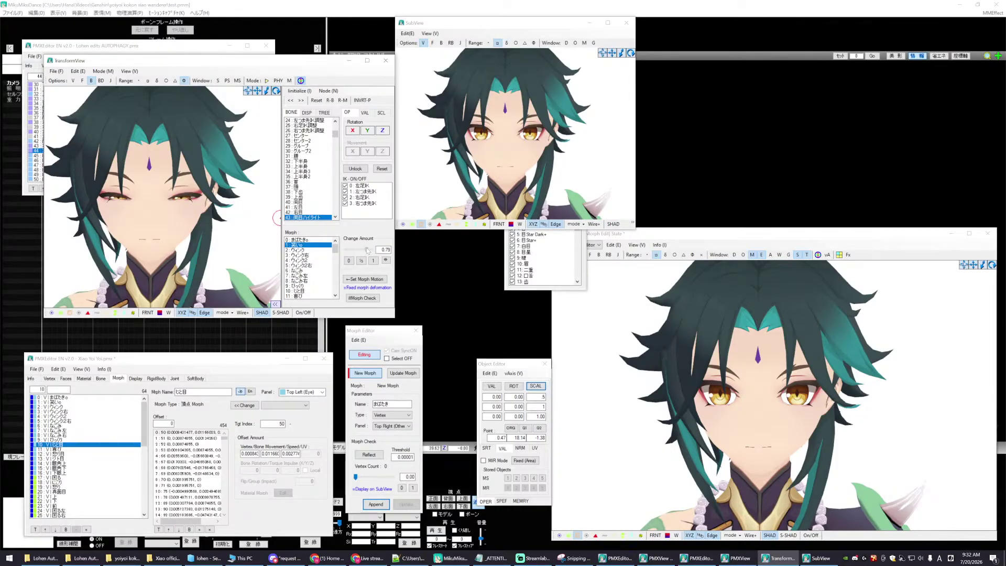
{"action": "scroll", "coordinate": [372, 250], "scroll_direction": "up", "scroll_amount": 2}
{"action": "scroll", "coordinate": [373, 250], "scroll_direction": "down", "scroll_amount": 3}
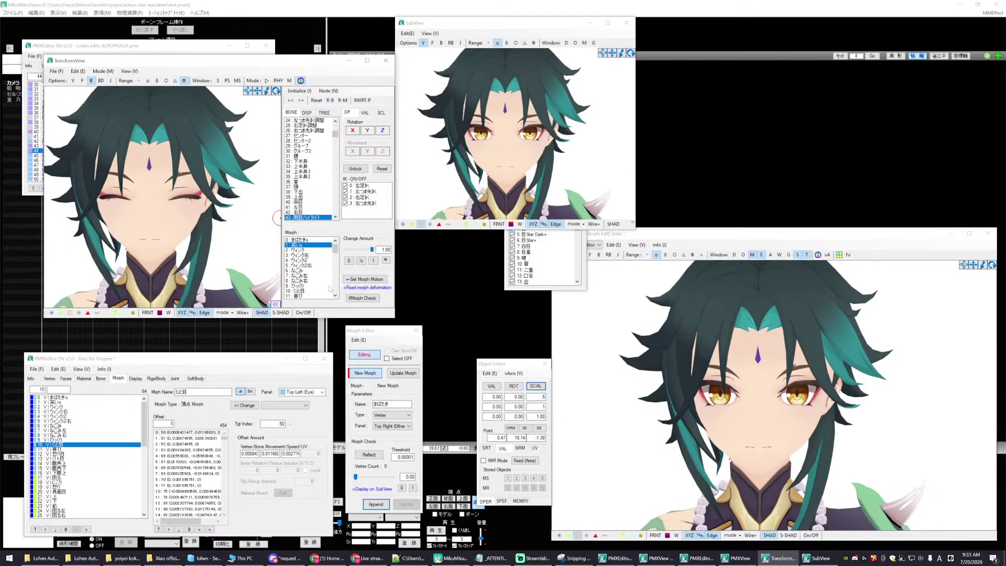
- Preview the にこり morph at a change amount of 1.00 and select the 下 morph for checking
{"action": "left_click_drag", "start_coordinate": [335, 249], "coordinate": [339, 257]}
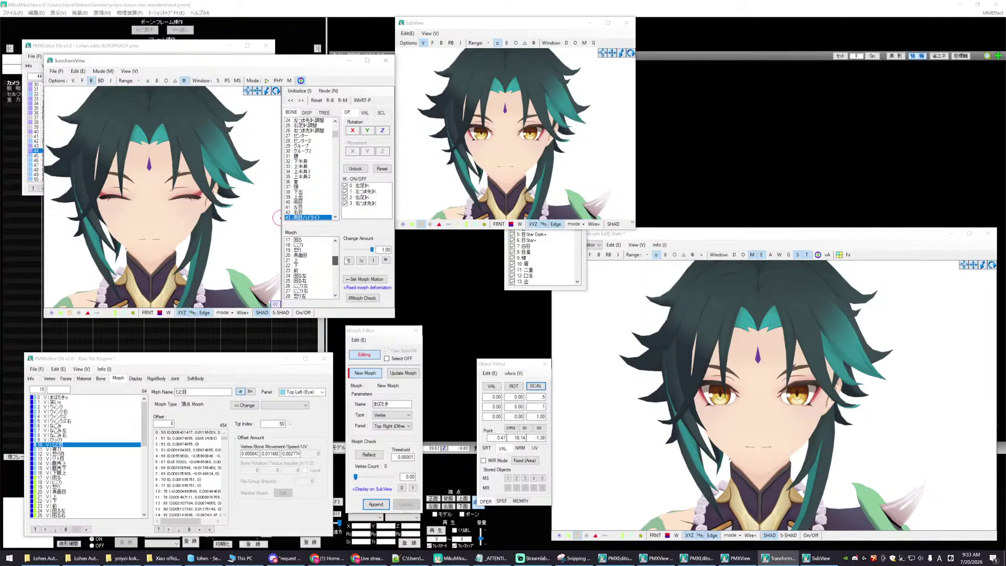
{"action": "left_click", "coordinate": [313, 245]}
{"action": "left_click_drag", "start_coordinate": [346, 251], "coordinate": [400, 247]}
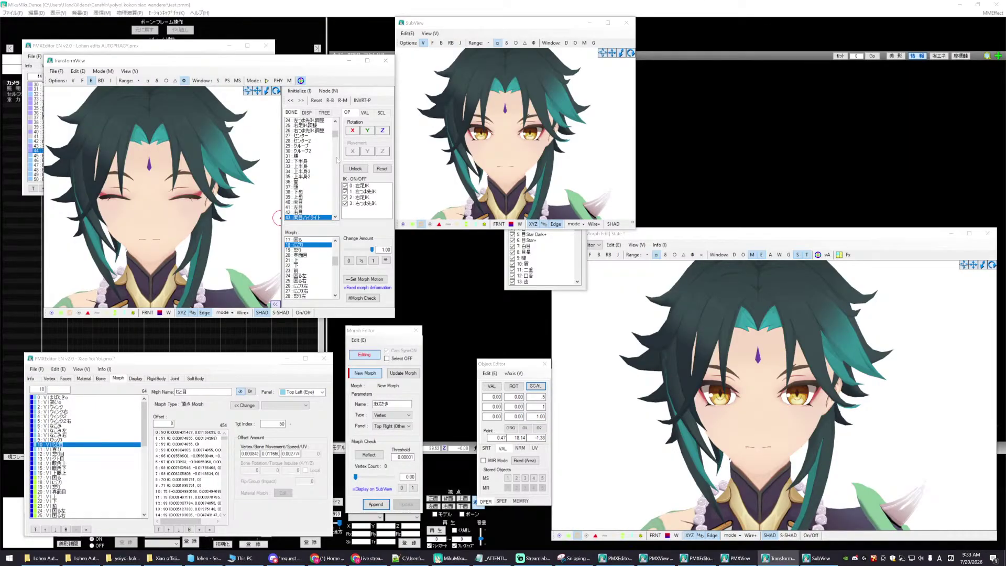
{"action": "left_click", "coordinate": [310, 265]}
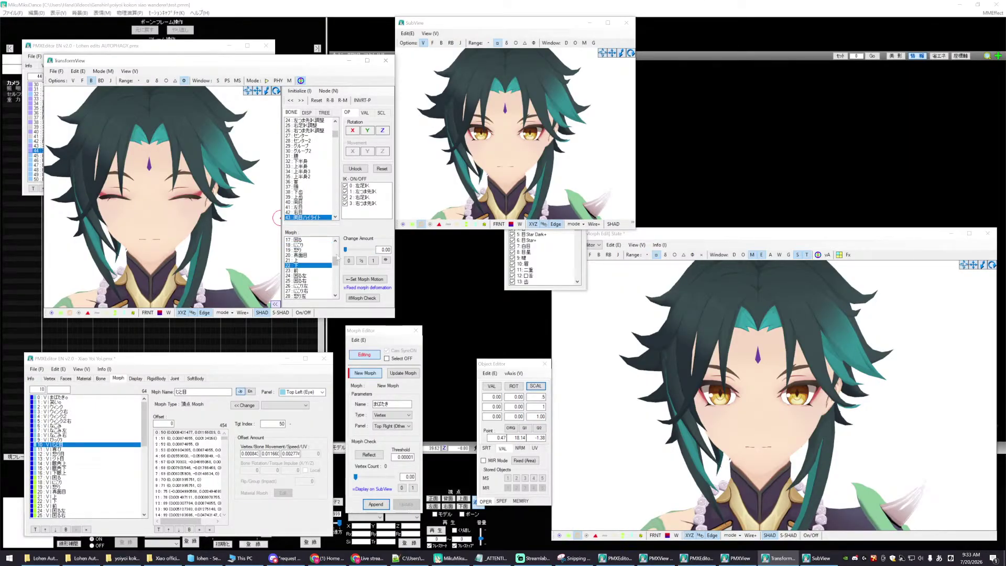
- Set the 下 morph to 0.38 and save the deformed model as warai.pmx
{"action": "left_click_drag", "start_coordinate": [346, 251], "coordinate": [355, 250]}
{"action": "left_click", "coordinate": [56, 71]}
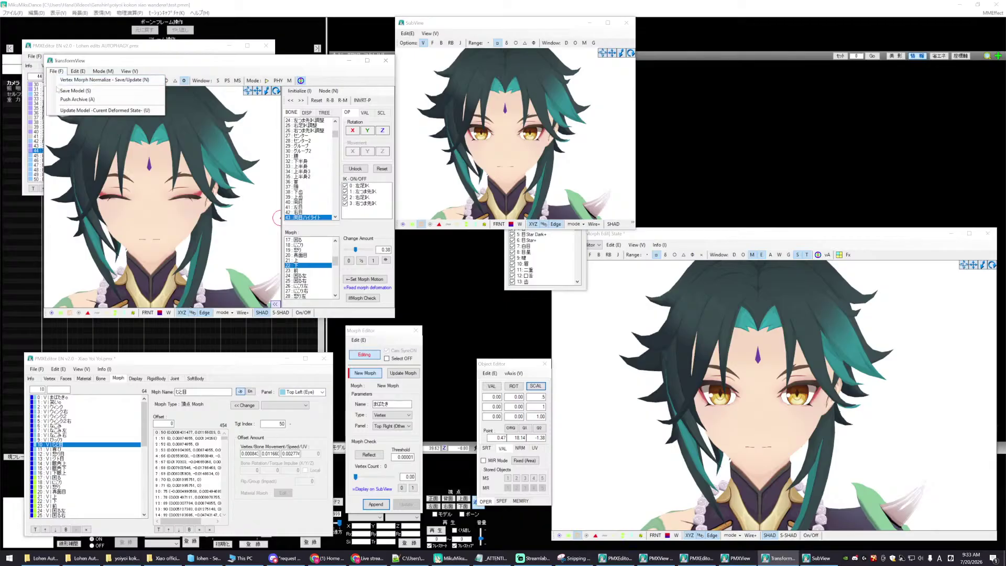
{"action": "left_click", "coordinate": [56, 90]}
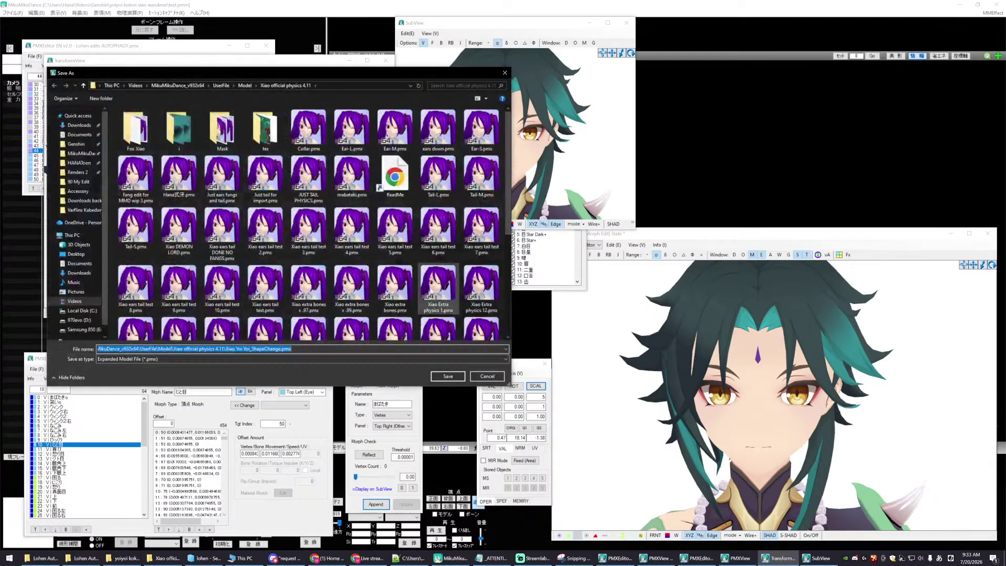
{"action": "left_click_drag", "start_coordinate": [226, 349], "coordinate": [276, 349]}
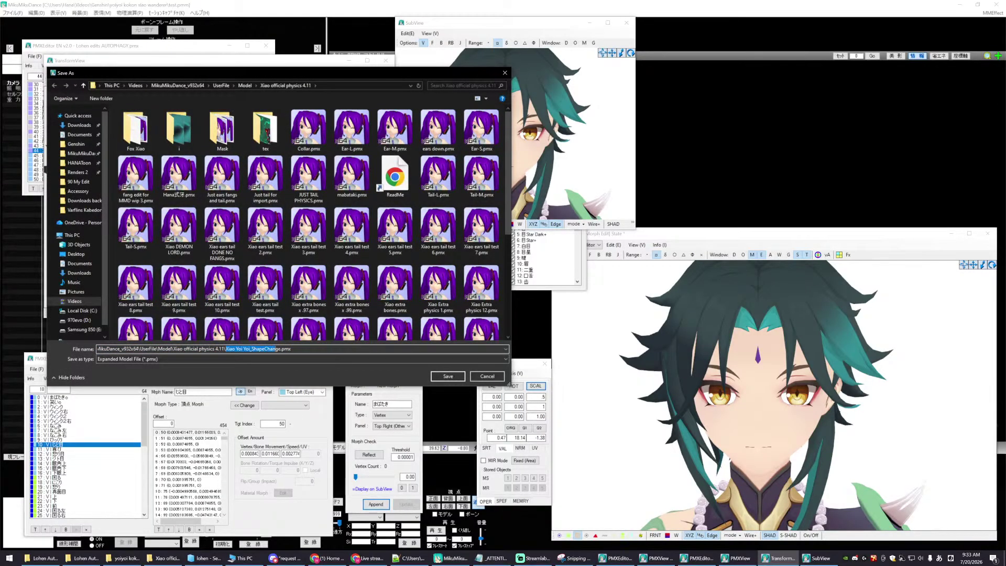
{"action": "type", "text": "wara"}
{"action": "left_click", "coordinate": [451, 375]}
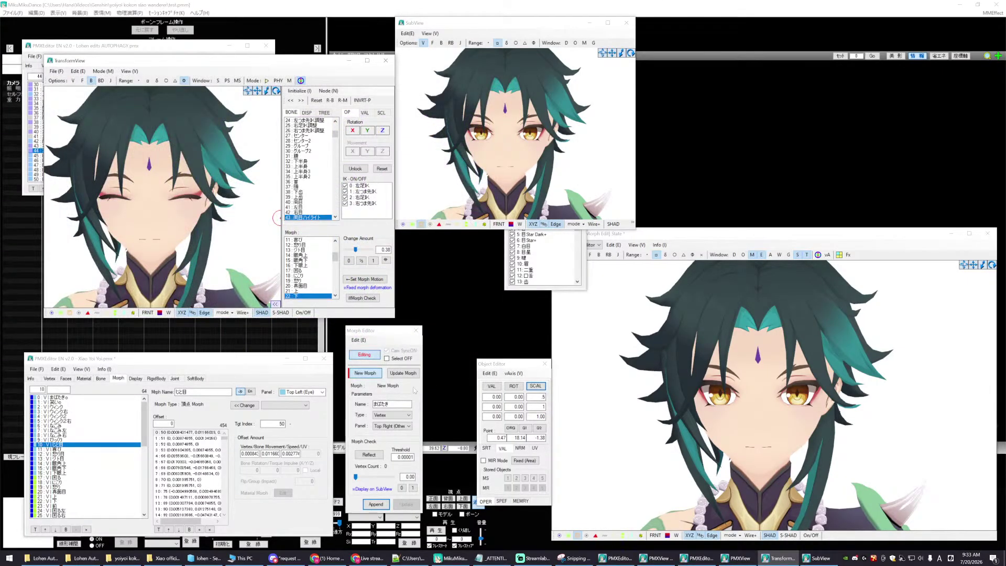
- Name the new vertex morph 笑い in the Morph Editor and test its strength slider
{"action": "left_click_drag", "start_coordinate": [382, 332], "coordinate": [393, 333]}
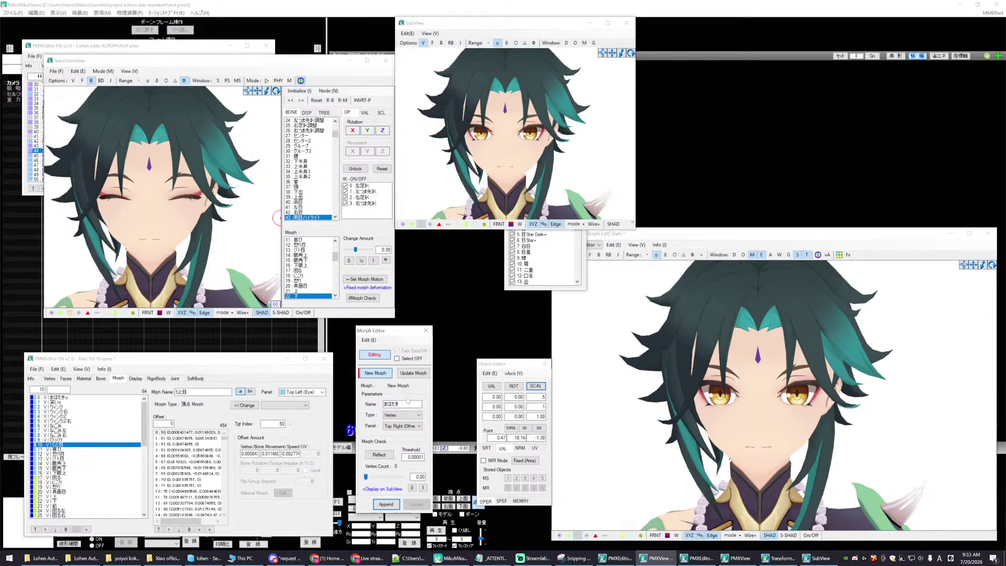
{"action": "double_click", "coordinate": [407, 403]}
{"action": "type", "text": "笑い"}
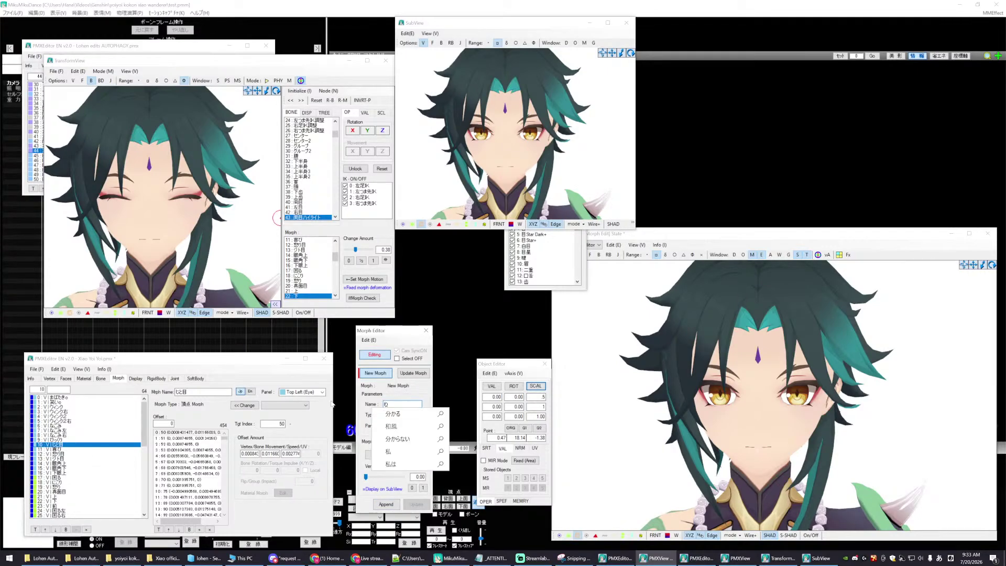
{"action": "key", "text": "Return"}
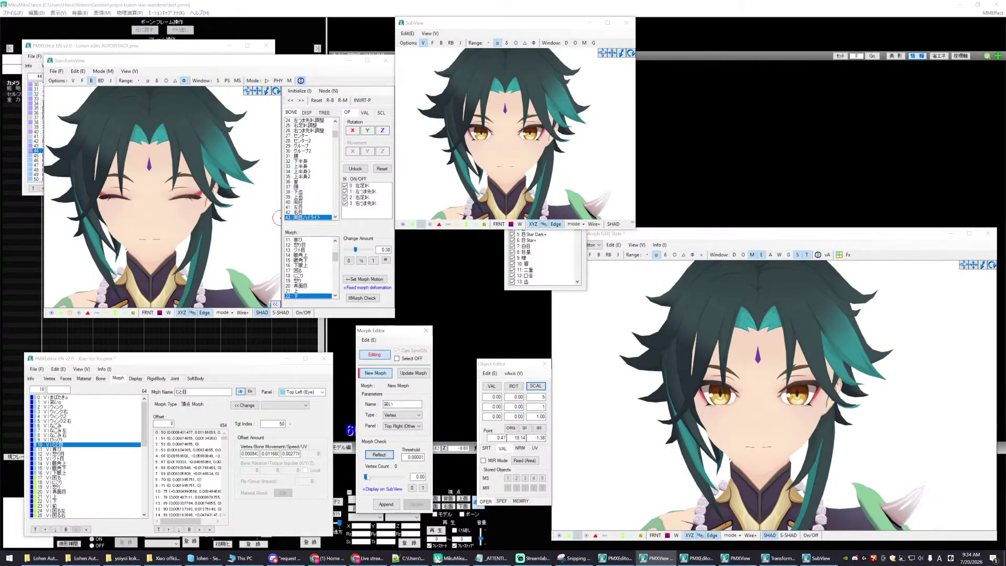
{"action": "left_click_drag", "start_coordinate": [366, 477], "coordinate": [377, 477]}
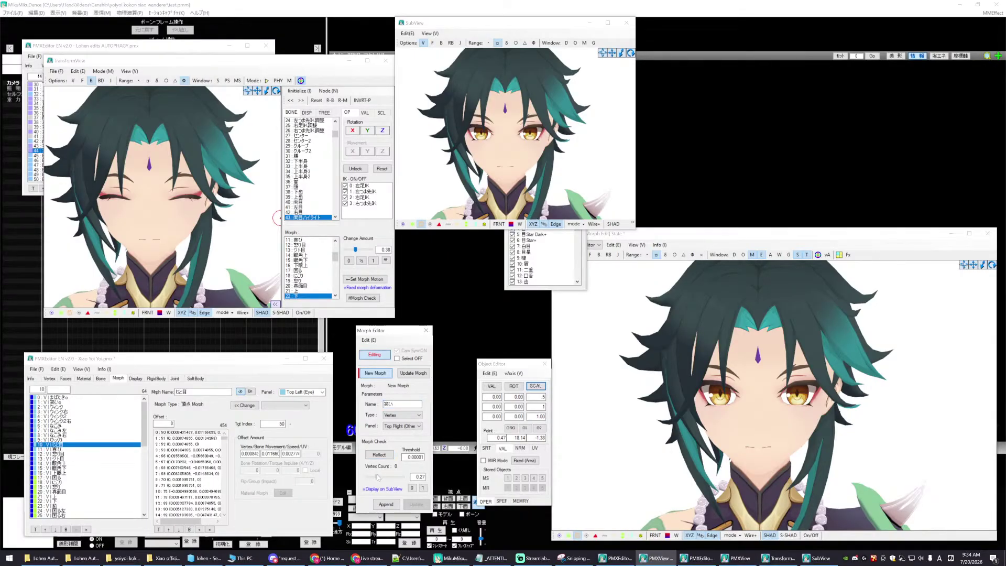
{"action": "left_click", "coordinate": [366, 340]}
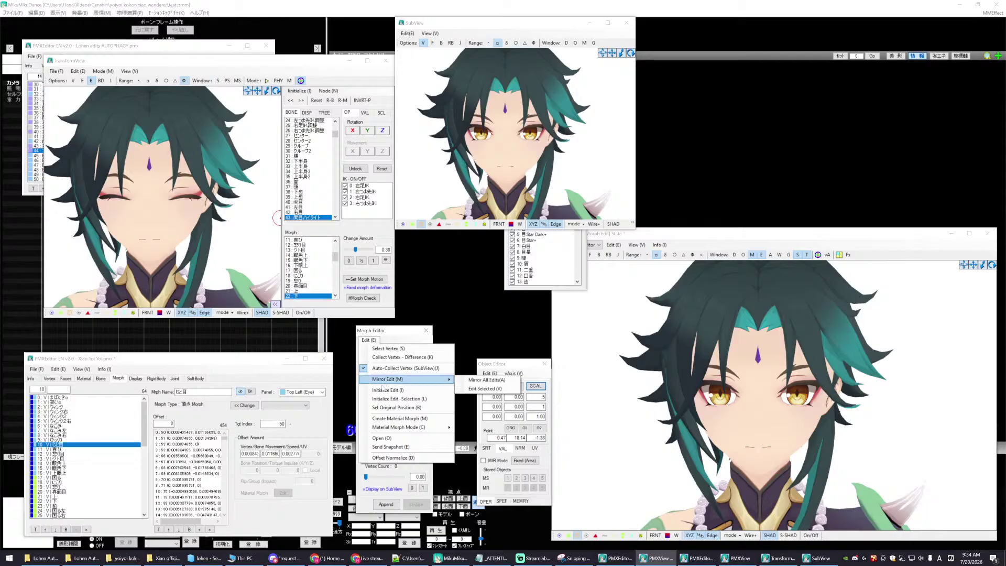
{"action": "left_click", "coordinate": [385, 438]}
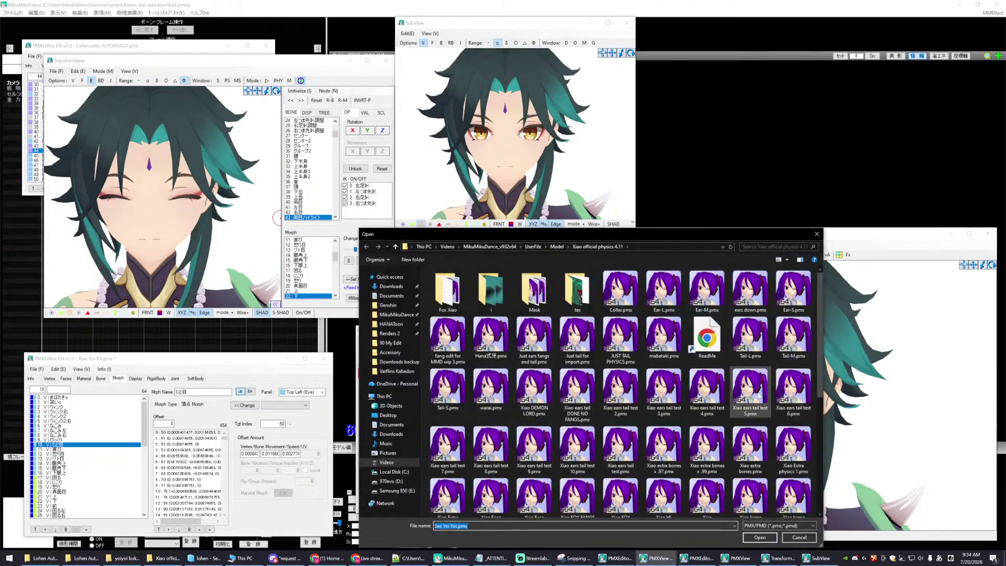
{"action": "scroll", "coordinate": [749, 339], "scroll_direction": "down", "scroll_amount": 10}
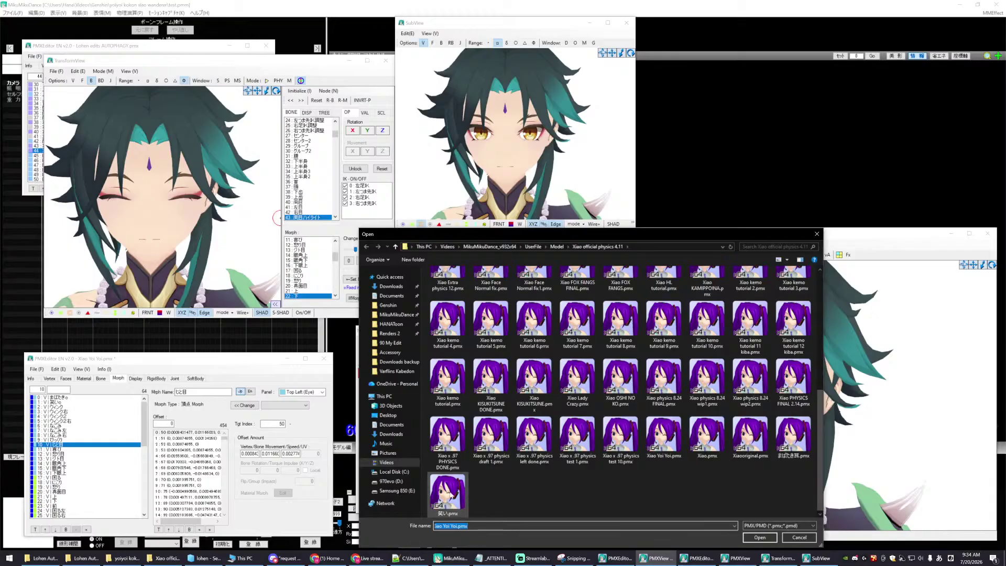
{"action": "left_click", "coordinate": [448, 493]}
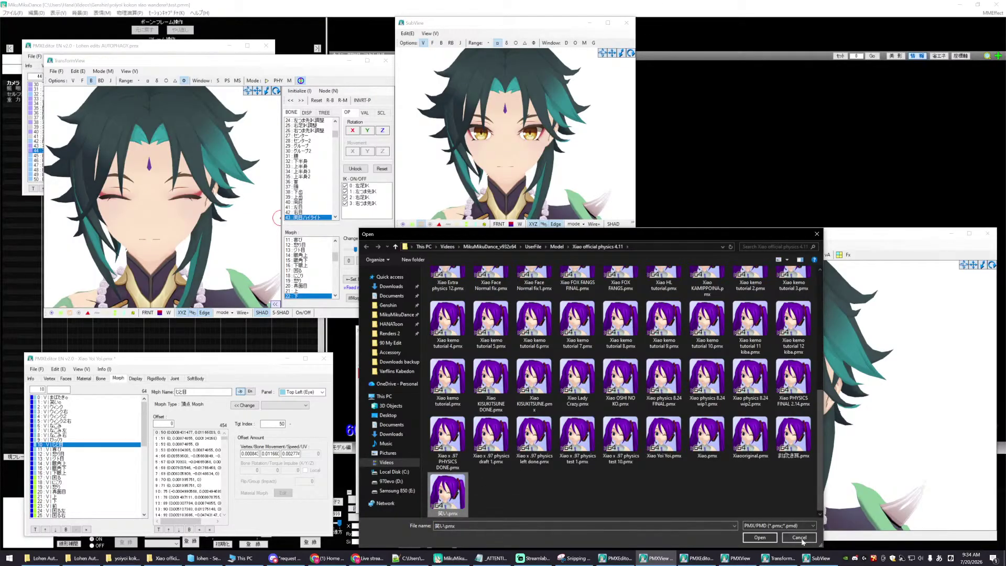
{"action": "left_click", "coordinate": [800, 539]}
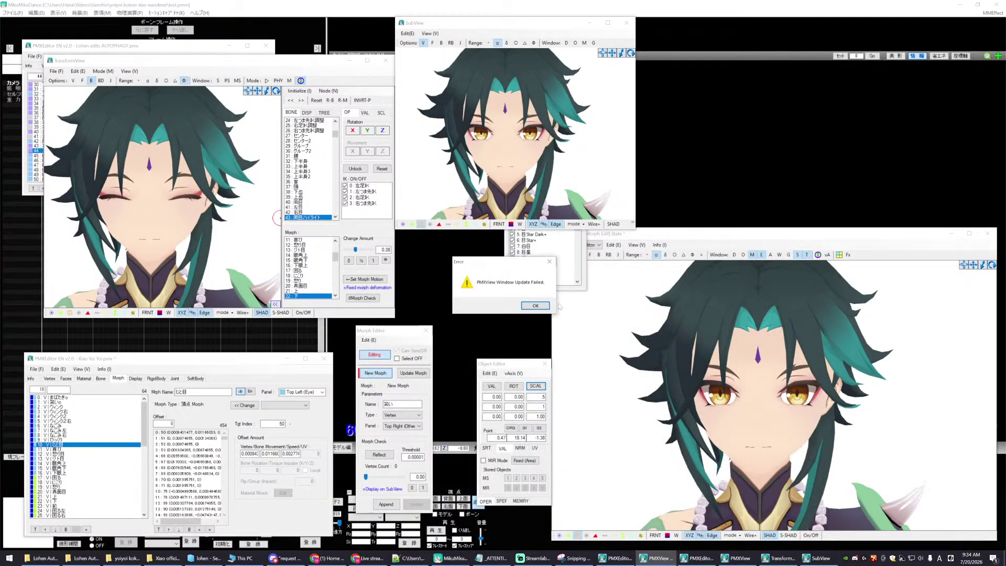
{"action": "left_click", "coordinate": [535, 306]}
- Load warai.pmx into the Morph Editor as the target shape of the 笑い morph
{"action": "left_click", "coordinate": [369, 340]}
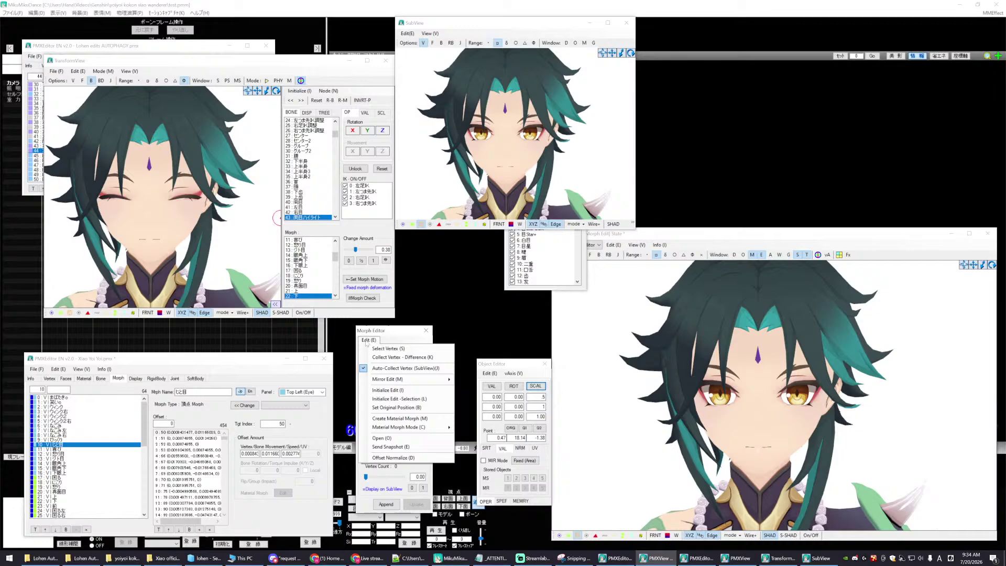
{"action": "left_click", "coordinate": [380, 438]}
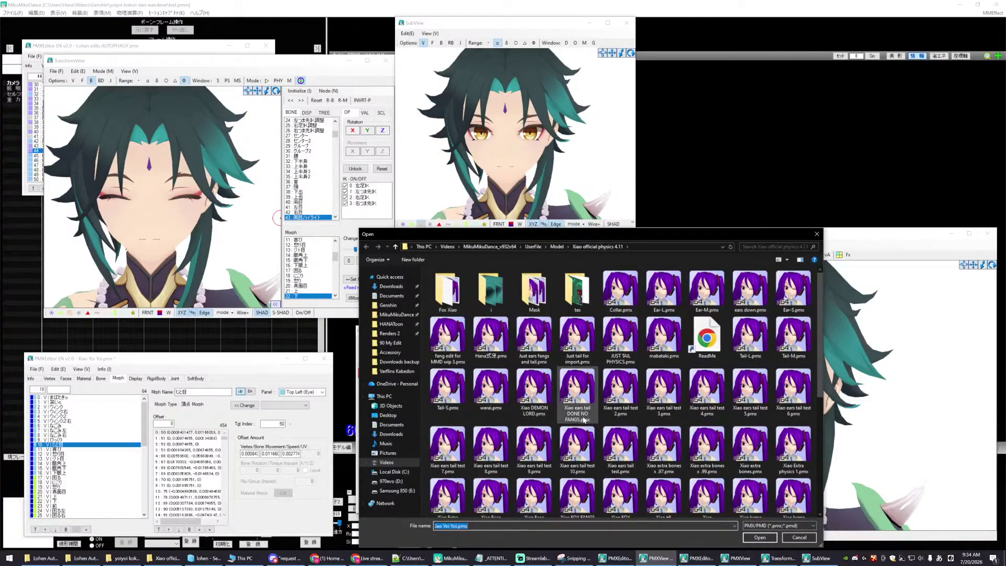
{"action": "scroll", "coordinate": [584, 419], "scroll_direction": "down", "scroll_amount": 4}
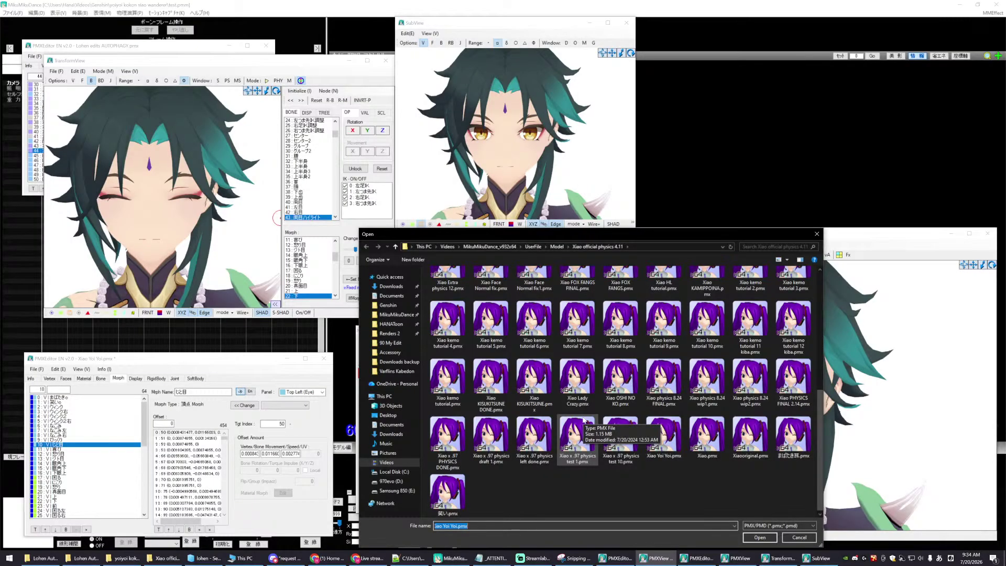
{"action": "scroll", "coordinate": [583, 419], "scroll_direction": "up", "scroll_amount": 3}
{"action": "left_click", "coordinate": [491, 288]}
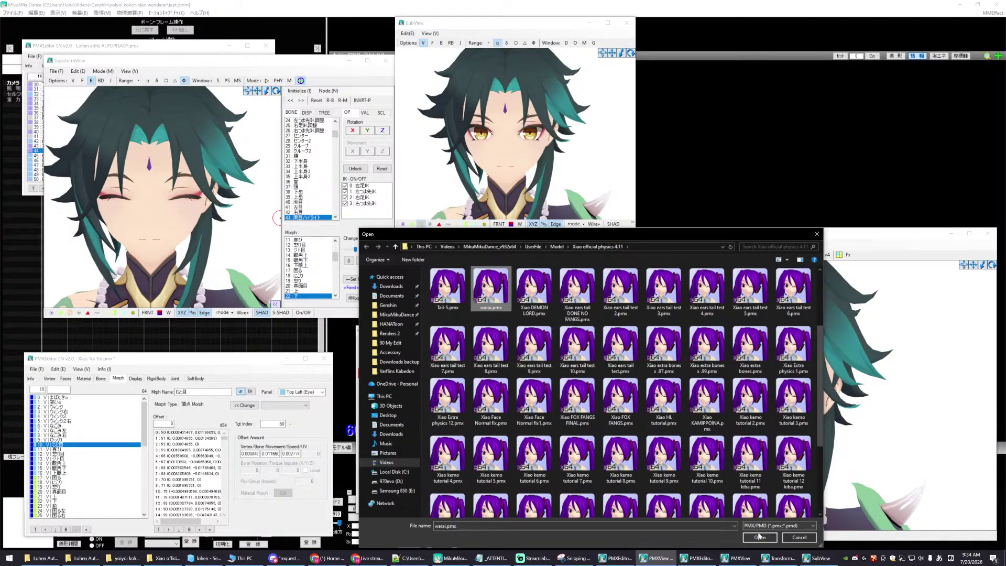
{"action": "left_click", "coordinate": [759, 537]}
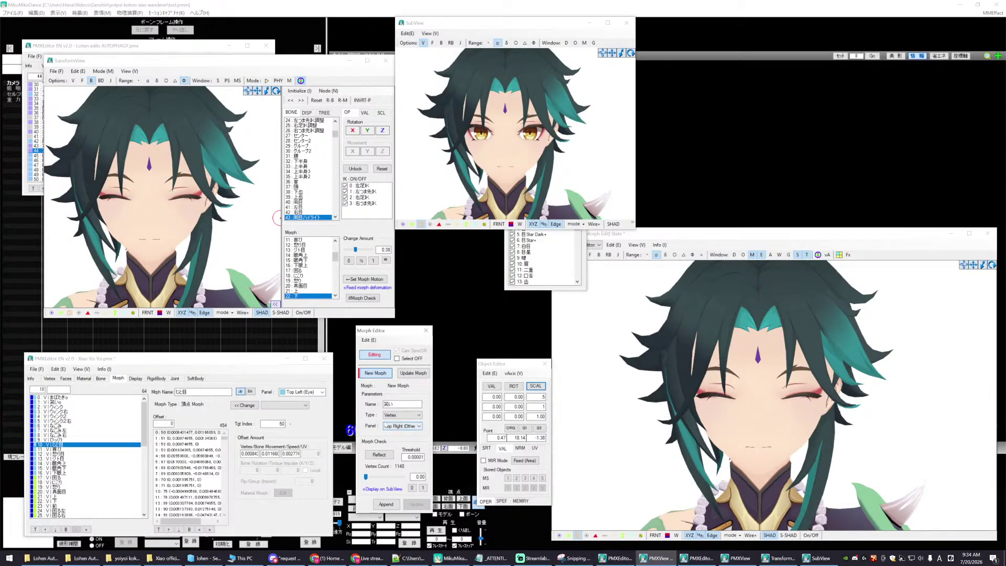
- Preview the 笑い morph with its strength slider and append it to the model as a new morph
{"action": "left_click_drag", "start_coordinate": [365, 477], "coordinate": [409, 466]}
{"action": "left_click_drag", "start_coordinate": [370, 478], "coordinate": [338, 475]}
{"action": "left_click", "coordinate": [388, 506]}
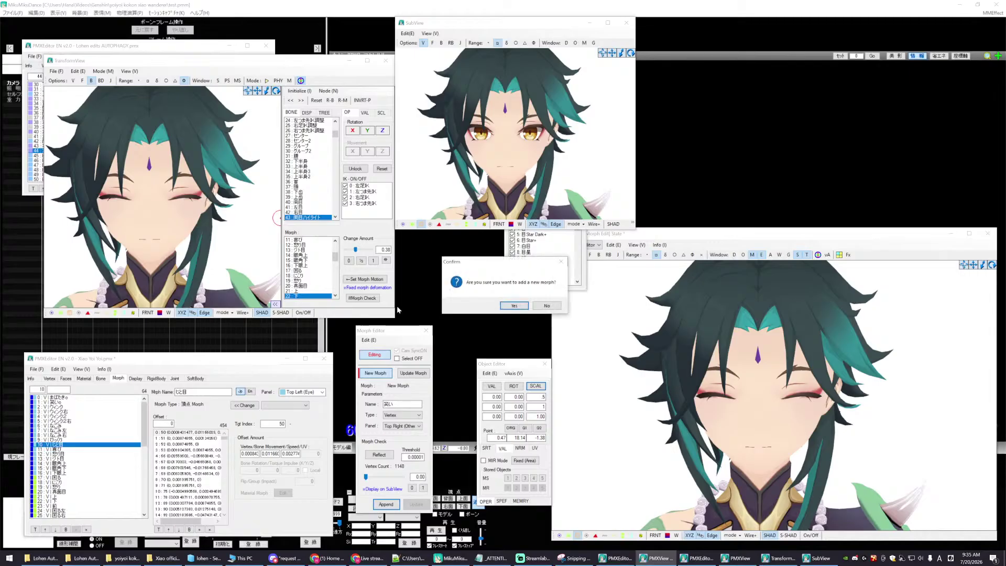
{"action": "left_click", "coordinate": [516, 306]}
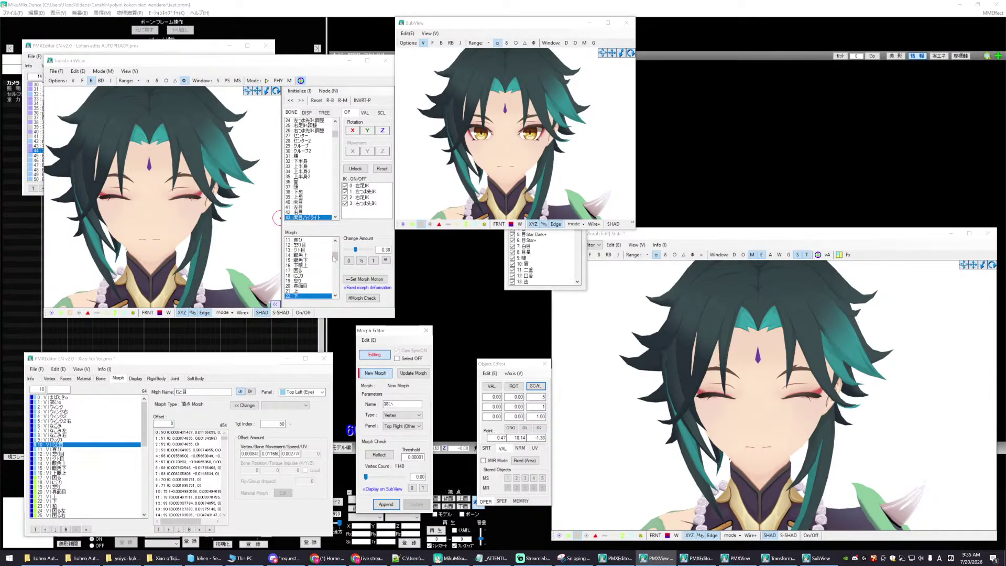
- Reset the TransformView deformation, test the appended 笑い morph up to full strength, and return it to 0
{"action": "left_click_drag", "start_coordinate": [335, 257], "coordinate": [339, 299]}
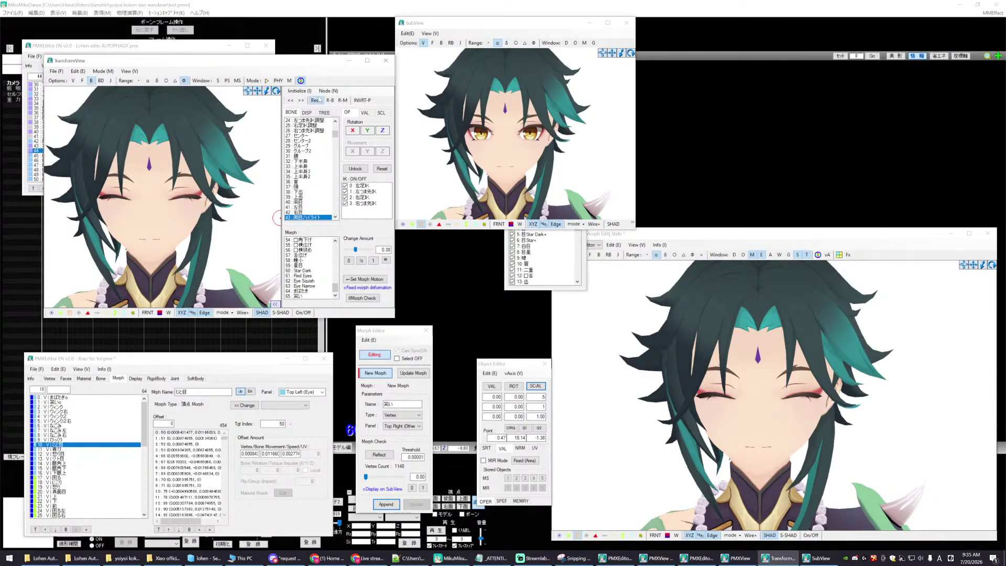
{"action": "left_click_drag", "start_coordinate": [336, 256], "coordinate": [336, 290]}
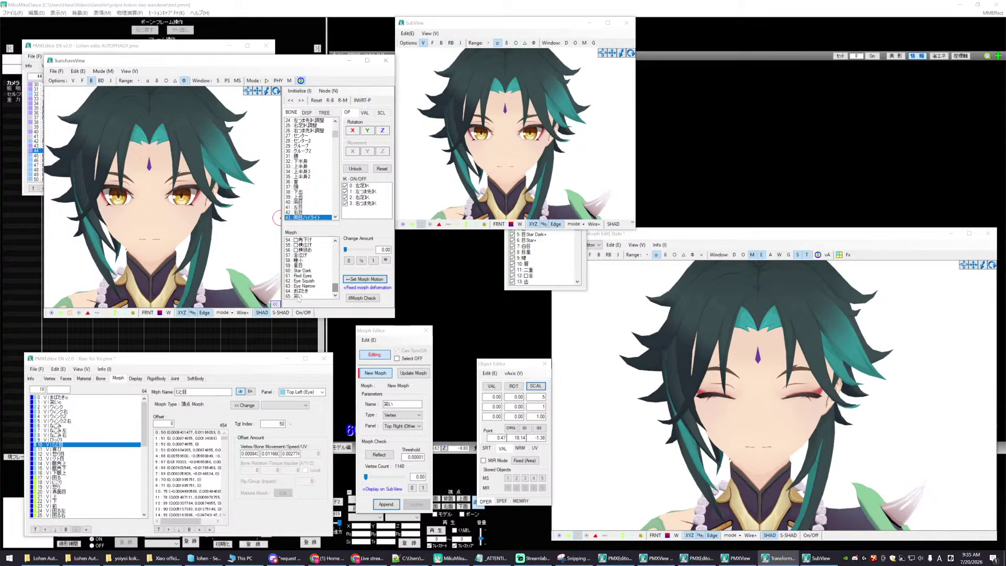
{"action": "left_click", "coordinate": [308, 296]}
{"action": "left_click_drag", "start_coordinate": [344, 251], "coordinate": [378, 250]}
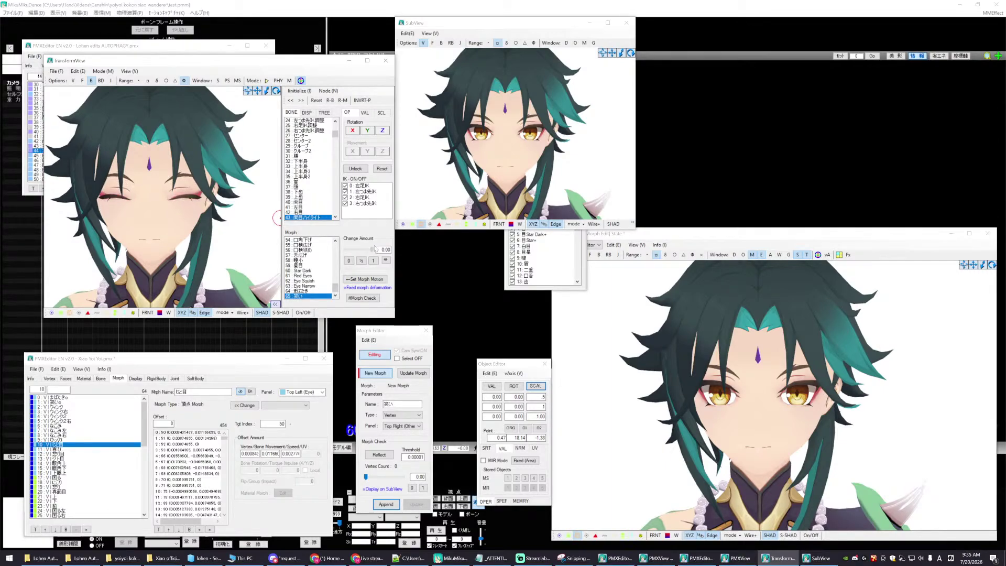
{"action": "double_click", "coordinate": [385, 250]}
{"action": "type", "text": "0"}
{"action": "key", "text": "Return"}
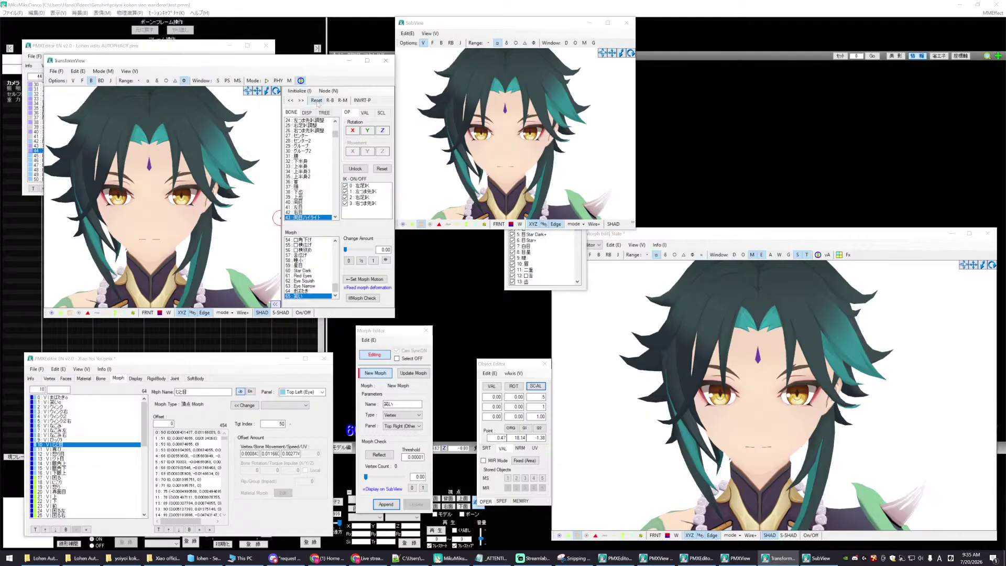
{"action": "key", "text": "Tab"}
- Apply the Eye Narrow morph at about 0.56 and the 上 morph at 1.00 in TransformView
{"action": "left_click_drag", "start_coordinate": [334, 288], "coordinate": [335, 247]}
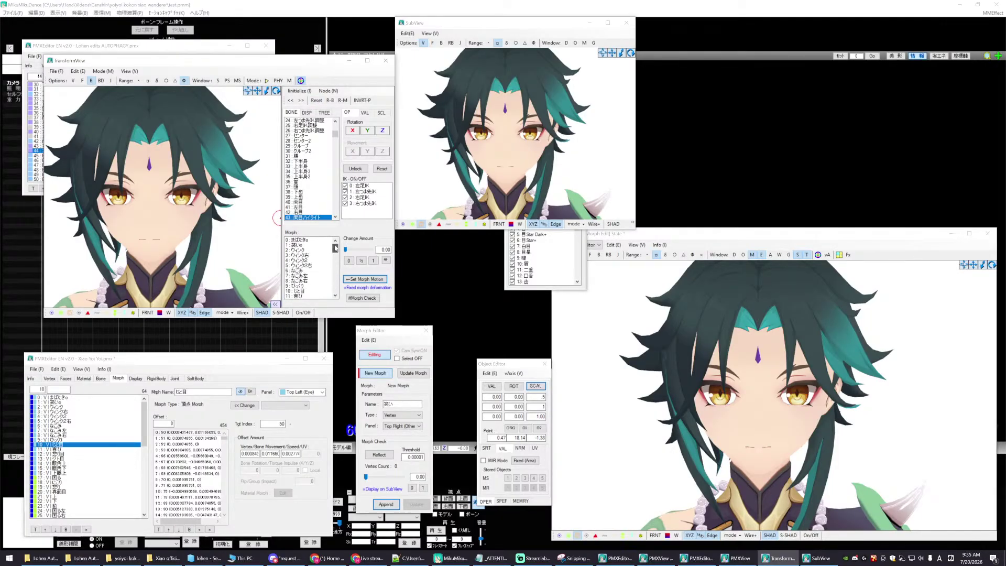
{"action": "left_click_drag", "start_coordinate": [336, 249], "coordinate": [336, 295]}
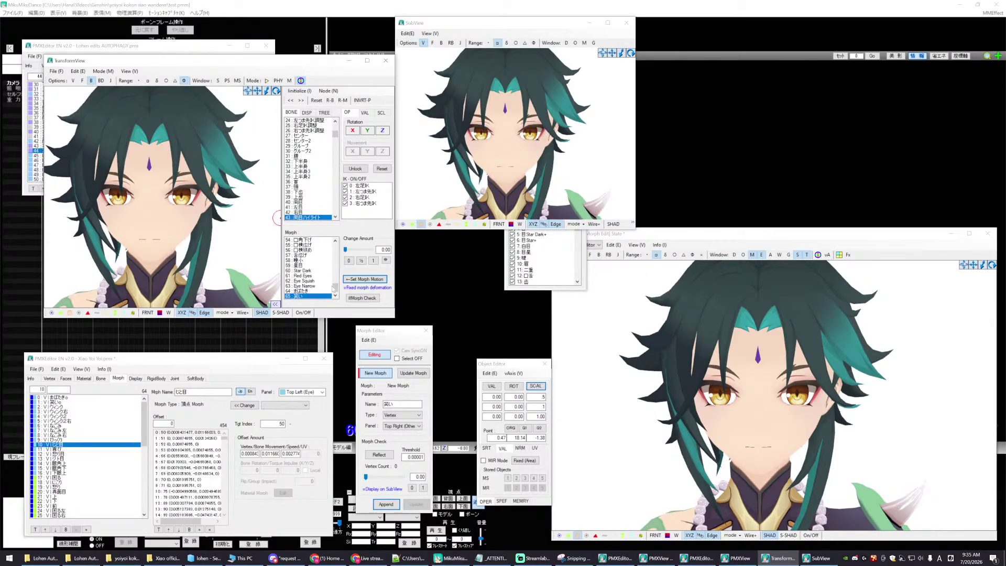
{"action": "mouse_move", "coordinate": [334, 287]}
{"action": "left_mouse_down"}
{"action": "mouse_move", "coordinate": [335, 250]}
{"action": "mouse_move", "coordinate": [384, 250]}
{"action": "mouse_move", "coordinate": [336, 257]}
{"action": "mouse_move", "coordinate": [340, 288]}
{"action": "left_mouse_up"}
{"action": "left_click", "coordinate": [301, 260]}
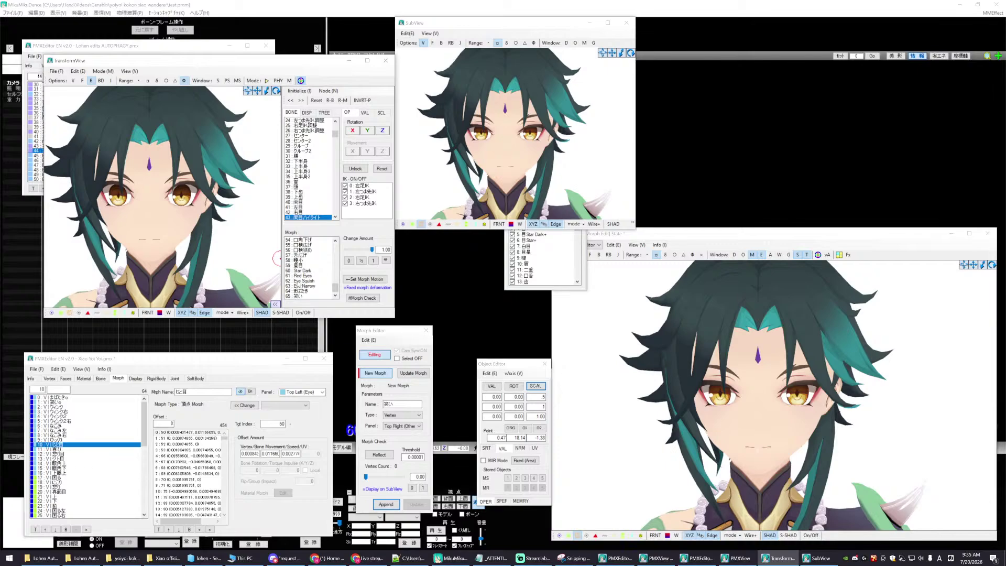
{"action": "left_click", "coordinate": [304, 286]}
{"action": "left_click_drag", "start_coordinate": [346, 252], "coordinate": [365, 250]}
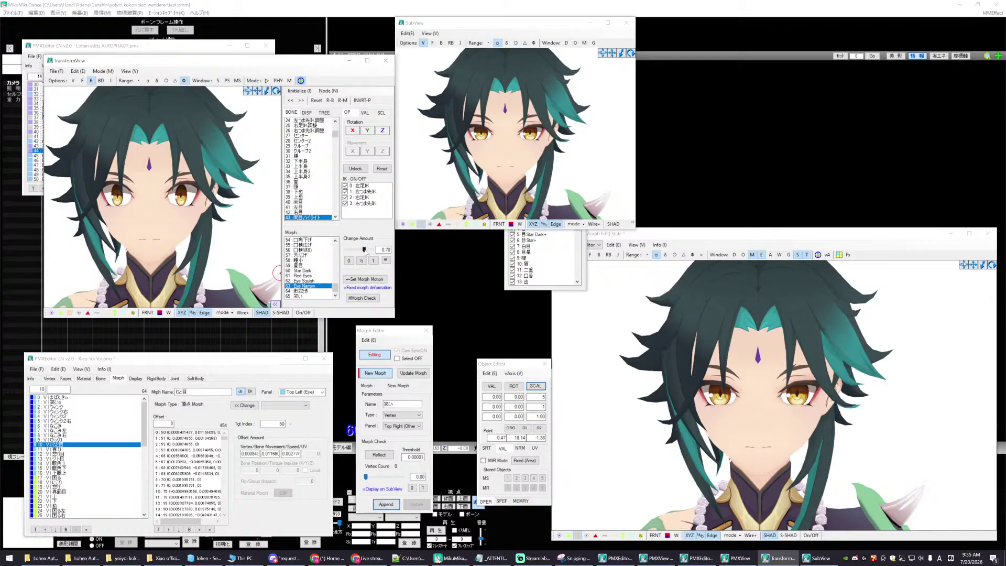
{"action": "left_click_drag", "start_coordinate": [364, 250], "coordinate": [362, 251]}
{"action": "left_click_drag", "start_coordinate": [335, 287], "coordinate": [378, 250]}
{"action": "left_click", "coordinate": [302, 275]}
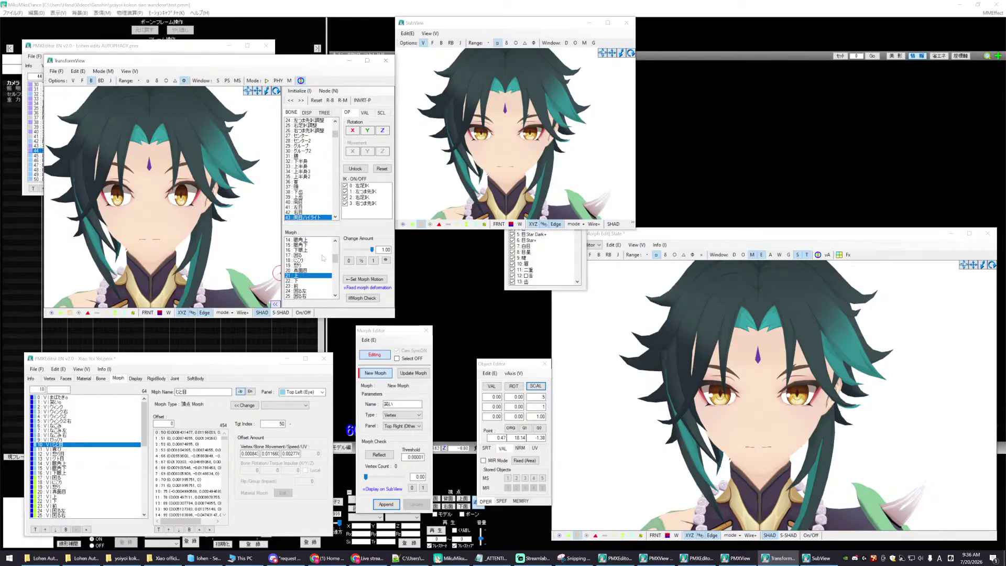
- Set the Eye Narrow morph to 0.76 and check the face from near and far
{"action": "left_click_drag", "start_coordinate": [335, 259], "coordinate": [335, 288]}
{"action": "left_click", "coordinate": [305, 286]}
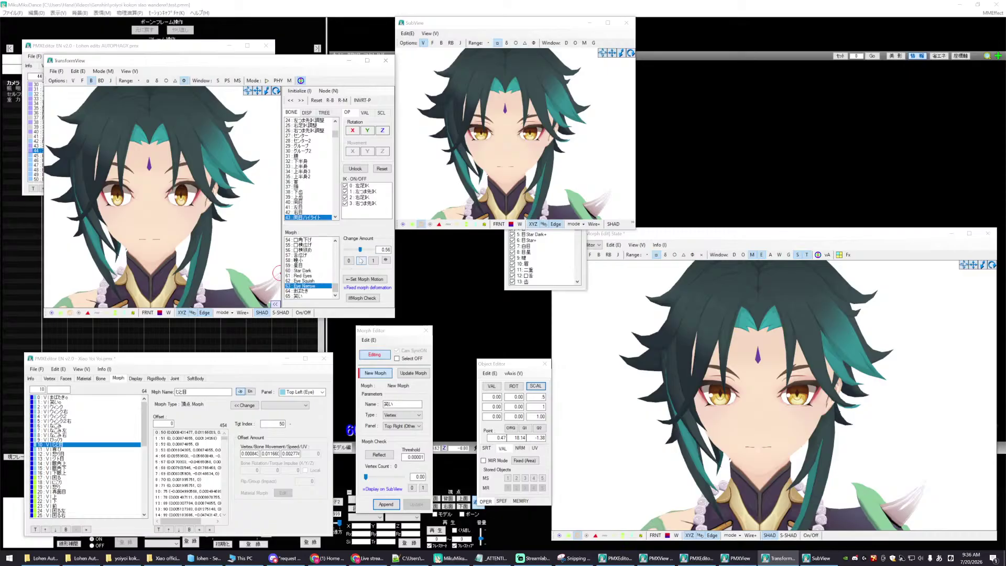
{"action": "left_click_drag", "start_coordinate": [372, 250], "coordinate": [365, 250]}
{"action": "scroll", "coordinate": [264, 234], "scroll_direction": "up", "scroll_amount": 2}
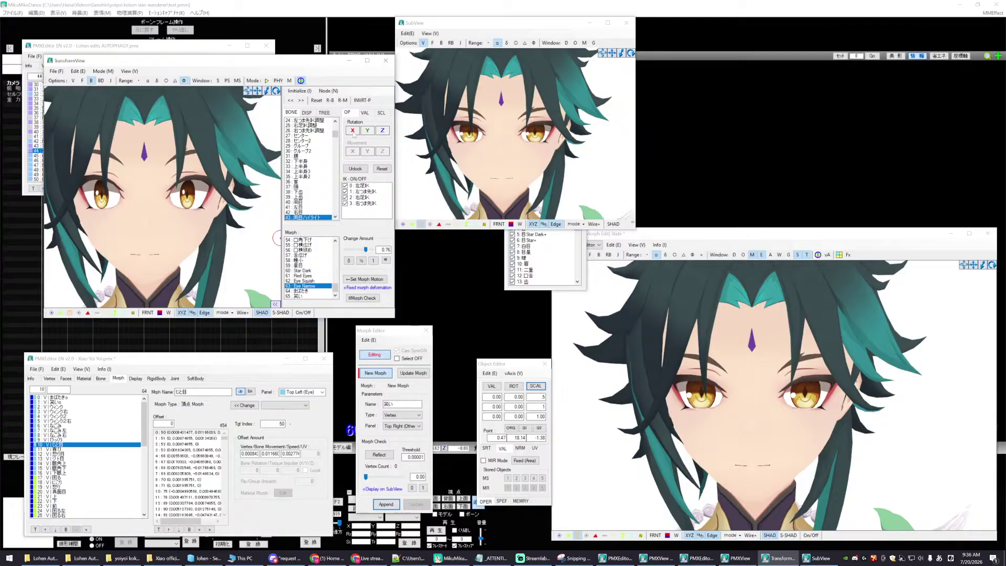
{"action": "scroll", "coordinate": [260, 244], "scroll_direction": "down", "scroll_amount": 5}
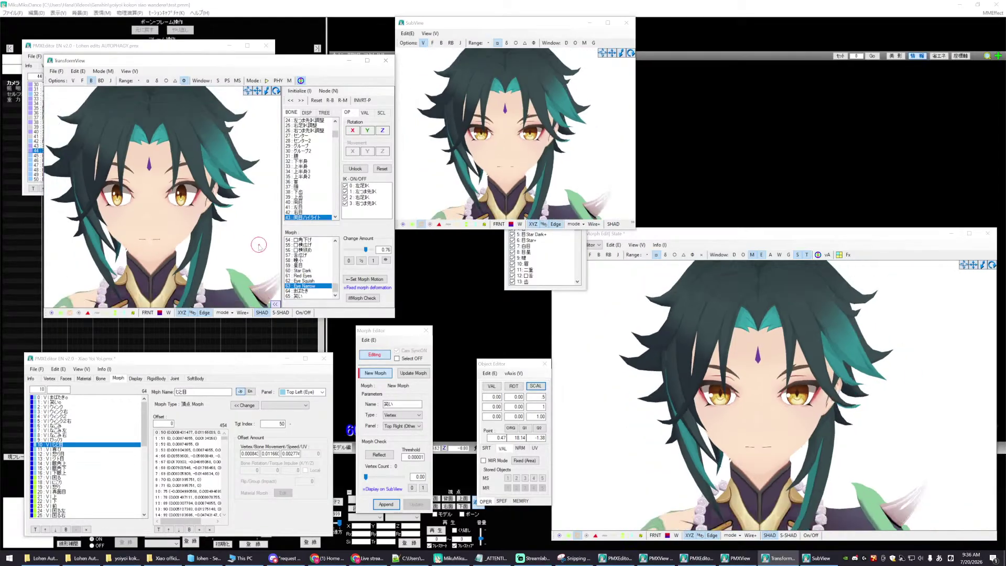
{"action": "scroll", "coordinate": [267, 220], "scroll_direction": "up", "scroll_amount": 2}
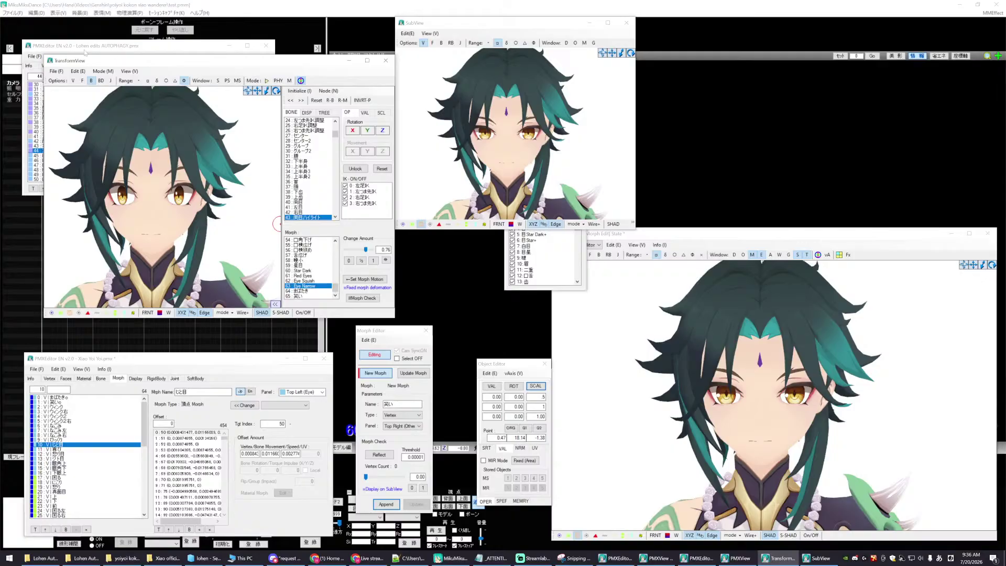
- Save the deformed TransformView shape as mihiraku.pmx in the Xiao official physics 4.11 folder
{"action": "left_click", "coordinate": [53, 71]}
{"action": "left_click", "coordinate": [78, 91]}
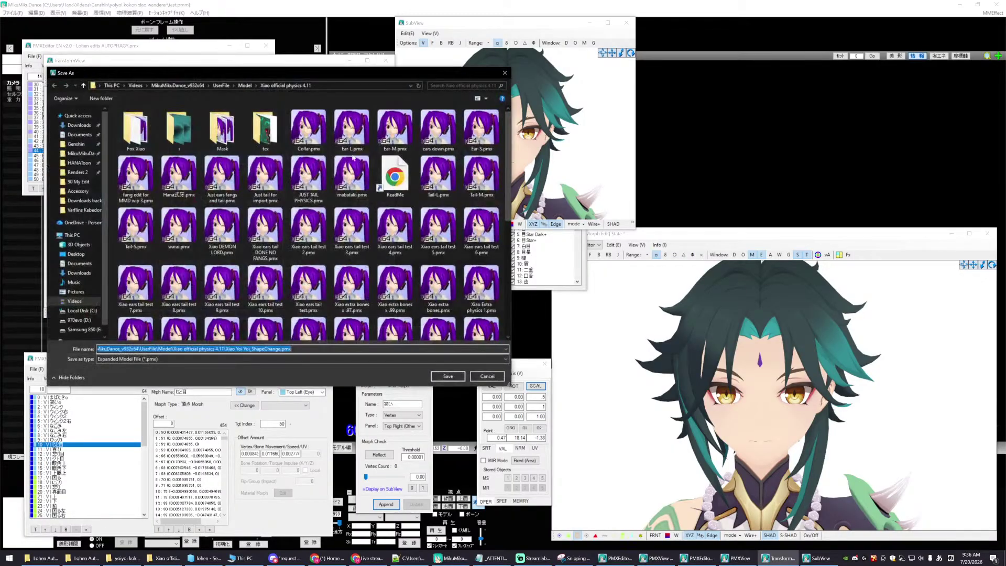
{"action": "left_click", "coordinate": [250, 349]}
{"action": "left_click_drag", "start_coordinate": [250, 349], "coordinate": [277, 349]}
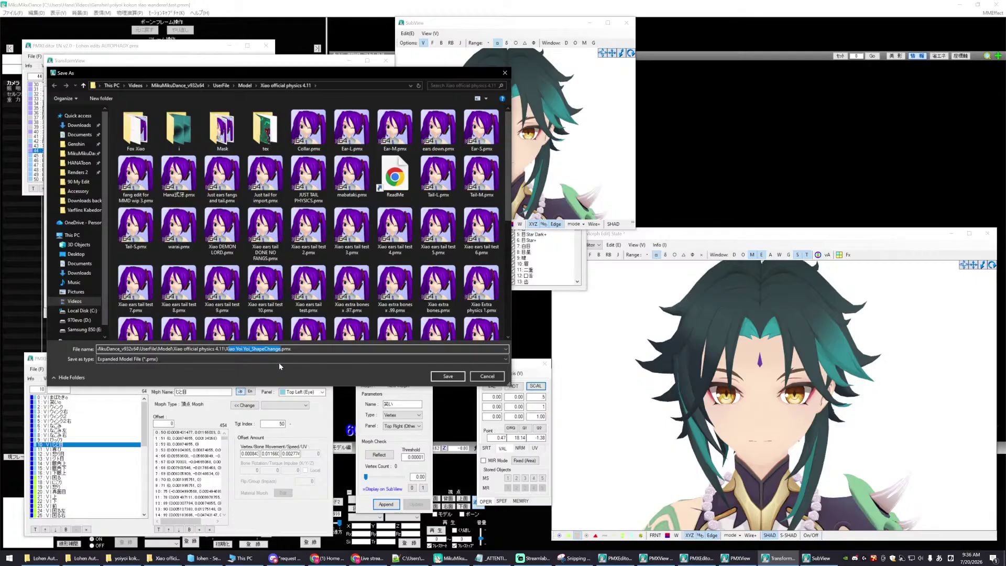
{"action": "type", "text": "mihir"}
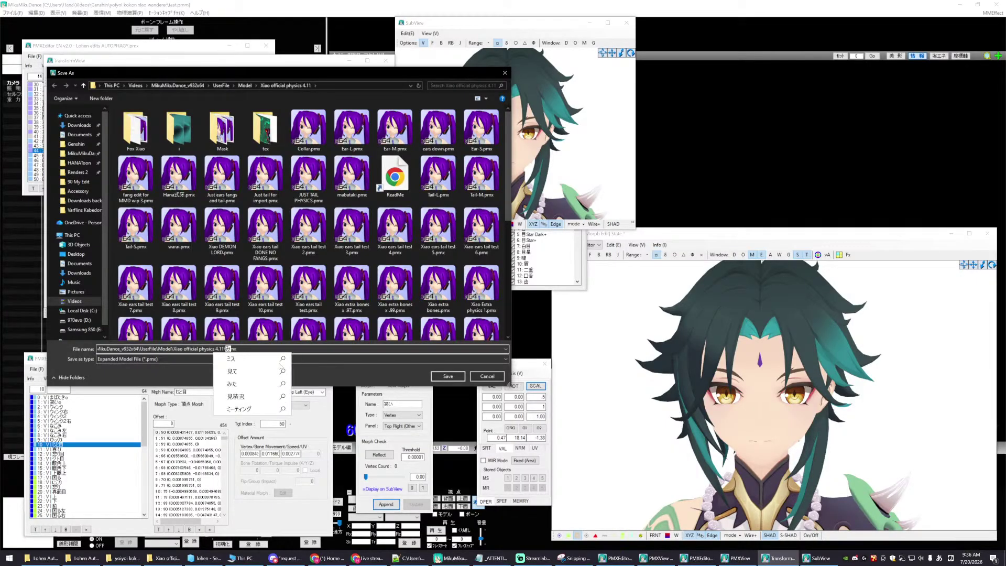
{"action": "key", "text": "Escape"}
{"action": "type", "text": "mihifa"}
{"action": "key", "text": "BackSpace"}
{"action": "key", "text": "BackSpace"}
{"action": "type", "text": "ra"}
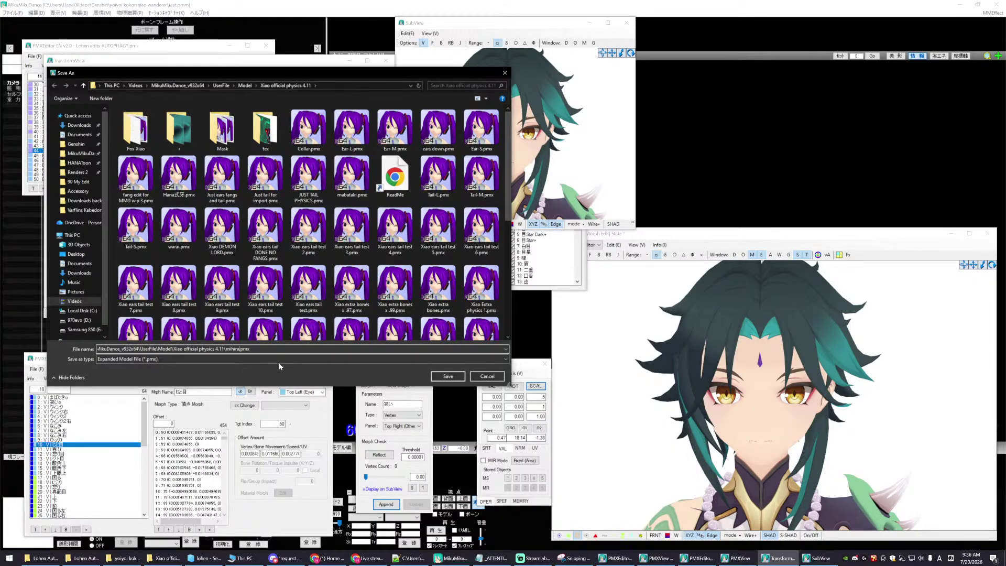
{"action": "type", "text": "ku"}
{"action": "key", "text": "Return"}
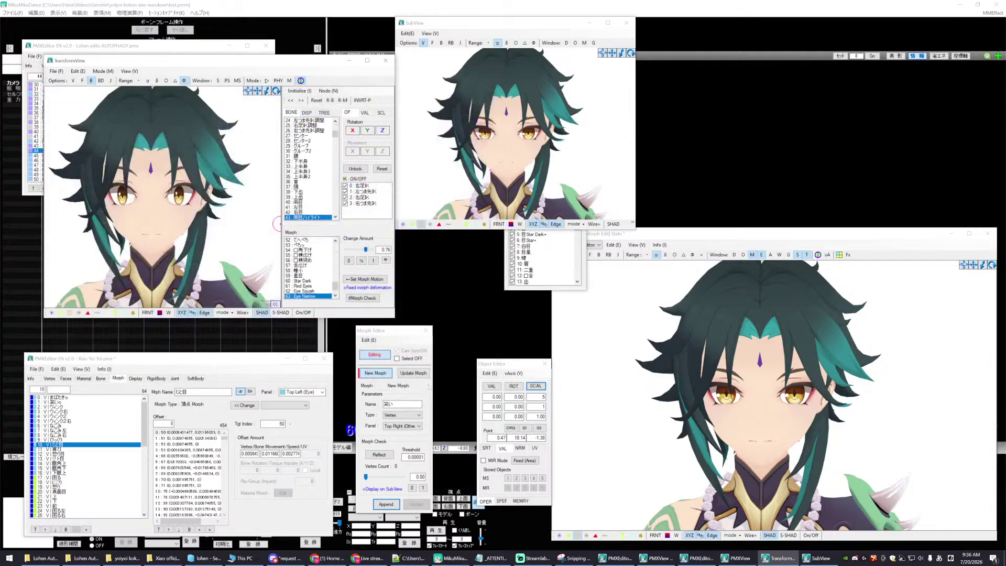
- Name the new vertex morph 見開く and load its shape from mihiraku.pmx
{"action": "left_click", "coordinate": [390, 404]}
{"action": "double_click", "coordinate": [390, 404]}
{"action": "type", "text": "みひら"}
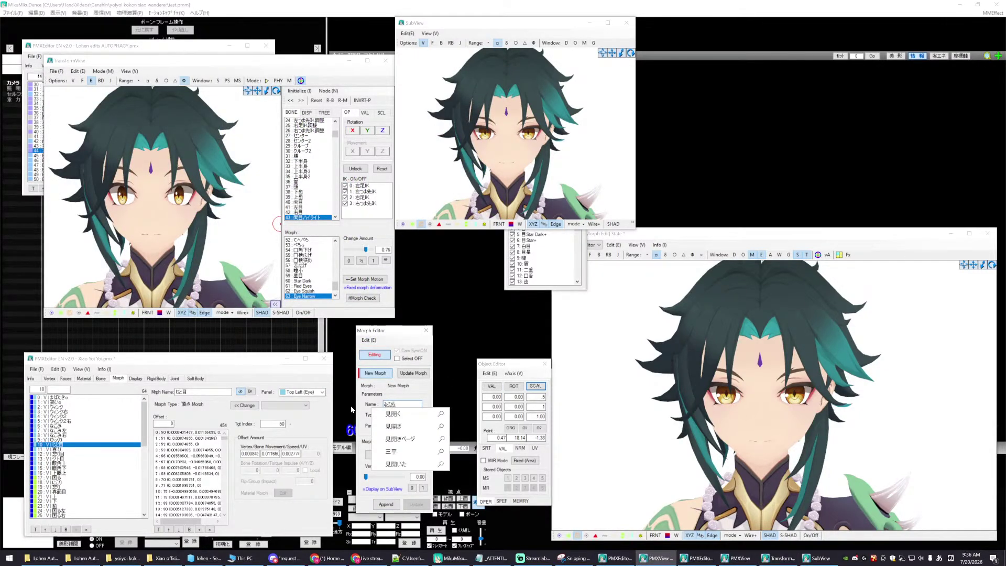
{"action": "key", "text": "Return"}
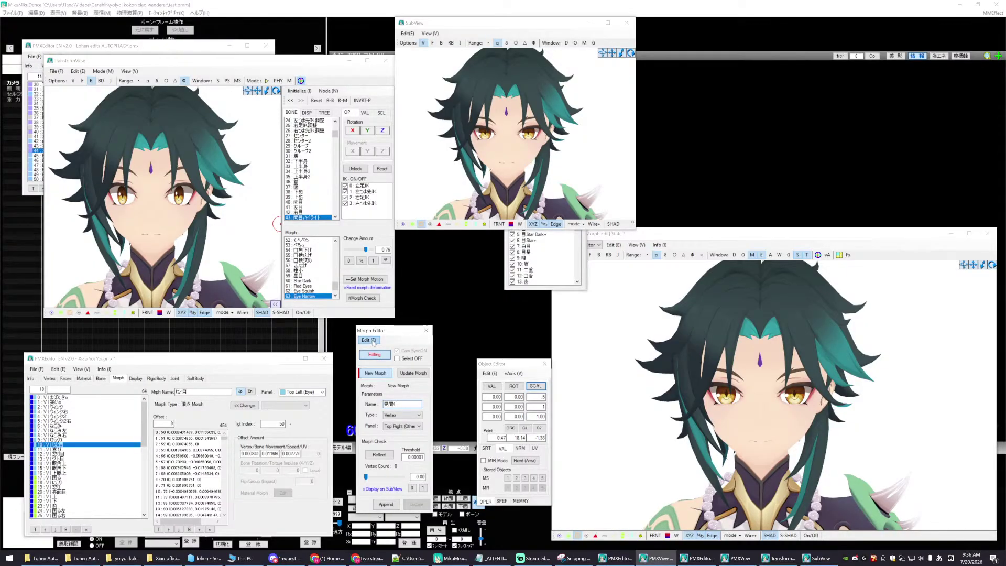
{"action": "left_click", "coordinate": [373, 340]}
{"action": "left_click", "coordinate": [401, 433]}
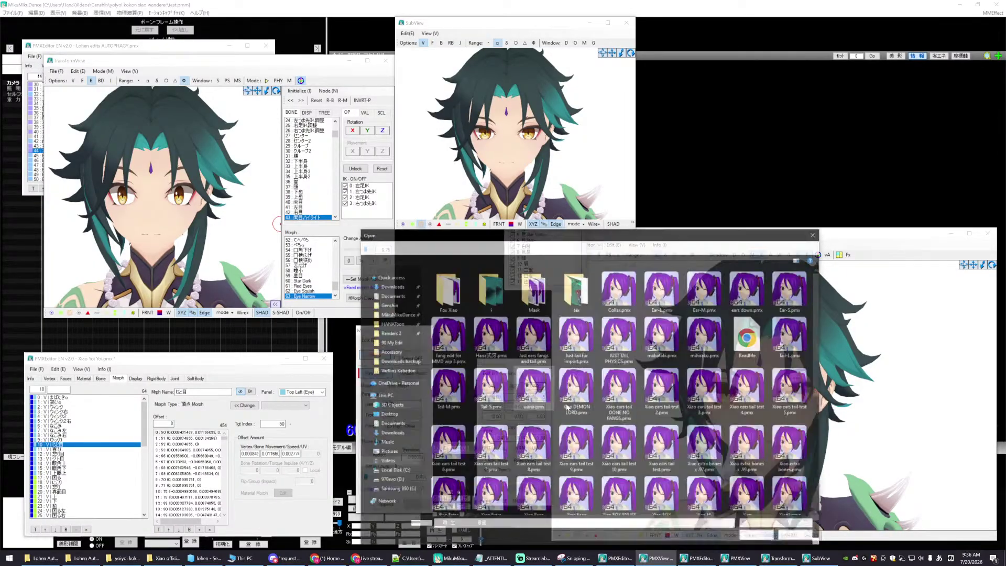
{"action": "left_click", "coordinate": [706, 340]}
{"action": "left_click", "coordinate": [760, 538]}
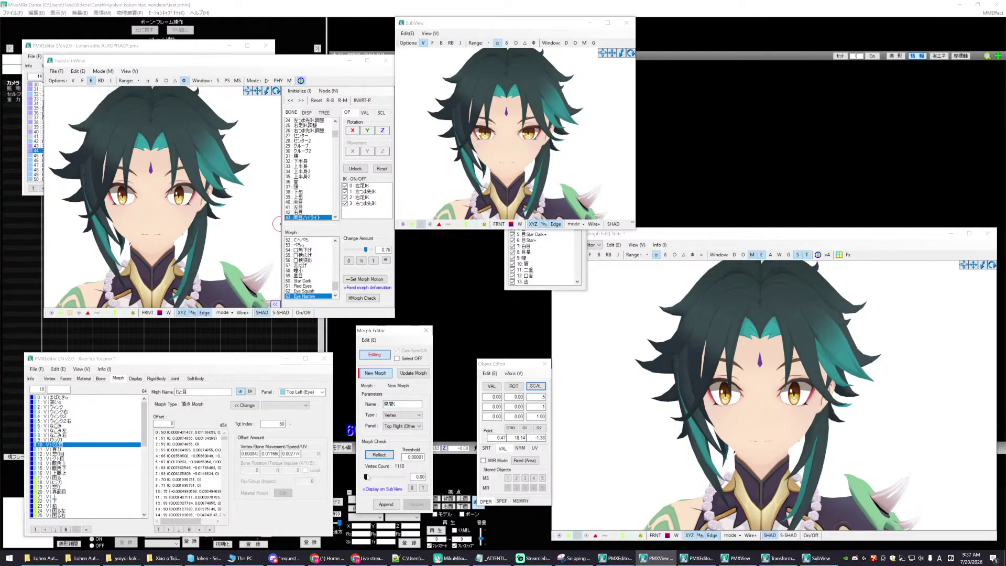
- Preview the 見開く morph with its strength slider and append it to the model
{"action": "mouse_move", "coordinate": [365, 477]}
{"action": "left_mouse_down"}
{"action": "mouse_move", "coordinate": [406, 477]}
{"action": "mouse_move", "coordinate": [357, 475]}
{"action": "mouse_move", "coordinate": [401, 468]}
{"action": "mouse_move", "coordinate": [351, 470]}
{"action": "mouse_move", "coordinate": [364, 474]}
{"action": "left_mouse_up"}
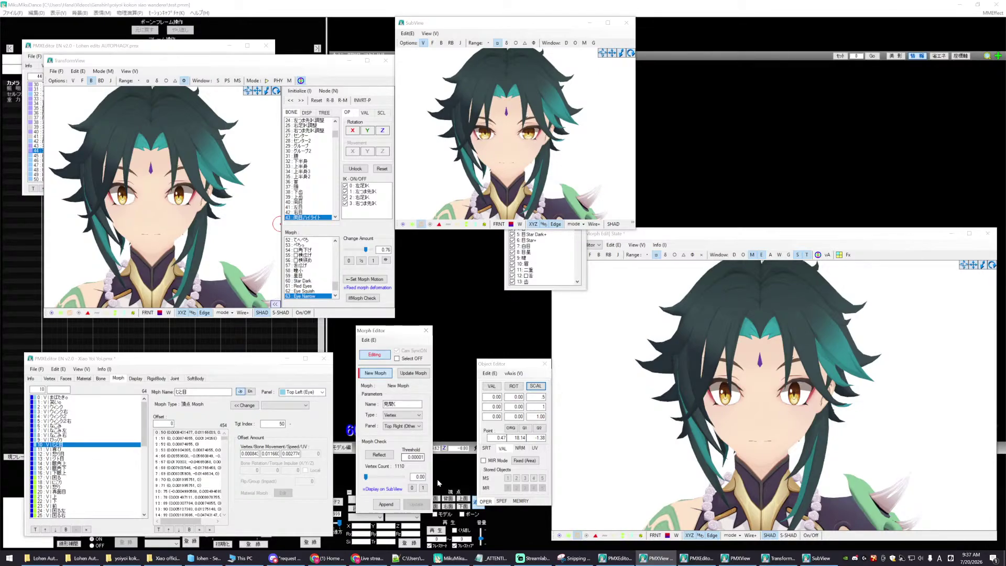
{"action": "left_click", "coordinate": [387, 504]}
{"action": "left_click", "coordinate": [509, 308]}
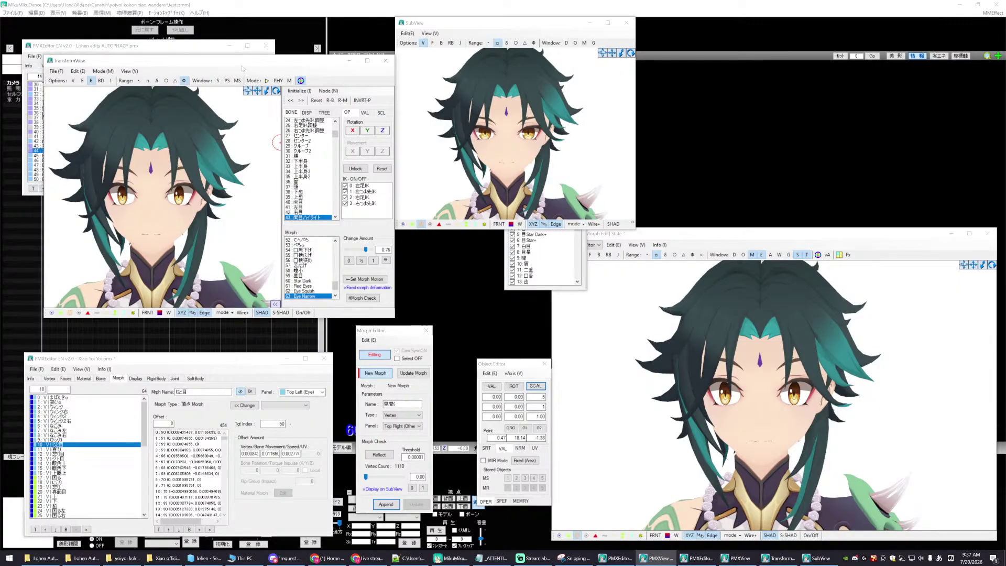
- Reset the TransformView deformation and test the appended 見開く morph, including at a strength of about 0.47
{"action": "left_click_drag", "start_coordinate": [255, 70], "coordinate": [256, 84]}
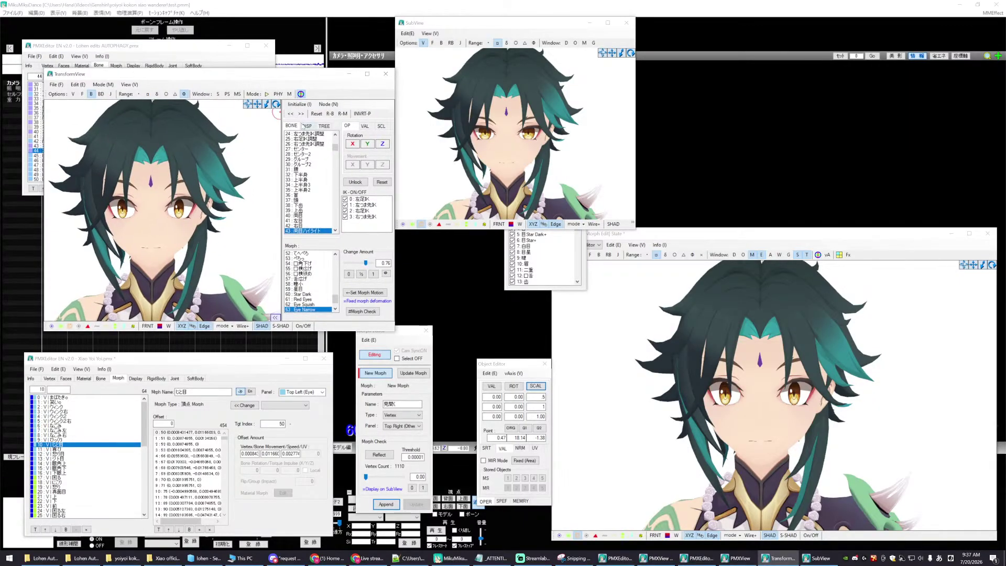
{"action": "left_click", "coordinate": [317, 114]}
{"action": "scroll", "coordinate": [338, 300], "scroll_direction": "down", "scroll_amount": 1}
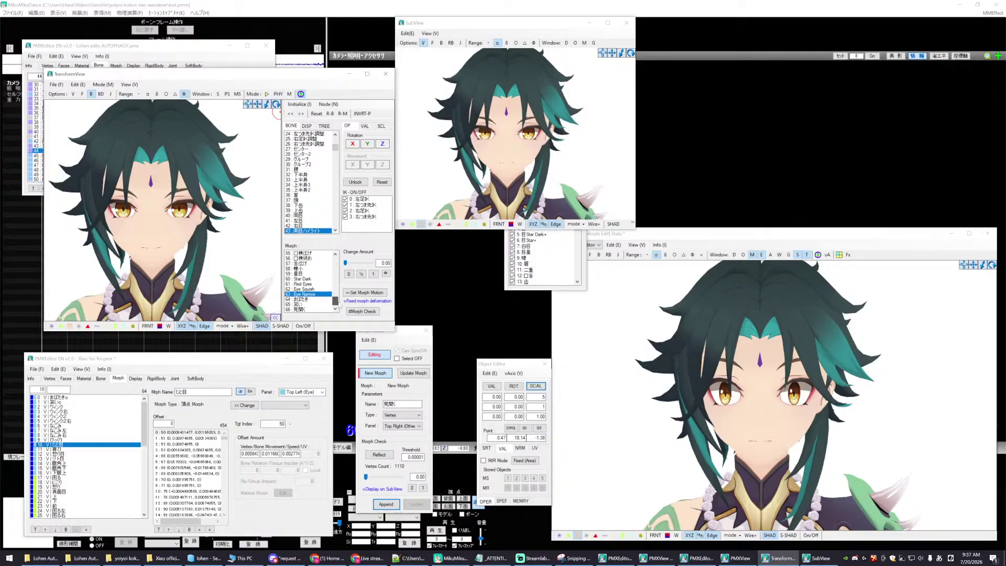
{"action": "left_click", "coordinate": [312, 309]}
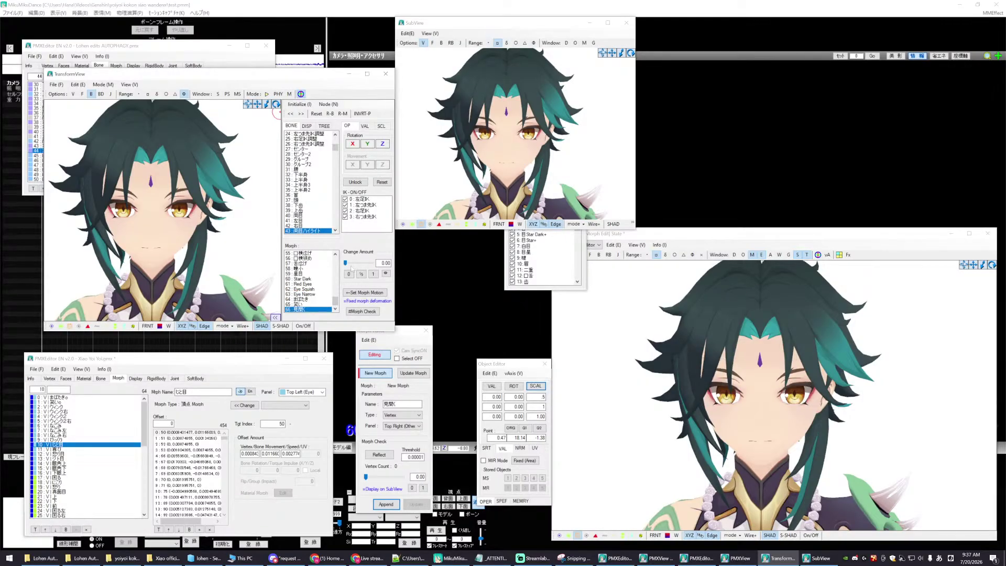
{"action": "left_click_drag", "start_coordinate": [345, 263], "coordinate": [357, 263]}
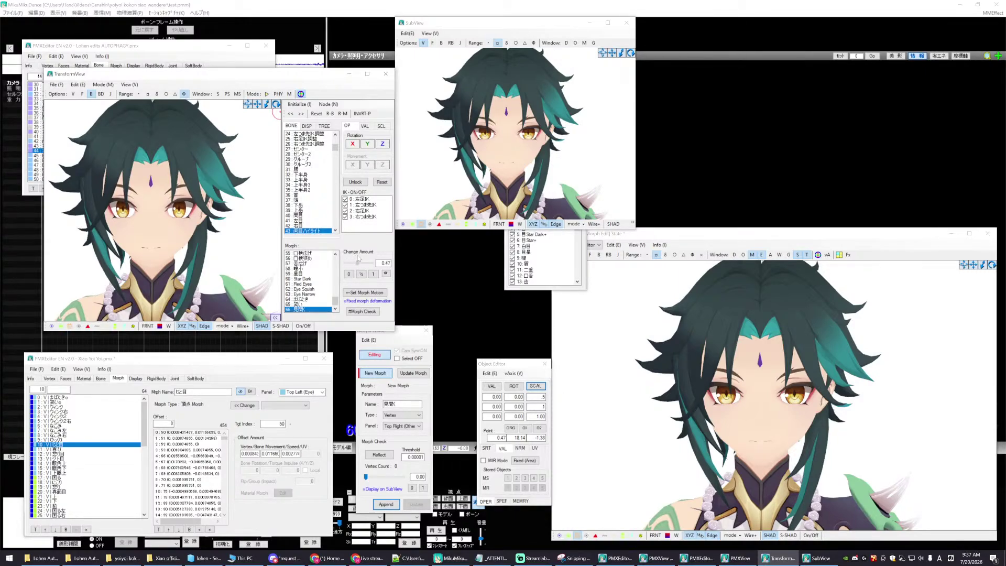
{"action": "left_click", "coordinate": [308, 299]}
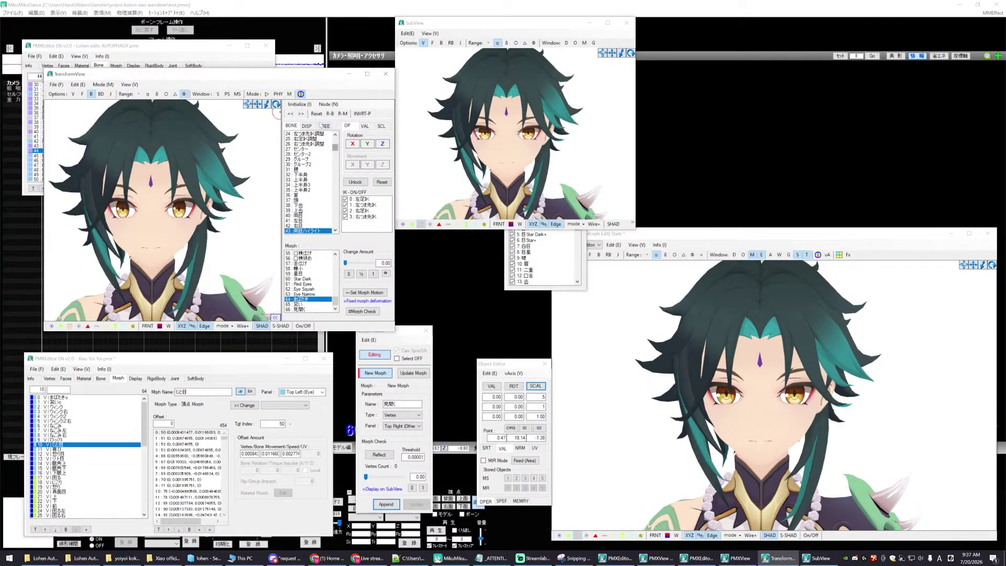
- Close the Morph Editor, select the なごみ morph and save the Xiao model
{"action": "left_click", "coordinate": [108, 482]}
{"action": "left_click", "coordinate": [83, 449]}
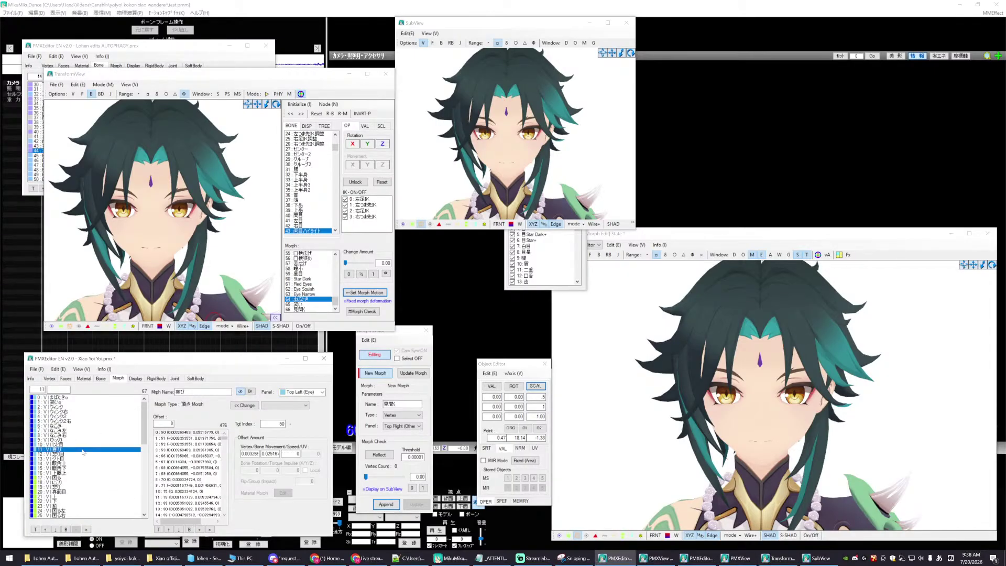
{"action": "left_click", "coordinate": [426, 330]}
{"action": "left_click", "coordinate": [514, 306]}
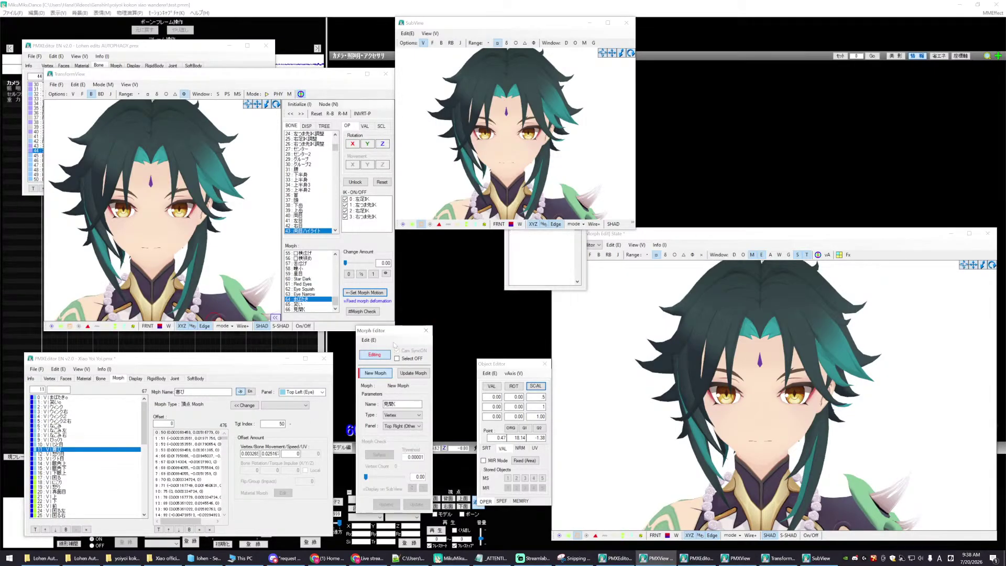
{"action": "left_click", "coordinate": [76, 426]}
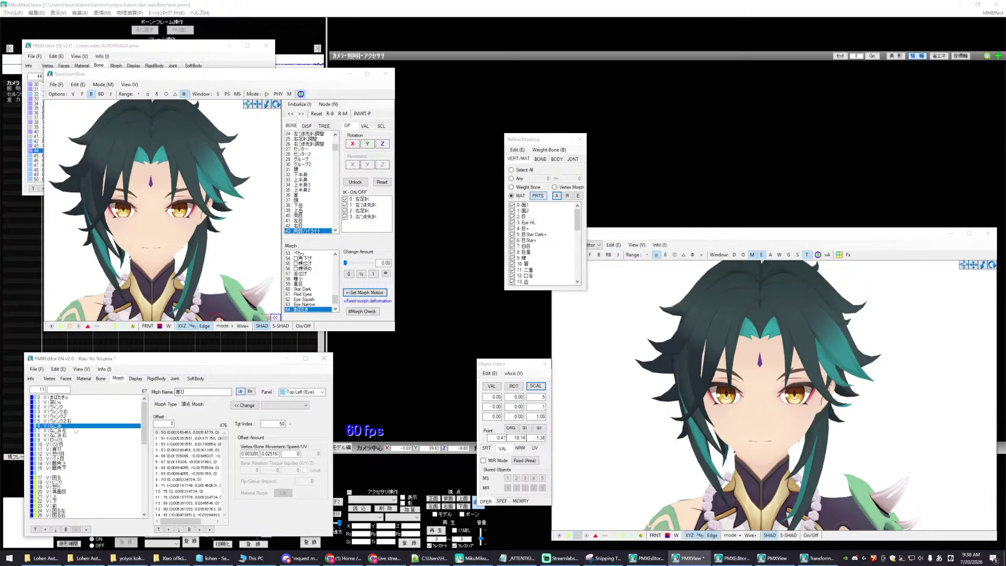
{"action": "left_click", "coordinate": [36, 368]}
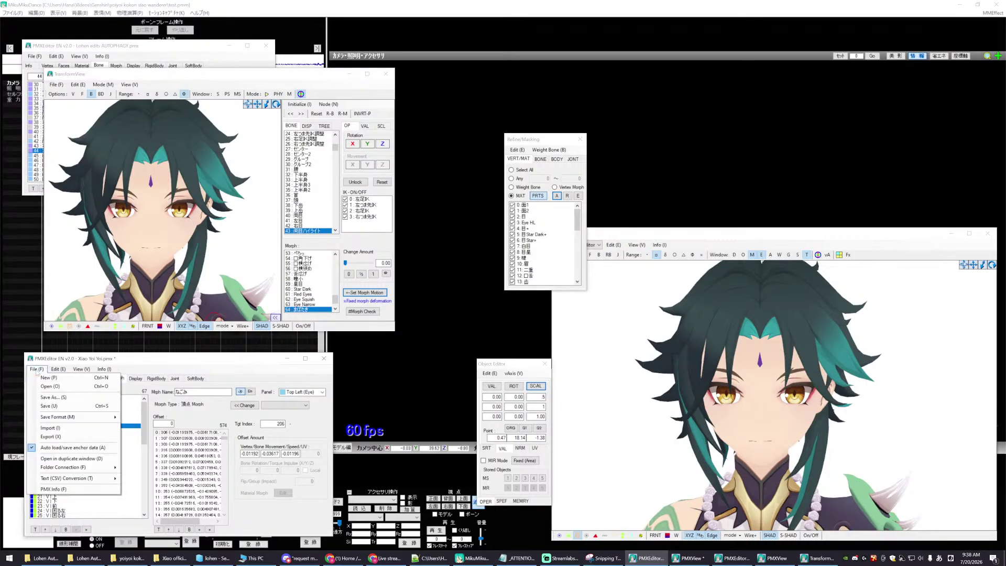
{"action": "left_click", "coordinate": [45, 407]}
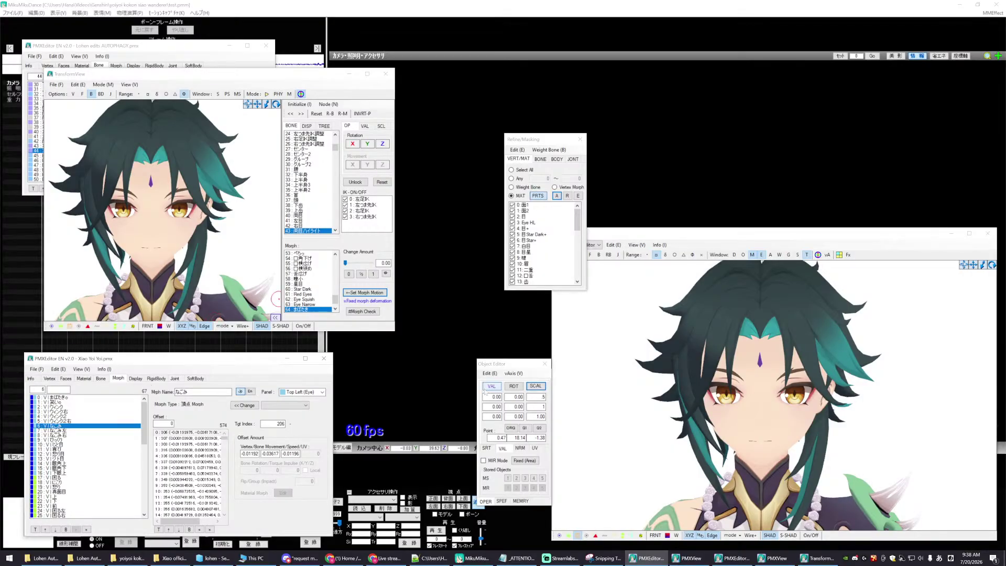
- Close the editor holding the Lohen edits AUTOPHAGY.pmx model and return to the Xiao model's editor
{"action": "left_click", "coordinate": [377, 470]}
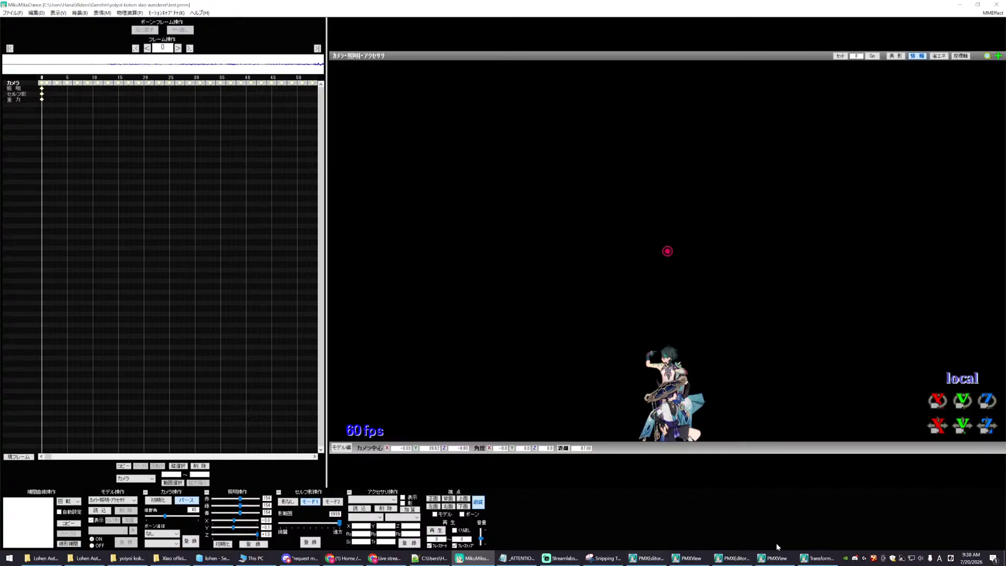
{"action": "left_click", "coordinate": [728, 559]}
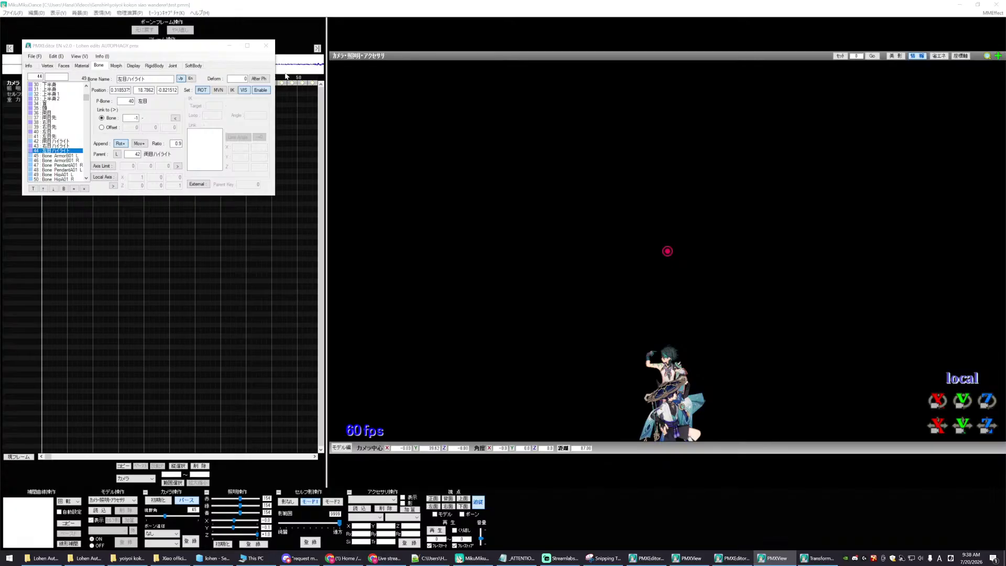
{"action": "left_click", "coordinate": [730, 560]}
{"action": "left_click", "coordinate": [730, 559]}
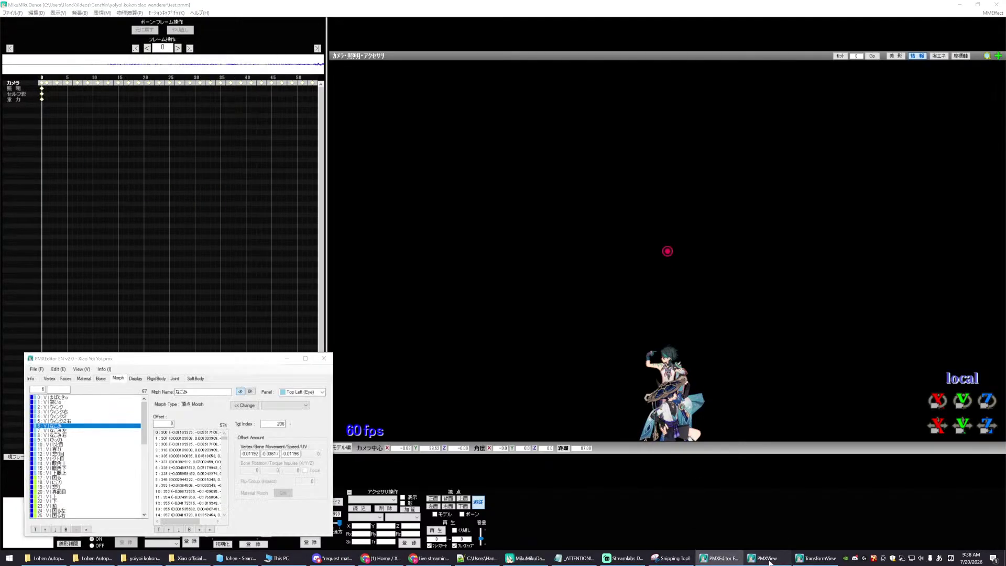
- Look through the Xiao model's materials and select 面2 in both the material list and the masking list
{"action": "left_click", "coordinate": [84, 379]}
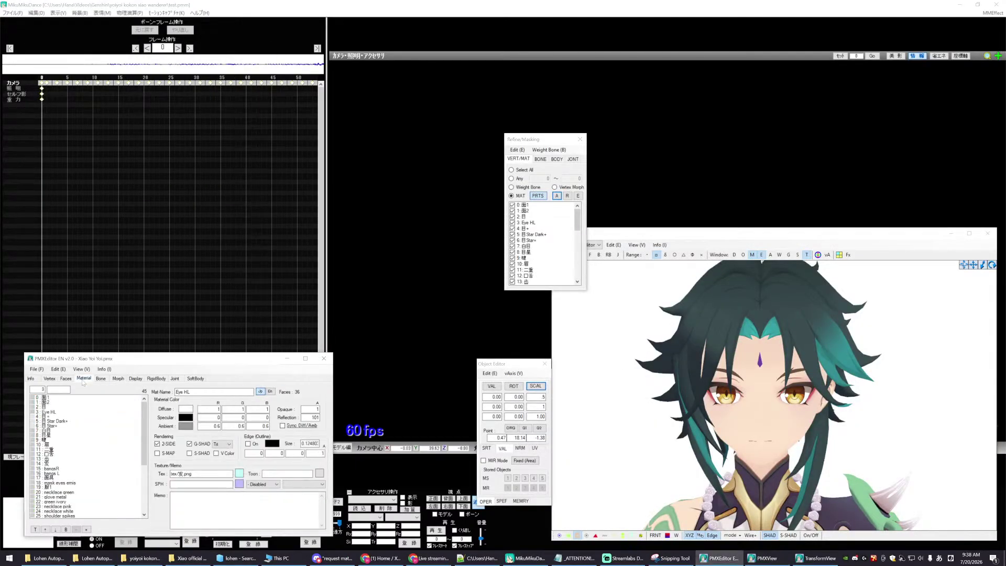
{"action": "left_click", "coordinate": [71, 413]}
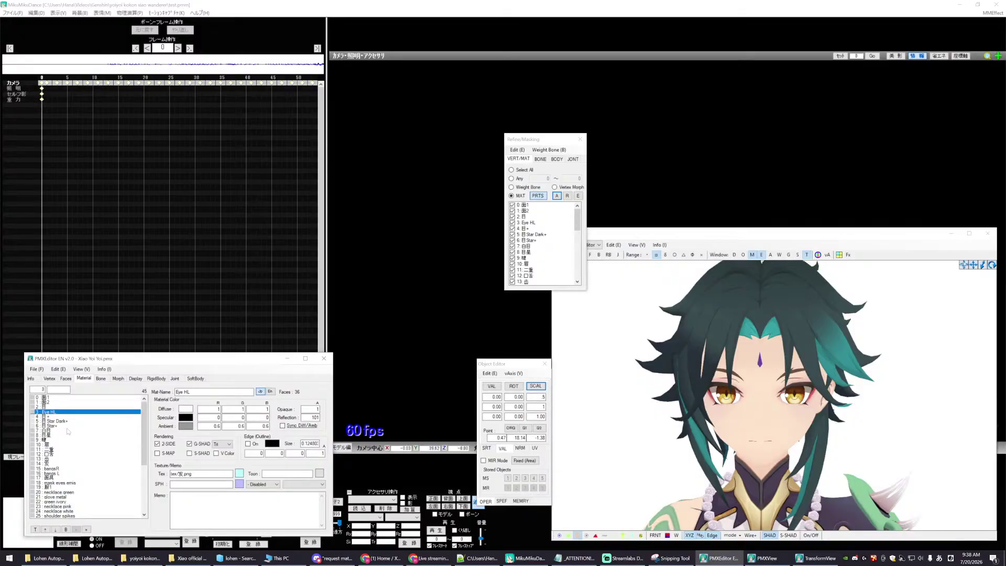
{"action": "scroll", "coordinate": [68, 431], "scroll_direction": "down", "scroll_amount": 6}
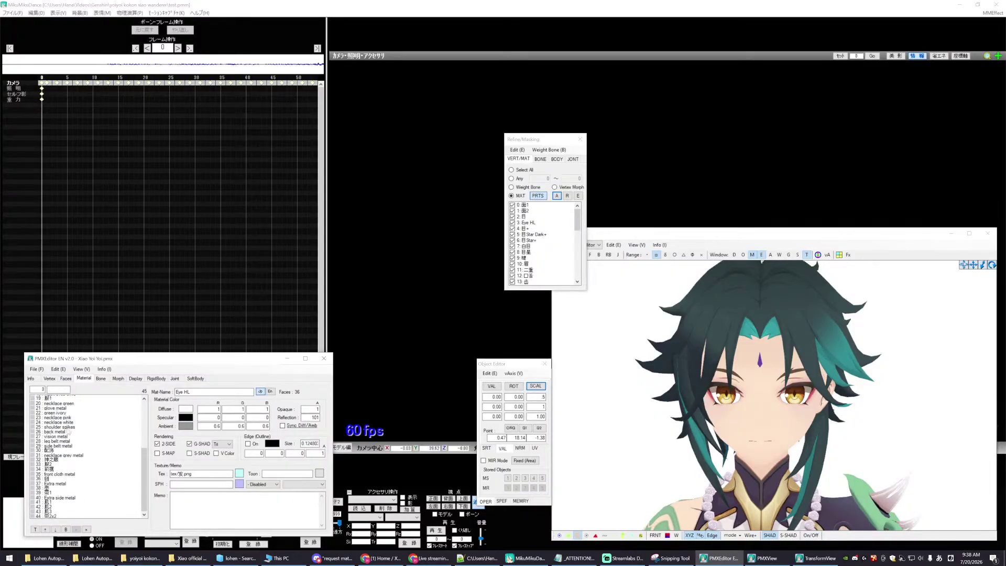
{"action": "scroll", "coordinate": [68, 431], "scroll_direction": "up", "scroll_amount": 6}
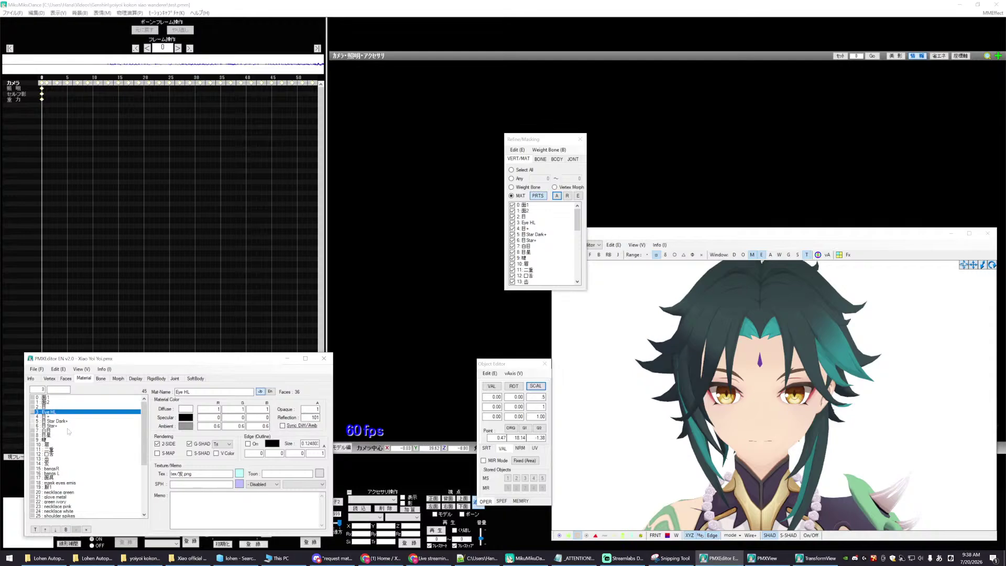
{"action": "left_click", "coordinate": [49, 402]}
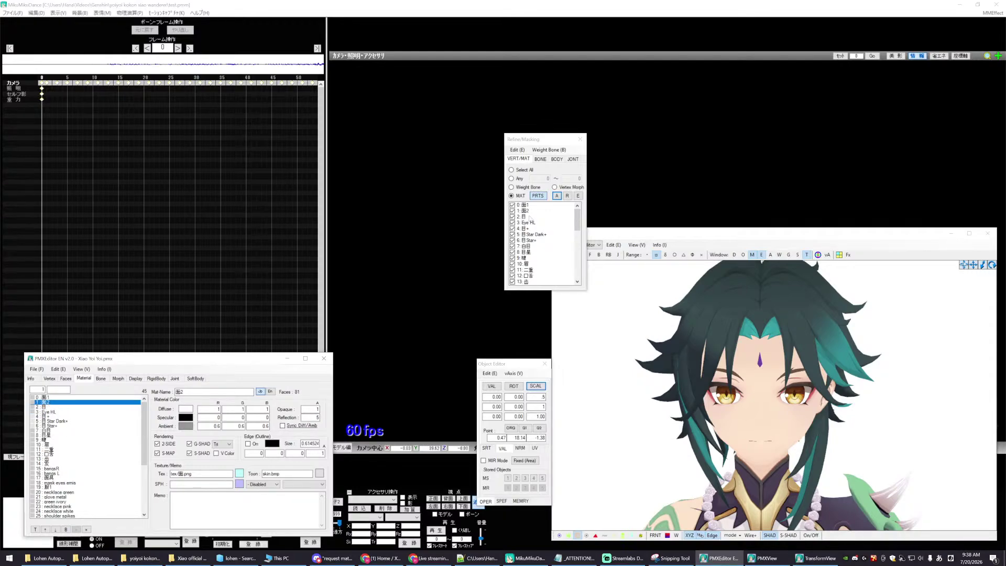
{"action": "left_click", "coordinate": [516, 210]}
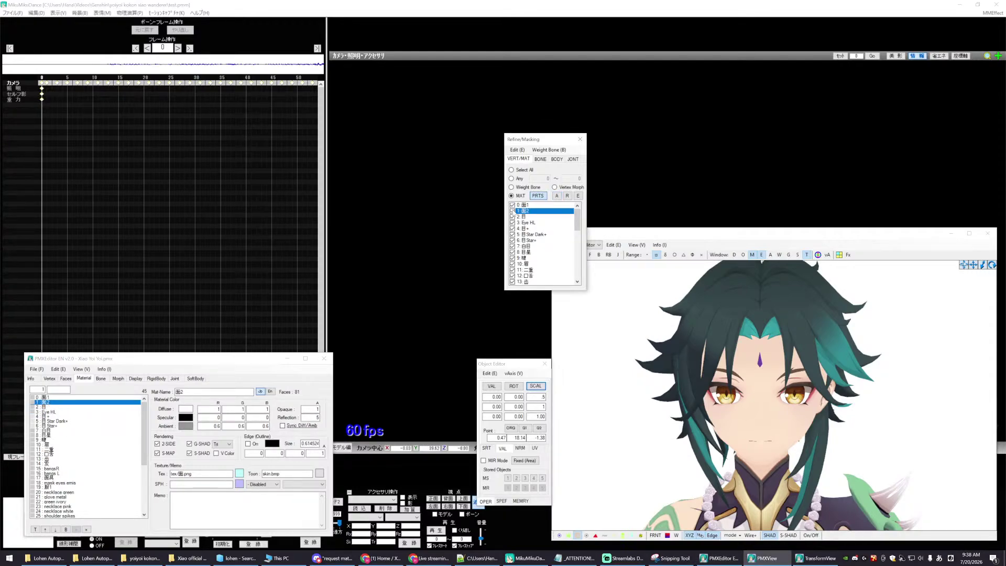
- Arrange the masking, Object Editor and PMXView windows side by side and bring the face closer in the model view
{"action": "left_click_drag", "start_coordinate": [554, 141], "coordinate": [211, 125]}
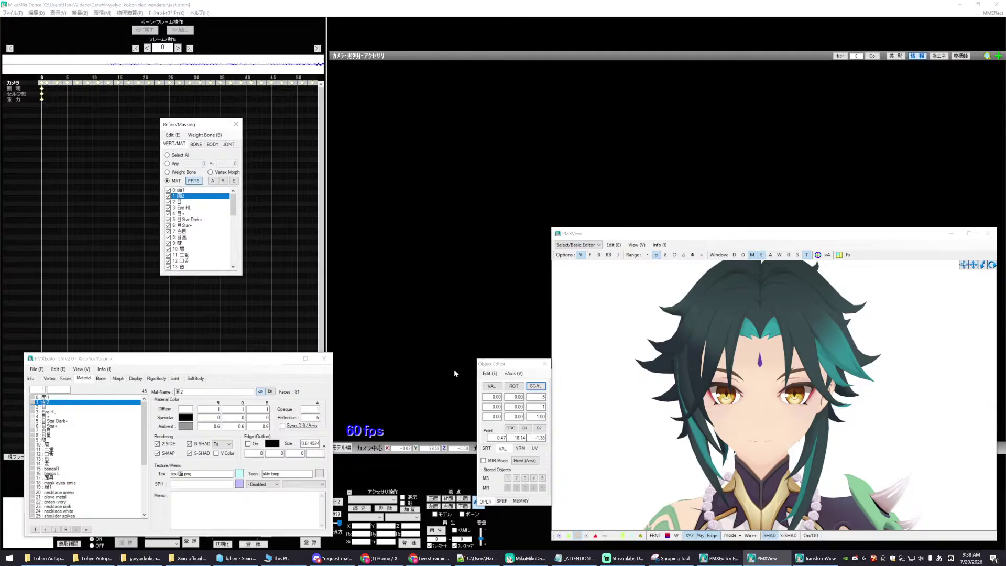
{"action": "left_click_drag", "start_coordinate": [492, 367], "coordinate": [273, 68]}
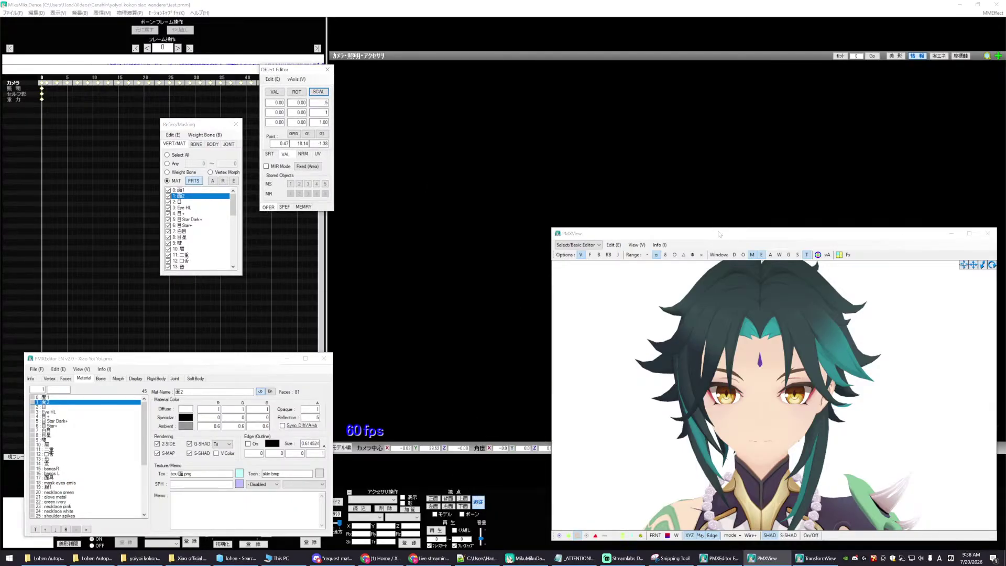
{"action": "left_click_drag", "start_coordinate": [720, 235], "coordinate": [535, 172]}
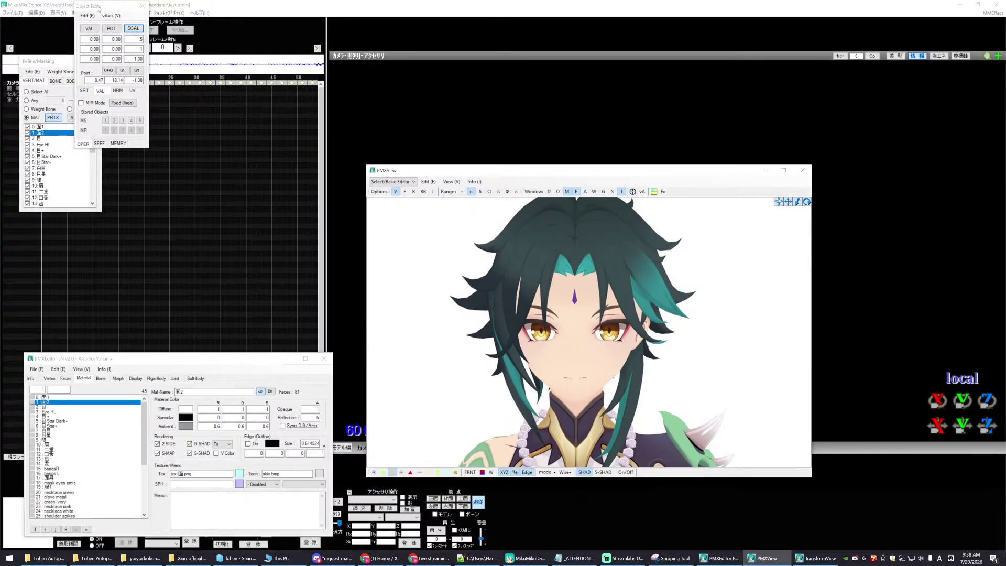
{"action": "left_click_drag", "start_coordinate": [99, 9], "coordinate": [218, 101]}
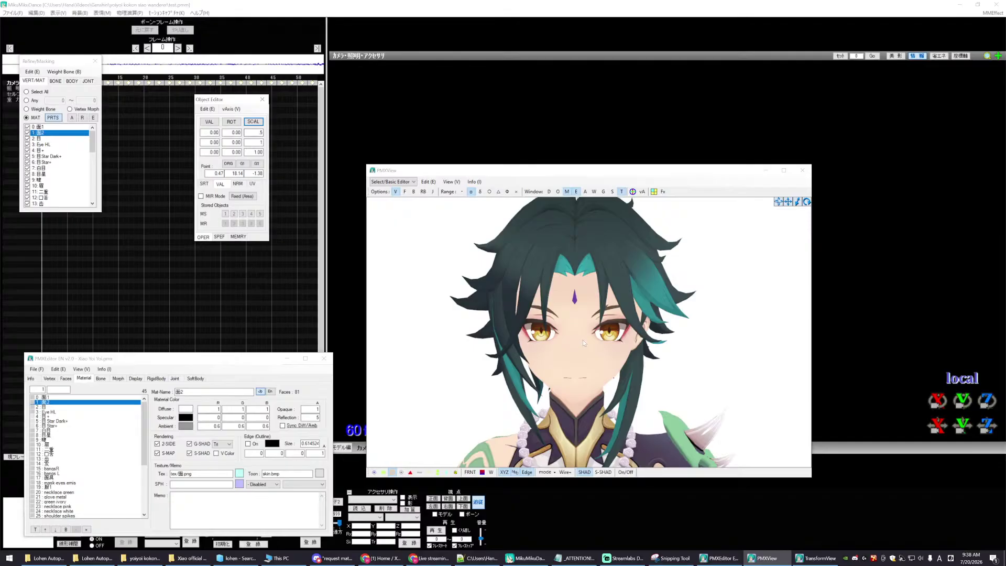
{"action": "scroll", "coordinate": [584, 343], "scroll_direction": "up", "scroll_amount": 2}
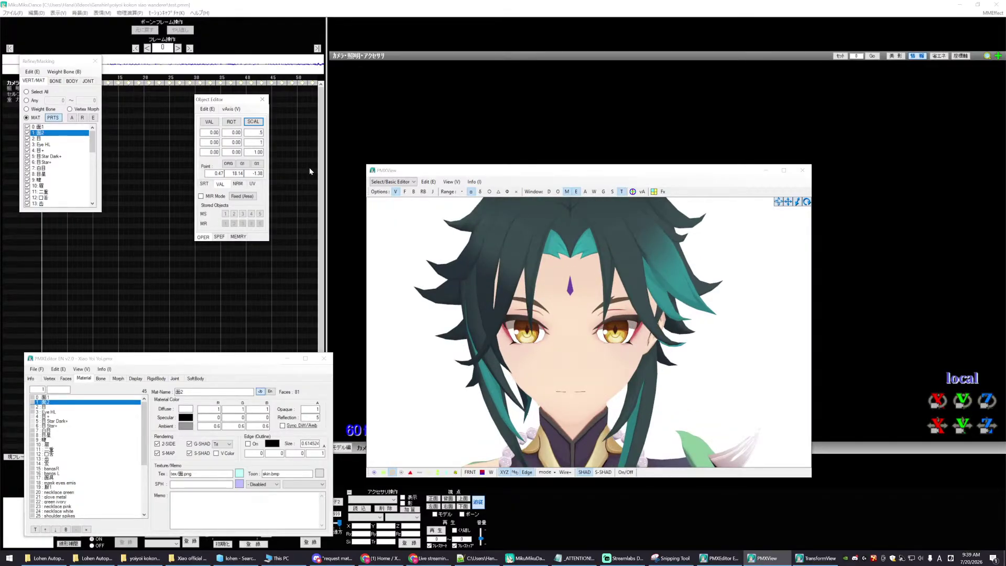
- Show only the 面1 material and frame its mouth area closely with the wireframe displayed
{"action": "double_click", "coordinate": [567, 192]}
{"action": "left_click", "coordinate": [82, 117]}
{"action": "left_click", "coordinate": [27, 127]}
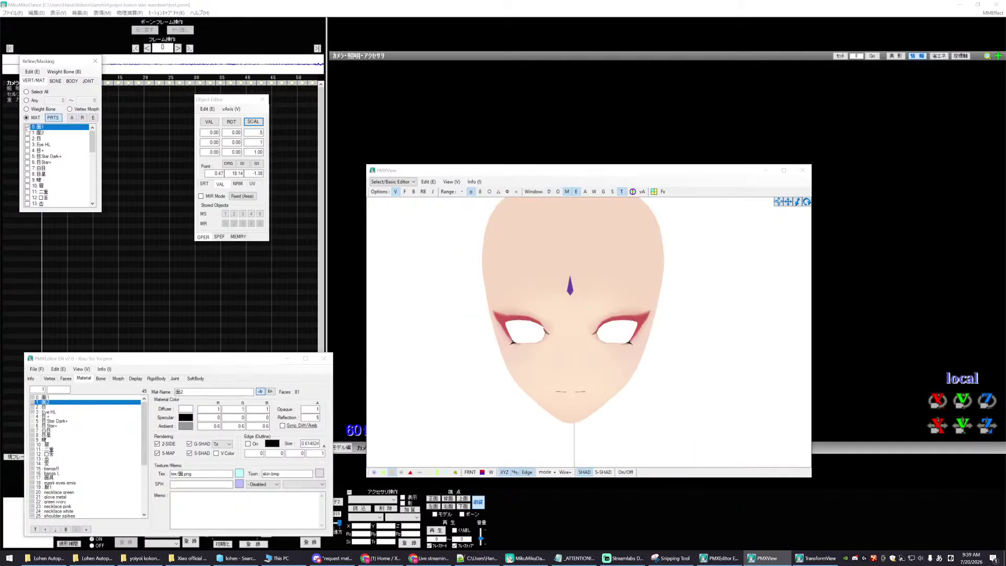
{"action": "scroll", "coordinate": [562, 366], "scroll_direction": "up", "scroll_amount": 5}
{"action": "left_click_drag", "start_coordinate": [790, 207], "coordinate": [713, 272]}
{"action": "left_click", "coordinate": [569, 474]}
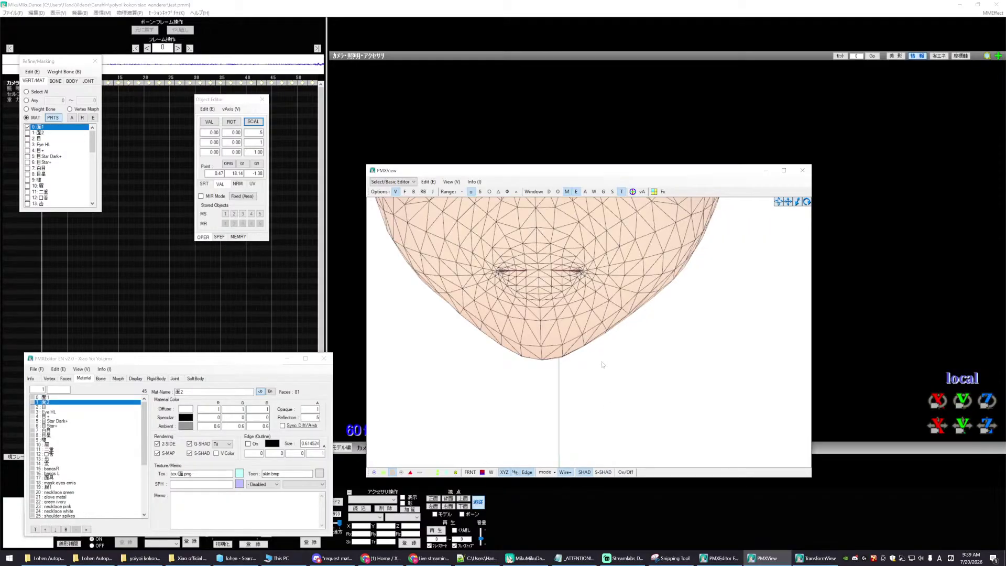
{"action": "scroll", "coordinate": [603, 366], "scroll_direction": "up", "scroll_amount": 3}
{"action": "scroll", "coordinate": [595, 365], "scroll_direction": "up", "scroll_amount": 2}
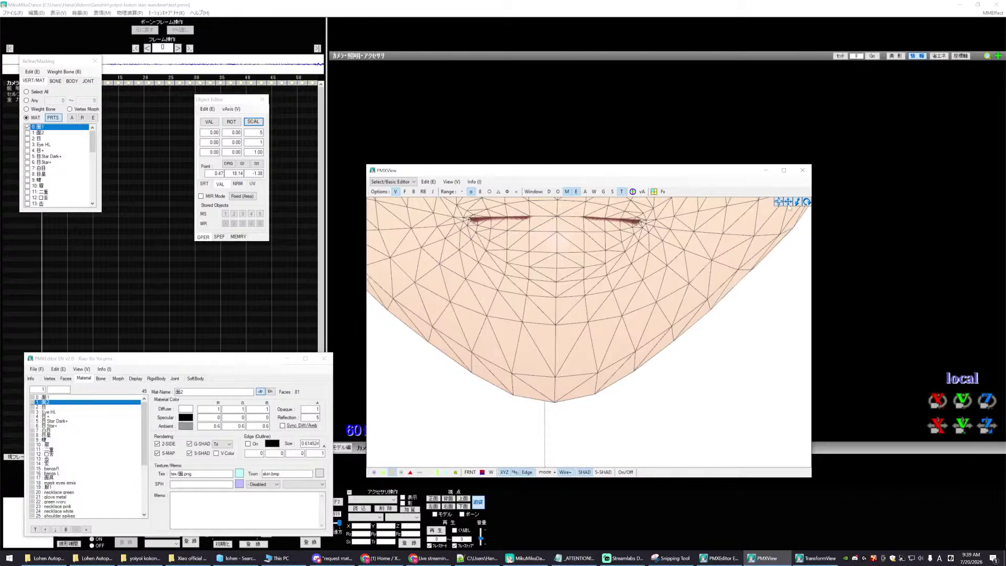
{"action": "right_click_drag", "start_coordinate": [790, 207], "coordinate": [476, 203]}
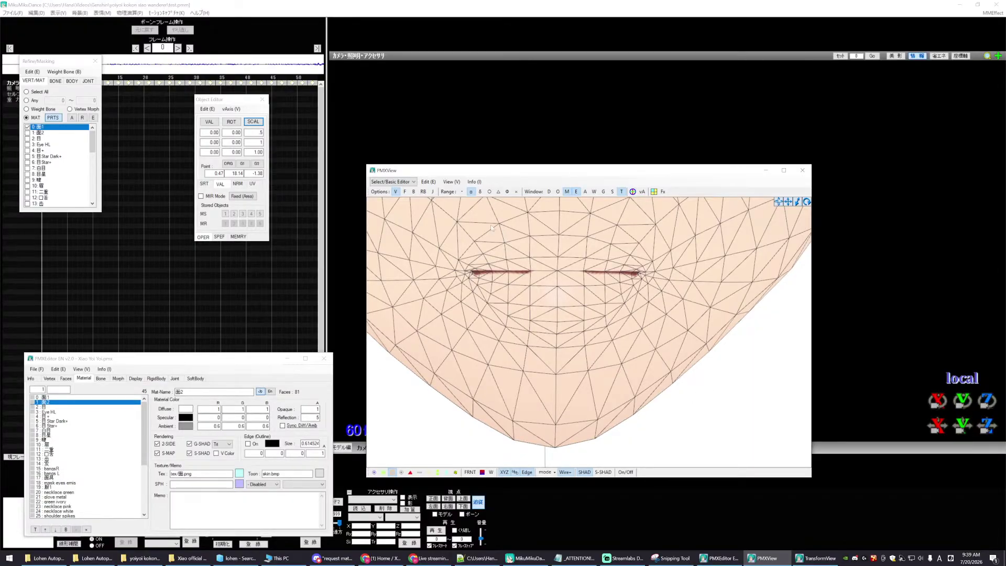
- Select the lip faces around the mouth on 面1 and split them off into a new material
{"action": "left_click_drag", "start_coordinate": [521, 229], "coordinate": [586, 294]}
{"action": "key", "text": "f"}
{"action": "left_click_drag", "start_coordinate": [588, 320], "coordinate": [613, 311]}
{"action": "left_click_drag", "start_coordinate": [605, 256], "coordinate": [471, 278]}
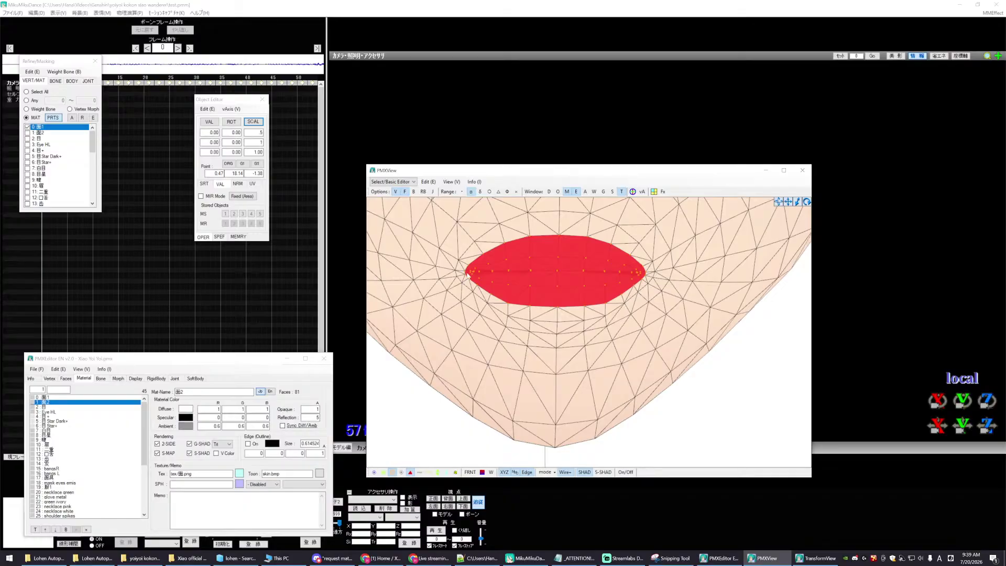
{"action": "scroll", "coordinate": [472, 272], "scroll_direction": "down", "scroll_amount": 3}
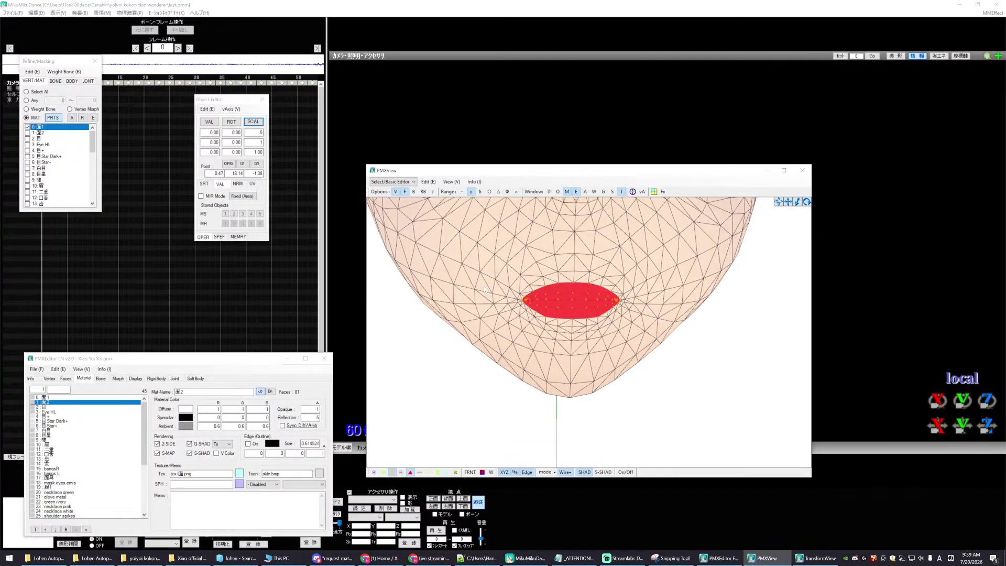
{"action": "scroll", "coordinate": [486, 289], "scroll_direction": "up", "scroll_amount": 3}
{"action": "right_click", "coordinate": [55, 134]}
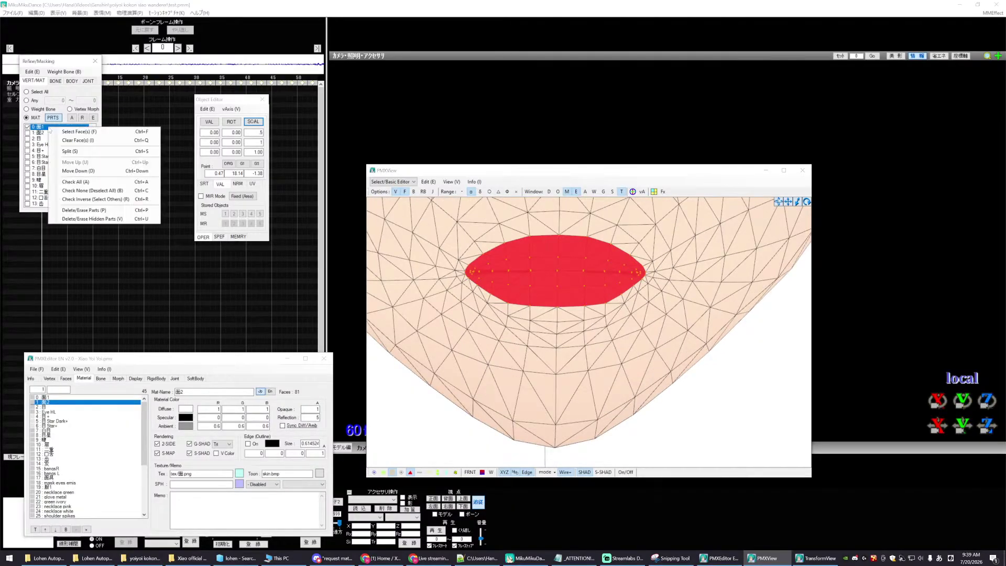
{"action": "left_click", "coordinate": [84, 153]}
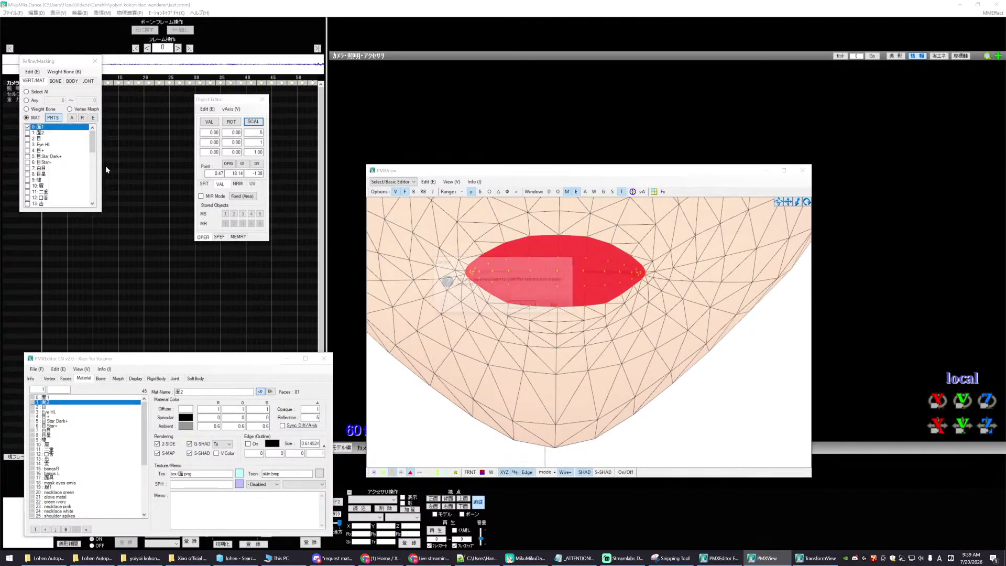
{"action": "left_click", "coordinate": [523, 306]}
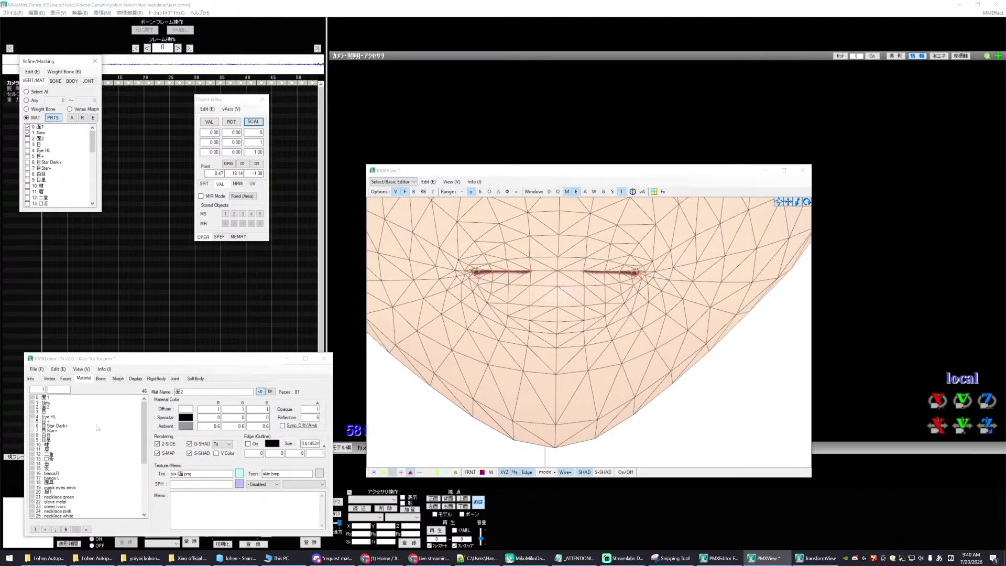
- Rename the newly split material Lip S
{"action": "left_click", "coordinate": [53, 402]}
{"action": "double_click", "coordinate": [181, 392]}
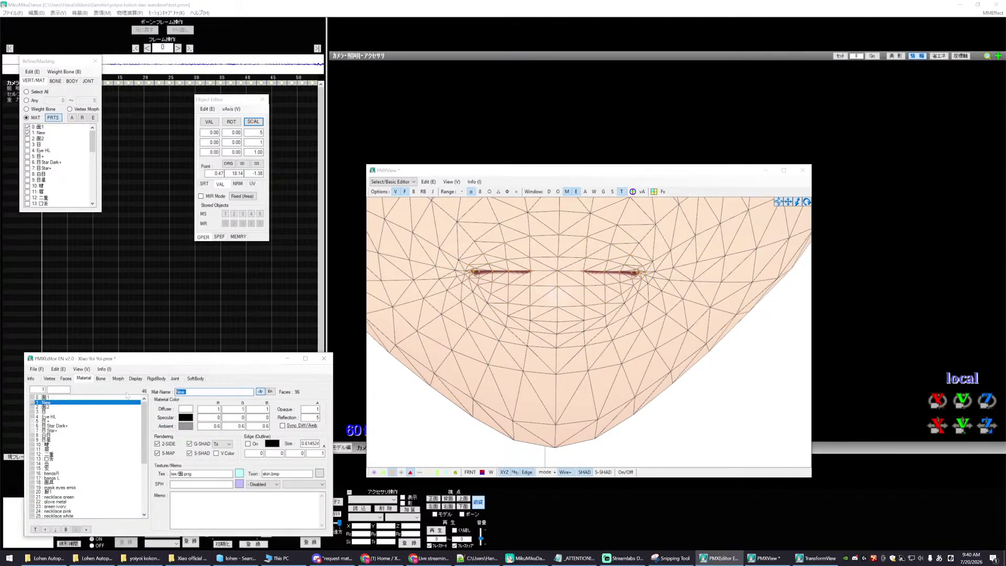
{"action": "type", "text": "l"}
{"action": "key", "text": "Escape"}
{"action": "type", "text": "ip S"}
{"action": "left_click", "coordinate": [92, 427]}
{"action": "left_click", "coordinate": [48, 402]}
- Show all materials again without the wireframe and look over the head from different angles
{"action": "scroll", "coordinate": [493, 321], "scroll_direction": "down", "scroll_amount": 5}
{"action": "left_click", "coordinate": [474, 373]}
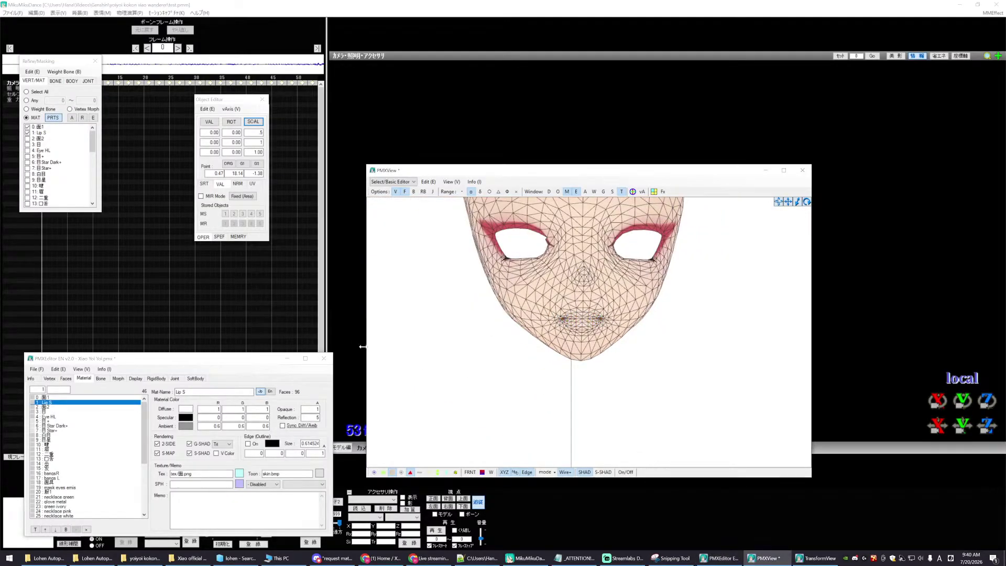
{"action": "left_click", "coordinate": [72, 118]}
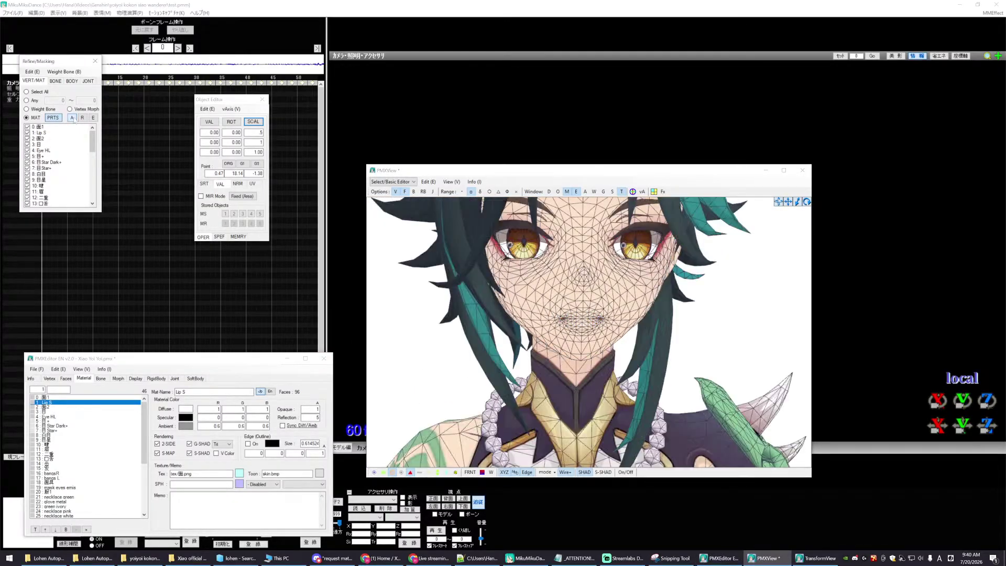
{"action": "left_click", "coordinate": [563, 472]}
{"action": "scroll", "coordinate": [558, 397], "scroll_direction": "down", "scroll_amount": 3}
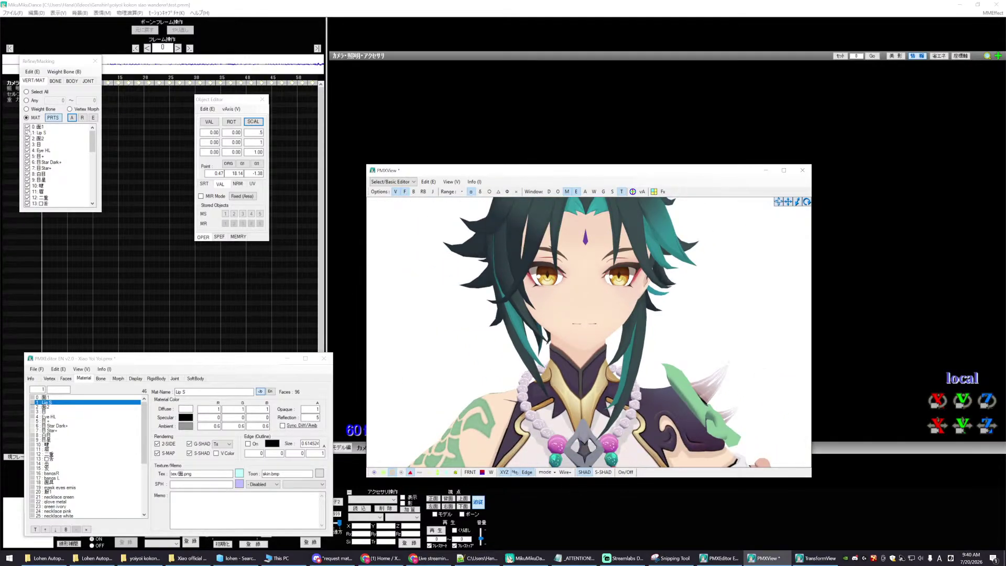
{"action": "left_click", "coordinate": [31, 132]}
{"action": "left_click", "coordinate": [57, 407]}
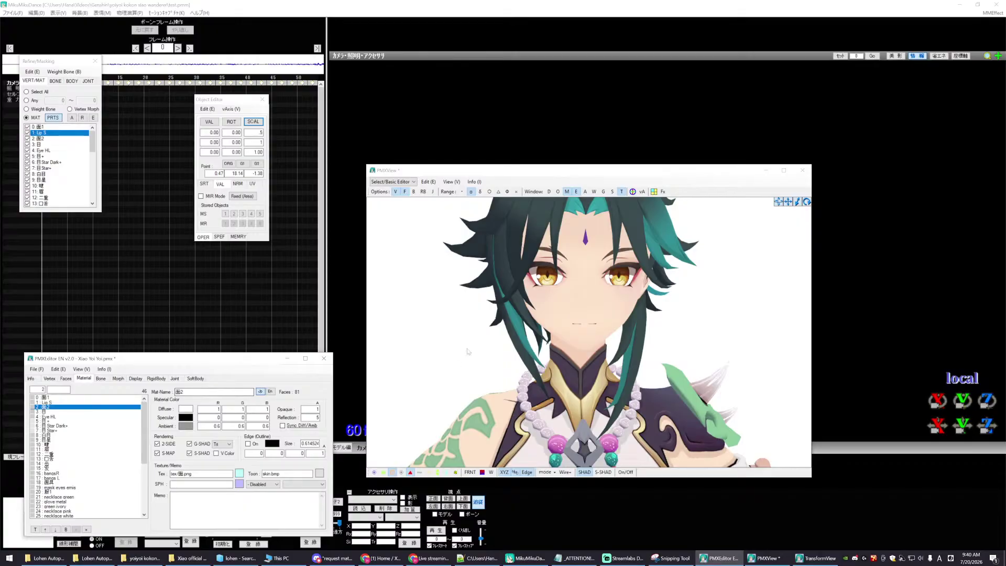
{"action": "right_click_drag", "start_coordinate": [623, 372], "coordinate": [596, 377]}
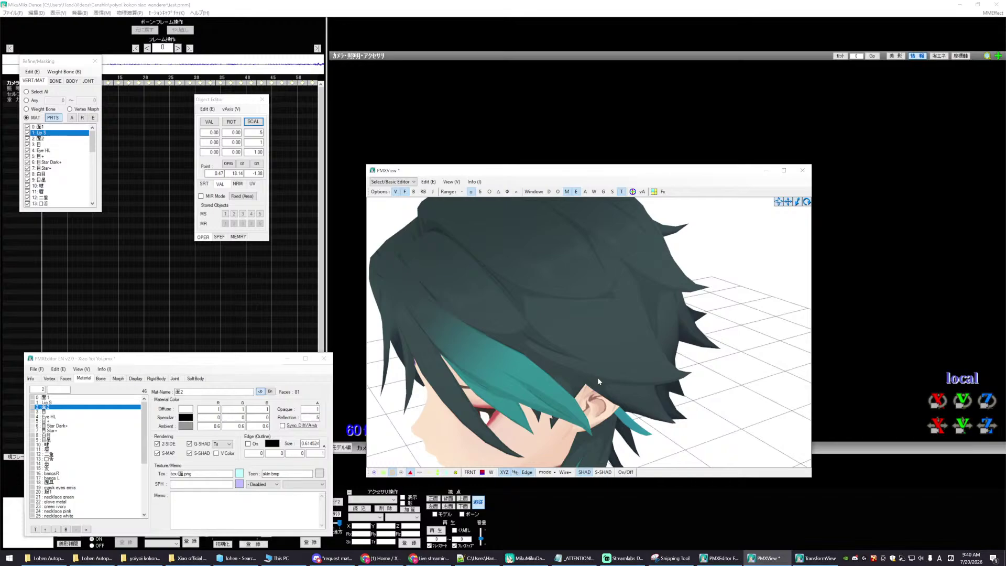
{"action": "mouse_move", "coordinate": [597, 377]}
{"action": "right_mouse_down"}
{"action": "mouse_move", "coordinate": [646, 375]}
{"action": "mouse_move", "coordinate": [555, 378]}
{"action": "mouse_move", "coordinate": [627, 380]}
{"action": "mouse_move", "coordinate": [602, 377]}
{"action": "right_mouse_up"}
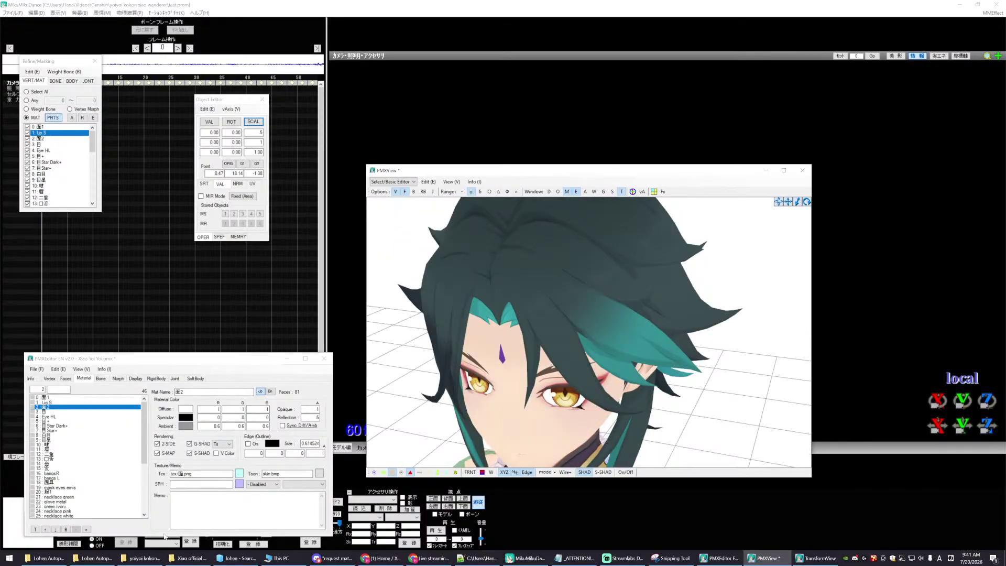
- Save the Xiao model and bring the view back to the front of the face
{"action": "left_click", "coordinate": [49, 417]}
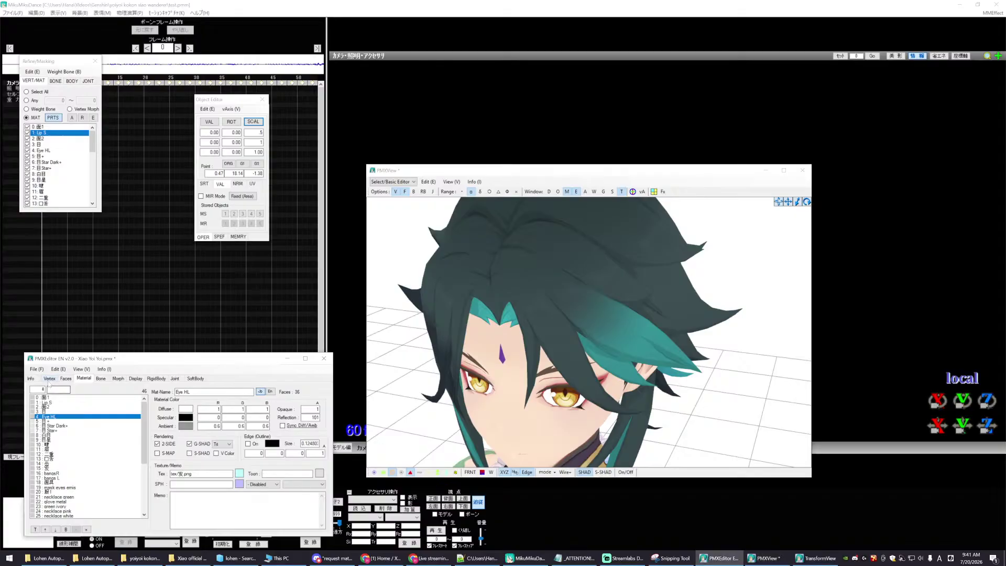
{"action": "left_click", "coordinate": [33, 369]}
{"action": "left_click", "coordinate": [54, 405]}
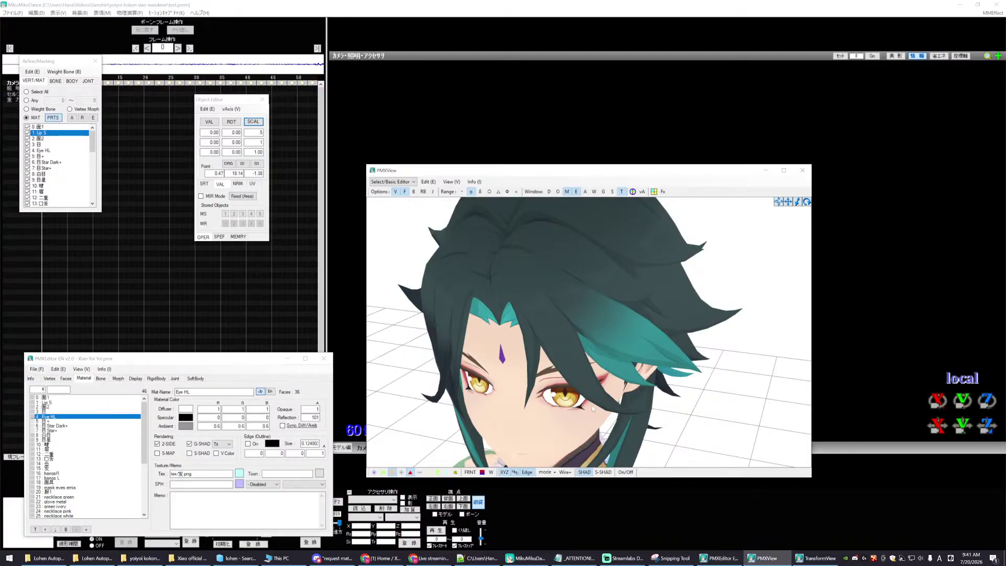
{"action": "right_click_drag", "start_coordinate": [592, 405], "coordinate": [598, 405]}
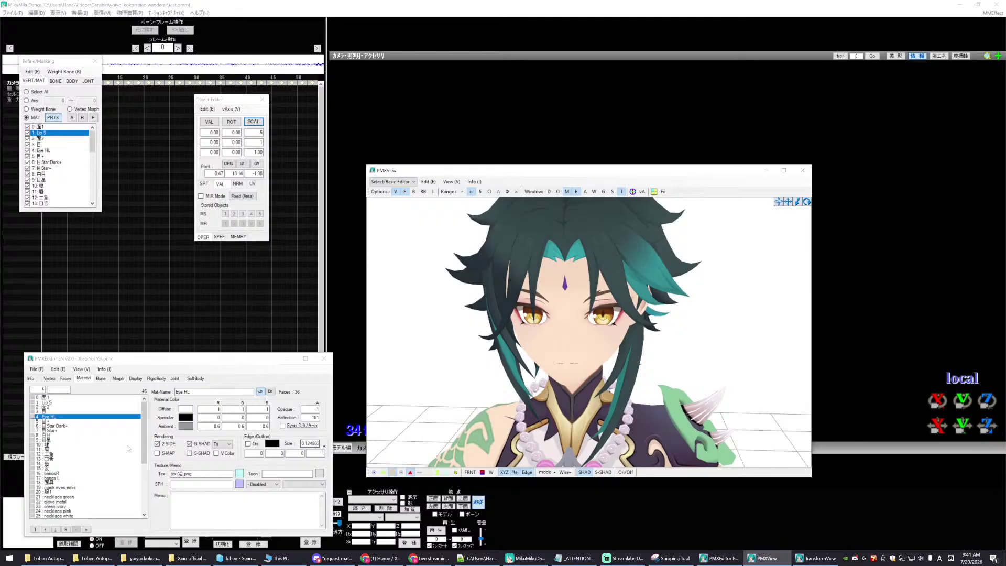
- Show only 面1 and duplicate that material with the 材質複製 user plug-in
{"action": "left_click", "coordinate": [54, 397]}
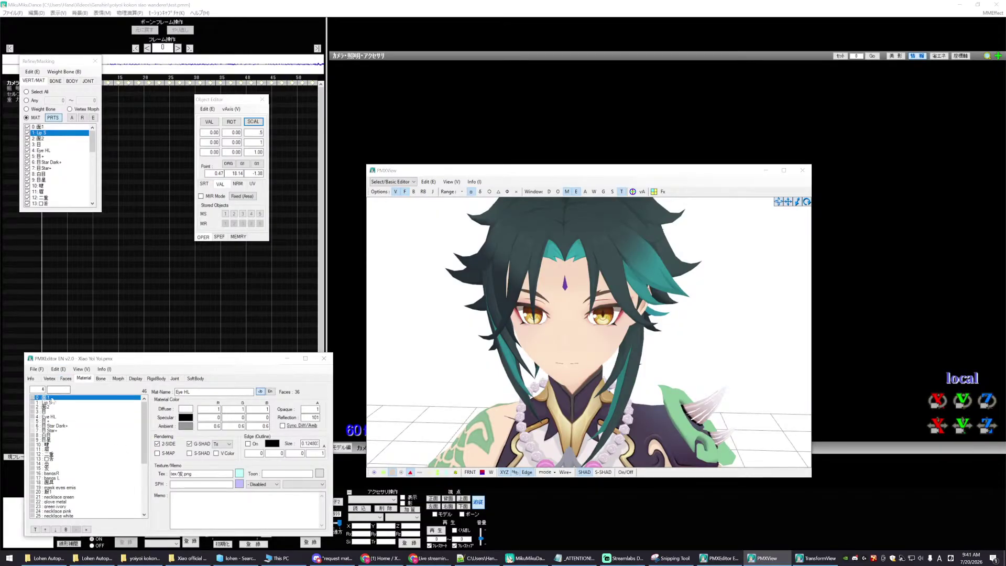
{"action": "left_click", "coordinate": [82, 118]}
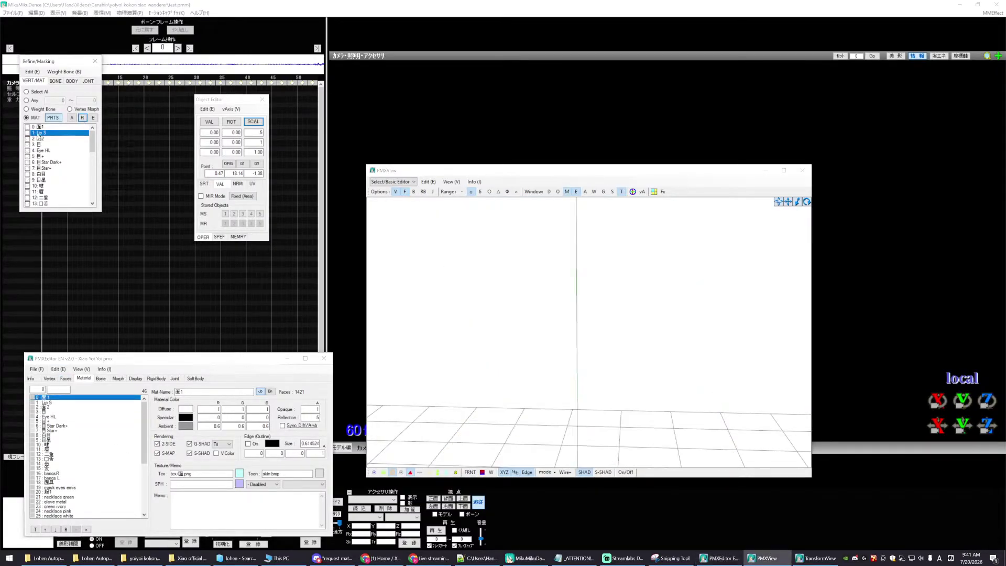
{"action": "left_click", "coordinate": [28, 127]}
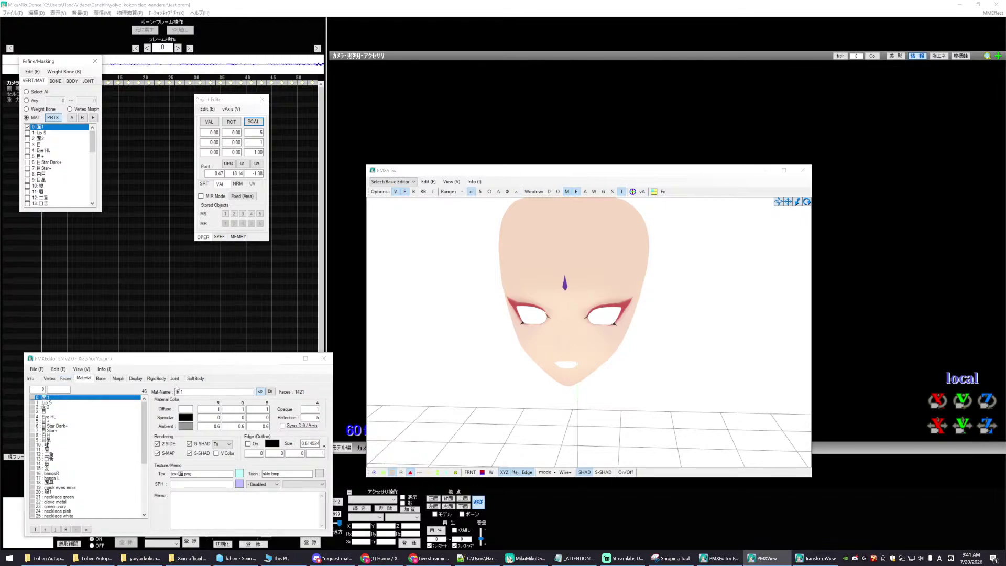
{"action": "left_click", "coordinate": [62, 369]}
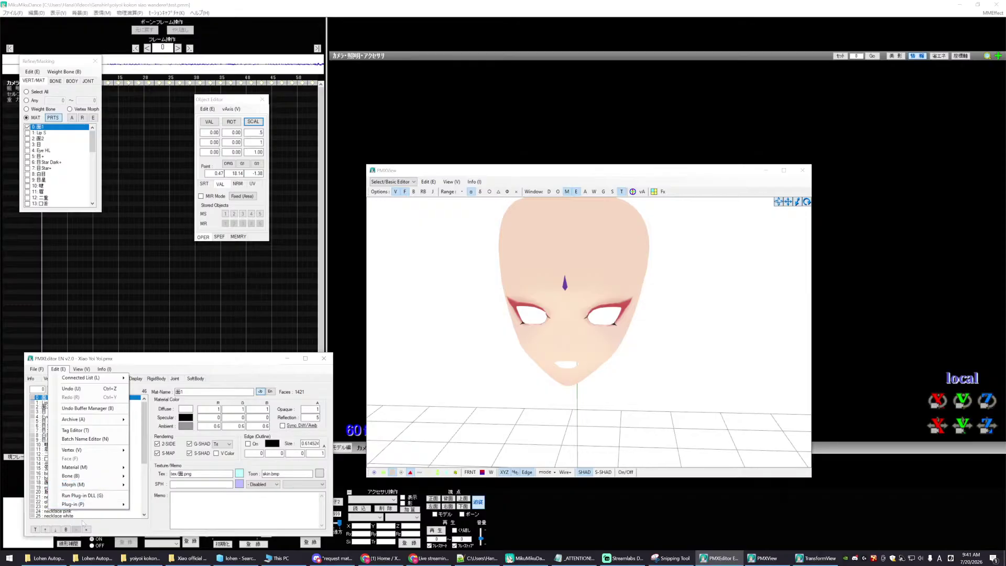
{"action": "mouse_move", "coordinate": [107, 504]}
{"action": "mouse_move", "coordinate": [156, 531]}
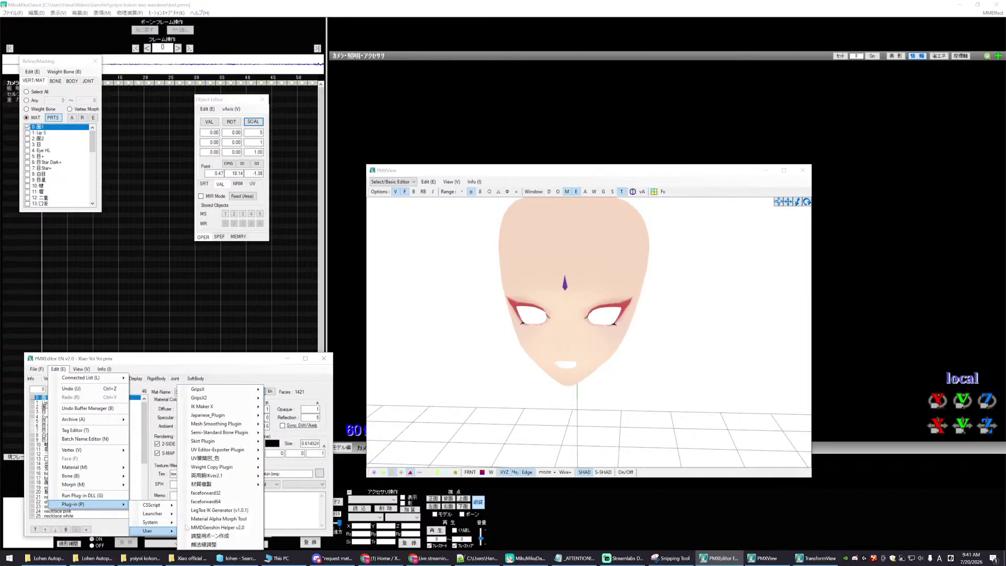
{"action": "mouse_move", "coordinate": [220, 484]}
{"action": "left_click", "coordinate": [283, 485]}
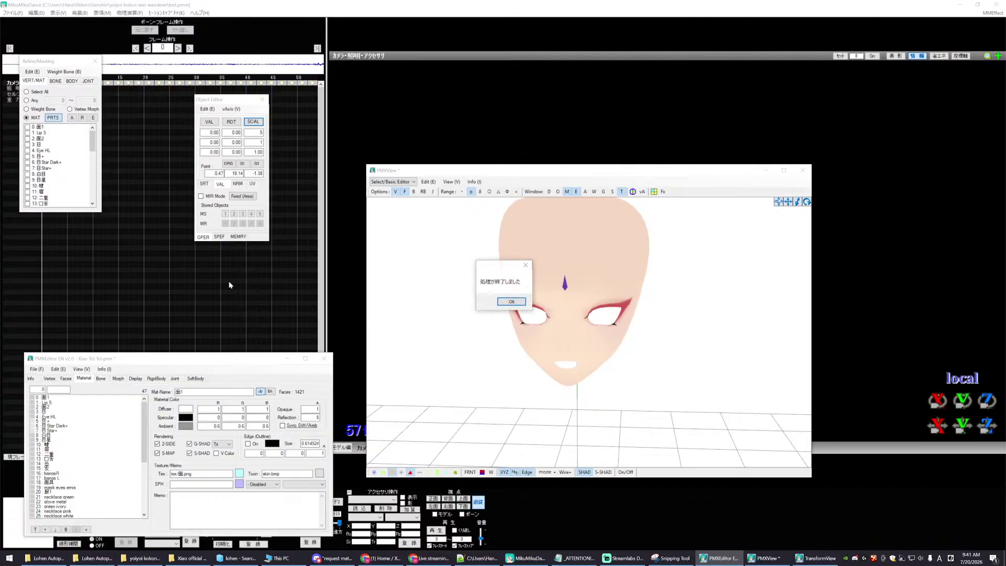
{"action": "left_click", "coordinate": [511, 300]}
- Make 面1_copy the only displayed material and move it directly below 面1 in the material order
{"action": "left_click_drag", "start_coordinate": [93, 140], "coordinate": [93, 194]}
{"action": "left_click", "coordinate": [28, 204]}
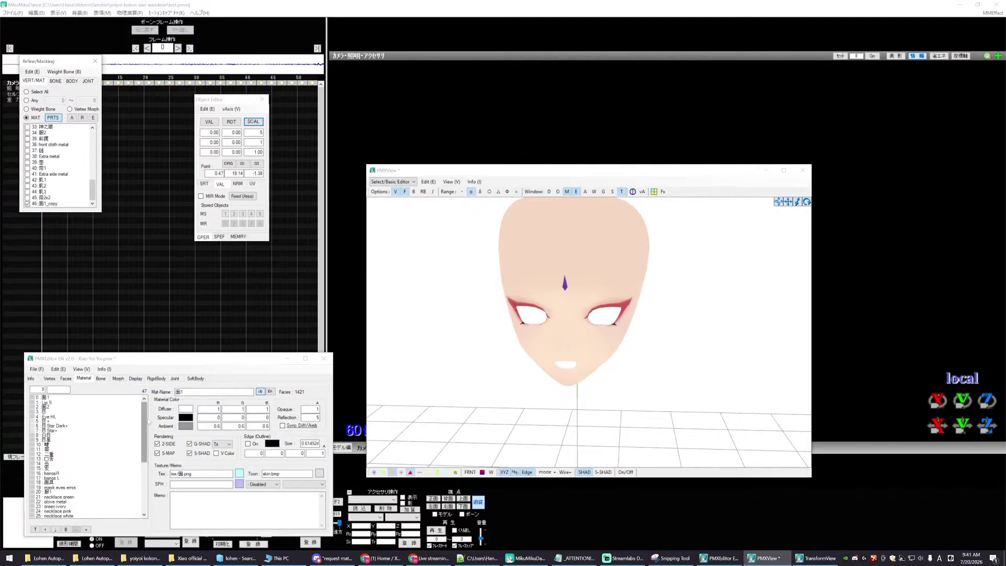
{"action": "left_click_drag", "start_coordinate": [144, 430], "coordinate": [145, 490]}
{"action": "left_click", "coordinate": [40, 515]}
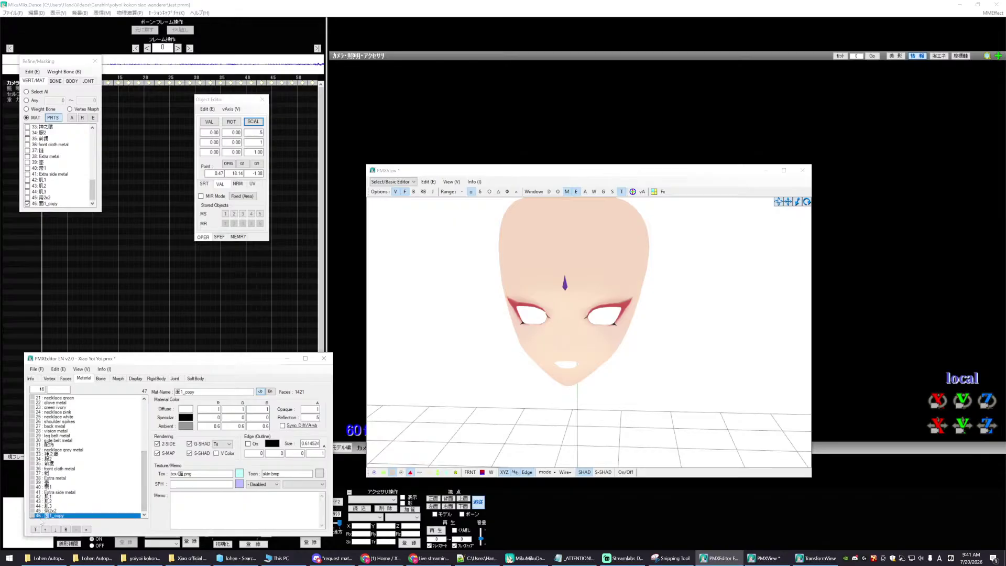
{"action": "left_click", "coordinate": [36, 529]}
{"action": "left_click", "coordinate": [56, 529]}
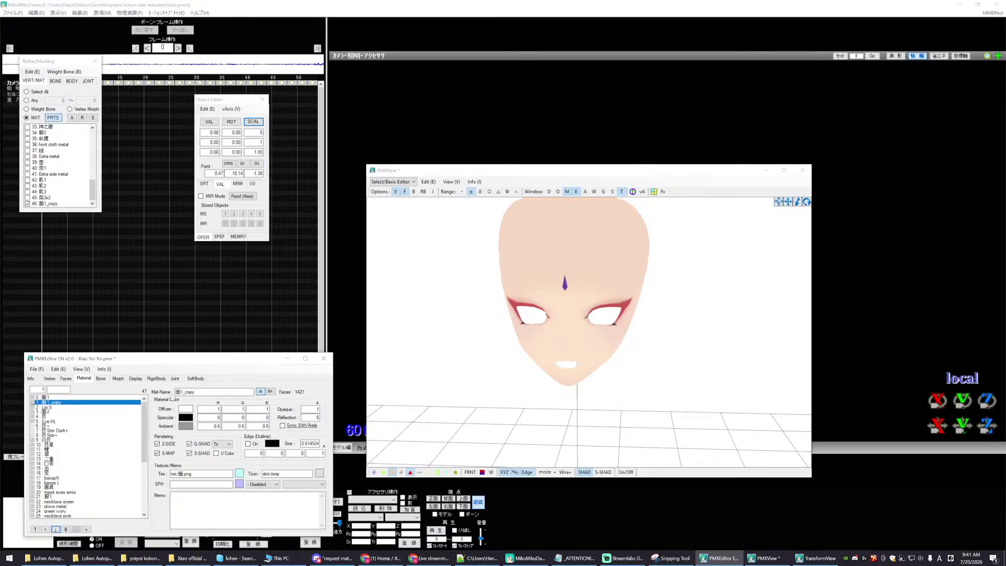
- Rename the copied face material 面1+ HL and show all materials again
{"action": "left_click_drag", "start_coordinate": [196, 391], "coordinate": [182, 392]}
{"action": "key", "text": "BackSpace"}
{"action": "type", "text": "+ HL"}
{"action": "key", "text": "Return"}
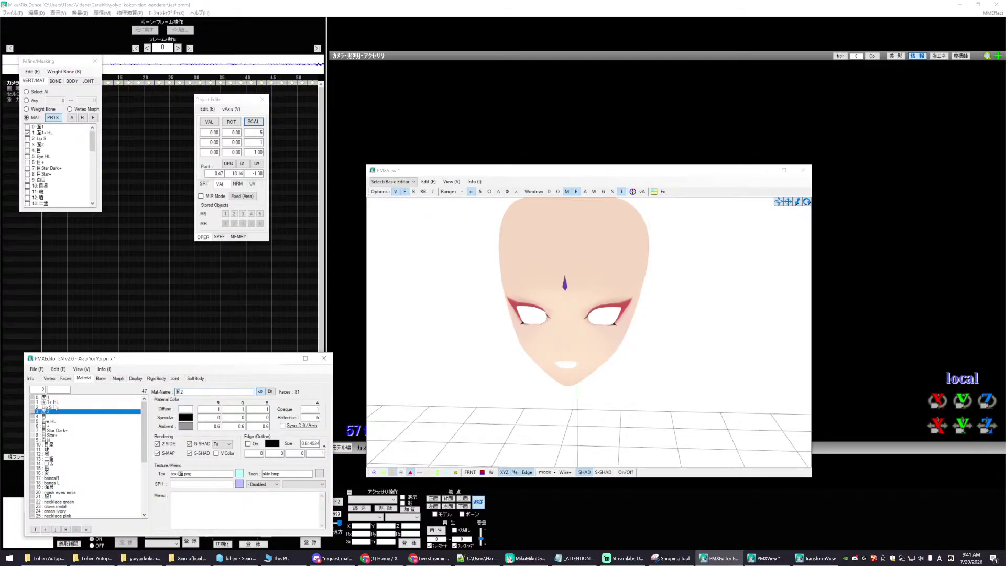
{"action": "left_click", "coordinate": [72, 117]}
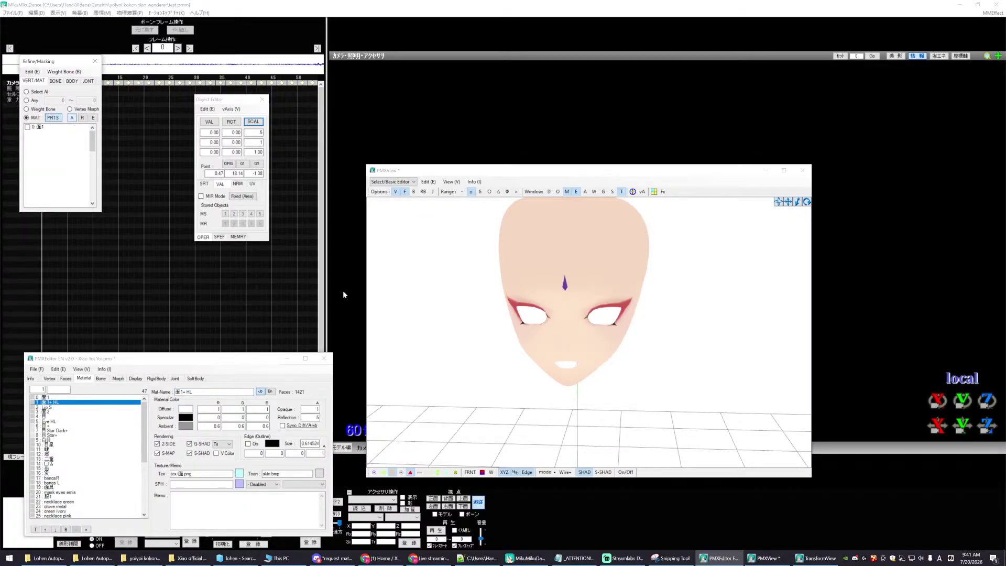
{"action": "left_click", "coordinate": [416, 330]}
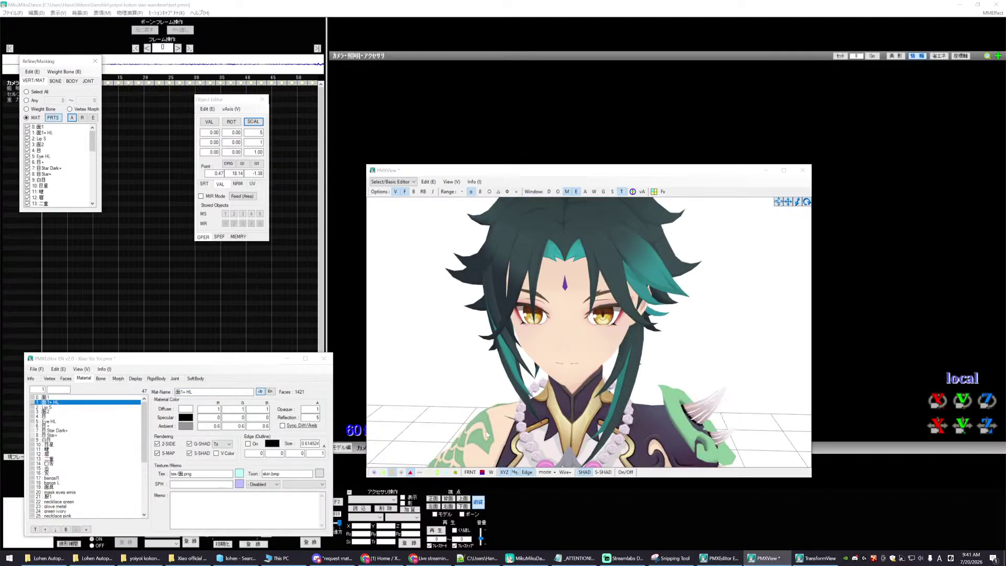
- Switch to the Xiao official folder in File Explorer and return to the model editor
{"action": "right_click", "coordinate": [93, 558]}
{"action": "left_click", "coordinate": [101, 474]}
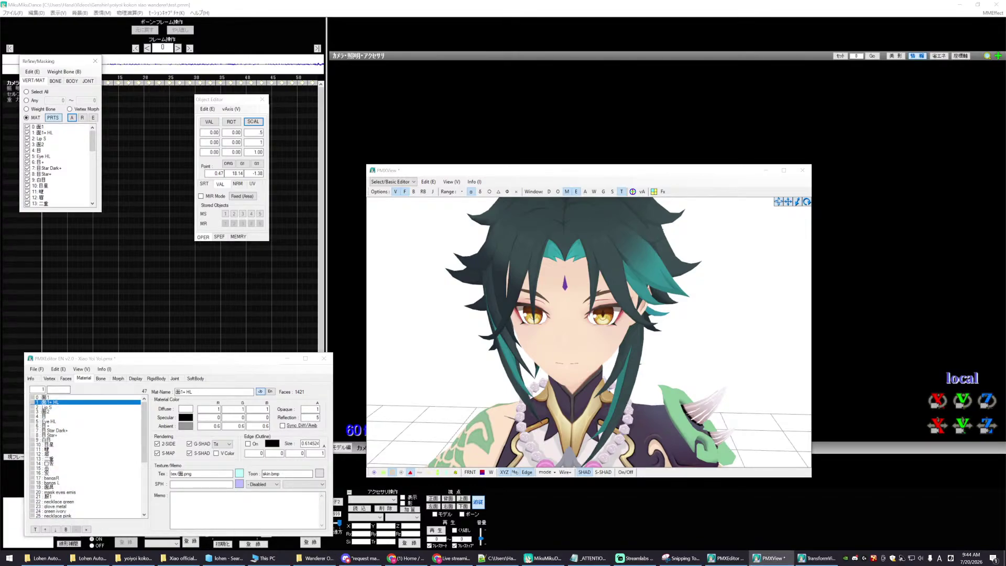
{"action": "left_click", "coordinate": [178, 559]}
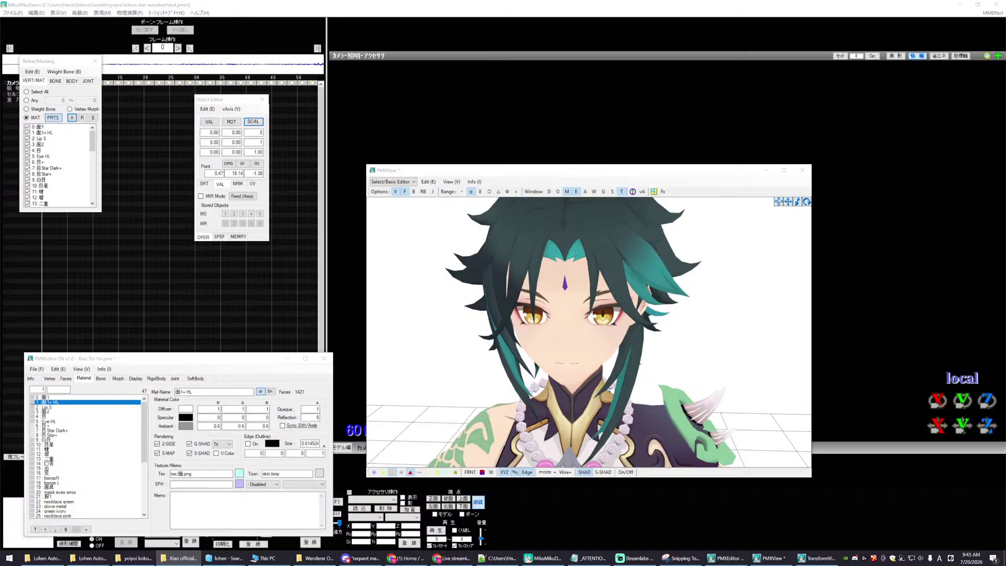
{"action": "key", "text": "alt+Tab"}
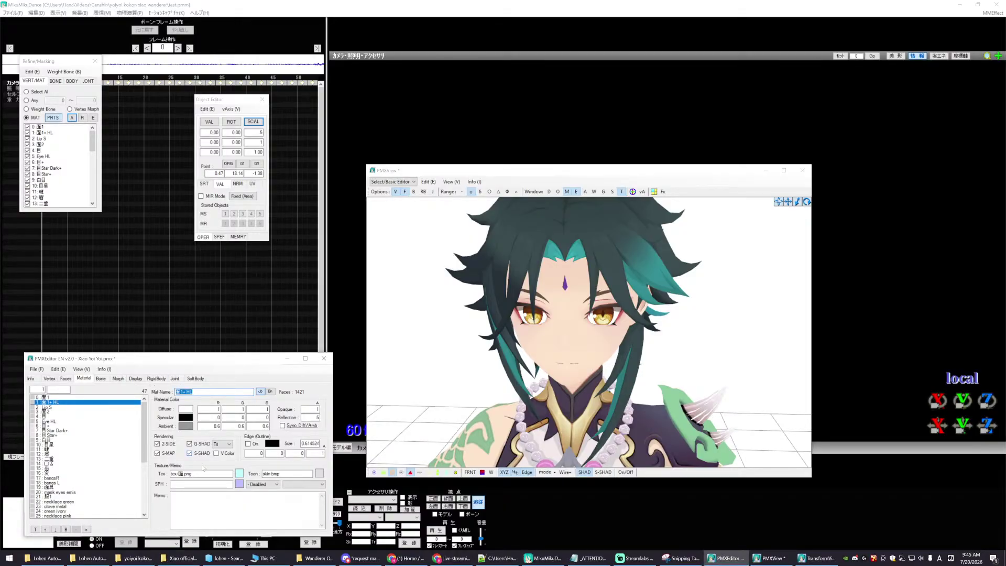
- Set the texture of the 面1+ HL material to FHL1.png in the tex folder
{"action": "double_click", "coordinate": [184, 473]}
{"action": "double_click", "coordinate": [188, 474]}
{"action": "type", "text": "FHL1.png"}
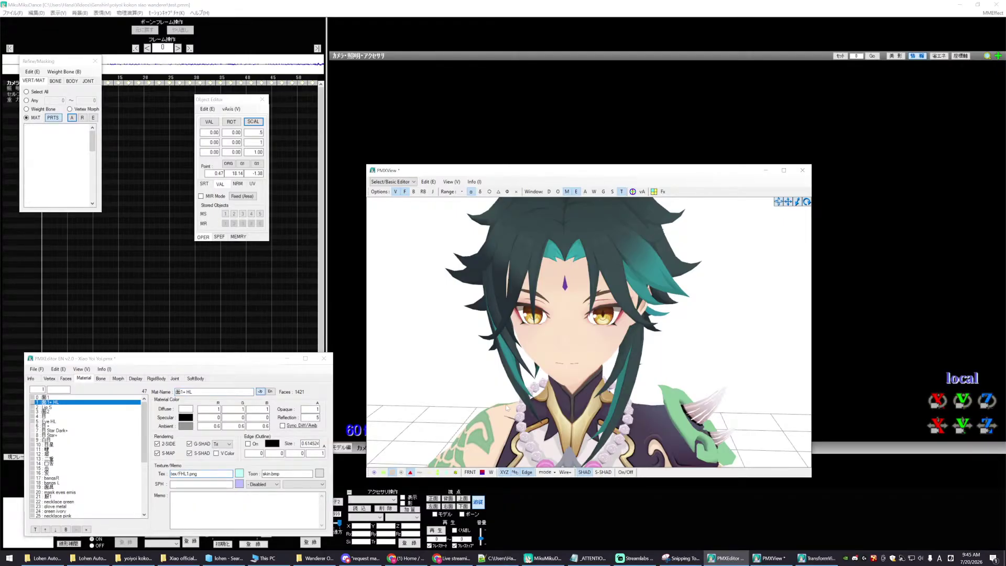
- Remove the folder prefix from the 面1+ HL material's texture path so it reads FHL1.png
{"action": "left_click", "coordinate": [506, 408]}
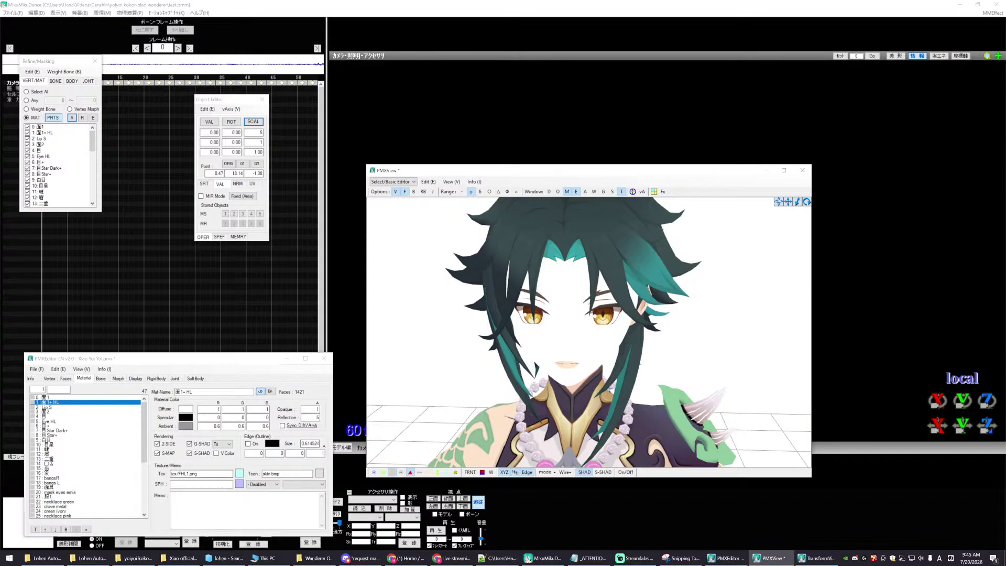
{"action": "double_click", "coordinate": [174, 474]}
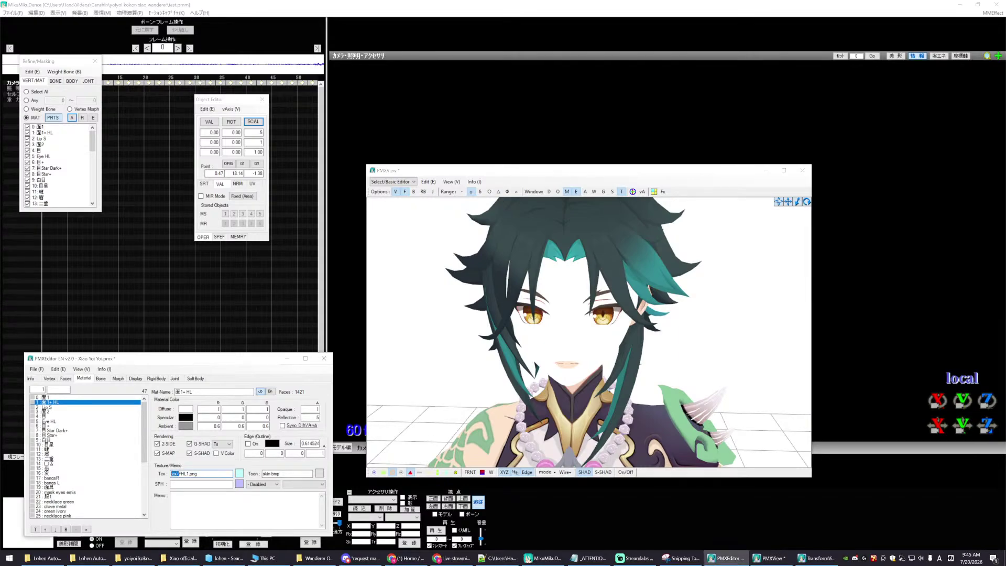
{"action": "key", "text": "BackSpace"}
{"action": "left_click", "coordinate": [483, 404]}
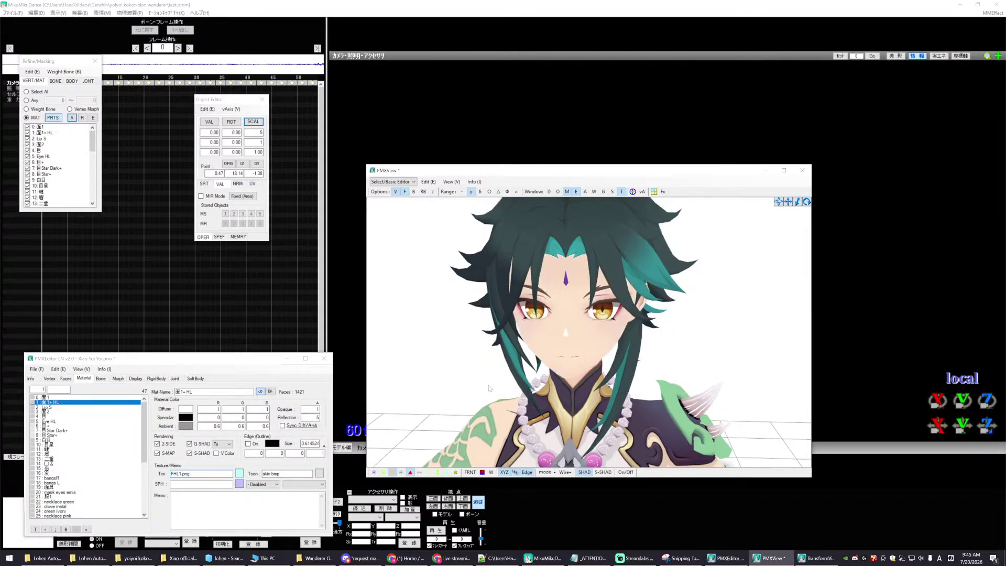
{"action": "right_click_drag", "start_coordinate": [495, 387], "coordinate": [516, 389]}
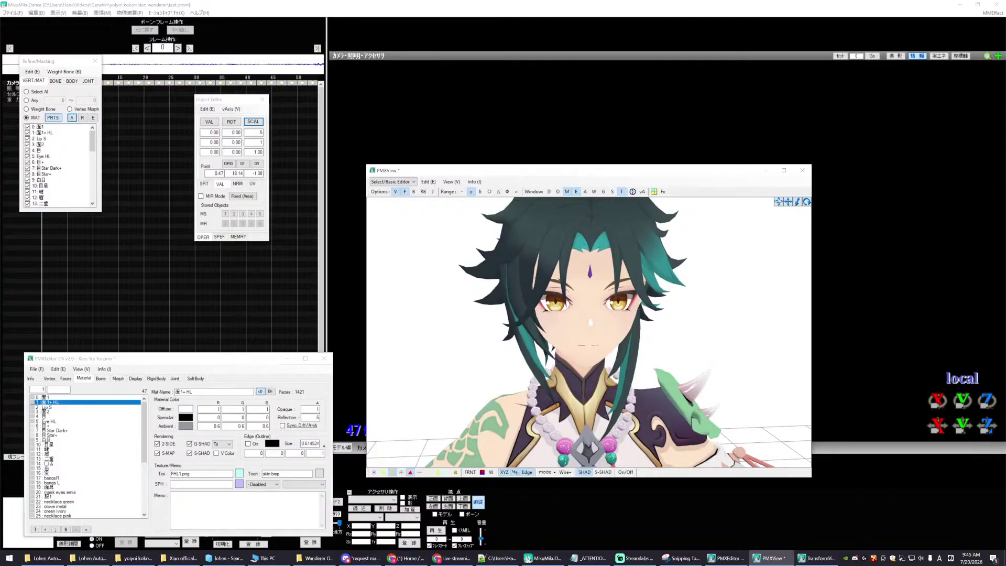
{"action": "right_click_drag", "start_coordinate": [638, 380], "coordinate": [603, 383]}
- Compare the settings of the 面1+ HL, 面2 and 白目 materials and look through the rest of the material list
{"action": "left_click", "coordinate": [57, 425]}
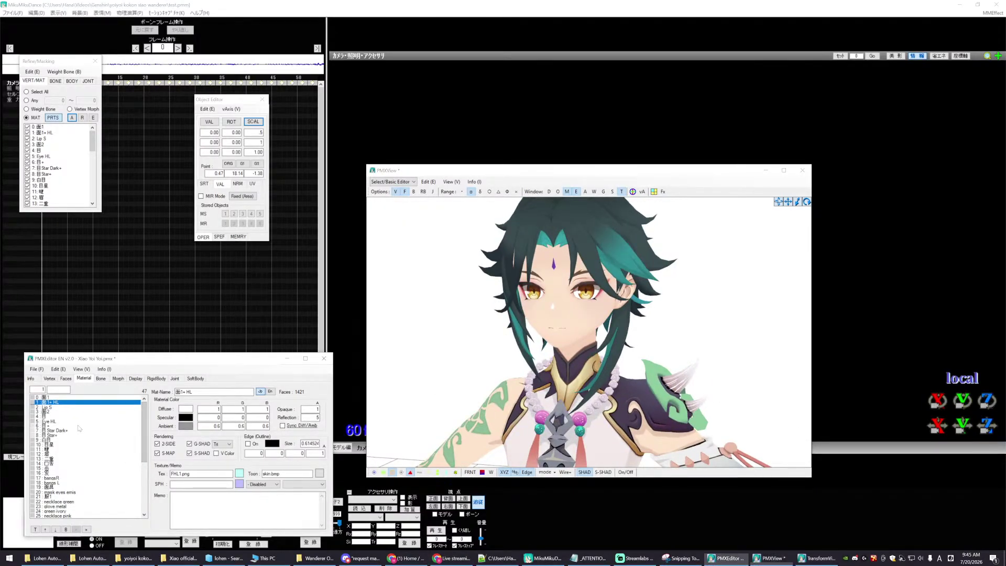
{"action": "left_click", "coordinate": [53, 402]}
{"action": "left_click", "coordinate": [419, 454]}
{"action": "right_click_drag", "start_coordinate": [419, 454], "coordinate": [541, 396]}
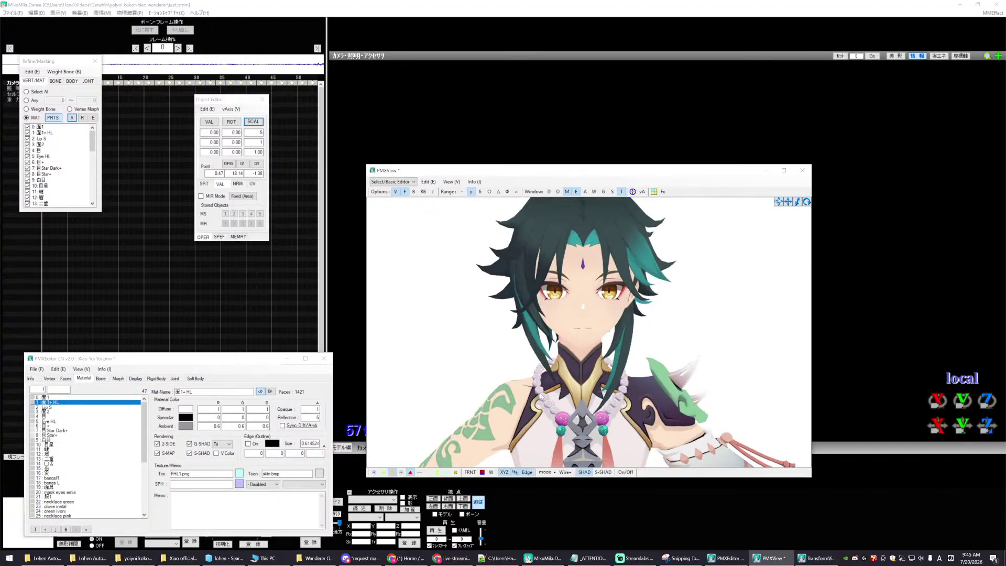
{"action": "left_click", "coordinate": [61, 412]}
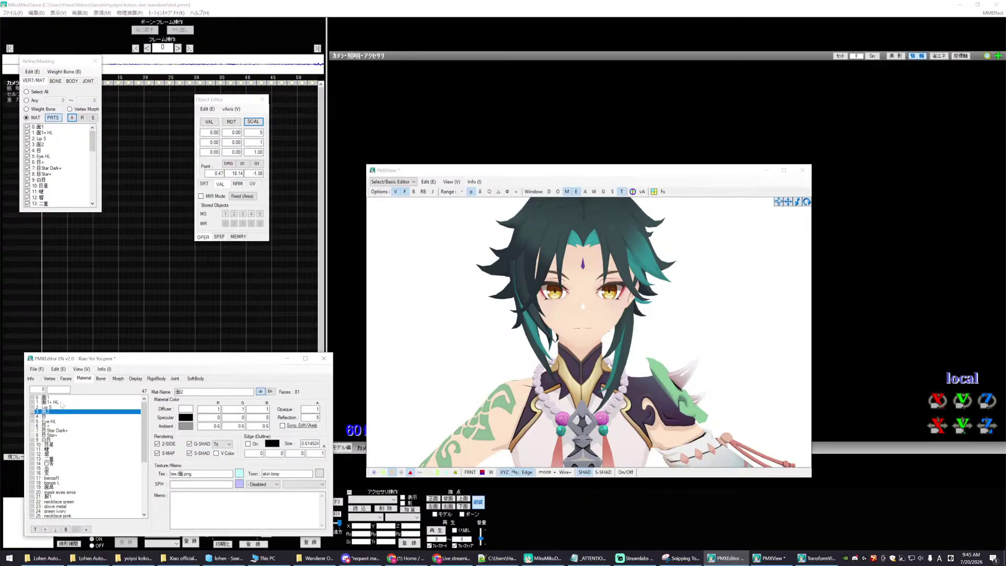
{"action": "left_click", "coordinate": [61, 402]}
{"action": "left_click", "coordinate": [76, 440]}
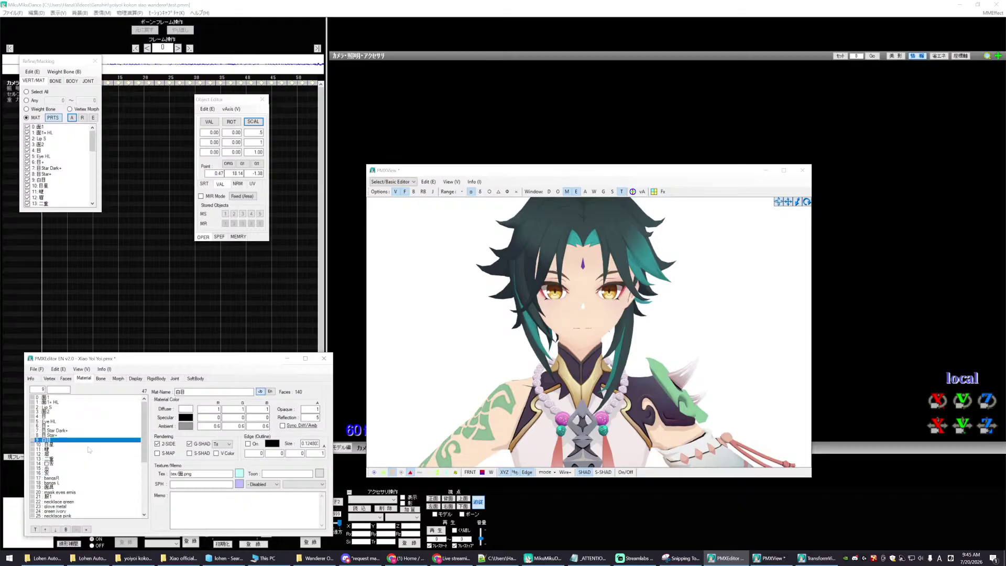
{"action": "scroll", "coordinate": [89, 449], "scroll_direction": "down", "scroll_amount": 4}
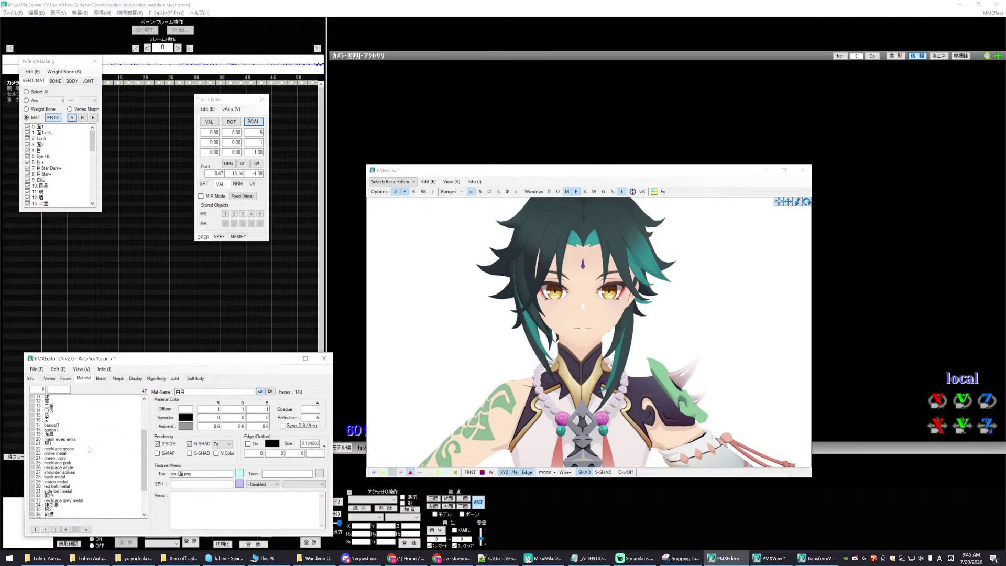
{"action": "scroll", "coordinate": [89, 449], "scroll_direction": "down", "scroll_amount": 4}
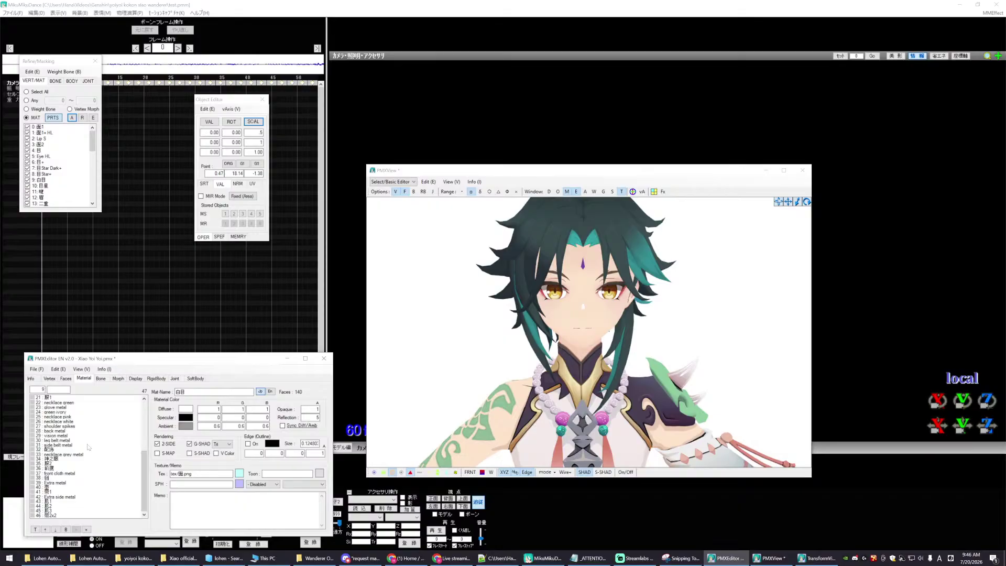
- Save the model over the existing file
{"action": "left_click_drag", "start_coordinate": [202, 359], "coordinate": [209, 294]}
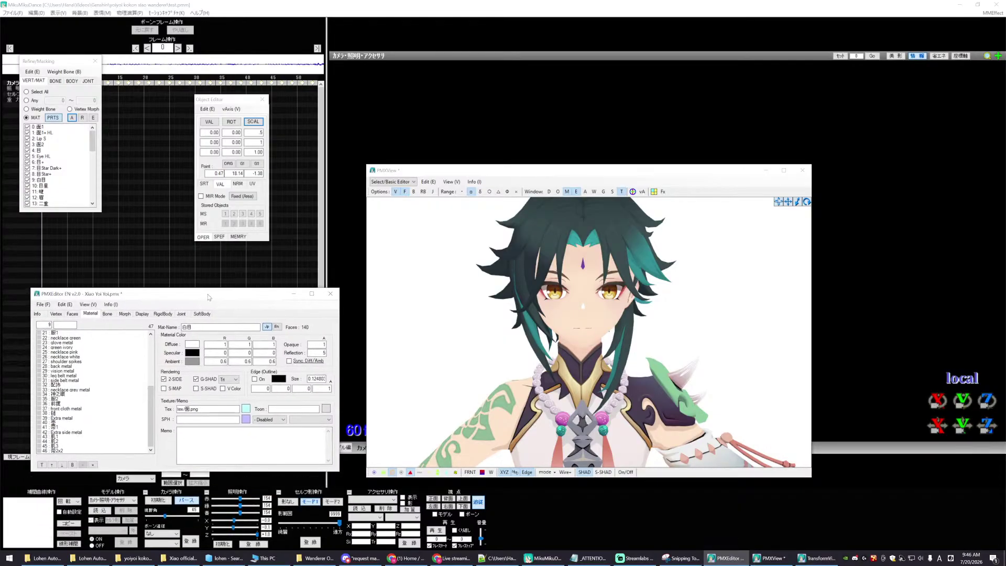
{"action": "left_click", "coordinate": [40, 305]}
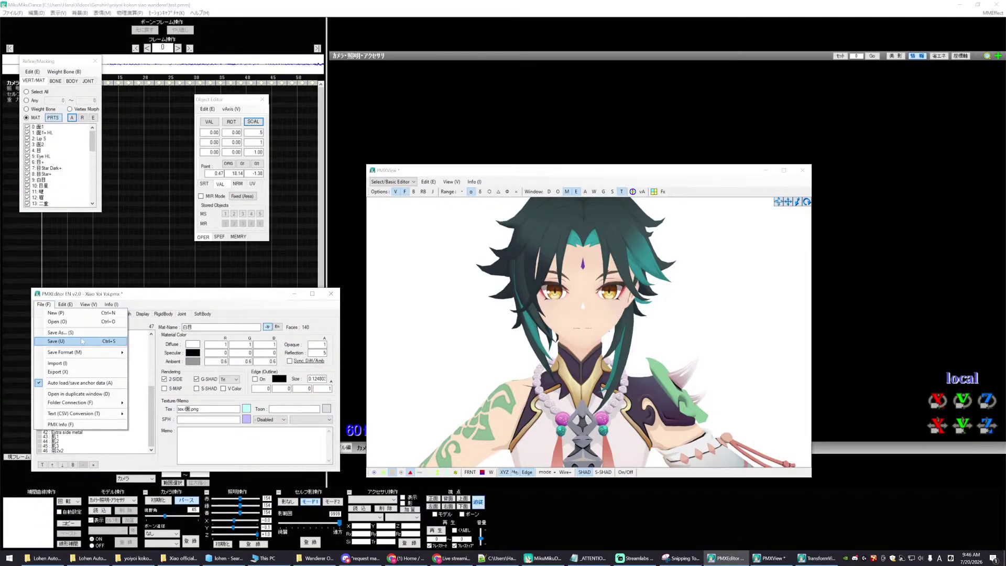
{"action": "left_click", "coordinate": [52, 341]}
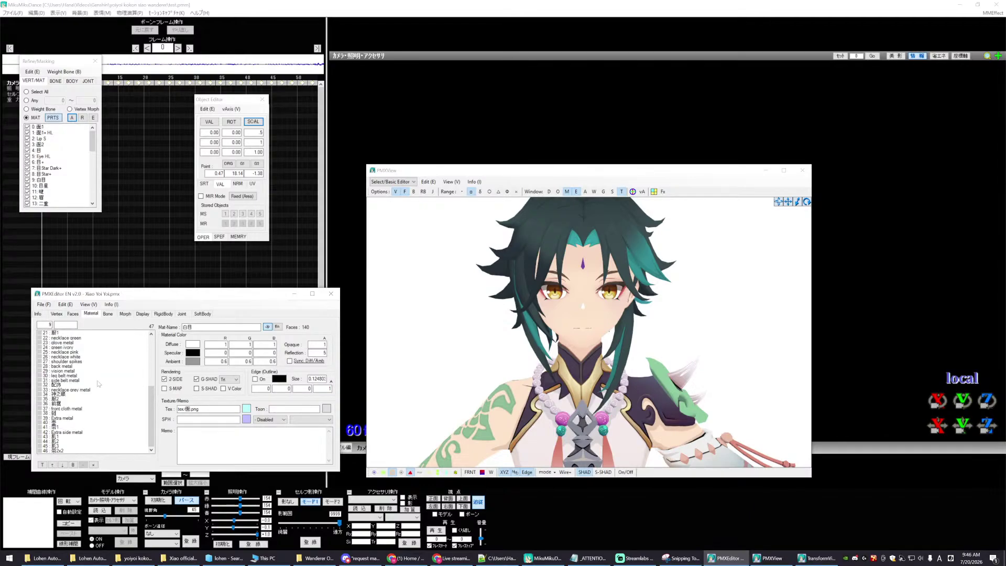
- Set the reflection of the 神之眼 material to 100
{"action": "scroll", "coordinate": [532, 397], "scroll_direction": "down", "scroll_amount": 6}
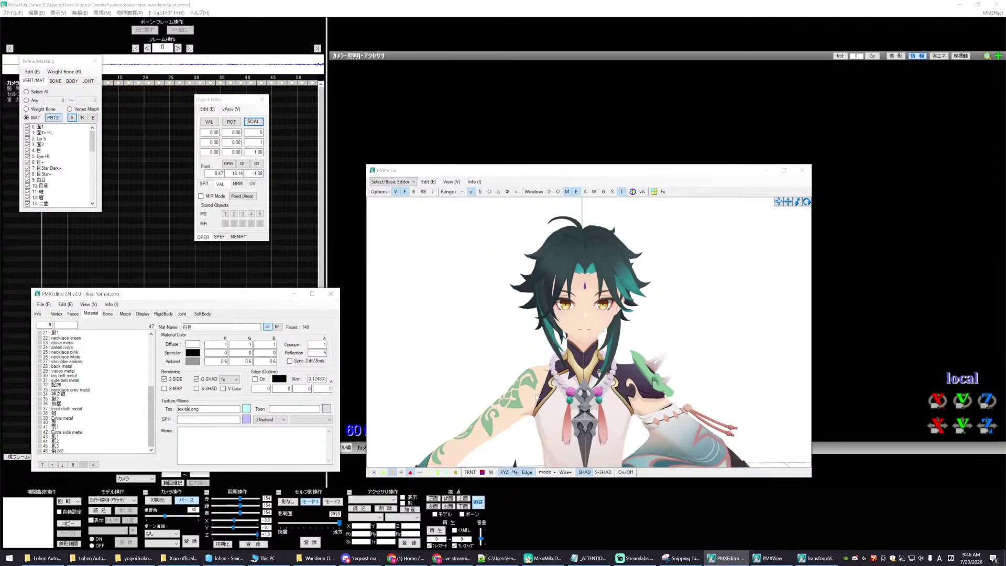
{"action": "right_click_drag", "start_coordinate": [533, 397], "coordinate": [619, 391]}
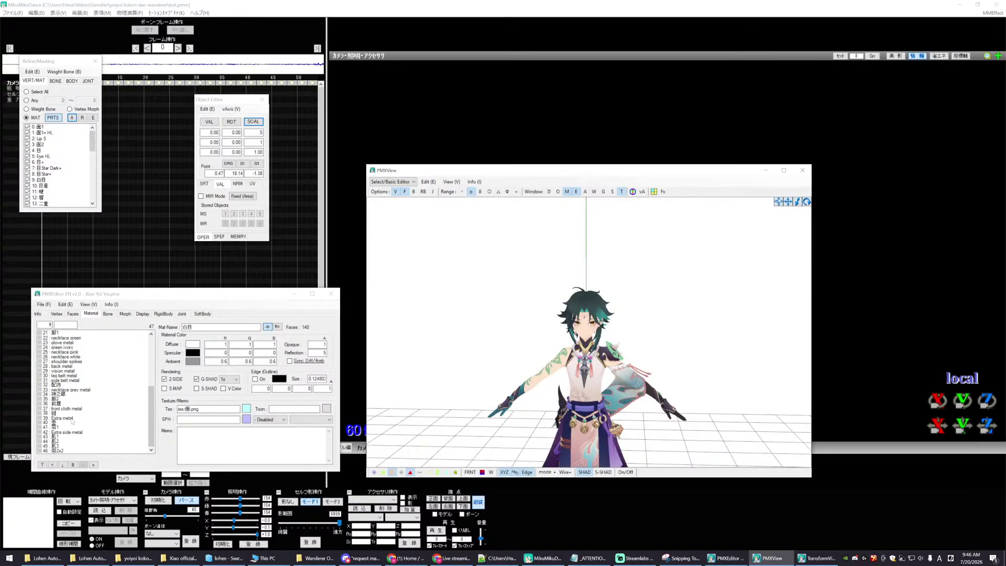
{"action": "left_click", "coordinate": [115, 417]}
{"action": "left_click", "coordinate": [59, 394]}
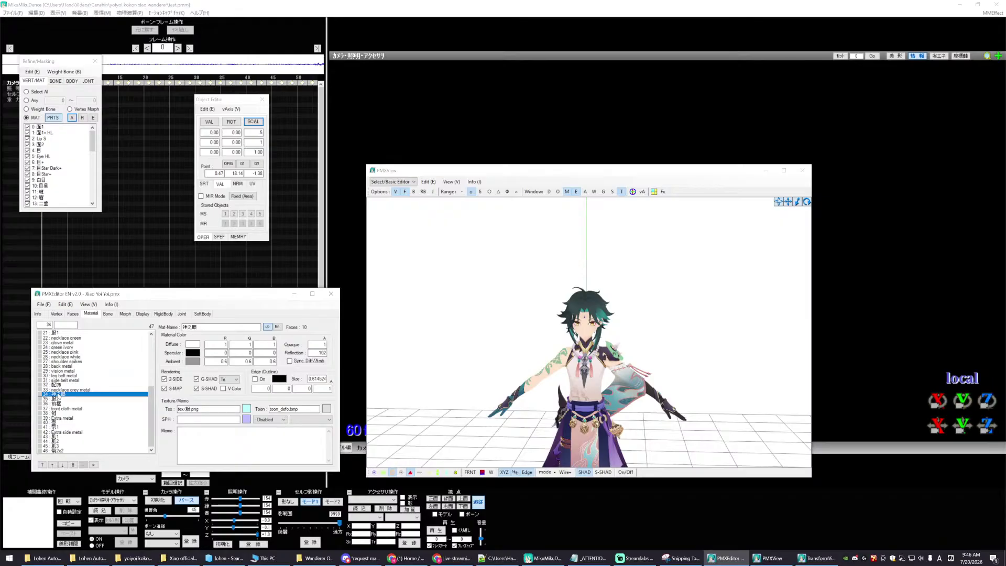
{"action": "double_click", "coordinate": [317, 353]}
{"action": "type", "text": "100"}
{"action": "left_click", "coordinate": [78, 404]}
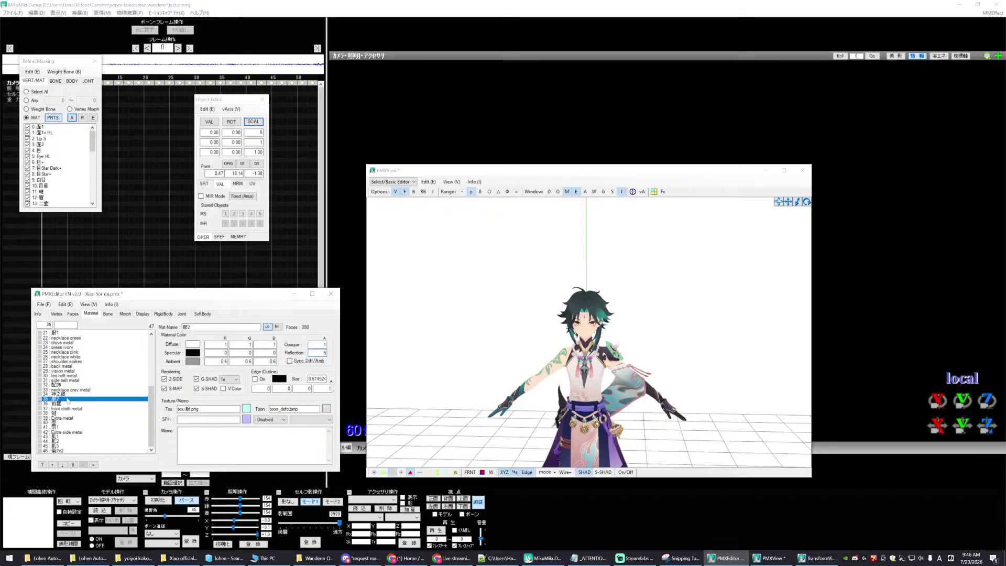
{"action": "left_click", "coordinate": [59, 394]}
- Examine the gem ornament on the character's gloved arm up close
{"action": "scroll", "coordinate": [539, 375], "scroll_direction": "up", "scroll_amount": 3}
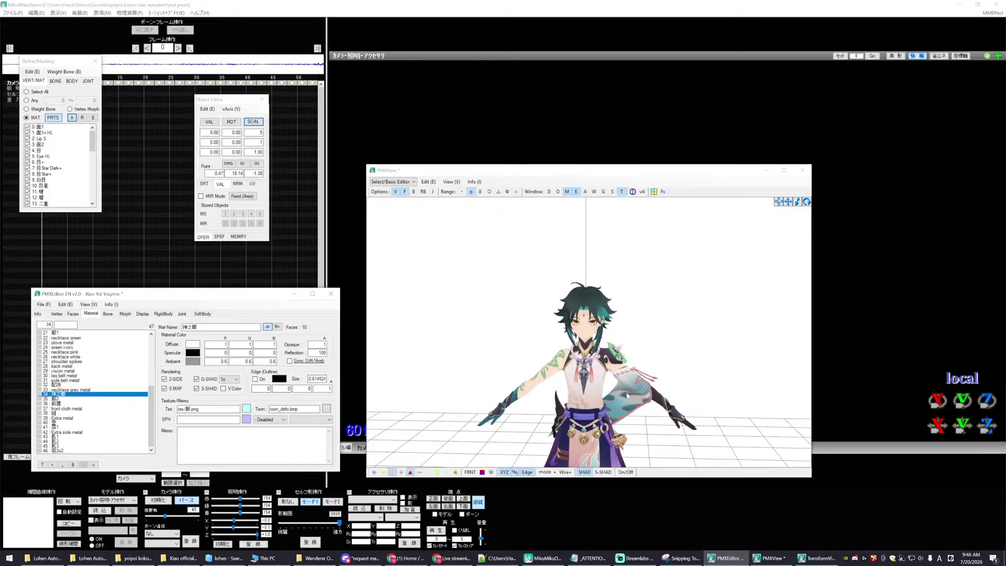
{"action": "left_click", "coordinate": [787, 208]}
{"action": "left_click_drag", "start_coordinate": [788, 203], "coordinate": [624, 75]}
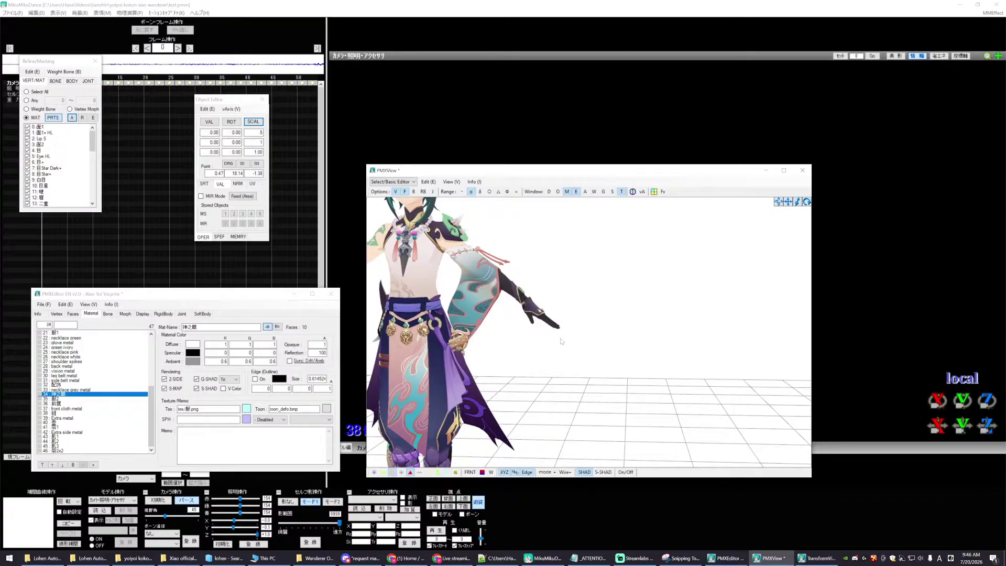
{"action": "right_click_drag", "start_coordinate": [563, 342], "coordinate": [539, 353]}
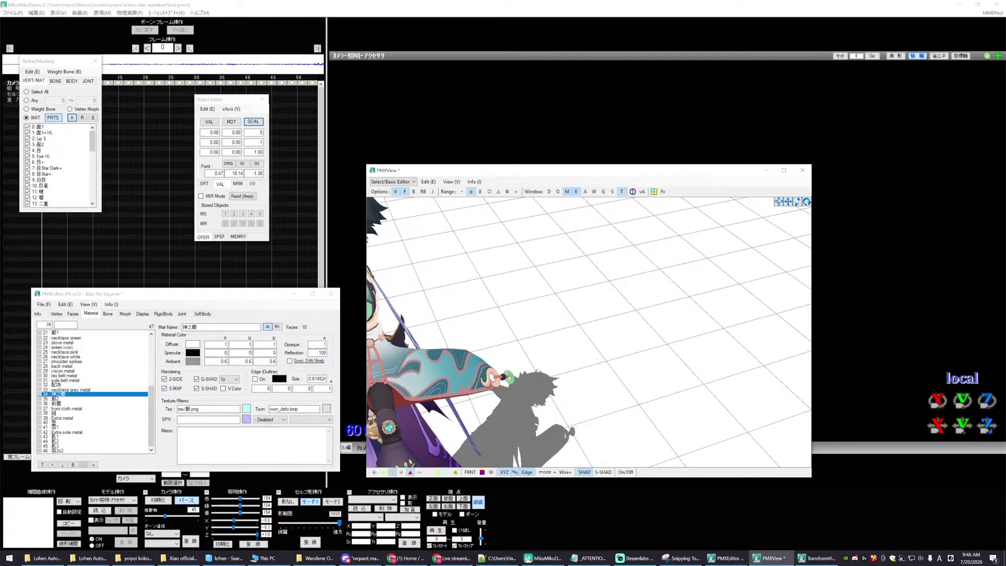
{"action": "left_click_drag", "start_coordinate": [790, 203], "coordinate": [870, 147]}
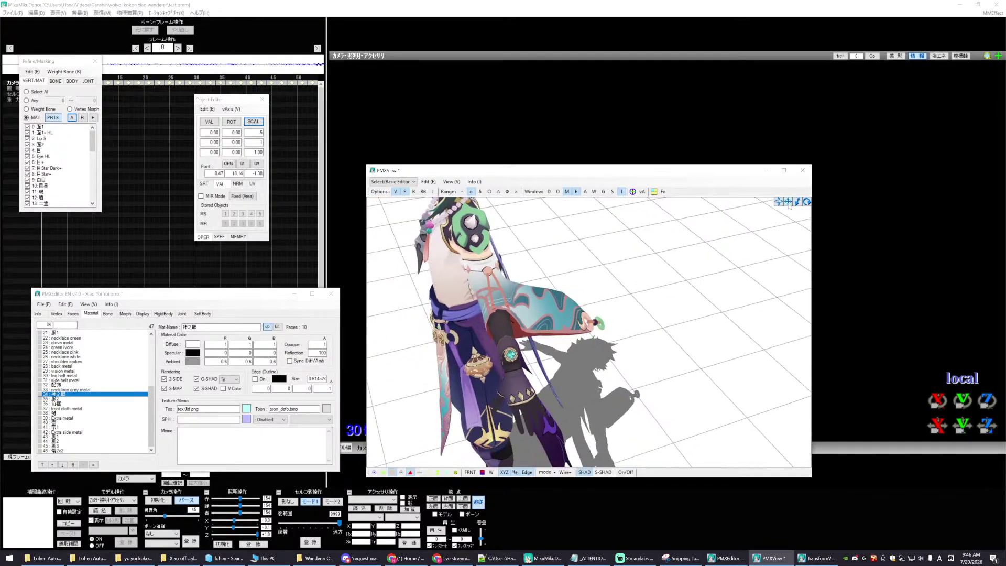
{"action": "right_click_drag", "start_coordinate": [696, 337], "coordinate": [694, 347]}
{"action": "scroll", "coordinate": [694, 348], "scroll_direction": "up", "scroll_amount": 3}
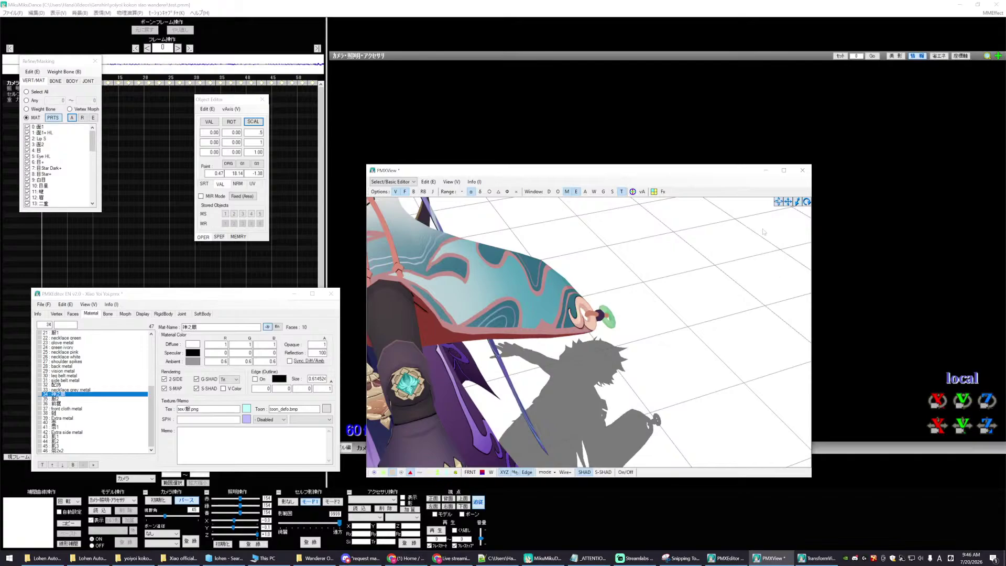
{"action": "left_click_drag", "start_coordinate": [792, 204], "coordinate": [716, 319]}
{"action": "scroll", "coordinate": [716, 319], "scroll_direction": "up", "scroll_amount": 2}
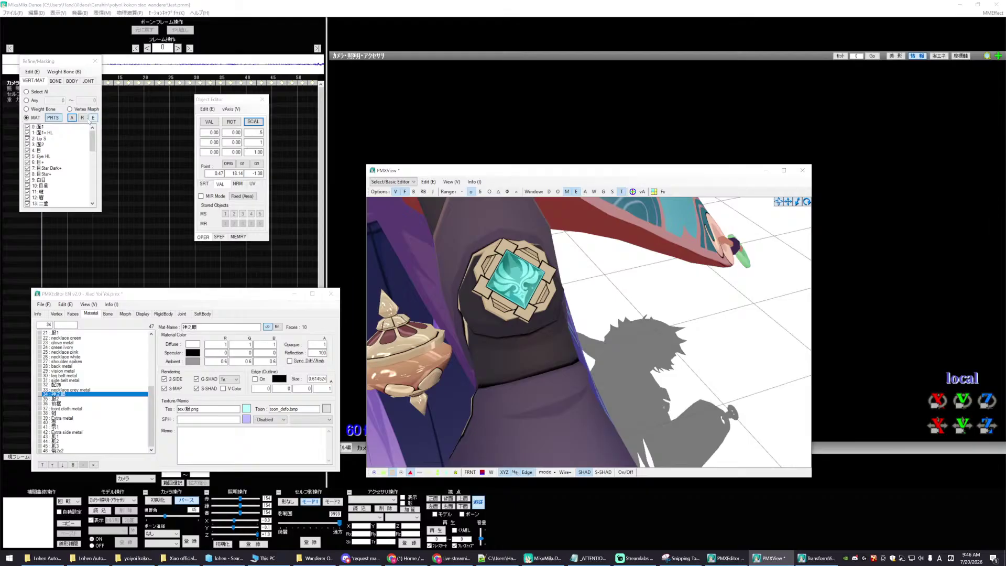
- Hide all materials and try to display only the 神之眼 material
{"action": "left_click", "coordinate": [83, 118]}
{"action": "scroll", "coordinate": [48, 179], "scroll_direction": "down", "scroll_amount": 7}
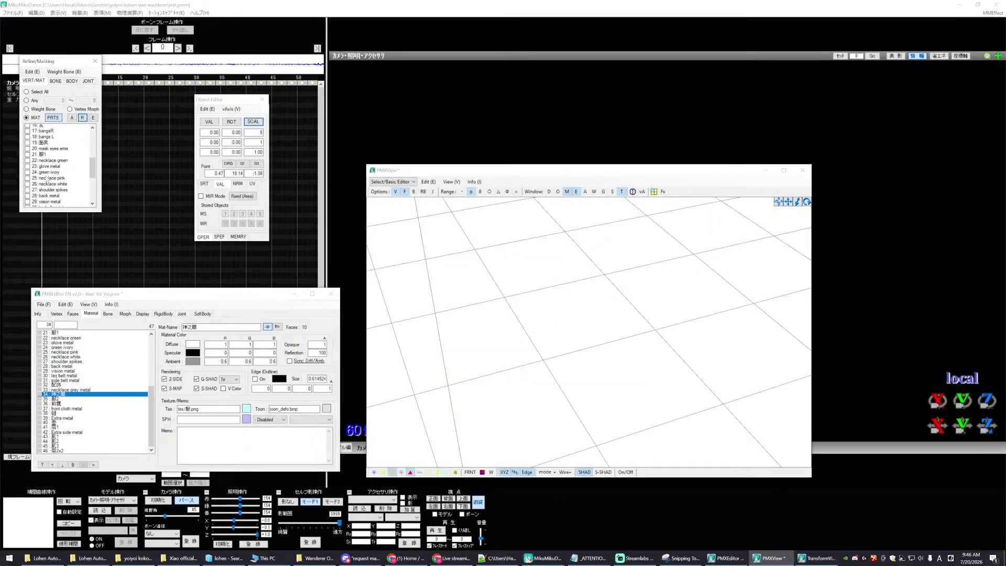
{"action": "scroll", "coordinate": [48, 179], "scroll_direction": "up", "scroll_amount": 6}
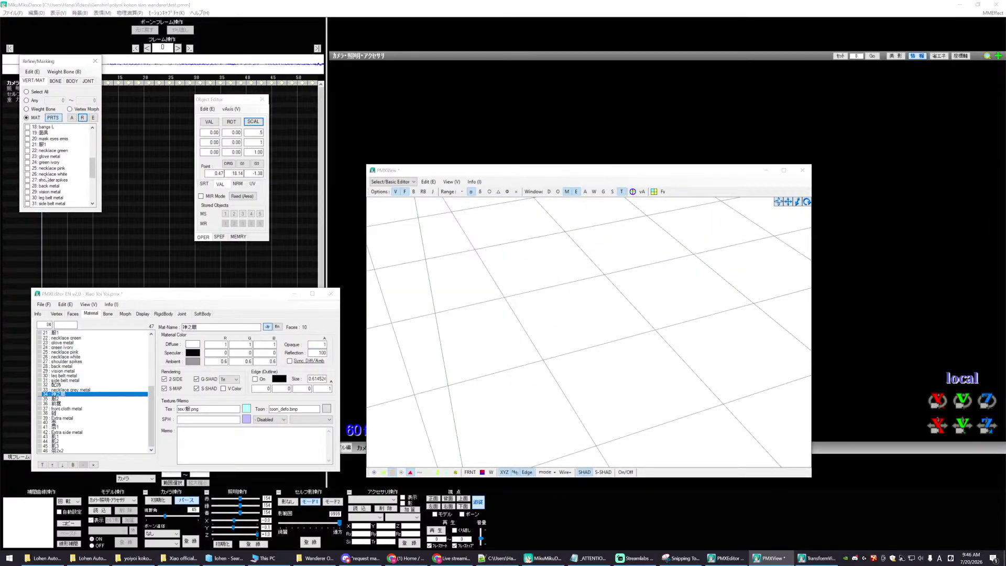
{"action": "scroll", "coordinate": [46, 179], "scroll_direction": "down", "scroll_amount": 3}
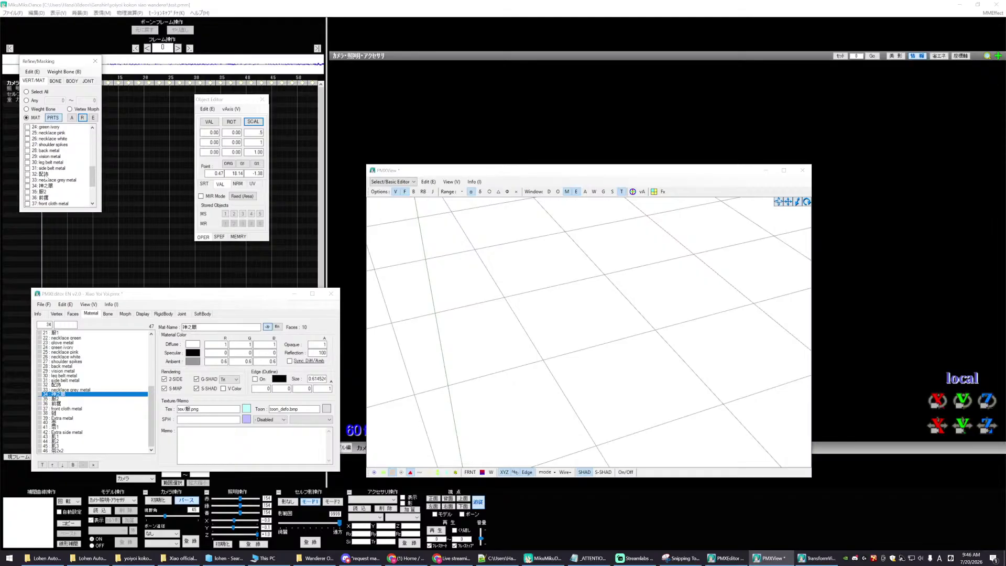
{"action": "scroll", "coordinate": [35, 156], "scroll_direction": "up", "scroll_amount": 1}
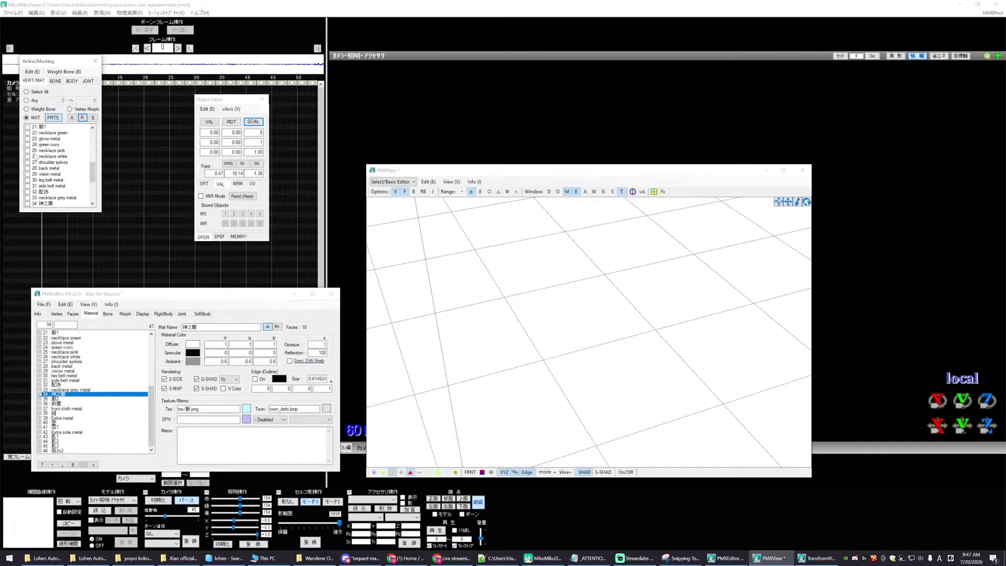
{"action": "scroll", "coordinate": [29, 156], "scroll_direction": "down", "scroll_amount": 1}
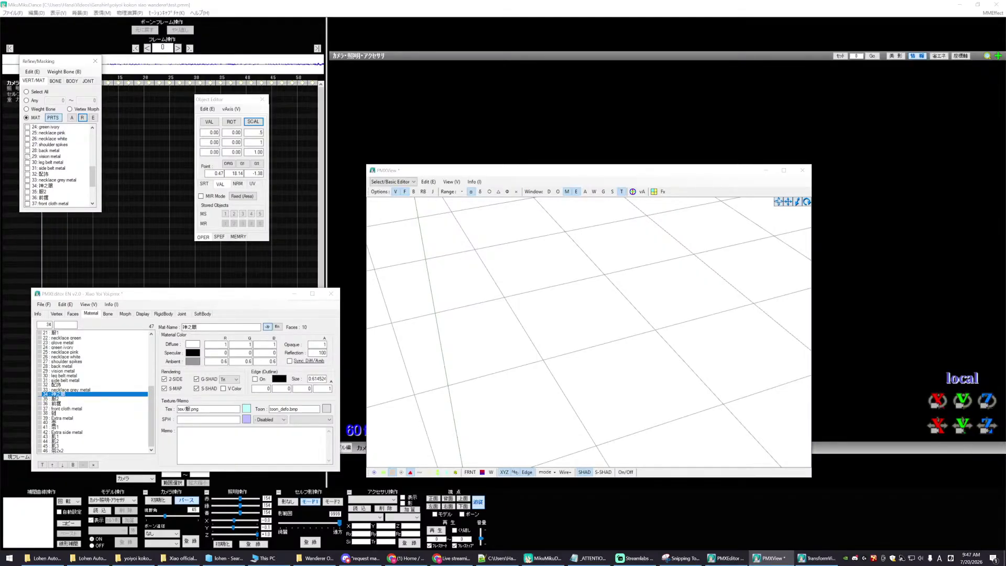
{"action": "scroll", "coordinate": [29, 156], "scroll_direction": "down", "scroll_amount": 2}
{"action": "left_click", "coordinate": [28, 150]}
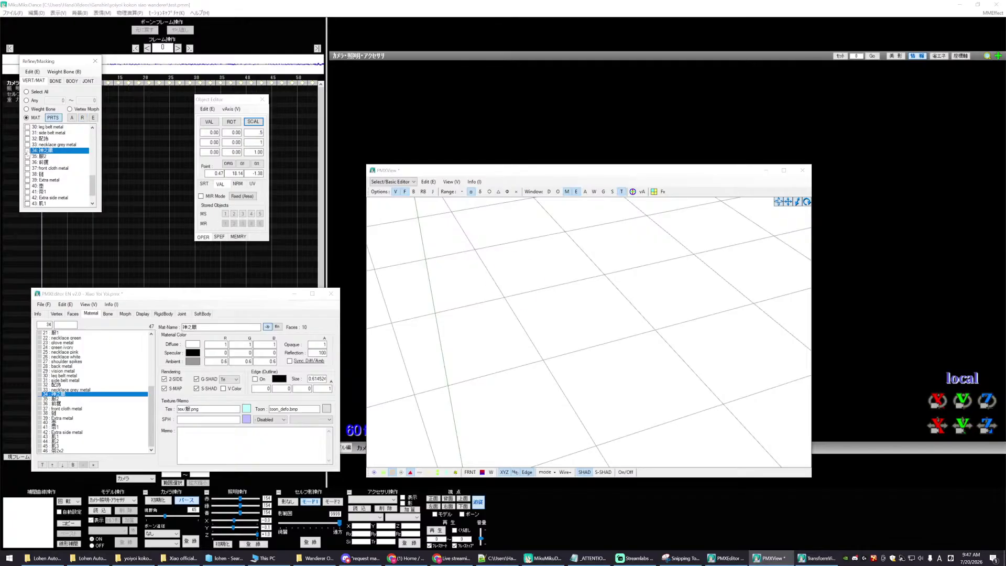
{"action": "left_click", "coordinate": [27, 150]}
- Rename the 神之眼 material 神之眼 AL and show all materials again
{"action": "left_click", "coordinate": [62, 396]}
{"action": "left_click", "coordinate": [198, 327]}
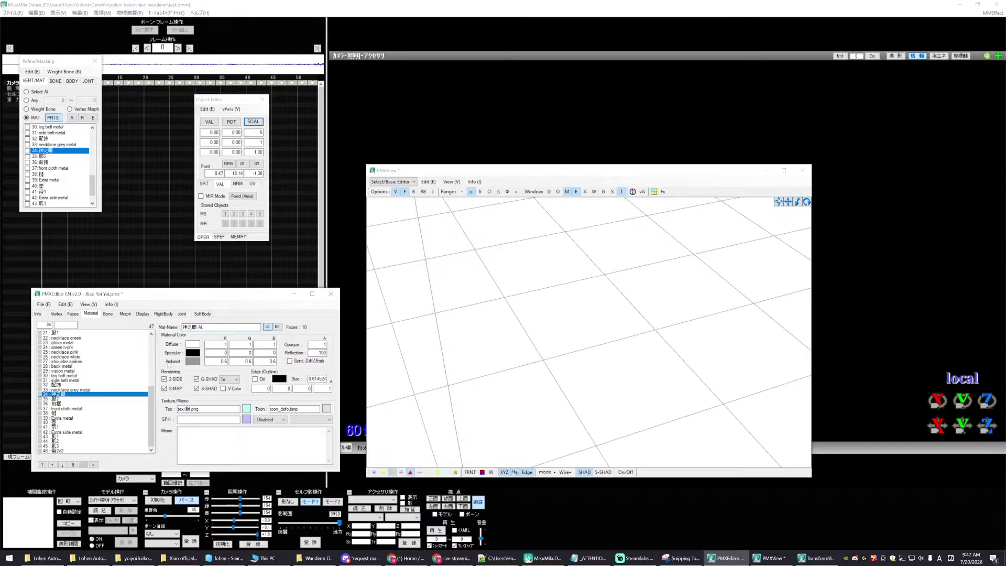
{"action": "left_click", "coordinate": [117, 409]}
{"action": "left_click_drag", "start_coordinate": [152, 414], "coordinate": [149, 352]}
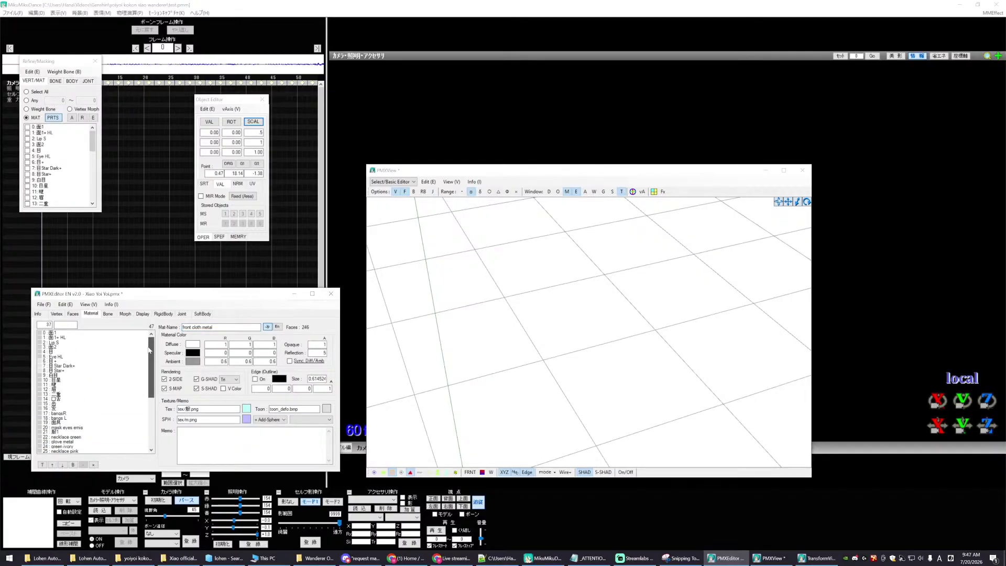
{"action": "left_click", "coordinate": [72, 118]}
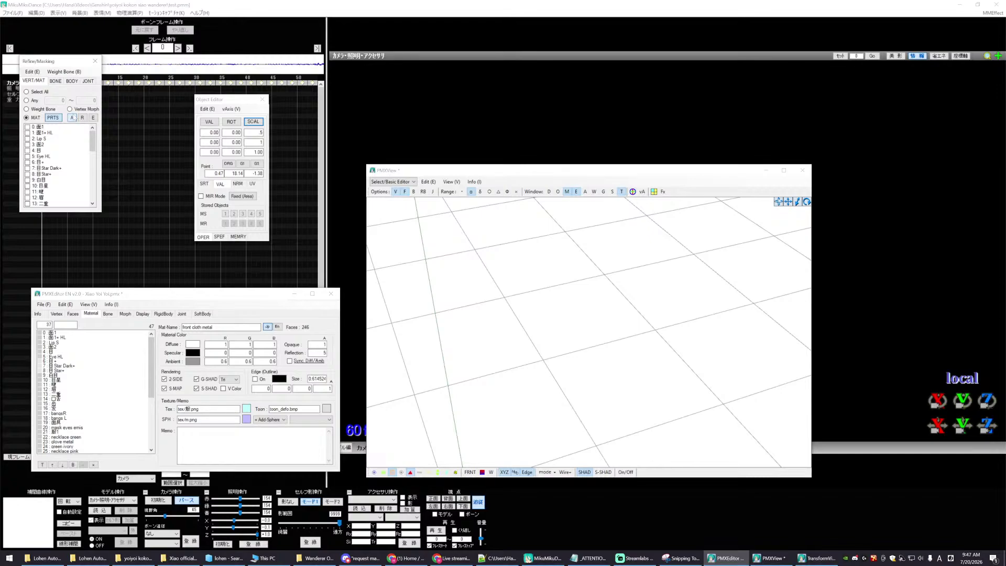
- Look over the fully displayed figure and select the 神之眼 AL material
{"action": "scroll", "coordinate": [449, 304], "scroll_direction": "down", "scroll_amount": 5}
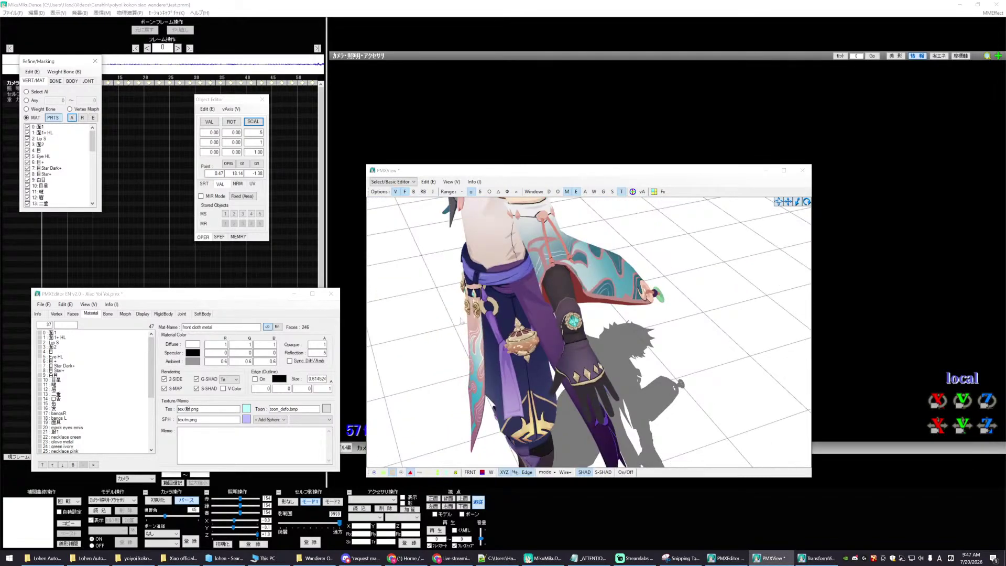
{"action": "right_click_drag", "start_coordinate": [458, 320], "coordinate": [508, 321]}
{"action": "right_click_drag", "start_coordinate": [766, 209], "coordinate": [492, 286]}
{"action": "scroll", "coordinate": [137, 403], "scroll_direction": "down", "scroll_amount": 7}
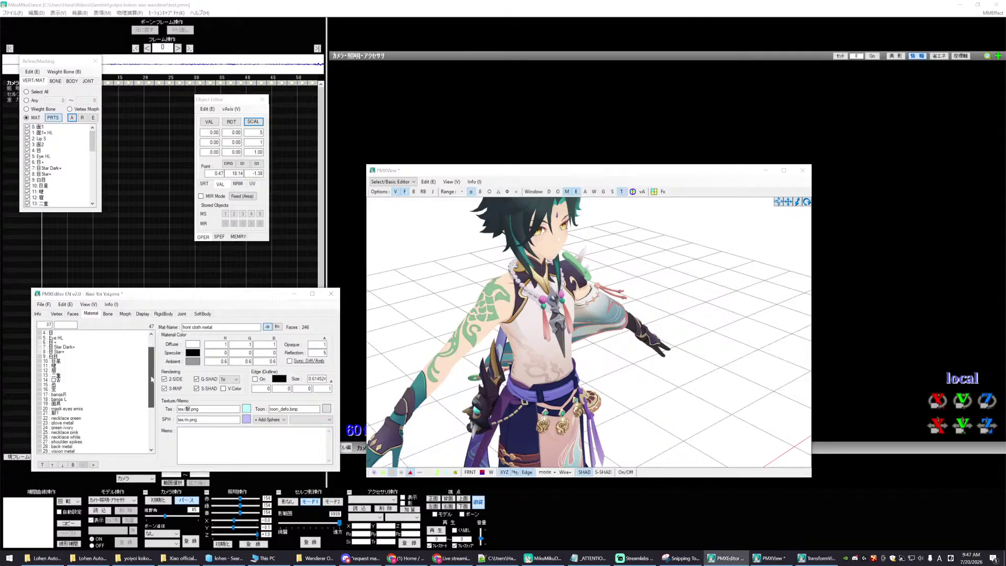
{"action": "left_click", "coordinate": [81, 397]}
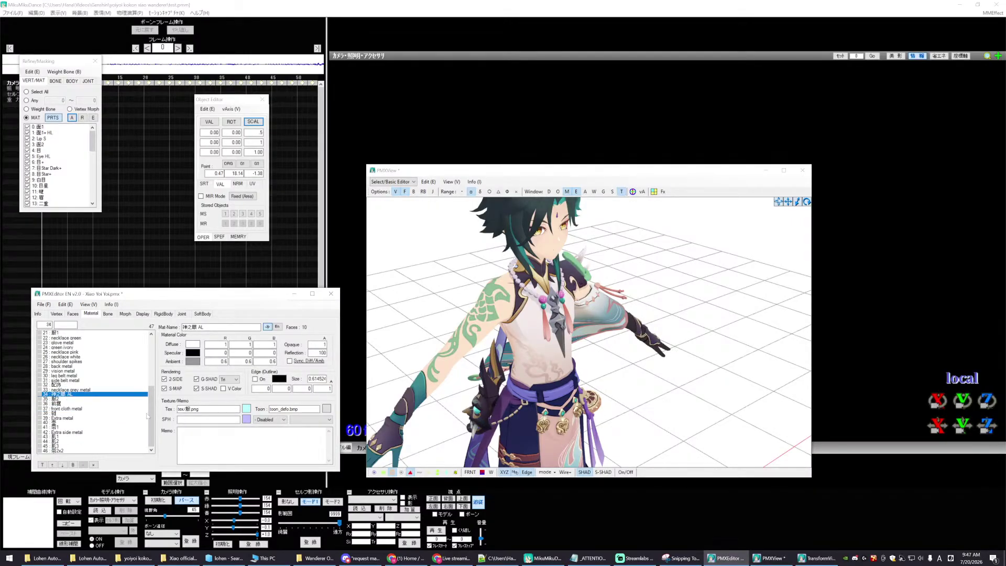
- Hide all materials and display 肌3 and 肌2 in turn to examine which parts of the tattooed arm they cover
{"action": "left_click", "coordinate": [139, 446]}
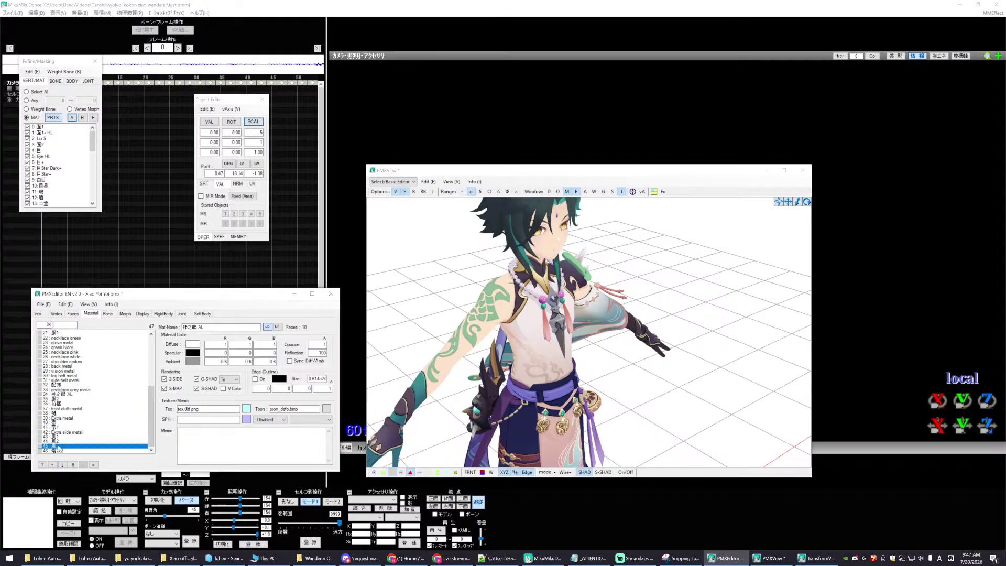
{"action": "left_click", "coordinate": [83, 117]}
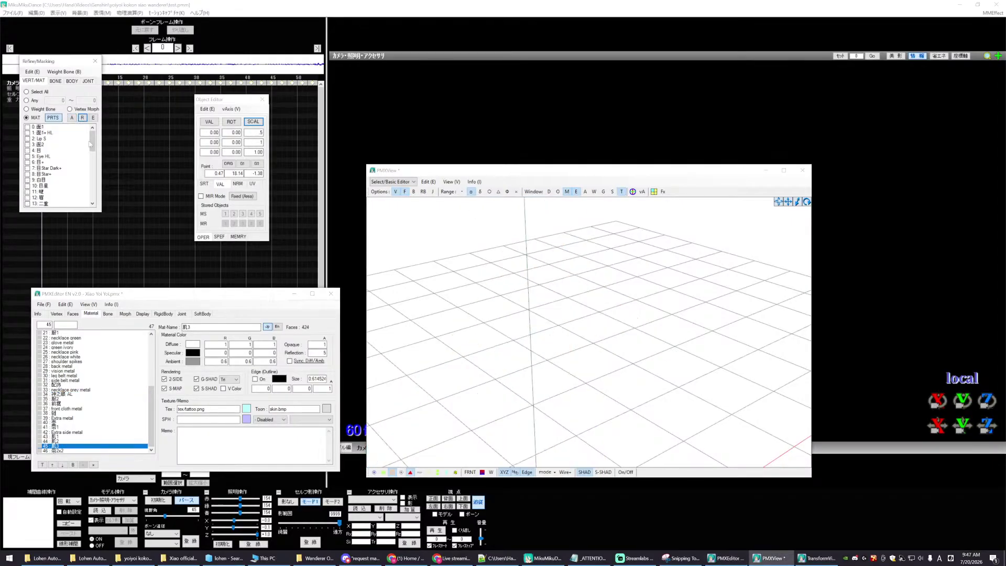
{"action": "left_click_drag", "start_coordinate": [92, 140], "coordinate": [92, 190]}
{"action": "left_click", "coordinate": [51, 327]}
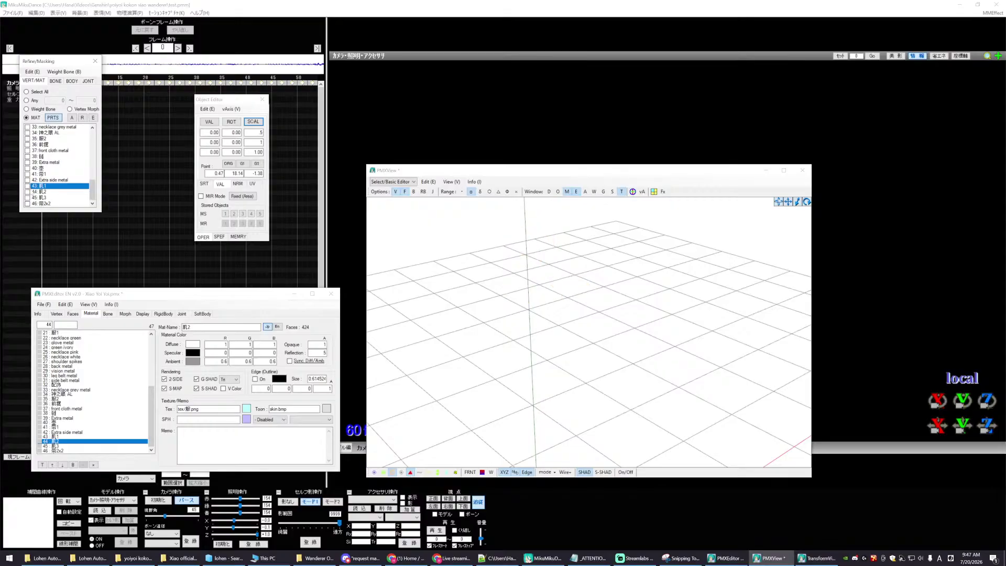
{"action": "left_click", "coordinate": [27, 192]}
{"action": "left_click", "coordinate": [28, 197]}
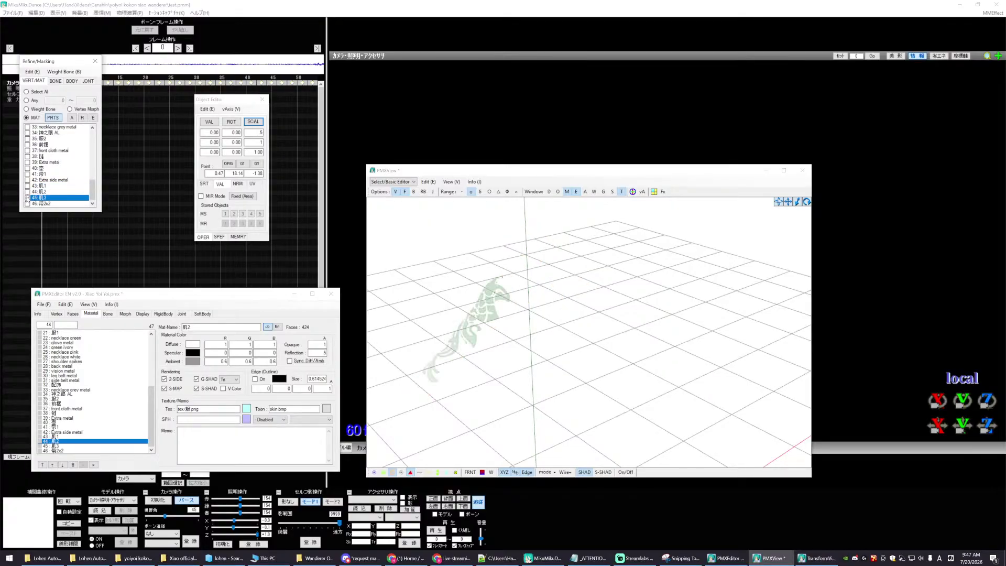
{"action": "left_click", "coordinate": [453, 329]}
{"action": "right_click_drag", "start_coordinate": [464, 332], "coordinate": [480, 330]}
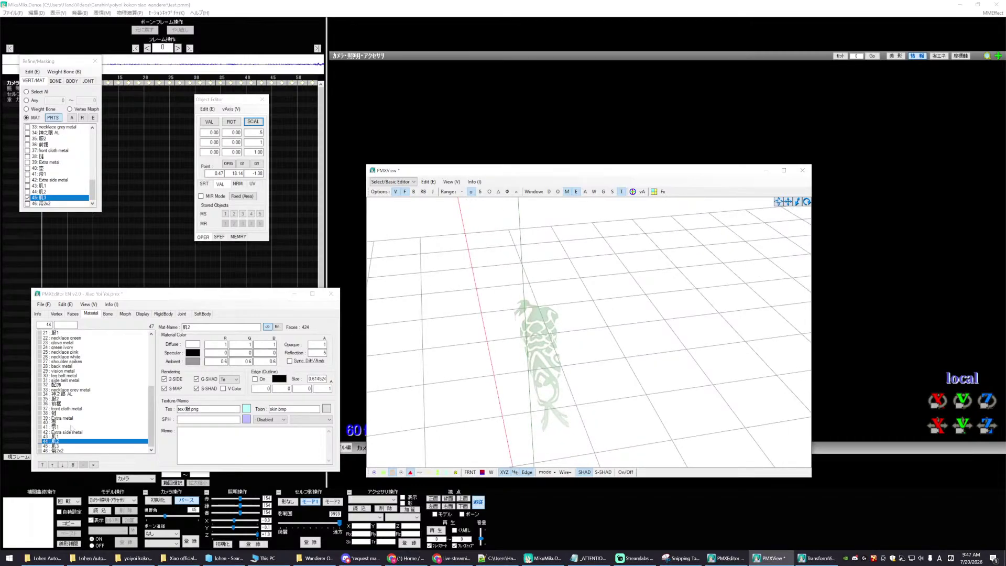
{"action": "left_click", "coordinate": [52, 192]}
{"action": "left_click", "coordinate": [28, 192]}
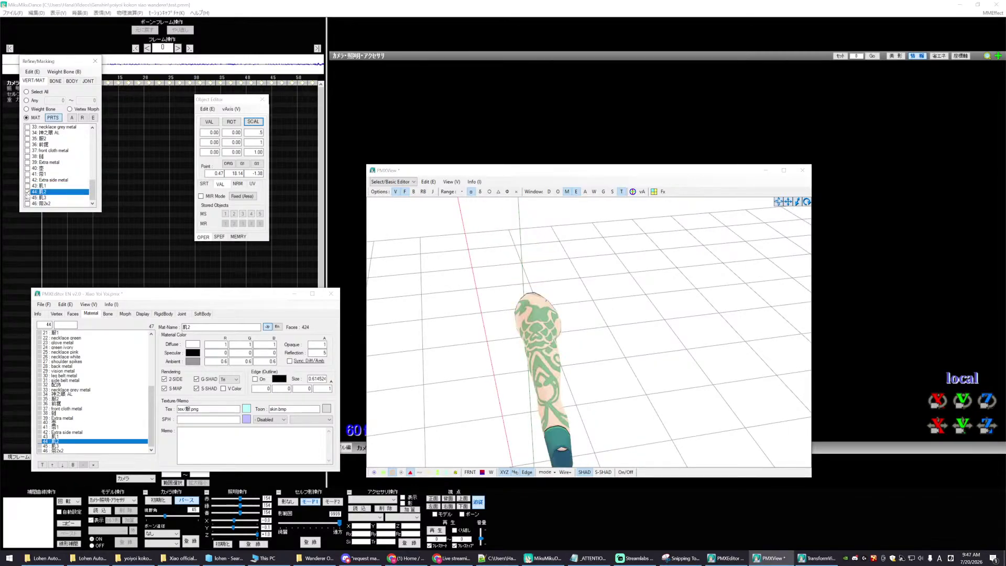
{"action": "left_click", "coordinate": [28, 191]}
- Append S to the names of the skin materials 肌1, 肌2 and 肌3
{"action": "left_click", "coordinate": [96, 436]}
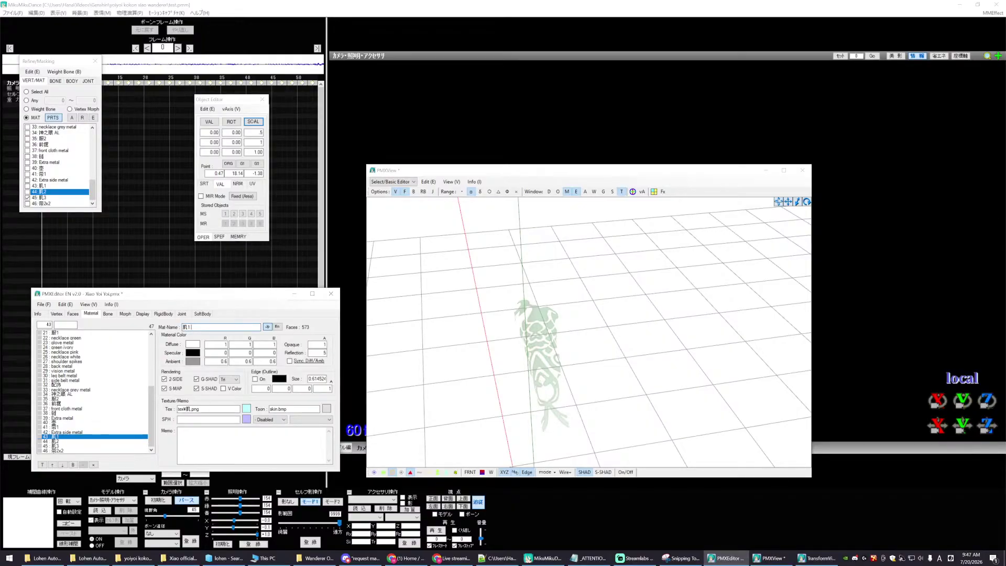
{"action": "left_click", "coordinate": [56, 441]}
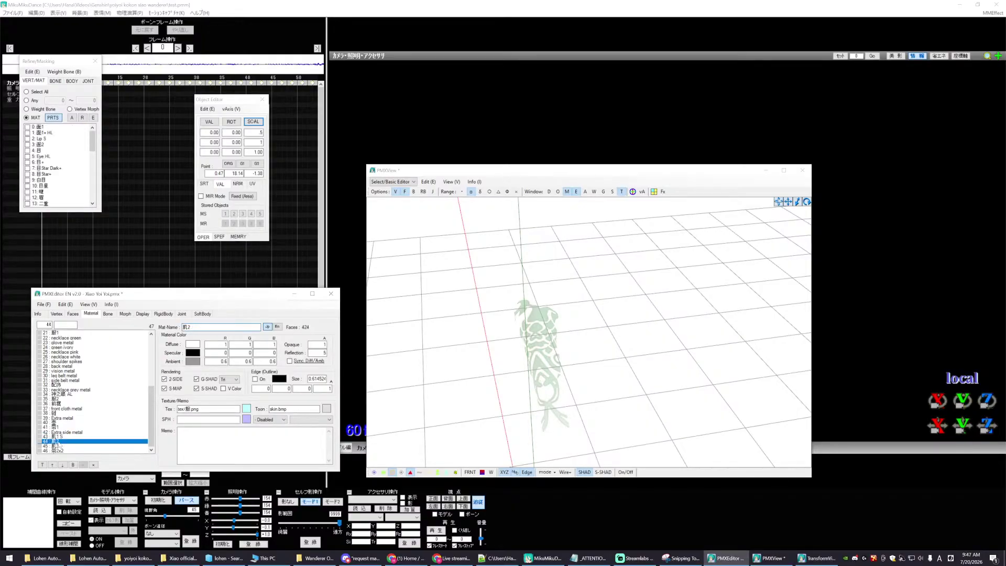
{"action": "left_click", "coordinate": [207, 327]}
{"action": "left_click", "coordinate": [56, 446]}
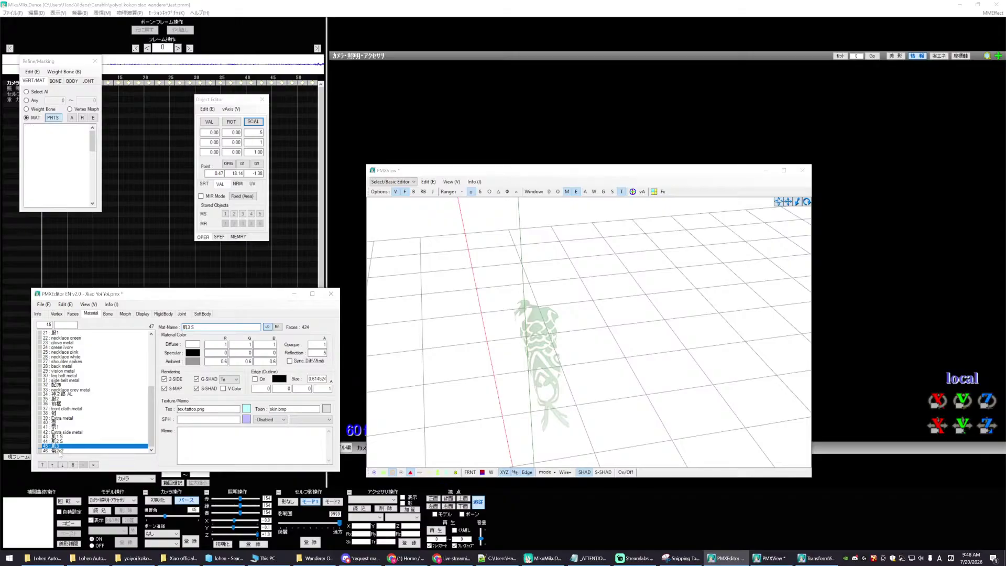
{"action": "left_click", "coordinate": [57, 451]}
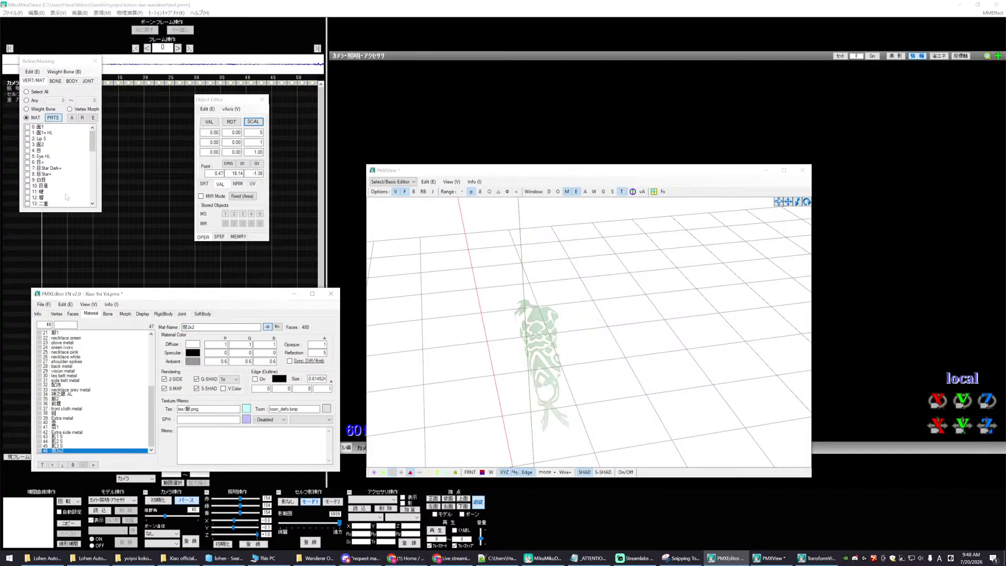
- Rename the 肌3 S material Tattoo S+ and set its reflection to 100
{"action": "left_click", "coordinate": [74, 207]}
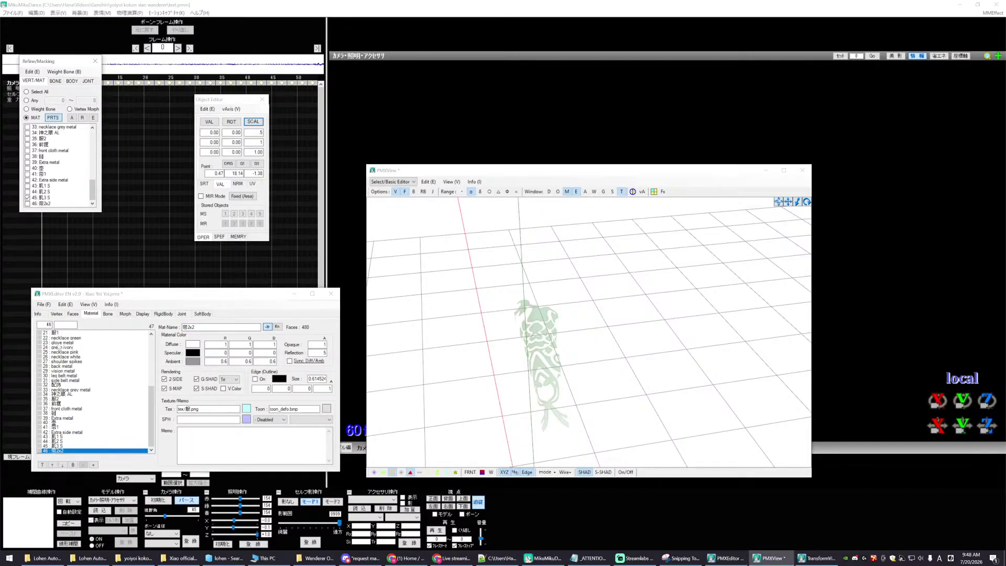
{"action": "left_click", "coordinate": [57, 446]}
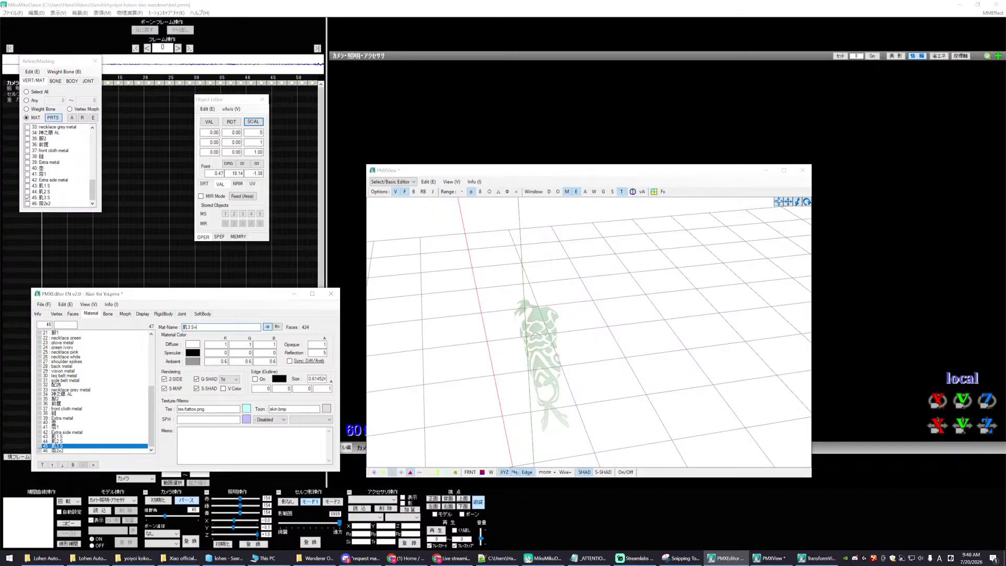
{"action": "key", "text": "BackSpace"}
{"action": "key", "text": "BackSpace"}
{"action": "key", "text": "BackSpace"}
{"action": "type", "text": "Tattoo"}
{"action": "key", "text": "Return"}
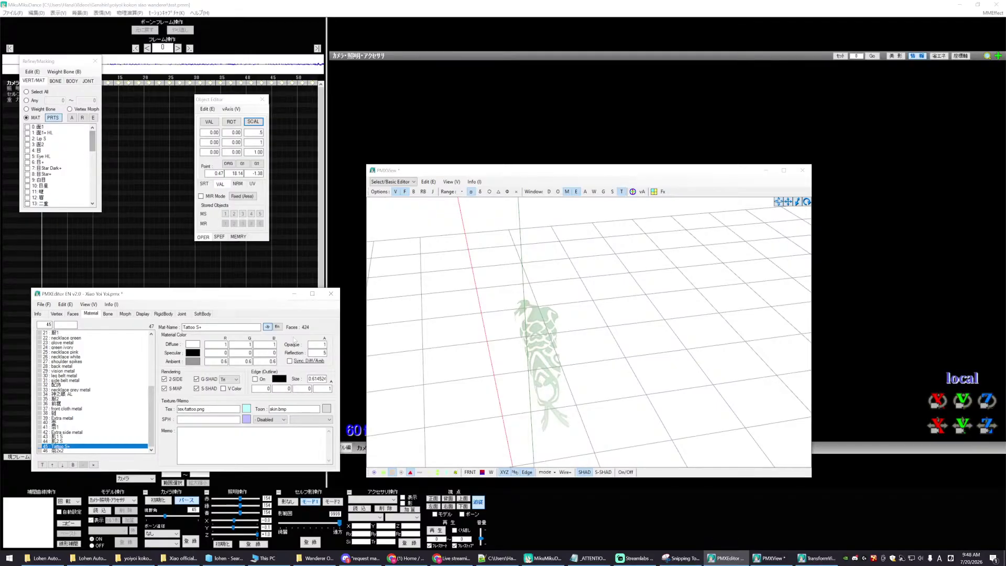
{"action": "double_click", "coordinate": [324, 353]}
{"action": "type", "text": "100"}
- Show all materials again and view the figure from behind with the mask in sight
{"action": "left_click_drag", "start_coordinate": [148, 419], "coordinate": [160, 353]}
{"action": "left_click", "coordinate": [72, 117]}
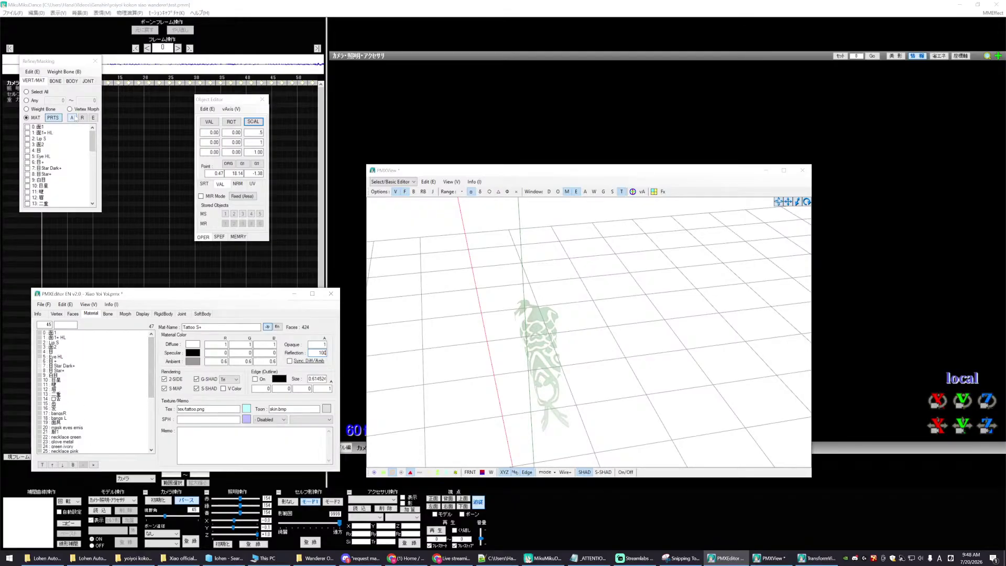
{"action": "right_click_drag", "start_coordinate": [408, 292], "coordinate": [567, 328]}
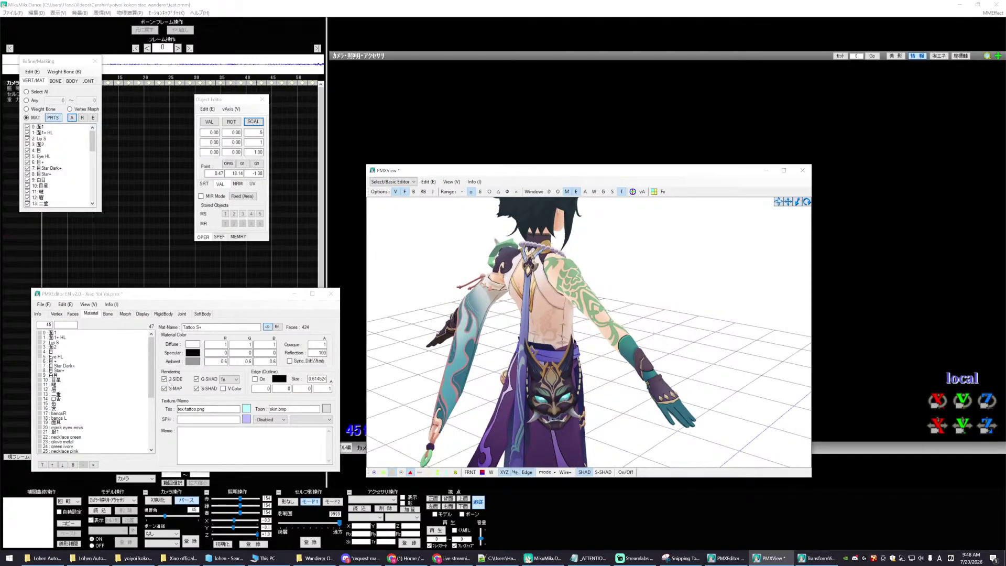
- Rename the mask eyes material mask eyes AL and set its reflection to 100
{"action": "left_click", "coordinate": [66, 428]}
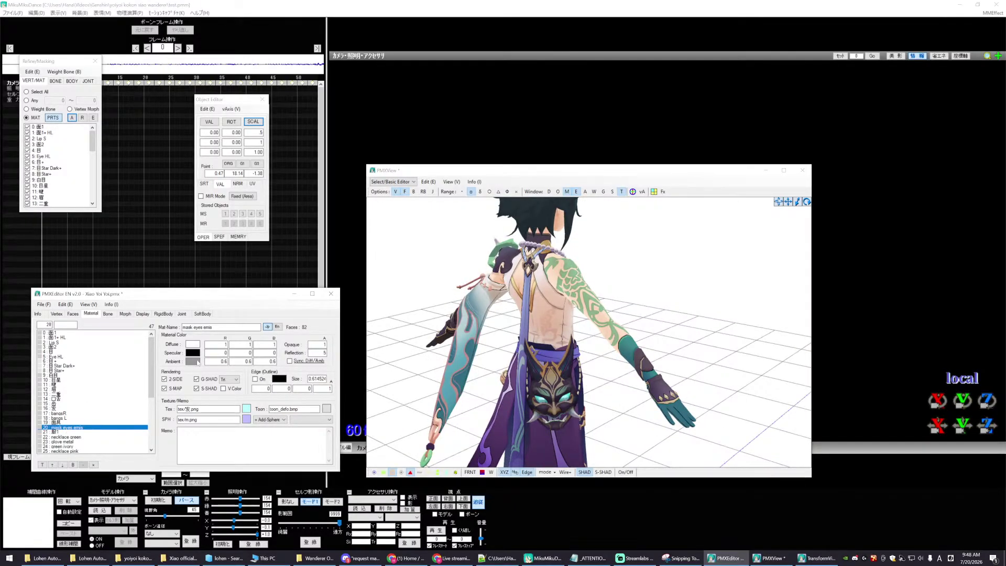
{"action": "left_click_drag", "start_coordinate": [206, 327], "coordinate": [235, 336]}
{"action": "key", "text": "BackSpace"}
{"action": "key", "text": "BackSpace"}
{"action": "left_click", "coordinate": [324, 352]}
{"action": "type", "text": "100"}
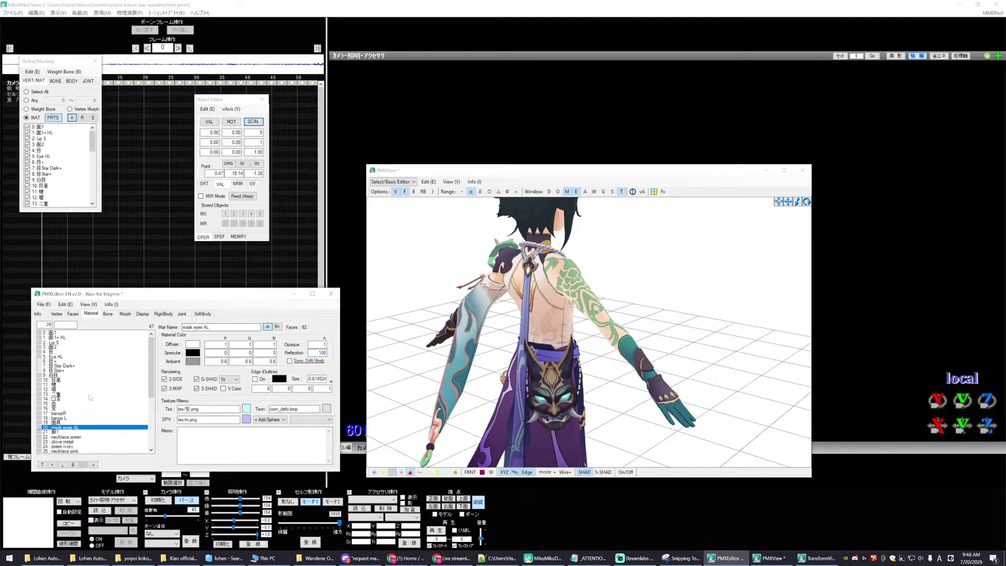
- Add Hair to the name of material 16 and rename the two bangs materials Hair bangsR and Hair bangs L
{"action": "left_click", "coordinate": [117, 394]}
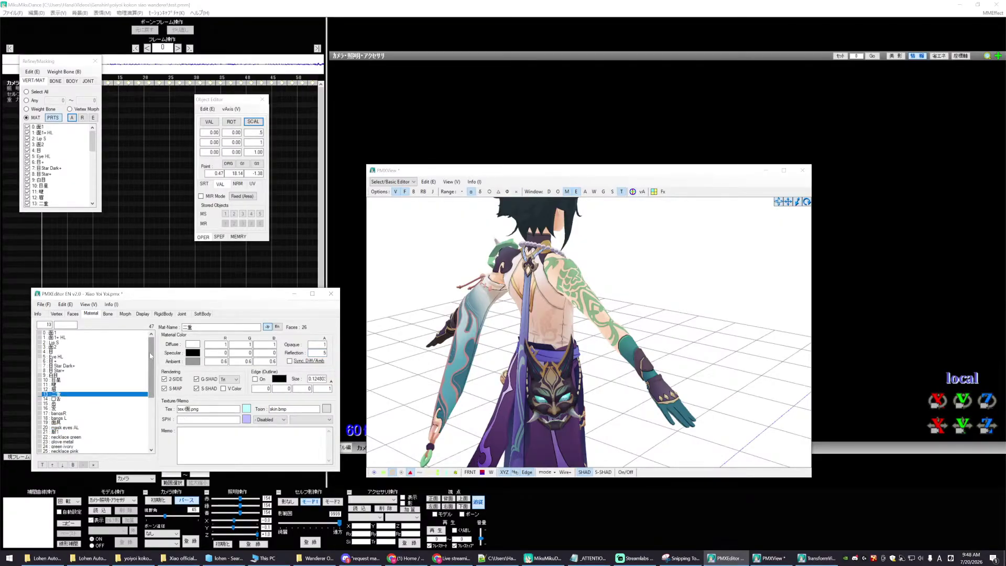
{"action": "left_click_drag", "start_coordinate": [151, 355], "coordinate": [154, 382]}
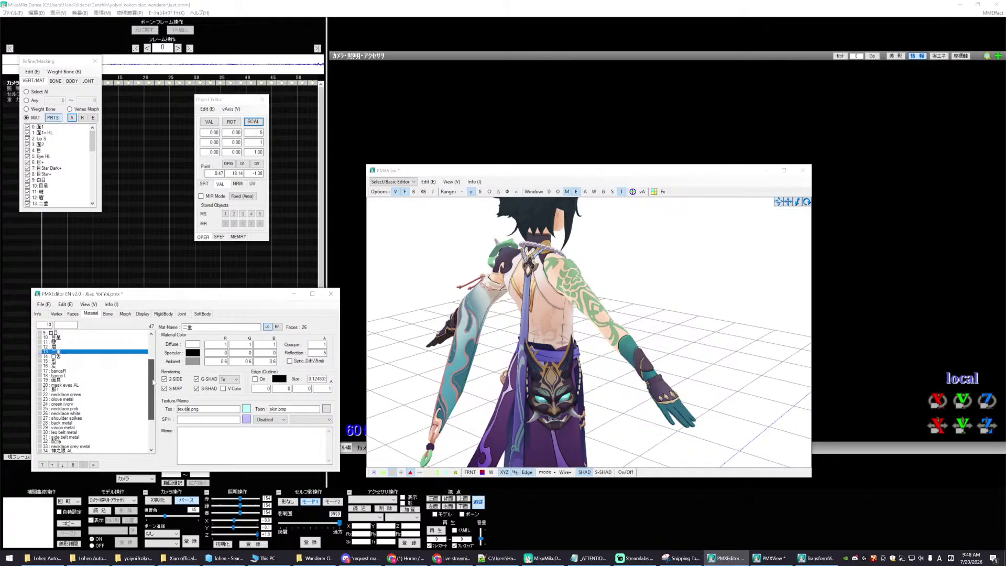
{"action": "left_click", "coordinate": [58, 365]}
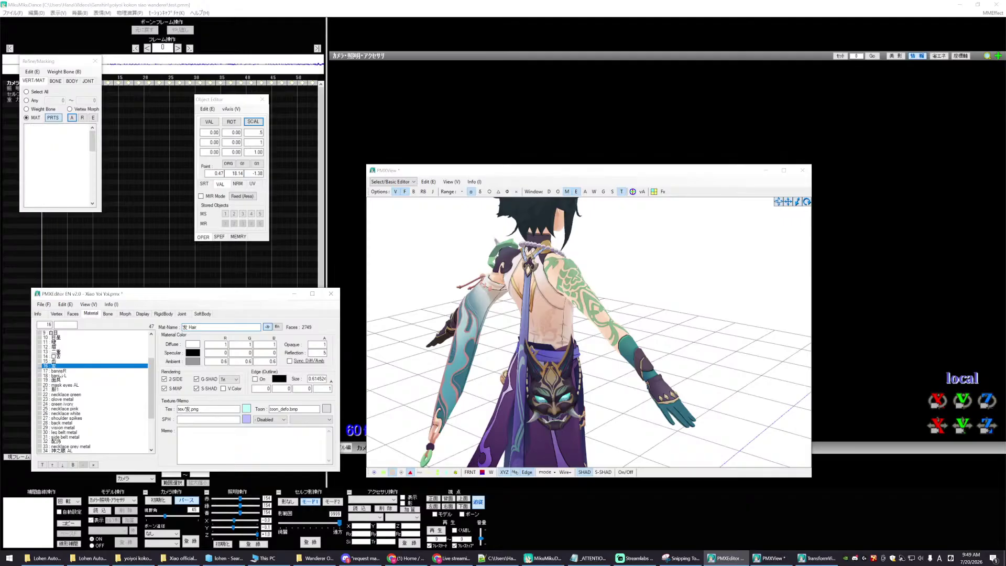
{"action": "left_click", "coordinate": [59, 371]}
{"action": "left_click", "coordinate": [184, 327]}
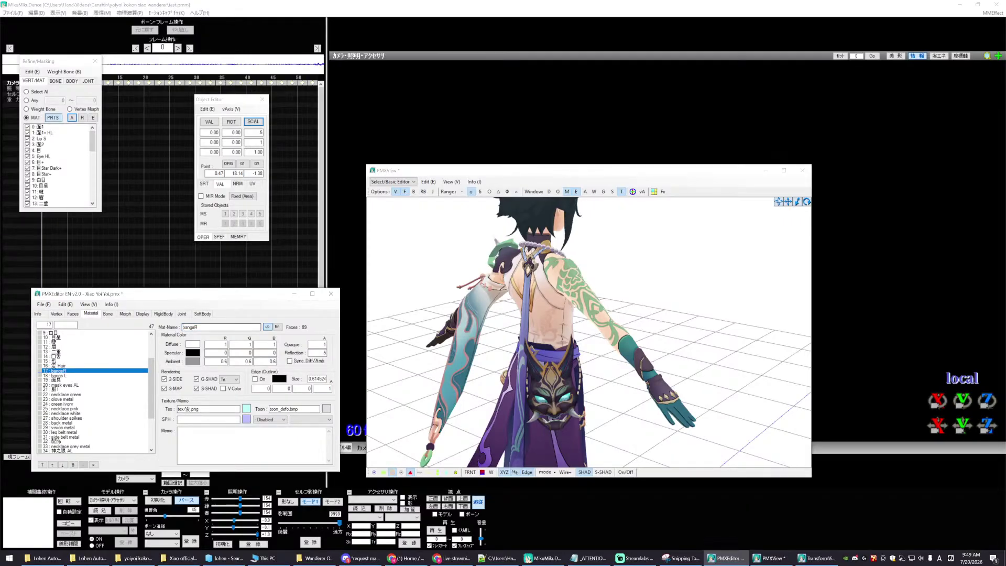
{"action": "type", "text": "Hair"}
{"action": "left_click", "coordinate": [58, 375]}
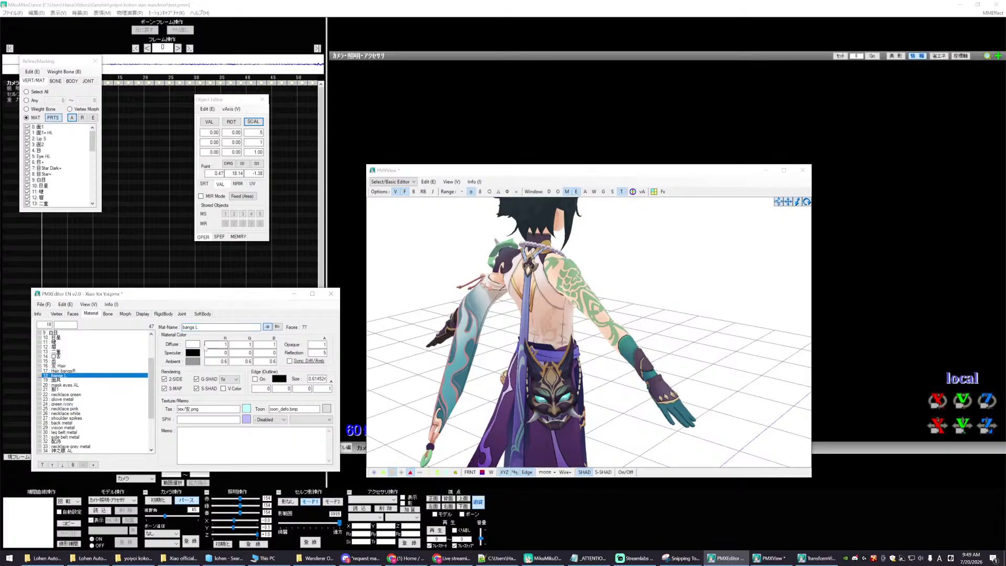
{"action": "left_click", "coordinate": [182, 327]}
{"action": "type", "text": "Hair"}
{"action": "left_click", "coordinate": [58, 380]}
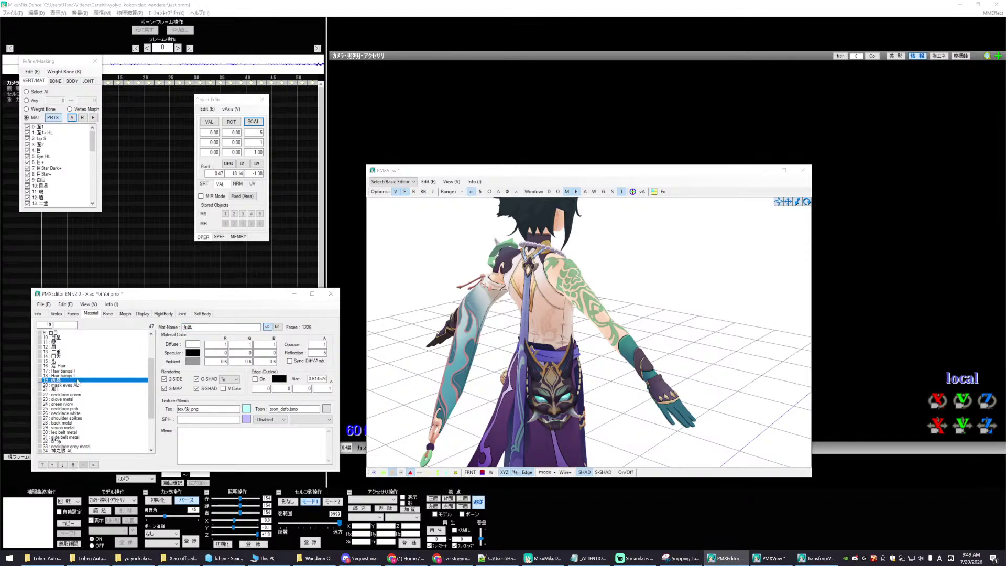
- Look through the remaining materials in the list and save the Xiao model
{"action": "scroll", "coordinate": [157, 388], "scroll_direction": "down", "scroll_amount": 1}
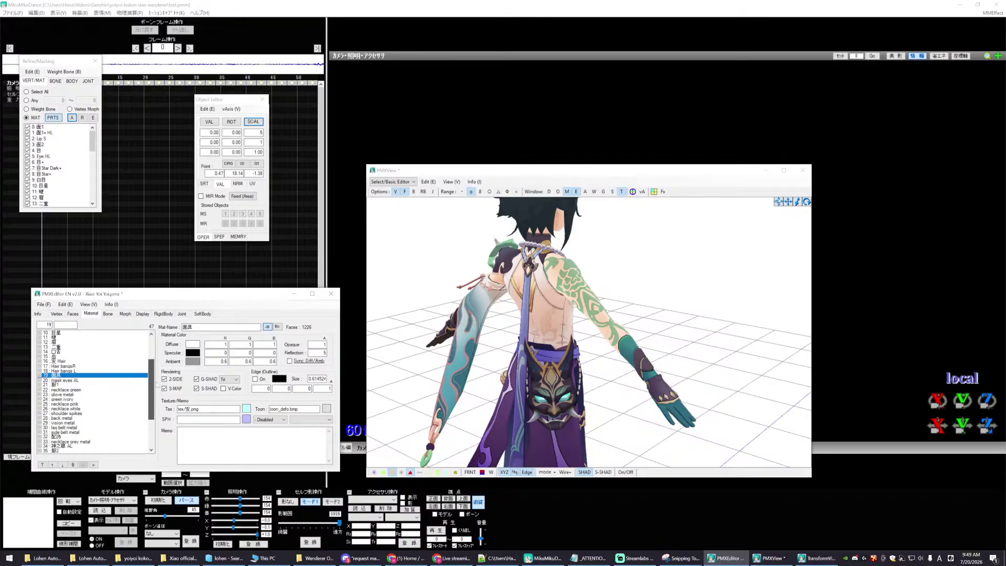
{"action": "scroll", "coordinate": [157, 389], "scroll_direction": "down", "scroll_amount": 2}
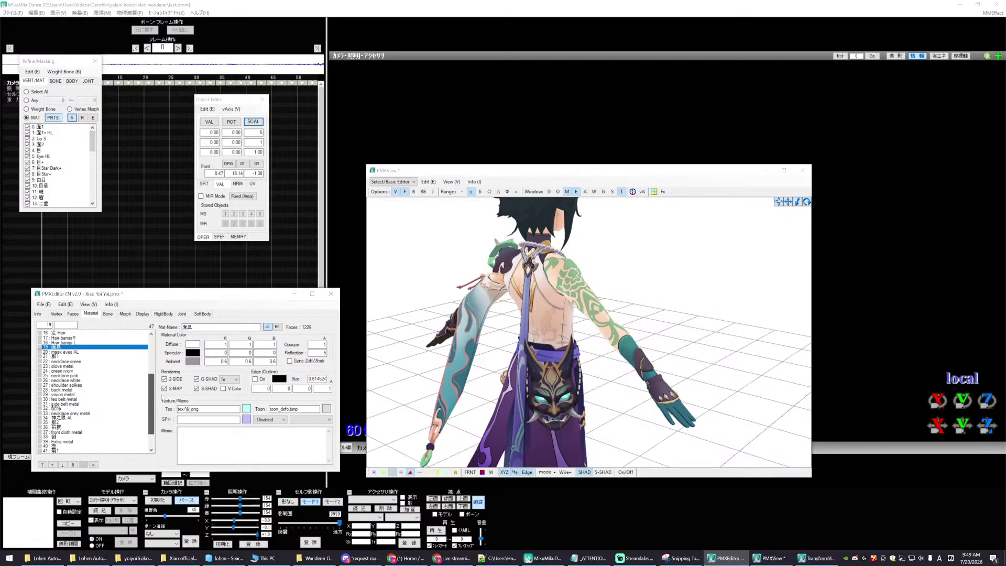
{"action": "scroll", "coordinate": [153, 388], "scroll_direction": "up", "scroll_amount": 2}
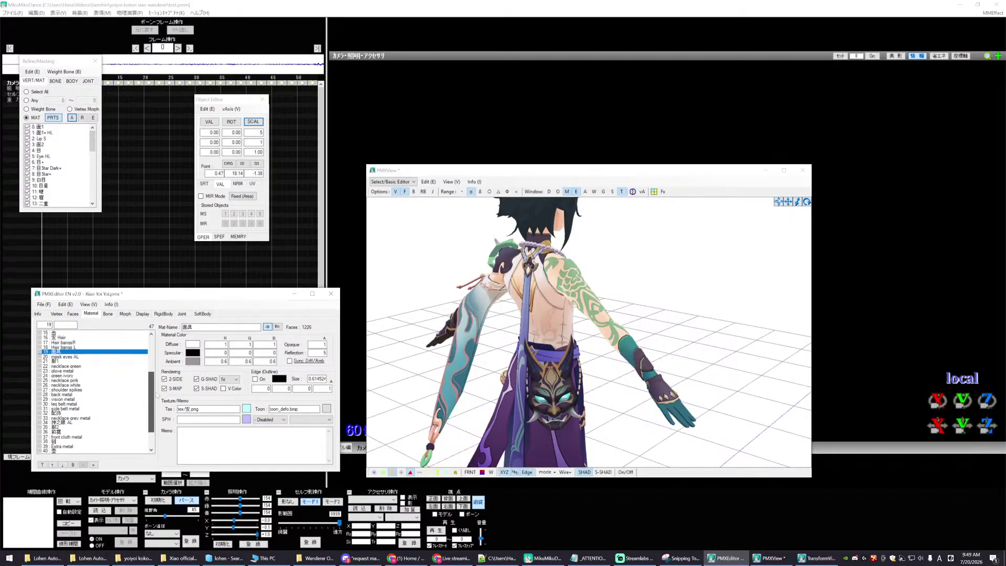
{"action": "mouse_move", "coordinate": [153, 387]}
{"action": "left_mouse_down"}
{"action": "mouse_move", "coordinate": [152, 353]}
{"action": "mouse_move", "coordinate": [151, 387]}
{"action": "left_mouse_up"}
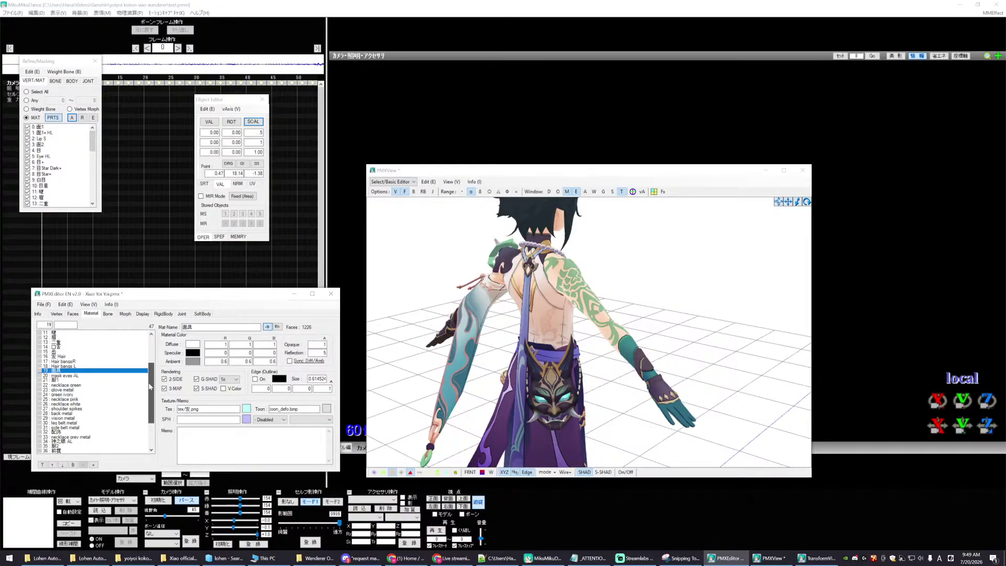
{"action": "left_click", "coordinate": [40, 305]}
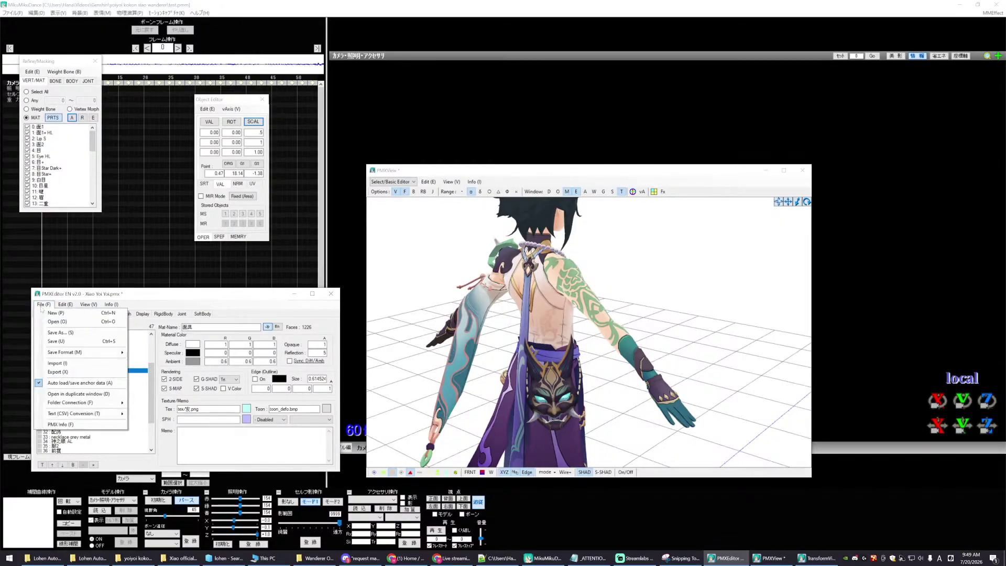
{"action": "left_click", "coordinate": [62, 341]}
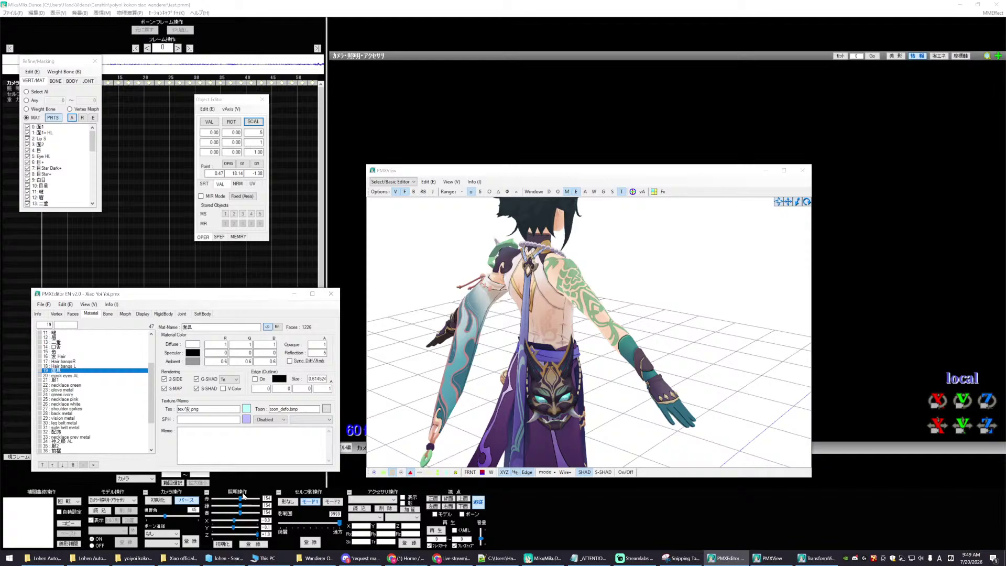
- Open the Navia model in a second editor and zoom in on the gem ornament on its back bow
{"action": "left_click", "coordinate": [178, 558]}
{"action": "left_click", "coordinate": [224, 558]}
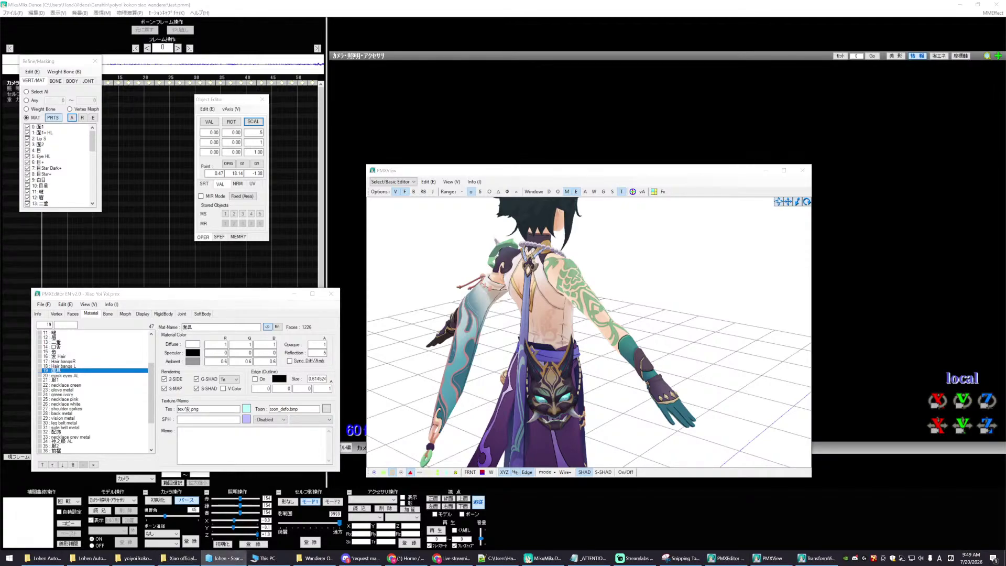
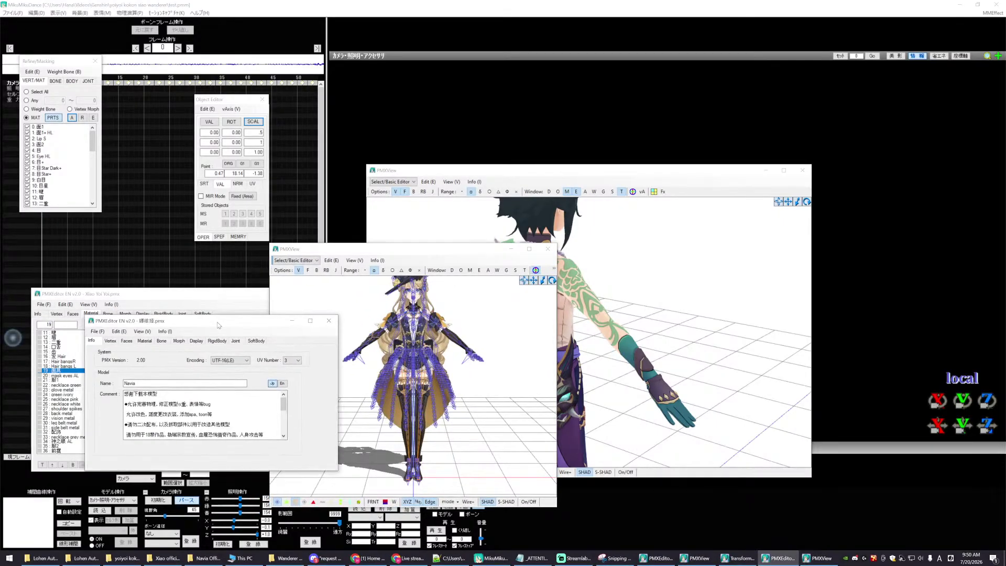
{"action": "right_click_drag", "start_coordinate": [356, 375], "coordinate": [716, 325]}
{"action": "scroll", "coordinate": [489, 374], "scroll_direction": "up", "scroll_amount": 3}
{"action": "scroll", "coordinate": [488, 374], "scroll_direction": "up", "scroll_amount": 10}
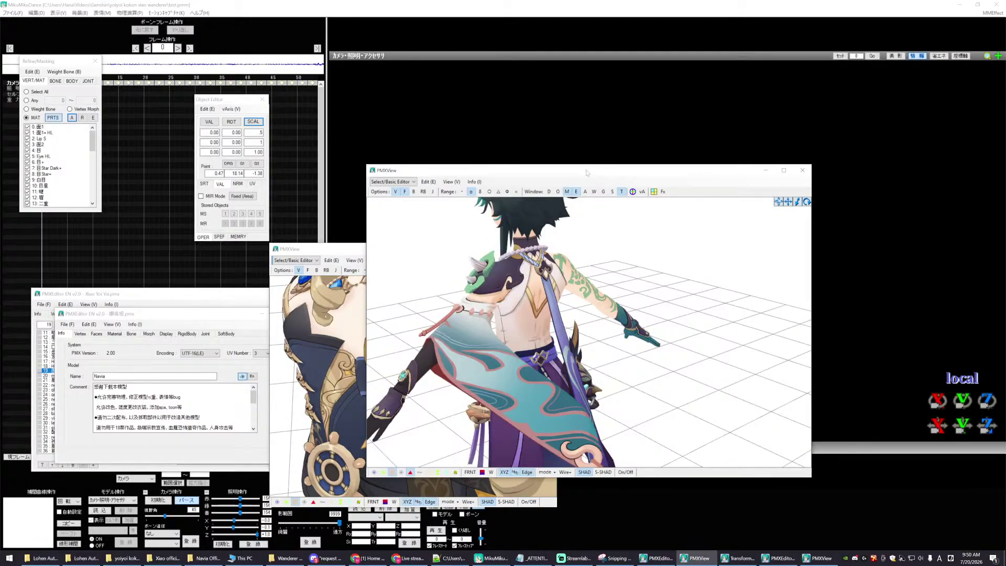
- Place the Xiao model view beside Navia's and zoom in on the gem ornament on Xiao's gloved arm for comparison
{"action": "left_click_drag", "start_coordinate": [586, 172], "coordinate": [793, 188]}
{"action": "right_click_drag", "start_coordinate": [687, 335], "coordinate": [760, 294]}
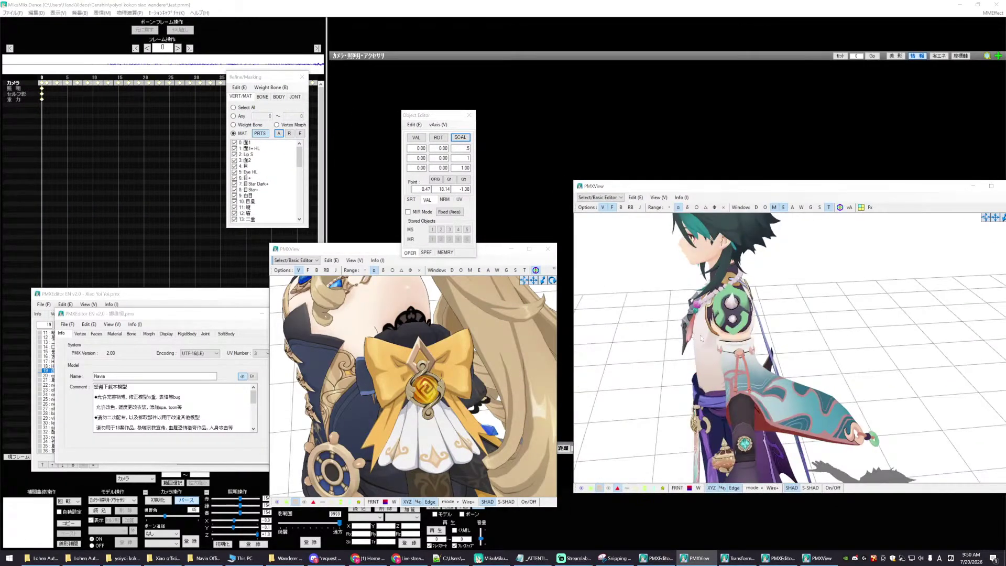
{"action": "scroll", "coordinate": [806, 236], "scroll_direction": "up", "scroll_amount": 6}
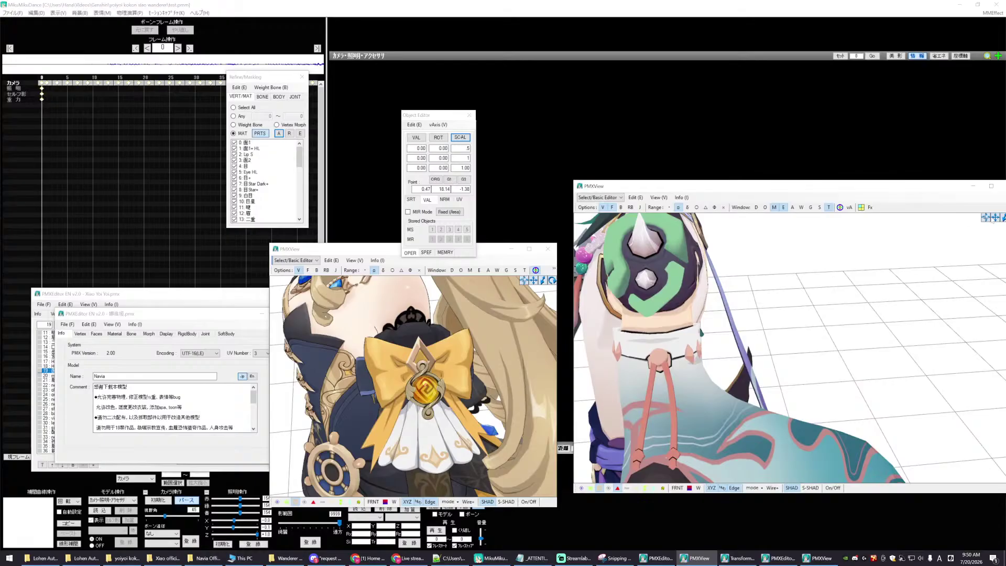
{"action": "left_click_drag", "start_coordinate": [995, 217], "coordinate": [992, 134]}
{"action": "right_click_drag", "start_coordinate": [886, 371], "coordinate": [878, 376]}
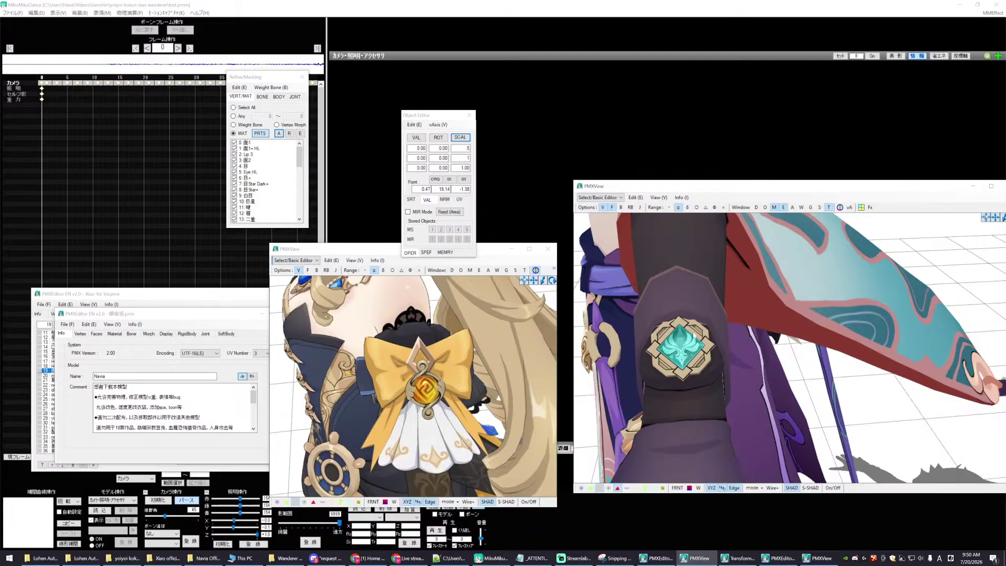
- Compare the gem ornament on Xiao's glove with the one on Navia's back bow from several angles
{"action": "right_click_drag", "start_coordinate": [692, 335], "coordinate": [696, 334]}
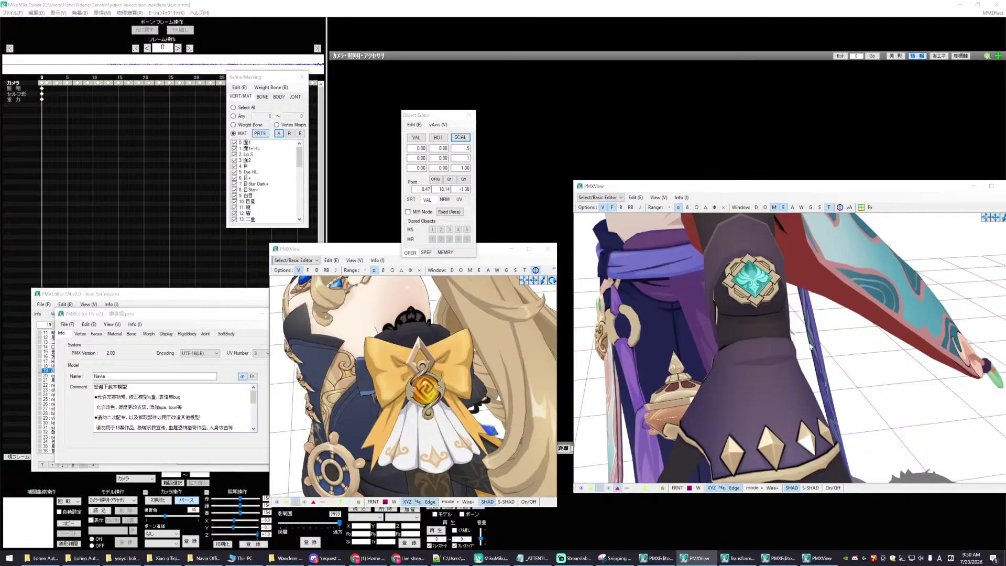
{"action": "right_click_drag", "start_coordinate": [806, 348], "coordinate": [805, 350]}
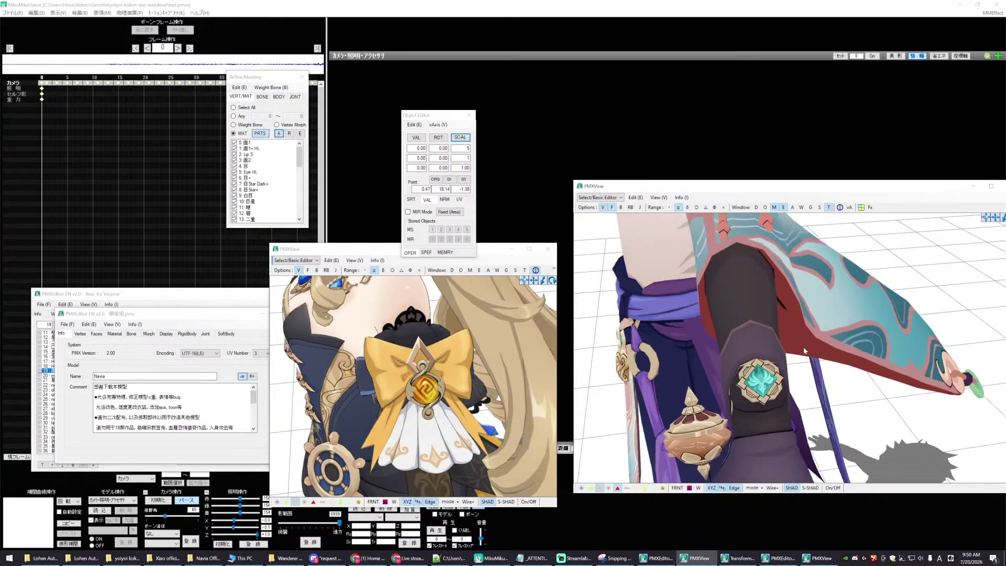
{"action": "right_click_drag", "start_coordinate": [677, 356], "coordinate": [682, 354]}
{"action": "right_click_drag", "start_coordinate": [443, 414], "coordinate": [434, 424]}
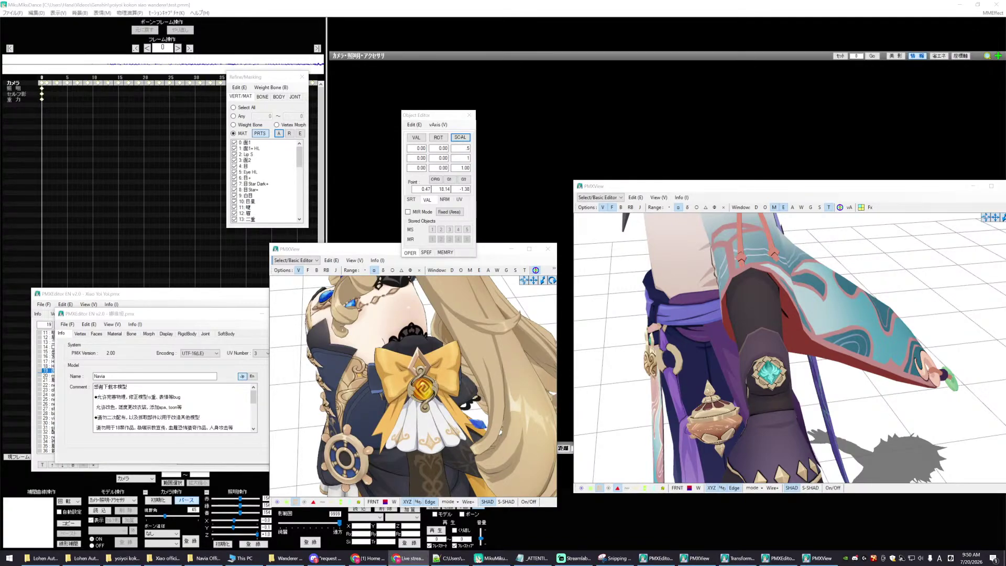
{"action": "right_click_drag", "start_coordinate": [419, 414], "coordinate": [417, 412]}
{"action": "right_click_drag", "start_coordinate": [443, 406], "coordinate": [488, 387]}
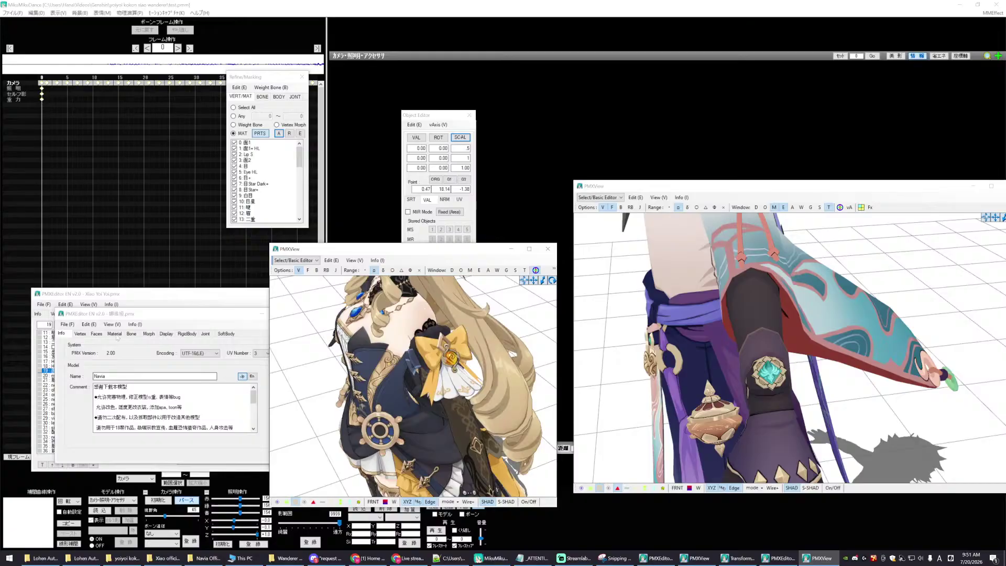
- Close the Navia model's editor and return to the Xiao model
{"action": "left_click_drag", "start_coordinate": [120, 318], "coordinate": [98, 329]}
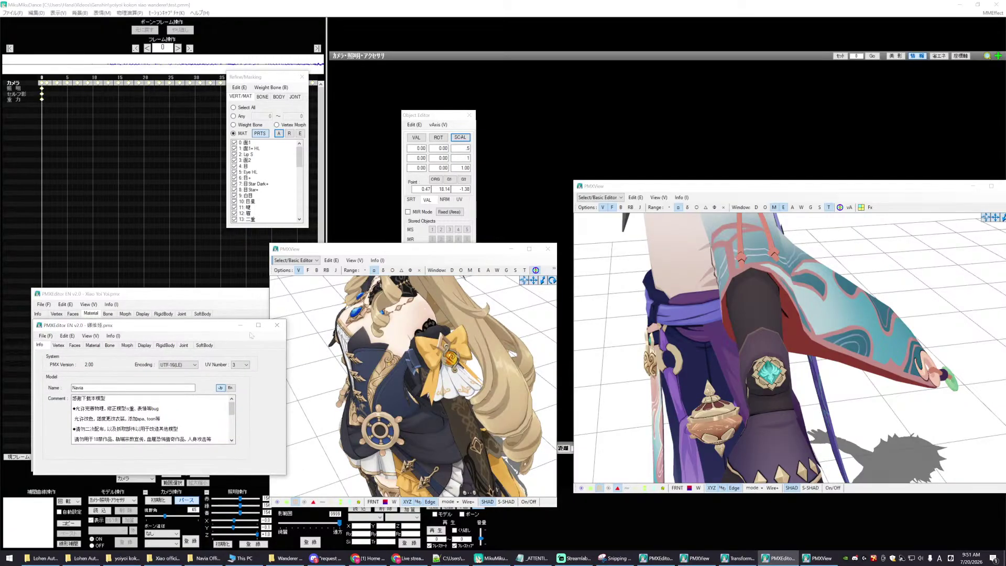
{"action": "left_click", "coordinate": [277, 326]}
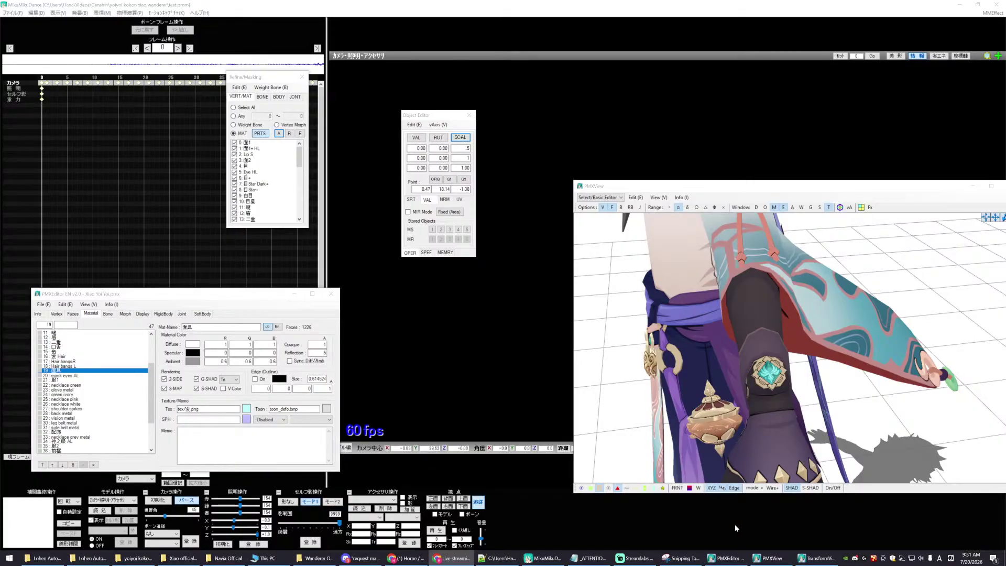
{"action": "left_click", "coordinate": [728, 558]}
{"action": "left_click", "coordinate": [769, 558]}
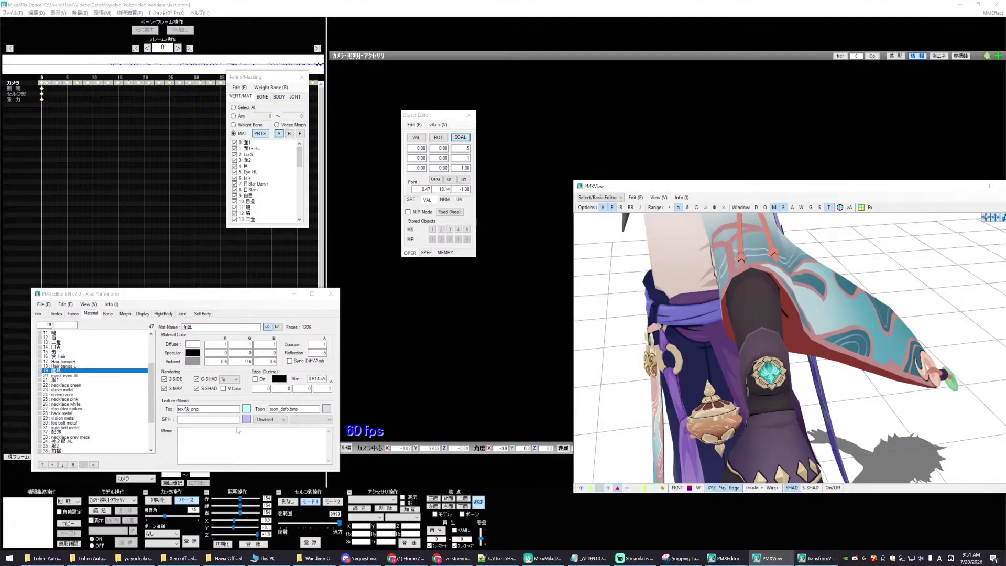
- Examine Xiao's material list, including mask eyes AL and material 32, against the mask and glove on the model
{"action": "left_click_drag", "start_coordinate": [139, 294], "coordinate": [204, 321]}
{"action": "left_click", "coordinate": [129, 412]}
{"action": "left_click", "coordinate": [128, 403]}
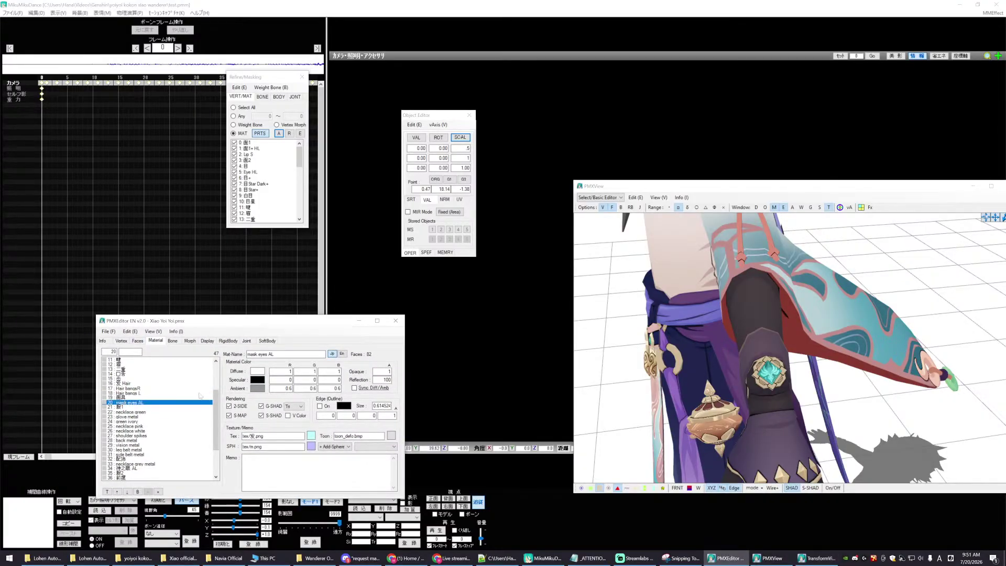
{"action": "left_click_drag", "start_coordinate": [215, 409], "coordinate": [215, 433]}
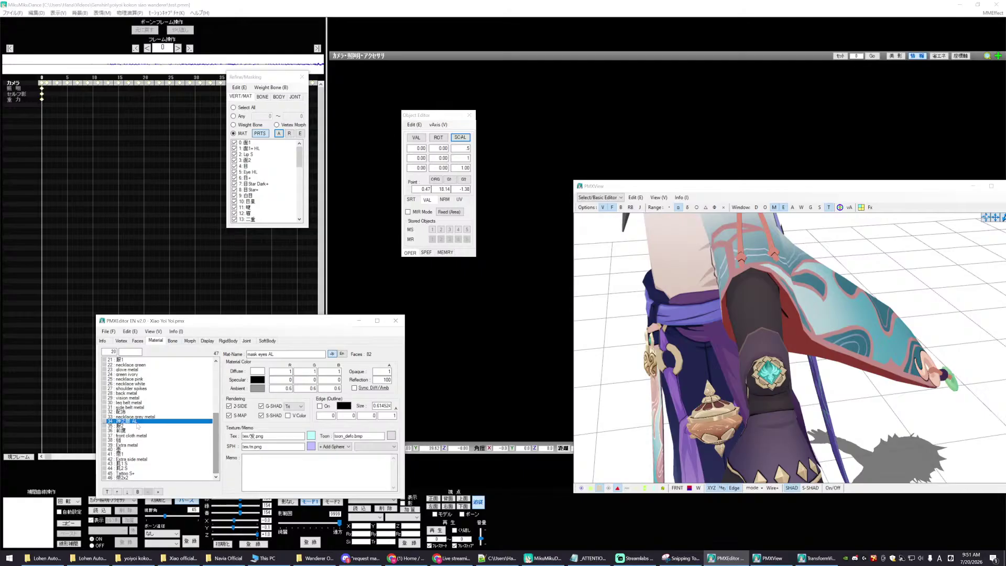
{"action": "left_click", "coordinate": [126, 412]}
{"action": "right_click_drag", "start_coordinate": [642, 381], "coordinate": [705, 380]}
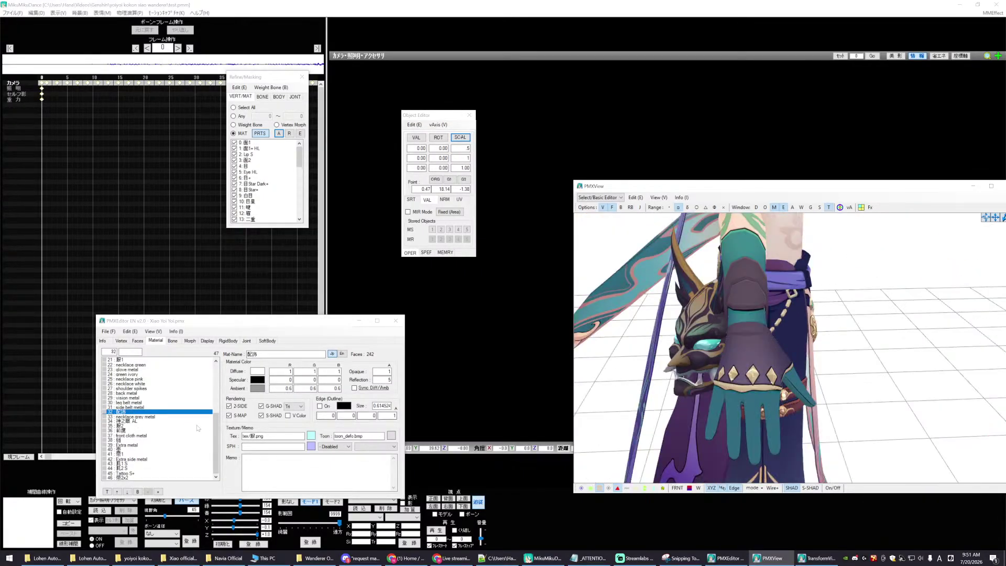
{"action": "left_click_drag", "start_coordinate": [218, 458], "coordinate": [208, 392]}
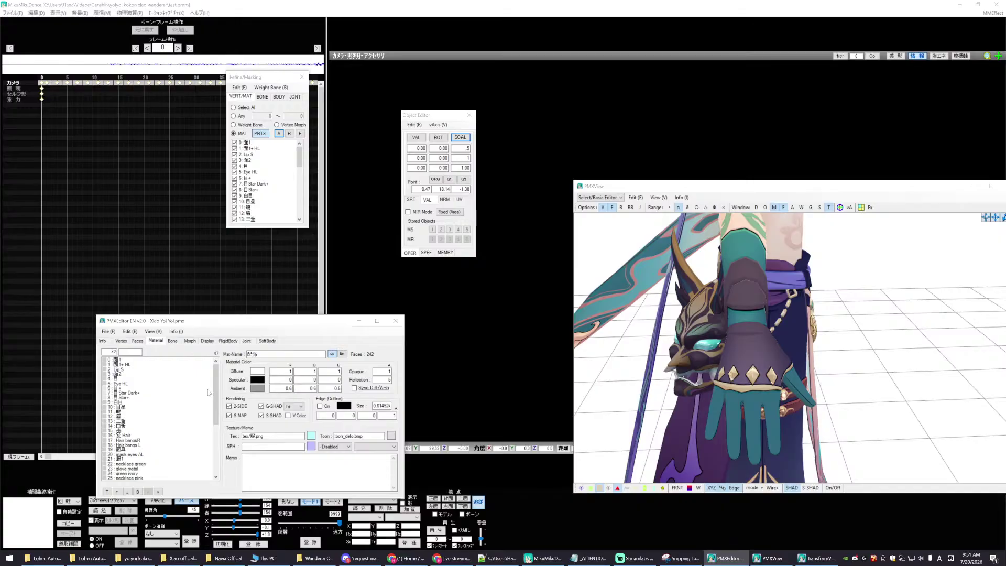
{"action": "scroll", "coordinate": [208, 388], "scroll_direction": "down", "scroll_amount": 3}
{"action": "scroll", "coordinate": [208, 378], "scroll_direction": "up", "scroll_amount": 3}
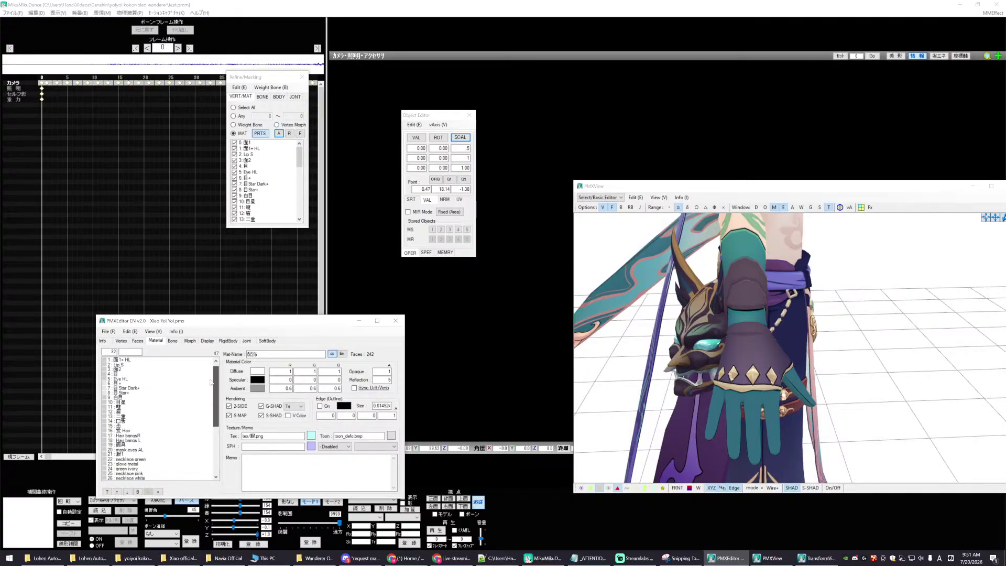
{"action": "scroll", "coordinate": [723, 371], "scroll_direction": "down", "scroll_amount": 3}
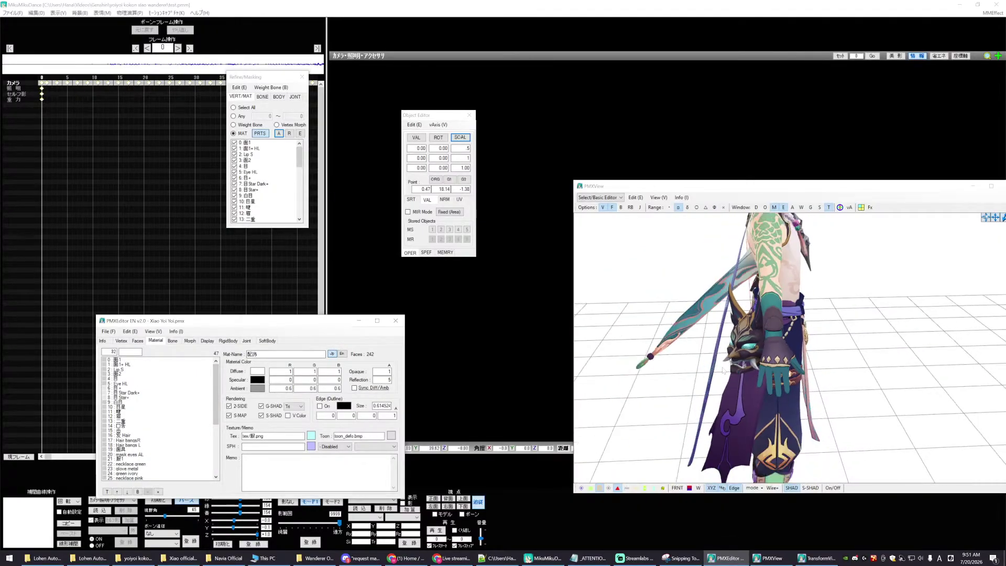
- Turn the Xiao model to a front view of the upper body and look over its material list again
{"action": "left_click_drag", "start_coordinate": [993, 217], "coordinate": [1004, 350]}
{"action": "right_click_drag", "start_coordinate": [1003, 348], "coordinate": [1000, 343]}
{"action": "right_click_drag", "start_coordinate": [825, 311], "coordinate": [794, 311]}
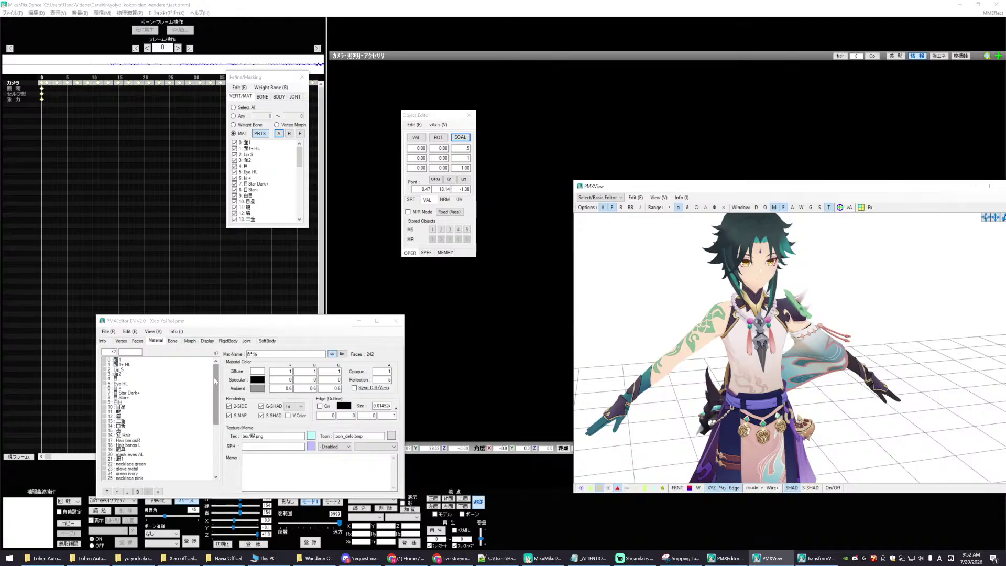
{"action": "left_click_drag", "start_coordinate": [215, 380], "coordinate": [212, 433]}
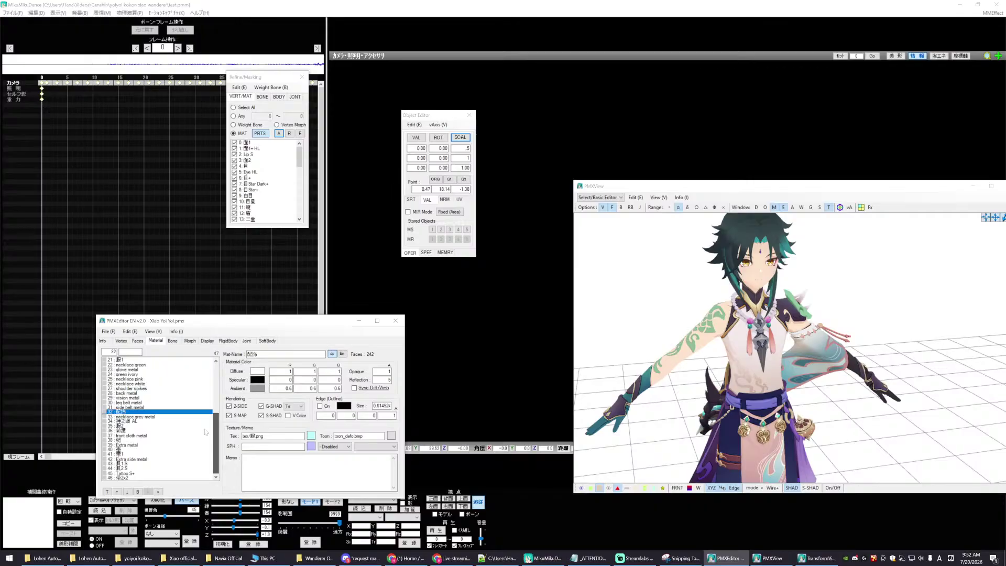
{"action": "right_click_drag", "start_coordinate": [697, 367], "coordinate": [702, 365]}
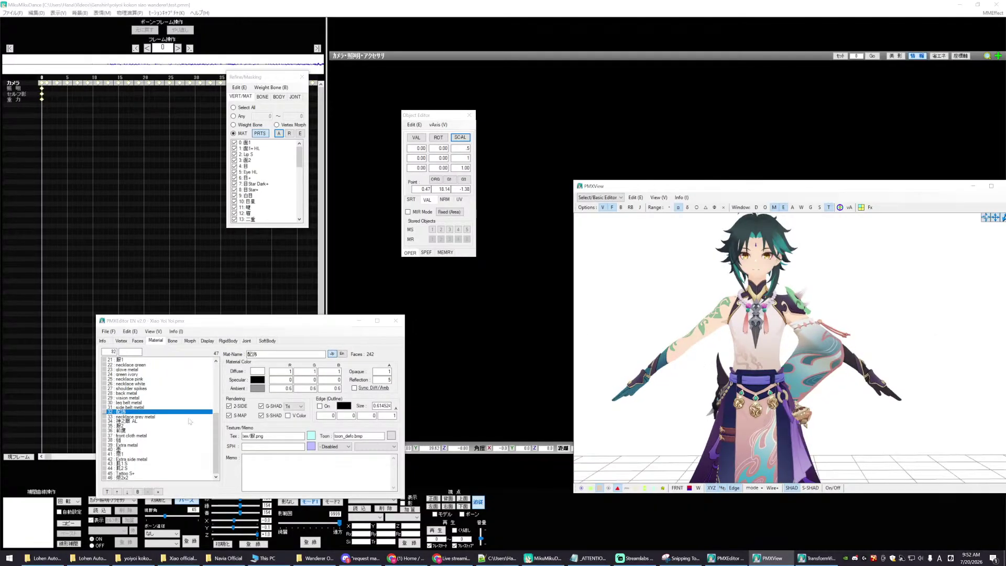
{"action": "left_click_drag", "start_coordinate": [215, 437], "coordinate": [214, 389]}
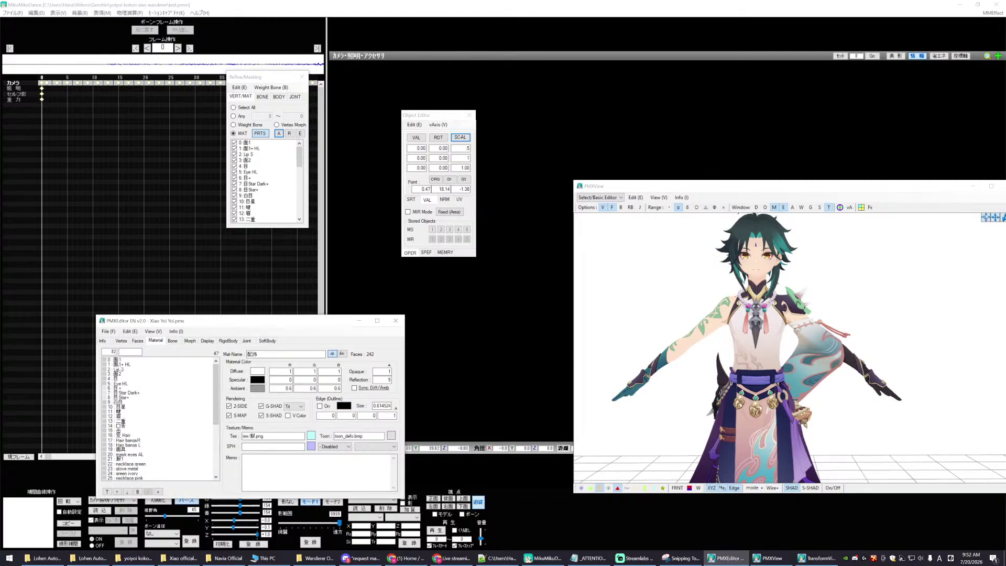
- Add the three eye highlight bones (両目, 左目 and 右目ハイライト) to the 体(上) display frame
{"action": "left_click", "coordinate": [120, 365]}
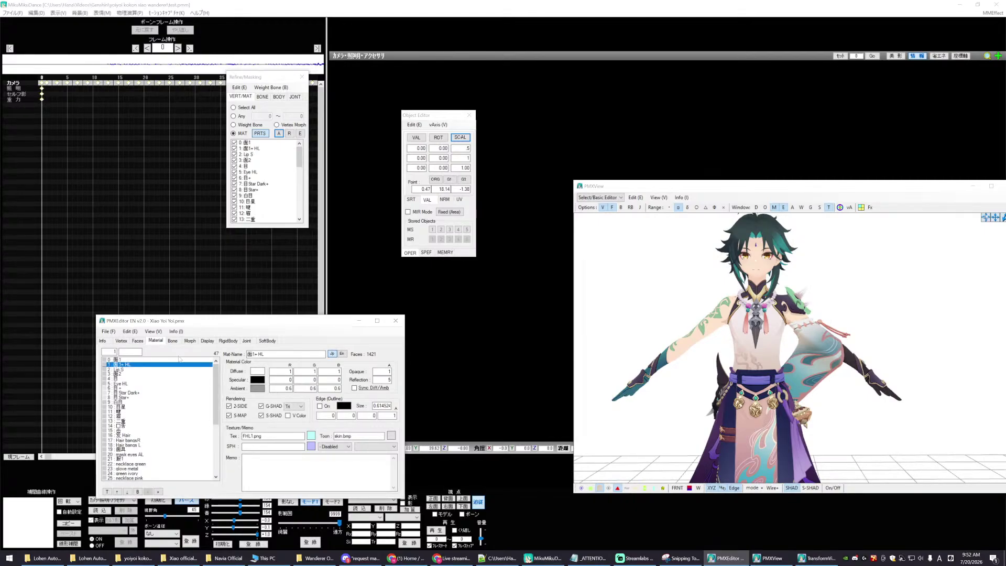
{"action": "left_click", "coordinate": [190, 340]}
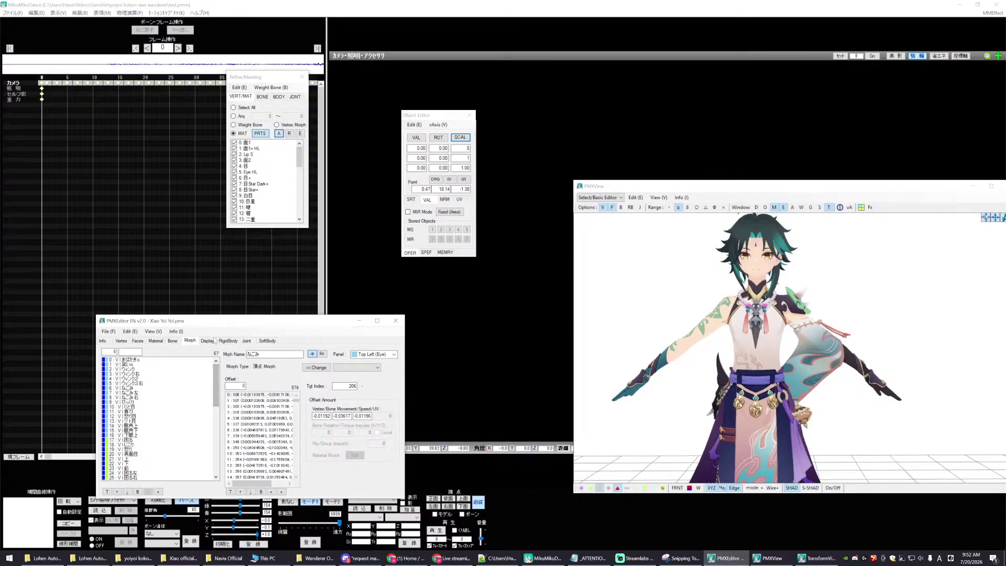
{"action": "left_click", "coordinate": [207, 340]}
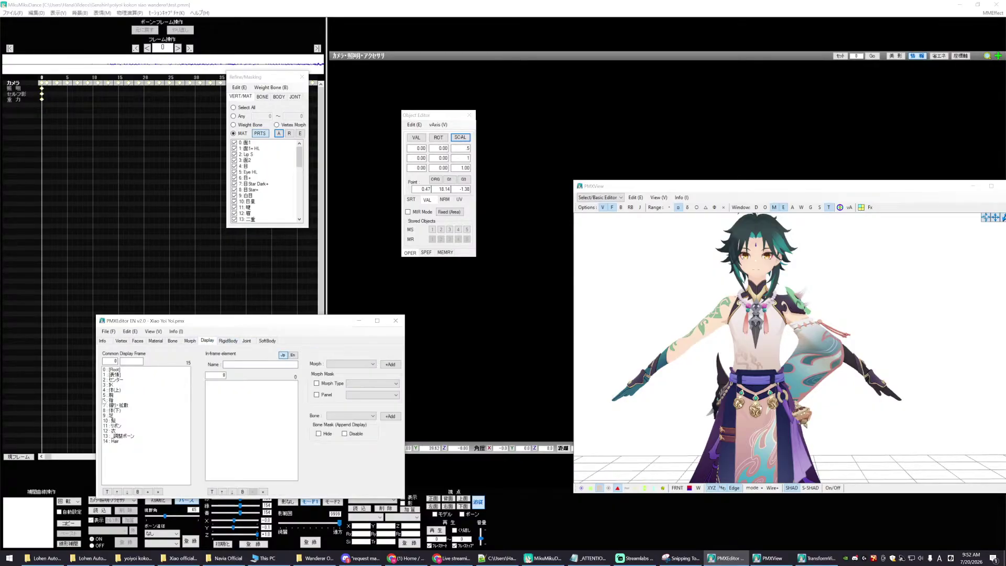
{"action": "left_click", "coordinate": [118, 390]}
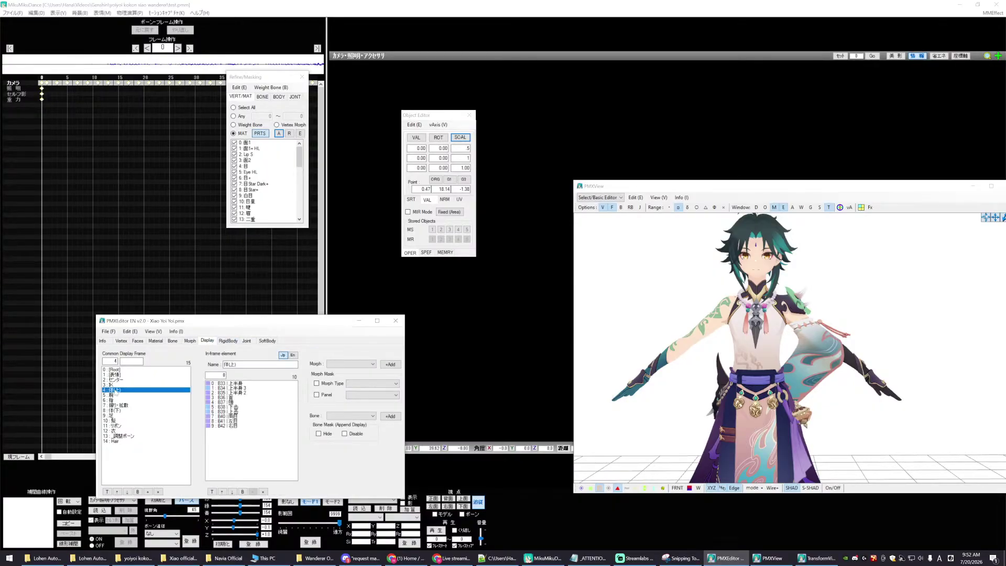
{"action": "left_click", "coordinate": [351, 415]}
{"action": "left_click", "coordinate": [352, 426]}
{"action": "left_click", "coordinate": [390, 416]}
{"action": "left_click", "coordinate": [390, 416]}
{"action": "left_click", "coordinate": [390, 416]}
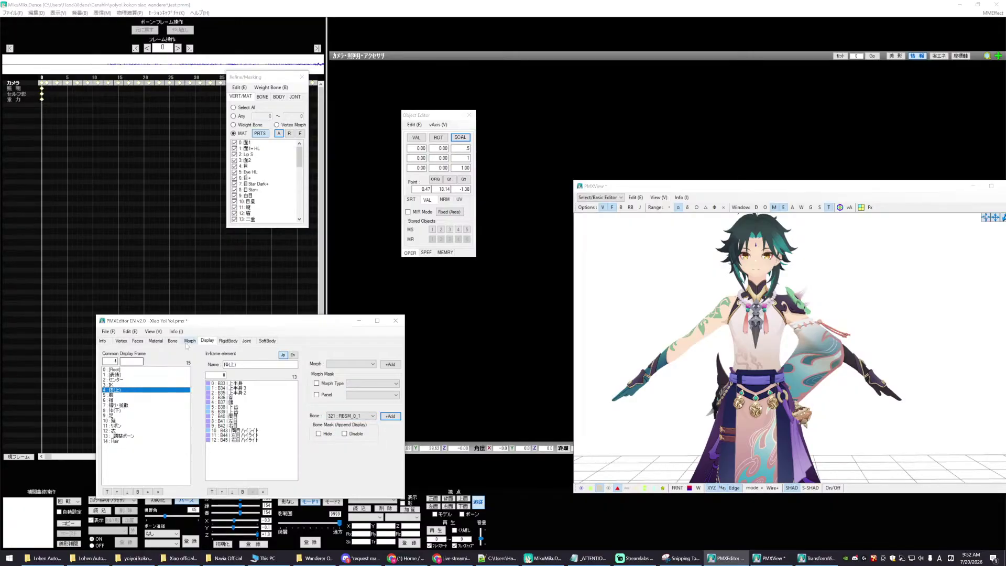
- Look over the morph list and review Xiao's full material list from first to last entry
{"action": "left_click", "coordinate": [190, 341]}
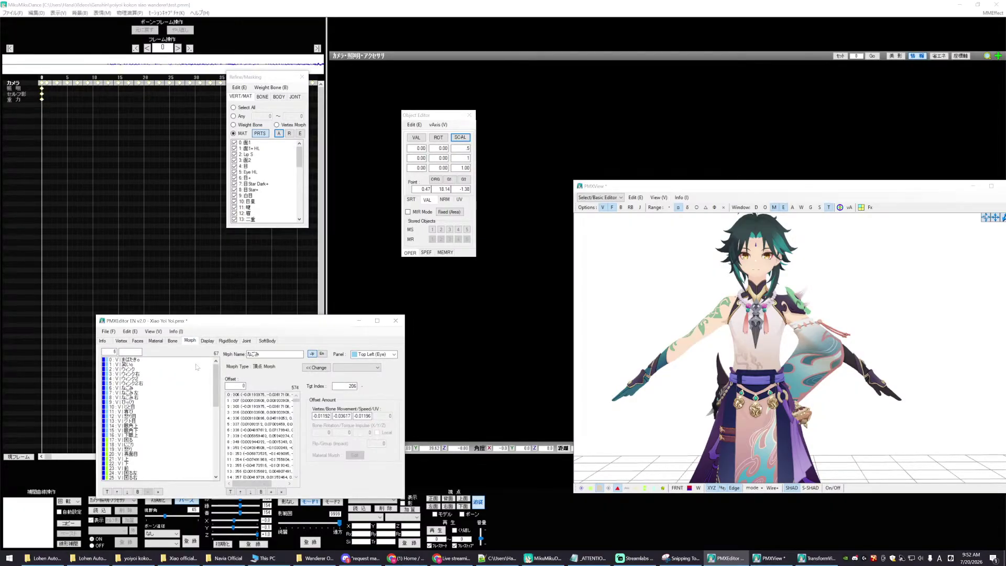
{"action": "left_click", "coordinate": [161, 341]}
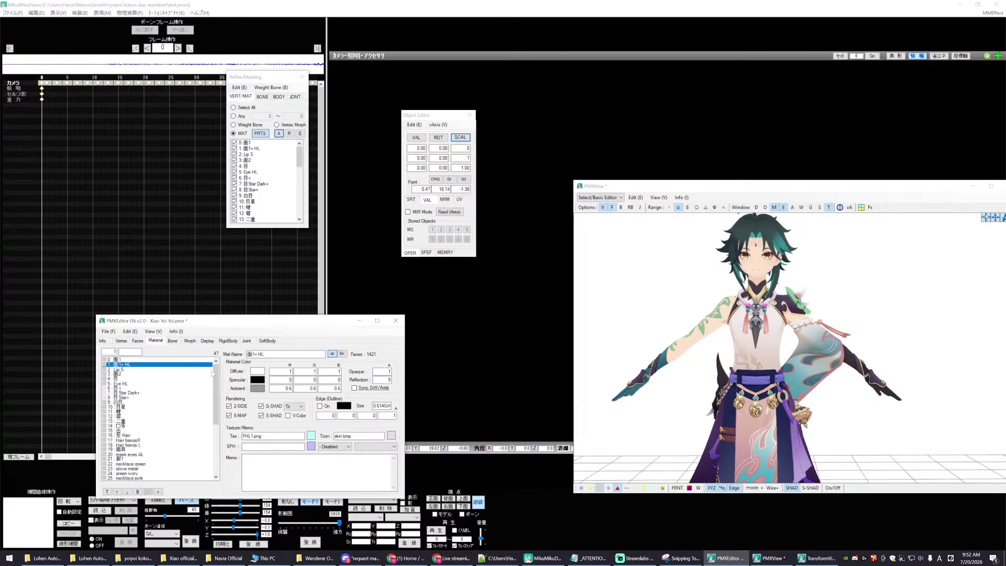
{"action": "left_click_drag", "start_coordinate": [212, 373], "coordinate": [211, 422]}
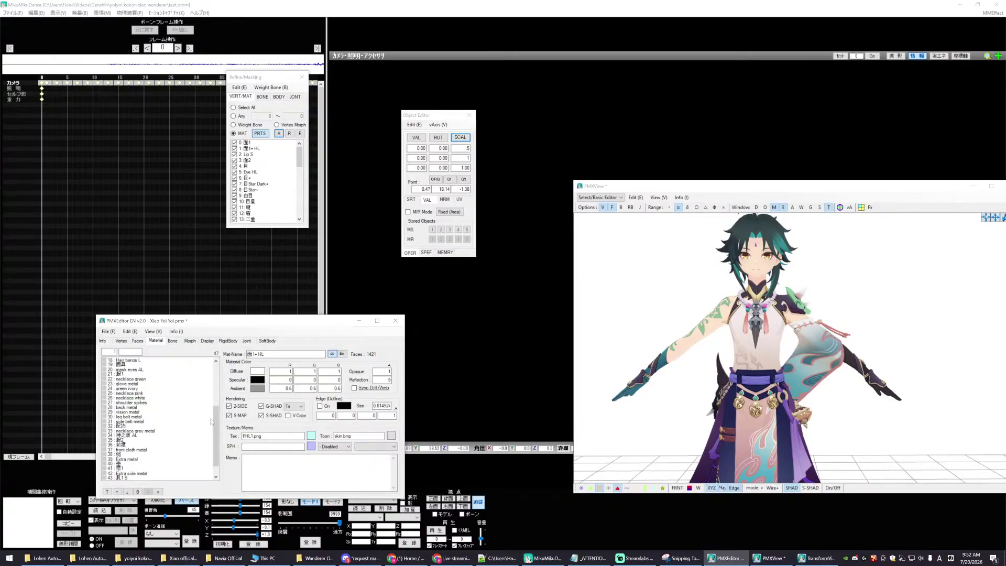
{"action": "scroll", "coordinate": [211, 422], "scroll_direction": "down", "scroll_amount": 1}
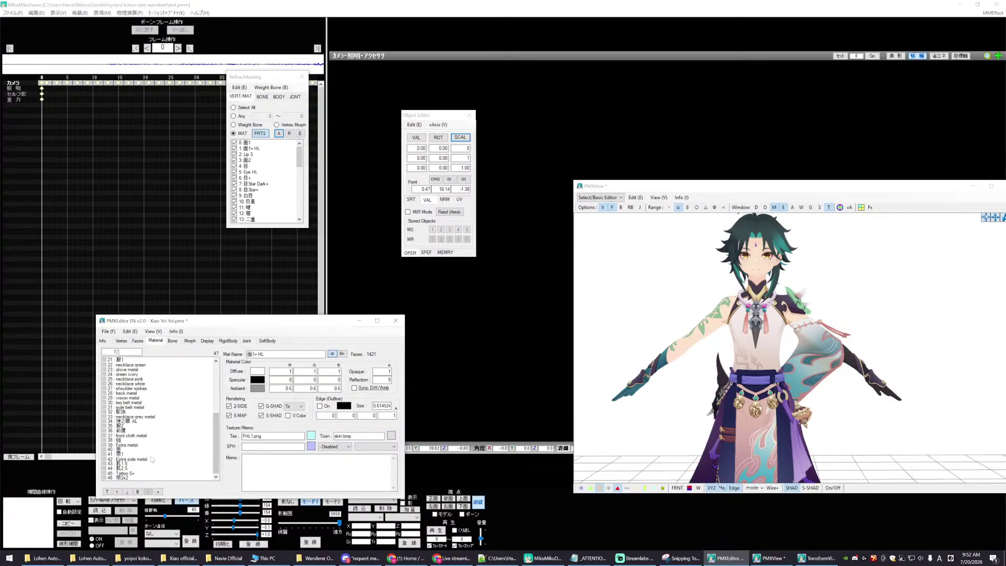
{"action": "left_click_drag", "start_coordinate": [216, 433], "coordinate": [204, 466]}
{"action": "left_click_drag", "start_coordinate": [215, 460], "coordinate": [221, 401]}
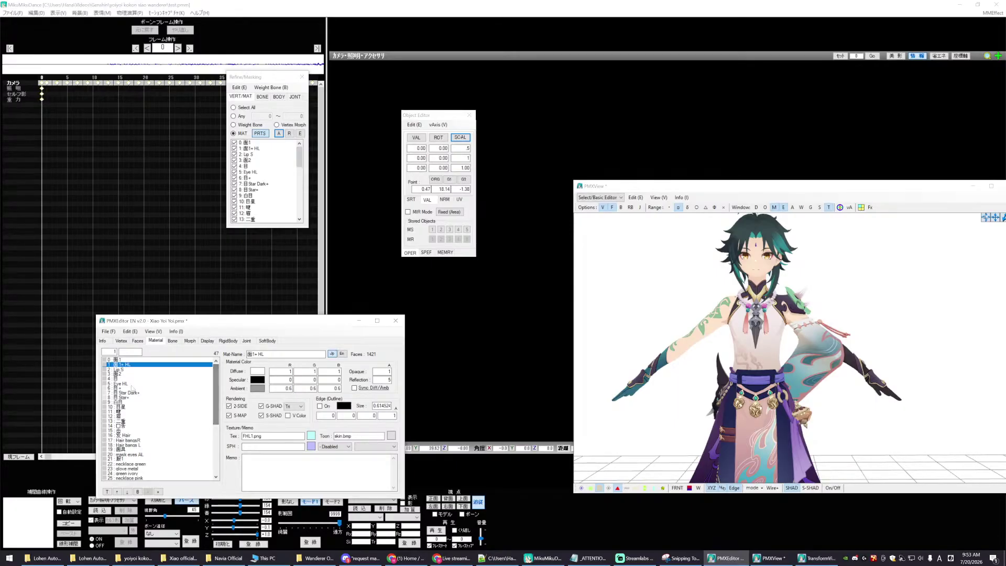
- Set the reflection of the 面1+ HL material to 100
{"action": "left_click", "coordinate": [122, 361]}
{"action": "left_click", "coordinate": [126, 366]}
{"action": "type", "text": "100"}
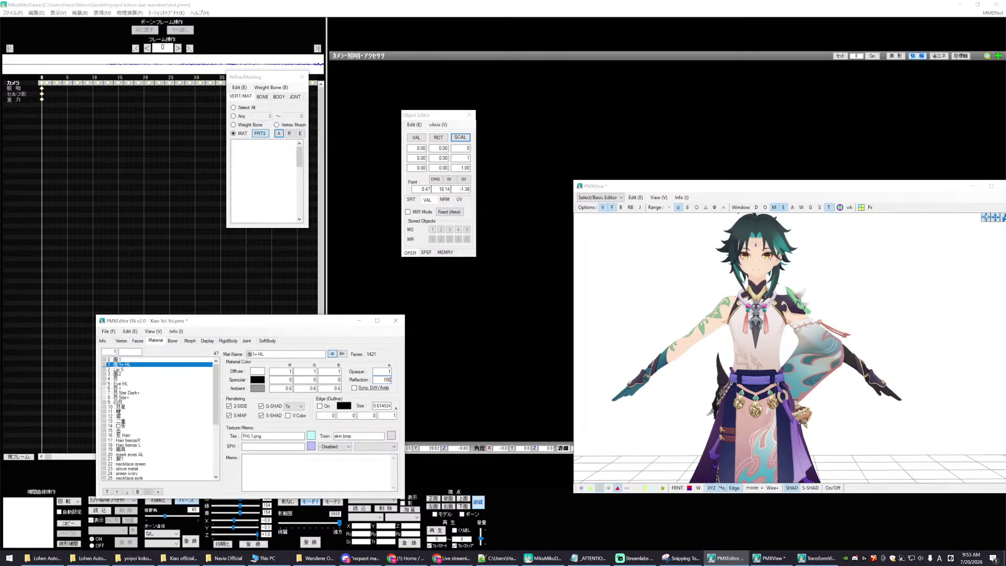
{"action": "left_click", "coordinate": [151, 378]}
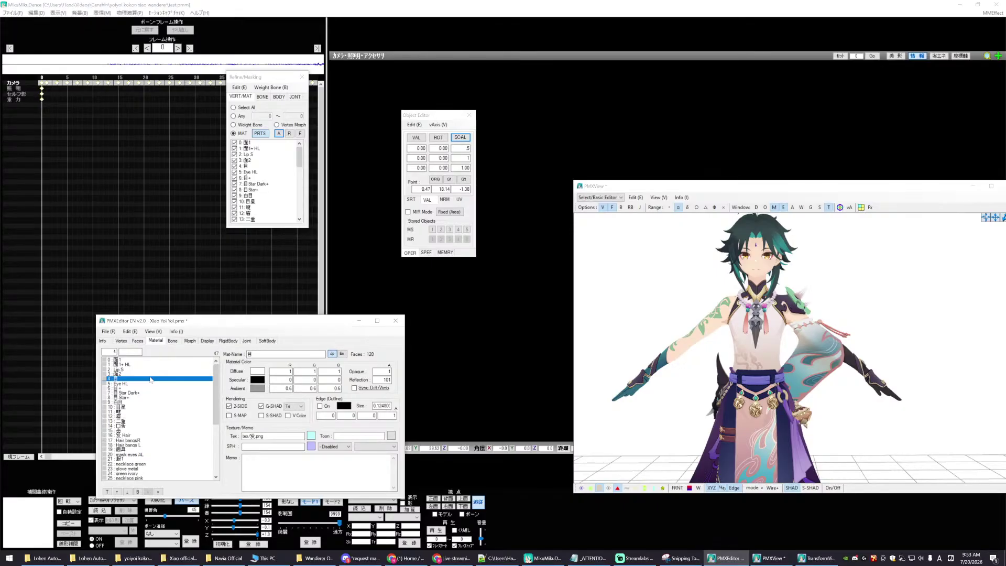
{"action": "left_click", "coordinate": [130, 365]}
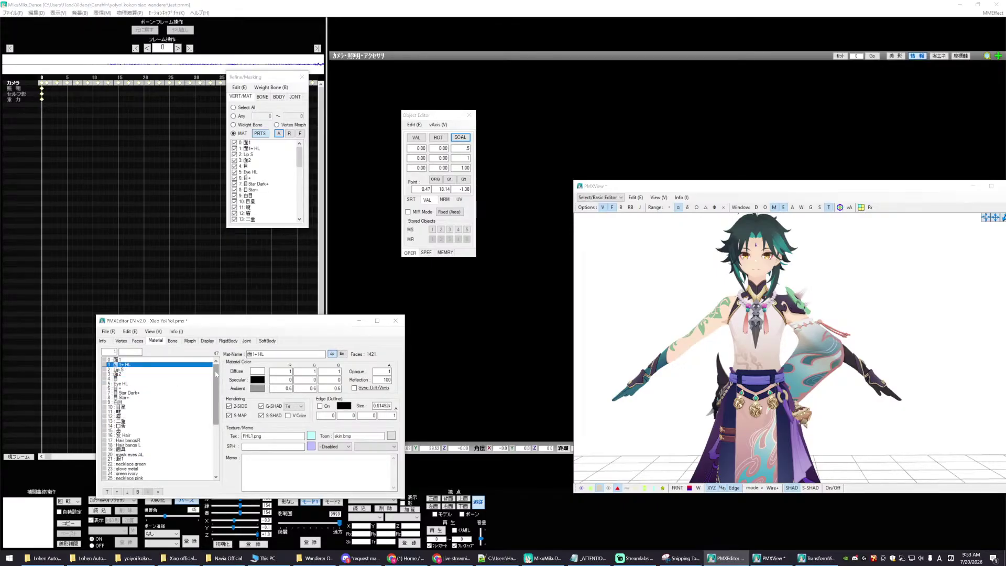
- Check the reflection settings of the materials from 面2 through 目 Star+ one by one
{"action": "left_click", "coordinate": [135, 374]}
{"action": "left_click", "coordinate": [130, 383]}
{"action": "left_click", "coordinate": [128, 387]}
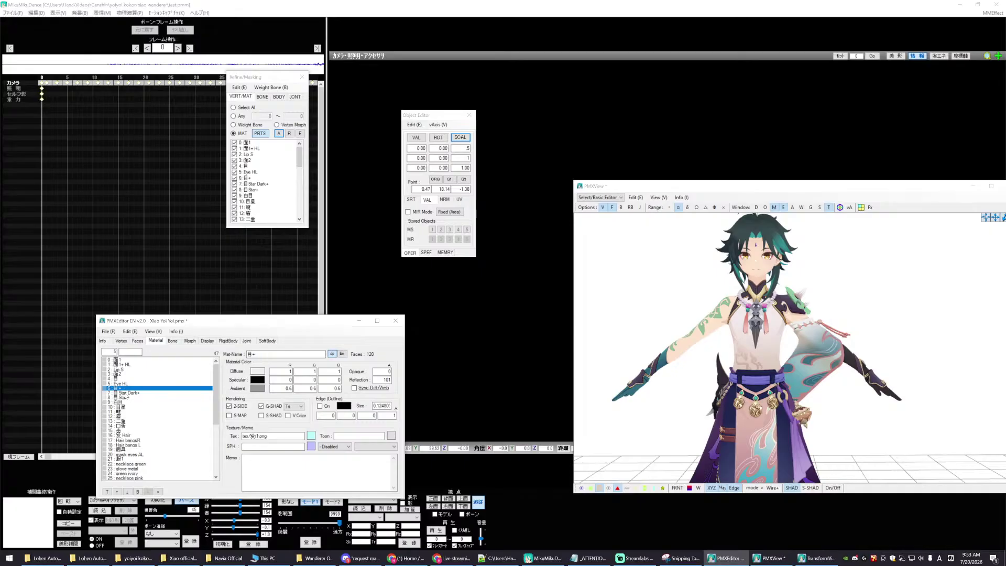
{"action": "left_click", "coordinate": [127, 393]}
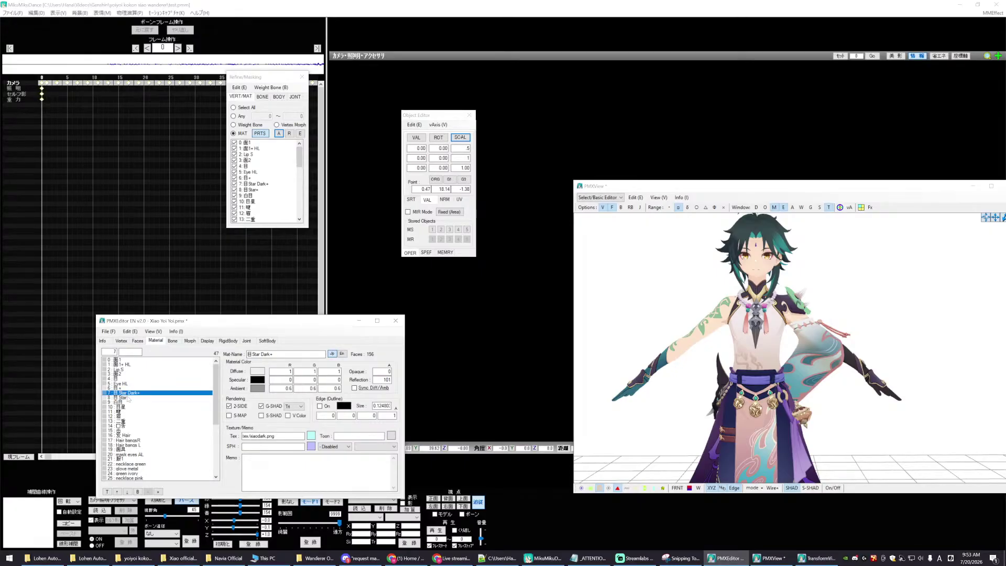
{"action": "left_click", "coordinate": [129, 398]}
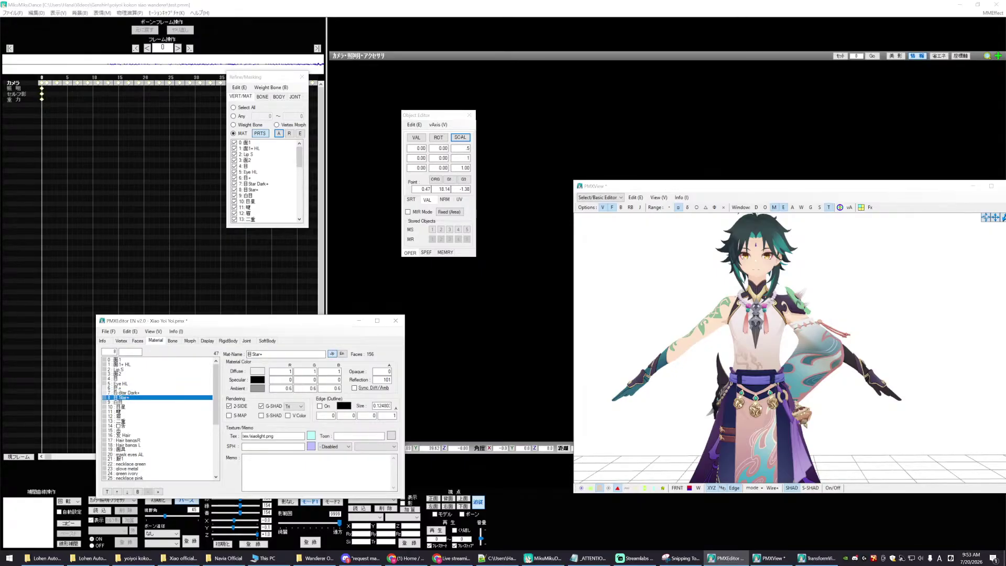
- Set the reflection of the five eye materials from 目 through 目 Star+ to 100
{"action": "left_click", "coordinate": [117, 383]}
{"action": "left_click", "coordinate": [116, 378]}
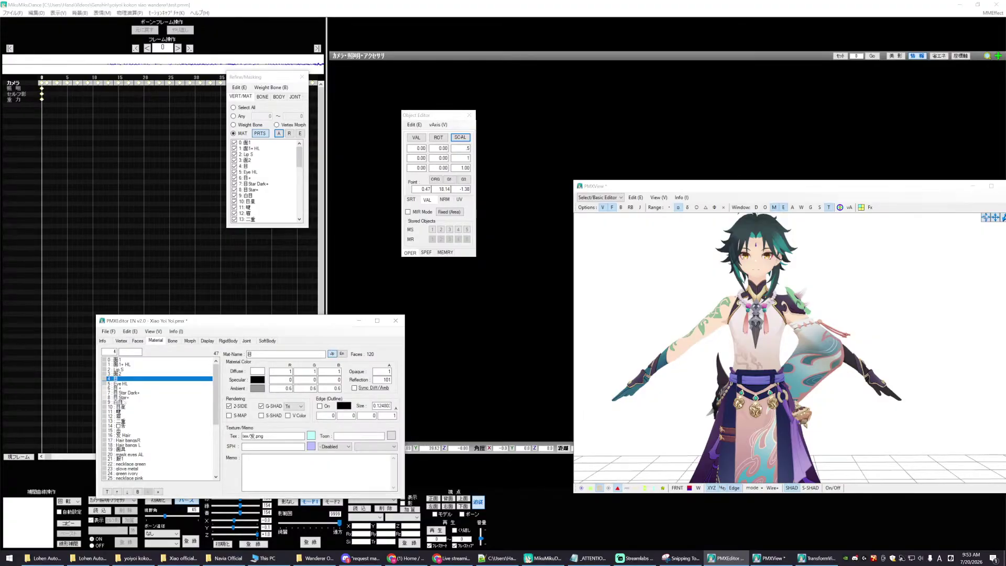
{"action": "left_click", "coordinate": [132, 398], "text": "shift"}
{"action": "double_click", "coordinate": [387, 380]}
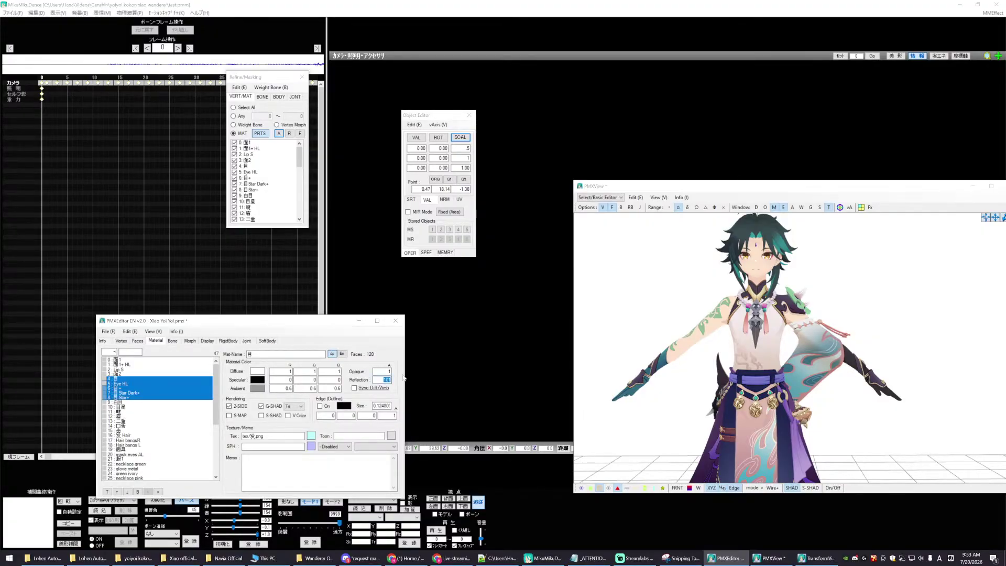
{"action": "type", "text": "10"}
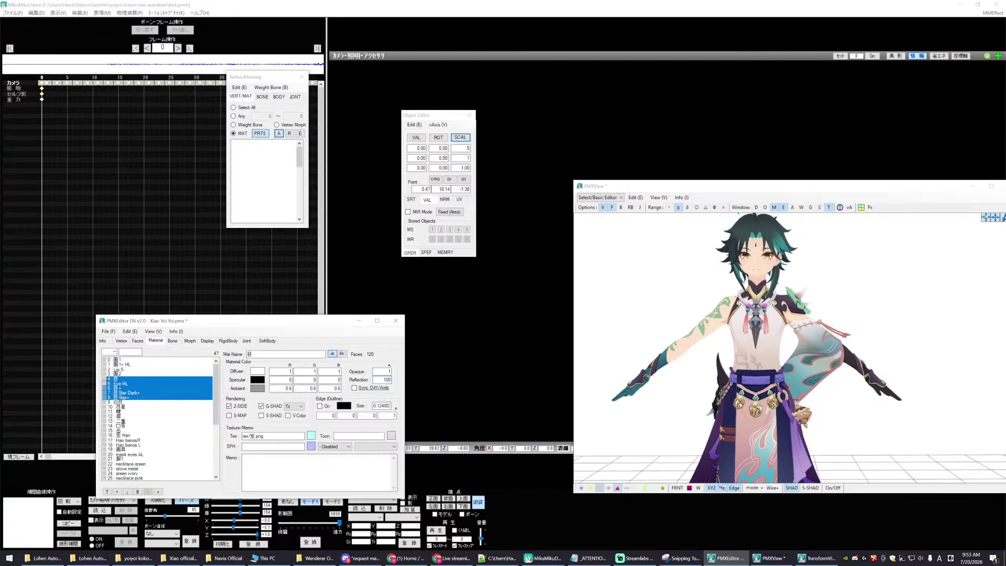
- Check the settings of the 白目, 目星, 睫 and 目+ materials one by one
{"action": "left_click", "coordinate": [118, 403]}
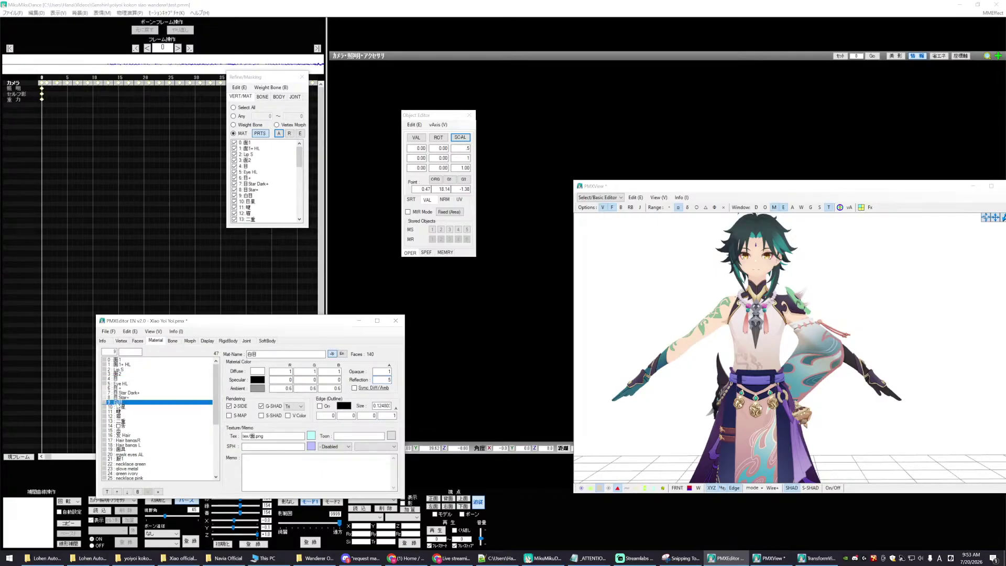
{"action": "left_click", "coordinate": [118, 407]}
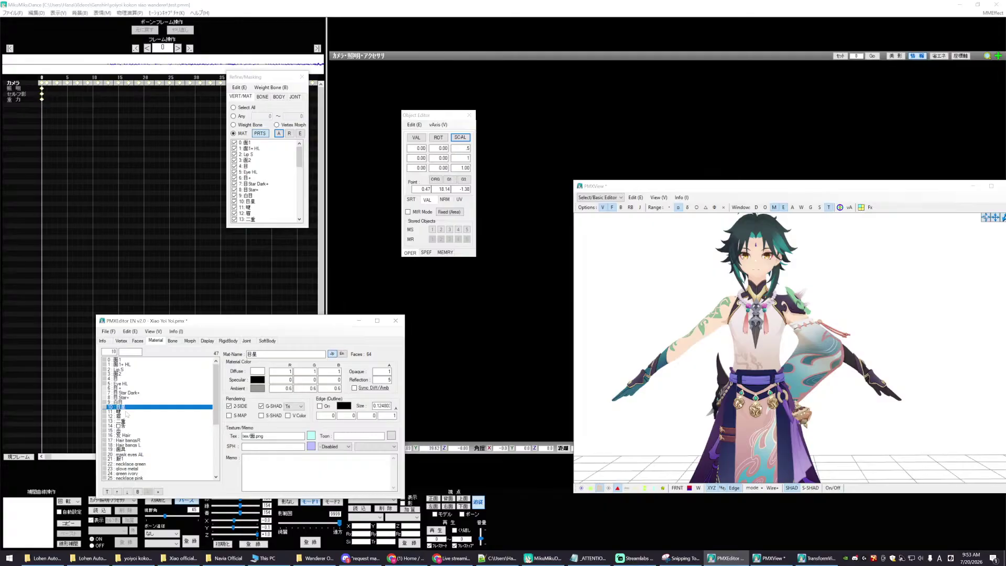
{"action": "left_click", "coordinate": [118, 411]}
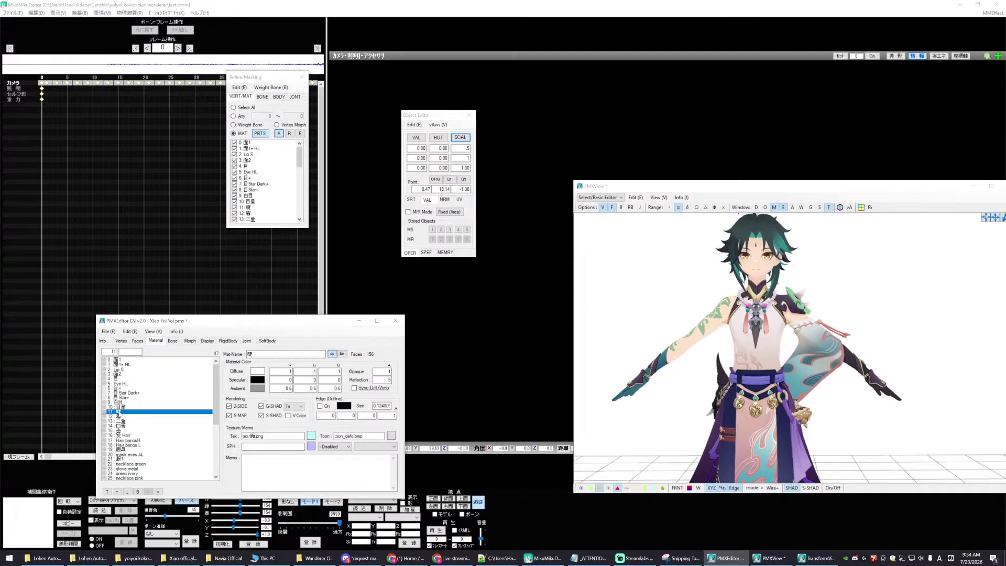
{"action": "left_click", "coordinate": [121, 407]}
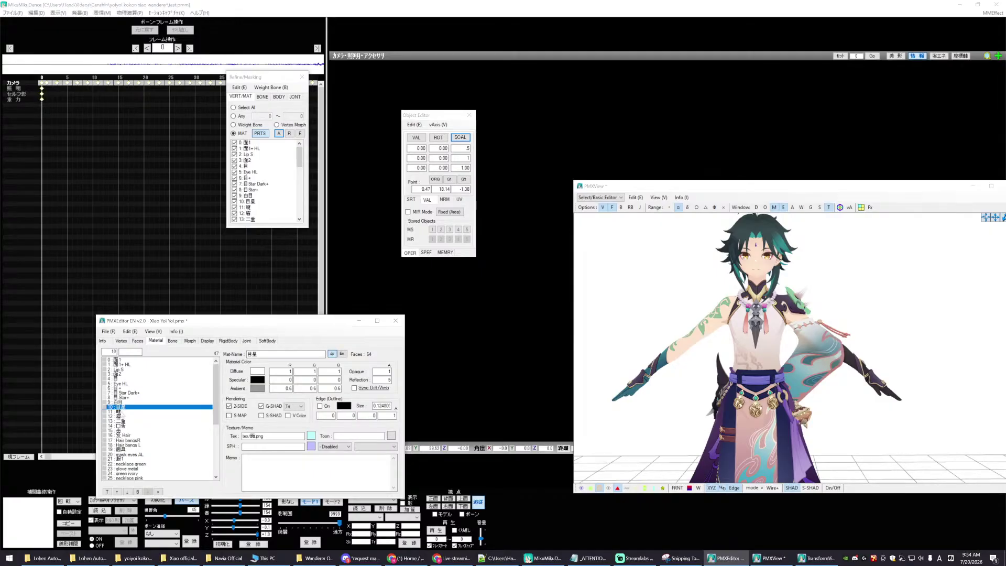
{"action": "left_click", "coordinate": [119, 413]}
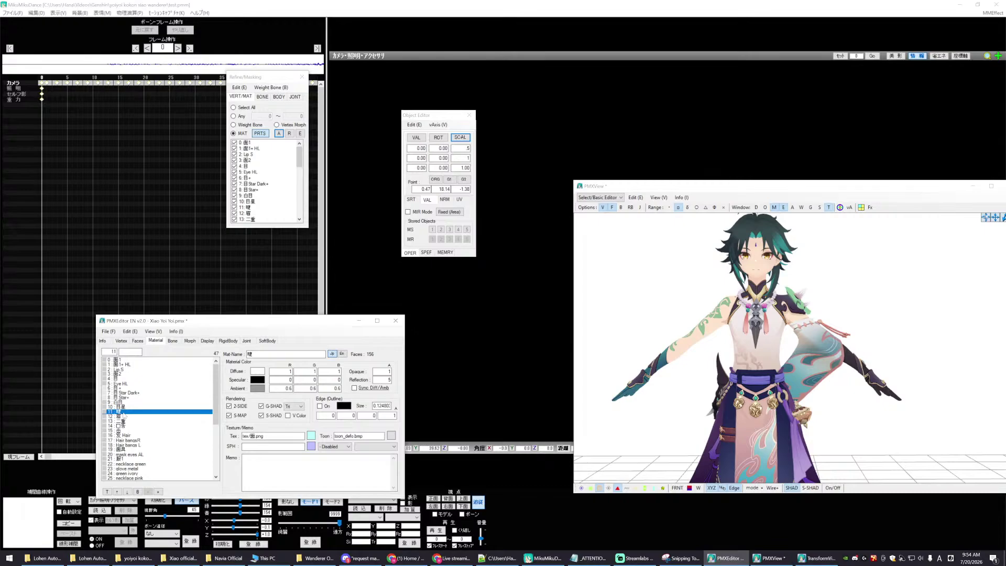
{"action": "left_click", "coordinate": [120, 408]}
{"action": "left_click", "coordinate": [118, 402]}
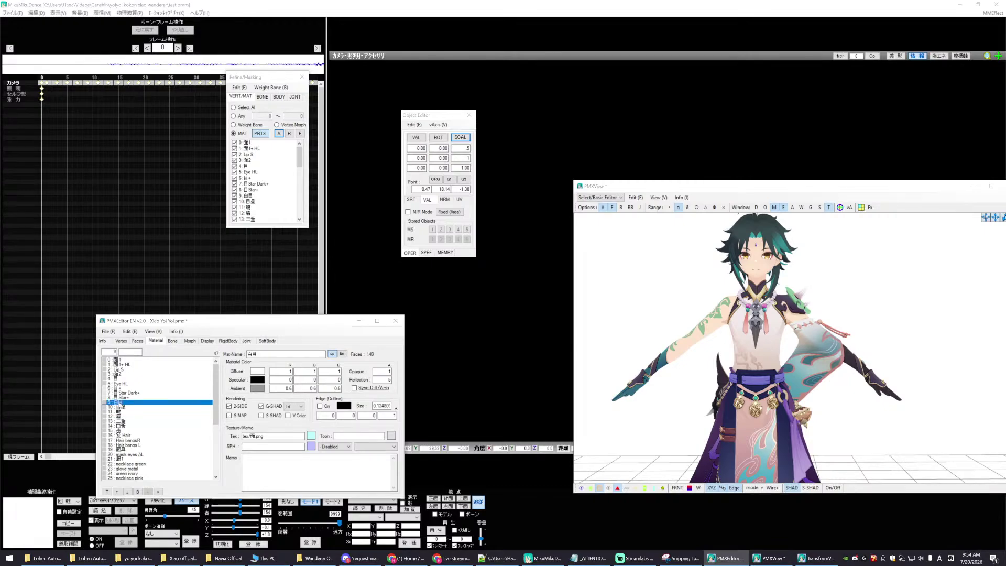
{"action": "left_click", "coordinate": [115, 389]}
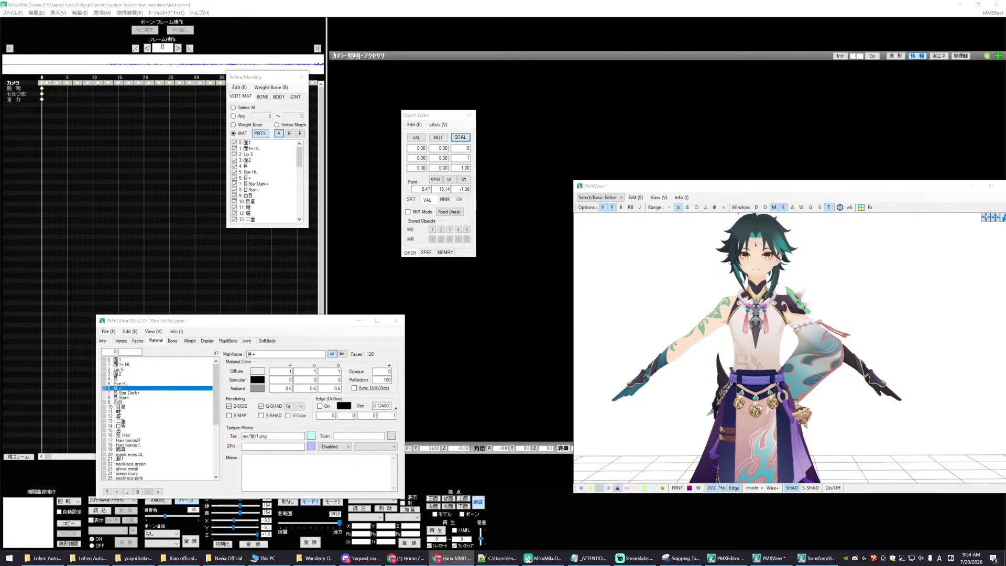
- Switch to the YouTube channel page and look through its older Genshin Impact MMD videos for ones with Xiao
{"action": "left_click", "coordinate": [452, 558]}
{"action": "left_click_drag", "start_coordinate": [196, 337], "coordinate": [314, 156]}
{"action": "scroll", "coordinate": [497, 338], "scroll_direction": "down", "scroll_amount": 10}
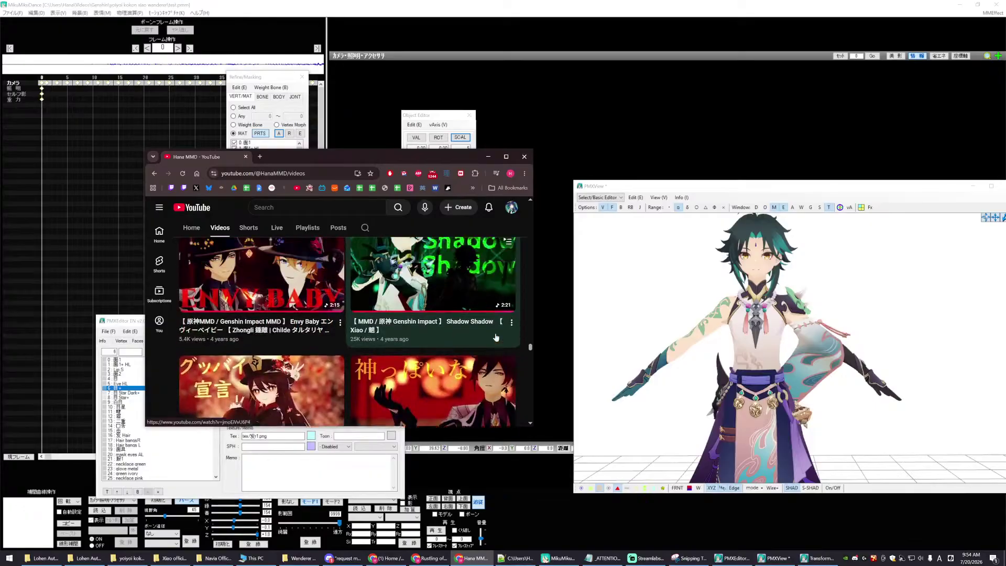
{"action": "scroll", "coordinate": [497, 335], "scroll_direction": "down", "scroll_amount": 10}
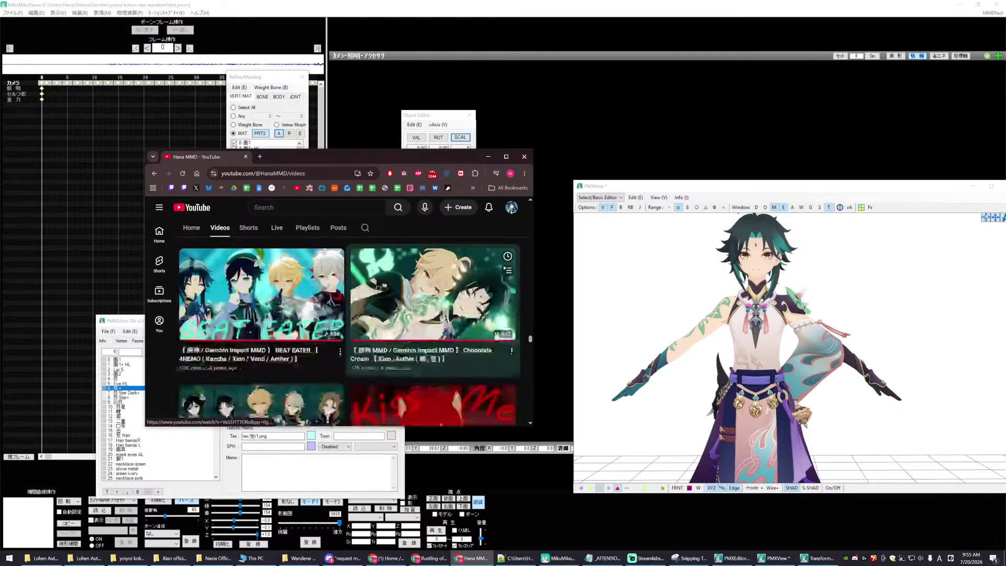
{"action": "scroll", "coordinate": [492, 337], "scroll_direction": "down", "scroll_amount": 10}
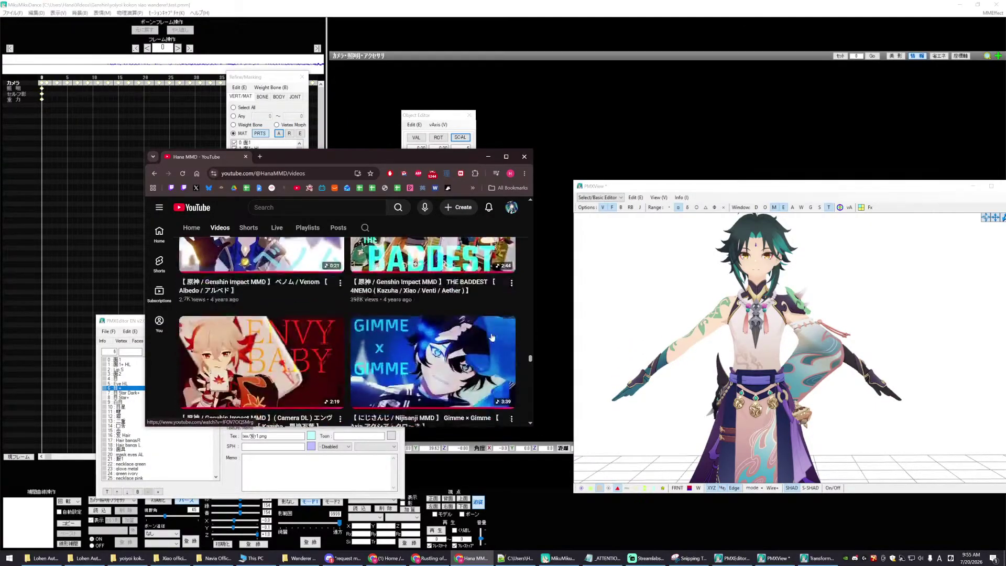
{"action": "scroll", "coordinate": [492, 336], "scroll_direction": "down", "scroll_amount": 8}
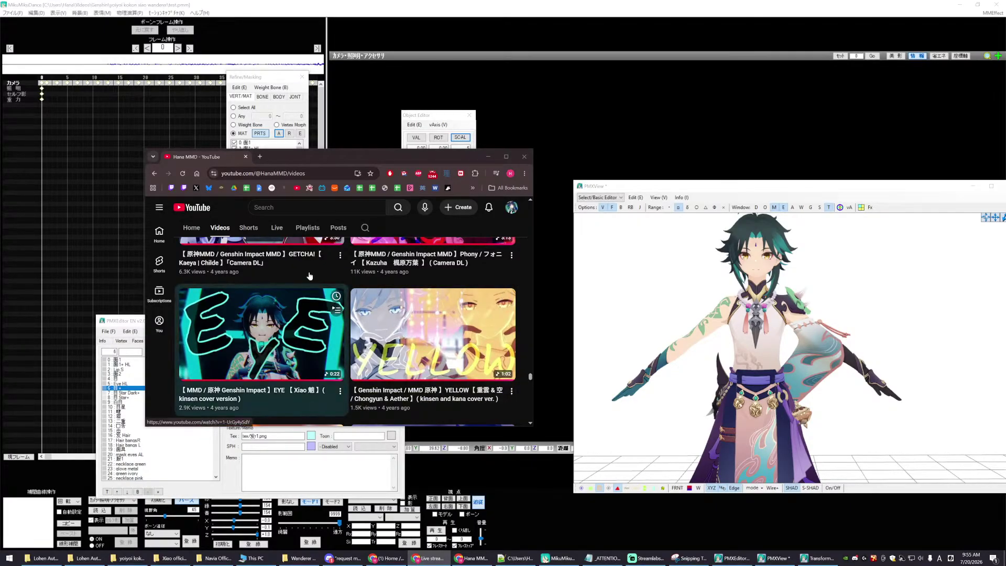
{"action": "left_click_drag", "start_coordinate": [320, 158], "coordinate": [296, 154]}
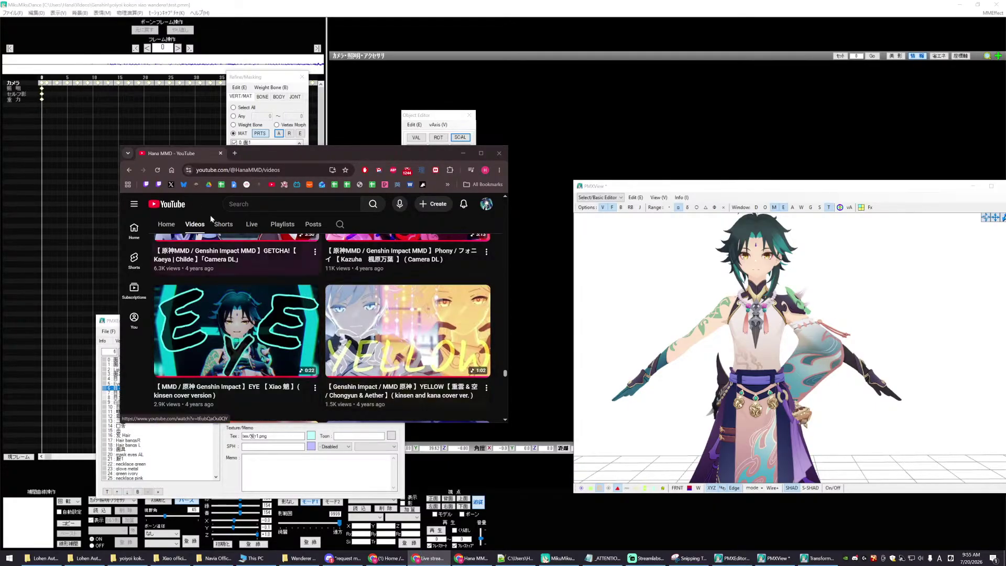
{"action": "left_click_drag", "start_coordinate": [314, 154], "coordinate": [20, 331]}
{"action": "key", "text": "super+Down"}
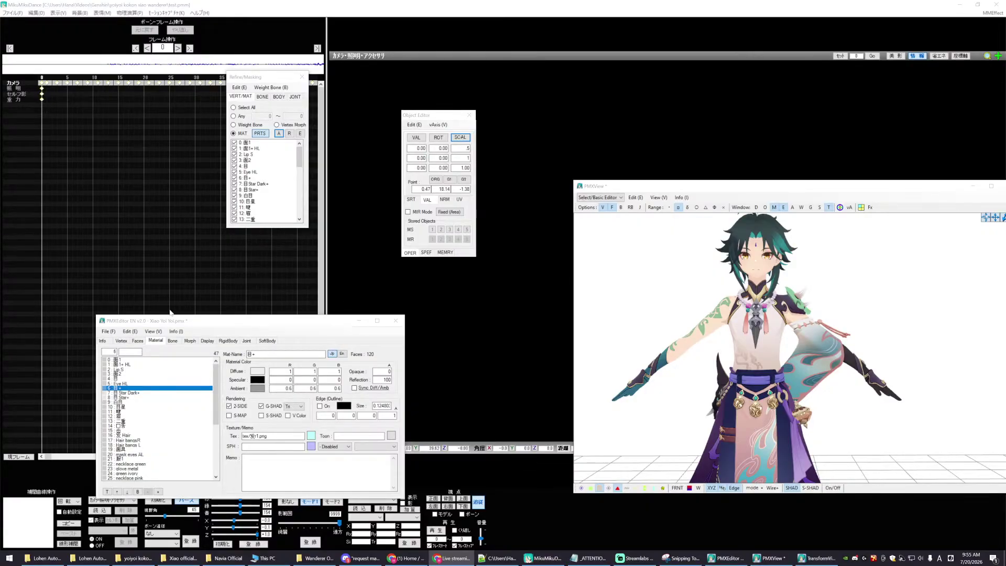
- Return to PMXEditor and copy the index of the 面1+ HL material
{"action": "left_click_drag", "start_coordinate": [242, 325], "coordinate": [254, 319]}
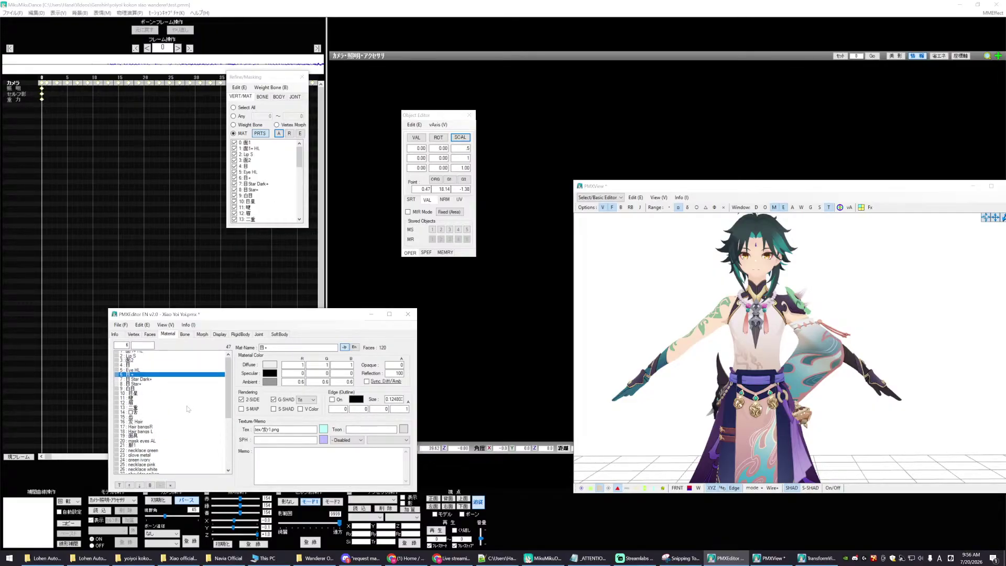
{"action": "left_click_drag", "start_coordinate": [297, 163], "coordinate": [301, 214]}
{"action": "left_click", "coordinate": [132, 367]}
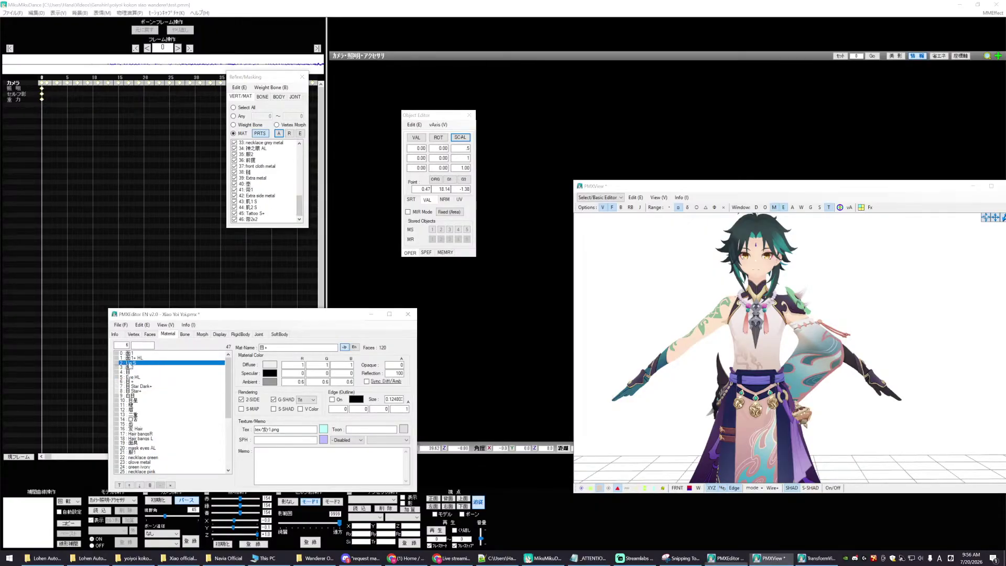
{"action": "left_click", "coordinate": [135, 372]}
{"action": "left_click", "coordinate": [131, 358]}
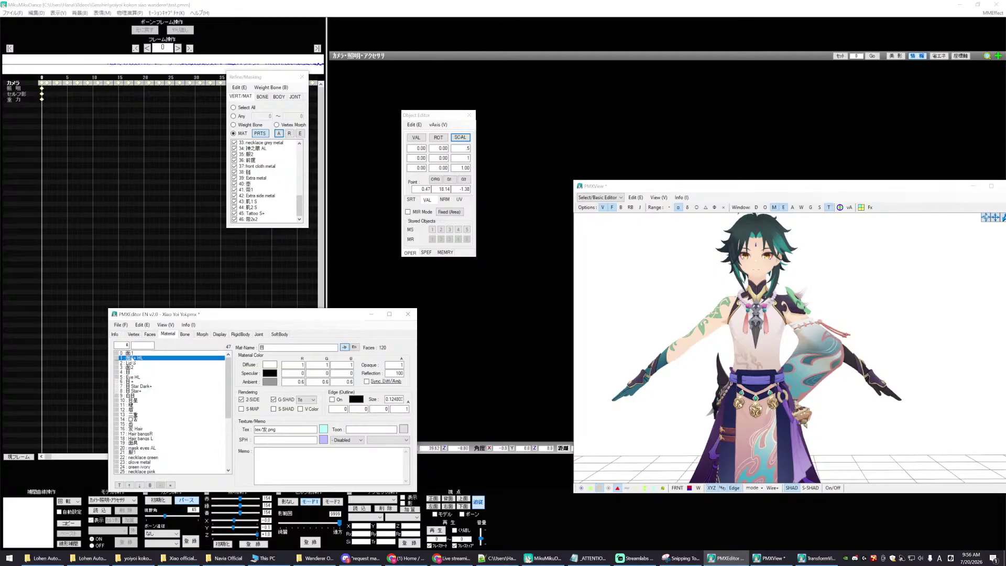
{"action": "right_click", "coordinate": [135, 360]}
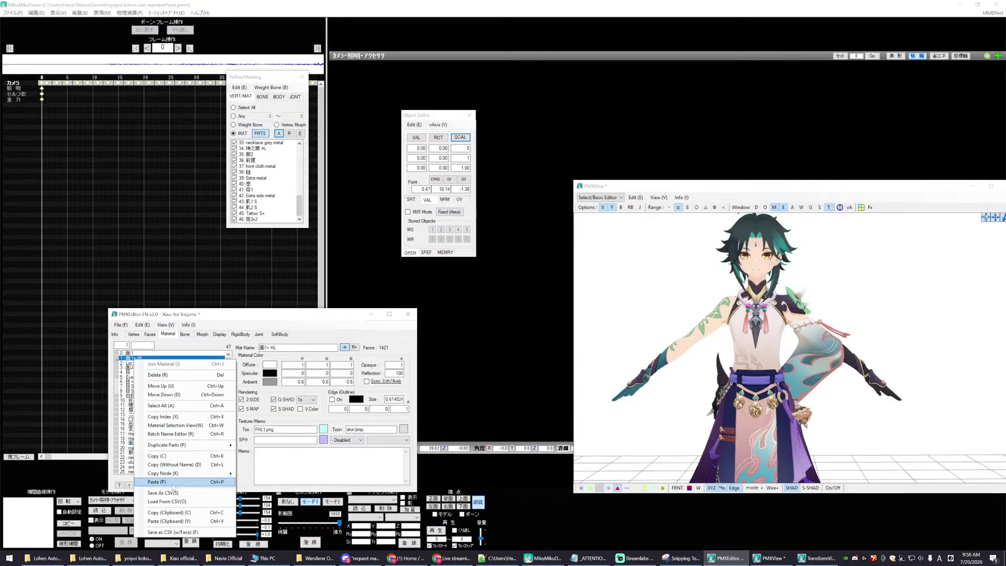
{"action": "left_click", "coordinate": [167, 416]}
- Create a new material morph and name it Face HL AL
{"action": "left_click", "coordinate": [202, 334]}
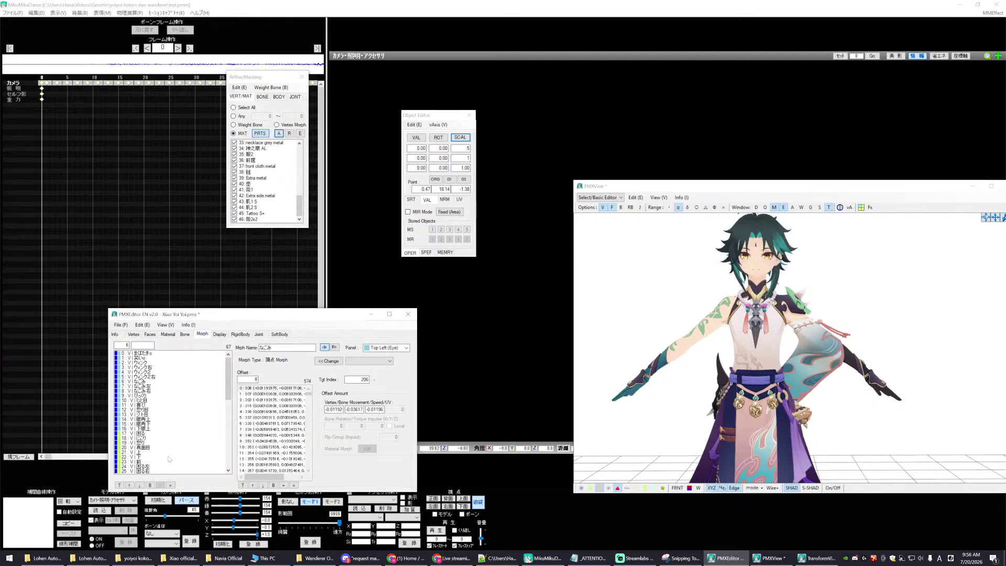
{"action": "right_click", "coordinate": [146, 457]}
{"action": "mouse_move", "coordinate": [177, 391]}
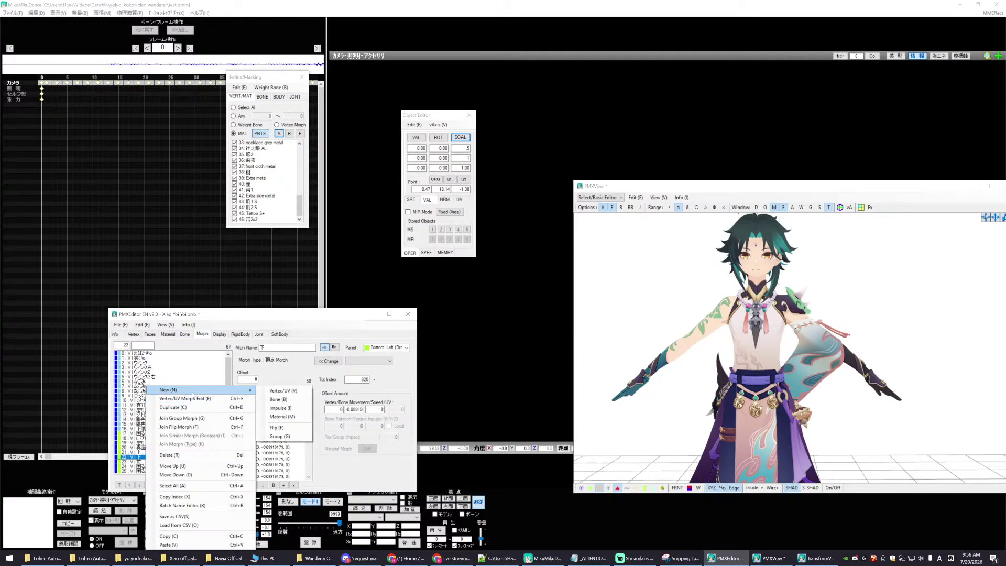
{"action": "left_click", "coordinate": [277, 417]}
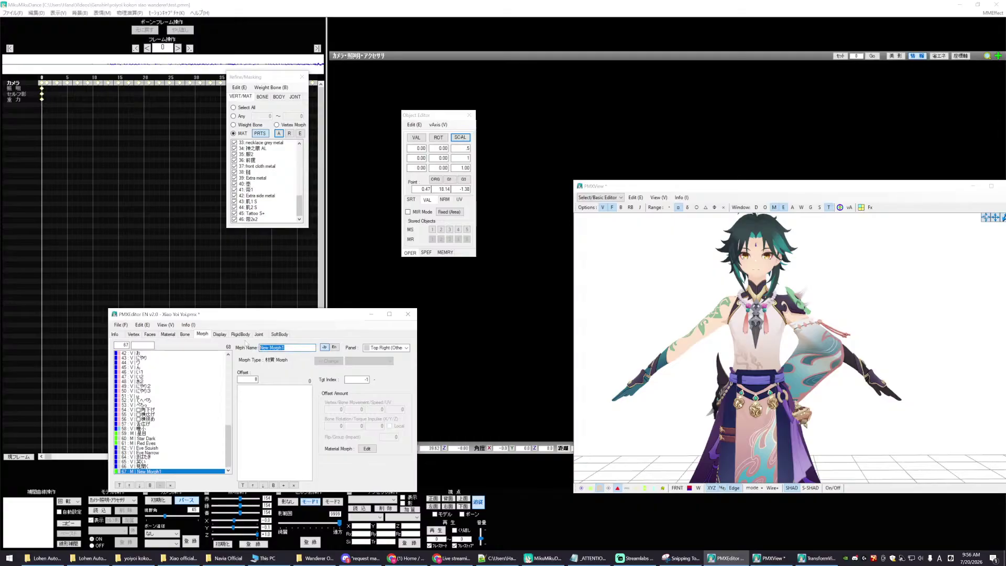
{"action": "type", "text": "Face HL AL"}
- Add 面1+ HL to the Face HL AL morph from the copied index and configure an additive offset for its reflection
{"action": "right_click", "coordinate": [262, 418]}
{"action": "left_click", "coordinate": [270, 483]}
{"action": "double_click", "coordinate": [250, 388]}
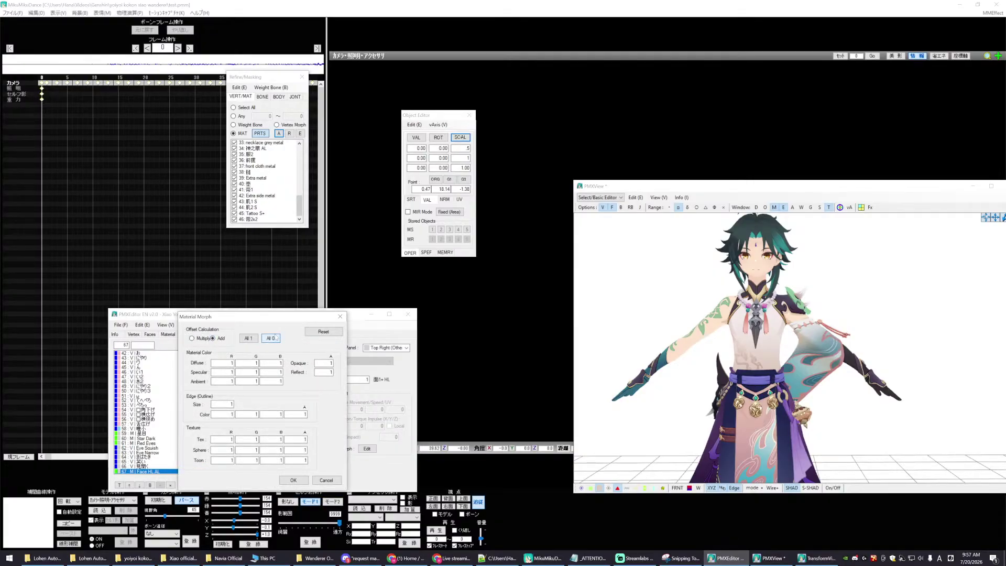
{"action": "left_click", "coordinate": [323, 372]}
{"action": "left_click", "coordinate": [294, 480]}
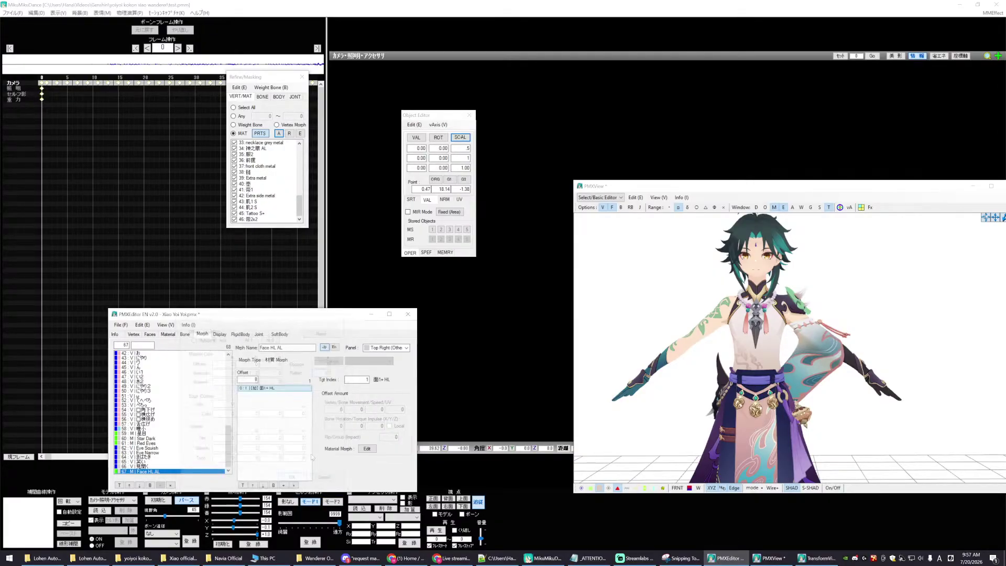
- Copy the index of the Eye HL material
{"action": "left_click", "coordinate": [167, 334]}
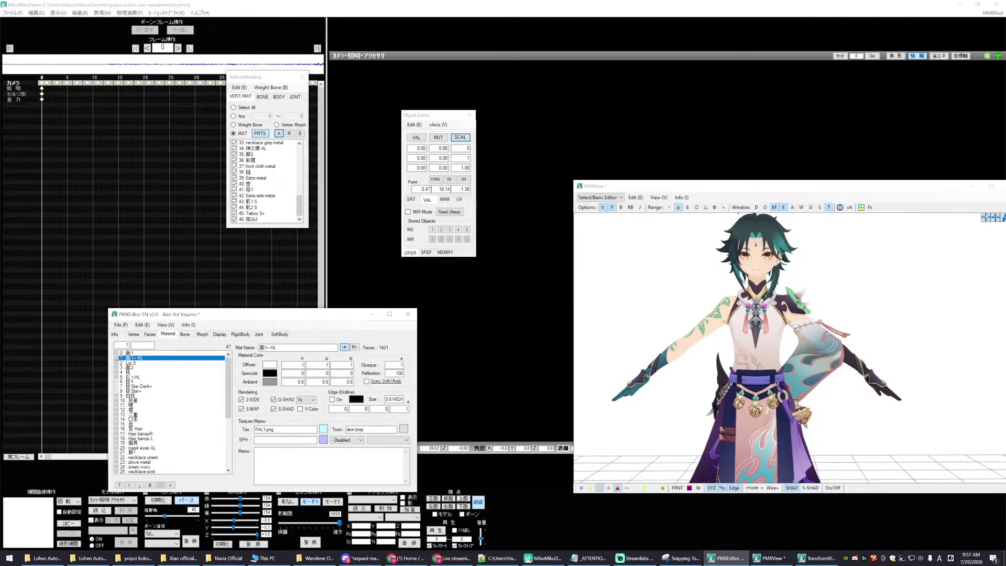
{"action": "right_click", "coordinate": [124, 378]}
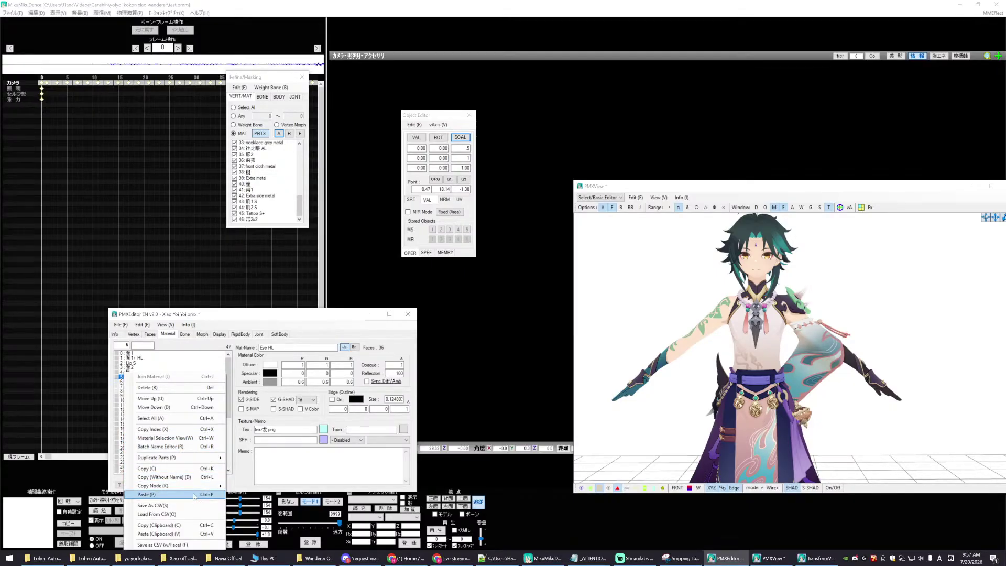
{"action": "left_click", "coordinate": [146, 429]}
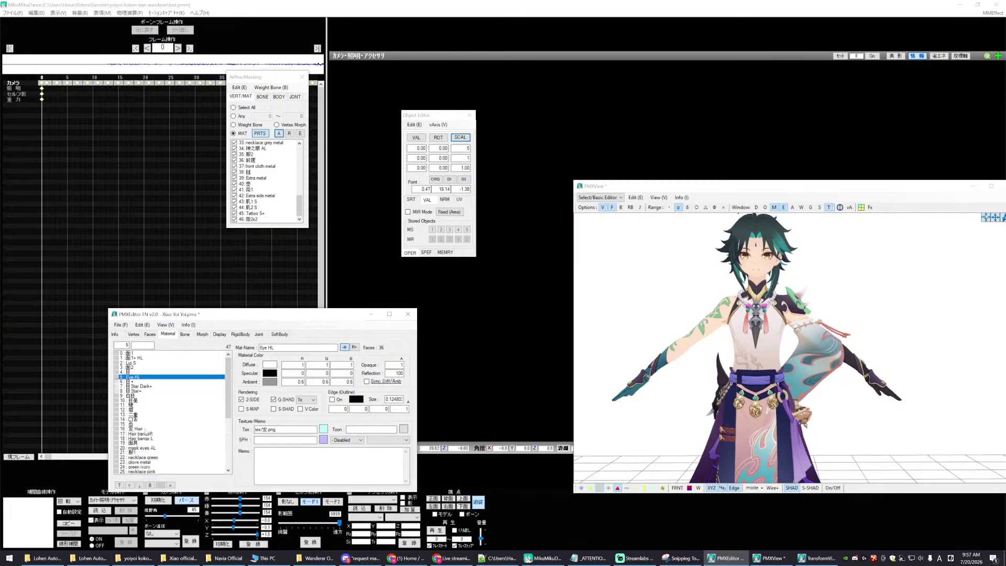
- Create another material morph after Face HL AL and name it Eye HL AL
{"action": "left_click", "coordinate": [203, 334]}
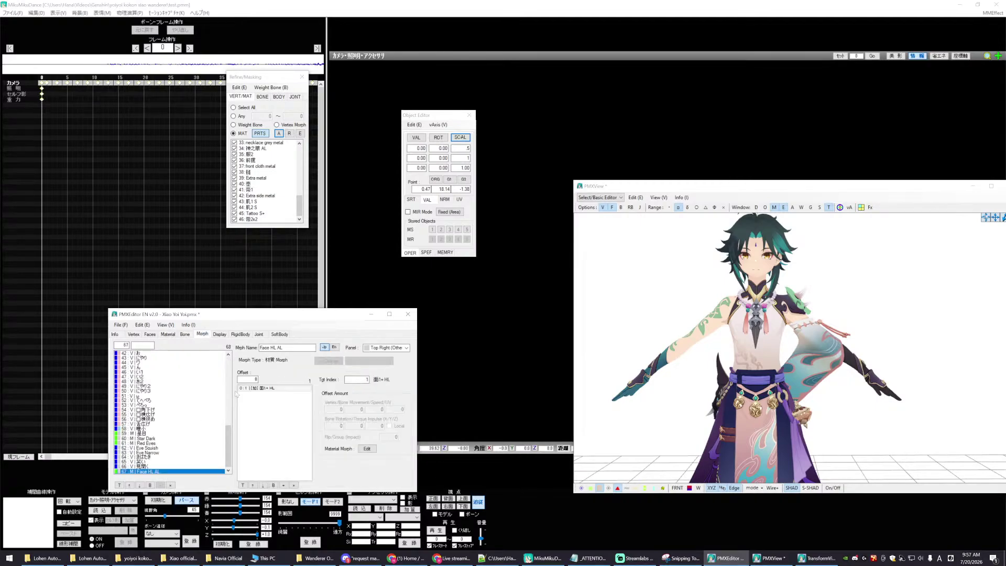
{"action": "right_click", "coordinate": [138, 473]}
{"action": "mouse_move", "coordinate": [231, 389]}
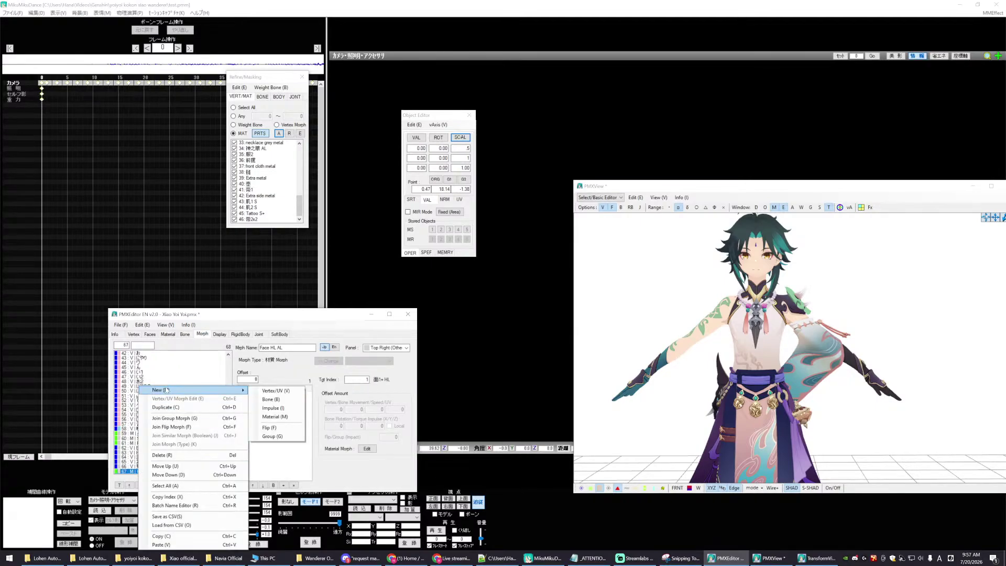
{"action": "left_click", "coordinate": [274, 417]}
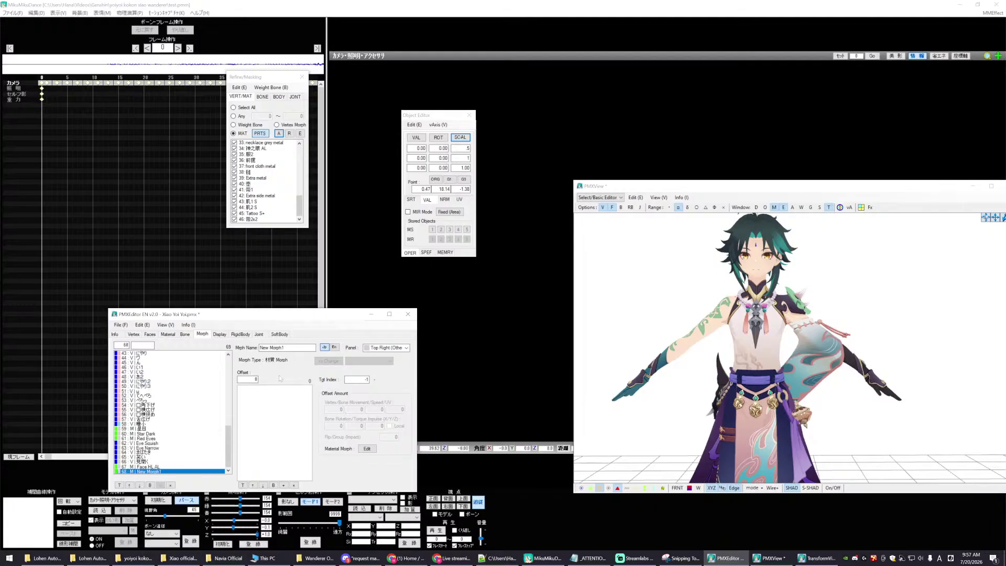
{"action": "triple_click", "coordinate": [277, 347]}
{"action": "key", "text": "BackSpace"}
{"action": "type", "text": "Eye G"}
{"action": "key", "text": "BackSpace"}
{"action": "type", "text": "HL AL"}
- Add Eye HL to the Eye HL AL morph from the copied index, with additive calculation, all values zeroed and a reflection offset
{"action": "right_click", "coordinate": [246, 393]}
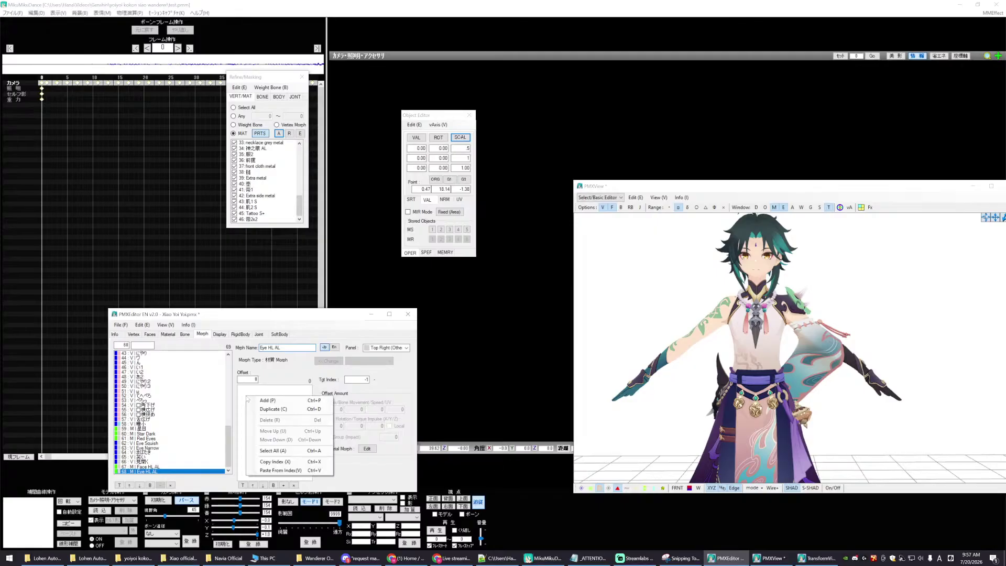
{"action": "left_click", "coordinate": [277, 472]}
{"action": "double_click", "coordinate": [272, 389]}
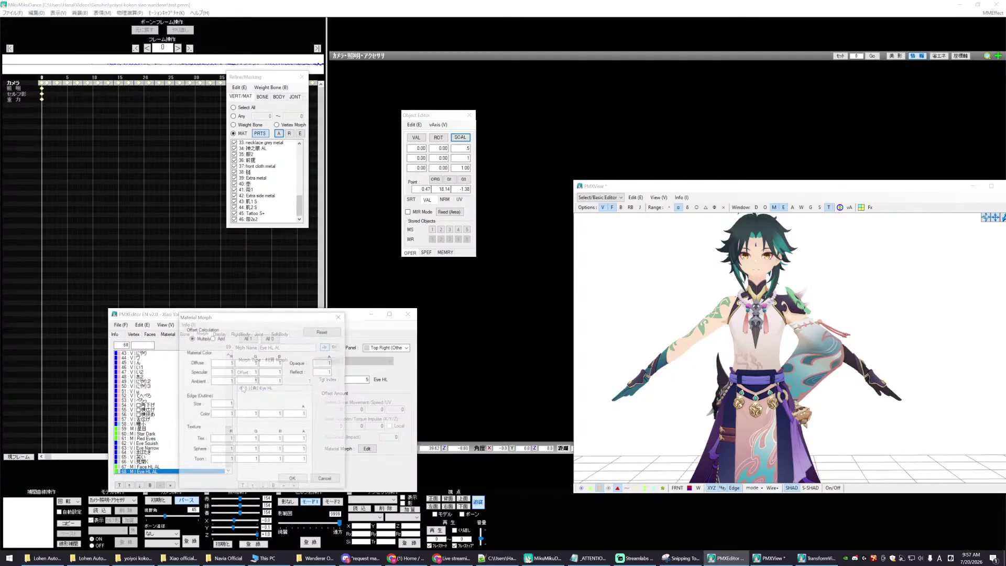
{"action": "left_click", "coordinate": [270, 339]}
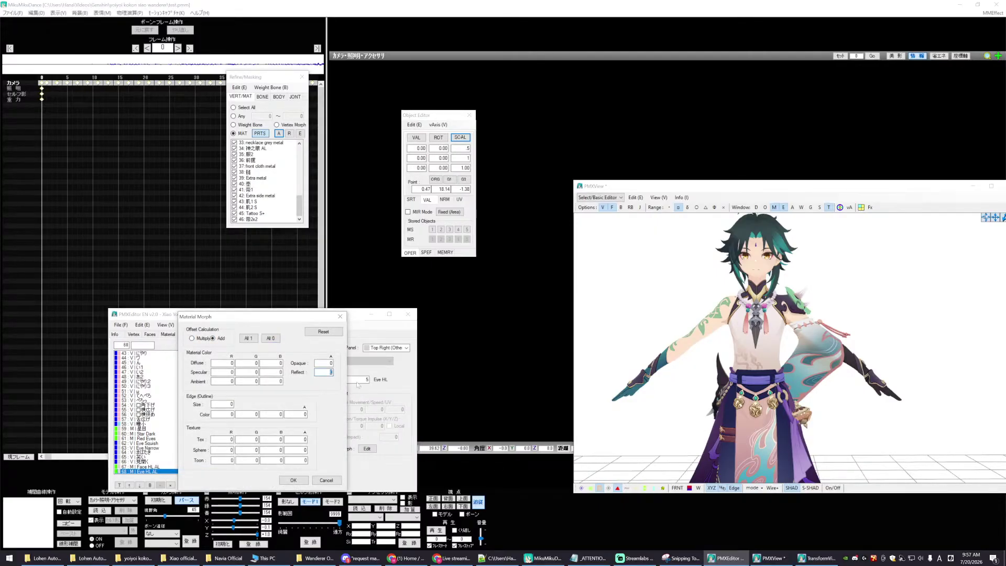
{"action": "left_click", "coordinate": [294, 480]}
{"action": "left_click", "coordinate": [168, 335]}
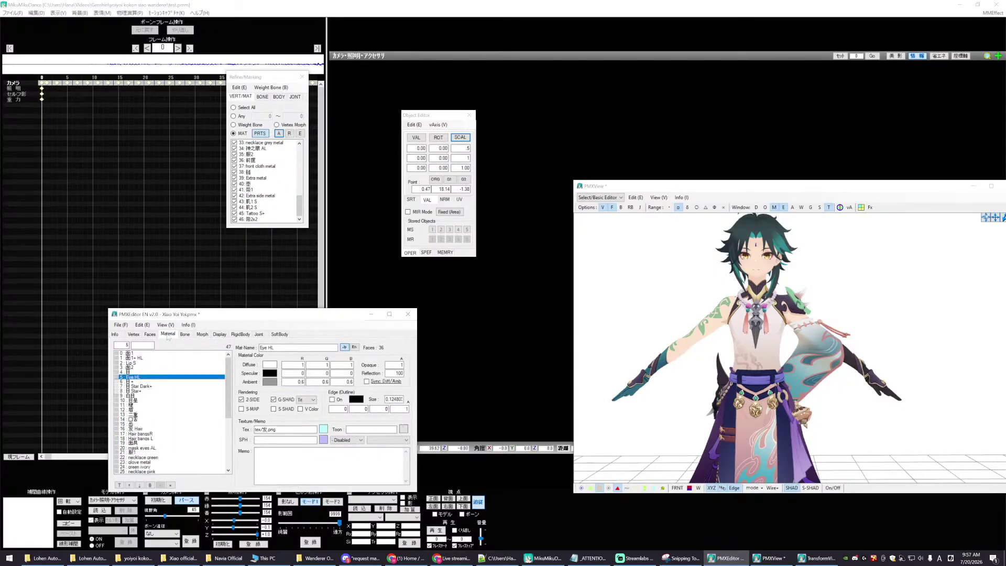
- Copy the indices of the 目 and 目+ materials together and return to the morph list
{"action": "left_click", "coordinate": [128, 373]}
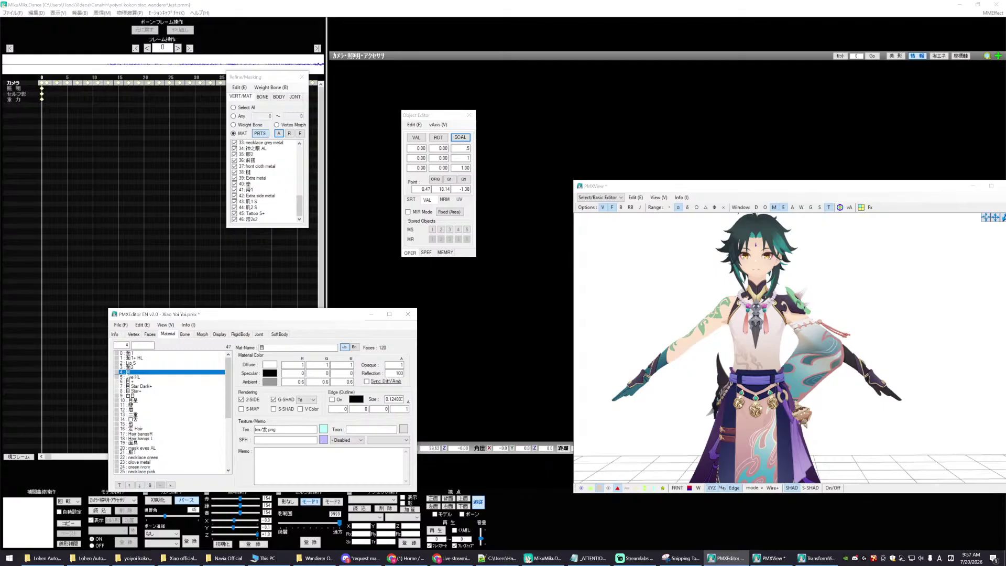
{"action": "left_click", "coordinate": [130, 382], "text": "ctrl"}
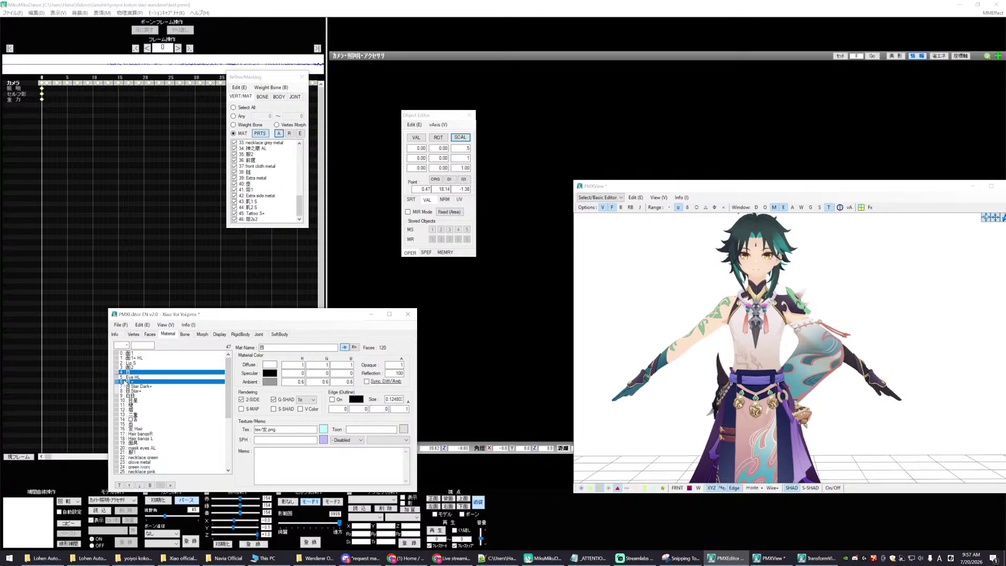
{"action": "right_click", "coordinate": [126, 382]}
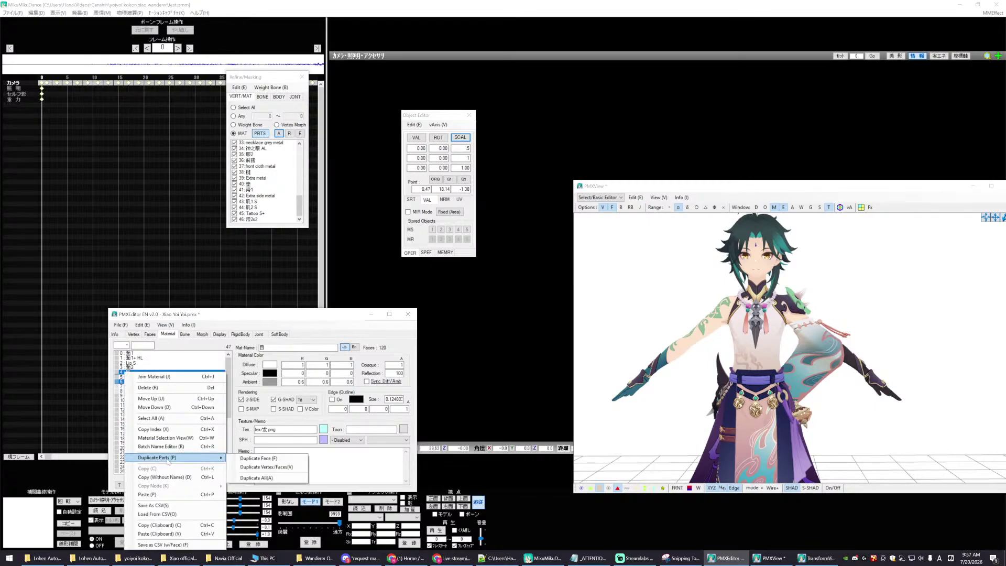
{"action": "left_click", "coordinate": [140, 373]}
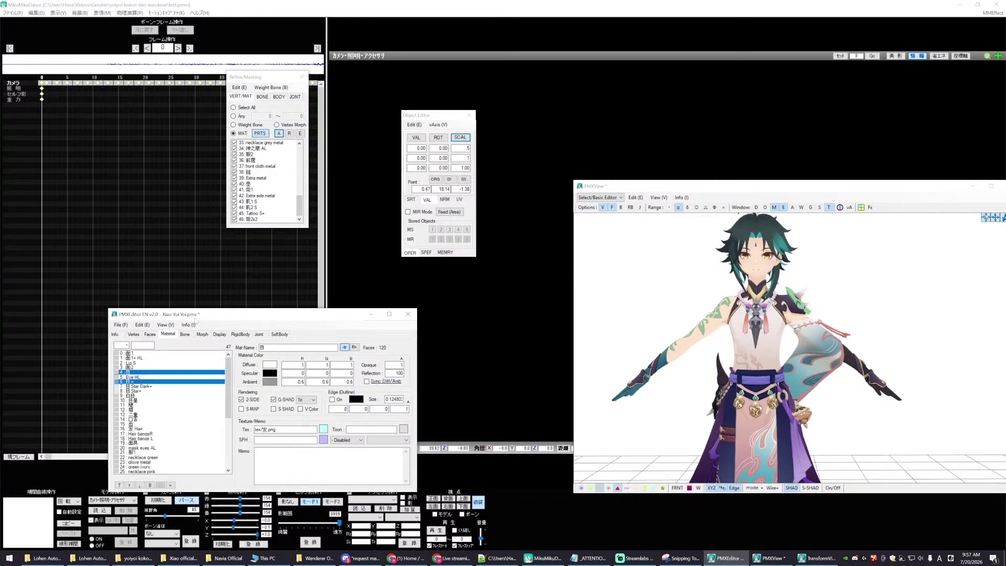
{"action": "left_click", "coordinate": [133, 382]}
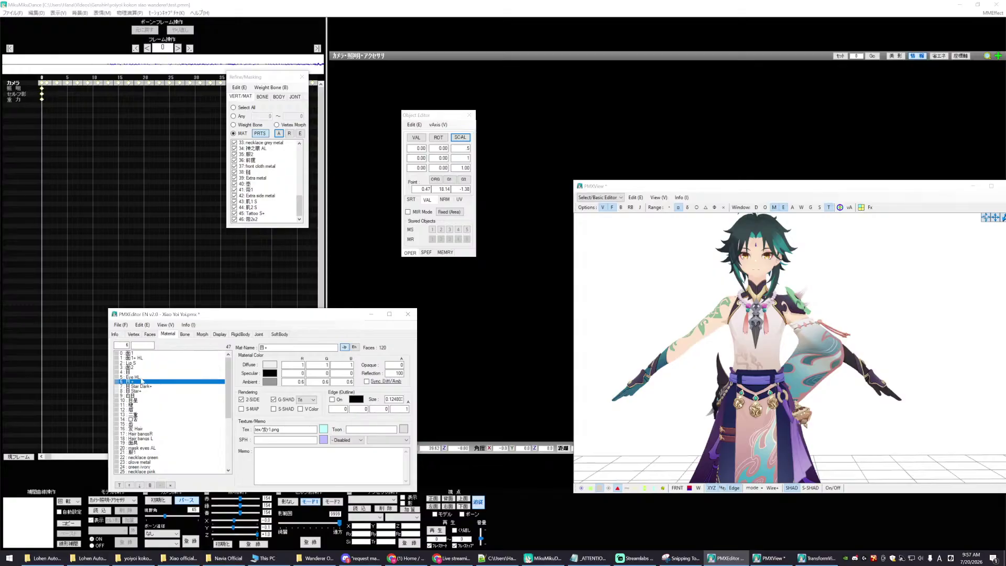
{"action": "left_click", "coordinate": [131, 373]}
{"action": "left_click", "coordinate": [131, 382], "text": "ctrl"}
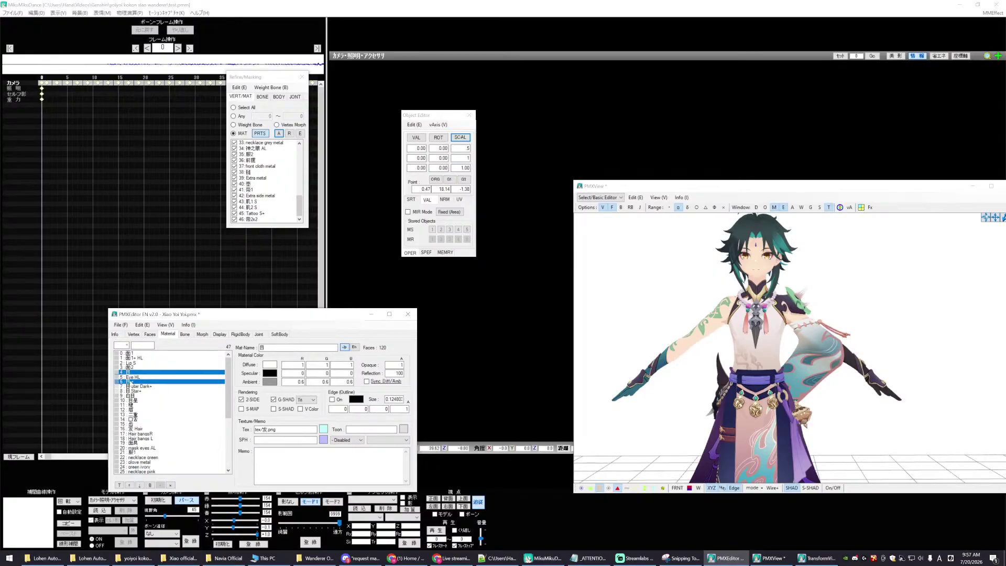
{"action": "right_click", "coordinate": [130, 382]}
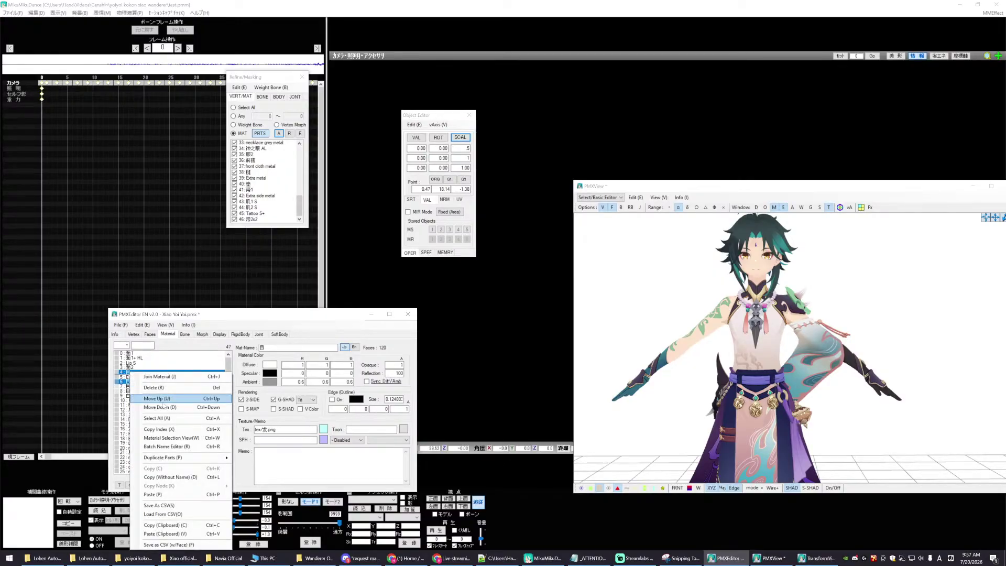
{"action": "left_click", "coordinate": [155, 430]}
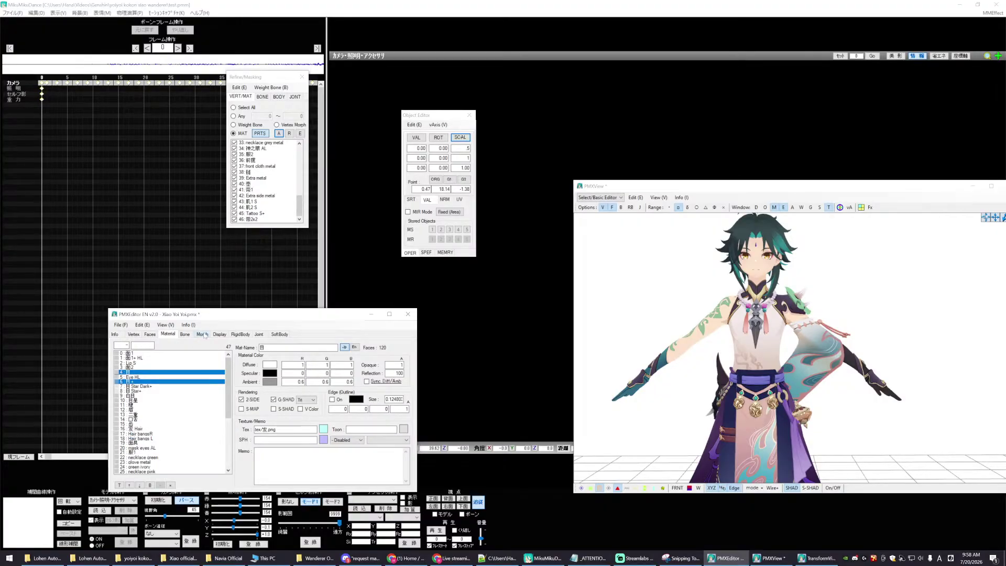
{"action": "left_click", "coordinate": [201, 335]}
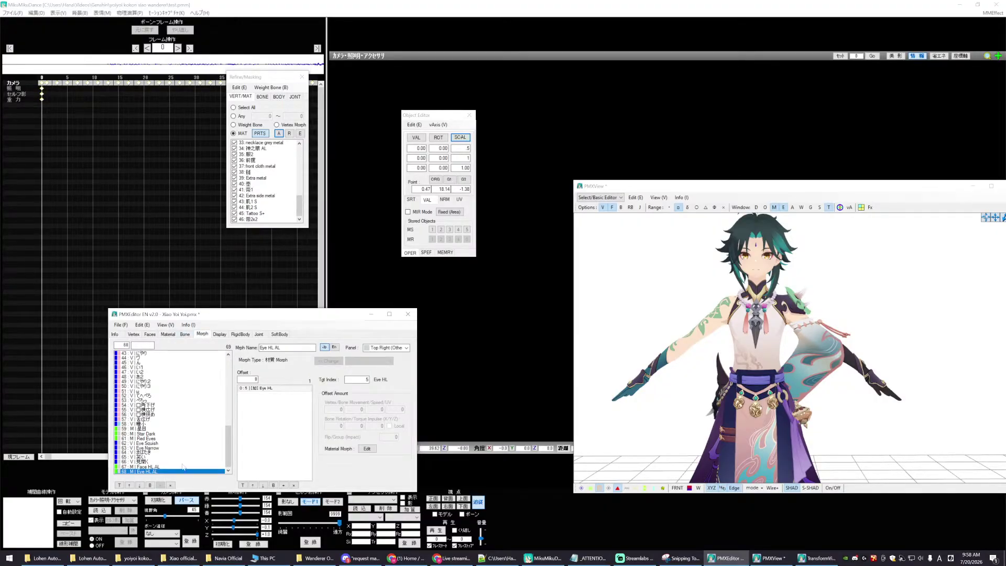
{"action": "right_click", "coordinate": [147, 385]}
{"action": "mouse_move", "coordinate": [185, 392]}
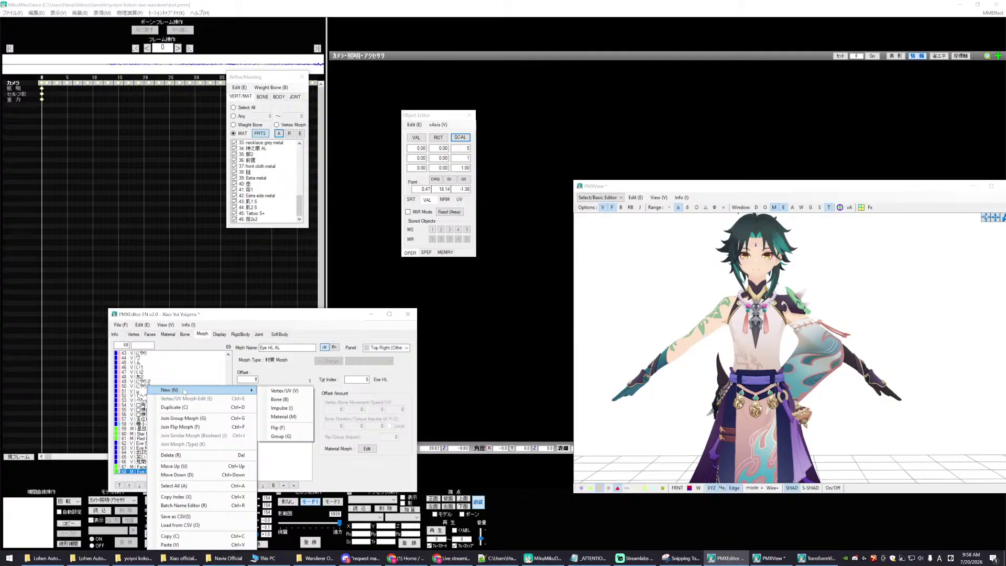
{"action": "left_click", "coordinate": [280, 391]}
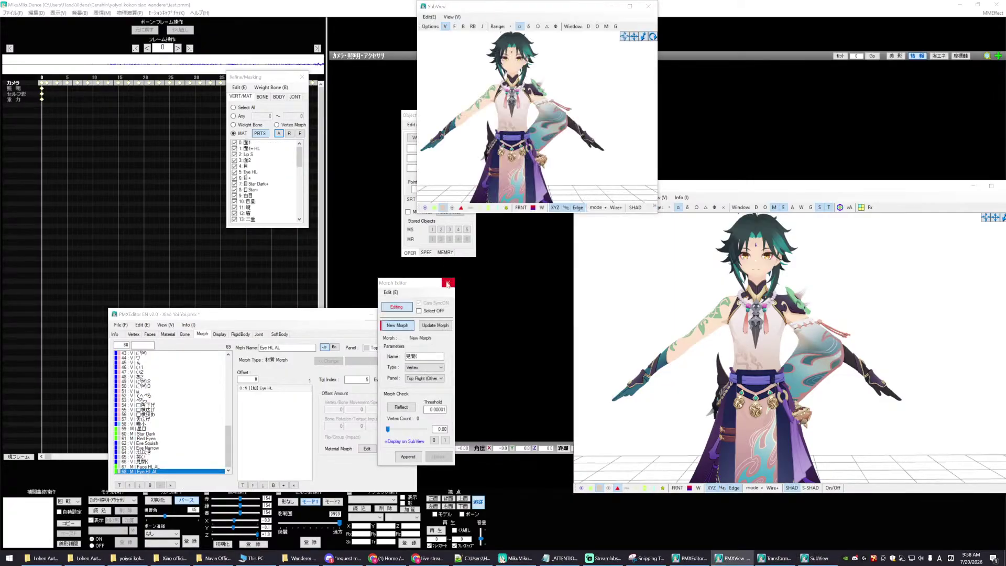
{"action": "left_click", "coordinate": [448, 283]}
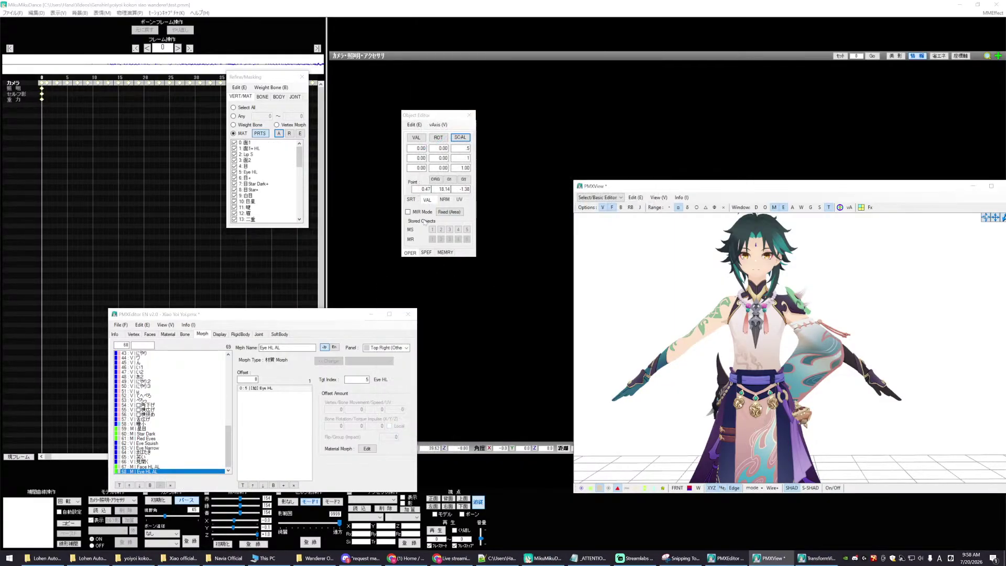
- Create another material morph after Eye HL AL and name it Eye AL
{"action": "right_click", "coordinate": [135, 471]}
{"action": "mouse_move", "coordinate": [194, 390]}
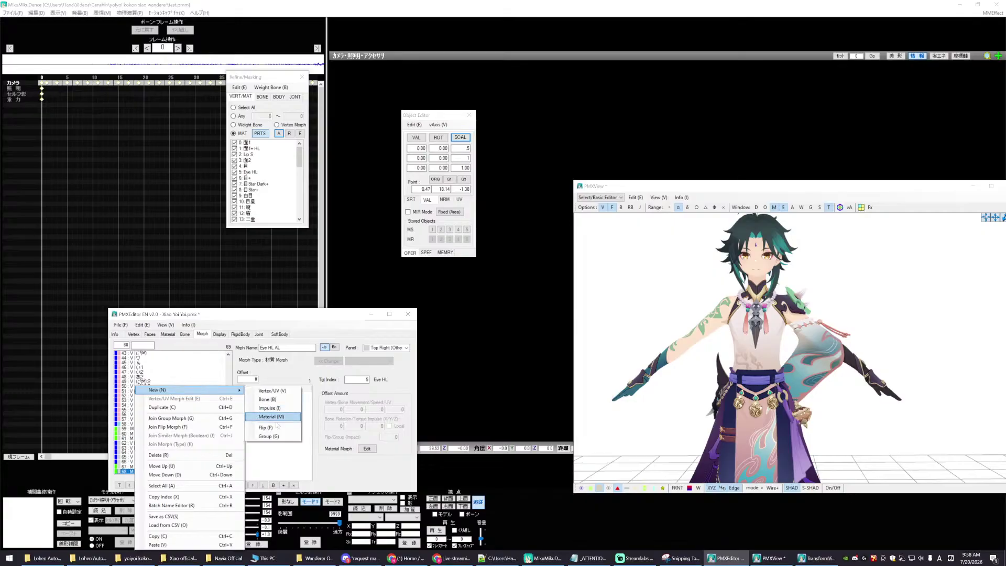
{"action": "left_click", "coordinate": [261, 418]}
{"action": "type", "text": "Ey"}
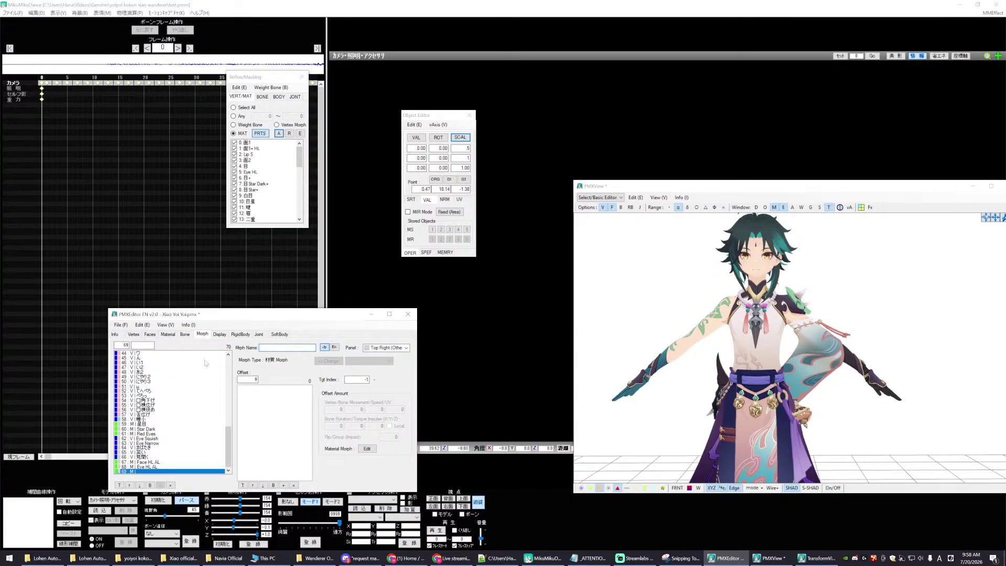
{"action": "type", "text": "e AL"}
- Add 目 and 目+ to the Eye AL morph from the copied indices and give 目 an additive offset based on all-zero values
{"action": "right_click", "coordinate": [252, 397]}
{"action": "left_click", "coordinate": [280, 473]}
{"action": "double_click", "coordinate": [250, 389]}
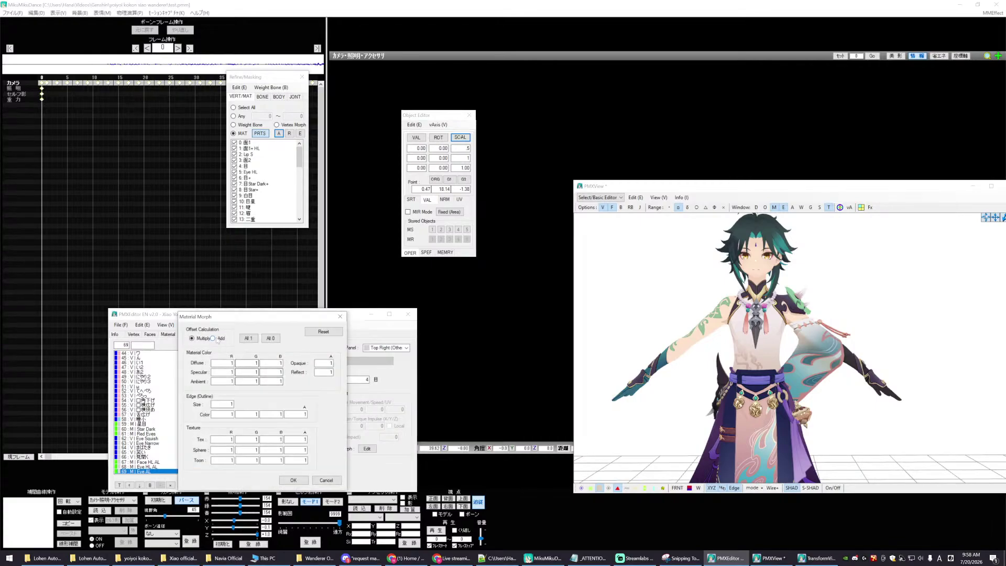
{"action": "left_click", "coordinate": [270, 339]}
{"action": "left_click", "coordinate": [294, 480]}
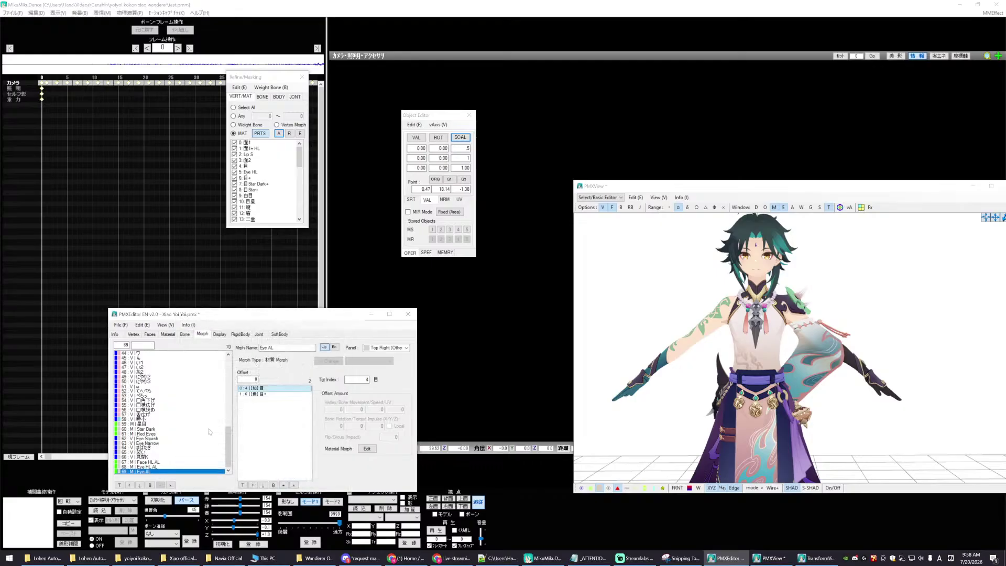
- Change the 目+ offset in Eye AL to additive calculation, starting from all values zeroed
{"action": "double_click", "coordinate": [242, 394]}
{"action": "left_click", "coordinate": [212, 339]}
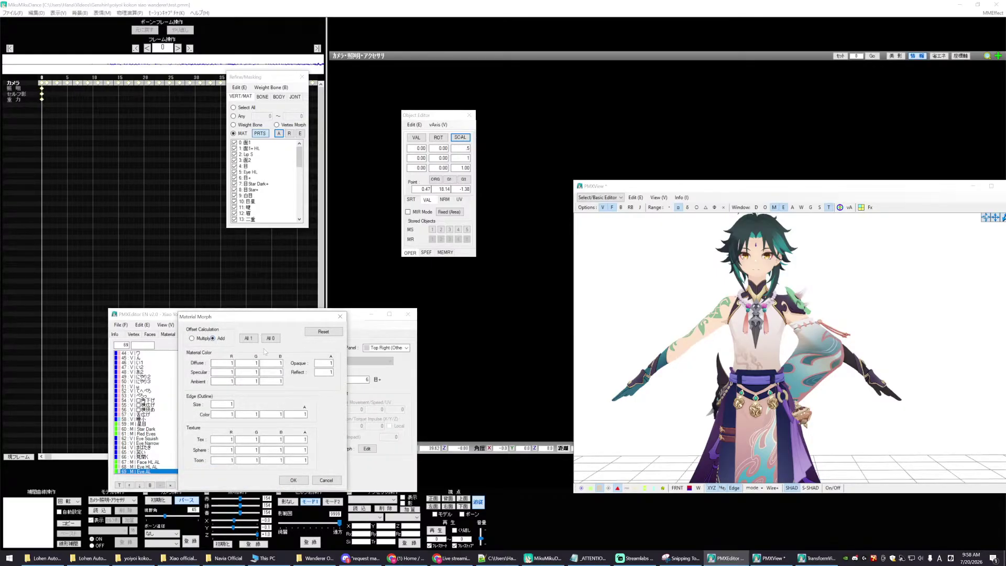
{"action": "left_click", "coordinate": [270, 339]}
{"action": "left_click", "coordinate": [293, 480]}
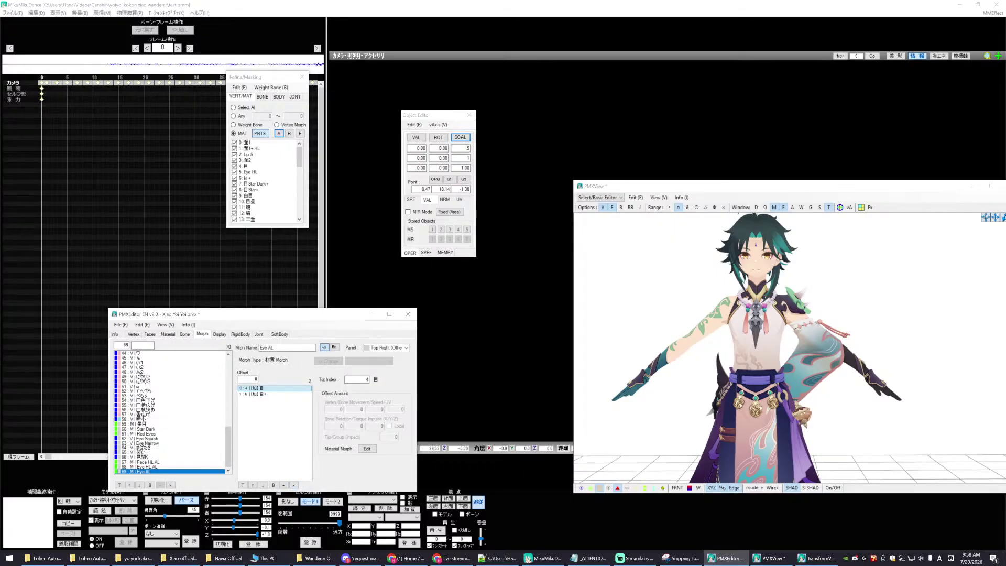
{"action": "key", "text": "alt+Tab"}
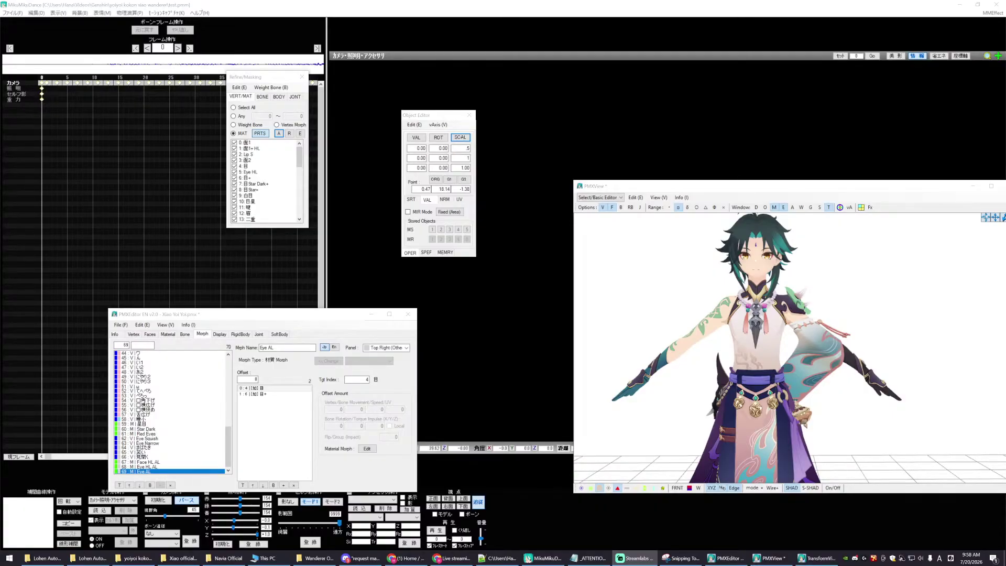
{"action": "left_click", "coordinate": [242, 442]}
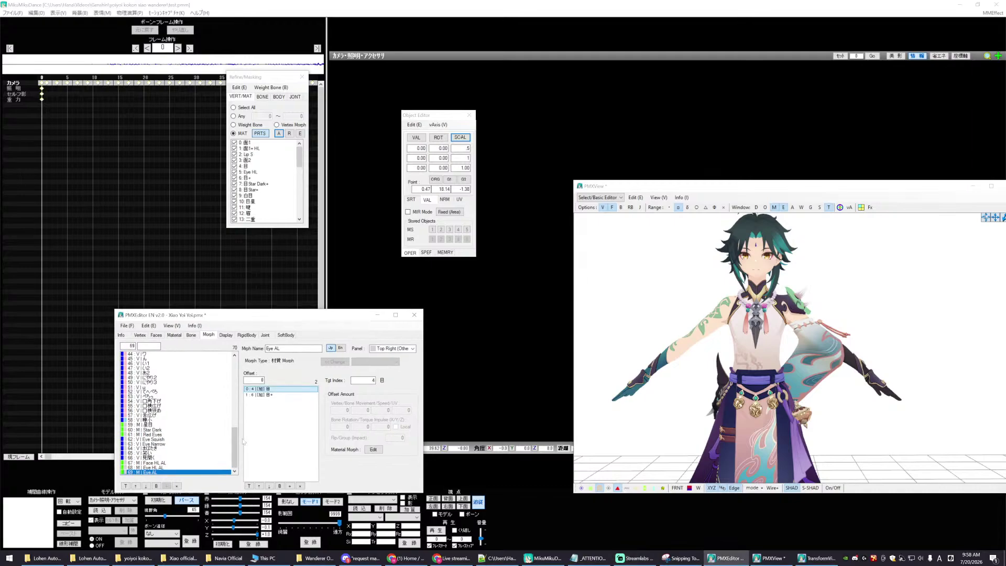
{"action": "left_click", "coordinate": [175, 335]}
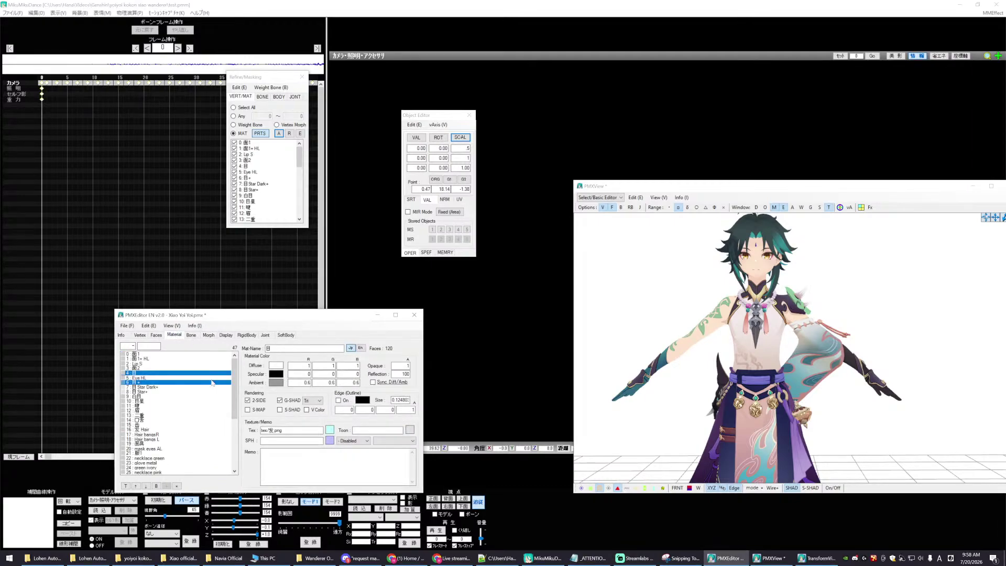
{"action": "left_click", "coordinate": [208, 334]}
- Copy the index of the mask eyes AL material
{"action": "left_click", "coordinate": [175, 335]}
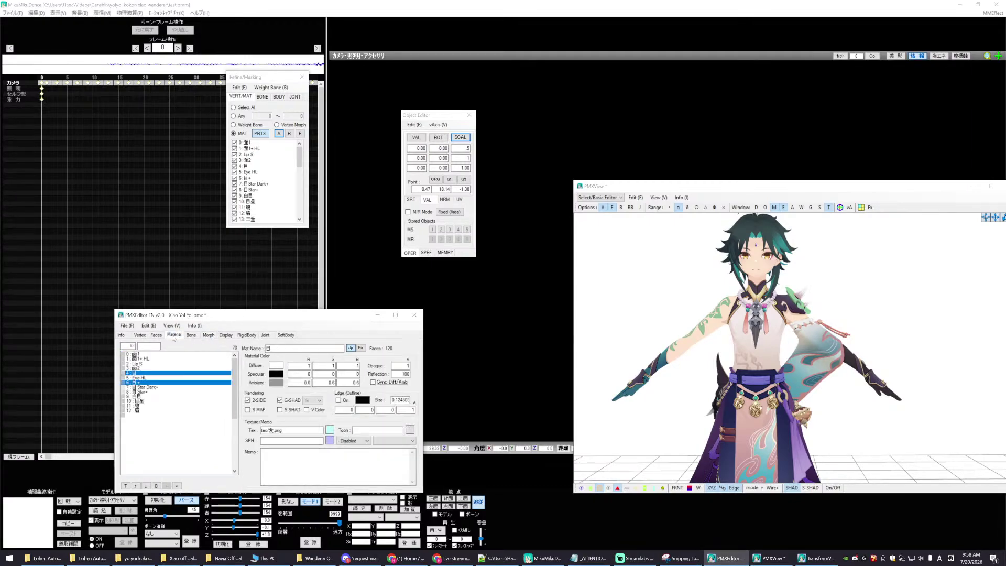
{"action": "left_click", "coordinate": [156, 397]}
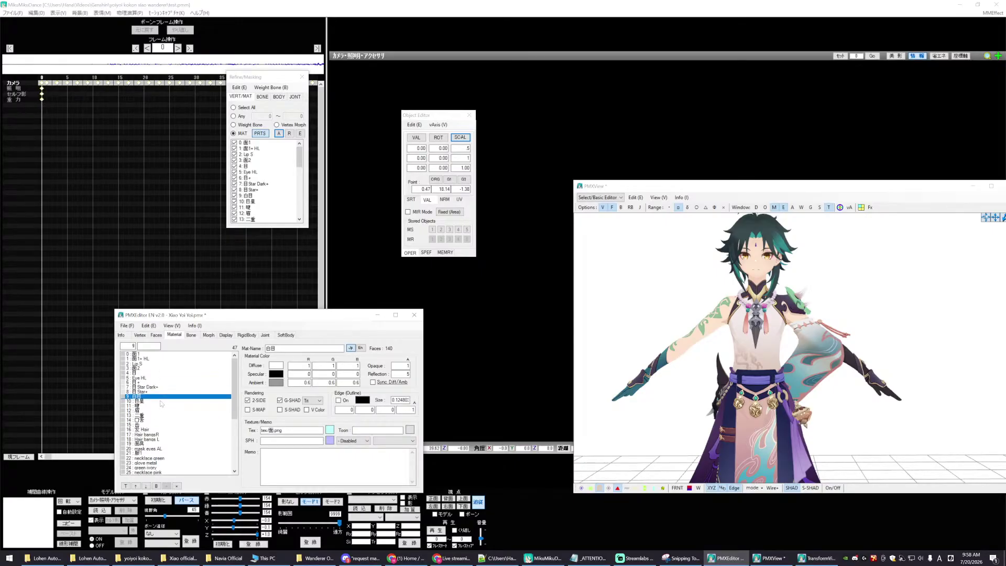
{"action": "scroll", "coordinate": [161, 403], "scroll_direction": "down", "scroll_amount": 4}
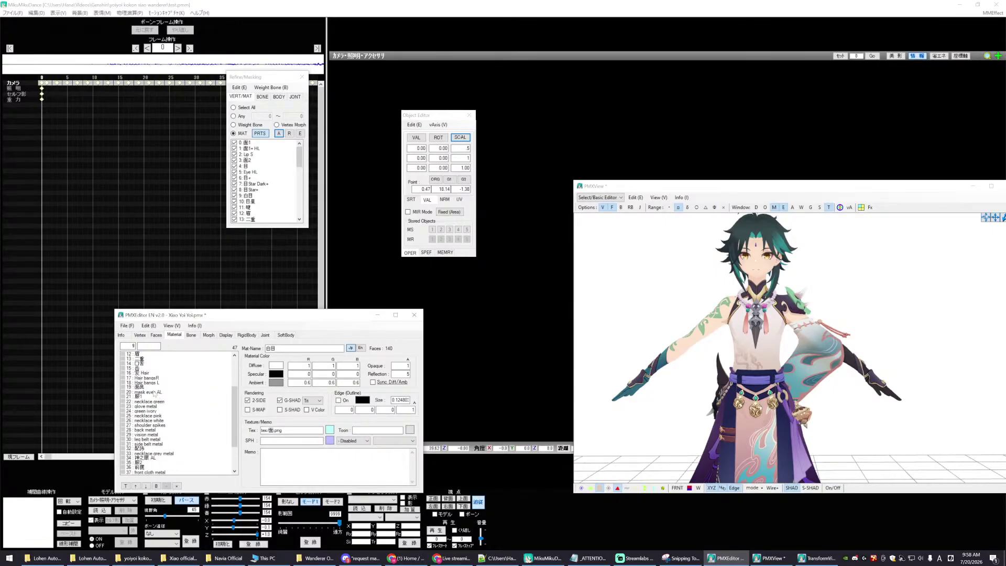
{"action": "left_click", "coordinate": [152, 392]}
{"action": "right_click", "coordinate": [152, 392]}
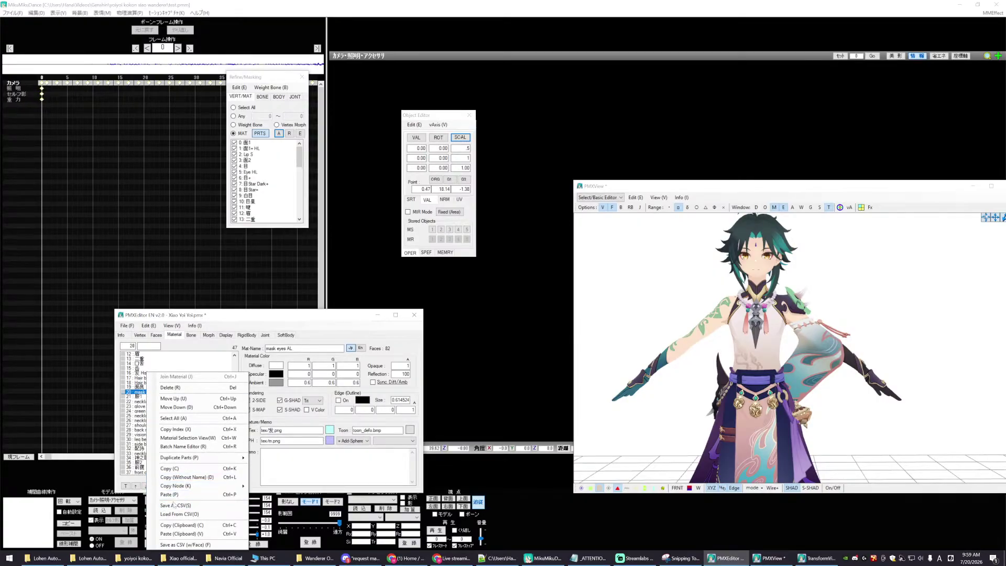
{"action": "left_click", "coordinate": [170, 429]}
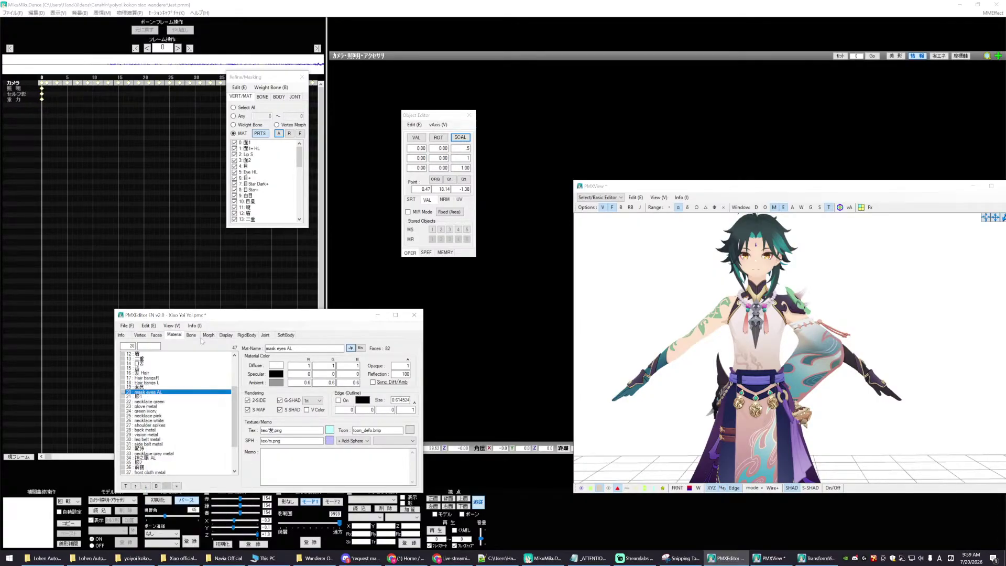
- Create a material morph at the end of the morph list and name it Mask Eyes AL
{"action": "left_click", "coordinate": [208, 335]}
{"action": "left_click", "coordinate": [152, 458]}
{"action": "right_click", "coordinate": [152, 458]}
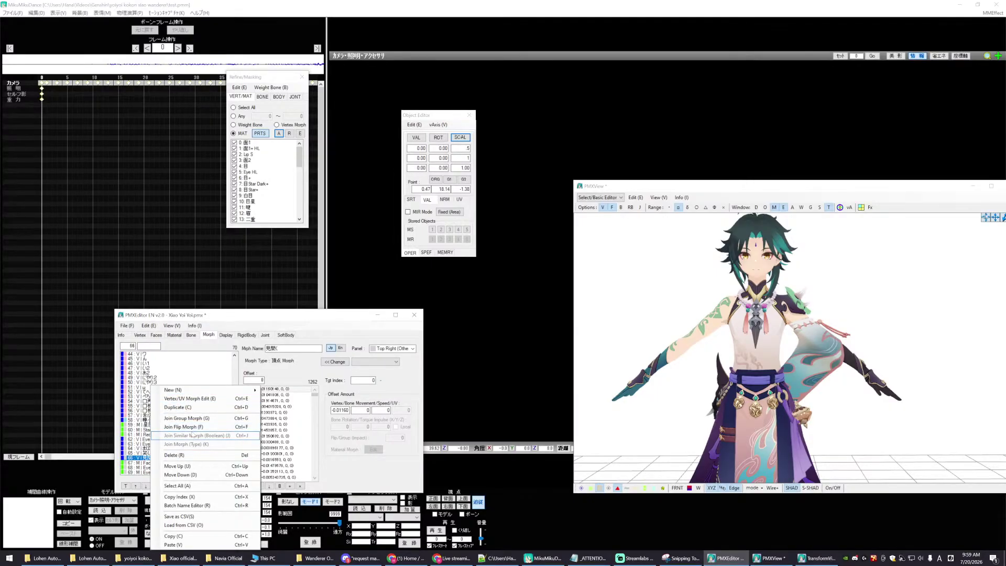
{"action": "mouse_move", "coordinate": [220, 391]}
{"action": "left_click", "coordinate": [286, 423]}
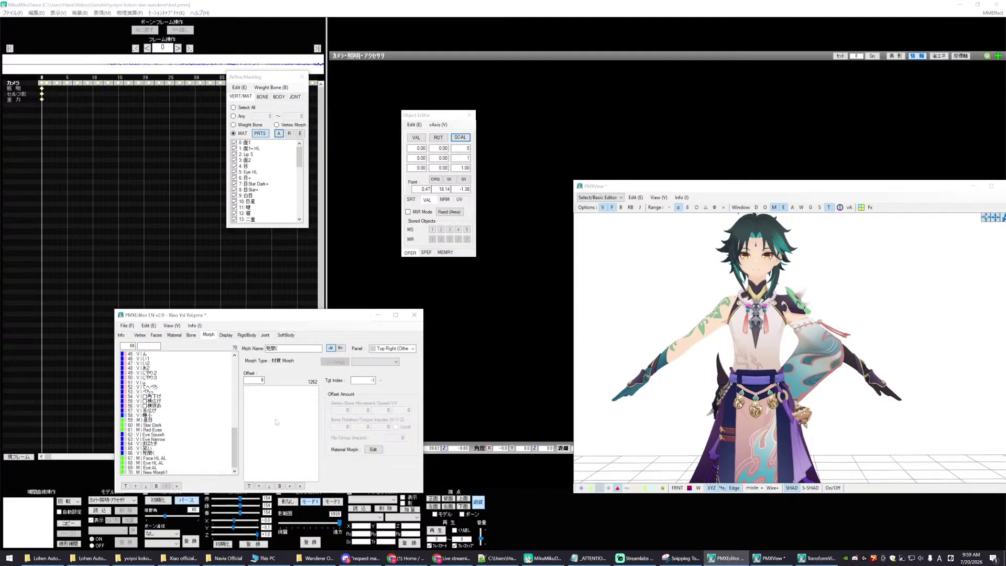
{"action": "type", "text": "E"}
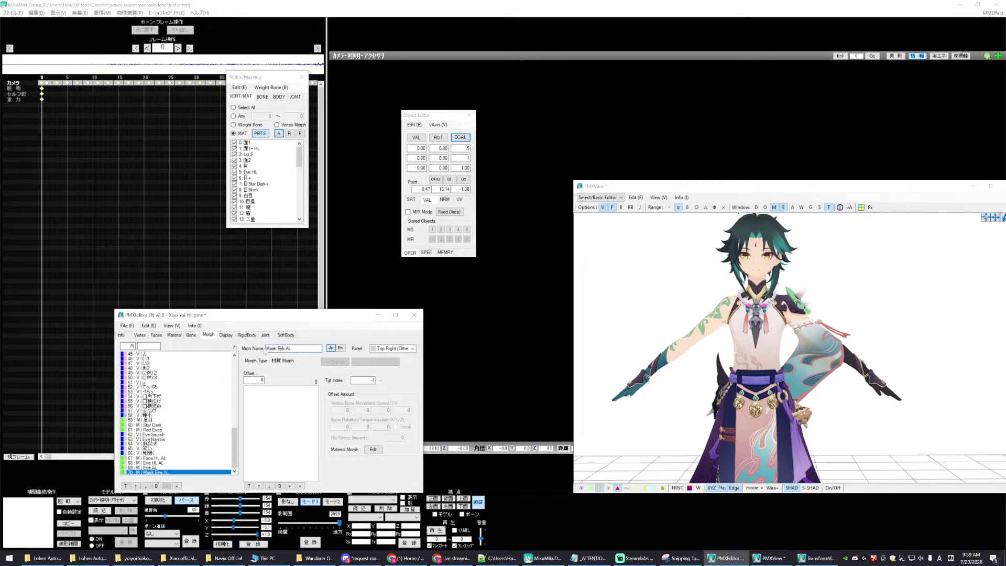
{"action": "type", "text": "s"}
- Add mask eyes AL to the Mask Eyes AL morph from the copied index and configure an additive offset for its reflection
{"action": "right_click", "coordinate": [301, 407]}
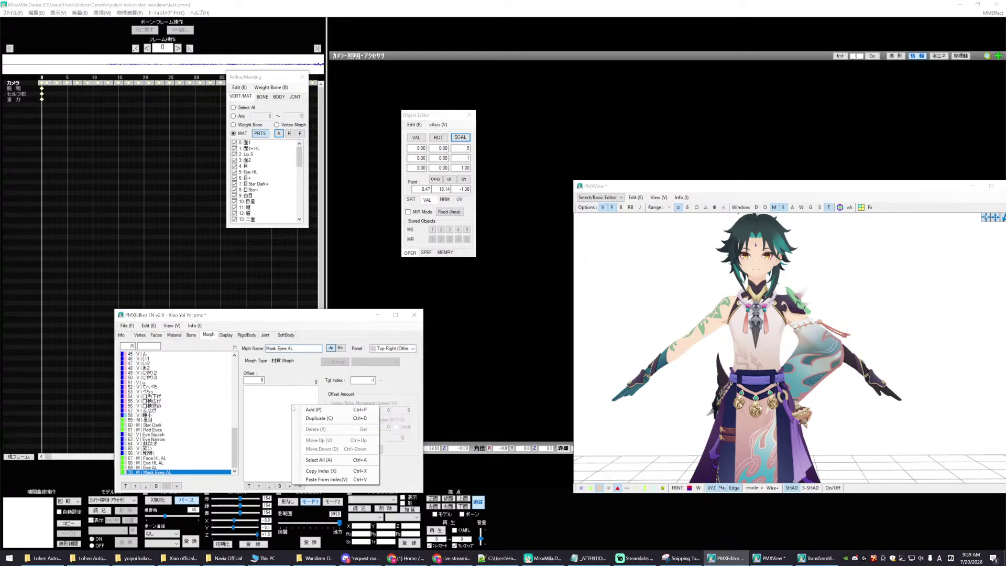
{"action": "left_click", "coordinate": [335, 474]}
{"action": "double_click", "coordinate": [260, 389]}
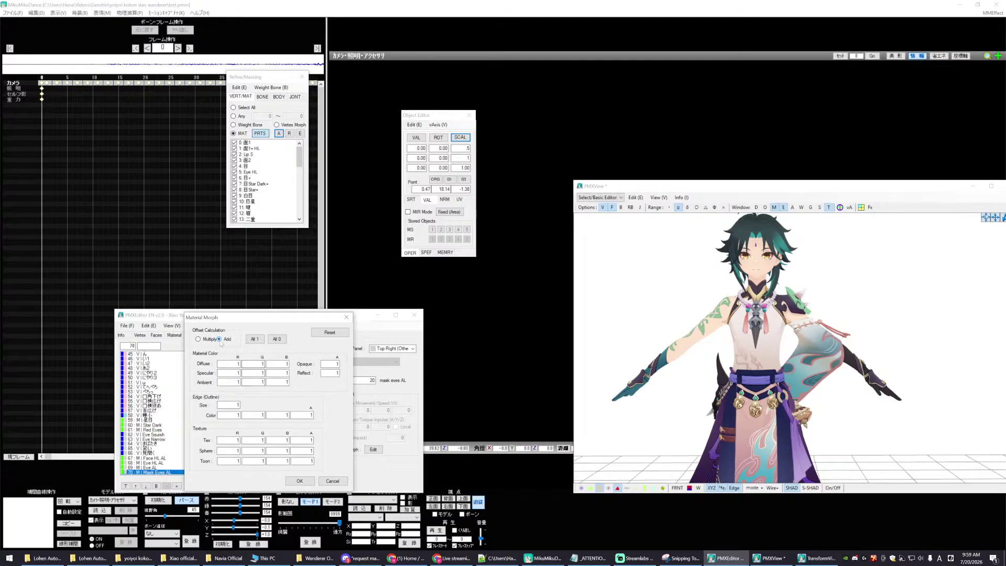
{"action": "double_click", "coordinate": [335, 373]}
{"action": "left_click", "coordinate": [299, 480]}
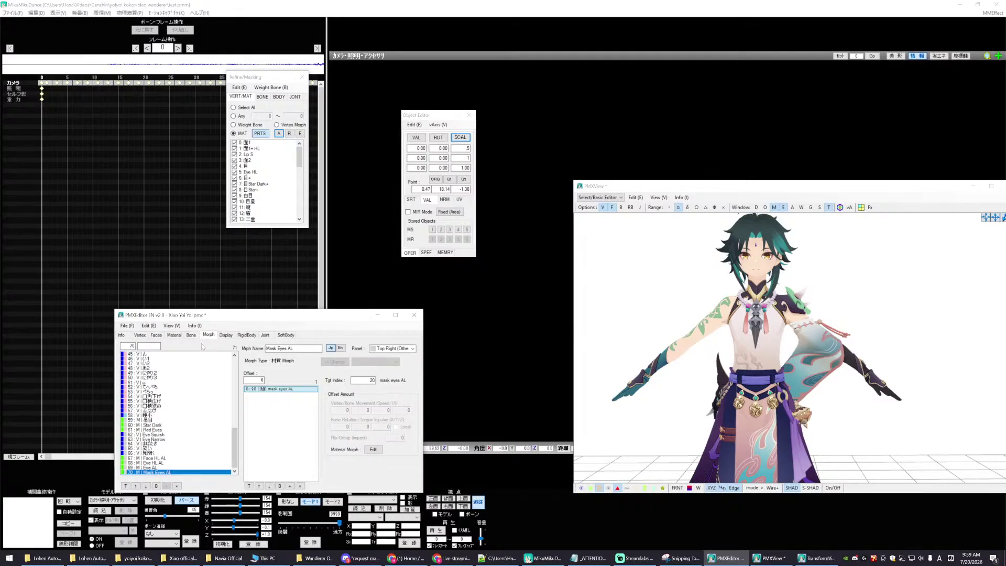
- Save the Xiao model under its existing file name
{"action": "left_click", "coordinate": [145, 472]}
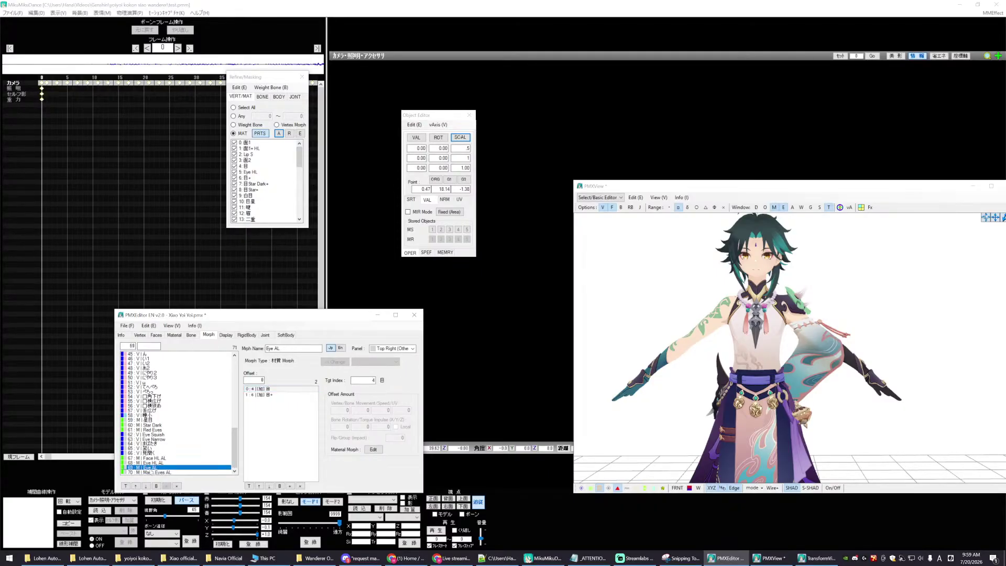
{"action": "left_click", "coordinate": [125, 325]}
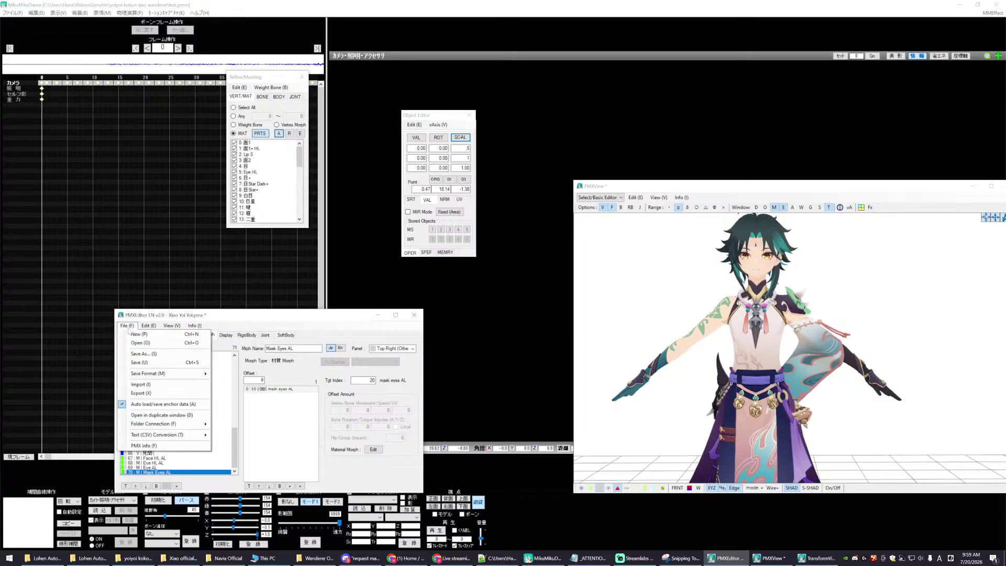
{"action": "left_click", "coordinate": [141, 364]}
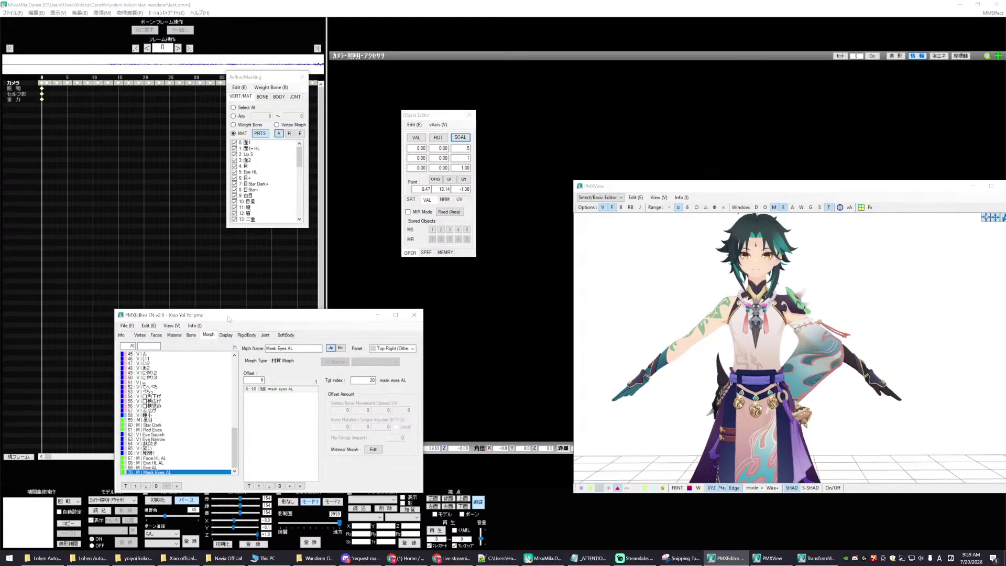
- Check the material list below mask eyes AL for remaining glowing materials that need a morph
{"action": "left_click_drag", "start_coordinate": [227, 319], "coordinate": [229, 276]}
{"action": "left_click", "coordinate": [176, 293]}
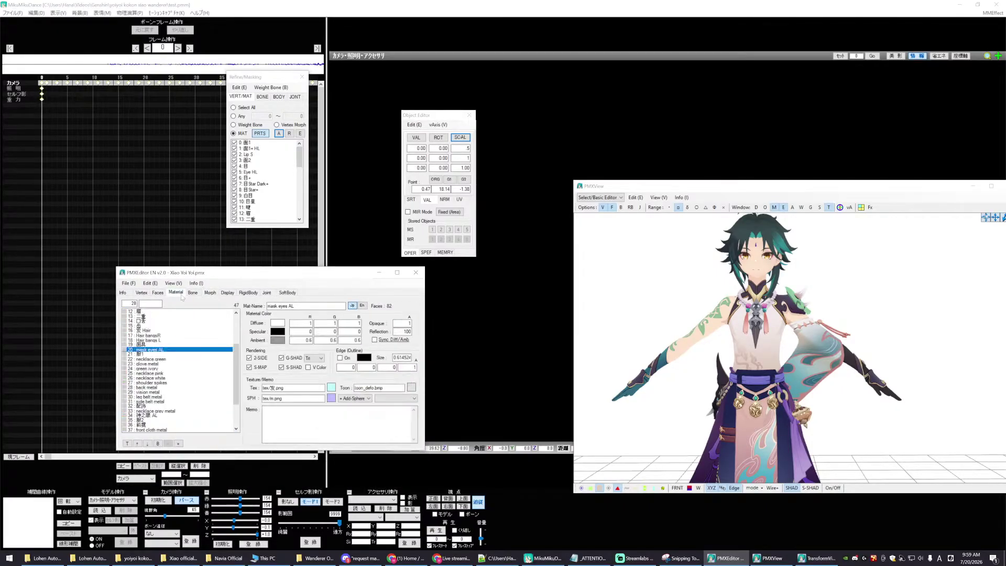
{"action": "left_click", "coordinate": [148, 355]}
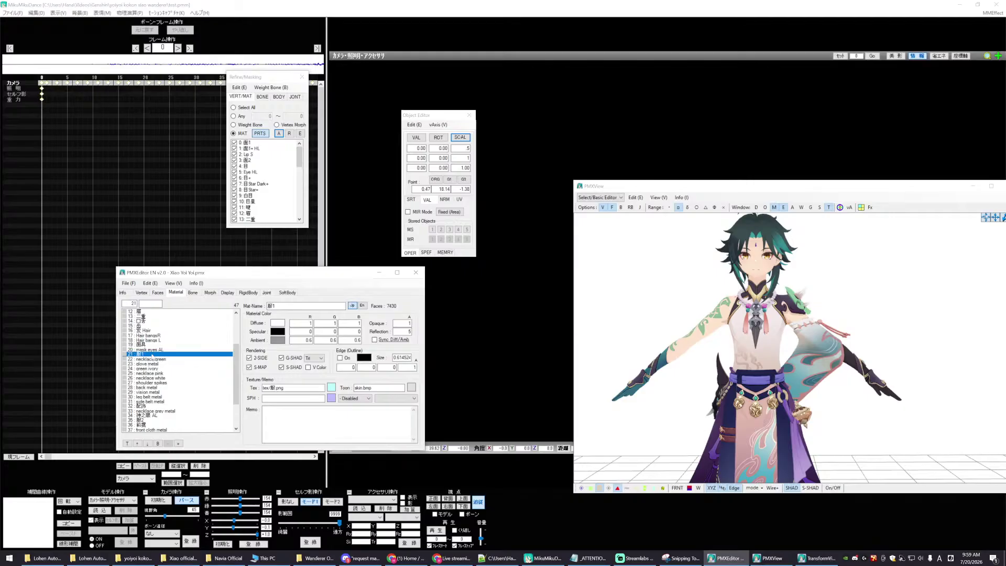
{"action": "left_click", "coordinate": [147, 351]}
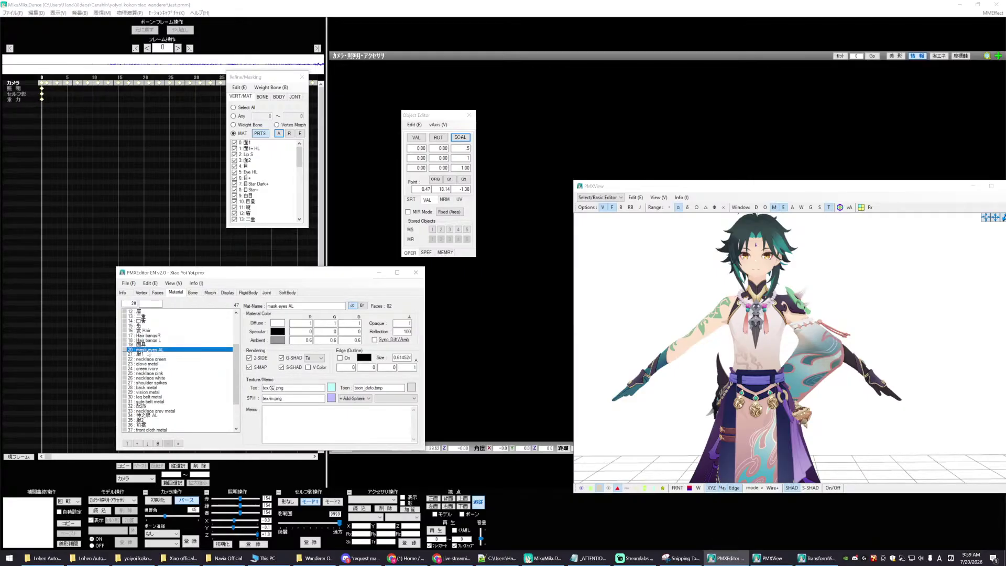
{"action": "mouse_move", "coordinate": [236, 367]}
{"action": "left_mouse_down"}
{"action": "mouse_move", "coordinate": [255, 370]}
{"action": "mouse_move", "coordinate": [235, 346]}
{"action": "mouse_move", "coordinate": [239, 363]}
{"action": "left_mouse_up"}
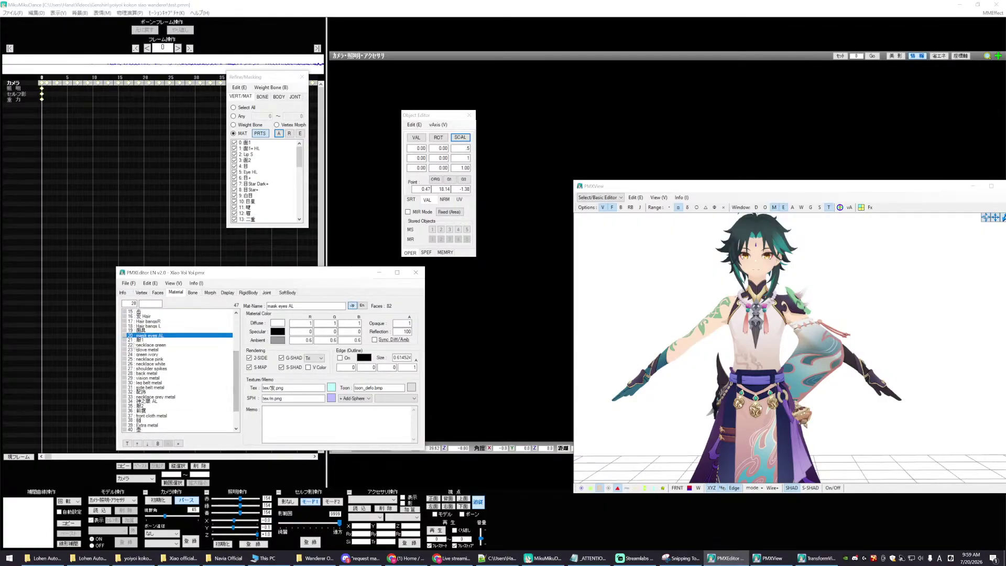
{"action": "left_click", "coordinate": [143, 355]}
{"action": "left_click", "coordinate": [143, 360]}
{"action": "left_click", "coordinate": [143, 350]}
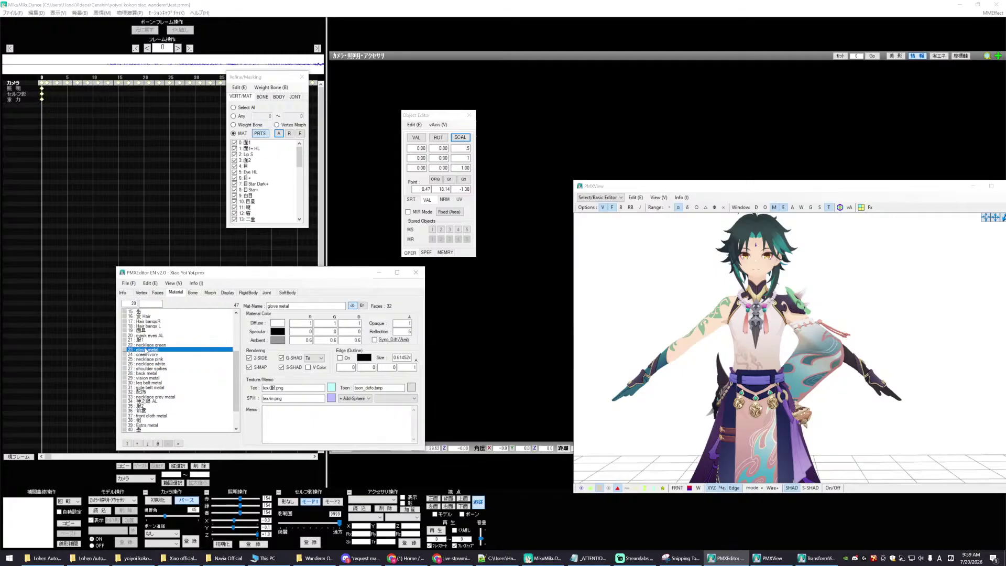
{"action": "left_click", "coordinate": [143, 340]}
{"action": "left_click_drag", "start_coordinate": [236, 353], "coordinate": [236, 363]}
{"action": "scroll", "coordinate": [148, 377], "scroll_direction": "down", "scroll_amount": 1}
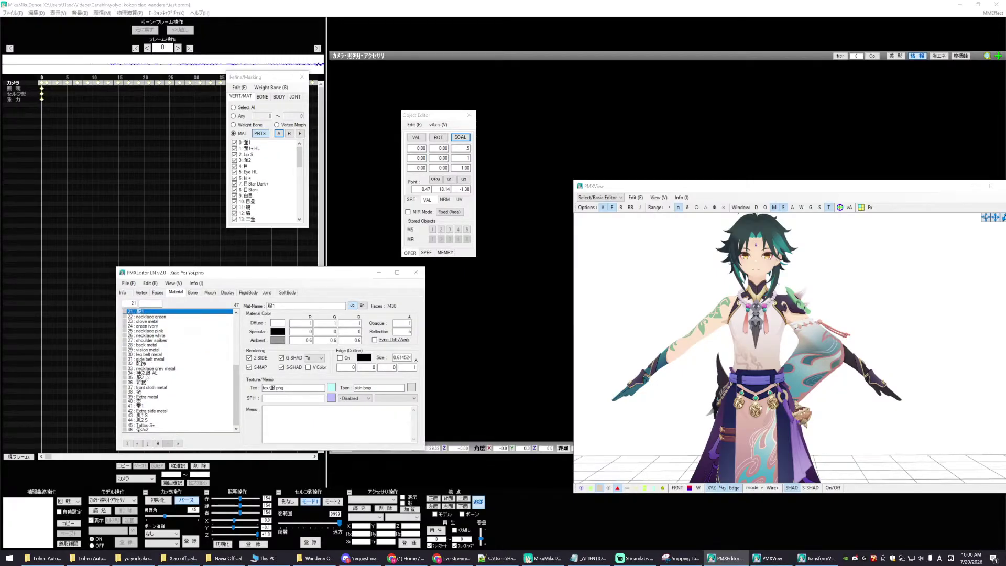
{"action": "scroll", "coordinate": [144, 373], "scroll_direction": "up", "scroll_amount": 2}
{"action": "scroll", "coordinate": [144, 373], "scroll_direction": "down", "scroll_amount": 2}
- Copy the index of the 神之眼 AL material
{"action": "left_click", "coordinate": [144, 373]}
{"action": "right_click", "coordinate": [144, 373]}
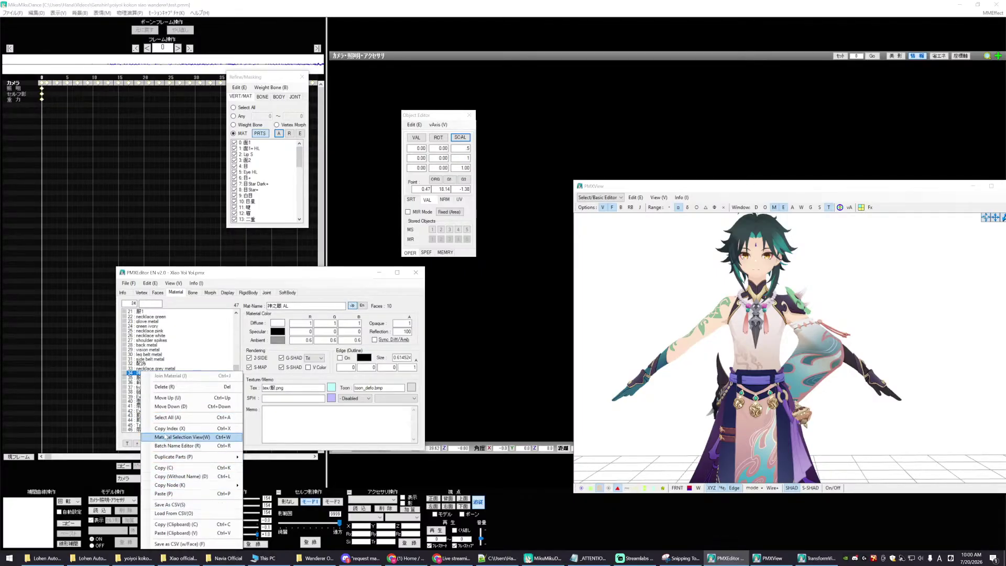
{"action": "key", "text": "Escape"}
- Create a new material morph at the end of the morph list, after Mask Eyes AL
{"action": "left_click", "coordinate": [210, 293]}
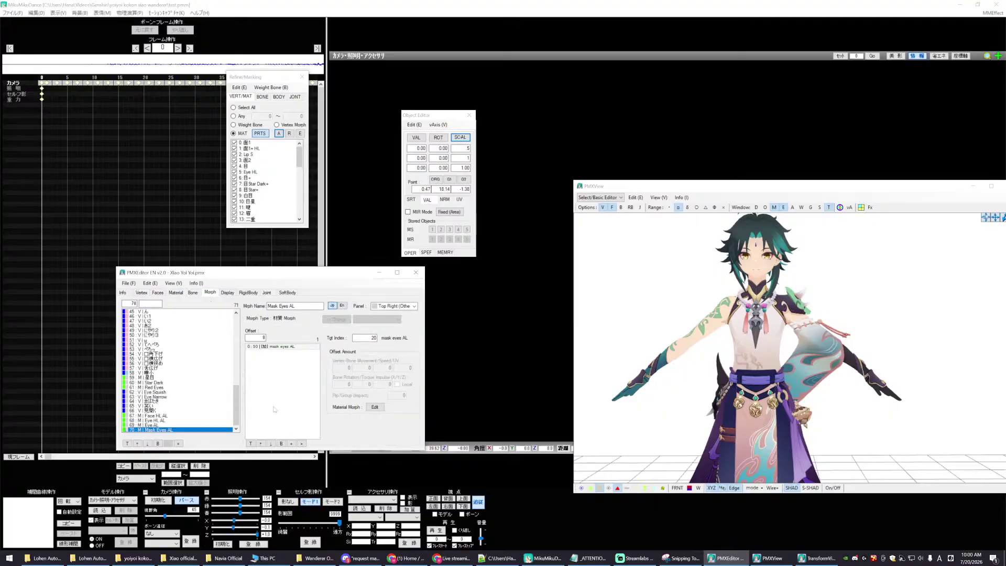
{"action": "right_click", "coordinate": [149, 421]}
{"action": "mouse_move", "coordinate": [205, 389]}
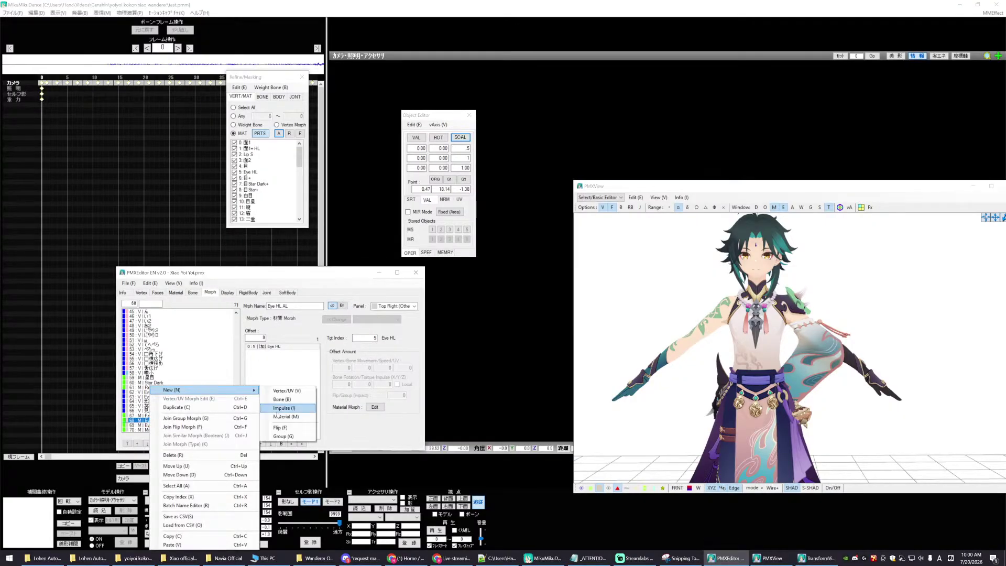
{"action": "left_click", "coordinate": [283, 418]}
- Add 神之眼 AL to the new morph from the copied index with an additive reflection offset, and name the morph Vision AL
{"action": "right_click", "coordinate": [262, 367]}
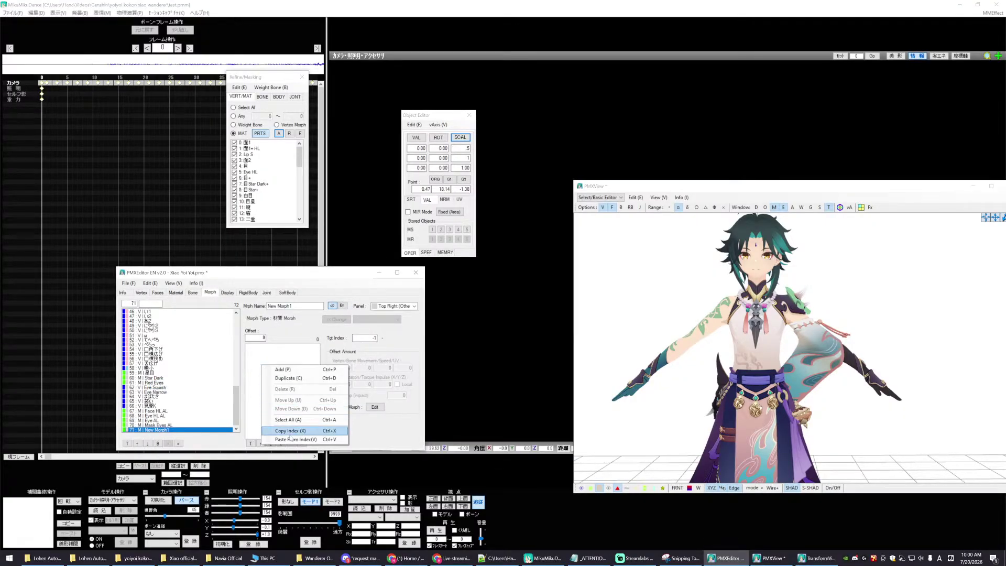
{"action": "key", "text": "Escape"}
{"action": "double_click", "coordinate": [268, 346]}
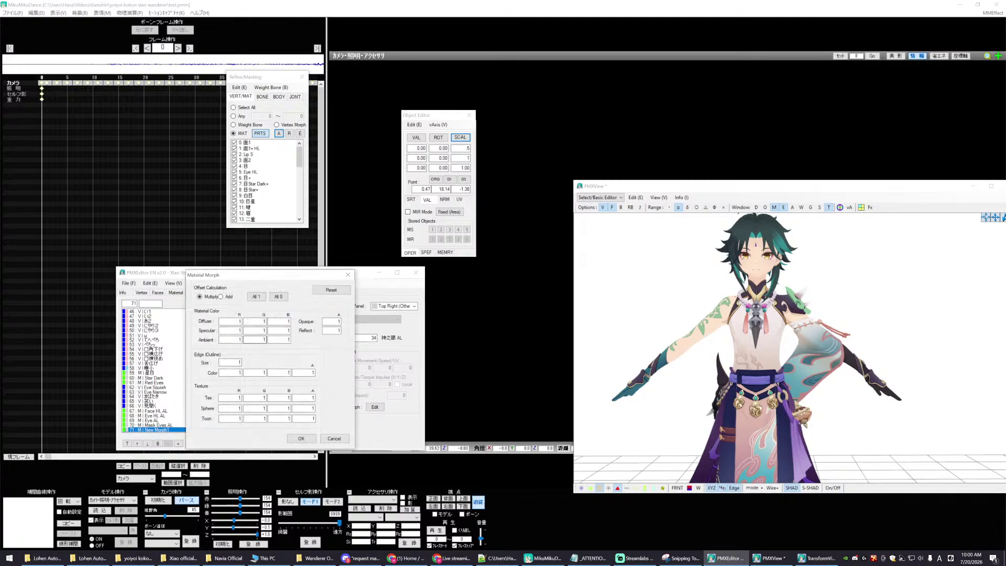
{"action": "left_click", "coordinate": [221, 296]}
{"action": "left_click", "coordinate": [336, 330]}
{"action": "left_click", "coordinate": [301, 439]}
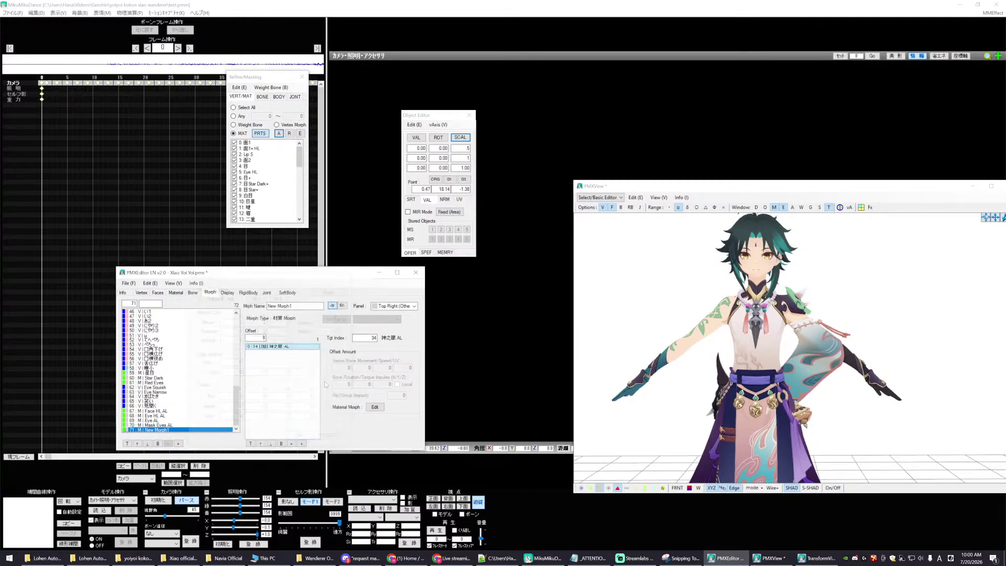
{"action": "key", "text": "BackSpace"}
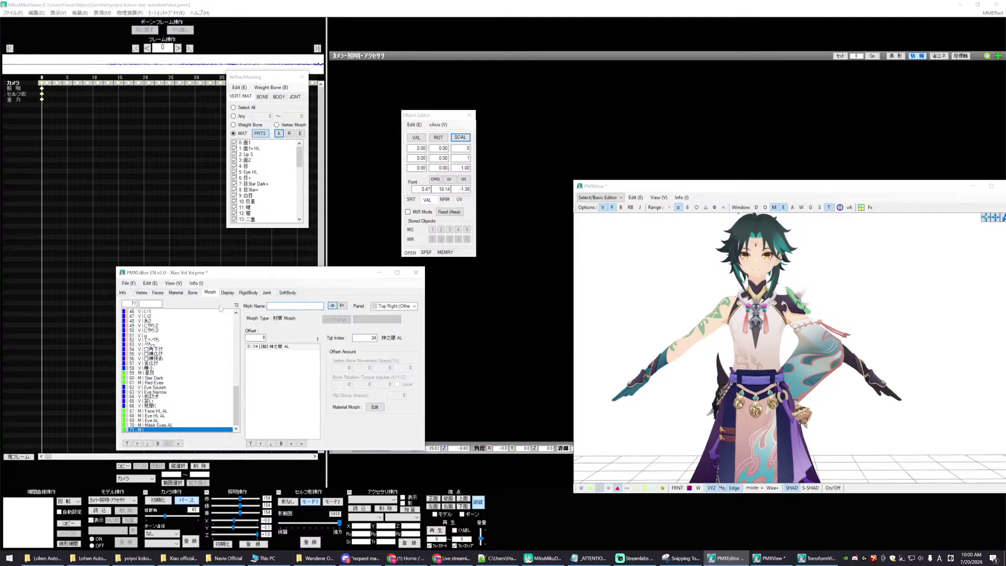
{"action": "type", "text": "Vision AL"}
- Look over the rest of the material list and save the Xiao model under its existing file name
{"action": "left_click", "coordinate": [177, 293]}
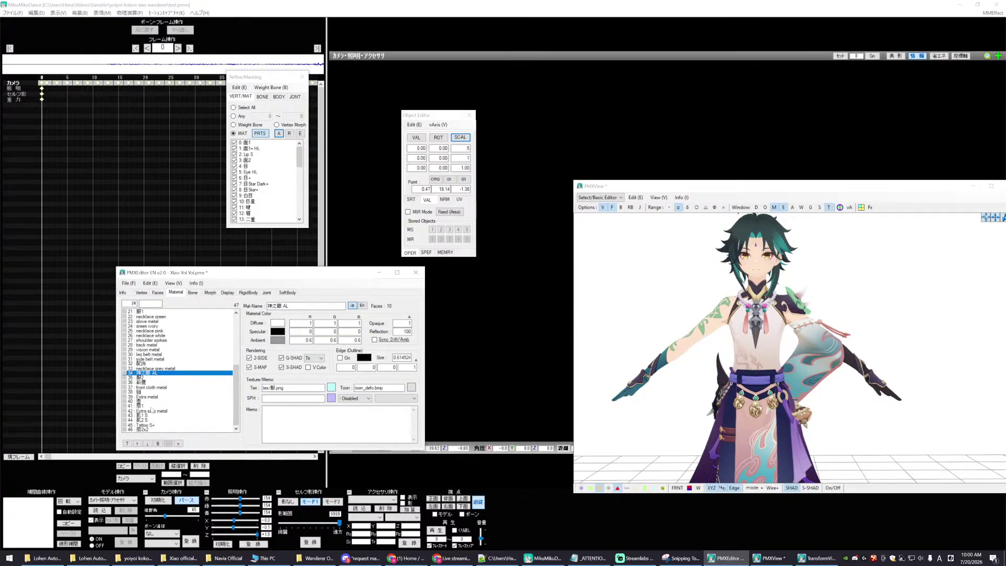
{"action": "scroll", "coordinate": [154, 388], "scroll_direction": "up", "scroll_amount": 7}
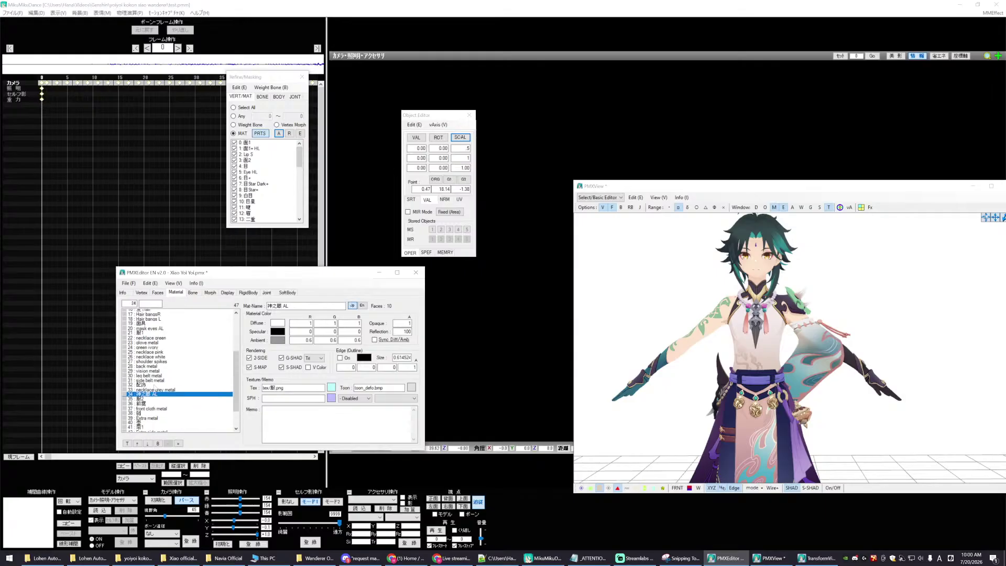
{"action": "left_click", "coordinate": [144, 359]}
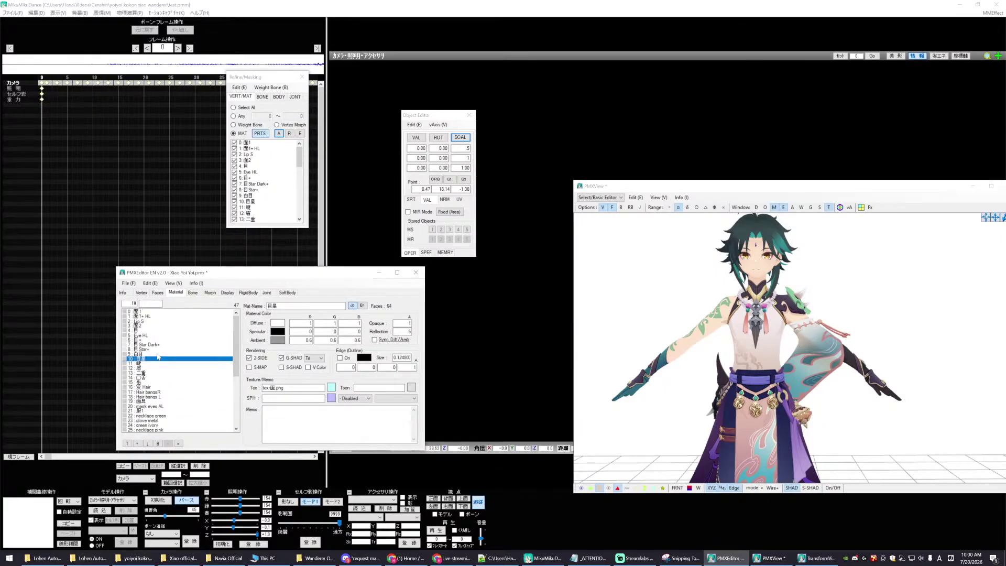
{"action": "left_click", "coordinate": [126, 283]}
{"action": "left_click", "coordinate": [138, 320]}
- Launch a new MikuMikuDance window and load the Xiao model into the empty scene
{"action": "left_click", "coordinate": [9, 558]}
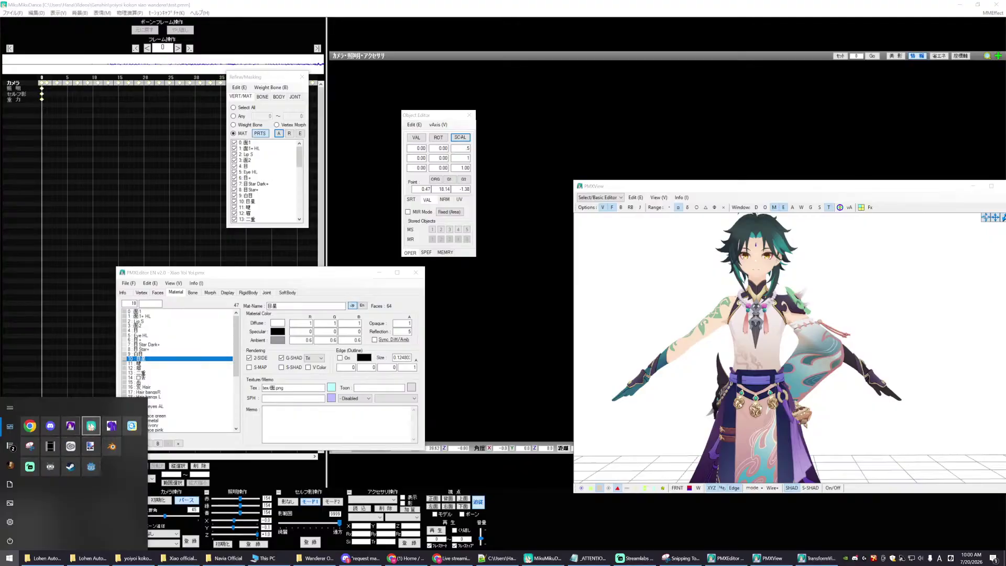
{"action": "left_click", "coordinate": [92, 426]}
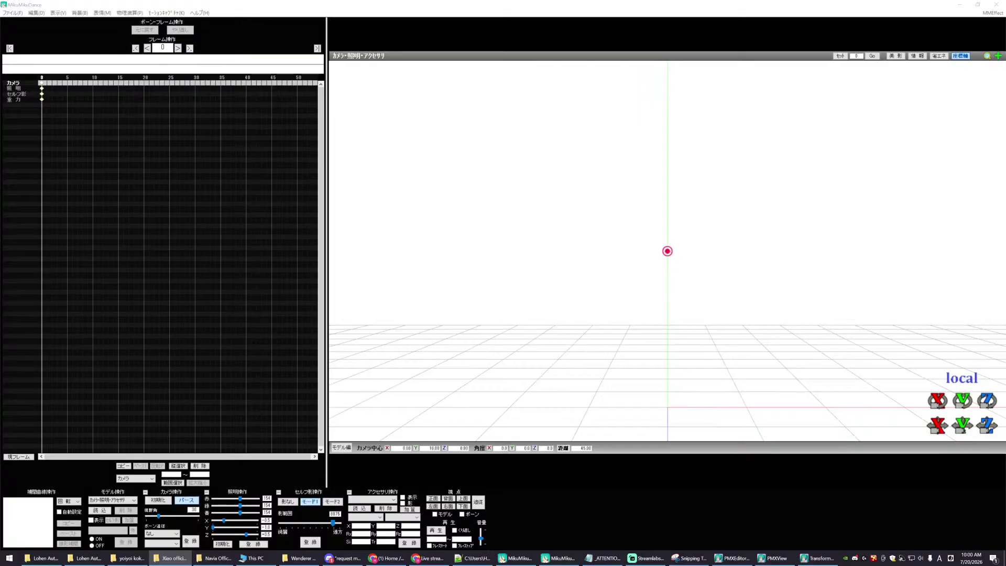
{"action": "left_click", "coordinate": [532, 362]}
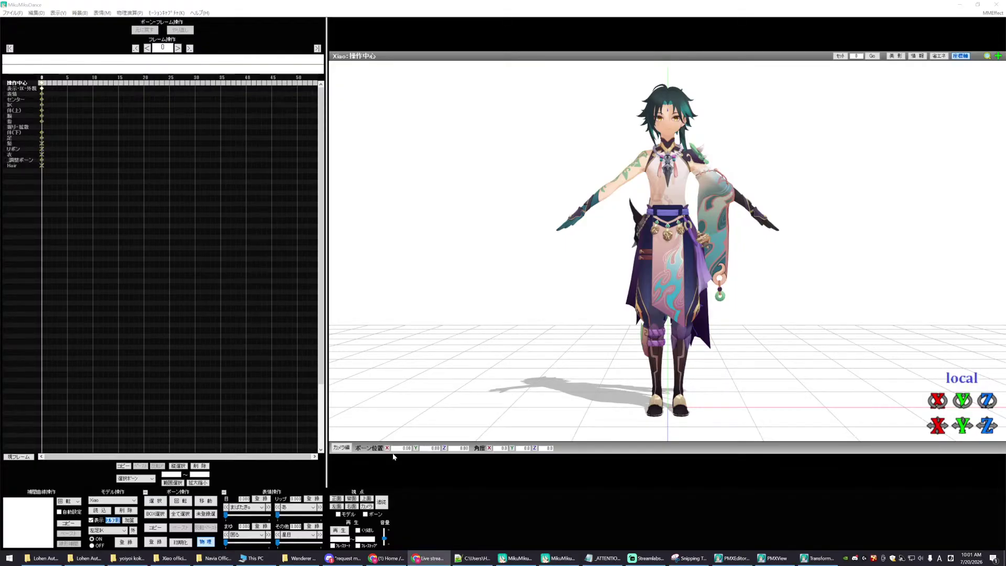
- Open the AutoLuminous folder by way of the MikuMikuDance_v932x64 folder and load the AutoLuminous effect into the scene
{"action": "right_click", "coordinate": [298, 558]}
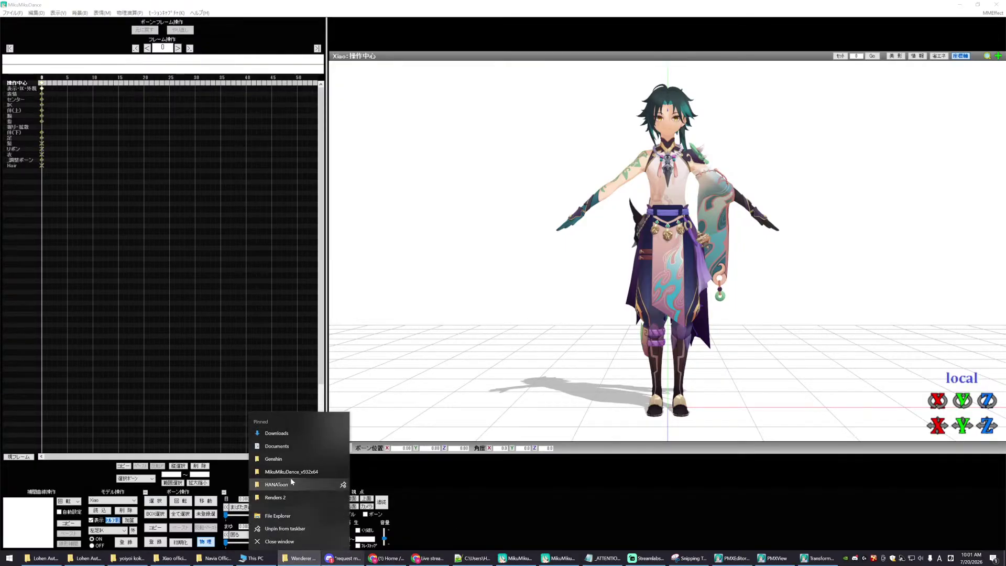
{"action": "left_click", "coordinate": [291, 471]}
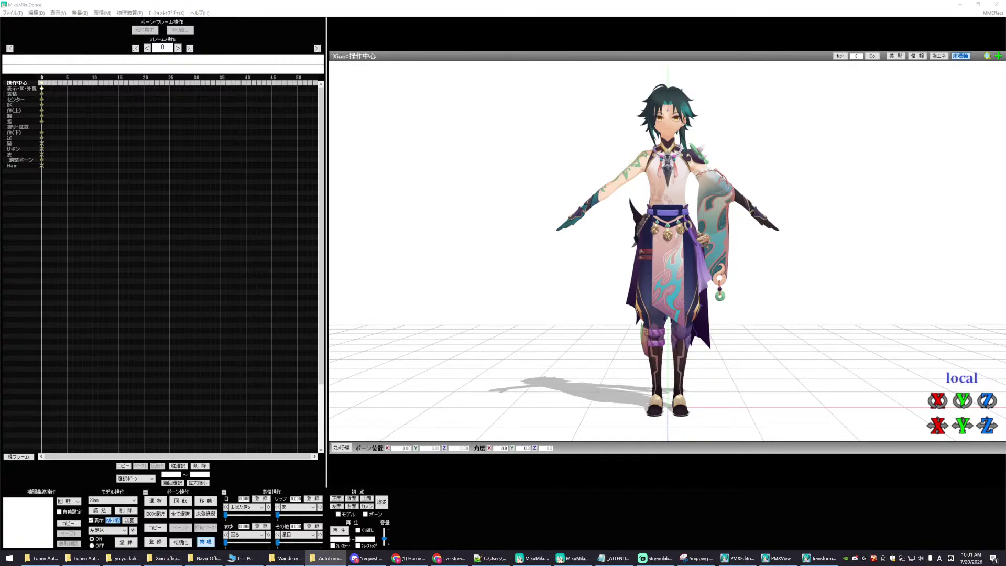
{"action": "left_click_drag", "start_coordinate": [608, 275], "coordinate": [608, 275]}
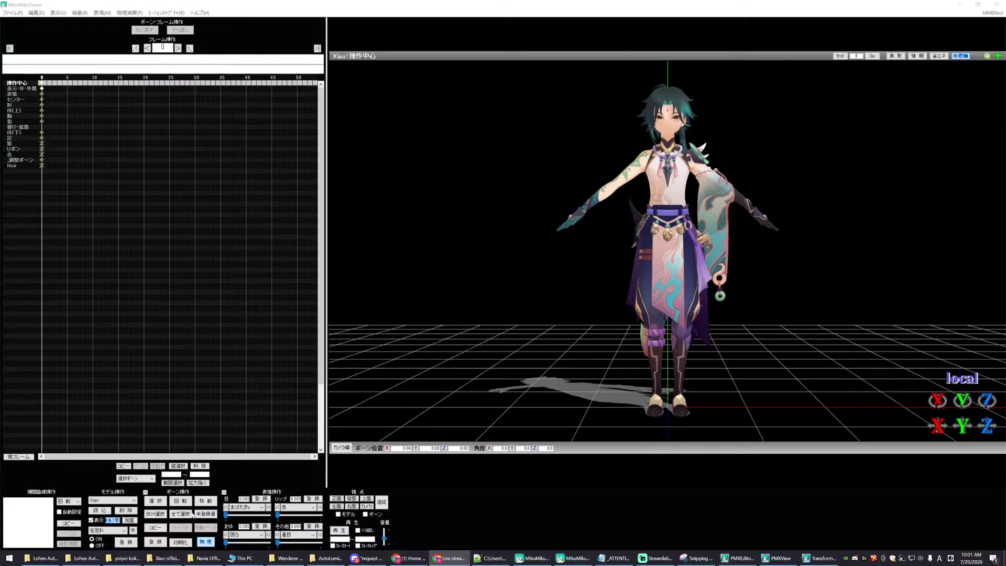
- Test the Face HL AL morph with a close view of Xiao's face
{"action": "scroll", "coordinate": [803, 277], "scroll_direction": "up", "scroll_amount": 5}
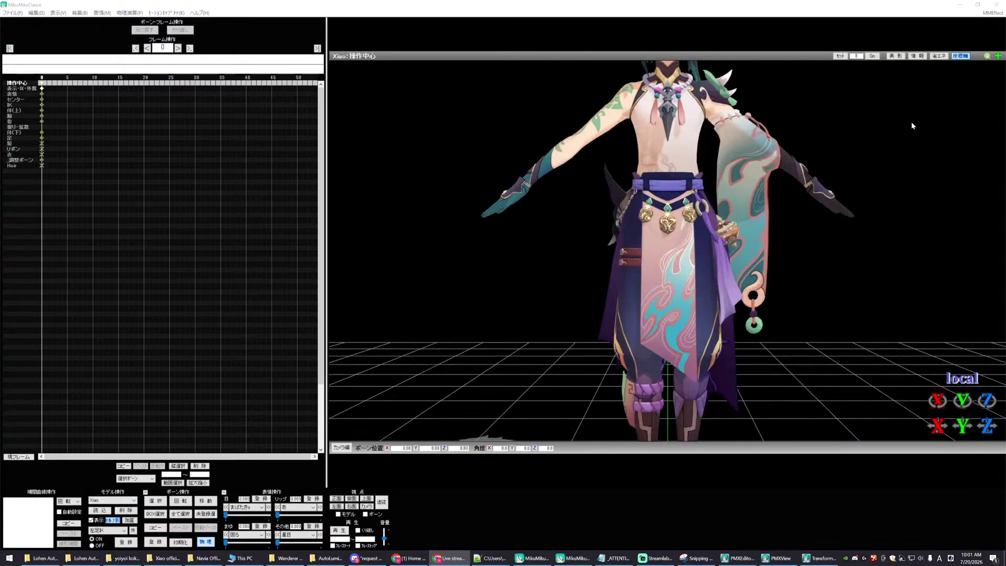
{"action": "scroll", "coordinate": [960, 108], "scroll_direction": "down", "scroll_amount": 3}
{"action": "scroll", "coordinate": [960, 108], "scroll_direction": "up", "scroll_amount": 6}
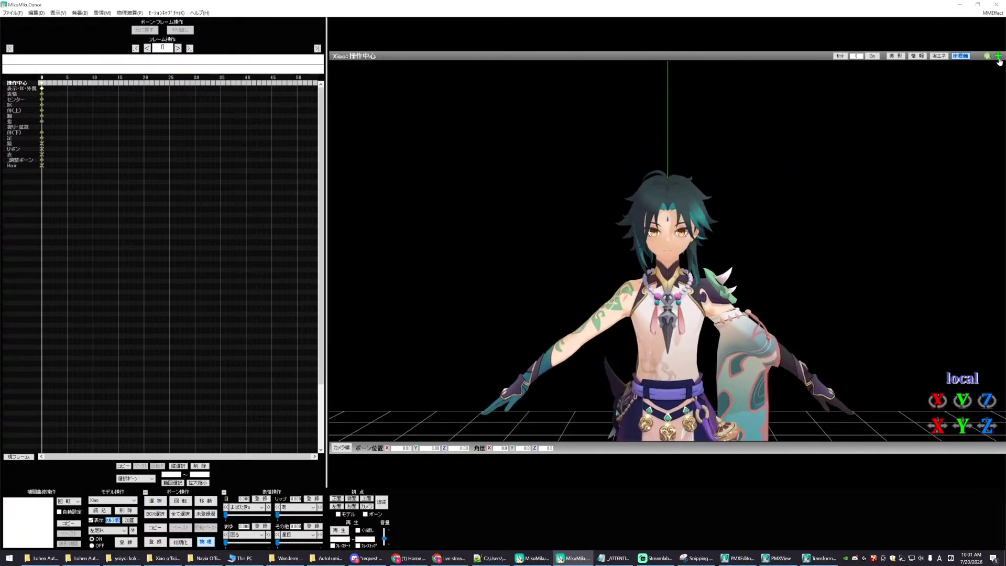
{"action": "left_click", "coordinate": [286, 535]}
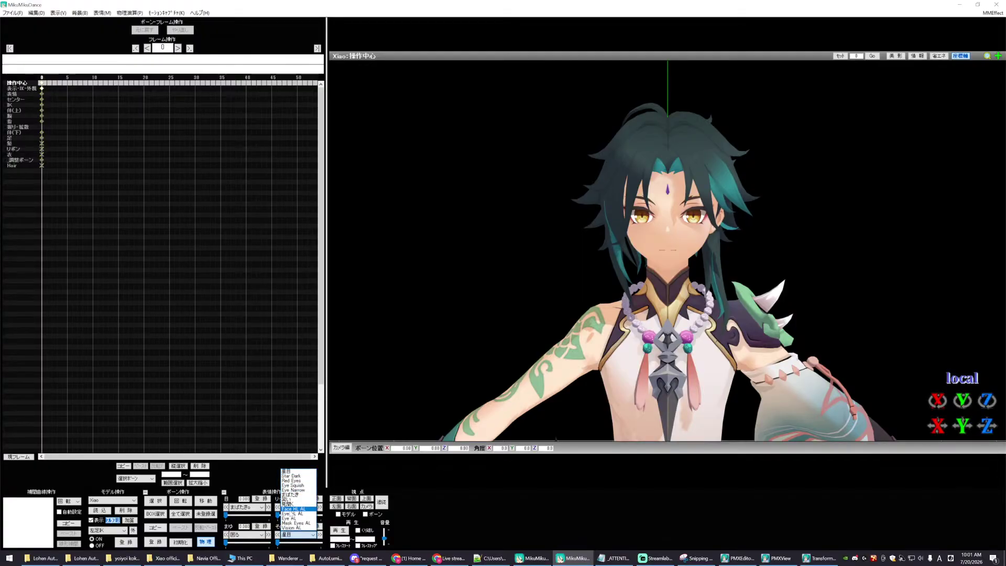
{"action": "left_click", "coordinate": [293, 509]}
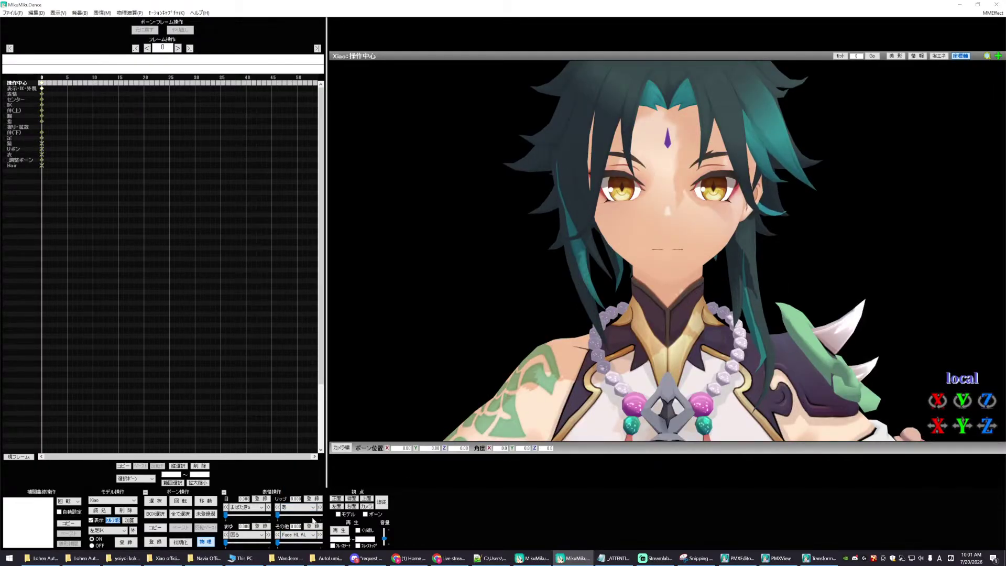
{"action": "left_click_drag", "start_coordinate": [278, 543], "coordinate": [277, 543]}
- Test the Eye HL AL and Eye AL morphs on Xiao's eyes
{"action": "left_click", "coordinate": [296, 535]}
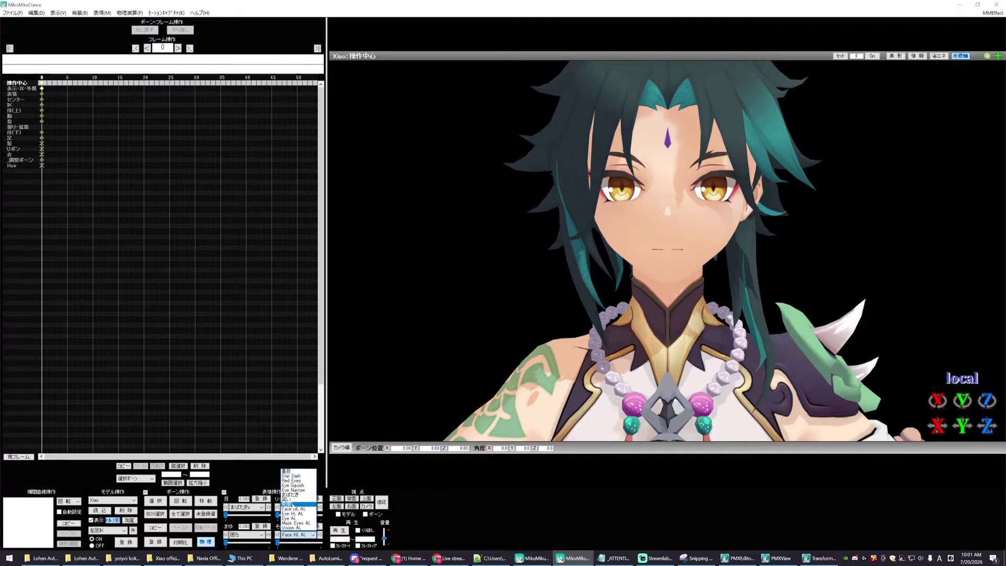
{"action": "left_click", "coordinate": [293, 514]}
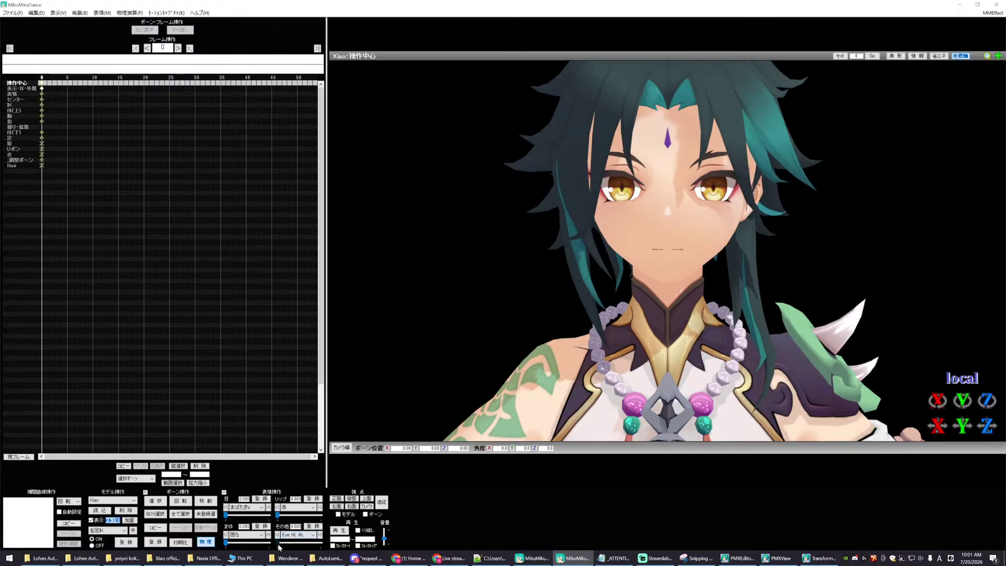
{"action": "mouse_move", "coordinate": [278, 546]}
{"action": "left_mouse_down"}
{"action": "mouse_move", "coordinate": [307, 547]}
{"action": "mouse_move", "coordinate": [278, 546]}
{"action": "left_mouse_up"}
{"action": "left_click", "coordinate": [296, 535]}
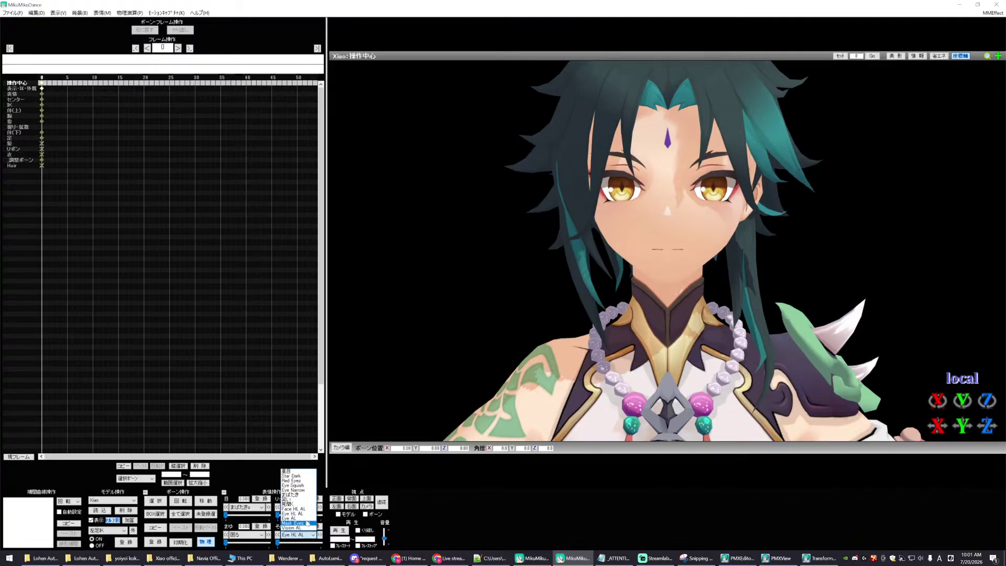
{"action": "left_click", "coordinate": [291, 518]}
{"action": "left_click_drag", "start_coordinate": [279, 546], "coordinate": [278, 546]}
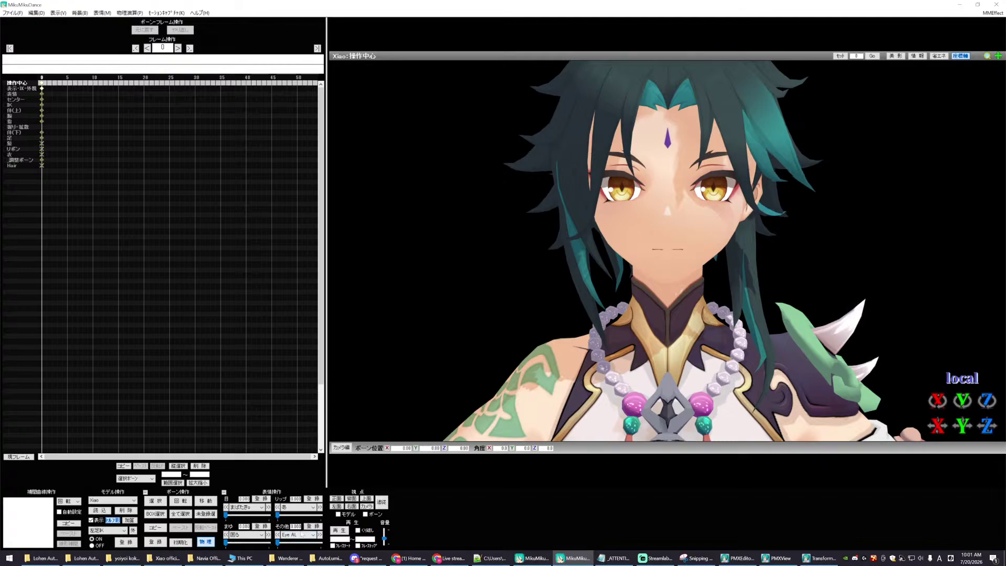
- Test the Mask Eyes AL morph on the mask at Xiao's back, and the Vision AL morph on his glove
{"action": "left_click", "coordinate": [302, 534]}
{"action": "left_click", "coordinate": [300, 526]}
{"action": "scroll", "coordinate": [524, 441], "scroll_direction": "down", "scroll_amount": 5}
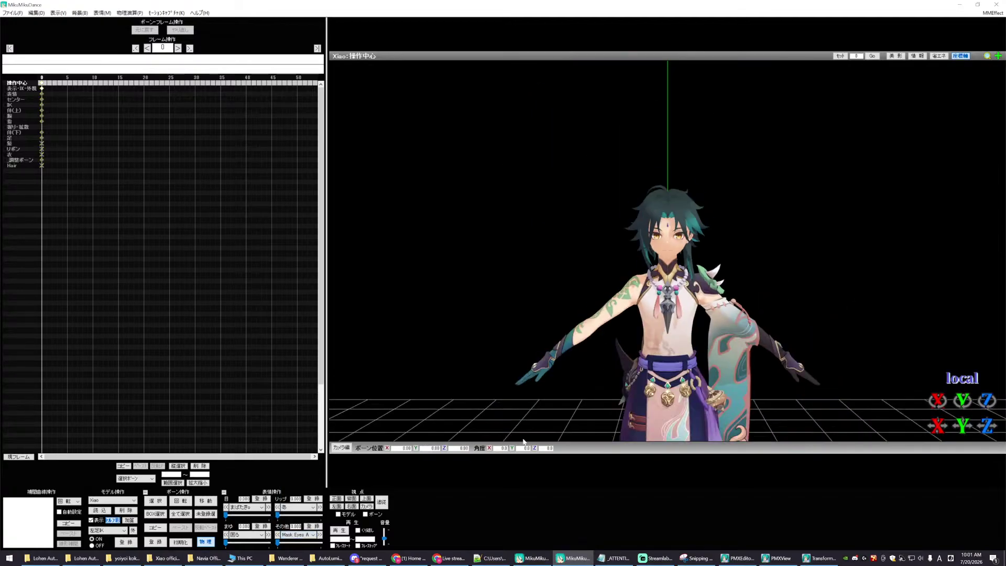
{"action": "right_click_drag", "start_coordinate": [664, 288], "coordinate": [698, 364]}
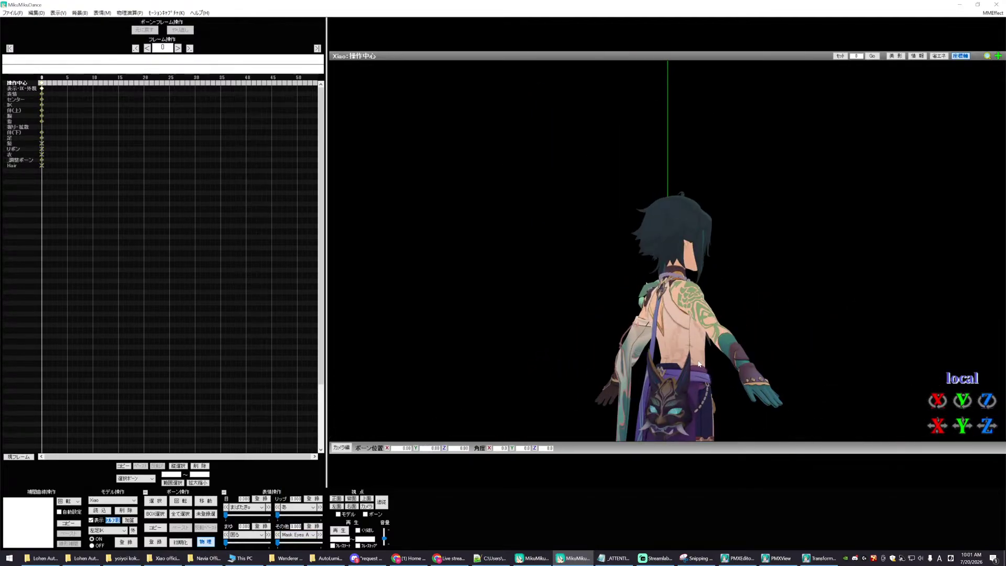
{"action": "left_click", "coordinate": [296, 535]}
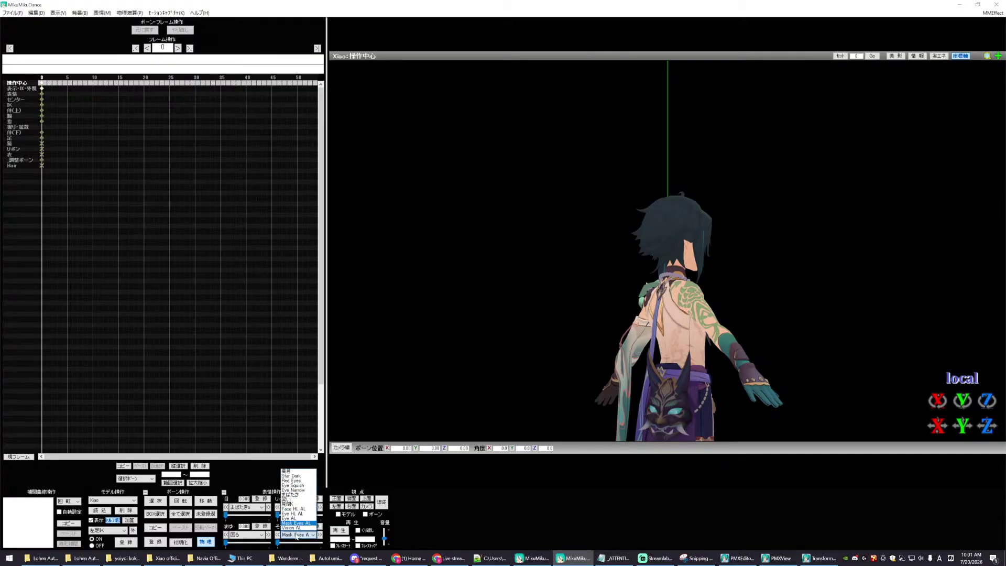
{"action": "left_click", "coordinate": [296, 522]}
{"action": "right_click_drag", "start_coordinate": [646, 408], "coordinate": [618, 373]}
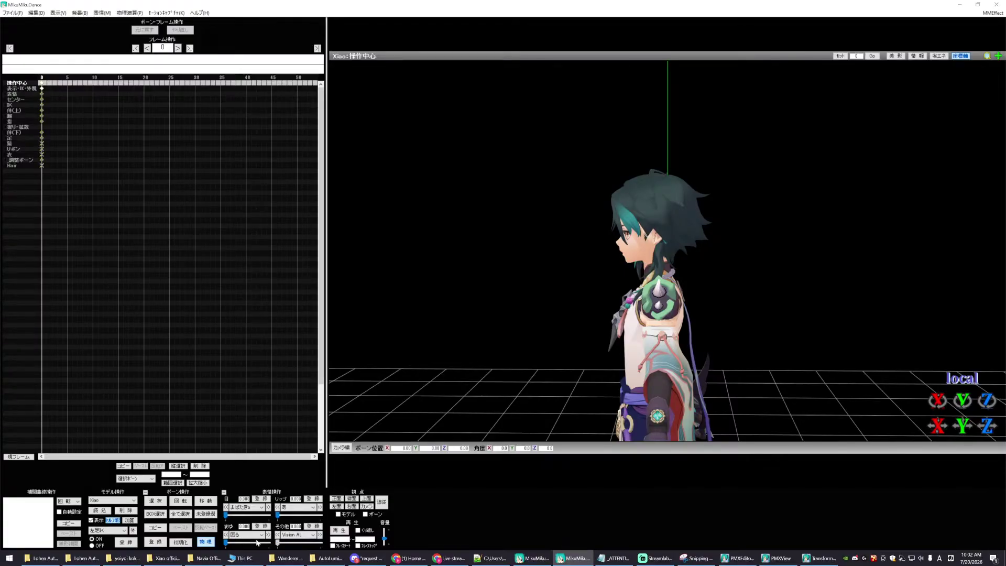
{"action": "right_click_drag", "start_coordinate": [629, 347], "coordinate": [699, 344]}
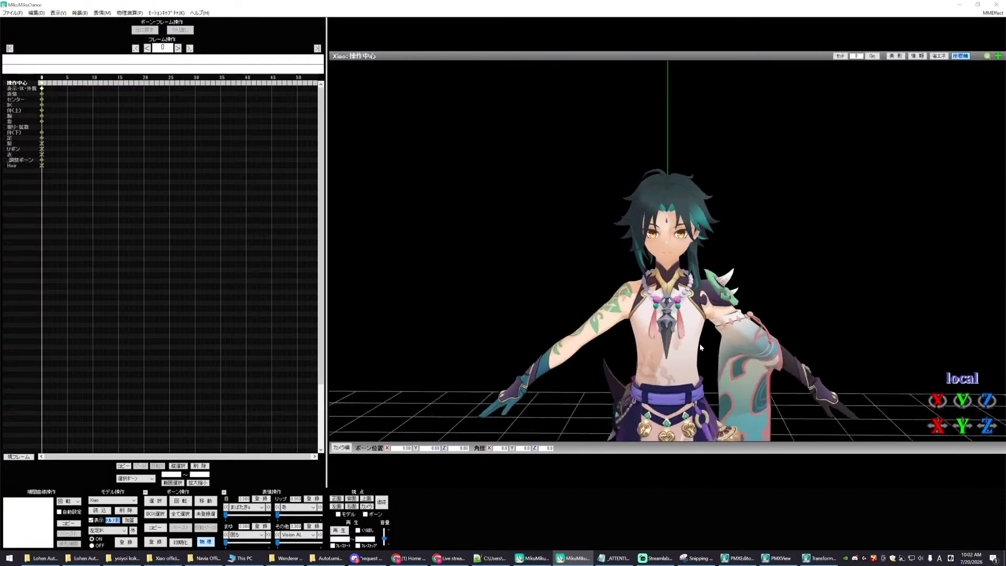
- Take a last look at Xiao in the test scene and close MikuMikuDance without saving the changes
{"action": "scroll", "coordinate": [889, 124], "scroll_direction": "down", "scroll_amount": 5}
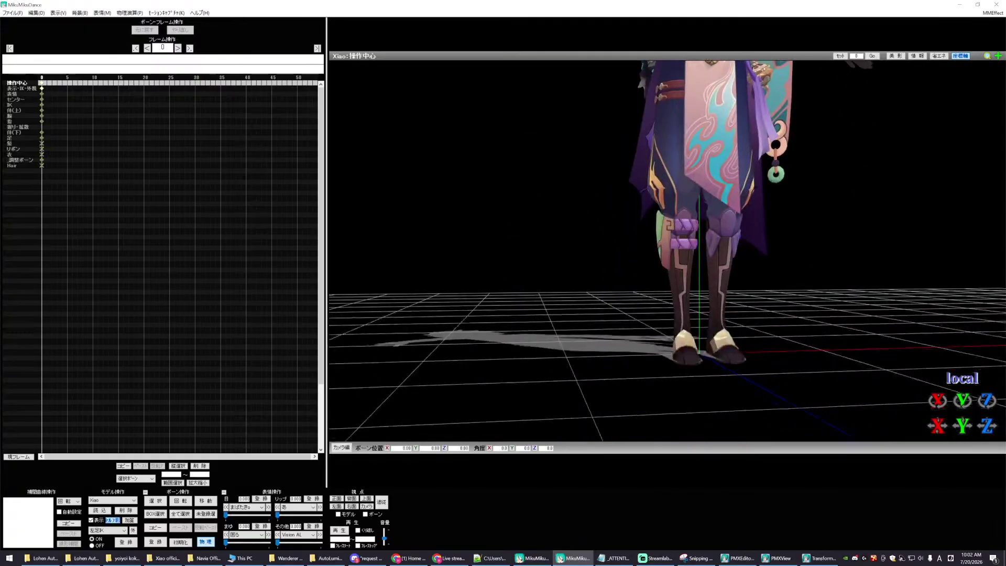
{"action": "scroll", "coordinate": [846, 223], "scroll_direction": "up", "scroll_amount": 5}
{"action": "right_click_drag", "start_coordinate": [681, 225], "coordinate": [703, 253]}
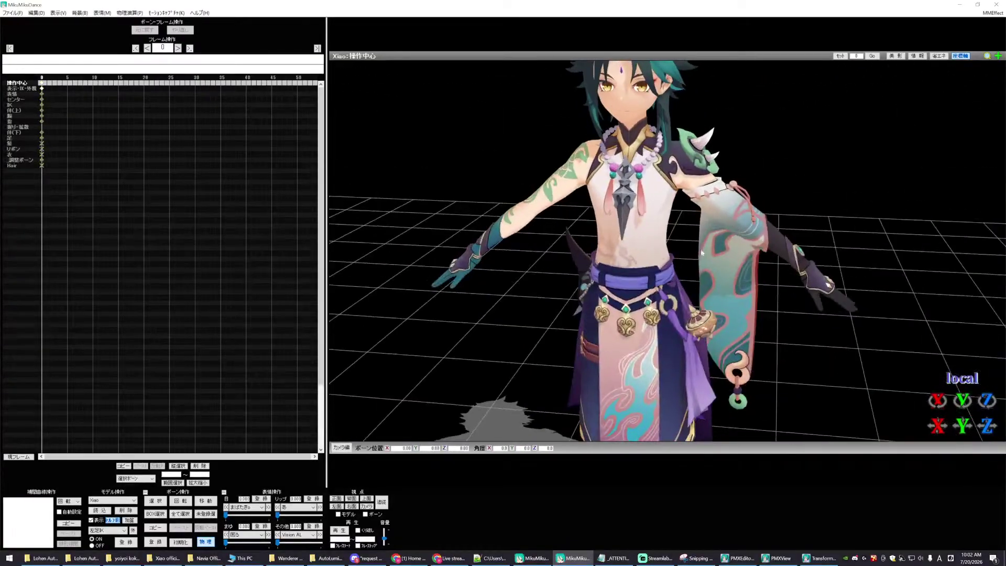
{"action": "left_click", "coordinate": [996, 4]}
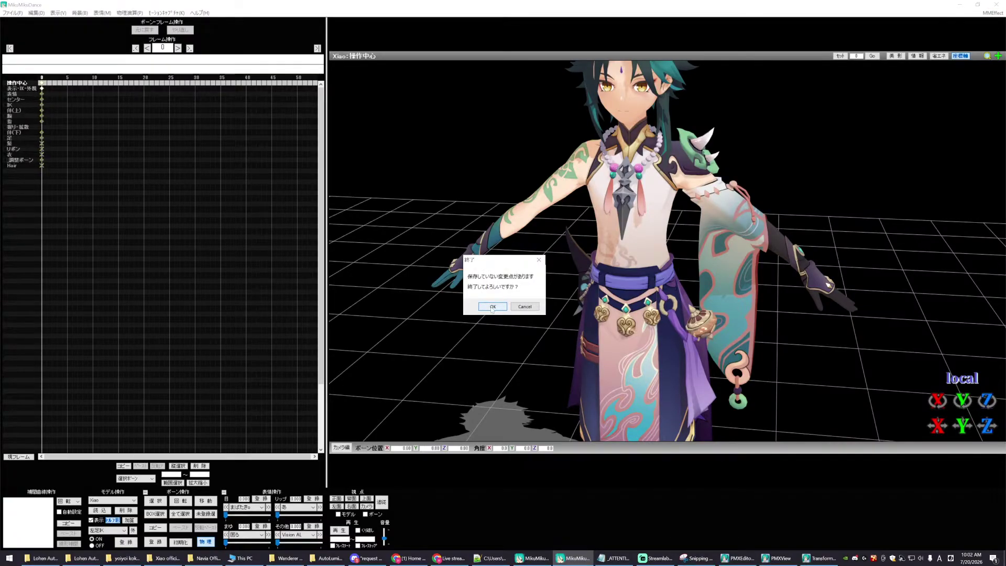
{"action": "left_click", "coordinate": [492, 307]}
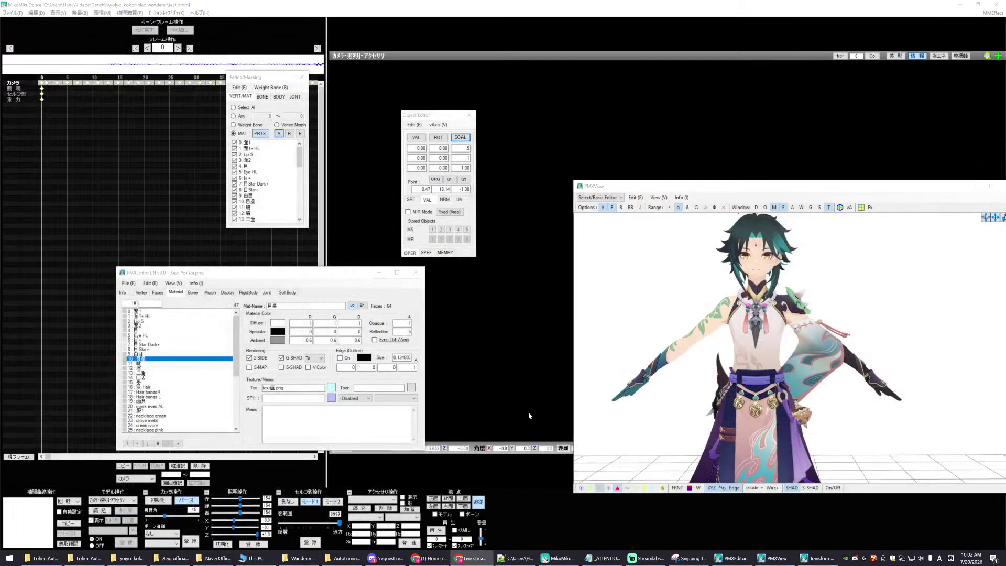
- Switch to PMX Editor, move its main window clear of the others, and examine the Xiao model's head from several sides
{"action": "left_click", "coordinate": [733, 558]}
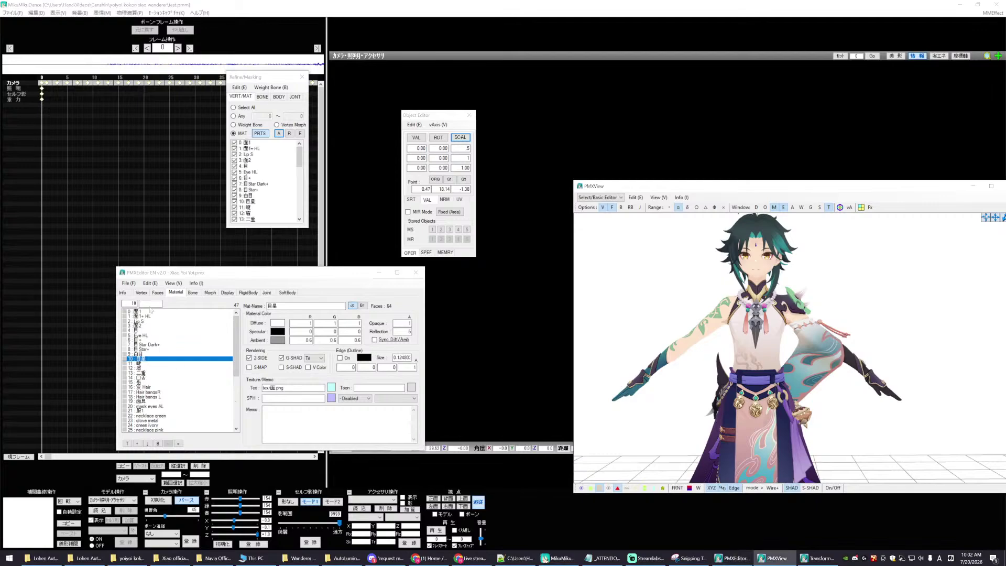
{"action": "left_click_drag", "start_coordinate": [243, 275], "coordinate": [197, 332]}
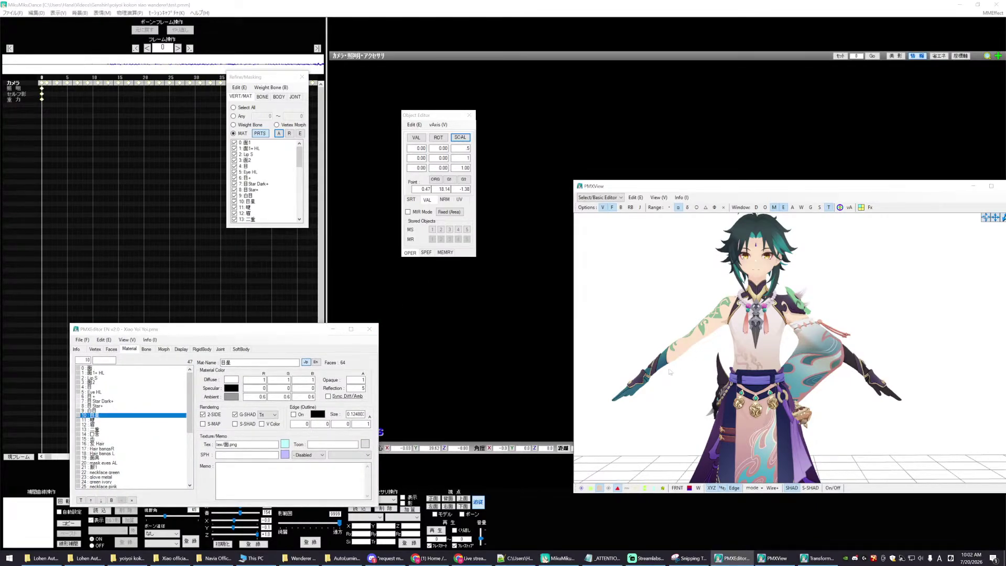
{"action": "right_click_drag", "start_coordinate": [690, 372], "coordinate": [859, 376]}
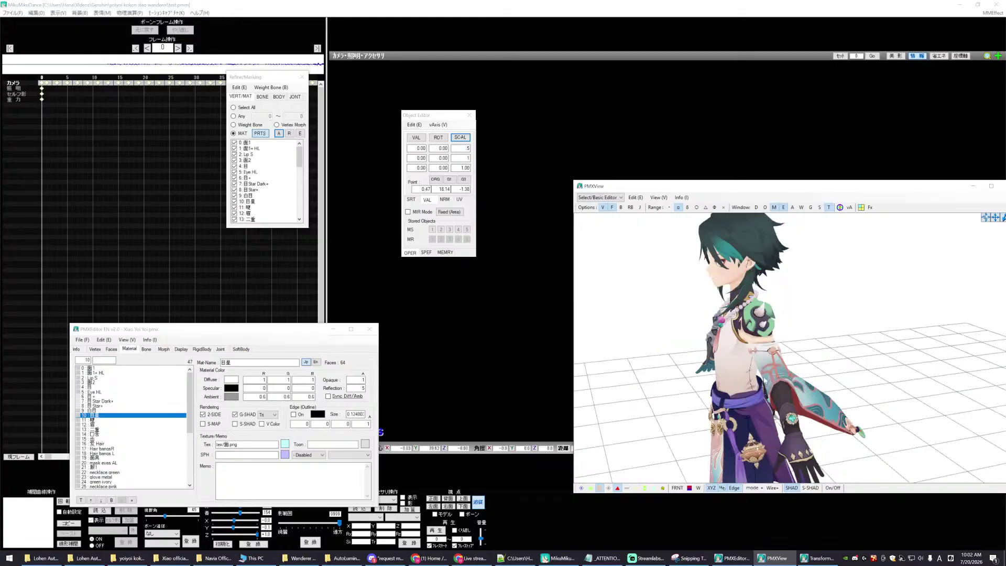
{"action": "right_click_drag", "start_coordinate": [740, 382], "coordinate": [707, 373]}
{"action": "left_click_drag", "start_coordinate": [995, 217], "coordinate": [729, 332]}
{"action": "mouse_move", "coordinate": [728, 328]}
{"action": "right_mouse_down"}
{"action": "mouse_move", "coordinate": [779, 329]}
{"action": "mouse_move", "coordinate": [710, 319]}
{"action": "mouse_move", "coordinate": [688, 328]}
{"action": "mouse_move", "coordinate": [709, 326]}
{"action": "right_mouse_up"}
{"action": "scroll", "coordinate": [688, 328], "scroll_direction": "up", "scroll_amount": 3}
{"action": "scroll", "coordinate": [709, 326], "scroll_direction": "up", "scroll_amount": 2}
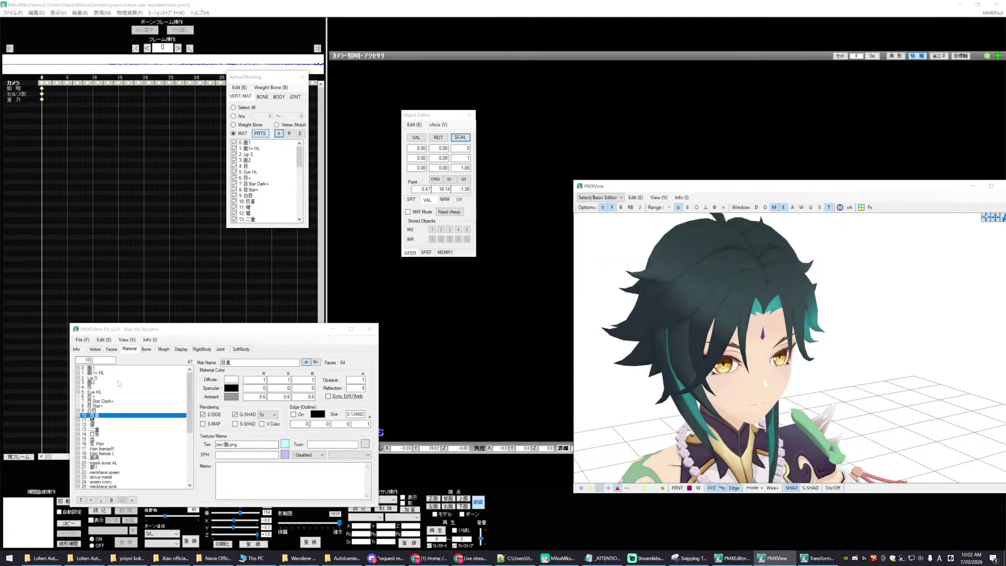
- Review the full material list, including the 二重 and Hair materials, and examine the side of Xiao's head around the ear
{"action": "left_click", "coordinate": [97, 429]}
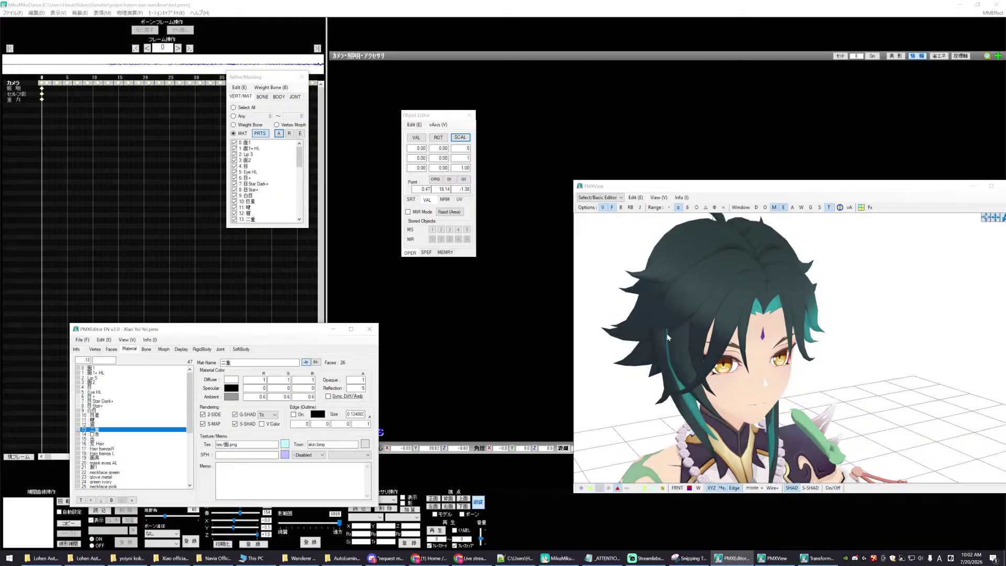
{"action": "right_click_drag", "start_coordinate": [672, 339], "coordinate": [758, 341]}
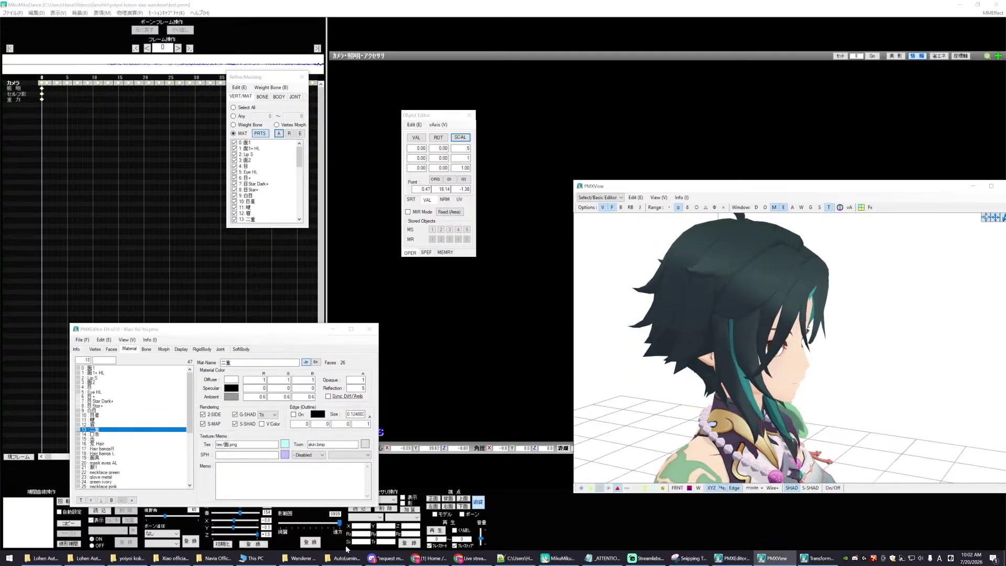
{"action": "left_click", "coordinate": [173, 557]}
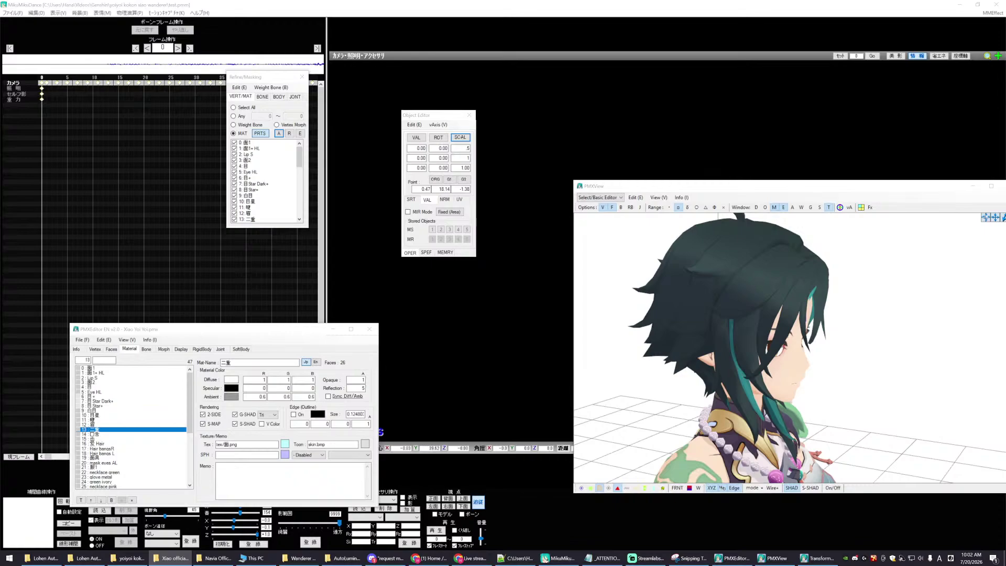
{"action": "scroll", "coordinate": [101, 420], "scroll_direction": "down", "scroll_amount": 6}
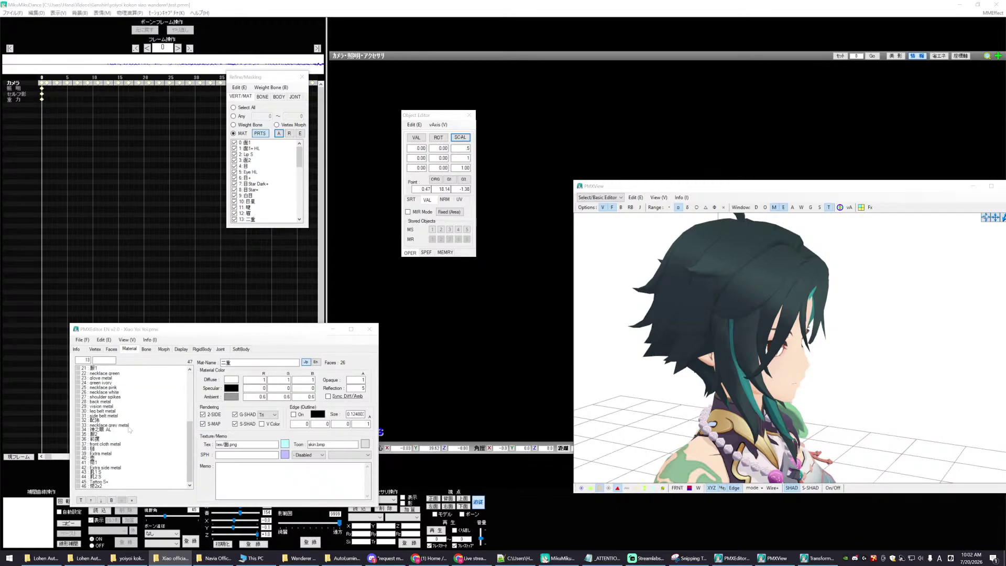
{"action": "left_click_drag", "start_coordinate": [191, 452], "coordinate": [195, 397]}
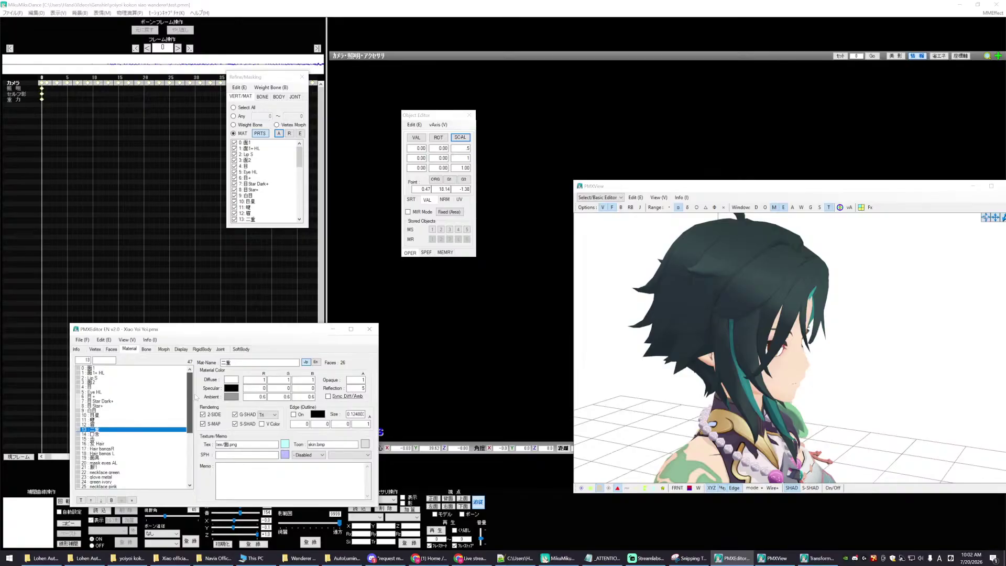
{"action": "scroll", "coordinate": [104, 423], "scroll_direction": "down", "scroll_amount": 4}
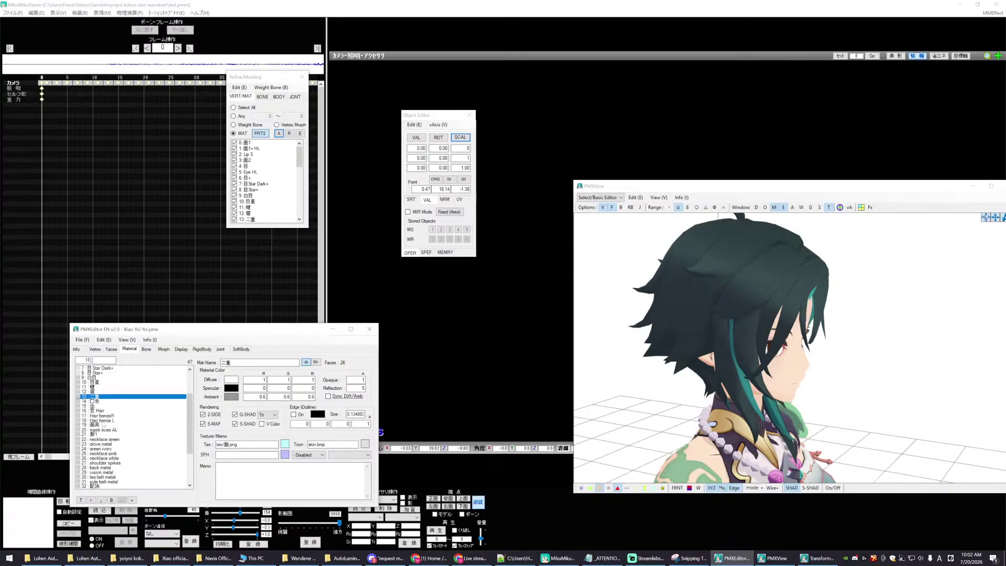
{"action": "scroll", "coordinate": [103, 422], "scroll_direction": "down", "scroll_amount": 3}
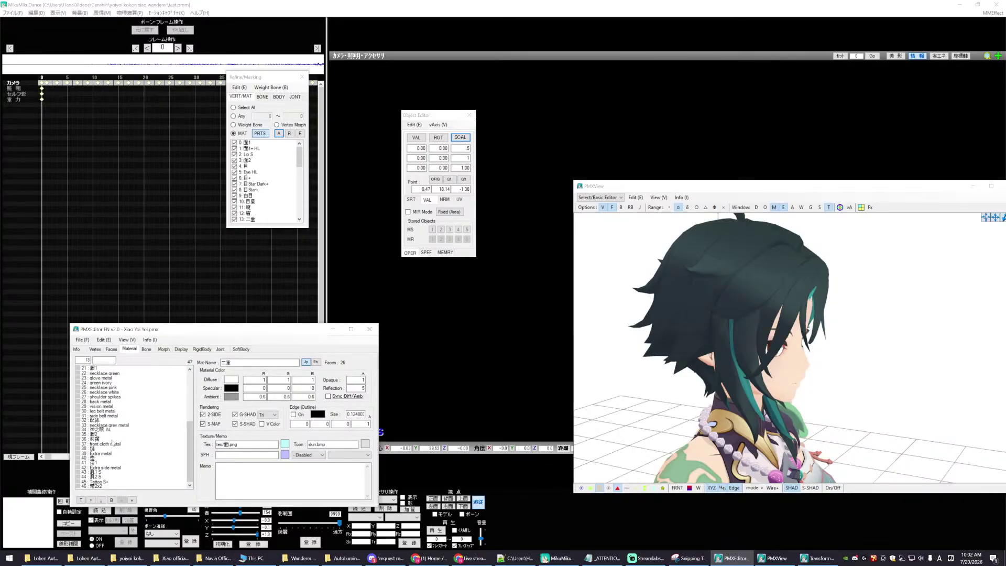
{"action": "scroll", "coordinate": [112, 443], "scroll_direction": "up", "scroll_amount": 7}
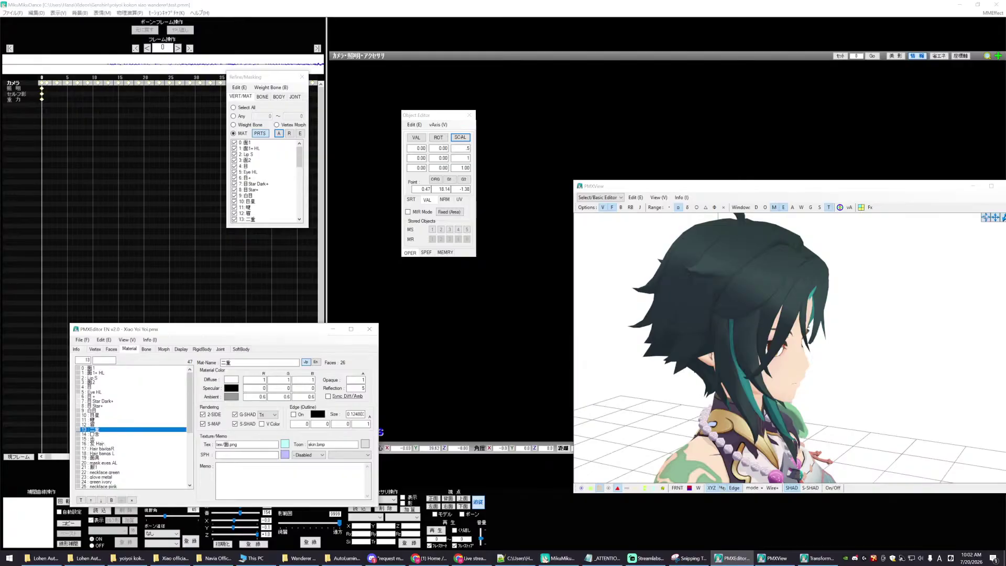
{"action": "left_click", "coordinate": [99, 445]}
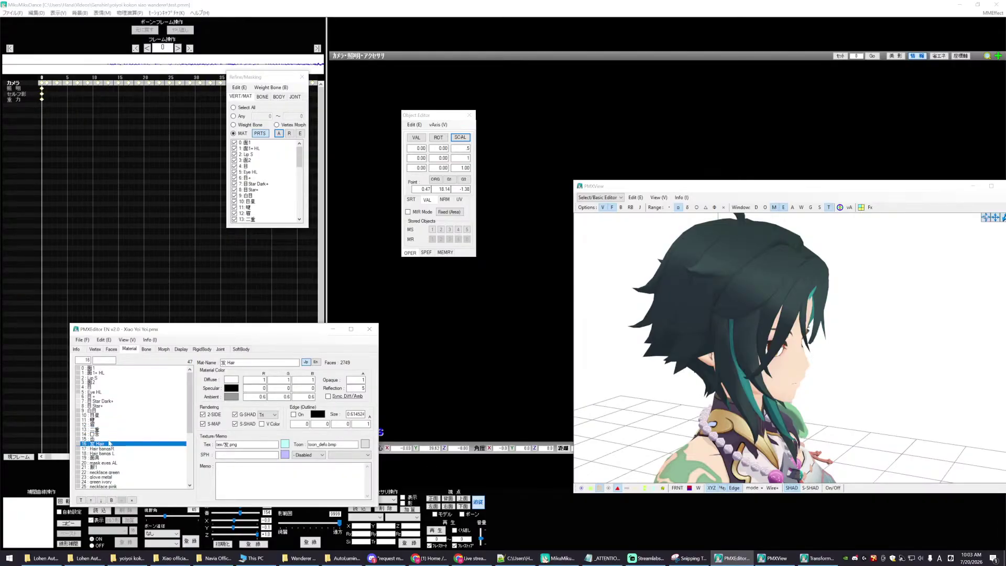
{"action": "right_click_drag", "start_coordinate": [854, 352], "coordinate": [862, 347]}
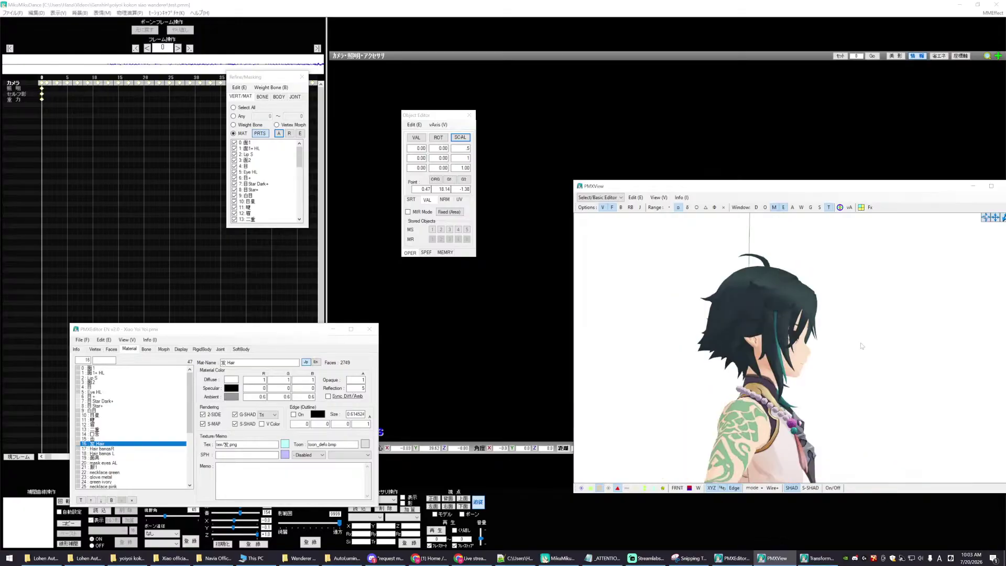
{"action": "scroll", "coordinate": [862, 346], "scroll_direction": "up", "scroll_amount": 5}
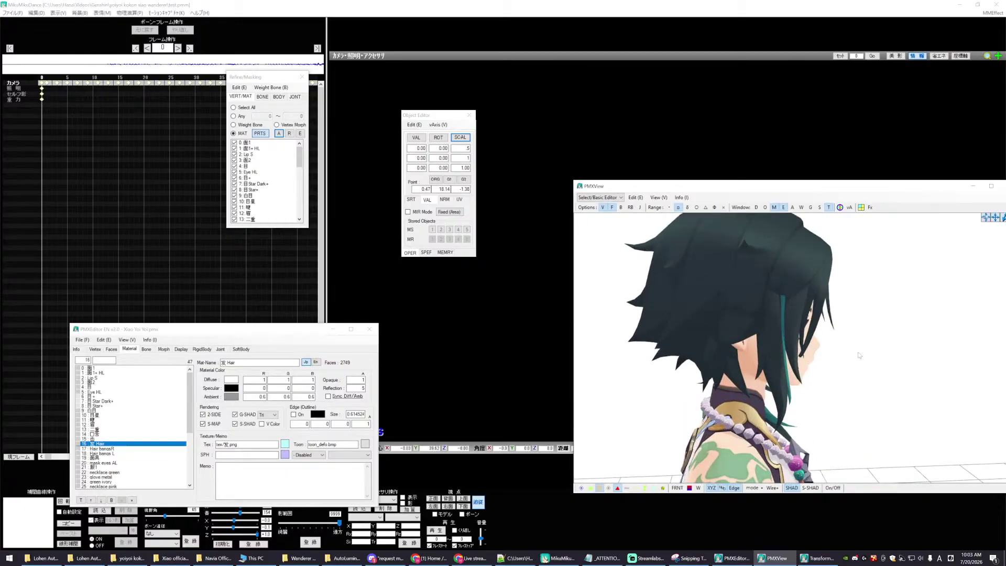
- Hide every material except 肌1 S to isolate the skin of the ears and neck
{"action": "left_click", "coordinate": [289, 133]}
{"action": "left_click", "coordinate": [234, 142]}
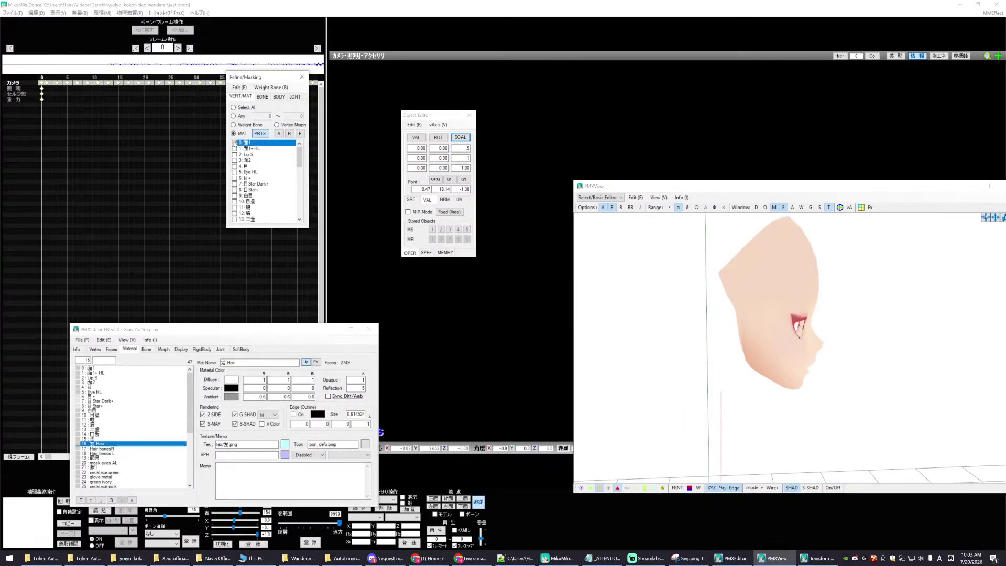
{"action": "left_click", "coordinate": [234, 143]}
{"action": "scroll", "coordinate": [262, 178], "scroll_direction": "down", "scroll_amount": 10}
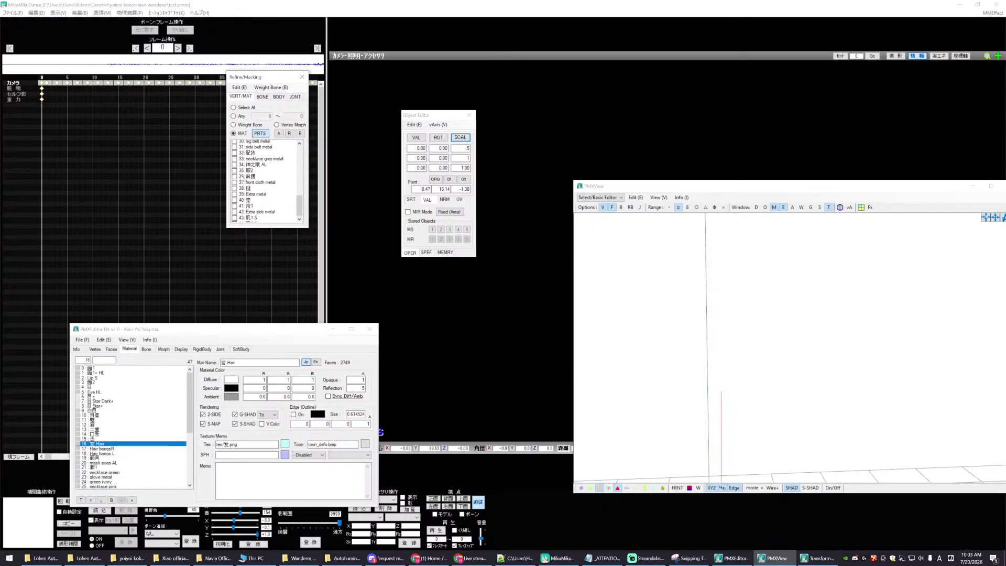
{"action": "scroll", "coordinate": [242, 177], "scroll_direction": "down", "scroll_amount": 1}
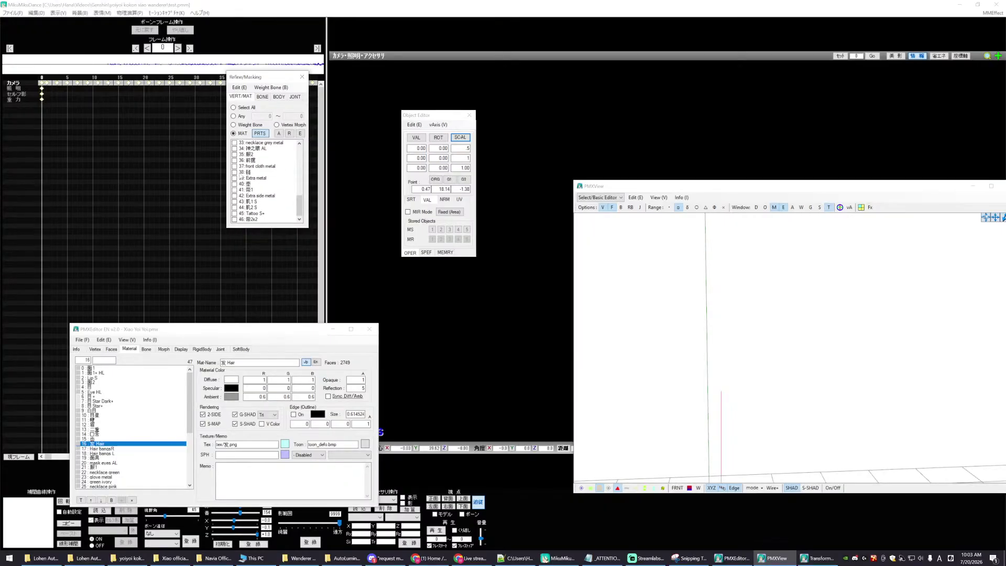
{"action": "left_click", "coordinate": [235, 202]}
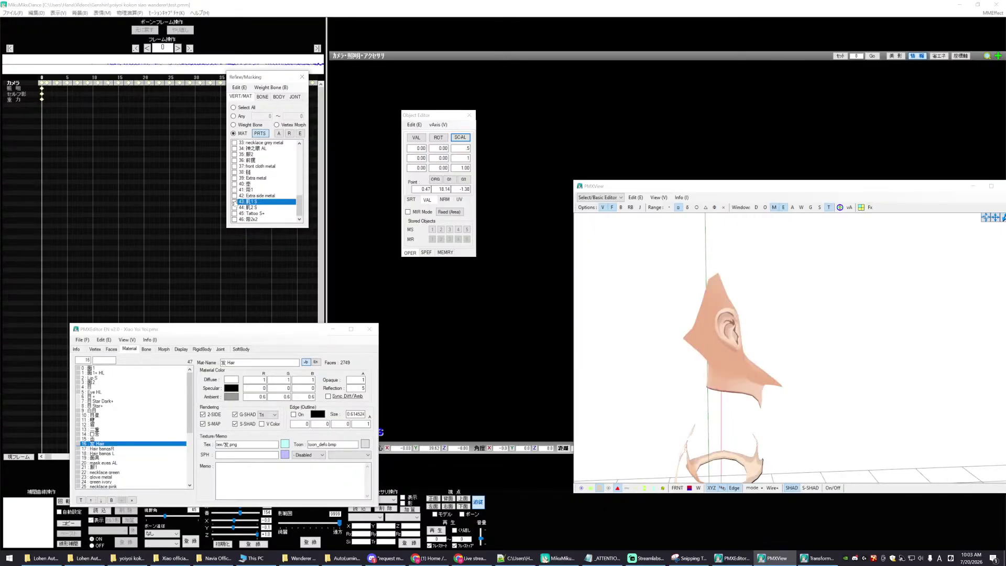
{"action": "mouse_move", "coordinate": [804, 311]}
{"action": "right_mouse_down"}
{"action": "mouse_move", "coordinate": [834, 310]}
{"action": "mouse_move", "coordinate": [815, 311]}
{"action": "right_mouse_up"}
{"action": "scroll", "coordinate": [801, 343], "scroll_direction": "up", "scroll_amount": 2}
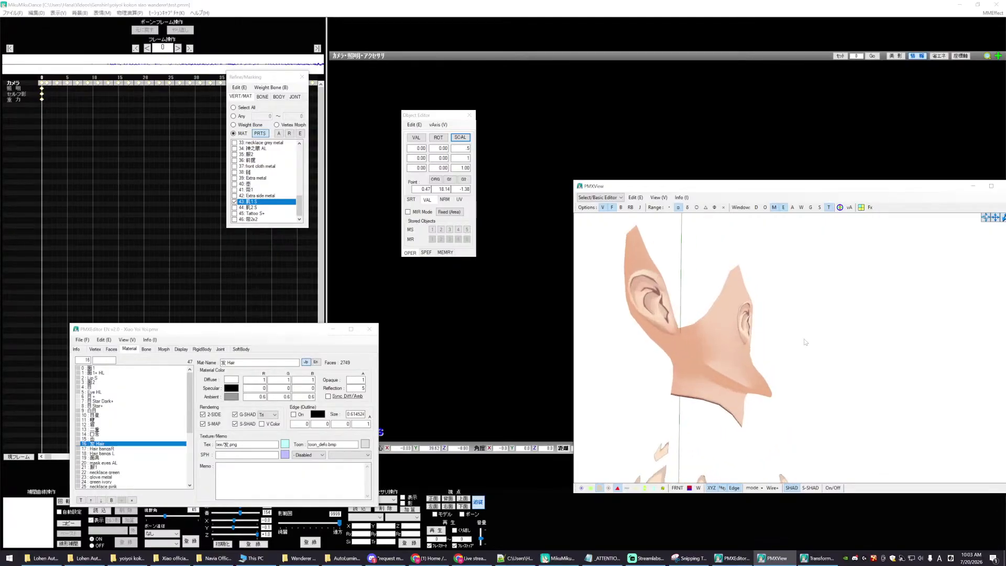
{"action": "scroll", "coordinate": [791, 352], "scroll_direction": "down", "scroll_amount": 3}
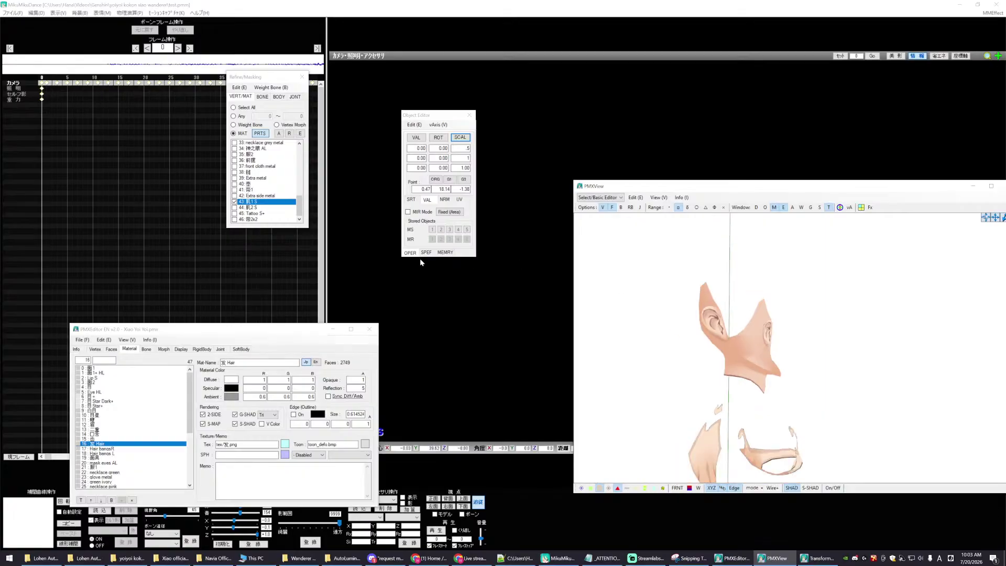
- Select the ear and neck part of 肌1 S and split it off as a separate material
{"action": "left_click_drag", "start_coordinate": [646, 244], "coordinate": [803, 401]}
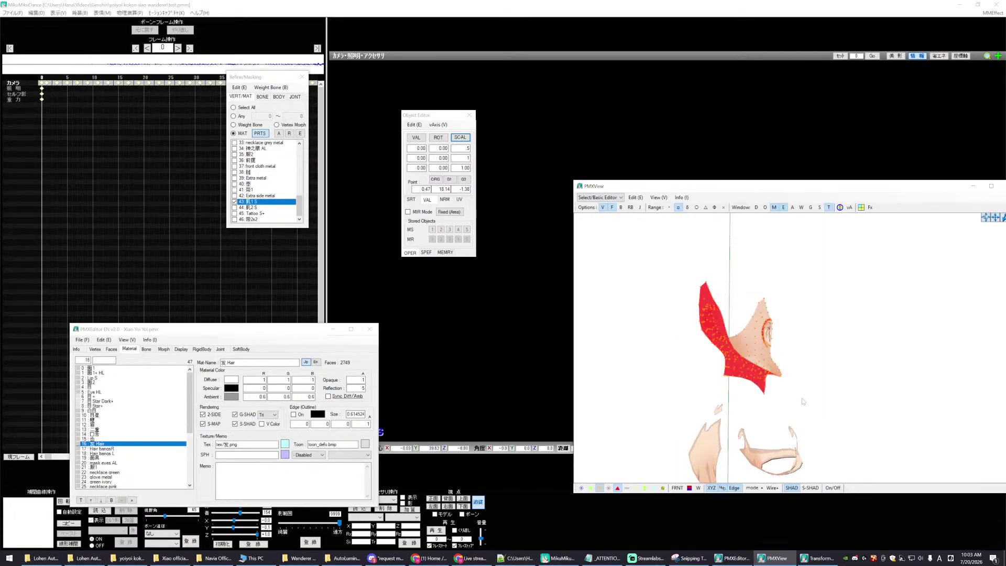
{"action": "right_click_drag", "start_coordinate": [823, 406], "coordinate": [312, 235]}
{"action": "right_click", "coordinate": [258, 203]}
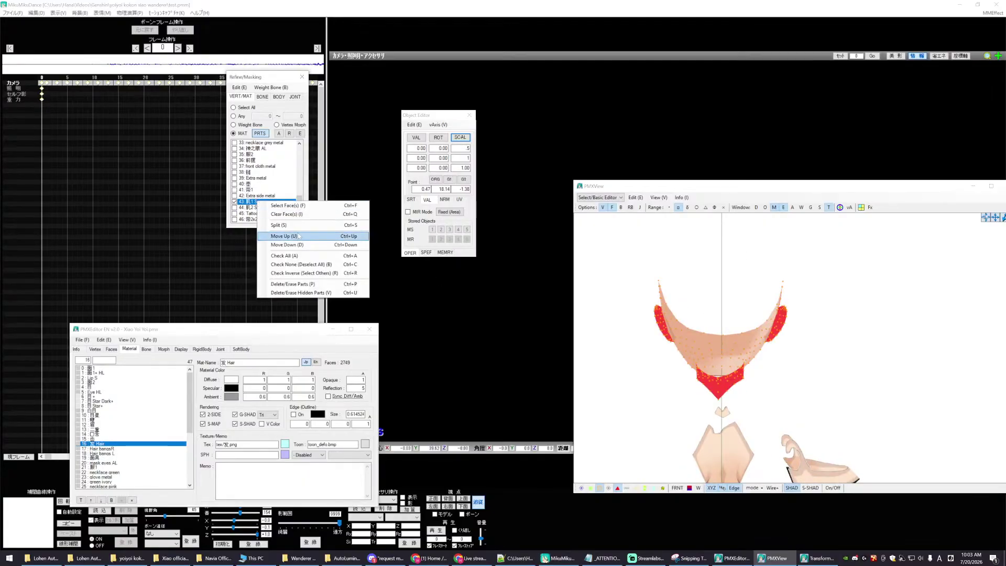
{"action": "left_click", "coordinate": [277, 225]}
{"action": "left_click", "coordinate": [522, 306]}
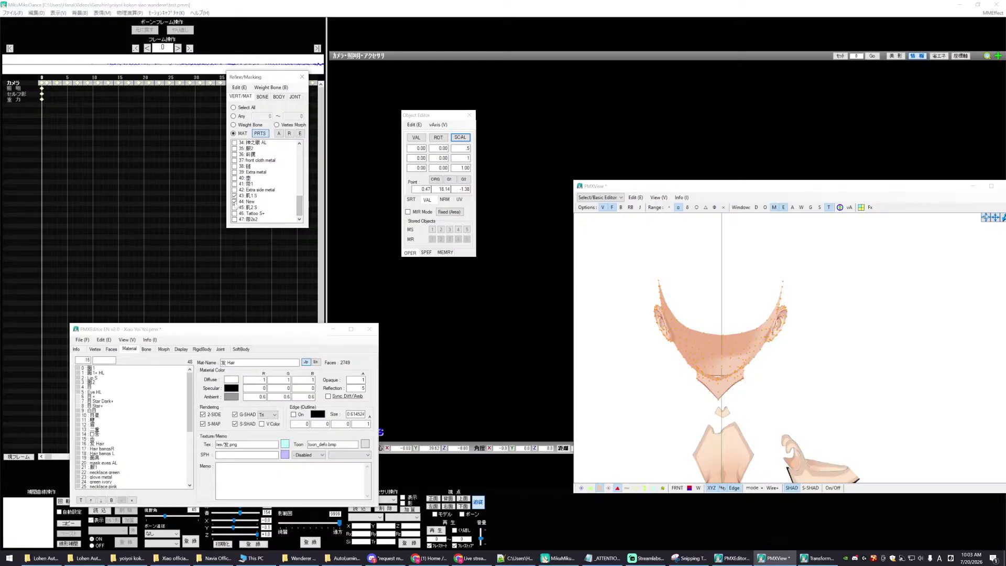
{"action": "left_click", "coordinate": [235, 202]}
{"action": "left_click", "coordinate": [234, 202]}
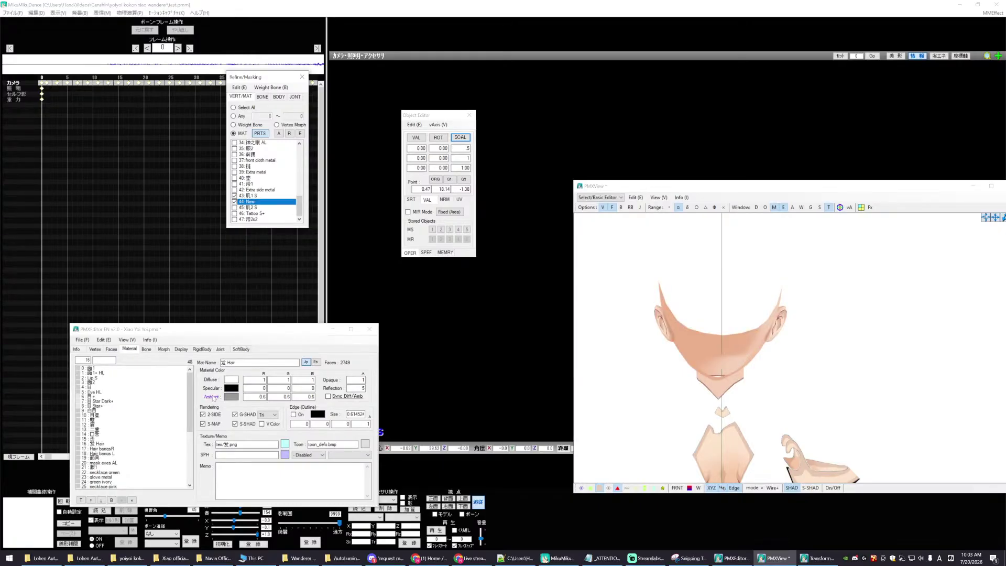
- Rename the newly split material as Neck and Ears S and compare it with the remaining 肌1 S material
{"action": "left_click_drag", "start_coordinate": [189, 401], "coordinate": [189, 452]}
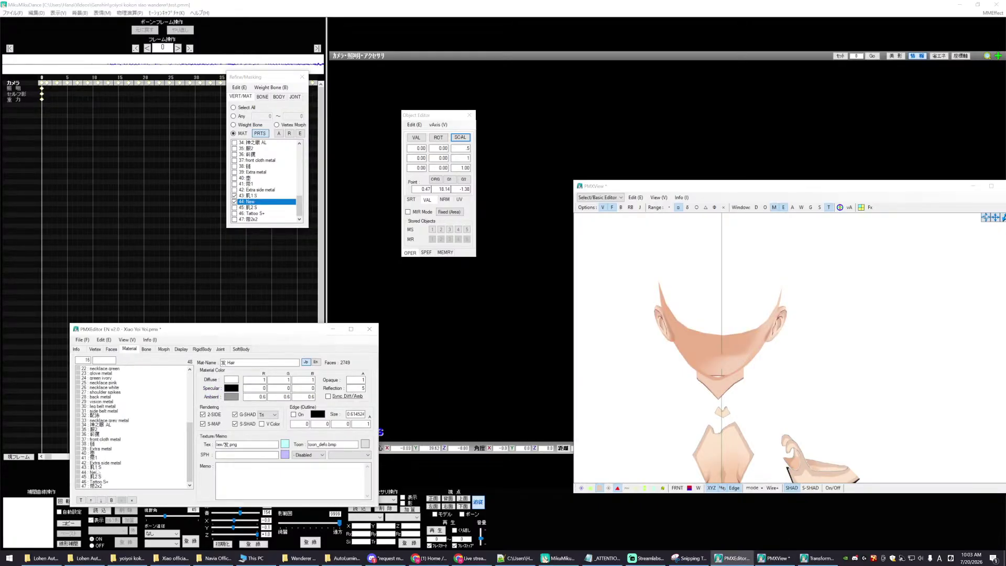
{"action": "left_click", "coordinate": [92, 471]}
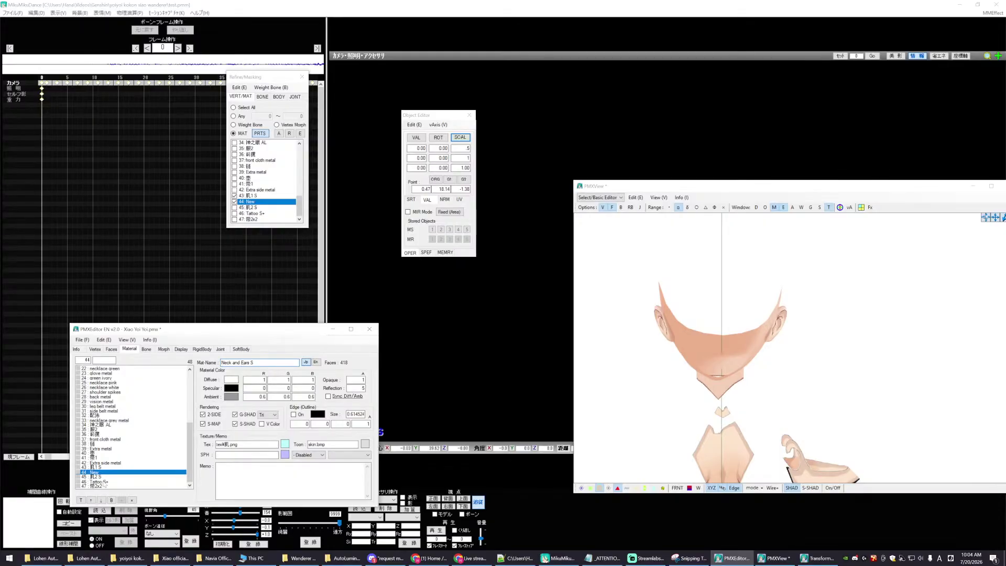
{"action": "key", "text": "Return"}
{"action": "left_click", "coordinate": [100, 467]}
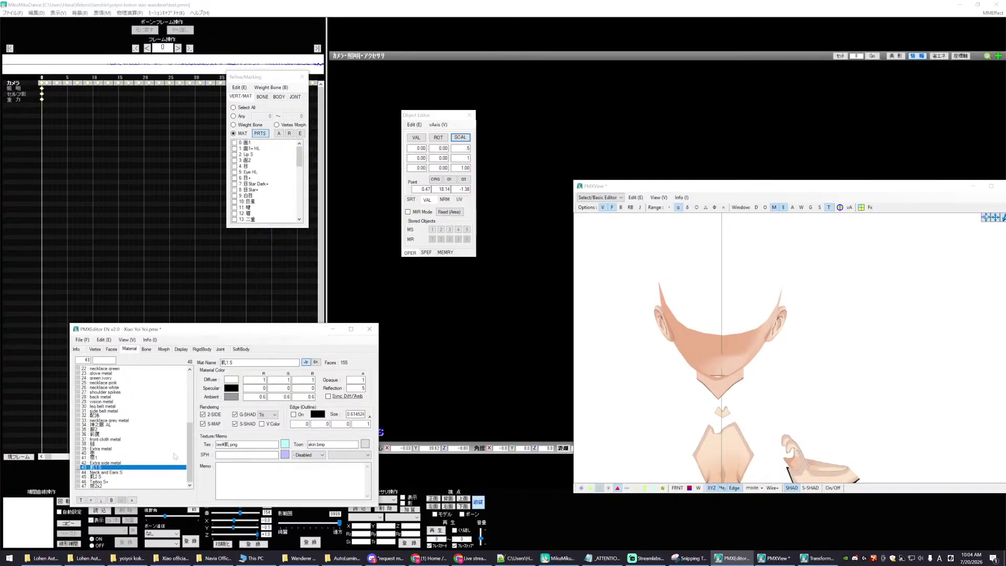
- Show all materials of the Xiao model again and view the head and upper body
{"action": "left_click", "coordinate": [279, 133]}
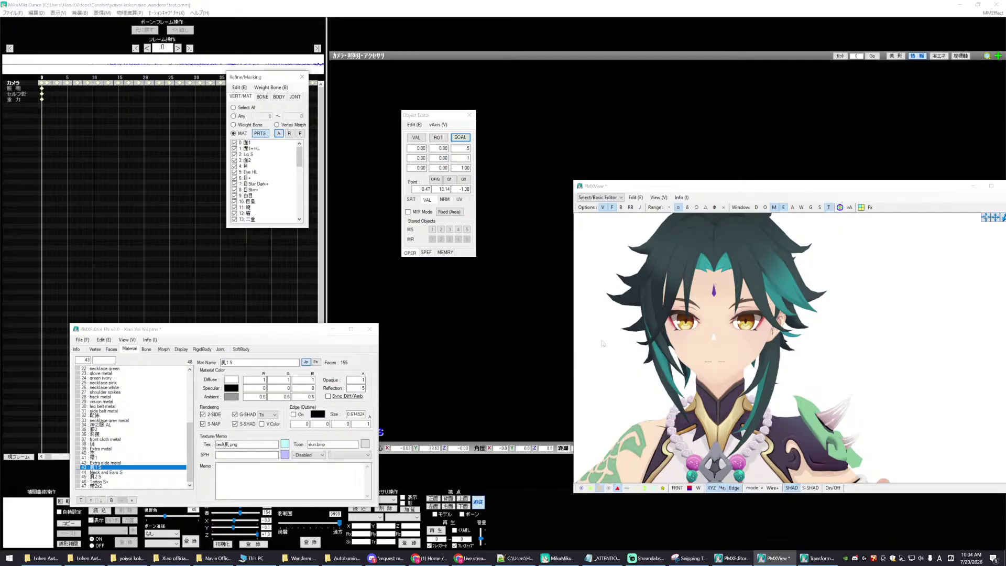
{"action": "right_click_drag", "start_coordinate": [603, 343], "coordinate": [629, 391]}
{"action": "scroll", "coordinate": [689, 403], "scroll_direction": "down", "scroll_amount": 3}
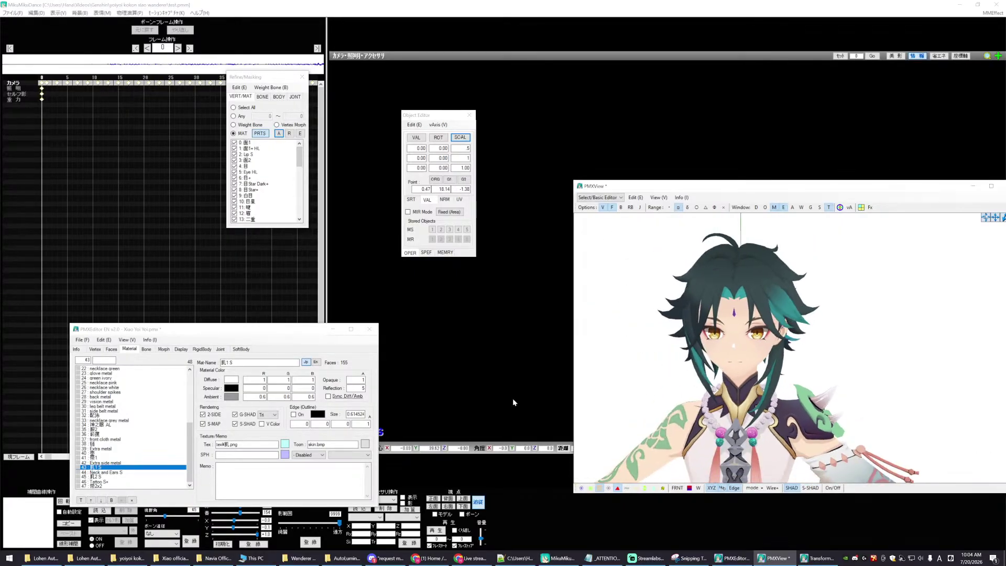
- Save the Xiao model with its current material changes under its existing file name
{"action": "left_click", "coordinate": [100, 425]}
{"action": "left_click", "coordinate": [83, 342]}
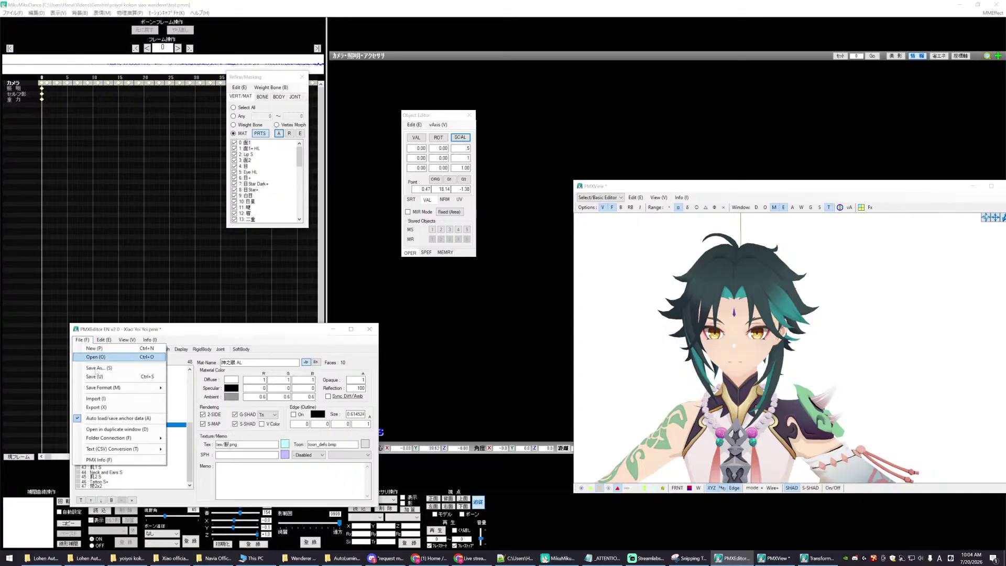
{"action": "left_click", "coordinate": [93, 376]}
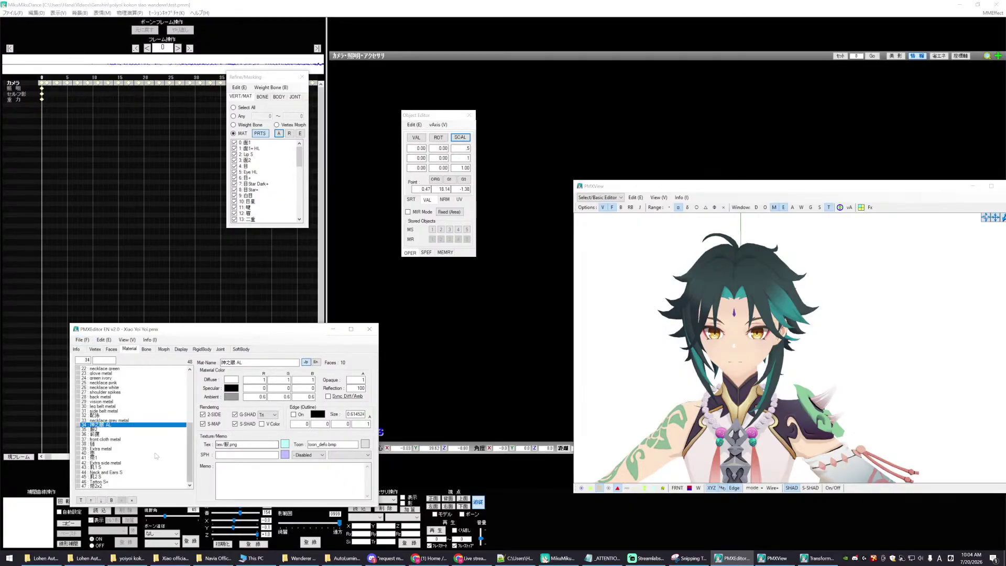
- Select the Hair material in the material list and inspect its hair texture image in the image viewer
{"action": "scroll", "coordinate": [133, 443], "scroll_direction": "up", "scroll_amount": 7}
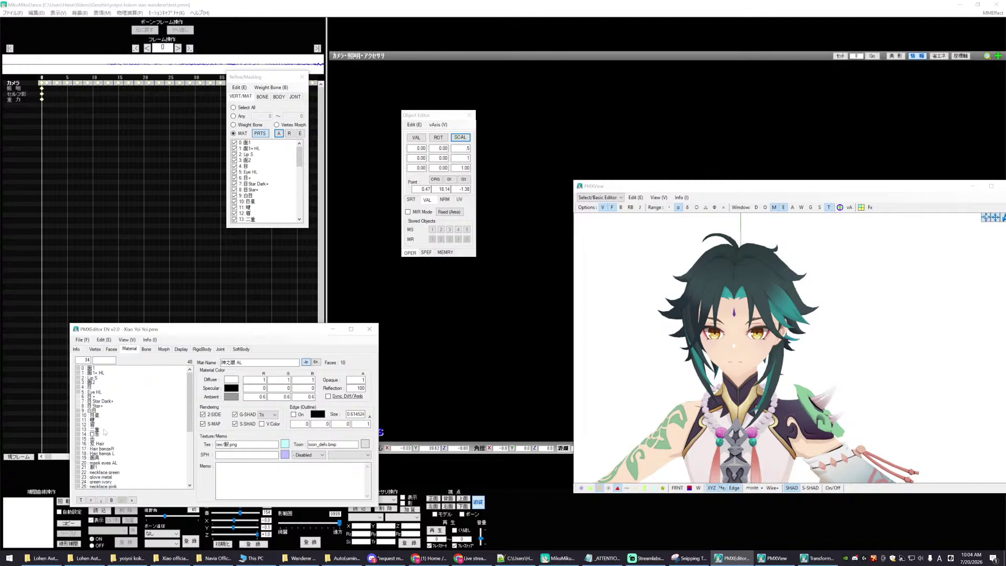
{"action": "scroll", "coordinate": [112, 430], "scroll_direction": "down", "scroll_amount": 7}
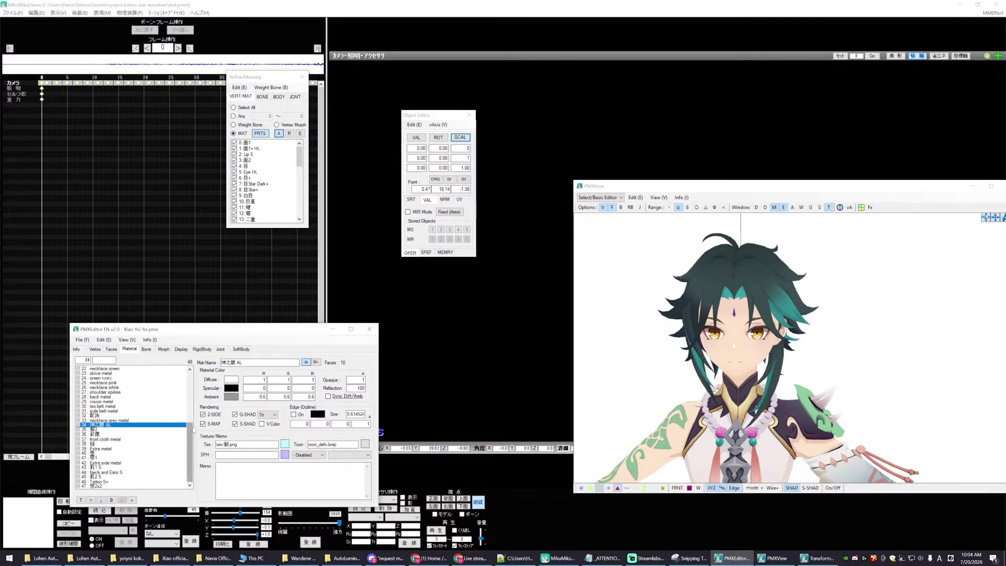
{"action": "scroll", "coordinate": [113, 414], "scroll_direction": "up", "scroll_amount": 4}
{"action": "left_click", "coordinate": [104, 396]}
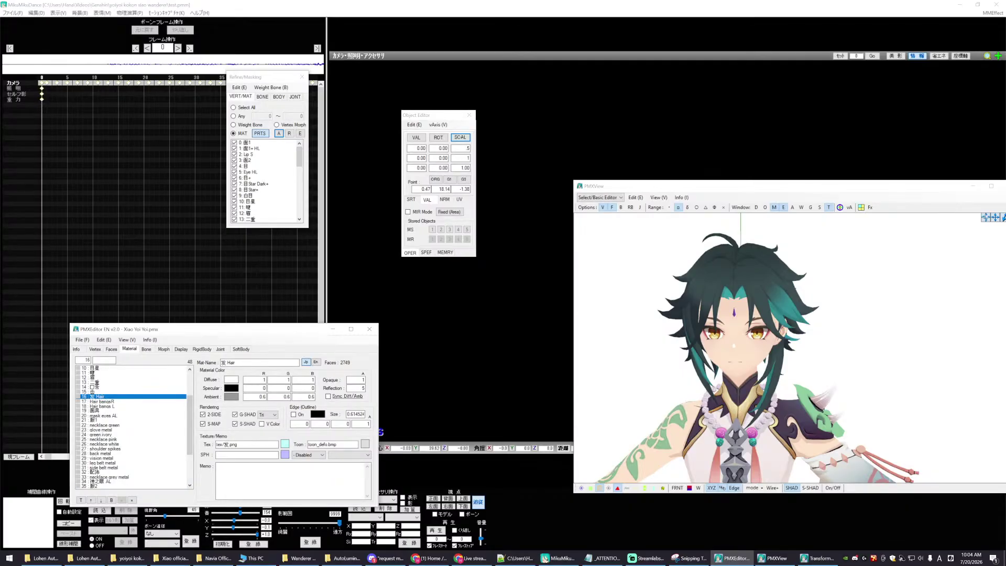
{"action": "key", "text": "alt+Tab"}
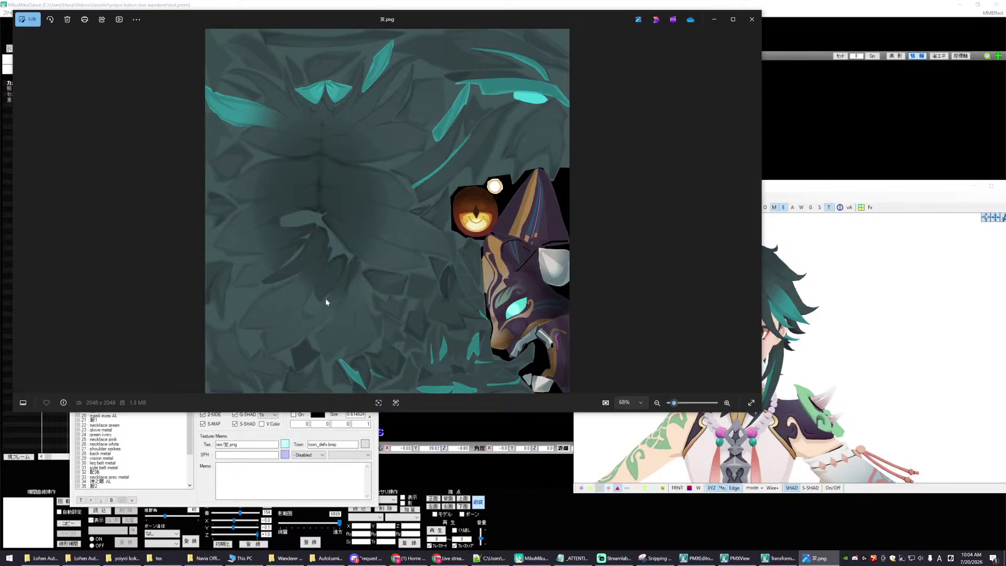
{"action": "left_click", "coordinate": [755, 20]}
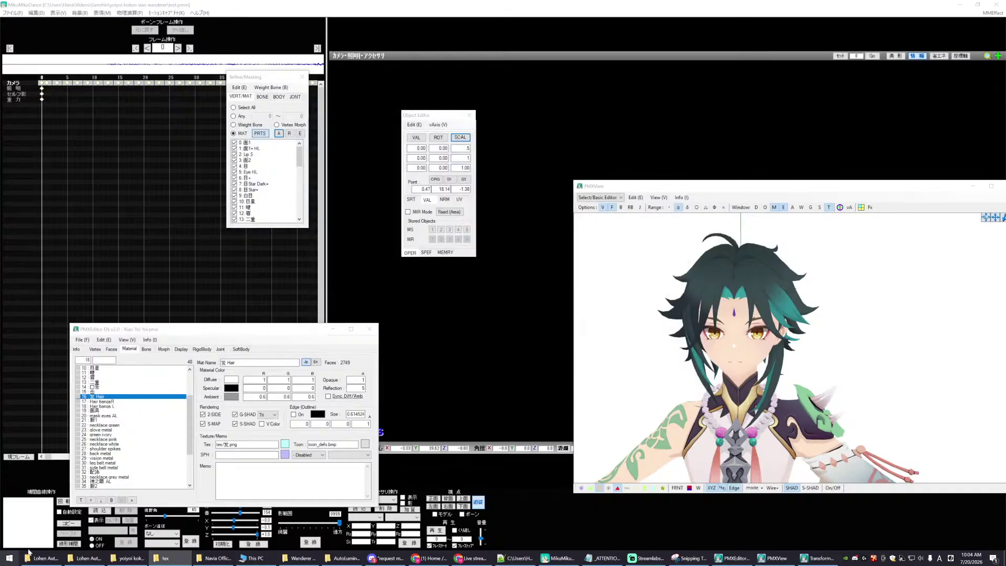
- Launch Clip Studio Paint and open the hair texture PNG in it
{"action": "left_click", "coordinate": [9, 561]}
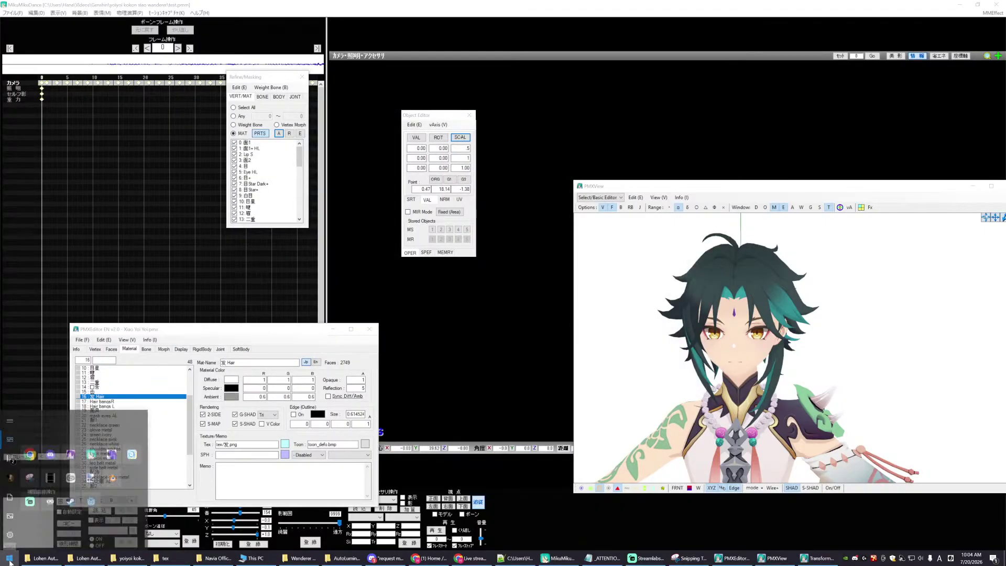
{"action": "left_click", "coordinate": [74, 453]}
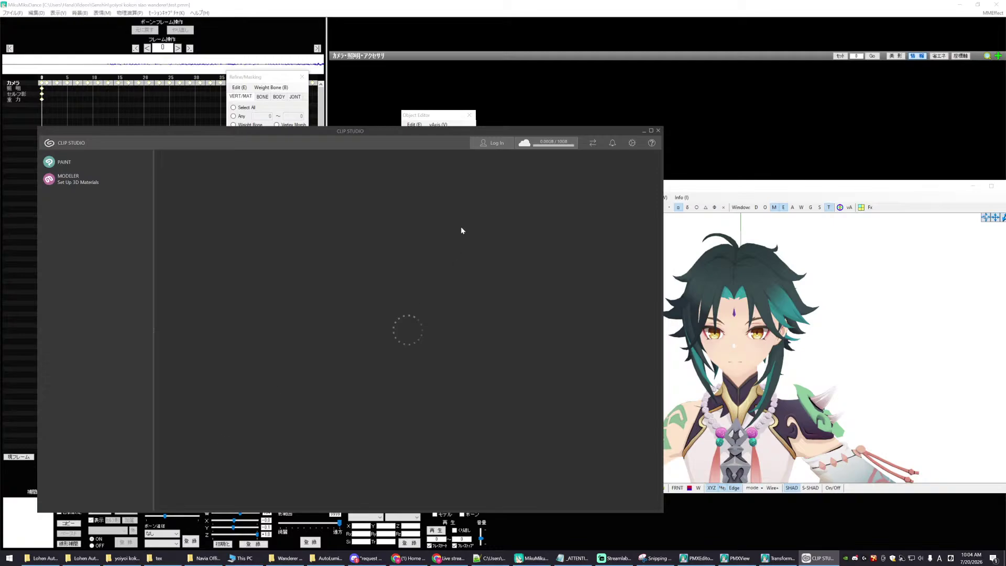
{"action": "left_click_drag", "start_coordinate": [498, 132], "coordinate": [0, 408]}
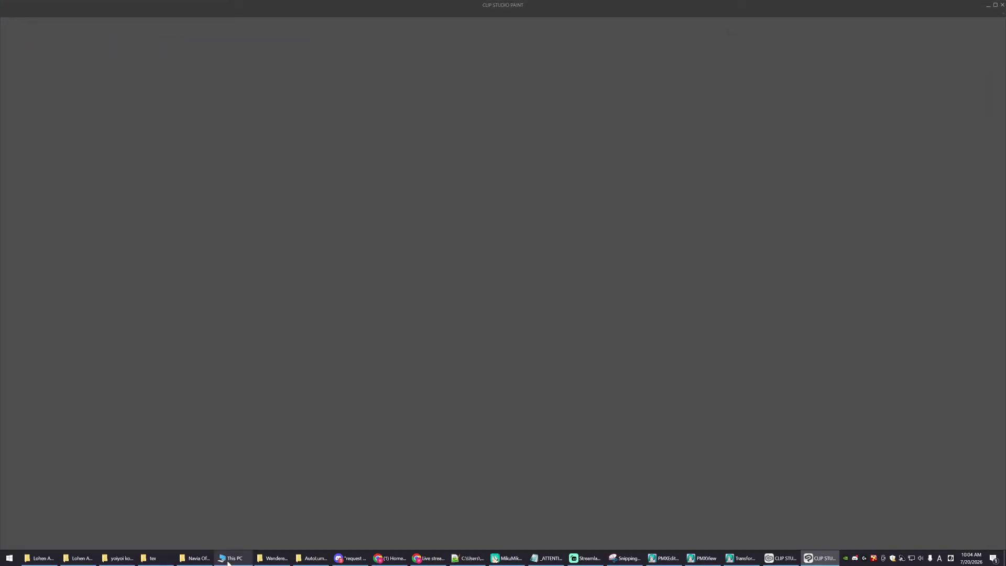
{"action": "left_click", "coordinate": [228, 559]}
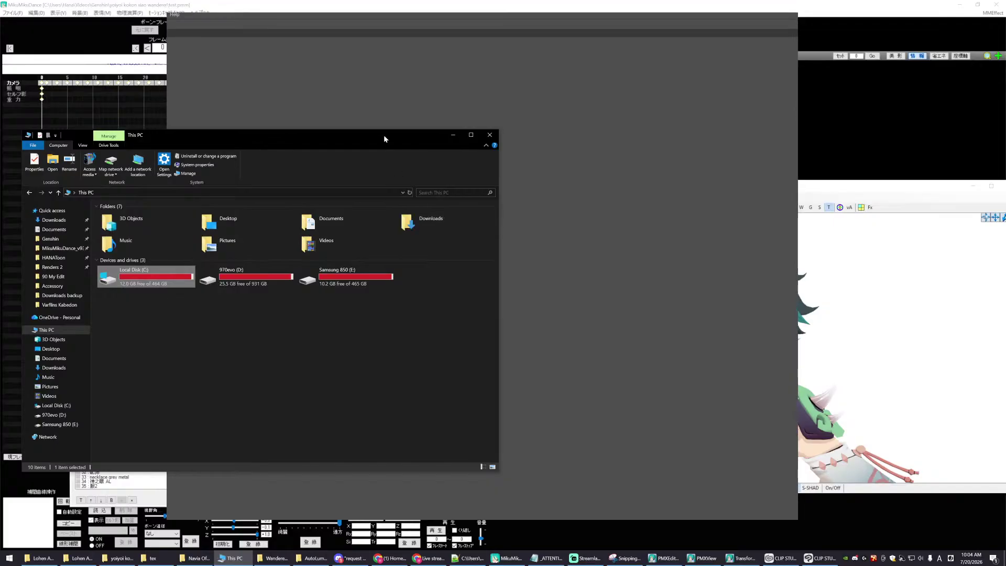
{"action": "left_click_drag", "start_coordinate": [384, 134], "coordinate": [77, 385]}
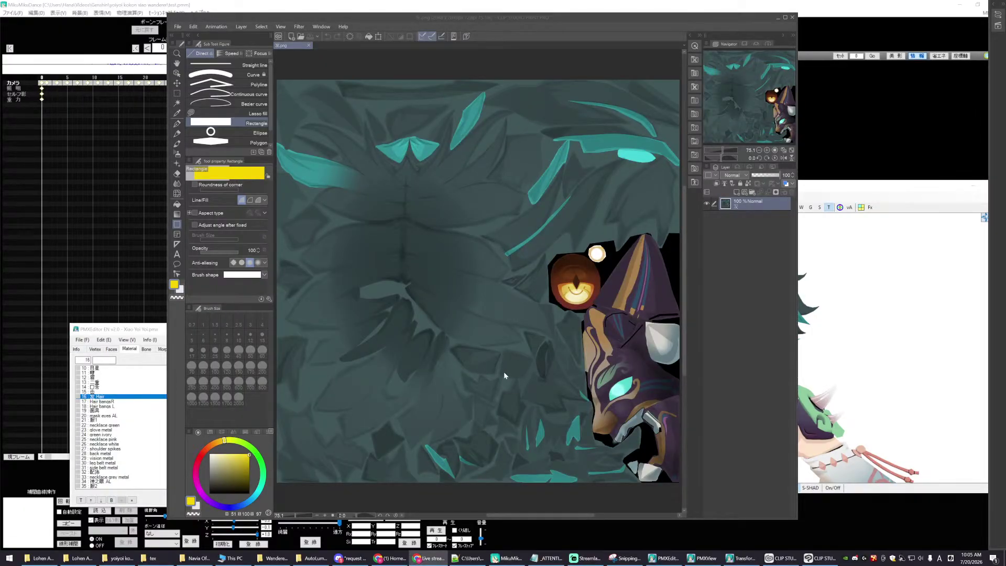
- Examine the painted hair strands around the upper centre of the texture up close
{"action": "scroll", "coordinate": [504, 375], "scroll_direction": "up", "scroll_amount": 3}
{"action": "scroll", "coordinate": [507, 376], "scroll_direction": "up", "scroll_amount": 2}
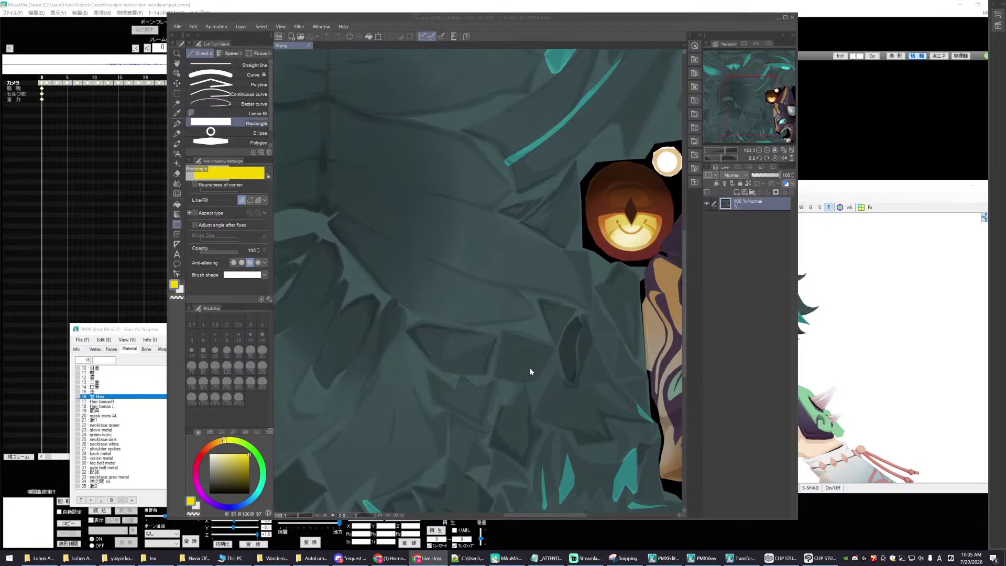
{"action": "left_click_drag", "start_coordinate": [681, 257], "coordinate": [693, 212]}
{"action": "scroll", "coordinate": [485, 281], "scroll_direction": "up", "scroll_amount": 4}
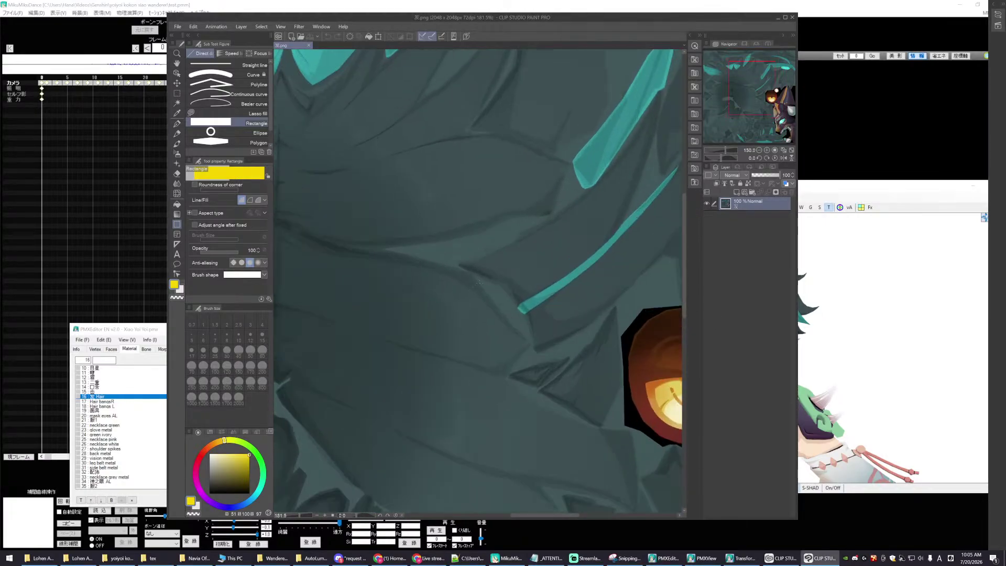
{"action": "left_click_drag", "start_coordinate": [684, 247], "coordinate": [686, 183]}
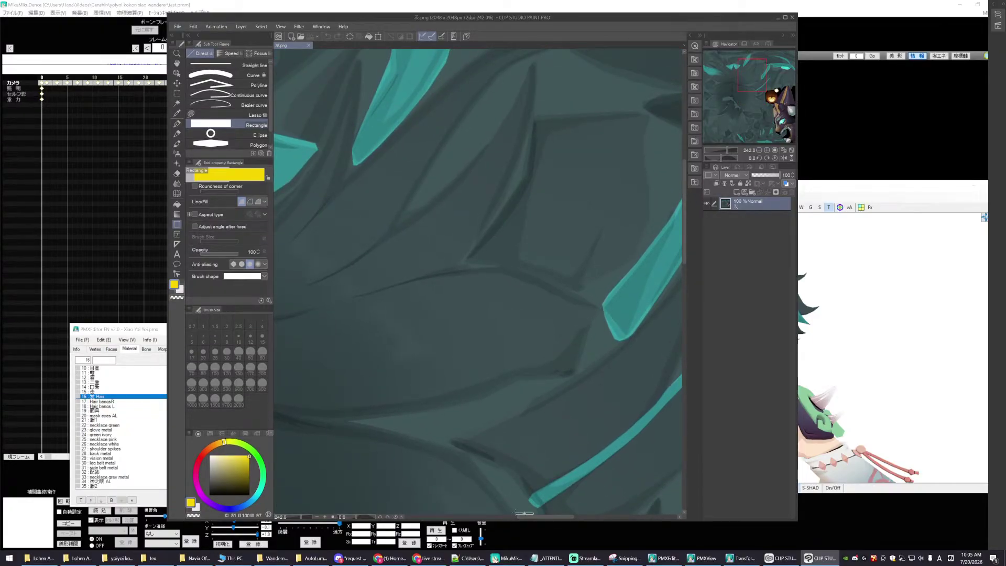
{"action": "left_click_drag", "start_coordinate": [516, 512], "coordinate": [534, 515]}
{"action": "scroll", "coordinate": [529, 509], "scroll_direction": "down", "scroll_amount": 2}
{"action": "scroll", "coordinate": [545, 476], "scroll_direction": "down", "scroll_amount": 1}
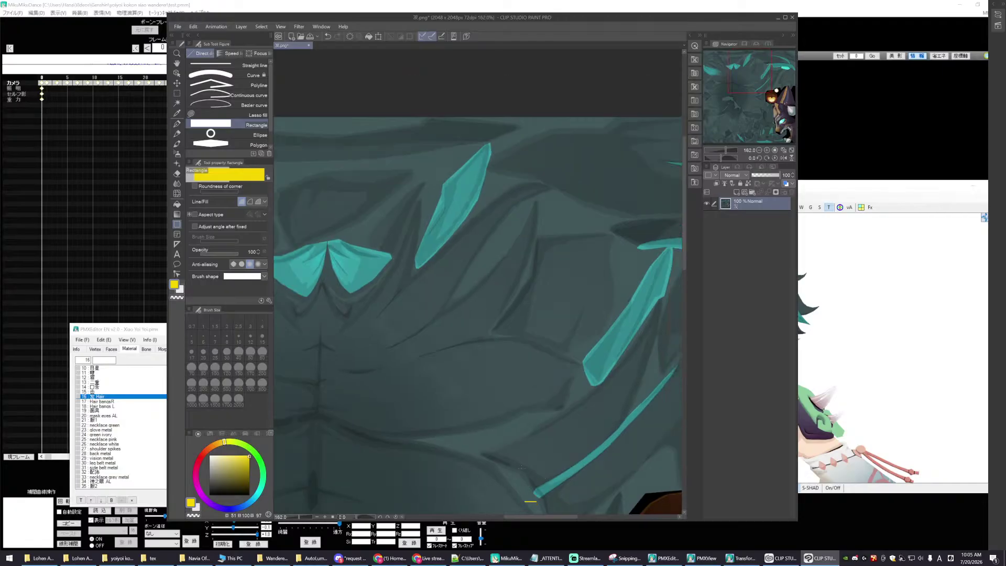
{"action": "scroll", "coordinate": [500, 463], "scroll_direction": "up", "scroll_amount": 5}
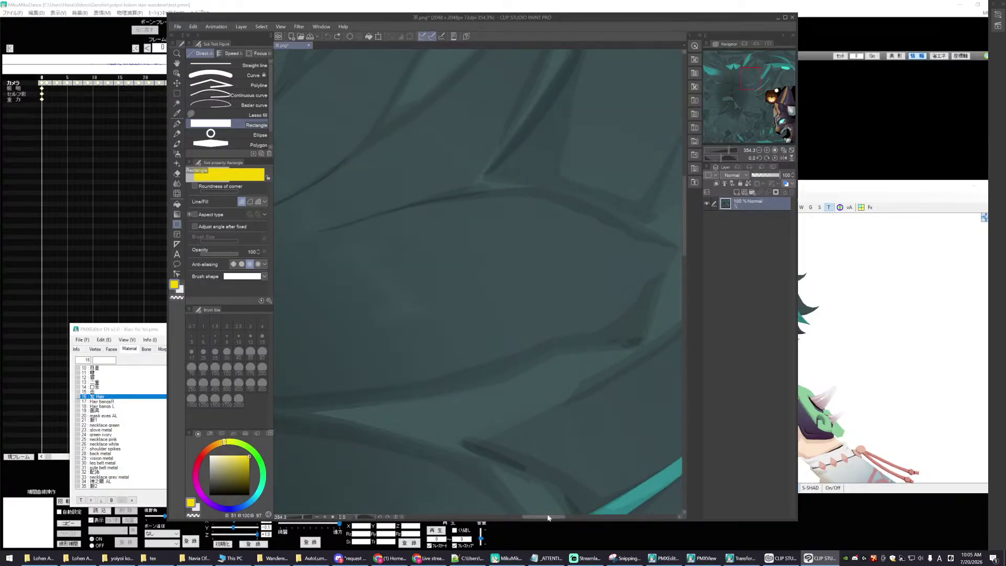
{"action": "left_click_drag", "start_coordinate": [542, 518], "coordinate": [525, 518]}
{"action": "scroll", "coordinate": [489, 428], "scroll_direction": "up", "scroll_amount": 1}
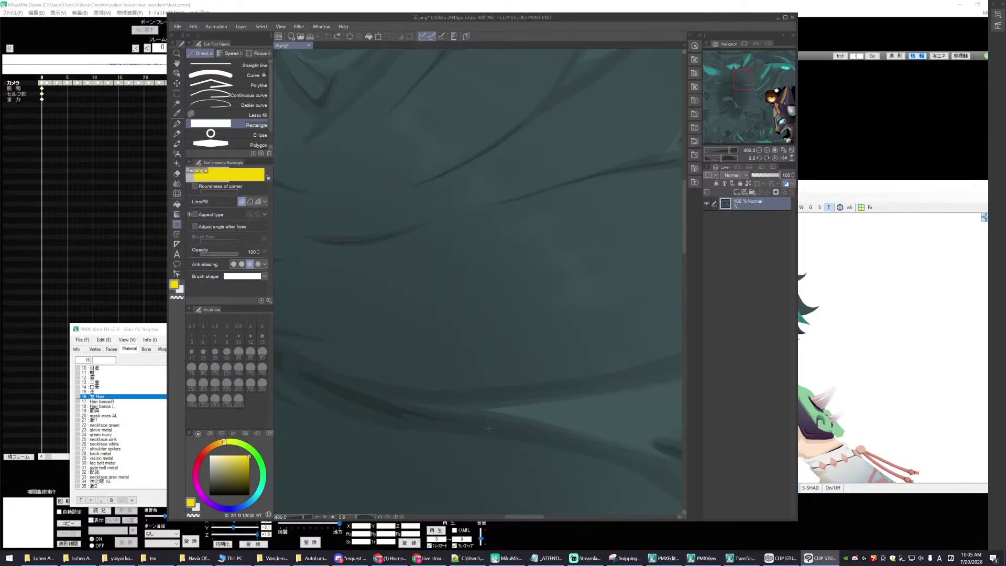
{"action": "left_click_drag", "start_coordinate": [684, 233], "coordinate": [683, 210]}
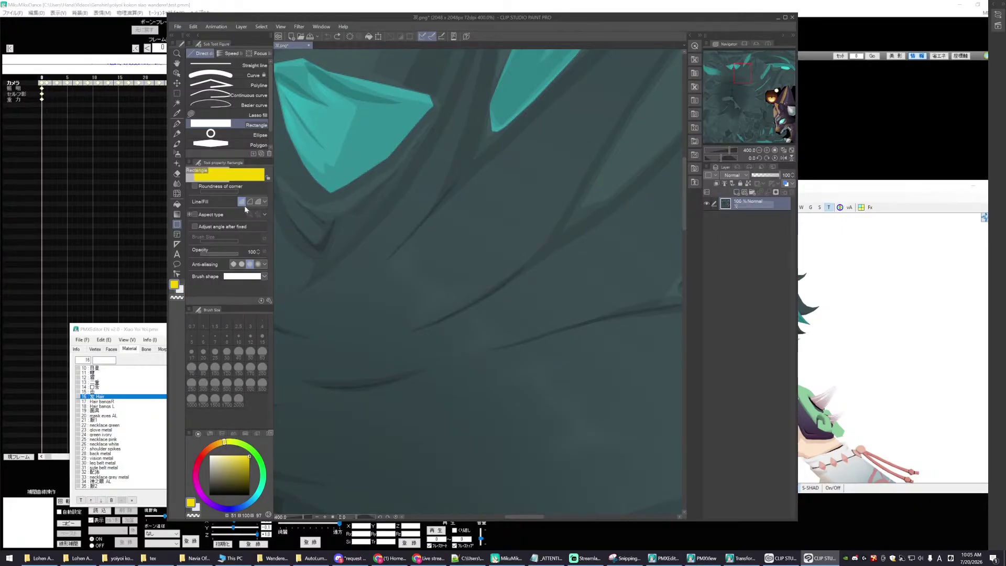
- Outline a jagged highlight-shaped patch with the Polyline selection tool on the dark hair to the right of the texture's centre line
{"action": "left_click", "coordinate": [177, 93]}
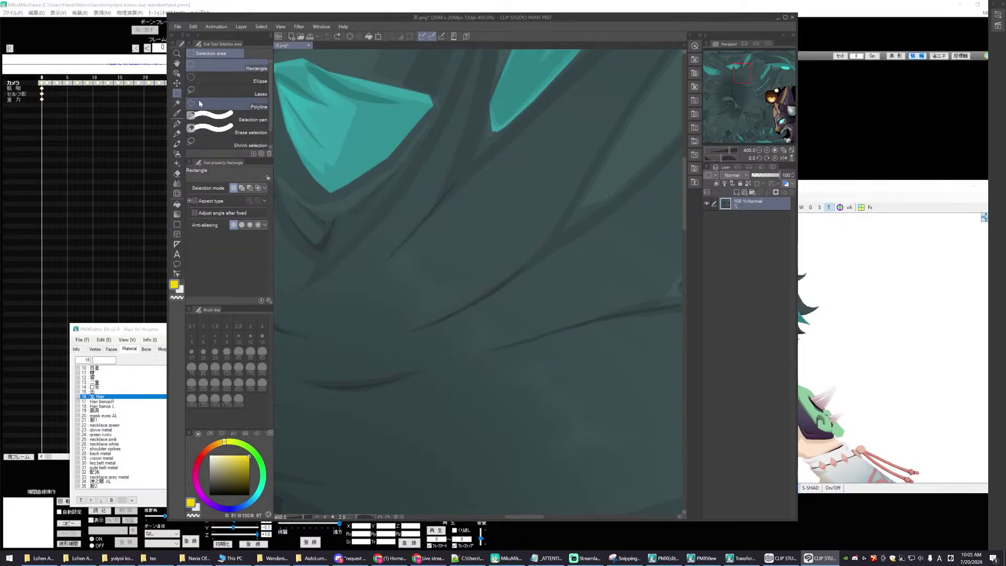
{"action": "left_click", "coordinate": [256, 105]}
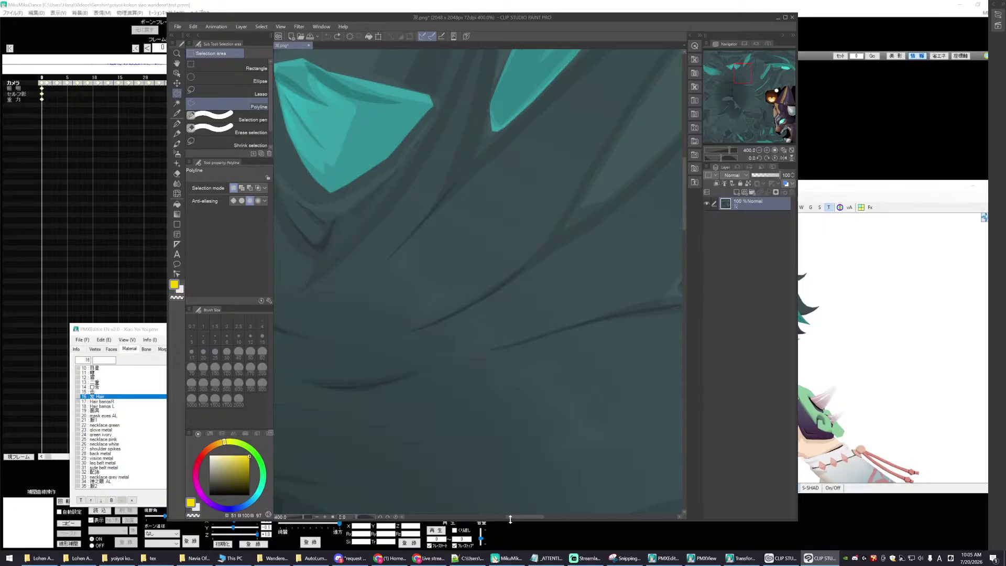
{"action": "left_click_drag", "start_coordinate": [511, 519], "coordinate": [522, 519]}
{"action": "left_click", "coordinate": [447, 452]}
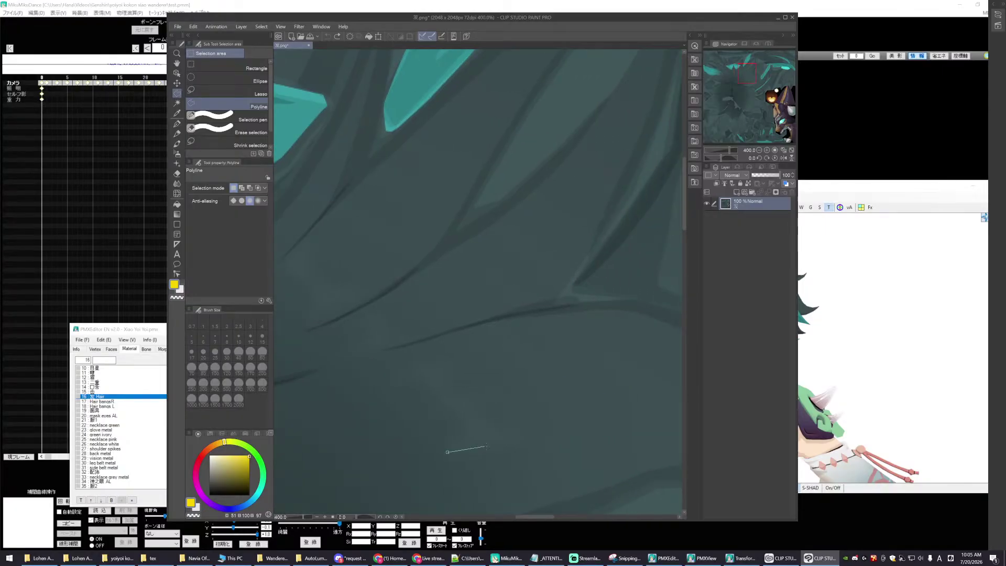
{"action": "left_click", "coordinate": [478, 448]}
{"action": "left_click", "coordinate": [452, 402]}
{"action": "left_click", "coordinate": [443, 384]}
{"action": "left_click", "coordinate": [447, 374]}
{"action": "left_click", "coordinate": [453, 358]}
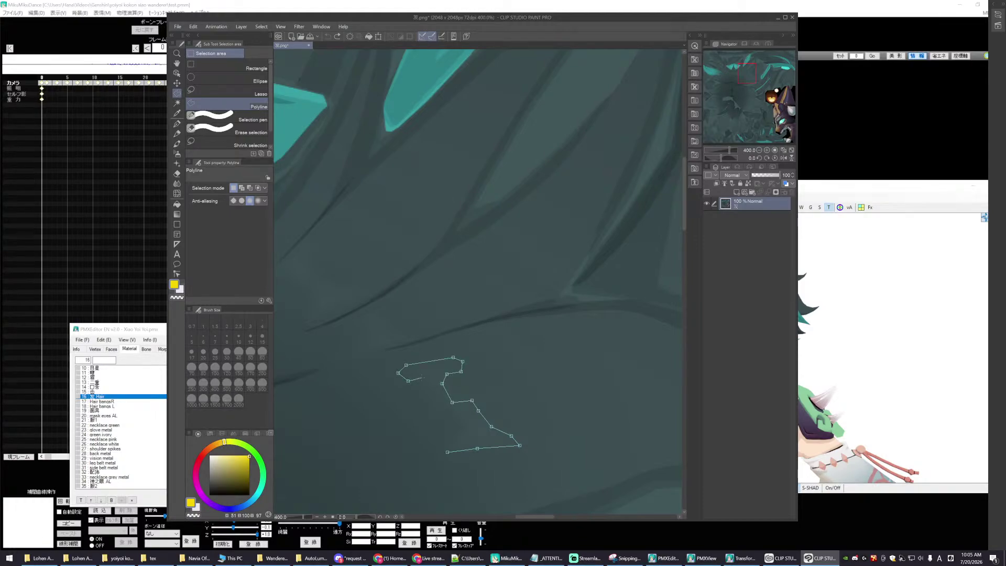
{"action": "left_click", "coordinate": [434, 406]}
{"action": "left_click", "coordinate": [450, 414]}
{"action": "left_click", "coordinate": [467, 426]}
{"action": "left_click", "coordinate": [447, 452]}
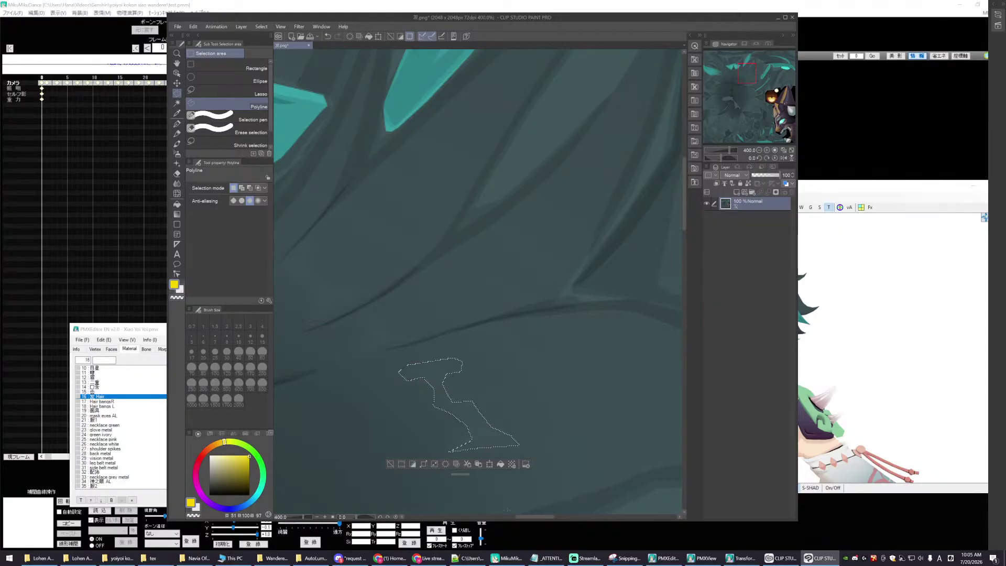
{"action": "left_click_drag", "start_coordinate": [353, 305], "coordinate": [489, 304]}
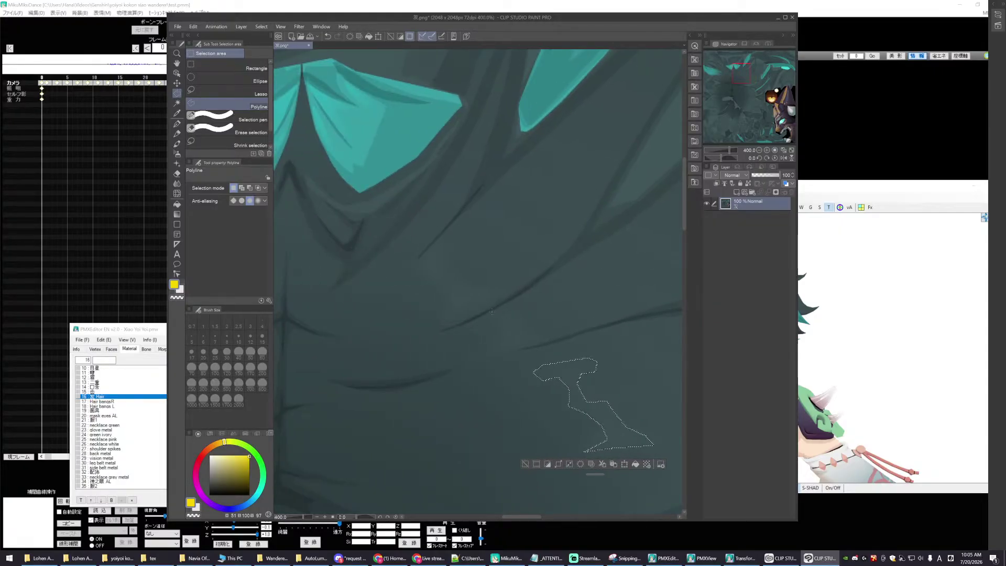
{"action": "left_click", "coordinate": [499, 335]}
{"action": "left_click", "coordinate": [543, 337]}
{"action": "left_click", "coordinate": [506, 308]}
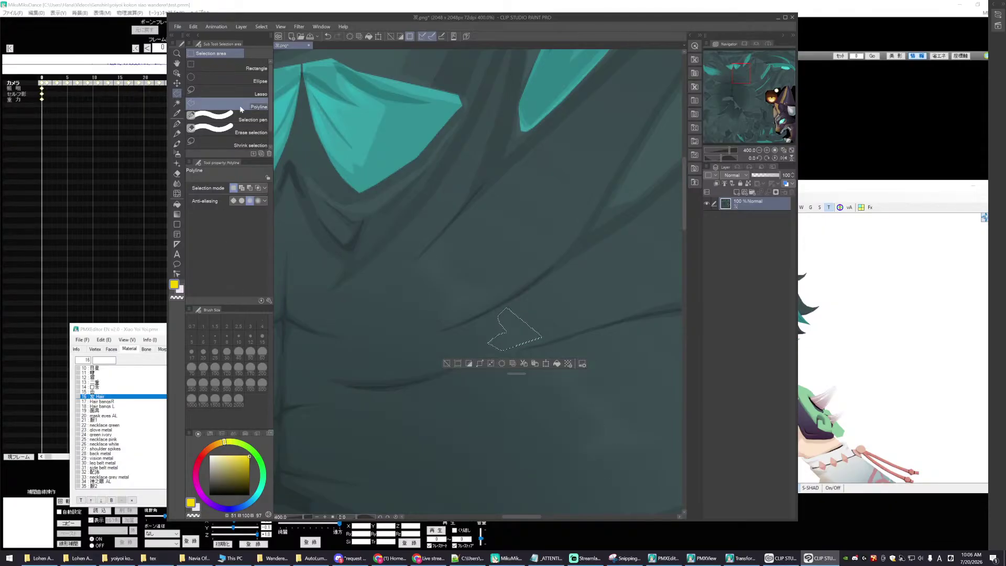
{"action": "key", "text": "ctrl+z"}
- Set the Polyline selection to add to the existing one and outline two small triangular patches up-left of the first patch
{"action": "left_click", "coordinate": [242, 188]}
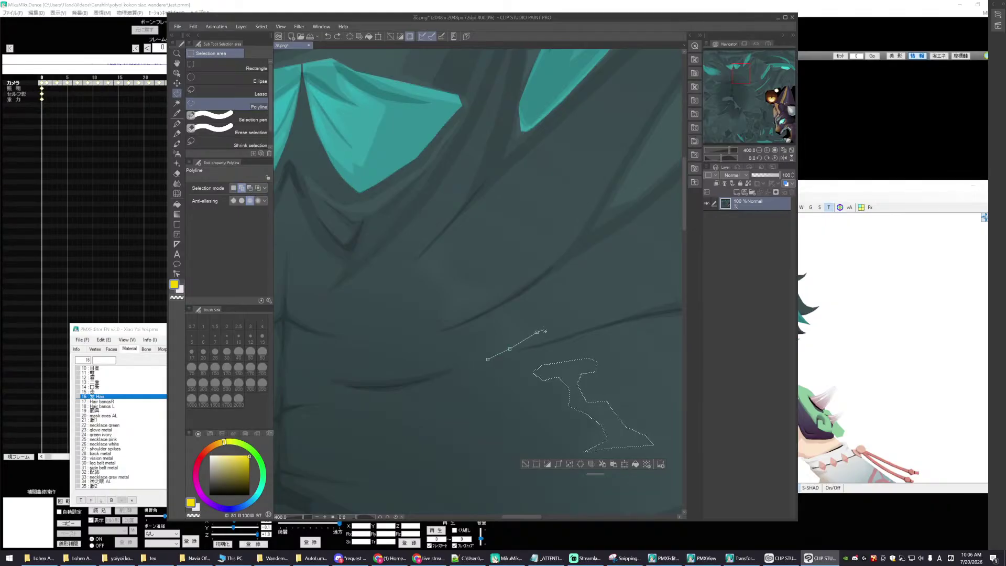
{"action": "left_click", "coordinate": [503, 310]}
{"action": "left_click", "coordinate": [488, 359]}
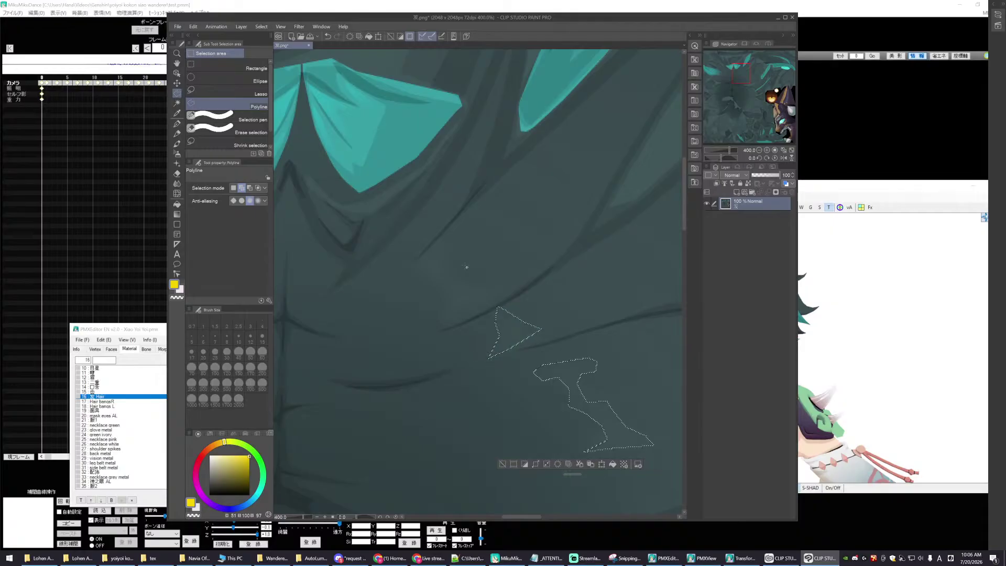
{"action": "left_click", "coordinate": [430, 272]}
{"action": "left_click", "coordinate": [444, 288]}
{"action": "left_click", "coordinate": [451, 299]}
{"action": "left_click", "coordinate": [444, 324]}
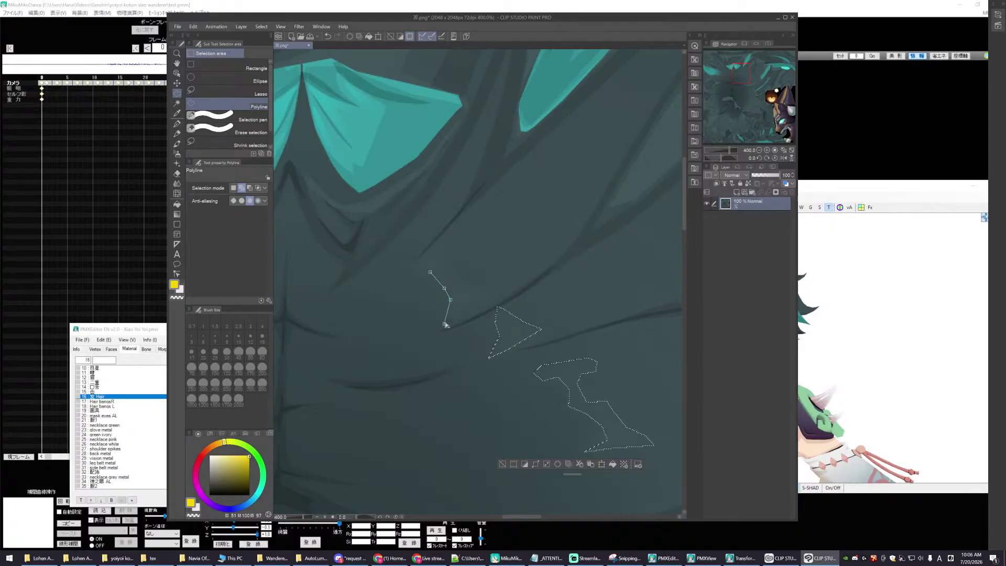
{"action": "left_click", "coordinate": [431, 272]}
- Add a jagged polyline patch to the selection on the dark hair left of the centre line, near the faded teal strand's end
{"action": "scroll", "coordinate": [306, 373], "scroll_direction": "down", "scroll_amount": 3}
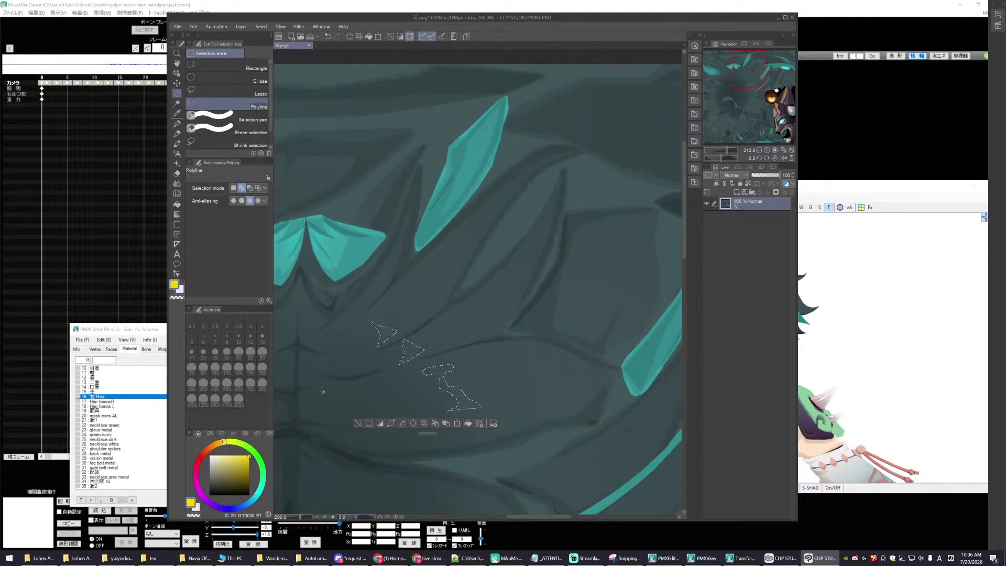
{"action": "left_click_drag", "start_coordinate": [532, 519], "coordinate": [493, 519]}
{"action": "scroll", "coordinate": [499, 371], "scroll_direction": "up", "scroll_amount": 5}
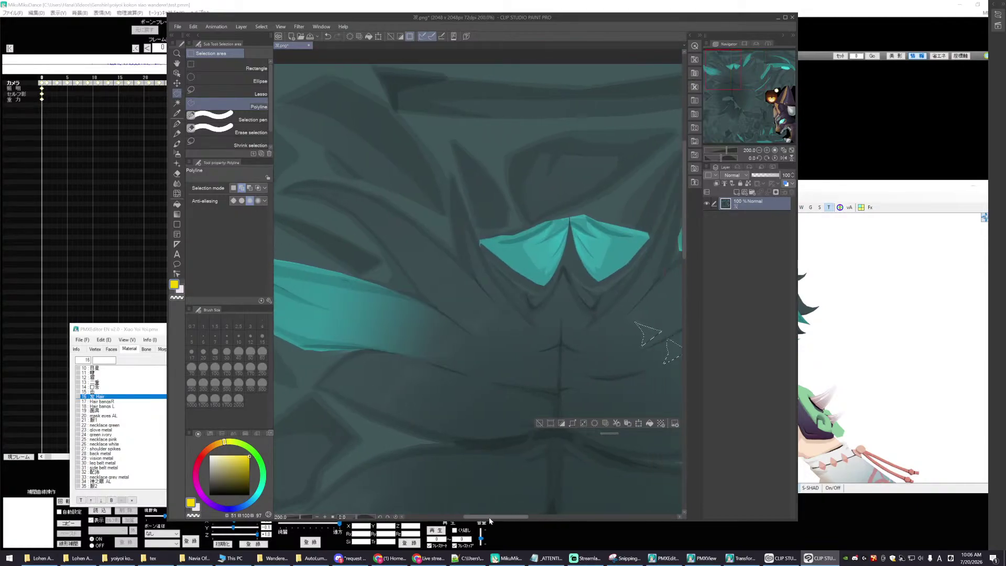
{"action": "scroll", "coordinate": [499, 371], "scroll_direction": "up", "scroll_amount": 1}
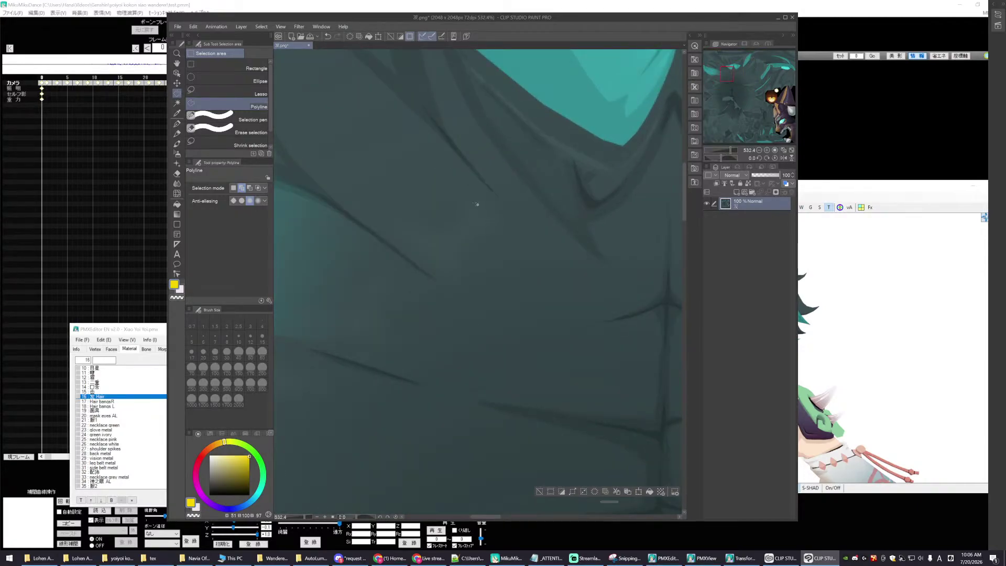
{"action": "left_click", "coordinate": [476, 203]}
{"action": "left_click", "coordinate": [467, 220]}
{"action": "left_click", "coordinate": [444, 228]}
{"action": "left_click", "coordinate": [419, 230]}
{"action": "left_click", "coordinate": [403, 210]}
{"action": "left_click", "coordinate": [399, 232]}
{"action": "left_click", "coordinate": [440, 260]}
{"action": "left_click", "coordinate": [458, 289]}
{"action": "left_click", "coordinate": [464, 265]}
{"action": "left_click", "coordinate": [471, 236]}
{"action": "left_click", "coordinate": [476, 203]}
- Add a hooked polyline patch with a narrow diagonal tail to the selection, on the dark hair just below the faded teal strand's end
{"action": "left_click_drag", "start_coordinate": [485, 517], "coordinate": [466, 517]}
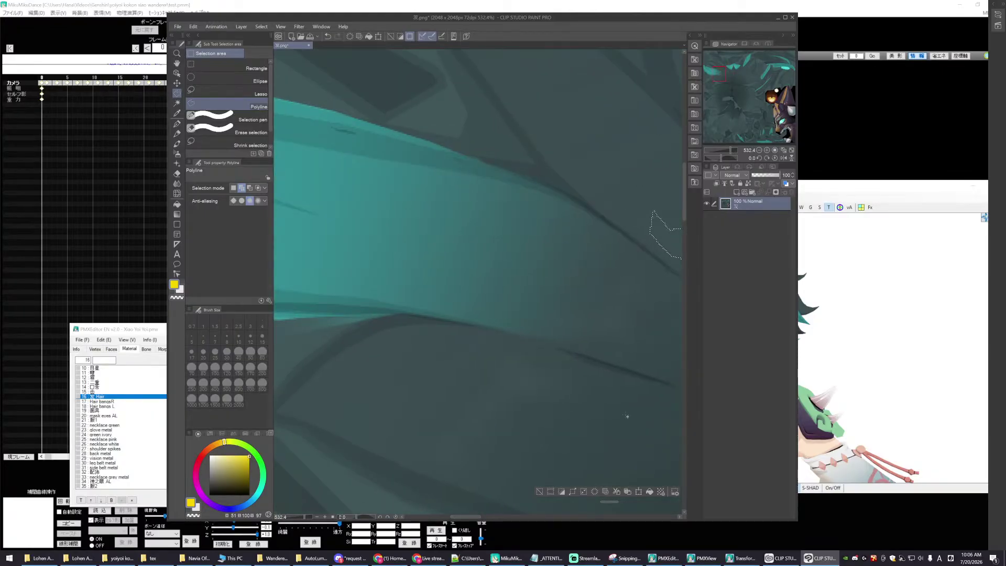
{"action": "left_click_drag", "start_coordinate": [684, 205], "coordinate": [692, 219]}
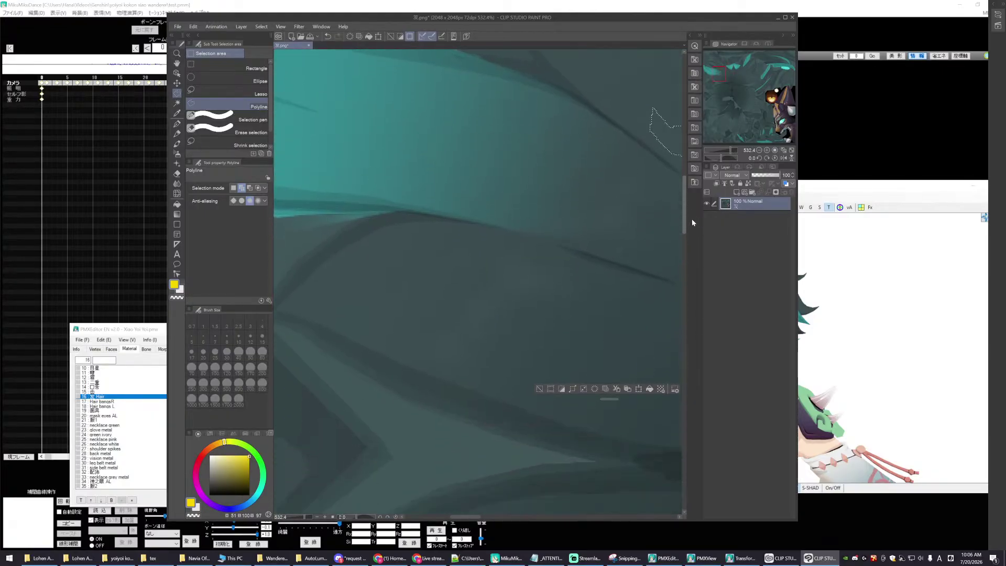
{"action": "left_click", "coordinate": [543, 266]}
{"action": "left_click", "coordinate": [579, 276]}
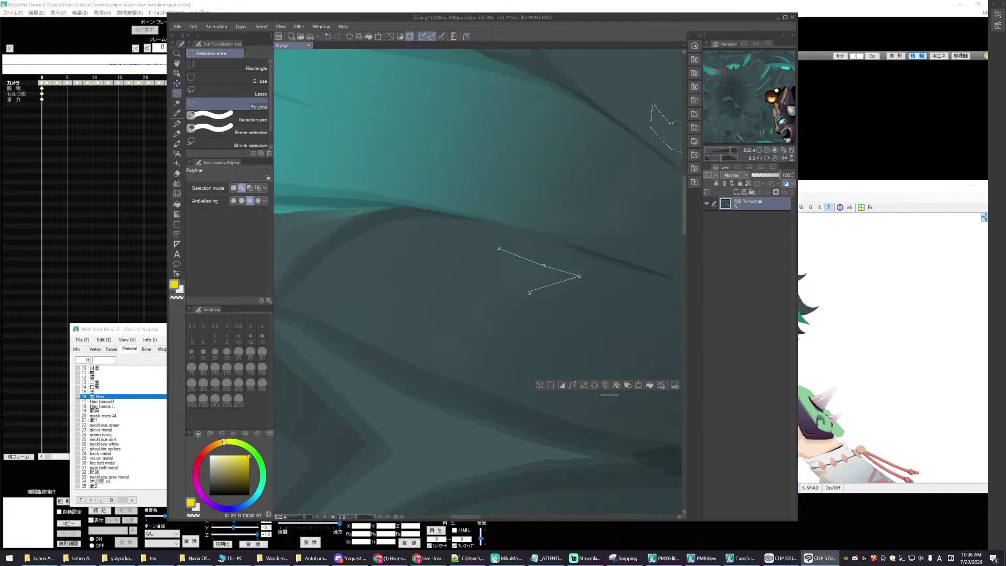
{"action": "left_click", "coordinate": [526, 289]}
{"action": "left_click", "coordinate": [499, 302]}
{"action": "left_click", "coordinate": [475, 328]}
{"action": "left_click", "coordinate": [452, 357]}
{"action": "left_click", "coordinate": [428, 351]}
{"action": "left_click", "coordinate": [461, 320]}
{"action": "left_click", "coordinate": [498, 279]}
{"action": "left_click", "coordinate": [498, 256]}
{"action": "scroll", "coordinate": [463, 417], "scroll_direction": "down", "scroll_amount": 1}
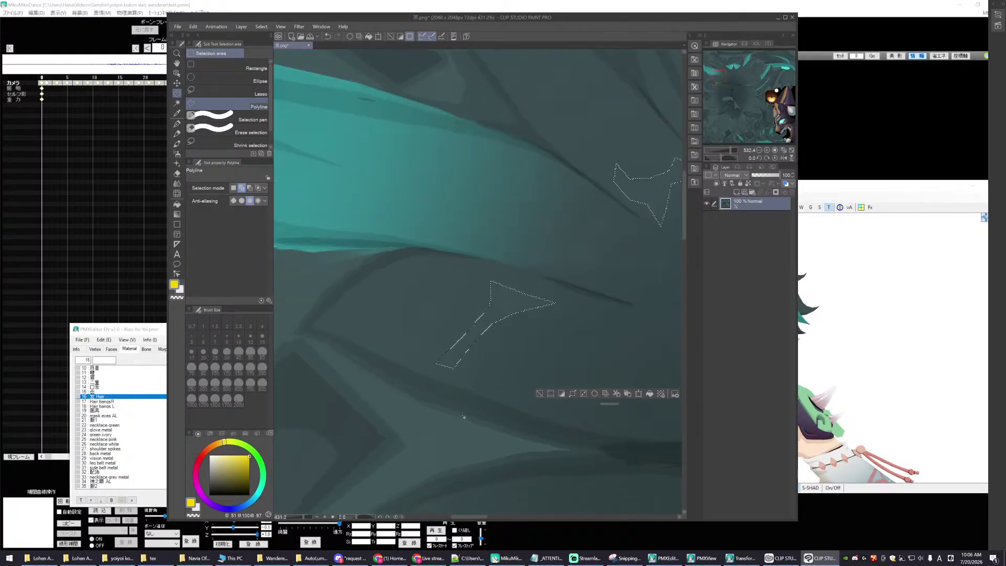
- Add a tall, narrow-waisted polyline patch with flared upper and lower ends to the selection, on the dark strand below the hooked patch
{"action": "scroll", "coordinate": [689, 273], "scroll_direction": "down", "scroll_amount": 5}
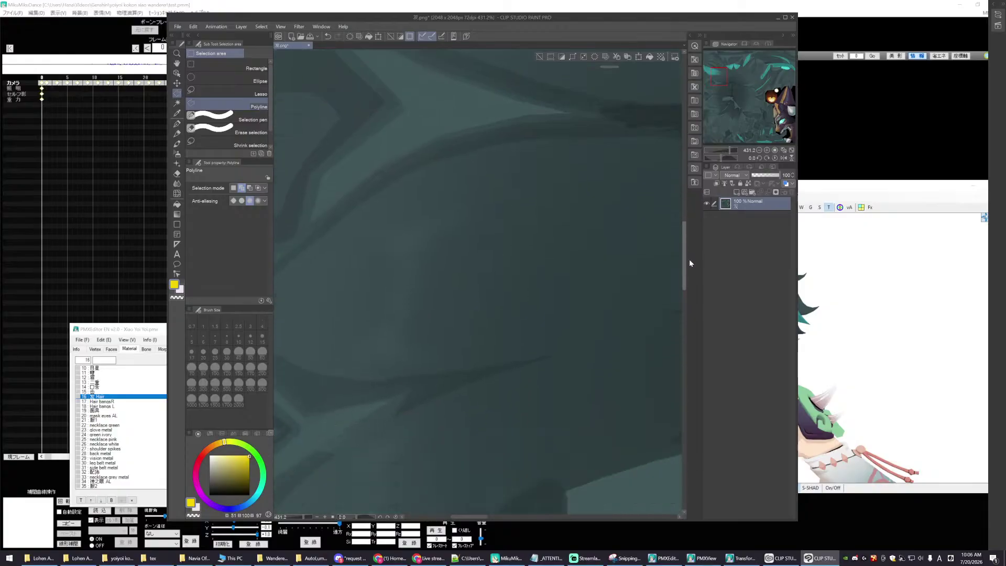
{"action": "left_click", "coordinate": [433, 216]}
{"action": "left_click", "coordinate": [403, 225]}
{"action": "left_click", "coordinate": [373, 221]}
{"action": "left_click", "coordinate": [386, 245]}
{"action": "left_click", "coordinate": [393, 261]}
{"action": "left_click", "coordinate": [386, 305]}
{"action": "left_click", "coordinate": [376, 329]}
{"action": "left_click", "coordinate": [357, 346]}
{"action": "left_click", "coordinate": [348, 358]}
{"action": "left_click", "coordinate": [393, 350]}
{"action": "left_click", "coordinate": [418, 359]}
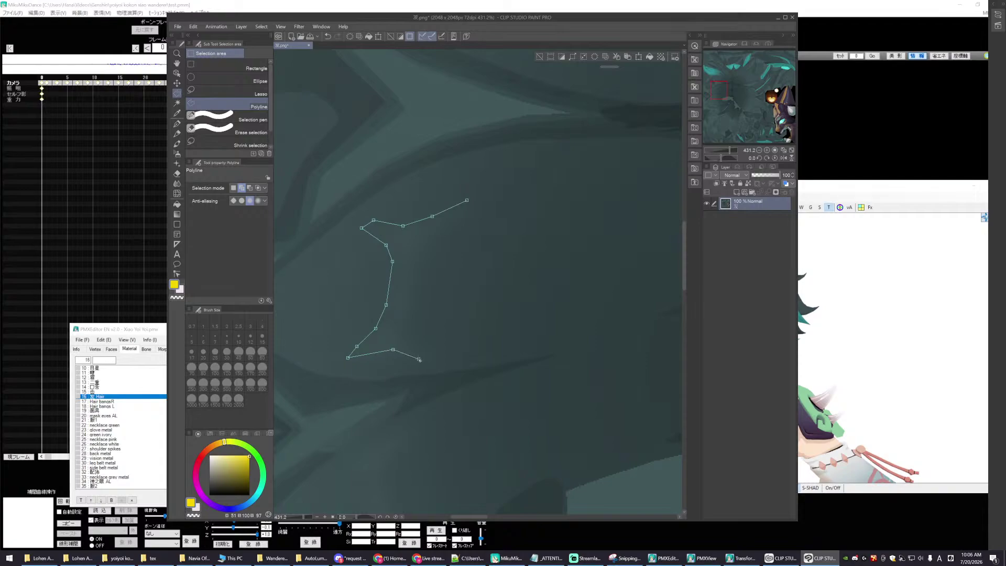
{"action": "left_click", "coordinate": [434, 360]}
{"action": "left_click", "coordinate": [411, 332]}
{"action": "left_click", "coordinate": [407, 300]}
{"action": "left_click", "coordinate": [420, 251]}
{"action": "left_click", "coordinate": [441, 231]}
{"action": "left_click", "coordinate": [473, 213]}
{"action": "left_click", "coordinate": [467, 200]}
{"action": "scroll", "coordinate": [472, 372], "scroll_direction": "down", "scroll_amount": 3}
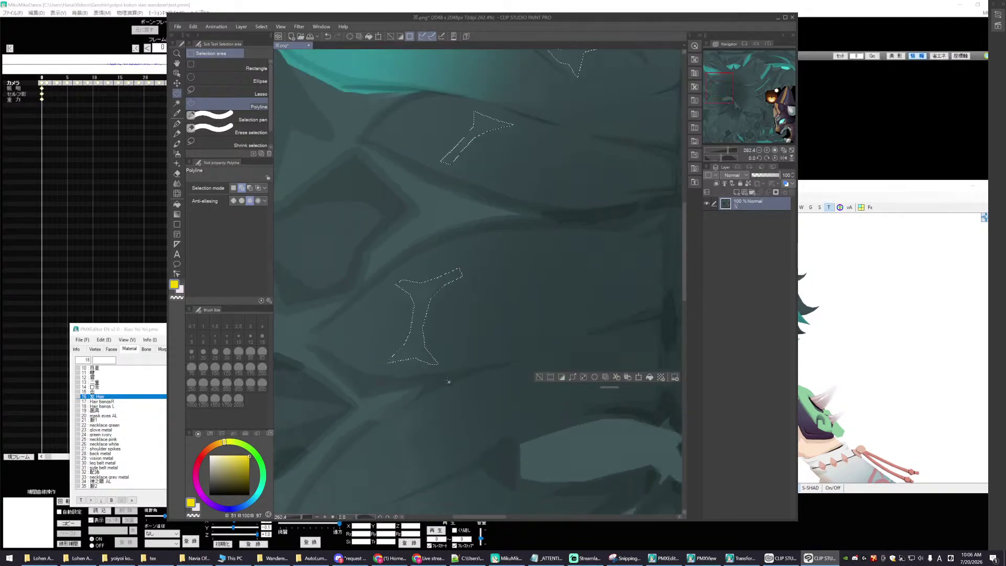
- Add a slanted triangular polyline patch to the selection on the dark hair just below the tall narrow-waisted patch
{"action": "scroll", "coordinate": [437, 292], "scroll_direction": "up", "scroll_amount": 2}
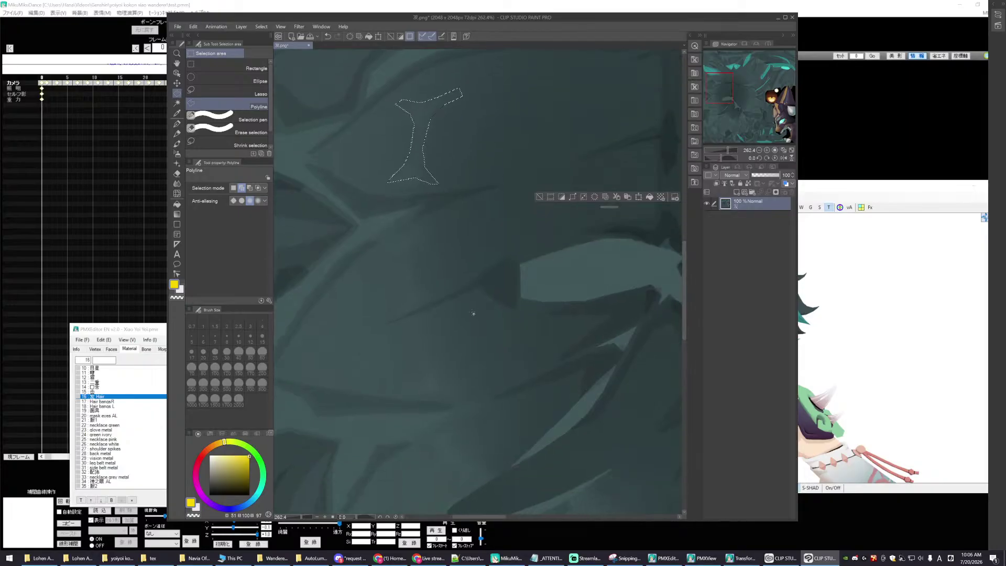
{"action": "left_click", "coordinate": [408, 180]}
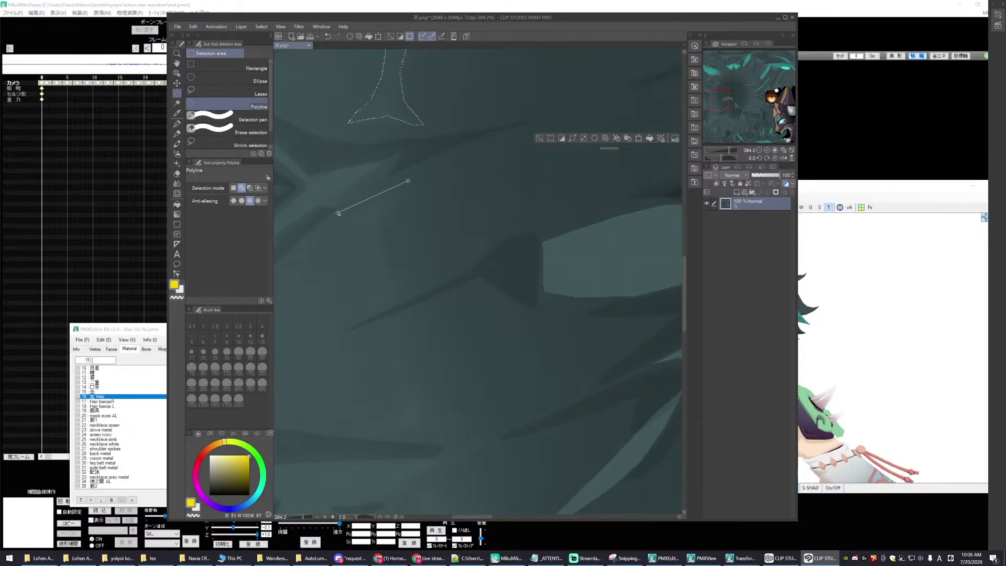
{"action": "left_click", "coordinate": [338, 213]}
{"action": "left_click", "coordinate": [373, 229]}
{"action": "left_click", "coordinate": [388, 211]}
{"action": "left_click", "coordinate": [410, 180]}
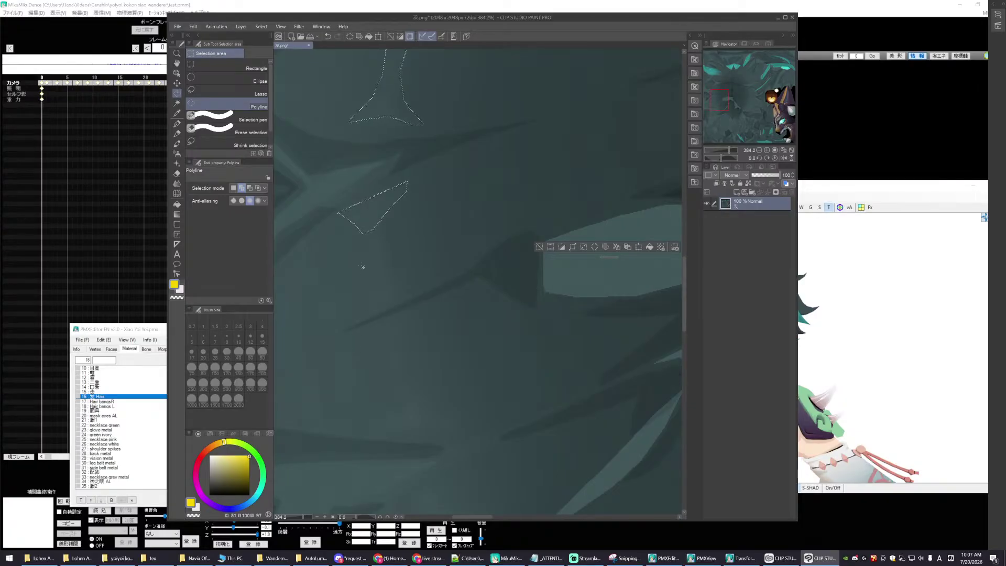
- Add a narrow polyline patch that widens downward to the selection, directly beneath the slanted triangular patch
{"action": "left_click", "coordinate": [361, 238]}
{"action": "left_click", "coordinate": [367, 262]}
{"action": "left_click", "coordinate": [369, 277]}
{"action": "left_click", "coordinate": [362, 292]}
{"action": "left_click", "coordinate": [354, 313]}
{"action": "left_click", "coordinate": [398, 287]}
{"action": "left_click", "coordinate": [383, 259]}
{"action": "left_click", "coordinate": [378, 239]}
{"action": "left_click", "coordinate": [361, 239]}
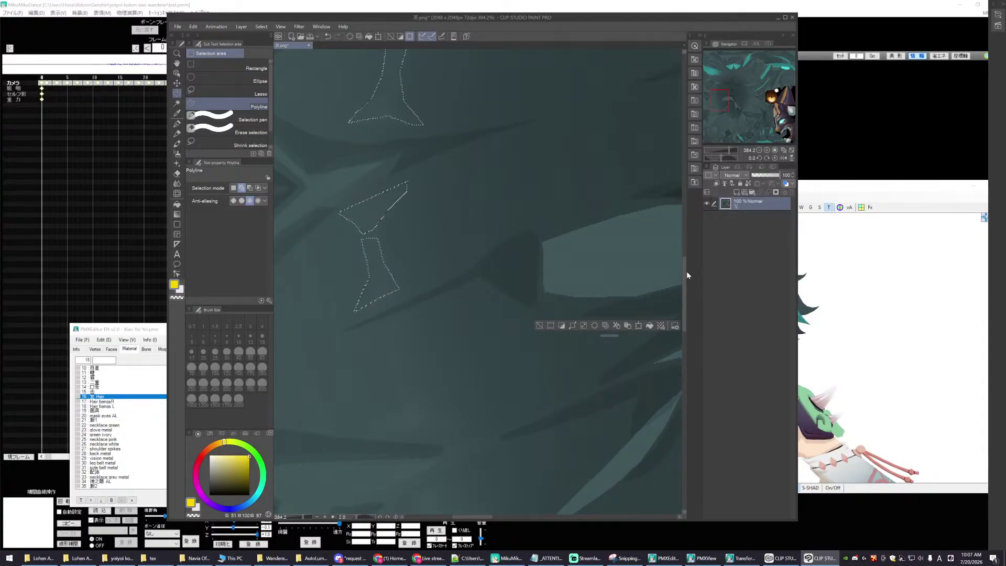
- Add a foot-shaped polyline patch with a pointed upper tip and wide base to the selection, on the strand section below the narrow patch
{"action": "scroll", "coordinate": [668, 289], "scroll_direction": "down", "scroll_amount": 3}
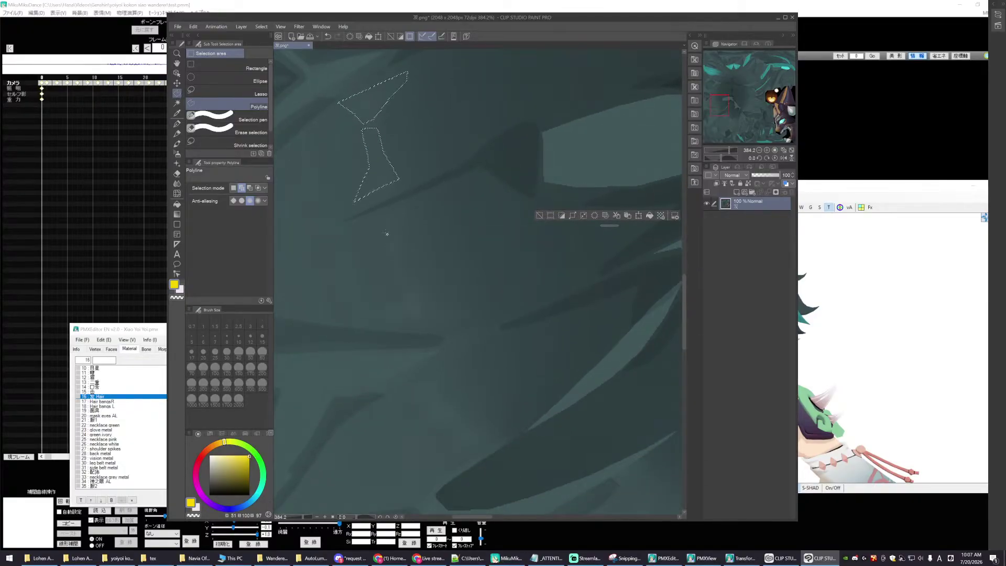
{"action": "left_click", "coordinate": [379, 311]}
{"action": "left_click", "coordinate": [386, 319]}
{"action": "left_click", "coordinate": [446, 313]}
{"action": "left_click", "coordinate": [459, 313]}
{"action": "left_click", "coordinate": [390, 240]}
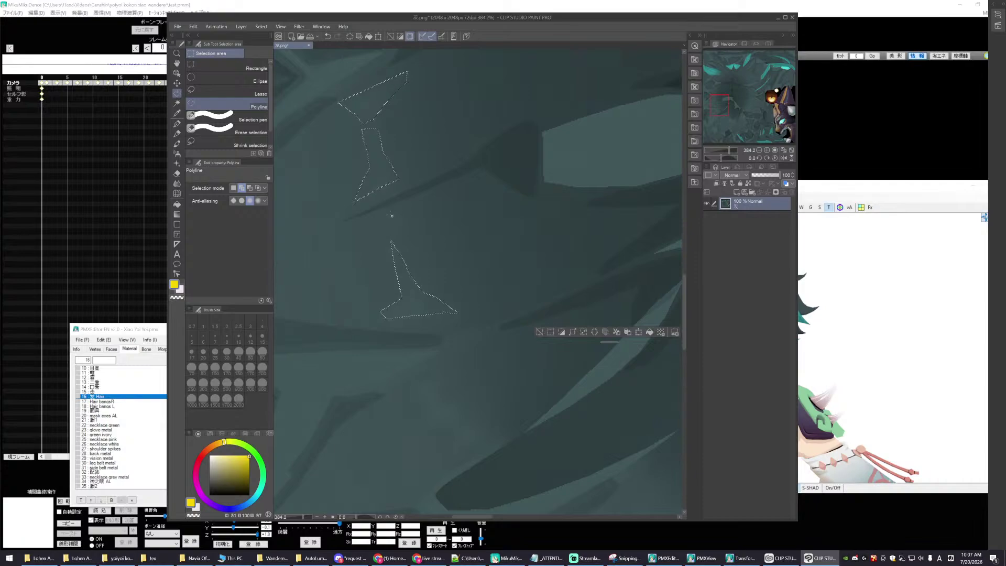
- Add a tiny four-sided polyline patch to the selection just above the foot-shaped patch's pointed tip
{"action": "left_click", "coordinate": [385, 224]}
{"action": "left_click", "coordinate": [382, 231]}
{"action": "left_click", "coordinate": [397, 225]}
{"action": "left_click", "coordinate": [401, 213]}
{"action": "left_click", "coordinate": [387, 213]}
{"action": "scroll", "coordinate": [683, 256], "scroll_direction": "up", "scroll_amount": 1}
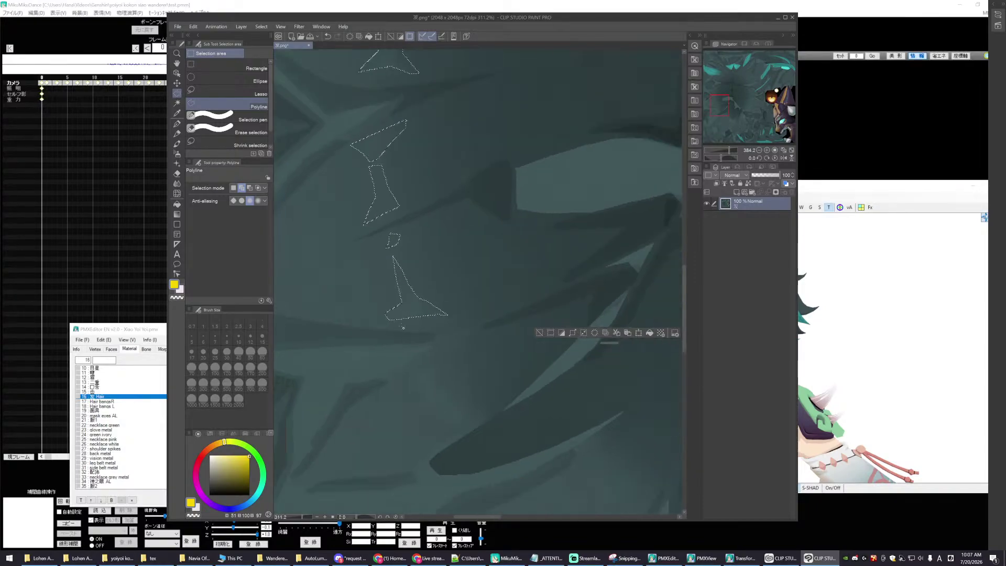
{"action": "scroll", "coordinate": [683, 252], "scroll_direction": "down", "scroll_amount": 3}
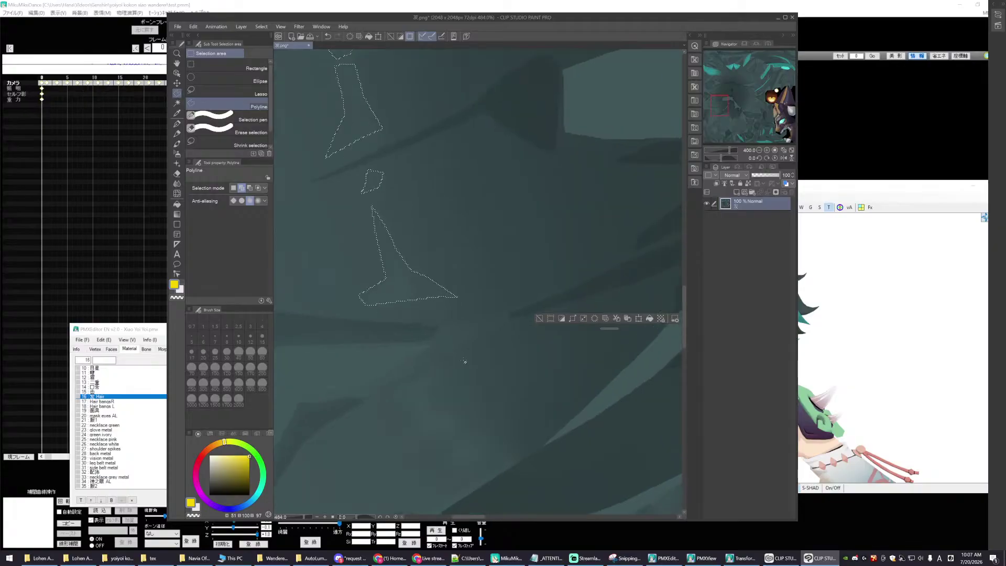
{"action": "scroll", "coordinate": [683, 333], "scroll_direction": "up", "scroll_amount": 3, "text": "ctrl"}
{"action": "scroll", "coordinate": [682, 330], "scroll_direction": "up", "scroll_amount": 1}
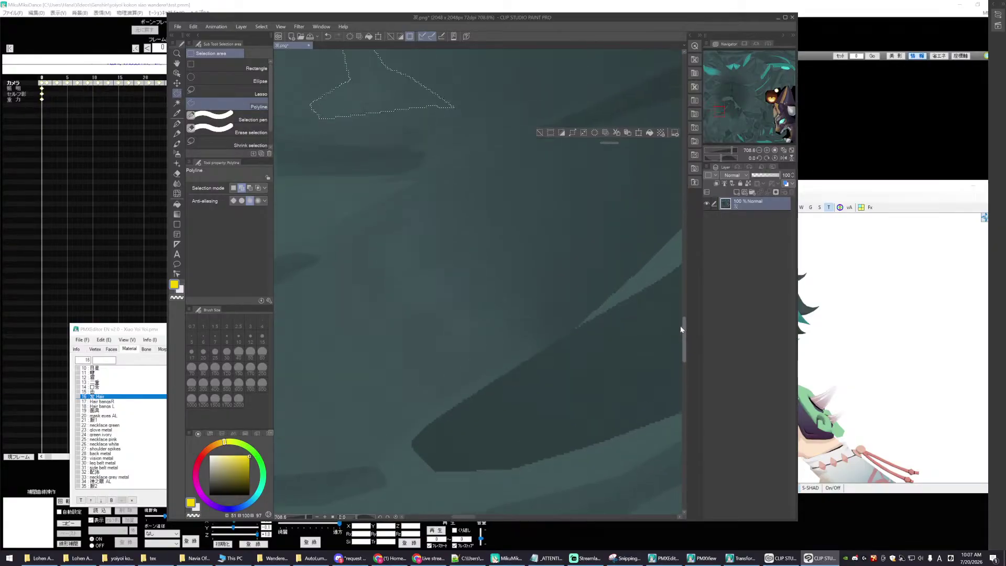
- Add a jagged multi-pointed polyline selection at the lower end of the chain of selected shapes on the hair texture's left side
{"action": "left_click", "coordinate": [424, 210]}
{"action": "left_click", "coordinate": [393, 231]}
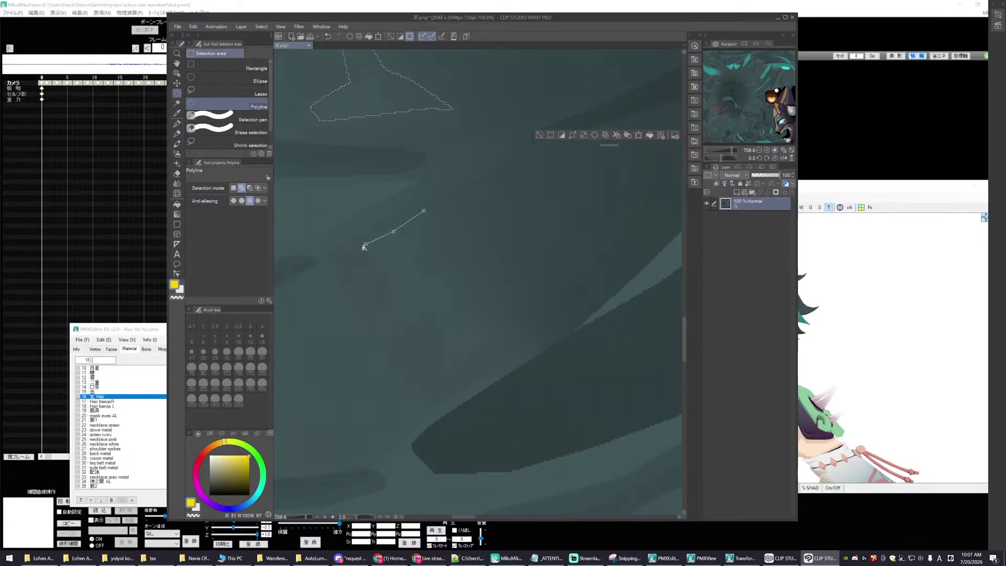
{"action": "left_click", "coordinate": [366, 244]}
{"action": "left_click", "coordinate": [374, 258]}
{"action": "left_click", "coordinate": [388, 278]}
{"action": "left_click", "coordinate": [395, 299]}
{"action": "left_click", "coordinate": [405, 318]}
{"action": "left_click", "coordinate": [427, 302]}
{"action": "left_click", "coordinate": [455, 308]}
{"action": "left_click", "coordinate": [459, 330]}
{"action": "left_click", "coordinate": [453, 357]}
{"action": "left_click", "coordinate": [449, 370]}
{"action": "left_click", "coordinate": [498, 335]}
{"action": "left_click", "coordinate": [529, 322]}
{"action": "left_click", "coordinate": [490, 302]}
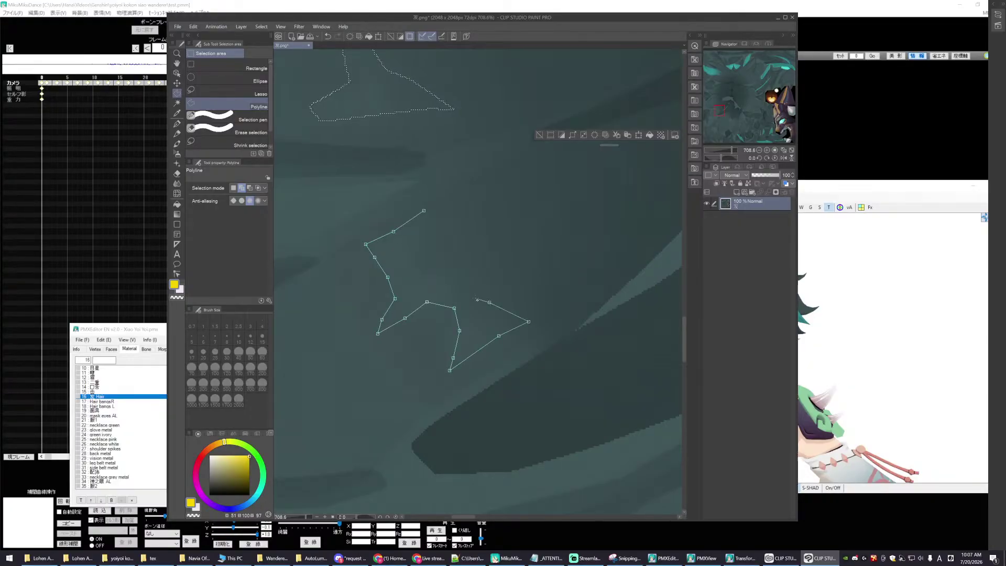
{"action": "left_click", "coordinate": [450, 287]}
{"action": "left_click", "coordinate": [425, 271]}
{"action": "left_click", "coordinate": [414, 245]}
{"action": "left_click", "coordinate": [424, 212]}
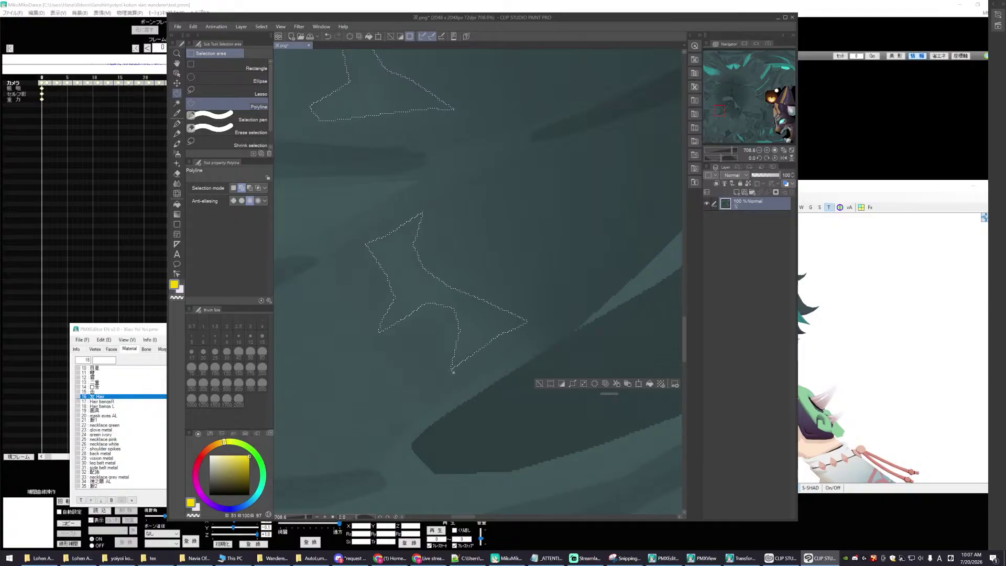
{"action": "scroll", "coordinate": [498, 398], "scroll_direction": "down", "scroll_amount": 6}
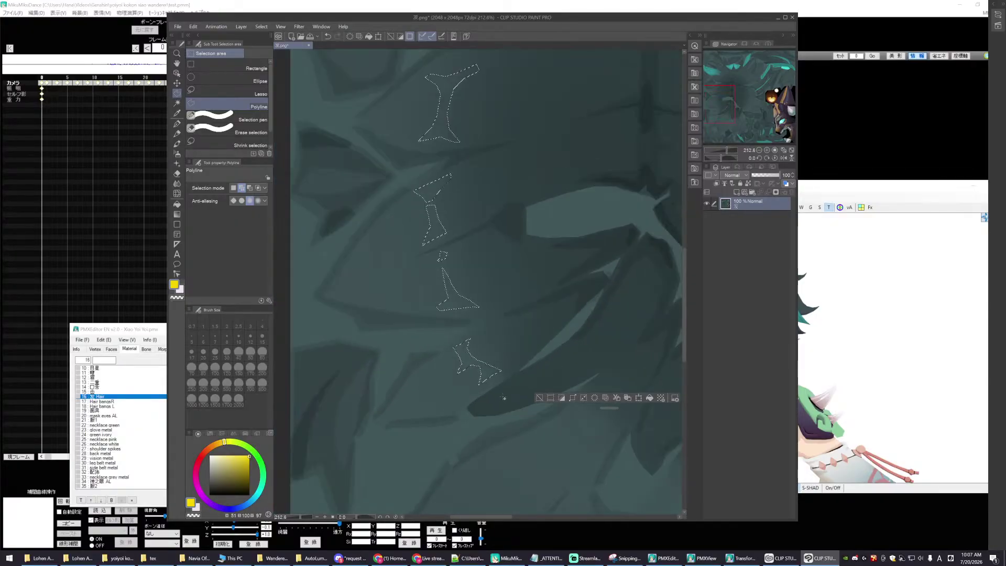
{"action": "scroll", "coordinate": [503, 398], "scroll_direction": "down", "scroll_amount": 1}
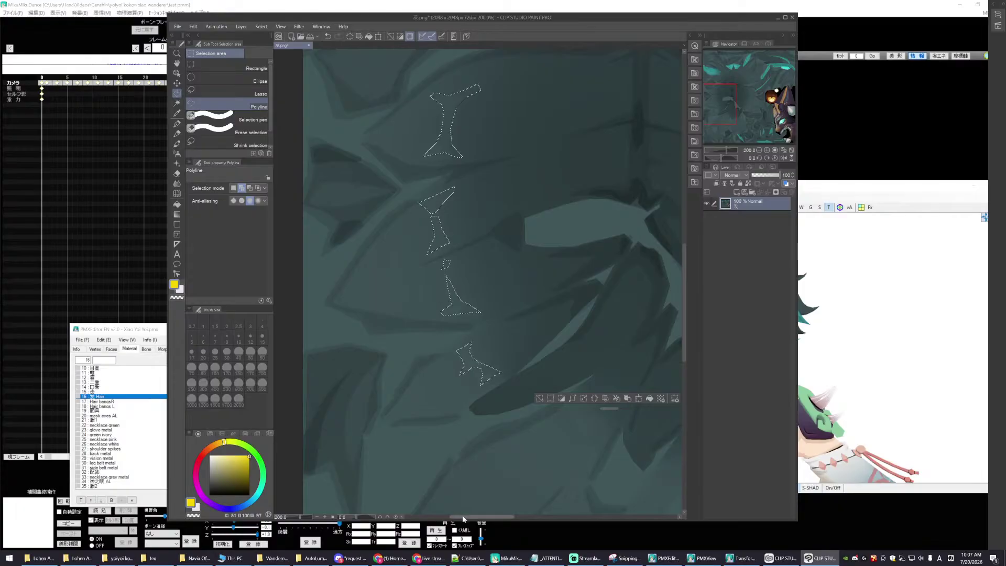
- Add a small four-pointed polyline selection just below the tip of the light sliver under the large dark strand
{"action": "scroll", "coordinate": [445, 466], "scroll_direction": "up", "scroll_amount": 5}
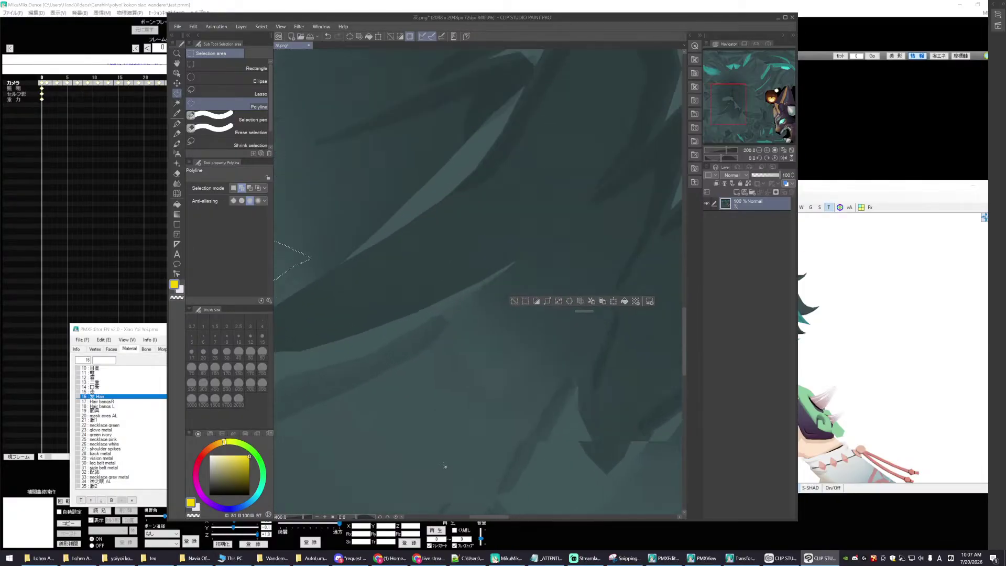
{"action": "scroll", "coordinate": [445, 467], "scroll_direction": "up", "scroll_amount": 2}
{"action": "left_click", "coordinate": [471, 317]}
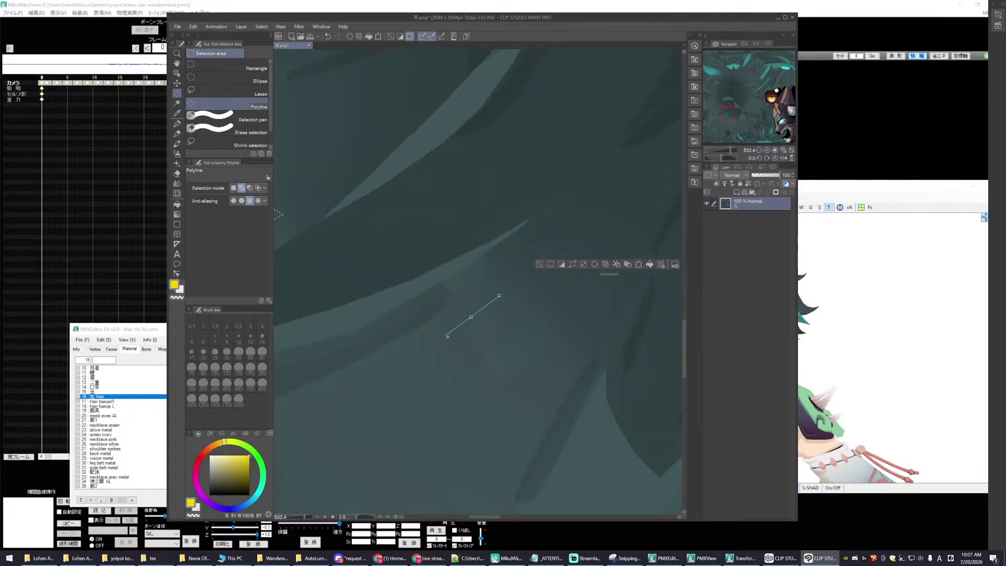
{"action": "left_click", "coordinate": [446, 335]}
{"action": "left_click", "coordinate": [482, 353]}
{"action": "left_click", "coordinate": [510, 375]}
{"action": "key", "text": "BackSpace"}
{"action": "key", "text": "BackSpace"}
{"action": "left_click", "coordinate": [474, 354]}
{"action": "left_click", "coordinate": [501, 375]}
{"action": "left_click", "coordinate": [505, 389]}
{"action": "left_click", "coordinate": [523, 356]}
{"action": "left_click", "coordinate": [543, 341]}
{"action": "left_click", "coordinate": [552, 321]}
{"action": "left_click", "coordinate": [526, 336]}
{"action": "left_click", "coordinate": [503, 338]}
{"action": "left_click", "coordinate": [499, 296]}
- Add a tall, narrow polyline selection with flared ends between the two thin strand lines on the hair texture's right side
{"action": "scroll", "coordinate": [507, 405], "scroll_direction": "down", "scroll_amount": 3}
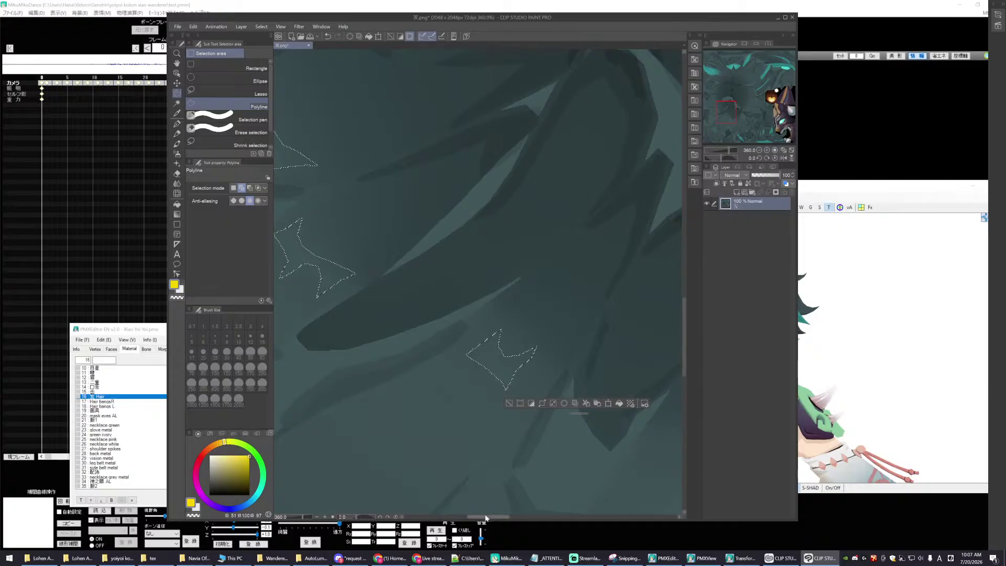
{"action": "scroll", "coordinate": [557, 499], "scroll_direction": "down", "scroll_amount": 2}
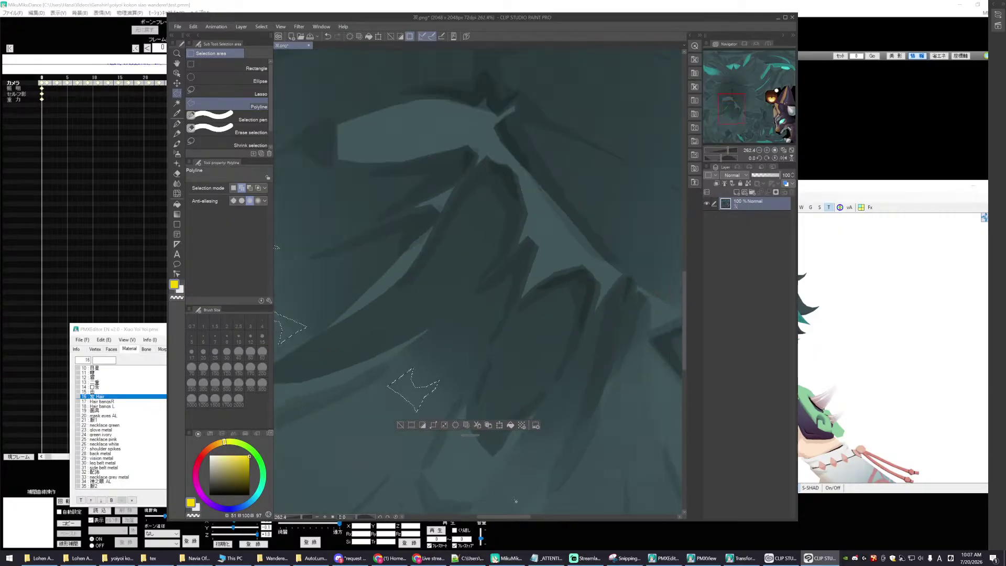
{"action": "scroll", "coordinate": [516, 502], "scroll_direction": "right", "scroll_amount": 3}
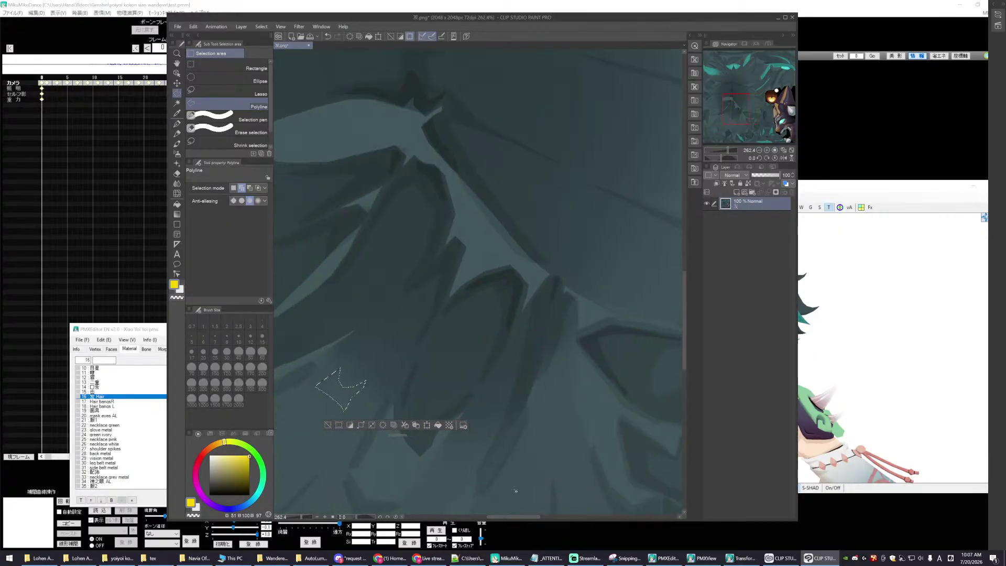
{"action": "scroll", "coordinate": [517, 491], "scroll_direction": "down", "scroll_amount": 2}
{"action": "scroll", "coordinate": [521, 465], "scroll_direction": "down", "scroll_amount": 1}
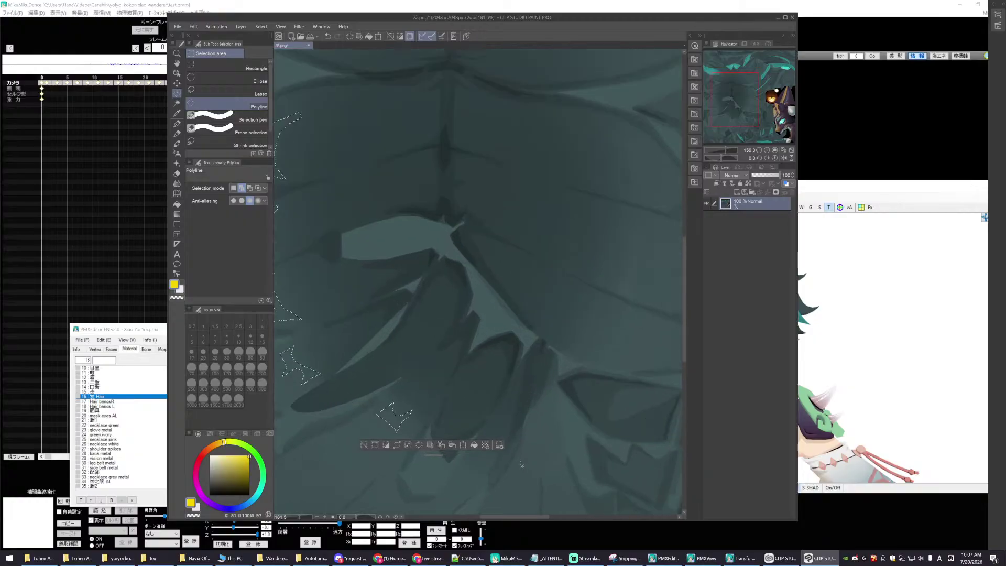
{"action": "scroll", "coordinate": [532, 517], "scroll_direction": "up", "scroll_amount": 4}
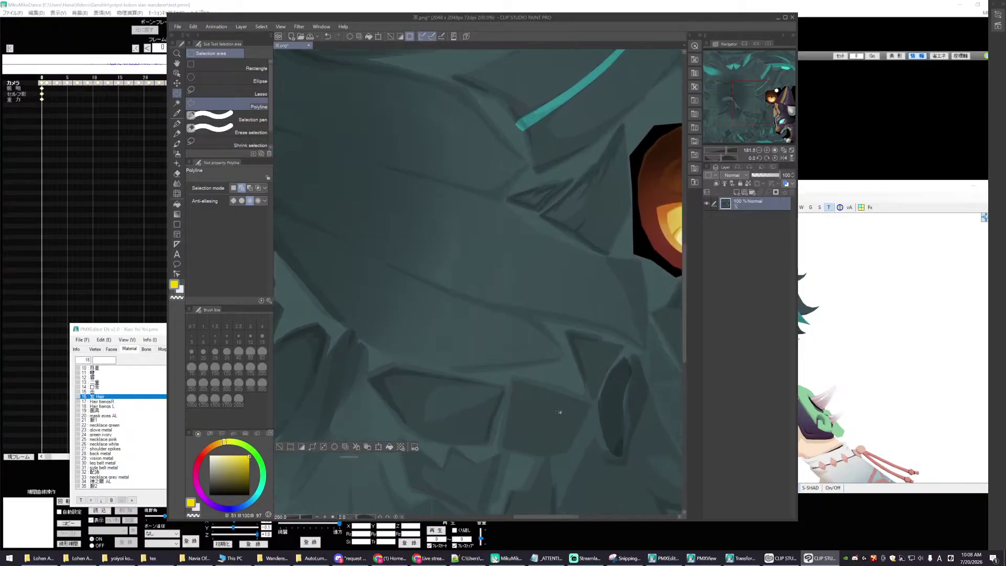
{"action": "scroll", "coordinate": [684, 312], "scroll_direction": "up", "scroll_amount": 3}
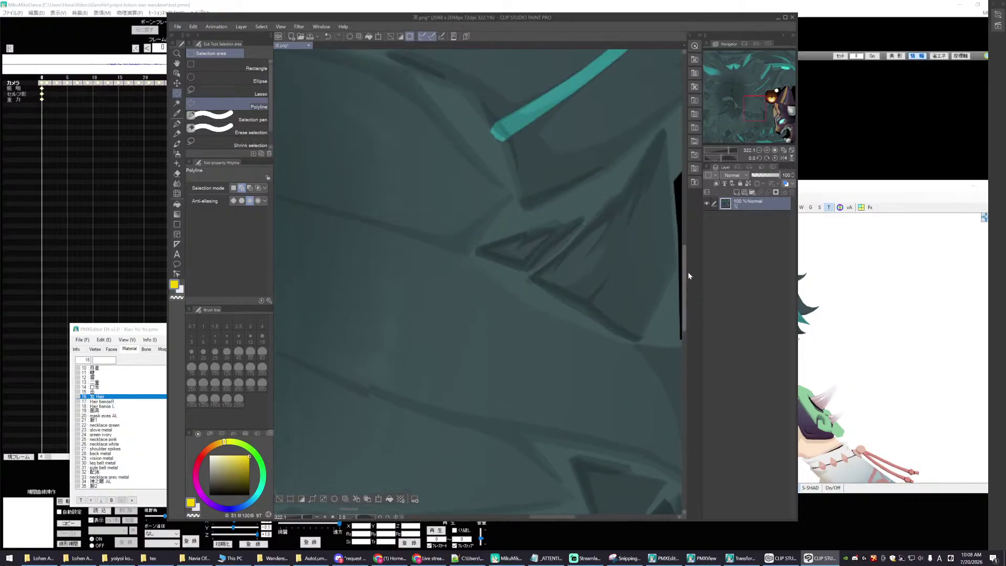
{"action": "left_click_drag", "start_coordinate": [566, 518], "coordinate": [545, 518]}
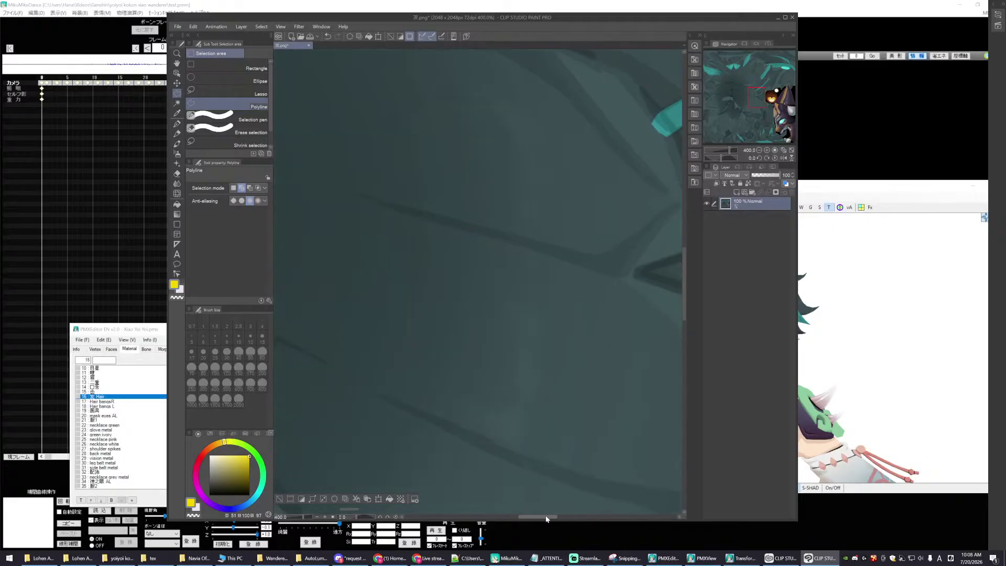
{"action": "left_click", "coordinate": [544, 449]}
{"action": "left_click", "coordinate": [515, 425]}
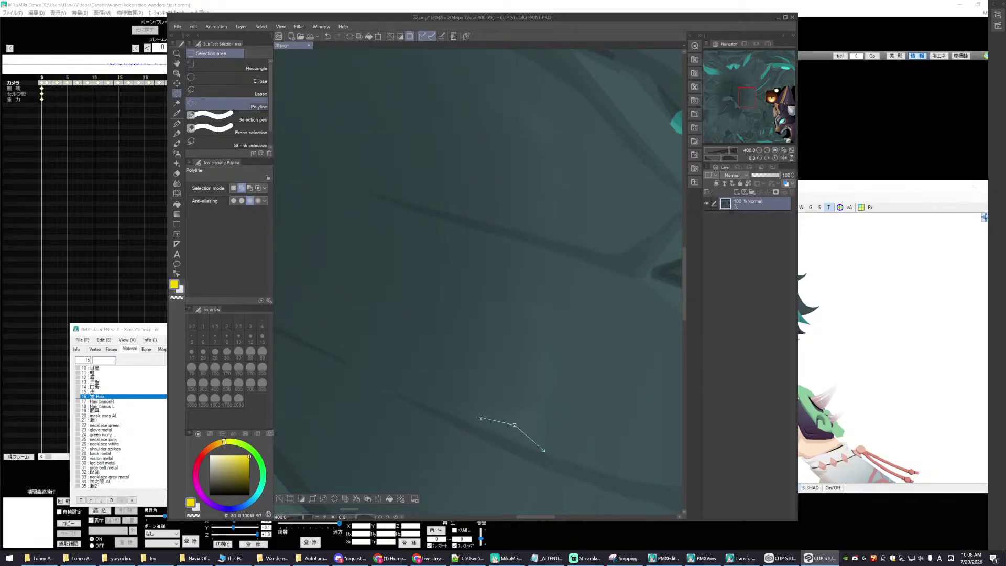
{"action": "left_click", "coordinate": [523, 406]}
{"action": "left_click", "coordinate": [537, 368]}
{"action": "left_click", "coordinate": [542, 339]}
{"action": "left_click", "coordinate": [543, 324]}
{"action": "left_click", "coordinate": [518, 306]}
{"action": "left_click", "coordinate": [533, 304]}
{"action": "left_click", "coordinate": [556, 305]}
{"action": "left_click", "coordinate": [566, 320]}
{"action": "left_click", "coordinate": [562, 333]}
{"action": "left_click", "coordinate": [553, 380]}
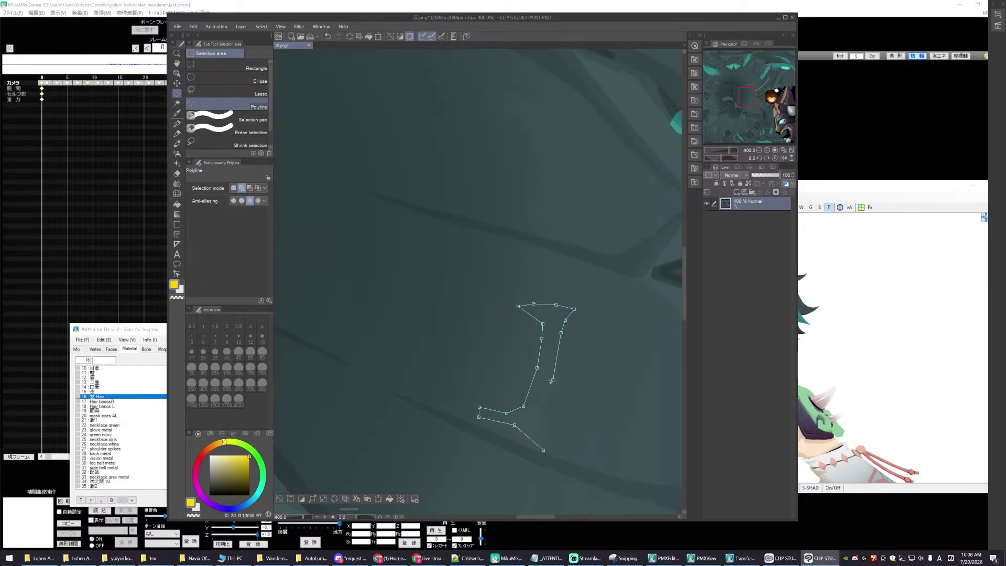
{"action": "left_click", "coordinate": [547, 451]}
- Add a hooked polyline selection with a pointed upper end and straight stem, above the tall right-side shape
{"action": "scroll", "coordinate": [679, 267], "scroll_direction": "up", "scroll_amount": 5}
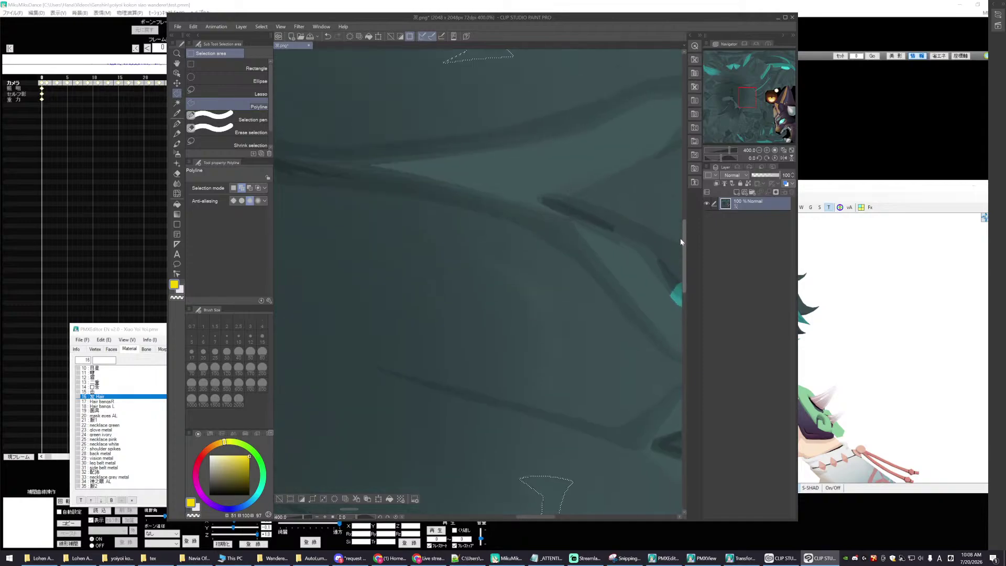
{"action": "left_click", "coordinate": [484, 251]}
{"action": "left_click", "coordinate": [509, 272]}
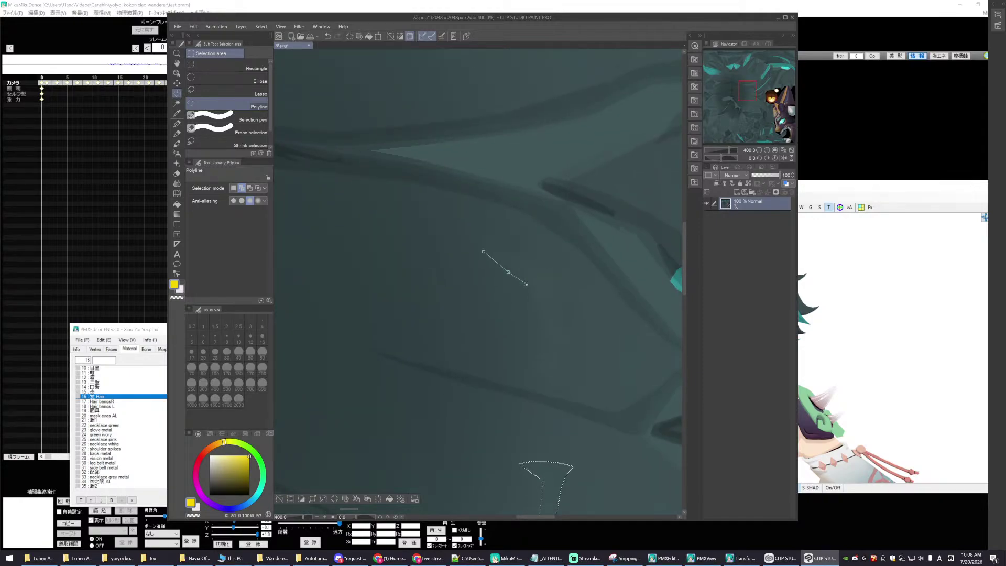
{"action": "left_click", "coordinate": [528, 283]}
{"action": "left_click", "coordinate": [533, 294]}
{"action": "left_click", "coordinate": [536, 316]}
{"action": "left_click", "coordinate": [538, 335]}
{"action": "left_click", "coordinate": [559, 342]}
{"action": "left_click", "coordinate": [557, 313]}
{"action": "left_click", "coordinate": [560, 295]}
{"action": "left_click", "coordinate": [574, 289]}
{"action": "left_click", "coordinate": [554, 271]}
{"action": "left_click", "coordinate": [484, 252]}
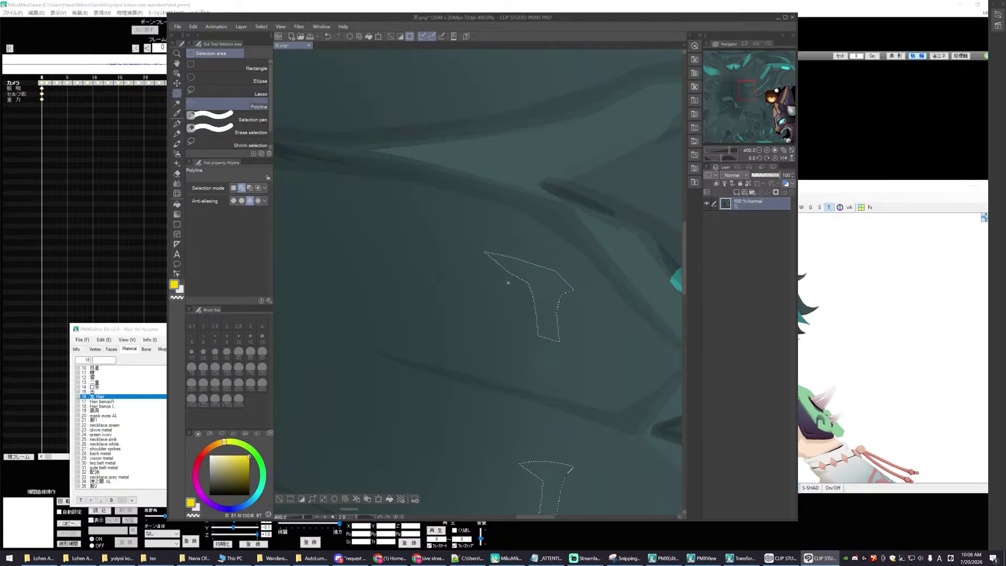
- Add a small triangular polyline selection directly below the stem of the hooked shape
{"action": "left_click", "coordinate": [542, 348]}
{"action": "left_click", "coordinate": [533, 362]}
{"action": "left_click", "coordinate": [524, 373]}
{"action": "left_click", "coordinate": [545, 371]}
{"action": "left_click", "coordinate": [542, 348]}
- Examine the full ring of selected shapes across the hair texture
{"action": "scroll", "coordinate": [560, 328], "scroll_direction": "down", "scroll_amount": 5}
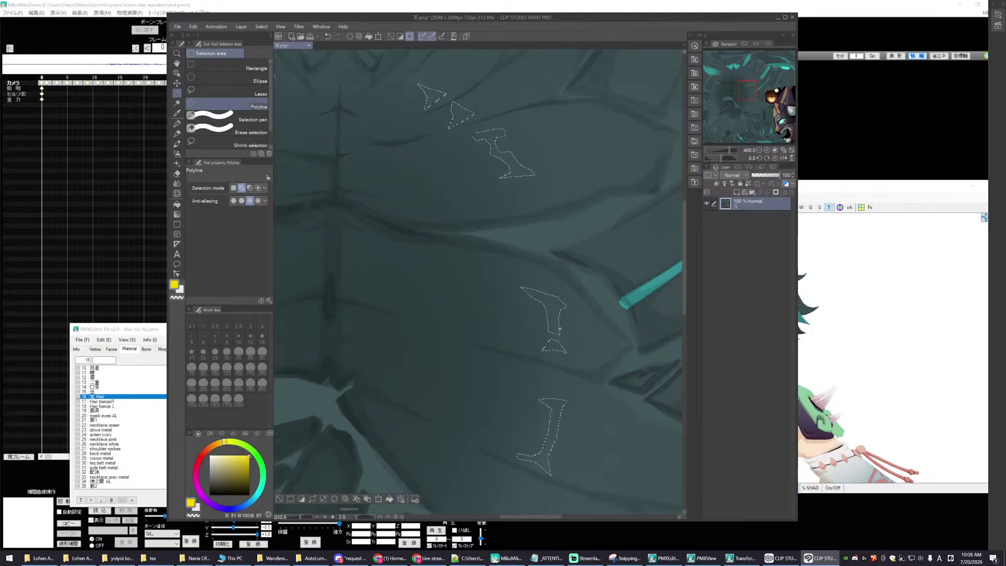
{"action": "scroll", "coordinate": [546, 344], "scroll_direction": "down", "scroll_amount": 4}
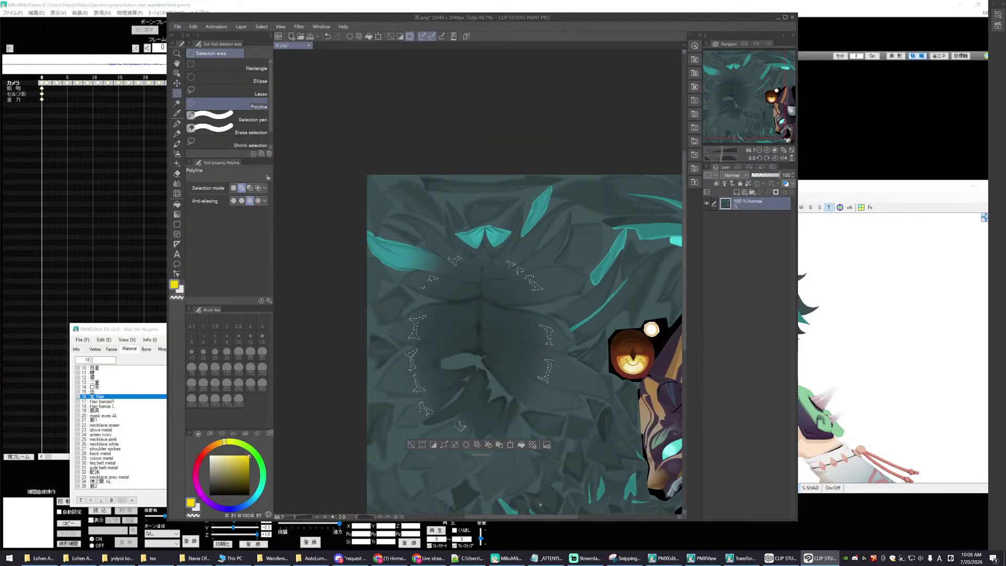
{"action": "left_click_drag", "start_coordinate": [511, 517], "coordinate": [532, 518]}
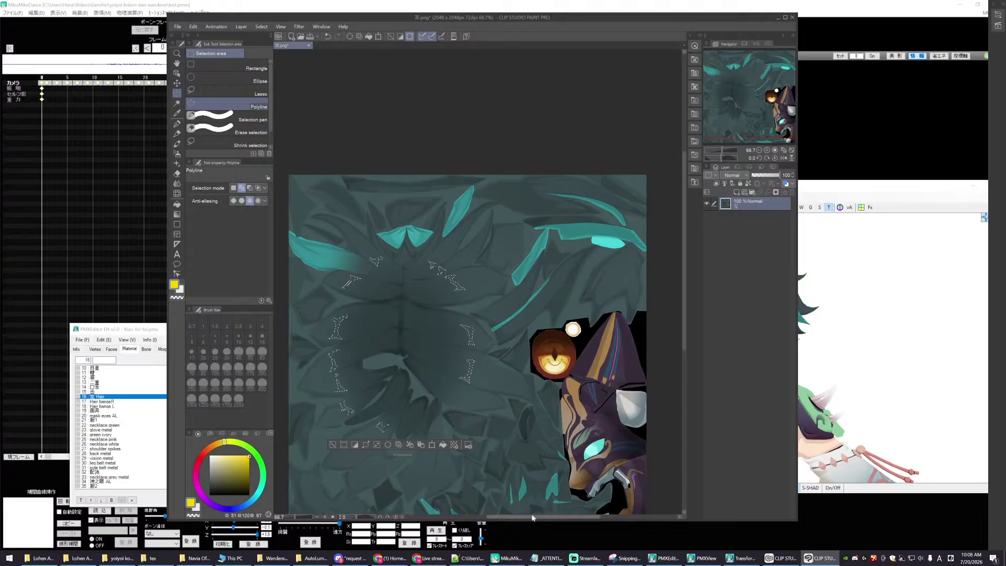
{"action": "scroll", "coordinate": [548, 427], "scroll_direction": "up", "scroll_amount": 3}
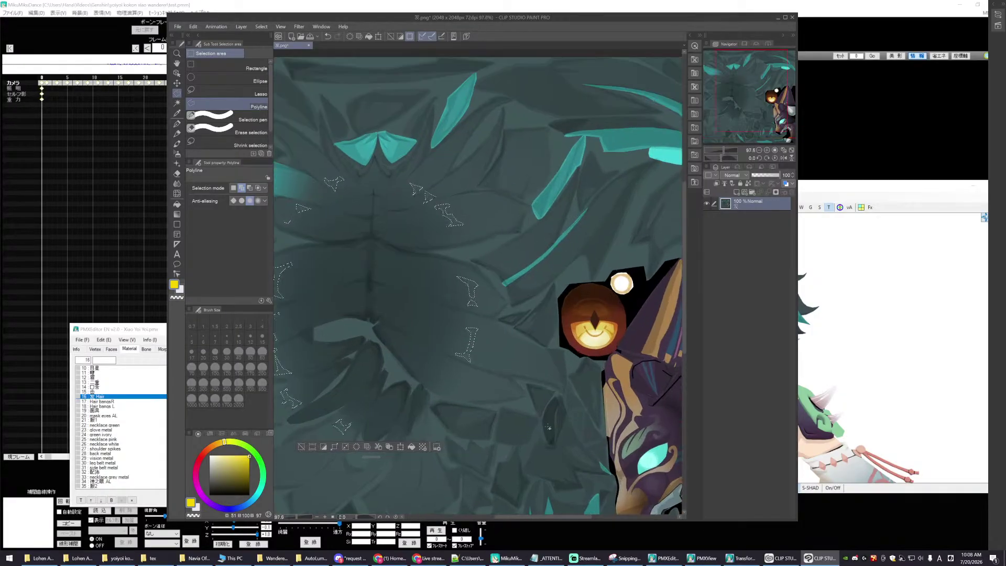
{"action": "left_click_drag", "start_coordinate": [683, 307], "coordinate": [683, 354]}
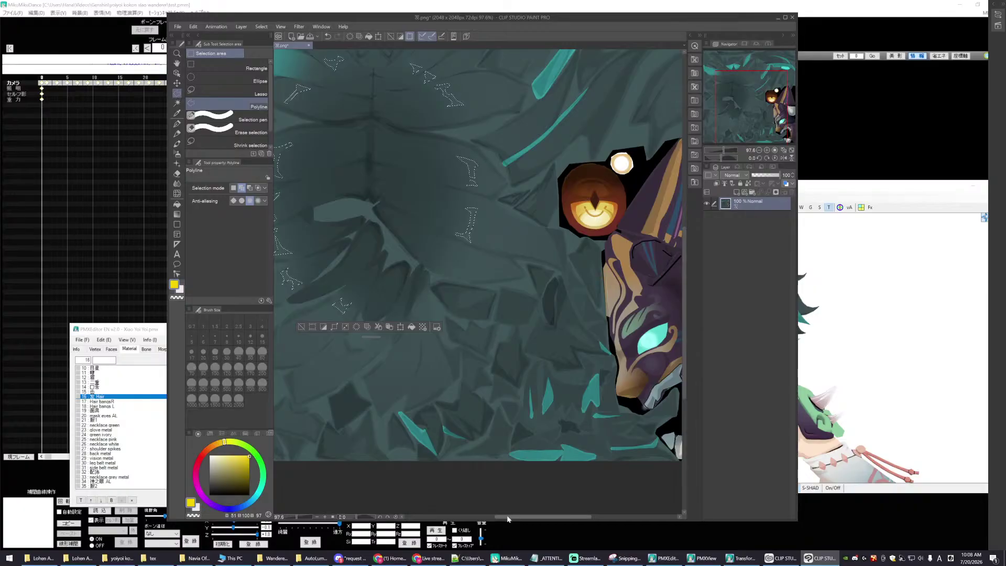
{"action": "left_click_drag", "start_coordinate": [513, 516], "coordinate": [495, 517]}
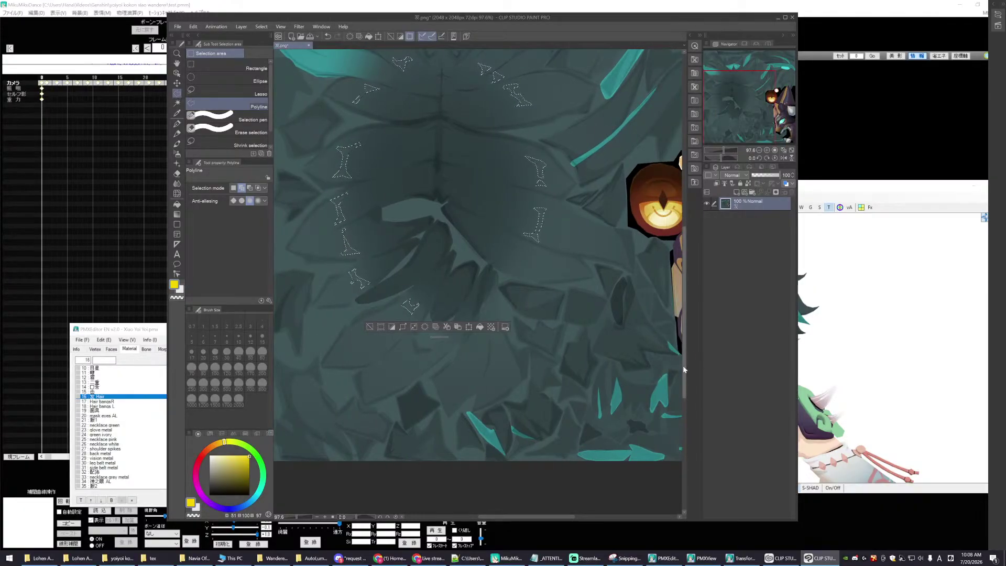
{"action": "left_click_drag", "start_coordinate": [684, 352], "coordinate": [702, 319]}
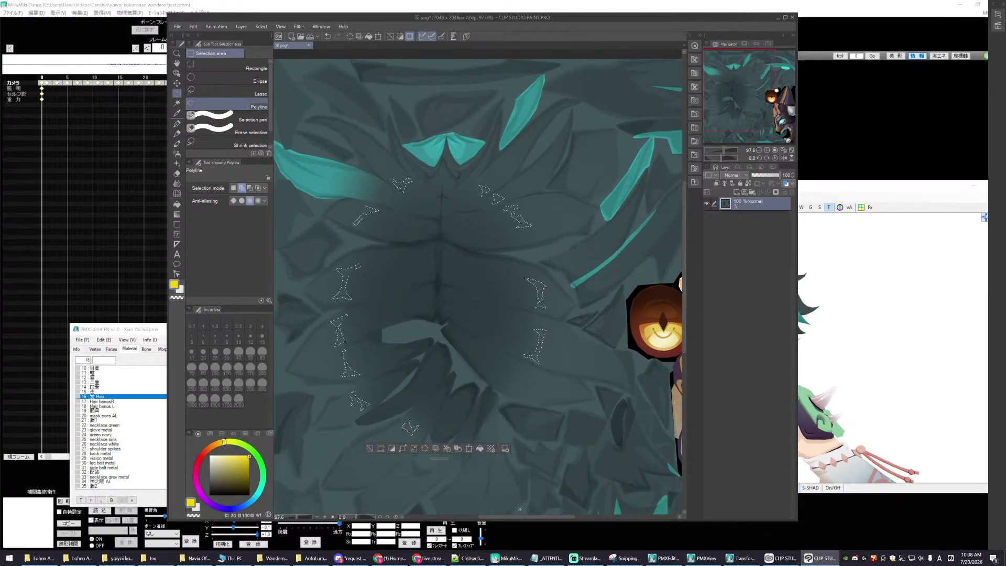
{"action": "left_click_drag", "start_coordinate": [505, 518], "coordinate": [470, 518]}
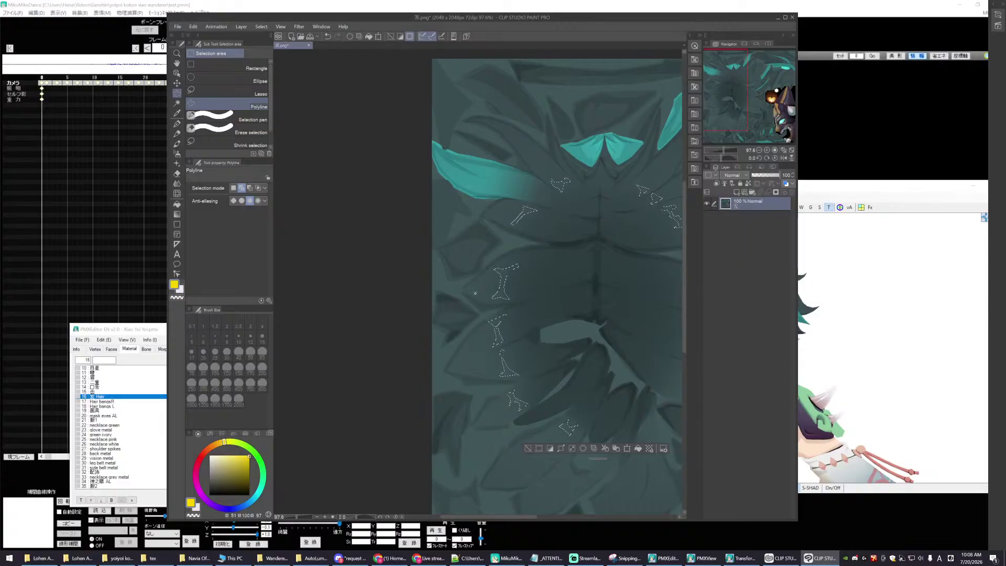
{"action": "double_click", "coordinate": [538, 212]}
{"action": "left_click_drag", "start_coordinate": [467, 519], "coordinate": [488, 519]}
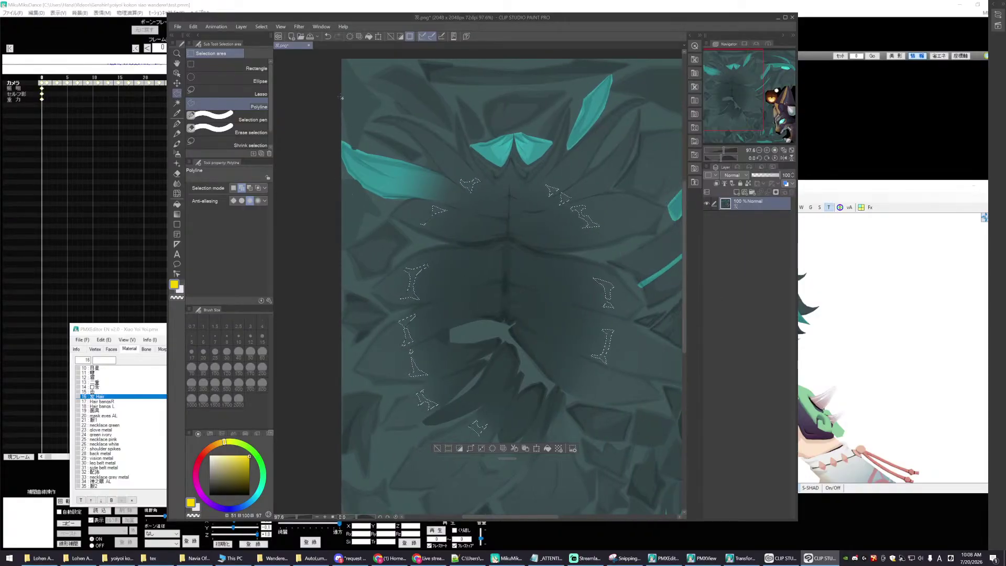
- Invert the selection so it covers the whole texture except the ring of spiky shapes
{"action": "left_click", "coordinate": [261, 27]}
{"action": "left_click", "coordinate": [278, 62]}
{"action": "scroll", "coordinate": [475, 286], "scroll_direction": "down", "scroll_amount": 5}
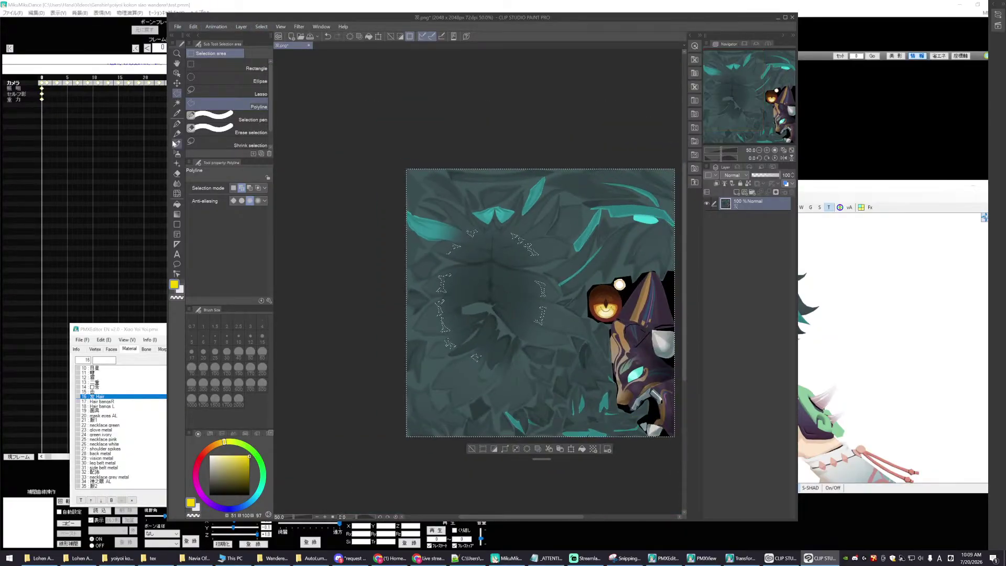
{"action": "scroll", "coordinate": [463, 154], "scroll_direction": "up", "scroll_amount": 1}
{"action": "scroll", "coordinate": [464, 154], "scroll_direction": "up", "scroll_amount": 1}
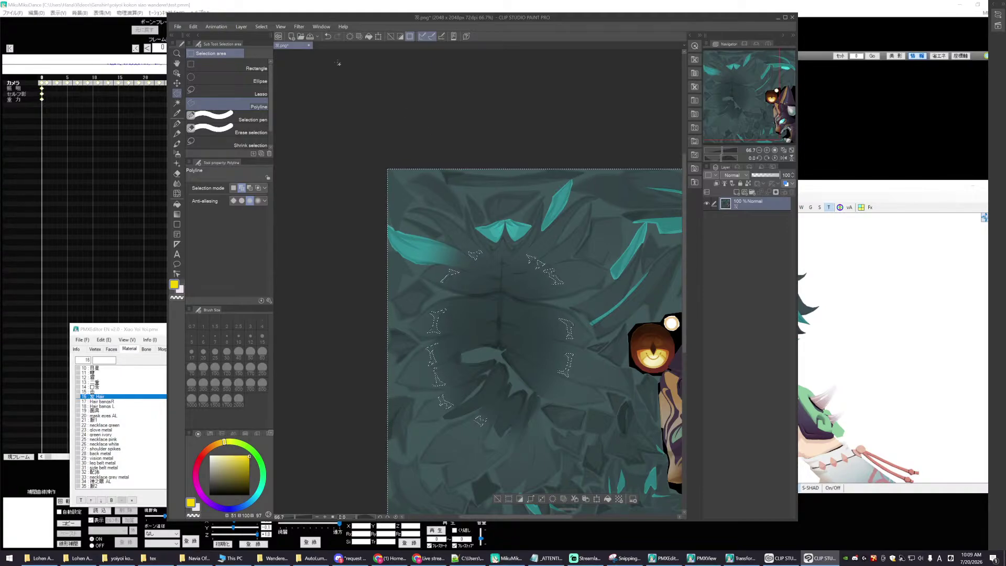
- Remove the inverted selection's contents from the hair texture layer
{"action": "left_click", "coordinate": [254, 26]}
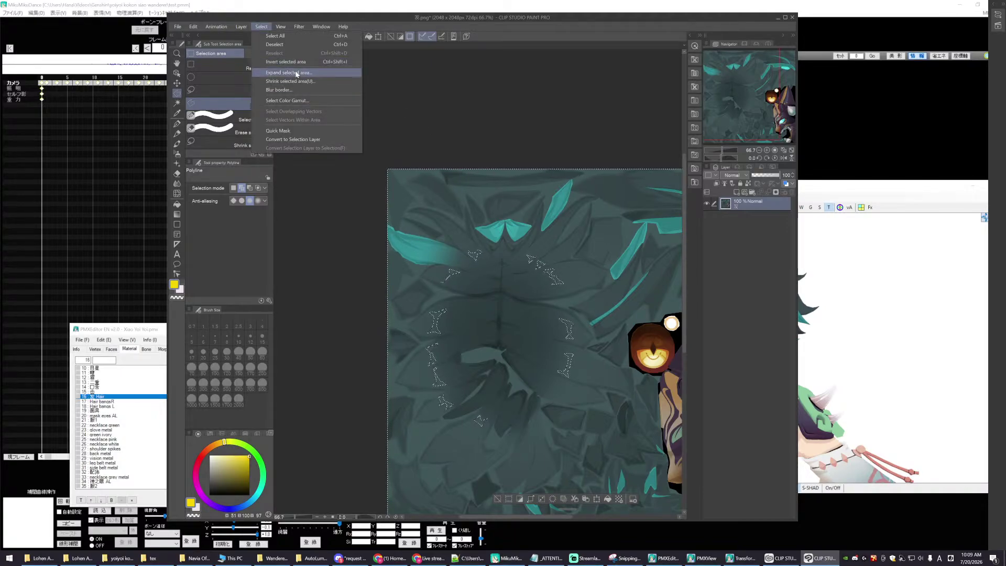
{"action": "mouse_move", "coordinate": [190, 27]}
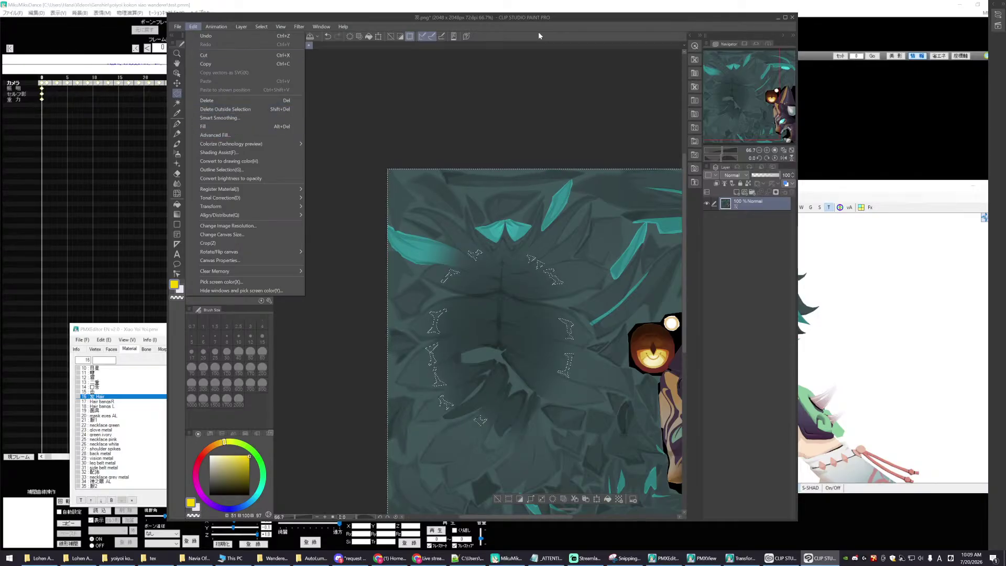
{"action": "left_click", "coordinate": [412, 39]}
{"action": "key", "text": "Delete"}
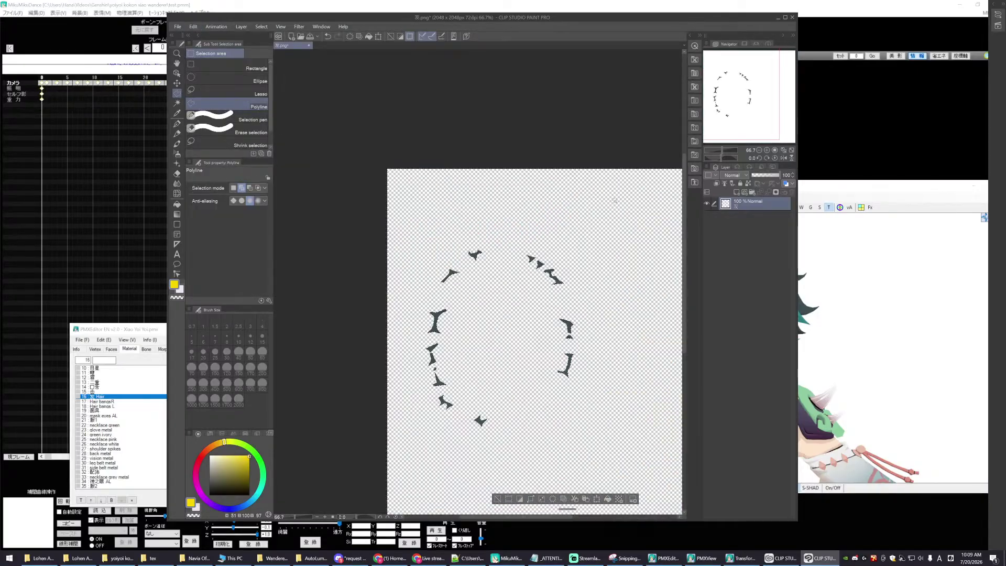
- Place the removed surrounding texture on its own layer above the spiky shapes and hide that layer
{"action": "scroll", "coordinate": [631, 295], "scroll_direction": "down", "scroll_amount": 1}
{"action": "scroll", "coordinate": [631, 295], "scroll_direction": "up", "scroll_amount": 1}
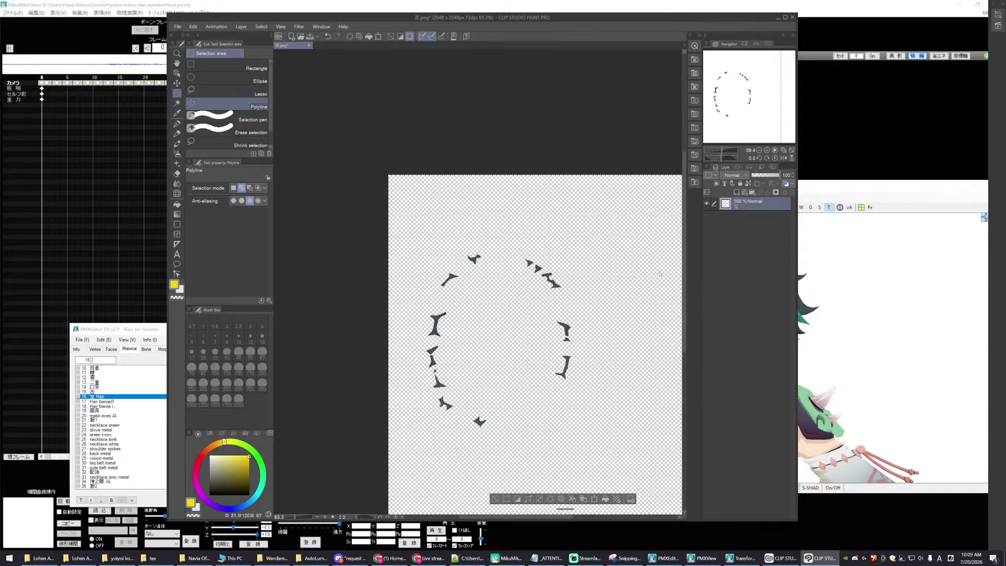
{"action": "key", "text": "ctrl+z"}
{"action": "left_click", "coordinate": [707, 205]}
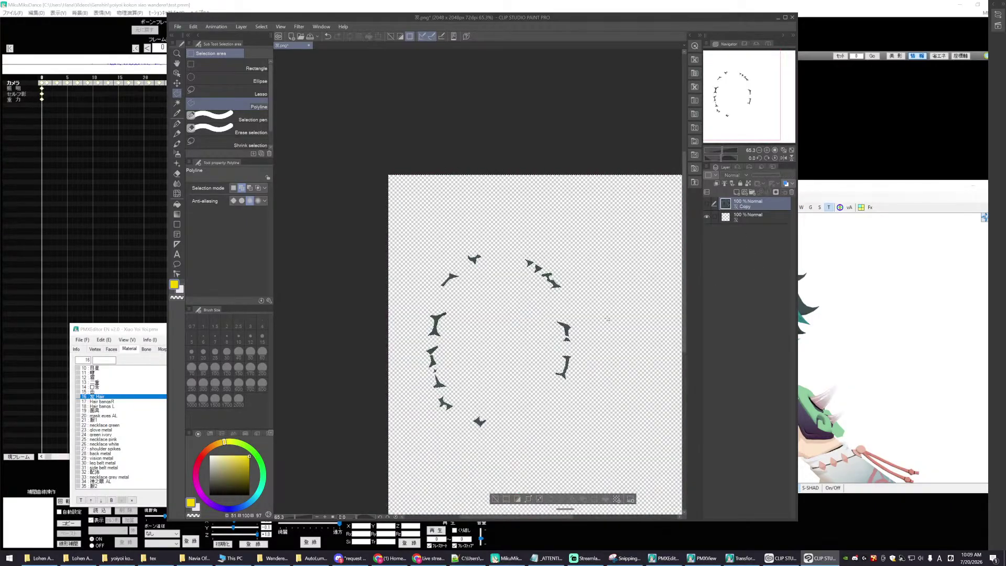
- Clear the selection around the spiky shapes and show the surrounding texture layer again
{"action": "scroll", "coordinate": [535, 417], "scroll_direction": "up", "scroll_amount": 2}
{"action": "scroll", "coordinate": [535, 417], "scroll_direction": "down", "scroll_amount": 1}
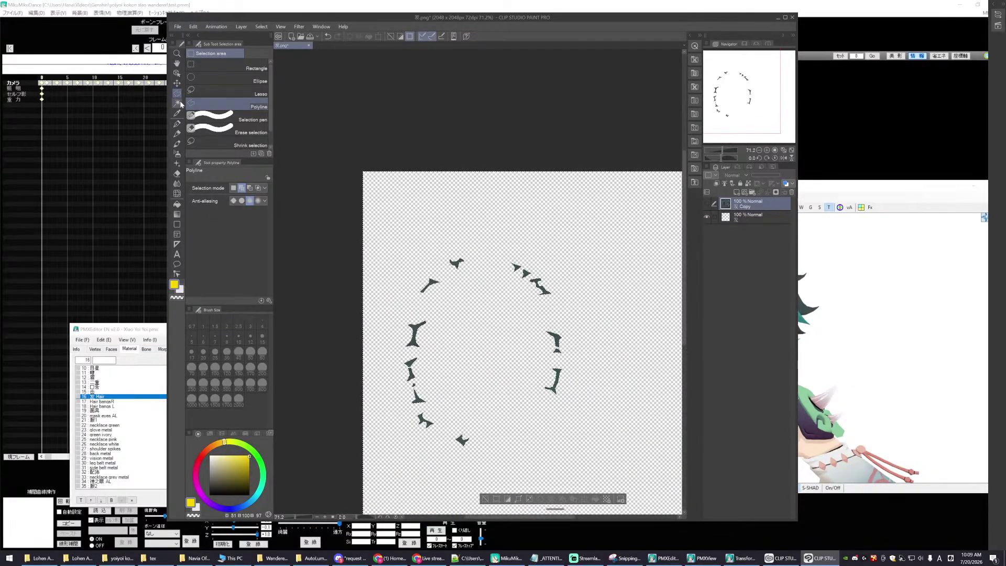
{"action": "left_click", "coordinate": [241, 67]}
{"action": "scroll", "coordinate": [479, 372], "scroll_direction": "up", "scroll_amount": 6}
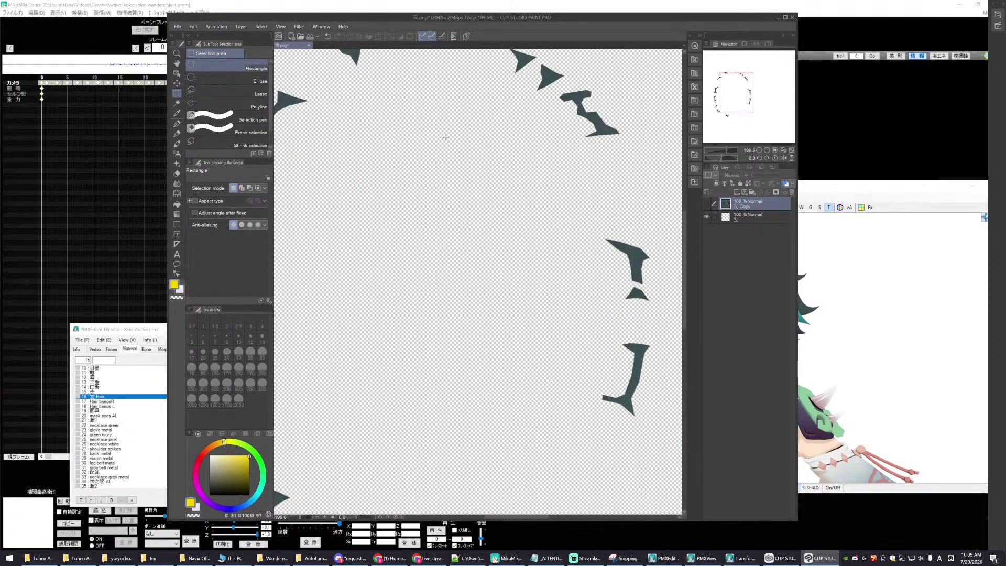
{"action": "left_click", "coordinate": [299, 26]}
{"action": "mouse_move", "coordinate": [325, 35]}
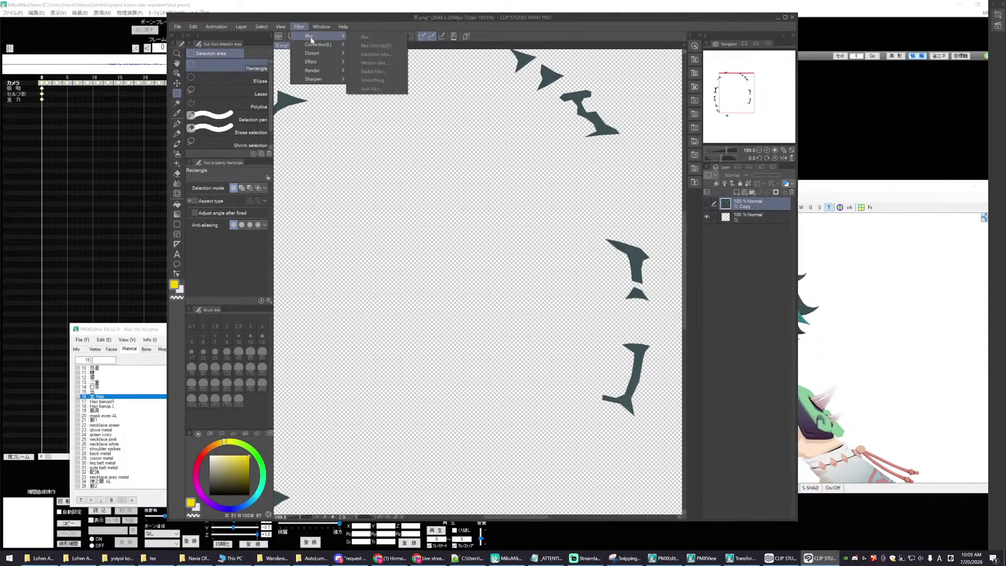
{"action": "left_click", "coordinate": [402, 17]}
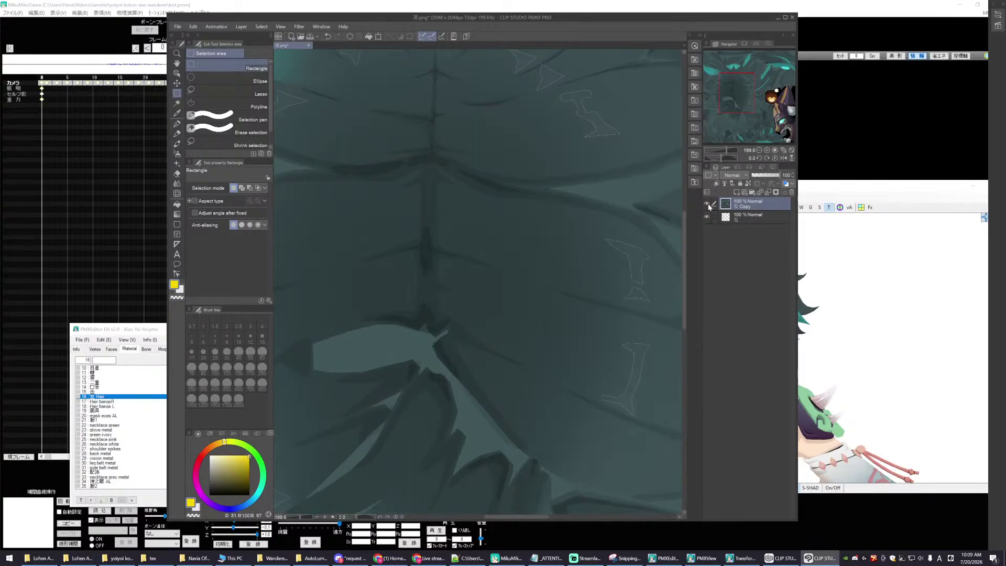
- Apply the Smoothing filter to the layer holding the spiky shapes
{"action": "left_click", "coordinate": [716, 222]}
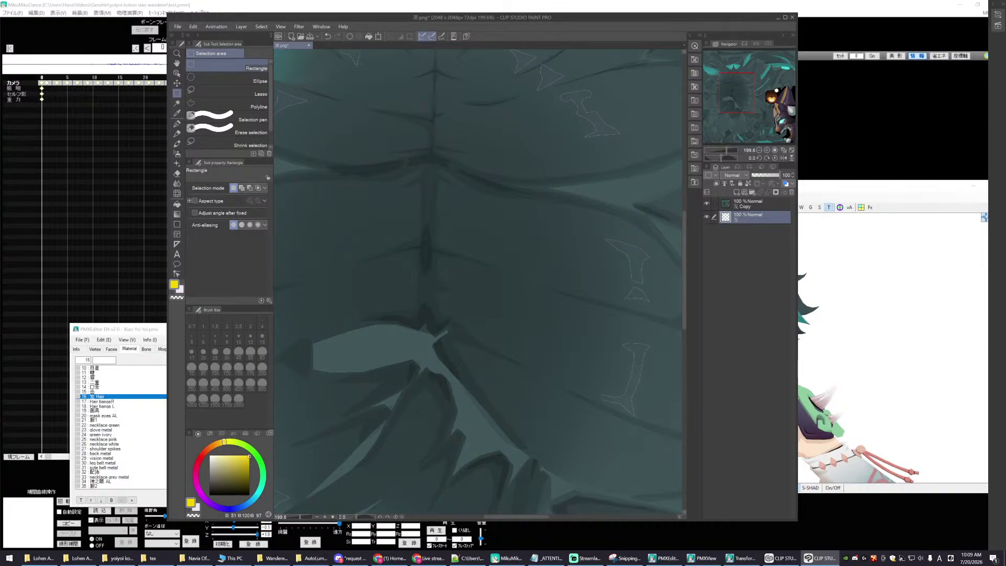
{"action": "left_click", "coordinate": [300, 26]}
{"action": "mouse_move", "coordinate": [323, 36]}
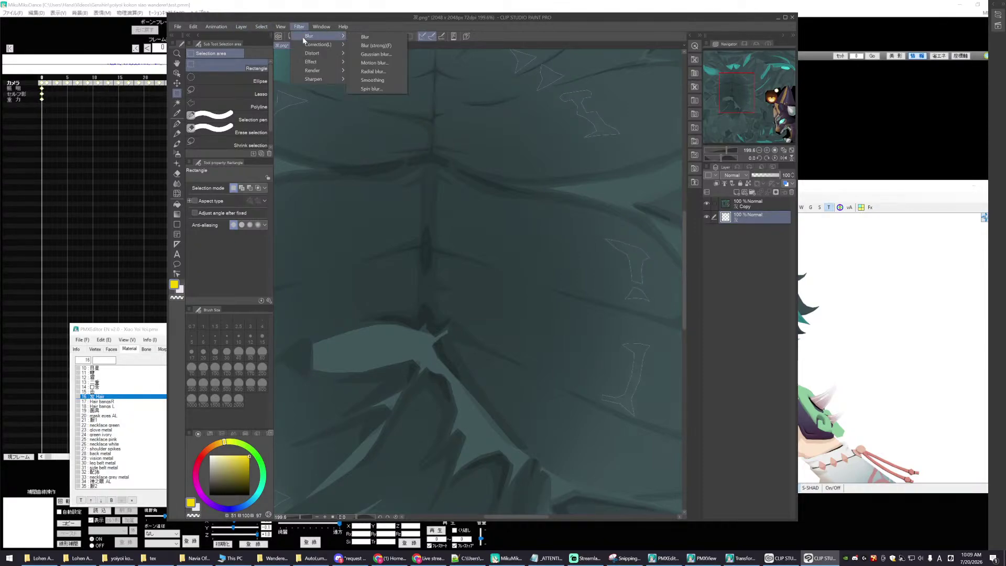
{"action": "left_click", "coordinate": [364, 80]}
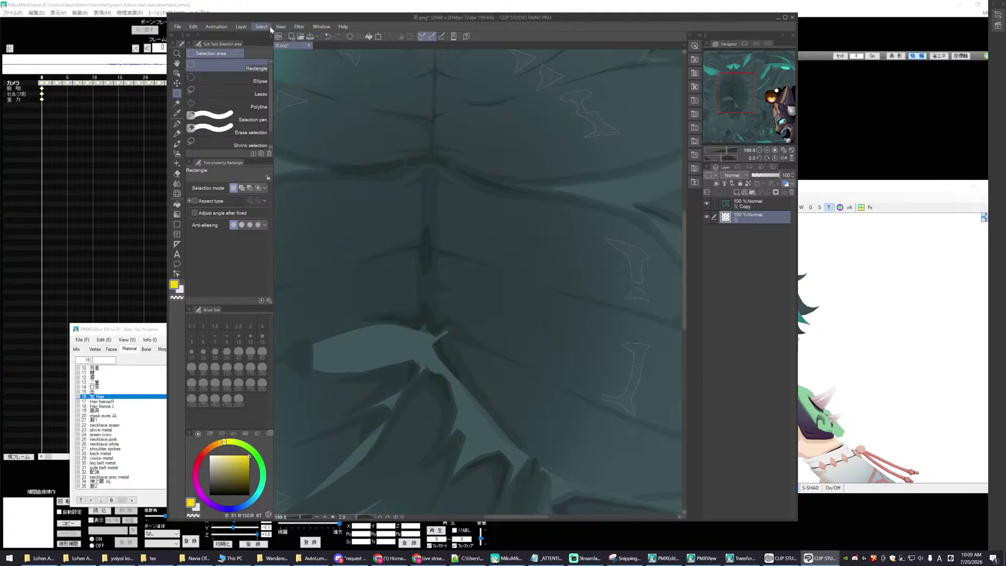
- Soften the edges of the spiky shapes further with the Blur (strong) filter
{"action": "left_click", "coordinate": [298, 26]}
{"action": "mouse_move", "coordinate": [314, 36]}
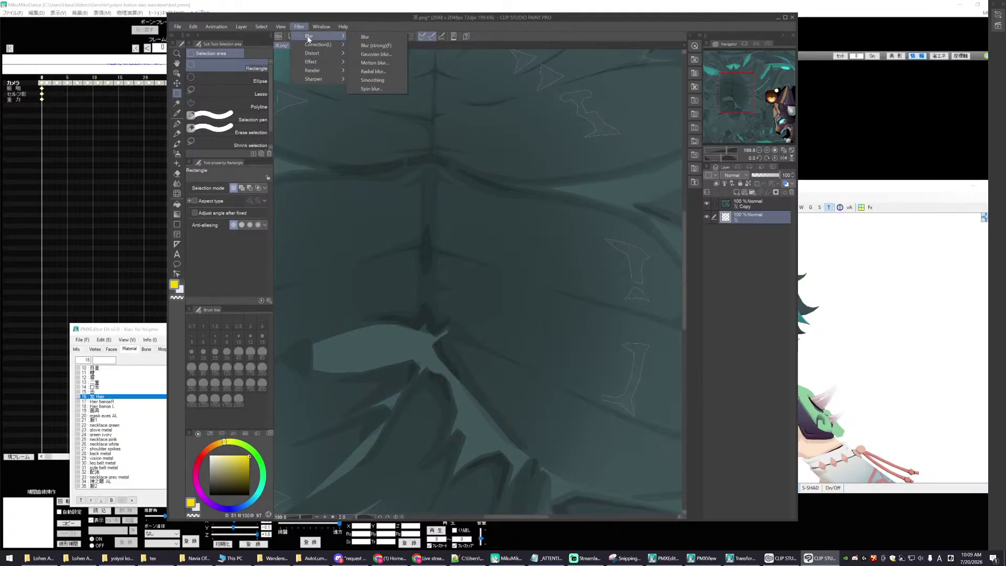
{"action": "left_click", "coordinate": [359, 49]}
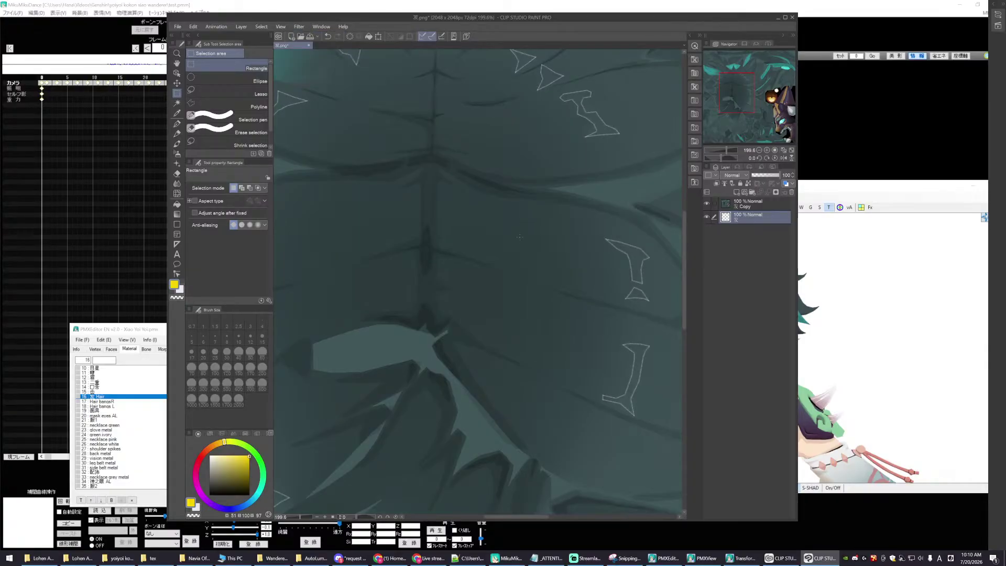
{"action": "left_click", "coordinate": [297, 27]}
{"action": "mouse_move", "coordinate": [309, 37]}
{"action": "left_click", "coordinate": [359, 46]}
- Hide the surrounding texture layer and save the spiky shapes as a PNG named HL in the model's tex folder
{"action": "left_click", "coordinate": [707, 203]}
{"action": "scroll", "coordinate": [445, 204], "scroll_direction": "down", "scroll_amount": 4}
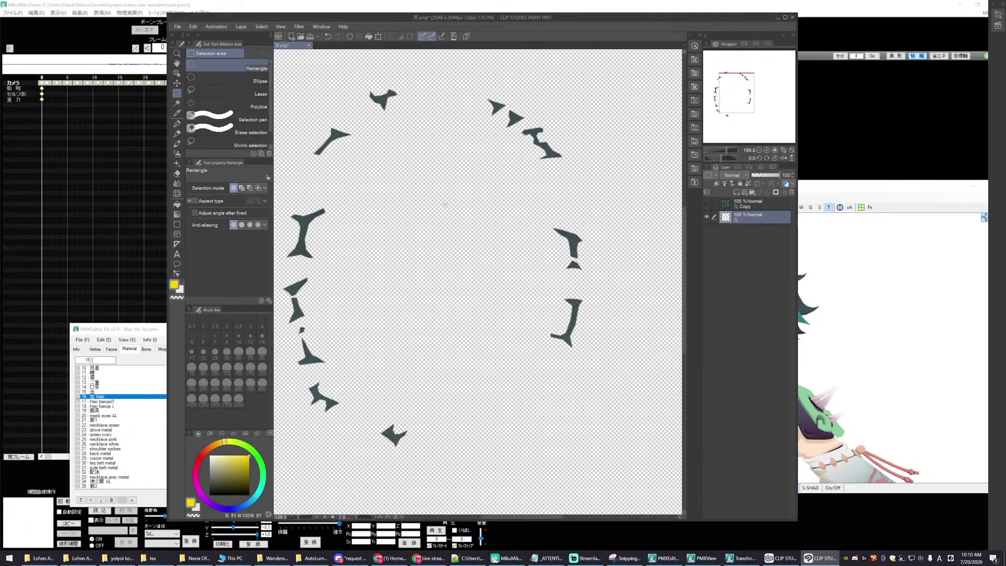
{"action": "left_click", "coordinate": [177, 27]}
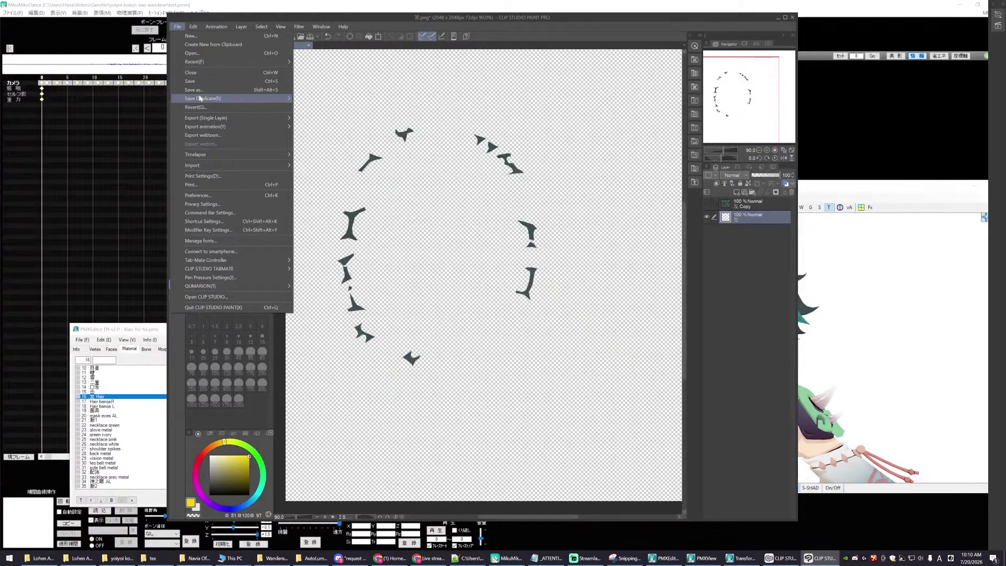
{"action": "left_click", "coordinate": [194, 91]}
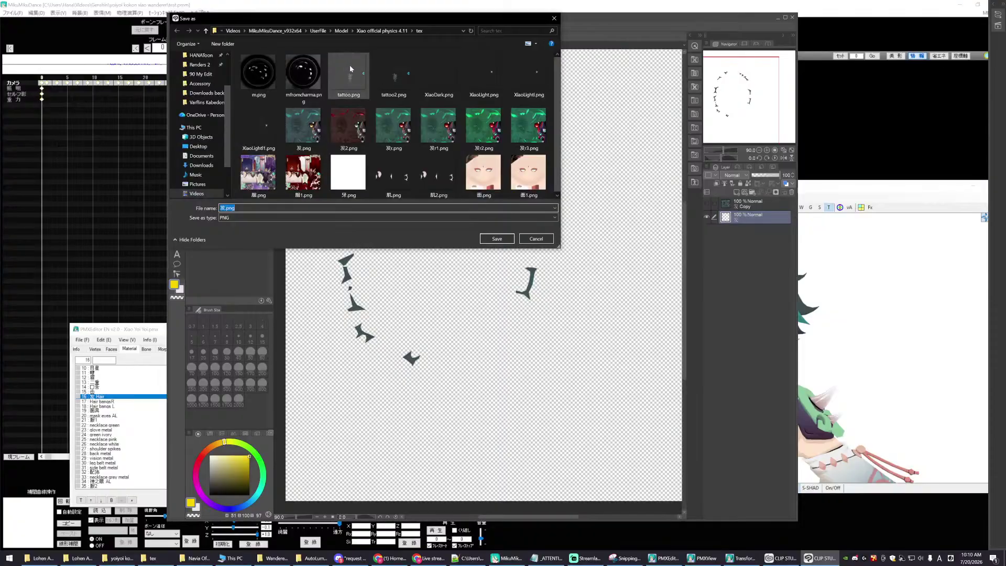
{"action": "type", "text": "H"}
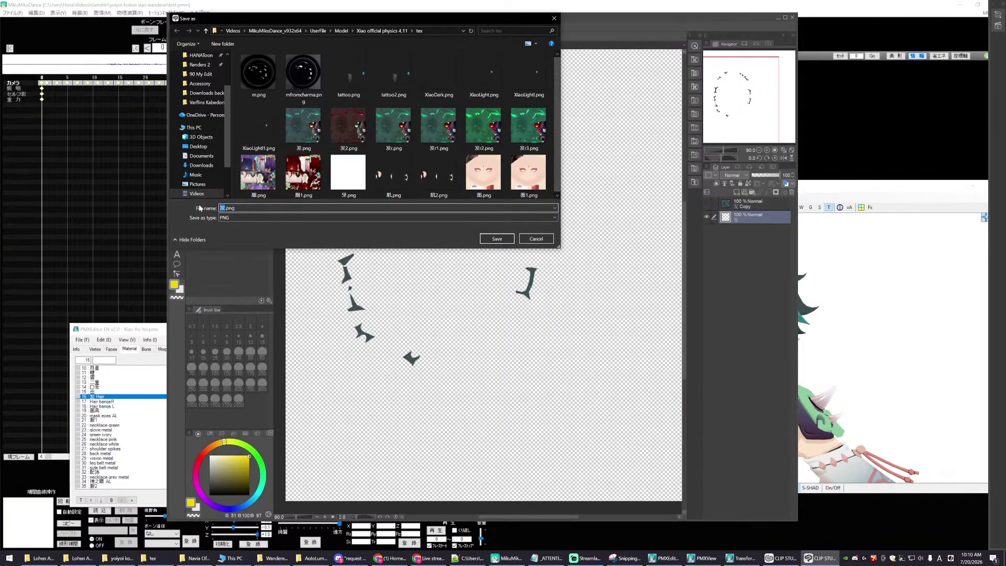
{"action": "type", "text": "HL"}
{"action": "left_click", "coordinate": [497, 238]}
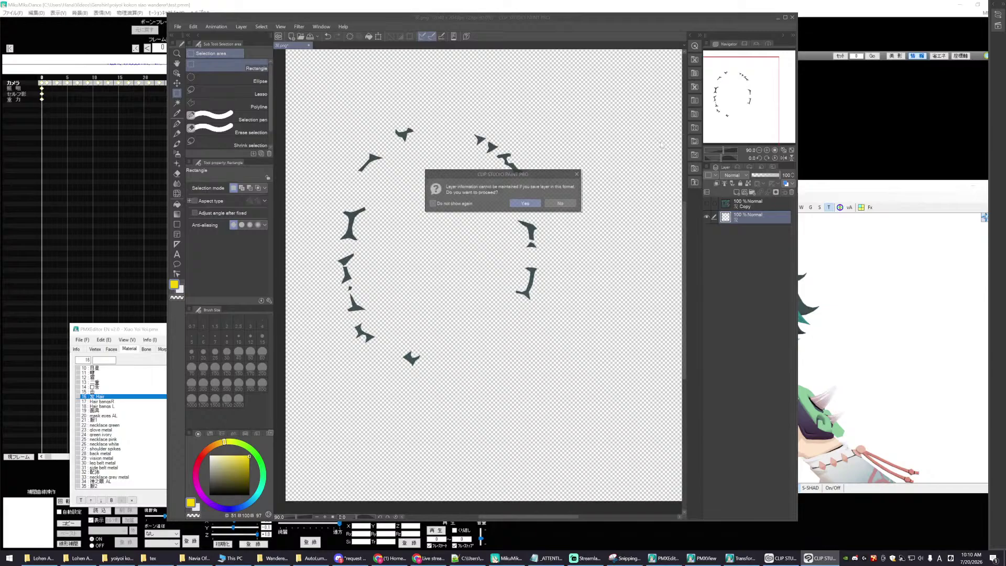
{"action": "left_click", "coordinate": [526, 203]}
{"action": "left_click", "coordinate": [778, 18]}
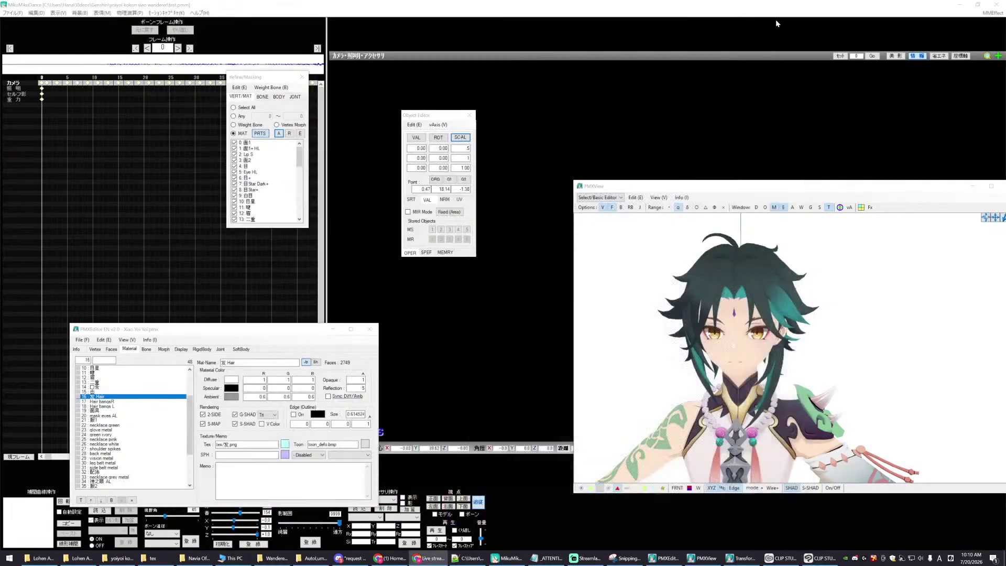
- In PMXEditor, mask the model view so that only the main Hair material, number 16, is displayed
{"action": "left_click_drag", "start_coordinate": [238, 331], "coordinate": [286, 278]}
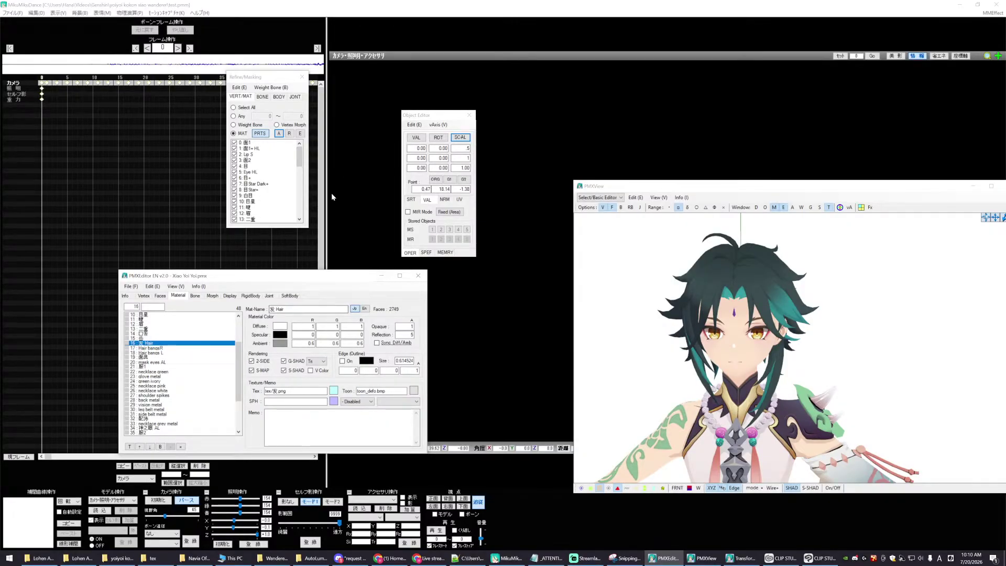
{"action": "scroll", "coordinate": [616, 438], "scroll_direction": "up", "scroll_amount": 4}
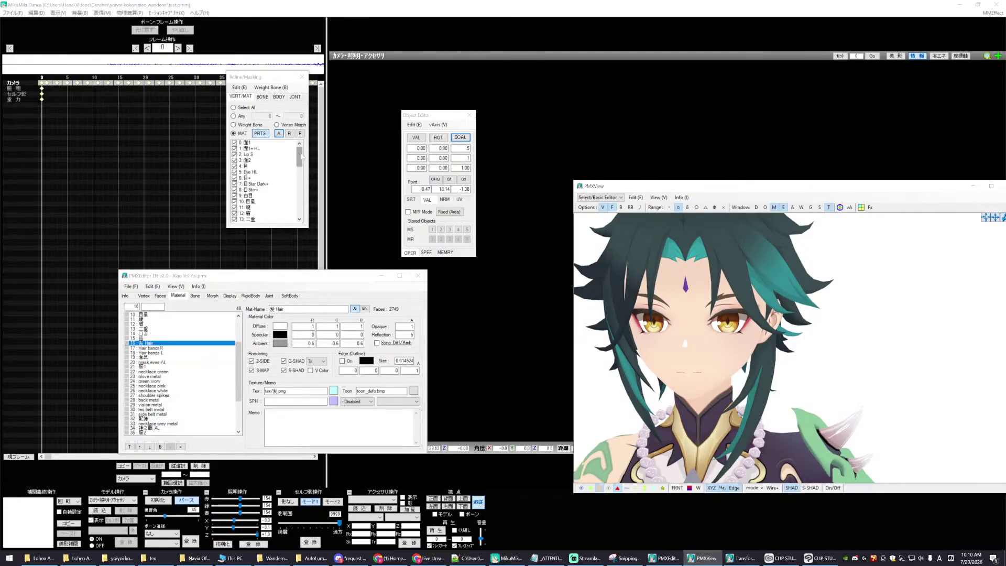
{"action": "left_click_drag", "start_coordinate": [299, 156], "coordinate": [299, 161]}
{"action": "left_click", "coordinate": [289, 134]}
{"action": "scroll", "coordinate": [234, 152], "scroll_direction": "down", "scroll_amount": 2}
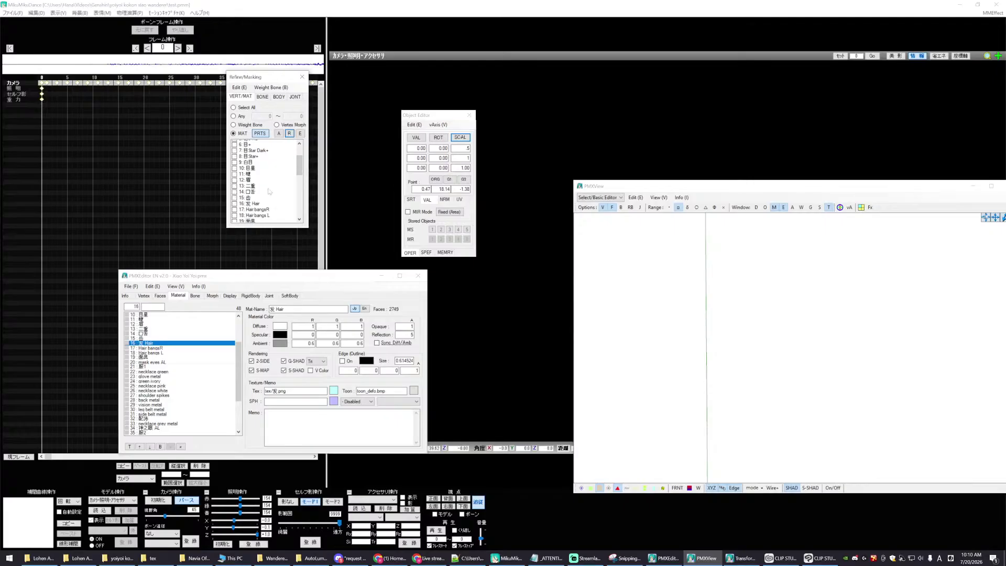
{"action": "left_click", "coordinate": [235, 185]}
{"action": "left_click", "coordinate": [235, 190]}
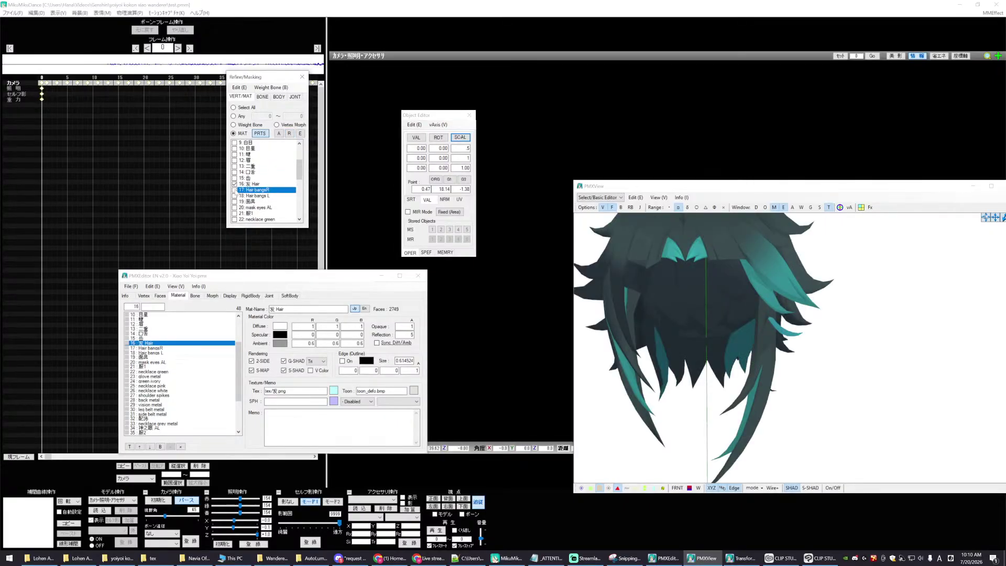
{"action": "left_click", "coordinate": [235, 196]}
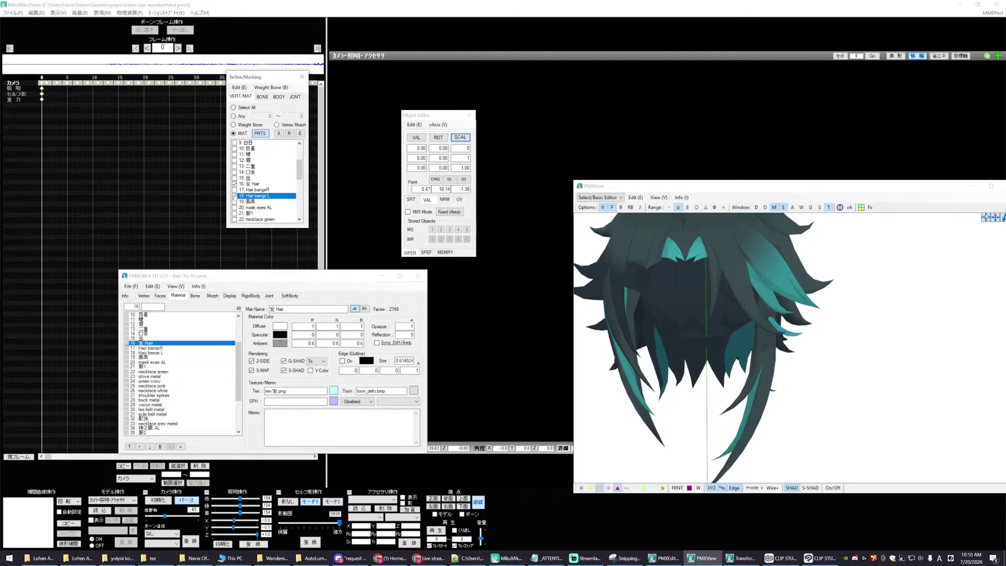
{"action": "scroll", "coordinate": [233, 197], "scroll_direction": "down", "scroll_amount": 1}
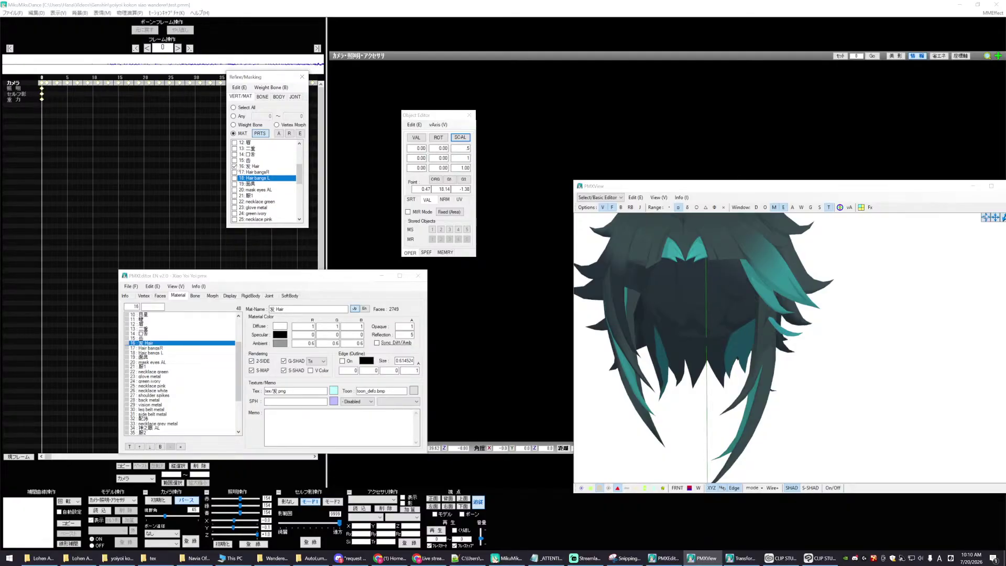
- Duplicate the main Hair material with the 材質複製 user plug-in
{"action": "left_click", "coordinate": [153, 286]}
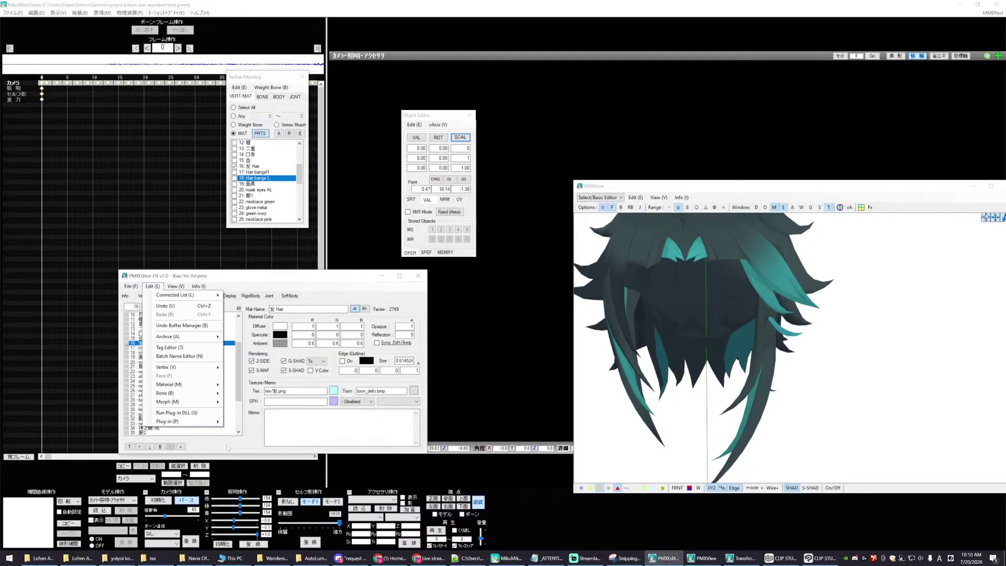
{"action": "mouse_move", "coordinate": [184, 422]}
{"action": "mouse_move", "coordinate": [242, 448]}
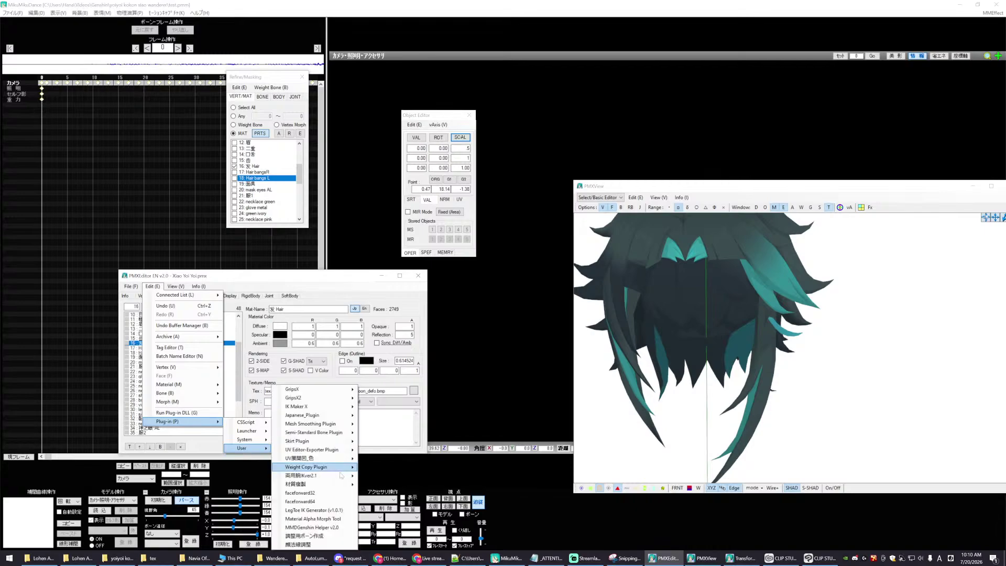
{"action": "mouse_move", "coordinate": [336, 465]}
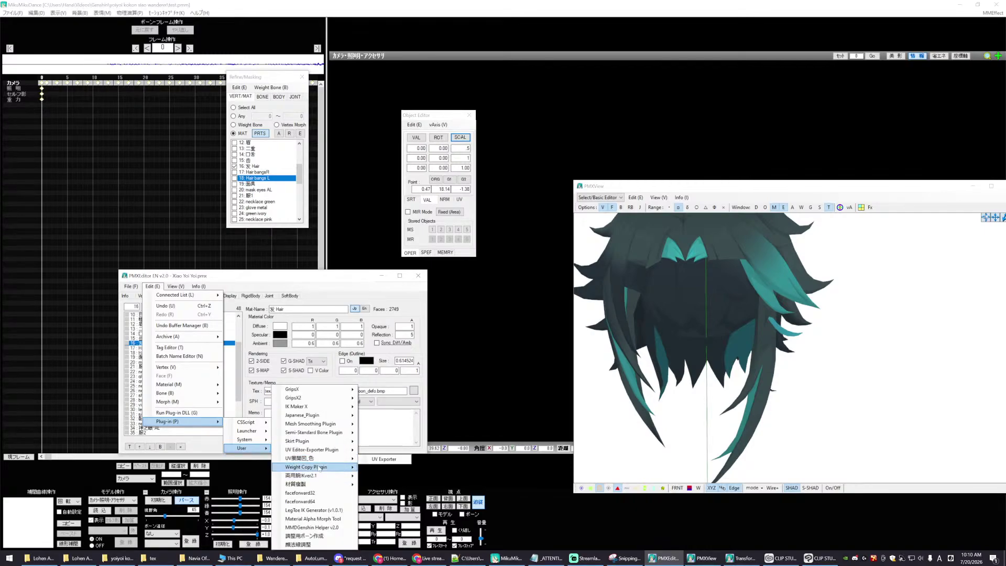
{"action": "mouse_move", "coordinate": [310, 434]}
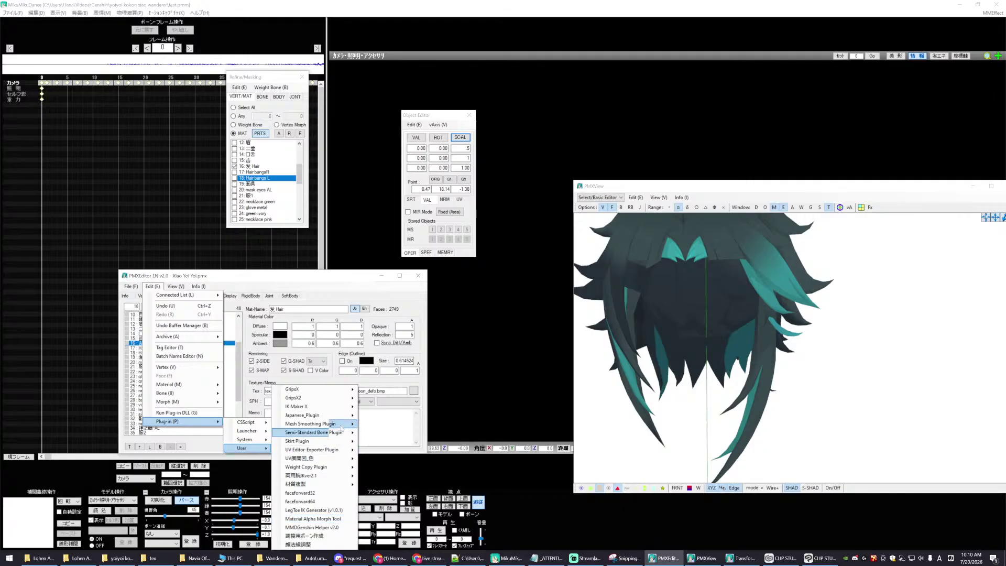
{"action": "mouse_move", "coordinate": [347, 415]}
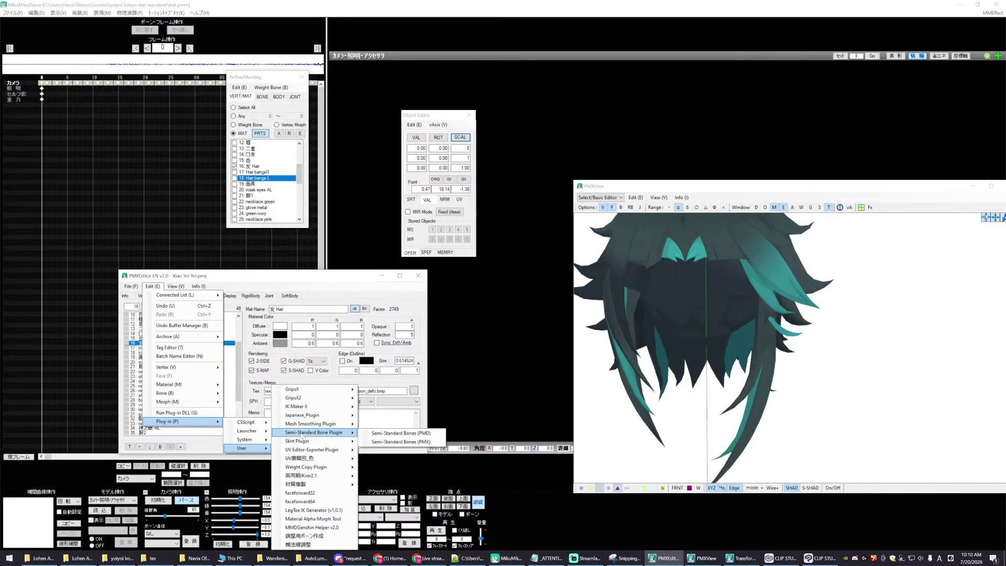
{"action": "mouse_move", "coordinate": [302, 484]}
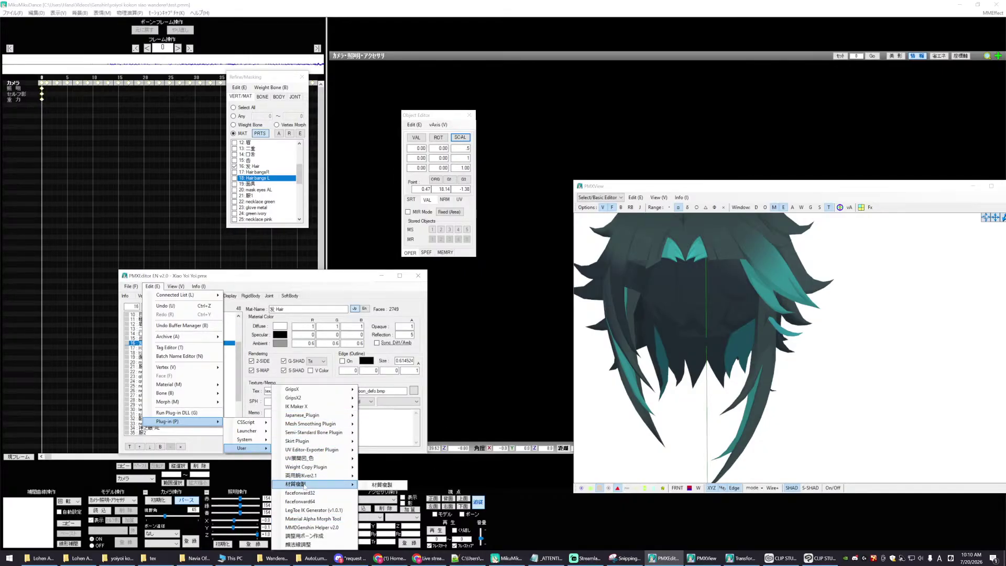
{"action": "left_click", "coordinate": [376, 485]}
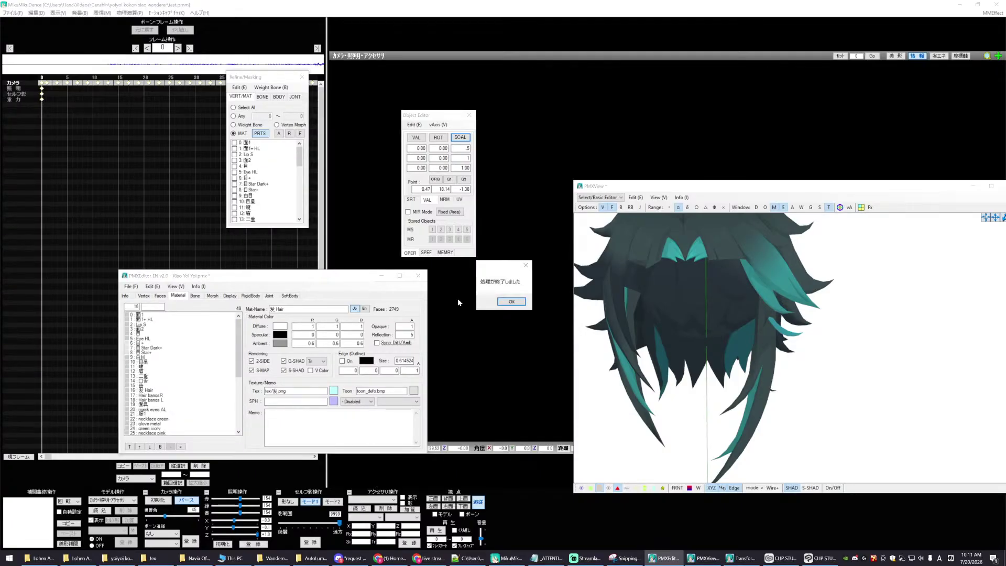
{"action": "left_click", "coordinate": [512, 302]}
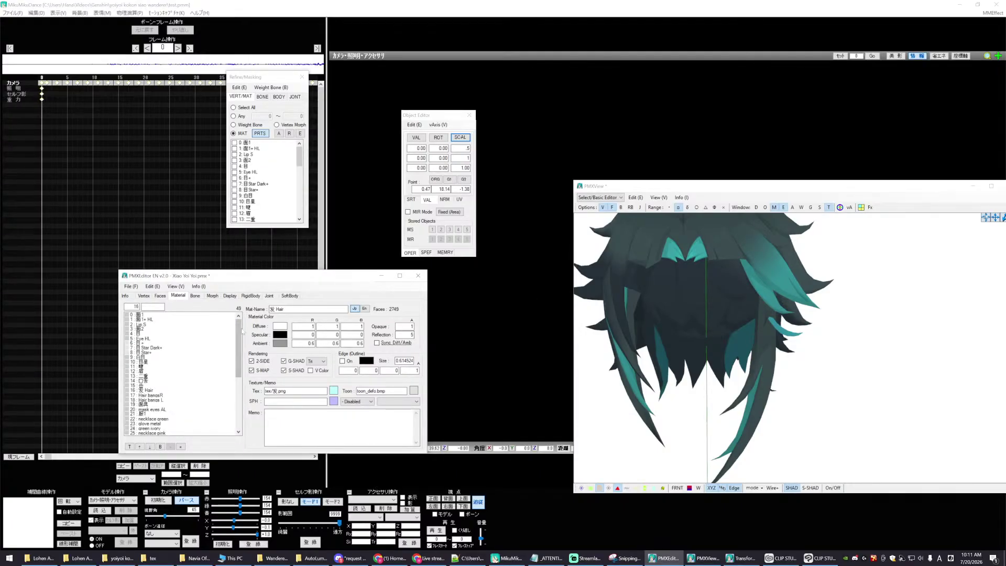
- Rename the duplicated hair material as 发 HL+
{"action": "left_click_drag", "start_coordinate": [240, 328], "coordinate": [240, 379]}
{"action": "left_click_drag", "start_coordinate": [278, 77], "coordinate": [242, 64]}
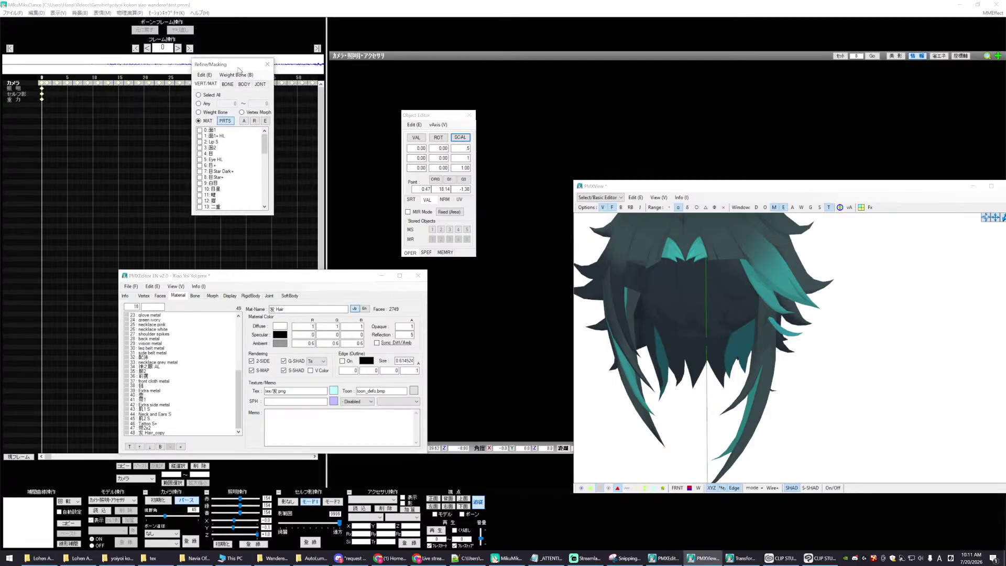
{"action": "left_click", "coordinate": [150, 434]}
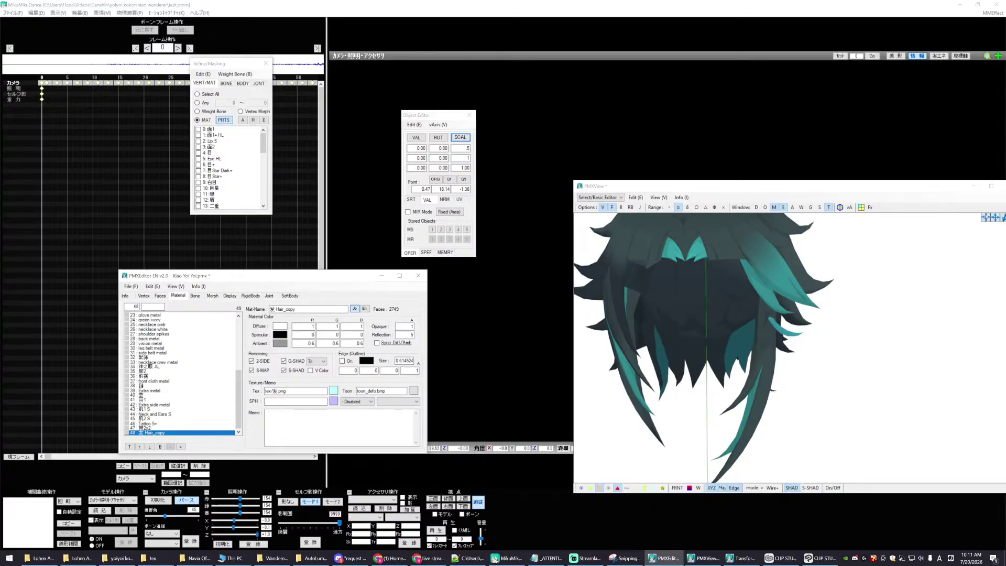
{"action": "double_click", "coordinate": [285, 309]}
{"action": "key", "text": "BackSpace"}
{"action": "left_click", "coordinate": [198, 428]}
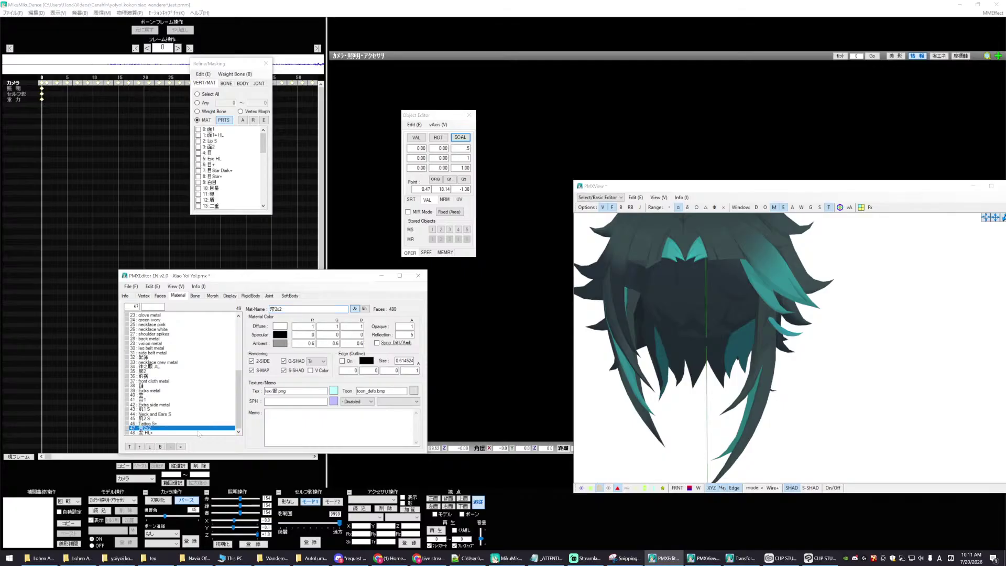
- Move the 发 HL+ material in the material list to directly below Hair bangs L
{"action": "key", "text": "Down"}
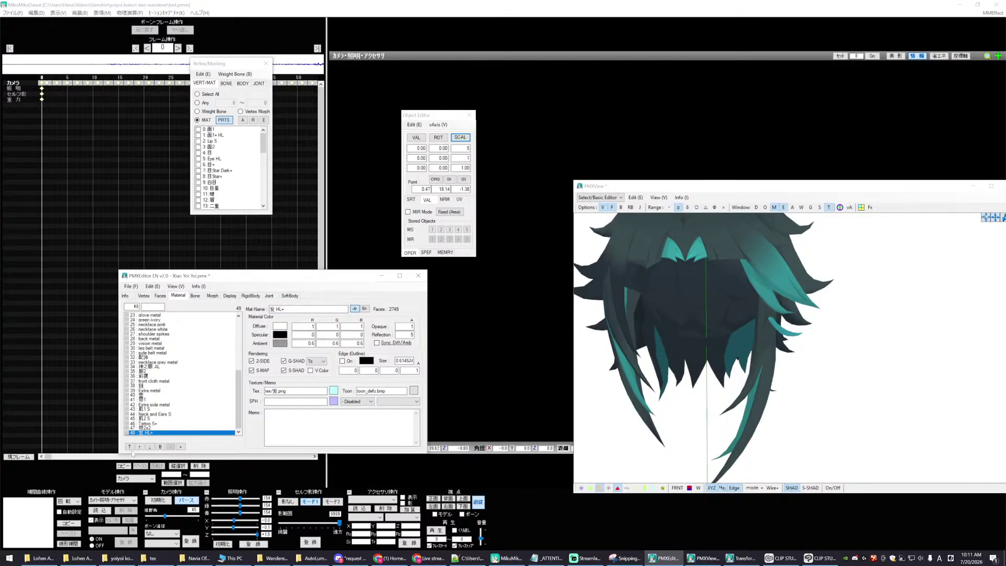
{"action": "left_click", "coordinate": [130, 447]}
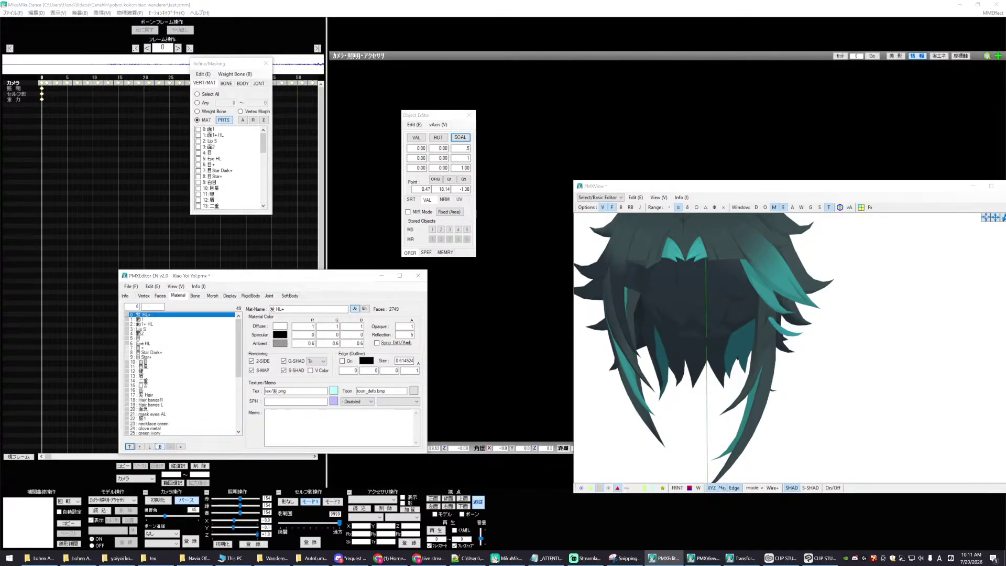
{"action": "left_click", "coordinate": [150, 447]}
{"action": "left_click", "coordinate": [149, 446]}
{"action": "left_click", "coordinate": [149, 447]}
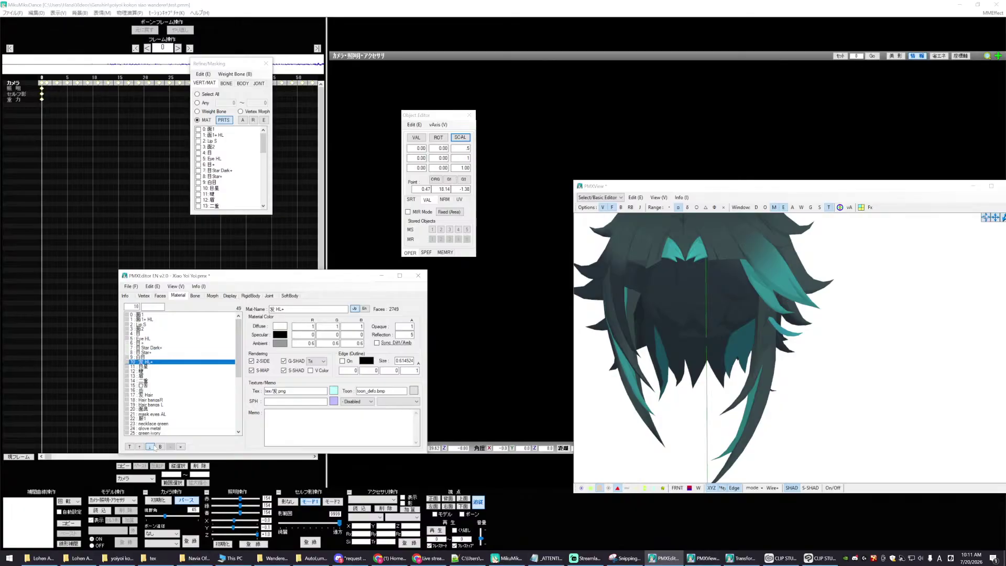
{"action": "double_click", "coordinate": [149, 446]}
{"action": "double_click", "coordinate": [150, 447]}
{"action": "double_click", "coordinate": [150, 446]}
{"action": "double_click", "coordinate": [149, 446]}
{"action": "left_click", "coordinate": [149, 447]}
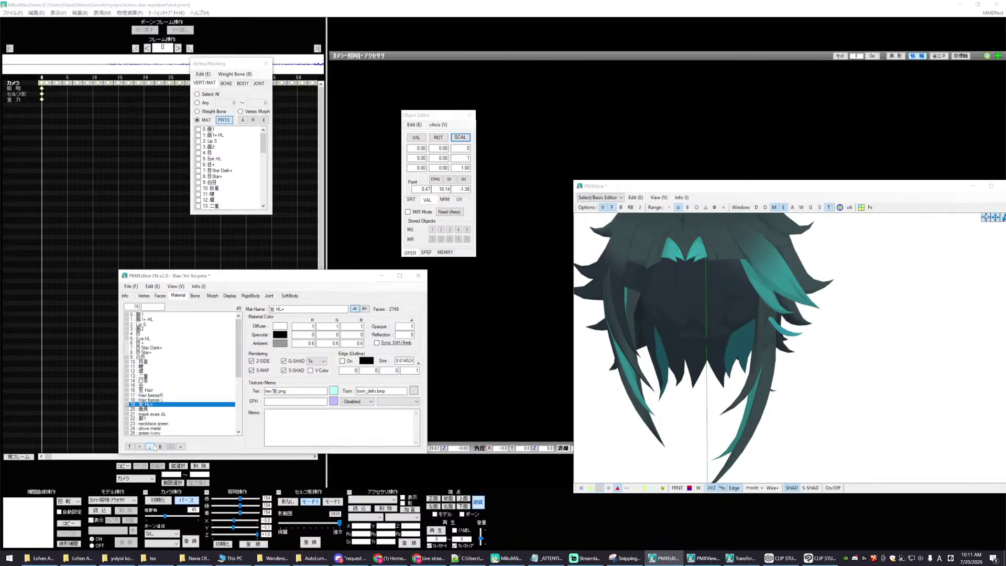
- Set the texture of the 发 HL+ material to tex/HHL.png and display all materials in the model view
{"action": "left_click_drag", "start_coordinate": [239, 346], "coordinate": [238, 379]}
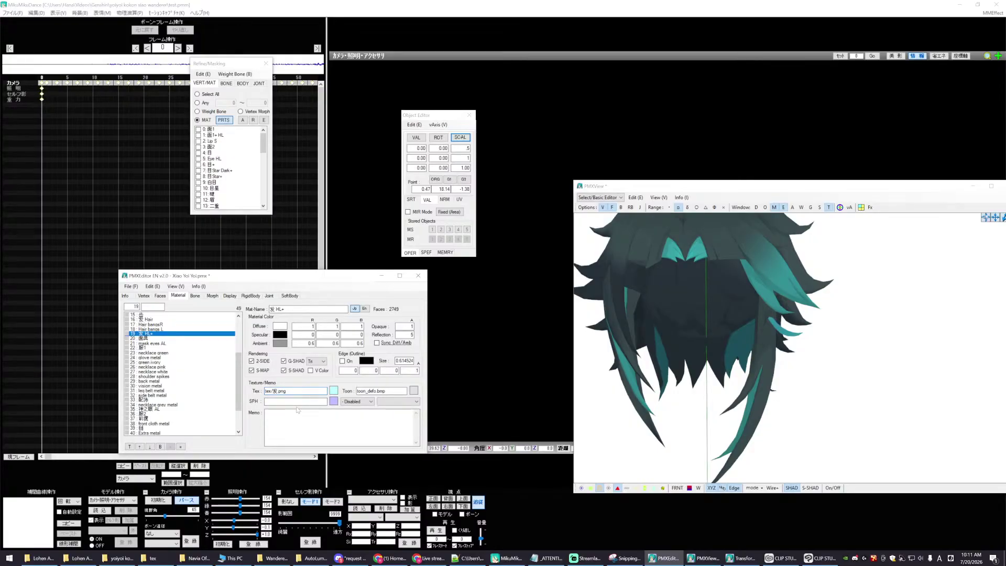
{"action": "key", "text": "BackSpace"}
{"action": "type", "text": "HHL"}
{"action": "left_click", "coordinate": [661, 376]}
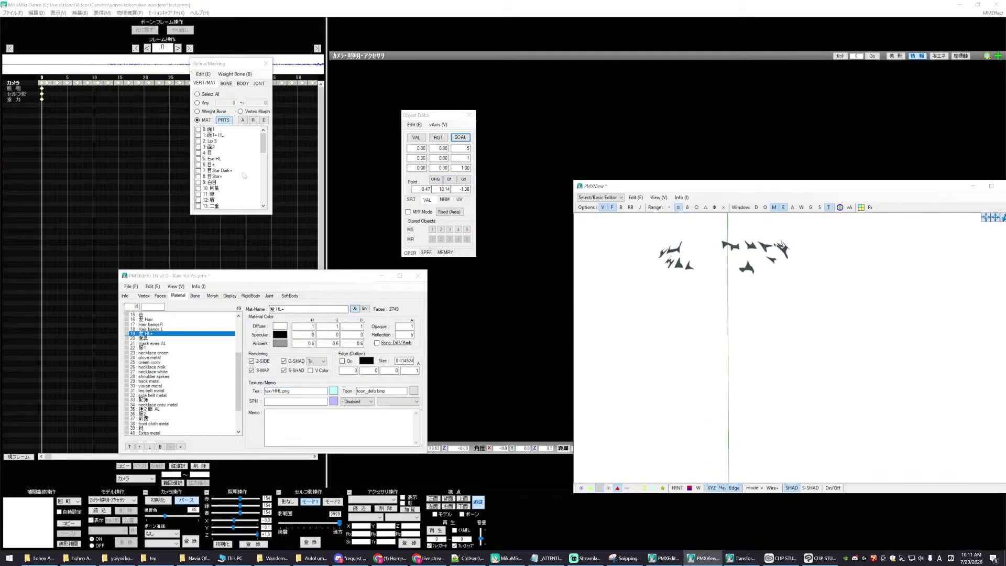
{"action": "left_click", "coordinate": [242, 120]}
- Examine up close how the highlight texture sits on the hair in the model view
{"action": "scroll", "coordinate": [663, 320], "scroll_direction": "up", "scroll_amount": 5}
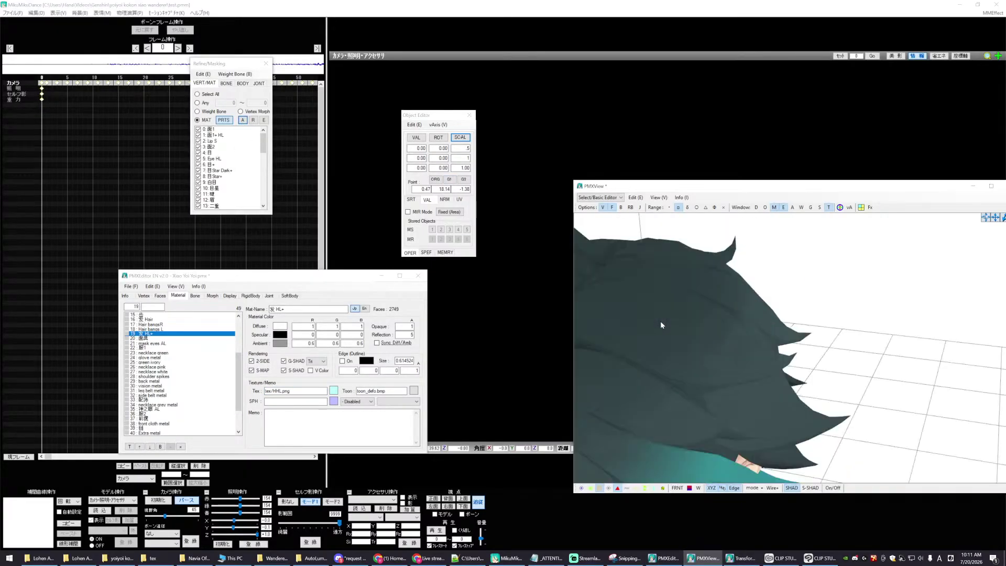
{"action": "scroll", "coordinate": [663, 323], "scroll_direction": "up", "scroll_amount": 2}
{"action": "scroll", "coordinate": [664, 321], "scroll_direction": "down", "scroll_amount": 3}
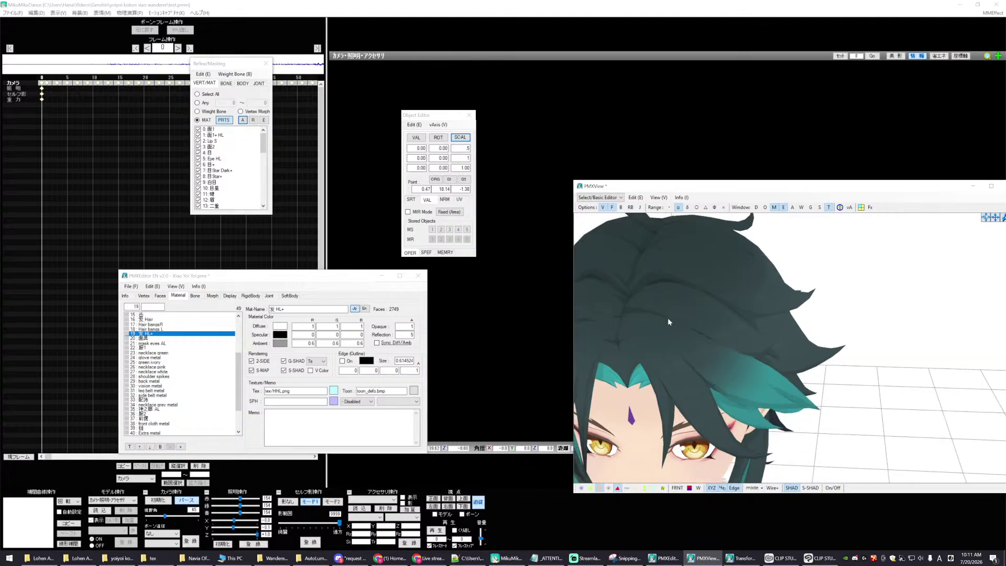
{"action": "scroll", "coordinate": [667, 318], "scroll_direction": "up", "scroll_amount": 3}
{"action": "scroll", "coordinate": [670, 321], "scroll_direction": "down", "scroll_amount": 2}
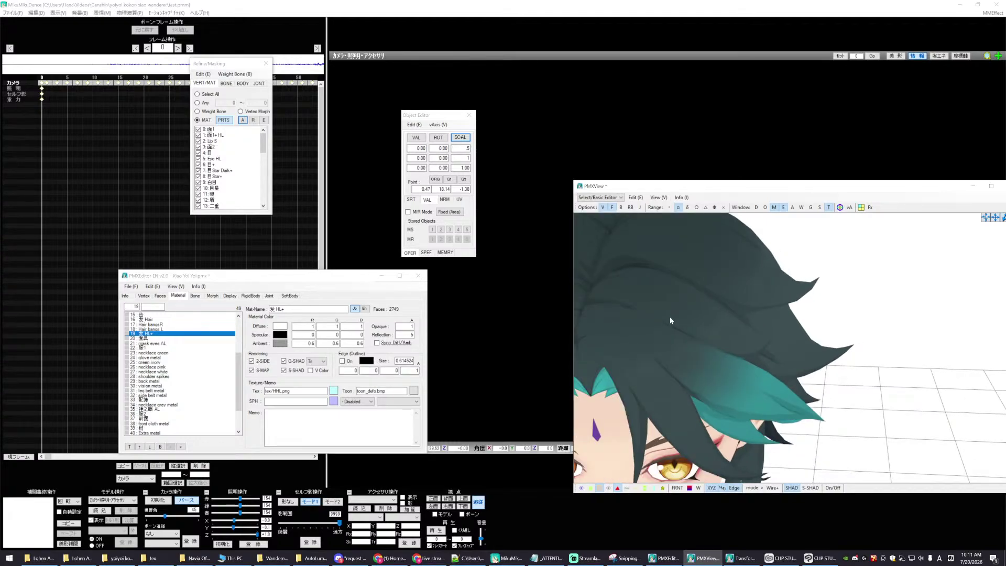
{"action": "scroll", "coordinate": [670, 320], "scroll_direction": "up", "scroll_amount": 1}
{"action": "scroll", "coordinate": [669, 317], "scroll_direction": "up", "scroll_amount": 1}
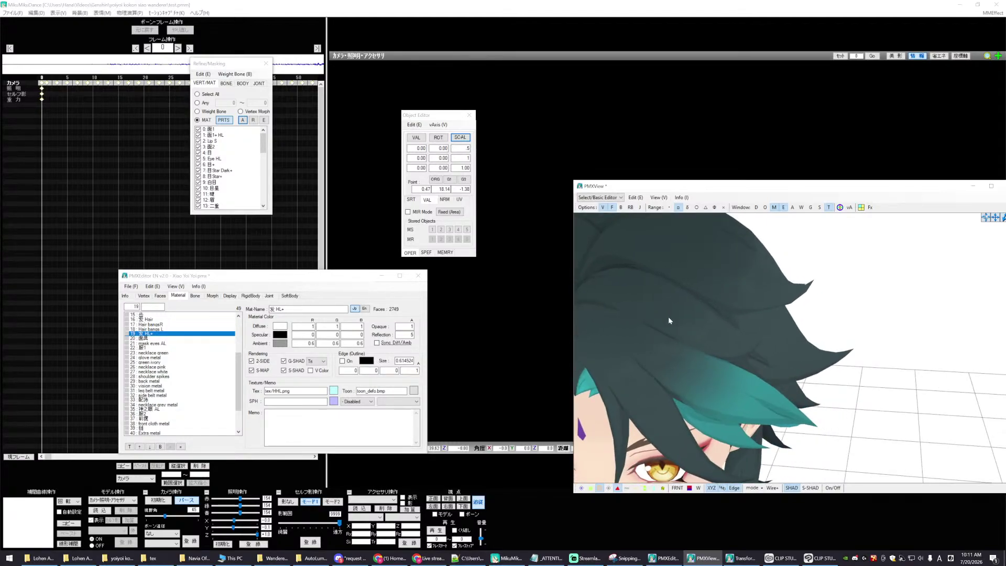
{"action": "right_click_drag", "start_coordinate": [668, 318], "coordinate": [669, 318]}
- In Clip Studio Paint, apply the Blur filter to the visible layer of spiky shapes in HHL.png
{"action": "left_click", "coordinate": [822, 558]}
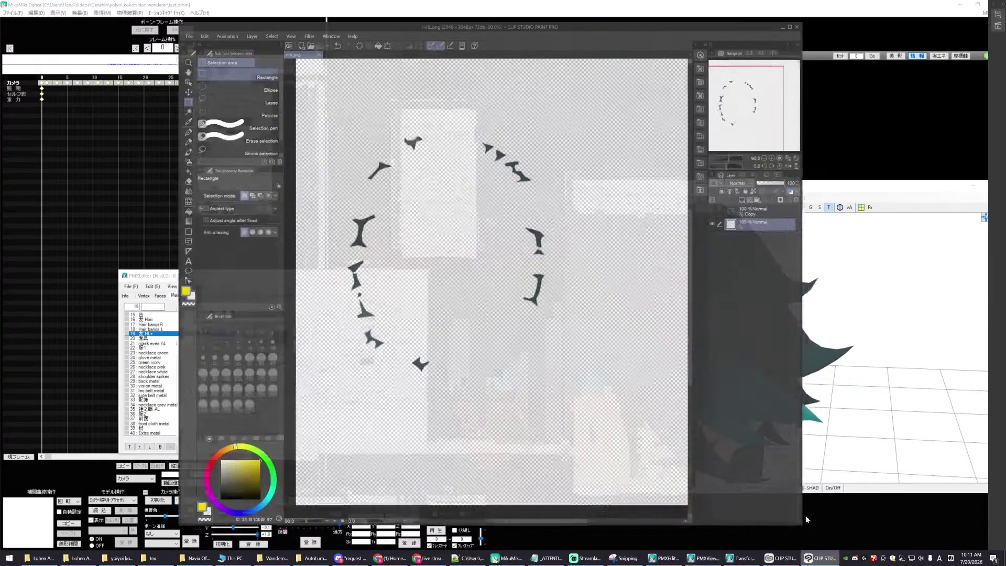
{"action": "scroll", "coordinate": [507, 193], "scroll_direction": "up", "scroll_amount": 5}
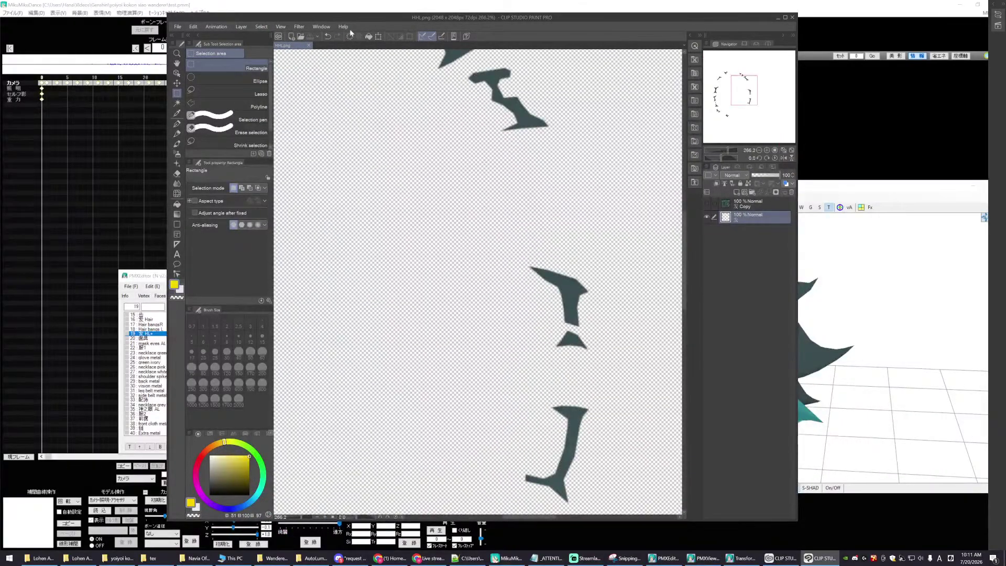
{"action": "left_click", "coordinate": [299, 26]}
{"action": "mouse_move", "coordinate": [328, 36]}
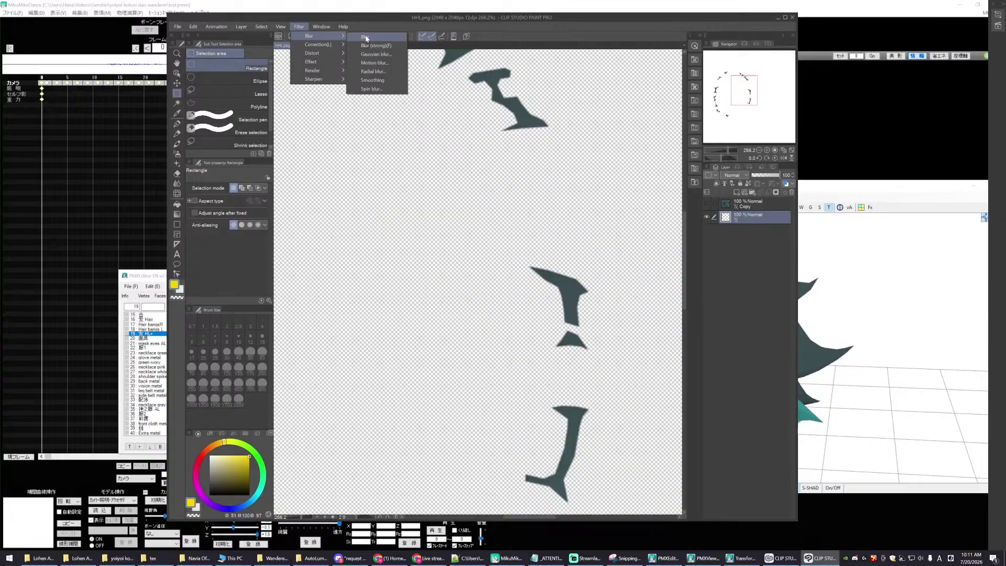
{"action": "left_click", "coordinate": [369, 38]}
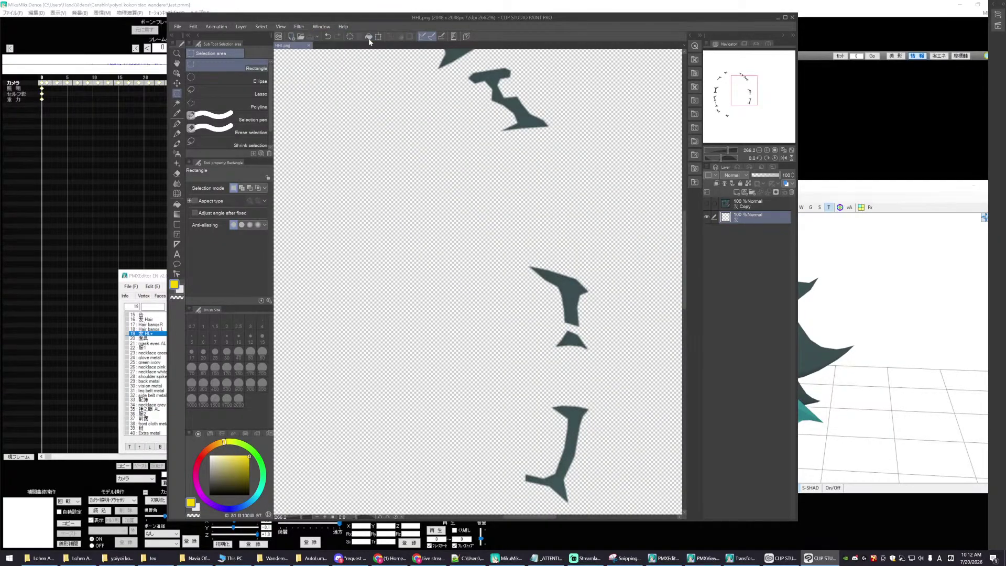
- Save the blurred highlight image as a new PNG named HHL1 in the model's tex folder
{"action": "left_click", "coordinate": [177, 26]}
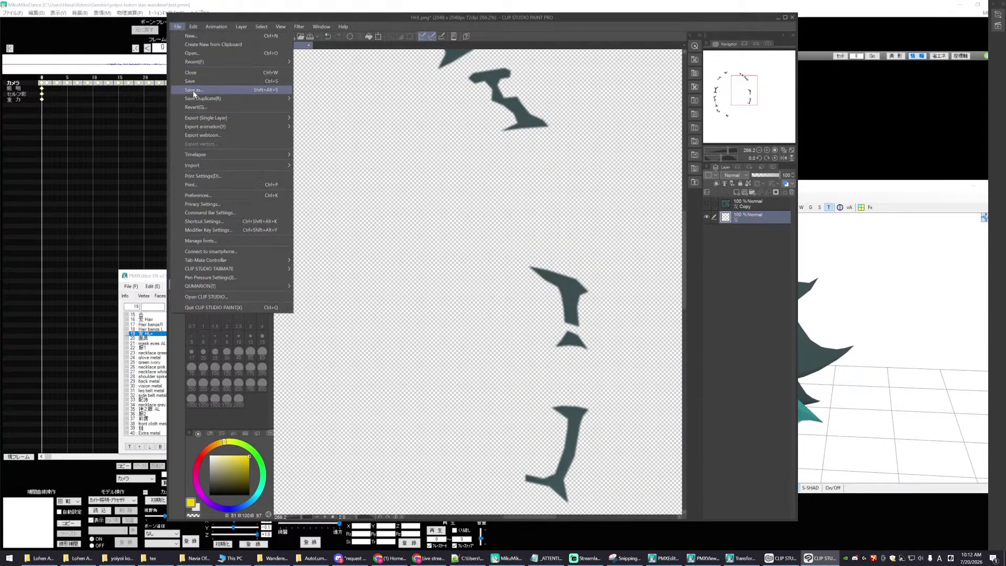
{"action": "left_click", "coordinate": [193, 91]}
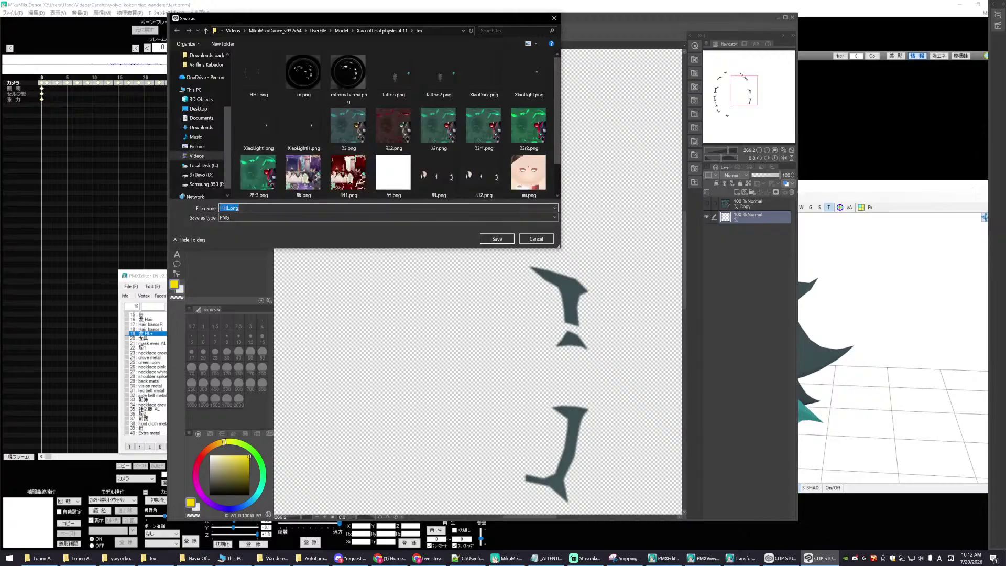
{"action": "left_click", "coordinate": [497, 239]}
{"action": "left_click", "coordinate": [525, 204]}
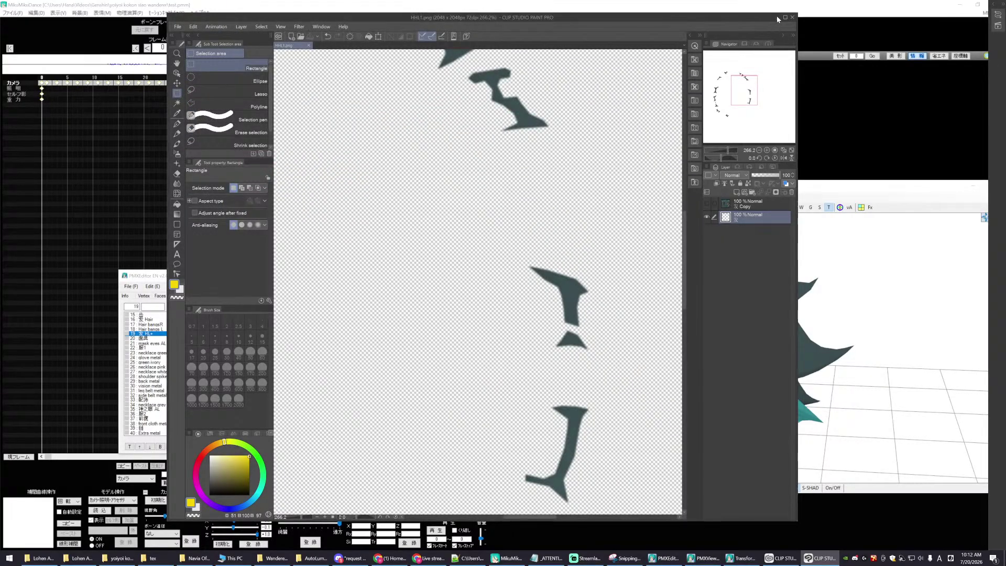
{"action": "left_click", "coordinate": [778, 17]}
- Back in PMXEditor, change the 发 HL+ material's texture to tex/HHL1.png
{"action": "left_click", "coordinate": [282, 391]}
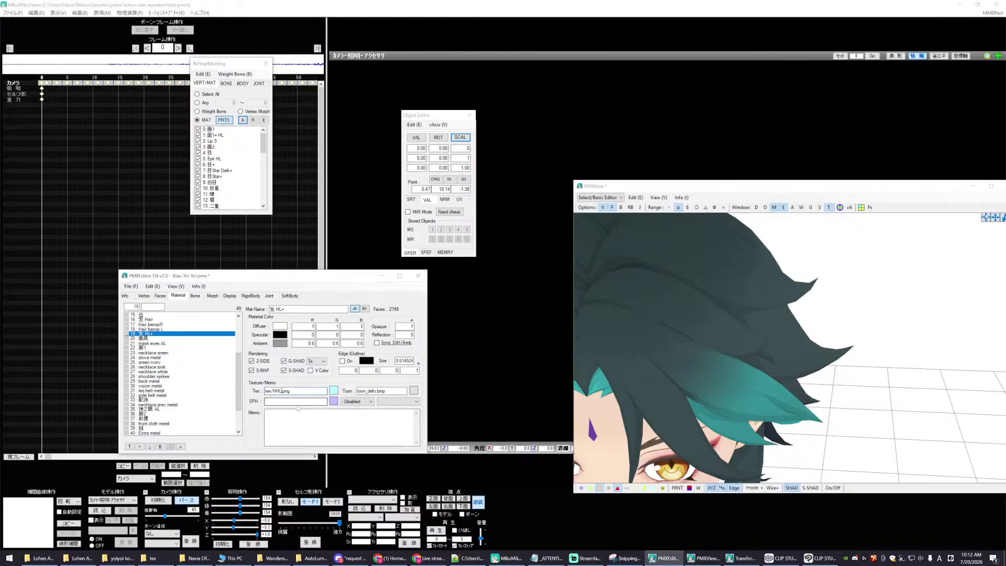
{"action": "type", "text": "1"}
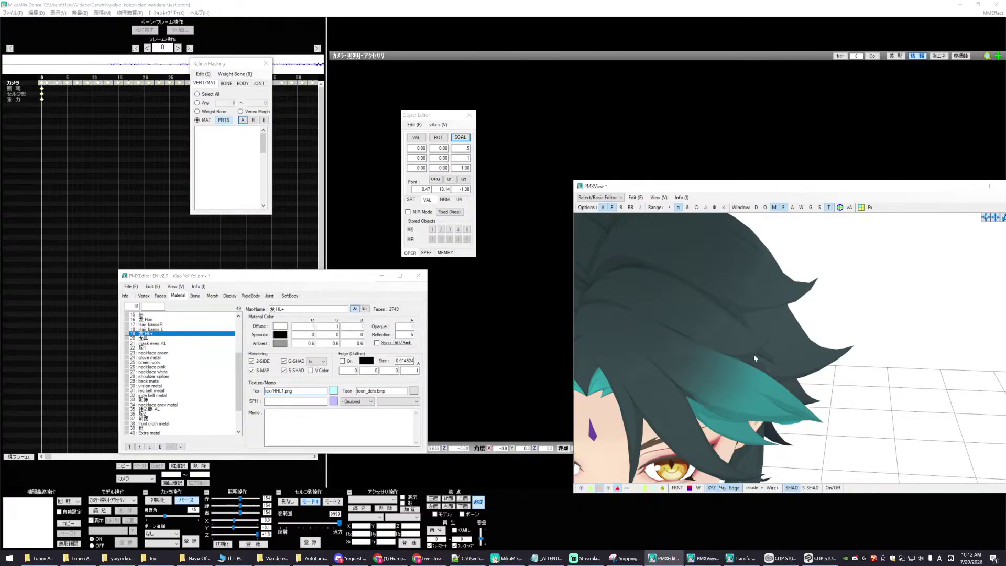
{"action": "left_click", "coordinate": [738, 373]}
- Inspect the hair with the blurred highlight texture from both sides of the head
{"action": "scroll", "coordinate": [657, 395], "scroll_direction": "down", "scroll_amount": 2}
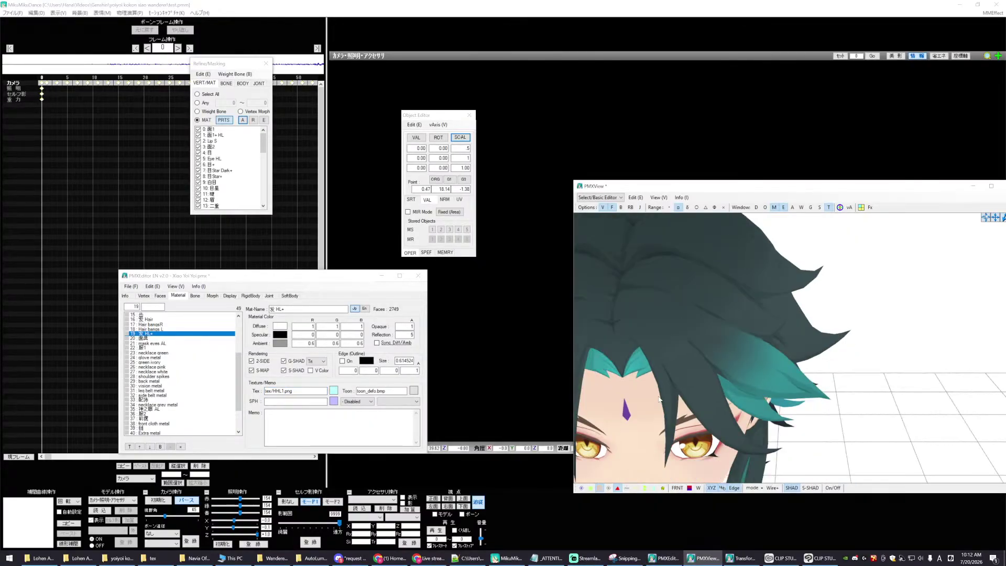
{"action": "scroll", "coordinate": [653, 395], "scroll_direction": "up", "scroll_amount": 4}
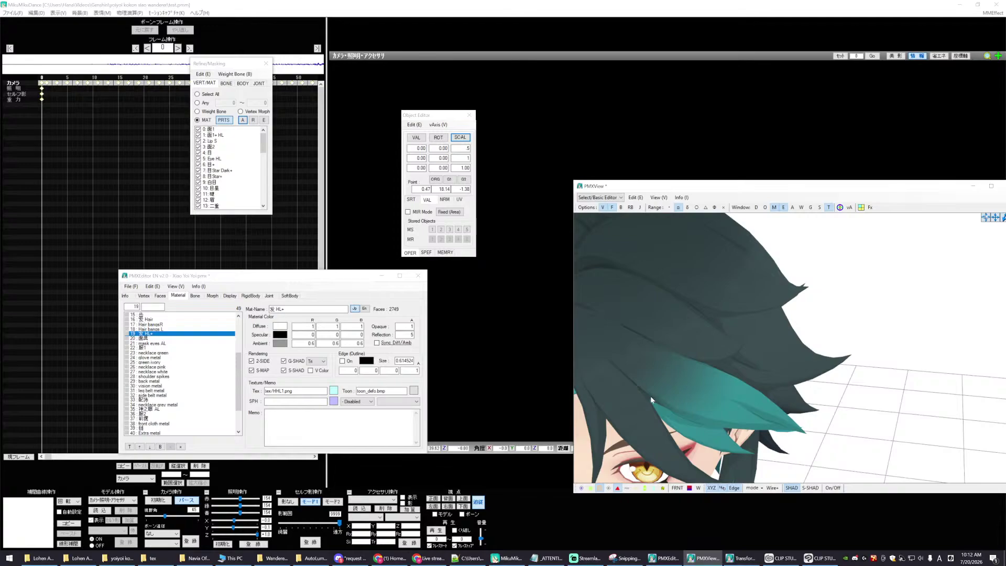
{"action": "scroll", "coordinate": [649, 395], "scroll_direction": "up", "scroll_amount": 2}
{"action": "scroll", "coordinate": [650, 395], "scroll_direction": "down", "scroll_amount": 2}
{"action": "scroll", "coordinate": [673, 395], "scroll_direction": "down", "scroll_amount": 3}
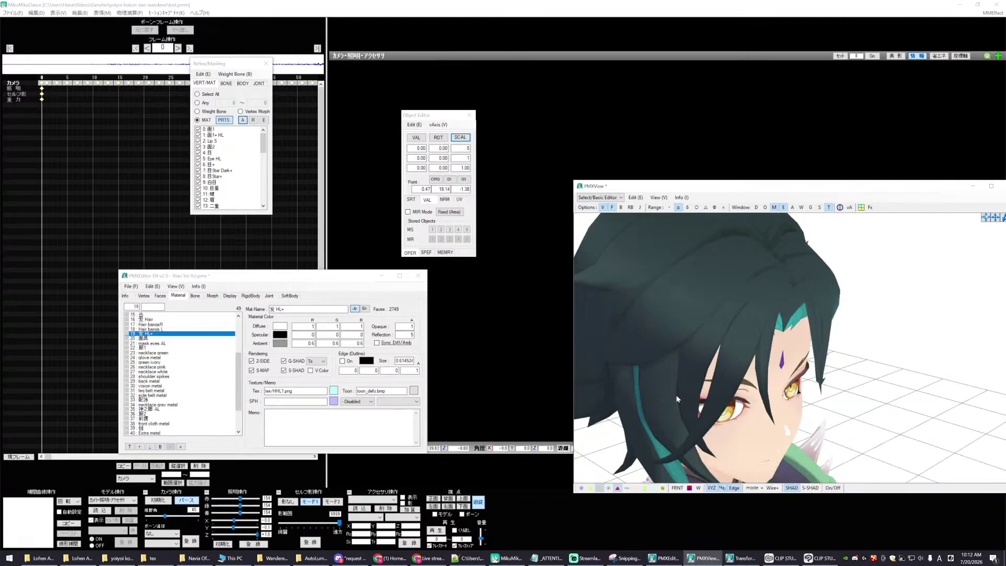
{"action": "scroll", "coordinate": [677, 395], "scroll_direction": "up", "scroll_amount": 4}
{"action": "scroll", "coordinate": [679, 396], "scroll_direction": "down", "scroll_amount": 4}
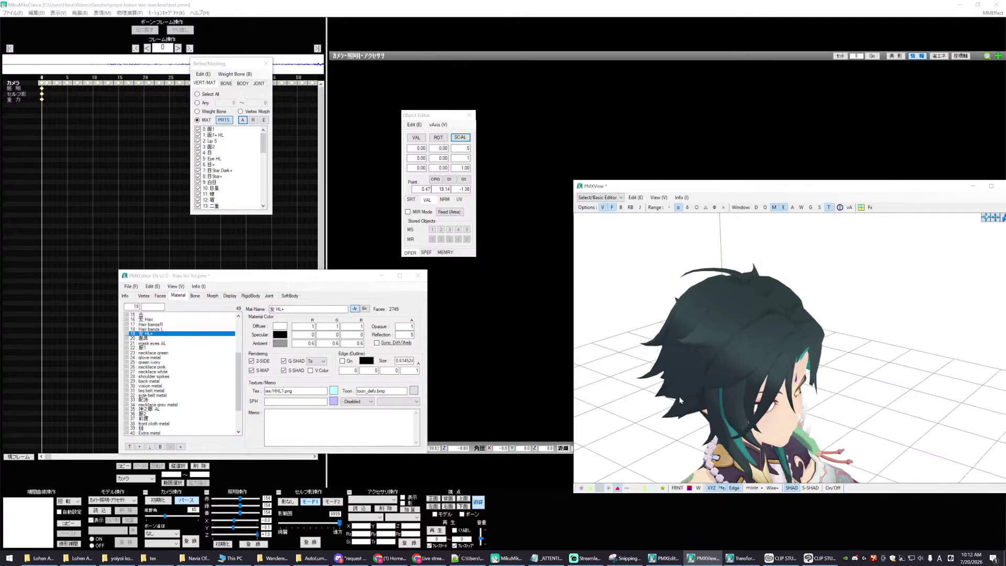
- Give the 发 HL+ material the sphere map sph/hair_s.bmp in Add-Sphere mode and check the hair in the model view
{"action": "left_click_drag", "start_coordinate": [251, 276], "coordinate": [244, 277]}
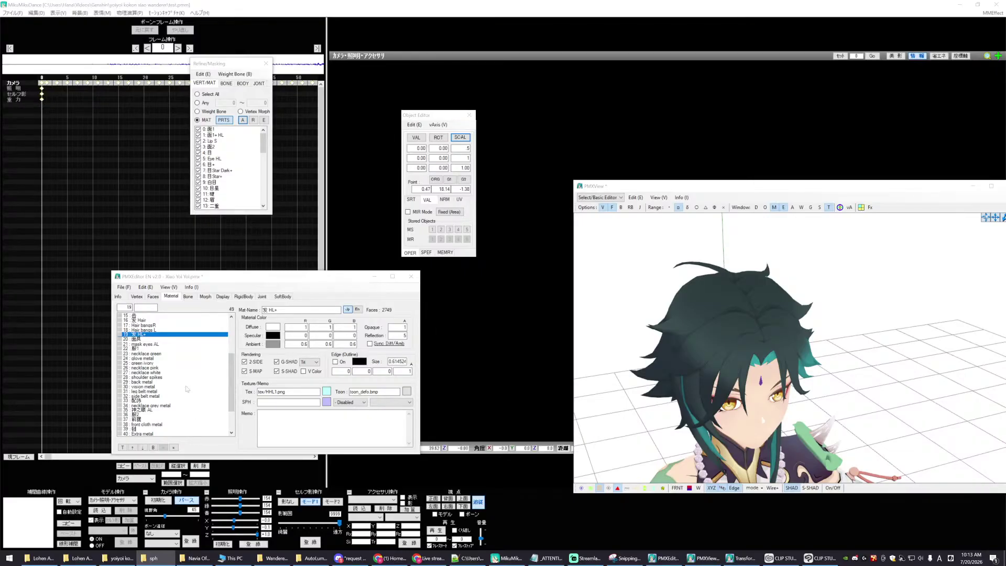
{"action": "left_click_drag", "start_coordinate": [188, 388], "coordinate": [294, 401]}
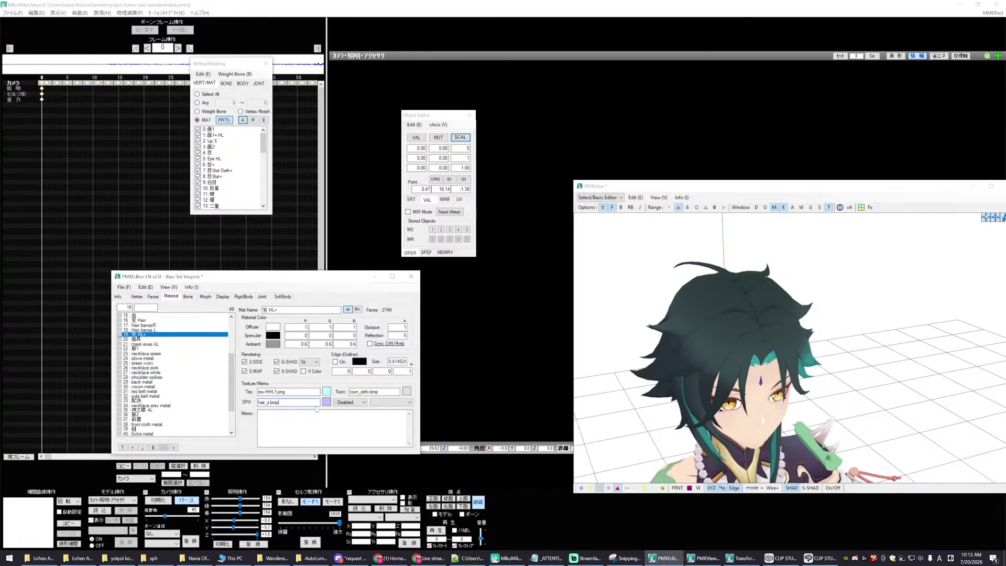
{"action": "left_click", "coordinate": [355, 401]}
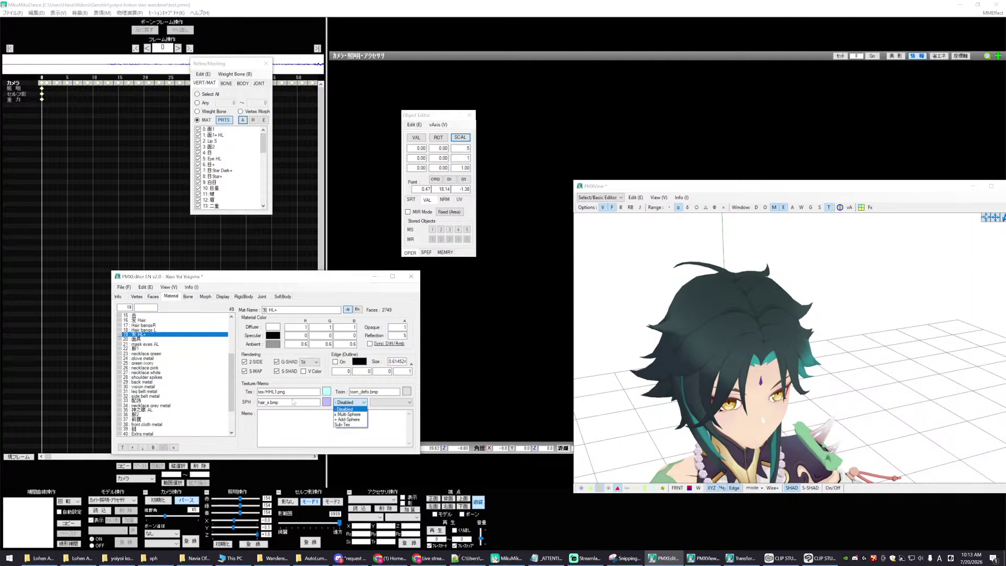
{"action": "left_click", "coordinate": [264, 402]}
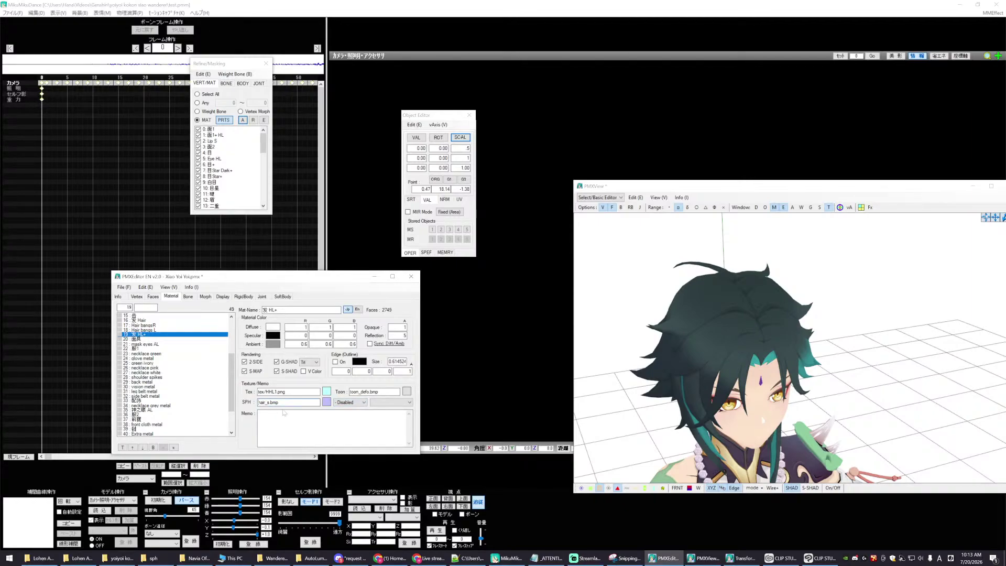
{"action": "type", "text": "sph/"}
{"action": "left_click", "coordinate": [342, 402]}
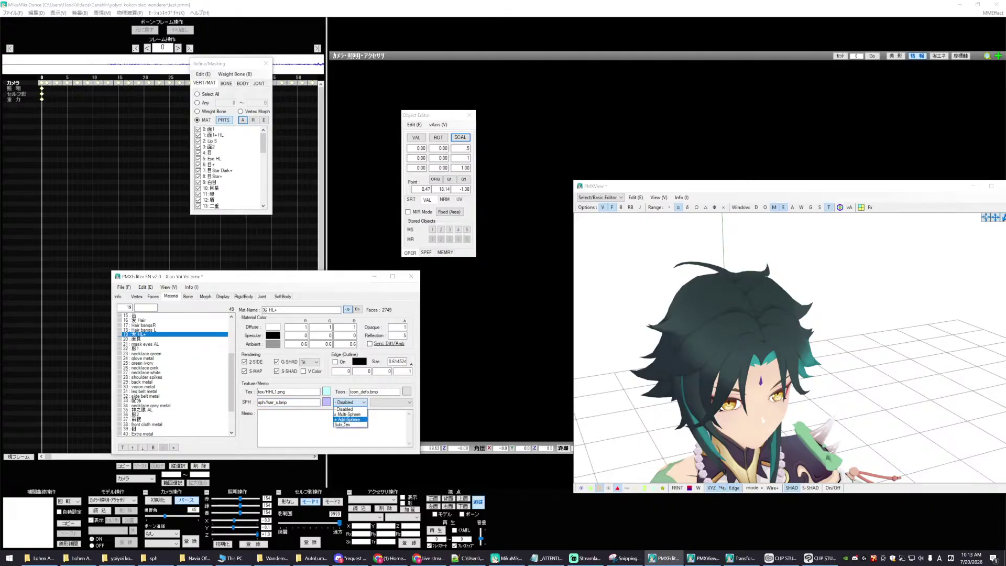
{"action": "left_click", "coordinate": [349, 419]}
{"action": "mouse_move", "coordinate": [692, 419]}
{"action": "right_mouse_down"}
{"action": "mouse_move", "coordinate": [666, 416]}
{"action": "mouse_move", "coordinate": [695, 417]}
{"action": "right_mouse_up"}
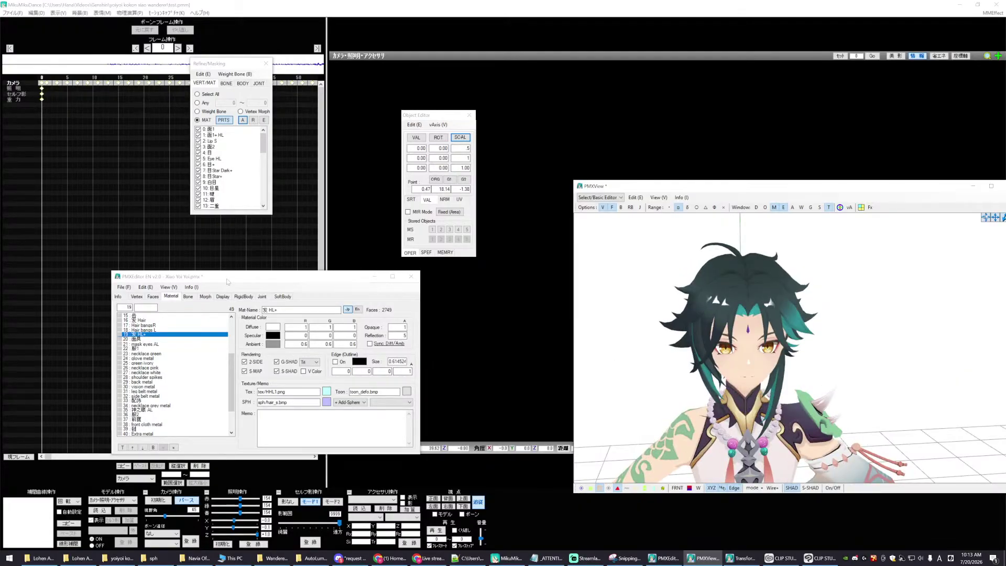
- Open hair_s.bmp from the sph folder in Clip Studio Paint and enlarge it for editing
{"action": "left_click_drag", "start_coordinate": [227, 282], "coordinate": [243, 290]}
{"action": "left_click", "coordinate": [150, 558]}
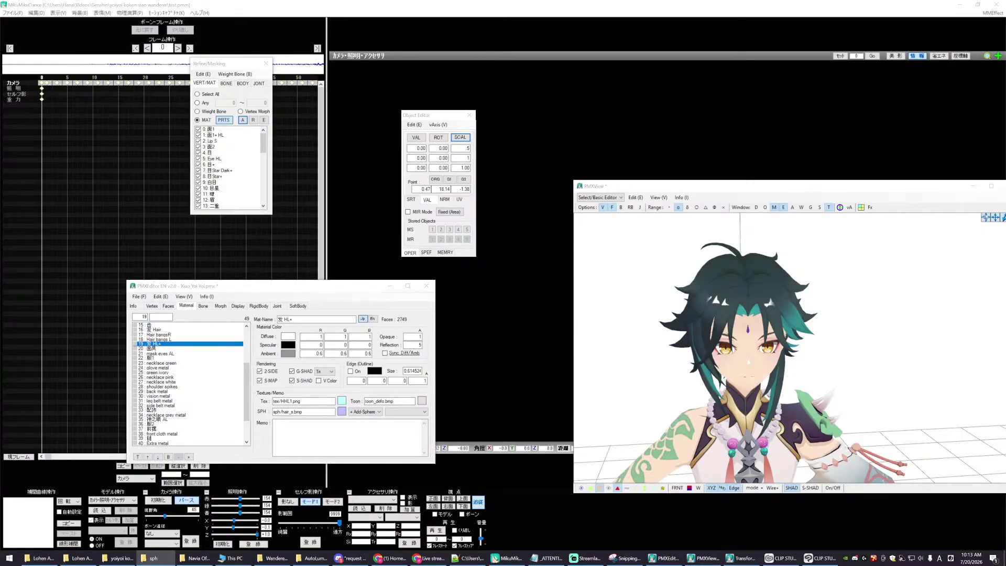
{"action": "left_click", "coordinate": [820, 558]}
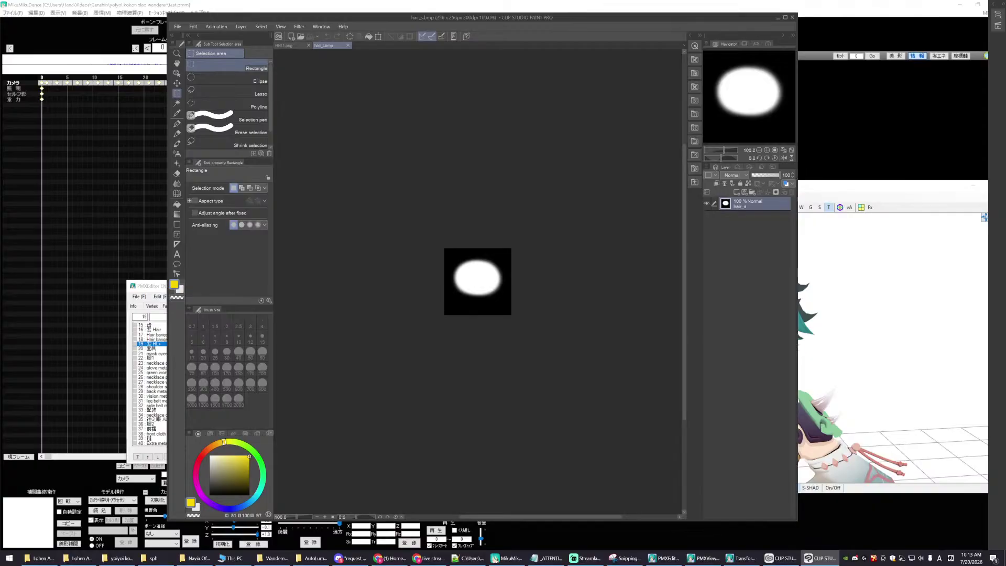
{"action": "scroll", "coordinate": [549, 250], "scroll_direction": "up", "scroll_amount": 2}
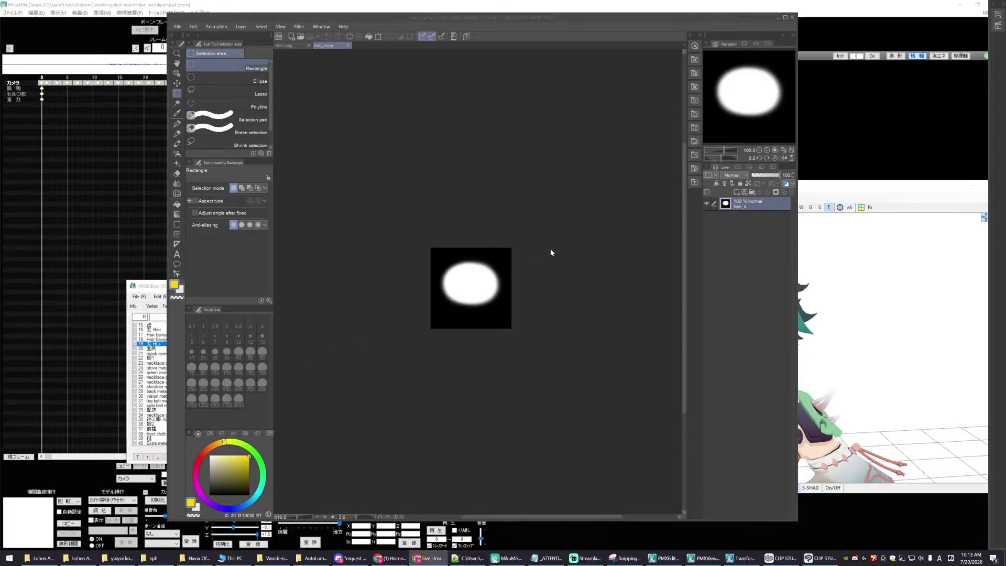
{"action": "scroll", "coordinate": [548, 251], "scroll_direction": "up", "scroll_amount": 2}
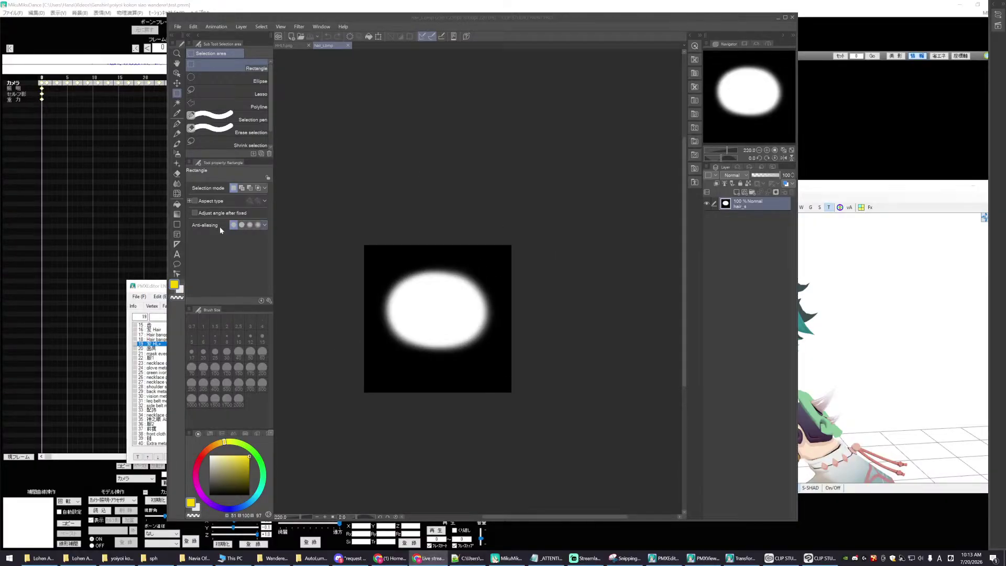
- Add a layer above hair_s, cover the canvas in black with the G-pen at size 500, and set its opacity to 90%
{"action": "left_click", "coordinate": [737, 192]}
{"action": "left_click", "coordinate": [209, 494]}
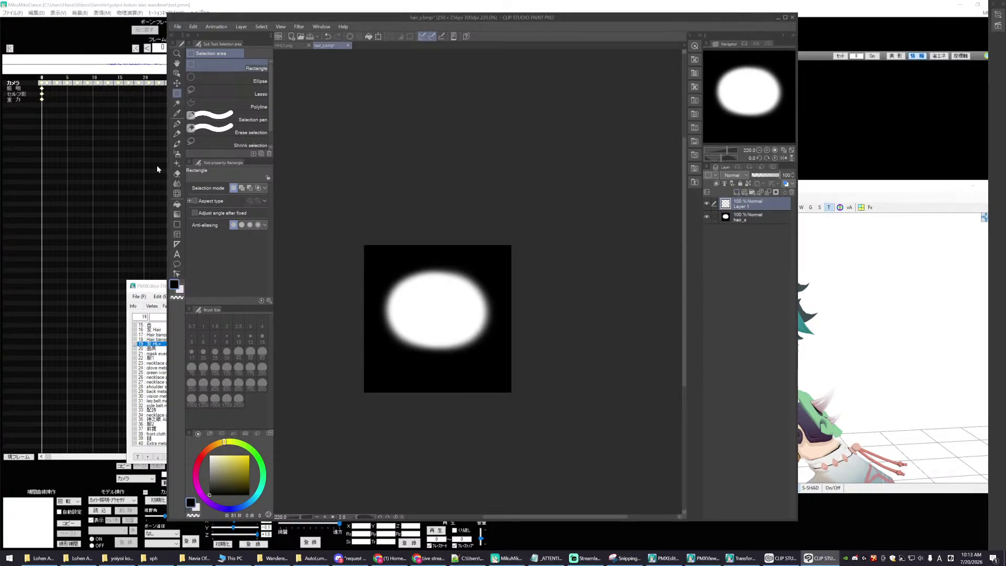
{"action": "left_click", "coordinate": [177, 123]}
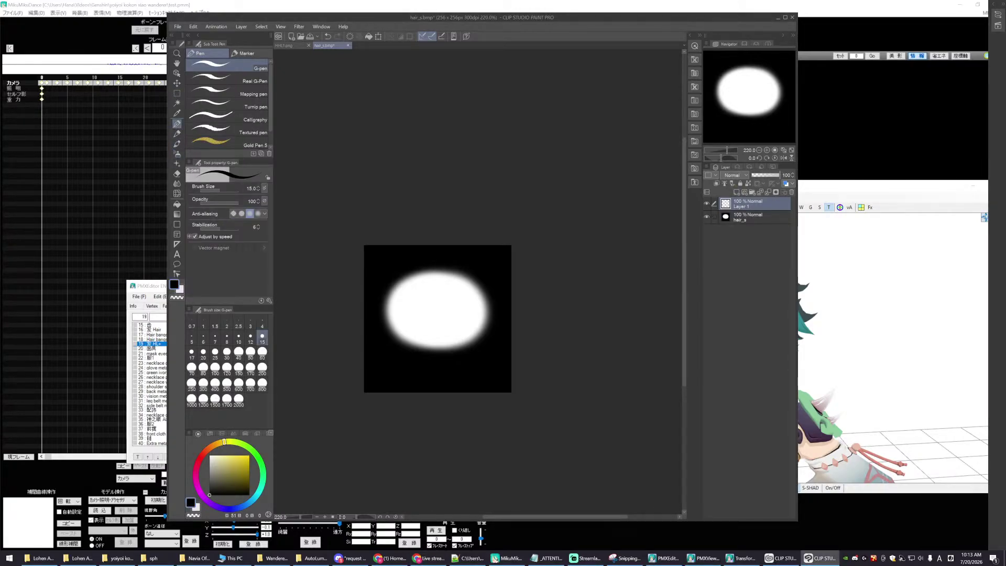
{"action": "left_click", "coordinate": [227, 383]}
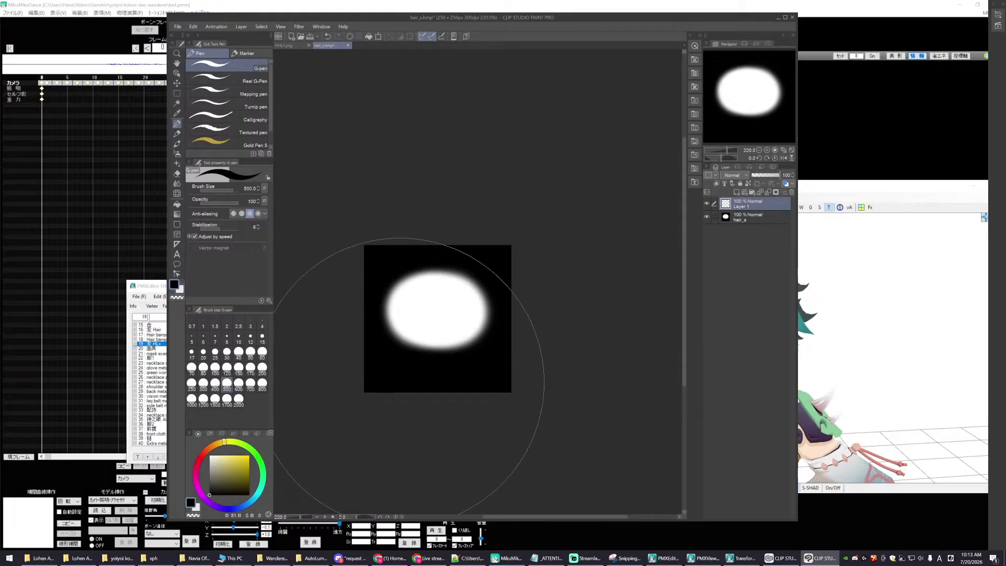
{"action": "left_click_drag", "start_coordinate": [505, 281], "coordinate": [408, 310]}
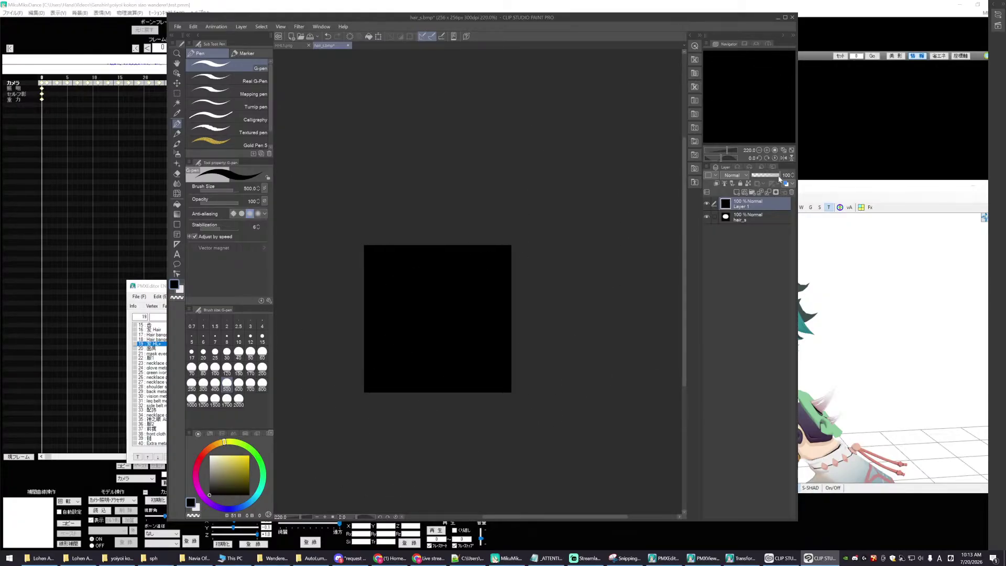
{"action": "mouse_move", "coordinate": [779, 179]}
{"action": "left_mouse_down"}
{"action": "mouse_move", "coordinate": [761, 178]}
{"action": "mouse_move", "coordinate": [778, 178]}
{"action": "left_mouse_up"}
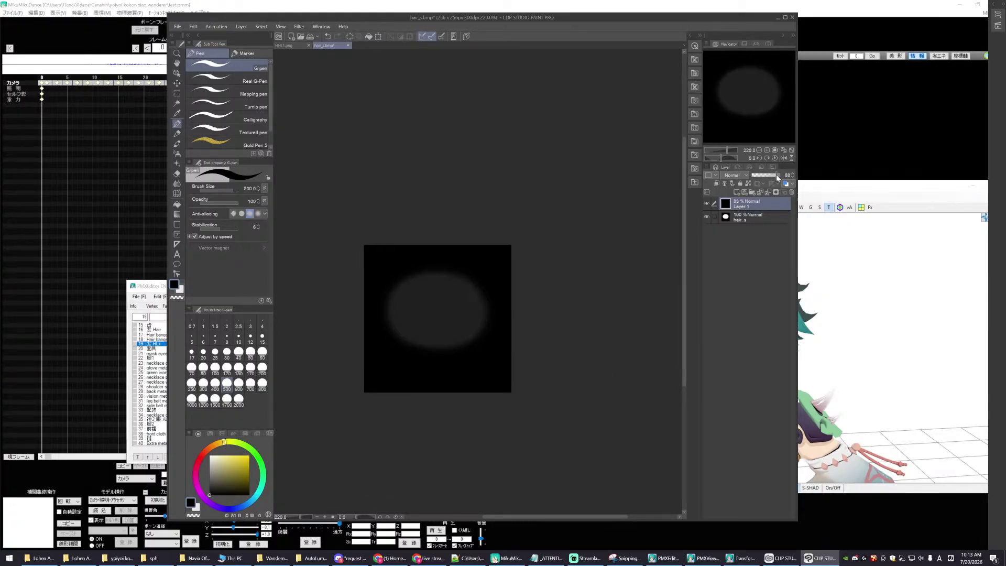
{"action": "scroll", "coordinate": [545, 283], "scroll_direction": "up", "scroll_amount": 2}
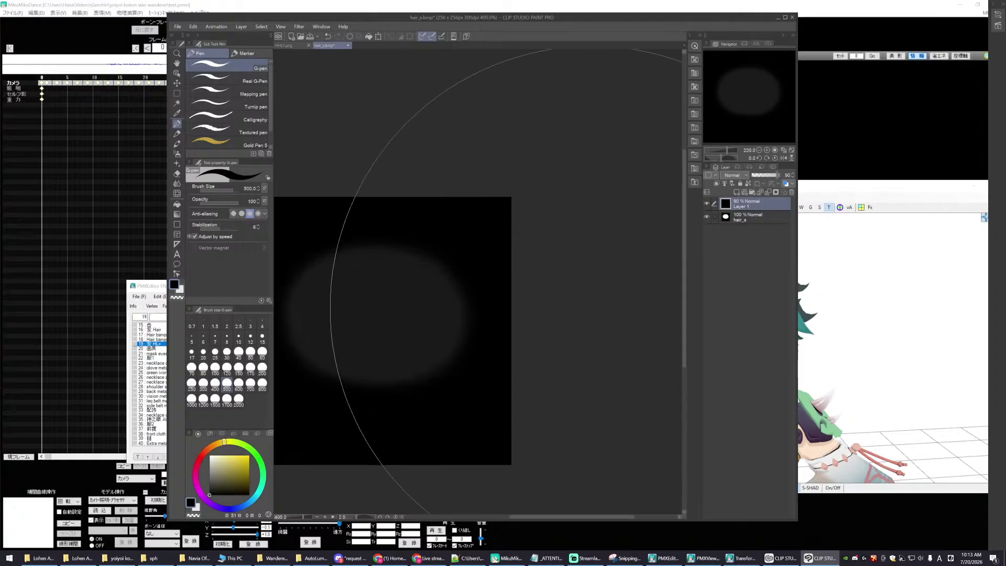
{"action": "scroll", "coordinate": [545, 283], "scroll_direction": "down", "scroll_amount": 1}
- Add another layer above the black one and choose a bright teal-green drawing colour similar to the hair tips
{"action": "left_click", "coordinate": [745, 193]}
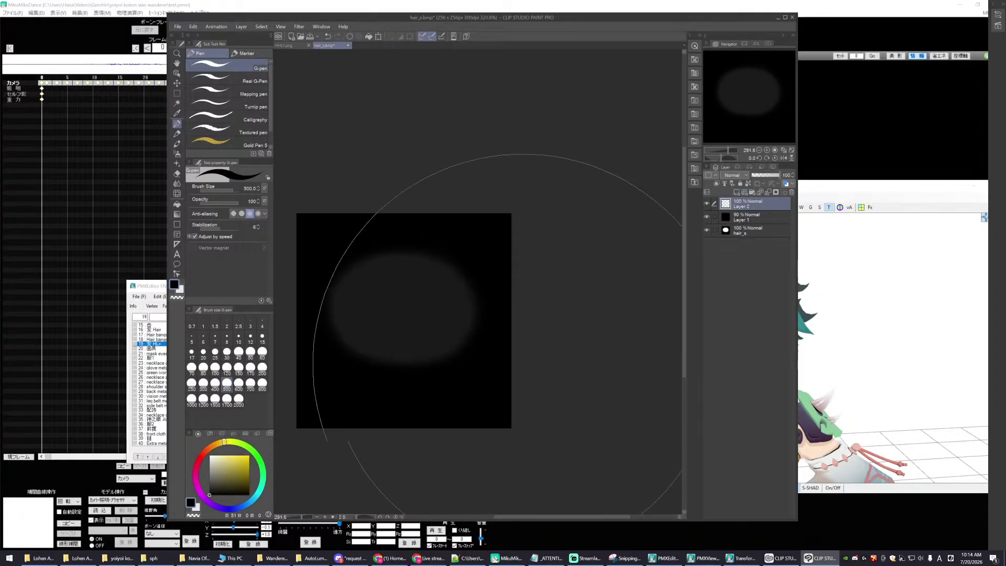
{"action": "scroll", "coordinate": [511, 365], "scroll_direction": "up", "scroll_amount": 1}
{"action": "left_click_drag", "start_coordinate": [570, 517], "coordinate": [558, 519]}
{"action": "left_click_drag", "start_coordinate": [234, 442], "coordinate": [250, 446]}
{"action": "left_click", "coordinate": [226, 480]}
{"action": "mouse_move", "coordinate": [226, 480]}
{"action": "left_mouse_down"}
{"action": "mouse_move", "coordinate": [263, 460]}
{"action": "mouse_move", "coordinate": [263, 479]}
{"action": "left_mouse_up"}
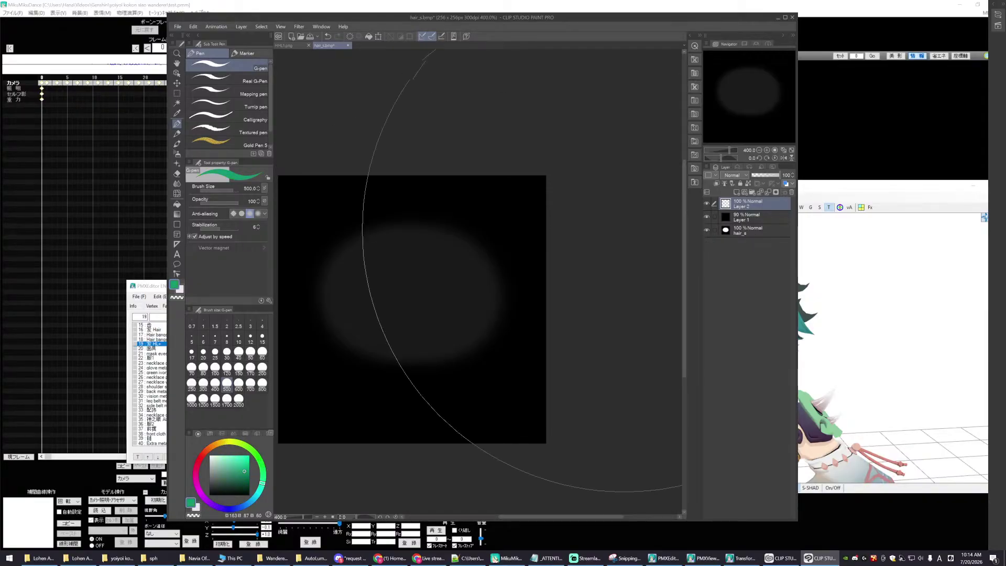
{"action": "mouse_move", "coordinate": [640, 21]}
{"action": "left_mouse_down"}
{"action": "mouse_move", "coordinate": [540, 23]}
{"action": "mouse_move", "coordinate": [572, 20]}
{"action": "left_mouse_up"}
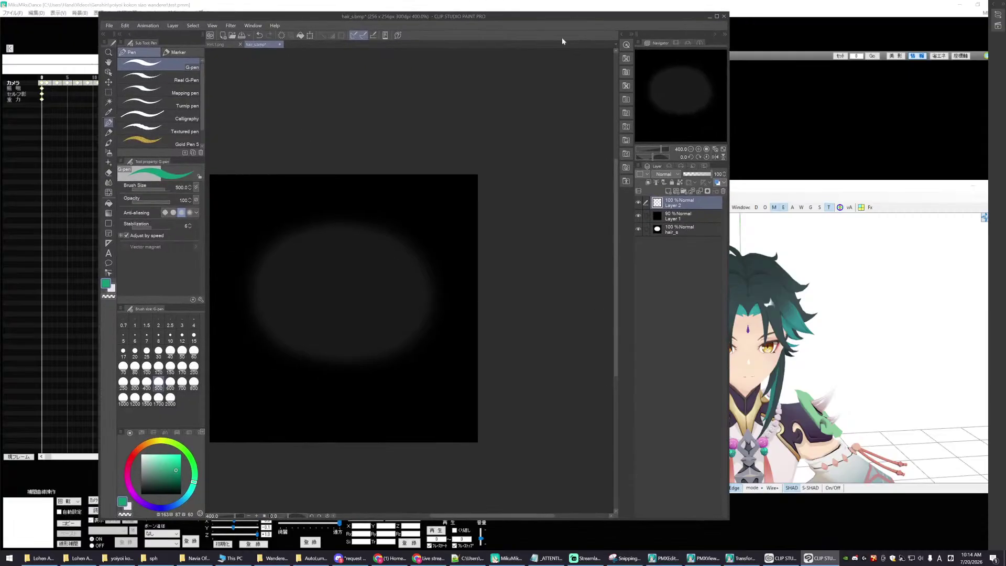
{"action": "left_click_drag", "start_coordinate": [176, 468], "coordinate": [179, 457]}
- Paint a soft green spot in the upper-right part of the grey oval with the Soft airbrush at size 50
{"action": "left_click", "coordinate": [194, 351]}
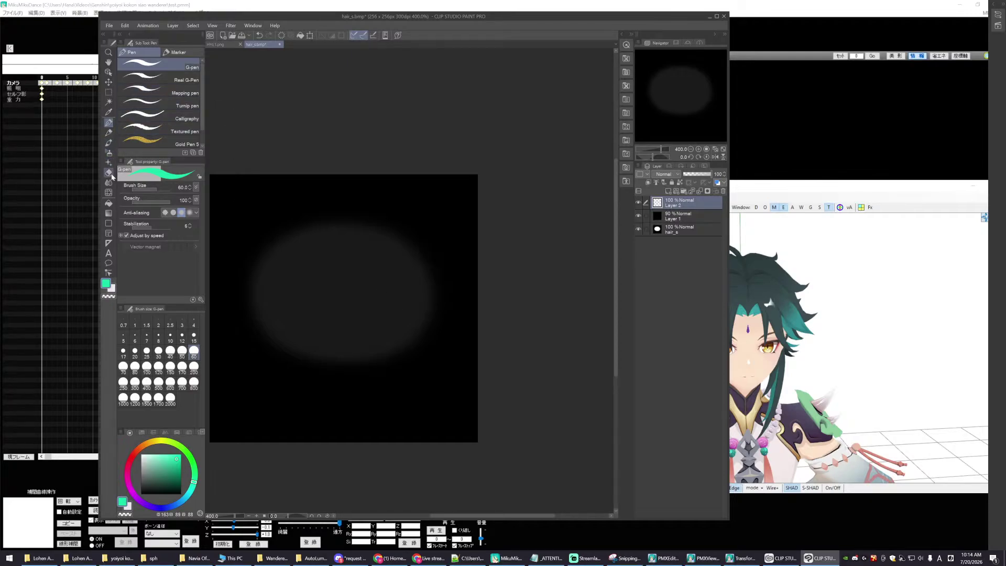
{"action": "left_click", "coordinate": [110, 154]}
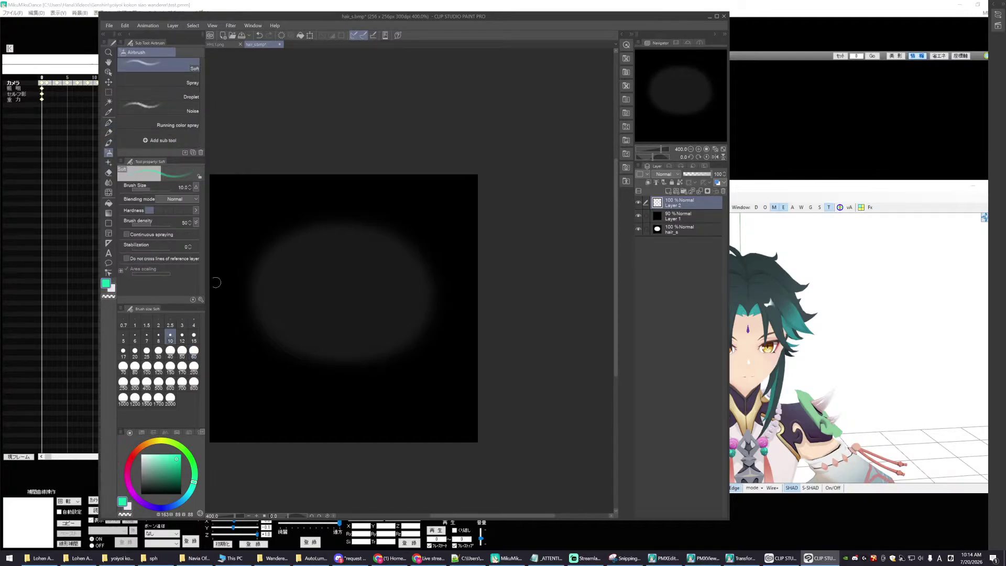
{"action": "left_click", "coordinate": [182, 351]}
{"action": "mouse_move", "coordinate": [349, 285]}
{"action": "left_mouse_down"}
{"action": "mouse_move", "coordinate": [370, 258]}
{"action": "mouse_move", "coordinate": [381, 266]}
{"action": "left_mouse_up"}
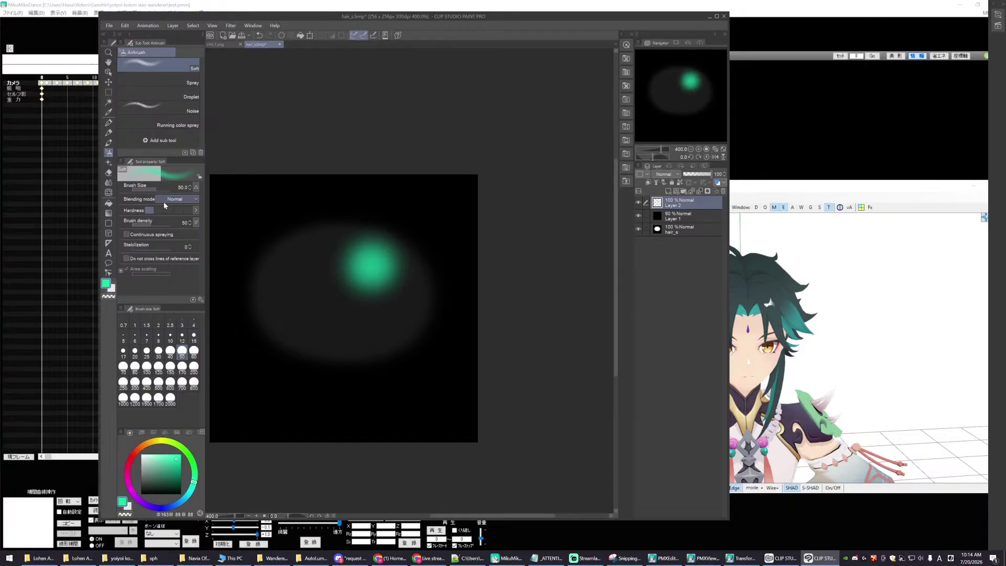
- Save the image as hair_s1.bmp in the sph folder, accepting the loss of layer information
{"action": "left_click", "coordinate": [109, 25]}
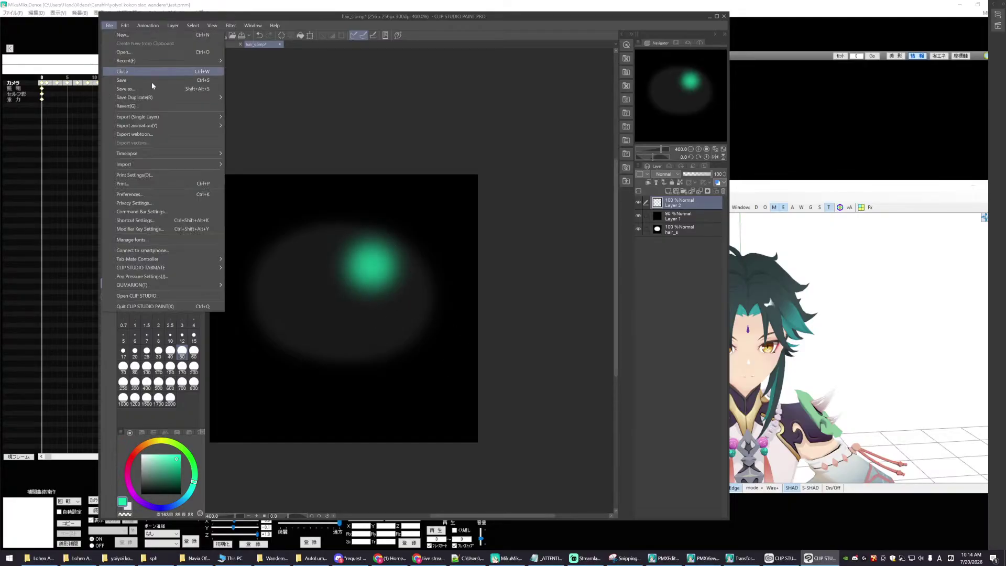
{"action": "mouse_move", "coordinate": [142, 162]}
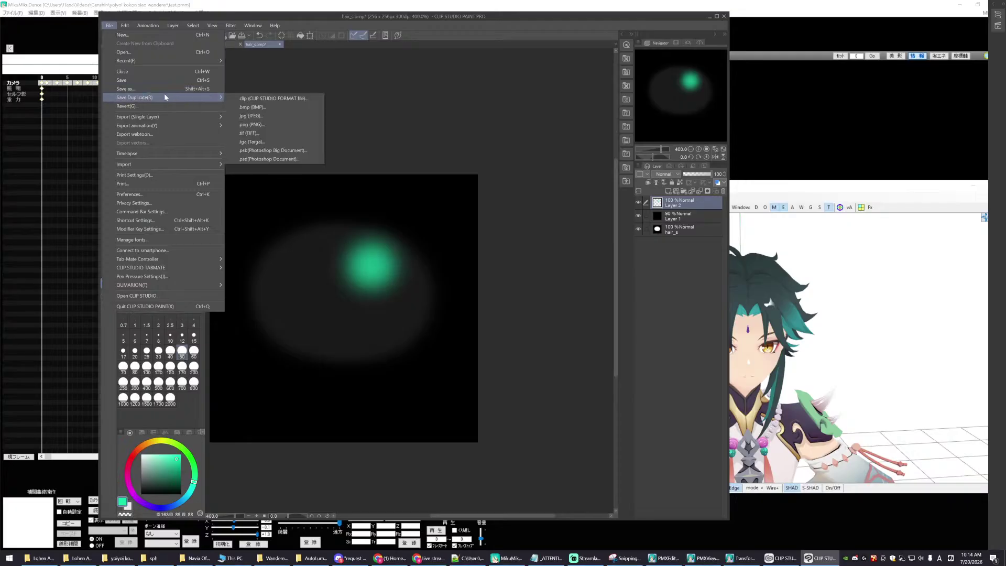
{"action": "left_click", "coordinate": [143, 89]}
{"action": "left_click", "coordinate": [160, 206]}
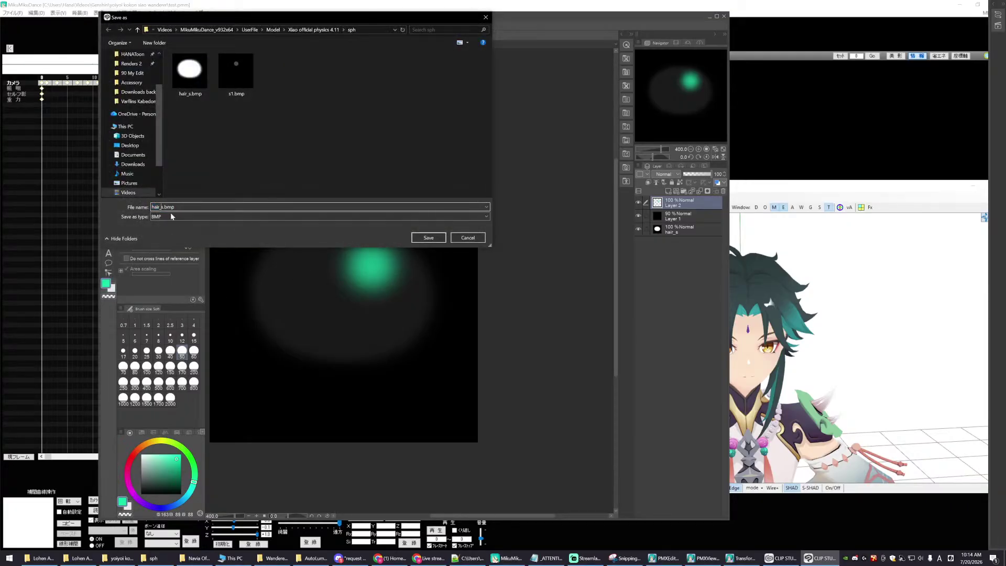
{"action": "type", "text": "1"}
{"action": "left_click", "coordinate": [428, 237]}
{"action": "left_click", "coordinate": [523, 204]}
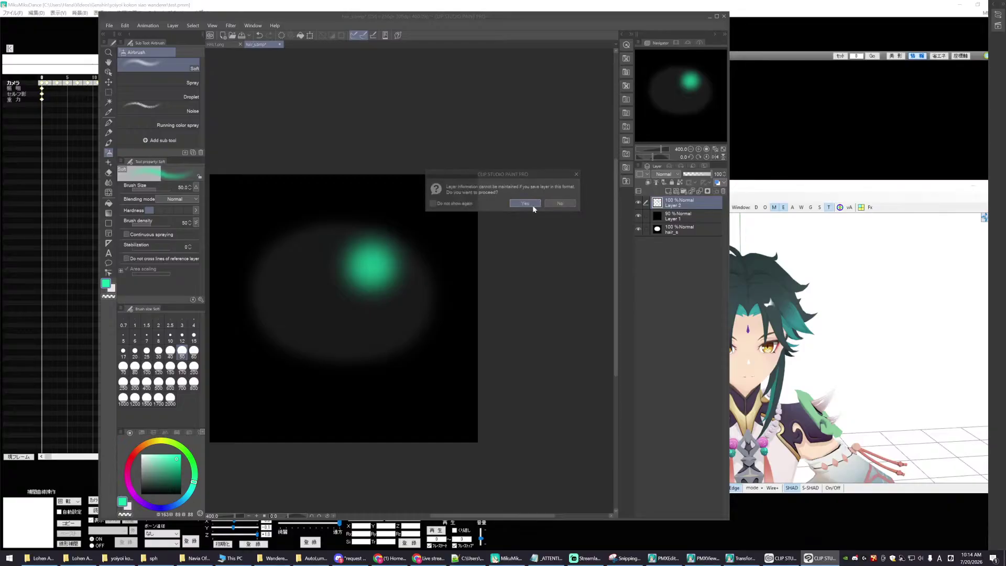
- Switch to PMXEditor and change the 发 HL+ material's sphere map to sph/hair_s1.bmp
{"action": "left_click", "coordinate": [793, 182]}
{"action": "left_click", "coordinate": [665, 558]}
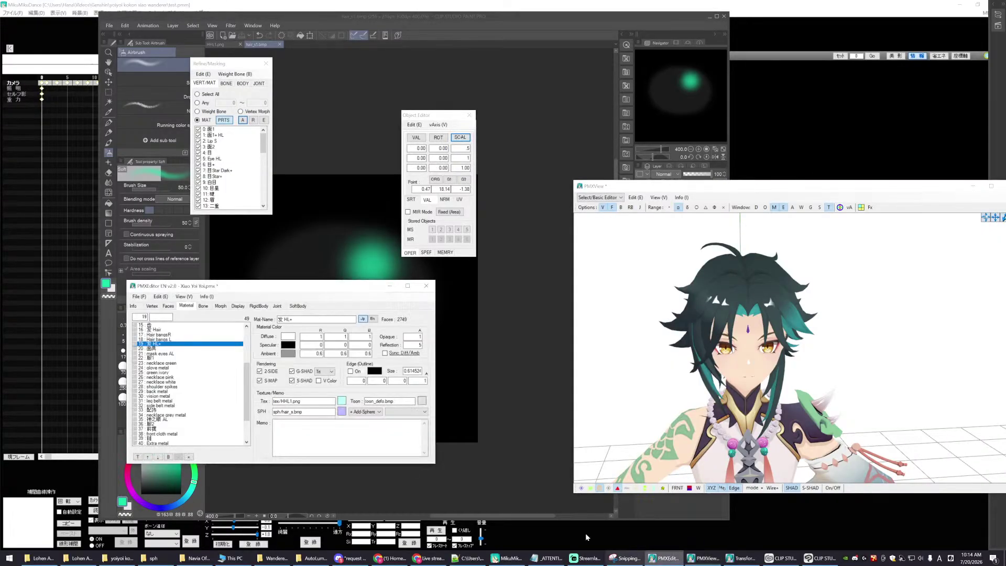
{"action": "left_click", "coordinate": [293, 412]}
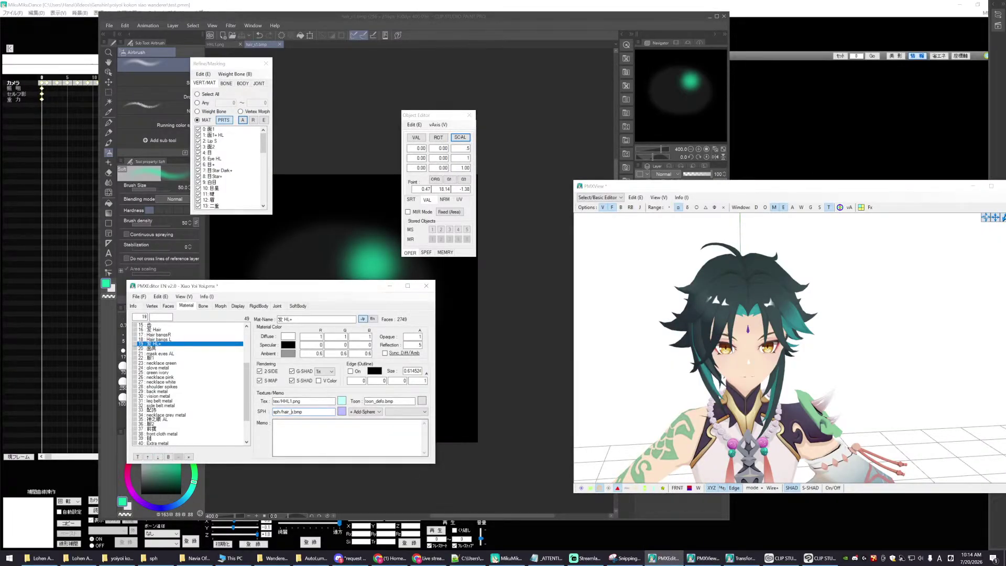
{"action": "type", "text": "1"}
- Orbit around the head in the model view to examine the hair highlights with the green sphere map
{"action": "left_click", "coordinate": [732, 390]}
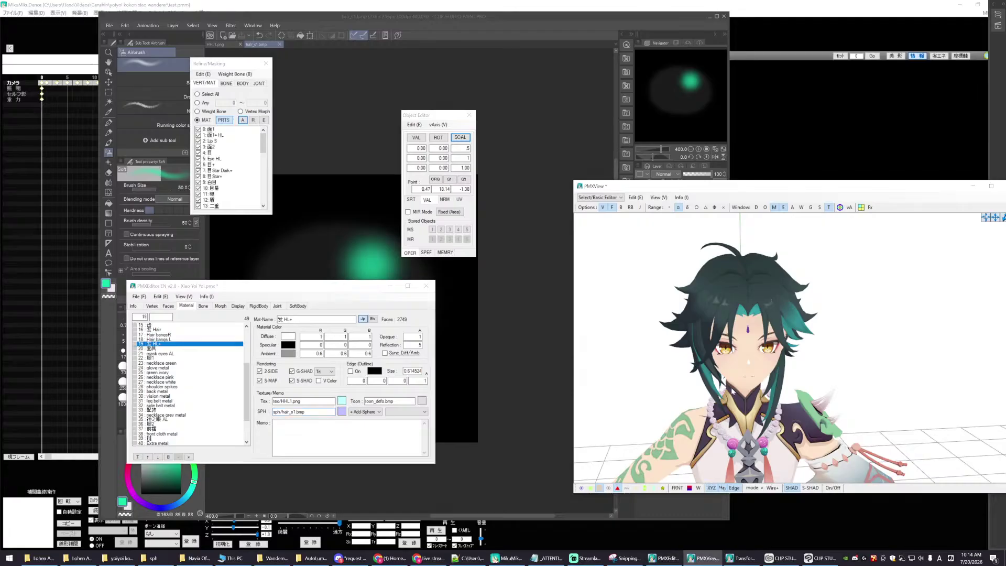
{"action": "right_click_drag", "start_coordinate": [735, 389], "coordinate": [712, 391]}
{"action": "right_click_drag", "start_coordinate": [691, 391], "coordinate": [715, 391]}
{"action": "scroll", "coordinate": [718, 392], "scroll_direction": "up", "scroll_amount": 2}
{"action": "scroll", "coordinate": [718, 391], "scroll_direction": "up", "scroll_amount": 3}
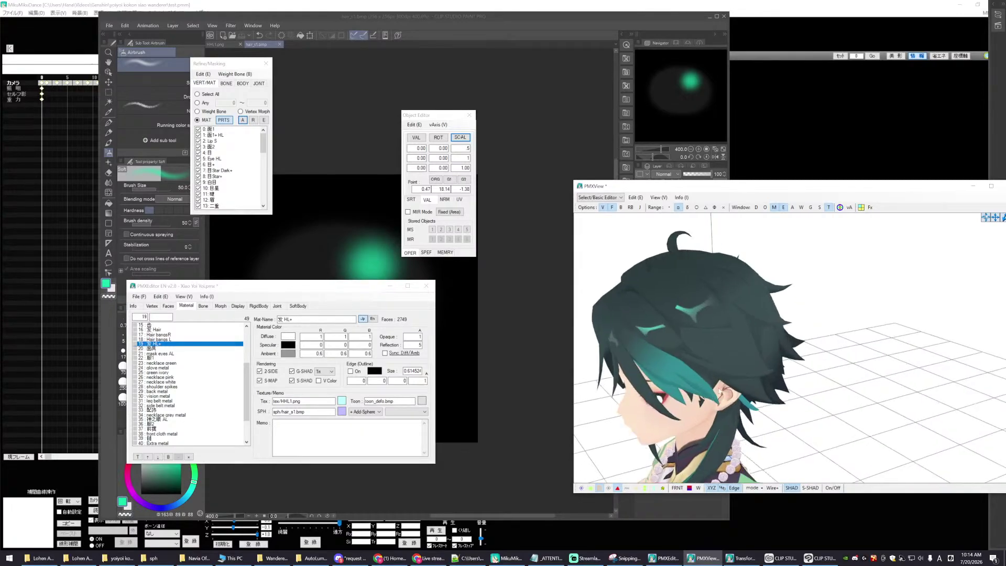
- Back in Clip Studio Paint, place the canvas beside the model view and compare the image with and without the green spot layer
{"action": "left_click", "coordinate": [300, 18]}
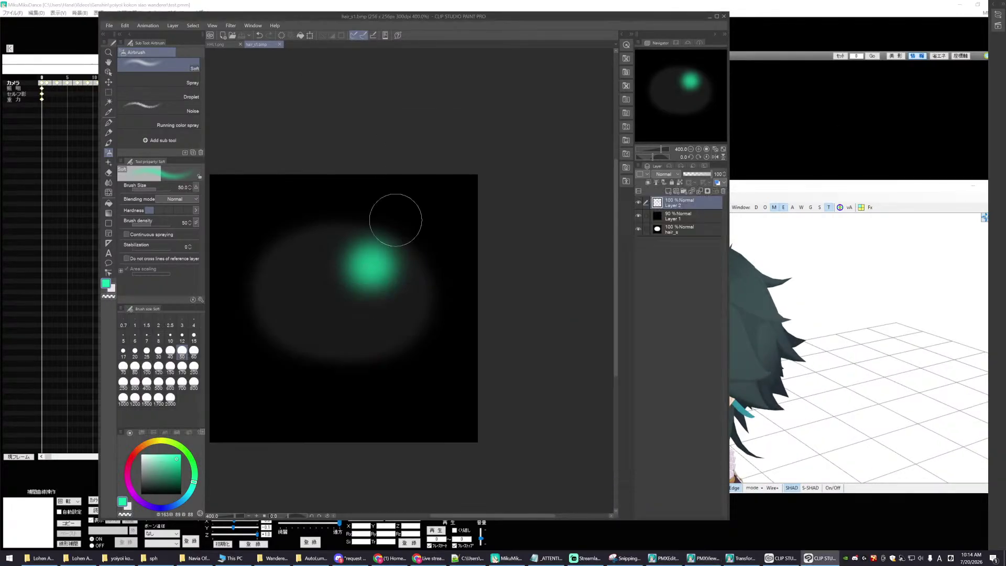
{"action": "left_click_drag", "start_coordinate": [571, 20], "coordinate": [474, 34]}
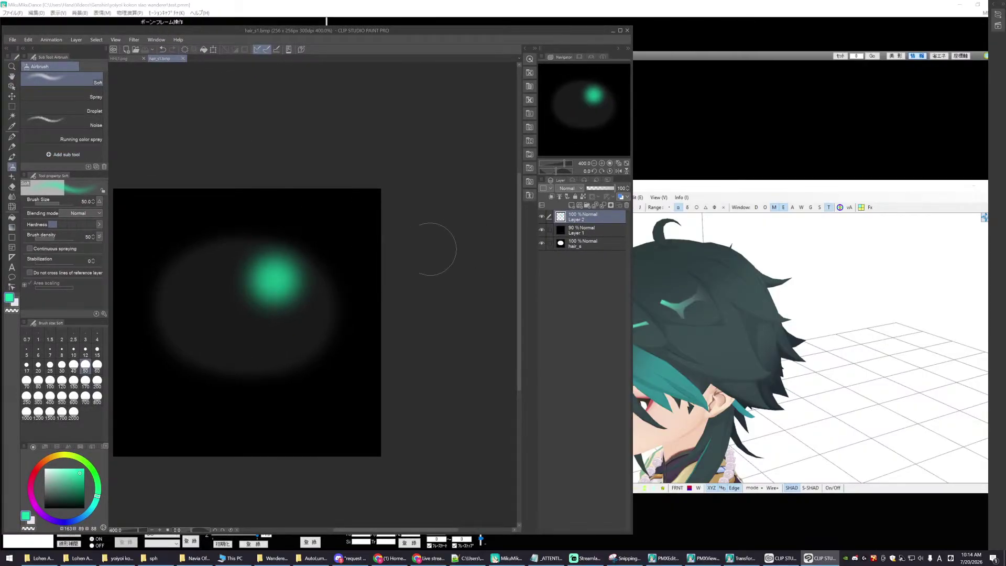
{"action": "scroll", "coordinate": [341, 276], "scroll_direction": "down", "scroll_amount": 2}
{"action": "scroll", "coordinate": [343, 278], "scroll_direction": "up", "scroll_amount": 1}
{"action": "scroll", "coordinate": [343, 277], "scroll_direction": "up", "scroll_amount": 1}
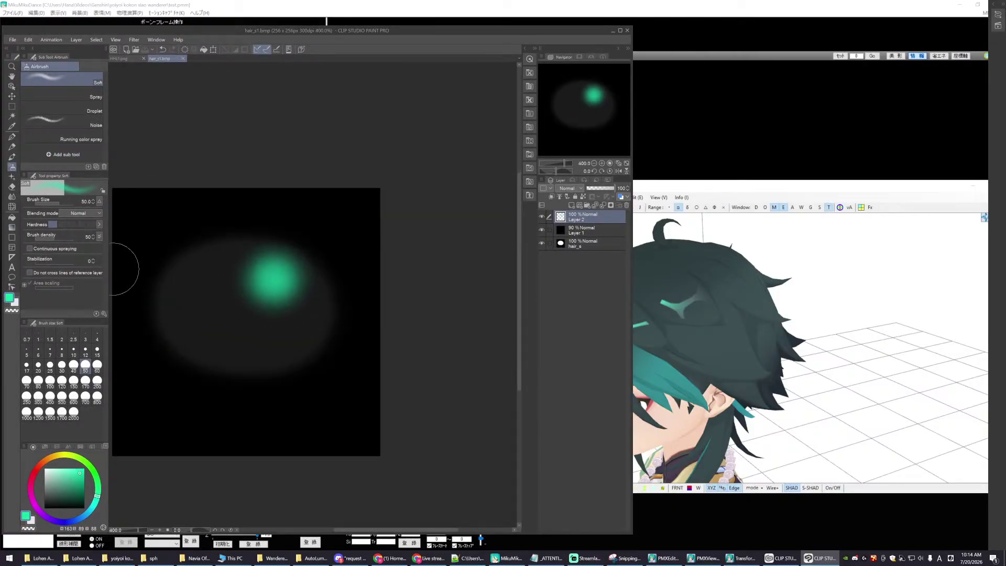
{"action": "left_click", "coordinate": [541, 217]}
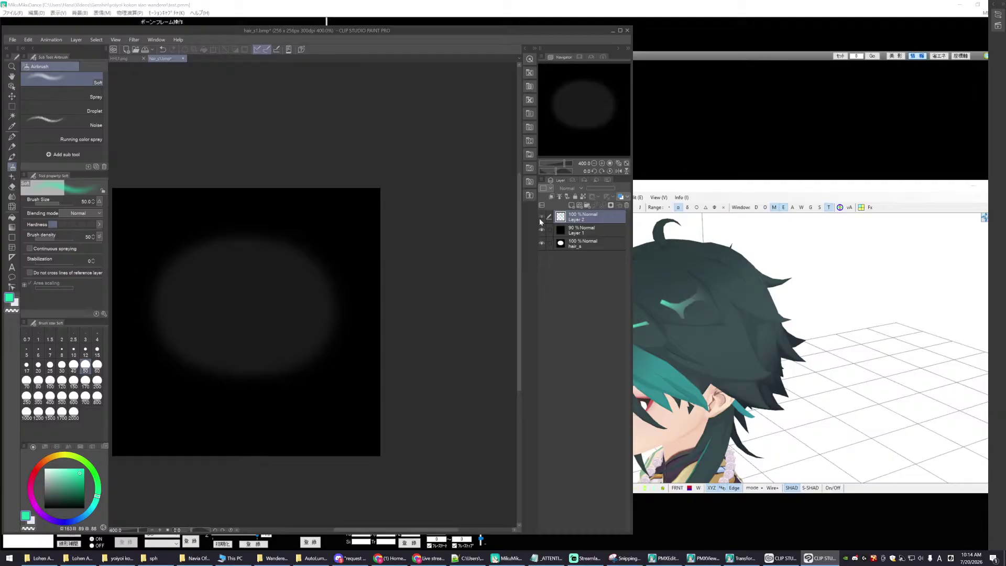
{"action": "left_click", "coordinate": [542, 217]}
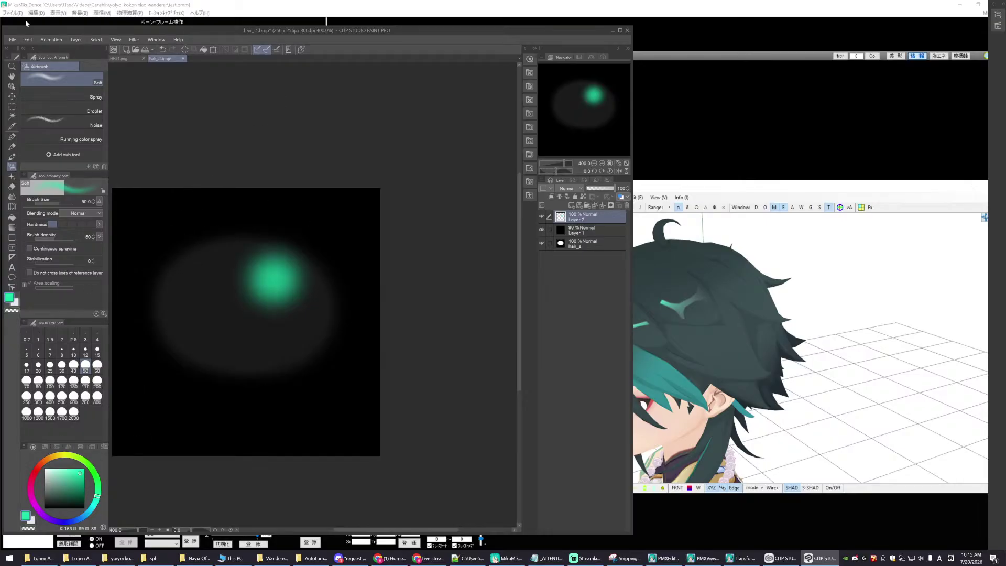
- Shift the green spot's hue slightly toward cyan with the Hue/Saturation/Luminosity correction
{"action": "left_click", "coordinate": [29, 39]}
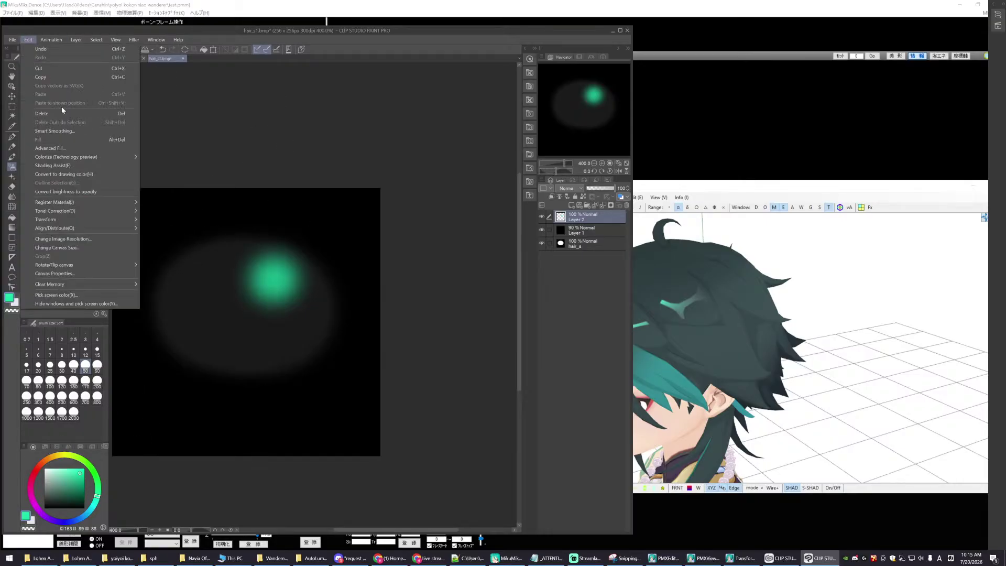
{"action": "mouse_move", "coordinate": [56, 211]}
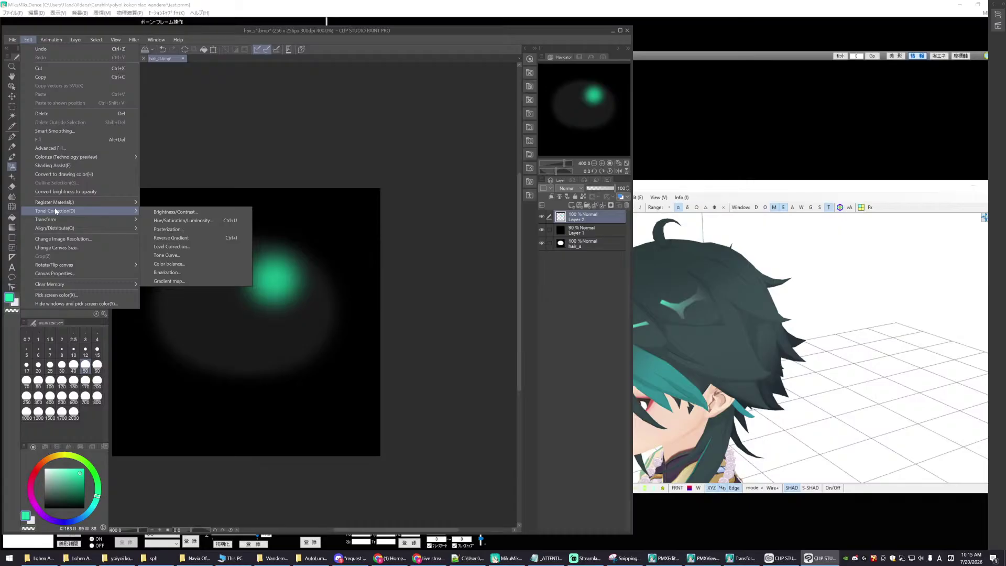
{"action": "left_click", "coordinate": [180, 221]}
{"action": "left_click_drag", "start_coordinate": [105, 282], "coordinate": [94, 283]}
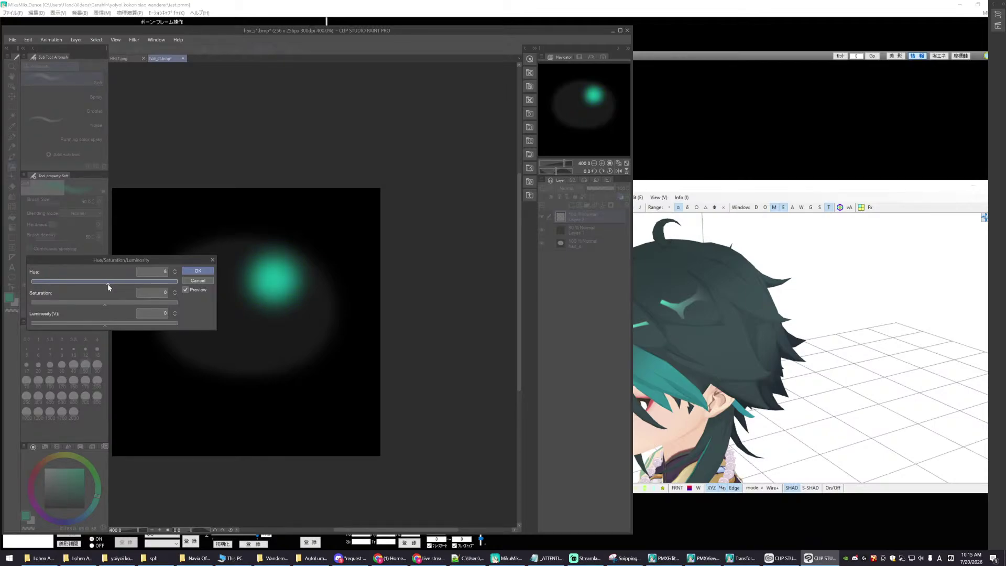
{"action": "left_click_drag", "start_coordinate": [108, 284], "coordinate": [110, 284]}
{"action": "left_click", "coordinate": [198, 270]}
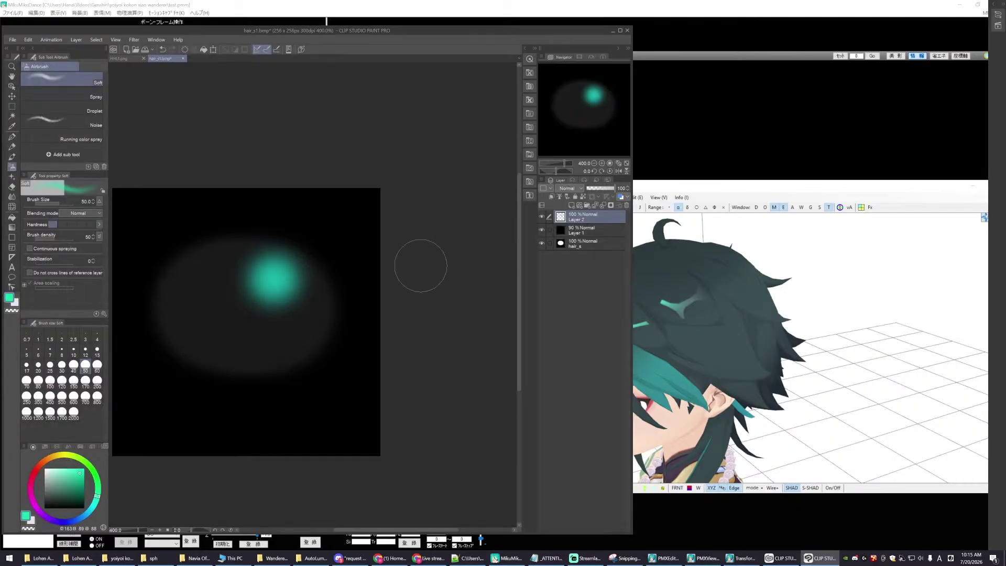
- Lower the opacity of the spot layer to 56%
{"action": "scroll", "coordinate": [359, 282], "scroll_direction": "down", "scroll_amount": 1}
{"action": "scroll", "coordinate": [359, 281], "scroll_direction": "down", "scroll_amount": 1}
{"action": "scroll", "coordinate": [456, 262], "scroll_direction": "up", "scroll_amount": 3}
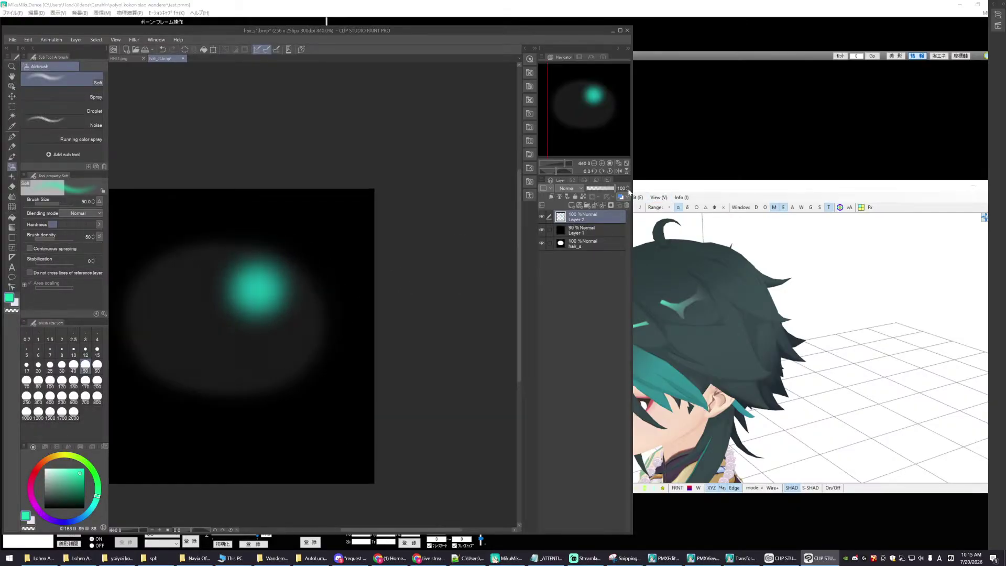
{"action": "left_click", "coordinate": [606, 188]}
{"action": "left_click_drag", "start_coordinate": [606, 190], "coordinate": [603, 189]}
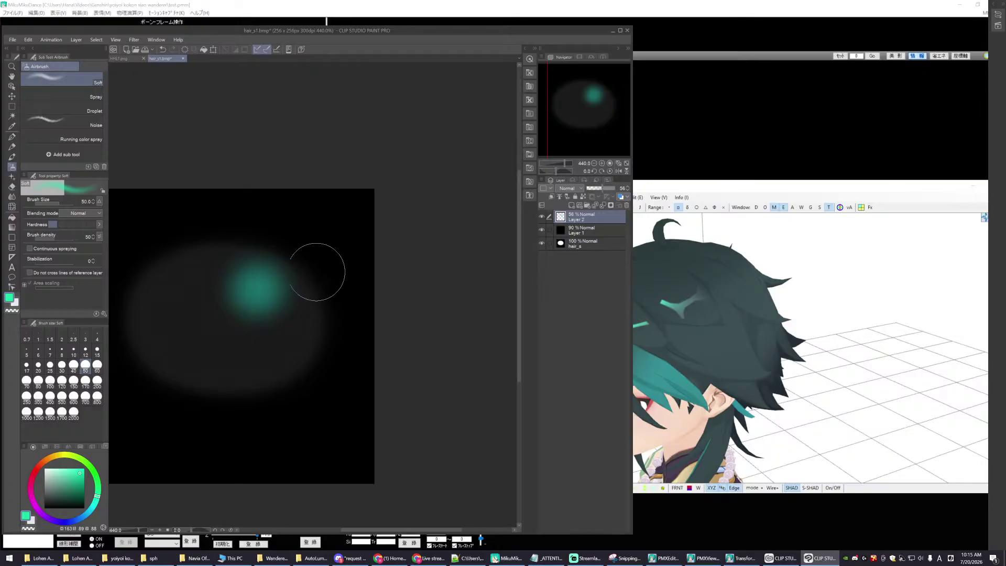
{"action": "scroll", "coordinate": [314, 270], "scroll_direction": "down", "scroll_amount": 3}
- Save the adjusted image as hair_s2.bmp in the sph folder and return to PMXEditor
{"action": "left_click", "coordinate": [12, 40]}
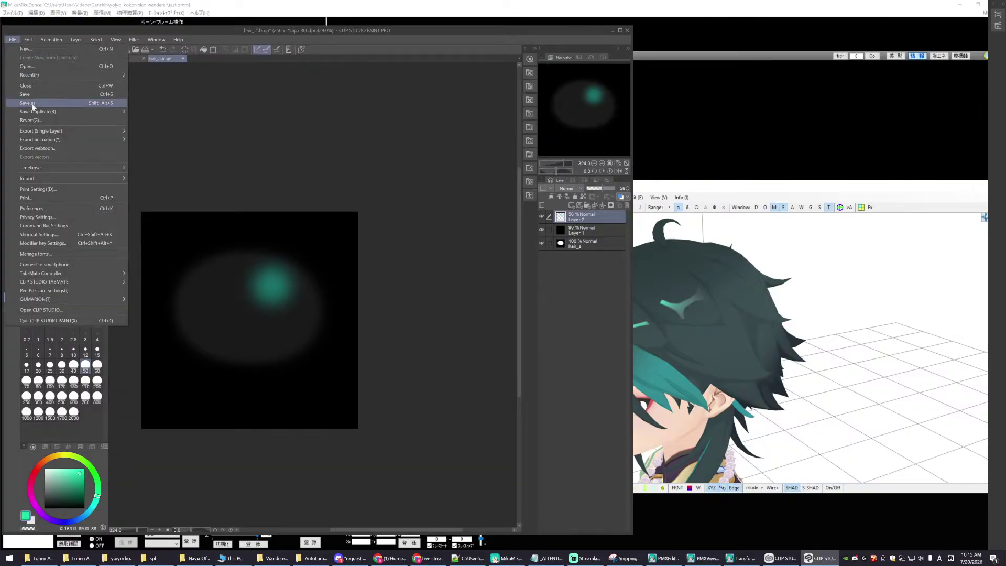
{"action": "left_click", "coordinate": [26, 104]}
{"action": "left_click", "coordinate": [70, 222]}
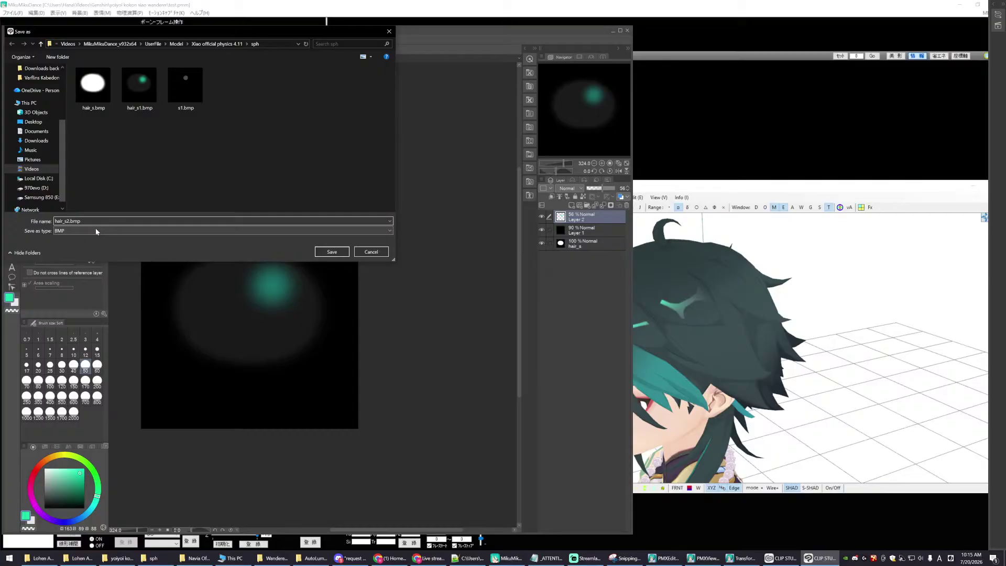
{"action": "left_click", "coordinate": [331, 252]}
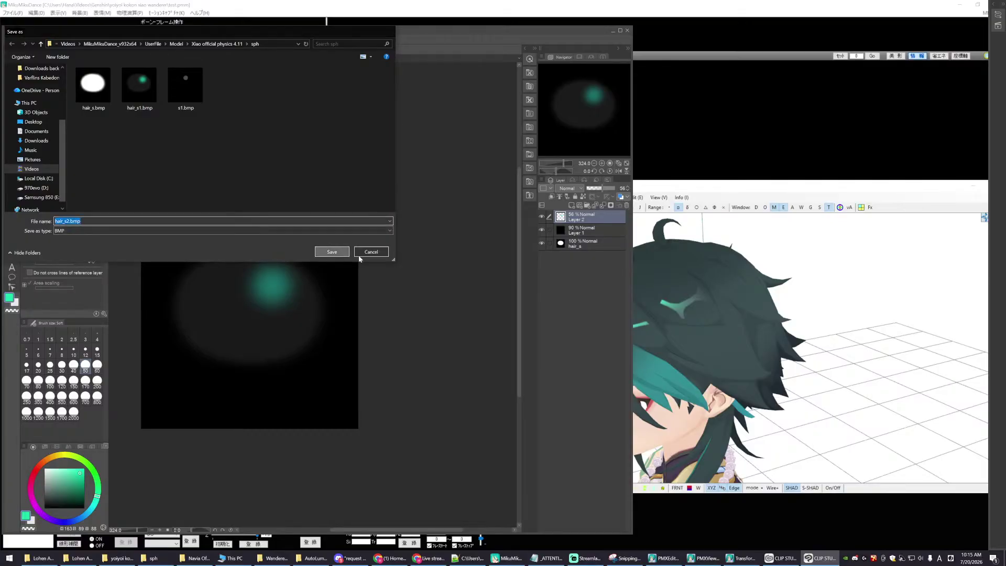
{"action": "left_click", "coordinate": [613, 31]}
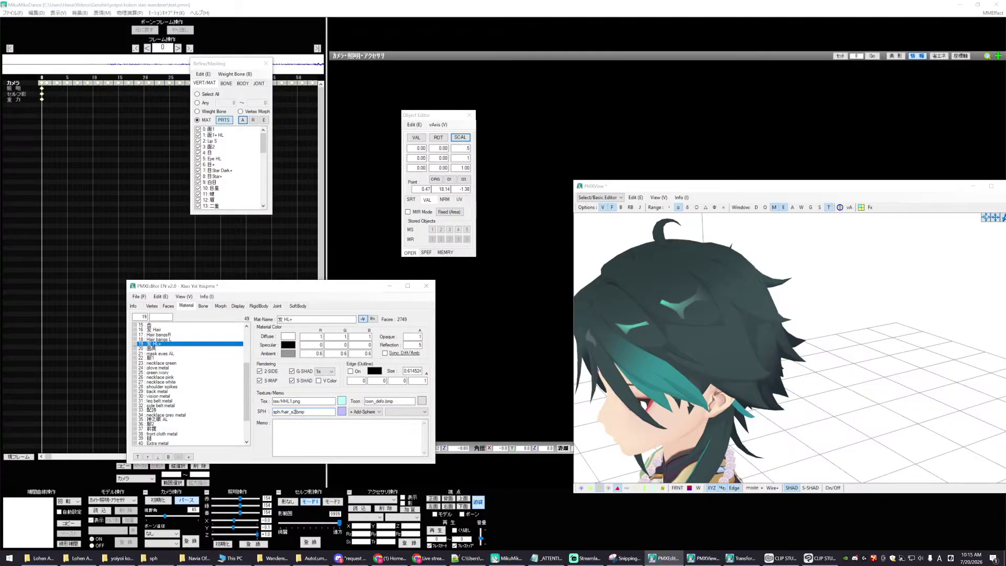
- Check the updated hair highlights on the model, select the glove metal material and save the model to its existing PMX file
{"action": "left_click", "coordinate": [672, 404]}
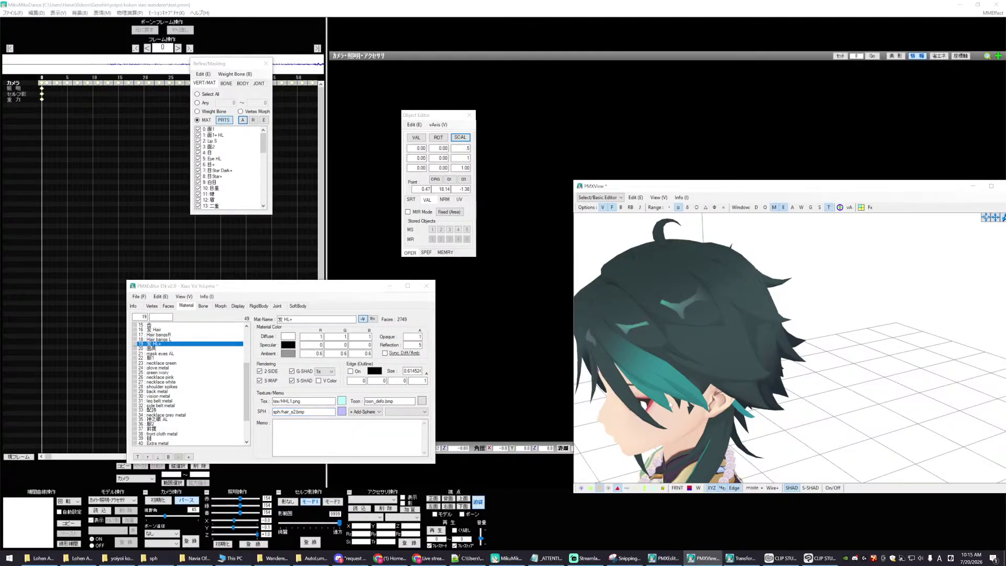
{"action": "right_click_drag", "start_coordinate": [671, 403], "coordinate": [715, 390]}
{"action": "scroll", "coordinate": [717, 388], "scroll_direction": "up", "scroll_amount": 8}
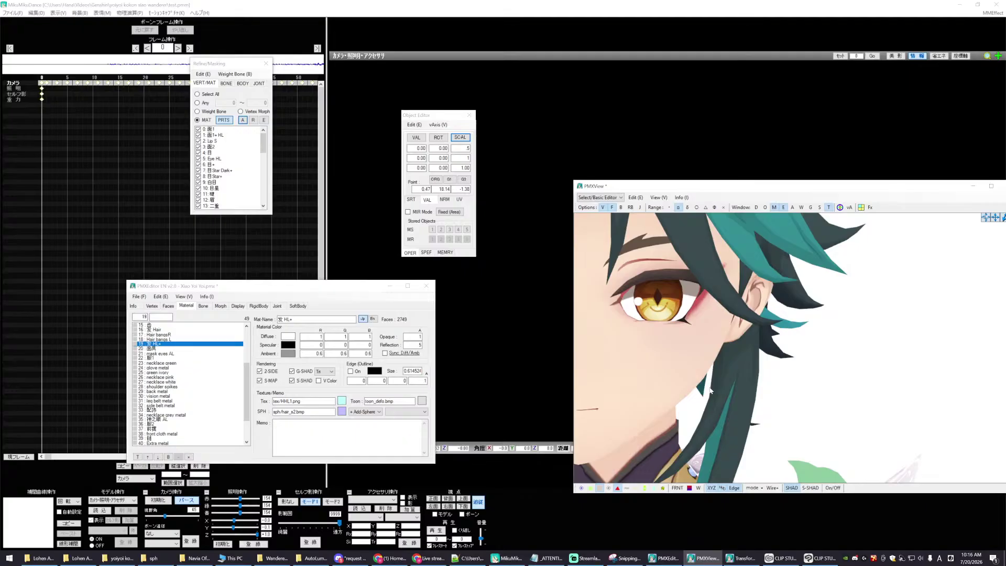
{"action": "right_click_drag", "start_coordinate": [711, 390], "coordinate": [770, 330]}
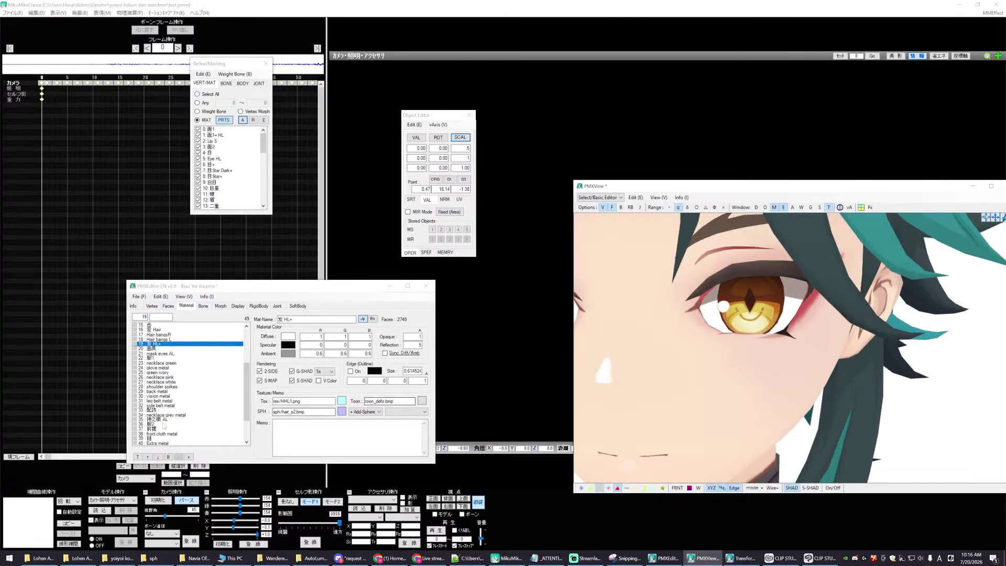
{"action": "left_click", "coordinate": [157, 367]}
{"action": "left_click", "coordinate": [139, 297]}
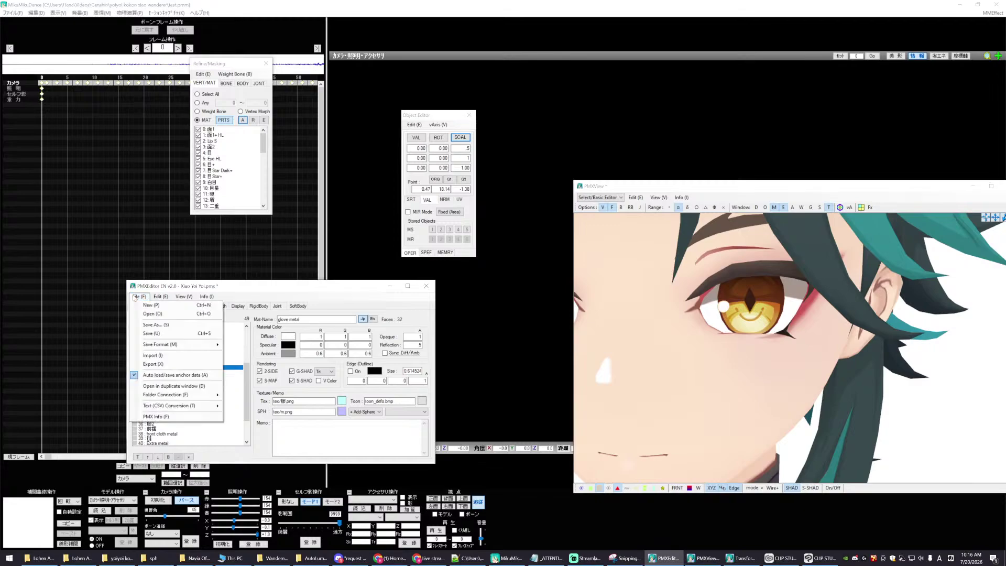
{"action": "left_click", "coordinate": [152, 333]}
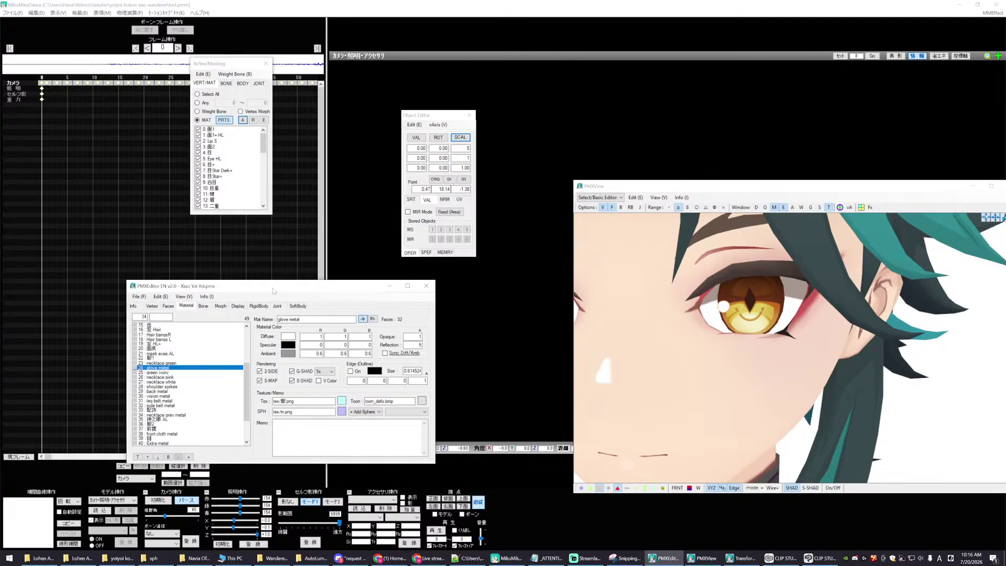
- Move the editor window clear of the model view and examine Xiao's eye up close
{"action": "left_click_drag", "start_coordinate": [271, 290], "coordinate": [215, 299]}
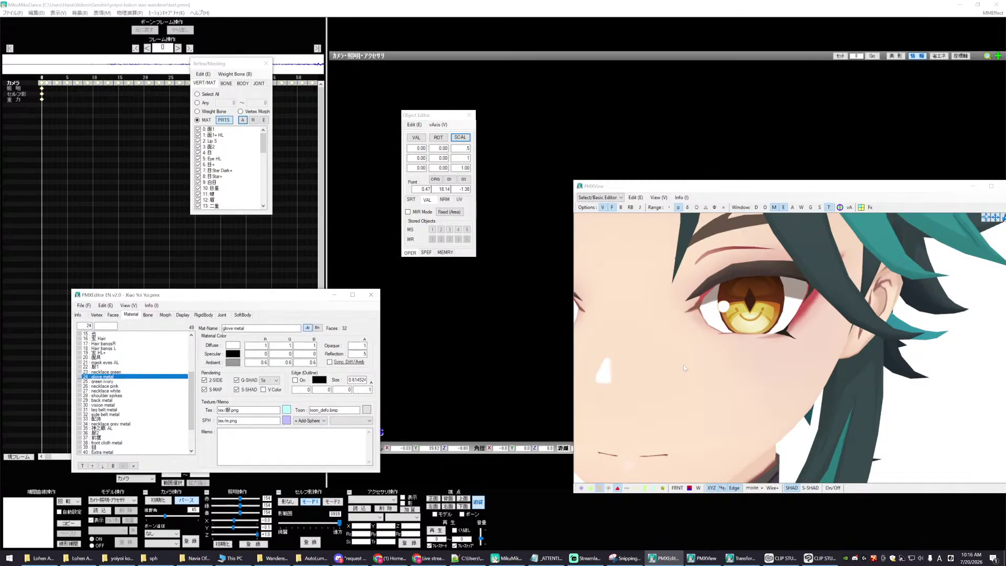
{"action": "right_click_drag", "start_coordinate": [685, 368], "coordinate": [686, 365]}
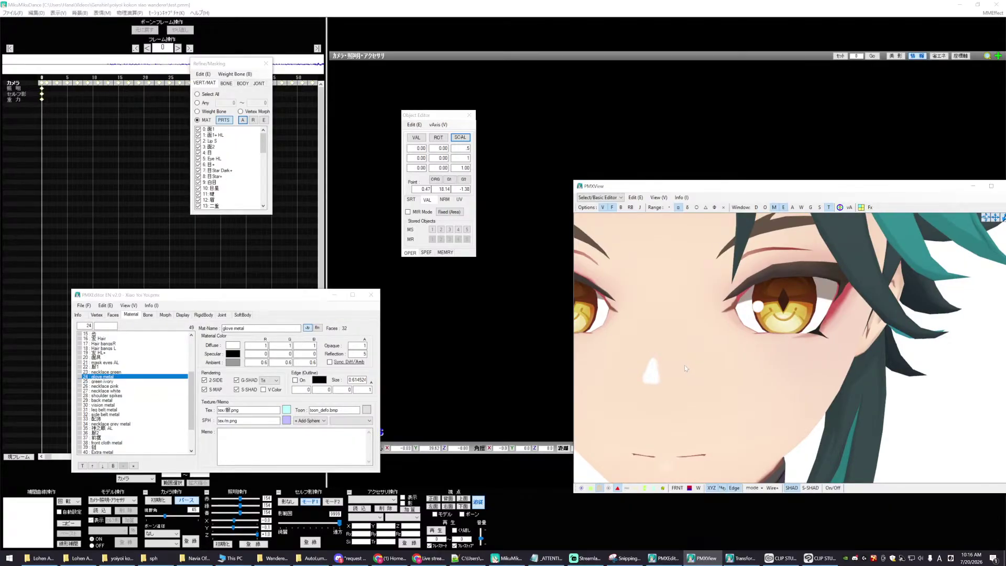
{"action": "scroll", "coordinate": [705, 372], "scroll_direction": "up", "scroll_amount": 2}
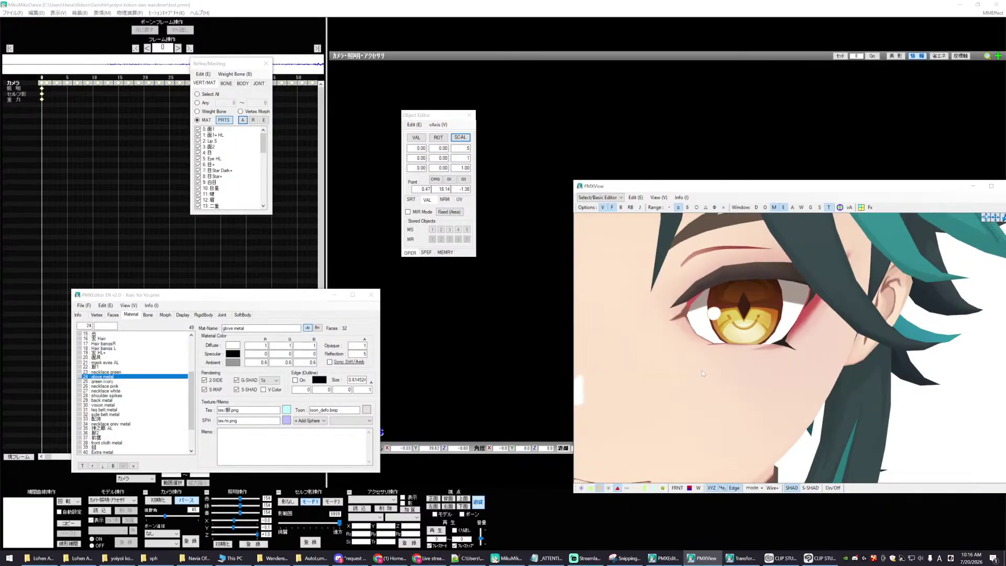
{"action": "scroll", "coordinate": [702, 371], "scroll_direction": "up", "scroll_amount": 2}
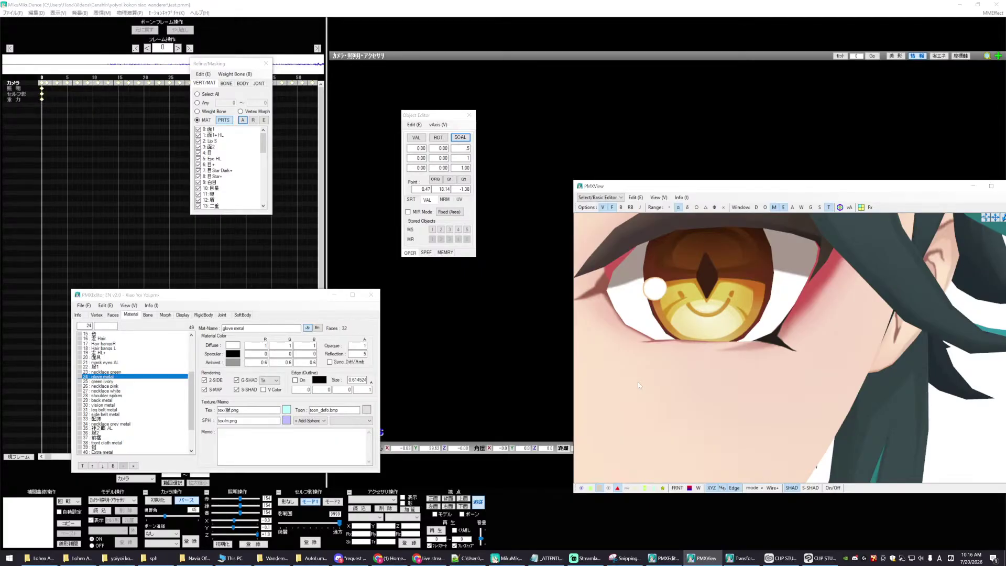
{"action": "scroll", "coordinate": [655, 391], "scroll_direction": "down", "scroll_amount": 2}
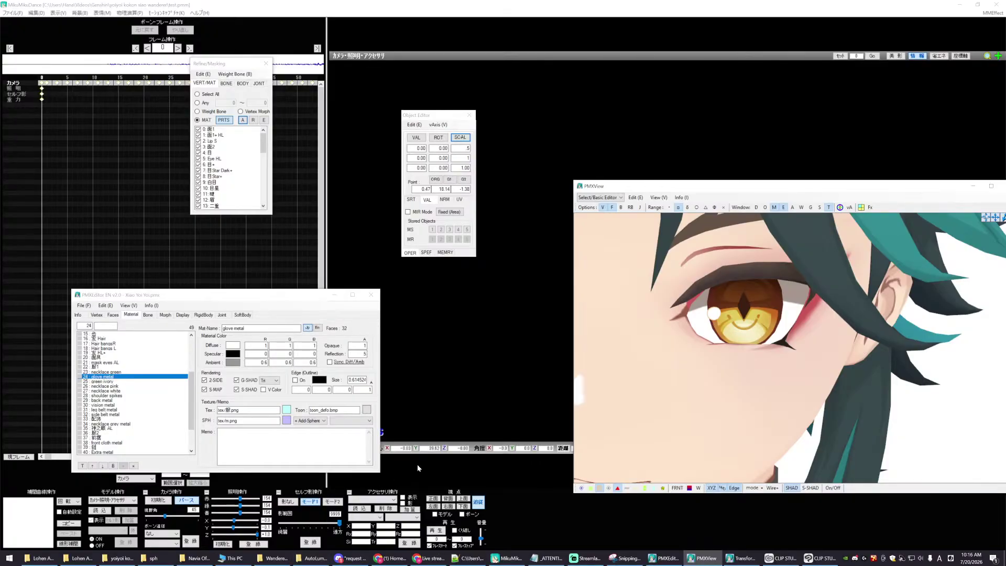
- Switch to MikuMikuDance and jump to frame 500 of the animation
{"action": "left_click", "coordinate": [486, 358]}
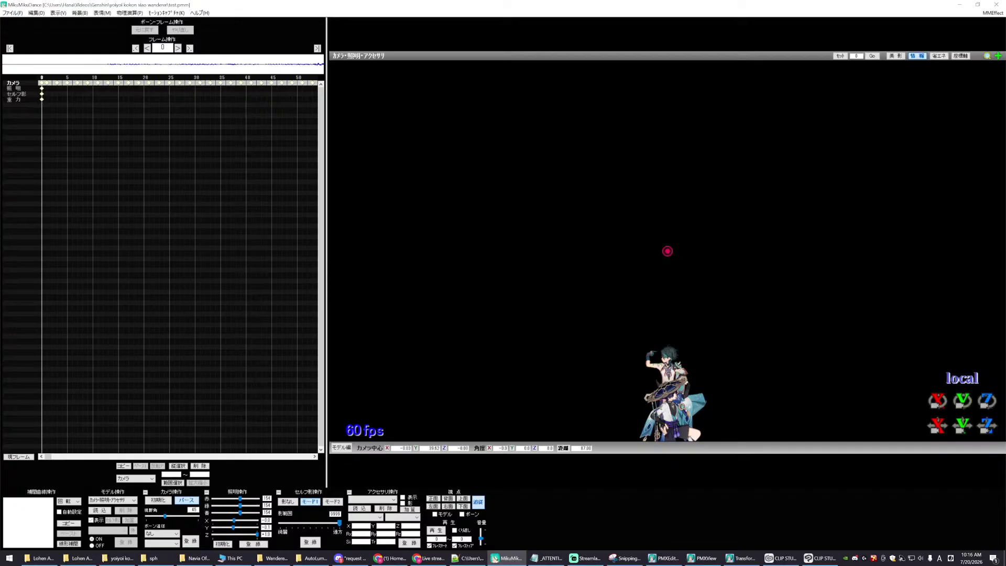
{"action": "double_click", "coordinate": [163, 48]}
{"action": "type", "text": "5"}
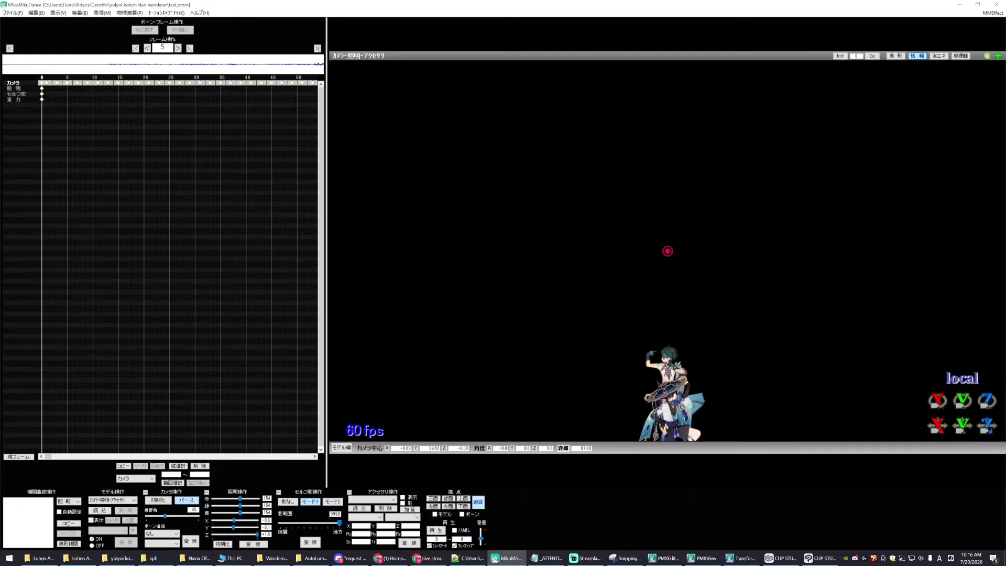
{"action": "type", "text": "00"}
{"action": "key", "text": "Return"}
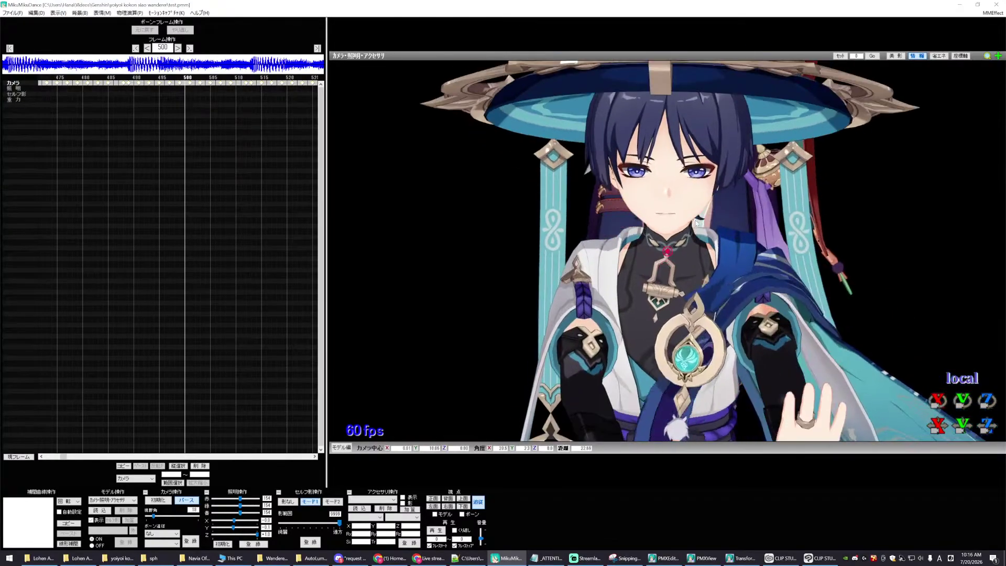
- Examine the Wanderer's face and eyes up close at frame 500 and restore the keyframed camera view
{"action": "scroll", "coordinate": [697, 224], "scroll_direction": "up", "scroll_amount": 3}
{"action": "scroll", "coordinate": [697, 248], "scroll_direction": "up", "scroll_amount": 2}
{"action": "middle_click_drag", "start_coordinate": [697, 224], "coordinate": [739, 275]}
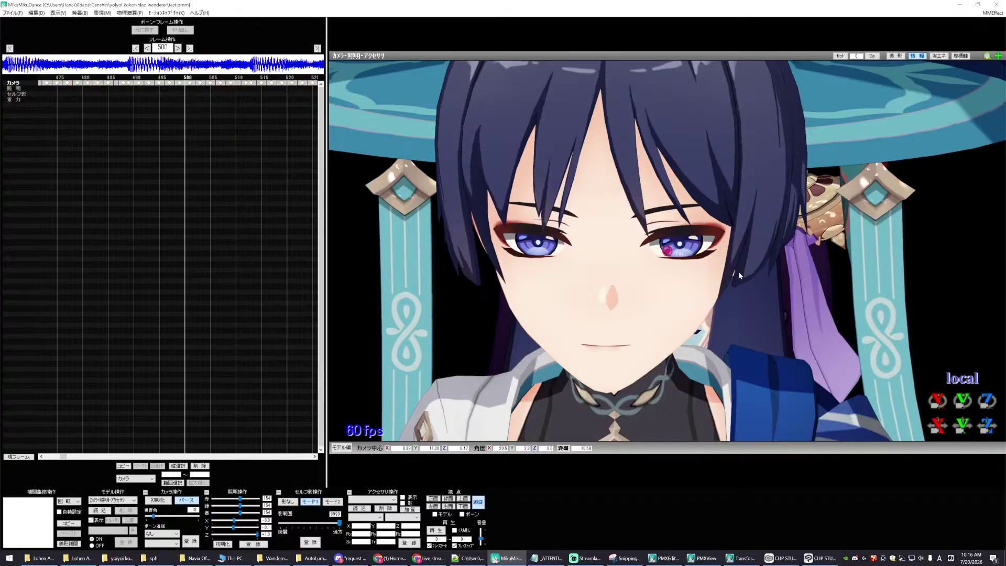
{"action": "mouse_move", "coordinate": [740, 275]}
{"action": "right_mouse_down"}
{"action": "mouse_move", "coordinate": [718, 276]}
{"action": "mouse_move", "coordinate": [771, 274]}
{"action": "mouse_move", "coordinate": [743, 262]}
{"action": "mouse_move", "coordinate": [785, 269]}
{"action": "mouse_move", "coordinate": [714, 272]}
{"action": "mouse_move", "coordinate": [757, 270]}
{"action": "mouse_move", "coordinate": [734, 271]}
{"action": "mouse_move", "coordinate": [744, 273]}
{"action": "right_mouse_up"}
{"action": "scroll", "coordinate": [735, 273], "scroll_direction": "down", "scroll_amount": 2}
{"action": "scroll", "coordinate": [744, 271], "scroll_direction": "up", "scroll_amount": 8}
{"action": "key", "text": "Right"}
{"action": "key", "text": "Left"}
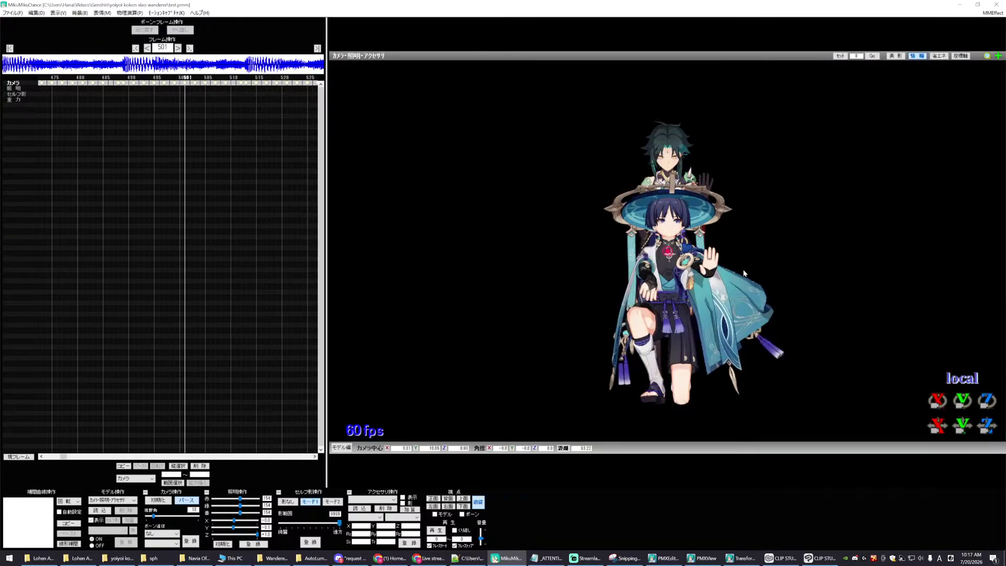
- Return to PMXEditor and its model view and examine the iris and pupil details of Xiao's eye up close
{"action": "left_click", "coordinate": [664, 558]}
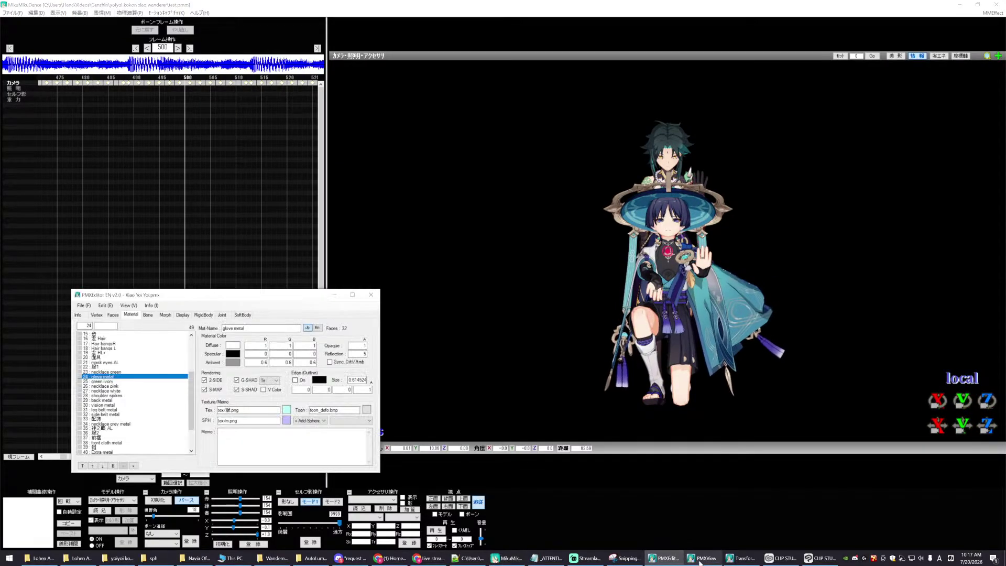
{"action": "left_click", "coordinate": [702, 558]}
{"action": "left_click_drag", "start_coordinate": [209, 297], "coordinate": [211, 313]}
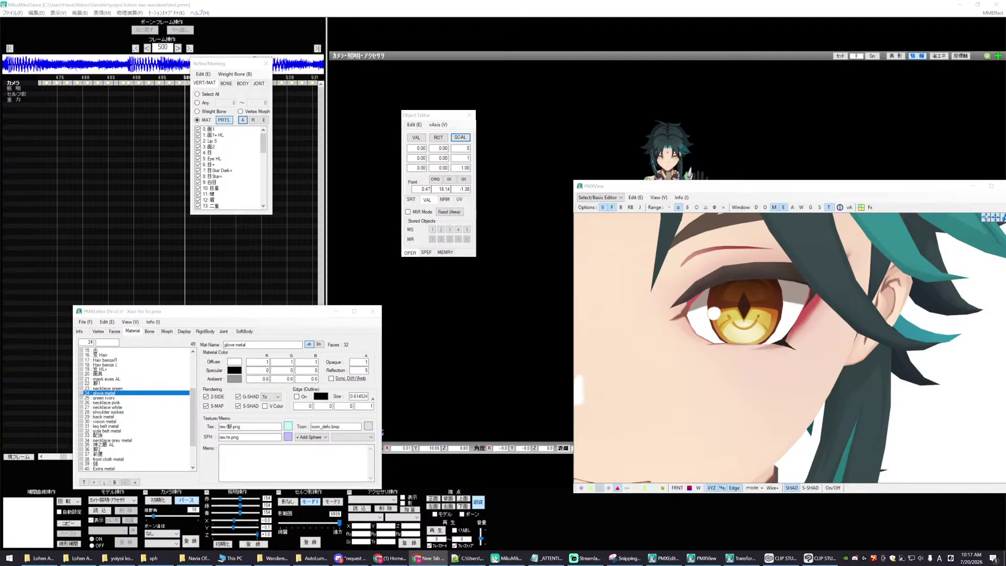
{"action": "scroll", "coordinate": [738, 376], "scroll_direction": "up", "scroll_amount": 2}
{"action": "scroll", "coordinate": [738, 377], "scroll_direction": "up", "scroll_amount": 2}
{"action": "scroll", "coordinate": [738, 377], "scroll_direction": "down", "scroll_amount": 2}
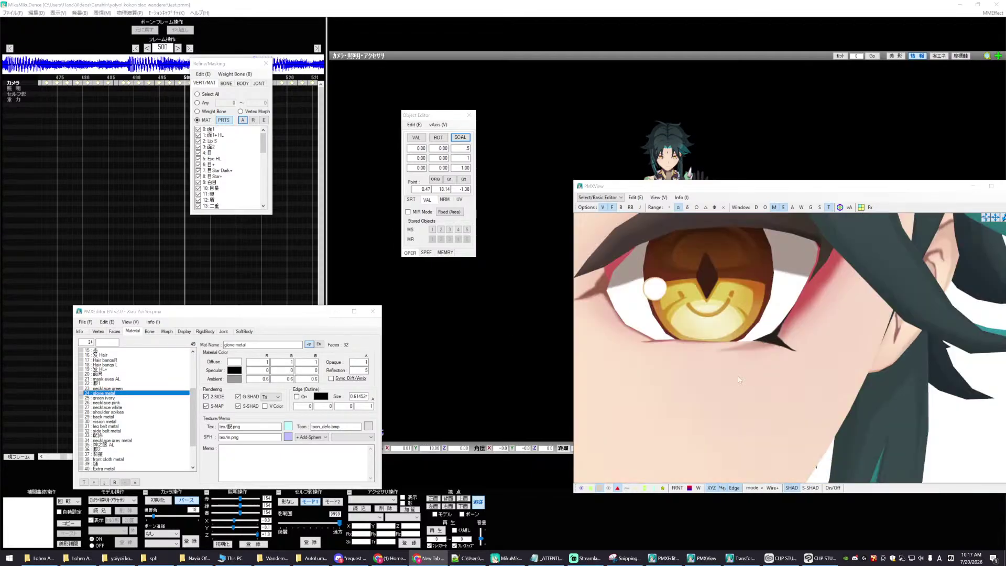
{"action": "scroll", "coordinate": [738, 376], "scroll_direction": "up", "scroll_amount": 3}
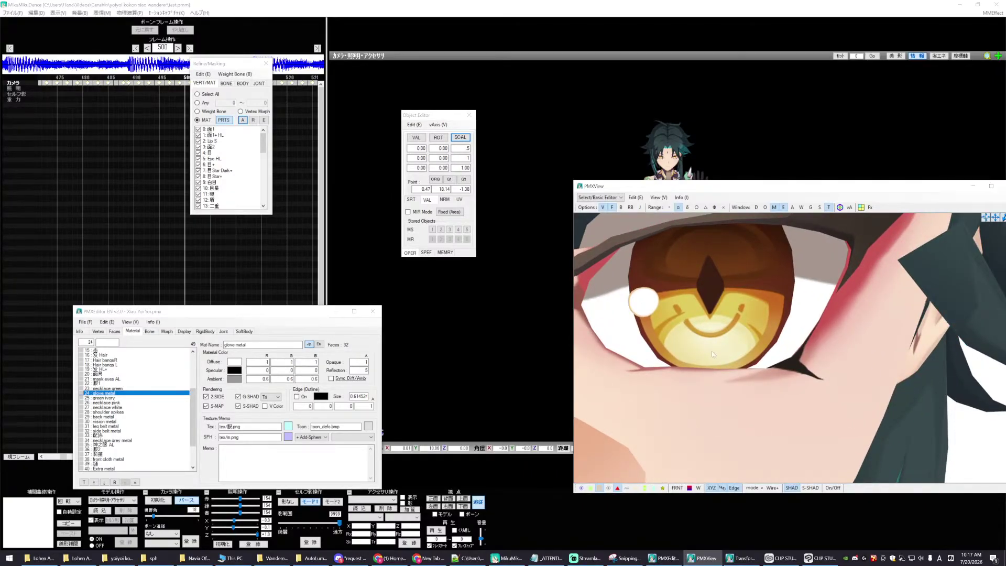
{"action": "scroll", "coordinate": [680, 395], "scroll_direction": "down", "scroll_amount": 2}
{"action": "scroll", "coordinate": [680, 395], "scroll_direction": "up", "scroll_amount": 2}
{"action": "scroll", "coordinate": [681, 395], "scroll_direction": "down", "scroll_amount": 2}
- Open the Genshin Impact Xiao artwork in the browser beside the model view, compare it with the model and close it
{"action": "key", "text": "alt+Tab"}
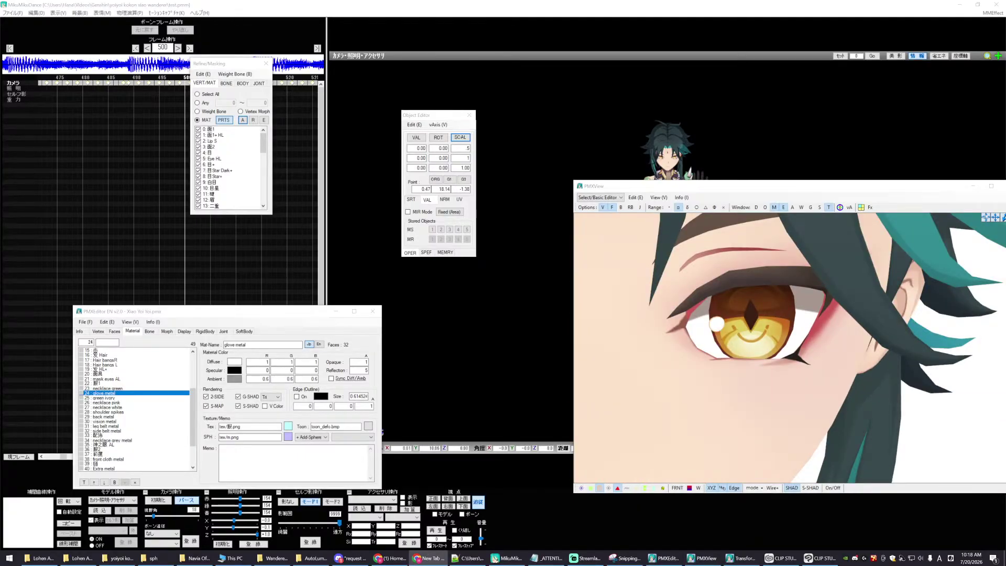
{"action": "type", "text": ".gstatic.com/images?q=tbn:ANd9G"}
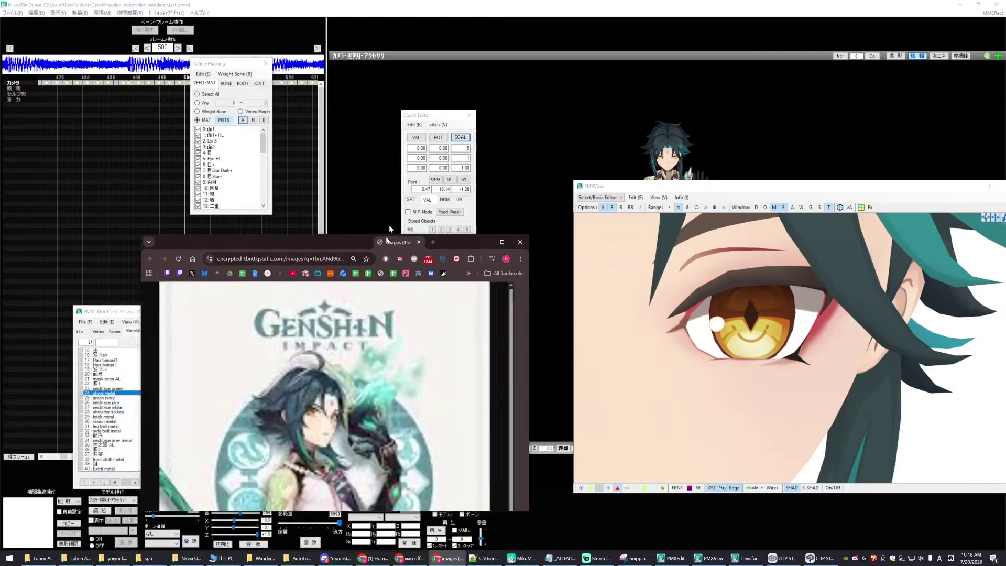
{"action": "left_click_drag", "start_coordinate": [389, 224], "coordinate": [188, 131]}
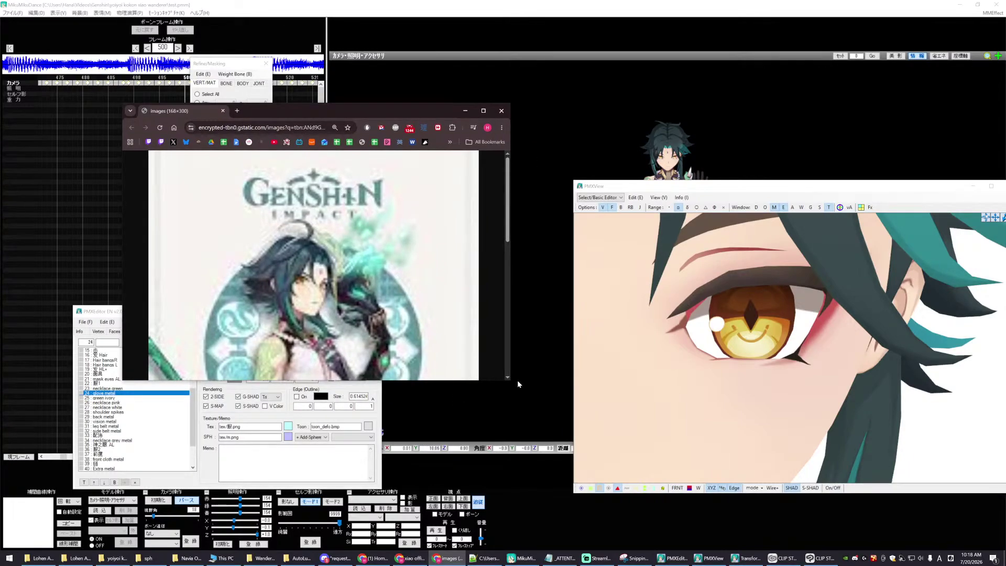
{"action": "left_click_drag", "start_coordinate": [518, 384], "coordinate": [551, 445]}
{"action": "left_click", "coordinate": [536, 114]}
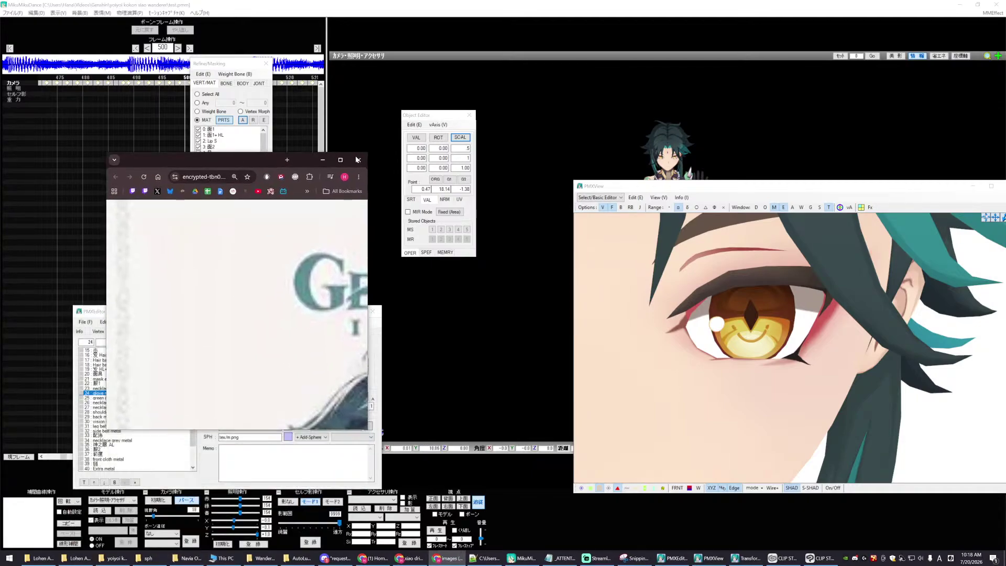
- Examine the enlarged version of the Xiao artwork and close its browser window
{"action": "left_click", "coordinate": [363, 332]}
{"action": "left_click", "coordinate": [363, 331]}
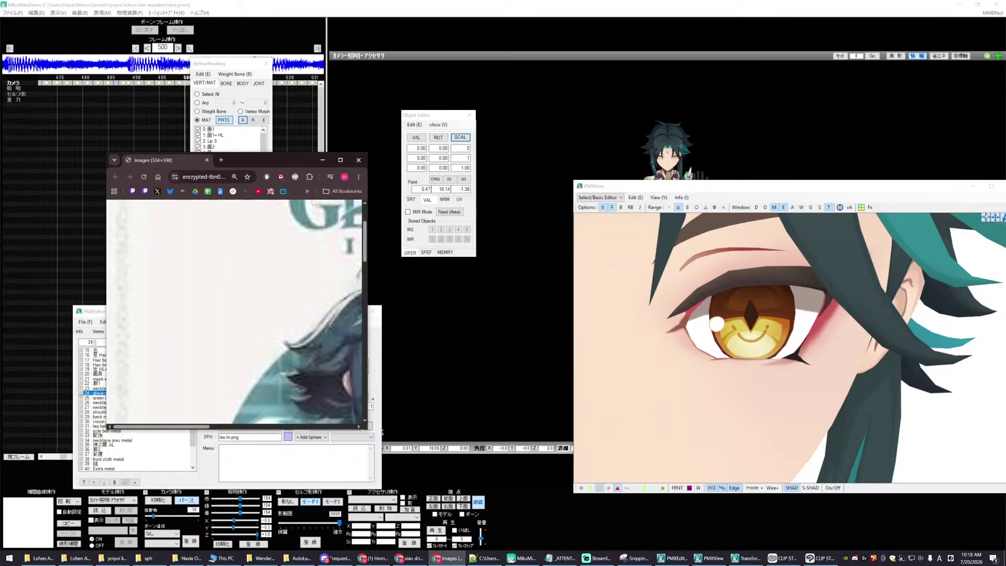
{"action": "left_click", "coordinate": [358, 160]}
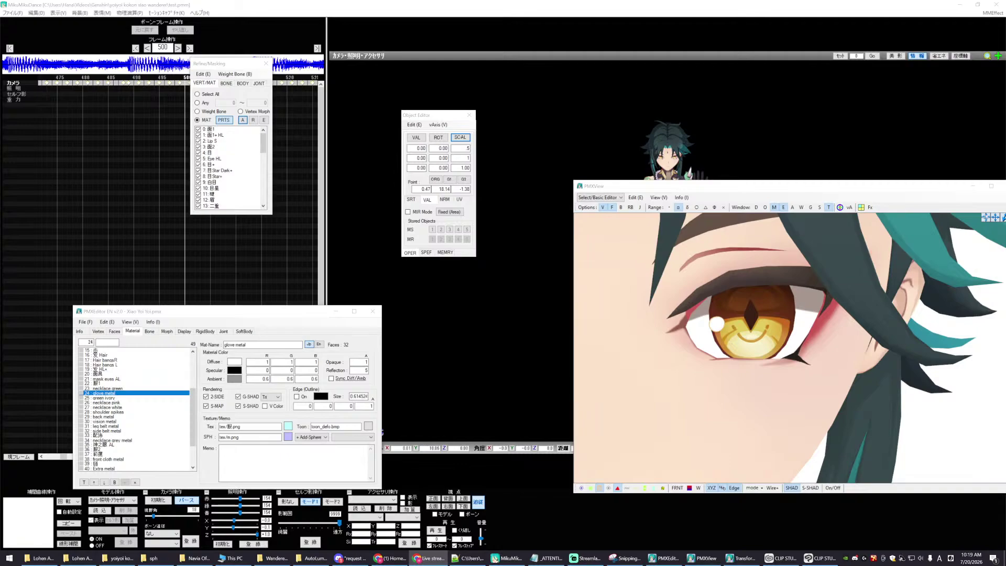
- Return to MikuMikuDance, rewind to frame 0 and turn off the option that mutes the WAV file
{"action": "left_click", "coordinate": [91, 223]}
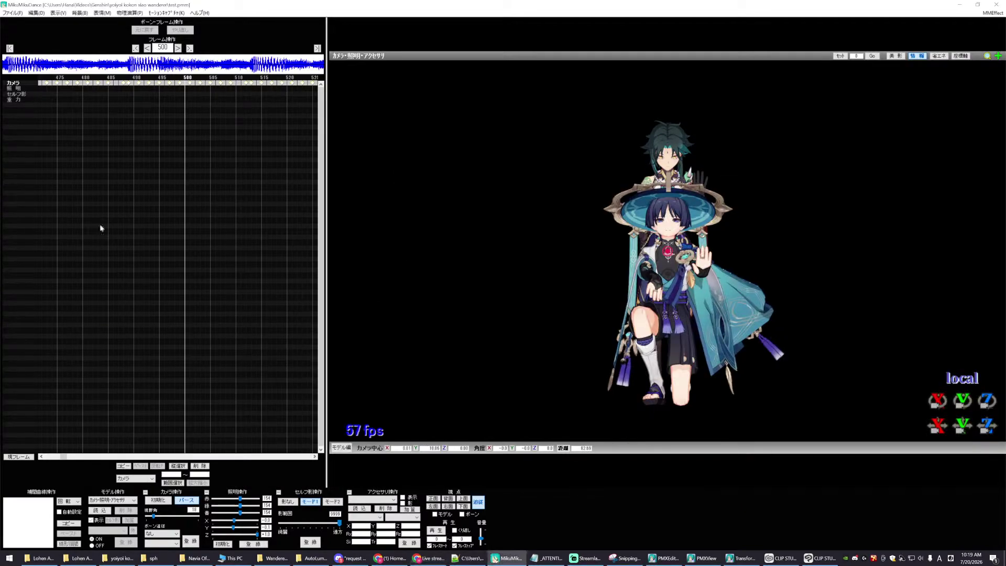
{"action": "left_click", "coordinate": [9, 48]}
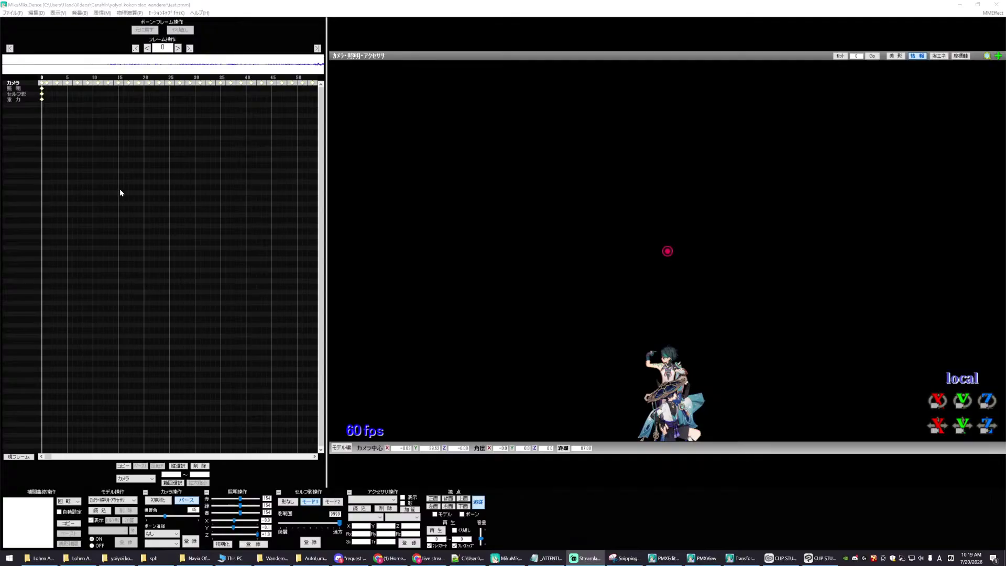
{"action": "left_click", "coordinate": [63, 208]}
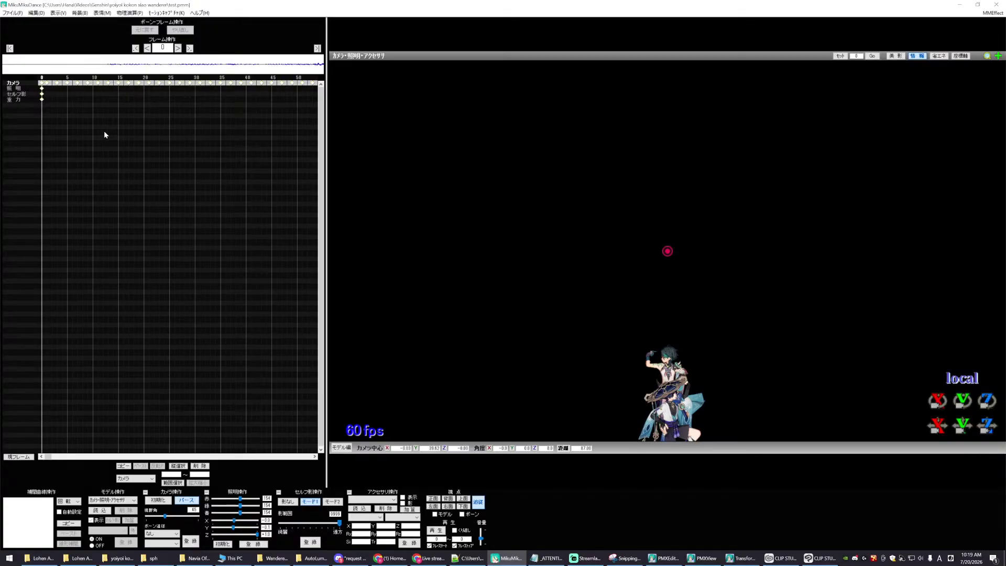
{"action": "left_click", "coordinate": [13, 13]}
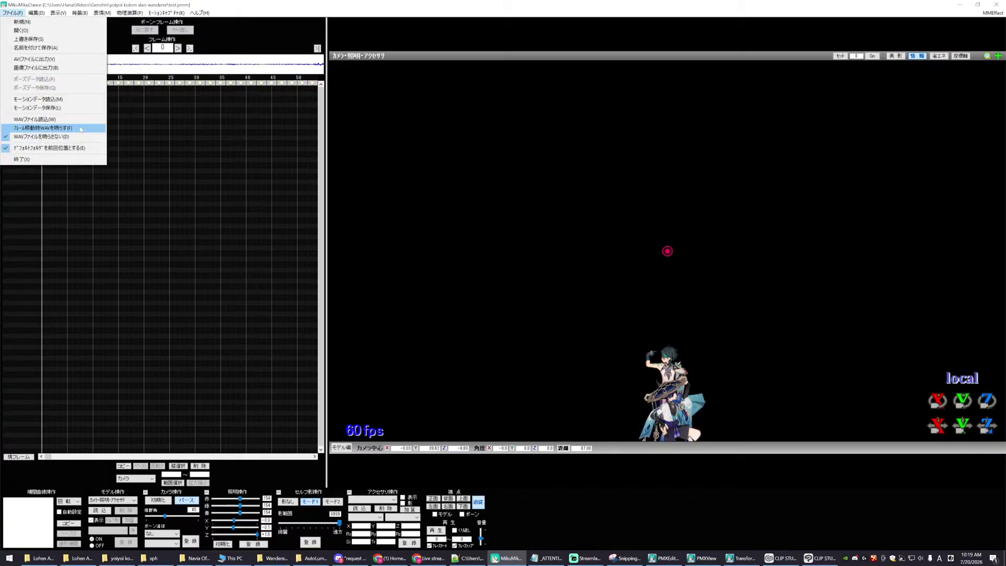
{"action": "left_click", "coordinate": [25, 138]}
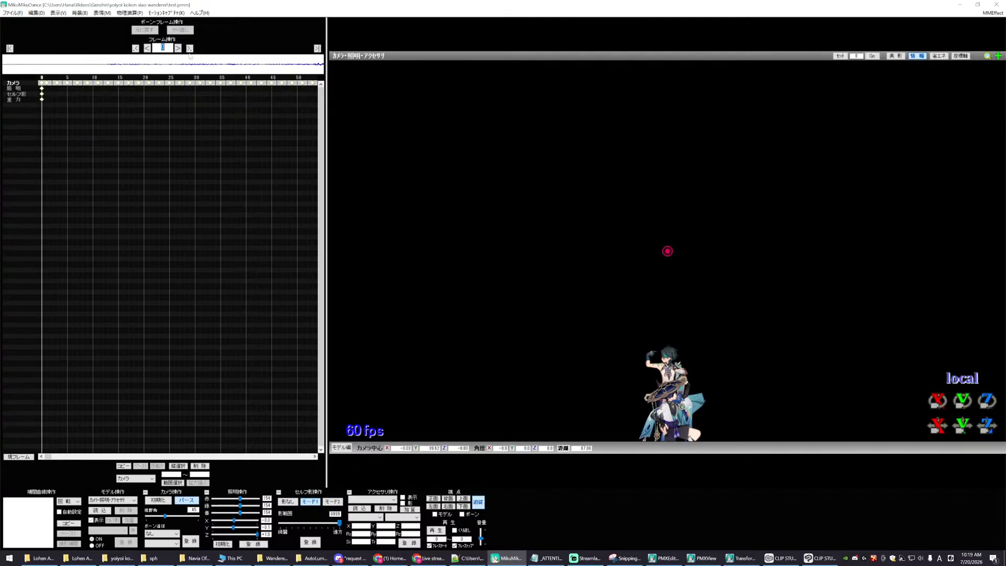
- Check frame 100, and play the animation from the first frame to the closing pose before stopping playback
{"action": "type", "text": "100"}
{"action": "key", "text": "Return"}
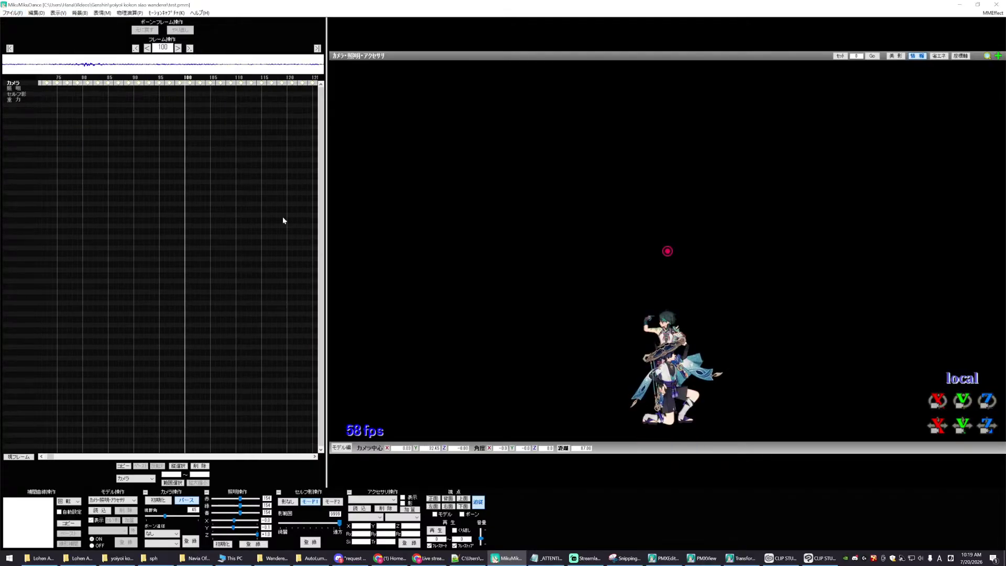
{"action": "left_click", "coordinate": [9, 48]}
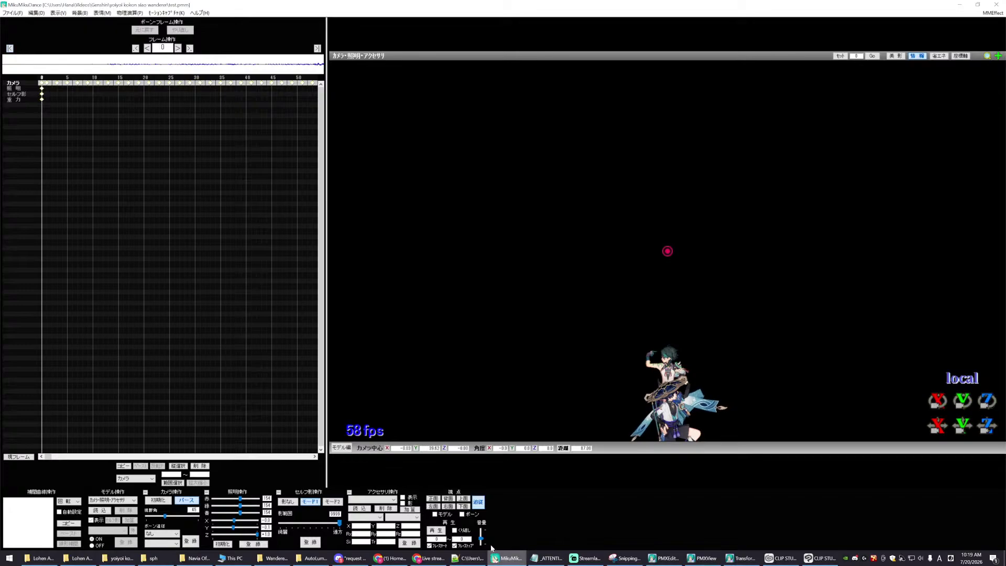
{"action": "left_click", "coordinate": [438, 533]}
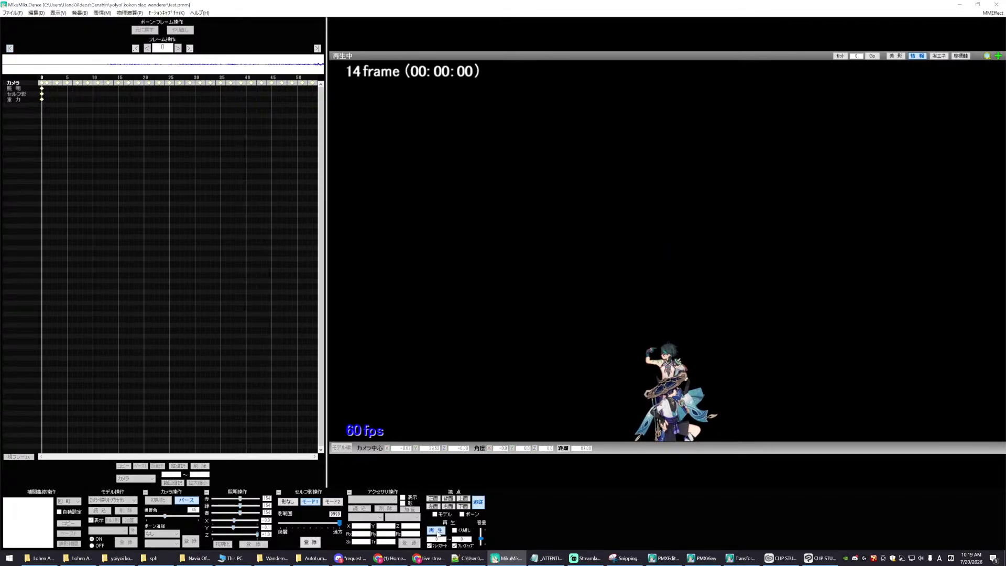
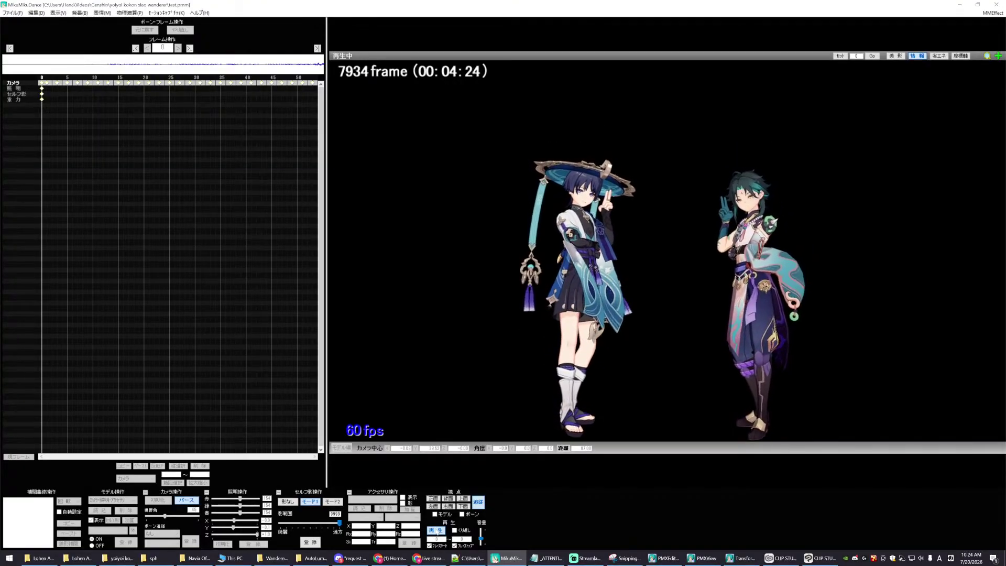
{"action": "left_click", "coordinate": [437, 531]}
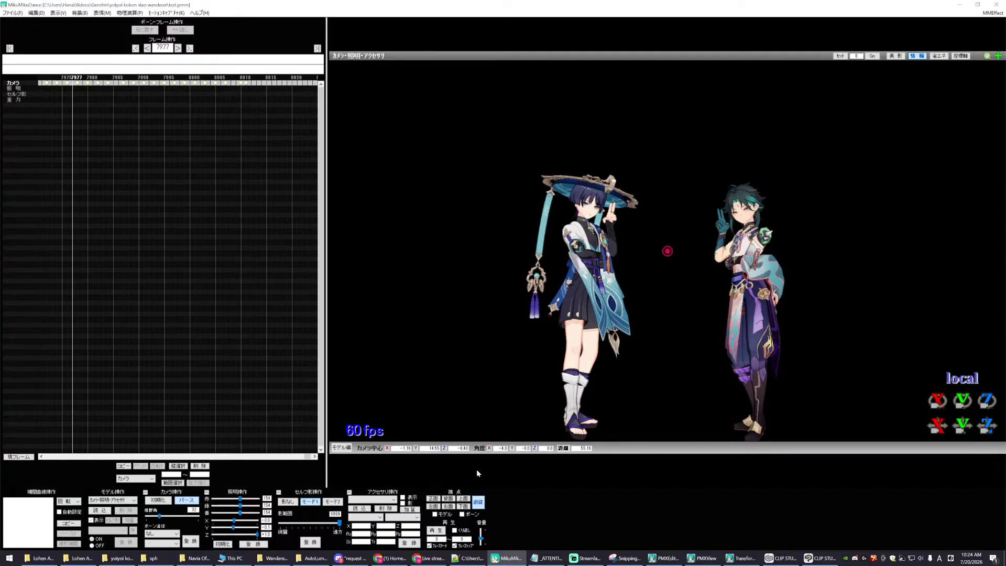
- Bring the model editor and its eye close-up view to the front and switch to Clip Studio Paint
{"action": "left_click", "coordinate": [666, 559]}
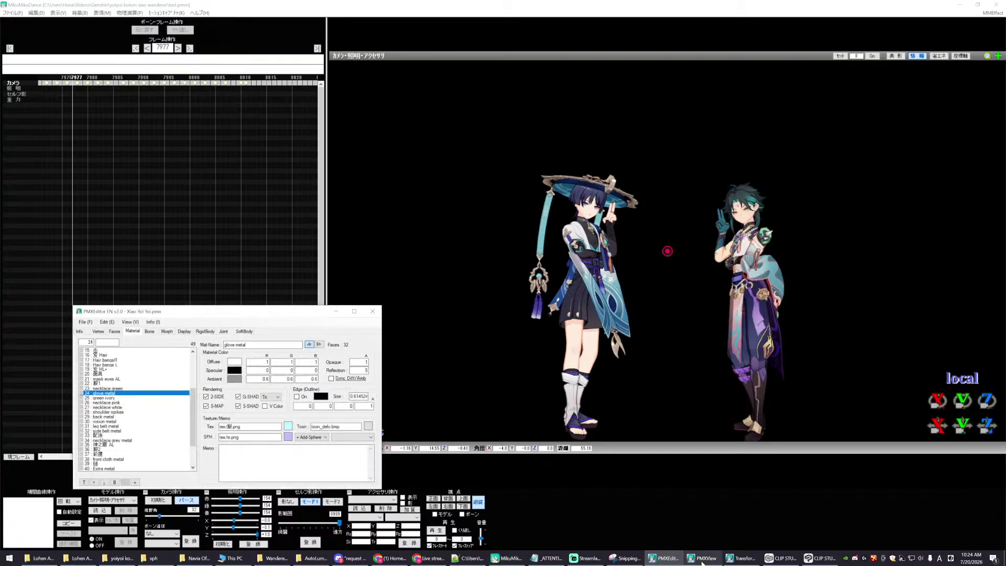
{"action": "left_click", "coordinate": [703, 558]}
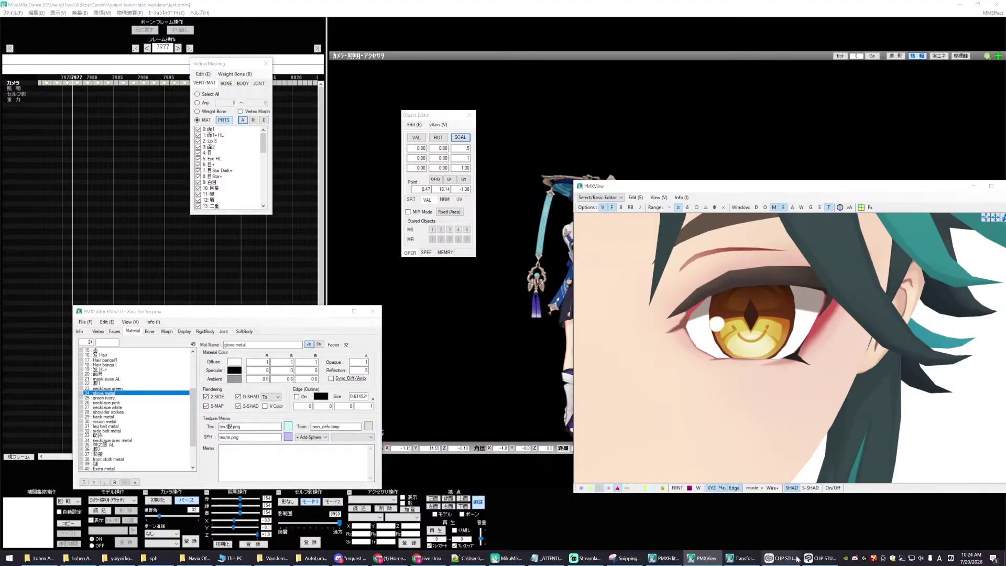
{"action": "left_click", "coordinate": [821, 559]}
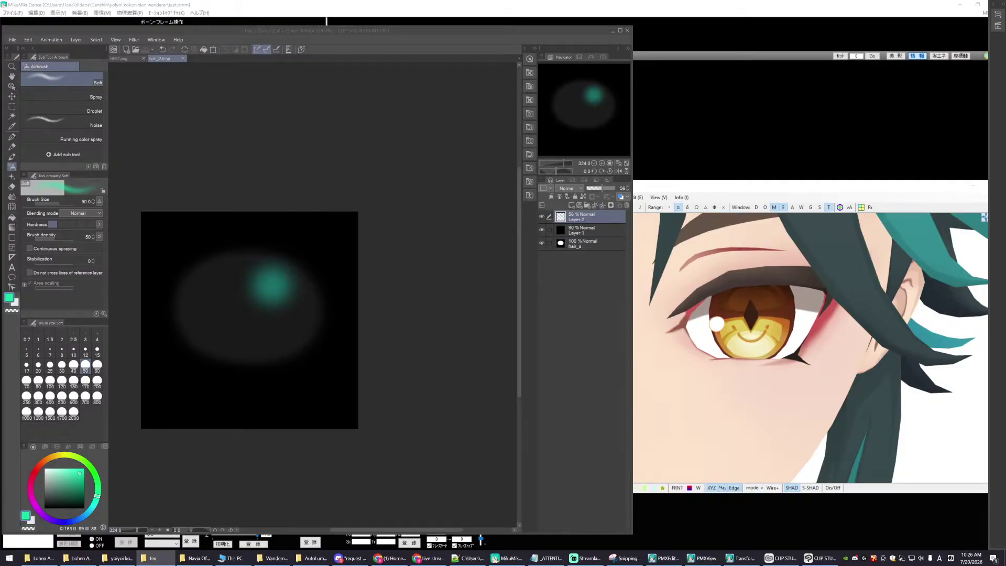
- Add a new raster layer above the texture that contains the amber iris
{"action": "scroll", "coordinate": [357, 395], "scroll_direction": "up", "scroll_amount": 3}
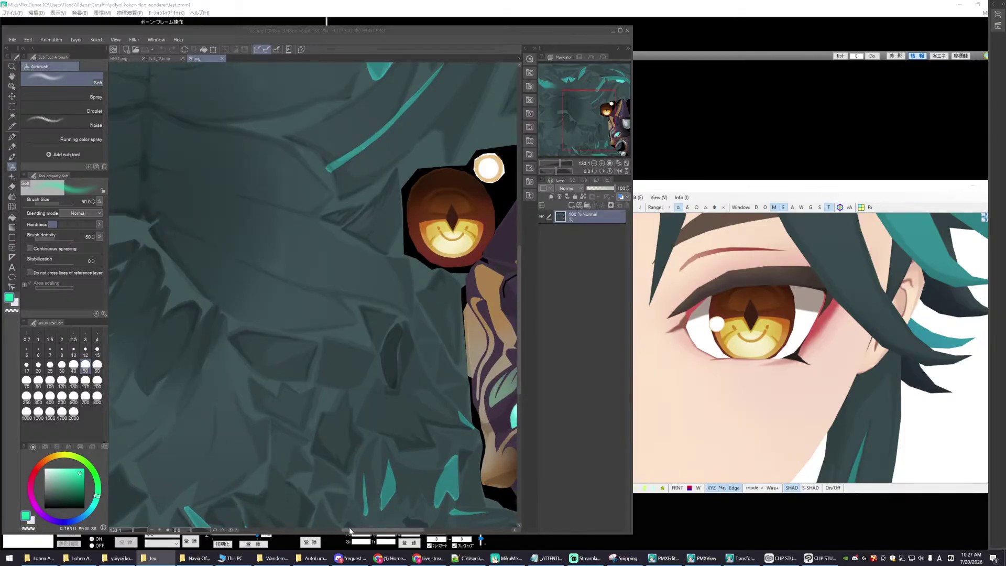
{"action": "left_click_drag", "start_coordinate": [350, 529], "coordinate": [360, 529]}
{"action": "scroll", "coordinate": [498, 393], "scroll_direction": "up", "scroll_amount": 2}
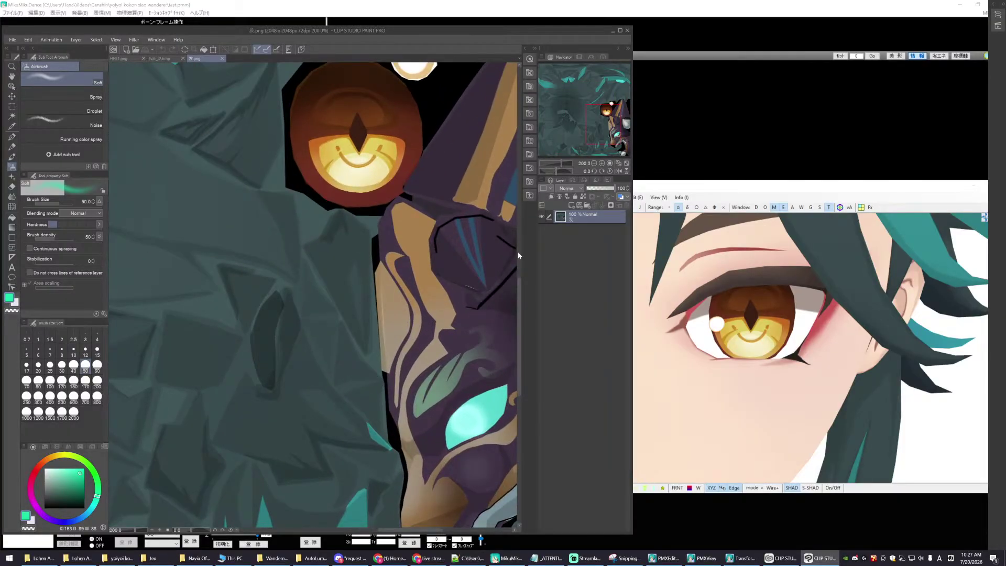
{"action": "left_click_drag", "start_coordinate": [516, 298], "coordinate": [517, 275]}
{"action": "scroll", "coordinate": [479, 320], "scroll_direction": "up", "scroll_amount": 3}
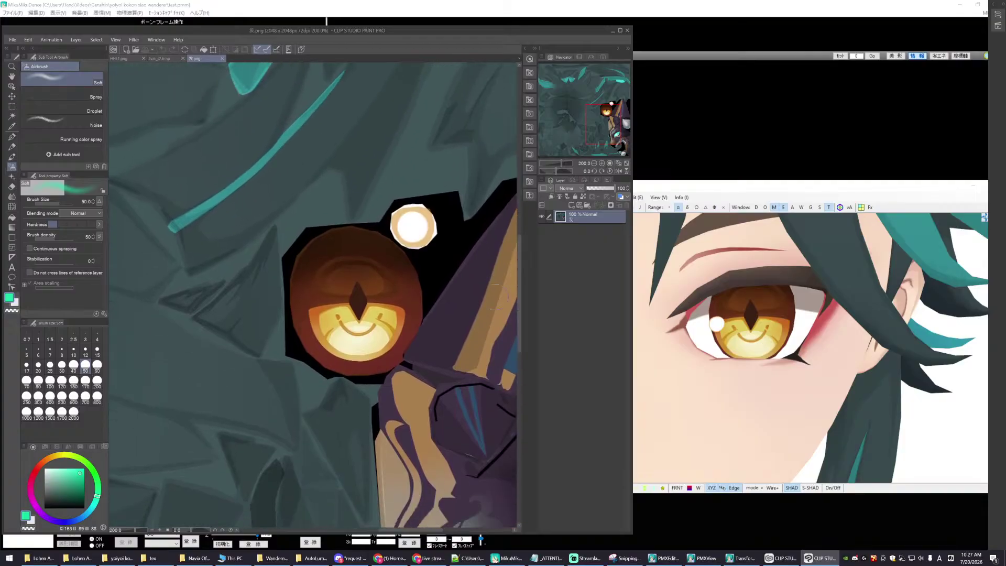
{"action": "scroll", "coordinate": [479, 320], "scroll_direction": "up", "scroll_amount": 3}
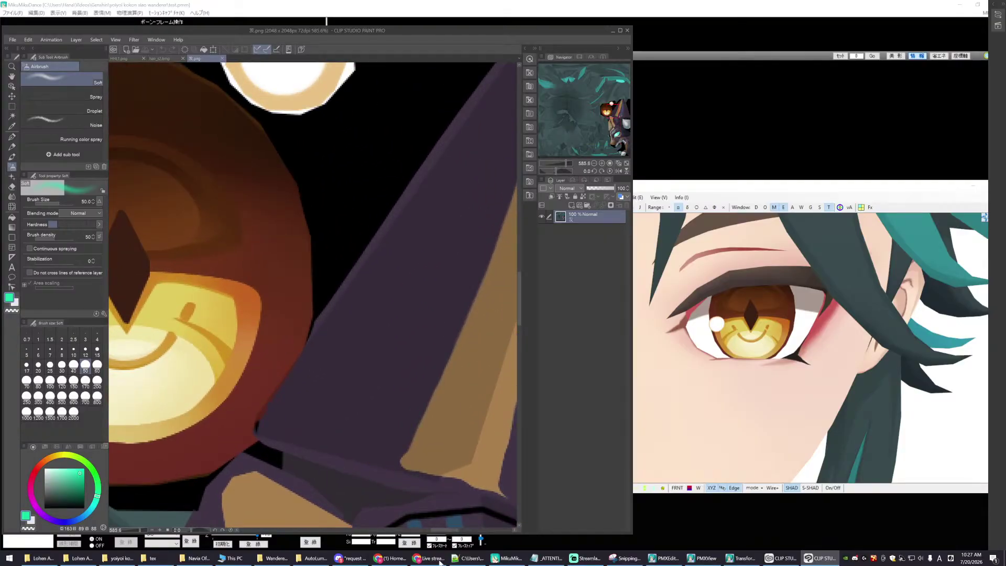
{"action": "left_click_drag", "start_coordinate": [418, 532], "coordinate": [406, 532]}
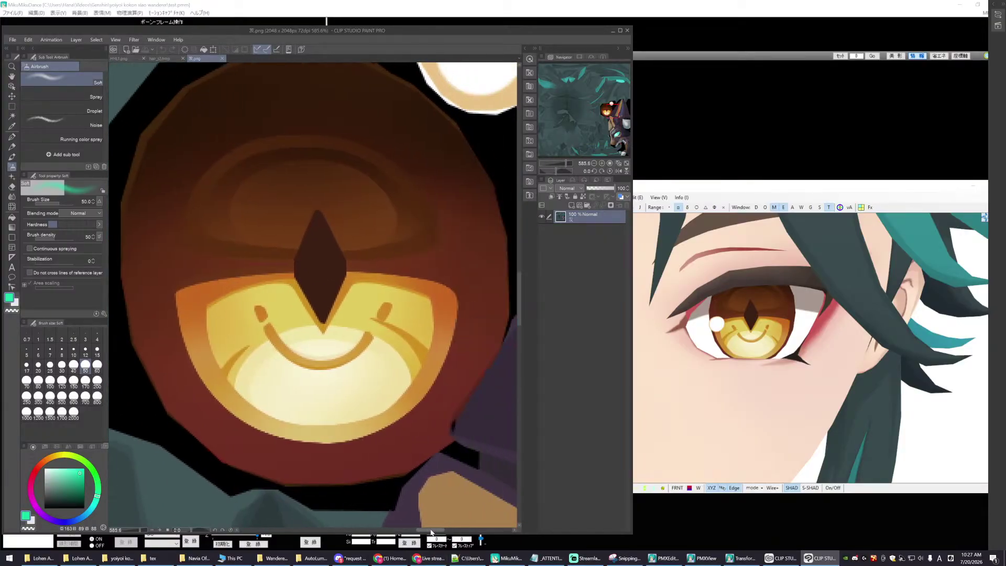
{"action": "scroll", "coordinate": [418, 456], "scroll_direction": "up", "scroll_amount": 1}
{"action": "scroll", "coordinate": [417, 456], "scroll_direction": "up", "scroll_amount": 2}
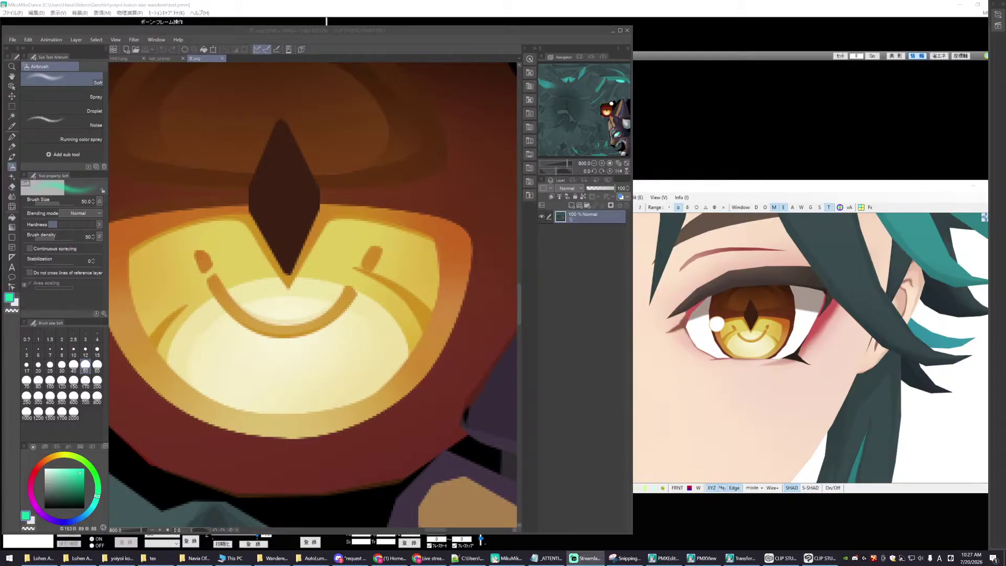
{"action": "left_click", "coordinate": [222, 33]}
{"action": "left_click", "coordinate": [569, 205]}
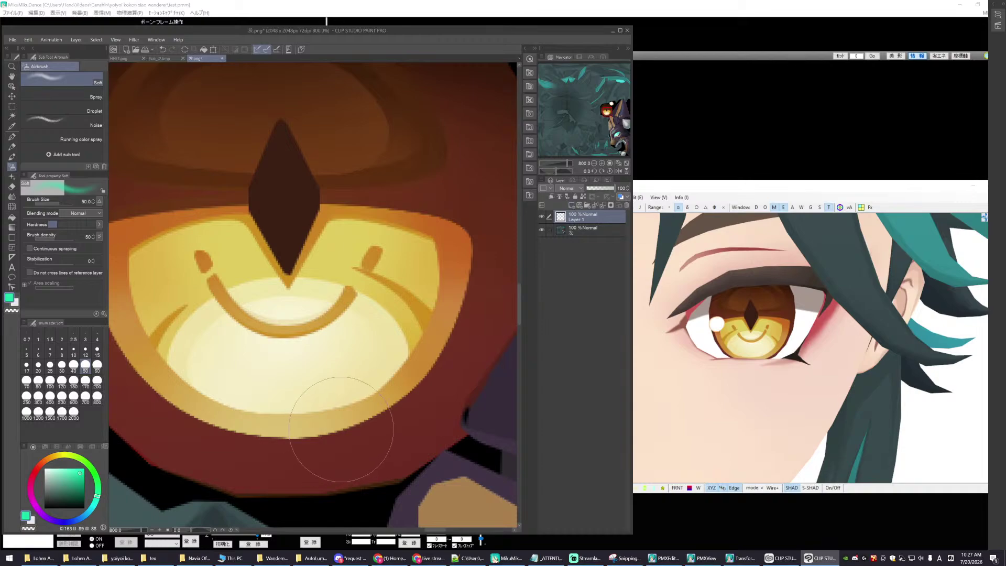
- Using the Polyline selection in add-to-selection mode, outline a crescent inside the smile-shaped curve below the pupil
{"action": "scroll", "coordinate": [338, 415], "scroll_direction": "up", "scroll_amount": 3}
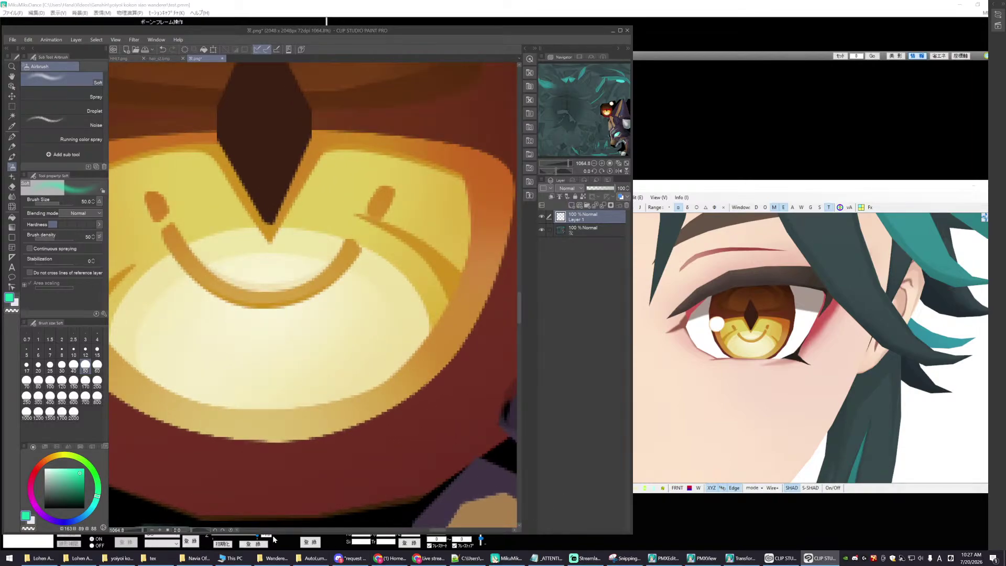
{"action": "left_click_drag", "start_coordinate": [430, 531], "coordinate": [436, 531]}
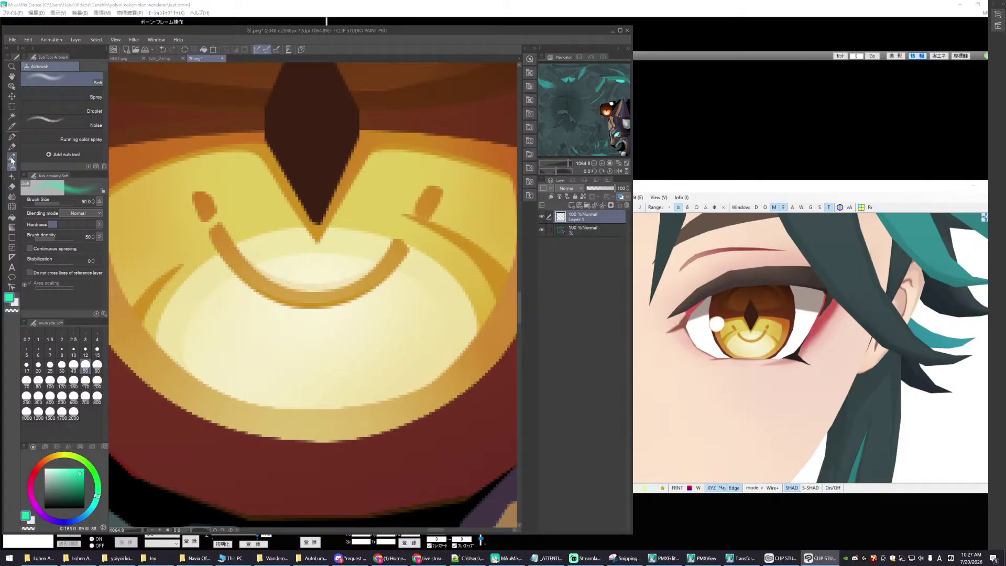
{"action": "left_click", "coordinate": [12, 107]}
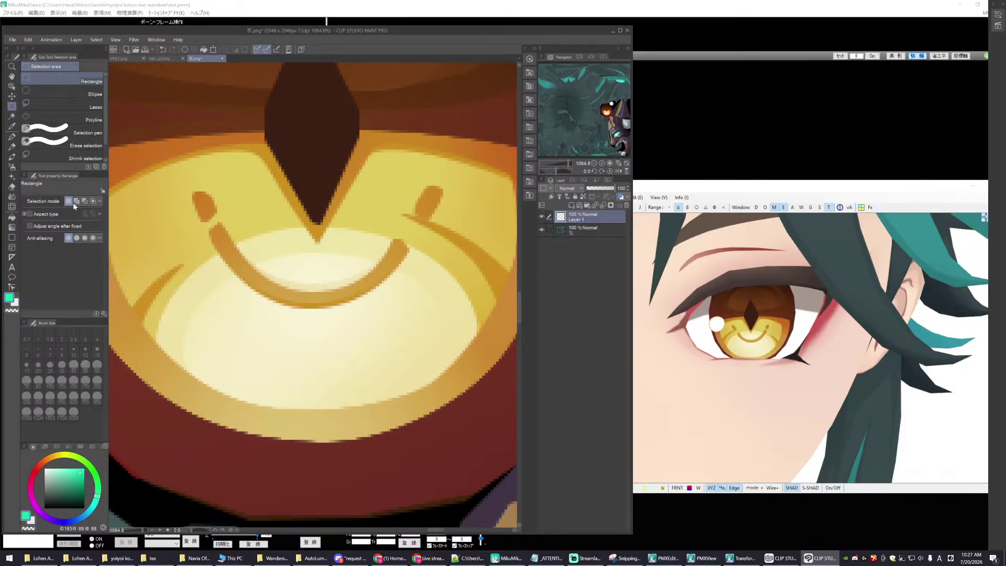
{"action": "left_click", "coordinate": [75, 202]}
{"action": "left_click", "coordinate": [40, 115]}
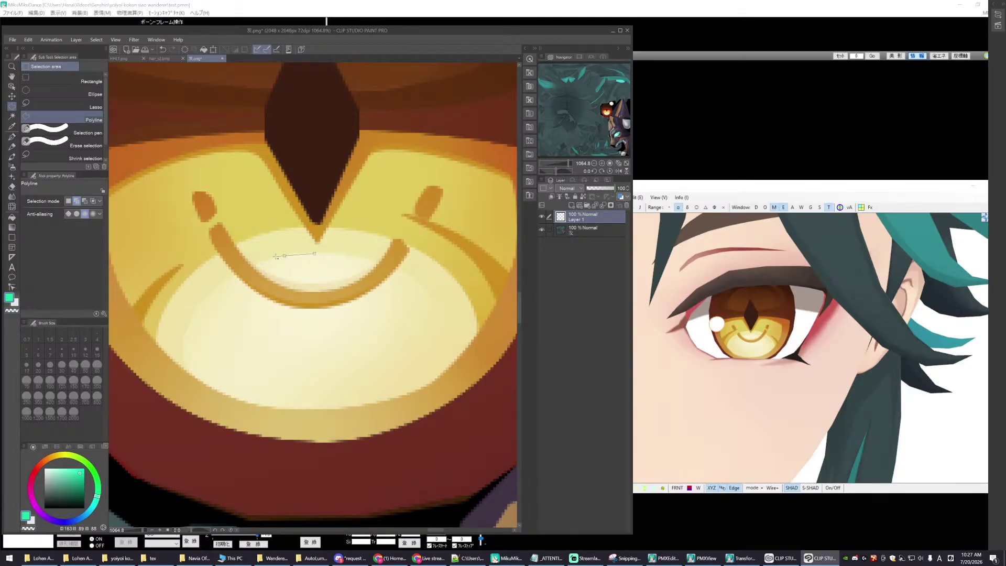
{"action": "left_click", "coordinate": [253, 264]}
{"action": "left_click", "coordinate": [295, 282]}
{"action": "left_click", "coordinate": [322, 282]}
{"action": "left_click", "coordinate": [348, 277]}
{"action": "left_click", "coordinate": [376, 264]}
{"action": "left_click", "coordinate": [357, 256]}
{"action": "left_click", "coordinate": [315, 254]}
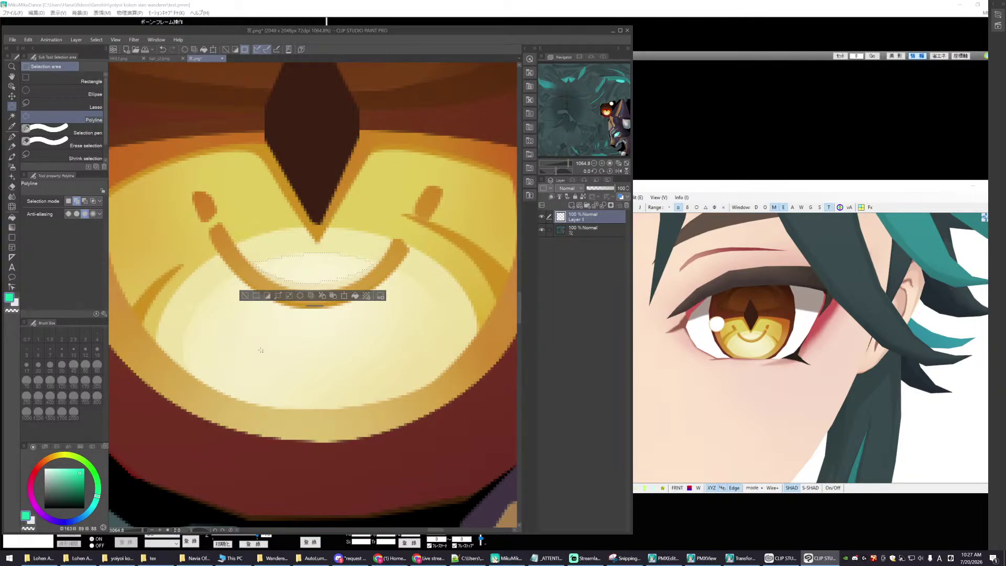
- Add a wedge-shaped area in the pale lower iris, below the curve's left half, to the selection
{"action": "scroll", "coordinate": [292, 384], "scroll_direction": "up", "scroll_amount": 2}
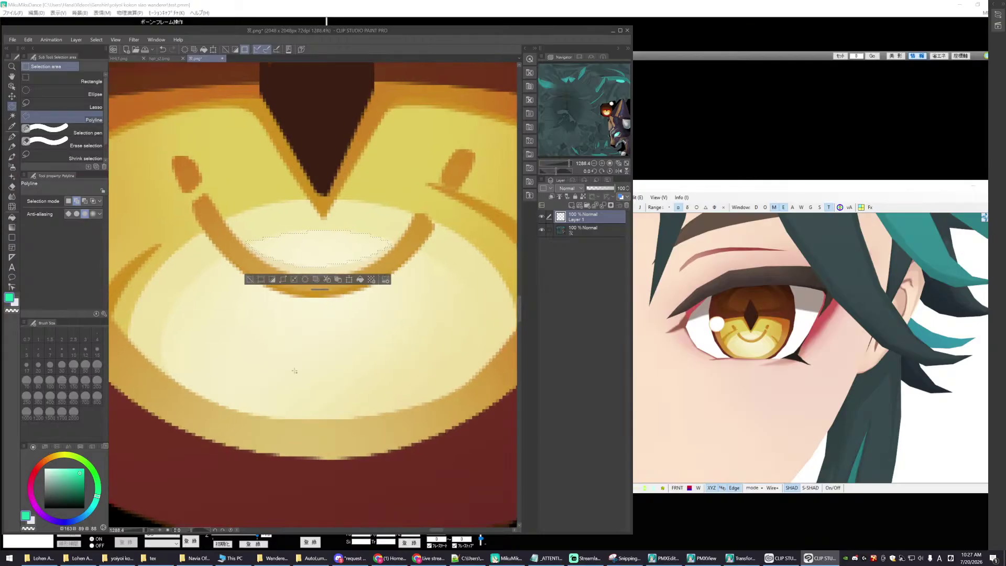
{"action": "scroll", "coordinate": [336, 413], "scroll_direction": "down", "scroll_amount": 2}
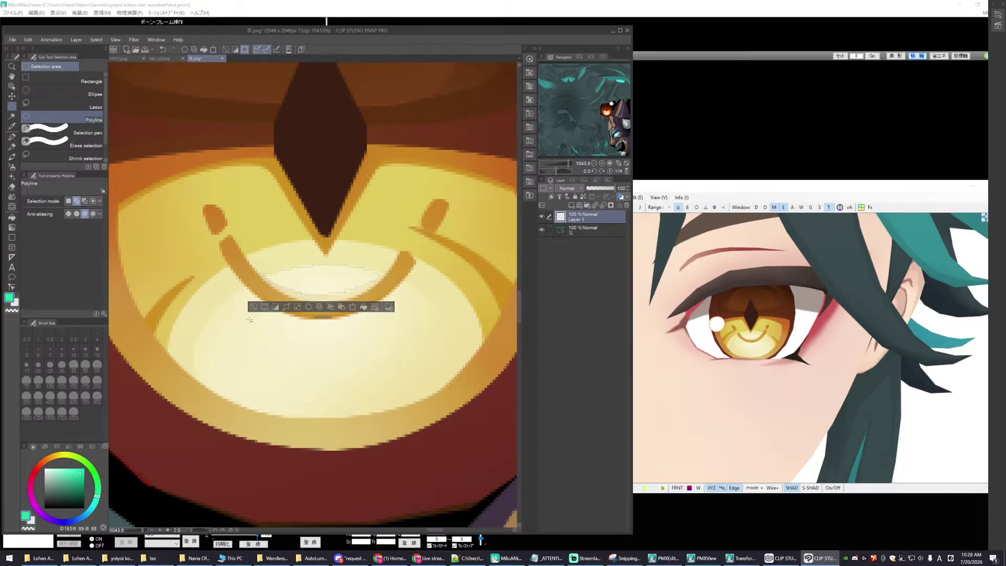
{"action": "left_click", "coordinate": [250, 319]}
{"action": "left_click", "coordinate": [264, 328]}
{"action": "left_click", "coordinate": [287, 332]}
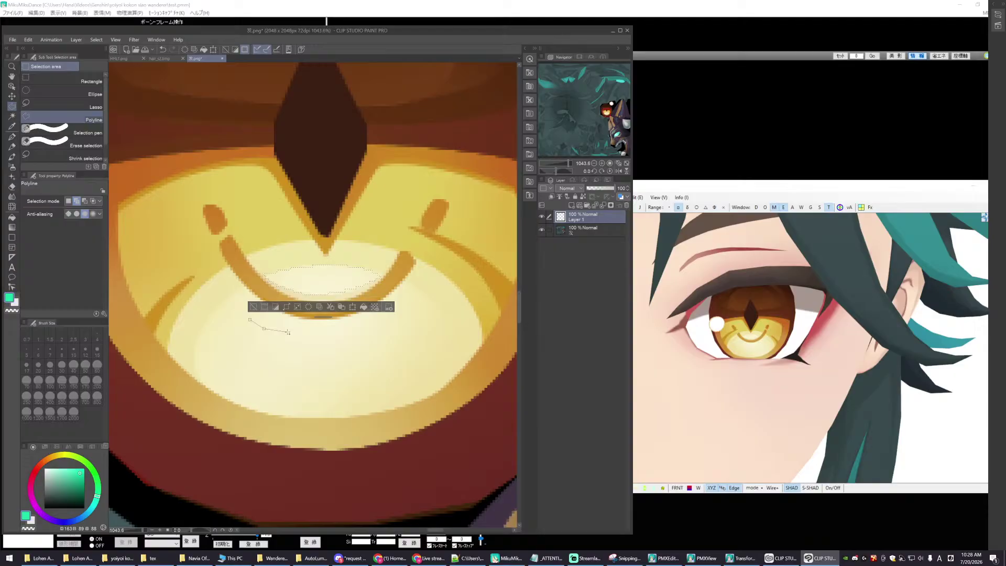
{"action": "left_click", "coordinate": [289, 375]}
{"action": "left_click", "coordinate": [260, 372]}
{"action": "left_click", "coordinate": [233, 362]}
{"action": "double_click", "coordinate": [220, 352]}
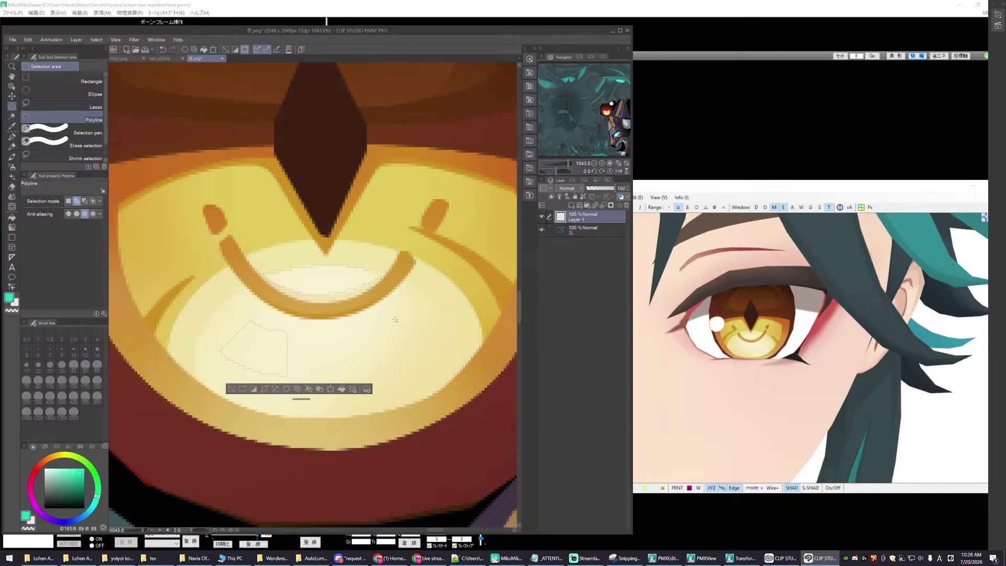
- Add a matching wedge-shaped area below the curve's right half to the selection
{"action": "left_click", "coordinate": [364, 330]}
{"action": "left_click", "coordinate": [384, 321]}
{"action": "left_click", "coordinate": [396, 313]}
{"action": "left_click", "coordinate": [433, 345]}
{"action": "left_click", "coordinate": [411, 355]}
{"action": "left_click", "coordinate": [385, 363]}
{"action": "left_click", "coordinate": [358, 370]}
{"action": "left_click", "coordinate": [365, 331]}
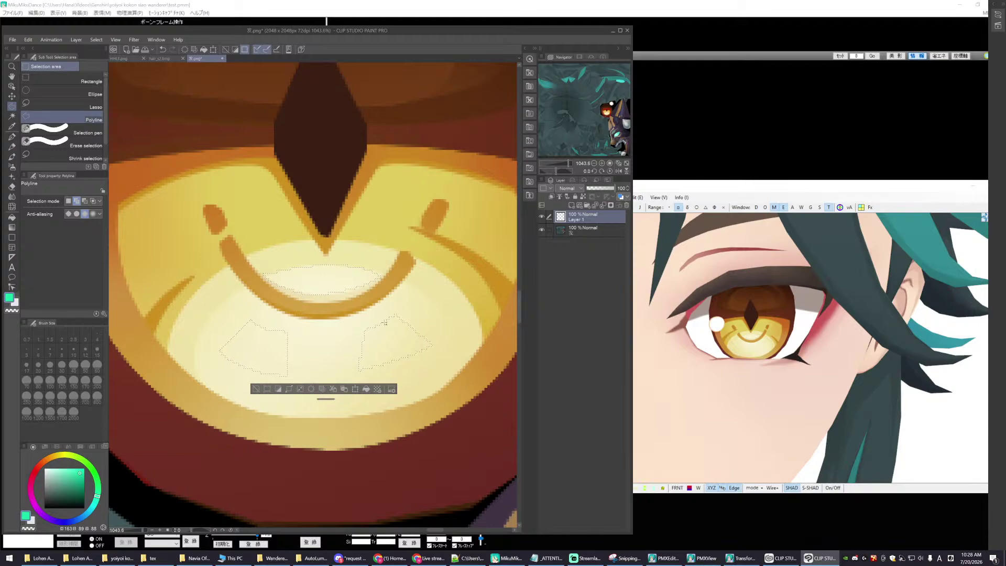
- Add a narrow sliver along each of the two orange side streaks of the iris to the selection
{"action": "scroll", "coordinate": [445, 329], "scroll_direction": "down", "scroll_amount": 2}
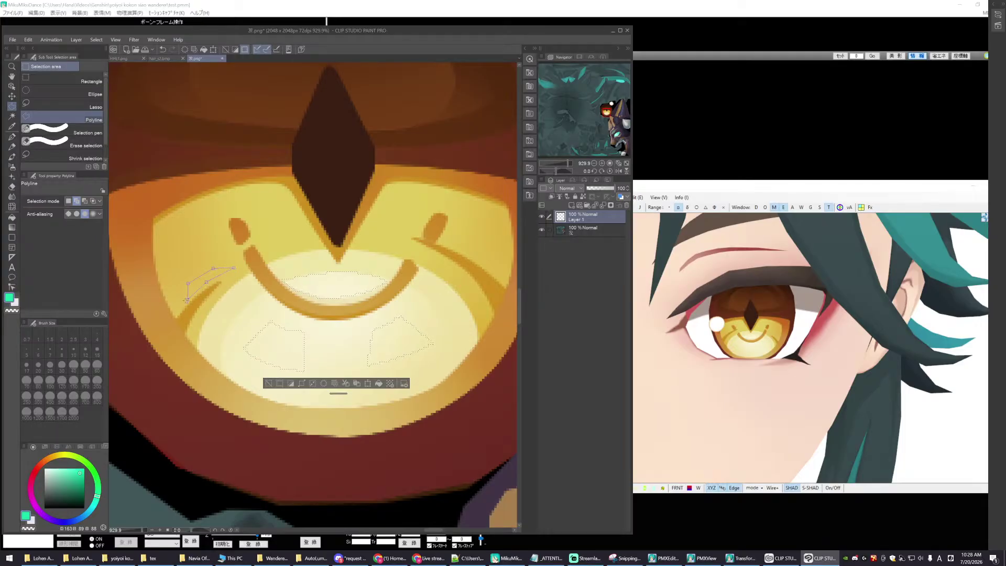
{"action": "double_click", "coordinate": [186, 301]}
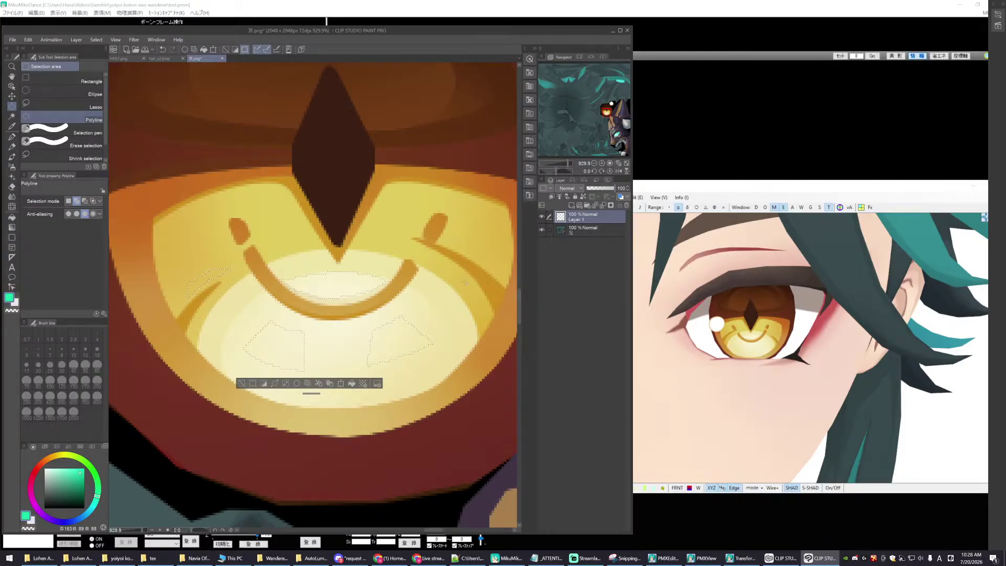
{"action": "left_click", "coordinate": [468, 294]}
{"action": "double_click", "coordinate": [442, 274]}
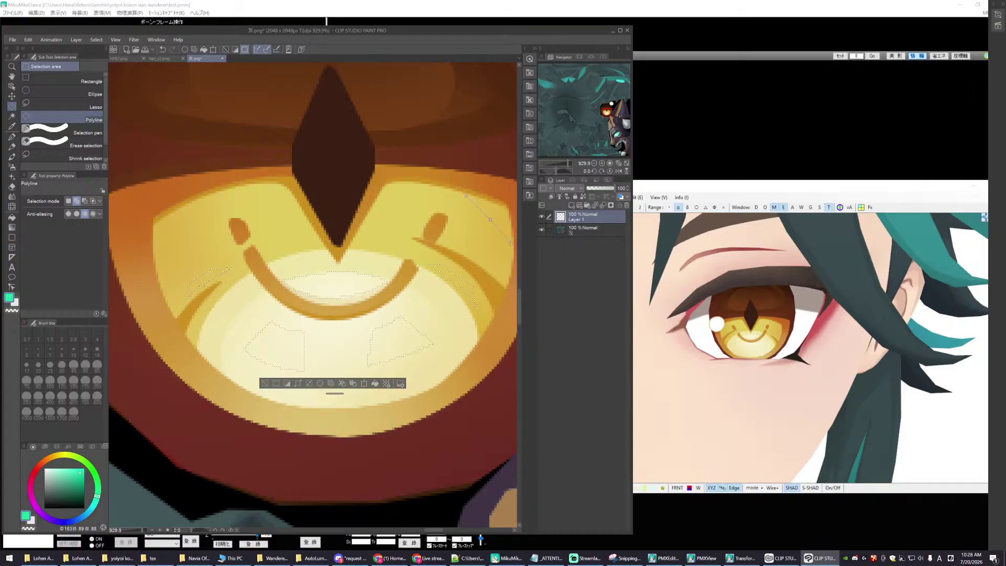
- Add slivers at the yellow area's outer upper corners and on both sides of the pupil to the selection
{"action": "left_click", "coordinate": [467, 196]}
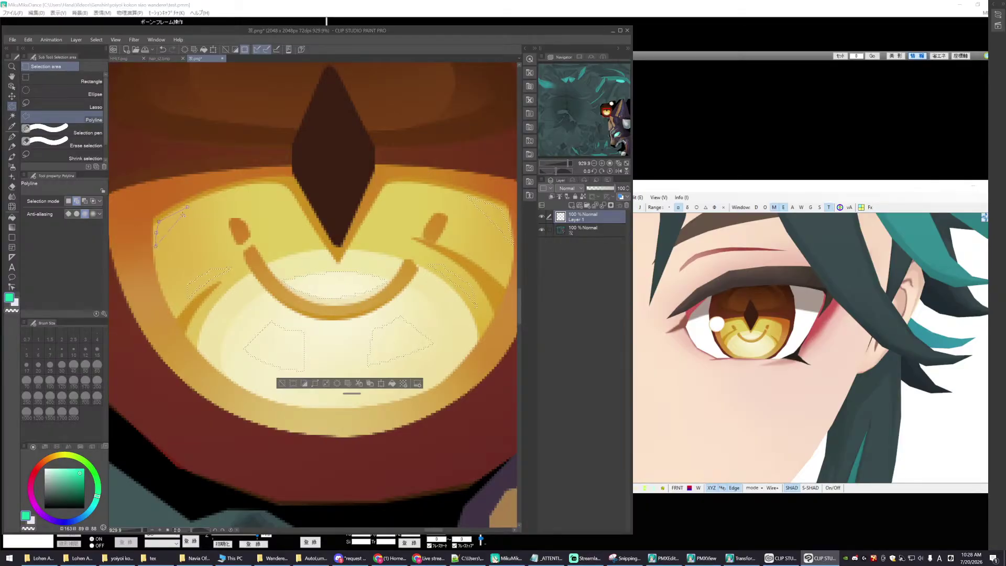
{"action": "left_click", "coordinate": [187, 207]}
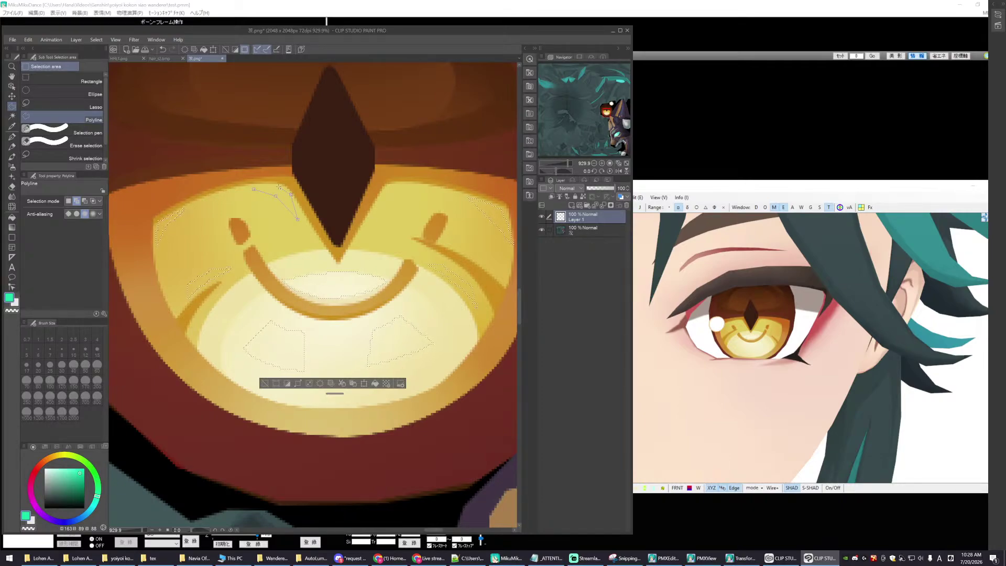
{"action": "left_click", "coordinate": [248, 187]}
{"action": "left_click", "coordinate": [400, 192]}
- Duplicate the original texture layer and hide the original beneath the copy
{"action": "scroll", "coordinate": [422, 267], "scroll_direction": "down", "scroll_amount": 1}
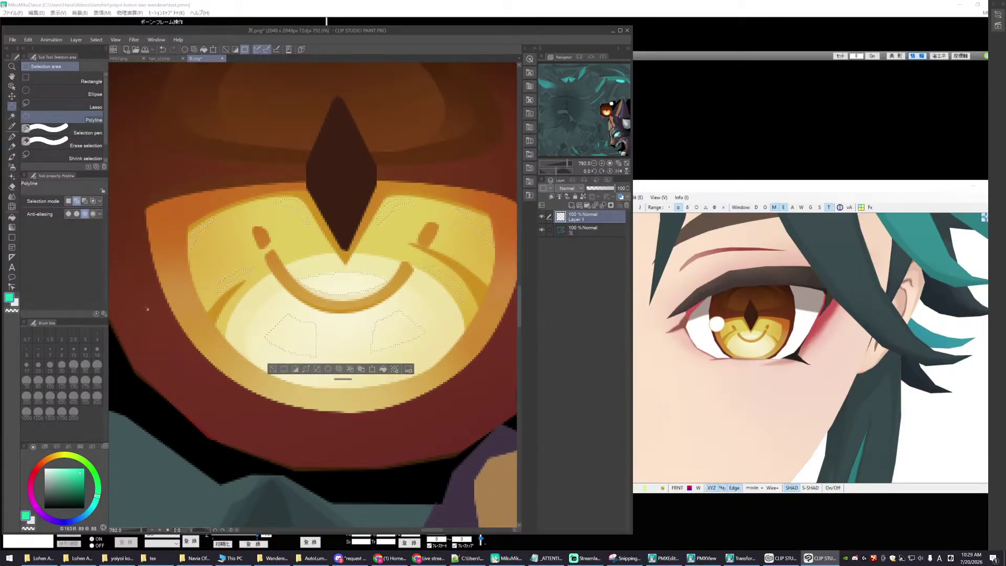
{"action": "scroll", "coordinate": [147, 309], "scroll_direction": "down", "scroll_amount": 3}
{"action": "scroll", "coordinate": [248, 318], "scroll_direction": "up", "scroll_amount": 1}
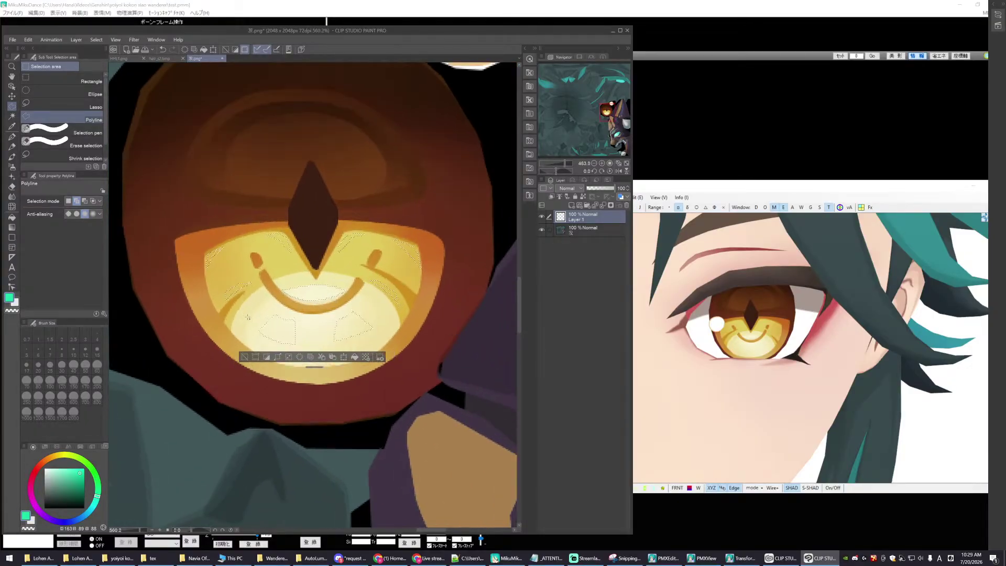
{"action": "scroll", "coordinate": [248, 318], "scroll_direction": "up", "scroll_amount": 1}
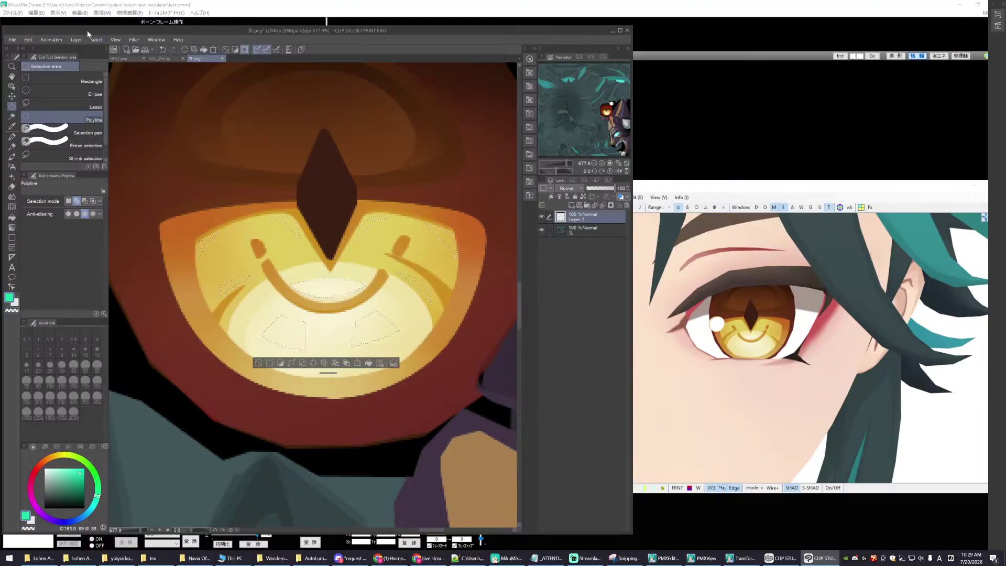
{"action": "left_click_drag", "start_coordinate": [87, 30], "coordinate": [105, 27]}
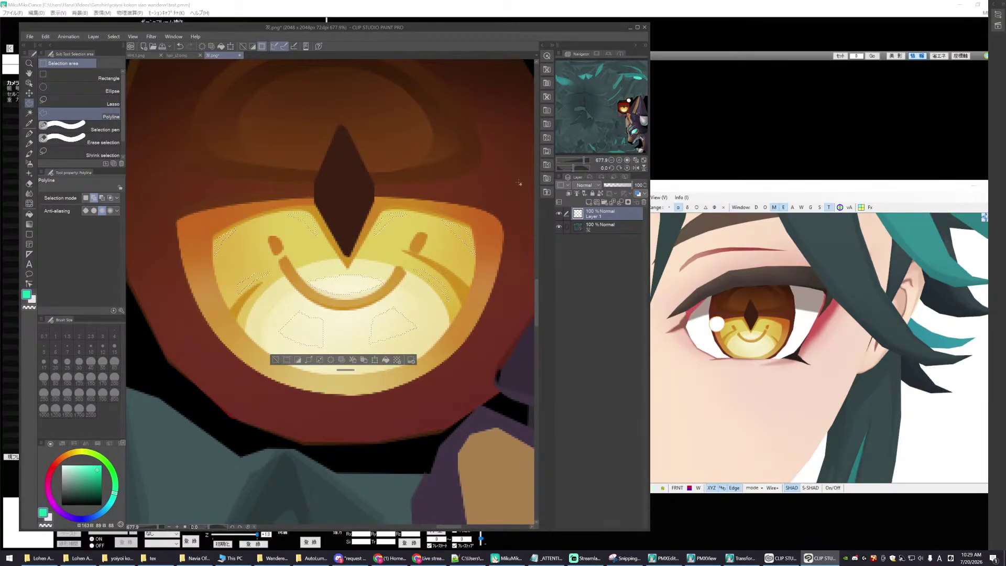
{"action": "left_click", "coordinate": [590, 231]}
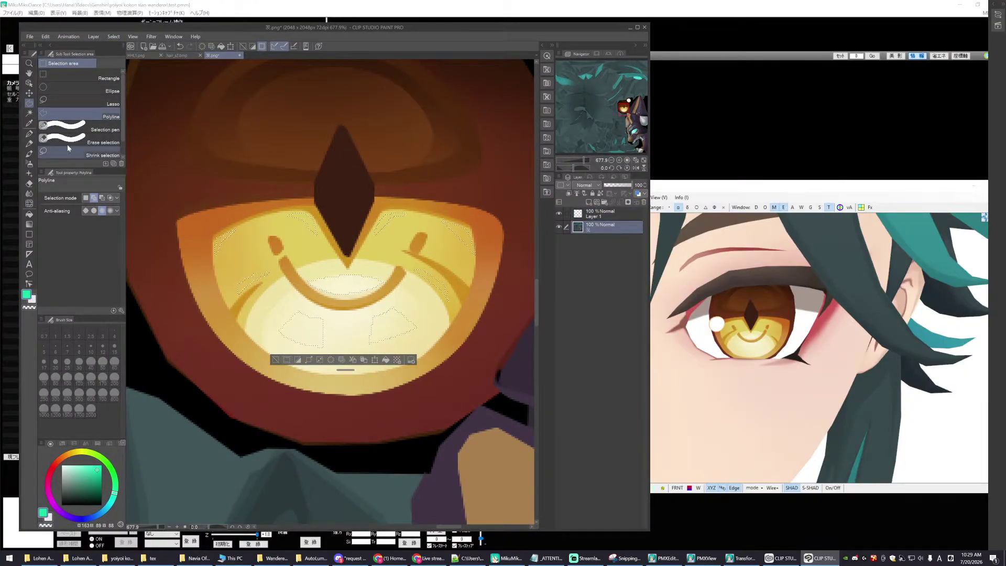
{"action": "right_click", "coordinate": [595, 231]}
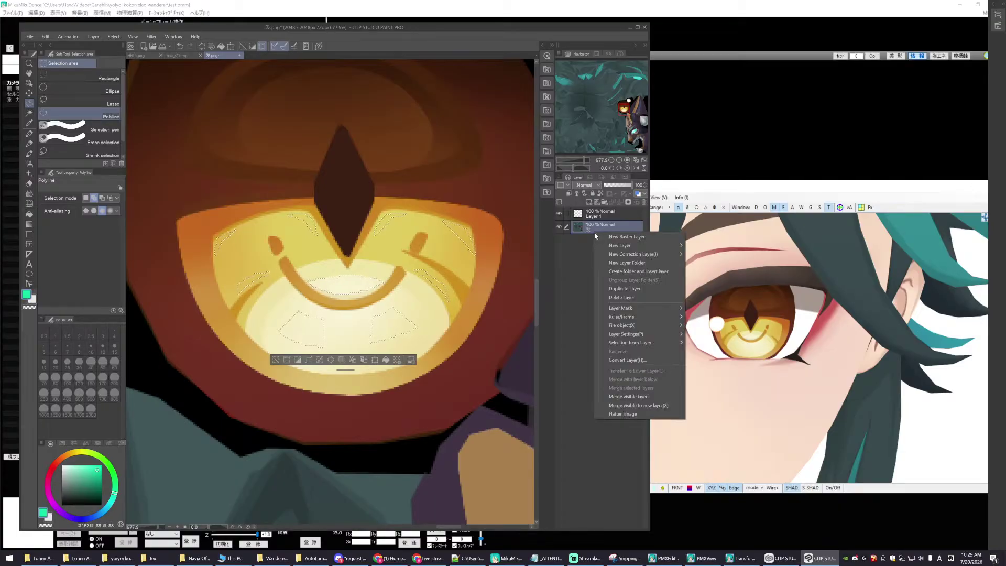
{"action": "left_click", "coordinate": [622, 289]}
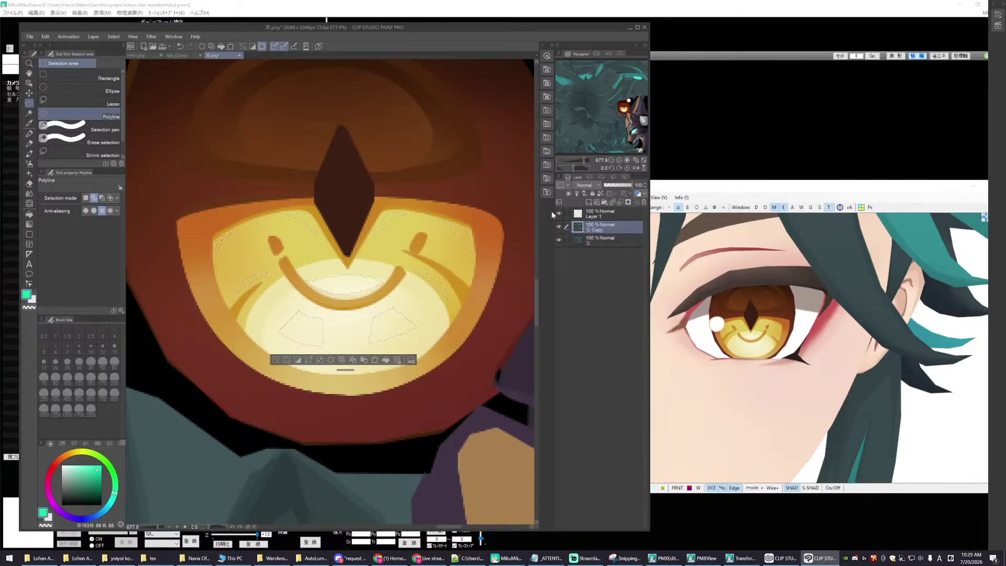
{"action": "left_click", "coordinate": [559, 240]}
- Delete the selected highlight shapes from the duplicated texture layer
{"action": "scroll", "coordinate": [440, 240], "scroll_direction": "down", "scroll_amount": 2}
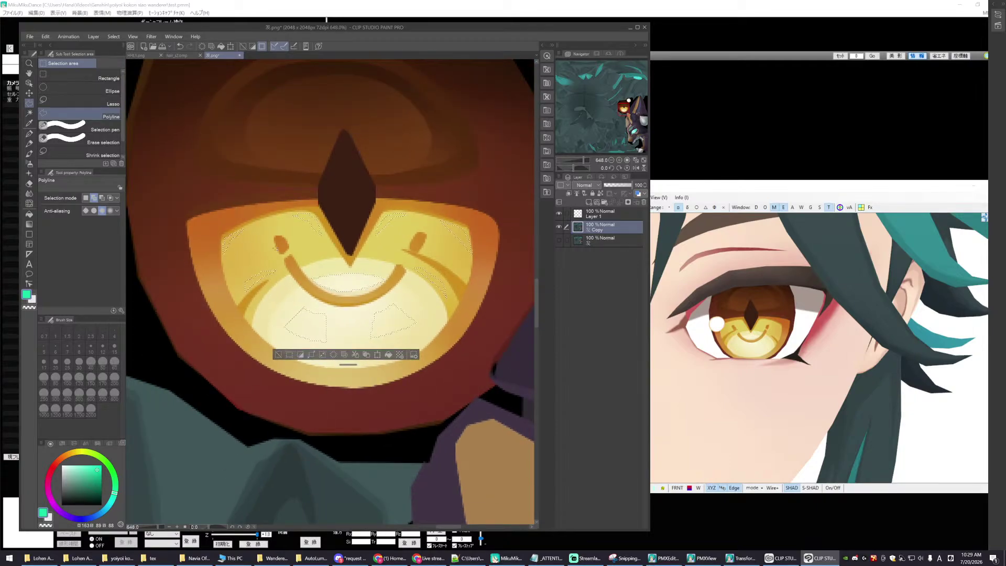
{"action": "scroll", "coordinate": [400, 236], "scroll_direction": "up", "scroll_amount": 2}
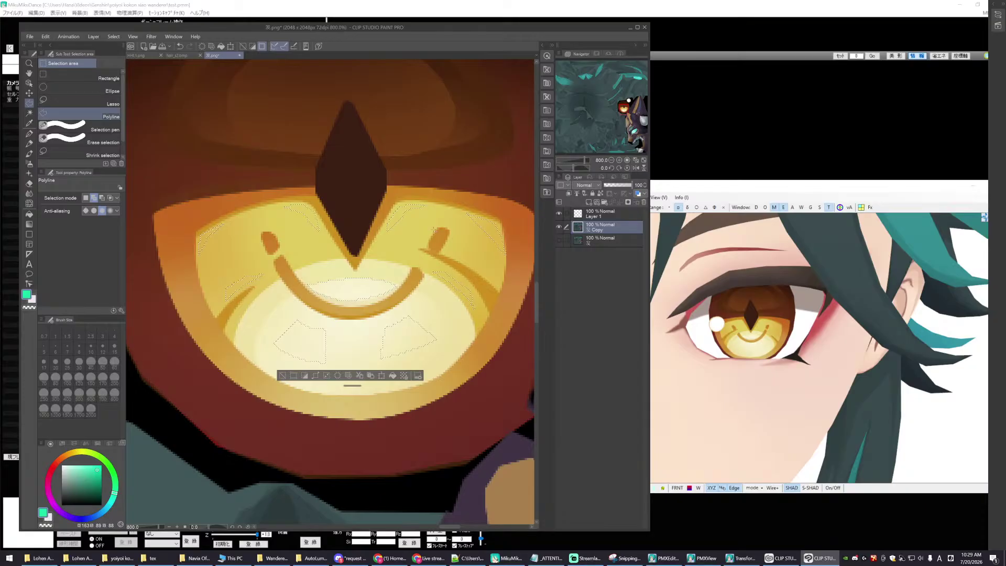
{"action": "key", "text": "Delete"}
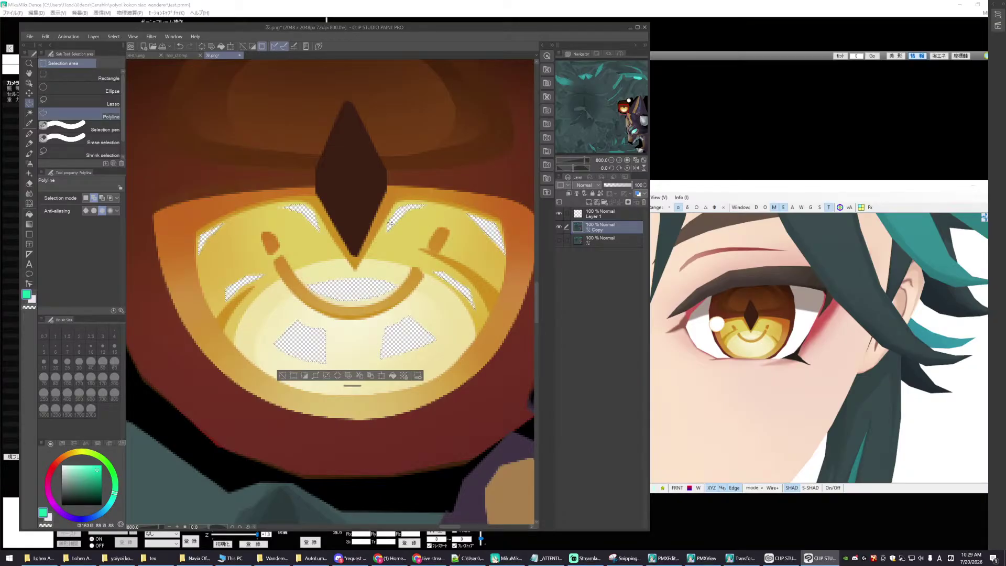
- Paste the cut highlight shapes onto their own layer, with the cut-out texture copy beneath hidden, and clear the selection
{"action": "key", "text": "ctrl+v"}
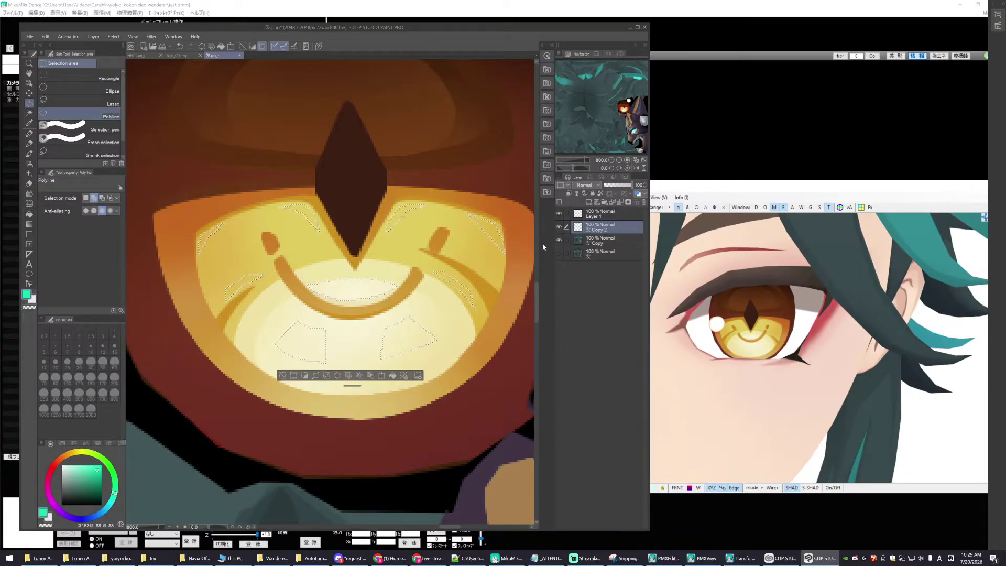
{"action": "left_click", "coordinate": [558, 240]}
{"action": "scroll", "coordinate": [386, 230], "scroll_direction": "down", "scroll_amount": 1}
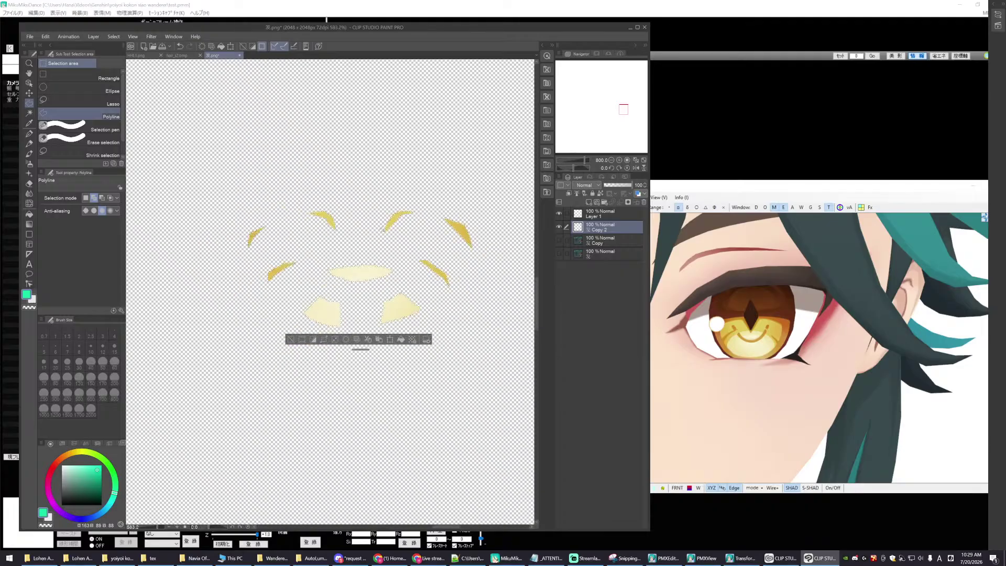
{"action": "scroll", "coordinate": [367, 227], "scroll_direction": "down", "scroll_amount": 1}
{"action": "left_click", "coordinate": [78, 77]}
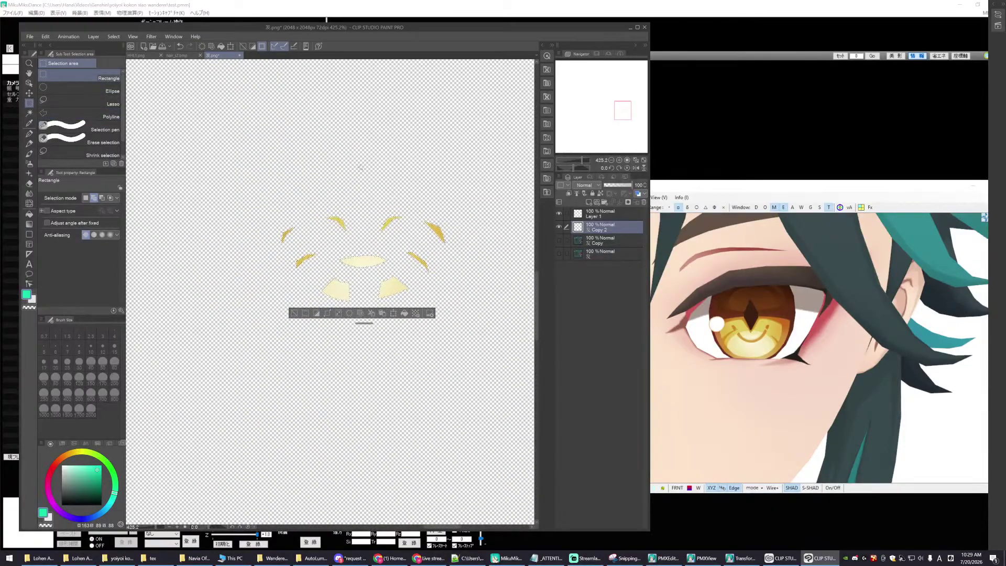
{"action": "scroll", "coordinate": [333, 252], "scroll_direction": "down", "scroll_amount": 5}
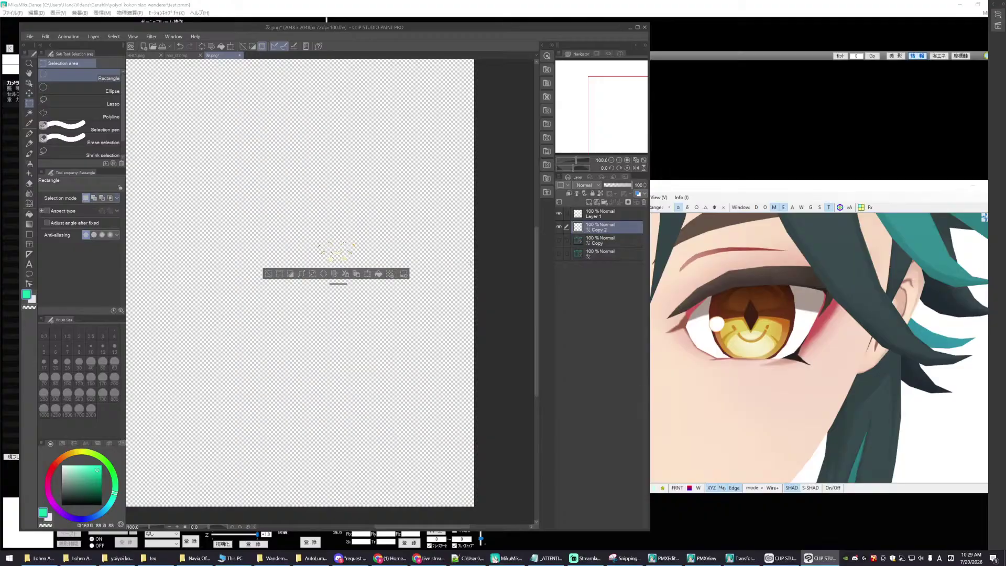
{"action": "key", "text": "ctrl+d"}
- Apply the Blur filter twice to the layer holding the pasted highlight shapes
{"action": "scroll", "coordinate": [468, 278], "scroll_direction": "up", "scroll_amount": 2}
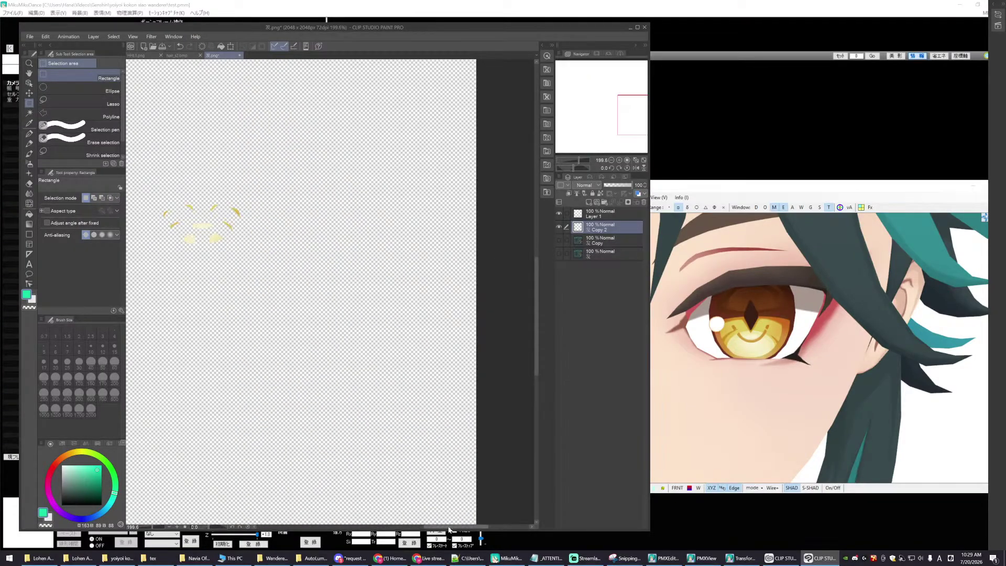
{"action": "scroll", "coordinate": [434, 349], "scroll_direction": "up", "scroll_amount": 2}
{"action": "scroll", "coordinate": [434, 348], "scroll_direction": "up", "scroll_amount": 2}
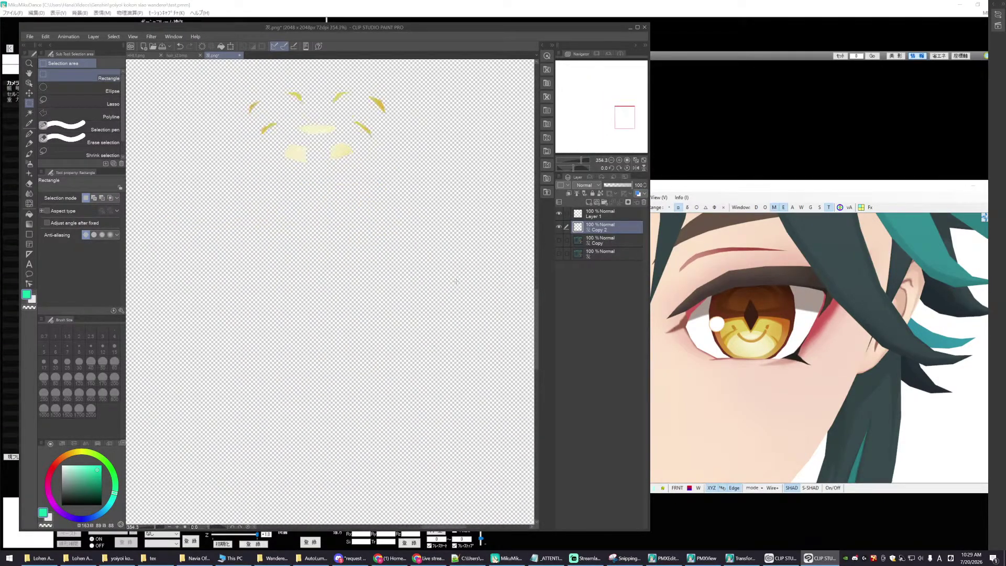
{"action": "left_click_drag", "start_coordinate": [536, 330], "coordinate": [537, 305]}
{"action": "scroll", "coordinate": [442, 394], "scroll_direction": "up", "scroll_amount": 4}
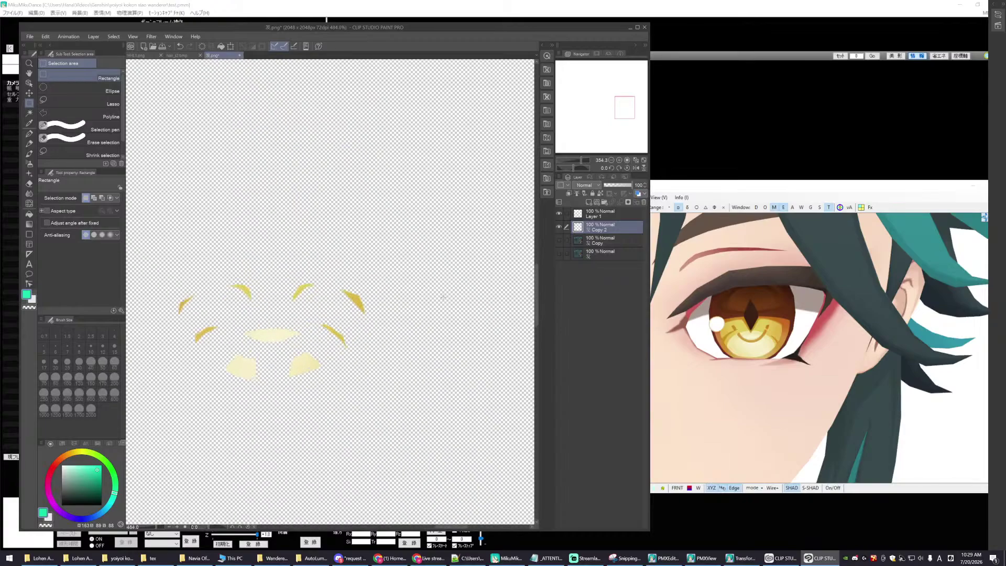
{"action": "left_click_drag", "start_coordinate": [456, 529], "coordinate": [447, 532]}
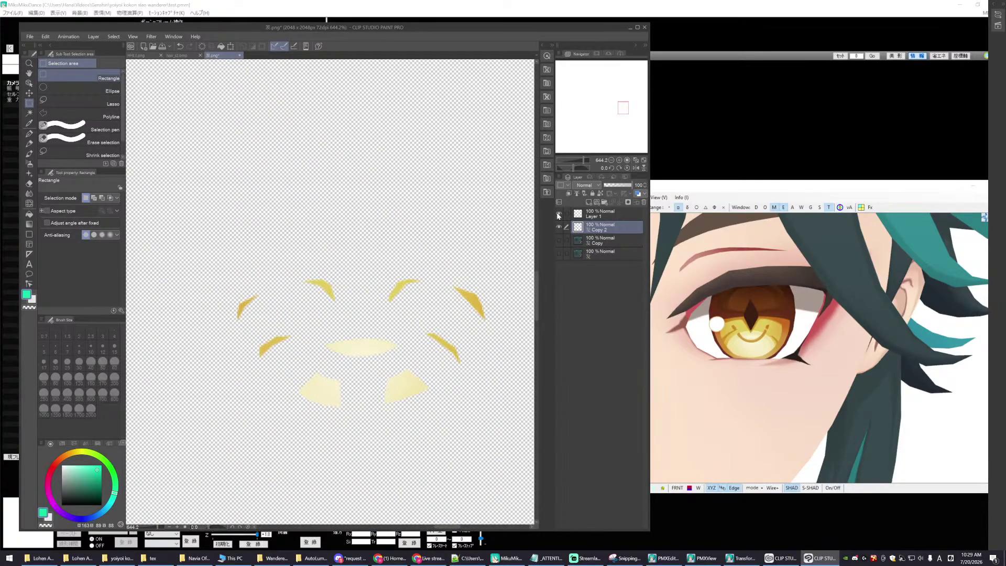
{"action": "left_click", "coordinate": [558, 226]}
{"action": "left_click", "coordinate": [559, 227]}
{"action": "left_click", "coordinate": [151, 37]}
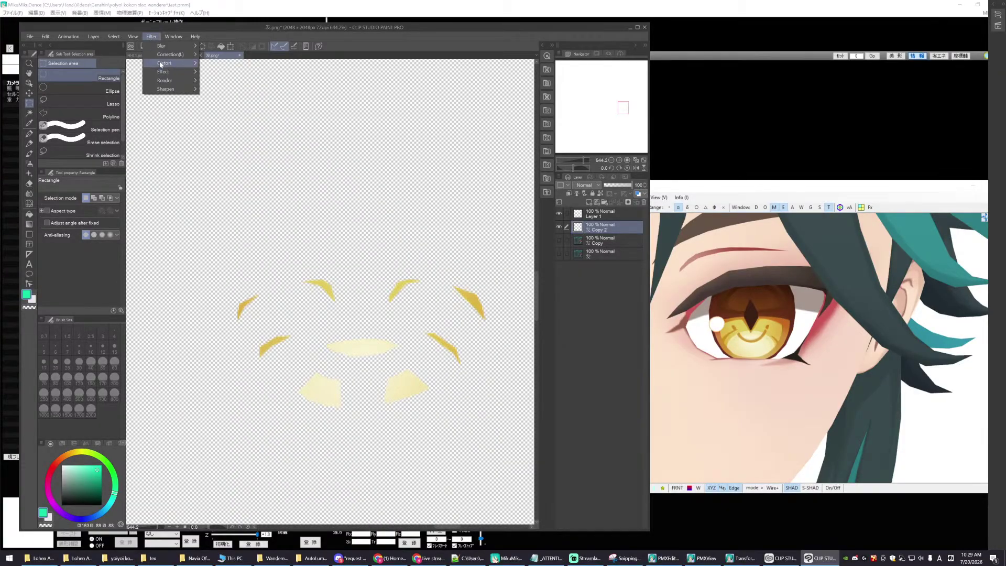
{"action": "mouse_move", "coordinate": [173, 46]}
{"action": "left_click", "coordinate": [218, 46]}
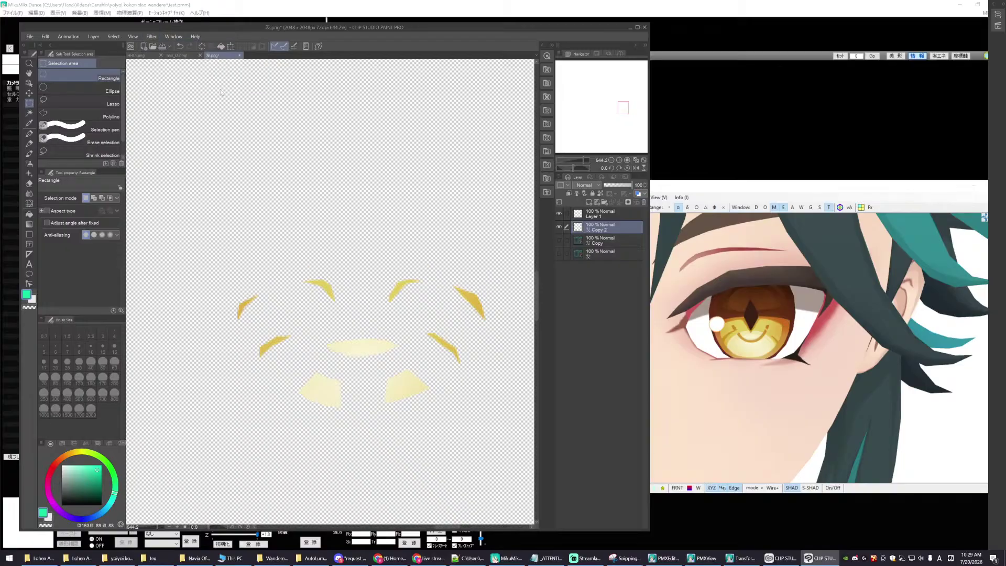
{"action": "left_click", "coordinate": [152, 37]}
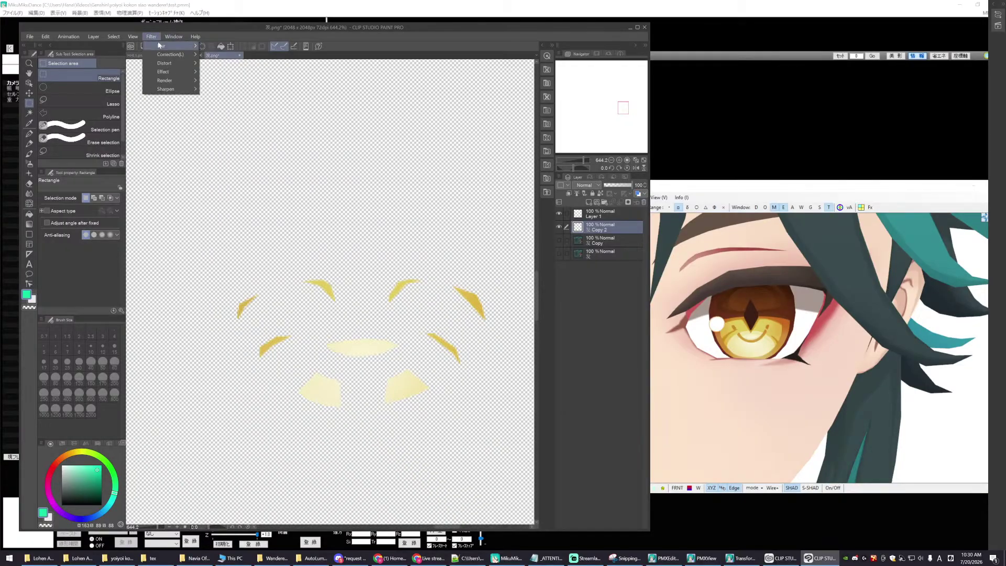
{"action": "mouse_move", "coordinate": [163, 46]}
{"action": "left_click", "coordinate": [233, 48]}
{"action": "scroll", "coordinate": [292, 282], "scroll_direction": "up", "scroll_amount": 1}
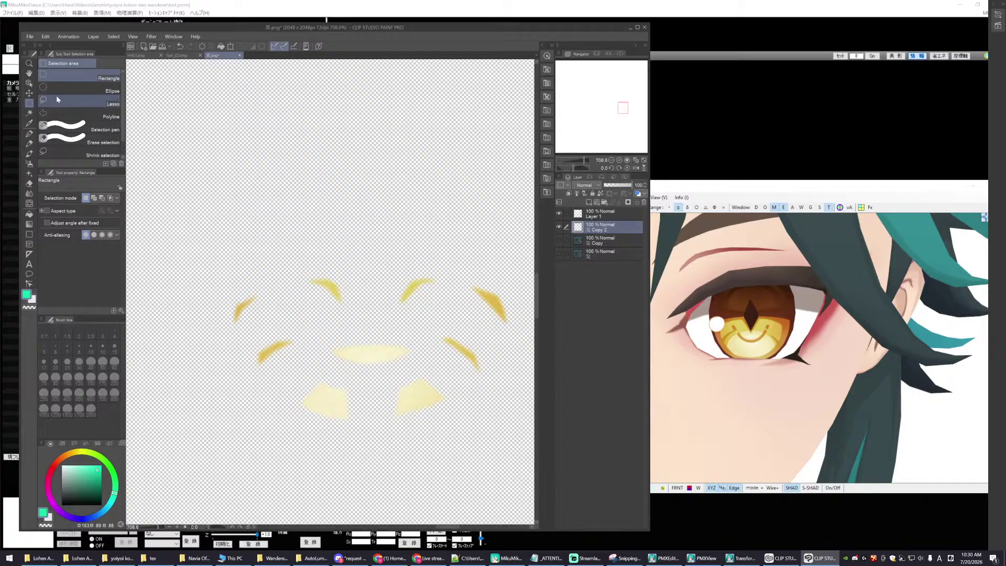
- Save the isolated highlight shapes as a PNG copy named Eye SPH.png in the model's tex folder, accepting the loss of layers
{"action": "left_click", "coordinate": [30, 37]}
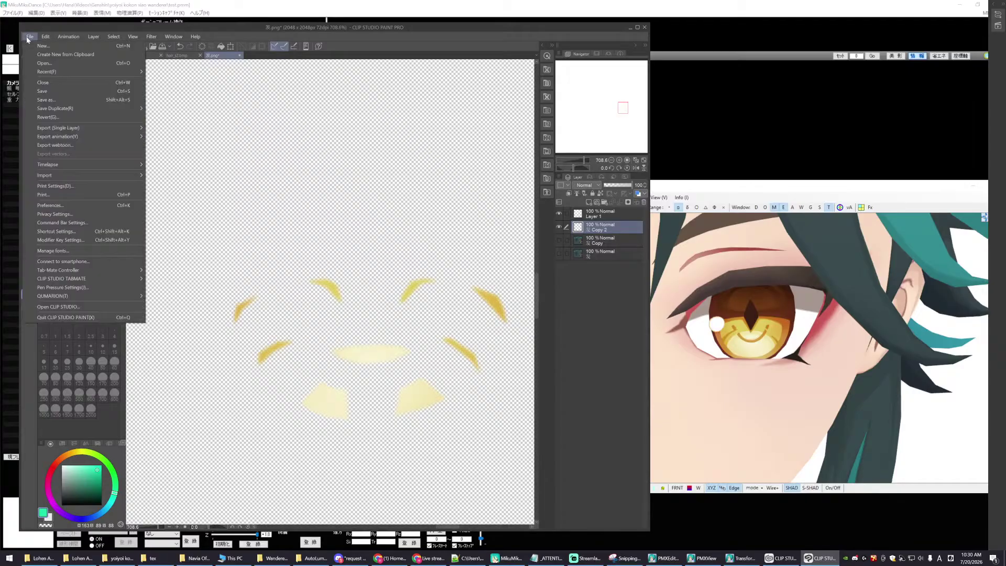
{"action": "left_click", "coordinate": [46, 101]}
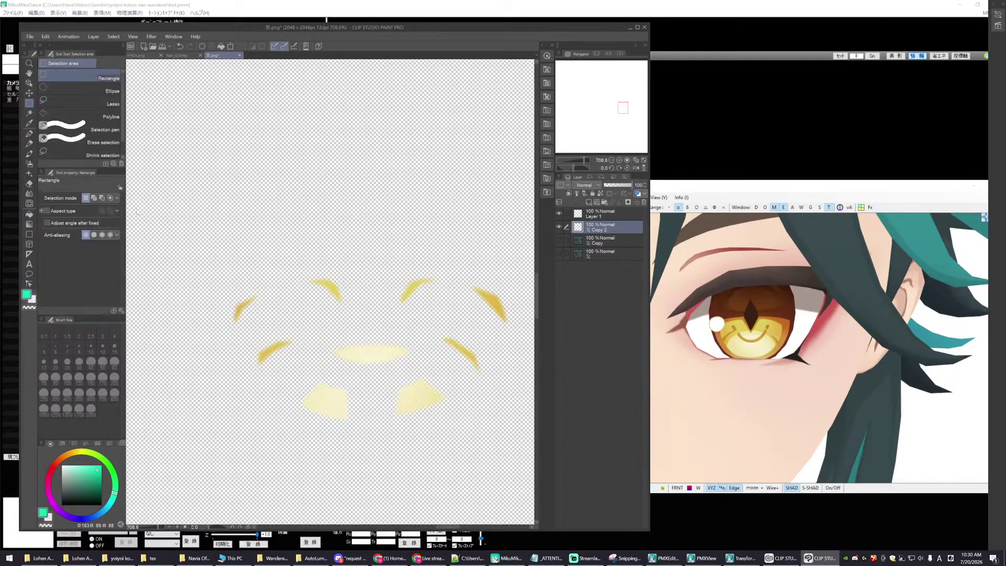
{"action": "left_click", "coordinate": [89, 218]}
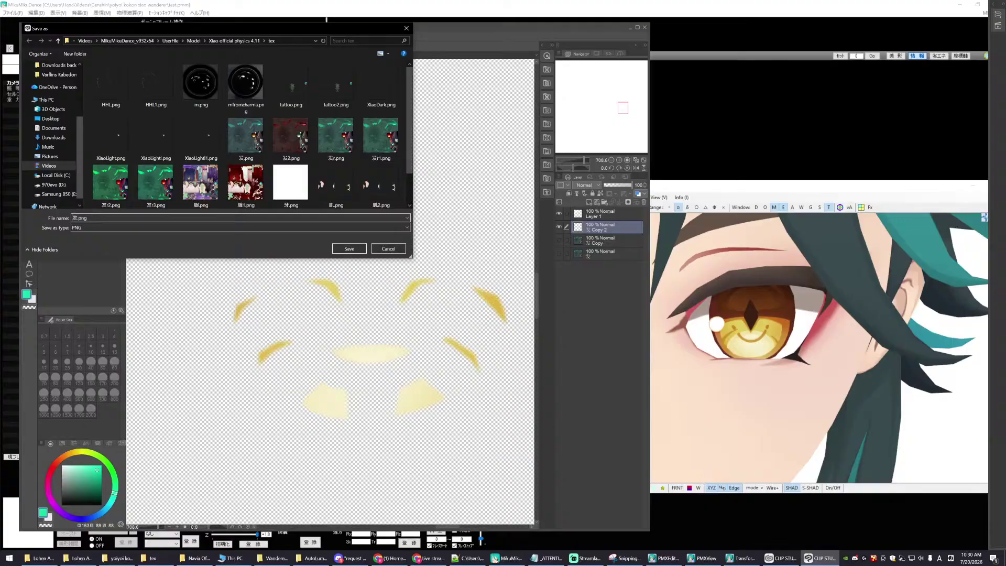
{"action": "left_click_drag", "start_coordinate": [78, 218], "coordinate": [52, 218]}
{"action": "type", "text": "Eye SPH"}
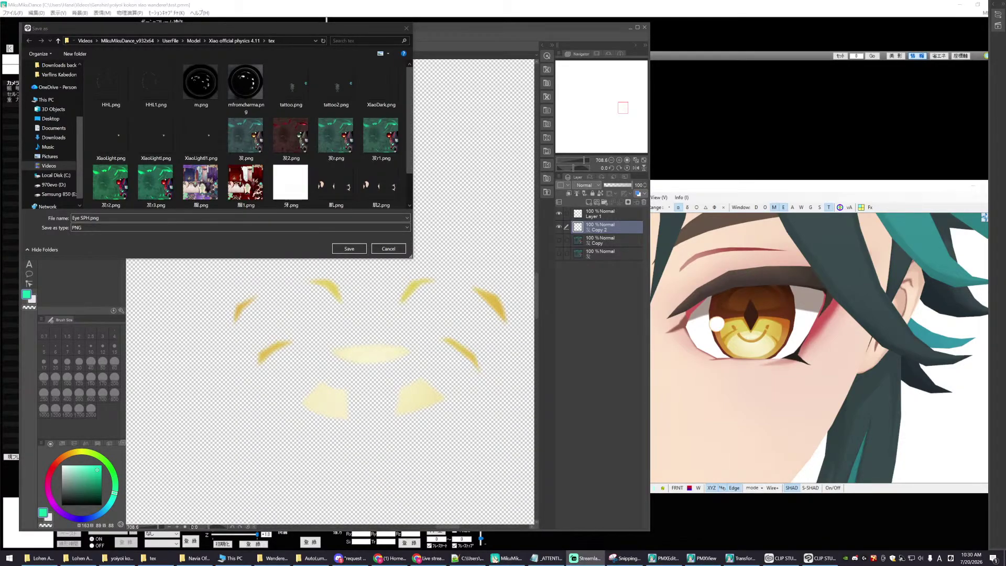
{"action": "left_click", "coordinate": [347, 250]}
{"action": "left_click", "coordinate": [522, 204]}
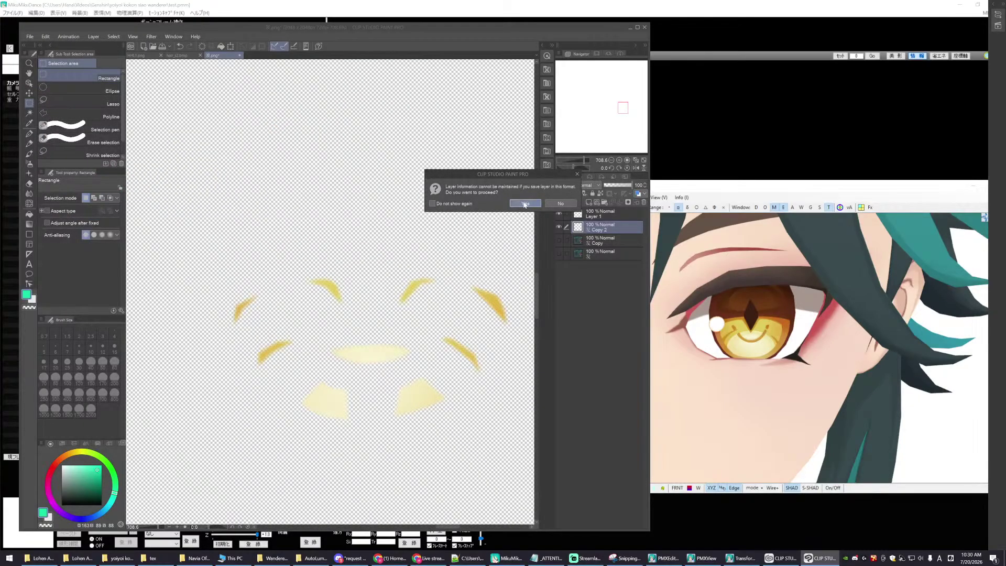
- Switch to PMXEditor, select the 目 eye material and show only that material in the model view
{"action": "left_click", "coordinate": [630, 27]}
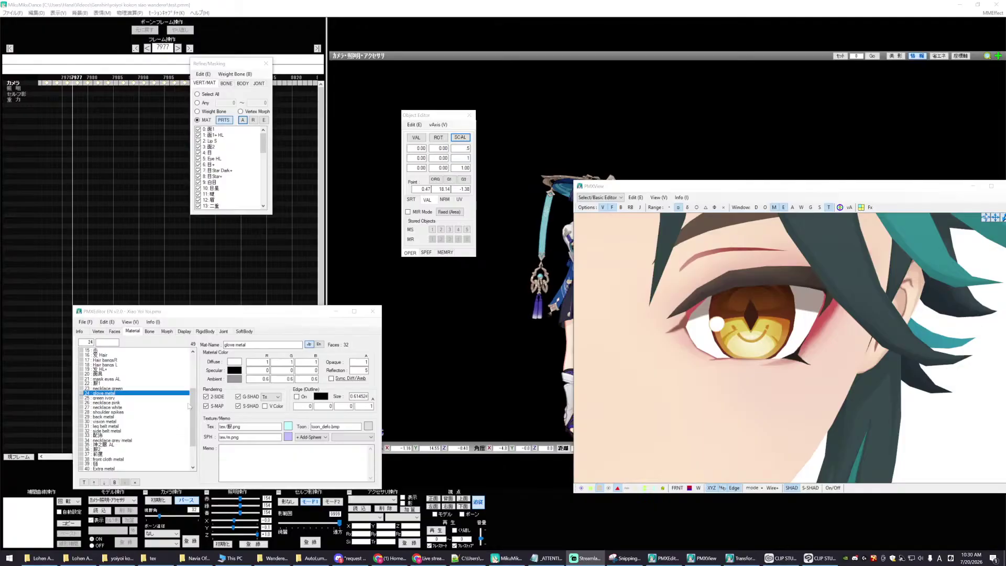
{"action": "left_click_drag", "start_coordinate": [191, 404], "coordinate": [190, 368]}
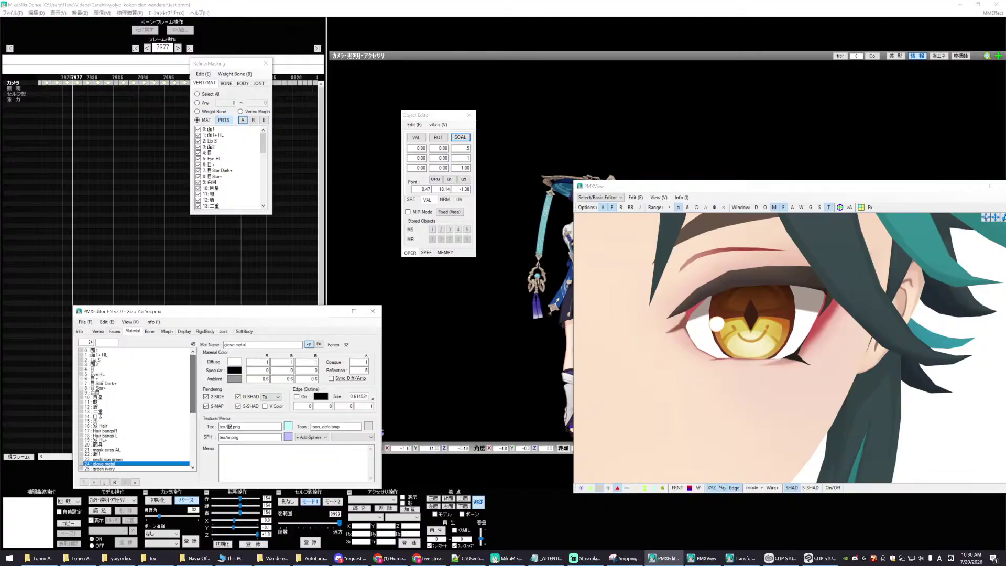
{"action": "left_click", "coordinate": [94, 369]}
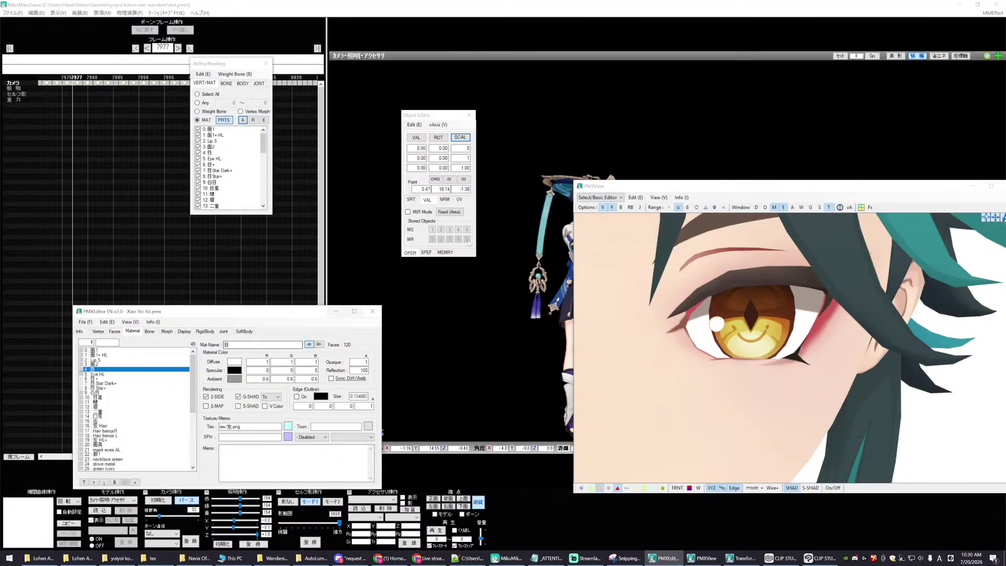
{"action": "left_click", "coordinate": [253, 120]}
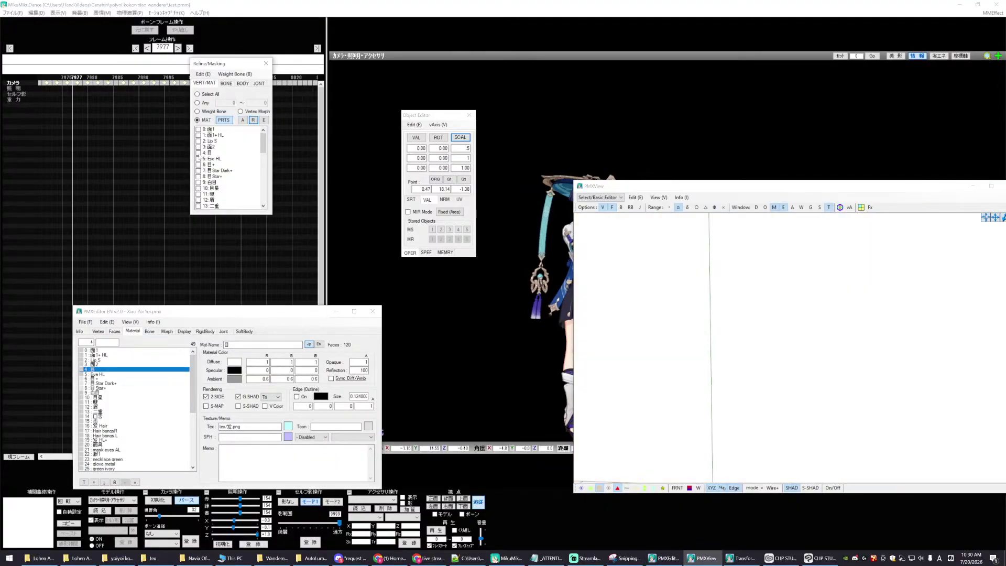
{"action": "left_click", "coordinate": [198, 153]}
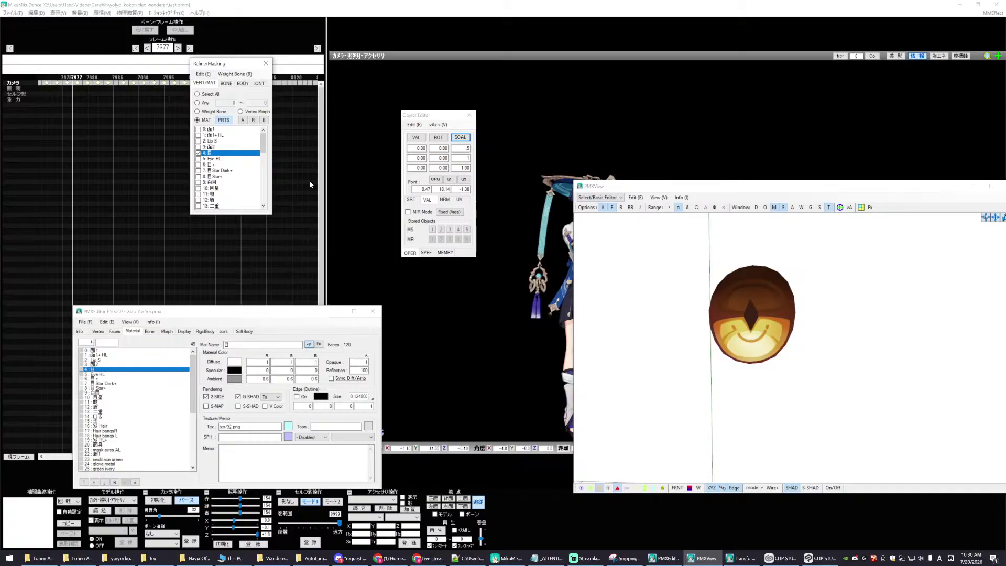
- Duplicate the displayed 目 eye material with the material duplication user plug-in
{"action": "left_click", "coordinate": [106, 322]}
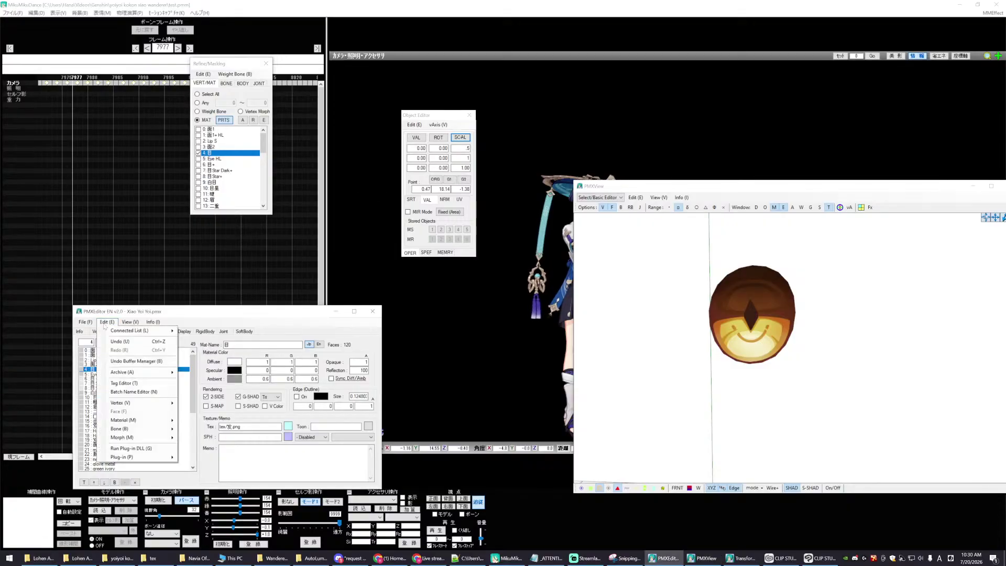
{"action": "mouse_move", "coordinate": [168, 457]}
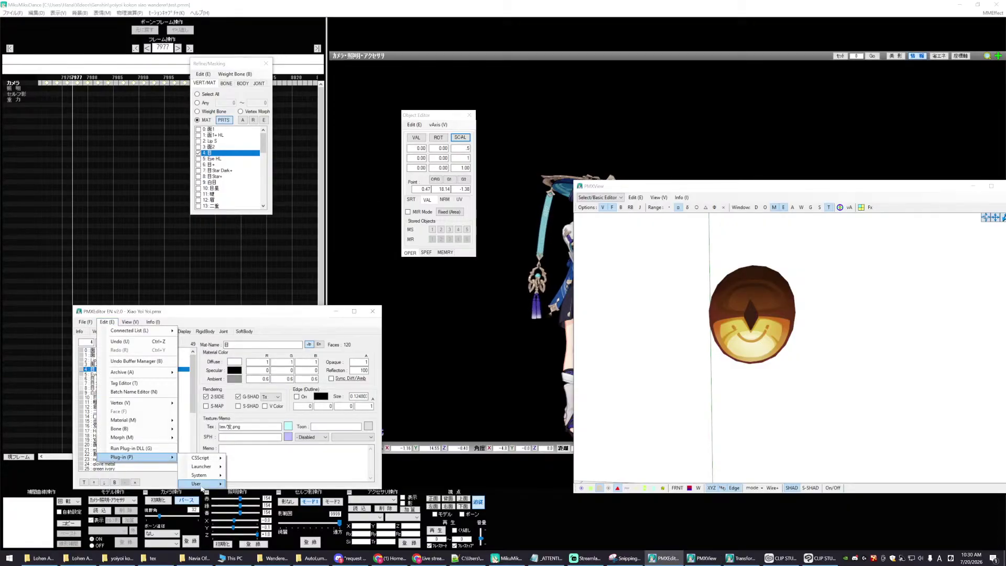
{"action": "mouse_move", "coordinate": [201, 484]}
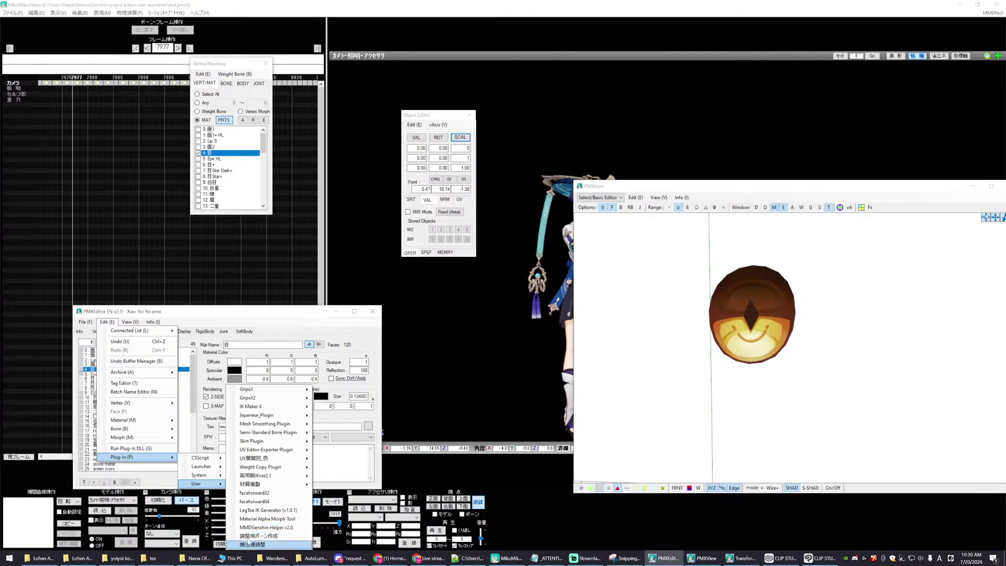
{"action": "left_click", "coordinate": [259, 493]}
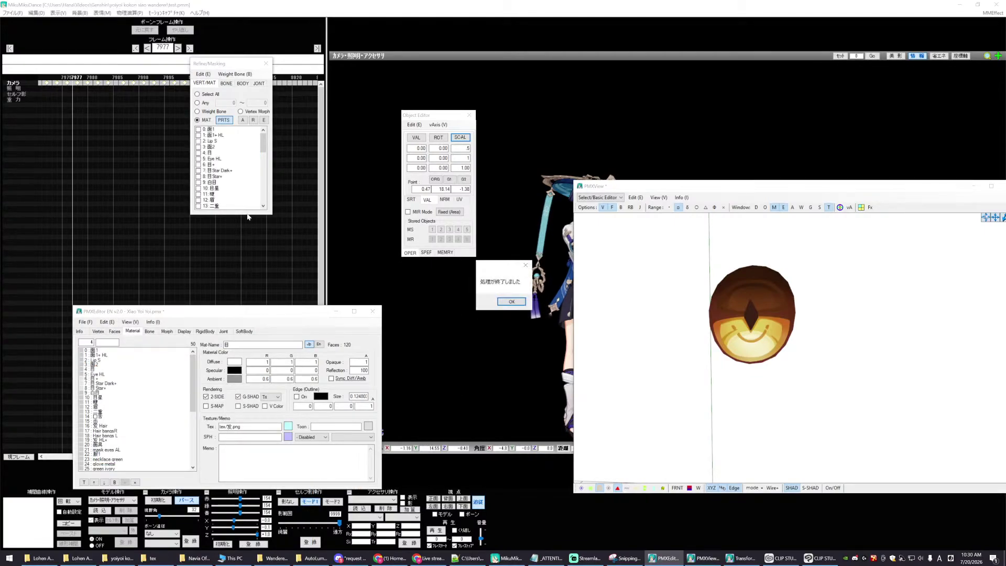
{"action": "left_click", "coordinate": [512, 301]}
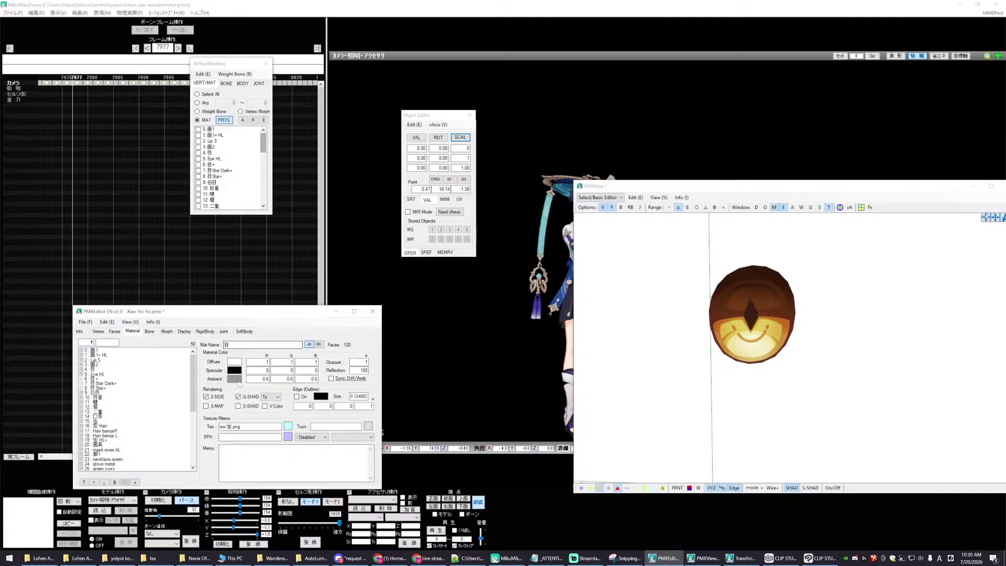
- Move the duplicated eye material from the end of the material list to directly below 目Star+
{"action": "left_click_drag", "start_coordinate": [194, 381], "coordinate": [194, 436]}
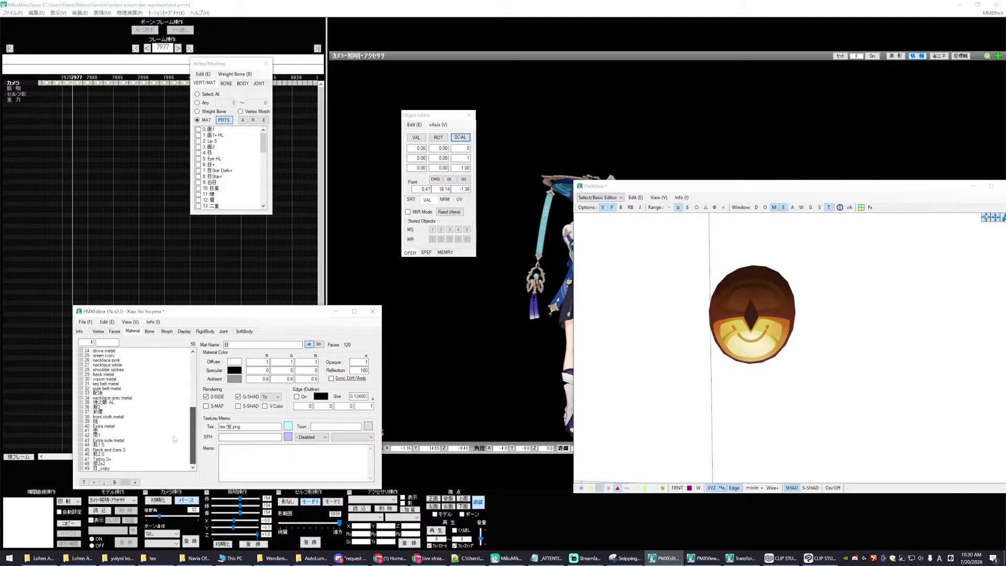
{"action": "left_click", "coordinate": [117, 468]}
{"action": "left_click", "coordinate": [87, 482]}
{"action": "left_click", "coordinate": [105, 483]}
{"action": "left_click", "coordinate": [104, 483]}
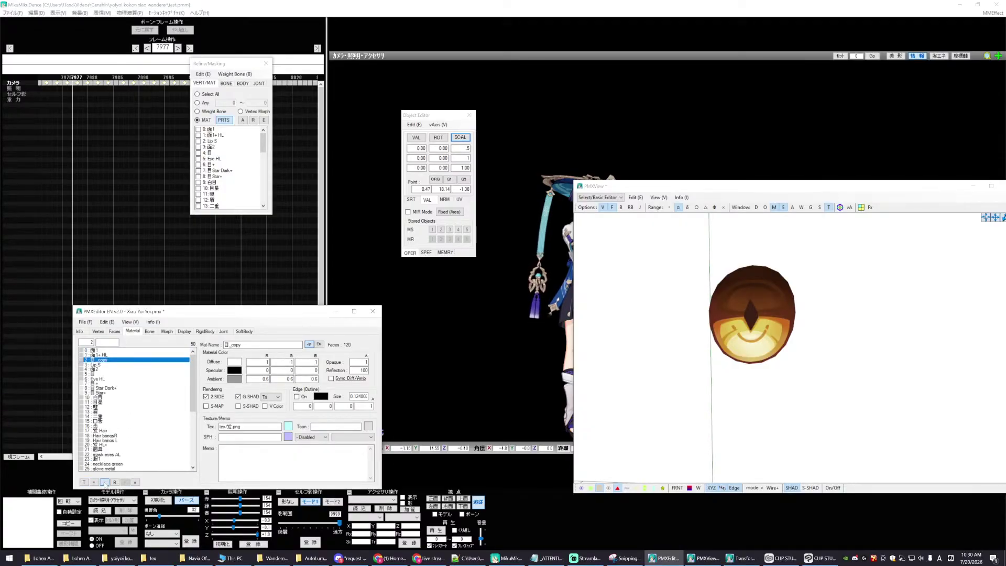
{"action": "left_click", "coordinate": [105, 482]}
{"action": "left_click", "coordinate": [104, 483]}
{"action": "left_click", "coordinate": [104, 482]}
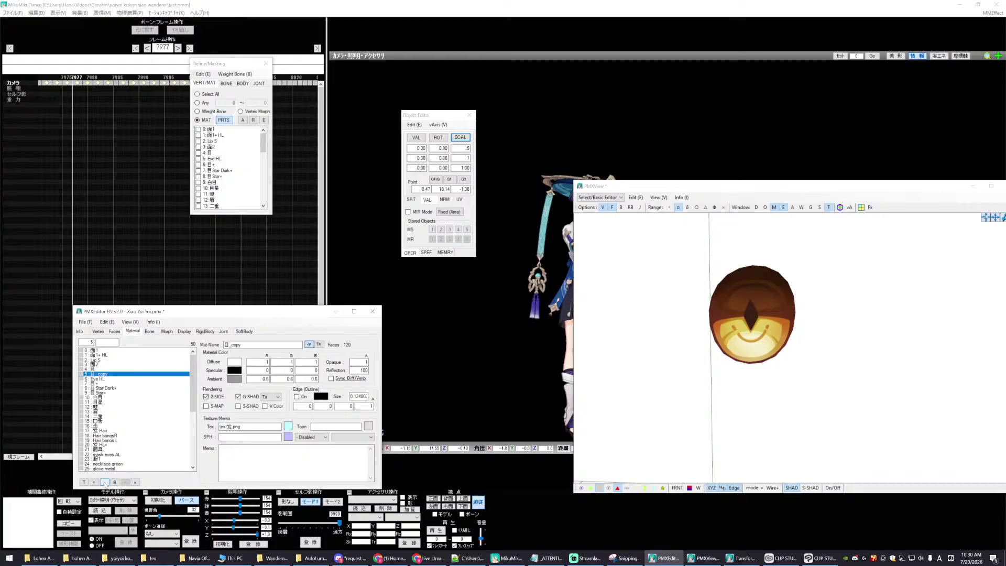
{"action": "left_click", "coordinate": [104, 483]}
{"action": "left_click", "coordinate": [104, 482]}
{"action": "left_click", "coordinate": [104, 483]}
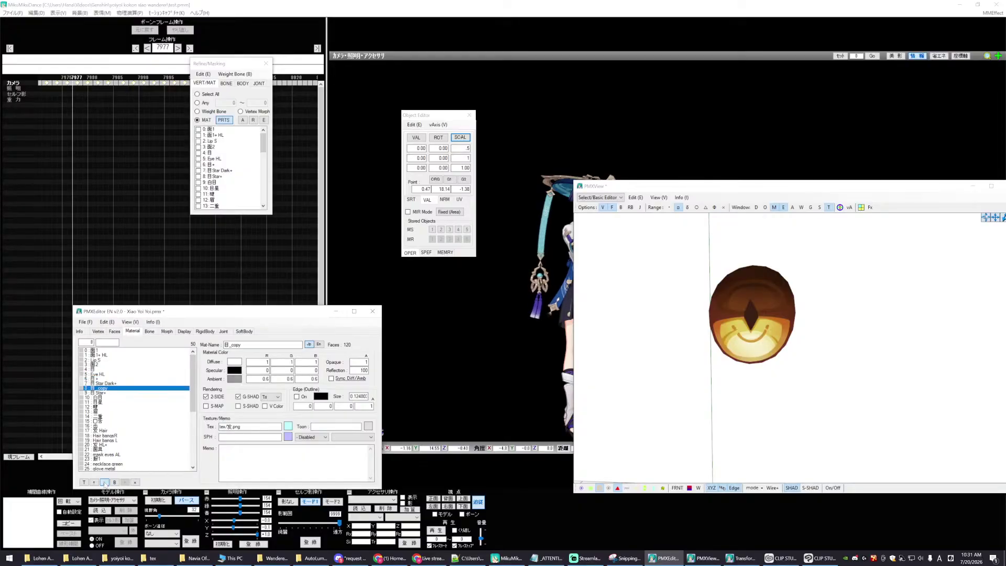
{"action": "left_click", "coordinate": [104, 482]}
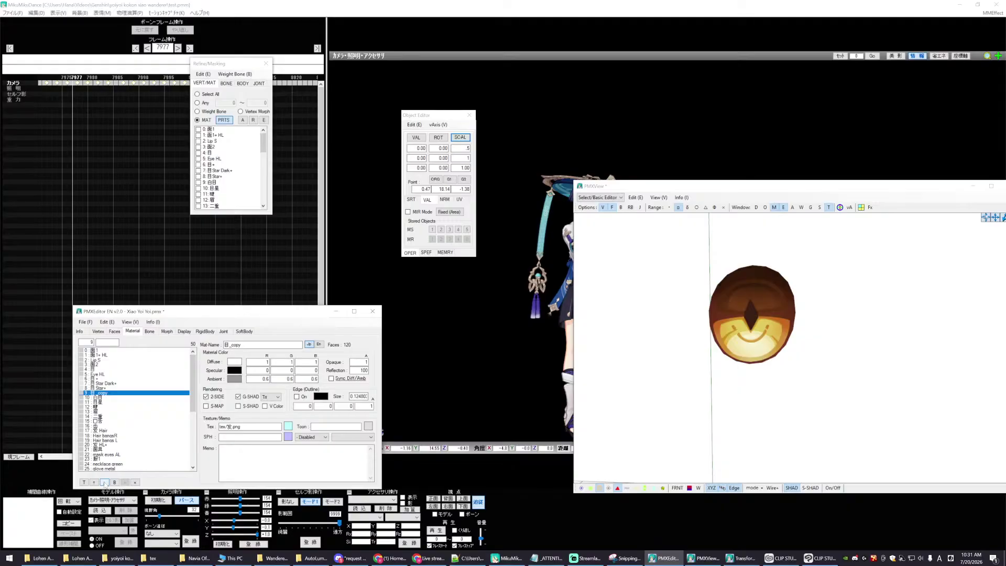
- Move the Eye HL material down the list to directly below the duplicated eye material
{"action": "left_click", "coordinate": [97, 376]}
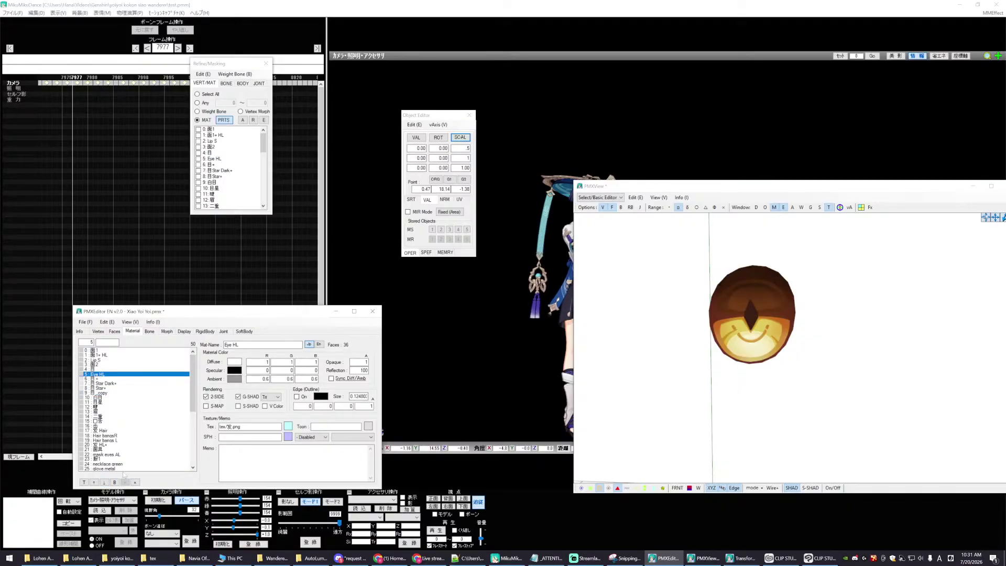
{"action": "left_click", "coordinate": [104, 482]}
{"action": "left_click", "coordinate": [104, 482]}
{"action": "left_click", "coordinate": [105, 482]}
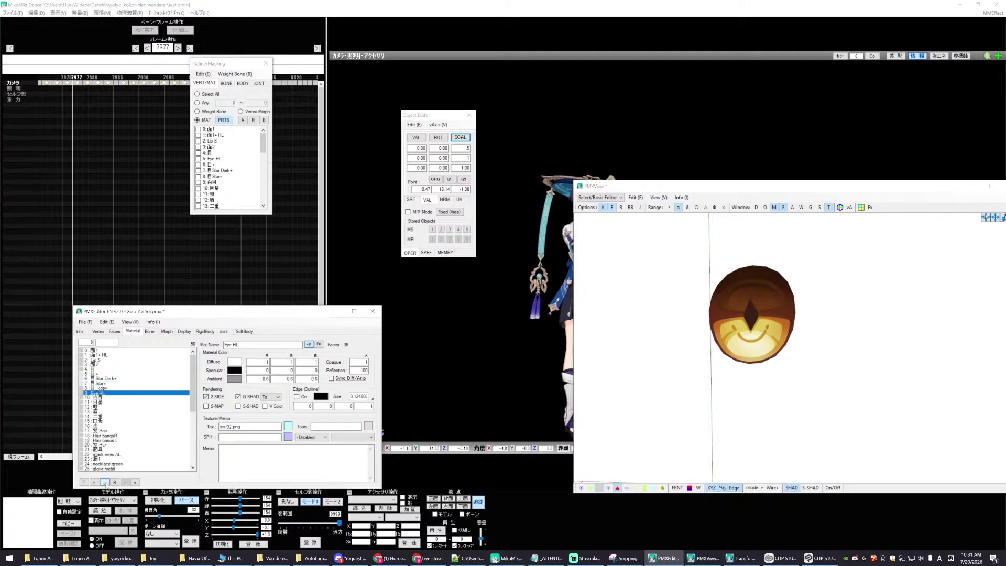
- Rename the duplicated eye material to 目+sph
{"action": "left_click", "coordinate": [99, 389]}
{"action": "double_click", "coordinate": [239, 344]}
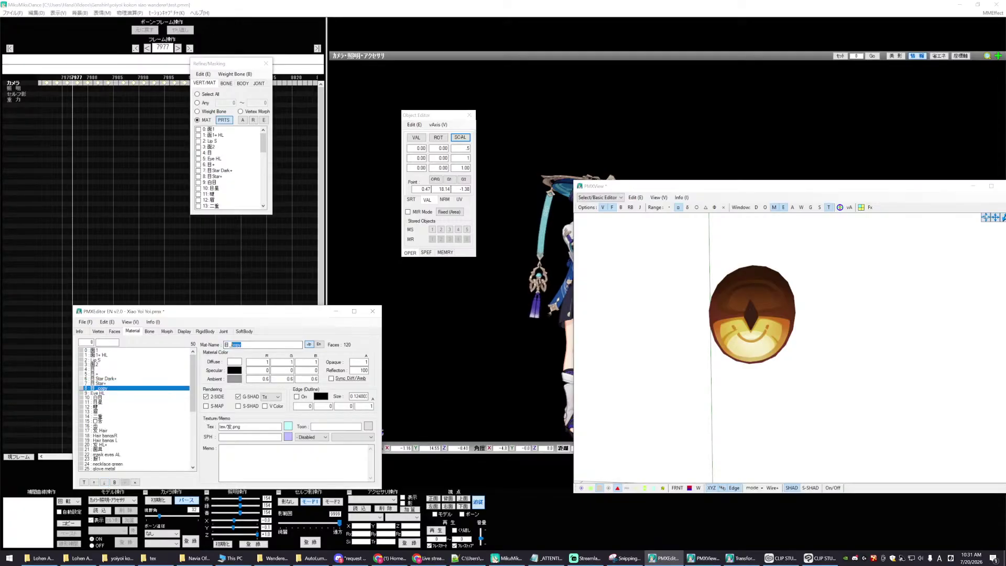
{"action": "left_click_drag", "start_coordinate": [245, 344], "coordinate": [224, 344]}
{"action": "key", "text": "BackSpace"}
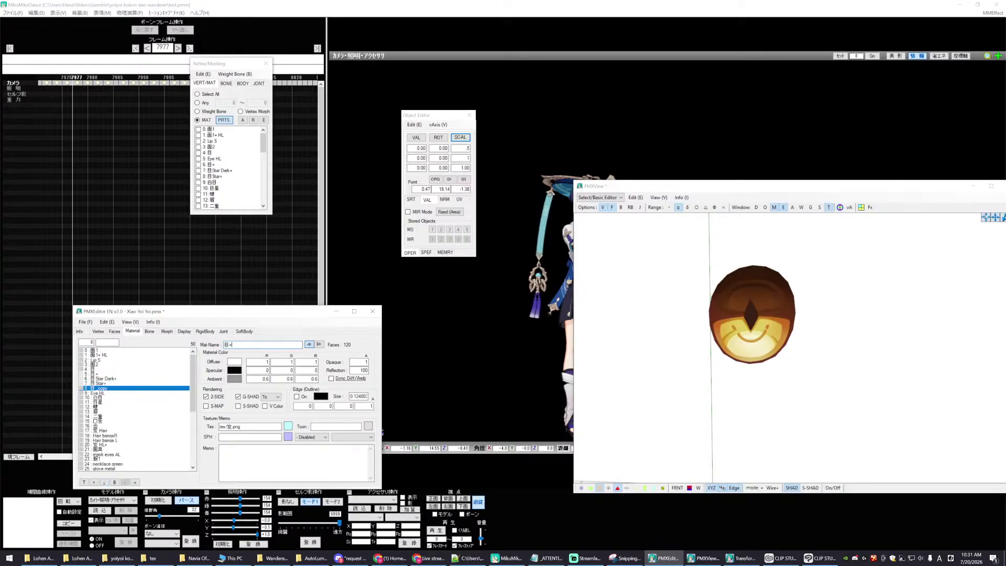
{"action": "type", "text": "+sp"}
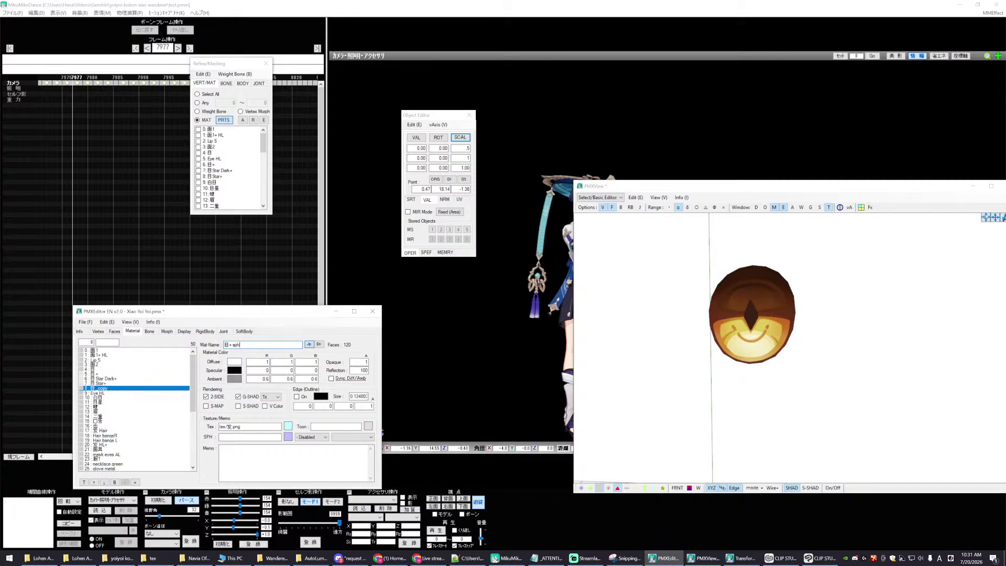
{"action": "key", "text": "Return"}
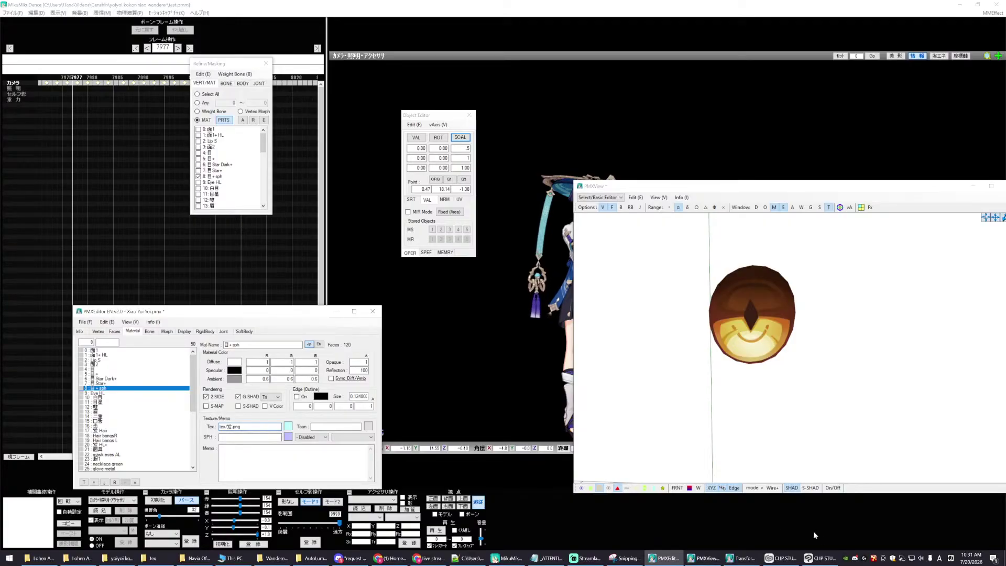
- Set the 目+sph material's texture to tex/eye sph.png and show all materials in the model view
{"action": "key", "text": "alt+Tab"}
{"action": "key", "text": "alt+Tab"}
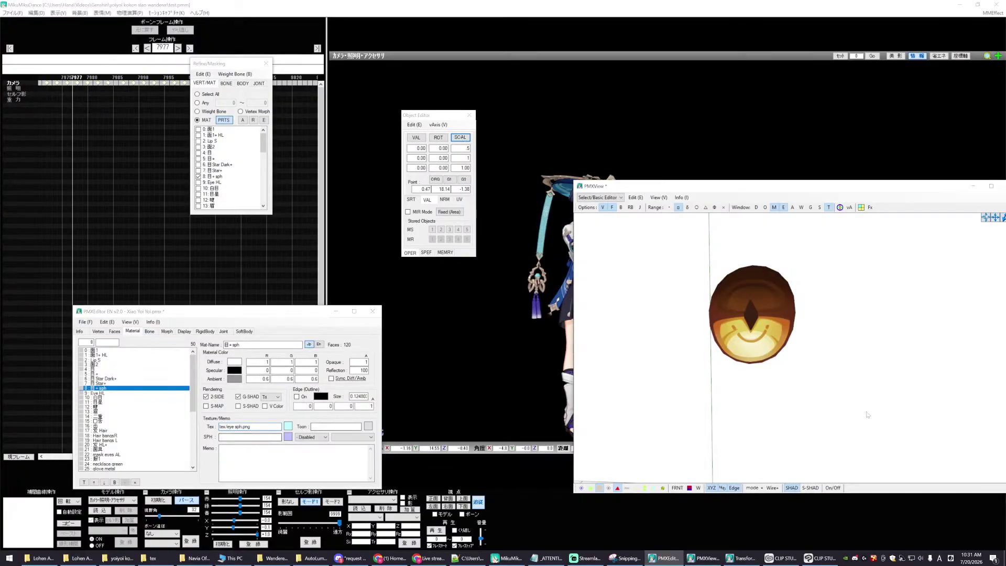
{"action": "left_click", "coordinate": [839, 411]}
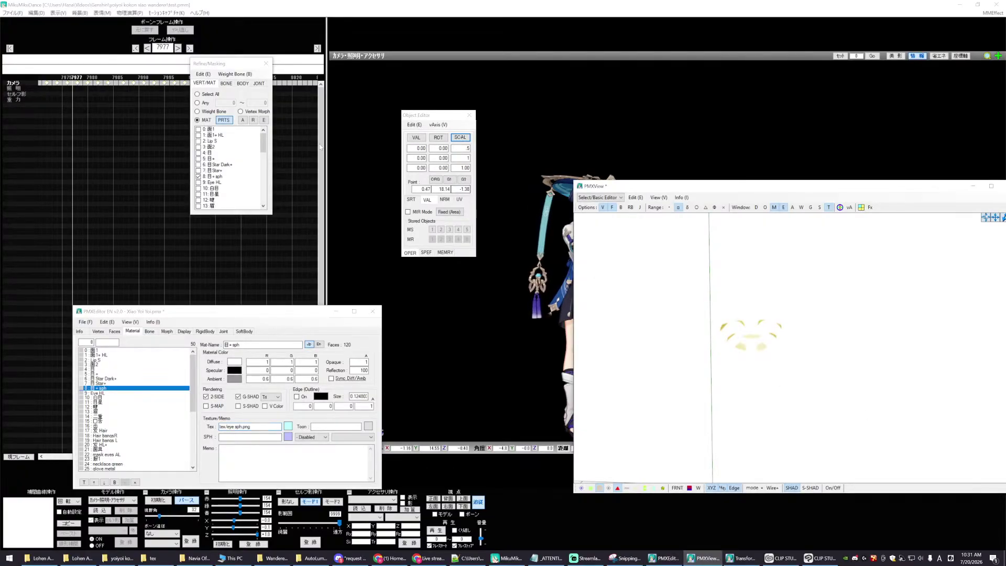
{"action": "left_click", "coordinate": [243, 120]}
{"action": "scroll", "coordinate": [824, 354], "scroll_direction": "down", "scroll_amount": 1}
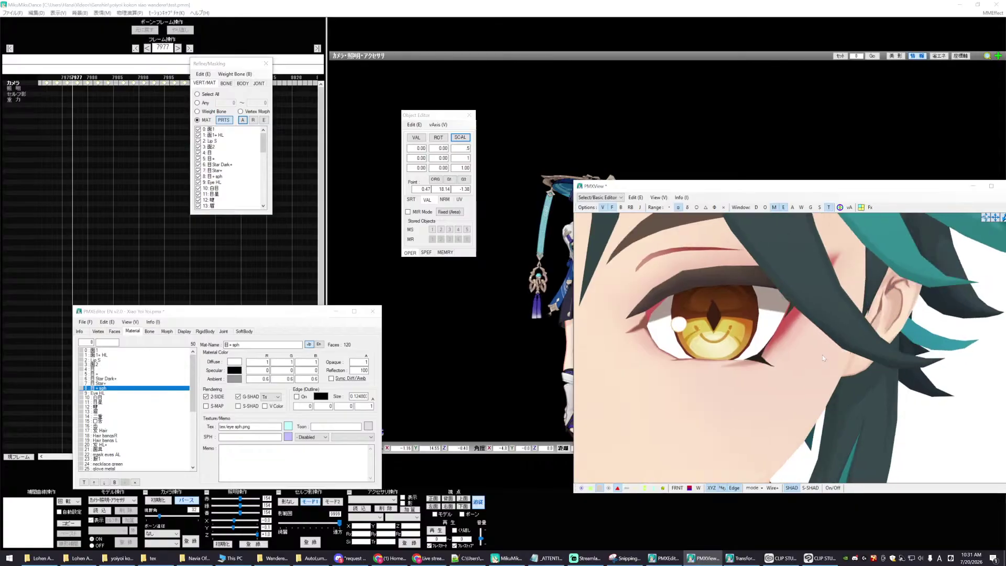
{"action": "scroll", "coordinate": [822, 354], "scroll_direction": "down", "scroll_amount": 1}
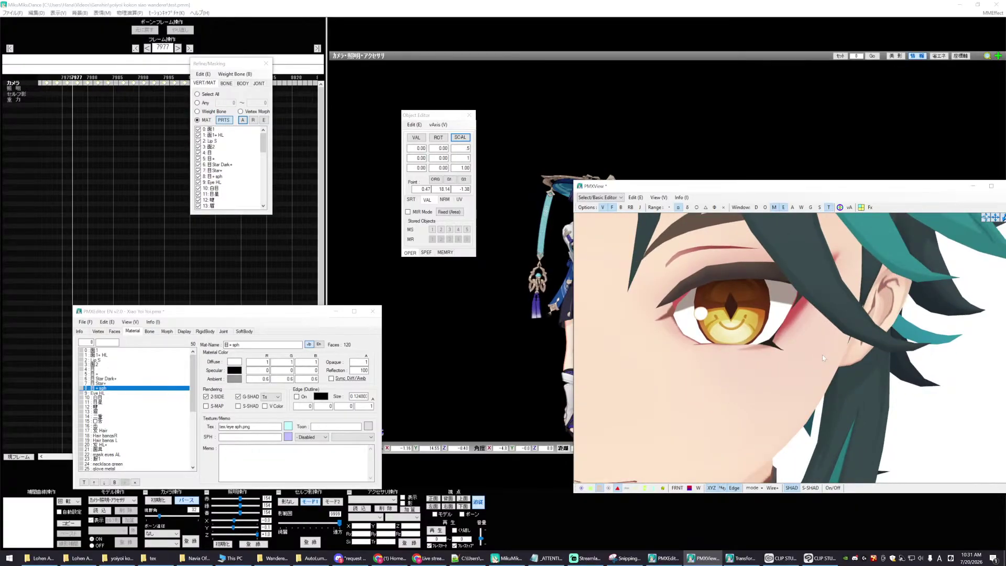
- Give the 目+sph material the sphere map sph/m11.png in Add Sphere mode and check both eyes
{"action": "left_click", "coordinate": [100, 392]}
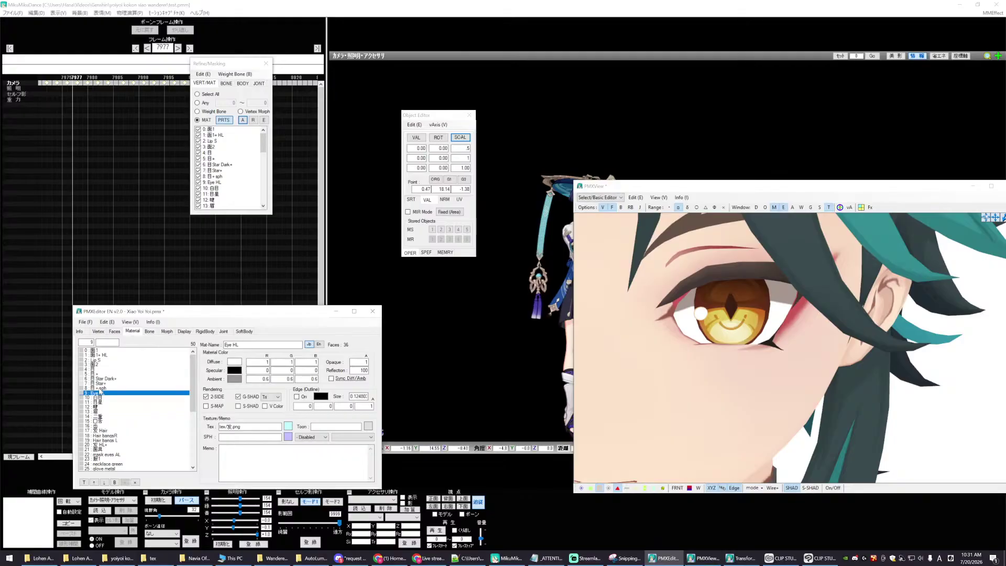
{"action": "key", "text": "Up"}
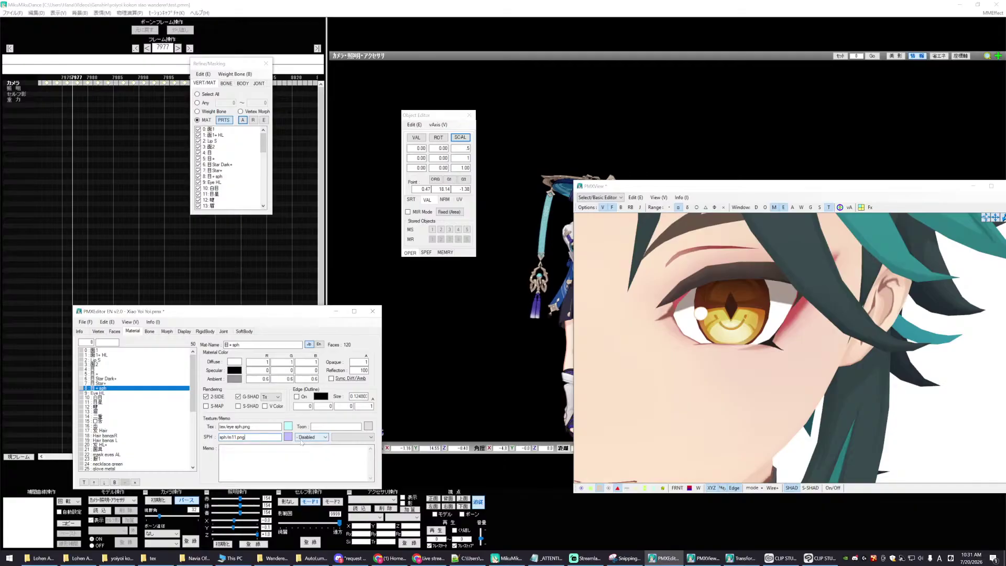
{"action": "left_click", "coordinate": [324, 438]}
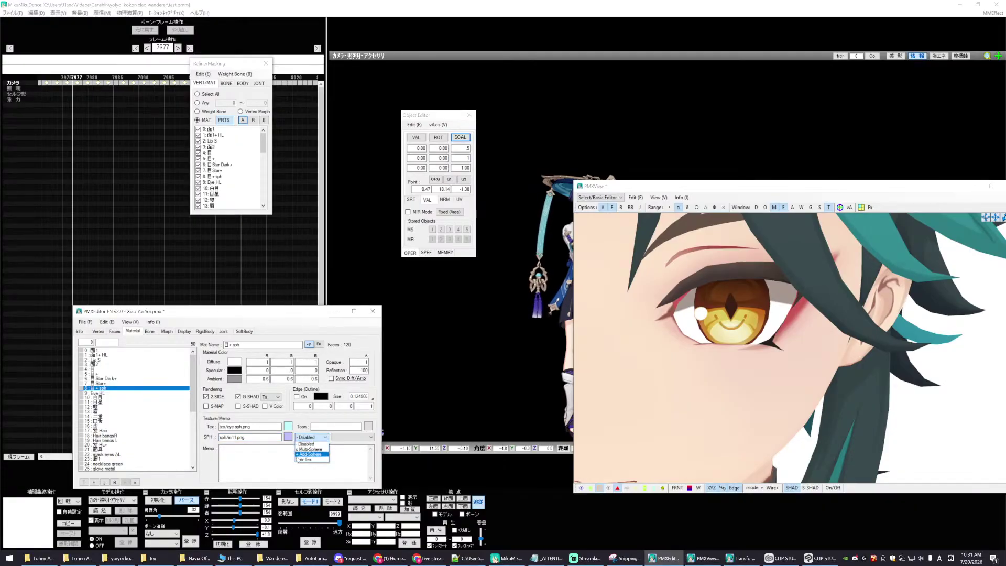
{"action": "left_click", "coordinate": [709, 423]}
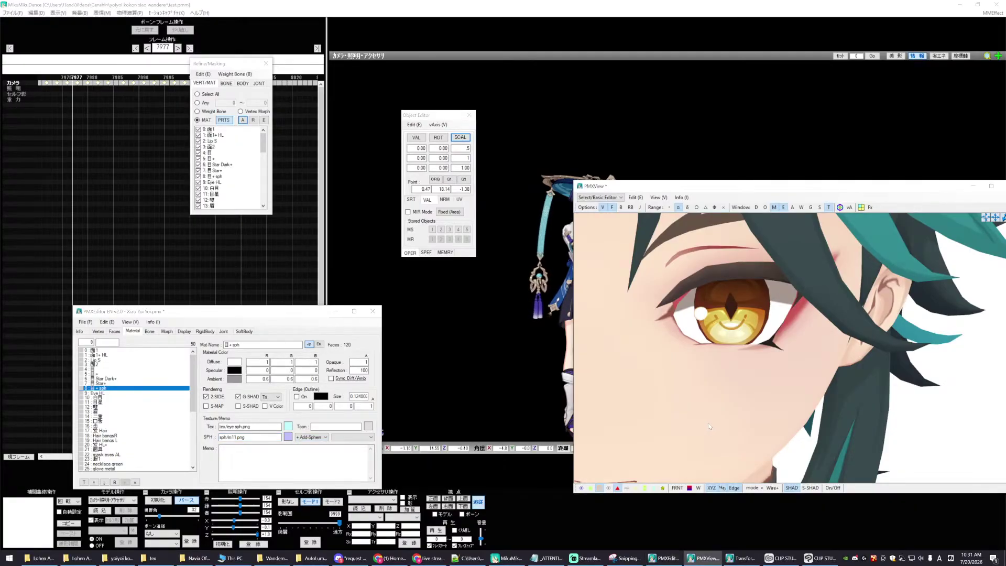
{"action": "mouse_move", "coordinate": [706, 423]}
{"action": "right_mouse_down"}
{"action": "mouse_move", "coordinate": [728, 423]}
{"action": "mouse_move", "coordinate": [704, 424]}
{"action": "right_mouse_up"}
{"action": "scroll", "coordinate": [709, 423], "scroll_direction": "up", "scroll_amount": 4}
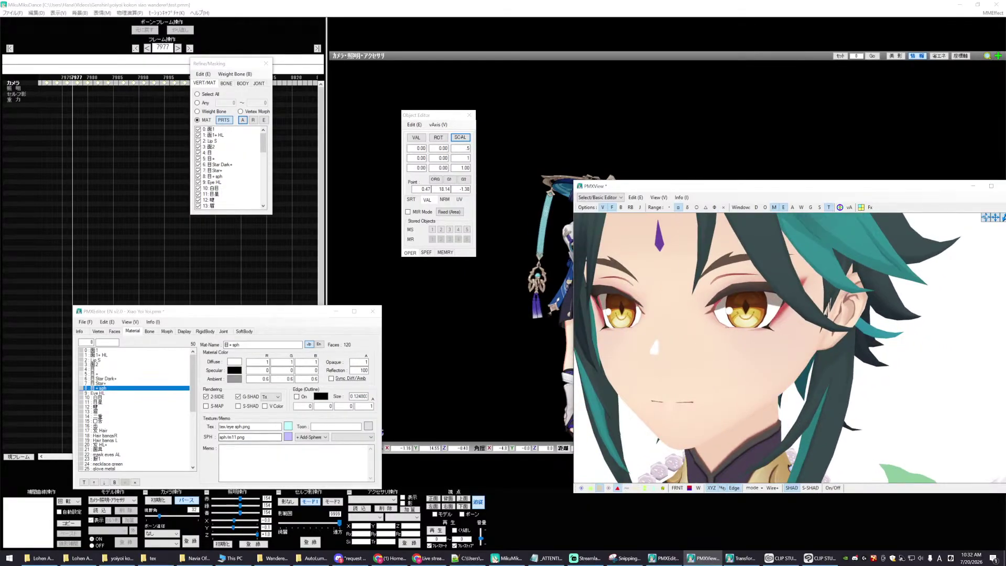
- Change the 目+sph material's sphere map to sph/m1.png and check the eyes in the model view
{"action": "left_click", "coordinate": [229, 437]}
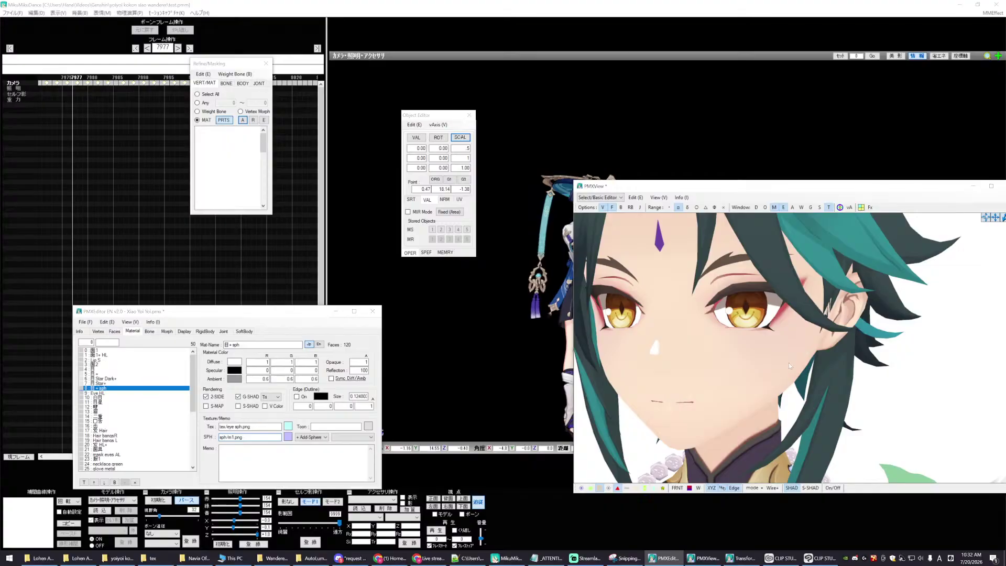
{"action": "mouse_move", "coordinate": [726, 401]}
{"action": "right_mouse_down"}
{"action": "mouse_move", "coordinate": [711, 406]}
{"action": "mouse_move", "coordinate": [734, 407]}
{"action": "mouse_move", "coordinate": [703, 404]}
{"action": "mouse_move", "coordinate": [717, 405]}
{"action": "mouse_move", "coordinate": [714, 414]}
{"action": "mouse_move", "coordinate": [705, 404]}
{"action": "mouse_move", "coordinate": [724, 404]}
{"action": "mouse_move", "coordinate": [703, 403]}
{"action": "mouse_move", "coordinate": [722, 403]}
{"action": "right_mouse_up"}
{"action": "scroll", "coordinate": [725, 403], "scroll_direction": "down", "scroll_amount": 3}
{"action": "scroll", "coordinate": [717, 405], "scroll_direction": "up", "scroll_amount": 3}
{"action": "scroll", "coordinate": [717, 404], "scroll_direction": "up", "scroll_amount": 2}
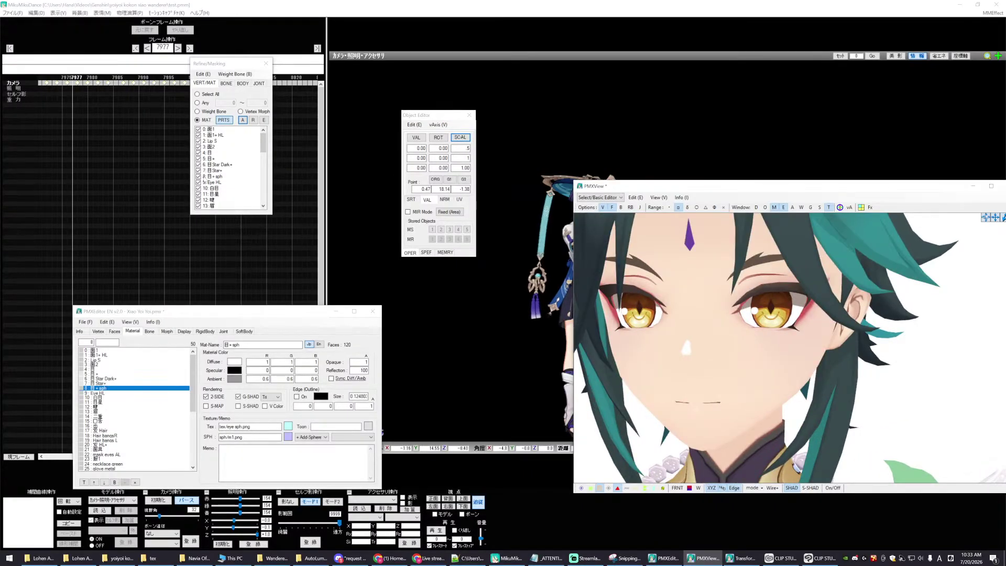
- Hide the 目+sph material in the model view and compare the eyes with and without it
{"action": "left_click", "coordinate": [198, 176]}
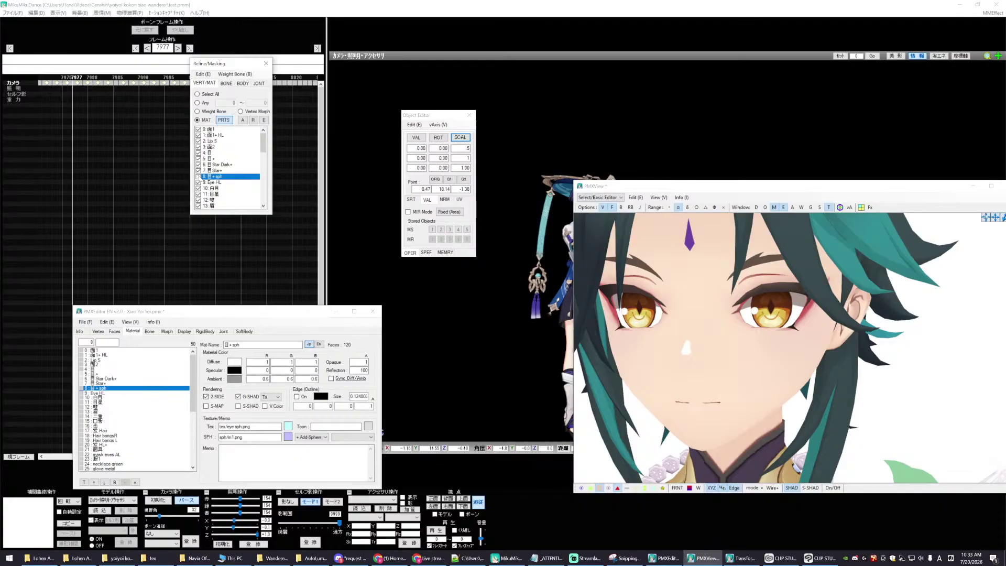
{"action": "mouse_move", "coordinate": [654, 326]}
{"action": "right_mouse_down"}
{"action": "mouse_move", "coordinate": [628, 322]}
{"action": "mouse_move", "coordinate": [657, 323]}
{"action": "mouse_move", "coordinate": [637, 323]}
{"action": "right_mouse_up"}
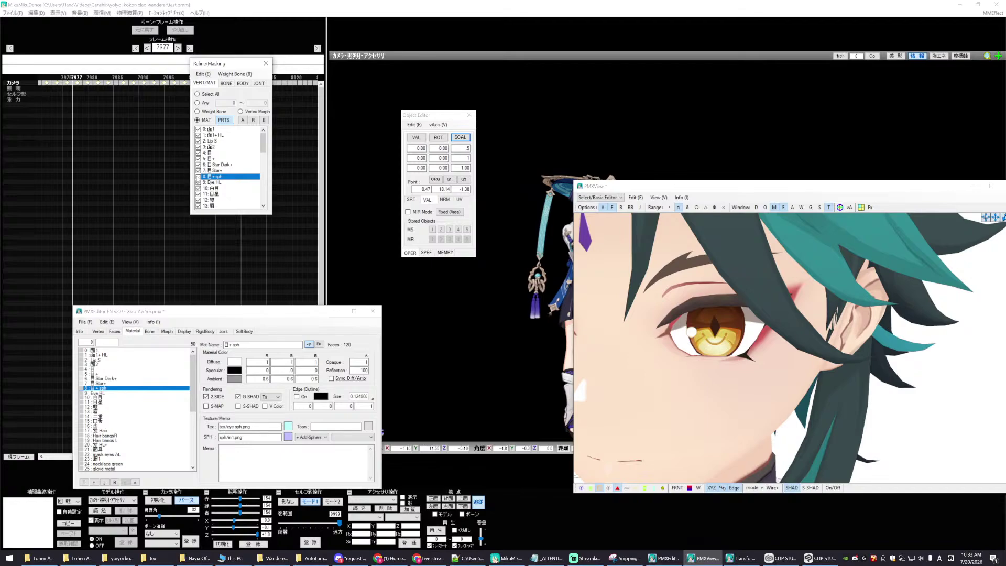
{"action": "scroll", "coordinate": [715, 321], "scroll_direction": "down", "scroll_amount": 5}
{"action": "mouse_move", "coordinate": [706, 319]}
{"action": "right_mouse_down"}
{"action": "mouse_move", "coordinate": [697, 320]}
{"action": "mouse_move", "coordinate": [717, 321]}
{"action": "right_mouse_up"}
{"action": "scroll", "coordinate": [716, 321], "scroll_direction": "up", "scroll_amount": 3}
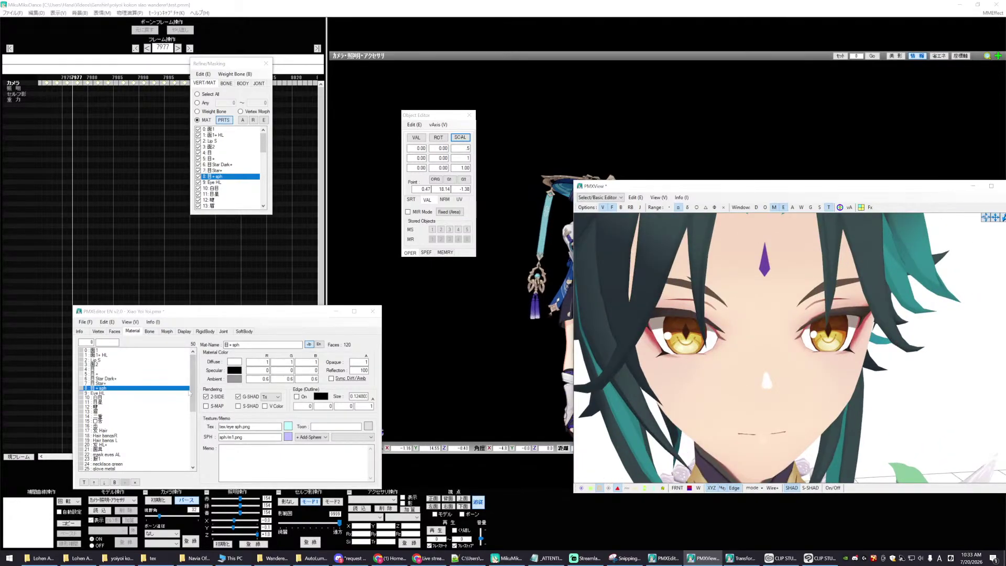
- Select the 目Star Dark+ material and save the model
{"action": "left_click", "coordinate": [189, 393]}
{"action": "key", "text": "Up"}
{"action": "key", "text": "Up"}
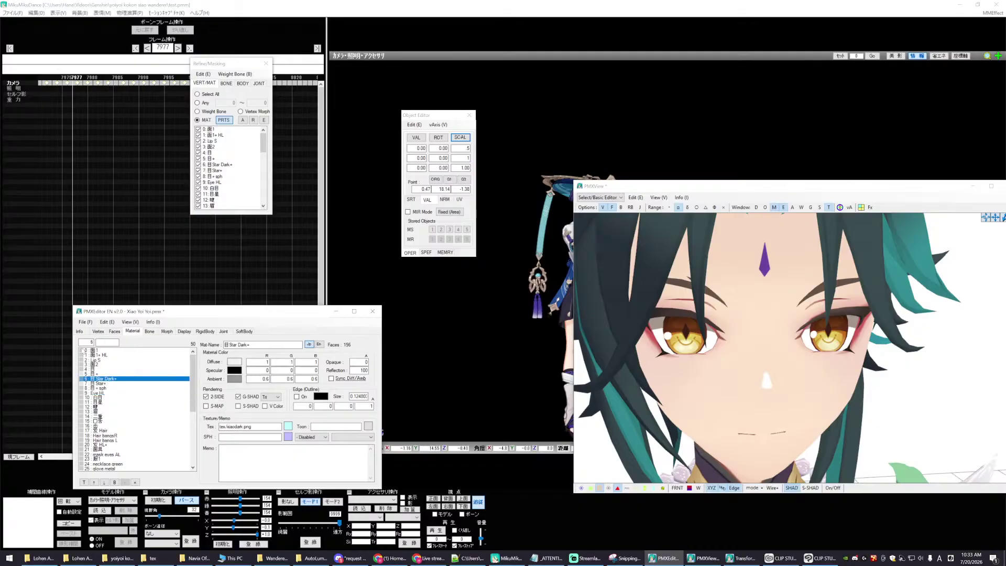
{"action": "left_click", "coordinate": [84, 322]}
{"action": "left_click", "coordinate": [98, 359]}
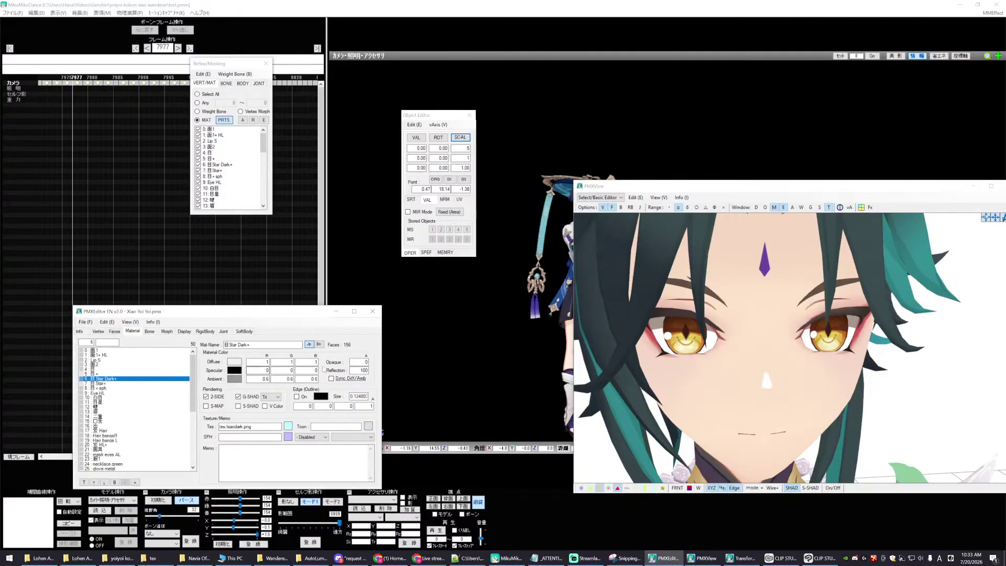
- Examine the finished eyes and highlights from the front and side, both close up and from farther away
{"action": "scroll", "coordinate": [779, 370], "scroll_direction": "down", "scroll_amount": 5}
{"action": "right_click_drag", "start_coordinate": [786, 374], "coordinate": [801, 381]}
{"action": "scroll", "coordinate": [801, 378], "scroll_direction": "up", "scroll_amount": 5}
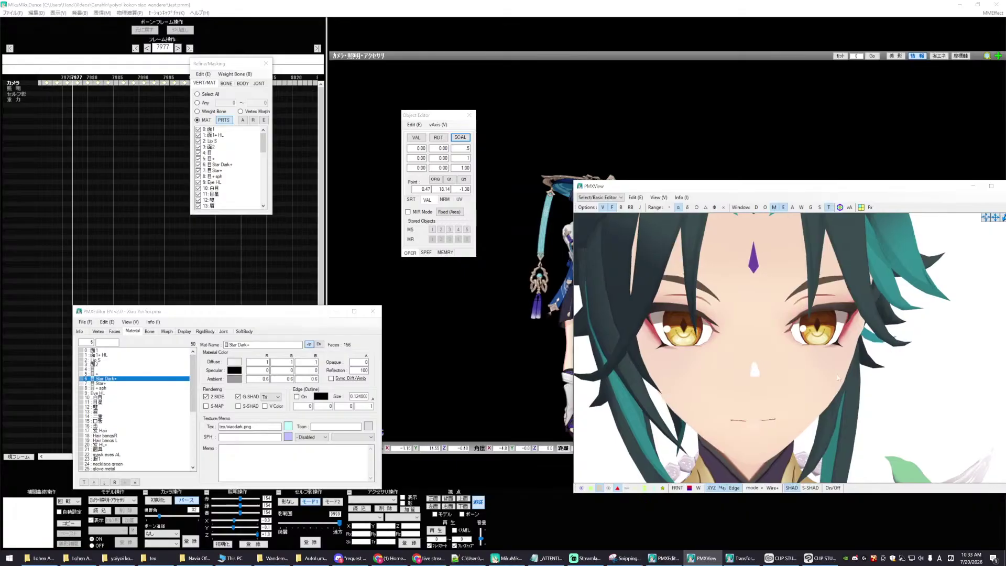
{"action": "mouse_move", "coordinate": [749, 357]}
{"action": "right_mouse_down"}
{"action": "mouse_move", "coordinate": [830, 378]}
{"action": "mouse_move", "coordinate": [751, 373]}
{"action": "right_mouse_up"}
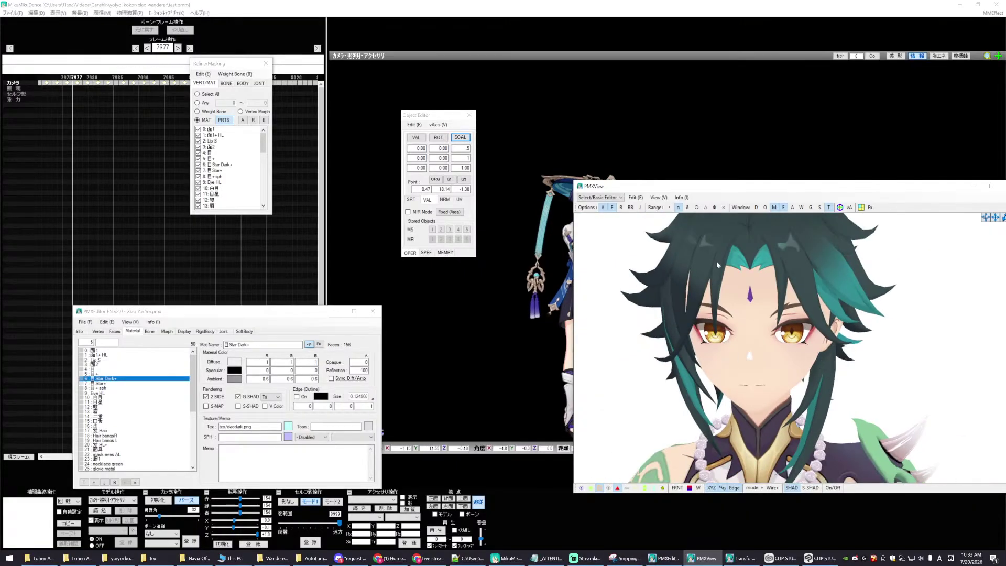
{"action": "scroll", "coordinate": [797, 344], "scroll_direction": "up", "scroll_amount": 5}
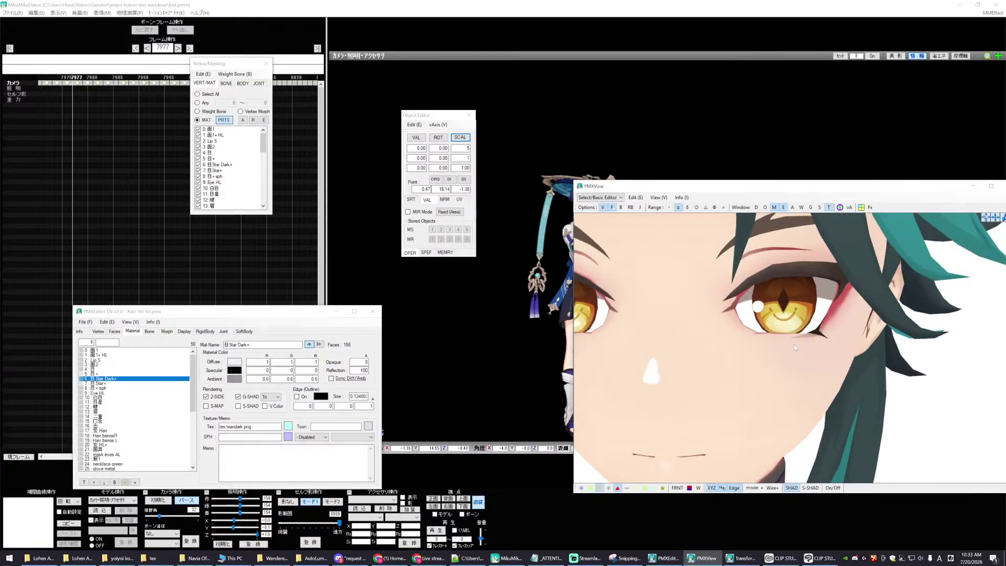
{"action": "mouse_move", "coordinate": [794, 344]}
{"action": "right_mouse_down"}
{"action": "mouse_move", "coordinate": [780, 345]}
{"action": "mouse_move", "coordinate": [796, 348]}
{"action": "right_mouse_up"}
{"action": "scroll", "coordinate": [791, 345], "scroll_direction": "down", "scroll_amount": 5}
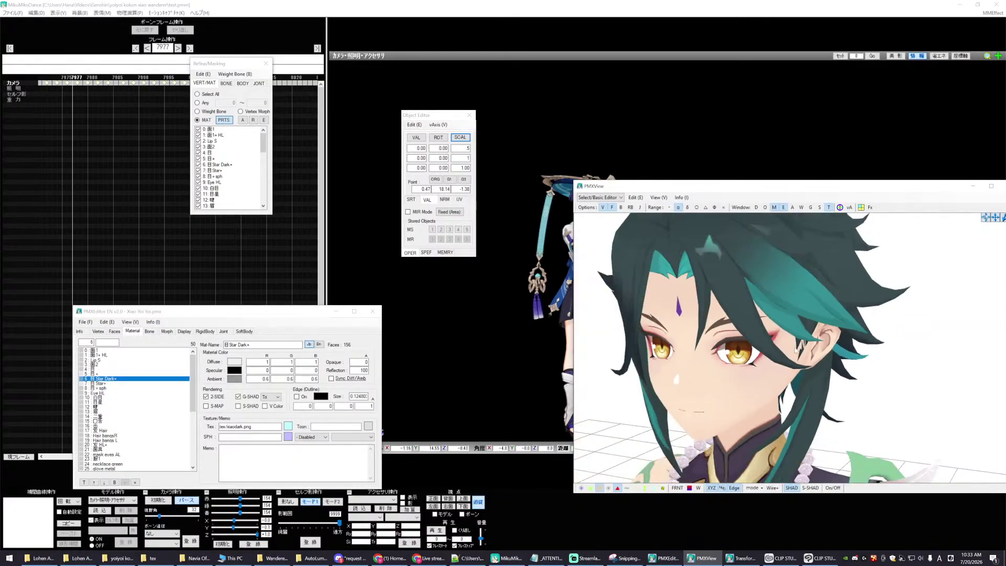
{"action": "right_click_drag", "start_coordinate": [757, 377], "coordinate": [759, 376]}
{"action": "scroll", "coordinate": [759, 375], "scroll_direction": "up", "scroll_amount": 2}
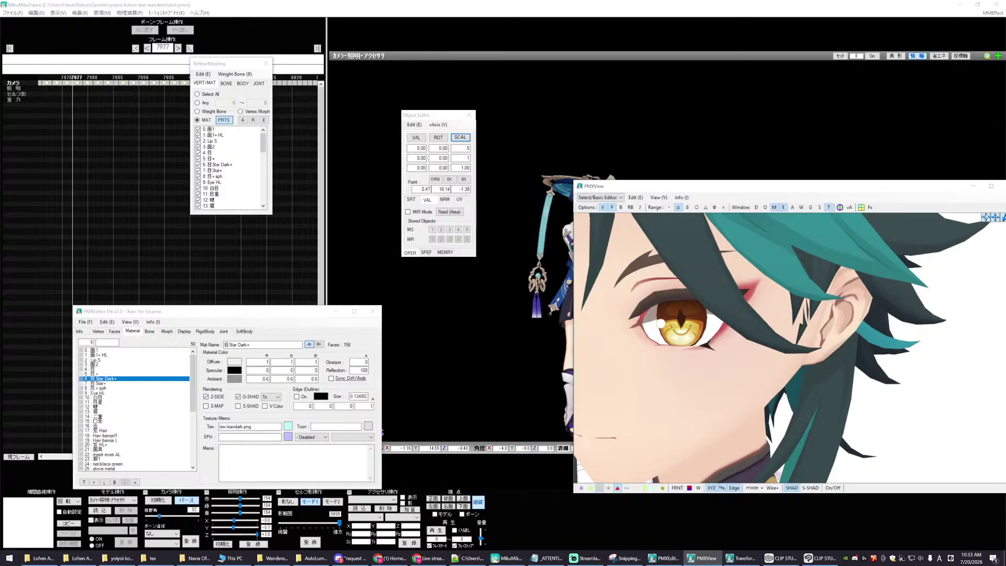
- Review the 目+sph and 睫 eyelash material settings and save the model again
{"action": "left_click", "coordinate": [125, 389]}
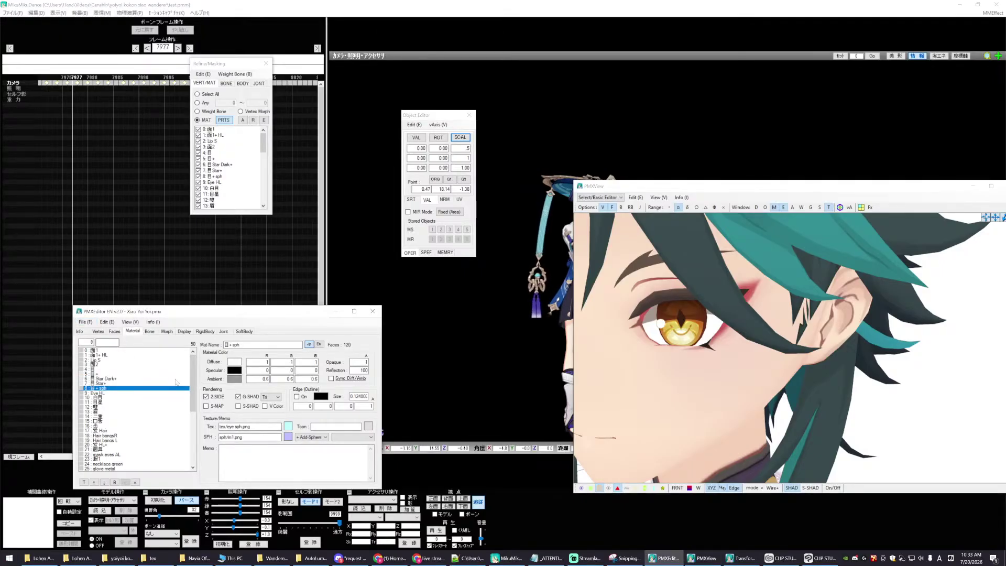
{"action": "left_click_drag", "start_coordinate": [191, 377], "coordinate": [82, 423]}
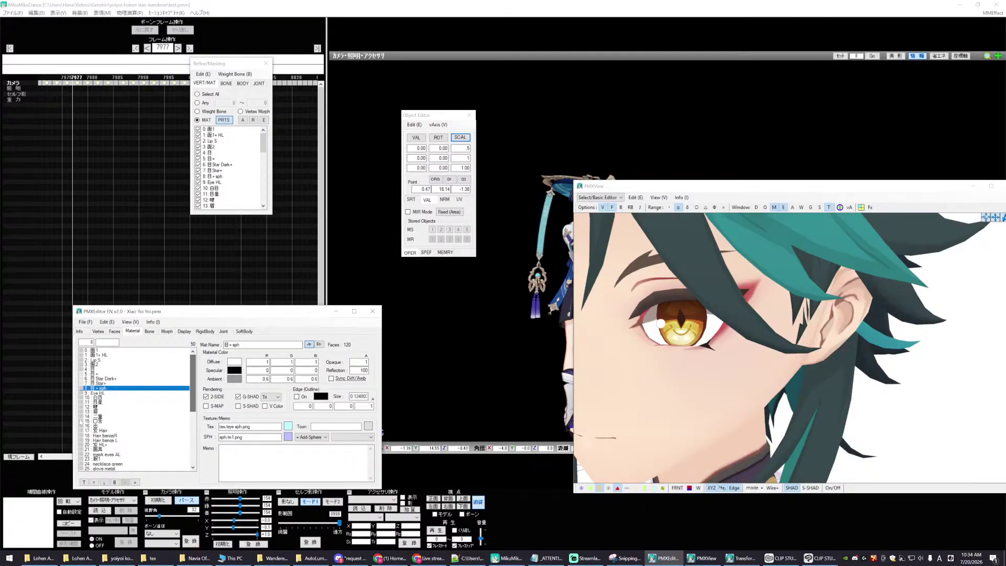
{"action": "left_click", "coordinate": [113, 408]}
{"action": "left_click", "coordinate": [84, 322]}
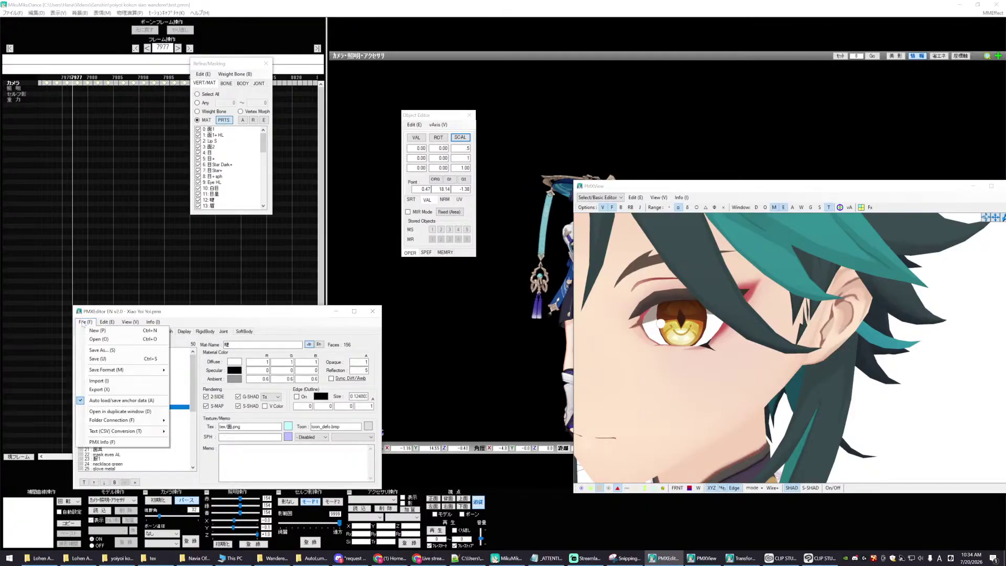
{"action": "left_click", "coordinate": [98, 360]}
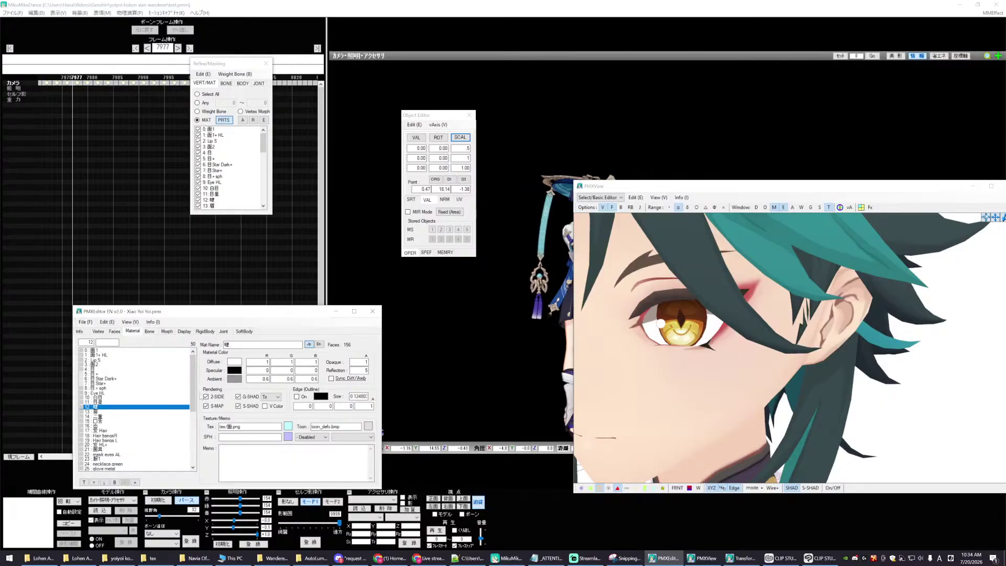
- Open a new MikuMikuDance window, load the Xiao model and accept its usage terms
{"action": "left_click", "coordinate": [8, 562]}
{"action": "left_click", "coordinate": [93, 427]}
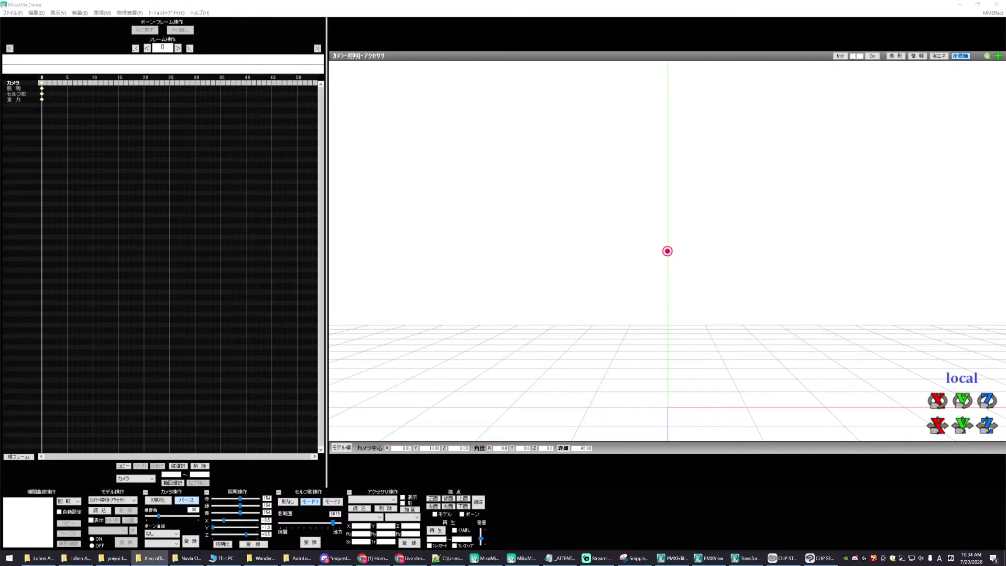
{"action": "left_click_drag", "start_coordinate": [410, 351], "coordinate": [412, 352]}
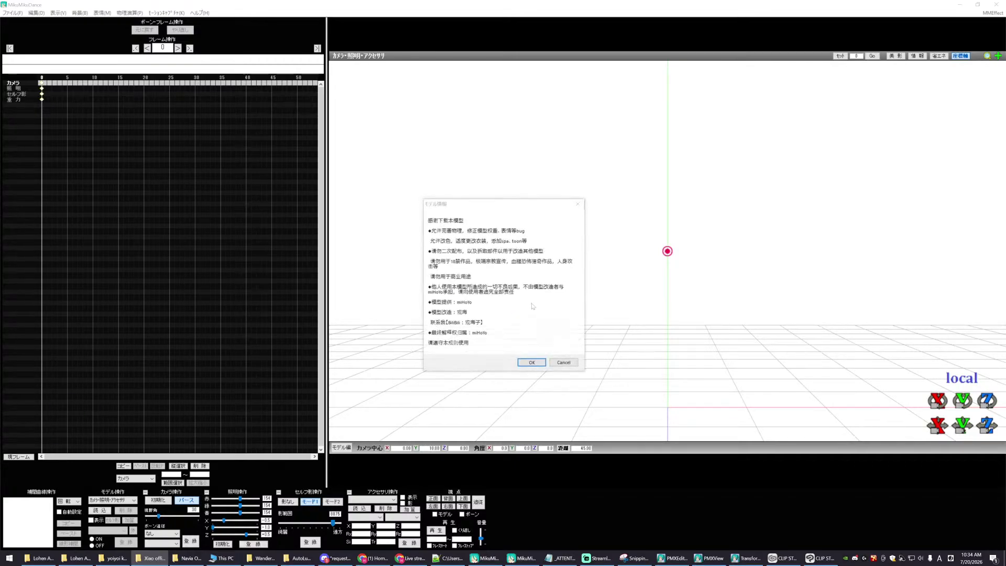
{"action": "left_click", "coordinate": [532, 362]}
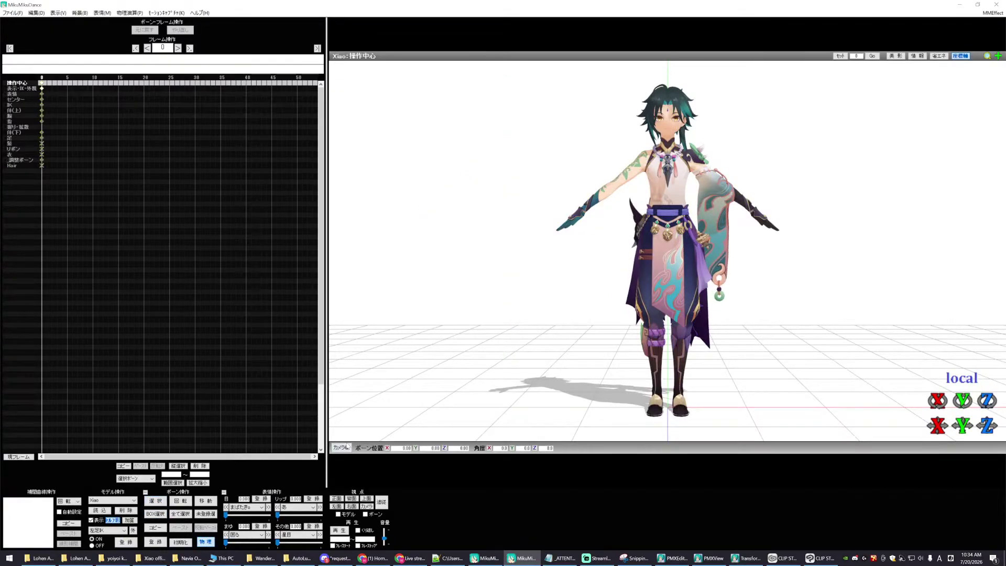
- Switch to camera editing, narrow the viewing angle, frame Xiao's face and examine the eyes from the front and side
{"action": "left_click", "coordinate": [346, 448]}
{"action": "left_click_drag", "start_coordinate": [158, 516], "coordinate": [149, 516]}
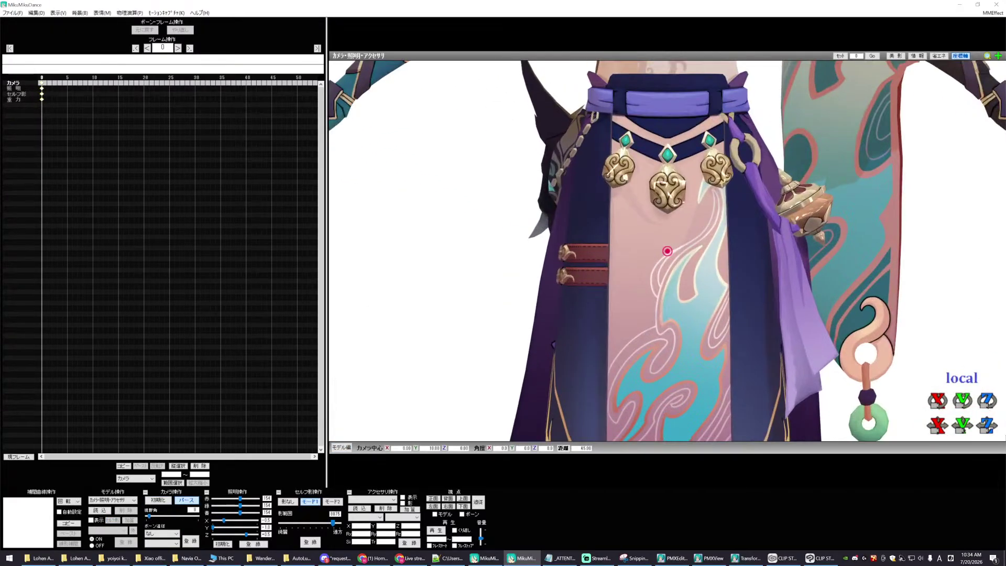
{"action": "middle_click_drag", "start_coordinate": [792, 419], "coordinate": [792, 399]}
{"action": "scroll", "coordinate": [793, 399], "scroll_direction": "up", "scroll_amount": 6}
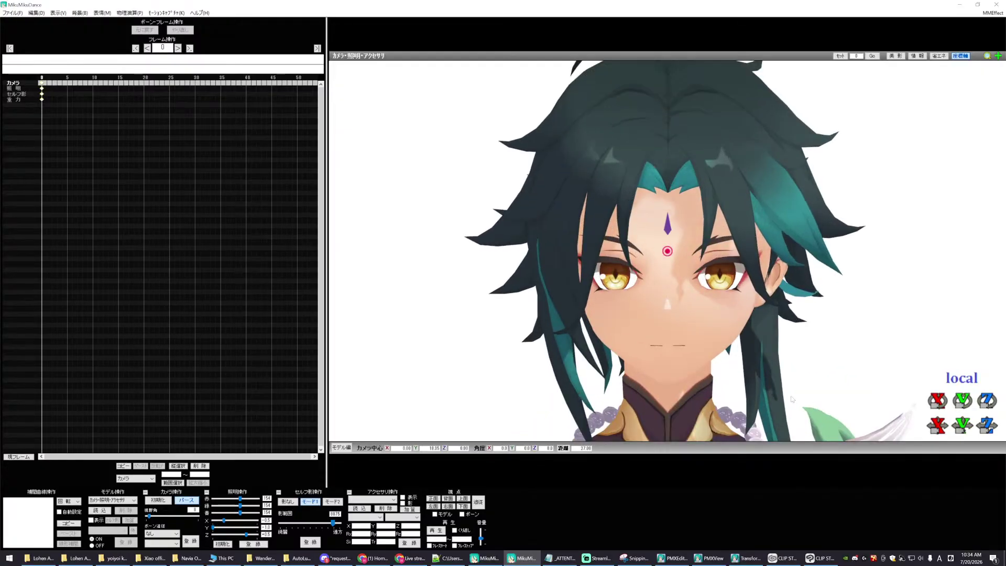
{"action": "right_click_drag", "start_coordinate": [793, 399], "coordinate": [727, 387]}
{"action": "scroll", "coordinate": [721, 389], "scroll_direction": "up", "scroll_amount": 3}
{"action": "mouse_move", "coordinate": [730, 390]}
{"action": "right_mouse_down"}
{"action": "mouse_move", "coordinate": [768, 389]}
{"action": "mouse_move", "coordinate": [718, 393]}
{"action": "mouse_move", "coordinate": [759, 390]}
{"action": "mouse_move", "coordinate": [730, 393]}
{"action": "right_mouse_up"}
{"action": "scroll", "coordinate": [725, 390], "scroll_direction": "down", "scroll_amount": 6}
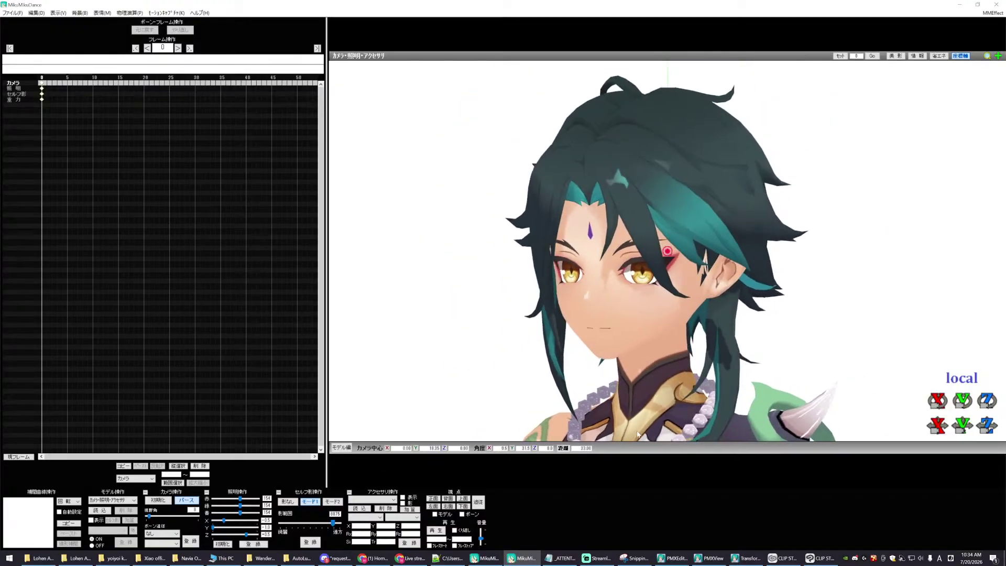
- Turn Xiao's face to the front, close the test MikuMikuDance window, and close PMXEditor to return to the dance project
{"action": "right_click_drag", "start_coordinate": [639, 433], "coordinate": [657, 434]}
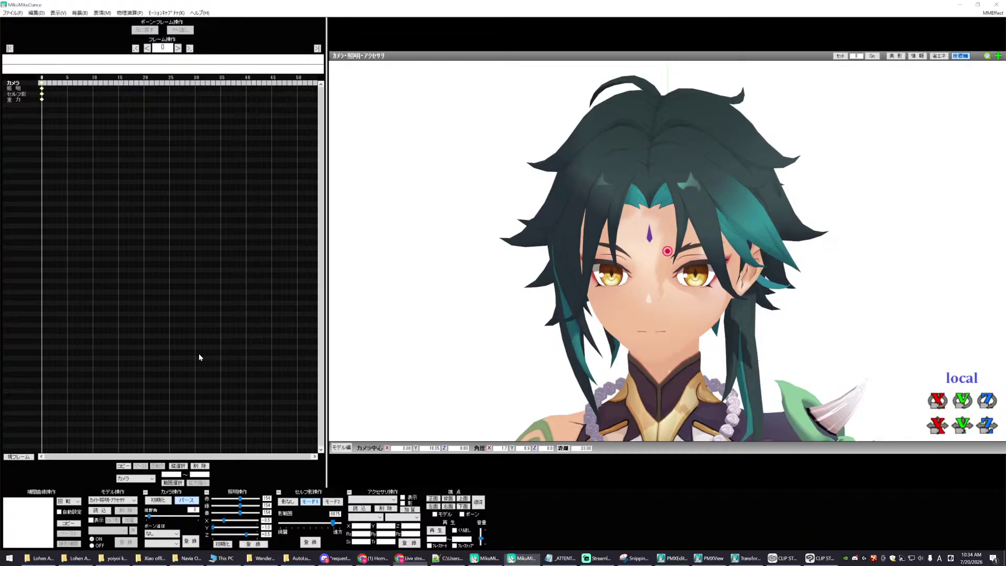
{"action": "left_click", "coordinate": [997, 4]}
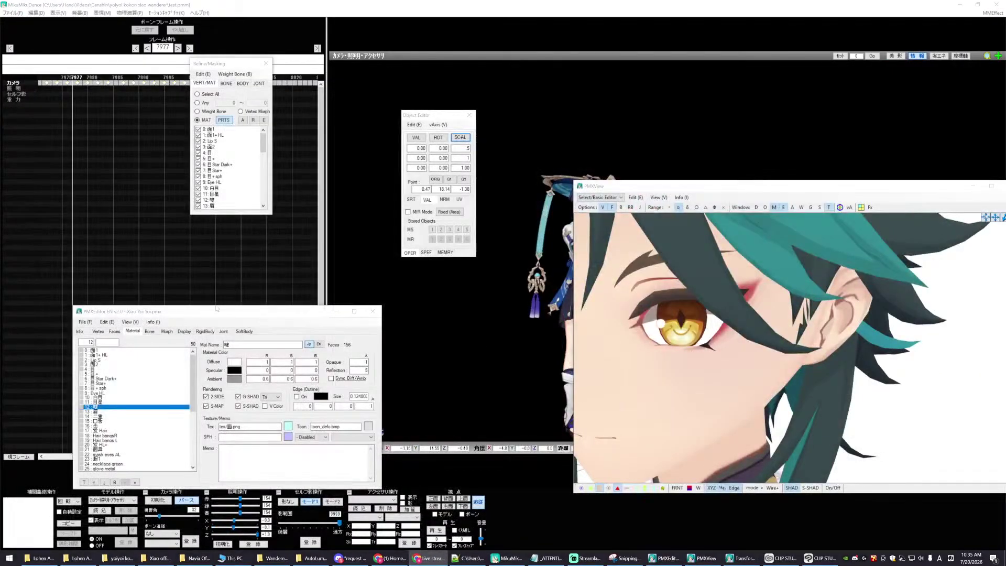
{"action": "left_click", "coordinate": [140, 397]}
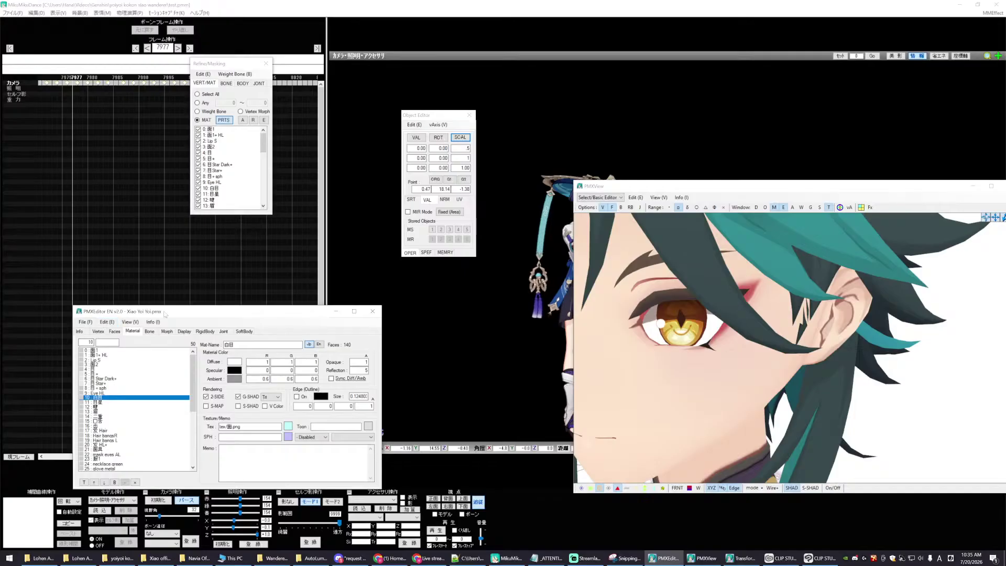
{"action": "left_click_drag", "start_coordinate": [164, 313], "coordinate": [147, 286]}
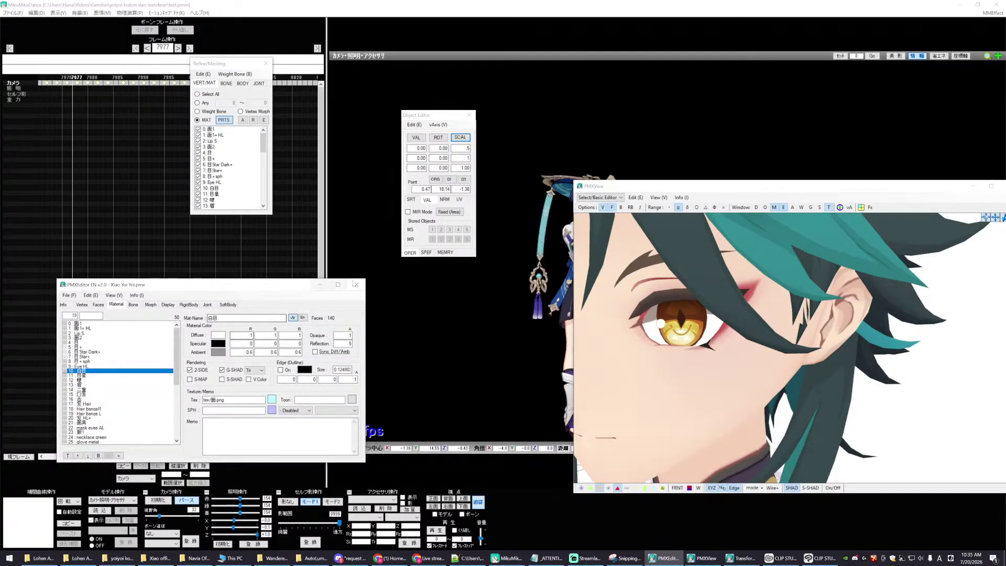
{"action": "left_click", "coordinate": [356, 284]}
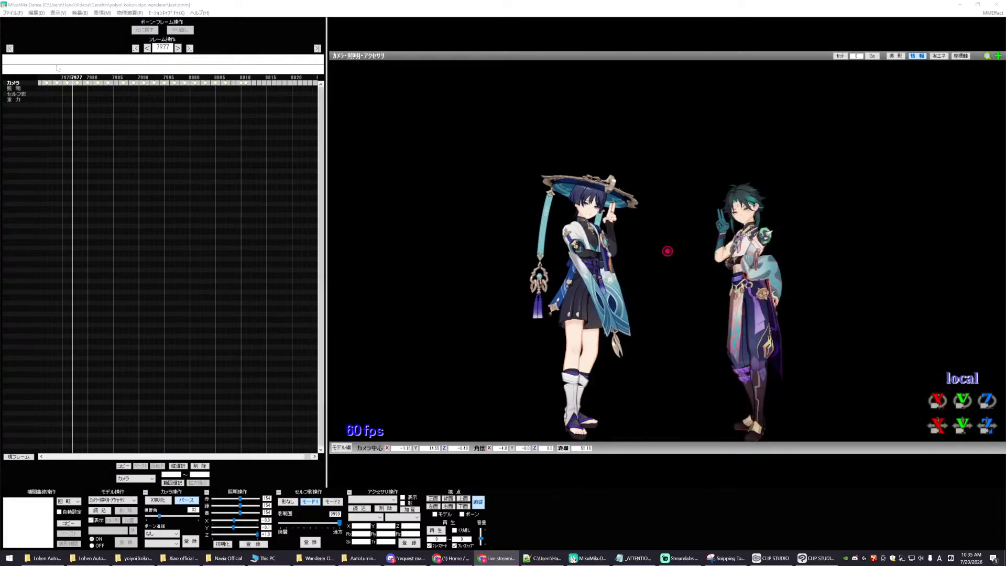
- Return the dance project to frame 0 and delete the existing Xiao model from the scene
{"action": "left_click", "coordinate": [9, 49]}
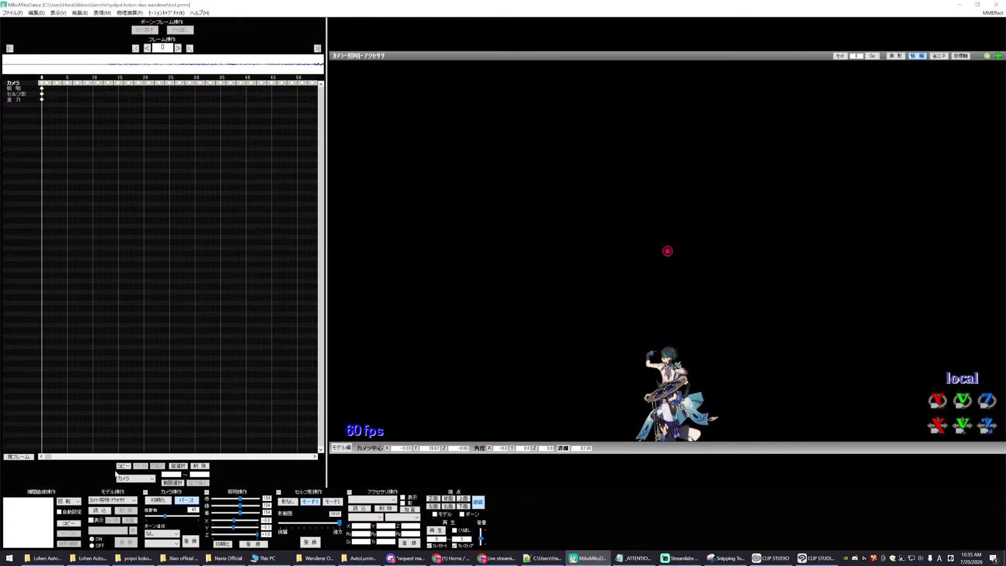
{"action": "left_click", "coordinate": [112, 500]}
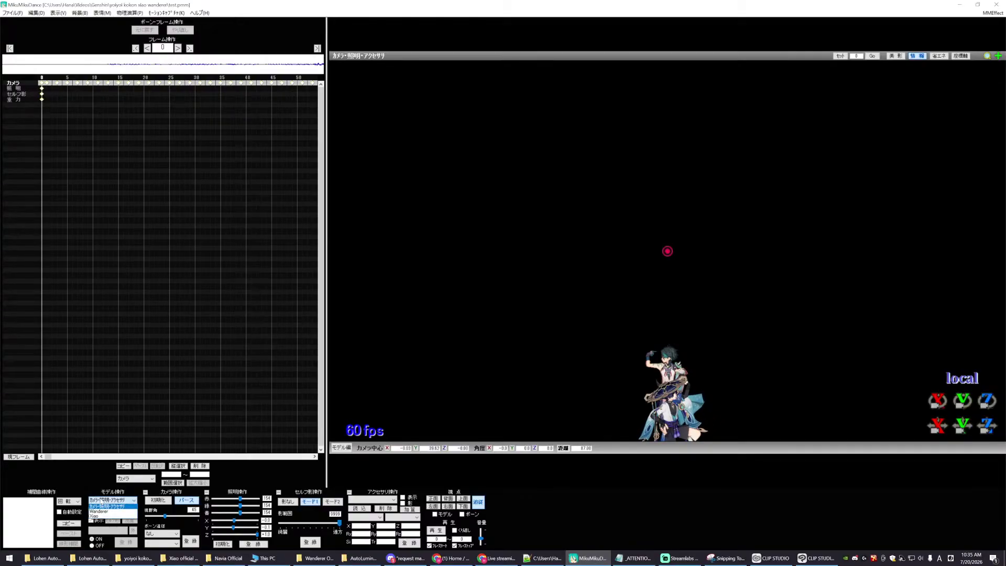
{"action": "left_click", "coordinate": [94, 518]}
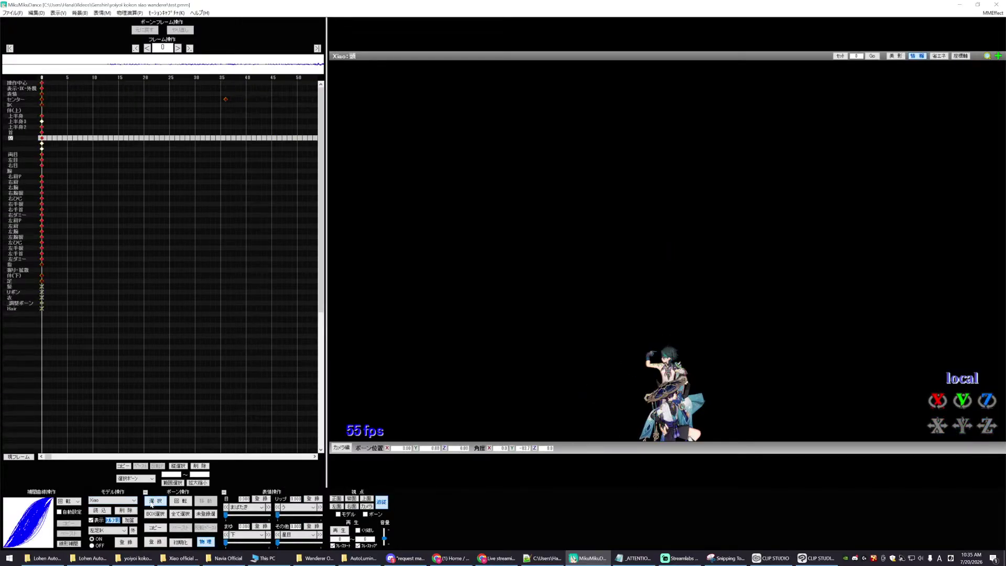
{"action": "left_click", "coordinate": [126, 511]}
{"action": "left_click", "coordinate": [534, 321]}
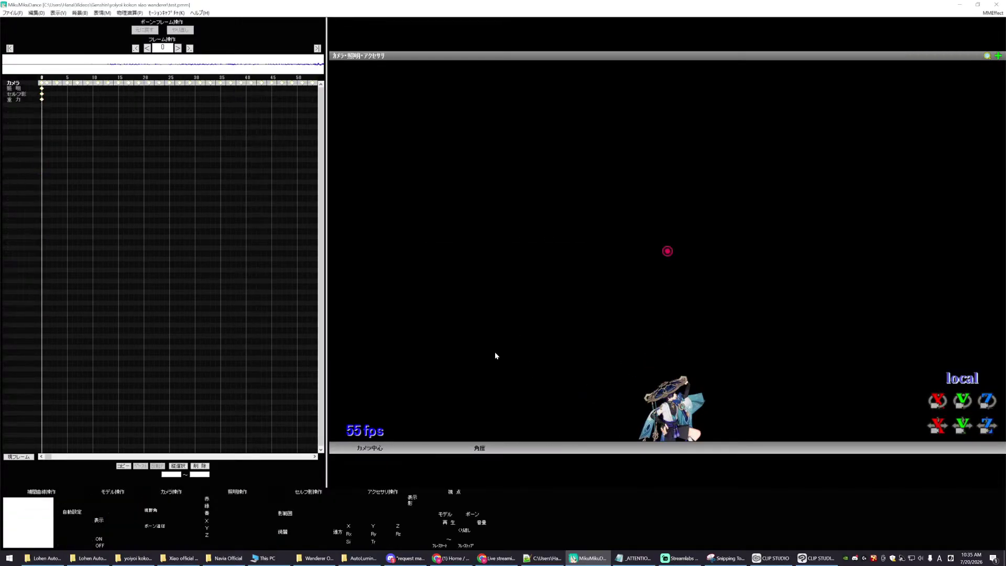
- Load the updated Xiao model from the Xiao official folder into the project and accept its usage terms
{"action": "left_click", "coordinate": [178, 558]}
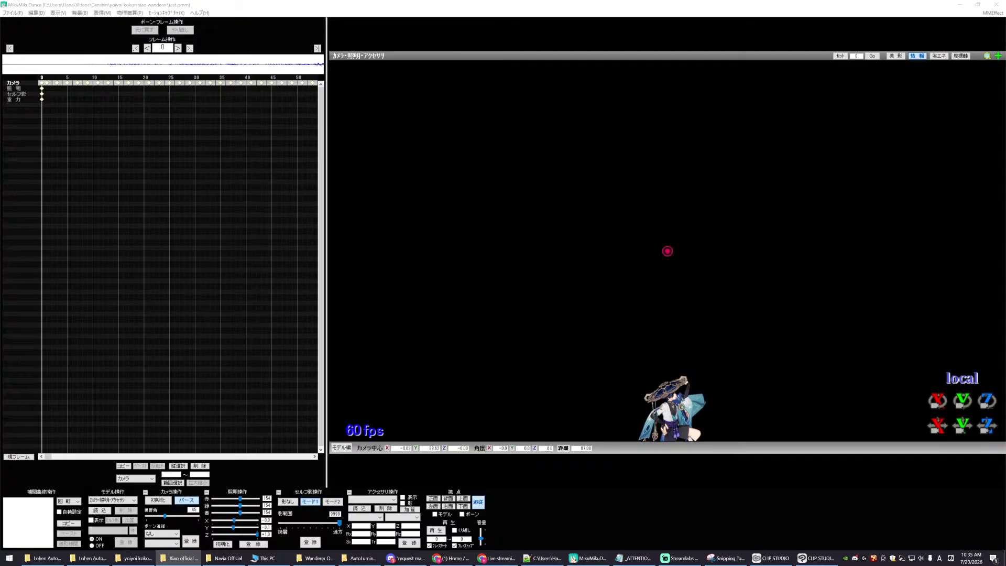
{"action": "left_click_drag", "start_coordinate": [3, 432], "coordinate": [119, 434]}
{"action": "left_click", "coordinate": [532, 365]}
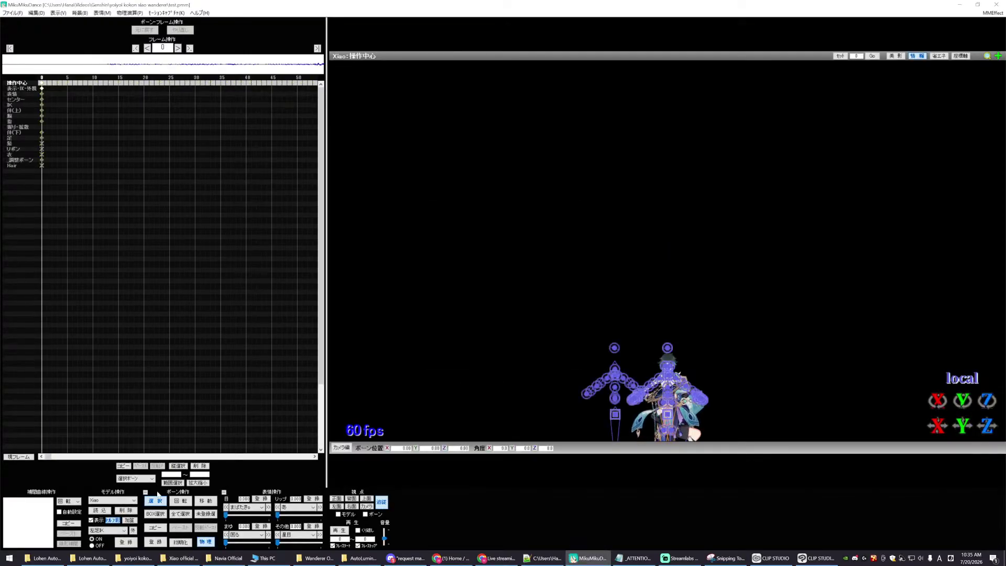
- Load Xiao's motion from the Yoiyoi Kokon folder, accept the model mismatch, and reset the physics
{"action": "left_click", "coordinate": [155, 505]}
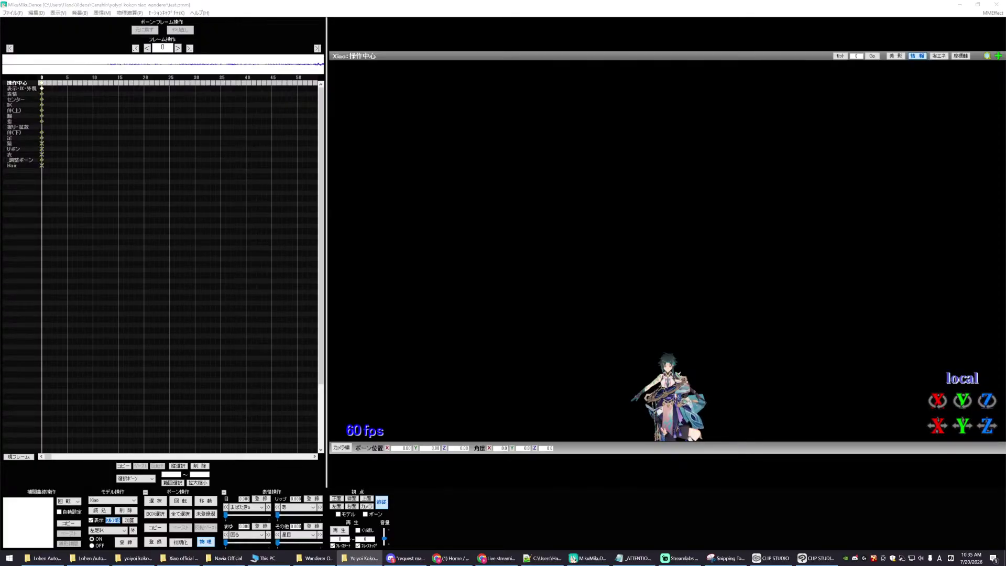
{"action": "left_click_drag", "start_coordinate": [499, 342], "coordinate": [500, 340]}
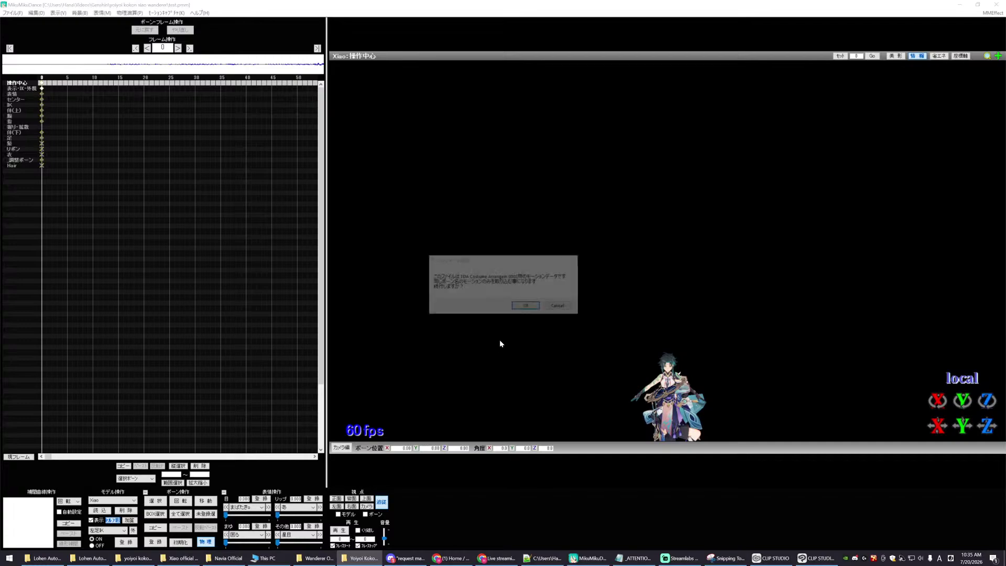
{"action": "left_click", "coordinate": [526, 306]}
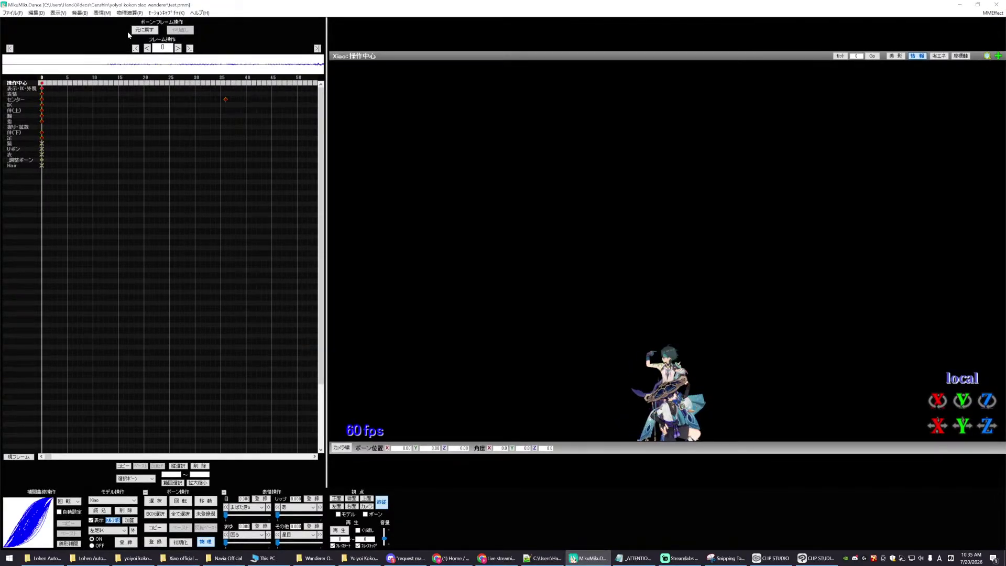
{"action": "left_click", "coordinate": [129, 12]}
{"action": "left_click", "coordinate": [138, 90]}
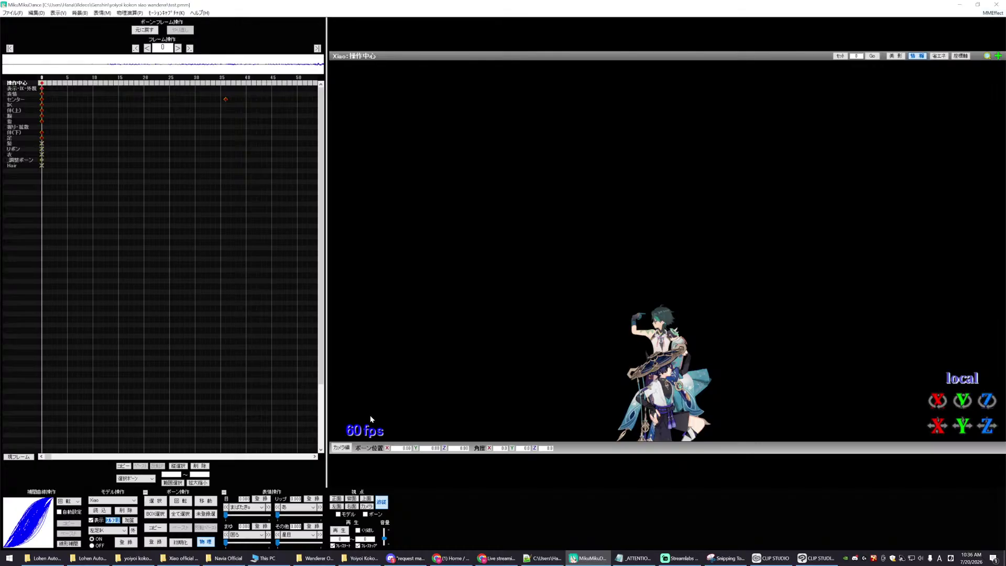
- Switch to camera editing, go to frame 500, and frame Xiao's face and upper body close up
{"action": "left_click", "coordinate": [340, 448]}
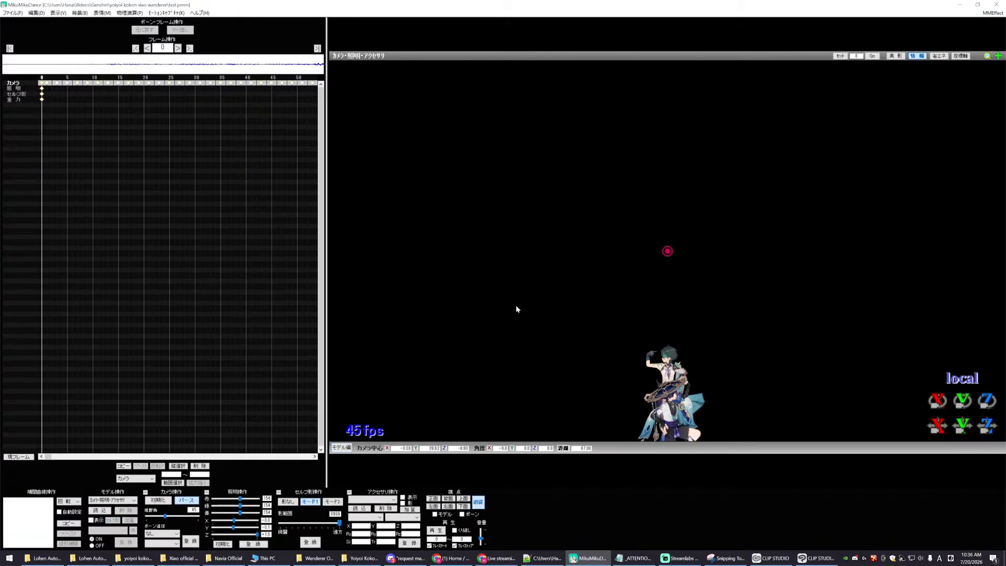
{"action": "key", "text": "alt+Tab"}
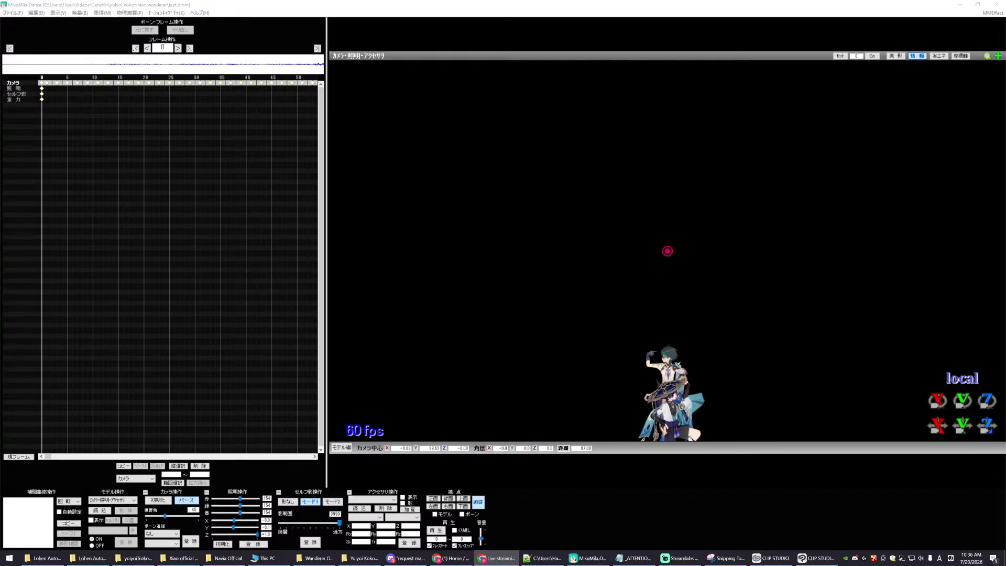
{"action": "key", "text": "alt+Tab"}
{"action": "type", "text": "500"}
{"action": "key", "text": "Return"}
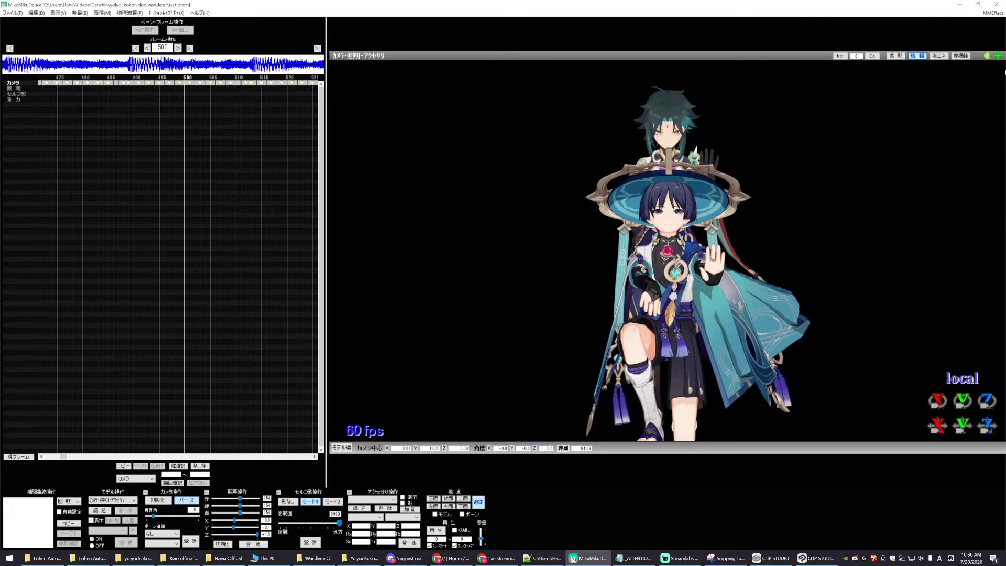
{"action": "mouse_move", "coordinate": [877, 133]}
{"action": "middle_mouse_down"}
{"action": "mouse_move", "coordinate": [937, 165]}
{"action": "mouse_move", "coordinate": [927, 136]}
{"action": "middle_mouse_up"}
{"action": "scroll", "coordinate": [909, 233], "scroll_direction": "up", "scroll_amount": 10}
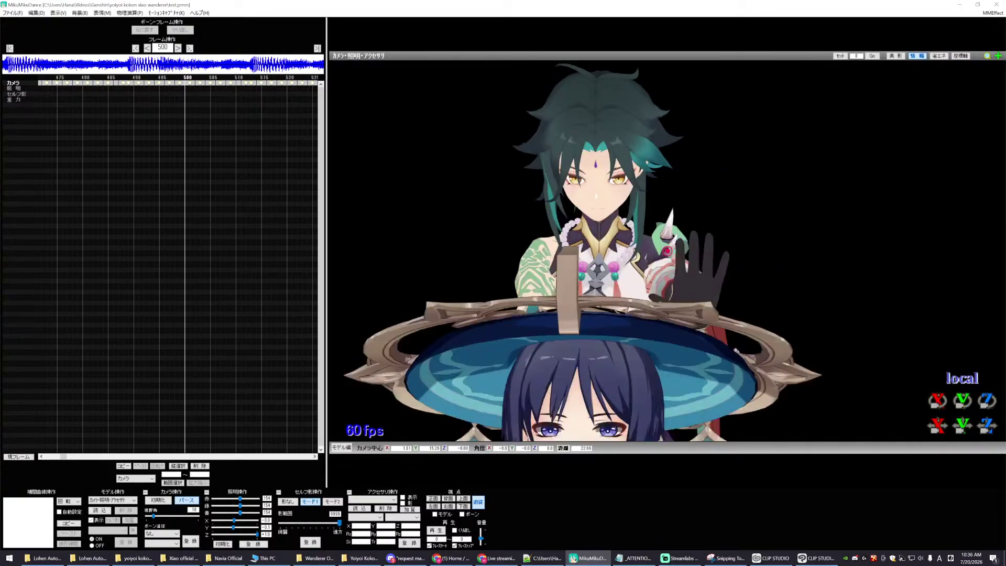
{"action": "scroll", "coordinate": [926, 146], "scroll_direction": "up", "scroll_amount": 6}
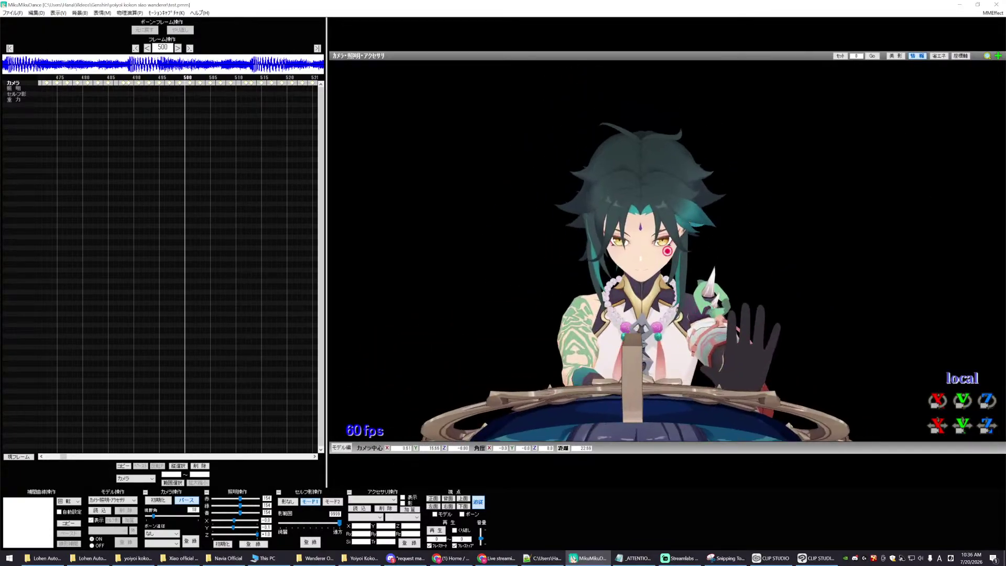
- In an enlarged MMEffect assignment window, assign エッジあり.fx from the HANAToon Xiao folder to Xiao Yoi Yoi.pmx
{"action": "left_click", "coordinate": [987, 14]}
{"action": "left_click", "coordinate": [970, 22]}
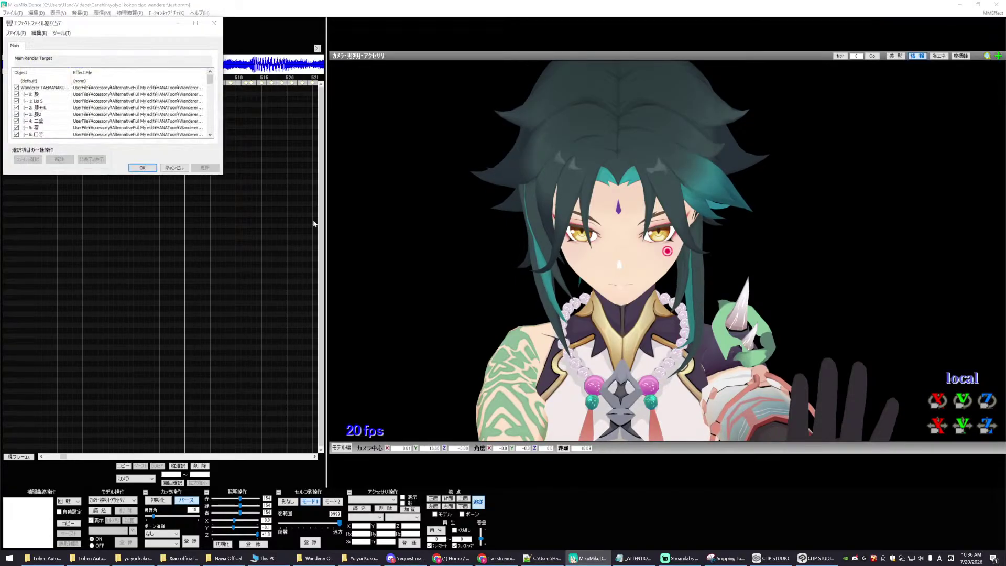
{"action": "left_click_drag", "start_coordinate": [110, 176], "coordinate": [136, 487]}
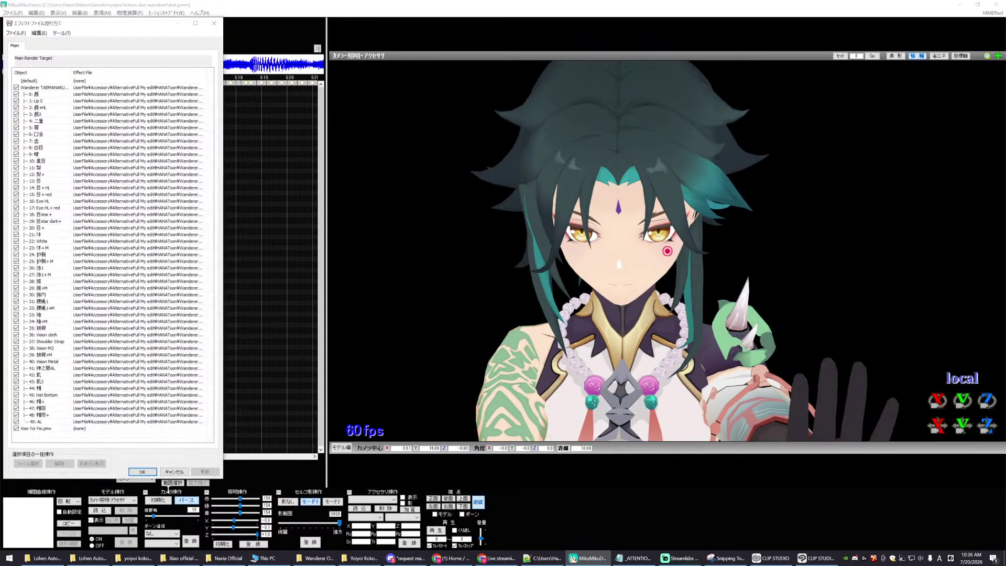
{"action": "left_click", "coordinate": [36, 428]}
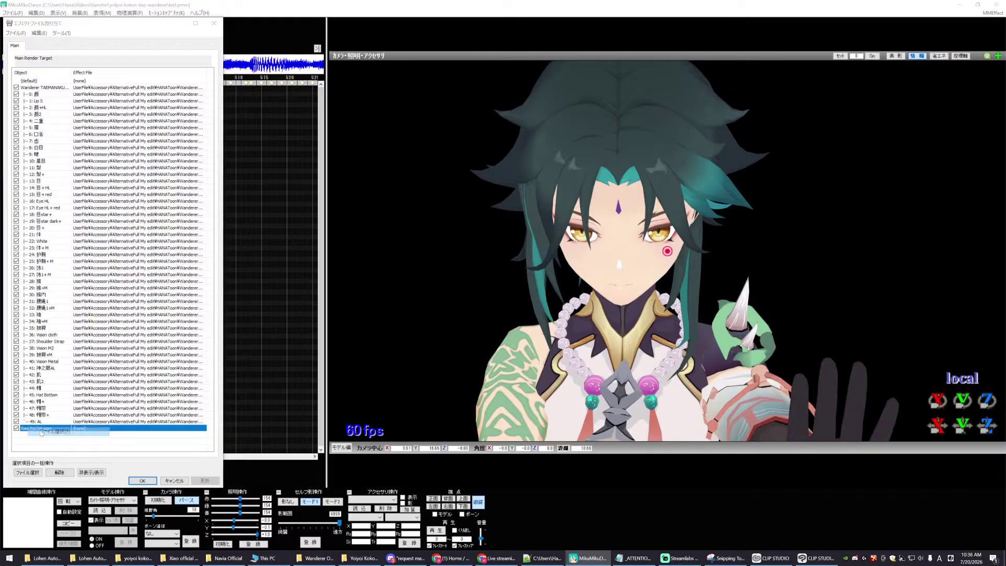
{"action": "left_click", "coordinate": [27, 472]}
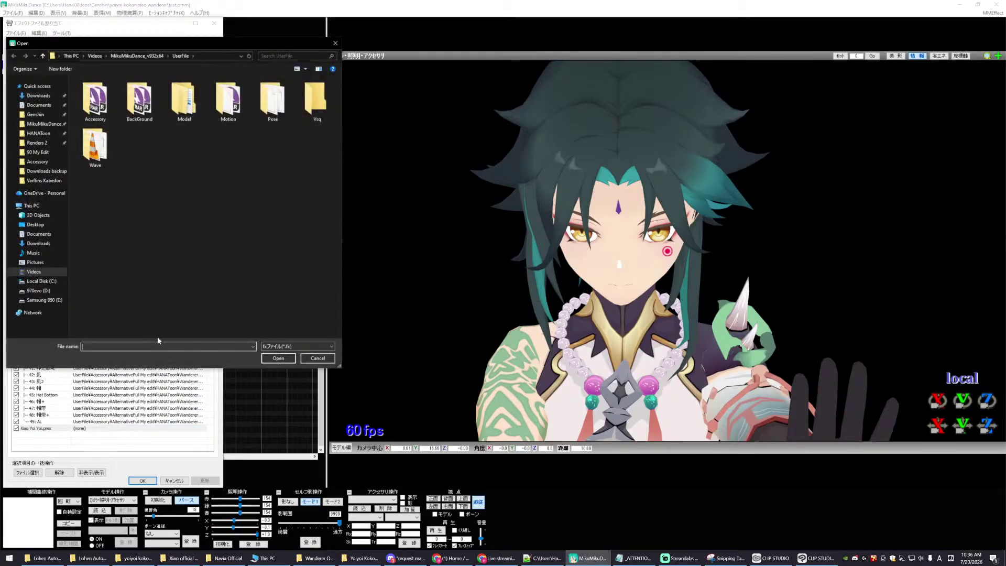
{"action": "left_click", "coordinate": [38, 133]}
{"action": "scroll", "coordinate": [247, 165], "scroll_direction": "down", "scroll_amount": 10}
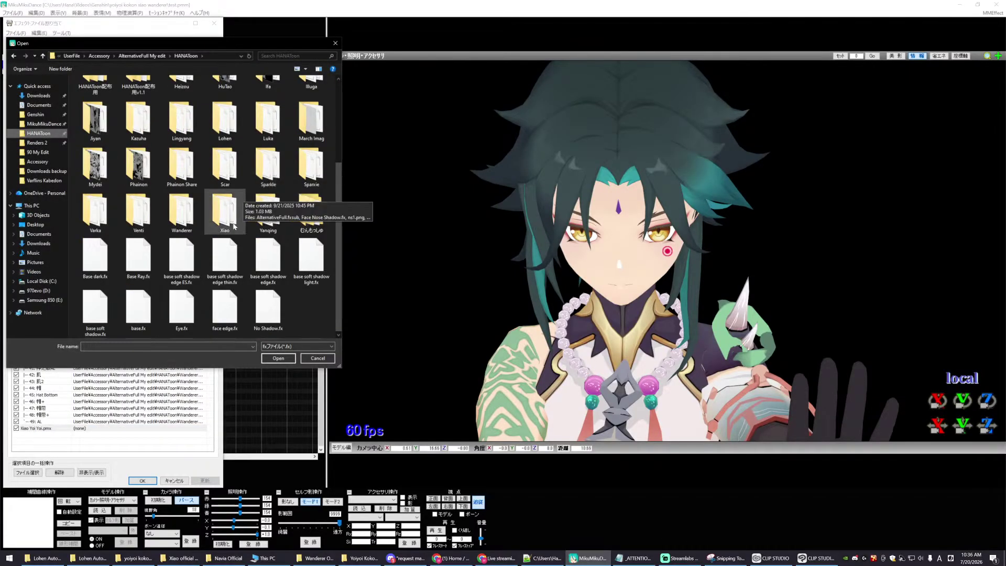
{"action": "double_click", "coordinate": [218, 210]}
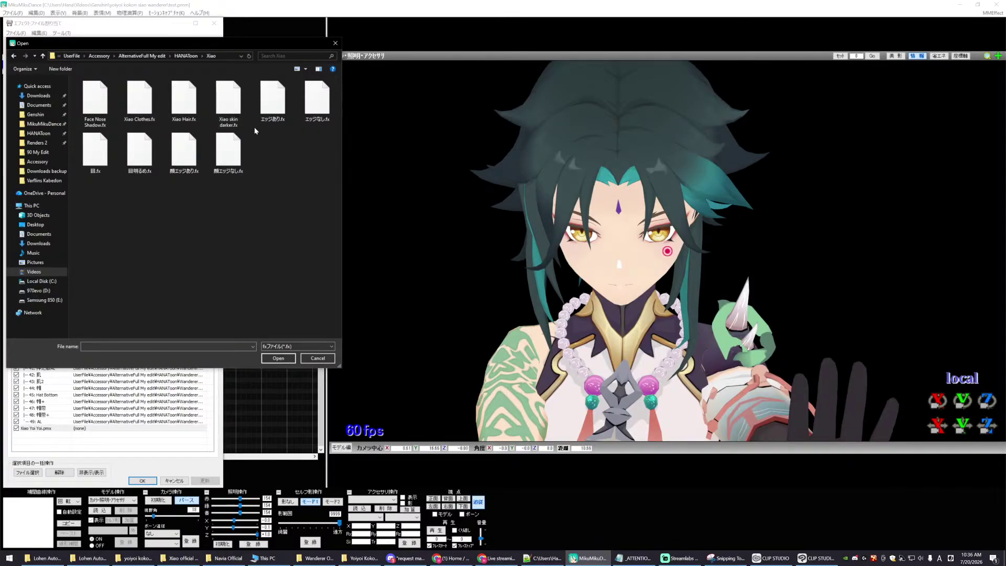
{"action": "left_click", "coordinate": [272, 101]}
{"action": "left_click", "coordinate": [272, 359]}
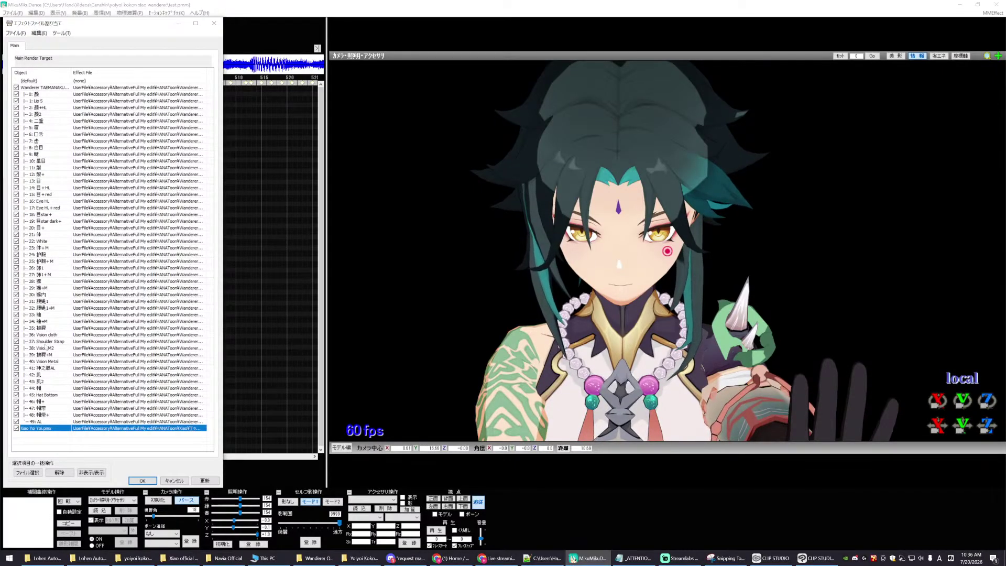
- Expand Xiao Yoi Yoi.pmx into its material subsets and assign Xiao Hair.fx to the four hair materials 17 to 20
{"action": "right_click", "coordinate": [31, 429]}
{"action": "left_click", "coordinate": [61, 472]}
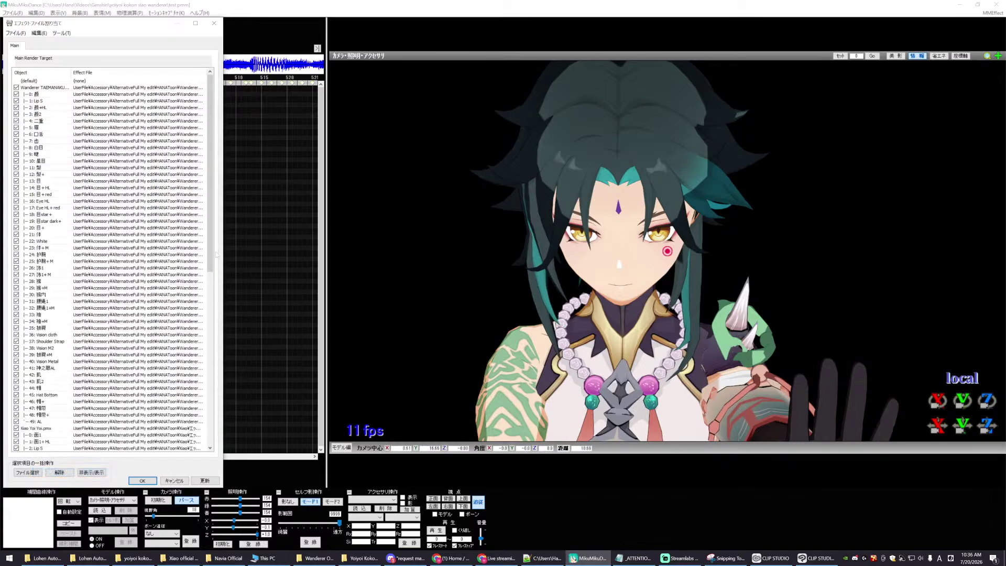
{"action": "scroll", "coordinate": [210, 230], "scroll_direction": "down", "scroll_amount": 12}
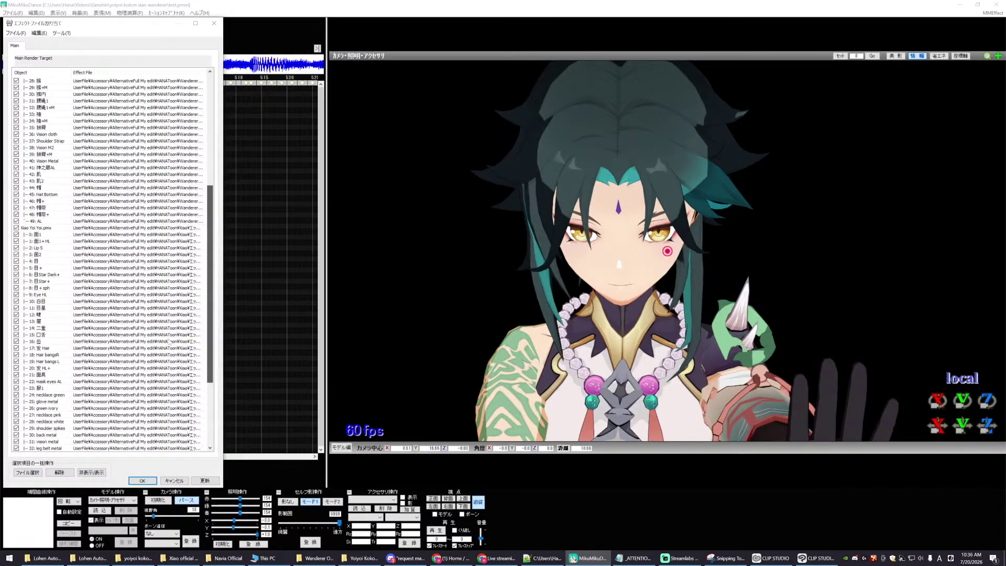
{"action": "scroll", "coordinate": [162, 355], "scroll_direction": "down", "scroll_amount": 1}
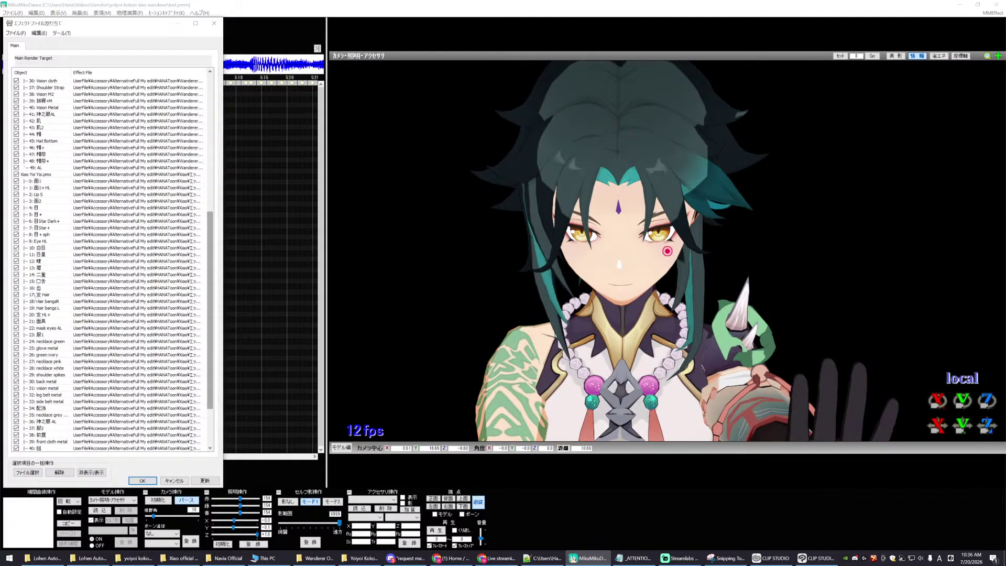
{"action": "left_click", "coordinate": [47, 295]}
{"action": "left_click", "coordinate": [47, 314], "text": "shift"}
{"action": "right_click", "coordinate": [35, 300]}
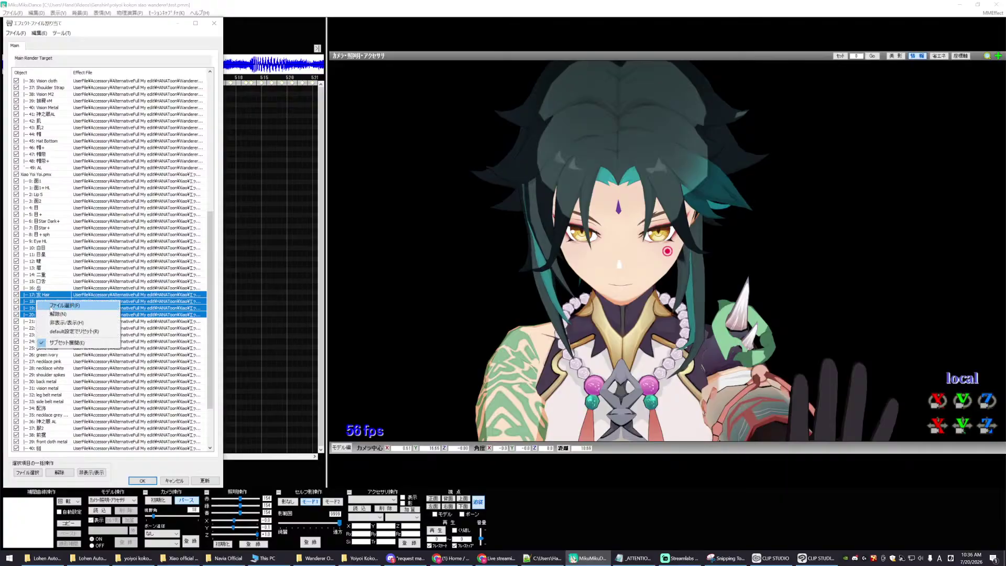
{"action": "left_click", "coordinate": [59, 306]}
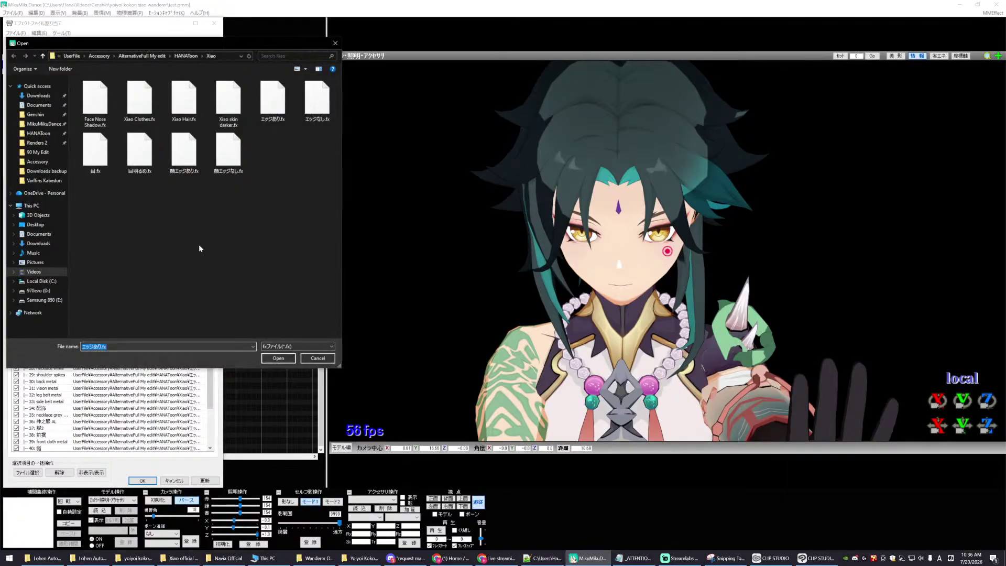
{"action": "left_click", "coordinate": [184, 100]}
{"action": "left_click", "coordinate": [278, 358]}
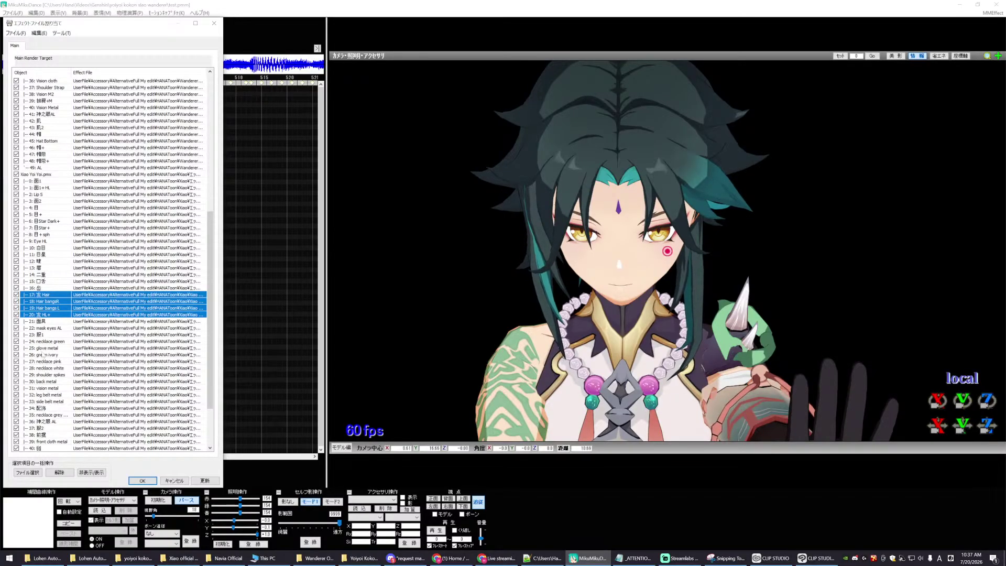
{"action": "scroll", "coordinate": [84, 324], "scroll_direction": "down", "scroll_amount": 4}
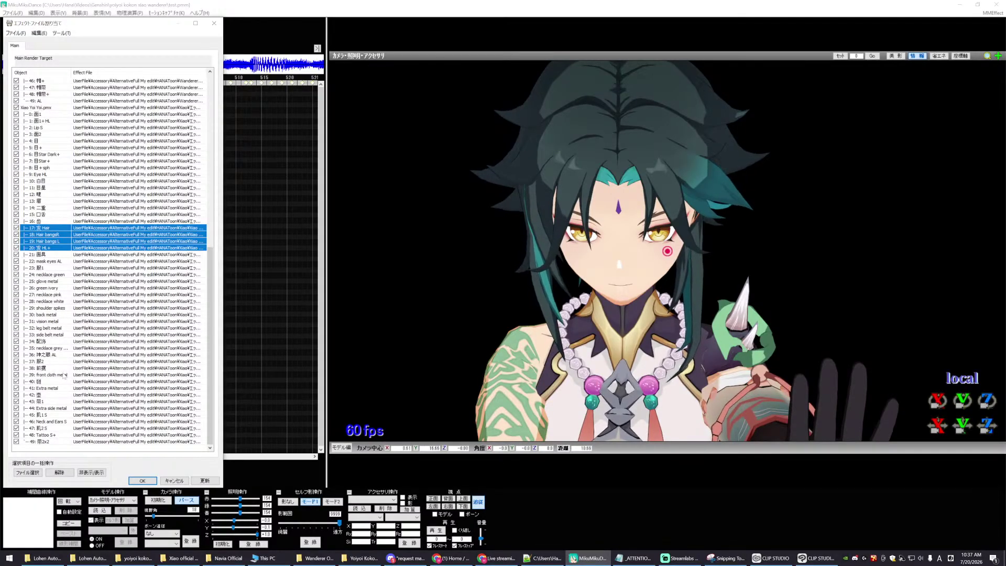
{"action": "left_click_drag", "start_coordinate": [215, 322], "coordinate": [245, 358]}
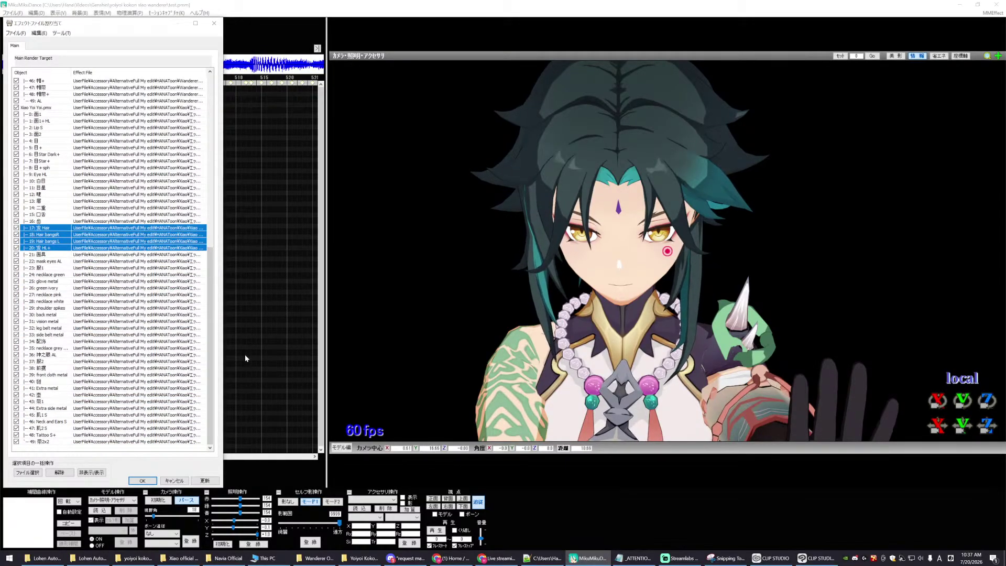
{"action": "mouse_move", "coordinate": [211, 357]}
{"action": "left_mouse_down"}
{"action": "mouse_move", "coordinate": [213, 343]}
{"action": "mouse_move", "coordinate": [216, 355]}
{"action": "left_mouse_up"}
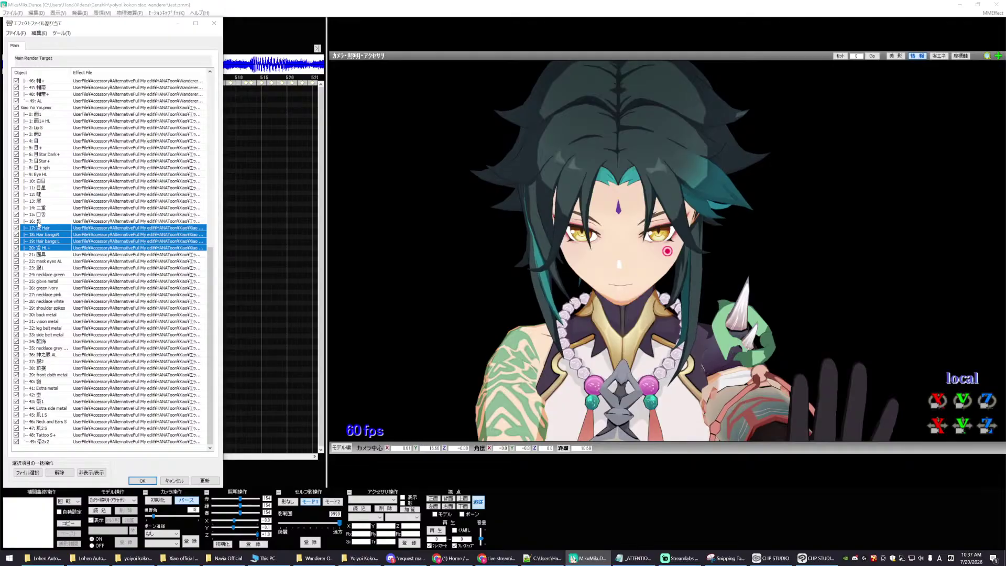
{"action": "left_click", "coordinate": [39, 255]}
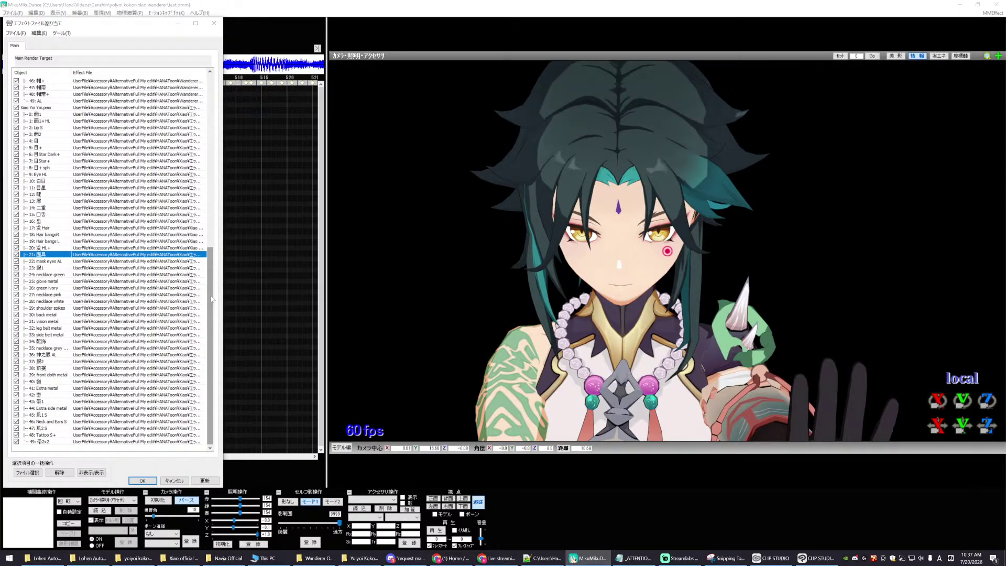
{"action": "scroll", "coordinate": [212, 298], "scroll_direction": "up", "scroll_amount": 8}
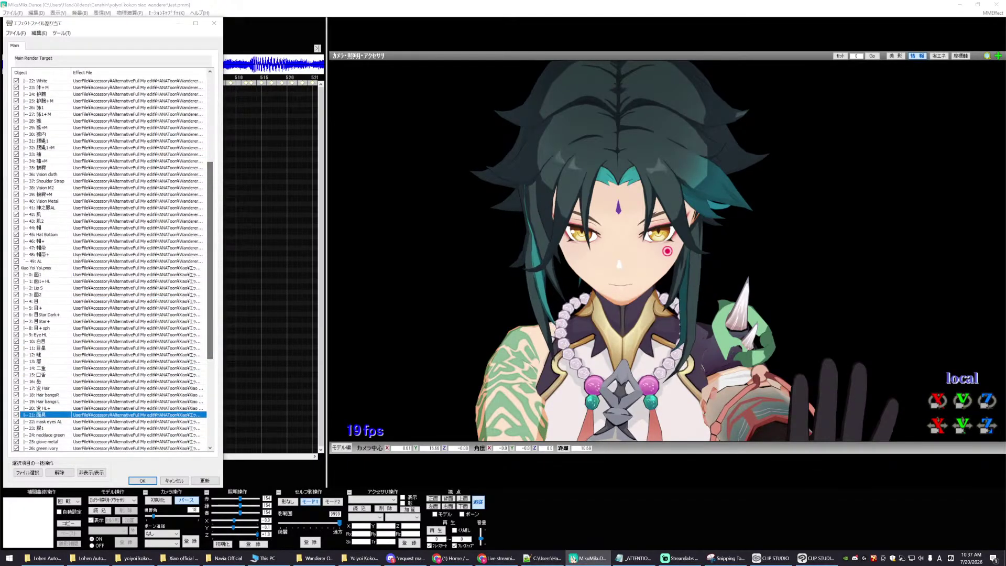
{"action": "right_click", "coordinate": [50, 275]}
{"action": "left_click", "coordinate": [51, 283]}
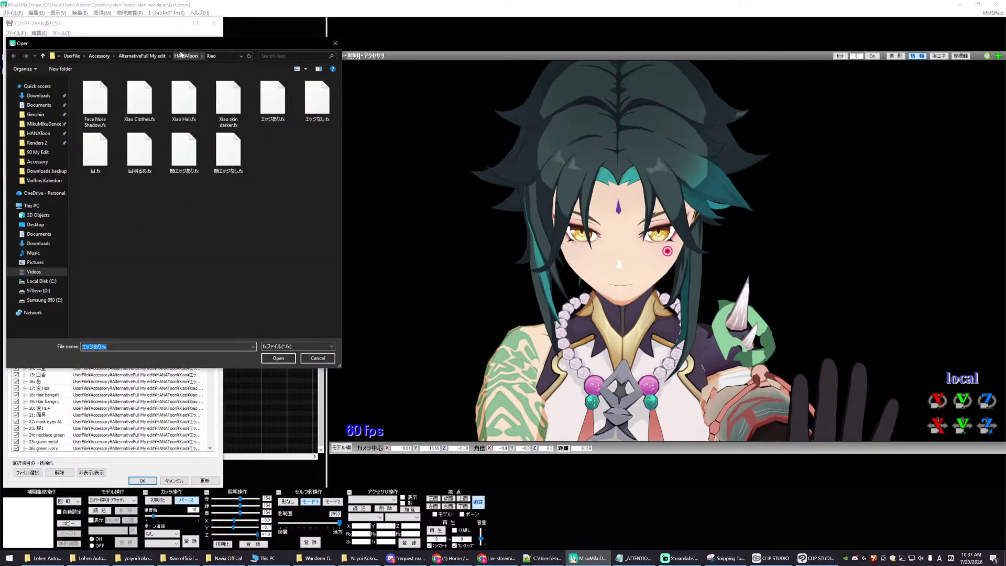
{"action": "left_click", "coordinate": [92, 112]}
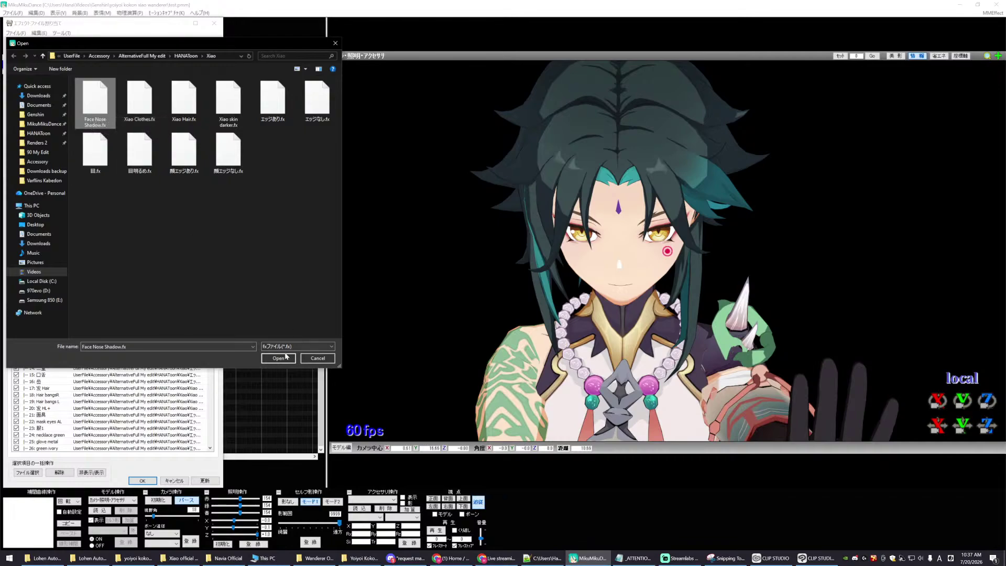
{"action": "left_click", "coordinate": [335, 44]}
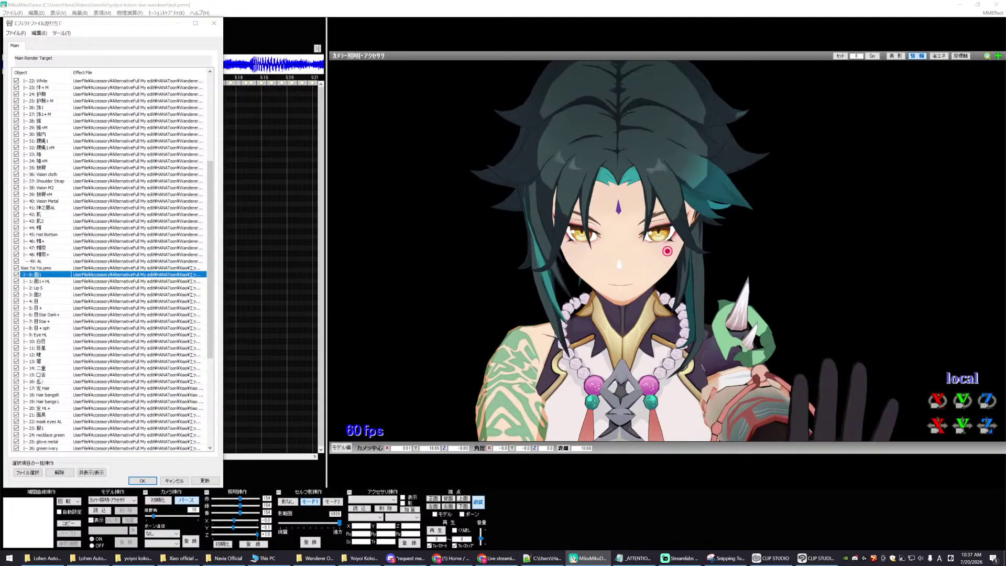
- Assign Face Nose Shadow.fx from the HANAToon Xiao folder to Xiao's materials 0 to 16 and accept the effect assignments
{"action": "left_click", "coordinate": [37, 388], "text": "shift"}
{"action": "right_click", "coordinate": [45, 343]}
{"action": "left_click", "coordinate": [56, 350]}
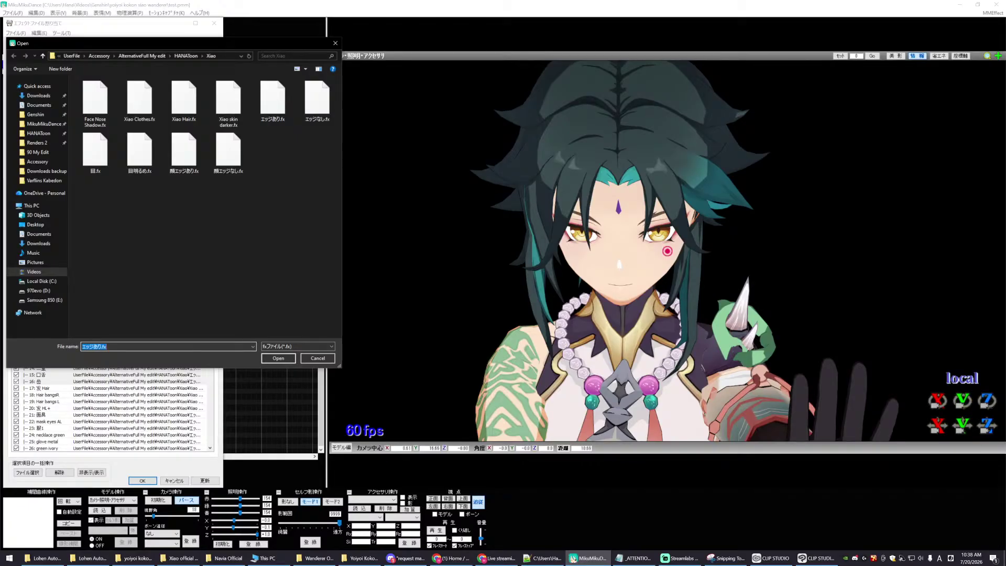
{"action": "key", "text": "alt+Tab"}
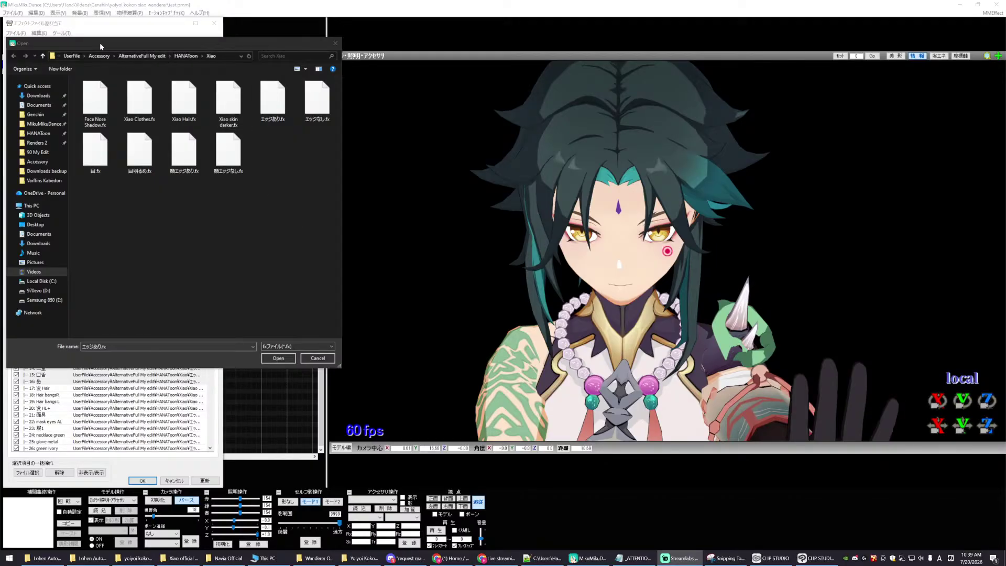
{"action": "left_click_drag", "start_coordinate": [99, 43], "coordinate": [193, 184]}
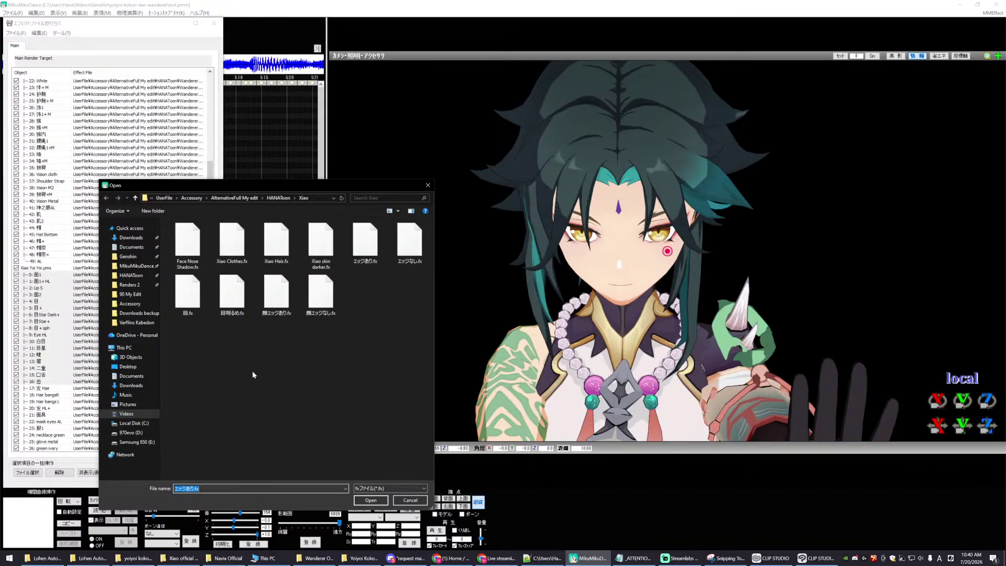
{"action": "left_click_drag", "start_coordinate": [276, 186], "coordinate": [283, 192]}
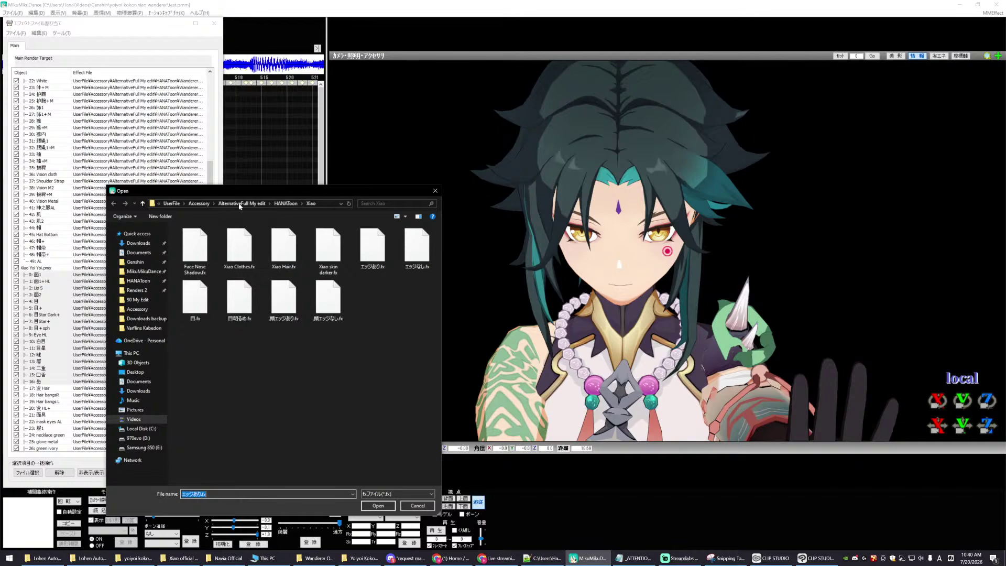
{"action": "left_click", "coordinate": [200, 248]}
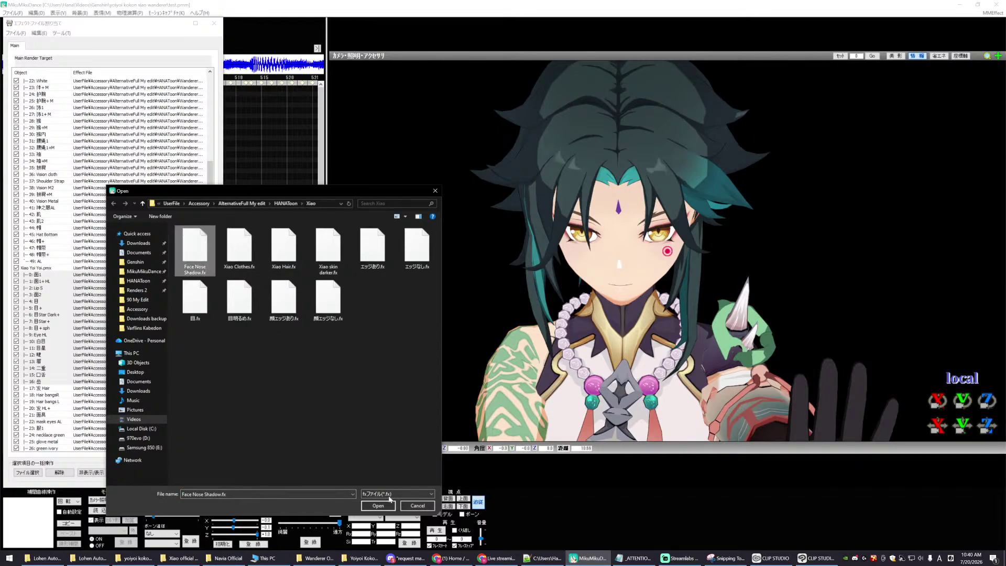
{"action": "left_click", "coordinate": [388, 504]}
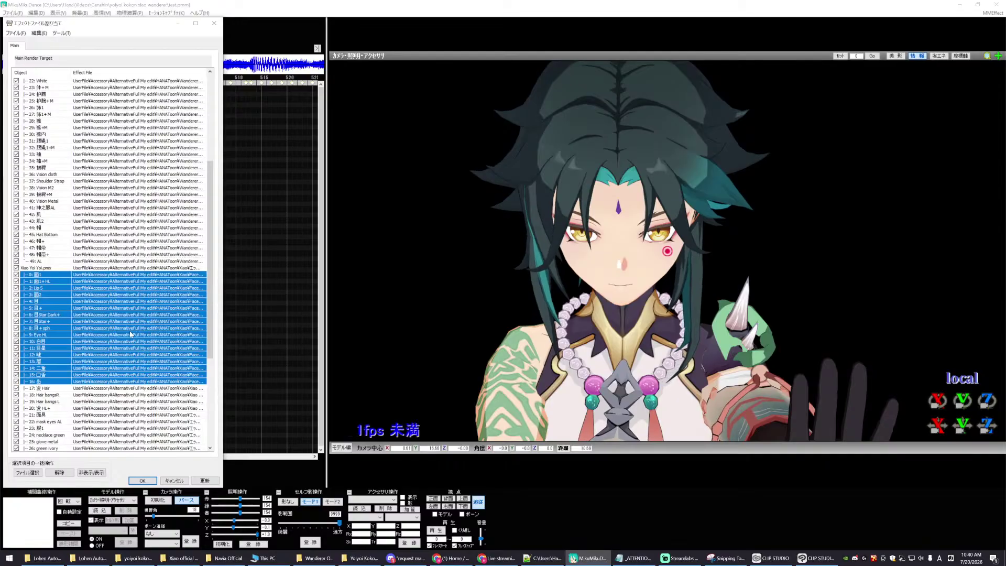
{"action": "right_click_drag", "start_coordinate": [526, 337], "coordinate": [527, 332]}
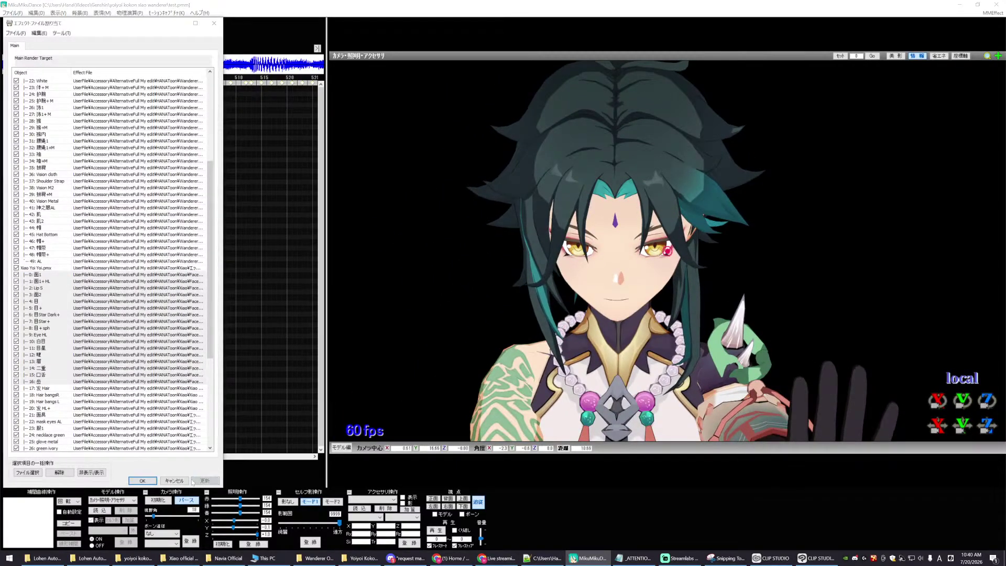
{"action": "left_click", "coordinate": [142, 481]}
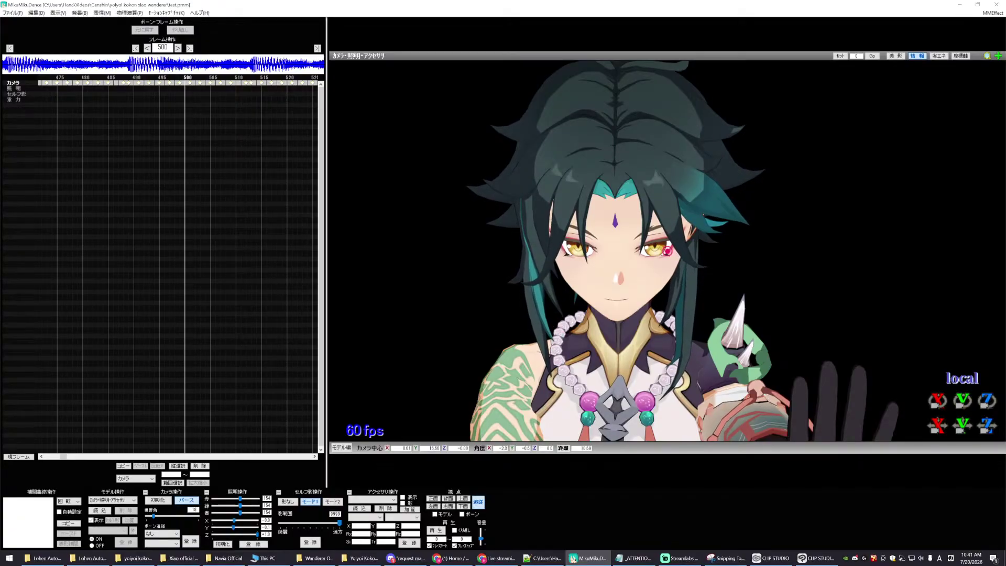
- Play back the dance to check Xiao alongside Wanderer, stop it, and return to the first frame
{"action": "mouse_move", "coordinate": [534, 380]}
{"action": "right_mouse_down"}
{"action": "mouse_move", "coordinate": [559, 380]}
{"action": "mouse_move", "coordinate": [535, 380]}
{"action": "right_mouse_up"}
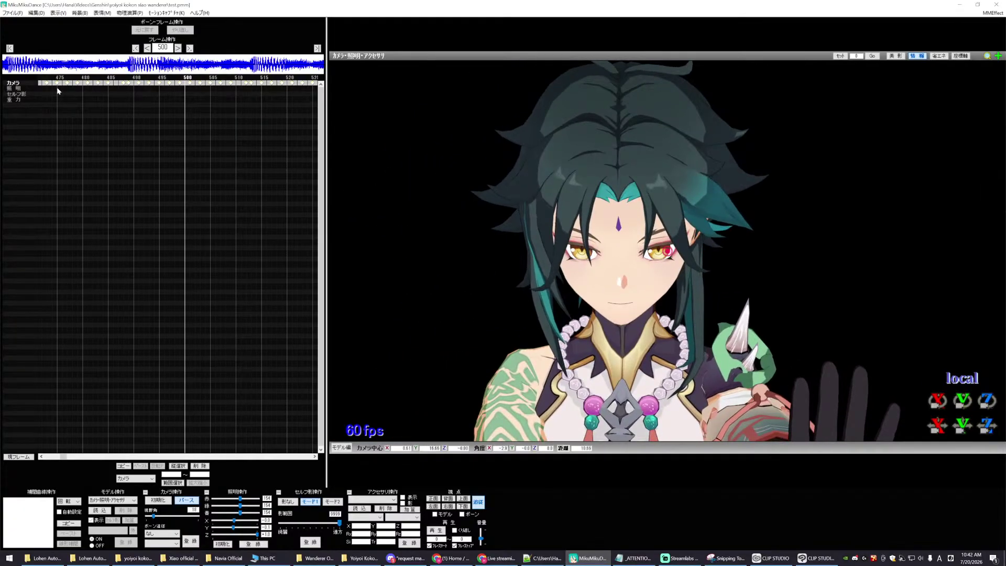
{"action": "left_click", "coordinate": [13, 13]}
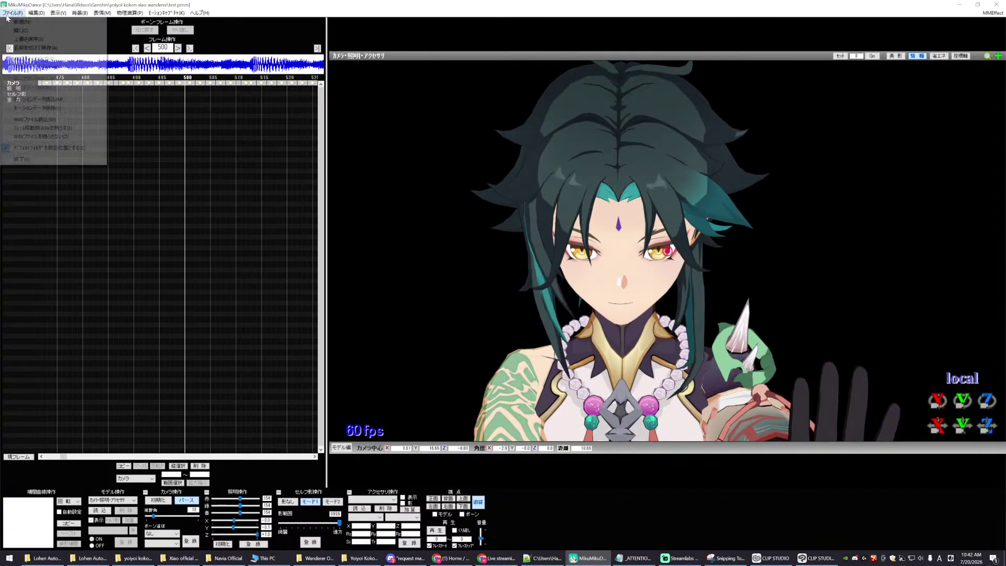
{"action": "left_click", "coordinate": [18, 147]}
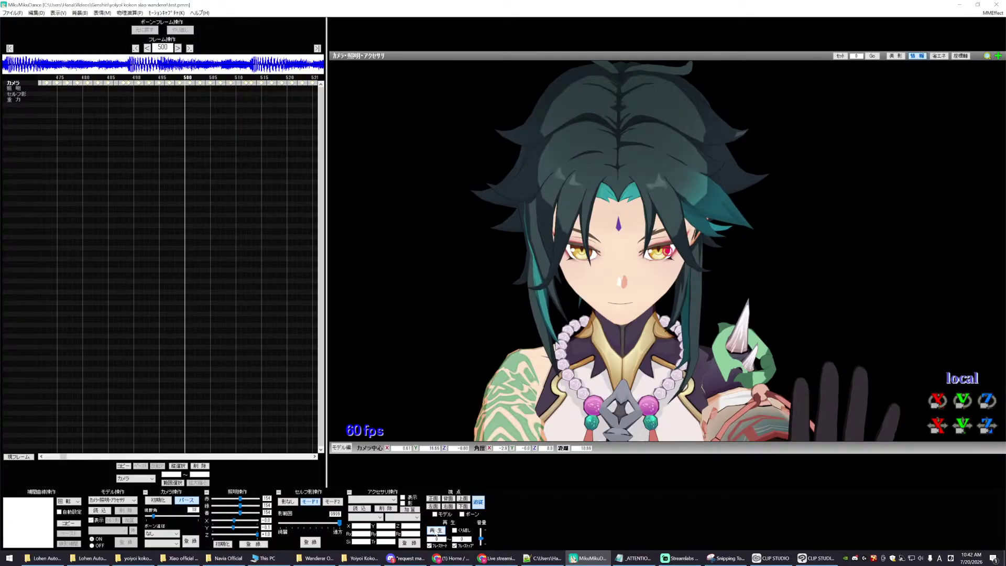
{"action": "left_click", "coordinate": [435, 531]}
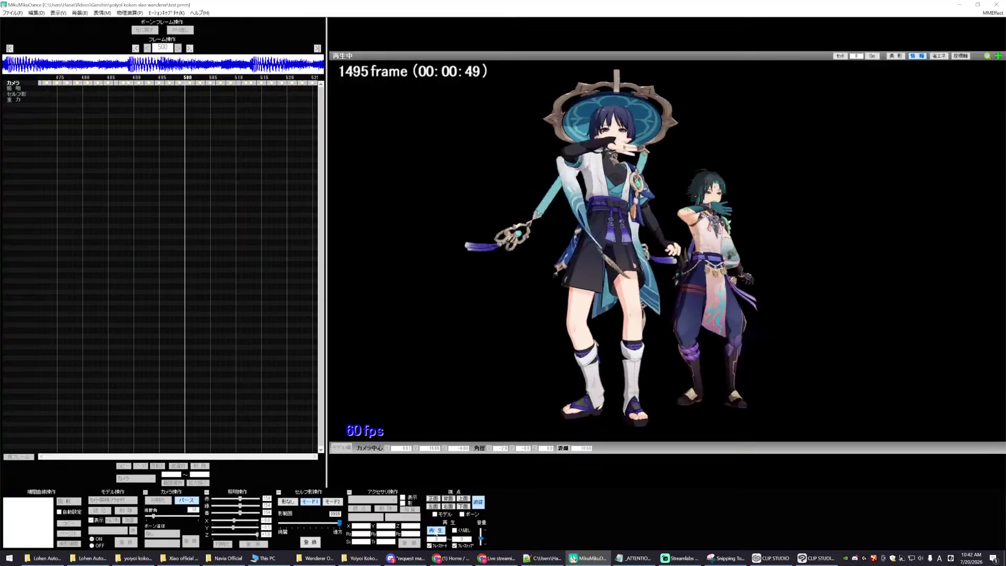
{"action": "left_click", "coordinate": [436, 530]}
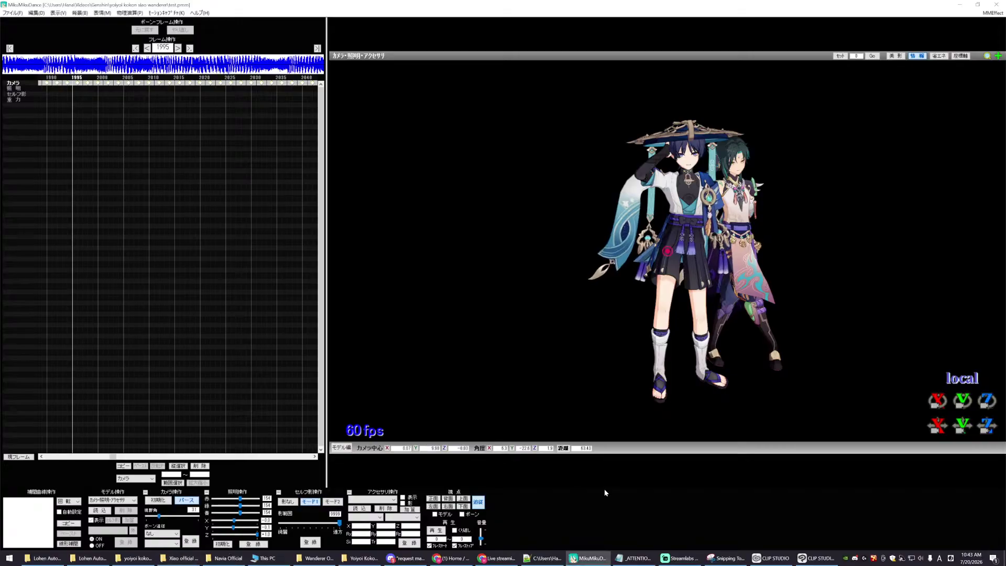
{"action": "left_click", "coordinate": [10, 49]}
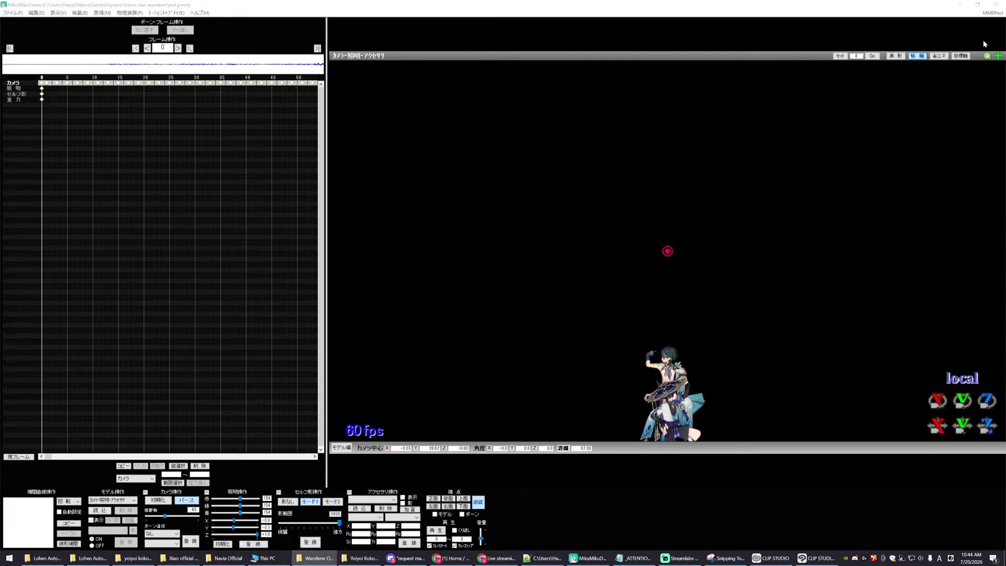
- Review the effect files assigned to the Wanderer and Xiao materials in the MMEffect assignment window, and close it
{"action": "left_click", "coordinate": [989, 15]}
{"action": "left_click", "coordinate": [974, 22]}
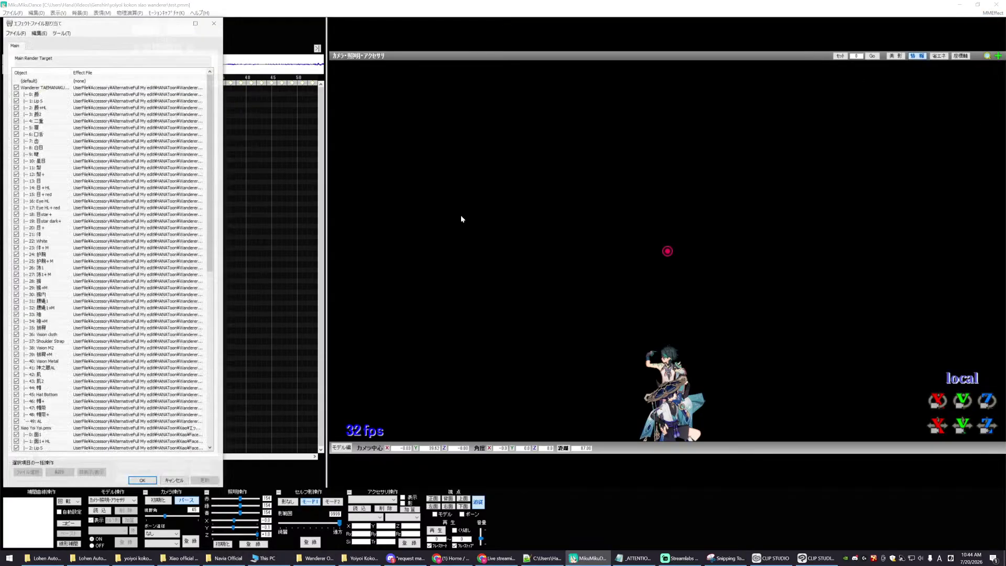
{"action": "left_click_drag", "start_coordinate": [115, 23], "coordinate": [179, 67]}
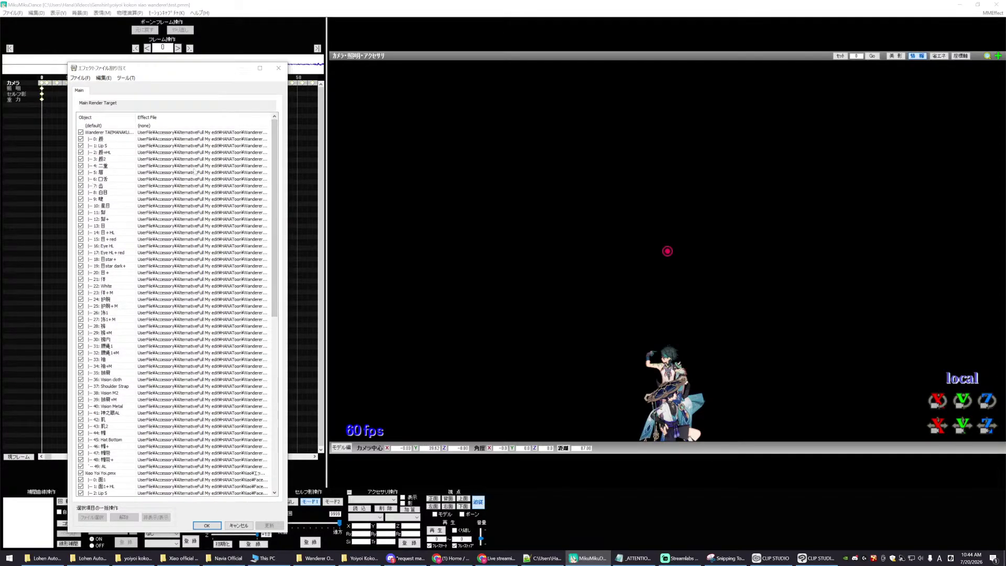
{"action": "left_click", "coordinate": [279, 67]}
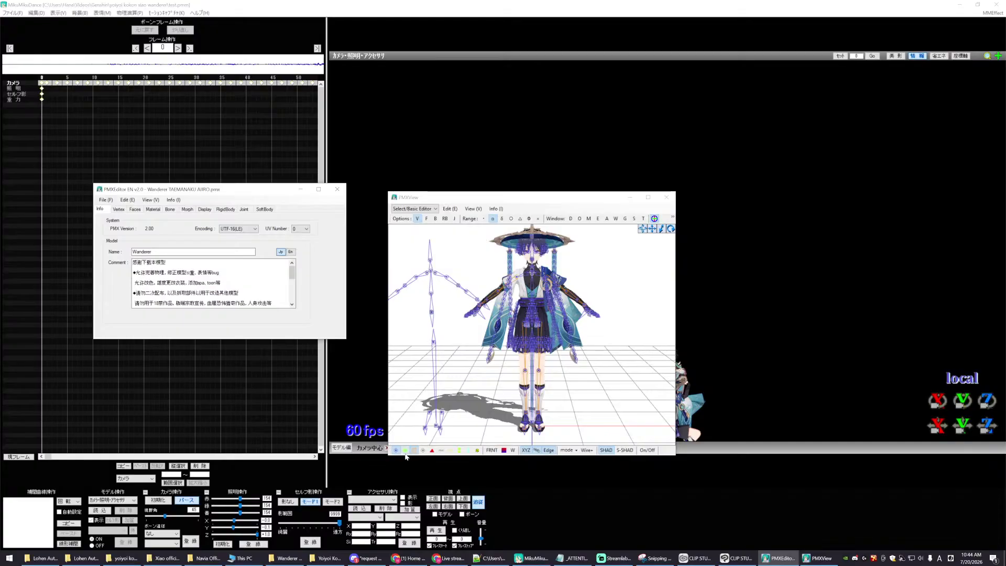
- Switch to PMXEditor with the Wanderer model, arrange its windows, enlarge PMXView, and open TransformView beside it
{"action": "left_click_drag", "start_coordinate": [204, 190], "coordinate": [156, 68]}
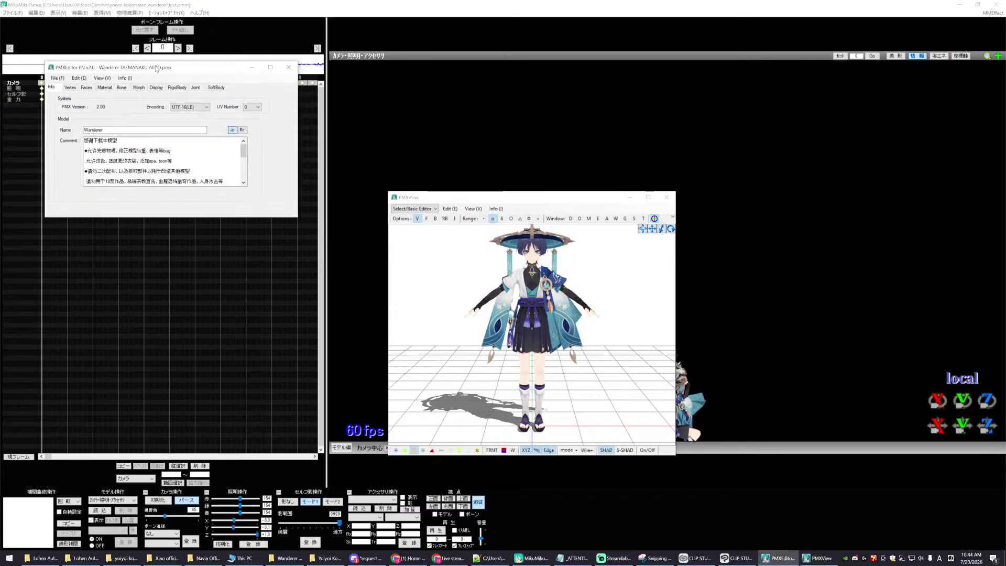
{"action": "left_click_drag", "start_coordinate": [534, 200], "coordinate": [477, 89]}
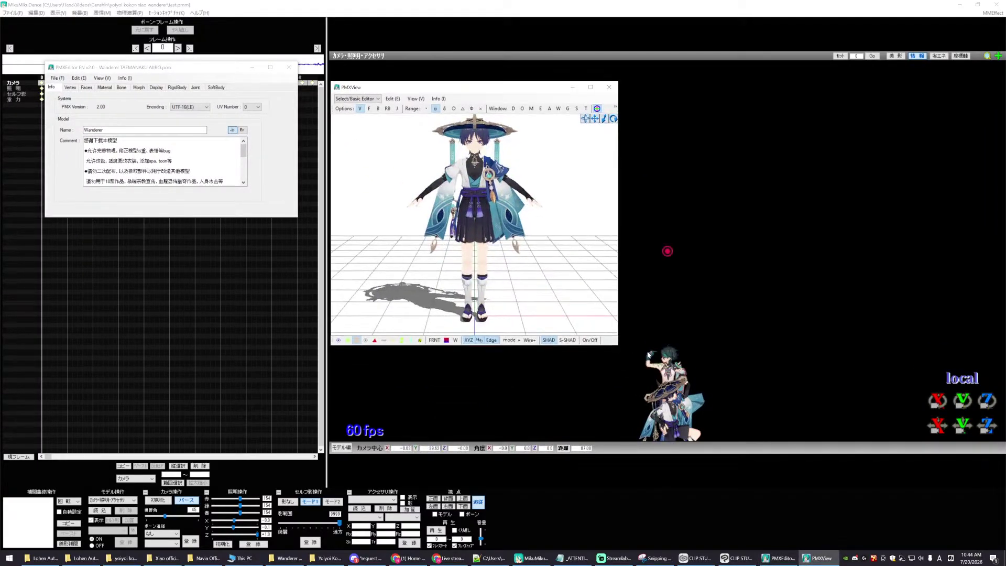
{"action": "left_click_drag", "start_coordinate": [619, 345], "coordinate": [968, 524]}
{"action": "scroll", "coordinate": [813, 216], "scroll_direction": "up", "scroll_amount": 2}
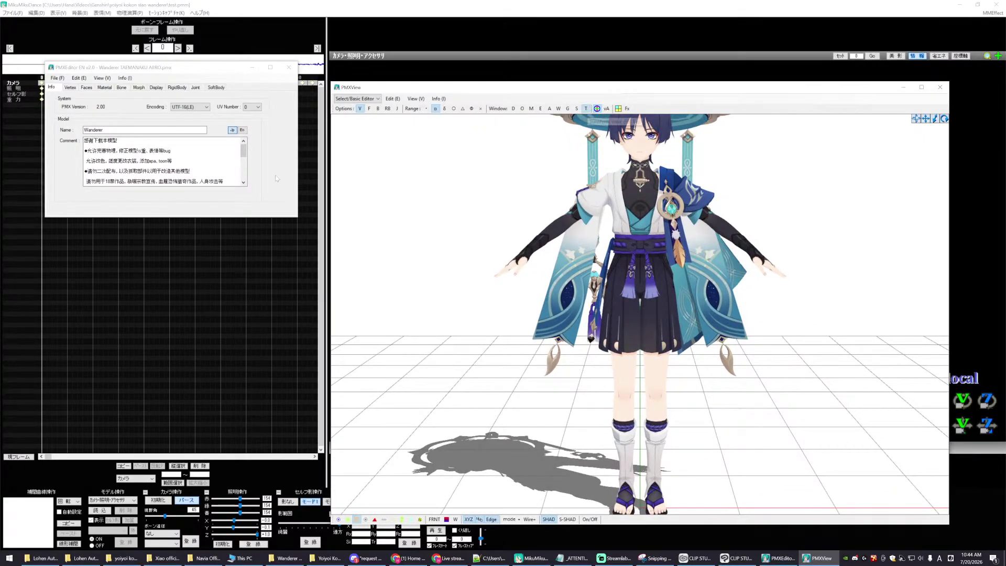
{"action": "left_click", "coordinate": [586, 109]}
{"action": "left_click_drag", "start_coordinate": [163, 67], "coordinate": [149, 375]}
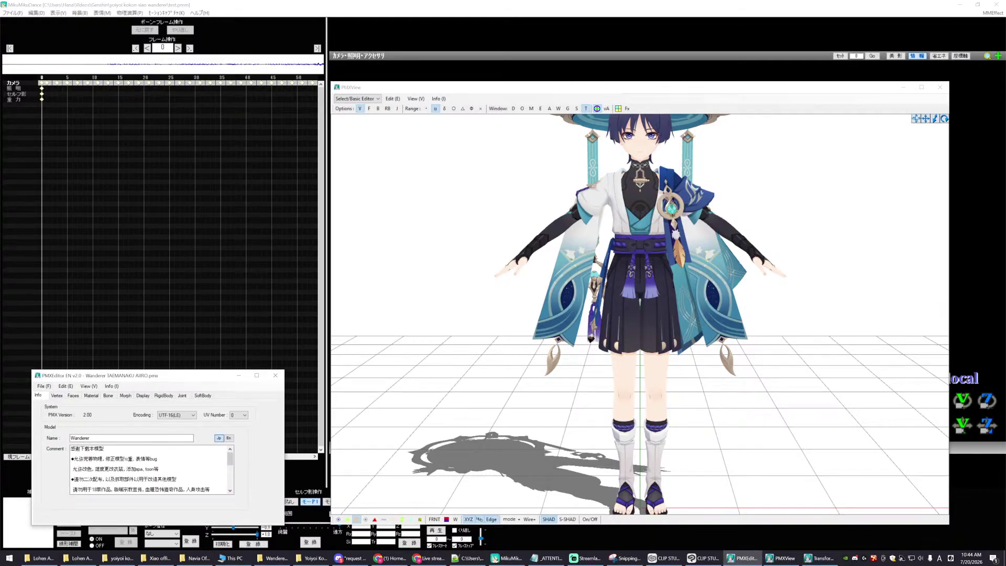
{"action": "left_click", "coordinate": [820, 558]}
{"action": "left_click_drag", "start_coordinate": [237, 283], "coordinate": [139, 81]}
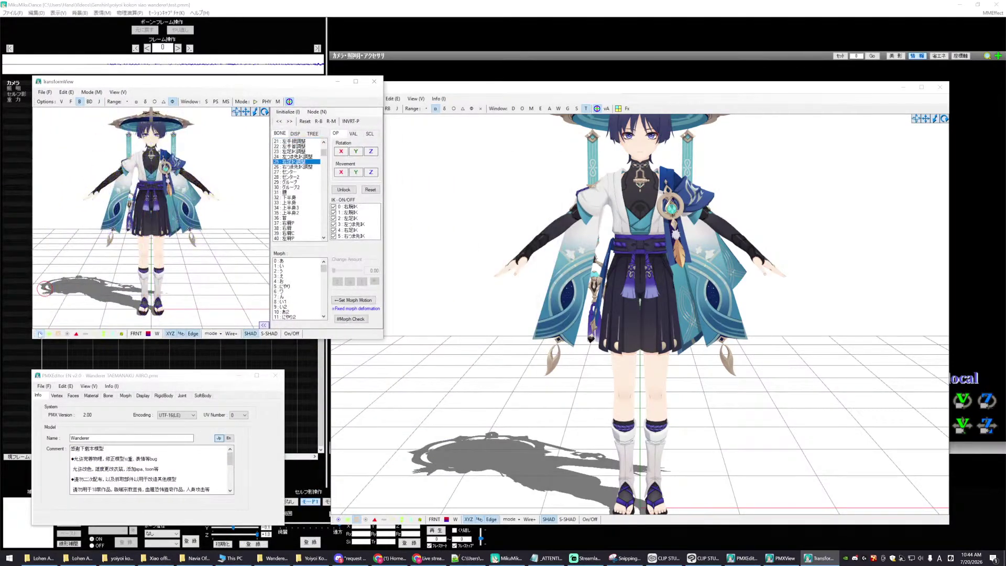
- Examine Wanderer's face up close in TransformView and look through the morph list down to the eye morphs
{"action": "scroll", "coordinate": [151, 220], "scroll_direction": "up", "scroll_amount": 5}
{"action": "left_click_drag", "start_coordinate": [244, 111], "coordinate": [246, 111]}
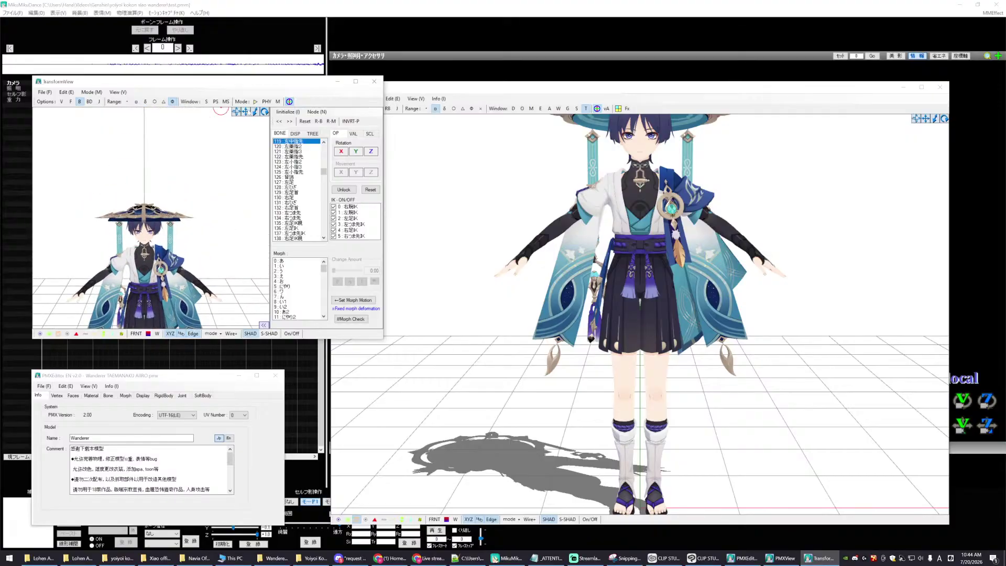
{"action": "scroll", "coordinate": [198, 236], "scroll_direction": "up", "scroll_amount": 6}
{"action": "left_click", "coordinate": [198, 236]}
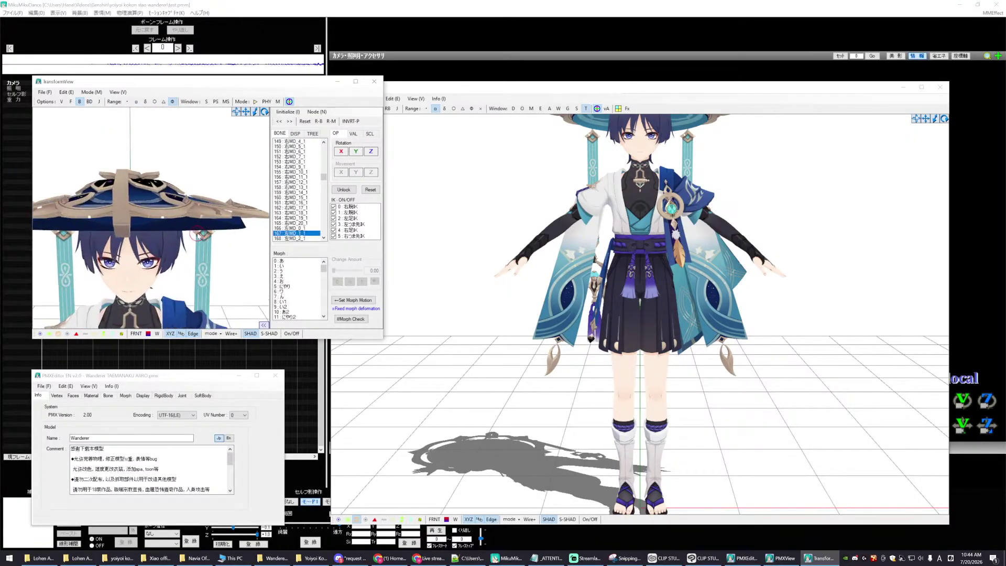
{"action": "left_click_drag", "start_coordinate": [246, 113], "coordinate": [248, 121]}
{"action": "left_click", "coordinate": [257, 163]}
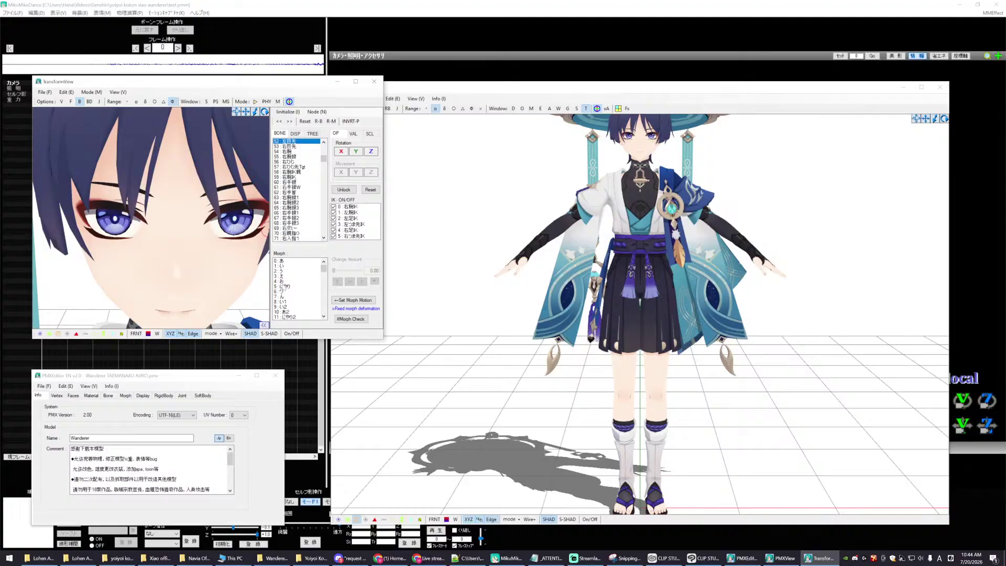
{"action": "mouse_move", "coordinate": [324, 269]}
{"action": "left_mouse_down"}
{"action": "mouse_move", "coordinate": [323, 307]}
{"action": "mouse_move", "coordinate": [317, 274]}
{"action": "left_mouse_up"}
{"action": "right_click_drag", "start_coordinate": [197, 274], "coordinate": [264, 285]}
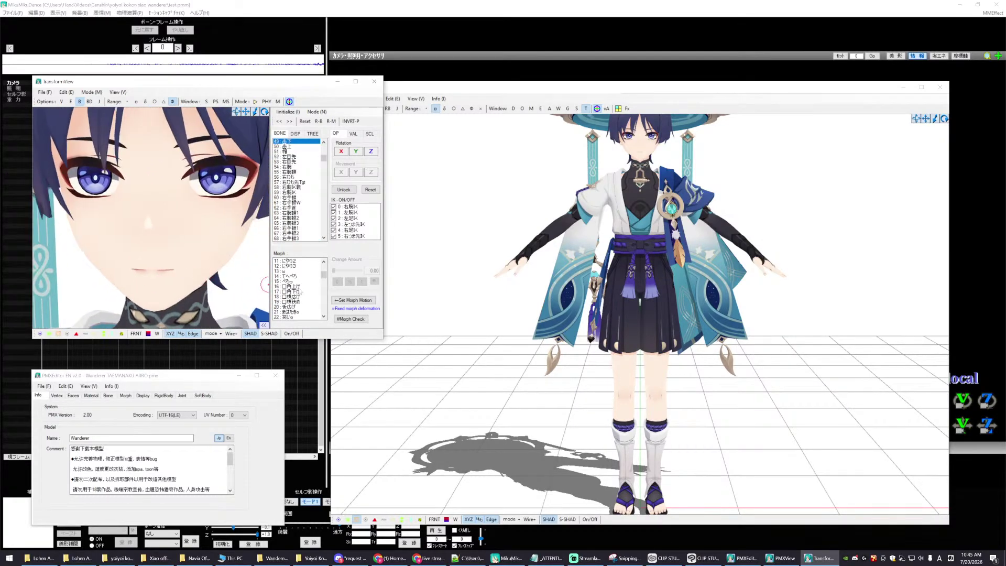
{"action": "scroll", "coordinate": [300, 292], "scroll_direction": "down", "scroll_amount": 2}
{"action": "scroll", "coordinate": [299, 292], "scroll_direction": "up", "scroll_amount": 5}
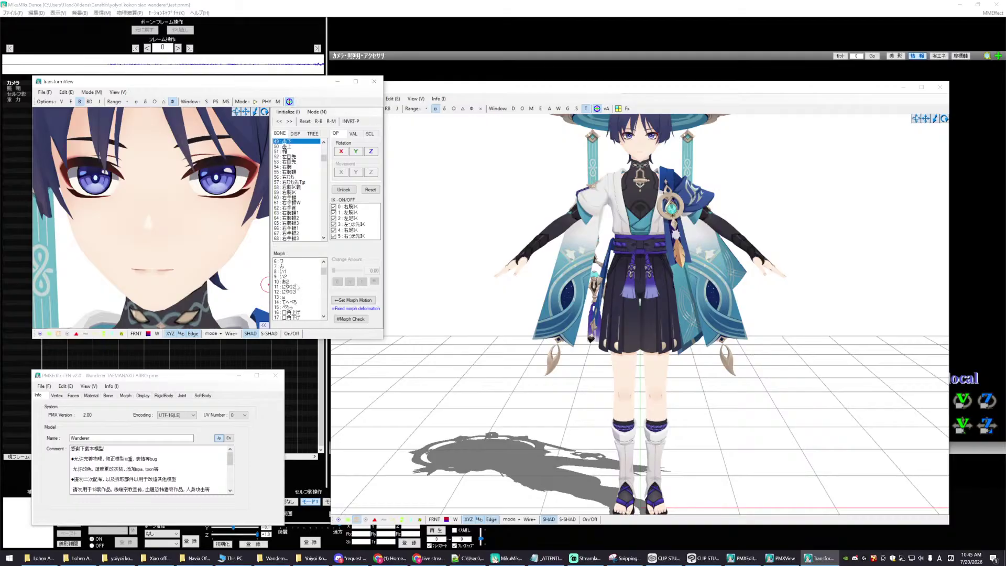
{"action": "mouse_move", "coordinate": [324, 161]}
{"action": "left_mouse_down"}
{"action": "mouse_move", "coordinate": [324, 150]}
{"action": "mouse_move", "coordinate": [326, 175]}
{"action": "left_mouse_up"}
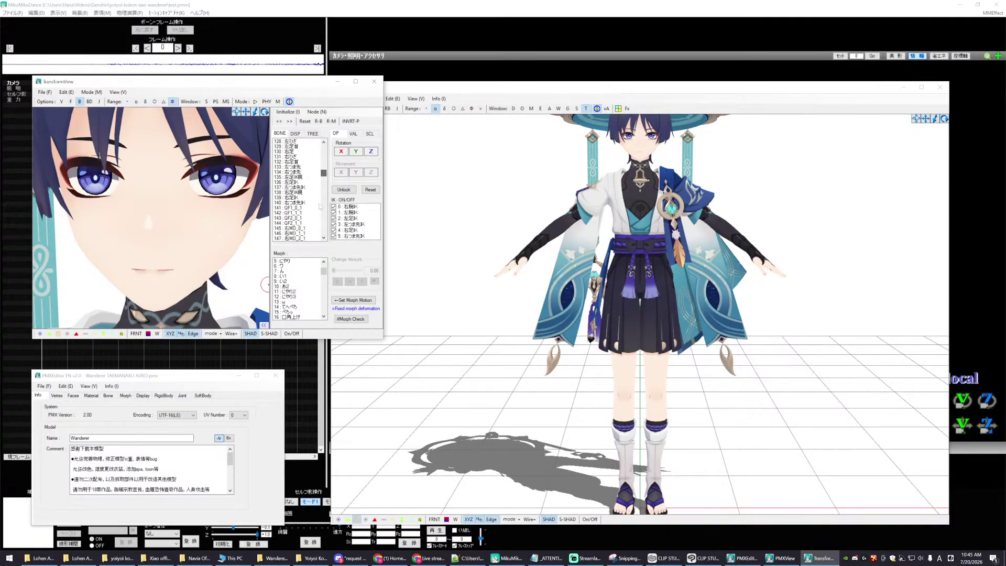
{"action": "left_click_drag", "start_coordinate": [320, 272], "coordinate": [322, 309]}
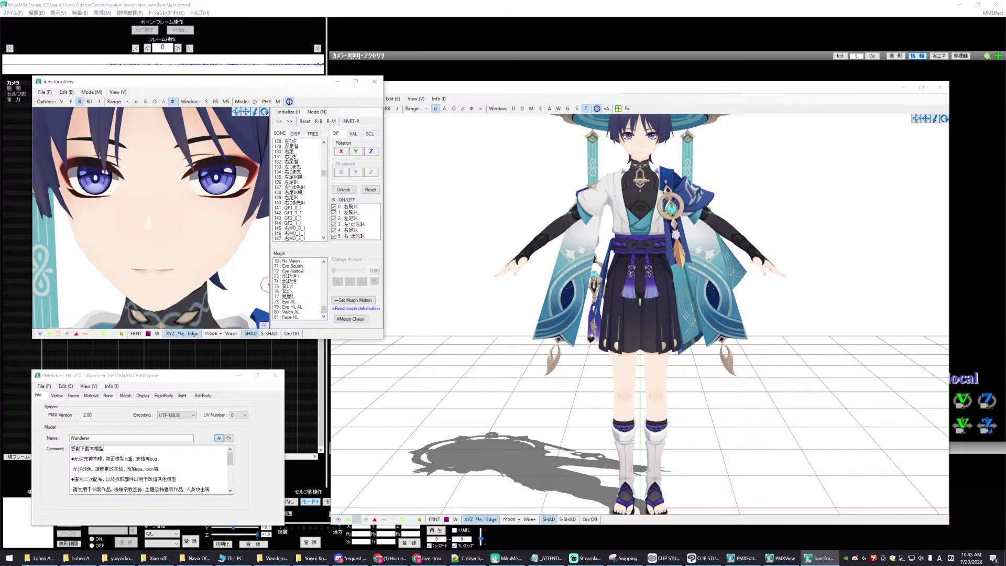
- Preview the まばたき blink morph on Wanderer's eyes at about 0.47 and reset it to 0
{"action": "left_click", "coordinate": [291, 281]}
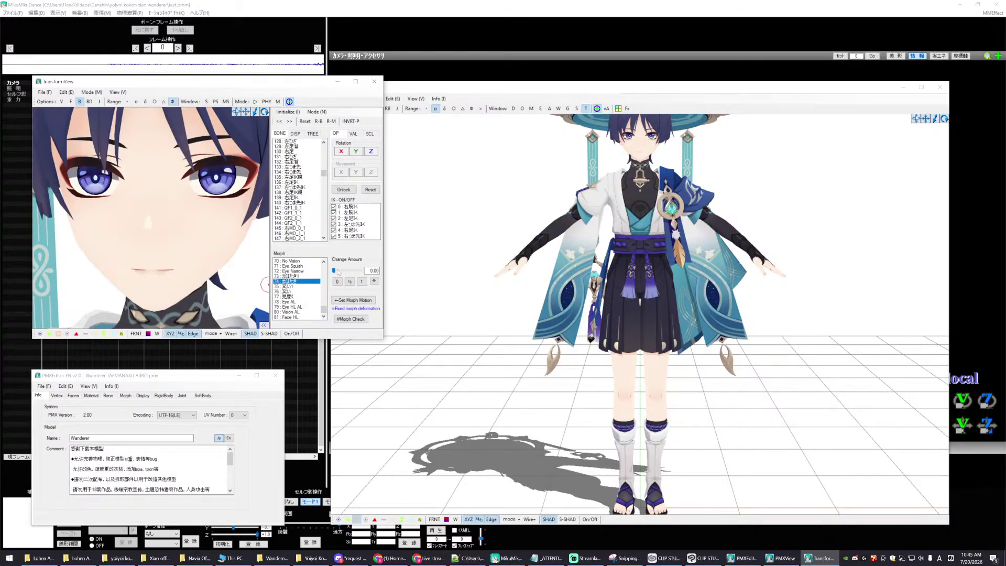
{"action": "mouse_move", "coordinate": [334, 271]}
{"action": "left_mouse_down"}
{"action": "mouse_move", "coordinate": [354, 266]}
{"action": "mouse_move", "coordinate": [346, 263]}
{"action": "left_mouse_up"}
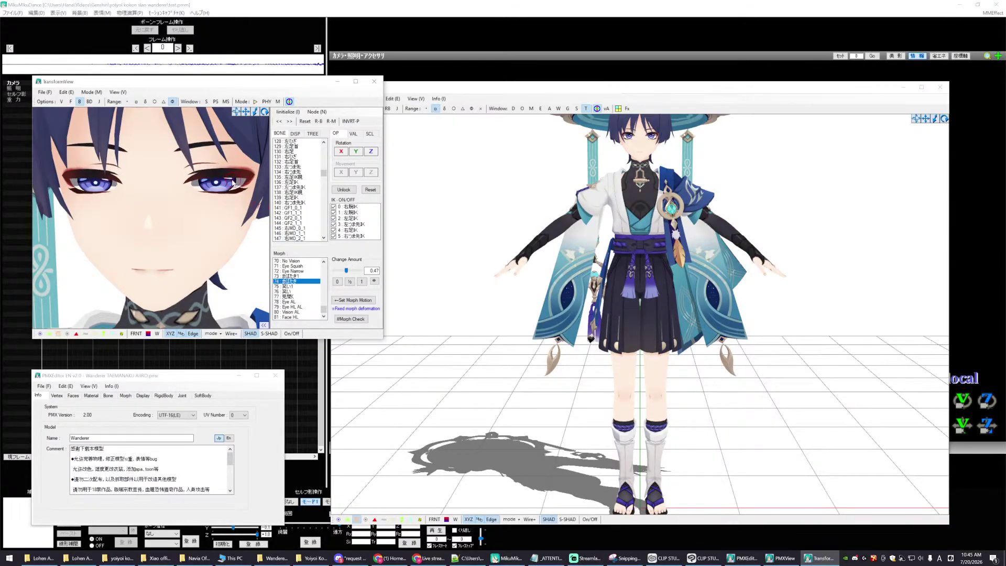
{"action": "left_click", "coordinate": [261, 228]}
{"action": "key", "text": "Up"}
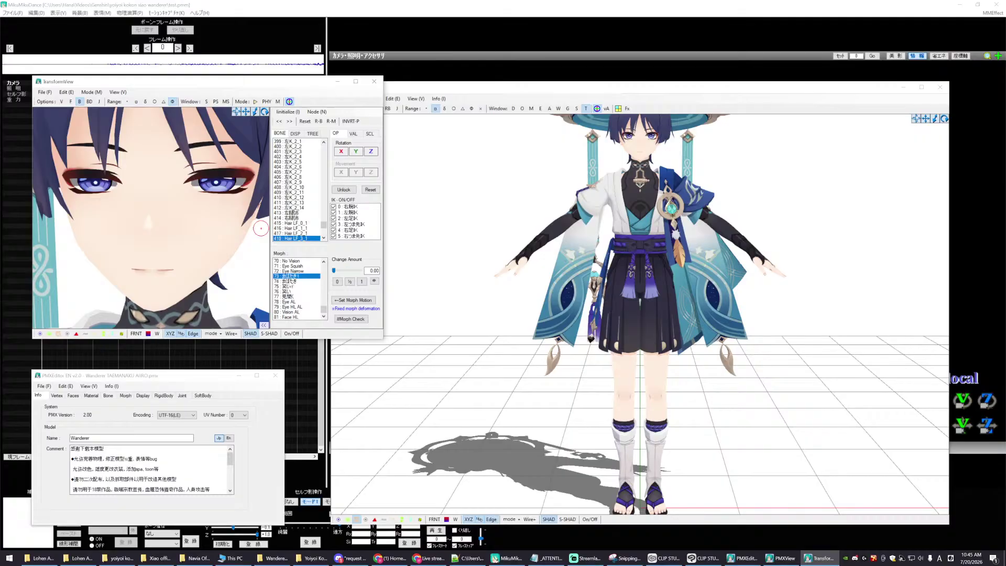
{"action": "key", "text": "Down"}
{"action": "mouse_move", "coordinate": [347, 271]}
{"action": "left_mouse_down"}
{"action": "mouse_move", "coordinate": [361, 271]}
{"action": "mouse_move", "coordinate": [333, 271]}
{"action": "left_mouse_up"}
{"action": "left_click", "coordinate": [213, 168]}
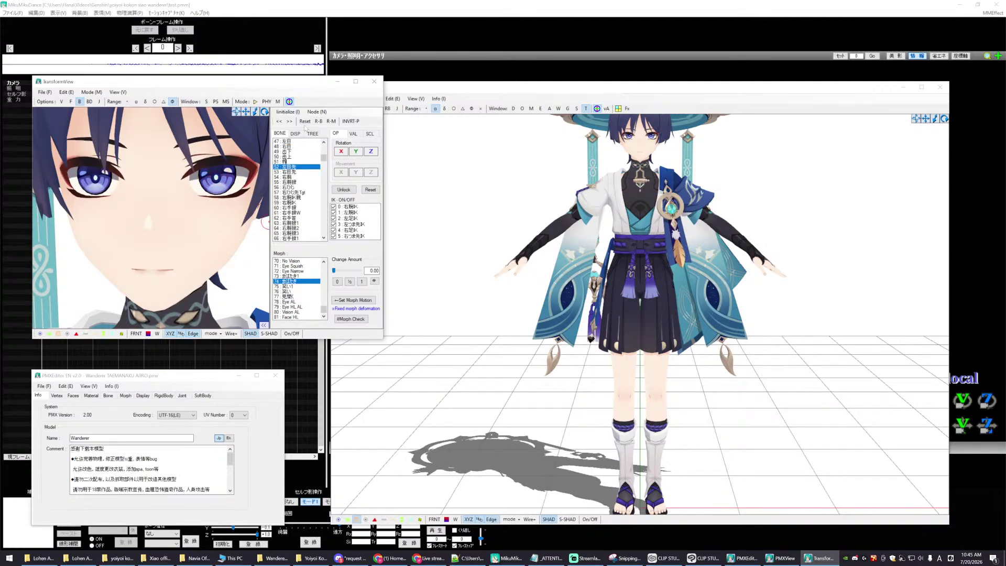
{"action": "left_click", "coordinate": [236, 138]}
- Move the TransformView and PMXEditor windows up, and show the settings of Wanderer's material 6 (口舌)
{"action": "left_click_drag", "start_coordinate": [273, 85], "coordinate": [276, 47]}
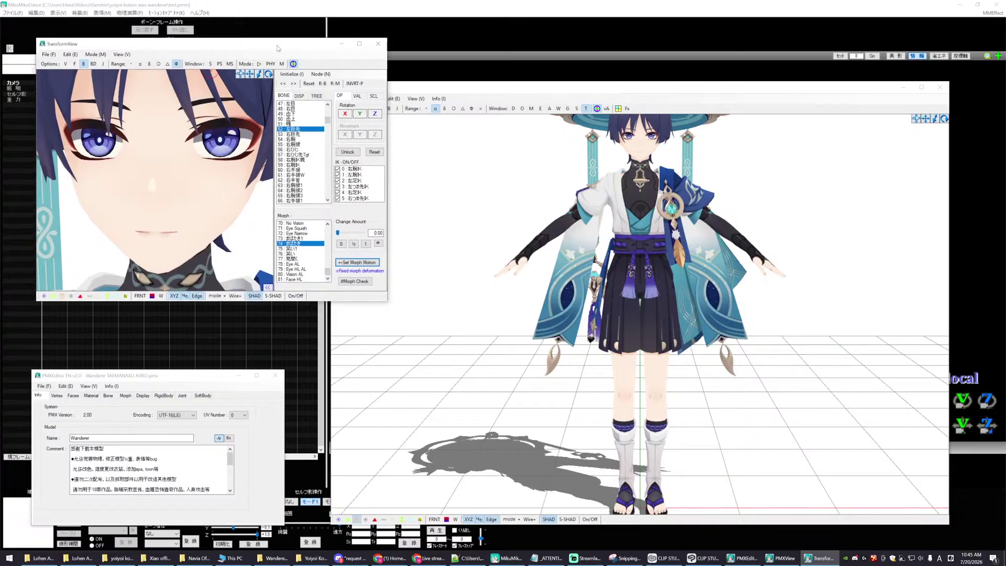
{"action": "left_click_drag", "start_coordinate": [188, 379], "coordinate": [173, 351]}
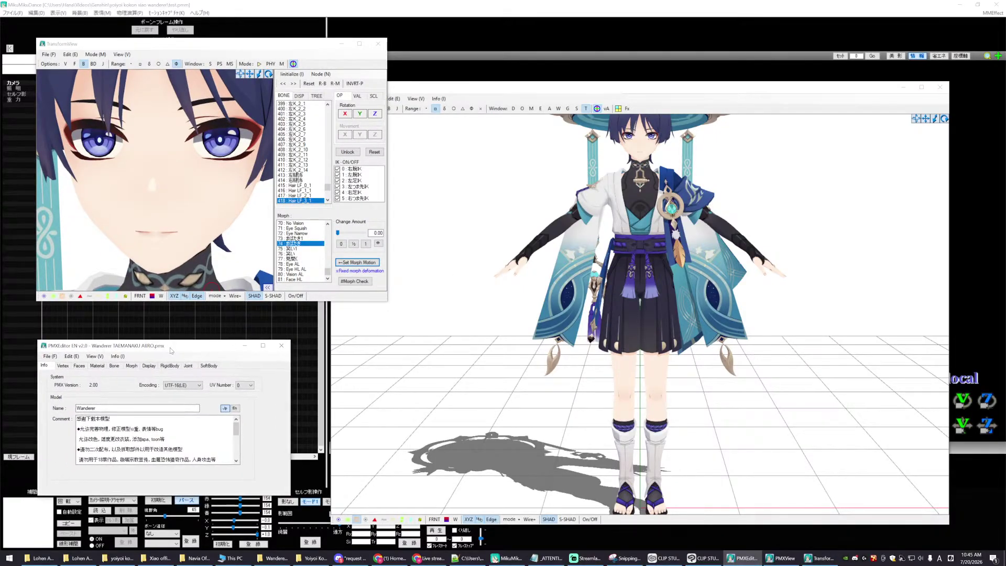
{"action": "left_click", "coordinate": [97, 366]}
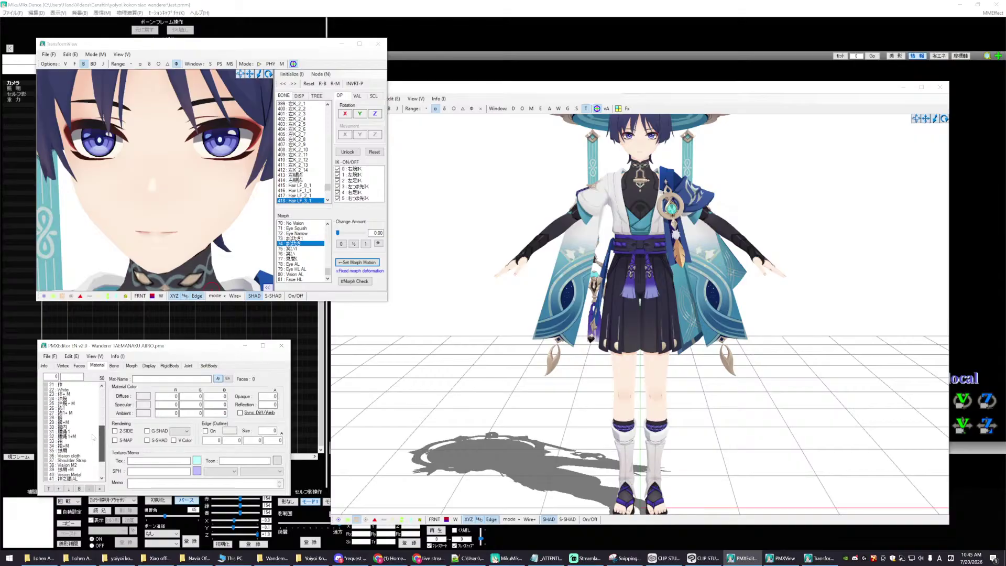
{"action": "left_click", "coordinate": [67, 413]}
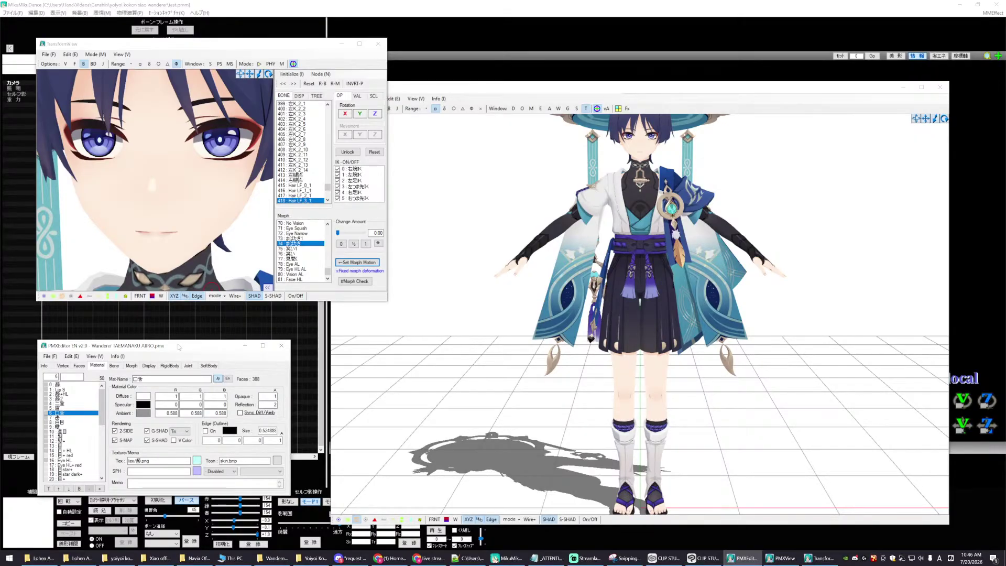
- Rearrange and narrow PMXView so it sits beside TransformView, with the PMXEditor window placed below TransformView
{"action": "left_click_drag", "start_coordinate": [257, 346], "coordinate": [268, 384]}
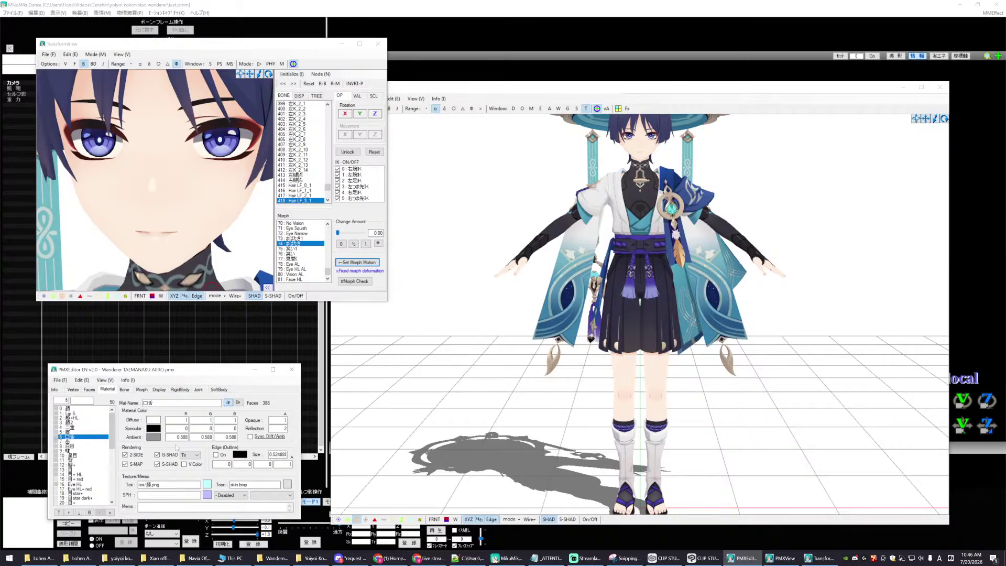
{"action": "left_click_drag", "start_coordinate": [172, 373], "coordinate": [169, 386]}
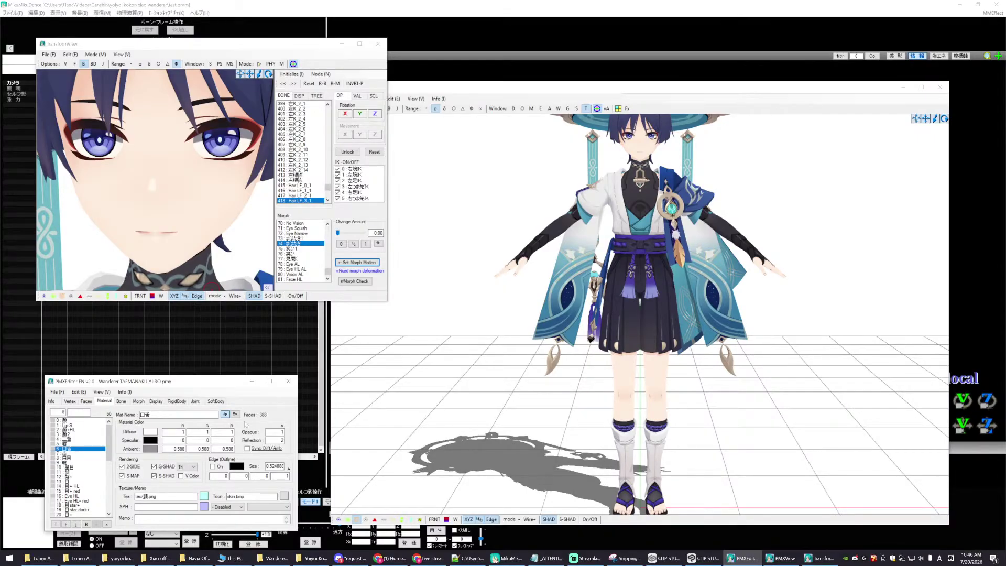
{"action": "left_click", "coordinate": [785, 558]}
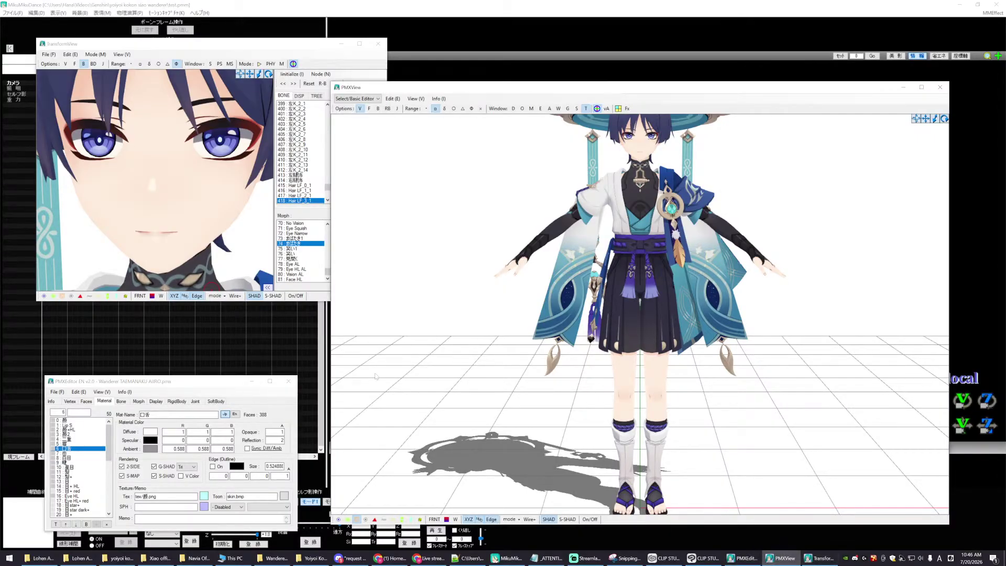
{"action": "left_click_drag", "start_coordinate": [438, 89], "coordinate": [494, 79]}
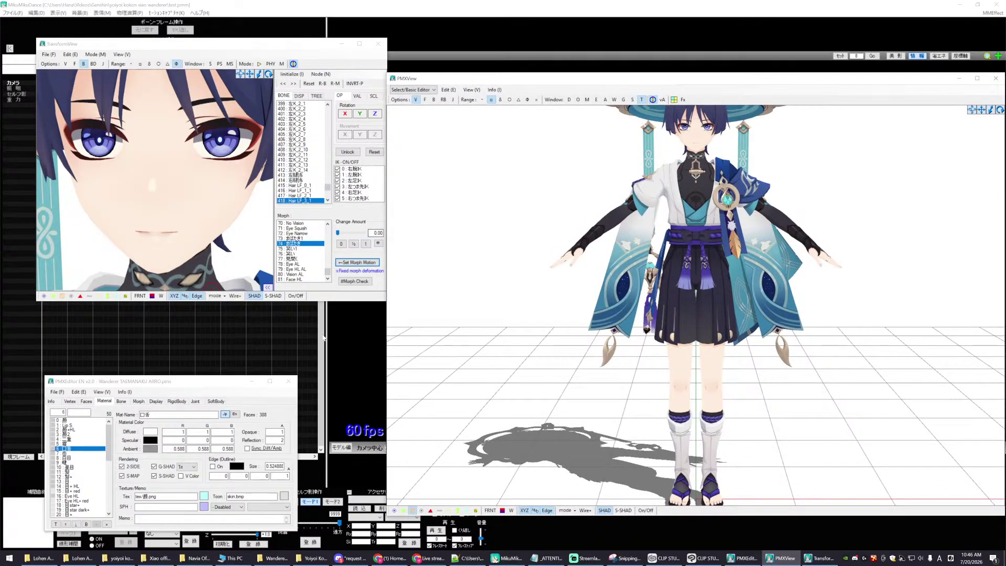
{"action": "left_click_drag", "start_coordinate": [385, 320], "coordinate": [408, 318]}
{"action": "left_click_drag", "start_coordinate": [152, 381], "coordinate": [219, 336]}
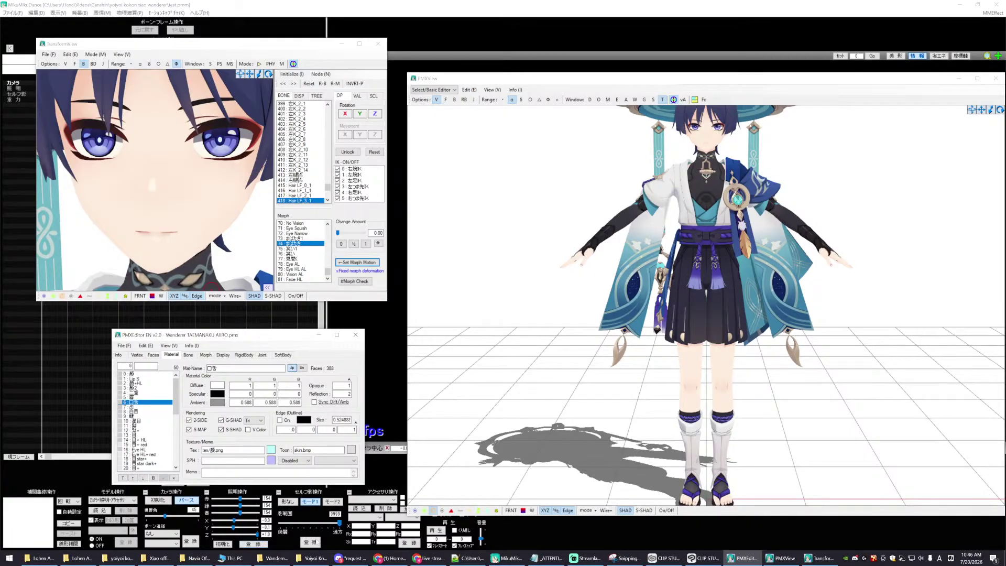
{"action": "left_click", "coordinate": [779, 559]}
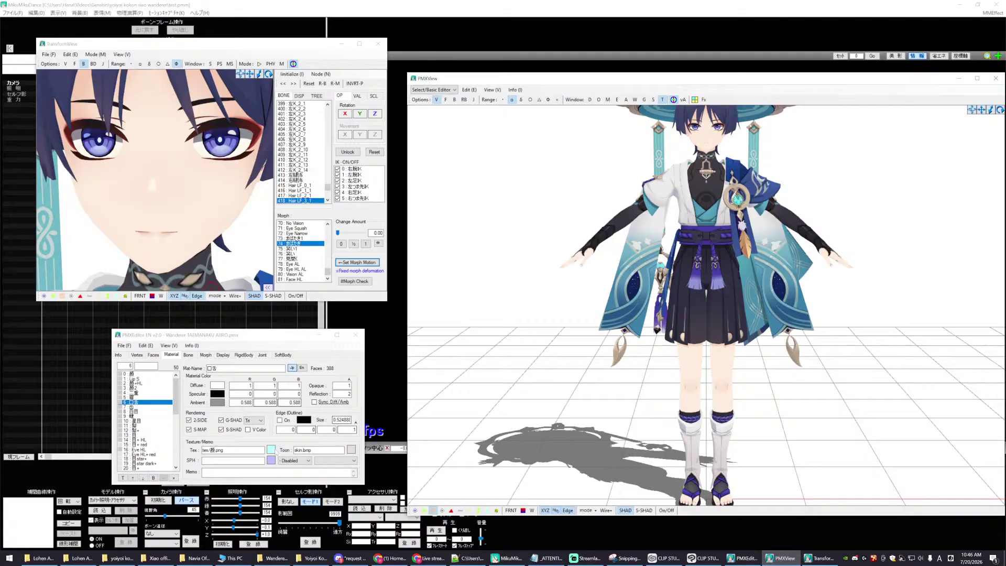
{"action": "left_click_drag", "start_coordinate": [239, 336], "coordinate": [242, 354]}
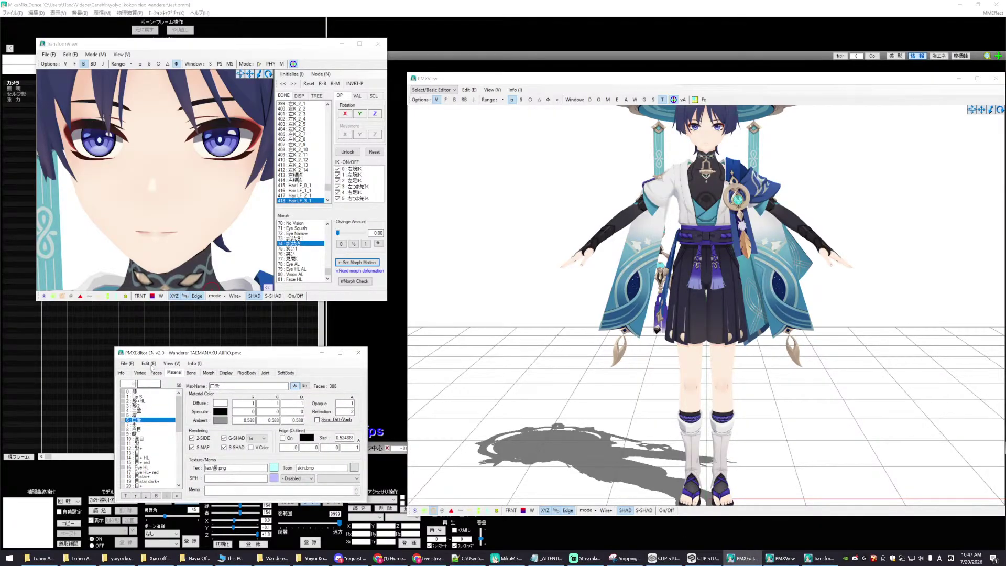
- Launch the UVEditor 2 plug-in for the Wanderer model and position its window over TransformView
{"action": "left_click", "coordinate": [148, 363]}
{"action": "mouse_move", "coordinate": [153, 499]}
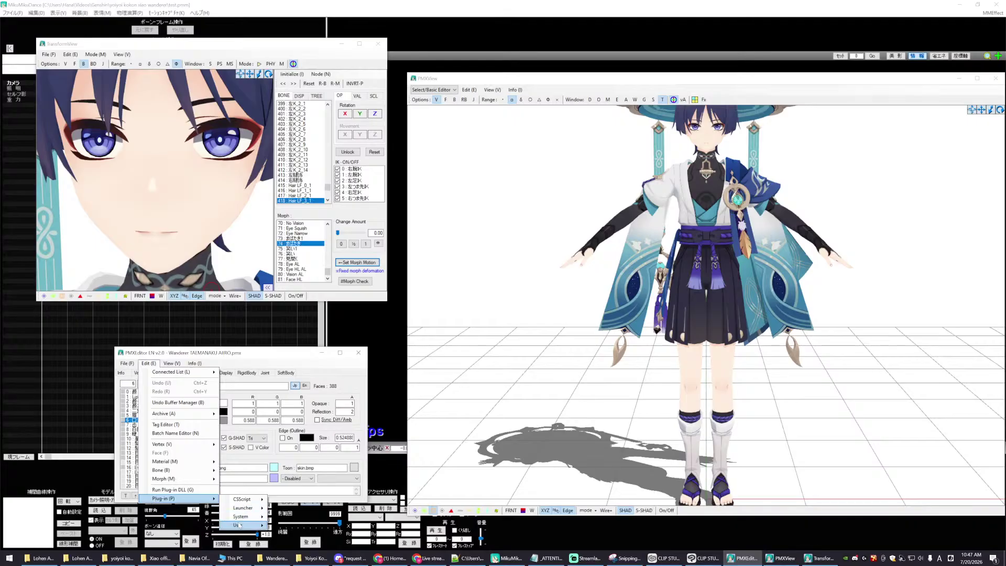
{"action": "mouse_move", "coordinate": [238, 525]}
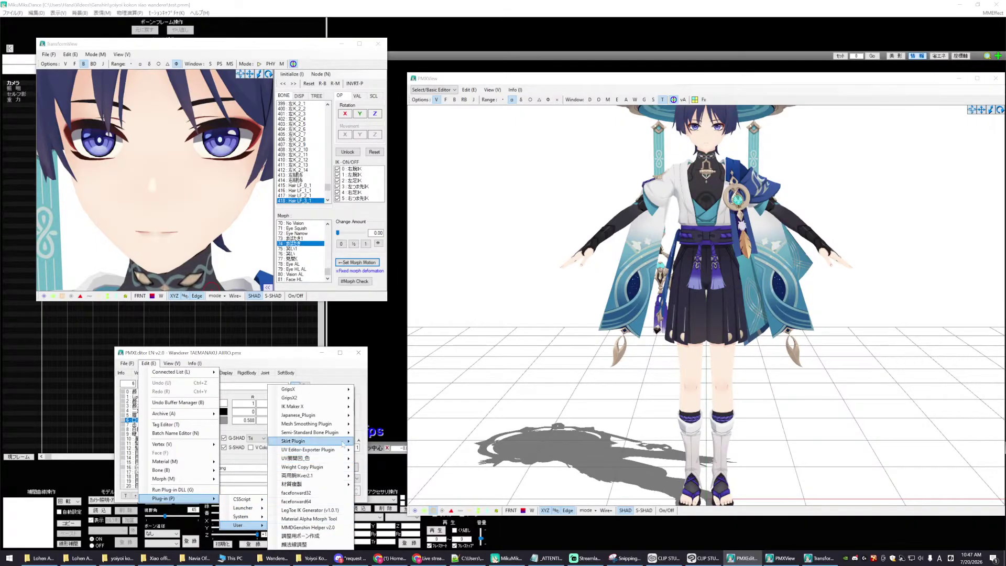
{"action": "mouse_move", "coordinate": [345, 443]}
{"action": "mouse_move", "coordinate": [342, 469]}
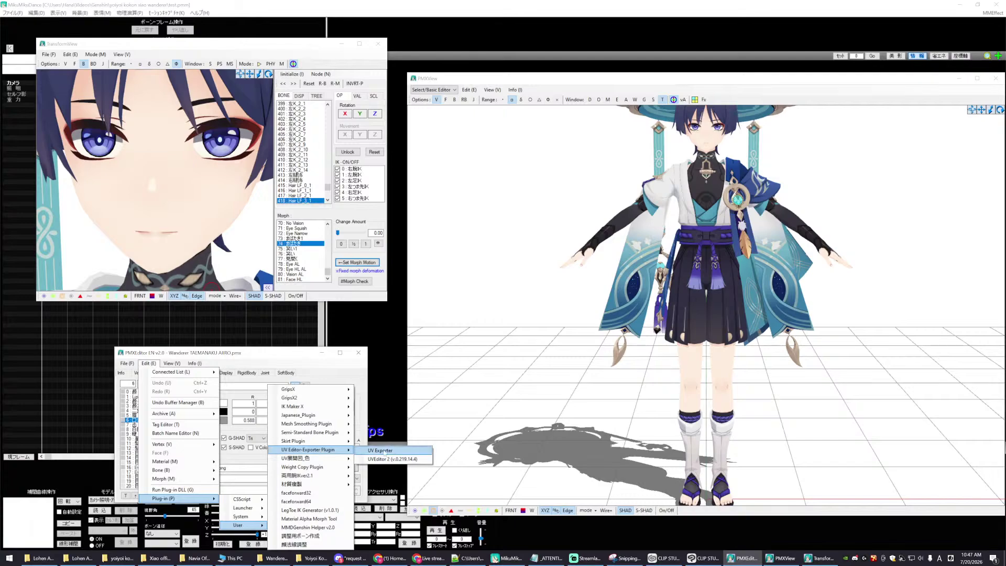
{"action": "left_click", "coordinate": [391, 459]}
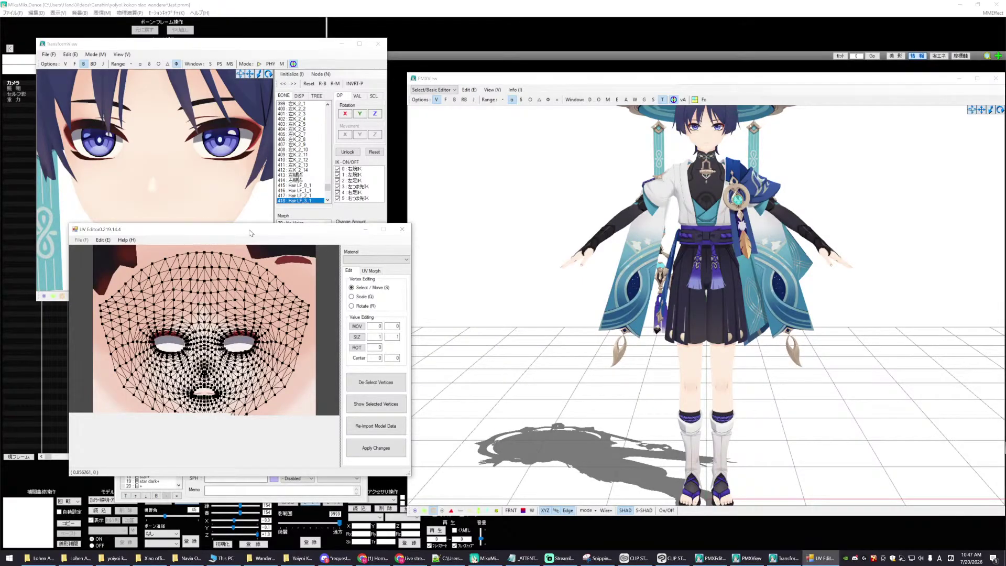
{"action": "left_click_drag", "start_coordinate": [248, 240], "coordinate": [245, 252]}
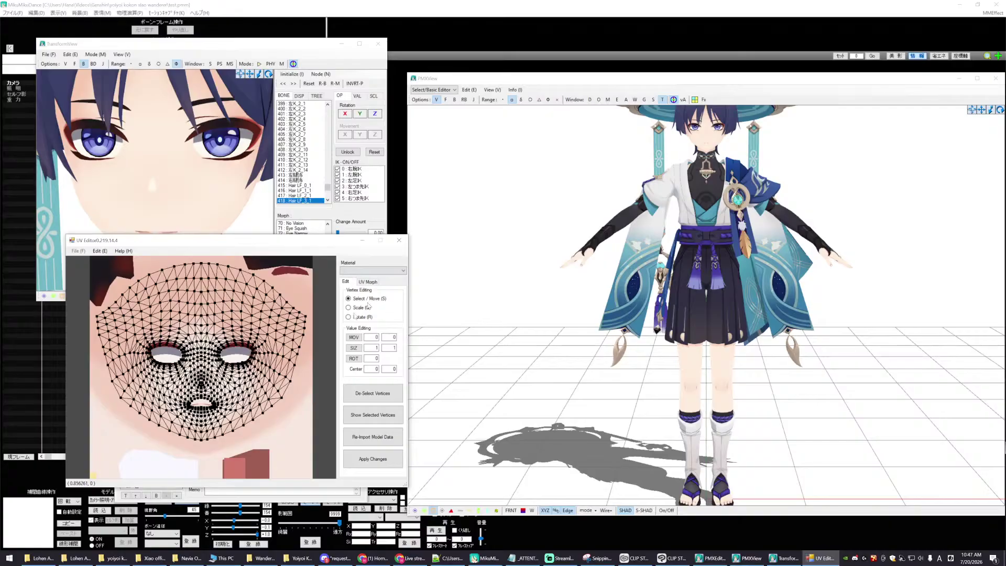
- Load material 13 (目) in the UV editor and examine the eye texture's pupil and highlights up close
{"action": "left_click", "coordinate": [380, 271]}
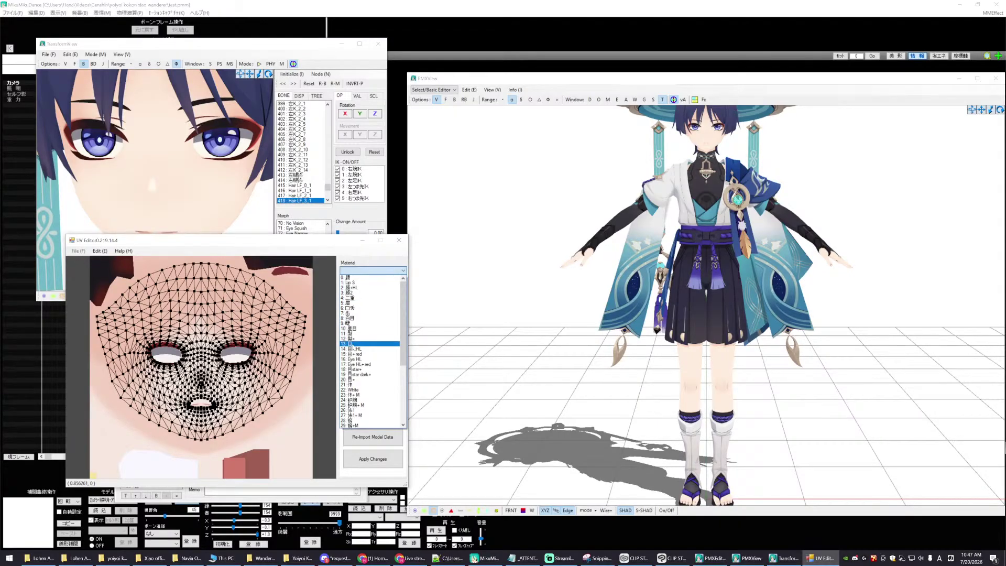
{"action": "left_click", "coordinate": [353, 343]}
{"action": "scroll", "coordinate": [294, 360], "scroll_direction": "up", "scroll_amount": 3}
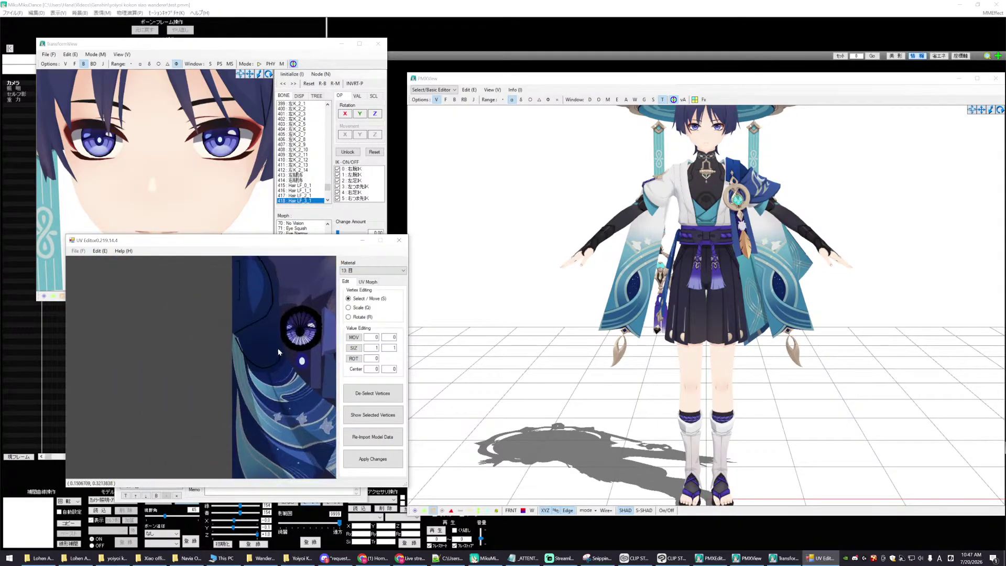
{"action": "scroll", "coordinate": [178, 382], "scroll_direction": "up", "scroll_amount": 5}
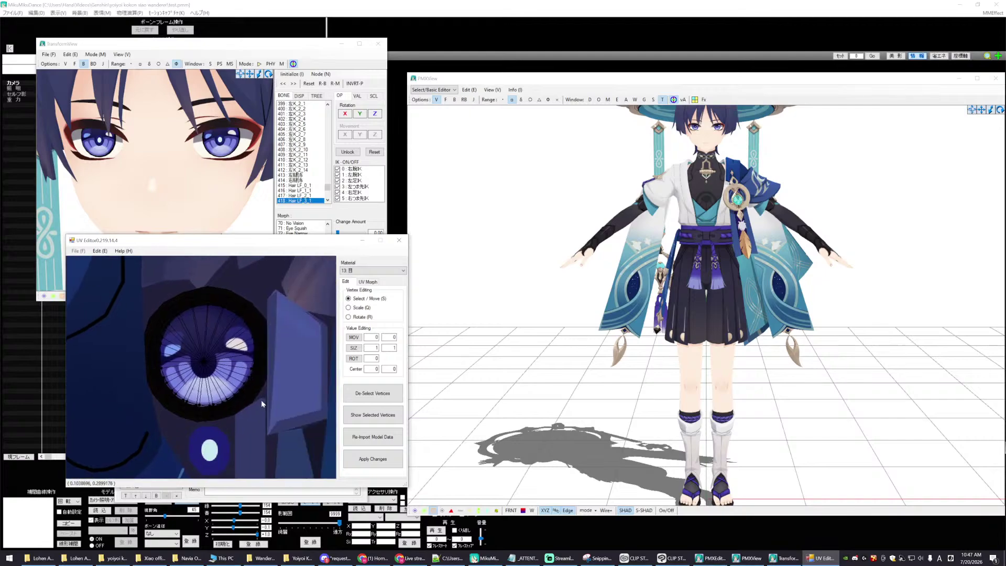
{"action": "scroll", "coordinate": [261, 400], "scroll_direction": "up", "scroll_amount": 5}
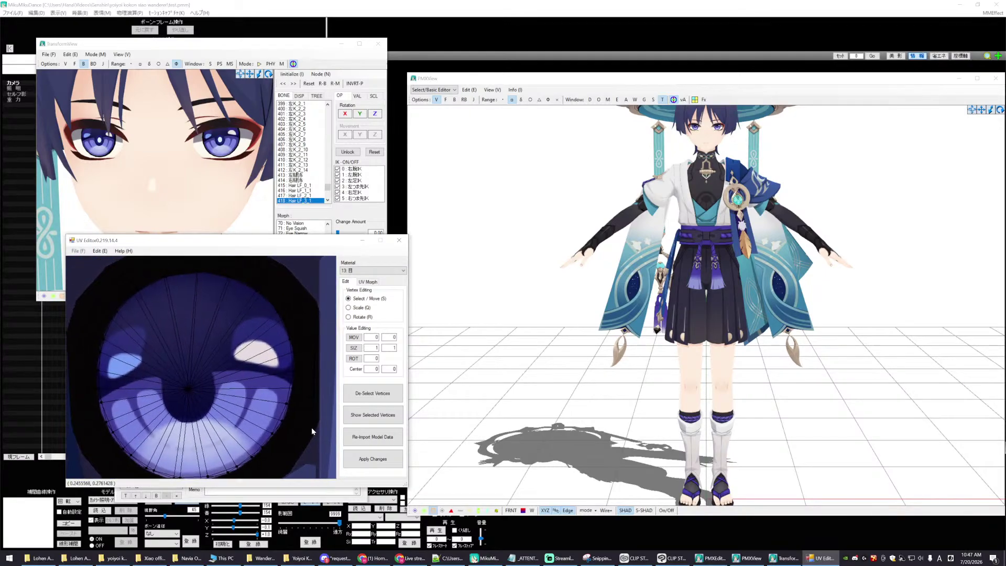
{"action": "scroll", "coordinate": [311, 427], "scroll_direction": "down", "scroll_amount": 3}
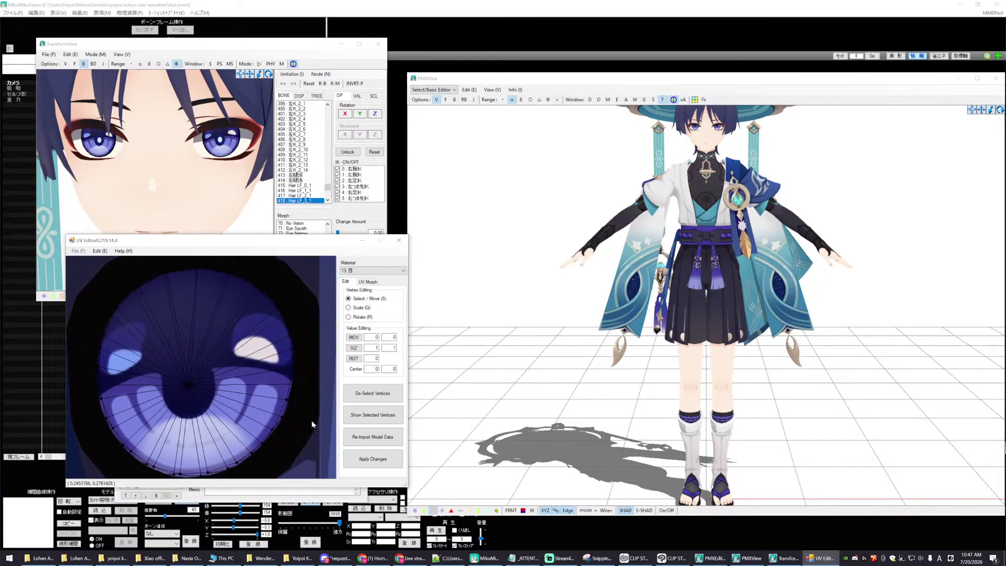
{"action": "mouse_move", "coordinate": [312, 423]}
{"action": "middle_mouse_down"}
{"action": "mouse_move", "coordinate": [308, 414]}
{"action": "mouse_move", "coordinate": [318, 417]}
{"action": "middle_mouse_up"}
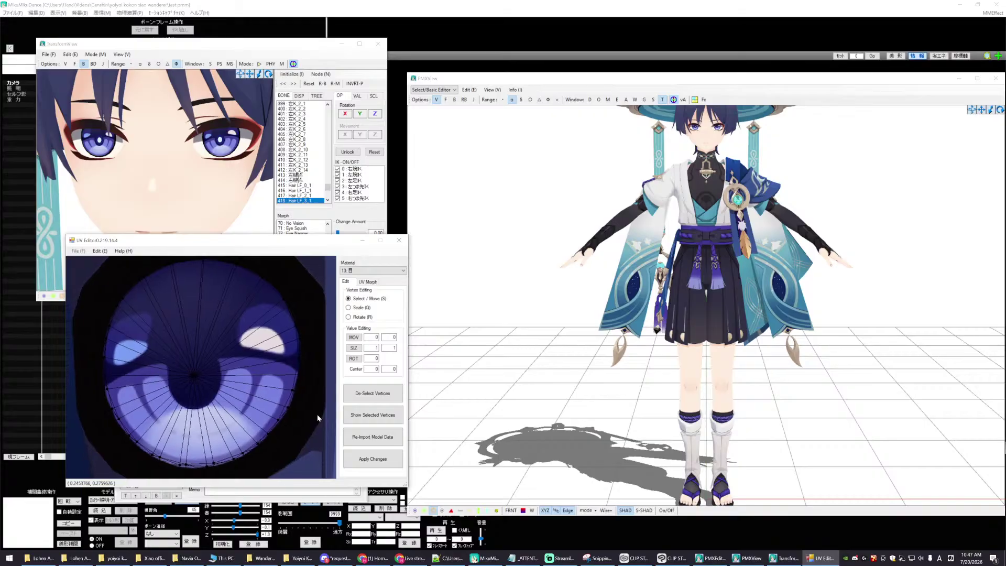
{"action": "scroll", "coordinate": [314, 413], "scroll_direction": "up", "scroll_amount": 3}
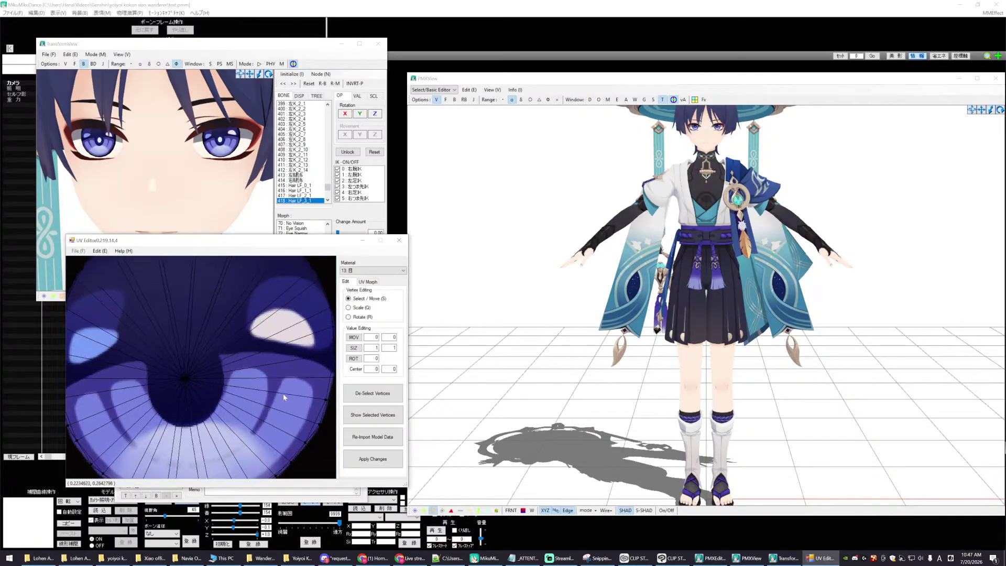
{"action": "scroll", "coordinate": [289, 342], "scroll_direction": "down", "scroll_amount": 3}
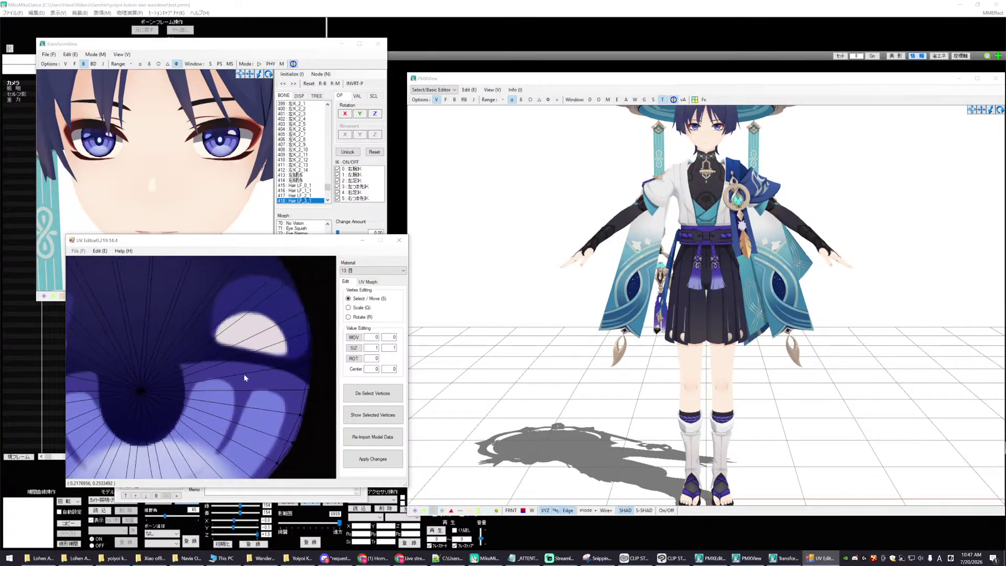
- Bring the PMXEditor window forward and place it clear of the eye texture shown in the UV editor
{"action": "middle_click_drag", "start_coordinate": [247, 360], "coordinate": [273, 384]}
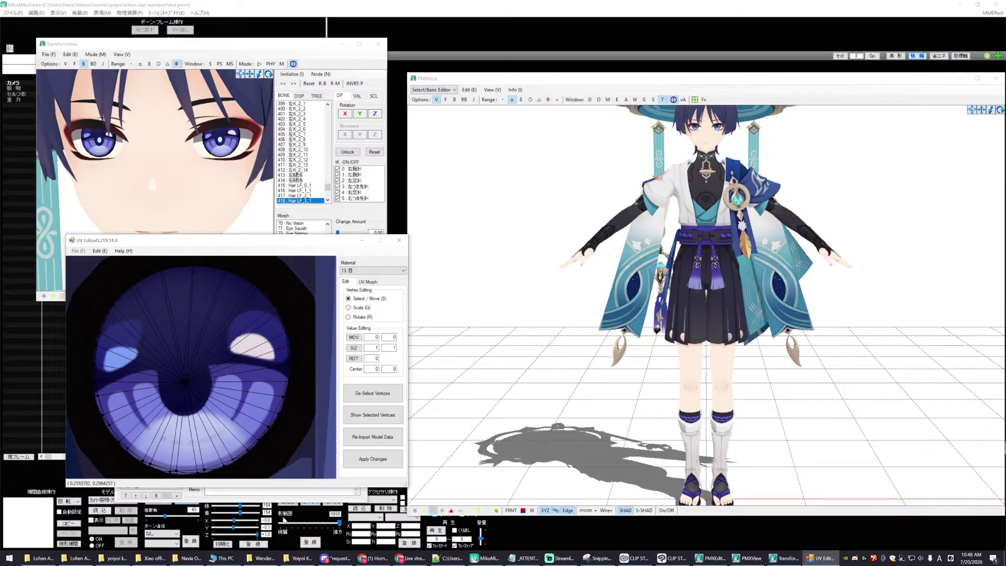
{"action": "mouse_move", "coordinate": [315, 560]}
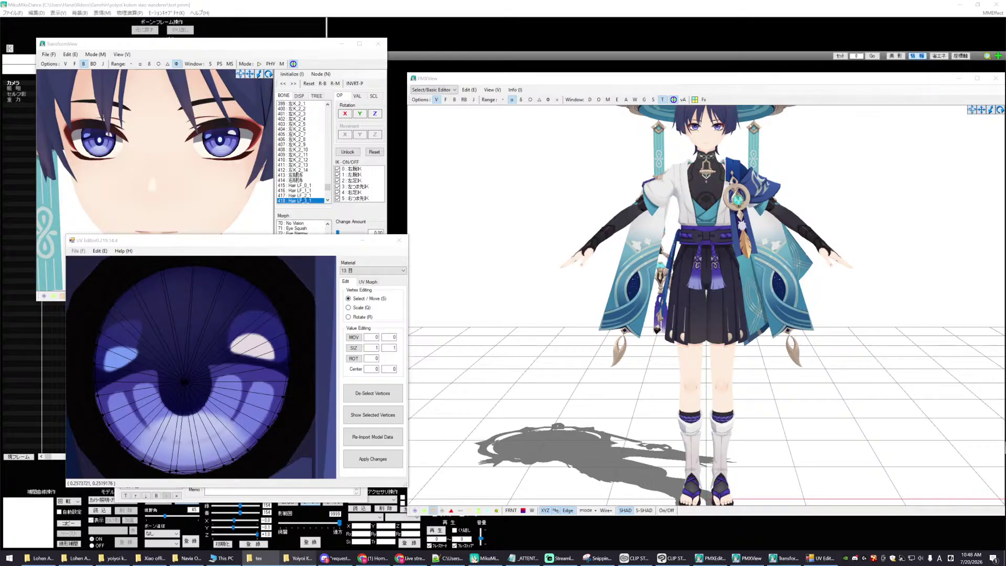
{"action": "left_click", "coordinate": [711, 558]}
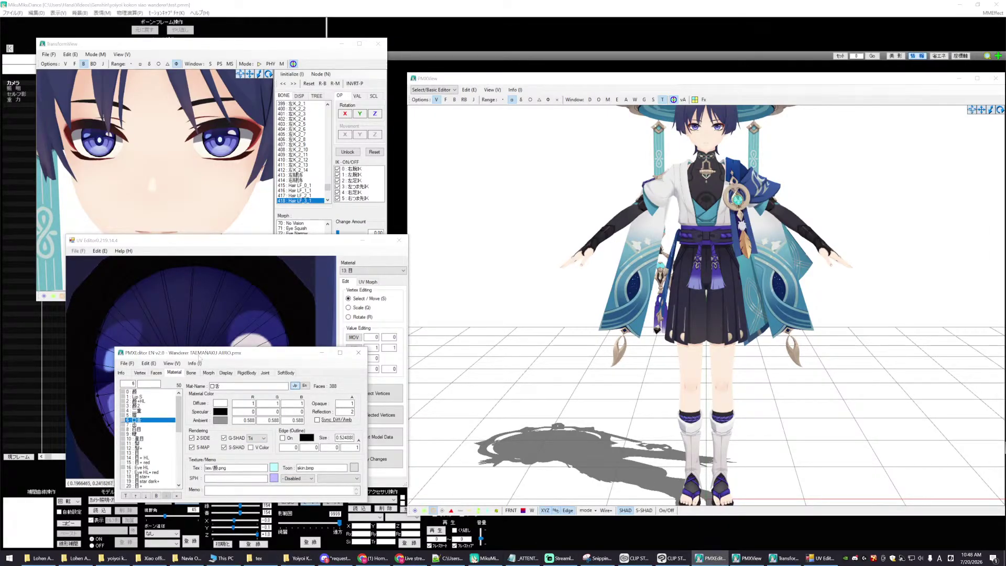
{"action": "left_click_drag", "start_coordinate": [200, 358], "coordinate": [362, 361]}
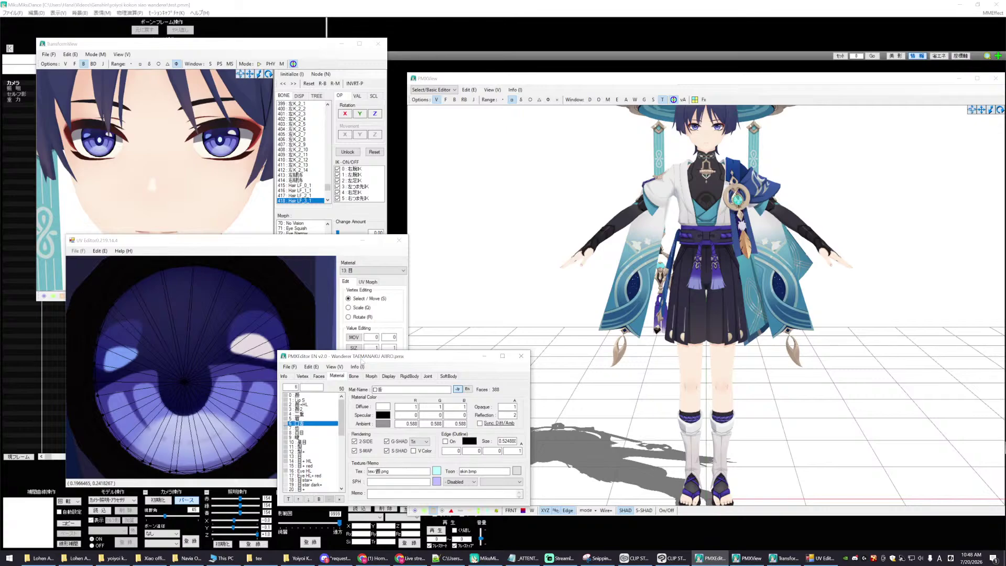
- Bring TransformView forward and examine Wanderer's eyes along with eye bone 52 and morph 74
{"action": "left_click", "coordinate": [217, 145]}
{"action": "left_click", "coordinate": [232, 138]}
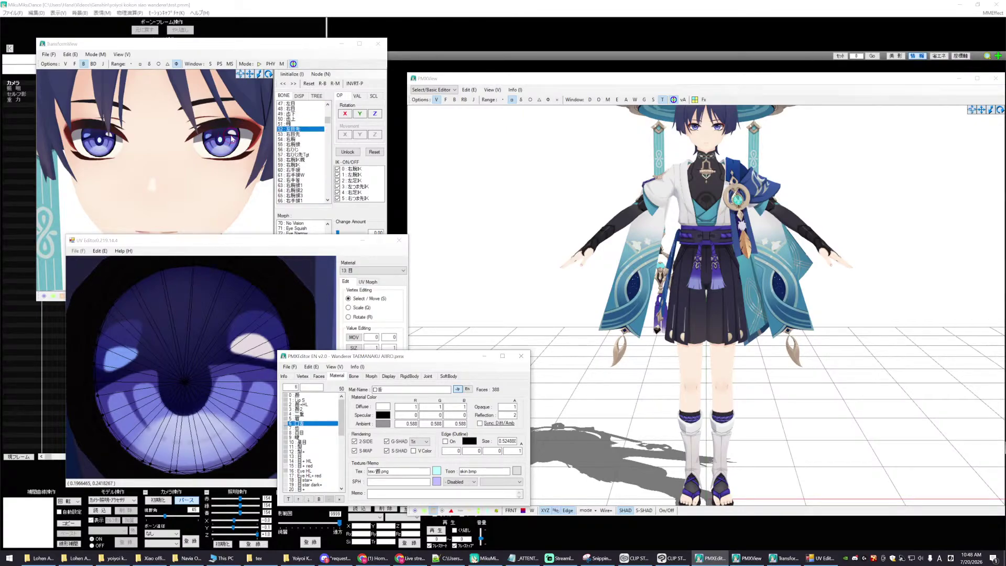
{"action": "left_click", "coordinate": [328, 122]}
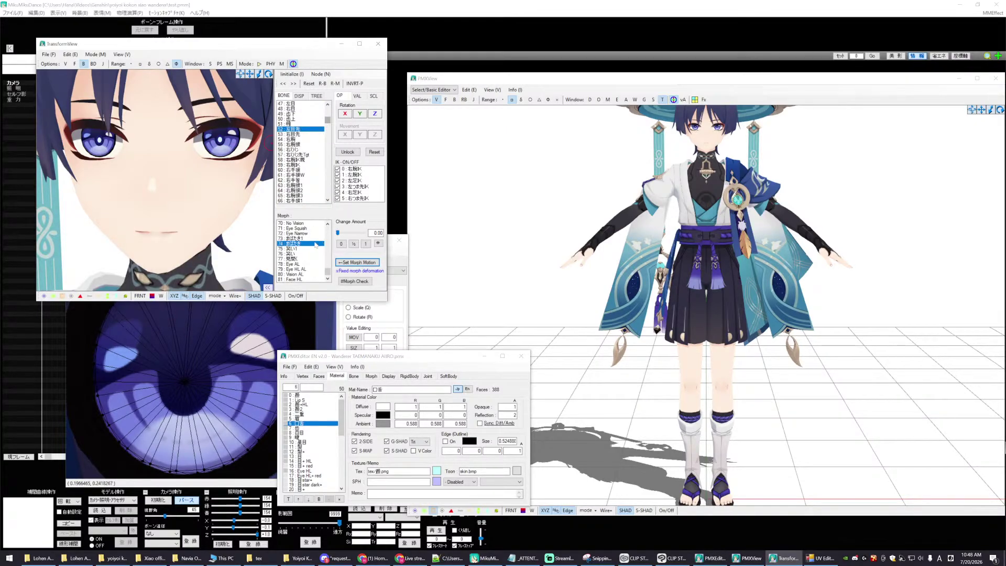
{"action": "mouse_move", "coordinate": [338, 233]}
{"action": "left_mouse_down"}
{"action": "mouse_move", "coordinate": [357, 234]}
{"action": "mouse_move", "coordinate": [326, 234]}
{"action": "left_mouse_up"}
- Move PMXEditor over the UV editor and go through Wanderer's materials from the face to material 13 (目)
{"action": "left_click_drag", "start_coordinate": [404, 356], "coordinate": [330, 336]}
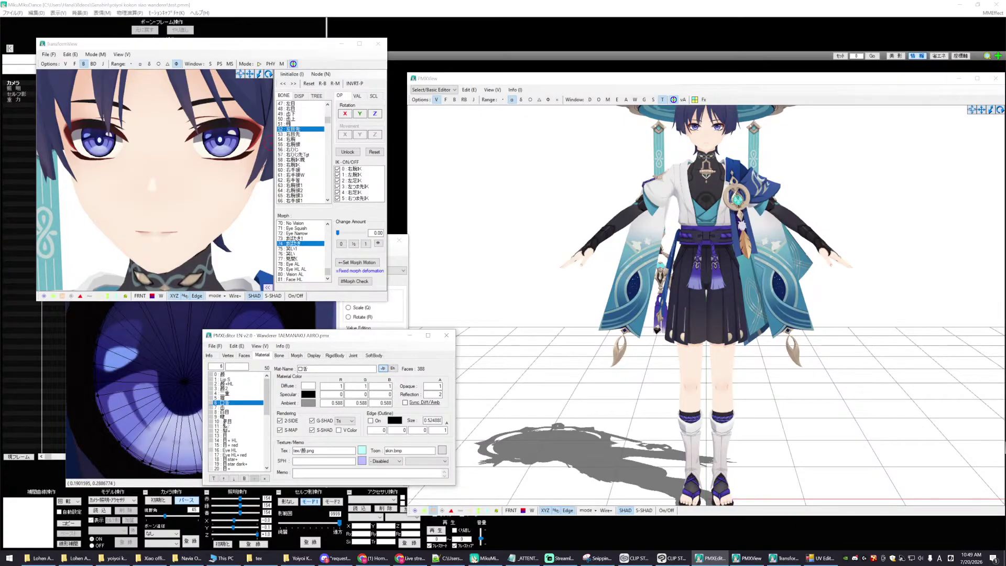
{"action": "left_click", "coordinate": [231, 388]}
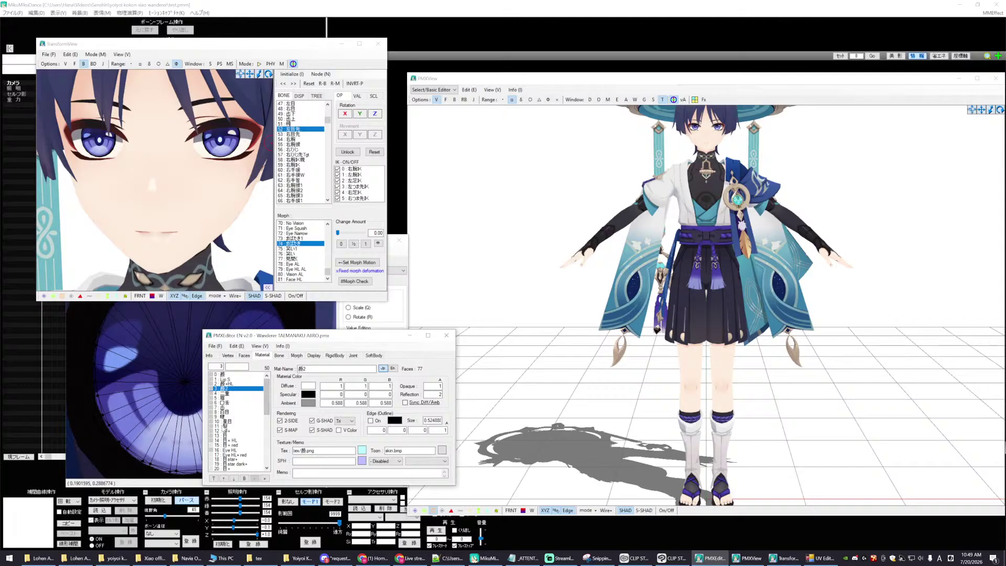
{"action": "left_click", "coordinate": [225, 426]}
{"action": "left_click", "coordinate": [226, 436]}
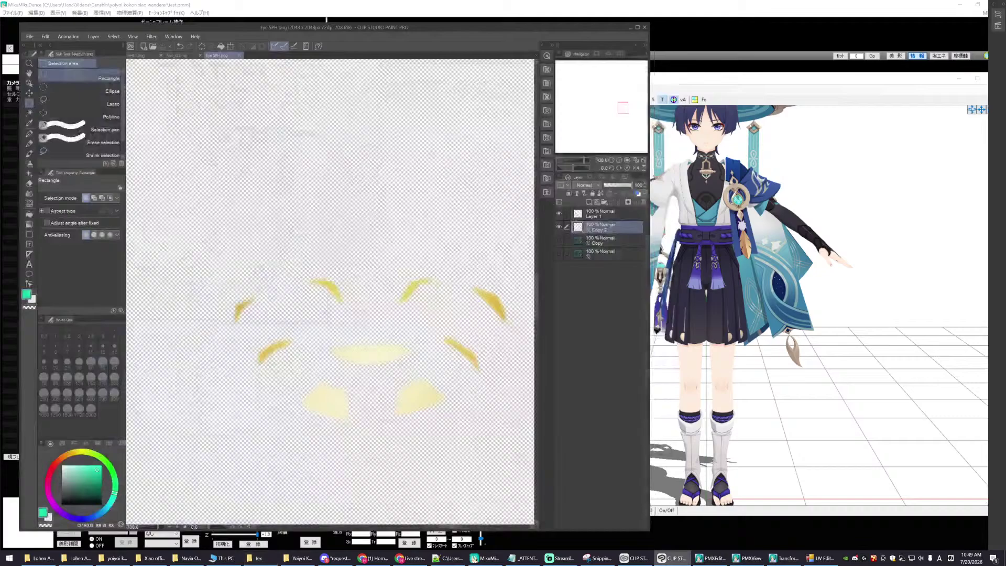
- Switch to Clip Studio Paint, open Wanderer's 2048 x 2048 px texture containing the eye, and examine the iris up close
{"action": "left_click", "coordinate": [675, 558]}
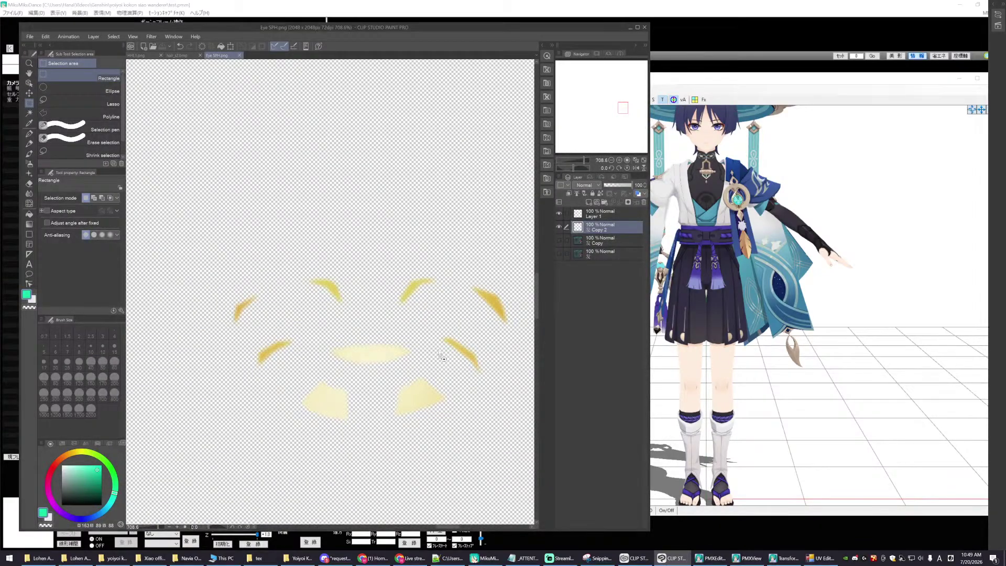
{"action": "scroll", "coordinate": [244, 318], "scroll_direction": "up", "scroll_amount": 1}
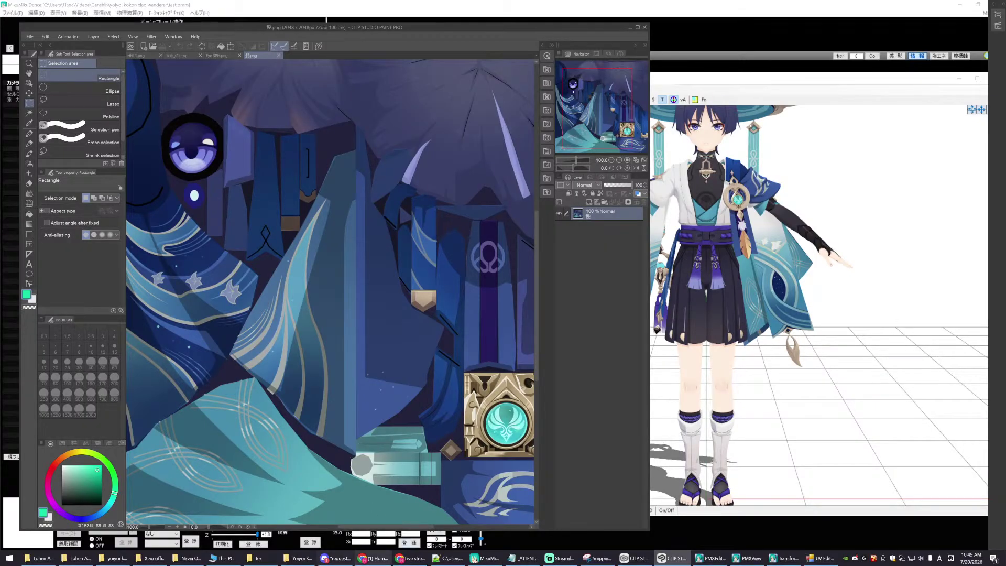
{"action": "left_click_drag", "start_coordinate": [406, 528], "coordinate": [364, 524]}
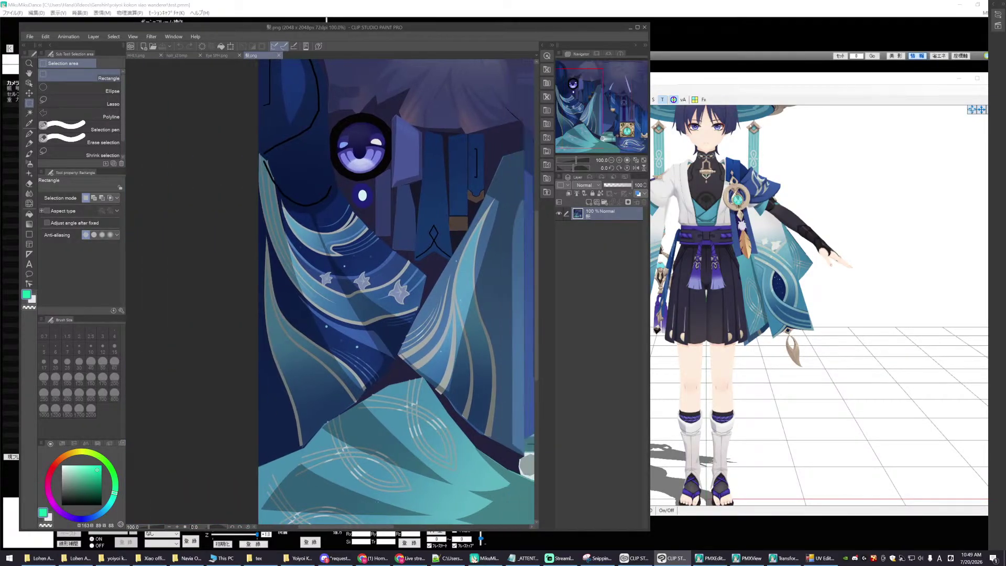
{"action": "left_click_drag", "start_coordinate": [537, 291], "coordinate": [537, 245]}
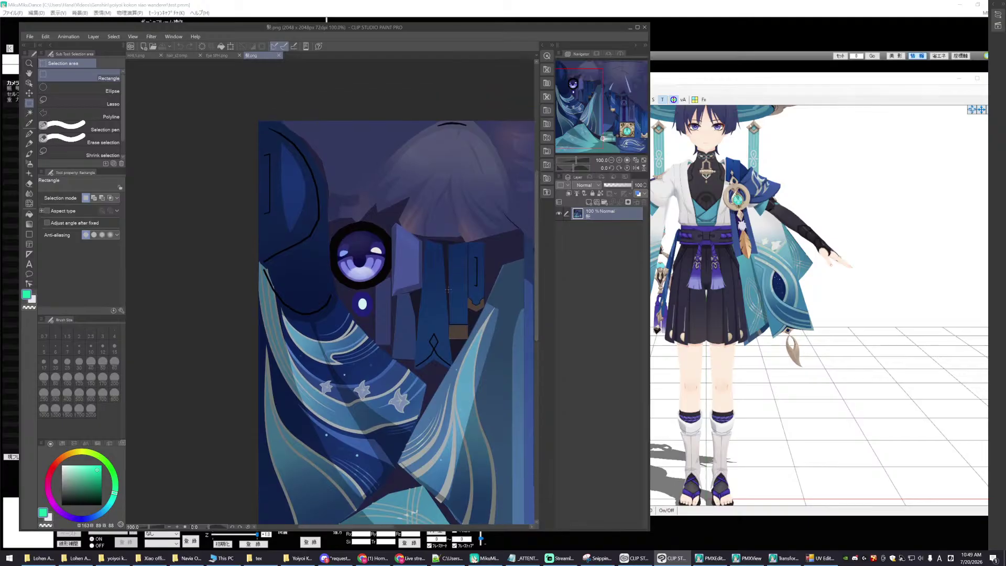
{"action": "scroll", "coordinate": [443, 291], "scroll_direction": "up", "scroll_amount": 1}
{"action": "scroll", "coordinate": [443, 291], "scroll_direction": "up", "scroll_amount": 2}
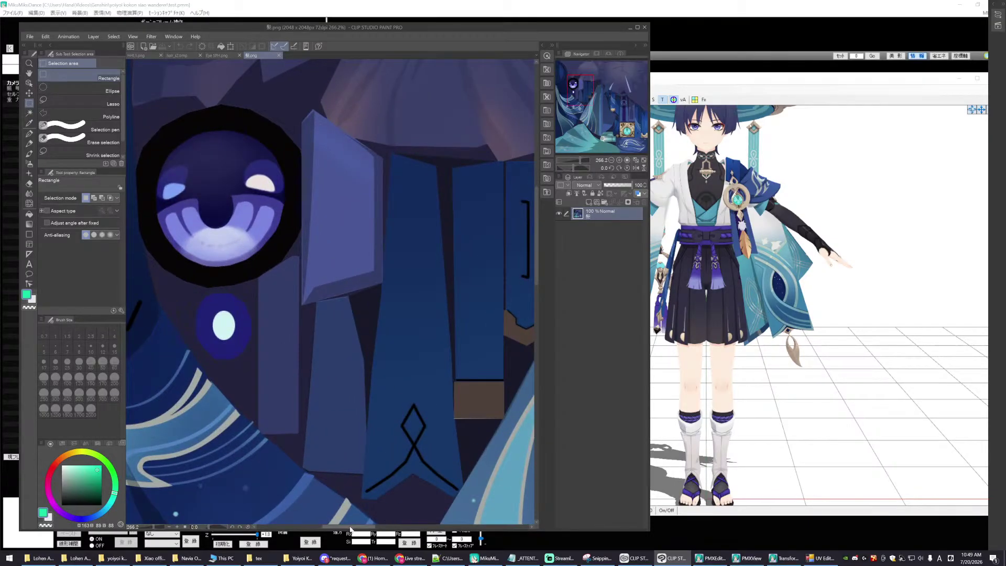
{"action": "scroll", "coordinate": [387, 520], "scroll_direction": "up", "scroll_amount": 2}
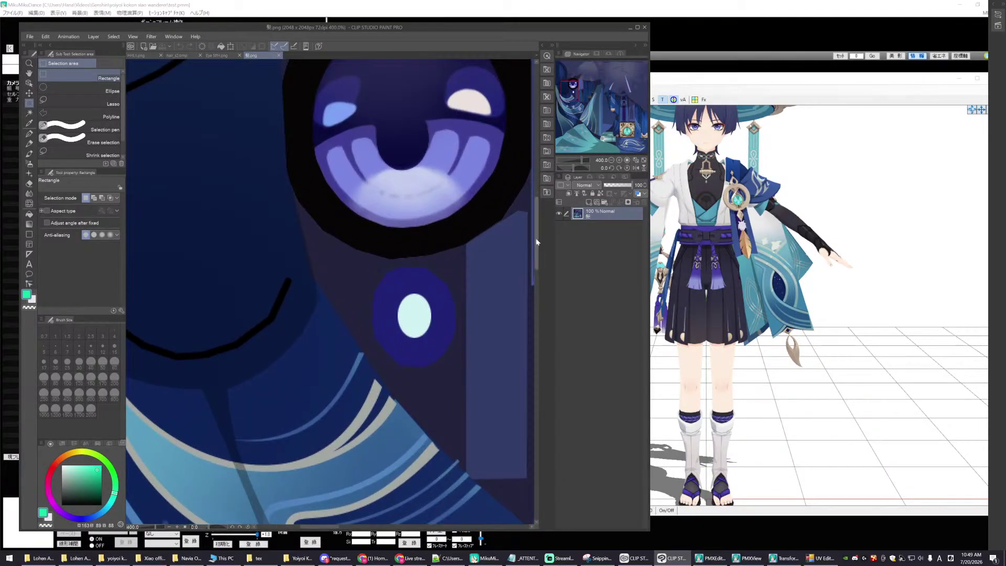
{"action": "left_click_drag", "start_coordinate": [537, 244], "coordinate": [527, 212]}
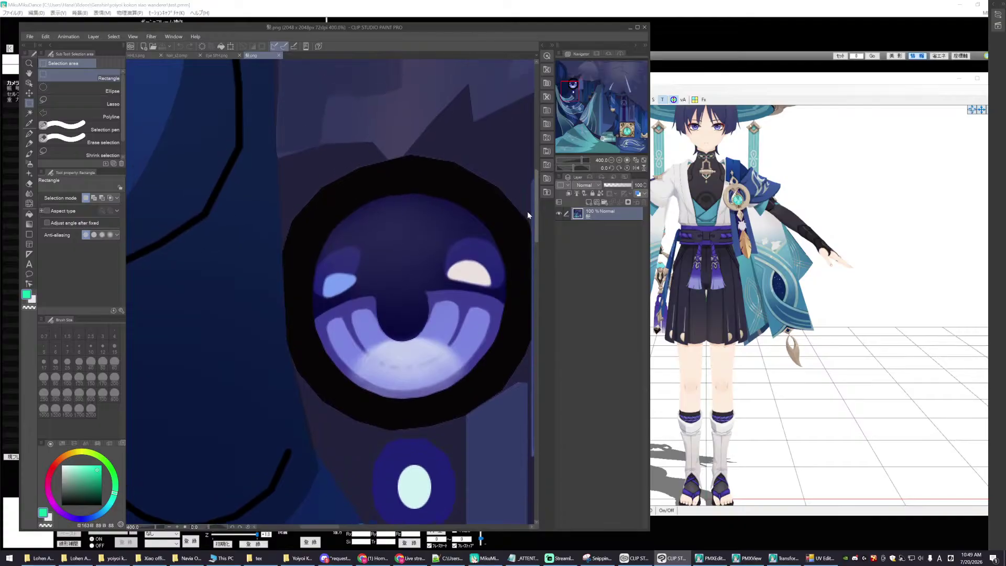
{"action": "scroll", "coordinate": [461, 200], "scroll_direction": "up", "scroll_amount": 2}
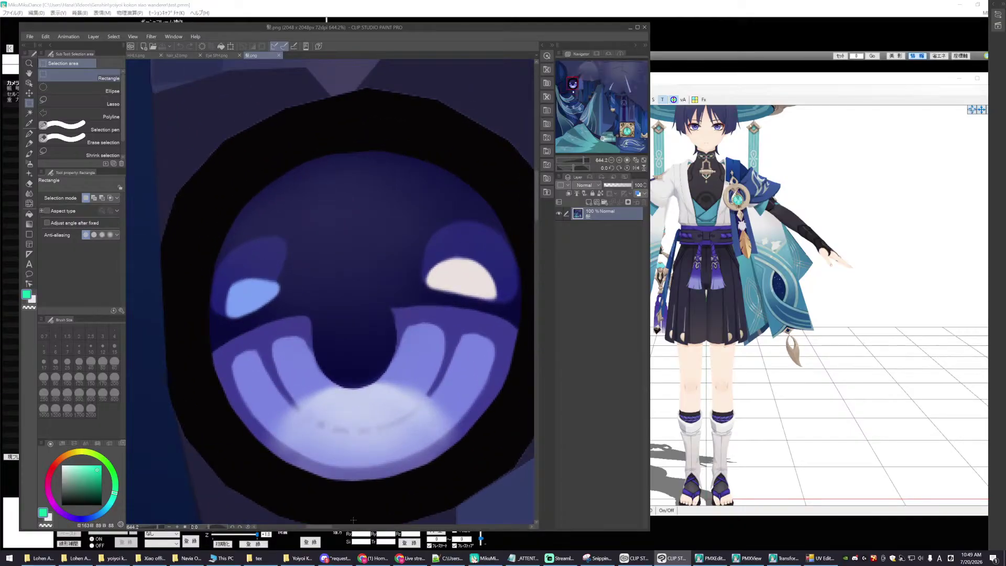
{"action": "left_click_drag", "start_coordinate": [319, 526], "coordinate": [322, 527]}
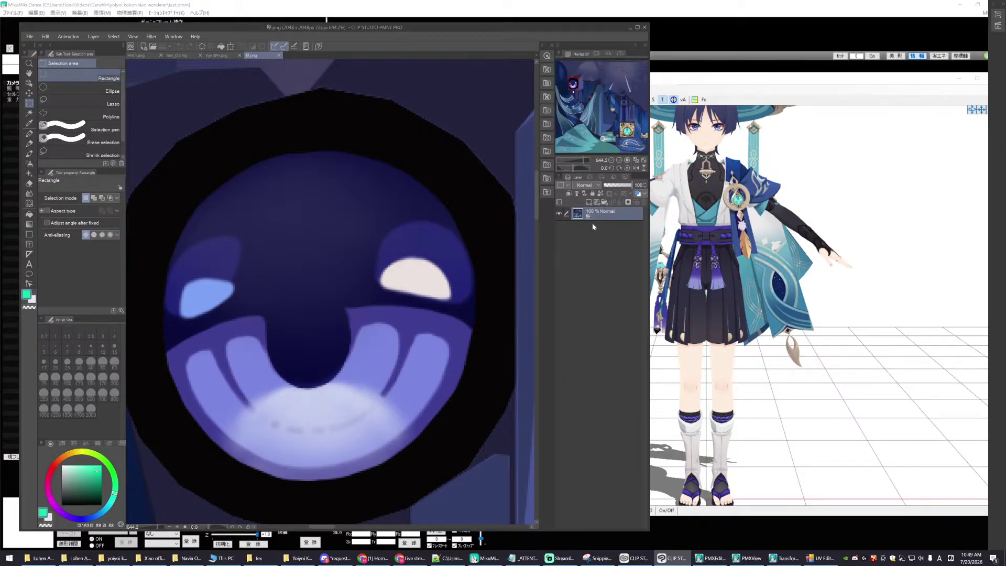
- Add a new layer above the texture layer and choose the Polyline selection tool
{"action": "left_click", "coordinate": [589, 202]}
{"action": "scroll", "coordinate": [313, 352], "scroll_direction": "up", "scroll_amount": 1}
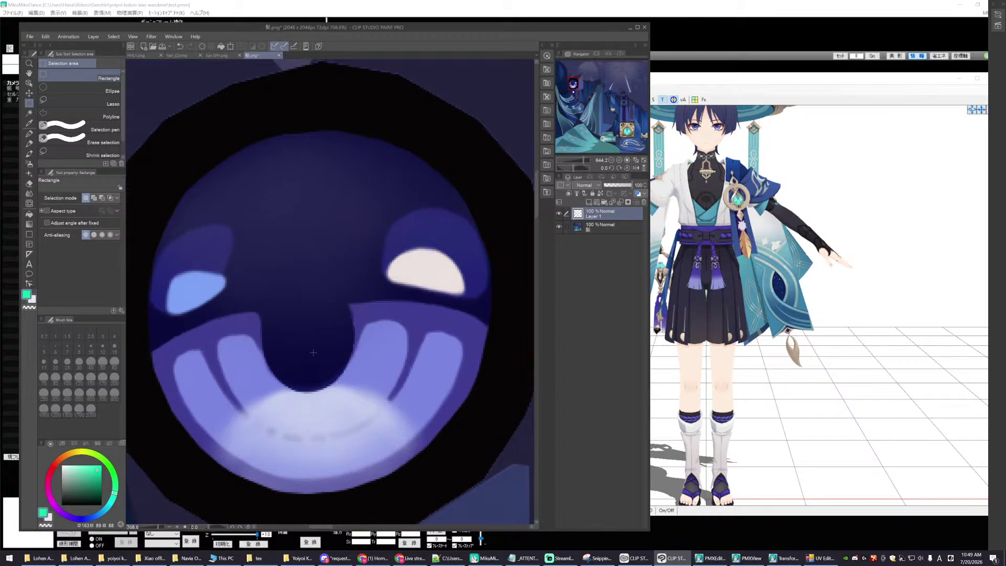
{"action": "scroll", "coordinate": [314, 352], "scroll_direction": "up", "scroll_amount": 1}
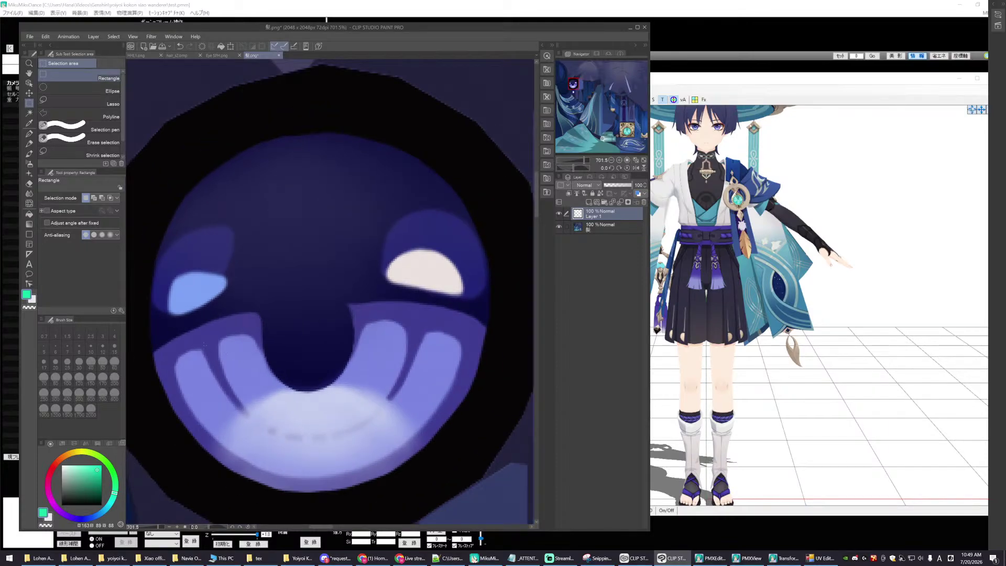
{"action": "left_click", "coordinate": [84, 116]}
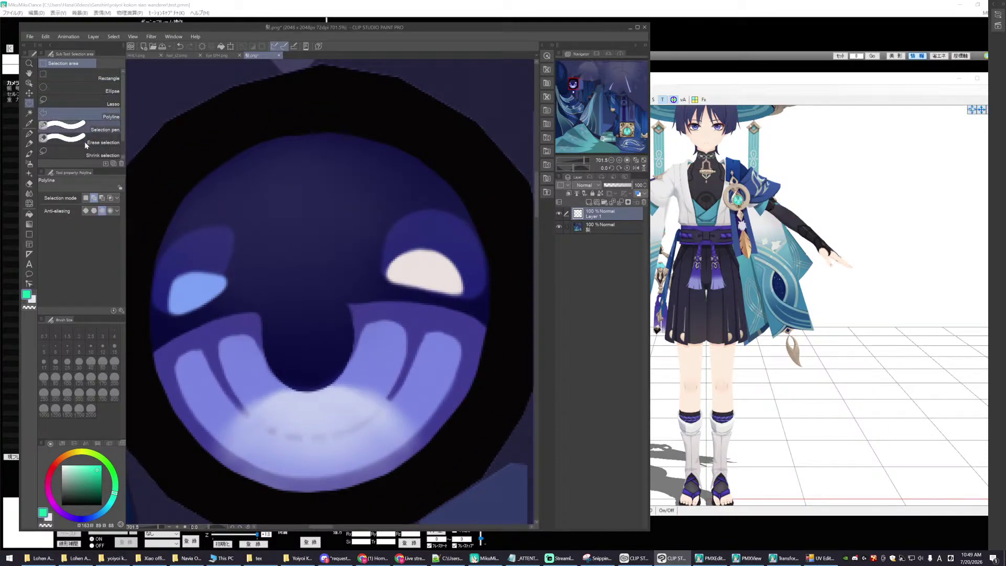
- Outline the cream-coloured highlight of the eye with a polyline selection that follows its edge
{"action": "scroll", "coordinate": [363, 247], "scroll_direction": "up", "scroll_amount": 4}
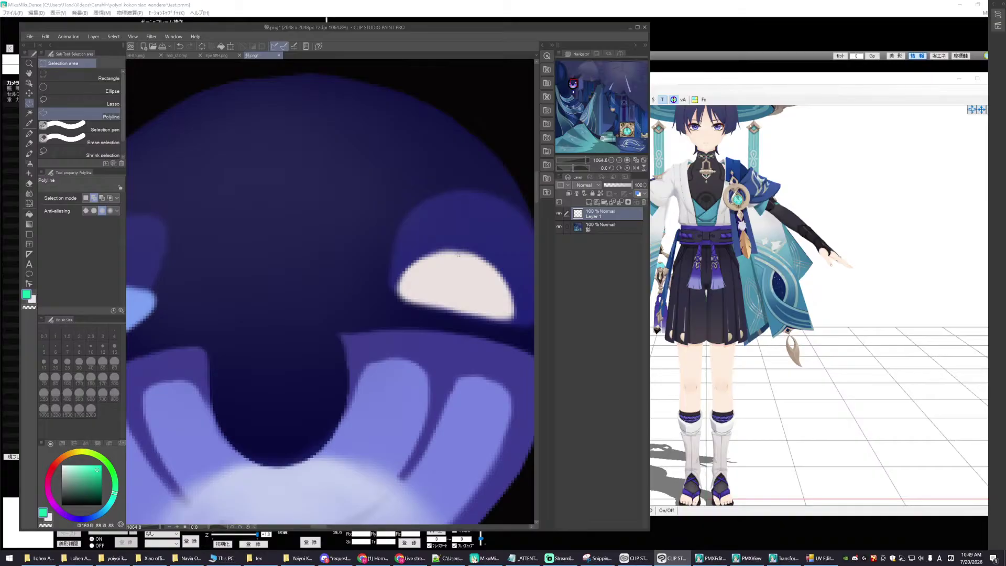
{"action": "left_click", "coordinate": [445, 248]}
{"action": "left_click", "coordinate": [417, 257]}
{"action": "left_click", "coordinate": [397, 282]}
{"action": "left_click", "coordinate": [397, 293]}
{"action": "left_click", "coordinate": [429, 307]}
{"action": "left_click", "coordinate": [458, 314]}
{"action": "left_click", "coordinate": [499, 320]}
{"action": "left_click", "coordinate": [513, 320]}
{"action": "left_click", "coordinate": [511, 289]}
{"action": "left_click", "coordinate": [445, 248]}
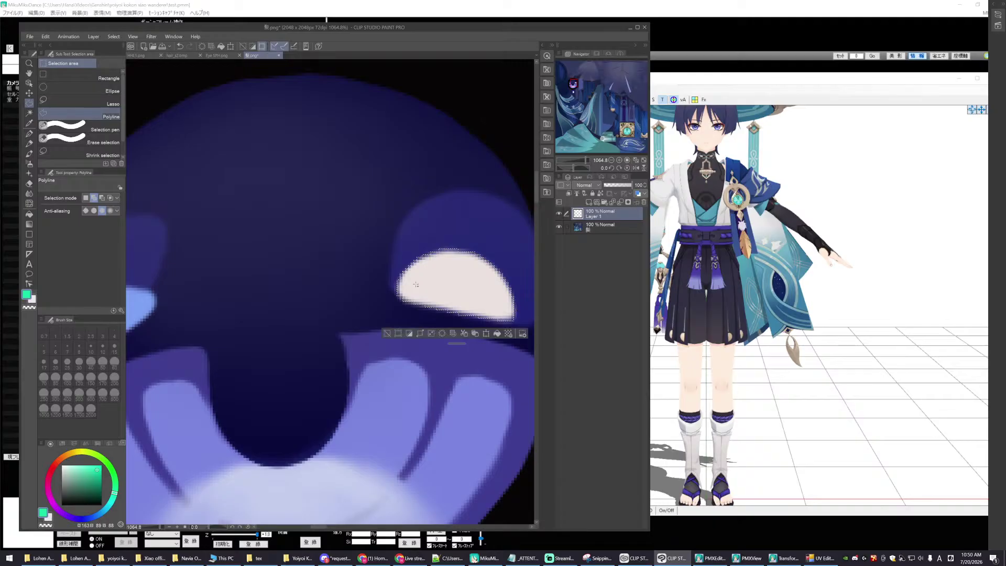
{"action": "scroll", "coordinate": [320, 290], "scroll_direction": "down", "scroll_amount": 2}
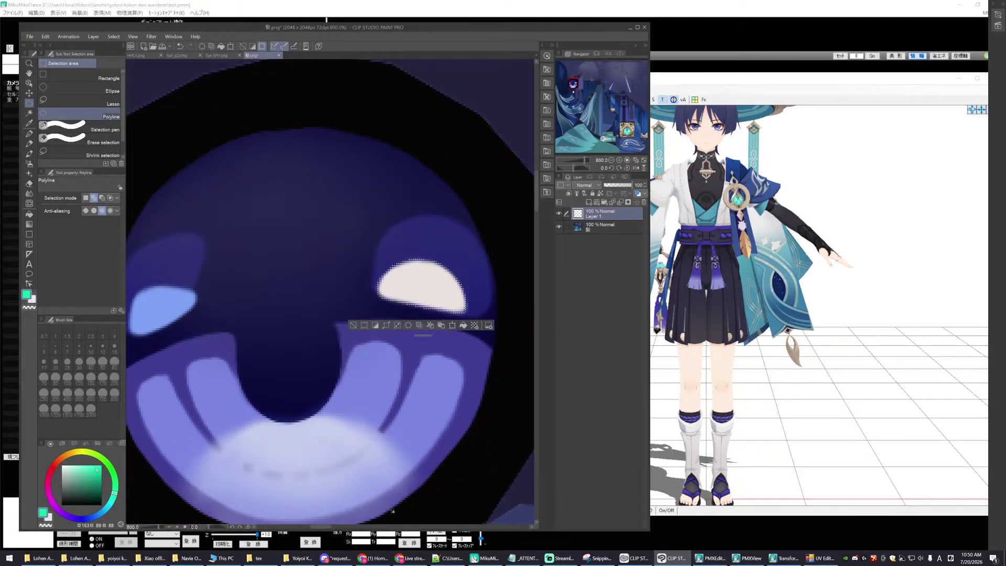
{"action": "left_click_drag", "start_coordinate": [321, 527], "coordinate": [314, 526]}
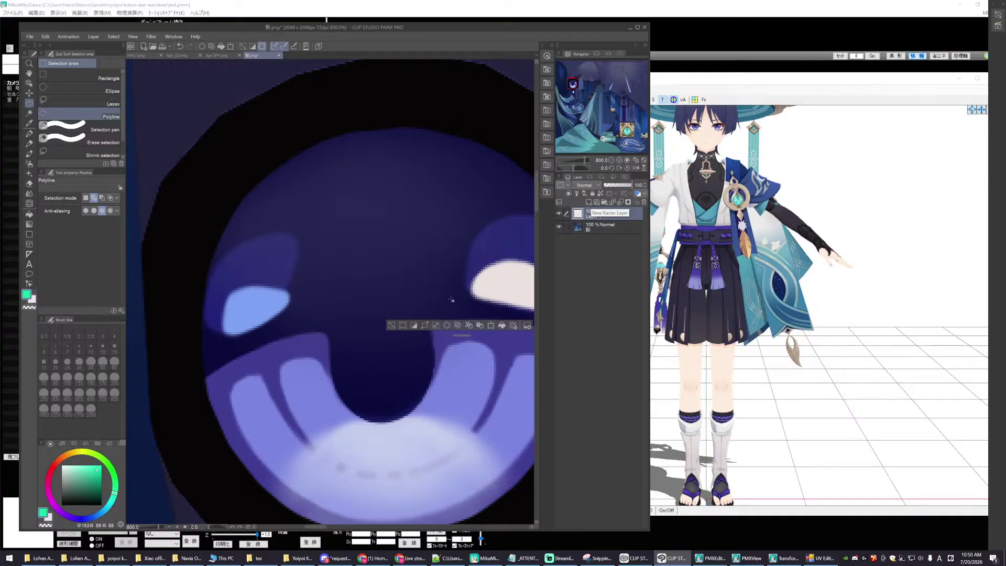
{"action": "scroll", "coordinate": [453, 296], "scroll_direction": "down", "scroll_amount": 1}
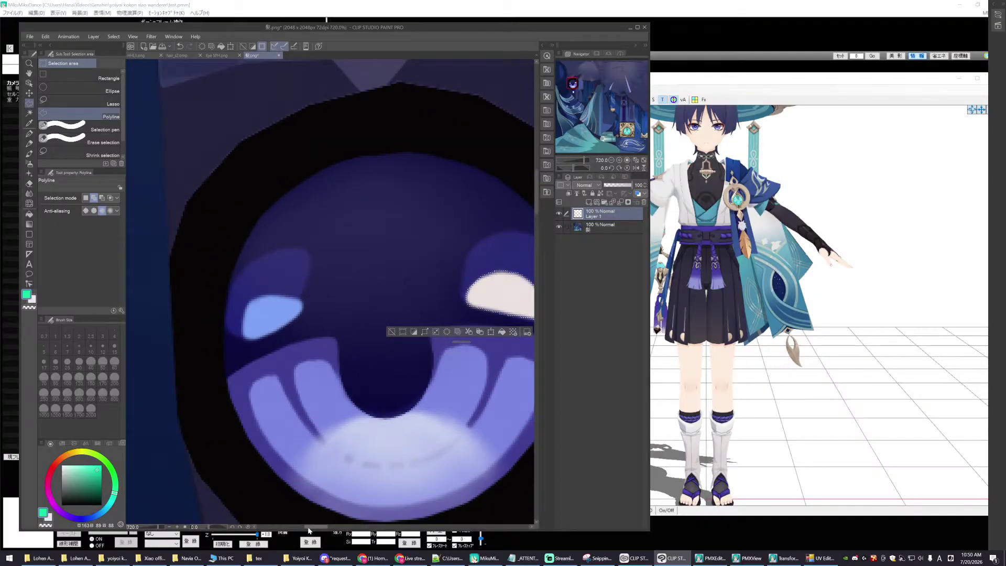
{"action": "scroll", "coordinate": [292, 317], "scroll_direction": "up", "scroll_amount": 6}
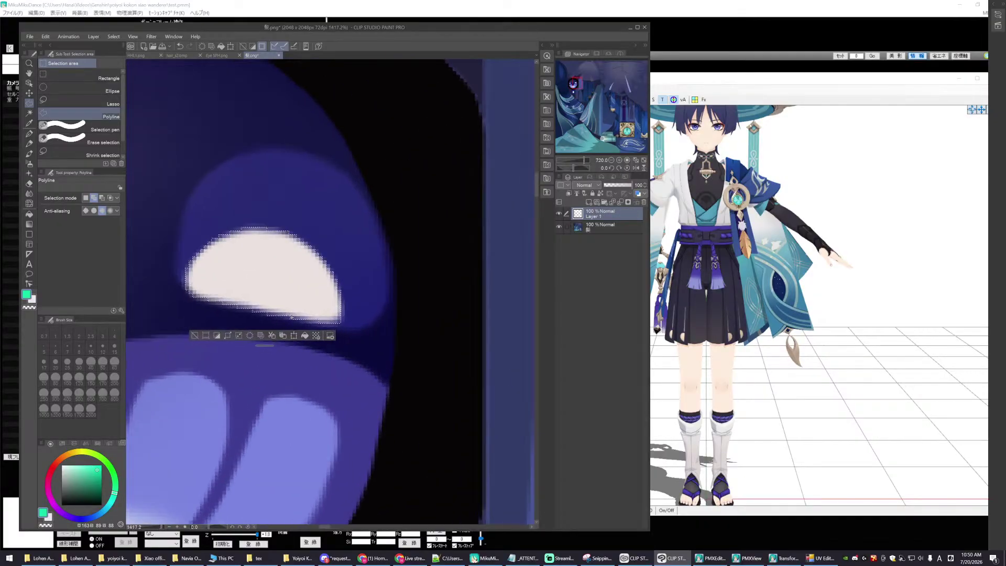
{"action": "scroll", "coordinate": [292, 316], "scroll_direction": "up", "scroll_amount": 1}
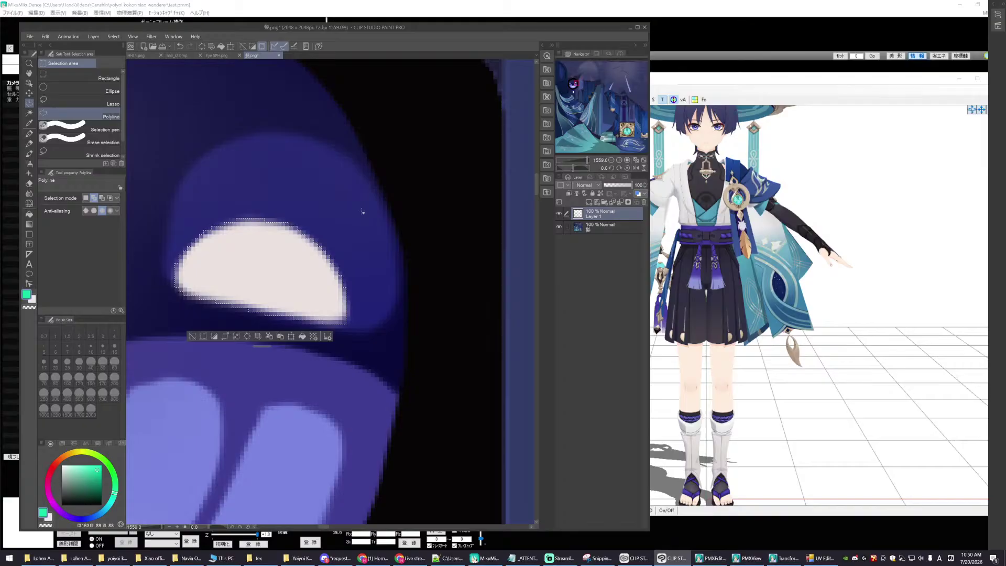
{"action": "key", "text": "ctrl+c"}
{"action": "key", "text": "ctrl+v"}
{"action": "left_click", "coordinate": [558, 239]}
{"action": "left_click", "coordinate": [559, 239]}
{"action": "left_click", "coordinate": [559, 213]}
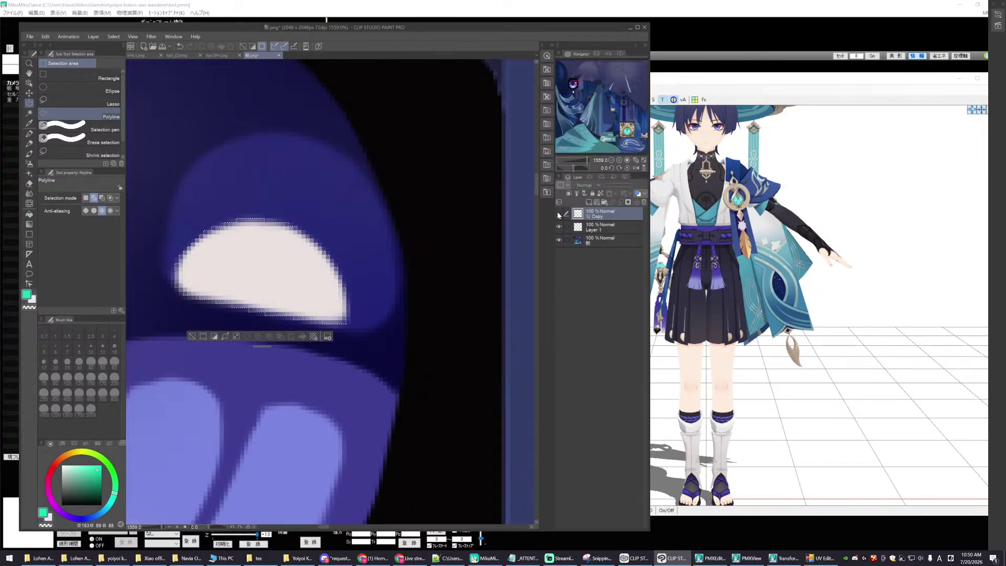
{"action": "left_click", "coordinate": [558, 240]}
{"action": "left_click", "coordinate": [558, 240]}
{"action": "left_click", "coordinate": [559, 214]}
{"action": "left_click", "coordinate": [558, 225]}
{"action": "right_click", "coordinate": [594, 219]}
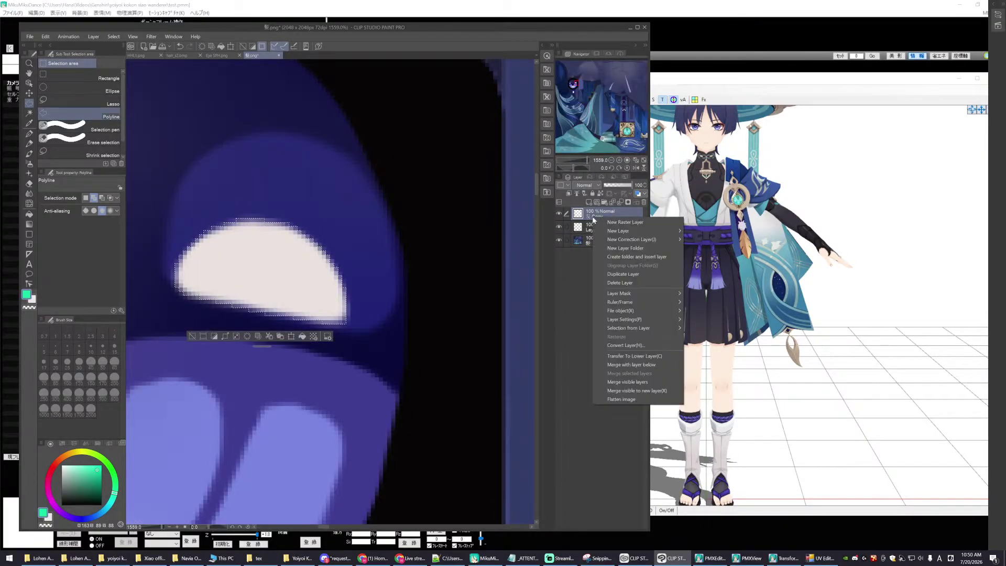
{"action": "left_click", "coordinate": [620, 283]}
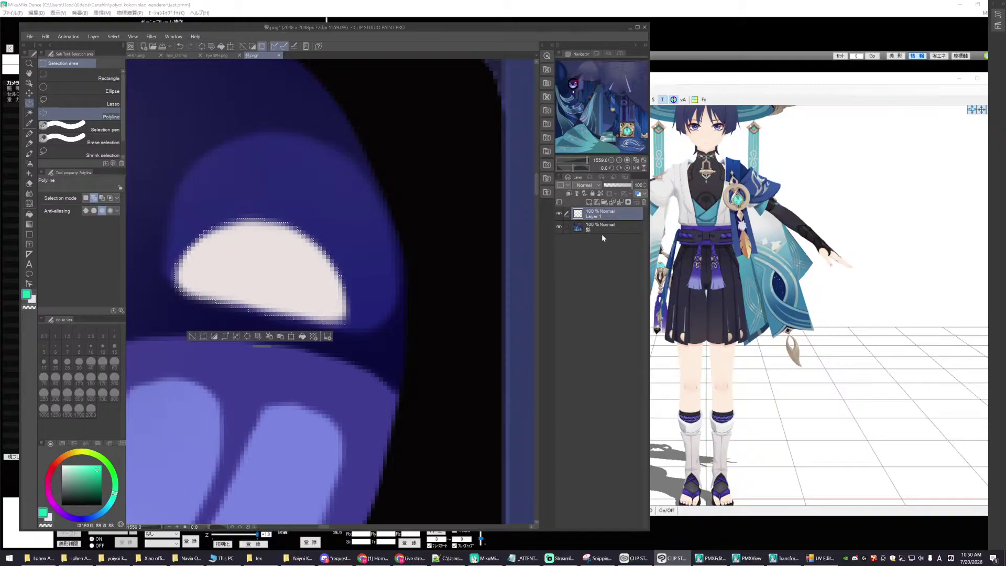
- Delete the empty Layer 1, cut the selected highlight from the texture layer and paste it onto its own layer
{"action": "right_click", "coordinate": [590, 219]}
{"action": "left_click", "coordinate": [618, 282]}
{"action": "key", "text": "Delete"}
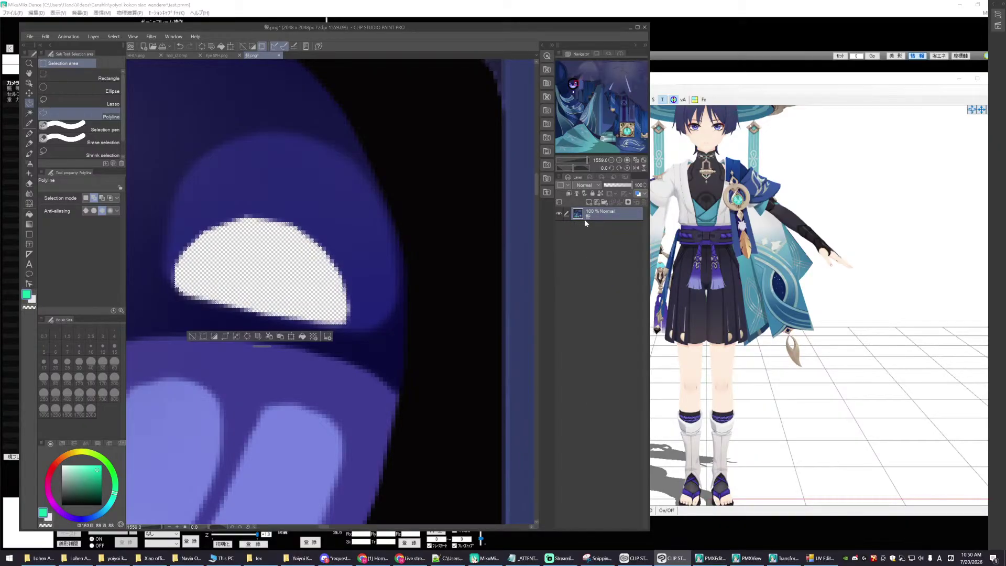
{"action": "key", "text": "ctrl+z"}
{"action": "key", "text": "ctrl+z"}
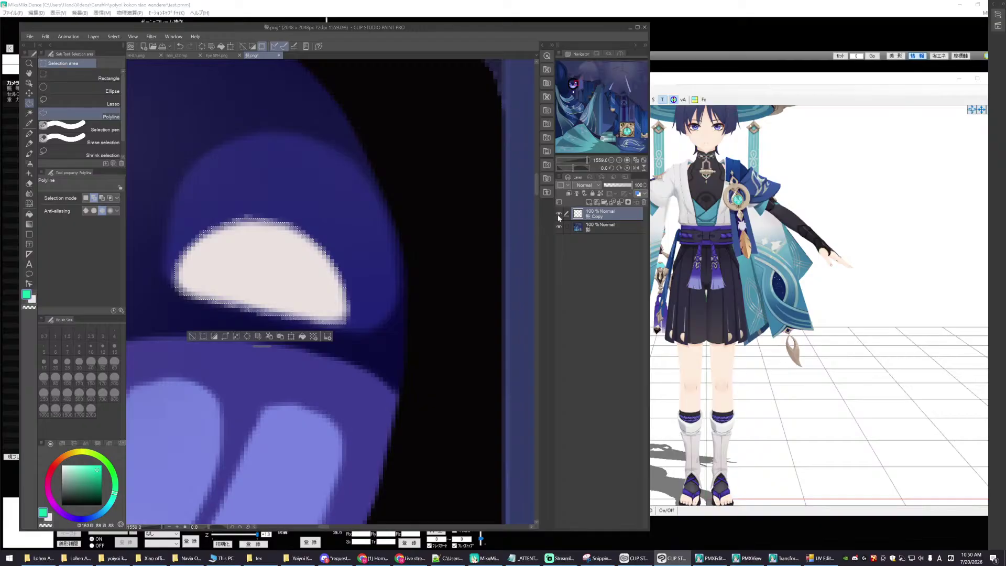
- Compare the eye with and without the cut-out highlight layer, and leave that layer hidden
{"action": "left_click", "coordinate": [558, 214]}
{"action": "left_click", "coordinate": [558, 214]}
{"action": "left_click", "coordinate": [558, 214]}
{"action": "left_click", "coordinate": [558, 214]}
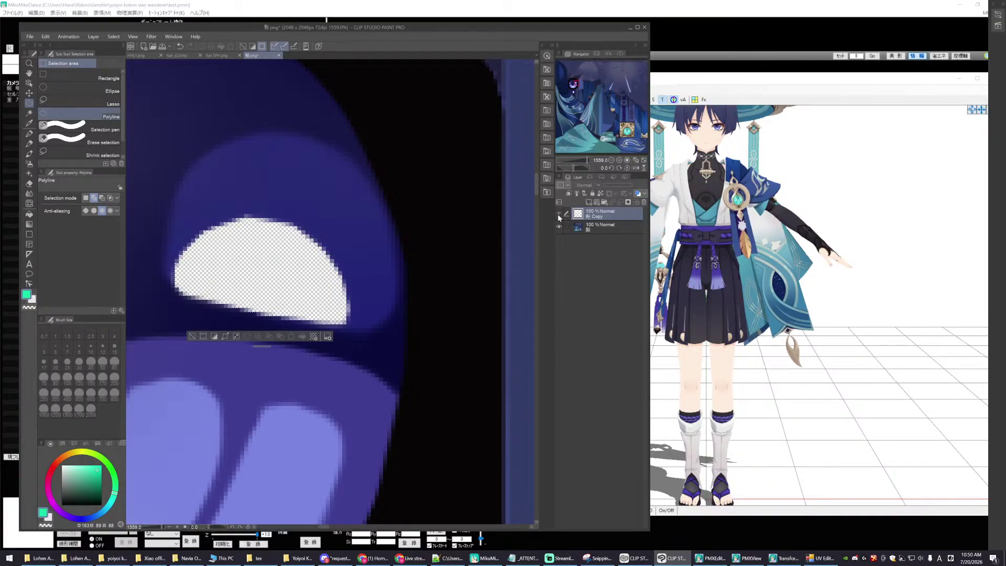
{"action": "left_click", "coordinate": [558, 213]}
{"action": "left_click", "coordinate": [558, 214]}
{"action": "left_click", "coordinate": [558, 214]}
{"action": "scroll", "coordinate": [262, 295], "scroll_direction": "down", "scroll_amount": 5}
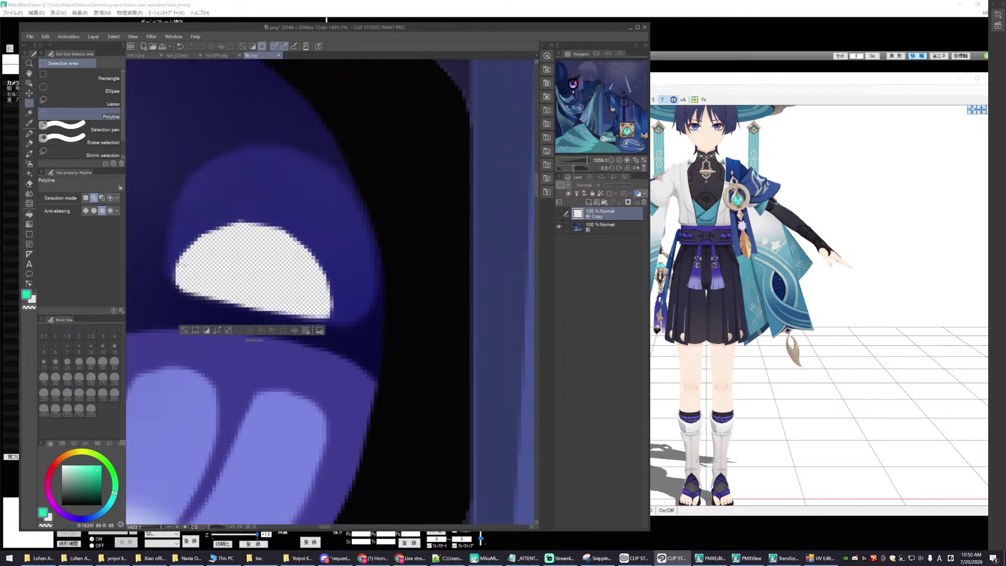
{"action": "scroll", "coordinate": [221, 268], "scroll_direction": "up", "scroll_amount": 1}
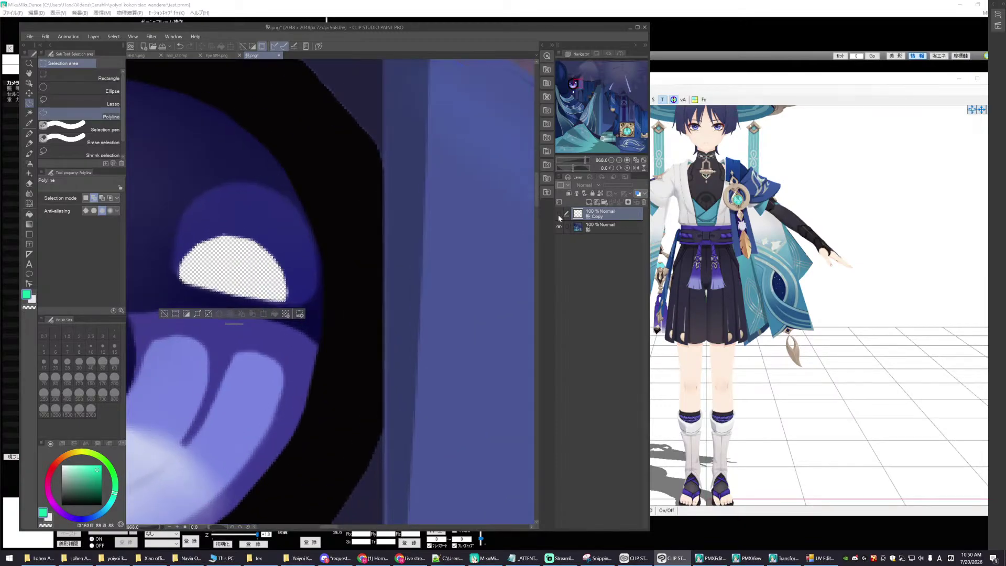
{"action": "left_click", "coordinate": [559, 215]}
{"action": "left_click", "coordinate": [559, 214]}
{"action": "left_click", "coordinate": [559, 215]}
{"action": "left_click", "coordinate": [559, 214]}
{"action": "scroll", "coordinate": [351, 294], "scroll_direction": "up", "scroll_amount": 3}
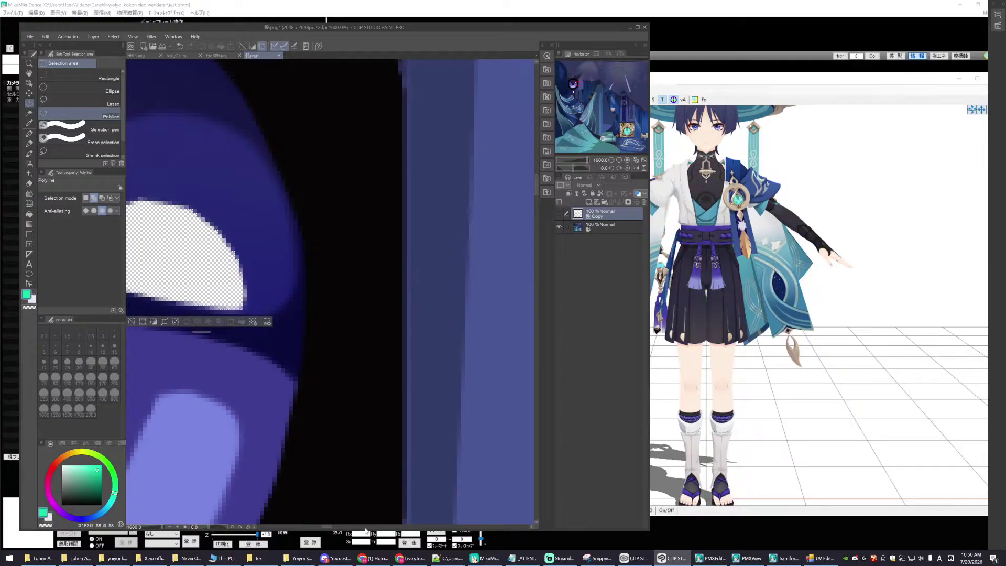
{"action": "left_click_drag", "start_coordinate": [330, 530], "coordinate": [323, 531]}
{"action": "scroll", "coordinate": [403, 354], "scroll_direction": "up", "scroll_amount": 1}
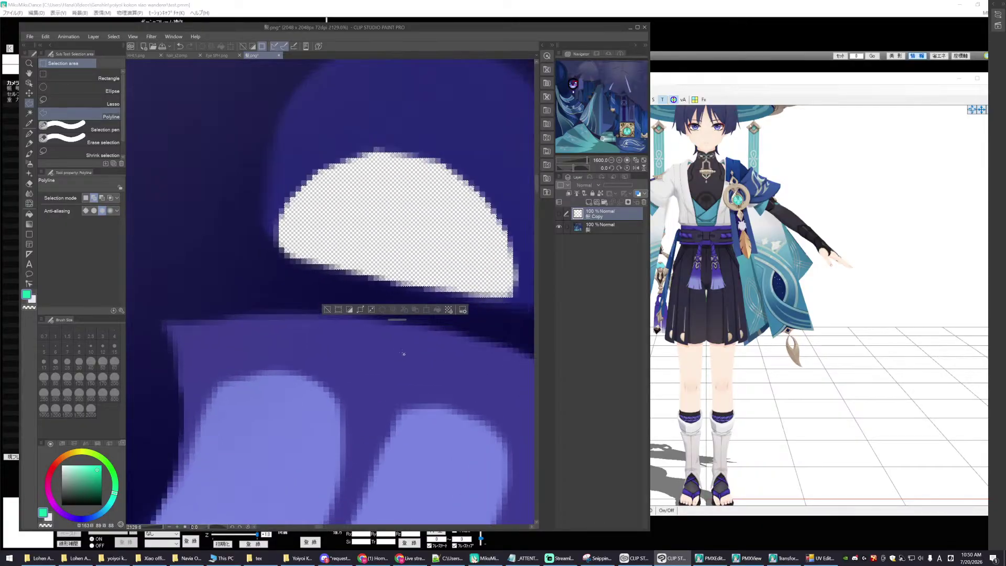
- Duplicate the eye texture layer that has the highlight removed, and hide the original
{"action": "left_click", "coordinate": [590, 229]}
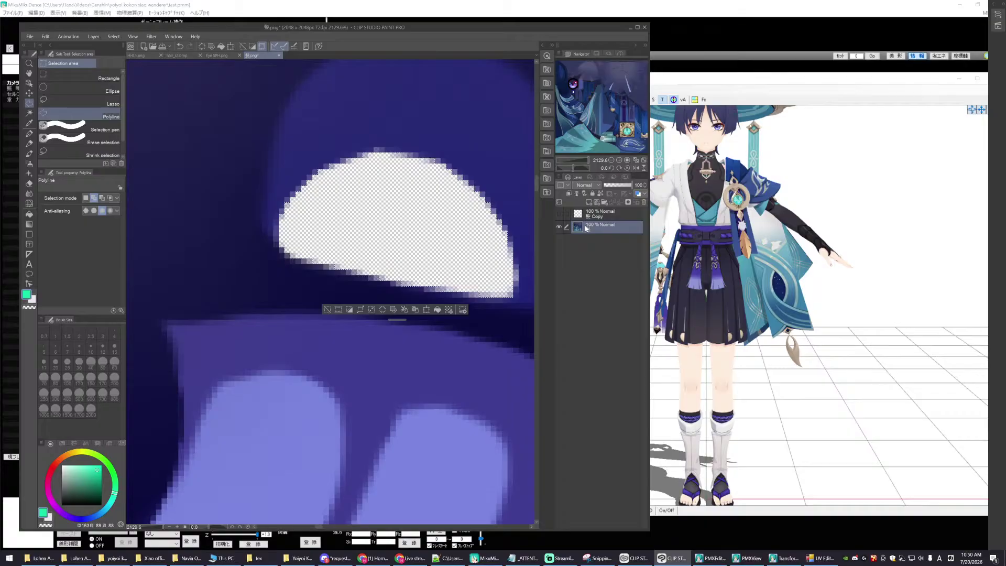
{"action": "right_click", "coordinate": [586, 229]}
{"action": "left_click", "coordinate": [629, 283]}
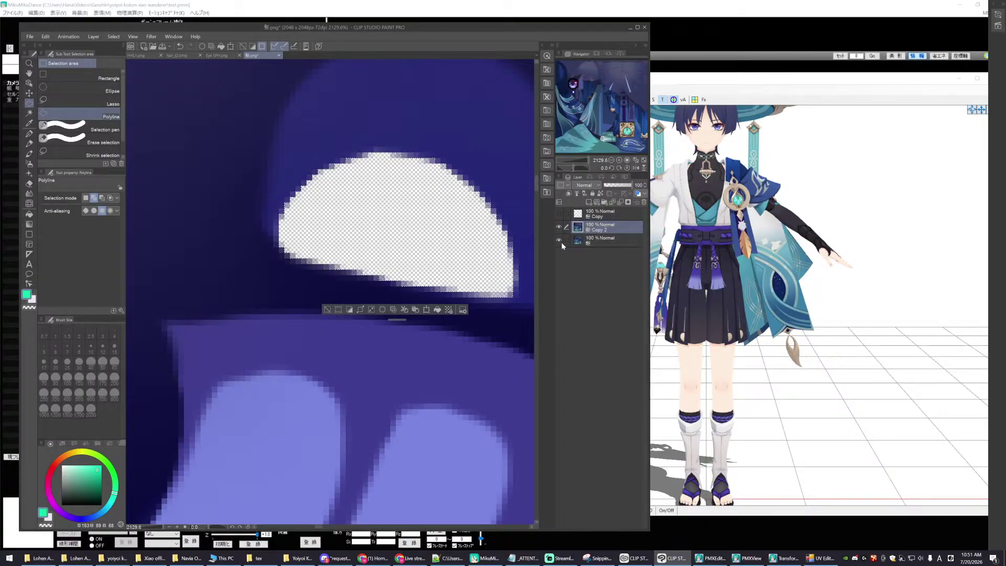
{"action": "left_click", "coordinate": [559, 240]}
{"action": "scroll", "coordinate": [412, 274], "scroll_direction": "up", "scroll_amount": 1}
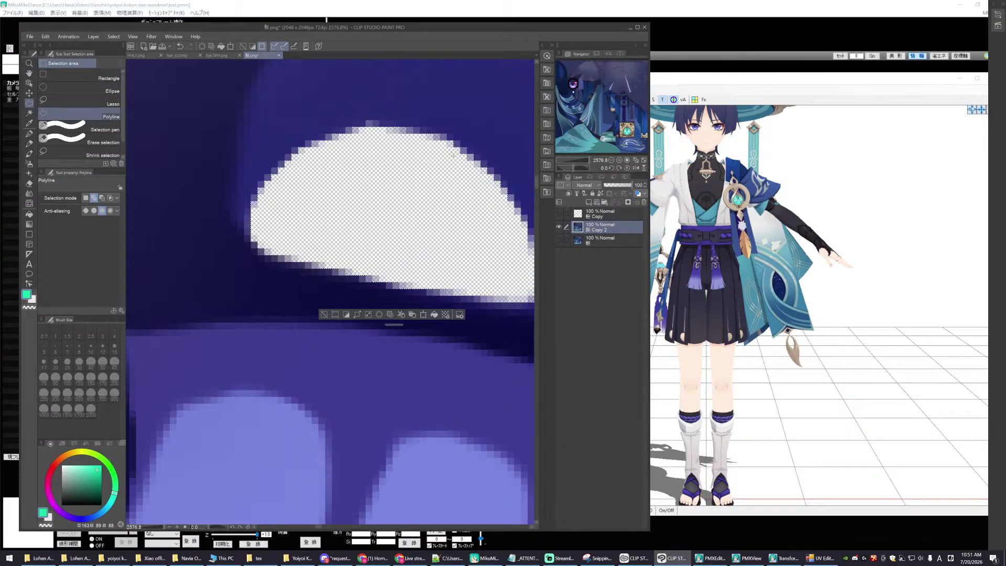
- Clear the selection around the transparent highlight hole using the Rectangle selection tool
{"action": "left_click", "coordinate": [84, 78]}
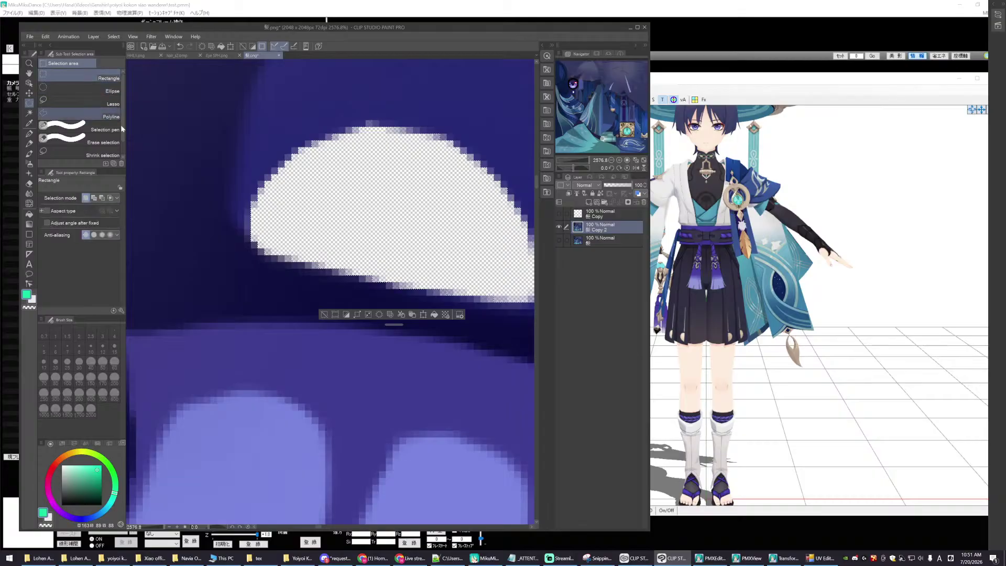
{"action": "left_click", "coordinate": [202, 170]}
{"action": "scroll", "coordinate": [257, 220], "scroll_direction": "down", "scroll_amount": 7}
{"action": "scroll", "coordinate": [257, 220], "scroll_direction": "up", "scroll_amount": 6}
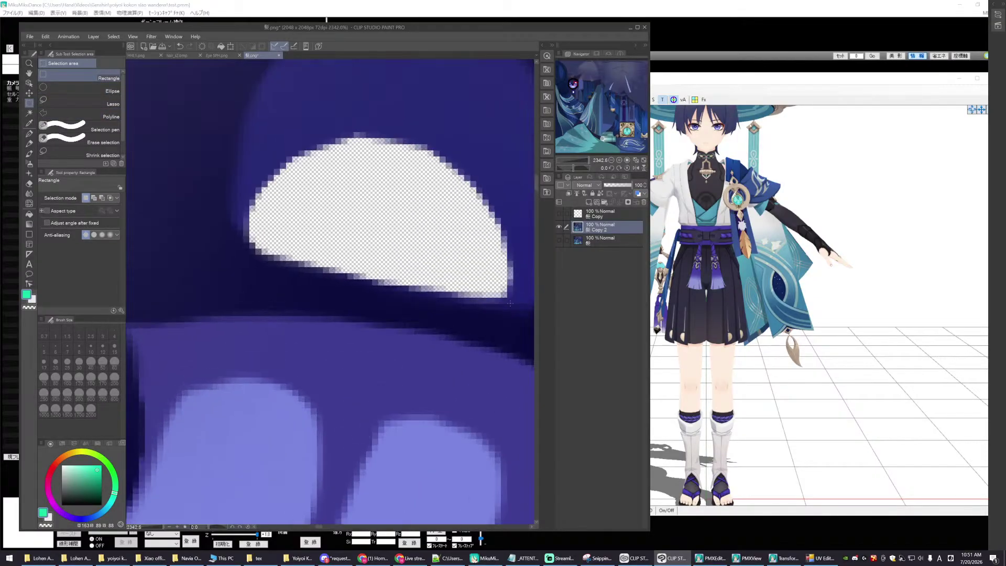
{"action": "scroll", "coordinate": [534, 183], "scroll_direction": "up", "scroll_amount": 3}
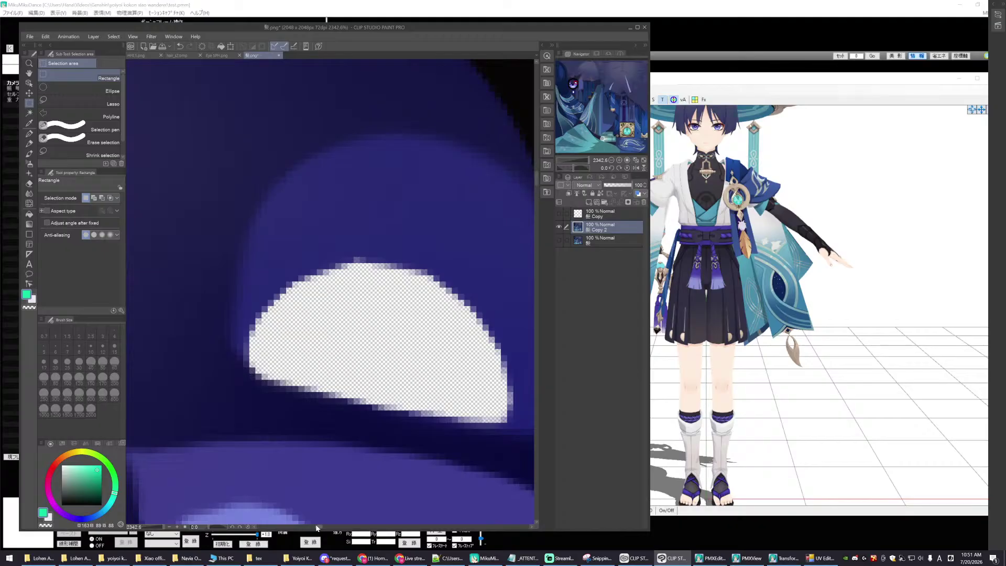
{"action": "scroll", "coordinate": [318, 528], "scroll_direction": "right", "scroll_amount": 1}
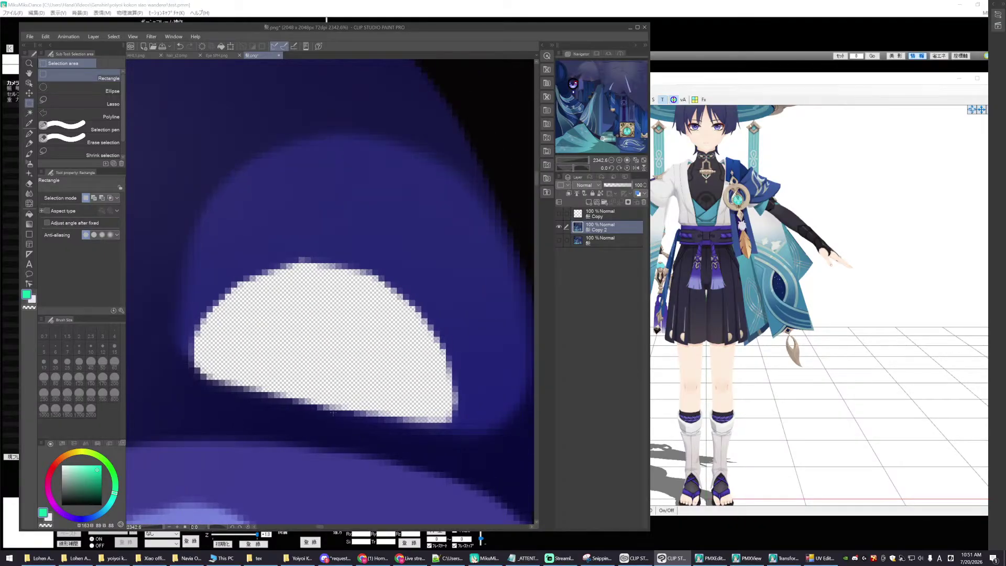
{"action": "scroll", "coordinate": [333, 414], "scroll_direction": "up", "scroll_amount": 1}
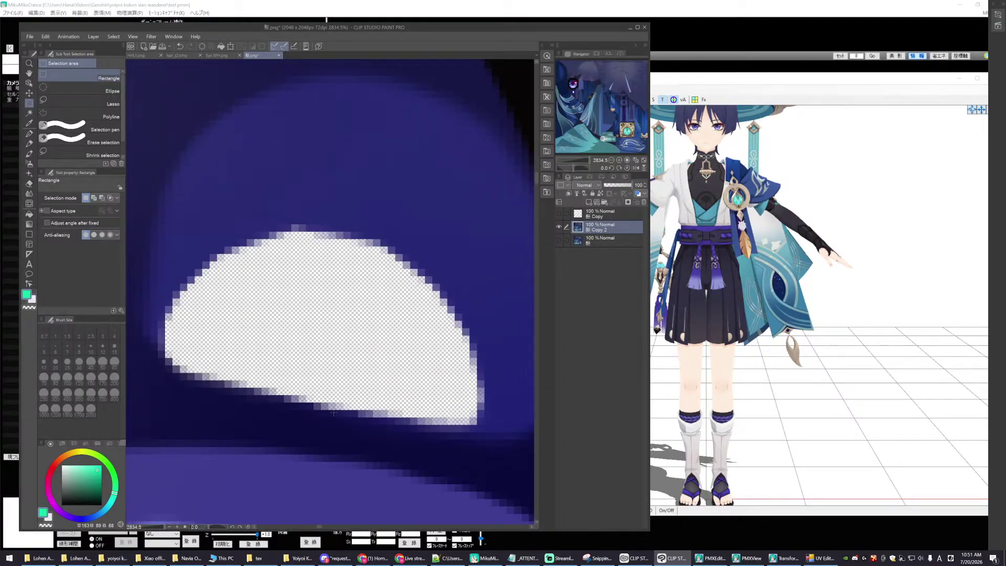
- Try to fill the transparent highlight hole with the surrounding indigo, using the G-pen at size 17 and size 4 along the lower edge
{"action": "left_click", "coordinate": [28, 134]}
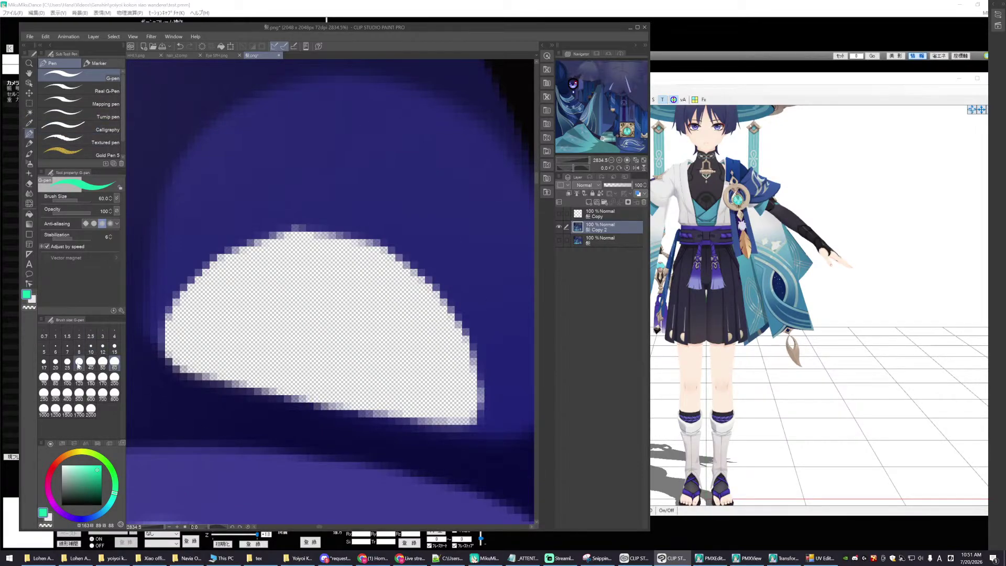
{"action": "left_click", "coordinate": [44, 363]}
{"action": "left_click", "coordinate": [348, 173], "text": "alt"}
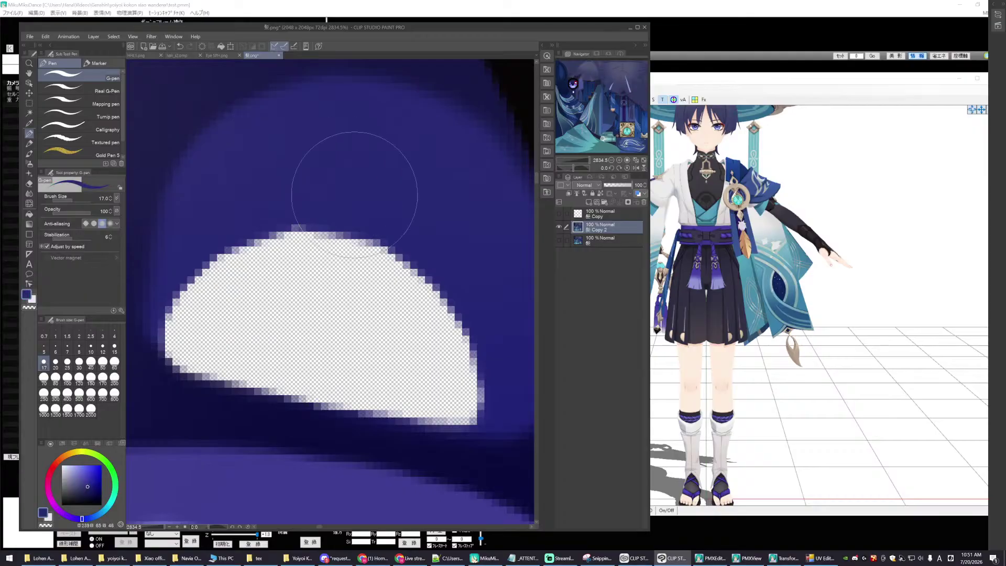
{"action": "mouse_move", "coordinate": [354, 225]}
{"action": "left_mouse_down"}
{"action": "mouse_move", "coordinate": [303, 258]}
{"action": "mouse_move", "coordinate": [391, 313]}
{"action": "mouse_move", "coordinate": [435, 320]}
{"action": "mouse_move", "coordinate": [280, 270]}
{"action": "mouse_move", "coordinate": [236, 294]}
{"action": "mouse_move", "coordinate": [227, 317]}
{"action": "mouse_move", "coordinate": [220, 307]}
{"action": "mouse_move", "coordinate": [281, 359]}
{"action": "mouse_move", "coordinate": [370, 347]}
{"action": "mouse_move", "coordinate": [444, 357]}
{"action": "mouse_move", "coordinate": [427, 362]}
{"action": "left_mouse_up"}
{"action": "scroll", "coordinate": [424, 367], "scroll_direction": "down", "scroll_amount": 1}
{"action": "scroll", "coordinate": [422, 368], "scroll_direction": "up", "scroll_amount": 2}
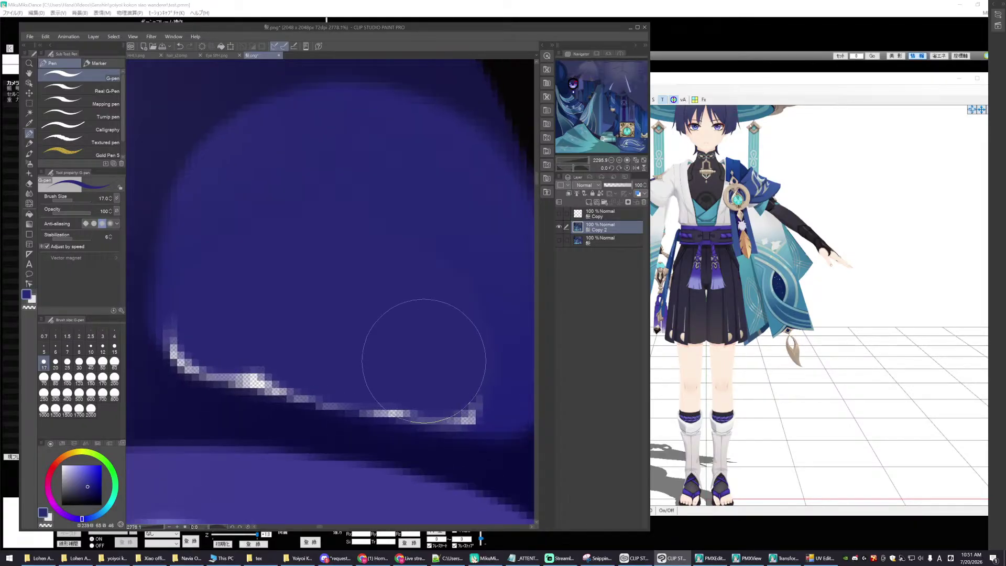
{"action": "left_click", "coordinate": [114, 337]}
{"action": "mouse_move", "coordinate": [468, 410]}
{"action": "left_mouse_down"}
{"action": "mouse_move", "coordinate": [490, 400]}
{"action": "mouse_move", "coordinate": [432, 421]}
{"action": "mouse_move", "coordinate": [236, 383]}
{"action": "mouse_move", "coordinate": [259, 387]}
{"action": "mouse_move", "coordinate": [247, 386]}
{"action": "mouse_move", "coordinate": [206, 375]}
{"action": "mouse_move", "coordinate": [148, 337]}
{"action": "mouse_move", "coordinate": [168, 361]}
{"action": "left_mouse_up"}
{"action": "scroll", "coordinate": [175, 360], "scroll_direction": "down", "scroll_amount": 1}
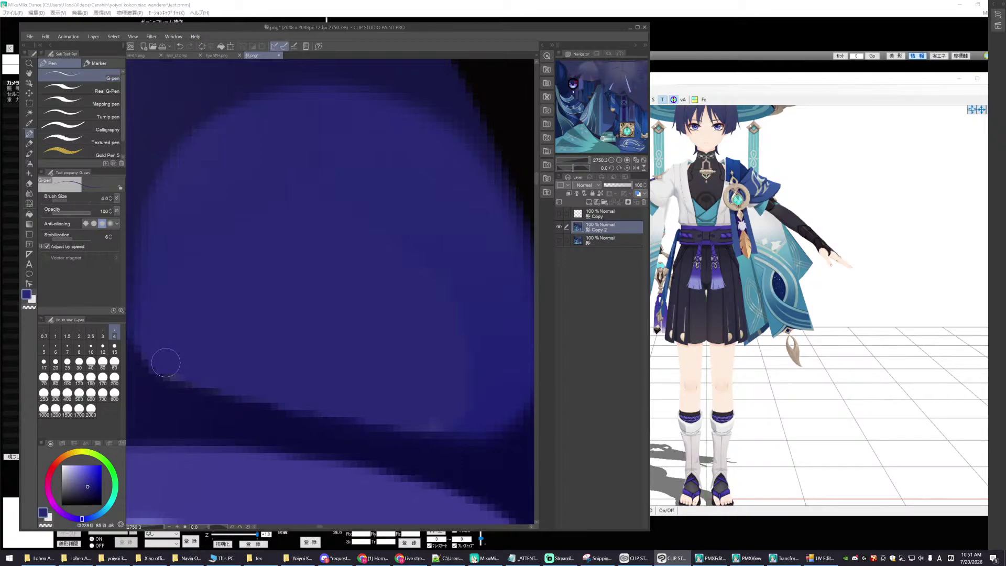
- Undo all the indigo brush strokes over the highlight hole and restore the earlier selection
{"action": "key", "text": "ctrl+z"}
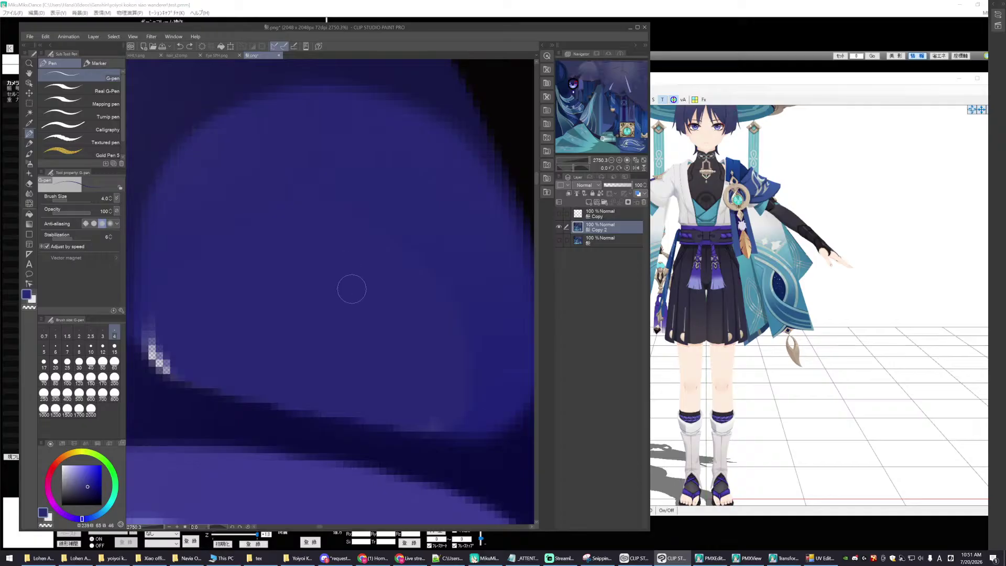
{"action": "key", "text": "ctrl+z"}
{"action": "key", "text": "ctrl+z"}
{"action": "key", "text": "ctrl+z"}
{"action": "key", "text": "ctrl+z"}
{"action": "key", "text": "ctrl+z"}
{"action": "key", "text": "ctrl+z"}
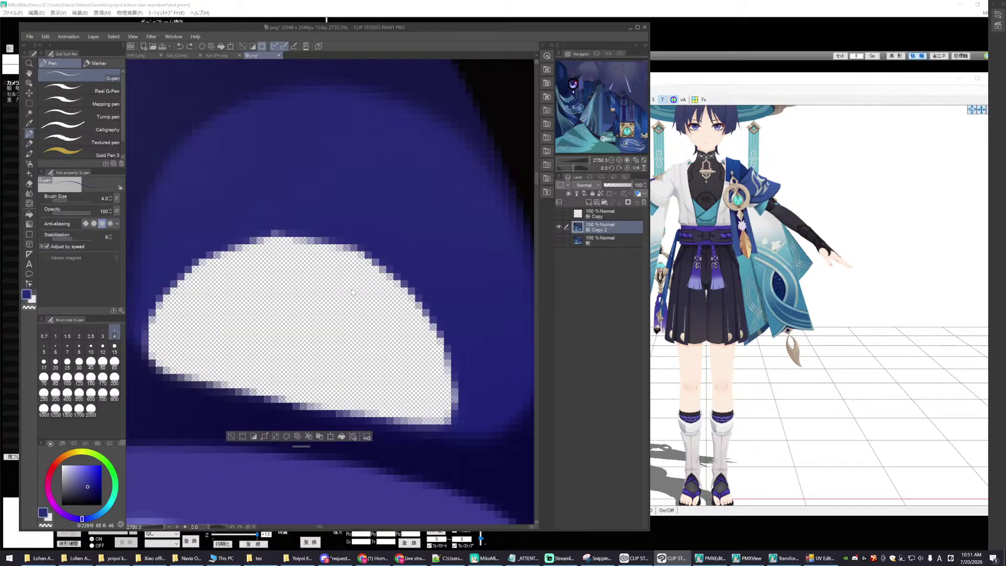
- Add a new raster layer and place it directly beneath the duplicated texture layer
{"action": "scroll", "coordinate": [352, 293], "scroll_direction": "down", "scroll_amount": 4}
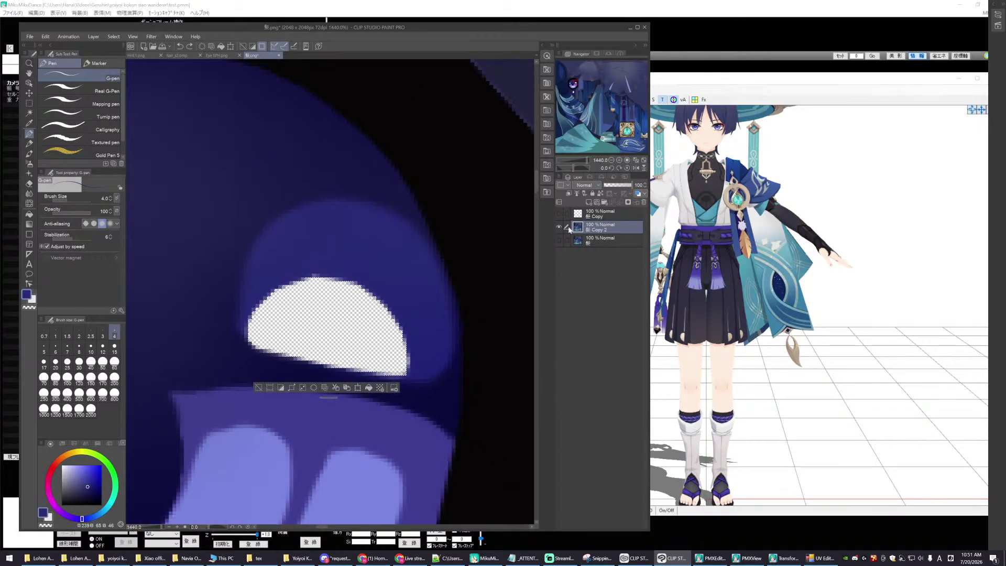
{"action": "left_click", "coordinate": [560, 213]}
{"action": "left_click", "coordinate": [560, 213]}
{"action": "left_click", "coordinate": [588, 202]}
{"action": "left_click_drag", "start_coordinate": [597, 231], "coordinate": [598, 251]}
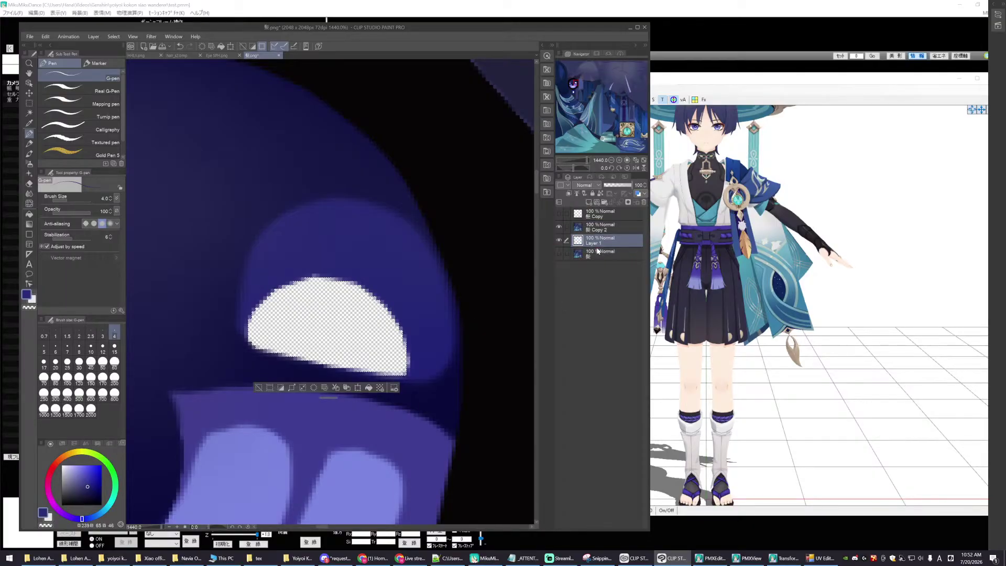
- Switch to the Rectangle selection tool and clear the selection around the highlight hole
{"action": "left_click", "coordinate": [30, 106]}
{"action": "key", "text": "ctrl+minus"}
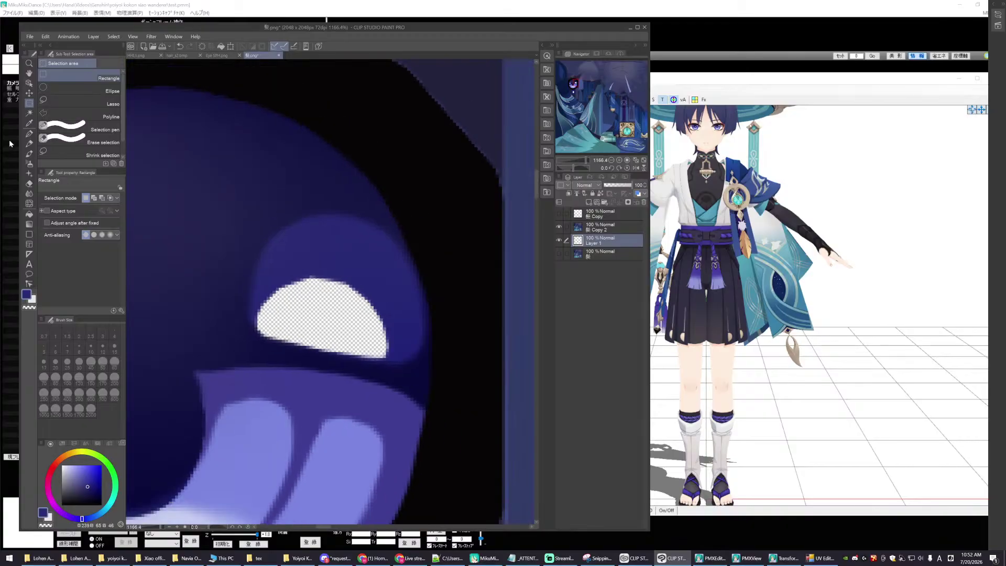
{"action": "scroll", "coordinate": [246, 305], "scroll_direction": "up", "scroll_amount": 2}
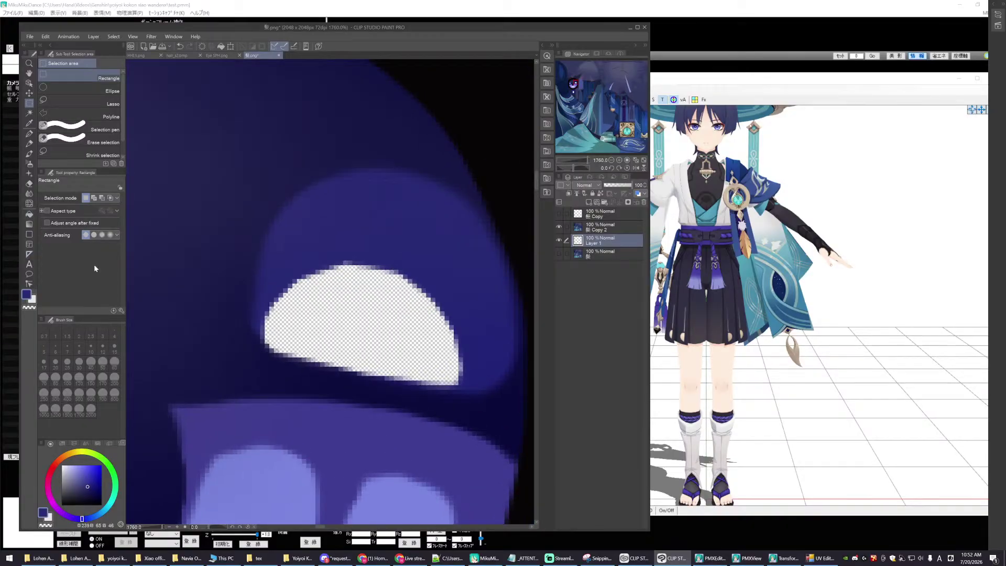
- Fill the highlight hole with indigo on the new layer beneath the texture, using the G-pen at size 30
{"action": "left_click", "coordinate": [29, 134]}
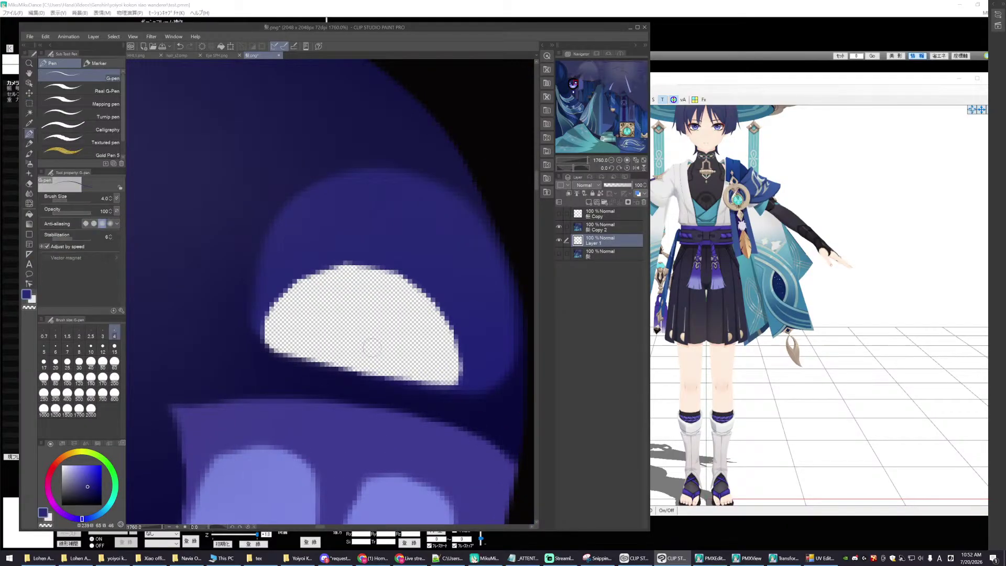
{"action": "left_click", "coordinate": [78, 361]}
{"action": "mouse_move", "coordinate": [293, 293]}
{"action": "left_mouse_down"}
{"action": "mouse_move", "coordinate": [258, 314]}
{"action": "mouse_move", "coordinate": [456, 372]}
{"action": "left_mouse_up"}
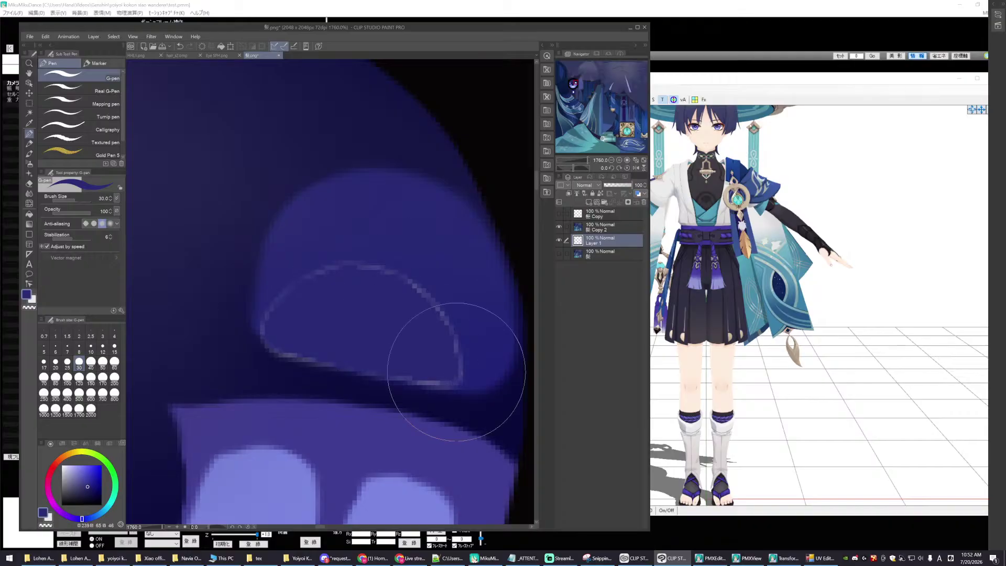
- Paint over the pale outline around the filled highlight on the Copy 2 texture layer with the indigo G-pen at size 7
{"action": "scroll", "coordinate": [368, 368], "scroll_direction": "up", "scroll_amount": 1}
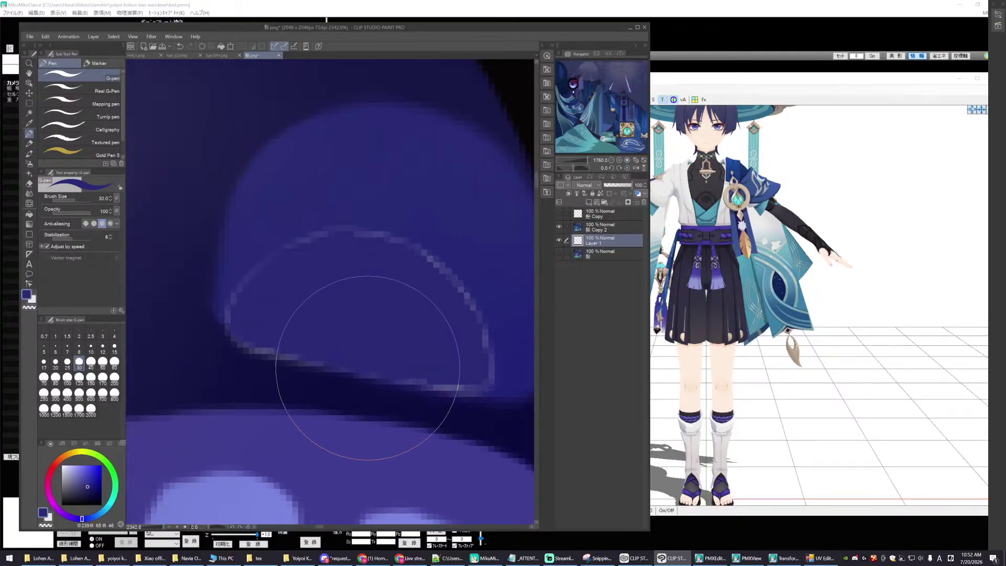
{"action": "scroll", "coordinate": [368, 368], "scroll_direction": "up", "scroll_amount": 1}
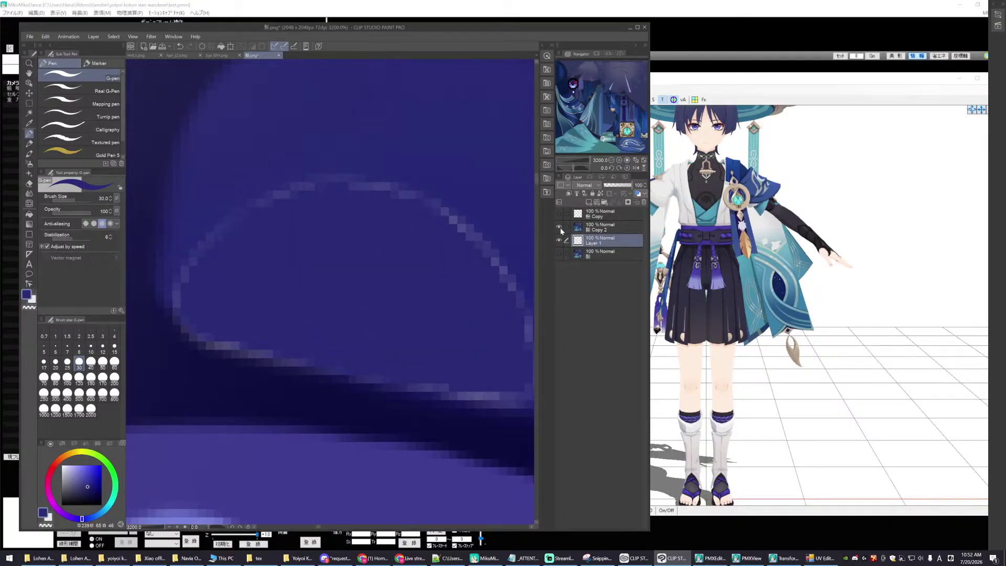
{"action": "left_click", "coordinate": [558, 229]}
{"action": "left_click", "coordinate": [559, 228]}
{"action": "left_click", "coordinate": [597, 230]}
{"action": "left_click", "coordinate": [560, 227]}
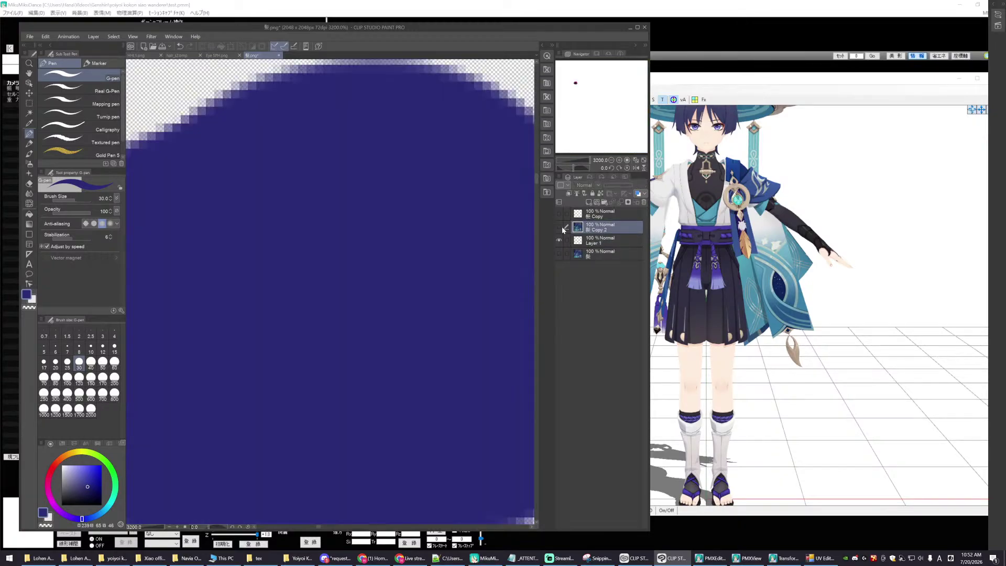
{"action": "left_click", "coordinate": [559, 227]}
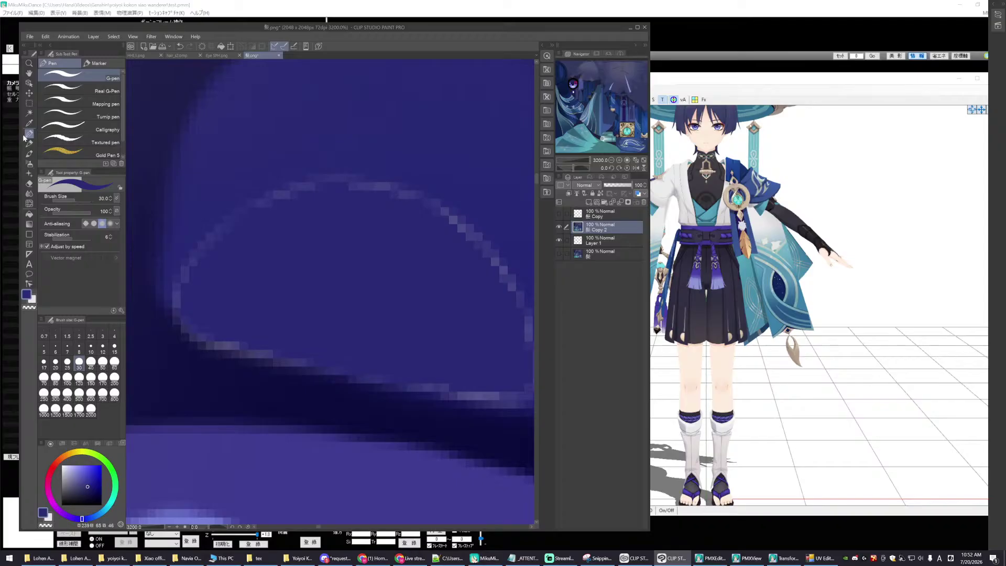
{"action": "left_click", "coordinate": [67, 347]}
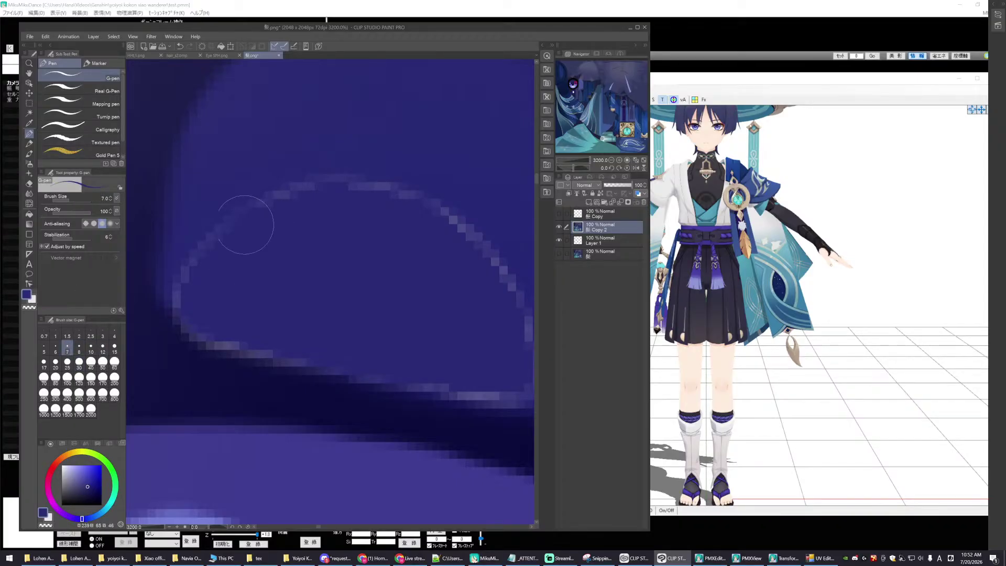
{"action": "mouse_move", "coordinate": [276, 205]}
{"action": "left_mouse_down"}
{"action": "mouse_move", "coordinate": [326, 191]}
{"action": "mouse_move", "coordinate": [378, 225]}
{"action": "mouse_move", "coordinate": [456, 238]}
{"action": "mouse_move", "coordinate": [484, 273]}
{"action": "left_mouse_up"}
{"action": "mouse_move", "coordinate": [213, 231]}
{"action": "left_mouse_down"}
{"action": "mouse_move", "coordinate": [200, 294]}
{"action": "mouse_move", "coordinate": [241, 330]}
{"action": "mouse_move", "coordinate": [487, 374]}
{"action": "left_mouse_up"}
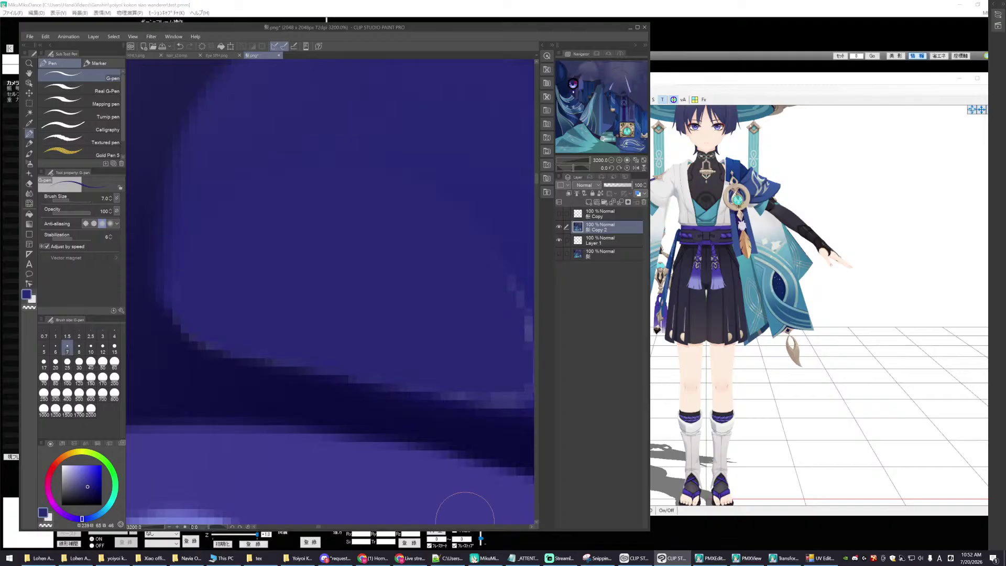
{"action": "left_click_drag", "start_coordinate": [317, 530], "coordinate": [322, 530]}
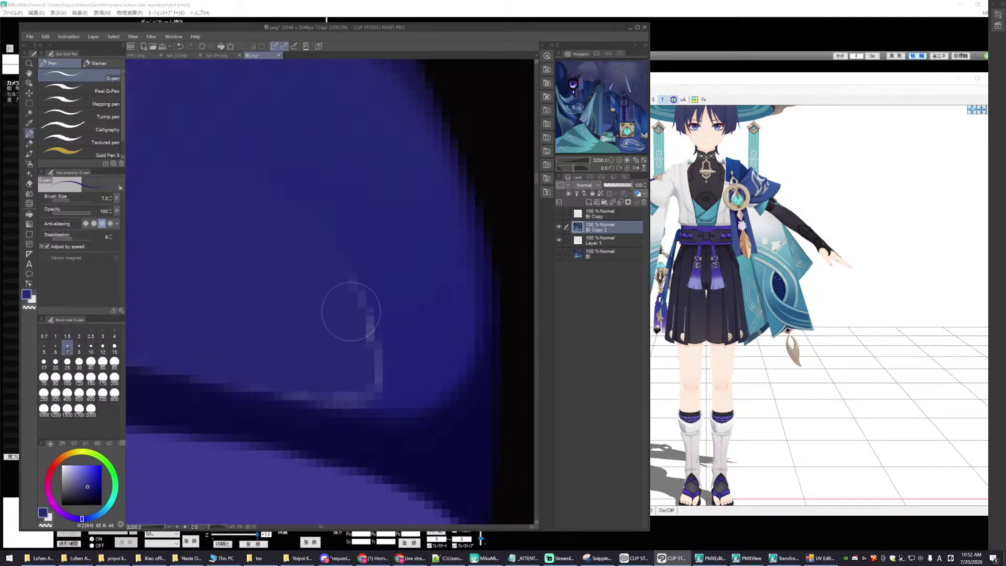
{"action": "mouse_move", "coordinate": [350, 321]}
{"action": "left_mouse_down"}
{"action": "mouse_move", "coordinate": [353, 376]}
{"action": "mouse_move", "coordinate": [256, 370]}
{"action": "left_mouse_up"}
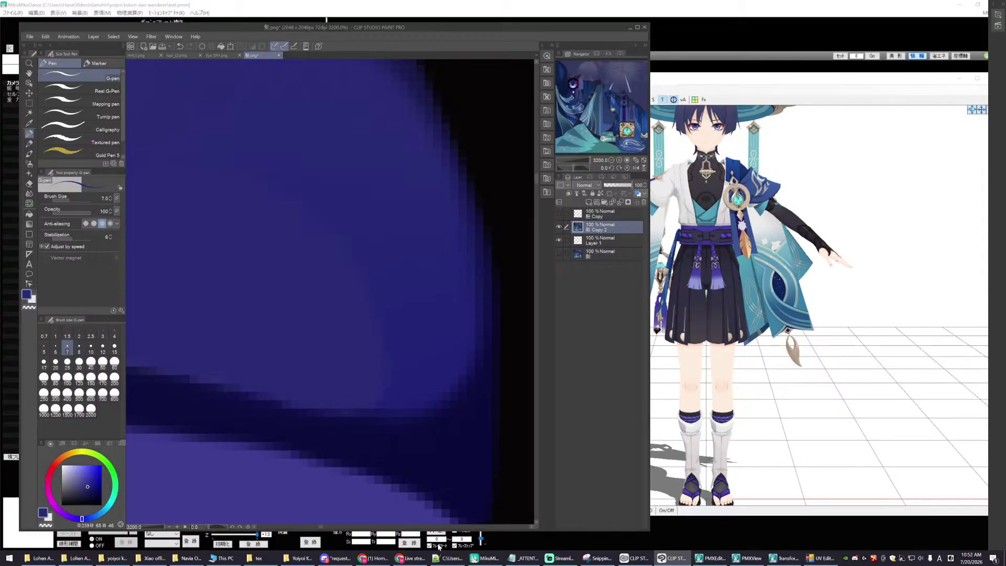
- Examine the repainted highlight area and its edges at several magnifications for leftover outline pixels
{"action": "scroll", "coordinate": [247, 461], "scroll_direction": "down", "scroll_amount": 3}
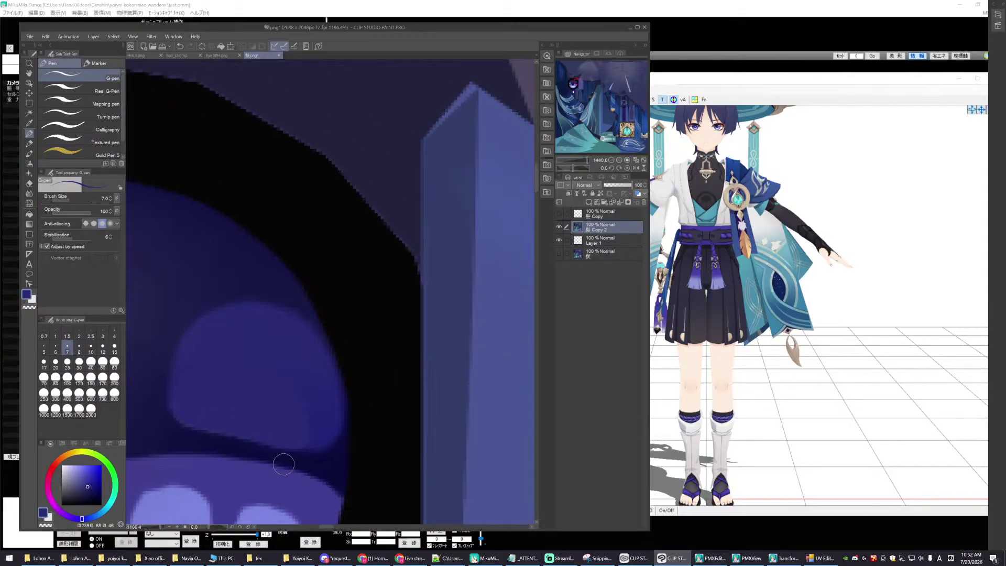
{"action": "scroll", "coordinate": [270, 456], "scroll_direction": "up", "scroll_amount": 3}
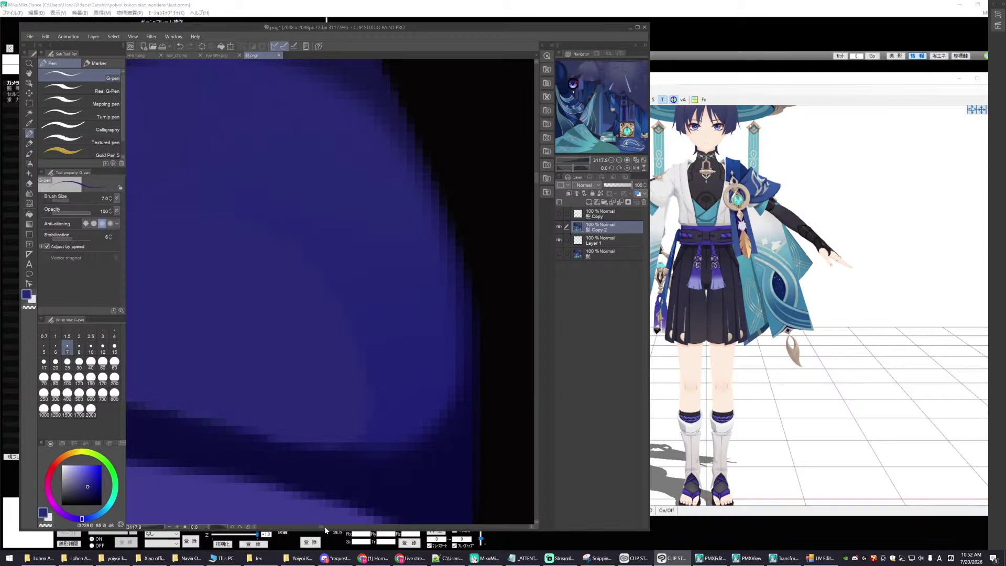
{"action": "scroll", "coordinate": [323, 527], "scroll_direction": "up", "scroll_amount": 1}
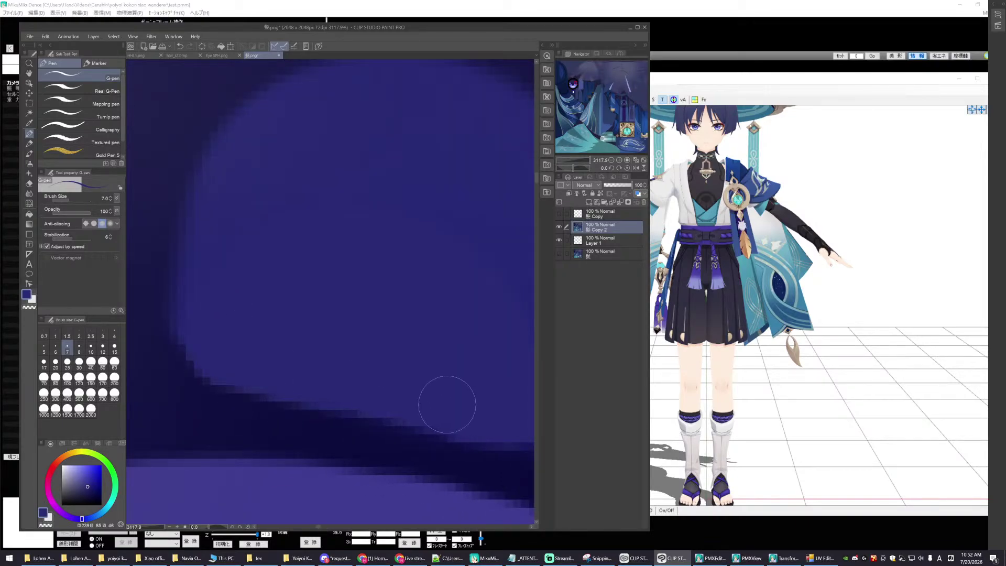
{"action": "scroll", "coordinate": [410, 272], "scroll_direction": "down", "scroll_amount": 10}
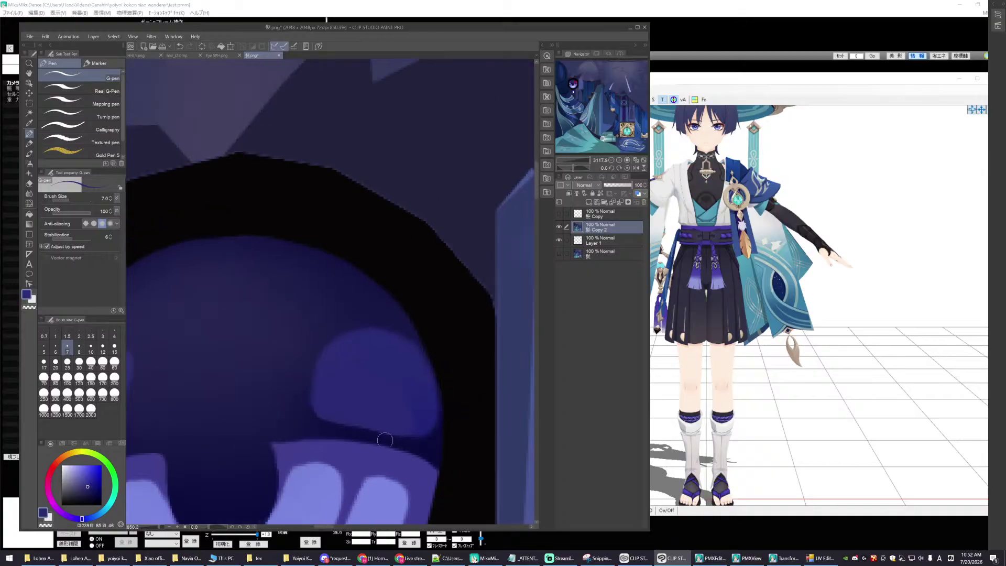
{"action": "scroll", "coordinate": [429, 458], "scroll_direction": "up", "scroll_amount": 4}
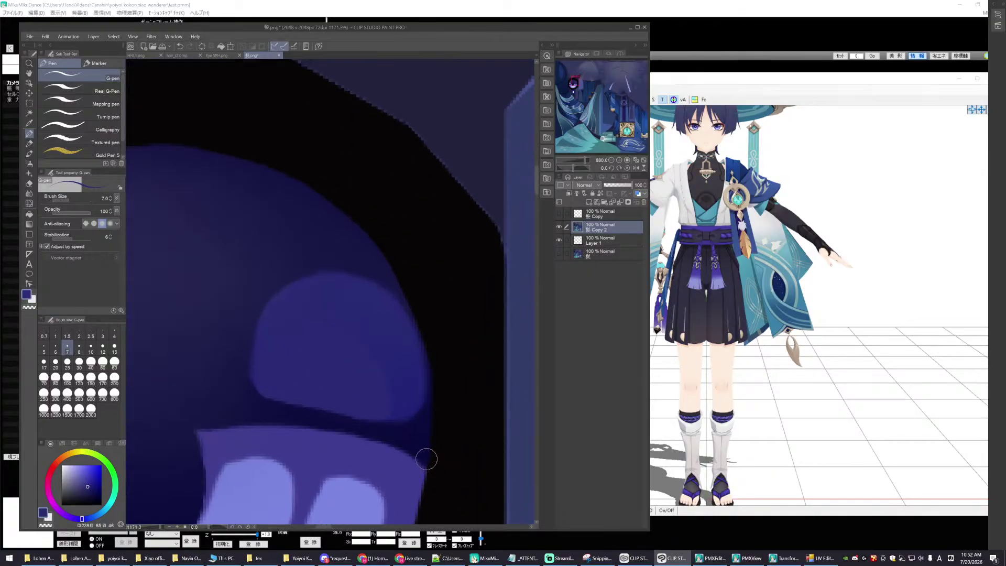
{"action": "scroll", "coordinate": [419, 444], "scroll_direction": "down", "scroll_amount": 4}
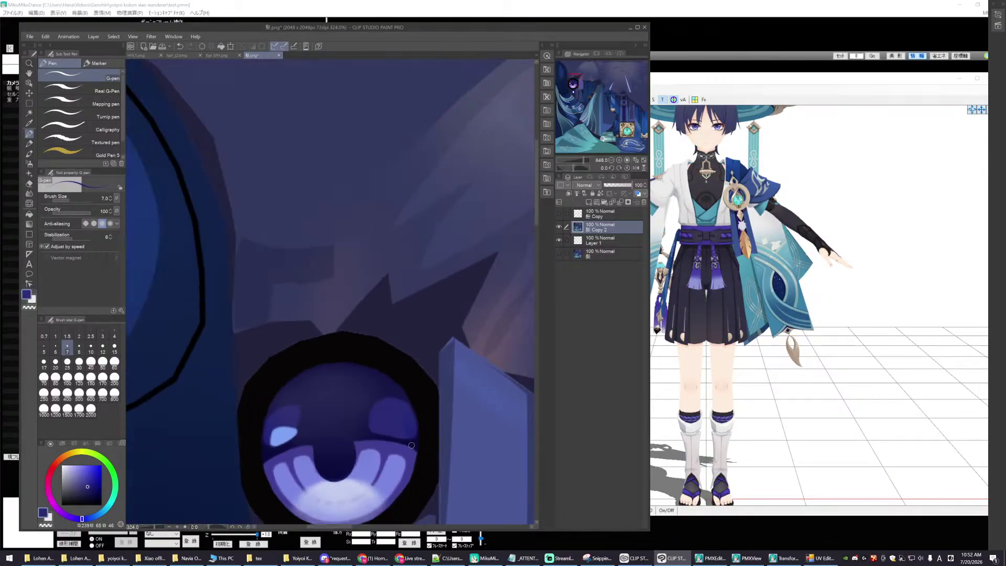
{"action": "scroll", "coordinate": [412, 447], "scroll_direction": "up", "scroll_amount": 6}
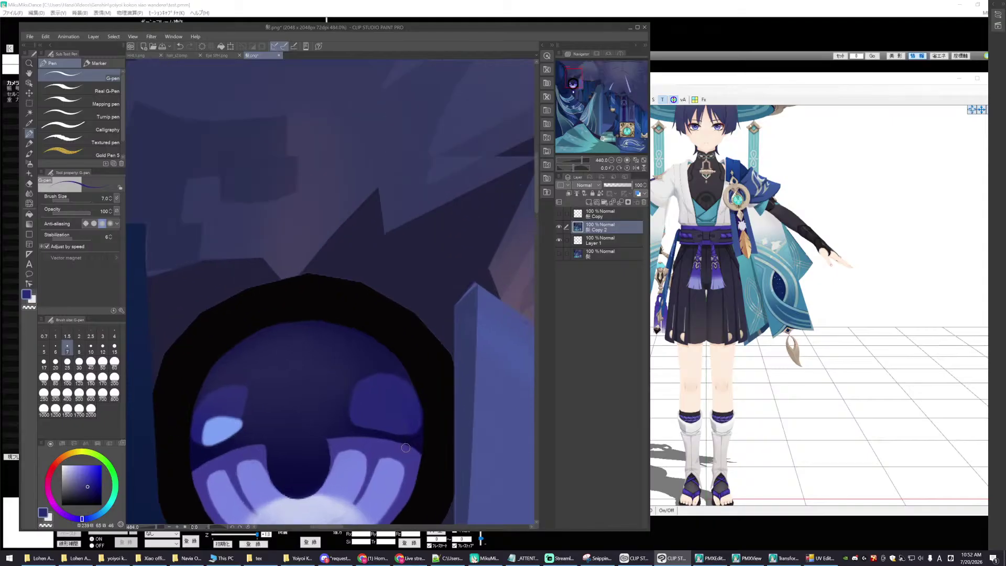
{"action": "scroll", "coordinate": [367, 462], "scroll_direction": "up", "scroll_amount": 2}
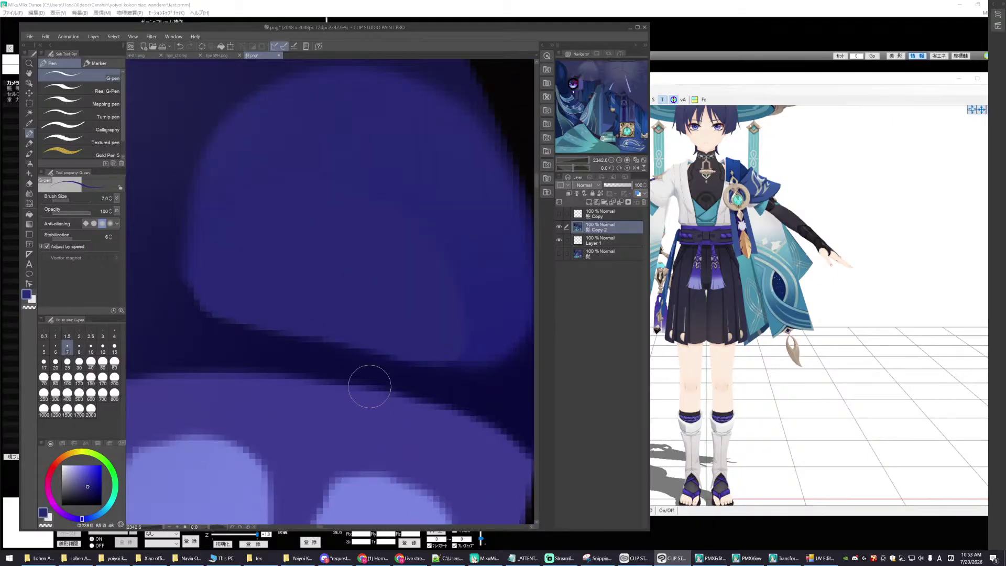
{"action": "scroll", "coordinate": [320, 527], "scroll_direction": "right", "scroll_amount": 3}
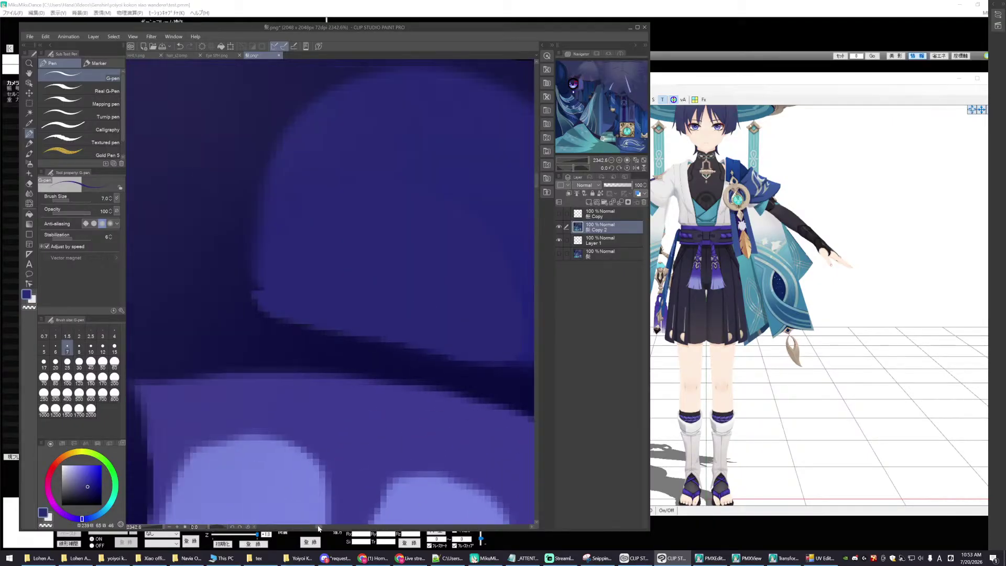
{"action": "scroll", "coordinate": [321, 527], "scroll_direction": "right", "scroll_amount": 4}
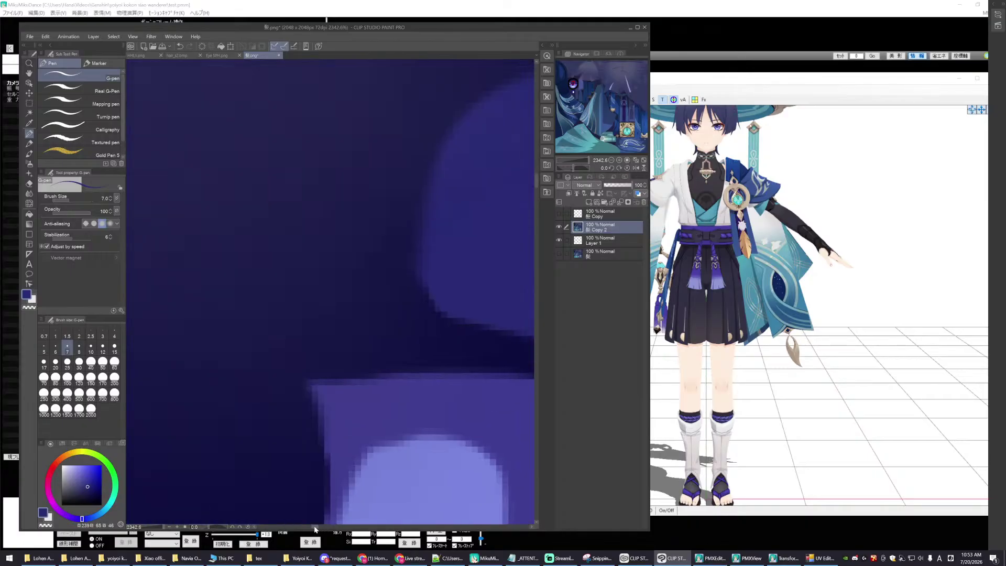
{"action": "scroll", "coordinate": [378, 366], "scroll_direction": "down", "scroll_amount": 7}
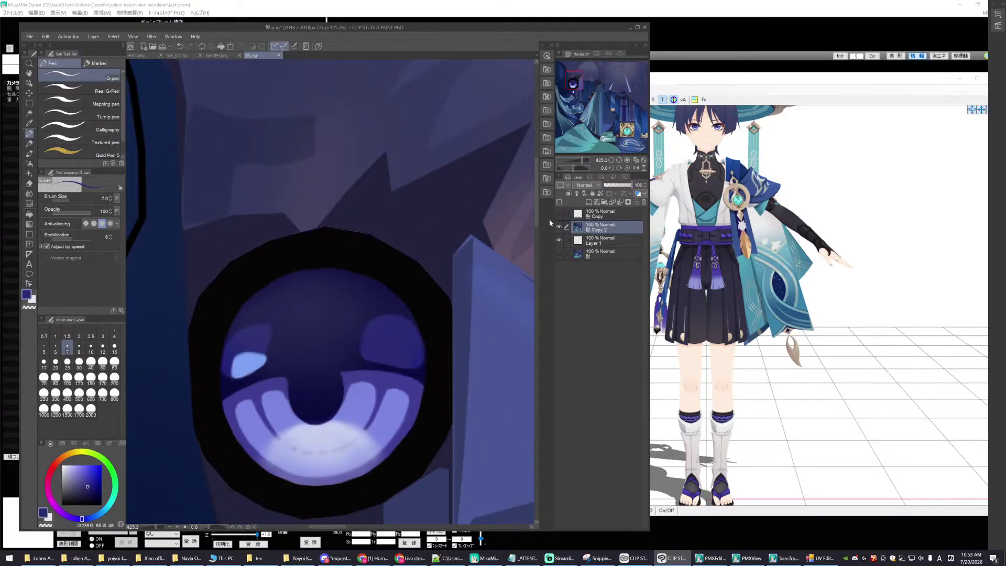
- Compare the eye with and without the separate highlight layer and check the visibility of the repainted texture layers
{"action": "left_click", "coordinate": [559, 219]}
{"action": "left_click", "coordinate": [559, 219]}
{"action": "left_click", "coordinate": [559, 219]}
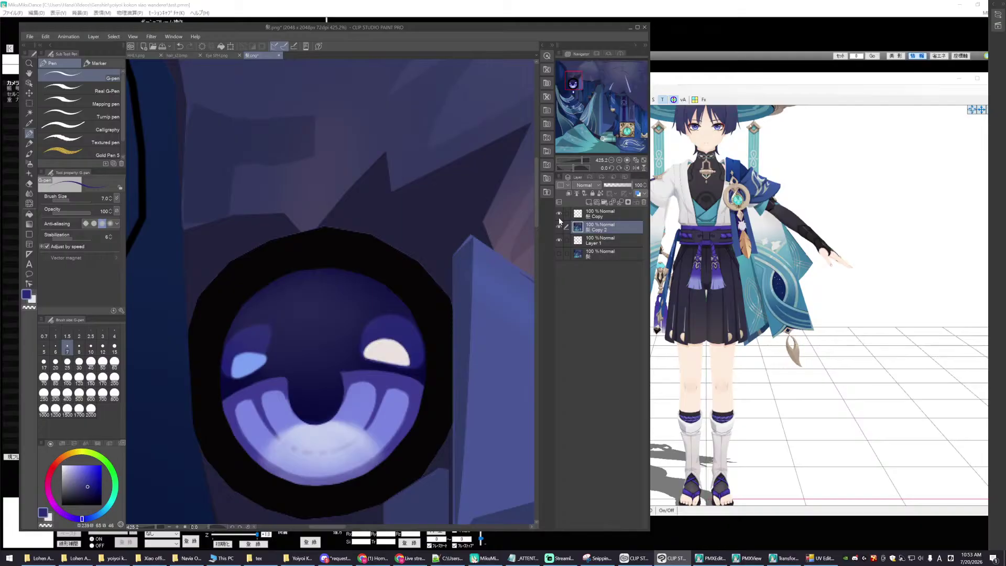
{"action": "left_click", "coordinate": [560, 219]}
{"action": "left_click", "coordinate": [559, 219]}
{"action": "left_click", "coordinate": [559, 219]}
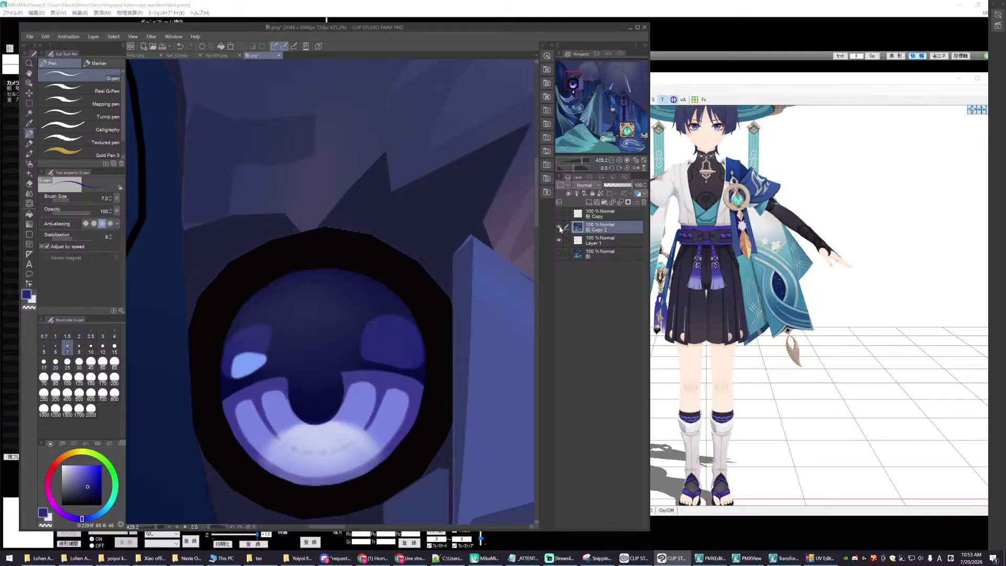
{"action": "left_click", "coordinate": [560, 239]}
{"action": "left_click", "coordinate": [559, 229]}
{"action": "left_click", "coordinate": [559, 229]}
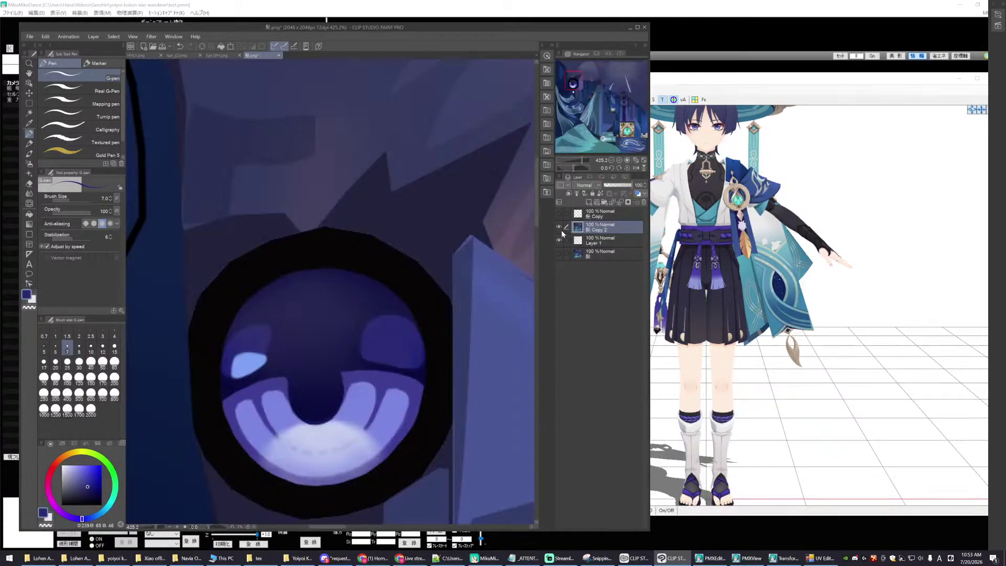
- Group the Copy 2 texture layer and the indigo fill layer in a new folder and check its visibility
{"action": "right_click", "coordinate": [591, 231]}
{"action": "left_click", "coordinate": [629, 268]}
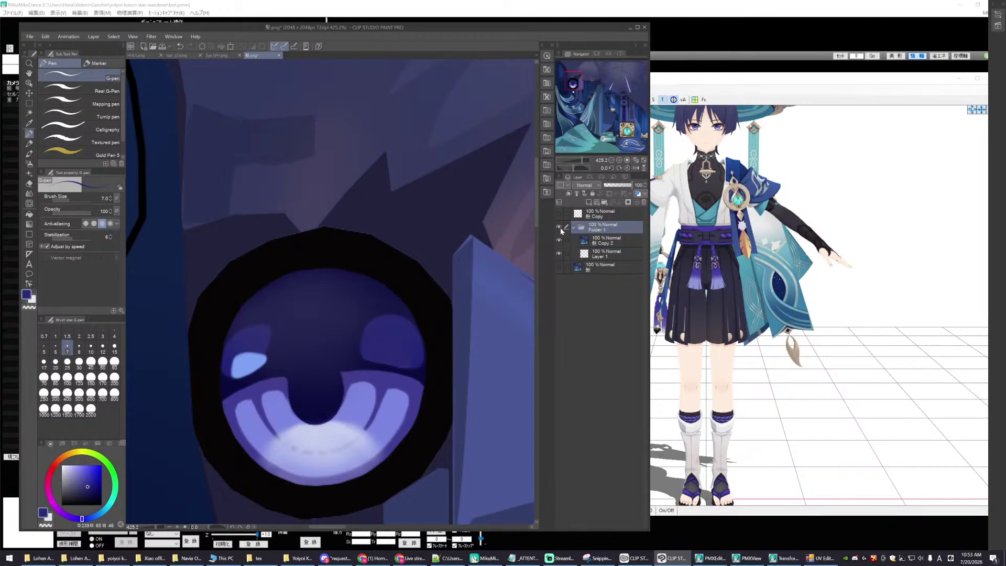
{"action": "left_click", "coordinate": [559, 227]}
{"action": "left_click", "coordinate": [559, 226]}
{"action": "scroll", "coordinate": [451, 316], "scroll_direction": "down", "scroll_amount": 6}
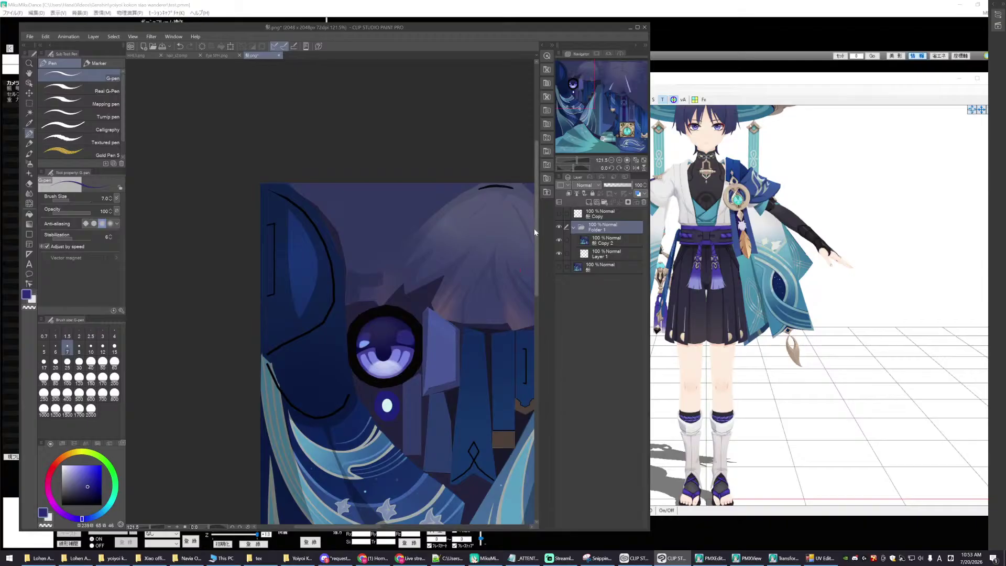
{"action": "left_click_drag", "start_coordinate": [534, 228], "coordinate": [532, 251]}
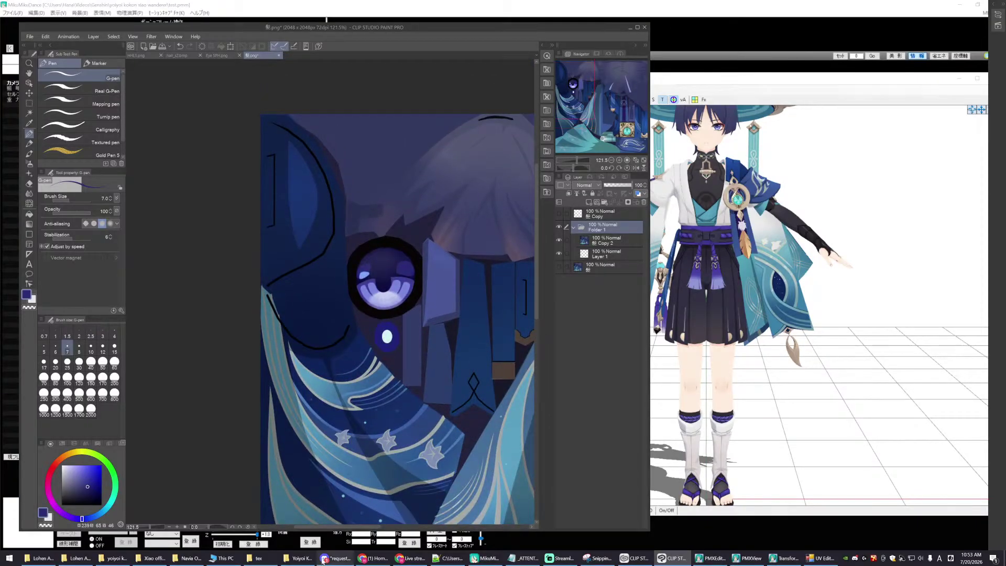
{"action": "mouse_move", "coordinate": [310, 529]}
{"action": "left_mouse_down"}
{"action": "mouse_move", "coordinate": [332, 528]}
{"action": "mouse_move", "coordinate": [316, 529]}
{"action": "left_mouse_up"}
{"action": "scroll", "coordinate": [354, 388], "scroll_direction": "up", "scroll_amount": 3}
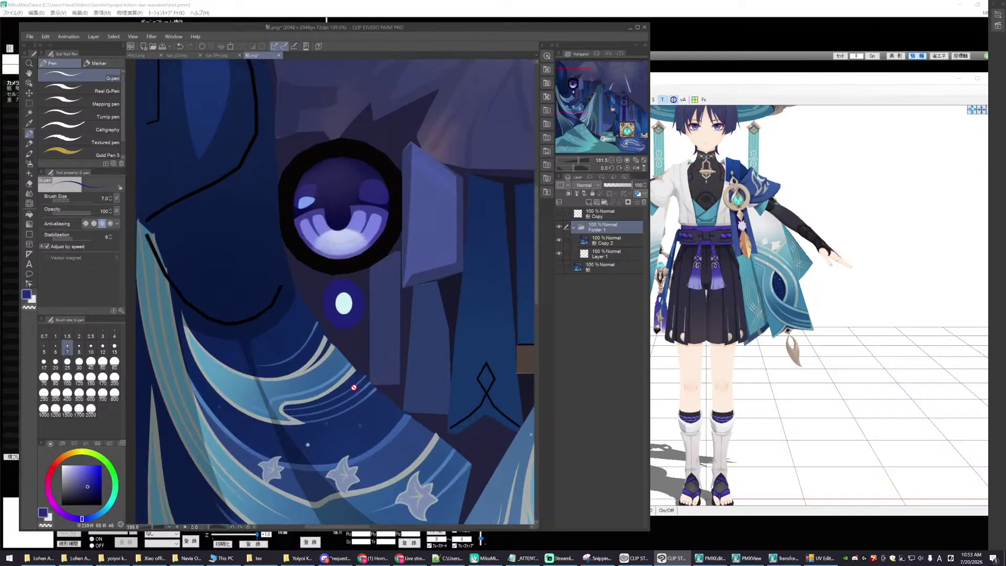
- Switch to PMXEditor, save the model as Wanderer YOI YOI.pmx in the Wanderer Official folder, and return to Clip Studio Paint
{"action": "left_click", "coordinate": [726, 557]}
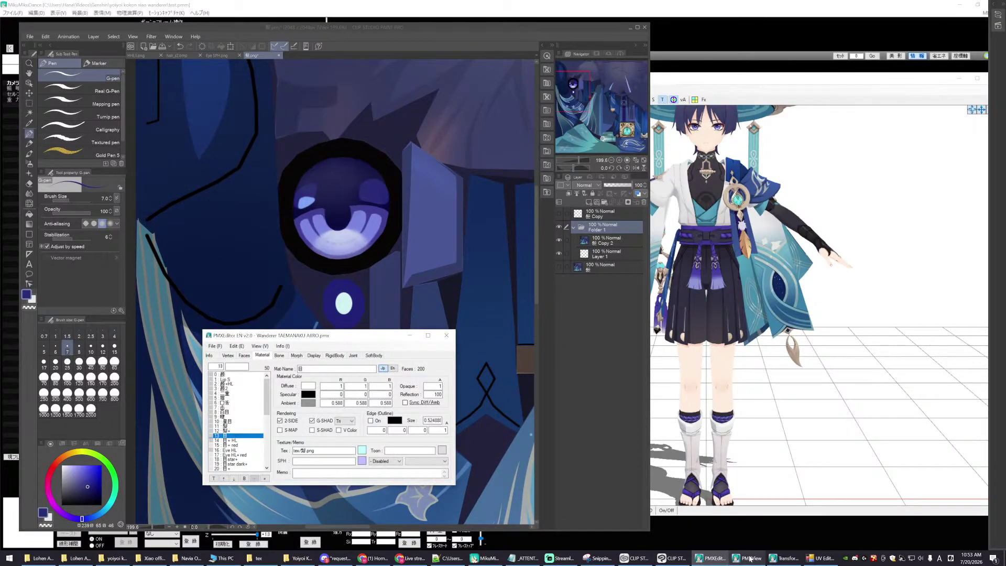
{"action": "left_click", "coordinate": [750, 559]}
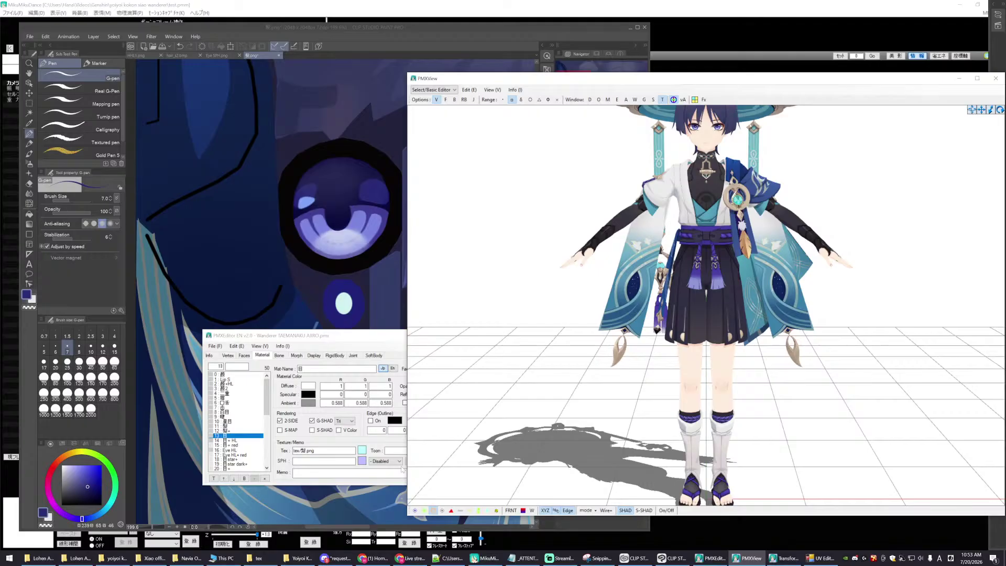
{"action": "left_click_drag", "start_coordinate": [327, 337], "coordinate": [144, 292]}
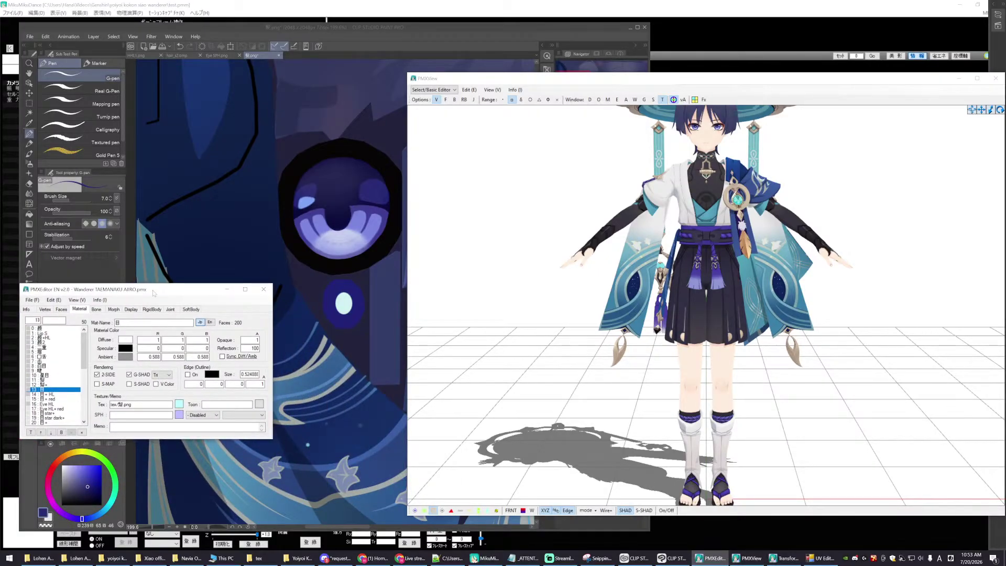
{"action": "left_click_drag", "start_coordinate": [153, 293], "coordinate": [210, 310]}
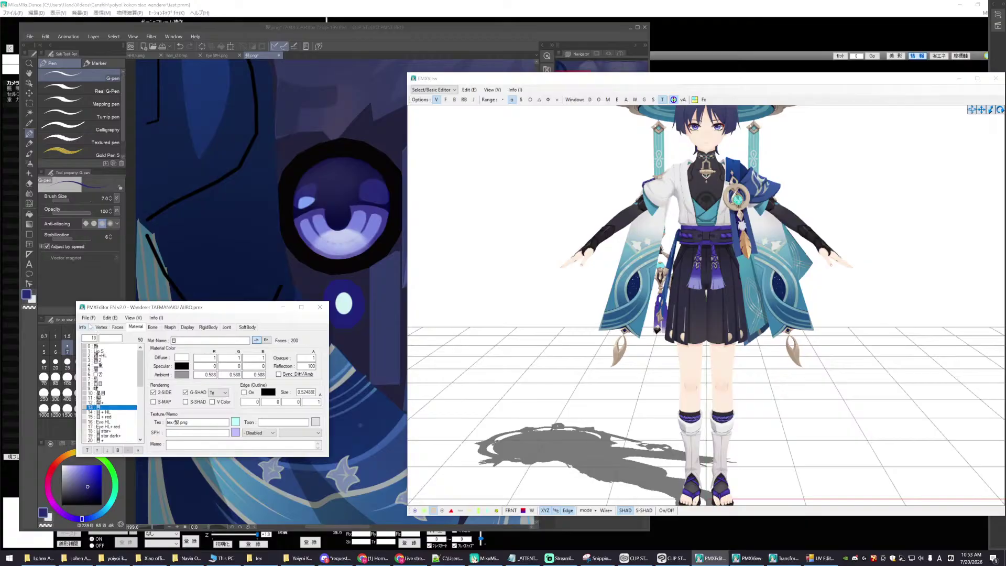
{"action": "left_click", "coordinate": [87, 318]}
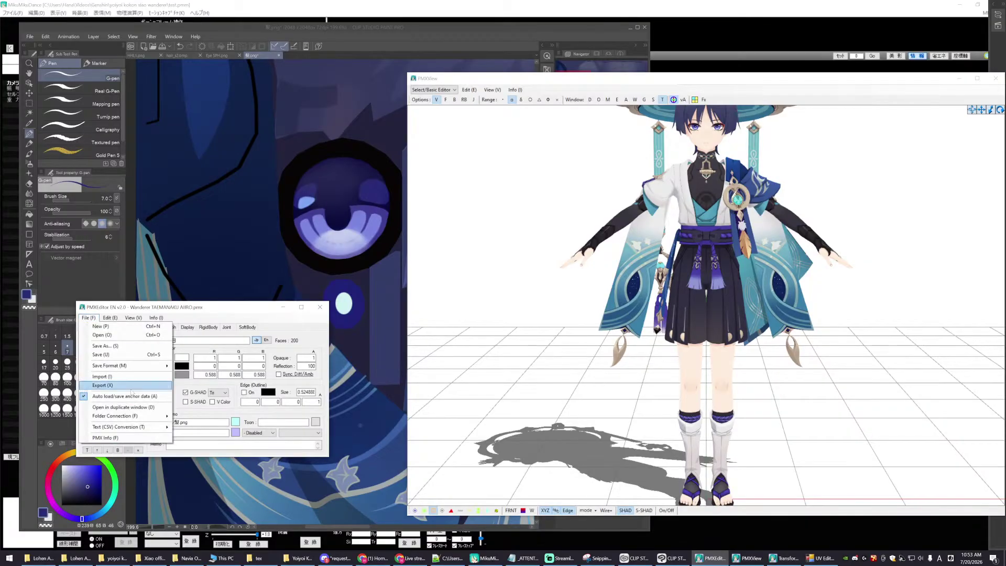
{"action": "left_click", "coordinate": [105, 348]}
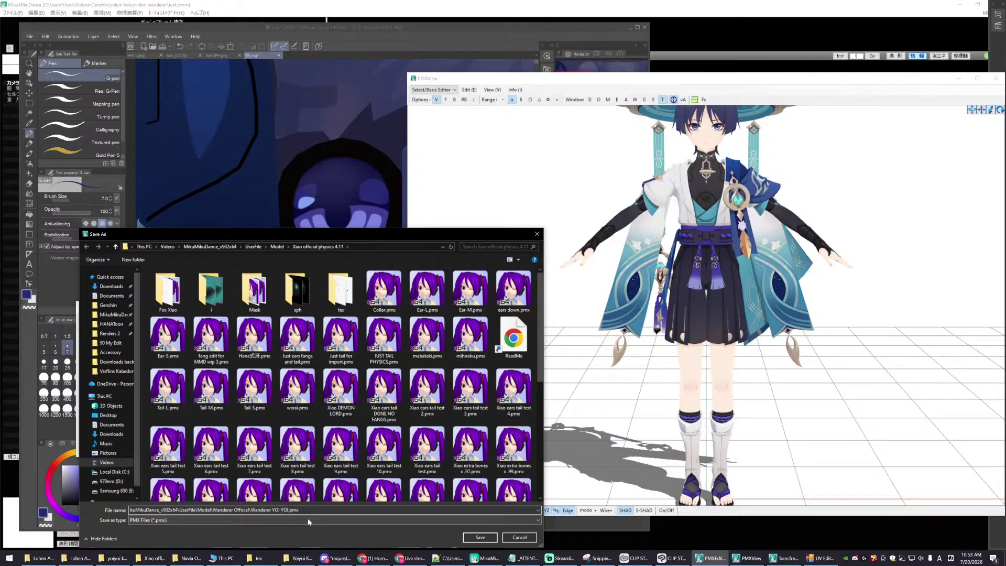
{"action": "key", "text": "Return"}
{"action": "left_click", "coordinate": [474, 40]}
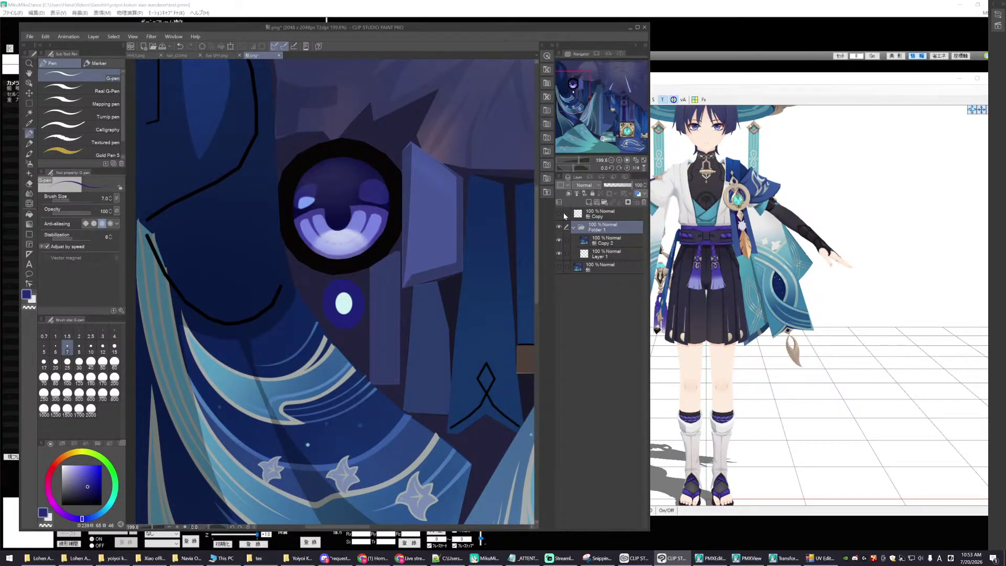
- Show the separate highlight layer above Folder 1 and make it the active layer
{"action": "left_click", "coordinate": [589, 216]}
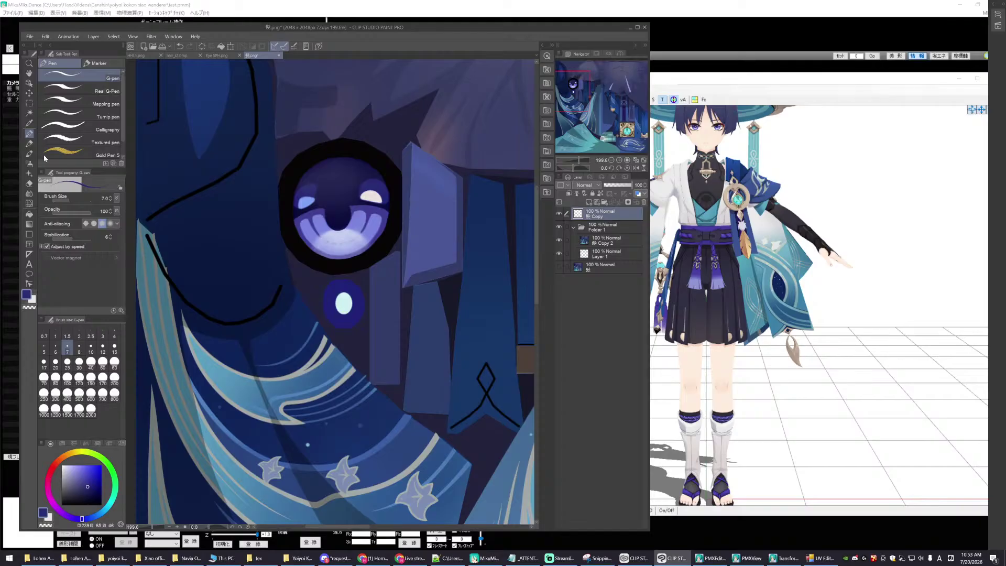
{"action": "left_click", "coordinate": [29, 103]}
{"action": "left_click_drag", "start_coordinate": [254, 127], "coordinate": [432, 296]}
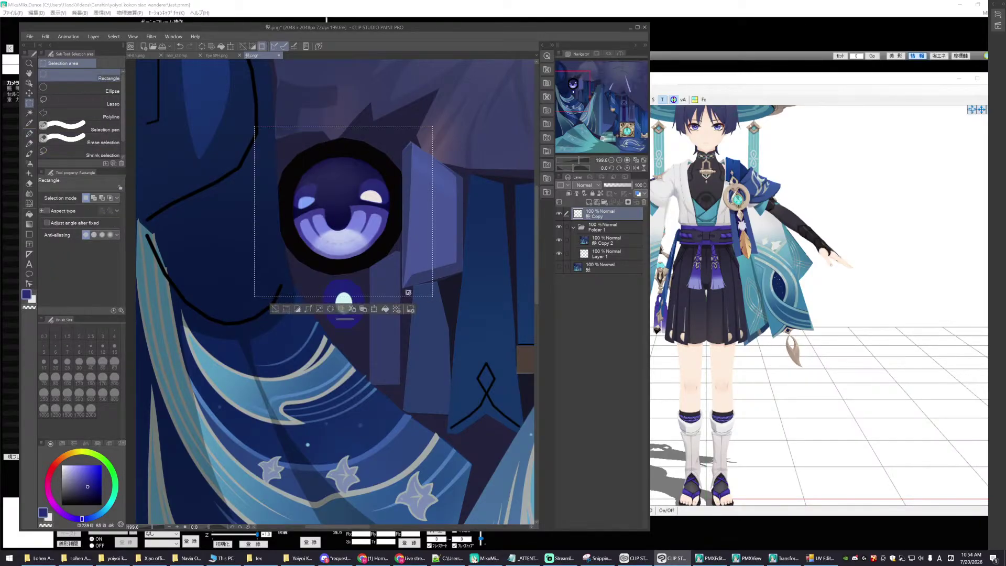
{"action": "key", "text": "ctrl+t"}
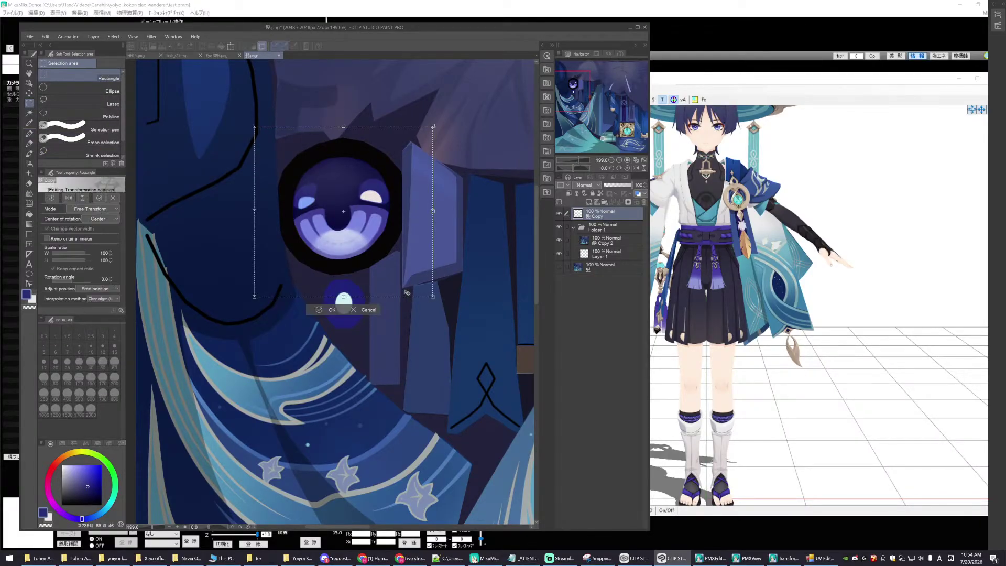
{"action": "left_click_drag", "start_coordinate": [417, 273], "coordinate": [412, 286]}
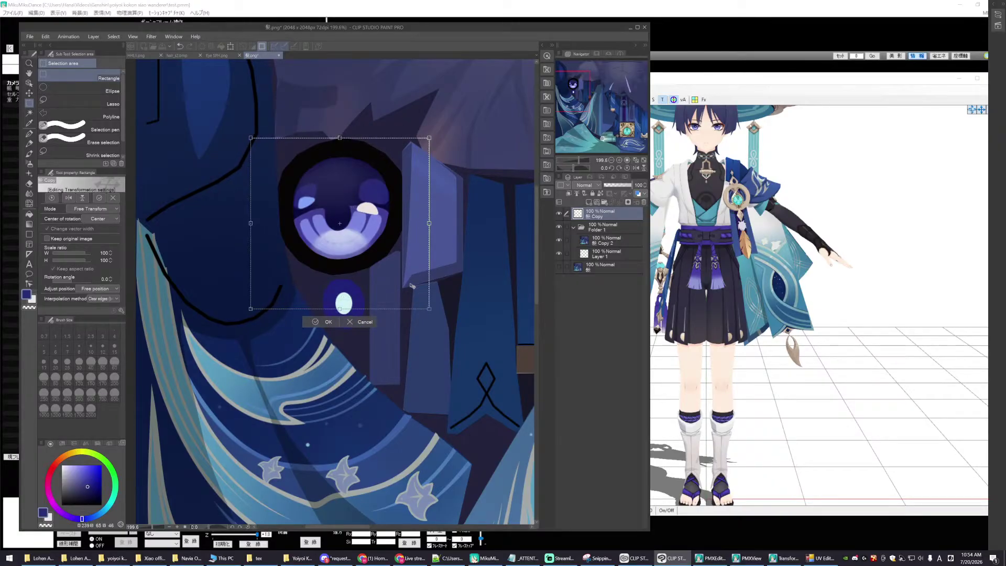
{"action": "left_click", "coordinate": [366, 322]}
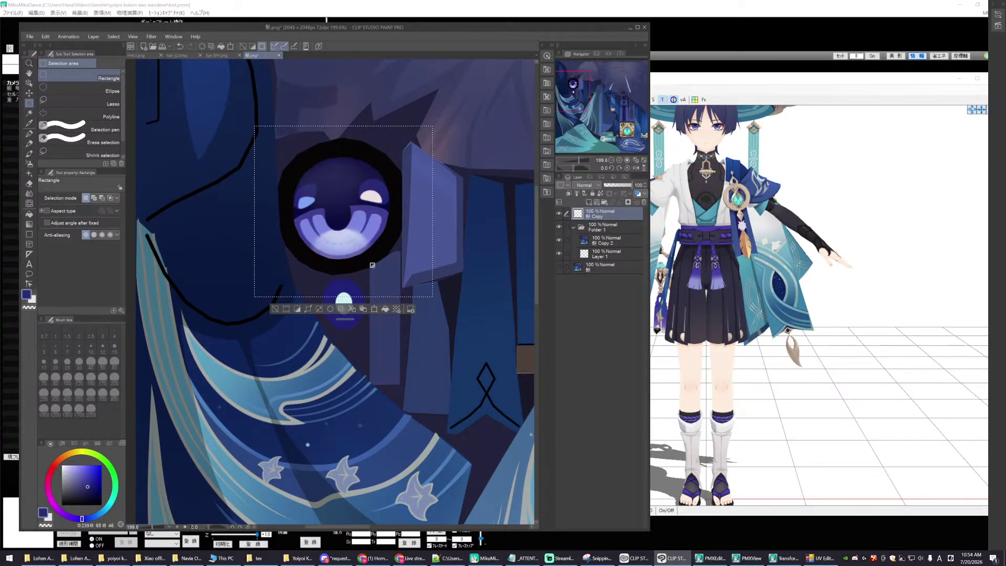
{"action": "key", "text": "ctrl+d"}
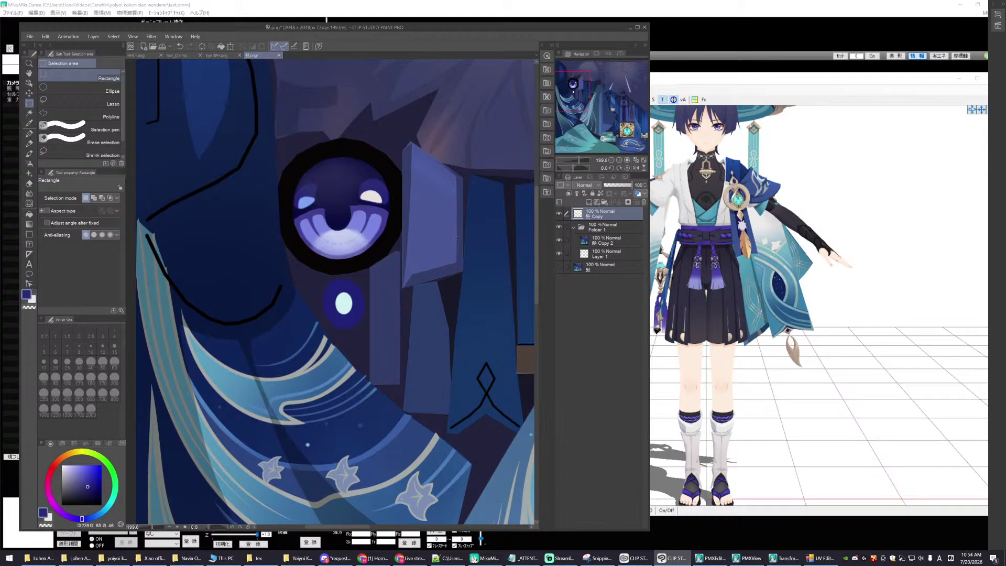
- Compare the eye with and without the highlight layer, then examine it at several magnifications with the layer shown
{"action": "left_click", "coordinate": [559, 214]}
{"action": "left_click", "coordinate": [559, 214]}
{"action": "left_click", "coordinate": [558, 214]}
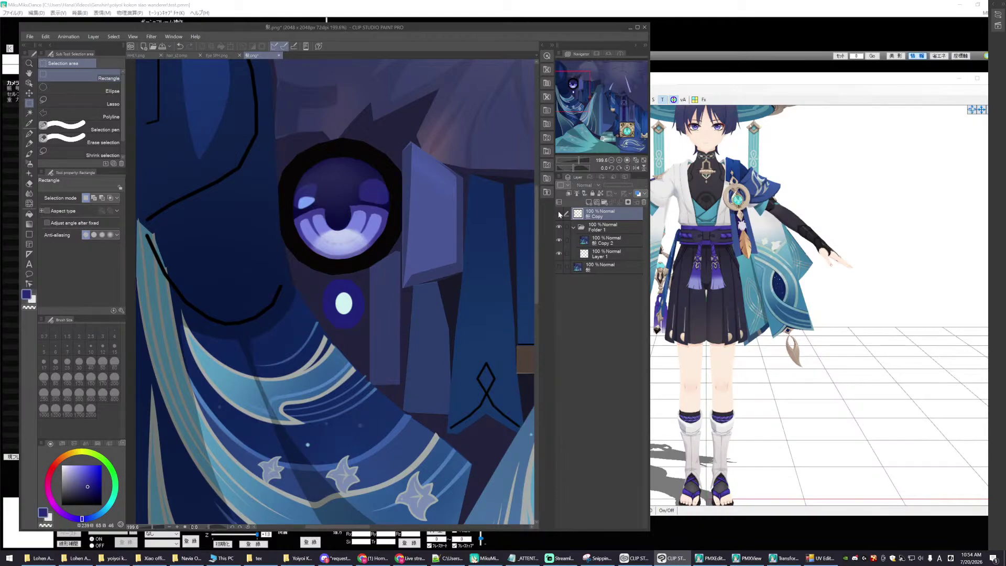
{"action": "left_click", "coordinate": [558, 214]}
{"action": "left_click", "coordinate": [559, 214]}
{"action": "left_click", "coordinate": [559, 214]}
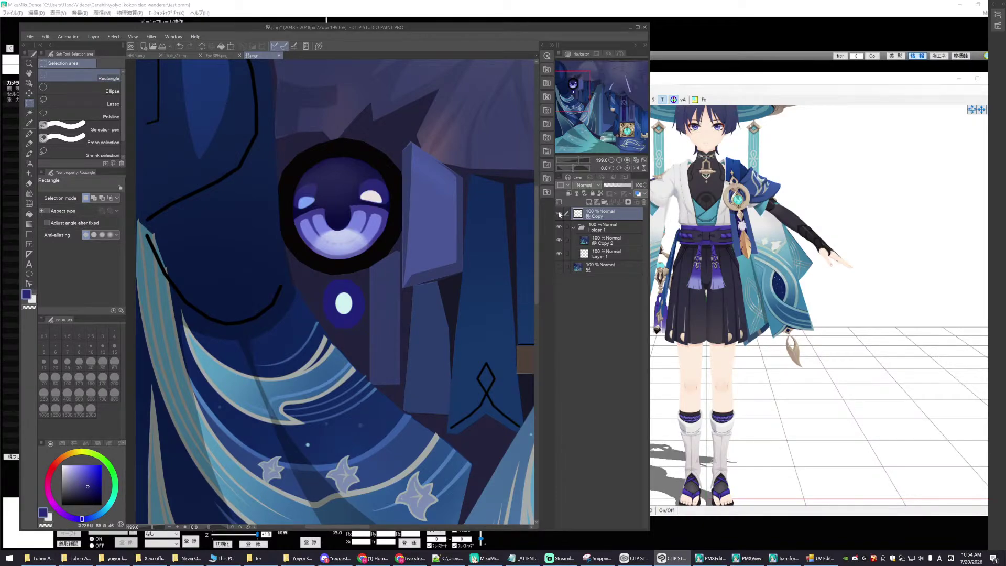
{"action": "left_click", "coordinate": [559, 213]}
{"action": "left_click", "coordinate": [558, 214]}
{"action": "scroll", "coordinate": [399, 242], "scroll_direction": "down", "scroll_amount": 3}
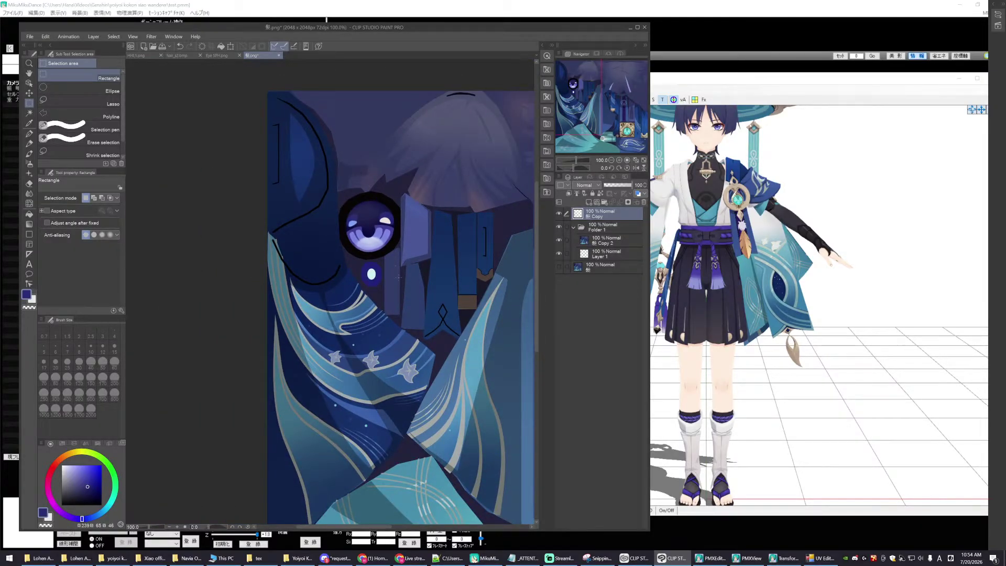
{"action": "scroll", "coordinate": [399, 276], "scroll_direction": "up", "scroll_amount": 1}
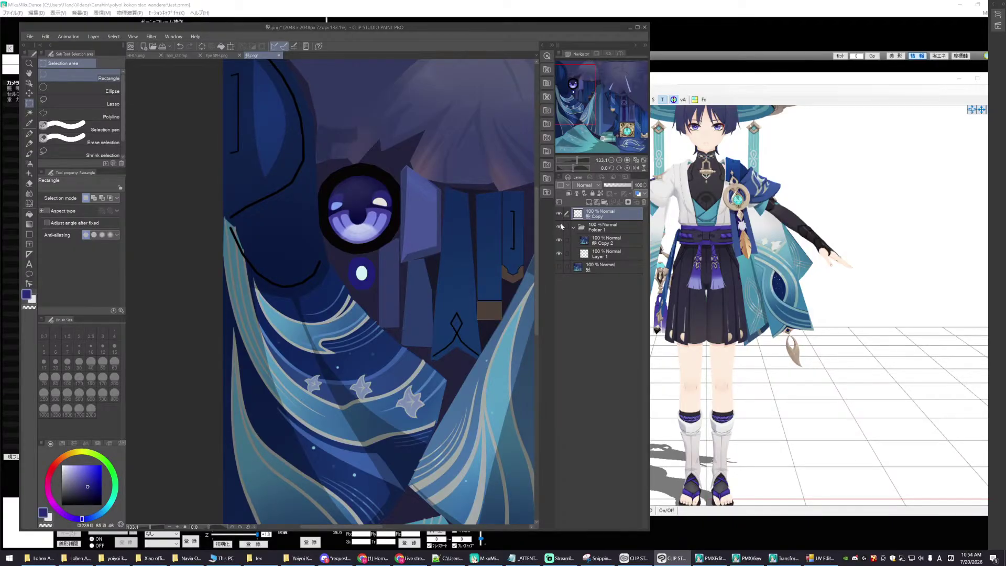
{"action": "key", "text": "ctrl+plus"}
{"action": "key", "text": "ctrl+plus"}
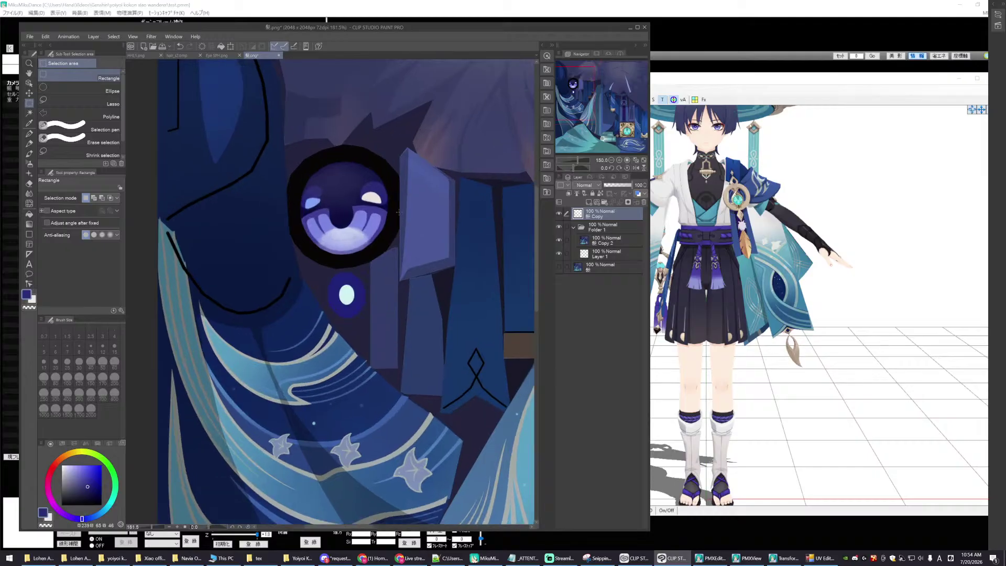
- Hide Folder 1 to isolate the highlight and examine the purple outline pixels around its edge up close
{"action": "left_click", "coordinate": [559, 227]}
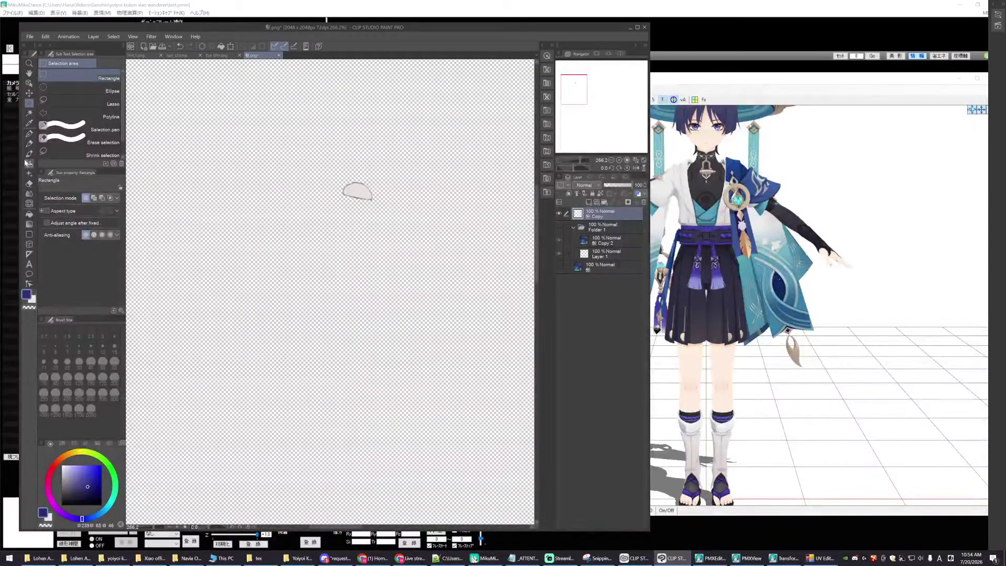
{"action": "scroll", "coordinate": [371, 186], "scroll_direction": "up", "scroll_amount": 8}
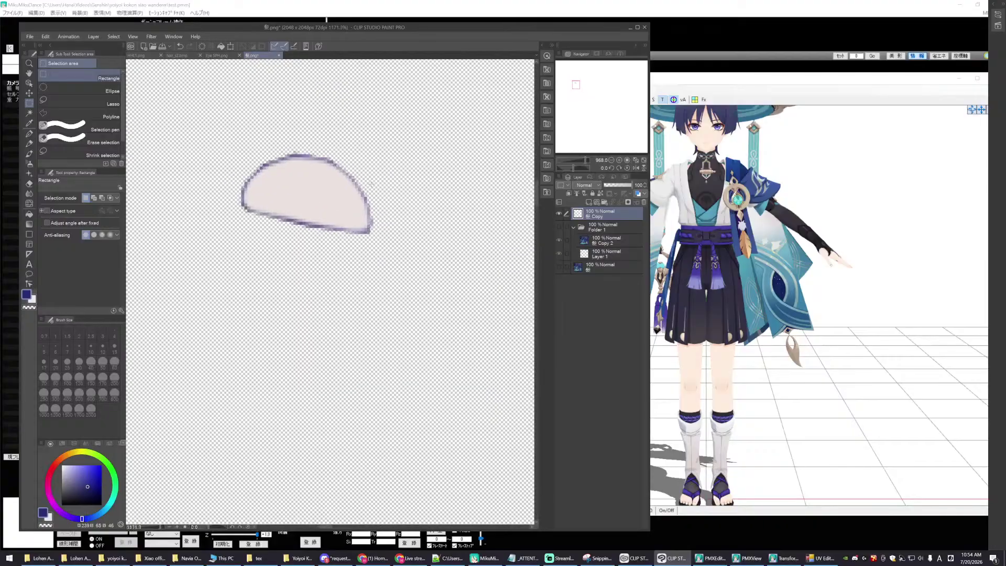
{"action": "scroll", "coordinate": [371, 184], "scroll_direction": "up", "scroll_amount": 4}
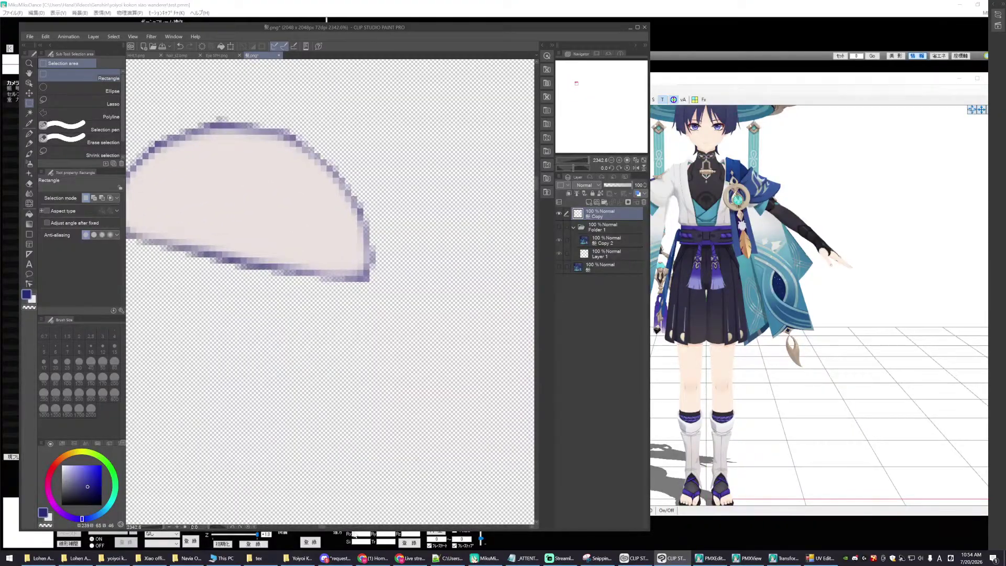
{"action": "left_click_drag", "start_coordinate": [323, 528], "coordinate": [321, 528]}
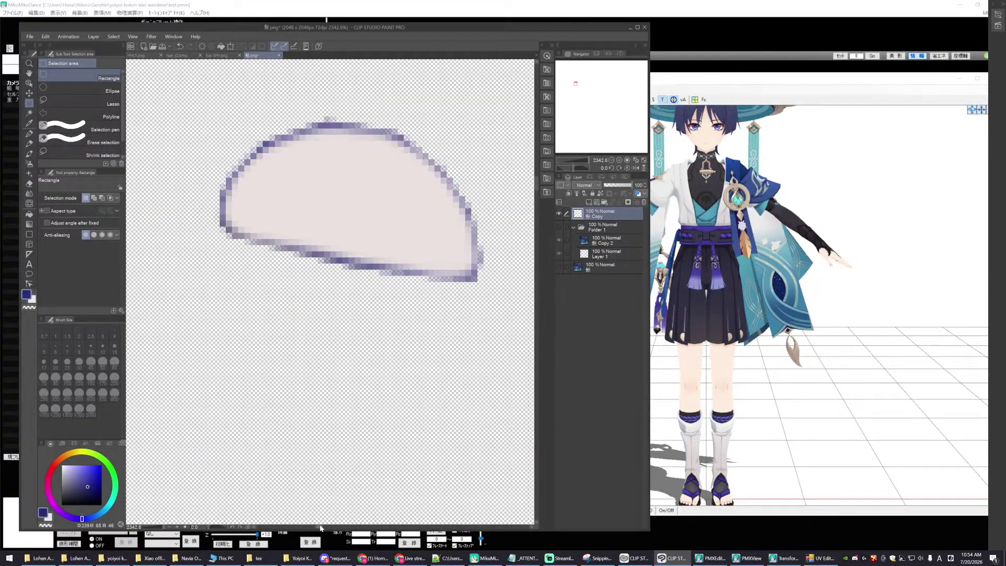
{"action": "left_click_drag", "start_coordinate": [536, 186], "coordinate": [538, 184]}
{"action": "scroll", "coordinate": [263, 313], "scroll_direction": "up", "scroll_amount": 2}
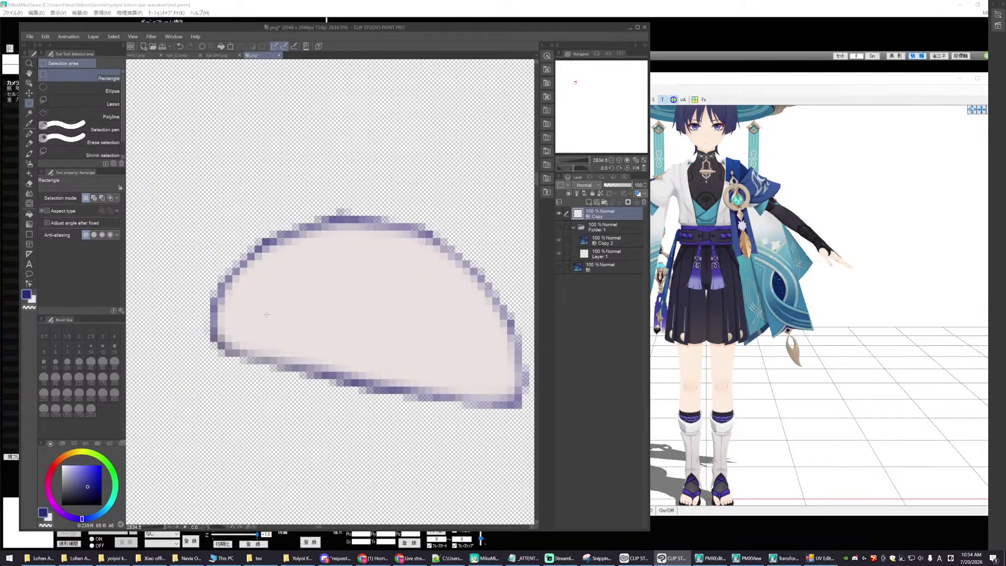
- Sample the highlight's pale pink and paint over the purple outline along its left and upper edges with the G-pen at size 3
{"action": "left_click", "coordinate": [250, 280], "text": "alt"}
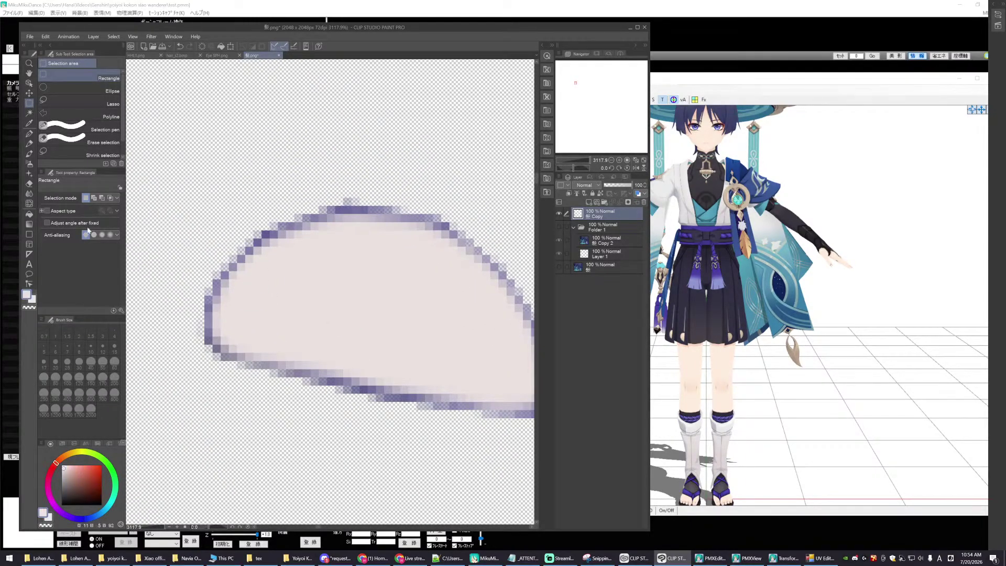
{"action": "left_click", "coordinate": [30, 134]}
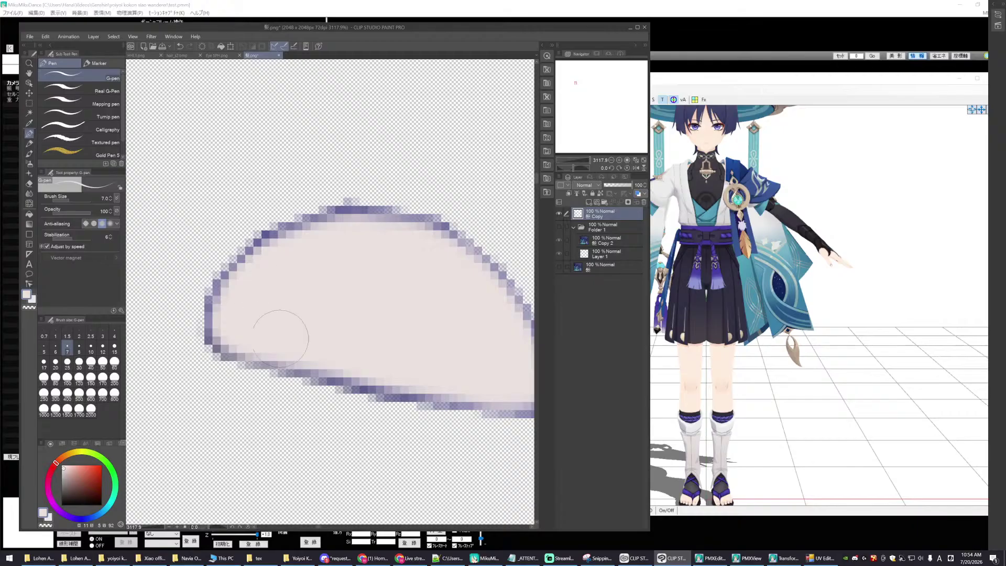
{"action": "scroll", "coordinate": [262, 403], "scroll_direction": "up", "scroll_amount": 1}
{"action": "left_click", "coordinate": [103, 335]}
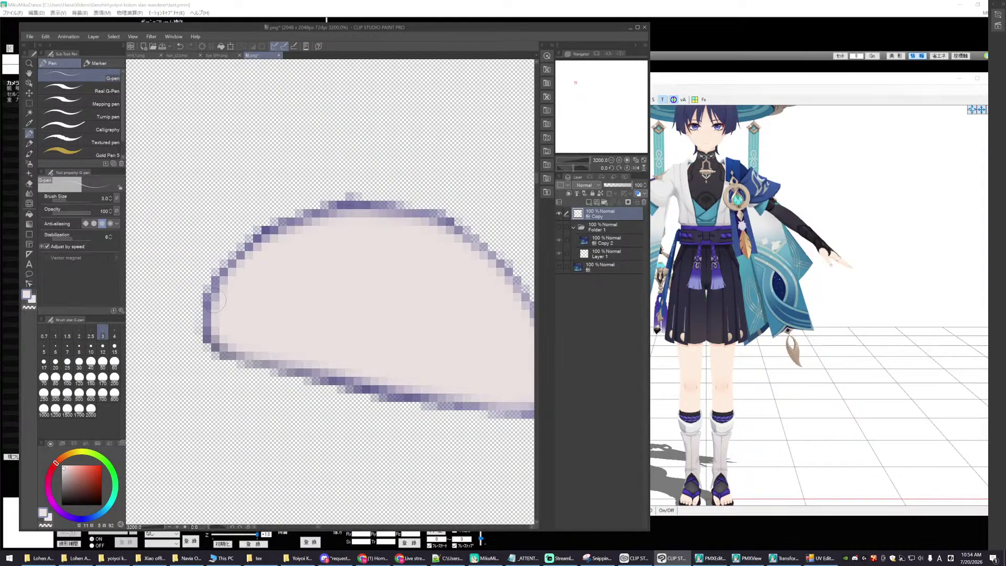
{"action": "left_click_drag", "start_coordinate": [215, 303], "coordinate": [212, 332]}
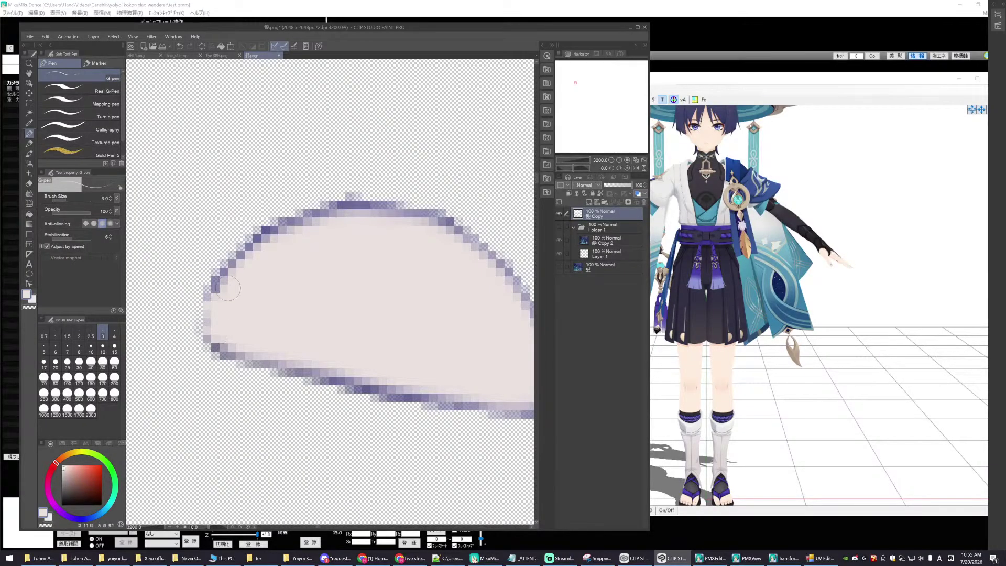
{"action": "mouse_move", "coordinate": [229, 288]}
{"action": "left_mouse_down"}
{"action": "mouse_move", "coordinate": [220, 267]}
{"action": "mouse_move", "coordinate": [215, 299]}
{"action": "left_mouse_up"}
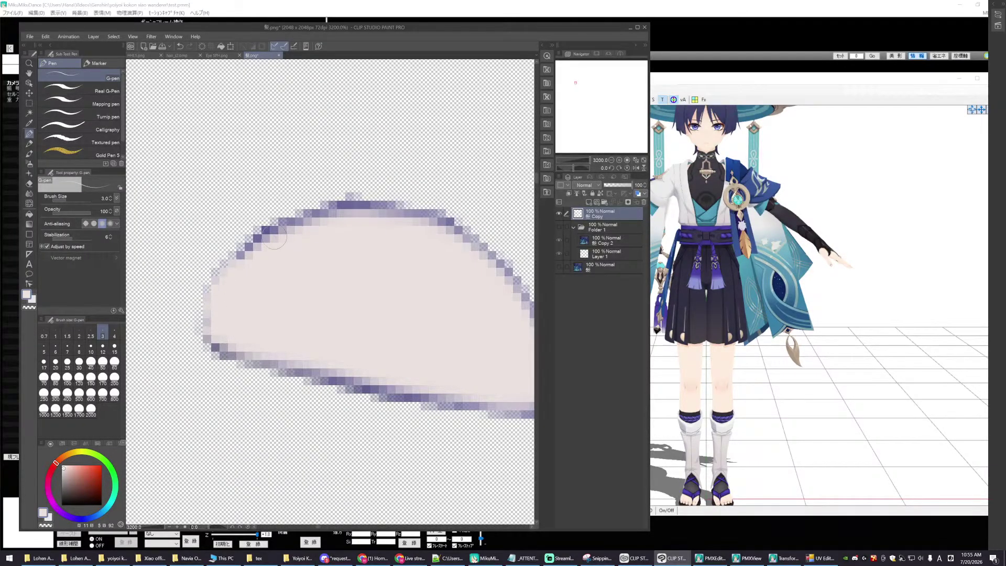
{"action": "mouse_move", "coordinate": [274, 237]}
{"action": "left_mouse_down"}
{"action": "mouse_move", "coordinate": [243, 262]}
{"action": "mouse_move", "coordinate": [283, 230]}
{"action": "mouse_move", "coordinate": [301, 232]}
{"action": "mouse_move", "coordinate": [293, 229]}
{"action": "left_mouse_up"}
{"action": "mouse_move", "coordinate": [368, 215]}
{"action": "left_mouse_down"}
{"action": "mouse_move", "coordinate": [335, 210]}
{"action": "mouse_move", "coordinate": [430, 226]}
{"action": "mouse_move", "coordinate": [435, 217]}
{"action": "mouse_move", "coordinate": [415, 221]}
{"action": "left_mouse_up"}
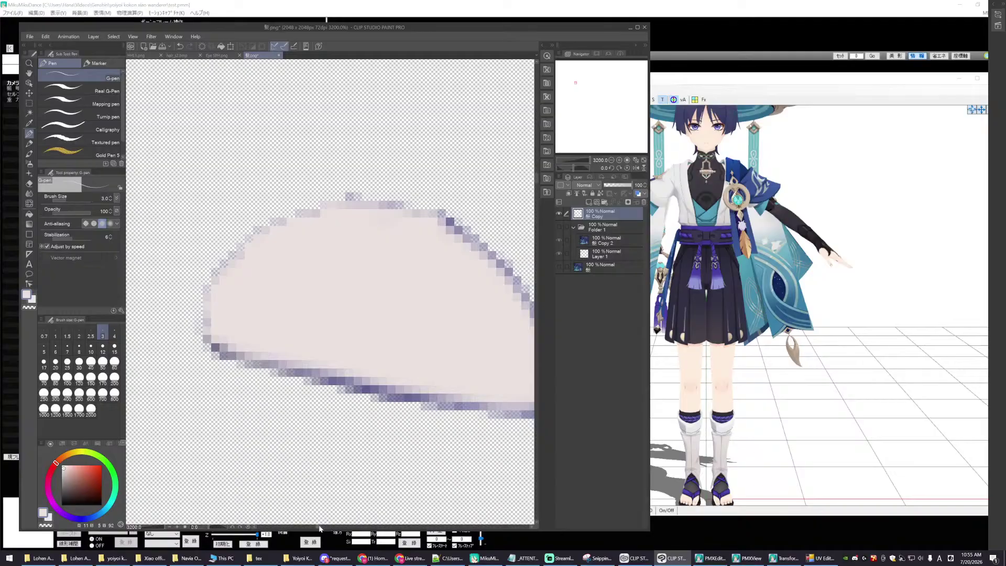
- Paint pale pink over the purple outline along the highlight's right curve and lower edge
{"action": "left_click_drag", "start_coordinate": [317, 527], "coordinate": [319, 528]}
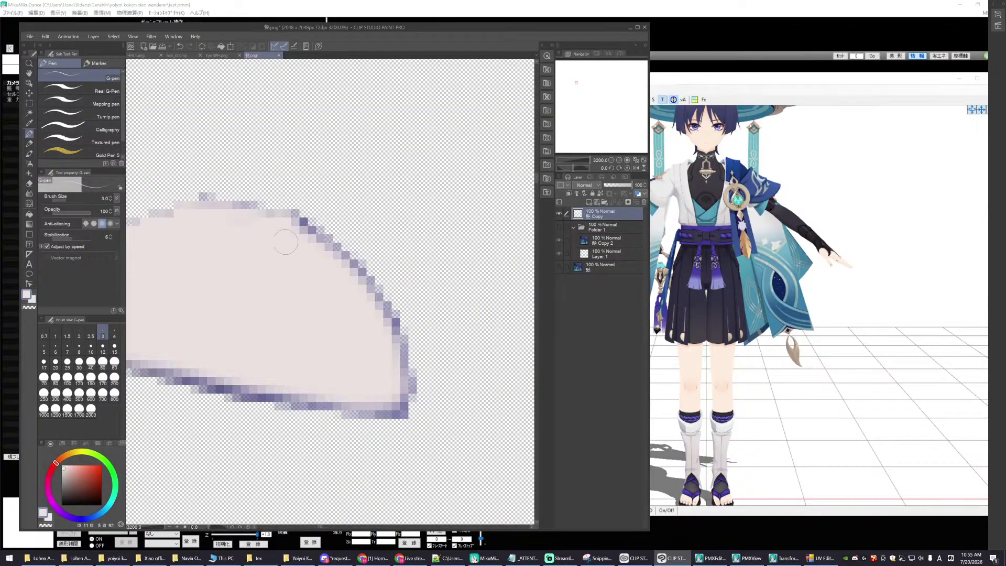
{"action": "mouse_move", "coordinate": [283, 227]}
{"action": "left_mouse_down"}
{"action": "mouse_move", "coordinate": [327, 247]}
{"action": "mouse_move", "coordinate": [391, 330]}
{"action": "mouse_move", "coordinate": [382, 323]}
{"action": "mouse_move", "coordinate": [403, 402]}
{"action": "mouse_move", "coordinate": [391, 410]}
{"action": "mouse_move", "coordinate": [255, 382]}
{"action": "mouse_move", "coordinate": [242, 393]}
{"action": "mouse_move", "coordinate": [276, 389]}
{"action": "left_mouse_up"}
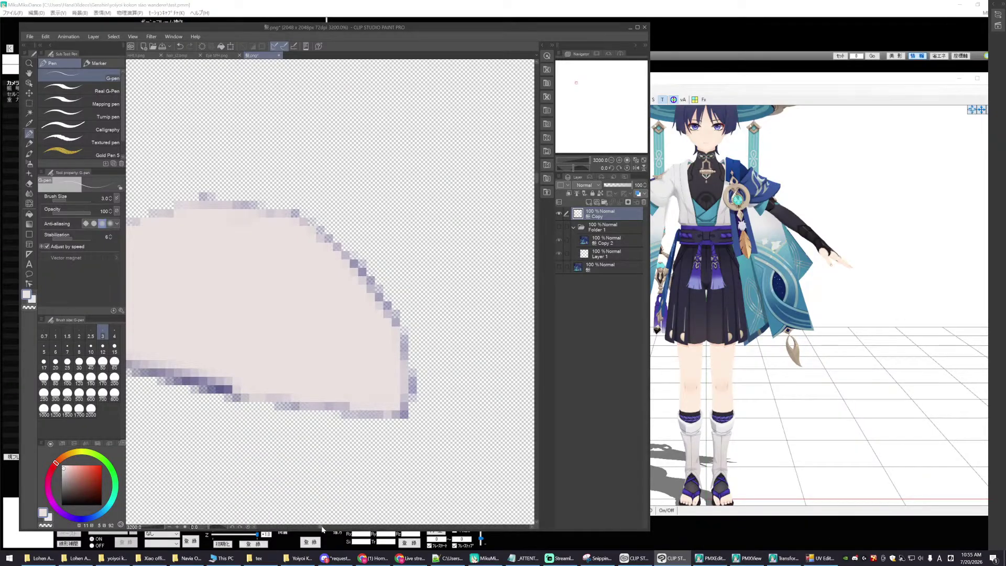
{"action": "left_click_drag", "start_coordinate": [322, 529], "coordinate": [320, 530]}
{"action": "left_click_drag", "start_coordinate": [460, 381], "coordinate": [383, 360]}
{"action": "mouse_move", "coordinate": [299, 340]}
{"action": "left_mouse_down"}
{"action": "mouse_move", "coordinate": [374, 364]}
{"action": "mouse_move", "coordinate": [300, 351]}
{"action": "mouse_move", "coordinate": [317, 346]}
{"action": "left_mouse_up"}
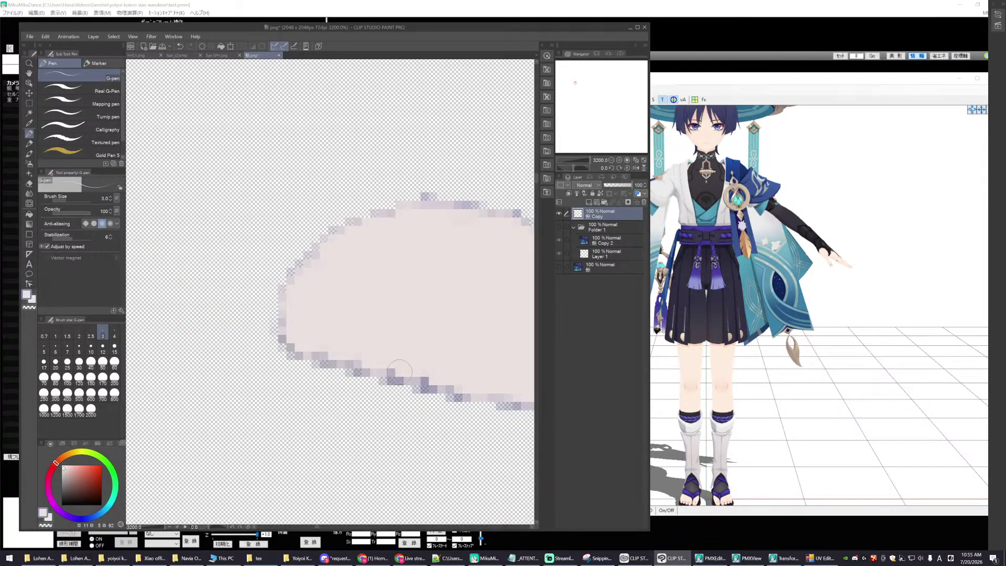
{"action": "left_click_drag", "start_coordinate": [399, 371], "coordinate": [445, 380]}
- Paint over the remaining purple pixels at the highlight's lower-right corner and back along its right curve to the top
{"action": "left_click_drag", "start_coordinate": [316, 527], "coordinate": [323, 527]}
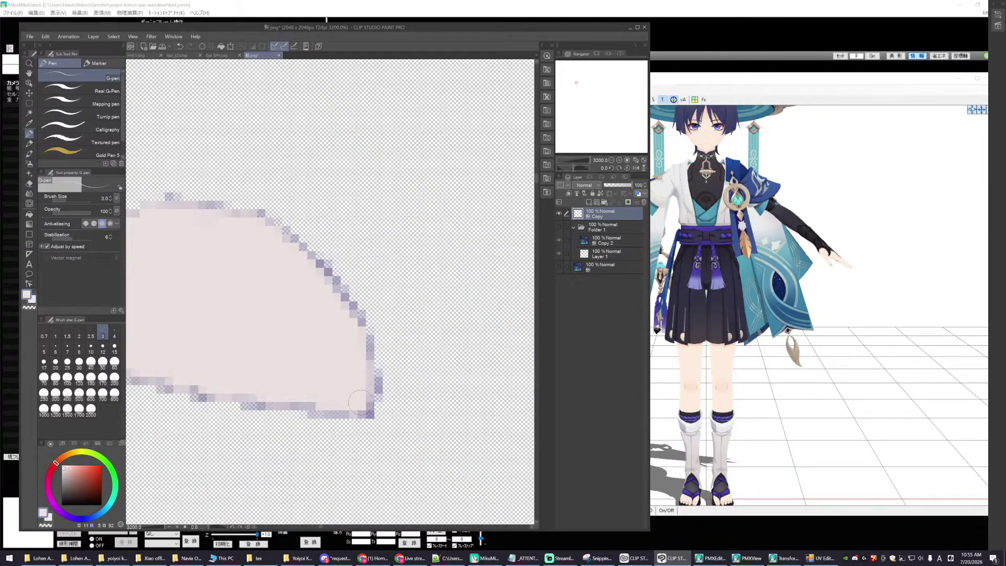
{"action": "left_click_drag", "start_coordinate": [360, 402], "coordinate": [371, 389]}
{"action": "mouse_move", "coordinate": [362, 346]}
{"action": "left_mouse_down"}
{"action": "mouse_move", "coordinate": [328, 275]}
{"action": "mouse_move", "coordinate": [267, 220]}
{"action": "mouse_move", "coordinate": [188, 219]}
{"action": "left_mouse_up"}
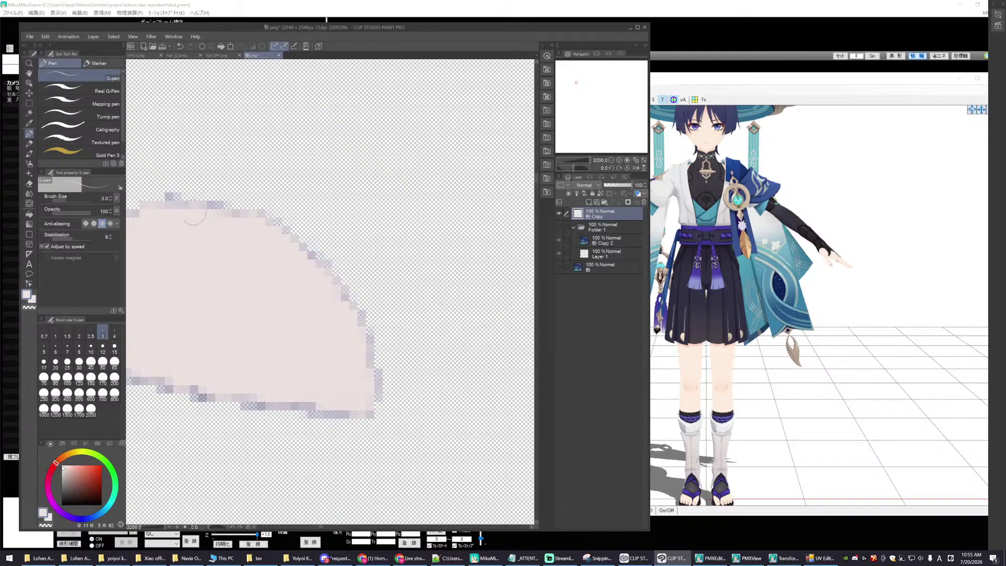
- Paint pale pink over the leftover purple pixels along the highlight's right lower edge, right curve and top
{"action": "scroll", "coordinate": [361, 358], "scroll_direction": "down", "scroll_amount": 1}
{"action": "scroll", "coordinate": [361, 358], "scroll_direction": "down", "scroll_amount": 6}
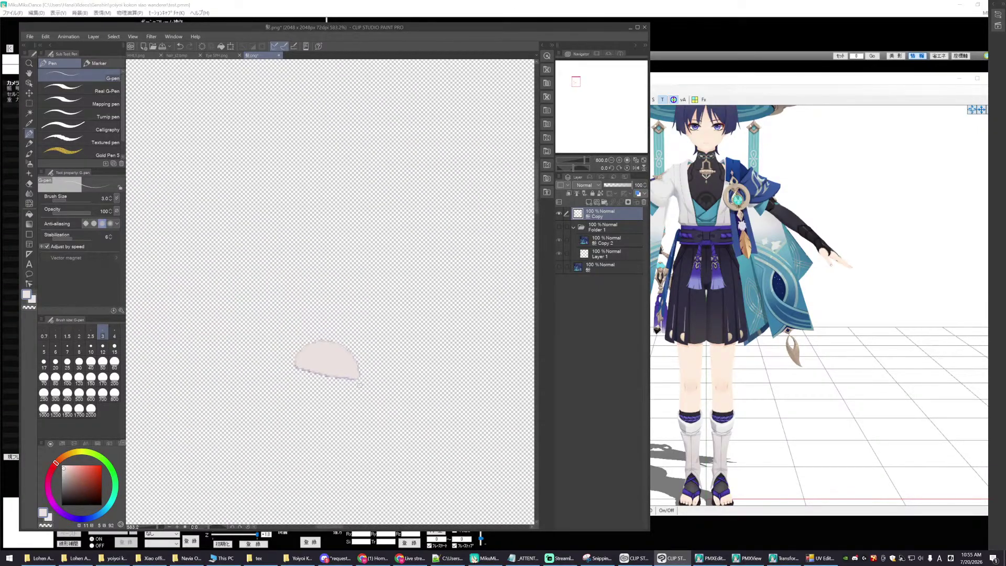
{"action": "scroll", "coordinate": [364, 388], "scroll_direction": "up", "scroll_amount": 5}
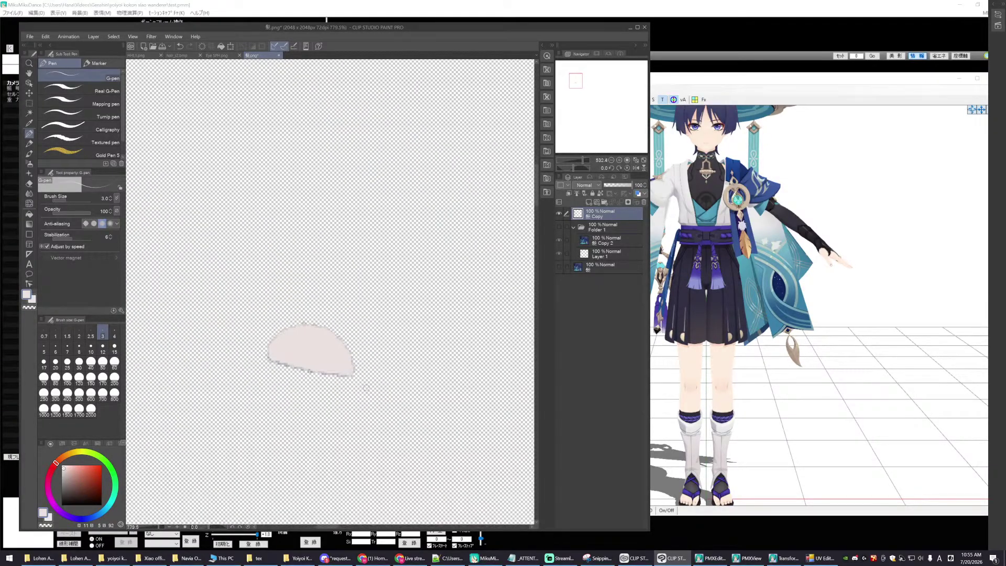
{"action": "scroll", "coordinate": [369, 388], "scroll_direction": "up", "scroll_amount": 3}
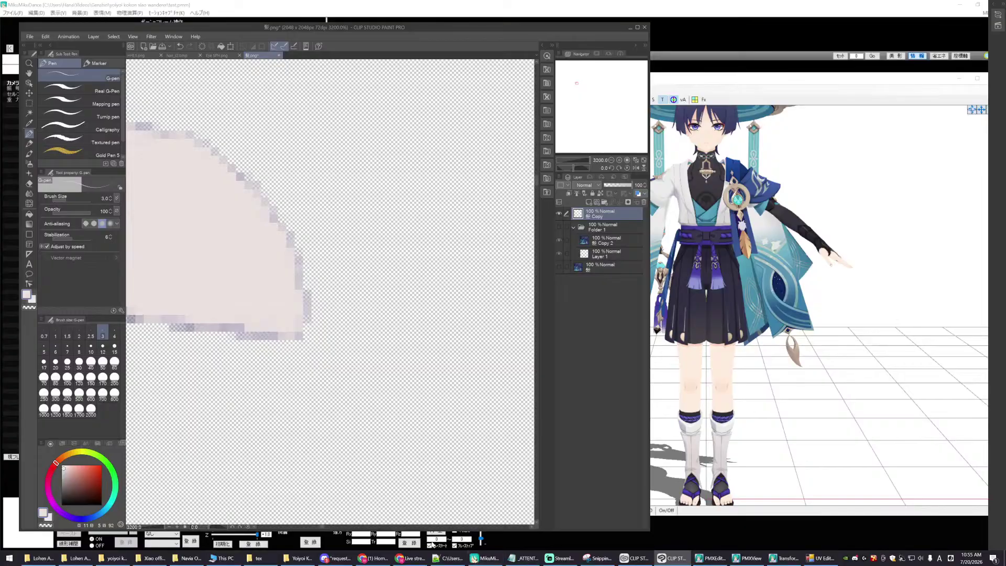
{"action": "left_click_drag", "start_coordinate": [325, 528], "coordinate": [321, 531]}
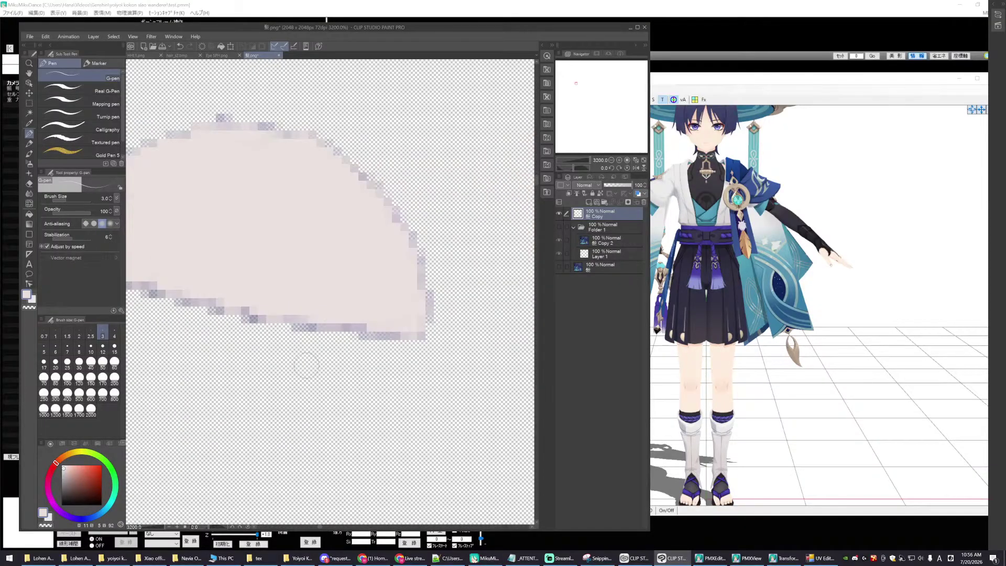
{"action": "mouse_move", "coordinate": [310, 321]}
{"action": "left_mouse_down"}
{"action": "mouse_move", "coordinate": [300, 318]}
{"action": "mouse_move", "coordinate": [359, 317]}
{"action": "mouse_move", "coordinate": [389, 328]}
{"action": "left_mouse_up"}
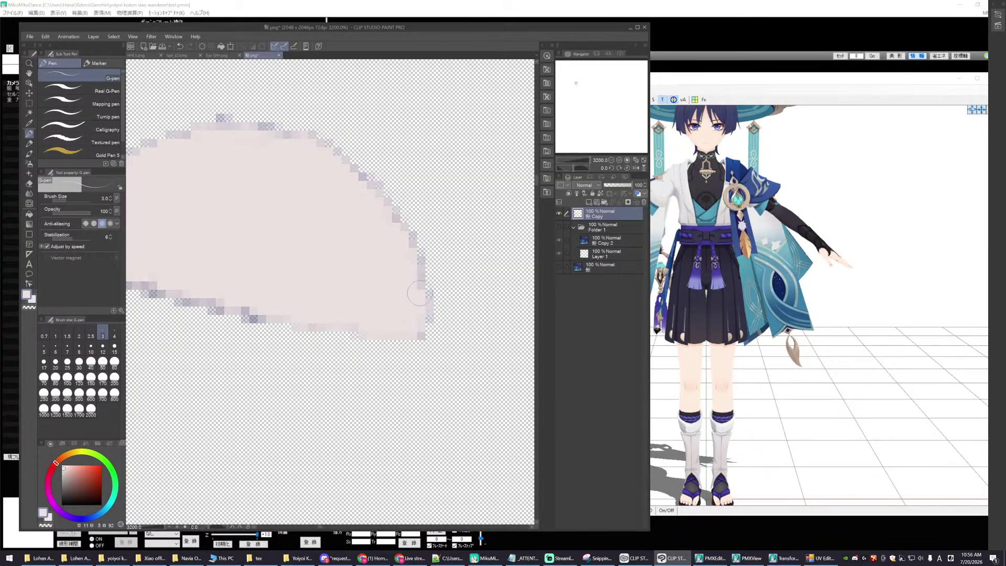
{"action": "mouse_move", "coordinate": [412, 282]}
{"action": "left_mouse_down"}
{"action": "mouse_move", "coordinate": [399, 263]}
{"action": "mouse_move", "coordinate": [406, 242]}
{"action": "left_mouse_up"}
{"action": "left_click_drag", "start_coordinate": [348, 183], "coordinate": [352, 173]}
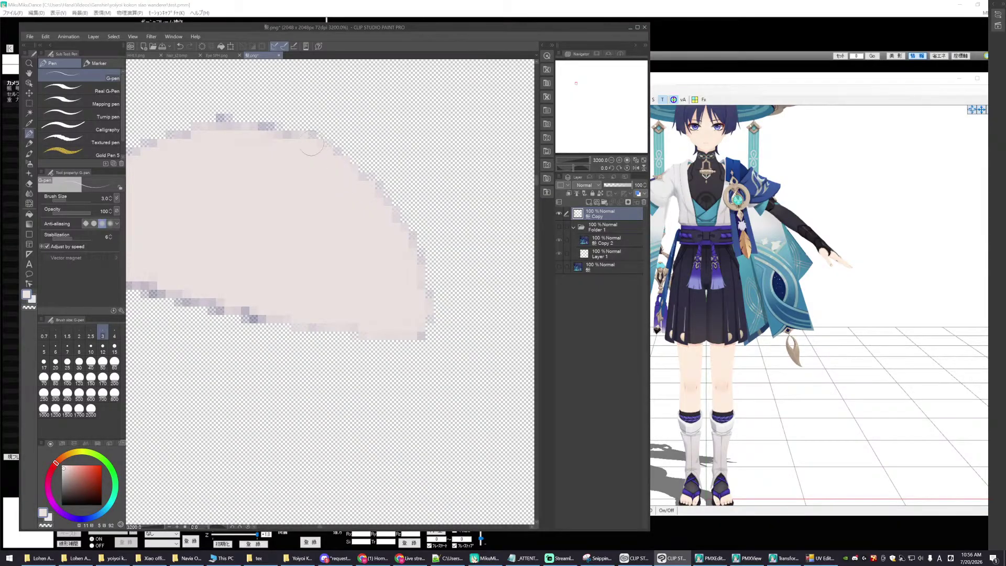
{"action": "left_click_drag", "start_coordinate": [229, 133], "coordinate": [231, 127]}
{"action": "mouse_move", "coordinate": [230, 300]}
{"action": "left_mouse_down"}
{"action": "mouse_move", "coordinate": [222, 305]}
{"action": "mouse_move", "coordinate": [258, 315]}
{"action": "left_mouse_up"}
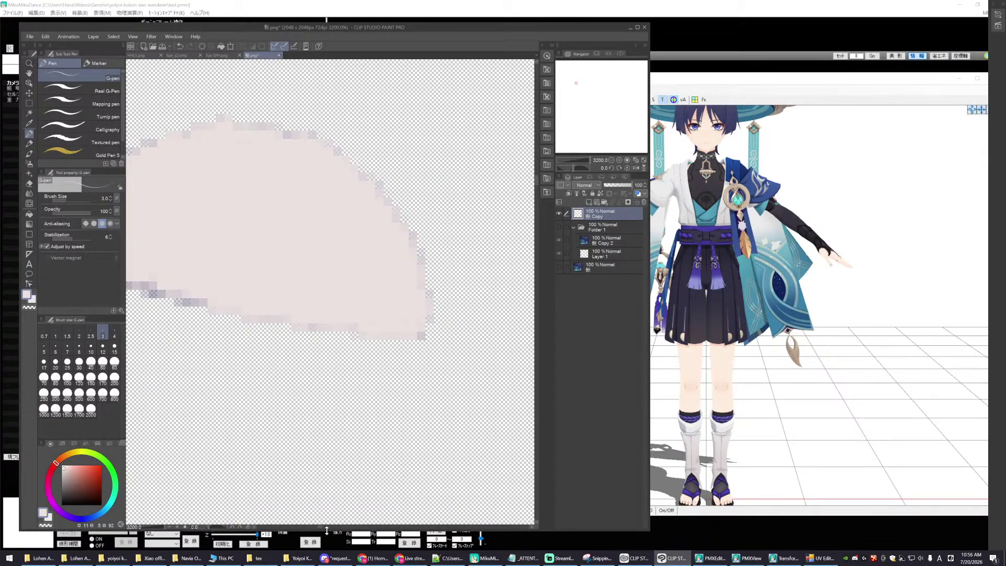
- Paint over the purple pixels along the highlight's left lower edge, left end and upper-left curve
{"action": "left_click_drag", "start_coordinate": [320, 530], "coordinate": [317, 528]}
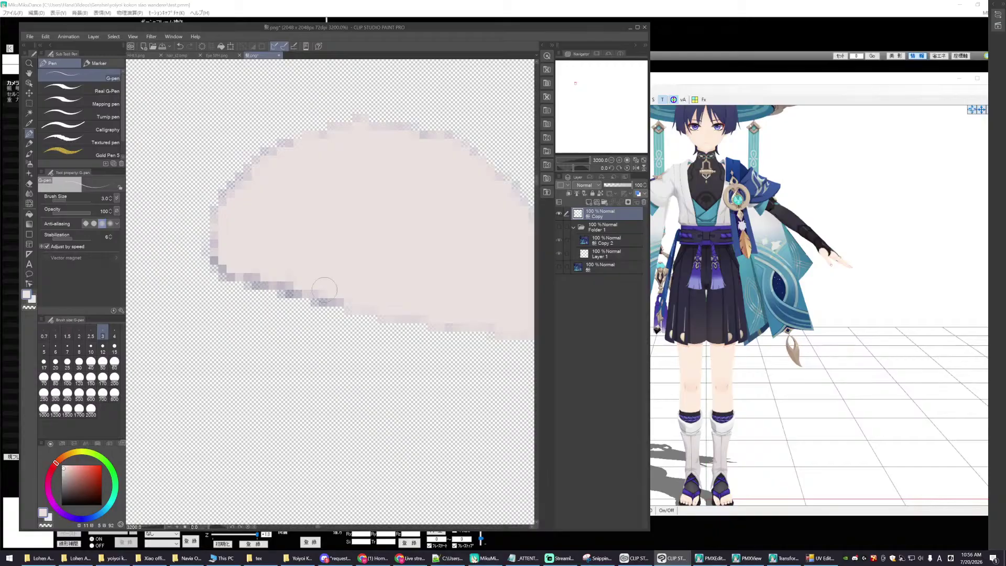
{"action": "mouse_move", "coordinate": [325, 288]}
{"action": "left_mouse_down"}
{"action": "mouse_move", "coordinate": [332, 293]}
{"action": "mouse_move", "coordinate": [286, 284]}
{"action": "mouse_move", "coordinate": [339, 297]}
{"action": "left_mouse_up"}
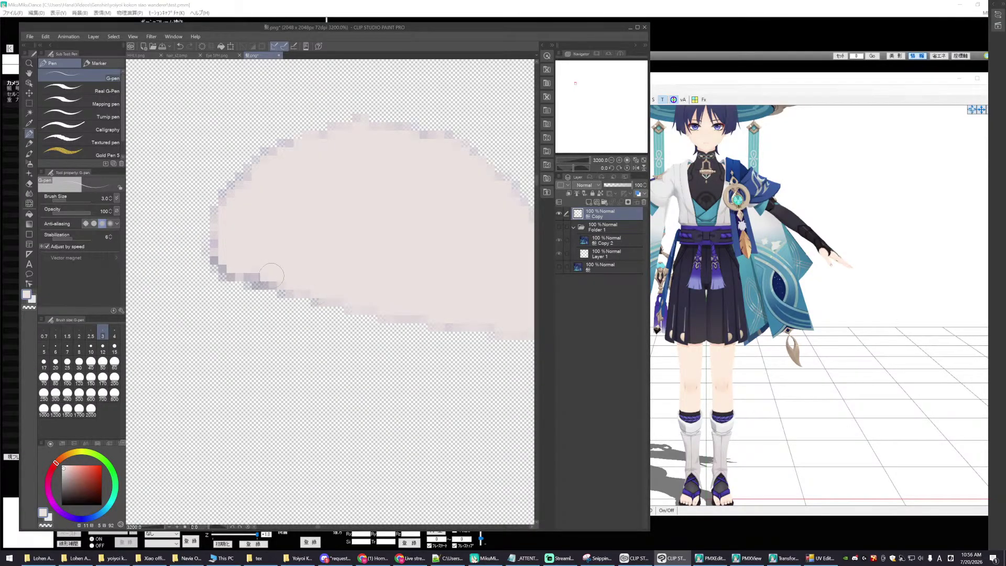
{"action": "mouse_move", "coordinate": [272, 276]}
{"action": "left_mouse_down"}
{"action": "mouse_move", "coordinate": [238, 270]}
{"action": "mouse_move", "coordinate": [219, 252]}
{"action": "mouse_move", "coordinate": [233, 199]}
{"action": "left_mouse_up"}
{"action": "mouse_move", "coordinate": [280, 157]}
{"action": "left_mouse_down"}
{"action": "mouse_move", "coordinate": [265, 157]}
{"action": "mouse_move", "coordinate": [284, 151]}
{"action": "left_mouse_up"}
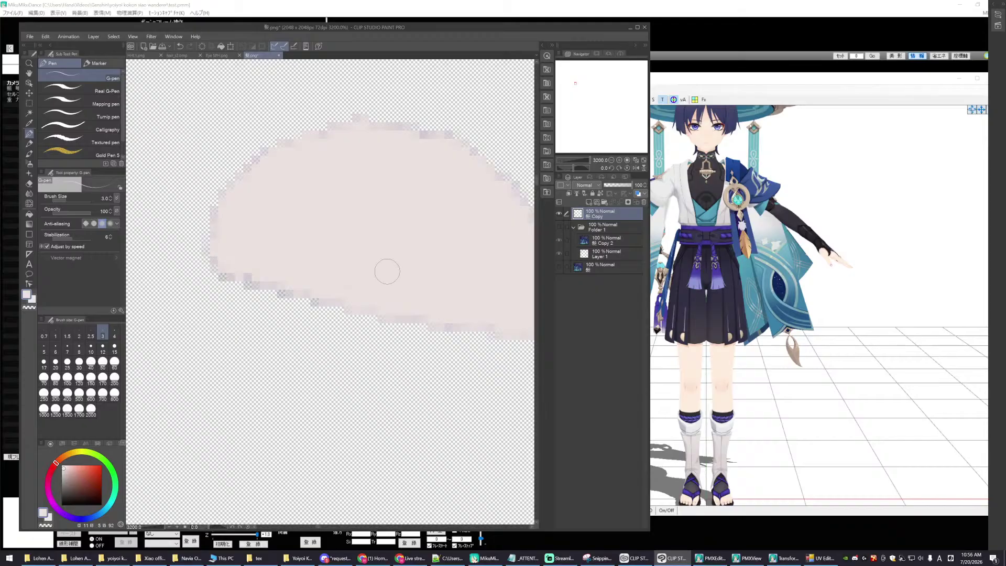
- Show Folder 1 again and check the cleaned highlight's edge against the eye texture
{"action": "scroll", "coordinate": [387, 271], "scroll_direction": "down", "scroll_amount": 10}
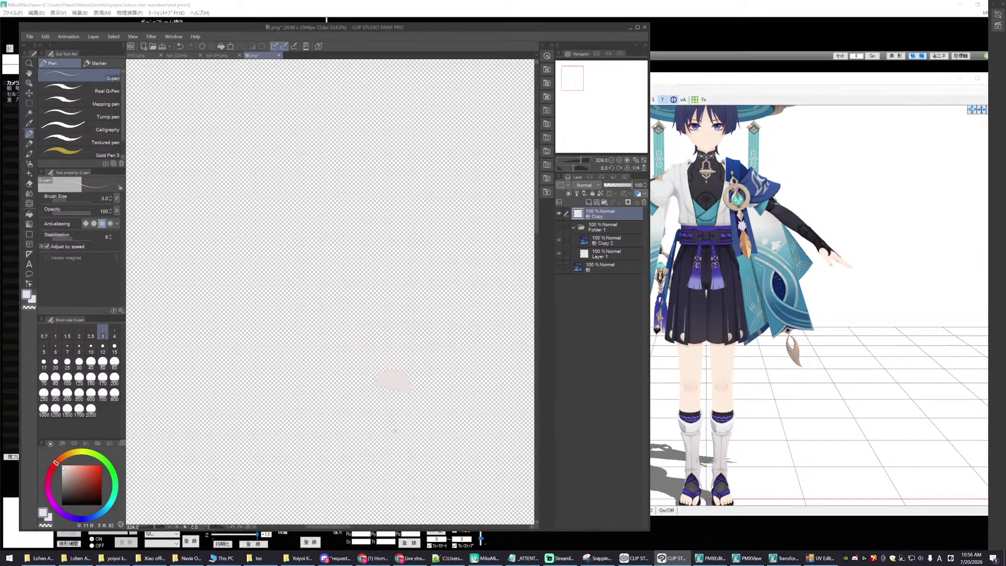
{"action": "scroll", "coordinate": [387, 271], "scroll_direction": "down", "scroll_amount": 2}
{"action": "scroll", "coordinate": [388, 314], "scroll_direction": "down", "scroll_amount": 1}
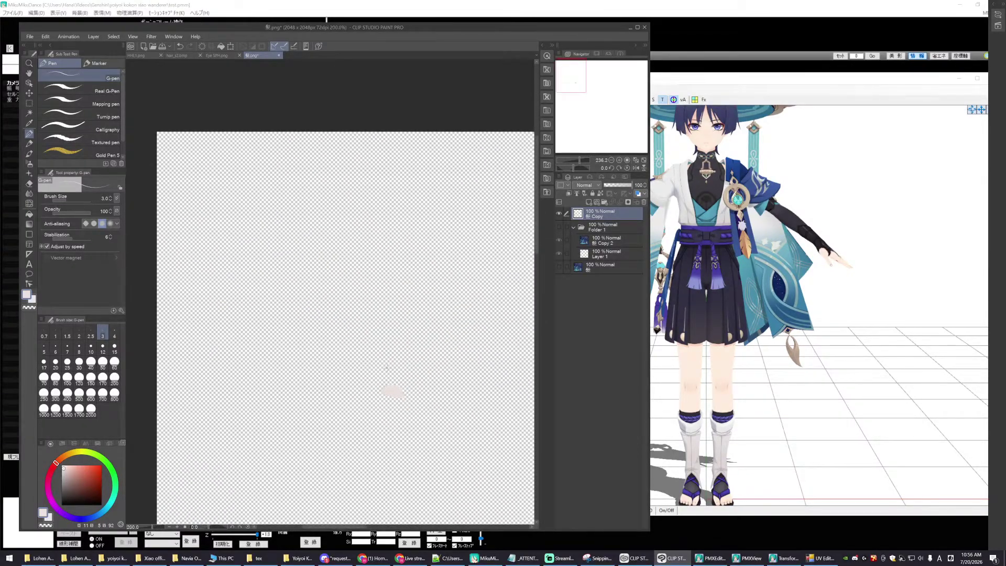
{"action": "scroll", "coordinate": [388, 314], "scroll_direction": "up", "scroll_amount": 3}
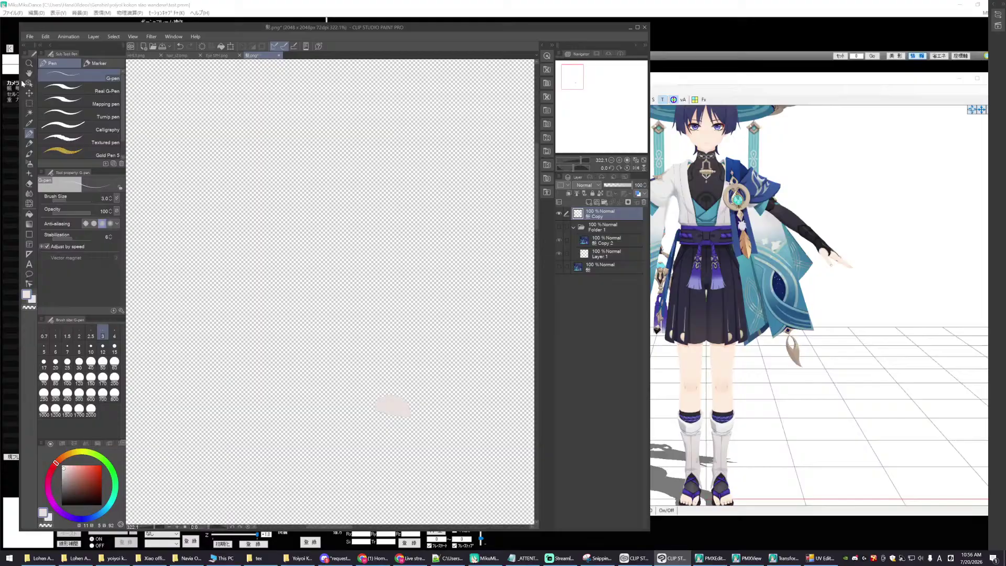
{"action": "left_click", "coordinate": [29, 37]}
{"action": "left_click", "coordinate": [559, 226]}
{"action": "left_click", "coordinate": [559, 227]}
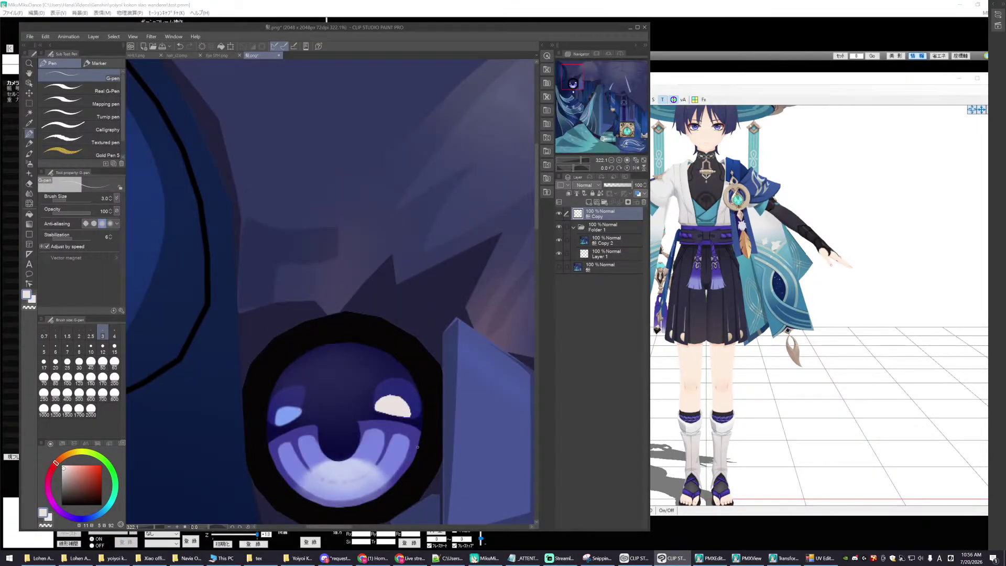
{"action": "scroll", "coordinate": [417, 447], "scroll_direction": "up", "scroll_amount": 6}
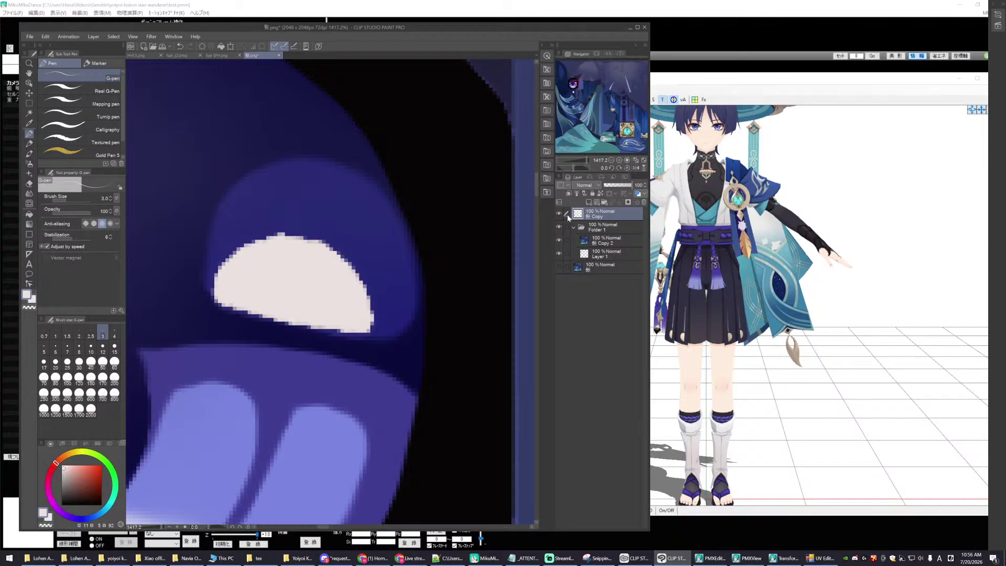
- Apply the Smoothing filter to the highlight layer and inspect its edge against the iris
{"action": "left_click", "coordinate": [151, 36]}
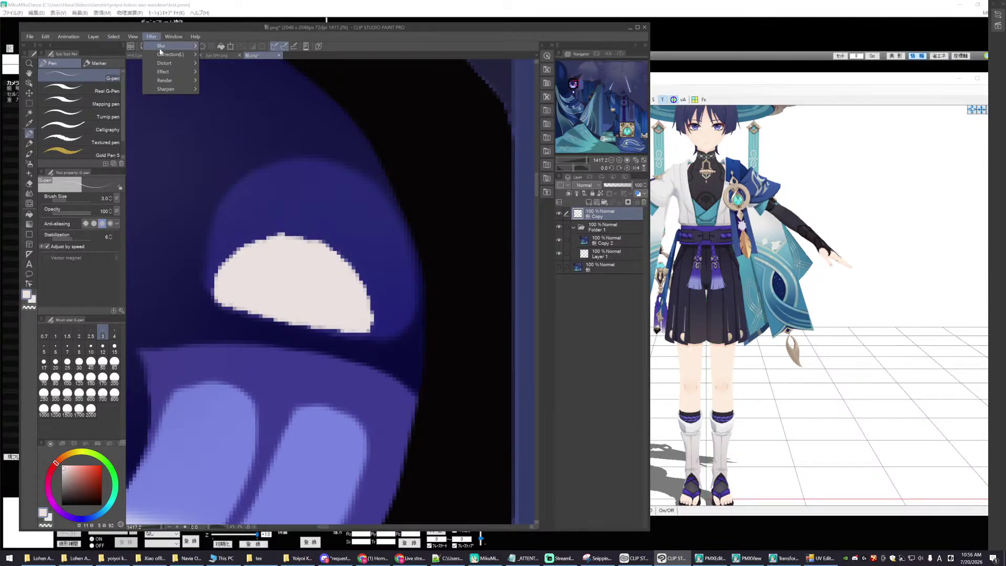
{"action": "mouse_move", "coordinate": [175, 46]}
{"action": "left_click", "coordinate": [226, 90]}
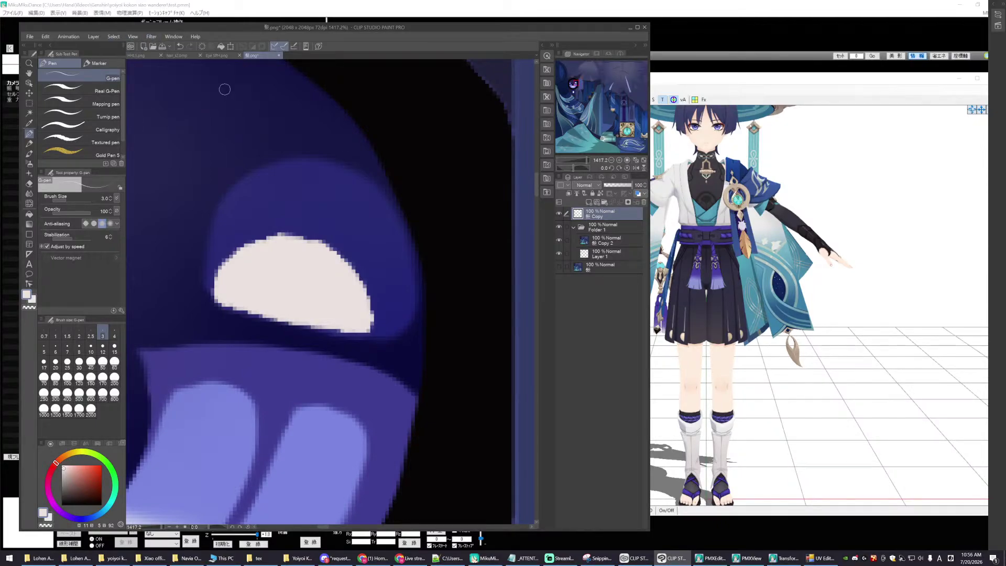
{"action": "scroll", "coordinate": [386, 274], "scroll_direction": "down", "scroll_amount": 1}
{"action": "scroll", "coordinate": [386, 274], "scroll_direction": "down", "scroll_amount": 4}
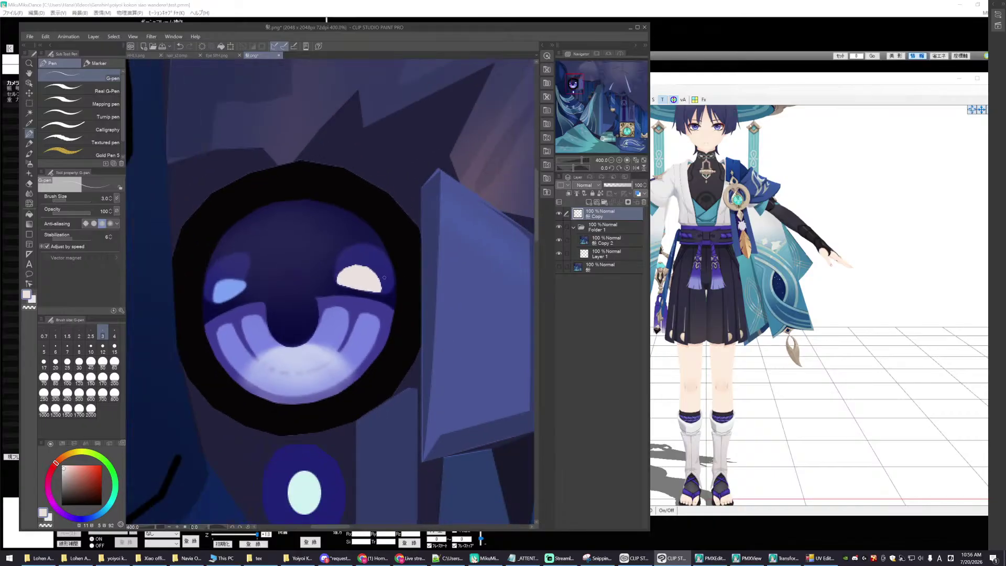
{"action": "scroll", "coordinate": [386, 277], "scroll_direction": "up", "scroll_amount": 3}
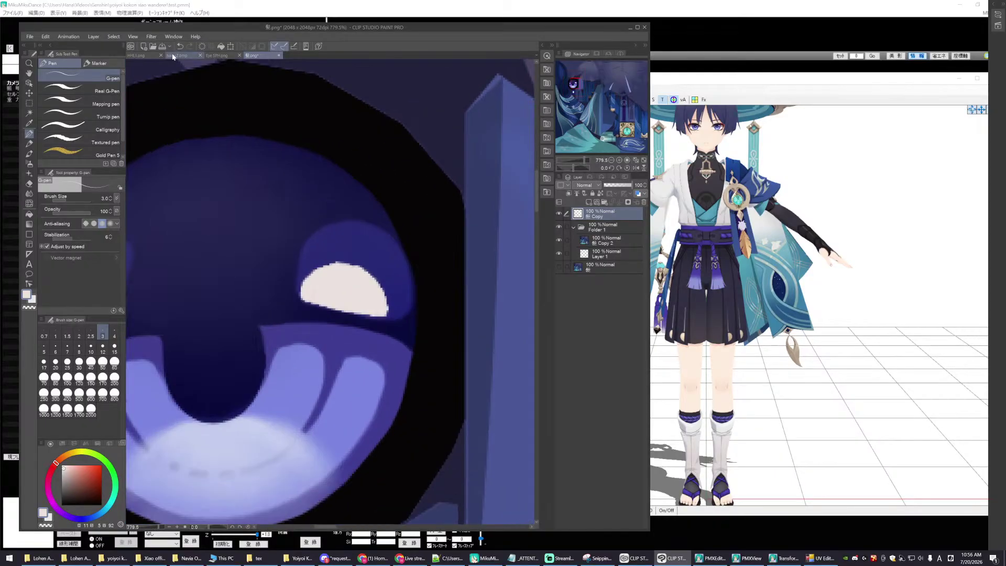
- Try the Blur filter on the highlight layer to soften its jagged edge
{"action": "left_click", "coordinate": [151, 37]}
{"action": "mouse_move", "coordinate": [168, 45]}
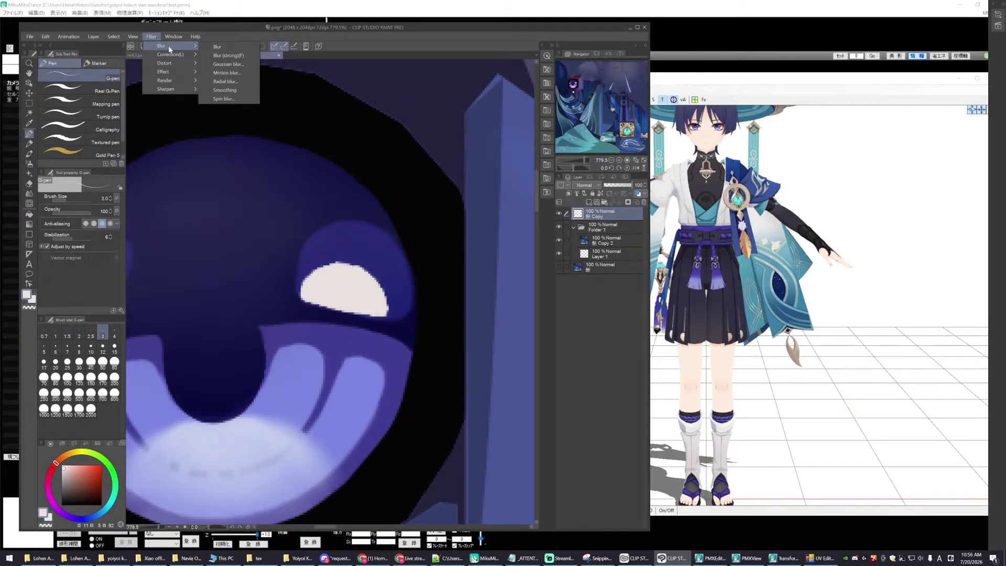
{"action": "left_click", "coordinate": [216, 48]}
{"action": "scroll", "coordinate": [352, 360], "scroll_direction": "down", "scroll_amount": 4}
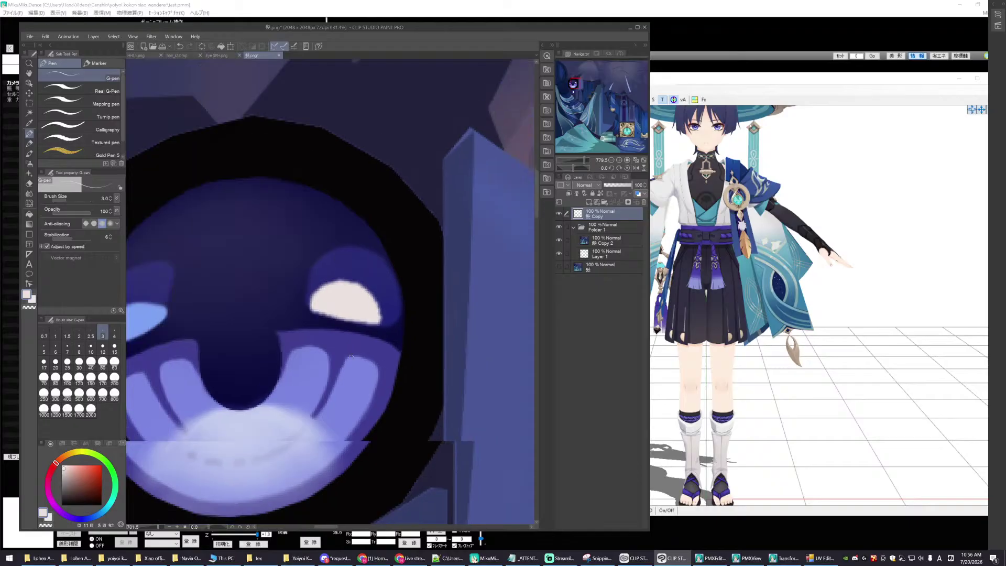
{"action": "scroll", "coordinate": [351, 358], "scroll_direction": "up", "scroll_amount": 6}
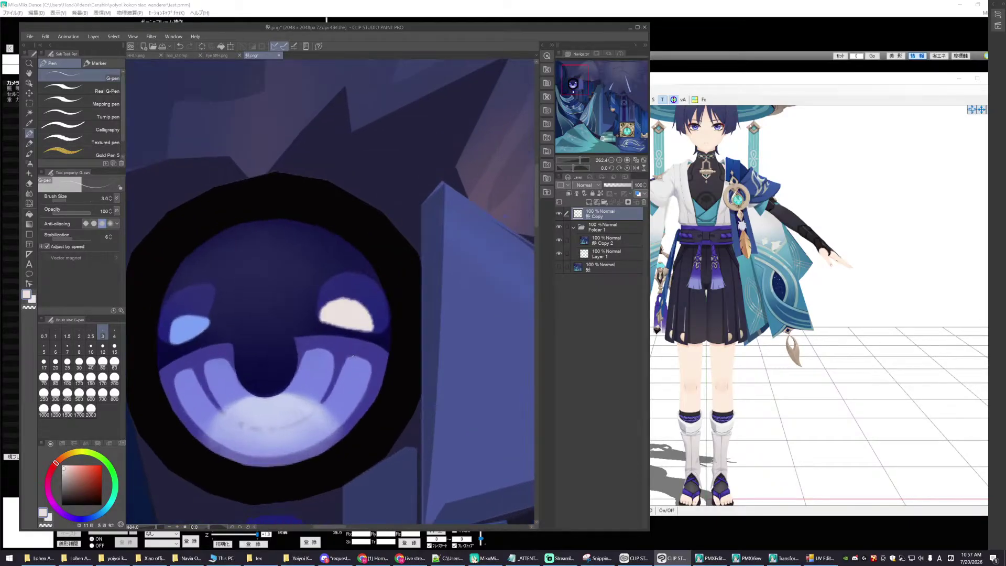
{"action": "scroll", "coordinate": [355, 354], "scroll_direction": "up", "scroll_amount": 2}
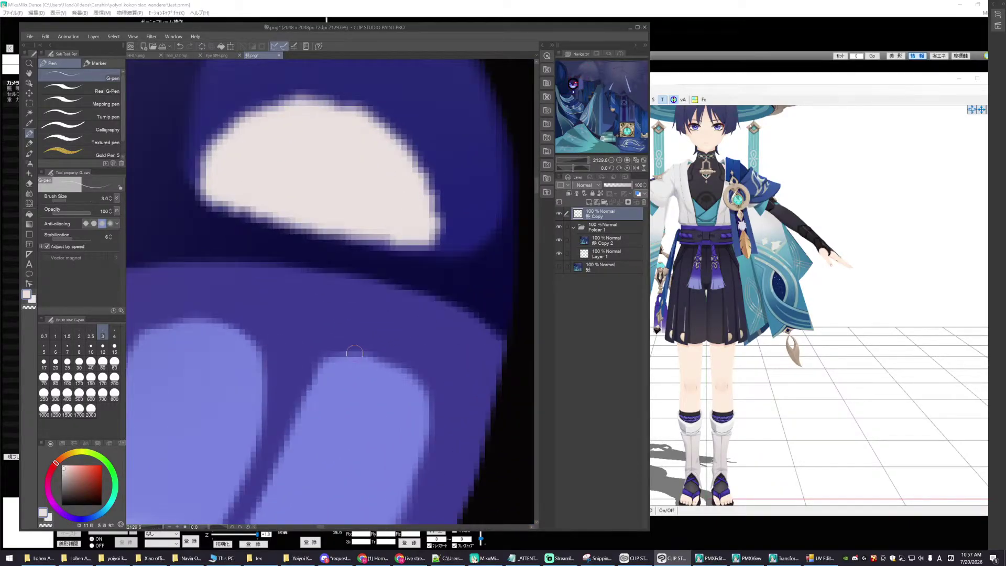
{"action": "scroll", "coordinate": [450, 322], "scroll_direction": "down", "scroll_amount": 5}
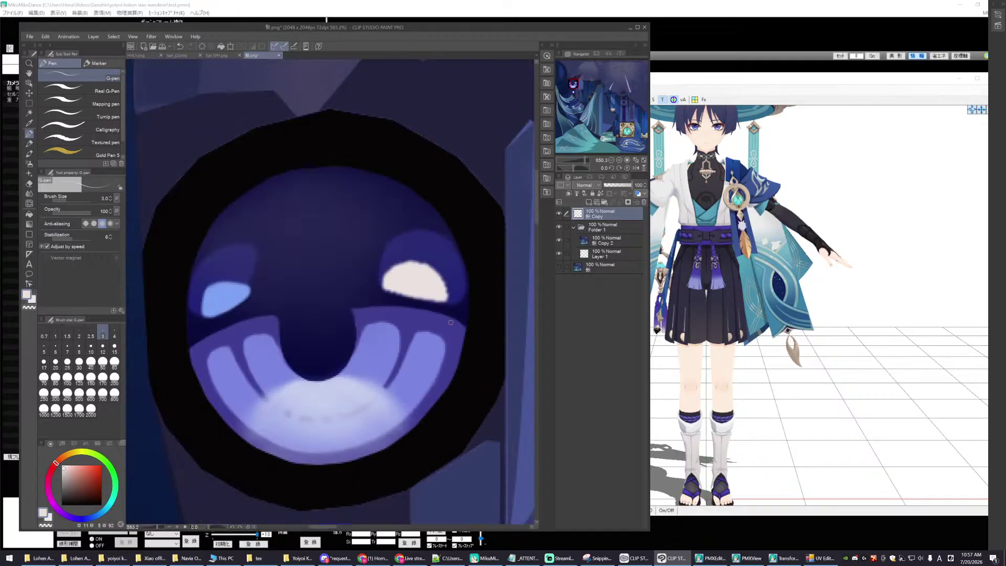
- Inspect the blurred highlight's edge up close and undo the blur
{"action": "left_click", "coordinate": [558, 212]}
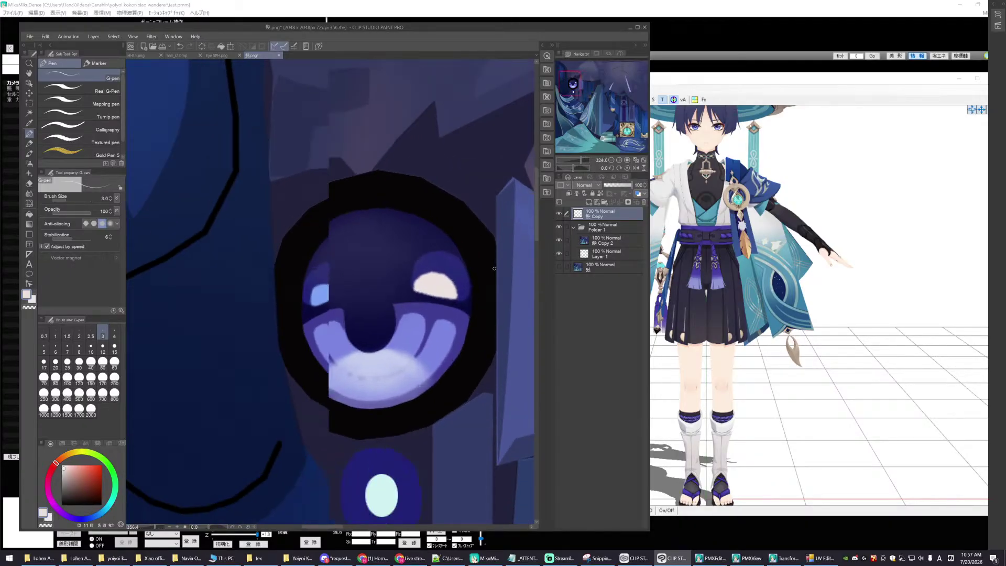
{"action": "scroll", "coordinate": [456, 263], "scroll_direction": "up", "scroll_amount": 3}
{"action": "scroll", "coordinate": [456, 263], "scroll_direction": "up", "scroll_amount": 3}
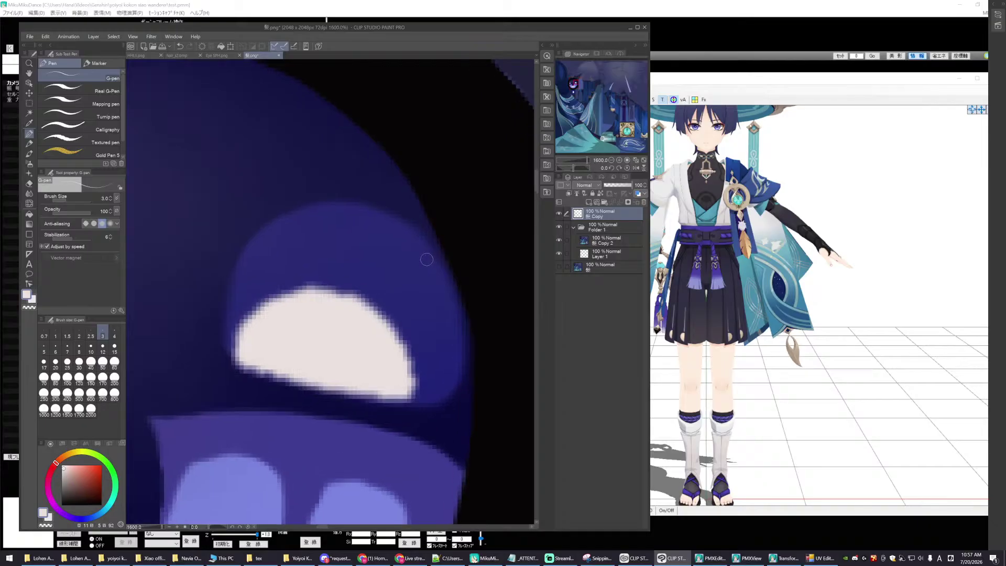
{"action": "scroll", "coordinate": [414, 258], "scroll_direction": "down", "scroll_amount": 3}
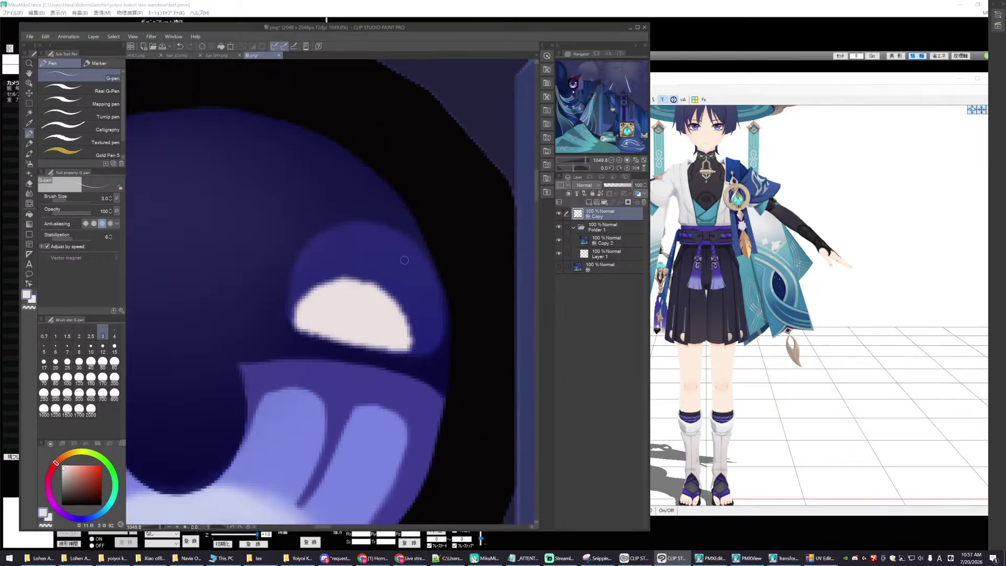
{"action": "scroll", "coordinate": [398, 262], "scroll_direction": "up", "scroll_amount": 2}
{"action": "scroll", "coordinate": [398, 262], "scroll_direction": "up", "scroll_amount": 3}
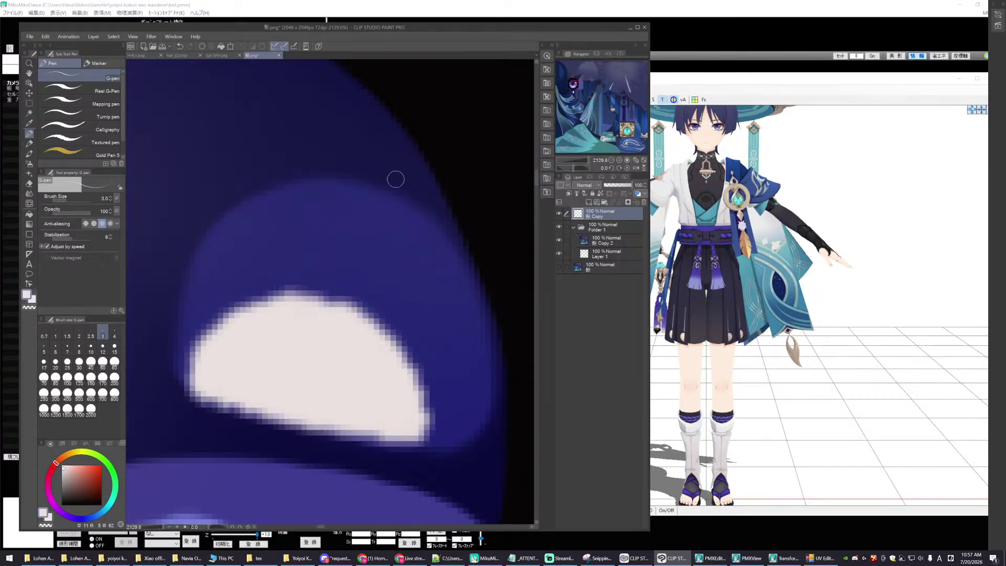
{"action": "scroll", "coordinate": [353, 353], "scroll_direction": "down", "scroll_amount": 2}
{"action": "scroll", "coordinate": [352, 353], "scroll_direction": "up", "scroll_amount": 1}
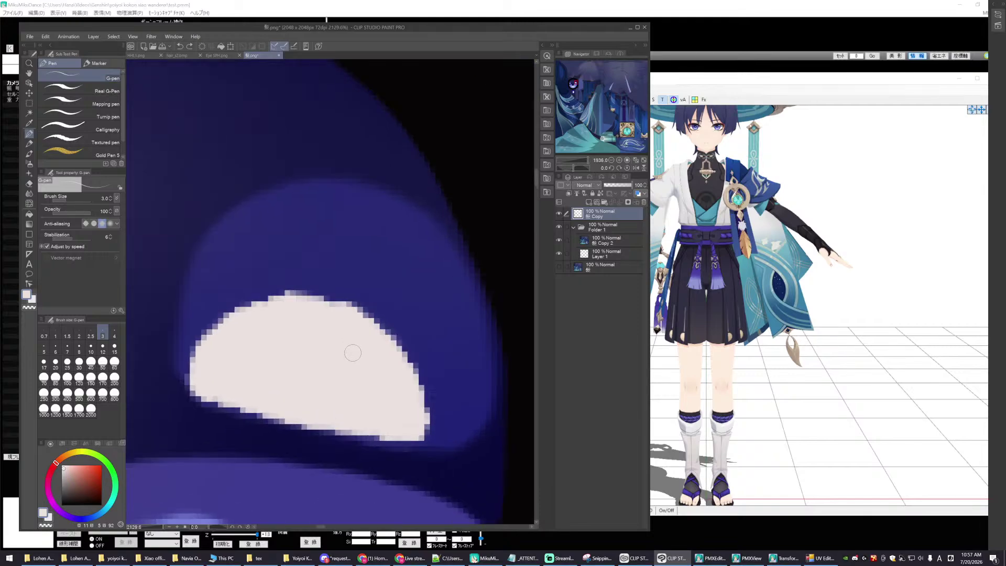
{"action": "scroll", "coordinate": [353, 353], "scroll_direction": "up", "scroll_amount": 1}
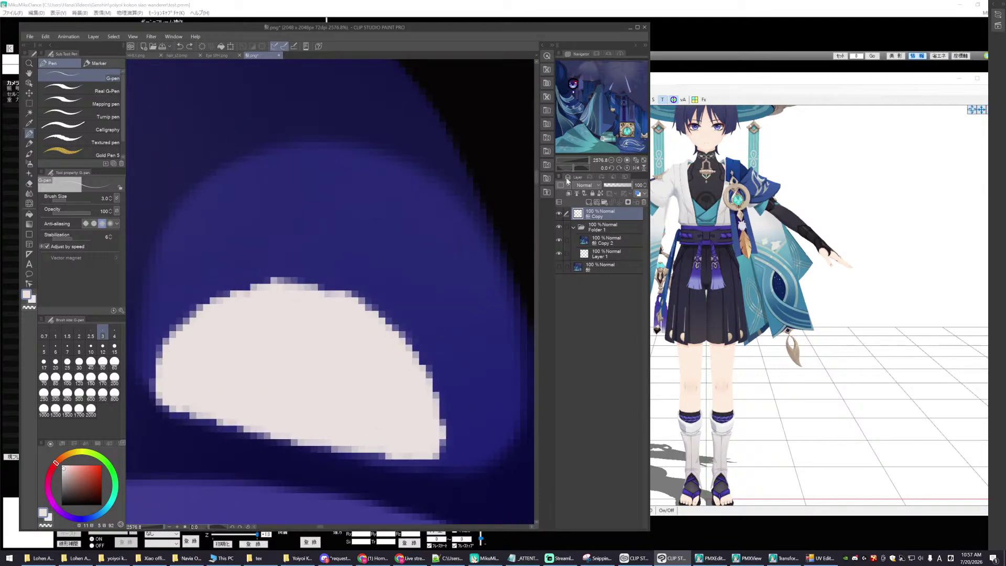
- Round the highlight's upper-left edge and left end with pale pink strokes using the Curve tool at size 4
{"action": "left_click", "coordinate": [559, 213]}
{"action": "left_click", "coordinate": [560, 213]}
{"action": "left_click", "coordinate": [29, 235]}
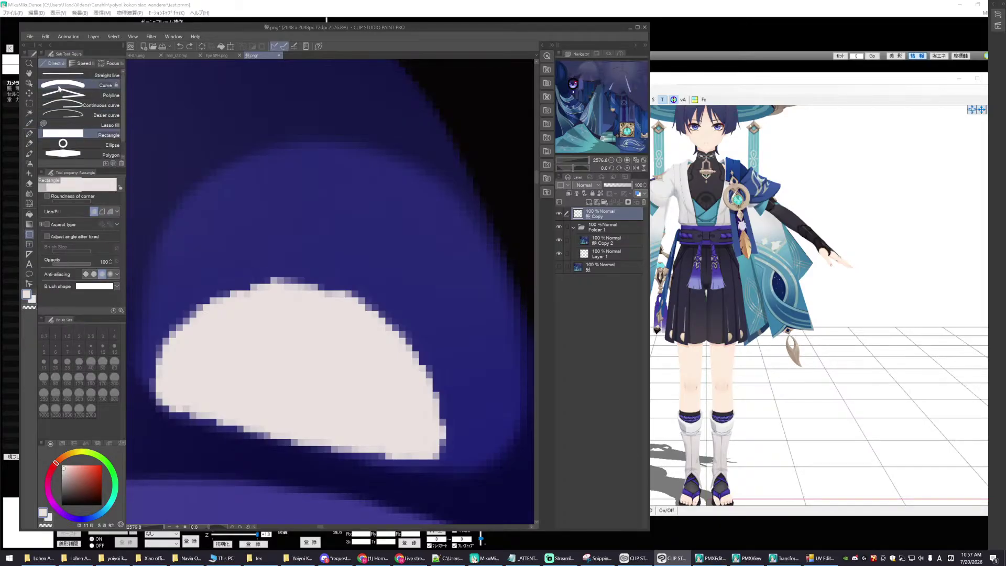
{"action": "left_click", "coordinate": [79, 84]}
{"action": "left_click", "coordinate": [114, 333]}
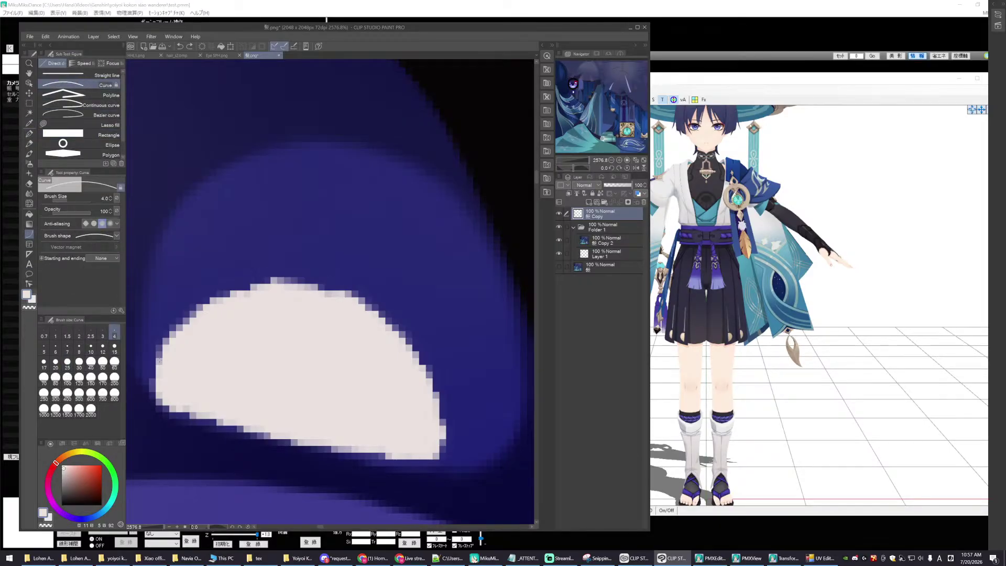
{"action": "left_click_drag", "start_coordinate": [353, 309], "coordinate": [366, 307]}
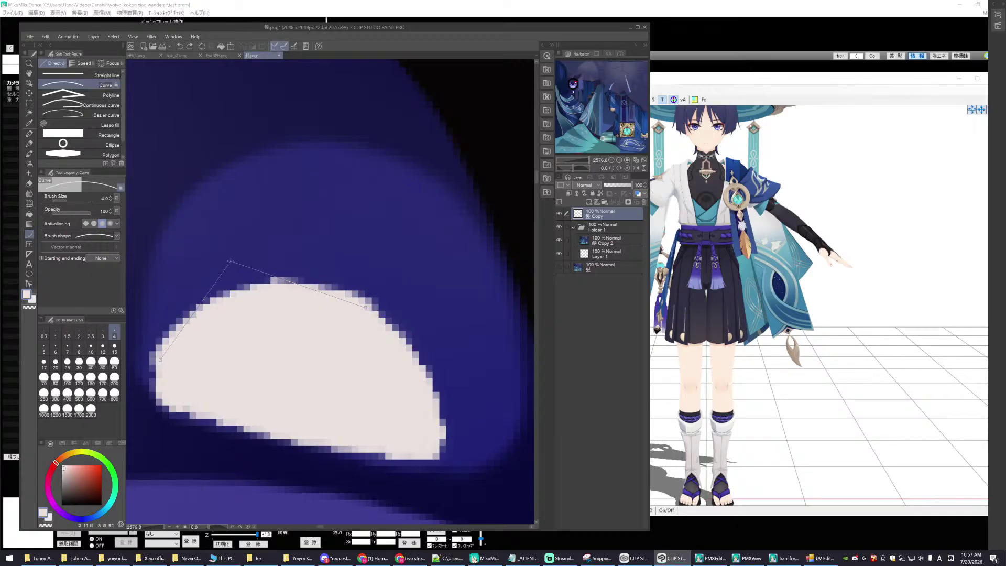
{"action": "left_click", "coordinate": [232, 259]}
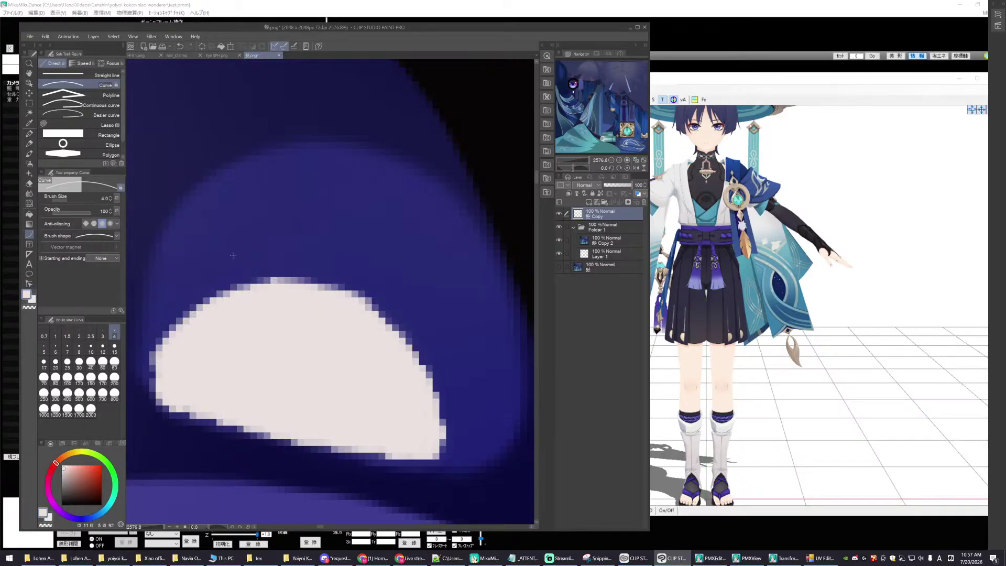
{"action": "left_click_drag", "start_coordinate": [152, 362], "coordinate": [233, 415]}
{"action": "left_click", "coordinate": [160, 406]}
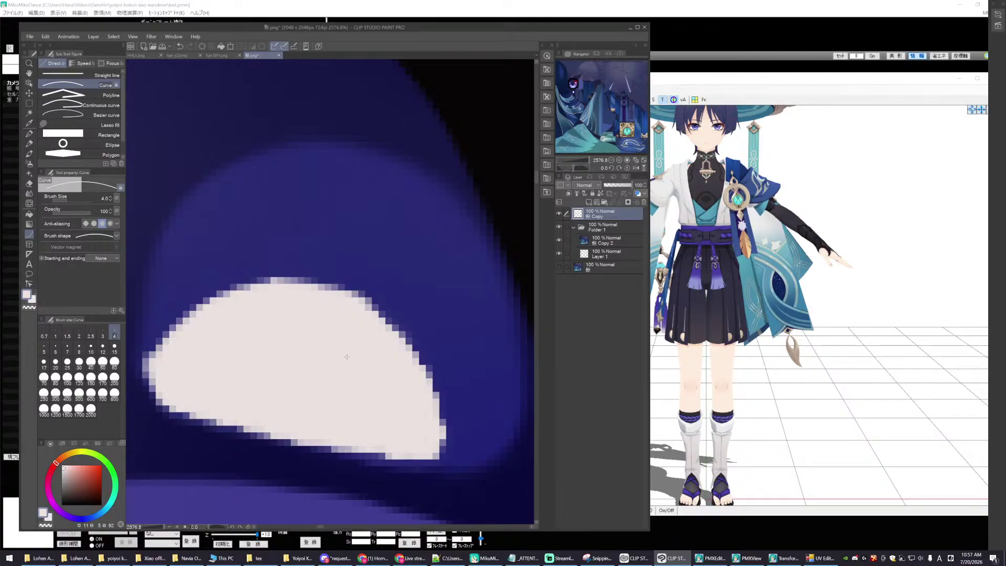
- Smooth the highlight's upper-right and right edges with pale pink Curve strokes and check its shape within the iris
{"action": "left_click_drag", "start_coordinate": [404, 366], "coordinate": [426, 378]}
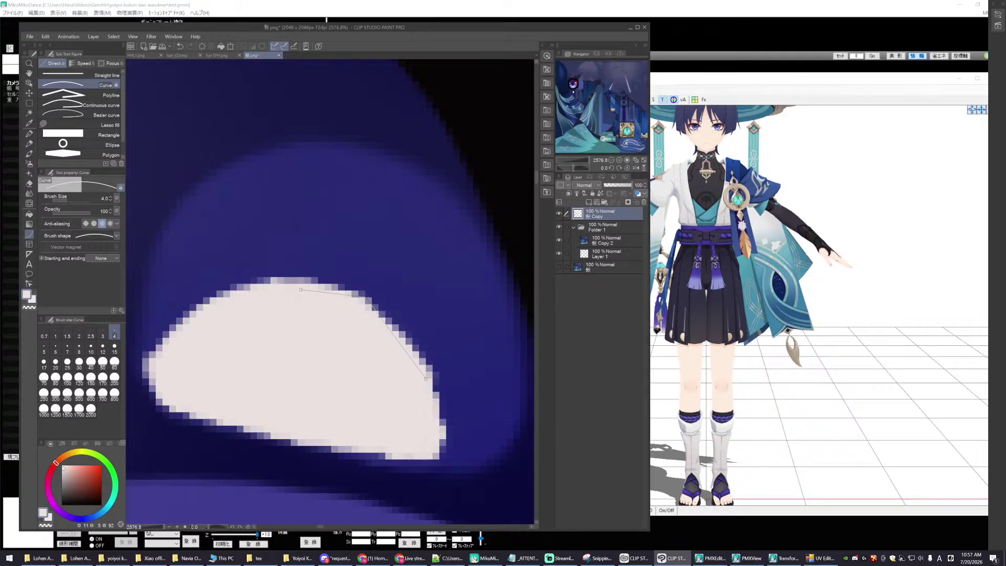
{"action": "left_click", "coordinate": [366, 297]}
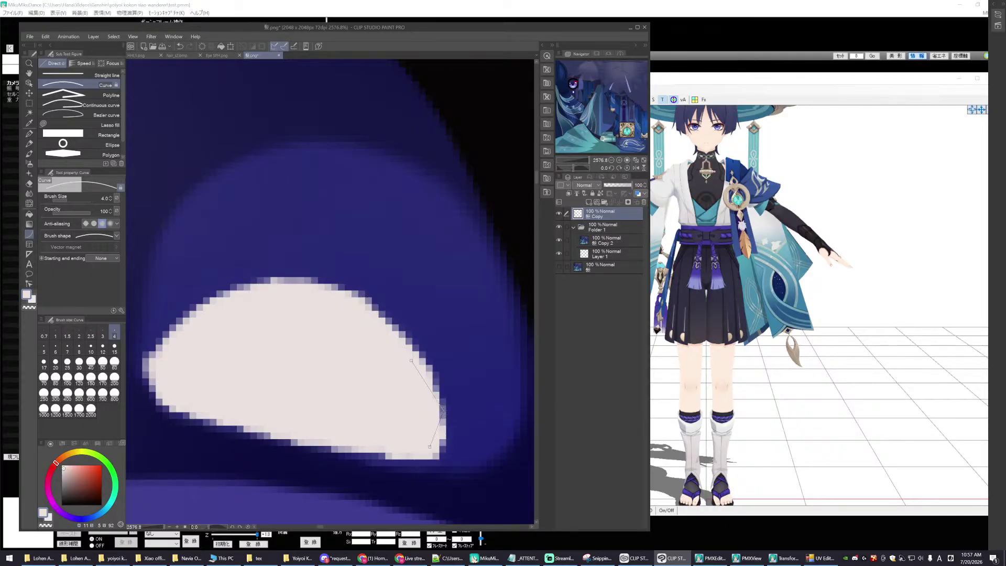
{"action": "scroll", "coordinate": [281, 399], "scroll_direction": "down", "scroll_amount": 8}
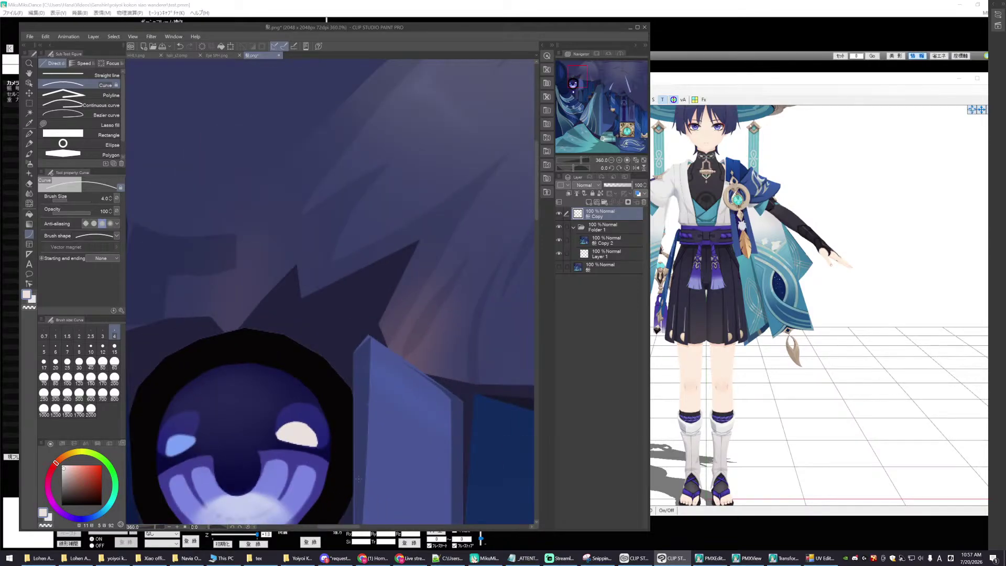
{"action": "scroll", "coordinate": [358, 478], "scroll_direction": "up", "scroll_amount": 2}
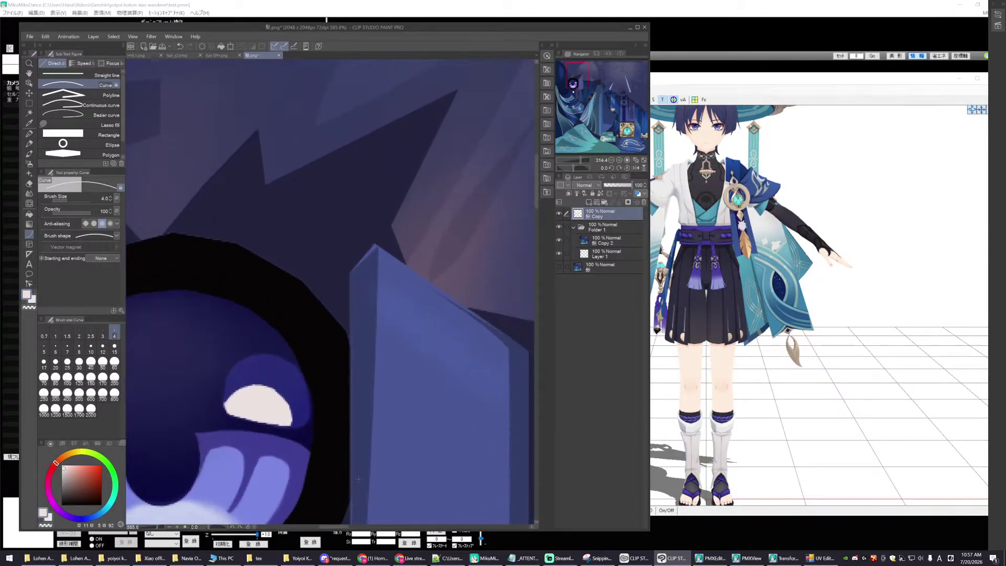
{"action": "scroll", "coordinate": [358, 478], "scroll_direction": "up", "scroll_amount": 1}
{"action": "scroll", "coordinate": [343, 526], "scroll_direction": "down", "scroll_amount": 3}
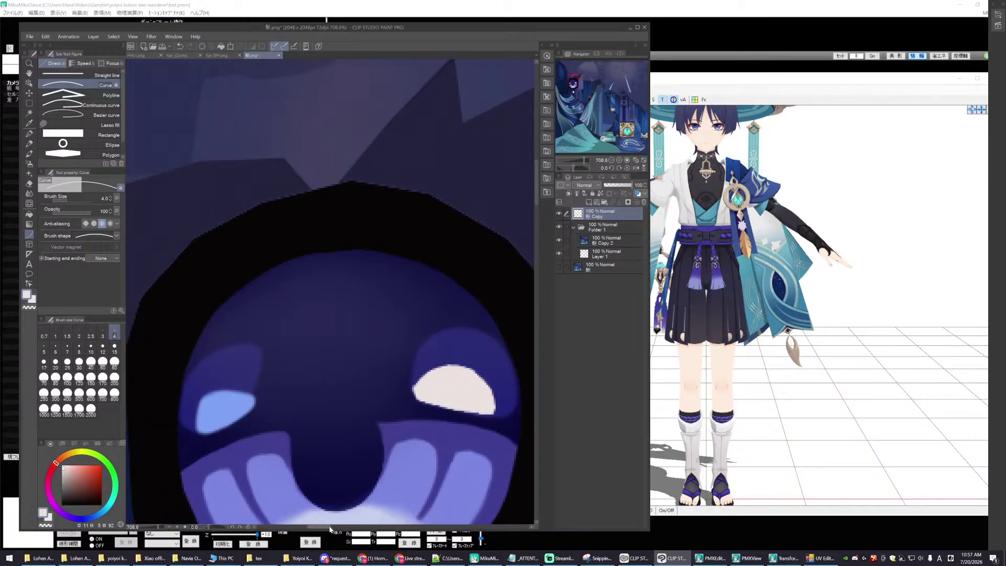
{"action": "scroll", "coordinate": [417, 476], "scroll_direction": "down", "scroll_amount": 1}
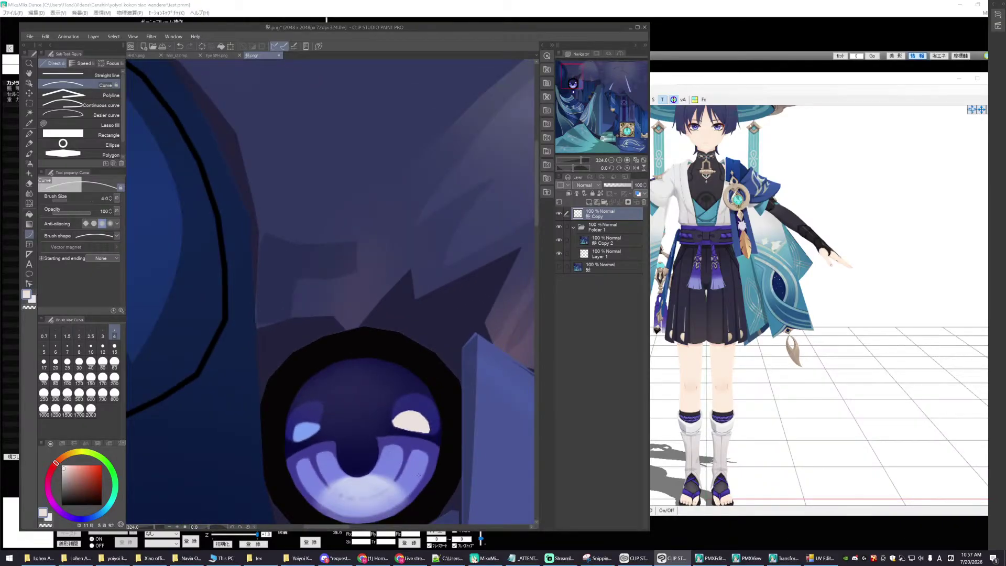
{"action": "scroll", "coordinate": [418, 476], "scroll_direction": "up", "scroll_amount": 6}
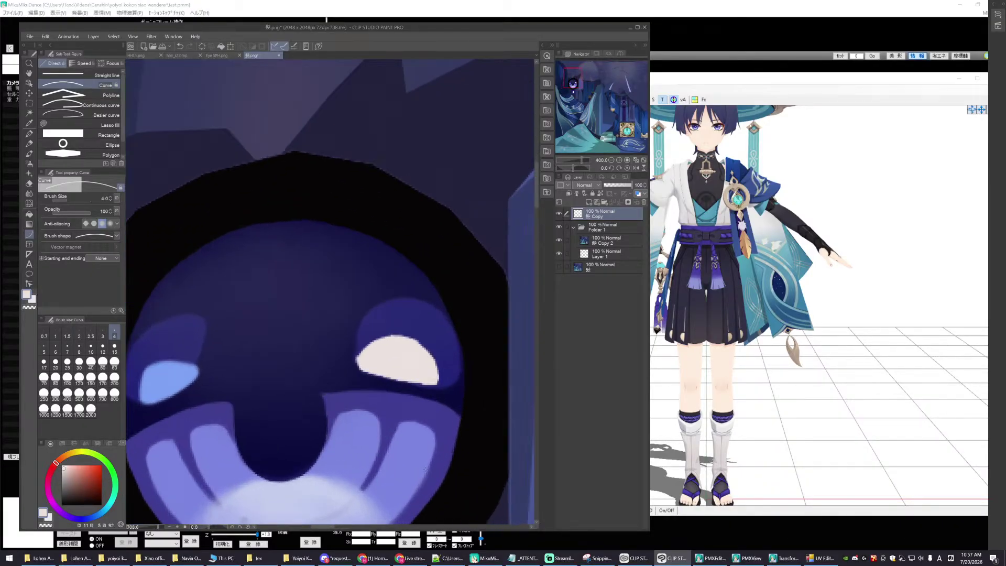
- Apply the Smoothing filter to the highlight layer
{"action": "left_click", "coordinate": [151, 36]}
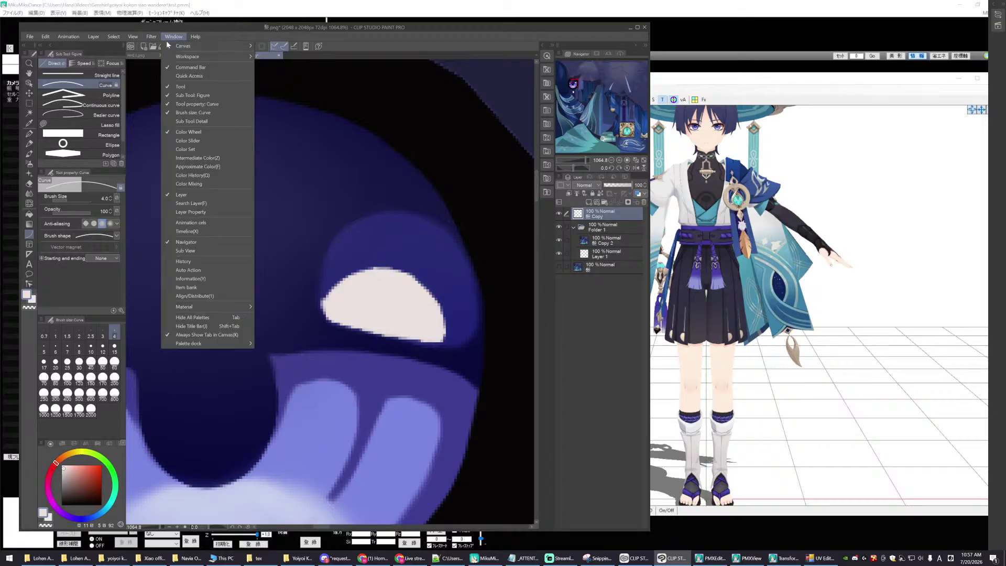
{"action": "mouse_move", "coordinate": [184, 48]}
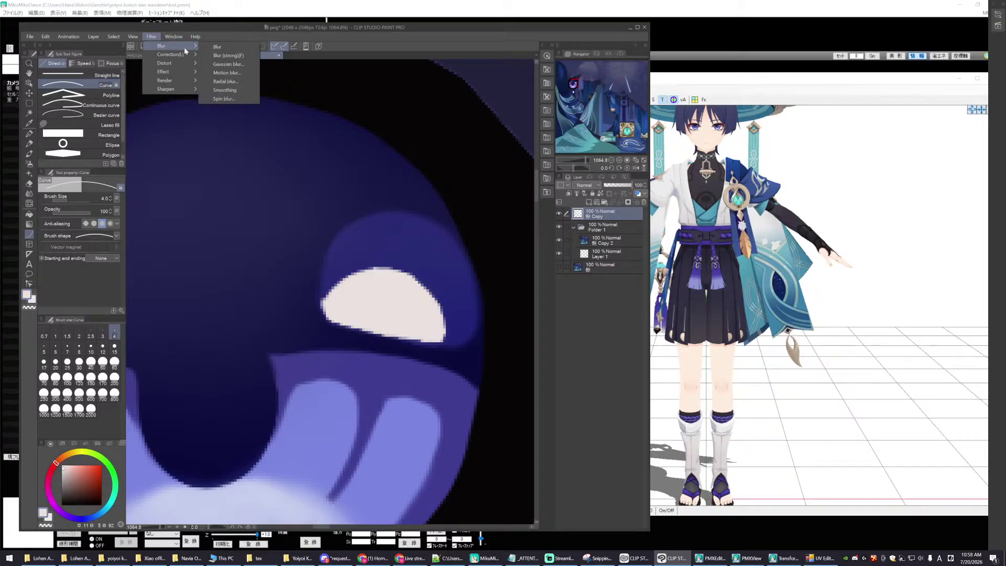
{"action": "left_click", "coordinate": [218, 87]}
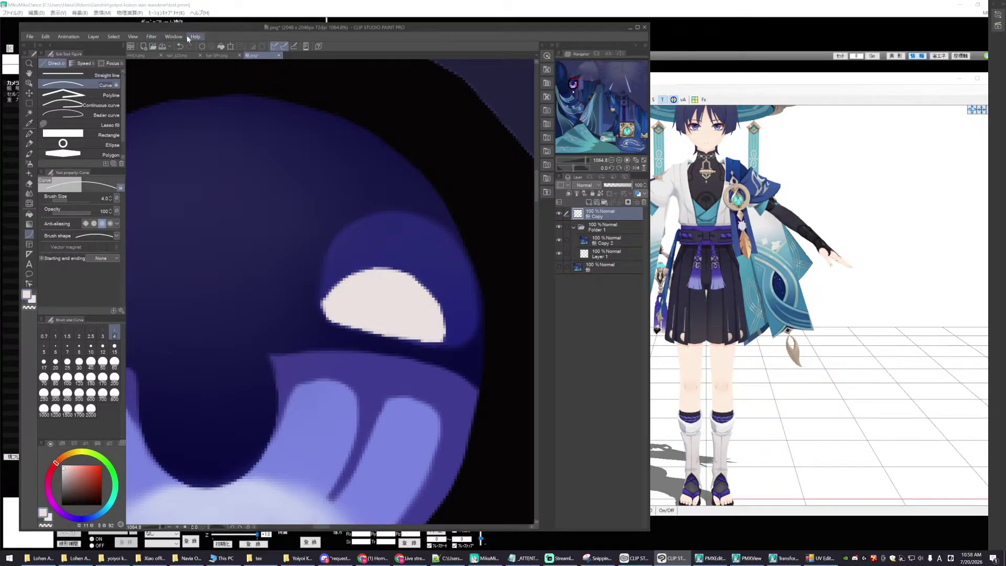
- Soften the highlight layer with the Blur (strong) filter and check its edge against the iris
{"action": "left_click", "coordinate": [151, 37]}
{"action": "mouse_move", "coordinate": [167, 46]}
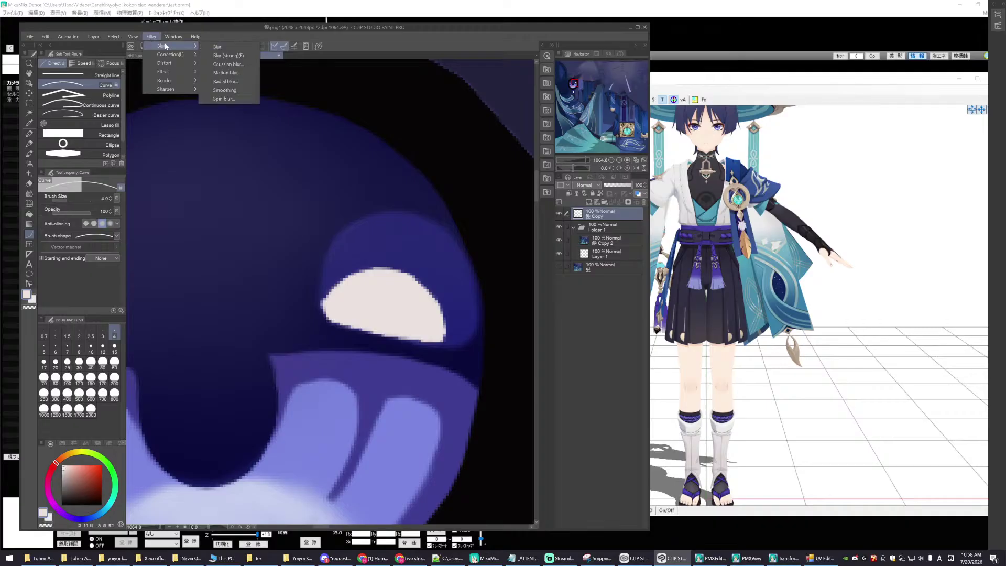
{"action": "left_click", "coordinate": [226, 55]}
{"action": "scroll", "coordinate": [247, 367], "scroll_direction": "down", "scroll_amount": 5}
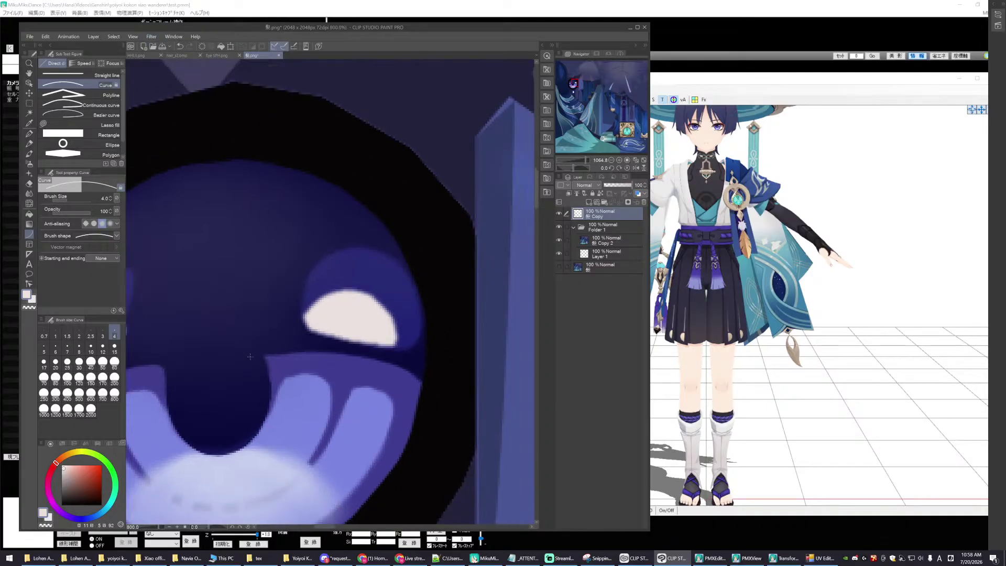
{"action": "scroll", "coordinate": [247, 367], "scroll_direction": "down", "scroll_amount": 3}
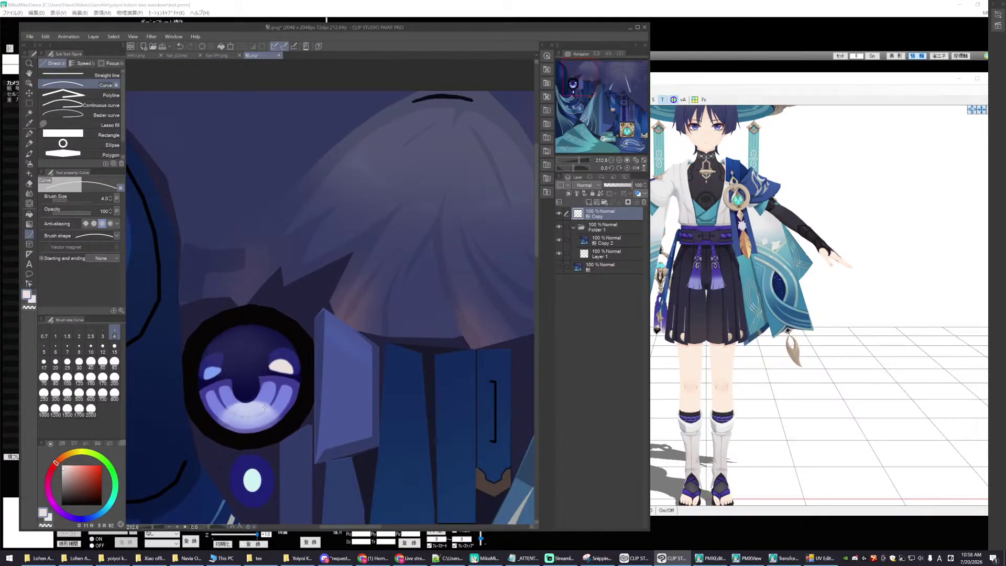
{"action": "scroll", "coordinate": [265, 407], "scroll_direction": "up", "scroll_amount": 5}
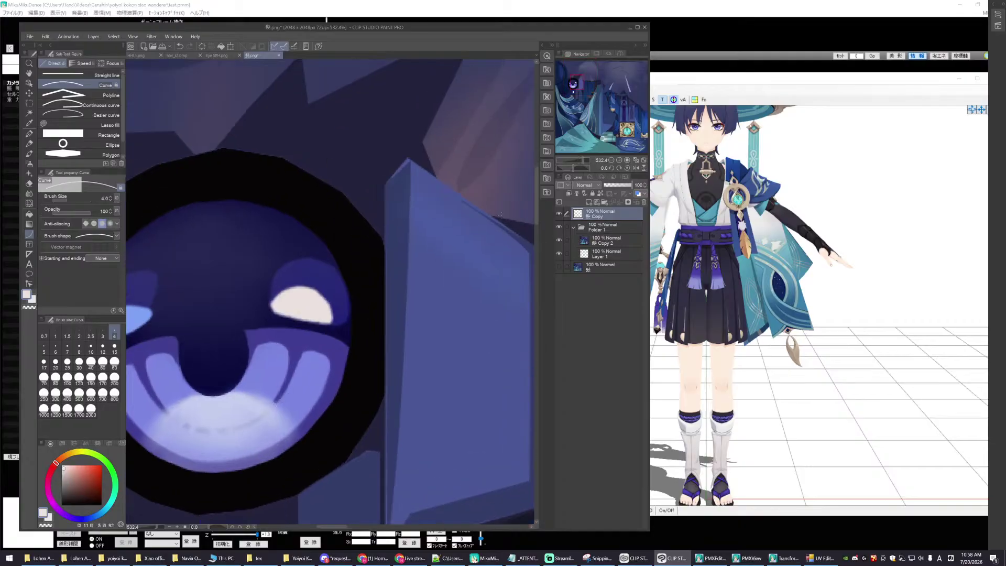
{"action": "scroll", "coordinate": [320, 367], "scroll_direction": "up", "scroll_amount": 2}
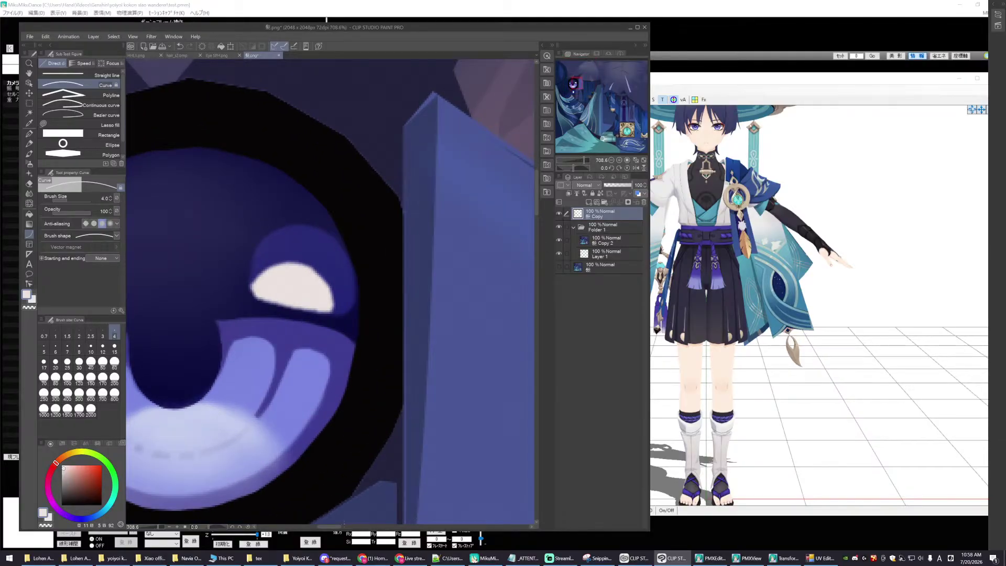
- Compare the eye with and without the highlight by toggling the highlight layer's visibility
{"action": "left_click_drag", "start_coordinate": [338, 528], "coordinate": [327, 528]}
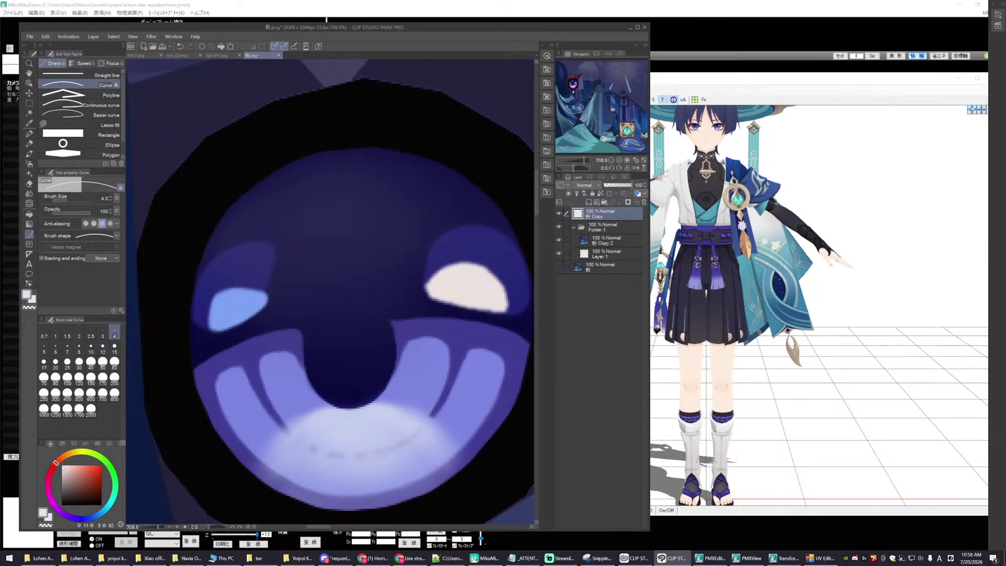
{"action": "left_click", "coordinate": [559, 213]}
{"action": "left_click", "coordinate": [560, 213]}
{"action": "left_click", "coordinate": [558, 211]}
{"action": "left_click", "coordinate": [558, 212]}
{"action": "scroll", "coordinate": [411, 294], "scroll_direction": "down", "scroll_amount": 6}
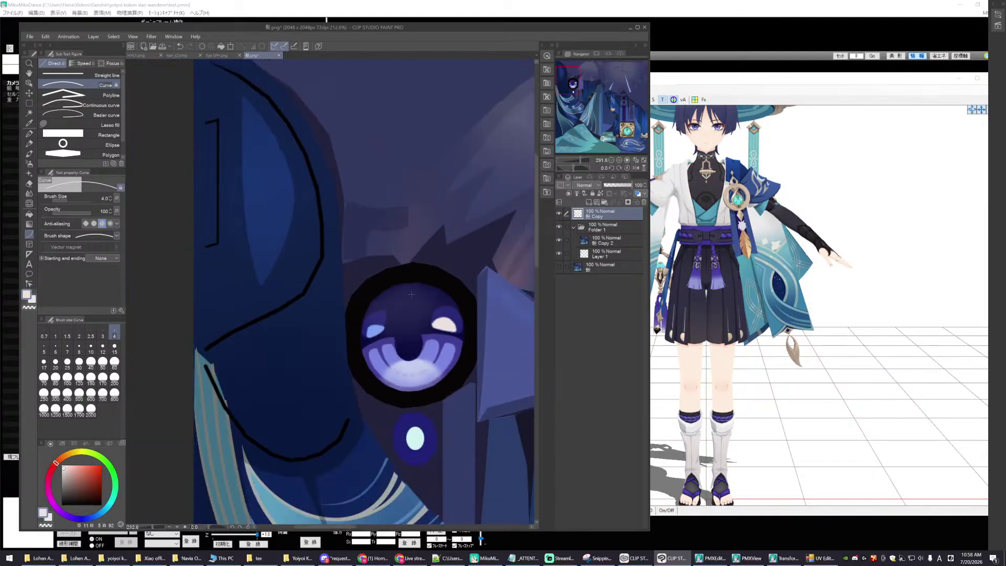
- Hide Folder 1 and save the isolated highlight as a PNG named EYE HLL in the model's tex folder
{"action": "left_click", "coordinate": [560, 228]}
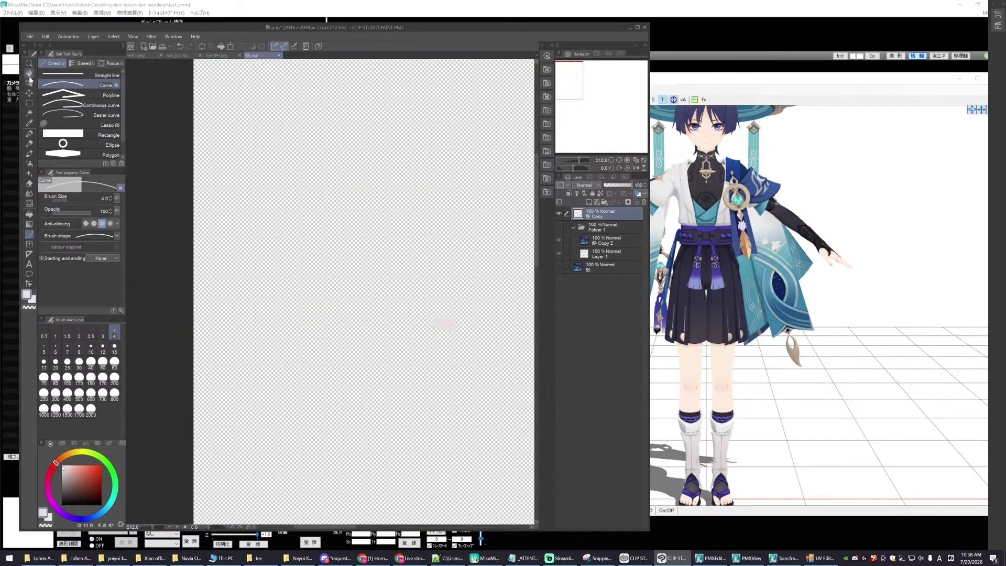
{"action": "left_click", "coordinate": [32, 37]}
{"action": "left_click", "coordinate": [46, 99]}
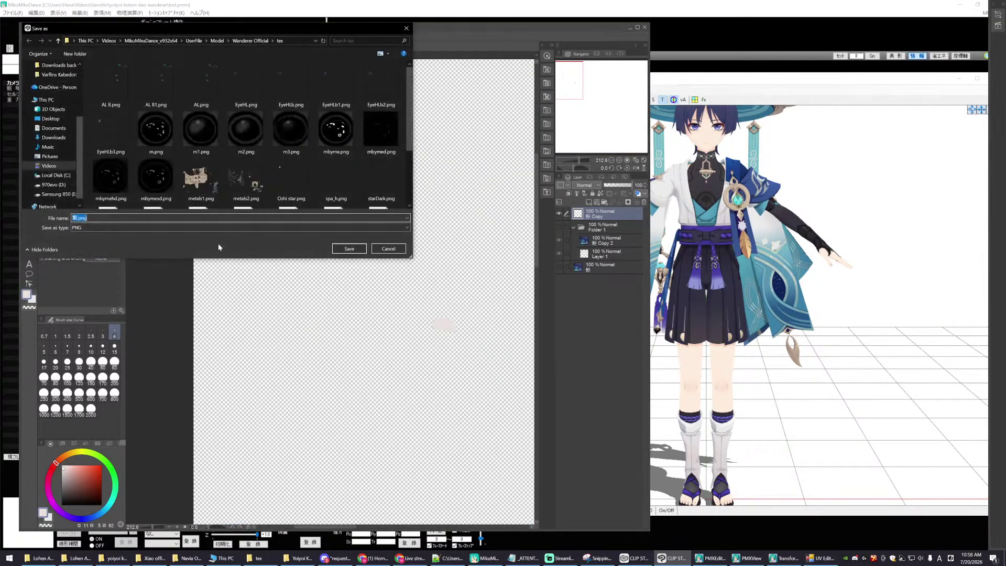
{"action": "left_click", "coordinate": [73, 217]}
{"action": "double_click", "coordinate": [74, 218]}
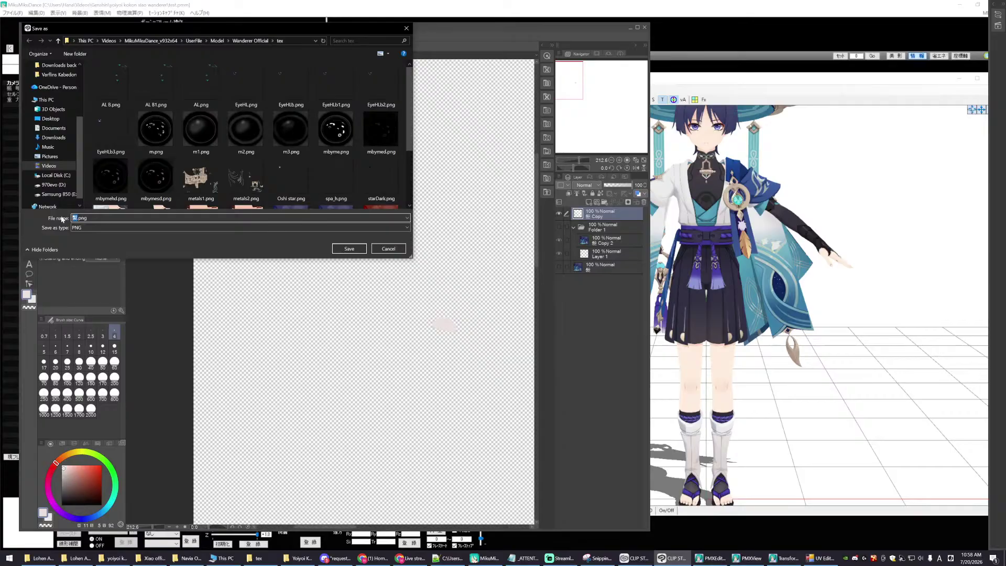
{"action": "type", "text": "EYE HLL"}
{"action": "key", "text": "ctrl+a"}
{"action": "left_click", "coordinate": [349, 249]}
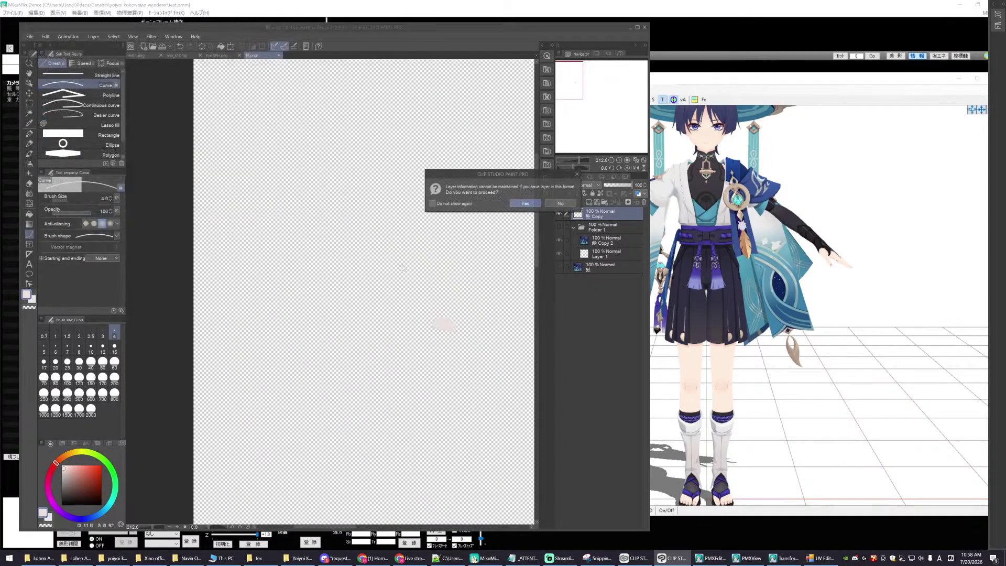
{"action": "left_click", "coordinate": [524, 203]}
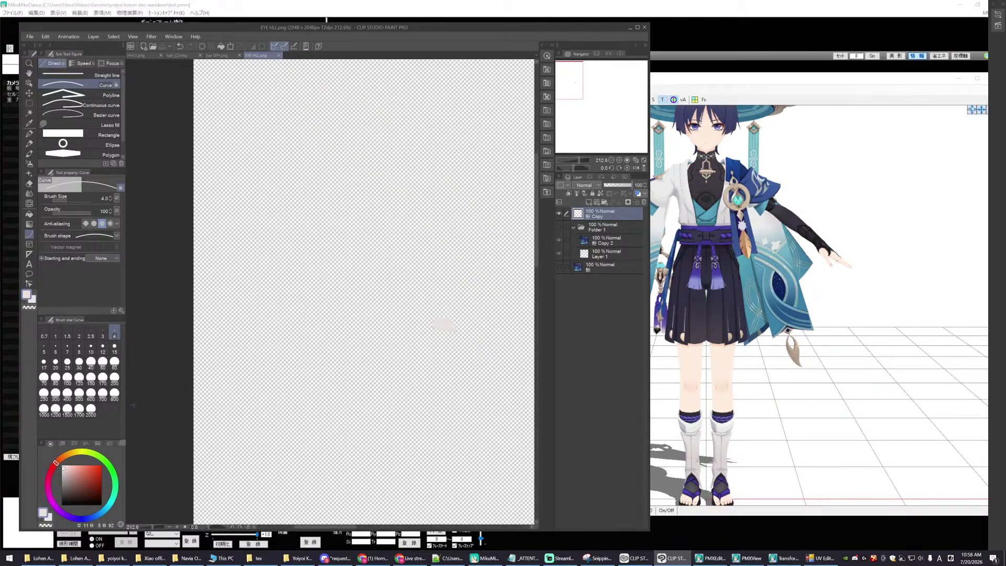
- Hide the highlight layer and show Folder 1 with the repainted eye texture
{"action": "left_click_drag", "start_coordinate": [175, 27], "coordinate": [169, 29]}
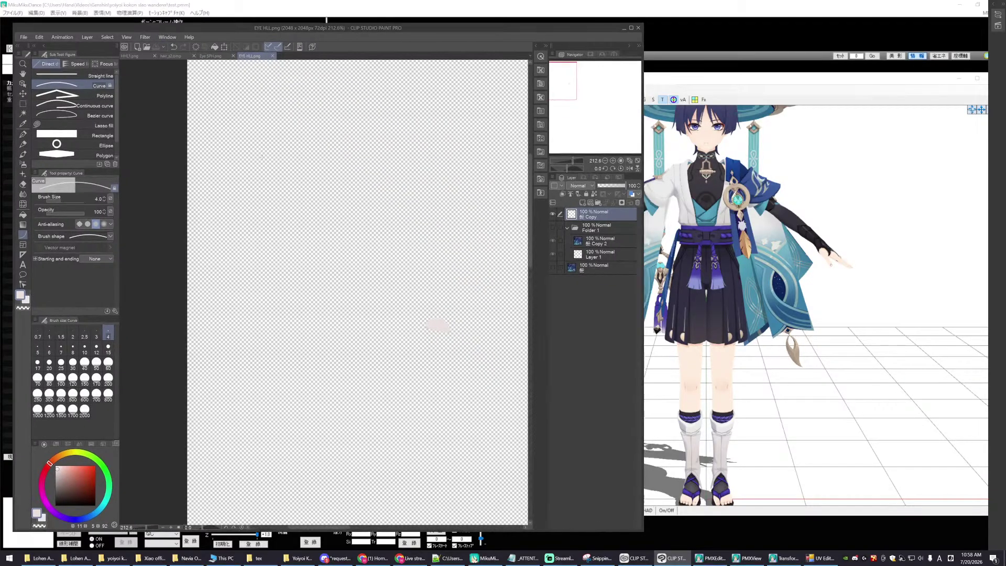
{"action": "scroll", "coordinate": [441, 316], "scroll_direction": "up", "scroll_amount": 3}
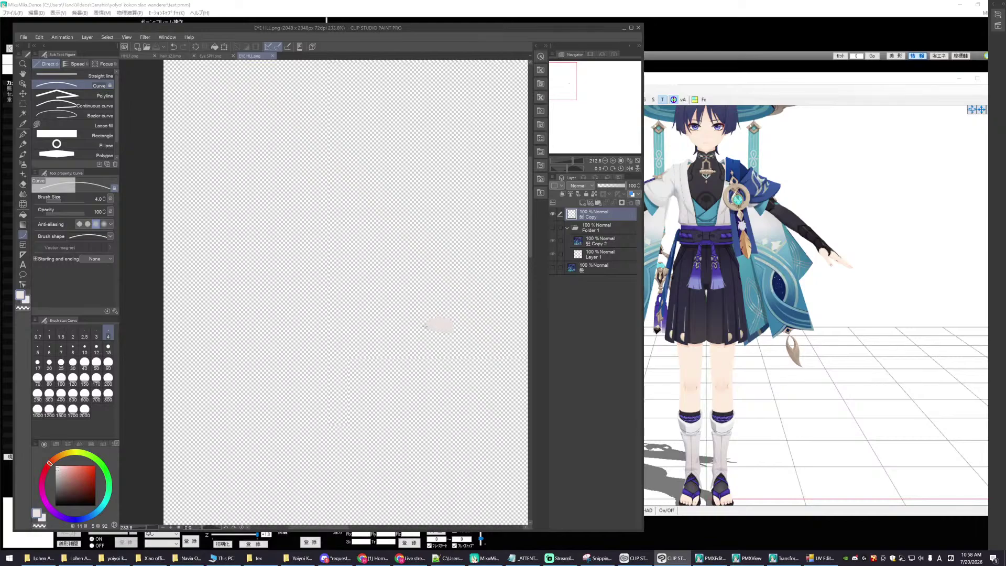
{"action": "left_click", "coordinate": [553, 215]}
{"action": "left_click", "coordinate": [552, 227]}
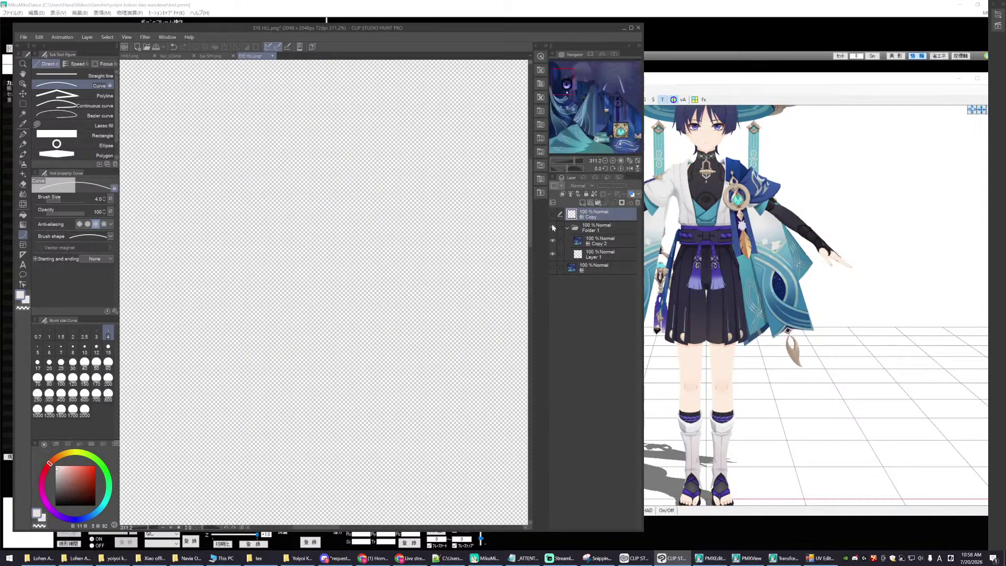
{"action": "scroll", "coordinate": [312, 274], "scroll_direction": "down", "scroll_amount": 3}
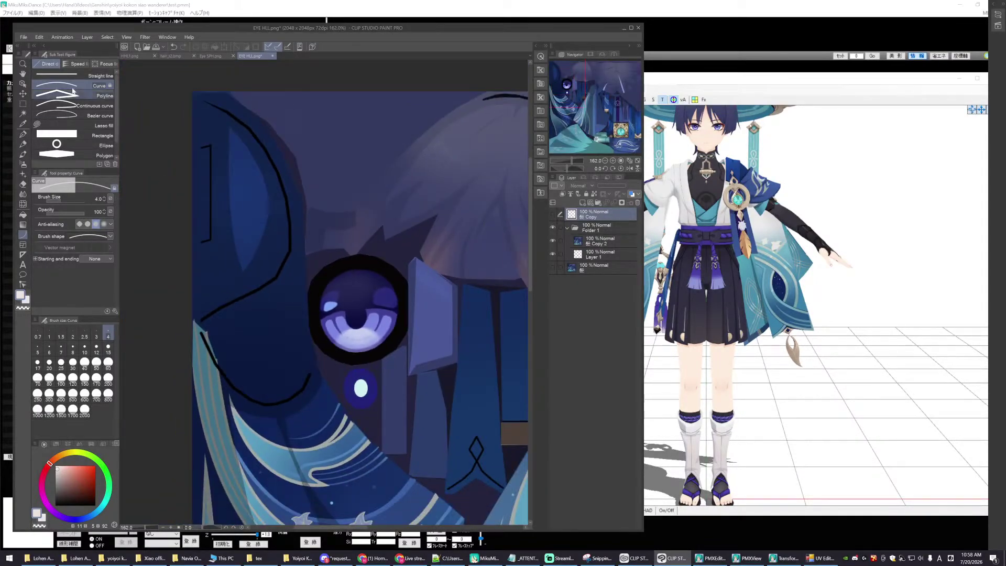
- Save the texture without the highlight as a PNG named EYE NO HLL, accepting the loss of layer information
{"action": "left_click", "coordinate": [24, 36]}
{"action": "left_click", "coordinate": [28, 101]}
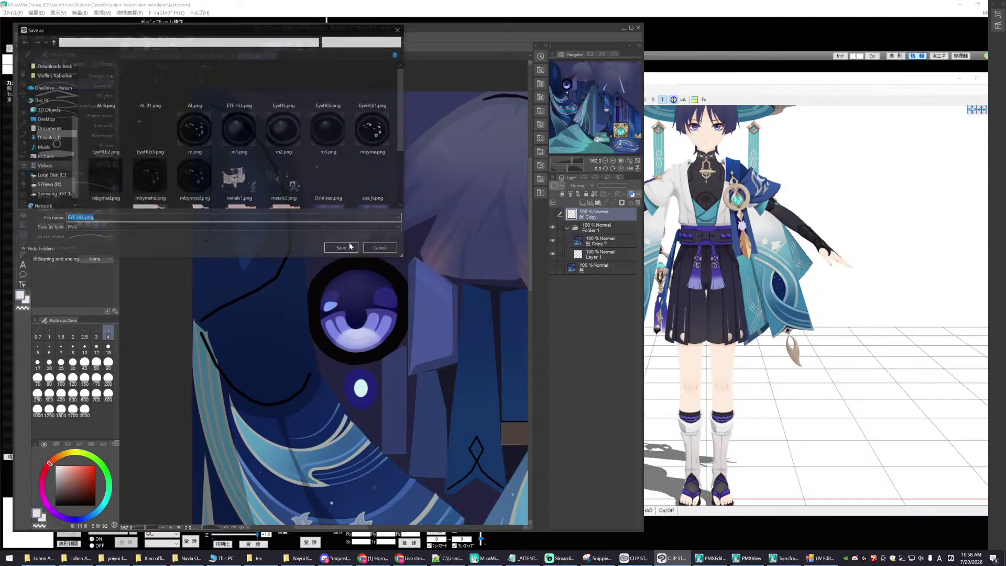
{"action": "left_click", "coordinate": [69, 218]}
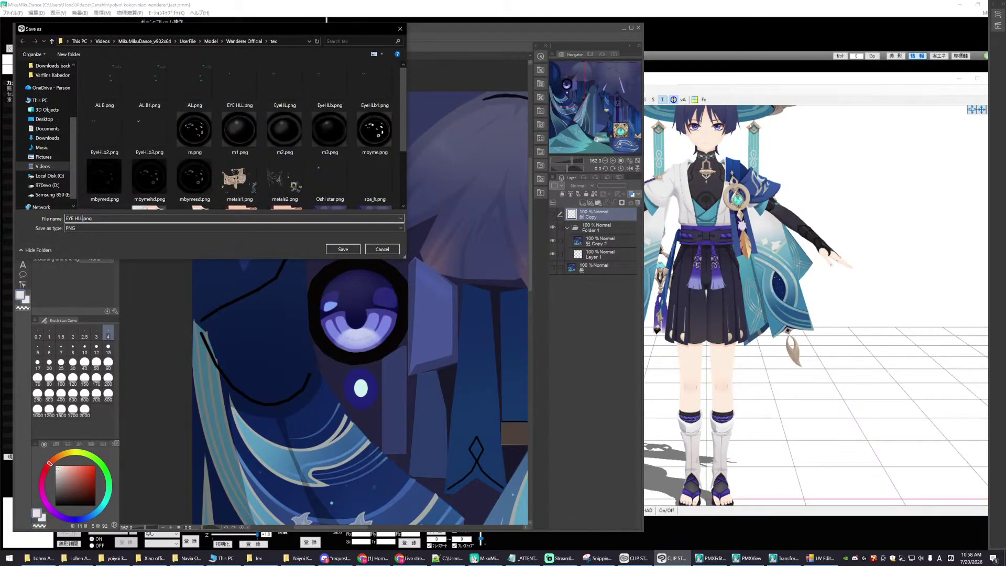
{"action": "left_click_drag", "start_coordinate": [82, 218], "coordinate": [74, 218]}
{"action": "key", "text": "BackSpace"}
{"action": "key", "text": "BackSpace"}
{"action": "type", "text": "NO HLL"}
{"action": "key", "text": "ctrl+a"}
{"action": "left_click", "coordinate": [341, 250]}
{"action": "left_click", "coordinate": [525, 203]}
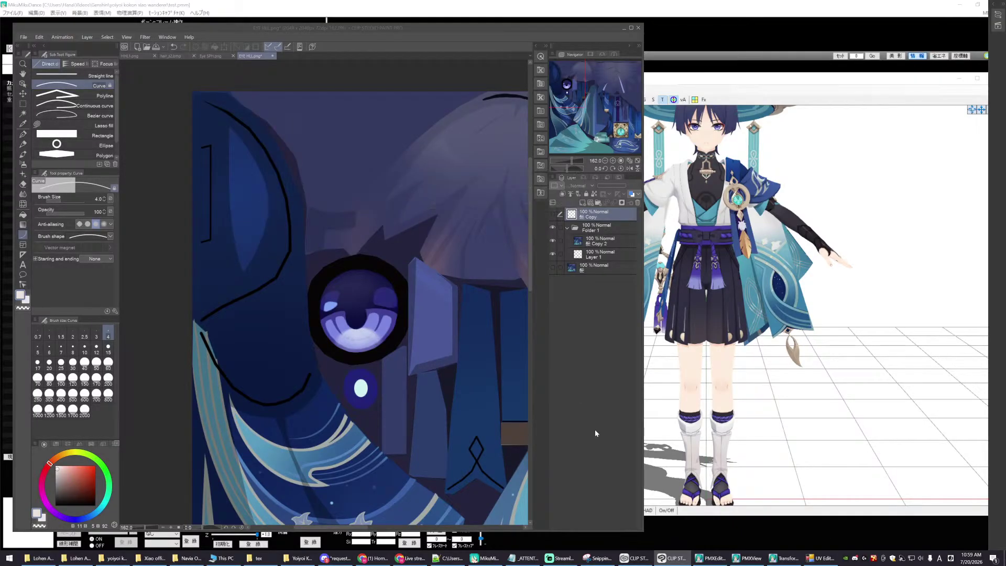
- Switch to the Wanderer model in PMXView and open the Refine/Masking window, placing it clear of the model view
{"action": "left_click", "coordinate": [711, 558]}
{"action": "left_click", "coordinate": [749, 558]}
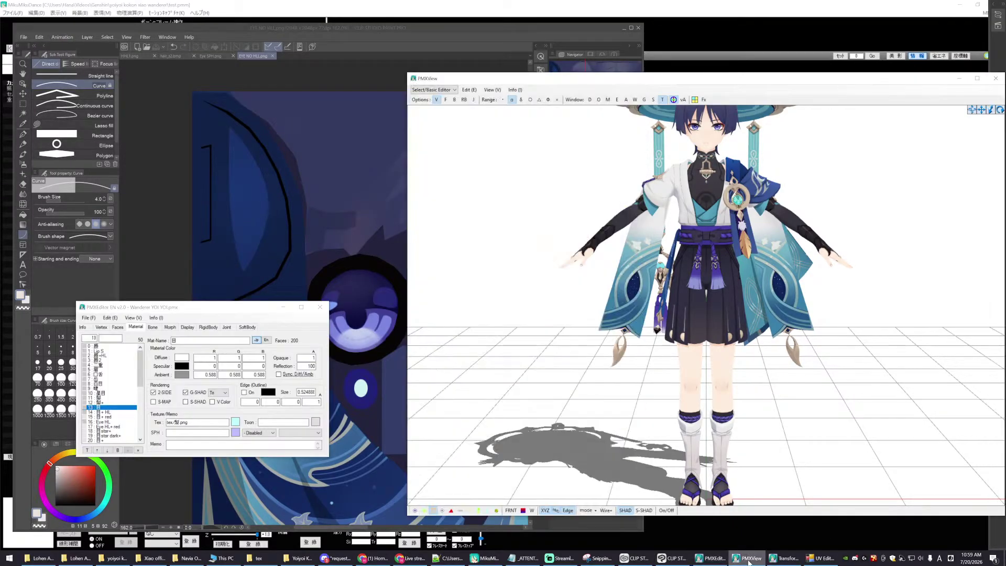
{"action": "scroll", "coordinate": [652, 253], "scroll_direction": "up", "scroll_amount": 3}
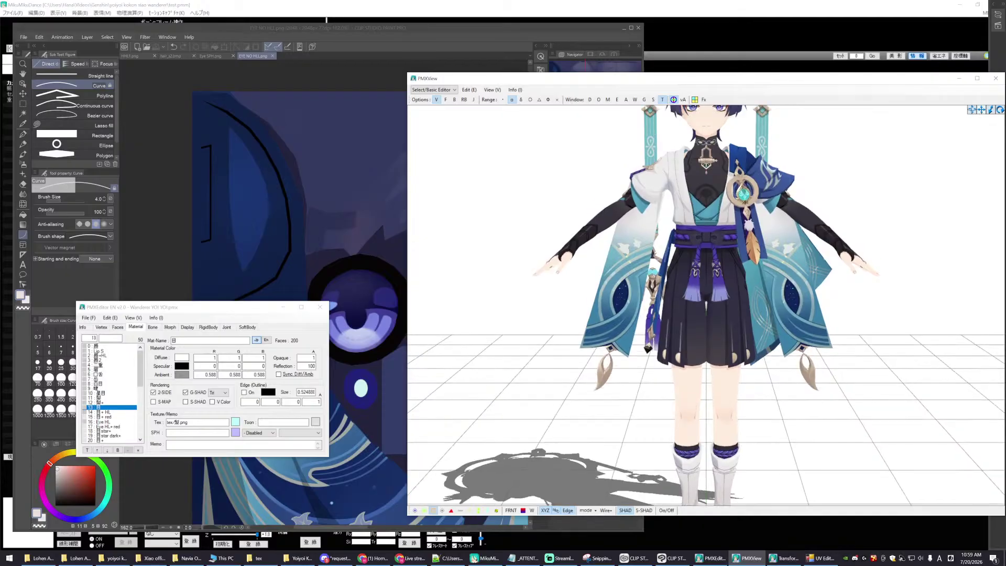
{"action": "scroll", "coordinate": [864, 253], "scroll_direction": "up", "scroll_amount": 5}
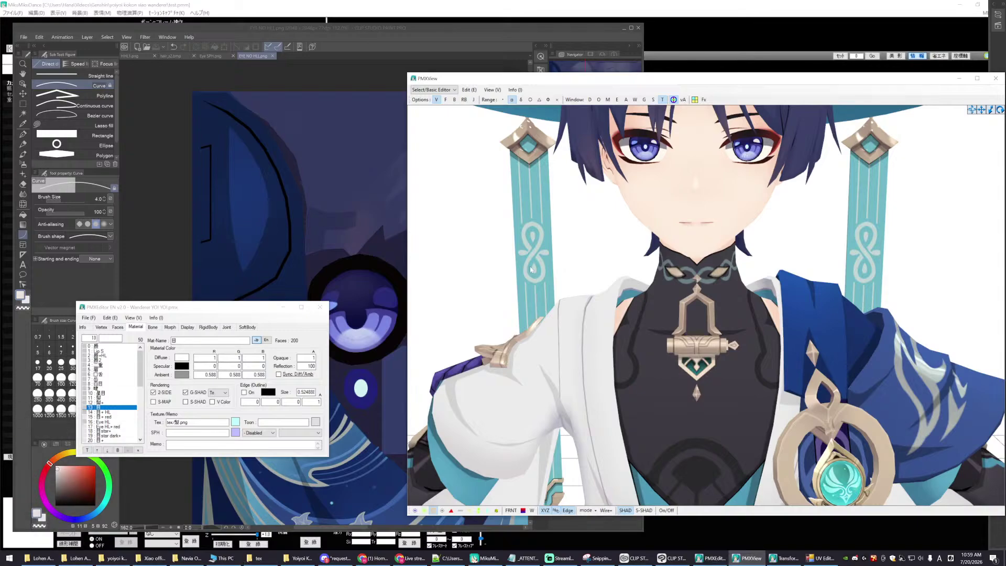
{"action": "left_click_drag", "start_coordinate": [981, 109], "coordinate": [984, 165]}
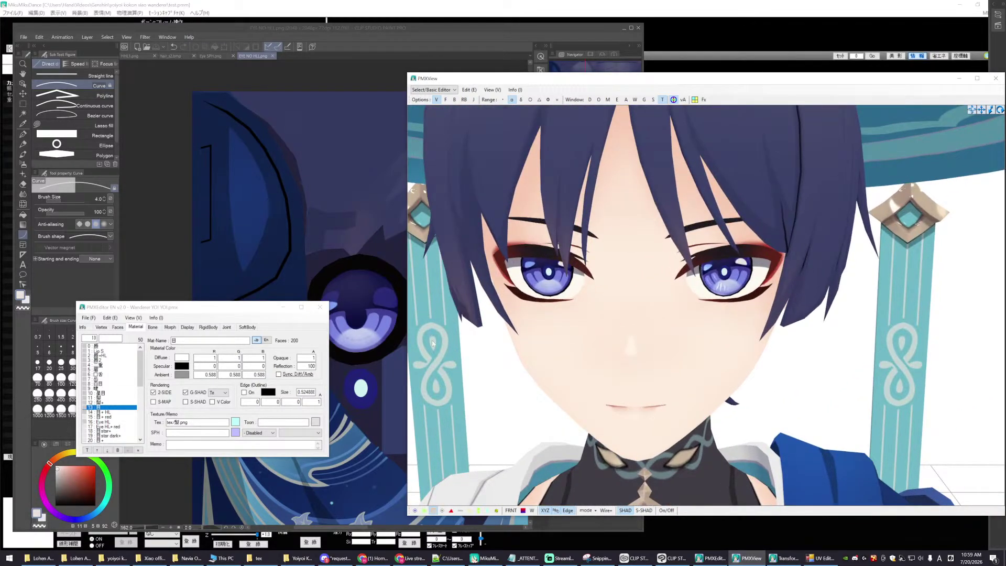
{"action": "left_click", "coordinate": [608, 100]}
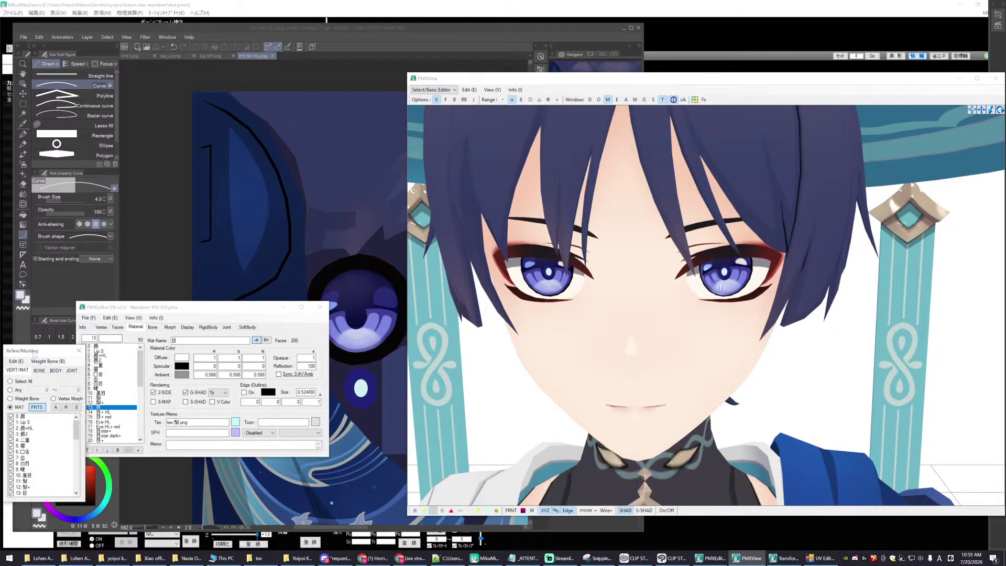
{"action": "left_click_drag", "start_coordinate": [33, 354], "coordinate": [250, 100]}
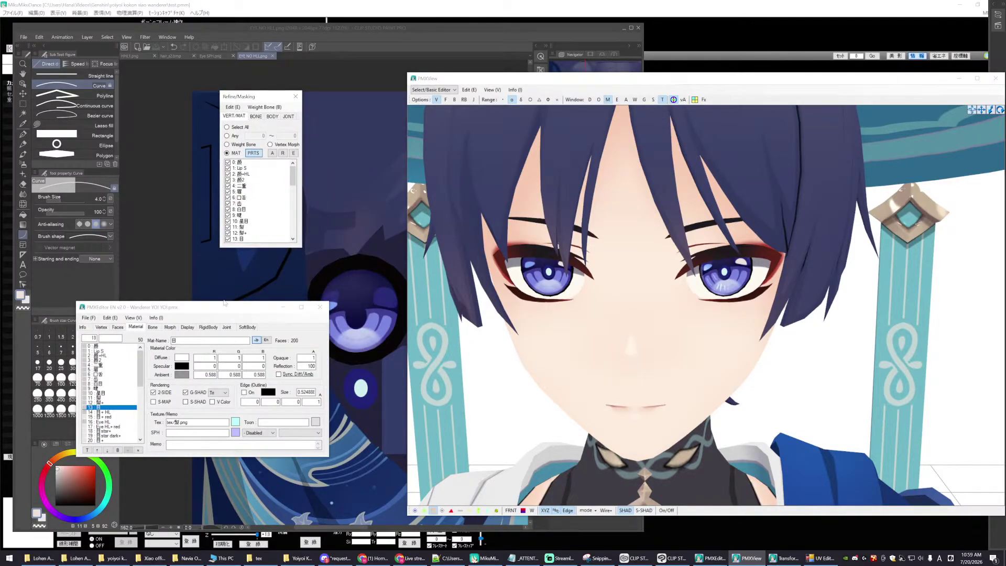
- Reposition the PMXEditor window and mask the model view so only the eye material 目 (number 13) is shown
{"action": "left_click_drag", "start_coordinate": [225, 302], "coordinate": [202, 284]}
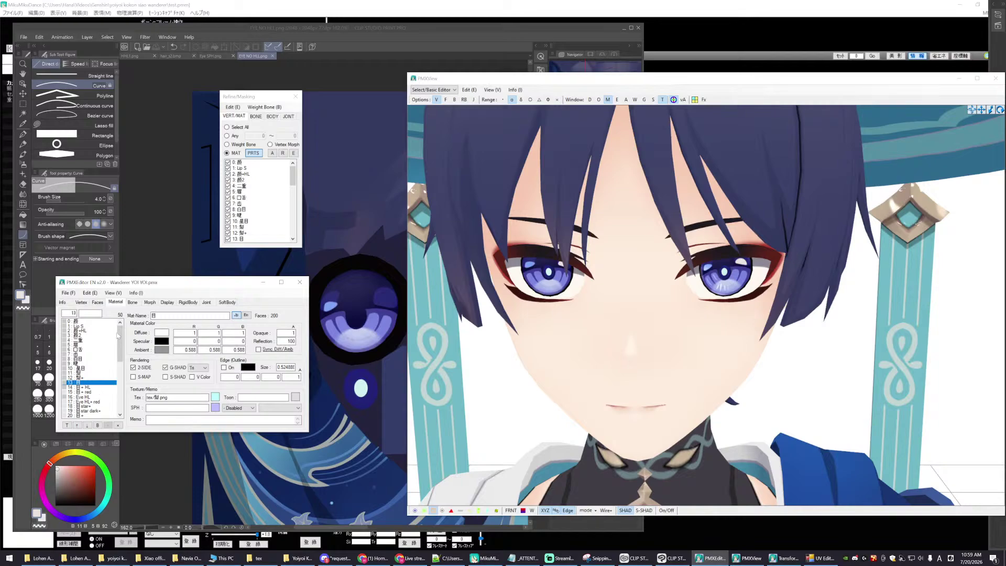
{"action": "mouse_move", "coordinate": [118, 336]}
{"action": "left_mouse_down"}
{"action": "mouse_move", "coordinate": [117, 370]}
{"action": "mouse_move", "coordinate": [124, 342]}
{"action": "left_mouse_up"}
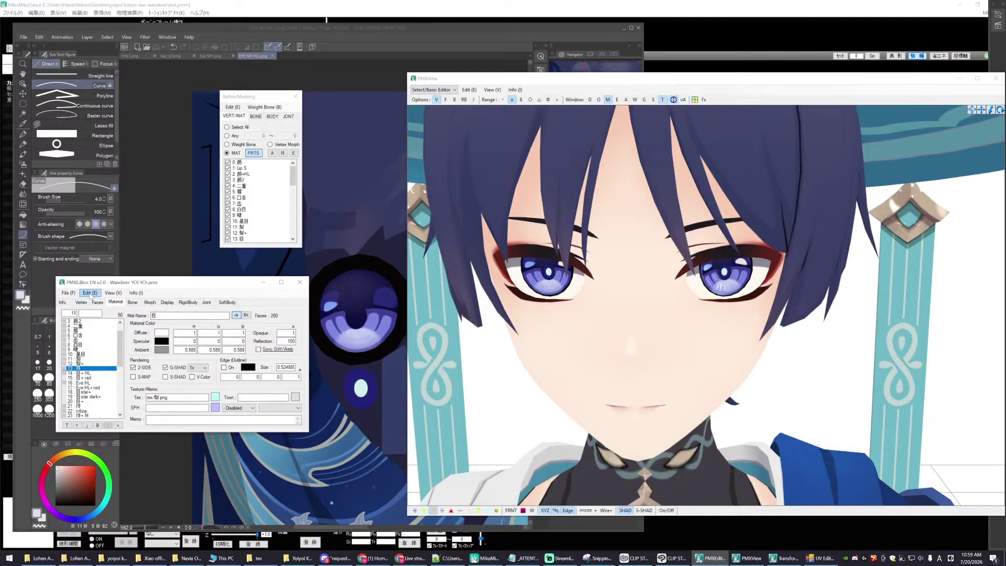
{"action": "left_click", "coordinate": [282, 153]}
{"action": "left_click", "coordinate": [228, 239]}
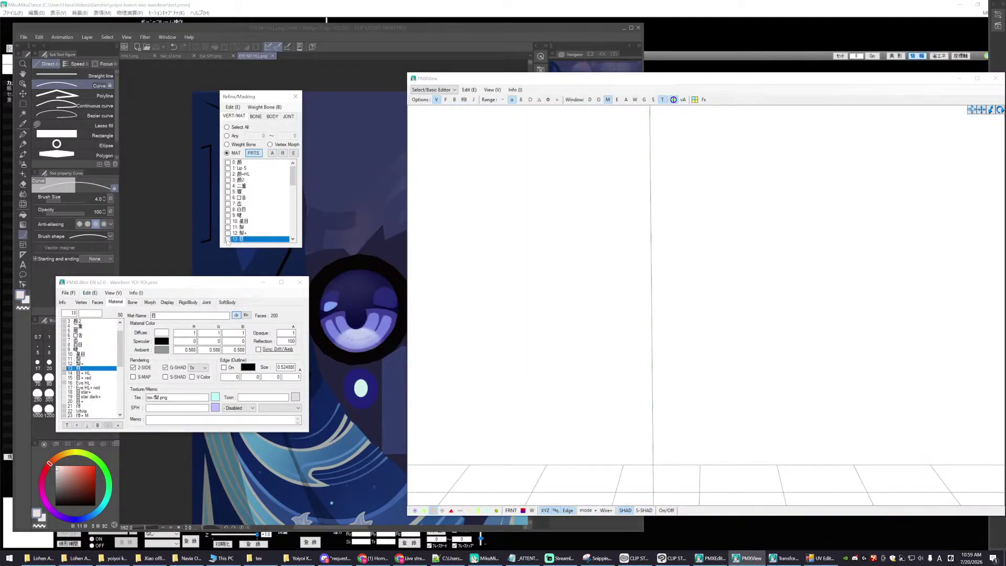
- Duplicate the eye material 目 with the 材質複製 user plug-in and dismiss its completion message
{"action": "left_click", "coordinate": [89, 293]}
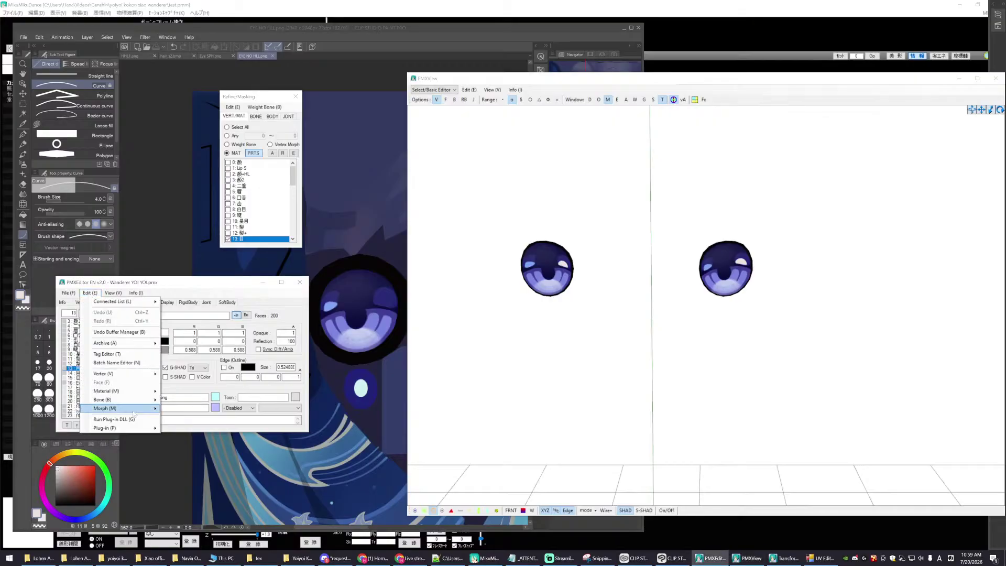
{"action": "mouse_move", "coordinate": [126, 429]}
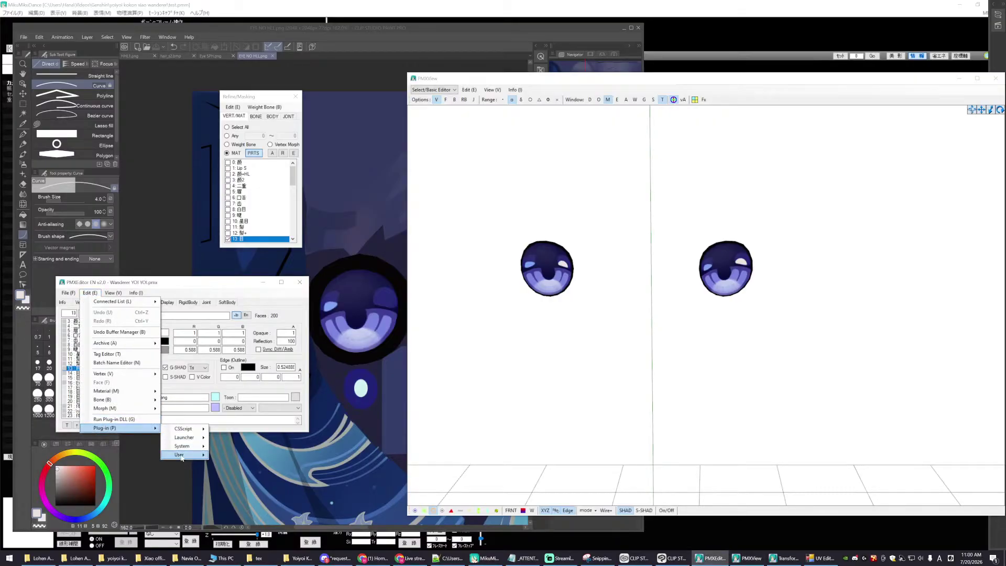
{"action": "mouse_move", "coordinate": [184, 455]}
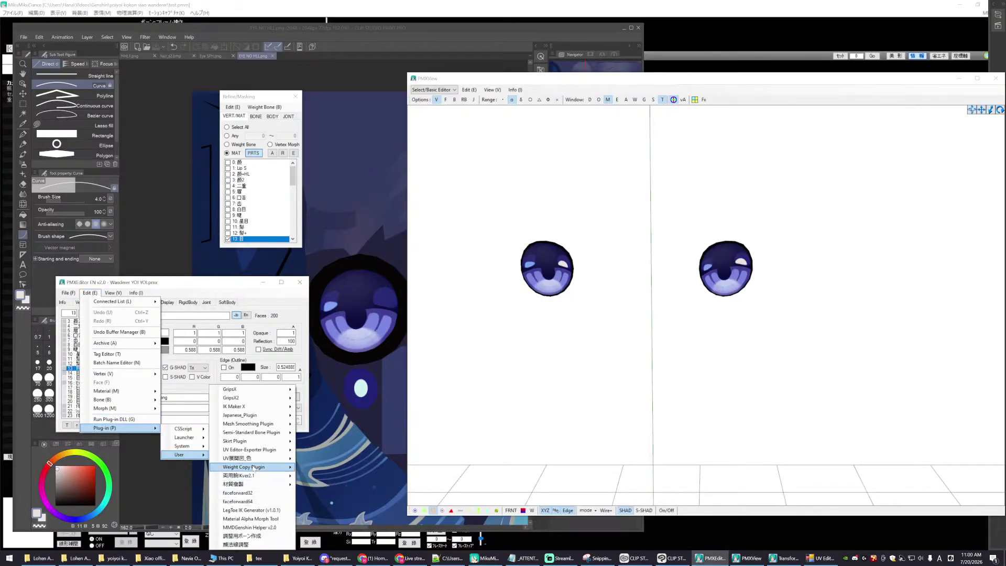
{"action": "mouse_move", "coordinate": [245, 485]}
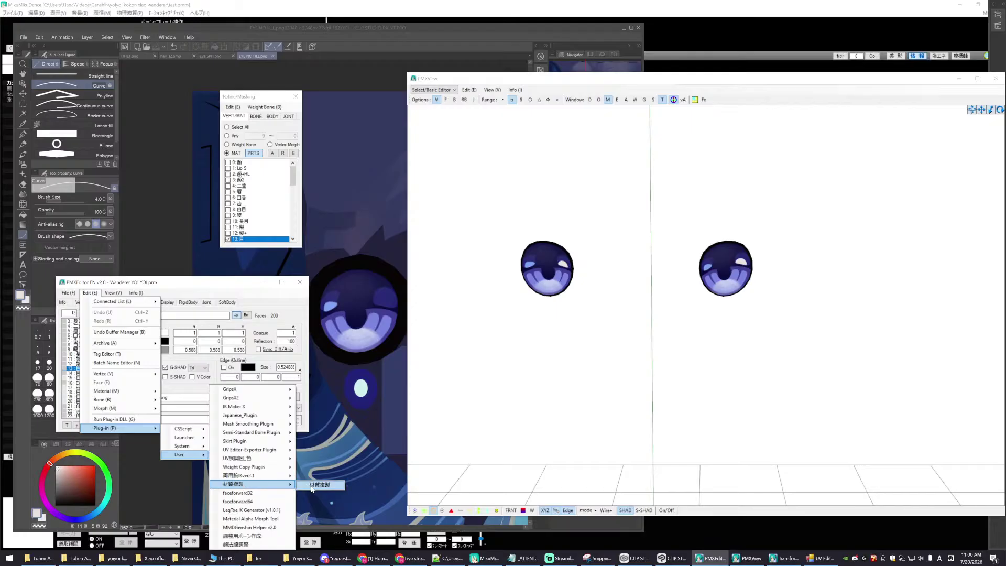
{"action": "left_click", "coordinate": [320, 484]}
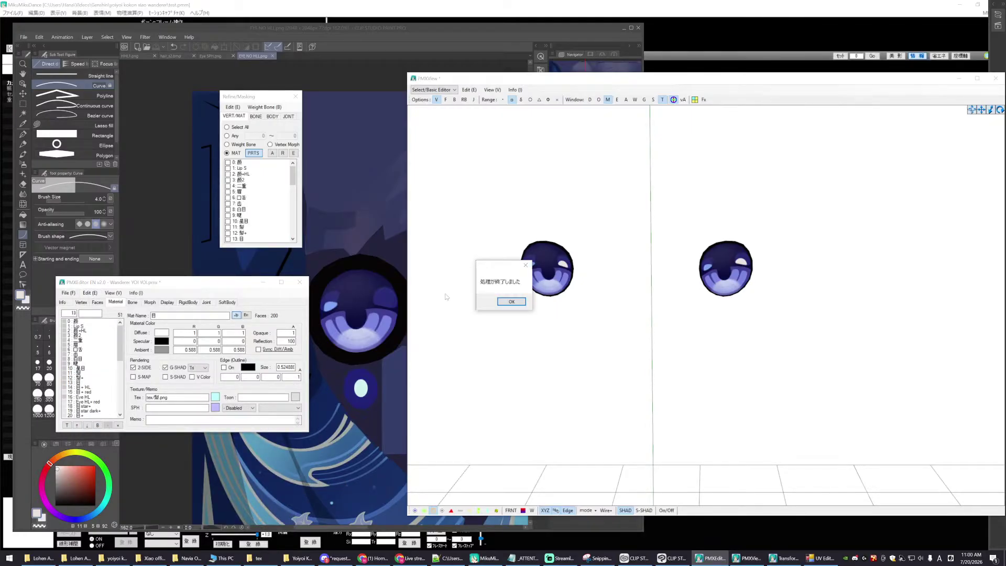
{"action": "left_click", "coordinate": [511, 302]}
- Move the duplicated eye material from the end of the material list to directly below the original 目
{"action": "scroll", "coordinate": [112, 372], "scroll_direction": "down", "scroll_amount": 6}
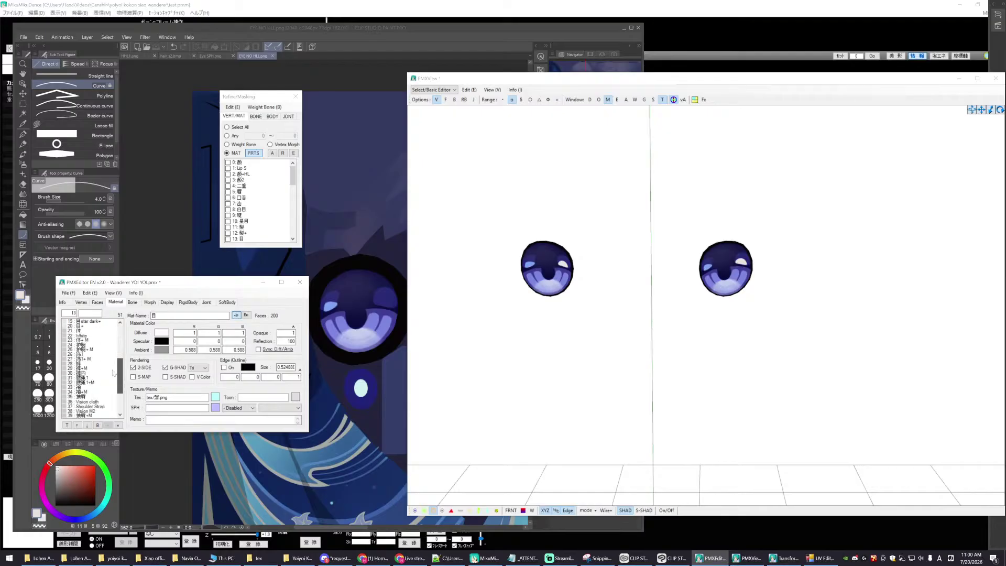
{"action": "scroll", "coordinate": [113, 373], "scroll_direction": "down", "scroll_amount": 4}
{"action": "left_click", "coordinate": [89, 415]}
{"action": "left_click", "coordinate": [67, 425]}
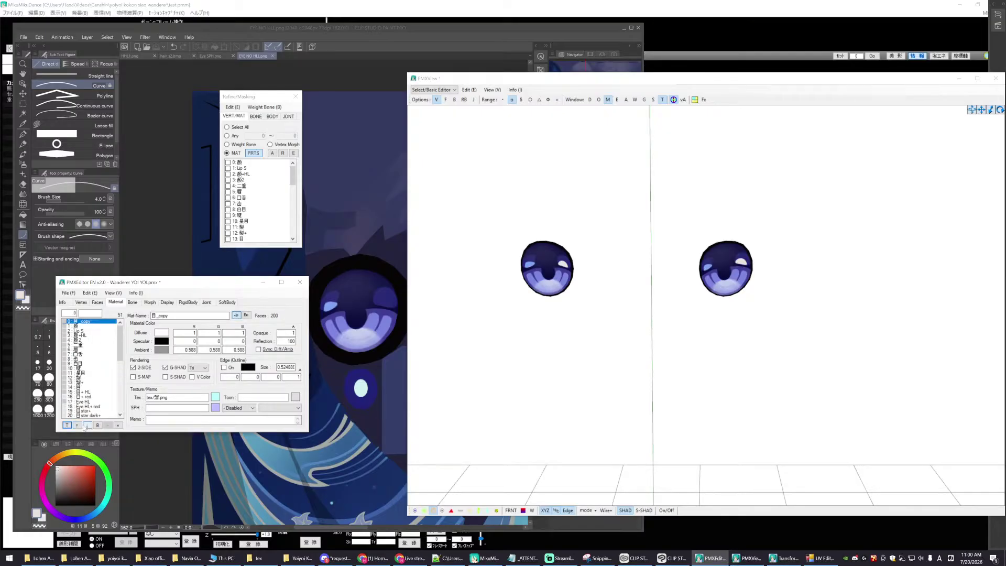
{"action": "left_click", "coordinate": [87, 425]}
{"action": "left_click", "coordinate": [77, 425]}
{"action": "left_click", "coordinate": [87, 425]}
{"action": "left_click", "coordinate": [87, 424]}
{"action": "left_click", "coordinate": [87, 425]}
{"action": "left_click", "coordinate": [87, 425]}
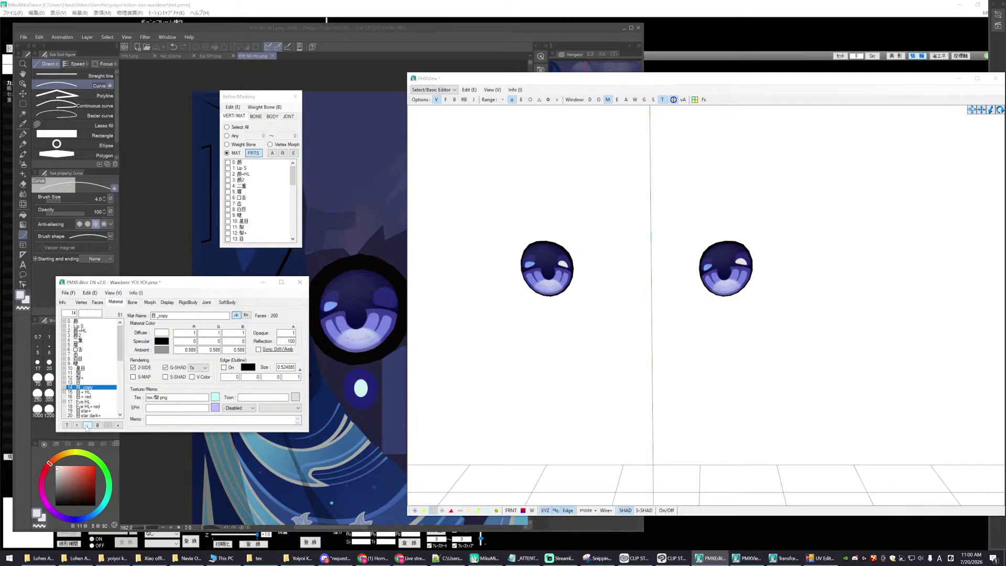
- Rename the duplicated eye material to 目+HLL
{"action": "double_click", "coordinate": [162, 315]}
{"action": "key", "text": "BackSpace"}
{"action": "left_click", "coordinate": [84, 388]}
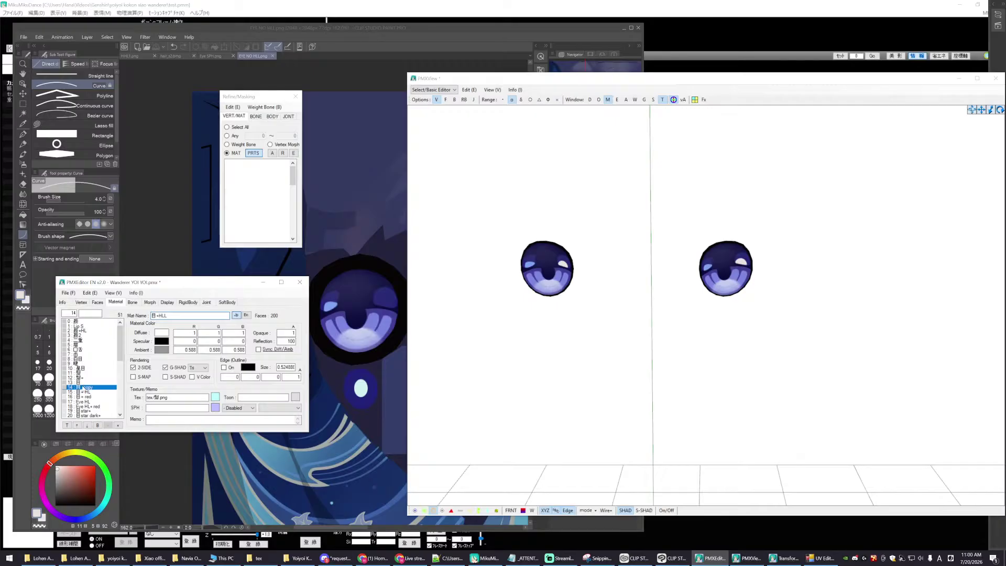
{"action": "left_click", "coordinate": [85, 390]}
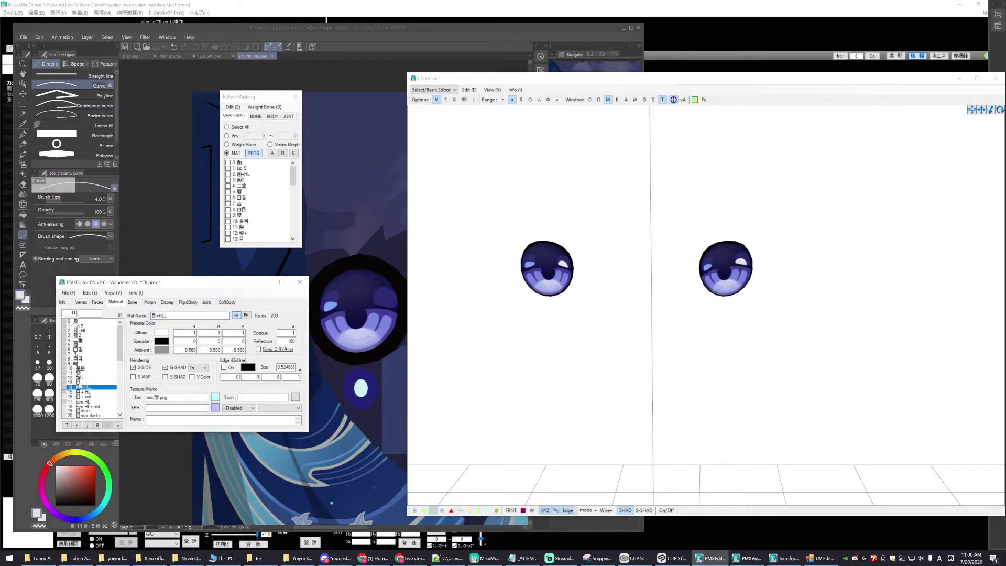
- Set the texture of the original 目 material to tex/Eye no HLL.png and check the eyes in the model view
{"action": "left_click", "coordinate": [76, 382]}
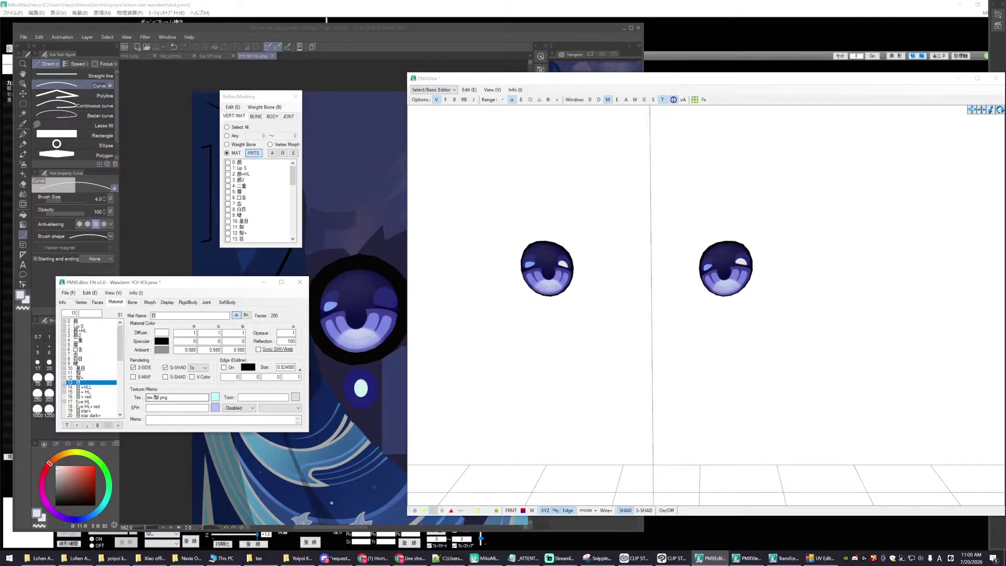
{"action": "type", "text": "Eye no HLL"}
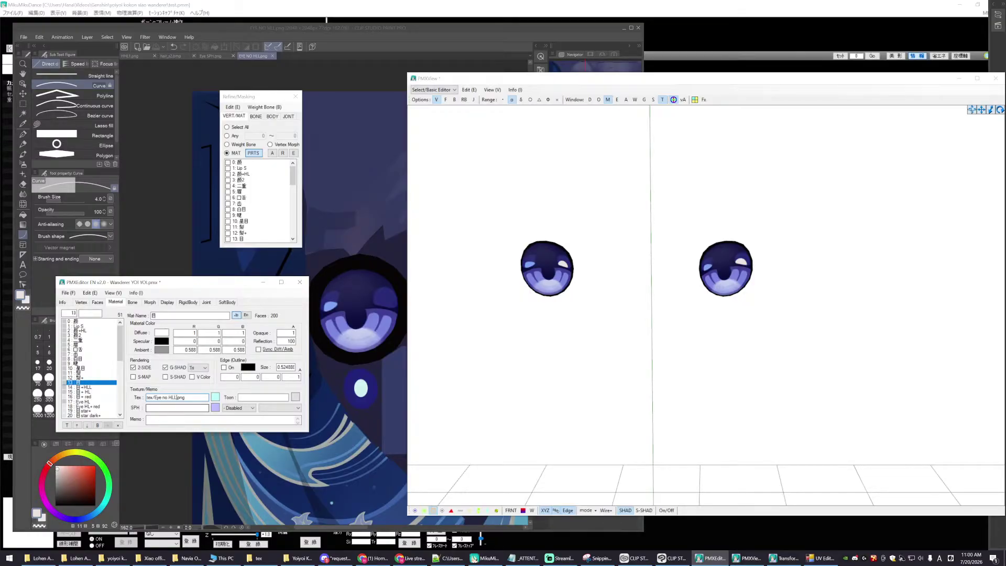
{"action": "left_click", "coordinate": [608, 388]}
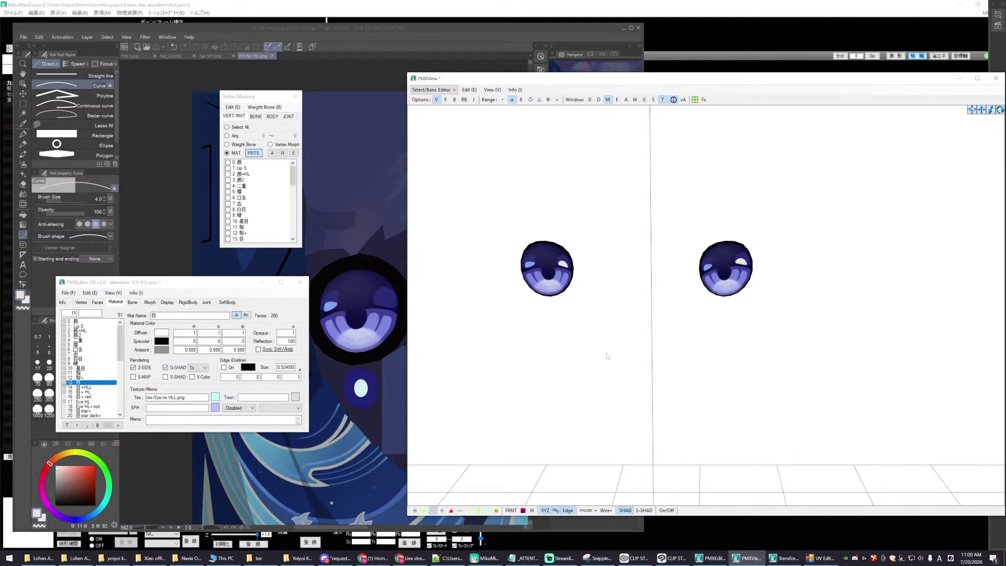
{"action": "right_click_drag", "start_coordinate": [606, 355], "coordinate": [610, 355]}
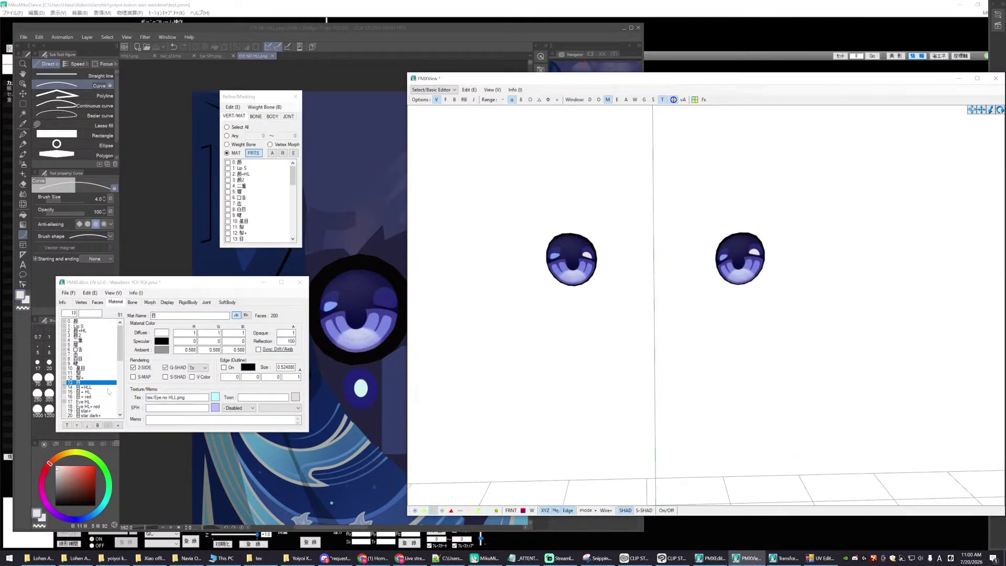
- Set the texture of the 目+HLL material to tex/Eye HLL.png and check it in the model view
{"action": "left_click", "coordinate": [83, 387]}
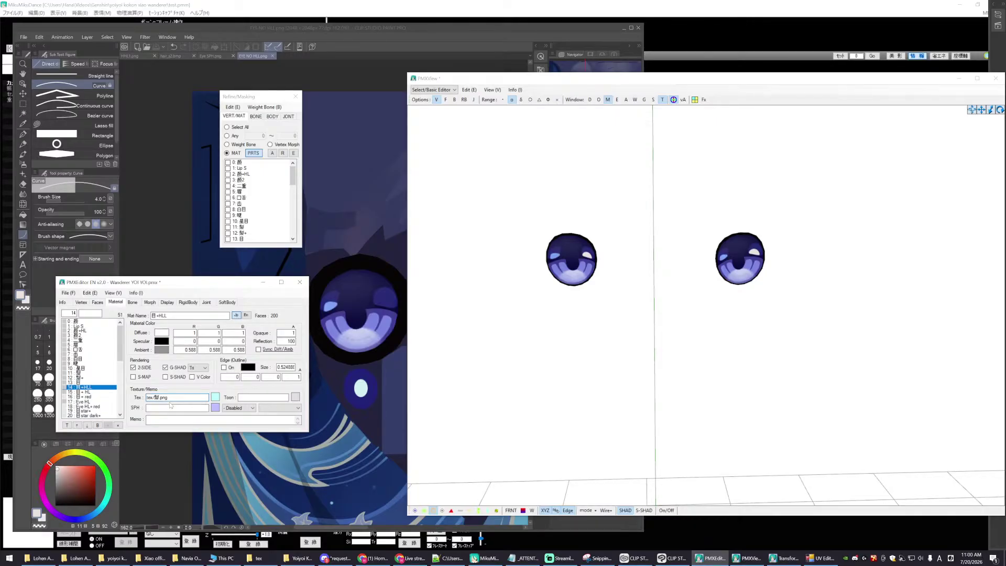
{"action": "key", "text": "BackSpace"}
{"action": "type", "text": "Eye HLL"}
{"action": "left_click", "coordinate": [411, 390]}
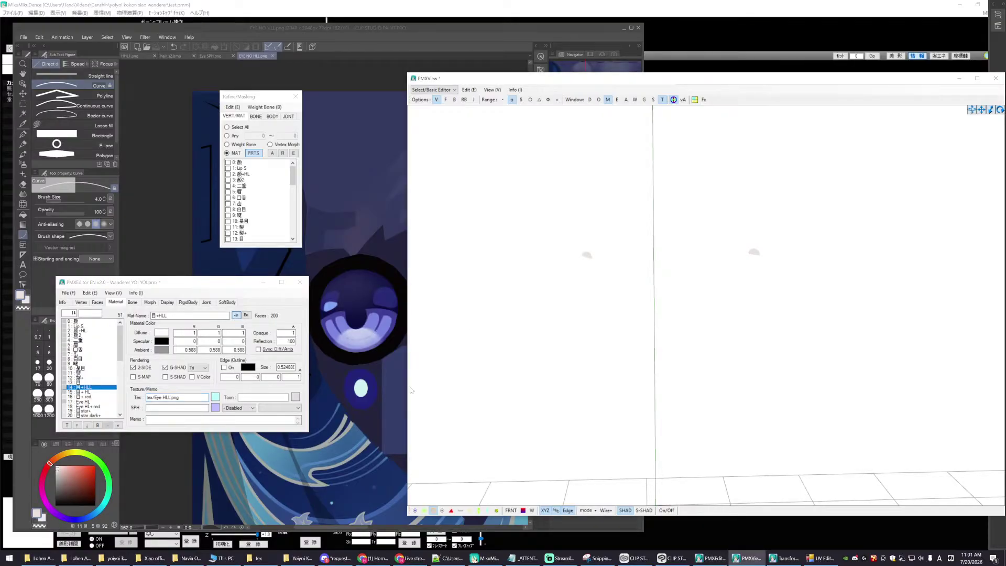
{"action": "scroll", "coordinate": [603, 329], "scroll_direction": "up", "scroll_amount": 2}
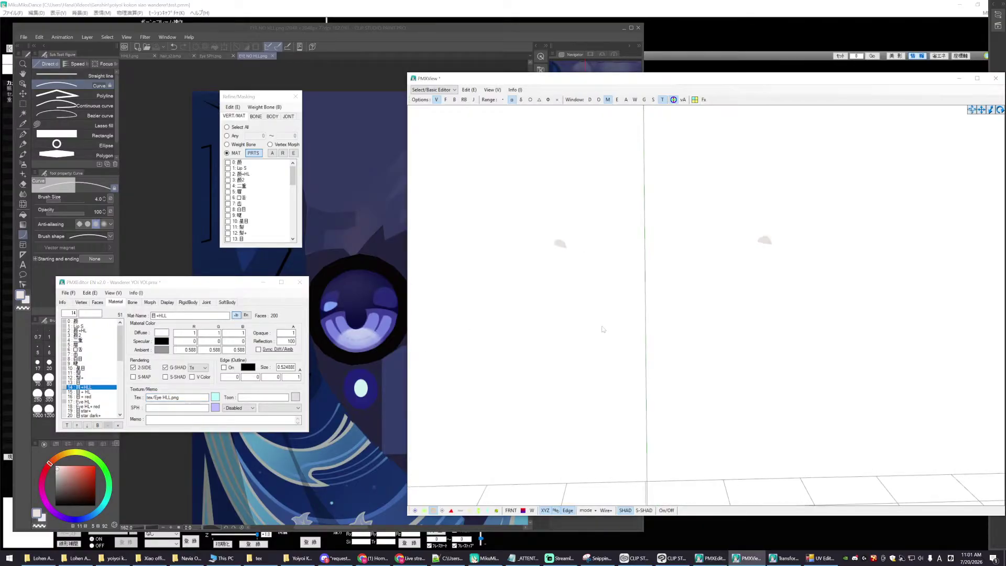
{"action": "left_click", "coordinate": [82, 386]}
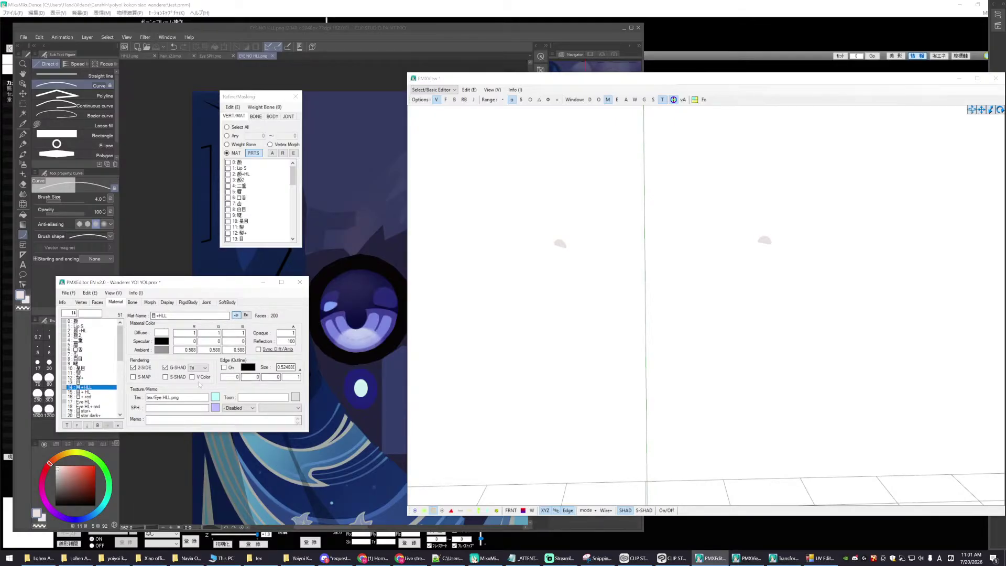
- Show all materials again and examine the eye highlights on the full face from near and far
{"action": "left_click", "coordinate": [272, 153]}
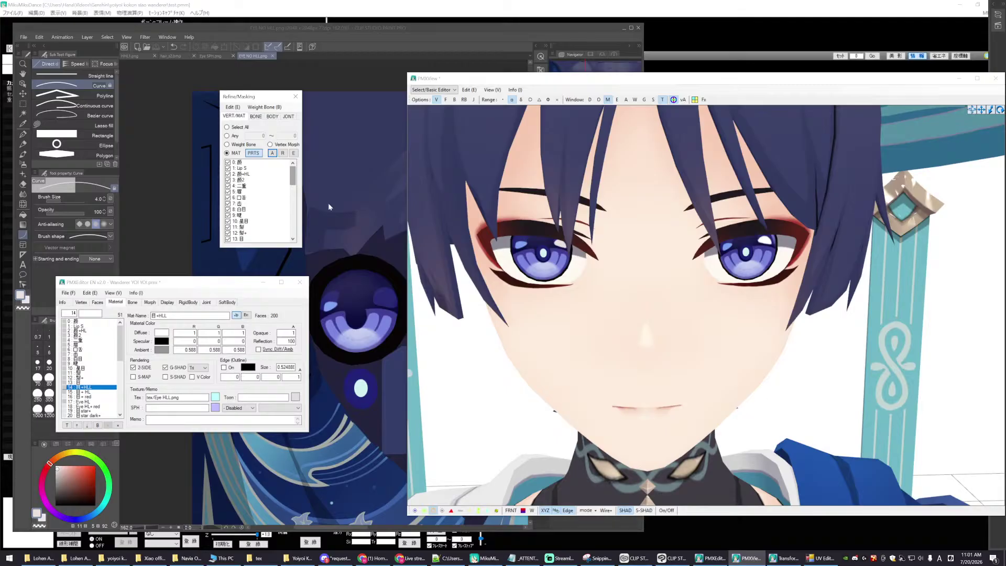
{"action": "scroll", "coordinate": [690, 260], "scroll_direction": "down", "scroll_amount": 2}
{"action": "left_click_drag", "start_coordinate": [294, 177], "coordinate": [294, 226]}
{"action": "scroll", "coordinate": [564, 334], "scroll_direction": "down", "scroll_amount": 2}
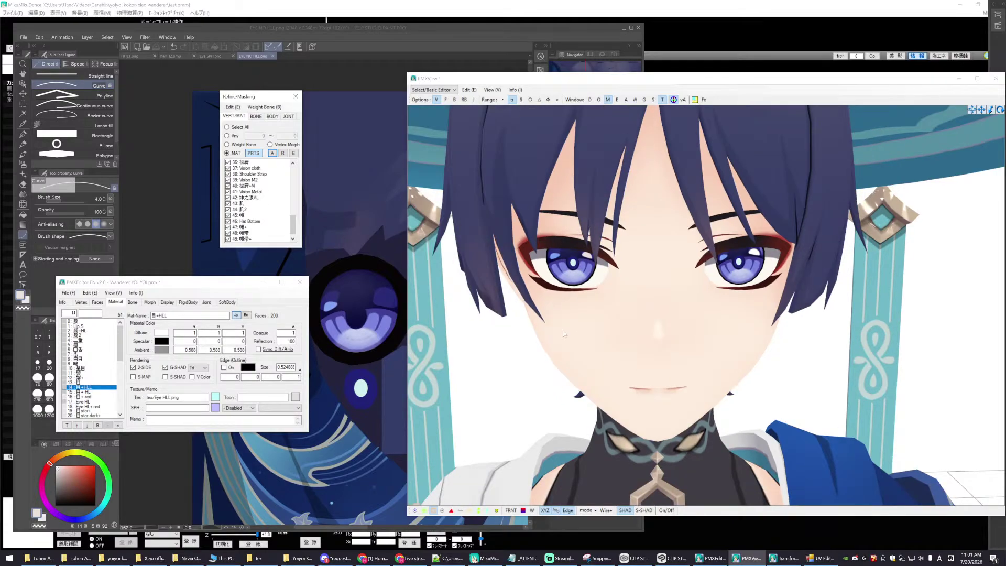
{"action": "scroll", "coordinate": [564, 334], "scroll_direction": "up", "scroll_amount": 5}
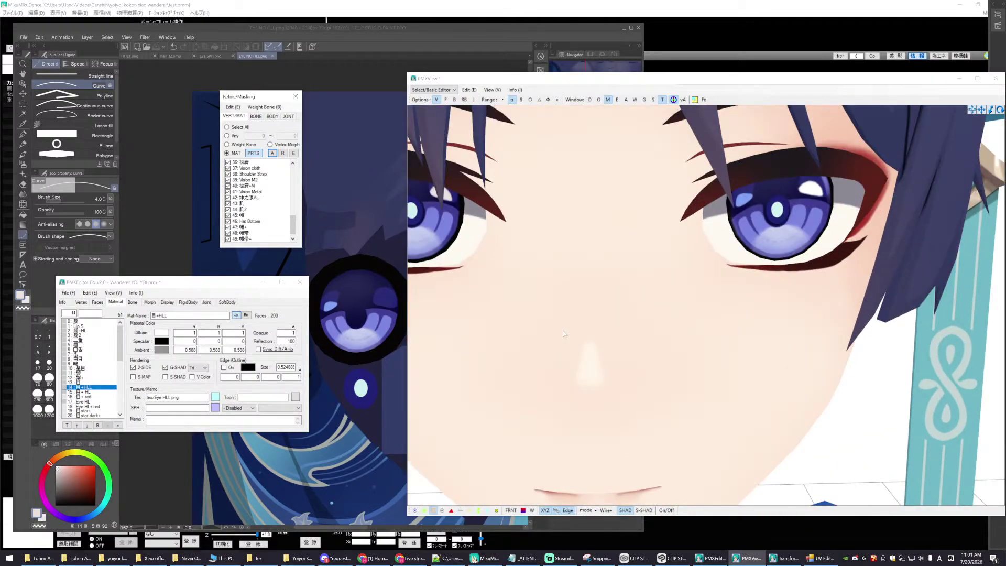
{"action": "scroll", "coordinate": [565, 334], "scroll_direction": "down", "scroll_amount": 1}
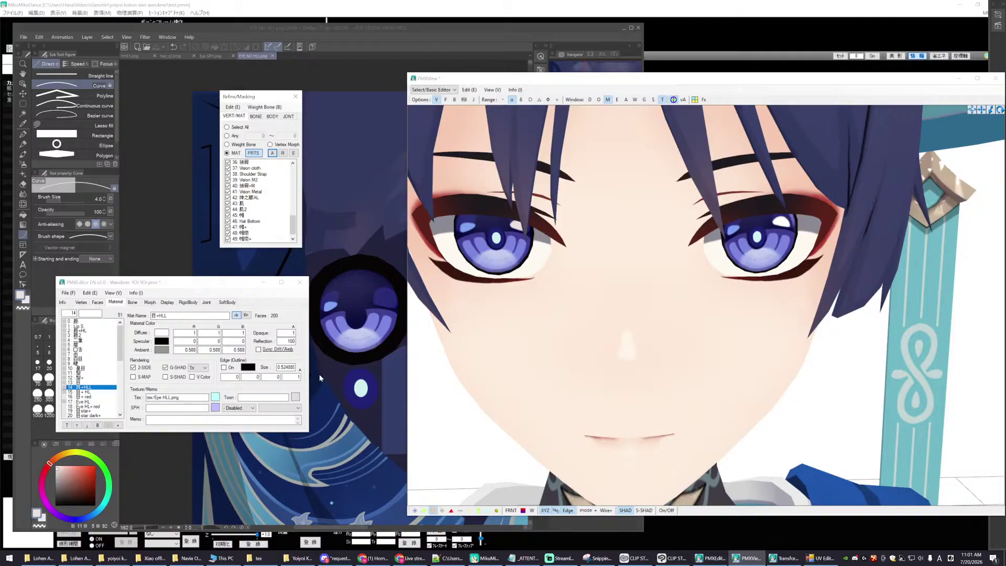
{"action": "scroll", "coordinate": [498, 342], "scroll_direction": "down", "scroll_amount": 3}
{"action": "scroll", "coordinate": [499, 342], "scroll_direction": "up", "scroll_amount": 5}
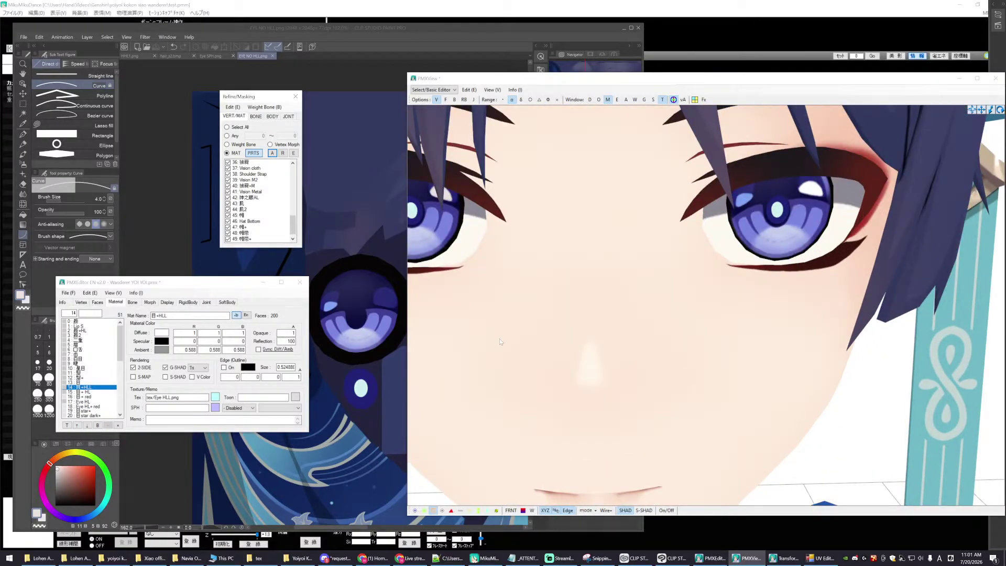
{"action": "scroll", "coordinate": [500, 342], "scroll_direction": "down", "scroll_amount": 2}
- Switch to Clip Studio Paint, hide Folder 1 and show only the eye highlight layer
{"action": "left_click", "coordinate": [166, 24]}
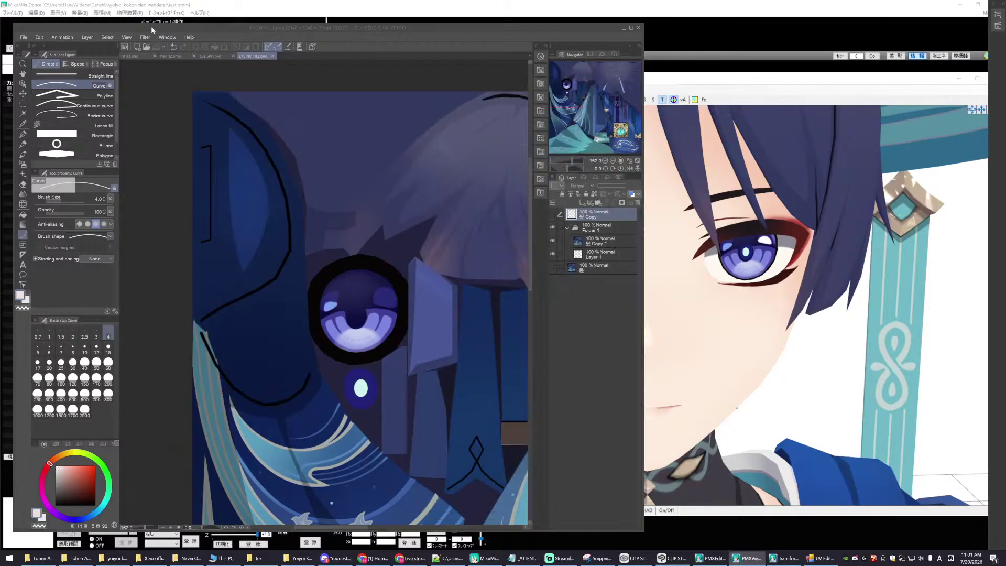
{"action": "left_click", "coordinate": [553, 227]}
{"action": "left_click", "coordinate": [555, 215]}
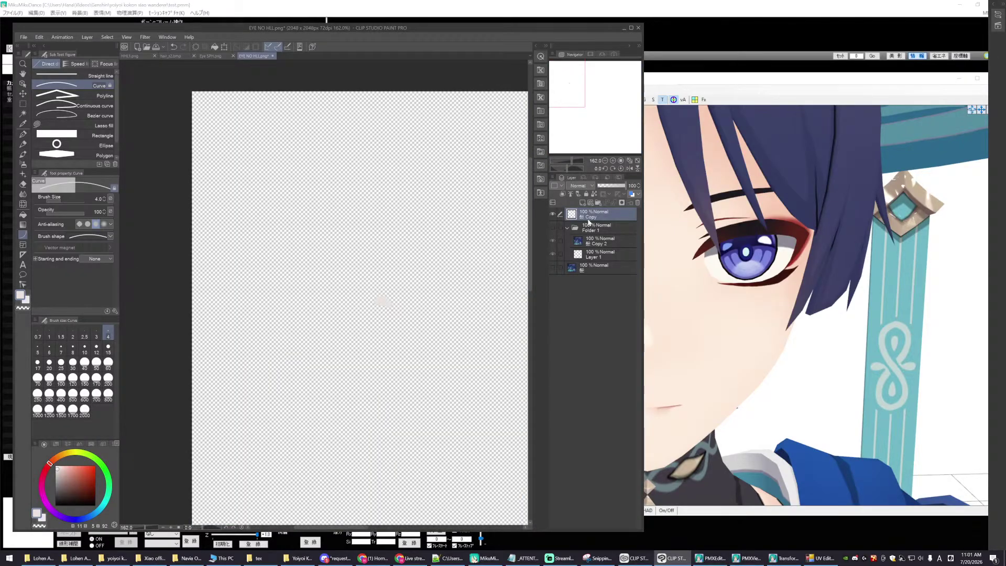
{"action": "scroll", "coordinate": [430, 343], "scroll_direction": "up", "scroll_amount": 3}
{"action": "scroll", "coordinate": [430, 342], "scroll_direction": "up", "scroll_amount": 1}
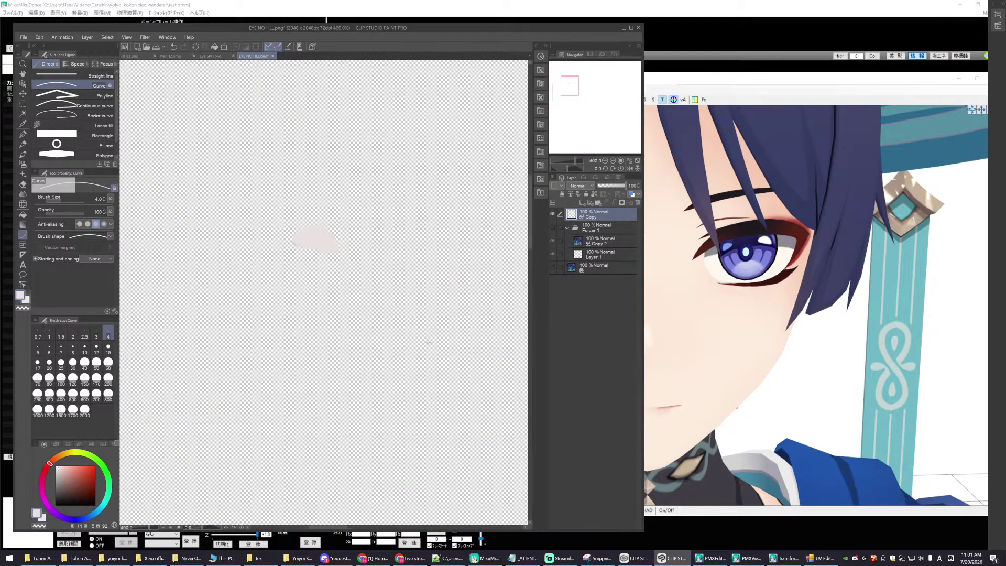
{"action": "scroll", "coordinate": [422, 342], "scroll_direction": "up", "scroll_amount": 1}
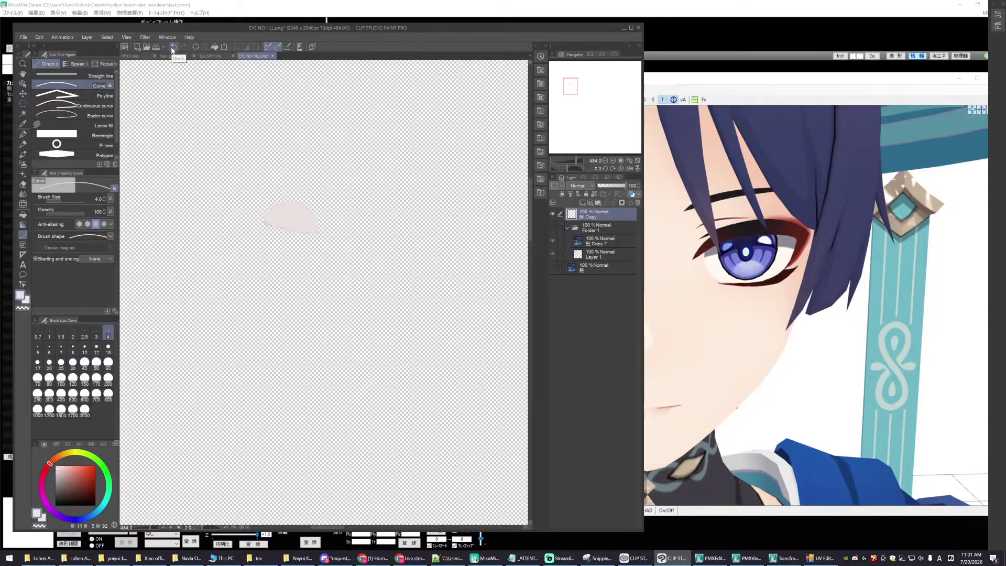
- Examine the highlight's edge up close and undo the last edit to its shape
{"action": "scroll", "coordinate": [356, 210], "scroll_direction": "up", "scroll_amount": 3}
{"action": "scroll", "coordinate": [356, 210], "scroll_direction": "up", "scroll_amount": 2}
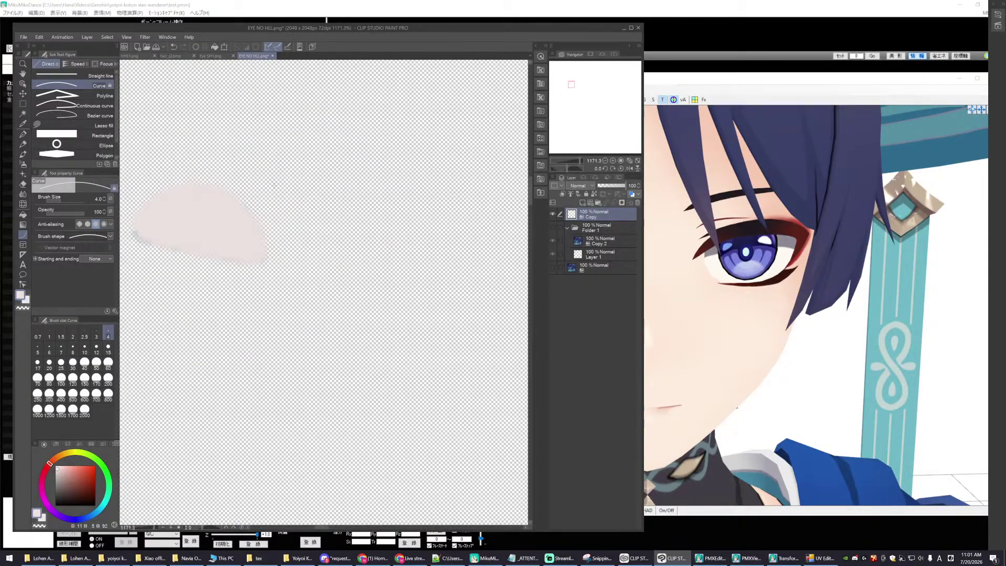
{"action": "left_click", "coordinate": [174, 49]}
{"action": "scroll", "coordinate": [283, 278], "scroll_direction": "down", "scroll_amount": 5}
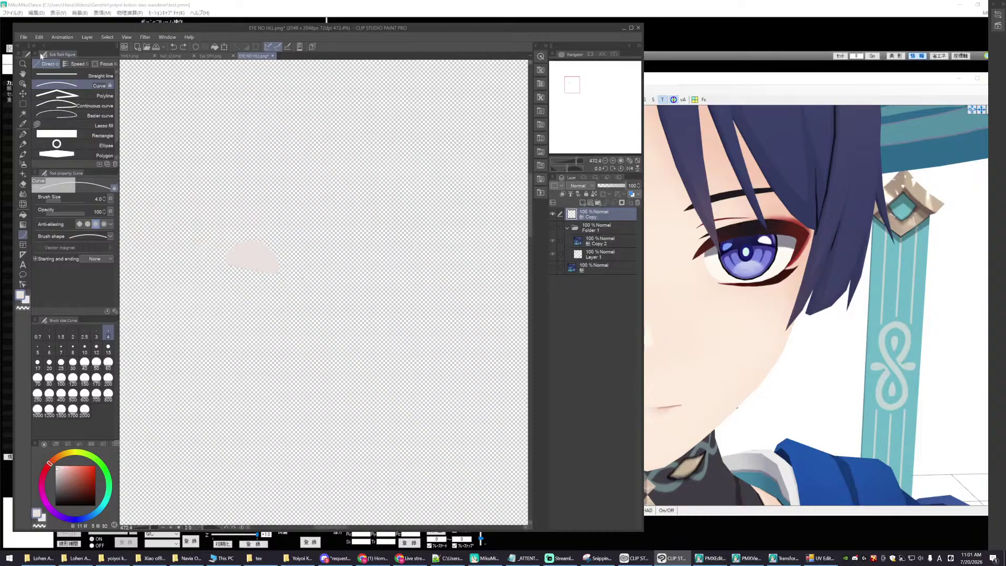
- Save the highlight-only image as a PNG named EYE NO HLL1.png in the tex folder, accepting the loss of layers
{"action": "left_click", "coordinate": [21, 38]}
{"action": "left_click", "coordinate": [36, 99]}
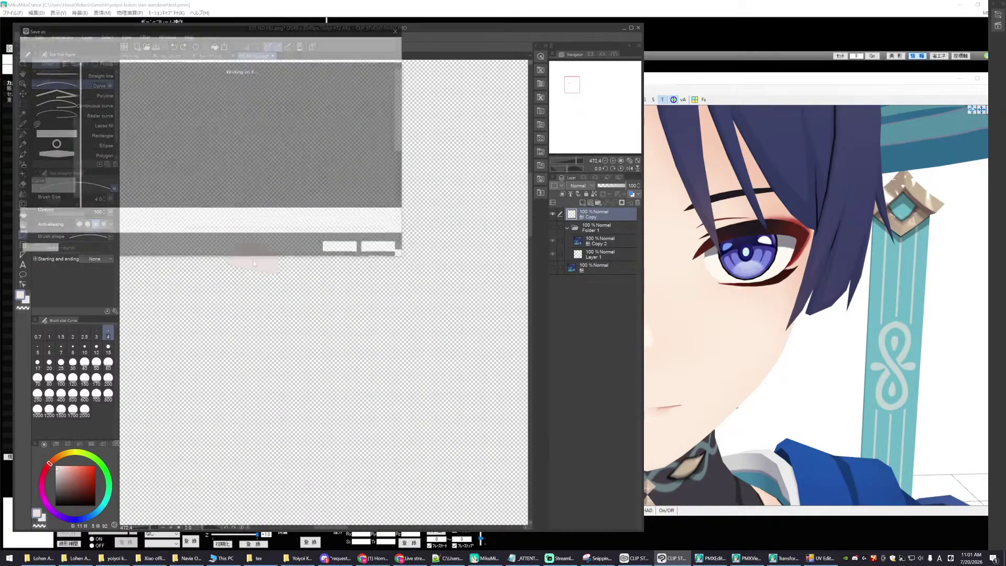
{"action": "left_click", "coordinate": [105, 218]}
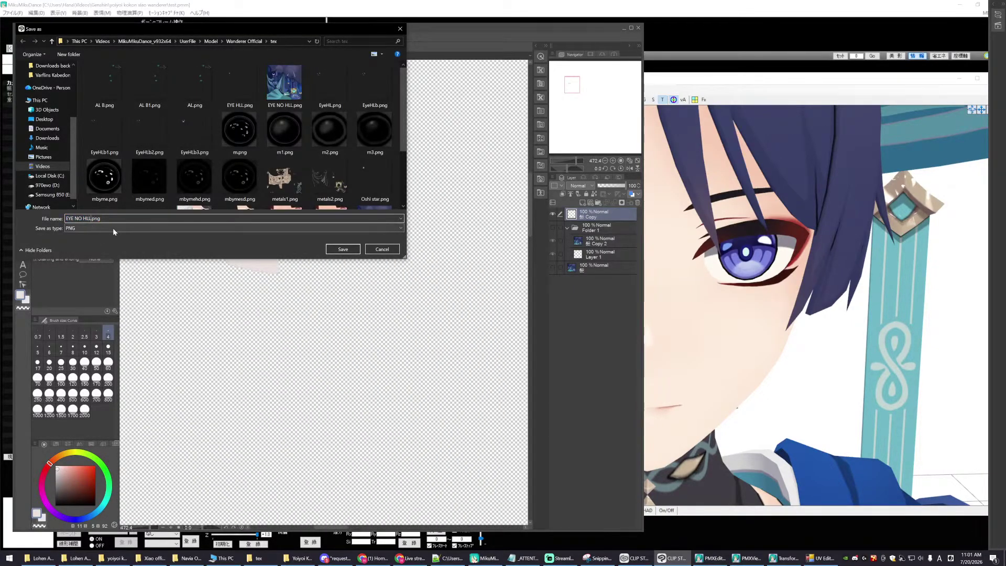
{"action": "left_click", "coordinate": [343, 248]}
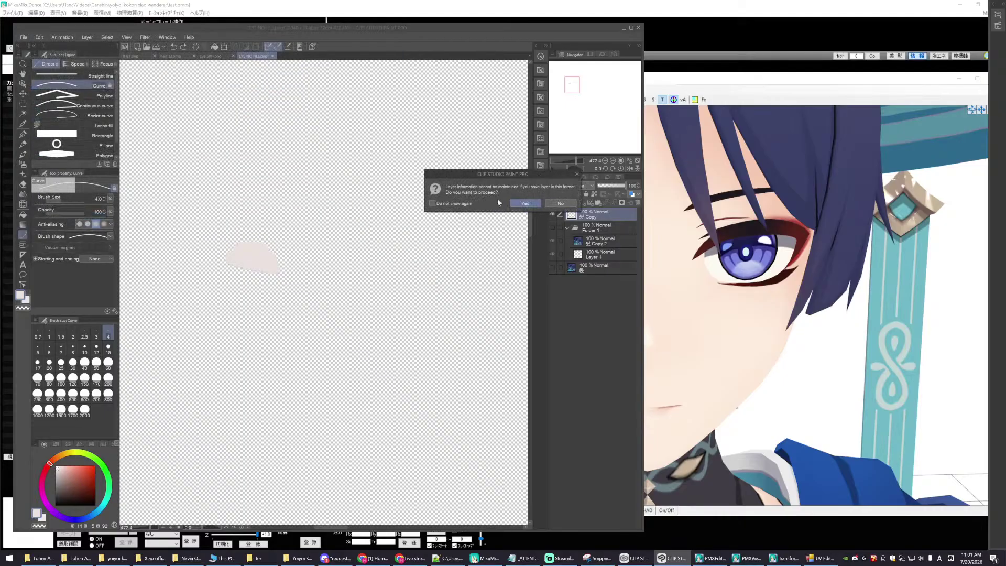
{"action": "left_click", "coordinate": [525, 203]}
- Switch to PMXEditor and try tex/Eye HLL1.png as the texture of the 目+HLL material, checking the eyes on the model
{"action": "key", "text": "alt+Tab"}
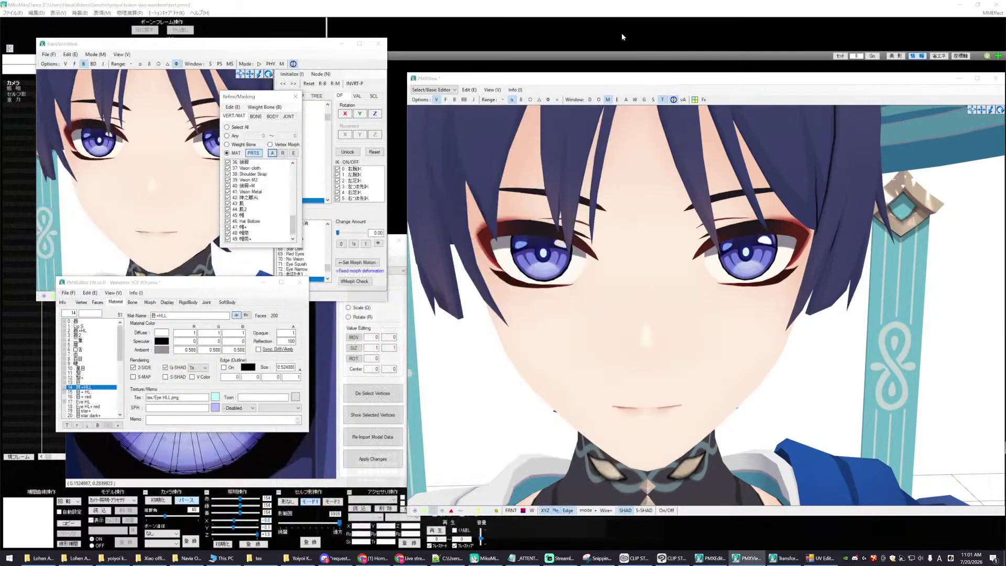
{"action": "left_click", "coordinate": [168, 397]}
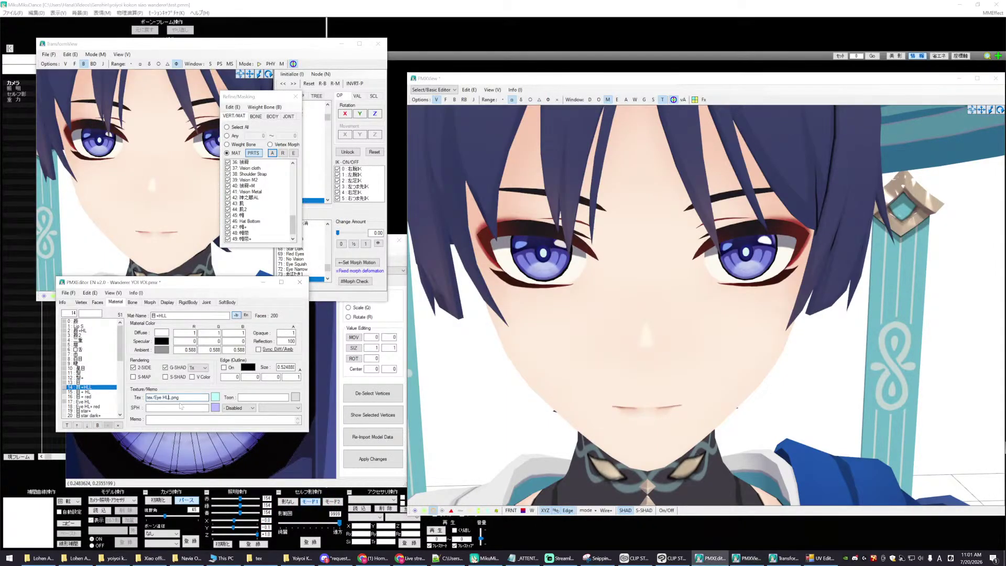
{"action": "type", "text": "1"}
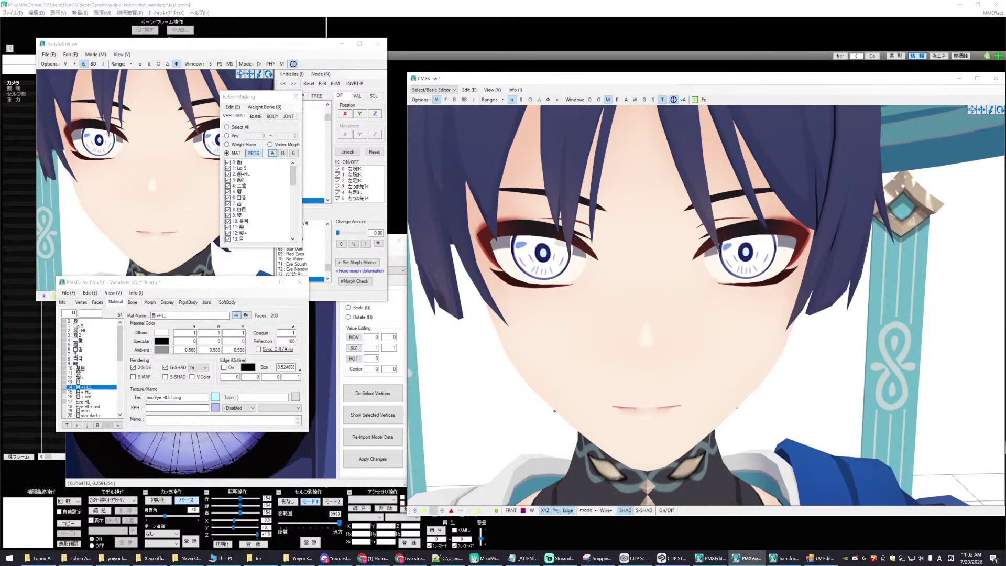
{"action": "scroll", "coordinate": [703, 335], "scroll_direction": "down", "scroll_amount": 3}
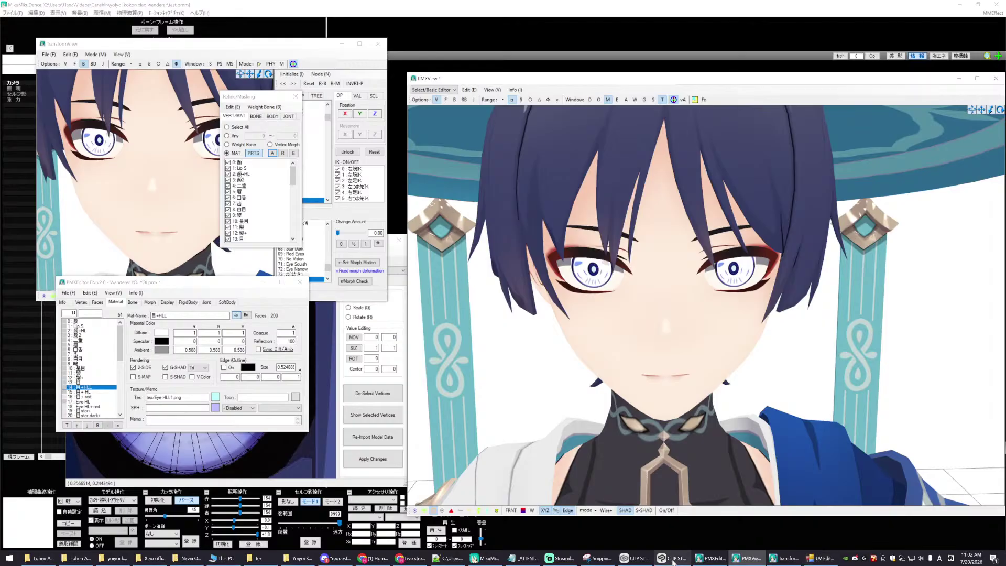
- Check the saved image in Clip Studio Paint and return to the 目+HLL material in PMXEditor
{"action": "left_click", "coordinate": [673, 558]}
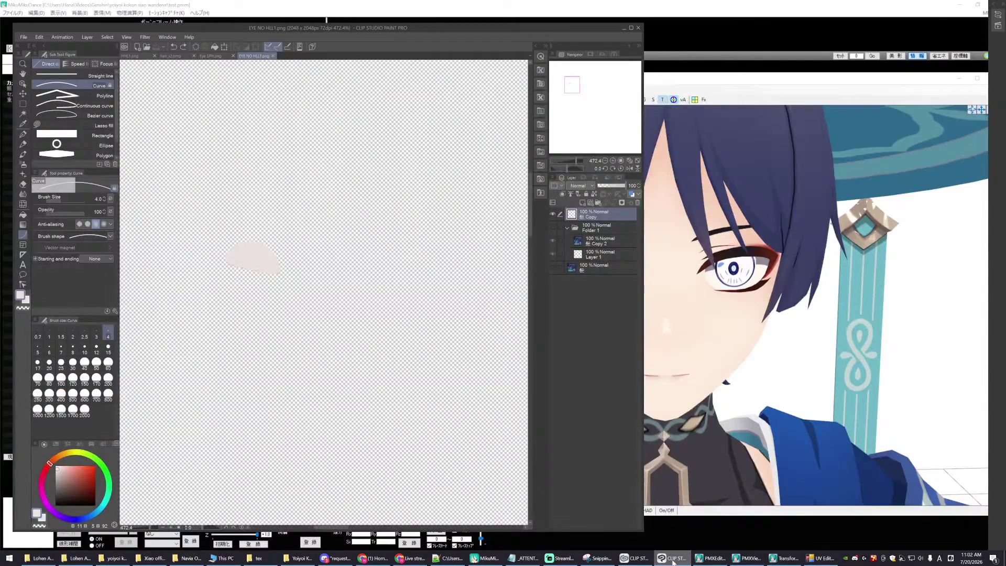
{"action": "left_click_drag", "start_coordinate": [412, 29], "coordinate": [438, 33]}
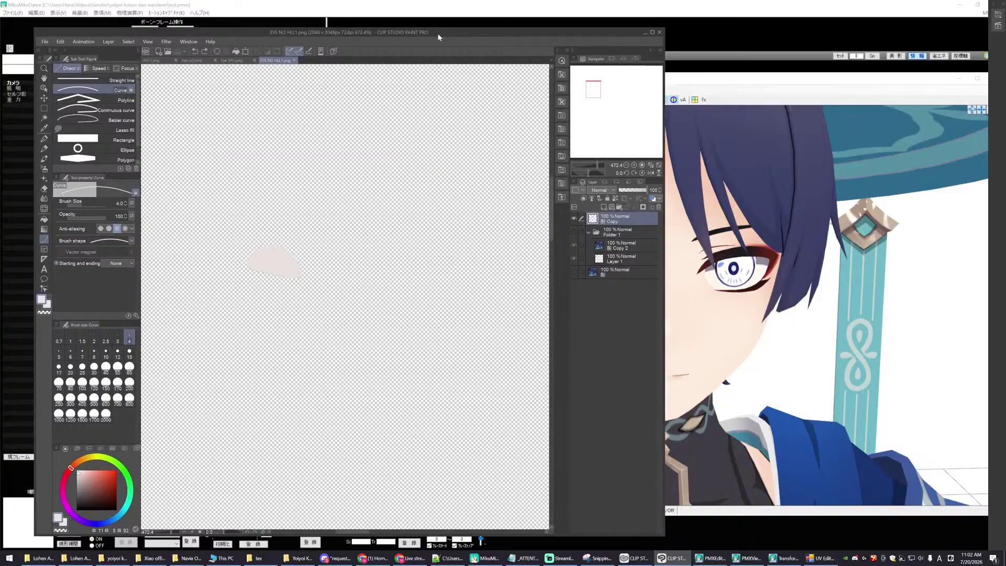
{"action": "left_click", "coordinate": [320, 5]}
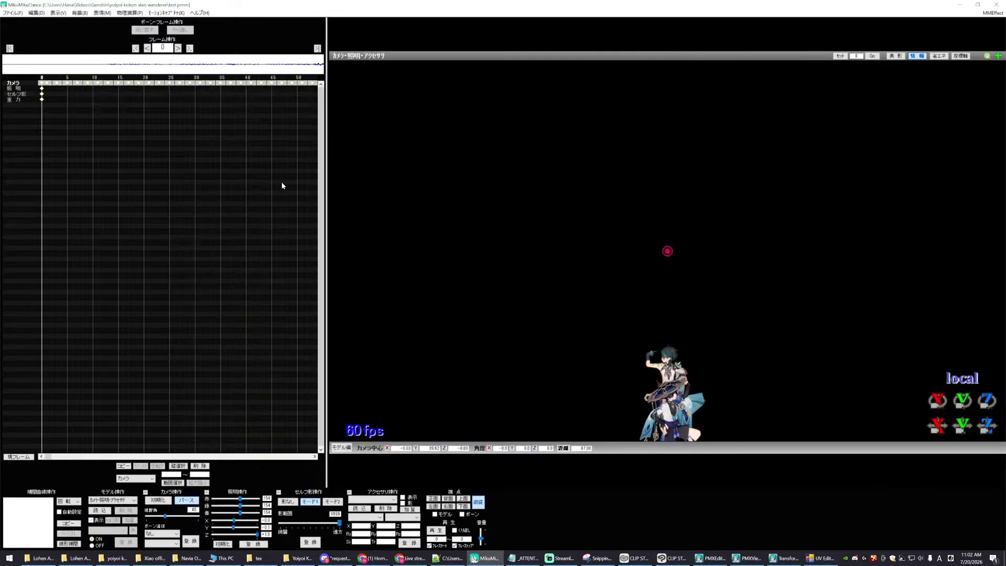
{"action": "left_click", "coordinate": [711, 558]}
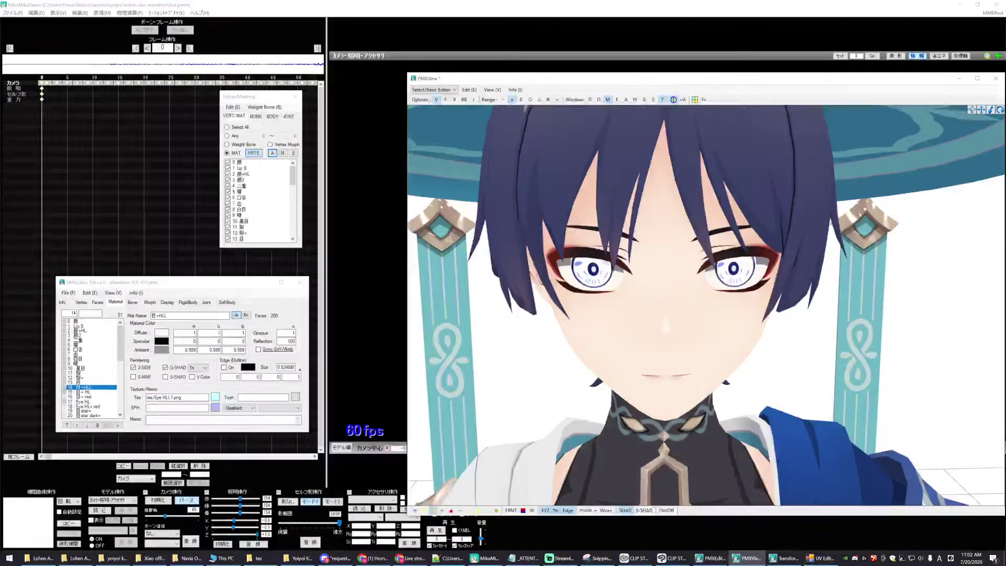
- Set the 目+HLL material's texture back to tex/Eye HLL.png and check the eyes in the model view
{"action": "left_click", "coordinate": [168, 397]}
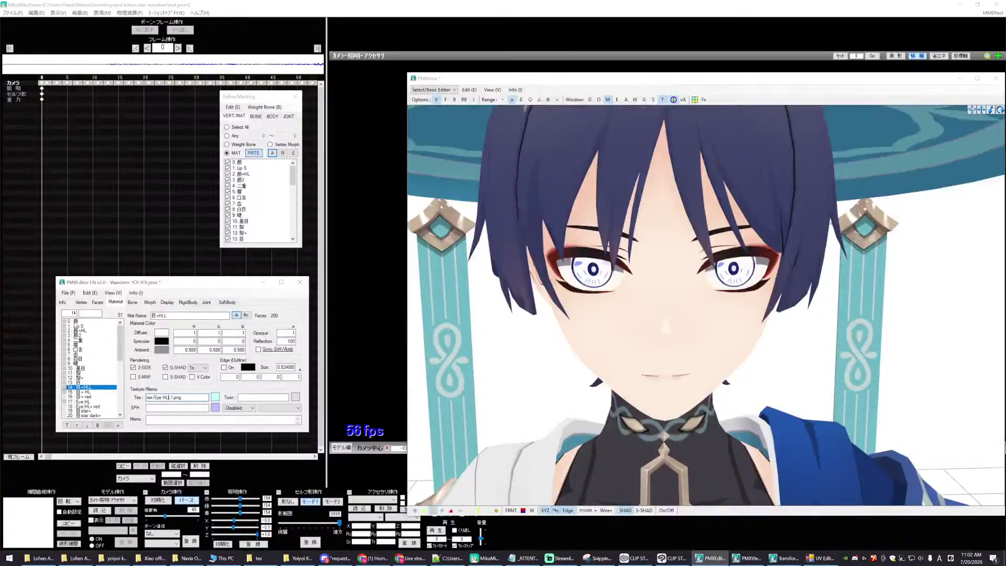
{"action": "type", "text": "L"}
{"action": "scroll", "coordinate": [665, 370], "scroll_direction": "down", "scroll_amount": 2}
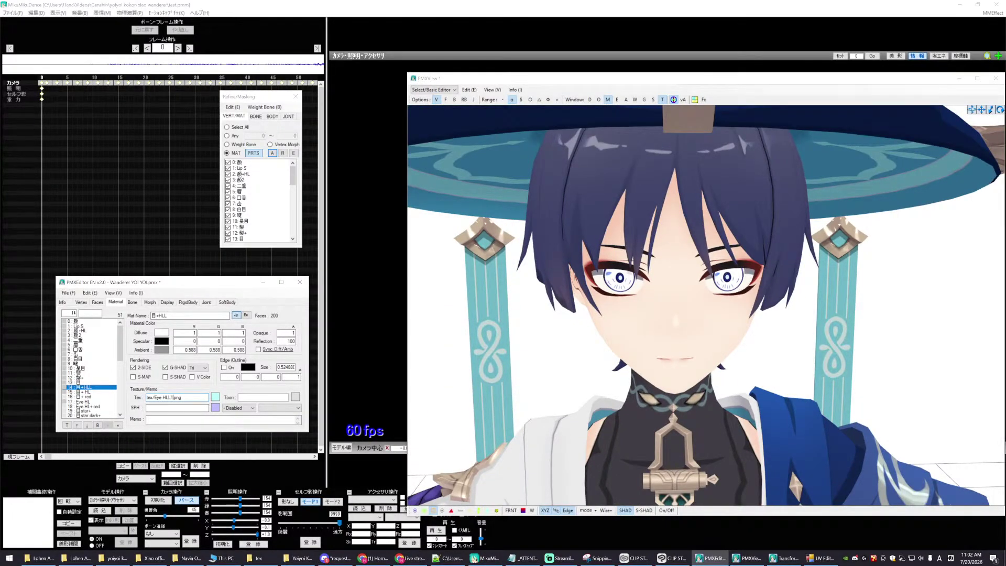
{"action": "key", "text": "BackSpace"}
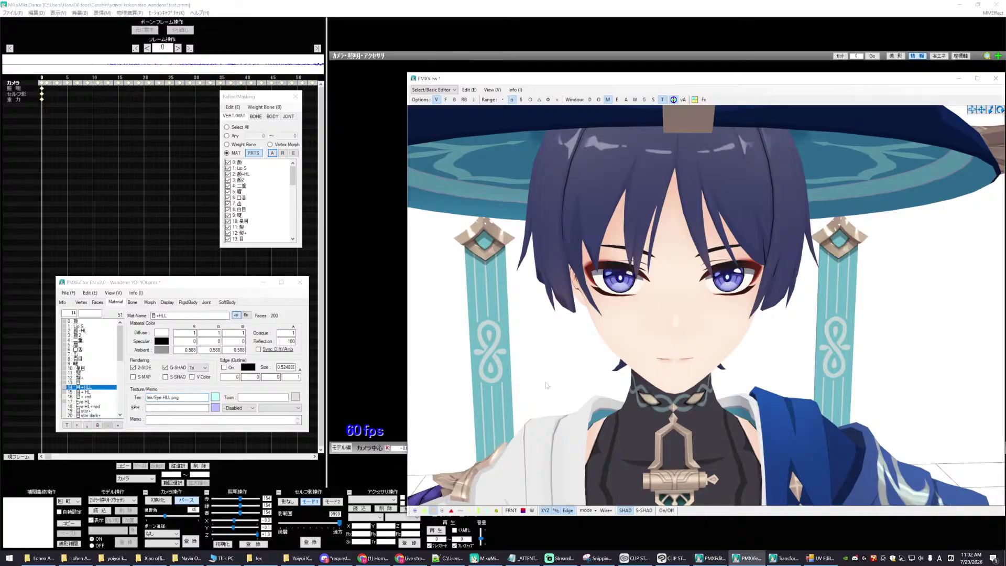
{"action": "scroll", "coordinate": [566, 386], "scroll_direction": "up", "scroll_amount": 4}
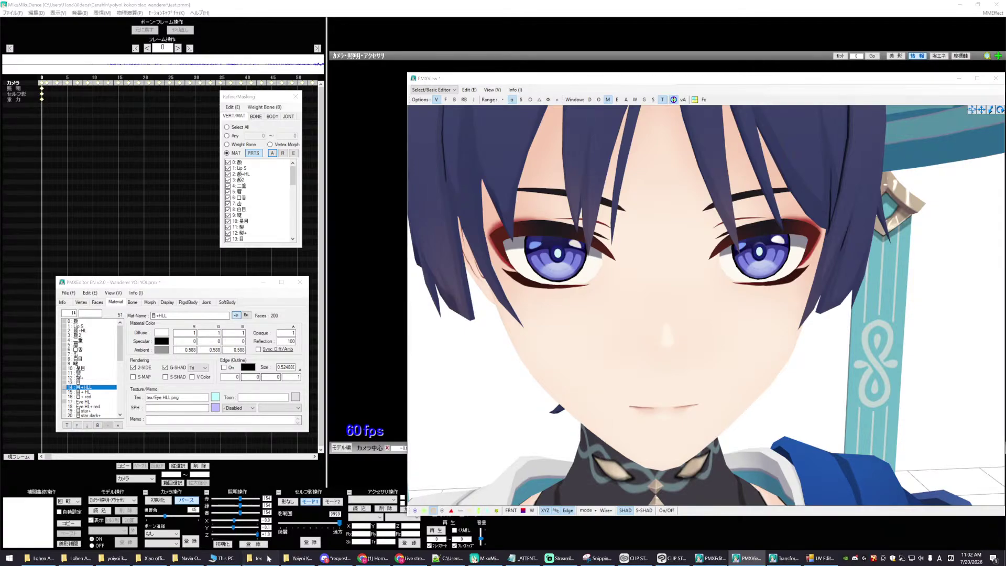
{"action": "left_click", "coordinate": [298, 558]}
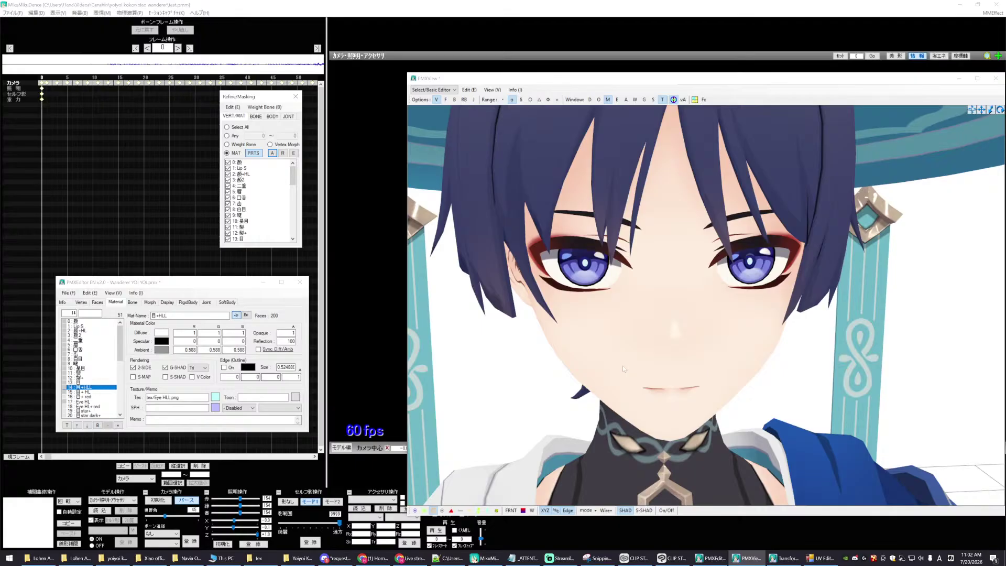
{"action": "left_click_drag", "start_coordinate": [148, 283], "coordinate": [176, 333]}
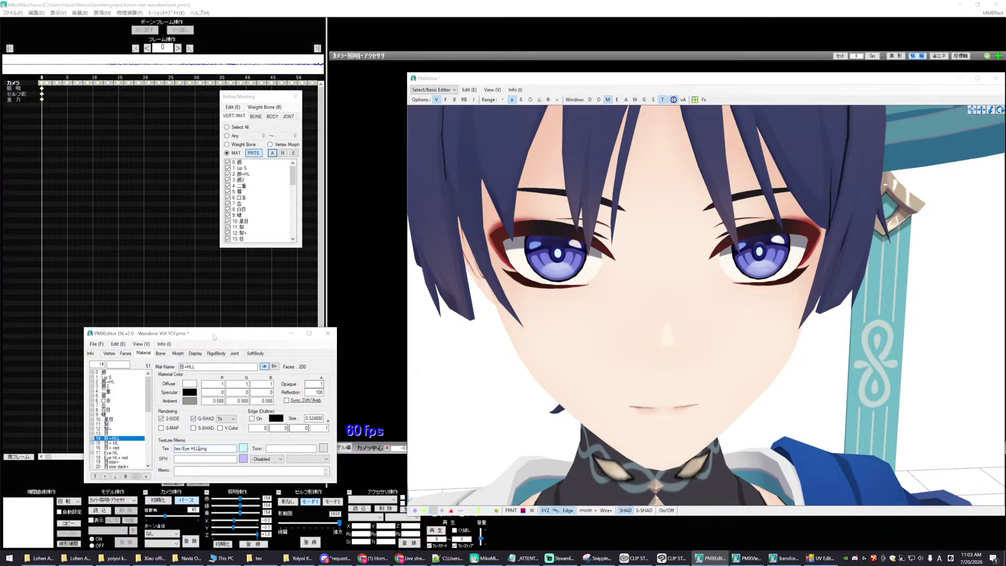
{"action": "left_click_drag", "start_coordinate": [212, 336], "coordinate": [220, 336]}
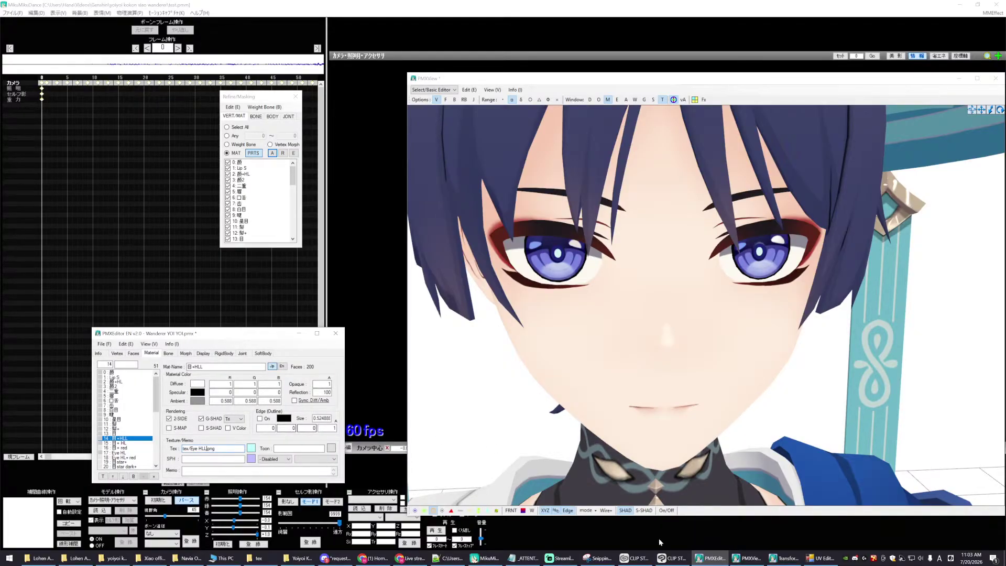
- Switch to Clip Studio Paint and save the highlight-only image again as the PNG EYE NO HLL1.png in the tex folder
{"action": "left_click", "coordinate": [673, 558]}
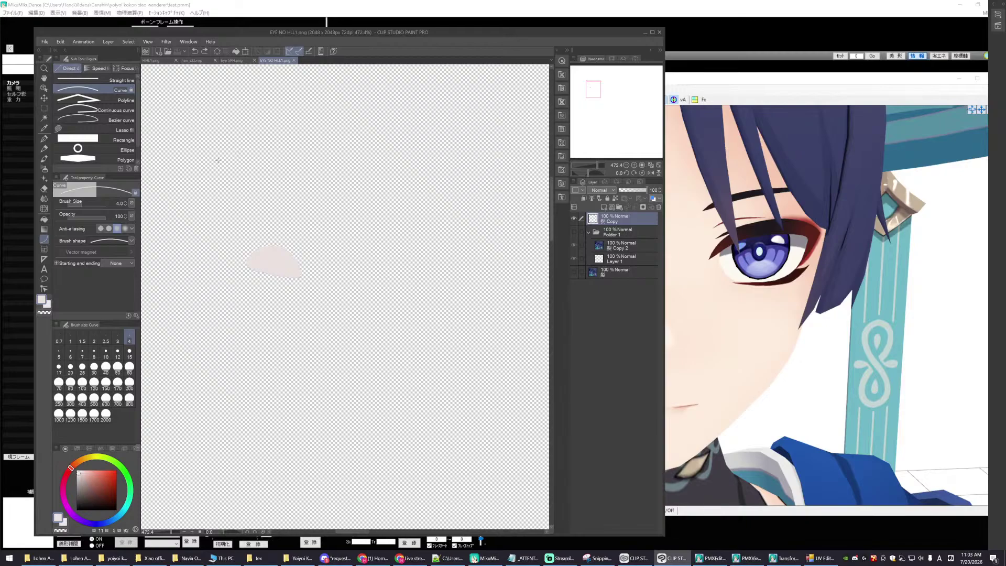
{"action": "scroll", "coordinate": [329, 286], "scroll_direction": "down", "scroll_amount": 1}
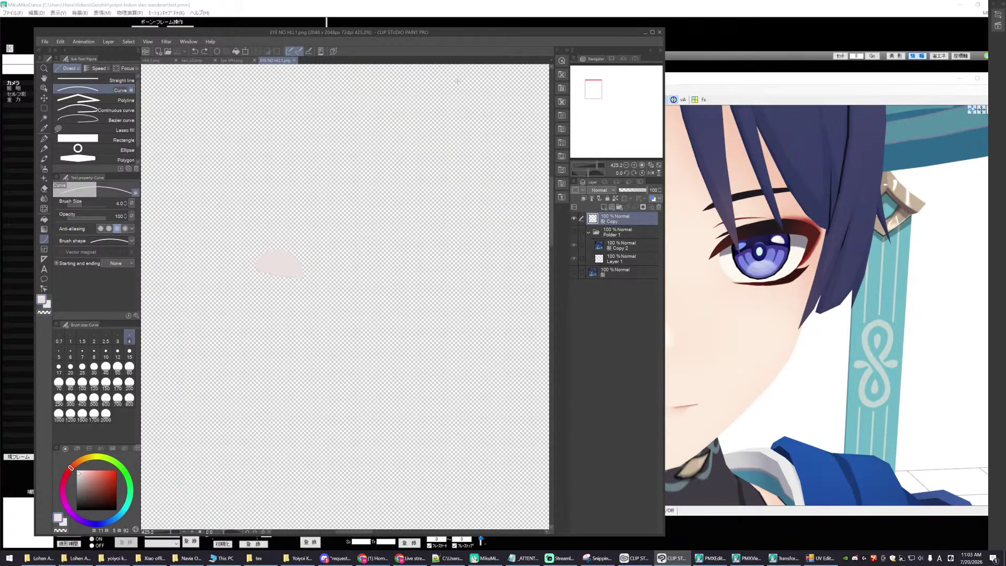
{"action": "left_click", "coordinate": [45, 42]}
{"action": "left_click", "coordinate": [61, 105]}
{"action": "left_click", "coordinate": [116, 227]}
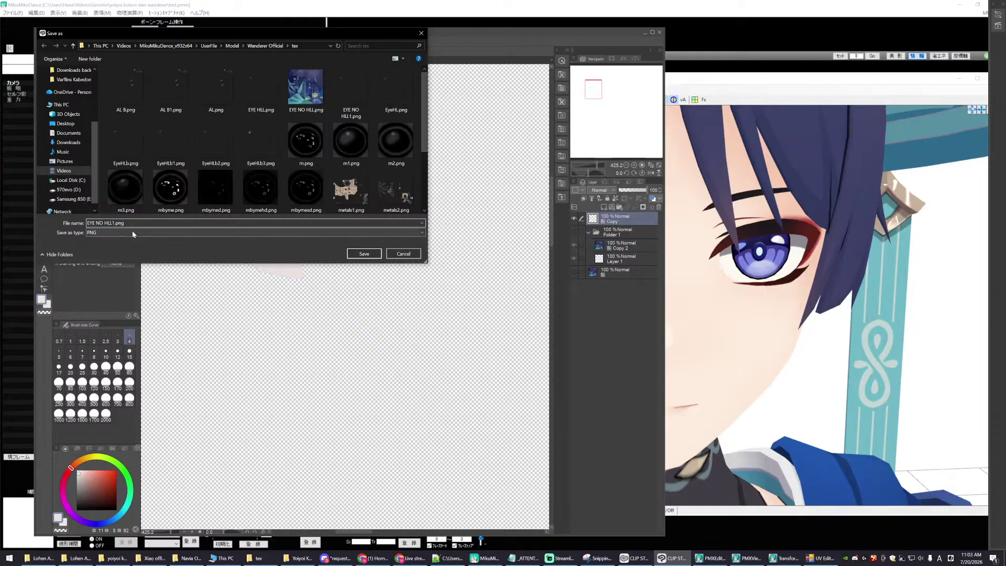
{"action": "key", "text": "BackSpace"}
{"action": "type", "text": "2"}
{"action": "left_click", "coordinate": [362, 254]}
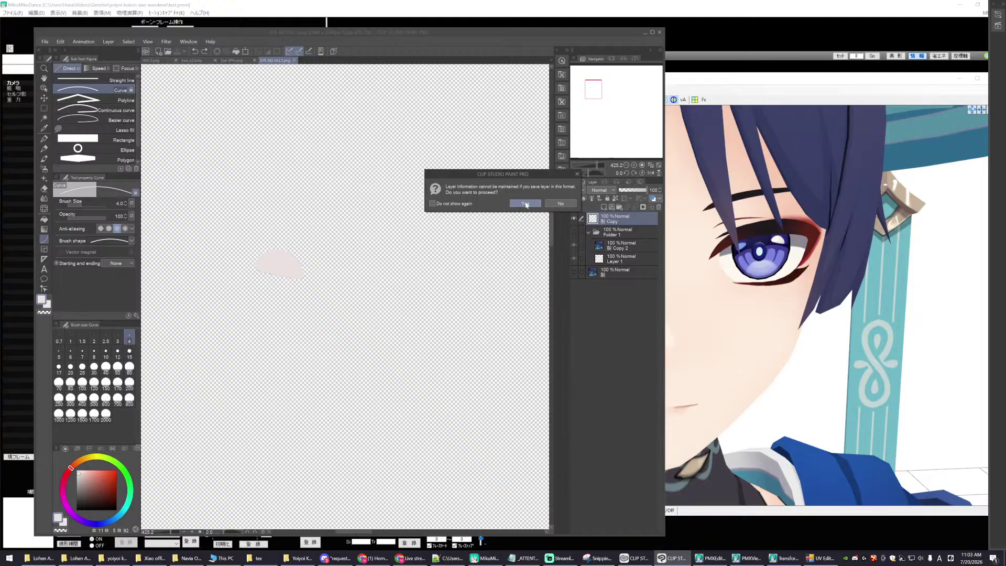
{"action": "left_click", "coordinate": [525, 204]}
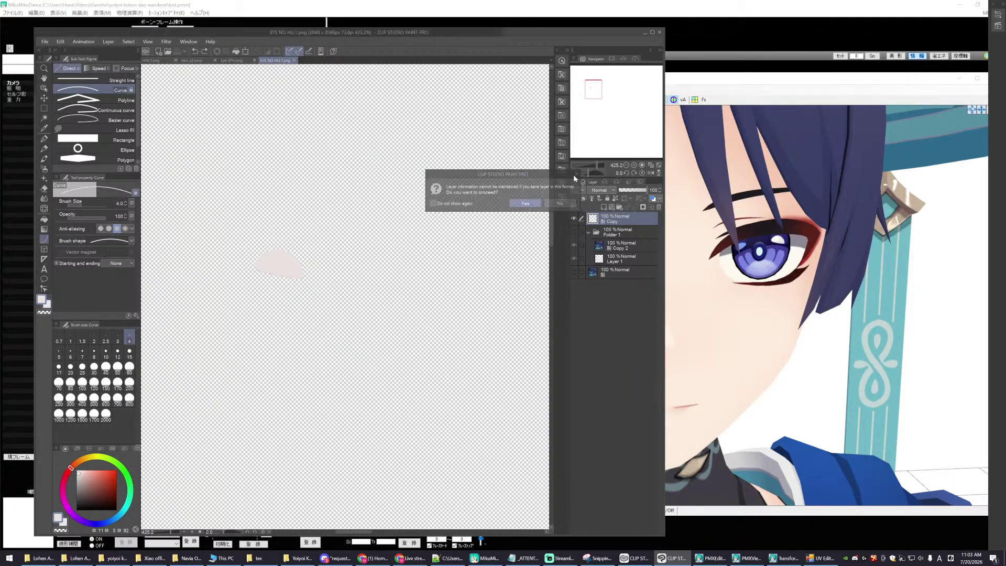
- Switch to PMXEditor and compare the texture file names assigned to the 目 and 目+HLL materials
{"action": "left_click", "coordinate": [716, 82]}
{"action": "left_click", "coordinate": [710, 558]}
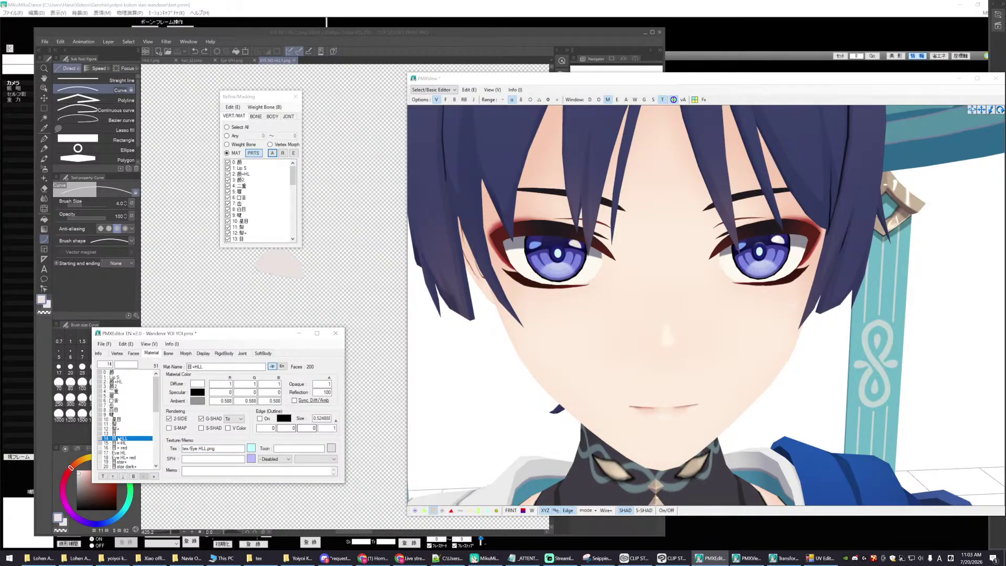
{"action": "left_click", "coordinate": [114, 434]}
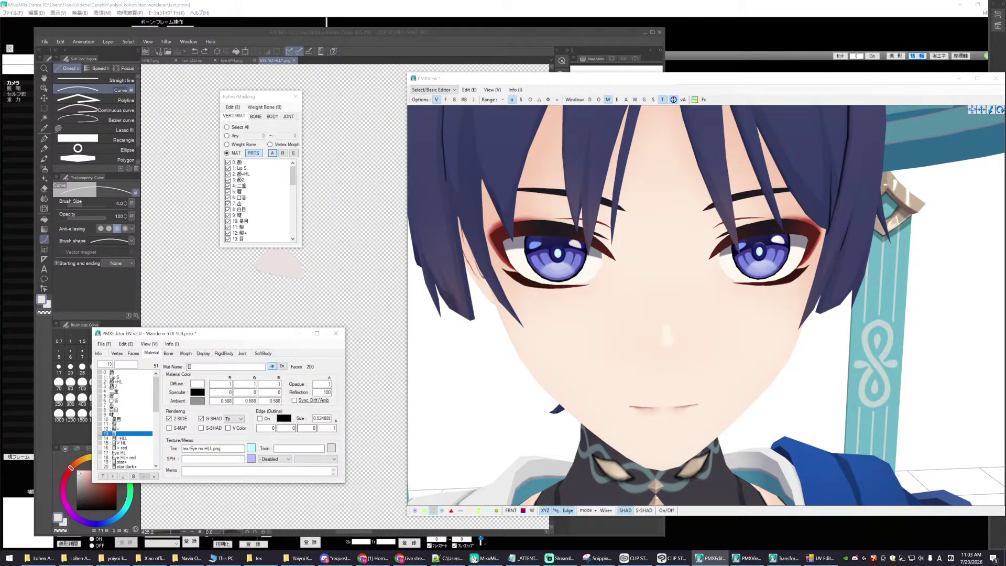
{"action": "left_click", "coordinate": [116, 438]}
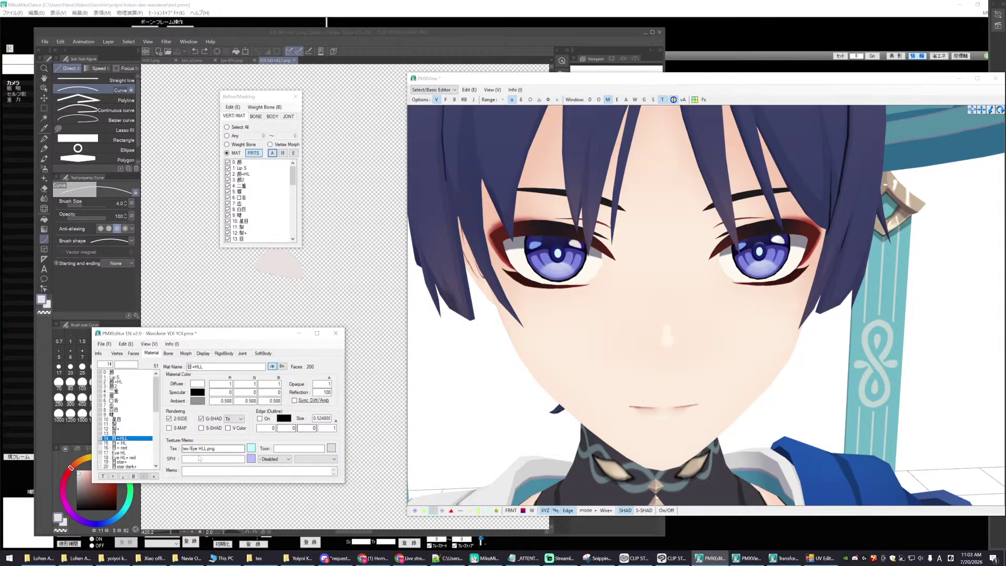
- Return to Clip Studio Paint and save the highlight-only image as a PNG named EYE HLL1.png in the tex folder
{"action": "left_click", "coordinate": [45, 42]}
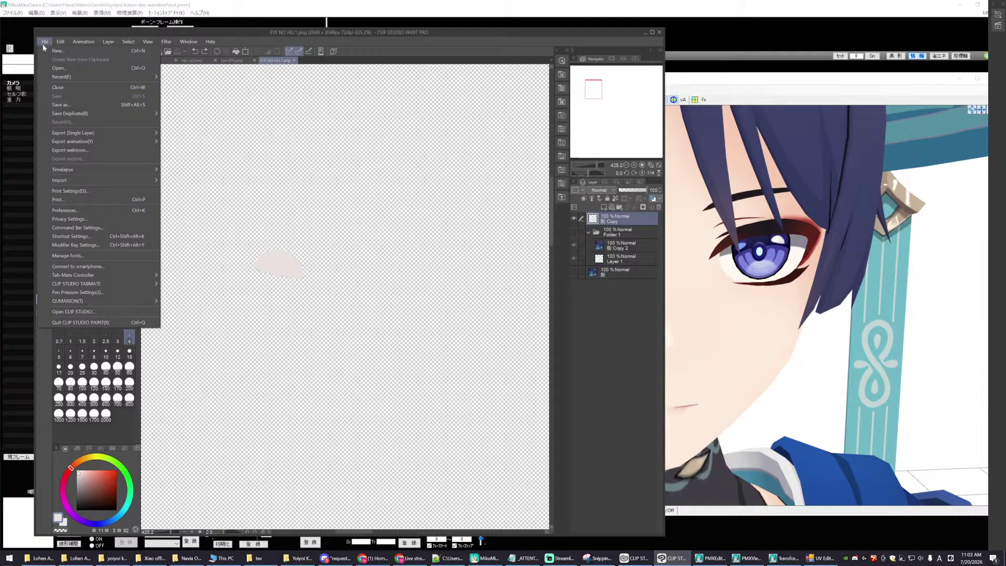
{"action": "left_click", "coordinate": [60, 105]}
{"action": "scroll", "coordinate": [193, 196], "scroll_direction": "down", "scroll_amount": 1}
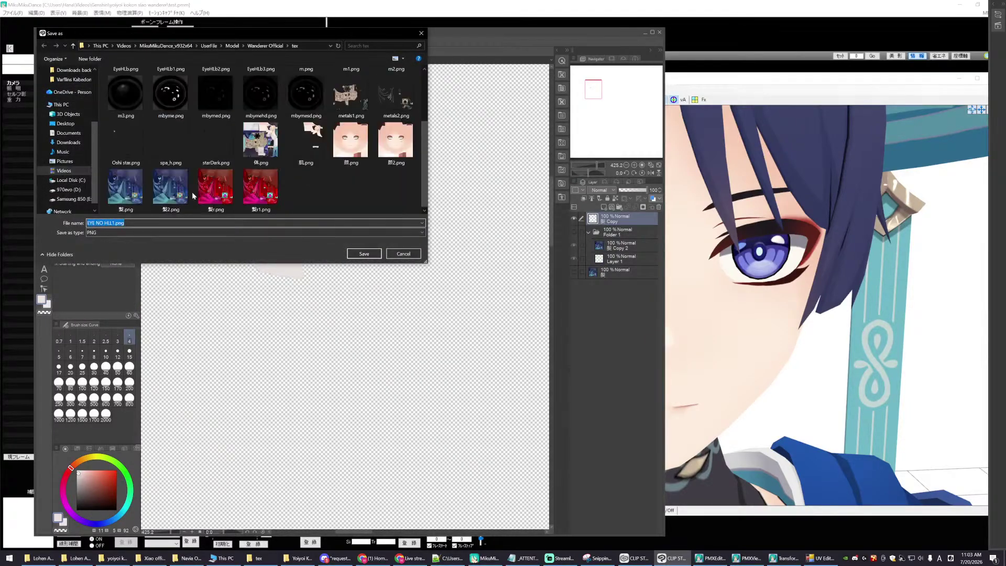
{"action": "left_click_drag", "start_coordinate": [96, 223], "coordinate": [115, 223]}
{"action": "key", "text": "BackSpace"}
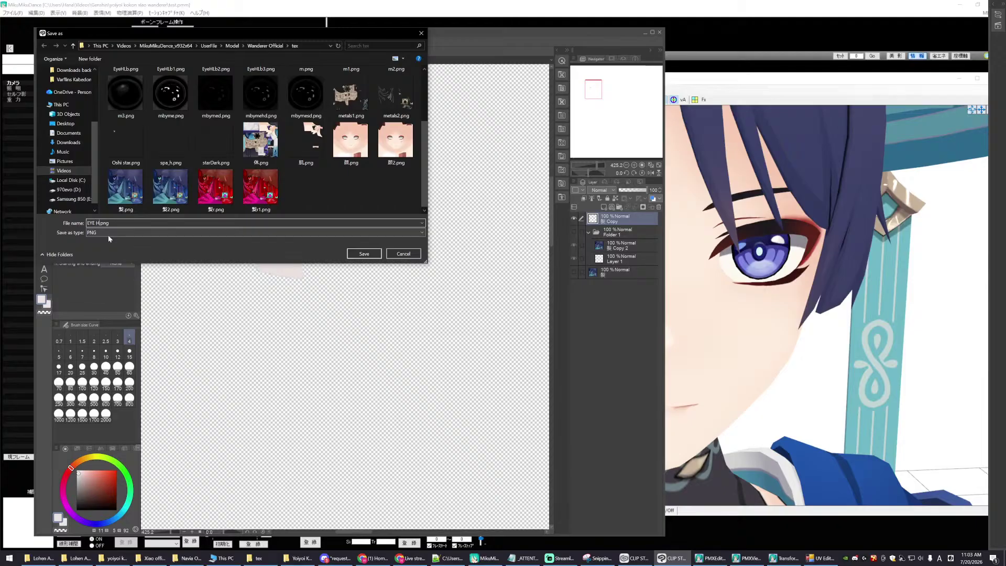
{"action": "type", "text": "HLL1"}
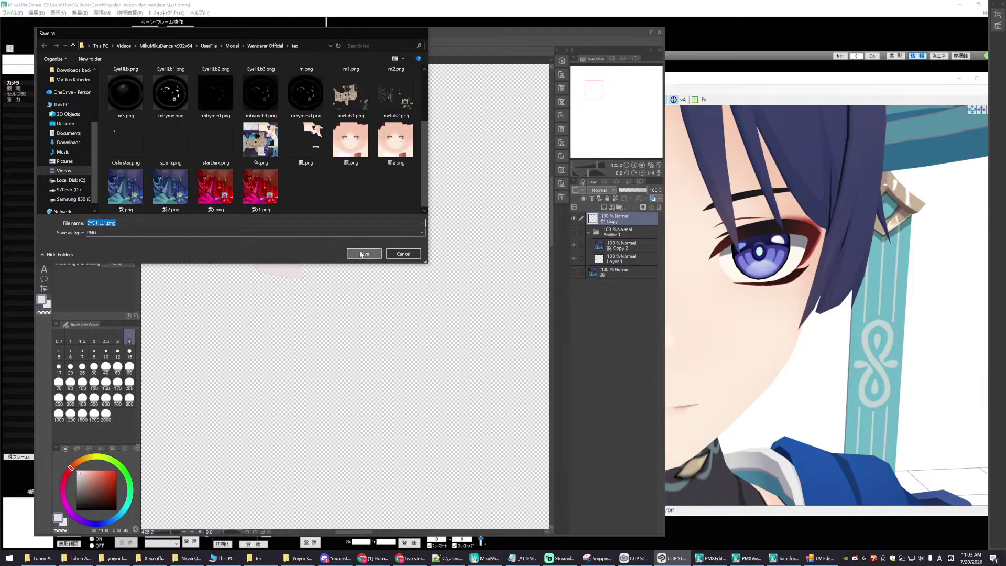
{"action": "key", "text": "Return"}
{"action": "left_click", "coordinate": [525, 204]}
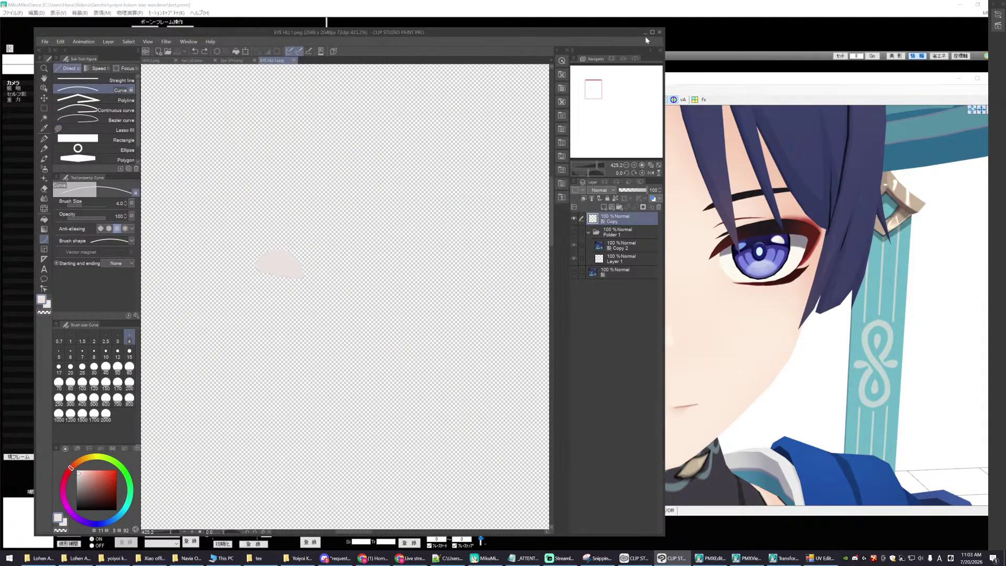
- Minimize Clip Studio Paint, set the 目+HLL material's texture to tex/Eye HLL1.png in PMXEditor and check the eyes near and far
{"action": "left_click", "coordinate": [645, 33]}
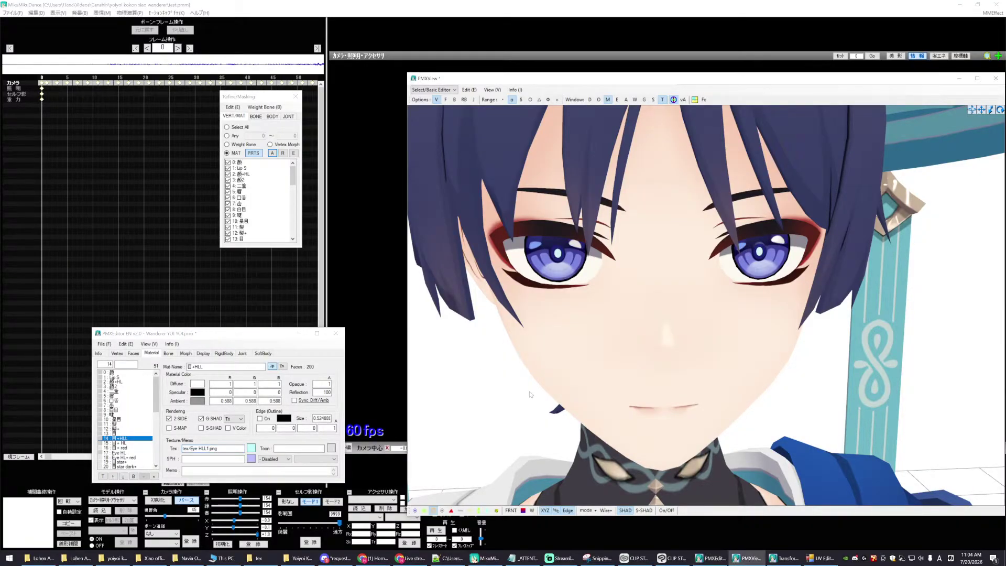
{"action": "mouse_move", "coordinate": [583, 380]}
{"action": "right_mouse_down"}
{"action": "mouse_move", "coordinate": [568, 379]}
{"action": "mouse_move", "coordinate": [592, 382]}
{"action": "mouse_move", "coordinate": [577, 381]}
{"action": "right_mouse_up"}
{"action": "scroll", "coordinate": [577, 378], "scroll_direction": "down", "scroll_amount": 6}
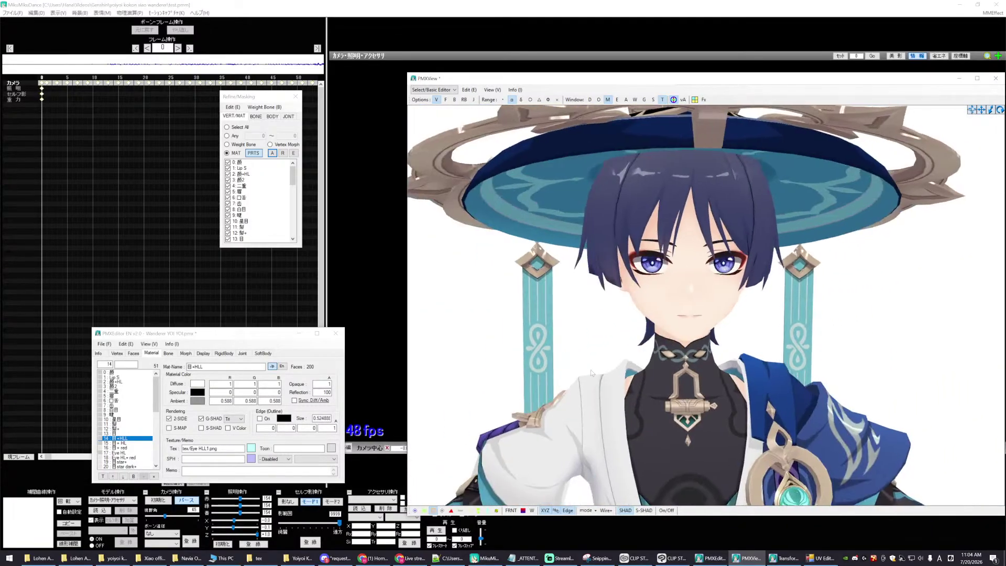
{"action": "scroll", "coordinate": [592, 373], "scroll_direction": "up", "scroll_amount": 2}
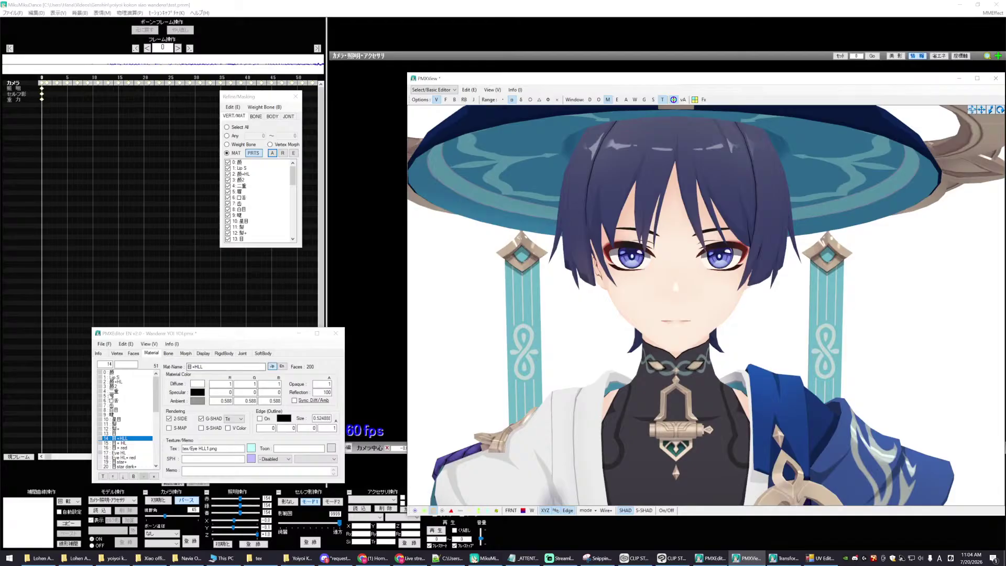
{"action": "left_click_drag", "start_coordinate": [209, 330], "coordinate": [209, 315]}
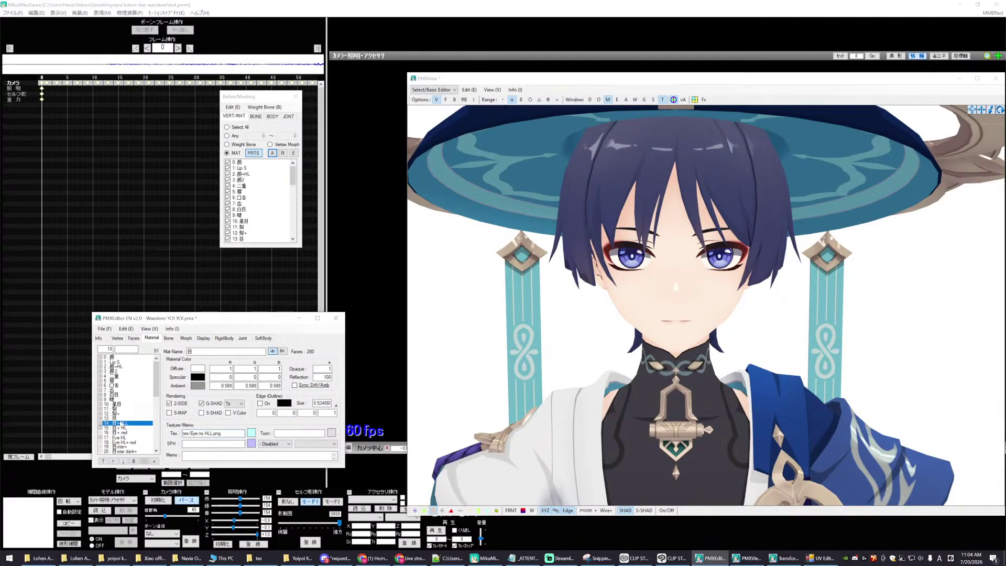
- Examine the eyes near, far and at an angle, and compare the textures assigned to the 目+HL and 目 materials
{"action": "scroll", "coordinate": [589, 355], "scroll_direction": "up", "scroll_amount": 5}
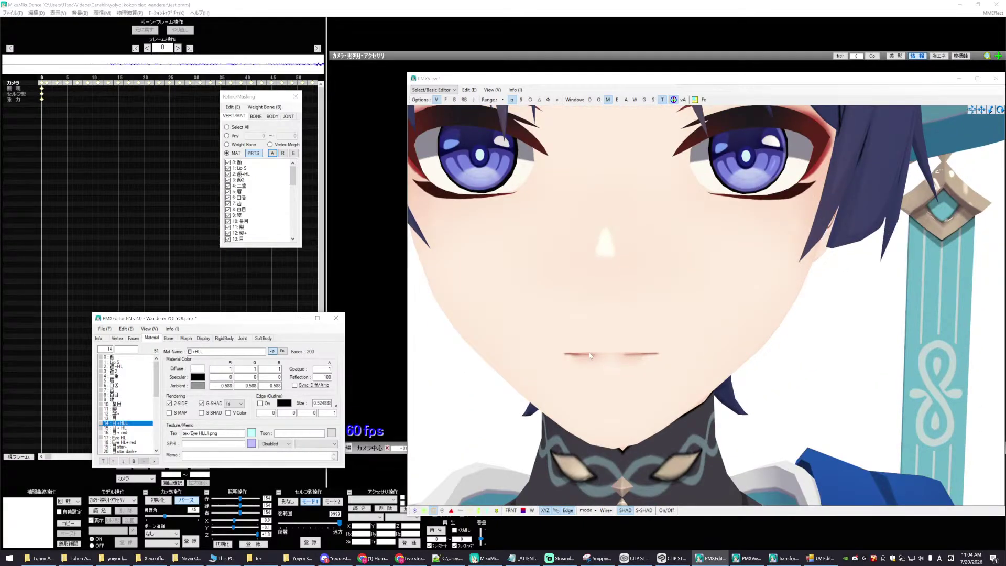
{"action": "right_click_drag", "start_coordinate": [589, 355], "coordinate": [584, 355]}
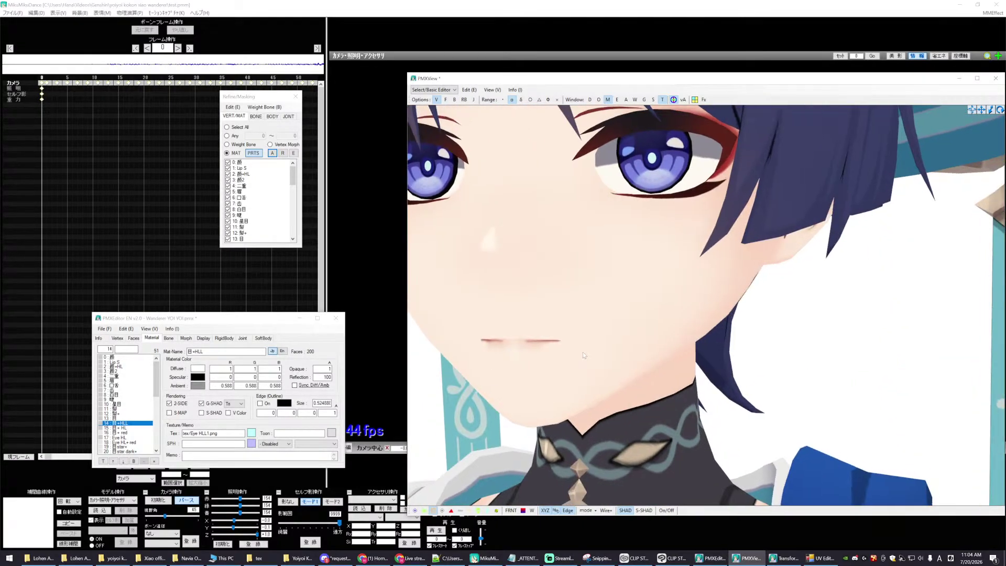
{"action": "scroll", "coordinate": [583, 355], "scroll_direction": "down", "scroll_amount": 5}
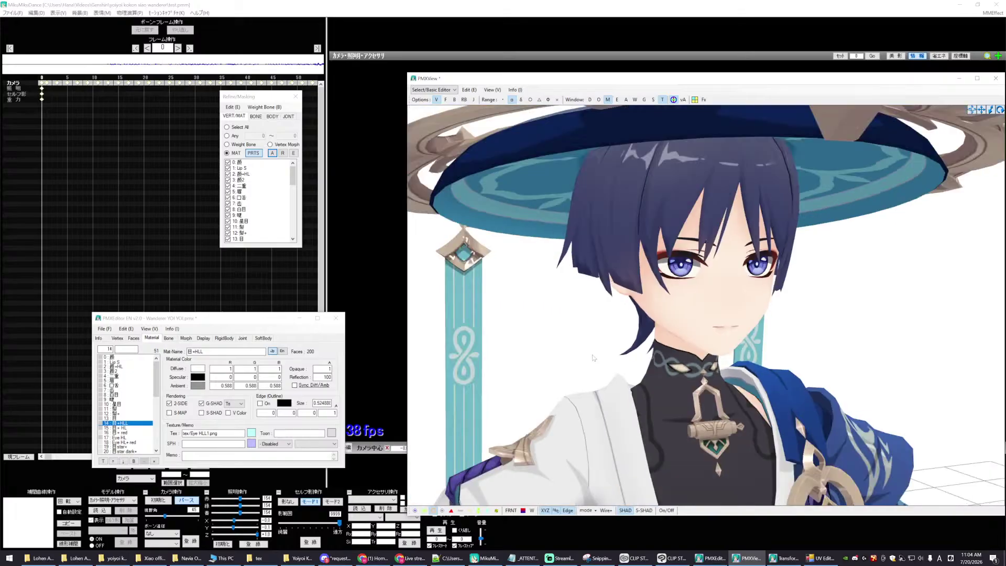
{"action": "scroll", "coordinate": [667, 362], "scroll_direction": "up", "scroll_amount": 6}
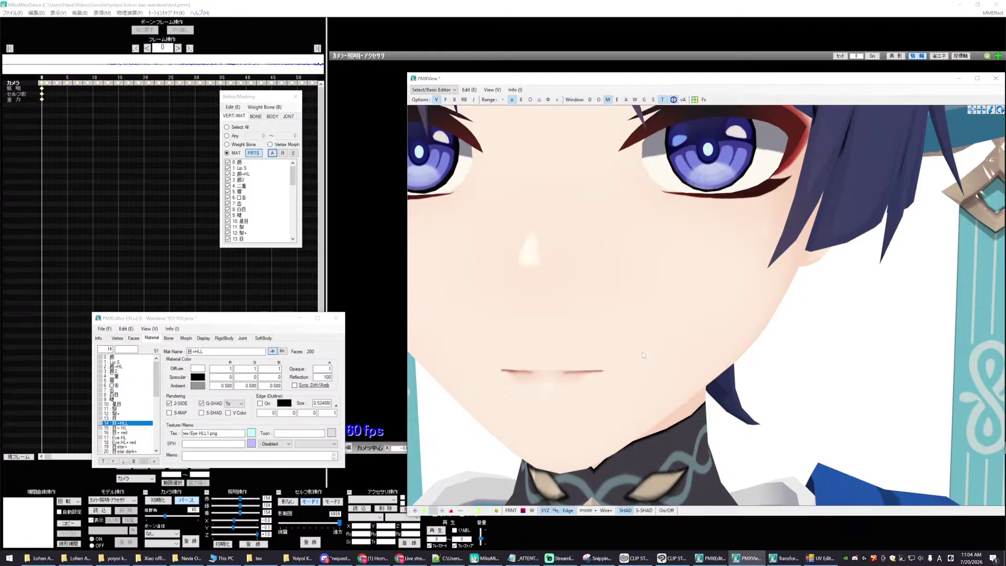
{"action": "scroll", "coordinate": [643, 355], "scroll_direction": "down", "scroll_amount": 5}
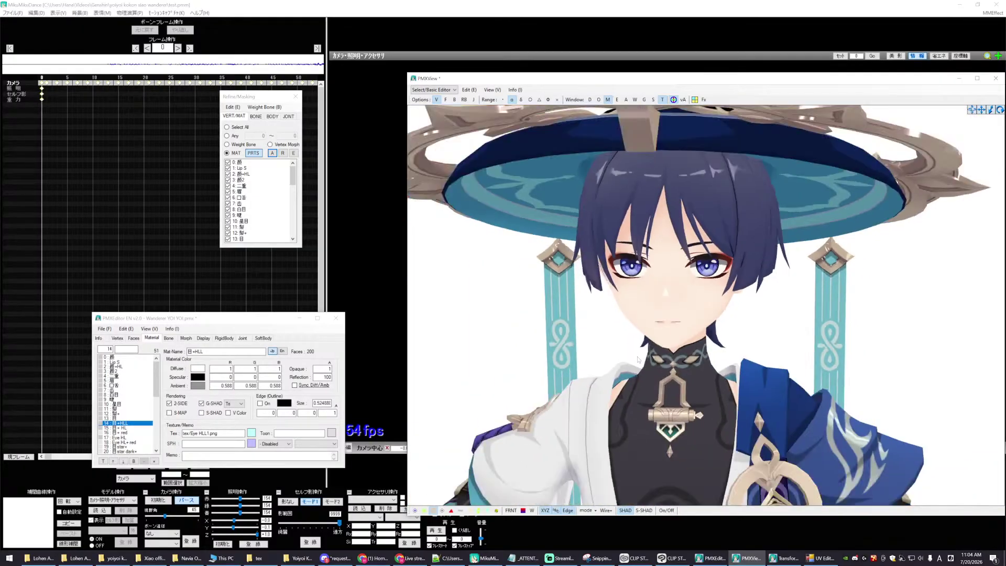
{"action": "left_click", "coordinate": [117, 423]}
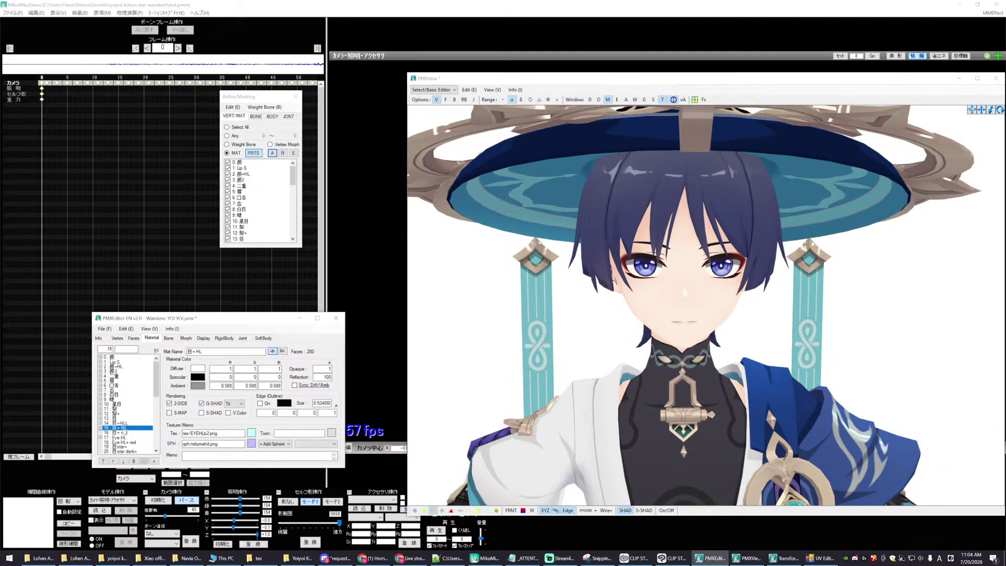
{"action": "left_click", "coordinate": [114, 418]}
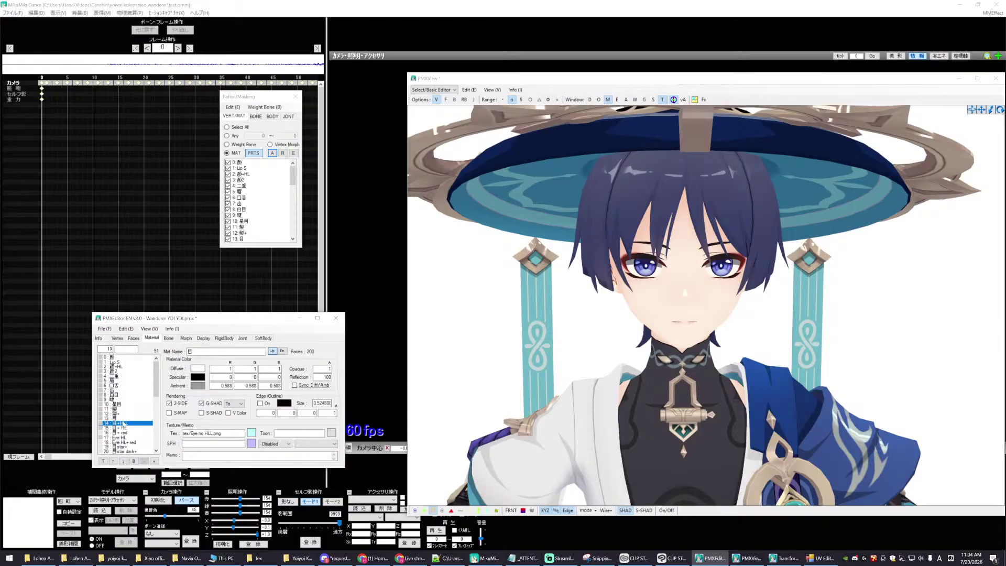
- Find the 目+HLL material in the masking list and toggle its display to check its effect on the eyes
{"action": "scroll", "coordinate": [257, 205], "scroll_direction": "down", "scroll_amount": 6}
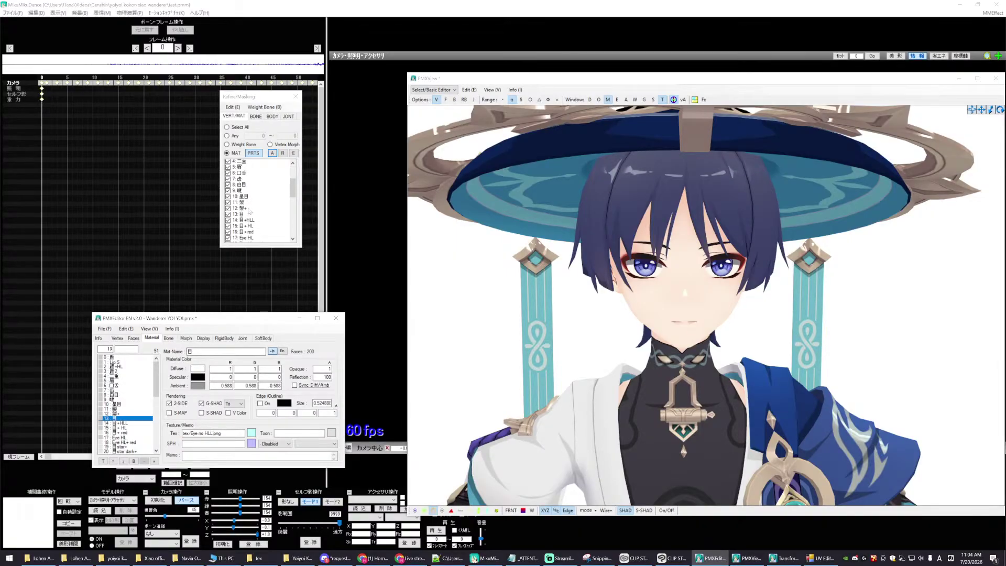
{"action": "scroll", "coordinate": [567, 257], "scroll_direction": "up", "scroll_amount": 5}
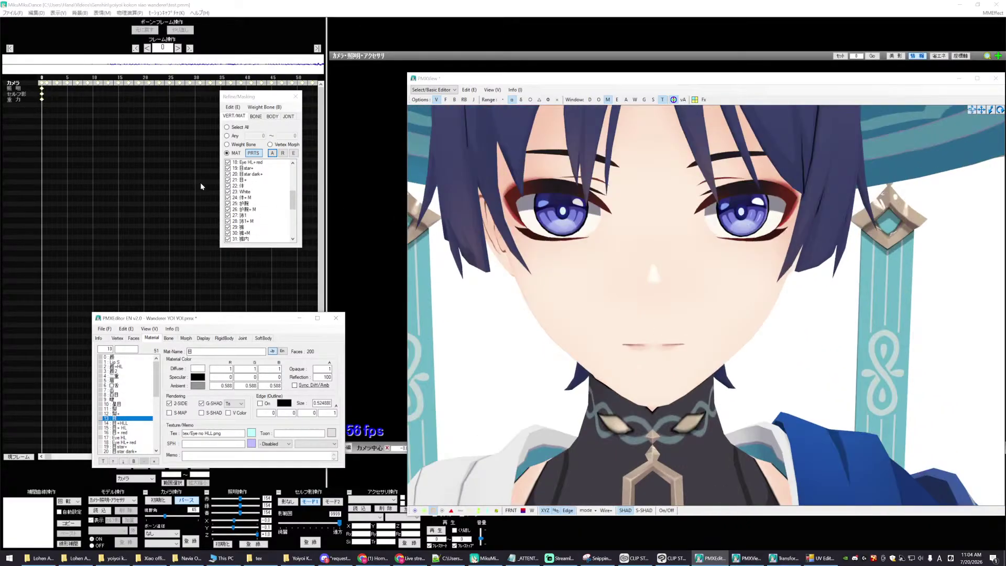
{"action": "scroll", "coordinate": [250, 204], "scroll_direction": "up", "scroll_amount": 2}
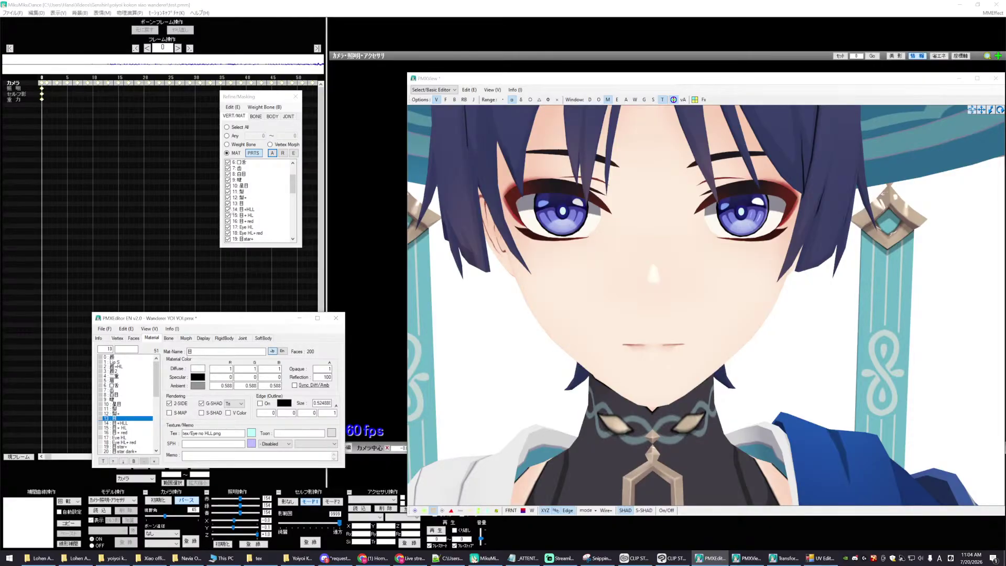
{"action": "left_click", "coordinate": [228, 209]}
{"action": "left_click", "coordinate": [228, 209]}
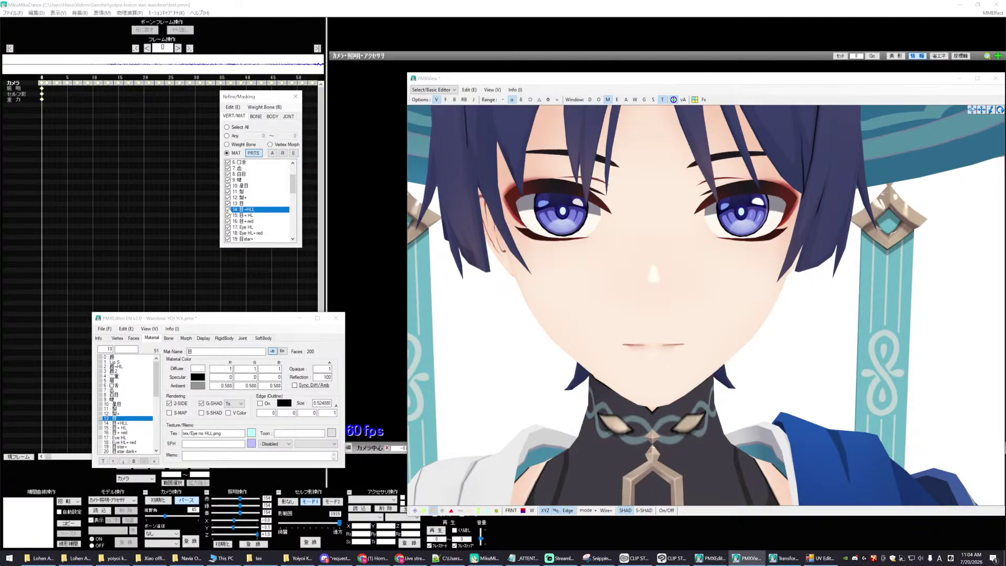
{"action": "left_click", "coordinate": [119, 418]}
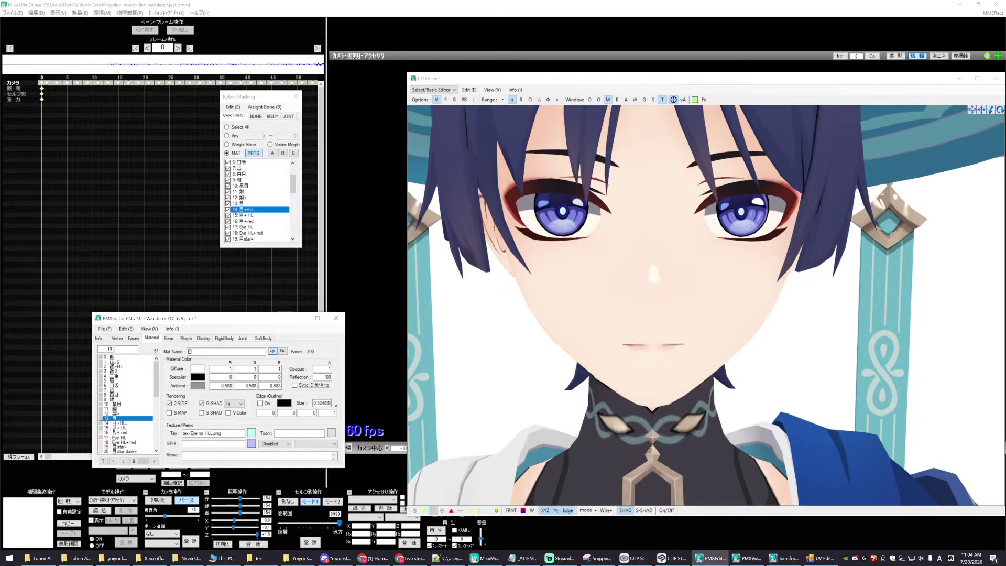
- Toggle the 目+HL material's display to check its effect, and rename the material as 目+sph
{"action": "left_click", "coordinate": [114, 428]}
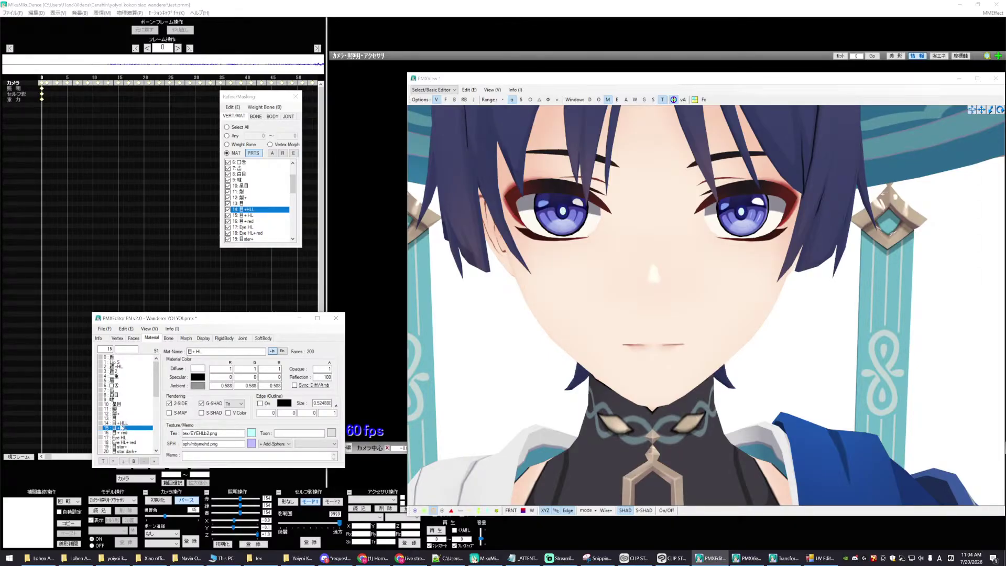
{"action": "left_click", "coordinate": [227, 215]}
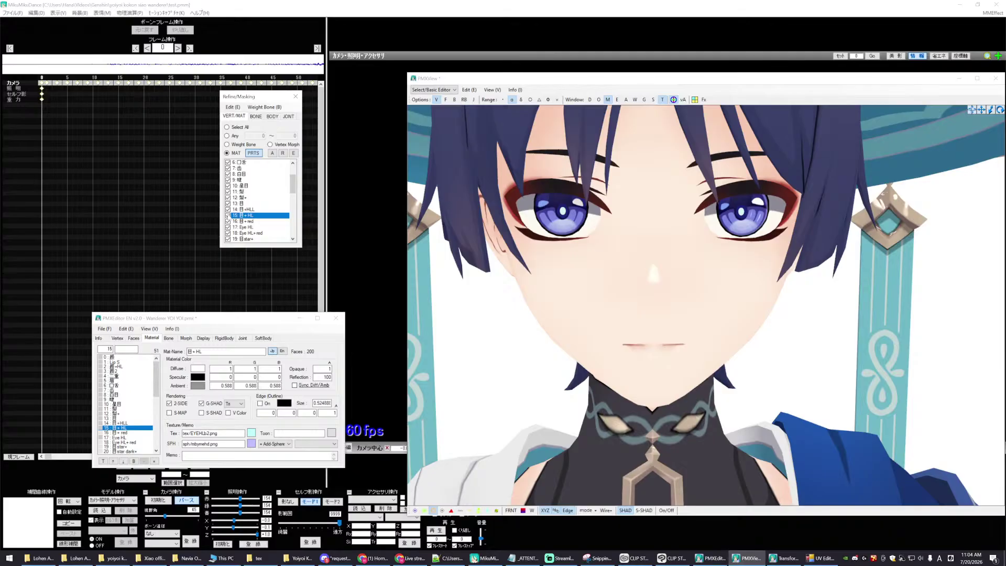
{"action": "left_click", "coordinate": [228, 216]}
{"action": "double_click", "coordinate": [198, 351]}
{"action": "type", "text": "sph"}
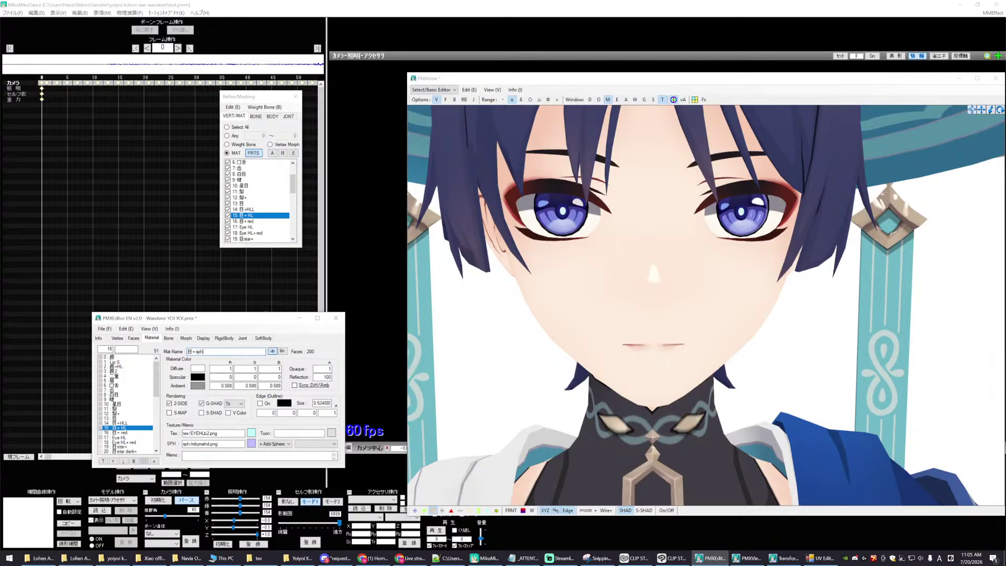
{"action": "key", "text": "Return"}
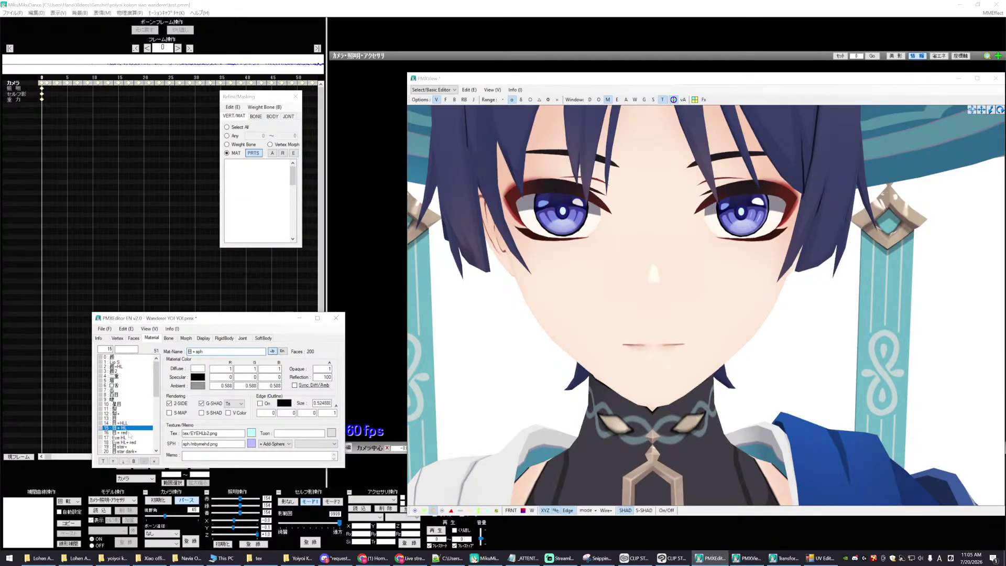
- Go through the 目+red, 目+HLL and 目 material settings, and toggle 目+HLL's display with the full model shown
{"action": "left_click", "coordinate": [126, 433]}
{"action": "left_click", "coordinate": [121, 423]}
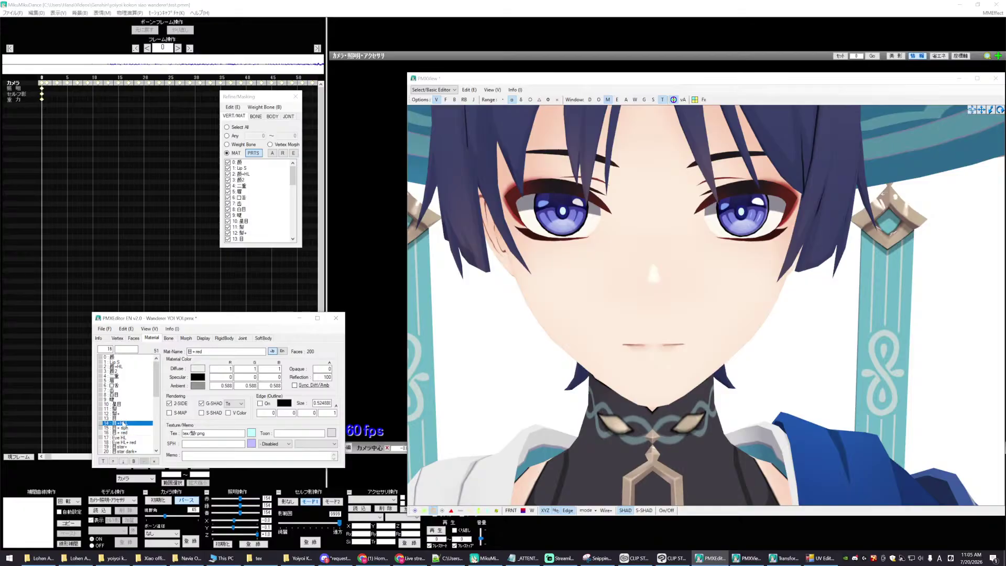
{"action": "left_click", "coordinate": [114, 418]}
{"action": "scroll", "coordinate": [246, 204], "scroll_direction": "down", "scroll_amount": 2}
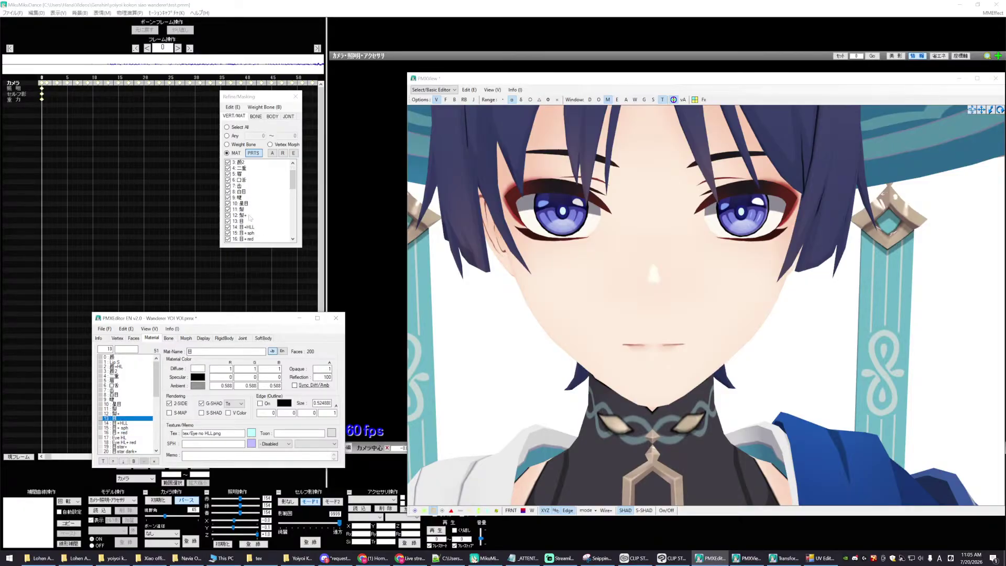
{"action": "left_click", "coordinate": [231, 210]}
{"action": "left_click", "coordinate": [228, 210]}
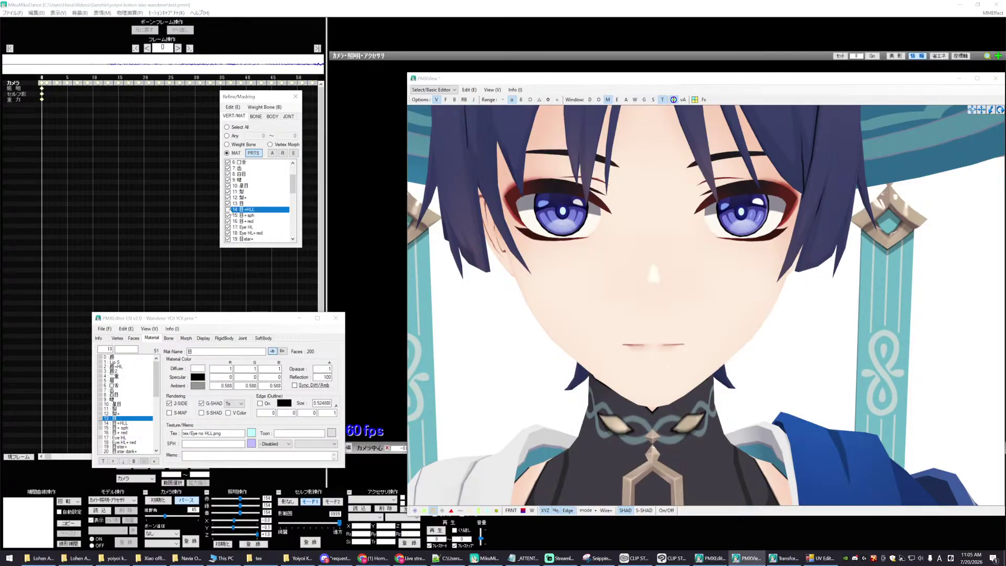
- Isolate the 目 material in the view and toggle the other eye materials from 目+HLL to 目+ over it
{"action": "left_click", "coordinate": [283, 153]}
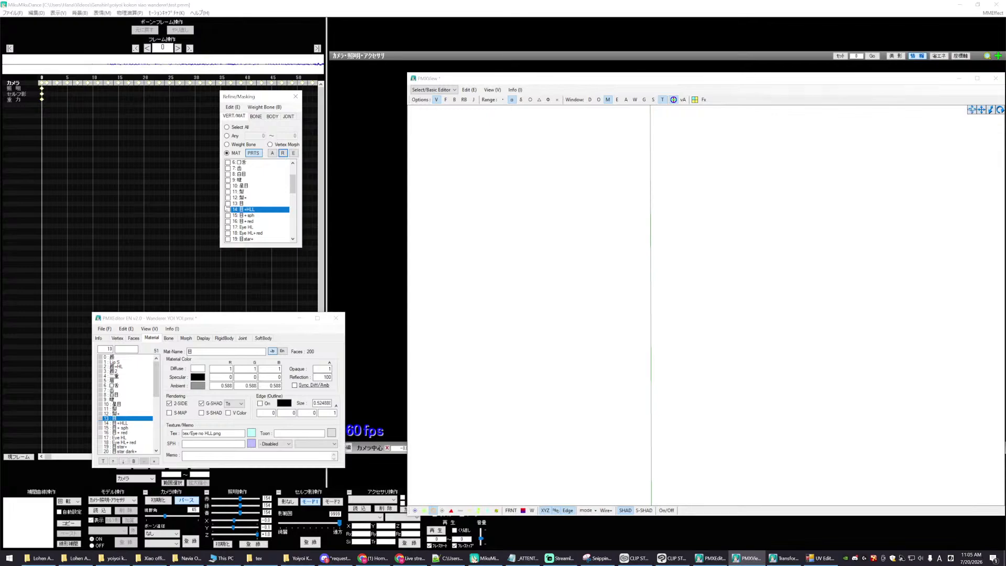
{"action": "left_click", "coordinate": [228, 203]}
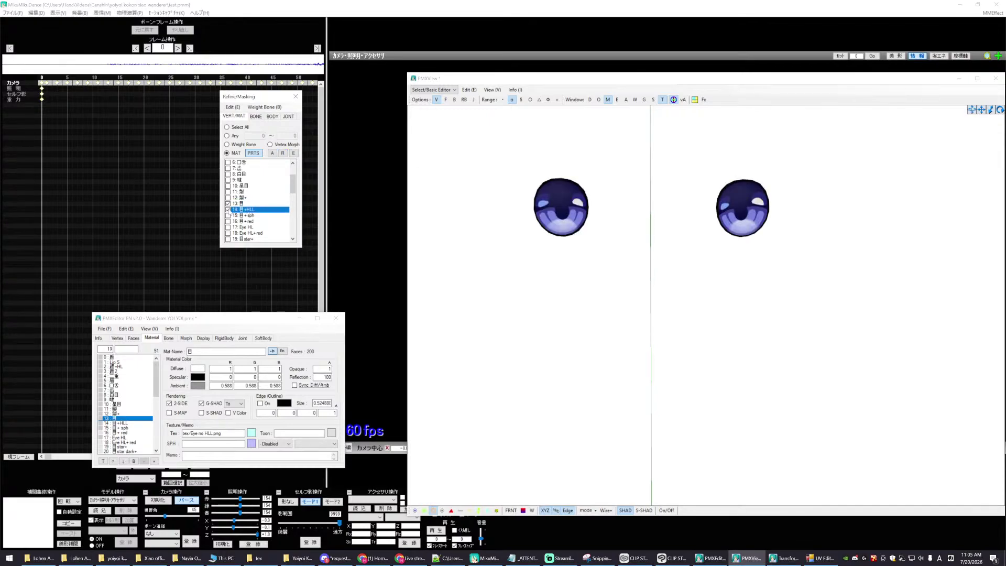
{"action": "left_click", "coordinate": [228, 222]}
{"action": "left_click", "coordinate": [228, 222]}
{"action": "left_click", "coordinate": [228, 227]}
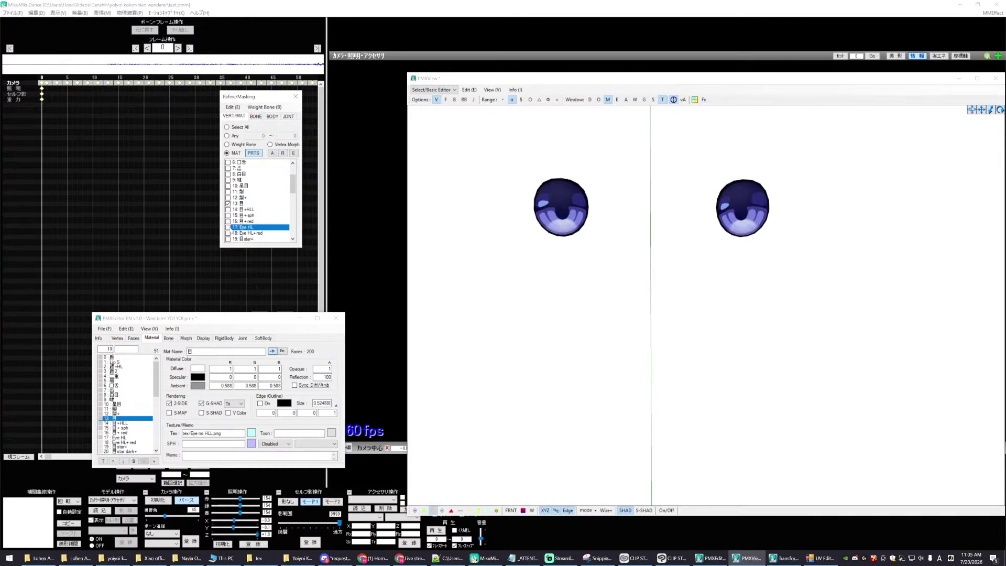
{"action": "left_click", "coordinate": [228, 227]}
{"action": "left_click", "coordinate": [228, 233]}
{"action": "left_click", "coordinate": [228, 232]}
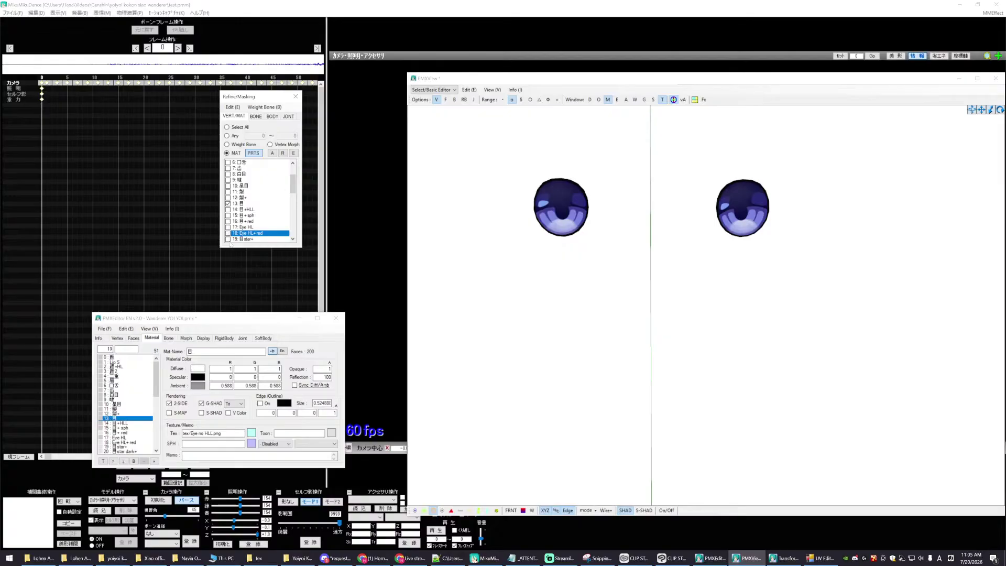
{"action": "left_click", "coordinate": [228, 239]}
{"action": "scroll", "coordinate": [229, 220], "scroll_direction": "down", "scroll_amount": 3}
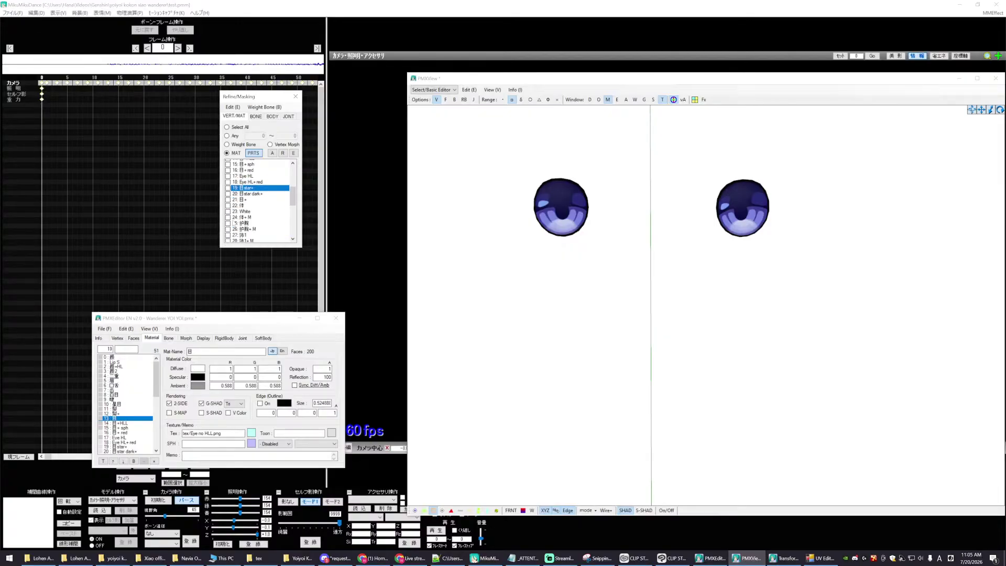
{"action": "left_click", "coordinate": [227, 198]}
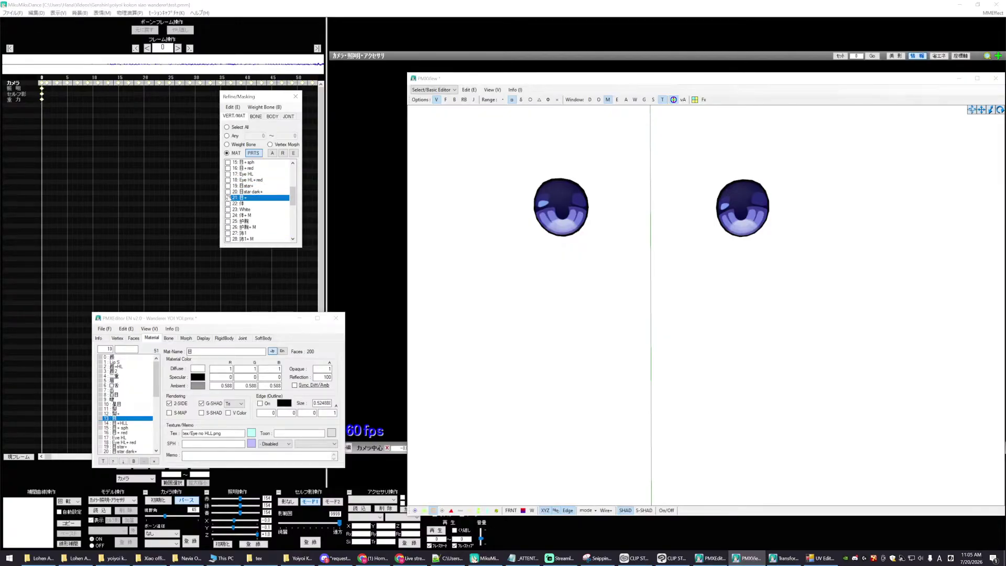
{"action": "left_click", "coordinate": [227, 198]}
{"action": "scroll", "coordinate": [227, 198], "scroll_direction": "up", "scroll_amount": 2}
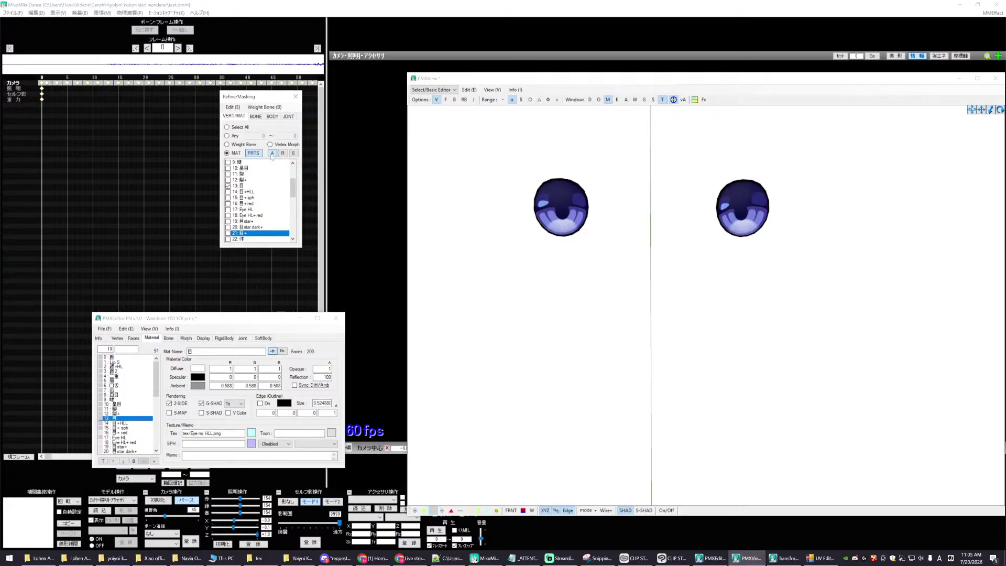
- Show all materials again and toggle 目+HLL's display on the complete face
{"action": "left_click", "coordinate": [271, 152]}
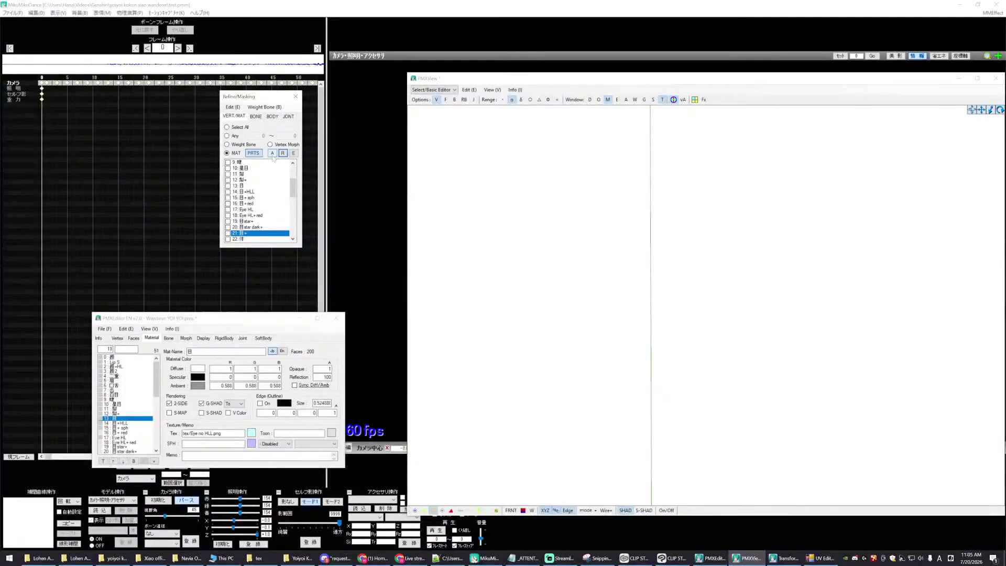
{"action": "left_click", "coordinate": [233, 192]}
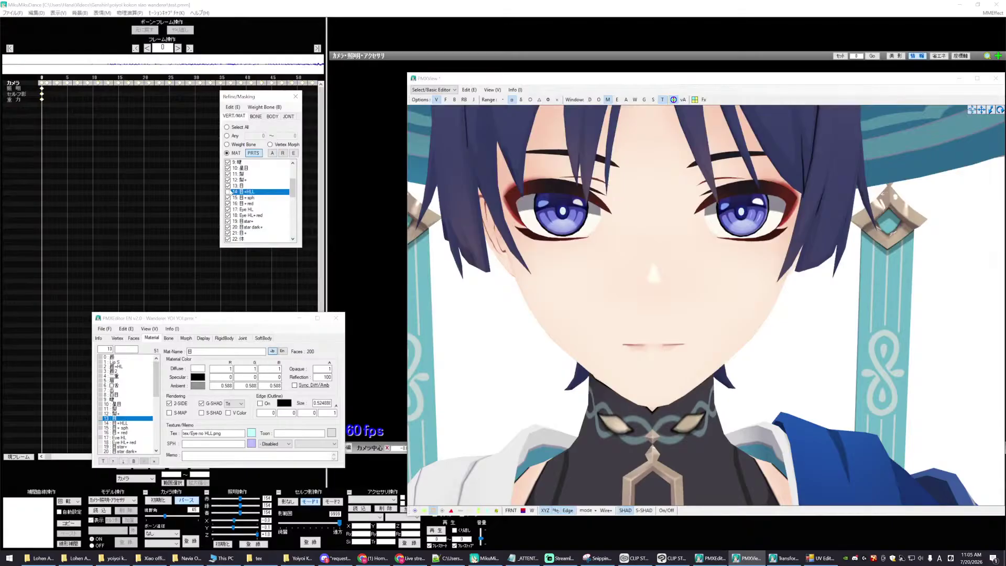
{"action": "left_click", "coordinate": [228, 192]}
{"action": "left_click", "coordinate": [229, 192]}
{"action": "left_click", "coordinate": [228, 191]}
- Hide the rest of the model so that only the 目 material shows, and check the remaining material list
{"action": "left_click", "coordinate": [283, 153]}
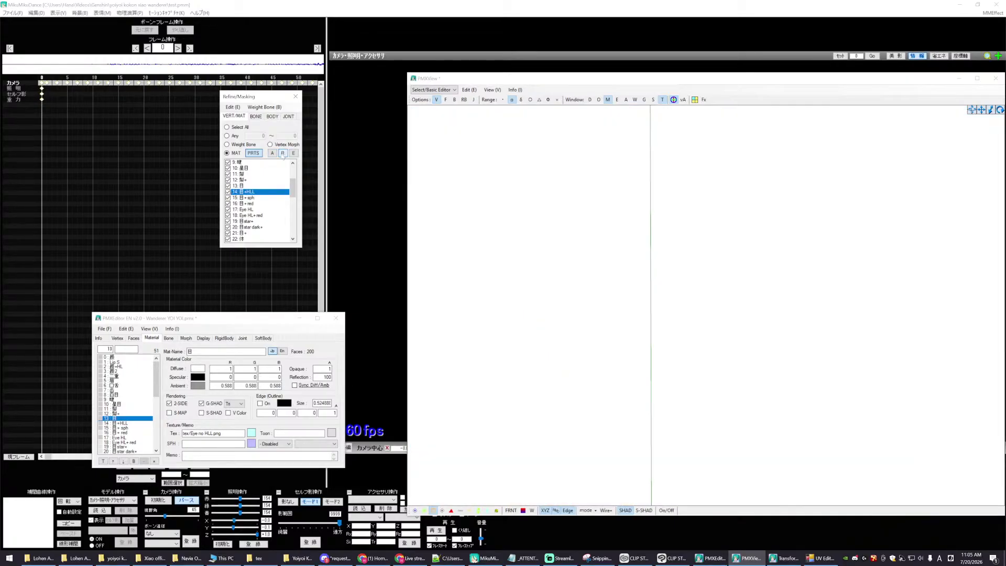
{"action": "left_click", "coordinate": [228, 186]}
{"action": "scroll", "coordinate": [233, 209], "scroll_direction": "down", "scroll_amount": 9}
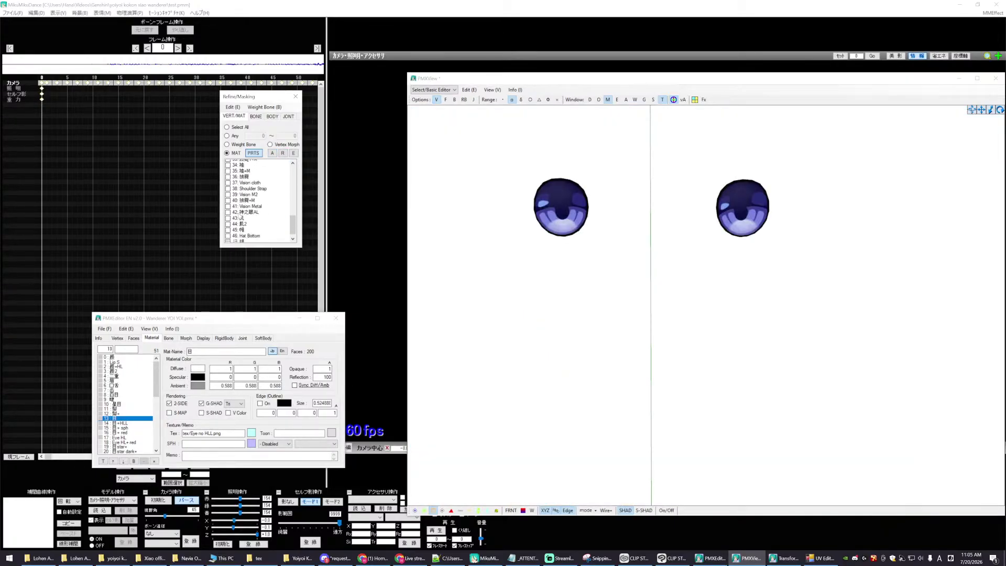
{"action": "left_click", "coordinate": [228, 233]}
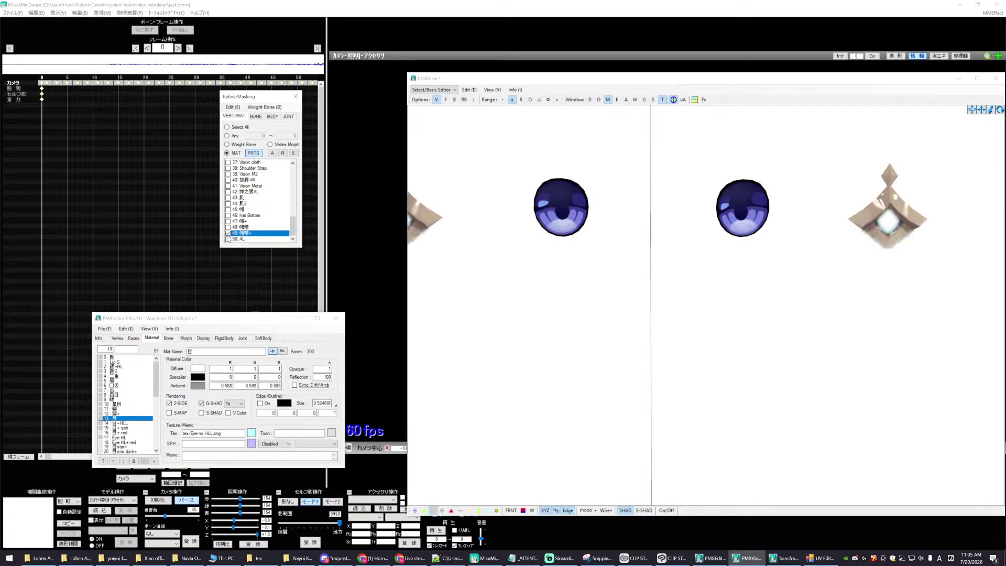
{"action": "scroll", "coordinate": [260, 201], "scroll_direction": "up", "scroll_amount": 7}
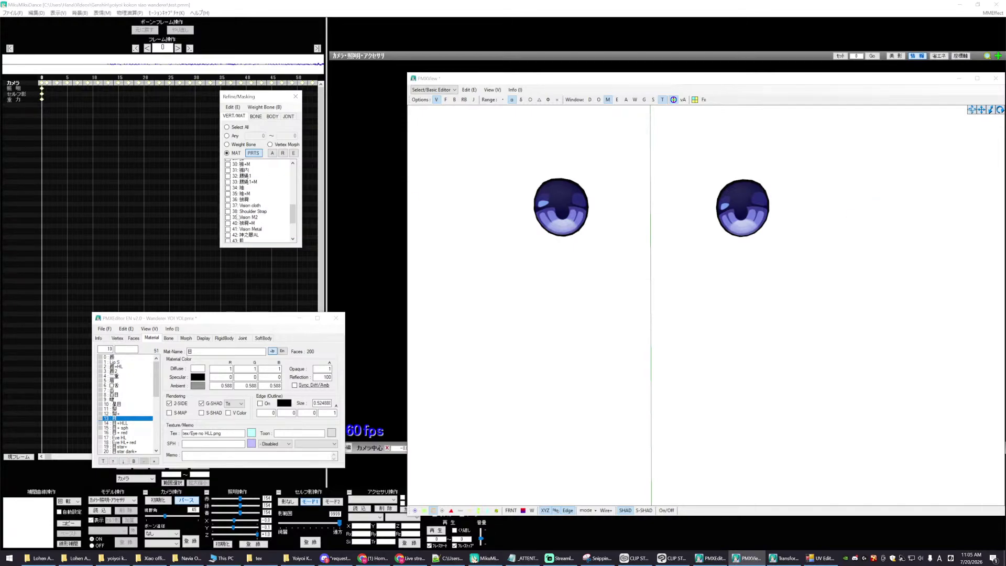
{"action": "scroll", "coordinate": [257, 200], "scroll_direction": "up", "scroll_amount": 1}
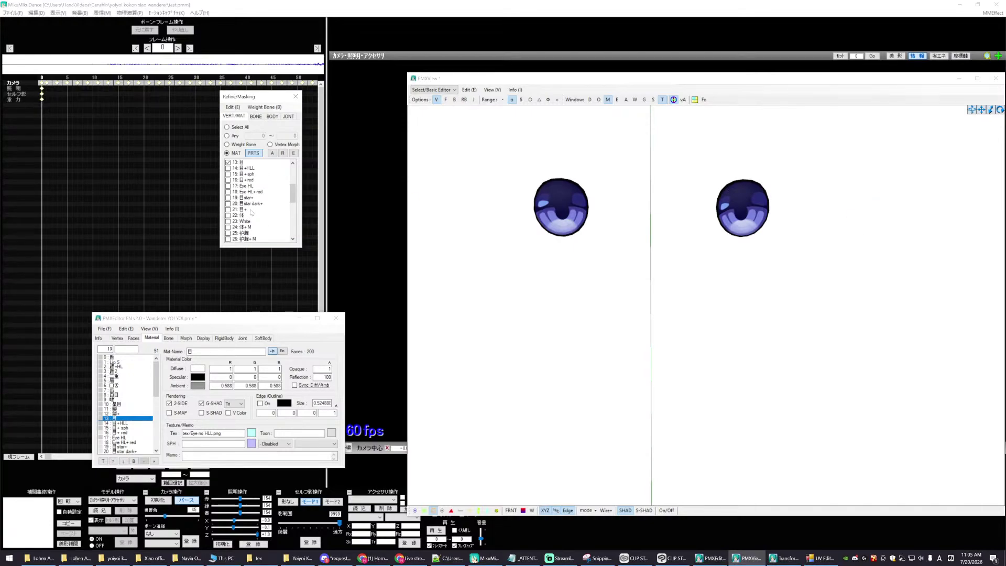
{"action": "scroll", "coordinate": [252, 213], "scroll_direction": "up", "scroll_amount": 4}
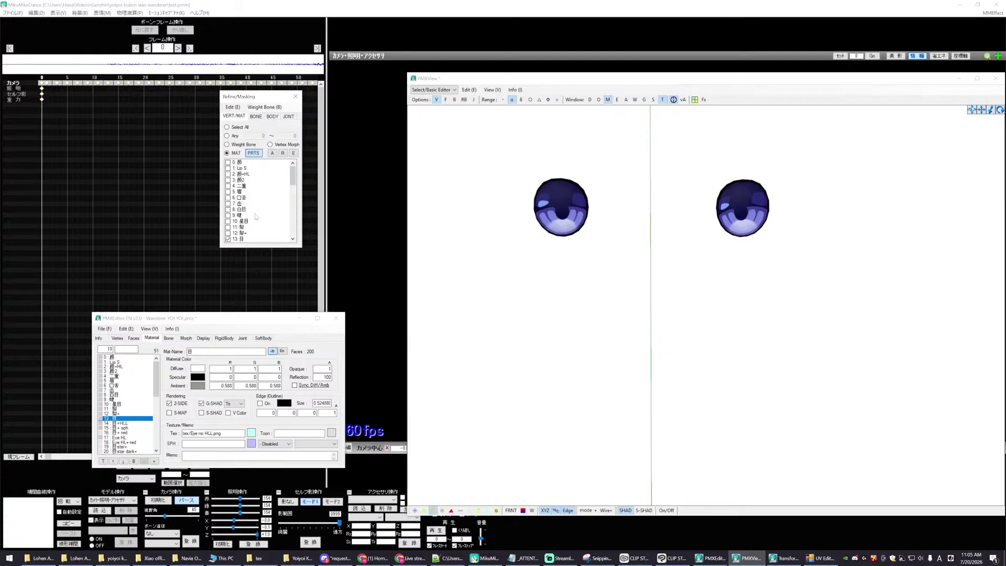
- Show and hide each face material from 顔 to 歯 one at a time beside the isolated 目 material
{"action": "left_click", "coordinate": [239, 163]}
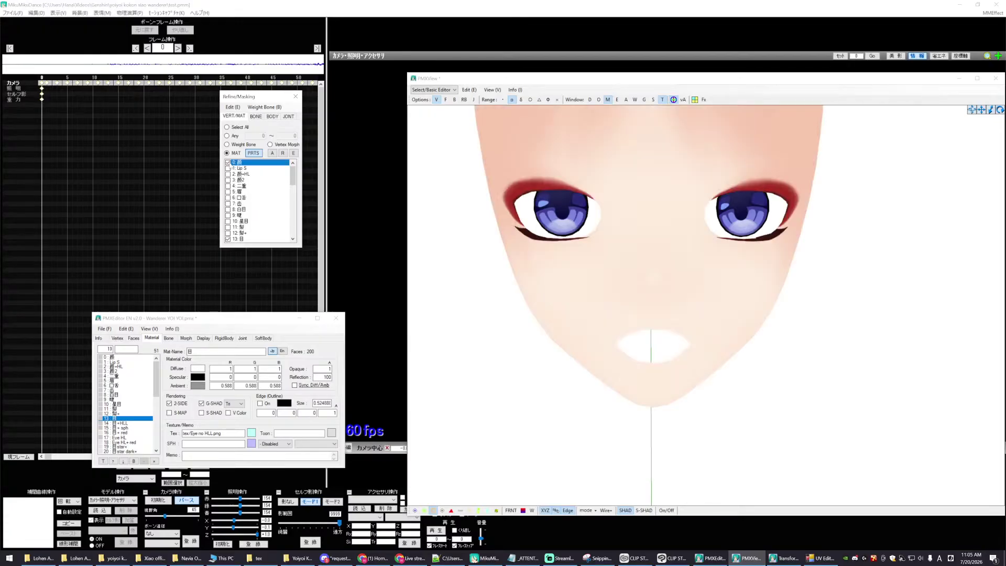
{"action": "left_click", "coordinate": [228, 163]}
{"action": "left_click", "coordinate": [239, 169]}
{"action": "left_click", "coordinate": [228, 168]}
{"action": "left_click", "coordinate": [239, 174]}
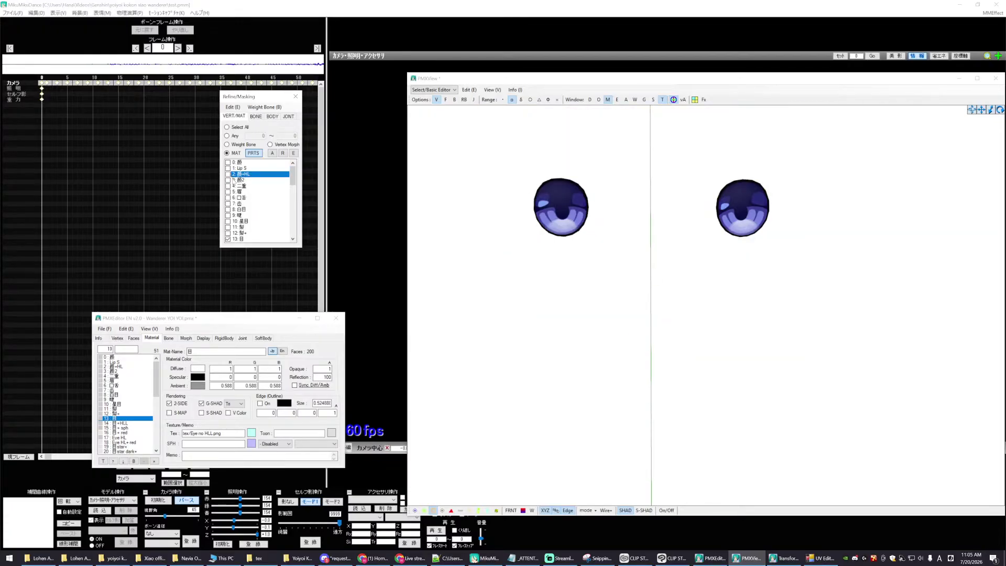
{"action": "left_click", "coordinate": [233, 180]}
{"action": "left_click", "coordinate": [233, 179]}
{"action": "left_click", "coordinate": [232, 186]}
{"action": "left_click", "coordinate": [233, 186]}
{"action": "left_click", "coordinate": [233, 192]}
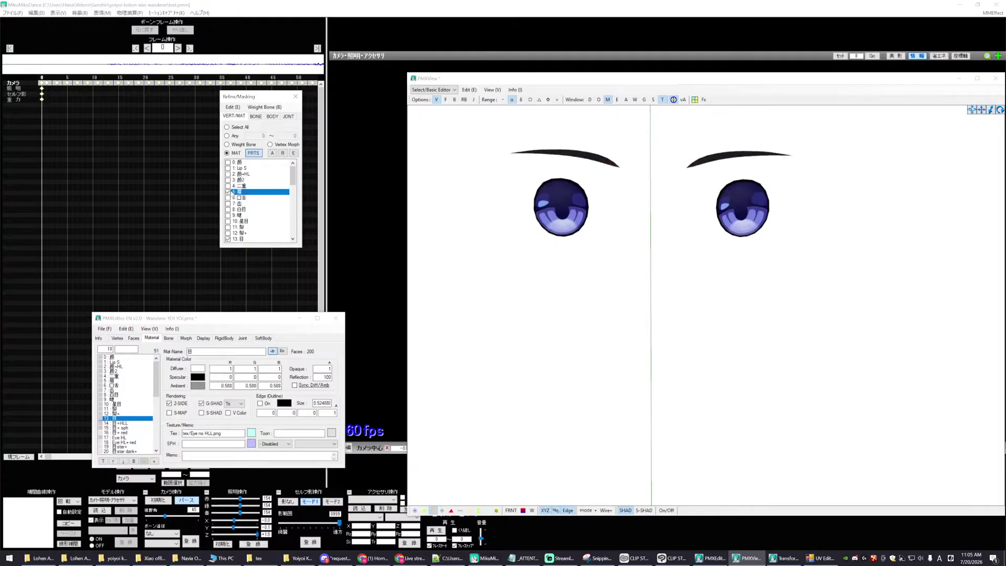
{"action": "left_click", "coordinate": [228, 192]}
{"action": "left_click", "coordinate": [232, 198]}
{"action": "left_click", "coordinate": [228, 197]}
{"action": "left_click", "coordinate": [233, 203]}
{"action": "left_click", "coordinate": [228, 203]}
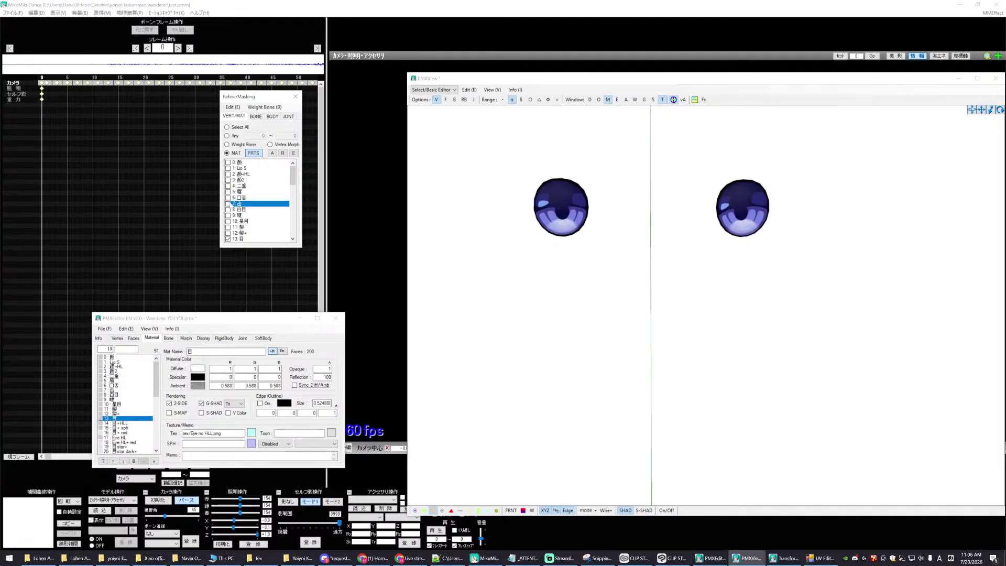
- Show and hide the materials from 白目 to the first hair material, and 目+HLL, over the isolated 目 material
{"action": "left_click", "coordinate": [228, 209]}
{"action": "left_click", "coordinate": [228, 209]}
{"action": "left_click", "coordinate": [228, 215]}
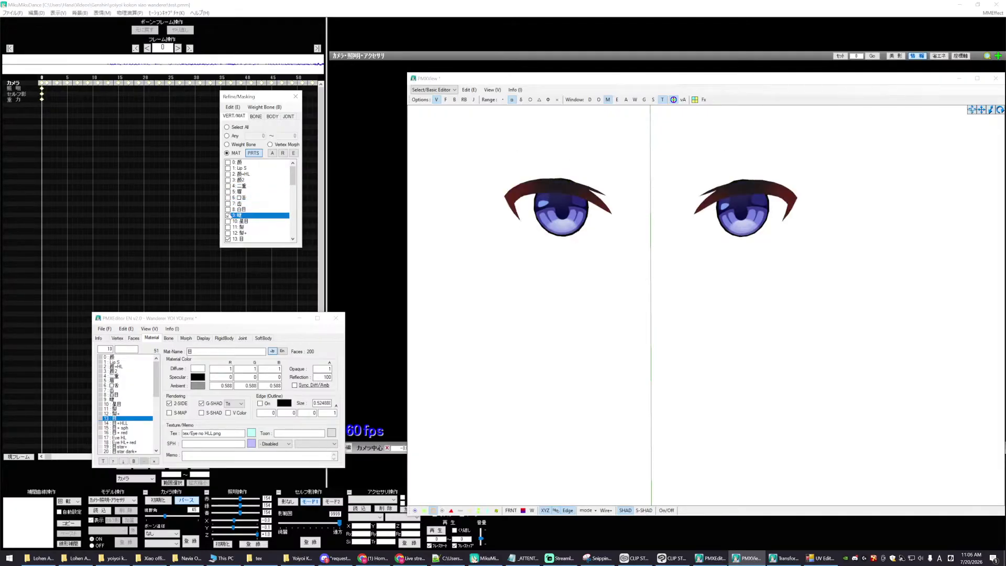
{"action": "left_click", "coordinate": [229, 216]}
{"action": "left_click", "coordinate": [228, 221]}
{"action": "left_click", "coordinate": [228, 227]}
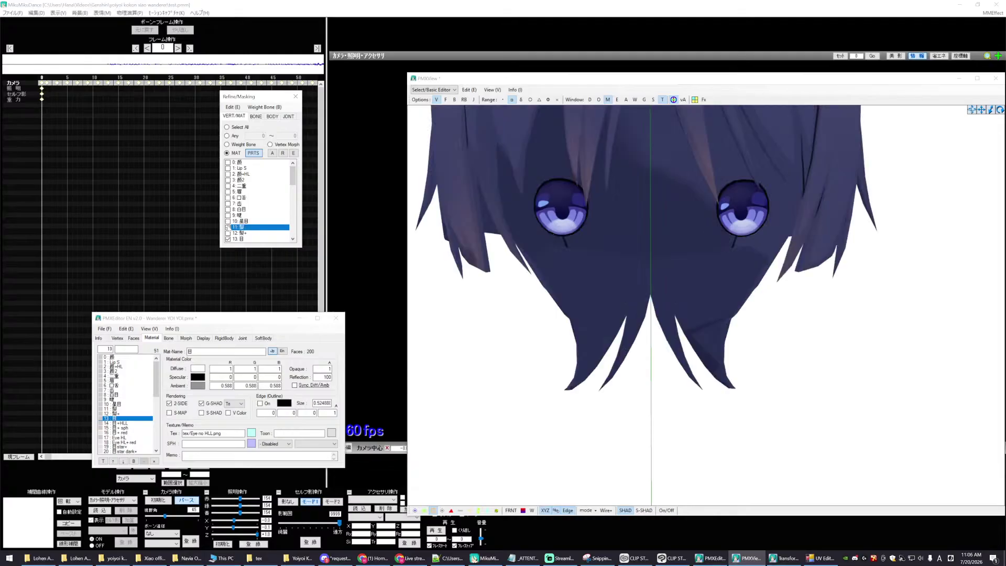
{"action": "left_click", "coordinate": [228, 227]}
{"action": "scroll", "coordinate": [229, 220], "scroll_direction": "down", "scroll_amount": 2}
{"action": "left_click", "coordinate": [228, 209]}
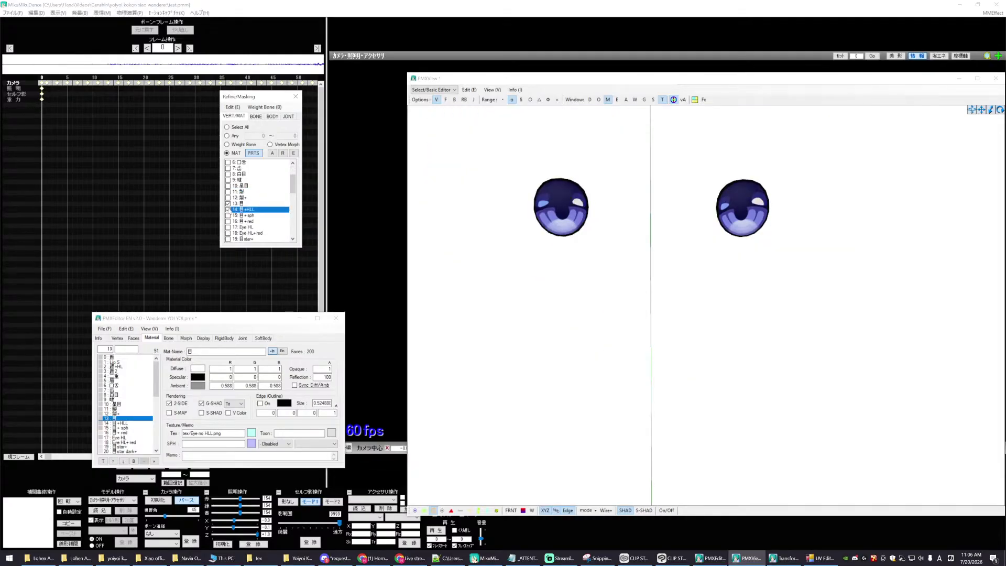
{"action": "left_click", "coordinate": [228, 209]}
- Display 目+sph over the 目 material, examine the eyes from an angle, and open the 目+sph material settings
{"action": "left_click", "coordinate": [227, 215]}
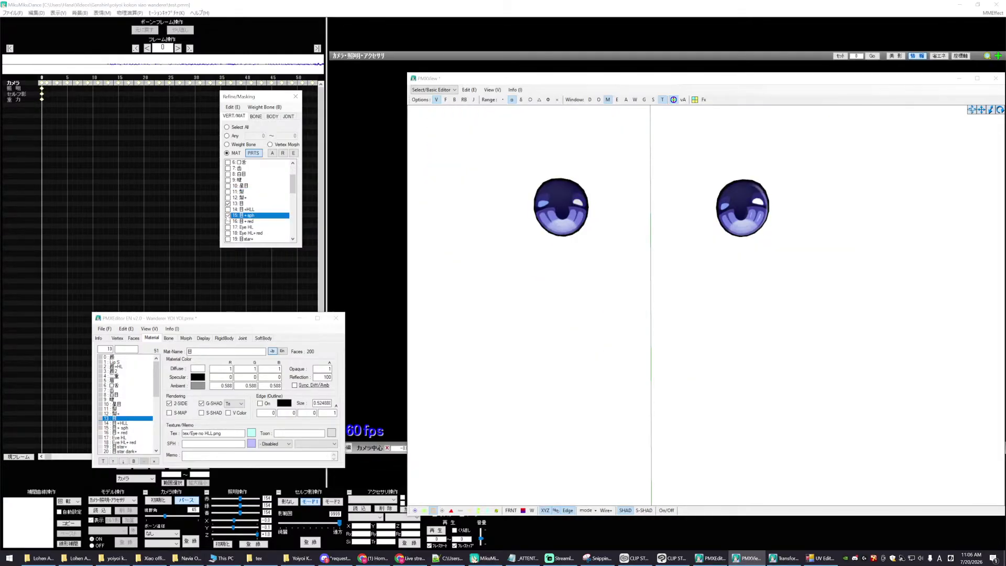
{"action": "scroll", "coordinate": [546, 192], "scroll_direction": "up", "scroll_amount": 3}
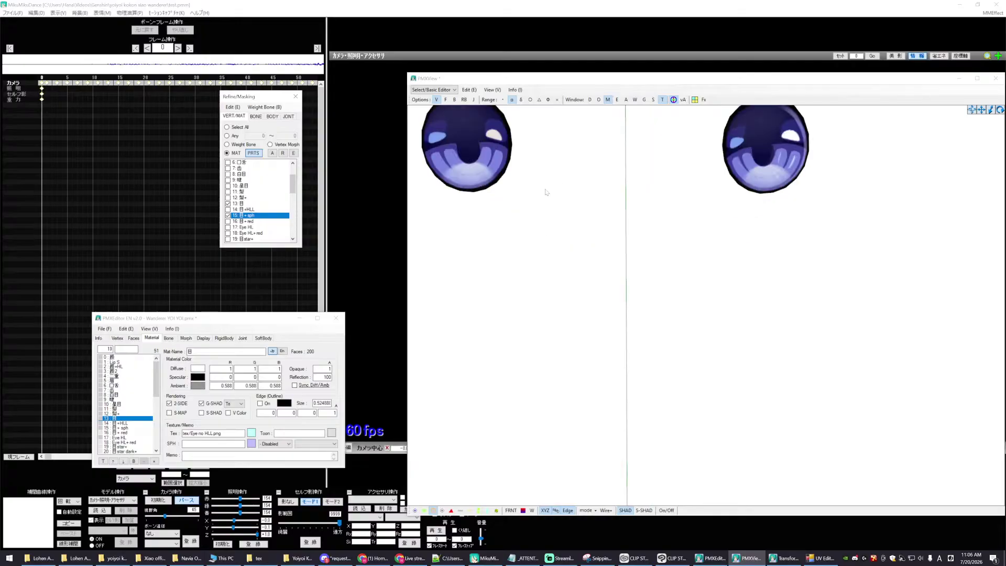
{"action": "right_click_drag", "start_coordinate": [544, 196], "coordinate": [546, 196]}
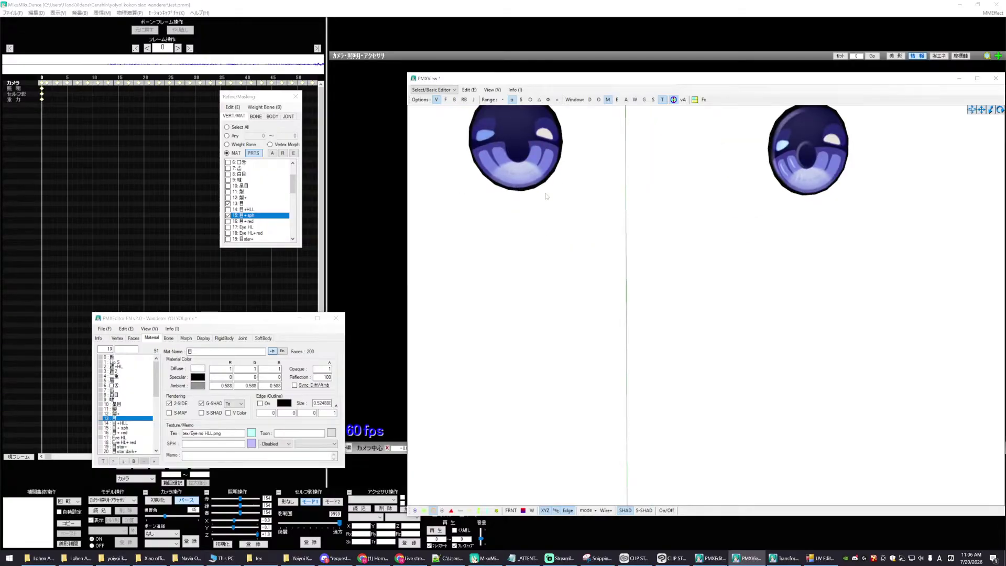
{"action": "scroll", "coordinate": [546, 197], "scroll_direction": "down", "scroll_amount": 2}
{"action": "scroll", "coordinate": [570, 225], "scroll_direction": "up", "scroll_amount": 3}
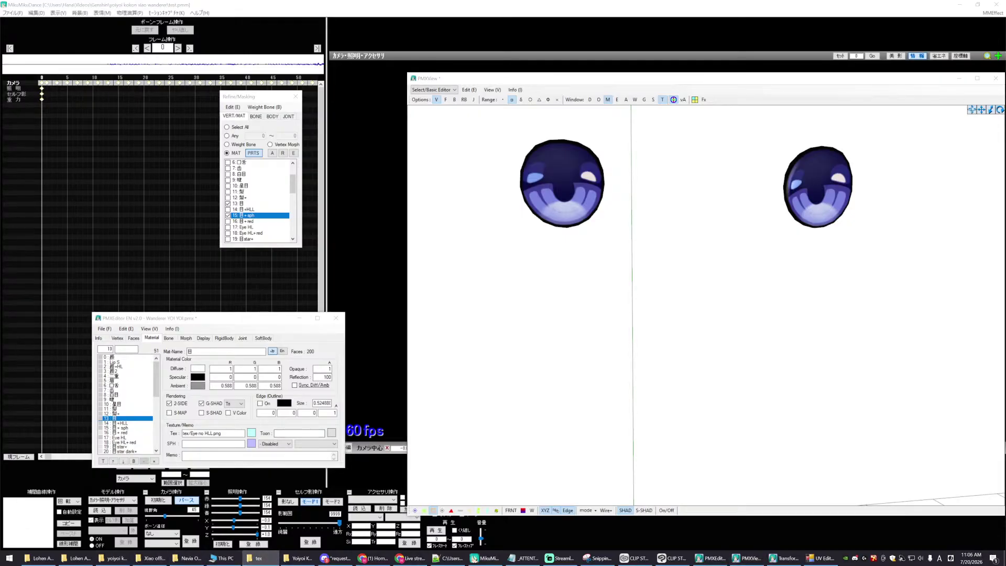
{"action": "left_click", "coordinate": [126, 428]}
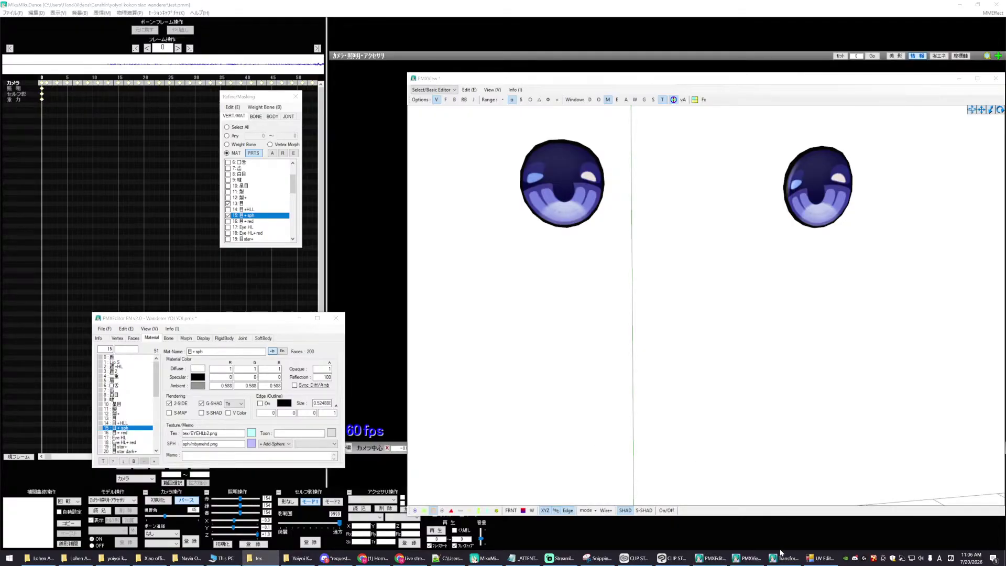
- Switch to CLIP STUDIO PAINT and examine the eye highlights in the EyeHLb2.png texture up close
{"action": "left_click", "coordinate": [673, 558]}
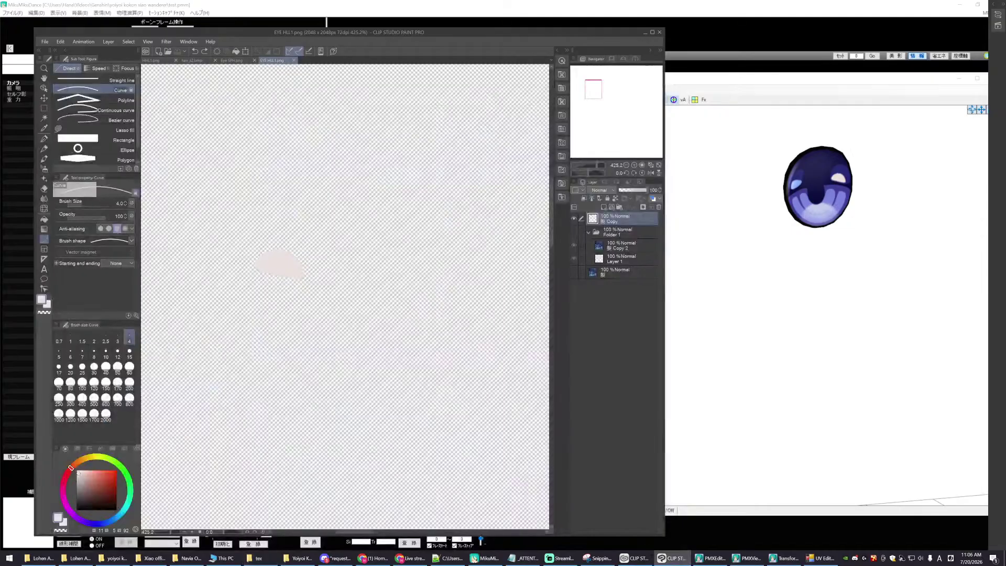
{"action": "scroll", "coordinate": [317, 192], "scroll_direction": "up", "scroll_amount": 3}
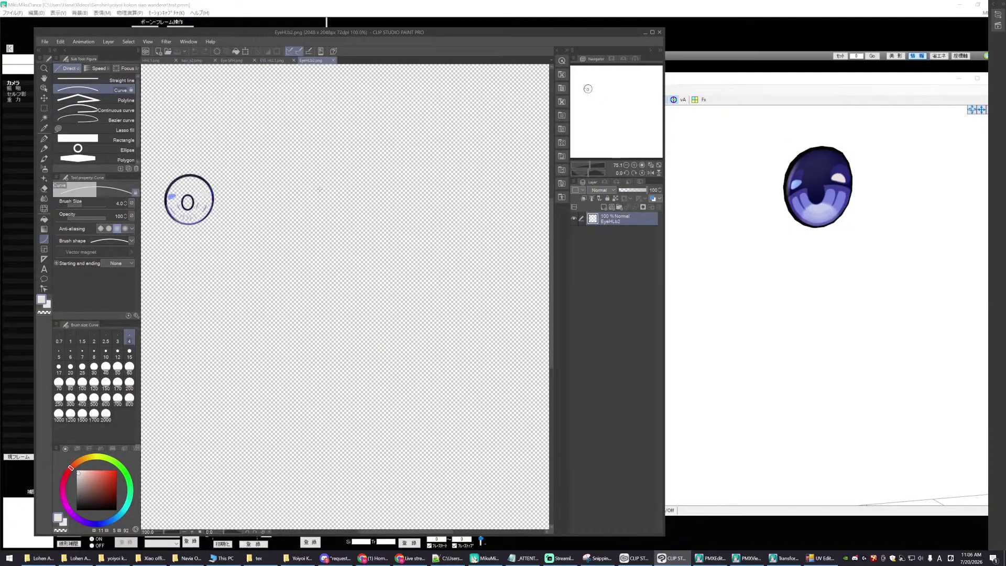
{"action": "scroll", "coordinate": [377, 258], "scroll_direction": "up", "scroll_amount": 3}
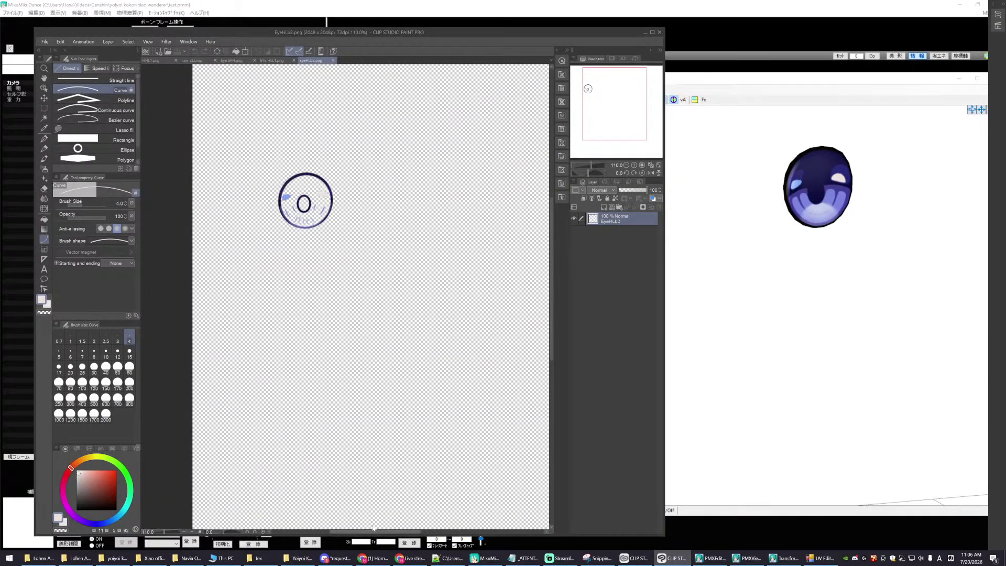
{"action": "scroll", "coordinate": [377, 258], "scroll_direction": "up", "scroll_amount": 2}
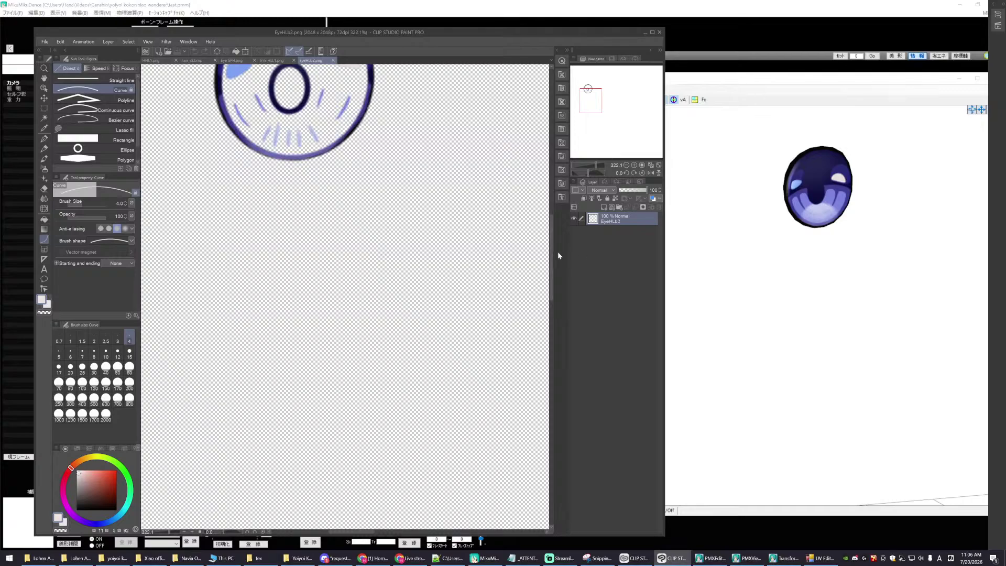
{"action": "scroll", "coordinate": [558, 255], "scroll_direction": "up", "scroll_amount": 4}
{"action": "scroll", "coordinate": [425, 274], "scroll_direction": "up", "scroll_amount": 2}
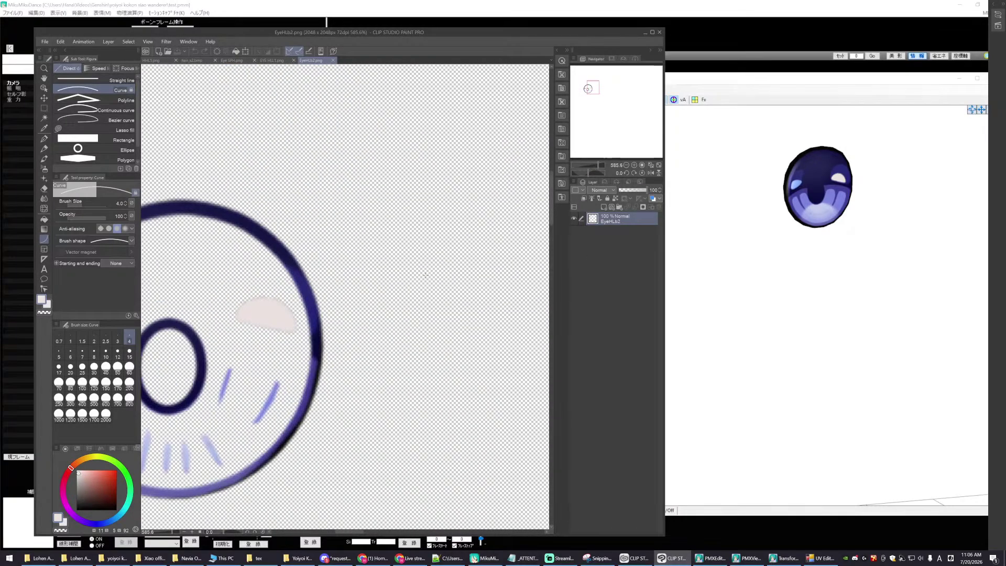
{"action": "scroll", "coordinate": [425, 274], "scroll_direction": "up", "scroll_amount": 1}
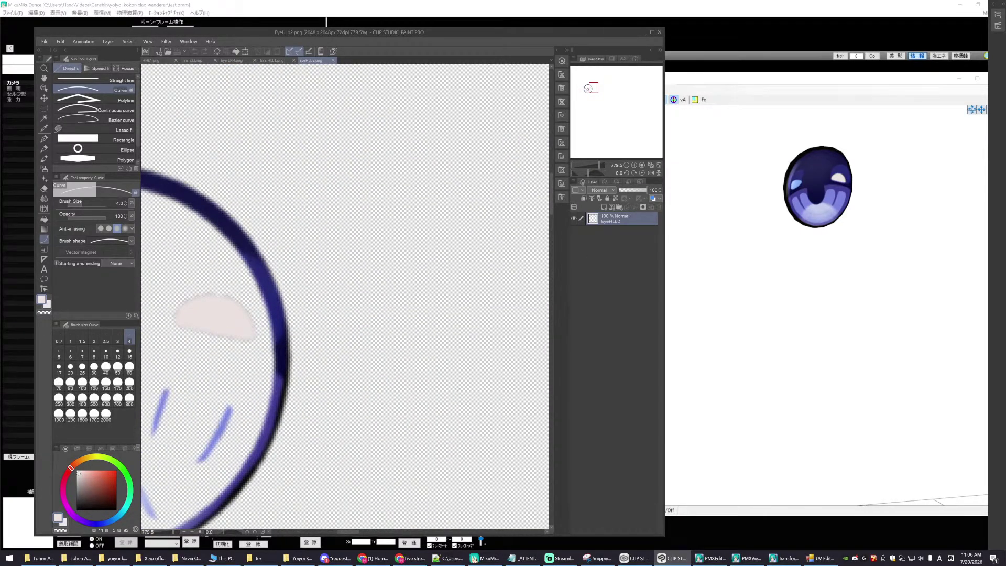
{"action": "left_click_drag", "start_coordinate": [359, 532], "coordinate": [347, 532]}
{"action": "scroll", "coordinate": [358, 400], "scroll_direction": "up", "scroll_amount": 1}
{"action": "scroll", "coordinate": [358, 400], "scroll_direction": "up", "scroll_amount": 1}
{"action": "scroll", "coordinate": [358, 400], "scroll_direction": "down", "scroll_amount": 2}
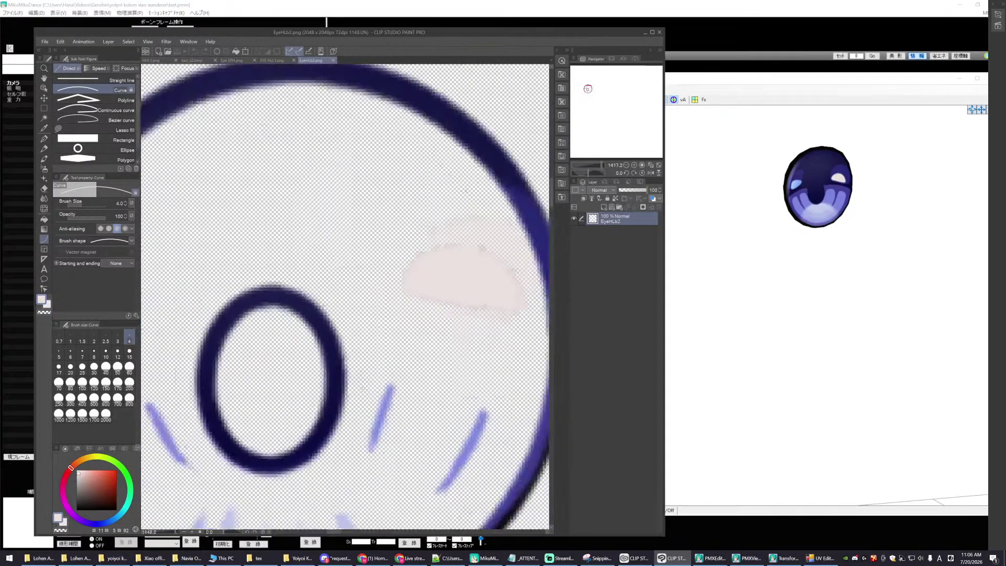
{"action": "left_click", "coordinate": [44, 108]}
{"action": "left_click_drag", "start_coordinate": [368, 273], "coordinate": [450, 353]}
{"action": "key", "text": "ctrl+d"}
- Lasso the pale highlight of the eye, move it from the EyeHLb2 layer onto its own layer, check it alone, and deselect
{"action": "scroll", "coordinate": [381, 281], "scroll_direction": "up", "scroll_amount": 2}
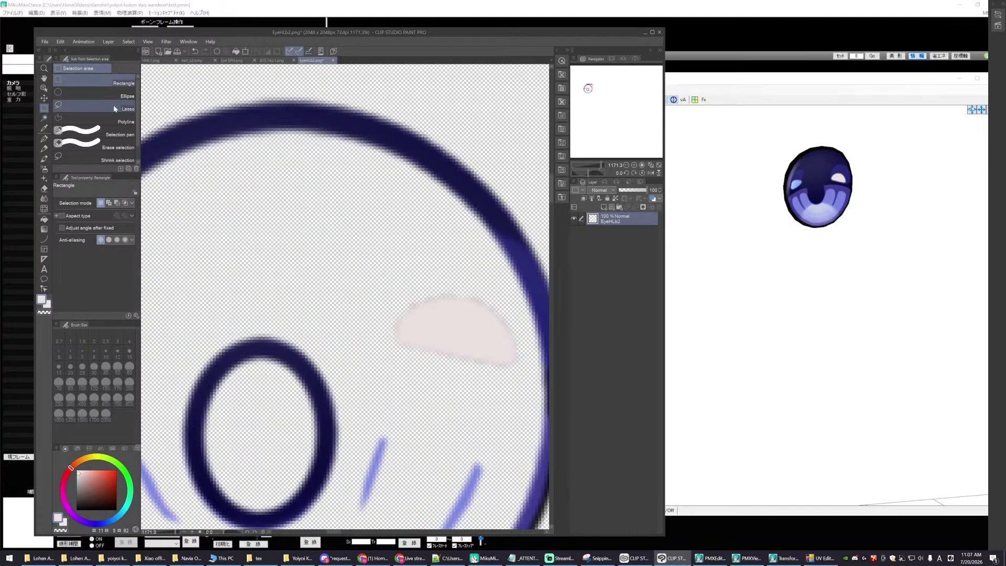
{"action": "left_click", "coordinate": [105, 108]}
{"action": "mouse_move", "coordinate": [430, 265]}
{"action": "left_mouse_down"}
{"action": "mouse_move", "coordinate": [467, 386]}
{"action": "mouse_move", "coordinate": [530, 355]}
{"action": "mouse_move", "coordinate": [486, 287]}
{"action": "mouse_move", "coordinate": [434, 271]}
{"action": "left_mouse_up"}
{"action": "key", "text": "ctrl+c"}
{"action": "key", "text": "ctrl+v"}
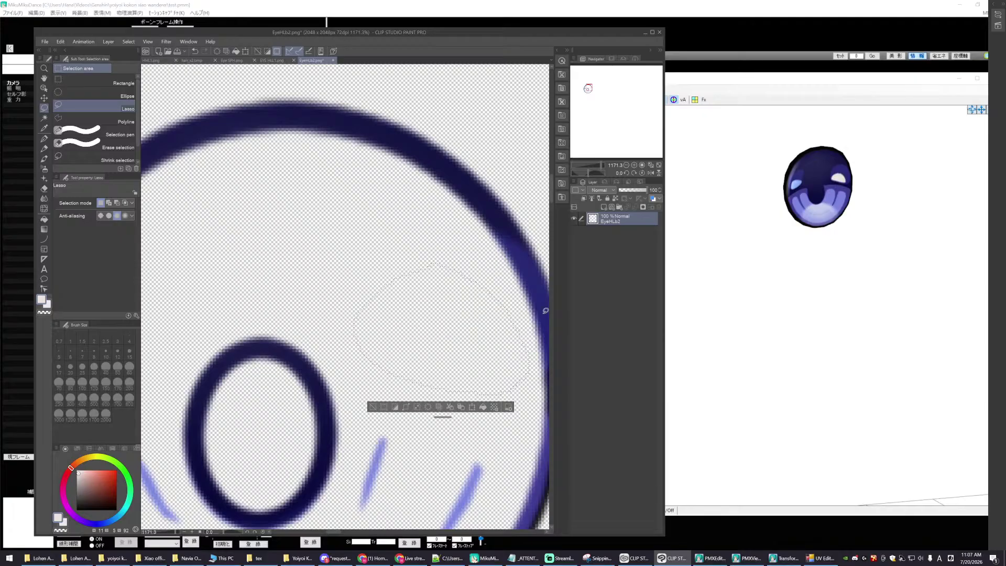
{"action": "left_click", "coordinate": [573, 234]}
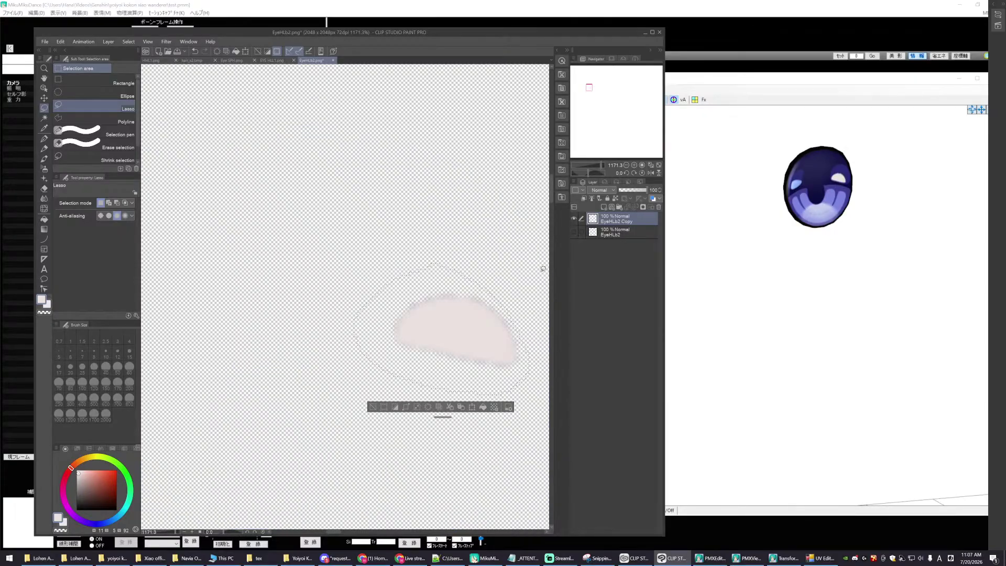
{"action": "scroll", "coordinate": [451, 329], "scroll_direction": "down", "scroll_amount": 3}
{"action": "left_click", "coordinate": [76, 84]}
{"action": "left_click", "coordinate": [248, 159]}
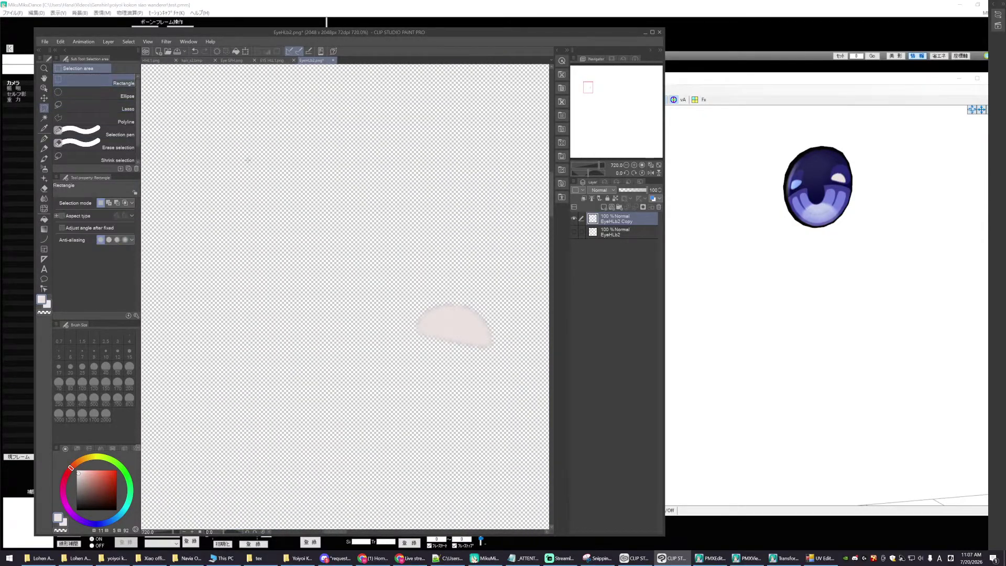
- Leave only the base eye layer visible without the pale highlight and save the image as EyeHLb4.png, accepting the loss of layer information
{"action": "left_click", "coordinate": [574, 218]}
{"action": "left_click", "coordinate": [575, 232]}
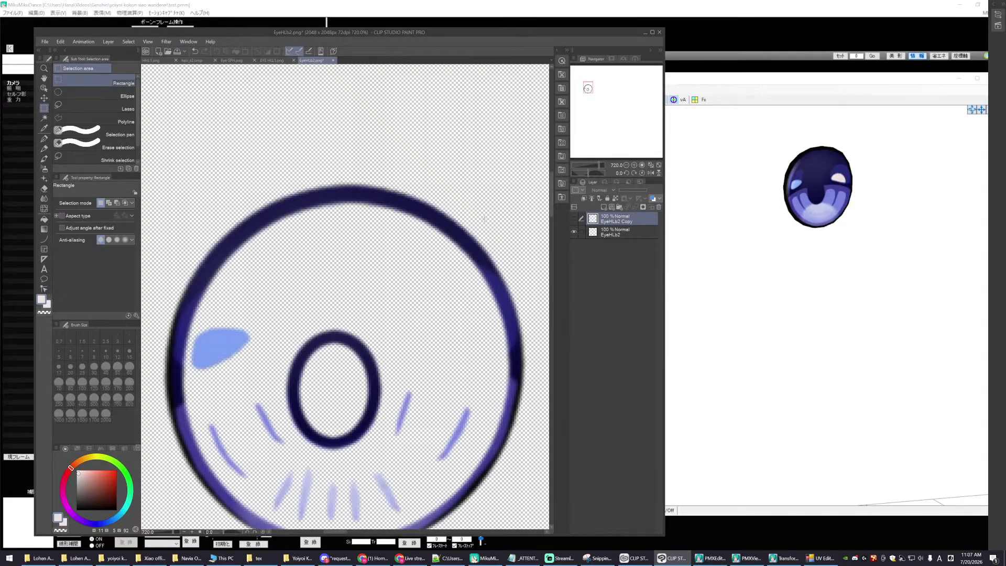
{"action": "left_click", "coordinate": [45, 42]}
{"action": "left_click", "coordinate": [61, 104]}
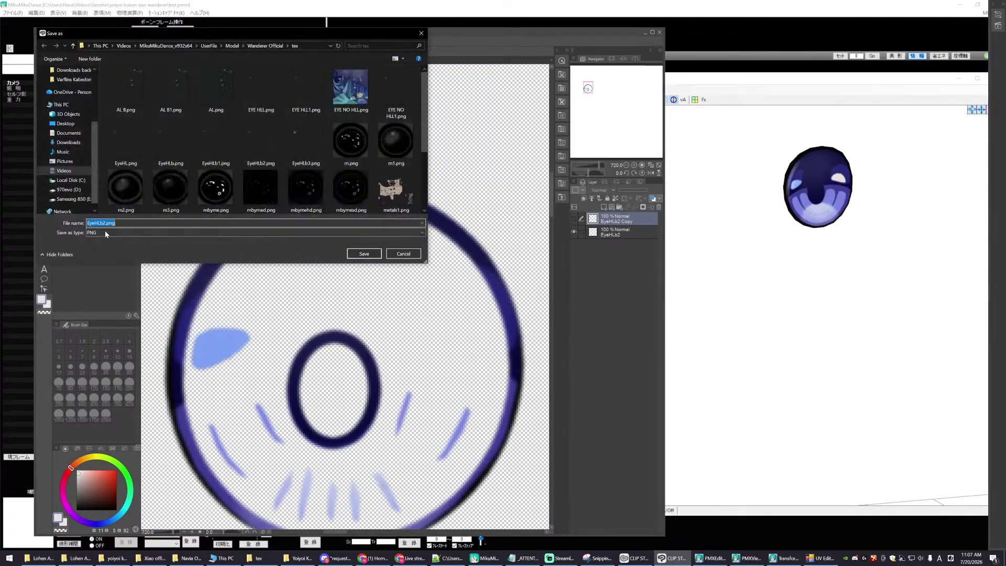
{"action": "key", "text": "BackSpace"}
{"action": "key", "text": "BackSpace"}
{"action": "key", "text": "BackSpace"}
{"action": "key", "text": "BackSpace"}
{"action": "key", "text": "BackSpace"}
{"action": "type", "text": "4.png"}
{"action": "left_click", "coordinate": [365, 254]}
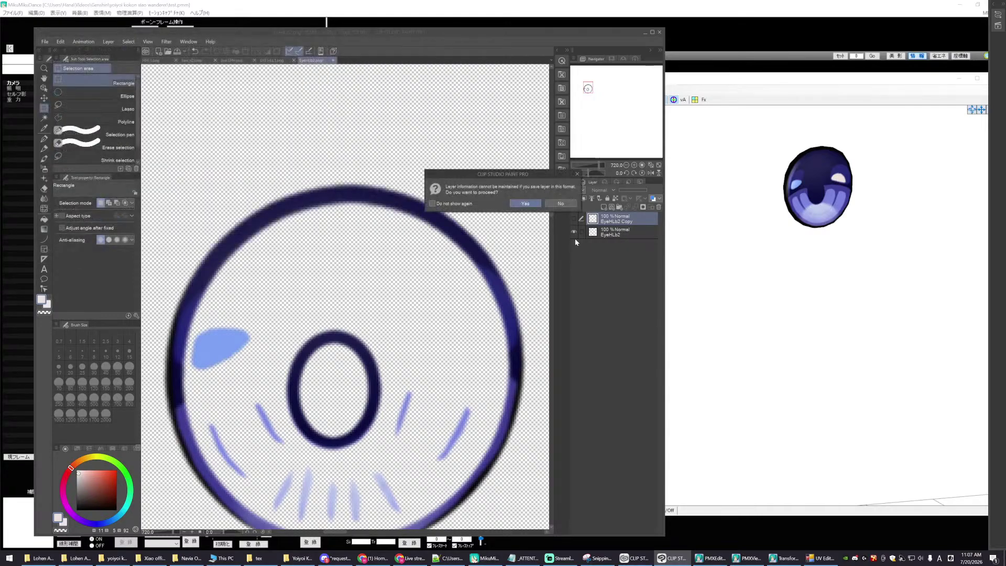
{"action": "left_click", "coordinate": [532, 205]}
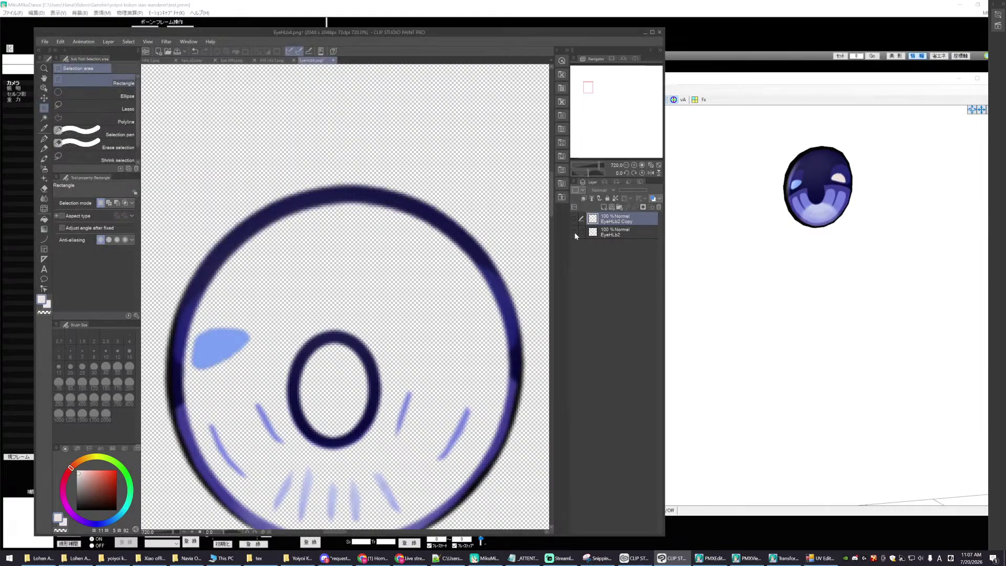
- Leave only the pale highlight layer visible and save the image as EYE HLL2.png, accepting the loss of layer information
{"action": "left_click", "coordinate": [574, 232]}
{"action": "left_click", "coordinate": [574, 218]}
{"action": "left_click", "coordinate": [48, 42]}
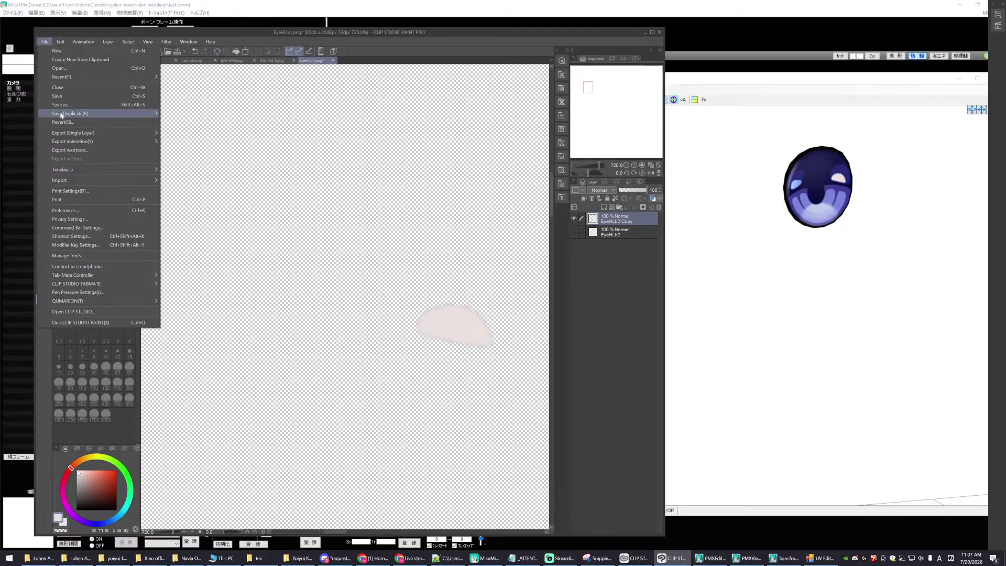
{"action": "mouse_move", "coordinate": [68, 114]}
{"action": "left_click", "coordinate": [188, 143]}
{"action": "scroll", "coordinate": [201, 191], "scroll_direction": "down", "scroll_amount": 3}
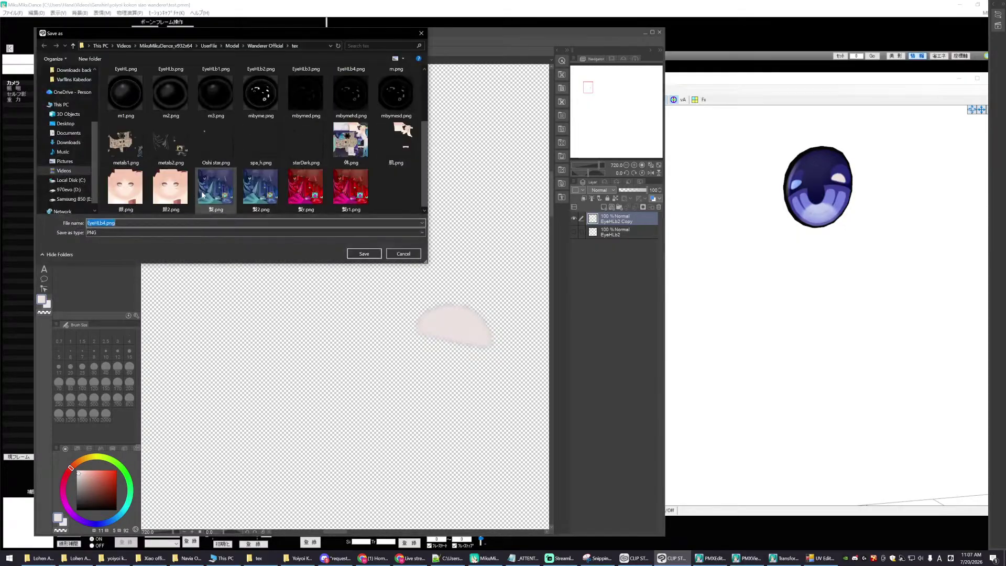
{"action": "scroll", "coordinate": [222, 180], "scroll_direction": "up", "scroll_amount": 3}
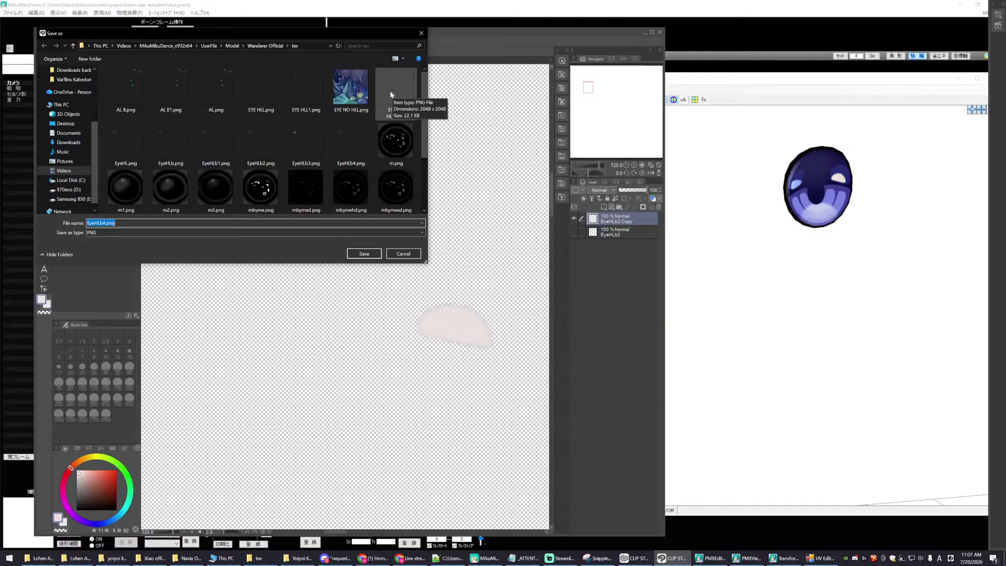
{"action": "left_click", "coordinate": [314, 93]}
{"action": "left_click", "coordinate": [104, 223]}
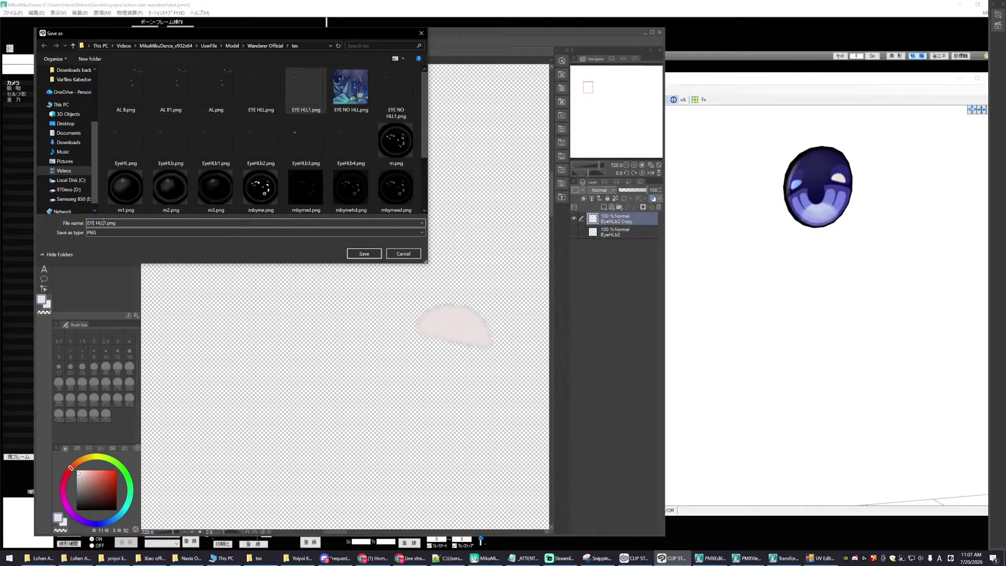
{"action": "key", "text": "BackSpace"}
{"action": "type", "text": "2"}
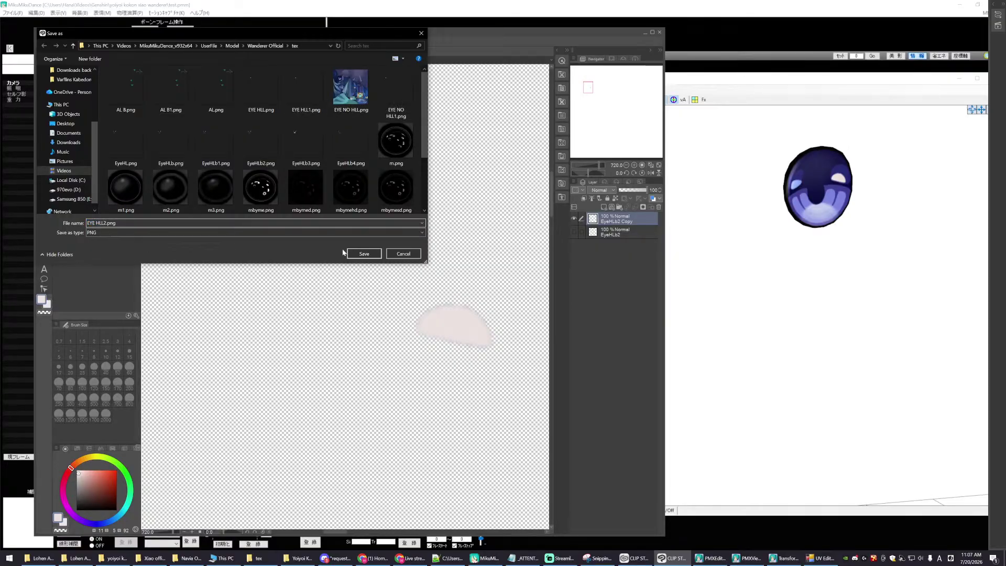
{"action": "left_click", "coordinate": [361, 253]}
{"action": "left_click", "coordinate": [525, 203]}
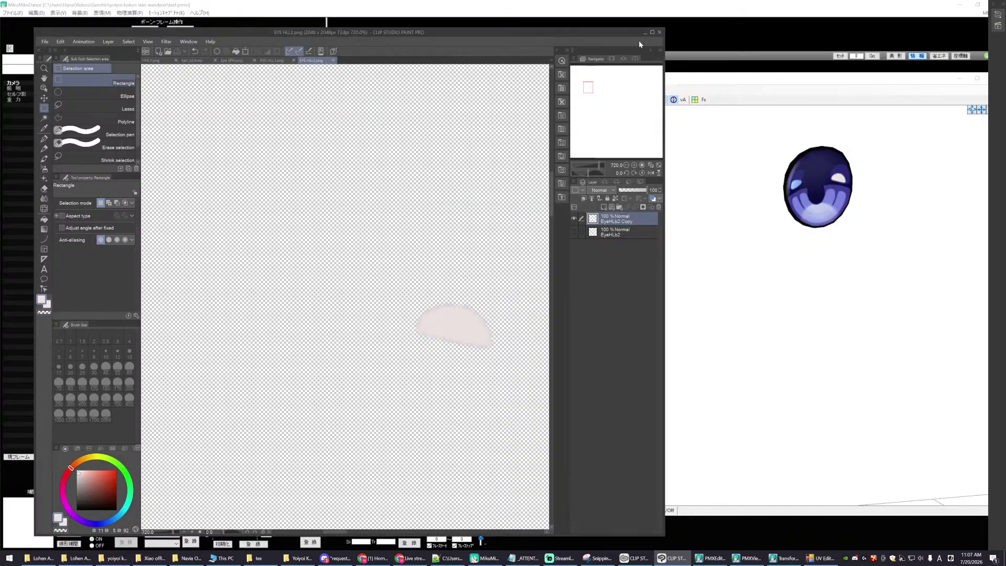
- Switch to PMXEditor and set the 目+HLL texture to Eye HLL2.png and the 目+sph texture to EYEHLb4.png
{"action": "left_click", "coordinate": [645, 33]}
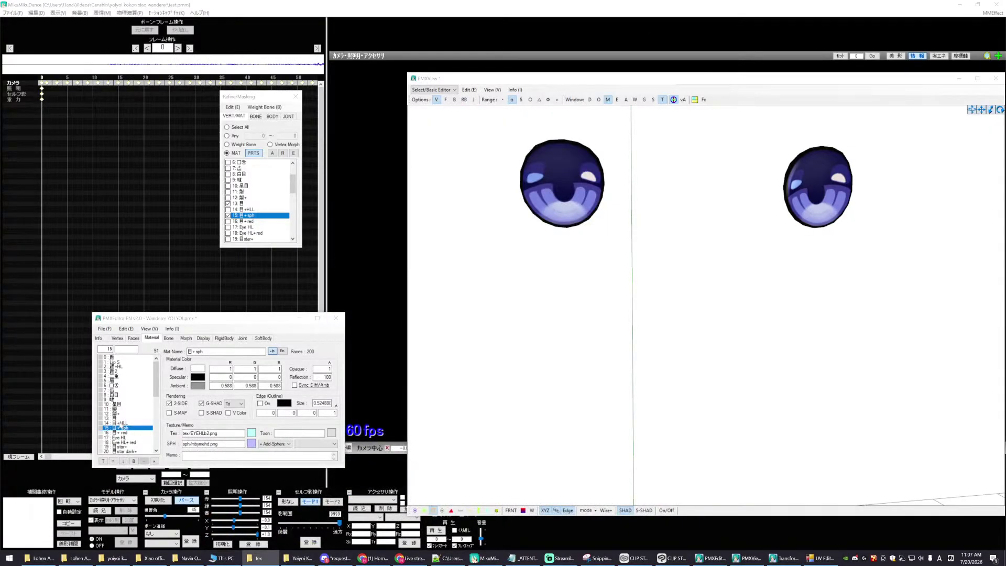
{"action": "left_click", "coordinate": [120, 423]}
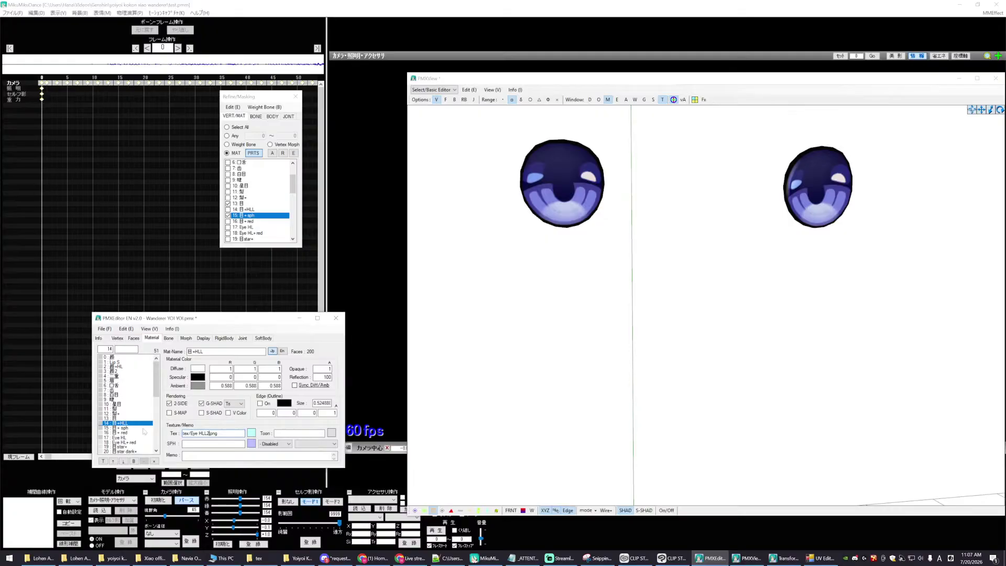
{"action": "key", "text": "BackSpace"}
{"action": "type", "text": "2"}
{"action": "left_click", "coordinate": [119, 429]}
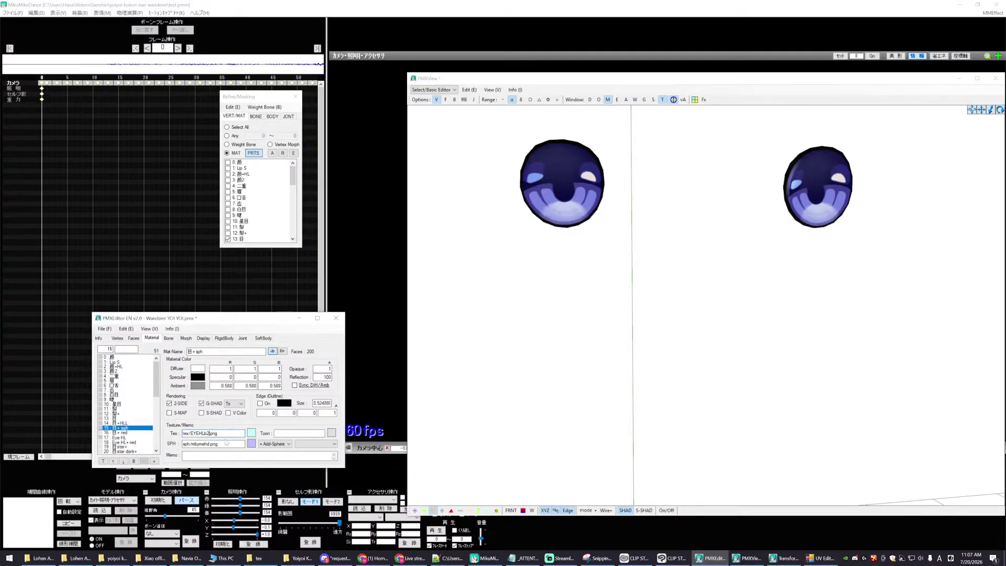
{"action": "left_click", "coordinate": [622, 321]}
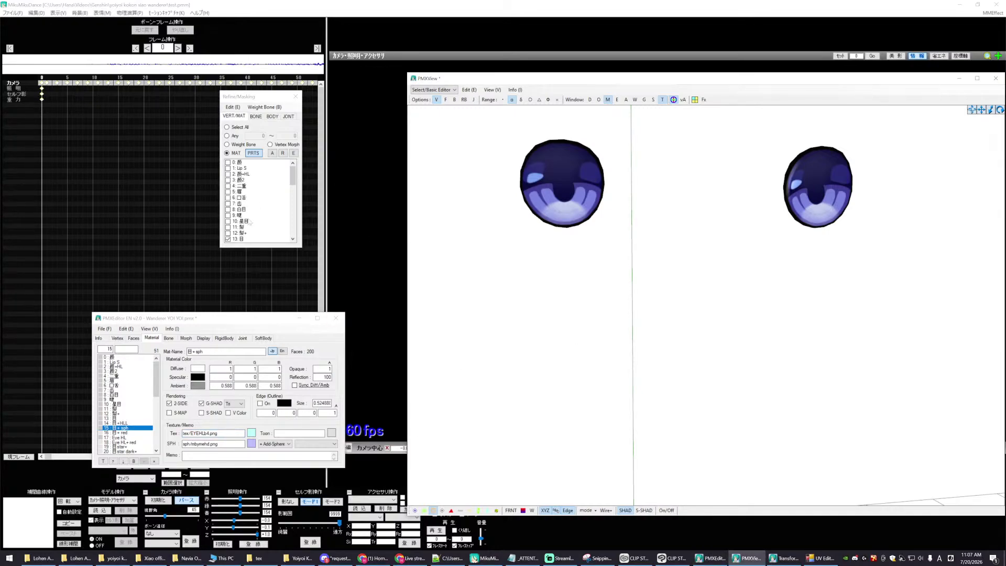
- Display 目+HLL with the eye materials, show all materials, and examine the whole face from the front
{"action": "scroll", "coordinate": [257, 207], "scroll_direction": "down", "scroll_amount": 2}
{"action": "left_click", "coordinate": [228, 209]}
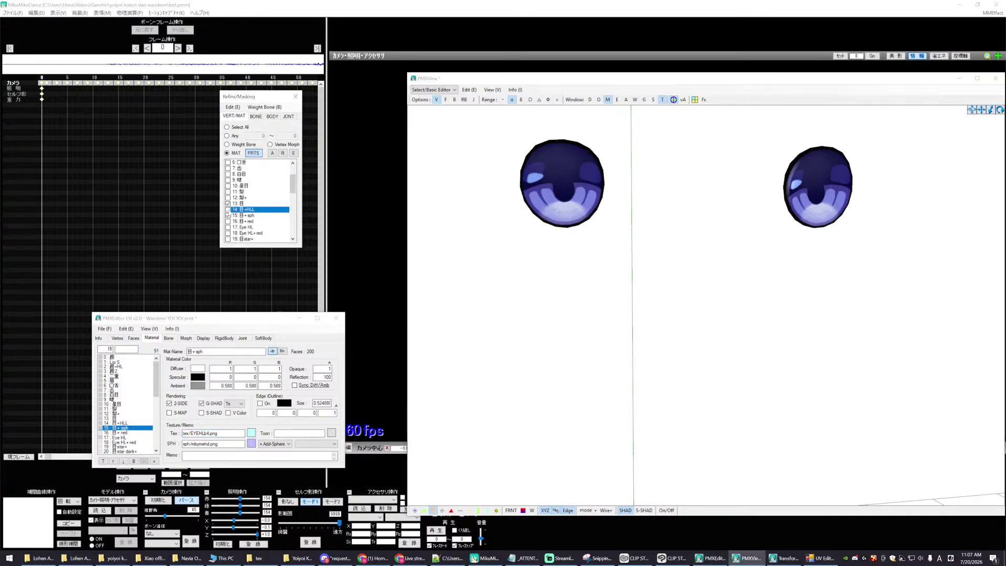
{"action": "left_click", "coordinate": [228, 209]}
{"action": "left_click", "coordinate": [272, 153]}
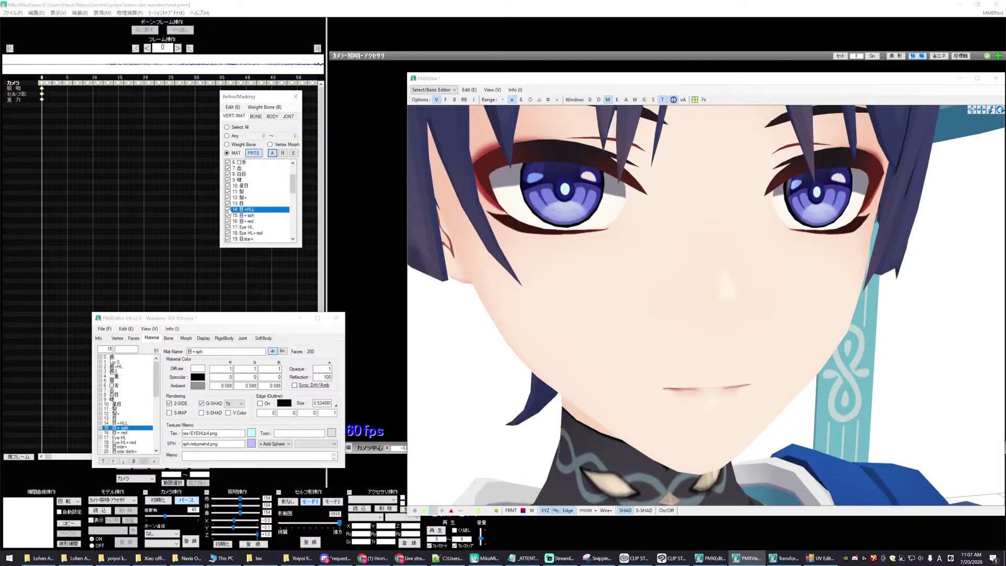
{"action": "scroll", "coordinate": [706, 304], "scroll_direction": "down", "scroll_amount": 5}
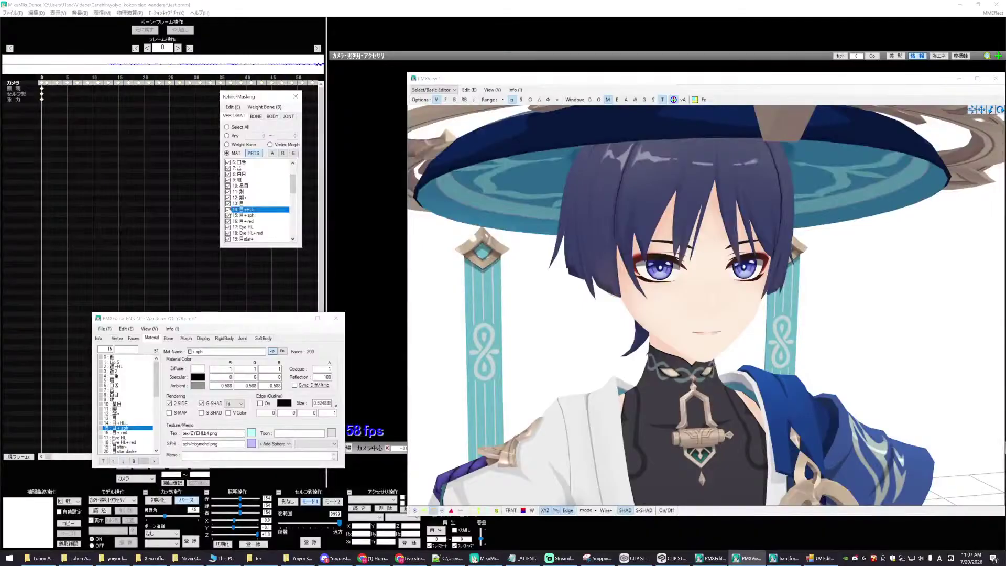
{"action": "right_click_drag", "start_coordinate": [655, 294], "coordinate": [715, 292]}
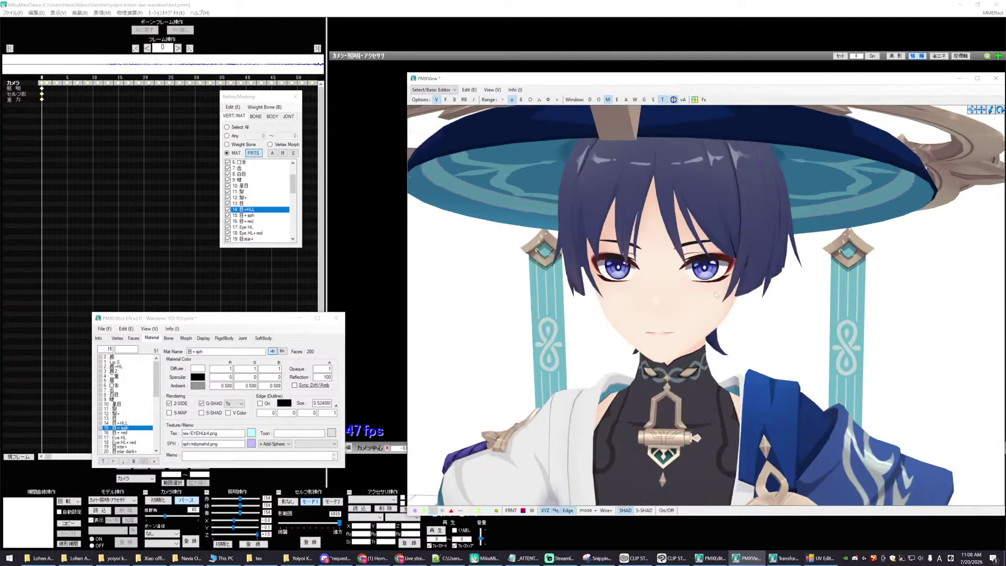
- Save the Wanderer model over its existing PMX file
{"action": "left_click", "coordinate": [130, 380]}
{"action": "left_click", "coordinate": [105, 329]}
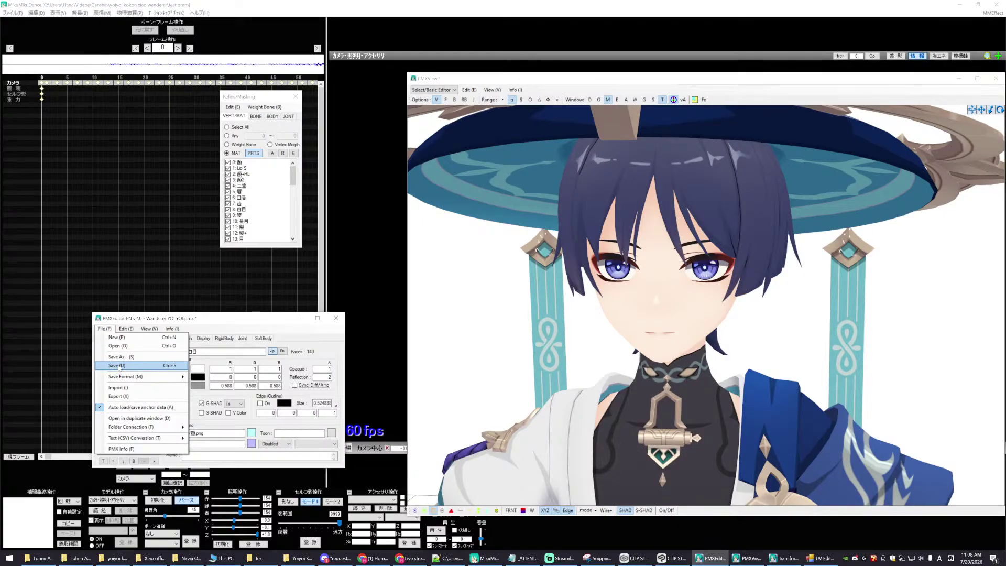
{"action": "left_click", "coordinate": [119, 366]}
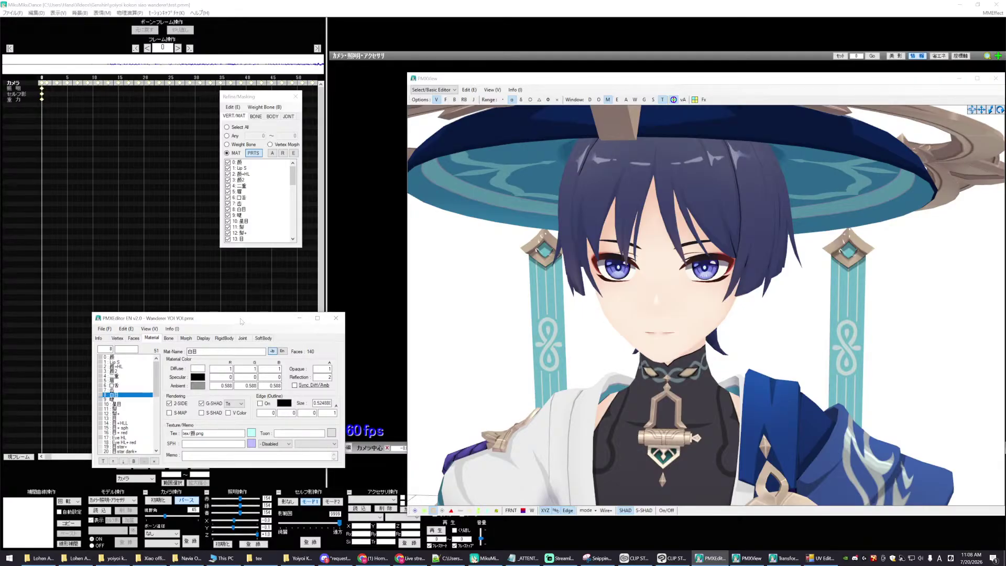
- Bring up TransformView beside the model view and position the Wanderer editor window clear below it
{"action": "left_click_drag", "start_coordinate": [241, 321], "coordinate": [257, 338]}
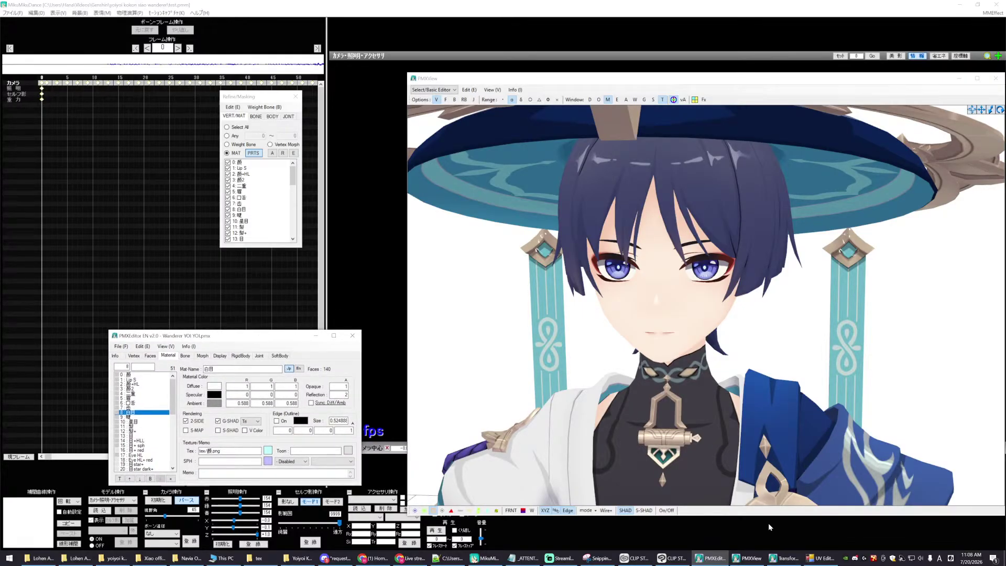
{"action": "left_click", "coordinate": [749, 558]}
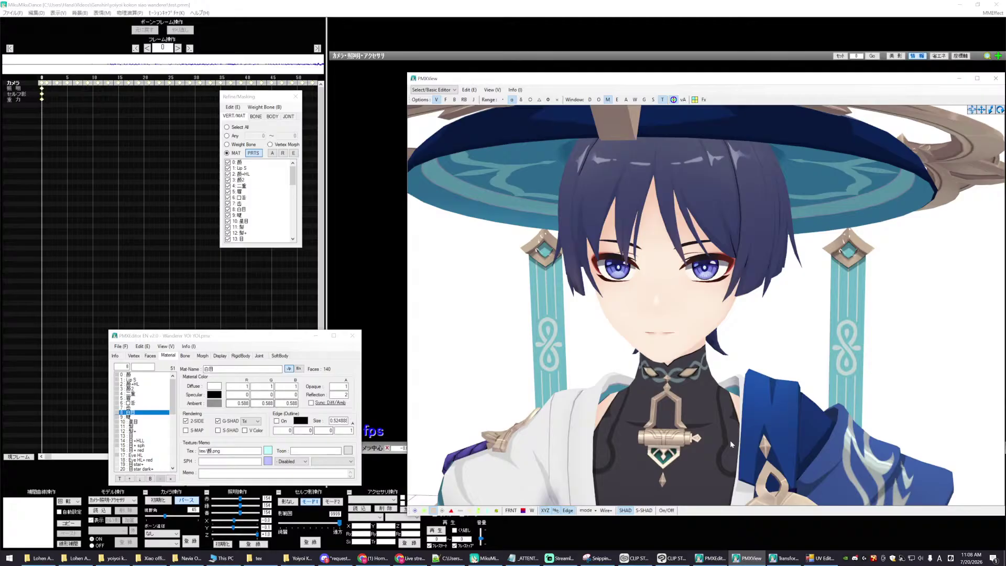
{"action": "left_click", "coordinate": [784, 558]}
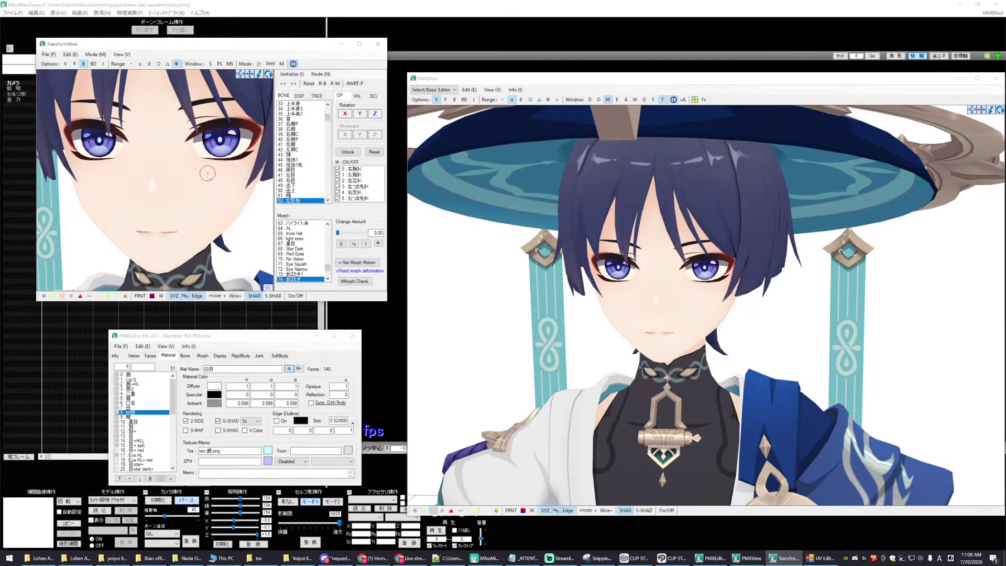
{"action": "left_click", "coordinate": [251, 339]}
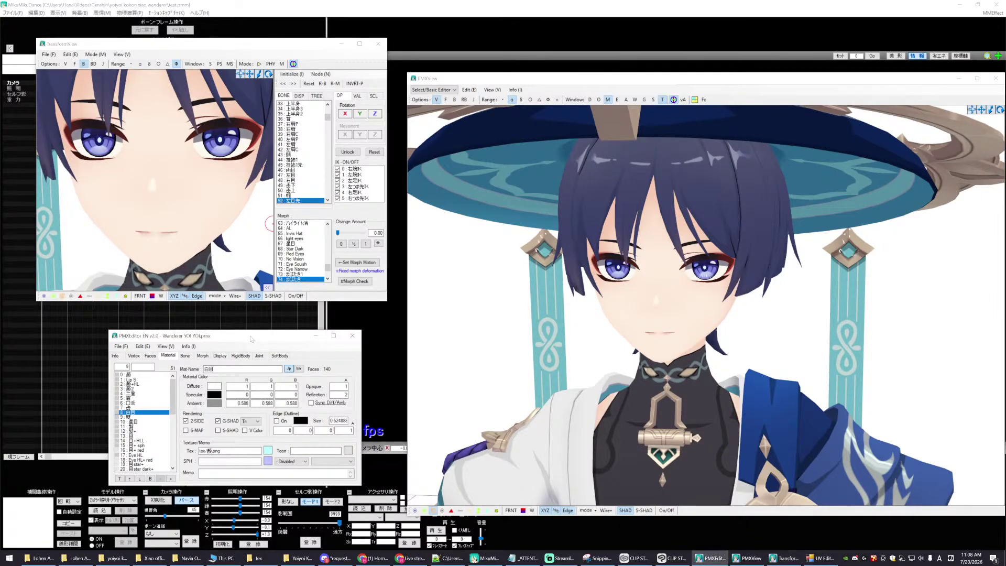
{"action": "left_click_drag", "start_coordinate": [252, 338], "coordinate": [254, 347]}
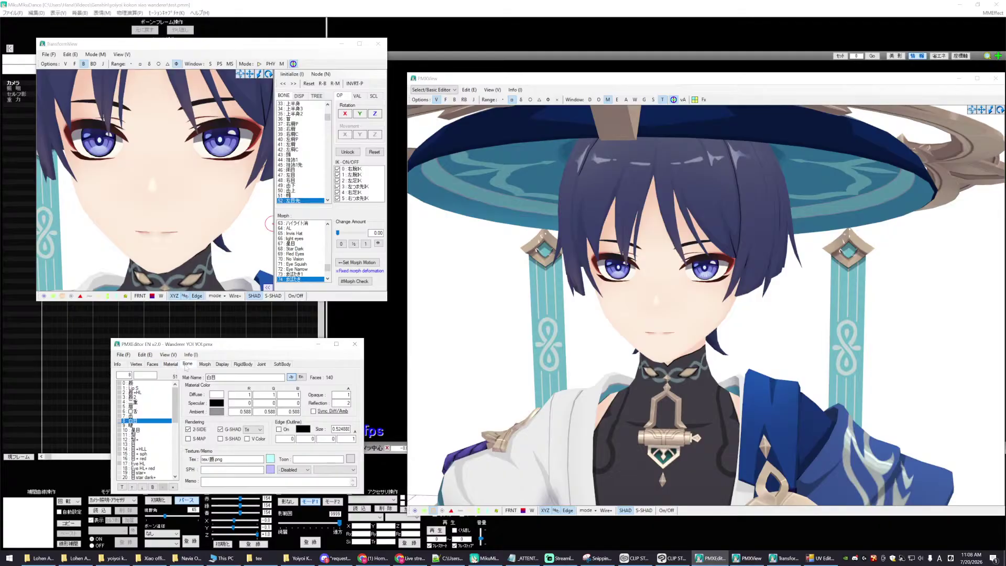
- Show the bone lists of both the Wanderer and Xiao models and arrange their editor windows for comparison
{"action": "left_click", "coordinate": [187, 364]}
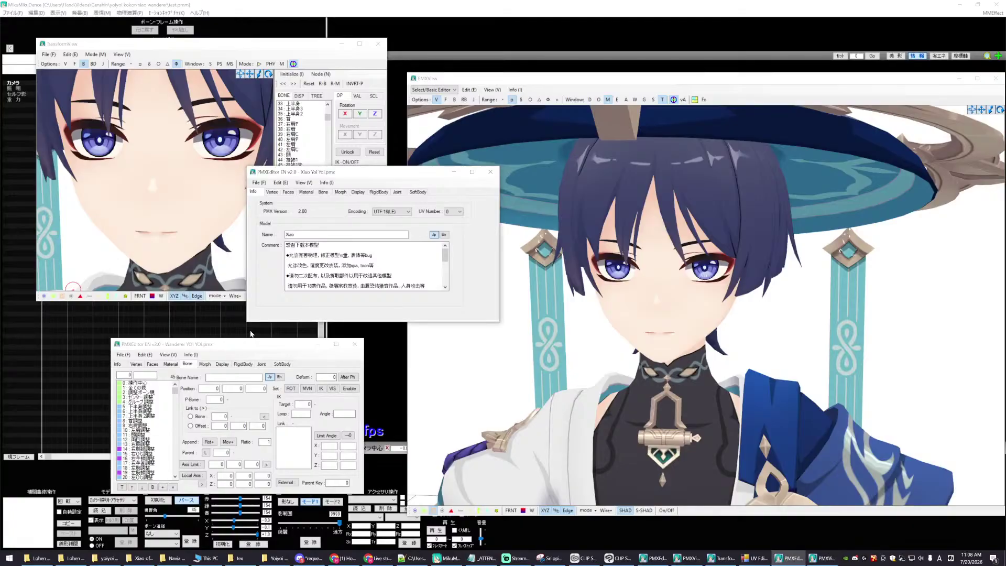
{"action": "left_click", "coordinate": [323, 192]}
{"action": "left_click_drag", "start_coordinate": [243, 347], "coordinate": [213, 392]}
{"action": "left_click_drag", "start_coordinate": [382, 179], "coordinate": [367, 218]}
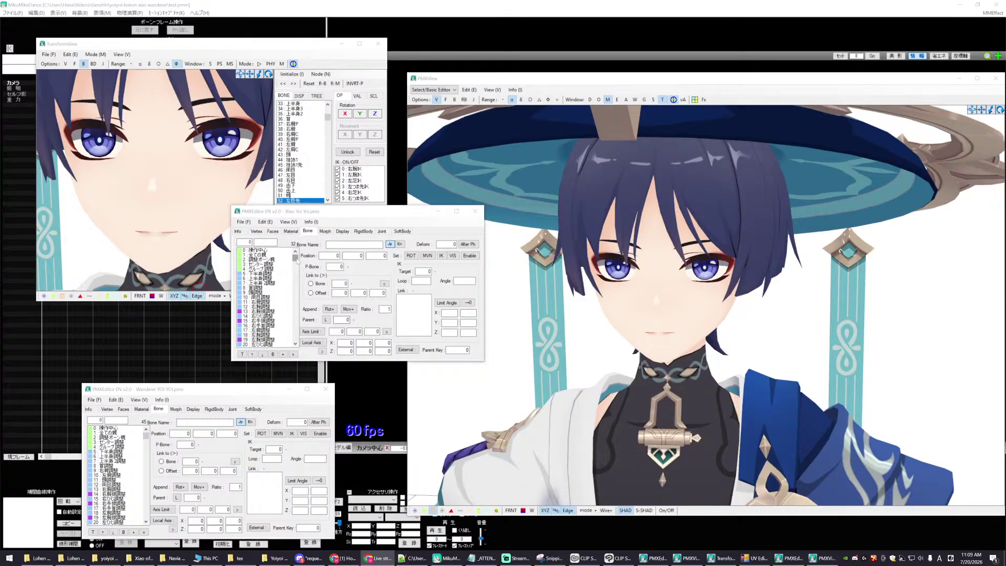
- Examine the eye highlight bones in the Xiao model's list and look for matching eye bones in the Wanderer's list
{"action": "left_click_drag", "start_coordinate": [297, 256], "coordinate": [301, 271]}
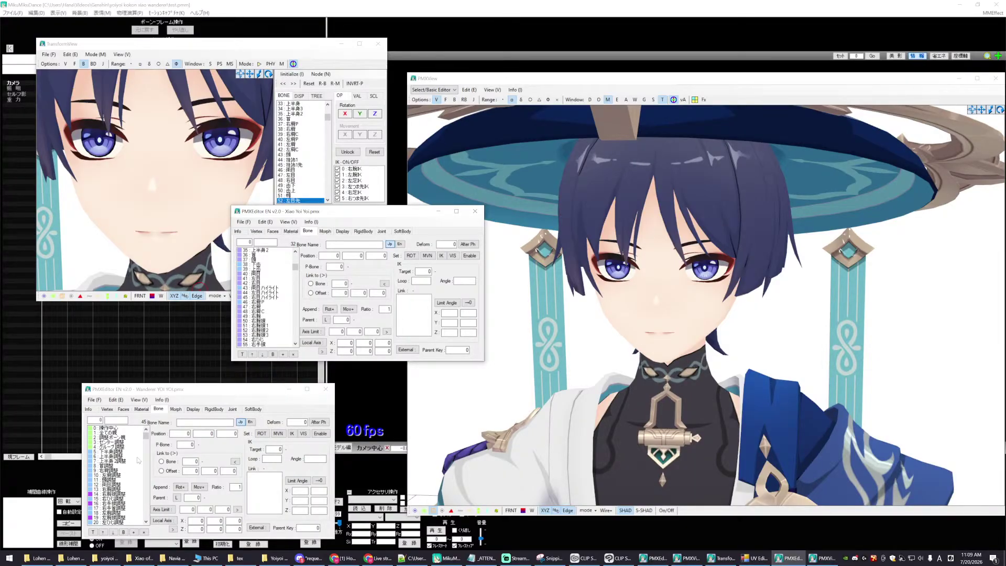
{"action": "left_click_drag", "start_coordinate": [146, 434], "coordinate": [156, 454]}
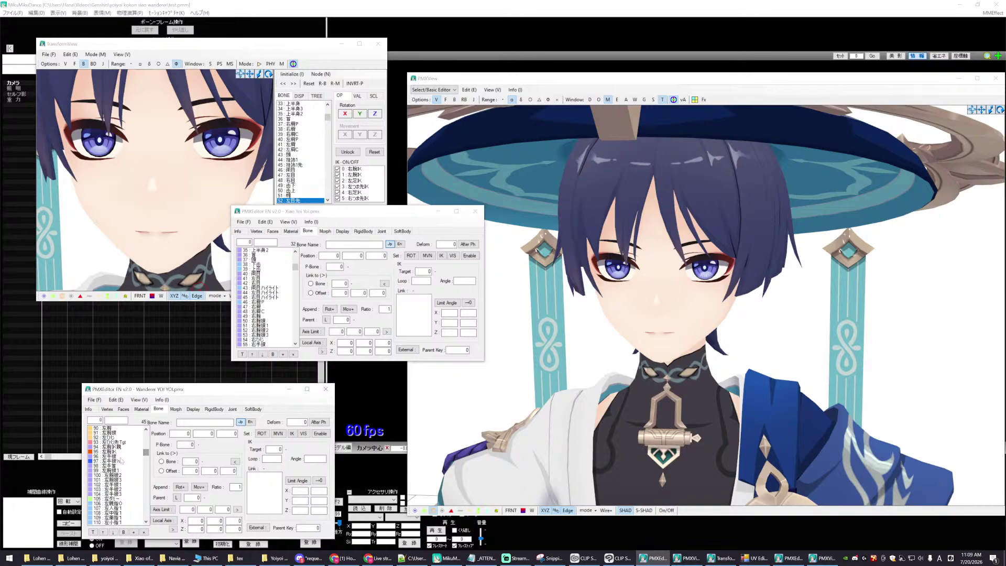
{"action": "left_click", "coordinate": [121, 455]}
{"action": "scroll", "coordinate": [120, 455], "scroll_direction": "up", "scroll_amount": 7}
{"action": "scroll", "coordinate": [119, 471], "scroll_direction": "up", "scroll_amount": 3}
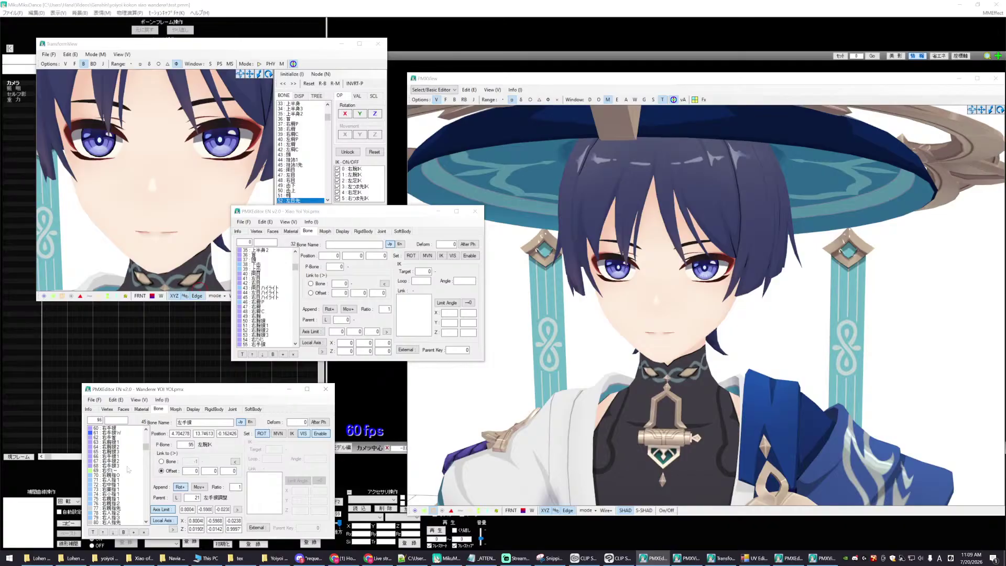
{"action": "scroll", "coordinate": [148, 450], "scroll_direction": "down", "scroll_amount": 4}
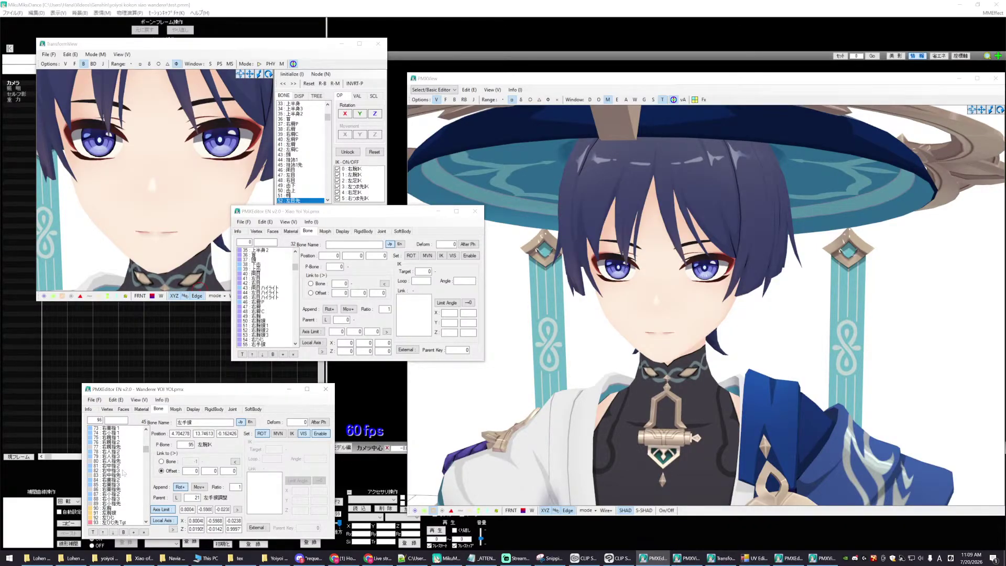
{"action": "left_click_drag", "start_coordinate": [147, 451], "coordinate": [150, 463]}
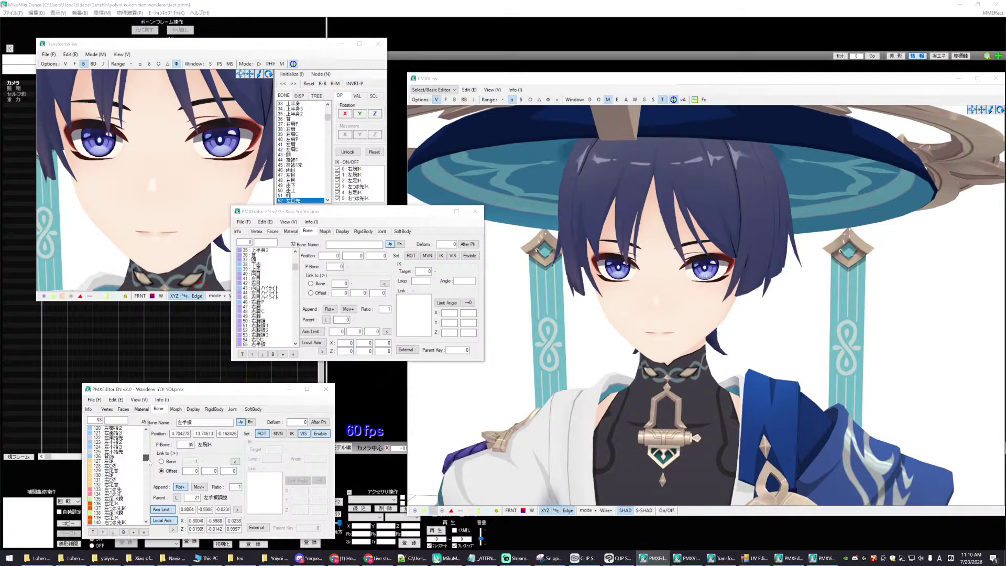
{"action": "left_click_drag", "start_coordinate": [149, 463], "coordinate": [147, 462]}
{"action": "left_click_drag", "start_coordinate": [145, 460], "coordinate": [146, 444]}
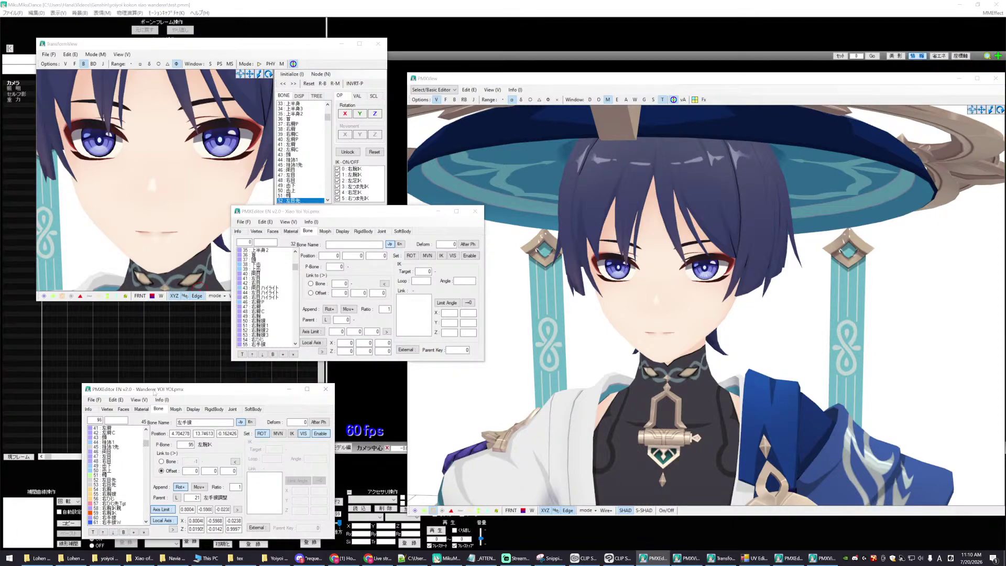
- Reposition the Wanderer editor window and examine its bone list around the head, shoulder and eye bones
{"action": "left_click_drag", "start_coordinate": [171, 384], "coordinate": [152, 375]}
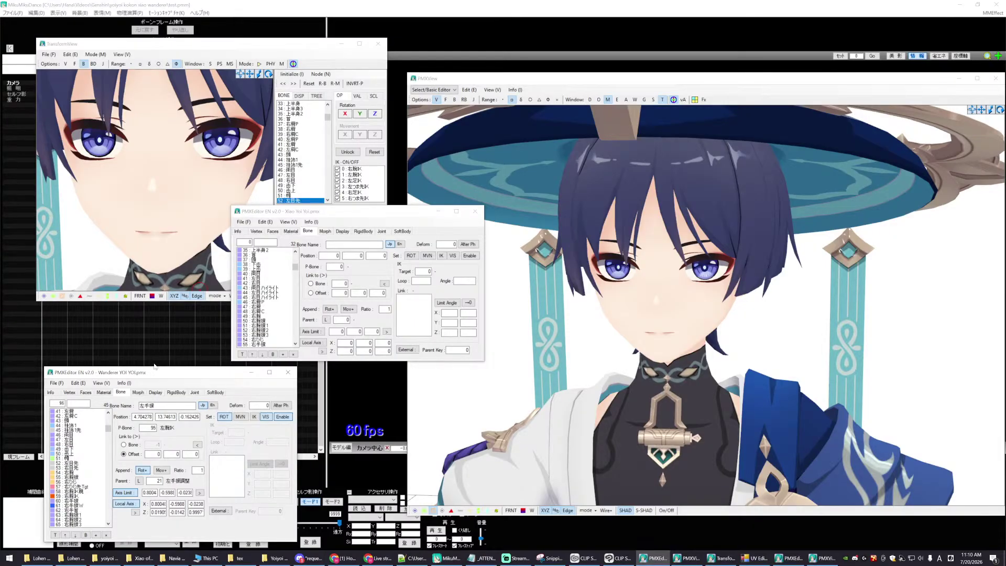
{"action": "left_click_drag", "start_coordinate": [154, 376], "coordinate": [163, 375]}
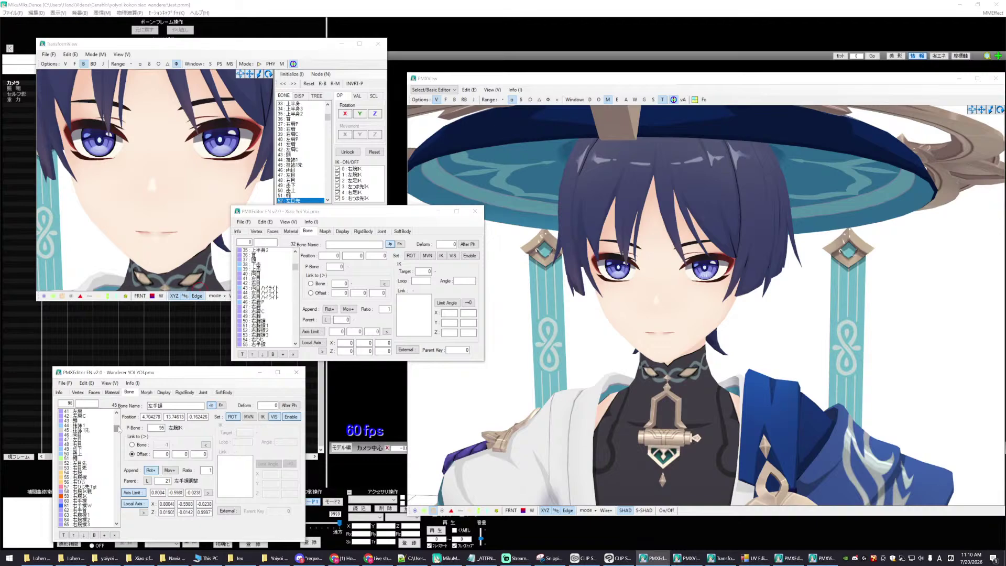
{"action": "left_click_drag", "start_coordinate": [119, 428], "coordinate": [120, 431]}
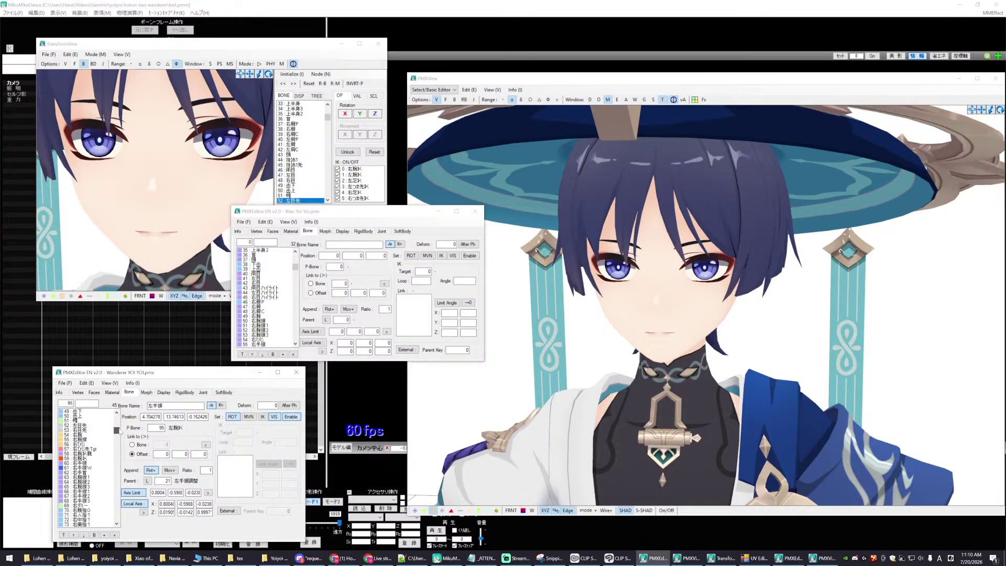
{"action": "scroll", "coordinate": [92, 462], "scroll_direction": "up", "scroll_amount": 5}
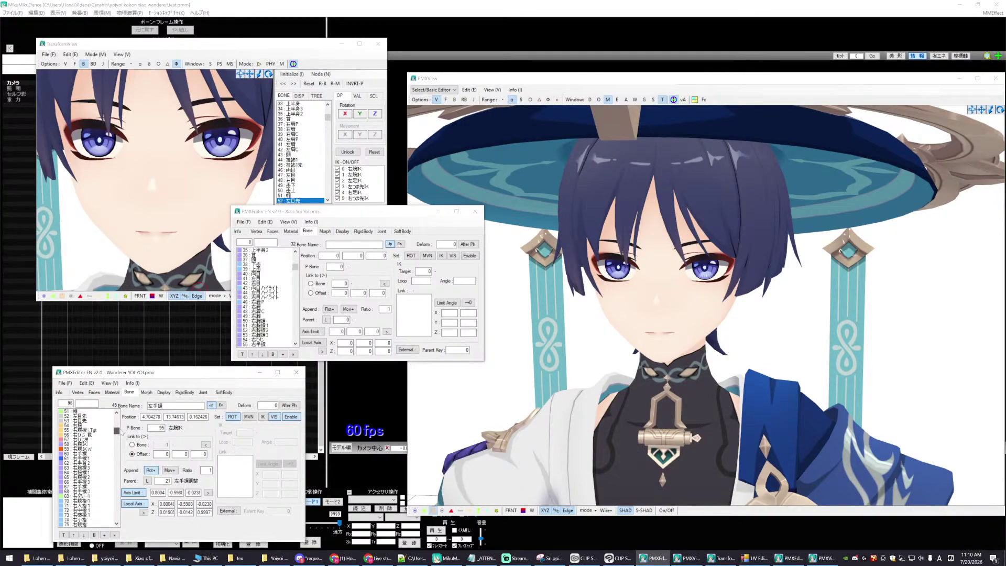
{"action": "left_click", "coordinate": [86, 459]}
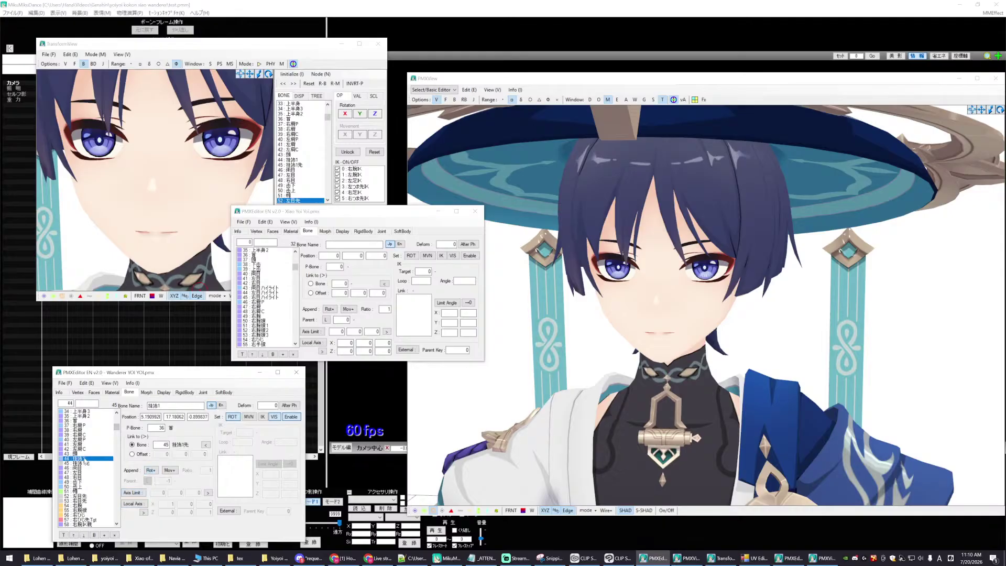
{"action": "left_click", "coordinate": [83, 445]}
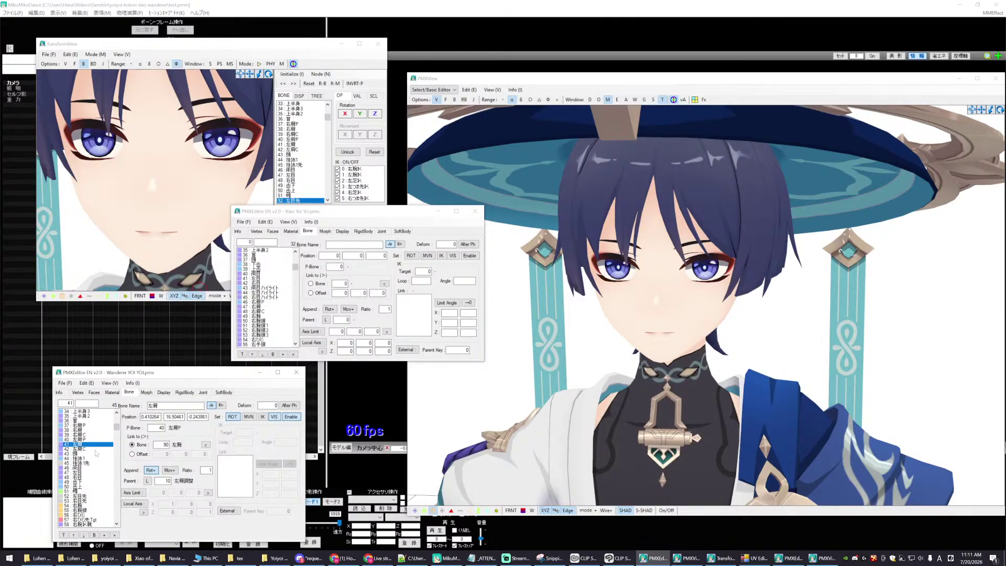
{"action": "left_click", "coordinate": [77, 455]}
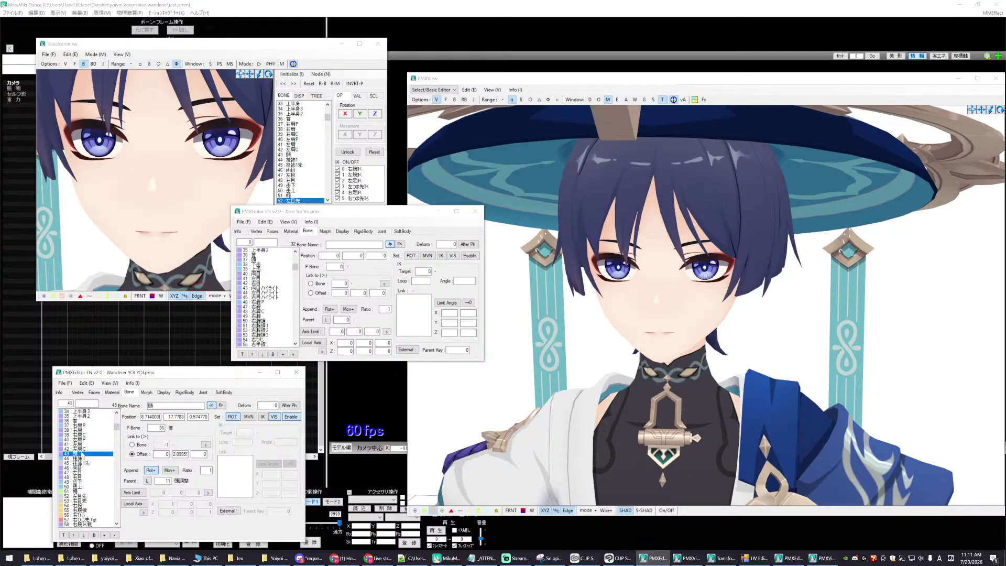
{"action": "left_click", "coordinate": [77, 431]}
{"action": "scroll", "coordinate": [86, 467], "scroll_direction": "up", "scroll_amount": 2}
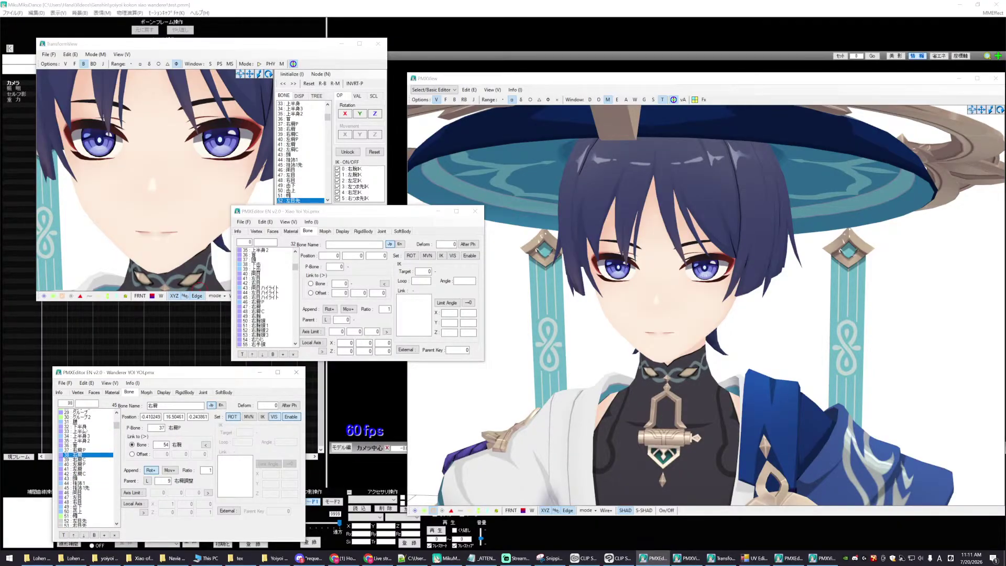
{"action": "scroll", "coordinate": [86, 461], "scroll_direction": "down", "scroll_amount": 3}
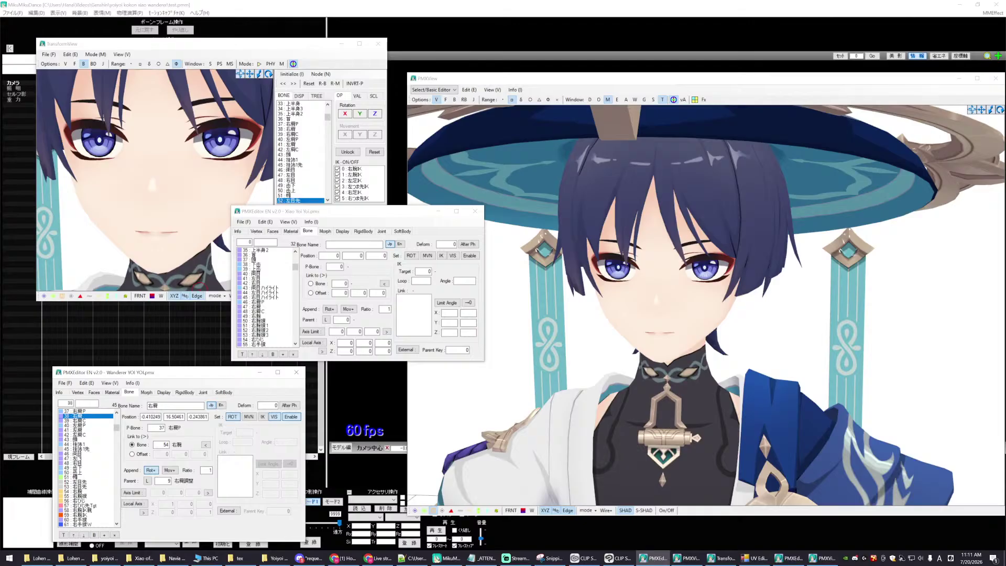
- Duplicate the 両目 bone in the Wanderer model's bone list
{"action": "left_click", "coordinate": [78, 453]}
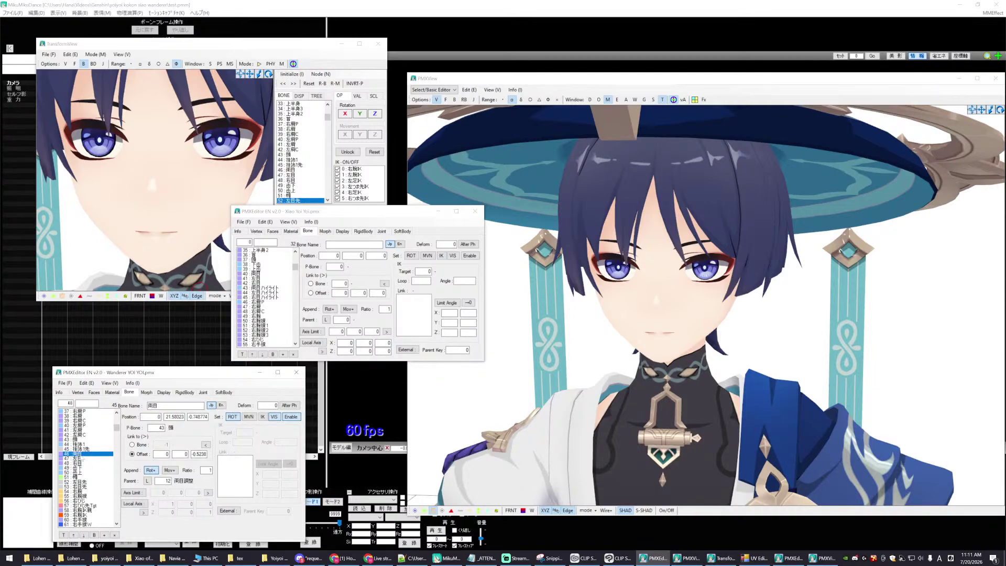
{"action": "right_click", "coordinate": [75, 456]}
{"action": "mouse_move", "coordinate": [126, 418]}
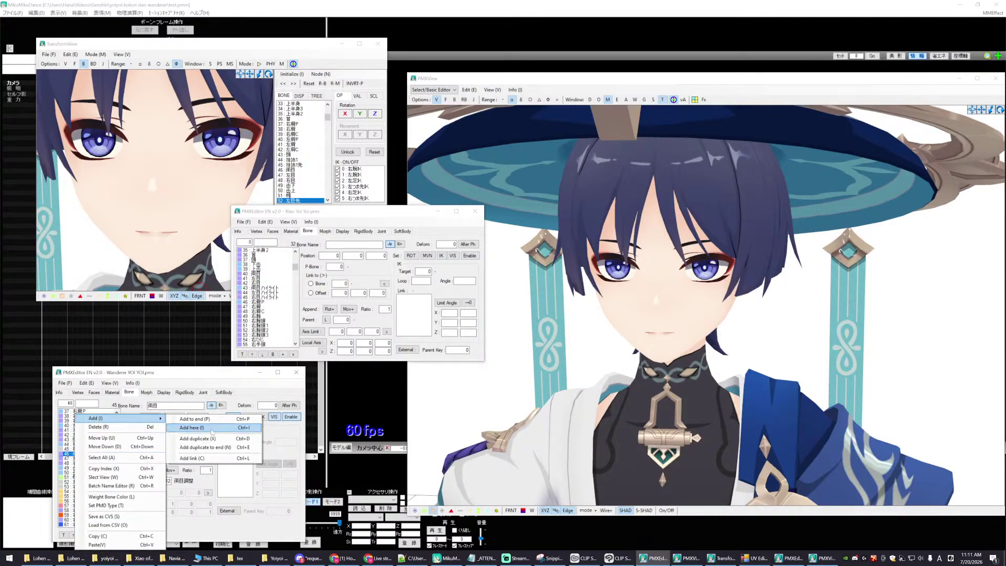
{"action": "left_click", "coordinate": [197, 439]}
- Duplicate the Wanderer's 左目 and 右目 bones in place in the bone list
{"action": "scroll", "coordinate": [101, 476], "scroll_direction": "down", "scroll_amount": 2}
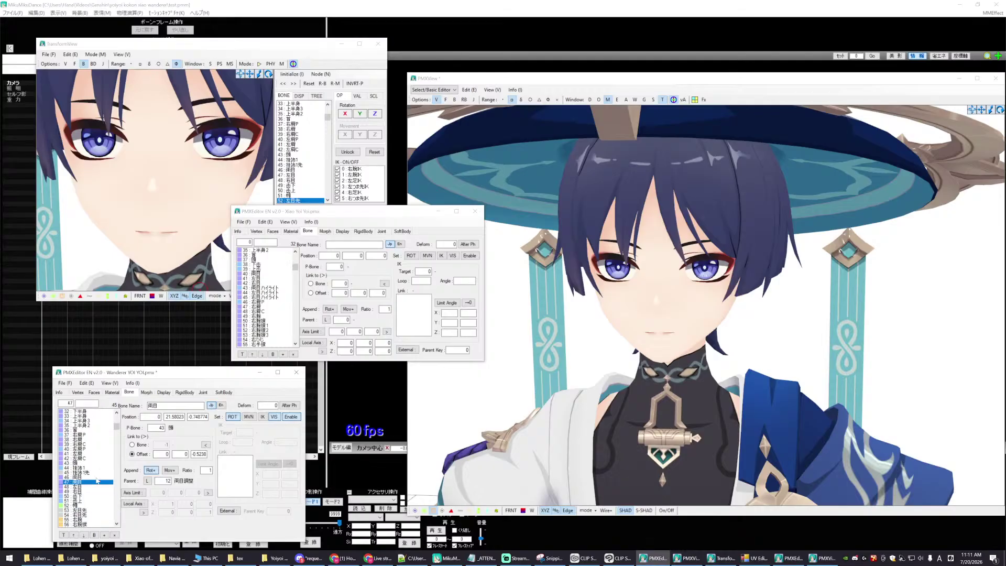
{"action": "left_click", "coordinate": [79, 487]}
{"action": "right_click", "coordinate": [78, 487]}
{"action": "mouse_move", "coordinate": [124, 419]}
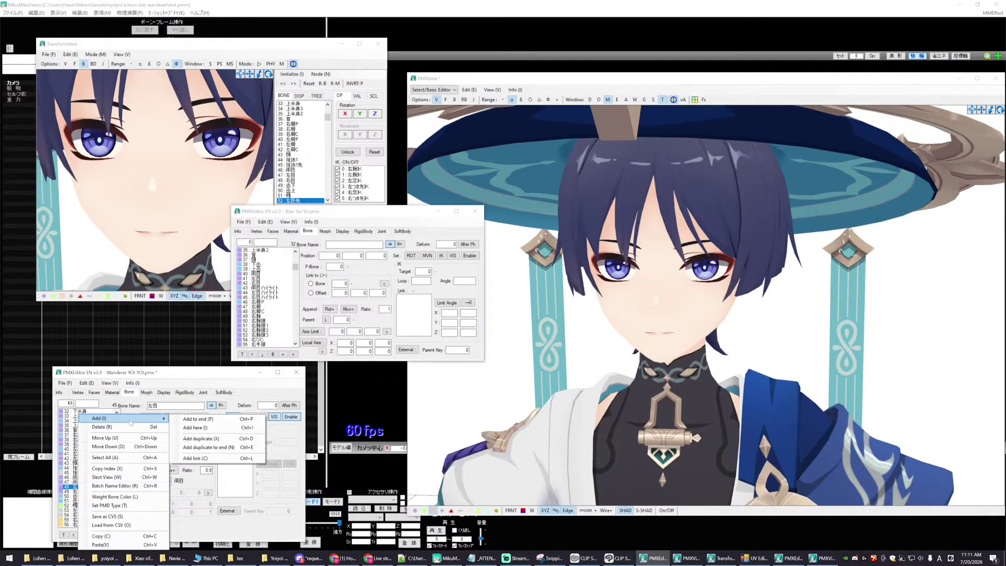
{"action": "left_click", "coordinate": [215, 438]}
{"action": "scroll", "coordinate": [79, 464], "scroll_direction": "down", "scroll_amount": 1}
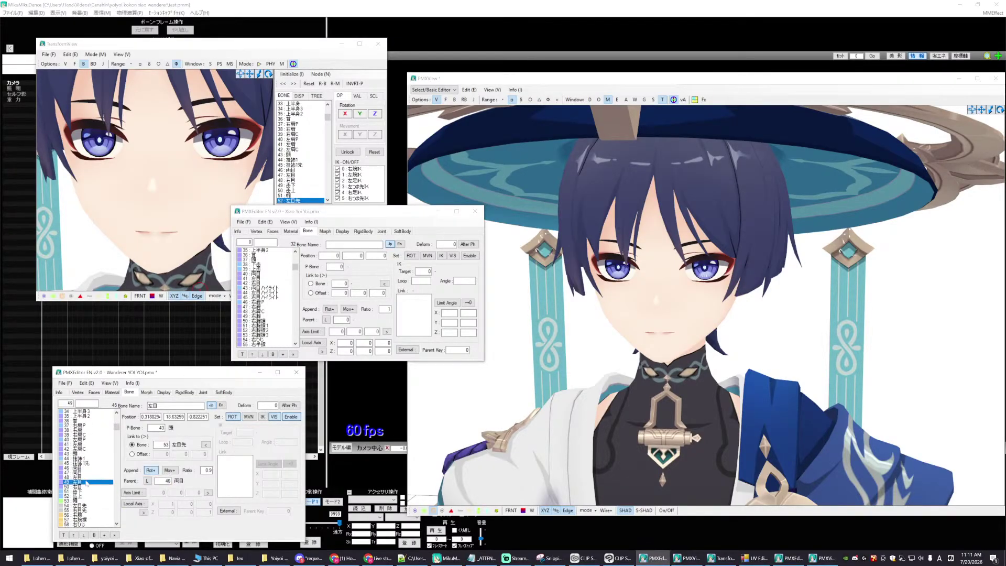
{"action": "left_click", "coordinate": [76, 486]}
{"action": "right_click", "coordinate": [76, 486]}
{"action": "mouse_move", "coordinate": [110, 423]}
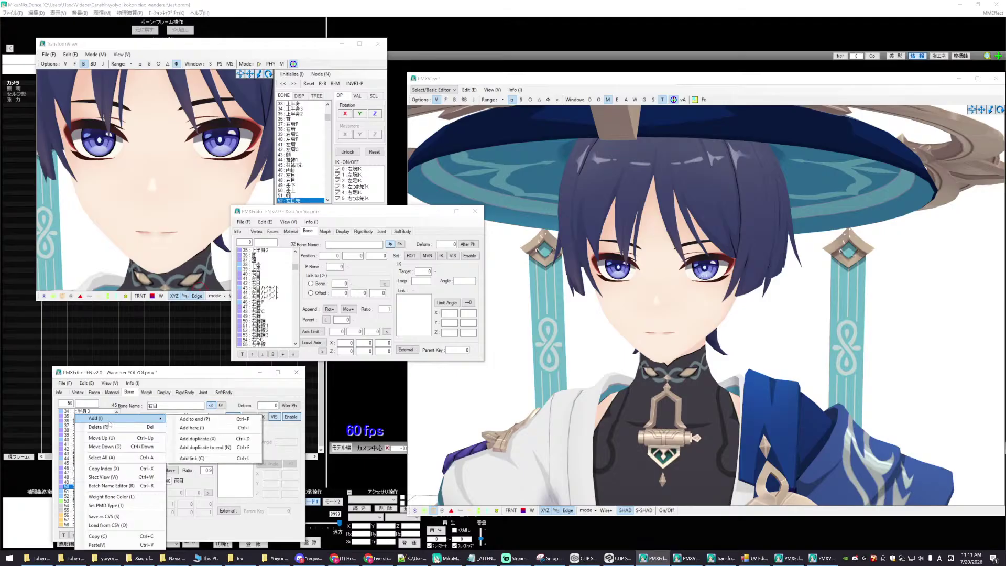
{"action": "left_click", "coordinate": [205, 439]}
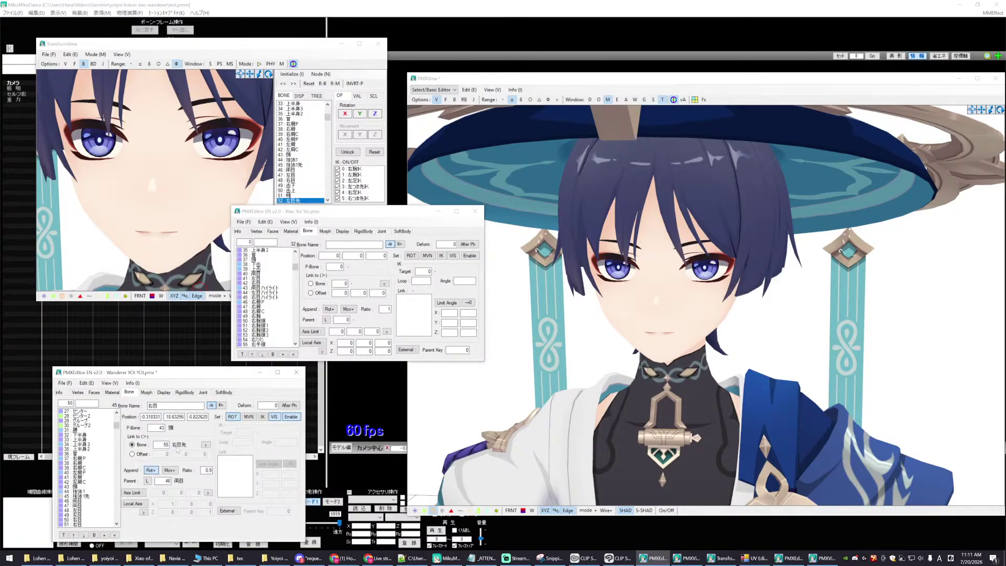
- Move the duplicated 両目, 左目 and 右目 bones together down the Wanderer's list to positions 50 to 52, below 歯下
{"action": "scroll", "coordinate": [101, 466], "scroll_direction": "down", "scroll_amount": 2}
{"action": "left_click", "coordinate": [132, 453]}
{"action": "left_click", "coordinate": [585, 338]}
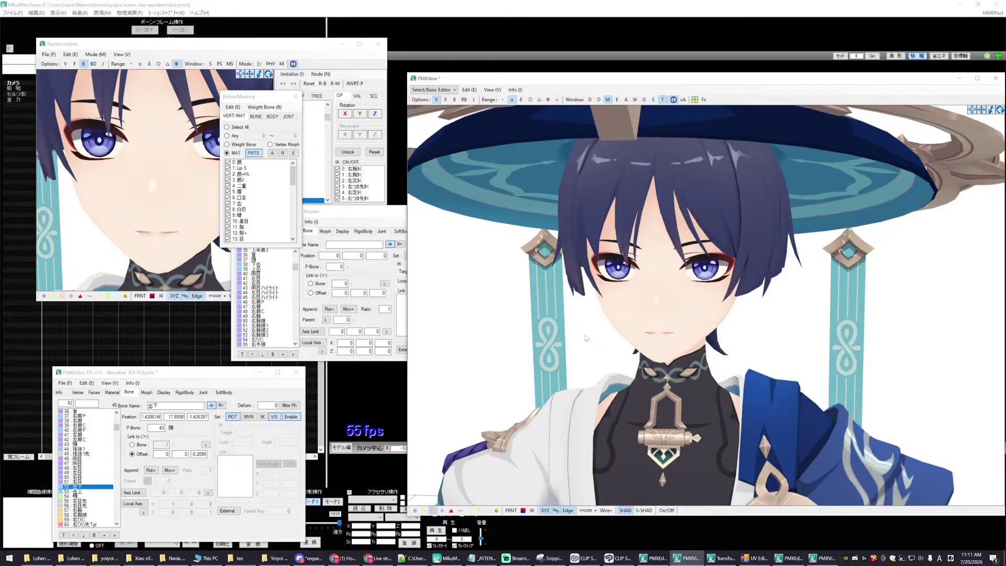
{"action": "scroll", "coordinate": [585, 338], "scroll_direction": "down", "scroll_amount": 3}
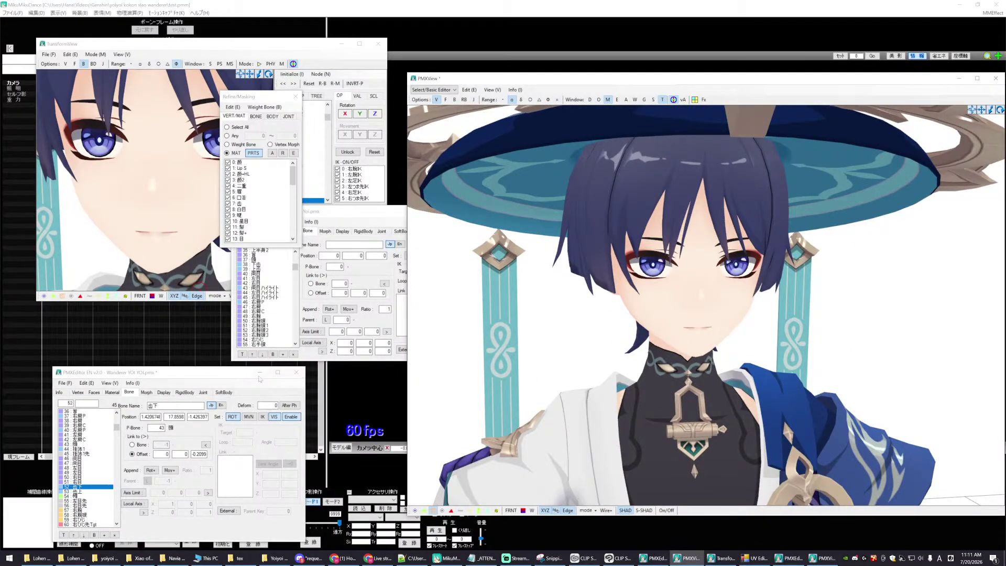
{"action": "left_click_drag", "start_coordinate": [258, 377], "coordinate": [264, 375]}
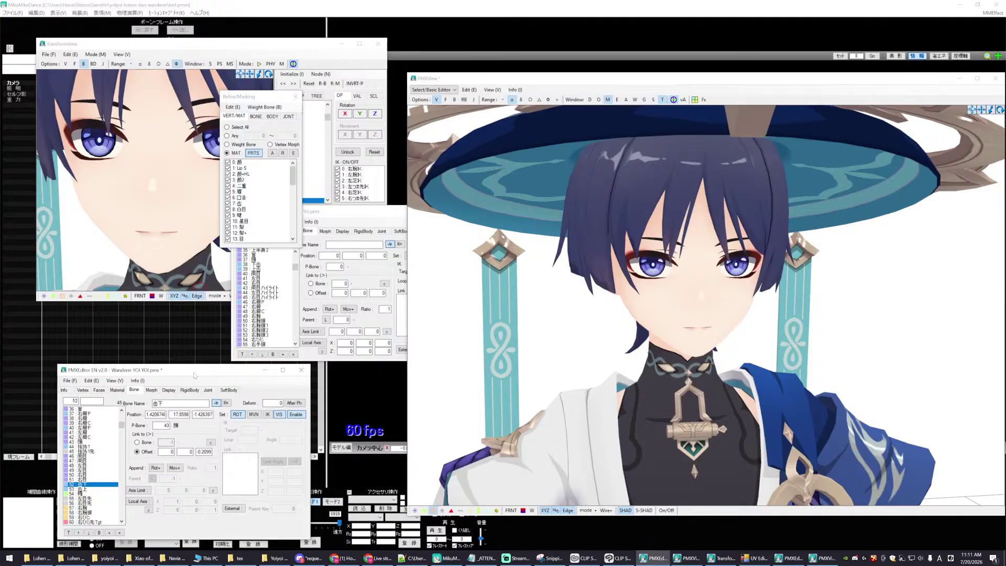
{"action": "left_click", "coordinate": [90, 461]}
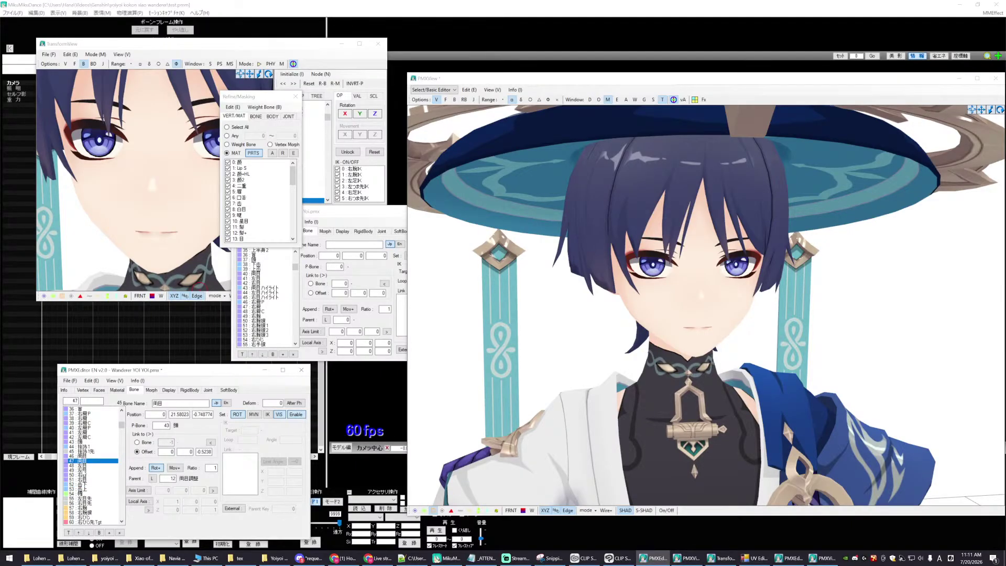
{"action": "left_click", "coordinate": [83, 470], "text": "ctrl"}
{"action": "left_click", "coordinate": [87, 480], "text": "ctrl"}
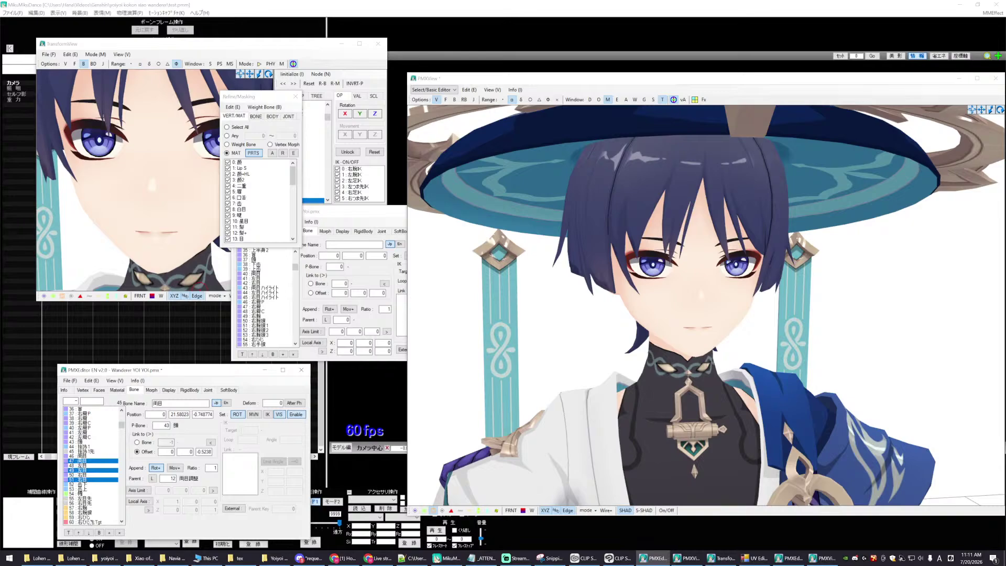
{"action": "left_click", "coordinate": [90, 532]}
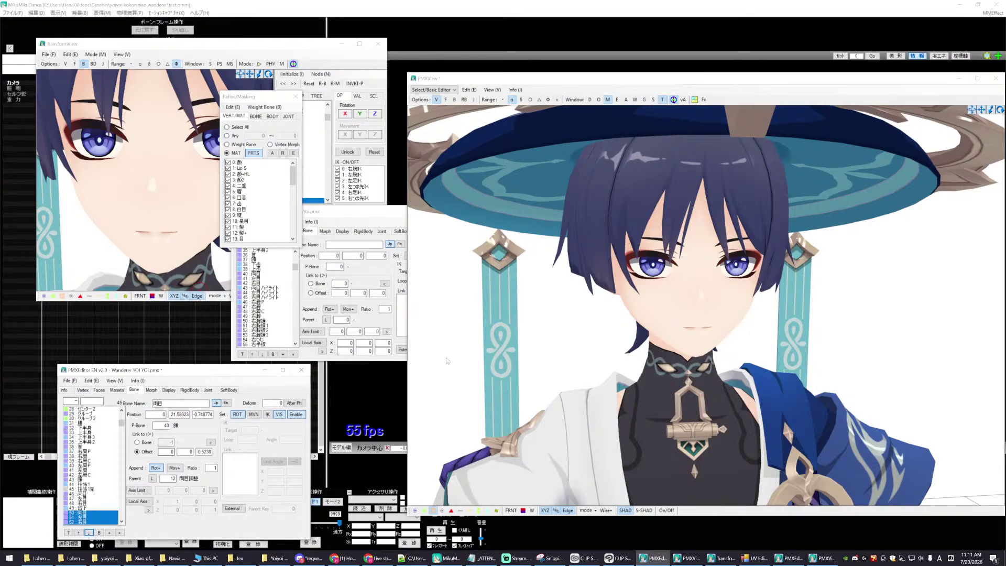
{"action": "left_click", "coordinate": [456, 374]}
{"action": "right_click_drag", "start_coordinate": [456, 375], "coordinate": [482, 367]}
- Rename the Wanderer's duplicated 両目 bone to 両目ハイライト, taking the name from the Xiao model's matching bone
{"action": "left_click", "coordinate": [82, 513]}
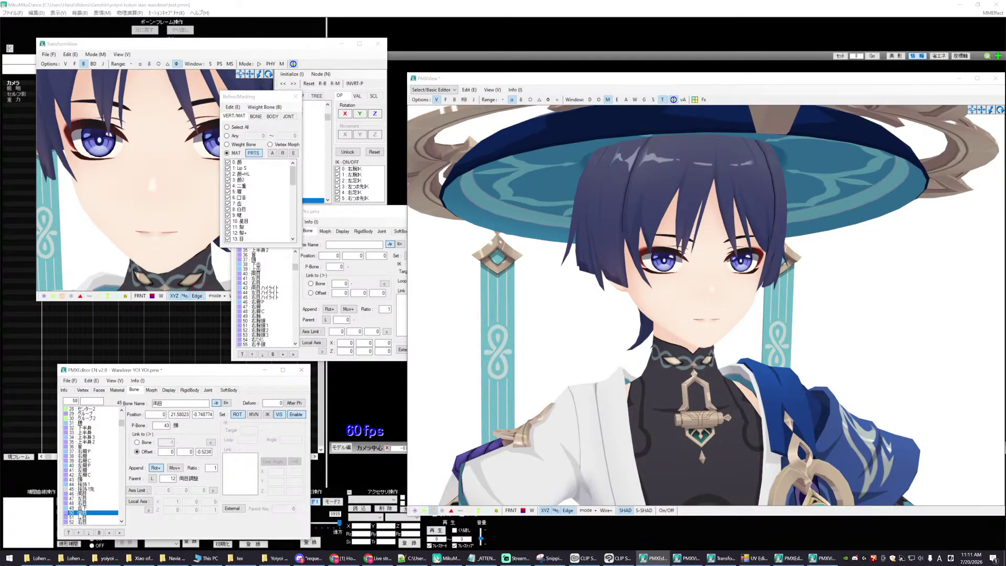
{"action": "left_click_drag", "start_coordinate": [322, 211], "coordinate": [271, 185]}
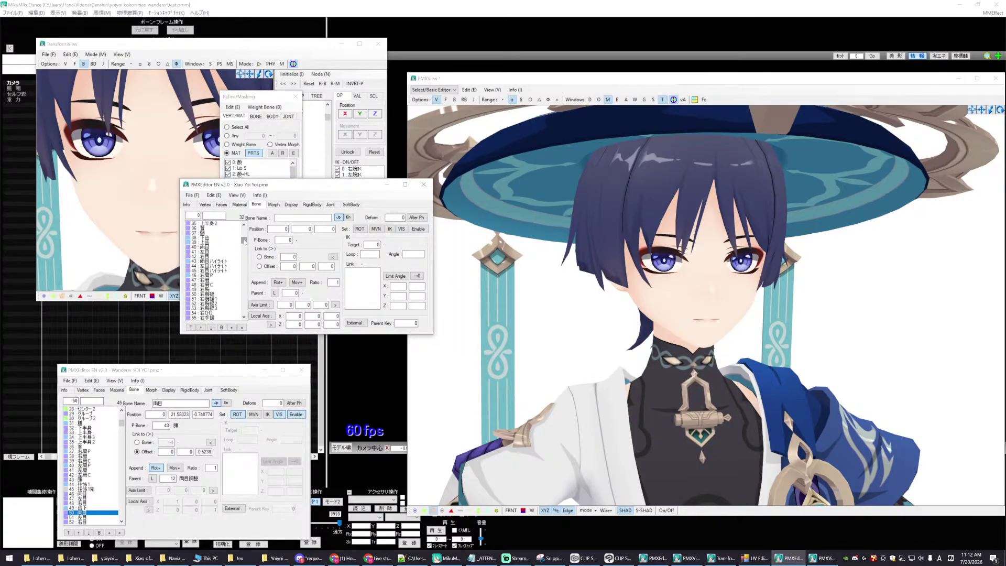
{"action": "left_click", "coordinate": [211, 246]}
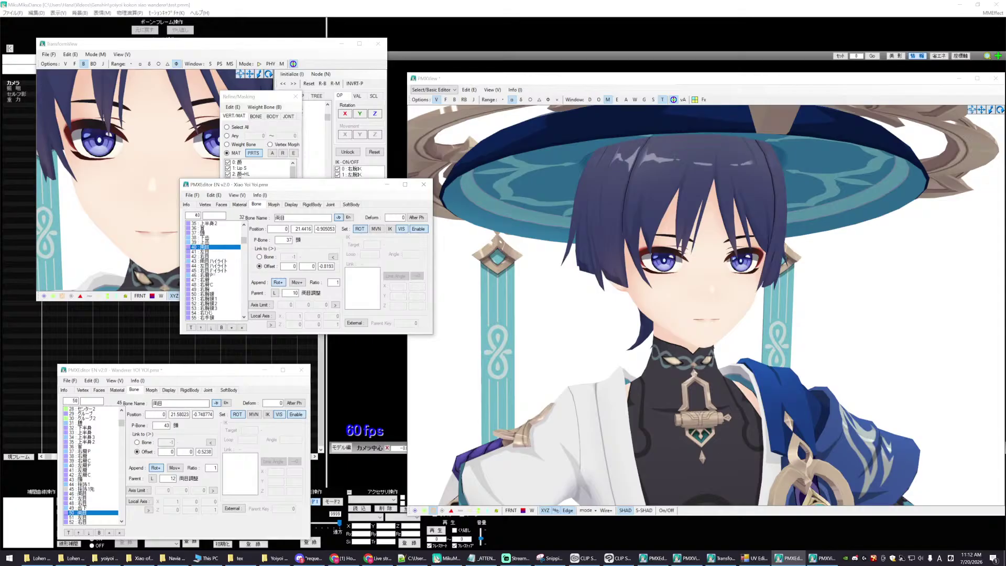
{"action": "left_click", "coordinate": [212, 261]}
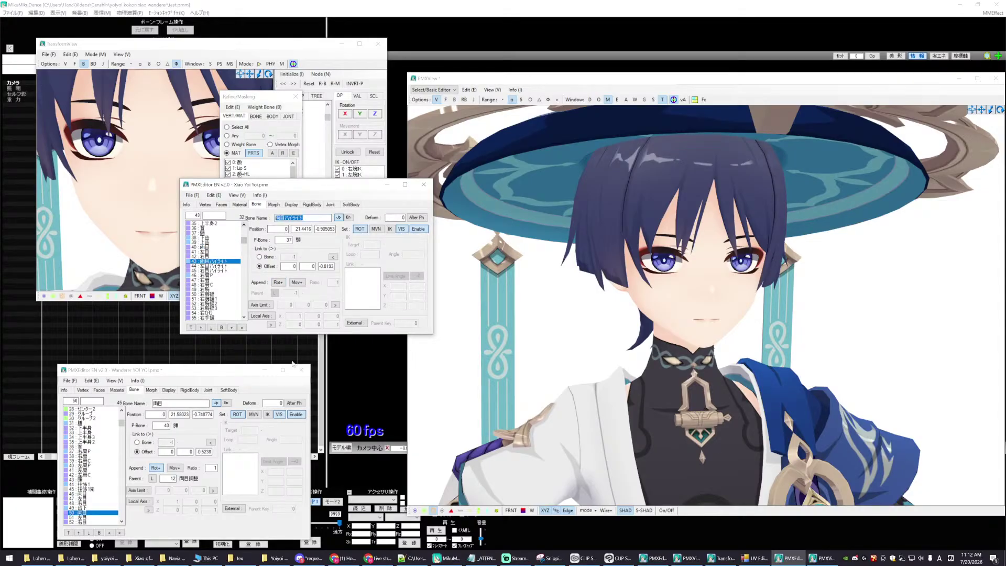
{"action": "left_click", "coordinate": [79, 517]}
{"action": "scroll", "coordinate": [84, 503], "scroll_direction": "down", "scroll_amount": 2}
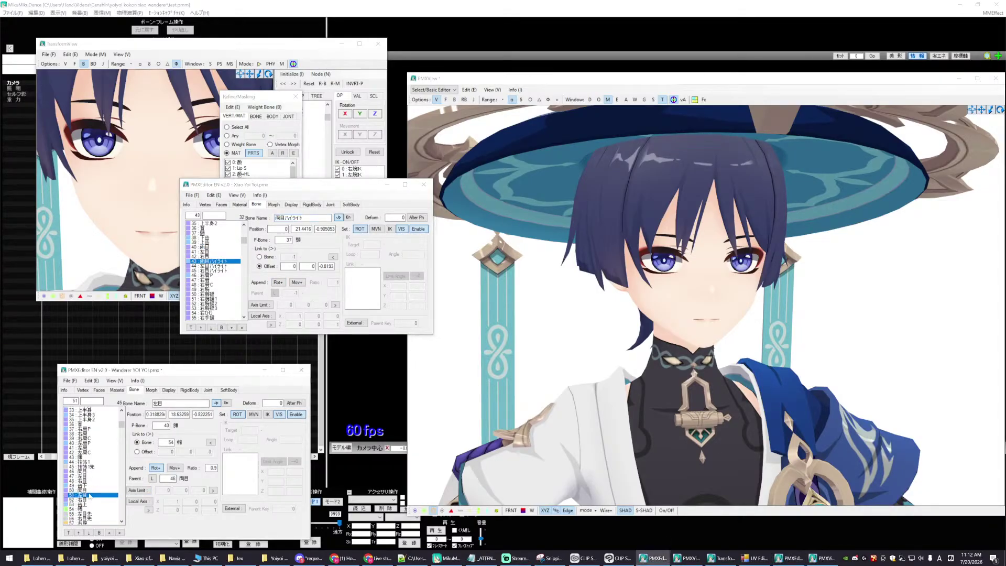
{"action": "left_click", "coordinate": [84, 484]}
{"action": "double_click", "coordinate": [157, 403]}
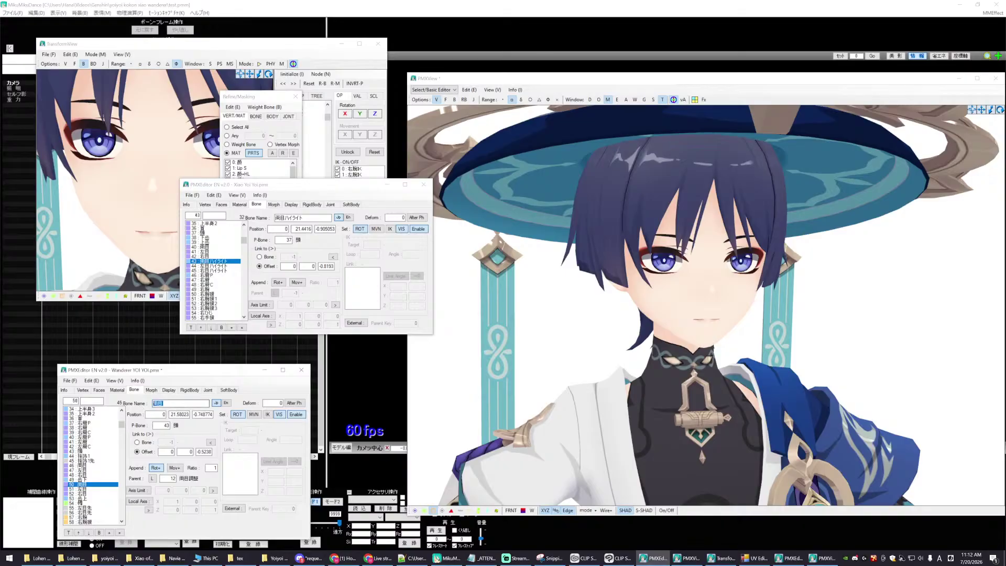
{"action": "type", "text": "両目ハイライト"}
- Try to transfer the name 左目ハイライト from the Xiao model to the Wanderer's duplicated 左目 bone
{"action": "left_click", "coordinate": [215, 266]}
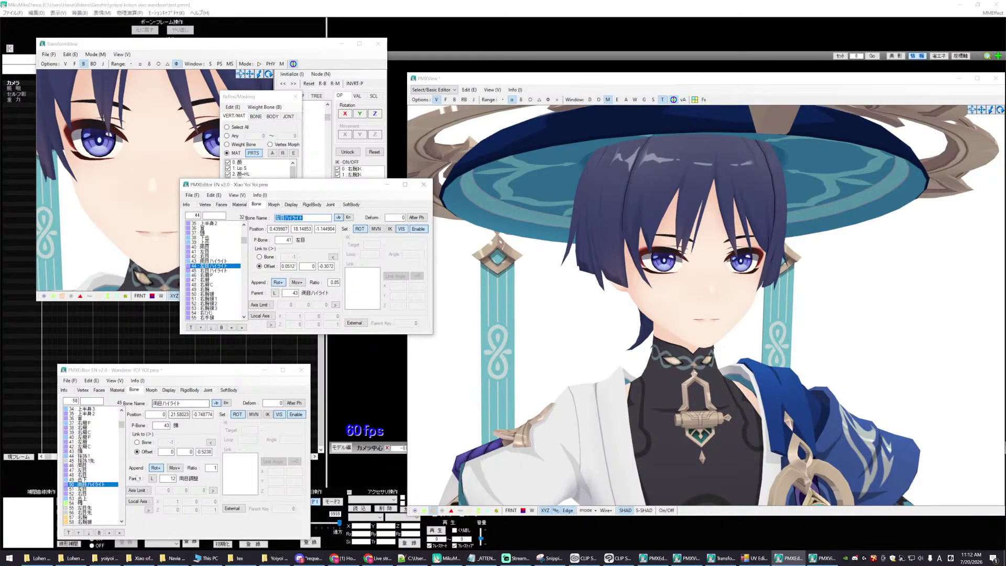
{"action": "left_click", "coordinate": [87, 489]}
{"action": "left_click", "coordinate": [215, 214]}
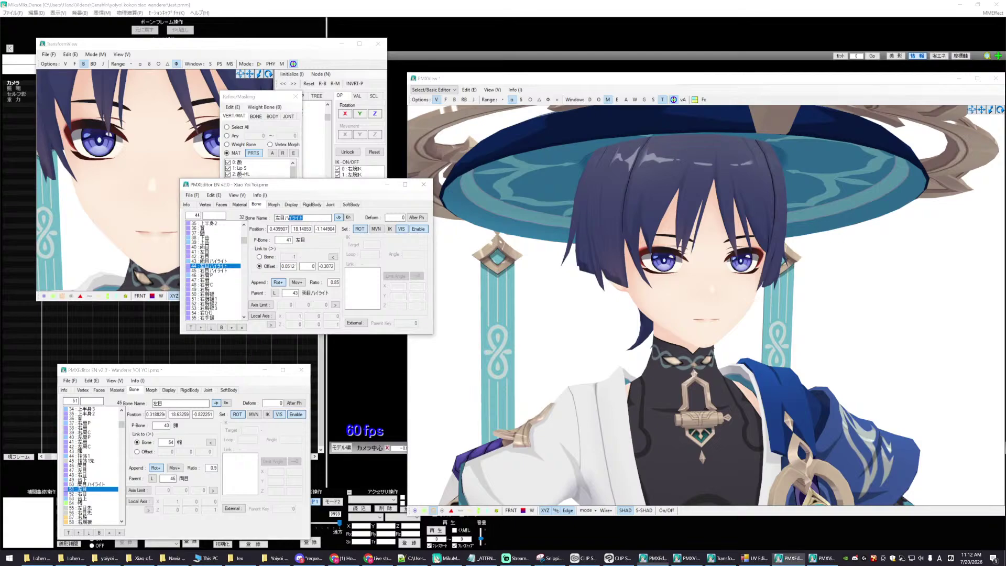
{"action": "type", "text": "左目ハイライト"}
- Copy the name 右目ハイライト from the Xiao model's bone onto the Wanderer's duplicated 右目 bone
{"action": "key", "text": "Down"}
{"action": "key", "text": "ctrl+c"}
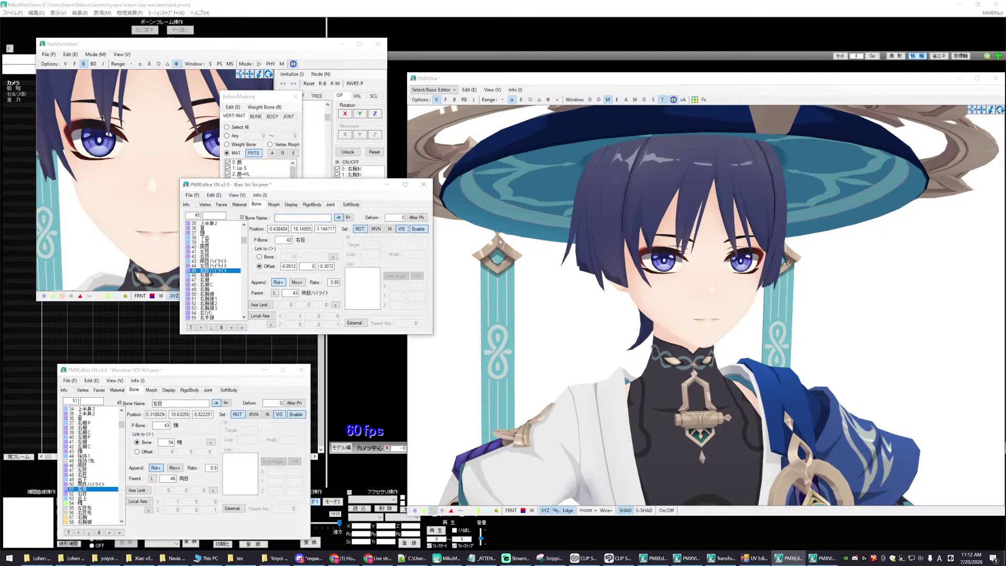
{"action": "left_click", "coordinate": [84, 494]}
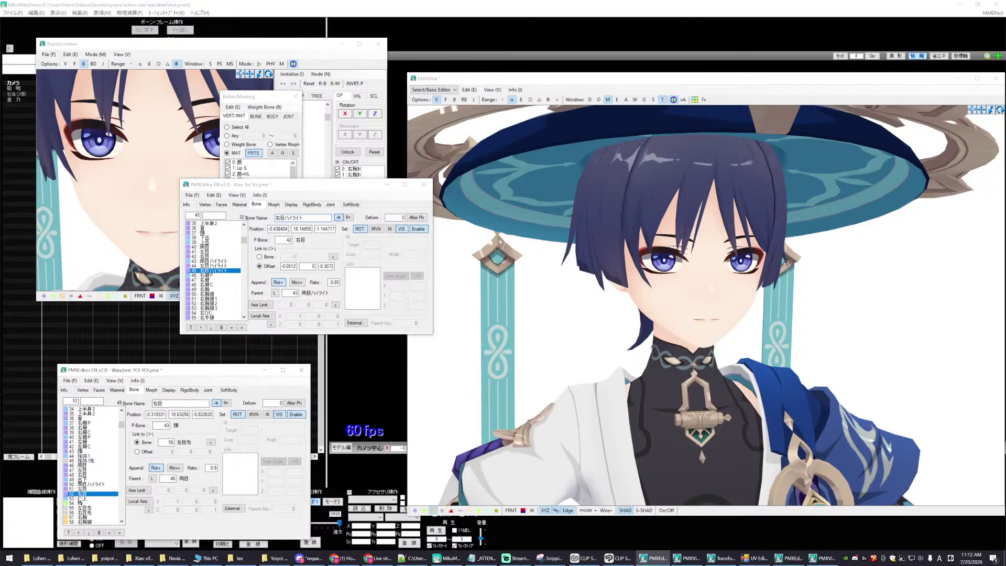
{"action": "key", "text": "Tab"}
{"action": "key", "text": "ctrl+v"}
- Copy the name 左目ハイライト from the Xiao model's bone onto the Wanderer's duplicated 左目 bone at position 51
{"action": "left_click", "coordinate": [84, 489]}
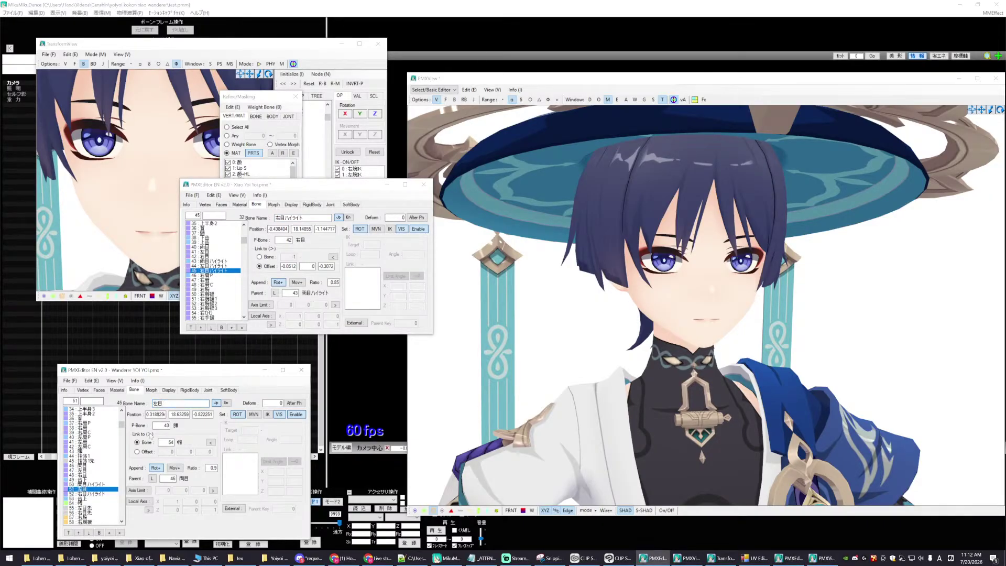
{"action": "left_click", "coordinate": [213, 266]}
{"action": "key", "text": "Tab"}
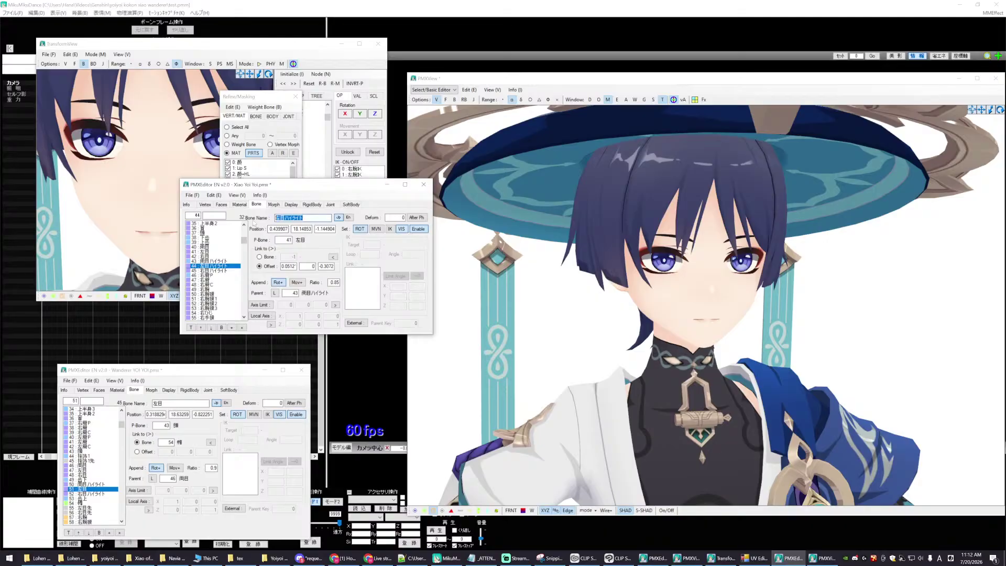
{"action": "left_click", "coordinate": [81, 490]}
{"action": "key", "text": "ctrl+c"}
{"action": "left_click", "coordinate": [108, 487]}
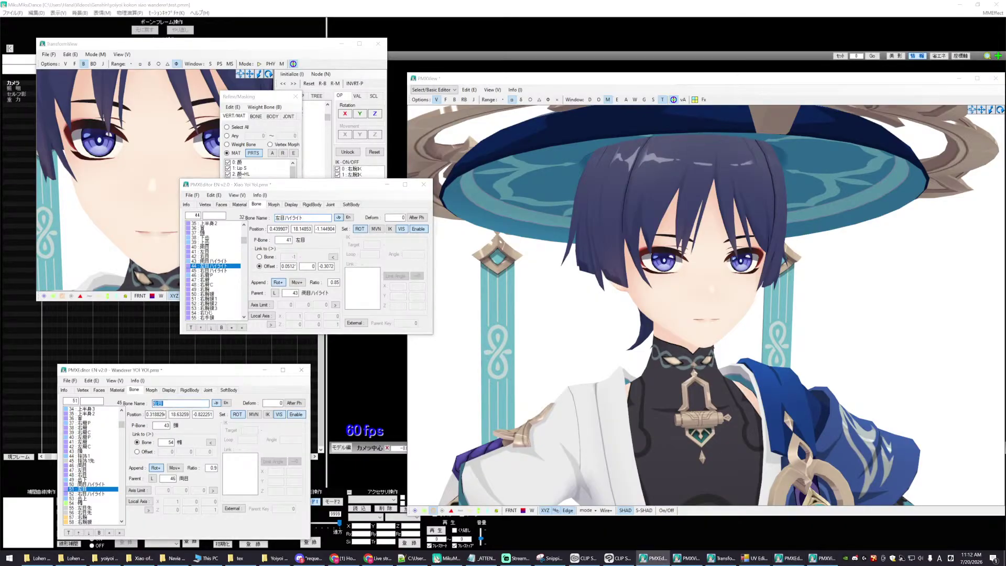
{"action": "key", "text": "Tab"}
{"action": "key", "text": "ctrl+v"}
- Compare the 両目ハイライト bone in both models and turn off the rotation append on the Wanderer's
{"action": "mouse_move", "coordinate": [122, 425]}
{"action": "left_mouse_down"}
{"action": "mouse_move", "coordinate": [122, 415]}
{"action": "mouse_move", "coordinate": [122, 482]}
{"action": "mouse_move", "coordinate": [121, 426]}
{"action": "left_mouse_up"}
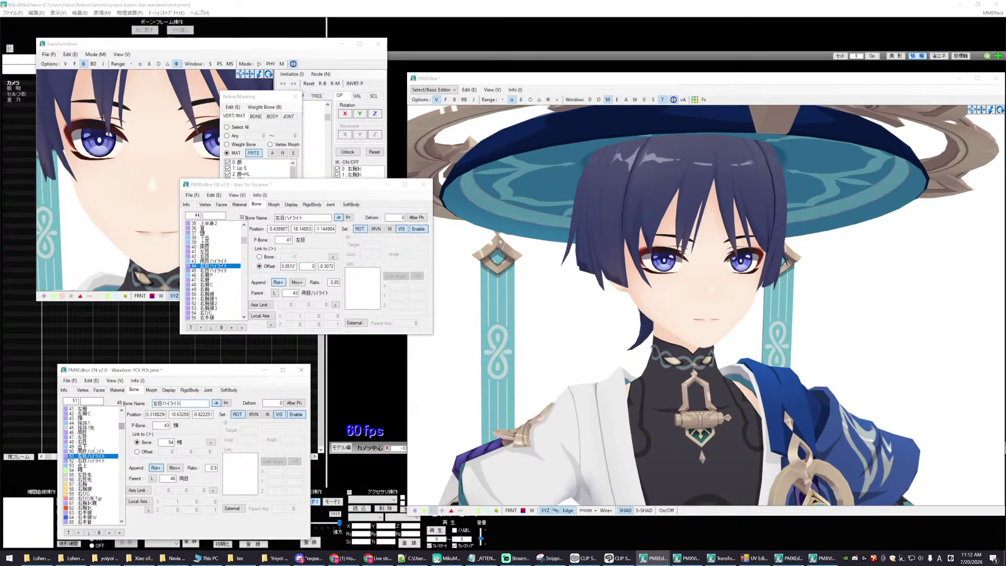
{"action": "left_click", "coordinate": [94, 451]}
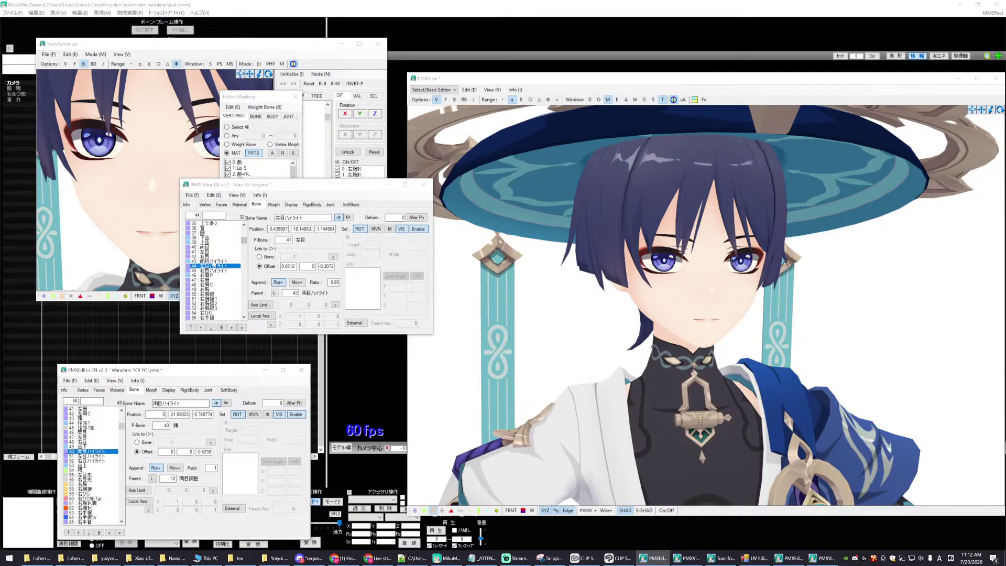
{"action": "left_click", "coordinate": [212, 261]}
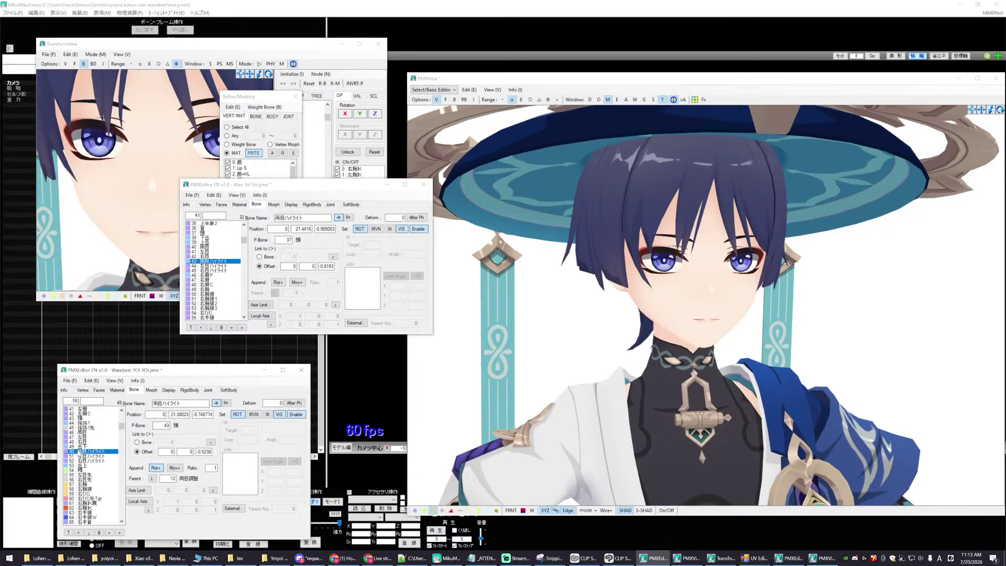
{"action": "left_click", "coordinate": [201, 265]}
{"action": "left_click", "coordinate": [201, 261]}
{"action": "left_click", "coordinate": [156, 467]}
- Set the Wanderer's 左目ハイライト bone to parent bone 47, link bone -1 and append parent 50, using Xiao's matching bone as reference
{"action": "left_click", "coordinate": [92, 457]}
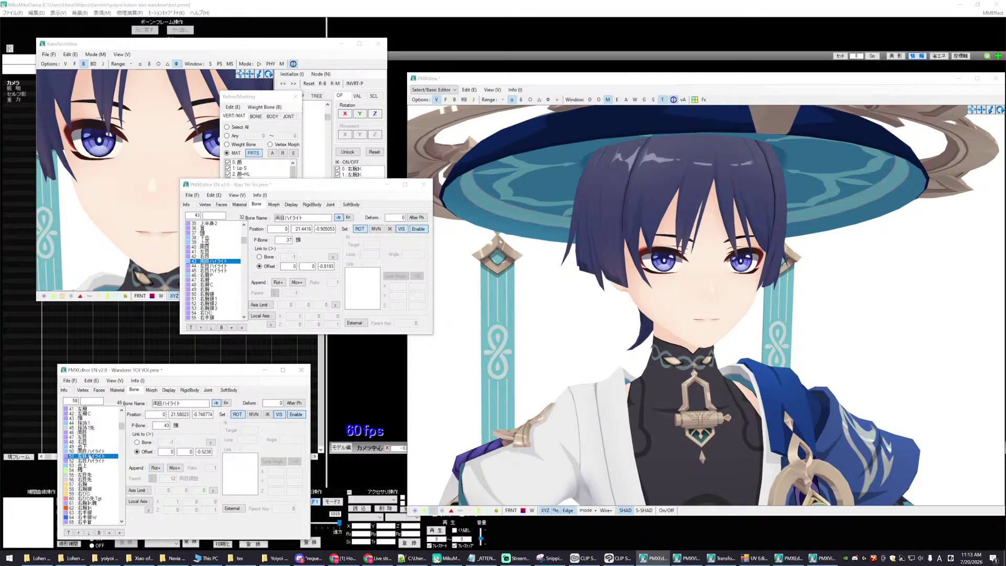
{"action": "left_click", "coordinate": [207, 266]}
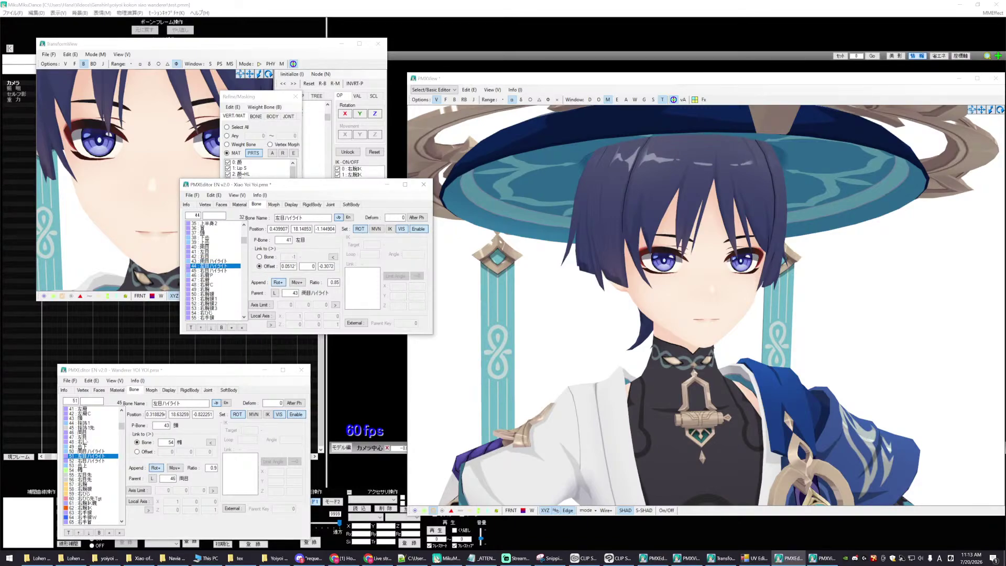
{"action": "left_click", "coordinate": [83, 437]}
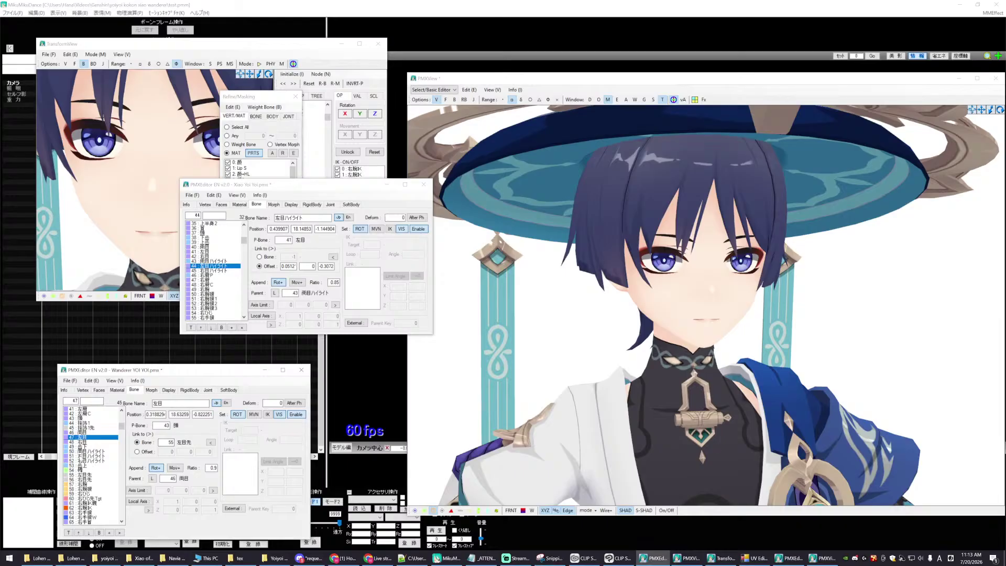
{"action": "left_click", "coordinate": [83, 456]}
{"action": "double_click", "coordinate": [164, 425]}
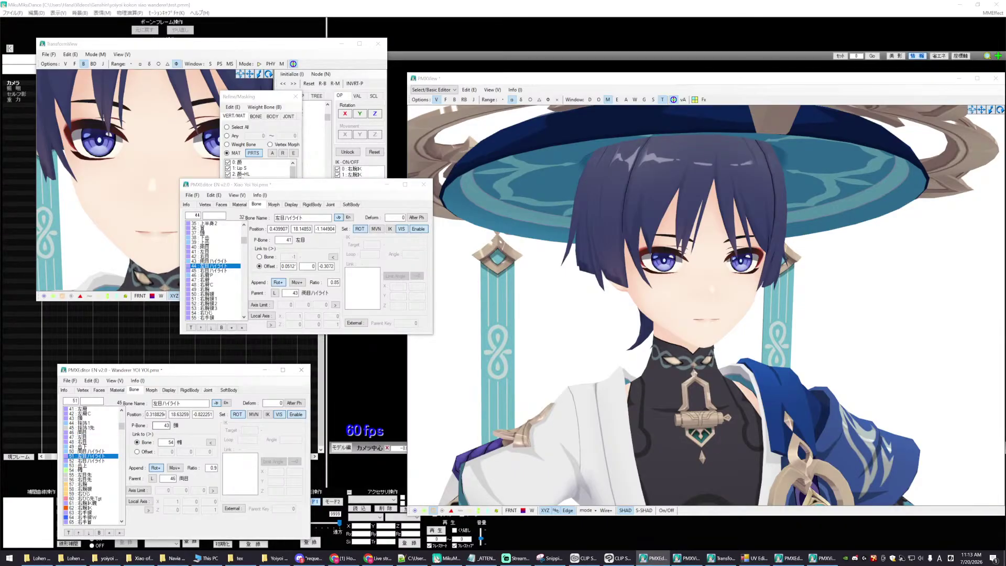
{"action": "type", "text": "47"}
{"action": "left_click", "coordinate": [208, 267]}
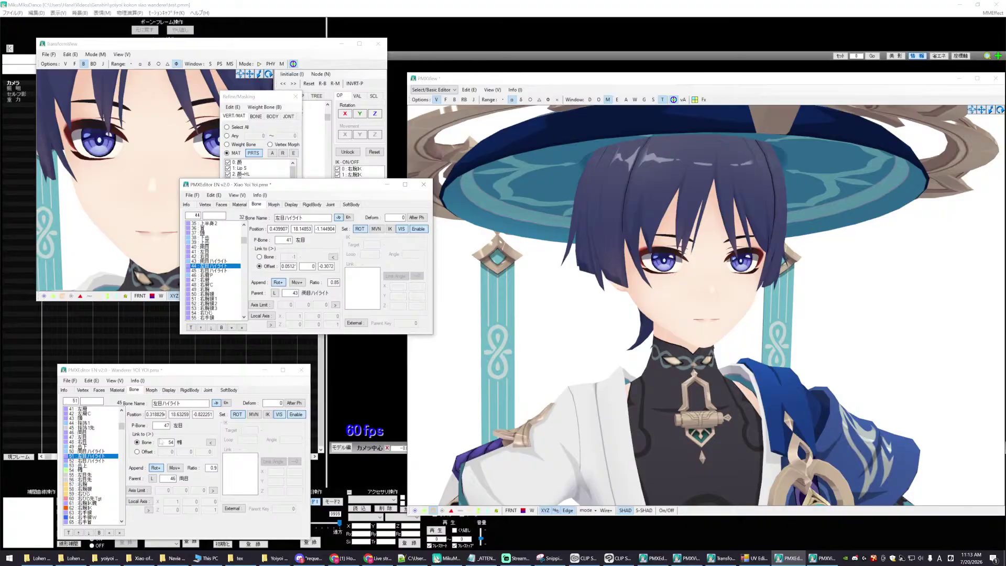
{"action": "double_click", "coordinate": [169, 442]}
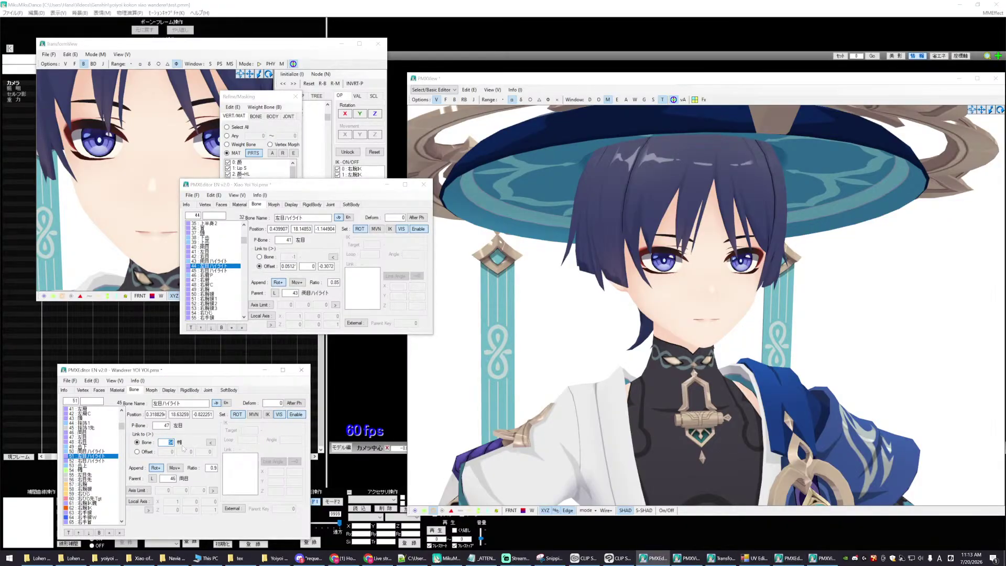
{"action": "type", "text": "-1"}
{"action": "double_click", "coordinate": [169, 478]}
{"action": "type", "text": "50"}
- Set the Wanderer's 右目ハイライト bone to parent bone 48, append parent 50 and link bone -1, following Xiao's matching bone
{"action": "left_click", "coordinate": [82, 461]}
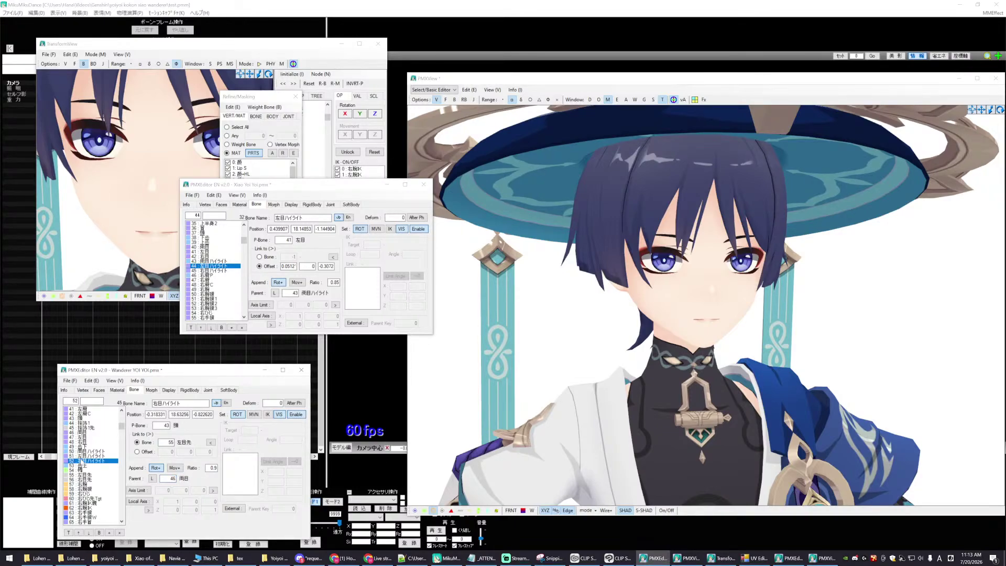
{"action": "left_click", "coordinate": [215, 270]}
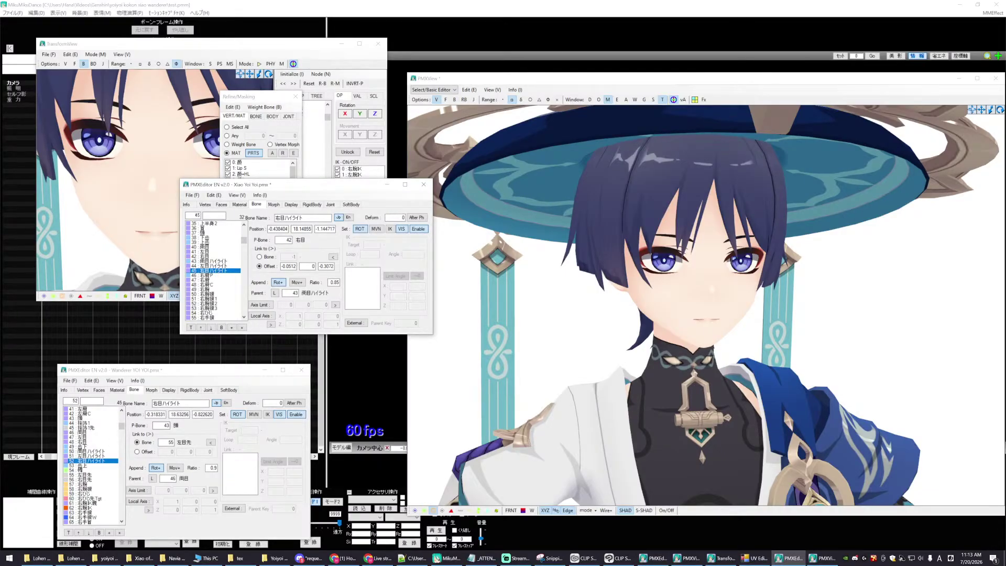
{"action": "left_click_drag", "start_coordinate": [162, 426], "coordinate": [188, 434]}
{"action": "type", "text": "48"}
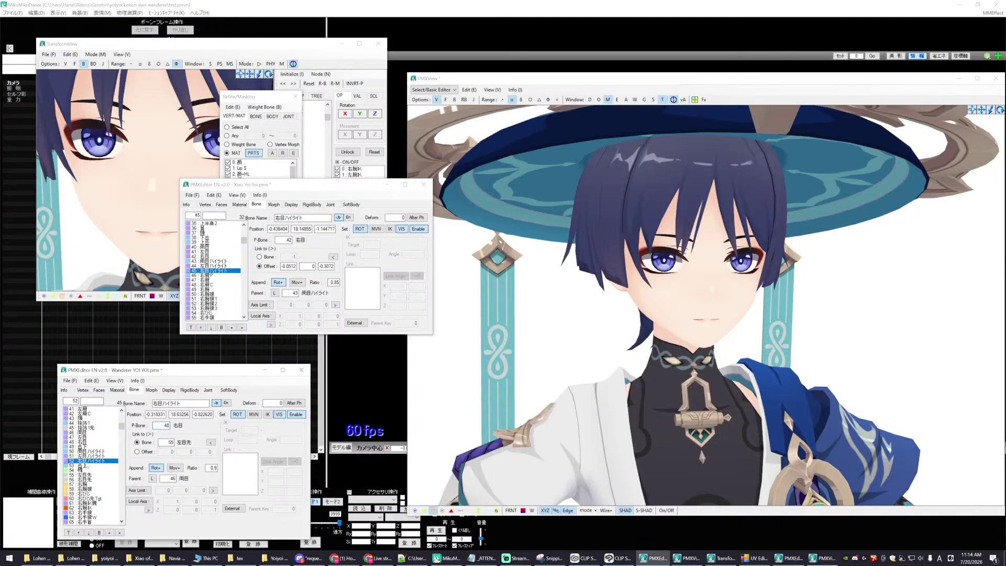
{"action": "double_click", "coordinate": [172, 479]}
{"action": "type", "text": "50"}
{"action": "double_click", "coordinate": [170, 442]}
{"action": "type", "text": "-1"}
- Examine the Wanderer model in the 3D view from several angles, from the whole outfit to the face
{"action": "scroll", "coordinate": [717, 348], "scroll_direction": "down", "scroll_amount": 4}
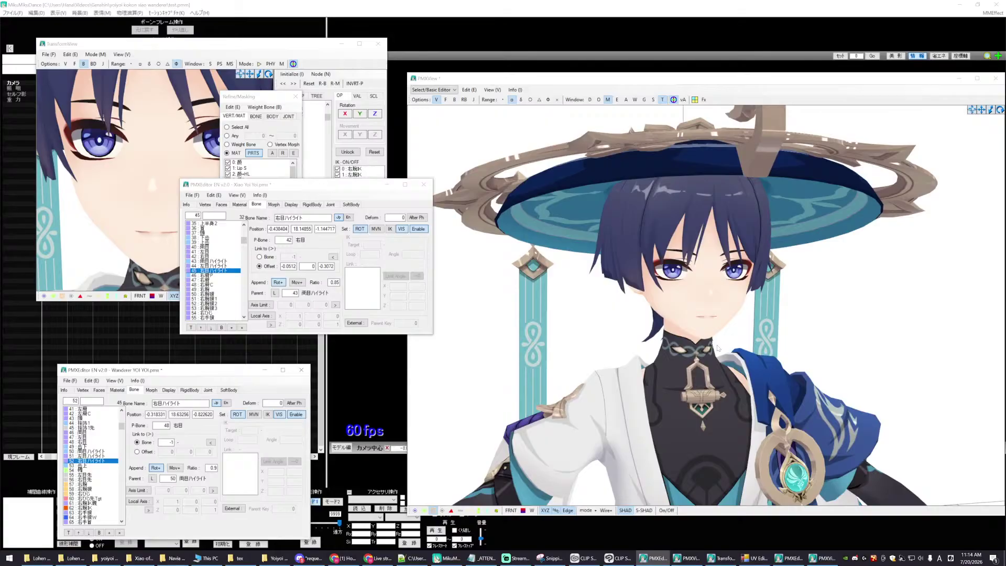
{"action": "scroll", "coordinate": [718, 348], "scroll_direction": "down", "scroll_amount": 2}
{"action": "scroll", "coordinate": [730, 338], "scroll_direction": "down", "scroll_amount": 3}
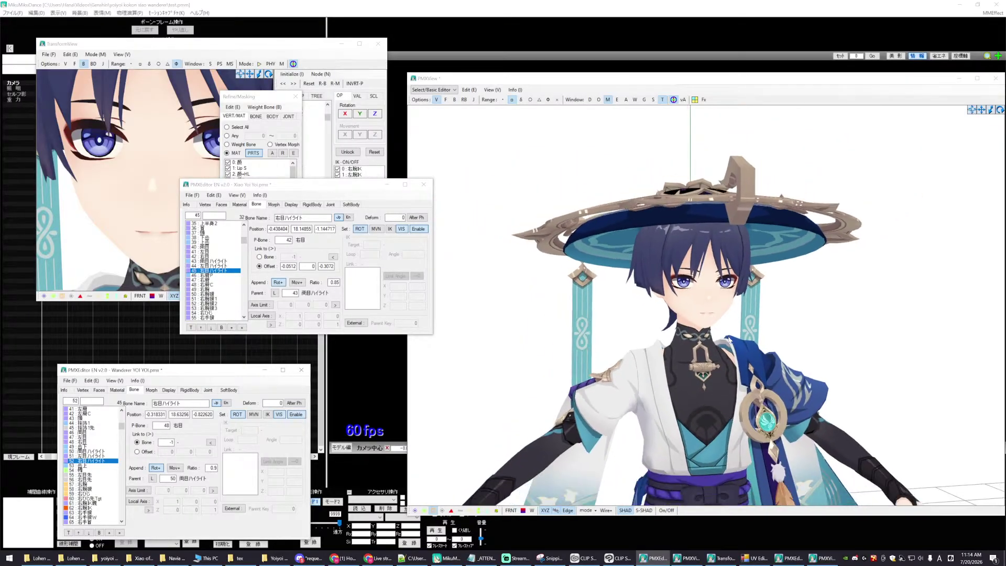
{"action": "left_click", "coordinate": [759, 342]}
{"action": "mouse_move", "coordinate": [760, 341]}
{"action": "right_mouse_down"}
{"action": "mouse_move", "coordinate": [767, 349]}
{"action": "mouse_move", "coordinate": [736, 342]}
{"action": "mouse_move", "coordinate": [790, 338]}
{"action": "mouse_move", "coordinate": [723, 346]}
{"action": "mouse_move", "coordinate": [762, 344]}
{"action": "right_mouse_up"}
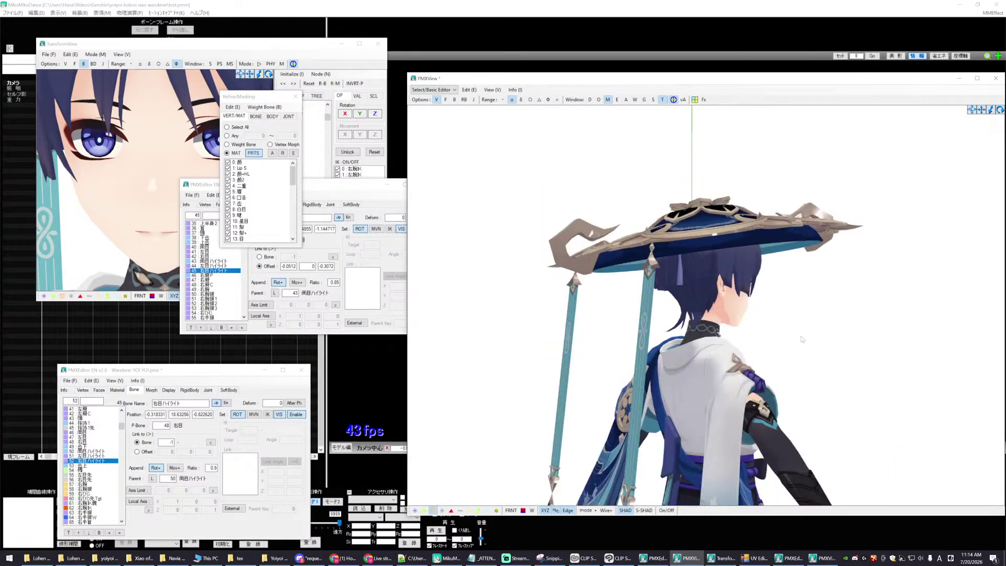
{"action": "right_click_drag", "start_coordinate": [785, 342], "coordinate": [755, 343]}
{"action": "scroll", "coordinate": [755, 343], "scroll_direction": "up", "scroll_amount": 6}
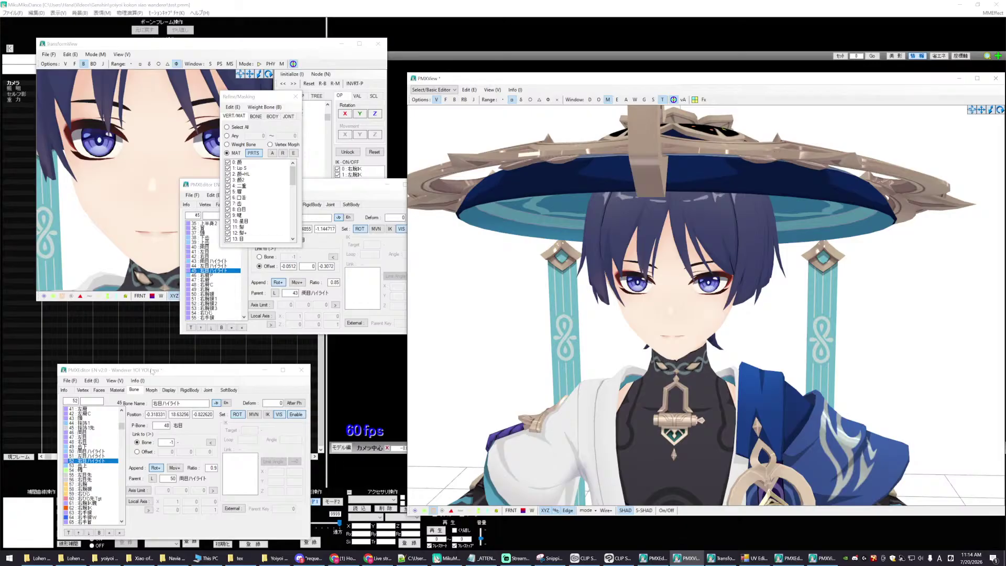
{"action": "left_click_drag", "start_coordinate": [151, 371], "coordinate": [163, 367]}
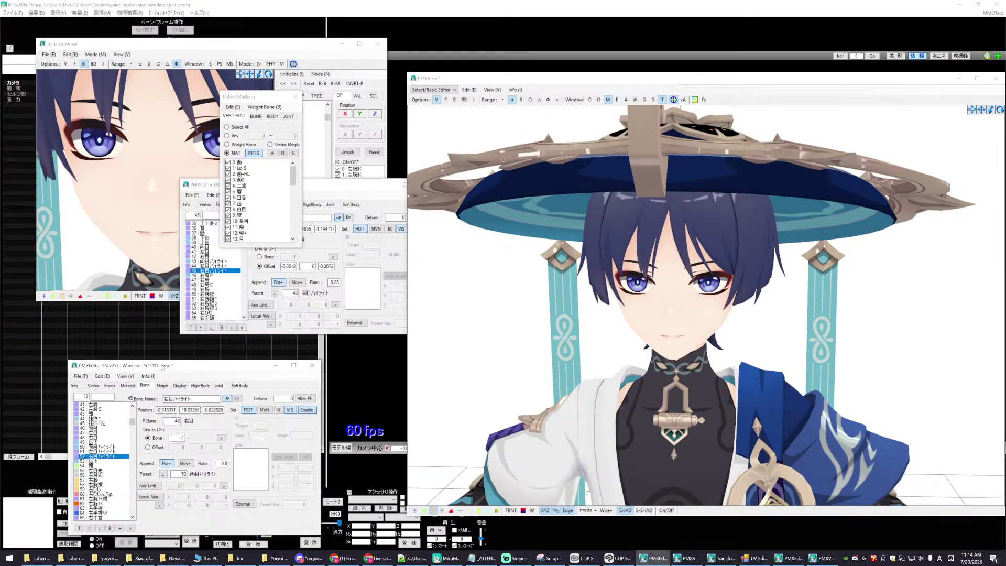
{"action": "scroll", "coordinate": [651, 460], "scroll_direction": "down", "scroll_amount": 5}
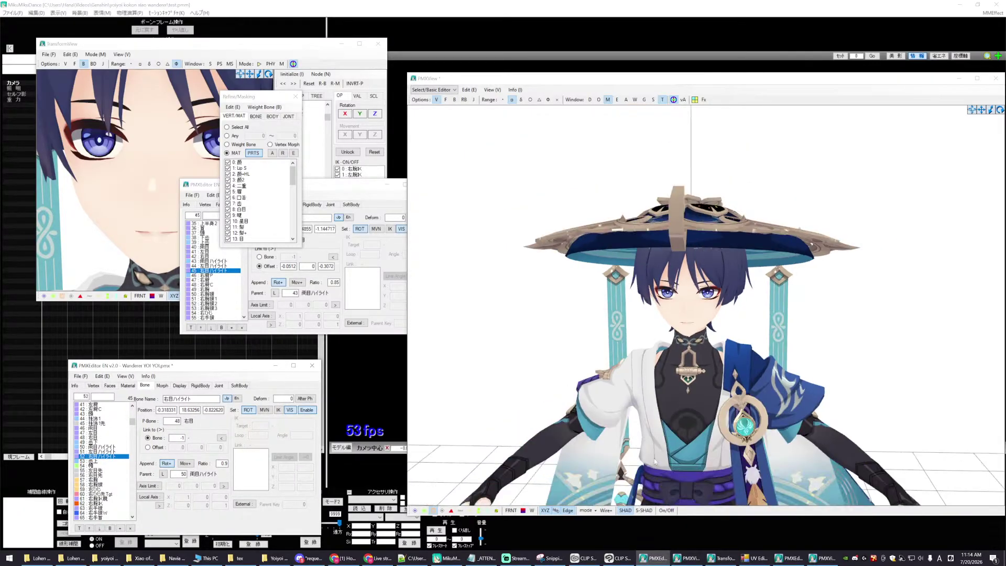
{"action": "right_click_drag", "start_coordinate": [650, 460], "coordinate": [713, 367]}
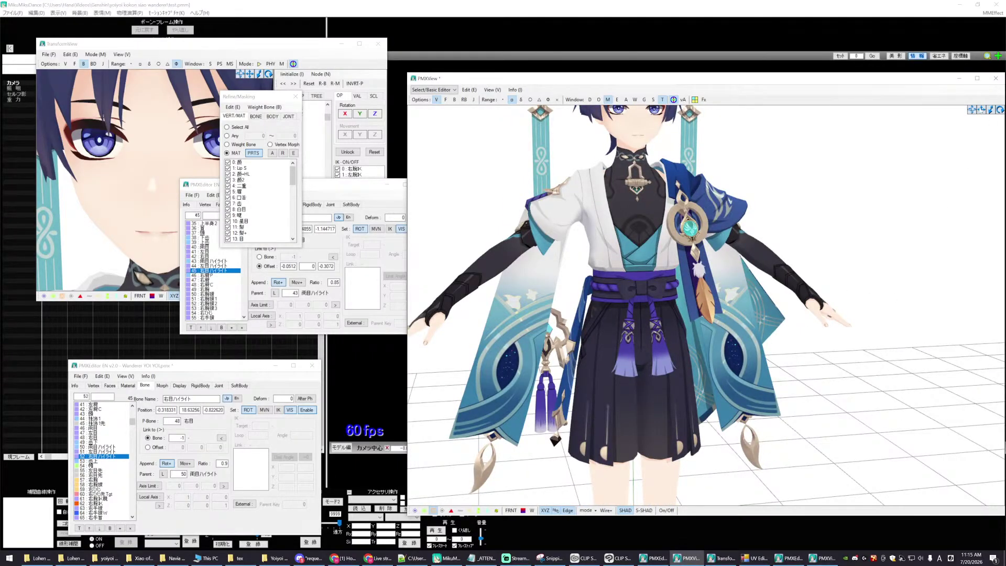
{"action": "left_click_drag", "start_coordinate": [981, 109], "coordinate": [981, 137]}
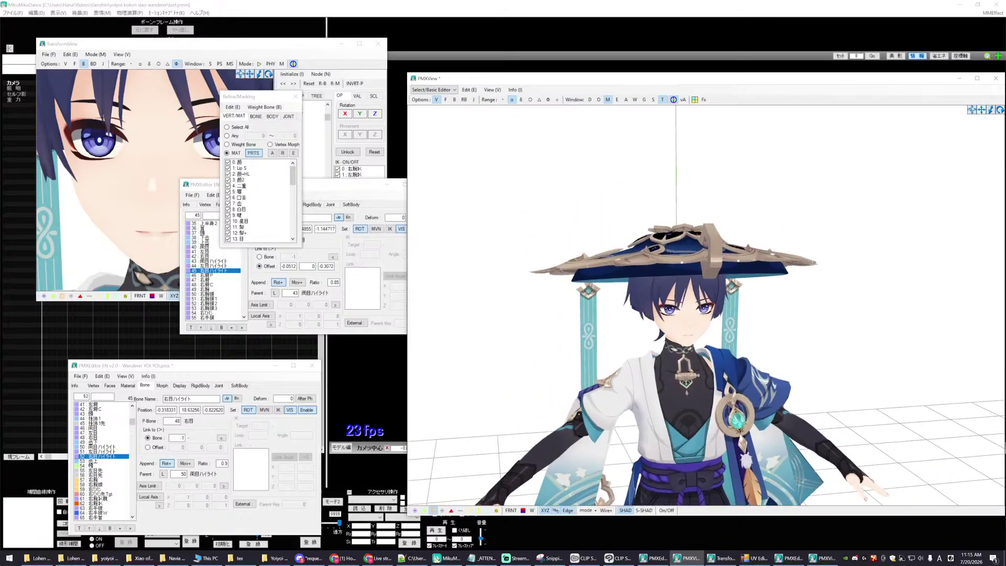
{"action": "right_click_drag", "start_coordinate": [786, 279], "coordinate": [744, 275]}
{"action": "left_click_drag", "start_coordinate": [981, 110], "coordinate": [927, 194]}
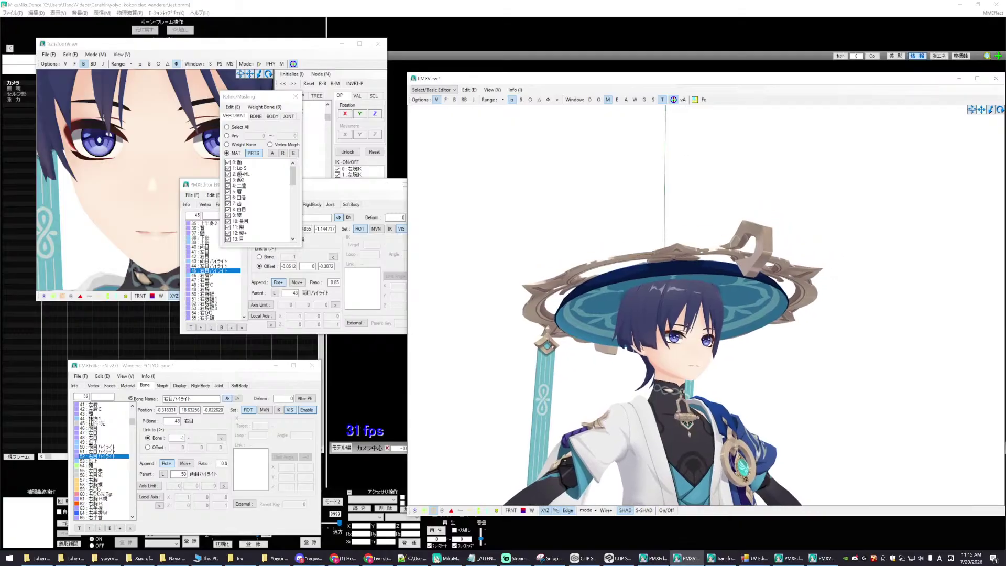
{"action": "scroll", "coordinate": [885, 242], "scroll_direction": "up", "scroll_amount": 10}
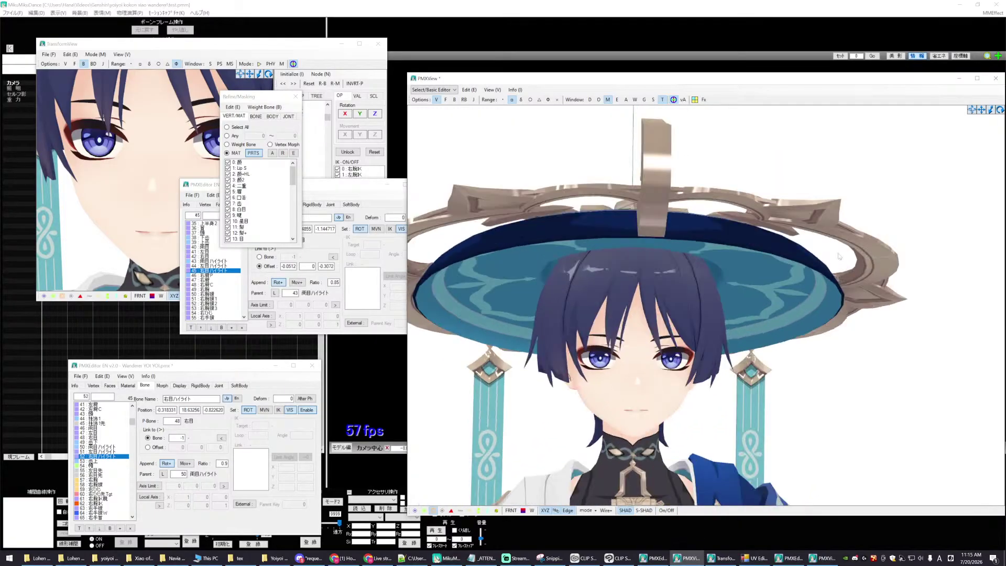
{"action": "right_click_drag", "start_coordinate": [838, 254], "coordinate": [822, 258]}
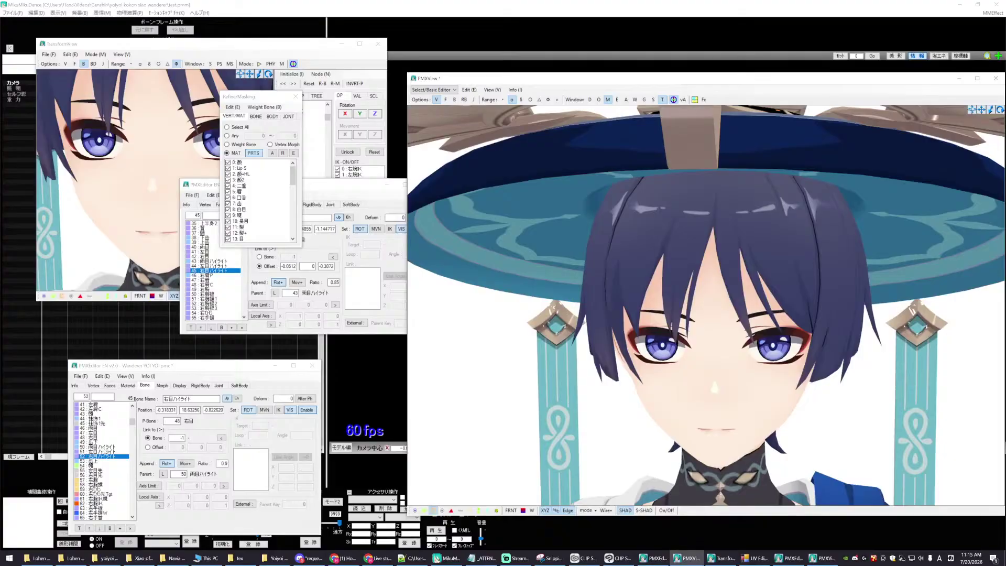
- Open the Weight/UV Drawing window for the Wanderer's 右目ハイライト bone and place it beside the bone editor
{"action": "left_click", "coordinate": [98, 457]}
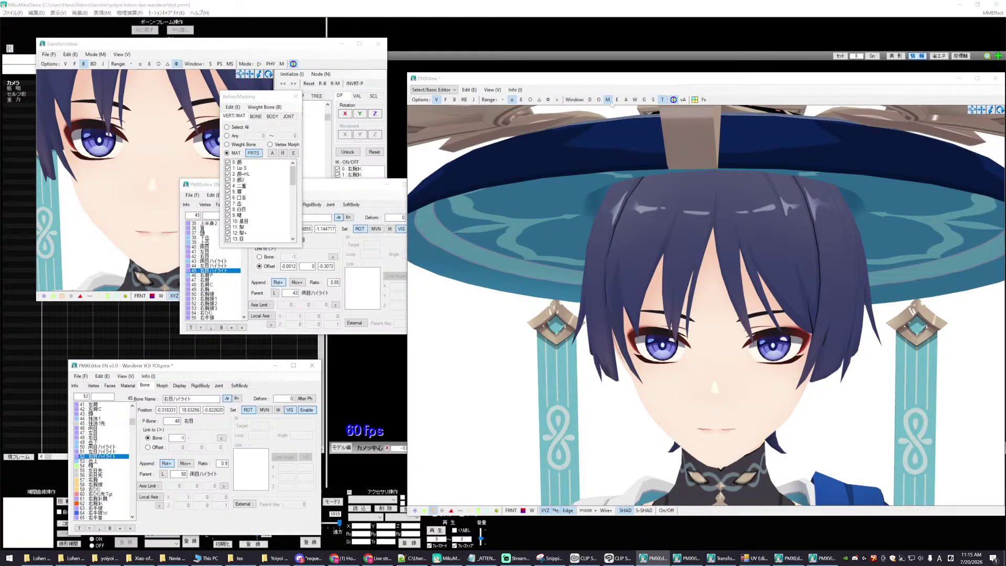
{"action": "left_click", "coordinate": [635, 100]}
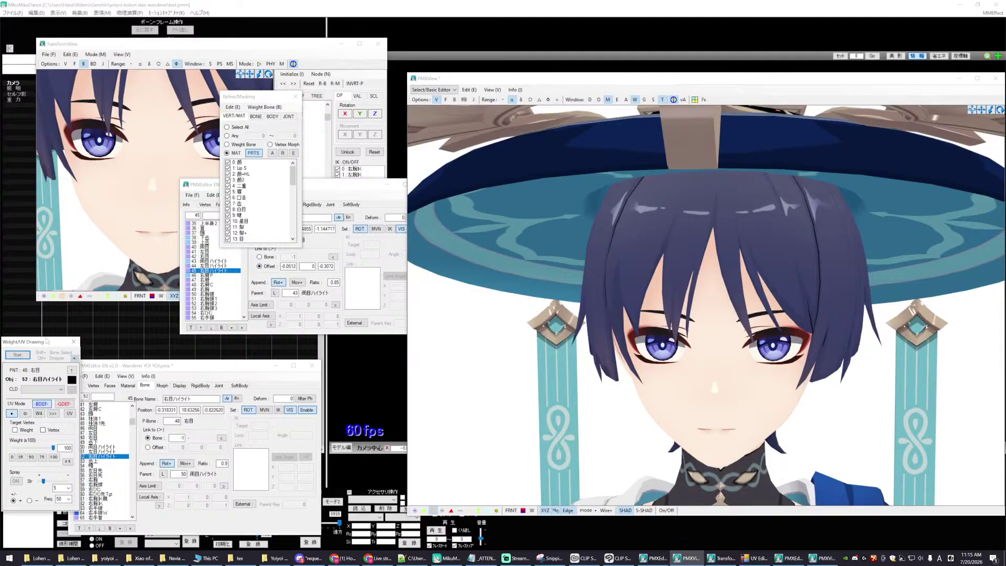
{"action": "left_click_drag", "start_coordinate": [47, 341], "coordinate": [357, 369]}
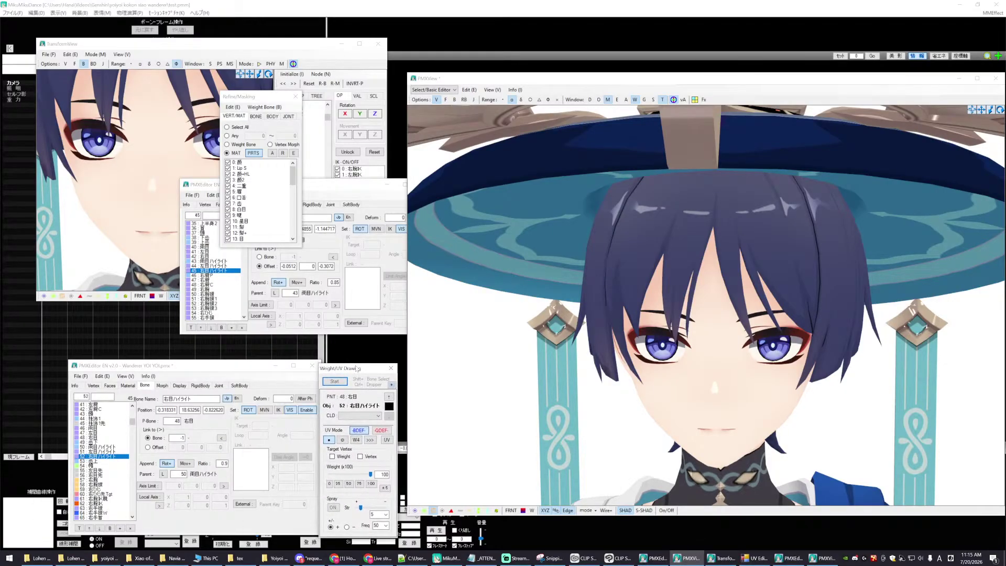
- Close the Xiao model's editor and move the Weight/UV Drawing window up into the freed space
{"action": "left_click", "coordinate": [368, 198]}
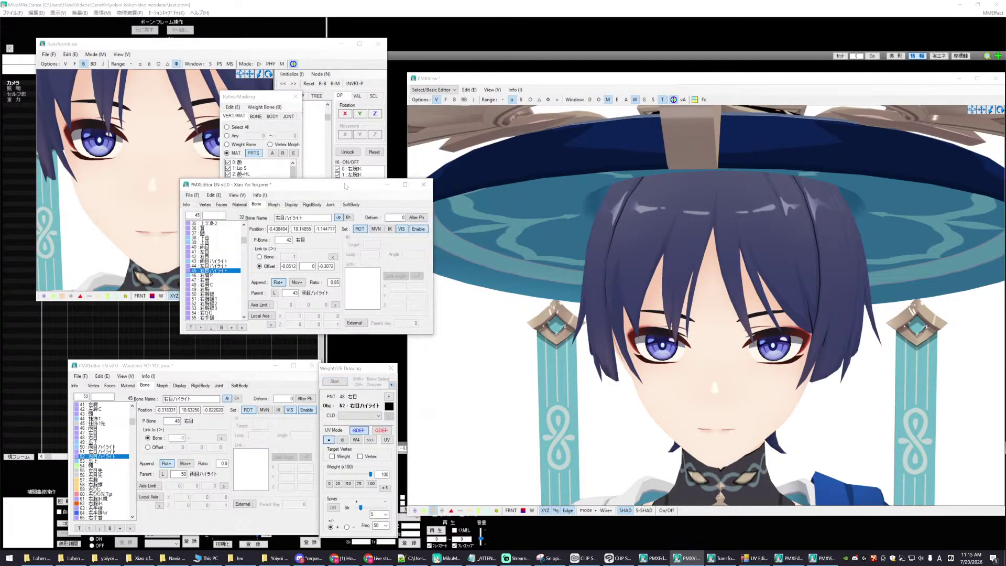
{"action": "left_click", "coordinate": [423, 185]}
{"action": "left_click", "coordinate": [542, 308]}
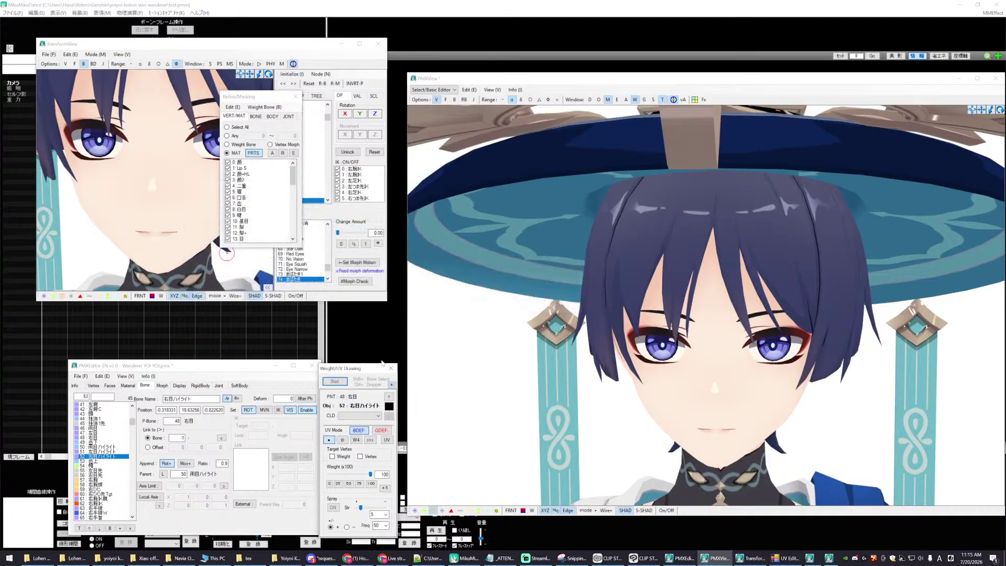
{"action": "left_click_drag", "start_coordinate": [357, 372], "coordinate": [357, 190]}
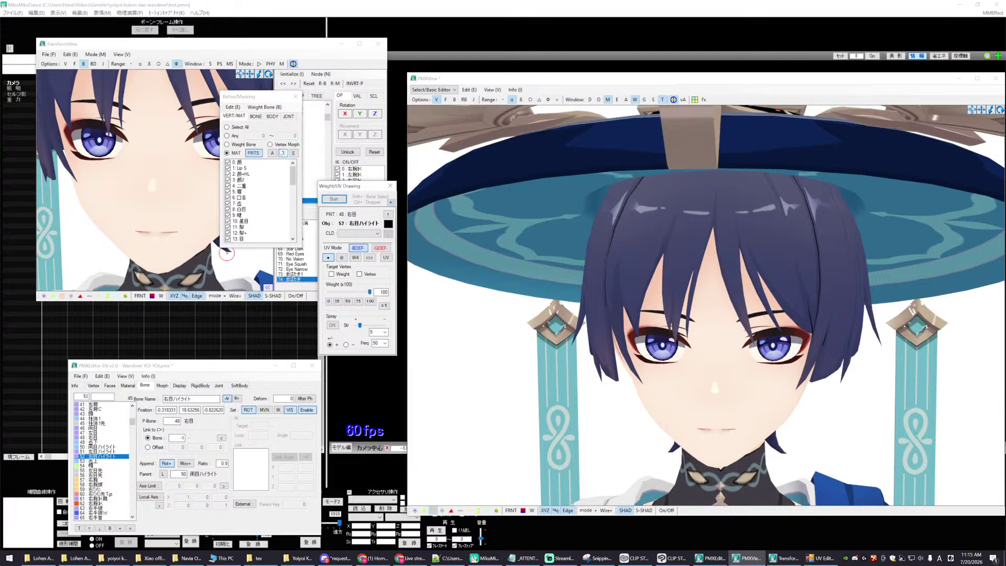
- Show only the 目+HLL material in the model view and make the 左目ハイライト bone the weight-drawing target
{"action": "left_click", "coordinate": [282, 152]}
{"action": "scroll", "coordinate": [245, 216], "scroll_direction": "down", "scroll_amount": 2}
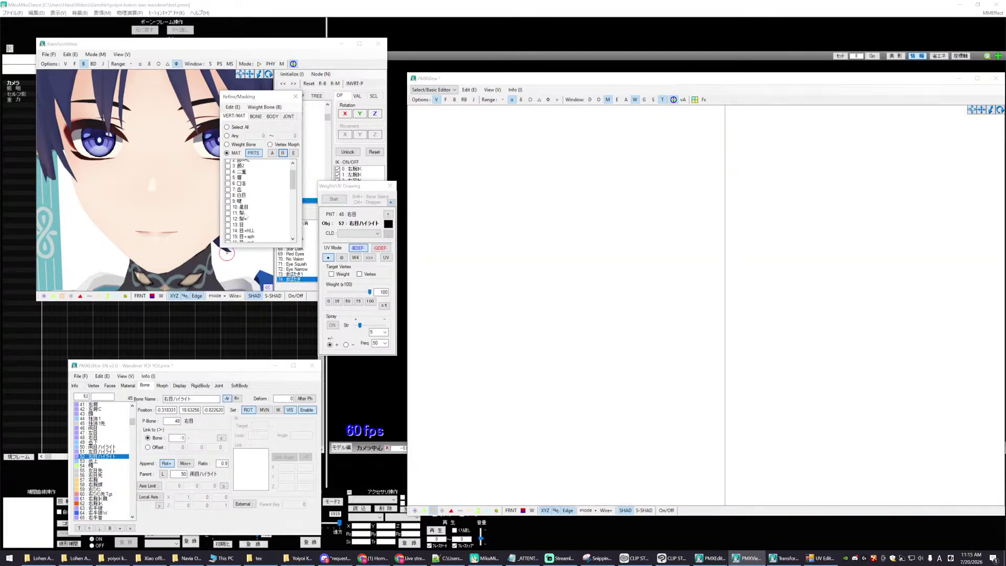
{"action": "left_click", "coordinate": [228, 209]}
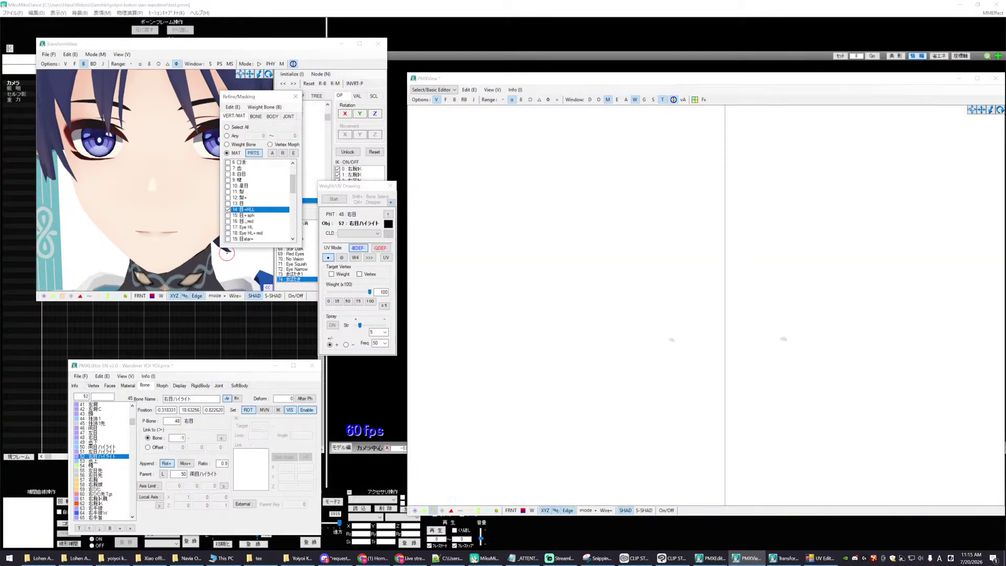
{"action": "scroll", "coordinate": [699, 365], "scroll_direction": "up", "scroll_amount": 3}
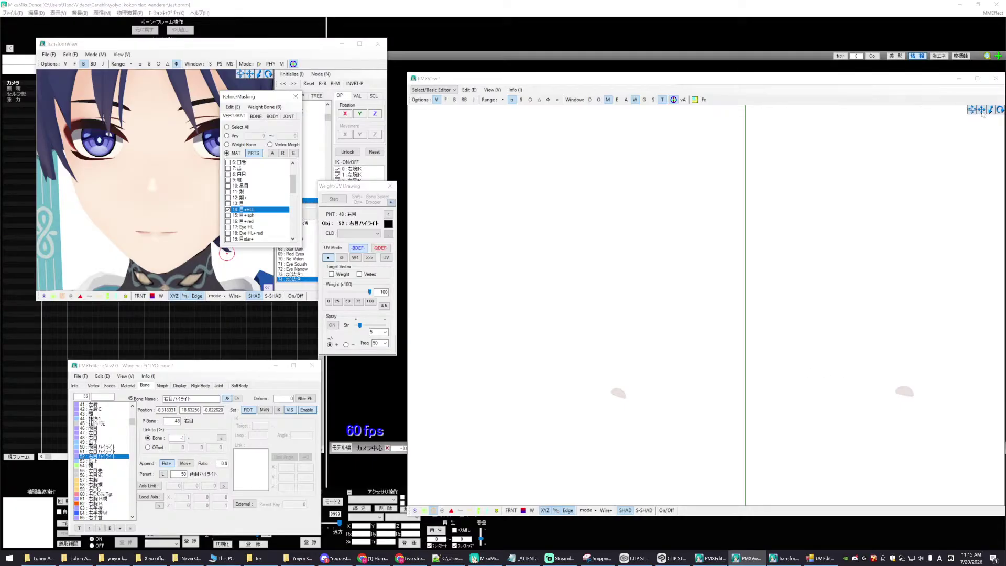
{"action": "left_click_drag", "start_coordinate": [982, 110], "coordinate": [956, 5]}
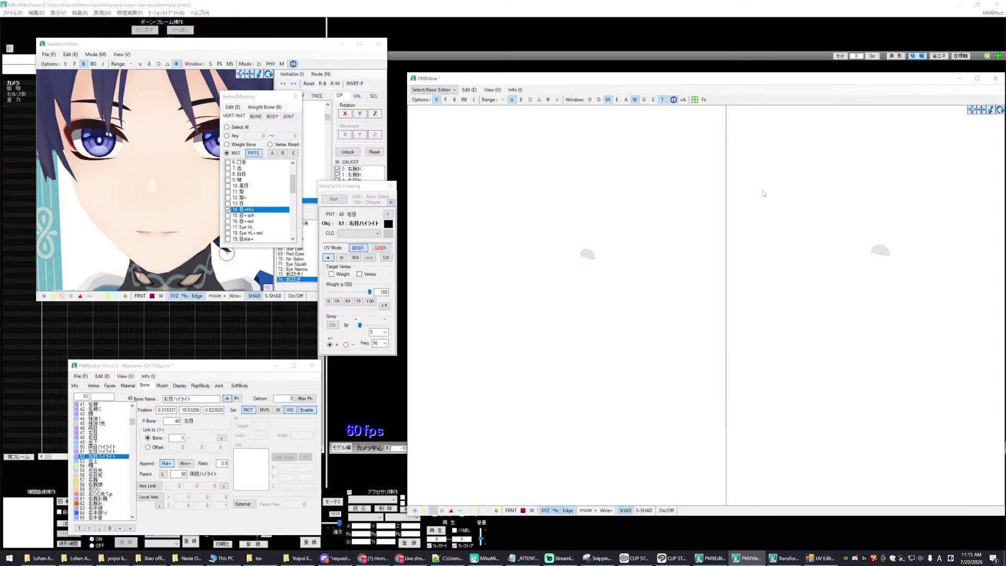
{"action": "left_click", "coordinate": [742, 216]}
{"action": "left_click", "coordinate": [102, 451]}
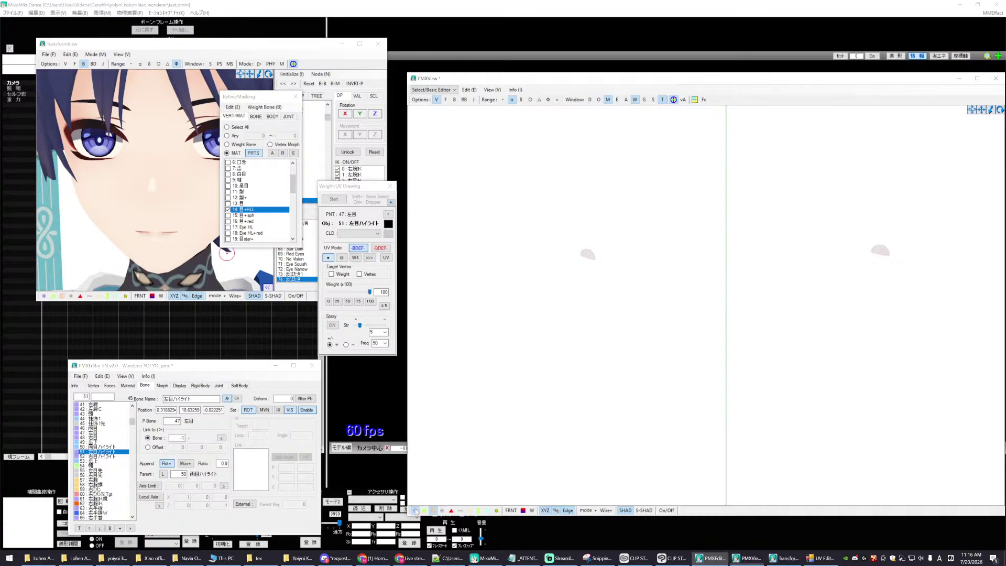
- Show the bones in the model view and switch the eye highlight mesh to the Wire+ display
{"action": "left_click", "coordinate": [415, 511]}
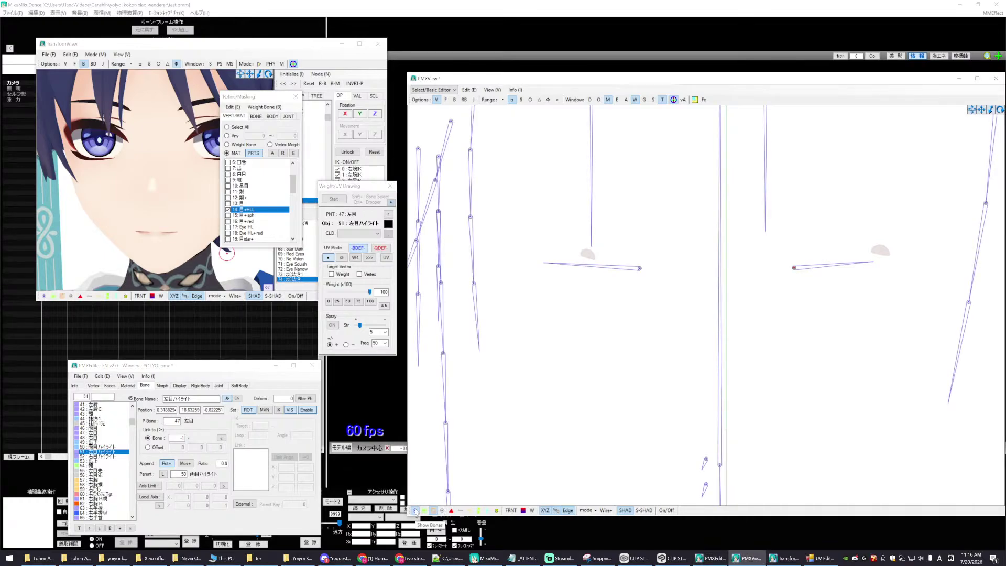
{"action": "left_click", "coordinate": [414, 510]}
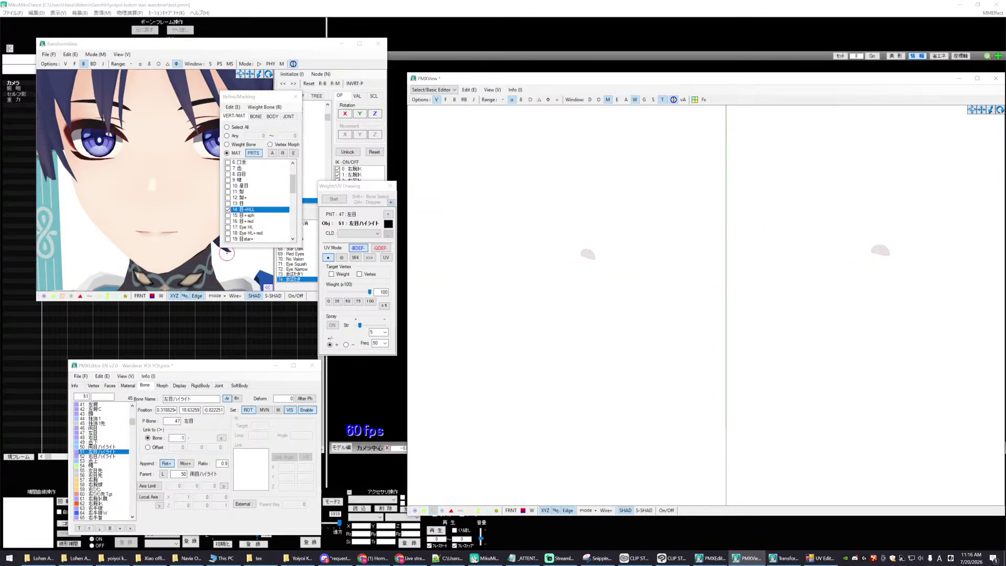
{"action": "left_click", "coordinate": [414, 510]}
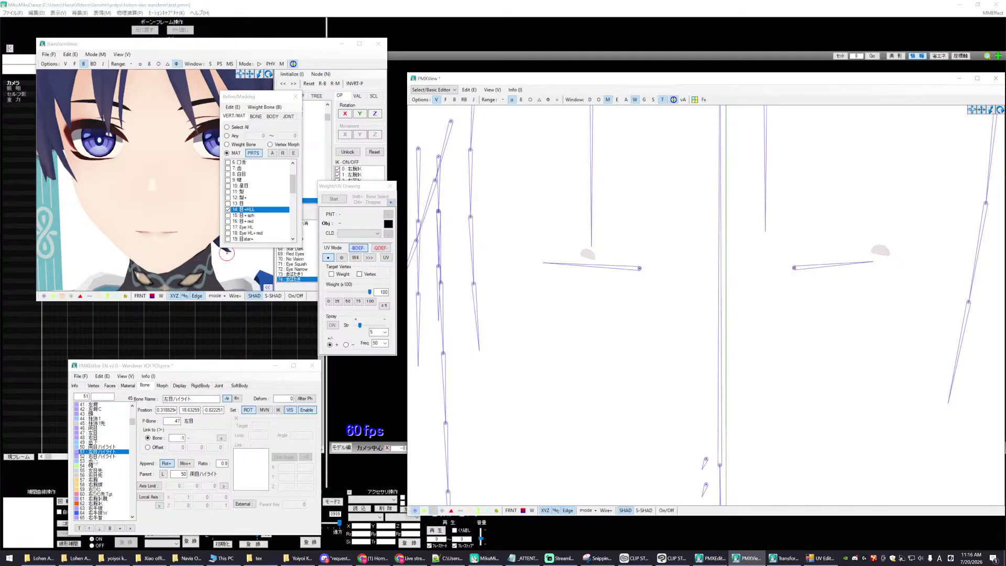
{"action": "left_click", "coordinate": [333, 199]}
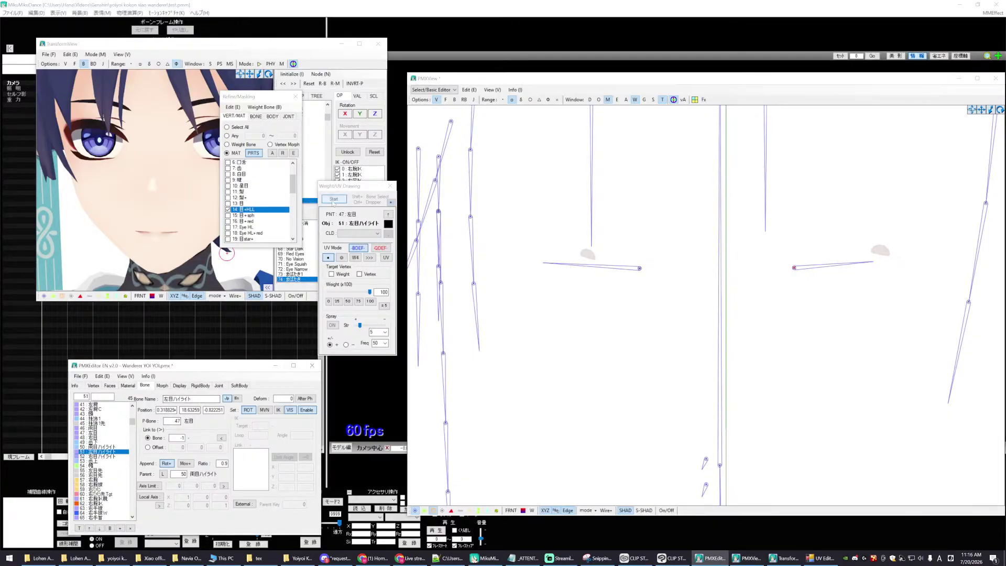
{"action": "left_click", "coordinate": [586, 510]}
{"action": "left_click", "coordinate": [612, 498]}
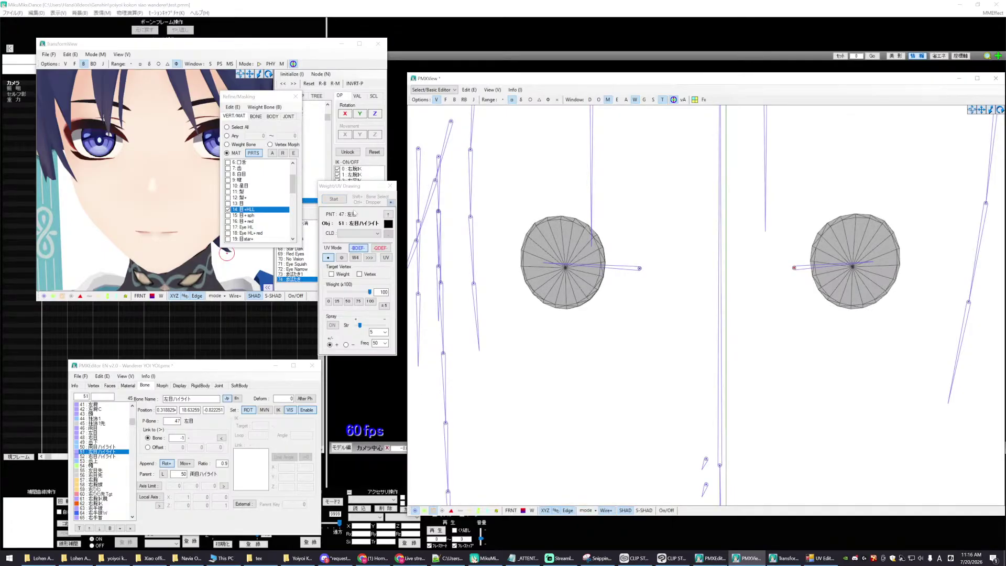
- Paint weight 100 for the 左目ハイライト bone over the entire left-eye highlight disc
{"action": "left_click", "coordinate": [335, 199]}
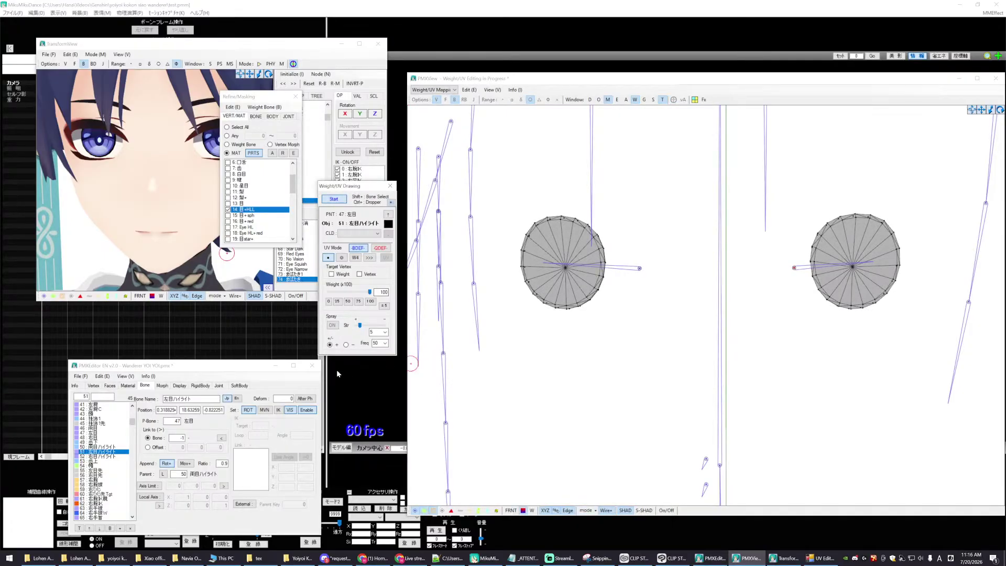
{"action": "mouse_move", "coordinate": [826, 233]}
{"action": "left_mouse_down"}
{"action": "mouse_move", "coordinate": [828, 217]}
{"action": "mouse_move", "coordinate": [804, 264]}
{"action": "mouse_move", "coordinate": [826, 217]}
{"action": "mouse_move", "coordinate": [872, 220]}
{"action": "mouse_move", "coordinate": [900, 257]}
{"action": "mouse_move", "coordinate": [891, 289]}
{"action": "mouse_move", "coordinate": [866, 313]}
{"action": "mouse_move", "coordinate": [812, 286]}
{"action": "mouse_move", "coordinate": [845, 301]}
{"action": "mouse_move", "coordinate": [825, 301]}
{"action": "mouse_move", "coordinate": [927, 291]}
{"action": "left_mouse_up"}
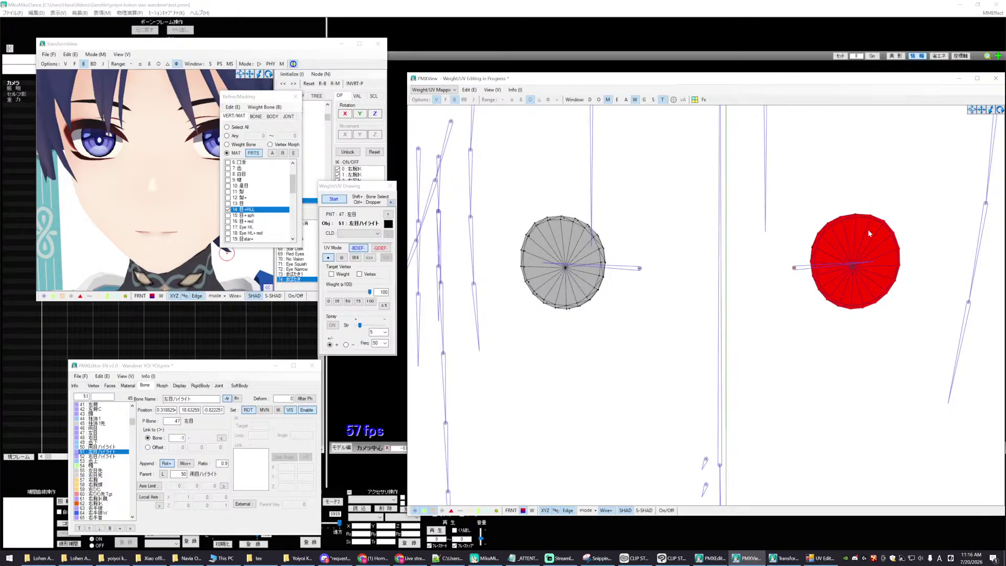
{"action": "left_click", "coordinate": [334, 198]}
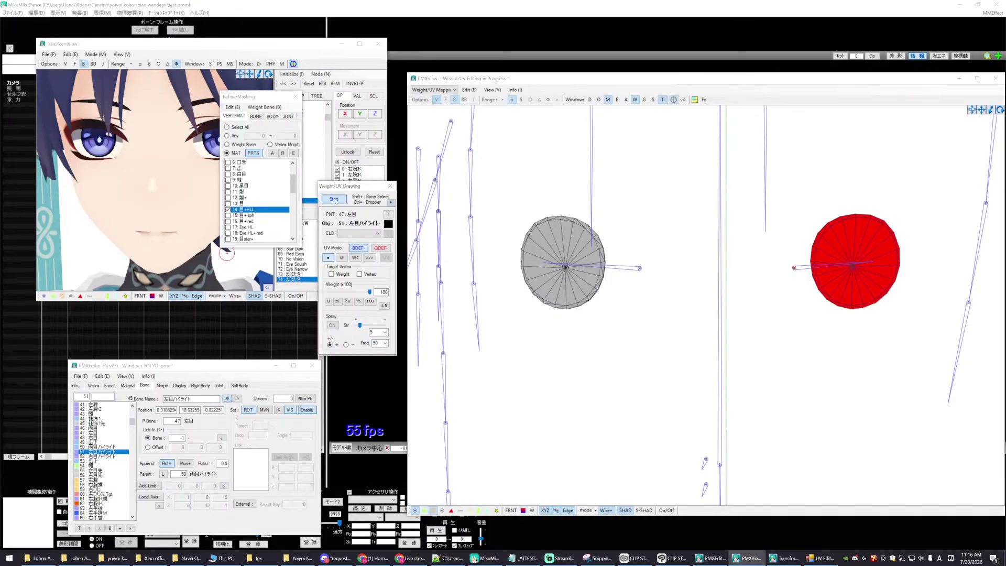
- Paint weight 100 for the 右目ハイライト bone over the entire right-eye highlight disc
{"action": "left_click", "coordinate": [97, 457]}
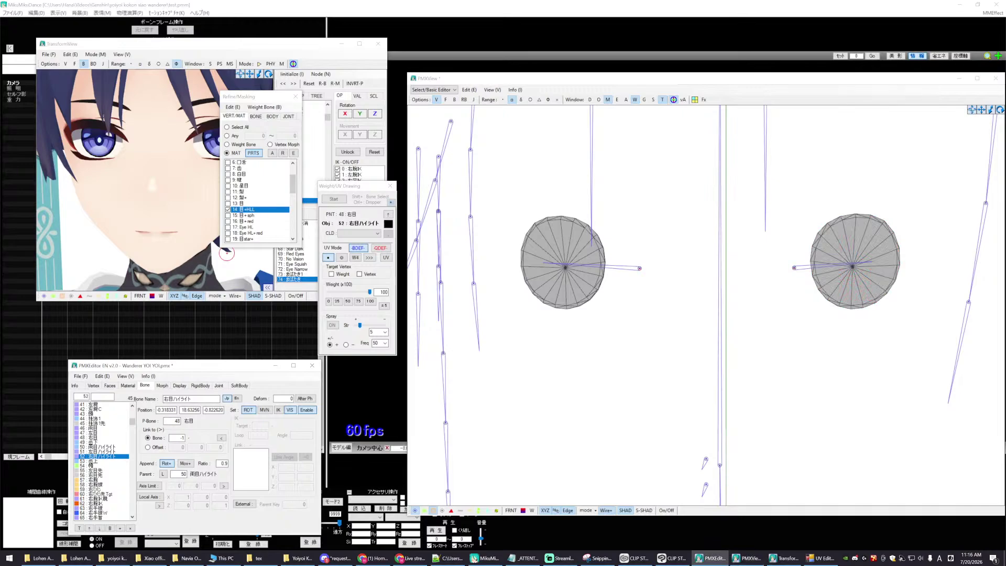
{"action": "left_click", "coordinate": [336, 200]}
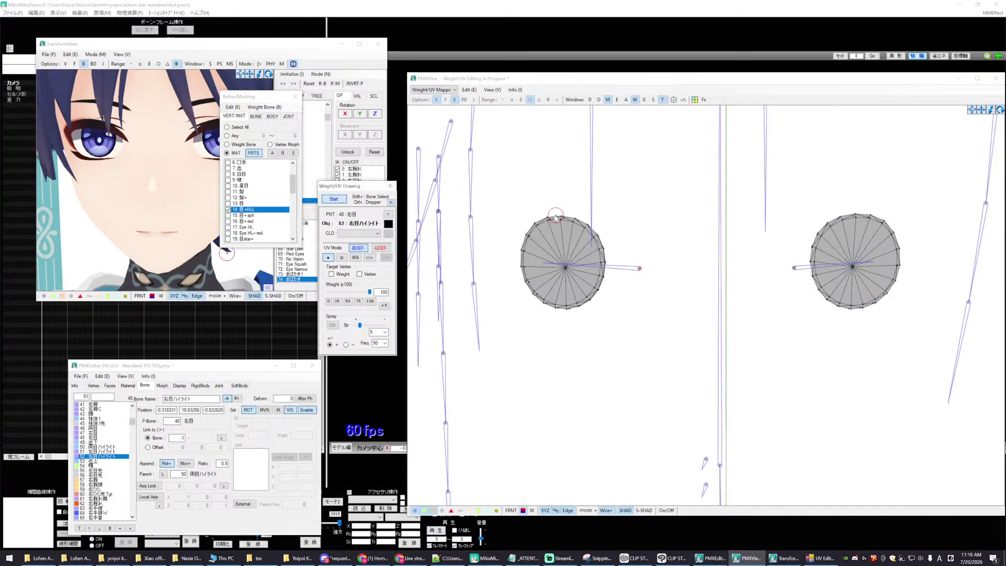
{"action": "mouse_move", "coordinate": [553, 219]}
{"action": "left_mouse_down"}
{"action": "mouse_move", "coordinate": [524, 247]}
{"action": "mouse_move", "coordinate": [544, 224]}
{"action": "mouse_move", "coordinate": [526, 276]}
{"action": "mouse_move", "coordinate": [540, 301]}
{"action": "mouse_move", "coordinate": [565, 313]}
{"action": "mouse_move", "coordinate": [590, 301]}
{"action": "mouse_move", "coordinate": [599, 278]}
{"action": "mouse_move", "coordinate": [583, 219]}
{"action": "mouse_move", "coordinate": [563, 219]}
{"action": "mouse_move", "coordinate": [583, 258]}
{"action": "mouse_move", "coordinate": [545, 287]}
{"action": "left_mouse_up"}
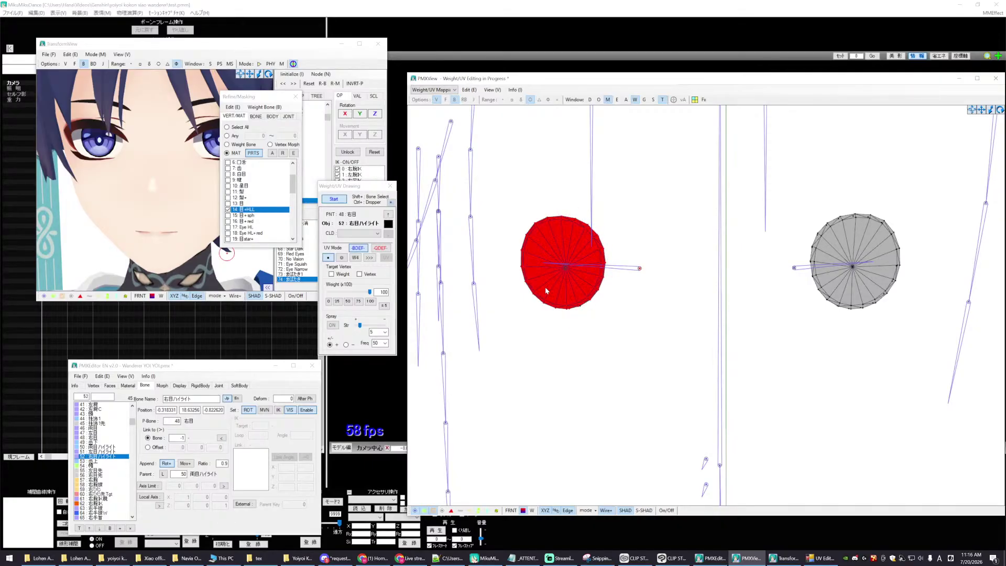
{"action": "left_click", "coordinate": [333, 199]}
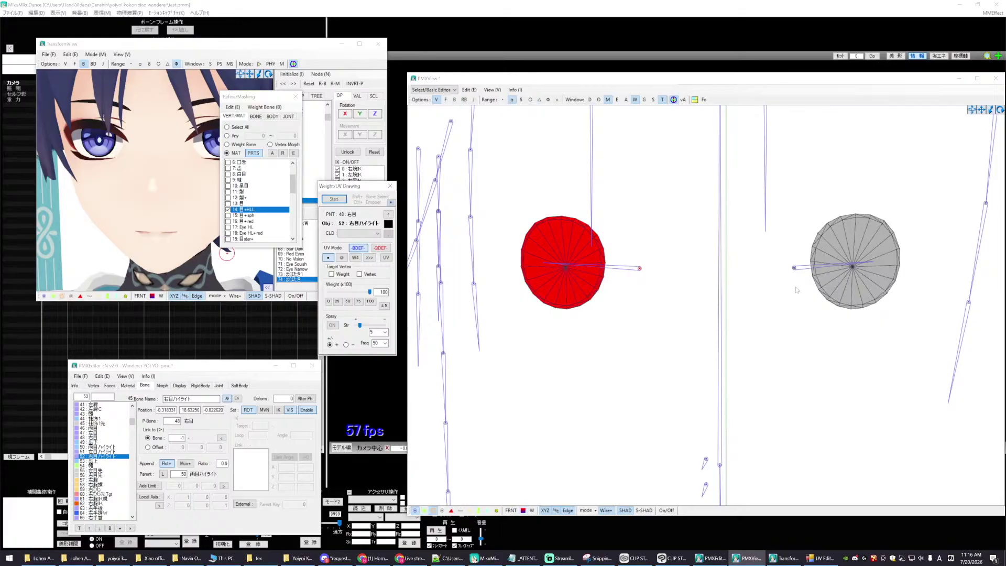
{"action": "left_click_drag", "start_coordinate": [799, 288], "coordinate": [769, 250]}
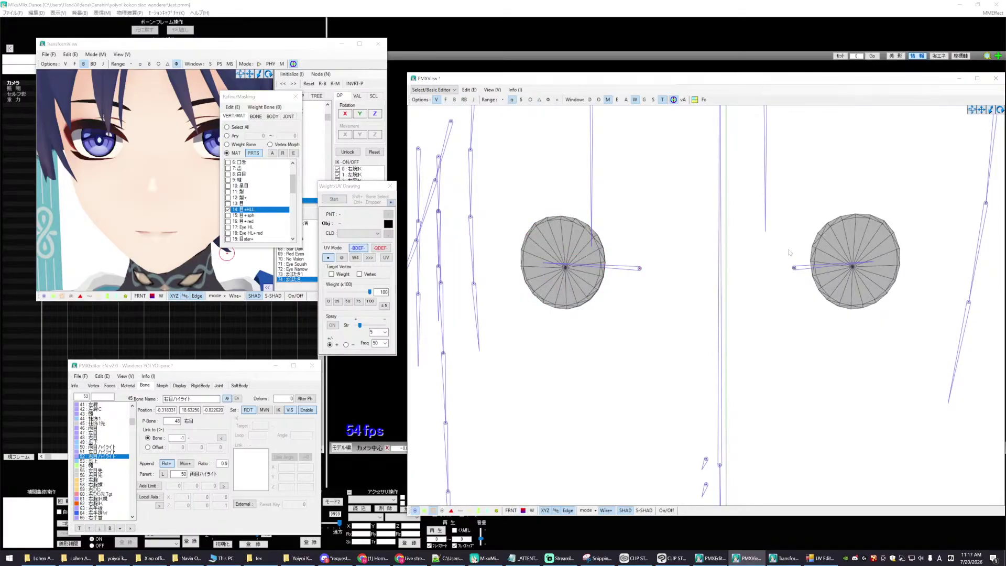
{"action": "left_click", "coordinate": [776, 329]}
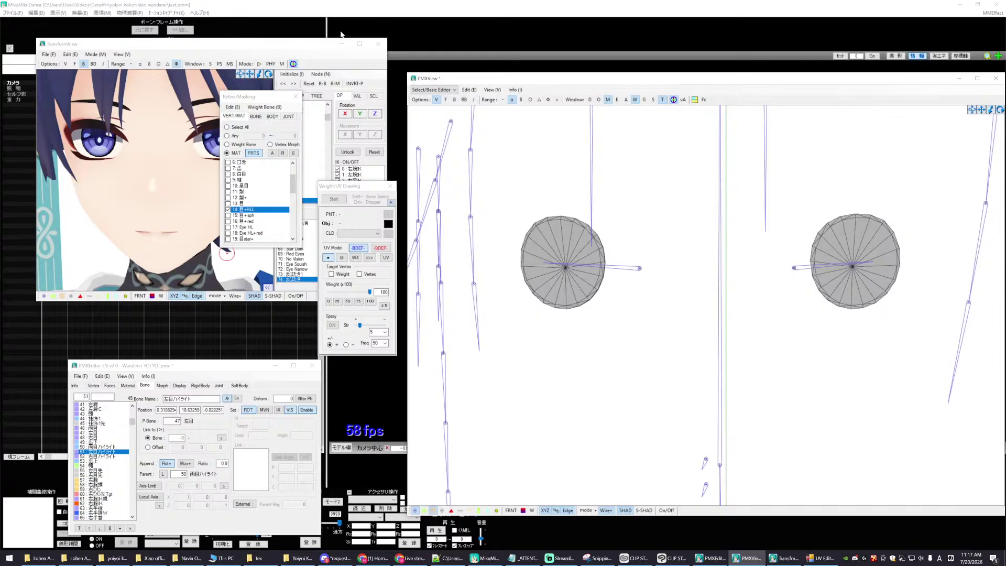
- Test the 両目ハイライト bone in TransformView by rotating it about the Y and X axes, and reset the pose
{"action": "mouse_move", "coordinate": [566, 172]}
{"action": "middle_mouse_down"}
{"action": "mouse_move", "coordinate": [650, 173]}
{"action": "mouse_move", "coordinate": [626, 174]}
{"action": "middle_mouse_up"}
{"action": "left_click", "coordinate": [303, 300]}
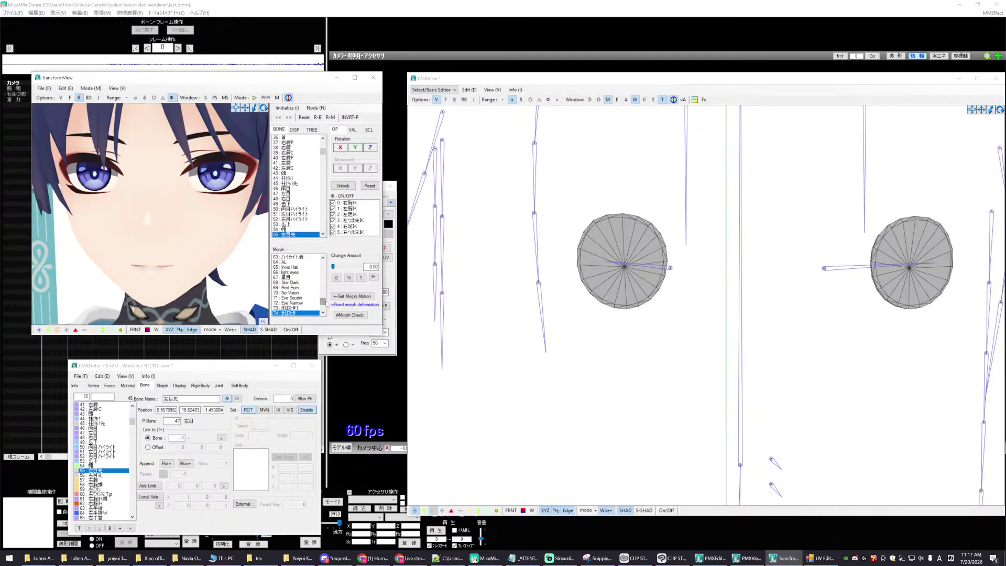
{"action": "left_click_drag", "start_coordinate": [327, 302], "coordinate": [326, 262]}
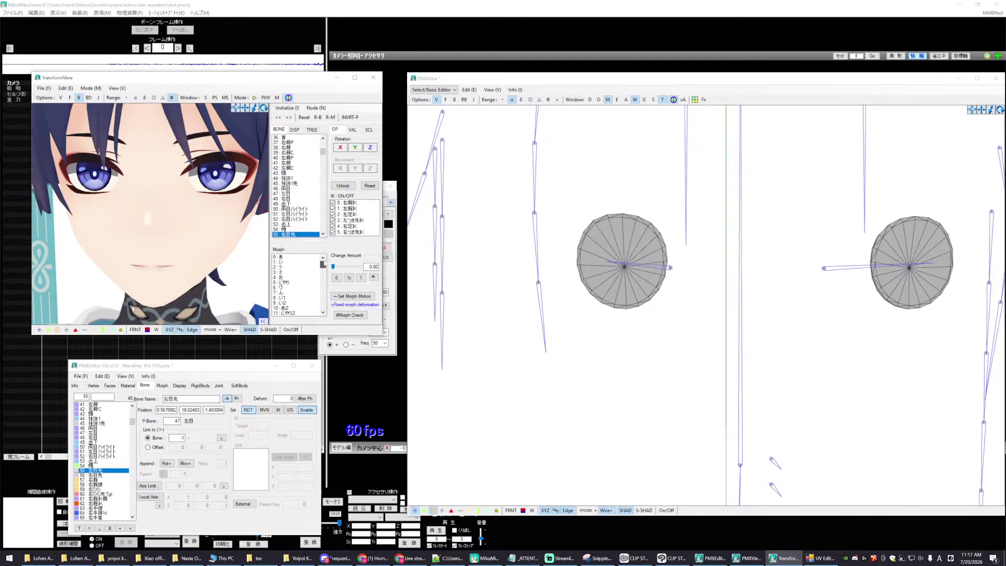
{"action": "left_click_drag", "start_coordinate": [323, 151], "coordinate": [327, 152]}
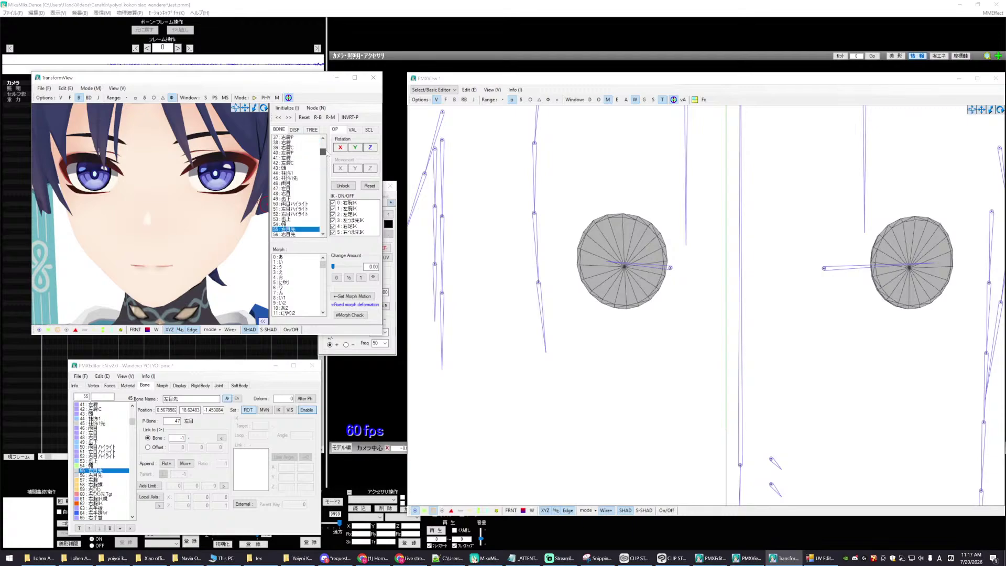
{"action": "left_click", "coordinate": [291, 204]}
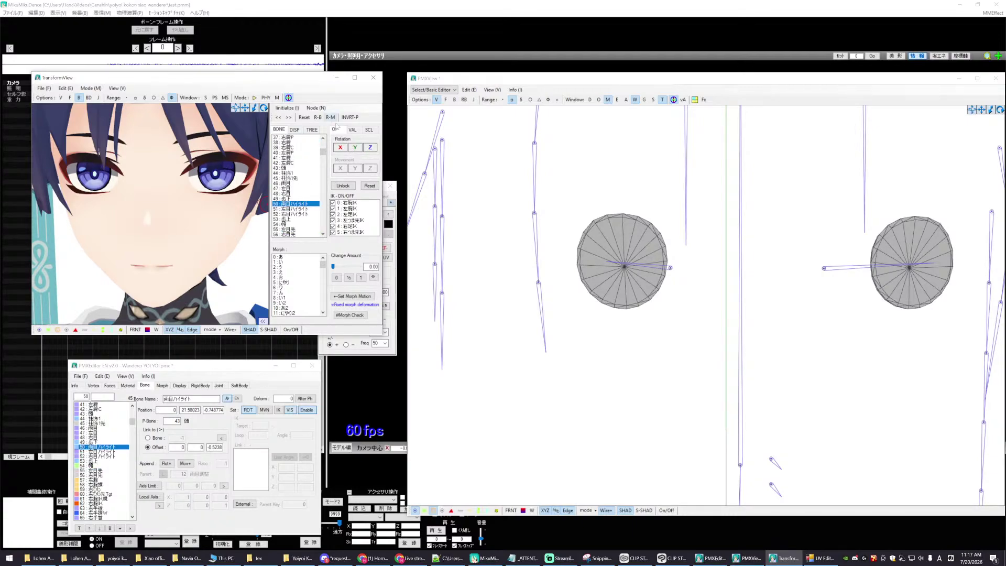
{"action": "left_click", "coordinate": [355, 147]}
{"action": "left_click_drag", "start_coordinate": [354, 147], "coordinate": [354, 153]}
{"action": "left_click", "coordinate": [355, 147]}
{"action": "left_click_drag", "start_coordinate": [355, 147], "coordinate": [332, 127]}
{"action": "left_click", "coordinate": [356, 148]}
{"action": "left_click", "coordinate": [340, 147]}
{"action": "left_click", "coordinate": [291, 313]}
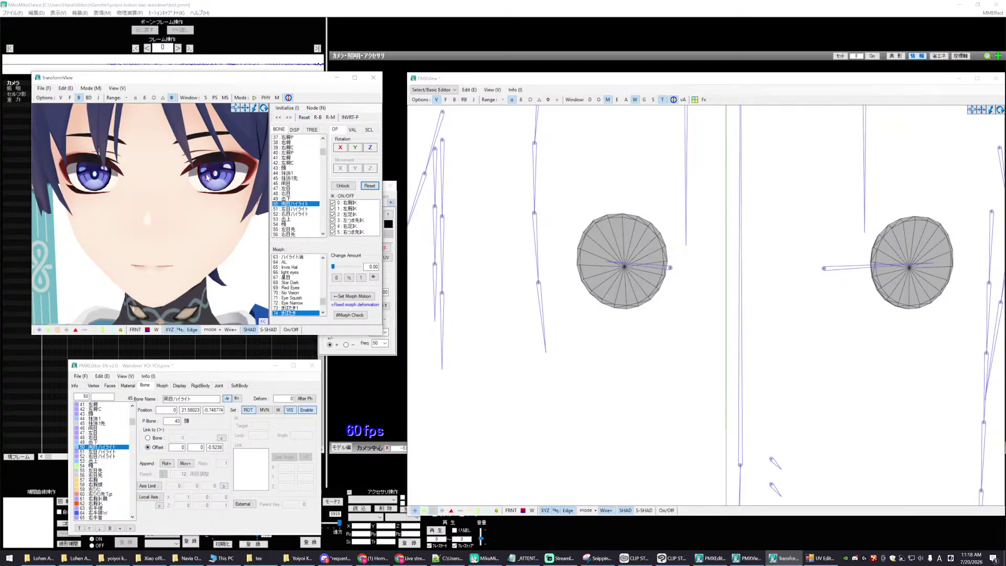
{"action": "scroll", "coordinate": [141, 226], "scroll_direction": "down", "scroll_amount": 2}
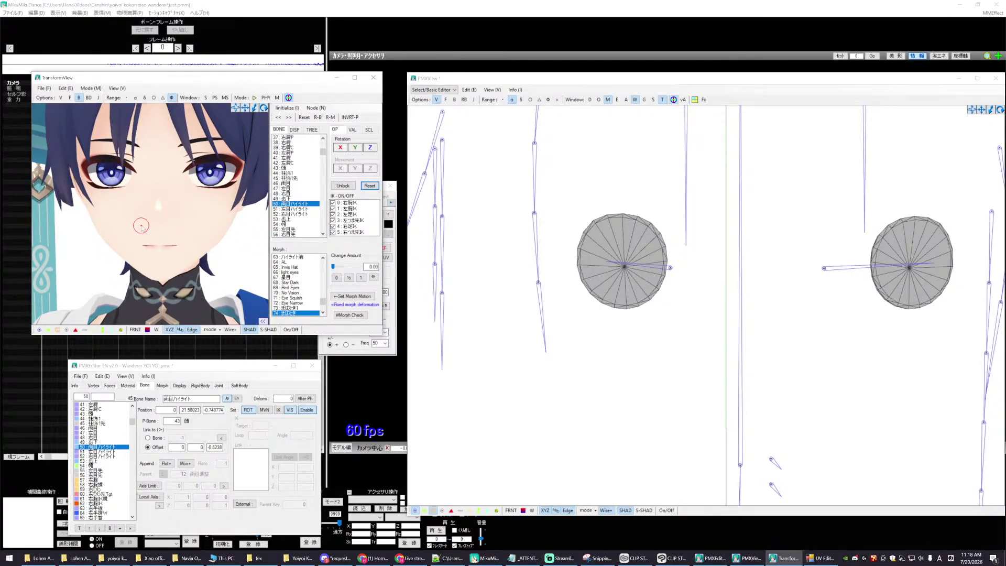
{"action": "left_click", "coordinate": [203, 369]}
{"action": "key", "text": "Up"}
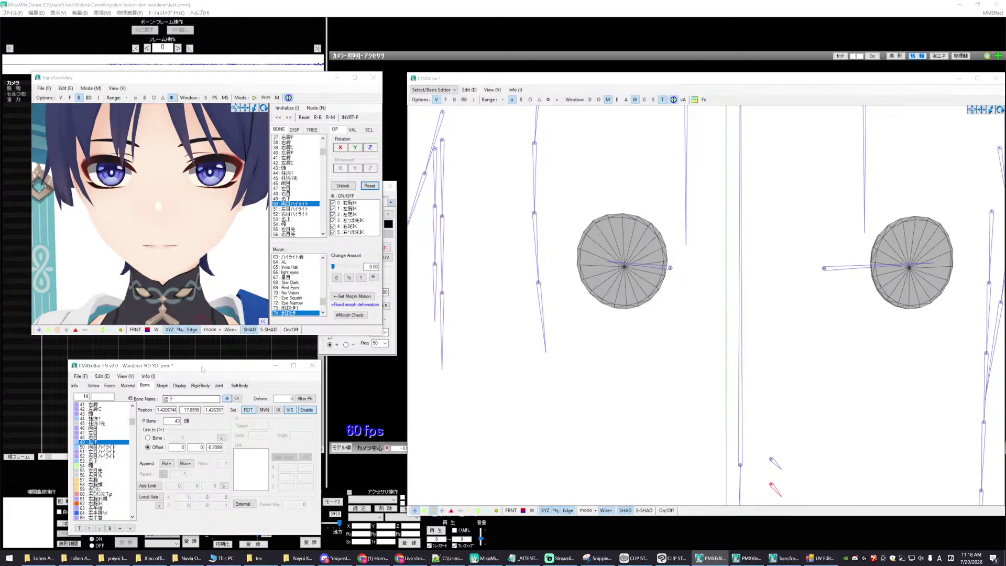
{"action": "left_click_drag", "start_coordinate": [203, 369], "coordinate": [190, 361]}
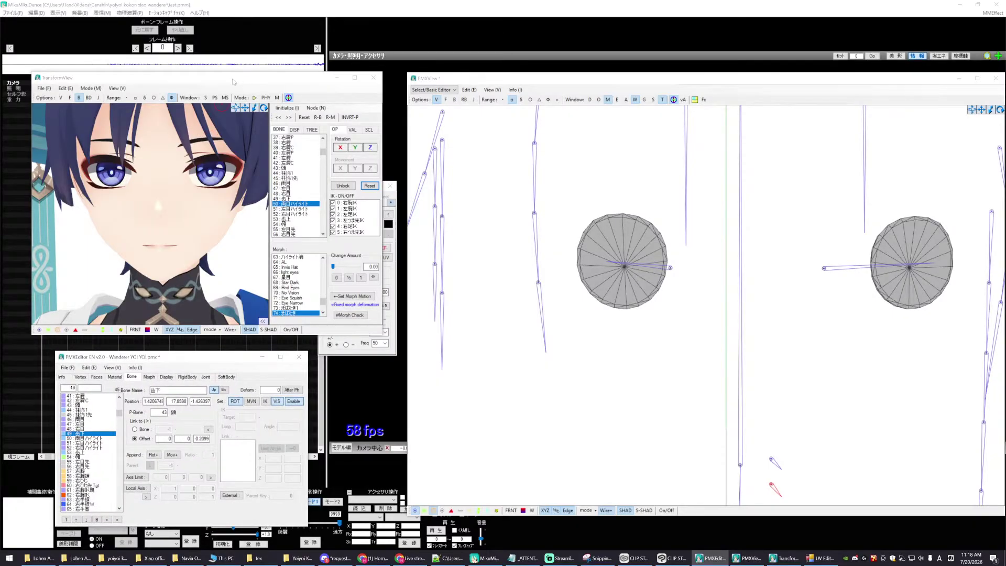
{"action": "left_click_drag", "start_coordinate": [233, 82], "coordinate": [251, 45]}
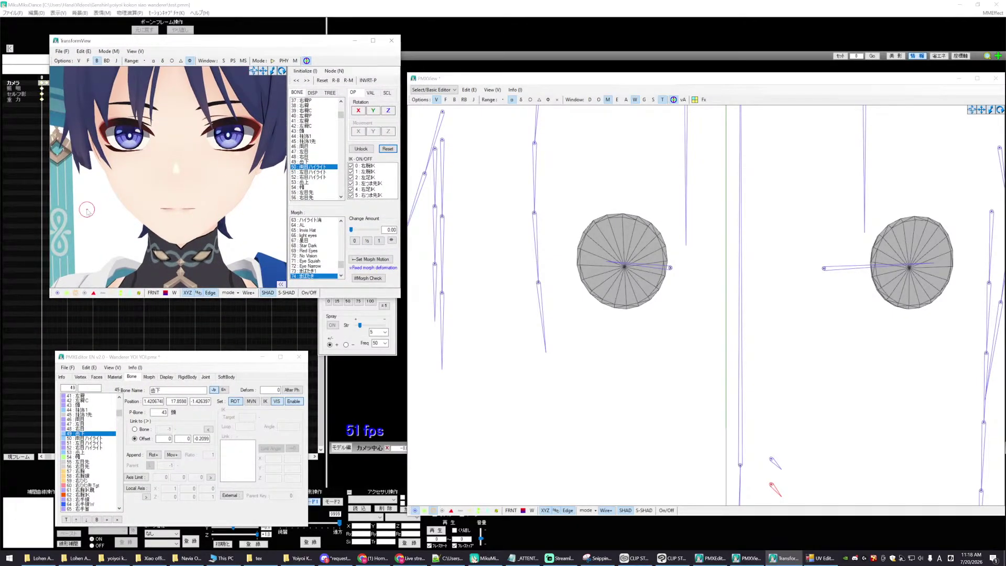
{"action": "right_click_drag", "start_coordinate": [87, 210], "coordinate": [94, 231]}
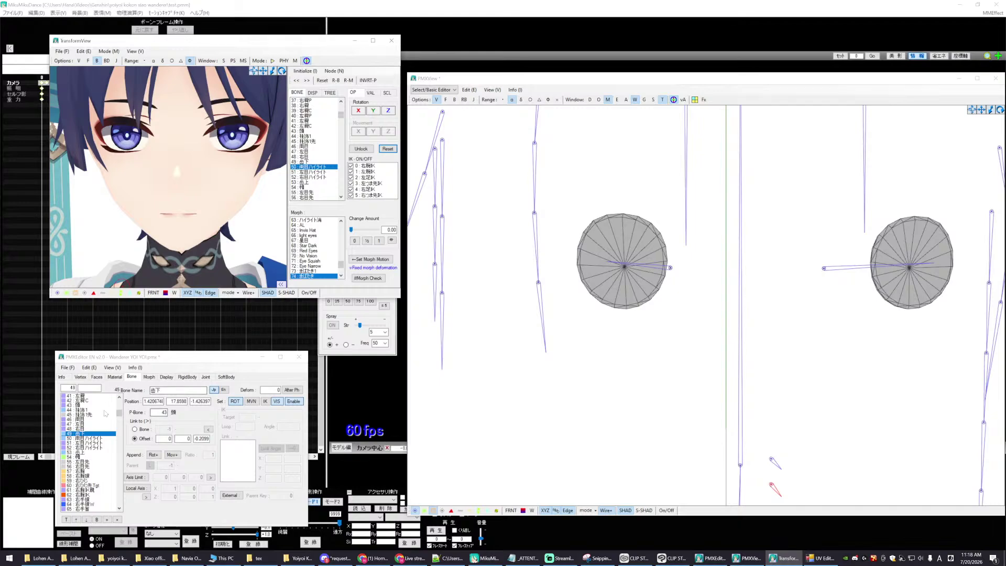
- Display the weights of the 左目ハイライト bone and save the model to its current file
{"action": "left_click", "coordinate": [87, 443]}
{"action": "left_click", "coordinate": [66, 367]}
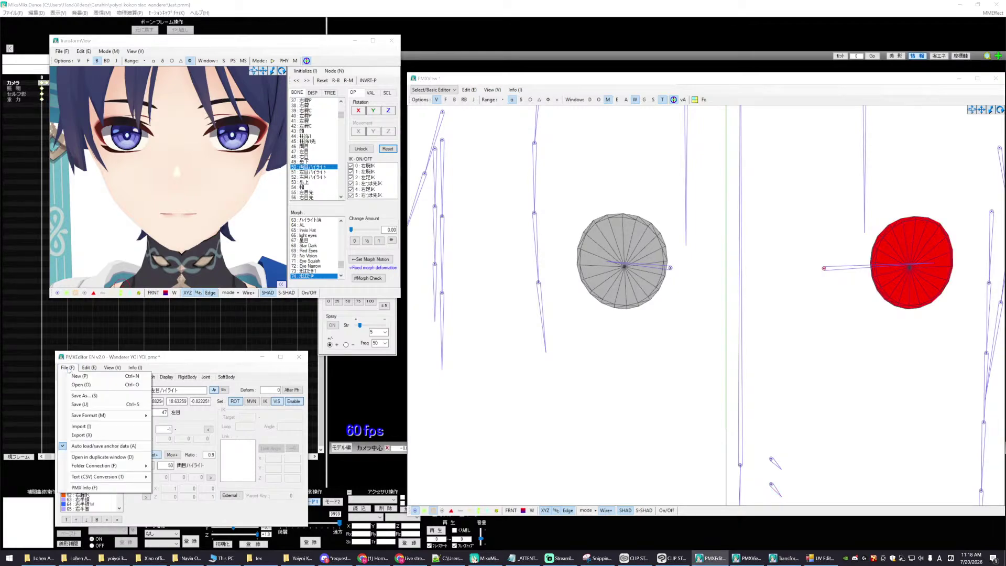
{"action": "left_click", "coordinate": [83, 405]}
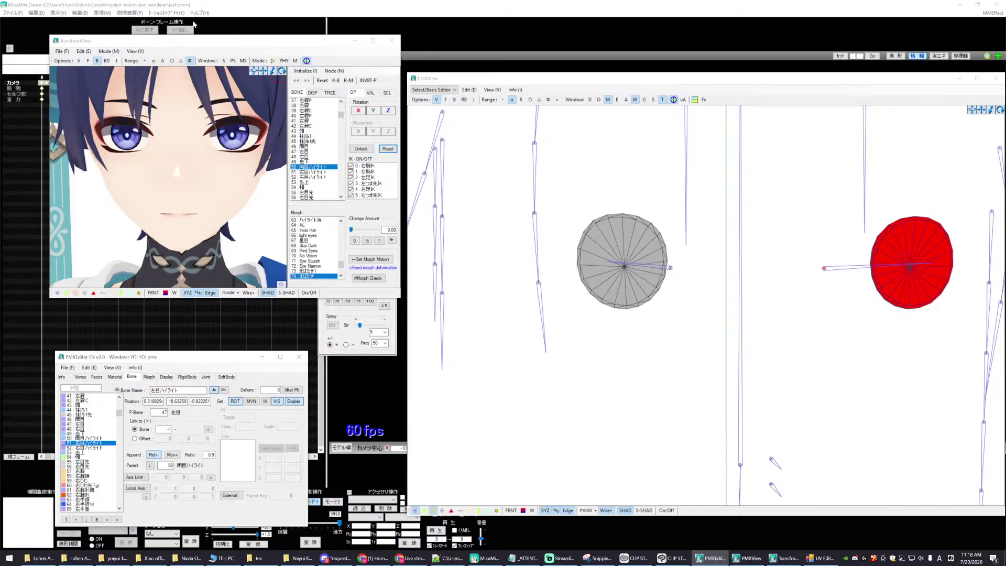
{"action": "left_click_drag", "start_coordinate": [219, 43], "coordinate": [206, 70]}
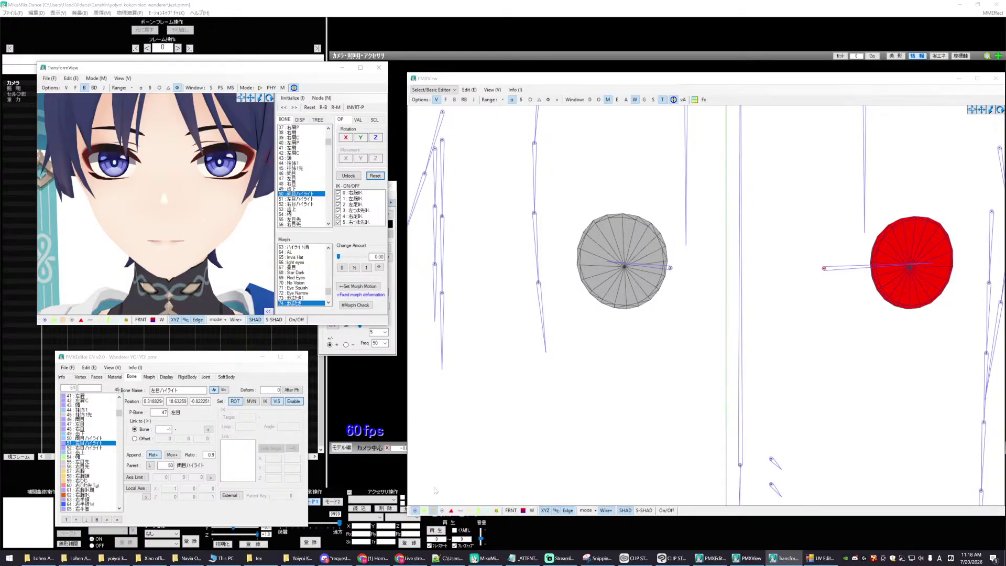
- Switch to CLIP STUDIO PAINT and, in EYE HLL1.png, hide the topmost copy layer and show Folder 1
{"action": "left_click", "coordinate": [672, 558]}
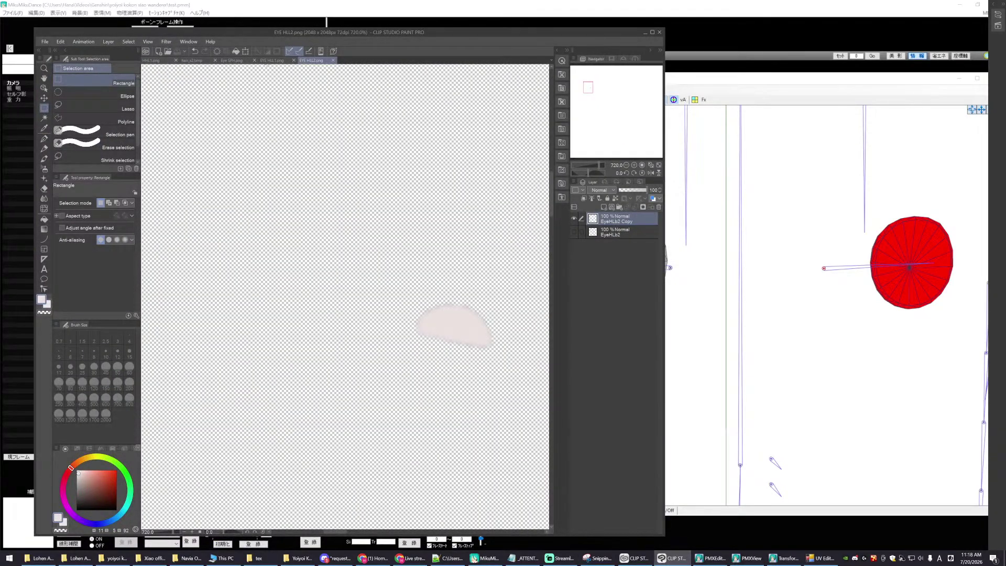
{"action": "left_click", "coordinate": [272, 60]}
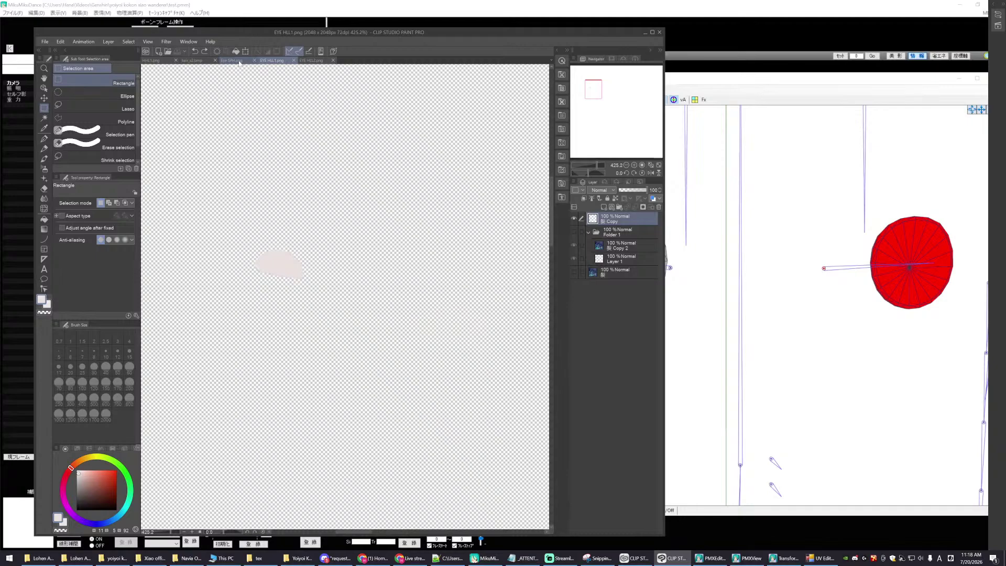
{"action": "left_click", "coordinate": [574, 218]}
{"action": "left_click", "coordinate": [573, 233]}
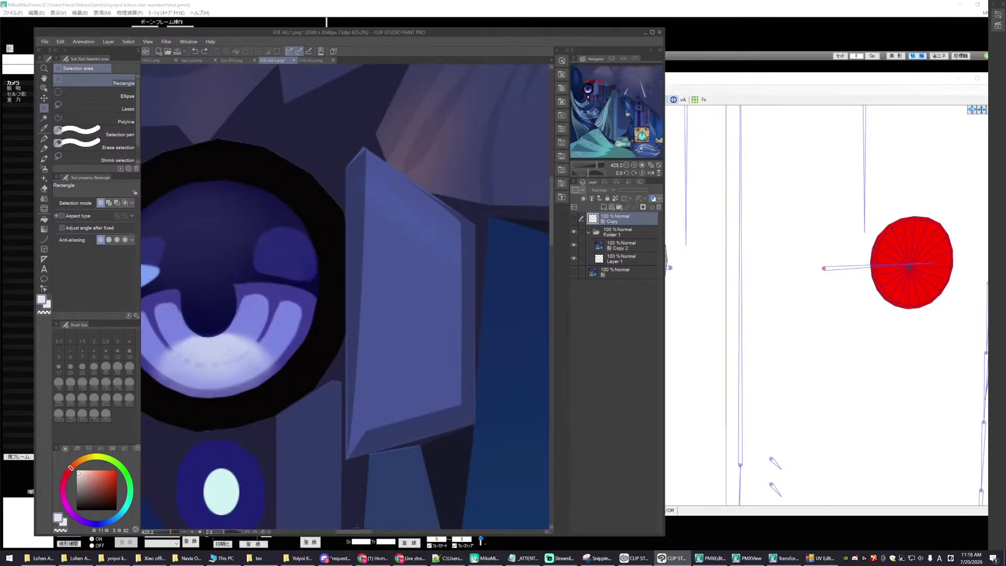
- Examine the light-blue highlight spot on the iris of EYE HLL1.png at close range
{"action": "left_click_drag", "start_coordinate": [356, 532], "coordinate": [335, 533]}
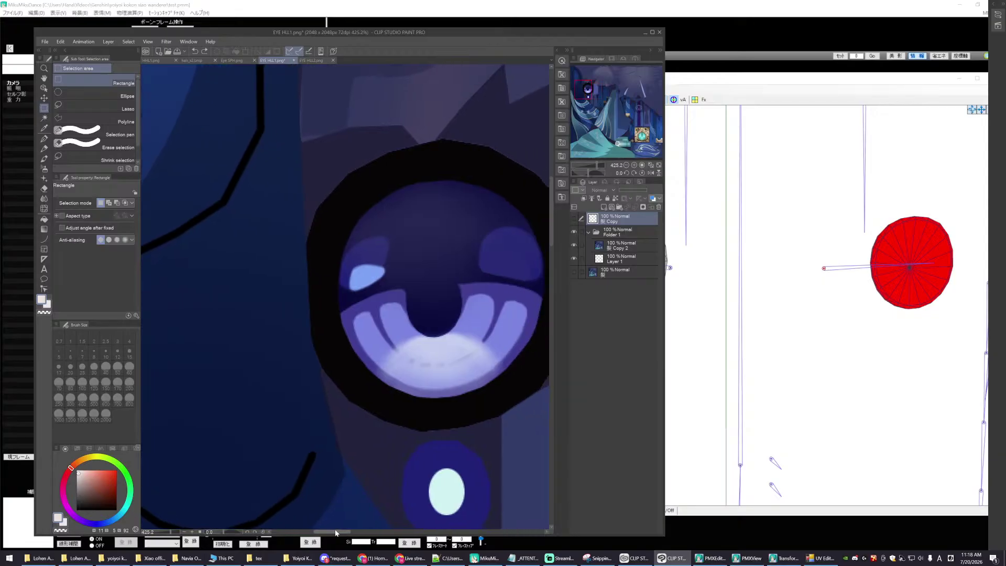
{"action": "scroll", "coordinate": [451, 367], "scroll_direction": "up", "scroll_amount": 3}
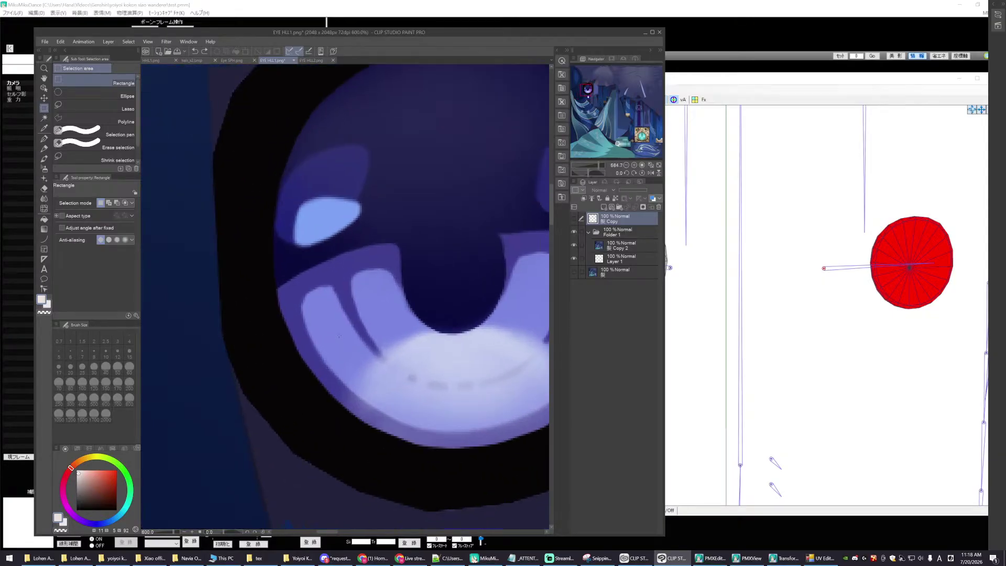
{"action": "scroll", "coordinate": [339, 336], "scroll_direction": "up", "scroll_amount": 4}
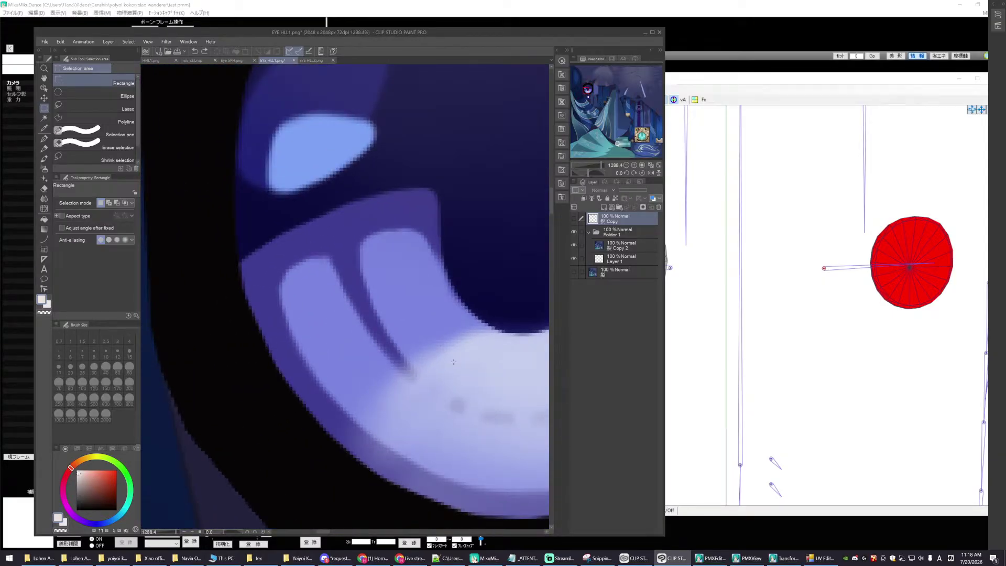
{"action": "left_click_drag", "start_coordinate": [551, 207], "coordinate": [561, 199]}
{"action": "scroll", "coordinate": [315, 307], "scroll_direction": "up", "scroll_amount": 3}
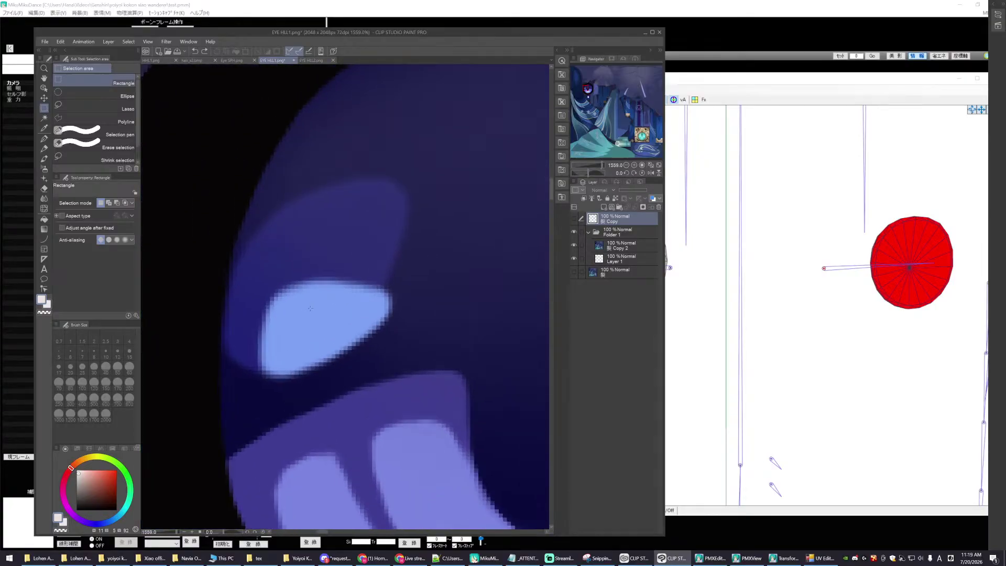
{"action": "scroll", "coordinate": [315, 307], "scroll_direction": "down", "scroll_amount": 2}
{"action": "scroll", "coordinate": [367, 341], "scroll_direction": "up", "scroll_amount": 3}
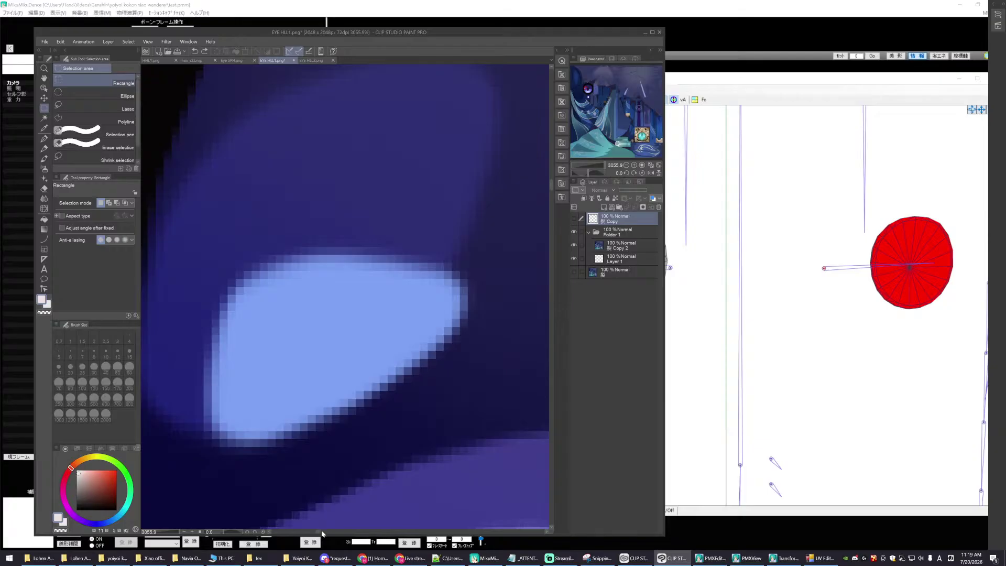
{"action": "left_click_drag", "start_coordinate": [325, 533], "coordinate": [320, 533]}
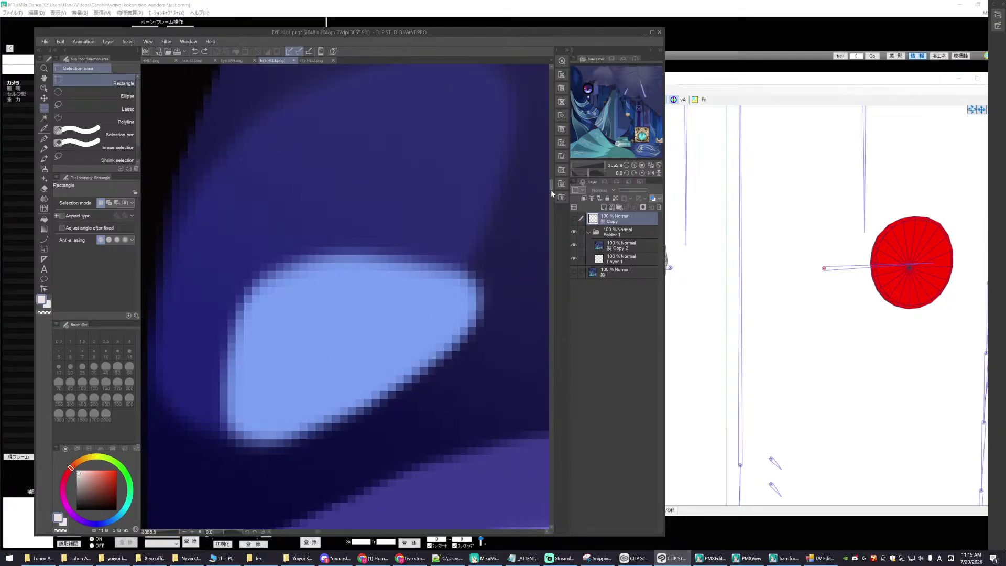
{"action": "left_click_drag", "start_coordinate": [551, 190], "coordinate": [552, 194]}
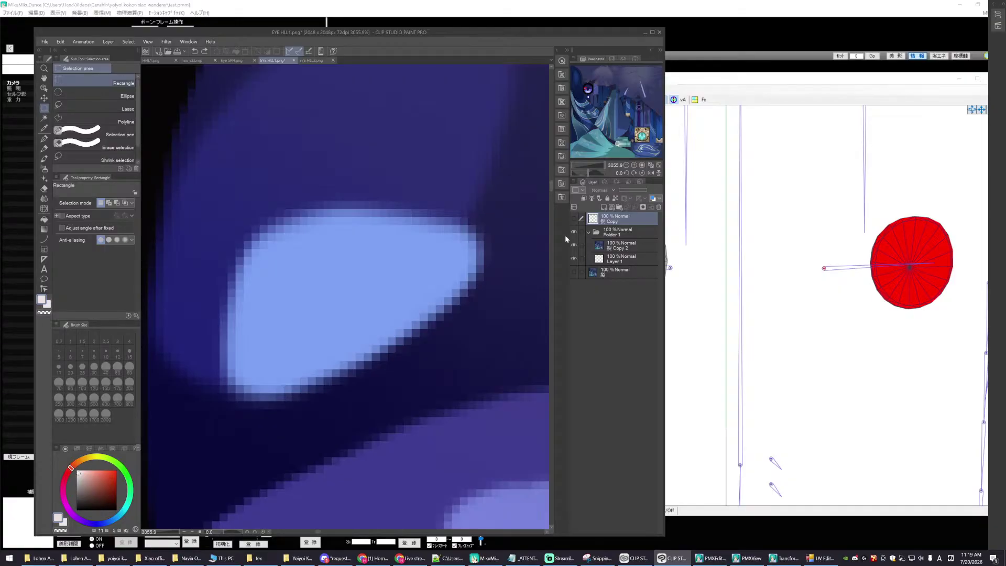
- Sample the highlight's light blue as the drawing colour and lower the Copy 2 layer inside Folder 1 to 61% opacity
{"action": "left_click", "coordinate": [574, 232]}
{"action": "left_click", "coordinate": [574, 232]}
{"action": "left_click", "coordinate": [600, 248]}
{"action": "left_click", "coordinate": [575, 245]}
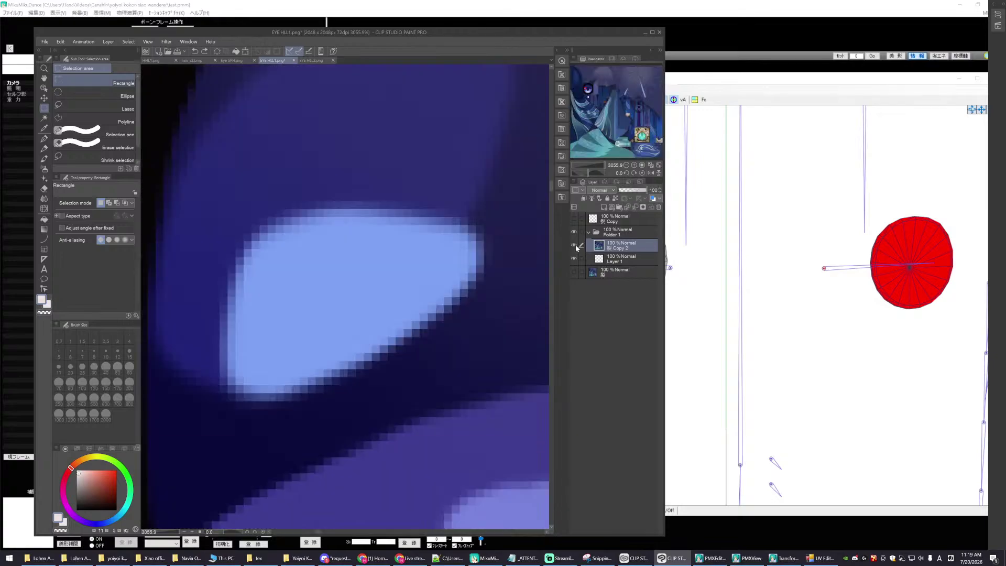
{"action": "scroll", "coordinate": [324, 237], "scroll_direction": "down", "scroll_amount": 2}
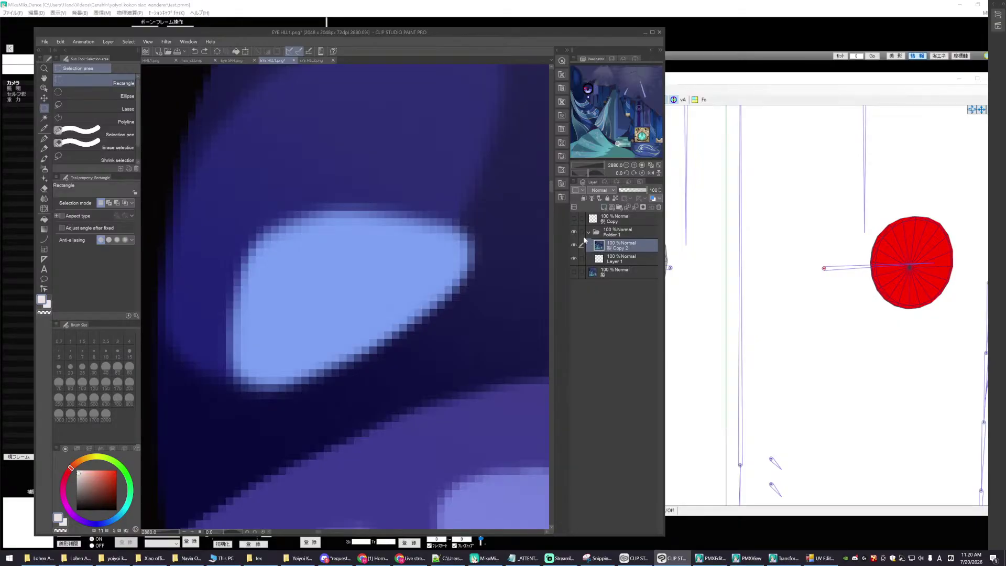
{"action": "left_click", "coordinate": [603, 232]}
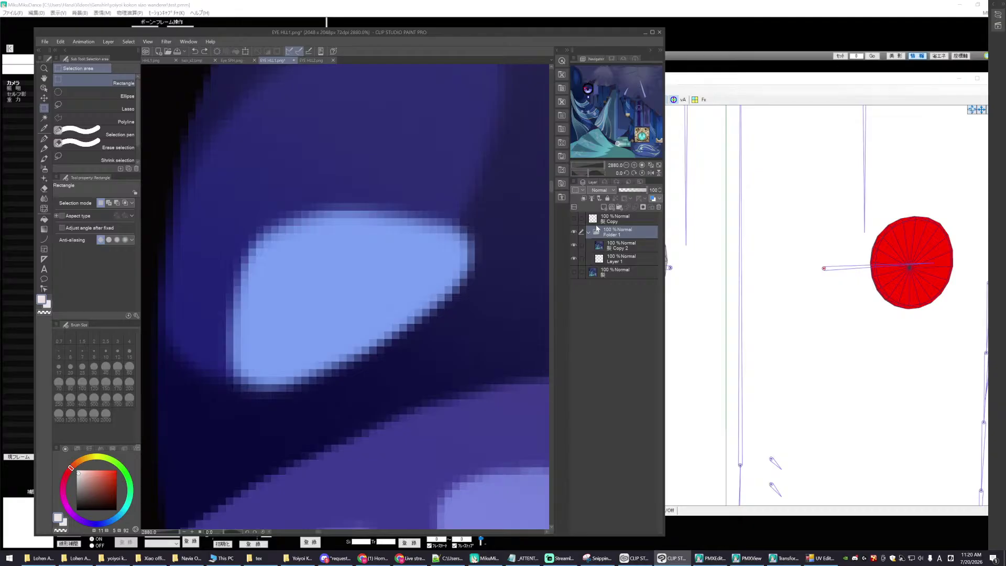
{"action": "left_click", "coordinate": [604, 246]}
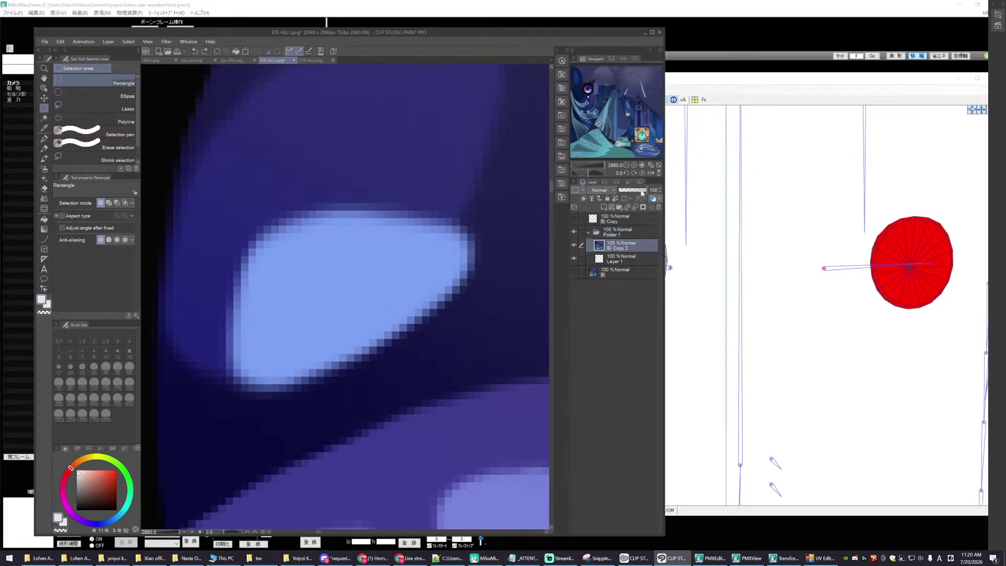
{"action": "left_click_drag", "start_coordinate": [642, 192], "coordinate": [664, 192]}
{"action": "left_click", "coordinate": [325, 281], "text": "alt"}
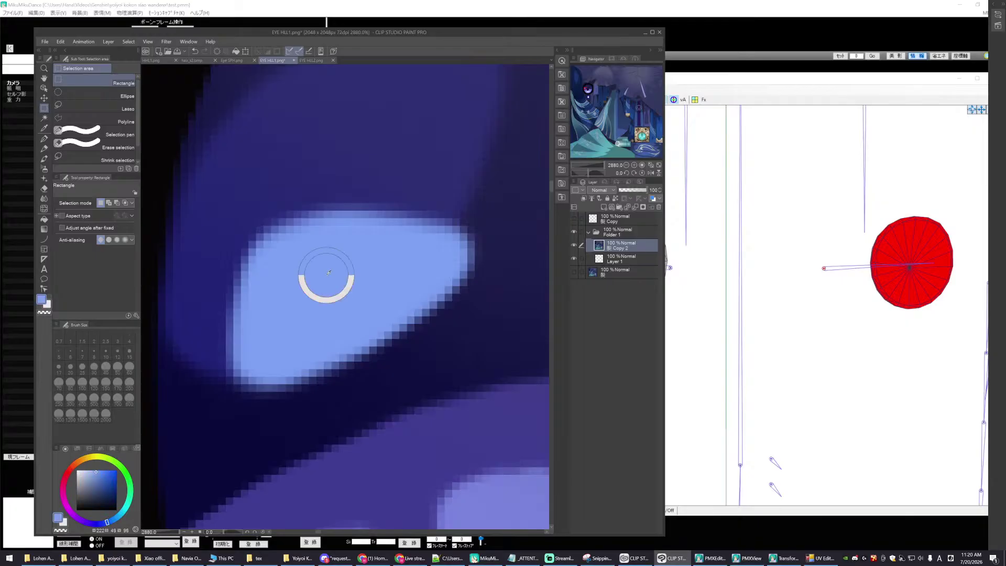
{"action": "left_click", "coordinate": [639, 193]}
{"action": "left_click", "coordinate": [636, 192]}
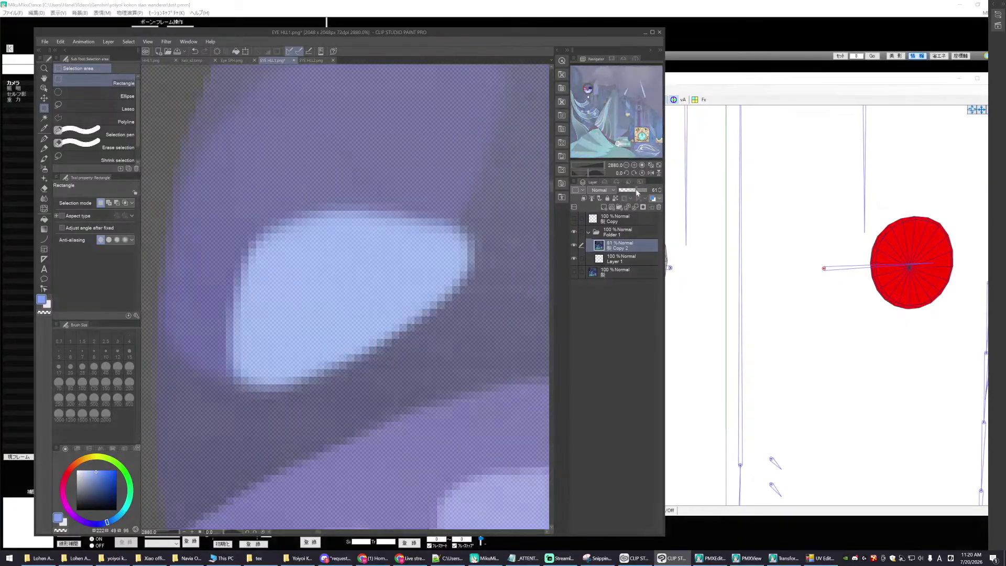
- Add a new raster layer above the existing layers and set the Curve tool to brush size 3
{"action": "left_click", "coordinate": [603, 207]}
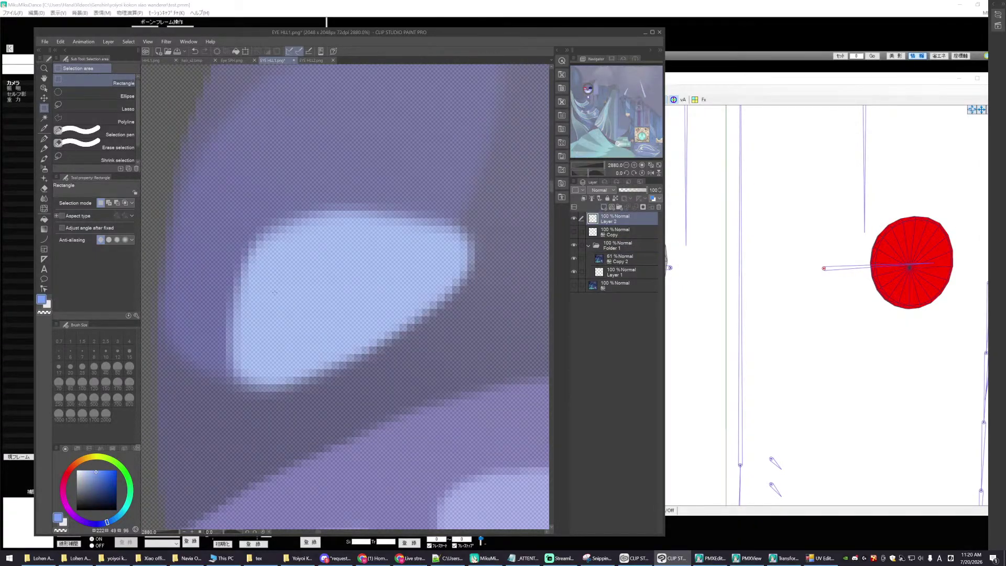
{"action": "scroll", "coordinate": [274, 292], "scroll_direction": "up", "scroll_amount": 1}
{"action": "left_click", "coordinate": [44, 240]}
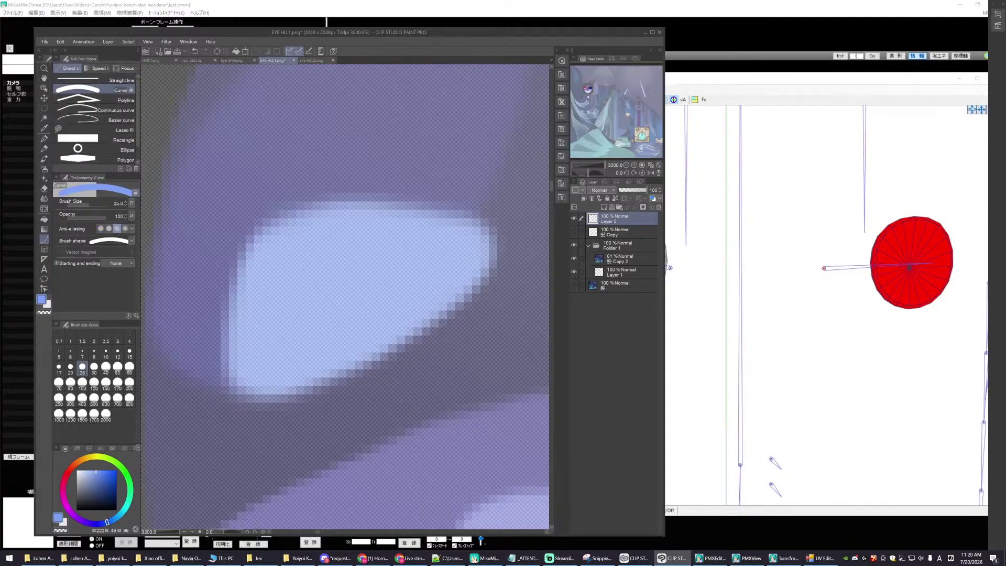
{"action": "left_click", "coordinate": [117, 341]}
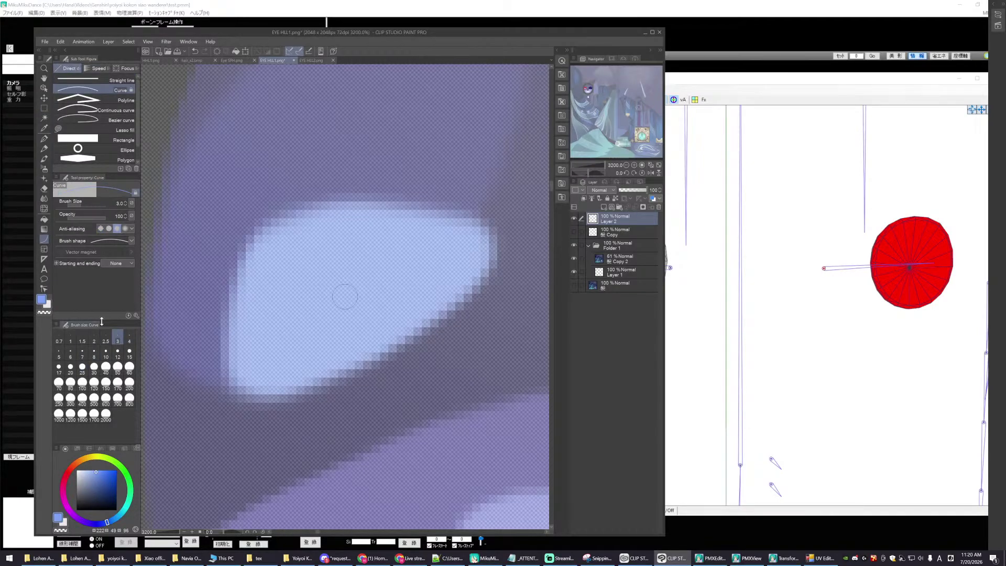
{"action": "left_click", "coordinate": [76, 359]}
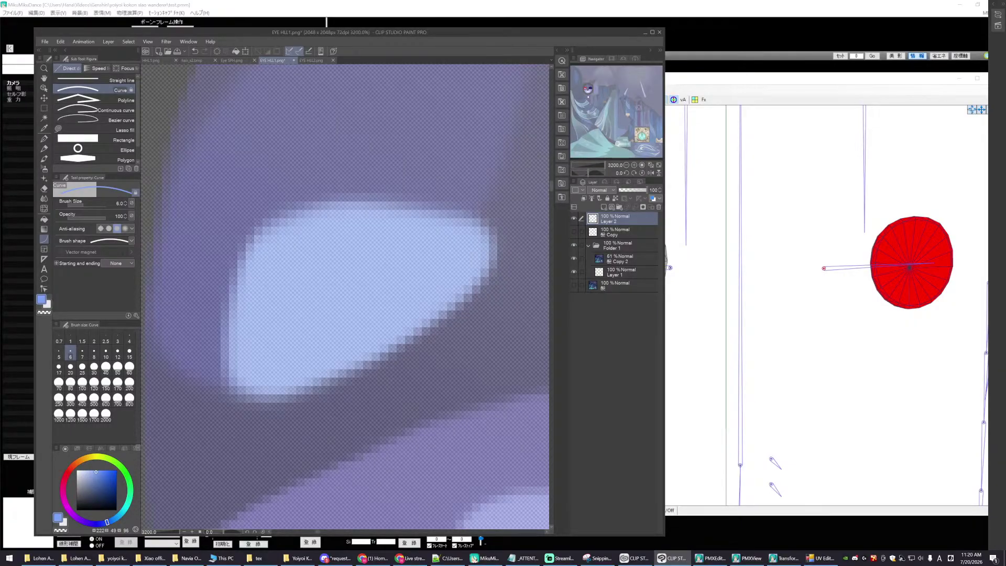
{"action": "left_click_drag", "start_coordinate": [260, 221], "coordinate": [237, 252]}
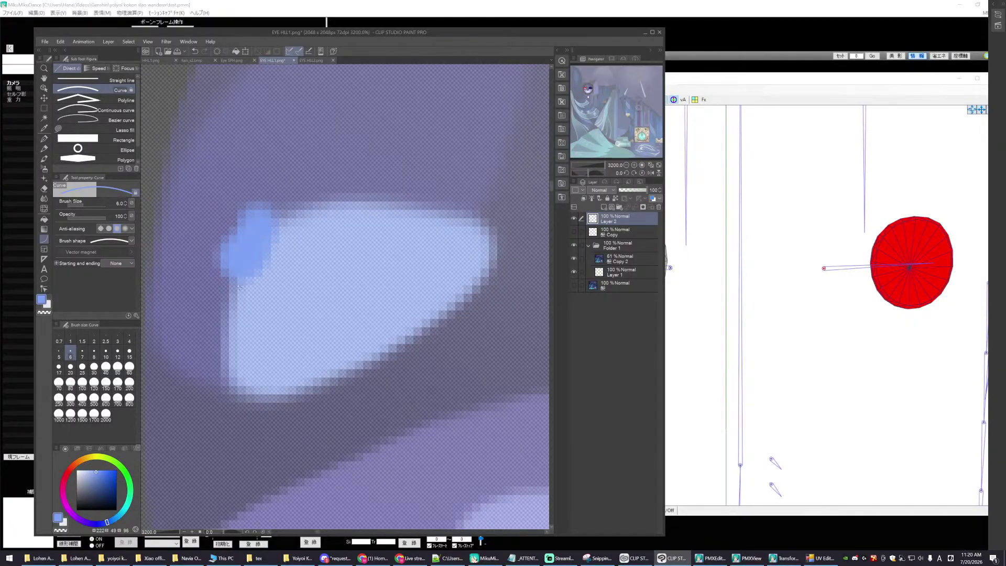
{"action": "key", "text": "Escape"}
{"action": "left_click", "coordinate": [117, 340]}
{"action": "left_click_drag", "start_coordinate": [270, 215], "coordinate": [217, 380]}
{"action": "key", "text": "Escape"}
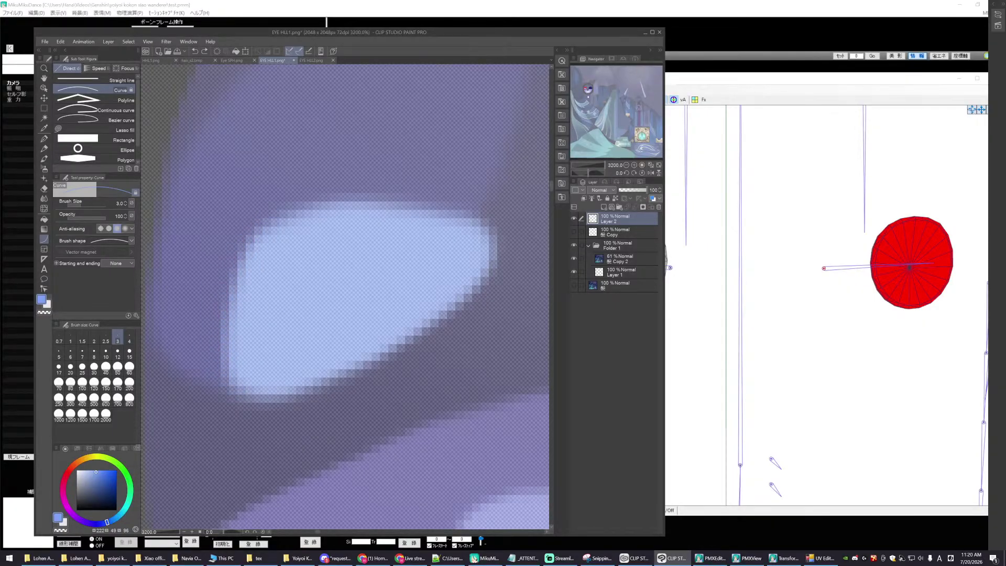
- Trace a closed light-blue outline around the eye highlight on Layer 2 with four connected curves at brush size 3
{"action": "mouse_move", "coordinate": [271, 215]}
{"action": "left_mouse_down"}
{"action": "mouse_move", "coordinate": [253, 220]}
{"action": "mouse_move", "coordinate": [241, 401]}
{"action": "left_mouse_up"}
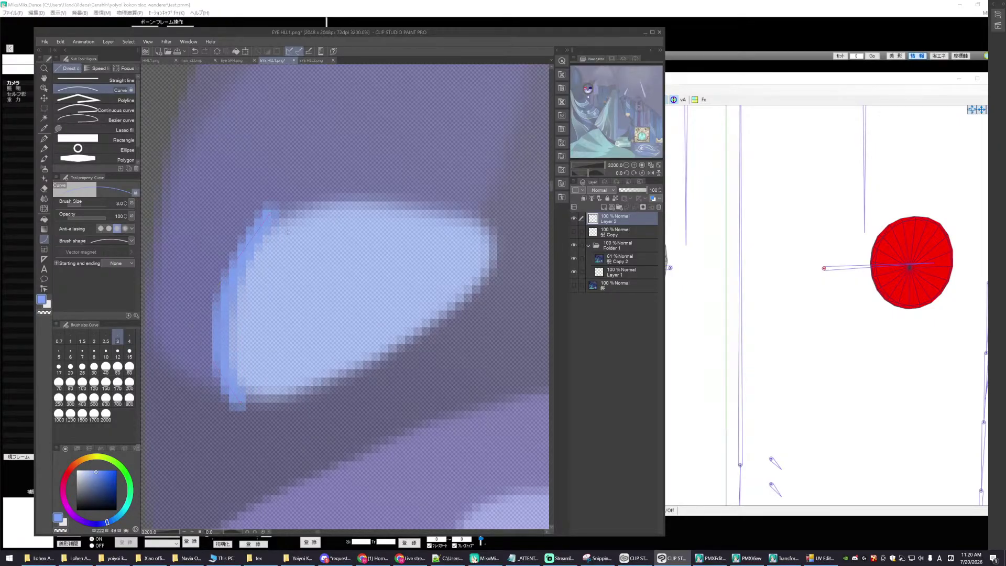
{"action": "left_click_drag", "start_coordinate": [262, 222], "coordinate": [492, 229]}
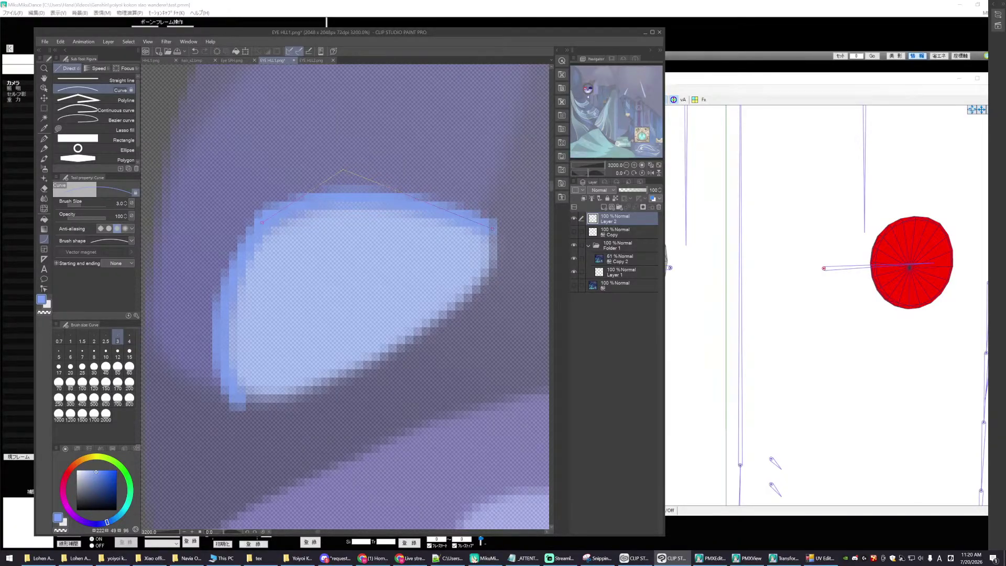
{"action": "left_click", "coordinate": [343, 169]}
{"action": "left_click_drag", "start_coordinate": [458, 215], "coordinate": [488, 288]}
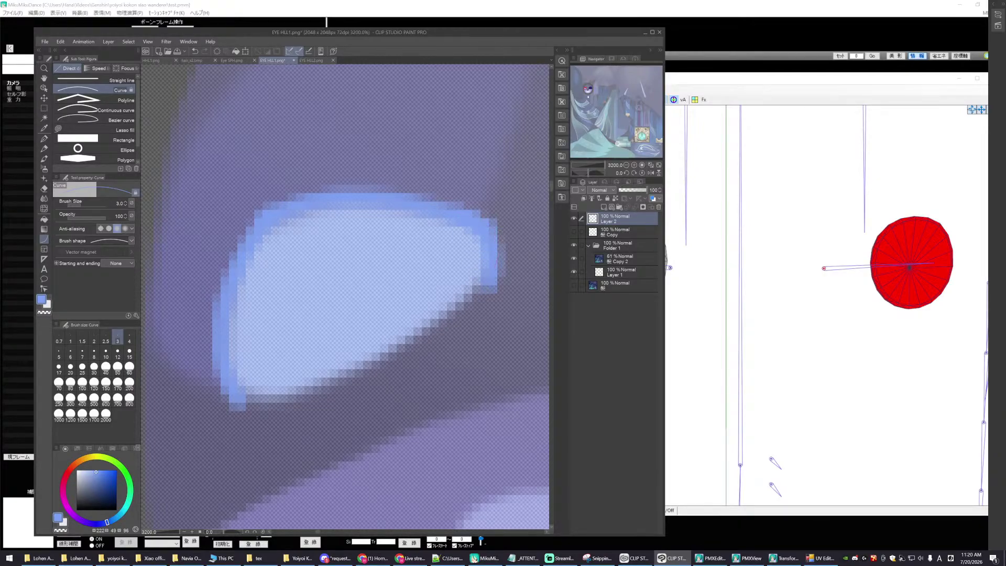
{"action": "left_click_drag", "start_coordinate": [493, 272], "coordinate": [230, 396]}
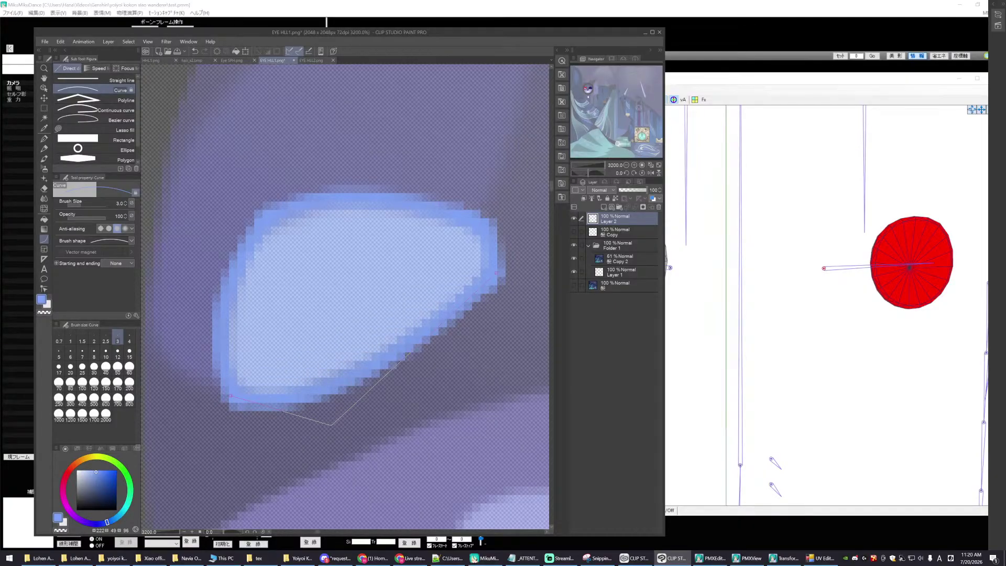
{"action": "key", "text": "Escape"}
- Switch to the Hard eraser at size 12 and inspect the highlight's outline both close up and from farther out
{"action": "scroll", "coordinate": [421, 262], "scroll_direction": "down", "scroll_amount": 5}
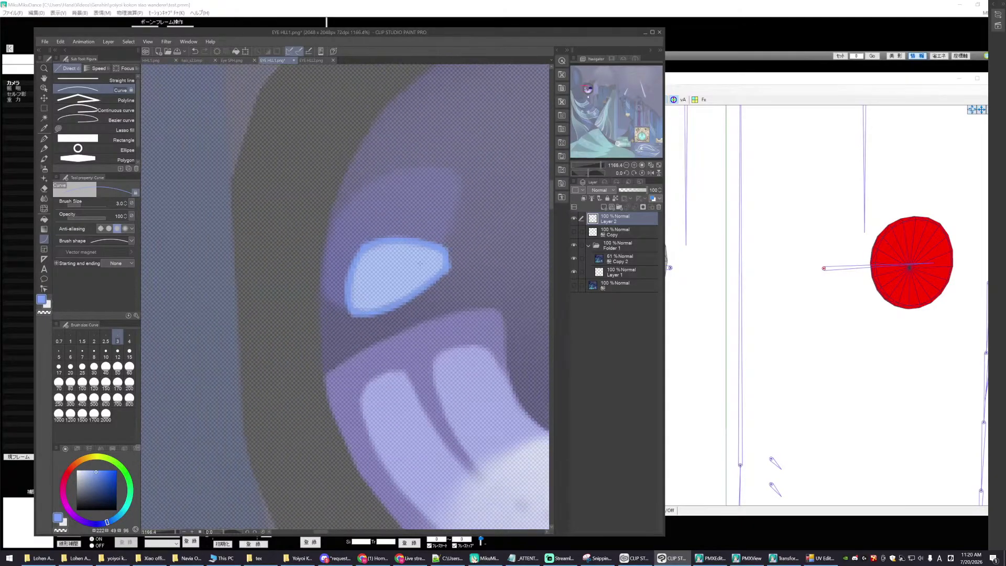
{"action": "scroll", "coordinate": [421, 262], "scroll_direction": "up", "scroll_amount": 4}
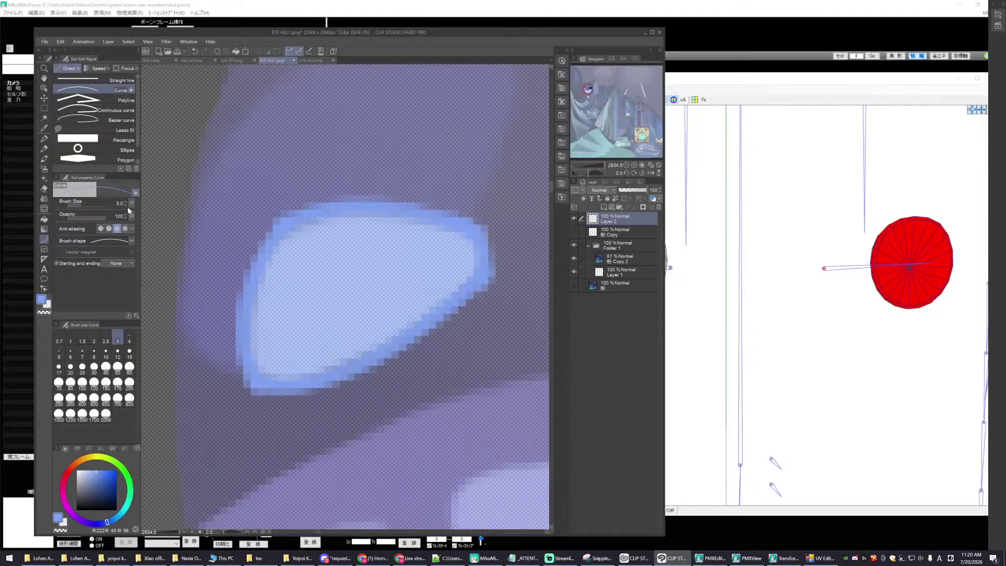
{"action": "left_click", "coordinate": [44, 188]}
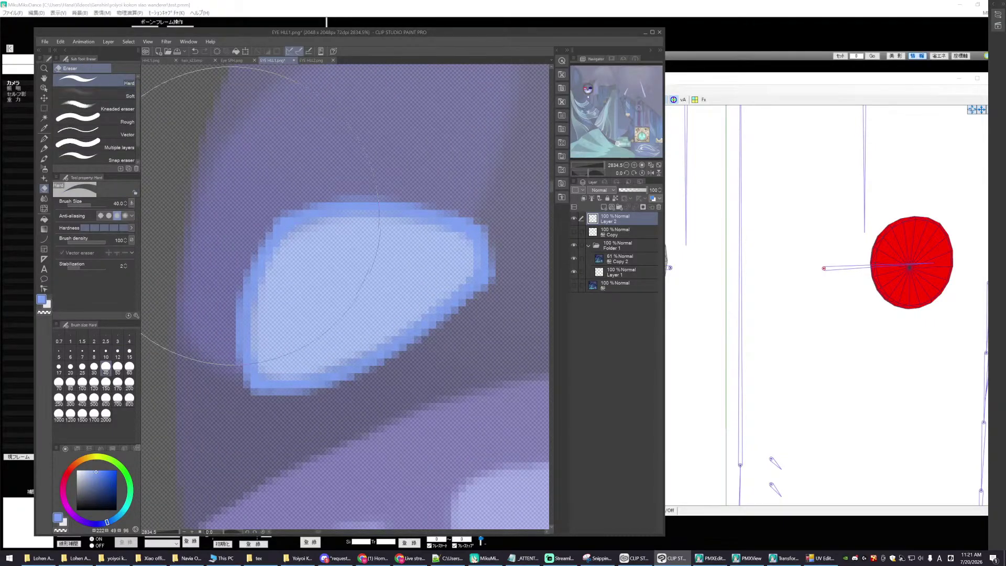
{"action": "left_click", "coordinate": [117, 353]}
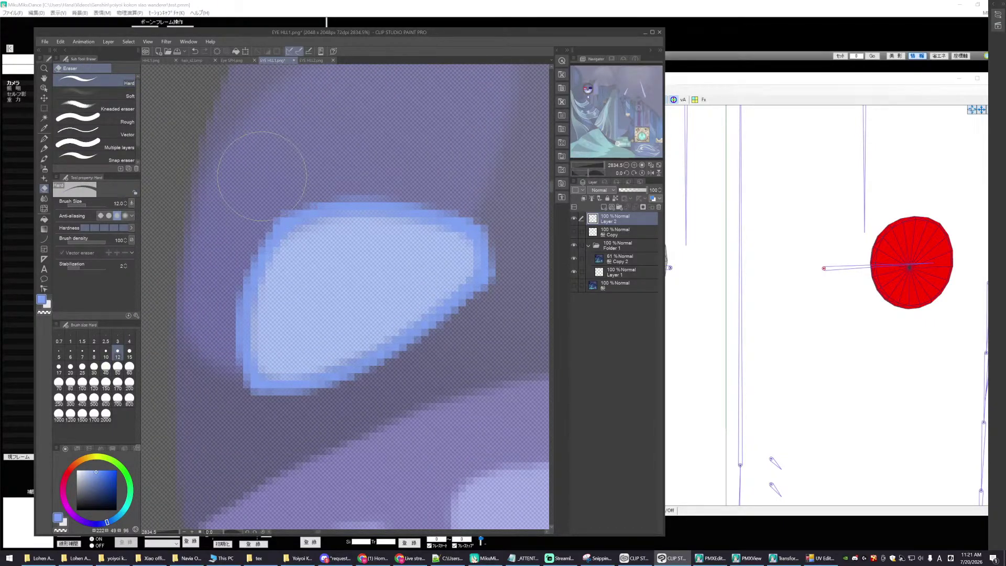
{"action": "scroll", "coordinate": [405, 283], "scroll_direction": "down", "scroll_amount": 6}
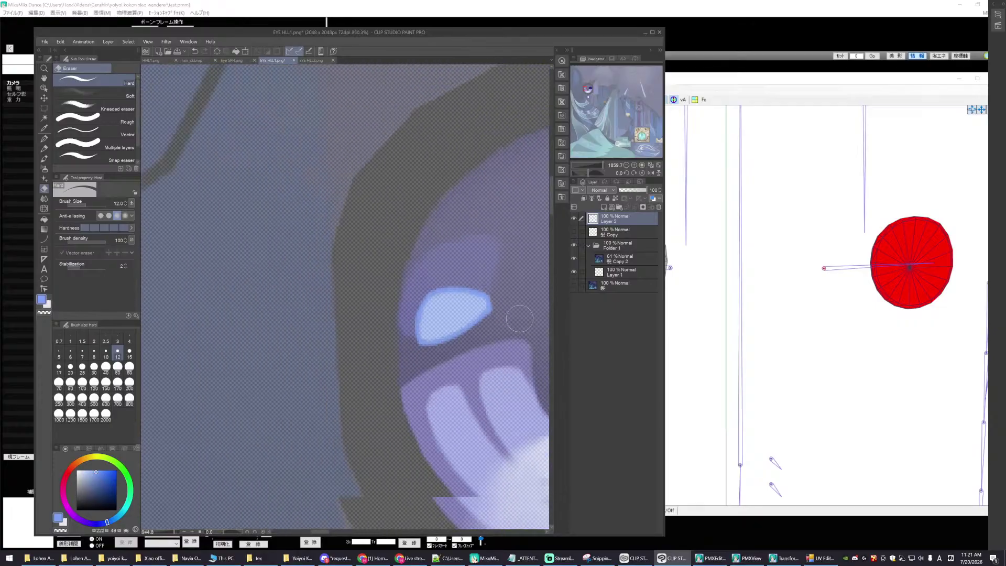
{"action": "scroll", "coordinate": [516, 315], "scroll_direction": "up", "scroll_amount": 5}
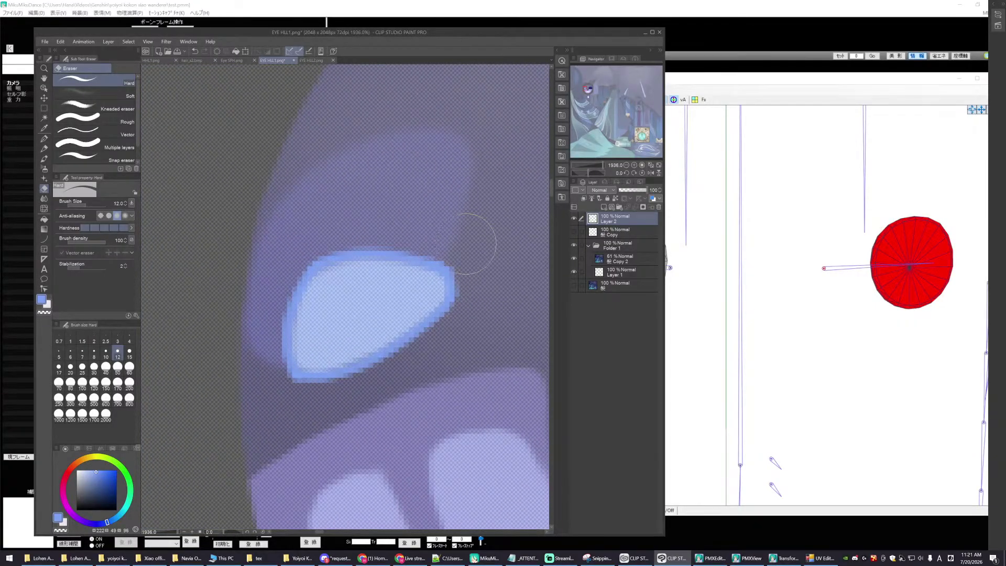
{"action": "scroll", "coordinate": [499, 336], "scroll_direction": "down", "scroll_amount": 4}
{"action": "scroll", "coordinate": [414, 361], "scroll_direction": "up", "scroll_amount": 3}
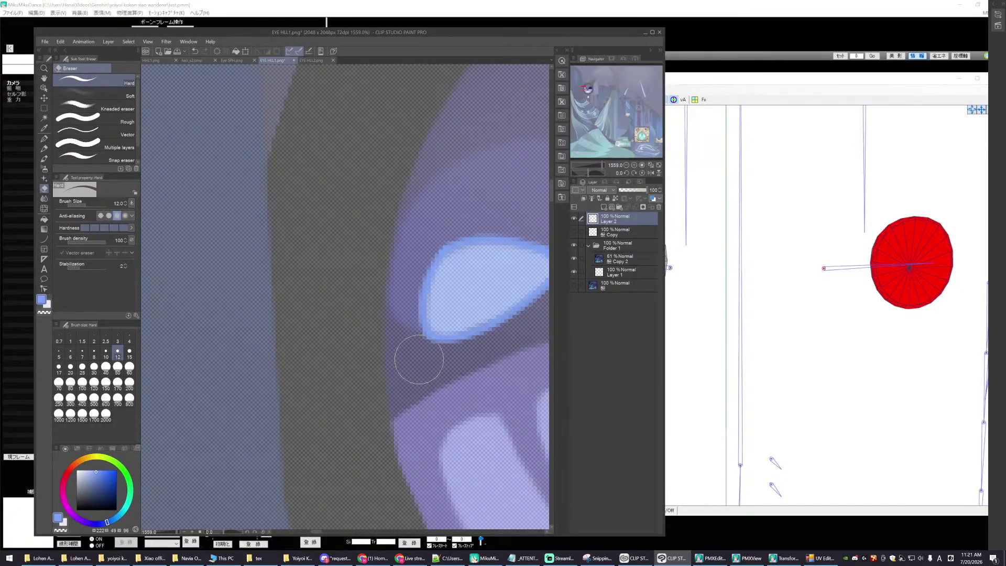
{"action": "scroll", "coordinate": [415, 357], "scroll_direction": "down", "scroll_amount": 3}
{"action": "scroll", "coordinate": [482, 427], "scroll_direction": "down", "scroll_amount": 2}
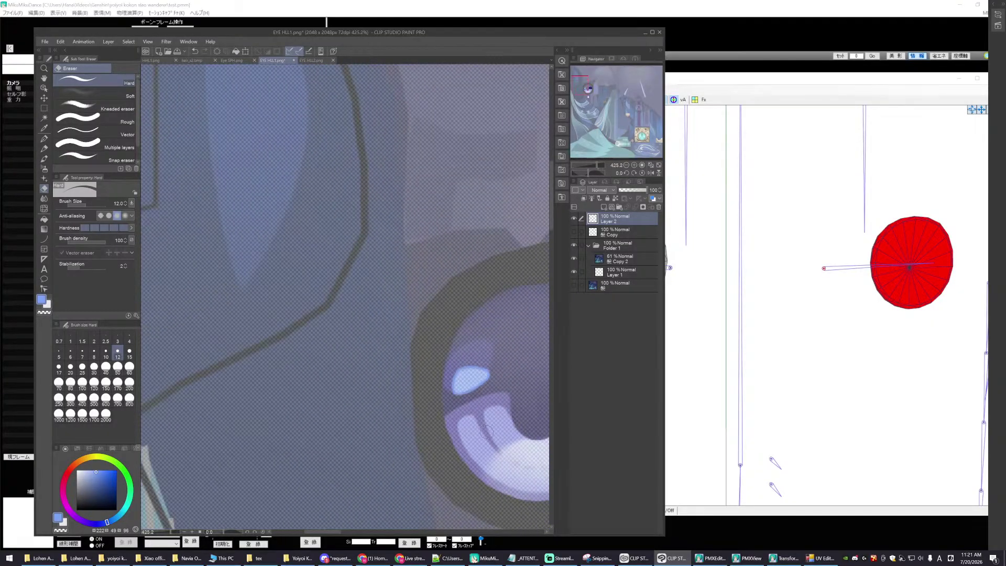
{"action": "scroll", "coordinate": [487, 431], "scroll_direction": "up", "scroll_amount": 9}
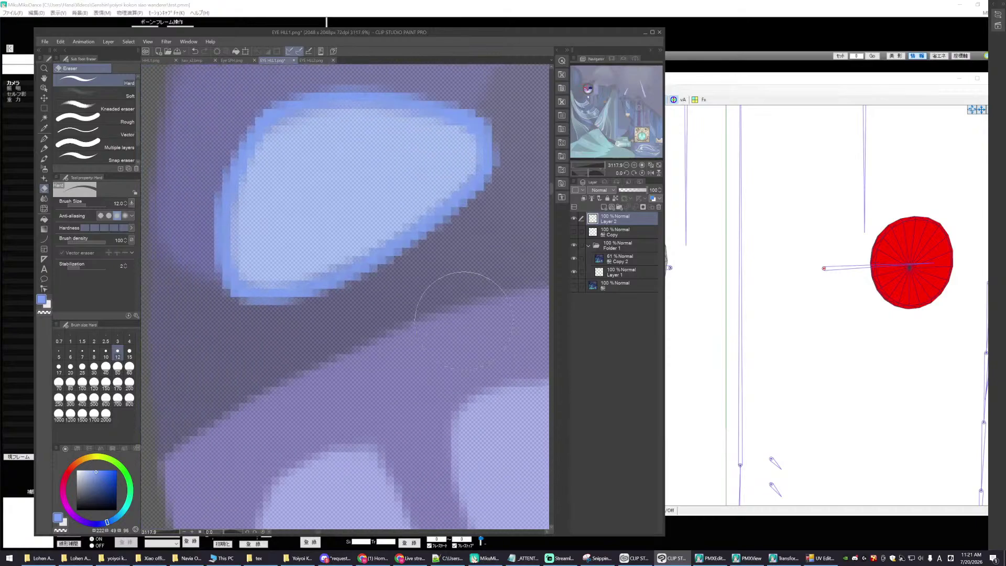
- Try to fill the outlined highlight with light-blue G-pen strokes at size 3, and undo the strokes
{"action": "key", "text": "p"}
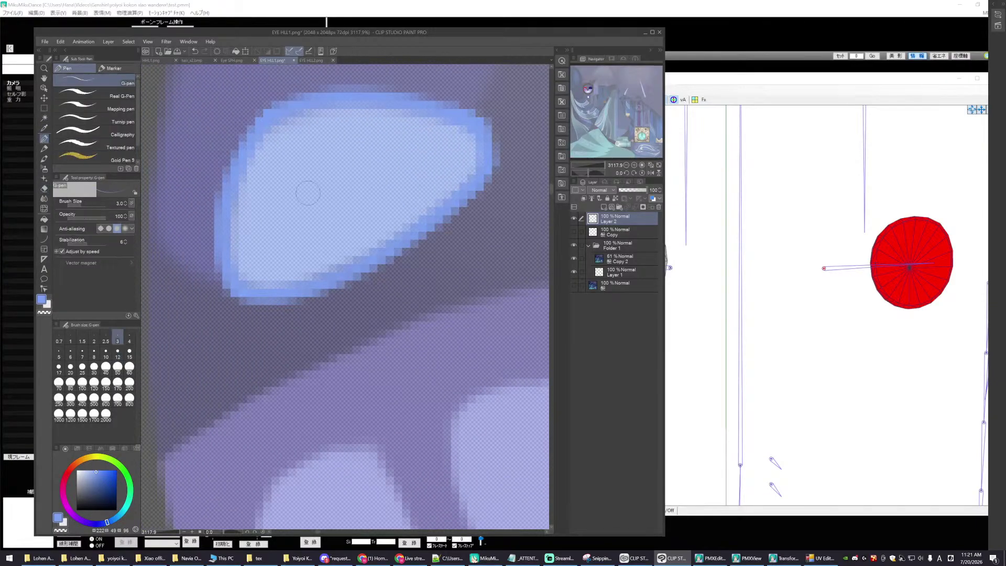
{"action": "mouse_move", "coordinate": [244, 248]}
{"action": "left_mouse_down"}
{"action": "mouse_move", "coordinate": [242, 194]}
{"action": "mouse_move", "coordinate": [261, 150]}
{"action": "left_mouse_up"}
{"action": "mouse_move", "coordinate": [257, 187]}
{"action": "left_mouse_down"}
{"action": "mouse_move", "coordinate": [265, 252]}
{"action": "mouse_move", "coordinate": [230, 255]}
{"action": "mouse_move", "coordinate": [247, 262]}
{"action": "mouse_move", "coordinate": [330, 217]}
{"action": "mouse_move", "coordinate": [284, 269]}
{"action": "left_mouse_up"}
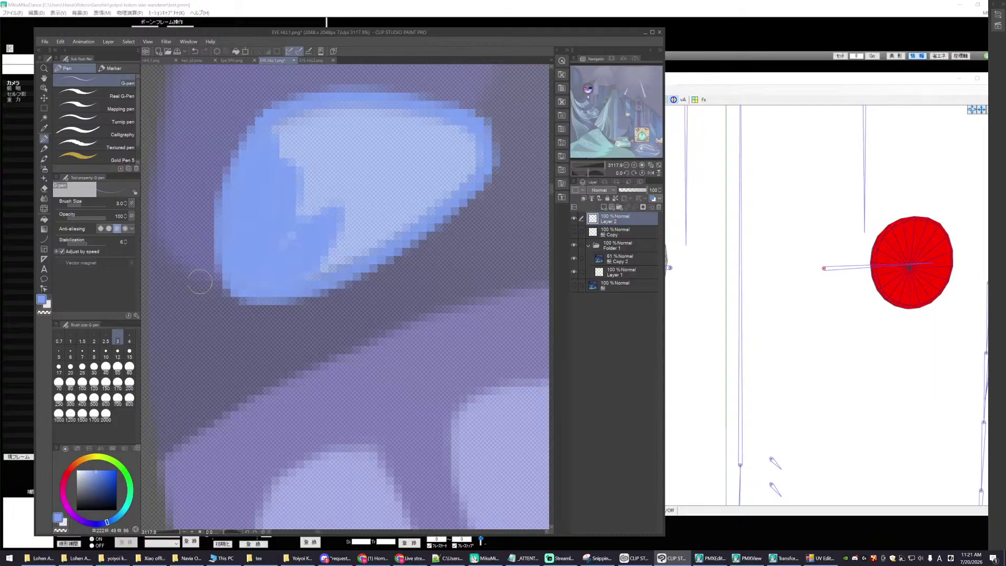
{"action": "key", "text": "ctrl+z"}
{"action": "key", "text": "ctrl+z"}
{"action": "key", "text": "ctrl+z"}
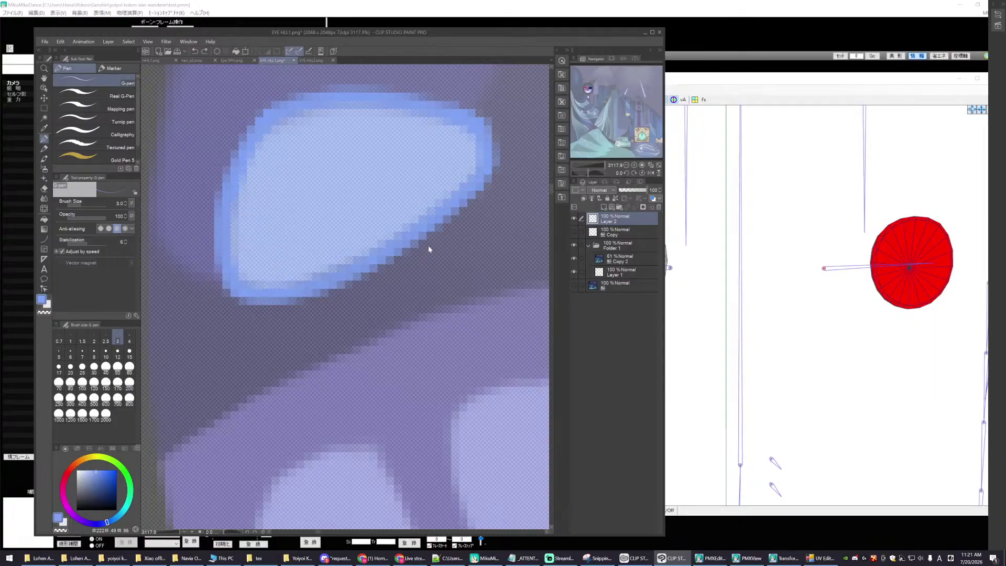
- Fill the inside of the outlined eye highlight on Layer 2 with solid light blue, referring only to the editing layer
{"action": "left_click", "coordinate": [45, 221]}
{"action": "left_click", "coordinate": [348, 179]}
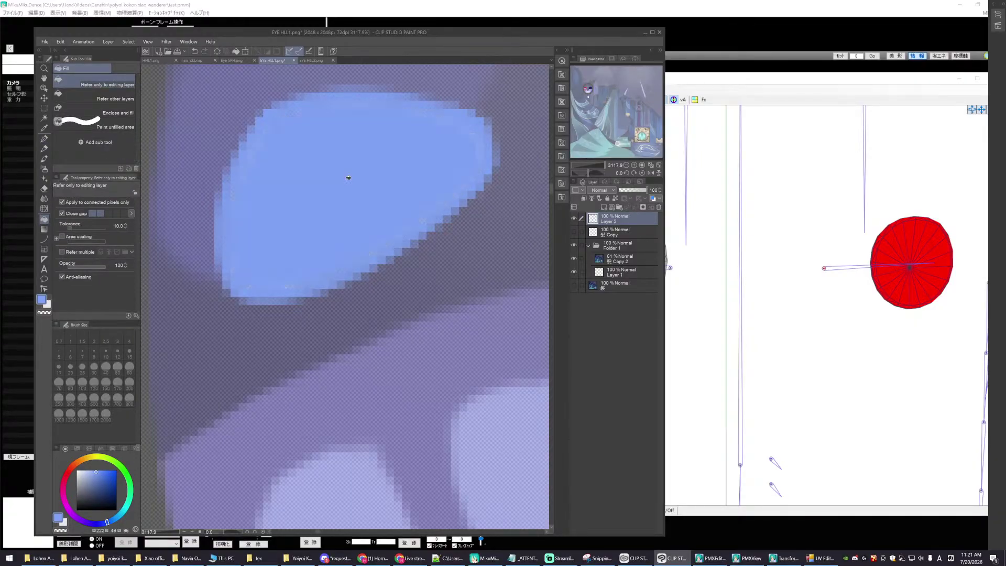
{"action": "scroll", "coordinate": [327, 203], "scroll_direction": "up", "scroll_amount": 1}
{"action": "left_click", "coordinate": [44, 139]}
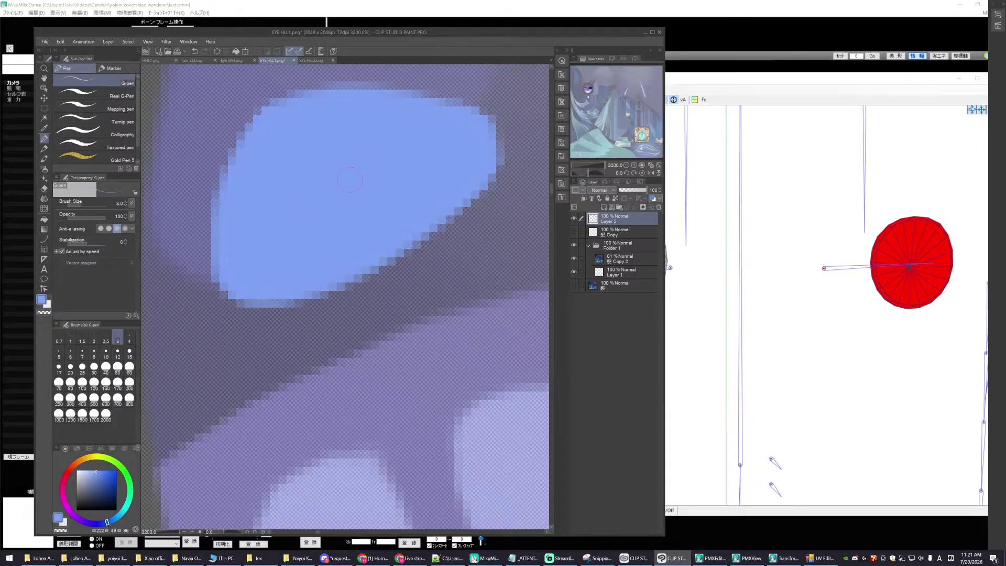
{"action": "scroll", "coordinate": [374, 224], "scroll_direction": "down", "scroll_amount": 4}
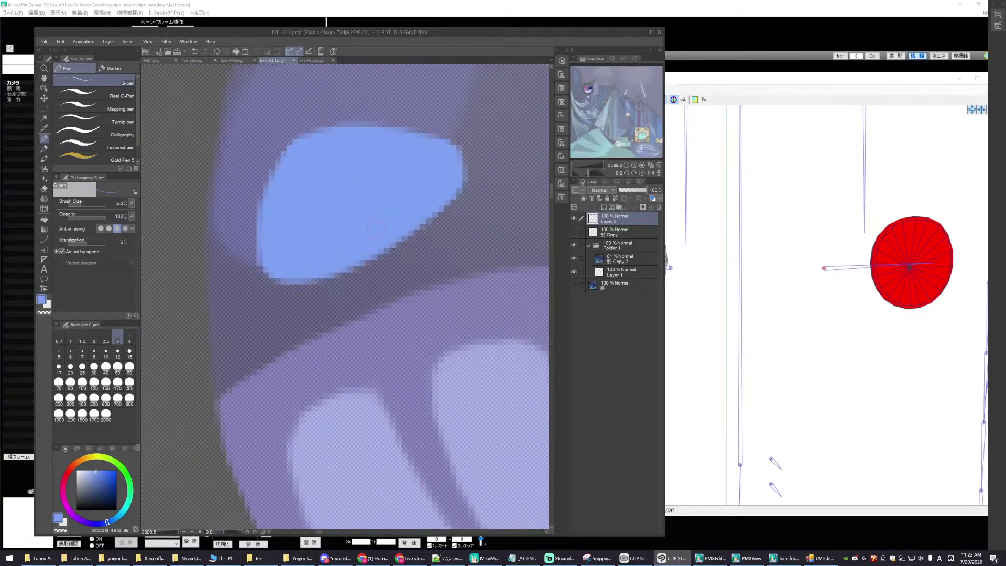
{"action": "scroll", "coordinate": [381, 253], "scroll_direction": "up", "scroll_amount": 4}
- Compare the artwork with and without Layer 2, and set the Copy 2 layer in Folder 1 to 100% opacity
{"action": "left_click", "coordinate": [573, 218]}
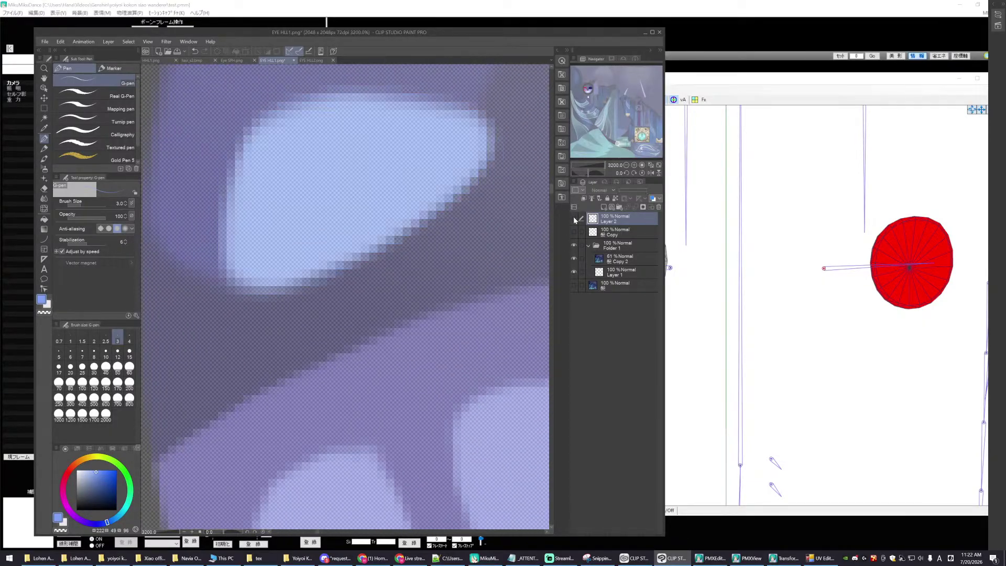
{"action": "left_click", "coordinate": [573, 217]}
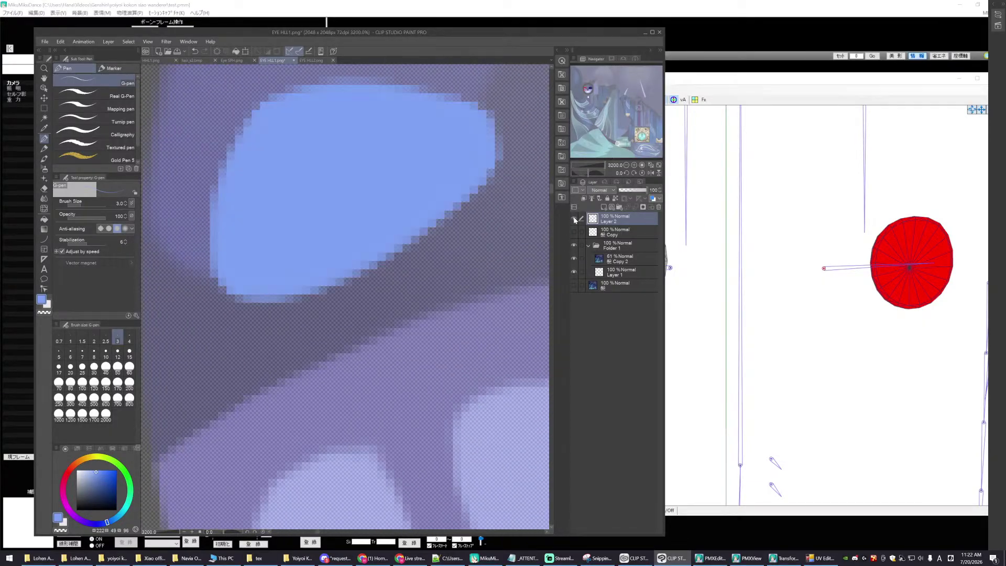
{"action": "left_click", "coordinate": [615, 262]}
{"action": "left_click_drag", "start_coordinate": [636, 191], "coordinate": [659, 190]}
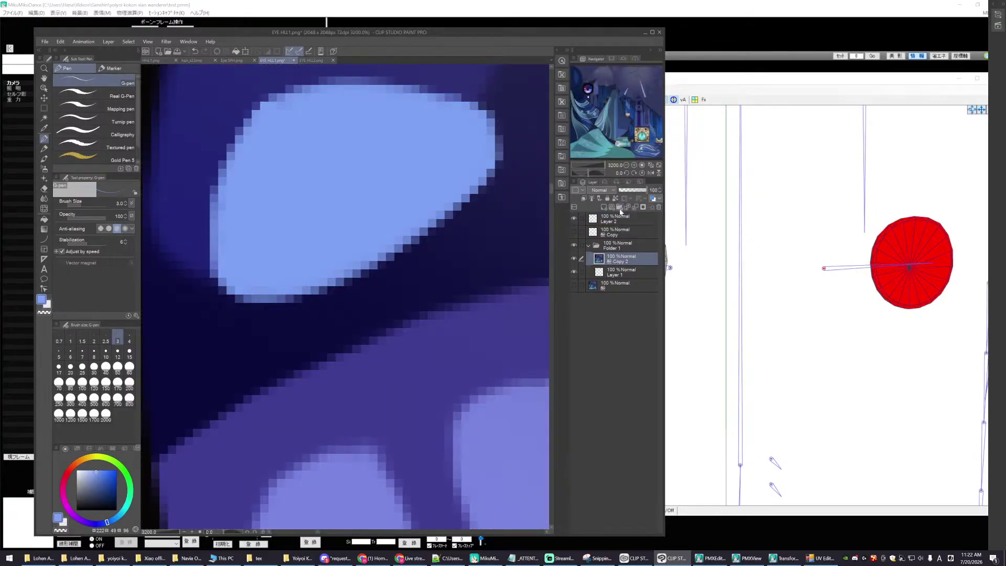
- Compare the redrawn highlight with the original beneath it by repeatedly hiding and showing Layer 2, examining the shape's edges
{"action": "scroll", "coordinate": [415, 256], "scroll_direction": "down", "scroll_amount": 3}
{"action": "left_click", "coordinate": [575, 218]}
{"action": "left_click", "coordinate": [574, 218]}
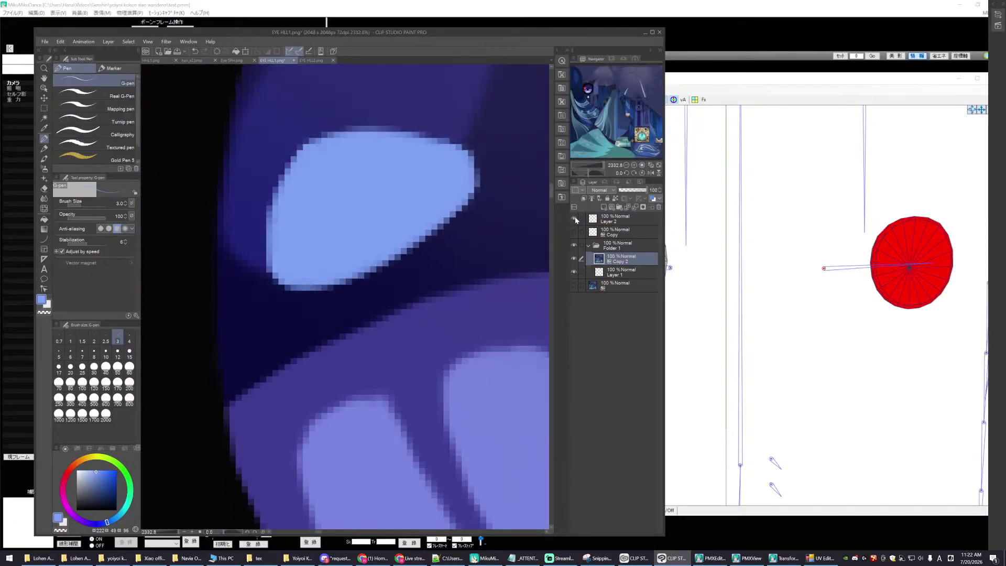
{"action": "left_click", "coordinate": [575, 218]}
{"action": "left_click", "coordinate": [574, 218]}
{"action": "left_click", "coordinate": [574, 218]}
{"action": "left_click", "coordinate": [574, 218]}
{"action": "left_click", "coordinate": [574, 218]}
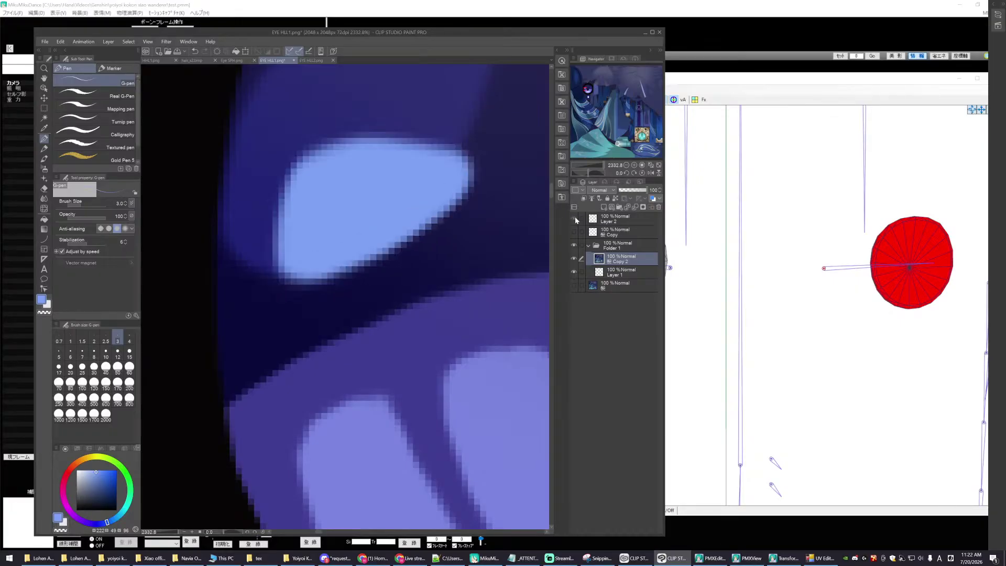
{"action": "left_click", "coordinate": [575, 218]}
{"action": "key", "text": "ctrl+plus"}
{"action": "key", "text": "ctrl+plus"}
{"action": "key", "text": "ctrl+minus"}
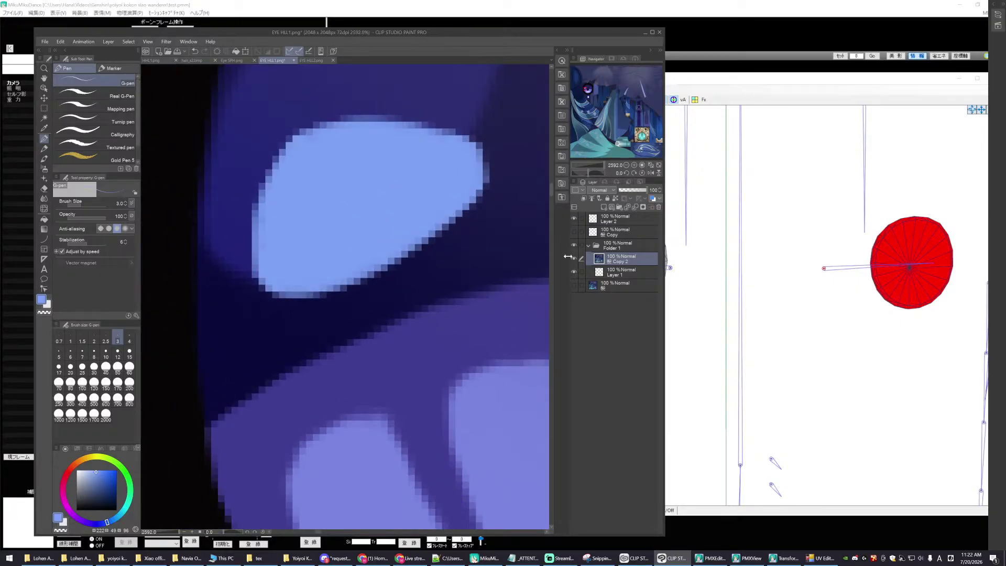
{"action": "left_click", "coordinate": [574, 218]}
{"action": "left_click", "coordinate": [574, 218]}
{"action": "scroll", "coordinate": [401, 254], "scroll_direction": "up", "scroll_amount": 1}
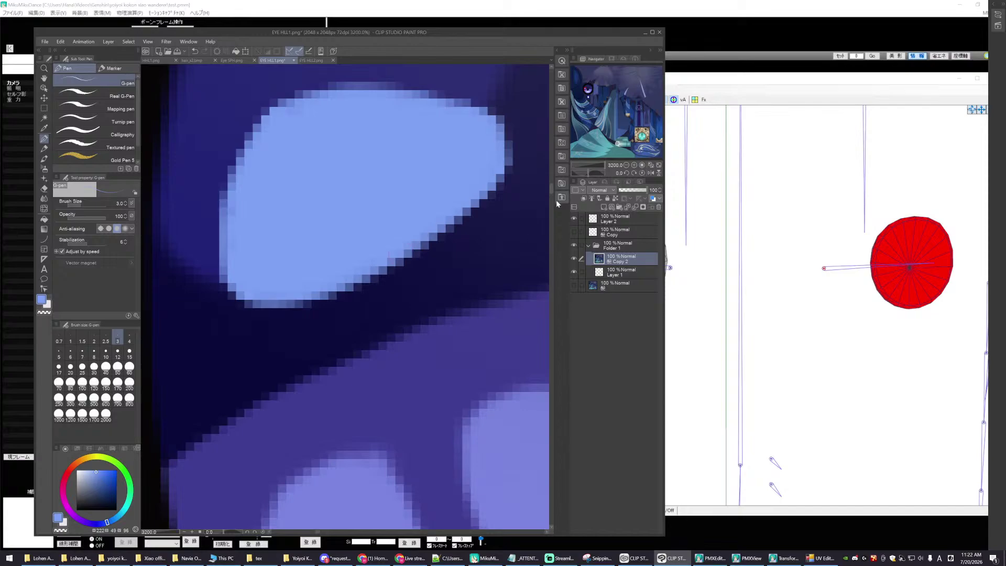
{"action": "left_click_drag", "start_coordinate": [551, 192], "coordinate": [549, 187]}
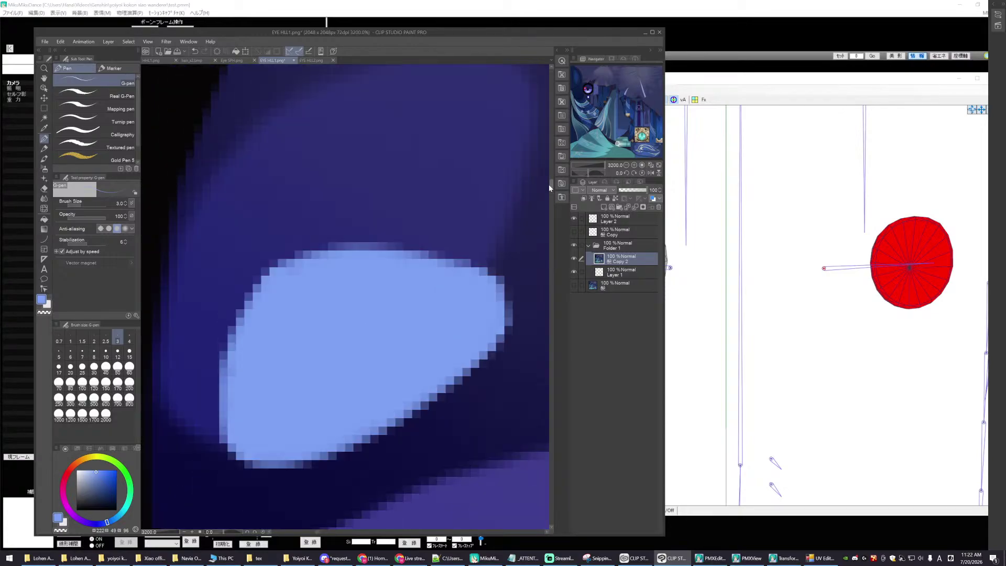
- Hide Layer 2 and paint over the upper part of the original highlight on Copy 2 with dark blue sampled nearby
{"action": "left_click", "coordinate": [574, 218]}
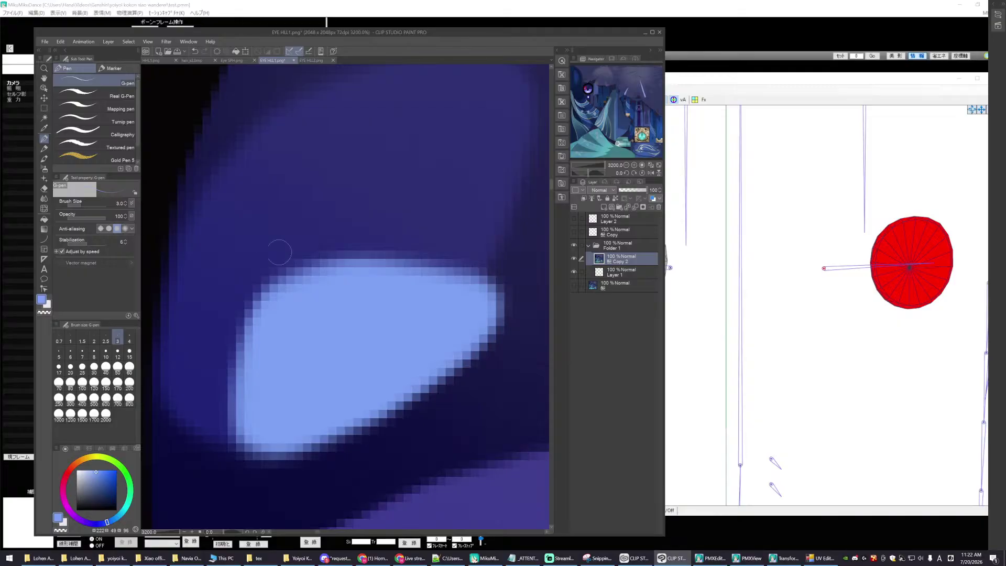
{"action": "left_click", "coordinate": [270, 246], "text": "alt"}
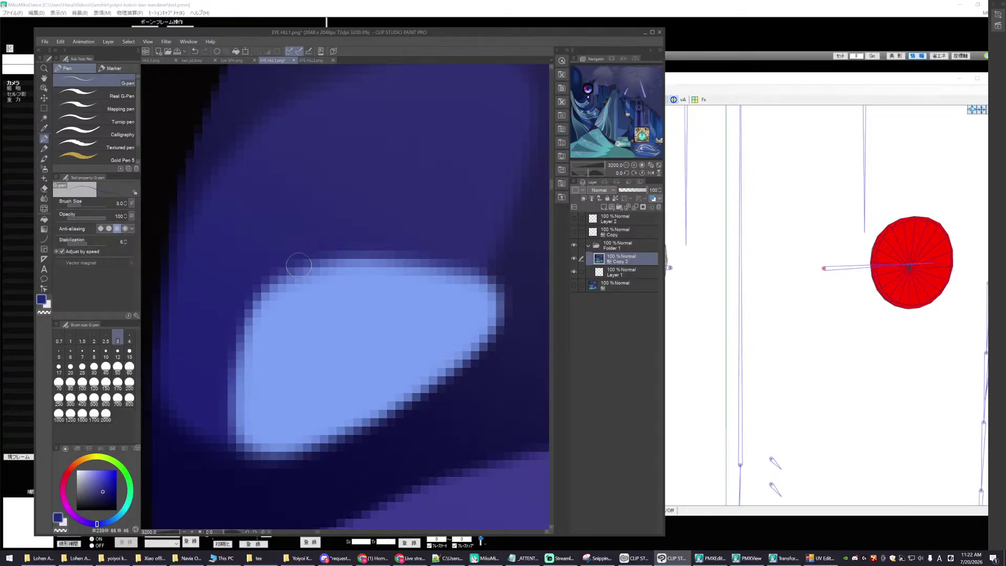
{"action": "mouse_move", "coordinate": [332, 258]}
{"action": "left_mouse_down"}
{"action": "mouse_move", "coordinate": [236, 348]}
{"action": "mouse_move", "coordinate": [352, 268]}
{"action": "mouse_move", "coordinate": [337, 262]}
{"action": "mouse_move", "coordinate": [369, 269]}
{"action": "mouse_move", "coordinate": [335, 319]}
{"action": "mouse_move", "coordinate": [408, 265]}
{"action": "mouse_move", "coordinate": [391, 304]}
{"action": "mouse_move", "coordinate": [246, 365]}
{"action": "mouse_move", "coordinate": [265, 367]}
{"action": "mouse_move", "coordinate": [300, 335]}
{"action": "left_mouse_up"}
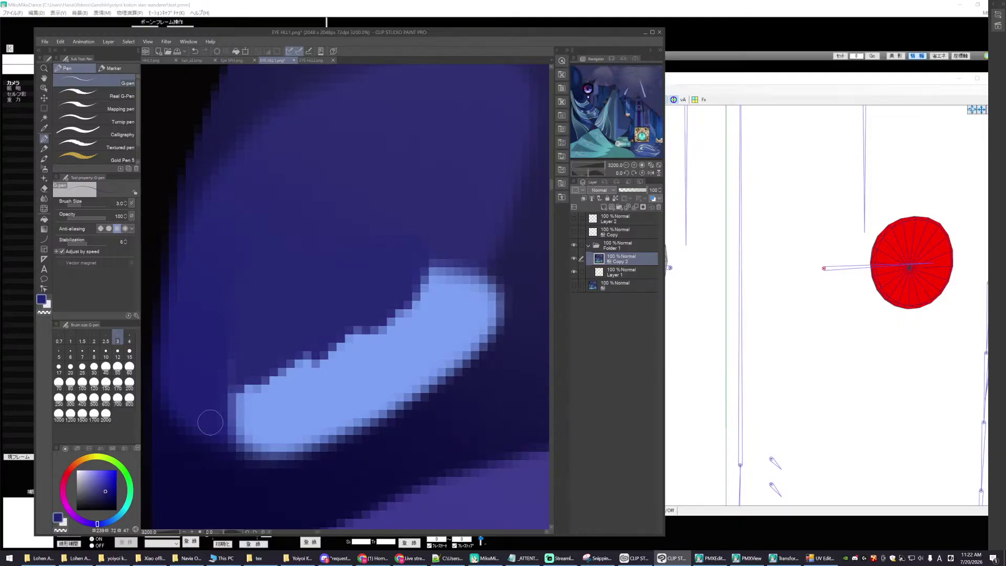
- Draw a dark-blue curve at brush size 3 through the original highlight, continuing the dark oval's lower edge
{"action": "left_click", "coordinate": [45, 240]}
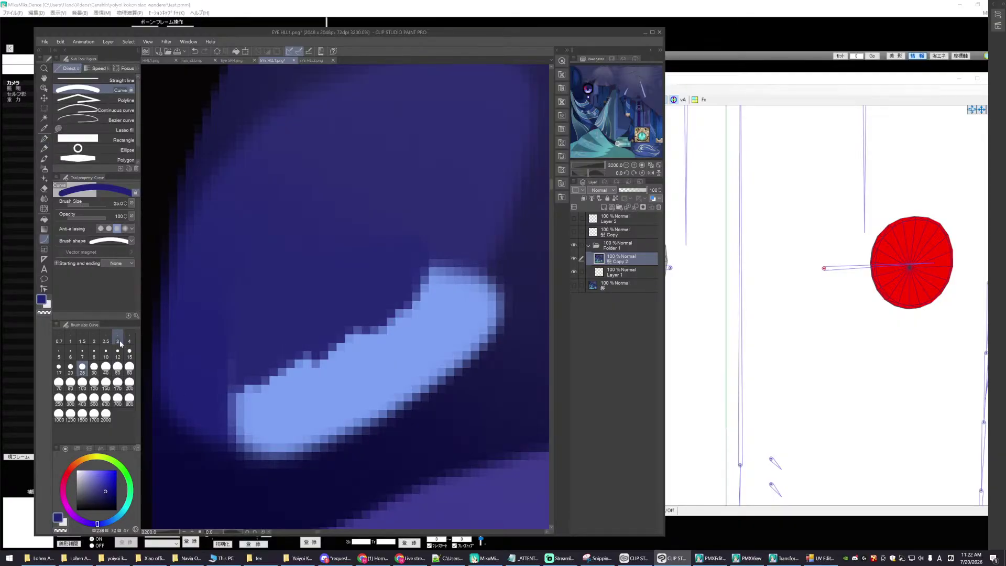
{"action": "mouse_move", "coordinate": [231, 441]}
{"action": "left_mouse_down"}
{"action": "mouse_move", "coordinate": [330, 419]}
{"action": "mouse_move", "coordinate": [427, 361]}
{"action": "left_mouse_up"}
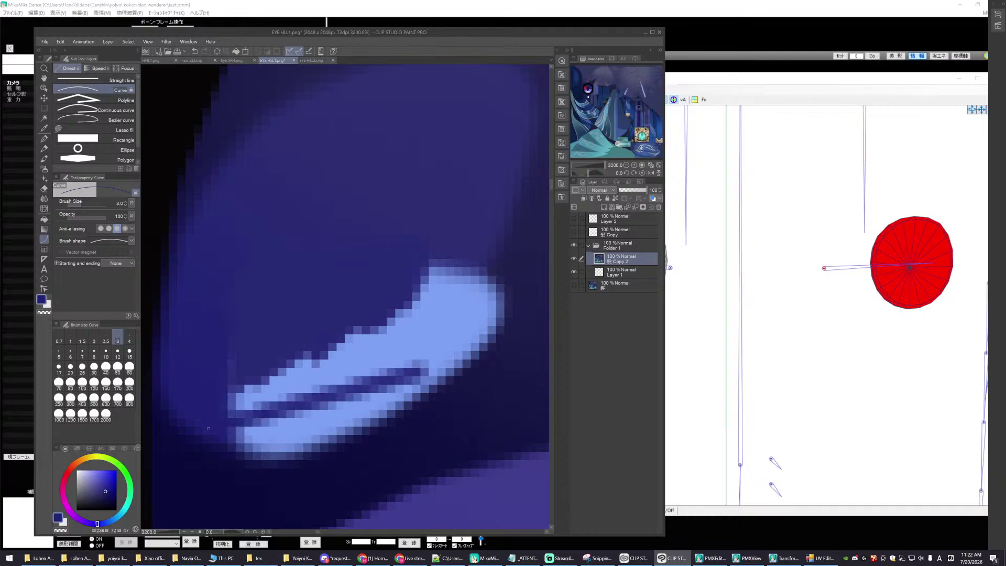
{"action": "mouse_move", "coordinate": [208, 428]}
{"action": "left_mouse_down"}
{"action": "mouse_move", "coordinate": [414, 382]}
{"action": "mouse_move", "coordinate": [488, 263]}
{"action": "left_mouse_up"}
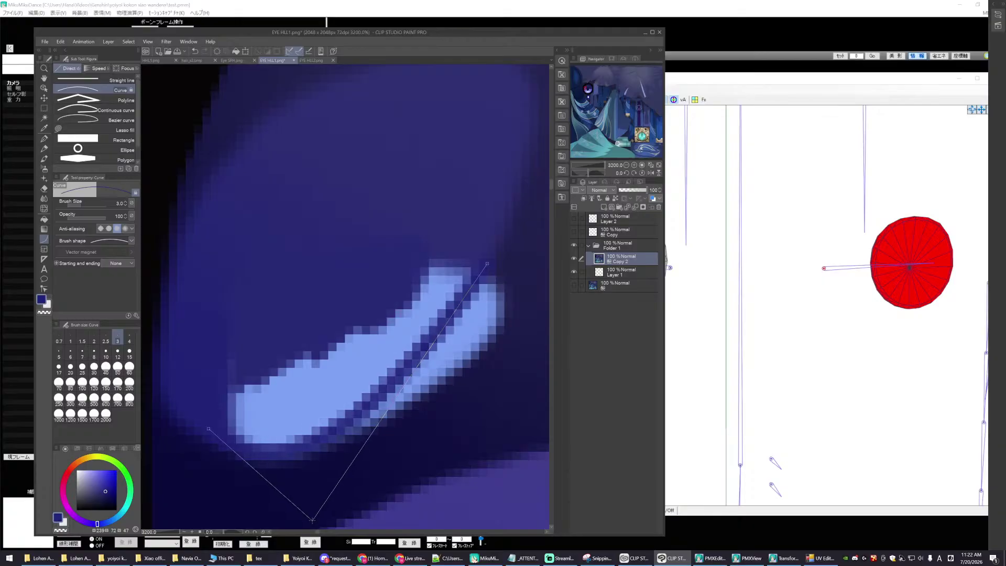
{"action": "key", "text": "Escape"}
- Paint over the light-blue area inside the curve with dark-blue G-pen strokes at size 3
{"action": "left_click", "coordinate": [44, 140]}
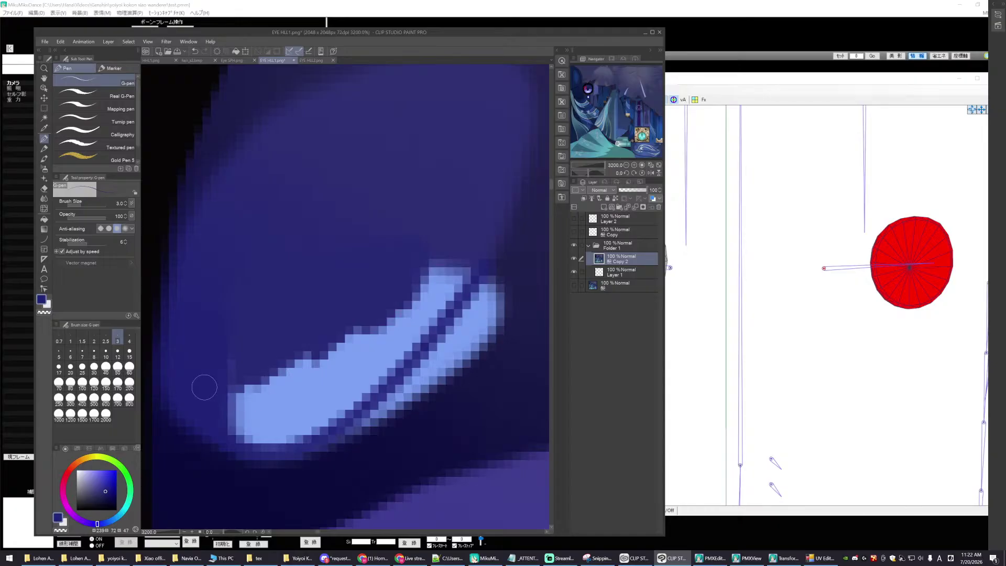
{"action": "mouse_move", "coordinate": [230, 375]}
{"action": "left_mouse_down"}
{"action": "mouse_move", "coordinate": [286, 401]}
{"action": "mouse_move", "coordinate": [257, 416]}
{"action": "mouse_move", "coordinate": [226, 414]}
{"action": "mouse_move", "coordinate": [233, 429]}
{"action": "mouse_move", "coordinate": [302, 411]}
{"action": "mouse_move", "coordinate": [292, 402]}
{"action": "mouse_move", "coordinate": [335, 367]}
{"action": "mouse_move", "coordinate": [309, 387]}
{"action": "left_mouse_up"}
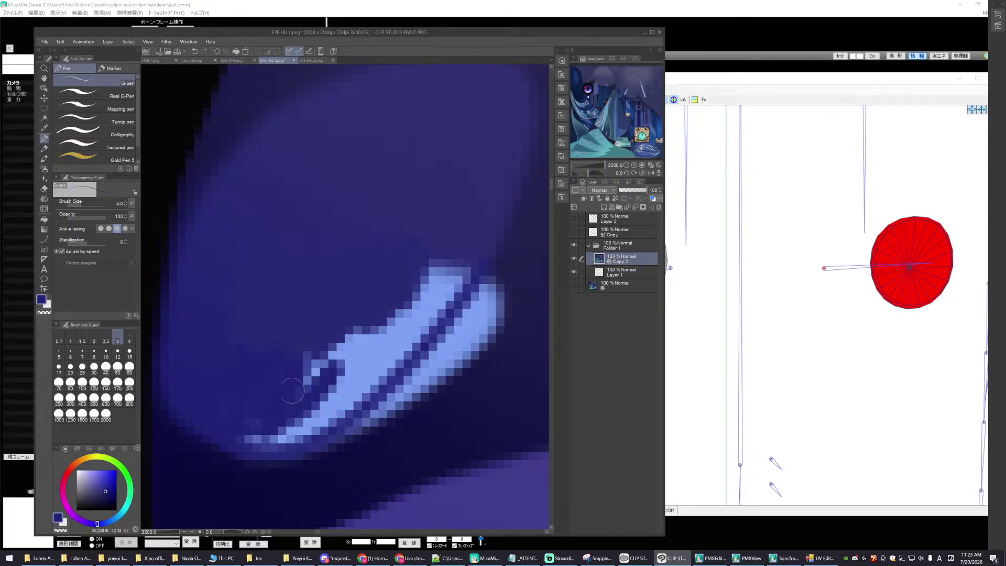
{"action": "mouse_move", "coordinate": [317, 348]}
{"action": "left_mouse_down"}
{"action": "mouse_move", "coordinate": [309, 388]}
{"action": "mouse_move", "coordinate": [299, 386]}
{"action": "mouse_move", "coordinate": [367, 341]}
{"action": "mouse_move", "coordinate": [396, 298]}
{"action": "mouse_move", "coordinate": [383, 341]}
{"action": "left_mouse_up"}
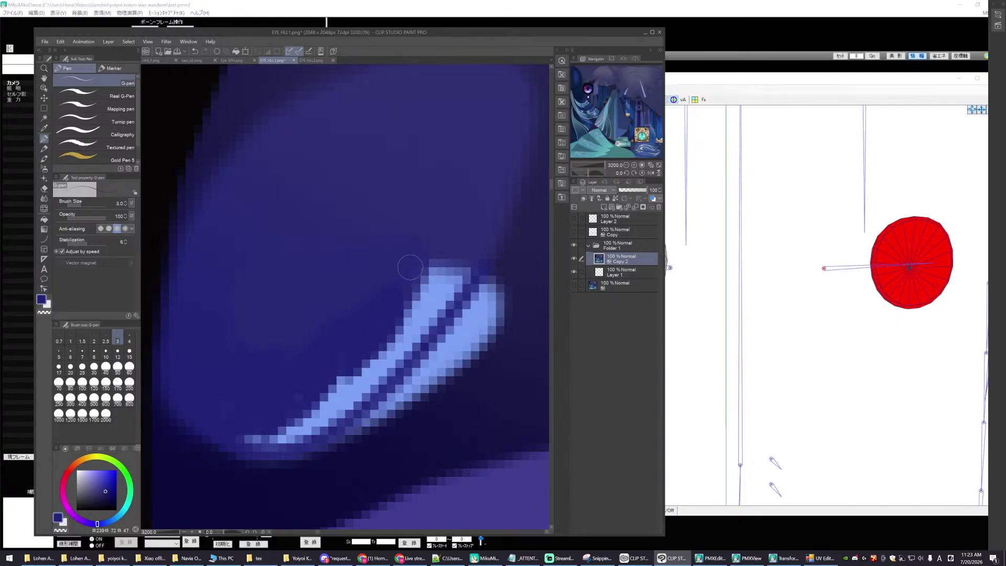
{"action": "mouse_move", "coordinate": [411, 267]}
{"action": "left_mouse_down"}
{"action": "mouse_move", "coordinate": [414, 299]}
{"action": "mouse_move", "coordinate": [474, 262]}
{"action": "mouse_move", "coordinate": [441, 309]}
{"action": "mouse_move", "coordinate": [312, 399]}
{"action": "mouse_move", "coordinate": [340, 380]}
{"action": "mouse_move", "coordinate": [327, 398]}
{"action": "mouse_move", "coordinate": [243, 434]}
{"action": "mouse_move", "coordinate": [286, 438]}
{"action": "mouse_move", "coordinate": [274, 427]}
{"action": "mouse_move", "coordinate": [362, 393]}
{"action": "mouse_move", "coordinate": [331, 410]}
{"action": "mouse_move", "coordinate": [398, 346]}
{"action": "mouse_move", "coordinate": [391, 352]}
{"action": "left_mouse_up"}
{"action": "left_click_drag", "start_coordinate": [359, 387], "coordinate": [400, 357]}
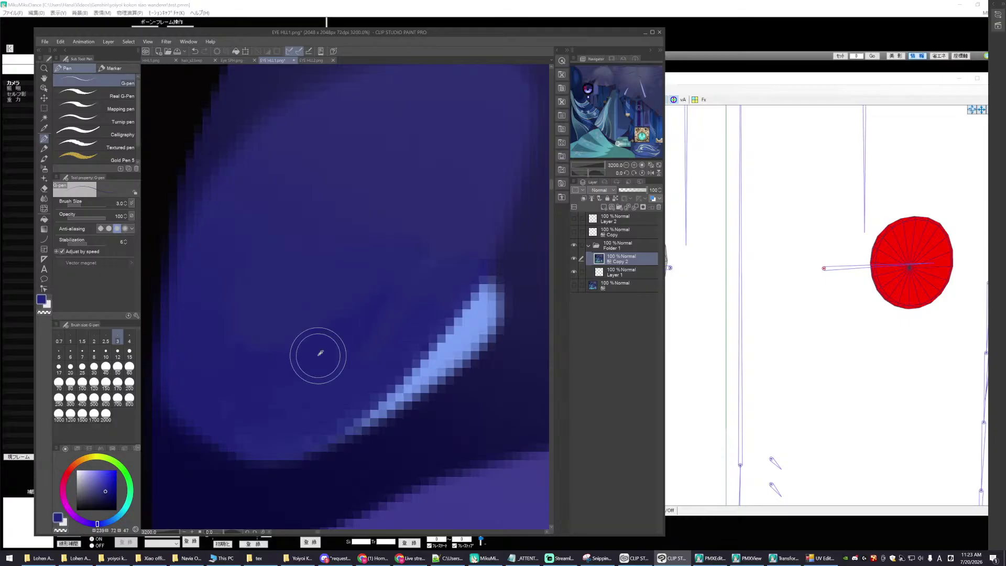
- Blend the repainted dark-blue area inside the oval with the Soft airbrush at size 12
{"action": "left_click", "coordinate": [44, 170]}
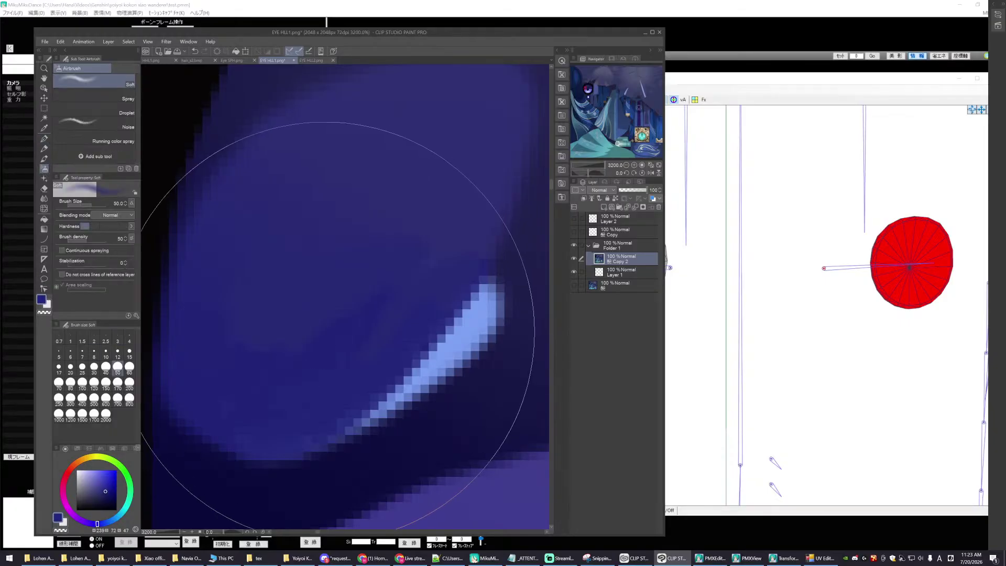
{"action": "left_click", "coordinate": [117, 350]}
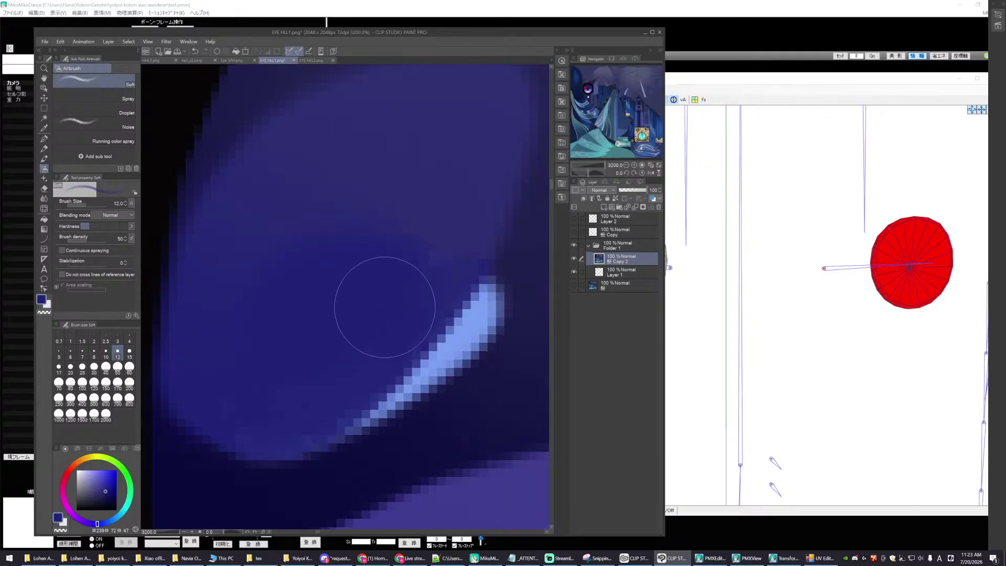
{"action": "scroll", "coordinate": [352, 364], "scroll_direction": "down", "scroll_amount": 4}
{"action": "scroll", "coordinate": [432, 382], "scroll_direction": "up", "scroll_amount": 3}
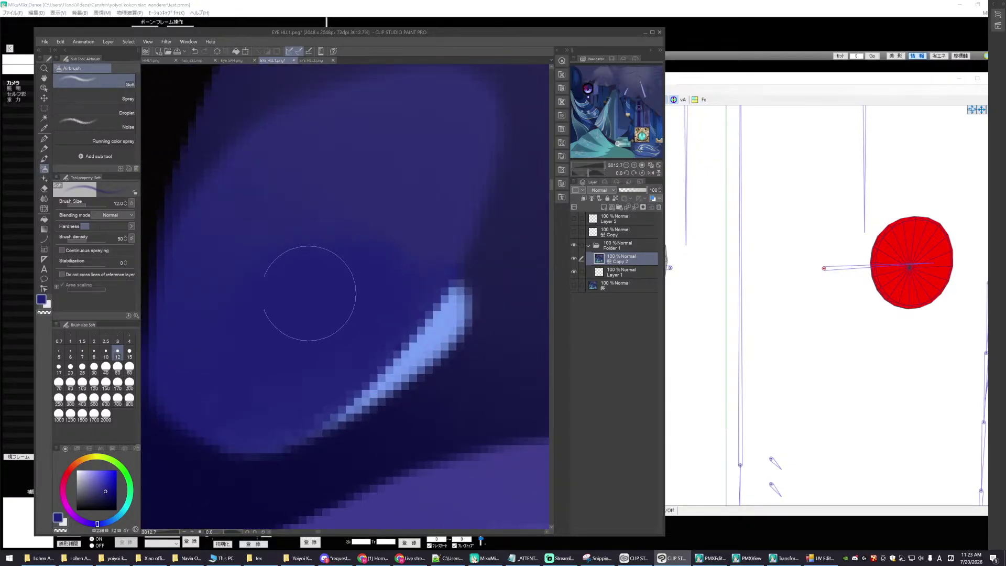
{"action": "scroll", "coordinate": [281, 373], "scroll_direction": "down", "scroll_amount": 8}
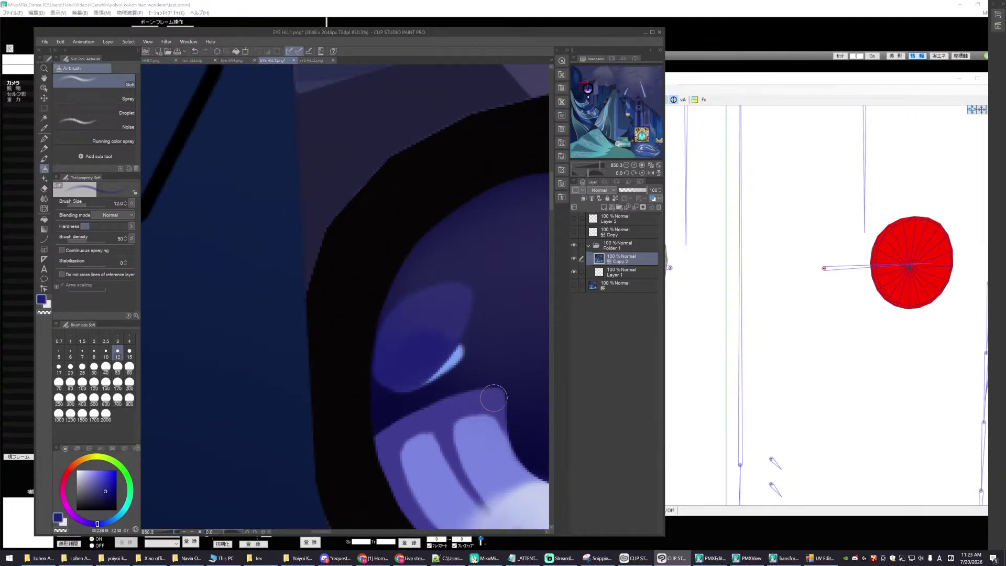
{"action": "scroll", "coordinate": [493, 399], "scroll_direction": "up", "scroll_amount": 6}
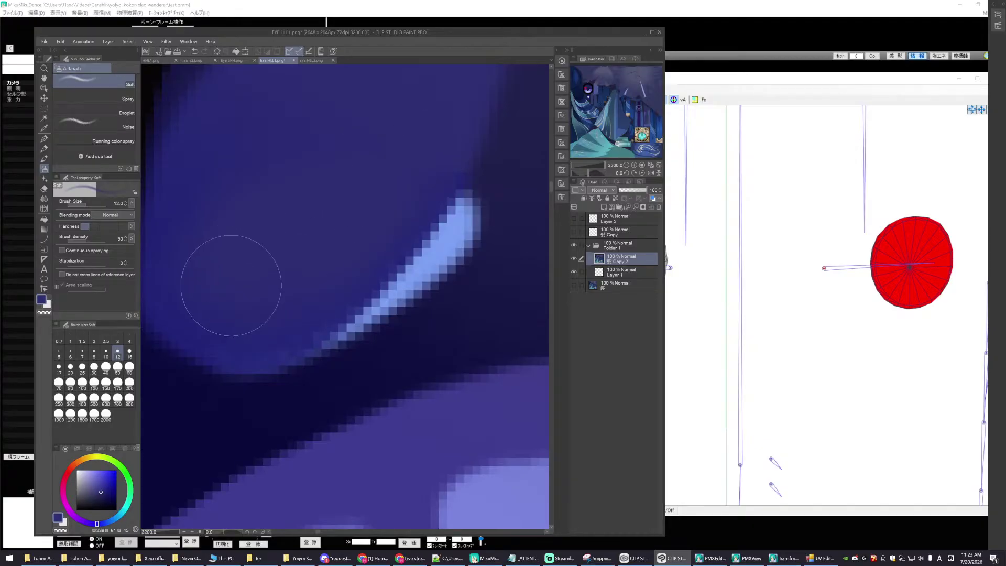
- Resample the oval's dark blue and even out its remaining patchy shading with the Soft airbrush
{"action": "scroll", "coordinate": [231, 286], "scroll_direction": "down", "scroll_amount": 3}
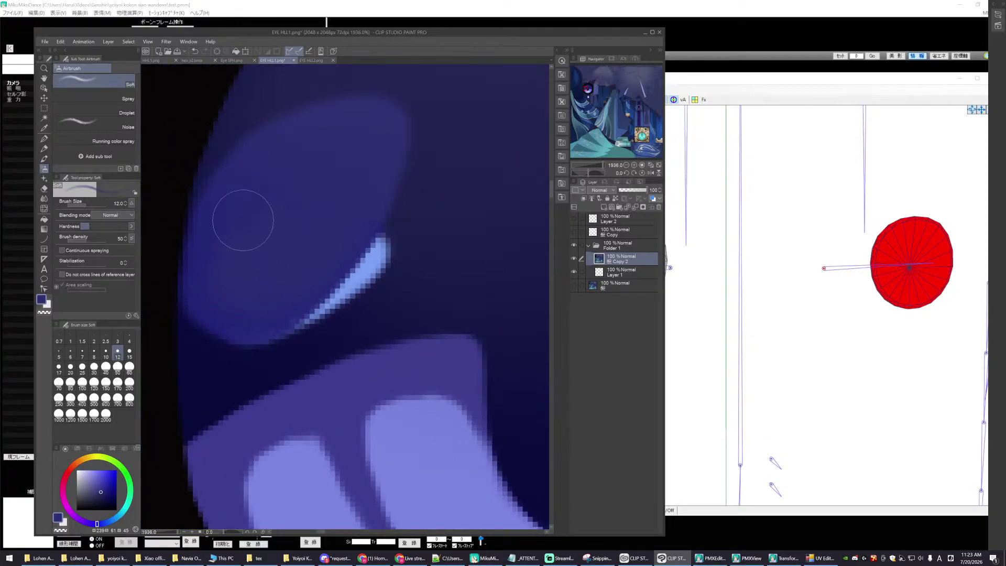
{"action": "left_click", "coordinate": [231, 245], "text": "alt"}
{"action": "scroll", "coordinate": [278, 332], "scroll_direction": "up", "scroll_amount": 1}
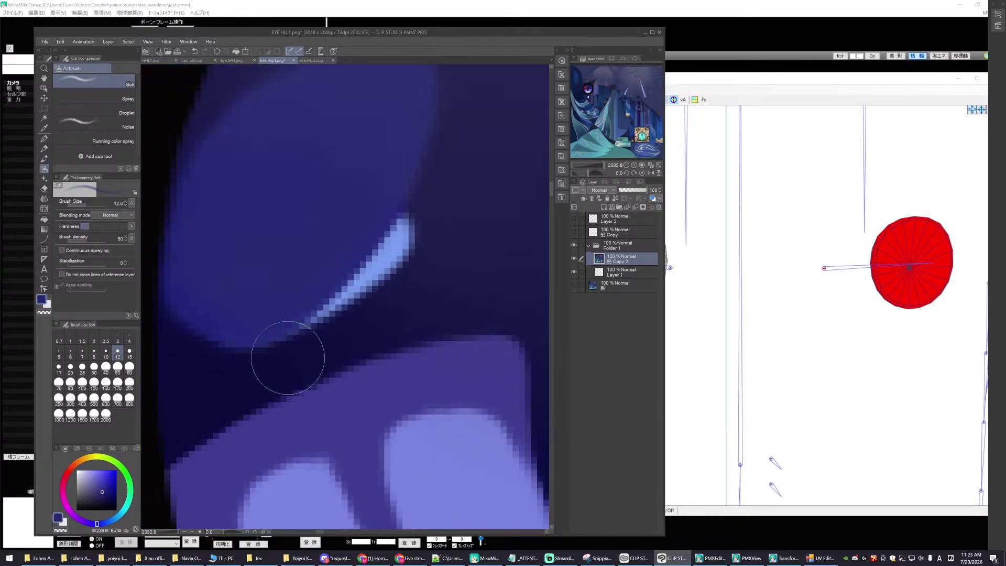
{"action": "scroll", "coordinate": [287, 358], "scroll_direction": "down", "scroll_amount": 4}
{"action": "scroll", "coordinate": [334, 383], "scroll_direction": "up", "scroll_amount": 7}
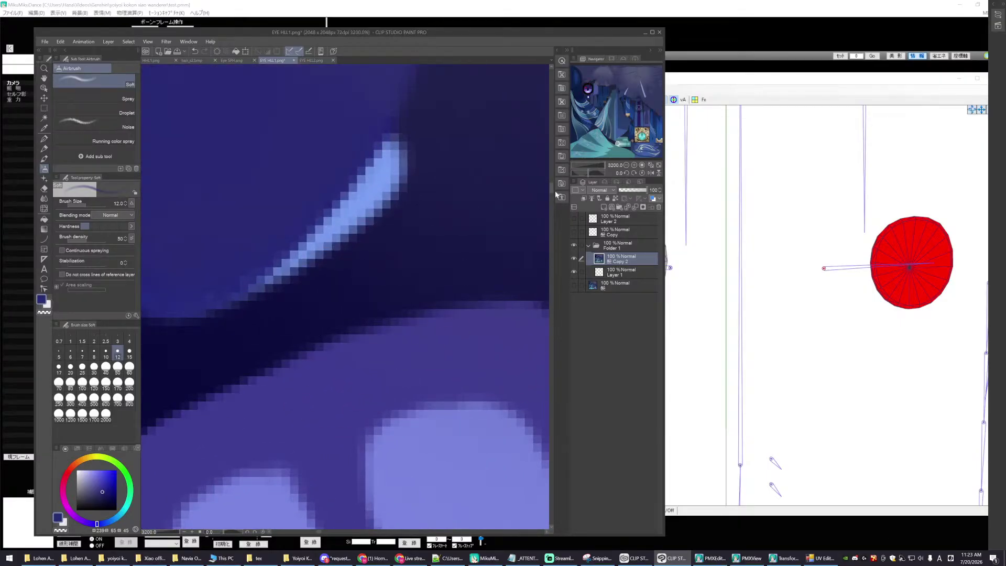
{"action": "scroll", "coordinate": [551, 184], "scroll_direction": "up", "scroll_amount": 3}
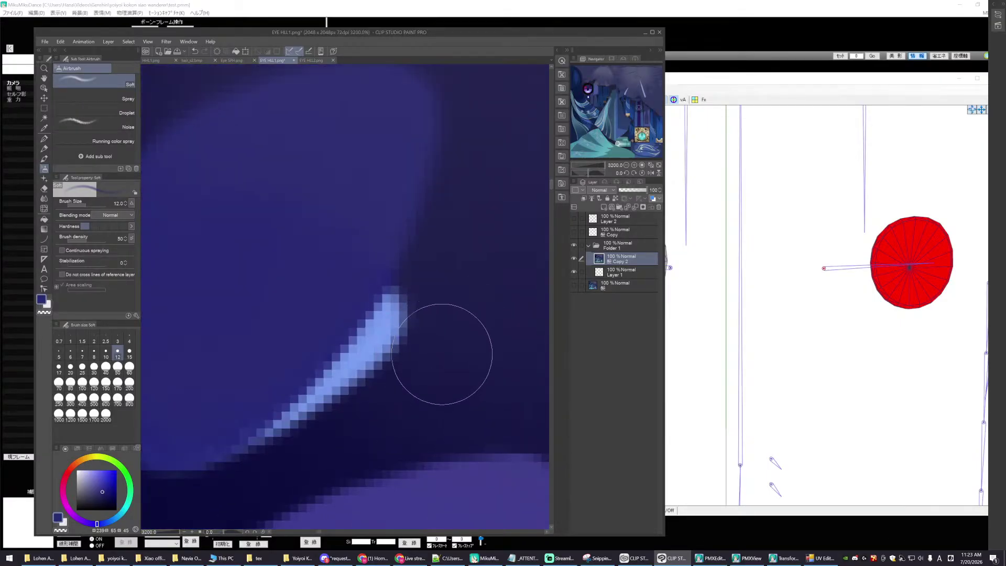
- Cover the remaining light-blue sliver outside the oval with size 3 G-pen strokes in the sampled navy background colours
{"action": "left_click", "coordinate": [45, 140]}
{"action": "mouse_move", "coordinate": [419, 300]}
{"action": "left_mouse_down"}
{"action": "mouse_move", "coordinate": [392, 346]}
{"action": "mouse_move", "coordinate": [396, 301]}
{"action": "mouse_move", "coordinate": [377, 321]}
{"action": "mouse_move", "coordinate": [388, 303]}
{"action": "mouse_move", "coordinate": [341, 378]}
{"action": "mouse_move", "coordinate": [365, 365]}
{"action": "mouse_move", "coordinate": [344, 382]}
{"action": "left_mouse_up"}
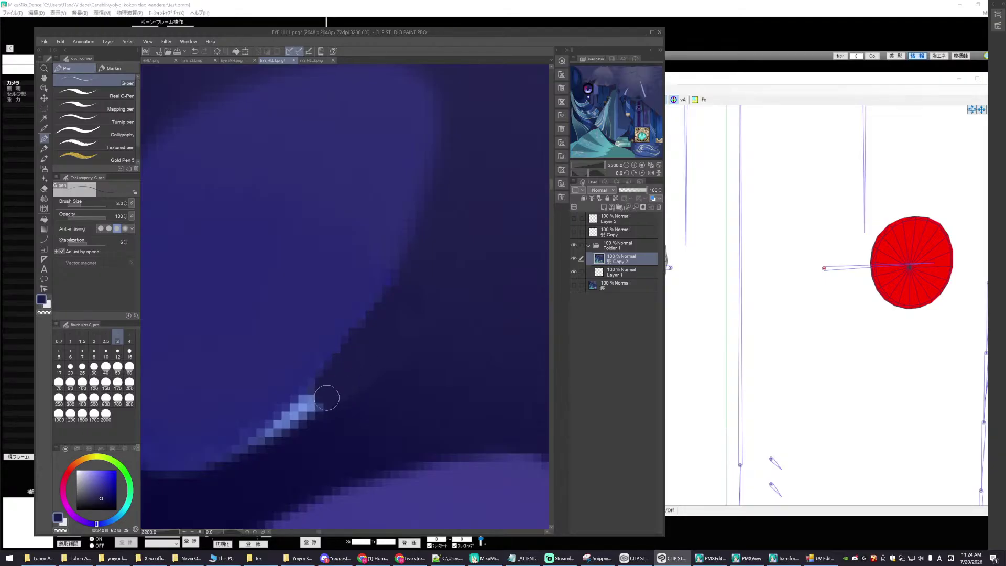
{"action": "left_click", "coordinate": [254, 455], "text": "alt"}
{"action": "left_click_drag", "start_coordinate": [302, 408], "coordinate": [275, 431]}
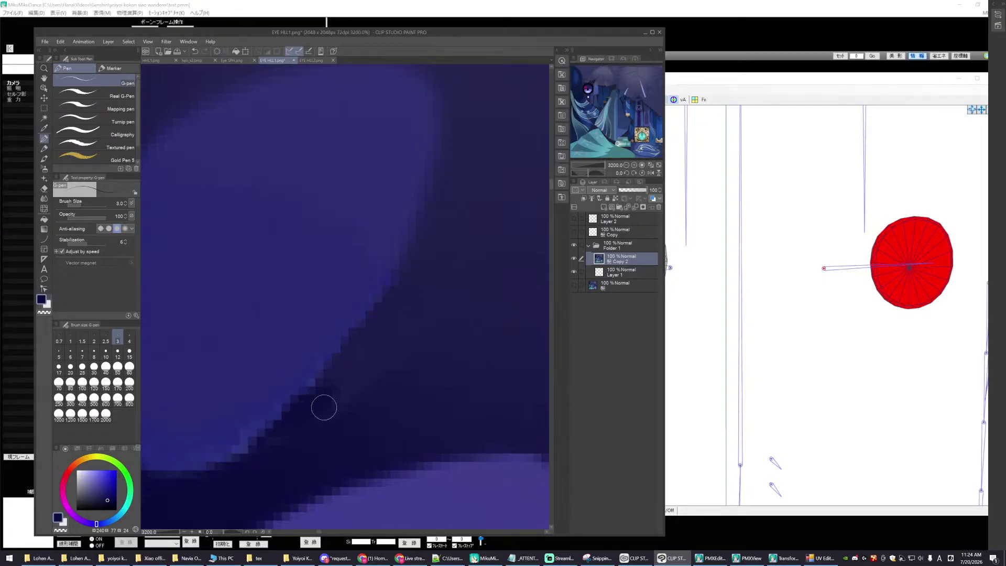
- Soften the navy strokes along the oval's lower edge with the Soft airbrush at size 7, using sampled background colours
{"action": "left_click", "coordinate": [357, 375], "text": "alt"}
{"action": "left_click", "coordinate": [45, 168]}
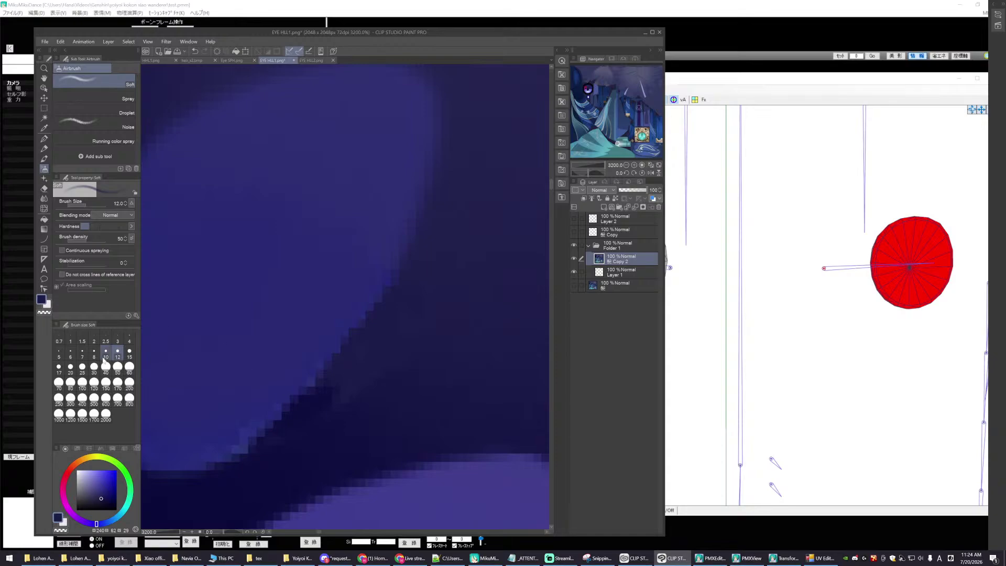
{"action": "left_click", "coordinate": [82, 352]}
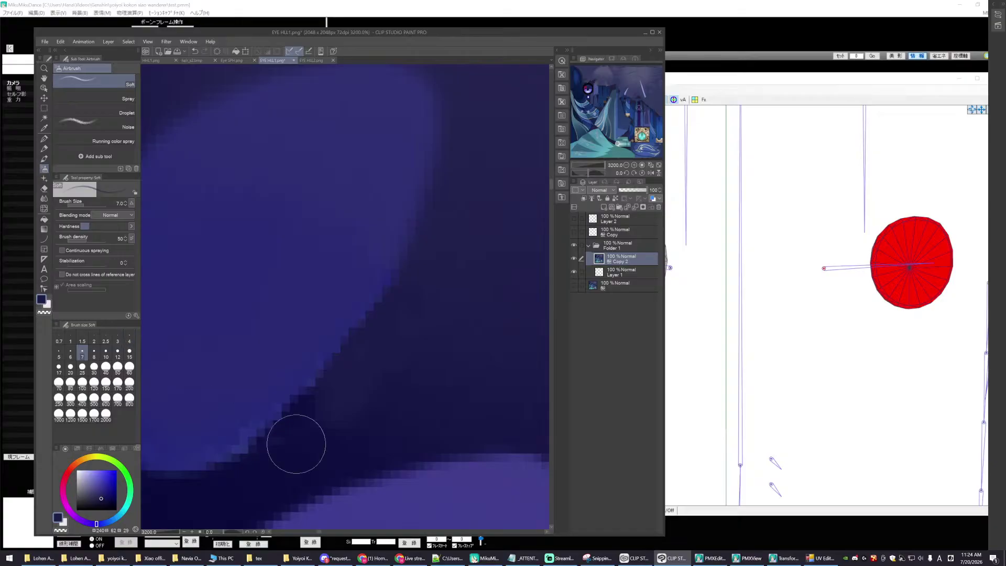
{"action": "left_click", "coordinate": [287, 419], "text": "alt"}
{"action": "scroll", "coordinate": [422, 399], "scroll_direction": "down", "scroll_amount": 5}
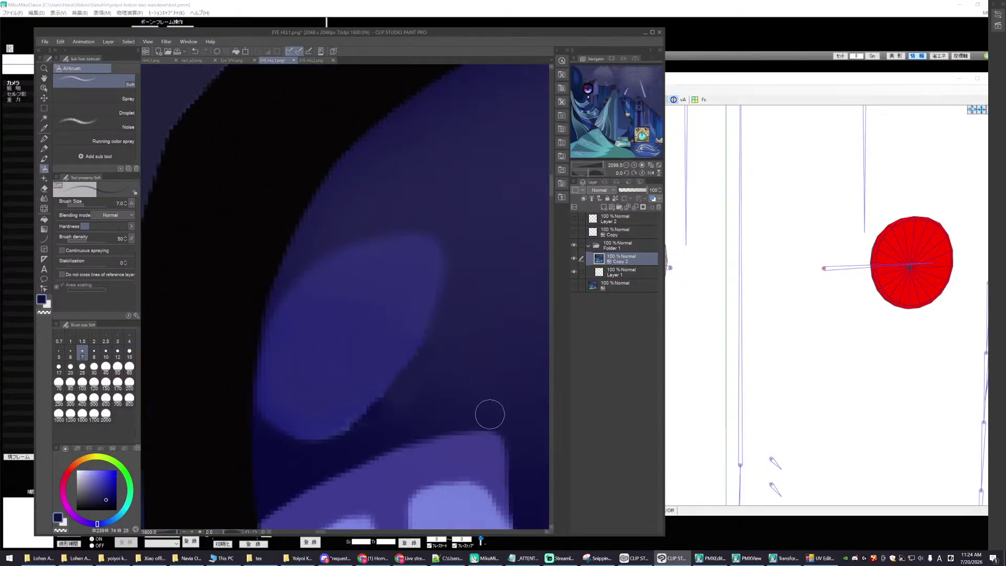
- Examine the repainted oval's lower edge and the surrounding navy area for leftover rough pixels or uneven shading
{"action": "scroll", "coordinate": [481, 415], "scroll_direction": "up", "scroll_amount": 3}
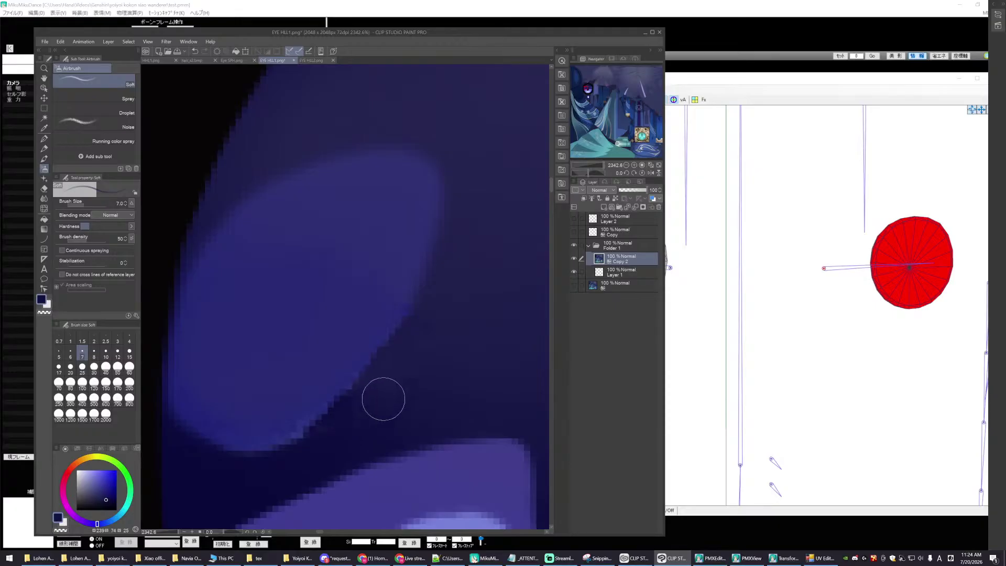
{"action": "scroll", "coordinate": [419, 433], "scroll_direction": "up", "scroll_amount": 2}
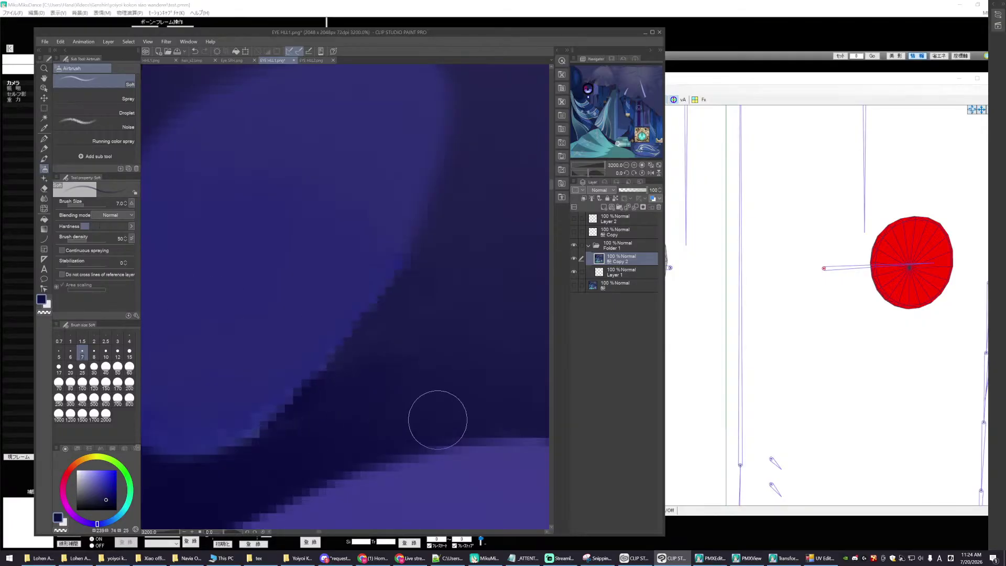
{"action": "scroll", "coordinate": [438, 419], "scroll_direction": "down", "scroll_amount": 5}
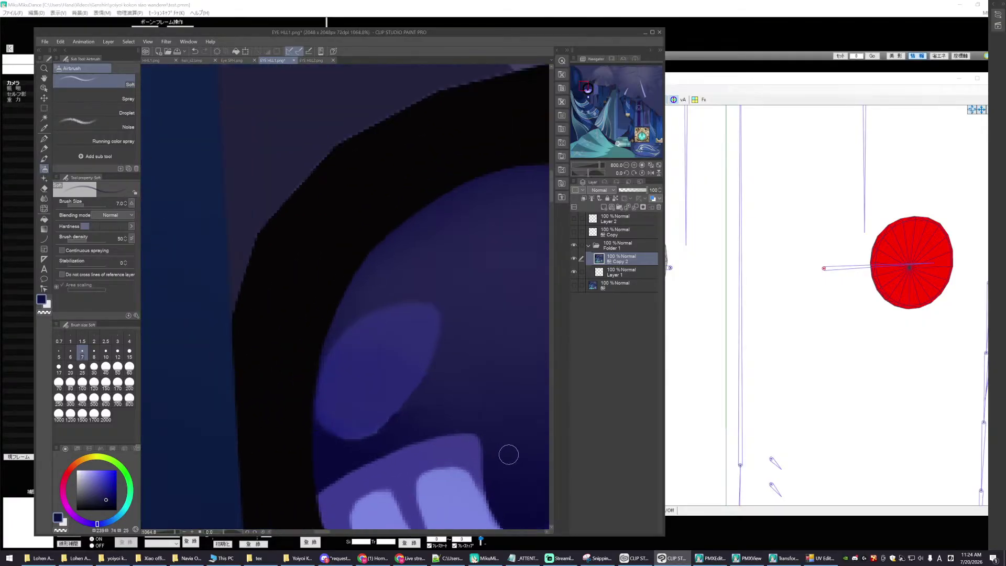
{"action": "scroll", "coordinate": [508, 454], "scroll_direction": "up", "scroll_amount": 5}
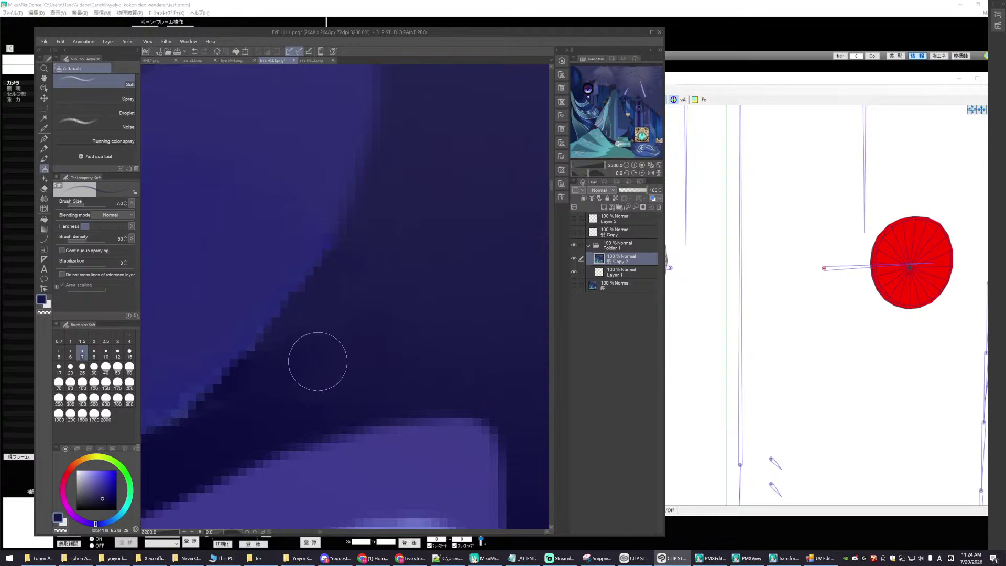
{"action": "scroll", "coordinate": [304, 420], "scroll_direction": "down", "scroll_amount": 1}
{"action": "scroll", "coordinate": [304, 427], "scroll_direction": "down", "scroll_amount": 1}
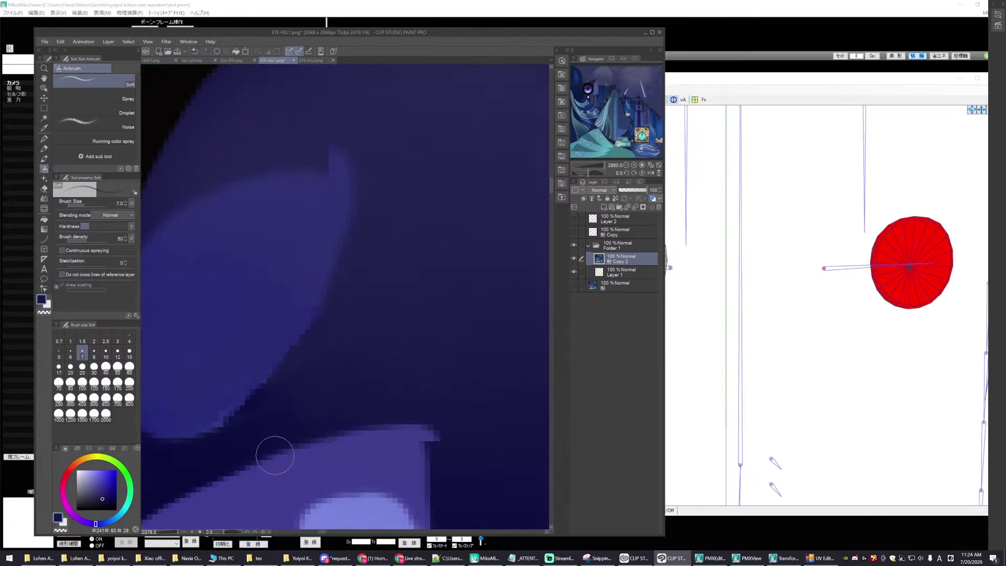
{"action": "scroll", "coordinate": [251, 424], "scroll_direction": "up", "scroll_amount": 2}
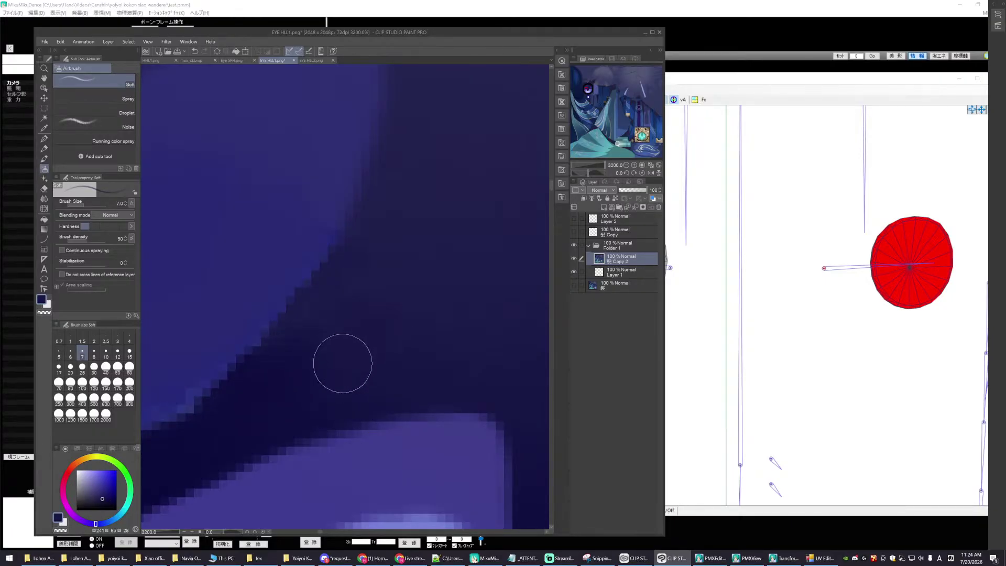
{"action": "scroll", "coordinate": [397, 444], "scroll_direction": "down", "scroll_amount": 3}
{"action": "scroll", "coordinate": [396, 444], "scroll_direction": "down", "scroll_amount": 6}
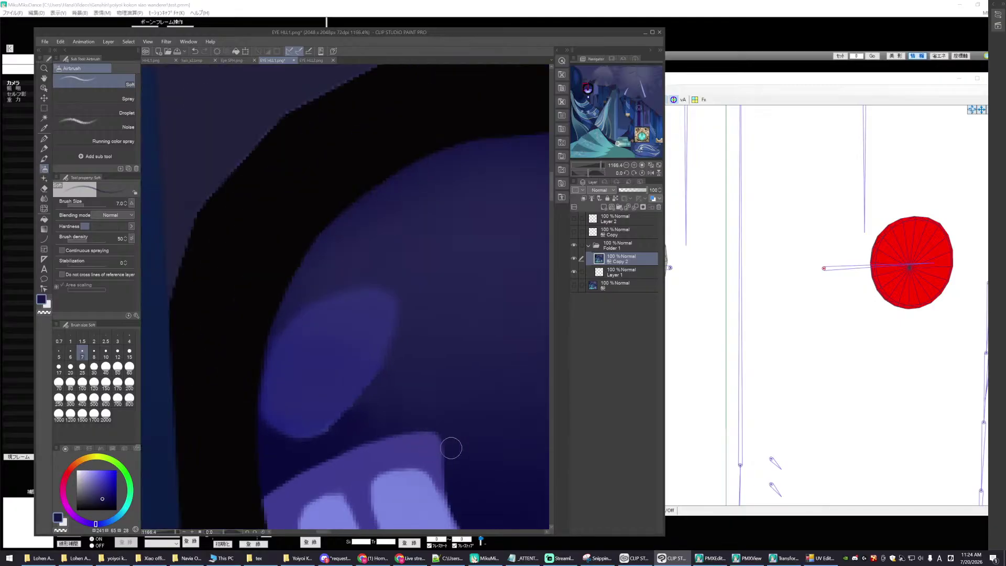
{"action": "scroll", "coordinate": [526, 458], "scroll_direction": "up", "scroll_amount": 5}
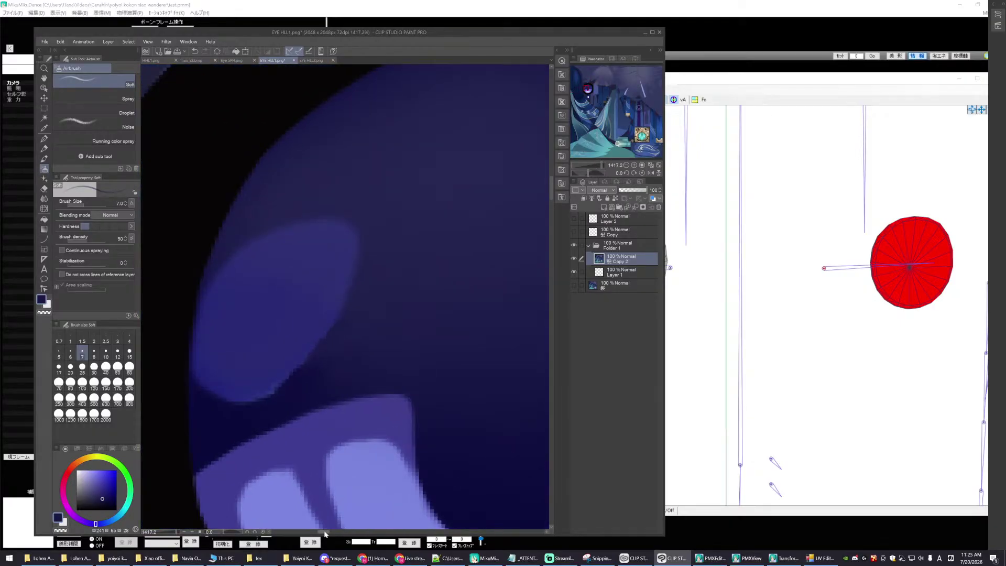
{"action": "scroll", "coordinate": [356, 458], "scroll_direction": "down", "scroll_amount": 3}
{"action": "scroll", "coordinate": [357, 458], "scroll_direction": "down", "scroll_amount": 3}
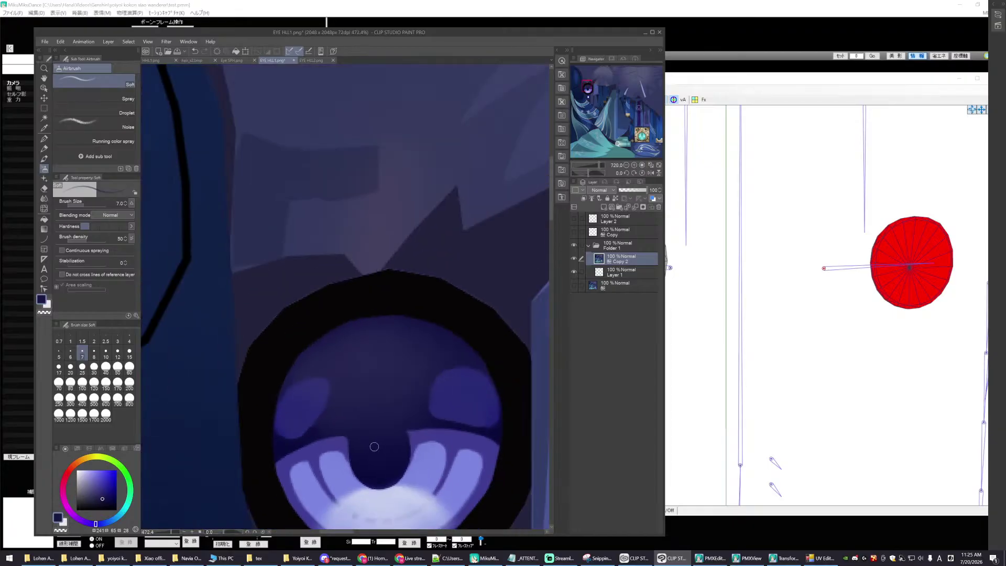
{"action": "scroll", "coordinate": [388, 446], "scroll_direction": "up", "scroll_amount": 6}
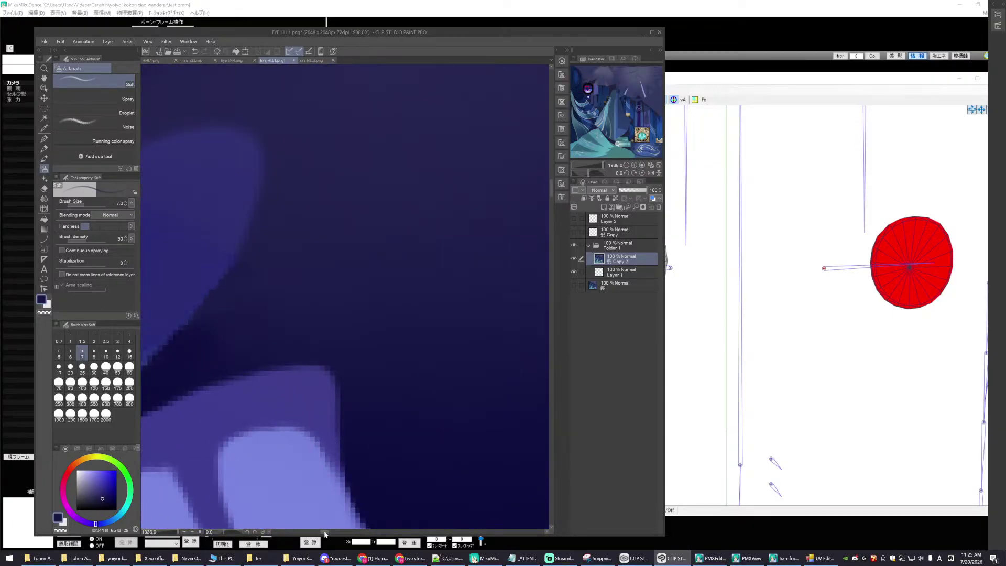
{"action": "scroll", "coordinate": [410, 414], "scroll_direction": "up", "scroll_amount": 1}
{"action": "scroll", "coordinate": [409, 413], "scroll_direction": "up", "scroll_amount": 1}
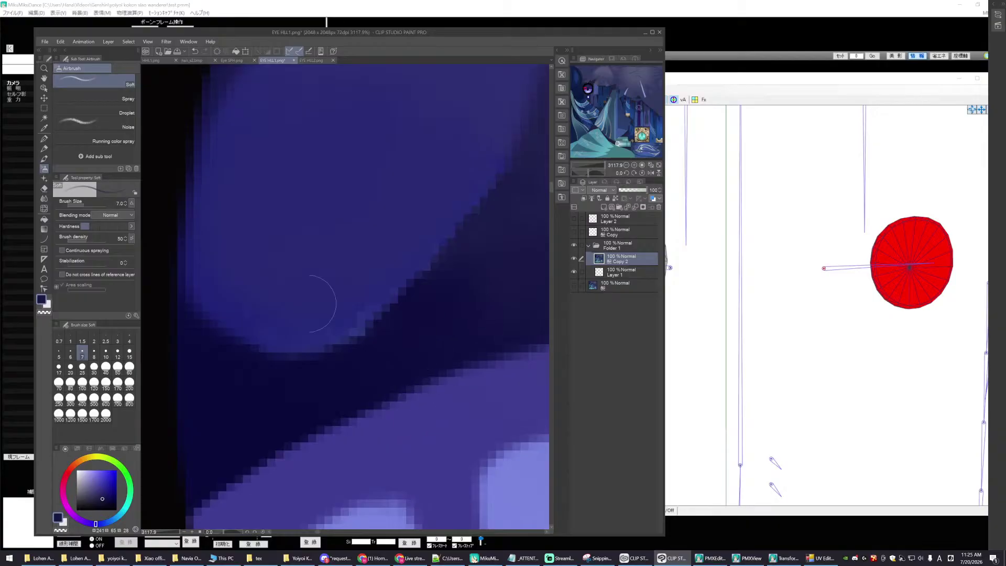
- Smooth the navy shading beside the oval's lower edge with the Blend tool at size 12
{"action": "left_click", "coordinate": [44, 198]}
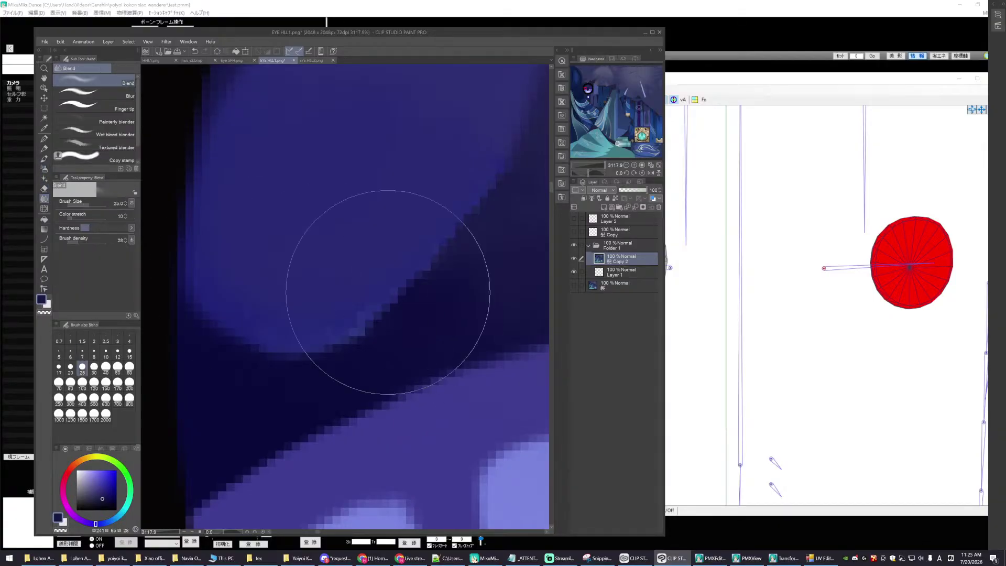
{"action": "left_click", "coordinate": [117, 353]}
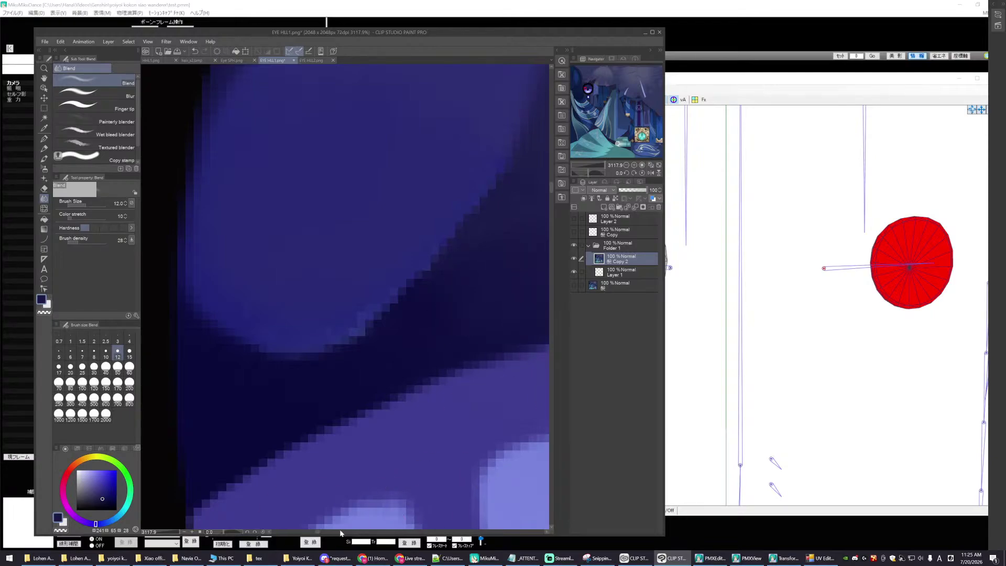
{"action": "scroll", "coordinate": [317, 534], "scroll_direction": "right", "scroll_amount": 3}
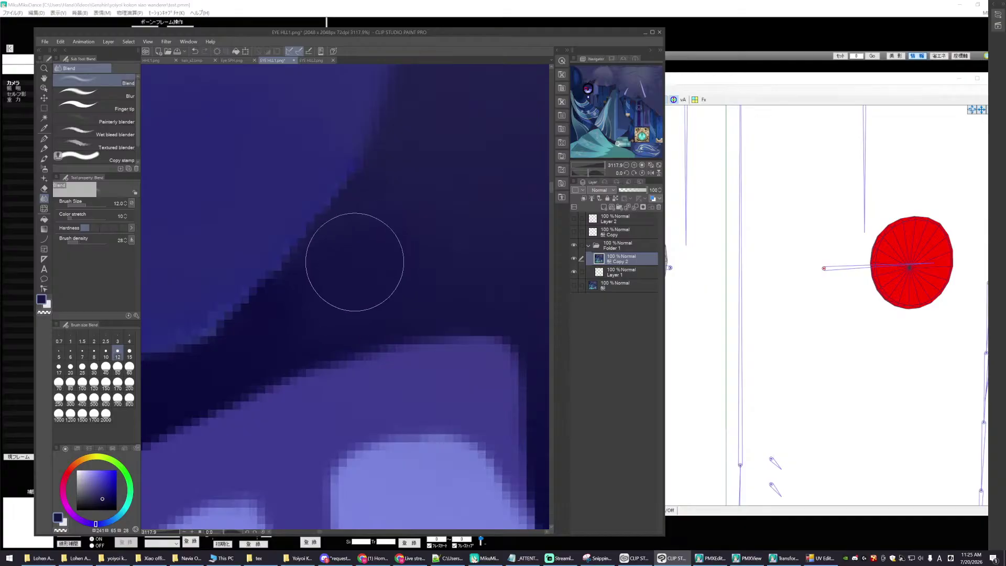
{"action": "scroll", "coordinate": [471, 435], "scroll_direction": "down", "scroll_amount": 3}
{"action": "scroll", "coordinate": [474, 433], "scroll_direction": "down", "scroll_amount": 2}
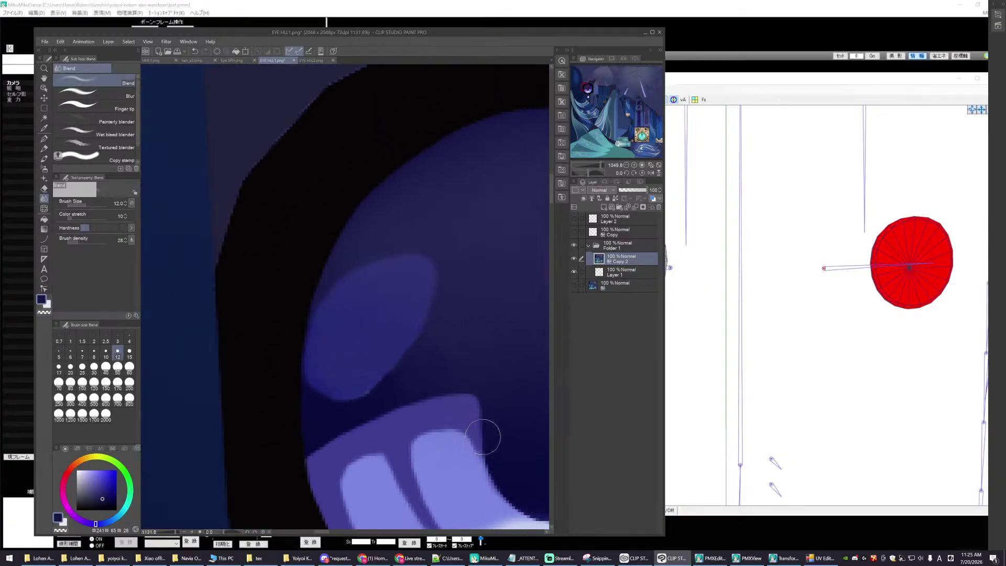
{"action": "scroll", "coordinate": [461, 414], "scroll_direction": "up", "scroll_amount": 3}
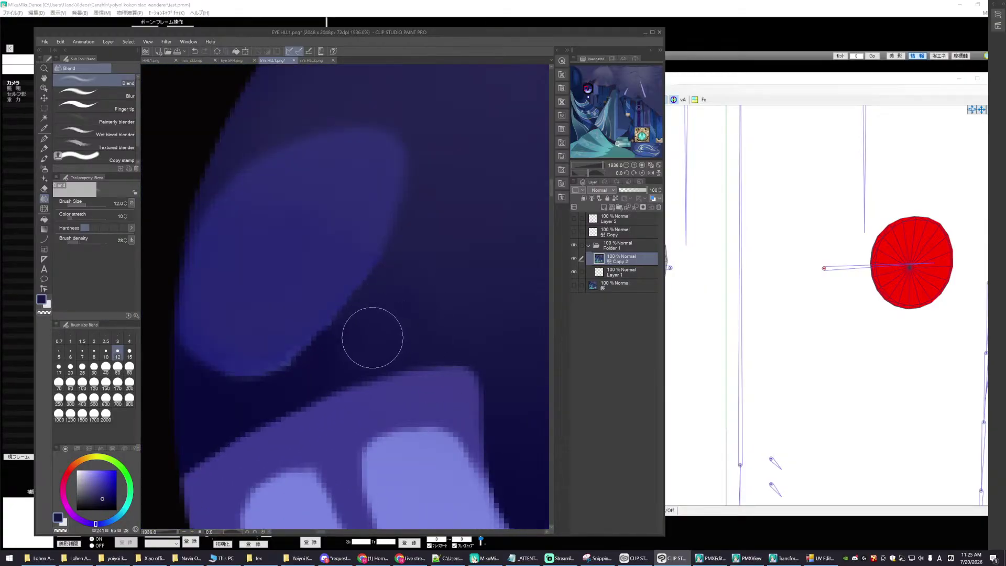
- Compare the retouched eye with the base texture by temporarily hiding the Copy 2 layer and showing the bottom layer
{"action": "scroll", "coordinate": [482, 353], "scroll_direction": "down", "scroll_amount": 3}
{"action": "scroll", "coordinate": [490, 472], "scroll_direction": "down", "scroll_amount": 2}
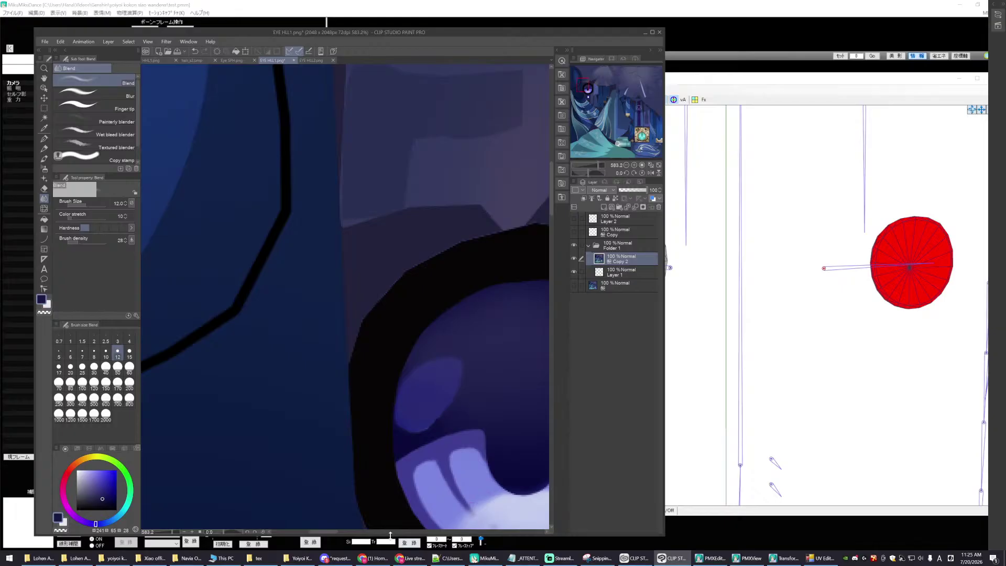
{"action": "left_click_drag", "start_coordinate": [323, 531], "coordinate": [337, 531]}
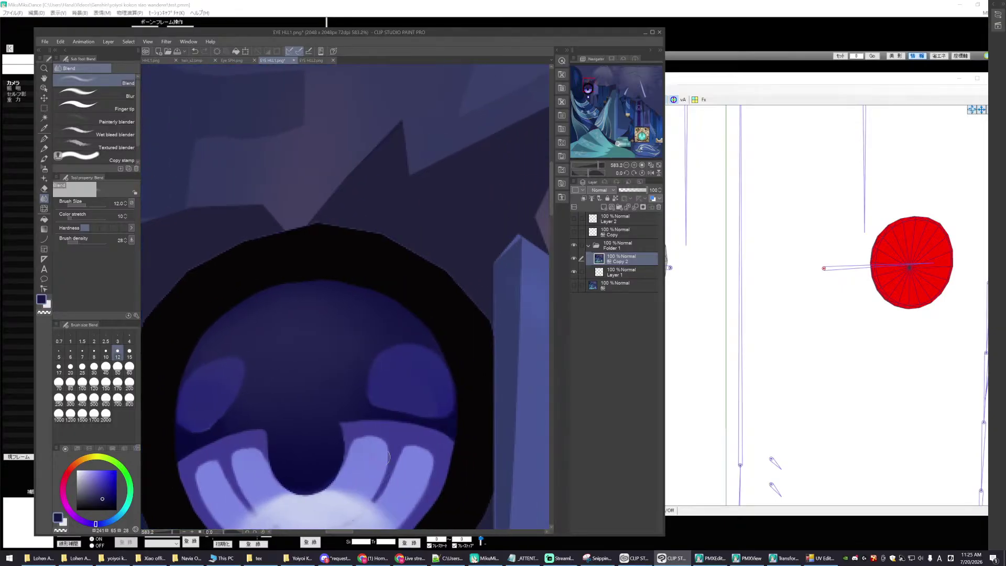
{"action": "scroll", "coordinate": [387, 457], "scroll_direction": "down", "scroll_amount": 2}
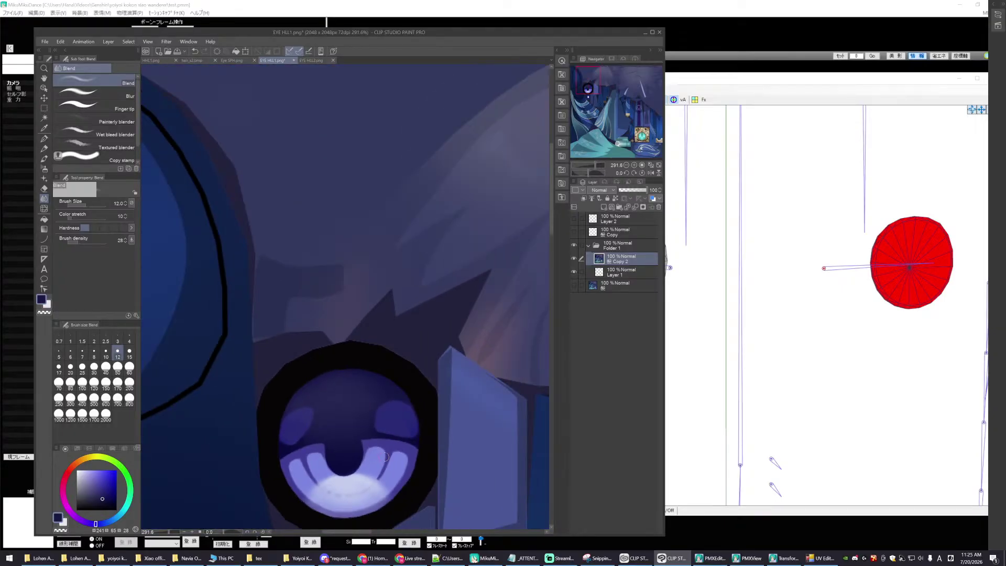
{"action": "scroll", "coordinate": [386, 457], "scroll_direction": "up", "scroll_amount": 3}
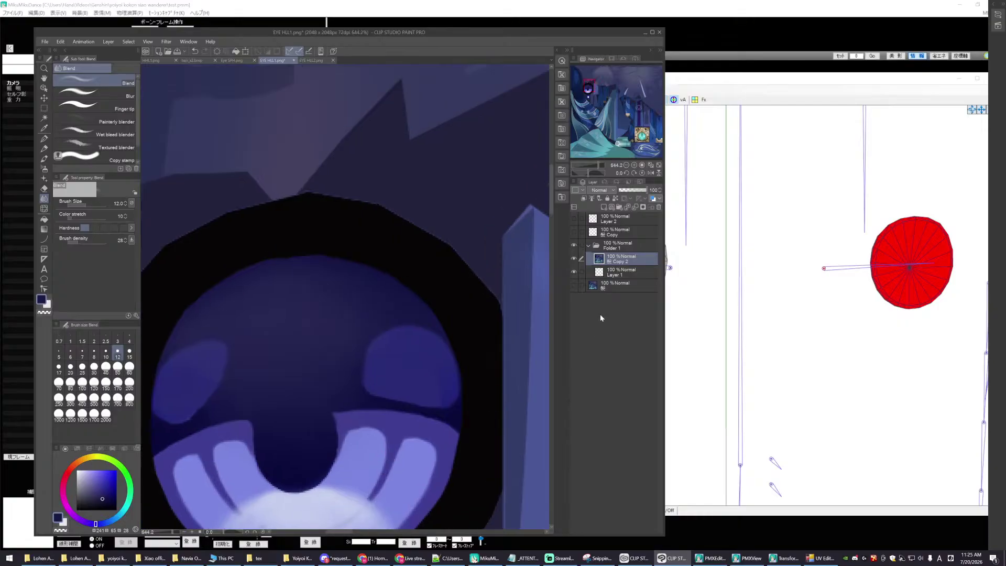
{"action": "left_click", "coordinate": [573, 259]}
{"action": "left_click", "coordinate": [575, 285]}
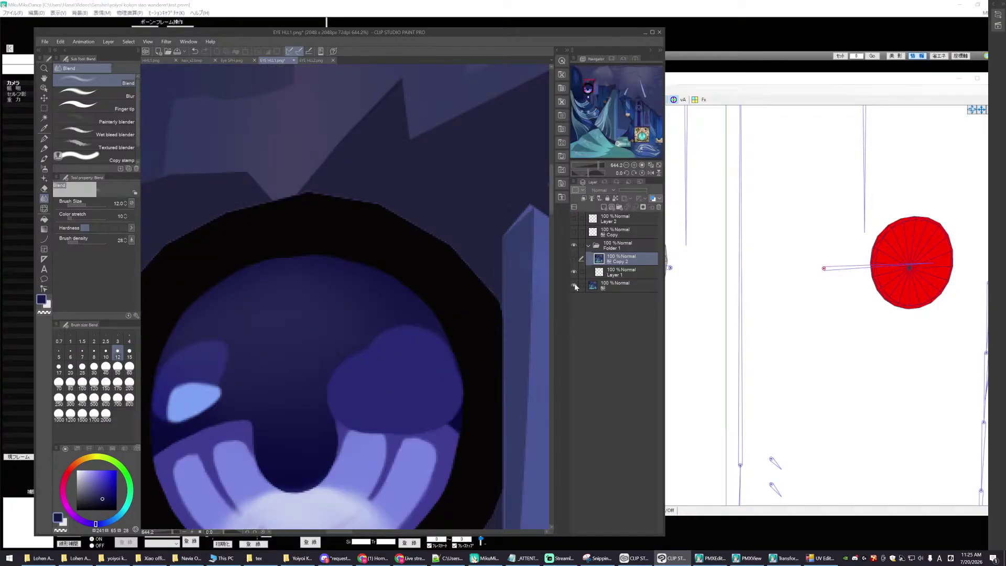
{"action": "left_click", "coordinate": [574, 285]}
{"action": "left_click", "coordinate": [574, 259]}
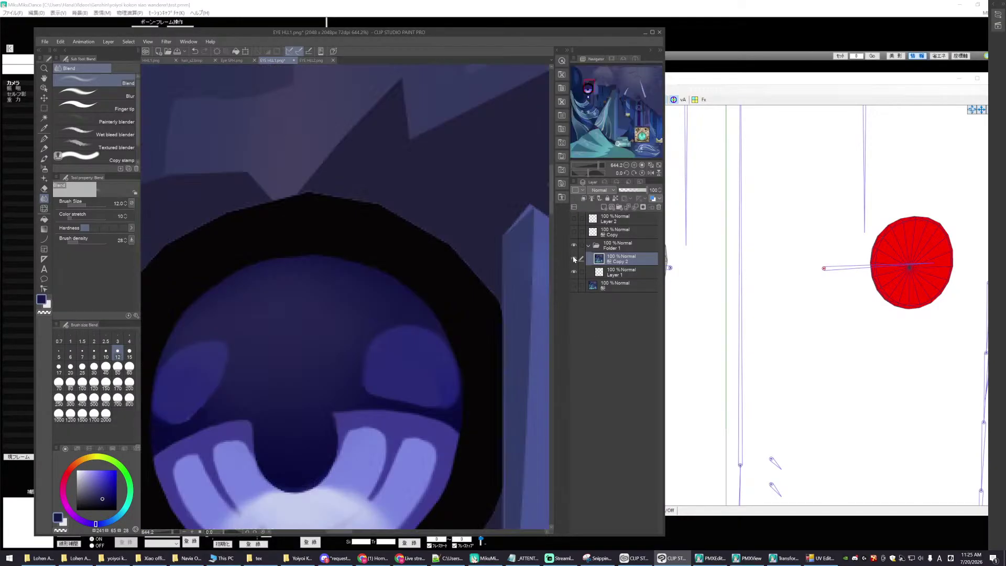
- Sample the oval's dark blue and soften the rough pixels along its lower edge with the Blend tool at size 4
{"action": "scroll", "coordinate": [336, 448], "scroll_direction": "down", "scroll_amount": 2}
{"action": "scroll", "coordinate": [335, 448], "scroll_direction": "up", "scroll_amount": 4}
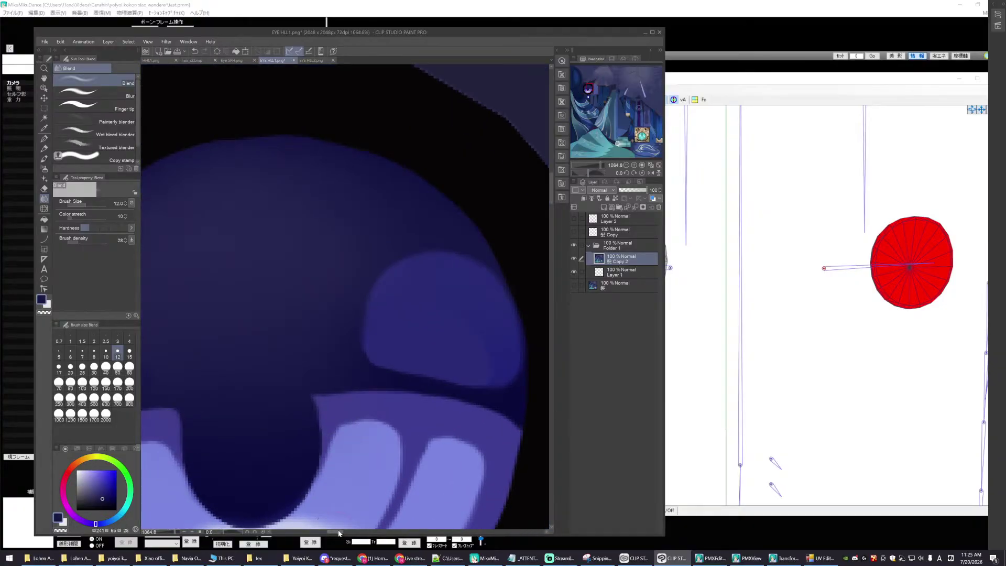
{"action": "left_click_drag", "start_coordinate": [337, 532], "coordinate": [329, 533]}
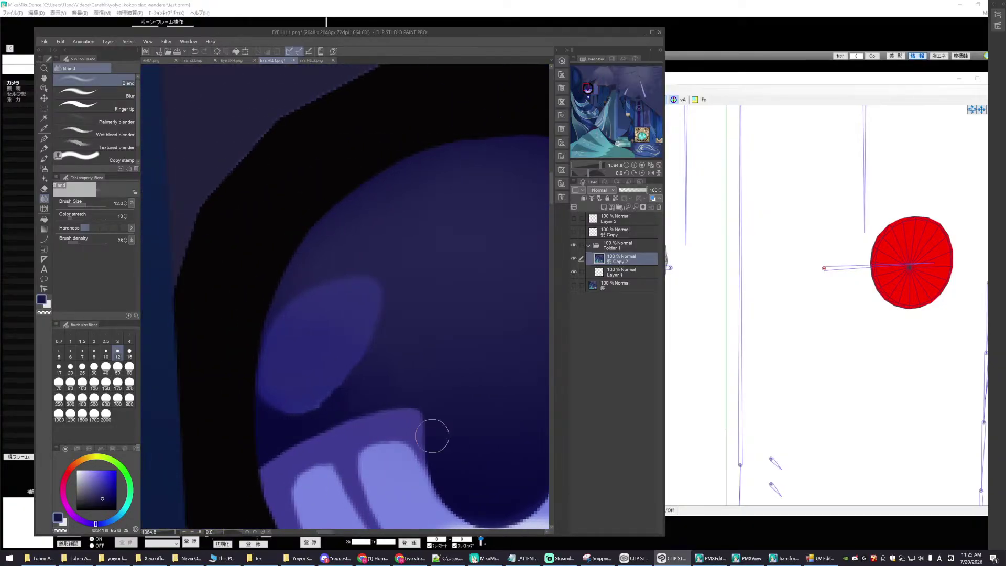
{"action": "scroll", "coordinate": [367, 445], "scroll_direction": "up", "scroll_amount": 4}
{"action": "left_click", "coordinate": [231, 307], "text": "alt"}
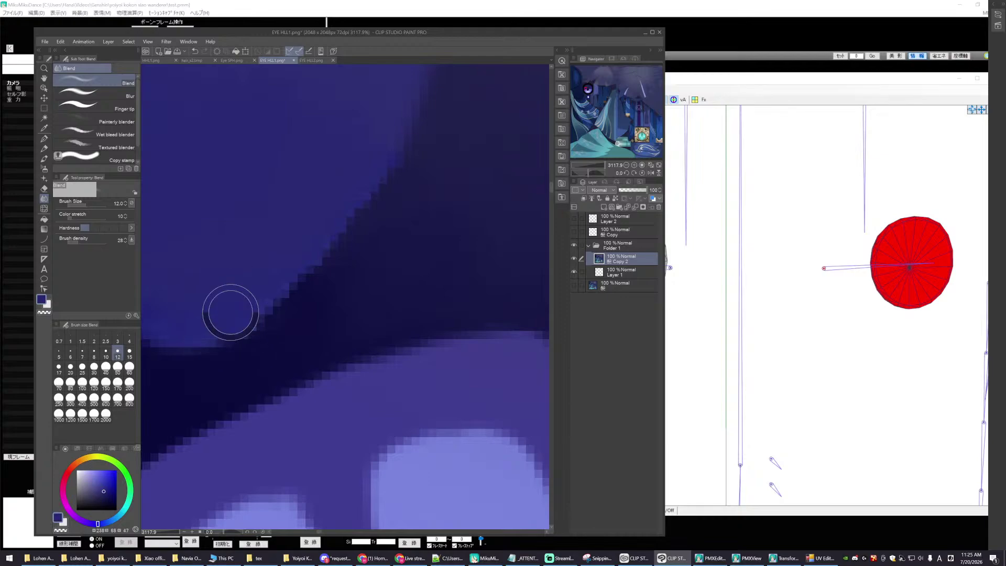
{"action": "left_click", "coordinate": [130, 340]}
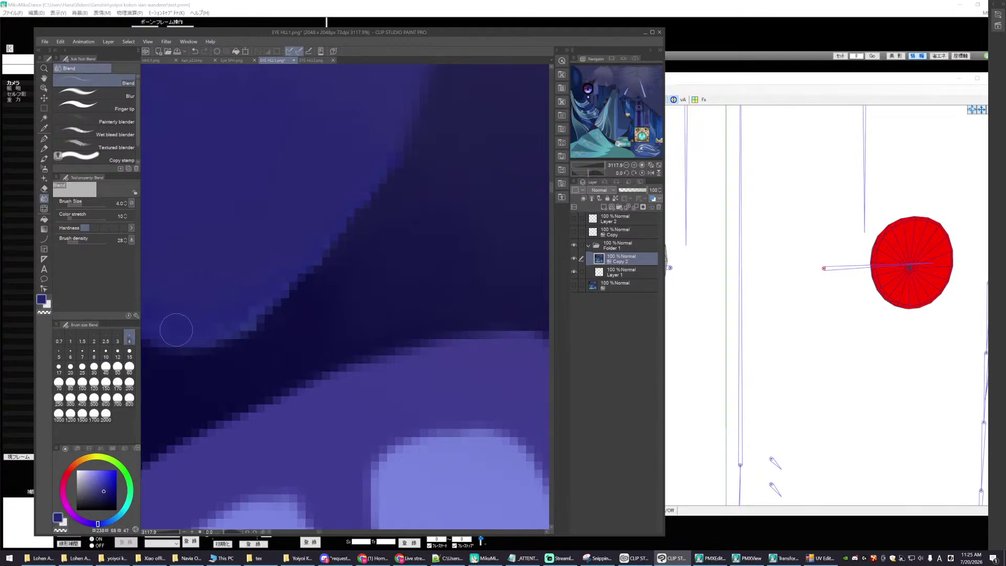
{"action": "mouse_move", "coordinate": [247, 317]}
{"action": "left_mouse_down"}
{"action": "mouse_move", "coordinate": [218, 330]}
{"action": "mouse_move", "coordinate": [278, 285]}
{"action": "mouse_move", "coordinate": [227, 328]}
{"action": "mouse_move", "coordinate": [286, 307]}
{"action": "left_mouse_up"}
{"action": "scroll", "coordinate": [187, 377], "scroll_direction": "down", "scroll_amount": 5}
{"action": "scroll", "coordinate": [285, 418], "scroll_direction": "down", "scroll_amount": 5}
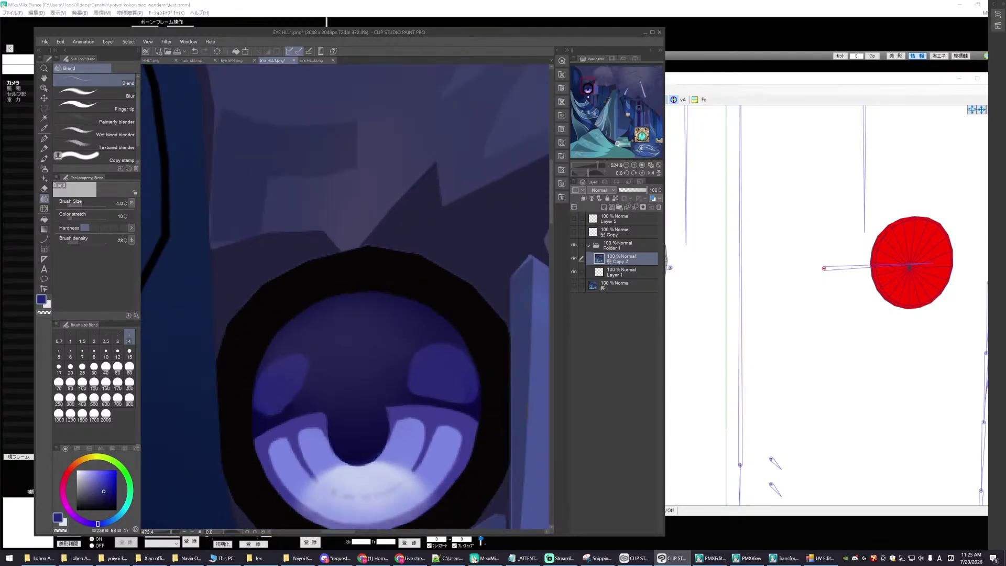
- Compare the eye with and without the redrawn highlight by repeatedly toggling the visibility of Layer 2
{"action": "scroll", "coordinate": [443, 392], "scroll_direction": "down", "scroll_amount": 2}
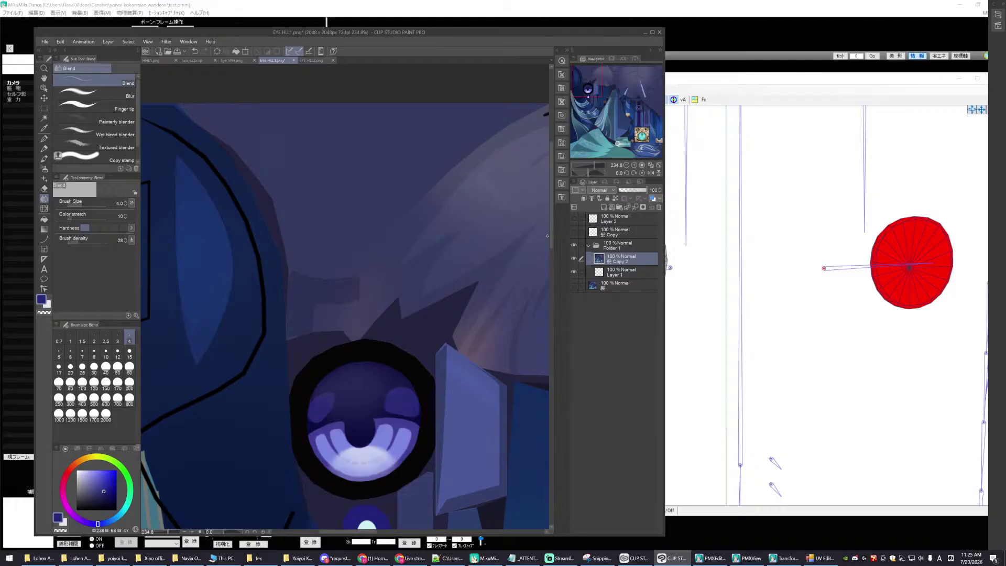
{"action": "scroll", "coordinate": [547, 236], "scroll_direction": "down", "scroll_amount": 3}
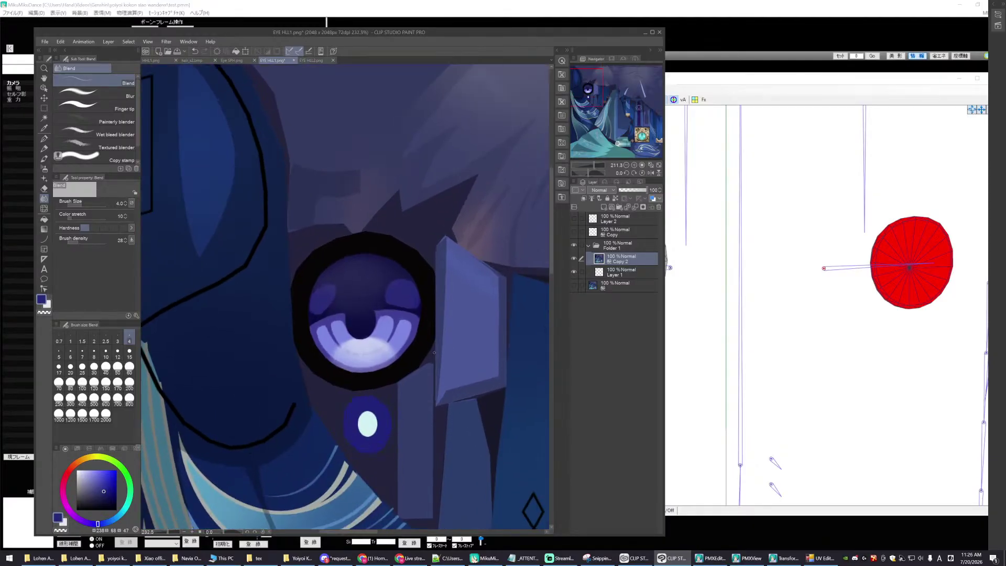
{"action": "scroll", "coordinate": [435, 352], "scroll_direction": "up", "scroll_amount": 1}
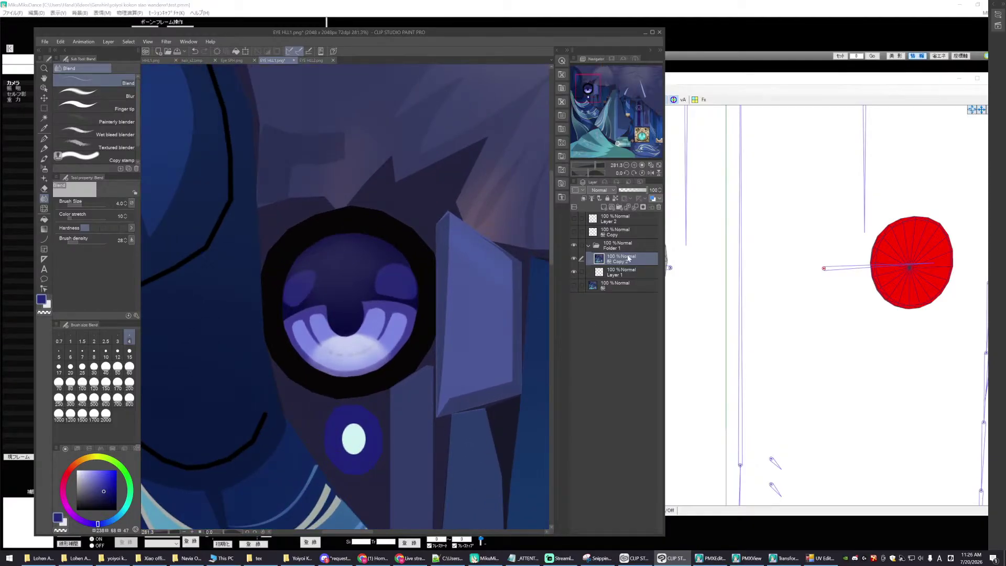
{"action": "left_click", "coordinate": [574, 219]}
{"action": "left_click", "coordinate": [574, 218]}
{"action": "left_click", "coordinate": [574, 219]}
{"action": "left_click", "coordinate": [574, 218]}
{"action": "left_click", "coordinate": [574, 219]}
{"action": "left_click", "coordinate": [574, 219]}
{"action": "scroll", "coordinate": [461, 309], "scroll_direction": "down", "scroll_amount": 1}
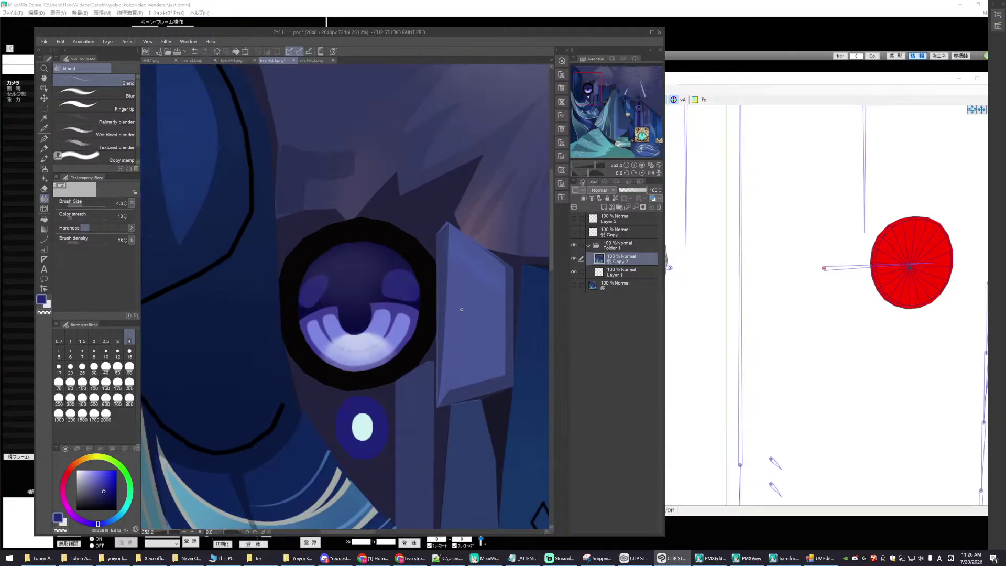
- Hide Folder 1 and show Layer 2 to isolate the redrawn highlight on a transparent background
{"action": "left_click", "coordinate": [574, 245]}
{"action": "left_click", "coordinate": [574, 244]}
{"action": "left_click", "coordinate": [574, 218]}
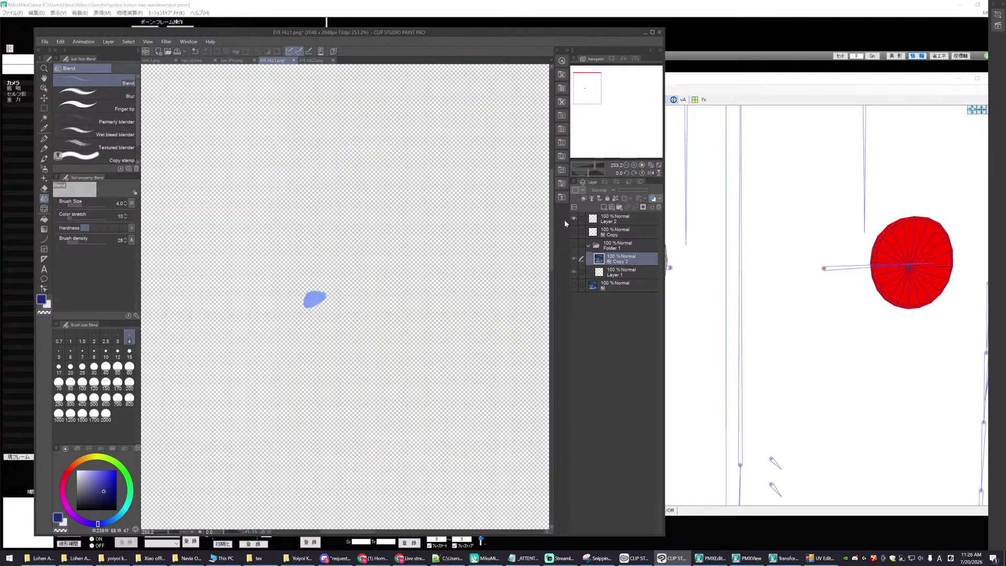
- Save the isolated highlight as EYE HLR1.png in the Wanderer Official tex folder, accepting the loss of layer information
{"action": "left_click", "coordinate": [45, 42]}
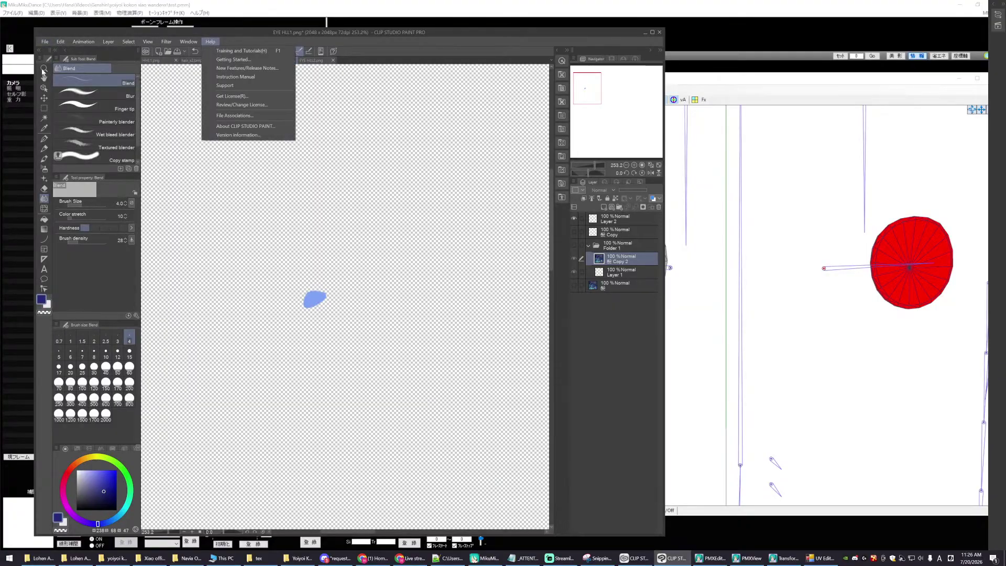
{"action": "left_click", "coordinate": [62, 107]}
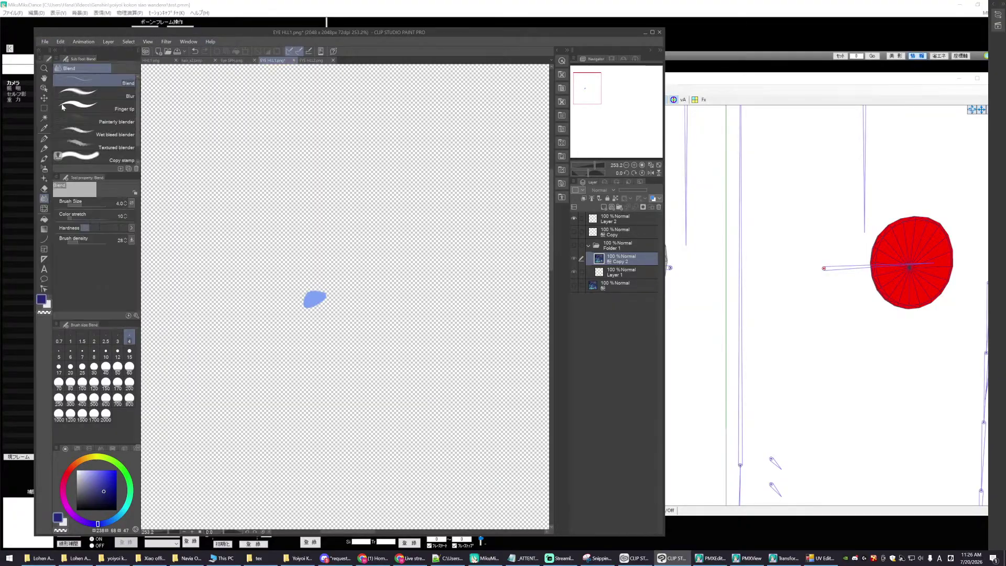
{"action": "key", "text": "ctrl+shift+s"}
{"action": "left_click", "coordinate": [95, 222]}
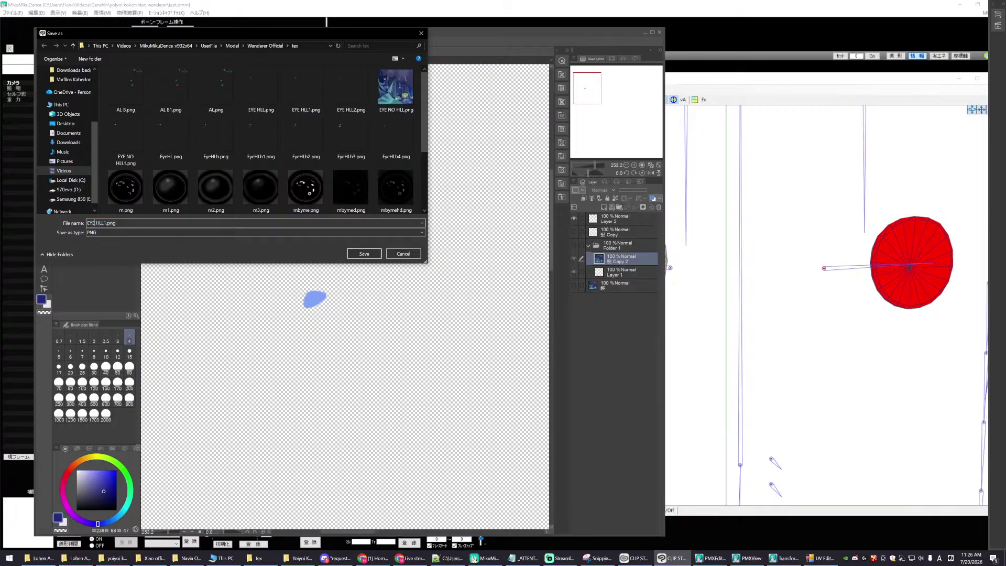
{"action": "left_click_drag", "start_coordinate": [102, 223], "coordinate": [107, 222]}
{"action": "left_click", "coordinate": [365, 254]}
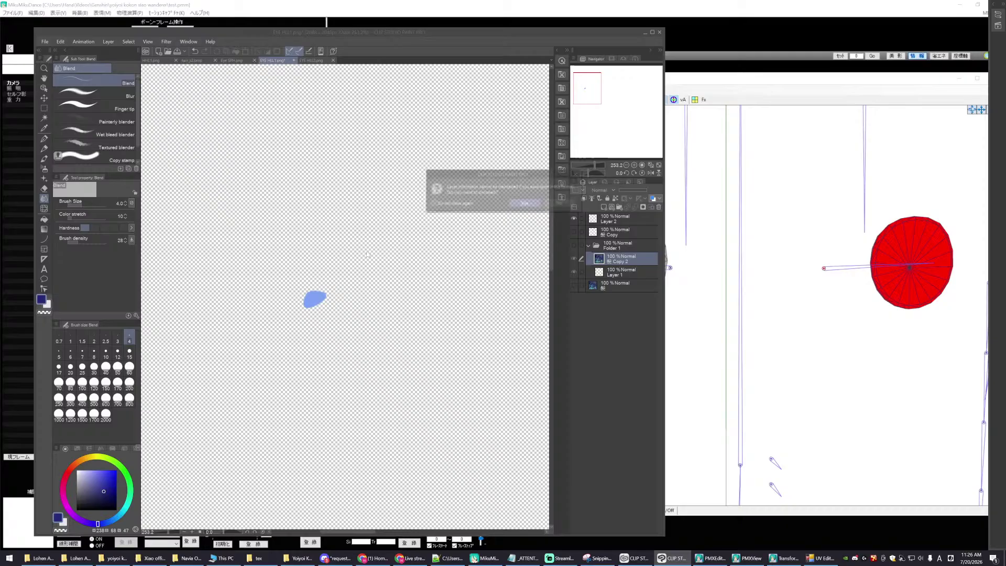
{"action": "left_click", "coordinate": [525, 204]}
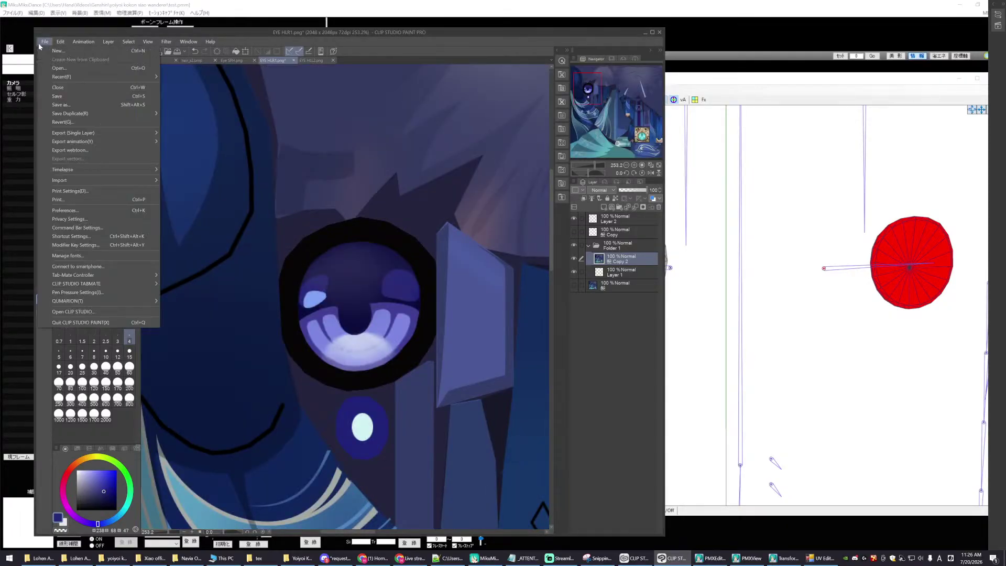
- Show Folder 1 again and hide Layer 2 to leave the eye texture without its redrawn highlight
{"action": "left_click", "coordinate": [44, 42]}
{"action": "left_click", "coordinate": [574, 218]}
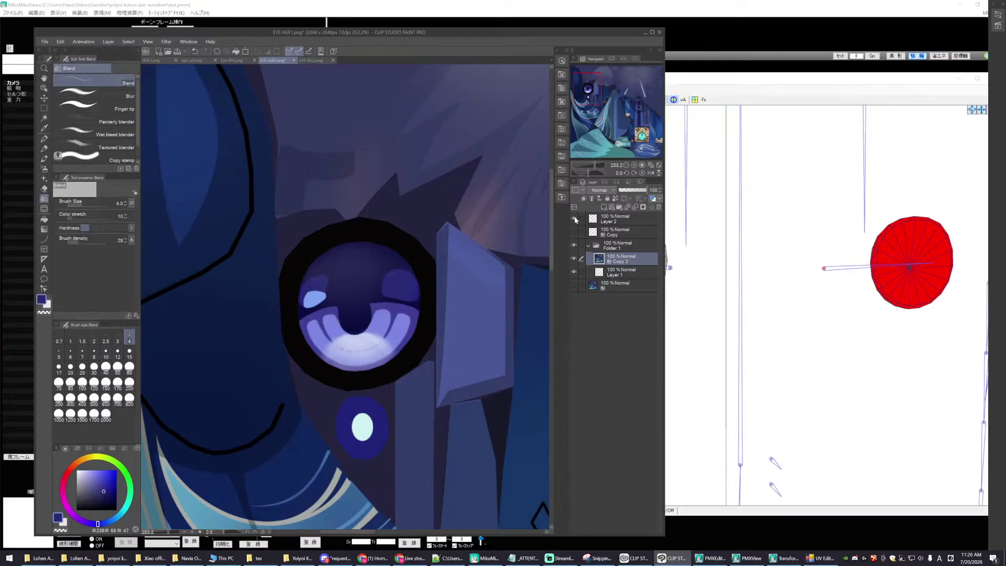
{"action": "left_click", "coordinate": [574, 218]}
- Try to save the highlight-free eye texture in the tex folder as EYE NO HLL1.png, without overwriting an existing file
{"action": "left_click", "coordinate": [45, 41]}
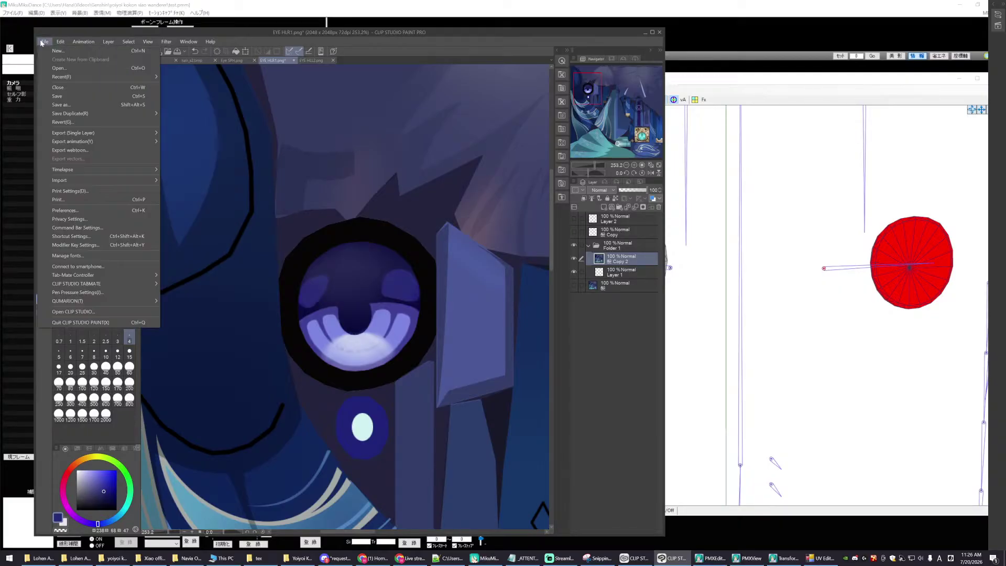
{"action": "left_click", "coordinate": [58, 113]}
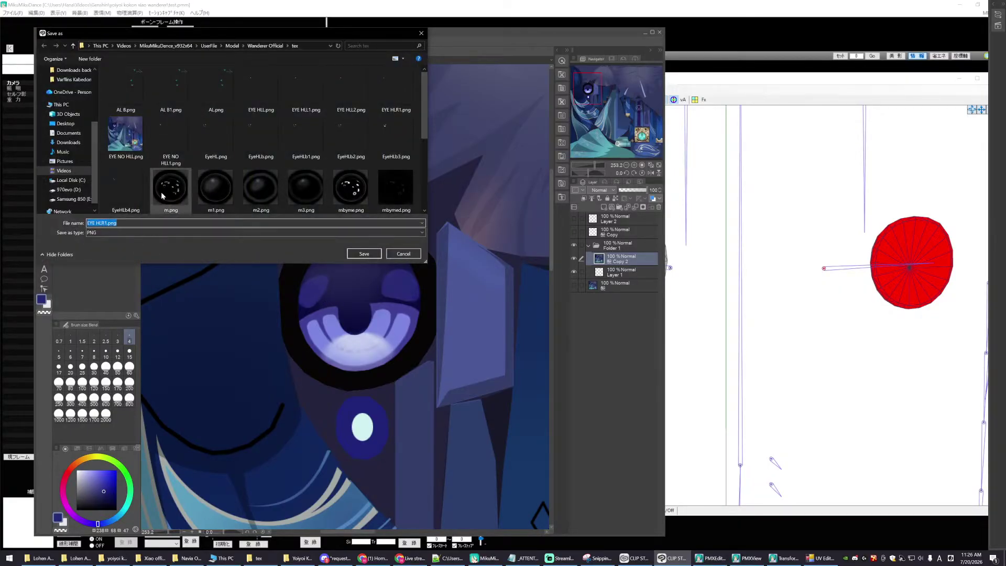
{"action": "scroll", "coordinate": [201, 174], "scroll_direction": "down", "scroll_amount": 1}
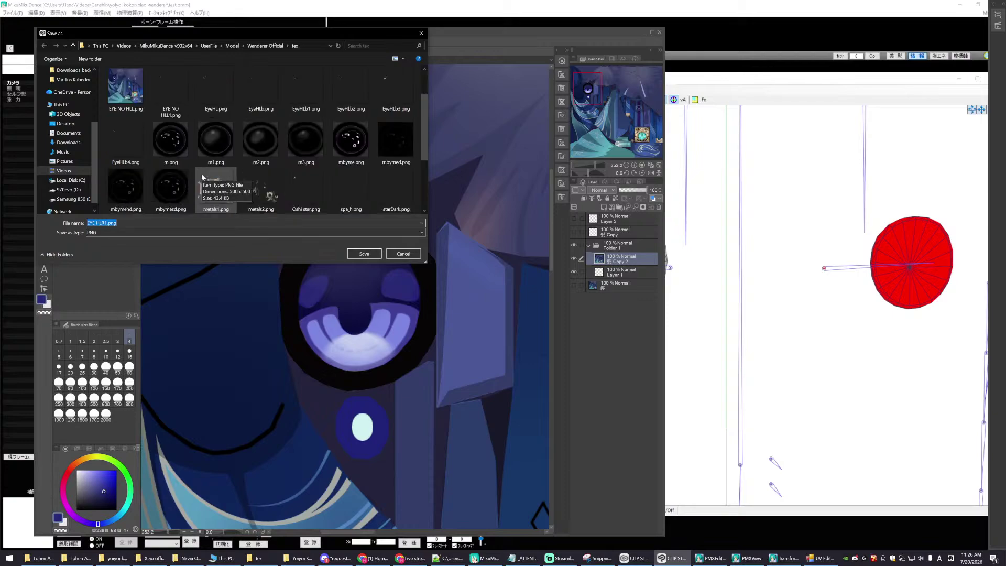
{"action": "scroll", "coordinate": [202, 177], "scroll_direction": "up", "scroll_amount": 1}
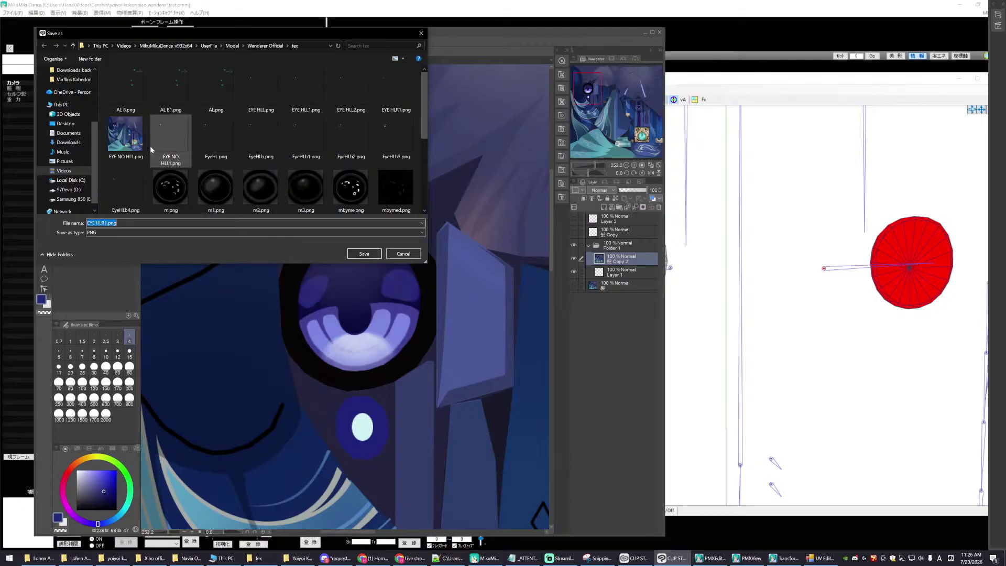
{"action": "left_click", "coordinate": [125, 136]}
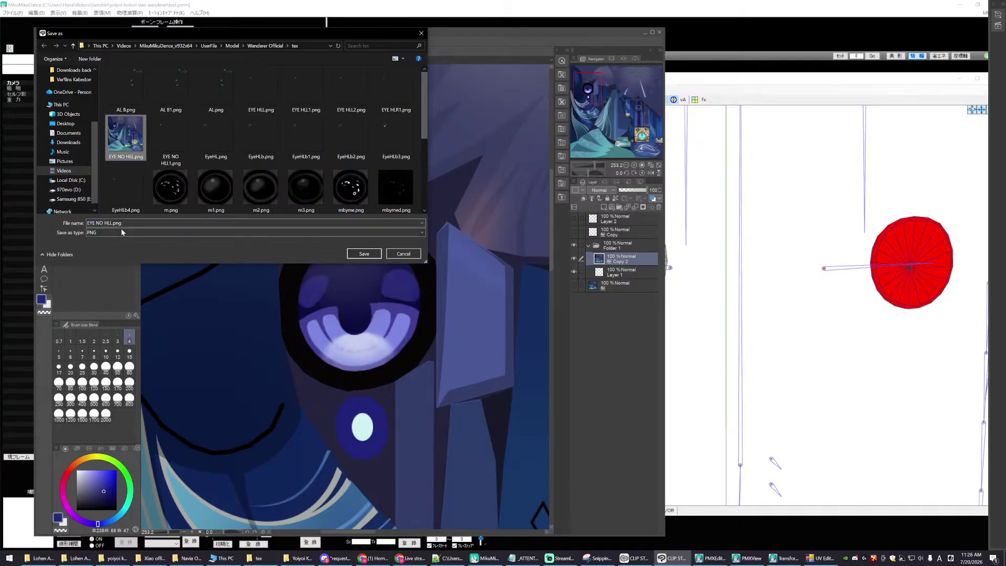
{"action": "left_click", "coordinate": [120, 223]}
{"action": "left_click", "coordinate": [104, 222]}
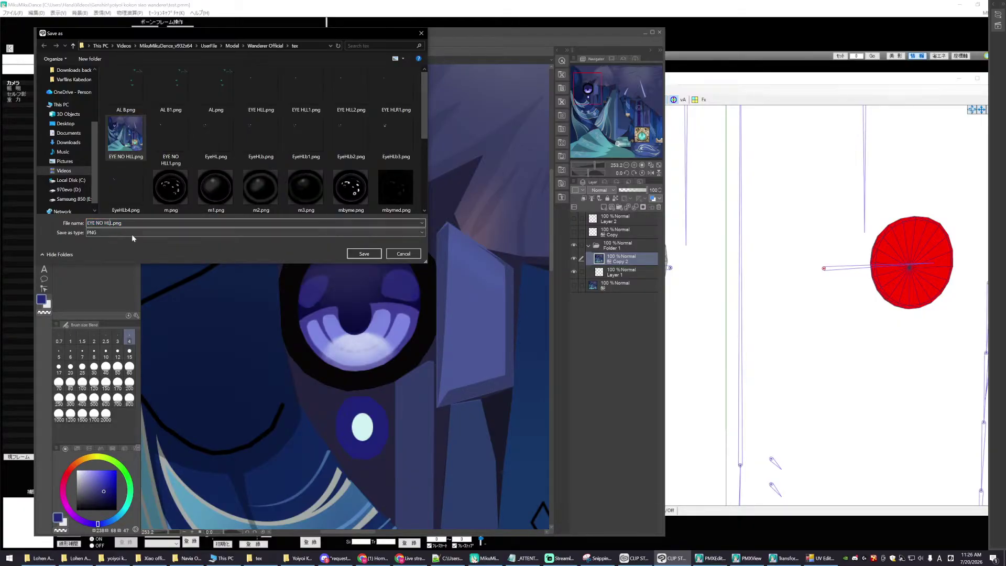
{"action": "type", "text": "1"}
{"action": "left_click", "coordinate": [365, 253]}
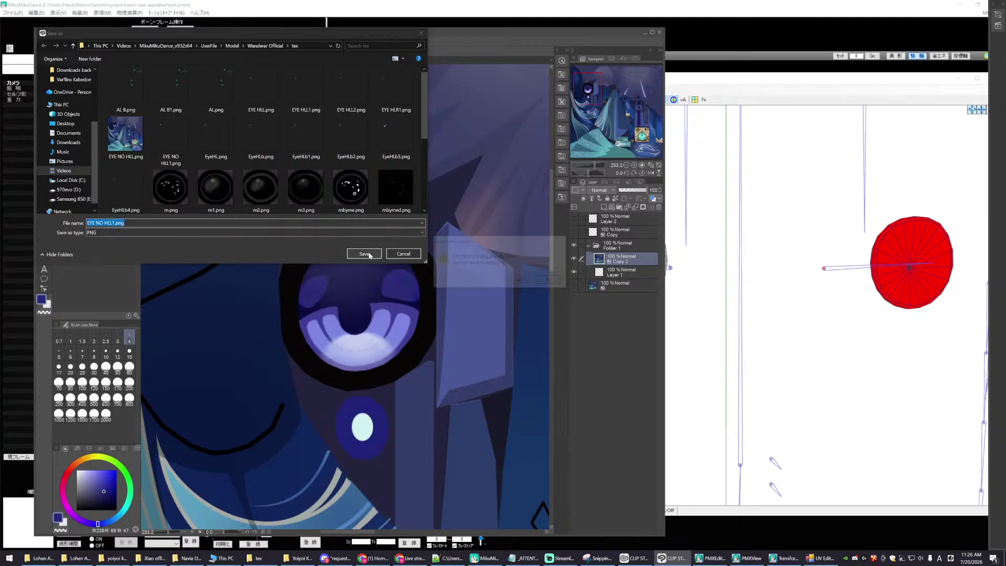
{"action": "left_click", "coordinate": [550, 281]}
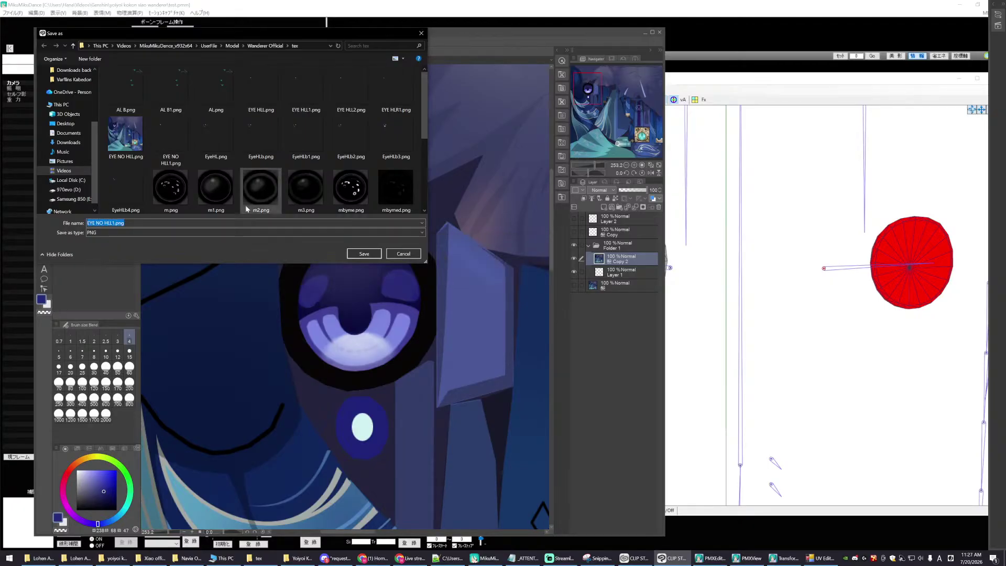
- Save the highlight-free eye texture under the name EYE NO HLL2.png, accepting the loss of layer information
{"action": "scroll", "coordinate": [245, 205], "scroll_direction": "down", "scroll_amount": 3}
{"action": "scroll", "coordinate": [227, 208], "scroll_direction": "up", "scroll_amount": 2}
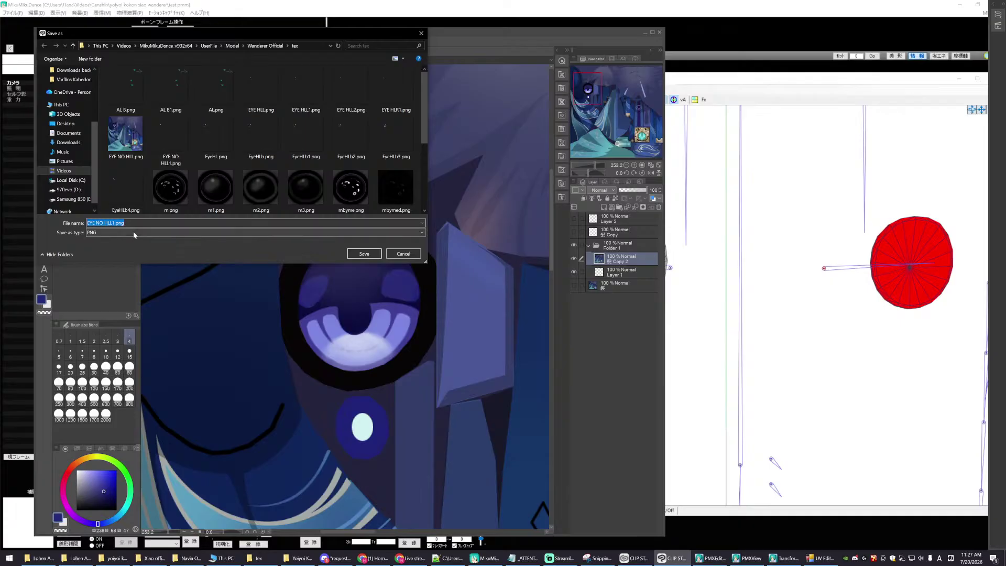
{"action": "key", "text": "Home"}
{"action": "left_click", "coordinate": [363, 254]}
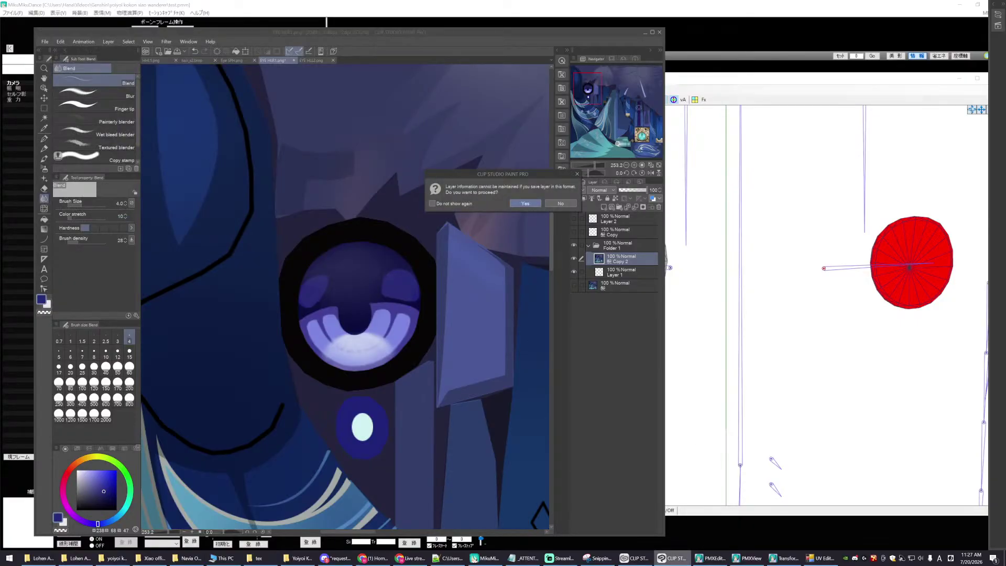
{"action": "left_click", "coordinate": [711, 559]}
{"action": "left_click", "coordinate": [737, 560]}
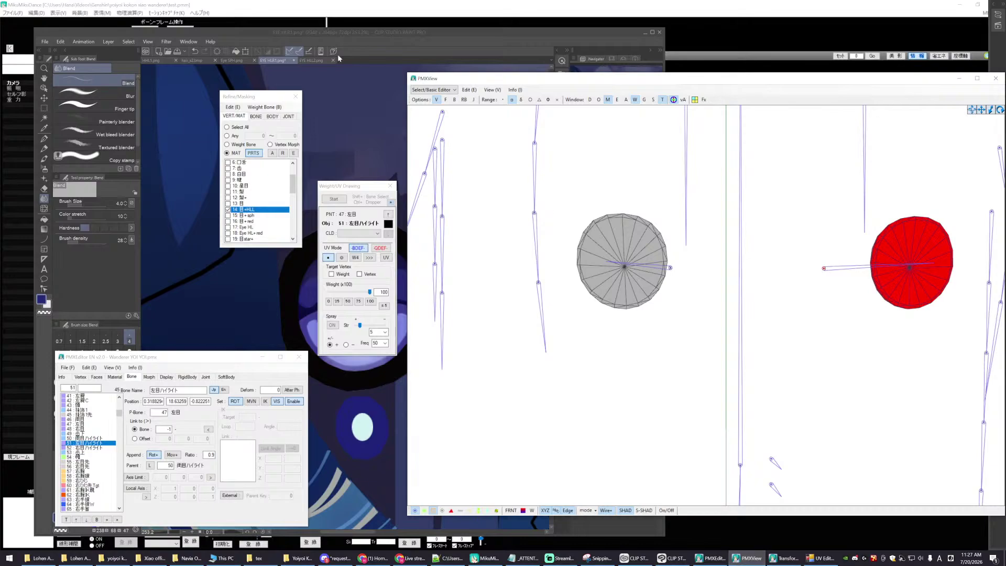
{"action": "left_click", "coordinate": [235, 30]}
{"action": "left_click", "coordinate": [525, 203]}
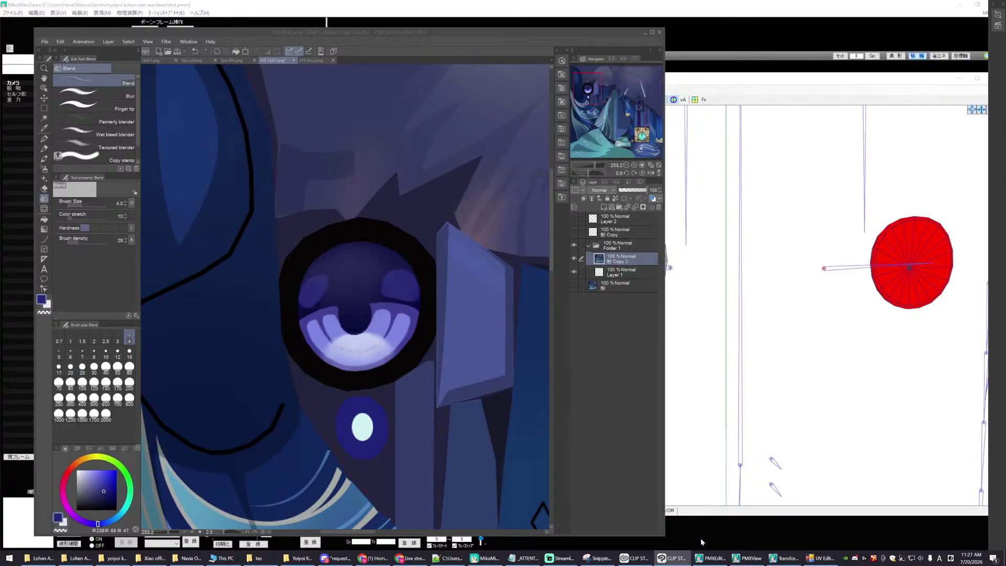
- Switch to PMX Editor with its PMXView and TransformView windows and clear the vertex selection
{"action": "left_click", "coordinate": [711, 559]}
{"action": "left_click", "coordinate": [736, 559]}
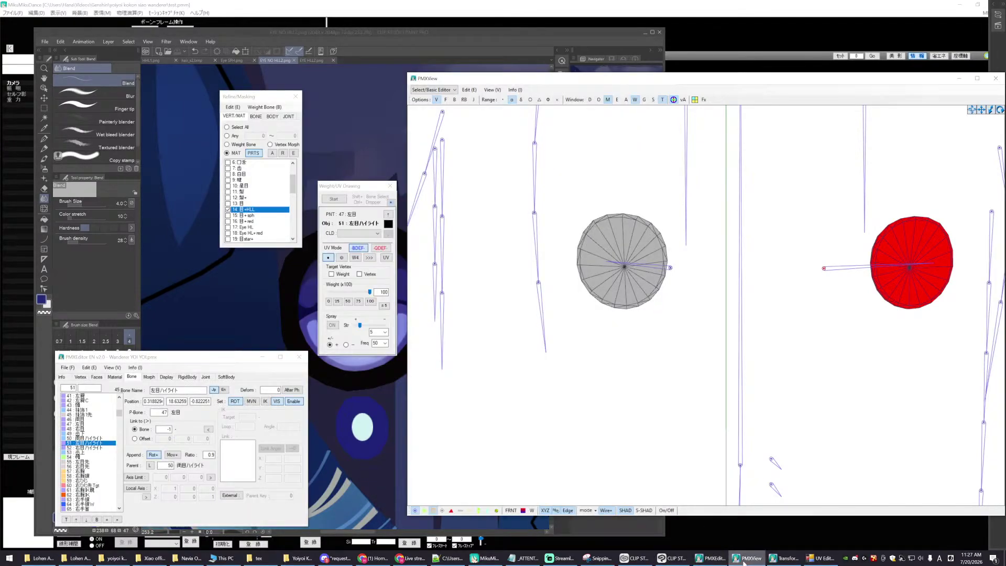
{"action": "left_click", "coordinate": [786, 558]}
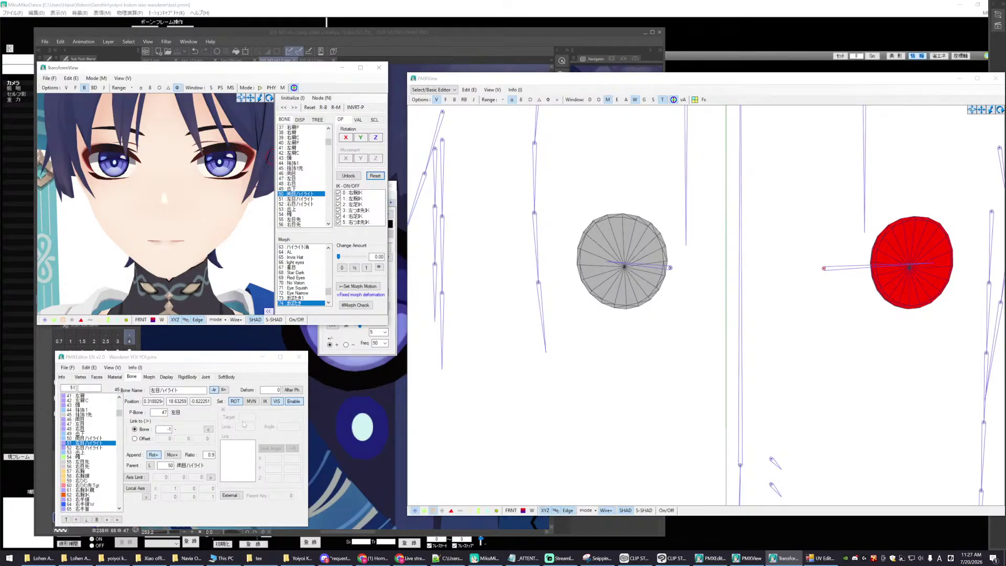
{"action": "left_click", "coordinate": [621, 359]}
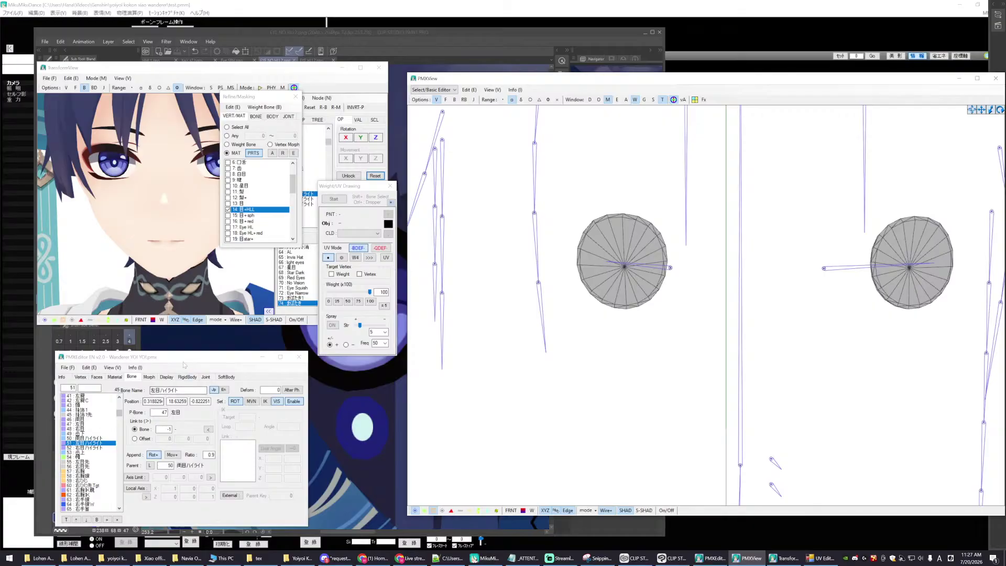
{"action": "left_click_drag", "start_coordinate": [145, 358], "coordinate": [150, 355]}
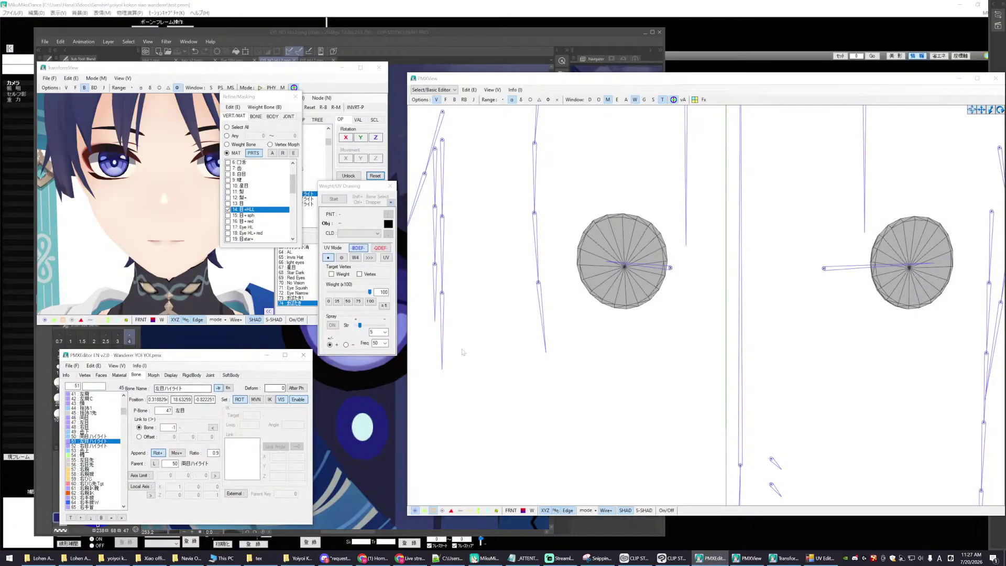
- Display the model in PMXView with all materials shown and the wireframe and bones hidden
{"action": "left_click", "coordinate": [586, 511]}
{"action": "left_click", "coordinate": [619, 461]}
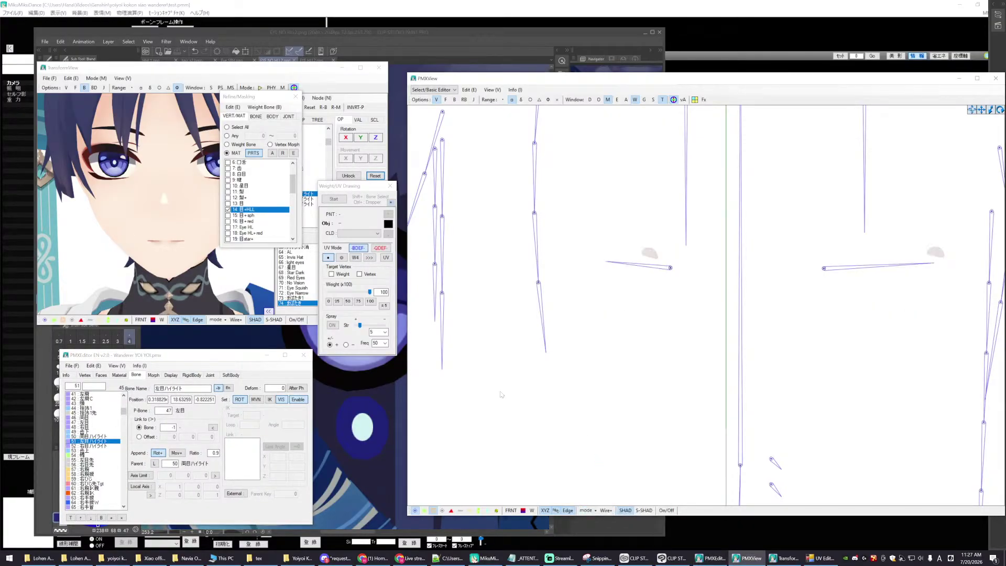
{"action": "left_click", "coordinate": [272, 152]}
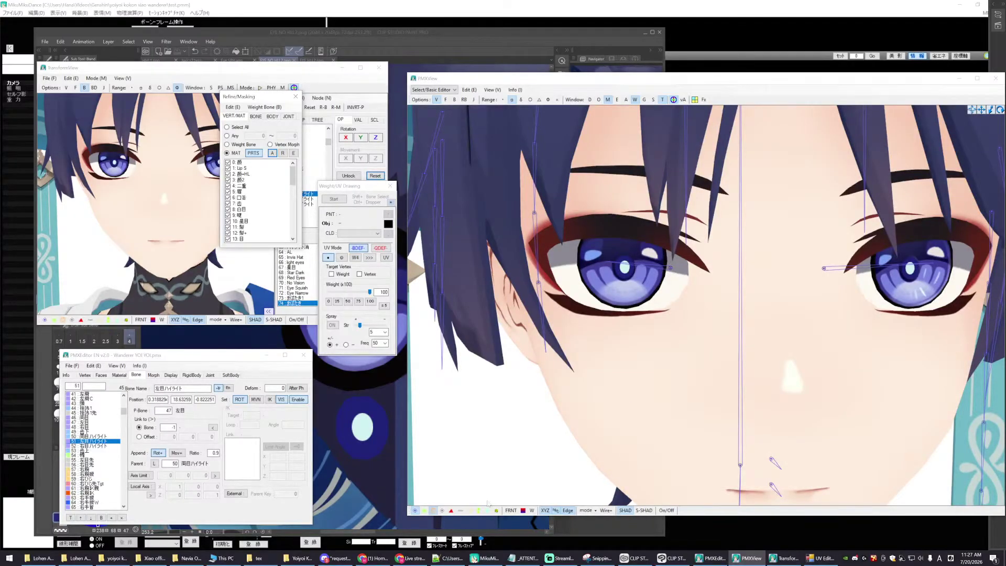
{"action": "left_click", "coordinate": [414, 511]}
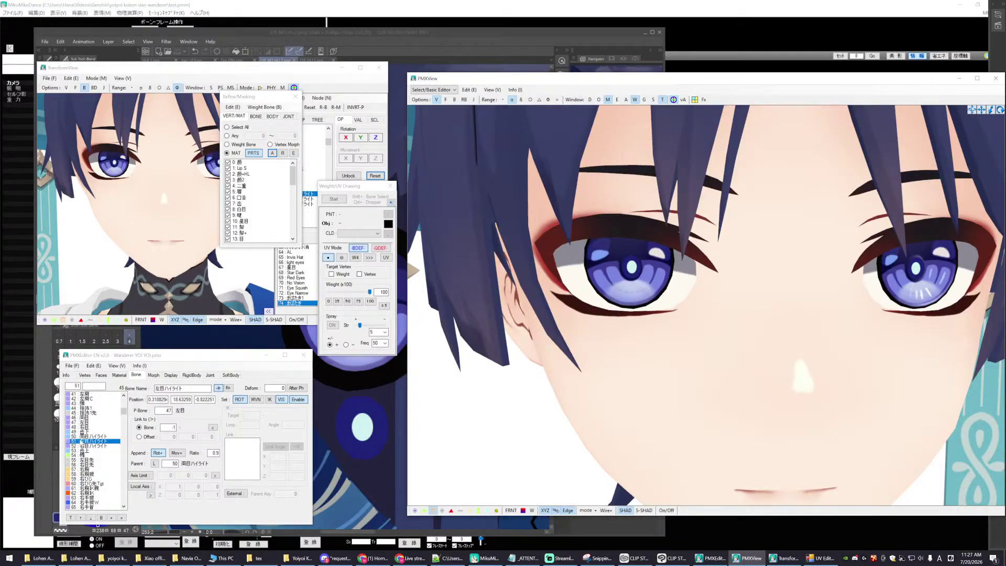
- Set the texture of material 13 (目) to tex/Eye no HLL2.png, with no space before the 2
{"action": "left_click", "coordinate": [92, 437]}
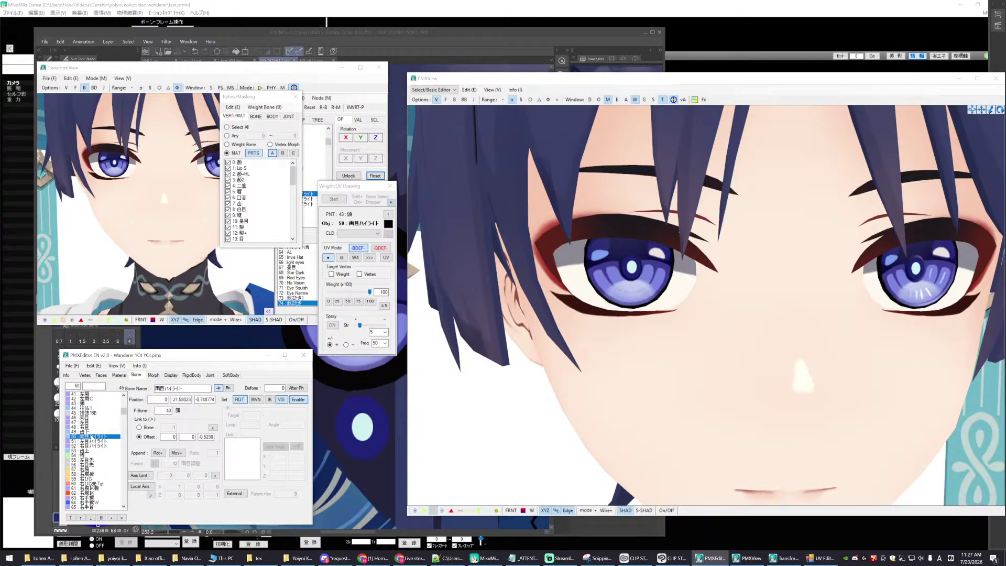
{"action": "left_click", "coordinate": [126, 375]}
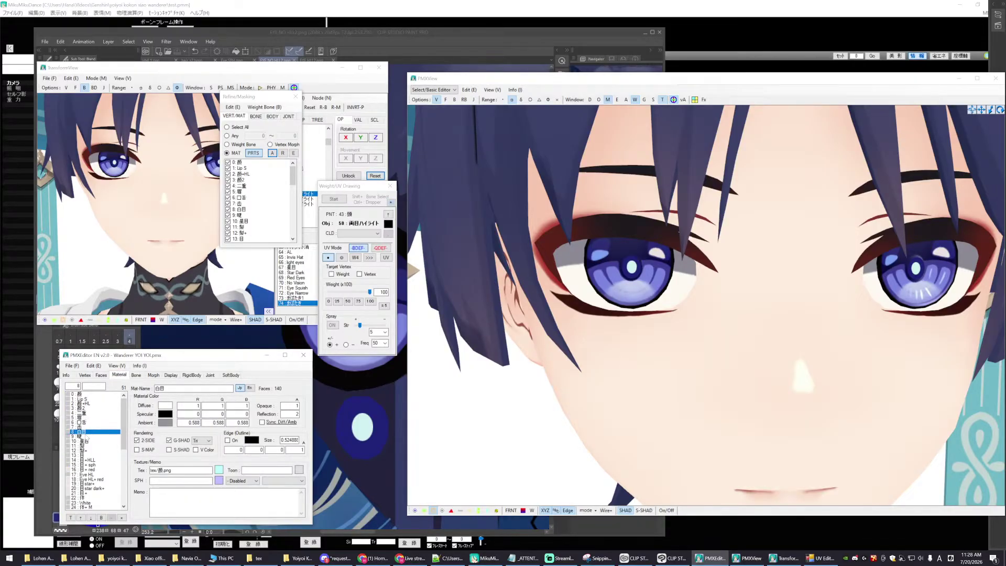
{"action": "left_click", "coordinate": [85, 455]}
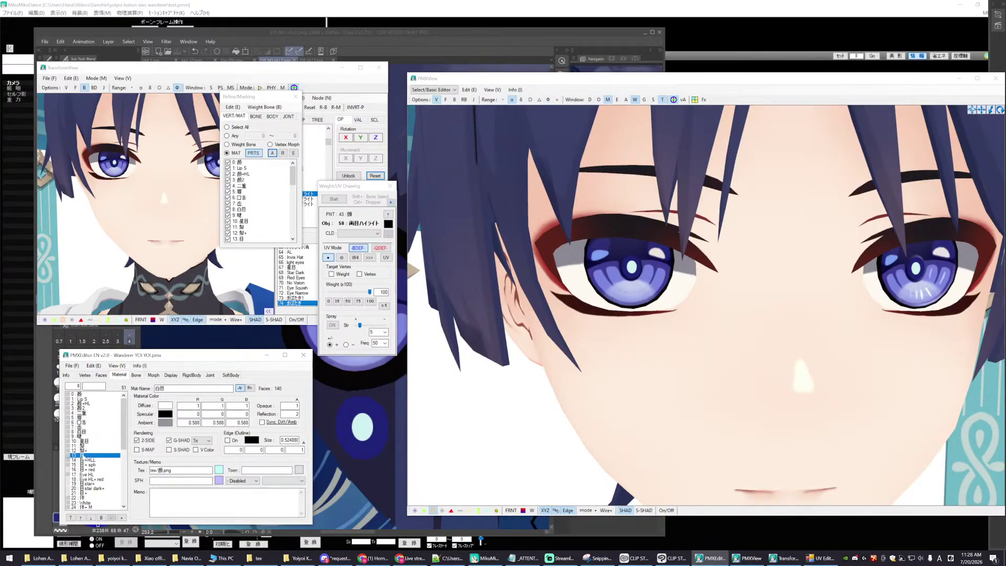
{"action": "left_click", "coordinate": [180, 470]}
{"action": "type", "text": "2"}
{"action": "left_click", "coordinate": [561, 404]}
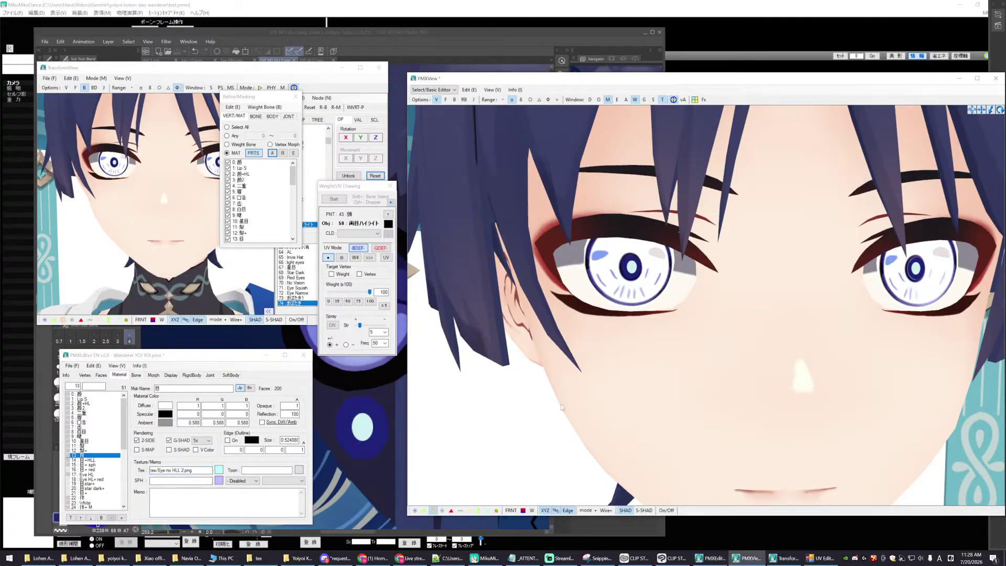
{"action": "left_click", "coordinate": [180, 470]}
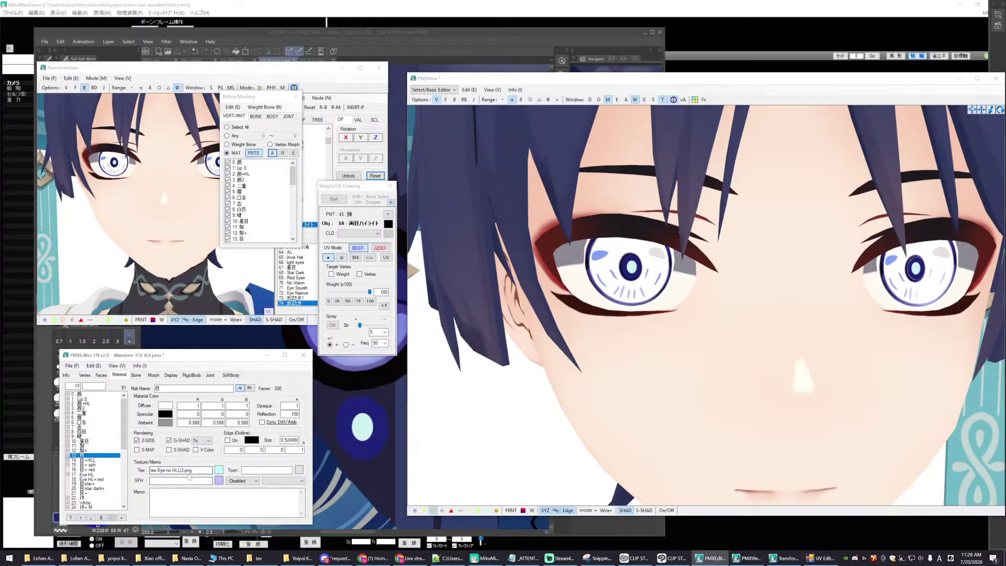
{"action": "key", "text": "BackSpace"}
{"action": "left_click", "coordinate": [653, 340]}
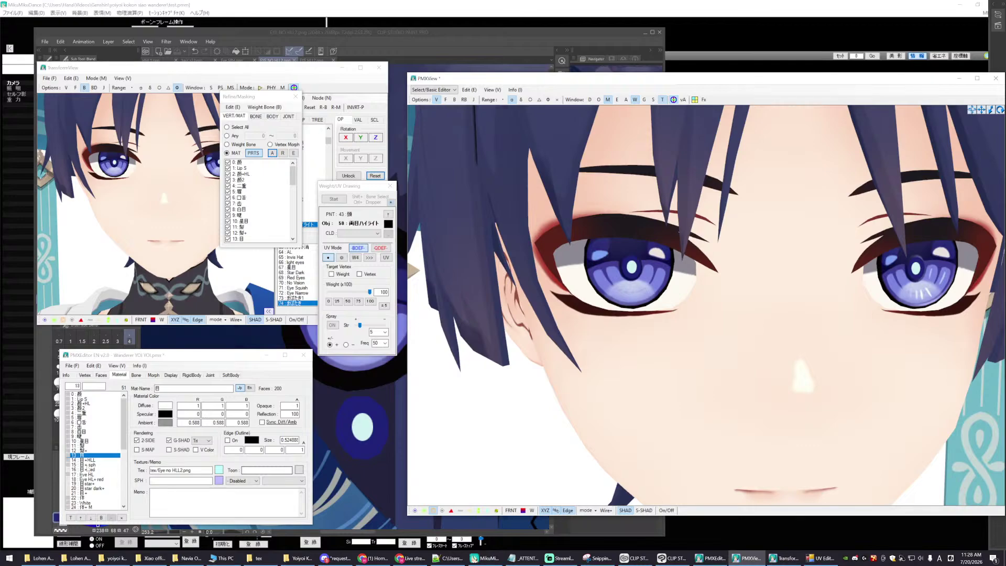
- Compare the eyes with and without material 15 (目+ sph) by temporarily hiding it, and examine the face
{"action": "left_click_drag", "start_coordinate": [293, 177], "coordinate": [293, 184]}
{"action": "left_click", "coordinate": [246, 209]}
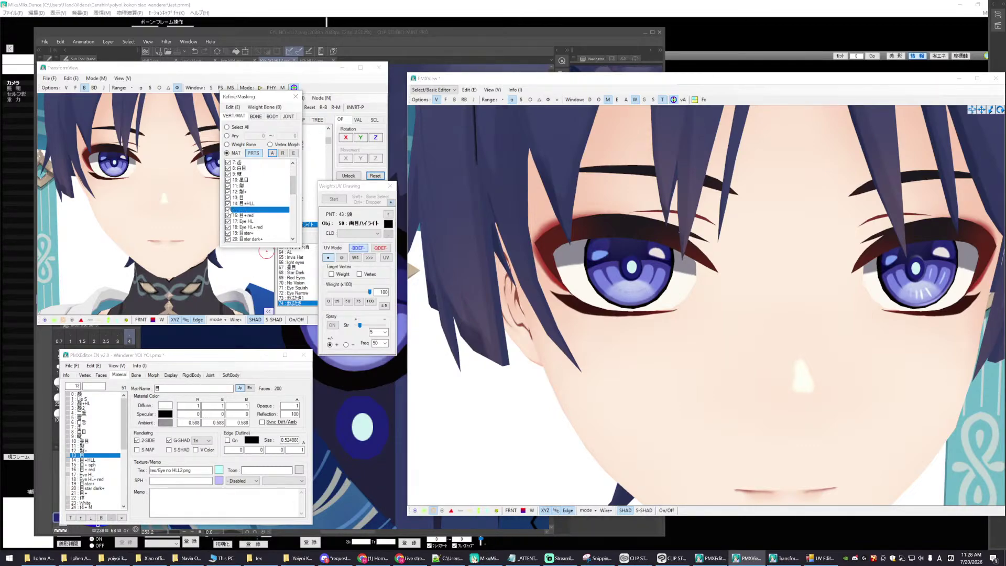
{"action": "left_click", "coordinate": [228, 209]}
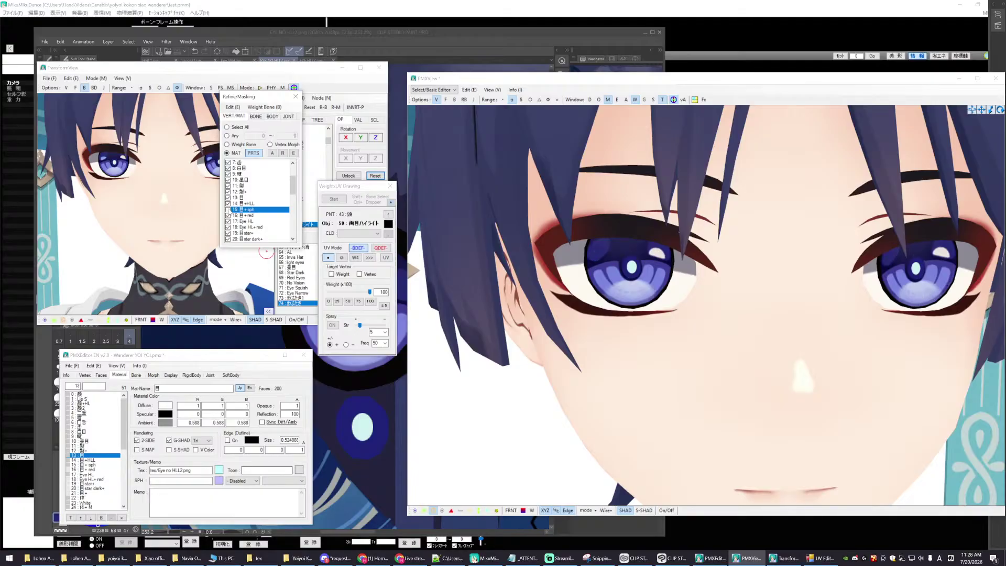
{"action": "left_click", "coordinate": [227, 209]}
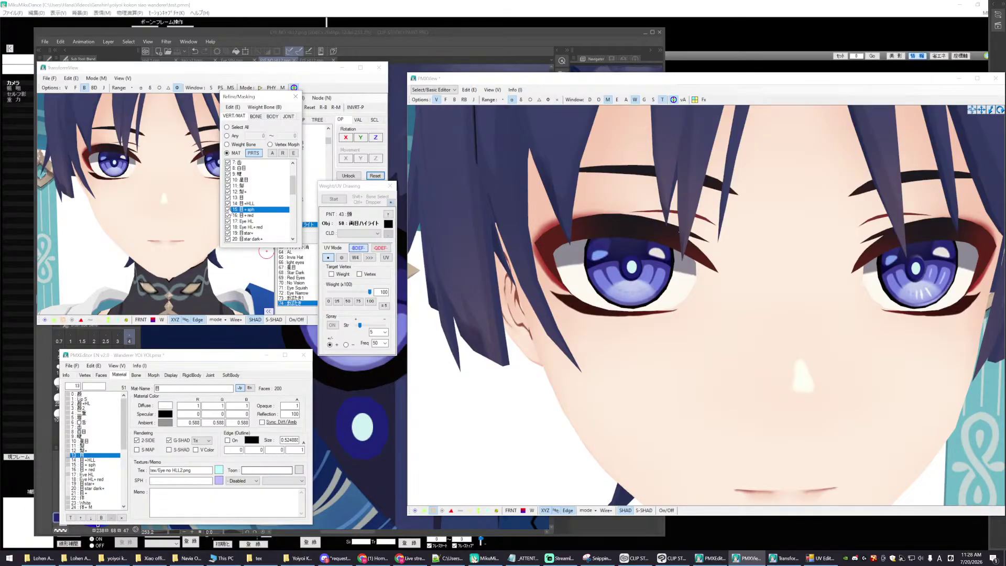
{"action": "scroll", "coordinate": [551, 384], "scroll_direction": "down", "scroll_amount": 3}
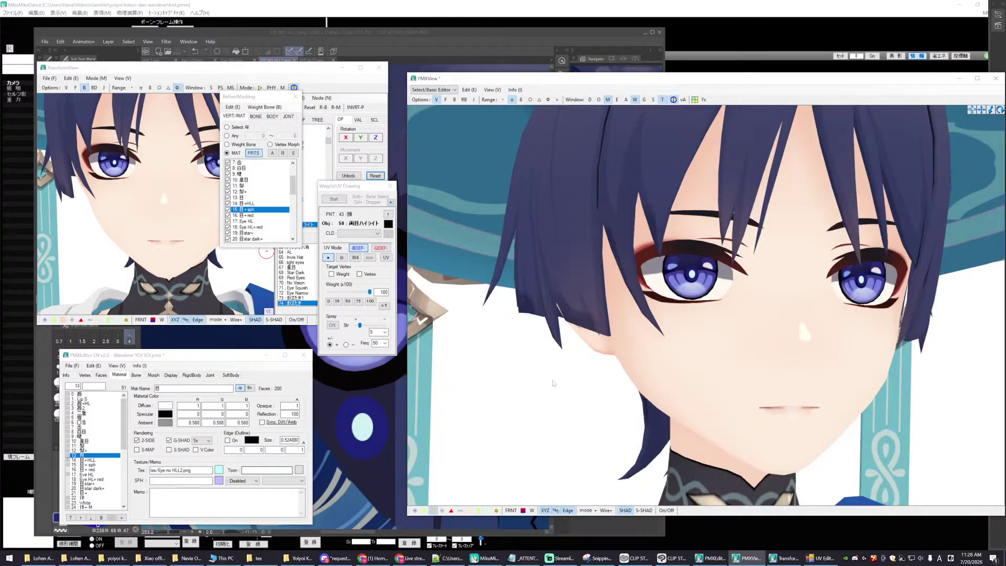
- Switch to Clip Studio Paint, bring up the EYE HLL2.png document, and show layer EyeHLb2 while hiding EyeHLb2 Copy
{"action": "scroll", "coordinate": [553, 383], "scroll_direction": "up", "scroll_amount": 2}
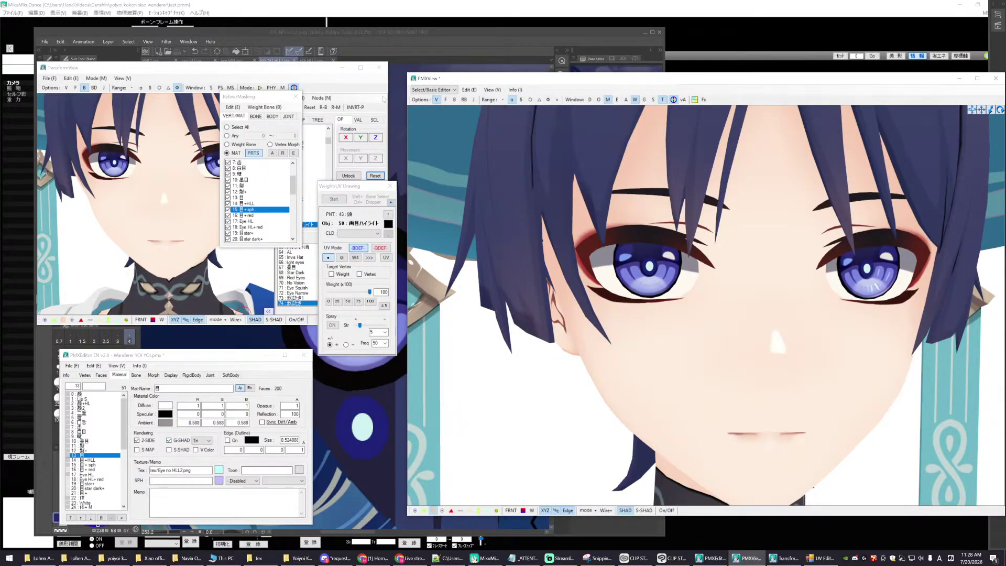
{"action": "left_click", "coordinate": [226, 43]}
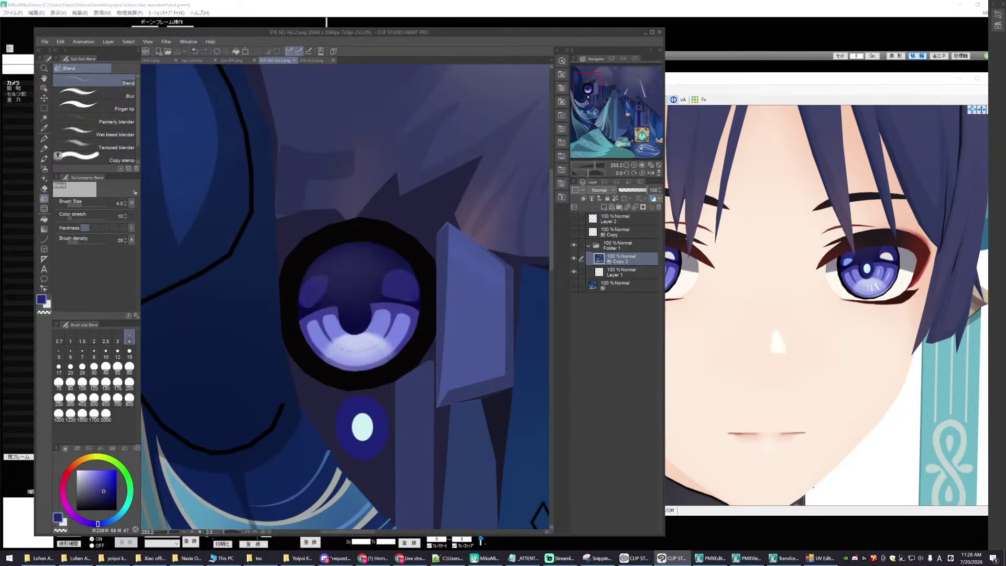
{"action": "left_click", "coordinate": [231, 60]}
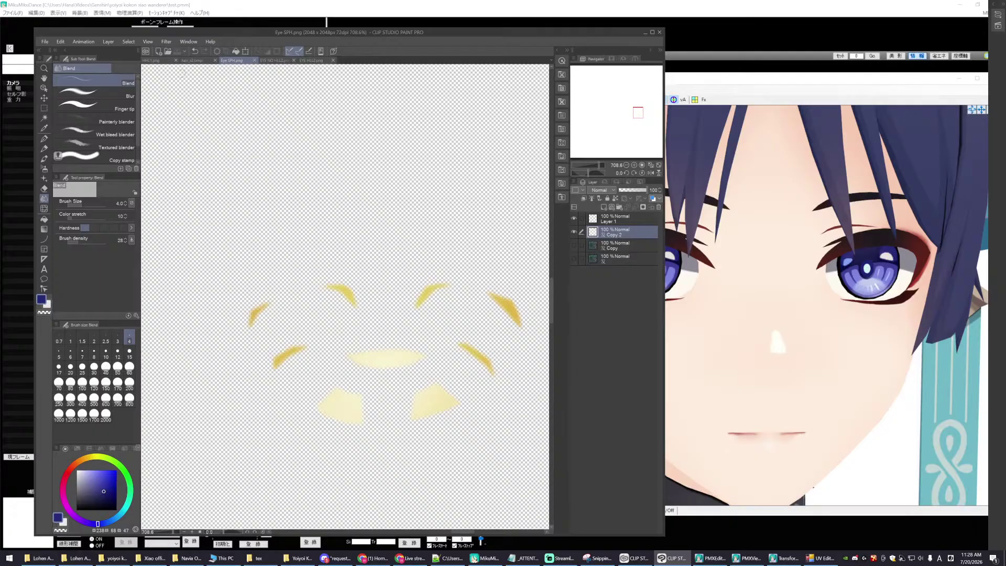
{"action": "left_click", "coordinate": [190, 61]}
{"action": "left_click", "coordinate": [162, 61]}
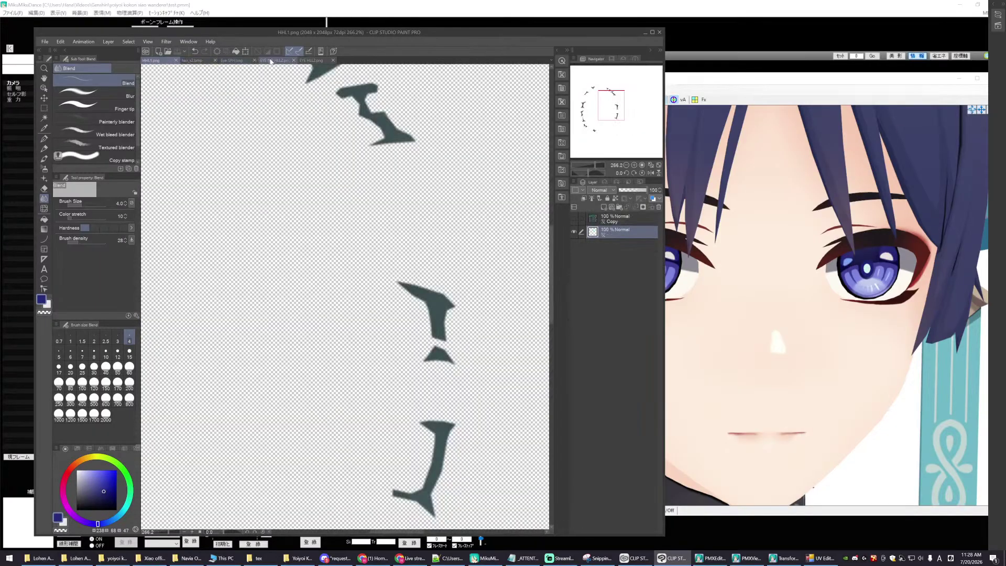
{"action": "left_click", "coordinate": [271, 61]}
{"action": "scroll", "coordinate": [395, 297], "scroll_direction": "down", "scroll_amount": 3}
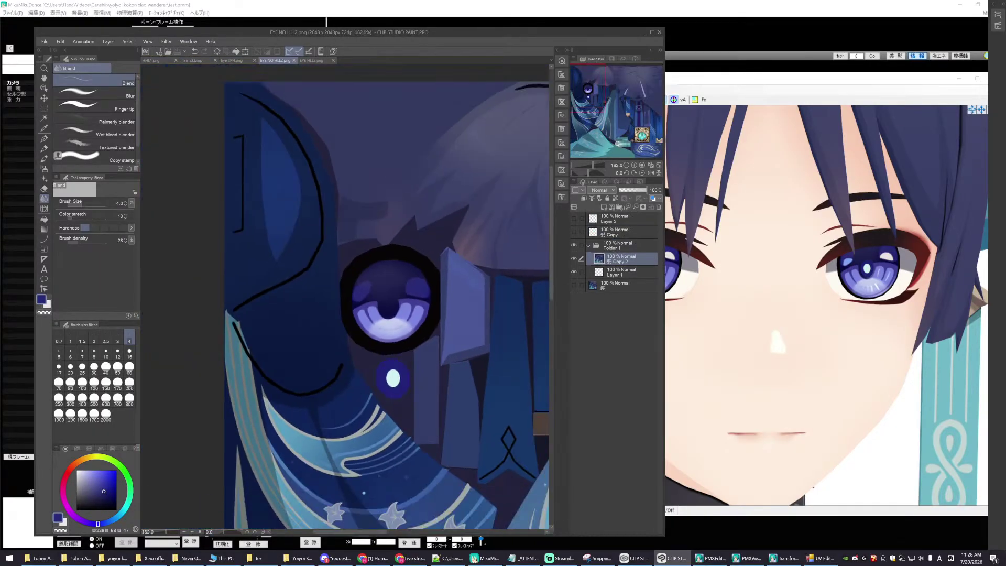
{"action": "left_click", "coordinate": [311, 61]}
{"action": "scroll", "coordinate": [356, 260], "scroll_direction": "down", "scroll_amount": 2}
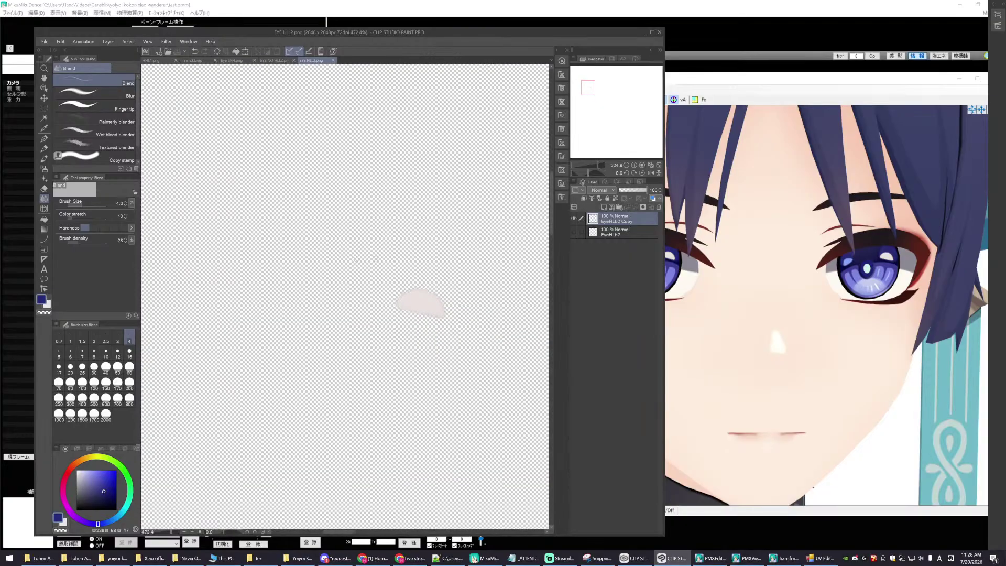
{"action": "left_click", "coordinate": [575, 220]}
{"action": "left_click", "coordinate": [573, 232]}
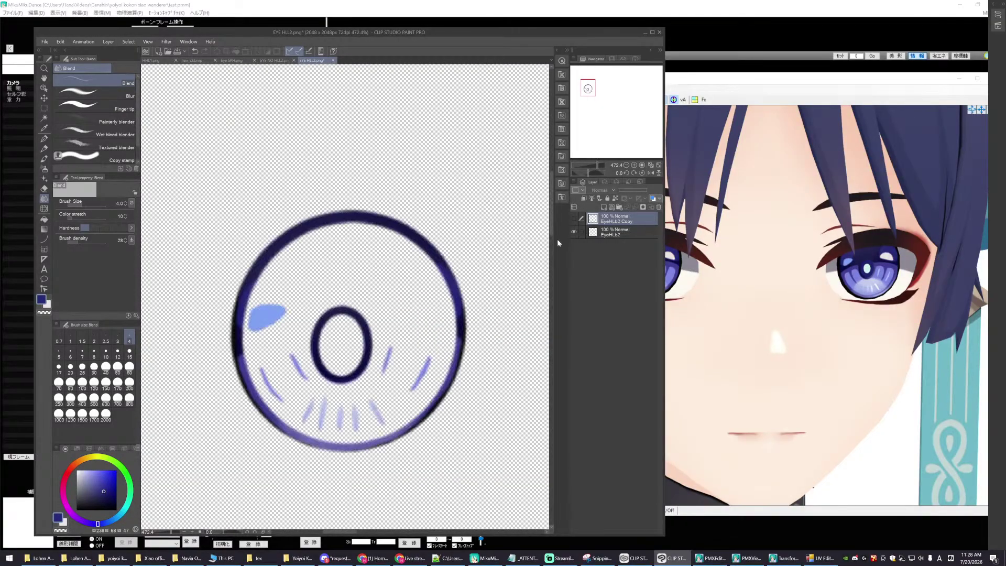
{"action": "scroll", "coordinate": [306, 328], "scroll_direction": "up", "scroll_amount": 3}
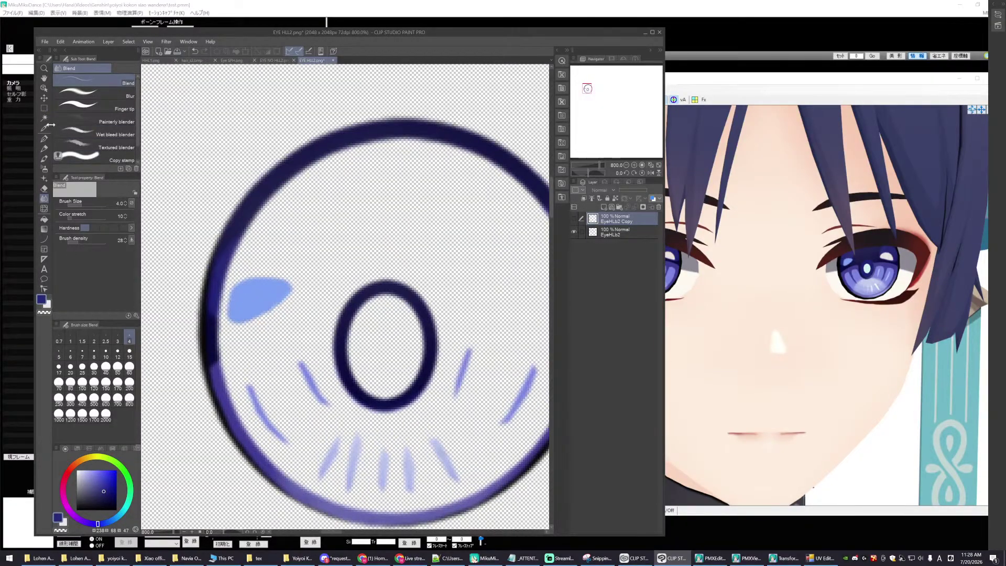
{"action": "left_click", "coordinate": [44, 108]}
{"action": "scroll", "coordinate": [245, 262], "scroll_direction": "up", "scroll_amount": 1}
{"action": "scroll", "coordinate": [244, 262], "scroll_direction": "up", "scroll_amount": 1}
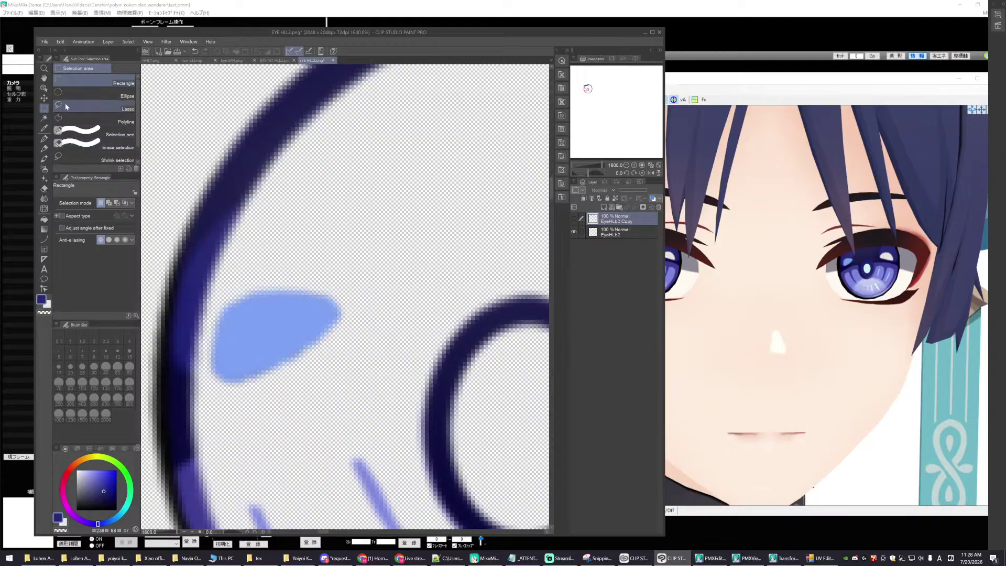
{"action": "left_click", "coordinate": [94, 108]}
{"action": "mouse_move", "coordinate": [246, 275]}
{"action": "left_mouse_down"}
{"action": "mouse_move", "coordinate": [207, 339]}
{"action": "mouse_move", "coordinate": [209, 379]}
{"action": "mouse_move", "coordinate": [245, 397]}
{"action": "mouse_move", "coordinate": [308, 252]}
{"action": "mouse_move", "coordinate": [272, 257]}
{"action": "left_mouse_up"}
{"action": "scroll", "coordinate": [280, 271], "scroll_direction": "up", "scroll_amount": 1}
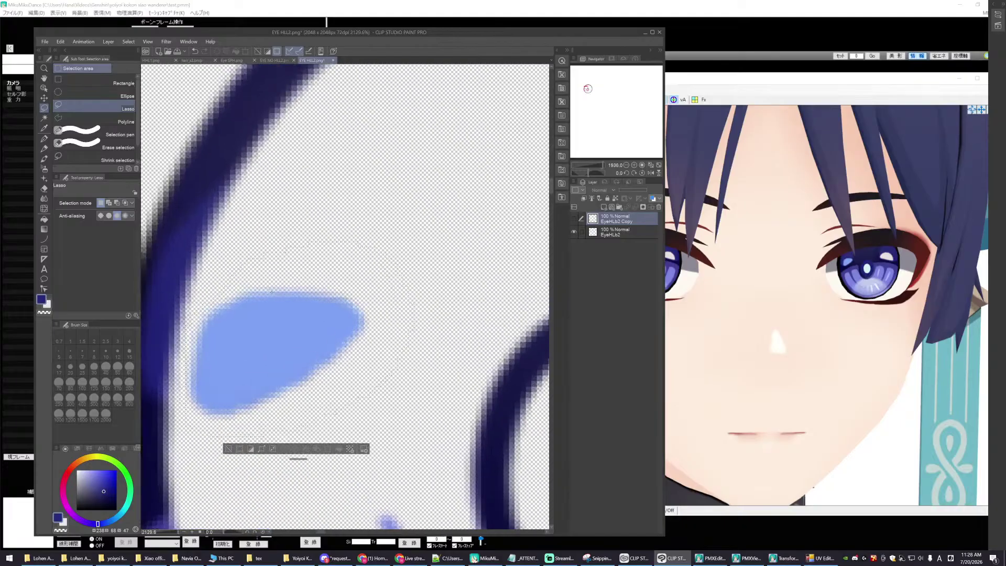
{"action": "left_click", "coordinate": [94, 81]}
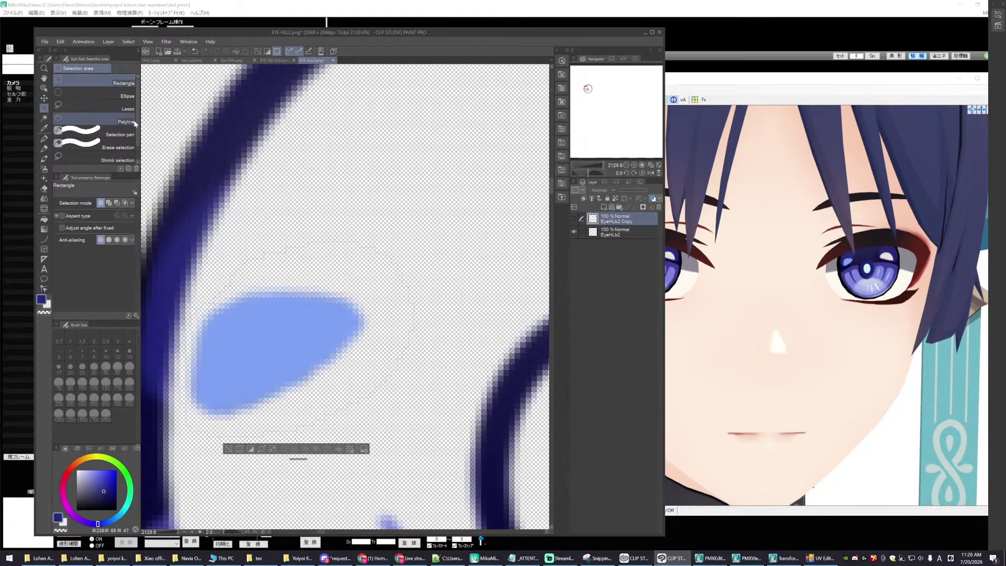
{"action": "left_click", "coordinate": [322, 169]}
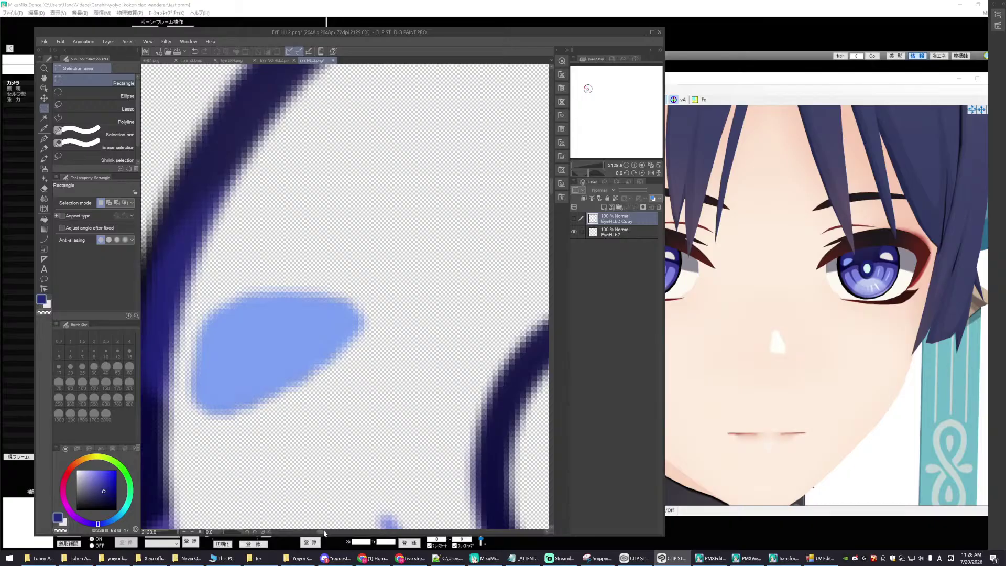
- Lasso the light-blue highlight on layer EyeHLb2, move it to a layer of its own, and hide that new layer
{"action": "left_click_drag", "start_coordinate": [323, 533], "coordinate": [321, 533]}
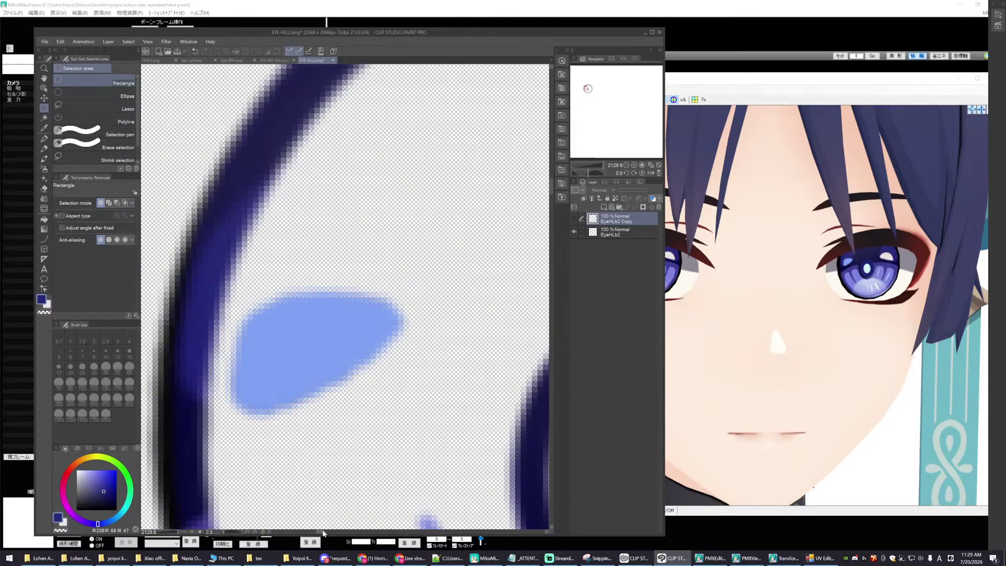
{"action": "left_click", "coordinate": [94, 107]}
{"action": "mouse_move", "coordinate": [279, 261]}
{"action": "left_mouse_down"}
{"action": "mouse_move", "coordinate": [236, 318]}
{"action": "mouse_move", "coordinate": [225, 412]}
{"action": "mouse_move", "coordinate": [327, 440]}
{"action": "mouse_move", "coordinate": [445, 312]}
{"action": "mouse_move", "coordinate": [303, 260]}
{"action": "left_mouse_up"}
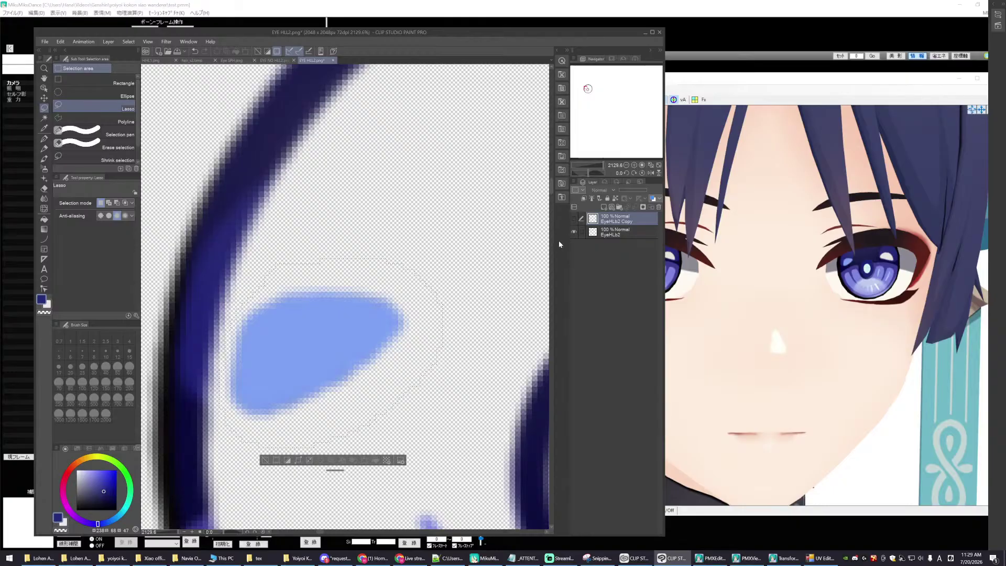
{"action": "left_click", "coordinate": [602, 233]}
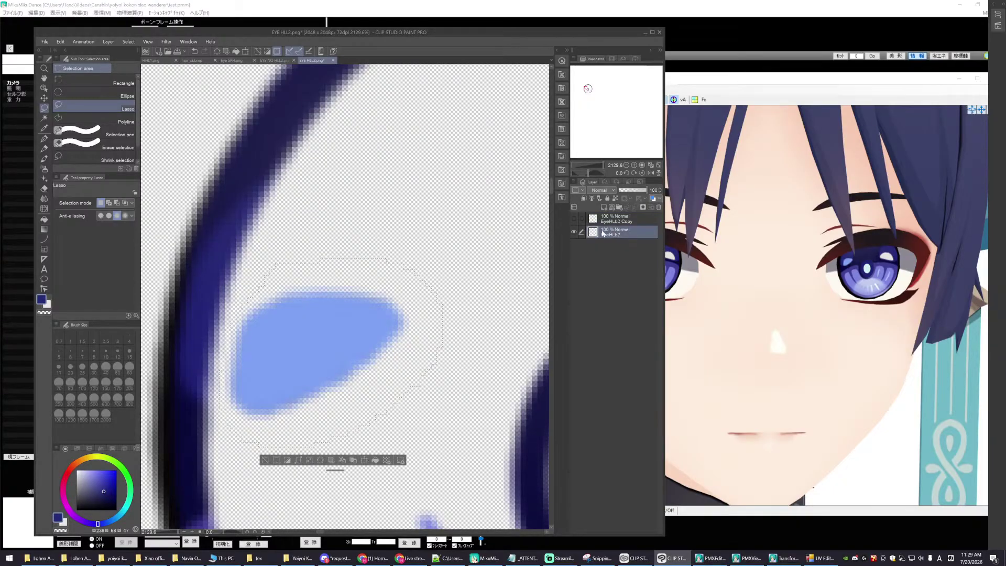
{"action": "key", "text": "Delete"}
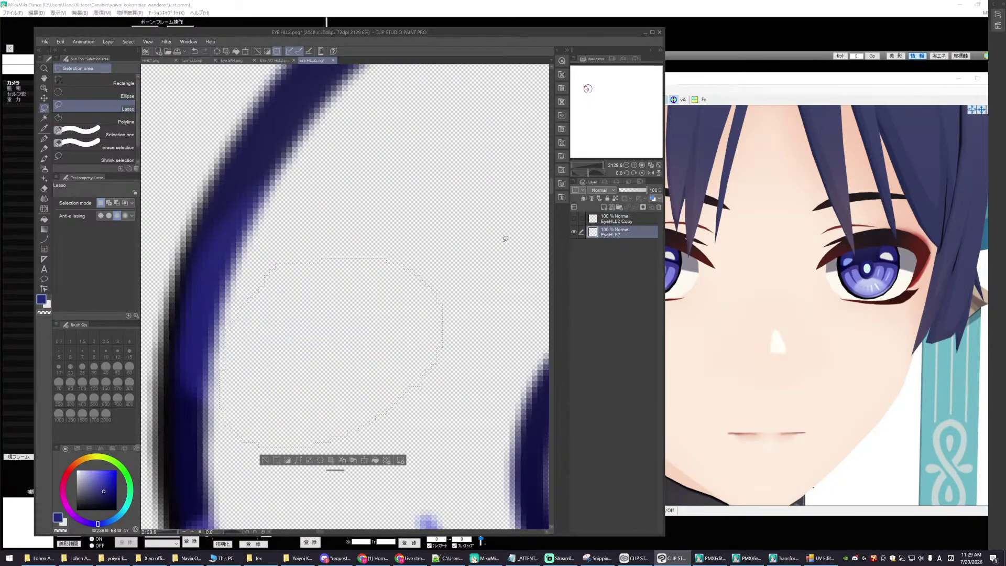
{"action": "key", "text": "ctrl+z"}
{"action": "left_click", "coordinate": [574, 231]}
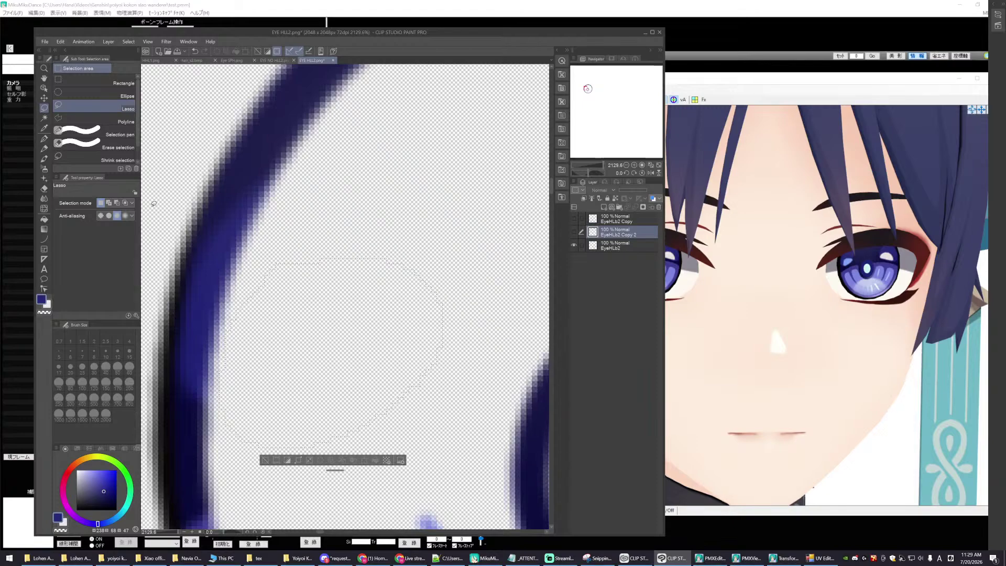
- Save the image as EYE NO HLL3.png in the tex folder, accepting the loss of layer information, and return to PMX Editor
{"action": "left_click", "coordinate": [45, 41]}
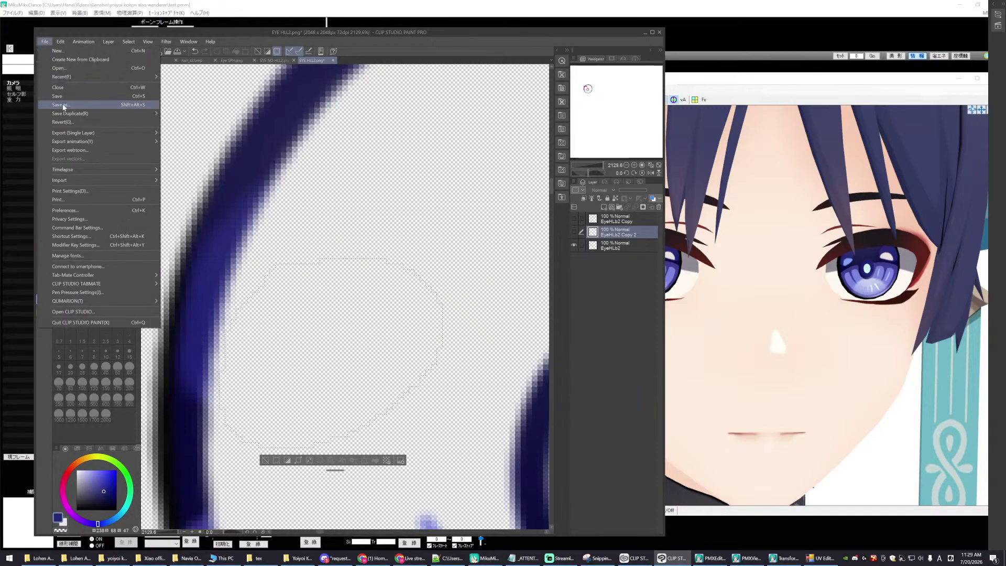
{"action": "left_click", "coordinate": [63, 105]}
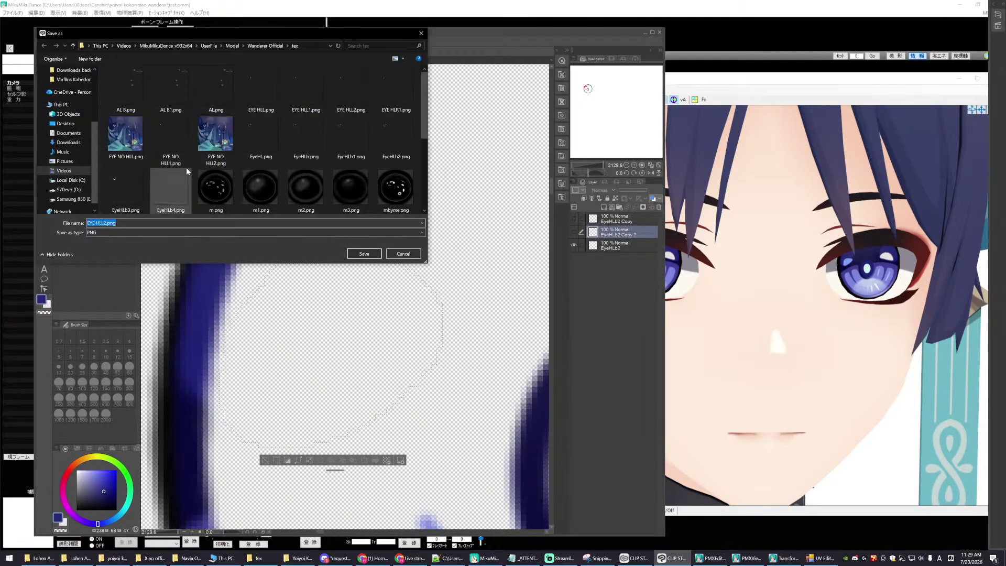
{"action": "left_click", "coordinate": [215, 137]}
{"action": "left_click", "coordinate": [114, 222]}
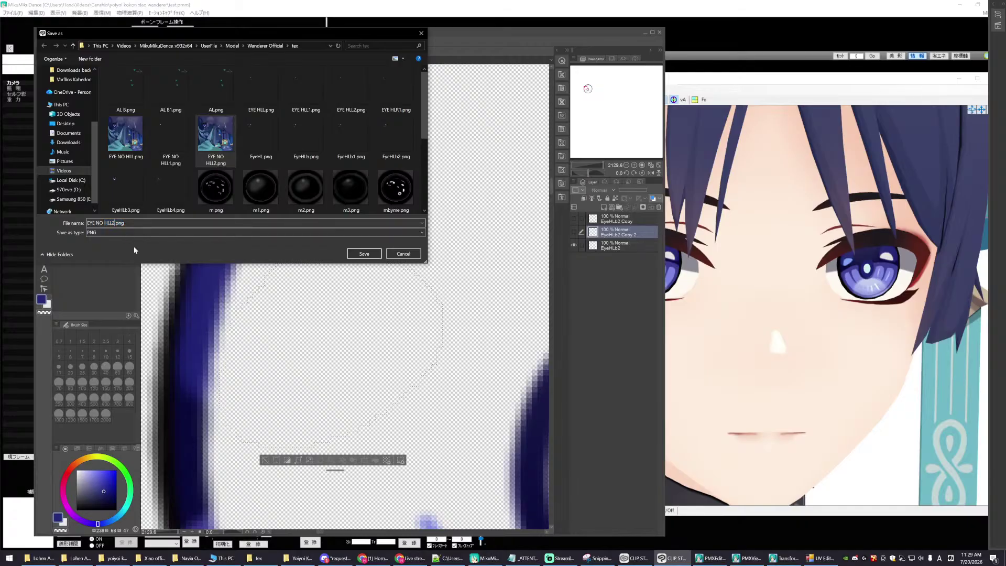
{"action": "key", "text": "BackSpace"}
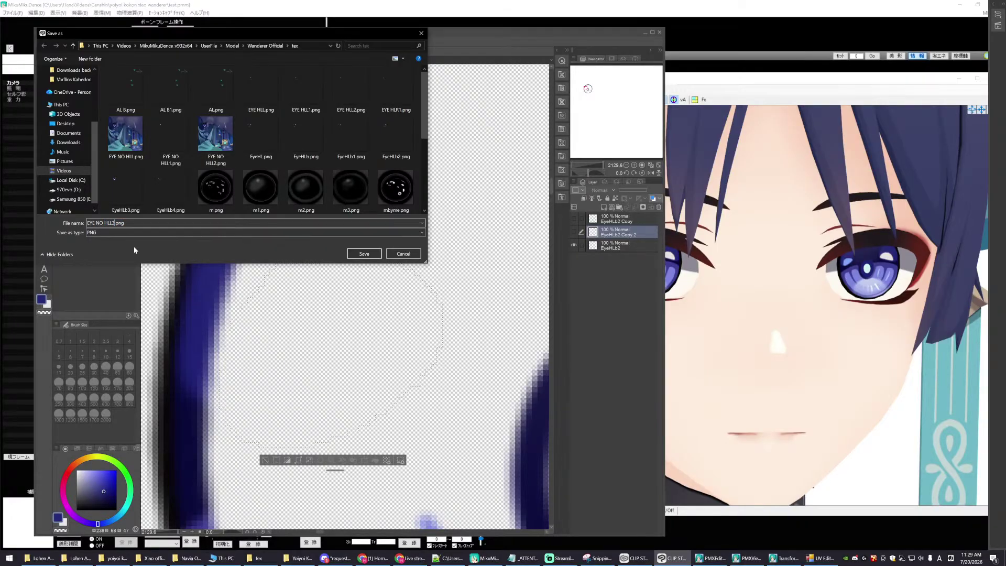
{"action": "left_click", "coordinate": [366, 254]}
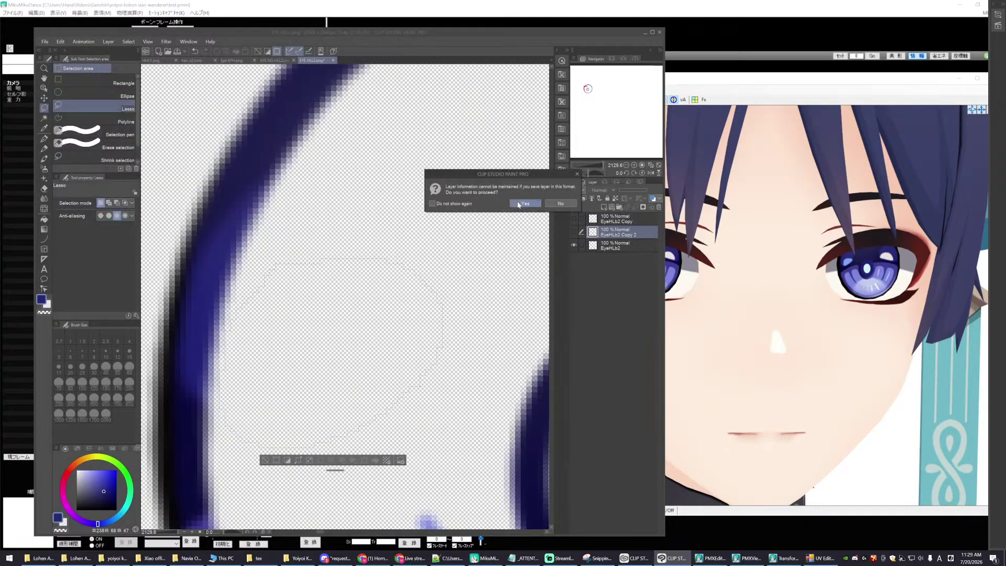
{"action": "left_click", "coordinate": [524, 204]}
{"action": "left_click", "coordinate": [645, 32]}
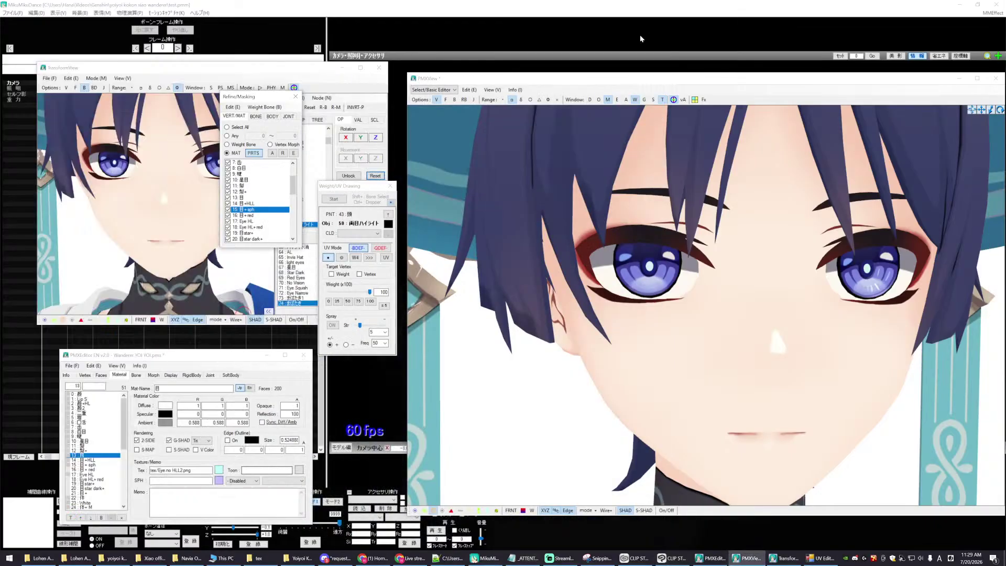
- Try tex/Eye HLL3.png as the texture of material 14 (目+HLL) and refresh the model view
{"action": "left_click", "coordinate": [202, 413]}
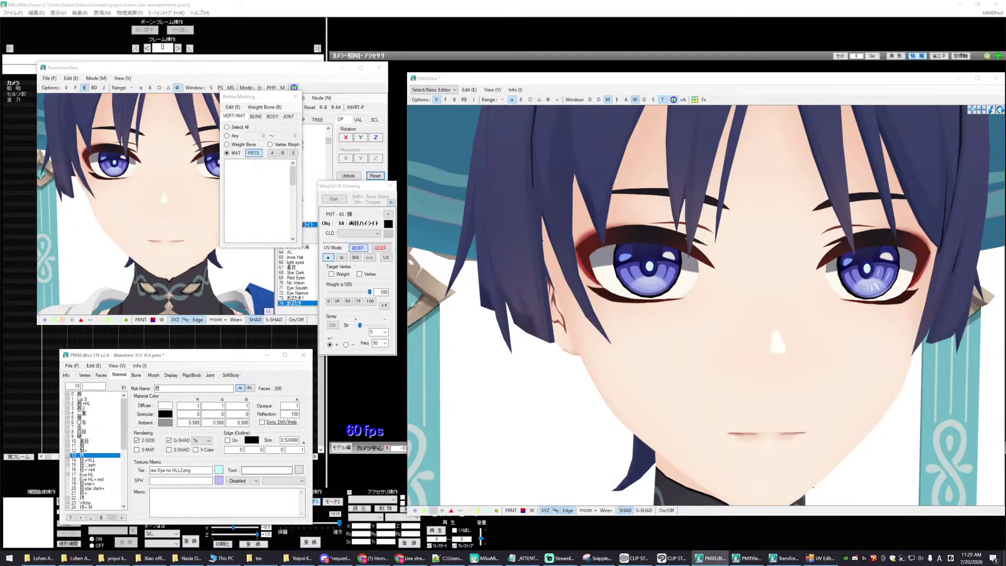
{"action": "left_click", "coordinate": [92, 459]}
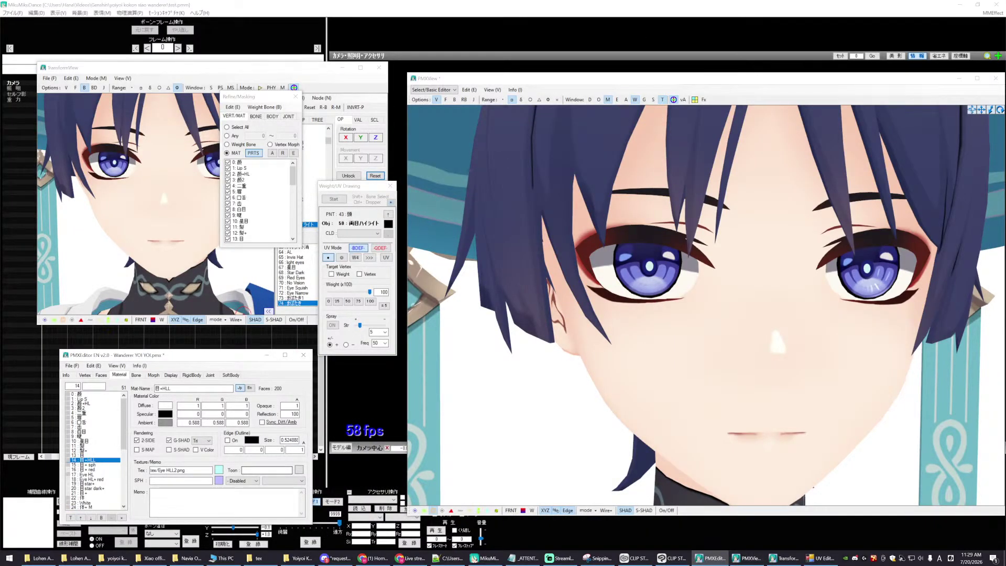
{"action": "left_click", "coordinate": [174, 470]}
{"action": "key", "text": "Delete"}
{"action": "type", "text": "3"}
{"action": "left_click", "coordinate": [605, 389]}
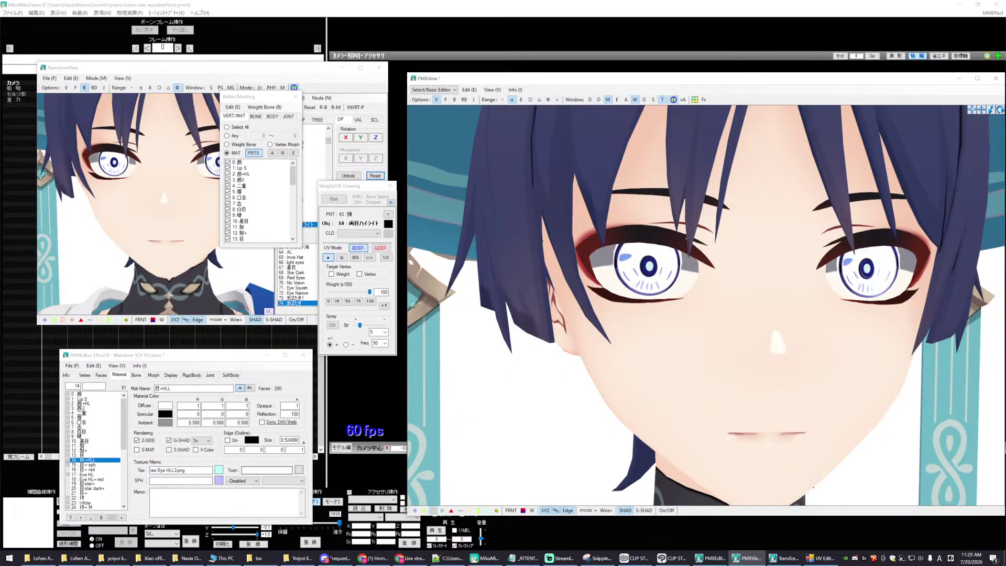
- Set the texture of material 14 (目+HLL) back to tex/Eye HLL2.png
{"action": "left_click", "coordinate": [174, 470]}
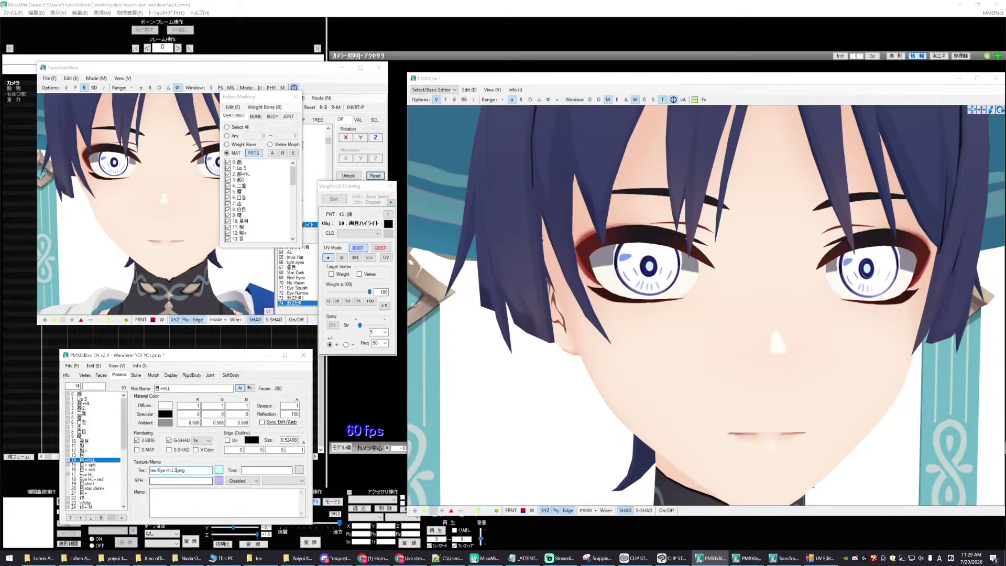
{"action": "key", "text": "BackSpace"}
{"action": "type", "text": "2"}
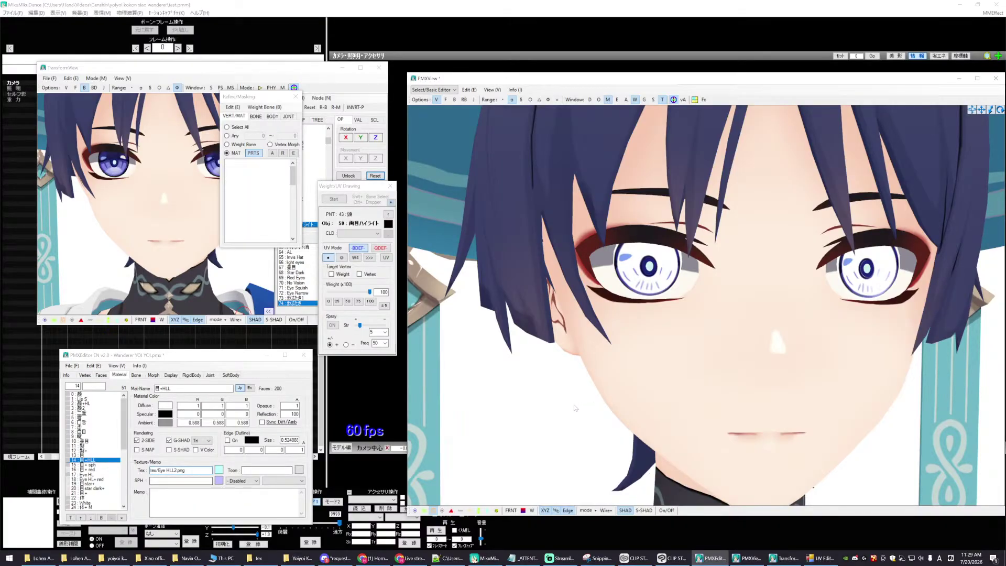
- Try tex/Eye no HLL3.png as the texture of material 13 (目) and refresh the model view
{"action": "left_click", "coordinate": [103, 455]}
{"action": "left_click", "coordinate": [183, 470]}
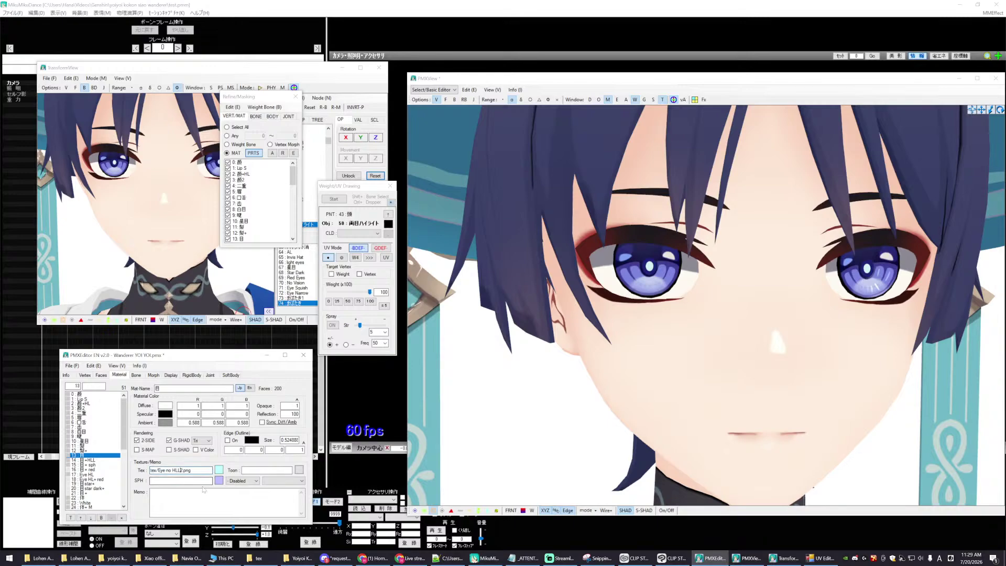
{"action": "key", "text": "Delete"}
{"action": "type", "text": "3"}
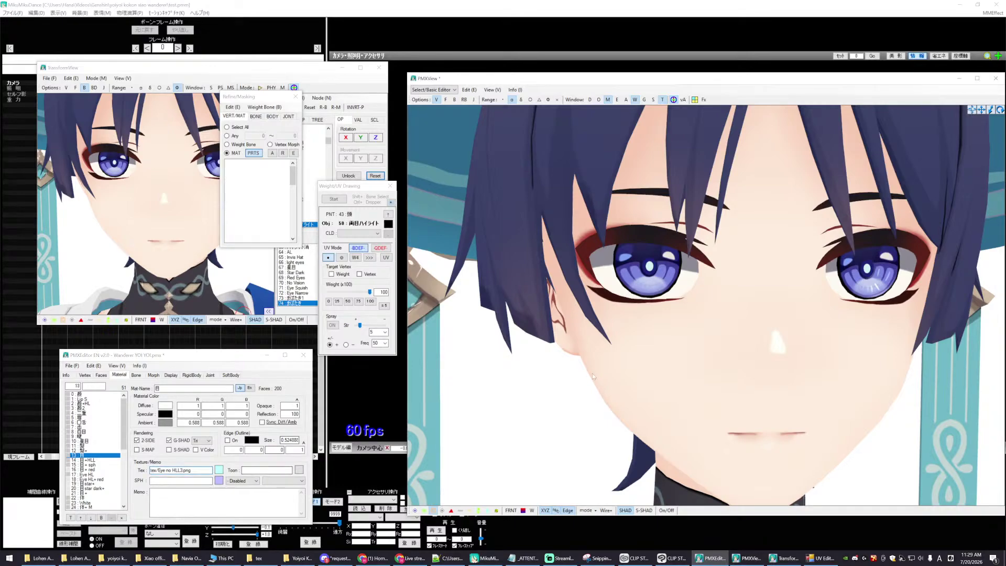
{"action": "left_click", "coordinate": [592, 374]}
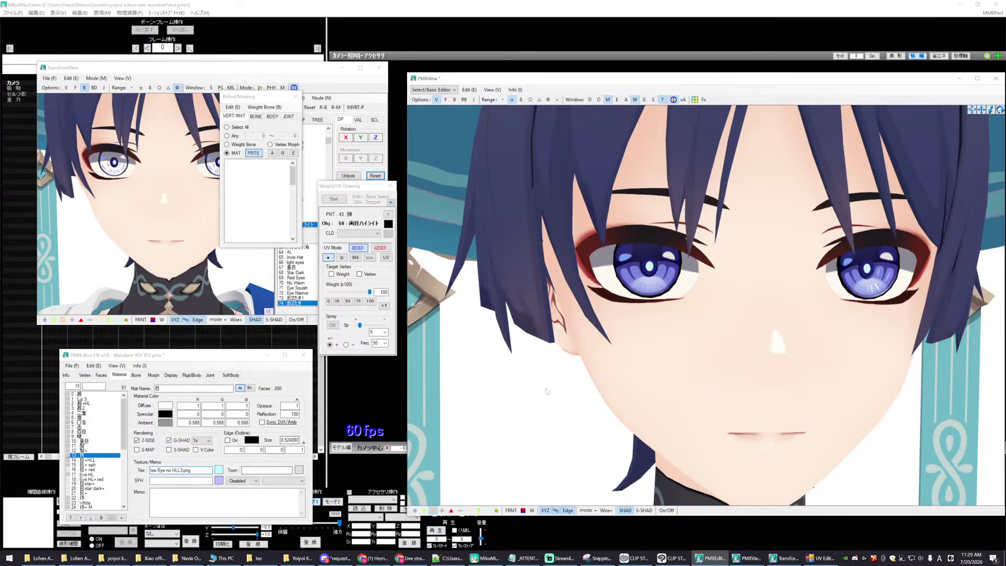
- Set the texture of material 13 (目) to tex/Eye no HLL.png and refresh the model view
{"action": "left_click", "coordinate": [181, 470]}
{"action": "key", "text": "Delete"}
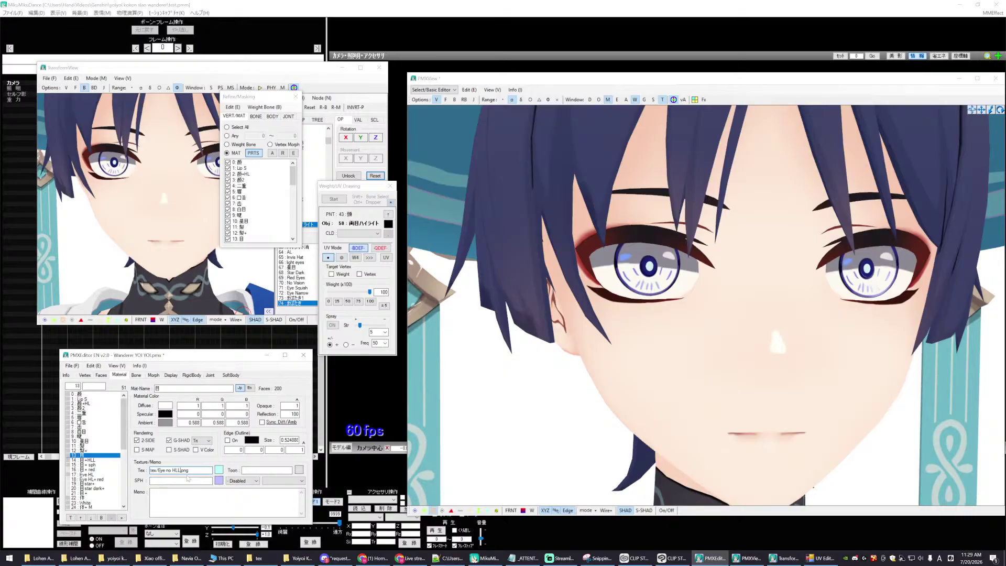
{"action": "left_click", "coordinate": [623, 438]}
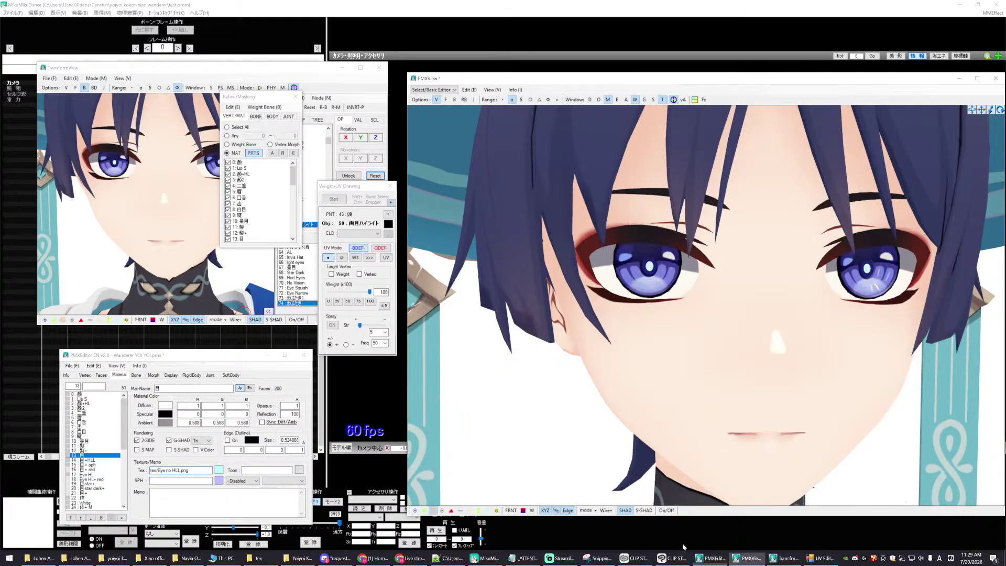
{"action": "left_click", "coordinate": [673, 558]}
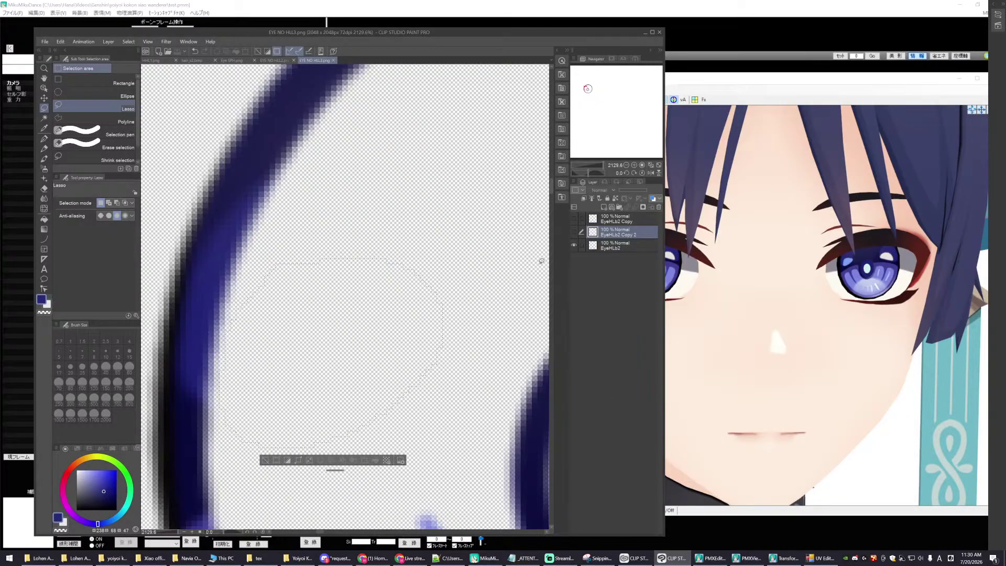
{"action": "scroll", "coordinate": [475, 319], "scroll_direction": "down", "scroll_amount": 3}
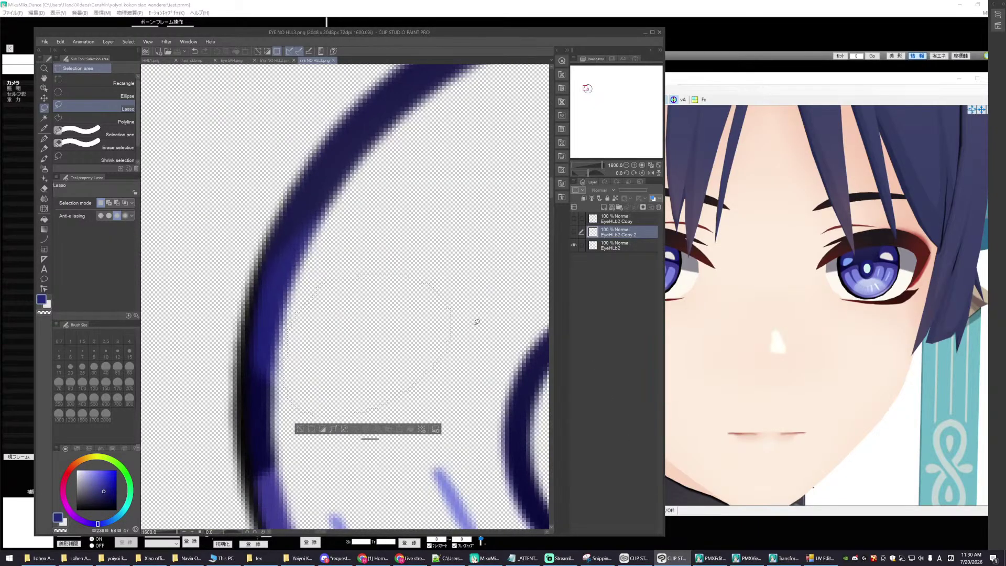
{"action": "scroll", "coordinate": [477, 321], "scroll_direction": "down", "scroll_amount": 1}
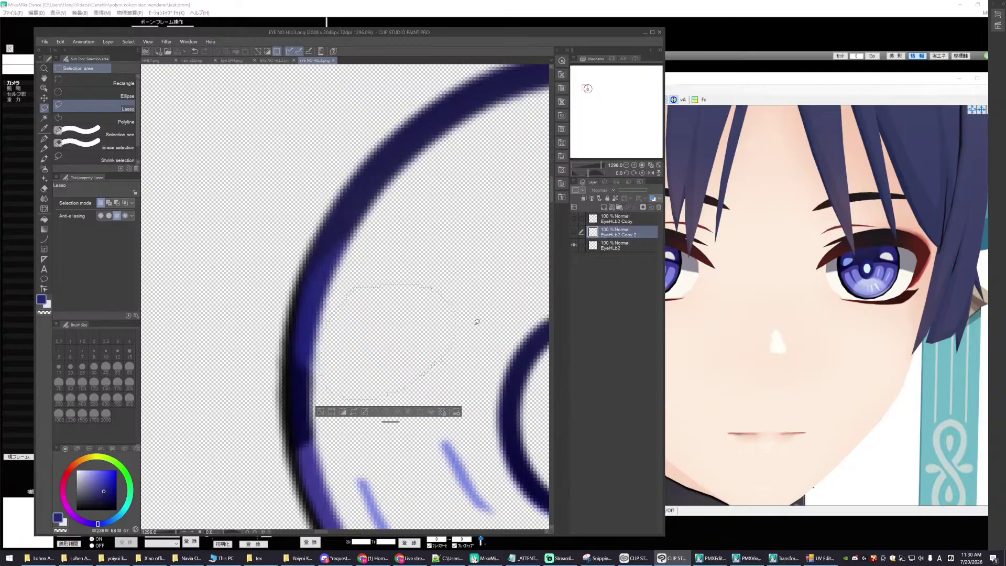
{"action": "left_click", "coordinate": [644, 33]}
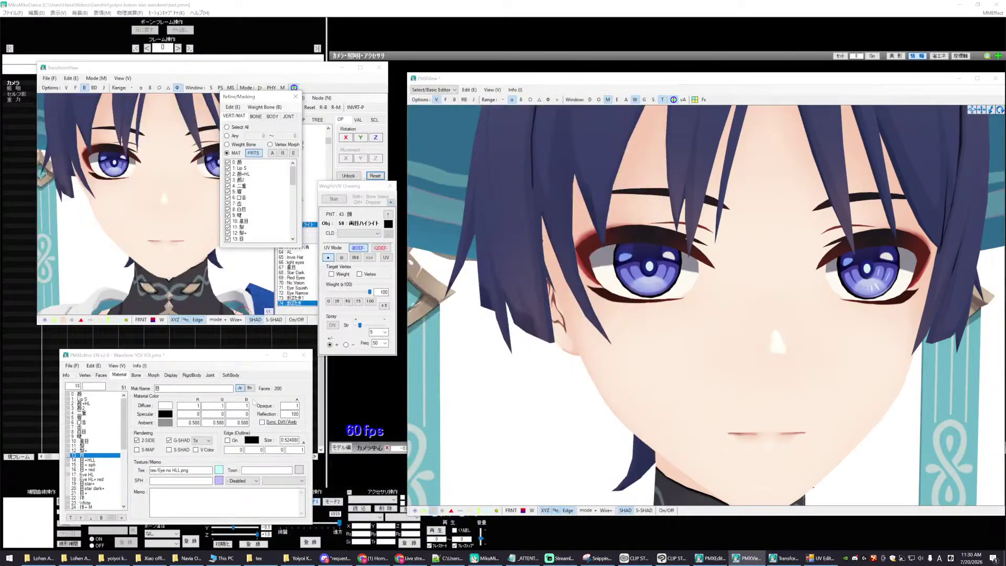
- Check which texture file material 15 (目+ sph) uses, comparing it with material 13 (目)
{"action": "left_click", "coordinate": [139, 470]}
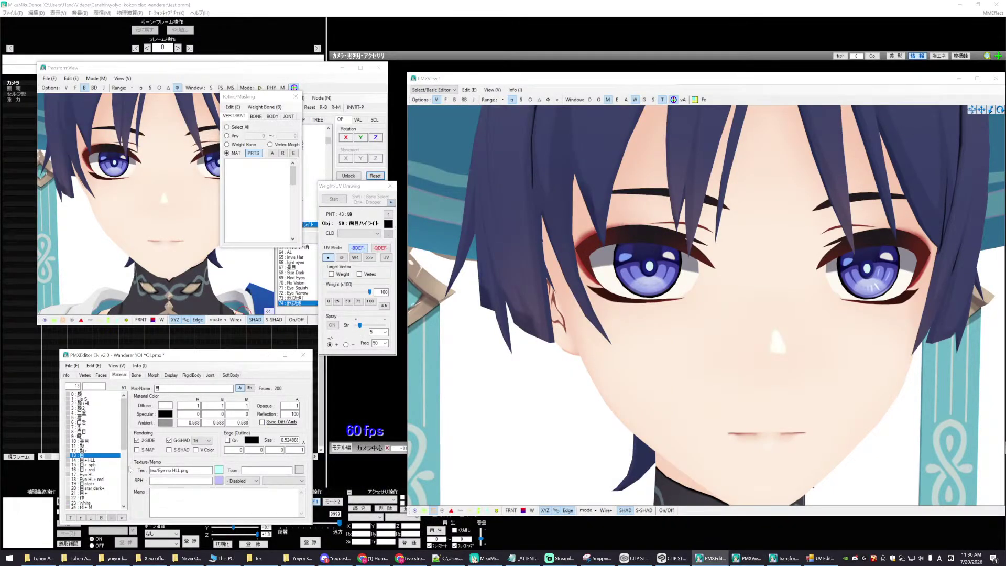
{"action": "left_click", "coordinate": [102, 465]}
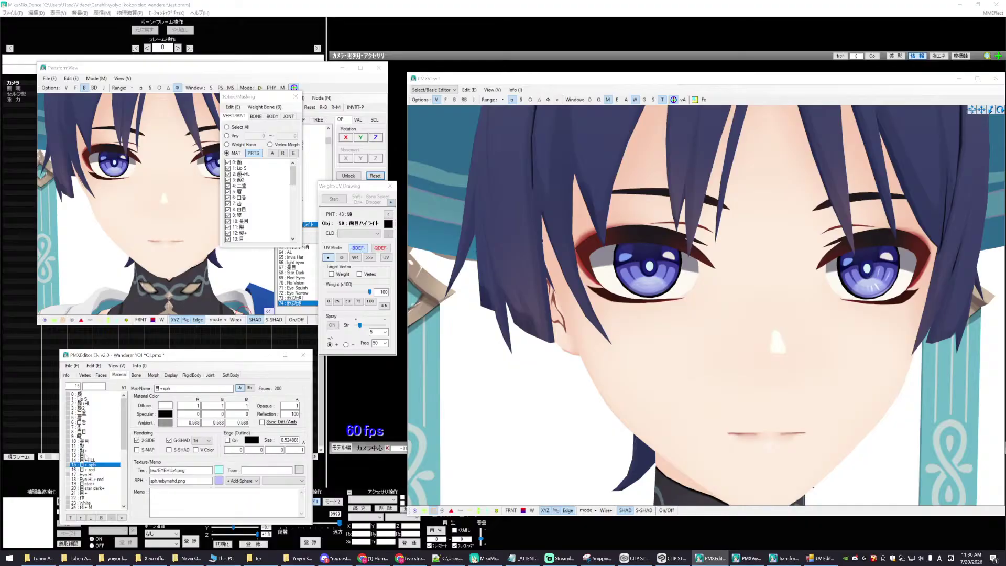
{"action": "left_click", "coordinate": [89, 456]}
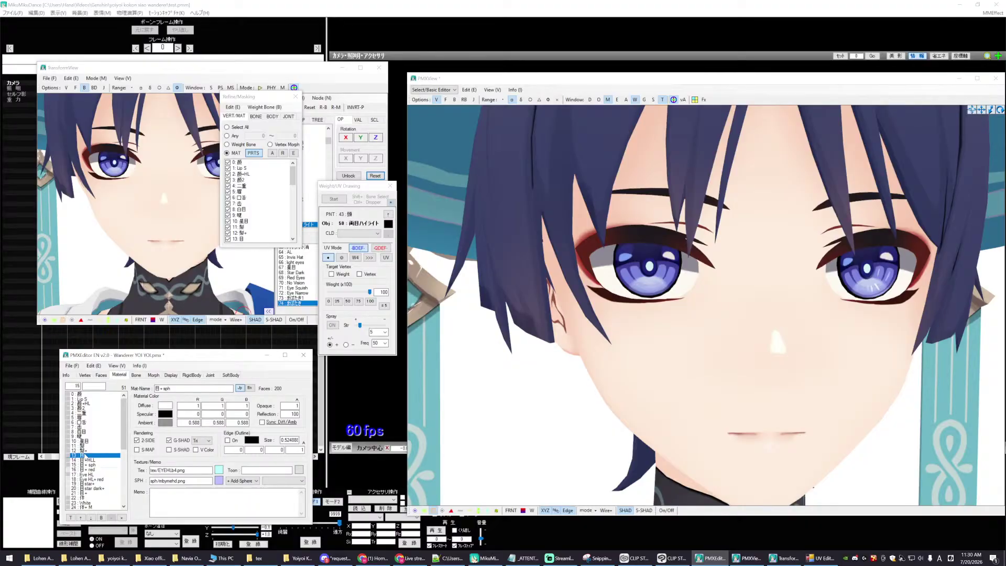
{"action": "left_click", "coordinate": [94, 465]}
- In Clip Studio Paint, save the open EYE NO HLL3 image as EyeHLb5.png in the model's tex folder, and return to PMX Editor
{"action": "left_click", "coordinate": [670, 559]}
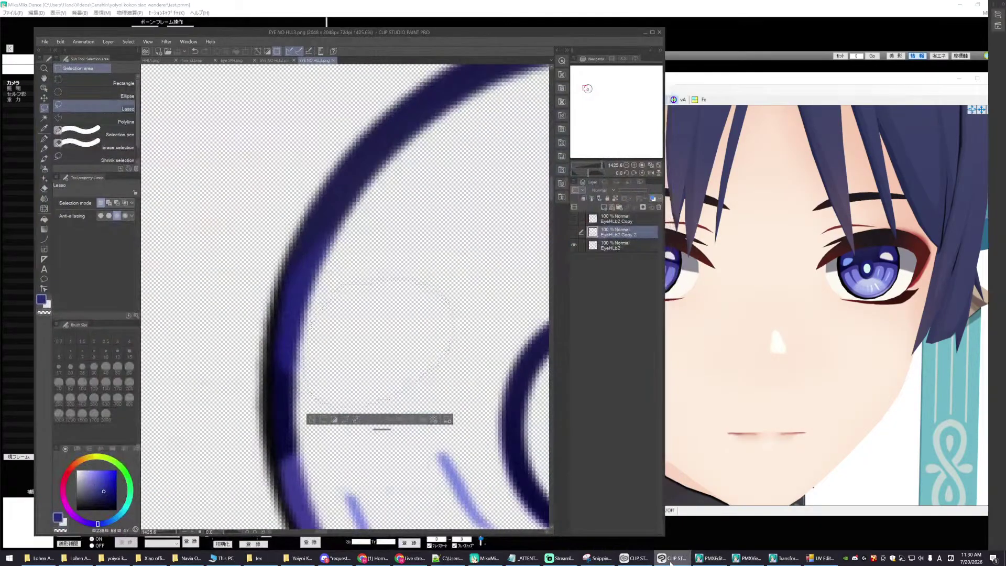
{"action": "left_click", "coordinate": [44, 41]}
{"action": "left_click", "coordinate": [62, 105]}
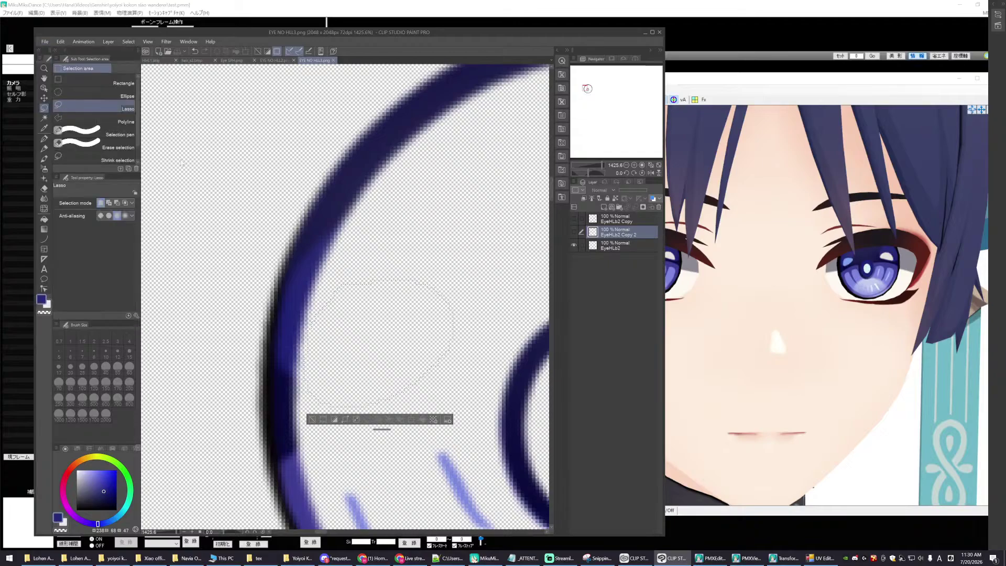
{"action": "scroll", "coordinate": [192, 196], "scroll_direction": "down", "scroll_amount": 2}
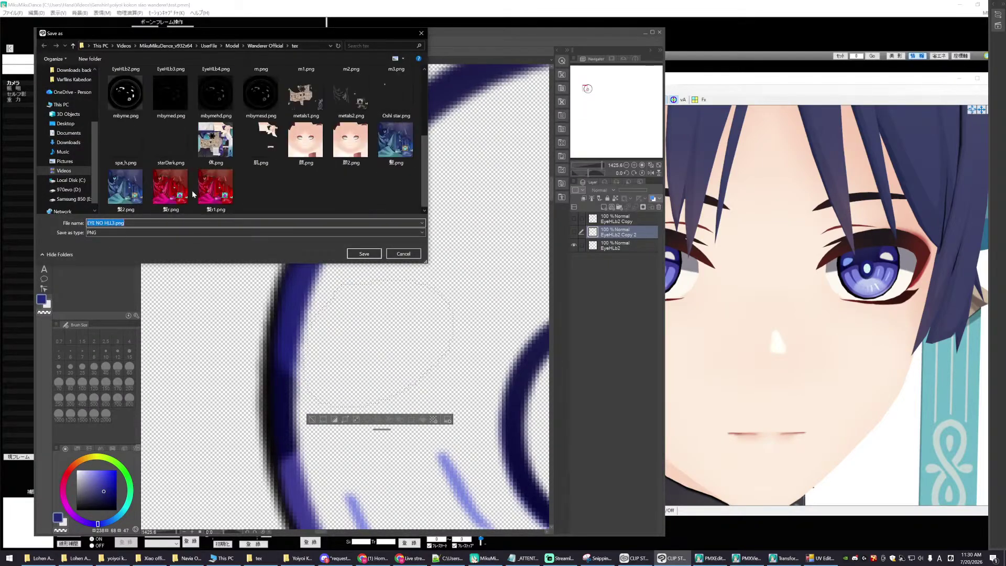
{"action": "scroll", "coordinate": [199, 191], "scroll_direction": "up", "scroll_amount": 2}
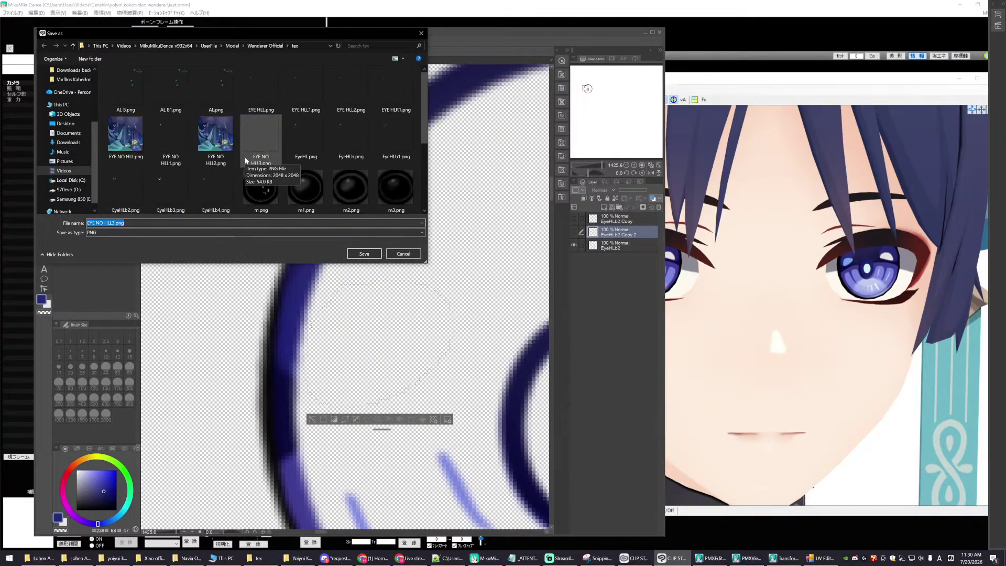
{"action": "scroll", "coordinate": [278, 157], "scroll_direction": "down", "scroll_amount": 1}
{"action": "left_click", "coordinate": [206, 136]}
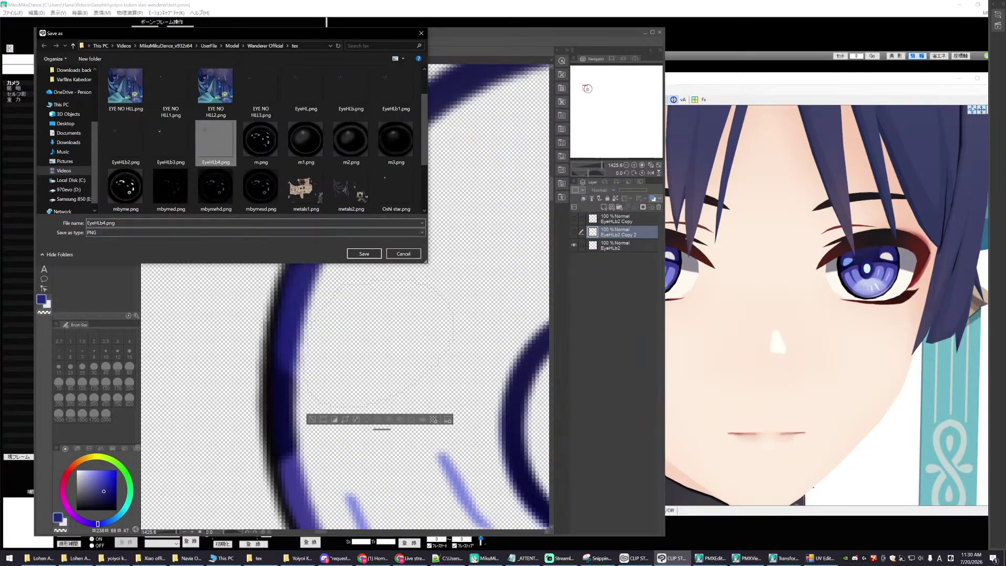
{"action": "left_click", "coordinate": [157, 223]}
{"action": "key", "text": "Right"}
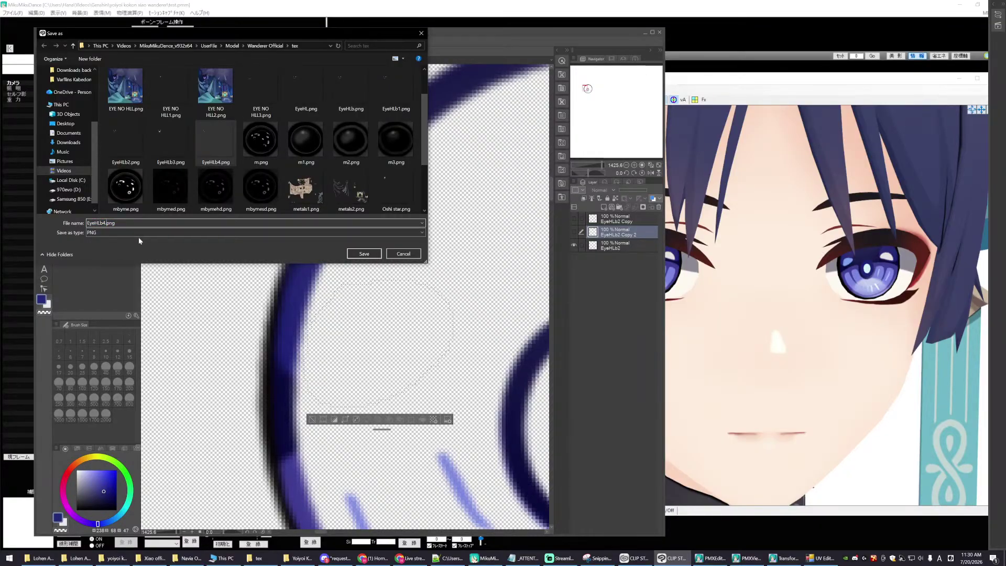
{"action": "key", "text": "BackSpace"}
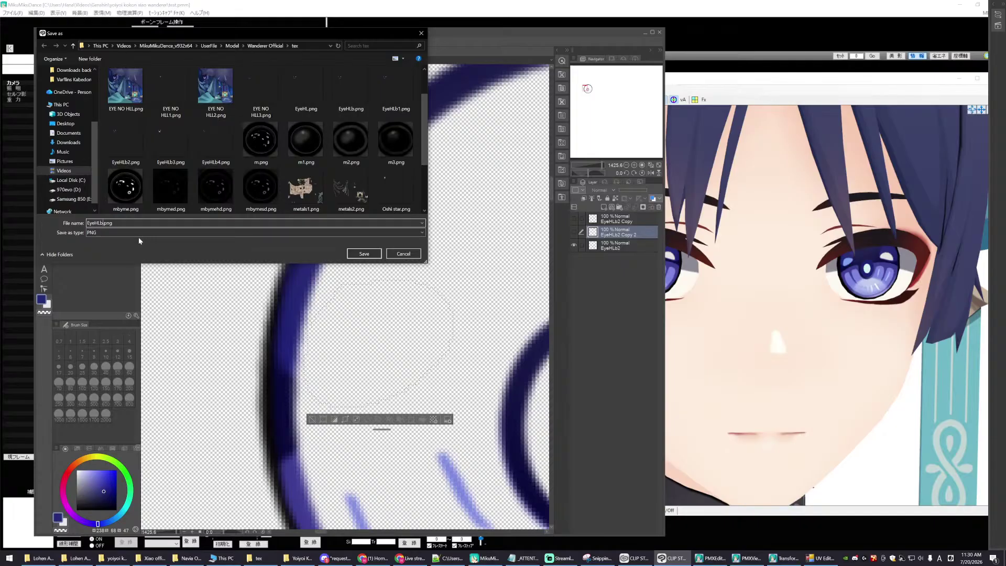
{"action": "type", "text": "5"}
{"action": "left_click", "coordinate": [362, 254]}
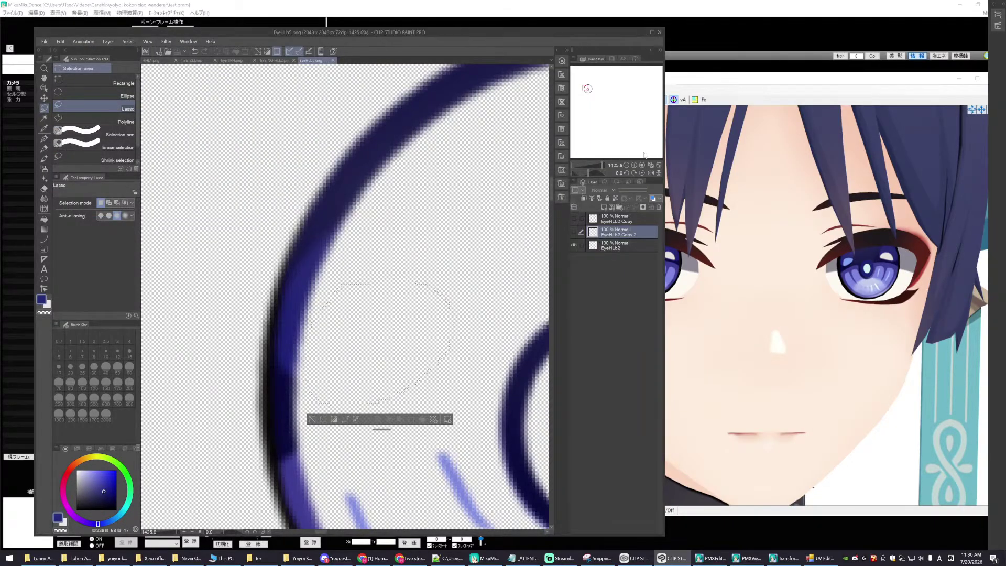
{"action": "left_click_drag", "start_coordinate": [475, 34], "coordinate": [497, 42]}
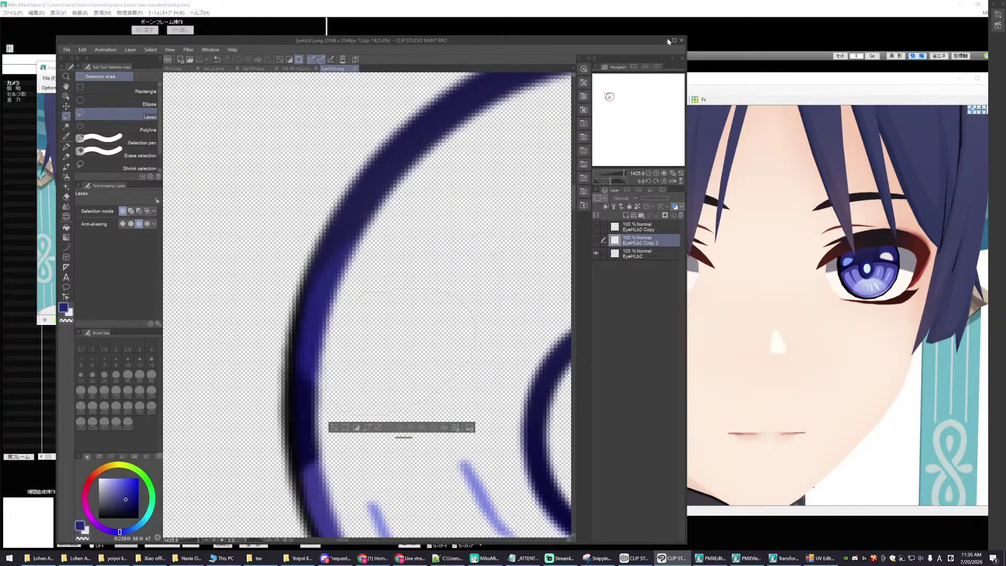
{"action": "left_click", "coordinate": [666, 40]}
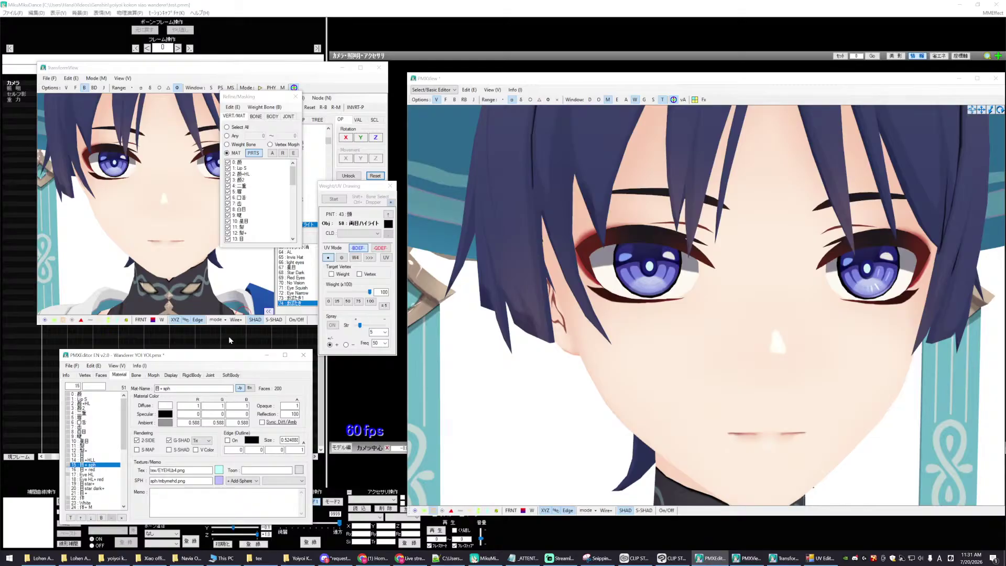
- Set the texture of material 15 (目+ sph) to tex/EYEHLb5.png and refresh the model view
{"action": "scroll", "coordinate": [128, 432], "scroll_direction": "down", "scroll_amount": 2}
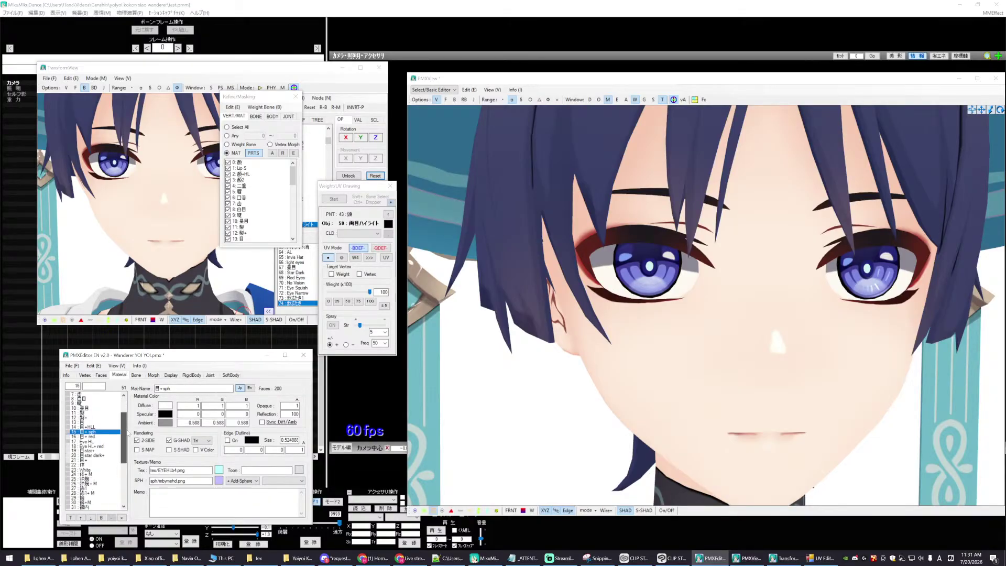
{"action": "scroll", "coordinate": [127, 432], "scroll_direction": "down", "scroll_amount": 1}
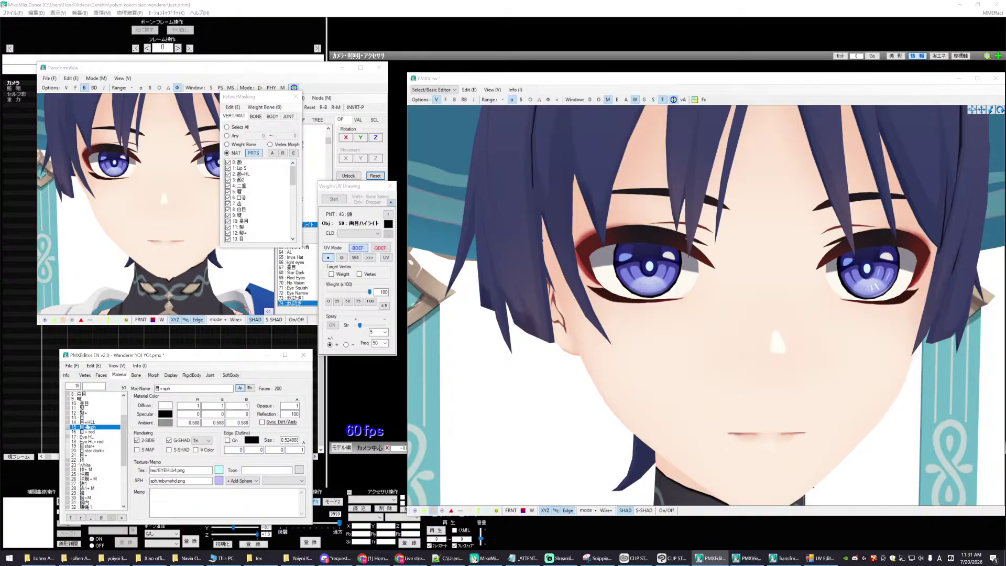
{"action": "key", "text": "Up"}
{"action": "key", "text": "Down"}
{"action": "key", "text": "BackSpace"}
{"action": "type", "text": "5"}
{"action": "left_click", "coordinate": [733, 385]}
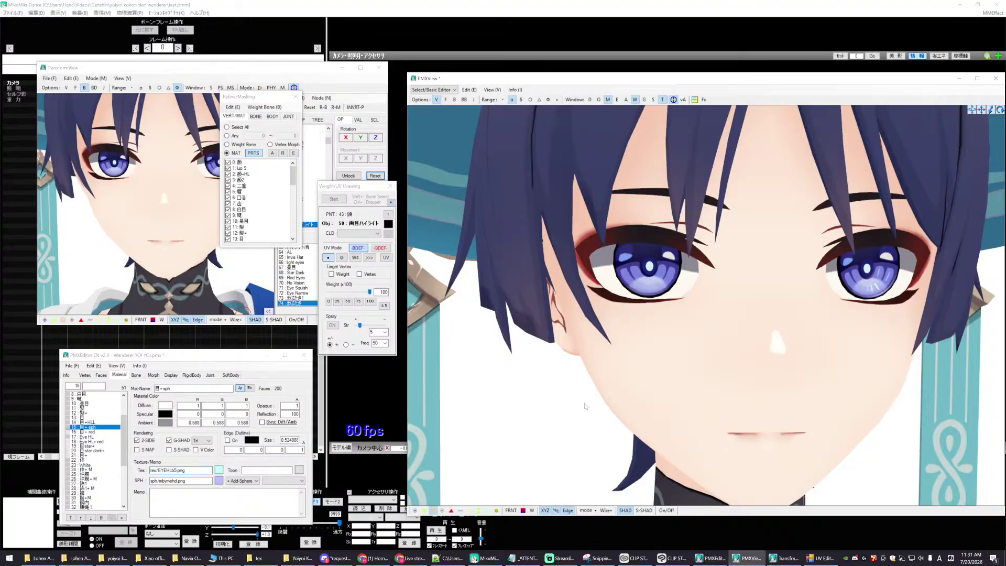
{"action": "scroll", "coordinate": [592, 401], "scroll_direction": "up", "scroll_amount": 2}
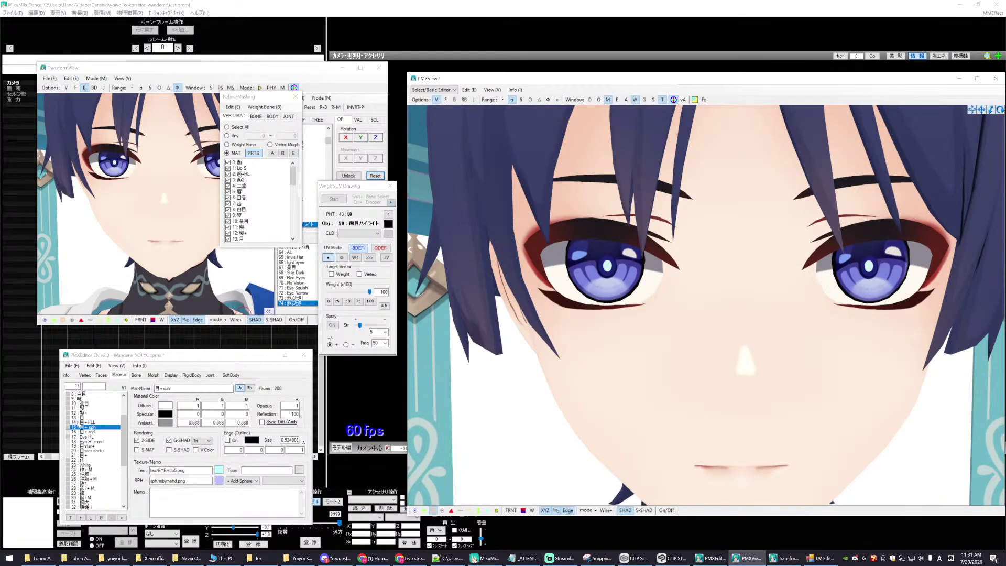
- Set the texture of material 13 (目) to tex/Eye no HLL2.png and refresh the model view
{"action": "left_click", "coordinate": [181, 470]}
{"action": "key", "text": "Up"}
{"action": "key", "text": "Up"}
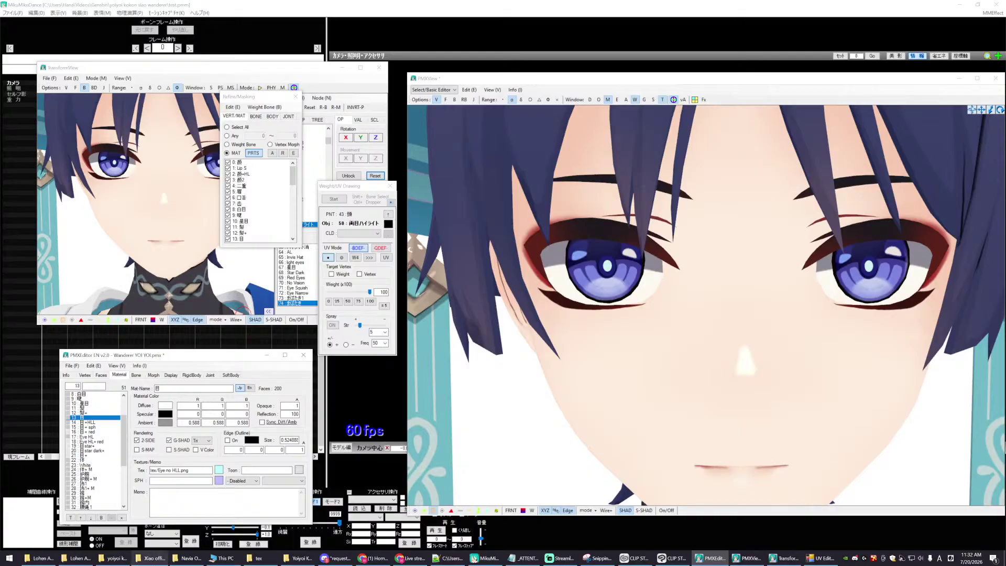
{"action": "mouse_move", "coordinate": [123, 559]}
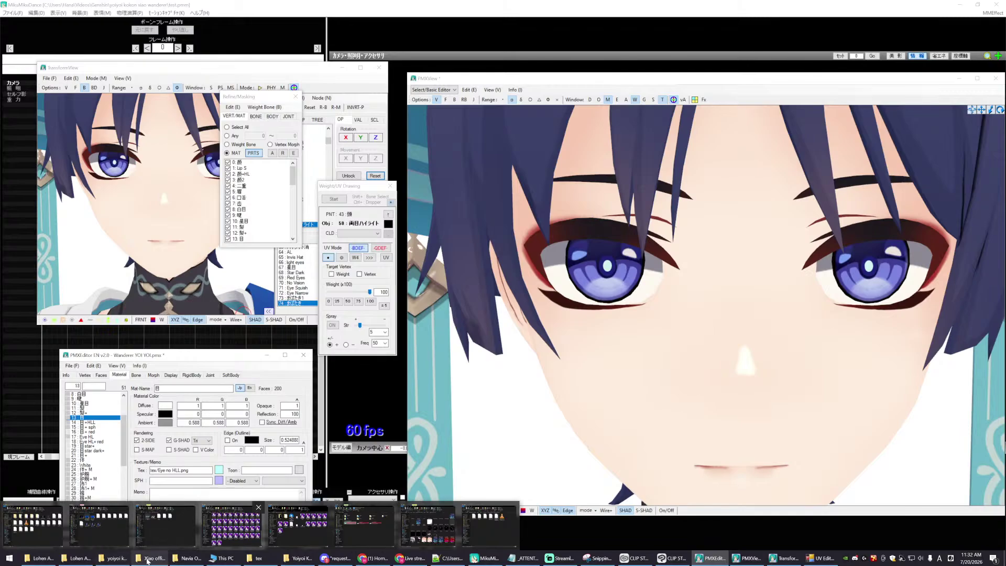
{"action": "mouse_move", "coordinate": [345, 527]}
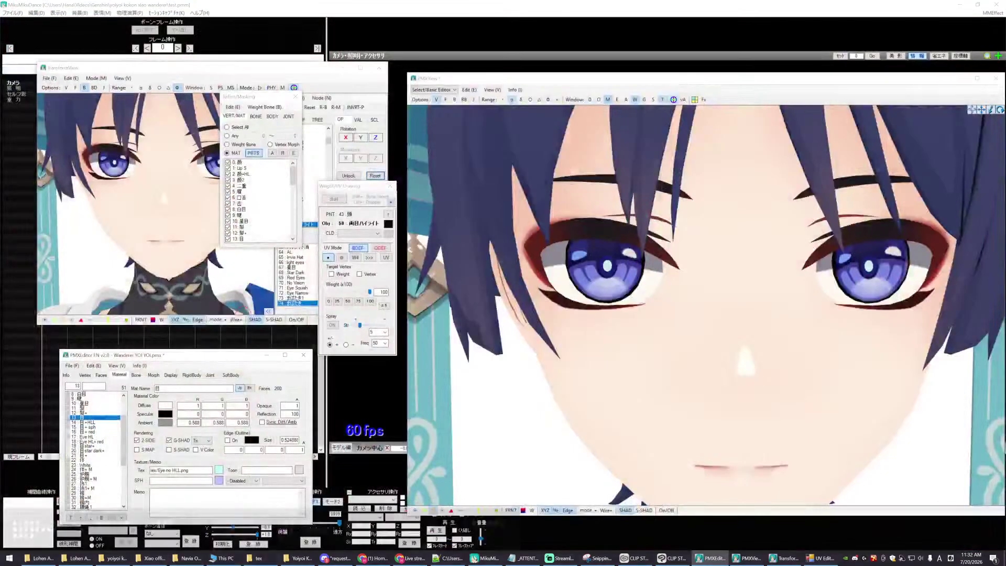
{"action": "left_click", "coordinate": [266, 560]}
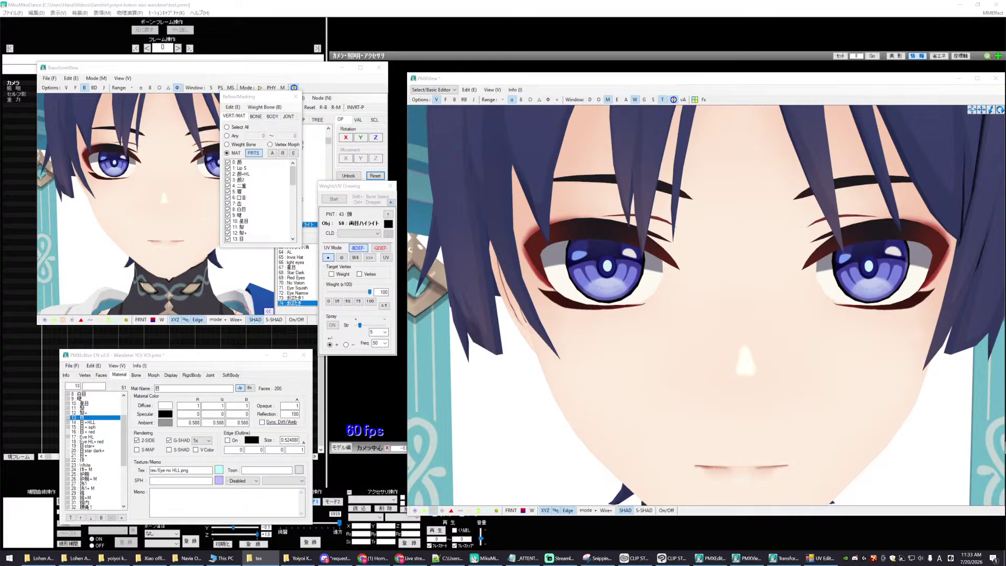
{"action": "left_click", "coordinate": [179, 470]}
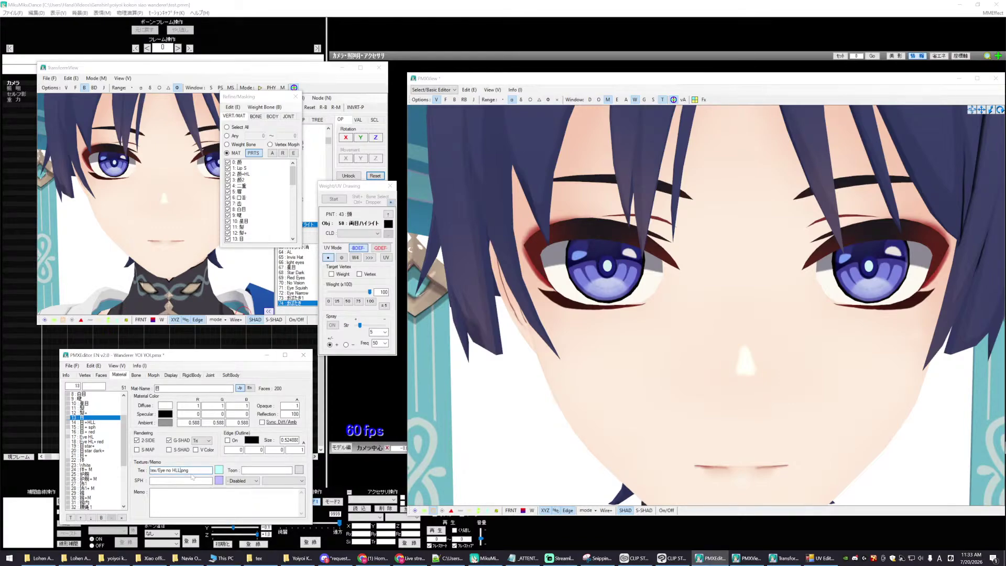
{"action": "type", "text": "2"}
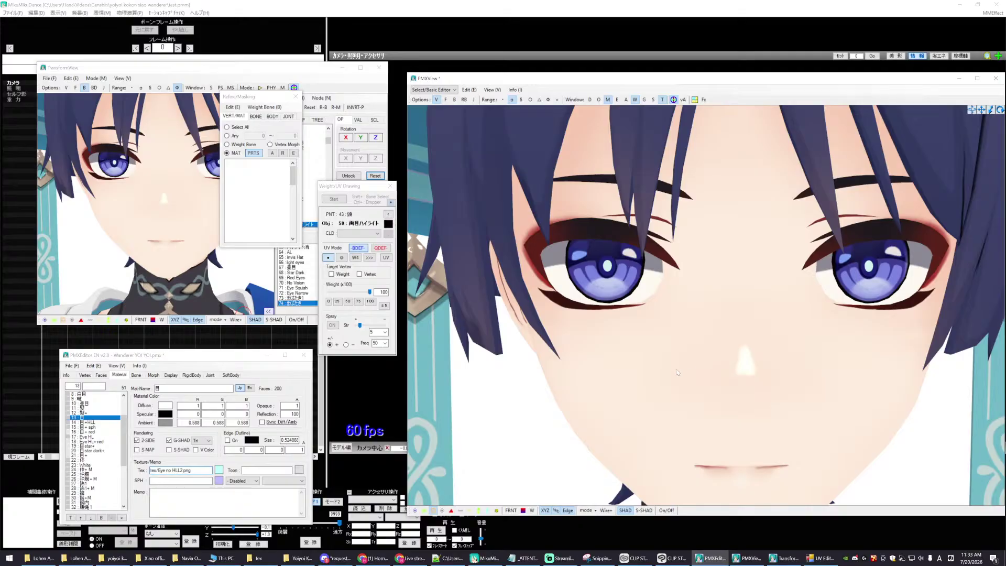
{"action": "right_click_drag", "start_coordinate": [653, 378], "coordinate": [636, 392]}
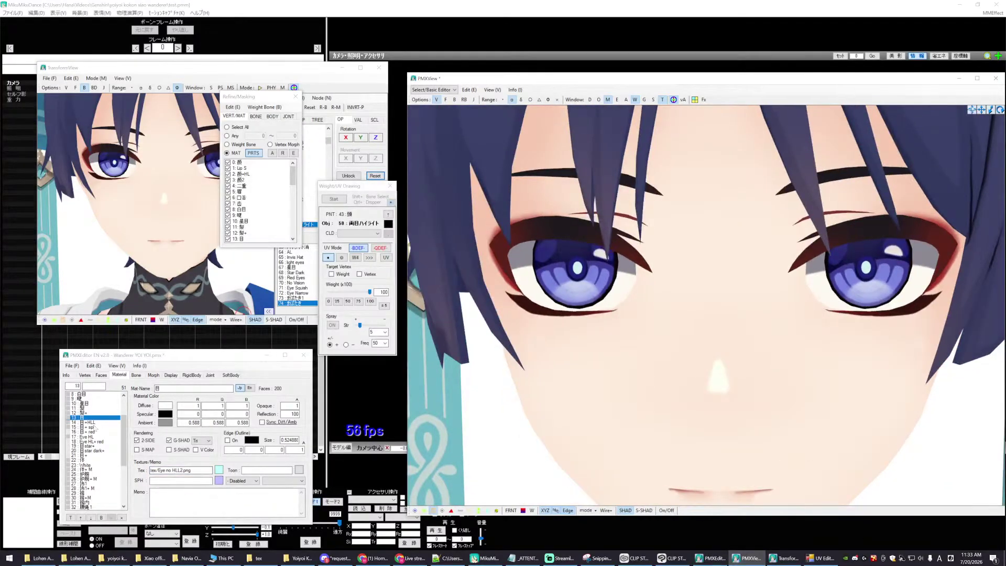
- Hide all materials in the model view except material 13 (目)
{"action": "left_click", "coordinate": [88, 422]}
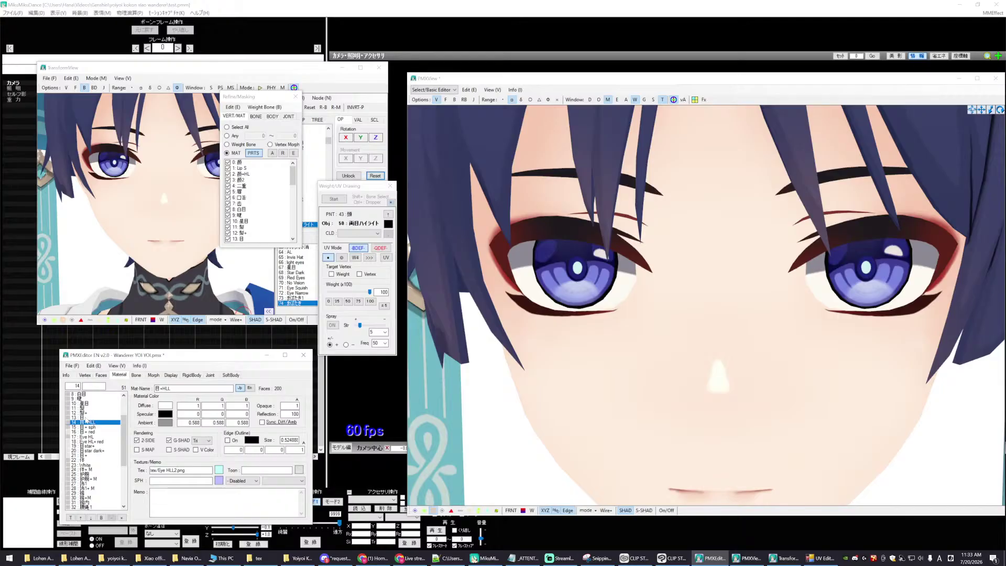
{"action": "left_click", "coordinate": [86, 418]}
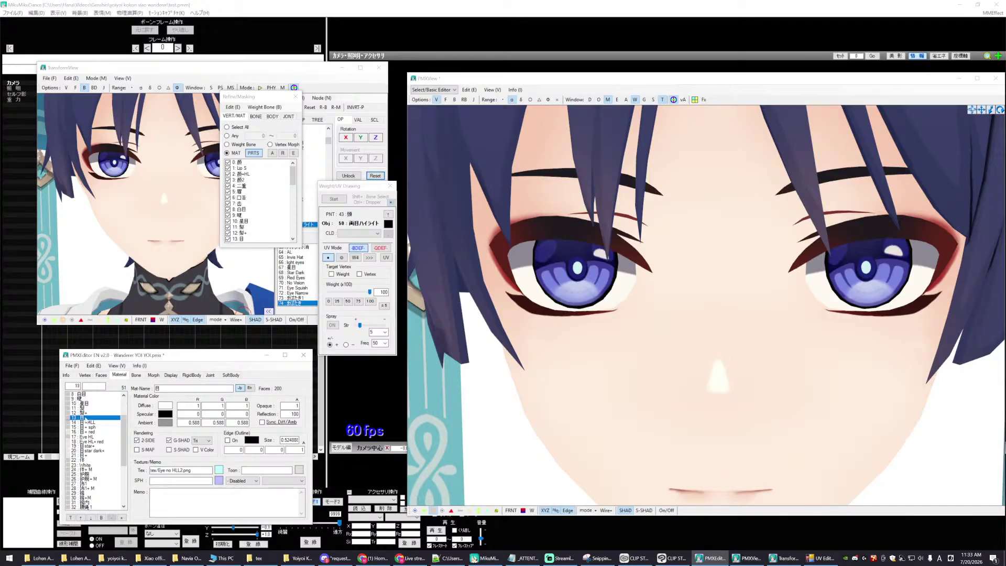
{"action": "left_click", "coordinate": [283, 153]}
{"action": "scroll", "coordinate": [249, 183], "scroll_direction": "down", "scroll_amount": 4}
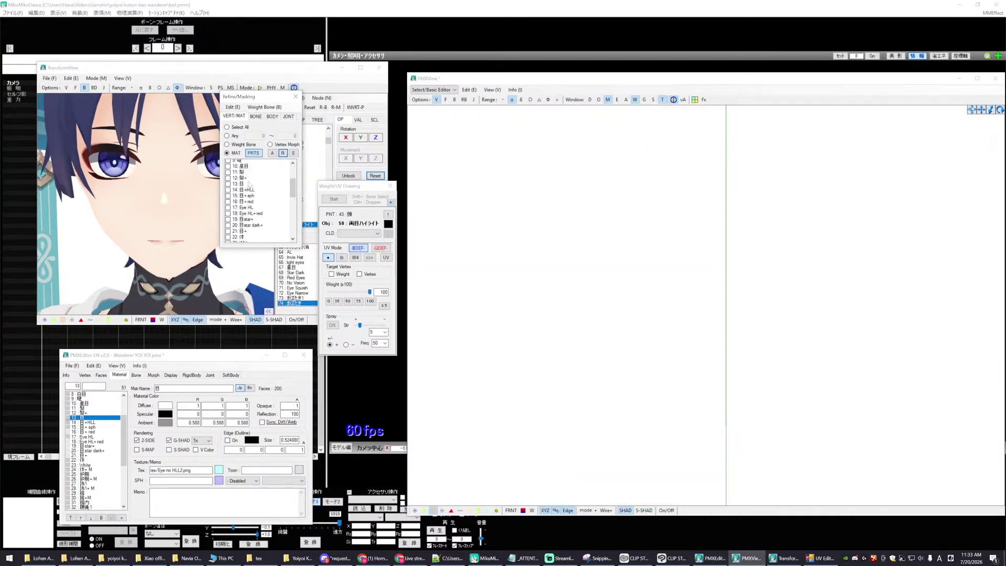
{"action": "left_click", "coordinate": [235, 185]}
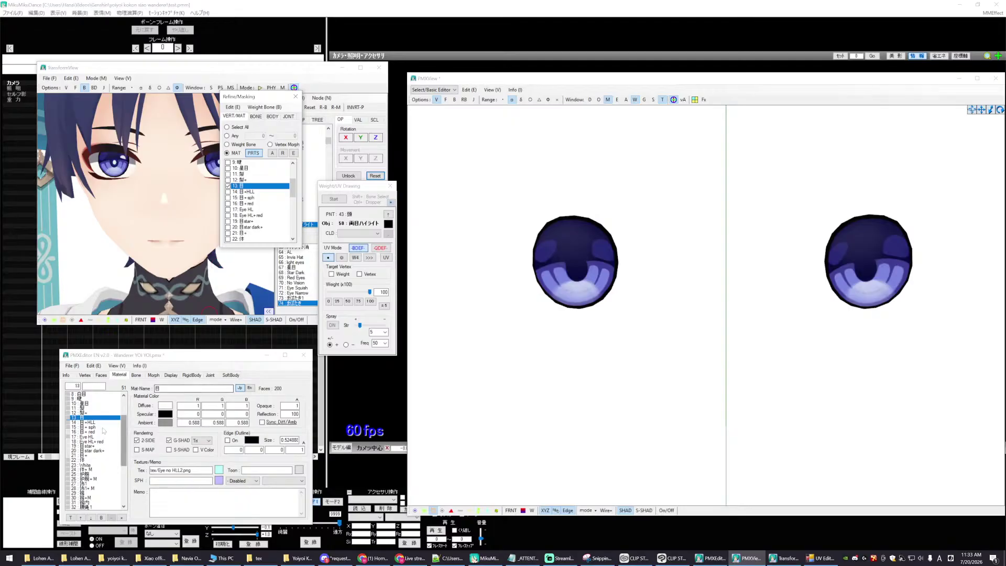
- Duplicate material 13 (目) with the 材質複製 plug-in and acknowledge its completion
{"action": "left_click", "coordinate": [93, 366]}
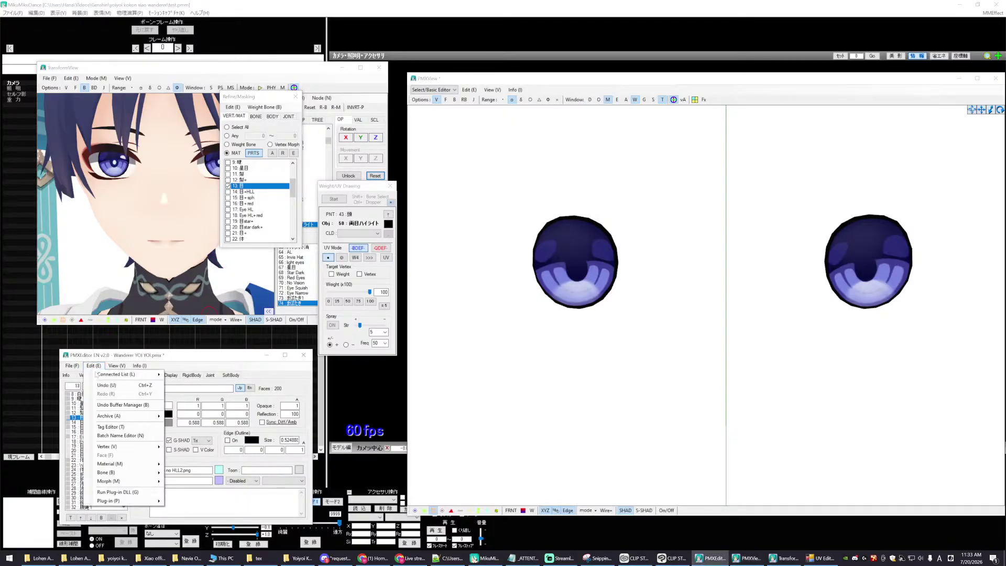
{"action": "mouse_move", "coordinate": [108, 476]}
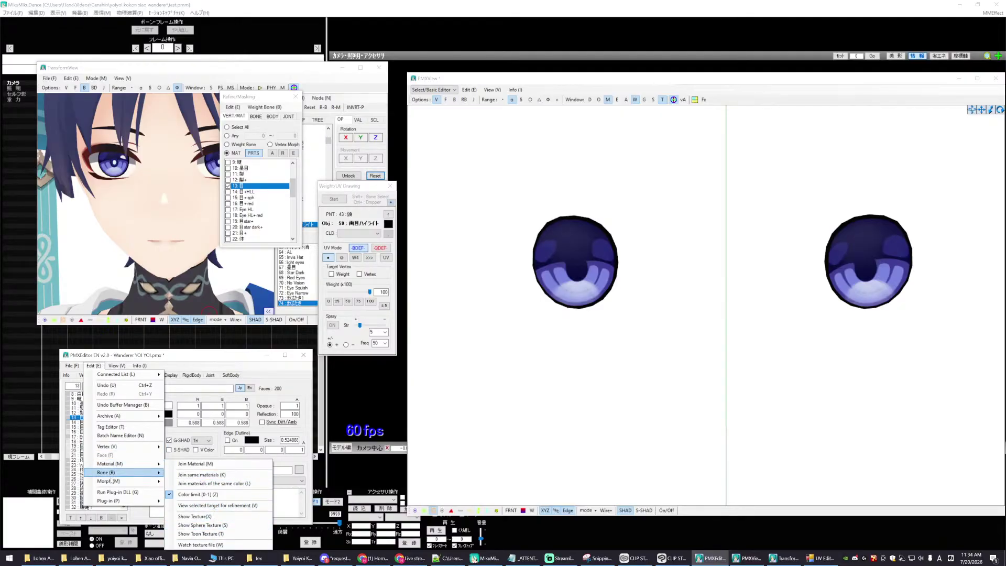
{"action": "mouse_move", "coordinate": [112, 500]}
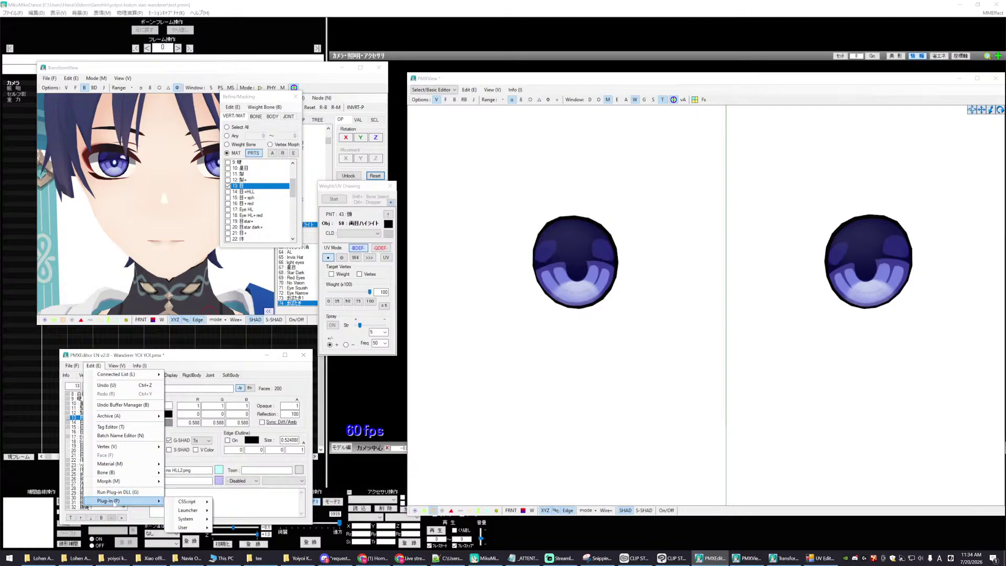
{"action": "mouse_move", "coordinate": [199, 528]}
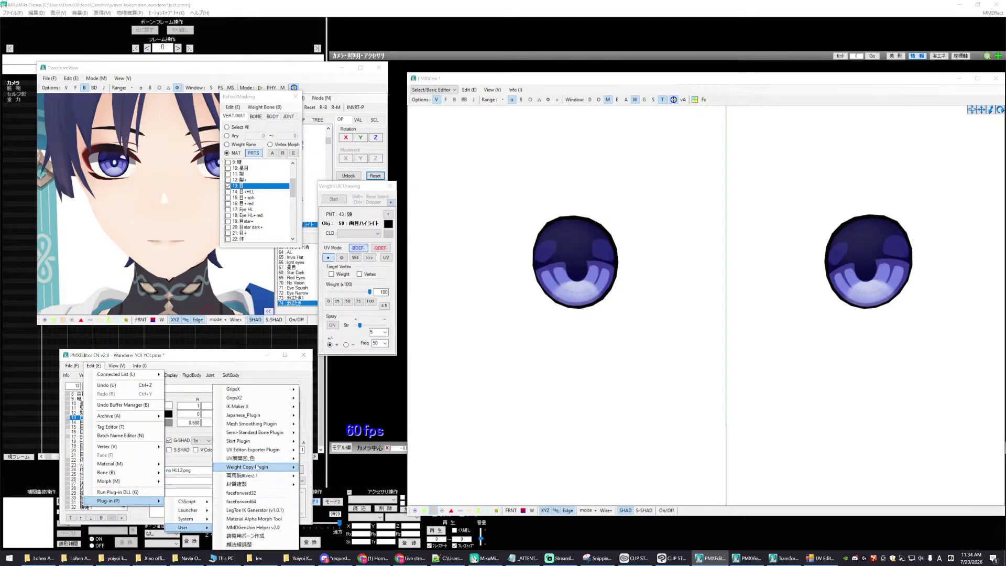
{"action": "mouse_move", "coordinate": [250, 485]}
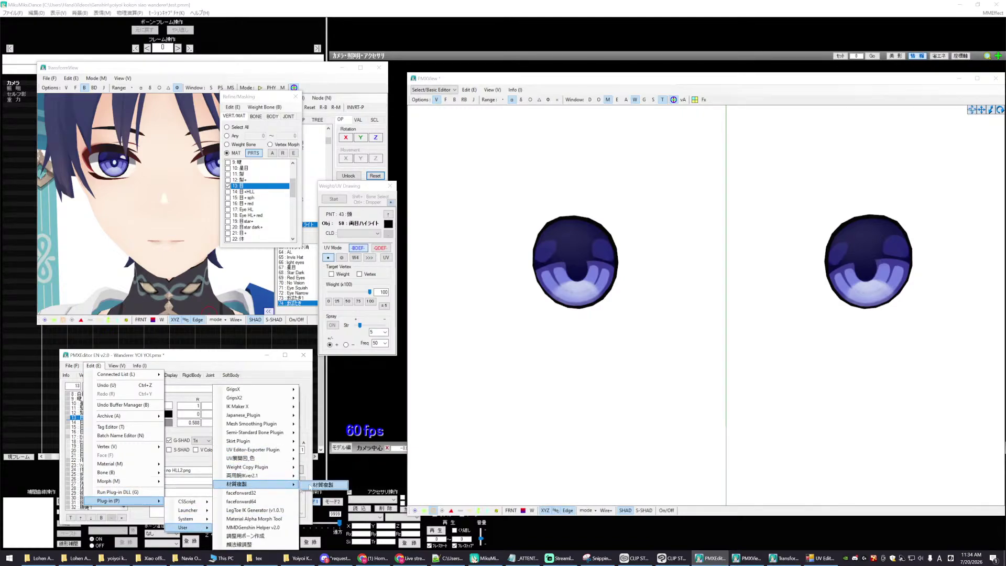
{"action": "left_click", "coordinate": [324, 485]}
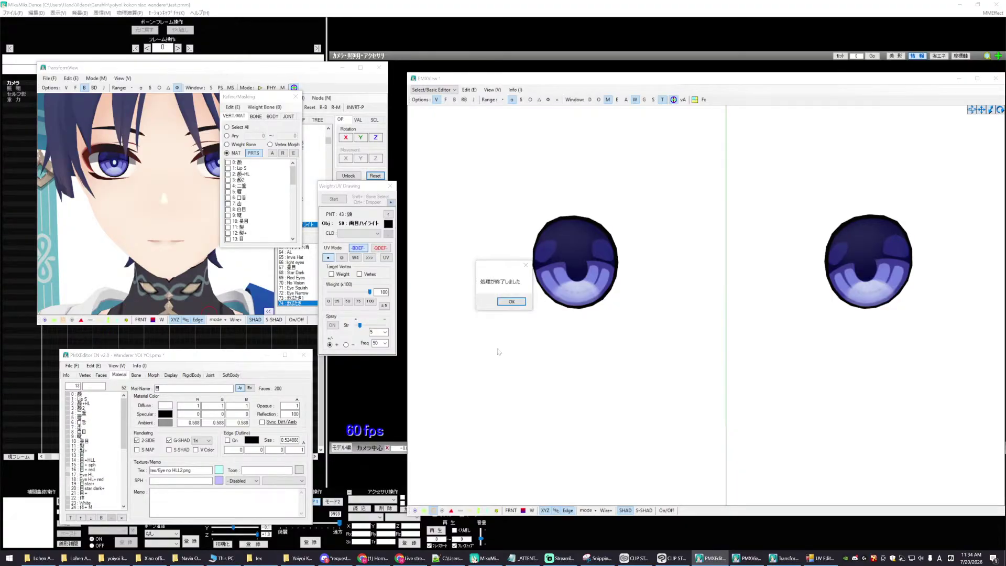
{"action": "left_click", "coordinate": [511, 302]}
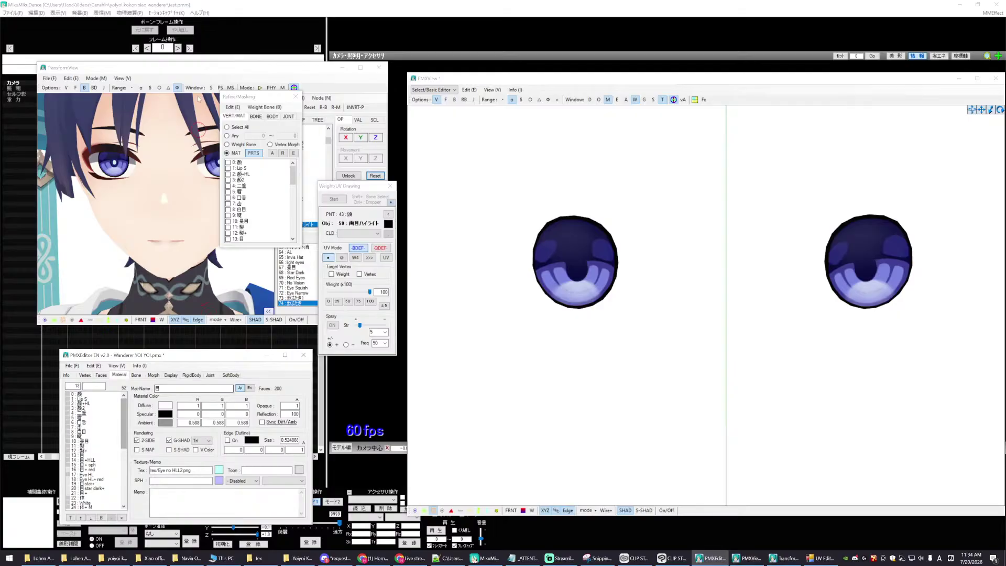
- Move the 目_copy material up the material list to position 15, directly below 目+HLL
{"action": "left_click", "coordinate": [174, 68]}
{"action": "left_click_drag", "start_coordinate": [173, 68], "coordinate": [156, 26]}
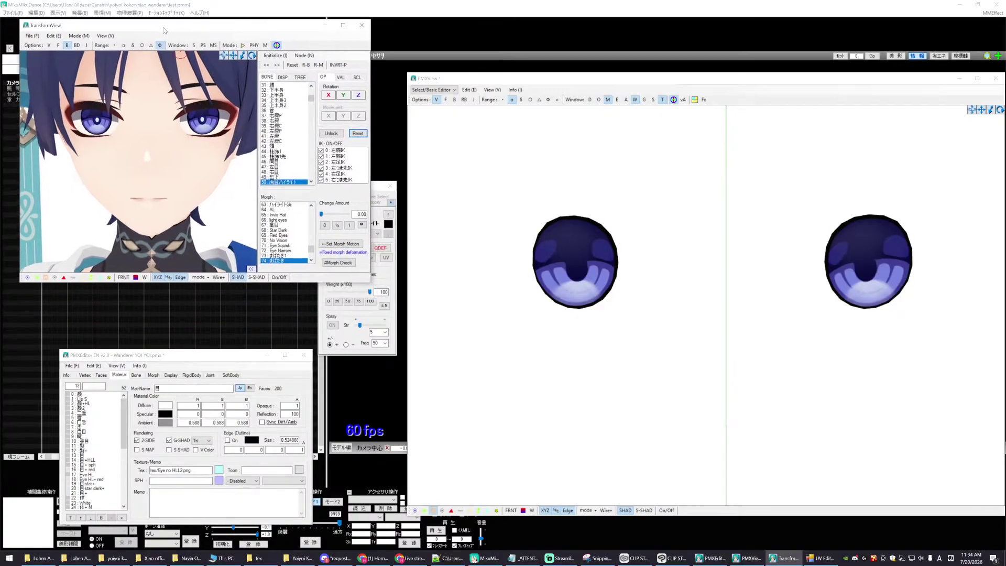
{"action": "left_click_drag", "start_coordinate": [116, 451], "coordinate": [118, 502]}
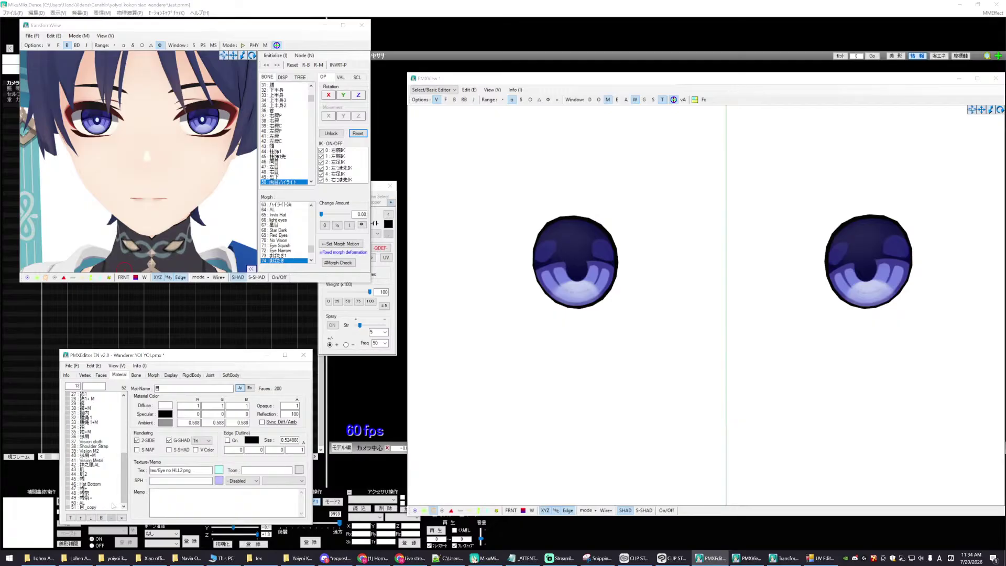
{"action": "left_click", "coordinate": [105, 506]}
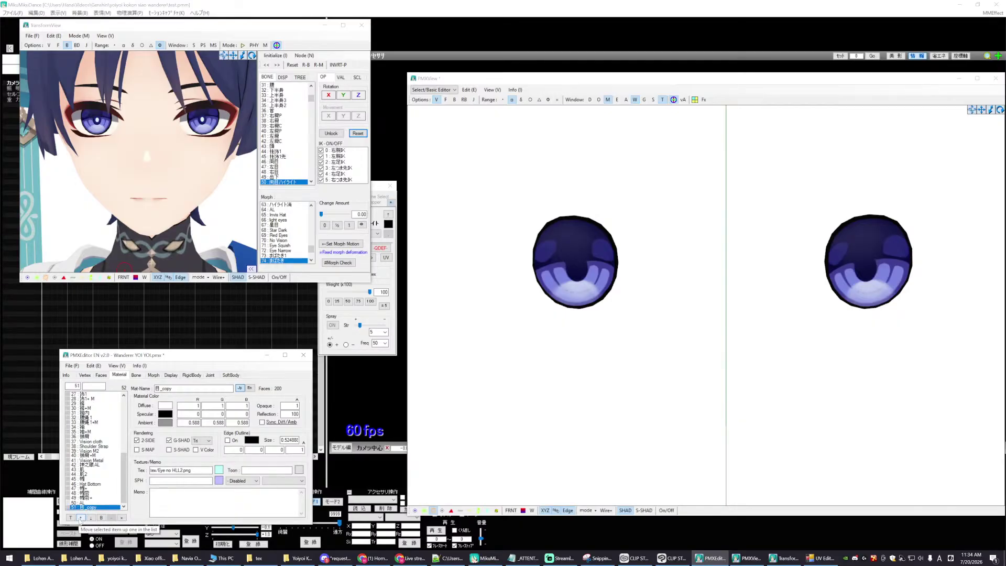
{"action": "left_click", "coordinate": [81, 518]}
{"action": "left_click", "coordinate": [81, 518]}
{"action": "left_click", "coordinate": [81, 518]}
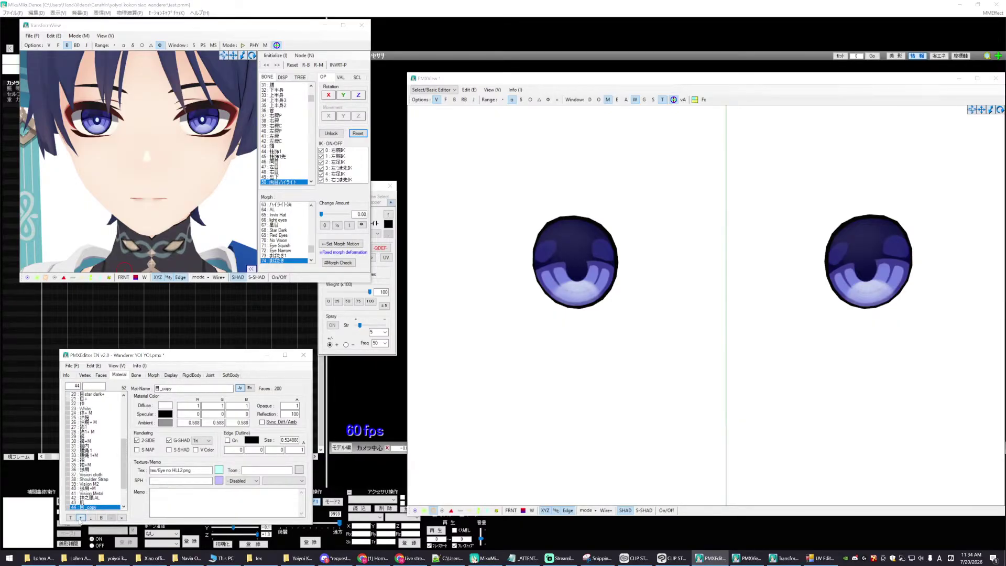
{"action": "left_click", "coordinate": [80, 518]}
{"action": "left_click", "coordinate": [80, 518]}
{"action": "left_click", "coordinate": [81, 518]}
{"action": "left_click", "coordinate": [80, 518]}
{"action": "left_click", "coordinate": [80, 518]}
{"action": "left_click", "coordinate": [80, 518]}
{"action": "left_click", "coordinate": [81, 518]}
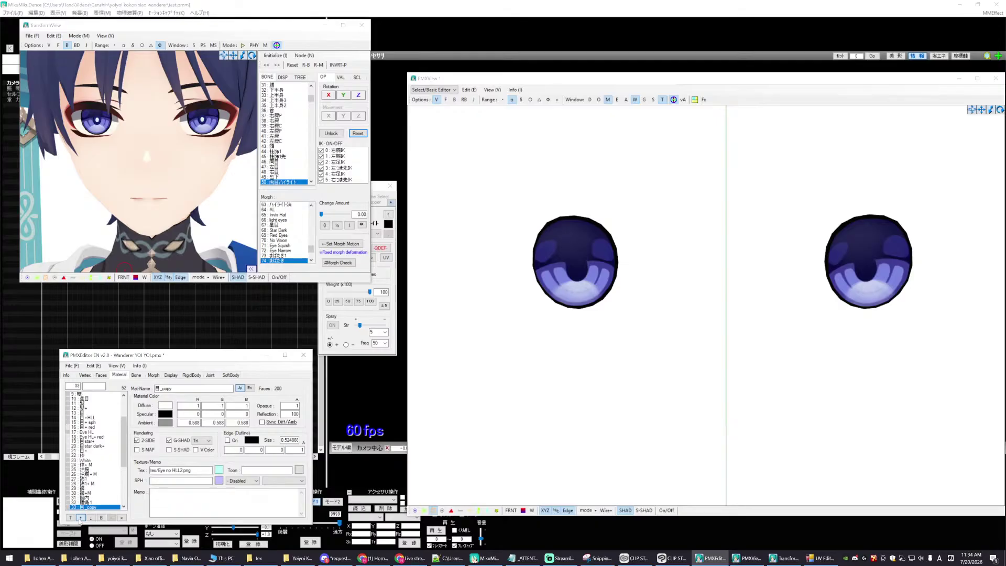
{"action": "left_click", "coordinate": [81, 517]}
{"action": "left_click", "coordinate": [80, 517]}
{"action": "left_click", "coordinate": [80, 518]}
{"action": "left_click", "coordinate": [81, 518]}
{"action": "left_click", "coordinate": [80, 518]}
{"action": "left_click", "coordinate": [80, 518]}
{"action": "left_click", "coordinate": [80, 518]}
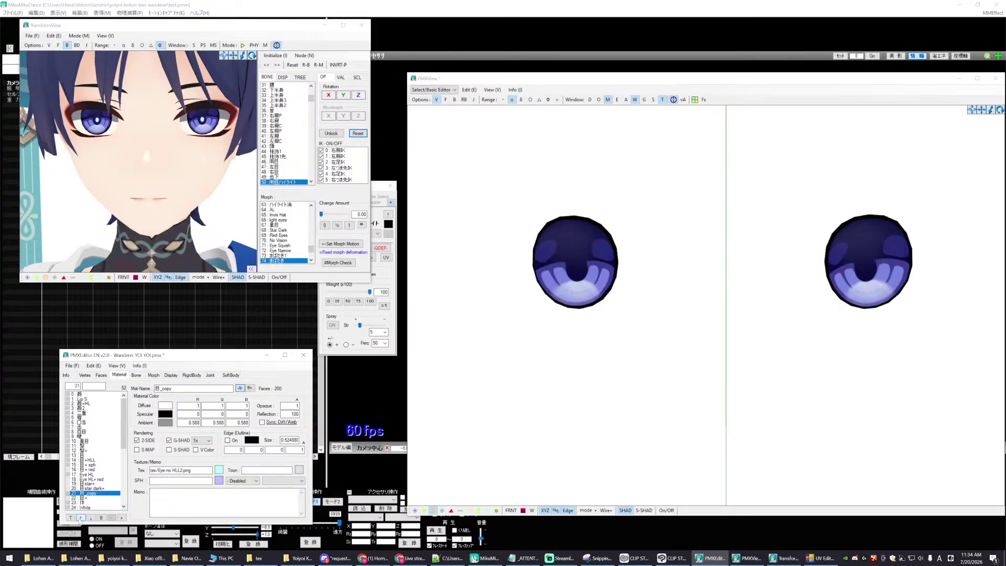
{"action": "left_click", "coordinate": [81, 518]}
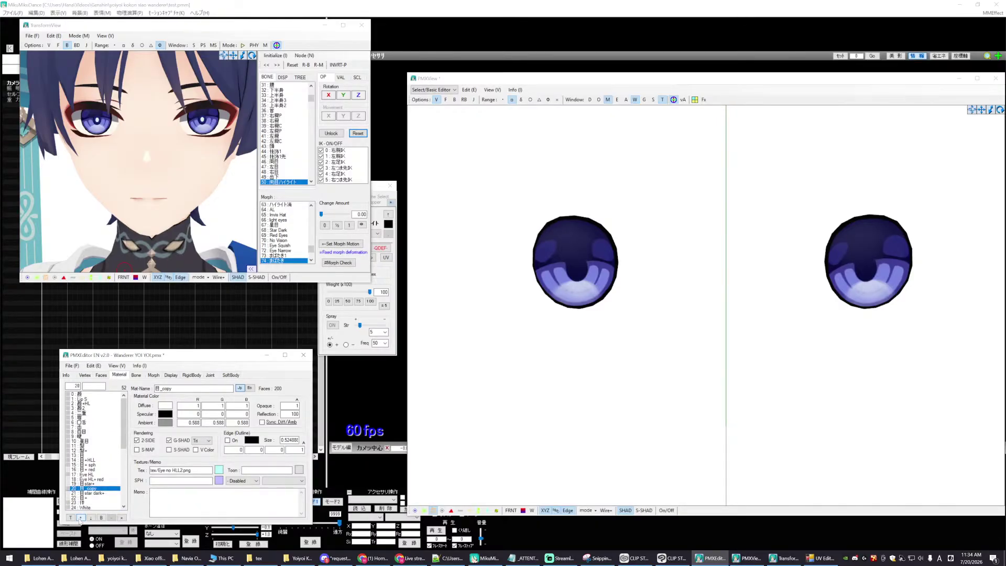
{"action": "left_click", "coordinate": [81, 519]}
{"action": "left_click", "coordinate": [81, 518]}
{"action": "left_click", "coordinate": [81, 518]}
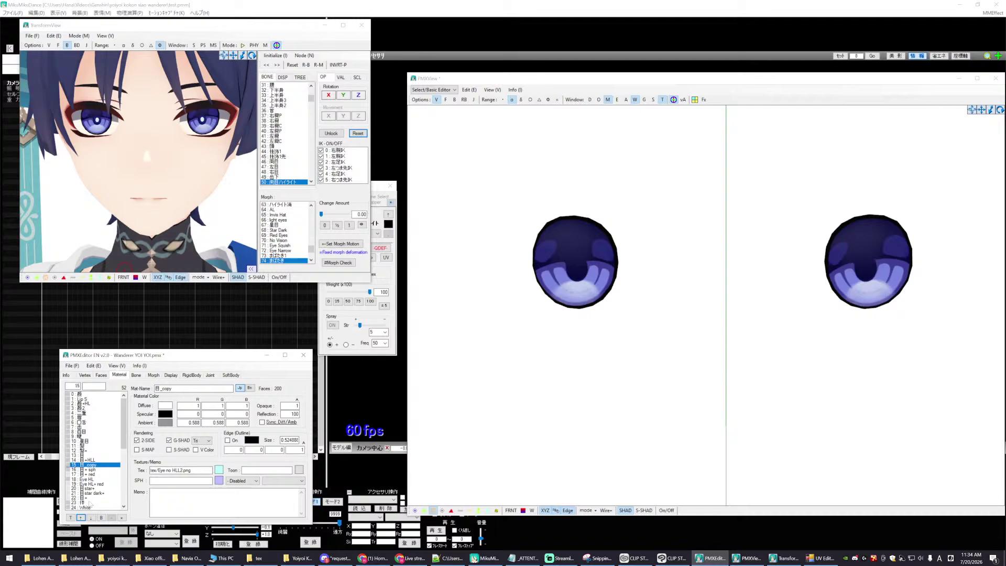
- Rename the copied material at position 15 as 目+ HLR, following the naming of 目+HLL
{"action": "left_click", "coordinate": [90, 460]}
{"action": "left_click", "coordinate": [94, 467]}
{"action": "left_click_drag", "start_coordinate": [161, 389], "coordinate": [200, 396]}
{"action": "key", "text": "BackSpace"}
{"action": "left_click", "coordinate": [90, 461]}
{"action": "left_click", "coordinate": [90, 465]}
- Set the texture of material 15 (目+ HLR) to tex/EYE HLR1.png and refresh the model view
{"action": "key", "text": "alt+Tab"}
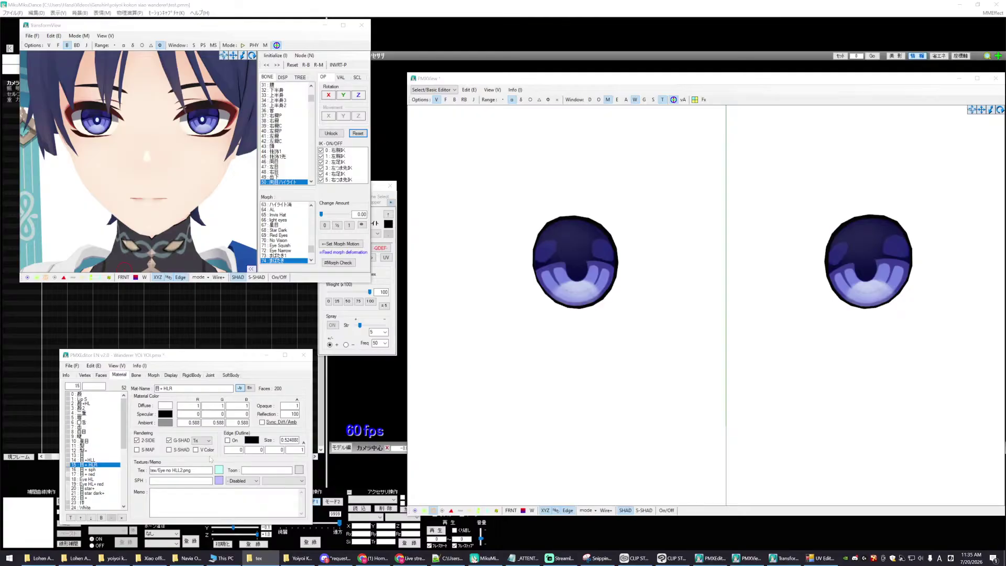
{"action": "left_click", "coordinate": [159, 470]}
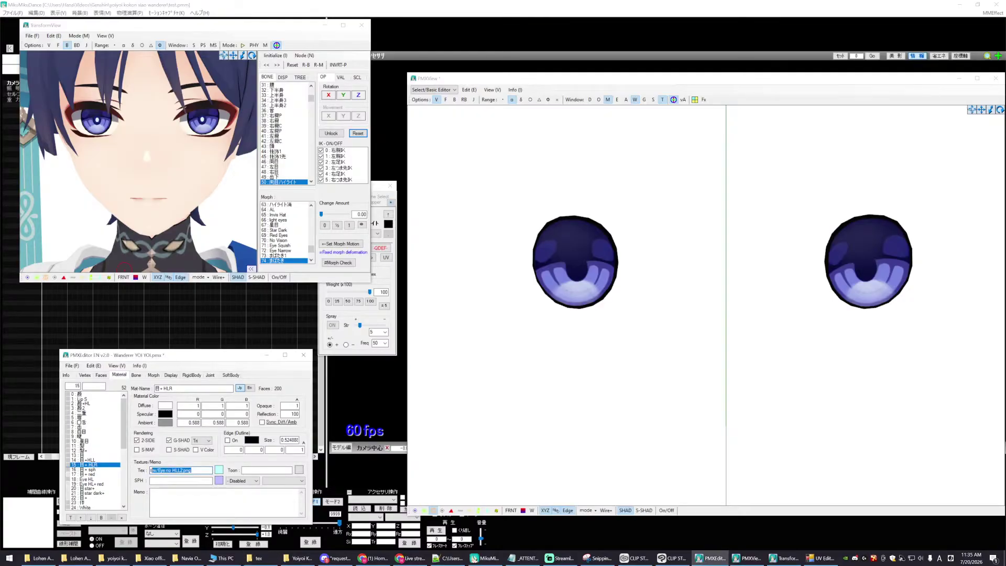
{"action": "key", "text": "shift+End"}
{"action": "type", "text": "EYE HLR1.png"}
{"action": "left_click", "coordinate": [524, 361]}
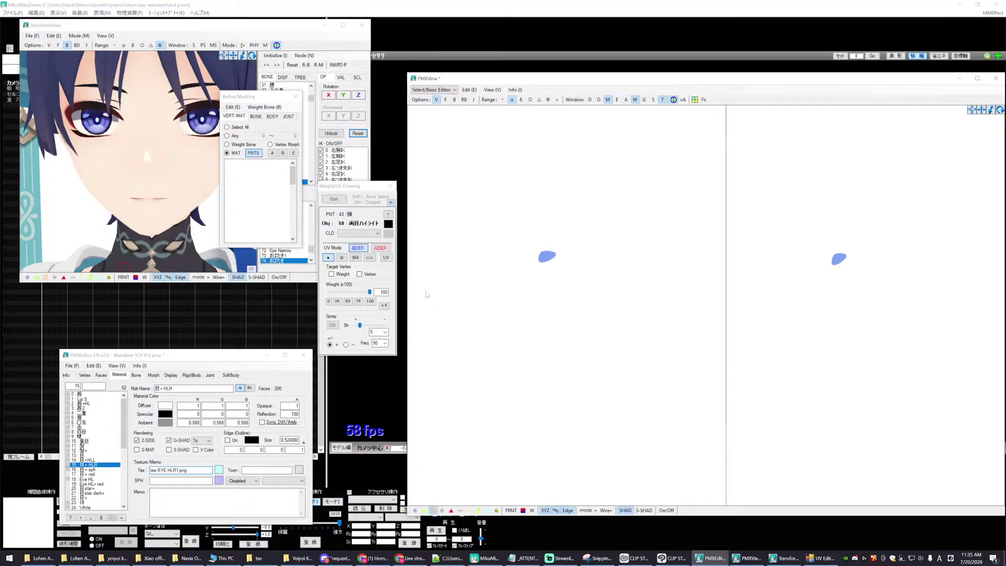
- Show all materials in the model view and check the eye highlights from near and far
{"action": "left_click", "coordinate": [272, 153]}
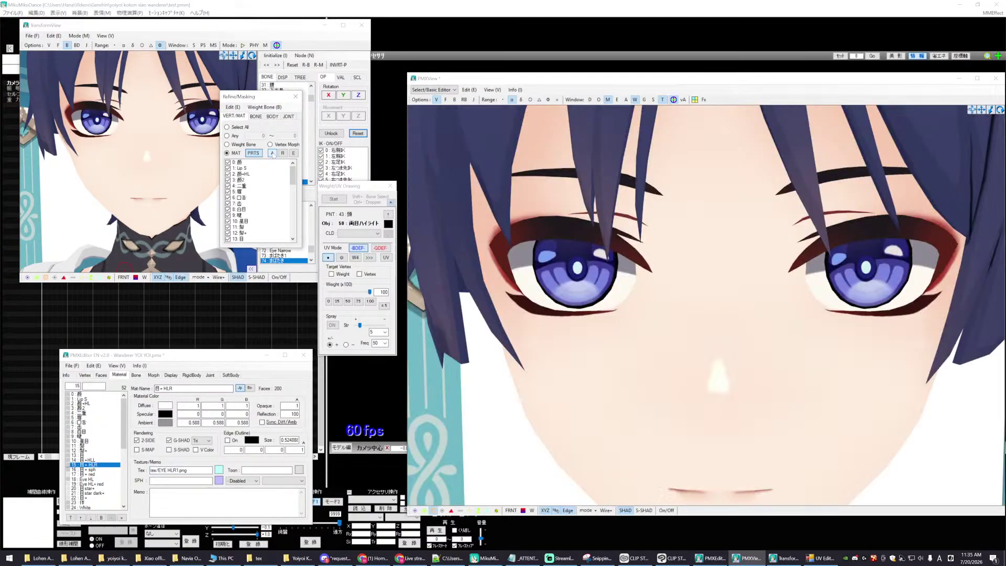
{"action": "scroll", "coordinate": [678, 380], "scroll_direction": "down", "scroll_amount": 10}
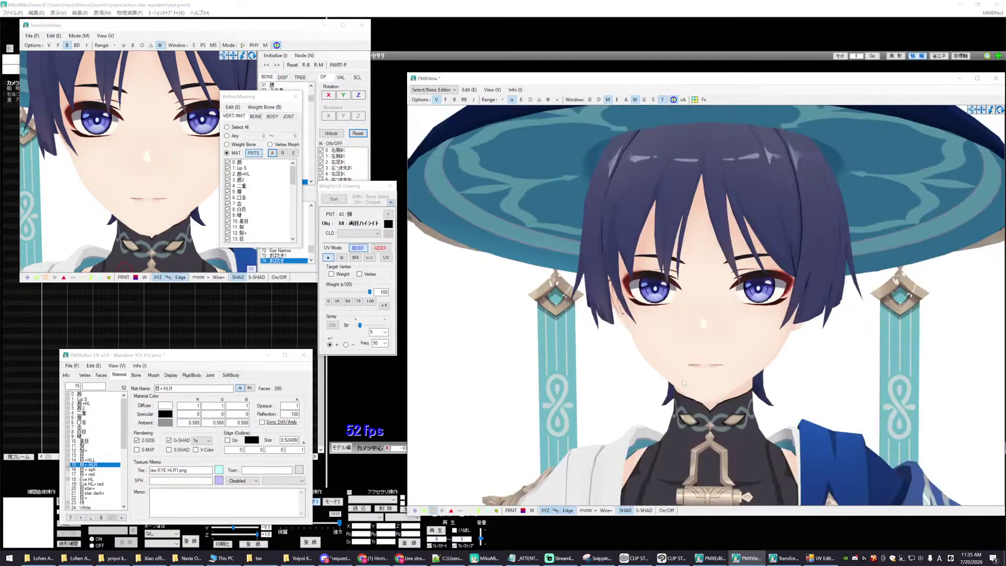
{"action": "scroll", "coordinate": [675, 390], "scroll_direction": "up", "scroll_amount": 10}
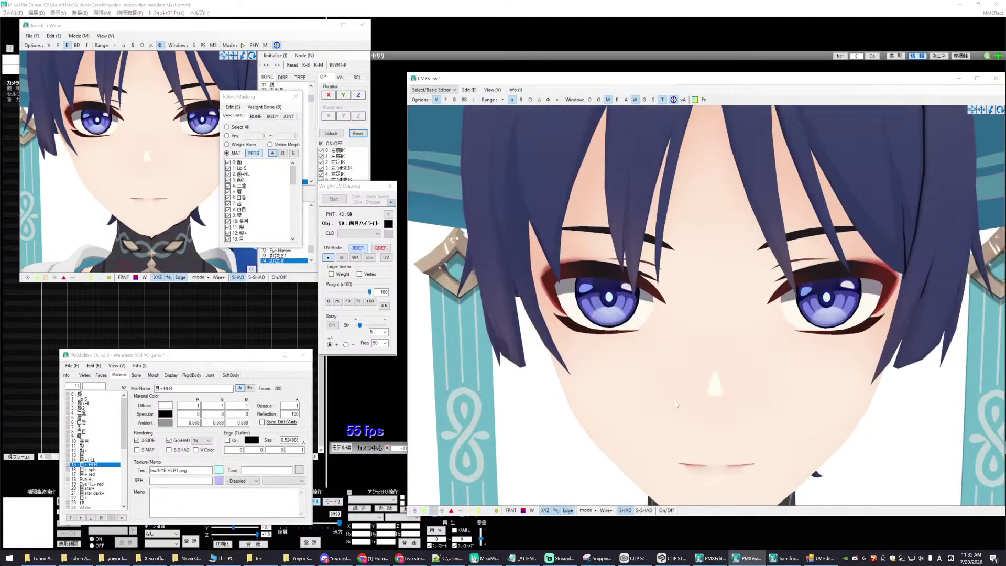
{"action": "scroll", "coordinate": [675, 401], "scroll_direction": "down", "scroll_amount": 8}
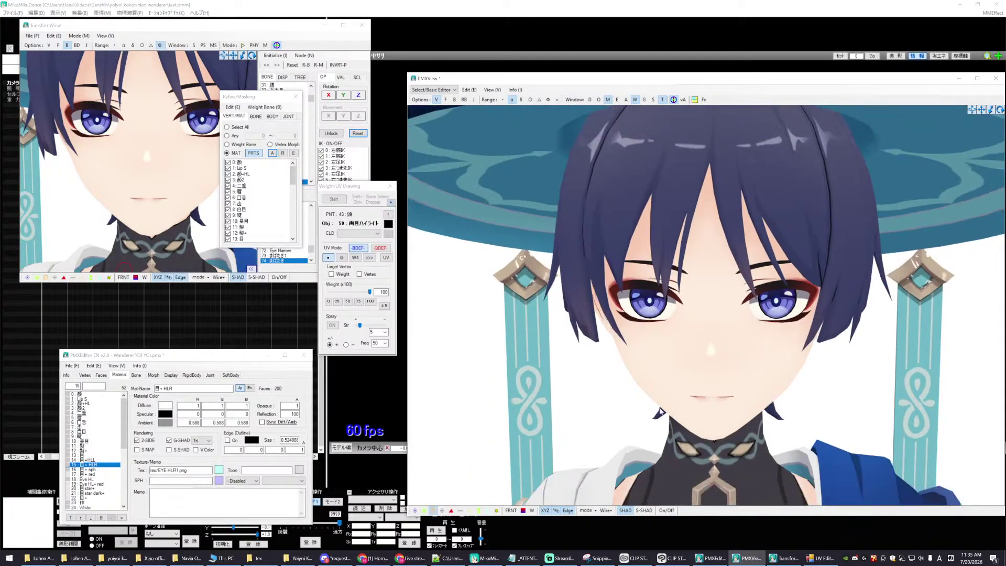
- Select material 13 (目) and save the model under its existing file name
{"action": "left_click", "coordinate": [93, 460]}
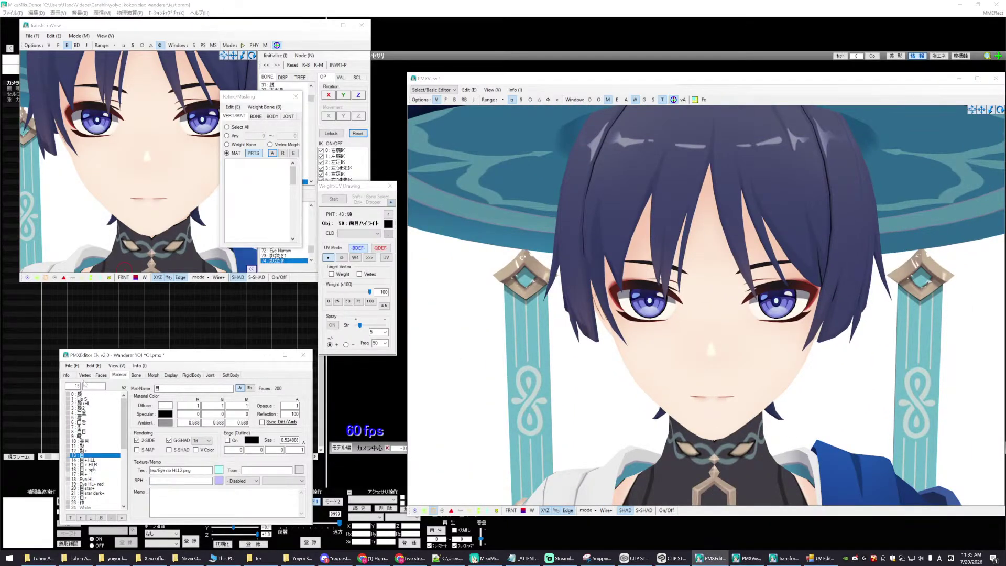
{"action": "left_click", "coordinate": [68, 366]}
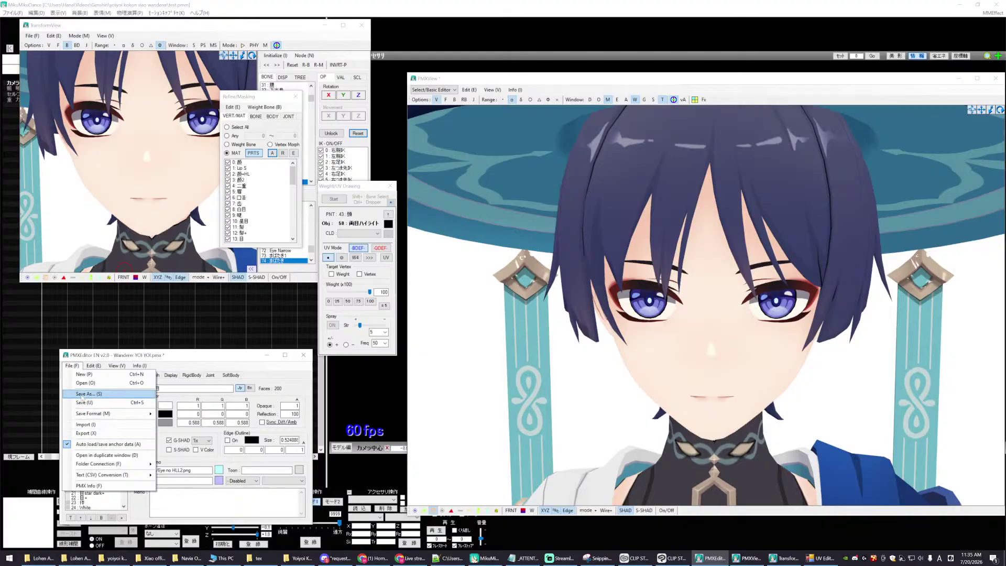
{"action": "left_click", "coordinate": [84, 402]}
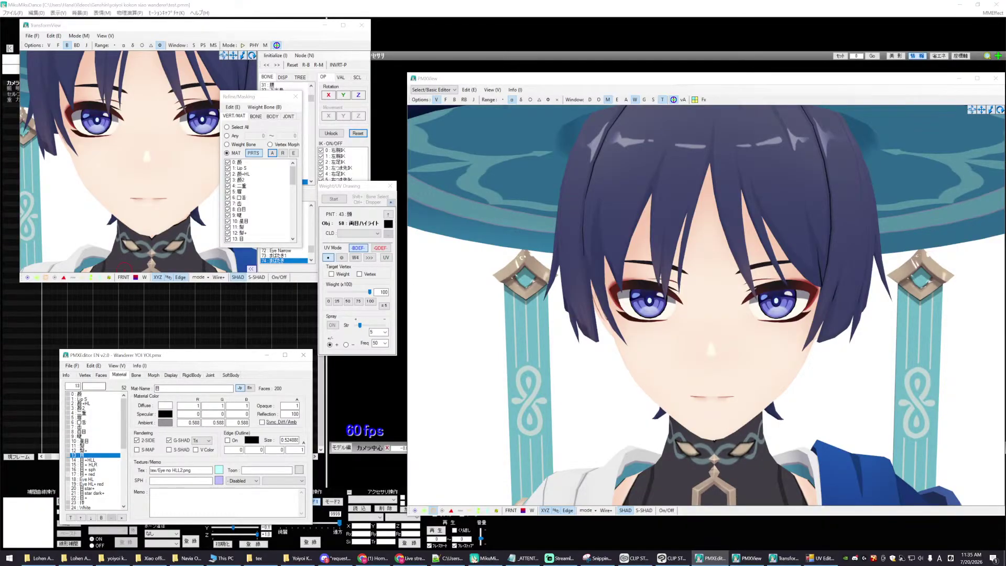
- Append " L" to the names of the highlight bones 両目ハイライト, 左目ハイライト and 右目ハイライト
{"action": "left_click", "coordinate": [153, 375]}
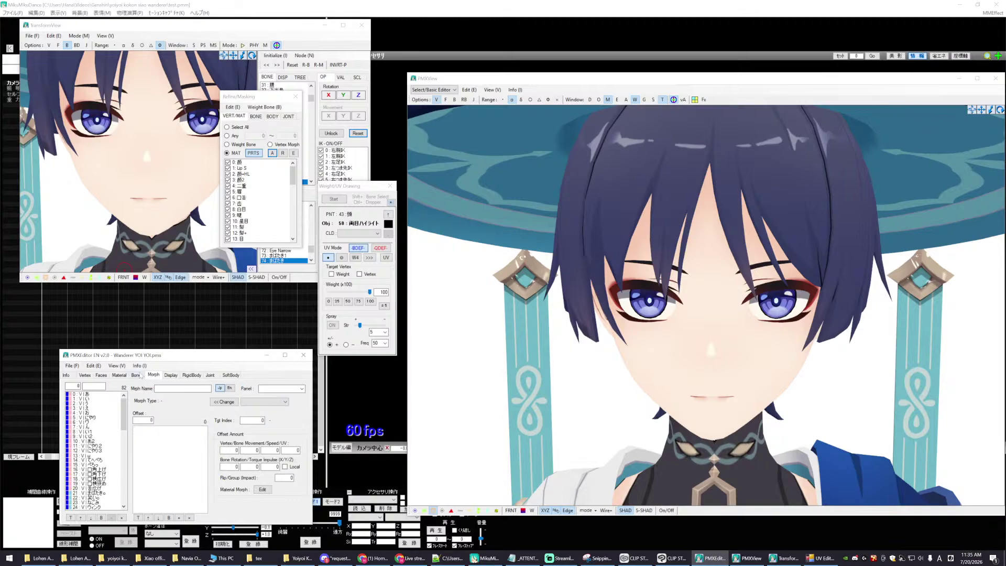
{"action": "left_click", "coordinate": [136, 375]}
{"action": "mouse_move", "coordinate": [123, 402]}
{"action": "left_mouse_down"}
{"action": "mouse_move", "coordinate": [134, 437]}
{"action": "mouse_move", "coordinate": [124, 498]}
{"action": "mouse_move", "coordinate": [117, 414]}
{"action": "left_mouse_up"}
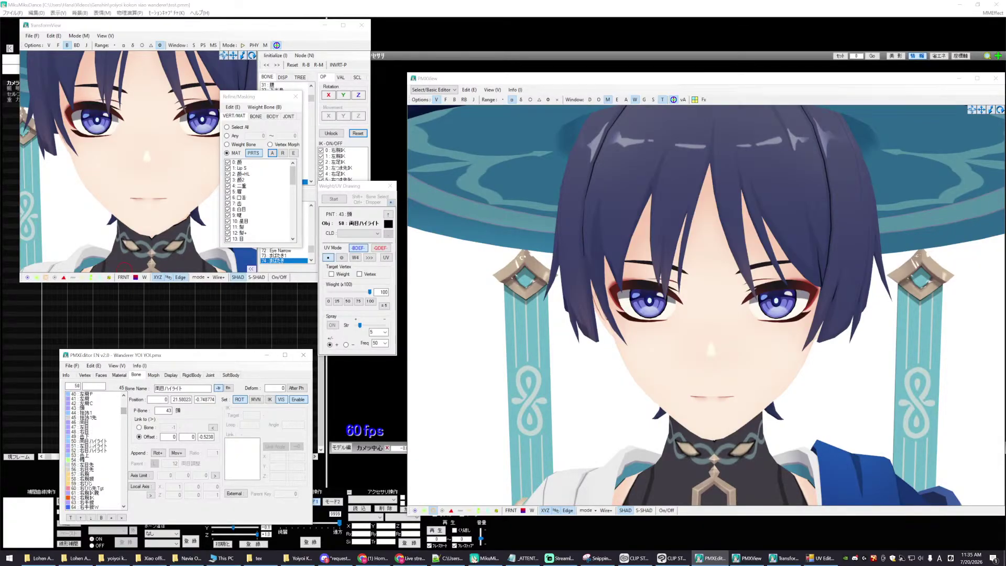
{"action": "left_click", "coordinate": [94, 442]}
{"action": "left_click", "coordinate": [183, 388]}
{"action": "type", "text": "L"}
{"action": "left_click", "coordinate": [87, 446]}
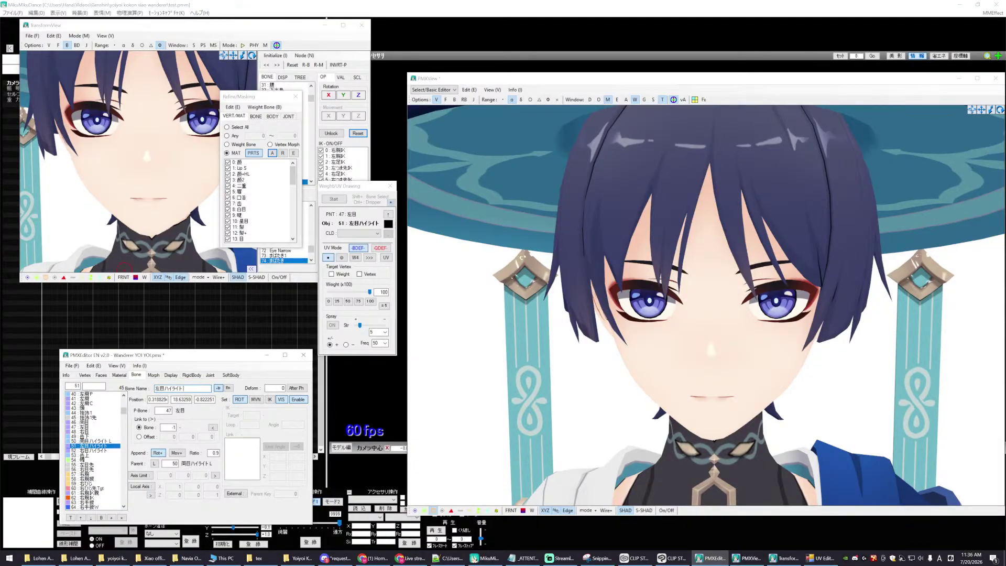
{"action": "left_click", "coordinate": [88, 451]}
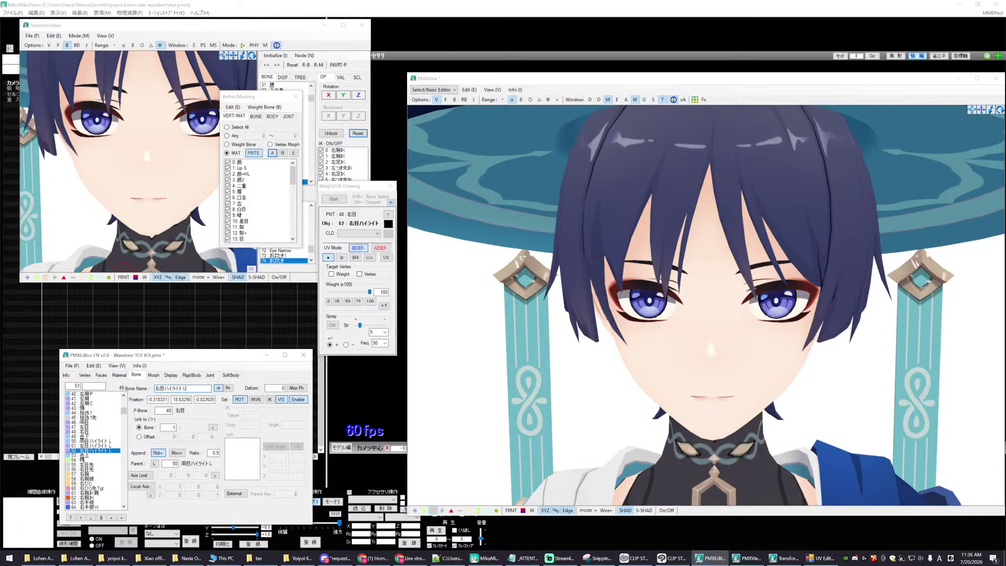
- Review the settings of the three L highlight bones and the neighbouring entries in the bone list
{"action": "left_click", "coordinate": [84, 446]}
{"action": "left_click", "coordinate": [88, 450]}
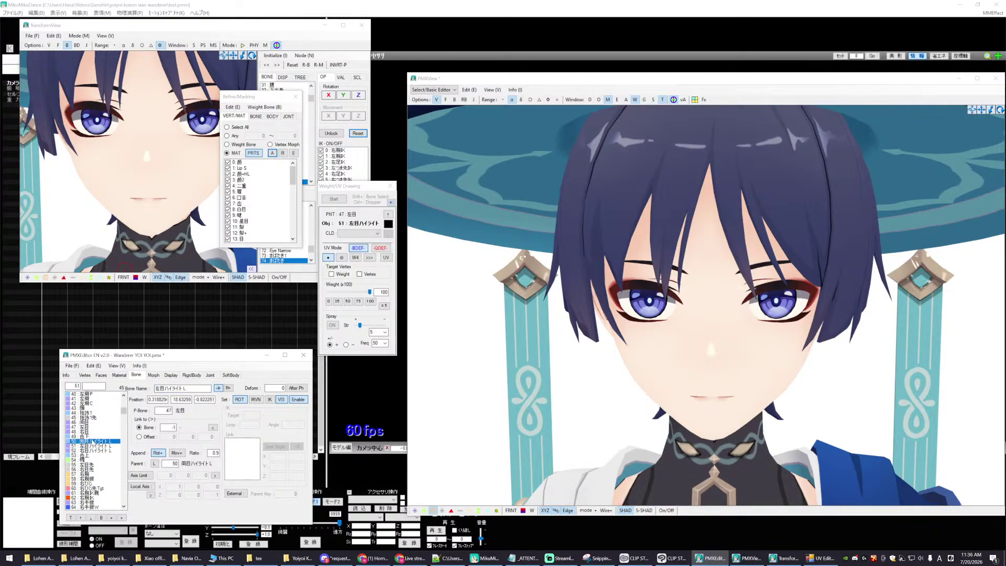
{"action": "left_click", "coordinate": [84, 446]}
{"action": "left_click", "coordinate": [88, 451]}
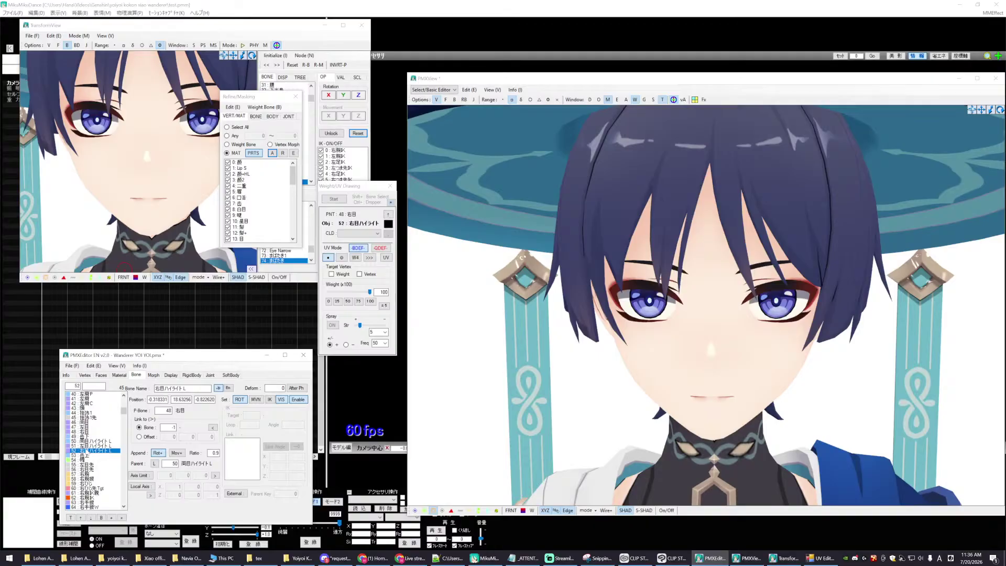
{"action": "left_click", "coordinate": [83, 442]}
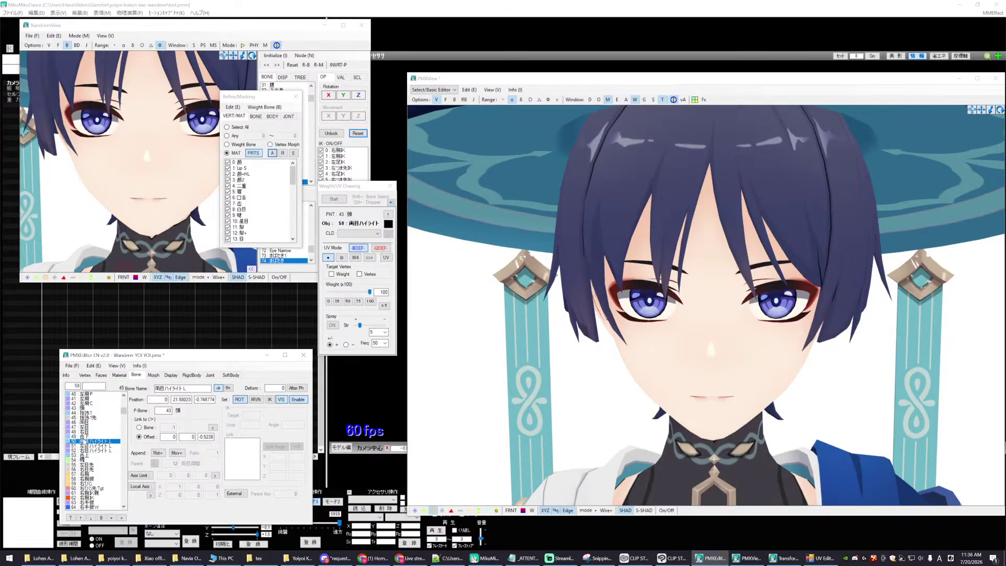
{"action": "scroll", "coordinate": [95, 449], "scroll_direction": "up", "scroll_amount": 5}
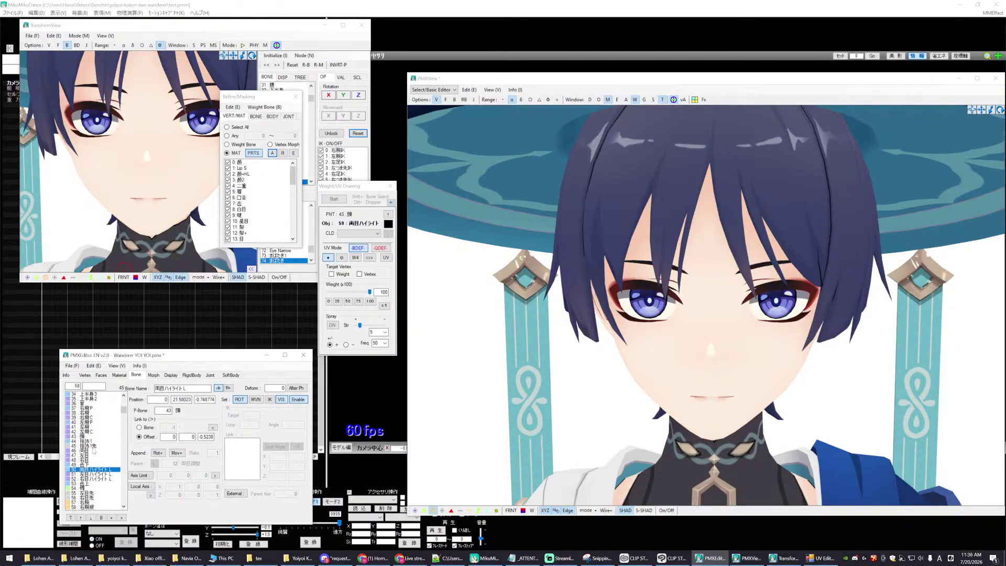
{"action": "scroll", "coordinate": [94, 449], "scroll_direction": "down", "scroll_amount": 7}
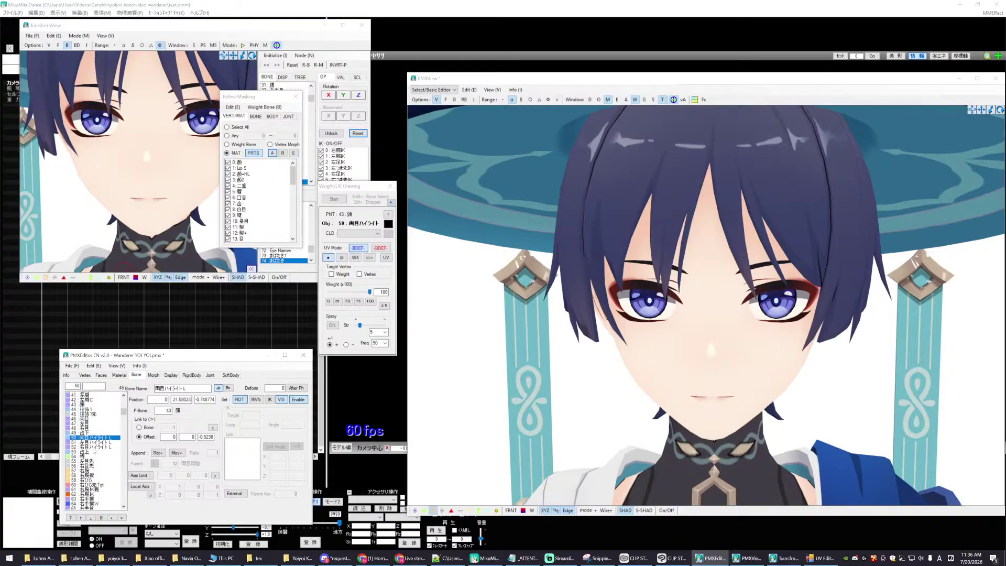
{"action": "scroll", "coordinate": [95, 445], "scroll_direction": "up", "scroll_amount": 4}
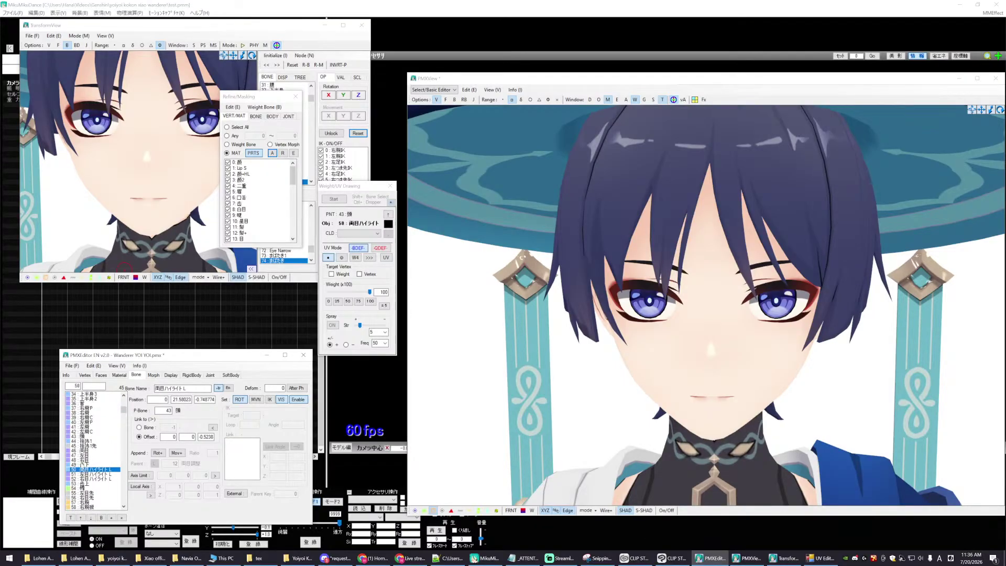
- Duplicate the 両目ハイライト L bone in place in the bone list
{"action": "left_click", "coordinate": [81, 460]}
{"action": "left_click", "coordinate": [81, 451]}
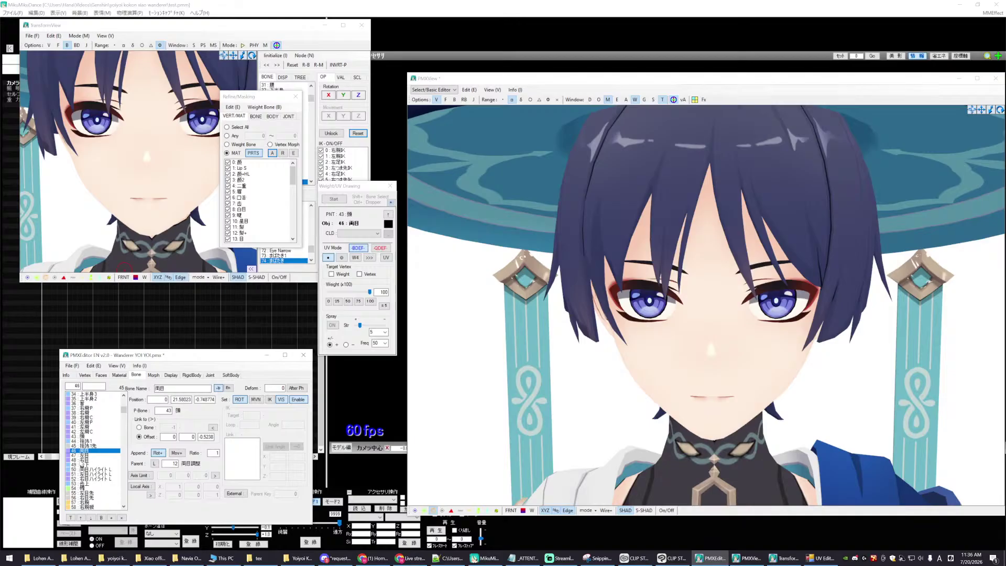
{"action": "left_click", "coordinate": [82, 461]}
{"action": "left_click", "coordinate": [84, 469]}
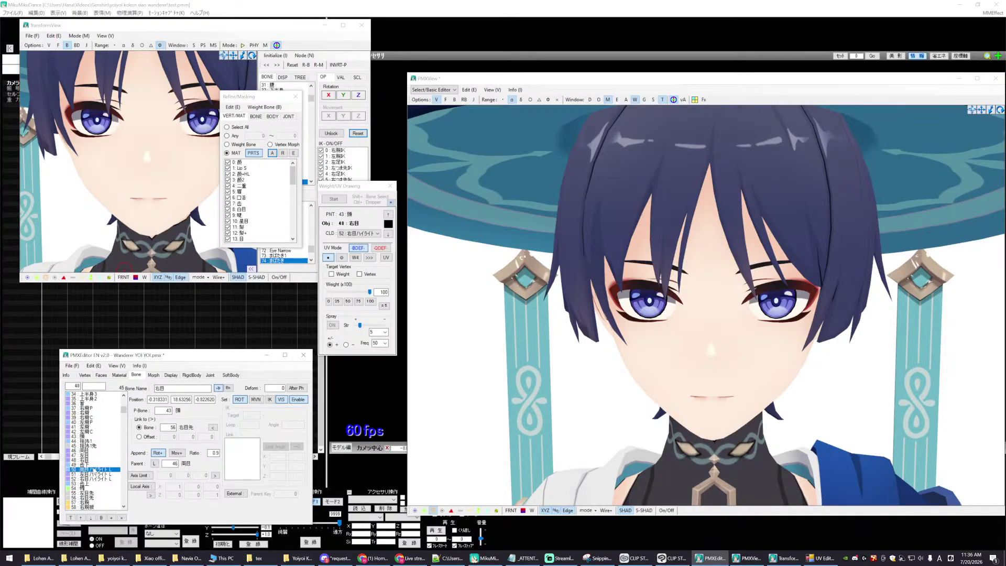
{"action": "scroll", "coordinate": [84, 469], "scroll_direction": "down", "scroll_amount": 2}
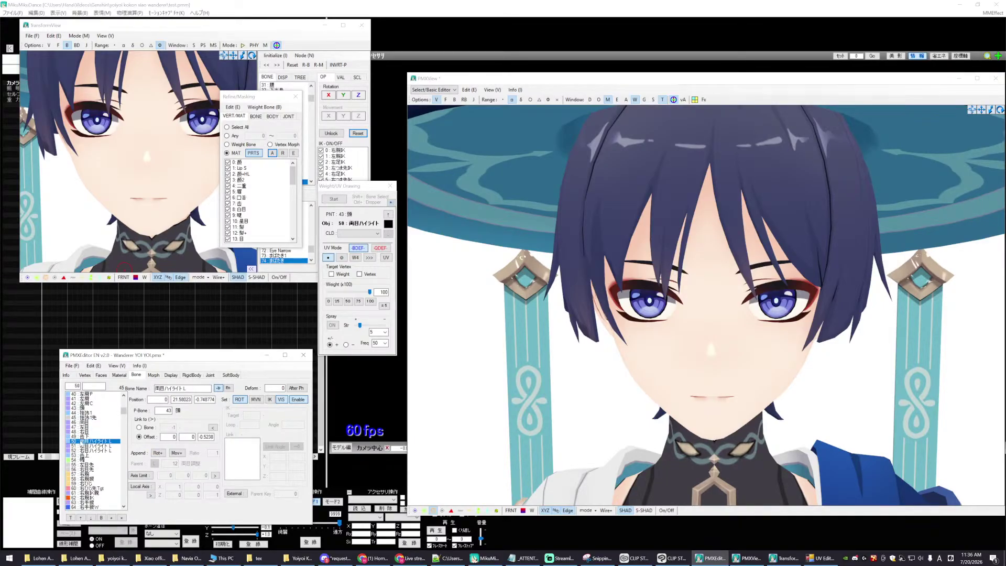
{"action": "right_click", "coordinate": [80, 414]}
{"action": "mouse_move", "coordinate": [126, 419]}
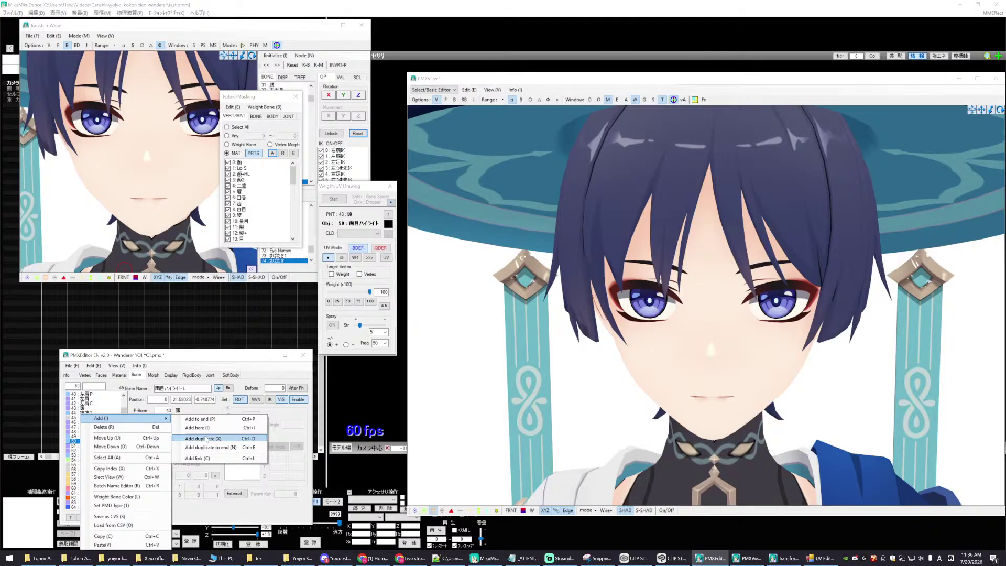
{"action": "left_click", "coordinate": [204, 440]}
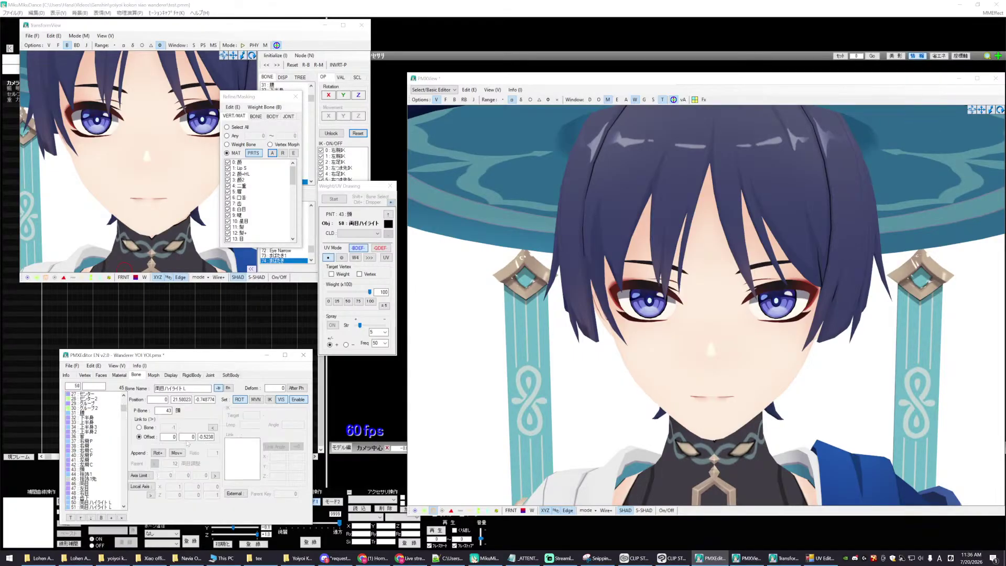
- Duplicate the 左目ハイライト L and 右目ハイライト L bones in place, each directly below its original
{"action": "scroll", "coordinate": [110, 454], "scroll_direction": "down", "scroll_amount": 4}
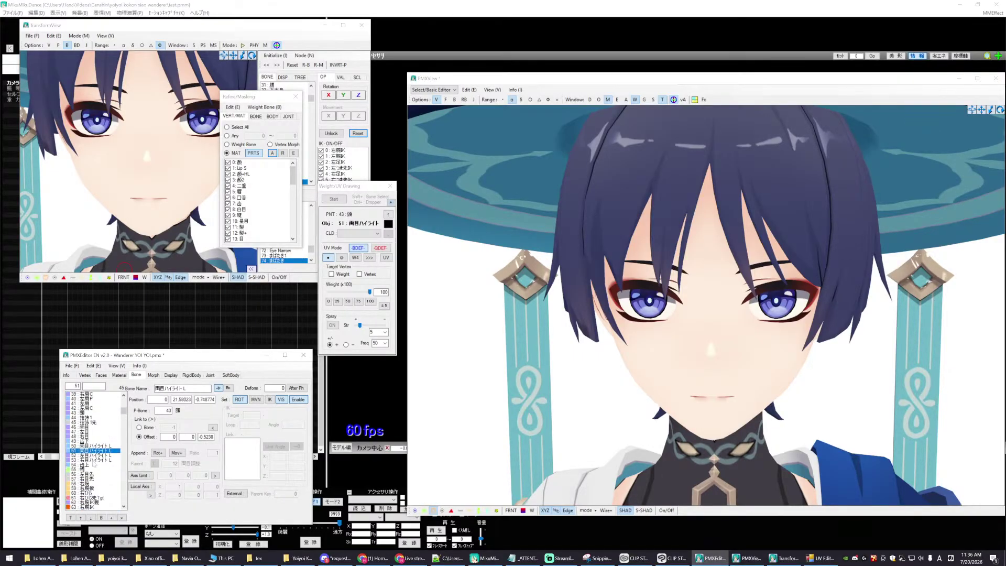
{"action": "left_click", "coordinate": [89, 455]}
{"action": "right_click", "coordinate": [86, 457]}
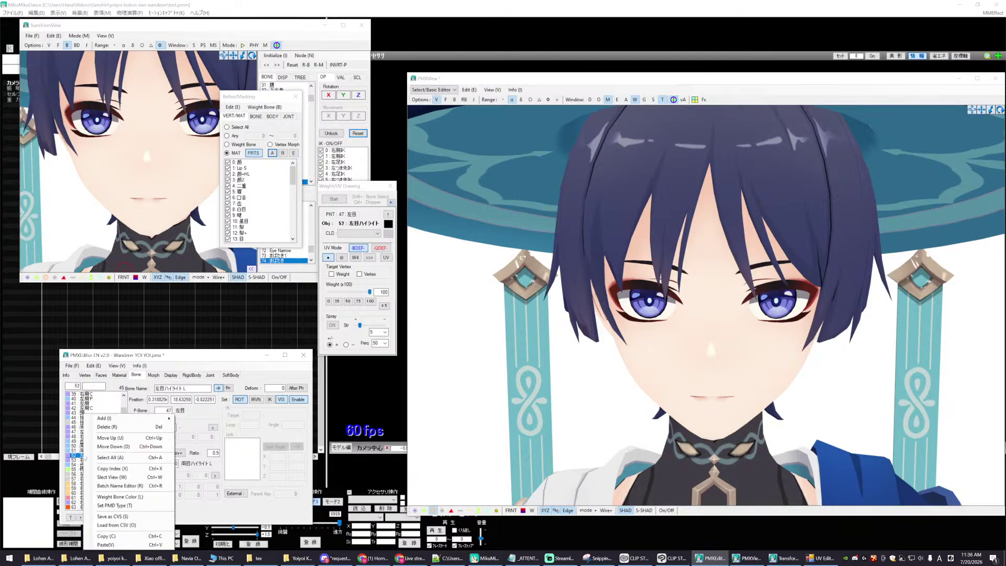
{"action": "left_click", "coordinate": [84, 457]}
{"action": "right_click", "coordinate": [88, 459]}
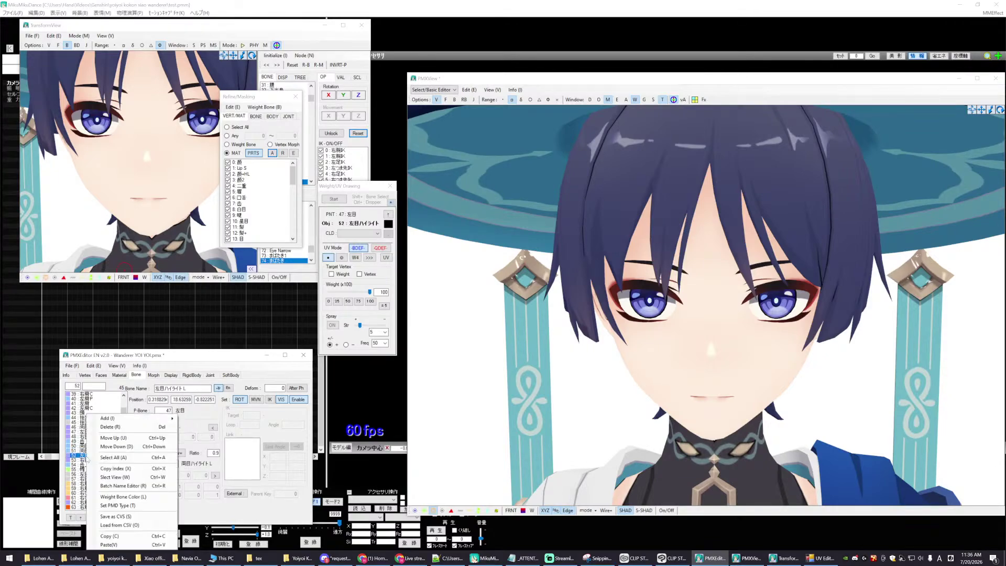
{"action": "mouse_move", "coordinate": [126, 418]}
{"action": "left_click", "coordinate": [220, 429]}
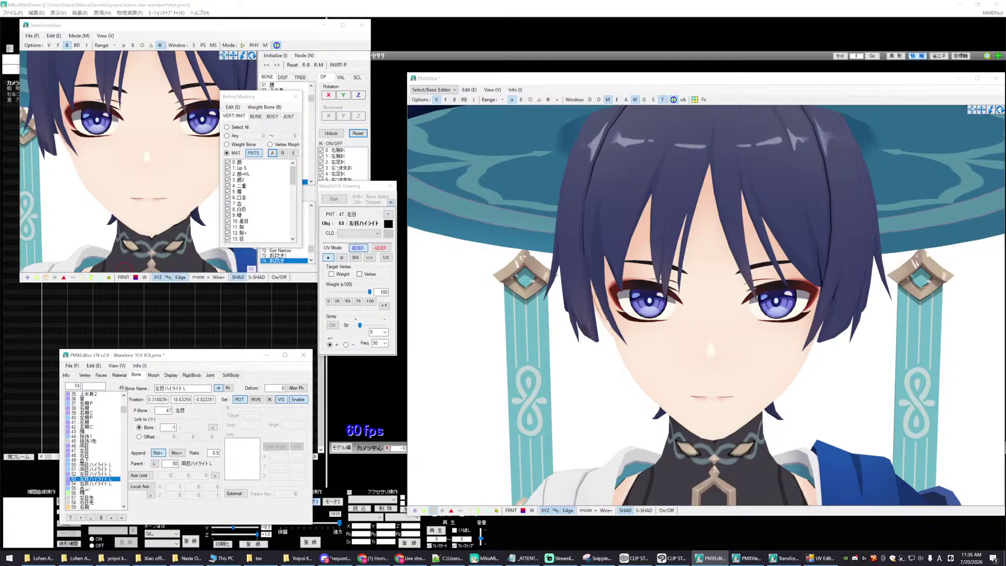
{"action": "right_click", "coordinate": [82, 483]}
{"action": "mouse_move", "coordinate": [131, 419]}
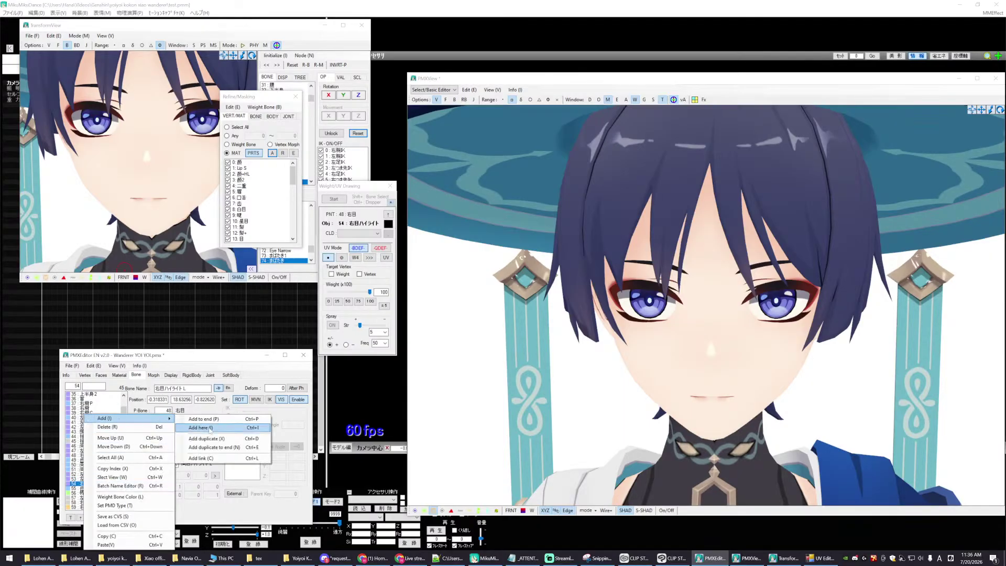
{"action": "left_click", "coordinate": [212, 439]}
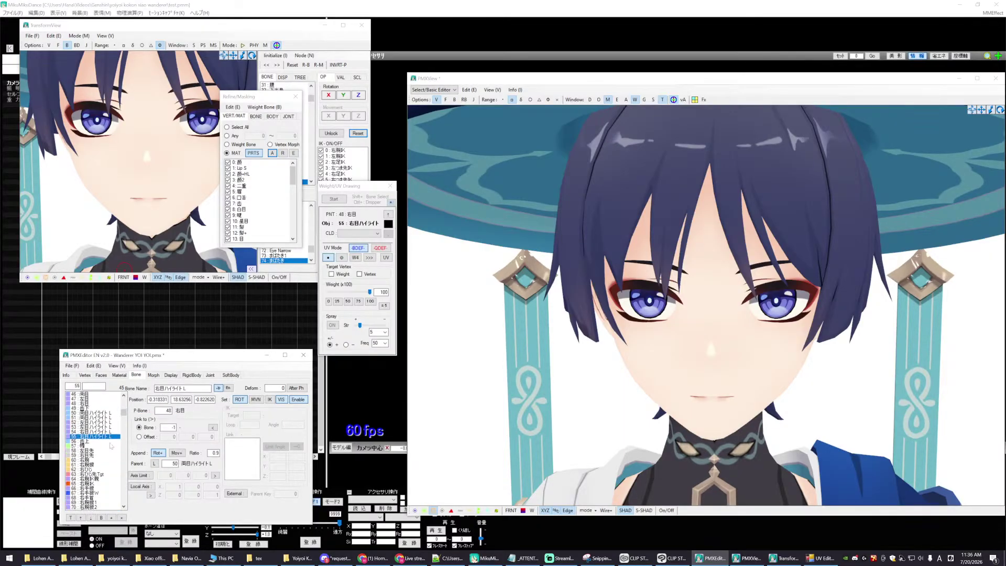
- Move the three duplicated highlight bones together to positions 53 to 55, directly below the three original L bones
{"action": "left_click", "coordinate": [94, 418]}
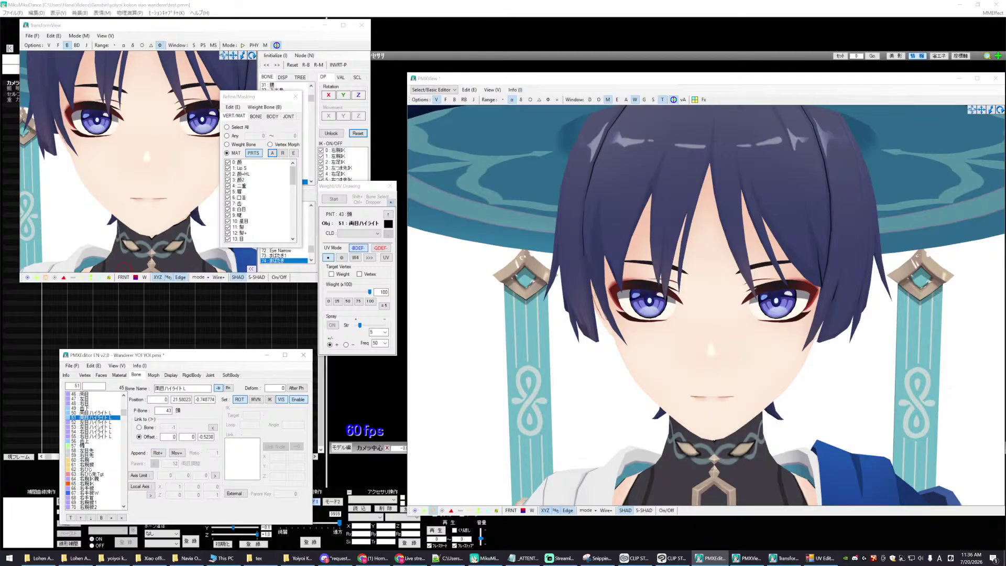
{"action": "left_click", "coordinate": [92, 426], "text": "ctrl"}
{"action": "left_click", "coordinate": [92, 431], "text": "ctrl"}
{"action": "left_click", "coordinate": [89, 436], "text": "ctrl"}
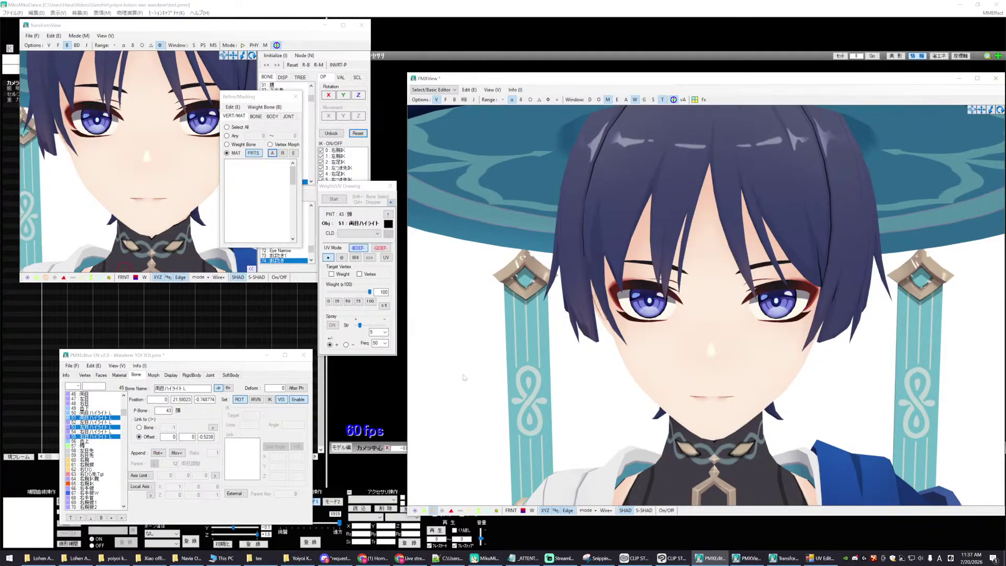
{"action": "left_click", "coordinate": [463, 378]}
{"action": "scroll", "coordinate": [464, 377], "scroll_direction": "up", "scroll_amount": 3}
{"action": "left_click", "coordinate": [93, 418]}
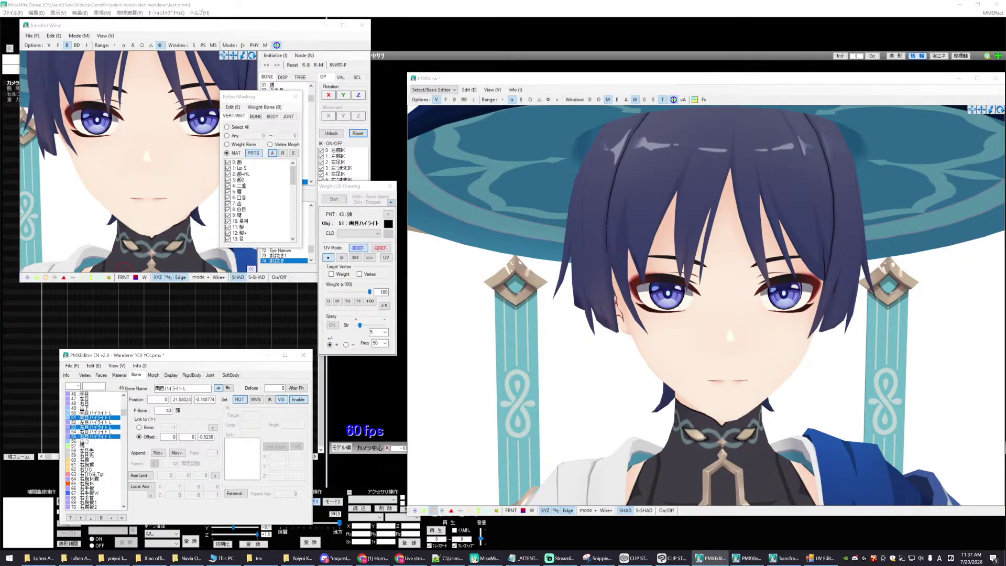
{"action": "left_click", "coordinate": [91, 517]}
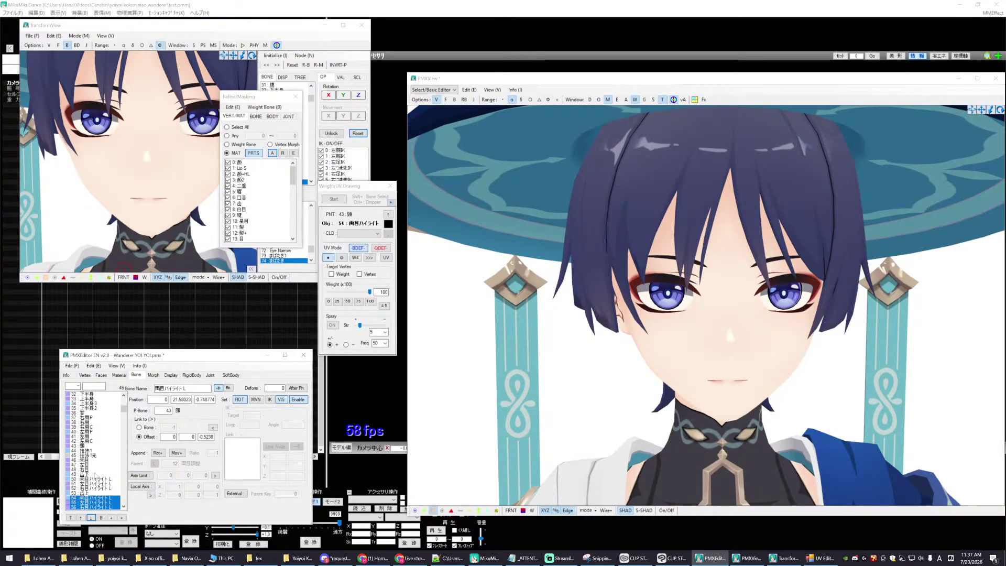
{"action": "scroll", "coordinate": [95, 472], "scroll_direction": "down", "scroll_amount": 3}
{"action": "left_click", "coordinate": [81, 518]}
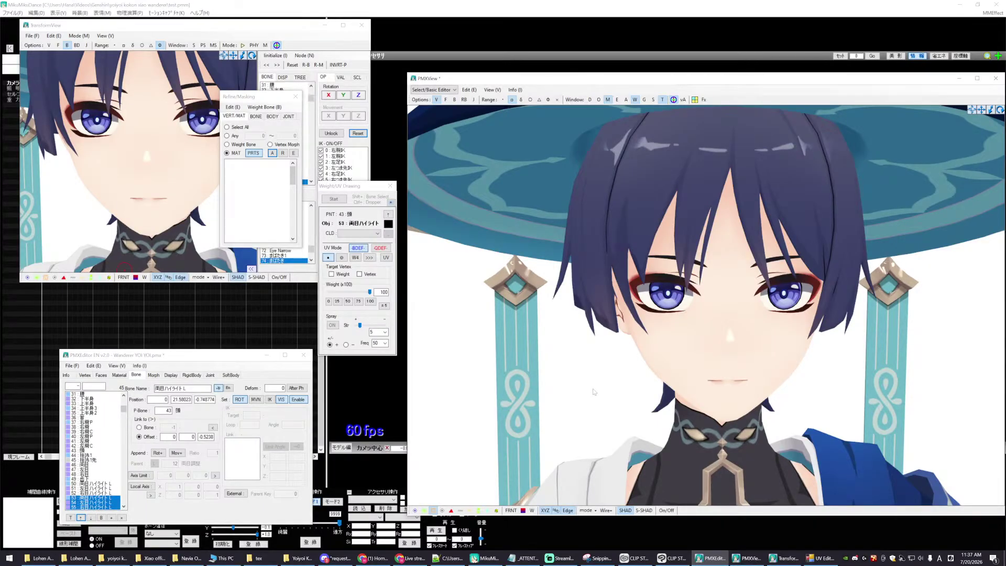
- Change the suffix of the three duplicated highlight bones, 両目ハイライト, 左目ハイライト and 右目ハイライト, from L to R
{"action": "right_click_drag", "start_coordinate": [590, 390], "coordinate": [592, 389]}
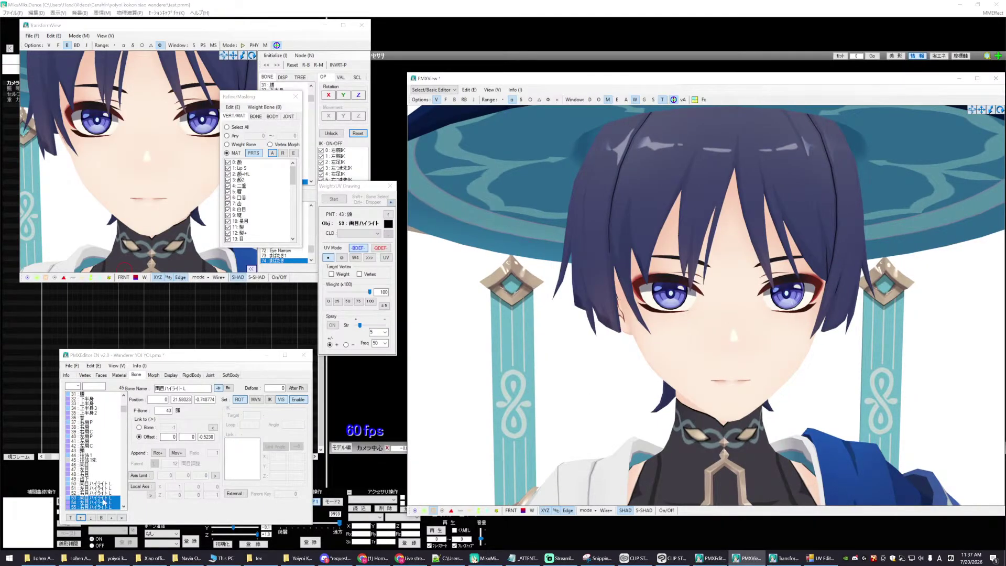
{"action": "left_click", "coordinate": [94, 497]}
{"action": "double_click", "coordinate": [184, 388]}
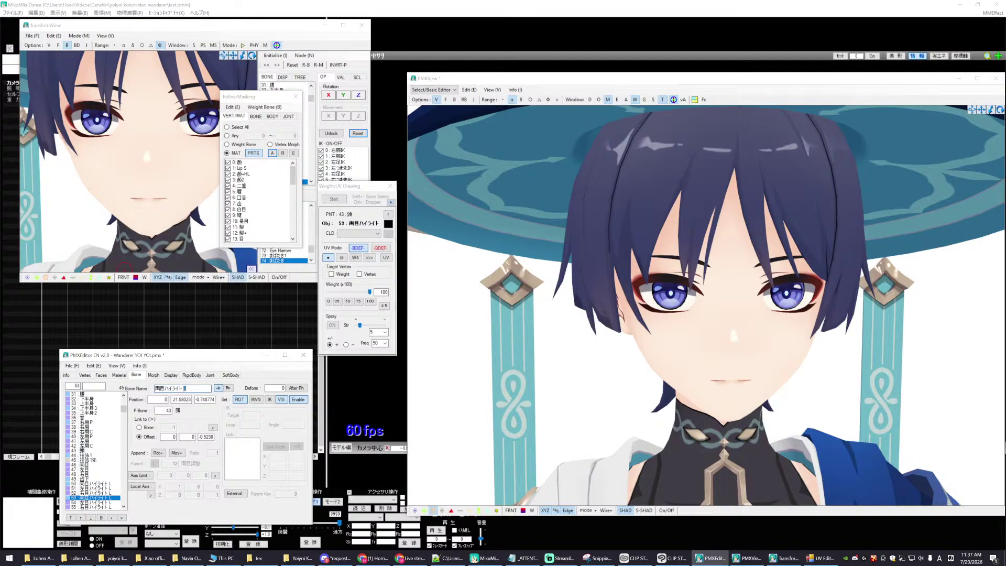
{"action": "type", "text": "R"}
{"action": "left_click", "coordinate": [90, 503]}
{"action": "type", "text": "R"}
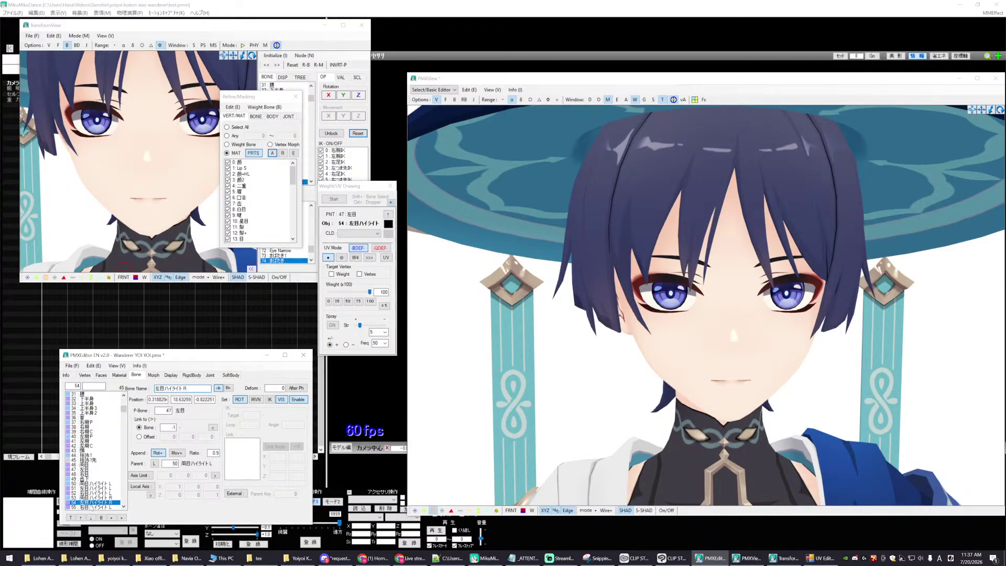
{"action": "left_click", "coordinate": [90, 507]}
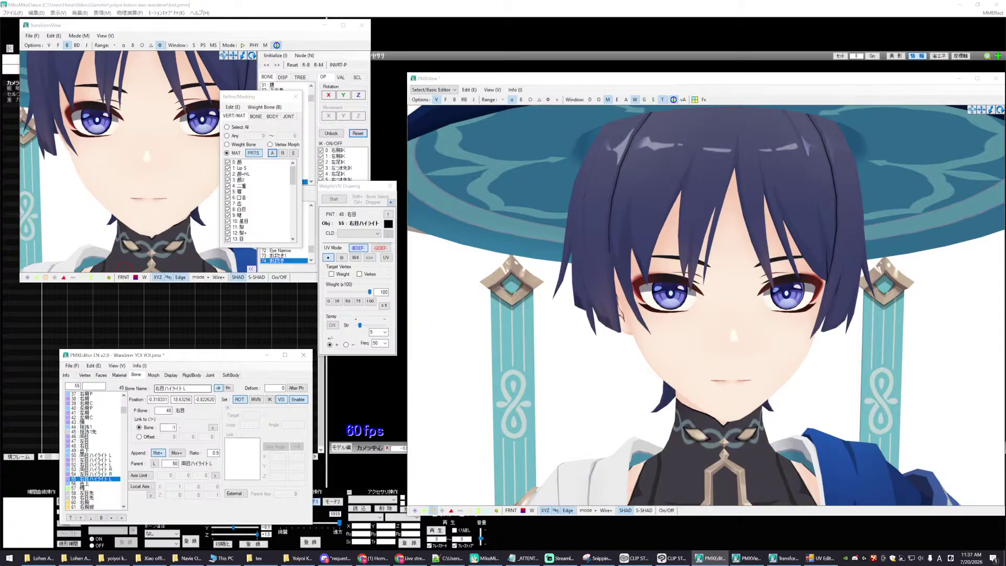
{"action": "double_click", "coordinate": [184, 388]}
- Check the parent and append settings of the three R highlight bones against those of the L bones
{"action": "left_click", "coordinate": [92, 474]}
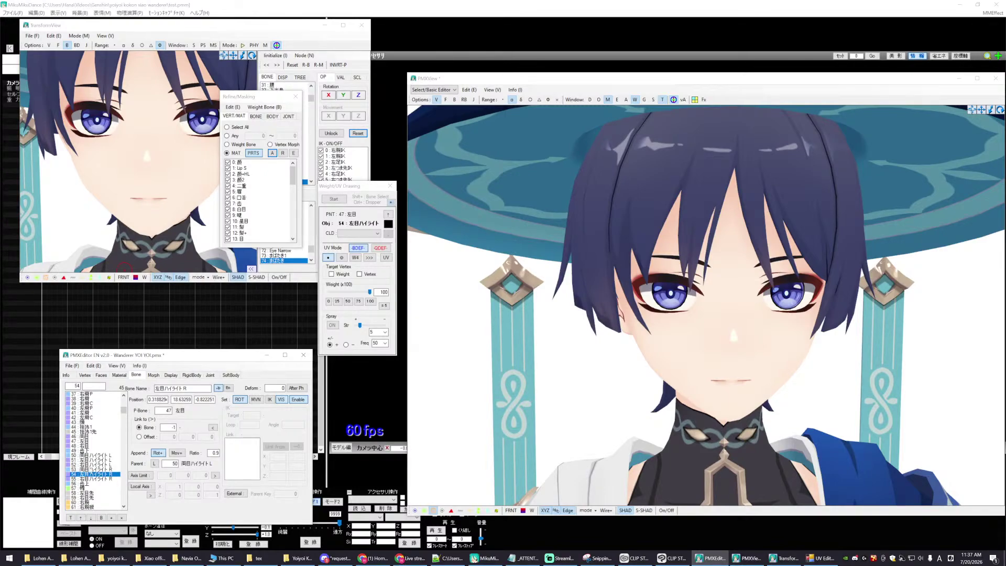
{"action": "left_click", "coordinate": [94, 469]}
{"action": "left_click", "coordinate": [93, 474]}
{"action": "left_click", "coordinate": [92, 479]}
{"action": "left_click", "coordinate": [84, 469]}
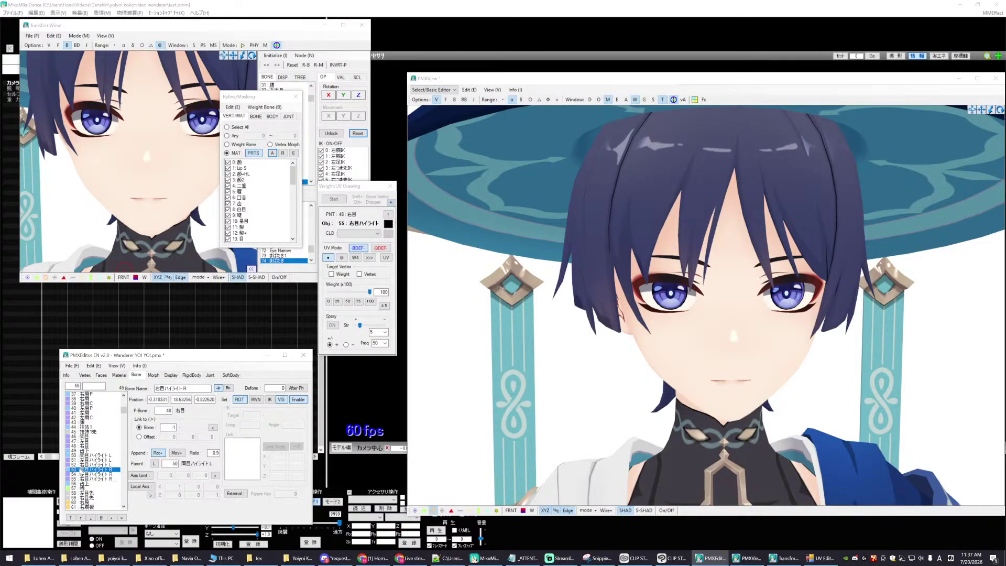
{"action": "left_click", "coordinate": [91, 460]}
{"action": "left_click", "coordinate": [92, 455]}
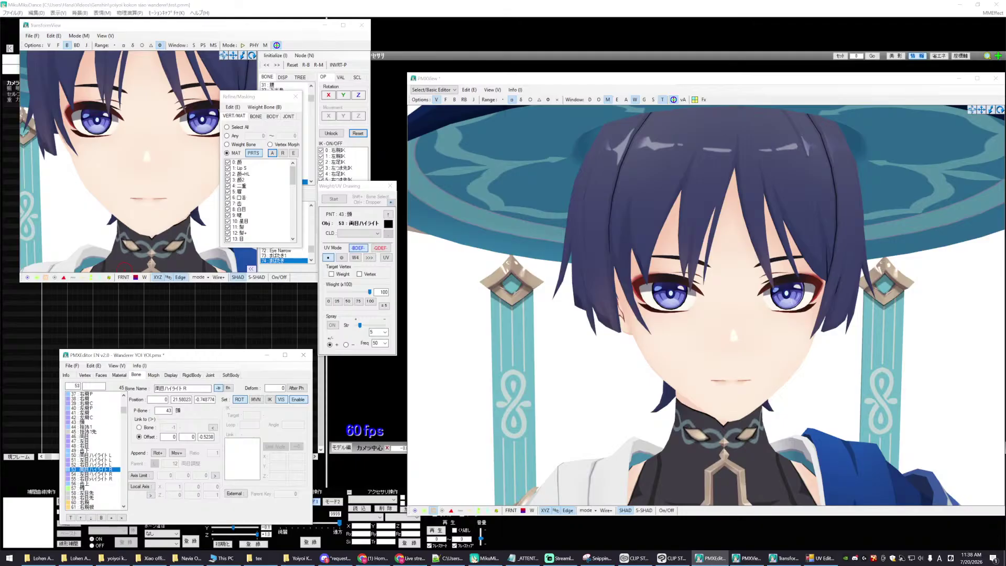
{"action": "left_click", "coordinate": [89, 474]}
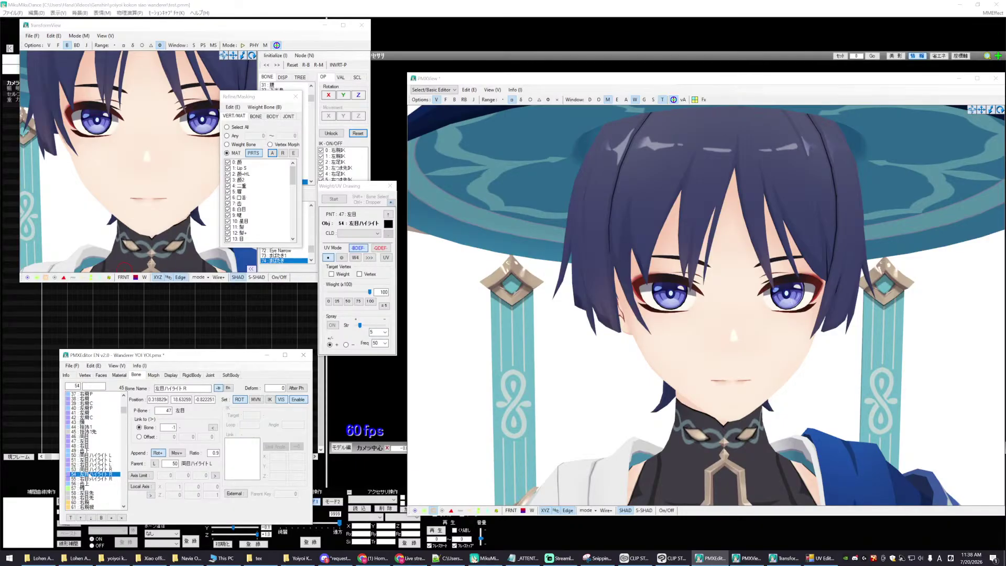
{"action": "left_click", "coordinate": [93, 478]}
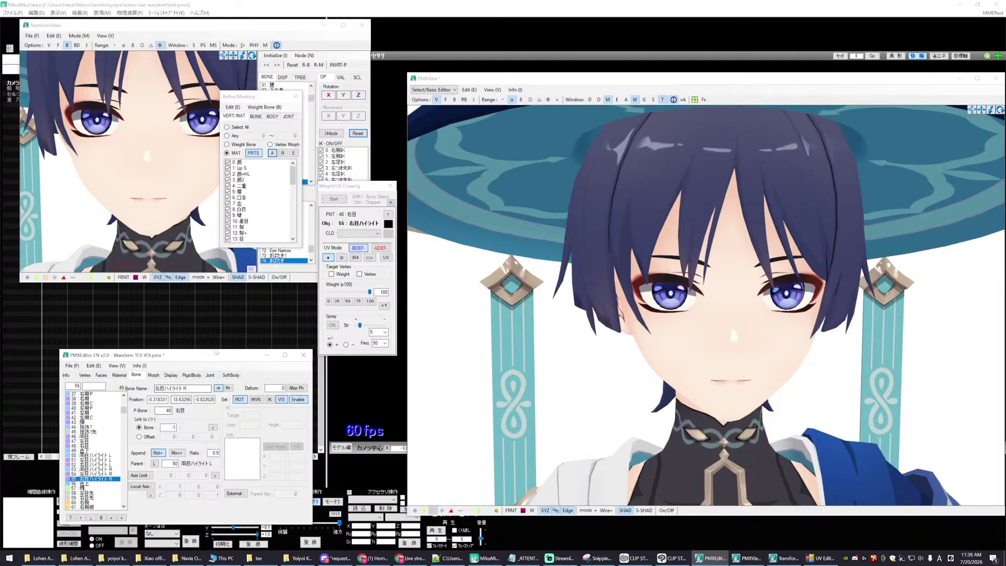
- Shift the editor window slightly and compare the R highlight bones with the L set, entry by entry
{"action": "left_click_drag", "start_coordinate": [205, 356], "coordinate": [191, 347]}
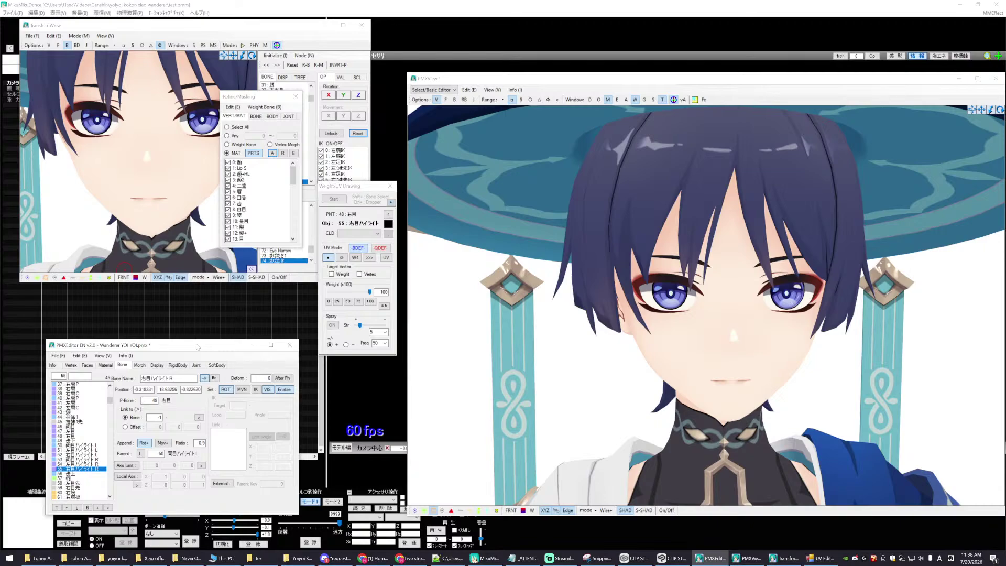
{"action": "left_click_drag", "start_coordinate": [196, 347], "coordinate": [204, 345]}
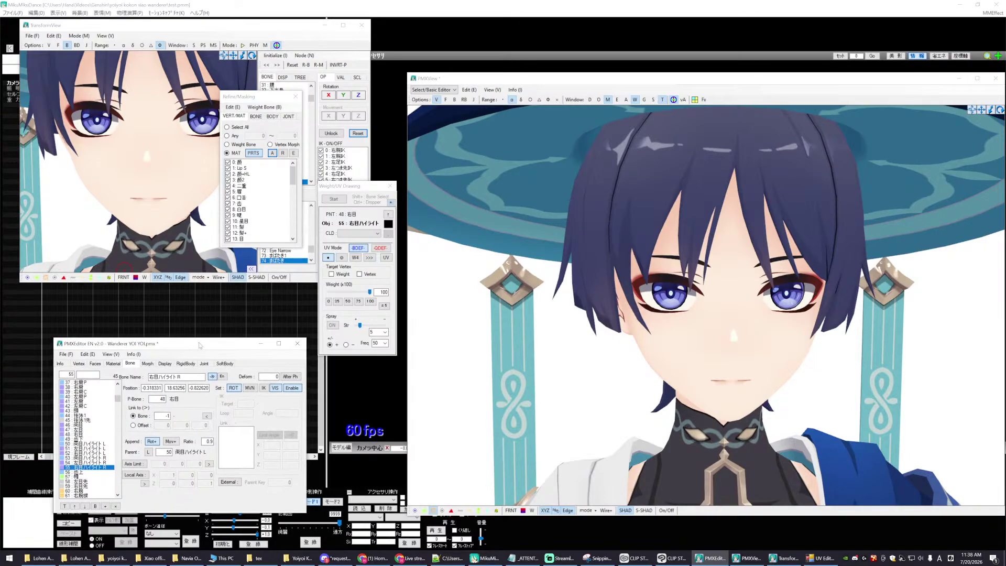
{"action": "left_click", "coordinate": [85, 463]}
{"action": "left_click", "coordinate": [83, 458]}
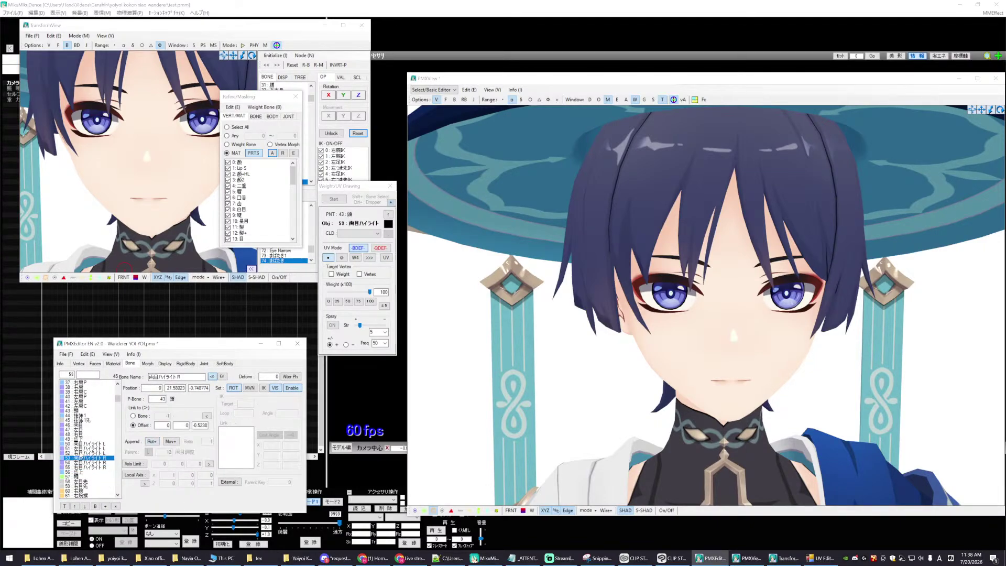
{"action": "left_click", "coordinate": [82, 453]}
{"action": "key", "text": "Up"}
{"action": "key", "text": "Up"}
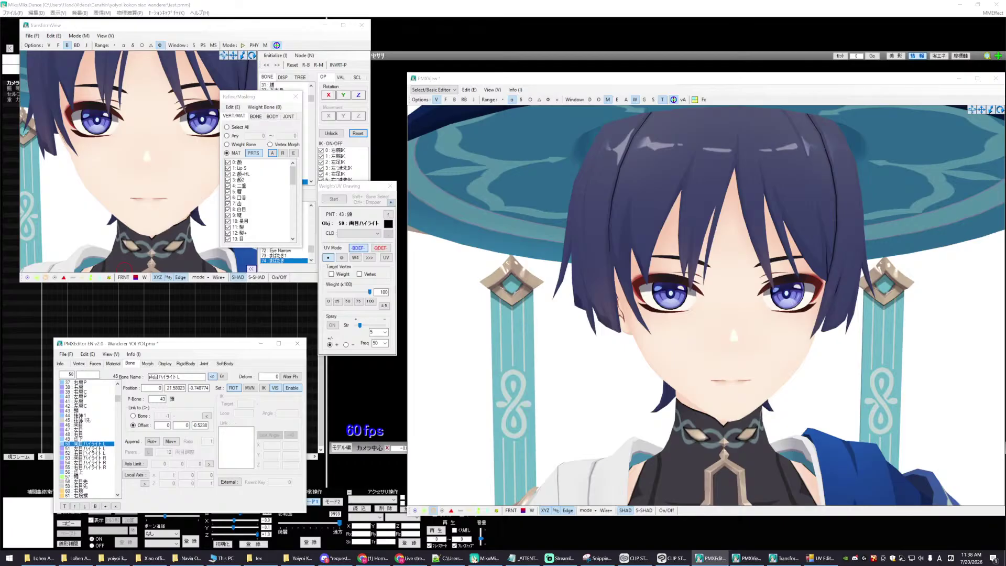
{"action": "key", "text": "Down"}
{"action": "key", "text": "Down"}
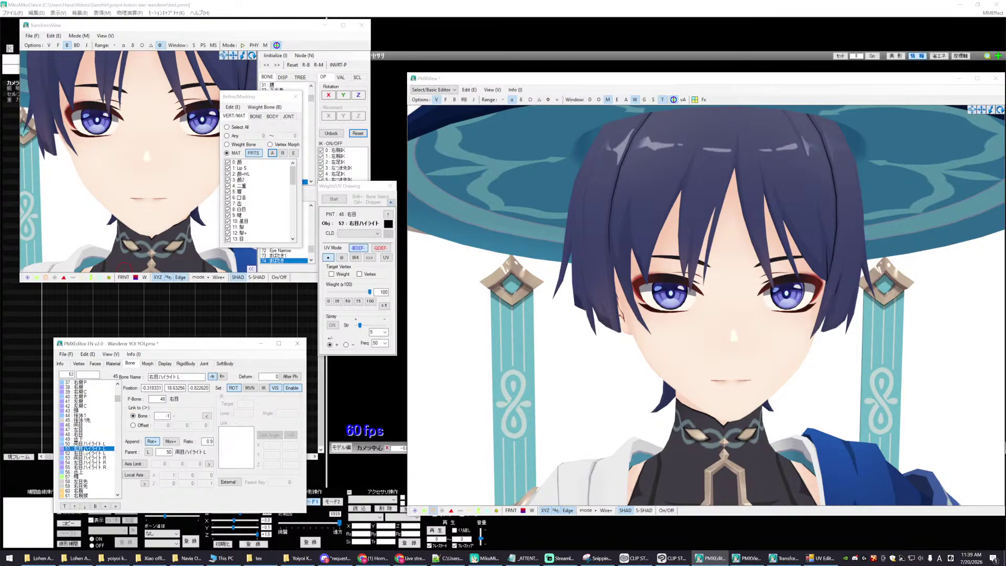
{"action": "left_click", "coordinate": [88, 449]}
{"action": "left_click", "coordinate": [77, 445]}
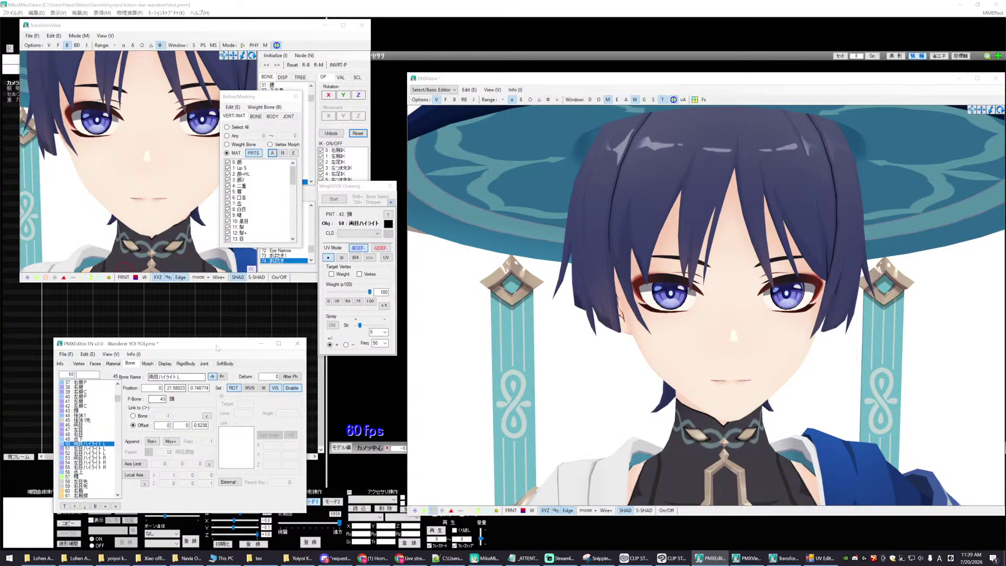
- Move the editor window up a little and examine the 両目ハイライト R and 左目ハイライト R bone settings
{"action": "left_click_drag", "start_coordinate": [204, 348], "coordinate": [208, 337]}
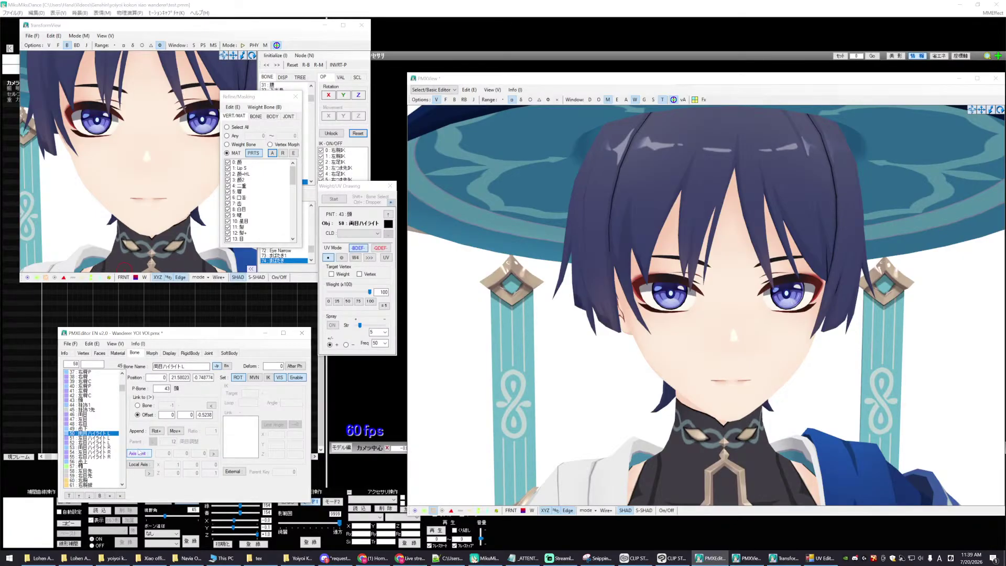
{"action": "left_click", "coordinate": [102, 448]}
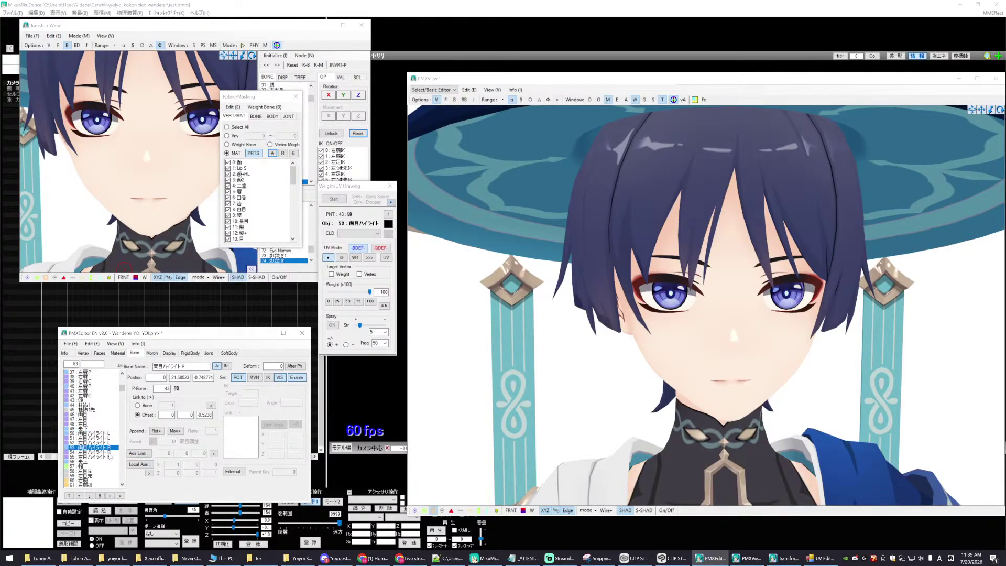
{"action": "left_click", "coordinate": [107, 452]}
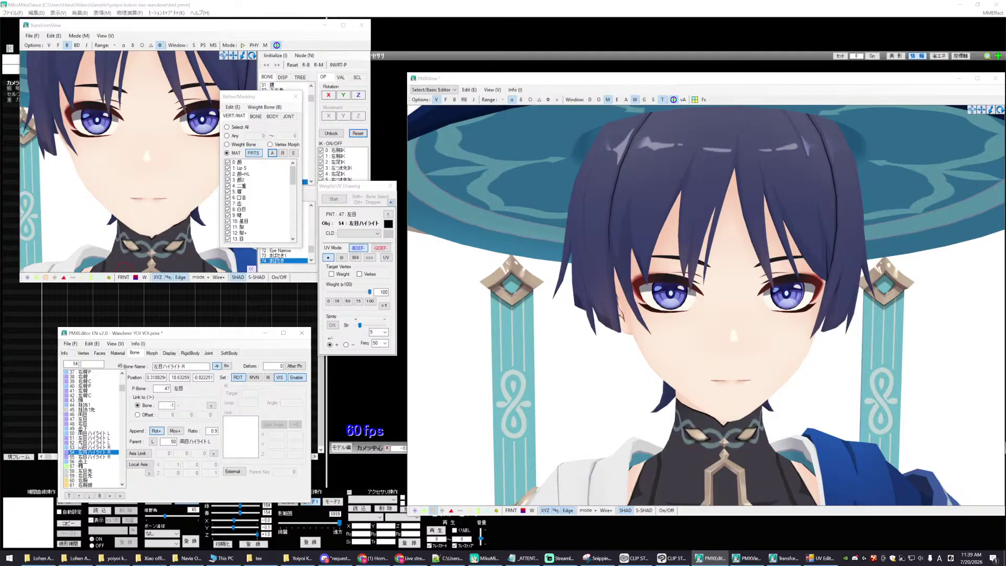
{"action": "left_click", "coordinate": [80, 443]}
{"action": "left_click", "coordinate": [94, 448]}
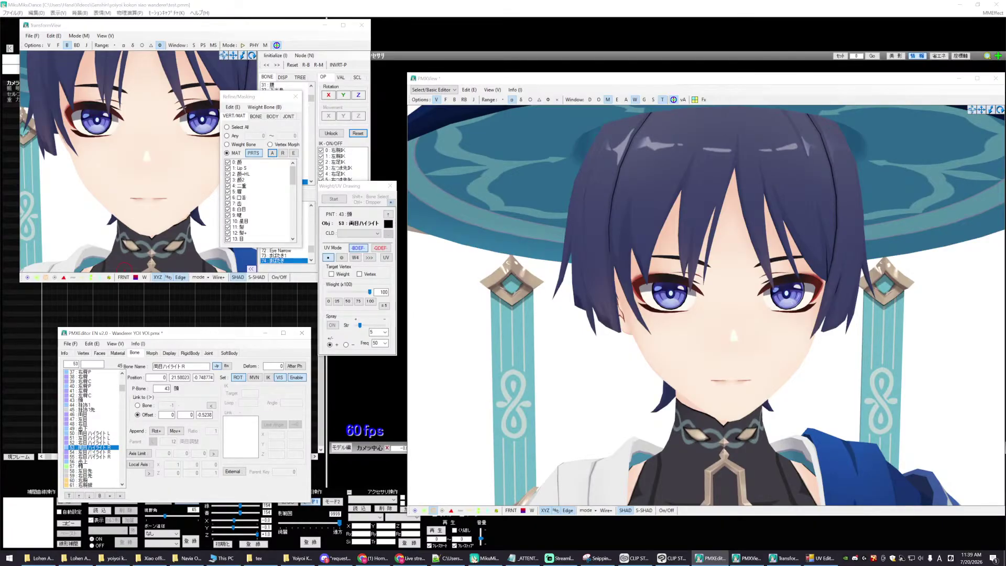
- Move the material masking window below the weight drawing window and bring the eye highlight materials into view in its list
{"action": "left_click", "coordinate": [93, 452]}
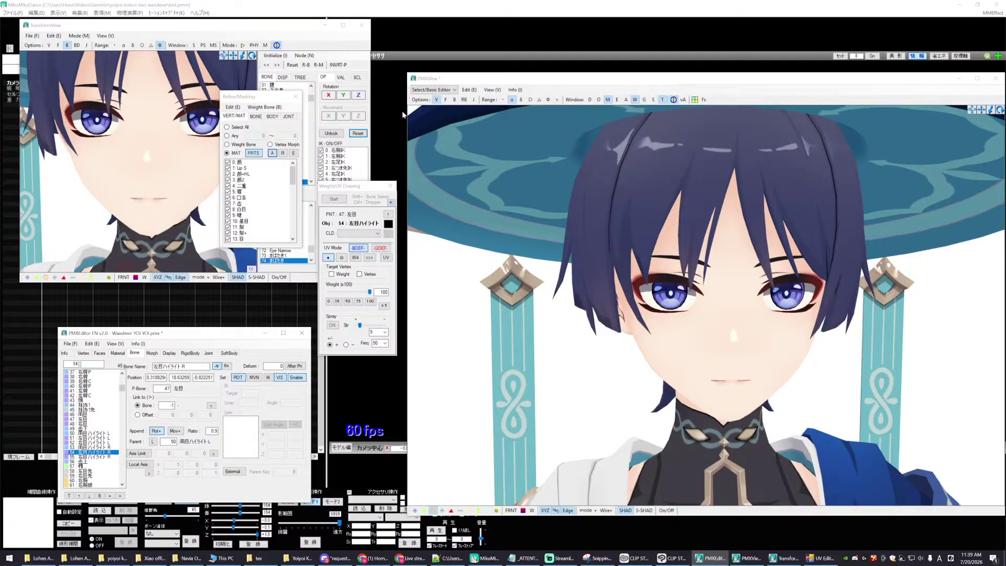
{"action": "left_click_drag", "start_coordinate": [266, 97], "coordinate": [361, 374]}
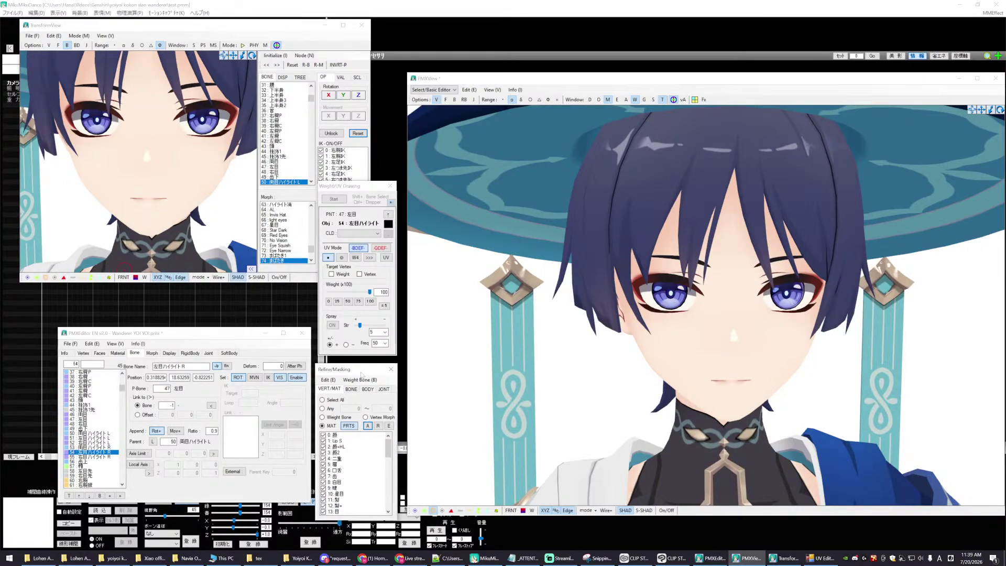
{"action": "left_click_drag", "start_coordinate": [388, 447], "coordinate": [385, 470]}
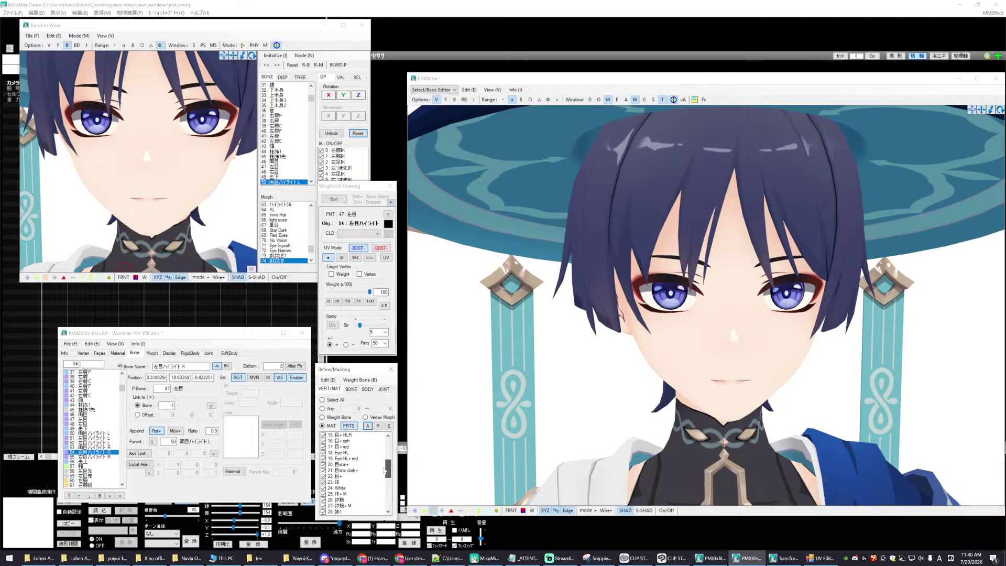
{"action": "left_click_drag", "start_coordinate": [385, 471], "coordinate": [381, 468]}
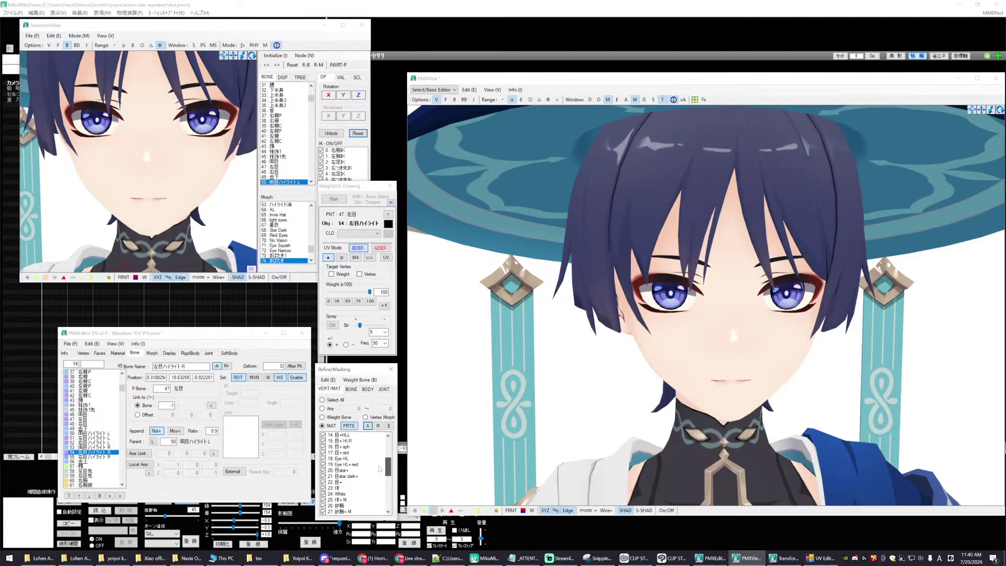
- Compare the R highlight bones with the L set, and set the append parent of 左目ハイライト R and 右目ハイライト R to bone 53
{"action": "left_click", "coordinate": [90, 445]}
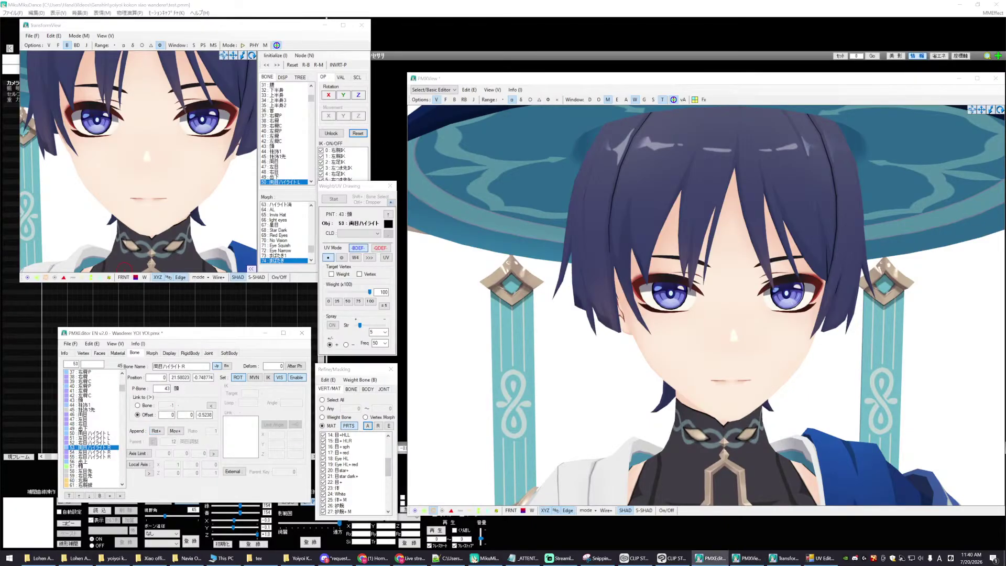
{"action": "left_click", "coordinate": [89, 434]}
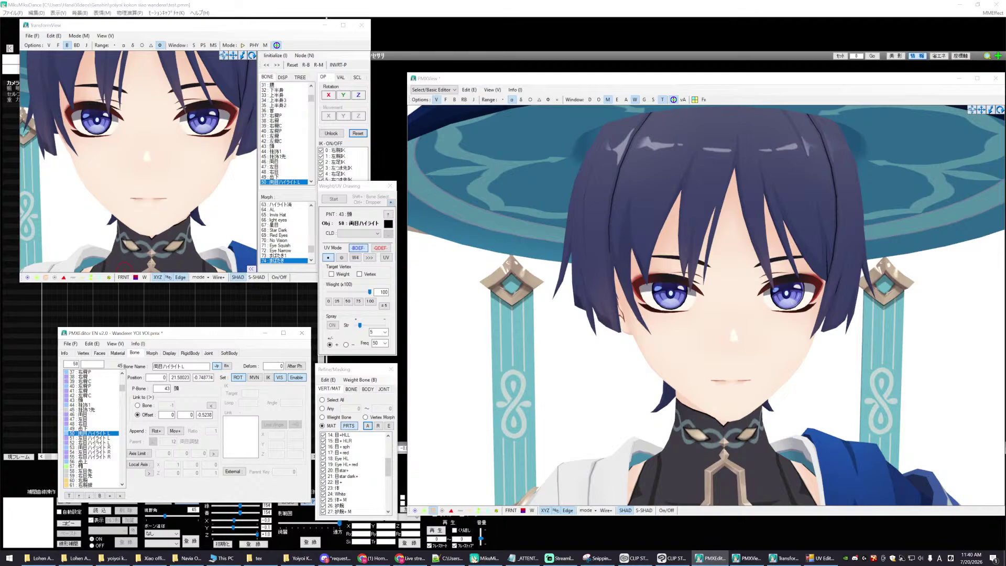
{"action": "left_click", "coordinate": [96, 447]}
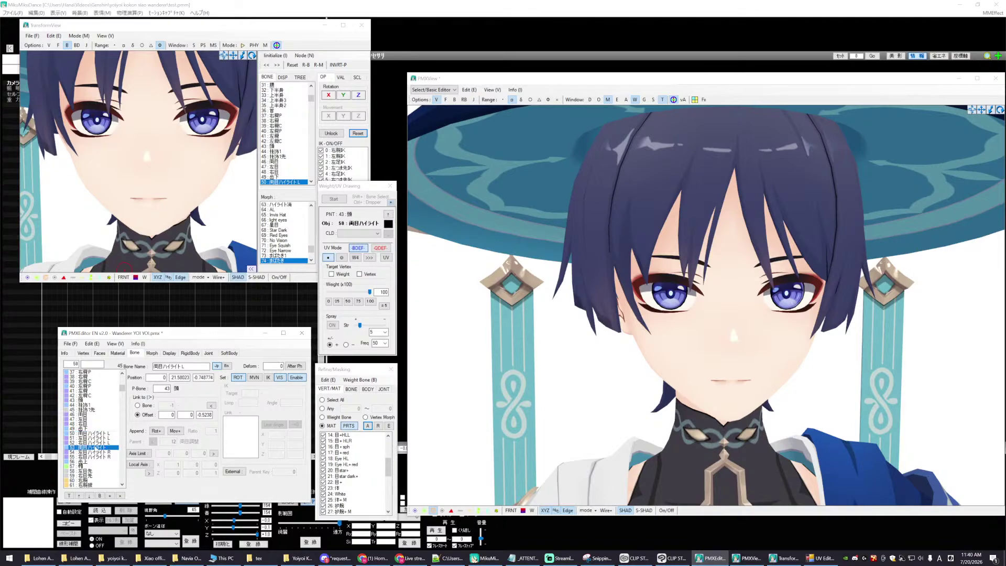
{"action": "left_click", "coordinate": [89, 438]}
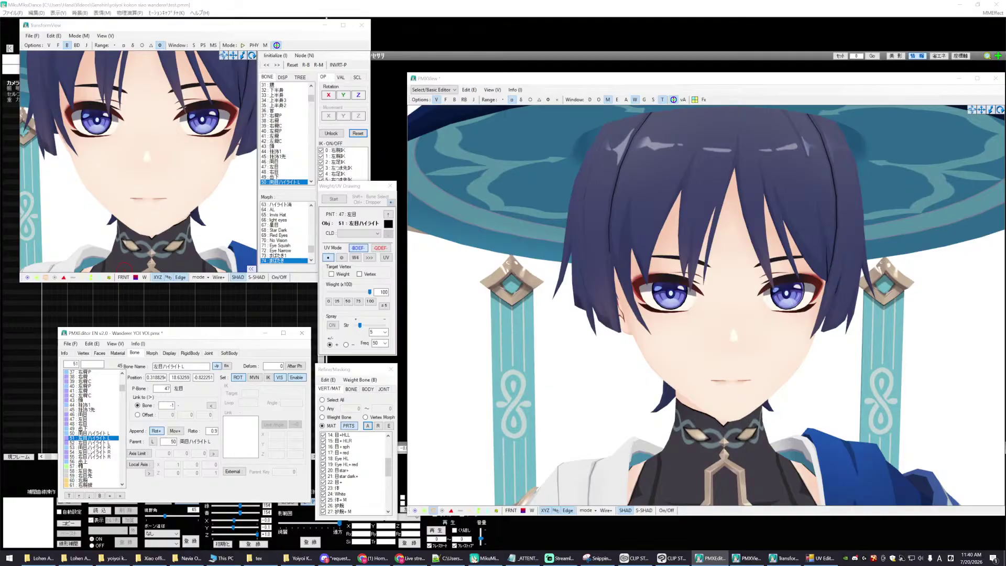
{"action": "left_click", "coordinate": [89, 452]}
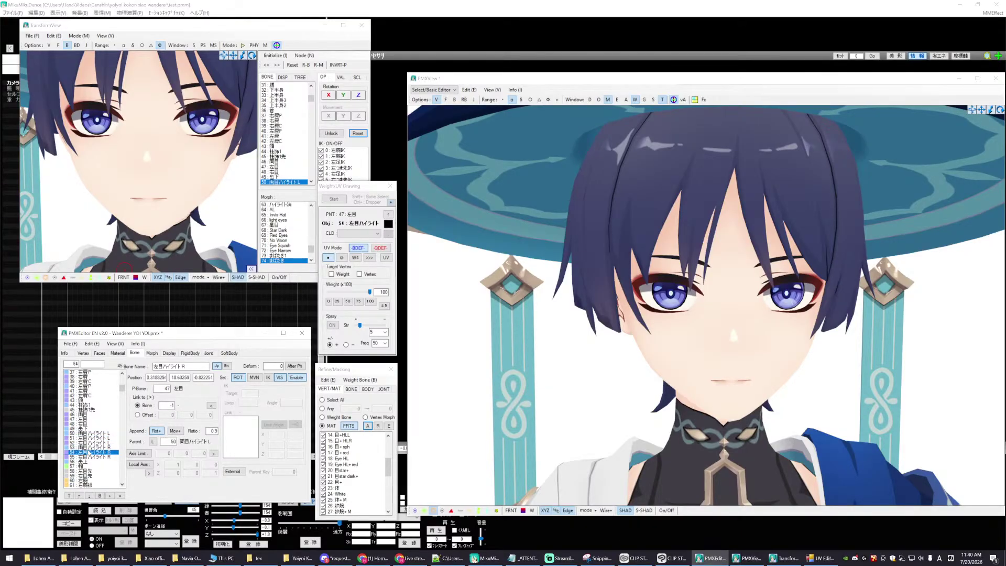
{"action": "double_click", "coordinate": [173, 441]}
{"action": "type", "text": "53"}
{"action": "left_click", "coordinate": [87, 457]}
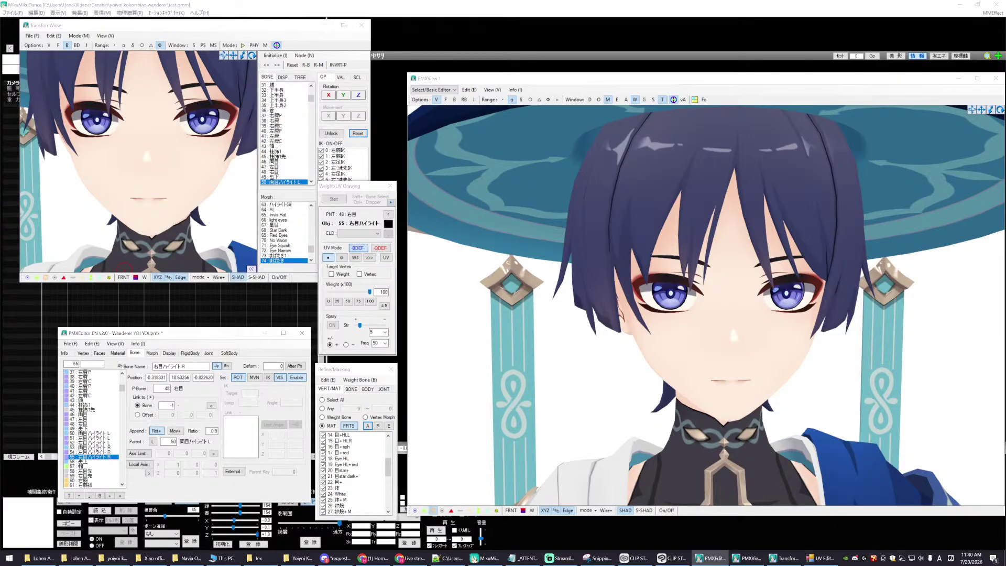
{"action": "double_click", "coordinate": [173, 442]}
{"action": "type", "text": "53"}
- Narrow the model view window and place the material masking window between it and the bone editor
{"action": "left_click_drag", "start_coordinate": [404, 110], "coordinate": [471, 104]}
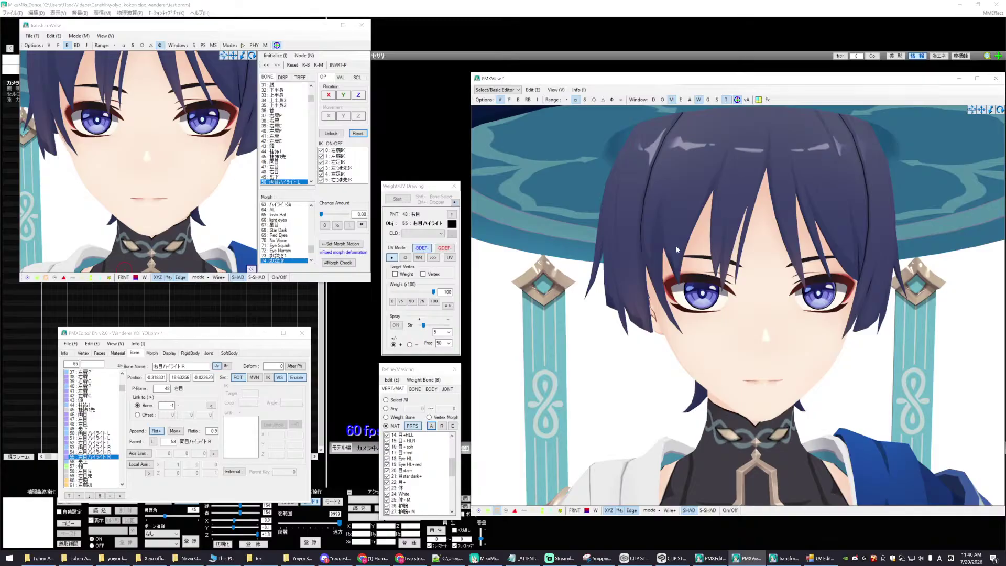
{"action": "scroll", "coordinate": [677, 250], "scroll_direction": "up", "scroll_amount": 3}
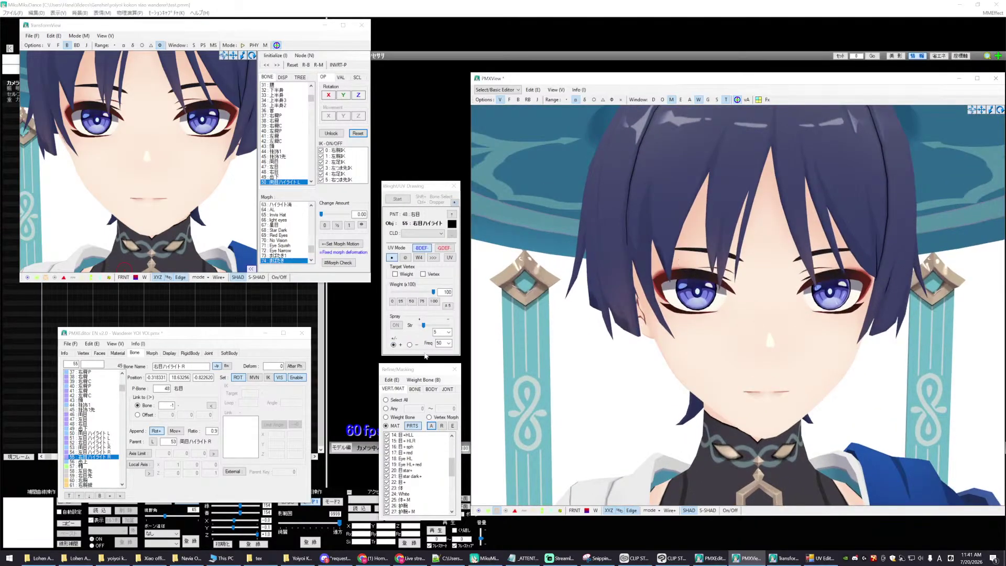
{"action": "left_click_drag", "start_coordinate": [419, 370], "coordinate": [363, 368]}
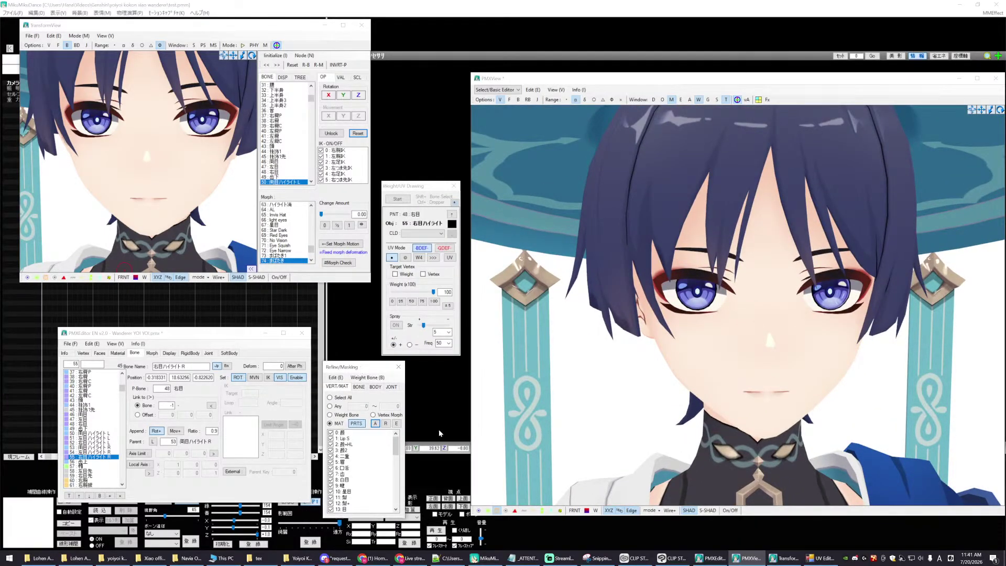
{"action": "scroll", "coordinate": [635, 381], "scroll_direction": "down", "scroll_amount": 1}
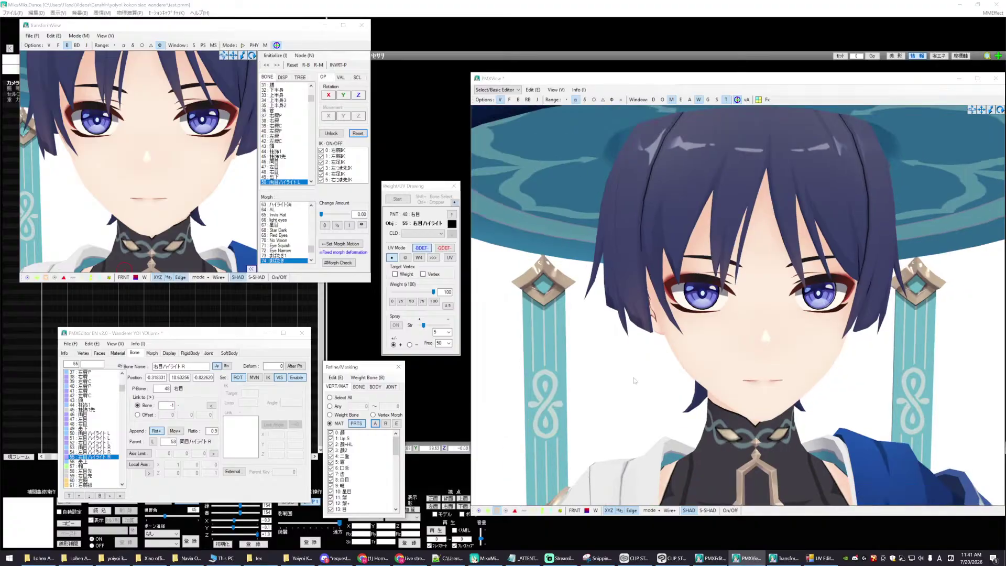
- Hide all materials in the model view and toggle 目+sph and 目+red on and off to identify them
{"action": "left_click", "coordinate": [386, 424]}
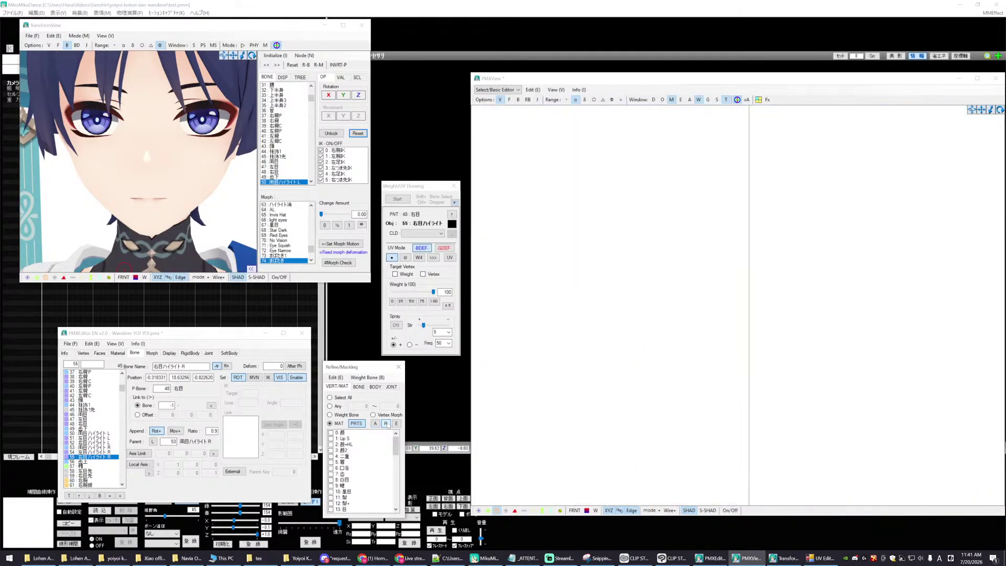
{"action": "scroll", "coordinate": [350, 461], "scroll_direction": "down", "scroll_amount": 4}
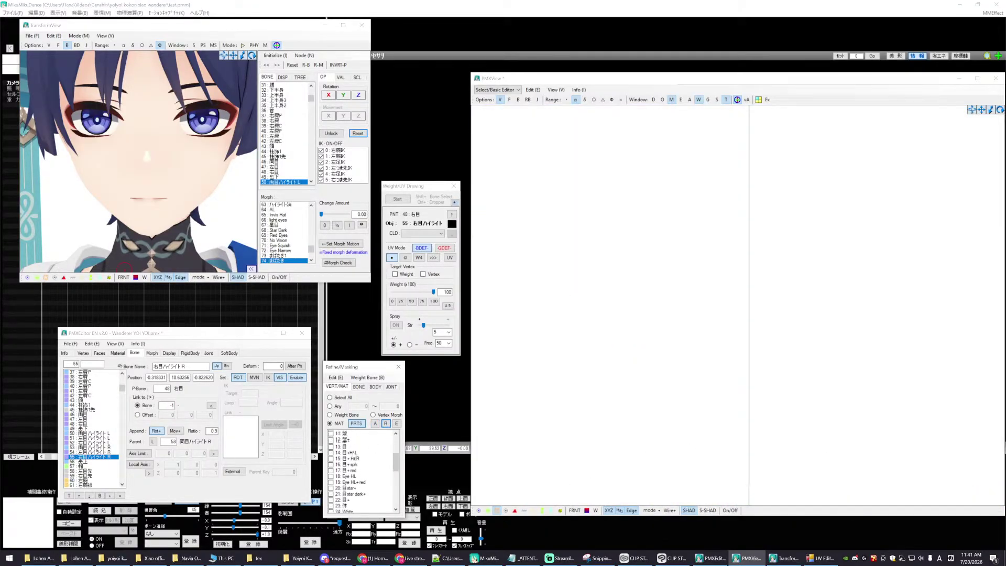
{"action": "scroll", "coordinate": [336, 471], "scroll_direction": "up", "scroll_amount": 1}
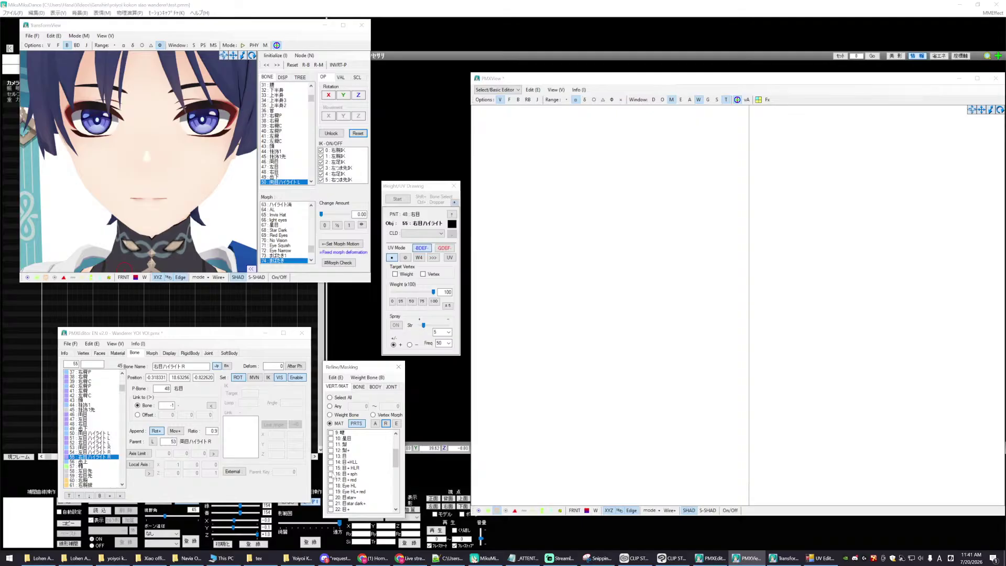
{"action": "left_click", "coordinate": [331, 475]}
{"action": "left_click", "coordinate": [331, 475]}
{"action": "left_click", "coordinate": [331, 480]}
{"action": "left_click", "coordinate": [331, 480]}
{"action": "scroll", "coordinate": [334, 487], "scroll_direction": "down", "scroll_amount": 1}
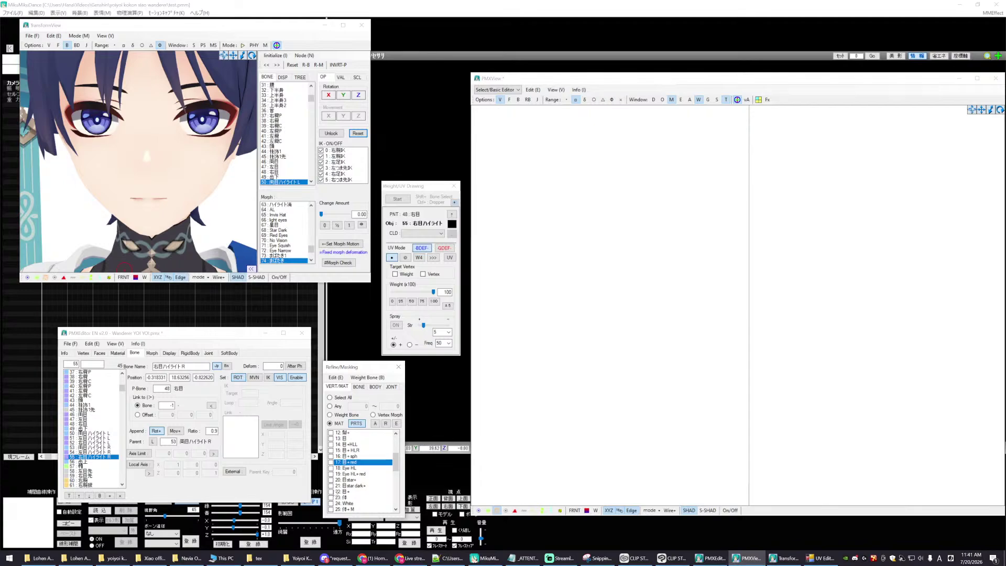
{"action": "scroll", "coordinate": [362, 472], "scroll_direction": "down", "scroll_amount": 1}
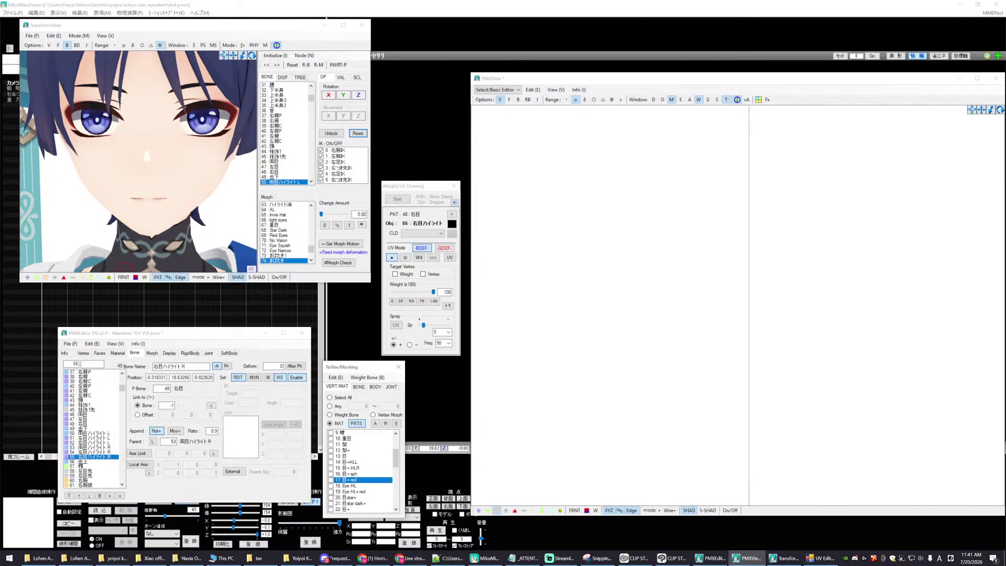
{"action": "scroll", "coordinate": [362, 472], "scroll_direction": "down", "scroll_amount": 1}
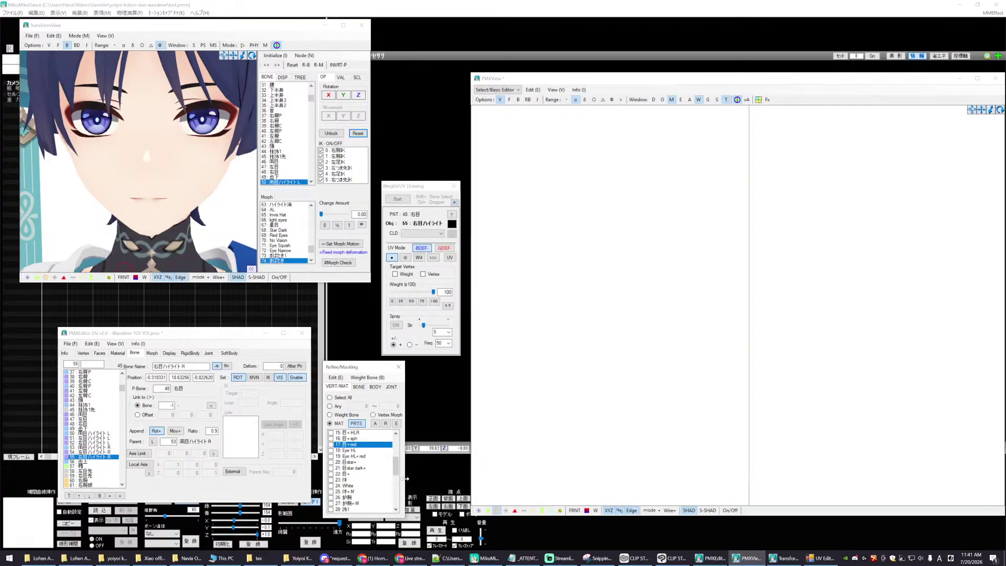
{"action": "scroll", "coordinate": [356, 474], "scroll_direction": "up", "scroll_amount": 2}
{"action": "left_click_drag", "start_coordinate": [397, 455], "coordinate": [344, 456]}
- Check the 目 and 目+HLL materials one at a time, leaving only 目+HLR displayed
{"action": "left_click", "coordinate": [331, 451]}
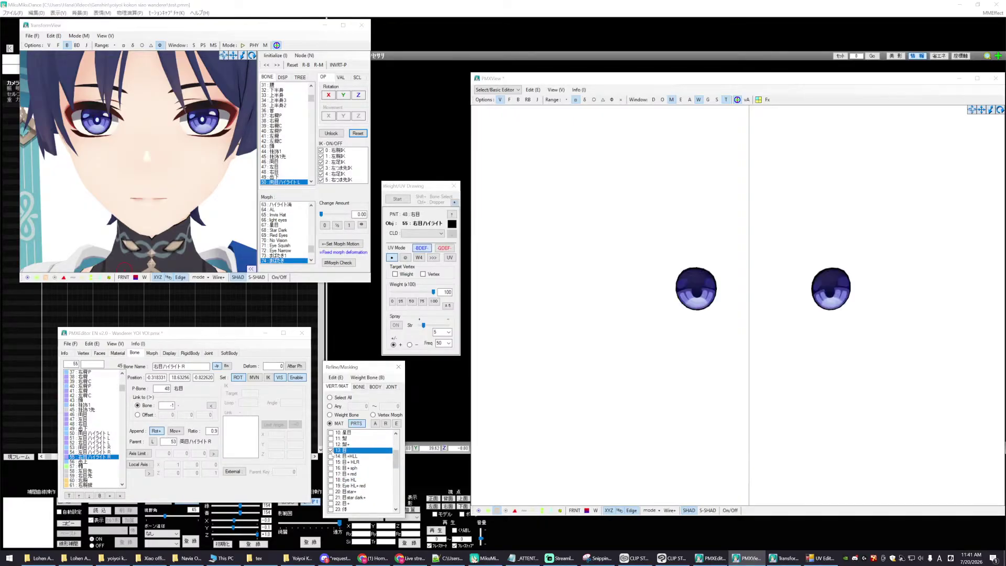
{"action": "left_click", "coordinate": [330, 451]}
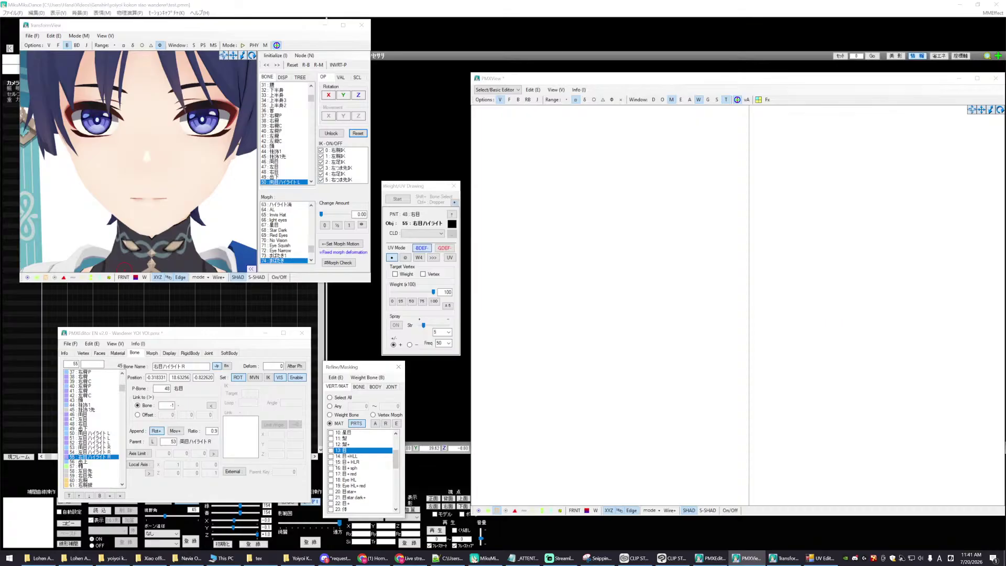
{"action": "left_click", "coordinate": [331, 457]}
{"action": "left_click", "coordinate": [330, 456]}
{"action": "left_click", "coordinate": [332, 462]}
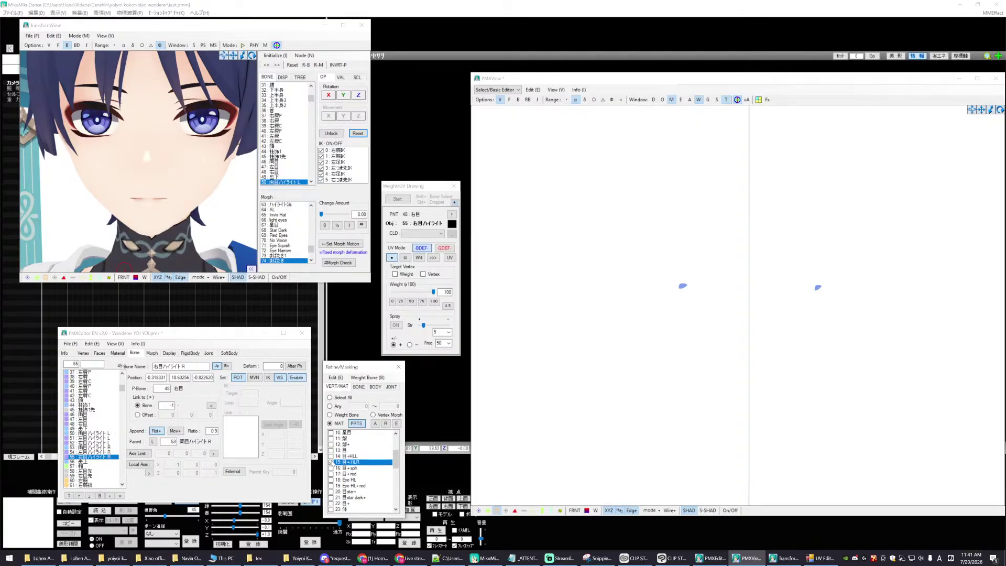
- Display the 目+HLR discs with their wireframe mesh and turn on bone display
{"action": "left_click", "coordinate": [696, 340]}
{"action": "scroll", "coordinate": [696, 340], "scroll_direction": "up", "scroll_amount": 3}
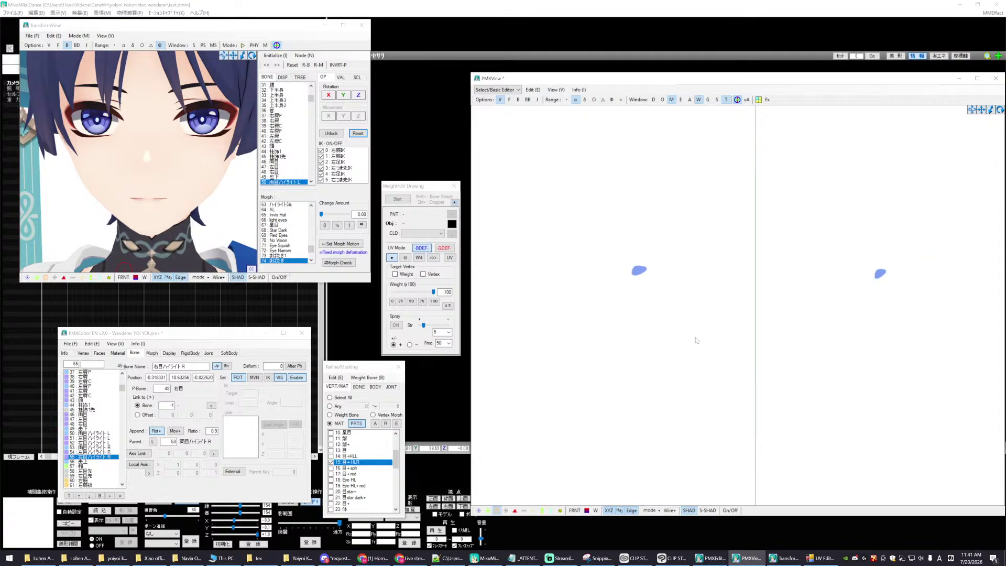
{"action": "left_click", "coordinate": [649, 510]}
{"action": "left_click", "coordinate": [684, 496]}
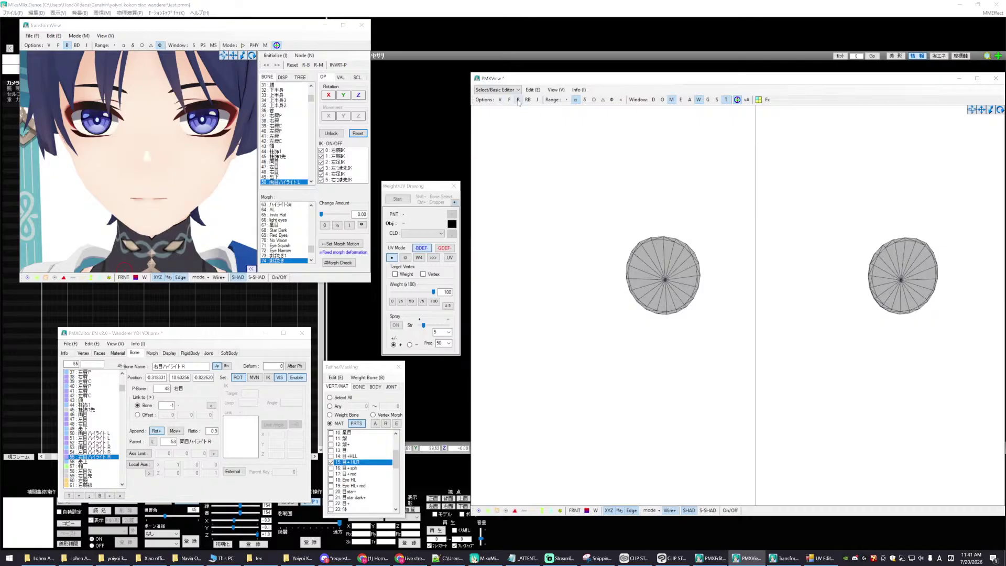
{"action": "left_click", "coordinate": [518, 100]}
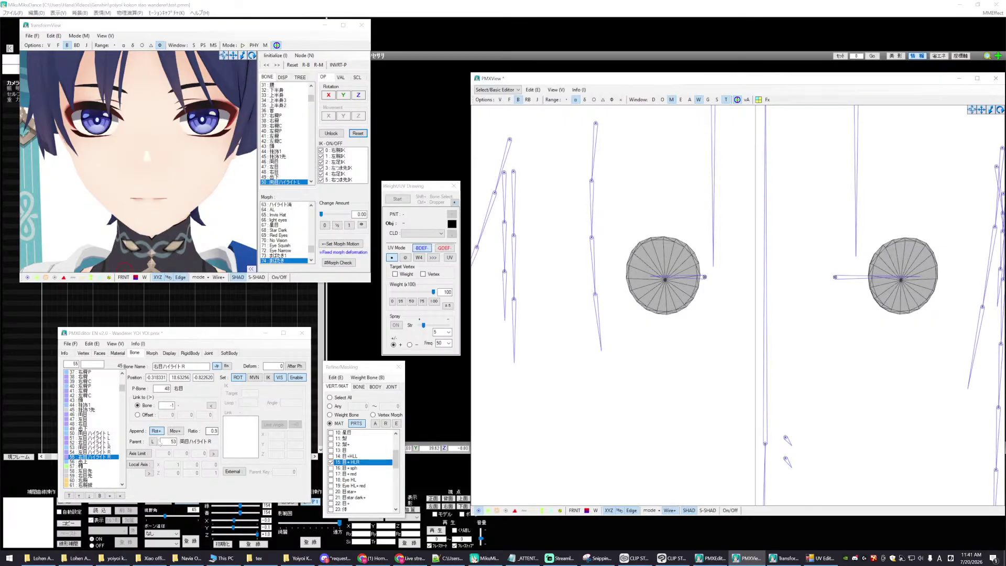
- Paint the model's left-eye highlight disc with weight 100 for the 左目ハイライト R bone and end the weight drawing
{"action": "left_click", "coordinate": [95, 452]}
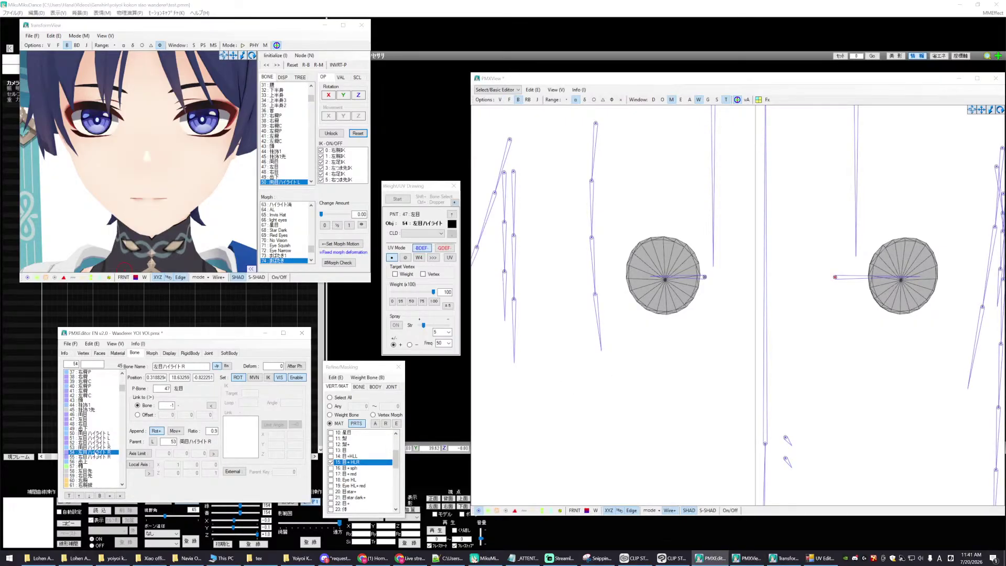
{"action": "left_click", "coordinate": [397, 199]}
{"action": "mouse_move", "coordinate": [885, 240]}
{"action": "left_mouse_down"}
{"action": "mouse_move", "coordinate": [866, 283]}
{"action": "mouse_move", "coordinate": [889, 280]}
{"action": "mouse_move", "coordinate": [922, 252]}
{"action": "mouse_move", "coordinate": [943, 280]}
{"action": "mouse_move", "coordinate": [909, 309]}
{"action": "mouse_move", "coordinate": [874, 307]}
{"action": "left_mouse_up"}
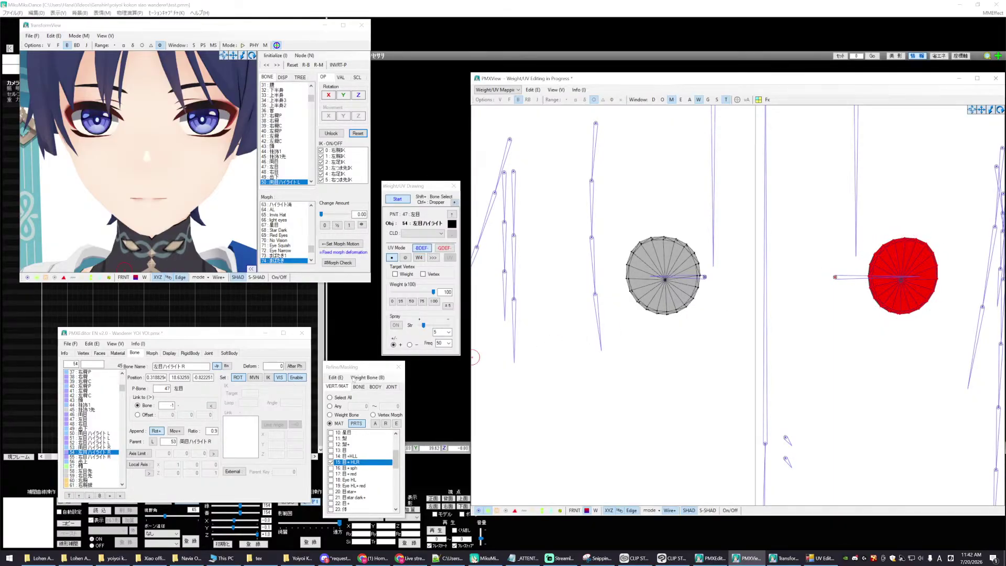
{"action": "left_click", "coordinate": [397, 199]}
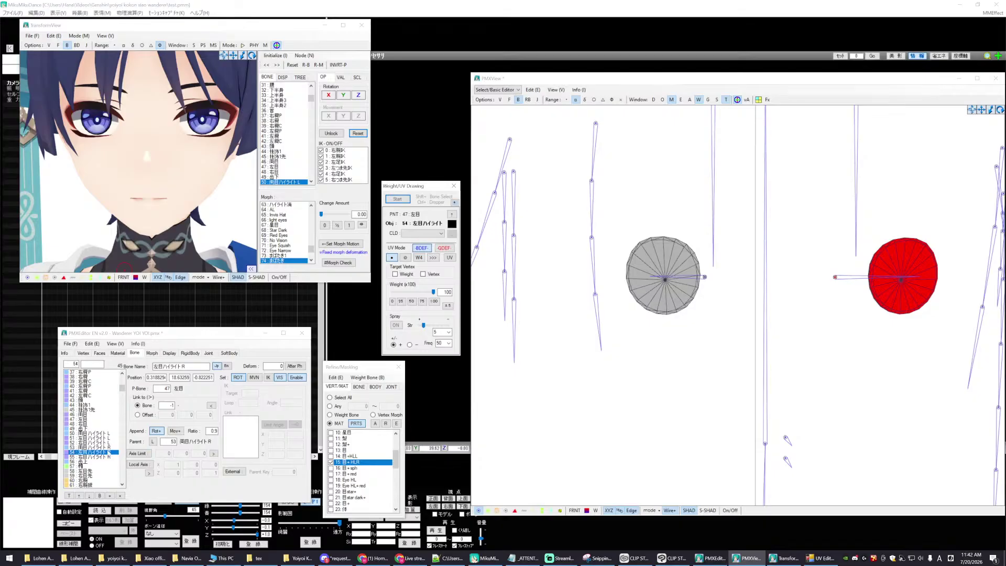
- Paint the model's right-eye highlight disc with weight 100 for the 右目ハイライト R bone and end the weight drawing
{"action": "left_click", "coordinate": [92, 457]}
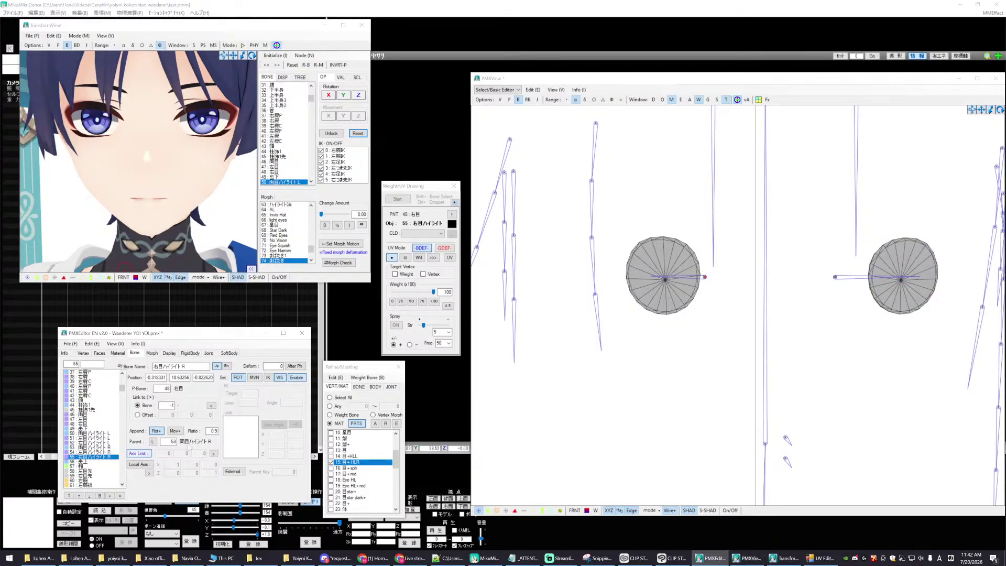
{"action": "left_click", "coordinate": [399, 199]}
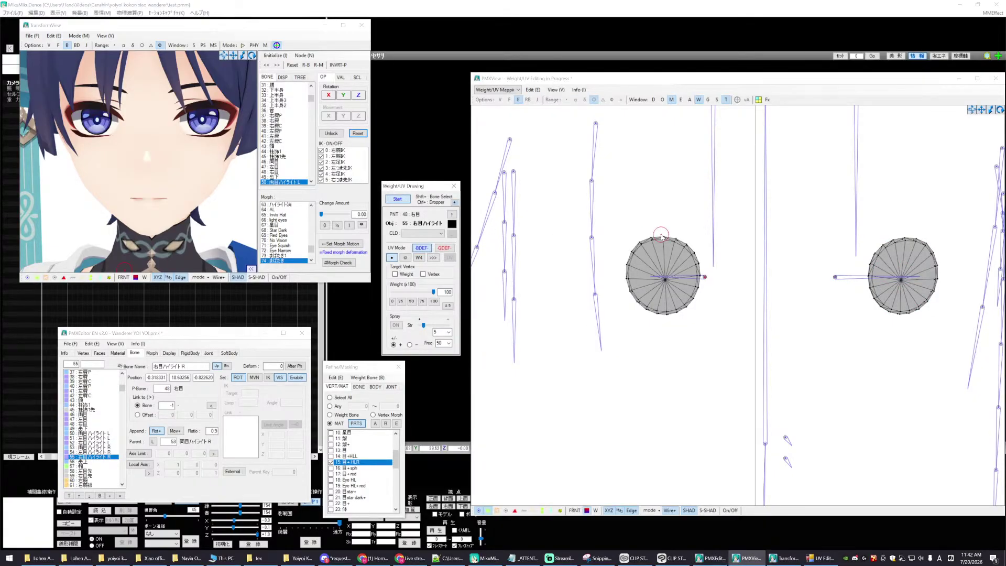
{"action": "mouse_move", "coordinate": [661, 235]}
{"action": "left_mouse_down"}
{"action": "mouse_move", "coordinate": [622, 268]}
{"action": "mouse_move", "coordinate": [638, 255]}
{"action": "mouse_move", "coordinate": [626, 274]}
{"action": "mouse_move", "coordinate": [633, 300]}
{"action": "mouse_move", "coordinate": [625, 282]}
{"action": "mouse_move", "coordinate": [633, 301]}
{"action": "mouse_move", "coordinate": [662, 313]}
{"action": "mouse_move", "coordinate": [683, 300]}
{"action": "mouse_move", "coordinate": [691, 273]}
{"action": "mouse_move", "coordinate": [695, 301]}
{"action": "mouse_move", "coordinate": [699, 267]}
{"action": "mouse_move", "coordinate": [677, 245]}
{"action": "left_mouse_up"}
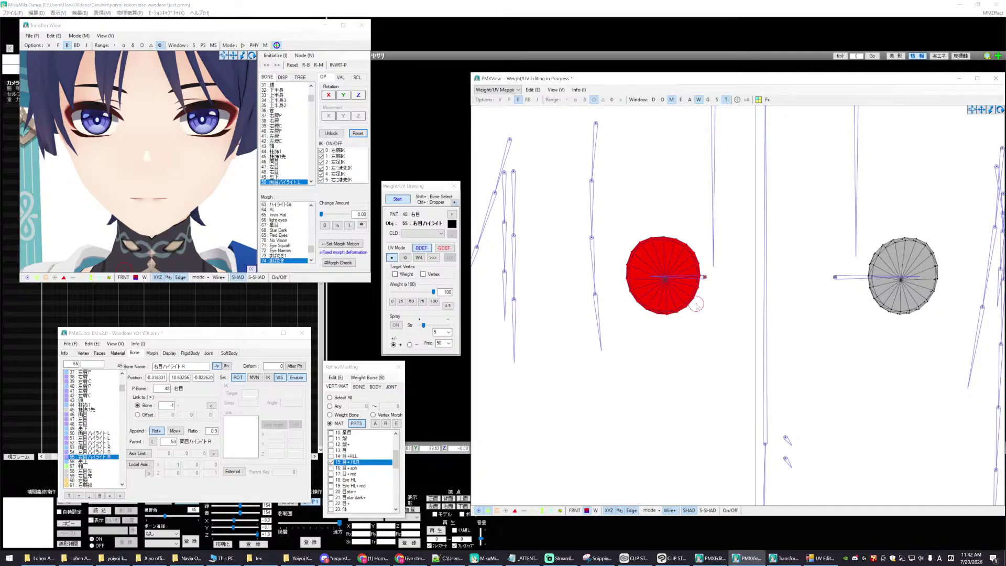
{"action": "key", "text": "Escape"}
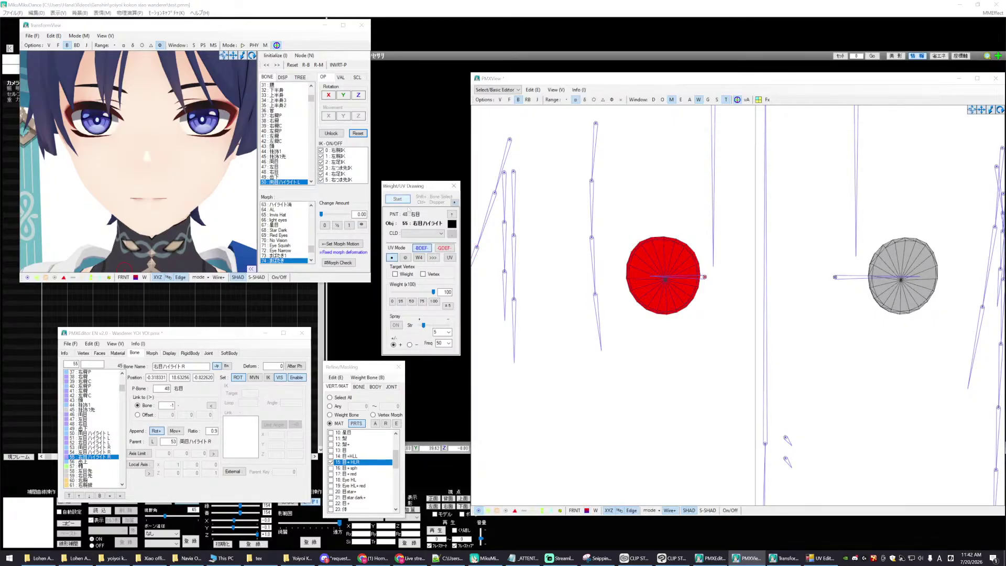
{"action": "scroll", "coordinate": [674, 365], "scroll_direction": "down", "scroll_amount": 4}
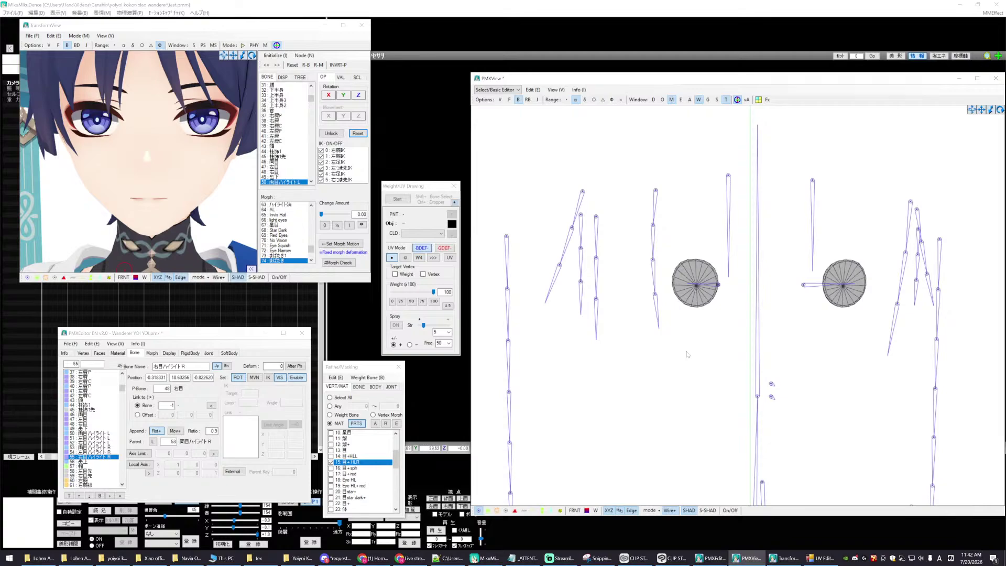
{"action": "scroll", "coordinate": [702, 351], "scroll_direction": "up", "scroll_amount": 2}
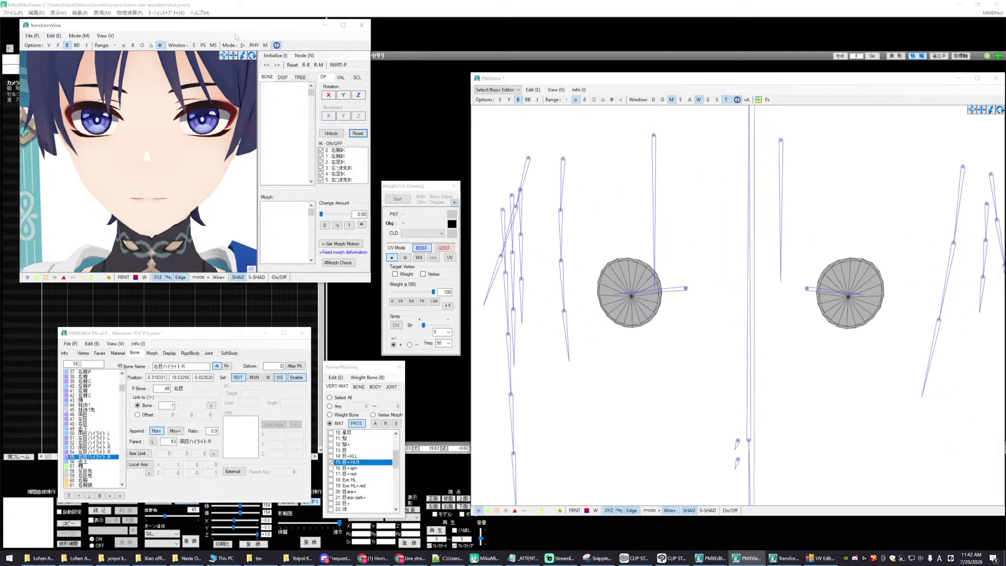
- Test the 両目ハイライト R bone's Y rotation on the model's eyes in TransformView and reset the pose
{"action": "left_click_drag", "start_coordinate": [229, 29], "coordinate": [232, 53]}
{"action": "scroll", "coordinate": [173, 223], "scroll_direction": "down", "scroll_amount": 2}
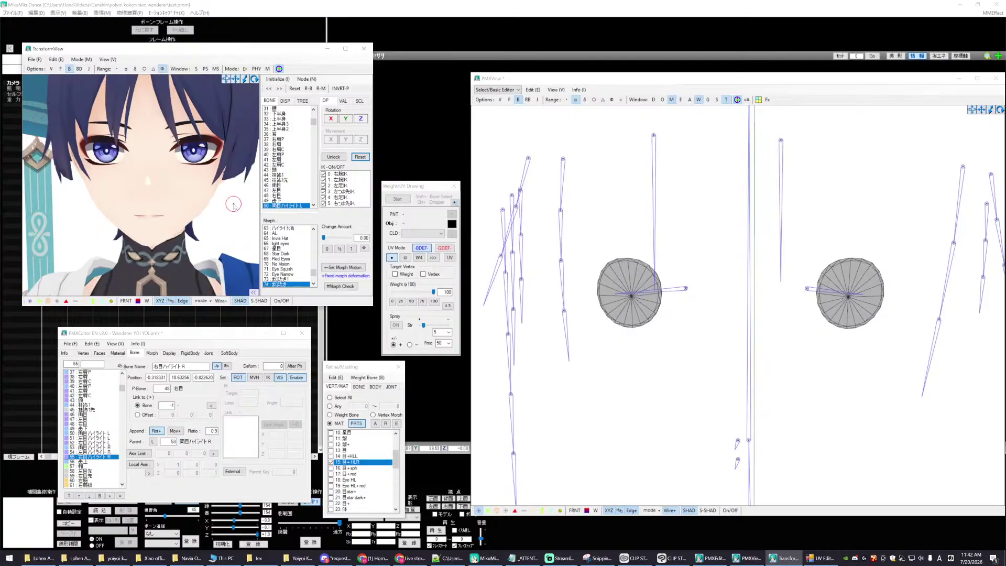
{"action": "scroll", "coordinate": [253, 206], "scroll_direction": "up", "scroll_amount": 2}
{"action": "scroll", "coordinate": [291, 204], "scroll_direction": "down", "scroll_amount": 1}
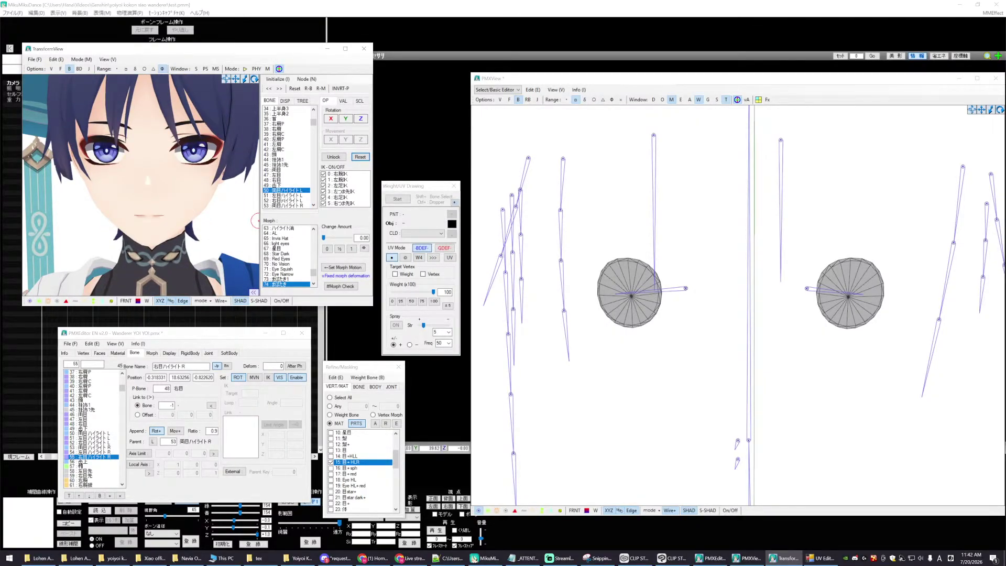
{"action": "scroll", "coordinate": [288, 157], "scroll_direction": "down", "scroll_amount": 1}
{"action": "left_click", "coordinate": [287, 191]}
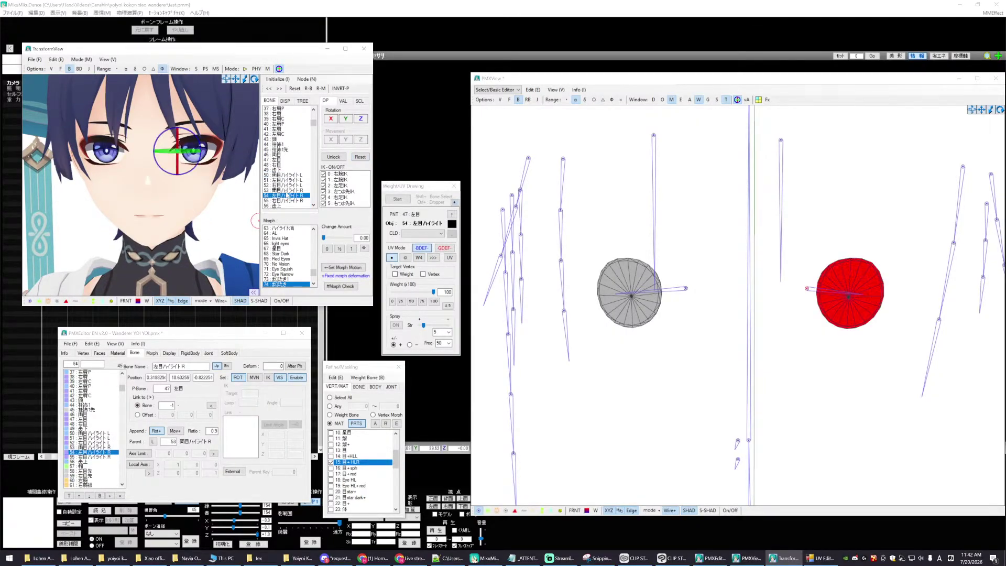
{"action": "left_click", "coordinate": [346, 119]}
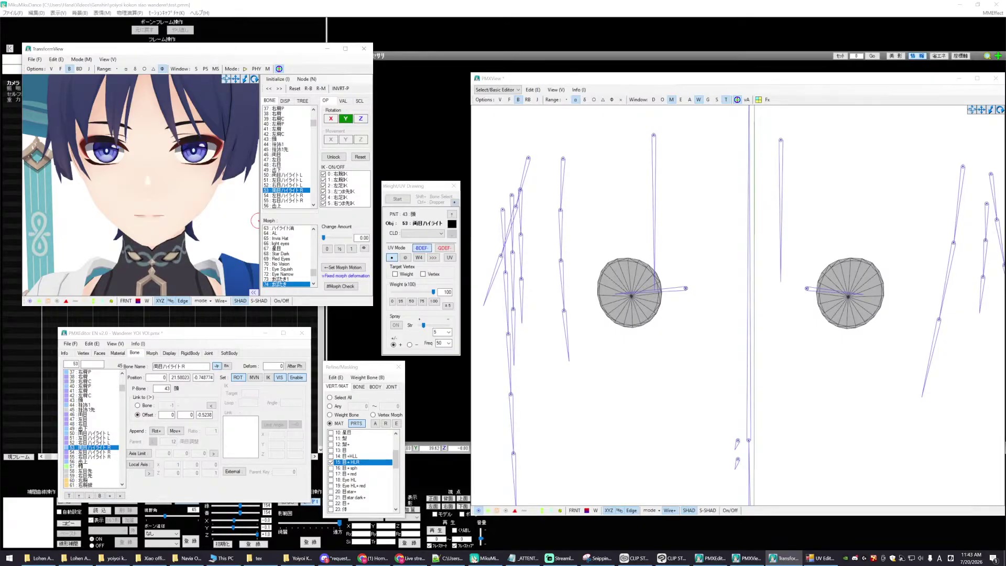
{"action": "scroll", "coordinate": [283, 158], "scroll_direction": "up", "scroll_amount": 3}
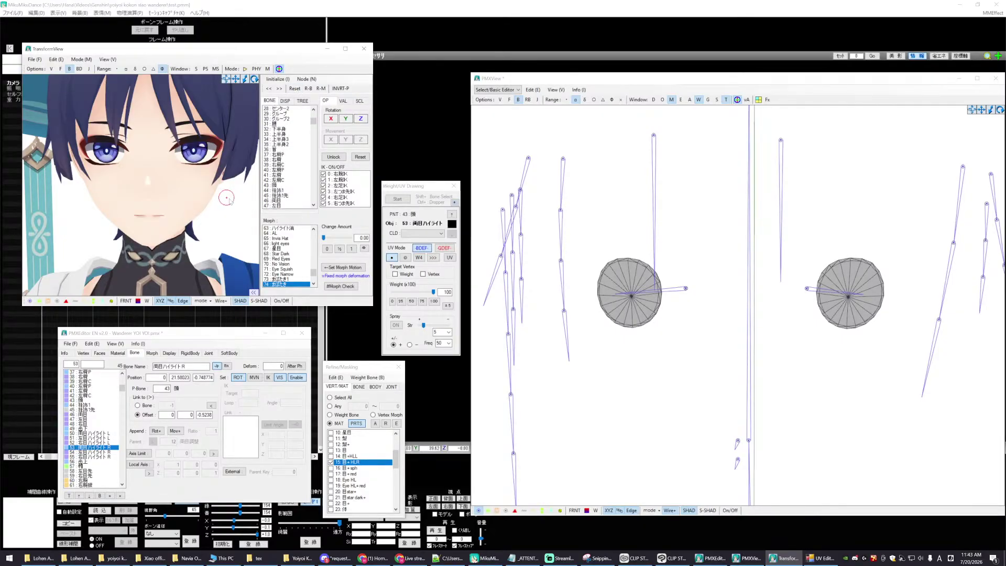
{"action": "scroll", "coordinate": [226, 198], "scroll_direction": "up", "scroll_amount": 3}
{"action": "scroll", "coordinate": [293, 199], "scroll_direction": "down", "scroll_amount": 3}
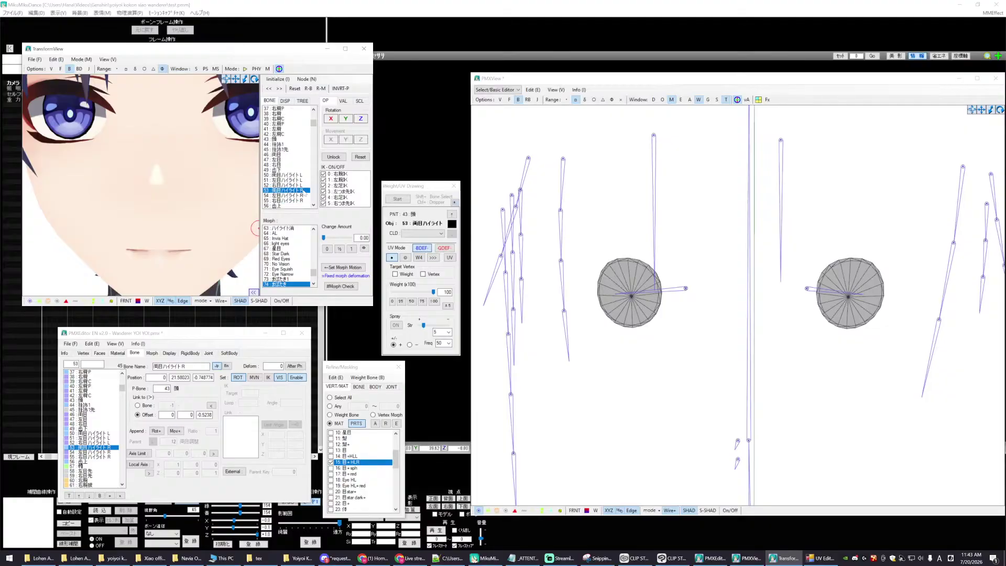
{"action": "mouse_move", "coordinate": [336, 120]}
{"action": "left_mouse_down"}
{"action": "mouse_move", "coordinate": [335, 131]}
{"action": "mouse_move", "coordinate": [376, 126]}
{"action": "mouse_move", "coordinate": [346, 124]}
{"action": "left_mouse_up"}
{"action": "scroll", "coordinate": [328, 104], "scroll_direction": "down", "scroll_amount": 5}
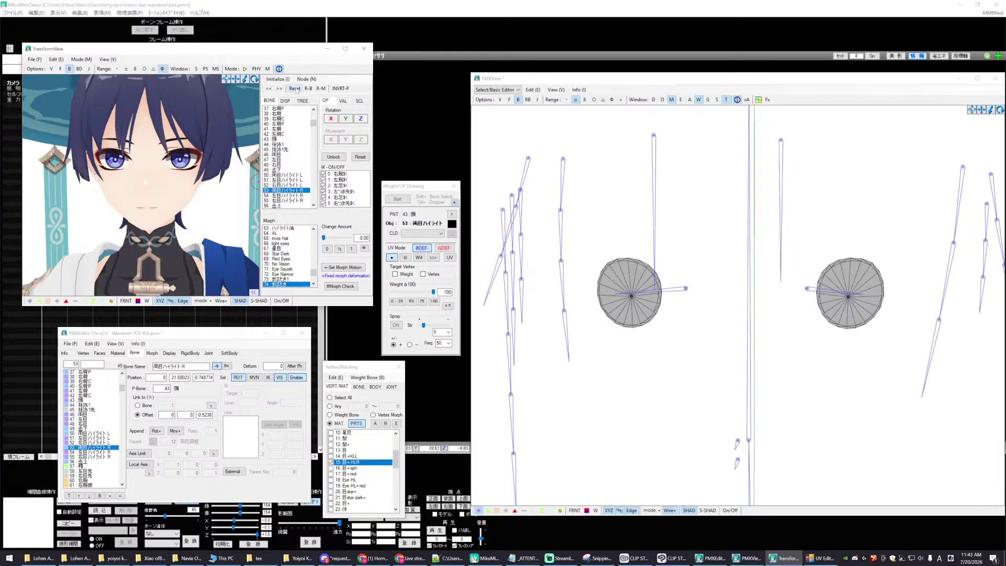
{"action": "scroll", "coordinate": [176, 211], "scroll_direction": "up", "scroll_amount": 5}
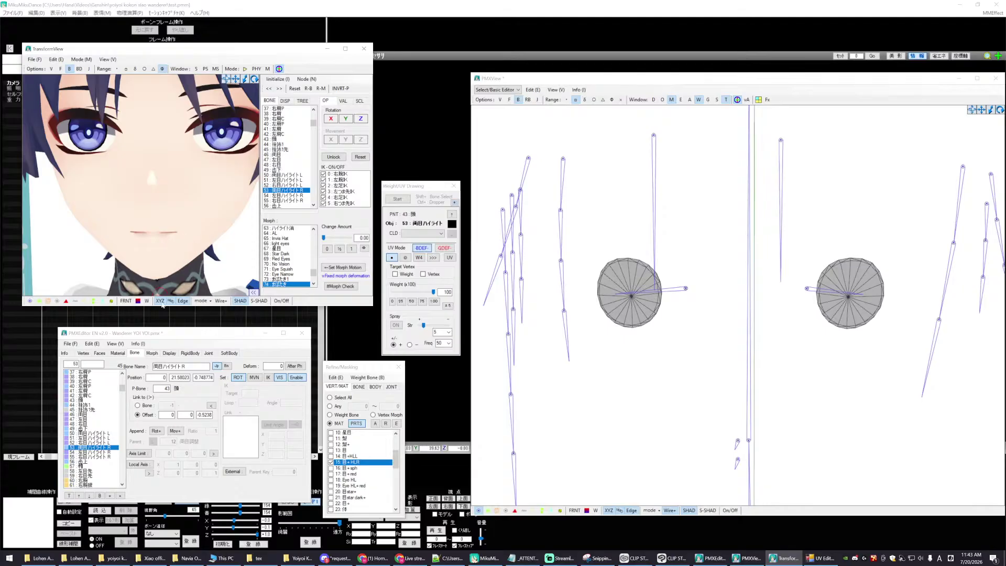
- Look through the model's morph list down to the eye and highlight morphs
{"action": "left_click", "coordinate": [91, 447]}
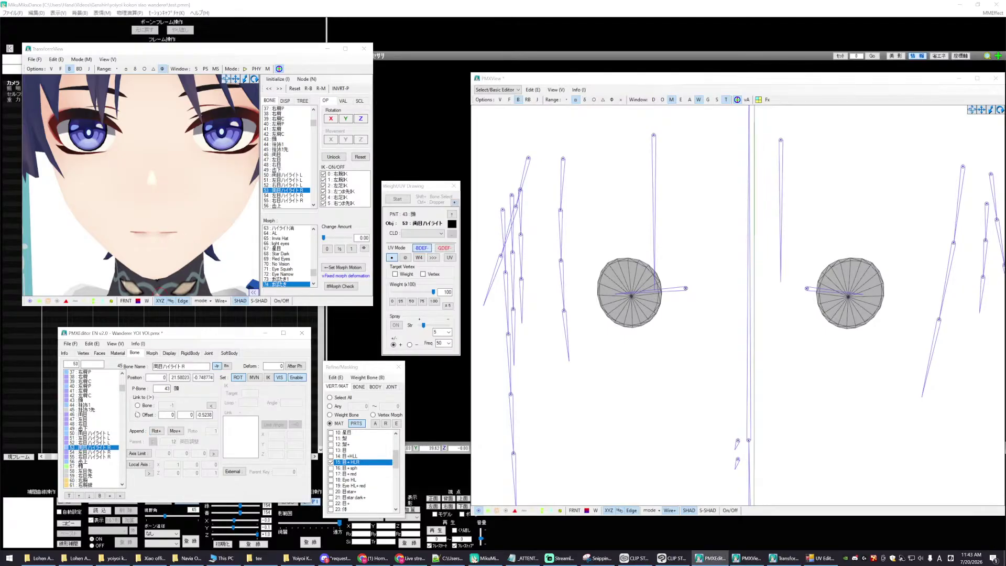
{"action": "left_click", "coordinate": [605, 380]}
{"action": "scroll", "coordinate": [614, 393], "scroll_direction": "up", "scroll_amount": 1}
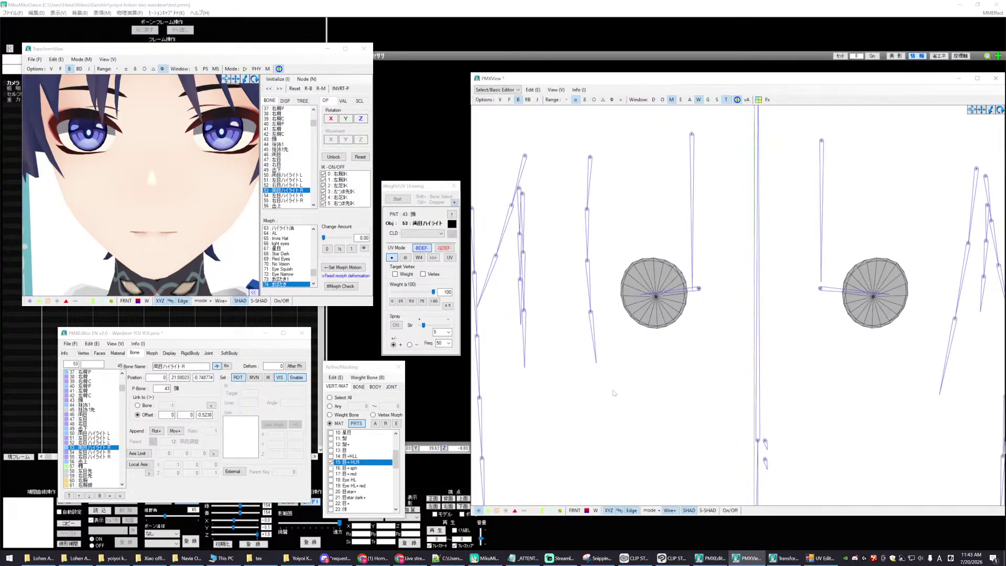
{"action": "left_click", "coordinate": [184, 354]}
{"action": "left_click", "coordinate": [152, 353]}
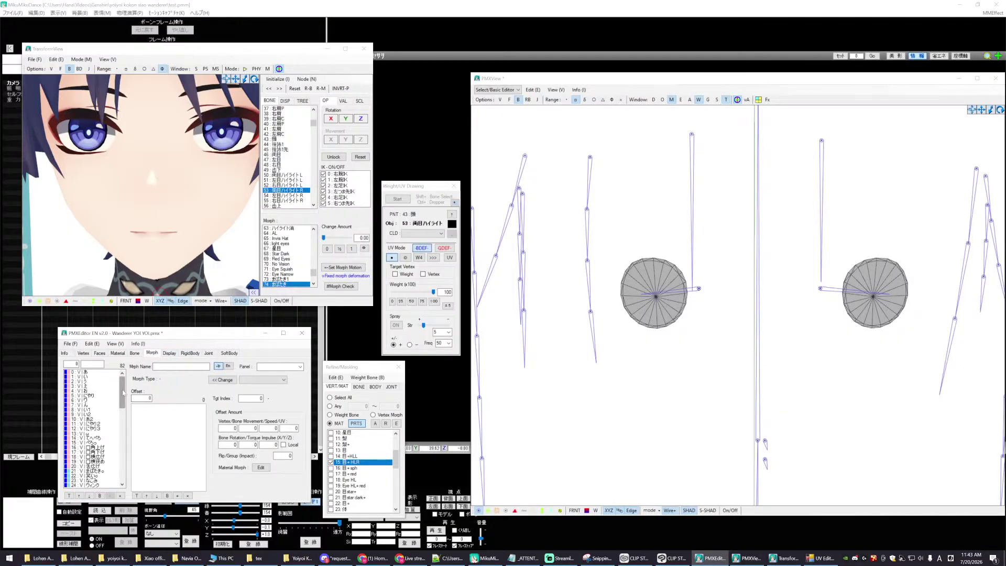
{"action": "scroll", "coordinate": [106, 448], "scroll_direction": "down", "scroll_amount": 14}
{"action": "scroll", "coordinate": [106, 448], "scroll_direction": "down", "scroll_amount": 5}
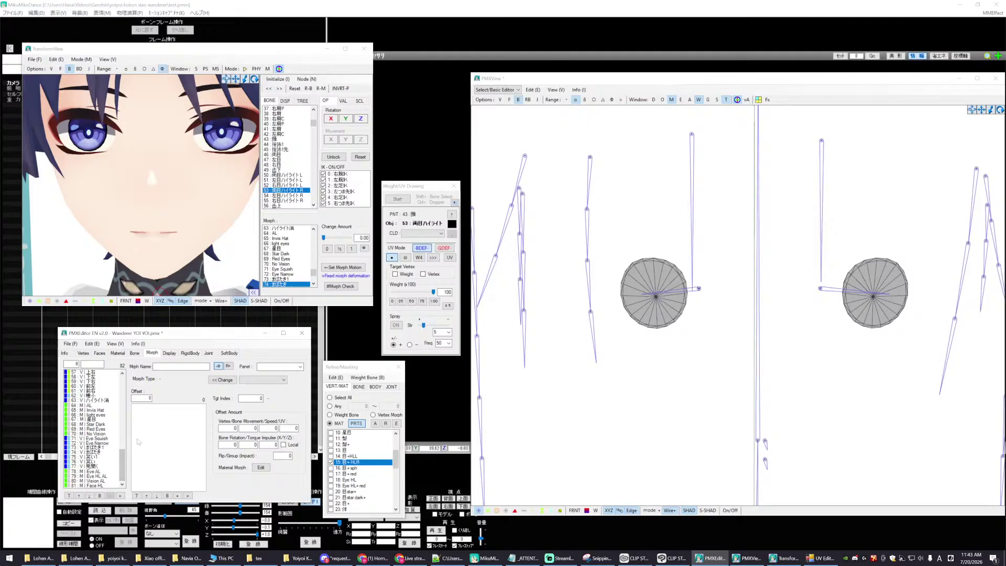
{"action": "right_click", "coordinate": [158, 427]}
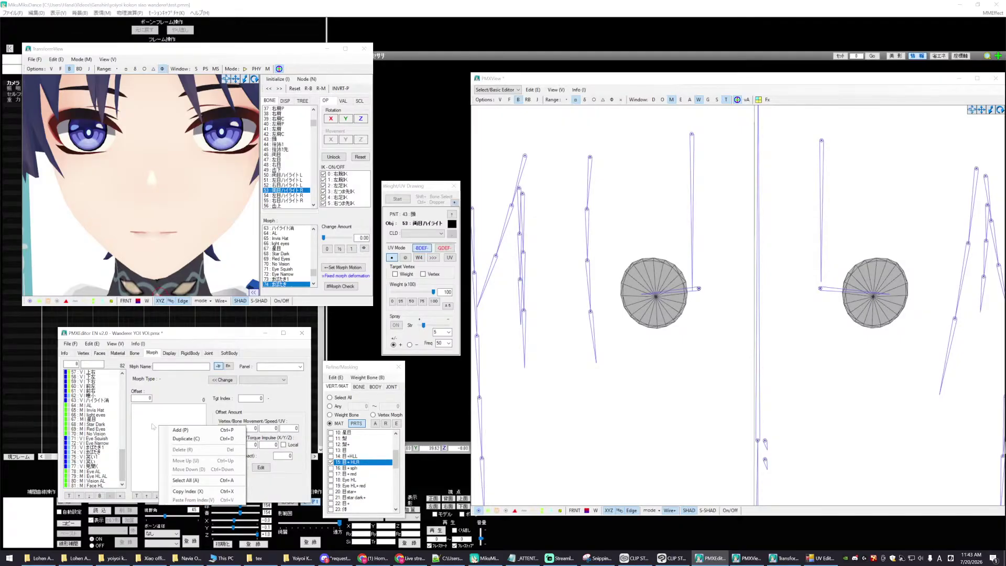
{"action": "left_click_drag", "start_coordinate": [180, 339], "coordinate": [186, 341]}
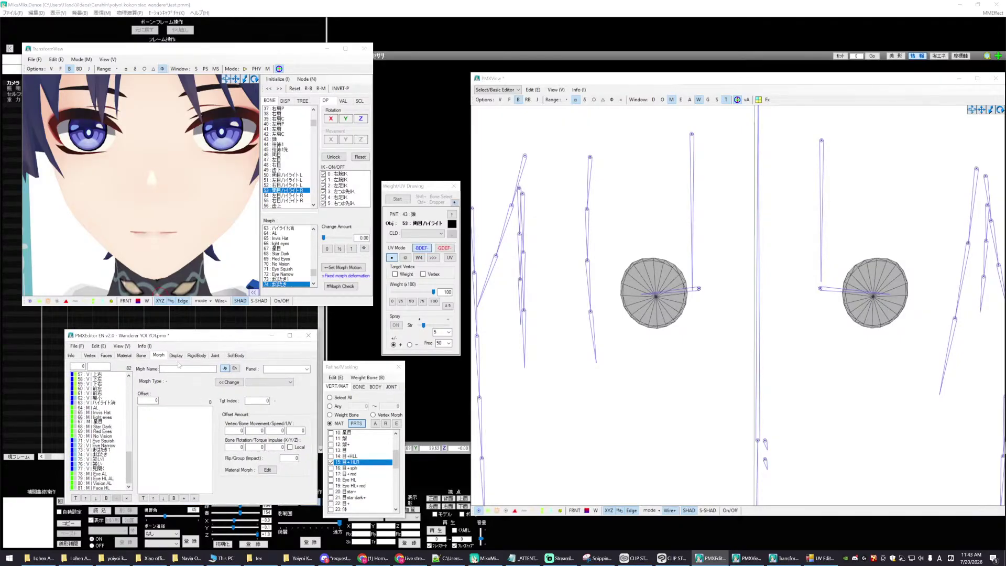
- Add the new eye highlight bones to the 体(上) display frame
{"action": "left_click", "coordinate": [176, 356]}
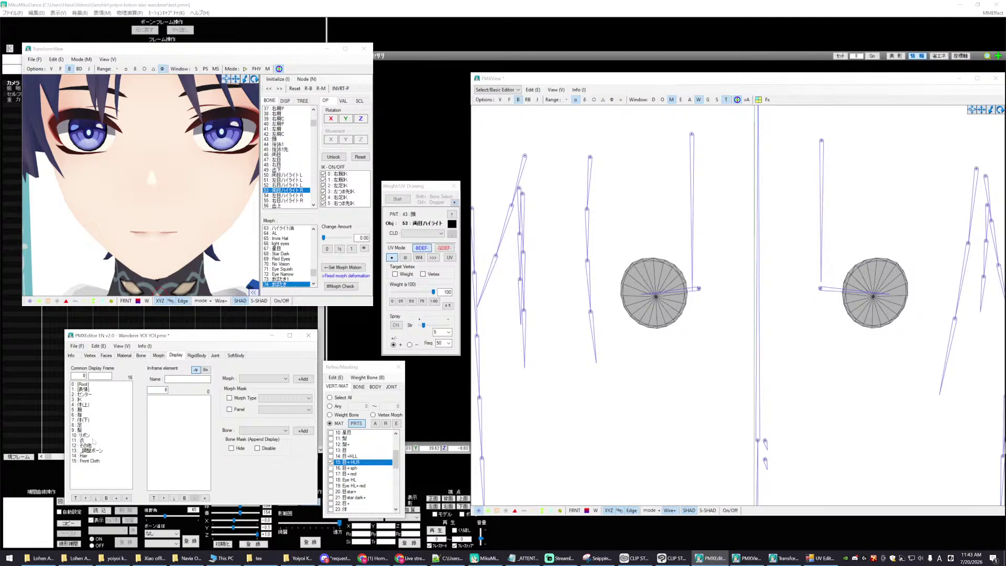
{"action": "left_click", "coordinate": [81, 405]}
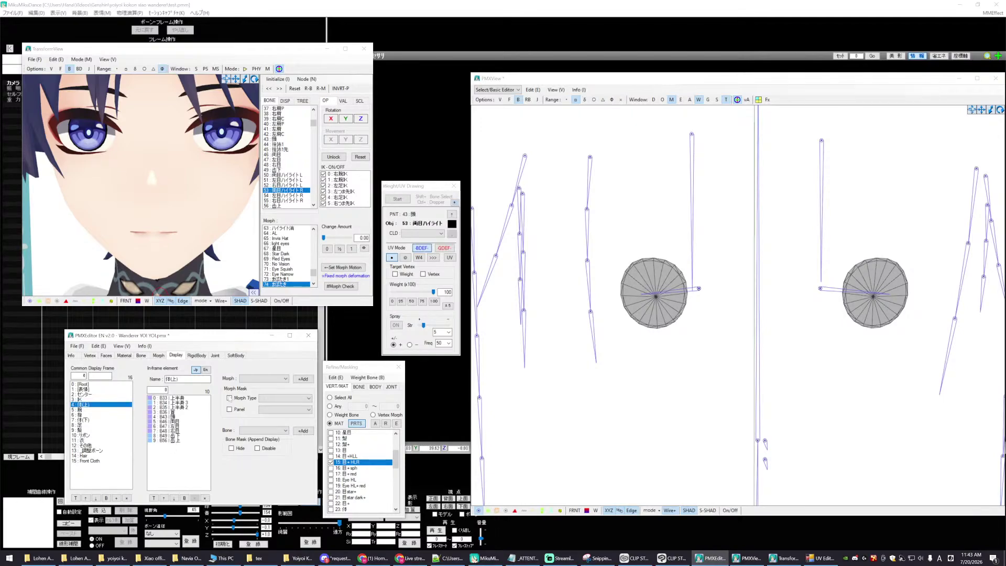
{"action": "left_click", "coordinate": [264, 430]}
{"action": "left_click", "coordinate": [262, 445]}
{"action": "left_click", "coordinate": [304, 430]}
{"action": "left_click", "coordinate": [303, 431]}
{"action": "left_click", "coordinate": [303, 431]}
{"action": "left_click", "coordinate": [304, 431]}
{"action": "left_click", "coordinate": [304, 430]}
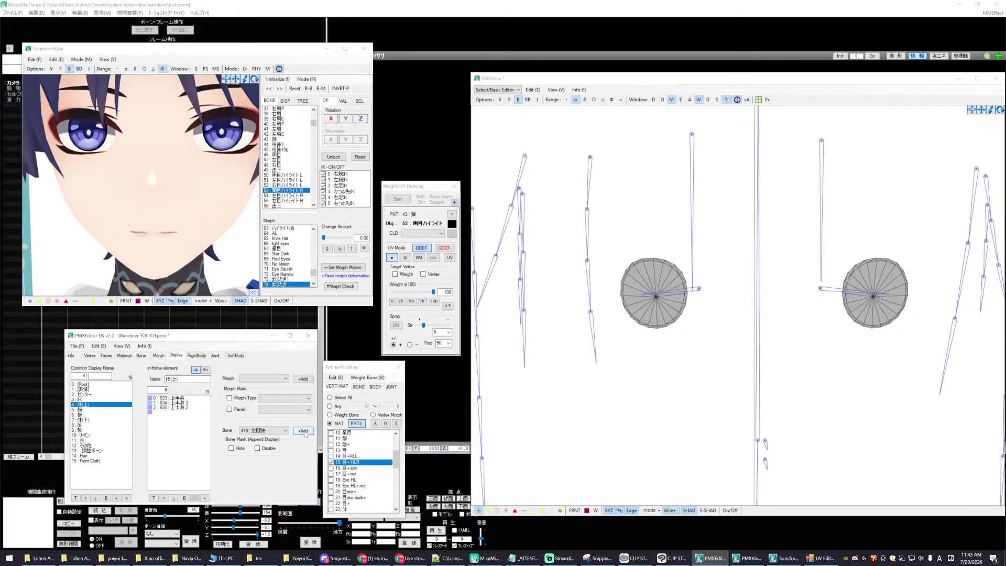
{"action": "left_click", "coordinate": [304, 431]}
- Check the 指 display frame's elements and save the model
{"action": "left_click", "coordinate": [79, 415]}
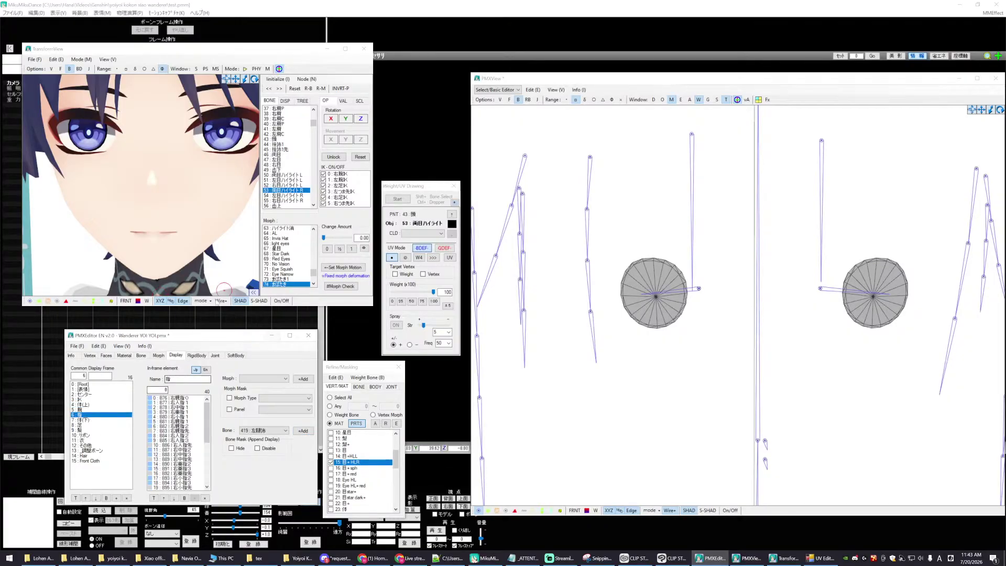
{"action": "left_click", "coordinate": [105, 355]}
{"action": "left_click", "coordinate": [176, 355]}
{"action": "key", "text": "ctrl+s"}
{"action": "left_click", "coordinate": [124, 356]}
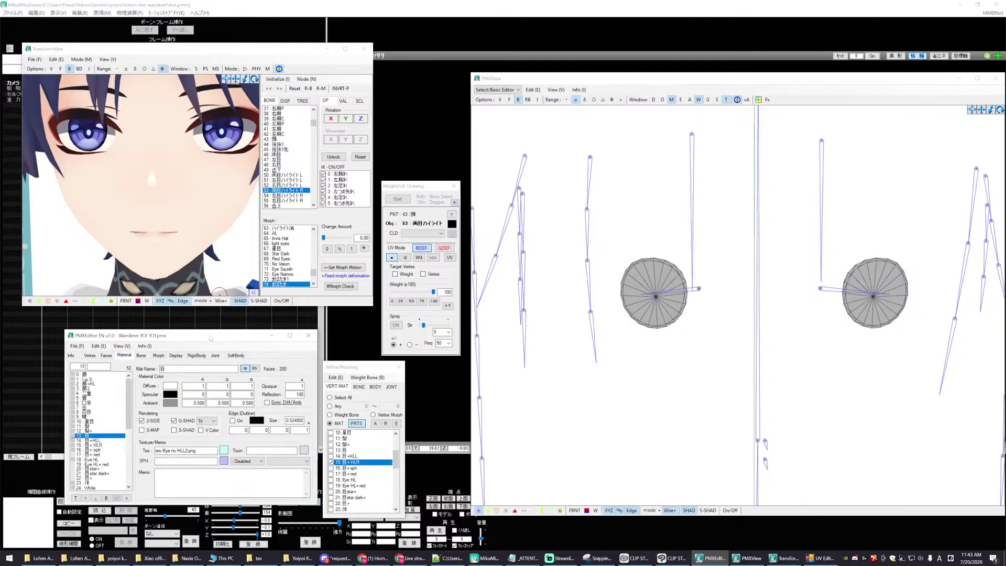
- Rename the まばたき morph to まばたき2
{"action": "left_click_drag", "start_coordinate": [256, 53], "coordinate": [269, 57]}
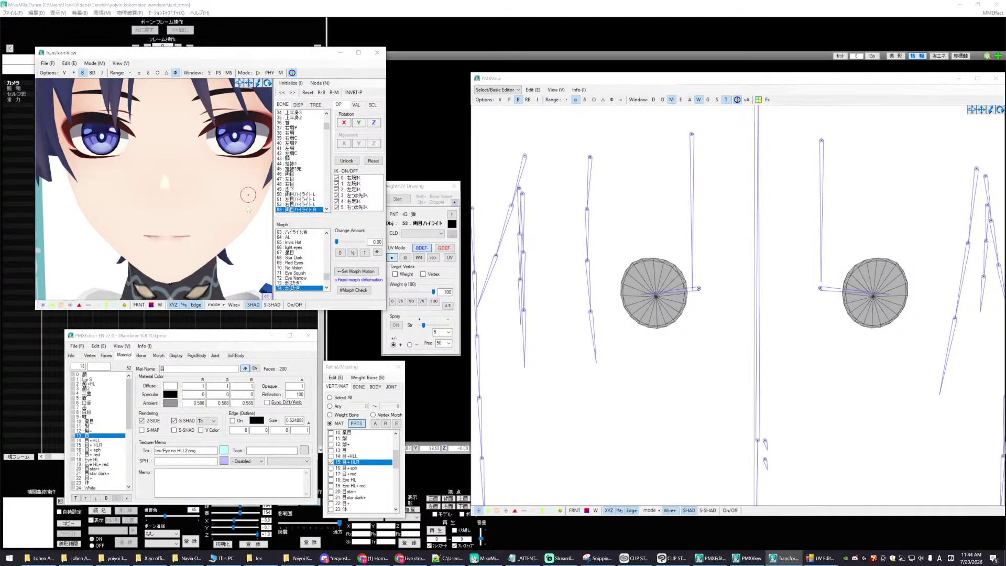
{"action": "right_click_drag", "start_coordinate": [248, 194], "coordinate": [254, 215]}
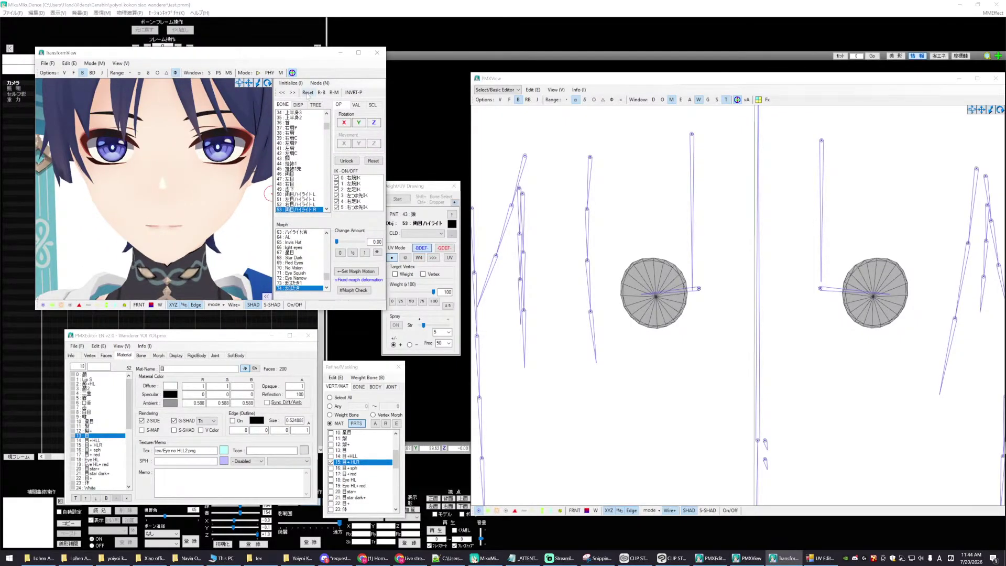
{"action": "scroll", "coordinate": [325, 275], "scroll_direction": "down", "scroll_amount": 2}
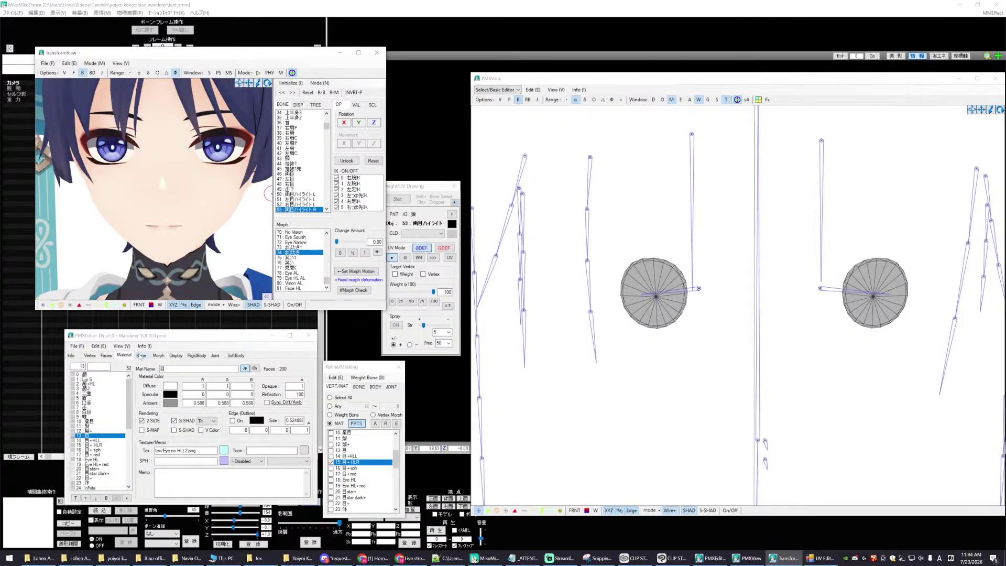
{"action": "left_click", "coordinate": [159, 356]}
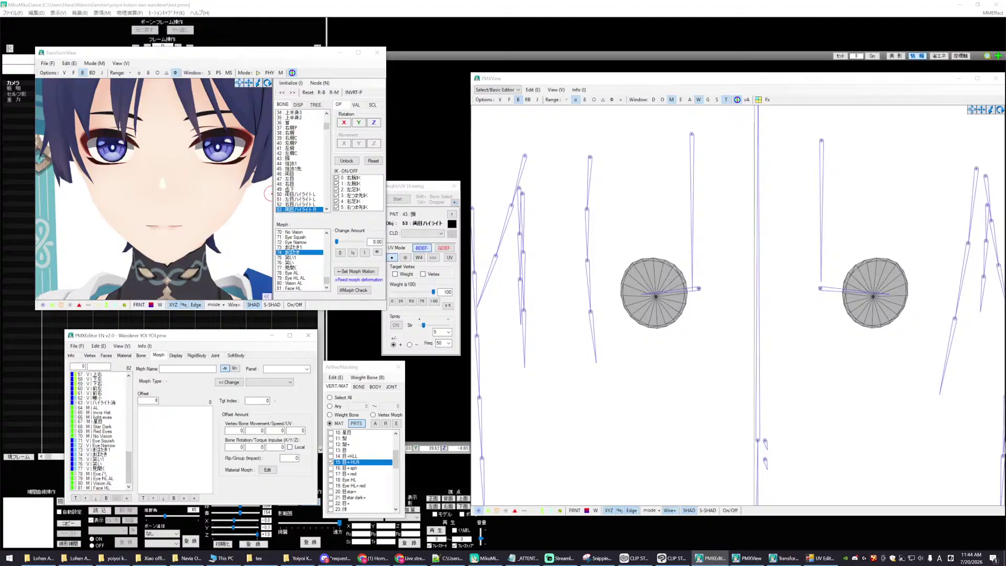
{"action": "left_click", "coordinate": [104, 454]}
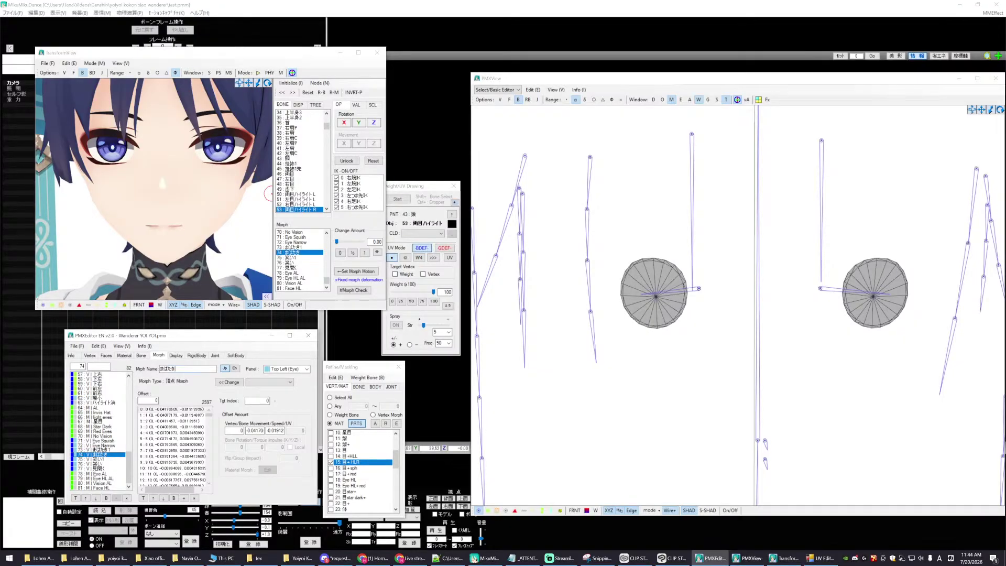
{"action": "type", "text": "2"}
{"action": "left_click_drag", "start_coordinate": [129, 461], "coordinate": [137, 394]}
{"action": "scroll", "coordinate": [99, 431], "scroll_direction": "down", "scroll_amount": 17}
{"action": "scroll", "coordinate": [307, 282], "scroll_direction": "up", "scroll_amount": 2}
- Preview the まばたき2 morph at 0.62 and 0.69 with the 両目ハイライト L bone selected in TransformView
{"action": "left_click", "coordinate": [306, 282]}
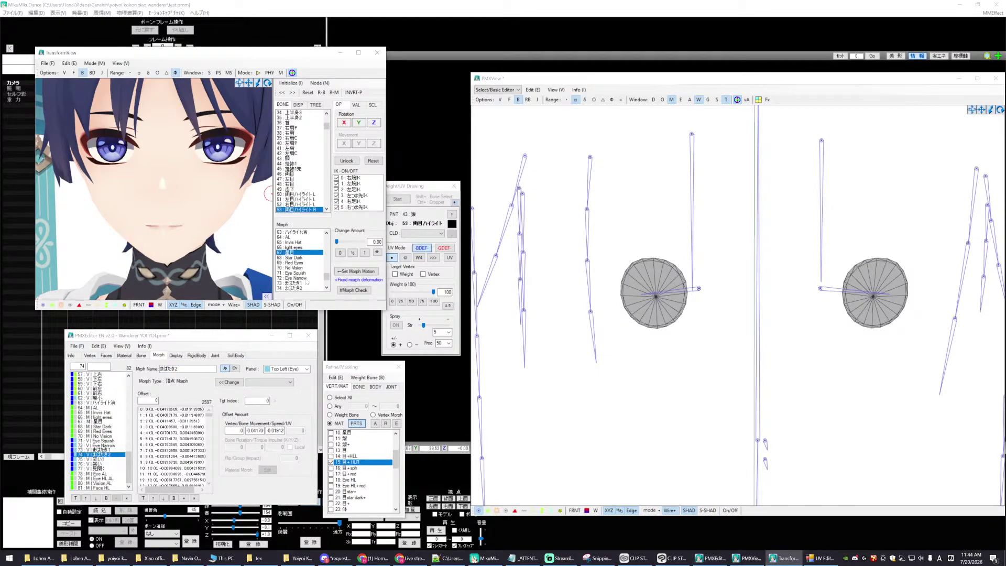
{"action": "left_click", "coordinate": [295, 287]}
{"action": "mouse_move", "coordinate": [336, 242]}
{"action": "left_mouse_down"}
{"action": "mouse_move", "coordinate": [366, 242]}
{"action": "mouse_move", "coordinate": [354, 244]}
{"action": "left_mouse_up"}
{"action": "left_click", "coordinate": [297, 194]}
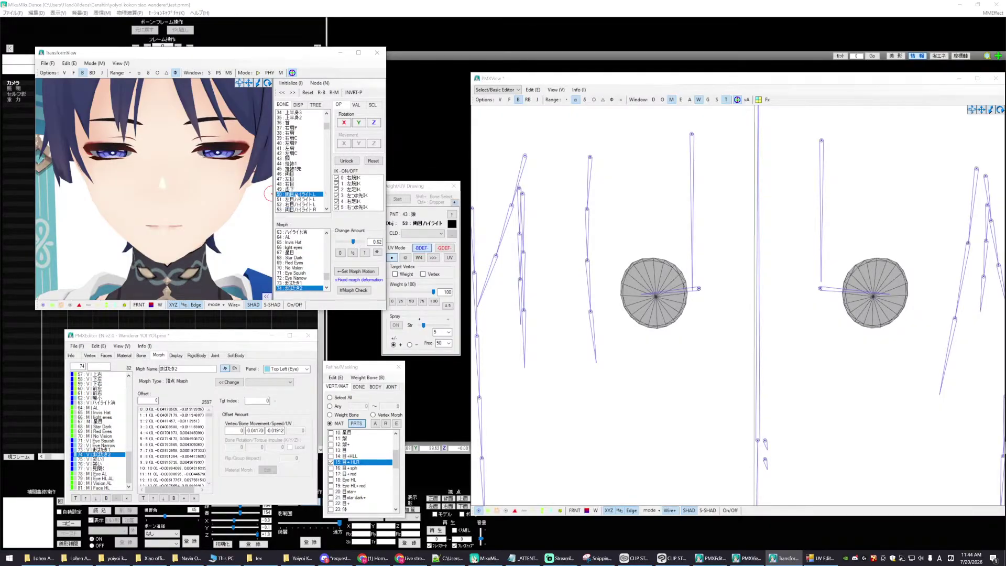
{"action": "left_click_drag", "start_coordinate": [355, 243], "coordinate": [357, 243]}
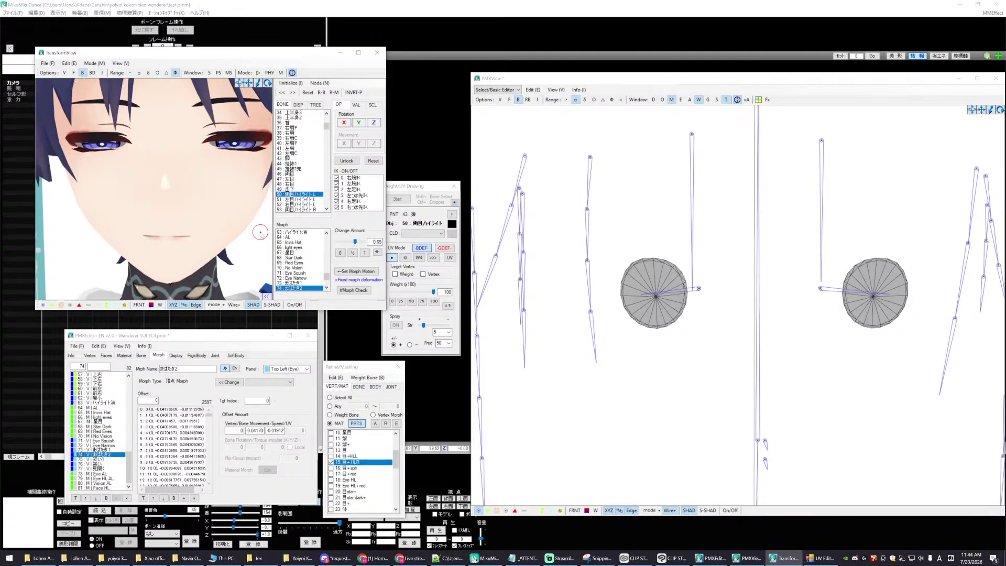
- Test the 両目ハイライト L bone's X rotation up close with the まばたき2 morph at 0.79, 1.00 and 0.72
{"action": "scroll", "coordinate": [299, 223], "scroll_direction": "up", "scroll_amount": 2}
{"action": "left_click", "coordinate": [344, 123]}
{"action": "left_click_drag", "start_coordinate": [344, 123], "coordinate": [362, 124]}
{"action": "left_click_drag", "start_coordinate": [356, 242], "coordinate": [358, 242]}
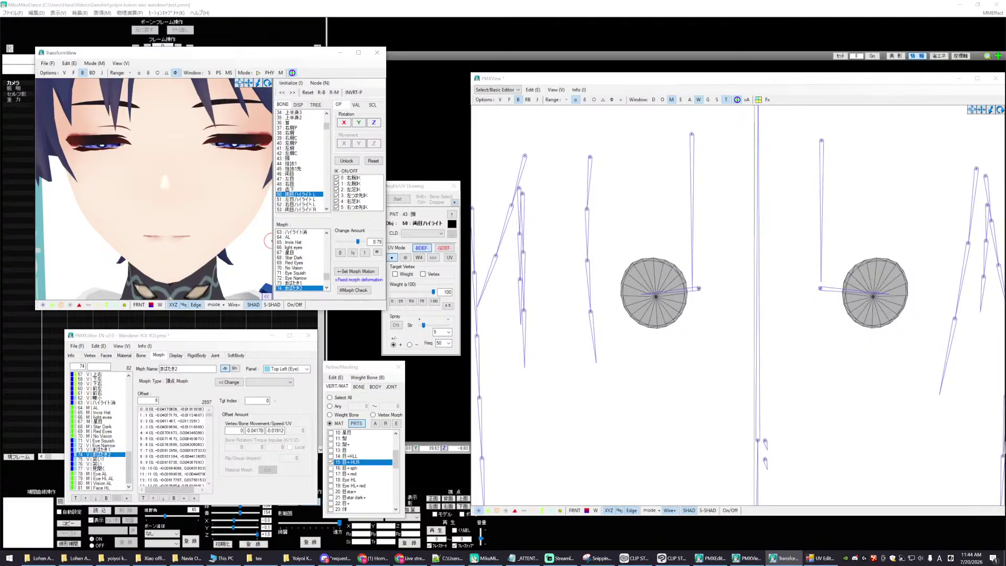
{"action": "left_click", "coordinate": [344, 123]}
{"action": "left_click", "coordinate": [343, 123]}
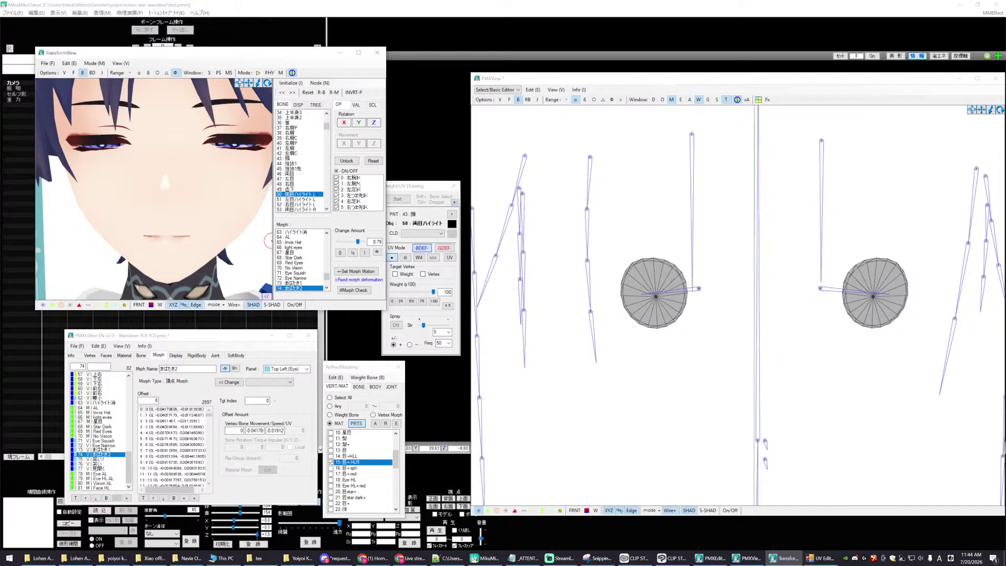
{"action": "left_click", "coordinate": [364, 251]}
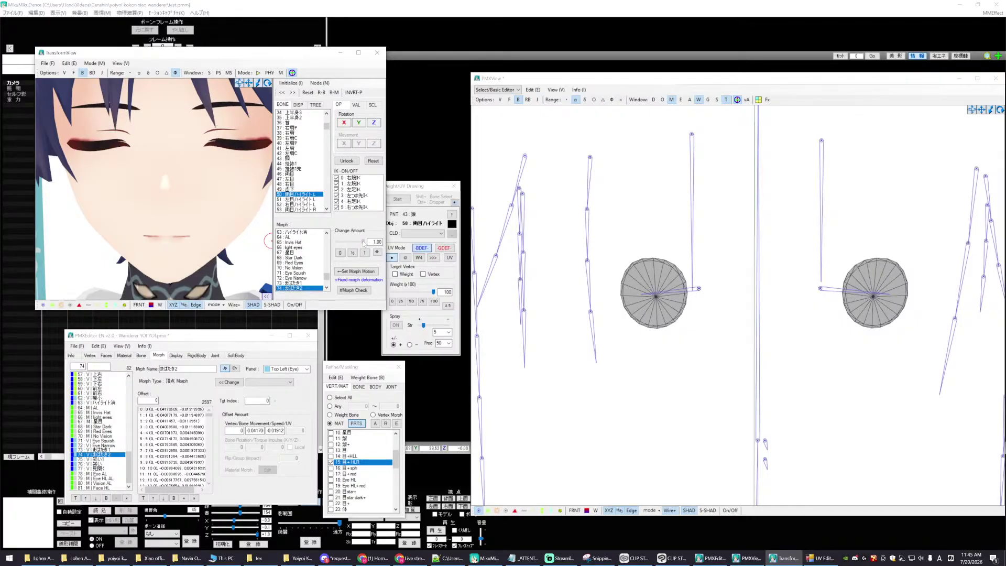
{"action": "mouse_move", "coordinate": [364, 243]}
{"action": "left_mouse_down"}
{"action": "mouse_move", "coordinate": [338, 242]}
{"action": "mouse_move", "coordinate": [366, 242]}
{"action": "mouse_move", "coordinate": [347, 242]}
{"action": "mouse_move", "coordinate": [365, 242]}
{"action": "mouse_move", "coordinate": [356, 239]}
{"action": "left_mouse_up"}
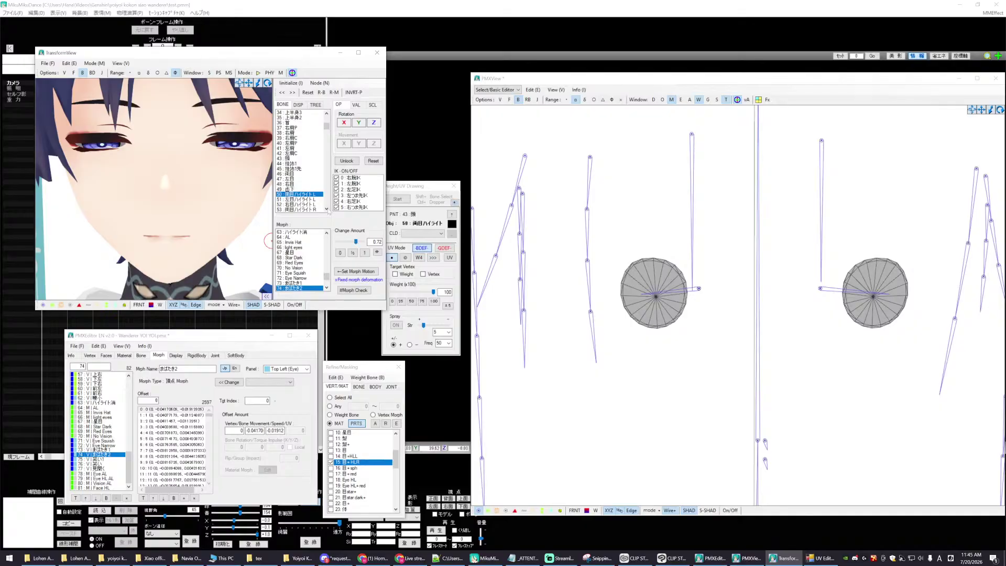
- Adjust the 両目ハイライト L bone's X rotation, checking it with the まばたき2 morph at 0.81 and 0.76
{"action": "left_click", "coordinate": [297, 210]}
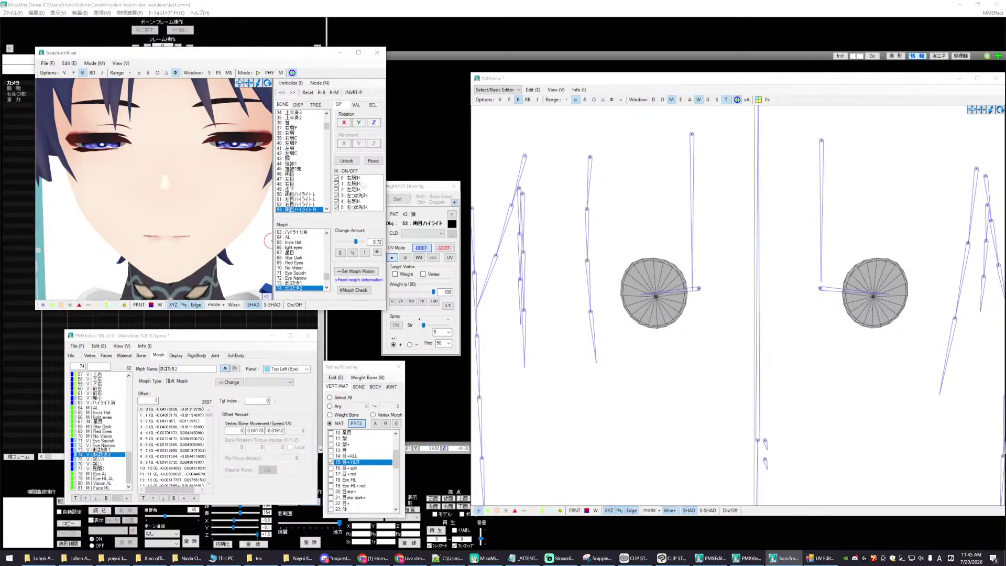
{"action": "mouse_move", "coordinate": [356, 241]}
{"action": "left_mouse_down"}
{"action": "mouse_move", "coordinate": [346, 241]}
{"action": "mouse_move", "coordinate": [364, 242]}
{"action": "mouse_move", "coordinate": [330, 239]}
{"action": "mouse_move", "coordinate": [374, 242]}
{"action": "mouse_move", "coordinate": [343, 241]}
{"action": "mouse_move", "coordinate": [358, 241]}
{"action": "left_mouse_up"}
{"action": "left_click", "coordinate": [321, 195]}
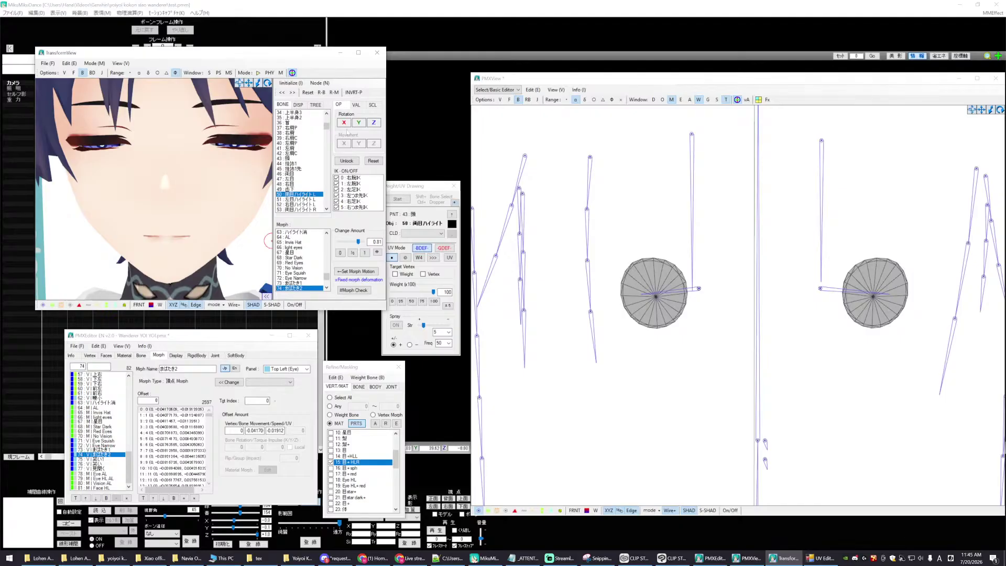
{"action": "left_click", "coordinate": [344, 122]}
{"action": "left_click", "coordinate": [343, 122]}
{"action": "mouse_move", "coordinate": [358, 241]}
{"action": "left_mouse_down"}
{"action": "mouse_move", "coordinate": [343, 241]}
{"action": "mouse_move", "coordinate": [357, 241]}
{"action": "left_mouse_up"}
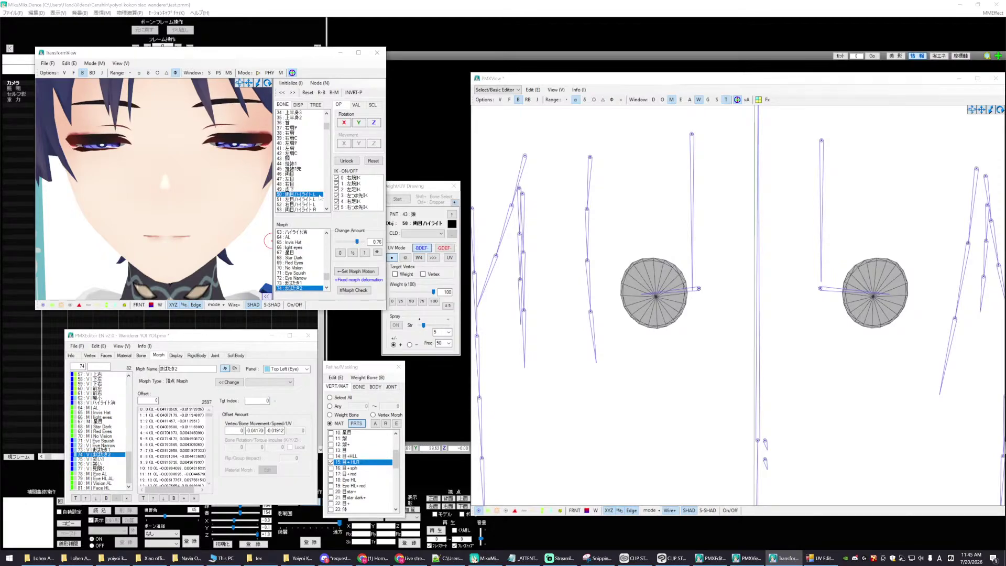
- Test the 両目ハイライト R bone's X rotation with まばたき2 at 0.79, then reset the bone and set the morph to 1.00
{"action": "left_click", "coordinate": [304, 209]}
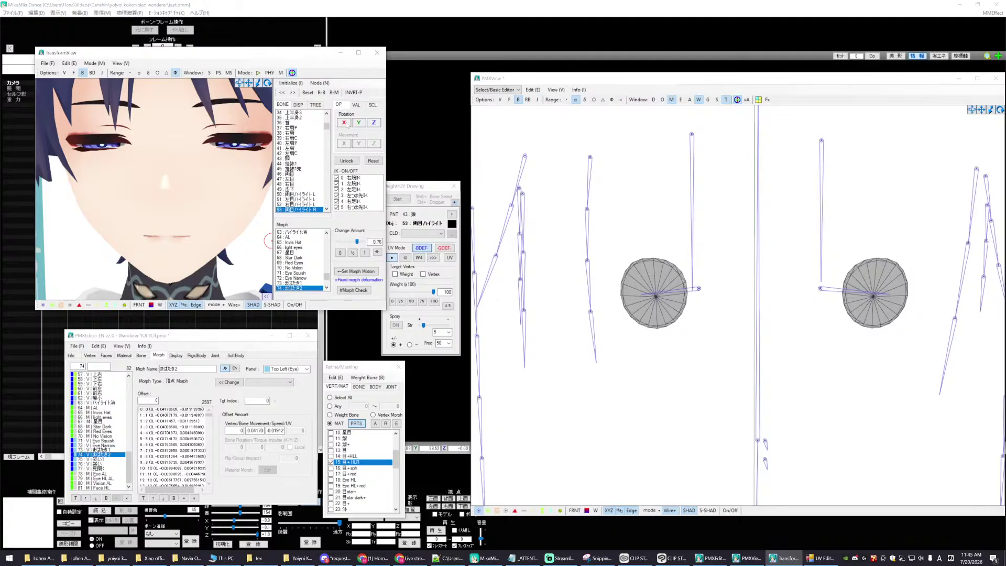
{"action": "left_click", "coordinate": [345, 123]}
{"action": "mouse_move", "coordinate": [357, 241]}
{"action": "left_mouse_down"}
{"action": "mouse_move", "coordinate": [367, 241]}
{"action": "mouse_move", "coordinate": [358, 242]}
{"action": "left_mouse_up"}
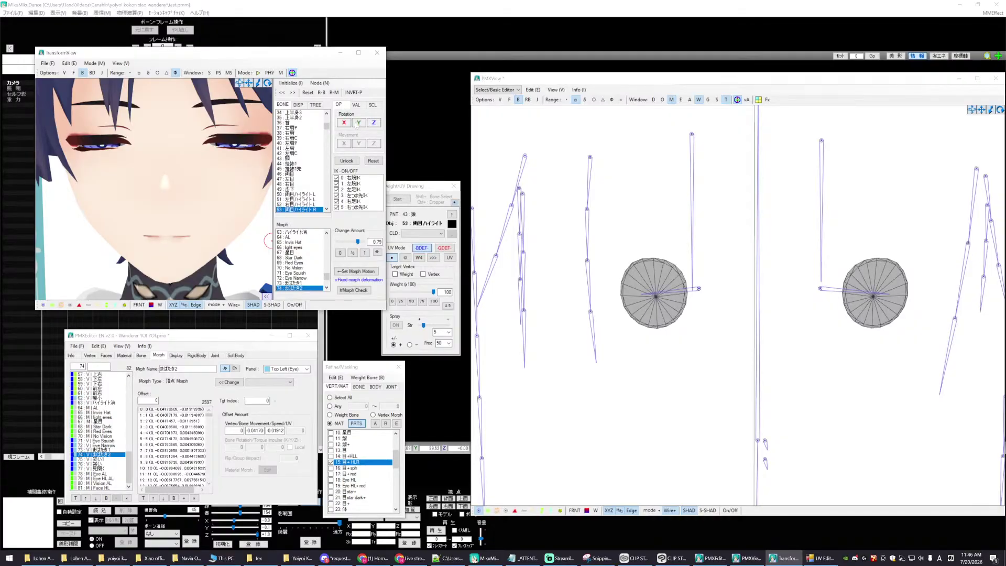
{"action": "left_click", "coordinate": [369, 162]}
{"action": "left_click_drag", "start_coordinate": [358, 241], "coordinate": [367, 241]}
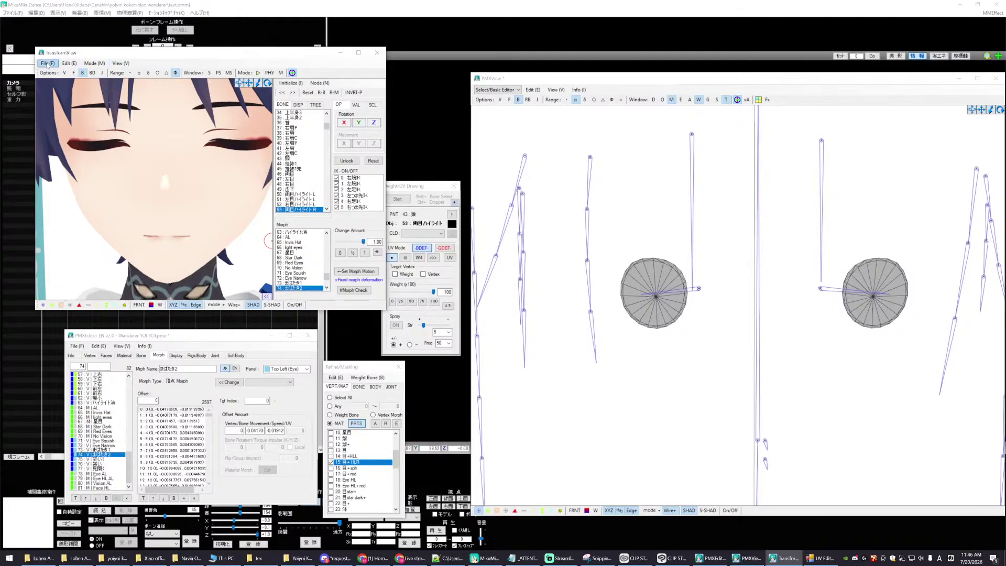
- Turn off Vertex Morph Normalize for saving and updating in TransformView
{"action": "left_click", "coordinate": [46, 64]}
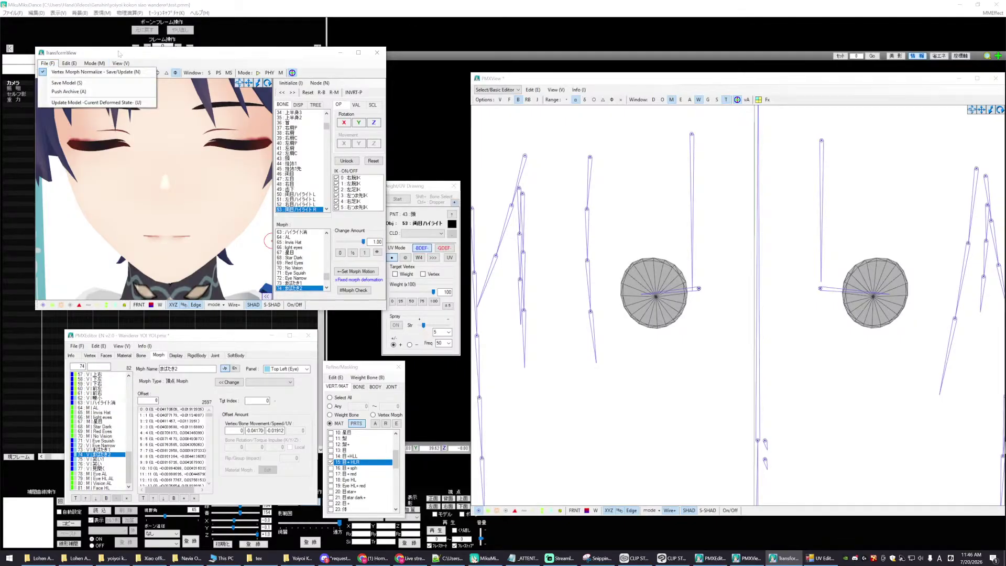
{"action": "left_click", "coordinate": [45, 64]}
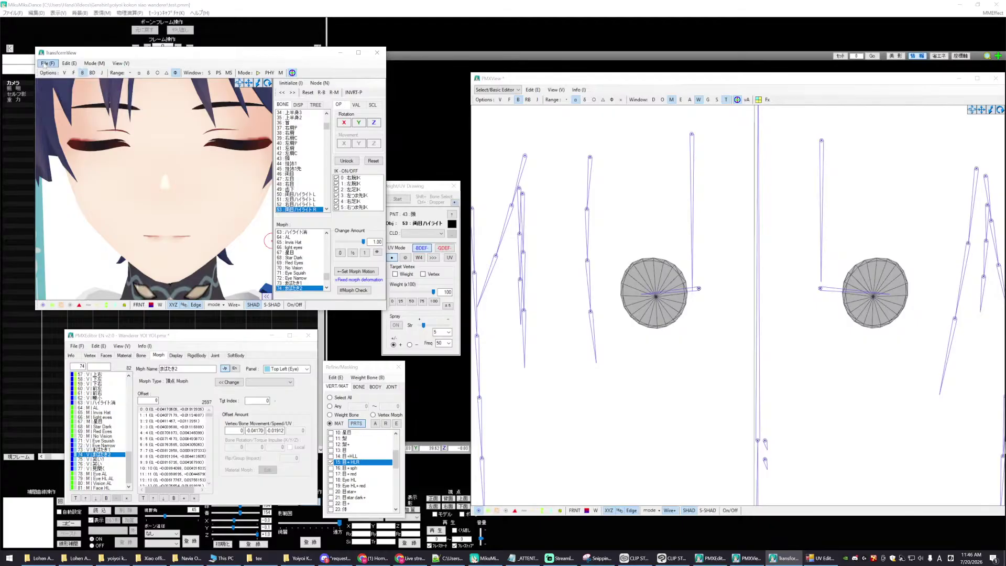
{"action": "left_click", "coordinate": [45, 64]}
{"action": "left_click", "coordinate": [45, 64]}
{"action": "left_click", "coordinate": [45, 64]}
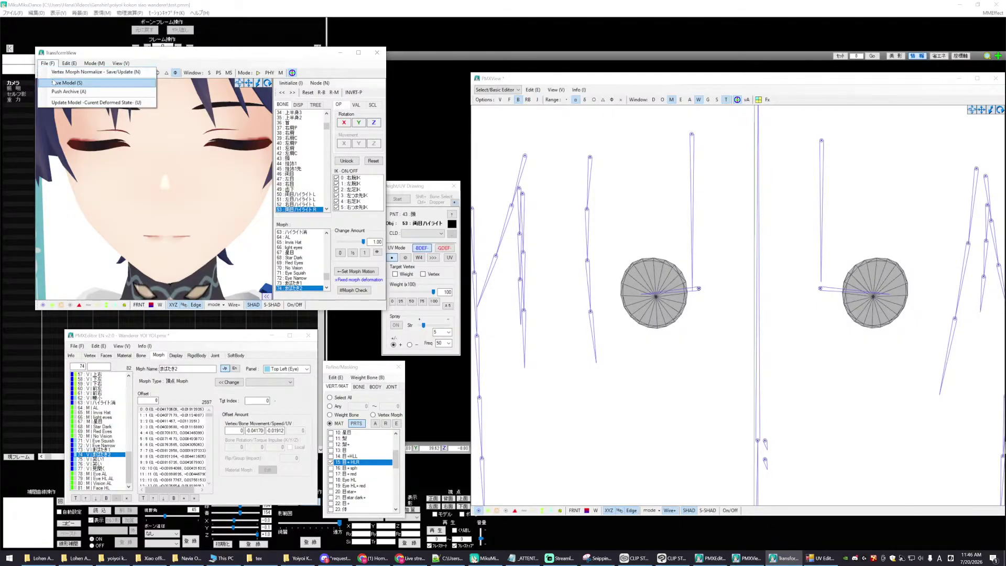
- Save the deformed model from TransformView as mabataki hl in the Wanderer Official folder
{"action": "left_click", "coordinate": [53, 82]}
{"action": "left_click", "coordinate": [226, 341]}
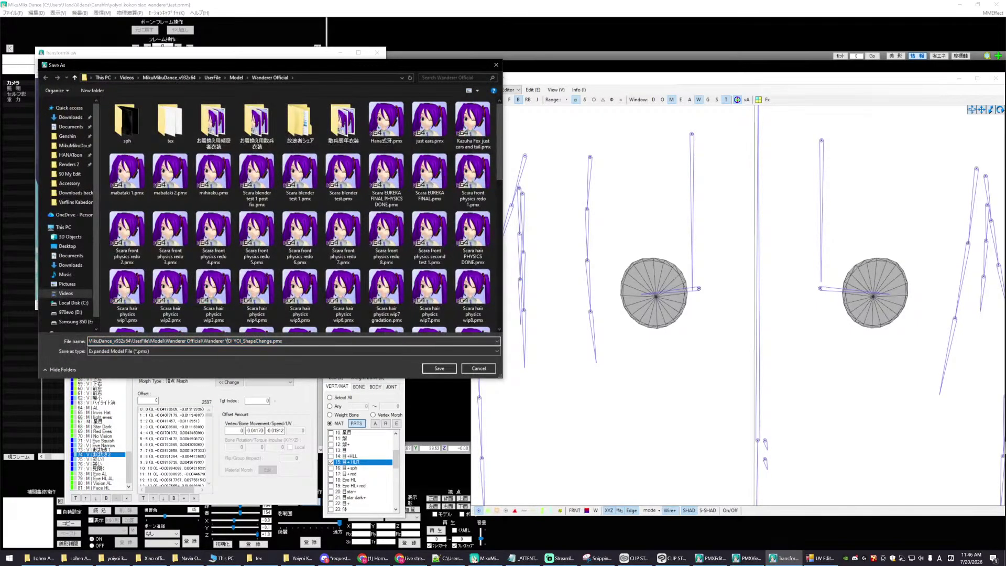
{"action": "left_click_drag", "start_coordinate": [204, 341], "coordinate": [272, 341]}
{"action": "type", "text": "manbata"}
{"action": "key", "text": "BackSpace"}
{"action": "key", "text": "BackSpace"}
{"action": "key", "text": "BackSpace"}
{"action": "key", "text": "BackSpace"}
{"action": "key", "text": "BackSpace"}
{"action": "type", "text": "bataki hl"}
{"action": "left_click", "coordinate": [434, 369]}
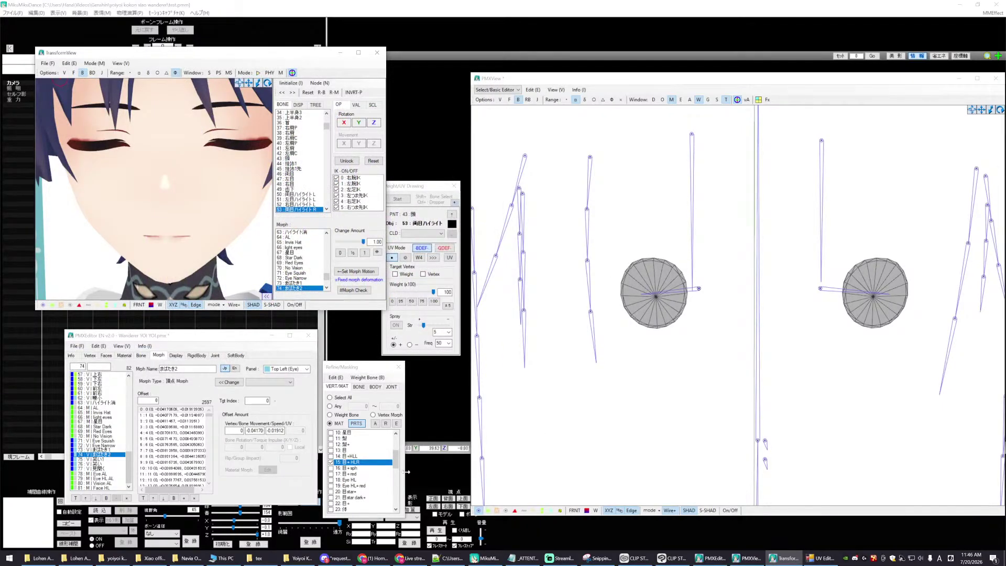
- Show all materials in PMXView and switch its display mode to Solid
{"action": "left_click", "coordinate": [375, 424]}
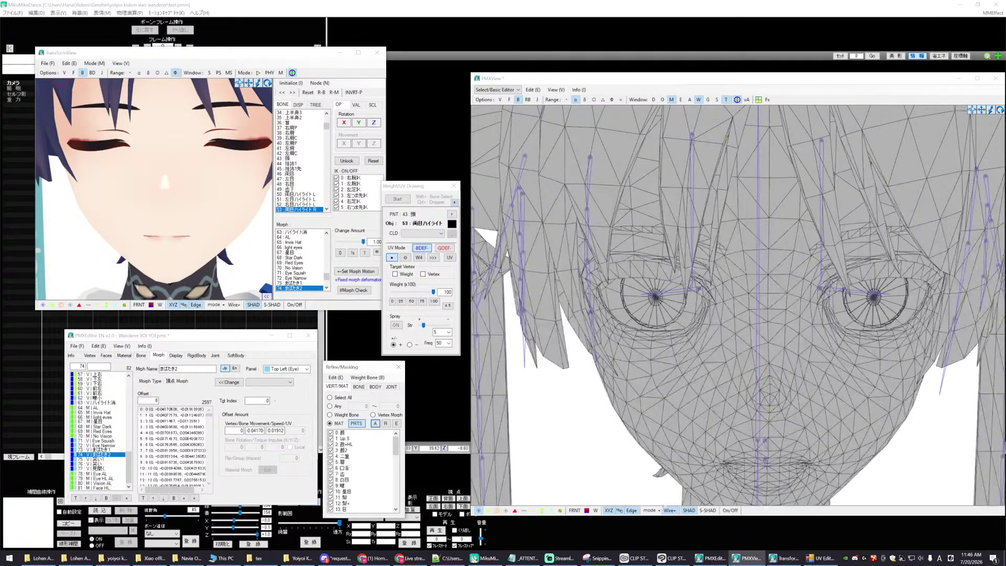
{"action": "left_click", "coordinate": [650, 510]}
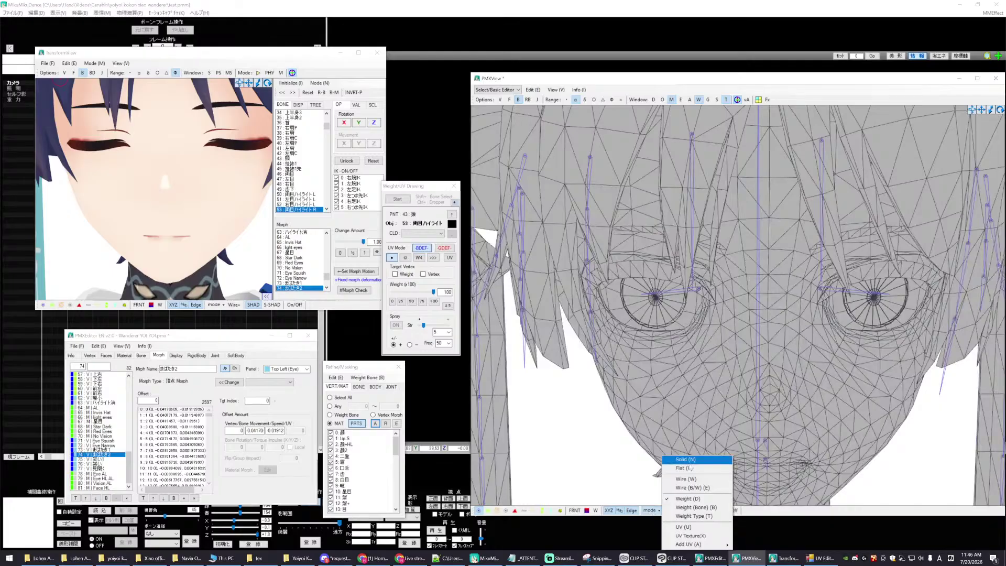
{"action": "left_click", "coordinate": [670, 460]}
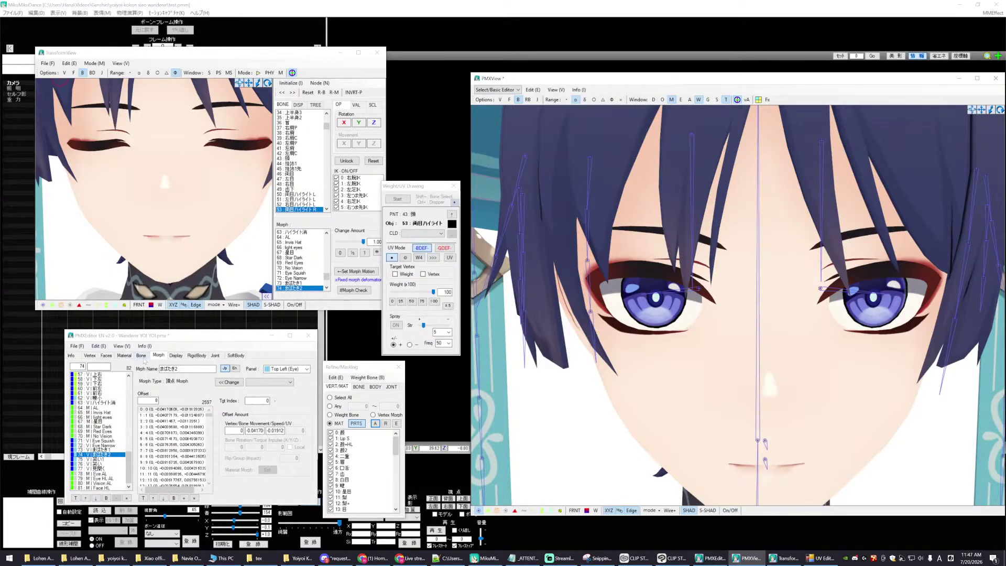
- Start a new vertex morph and arrange the Morph Editor, SubView, PMXView and masking windows so they do not overlap
{"action": "right_click", "coordinate": [94, 459]}
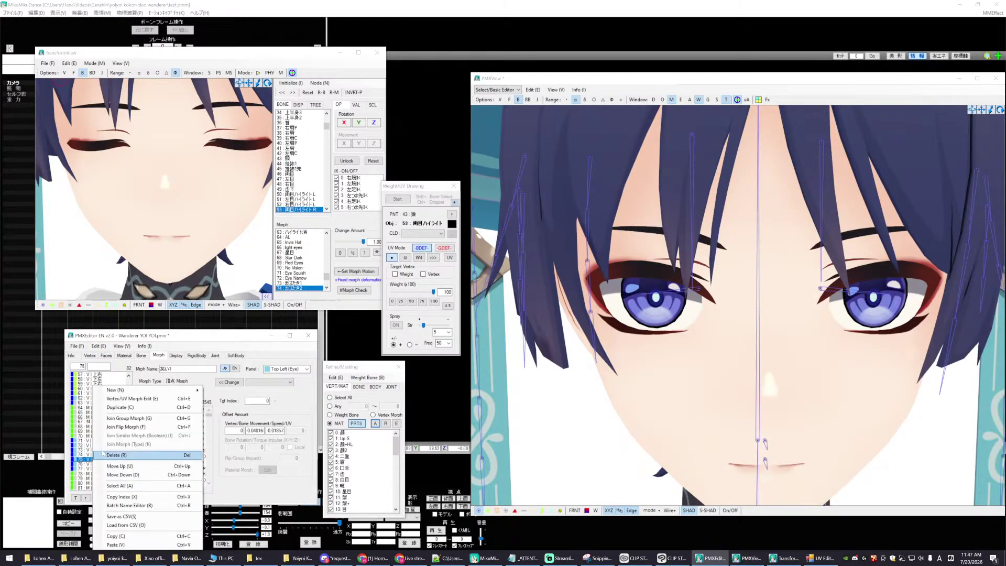
{"action": "mouse_move", "coordinate": [135, 390]}
{"action": "left_click", "coordinate": [226, 398]}
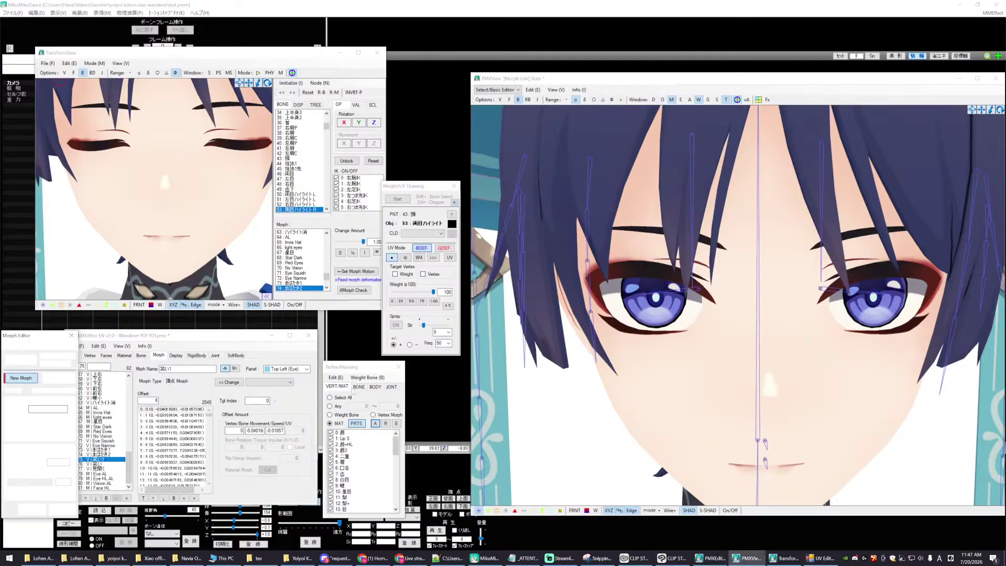
{"action": "left_click_drag", "start_coordinate": [119, 326], "coordinate": [445, 37]}
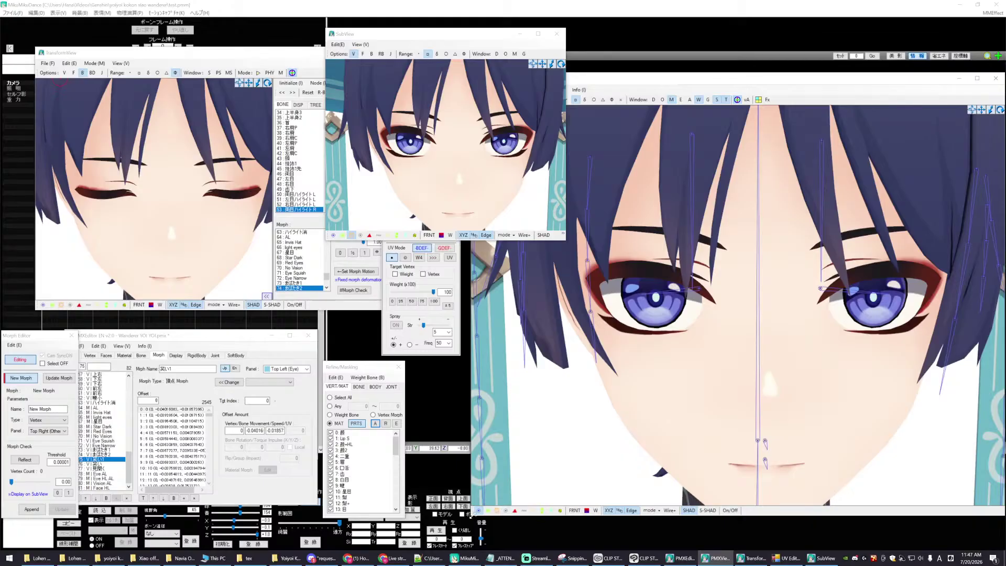
{"action": "left_click_drag", "start_coordinate": [472, 516], "coordinate": [668, 397]}
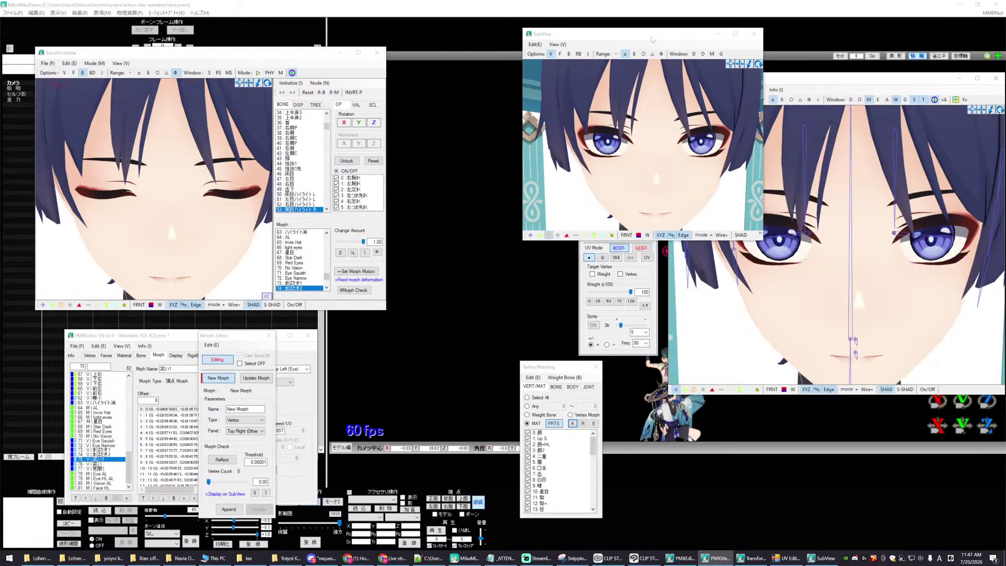
{"action": "left_click_drag", "start_coordinate": [650, 35], "coordinate": [531, 27]}
{"action": "left_click_drag", "start_coordinate": [801, 82], "coordinate": [764, 169]}
{"action": "mouse_move", "coordinate": [514, 455]}
{"action": "left_mouse_down"}
{"action": "mouse_move", "coordinate": [458, 390]}
{"action": "mouse_move", "coordinate": [429, 375]}
{"action": "left_mouse_up"}
{"action": "left_click_drag", "start_coordinate": [485, 116], "coordinate": [516, 62]}
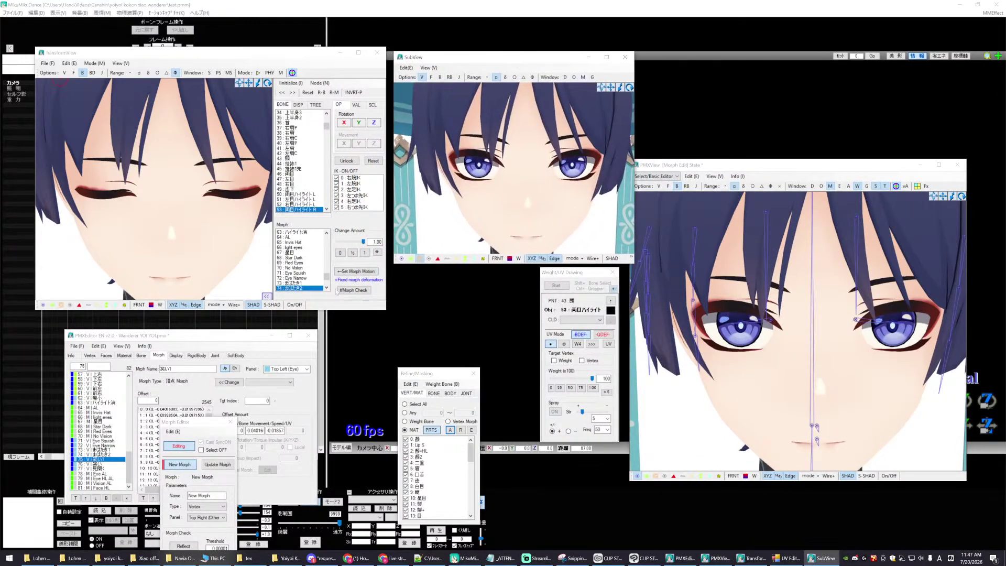
{"action": "left_click_drag", "start_coordinate": [218, 427], "coordinate": [346, 338]}
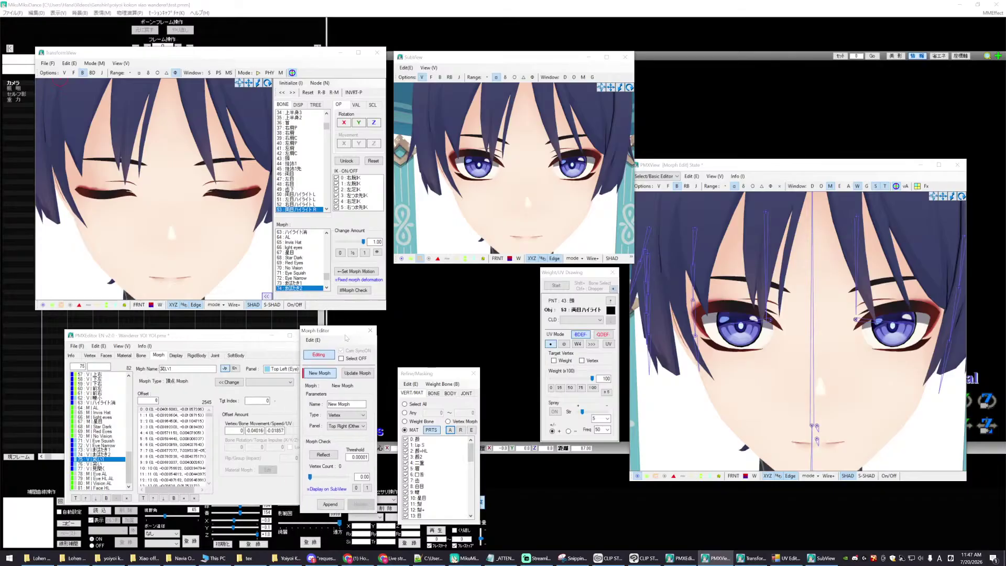
- Name the new vertex morph まばたき in the Morph Editor
{"action": "key", "text": "Tab"}
{"action": "type", "text": "mabataki"}
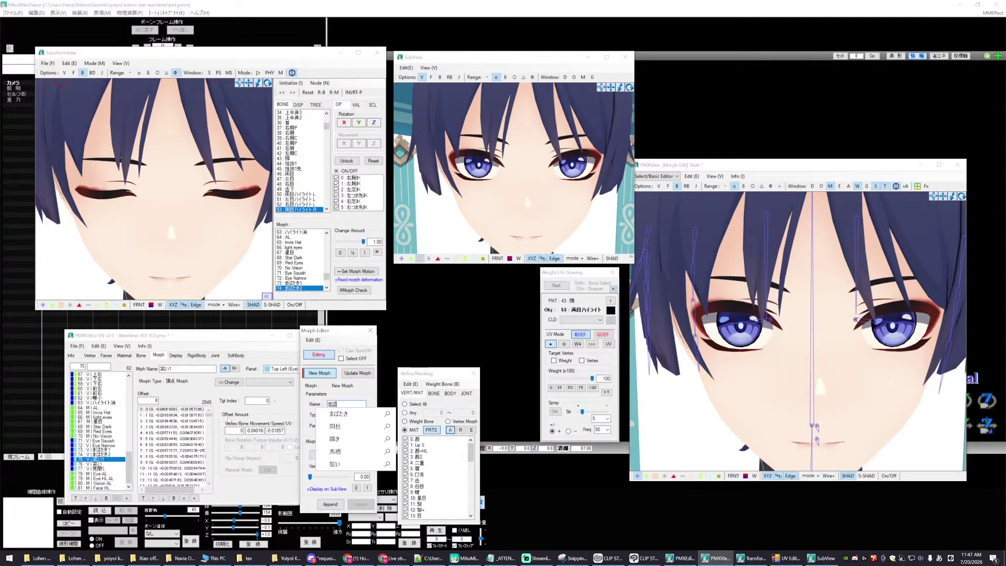
{"action": "key", "text": "Return"}
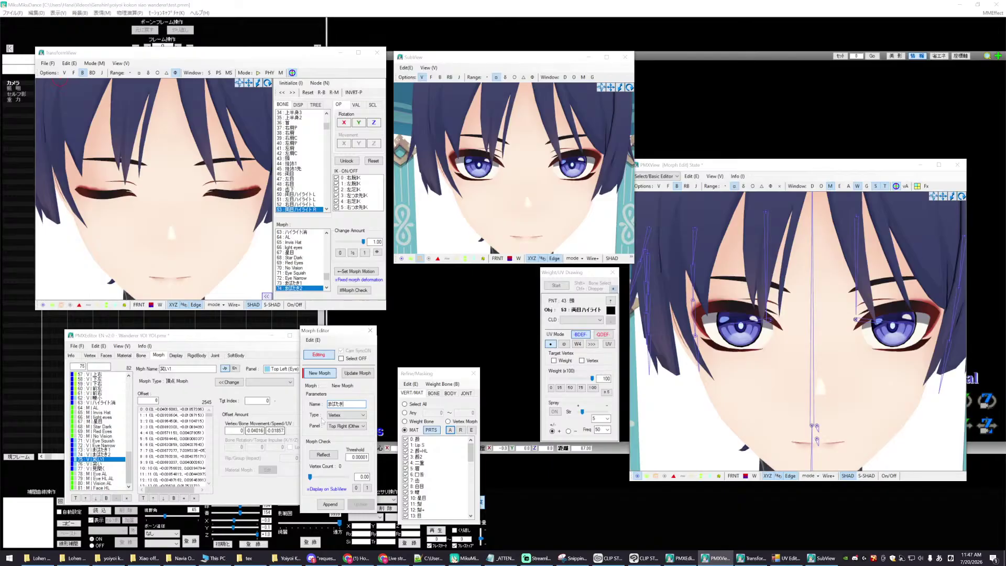
{"action": "left_click", "coordinate": [313, 340]}
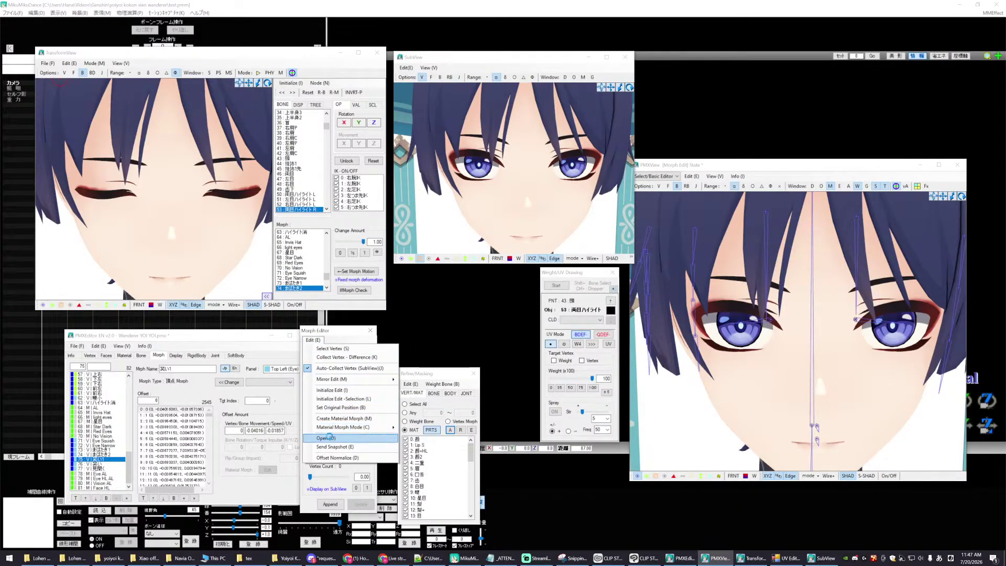
{"action": "left_click", "coordinate": [330, 439]}
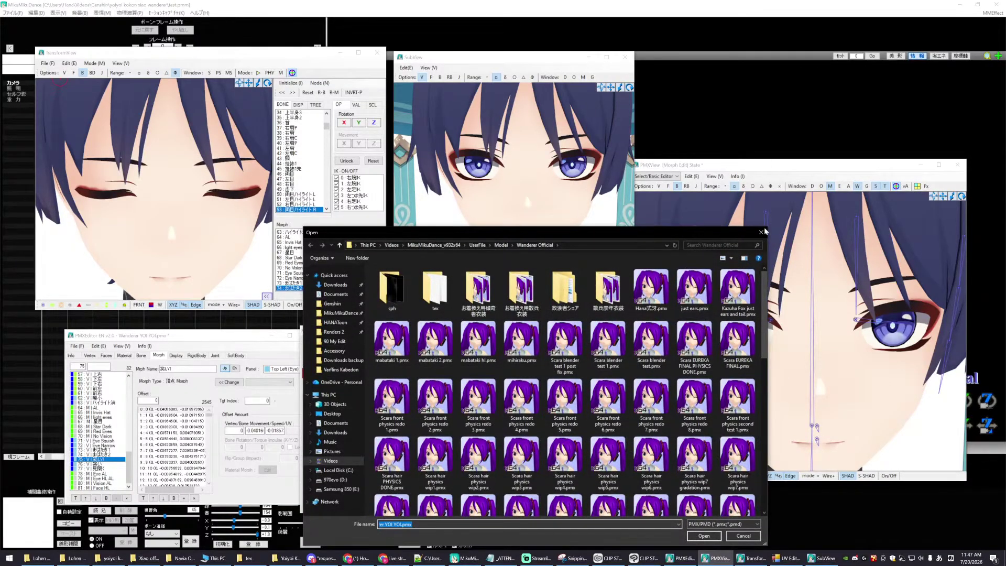
{"action": "left_click", "coordinate": [762, 232]}
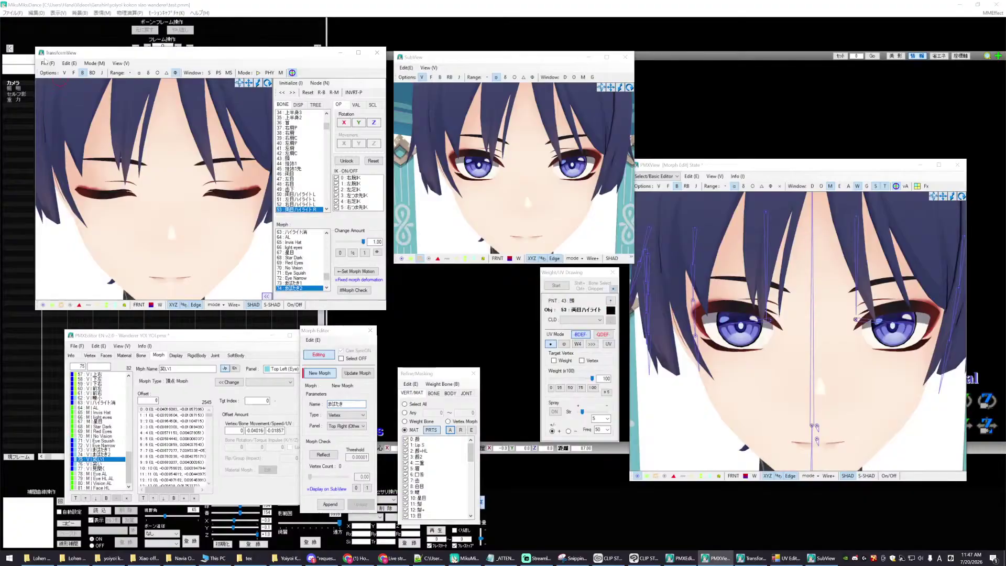
- Load the saved mabataki hl.pmx shape into the Morph Editor for the new まばたき vertex morph
{"action": "left_click", "coordinate": [46, 63]}
{"action": "left_click", "coordinate": [59, 82]}
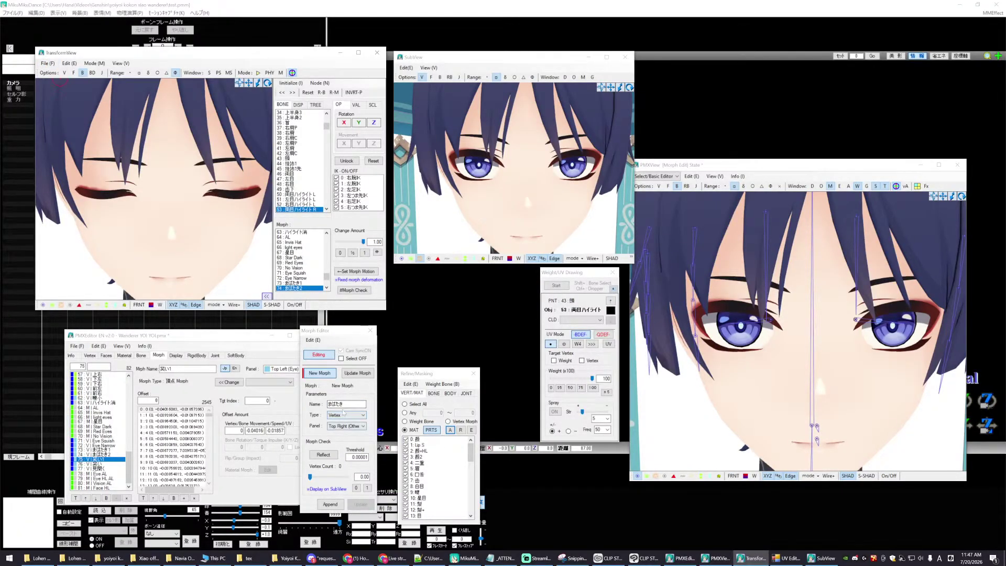
{"action": "left_click", "coordinate": [310, 340]}
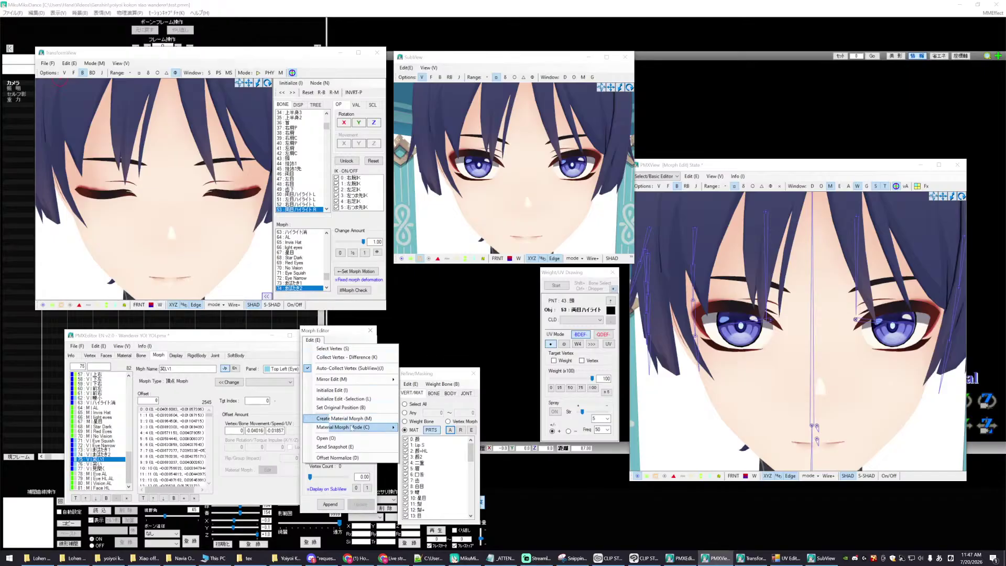
{"action": "left_click", "coordinate": [325, 438]}
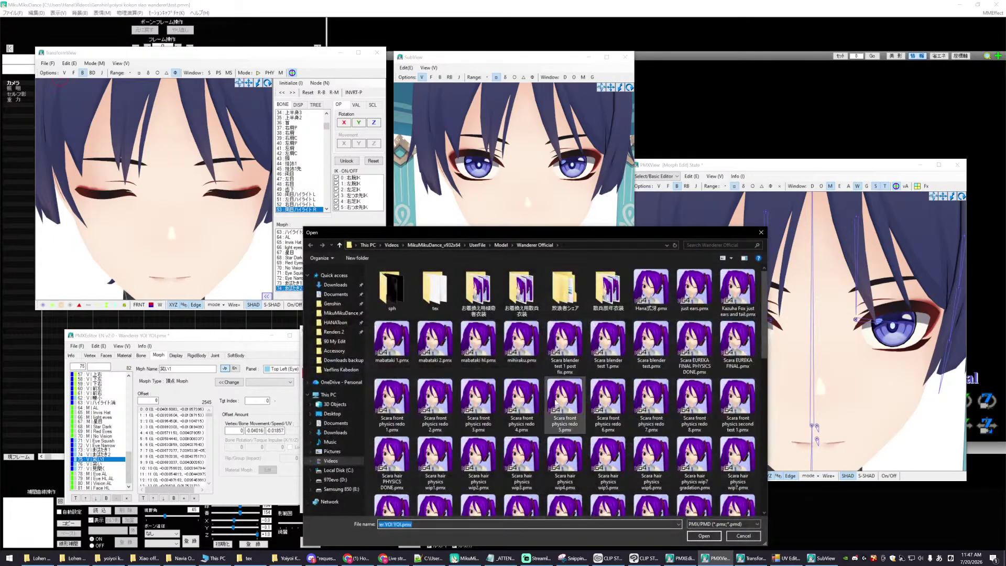
{"action": "scroll", "coordinate": [556, 404], "scroll_direction": "down", "scroll_amount": 10}
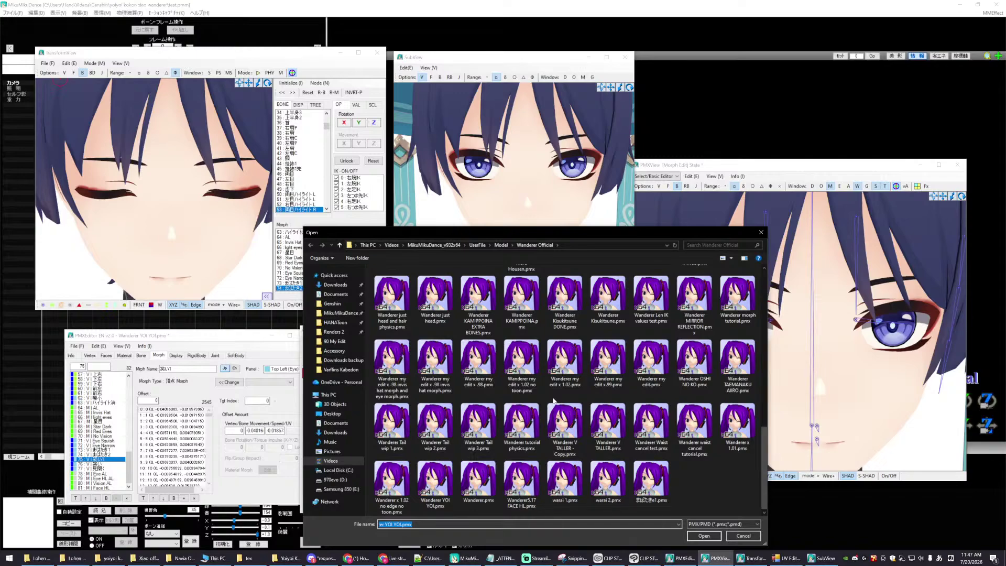
{"action": "scroll", "coordinate": [554, 400], "scroll_direction": "up", "scroll_amount": 3}
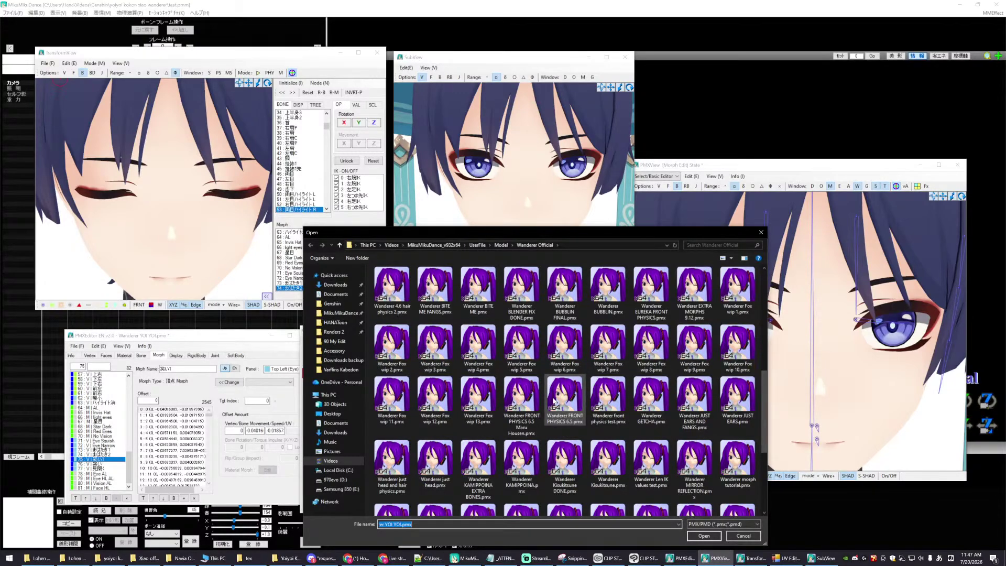
{"action": "scroll", "coordinate": [555, 402], "scroll_direction": "up", "scroll_amount": 10}
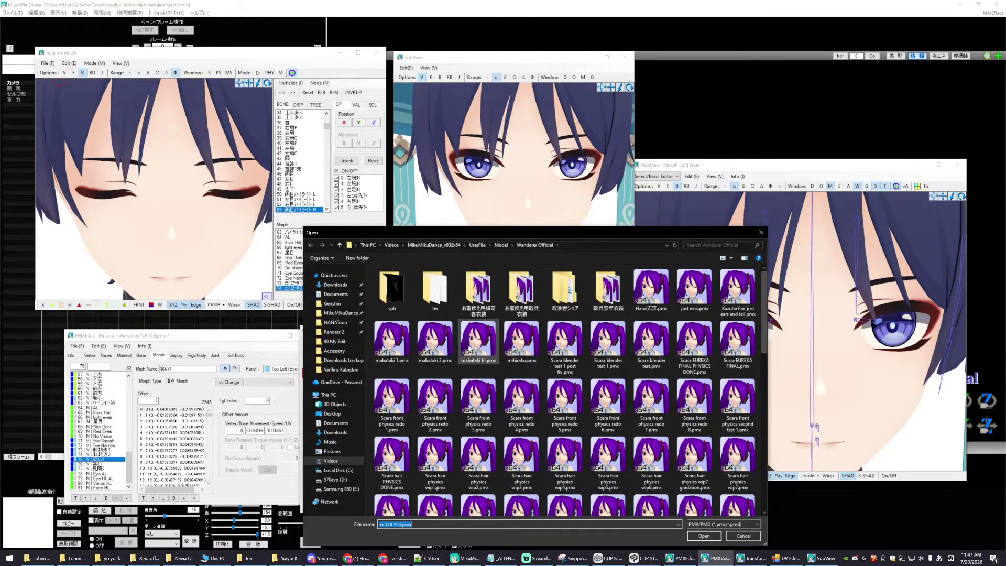
{"action": "left_click", "coordinate": [476, 343]}
{"action": "left_click", "coordinate": [703, 536]}
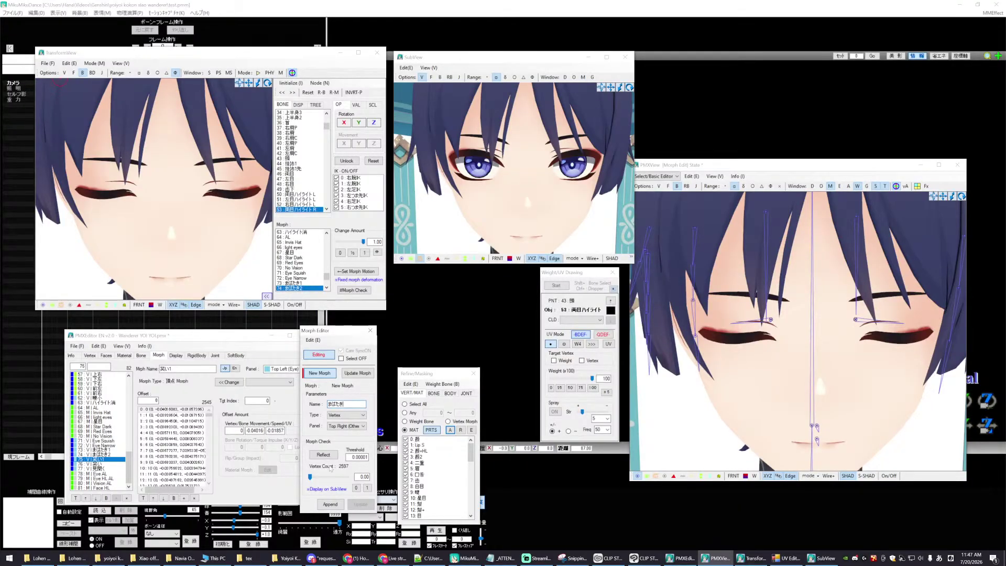
- Reflect the loaded shape in the new morph and preview its deformation at varying strengths
{"action": "left_click", "coordinate": [324, 454]}
{"action": "left_click_drag", "start_coordinate": [310, 477], "coordinate": [346, 468]}
{"action": "left_click", "coordinate": [276, 56]}
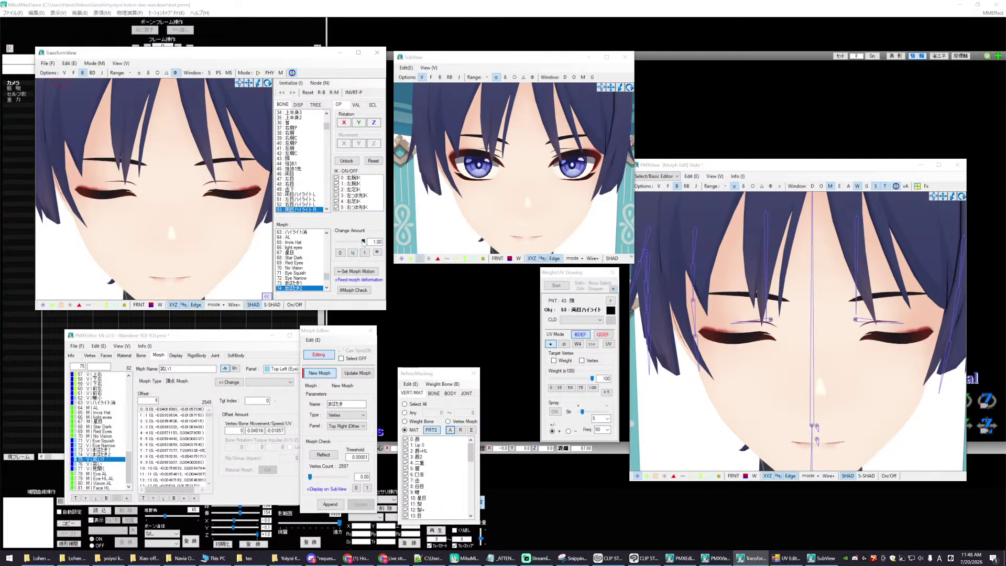
- Adjust the 両目ハイライト L bone's X rotation with the まばたき2 morph at 0.66, and return the morph to 1.00
{"action": "left_click_drag", "start_coordinate": [363, 241], "coordinate": [355, 244]}
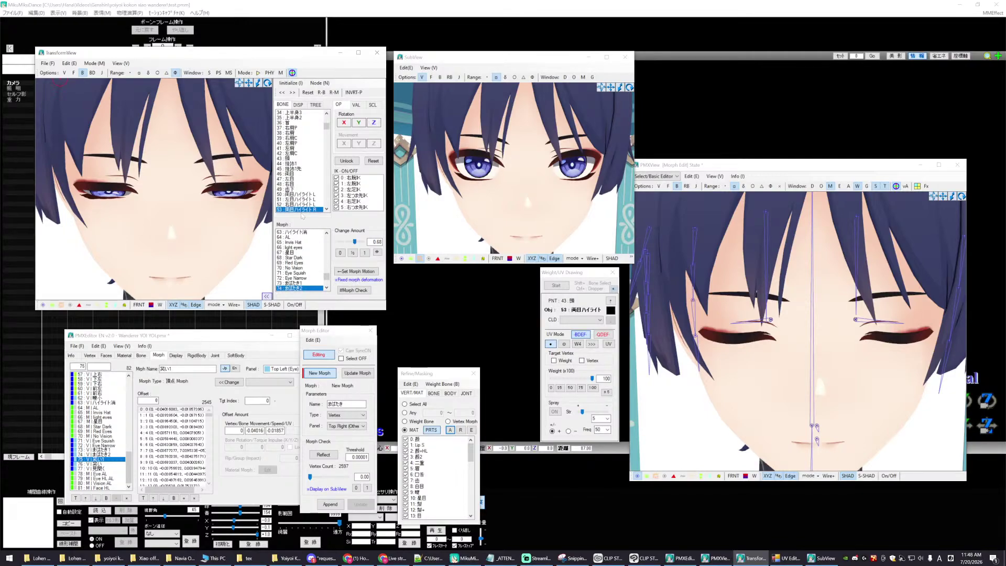
{"action": "left_click", "coordinate": [300, 194]}
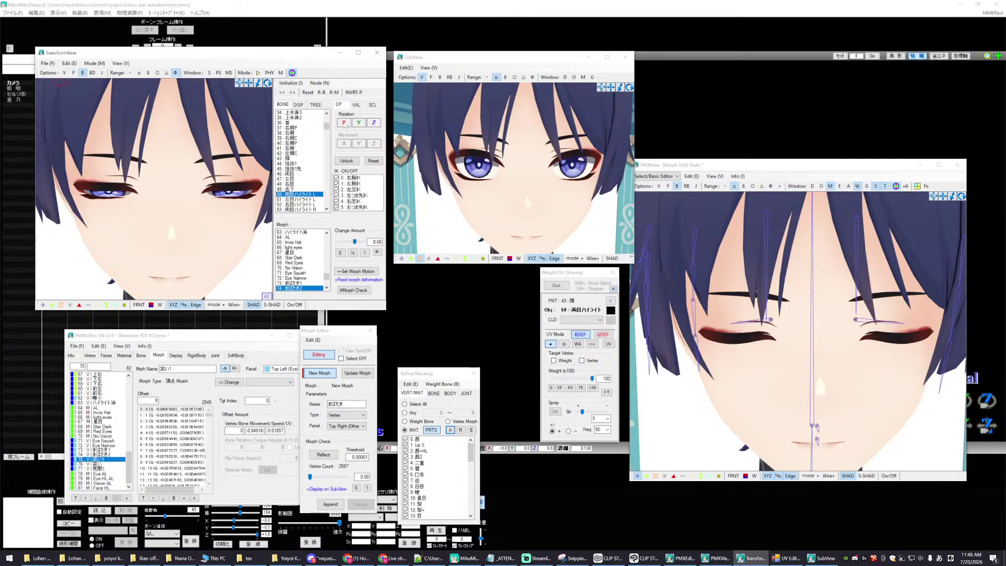
{"action": "left_click", "coordinate": [345, 123]}
{"action": "left_click_drag", "start_coordinate": [345, 123], "coordinate": [341, 177]}
{"action": "left_click", "coordinate": [307, 209]}
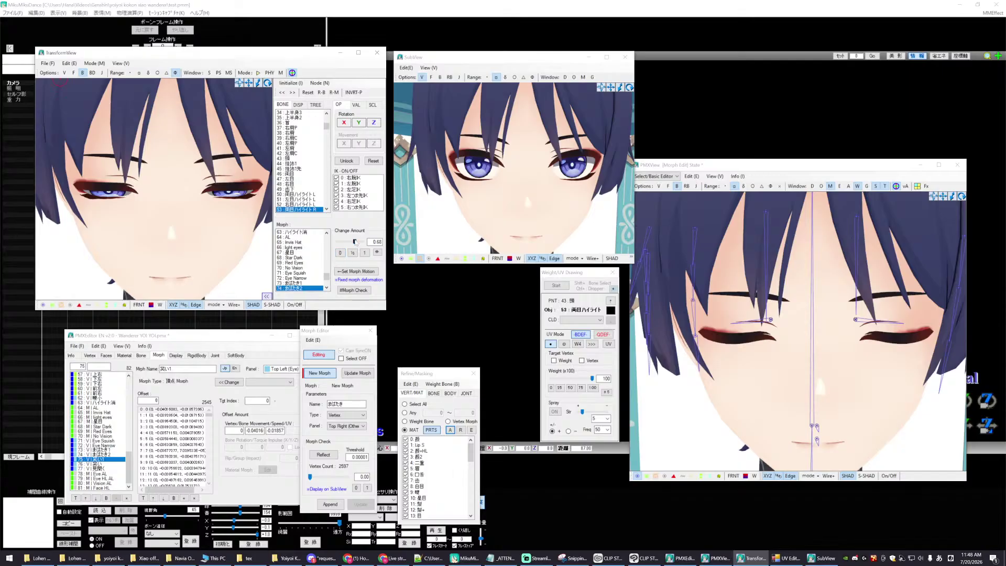
{"action": "left_click_drag", "start_coordinate": [355, 242], "coordinate": [363, 242]}
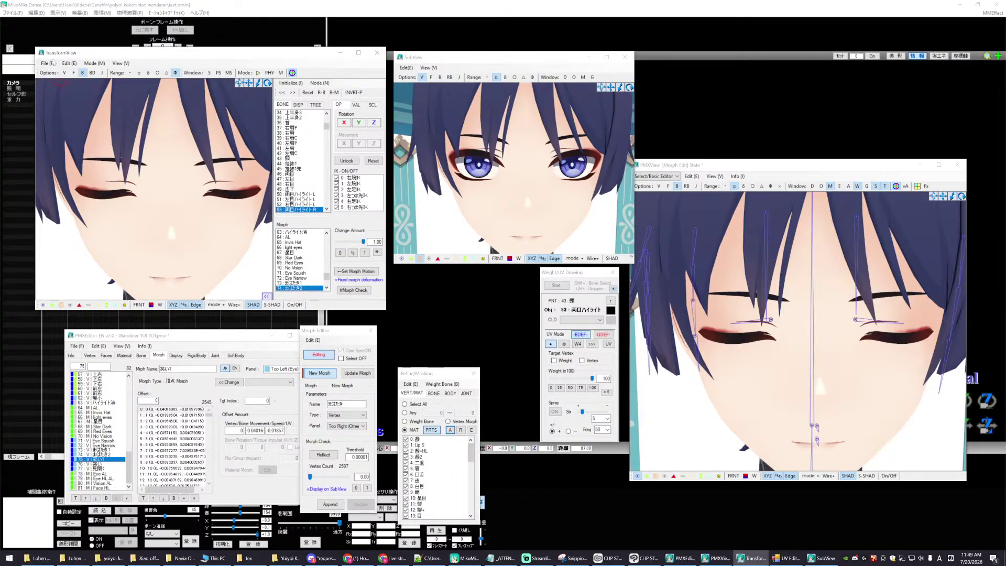
- Save the current deformed shape from TransformView as mabataki hl1.pmx in the Wanderer Official folder
{"action": "left_click", "coordinate": [53, 63]}
{"action": "left_click", "coordinate": [79, 84]}
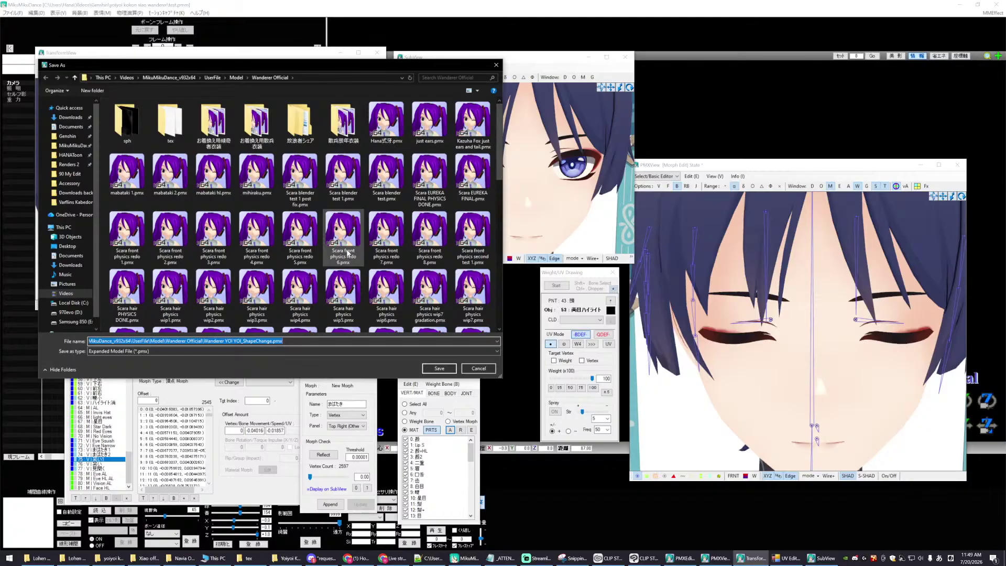
{"action": "left_click", "coordinate": [213, 176]}
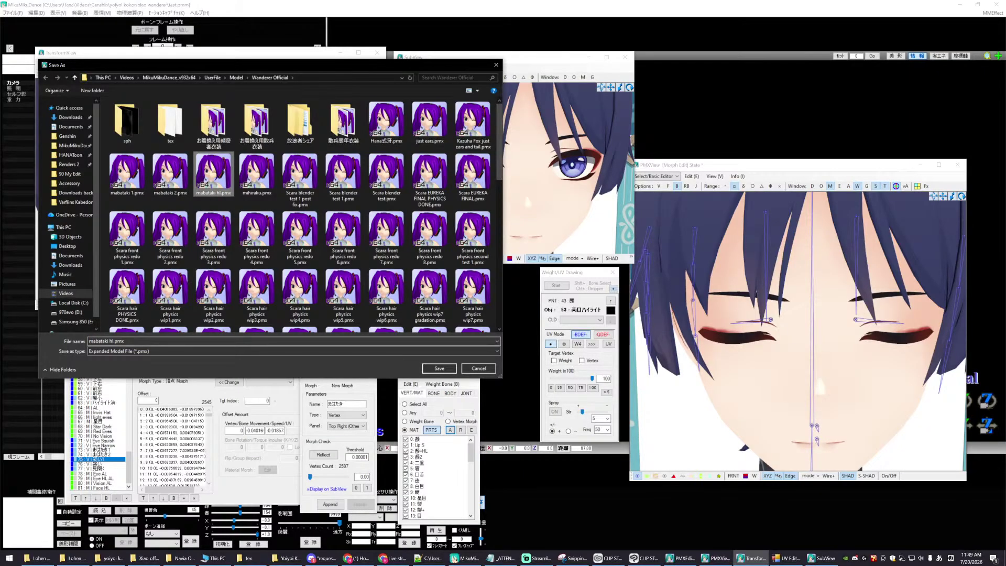
{"action": "left_click", "coordinate": [111, 342]}
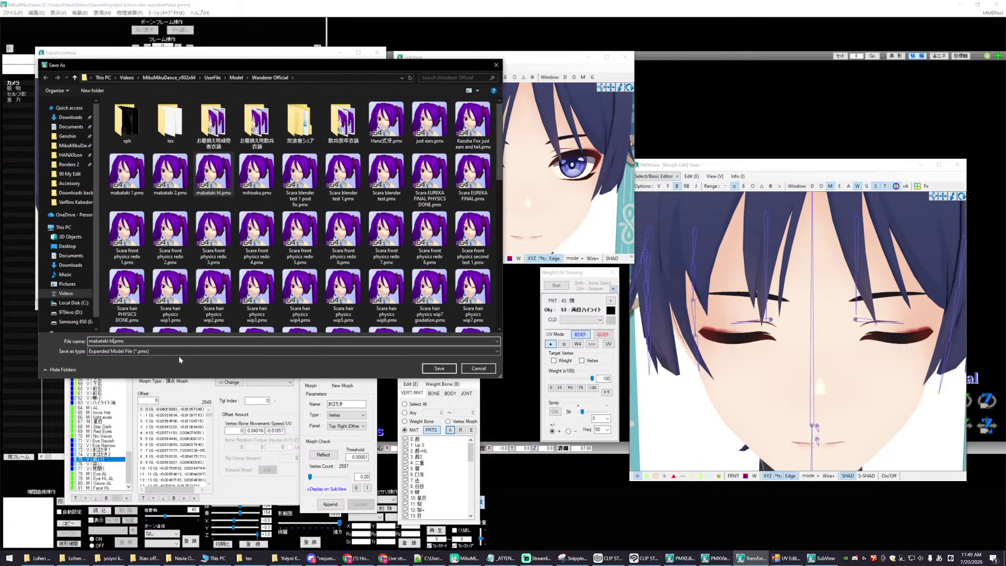
{"action": "type", "text": "1"}
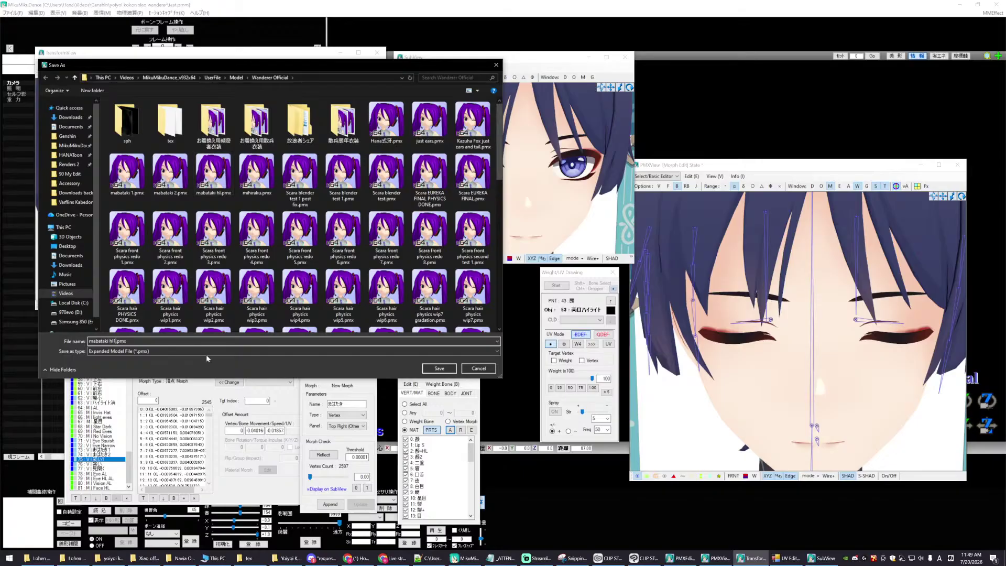
{"action": "left_click", "coordinate": [439, 369]}
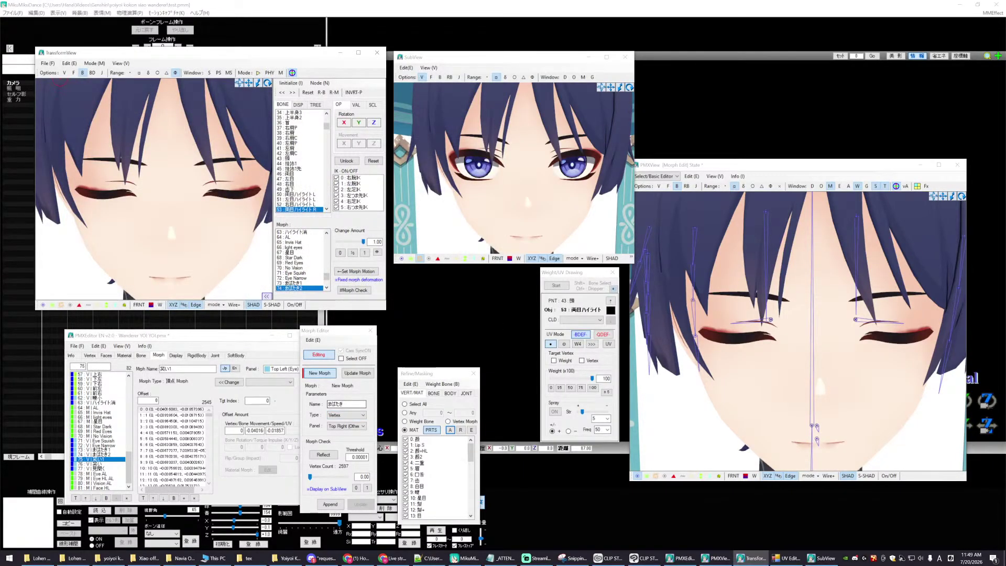
- Load the mabataki hl1.pmx shape into the Morph Editor as the source for the new morph
{"action": "left_click", "coordinate": [313, 340]}
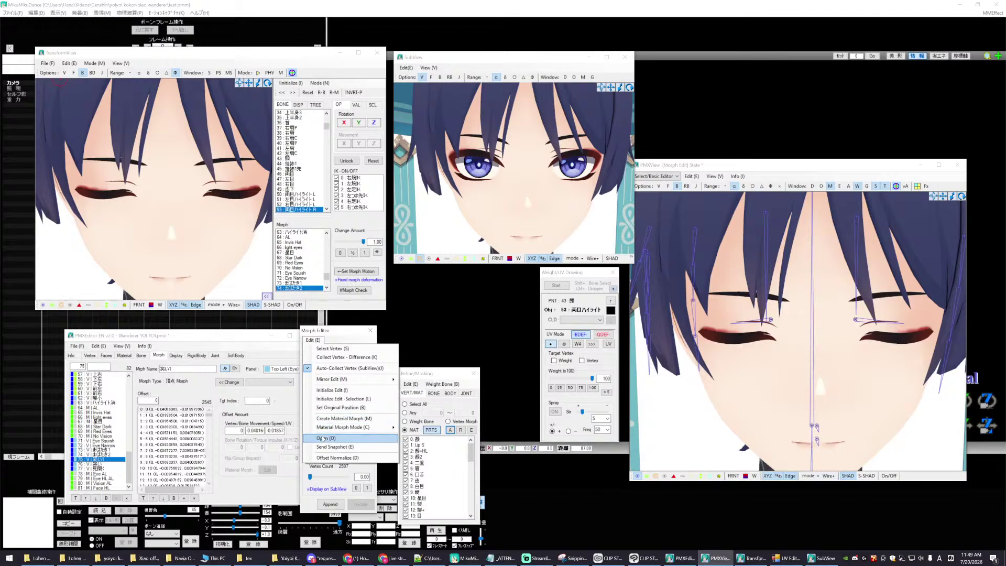
{"action": "left_click", "coordinate": [324, 438]}
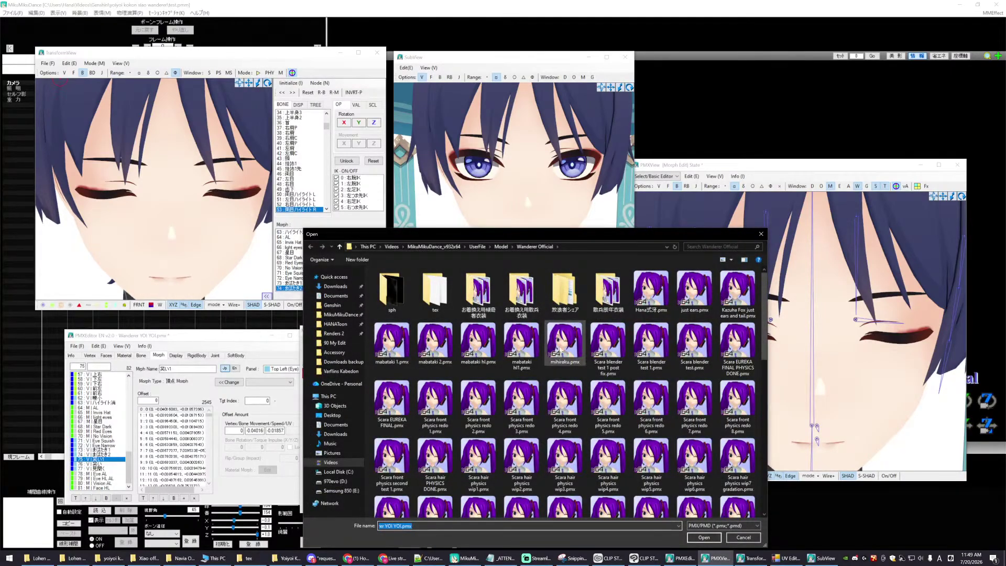
{"action": "left_click", "coordinate": [521, 343]}
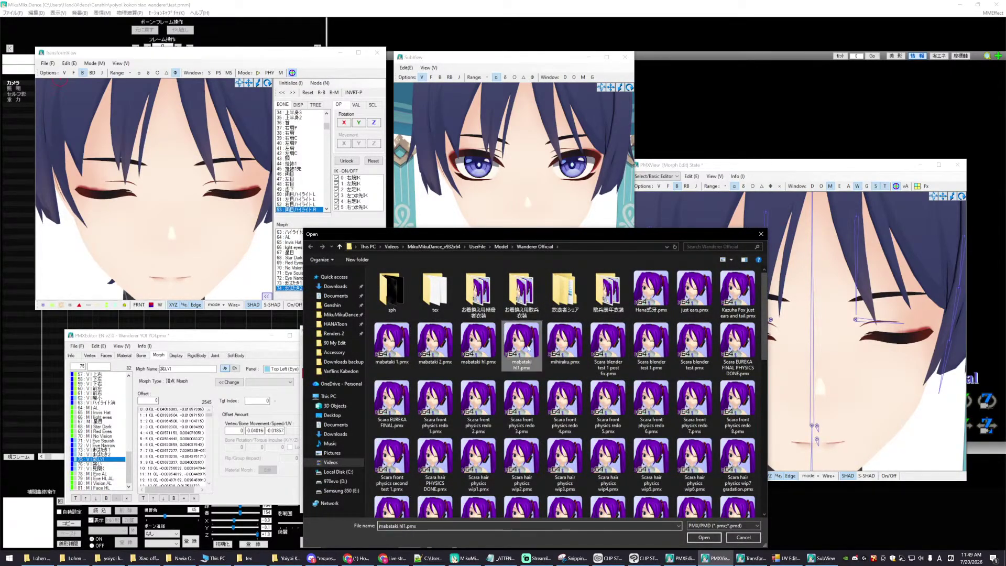
{"action": "left_click", "coordinate": [697, 539]}
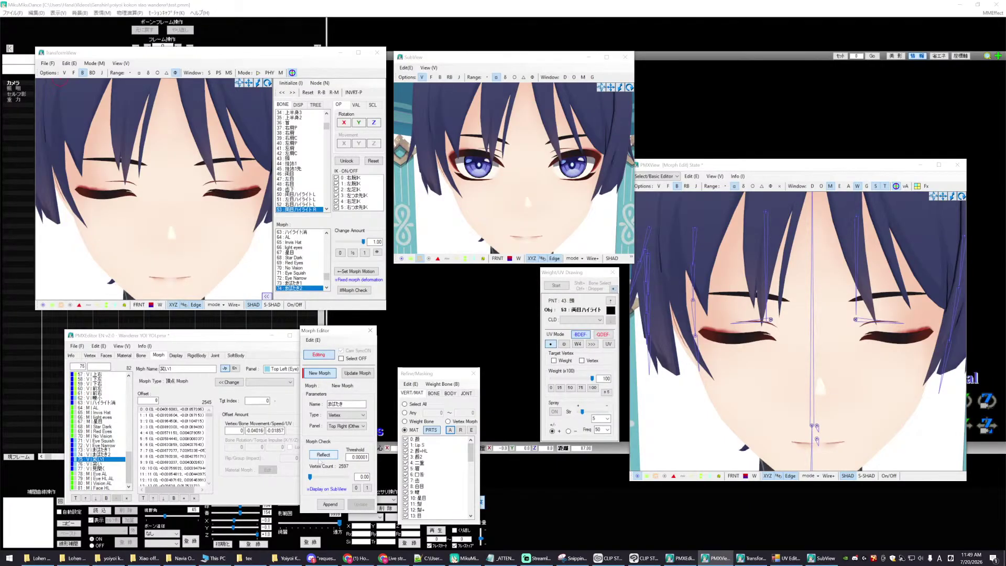
- Preview the まばたき morph in SubView between strengths 0.00 and 1.00 to examine how the eyes close
{"action": "left_click_drag", "start_coordinate": [310, 477], "coordinate": [331, 484]}
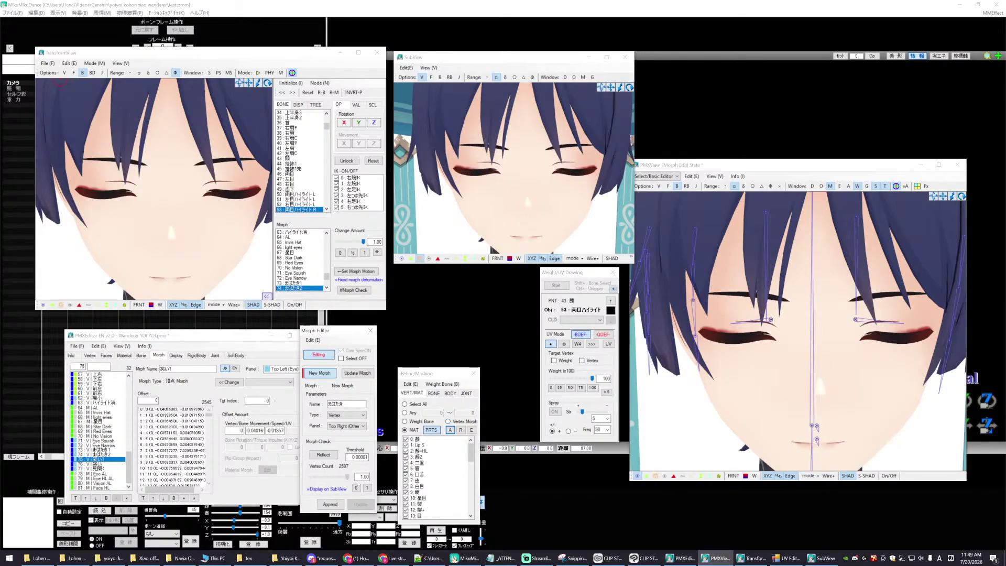
{"action": "left_click_drag", "start_coordinate": [307, 481], "coordinate": [346, 476]}
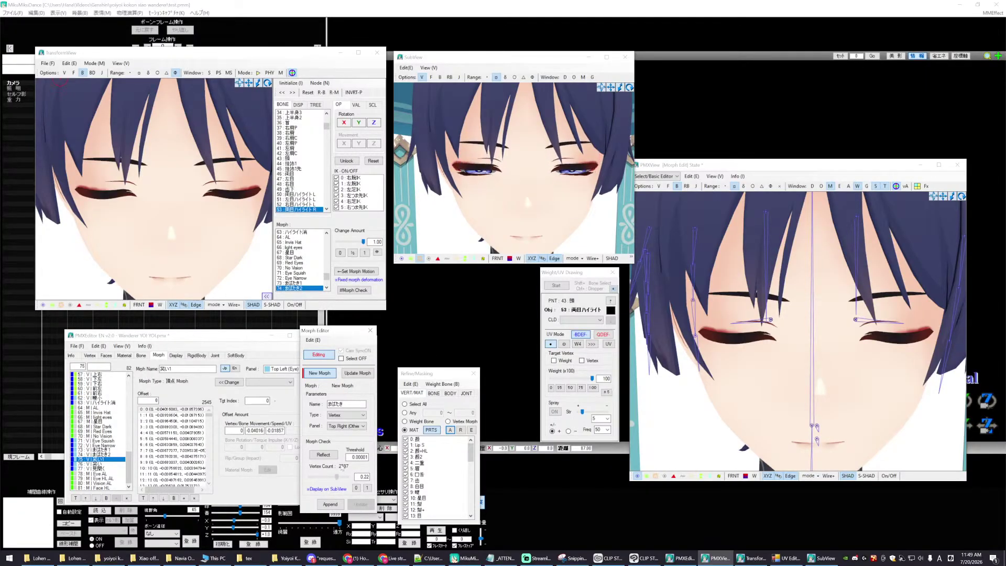
{"action": "left_click_drag", "start_coordinate": [333, 476], "coordinate": [324, 477]}
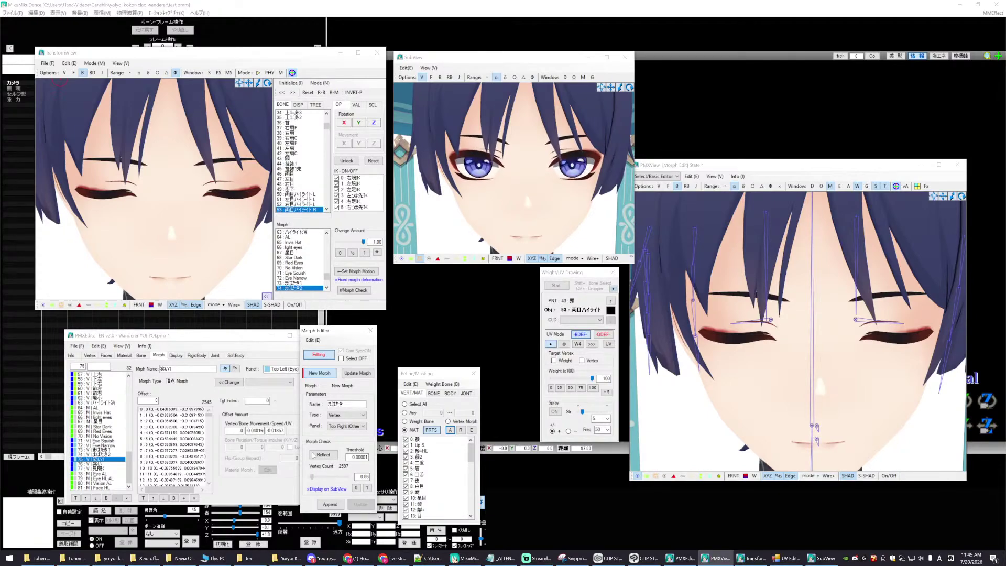
{"action": "left_click_drag", "start_coordinate": [313, 455], "coordinate": [339, 449]}
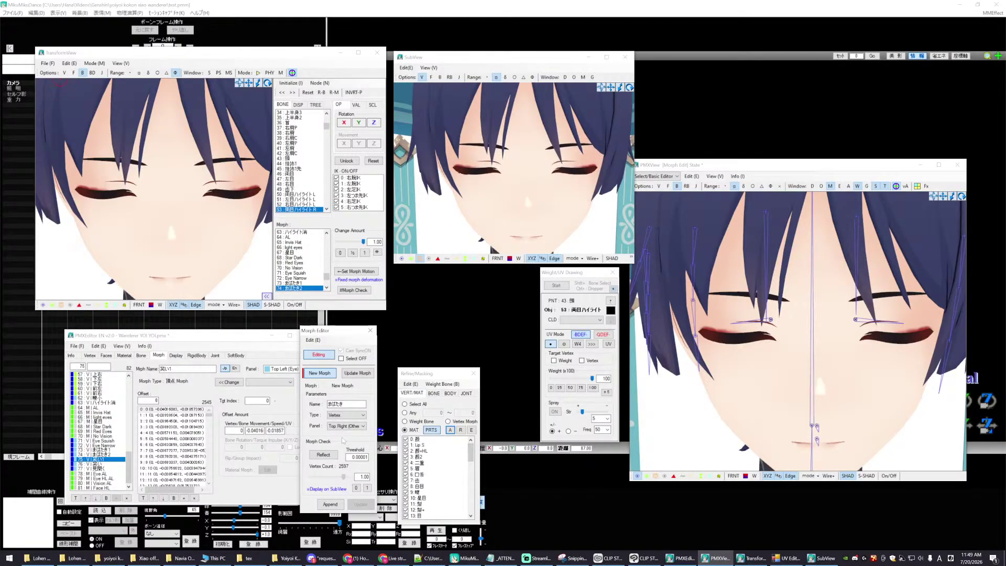
{"action": "left_click_drag", "start_coordinate": [344, 441], "coordinate": [287, 438]}
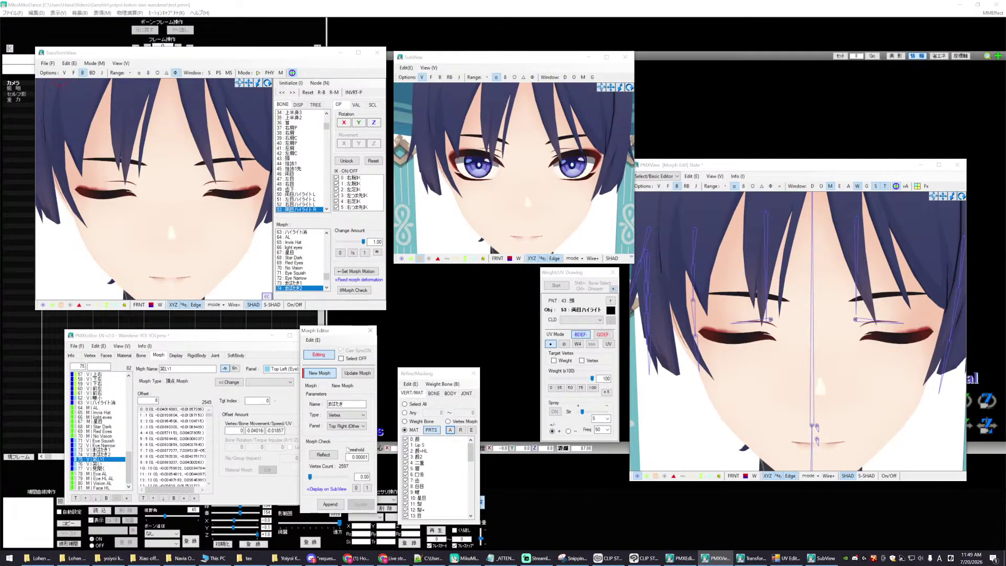
- Append まばたき to the model as a new vertex morph and check the end of the PMX Editor's morph list
{"action": "left_click", "coordinate": [331, 504]}
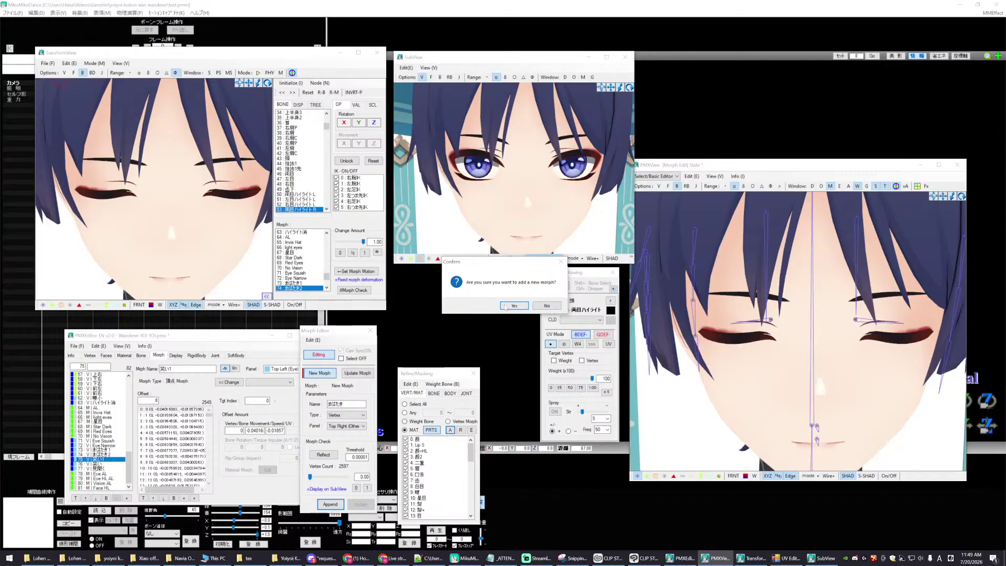
{"action": "left_click", "coordinate": [506, 306]}
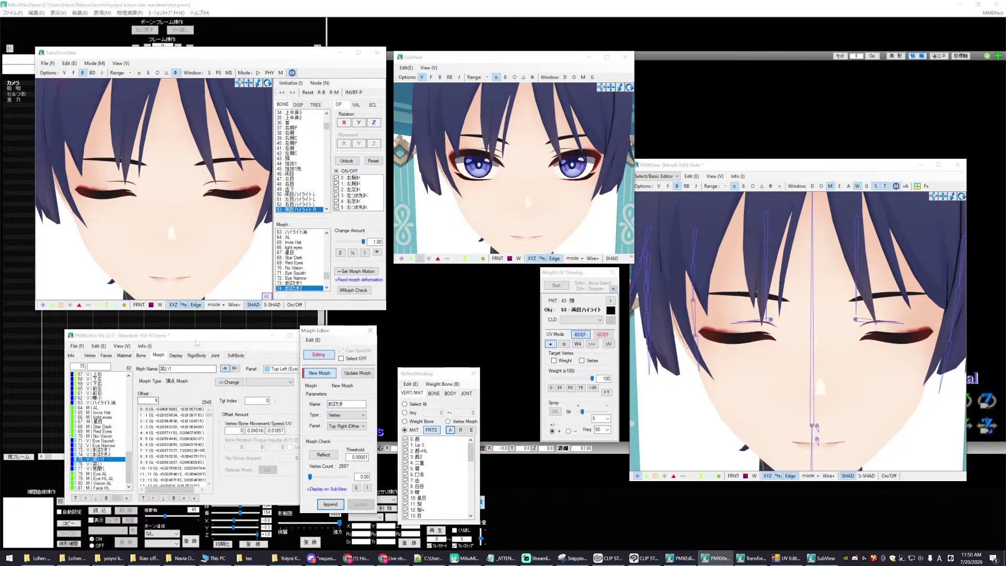
{"action": "left_click_drag", "start_coordinate": [196, 343], "coordinate": [195, 351]}
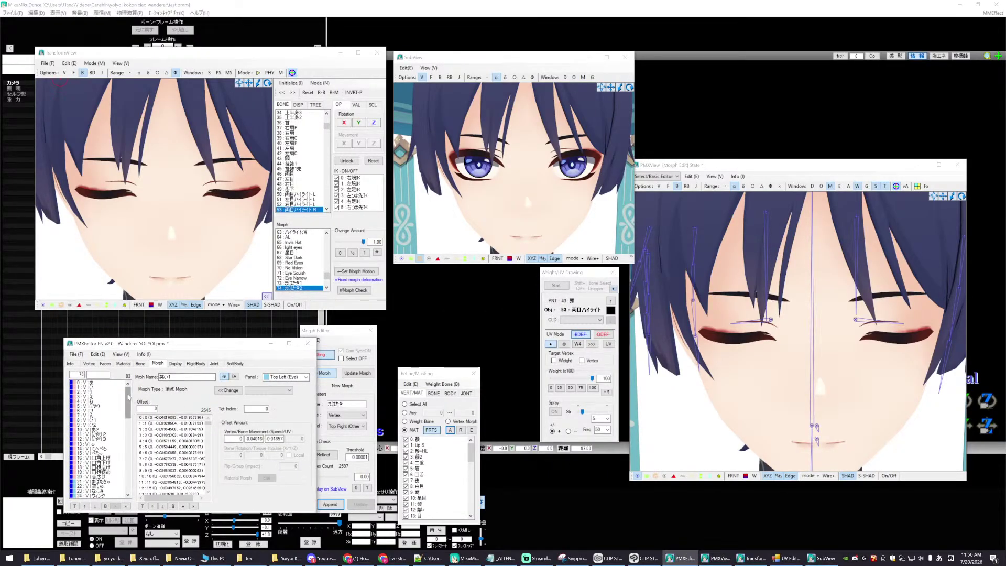
{"action": "left_click_drag", "start_coordinate": [129, 397], "coordinate": [120, 482]}
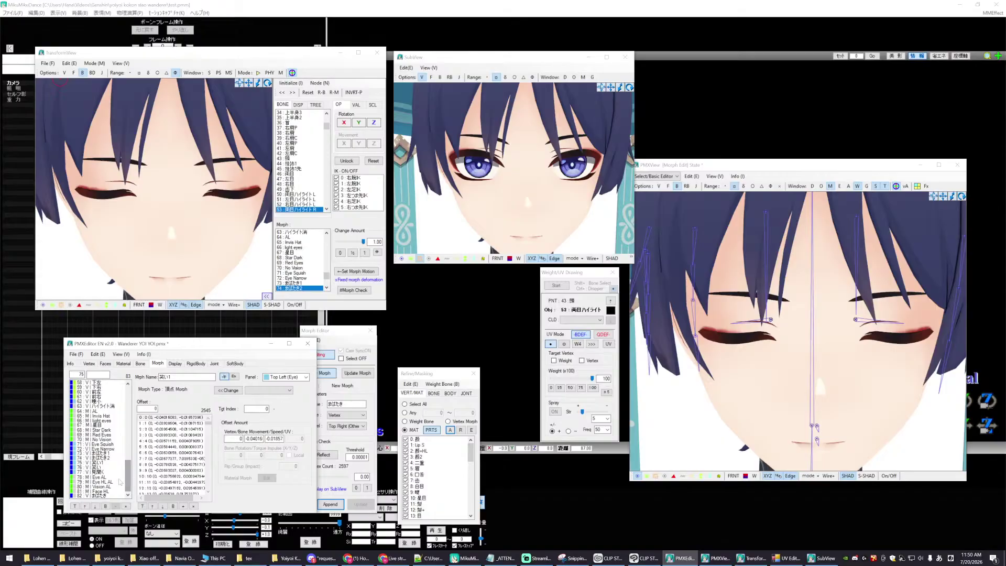
{"action": "left_click", "coordinate": [110, 491]}
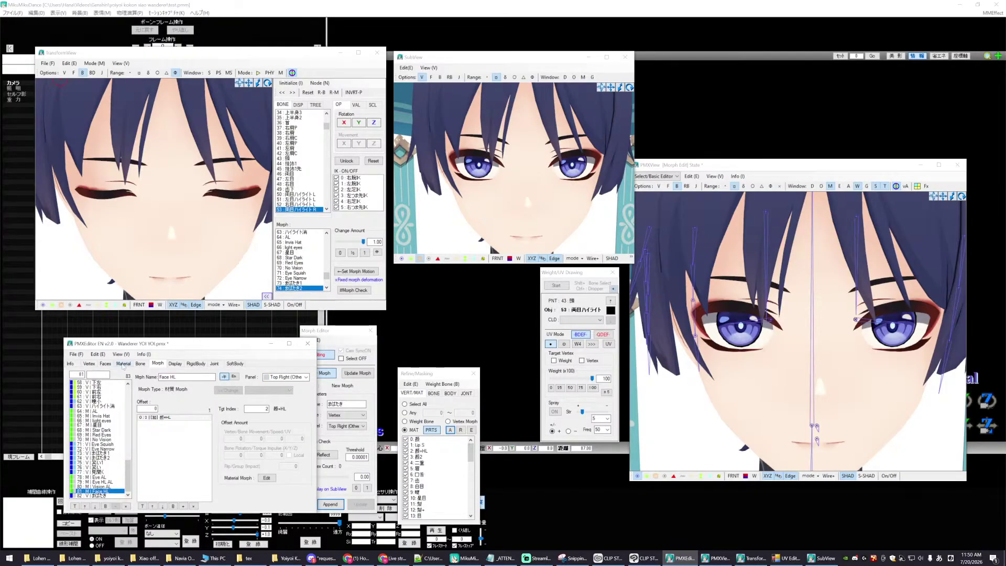
- Move the 目+HLL and 目+HLR materials one place down the material list, below 目+sph
{"action": "left_click", "coordinate": [124, 363]}
{"action": "scroll", "coordinate": [103, 435], "scroll_direction": "down", "scroll_amount": 4}
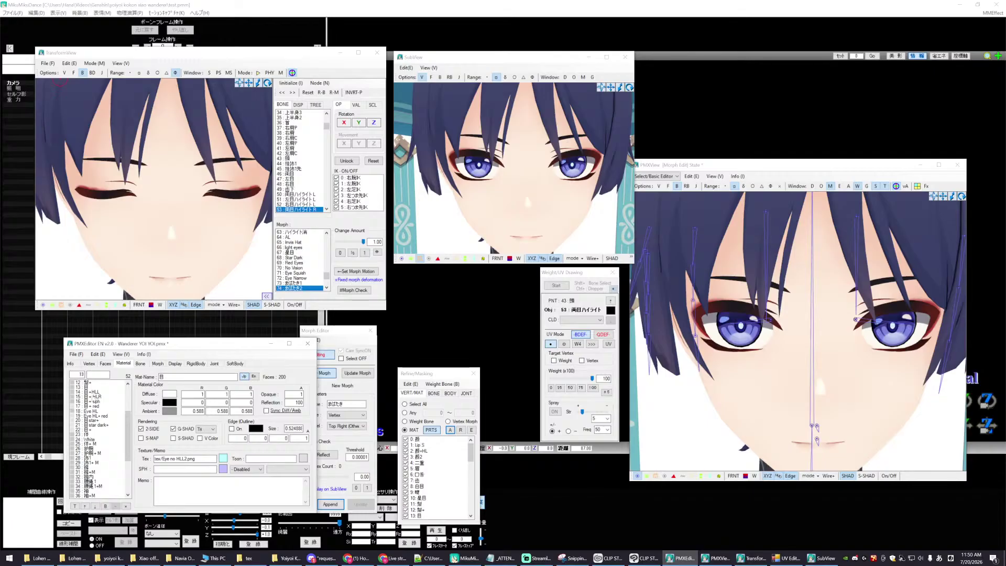
{"action": "left_click", "coordinate": [94, 392]}
{"action": "left_click", "coordinate": [95, 397], "text": "shift"}
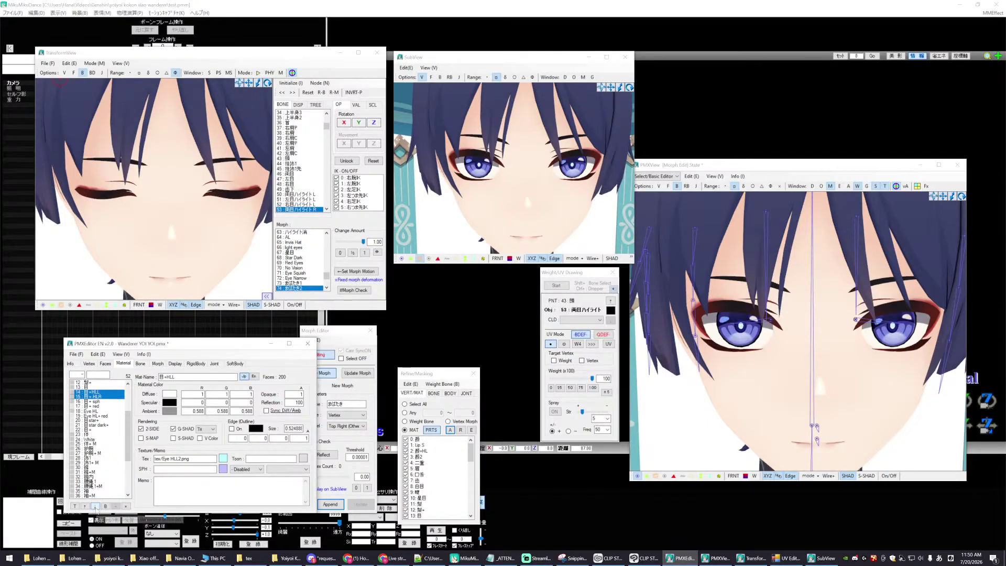
{"action": "left_click", "coordinate": [95, 505]}
{"action": "left_click", "coordinate": [95, 449]}
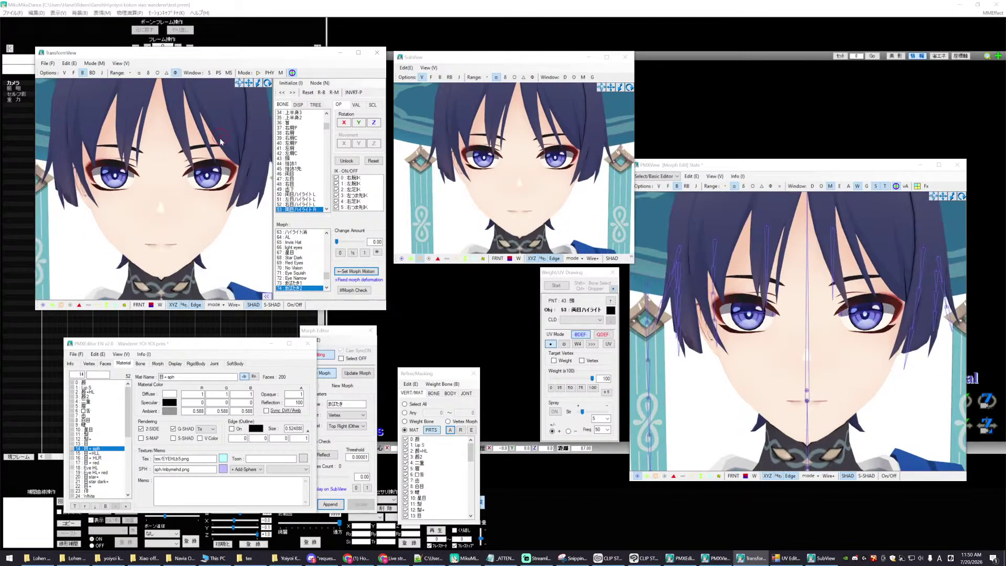
- Examine the open eyes and their highlights up close in TransformView
{"action": "scroll", "coordinate": [233, 214], "scroll_direction": "up", "scroll_amount": 3}
{"action": "scroll", "coordinate": [236, 225], "scroll_direction": "down", "scroll_amount": 3}
{"action": "right_click_drag", "start_coordinate": [252, 232], "coordinate": [230, 241]}
{"action": "scroll", "coordinate": [241, 237], "scroll_direction": "up", "scroll_amount": 8}
{"action": "scroll", "coordinate": [230, 241], "scroll_direction": "up", "scroll_amount": 2}
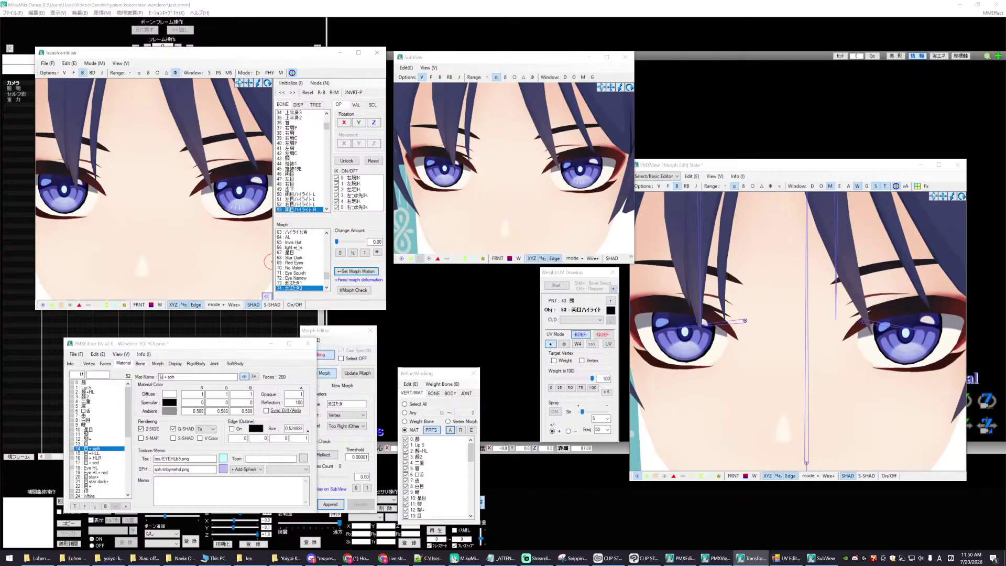
- Preview the newly added まばたき morph in TransformView at low strengths such as 0.10 and 0.15, and return it to 0.00
{"action": "scroll", "coordinate": [301, 259], "scroll_direction": "down", "scroll_amount": 3}
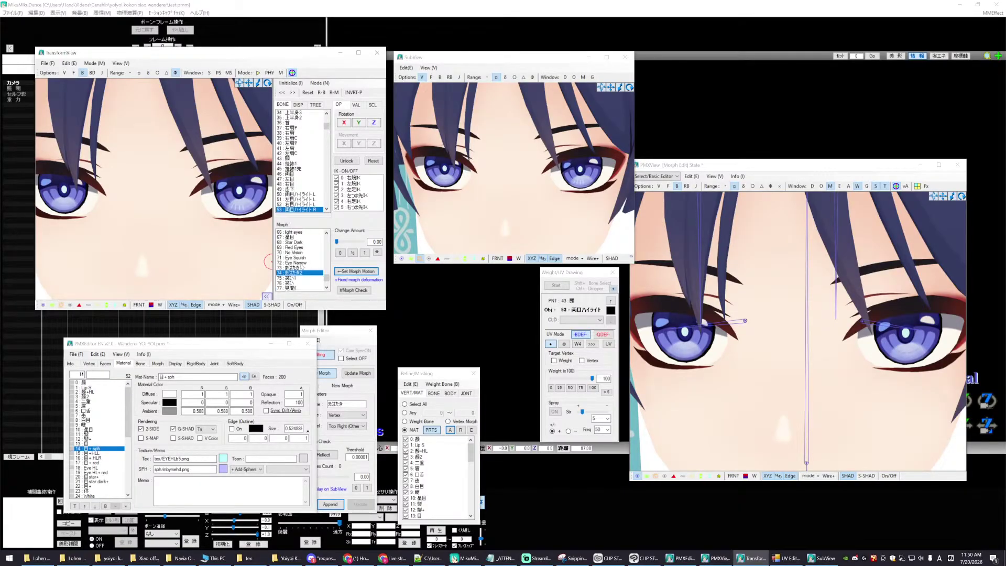
{"action": "left_click", "coordinate": [292, 288]}
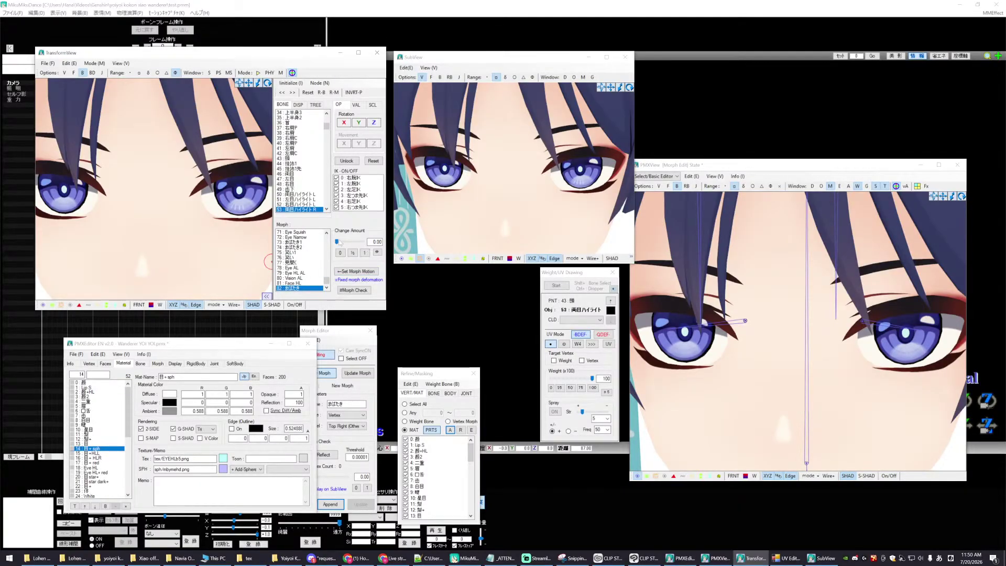
{"action": "mouse_move", "coordinate": [338, 242]}
{"action": "left_mouse_down"}
{"action": "mouse_move", "coordinate": [359, 244]}
{"action": "mouse_move", "coordinate": [336, 243]}
{"action": "left_mouse_up"}
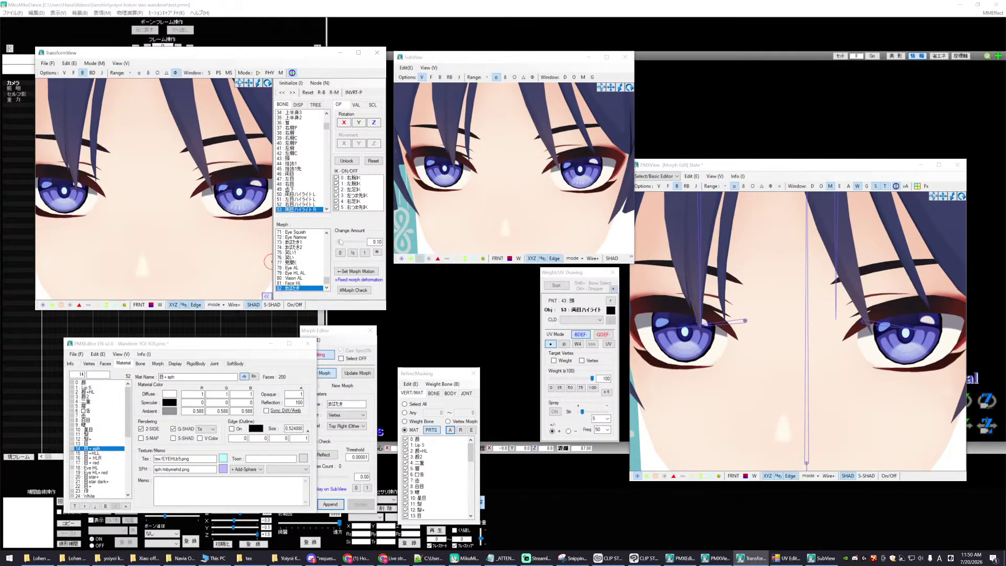
{"action": "left_click_drag", "start_coordinate": [339, 243], "coordinate": [346, 242]}
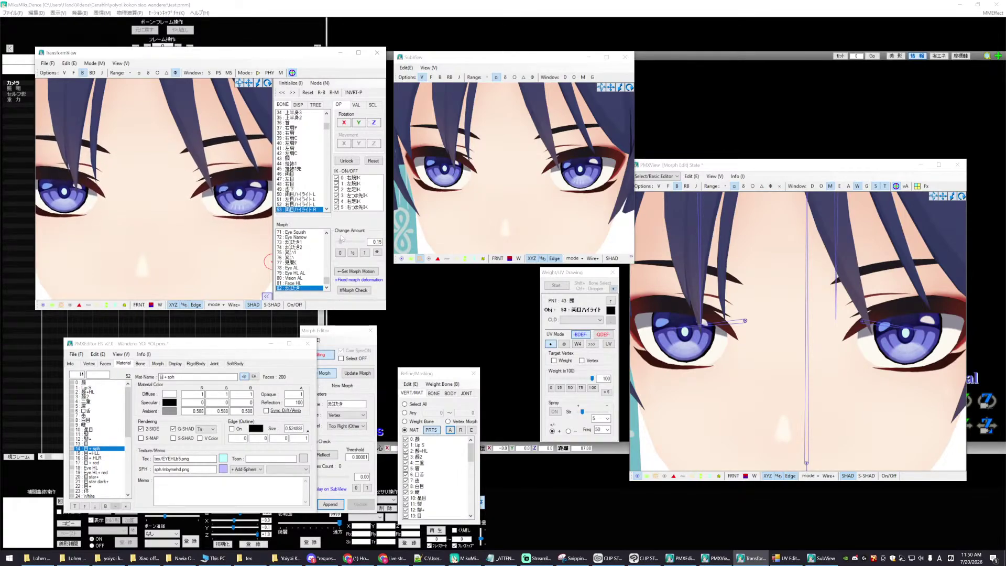
{"action": "mouse_move", "coordinate": [365, 234]}
{"action": "left_mouse_down"}
{"action": "mouse_move", "coordinate": [346, 233]}
{"action": "mouse_move", "coordinate": [367, 229]}
{"action": "left_mouse_up"}
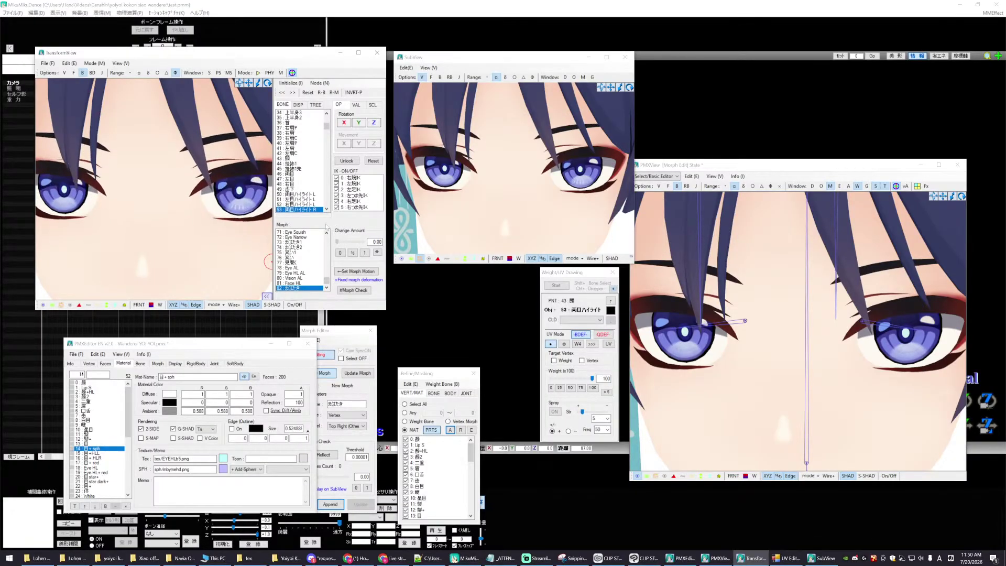
{"action": "left_click_drag", "start_coordinate": [366, 225], "coordinate": [337, 220]}
{"action": "left_click", "coordinate": [88, 449]}
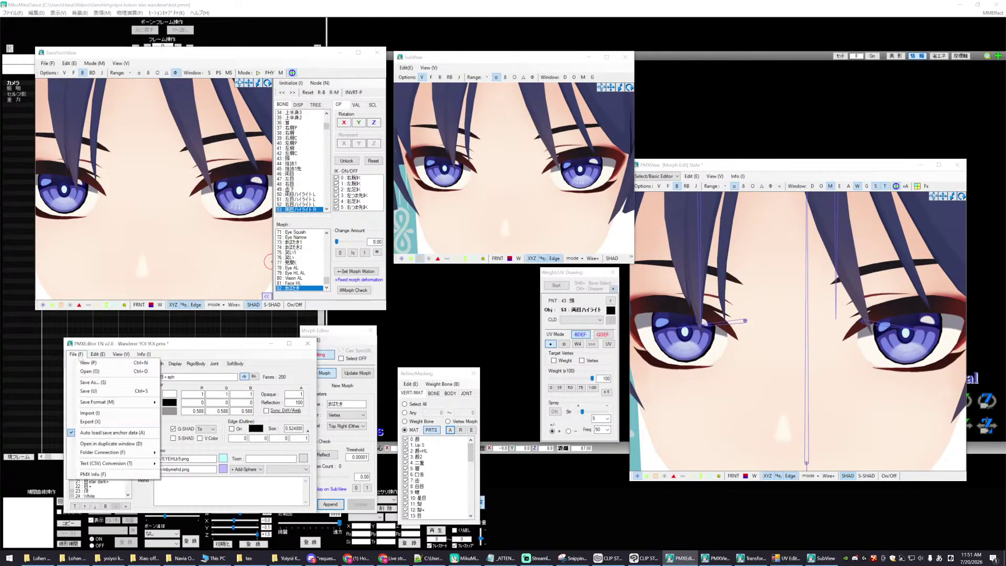
{"action": "left_click", "coordinate": [75, 354]}
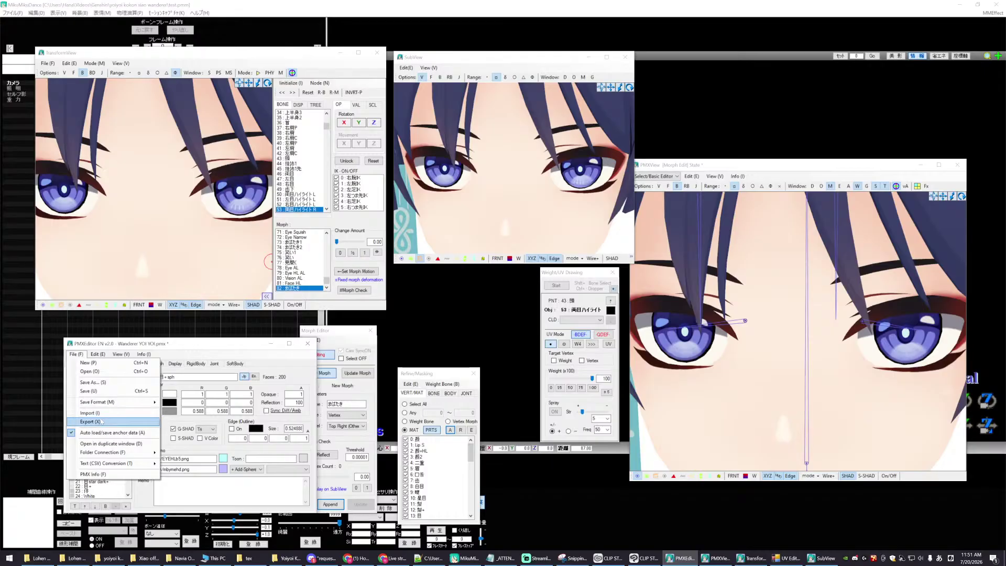
{"action": "left_click", "coordinate": [88, 392]}
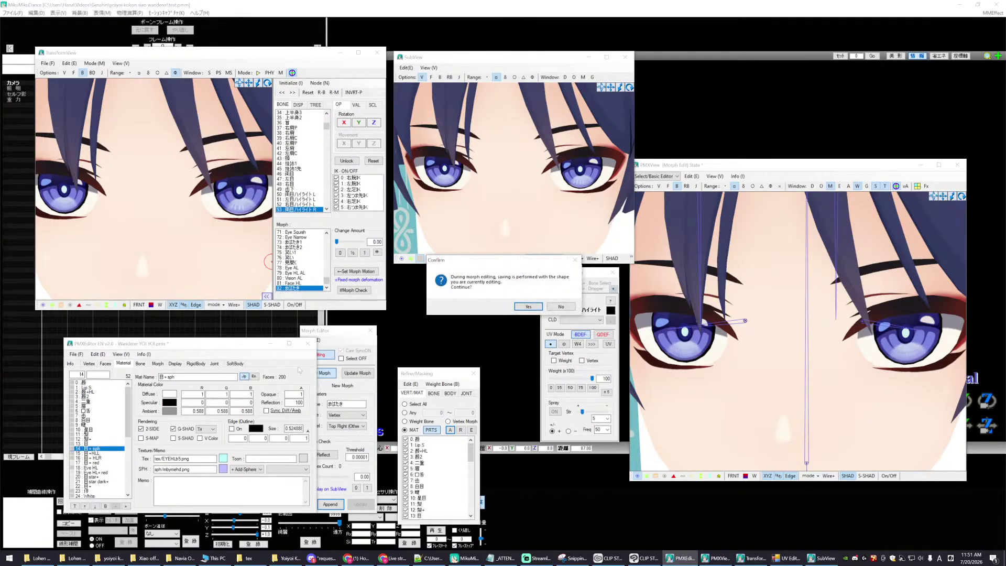
{"action": "left_click", "coordinate": [550, 309]}
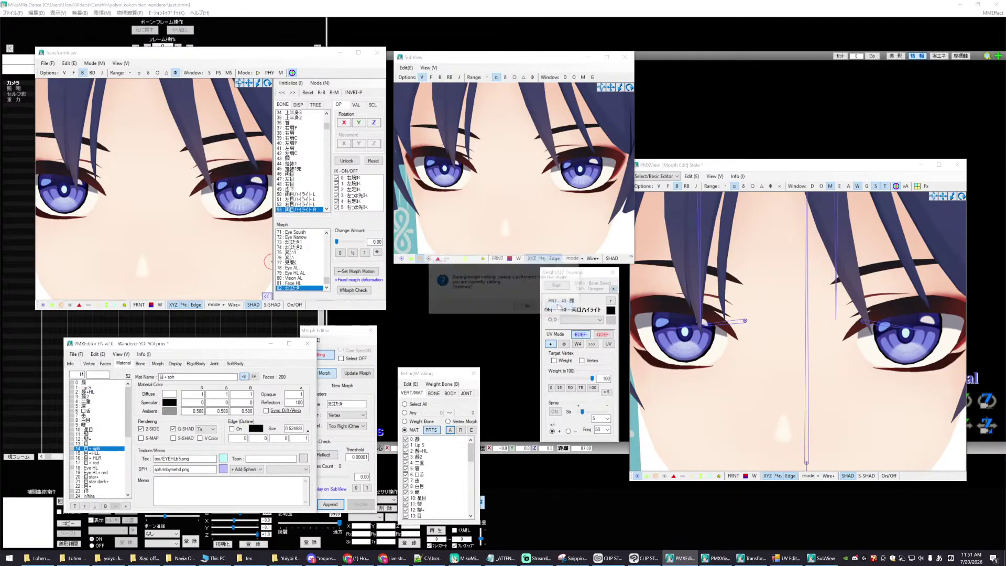
- End the morph editing session and save the Wanderer YOI YOI.pmx model
{"action": "left_click", "coordinate": [370, 331]}
{"action": "left_click", "coordinate": [514, 306]}
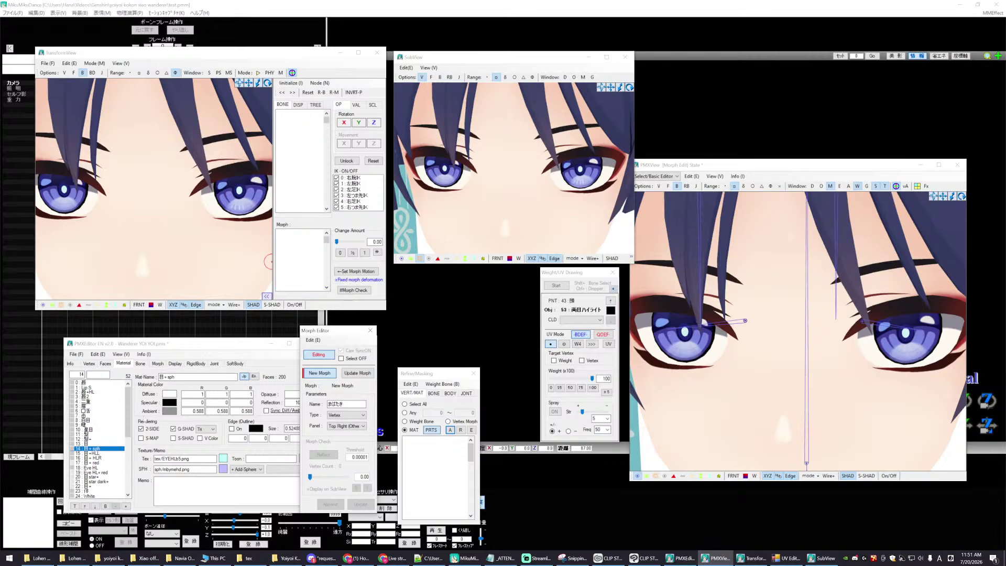
{"action": "left_click", "coordinate": [101, 430]}
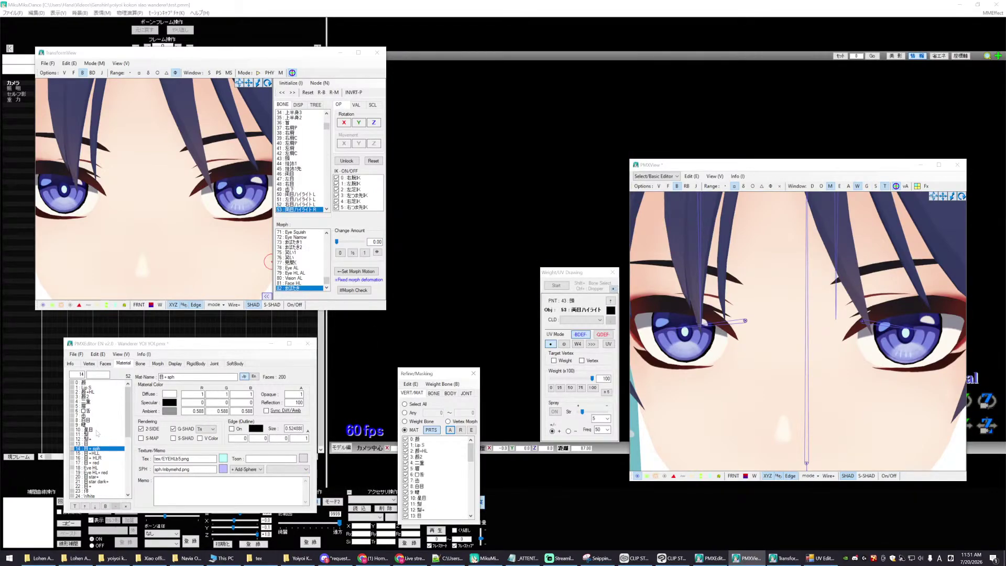
{"action": "left_click", "coordinate": [76, 354]}
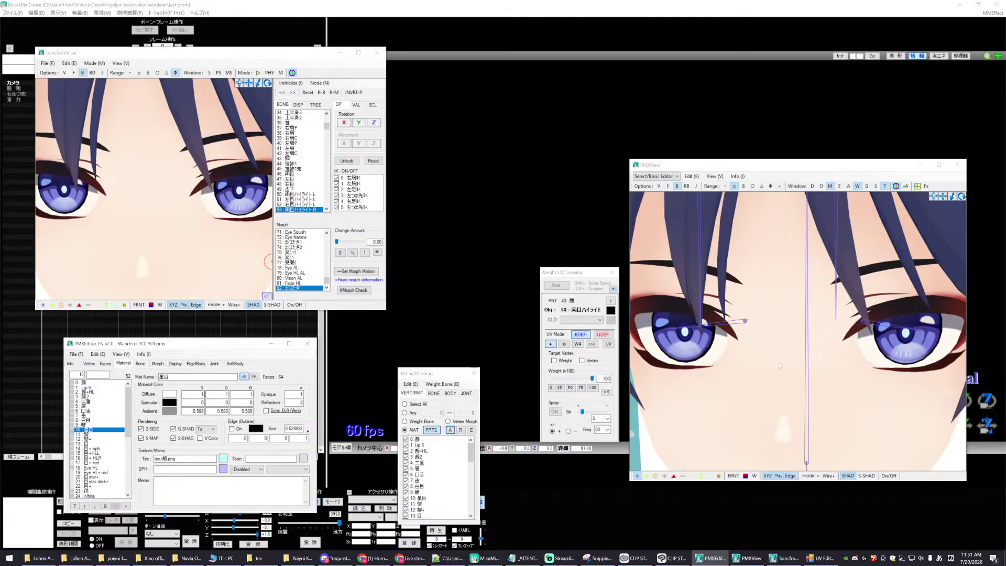
- Isolate the 目+HLL and 目+HLR eye highlight materials in PMXView by hiding all other materials
{"action": "scroll", "coordinate": [778, 363], "scroll_direction": "down", "scroll_amount": 6}
{"action": "right_click_drag", "start_coordinate": [876, 366], "coordinate": [843, 369]}
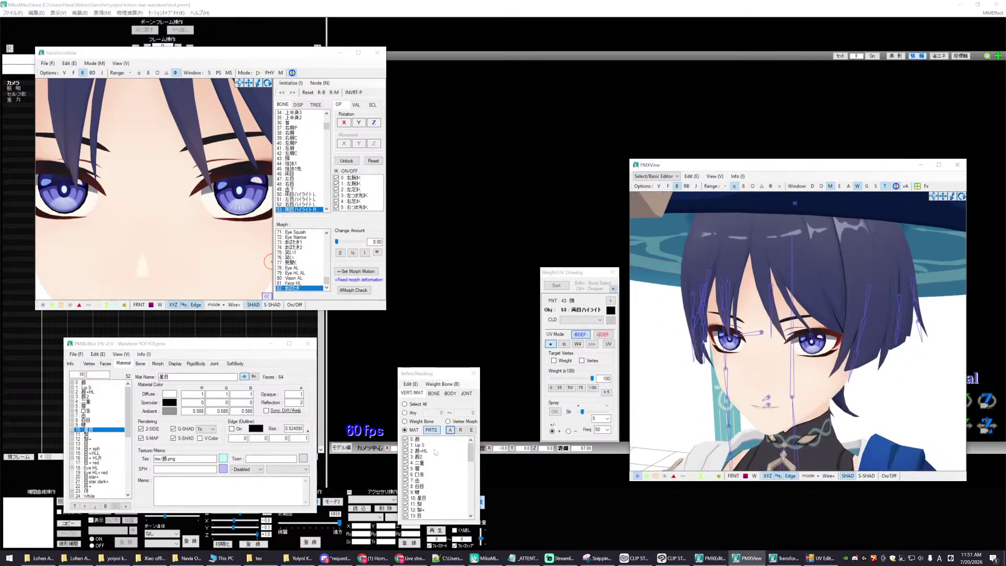
{"action": "left_click", "coordinate": [461, 431]}
{"action": "scroll", "coordinate": [443, 468], "scroll_direction": "down", "scroll_amount": 2}
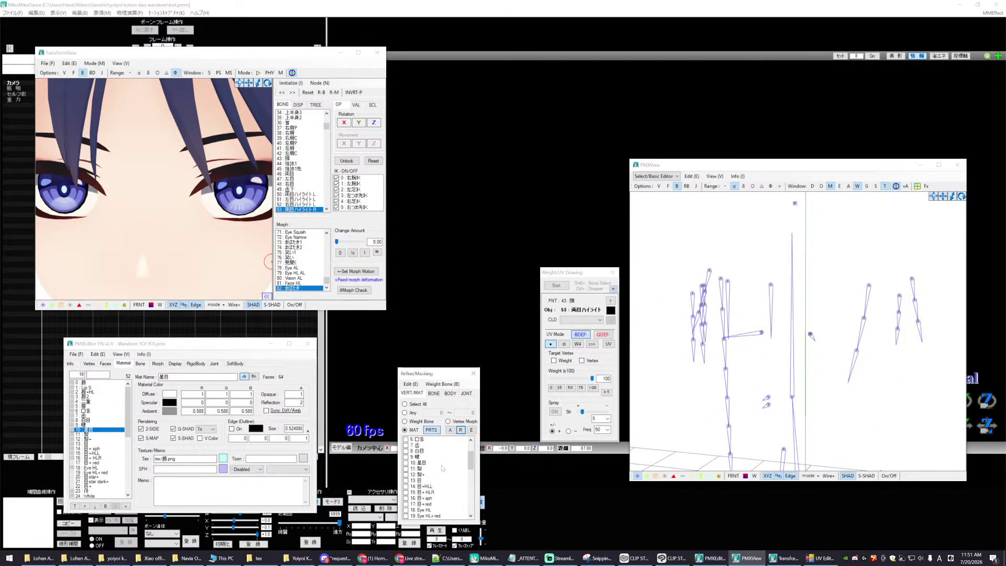
{"action": "left_click", "coordinate": [406, 487]}
{"action": "left_click", "coordinate": [406, 492]}
{"action": "scroll", "coordinate": [777, 403], "scroll_direction": "up", "scroll_amount": 5}
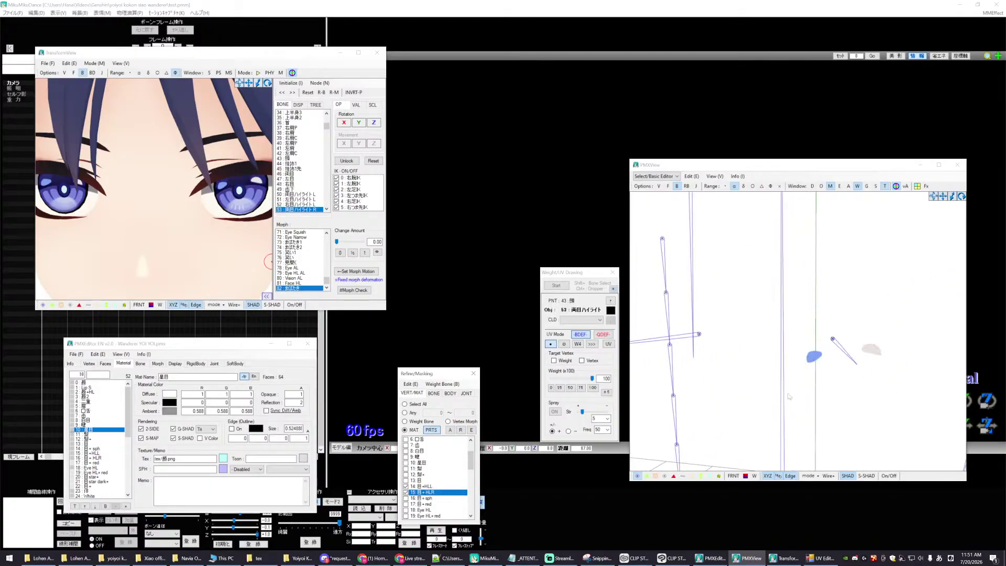
{"action": "right_click_drag", "start_coordinate": [778, 404], "coordinate": [768, 400]}
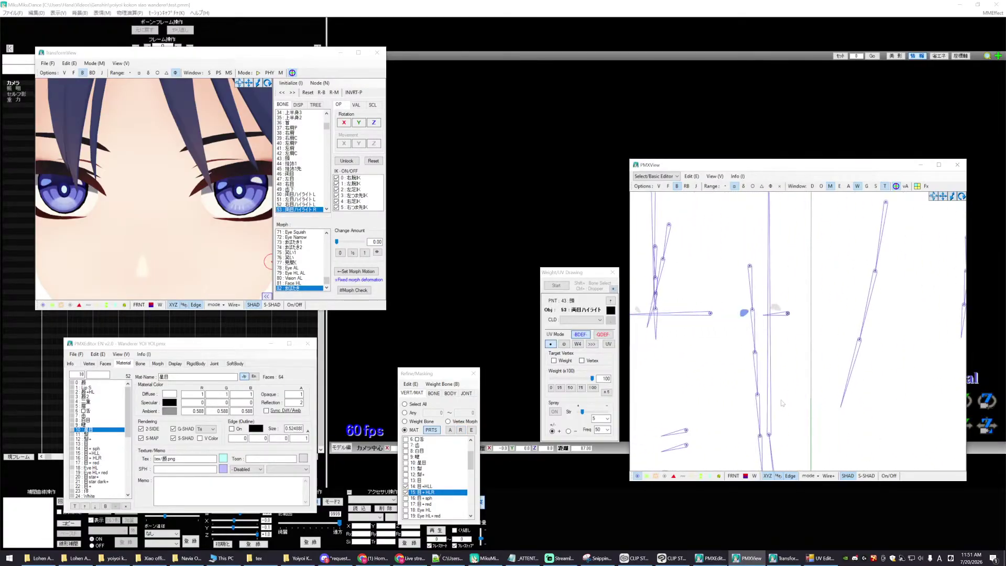
{"action": "scroll", "coordinate": [768, 397], "scroll_direction": "down", "scroll_amount": 4}
- Hide the bones, show vertices and faces in PMXView, and select the isolated eye highlight vertices in a side view
{"action": "left_click", "coordinate": [676, 186]}
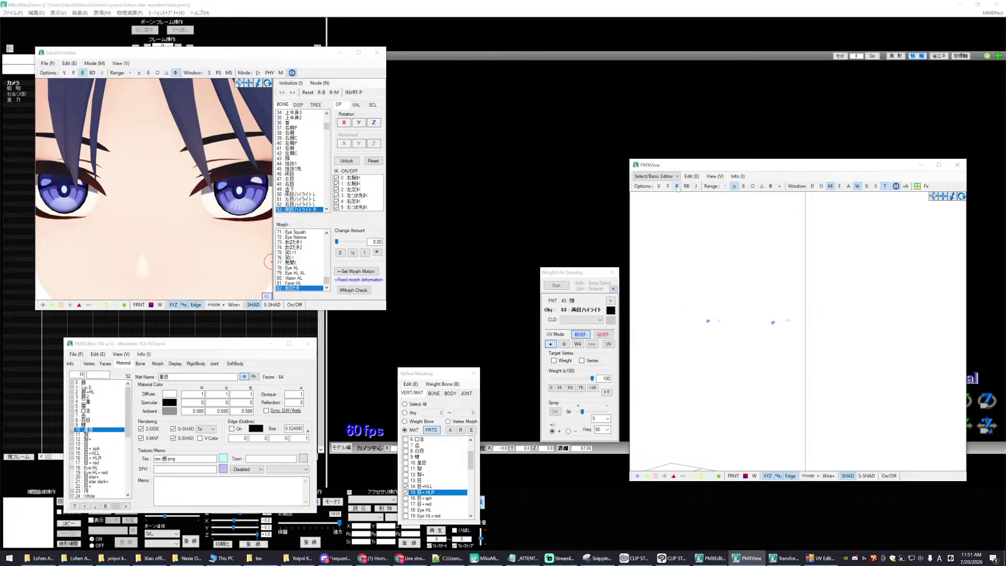
{"action": "left_click", "coordinate": [668, 186]}
{"action": "left_click", "coordinate": [659, 186]}
{"action": "right_click_drag", "start_coordinate": [837, 392], "coordinate": [705, 389]}
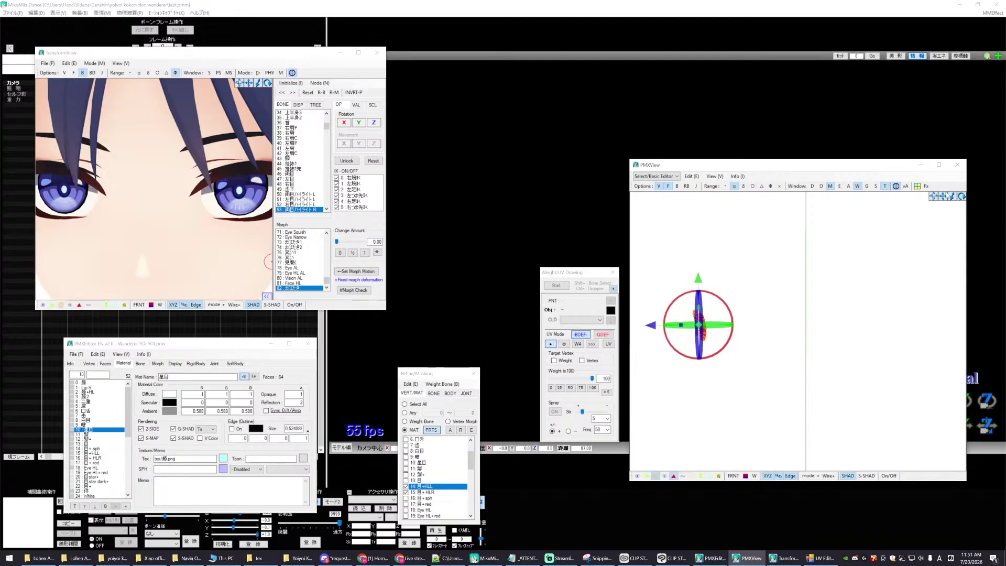
{"action": "left_click_drag", "start_coordinate": [943, 196], "coordinate": [889, 287]}
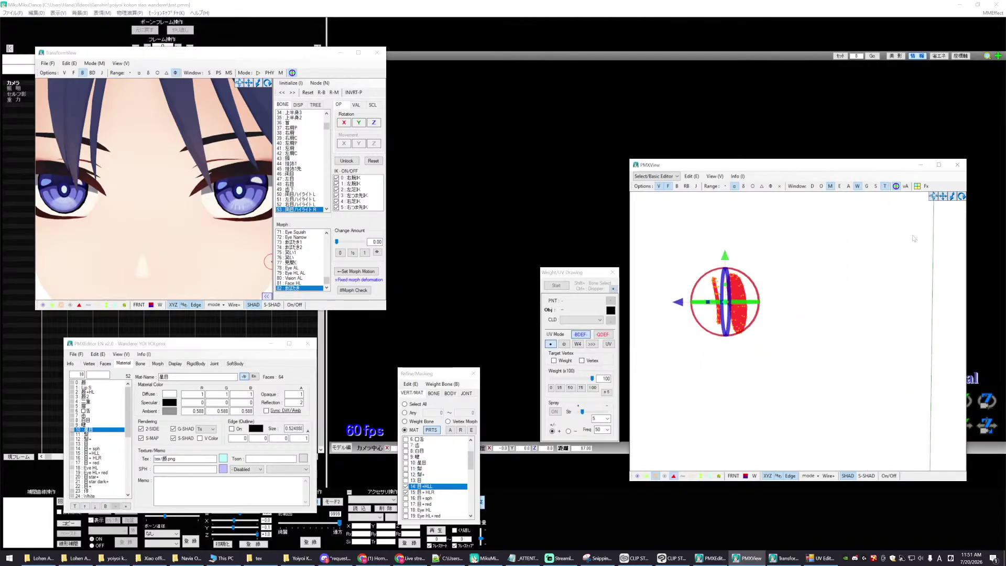
{"action": "left_click_drag", "start_coordinate": [943, 196], "coordinate": [862, 165]}
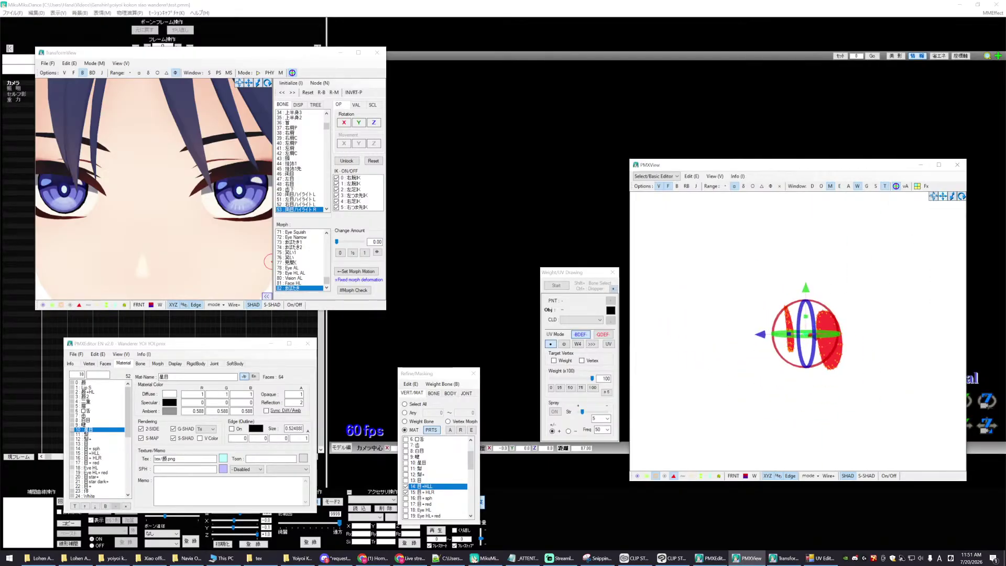
- Save the model as a new copy named "Wanderer YOI YOI eye hls wip 1.pmx"
{"action": "left_click", "coordinate": [74, 354]}
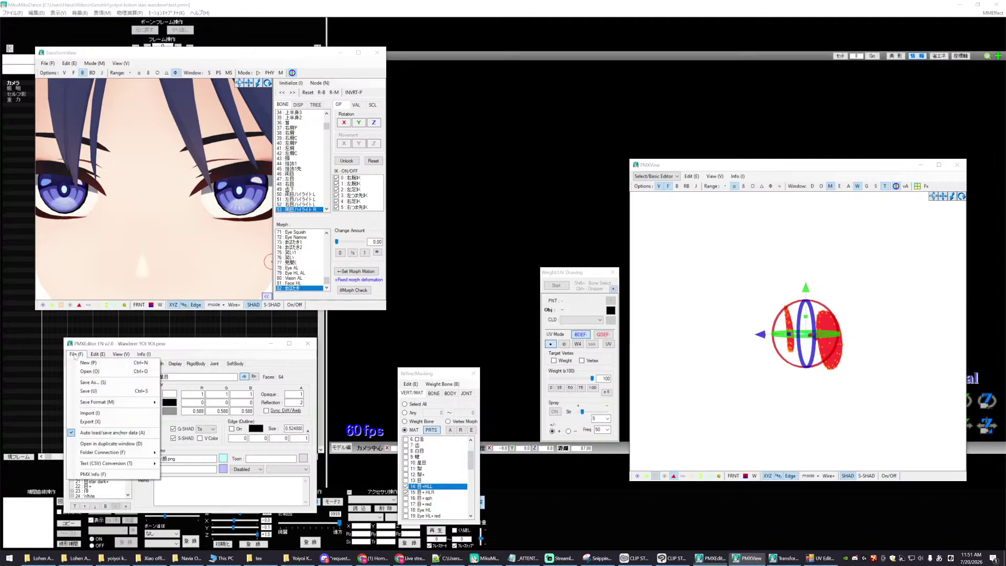
{"action": "left_click", "coordinate": [89, 388]}
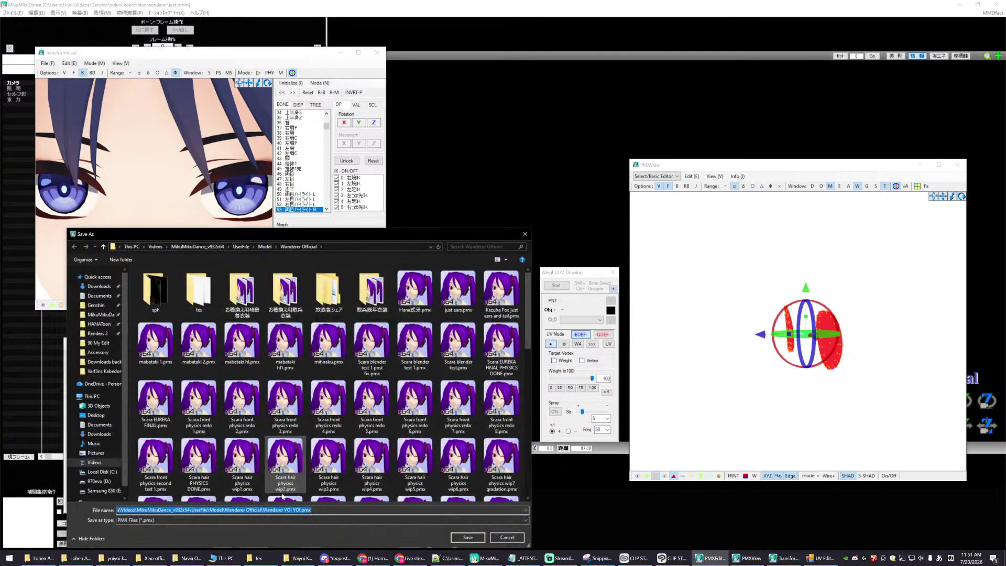
{"action": "type", "text": "YOI "}
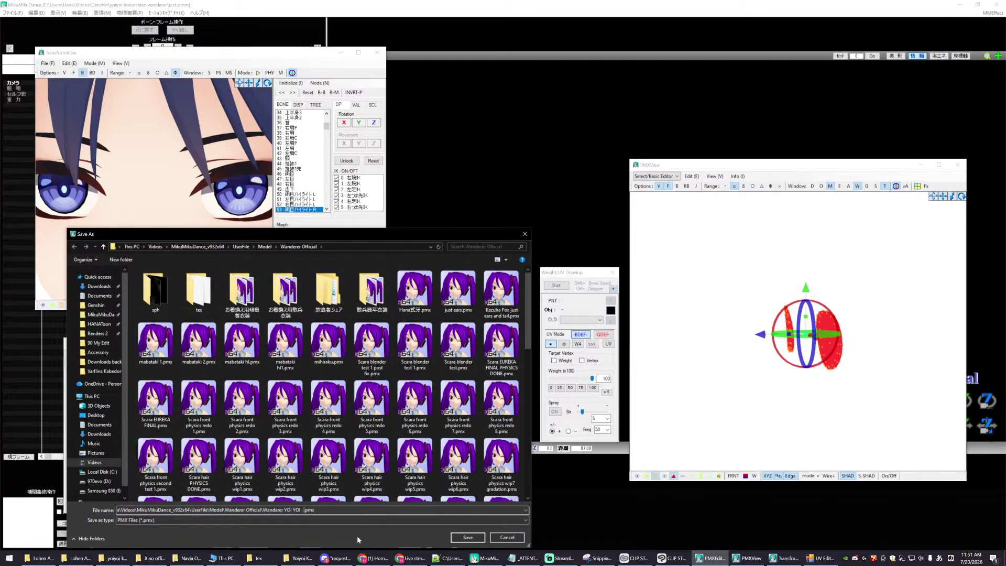
{"action": "type", "text": "eye hls wip 1"}
{"action": "key", "text": "Return"}
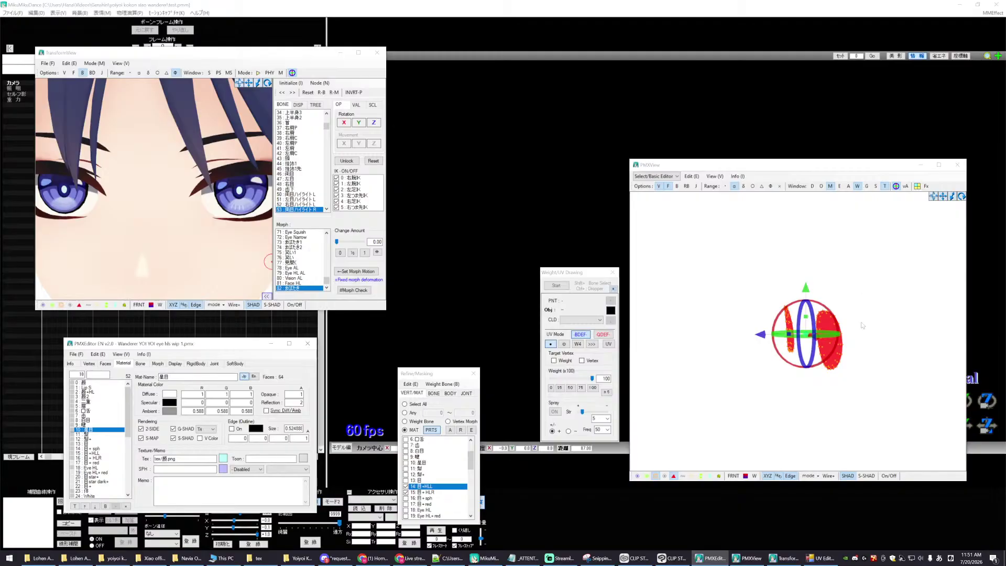
- Move the selected highlight vertices slightly forward along the depth axis, comparing their position with the eye's side view in TransformView
{"action": "right_click_drag", "start_coordinate": [885, 311], "coordinate": [883, 310]}
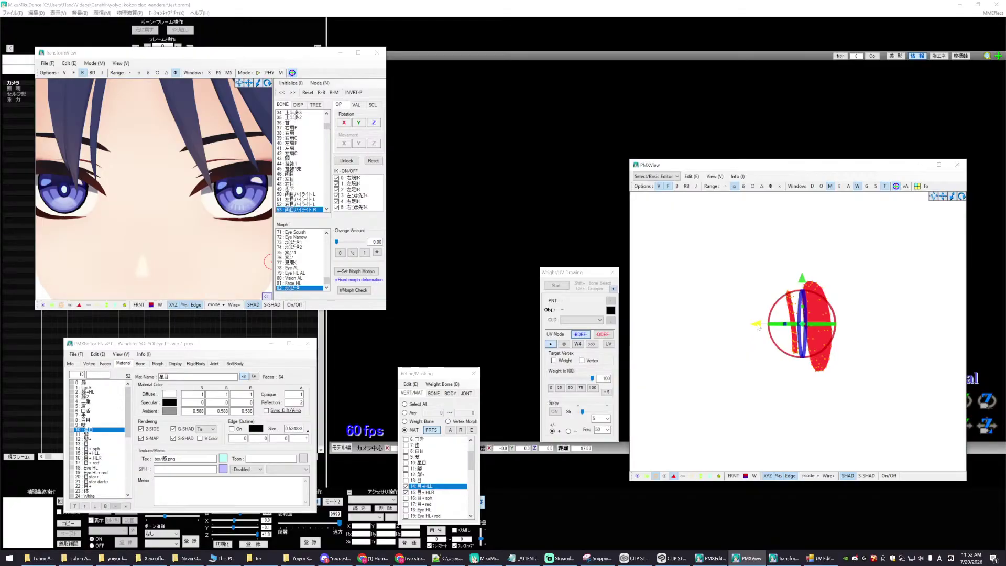
{"action": "right_click_drag", "start_coordinate": [757, 327], "coordinate": [757, 327]}
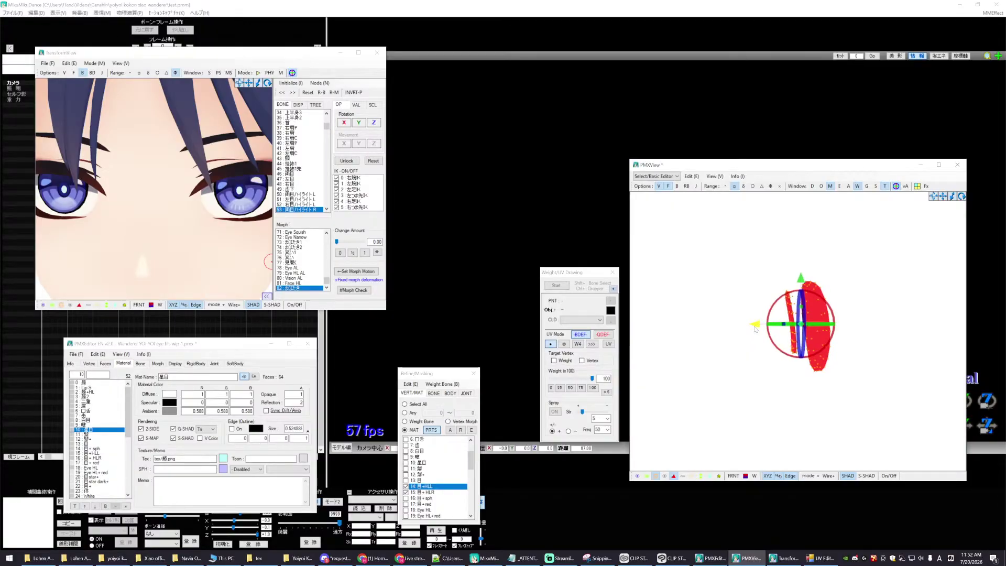
{"action": "right_click_drag", "start_coordinate": [189, 245], "coordinate": [269, 168]}
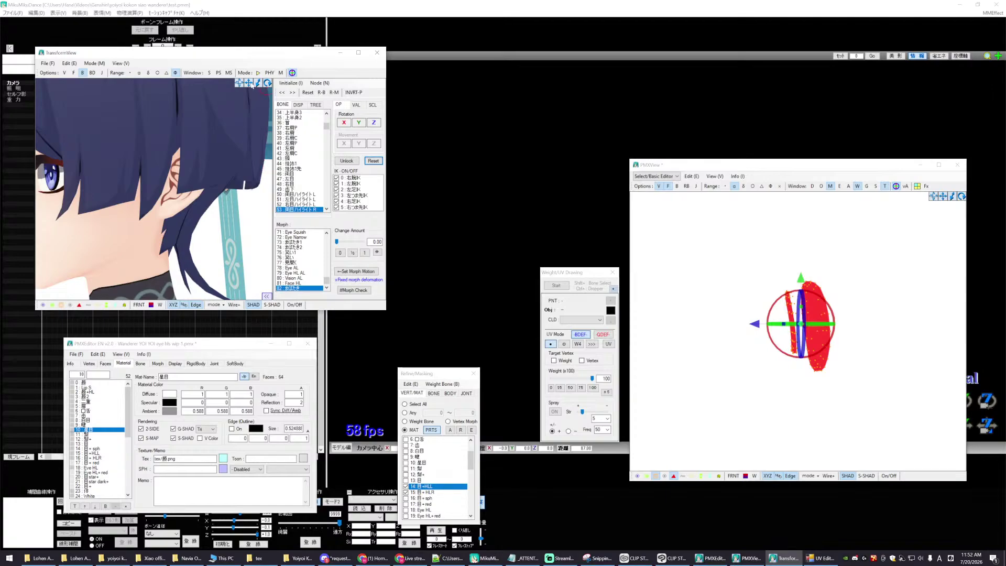
{"action": "left_click_drag", "start_coordinate": [252, 85], "coordinate": [251, 85]}
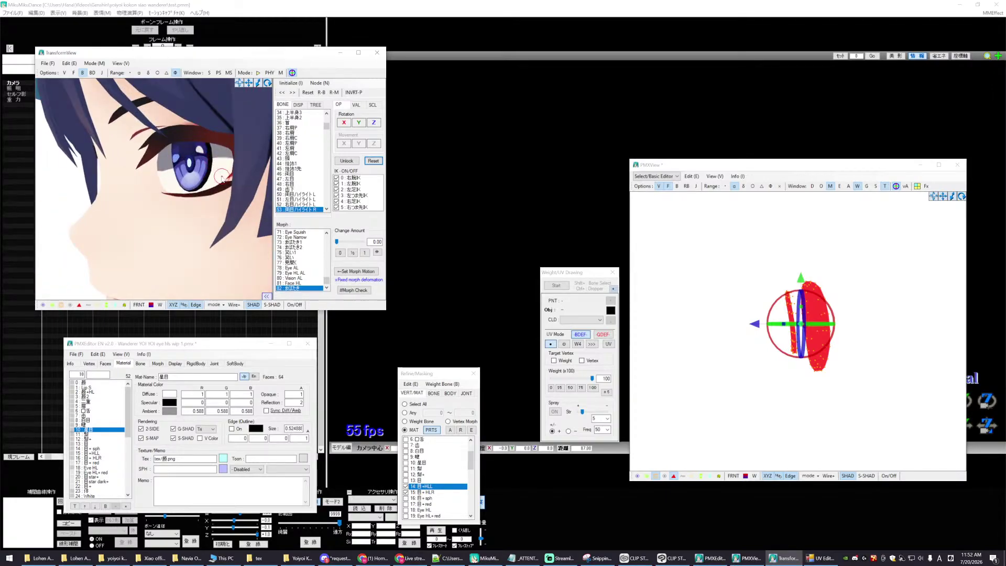
{"action": "right_click_drag", "start_coordinate": [221, 179], "coordinate": [213, 179]}
{"action": "left_click", "coordinate": [706, 237]}
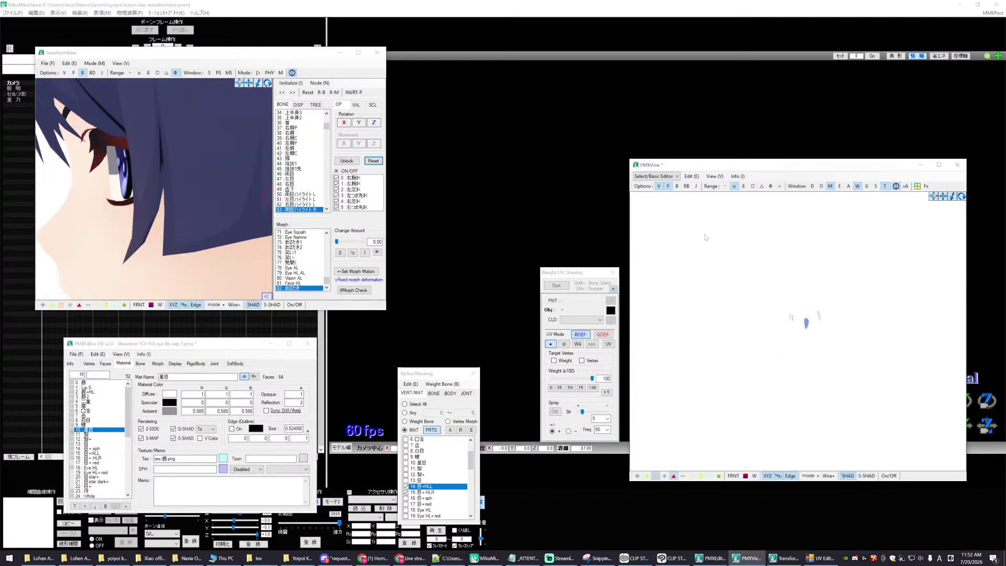
{"action": "left_click", "coordinate": [200, 221]}
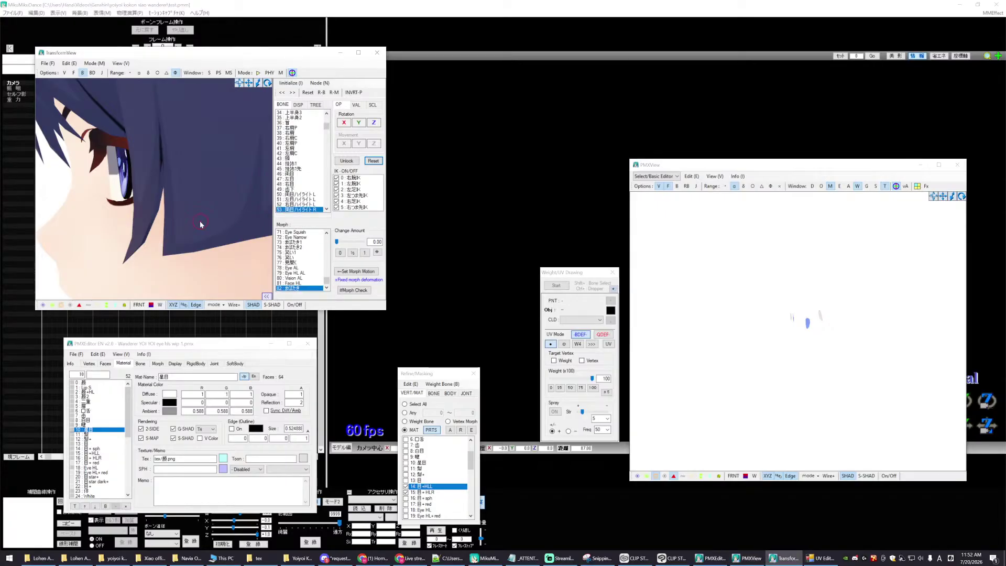
{"action": "left_click", "coordinate": [688, 237]}
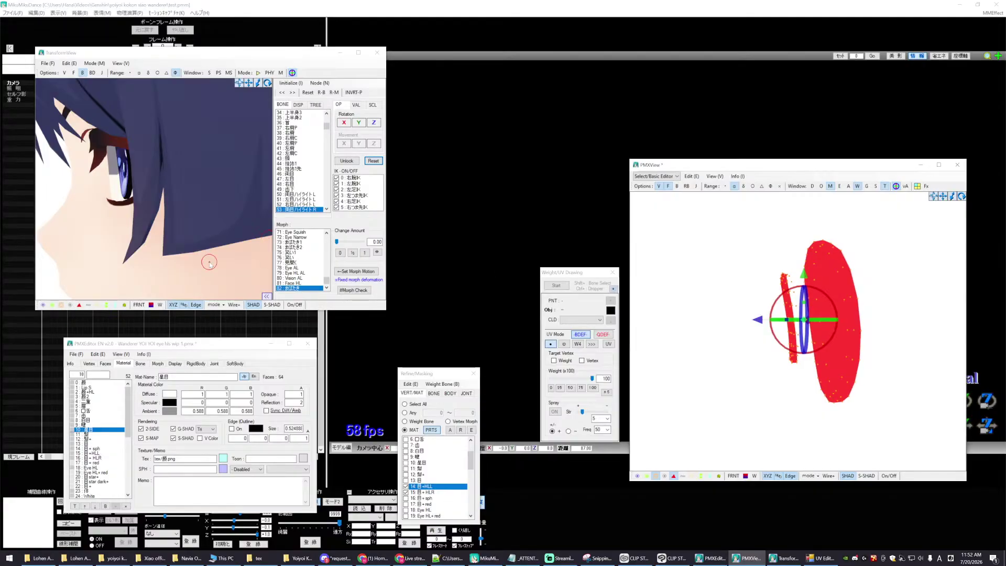
- Examine the eye highlights from several angles in TransformView and preview the まばたき morph, returning its strength to 0.00
{"action": "right_click_drag", "start_coordinate": [203, 261], "coordinate": [199, 121]}
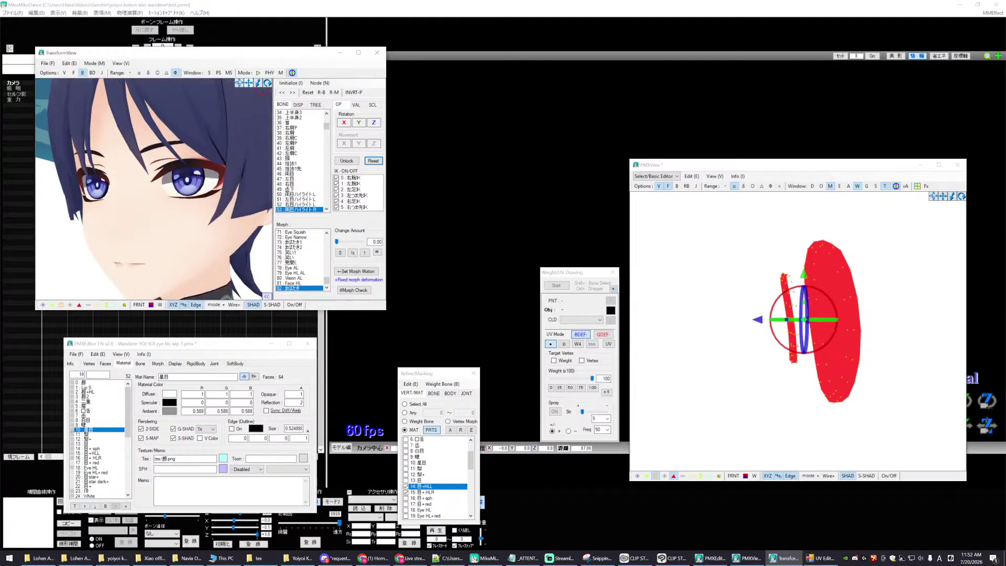
{"action": "scroll", "coordinate": [197, 119], "scroll_direction": "up", "scroll_amount": 5}
{"action": "scroll", "coordinate": [205, 122], "scroll_direction": "down", "scroll_amount": 5}
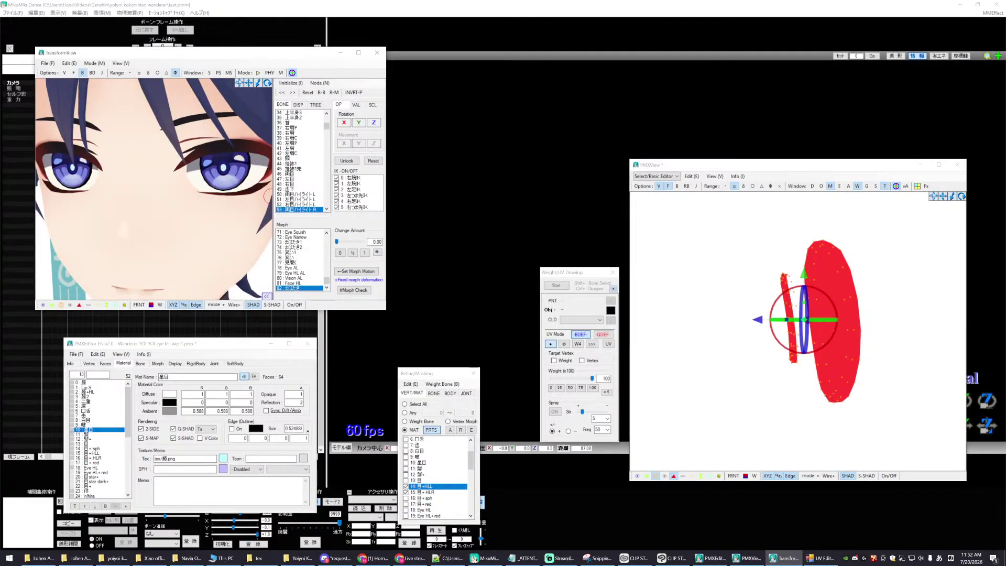
{"action": "left_click_drag", "start_coordinate": [337, 241], "coordinate": [327, 220]}
{"action": "mouse_move", "coordinate": [230, 229]}
{"action": "right_mouse_down"}
{"action": "mouse_move", "coordinate": [231, 220]}
{"action": "mouse_move", "coordinate": [242, 229]}
{"action": "mouse_move", "coordinate": [229, 229]}
{"action": "right_mouse_up"}
{"action": "scroll", "coordinate": [230, 229], "scroll_direction": "up", "scroll_amount": 5}
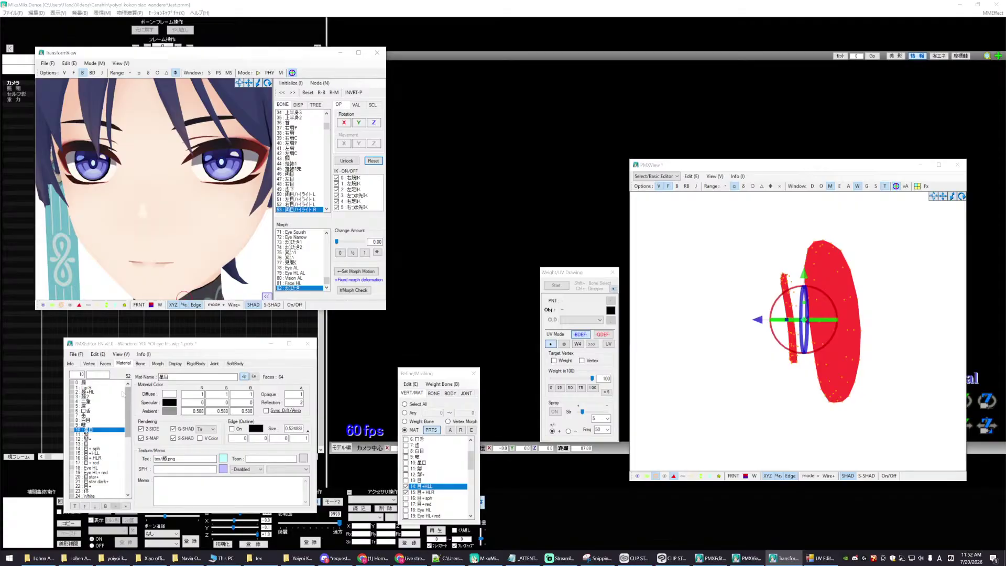
- Reorder the eye highlight materials in PMXEditor so that 目+sph sits between 目+HLR and 目+HLL
{"action": "left_click", "coordinate": [112, 411]}
{"action": "left_click", "coordinate": [96, 448]}
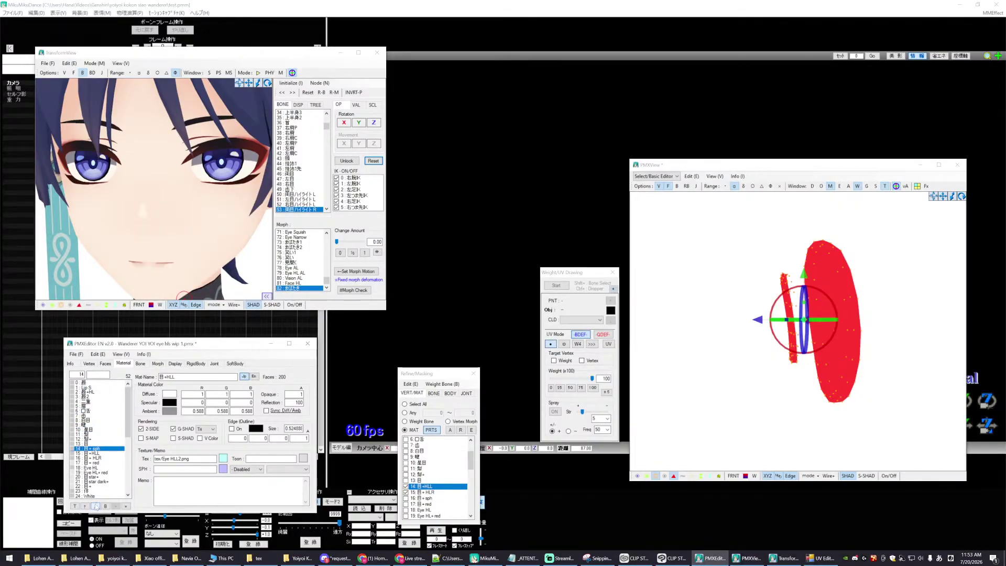
{"action": "left_click", "coordinate": [95, 506]}
{"action": "left_click", "coordinate": [84, 453]}
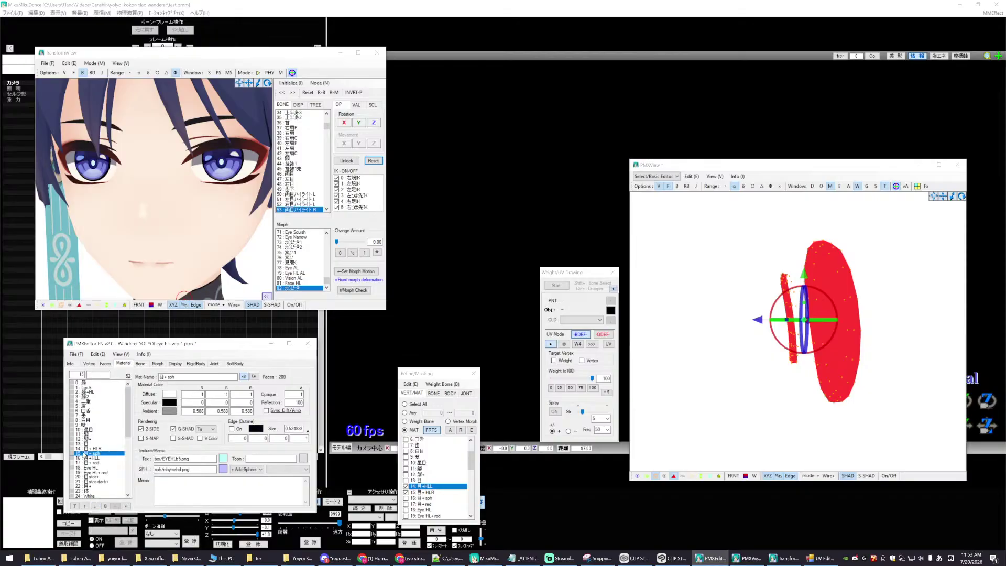
- Preview the まばたき morph across its range in TransformView, both close up and from farther away, returning its strength to 0.00
{"action": "right_click_drag", "start_coordinate": [191, 227], "coordinate": [268, 229]}
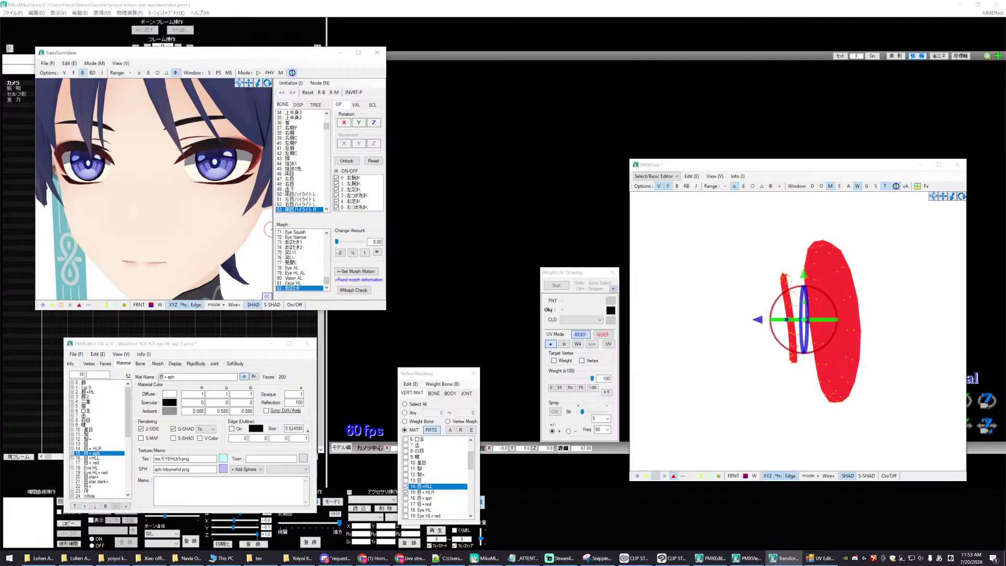
{"action": "left_click_drag", "start_coordinate": [341, 244], "coordinate": [370, 242]}
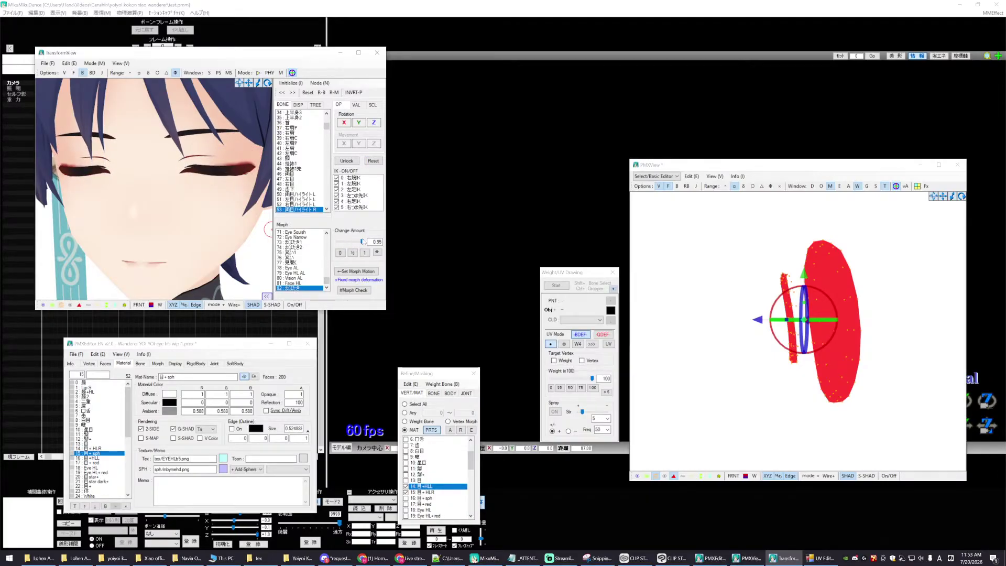
{"action": "mouse_move", "coordinate": [362, 242]}
{"action": "left_mouse_down"}
{"action": "mouse_move", "coordinate": [327, 234]}
{"action": "mouse_move", "coordinate": [345, 234]}
{"action": "left_mouse_up"}
{"action": "left_click", "coordinate": [373, 161]}
{"action": "scroll", "coordinate": [262, 241], "scroll_direction": "down", "scroll_amount": 5}
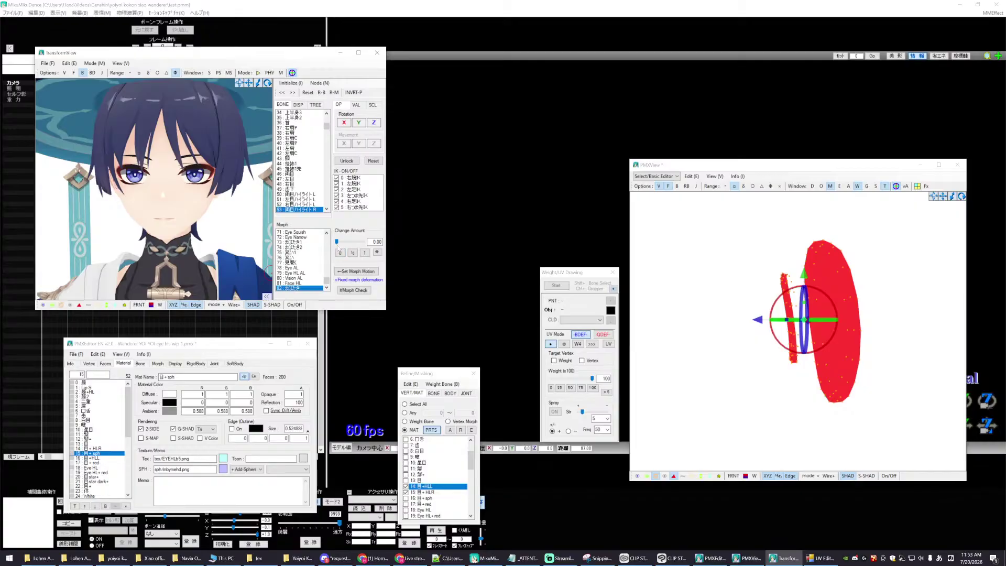
{"action": "left_click_drag", "start_coordinate": [336, 242], "coordinate": [365, 242]}
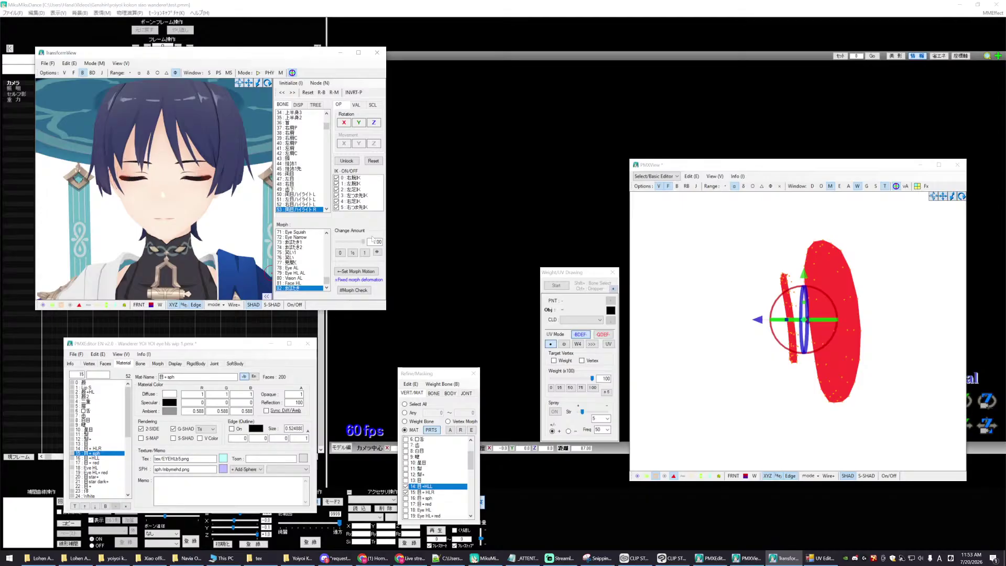
{"action": "left_click_drag", "start_coordinate": [362, 241], "coordinate": [336, 240]}
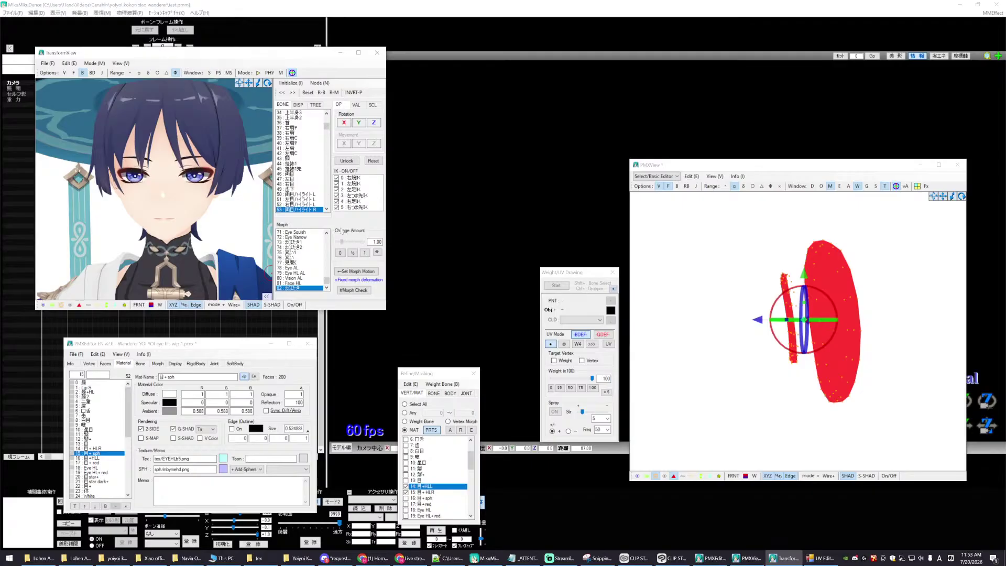
{"action": "mouse_move", "coordinate": [352, 241]}
{"action": "left_mouse_down"}
{"action": "mouse_move", "coordinate": [371, 230]}
{"action": "mouse_move", "coordinate": [356, 230]}
{"action": "left_mouse_up"}
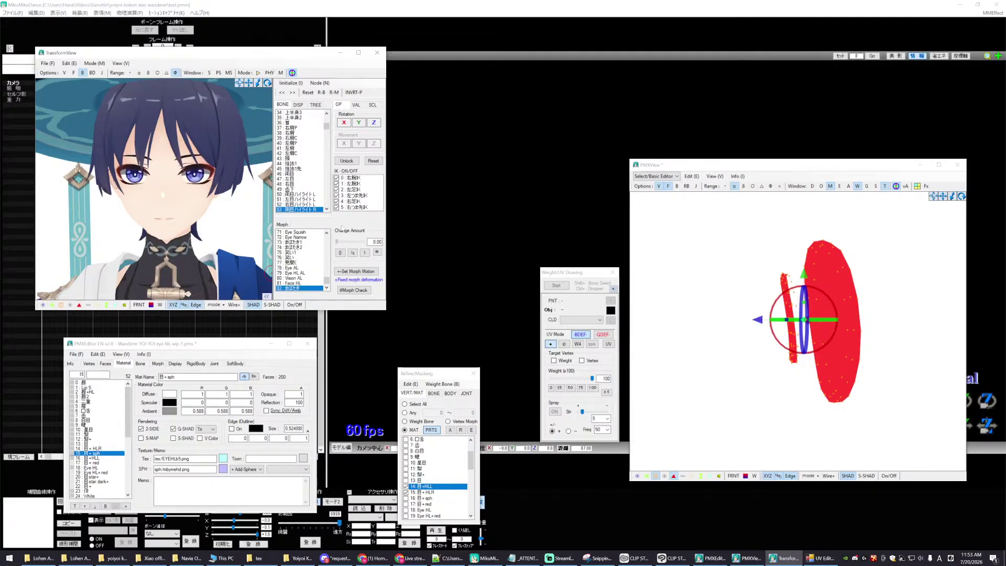
{"action": "left_click_drag", "start_coordinate": [356, 230], "coordinate": [325, 227]}
- Recheck the まばたき morph and eye highlights close up from several angles, then reset the pose in TransformView
{"action": "scroll", "coordinate": [251, 228], "scroll_direction": "up", "scroll_amount": 3}
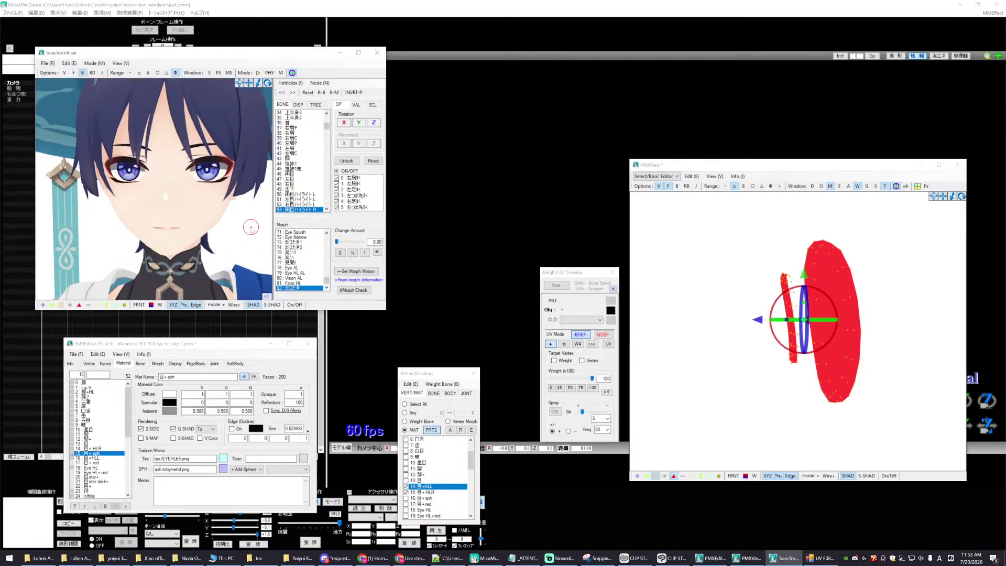
{"action": "scroll", "coordinate": [251, 228], "scroll_direction": "up", "scroll_amount": 1}
{"action": "scroll", "coordinate": [247, 231], "scroll_direction": "up", "scroll_amount": 1}
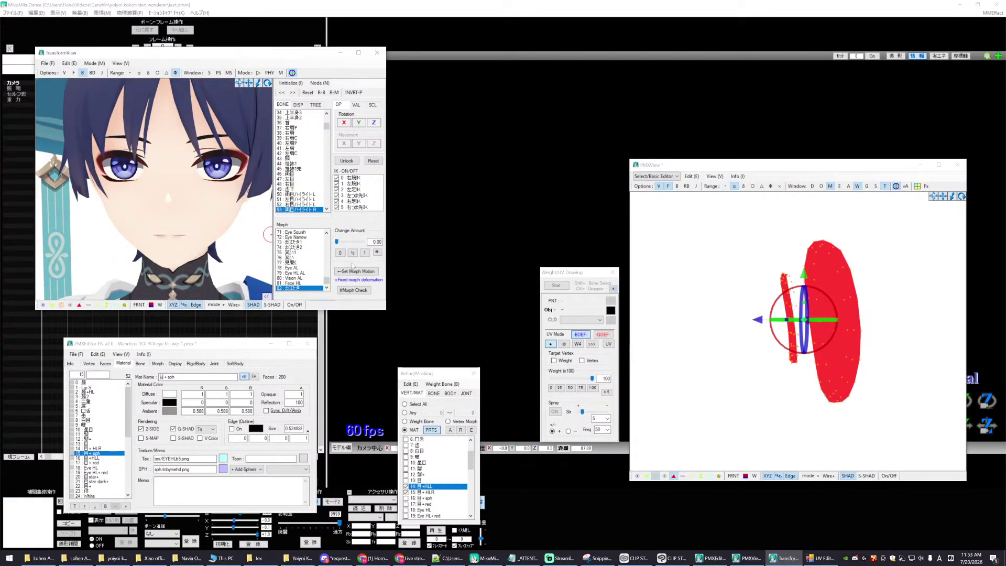
{"action": "mouse_move", "coordinate": [337, 244]}
{"action": "left_mouse_down"}
{"action": "mouse_move", "coordinate": [352, 244]}
{"action": "mouse_move", "coordinate": [337, 243]}
{"action": "left_mouse_up"}
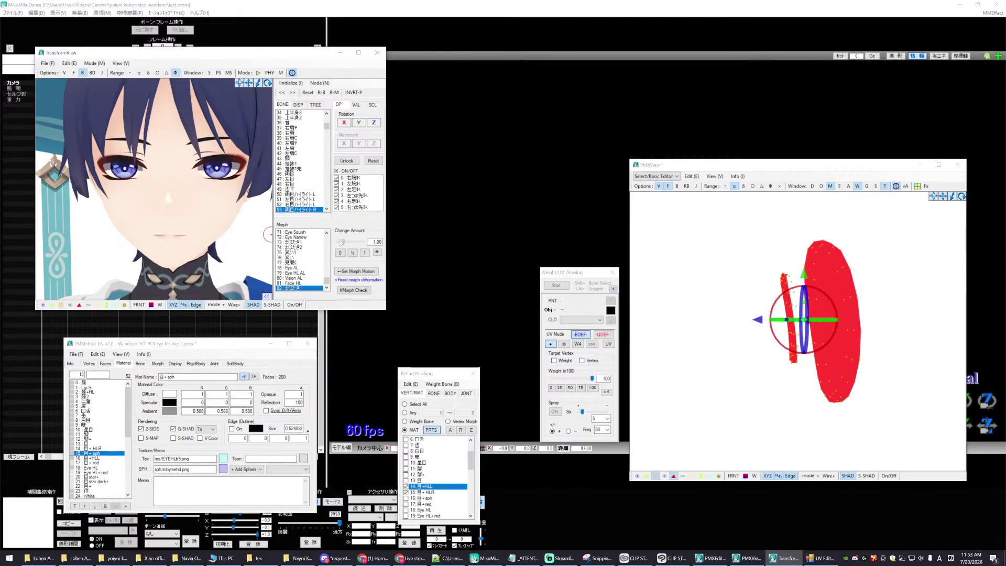
{"action": "scroll", "coordinate": [259, 218], "scroll_direction": "up", "scroll_amount": 1}
{"action": "scroll", "coordinate": [258, 218], "scroll_direction": "down", "scroll_amount": 1}
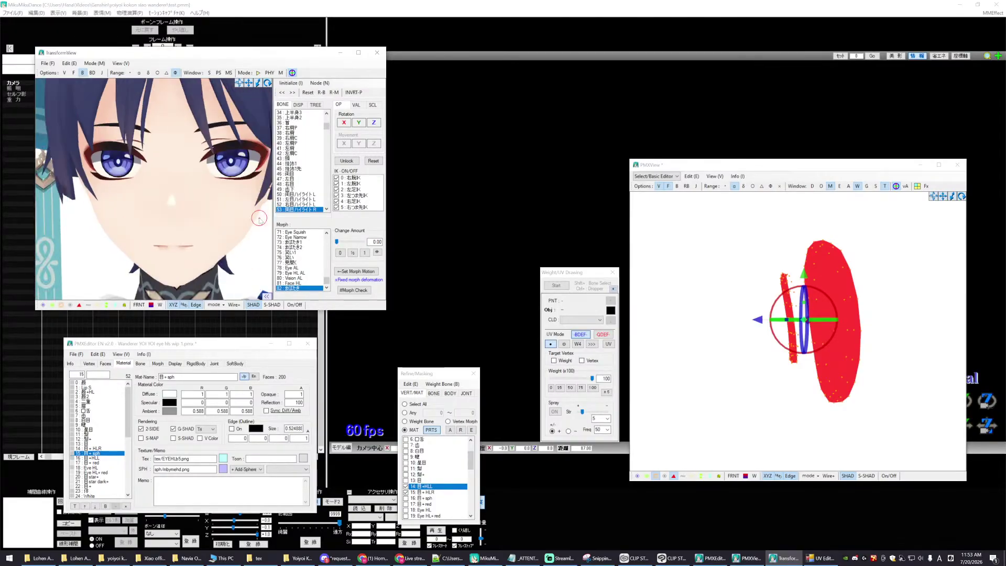
{"action": "right_click_drag", "start_coordinate": [207, 146], "coordinate": [209, 163]}
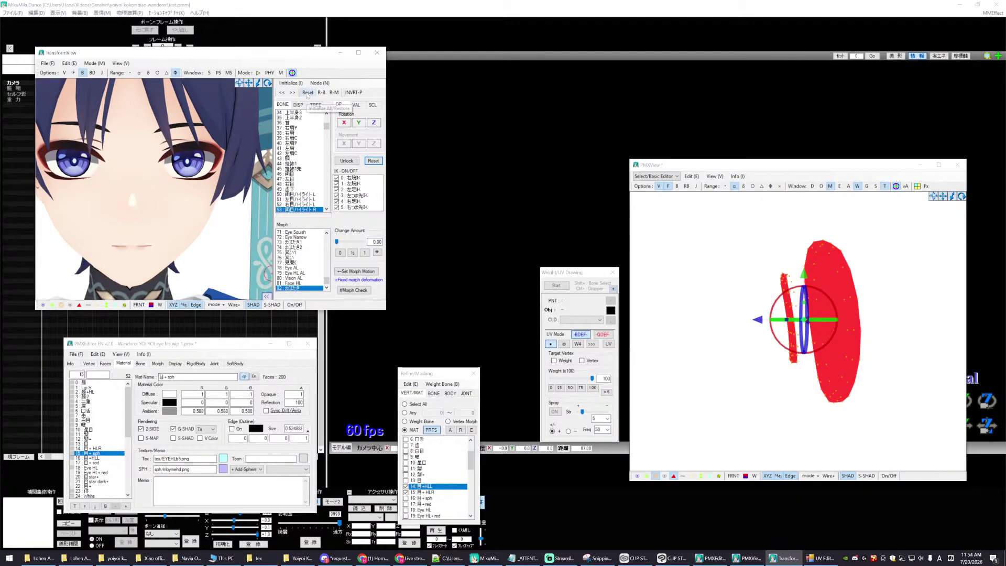
{"action": "left_click", "coordinate": [308, 93]}
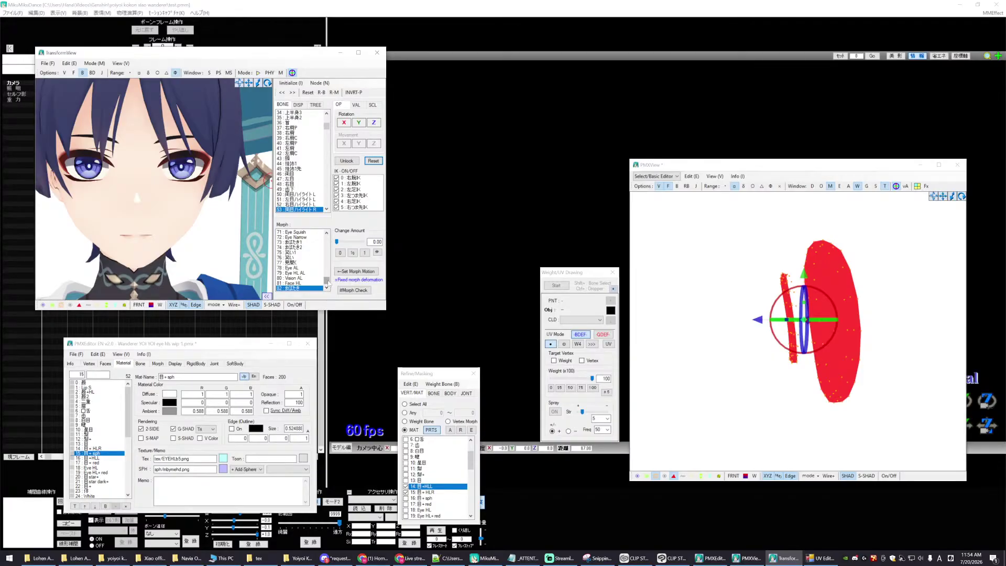
- Examine the eye morph list and inspect the vertex offsets of the 笑い2 and 見開 morphs in PMXEditor
{"action": "scroll", "coordinate": [325, 276], "scroll_direction": "up", "scroll_amount": 3}
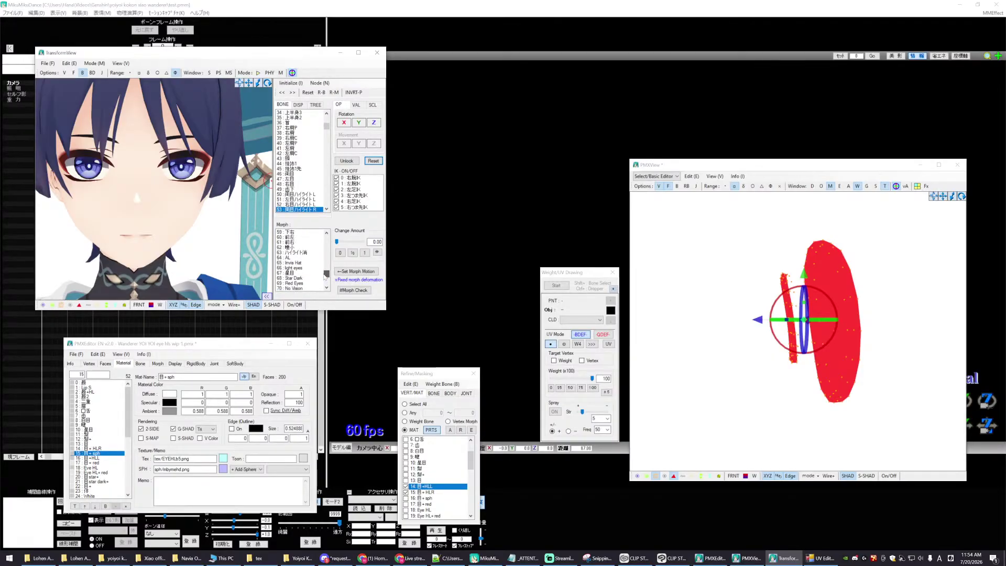
{"action": "scroll", "coordinate": [325, 276], "scroll_direction": "down", "scroll_amount": 3}
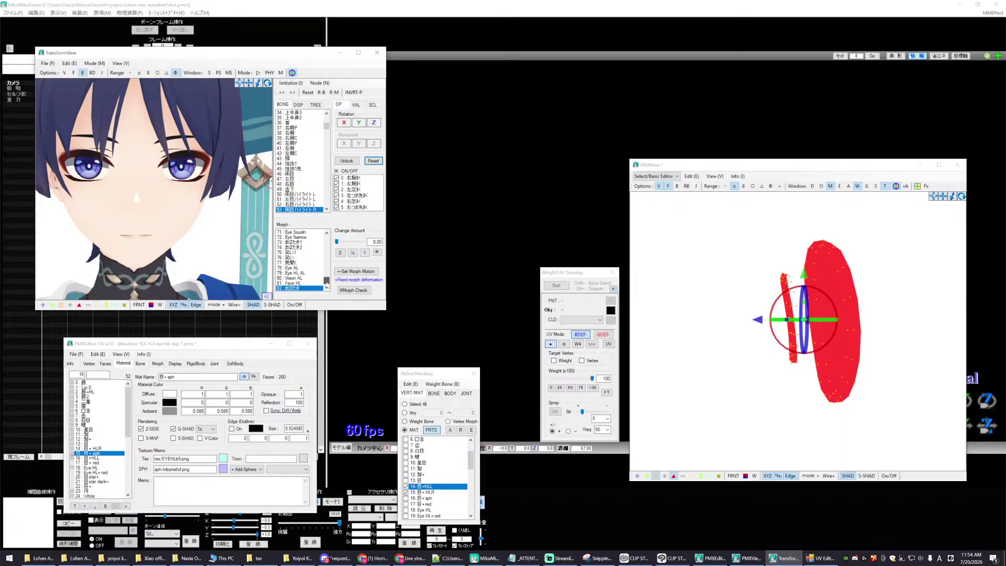
{"action": "left_click", "coordinate": [128, 401]}
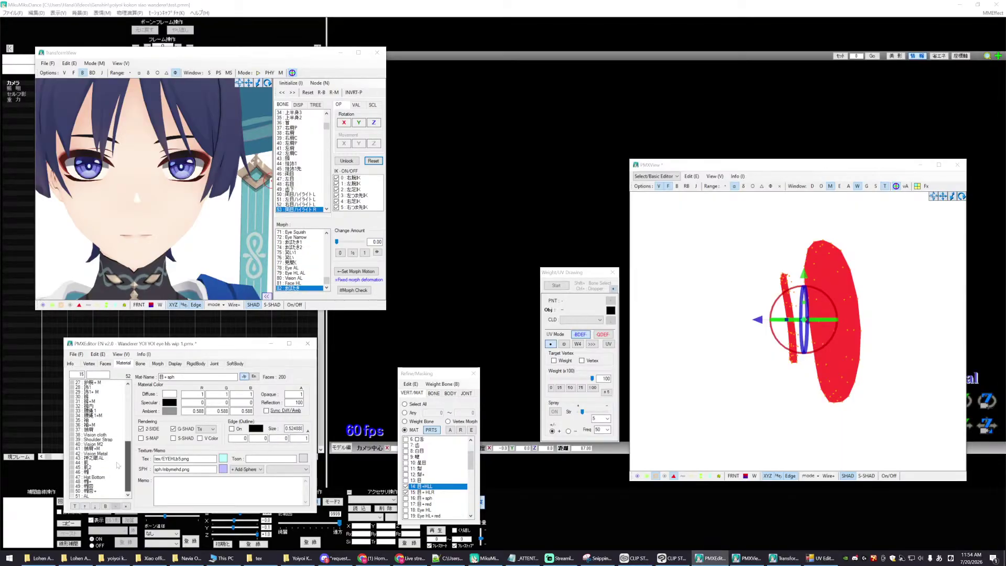
{"action": "left_click", "coordinate": [158, 363]}
{"action": "left_click", "coordinate": [97, 468]}
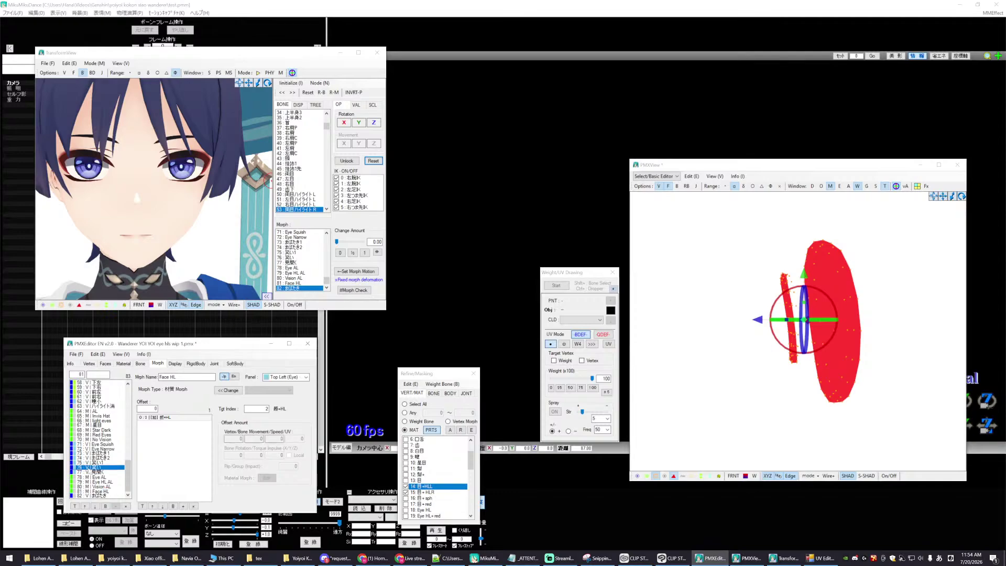
{"action": "left_click", "coordinate": [166, 380]}
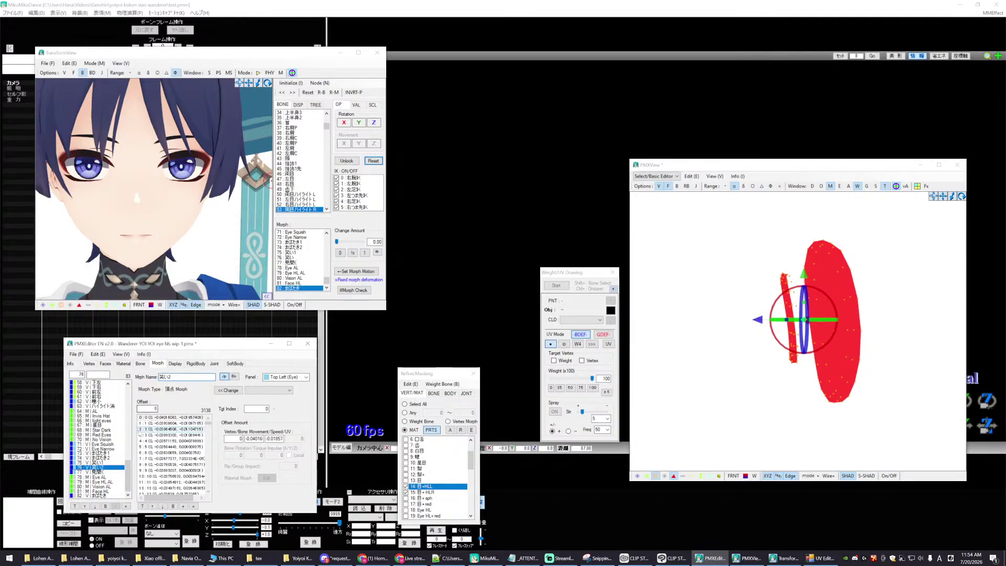
{"action": "left_click", "coordinate": [97, 472]}
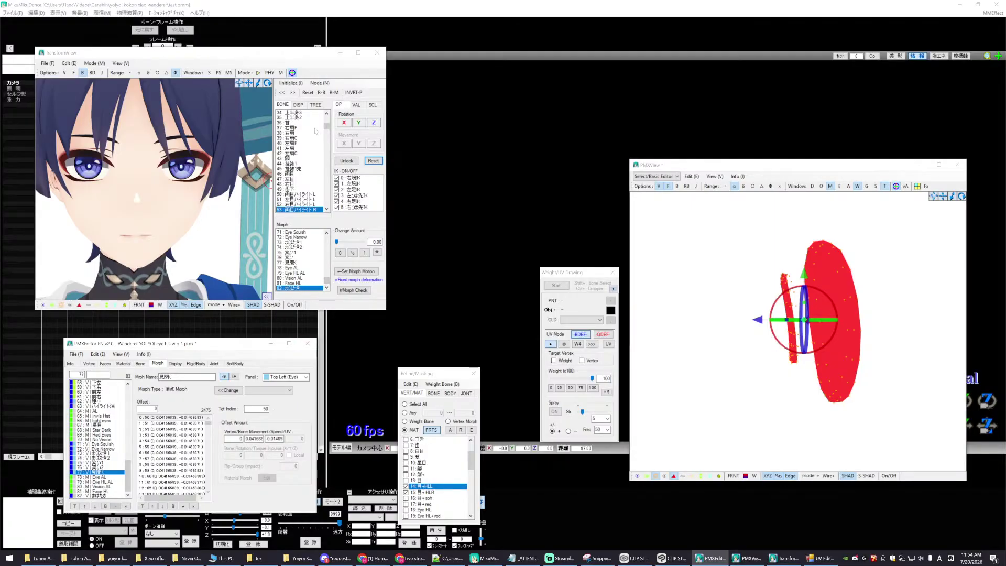
- Hide the bone manipulation handle in TransformView and frame the model's face from the front
{"action": "right_click", "coordinate": [244, 86]}
{"action": "left_click", "coordinate": [257, 99]}
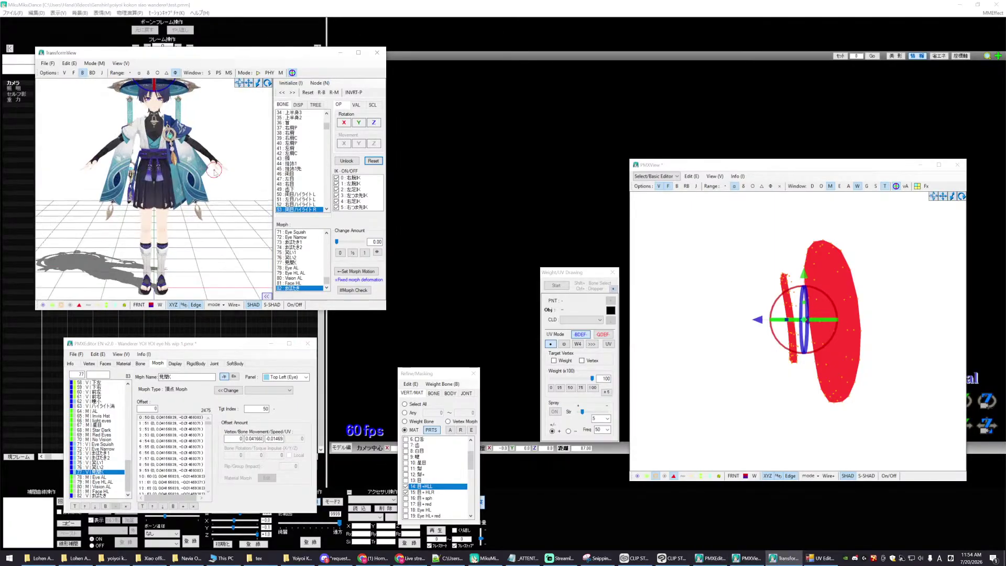
{"action": "left_click_drag", "start_coordinate": [247, 88], "coordinate": [247, 93]}
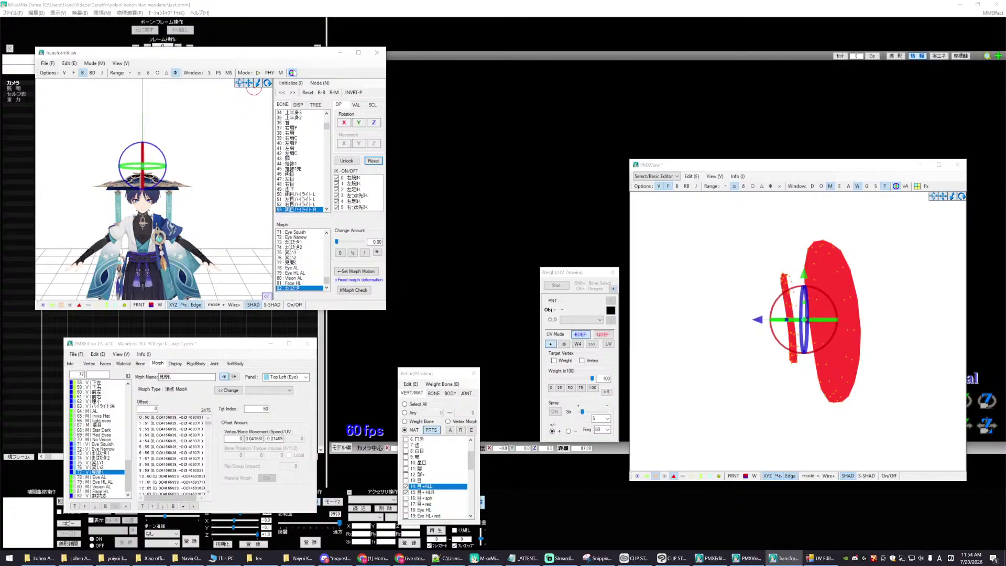
{"action": "left_click", "coordinate": [292, 72]}
{"action": "scroll", "coordinate": [184, 204], "scroll_direction": "up", "scroll_amount": 10}
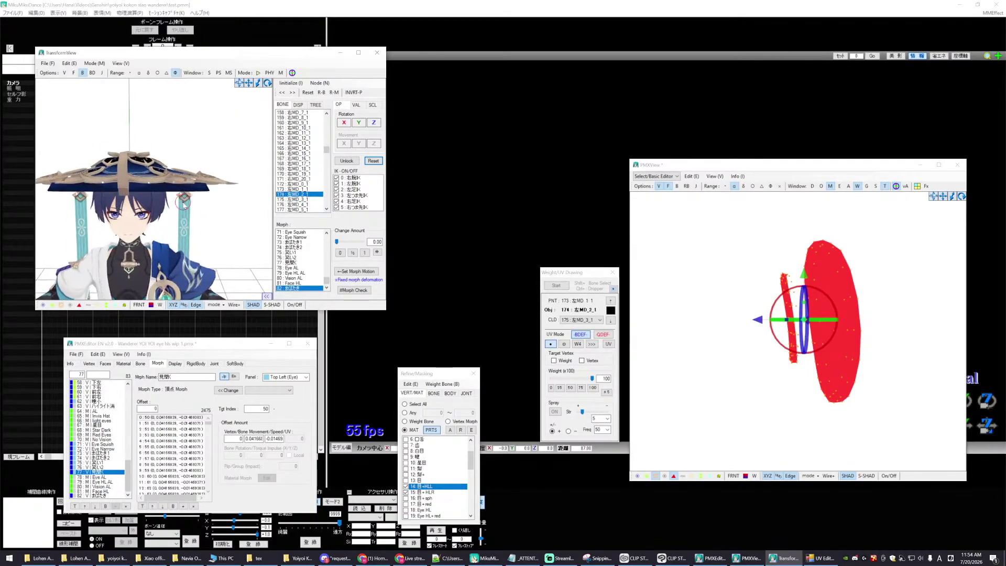
{"action": "left_click_drag", "start_coordinate": [246, 85], "coordinate": [231, 199]}
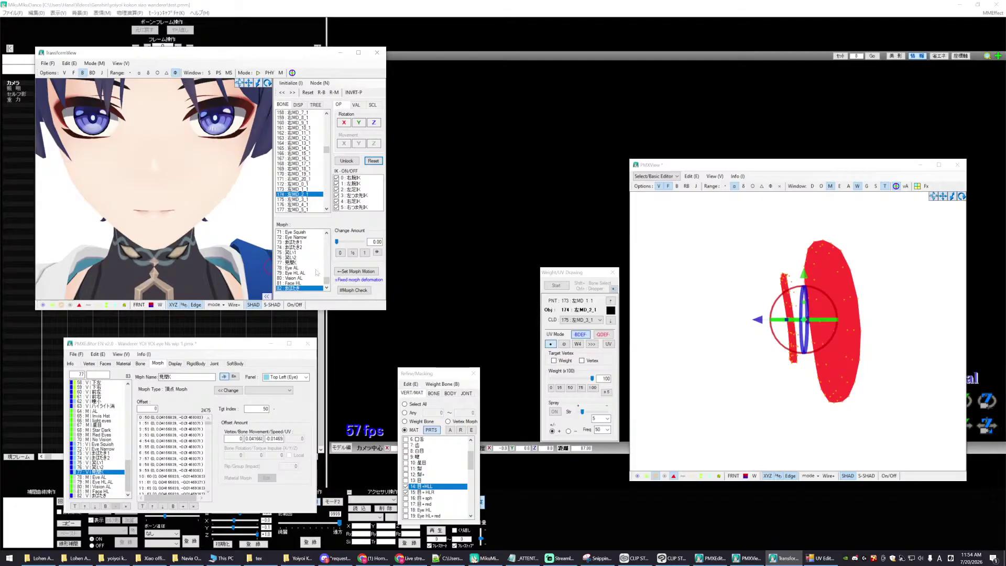
- Preview the 笑い2 and まばたき morphs on the face in TransformView, returning each strength to 0.00
{"action": "mouse_move", "coordinate": [326, 281]}
{"action": "left_mouse_down"}
{"action": "mouse_move", "coordinate": [326, 267]}
{"action": "mouse_move", "coordinate": [329, 292]}
{"action": "left_mouse_up"}
{"action": "left_click_drag", "start_coordinate": [337, 242], "coordinate": [327, 243]}
{"action": "scroll", "coordinate": [299, 272], "scroll_direction": "up", "scroll_amount": 1}
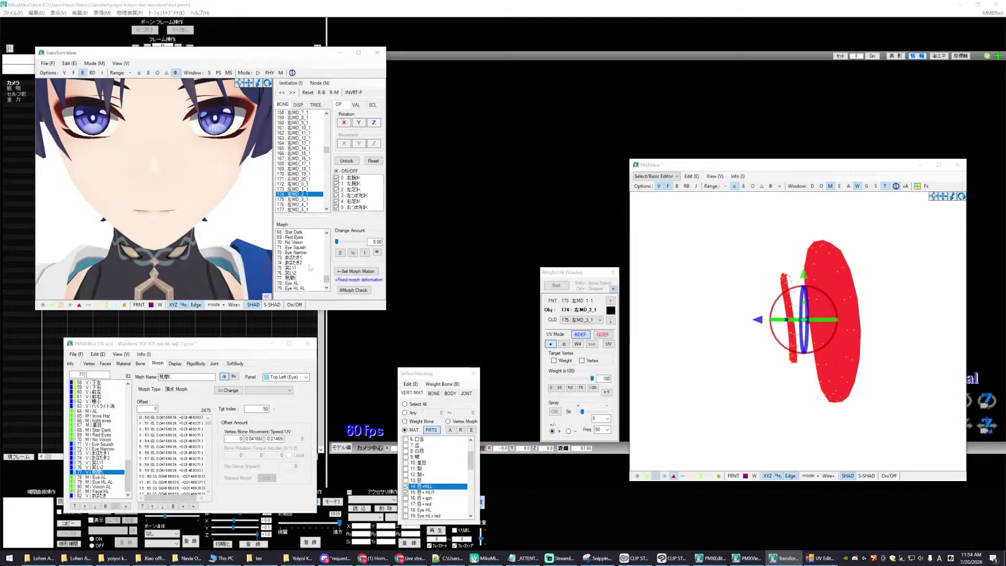
{"action": "left_click", "coordinate": [294, 272]}
{"action": "mouse_move", "coordinate": [350, 243]}
{"action": "left_mouse_down"}
{"action": "mouse_move", "coordinate": [376, 242]}
{"action": "mouse_move", "coordinate": [332, 242]}
{"action": "left_mouse_up"}
{"action": "scroll", "coordinate": [297, 289], "scroll_direction": "down", "scroll_amount": 1}
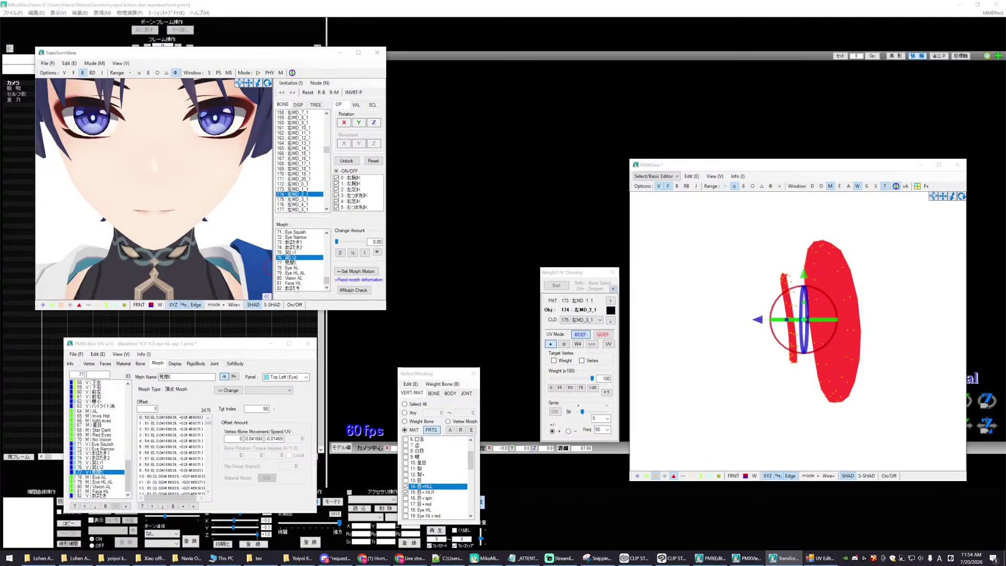
{"action": "left_click", "coordinate": [292, 288]}
{"action": "mouse_move", "coordinate": [337, 242]}
{"action": "left_mouse_down"}
{"action": "mouse_move", "coordinate": [364, 242]}
{"action": "mouse_move", "coordinate": [333, 237]}
{"action": "left_mouse_up"}
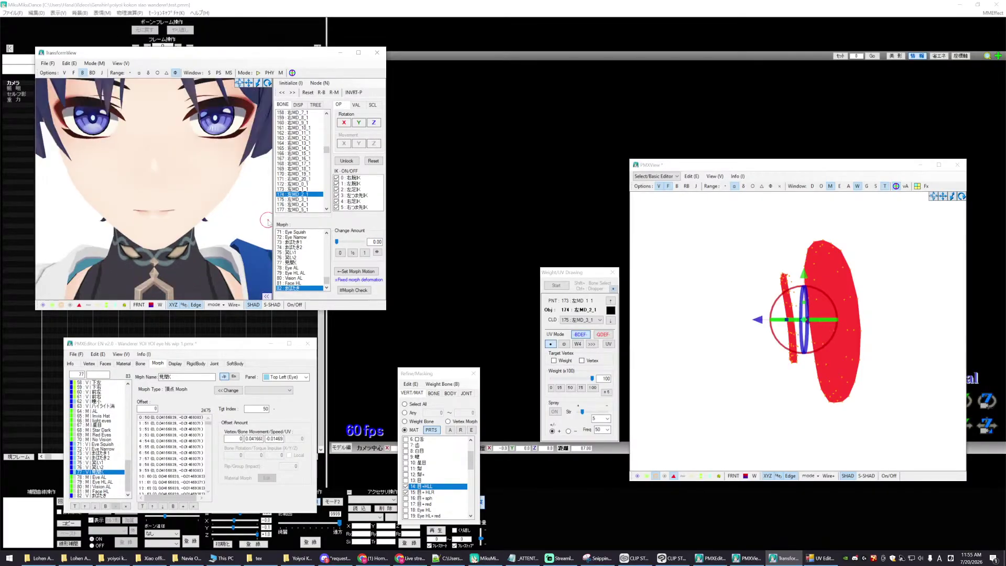
{"action": "left_click", "coordinate": [294, 269]}
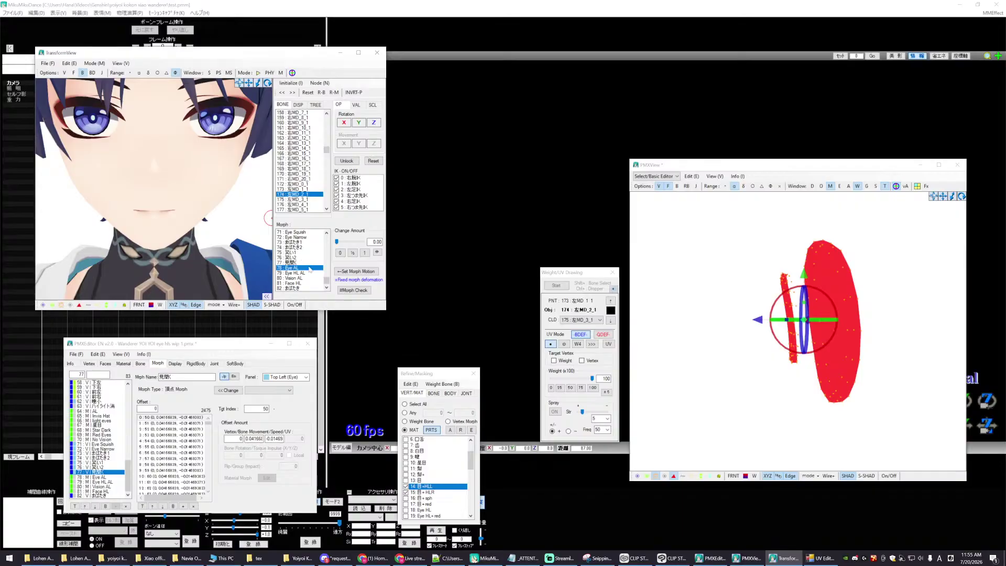
{"action": "left_click", "coordinate": [301, 273]}
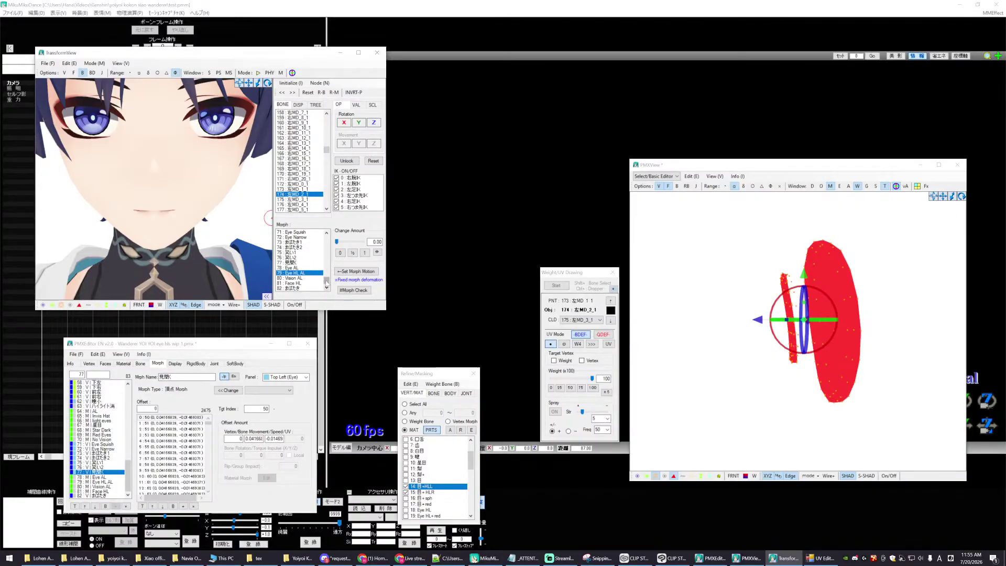
{"action": "left_click_drag", "start_coordinate": [326, 285], "coordinate": [323, 277]}
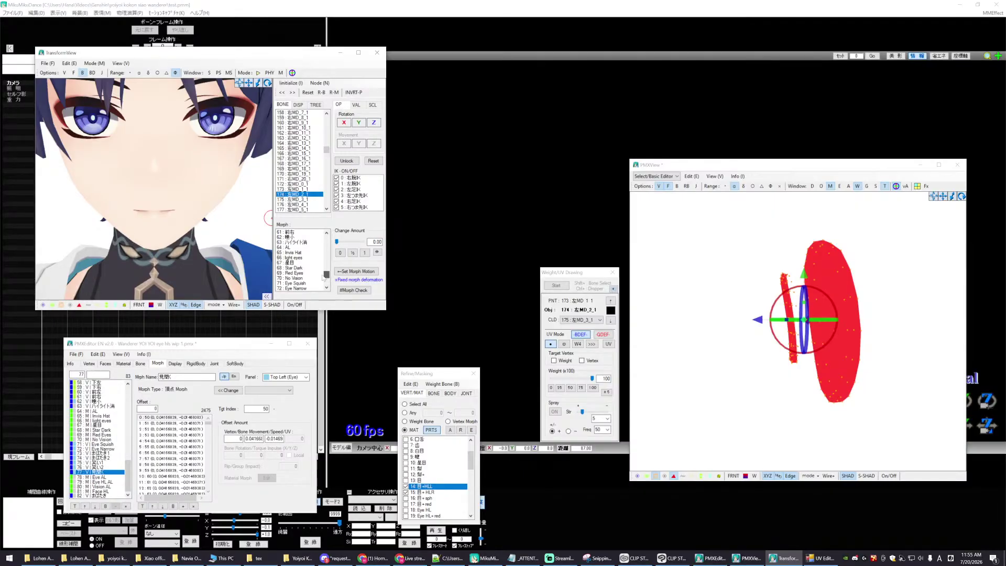
{"action": "left_click_drag", "start_coordinate": [323, 278], "coordinate": [323, 284]}
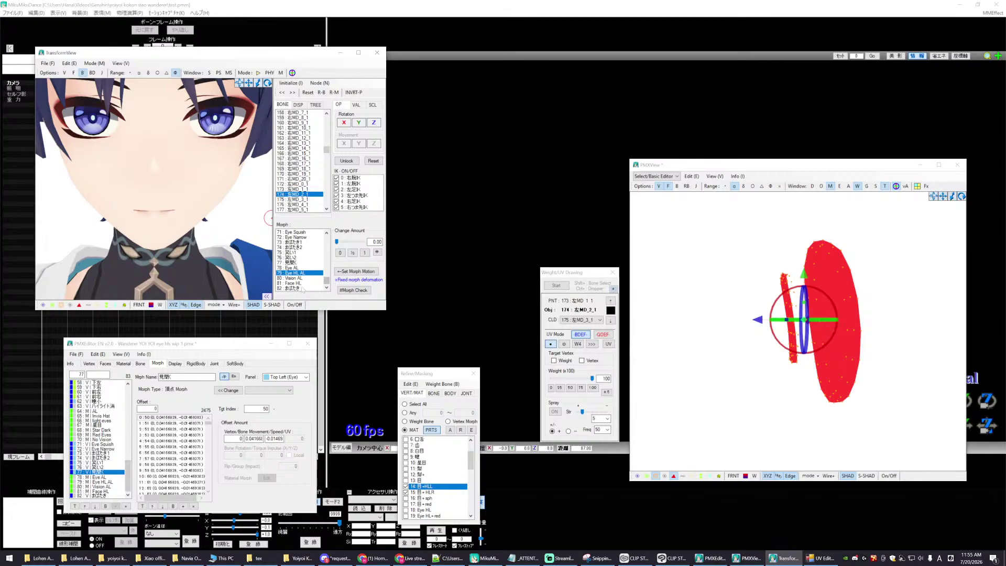
- Set the 笑い2 morph strength to about 0.69 in TransformView and select the 両目ハイライトL bone
{"action": "left_click", "coordinate": [292, 257]}
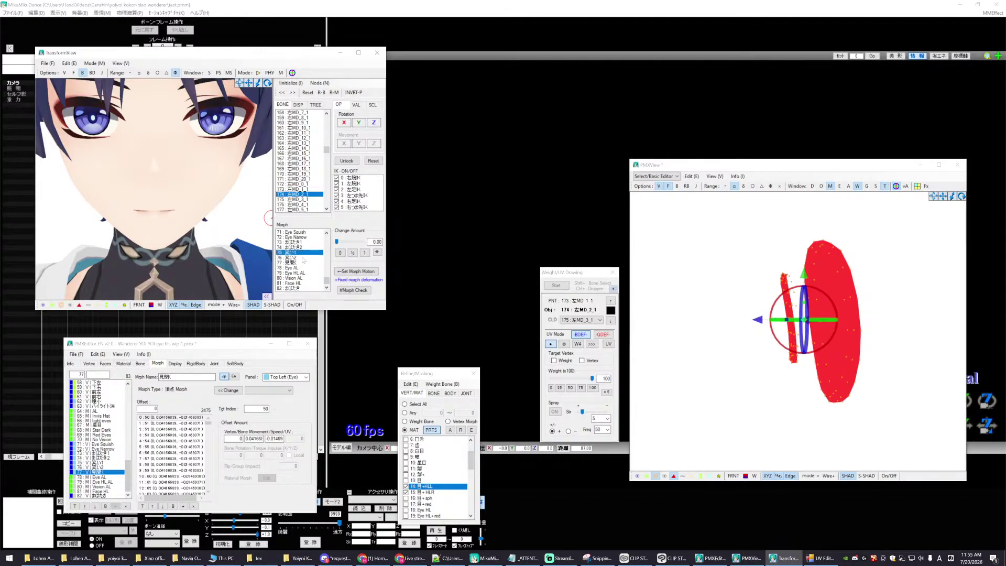
{"action": "left_click_drag", "start_coordinate": [337, 241], "coordinate": [357, 244]}
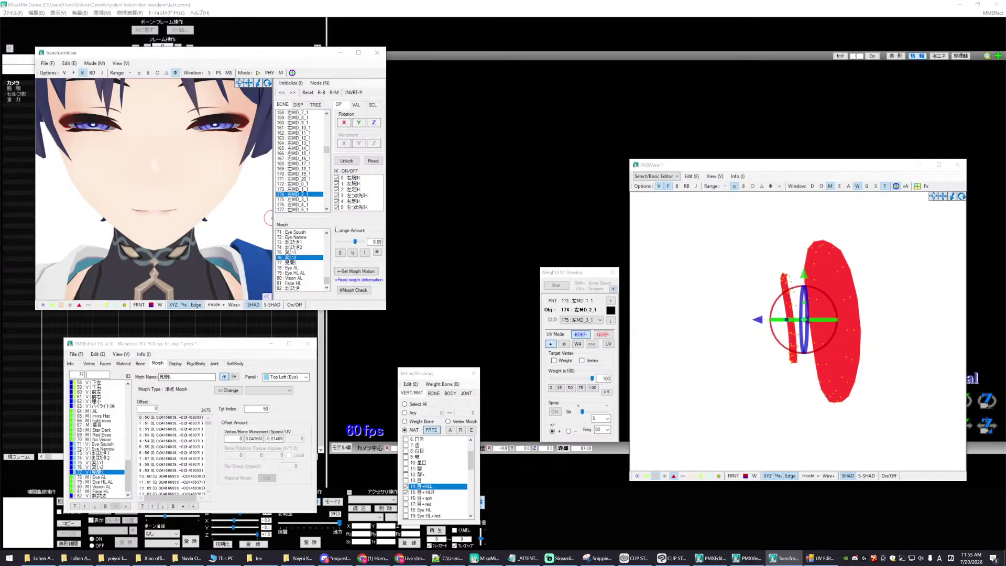
{"action": "left_click", "coordinate": [327, 155]}
{"action": "left_click_drag", "start_coordinate": [328, 155], "coordinate": [328, 129]}
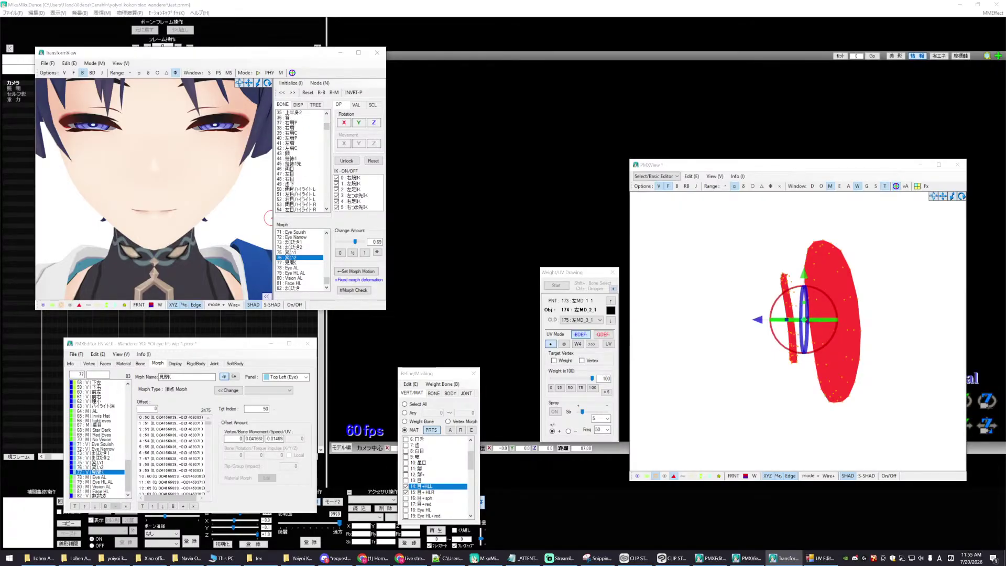
{"action": "left_click", "coordinate": [296, 190]}
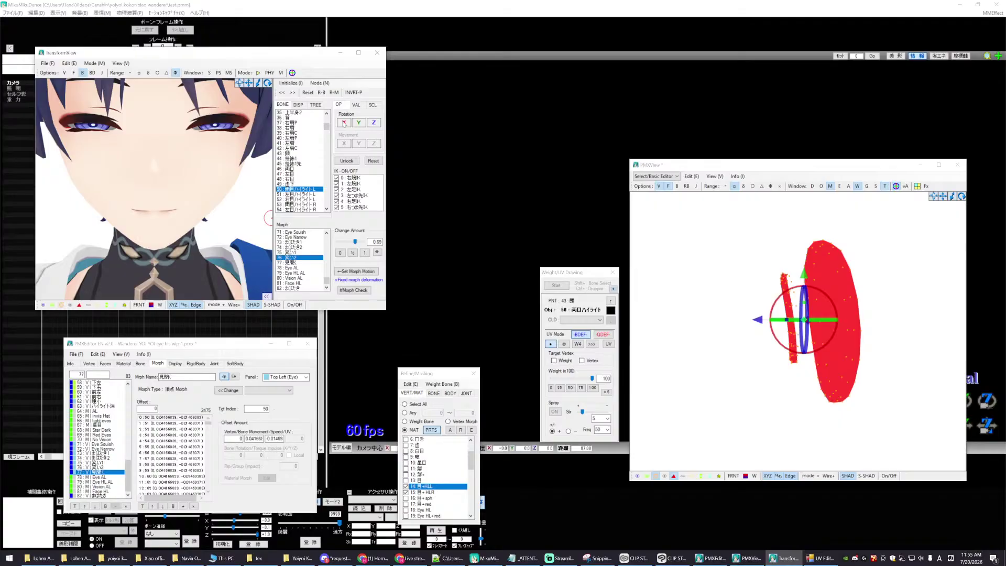
- Rotate the 両目ハイライトL bone about X and 両目ハイライトR about Y with the 笑い2 morph partly applied, finishing with its strength at 1.00
{"action": "left_click_drag", "start_coordinate": [343, 123], "coordinate": [344, 123]}
{"action": "left_click", "coordinate": [304, 205]}
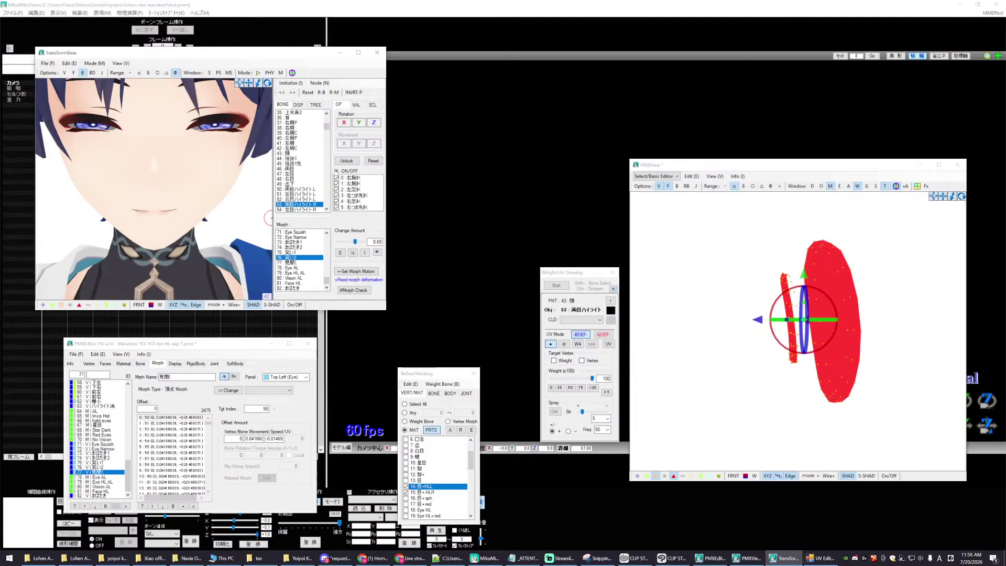
{"action": "mouse_move", "coordinate": [356, 242]}
{"action": "left_mouse_down"}
{"action": "mouse_move", "coordinate": [366, 239]}
{"action": "mouse_move", "coordinate": [354, 239]}
{"action": "left_mouse_up"}
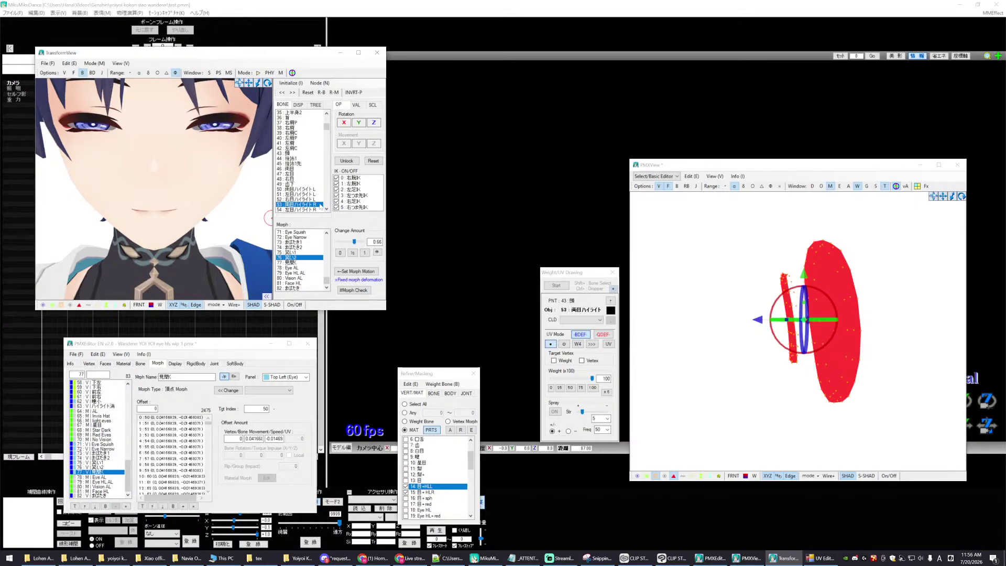
{"action": "left_click", "coordinate": [299, 189]}
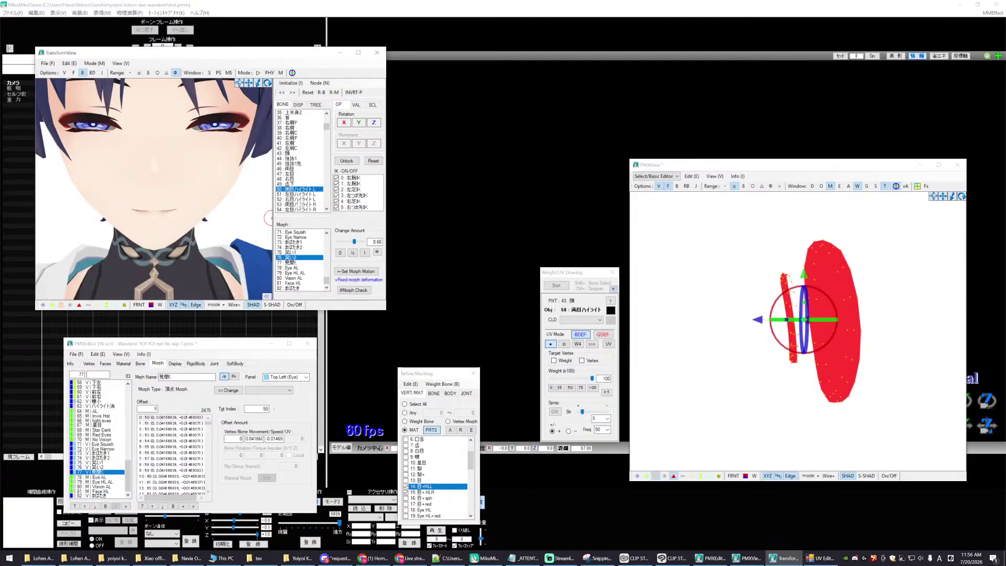
{"action": "left_click", "coordinate": [300, 205]}
{"action": "left_click", "coordinate": [359, 123]}
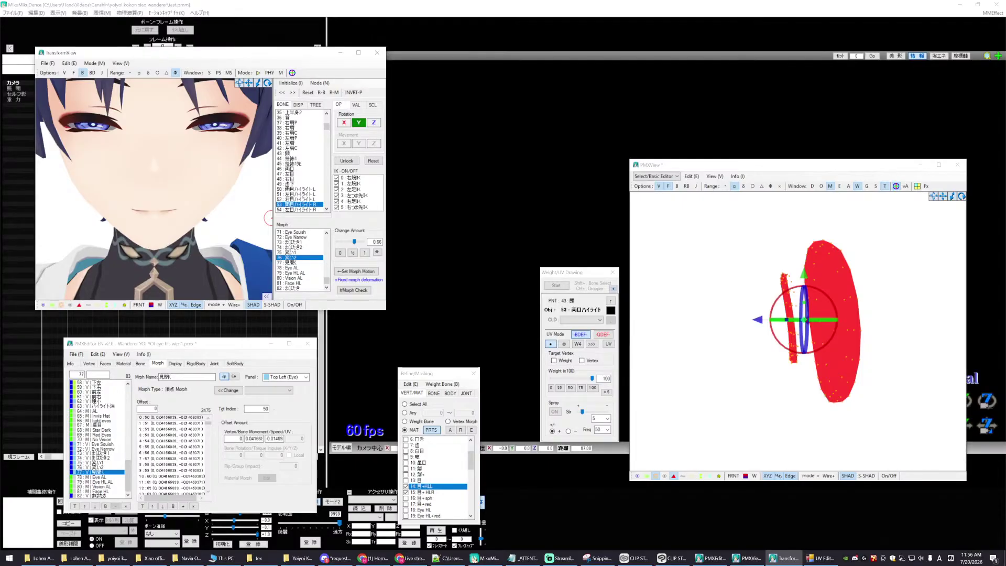
{"action": "left_click_drag", "start_coordinate": [359, 122], "coordinate": [361, 130]}
{"action": "mouse_move", "coordinate": [355, 242]}
{"action": "left_mouse_down"}
{"action": "mouse_move", "coordinate": [370, 242]}
{"action": "mouse_move", "coordinate": [339, 243]}
{"action": "mouse_move", "coordinate": [364, 242]}
{"action": "left_mouse_up"}
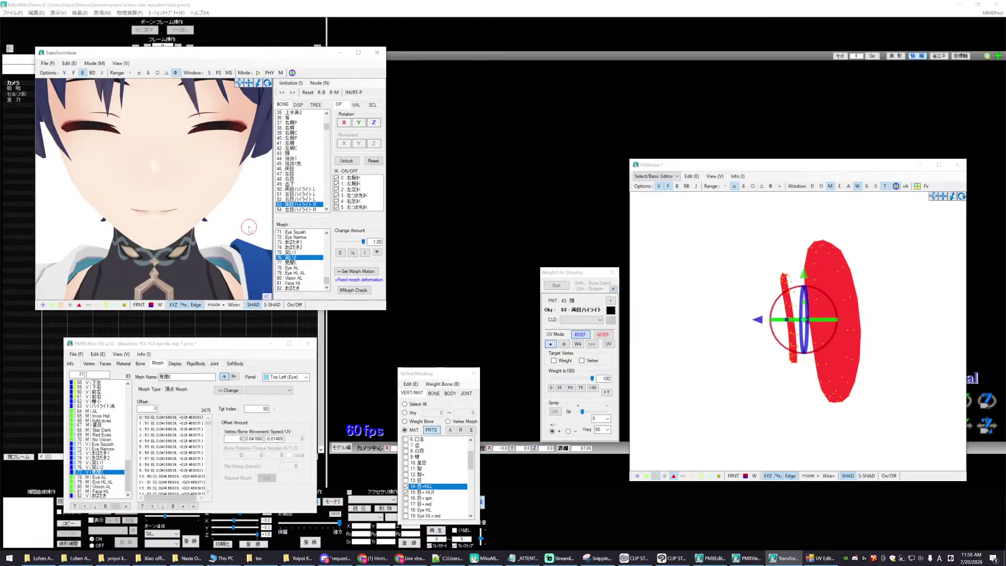
- Lower 笑い2 to about 0.75, fine-tune the 両目ハイライトL bone's X rotation, select 両目ハイライトR, and return the morph to 1.00
{"action": "left_click", "coordinate": [215, 253]}
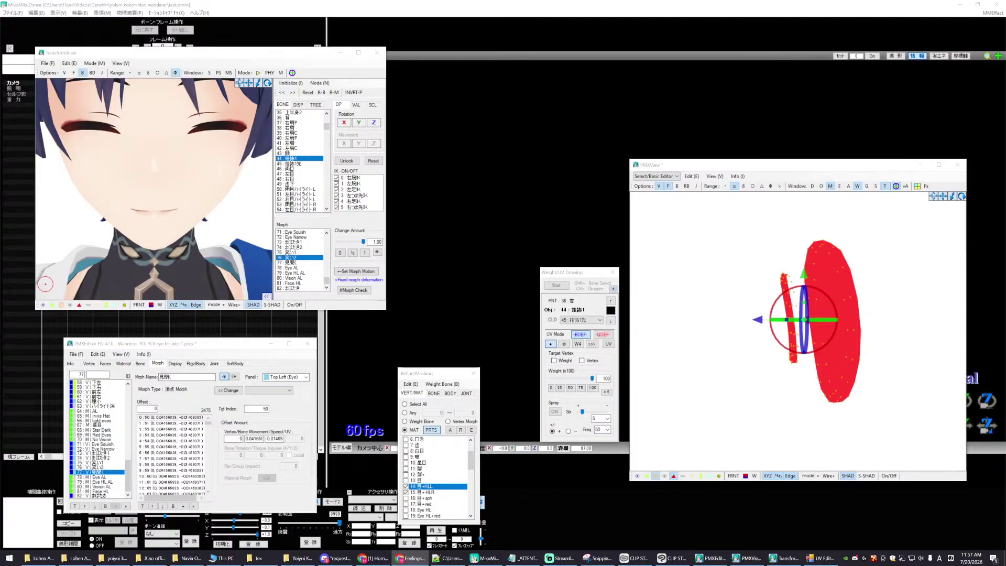
{"action": "left_click", "coordinate": [155, 216]}
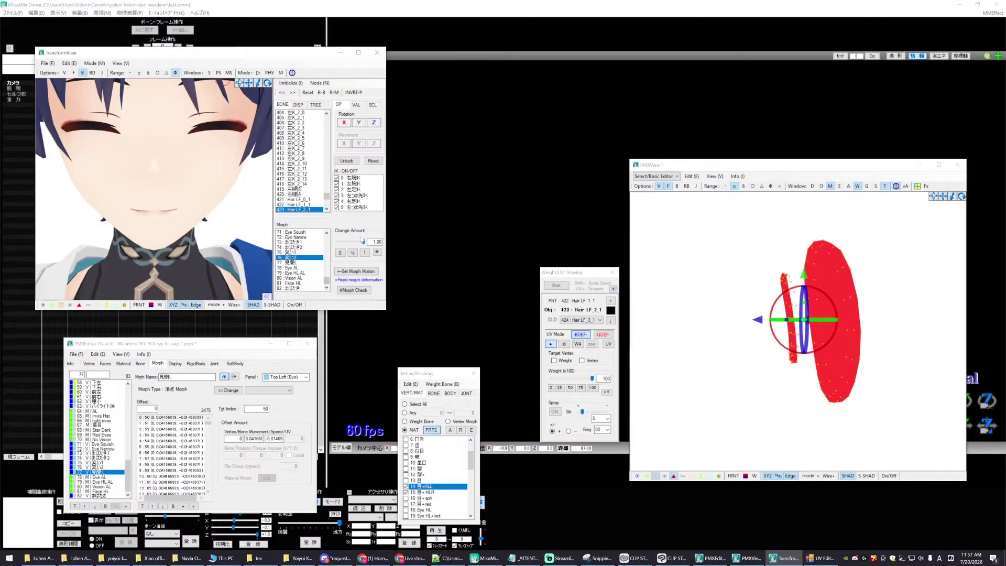
{"action": "mouse_move", "coordinate": [364, 243]}
{"action": "left_mouse_down"}
{"action": "mouse_move", "coordinate": [344, 243]}
{"action": "mouse_move", "coordinate": [369, 243]}
{"action": "mouse_move", "coordinate": [359, 243]}
{"action": "left_mouse_up"}
{"action": "scroll", "coordinate": [329, 199], "scroll_direction": "down", "scroll_amount": 3}
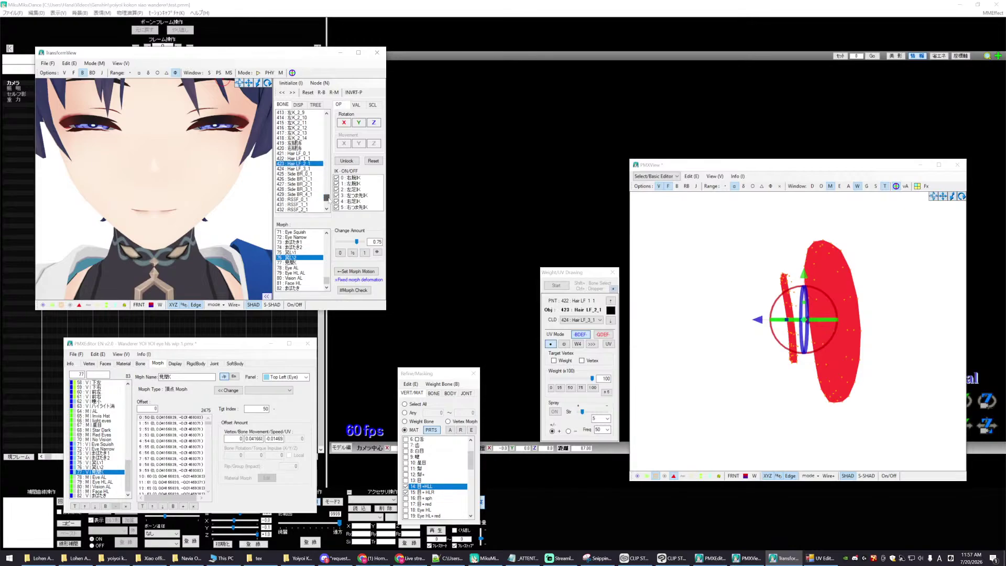
{"action": "left_click_drag", "start_coordinate": [329, 200], "coordinate": [334, 131]}
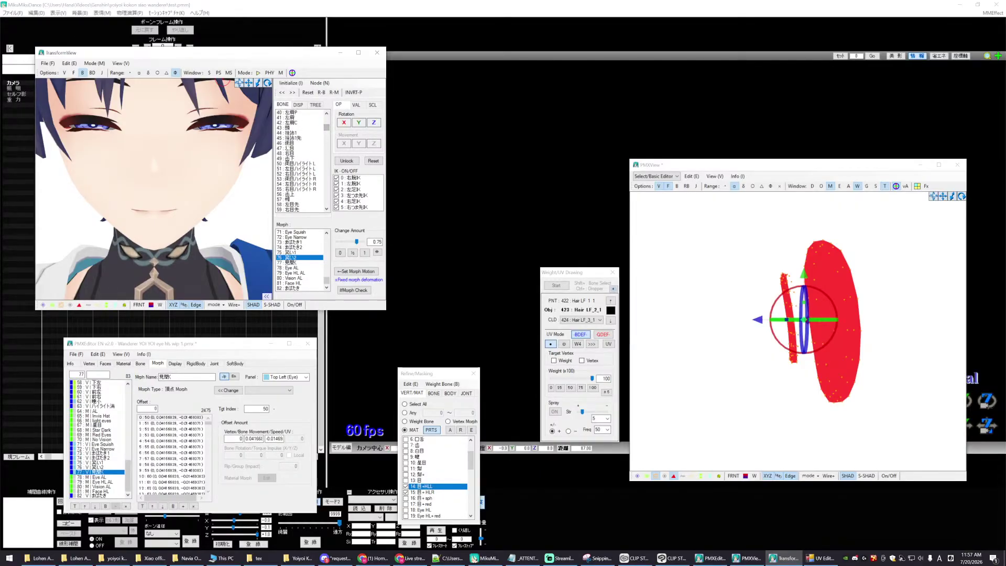
{"action": "left_click", "coordinate": [293, 143]}
{"action": "left_click", "coordinate": [312, 163]}
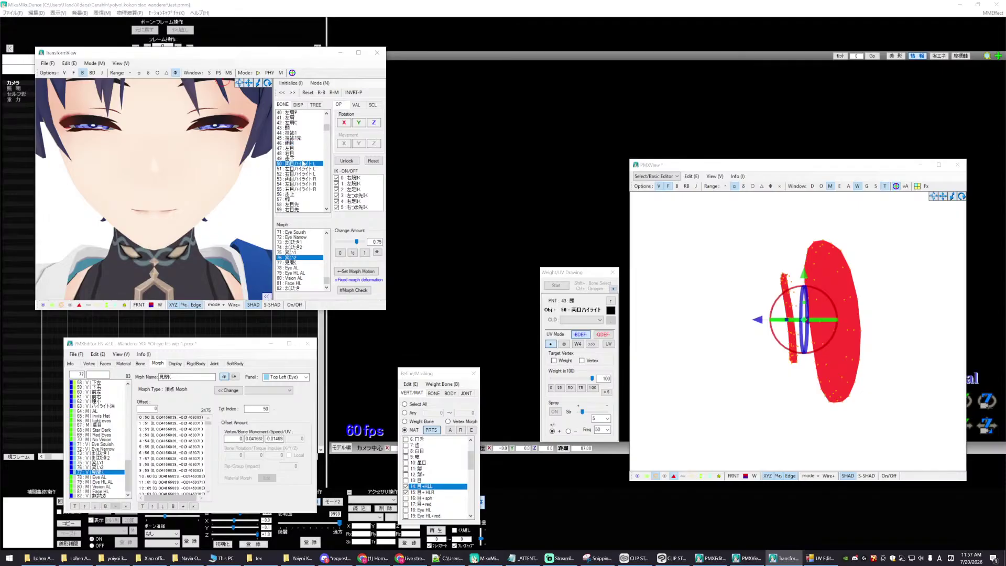
{"action": "left_click", "coordinate": [344, 122]}
{"action": "left_click", "coordinate": [300, 179]}
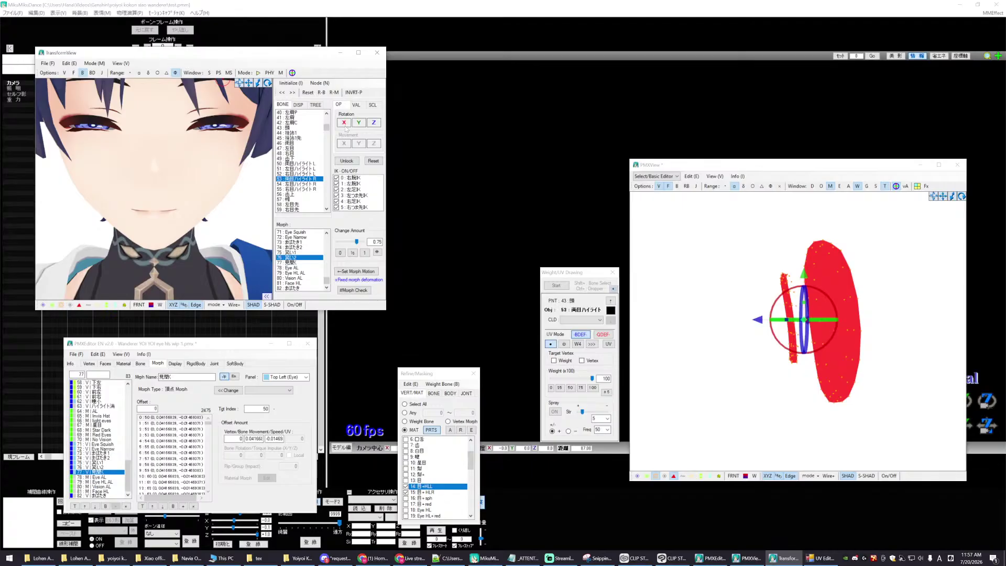
{"action": "left_click_drag", "start_coordinate": [356, 243], "coordinate": [370, 242]}
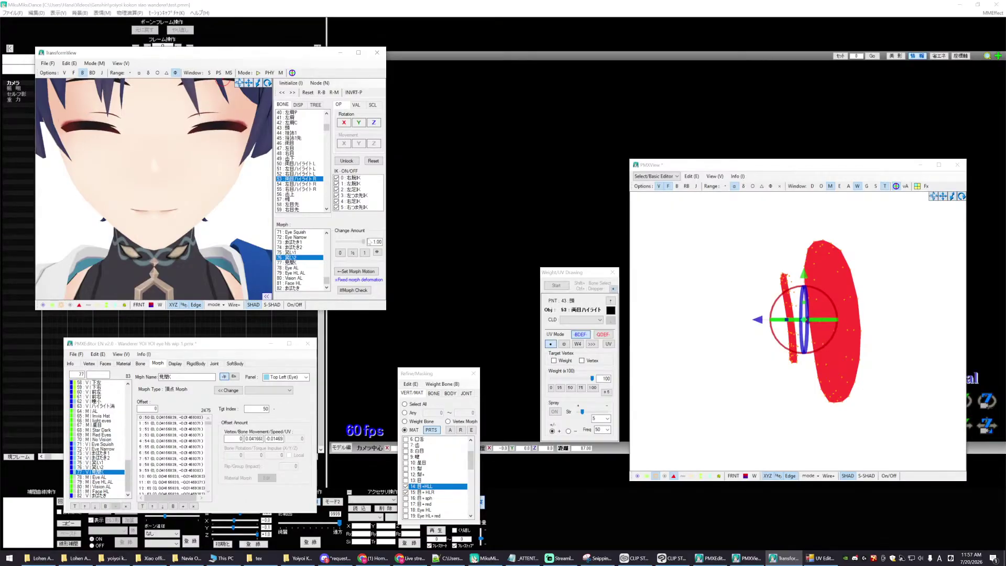
- Save the deformed model shape from TransformView as warai hl.pmx in the Wanderer Official folder
{"action": "left_click", "coordinate": [45, 63]}
{"action": "left_click", "coordinate": [55, 82]}
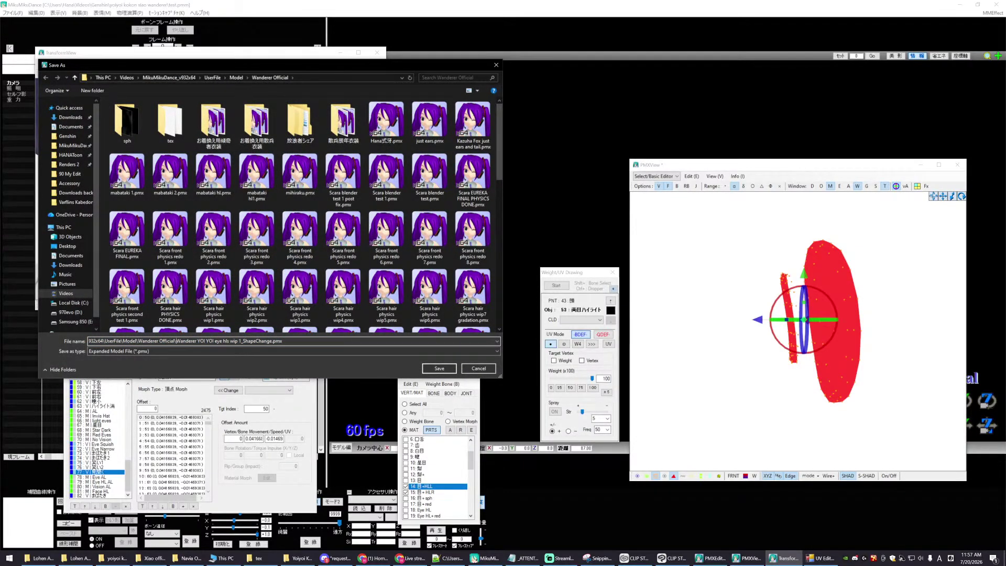
{"action": "left_click_drag", "start_coordinate": [176, 341], "coordinate": [271, 341]}
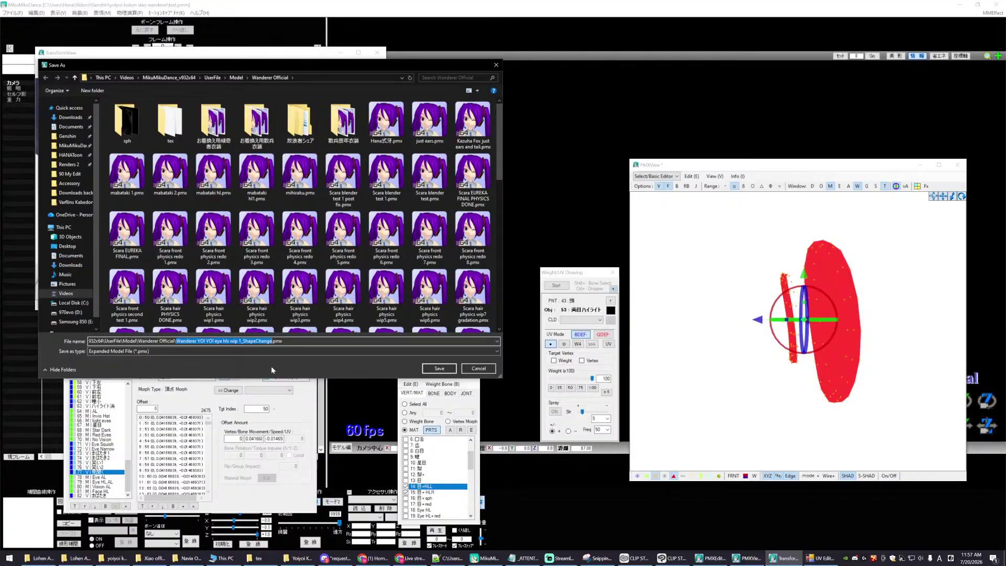
{"action": "key", "text": "BackSpace"}
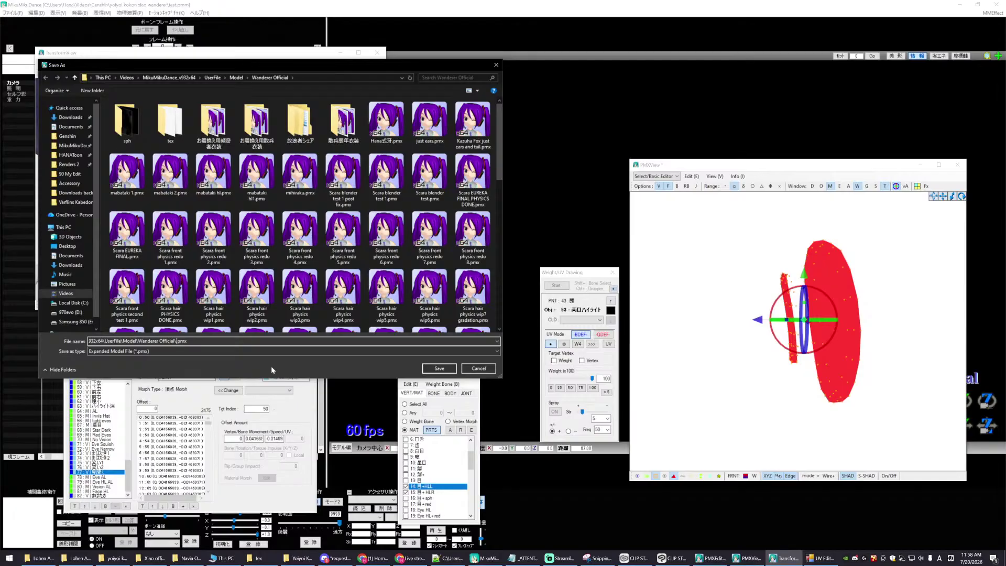
{"action": "type", "text": "warai hl"}
{"action": "left_click", "coordinate": [430, 369]}
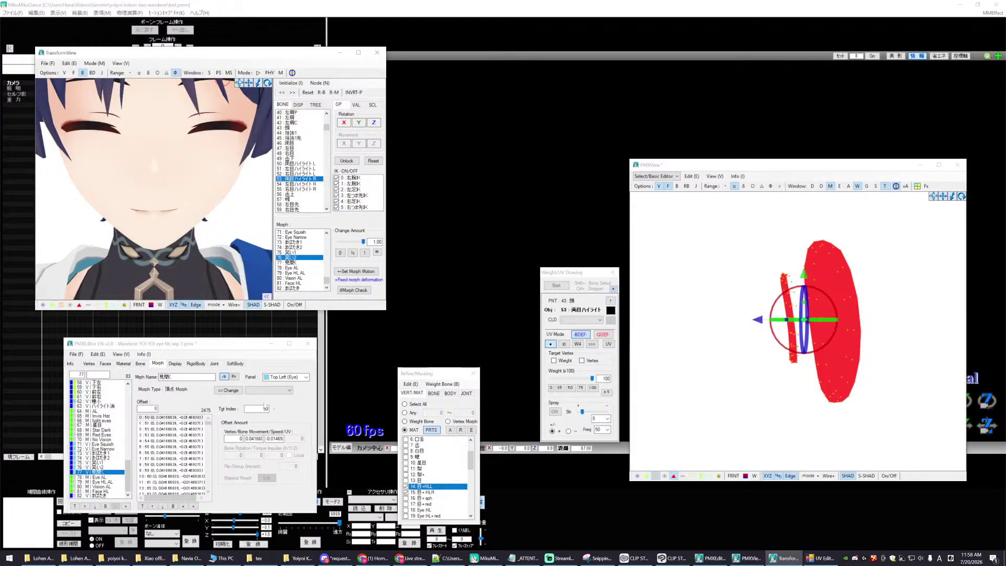
- Move the PMXEditor window clear and start a new Vertex/UV morph from the morph list
{"action": "left_click_drag", "start_coordinate": [208, 346], "coordinate": [221, 360]}
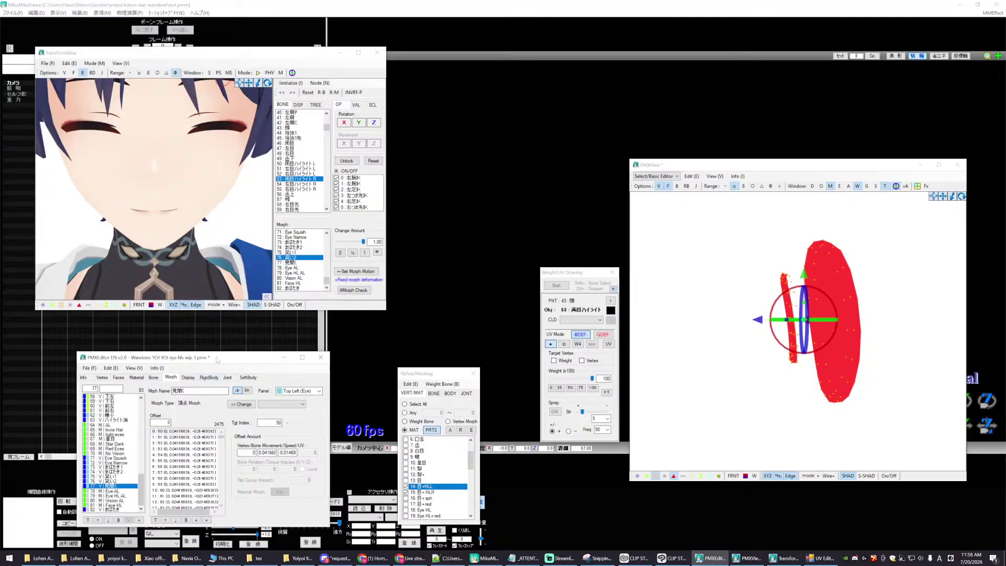
{"action": "left_click_drag", "start_coordinate": [218, 359], "coordinate": [227, 358]}
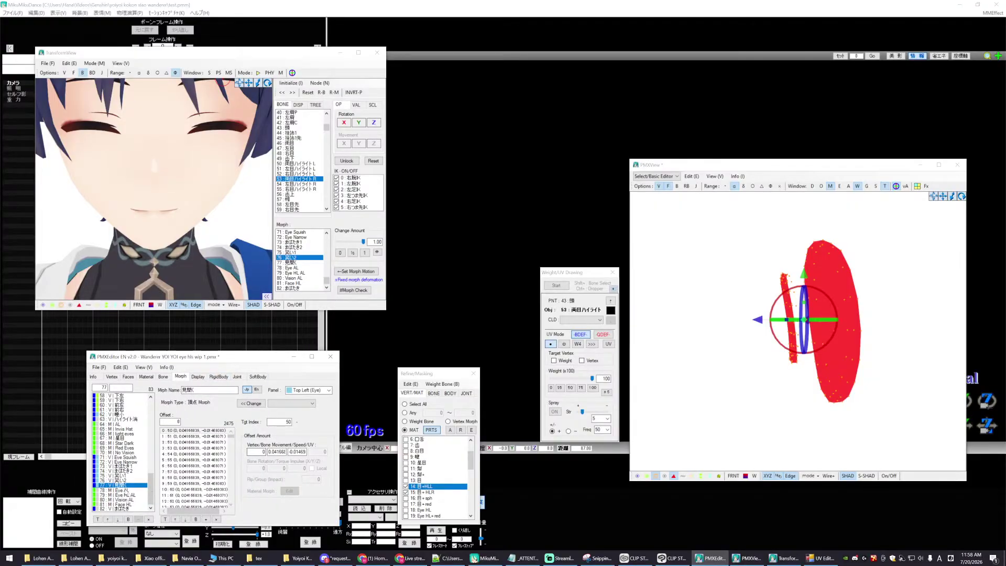
{"action": "left_click", "coordinate": [120, 490]}
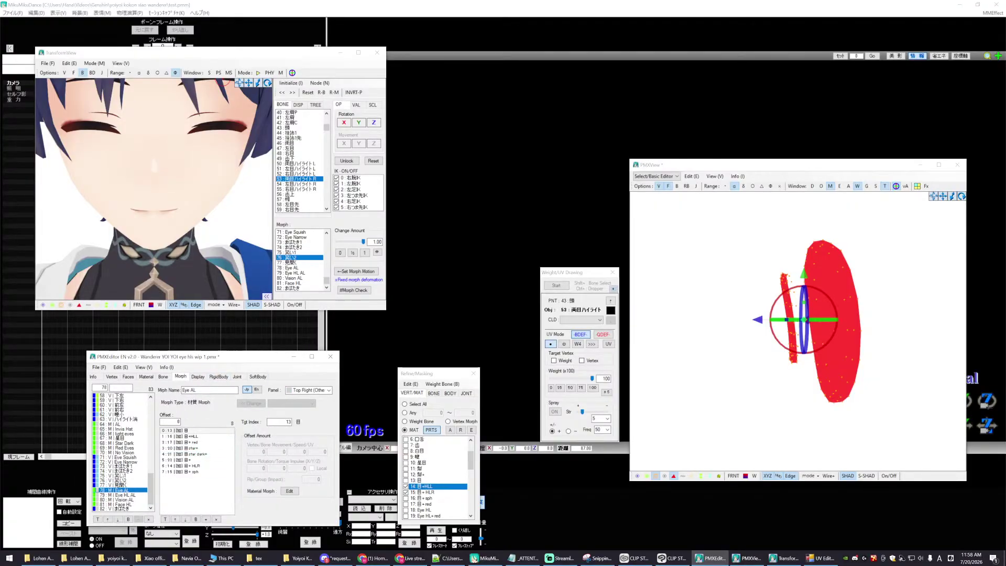
{"action": "right_click", "coordinate": [114, 475]}
{"action": "mouse_move", "coordinate": [134, 396]}
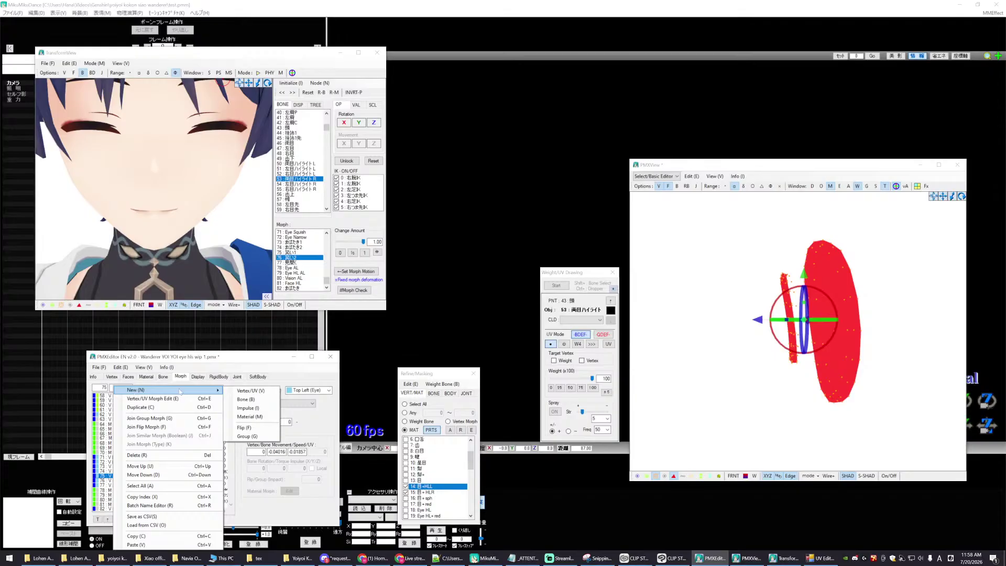
{"action": "left_click", "coordinate": [247, 391]}
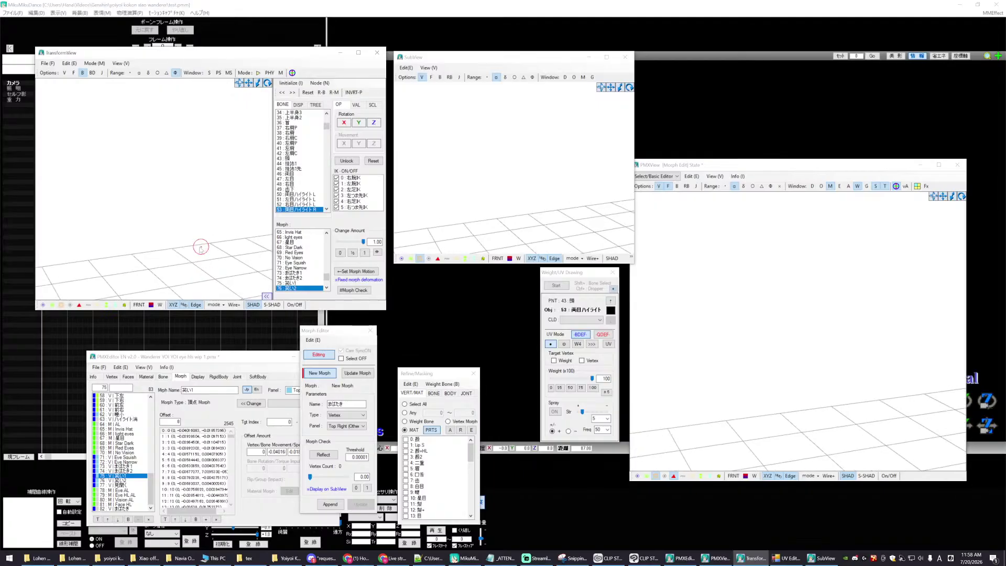
- Reset the model view, frame the face closely from the front, and show all materials in PMXView
{"action": "right_click", "coordinate": [246, 84]}
{"action": "left_click", "coordinate": [273, 88]}
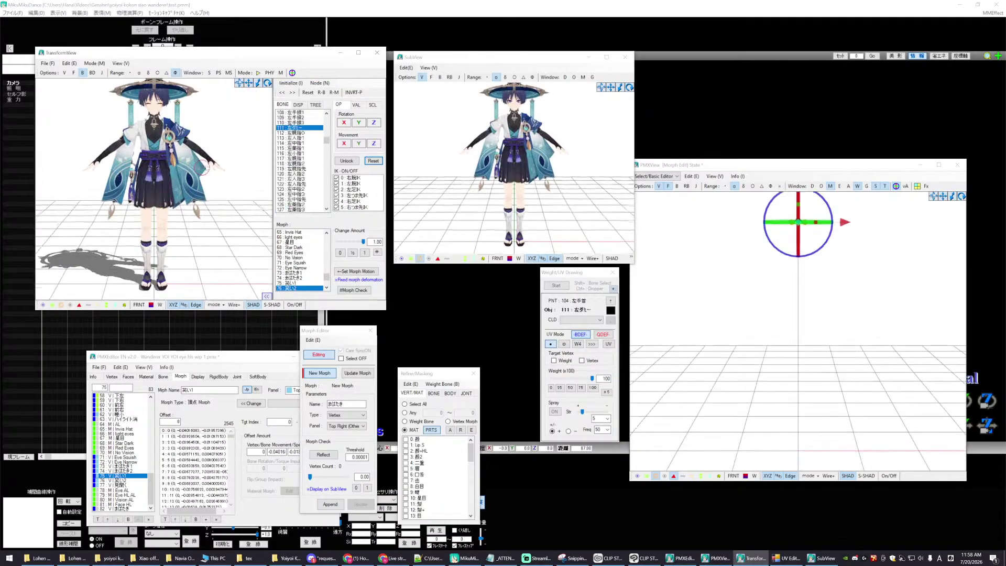
{"action": "scroll", "coordinate": [229, 82], "scroll_direction": "up", "scroll_amount": 10}
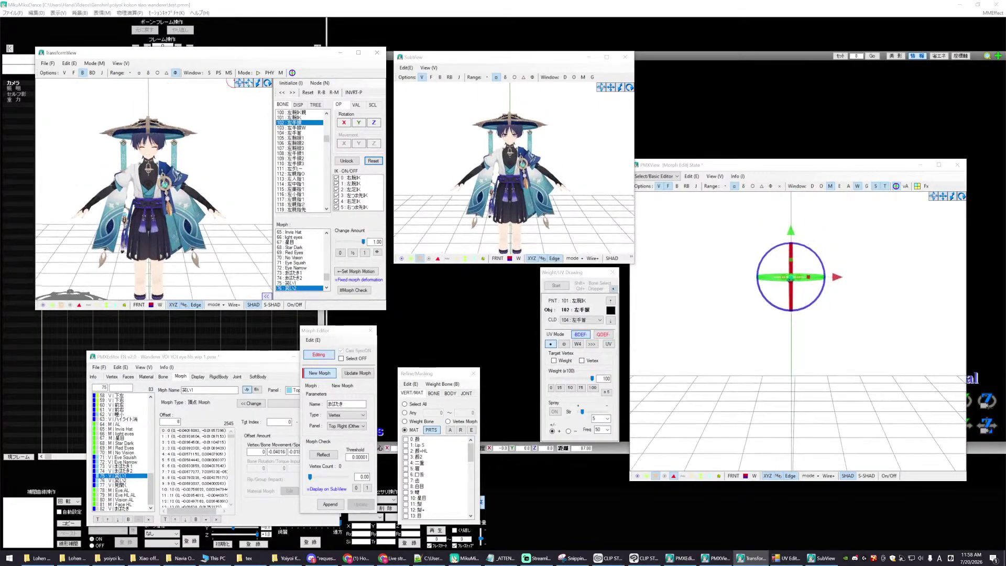
{"action": "scroll", "coordinate": [204, 143], "scroll_direction": "up", "scroll_amount": 10}
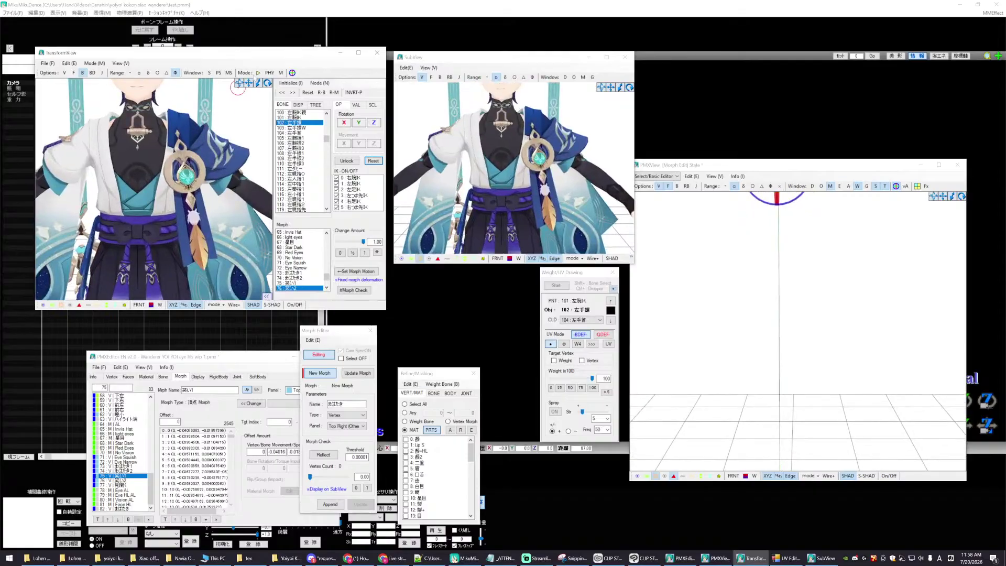
{"action": "left_click_drag", "start_coordinate": [237, 88], "coordinate": [197, 128]}
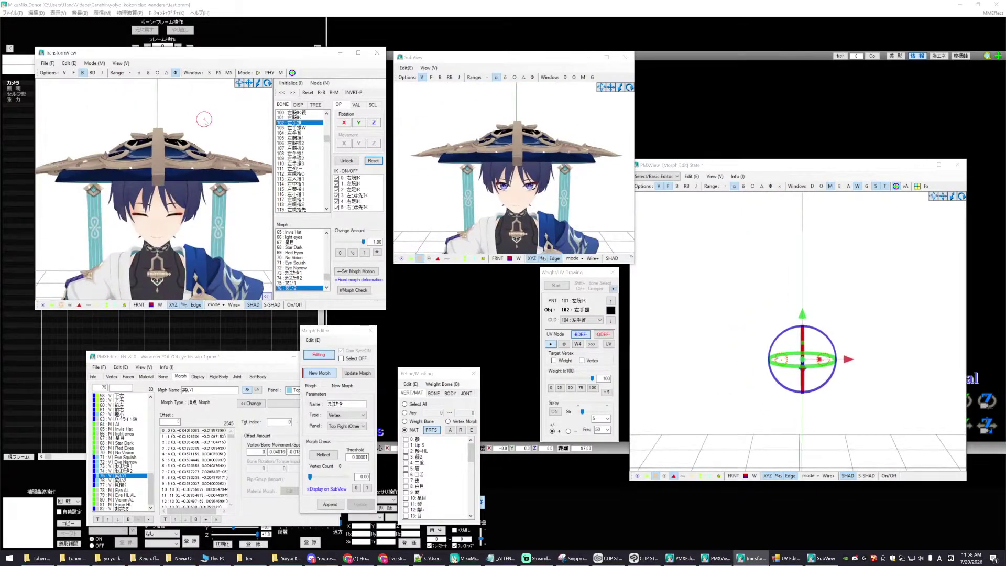
{"action": "scroll", "coordinate": [212, 125], "scroll_direction": "up", "scroll_amount": 3}
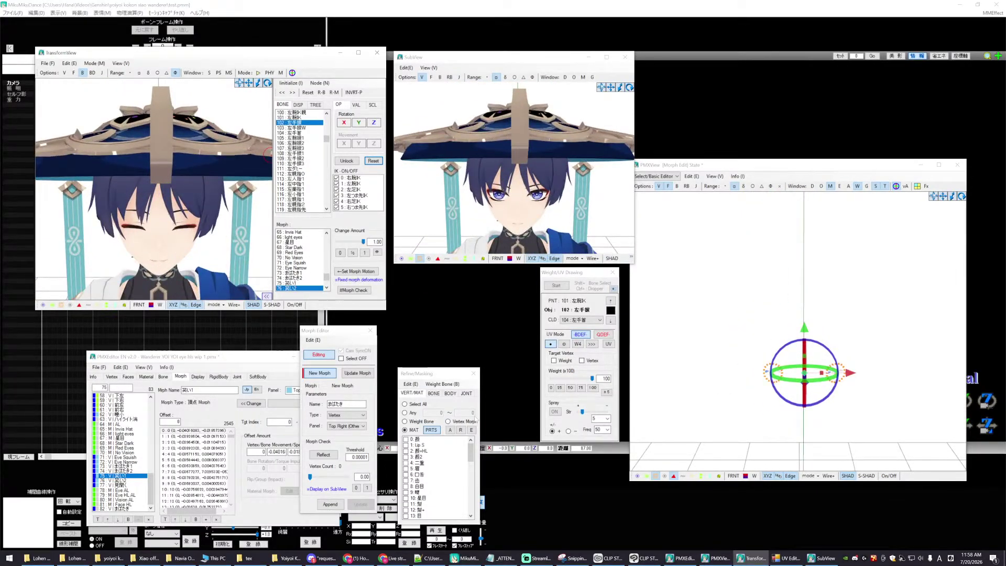
{"action": "left_click", "coordinate": [450, 430]}
{"action": "left_click", "coordinate": [668, 382]}
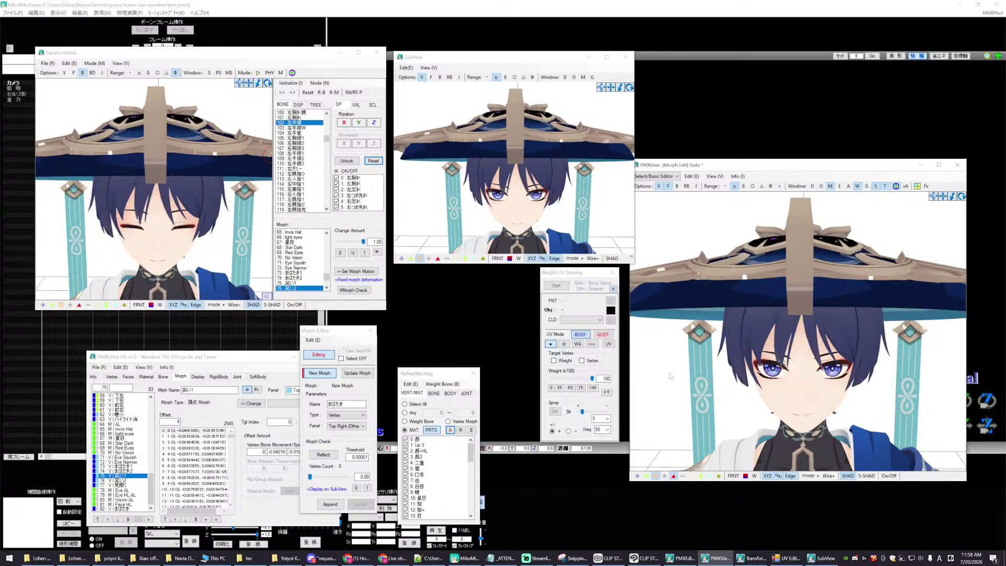
{"action": "scroll", "coordinate": [669, 375], "scroll_direction": "up", "scroll_amount": 3}
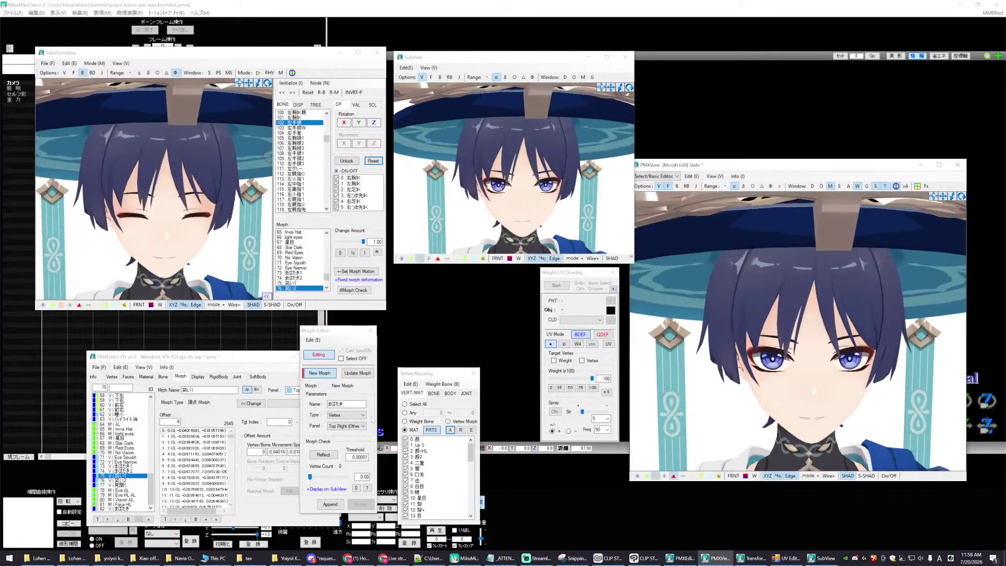
- Name the new vertex morph 笑い in the Morph Editor
{"action": "double_click", "coordinate": [344, 404]}
{"action": "key", "text": "BackSpace"}
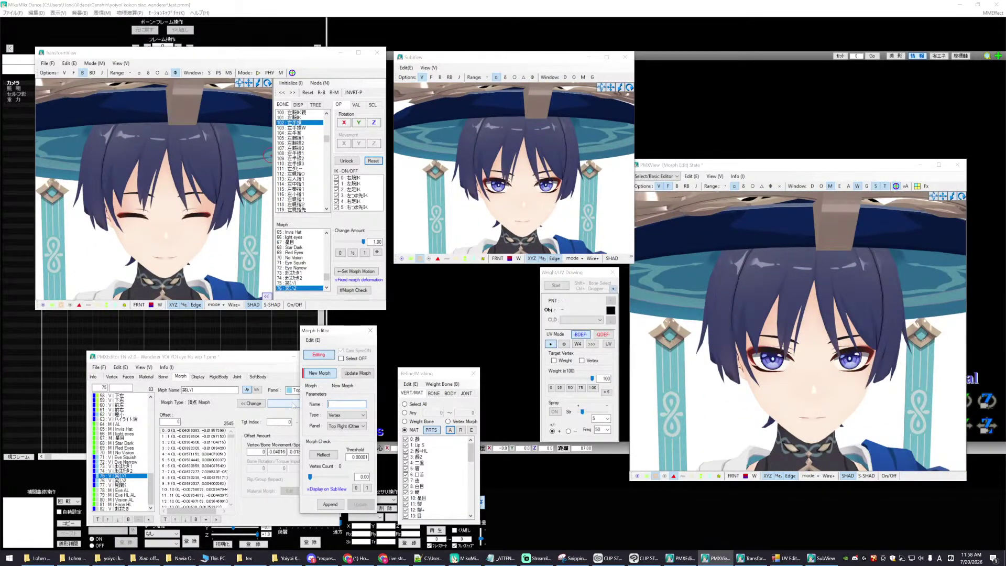
{"action": "type", "text": "笑い"}
{"action": "key", "text": "Return"}
- Load warai hl.pmx into the Morph Editor as the target shape for the new morph
{"action": "left_click", "coordinate": [312, 340]}
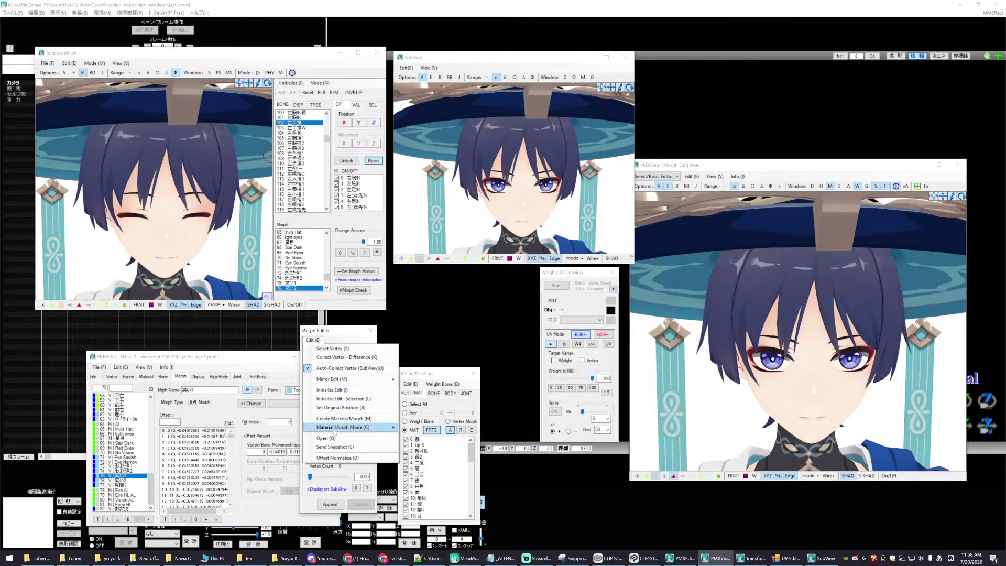
{"action": "left_click", "coordinate": [323, 438]}
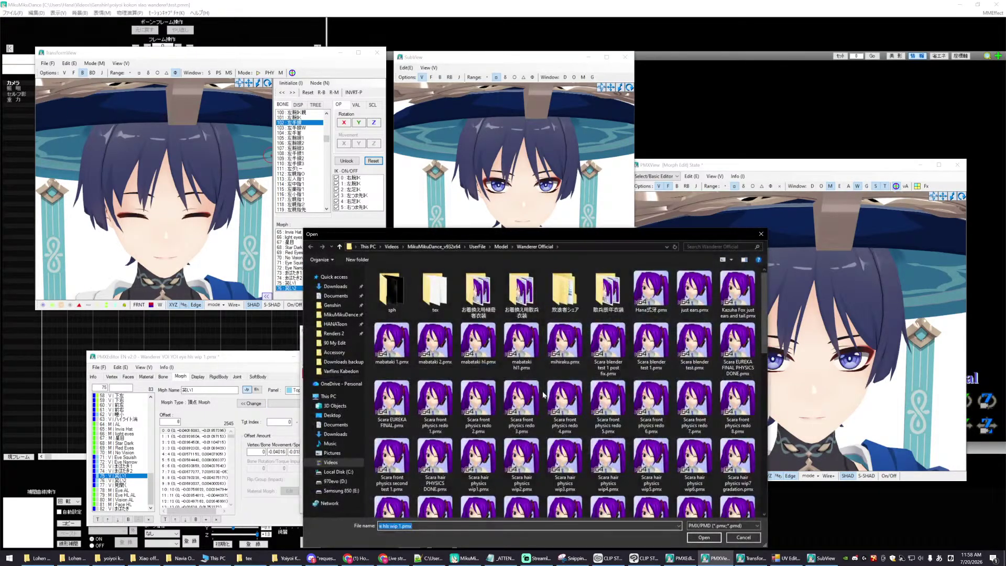
{"action": "scroll", "coordinate": [545, 392], "scroll_direction": "down", "scroll_amount": 10}
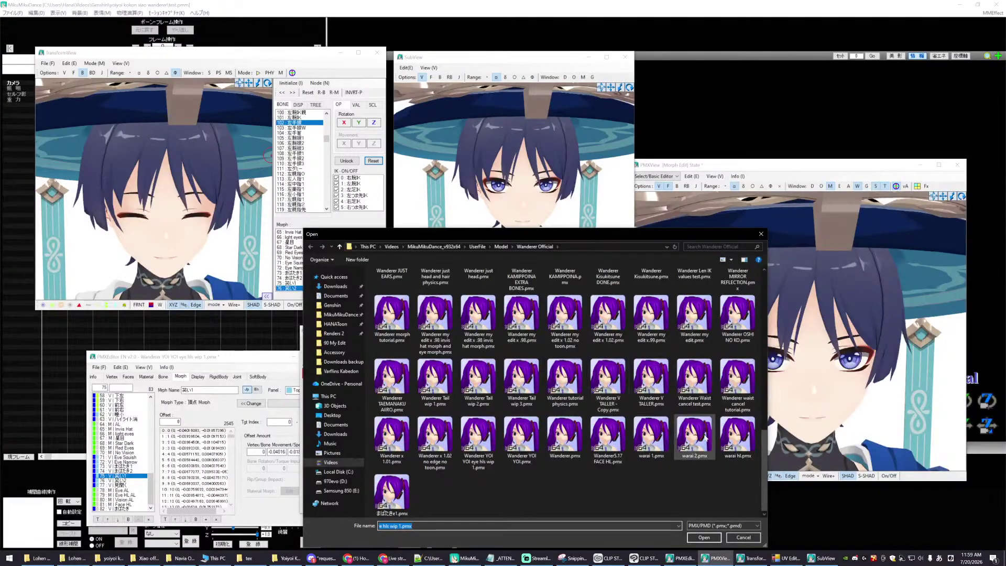
{"action": "left_click", "coordinate": [738, 434]}
{"action": "left_click", "coordinate": [703, 538]}
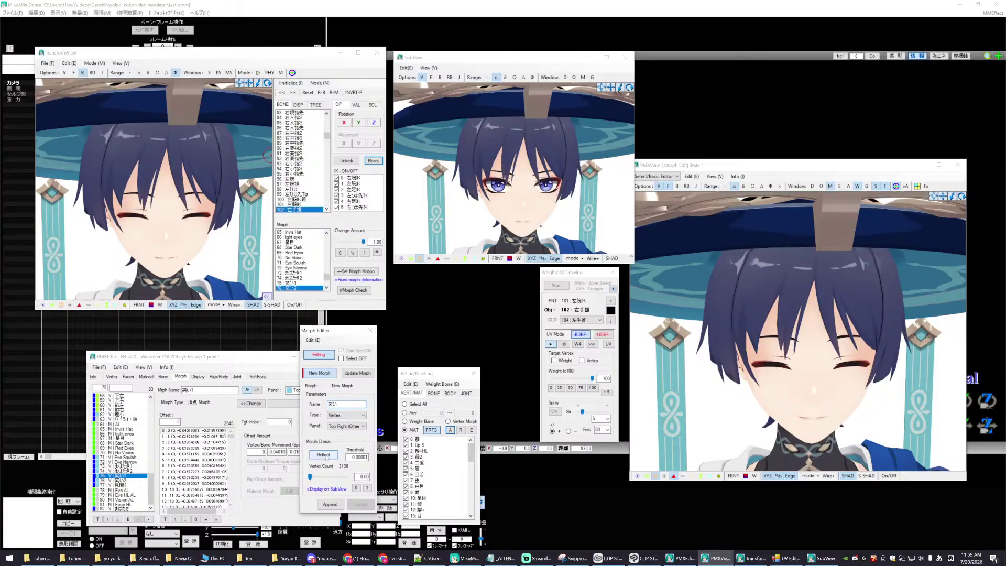
- Reflect the loaded shape into the 笑い morph and preview it on the face in SubView at about 0.97 strength
{"action": "left_click", "coordinate": [325, 455]}
{"action": "left_click_drag", "start_coordinate": [310, 477], "coordinate": [345, 476]}
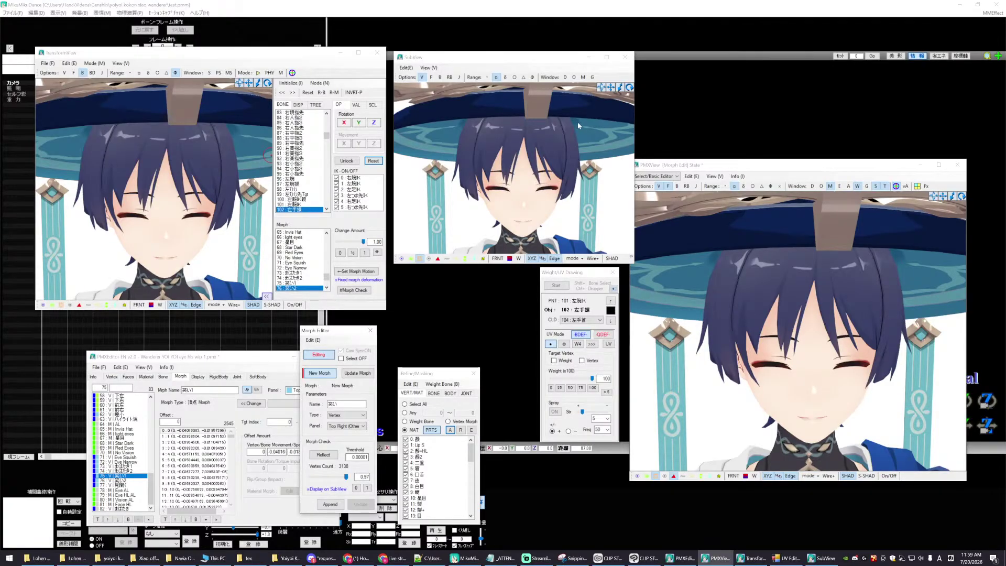
{"action": "scroll", "coordinate": [564, 171], "scroll_direction": "up", "scroll_amount": 5}
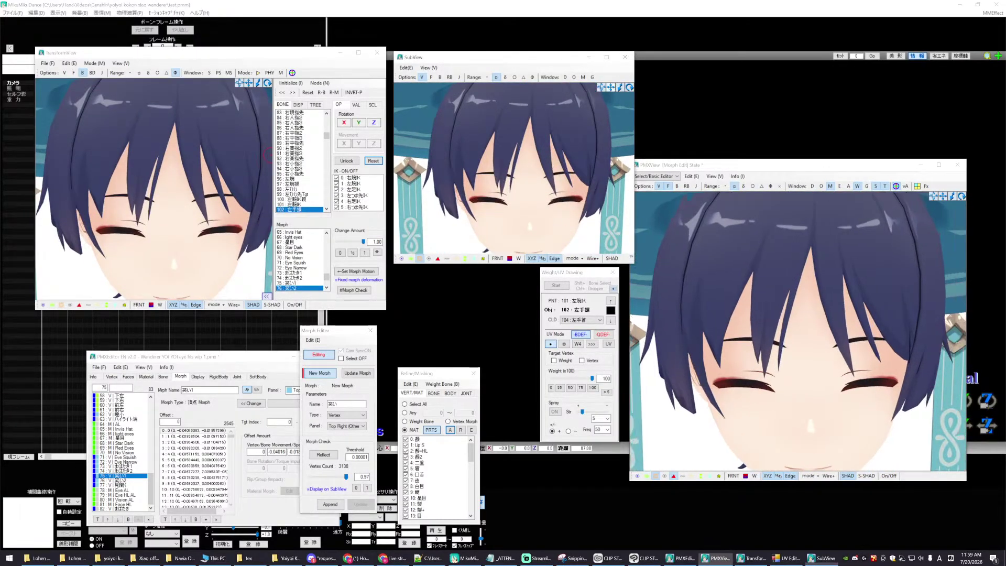
- Return the SubView preview to 0 and inspect the eyes in TransformView with 笑い2 lowered to about 0.78
{"action": "scroll", "coordinate": [564, 170], "scroll_direction": "down", "scroll_amount": 1}
{"action": "left_click_drag", "start_coordinate": [346, 477], "coordinate": [289, 487]}
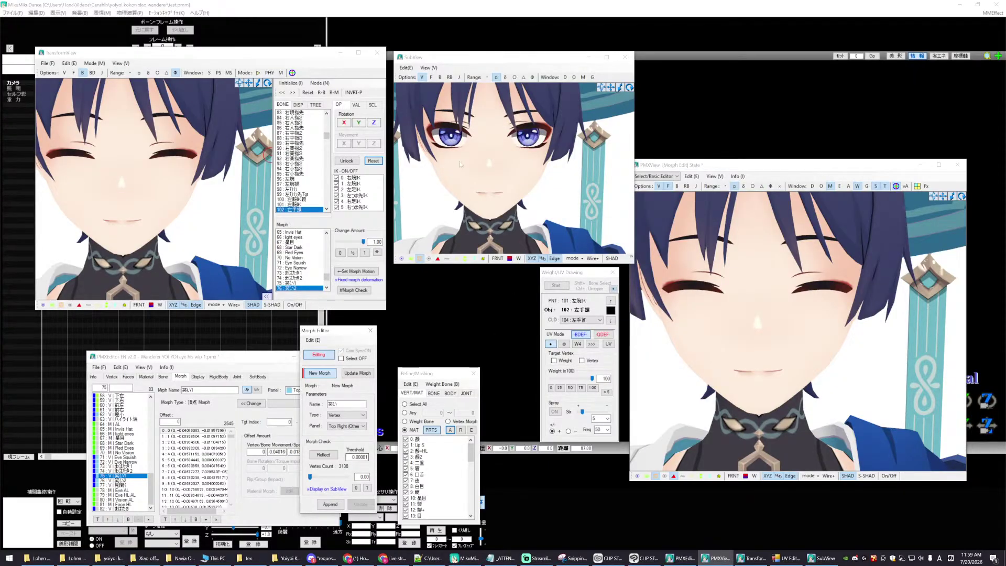
{"action": "left_click", "coordinate": [293, 59]}
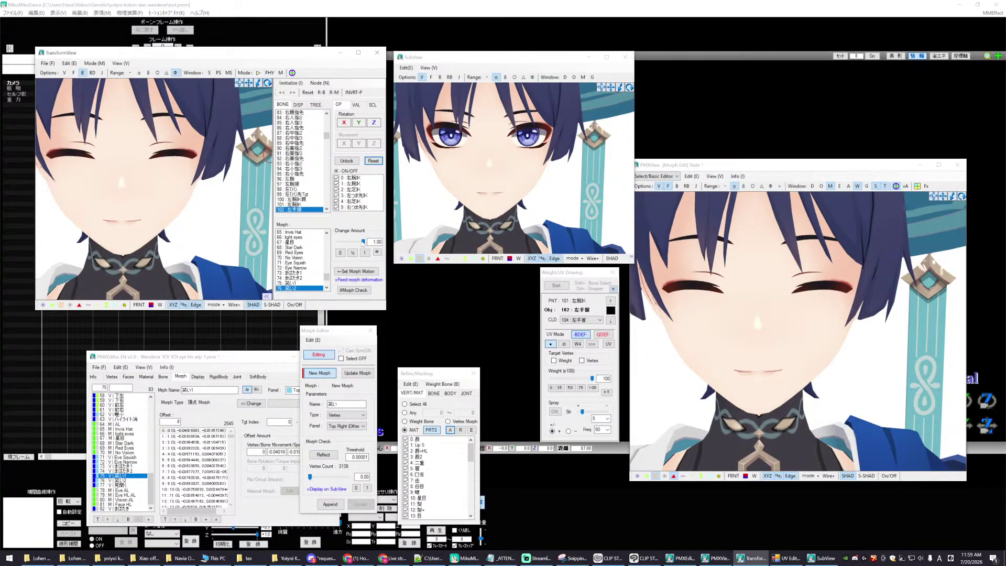
{"action": "left_click", "coordinate": [363, 242]}
{"action": "left_click_drag", "start_coordinate": [363, 243], "coordinate": [357, 242]}
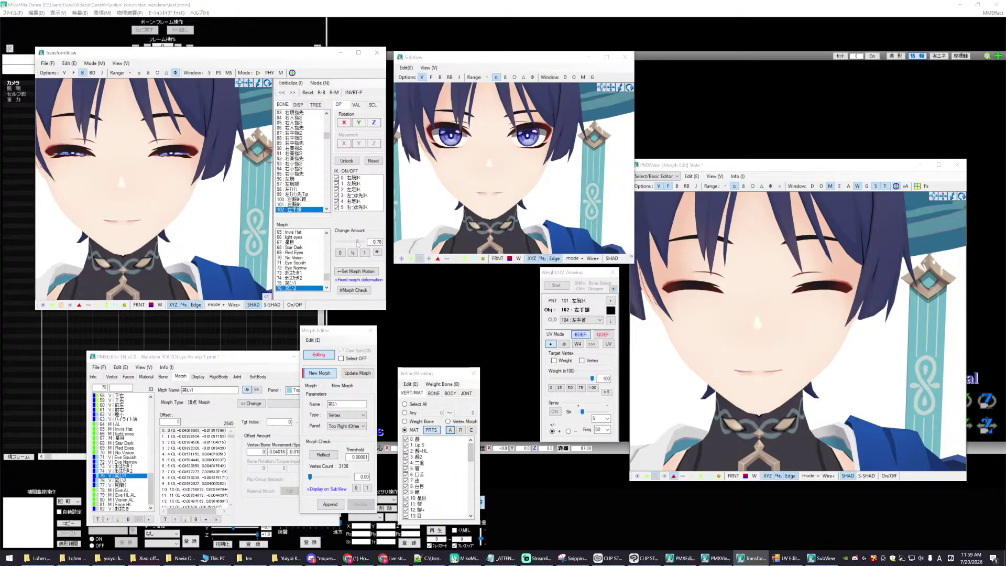
- Adjust the 両目ハイライトL and 両目ハイライトR highlight bones in TransformView and set the 笑い2 morph to 1.00
{"action": "left_click_drag", "start_coordinate": [327, 136], "coordinate": [327, 130]}
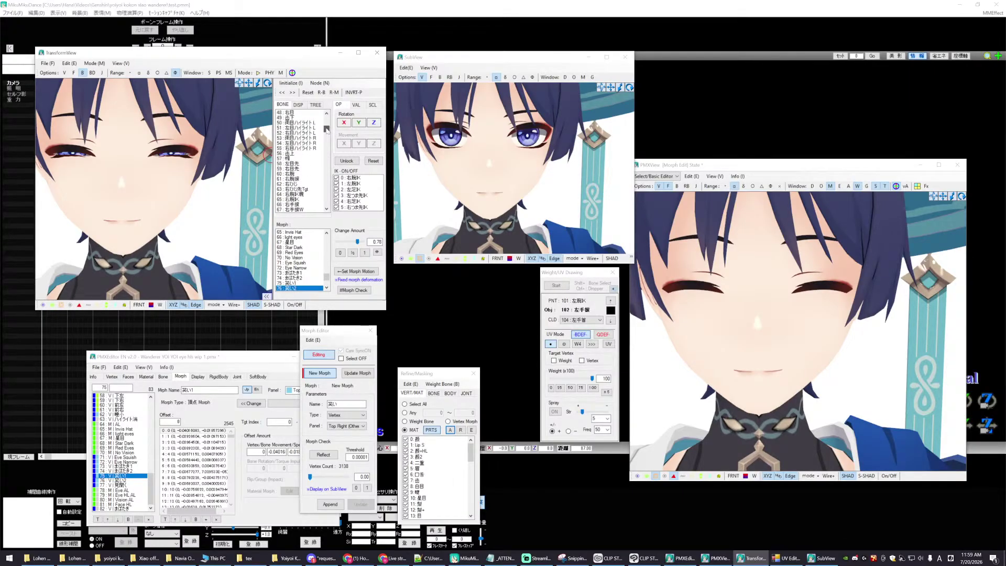
{"action": "left_click", "coordinate": [312, 123]}
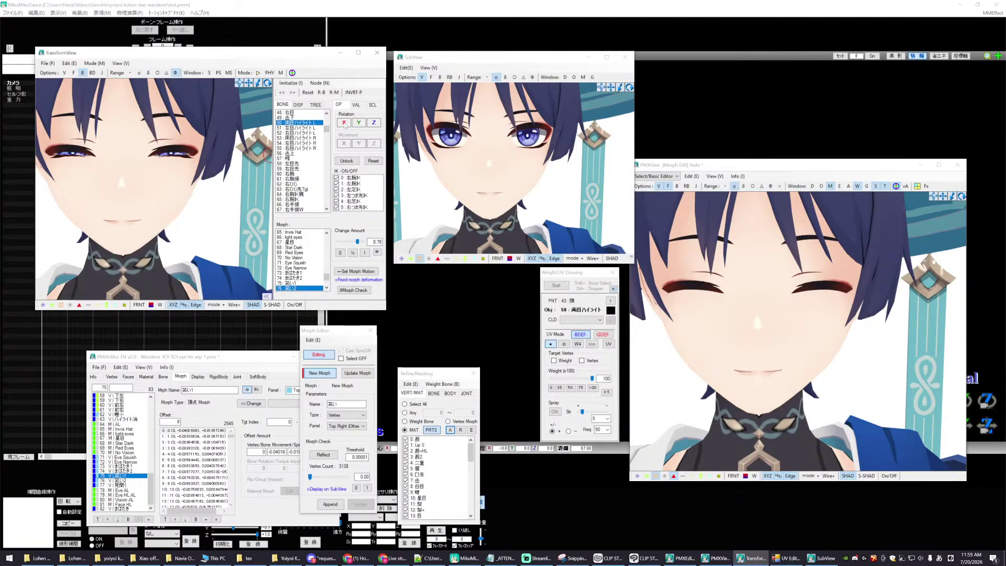
{"action": "left_click", "coordinate": [344, 123]}
{"action": "left_click", "coordinate": [299, 137]}
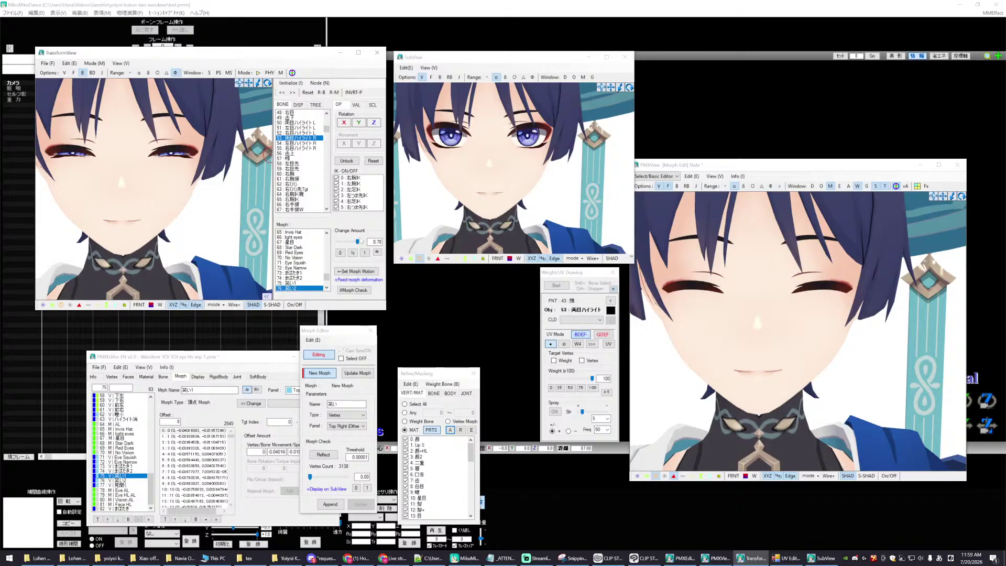
{"action": "left_click_drag", "start_coordinate": [358, 242], "coordinate": [376, 244]}
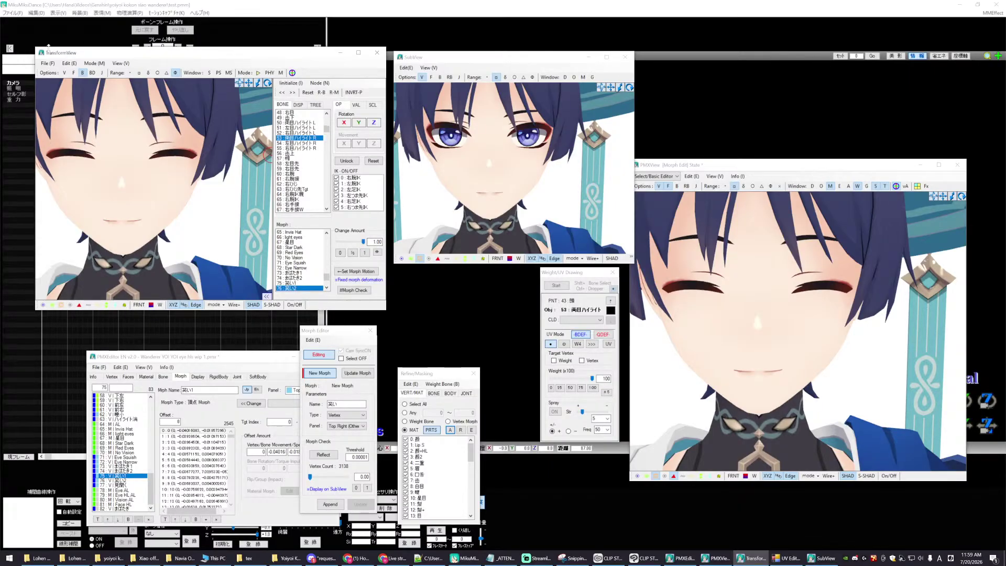
- Save the deformed model from TransformView as warai hl 1.pmx in the Wanderer Official folder
{"action": "left_click", "coordinate": [44, 63]}
{"action": "left_click", "coordinate": [78, 83]}
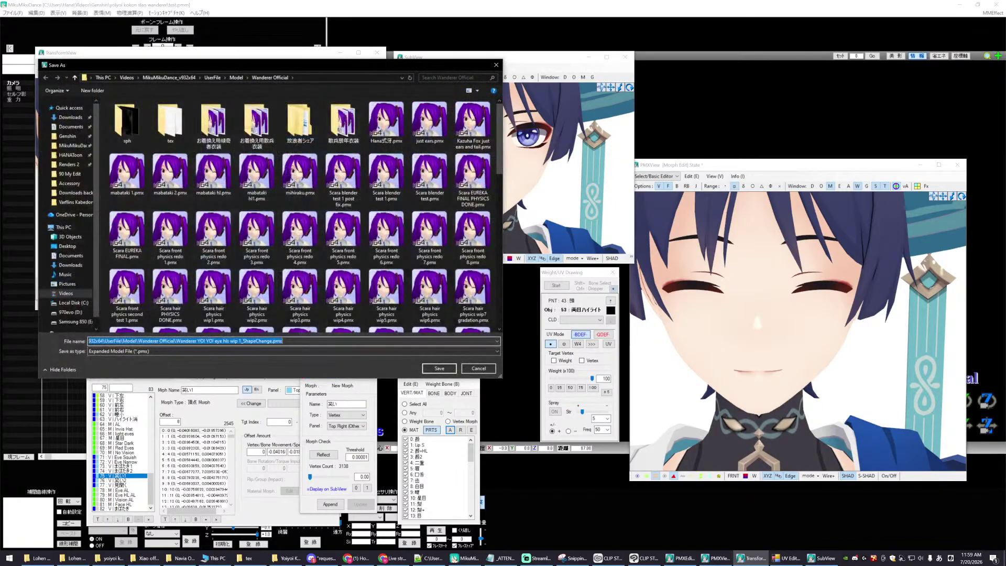
{"action": "left_click", "coordinate": [217, 342]}
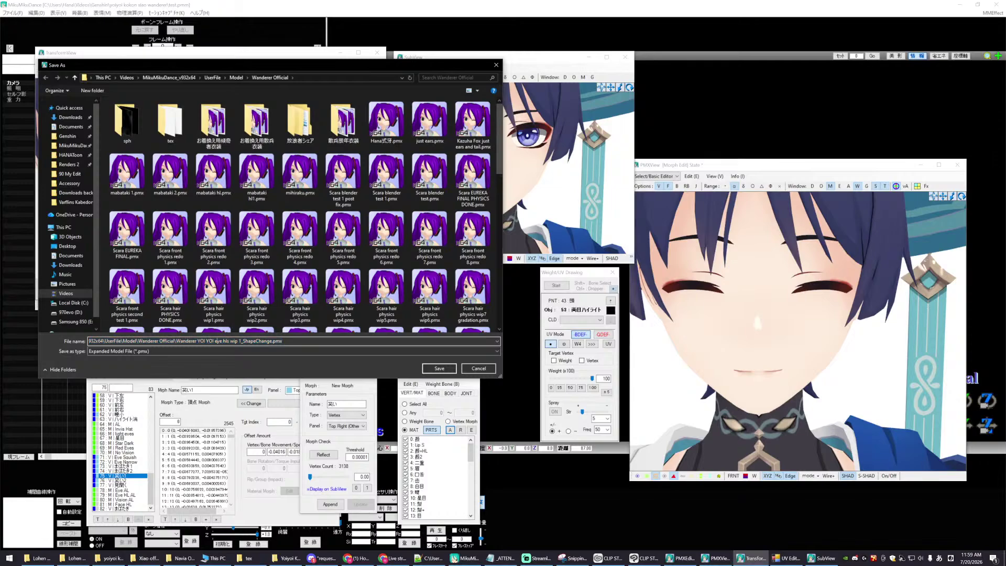
{"action": "left_click_drag", "start_coordinate": [176, 341], "coordinate": [282, 341]}
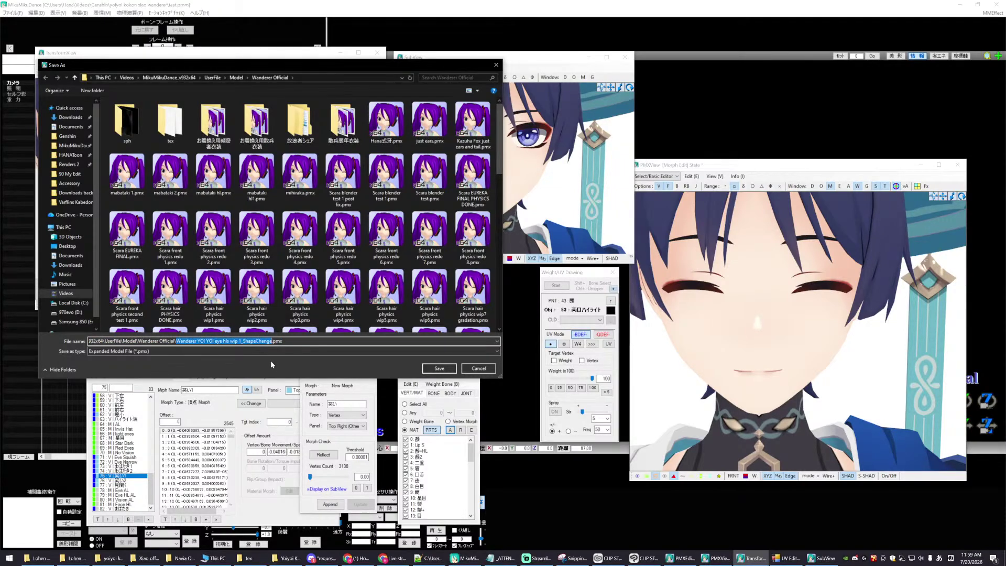
{"action": "type", "text": "wara"}
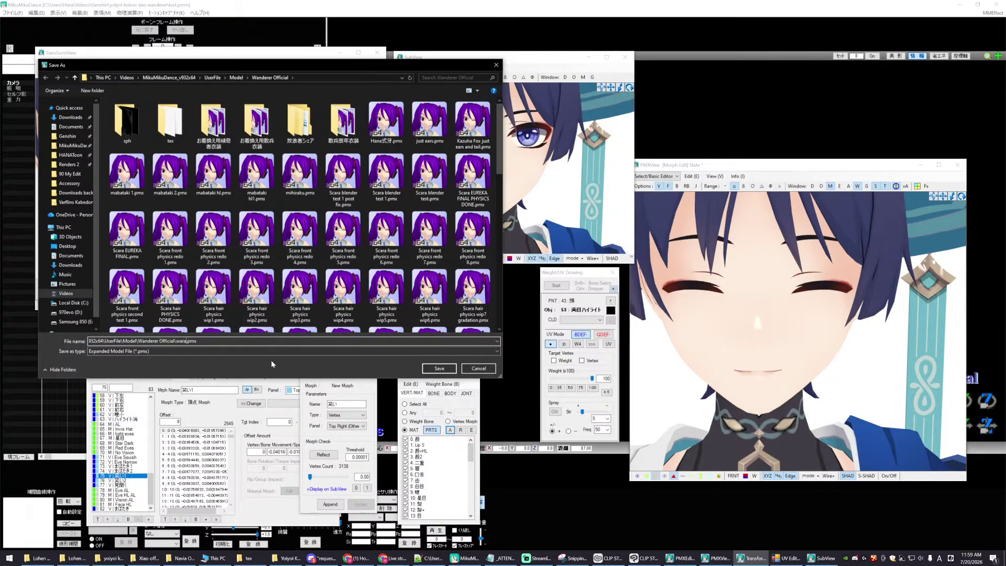
{"action": "type", "text": "i hl 1"}
{"action": "left_click", "coordinate": [437, 369]}
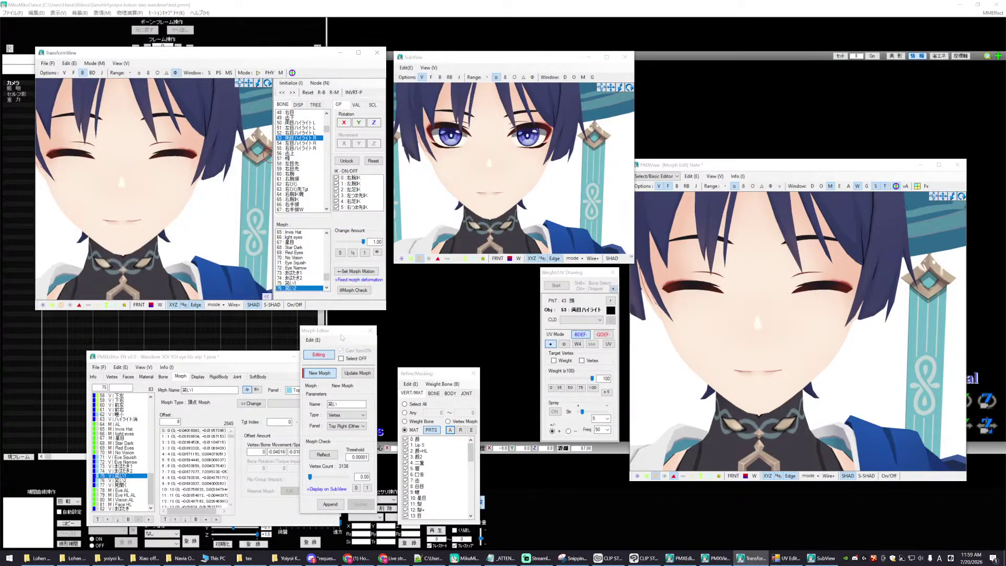
- Load warai hl.pmx from the Wanderer Official folder into the Morph Editor as the target shape
{"action": "left_click_drag", "start_coordinate": [341, 337], "coordinate": [348, 346]}
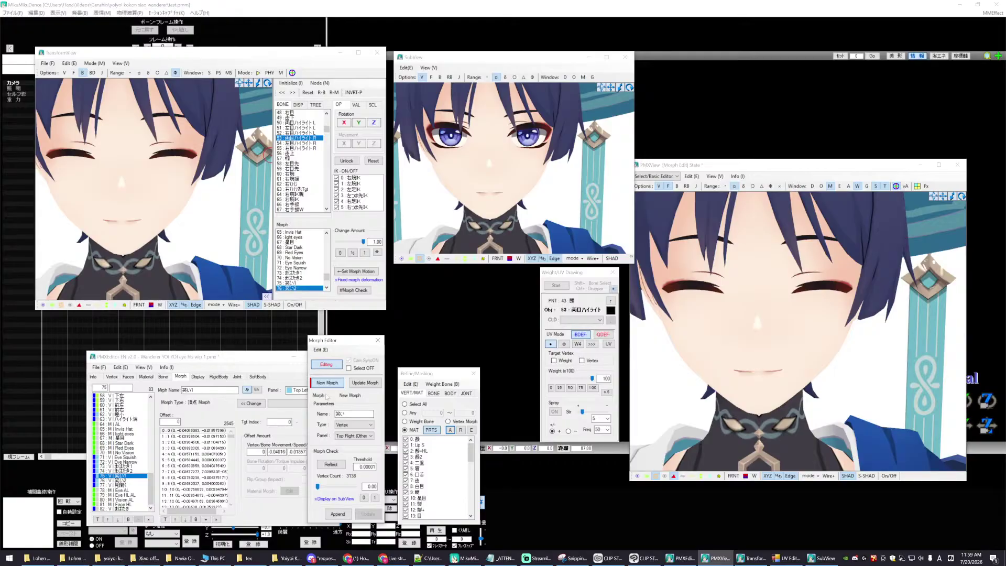
{"action": "left_click", "coordinate": [317, 349]}
{"action": "left_click", "coordinate": [332, 449]}
{"action": "scroll", "coordinate": [632, 393], "scroll_direction": "down", "scroll_amount": 5}
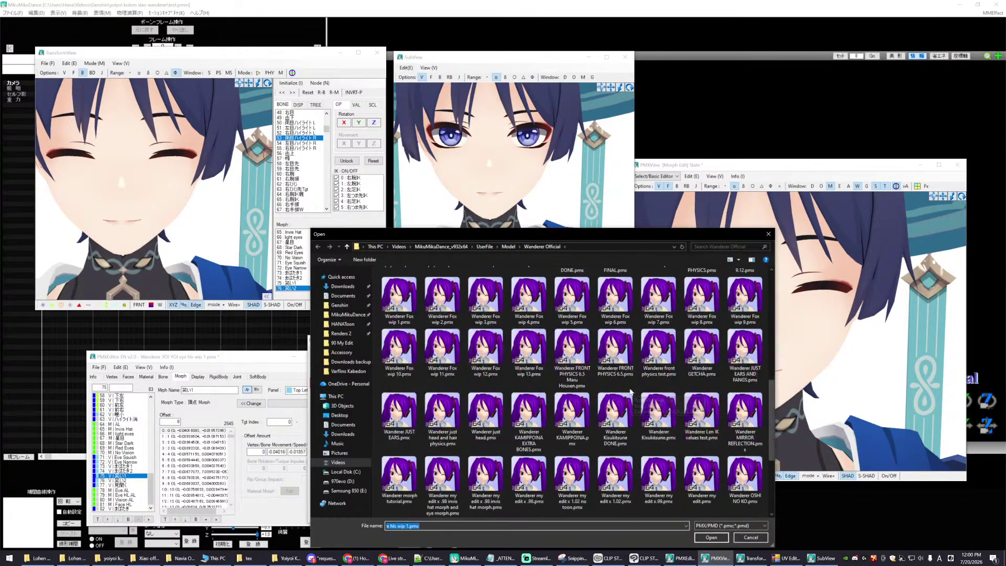
{"action": "scroll", "coordinate": [632, 393], "scroll_direction": "down", "scroll_amount": 3}
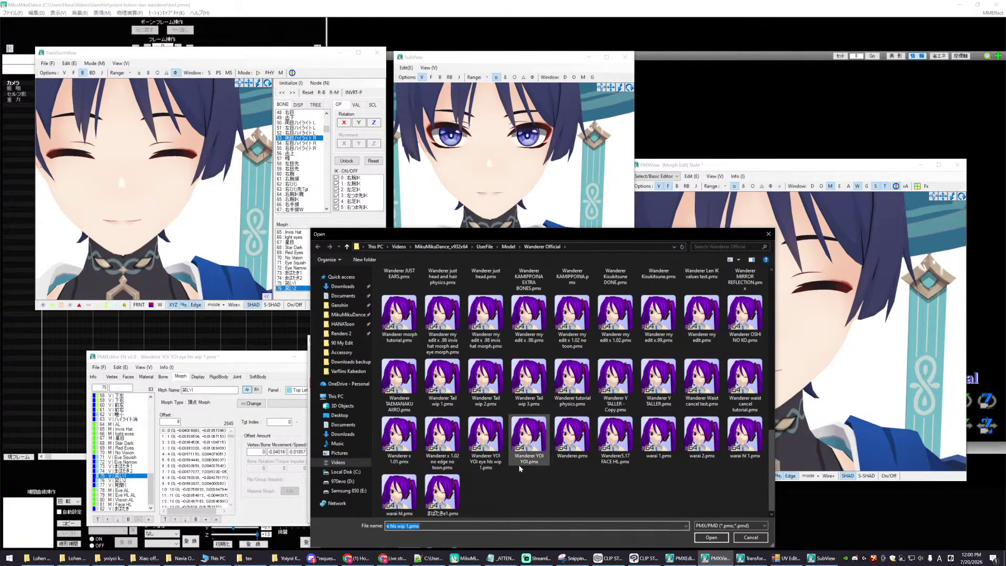
{"action": "left_click", "coordinate": [399, 493]}
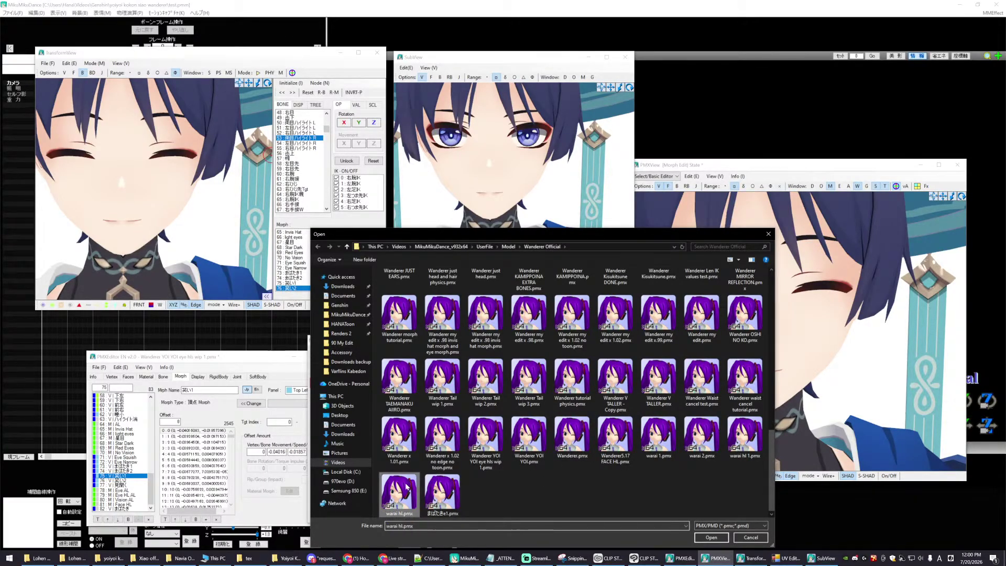
{"action": "left_click", "coordinate": [711, 537]}
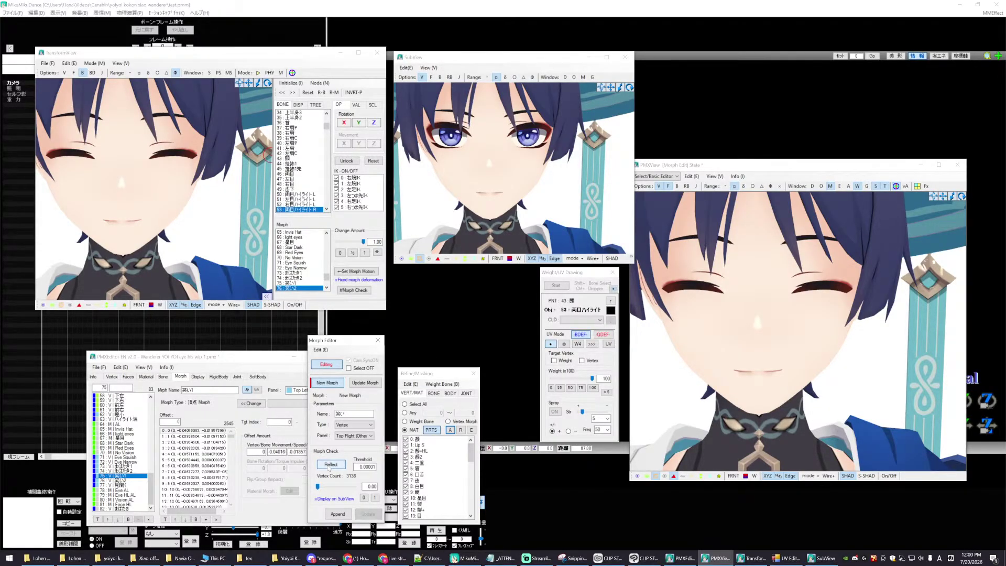
- Reflect the loaded shape into the new 笑い morph, check the eyes in SubView at several strengths, and return the preview to 0
{"action": "left_click", "coordinate": [328, 466]}
{"action": "mouse_move", "coordinate": [318, 486]}
{"action": "left_mouse_down"}
{"action": "mouse_move", "coordinate": [355, 484]}
{"action": "mouse_move", "coordinate": [316, 483]}
{"action": "mouse_move", "coordinate": [329, 481]}
{"action": "left_mouse_up"}
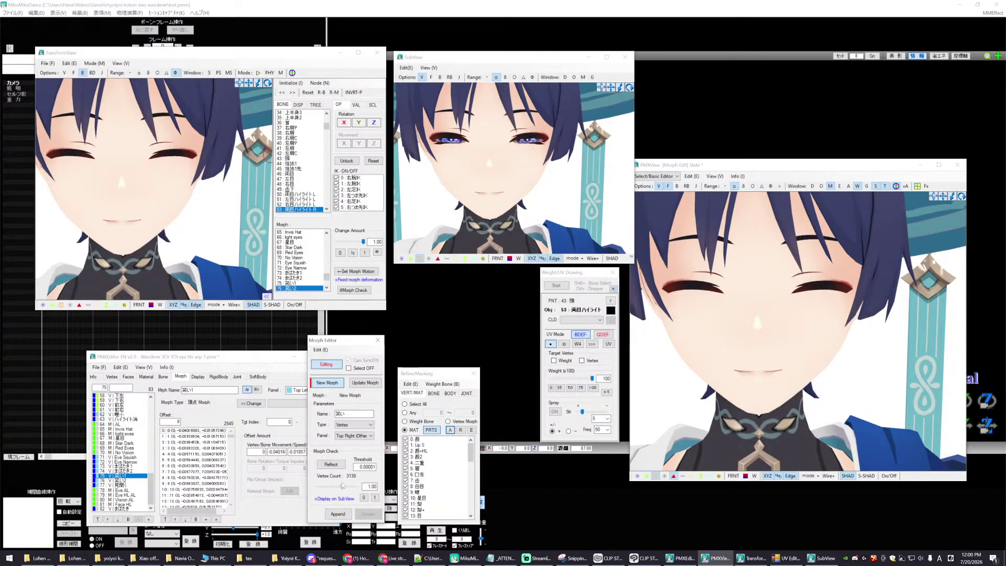
{"action": "left_click_drag", "start_coordinate": [324, 486], "coordinate": [349, 489]}
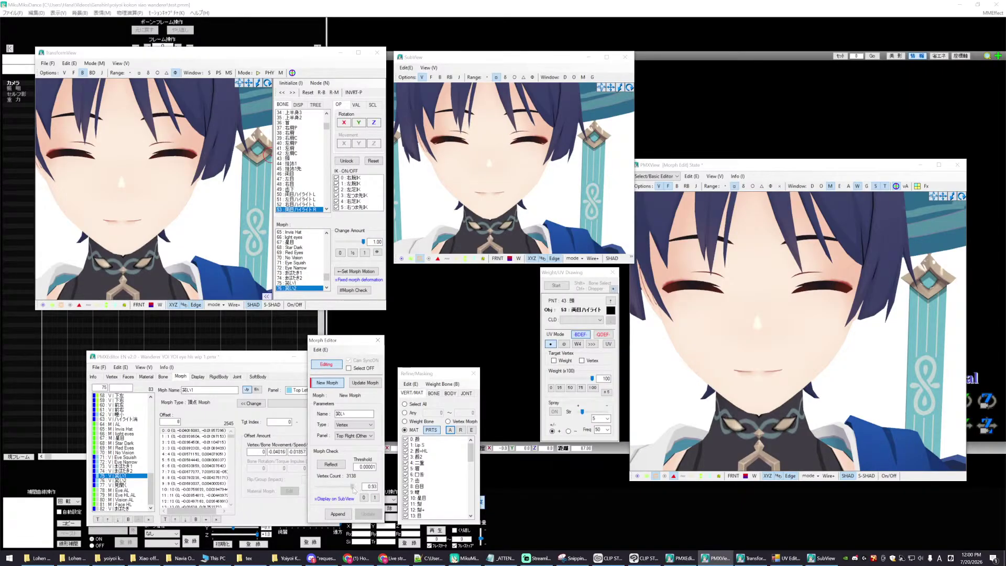
{"action": "mouse_move", "coordinate": [333, 493]}
{"action": "left_mouse_down"}
{"action": "mouse_move", "coordinate": [311, 491]}
{"action": "mouse_move", "coordinate": [336, 489]}
{"action": "left_mouse_up"}
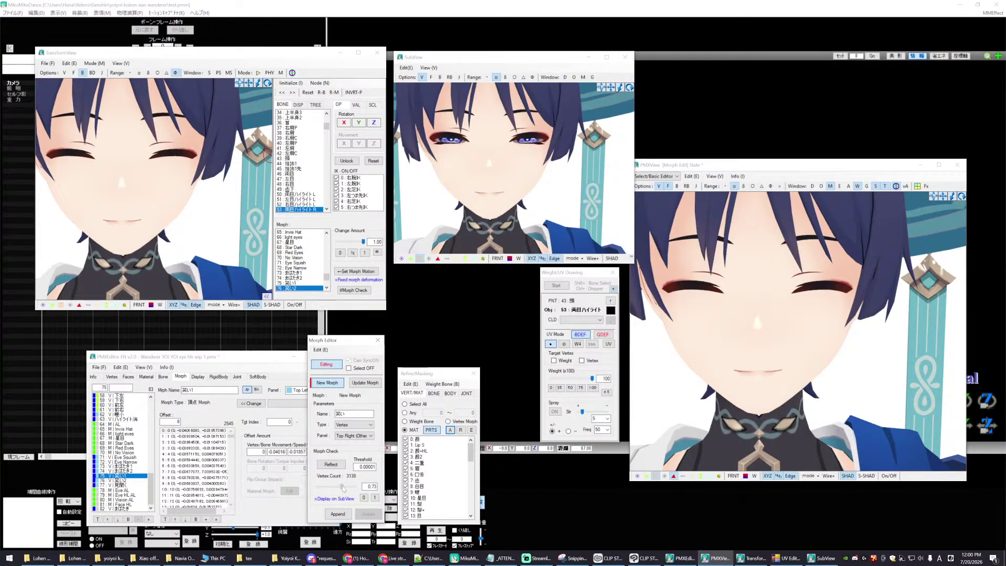
{"action": "left_click_drag", "start_coordinate": [329, 491], "coordinate": [315, 491]}
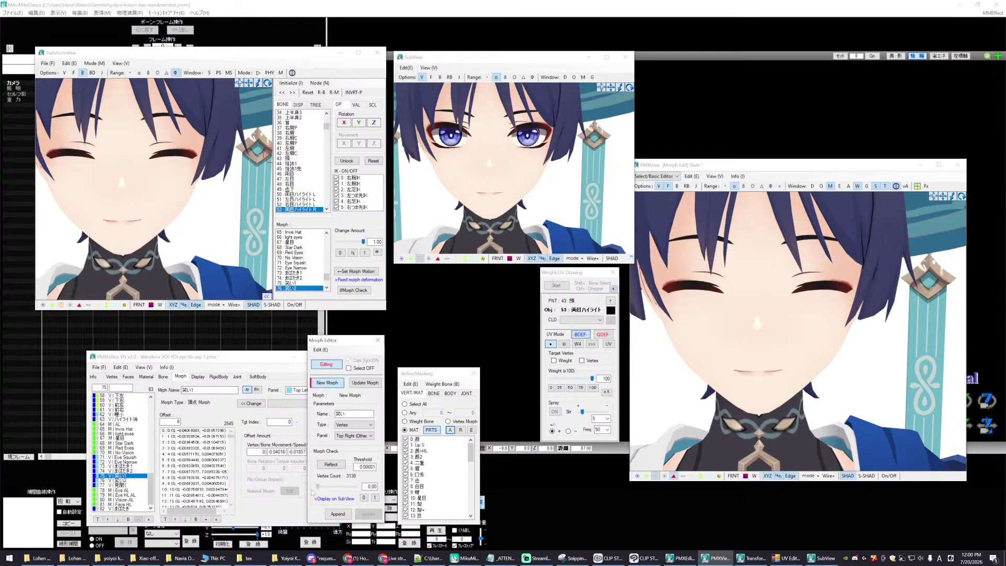
{"action": "left_click_drag", "start_coordinate": [315, 488], "coordinate": [348, 483]}
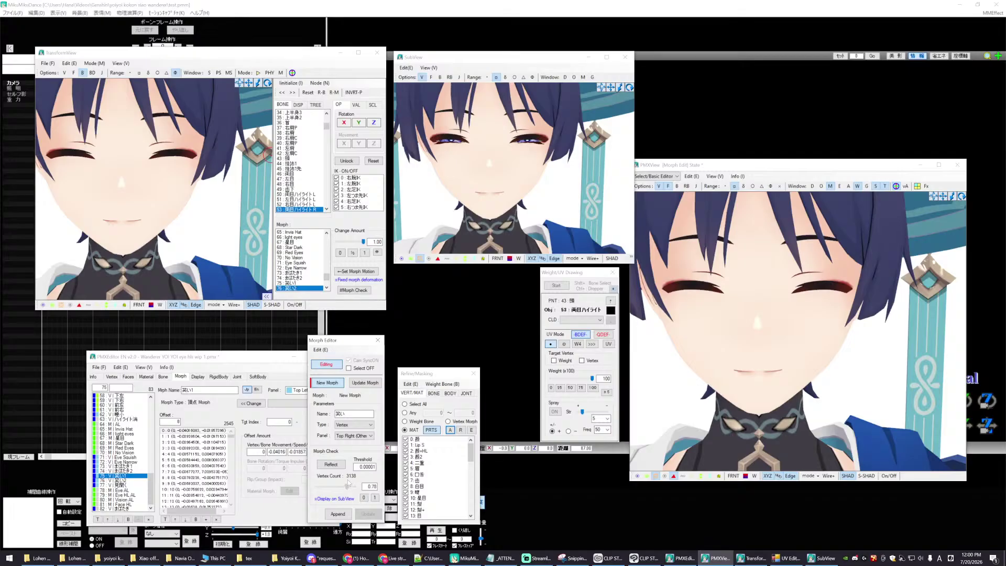
{"action": "scroll", "coordinate": [574, 220], "scroll_direction": "up", "scroll_amount": 5}
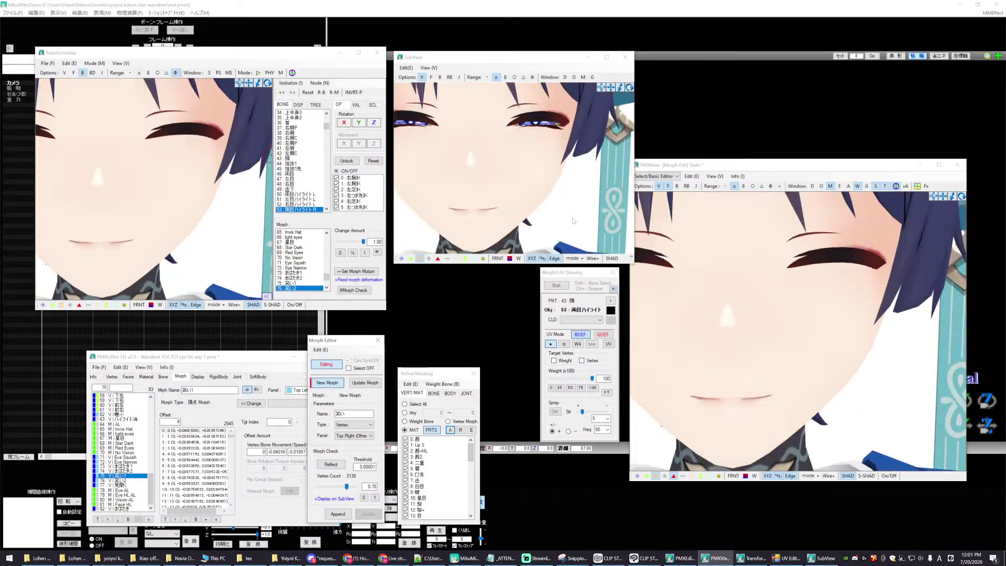
{"action": "left_click_drag", "start_coordinate": [346, 487], "coordinate": [307, 482]}
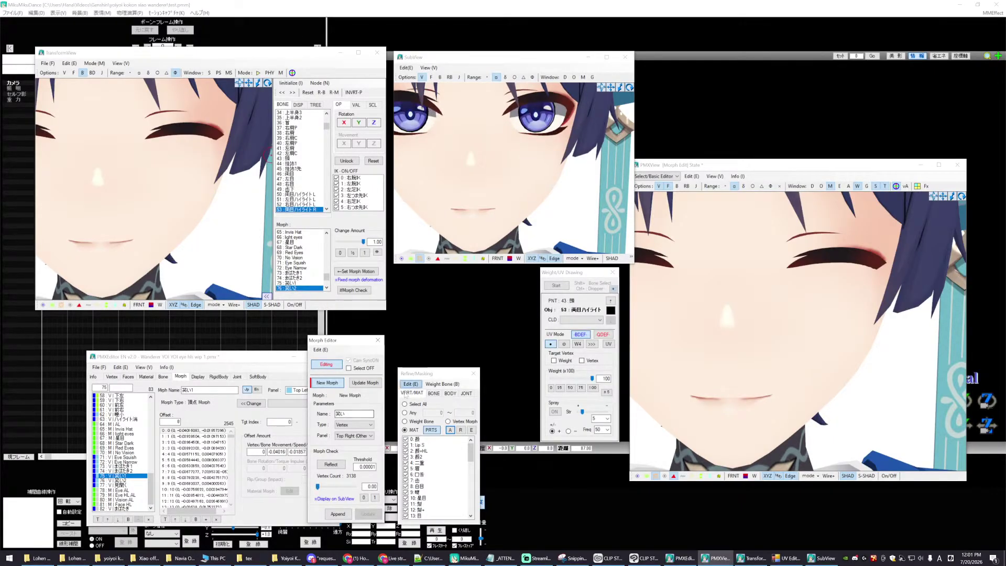
- Append 笑い to the model as a new morph and select it in TransformView at strength 0
{"action": "left_click", "coordinate": [333, 514]}
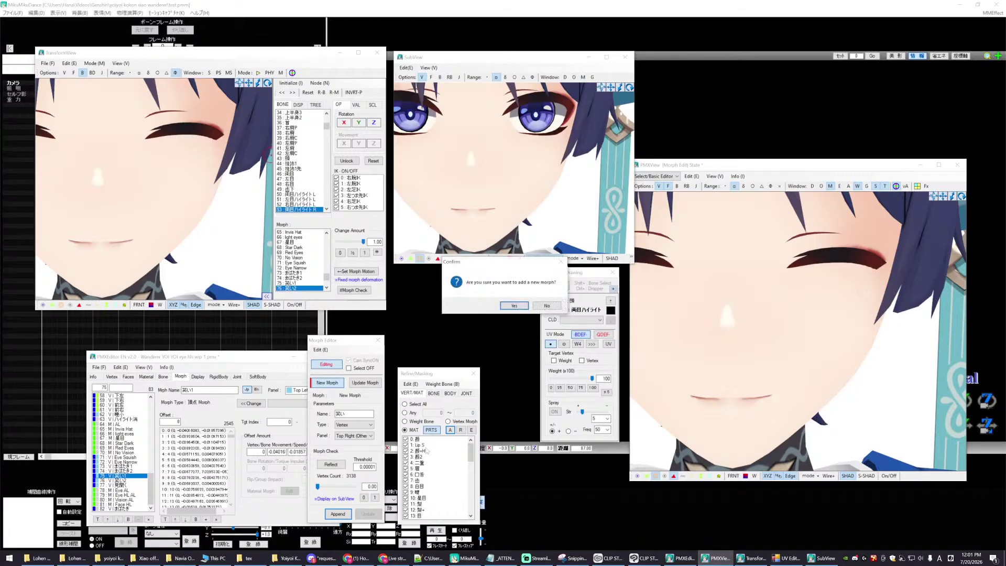
{"action": "left_click", "coordinate": [514, 305]}
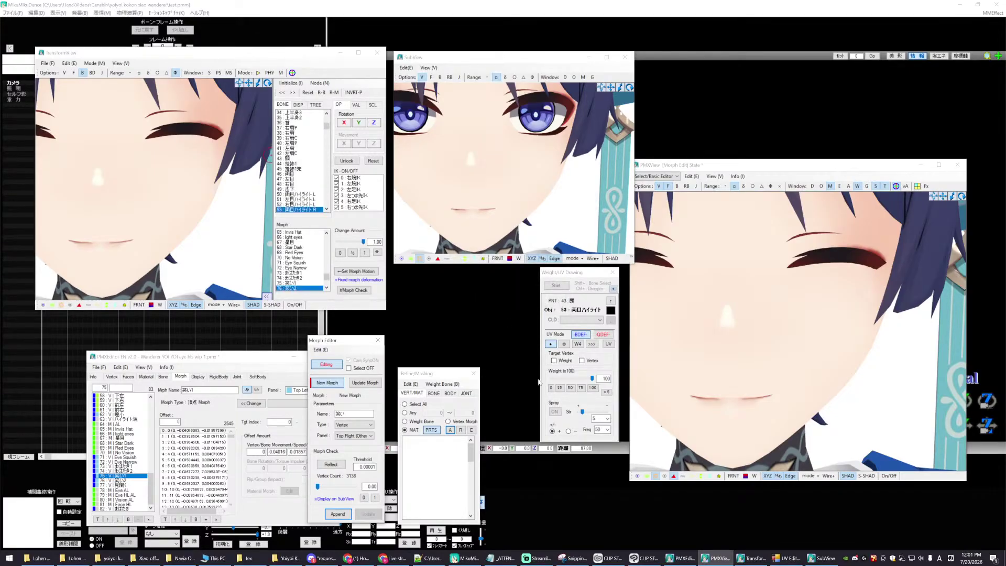
{"action": "scroll", "coordinate": [250, 220], "scroll_direction": "down", "scroll_amount": 10}
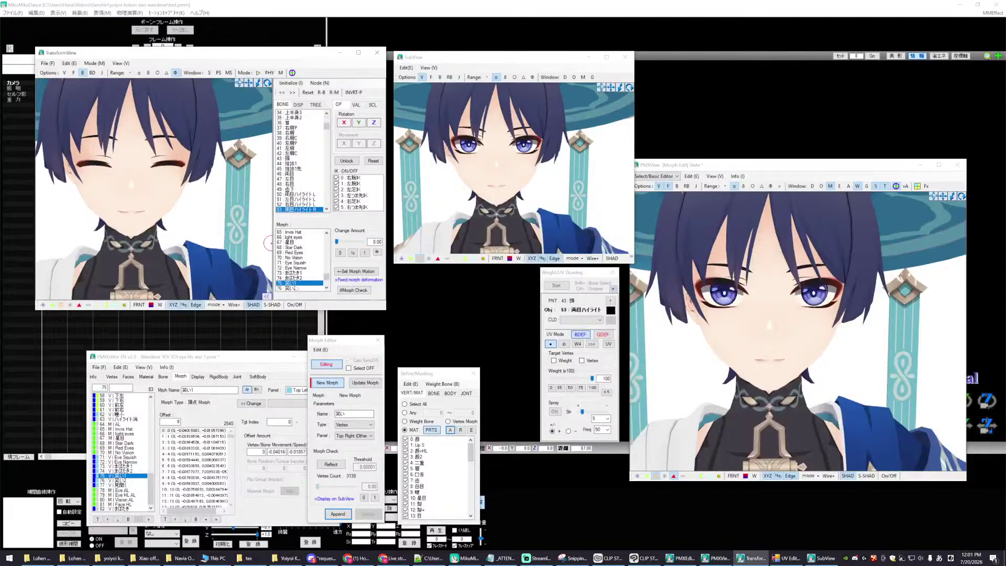
{"action": "scroll", "coordinate": [310, 270], "scroll_direction": "down", "scroll_amount": 3}
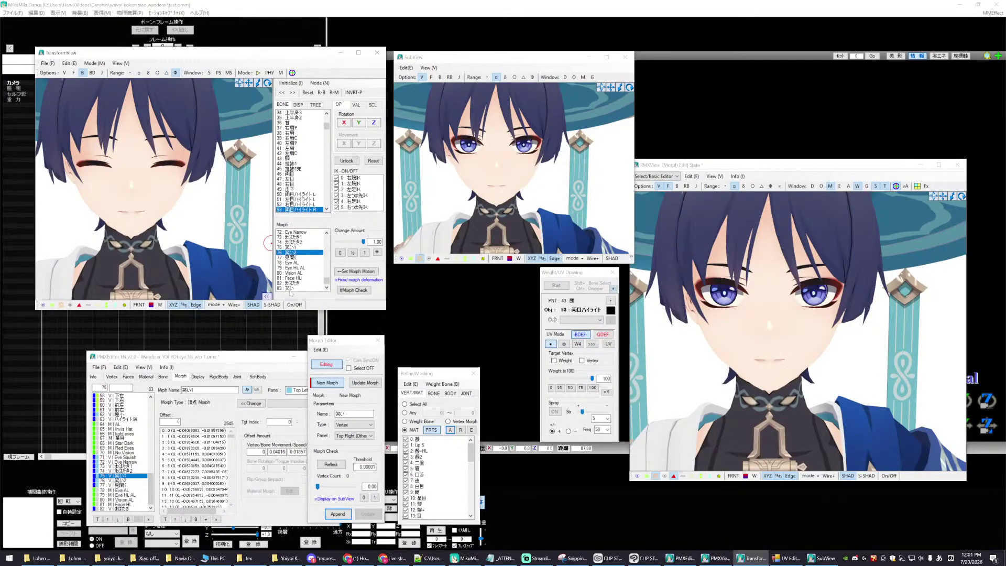
{"action": "left_click", "coordinate": [302, 288]}
{"action": "left_click", "coordinate": [340, 252]}
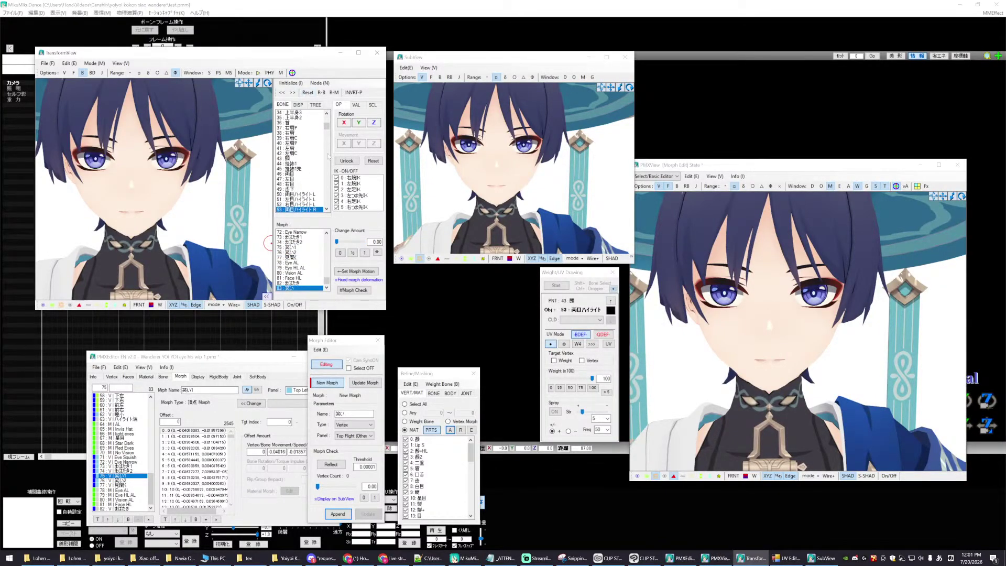
- Preview the appended 笑い morph on the face in TransformView by varying its strength, ending at 0
{"action": "mouse_move", "coordinate": [346, 244]}
{"action": "left_mouse_down"}
{"action": "mouse_move", "coordinate": [367, 242]}
{"action": "mouse_move", "coordinate": [328, 250]}
{"action": "mouse_move", "coordinate": [376, 250]}
{"action": "mouse_move", "coordinate": [329, 247]}
{"action": "left_mouse_up"}
{"action": "left_click", "coordinate": [211, 212]}
{"action": "mouse_move", "coordinate": [211, 211]}
{"action": "right_mouse_down"}
{"action": "mouse_move", "coordinate": [200, 214]}
{"action": "mouse_move", "coordinate": [209, 212]}
{"action": "right_mouse_up"}
{"action": "left_click", "coordinate": [208, 212]}
{"action": "mouse_move", "coordinate": [336, 242]}
{"action": "left_mouse_down"}
{"action": "mouse_move", "coordinate": [365, 242]}
{"action": "mouse_move", "coordinate": [337, 237]}
{"action": "left_mouse_up"}
{"action": "left_click", "coordinate": [222, 219]}
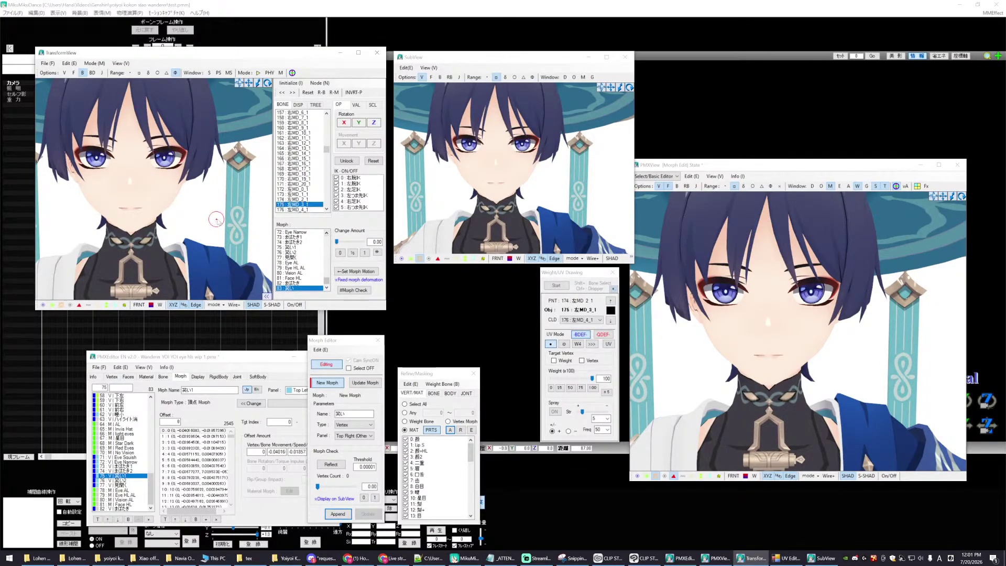
- Reset the camera in TransformView and frame the face closely from the front to examine the eyes
{"action": "scroll", "coordinate": [221, 219], "scroll_direction": "up", "scroll_amount": 4}
{"action": "right_click", "coordinate": [252, 83]}
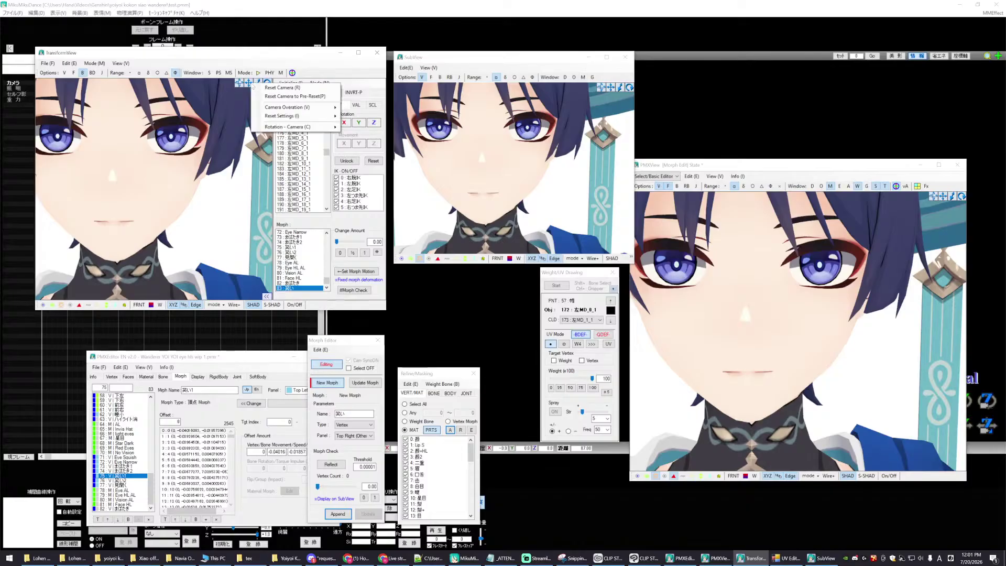
{"action": "left_click", "coordinate": [278, 88]}
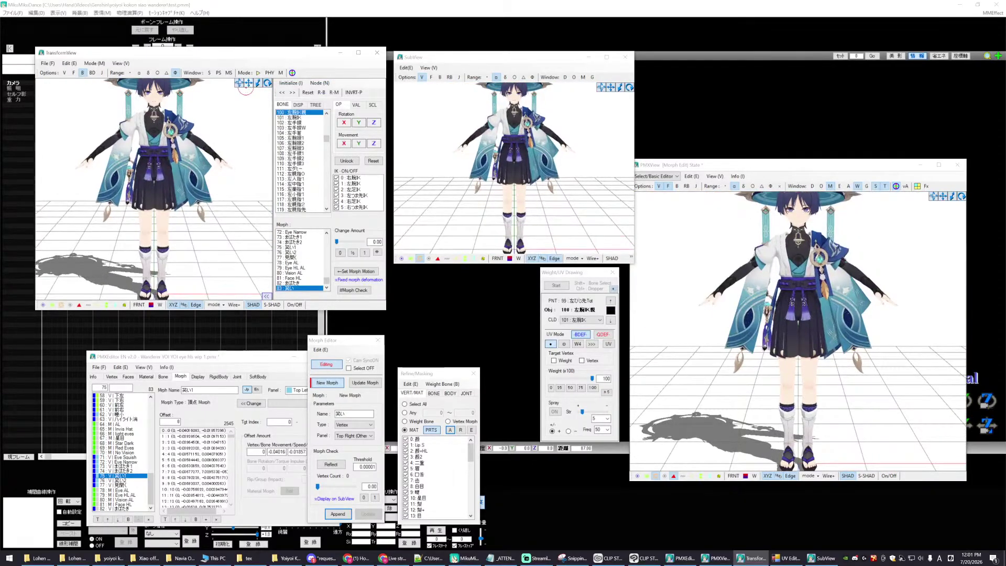
{"action": "scroll", "coordinate": [246, 87], "scroll_direction": "up", "scroll_amount": 4}
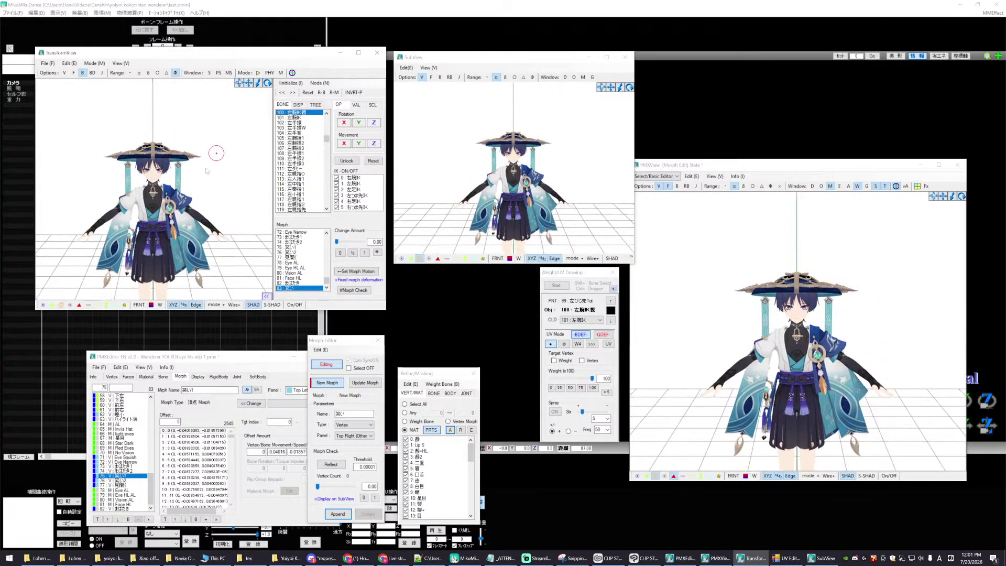
{"action": "scroll", "coordinate": [214, 174], "scroll_direction": "up", "scroll_amount": 3}
{"action": "scroll", "coordinate": [214, 175], "scroll_direction": "up", "scroll_amount": 5}
{"action": "left_click", "coordinate": [221, 153]}
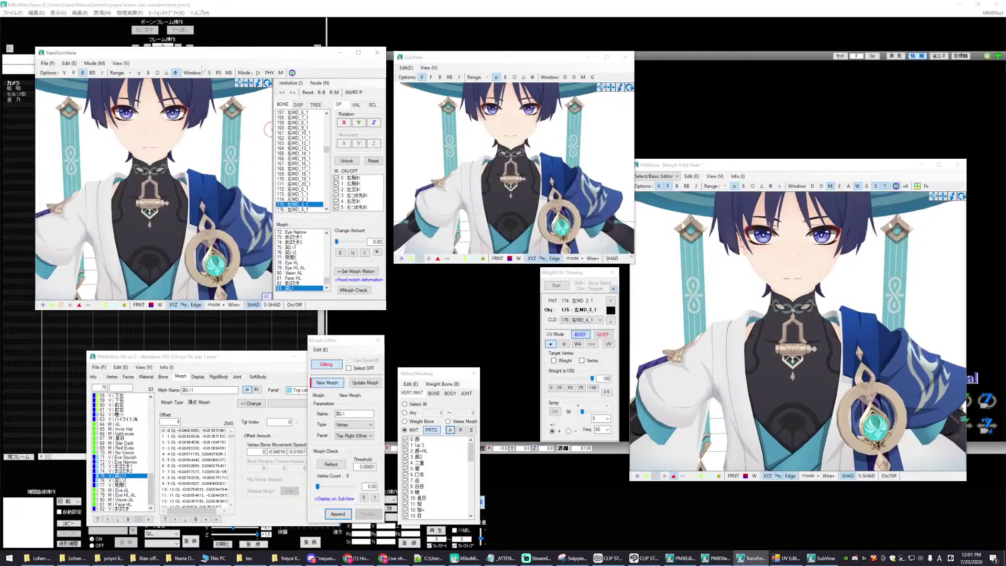
{"action": "right_click_drag", "start_coordinate": [246, 85], "coordinate": [213, 142]}
{"action": "left_click", "coordinate": [214, 142]}
{"action": "scroll", "coordinate": [228, 158], "scroll_direction": "up", "scroll_amount": 2}
{"action": "left_click", "coordinate": [262, 193]}
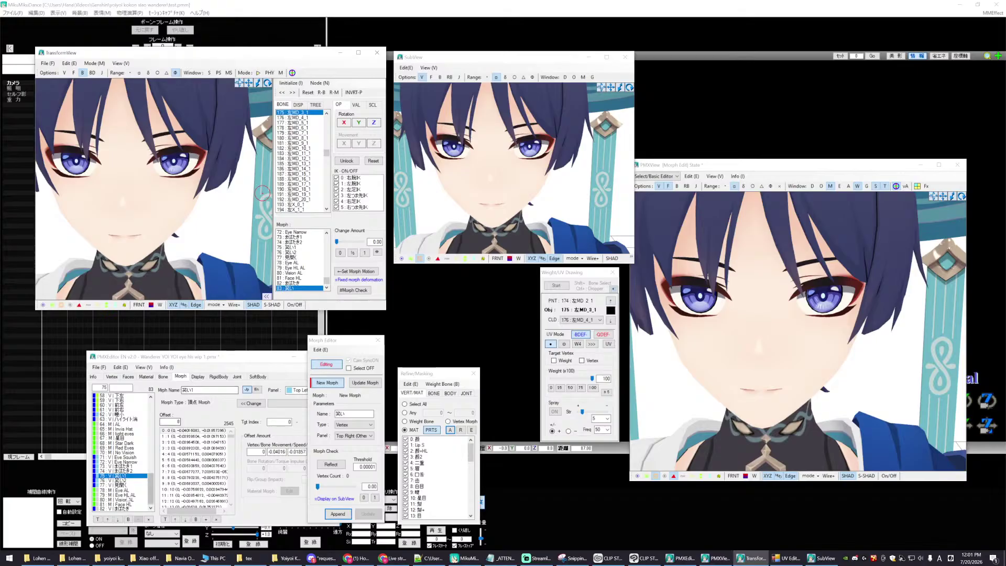
- Rename the model's existing 見開く eye morph to 見開く1
{"action": "mouse_move", "coordinate": [151, 487]}
{"action": "left_mouse_down"}
{"action": "mouse_move", "coordinate": [151, 414]}
{"action": "mouse_move", "coordinate": [151, 493]}
{"action": "left_mouse_up"}
{"action": "left_click", "coordinate": [122, 485]}
{"action": "left_click", "coordinate": [124, 480]}
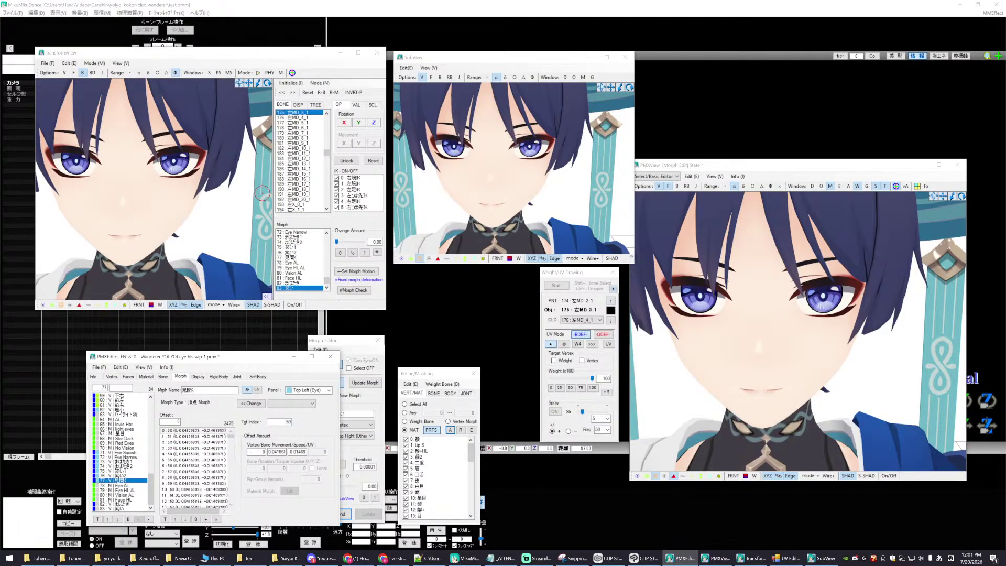
{"action": "left_click", "coordinate": [209, 390]}
{"action": "type", "text": "1"}
{"action": "key", "text": "Return"}
{"action": "left_click", "coordinate": [124, 489]}
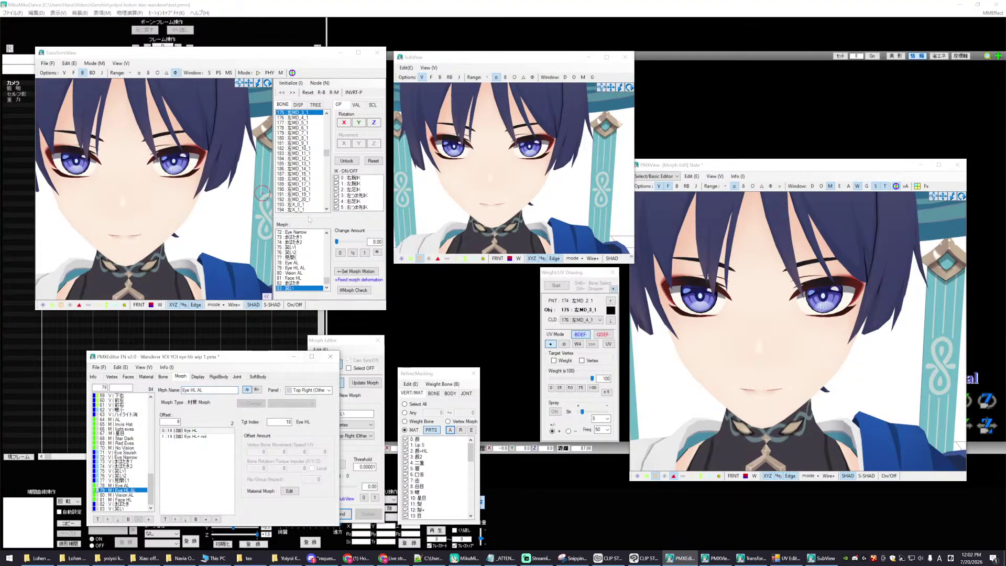
- Select the 見開く1 morph in TransformView and set its strength to 1.00
{"action": "left_click", "coordinate": [327, 278]}
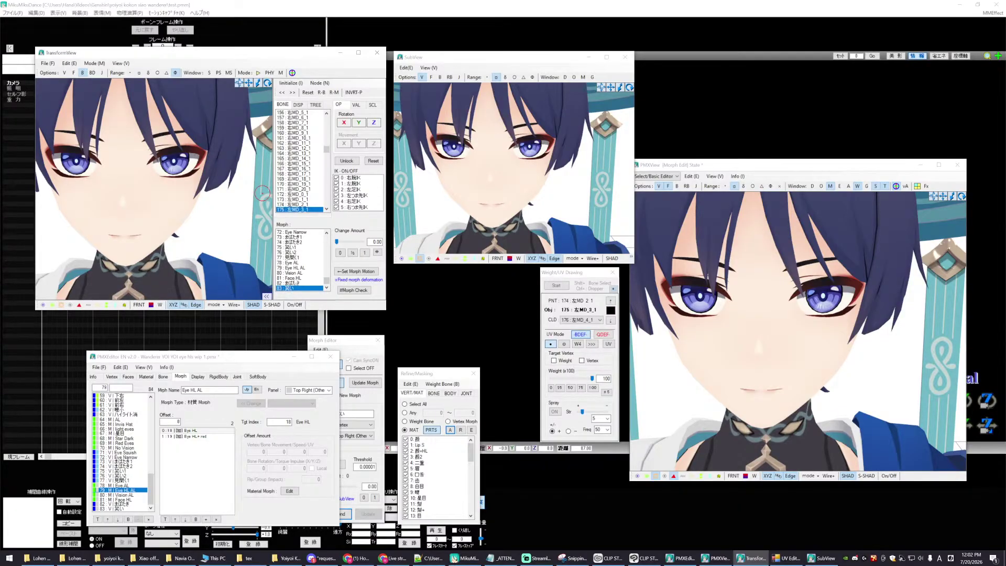
{"action": "left_click_drag", "start_coordinate": [326, 283], "coordinate": [327, 289]}
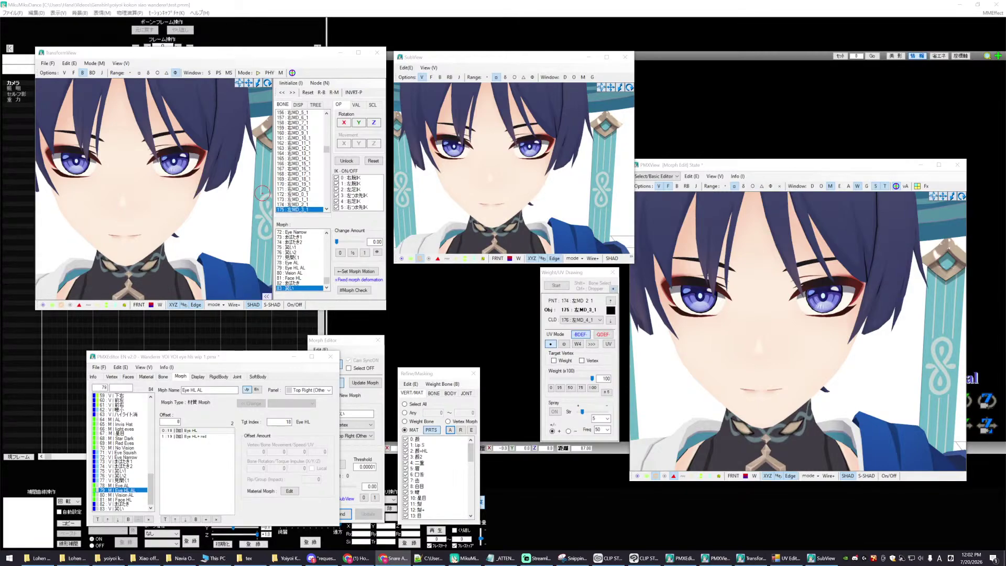
{"action": "left_click", "coordinate": [170, 83]}
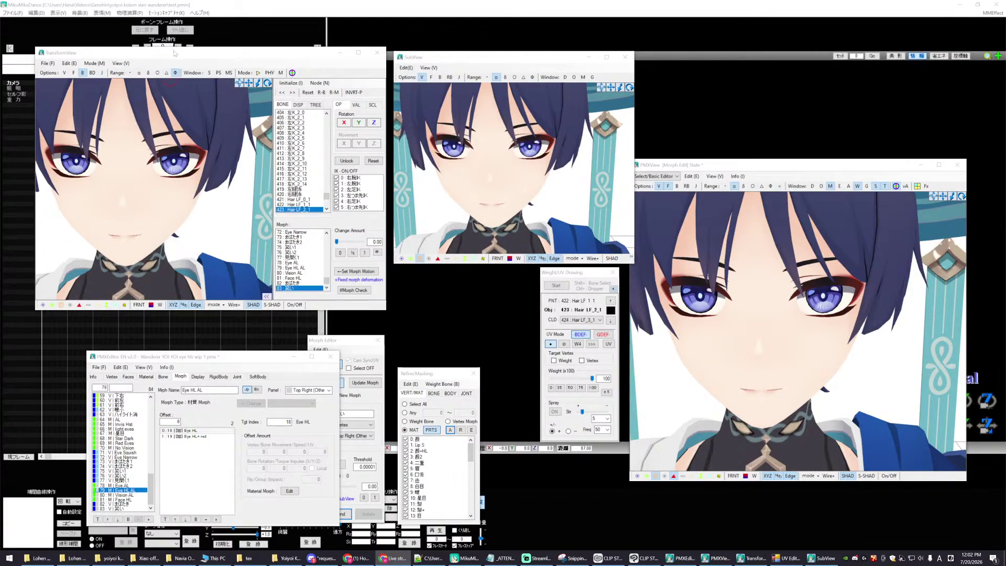
{"action": "left_click_drag", "start_coordinate": [174, 52], "coordinate": [169, 58]}
{"action": "left_click", "coordinate": [256, 198]}
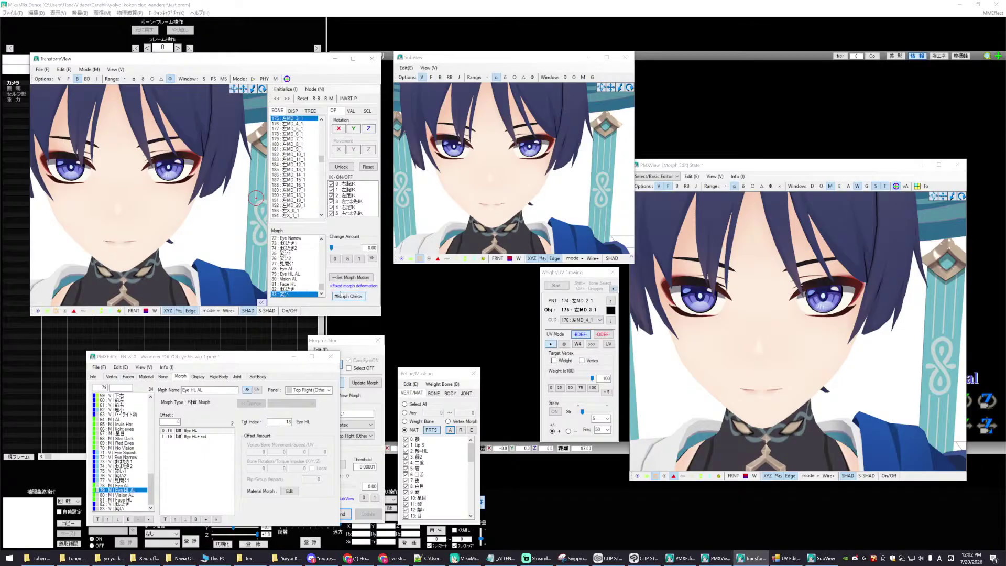
{"action": "left_click", "coordinate": [292, 289]}
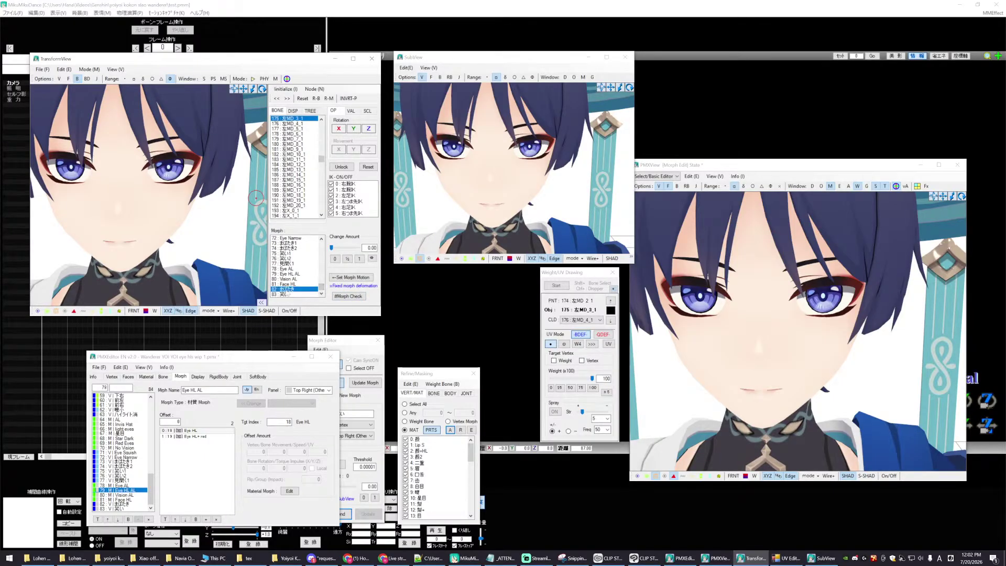
{"action": "left_click", "coordinate": [284, 295]}
{"action": "left_click", "coordinate": [311, 262]}
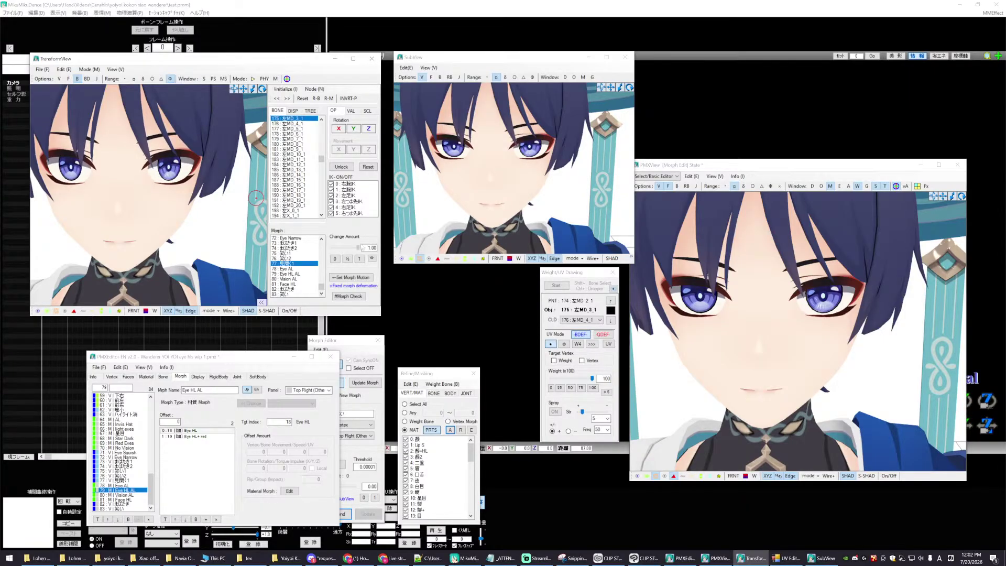
{"action": "left_click_drag", "start_coordinate": [341, 247], "coordinate": [384, 248]}
- Select the 両目ハイライト L bone and rotate it about X and Y to reposition the highlights in the widened eyes
{"action": "left_click", "coordinate": [321, 165]}
{"action": "left_click_drag", "start_coordinate": [321, 164], "coordinate": [321, 141]}
{"action": "left_click", "coordinate": [297, 139]}
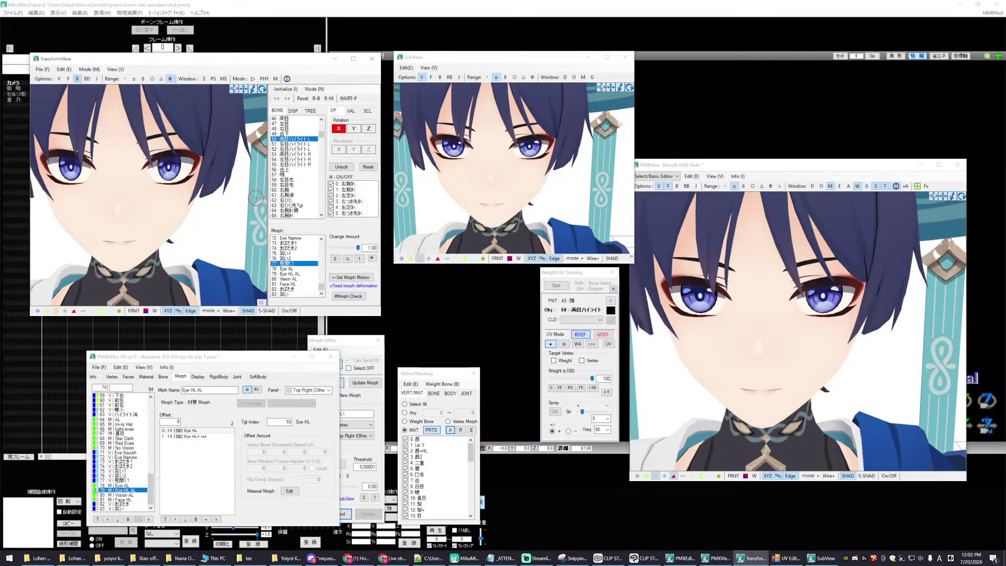
{"action": "left_click", "coordinate": [339, 129]}
{"action": "left_click", "coordinate": [368, 167]}
{"action": "left_click", "coordinate": [352, 128]}
{"action": "scroll", "coordinate": [247, 225], "scroll_direction": "up", "scroll_amount": 5}
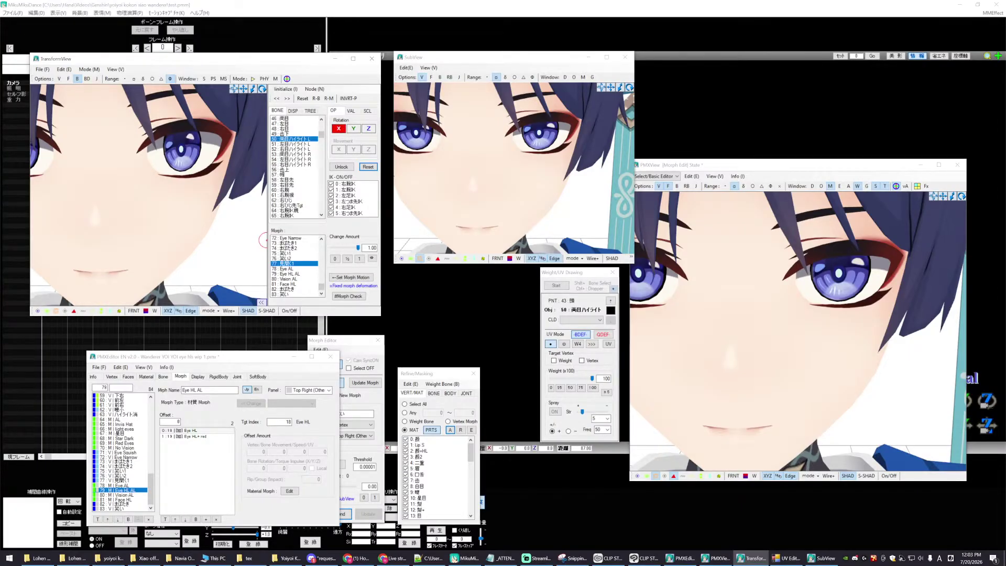
{"action": "left_click", "coordinate": [355, 129]}
{"action": "left_click", "coordinate": [355, 130]}
{"action": "left_click", "coordinate": [360, 129]}
{"action": "left_click", "coordinate": [355, 130]}
- Try several X and Y rotations of the 両目ハイライト R bone, resetting it after each attempt
{"action": "left_click", "coordinate": [293, 154]}
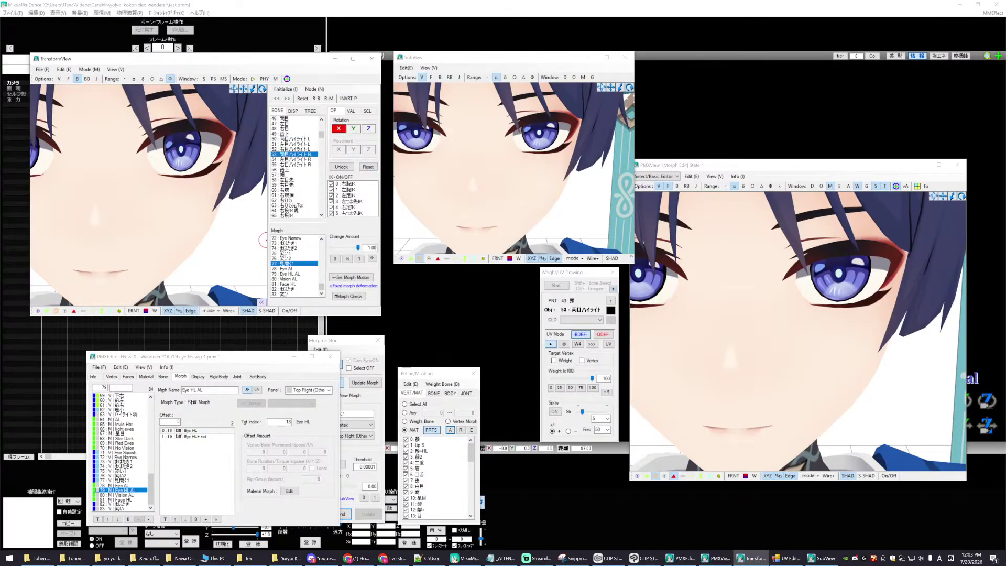
{"action": "left_click", "coordinate": [353, 128]}
{"action": "left_click", "coordinate": [338, 128]}
{"action": "left_click_drag", "start_coordinate": [339, 128], "coordinate": [355, 129]}
{"action": "left_click_drag", "start_coordinate": [354, 128], "coordinate": [345, 128]}
{"action": "mouse_move", "coordinate": [354, 129]}
{"action": "left_mouse_down"}
{"action": "mouse_move", "coordinate": [341, 128]}
{"action": "mouse_move", "coordinate": [355, 128]}
{"action": "left_mouse_up"}
{"action": "left_click_drag", "start_coordinate": [341, 128], "coordinate": [341, 129]}
{"action": "left_click", "coordinate": [367, 167]}
{"action": "left_click_drag", "start_coordinate": [354, 129], "coordinate": [338, 131]}
{"action": "left_click_drag", "start_coordinate": [353, 129], "coordinate": [354, 128]}
{"action": "left_click_drag", "start_coordinate": [338, 130], "coordinate": [340, 130]}
{"action": "left_click", "coordinate": [368, 167]}
- Try another rotation of the 両目ハイライト R bone while checking the eye up close, and reset the bone
{"action": "mouse_move", "coordinate": [355, 129]}
{"action": "left_mouse_down"}
{"action": "mouse_move", "coordinate": [339, 129]}
{"action": "mouse_move", "coordinate": [354, 129]}
{"action": "left_mouse_up"}
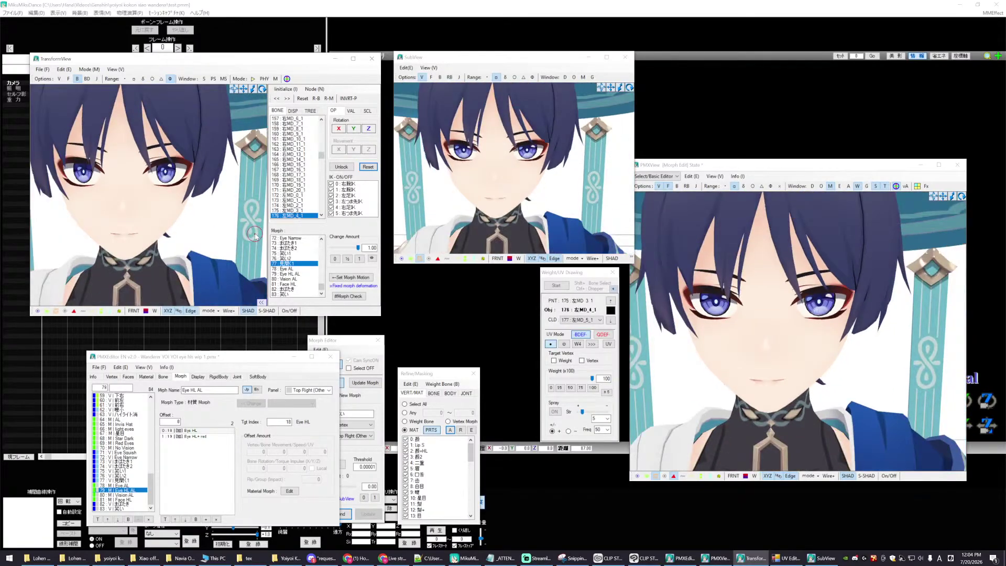
{"action": "scroll", "coordinate": [255, 236], "scroll_direction": "up", "scroll_amount": 4}
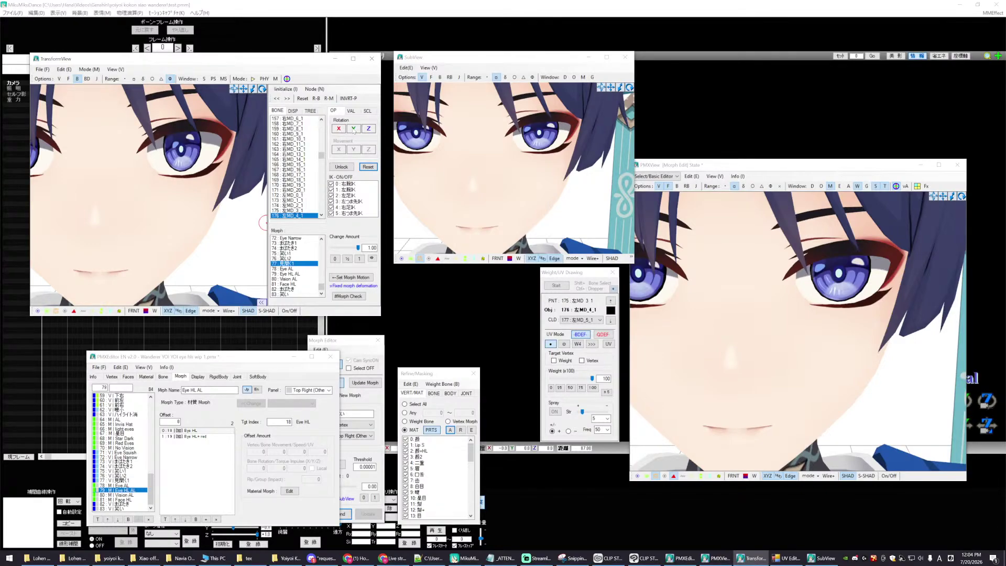
{"action": "left_click", "coordinate": [353, 129]}
{"action": "left_click", "coordinate": [339, 129]}
{"action": "scroll", "coordinate": [271, 224], "scroll_direction": "down", "scroll_amount": 5}
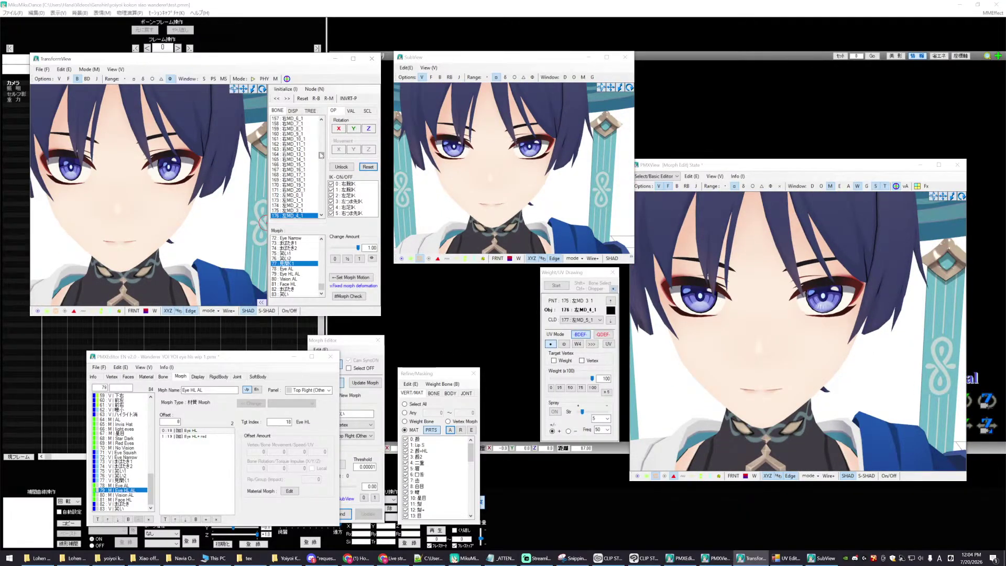
{"action": "left_click_drag", "start_coordinate": [321, 156], "coordinate": [327, 135]}
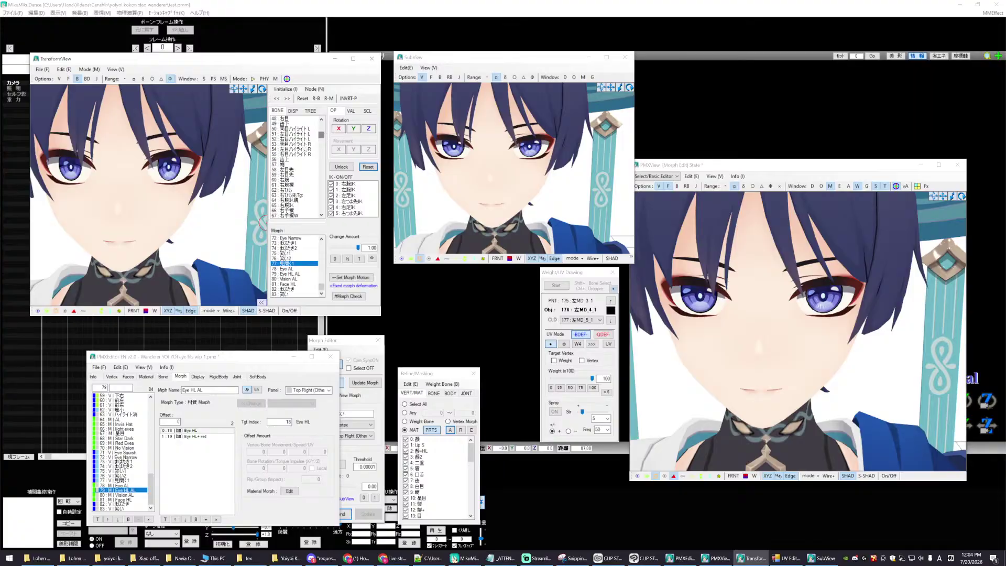
{"action": "left_click", "coordinate": [296, 144]}
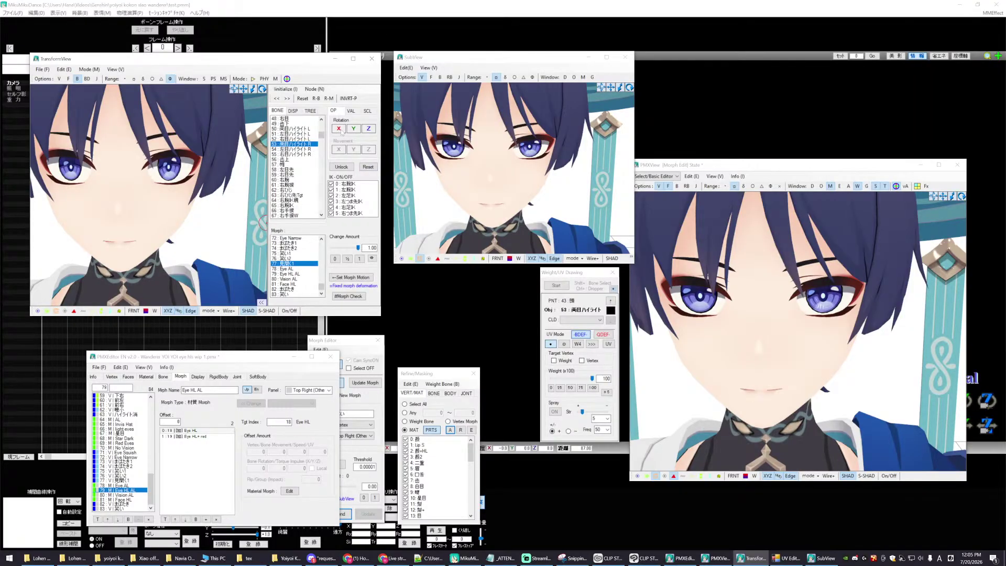
{"action": "left_click", "coordinate": [353, 129]}
{"action": "left_click_drag", "start_coordinate": [354, 130], "coordinate": [354, 131]}
{"action": "left_click", "coordinate": [367, 167]}
- Rotate the 両目ハイライト R bone about X and Y to place its highlights in the widened eyes
{"action": "mouse_move", "coordinate": [341, 131]}
{"action": "left_mouse_down"}
{"action": "mouse_move", "coordinate": [354, 128]}
{"action": "mouse_move", "coordinate": [339, 129]}
{"action": "left_mouse_up"}
{"action": "left_click_drag", "start_coordinate": [339, 128], "coordinate": [340, 128]}
{"action": "left_click_drag", "start_coordinate": [354, 128], "coordinate": [352, 141]}
{"action": "left_click_drag", "start_coordinate": [339, 128], "coordinate": [353, 130]}
{"action": "left_click_drag", "start_coordinate": [353, 129], "coordinate": [354, 129]}
{"action": "scroll", "coordinate": [231, 224], "scroll_direction": "up", "scroll_amount": 3}
{"action": "left_click", "coordinate": [244, 244]}
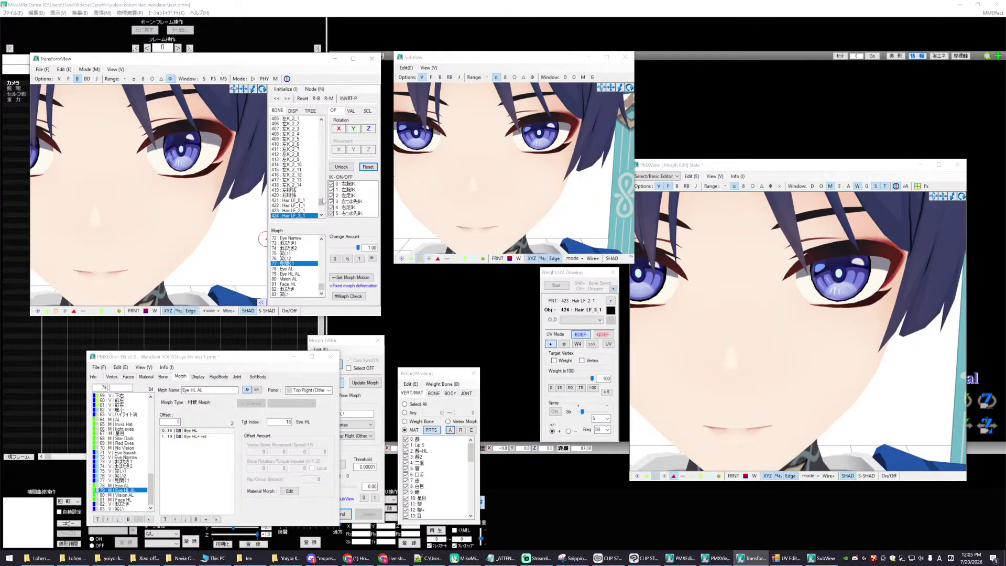
- Fine-tune the 両目ハイライト R bone's rotation about X and Y, and check both eyes from near and far
{"action": "left_click_drag", "start_coordinate": [322, 200], "coordinate": [332, 133]}
{"action": "left_click", "coordinate": [293, 185]}
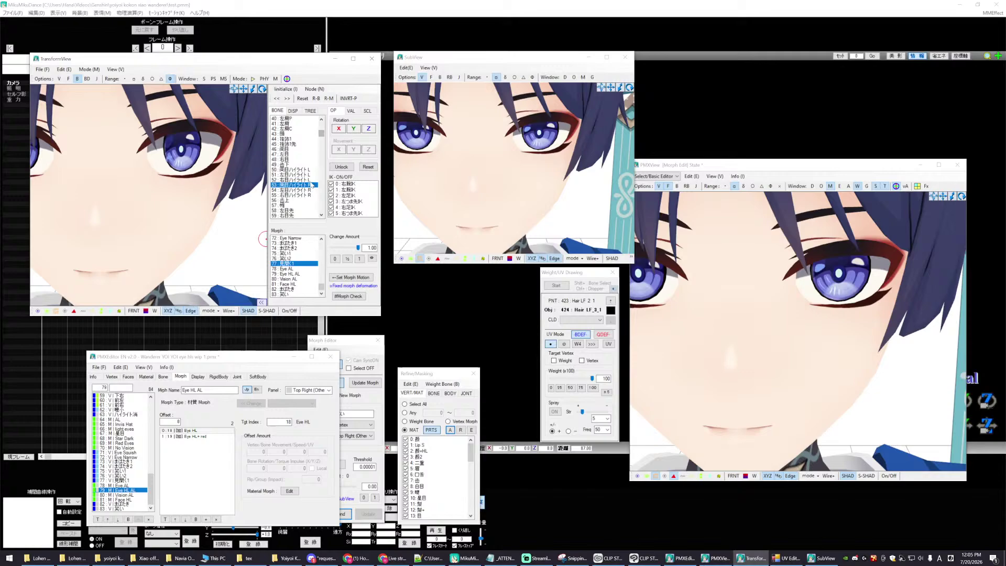
{"action": "left_click", "coordinate": [338, 129]}
{"action": "left_click", "coordinate": [353, 129]}
{"action": "left_click", "coordinate": [339, 129]}
{"action": "left_click", "coordinate": [354, 128]}
{"action": "left_click", "coordinate": [339, 129]}
{"action": "left_click", "coordinate": [354, 129]}
{"action": "left_click", "coordinate": [354, 129]}
{"action": "scroll", "coordinate": [215, 242], "scroll_direction": "down", "scroll_amount": 5}
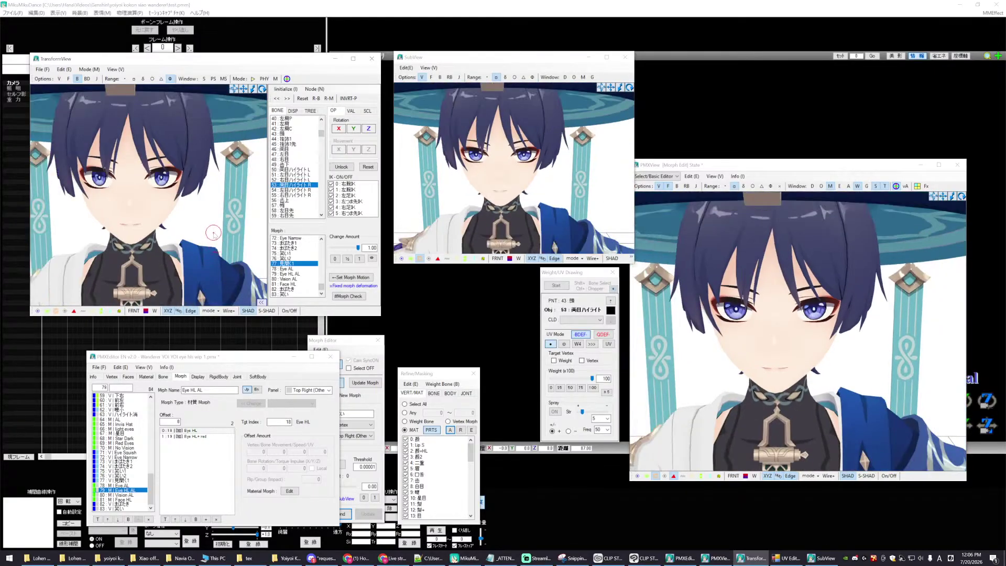
{"action": "scroll", "coordinate": [213, 233], "scroll_direction": "up", "scroll_amount": 5}
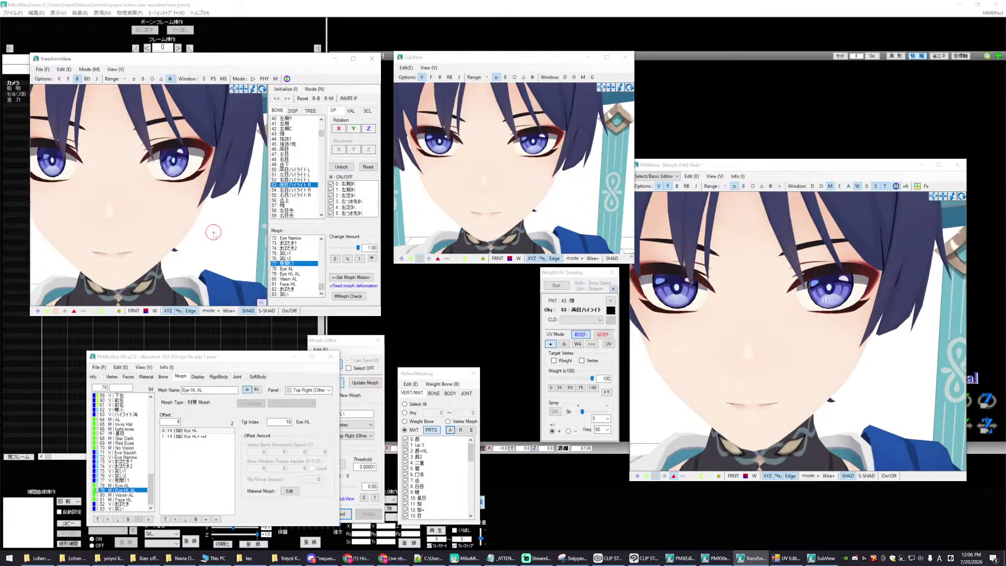
{"action": "left_click", "coordinate": [215, 86]}
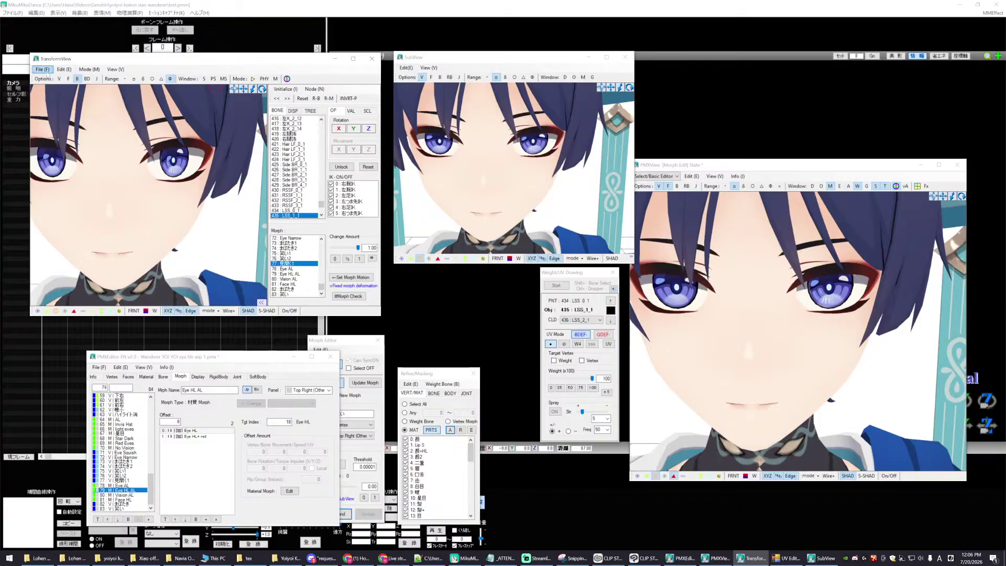
- Save the deformed model from TransformView as mihiraku hl.pmx in the Wanderer Official folder
{"action": "left_click", "coordinate": [44, 72]}
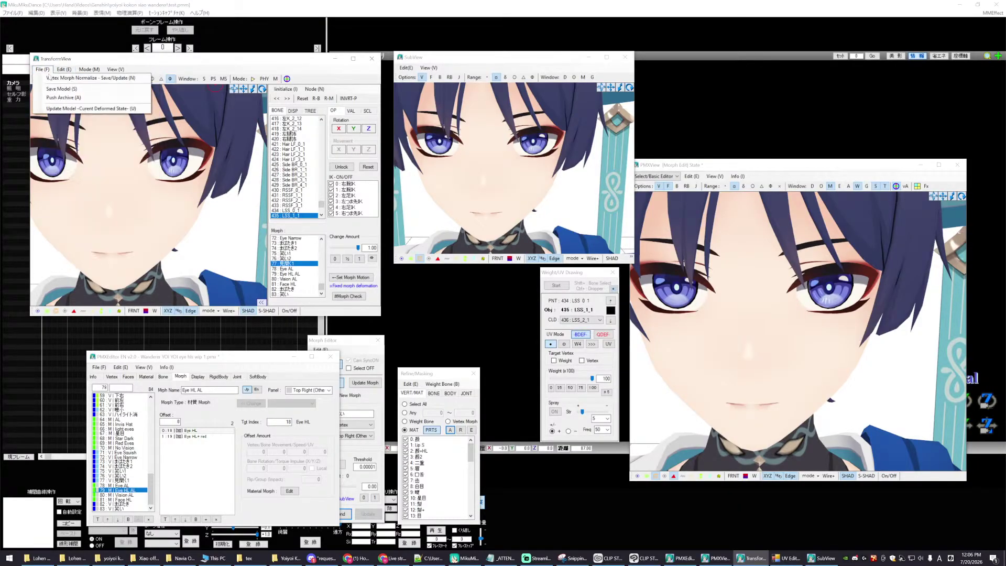
{"action": "left_click", "coordinate": [58, 89]}
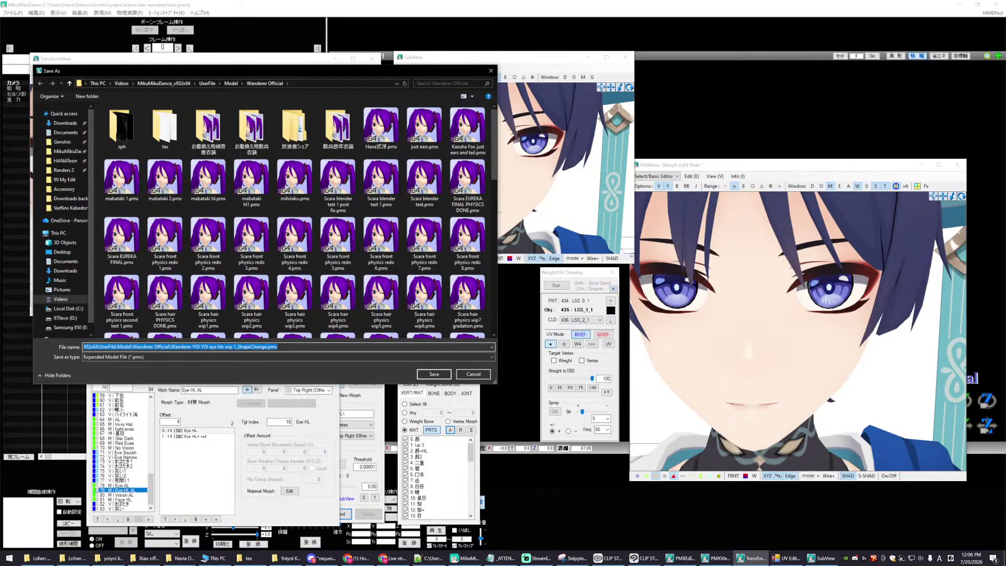
{"action": "left_click", "coordinate": [236, 347]}
{"action": "left_click_drag", "start_coordinate": [170, 347], "coordinate": [267, 347]}
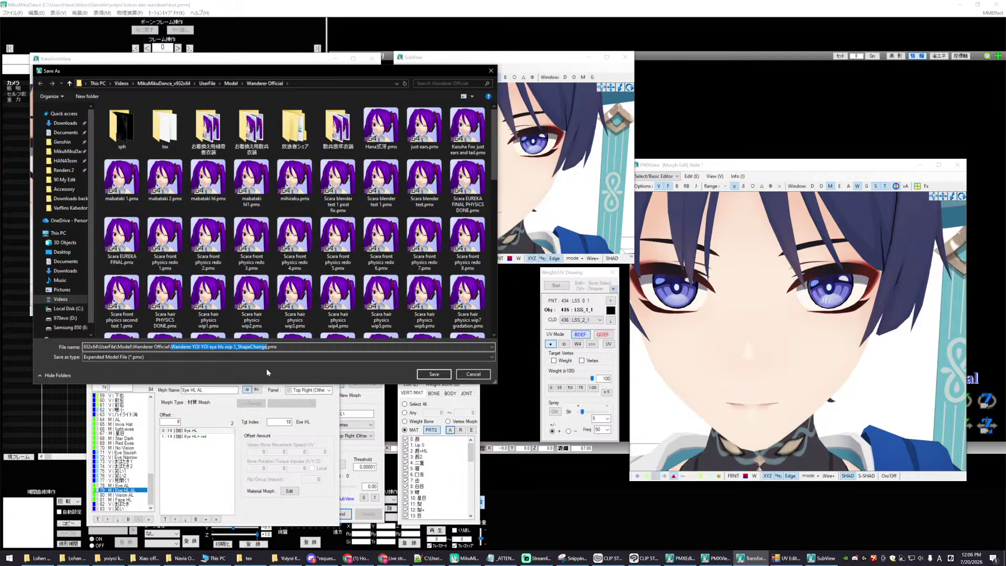
{"action": "type", "text": "mihi"}
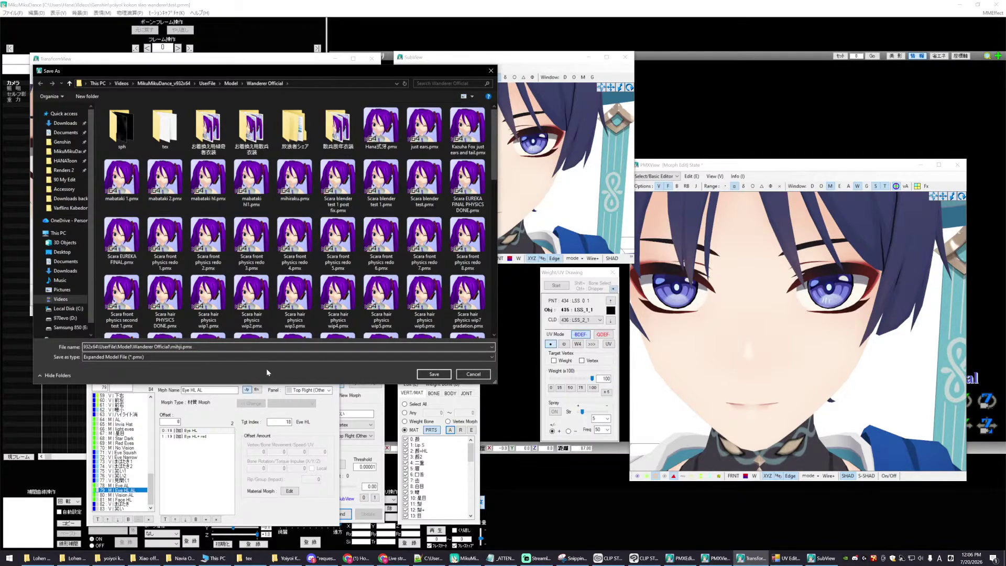
{"action": "type", "text": "raku hl"}
{"action": "left_click", "coordinate": [434, 374]}
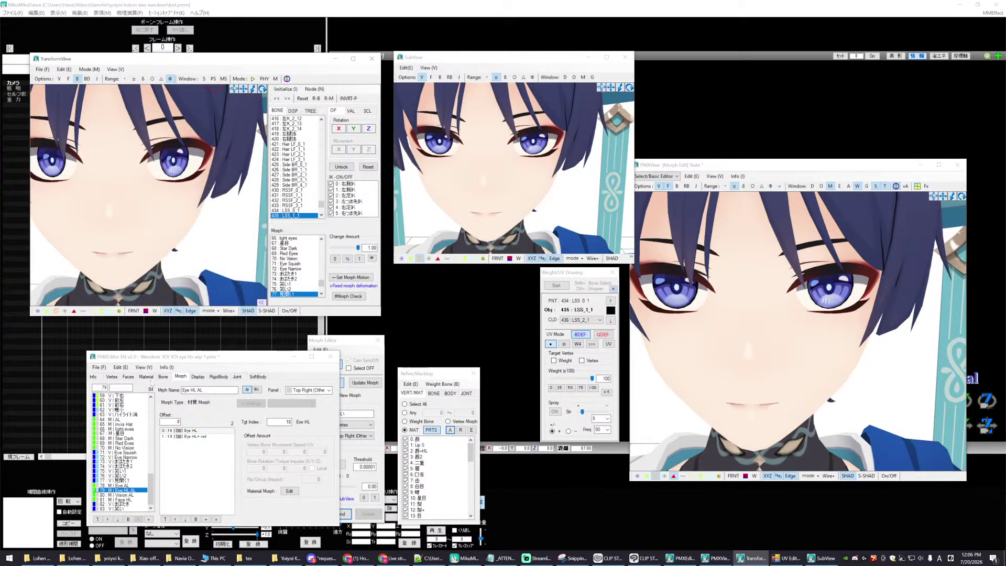
- Load mihiraku hl.pmx into the Morph Editor as the shape for the new morph
{"action": "left_click_drag", "start_coordinate": [351, 347], "coordinate": [345, 332]}
{"action": "left_click", "coordinate": [312, 334]}
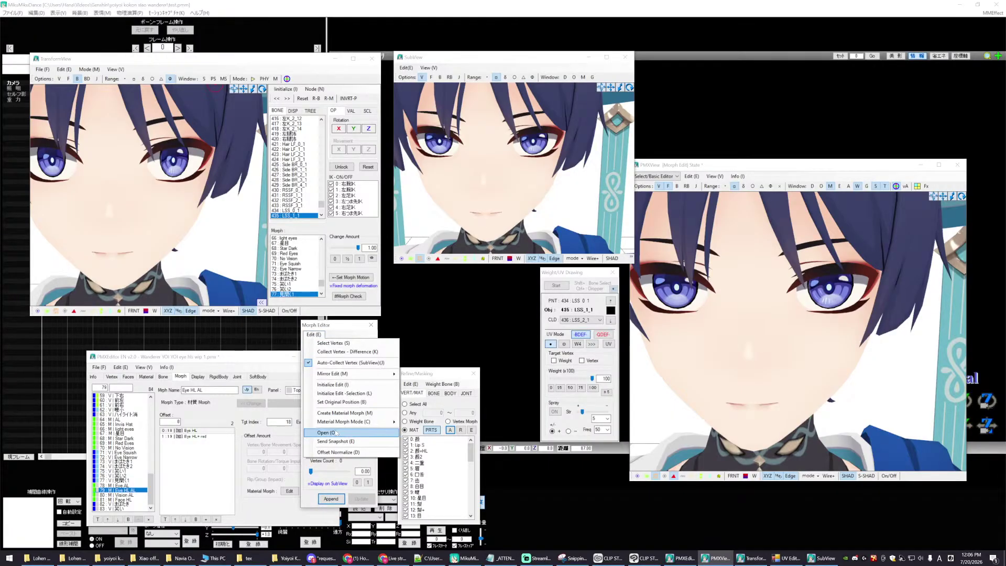
{"action": "left_click", "coordinate": [335, 433]}
{"action": "scroll", "coordinate": [597, 424], "scroll_direction": "down", "scroll_amount": 3}
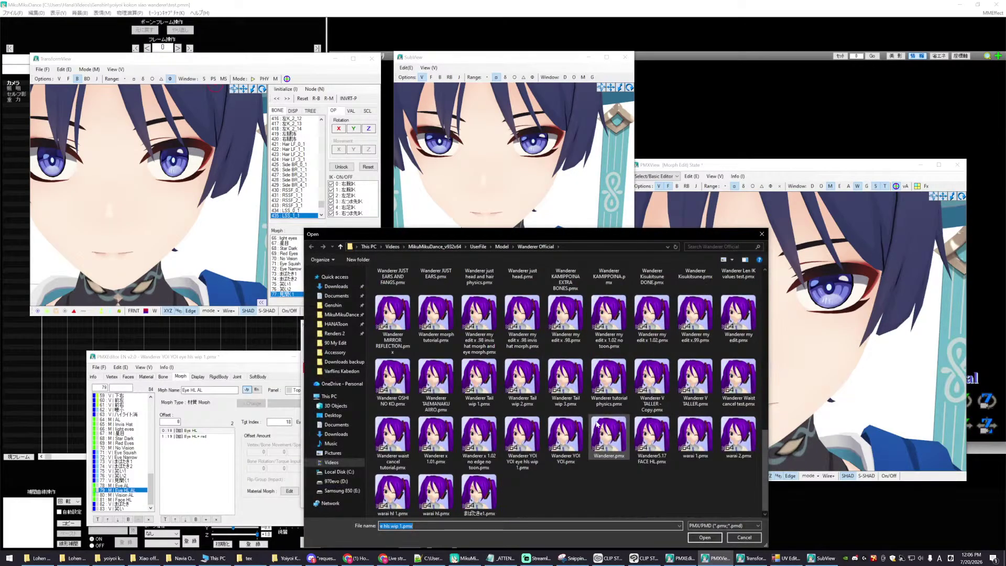
{"action": "scroll", "coordinate": [596, 424], "scroll_direction": "up", "scroll_amount": 5}
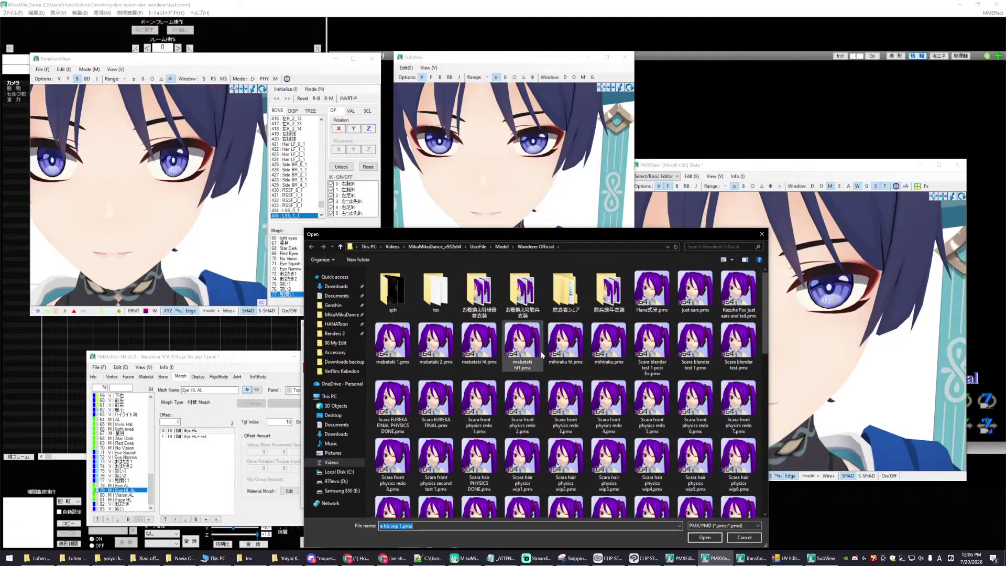
{"action": "left_click", "coordinate": [572, 346]}
{"action": "left_click", "coordinate": [704, 538]}
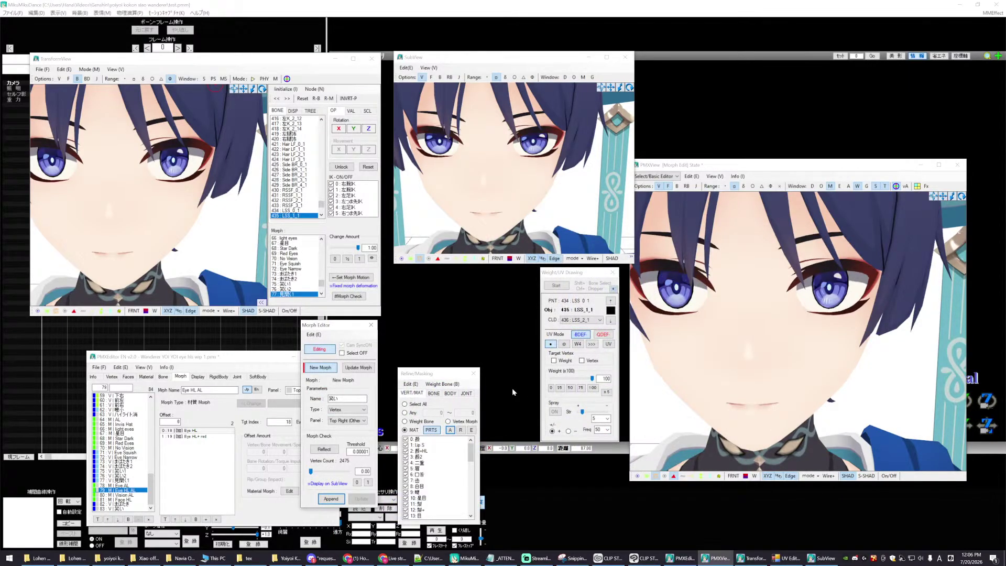
- Name the new vertex morph 見開く in the Morph Editor
{"action": "double_click", "coordinate": [347, 398]}
{"action": "type", "text": "mihir"}
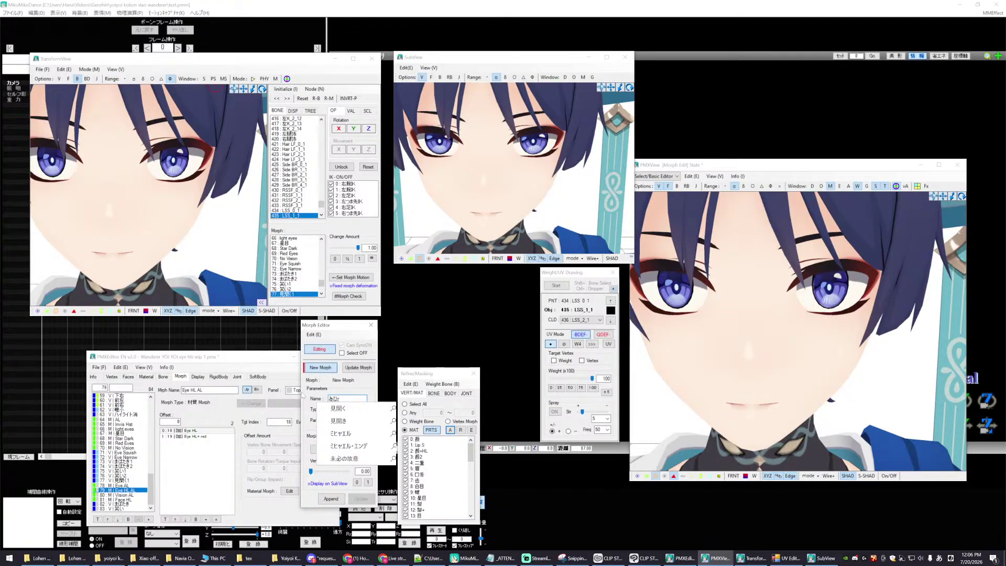
{"action": "type", "text": "aku"}
{"action": "key", "text": "Return"}
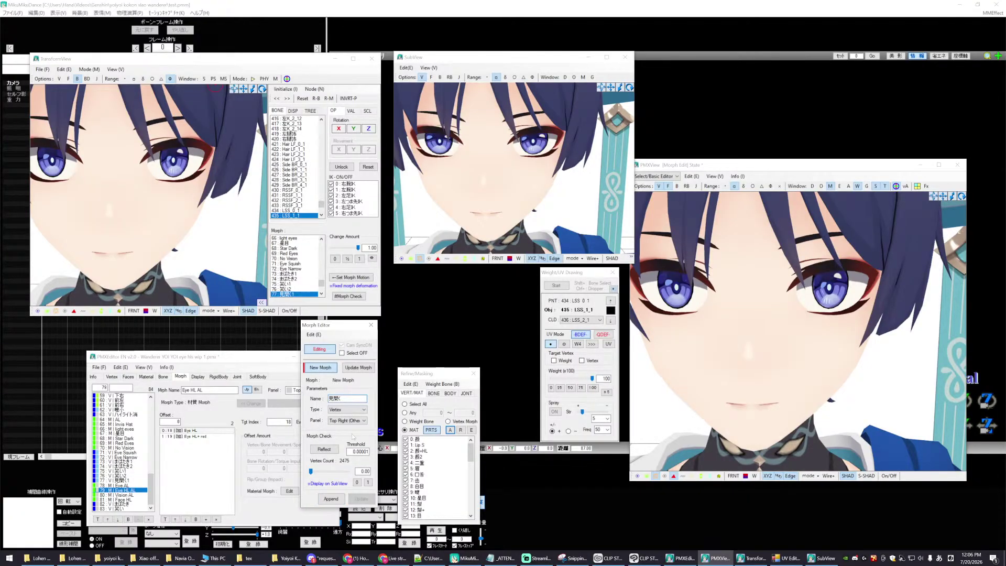
- Preview the new 見開く morph in SubView at strengths between 0 and 1.00, examining the eye highlights
{"action": "left_click_drag", "start_coordinate": [311, 471], "coordinate": [356, 463]}
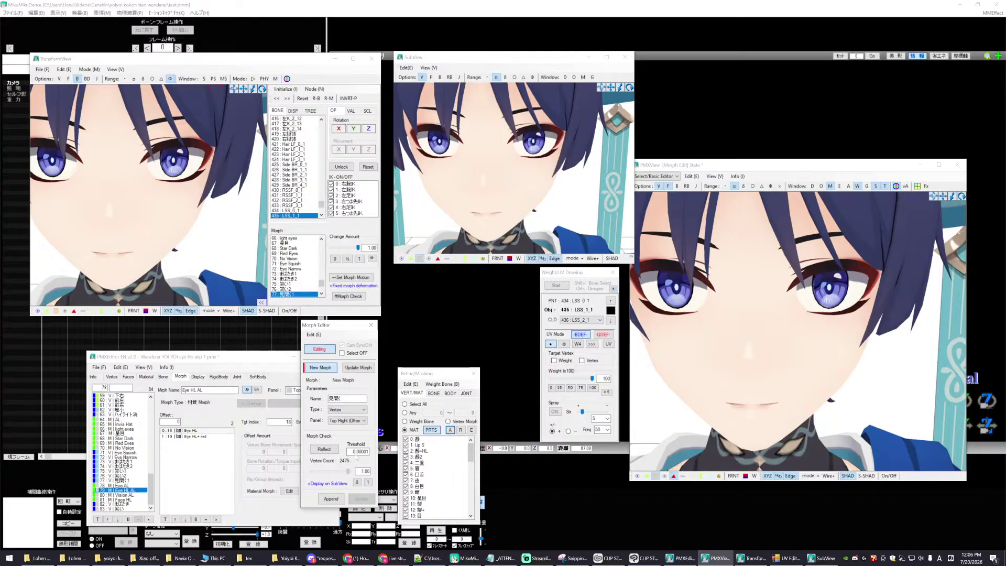
{"action": "mouse_move", "coordinate": [348, 471]}
{"action": "left_mouse_down"}
{"action": "mouse_move", "coordinate": [309, 472]}
{"action": "mouse_move", "coordinate": [348, 471]}
{"action": "left_mouse_up"}
{"action": "left_click_drag", "start_coordinate": [348, 471], "coordinate": [299, 430]}
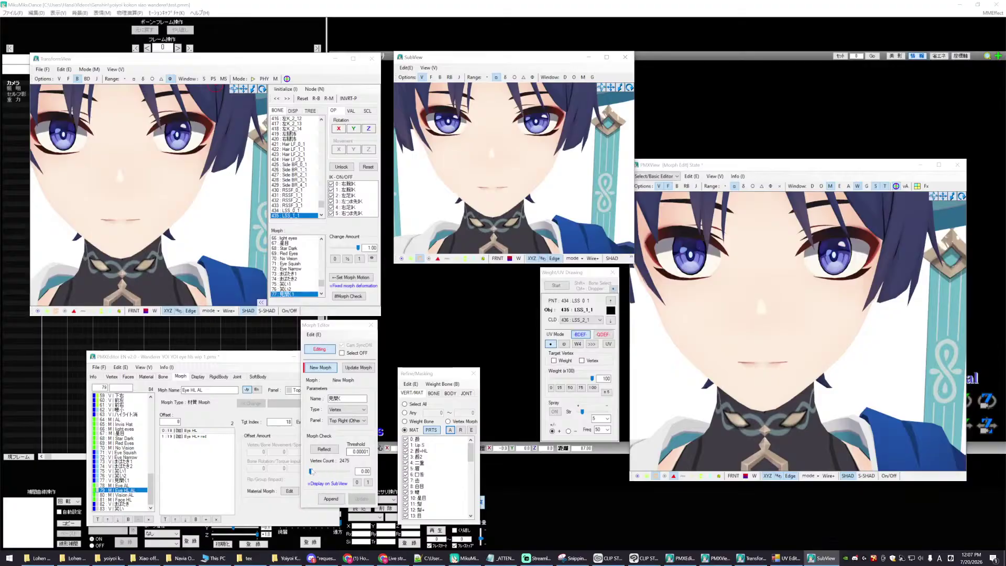
{"action": "left_click", "coordinate": [756, 294]}
{"action": "left_click_drag", "start_coordinate": [312, 474], "coordinate": [348, 465]}
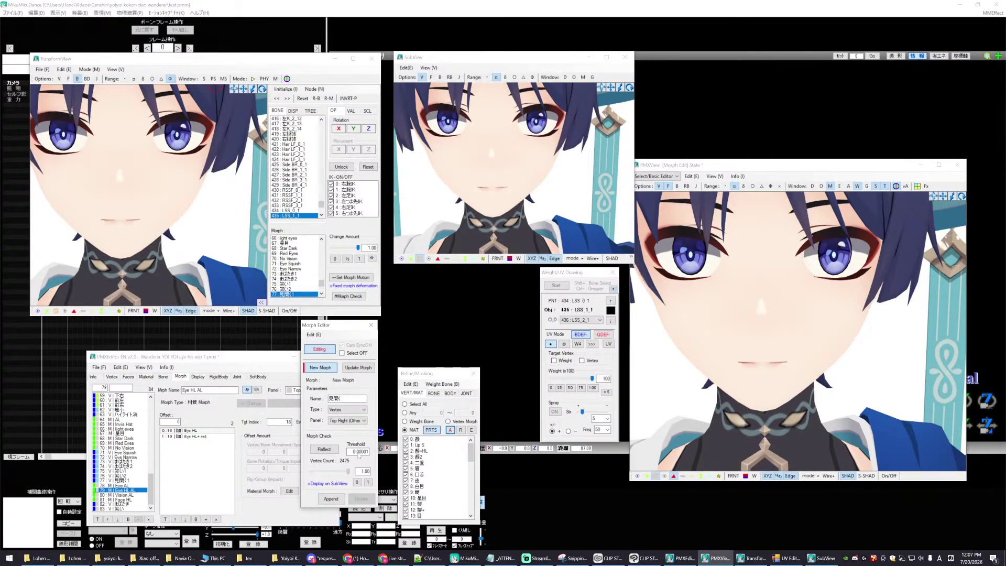
- Vary the new morph's preview strength between 0 and 1.00 again to examine how the eye highlights move in SubView
{"action": "left_click_drag", "start_coordinate": [347, 471], "coordinate": [321, 443]}
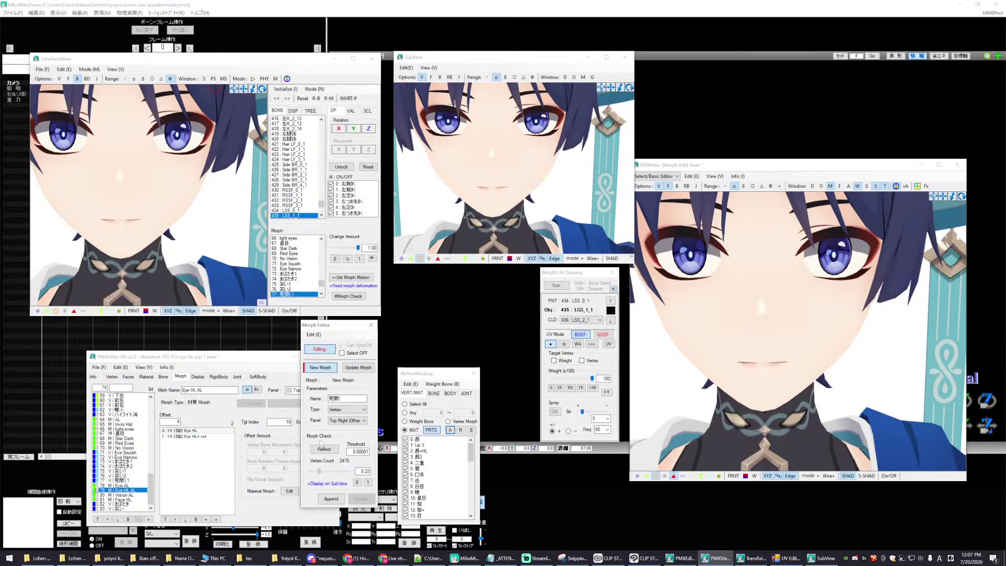
{"action": "mouse_move", "coordinate": [322, 443]}
{"action": "left_mouse_down"}
{"action": "mouse_move", "coordinate": [364, 437]}
{"action": "mouse_move", "coordinate": [309, 440]}
{"action": "left_mouse_up"}
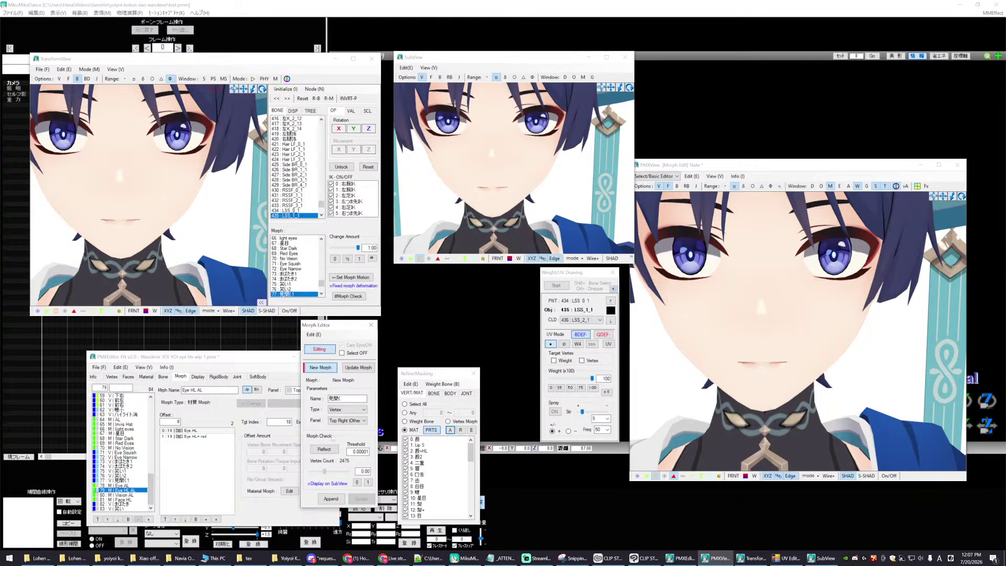
{"action": "left_click_drag", "start_coordinate": [332, 438], "coordinate": [356, 435]}
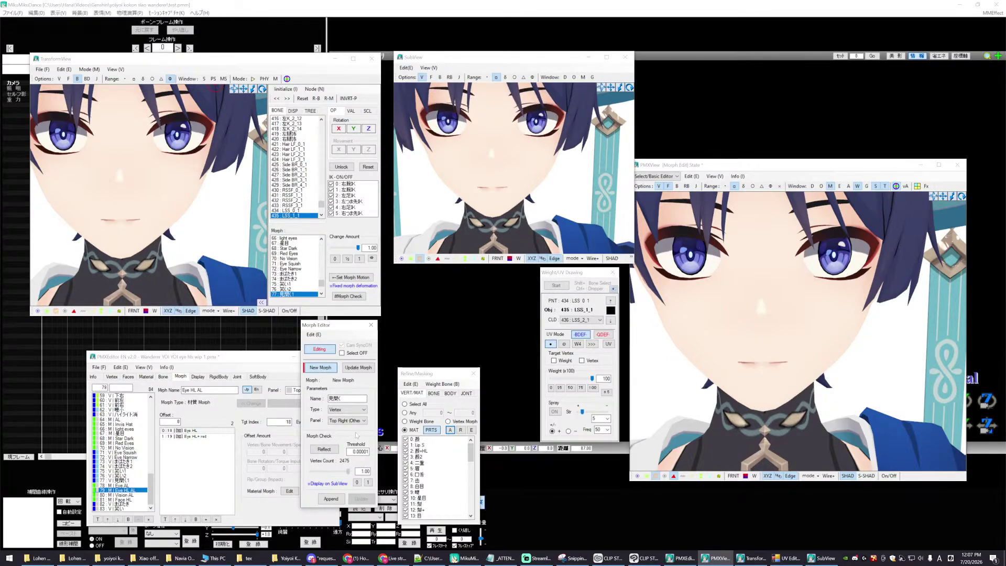
{"action": "left_click", "coordinate": [357, 482]}
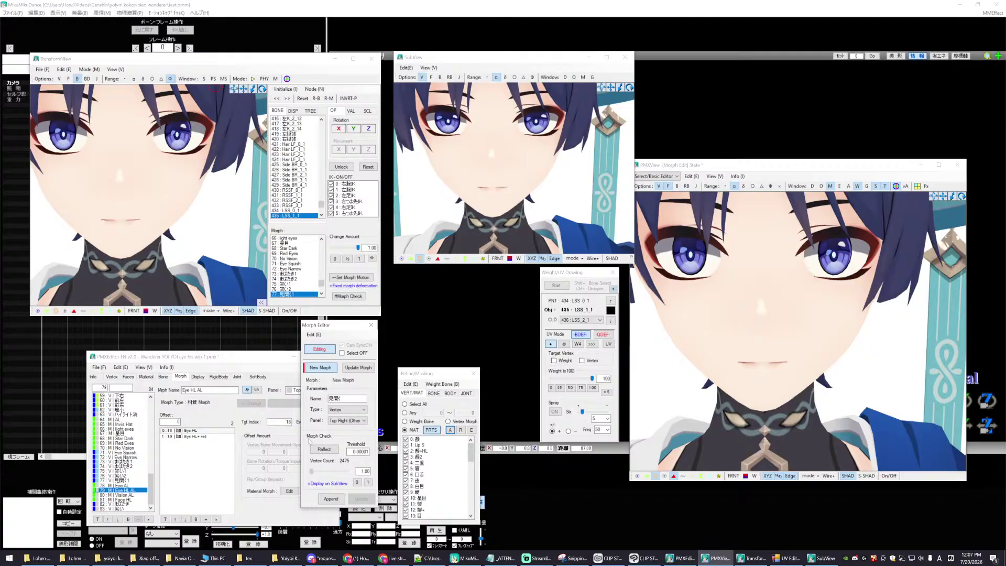
- Reset the deformation in TransformView and reapply the wide-eye morph 見開く1 at 1.00
{"action": "left_click", "coordinate": [320, 239]}
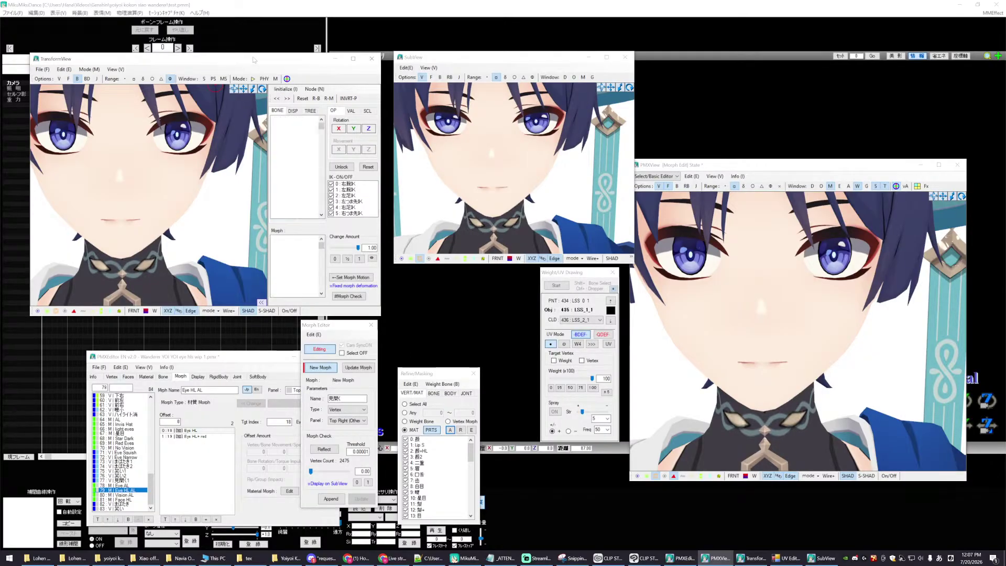
{"action": "scroll", "coordinate": [301, 278], "scroll_direction": "down", "scroll_amount": 1}
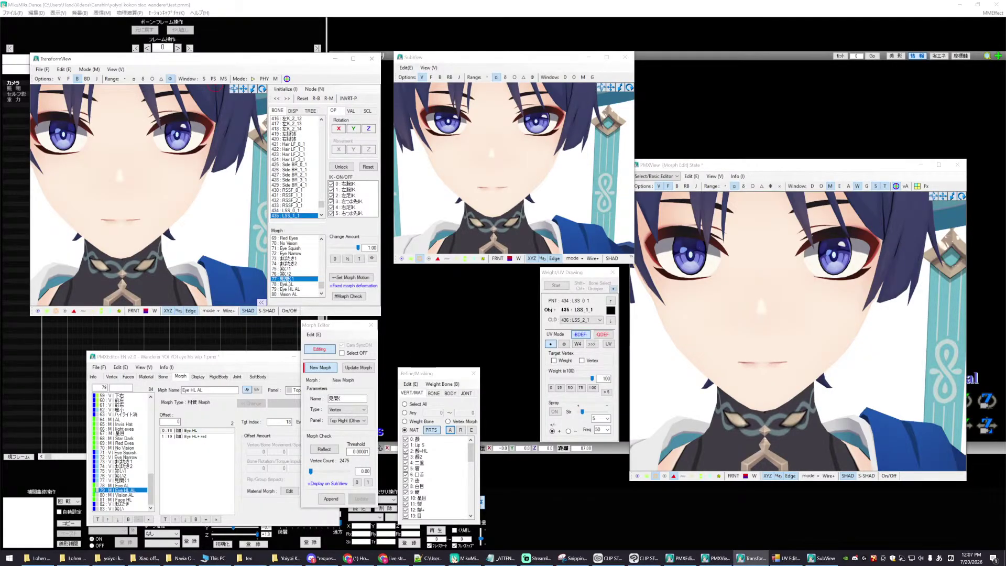
{"action": "left_click", "coordinate": [246, 199]}
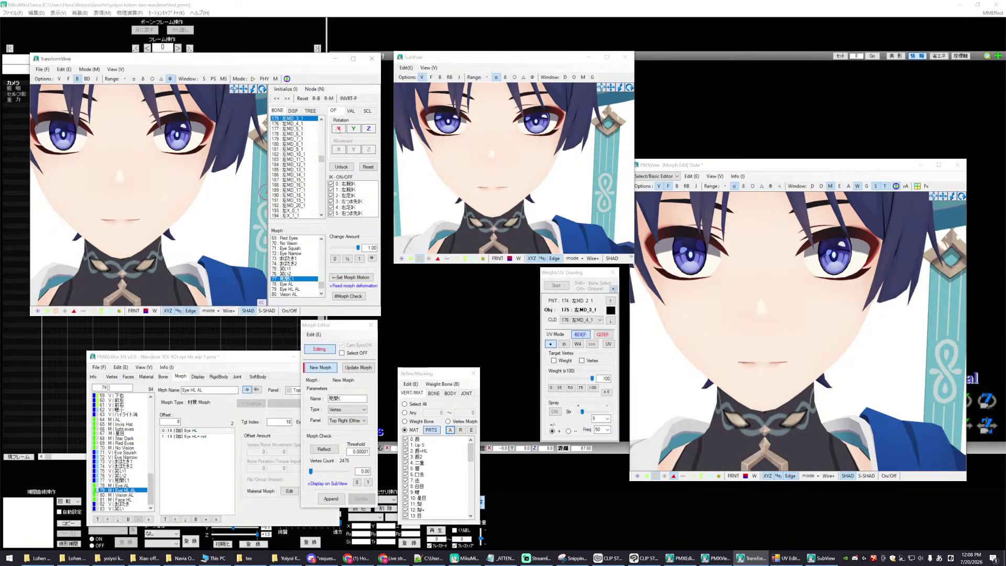
{"action": "left_click", "coordinate": [367, 167]}
{"action": "left_click", "coordinate": [302, 98]}
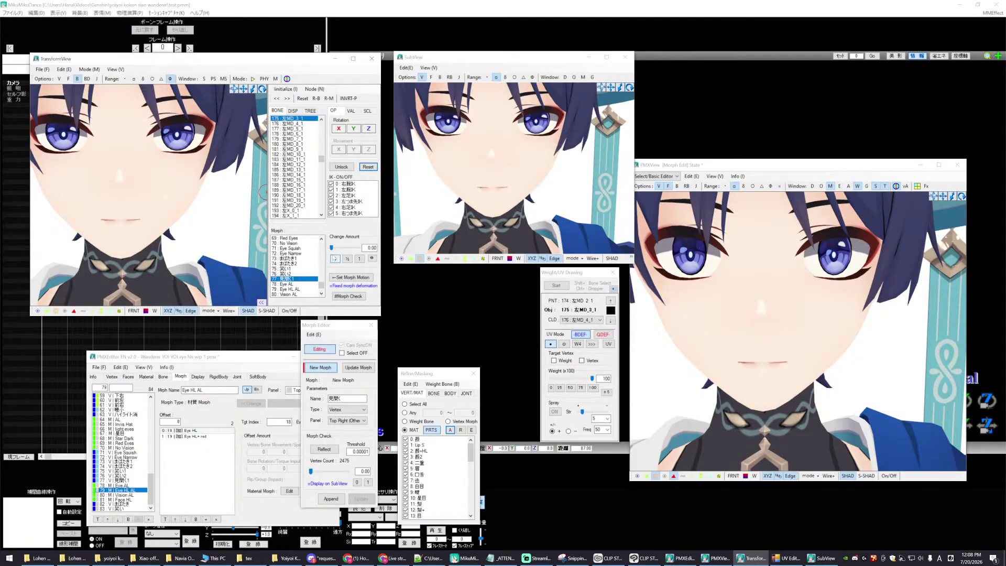
{"action": "left_click_drag", "start_coordinate": [331, 248], "coordinate": [359, 248]}
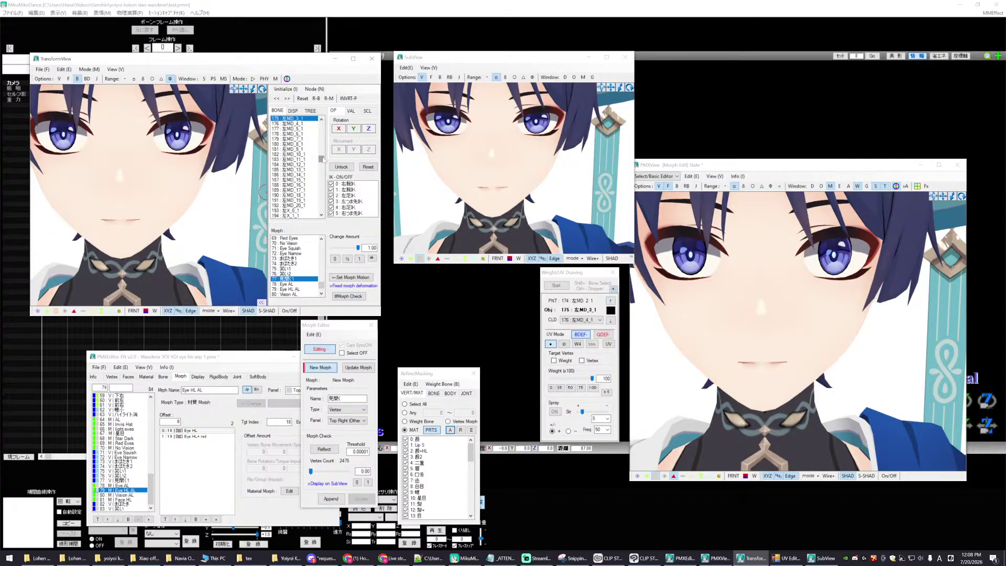
- Try rotating the 両目ハイライト R bone about X and Y to reposition the highlights in both eyes
{"action": "left_click_drag", "start_coordinate": [323, 159], "coordinate": [326, 136]}
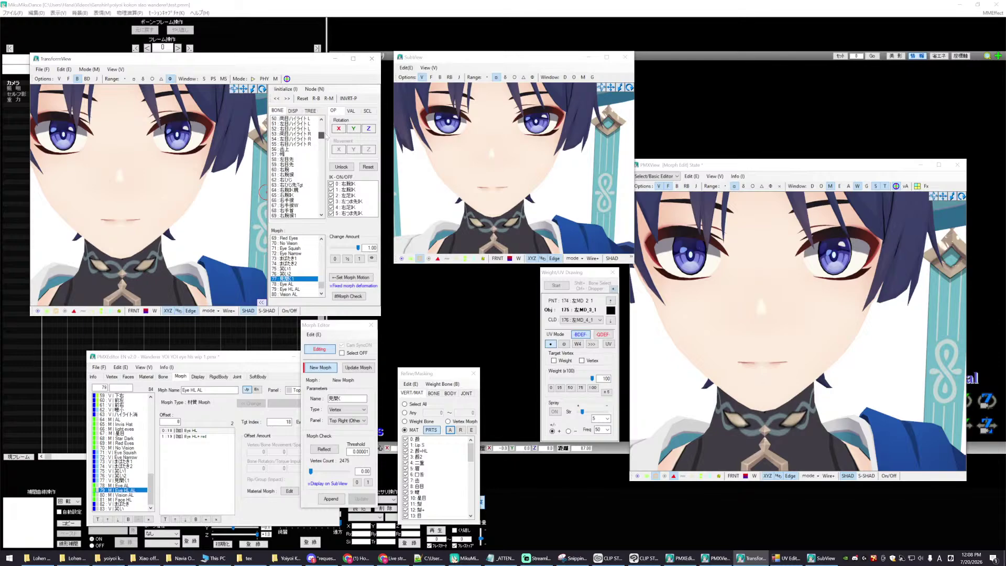
{"action": "left_click", "coordinate": [304, 134]}
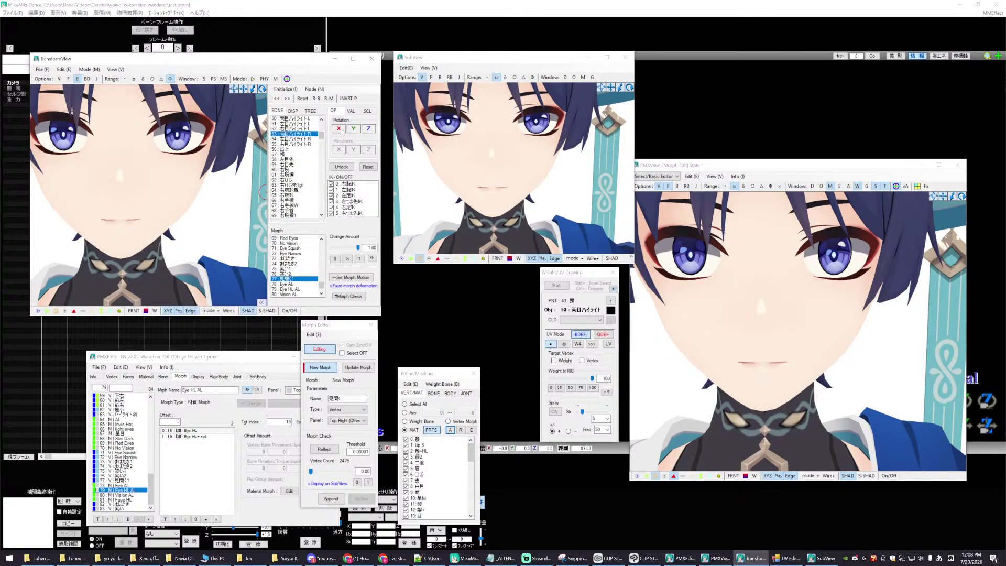
{"action": "left_click", "coordinate": [339, 128]}
{"action": "left_click", "coordinate": [354, 129]}
{"action": "left_click", "coordinate": [353, 128]}
{"action": "left_click", "coordinate": [339, 129]}
- Try rotating the 左目ハイライト R bone about X and Y, and reset its transform
{"action": "left_click", "coordinate": [294, 139]}
{"action": "left_click", "coordinate": [354, 129]}
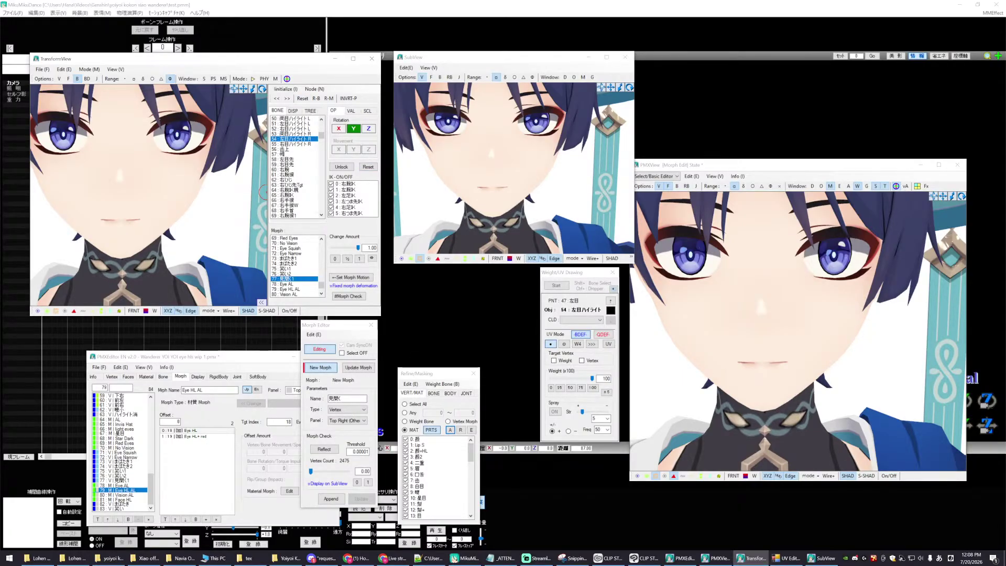
{"action": "left_click", "coordinate": [338, 128]}
{"action": "left_click", "coordinate": [354, 128]}
{"action": "left_click", "coordinate": [338, 129]}
{"action": "left_click", "coordinate": [354, 129]}
{"action": "left_click", "coordinate": [353, 129]}
{"action": "left_click", "coordinate": [369, 166]}
- Retry the placement of the 左目ハイライト R highlight with fresh X and Y rotations
{"action": "left_click", "coordinate": [338, 128]}
{"action": "left_click", "coordinate": [354, 128]}
{"action": "left_click", "coordinate": [338, 129]}
{"action": "left_click", "coordinate": [354, 129]}
{"action": "left_click", "coordinate": [354, 128]}
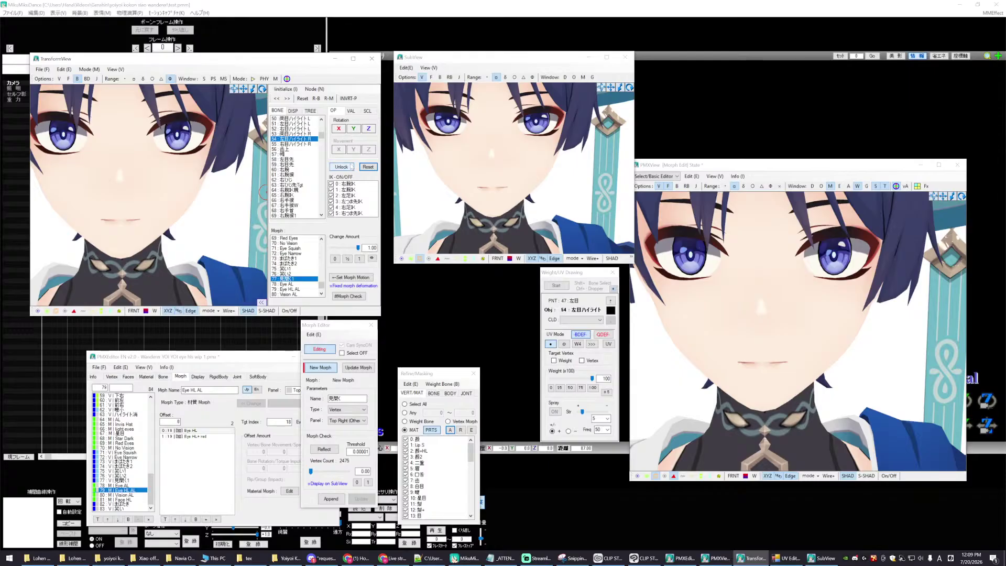
{"action": "left_click", "coordinate": [340, 129]}
{"action": "left_click", "coordinate": [339, 129]}
- Try rotating the 右目ハイライト R bone about X and Y, and reset the whole TransformView deformation
{"action": "left_click", "coordinate": [295, 144]}
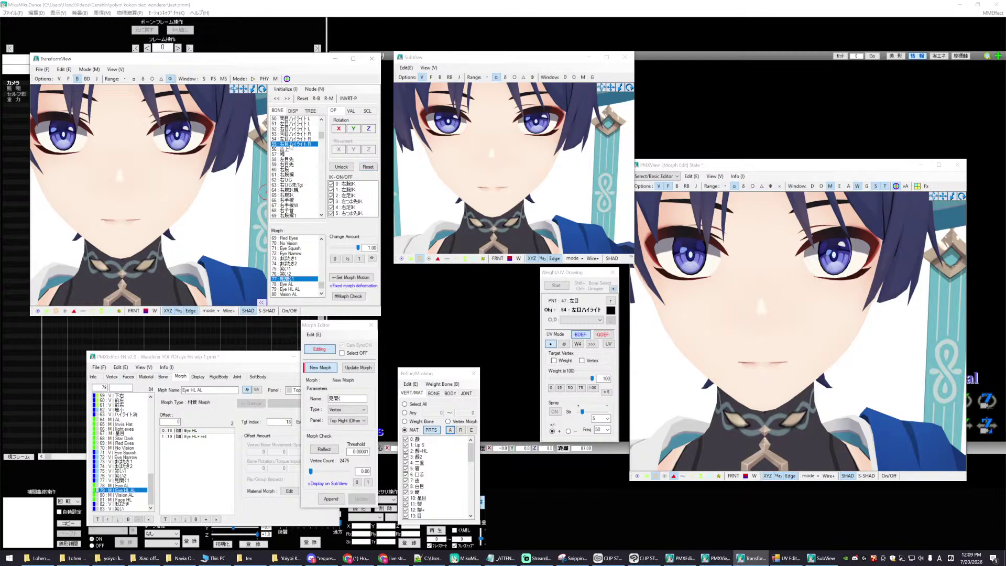
{"action": "left_click", "coordinate": [339, 130]}
{"action": "left_click", "coordinate": [354, 129]}
{"action": "left_click", "coordinate": [302, 98]}
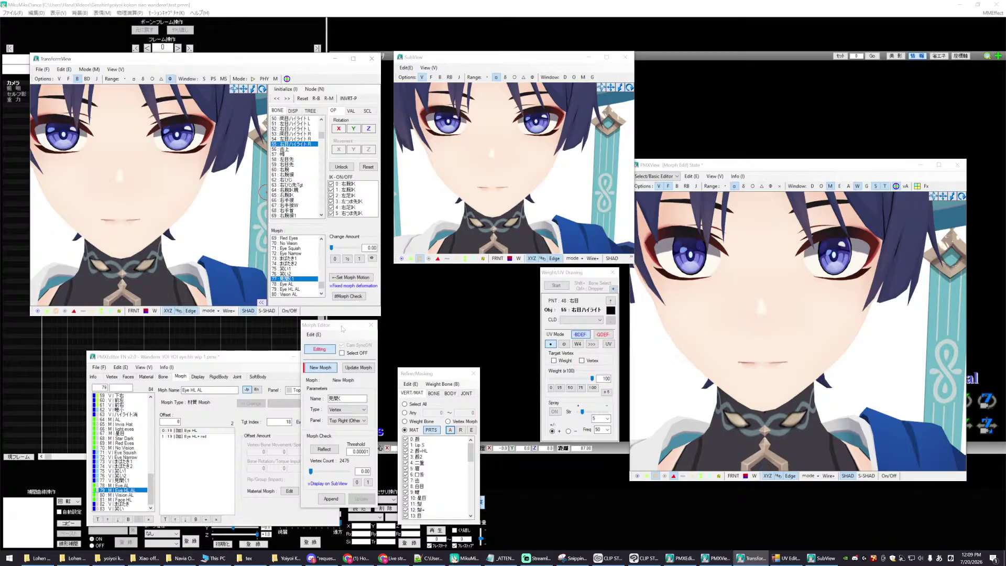
- Close the Morph Editor and discard the unfinished 見開く morph
{"action": "left_click_drag", "start_coordinate": [343, 329], "coordinate": [344, 338]}
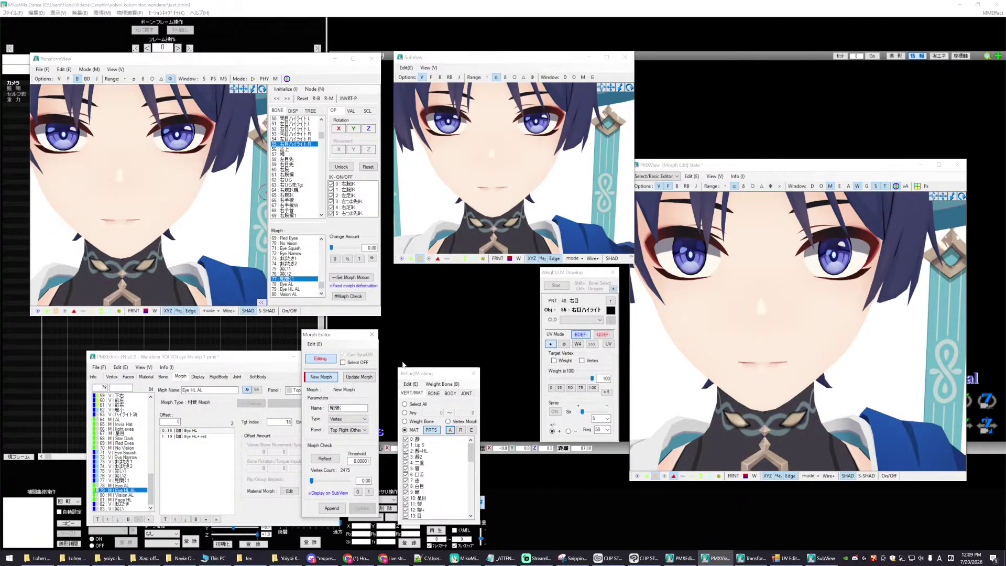
{"action": "left_click", "coordinate": [372, 334]}
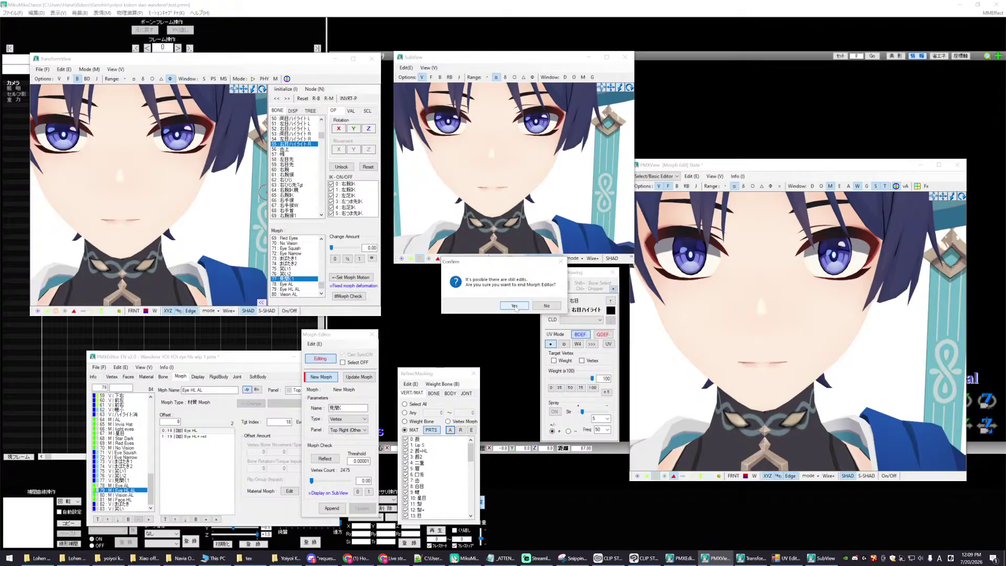
{"action": "left_click", "coordinate": [514, 307]}
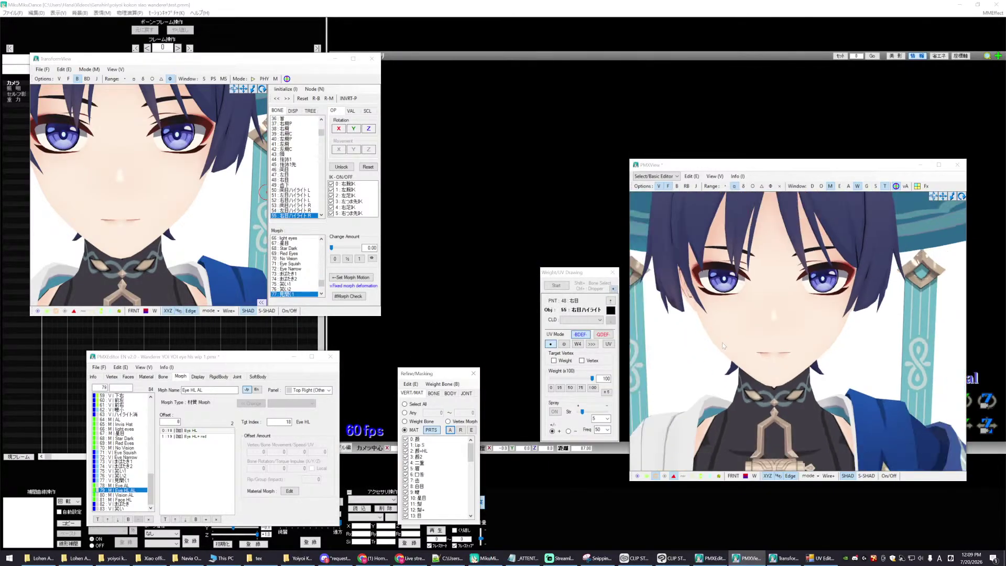
- Enable movement (MVN) for the six eye highlight bones, 両目ハイライト L through 右目ハイライト R, and check their settings
{"action": "right_click_drag", "start_coordinate": [722, 342], "coordinate": [680, 345]}
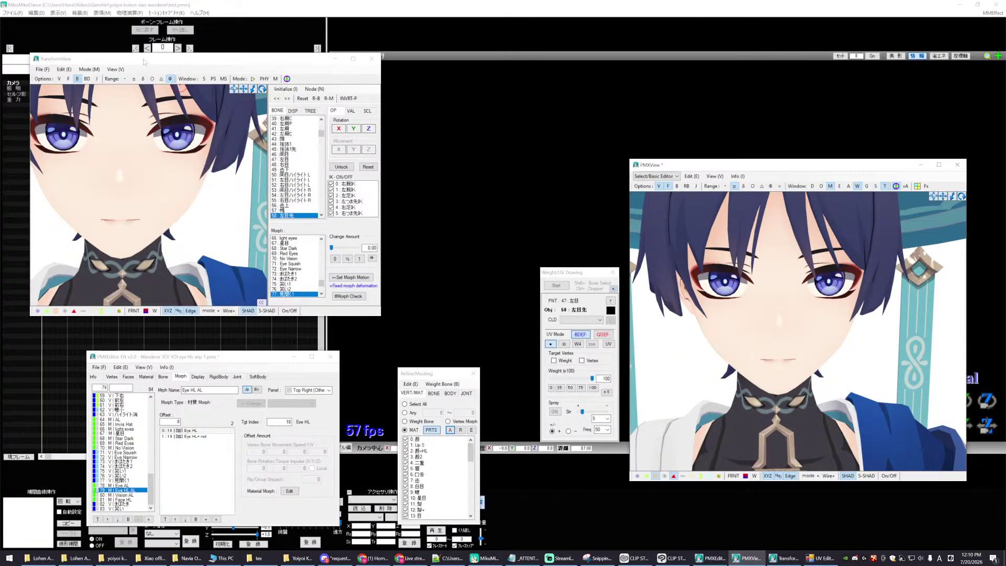
{"action": "left_click_drag", "start_coordinate": [144, 62], "coordinate": [160, 71]}
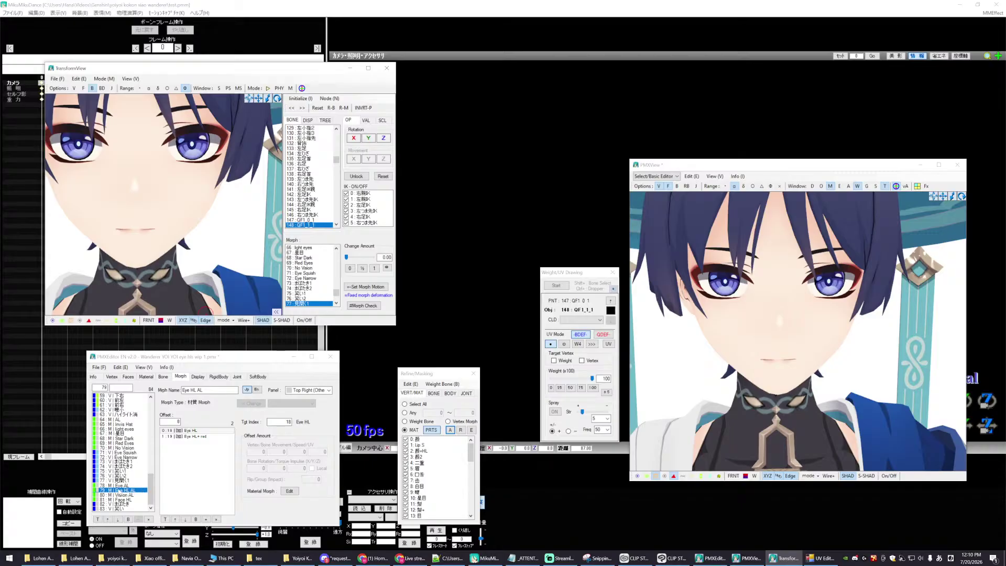
{"action": "left_click", "coordinate": [163, 377]}
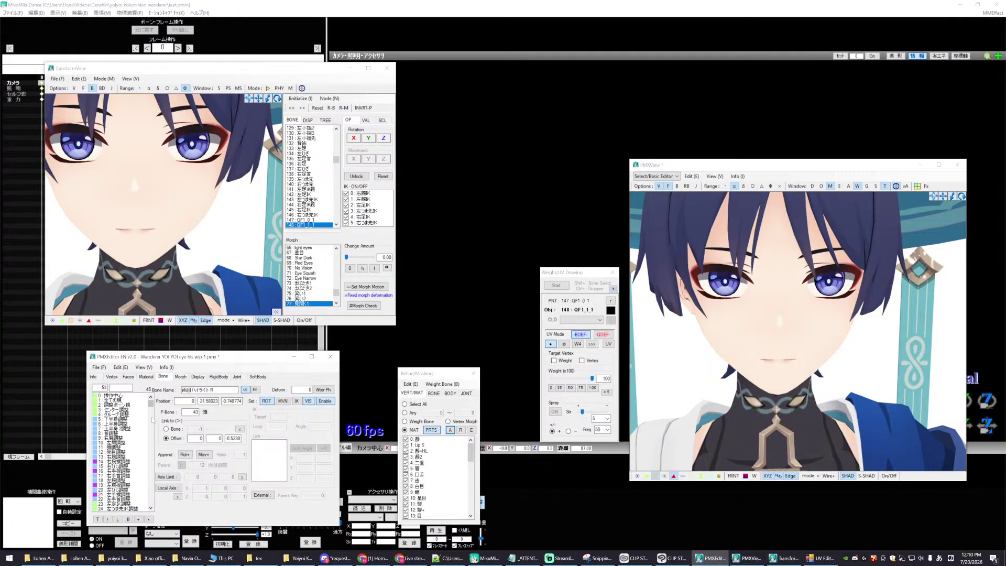
{"action": "scroll", "coordinate": [152, 416], "scroll_direction": "down", "scroll_amount": 17}
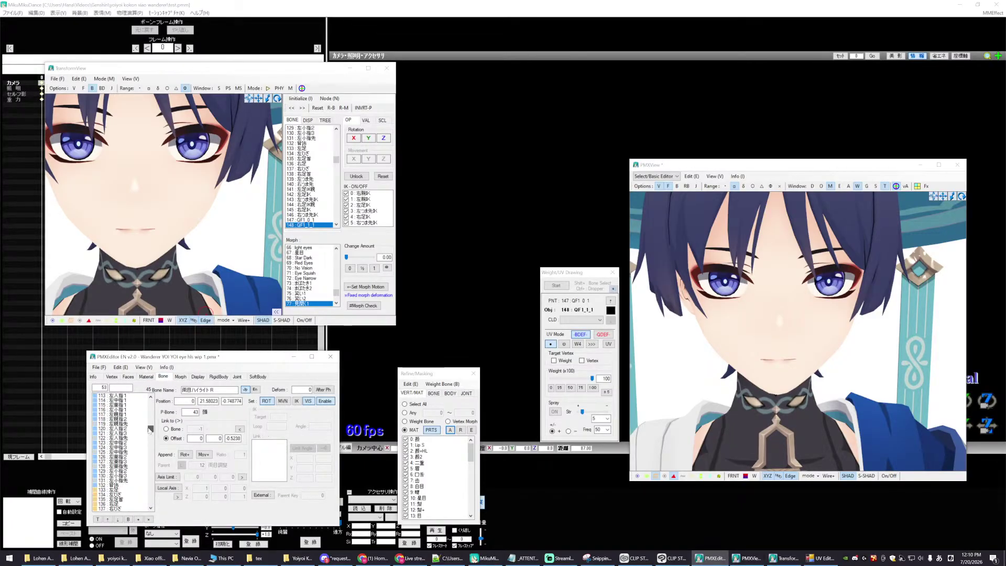
{"action": "scroll", "coordinate": [151, 416], "scroll_direction": "up", "scroll_amount": 5}
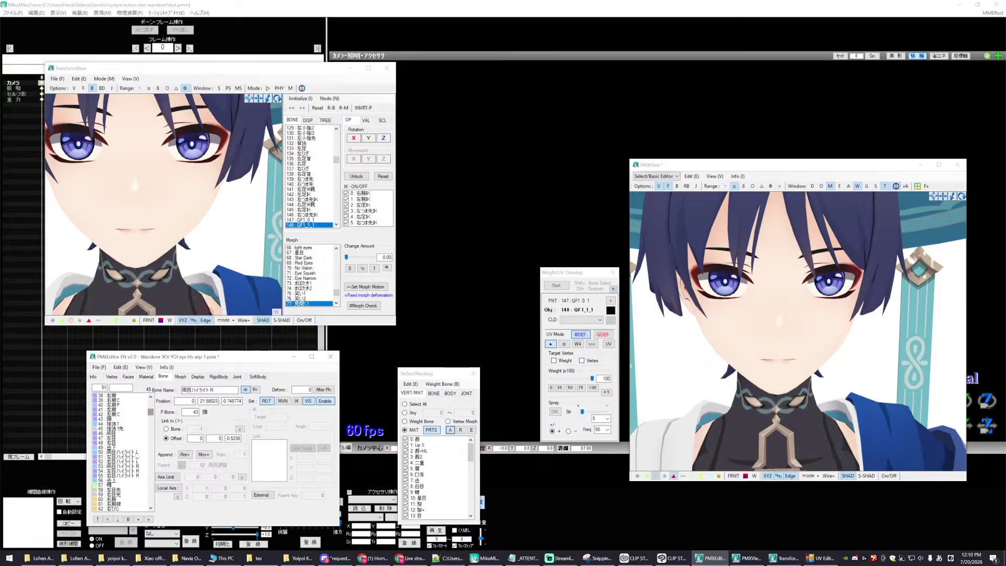
{"action": "left_click_drag", "start_coordinate": [120, 452], "coordinate": [121, 476]}
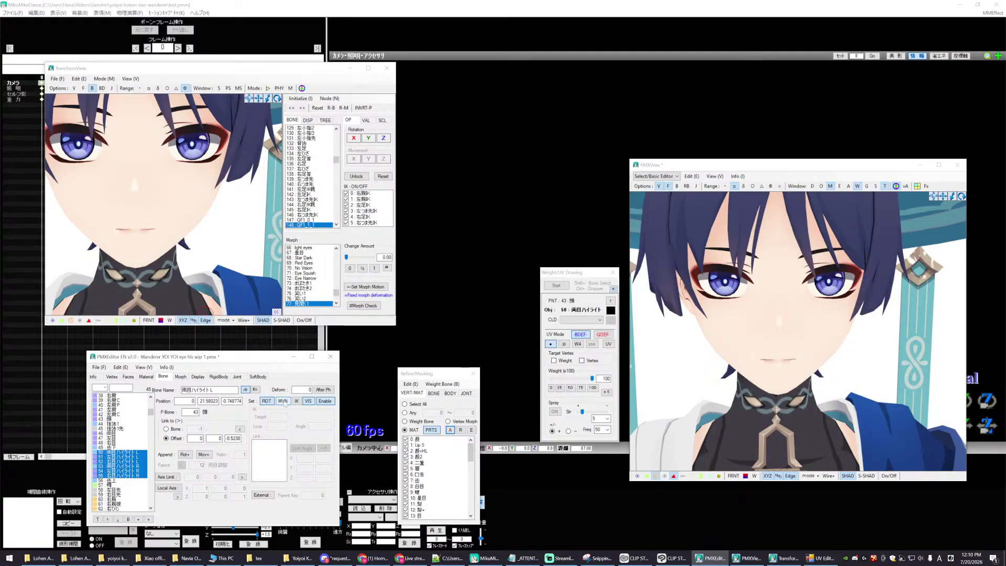
{"action": "left_click", "coordinate": [283, 400]}
{"action": "left_click", "coordinate": [117, 457]}
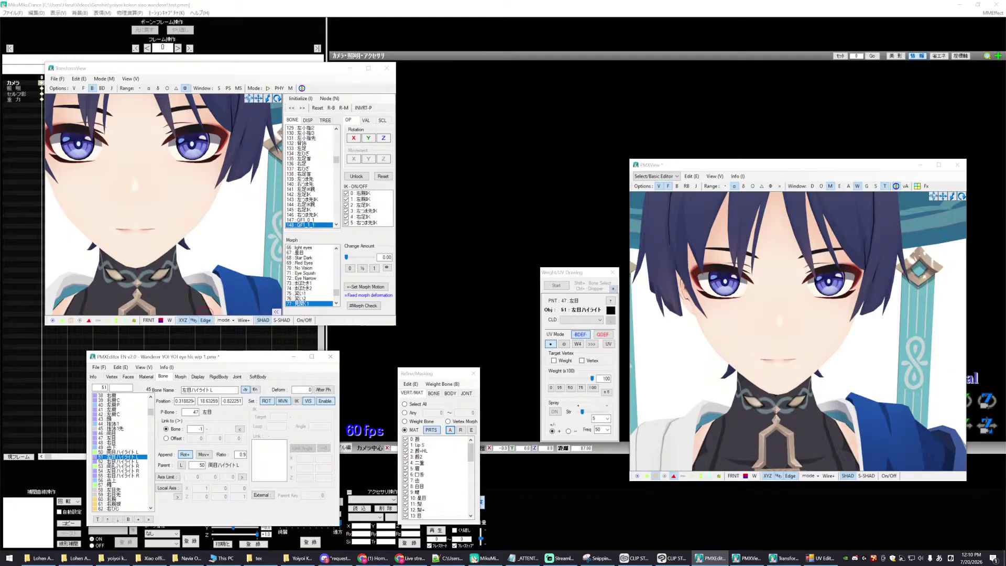
{"action": "key", "text": "Down"}
{"action": "key", "text": "Down"}
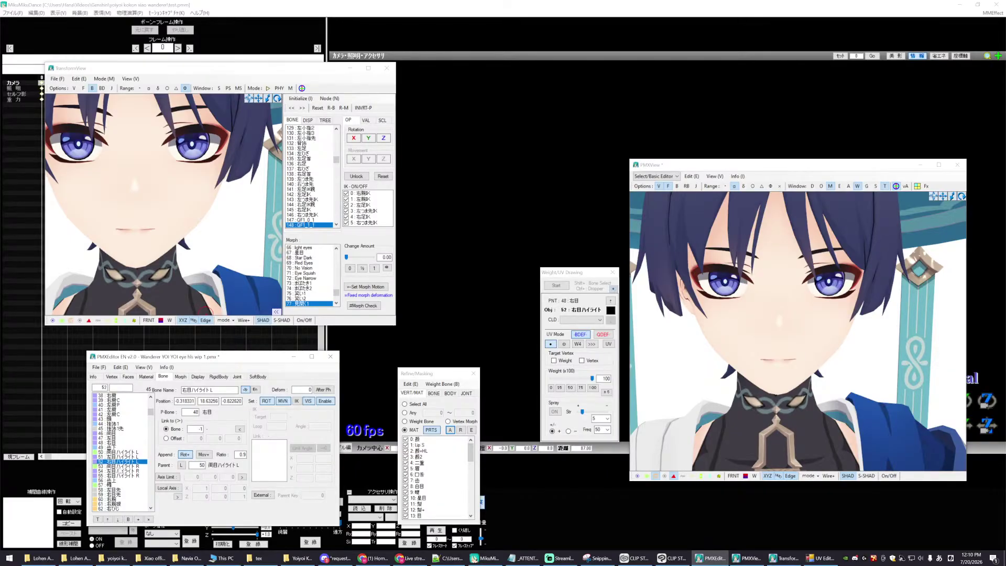
- Apply the 見開く1 morph at strength 1.00 in TransformView
{"action": "left_click", "coordinate": [306, 302]}
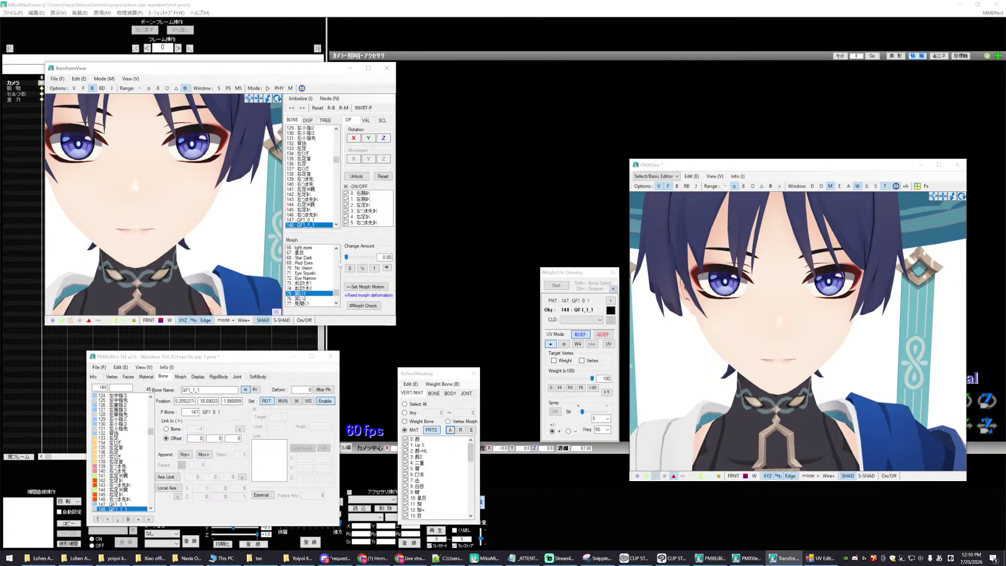
{"action": "scroll", "coordinate": [334, 291], "scroll_direction": "down", "scroll_amount": 2}
{"action": "left_click", "coordinate": [332, 299]}
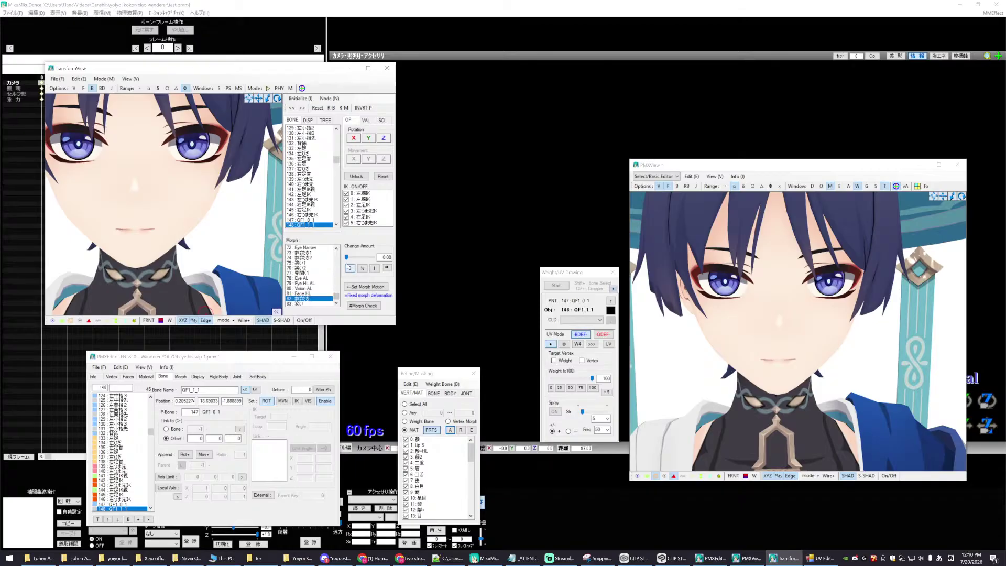
{"action": "mouse_move", "coordinate": [350, 258]}
{"action": "left_mouse_down"}
{"action": "mouse_move", "coordinate": [373, 256]}
{"action": "mouse_move", "coordinate": [324, 253]}
{"action": "mouse_move", "coordinate": [386, 257]}
{"action": "mouse_move", "coordinate": [346, 257]}
{"action": "left_mouse_up"}
{"action": "left_click", "coordinate": [302, 303]}
{"action": "left_click", "coordinate": [302, 298]}
{"action": "left_click", "coordinate": [309, 273]}
{"action": "left_click_drag", "start_coordinate": [346, 257], "coordinate": [396, 256]}
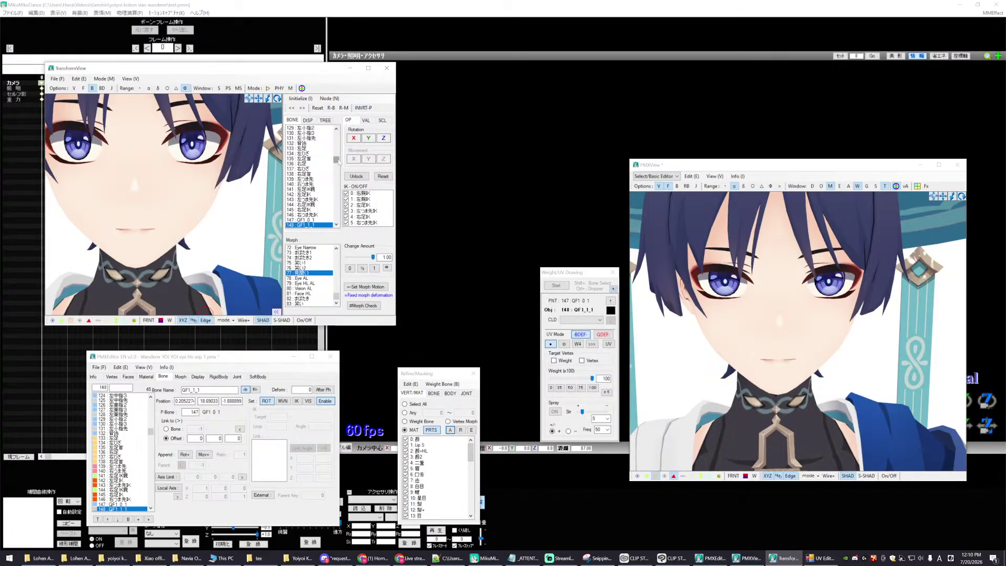
- Try rotating the 両目ハイライト L bone about X and moving it along Z, checking the eyes from the side
{"action": "mouse_move", "coordinate": [339, 163]}
{"action": "left_mouse_down"}
{"action": "mouse_move", "coordinate": [333, 201]}
{"action": "mouse_move", "coordinate": [334, 150]}
{"action": "left_mouse_up"}
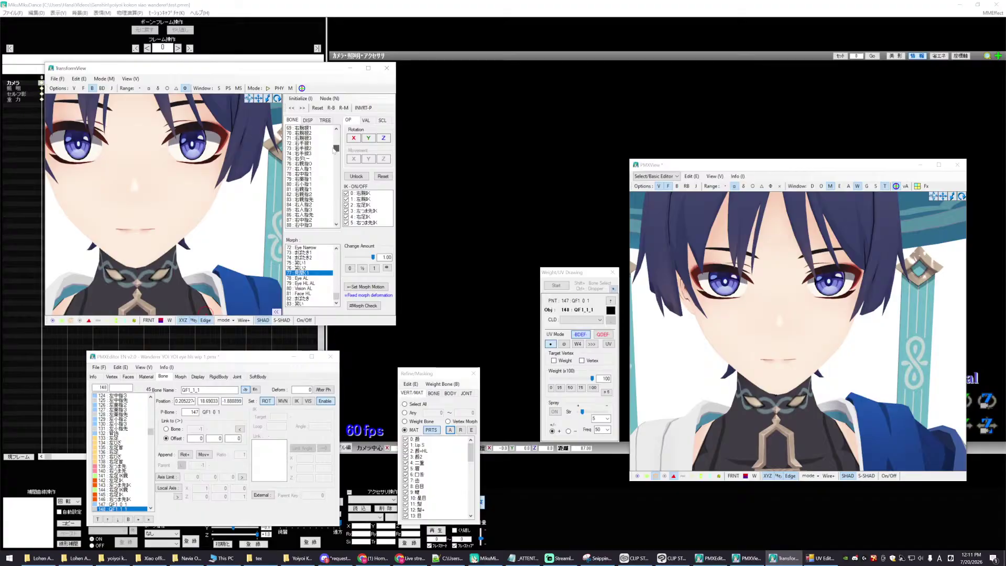
{"action": "mouse_move", "coordinate": [334, 150]}
{"action": "left_mouse_down"}
{"action": "mouse_move", "coordinate": [346, 166]}
{"action": "mouse_move", "coordinate": [342, 145]}
{"action": "left_mouse_up"}
{"action": "left_click", "coordinate": [310, 188]}
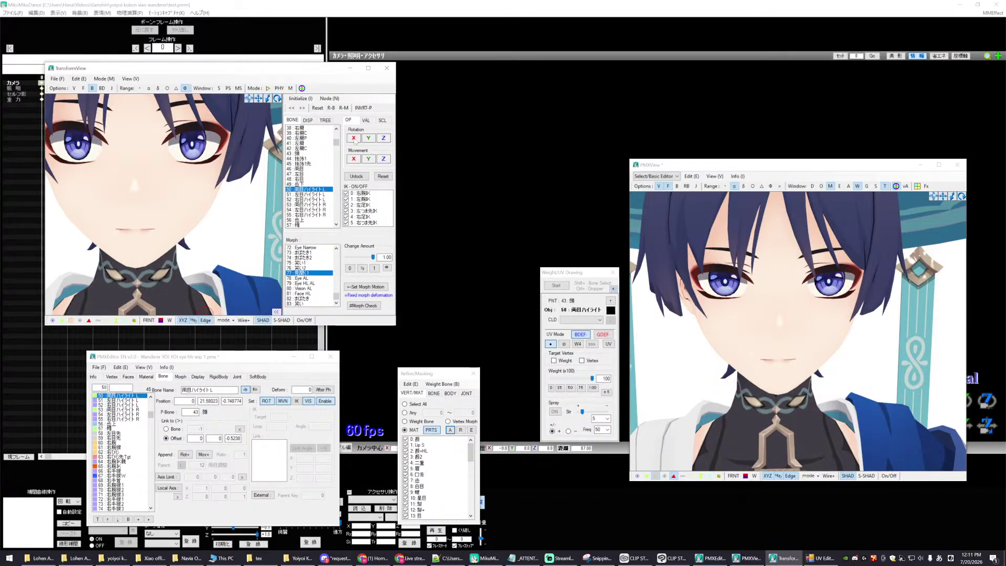
{"action": "left_click", "coordinate": [354, 139]}
{"action": "left_click_drag", "start_coordinate": [383, 161], "coordinate": [383, 159]}
{"action": "left_click", "coordinate": [261, 239]}
{"action": "right_click_drag", "start_coordinate": [261, 239], "coordinate": [243, 234]}
{"action": "left_click_drag", "start_coordinate": [250, 99], "coordinate": [283, 105]}
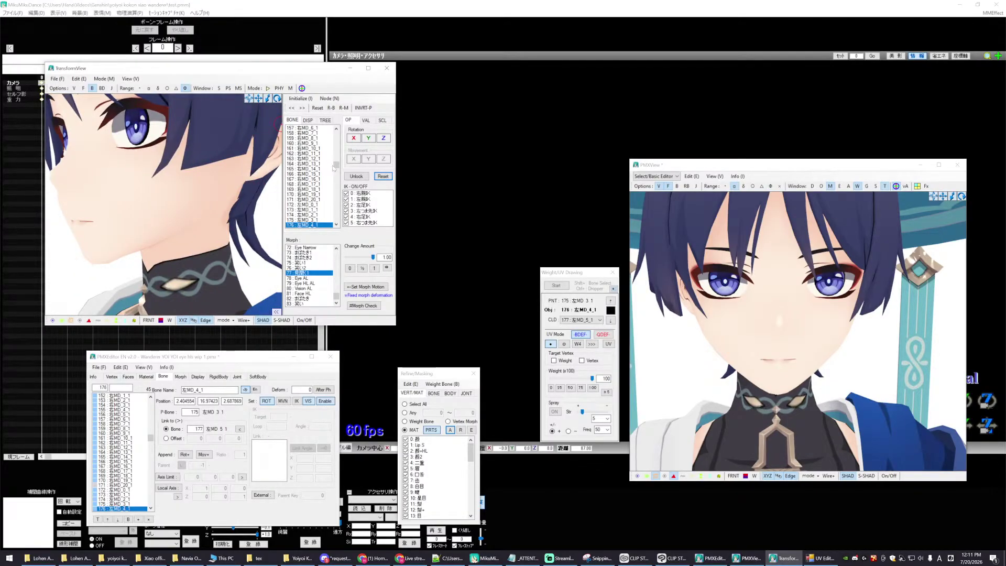
- Reselect the 両目ハイライト L bone, try moving it along Z in side view, and reset all deformations
{"action": "scroll", "coordinate": [333, 164], "scroll_direction": "up", "scroll_amount": 8}
{"action": "scroll", "coordinate": [333, 163], "scroll_direction": "down", "scroll_amount": 2}
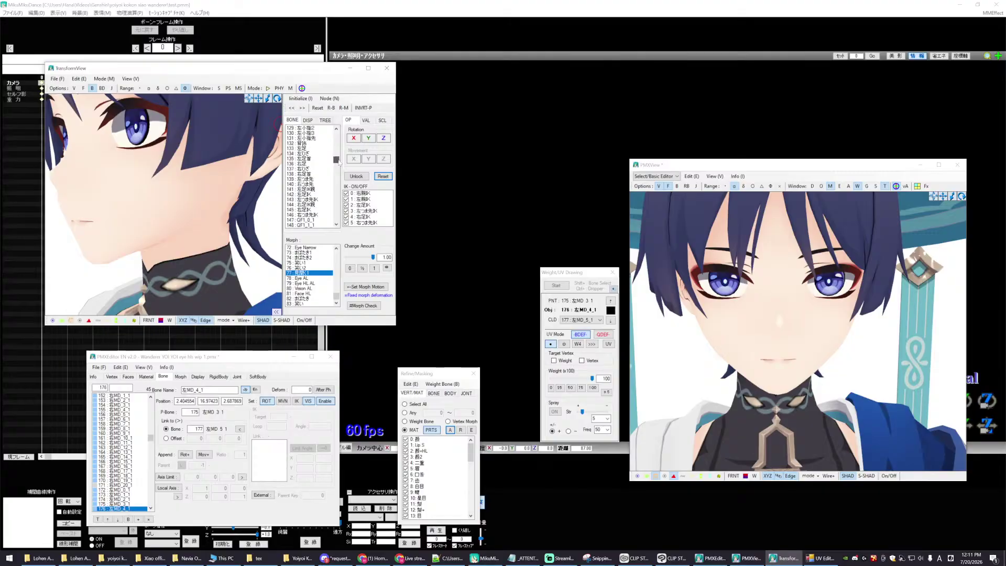
{"action": "left_click_drag", "start_coordinate": [341, 165], "coordinate": [341, 147]}
{"action": "left_click", "coordinate": [310, 159]}
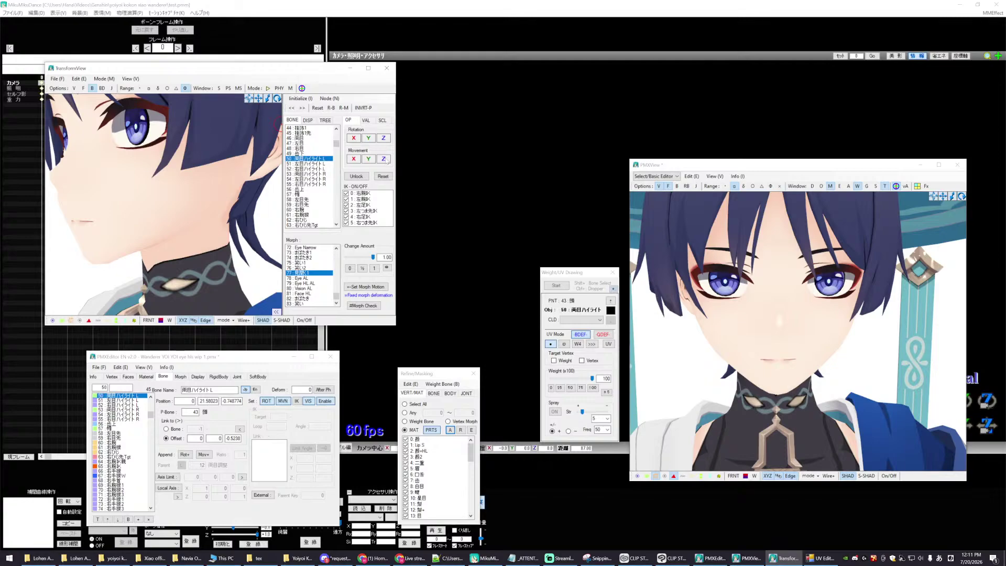
{"action": "left_click", "coordinate": [385, 159]}
{"action": "left_click", "coordinate": [318, 108]}
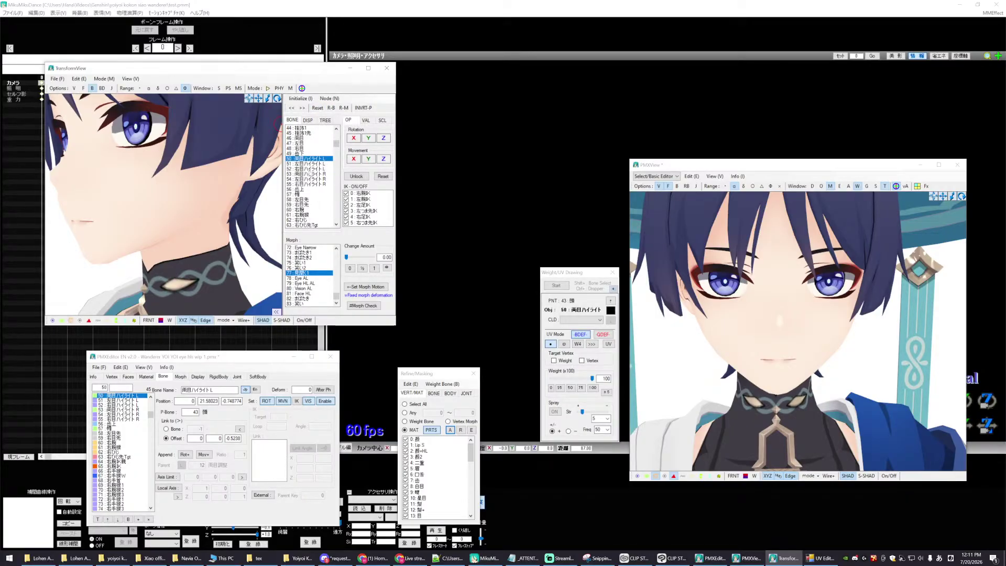
- Select the 左目ハイライト L bone and try the 見開く1 morph at strength 1.00
{"action": "key", "text": "Down"}
{"action": "key", "text": "Down"}
{"action": "key", "text": "Down"}
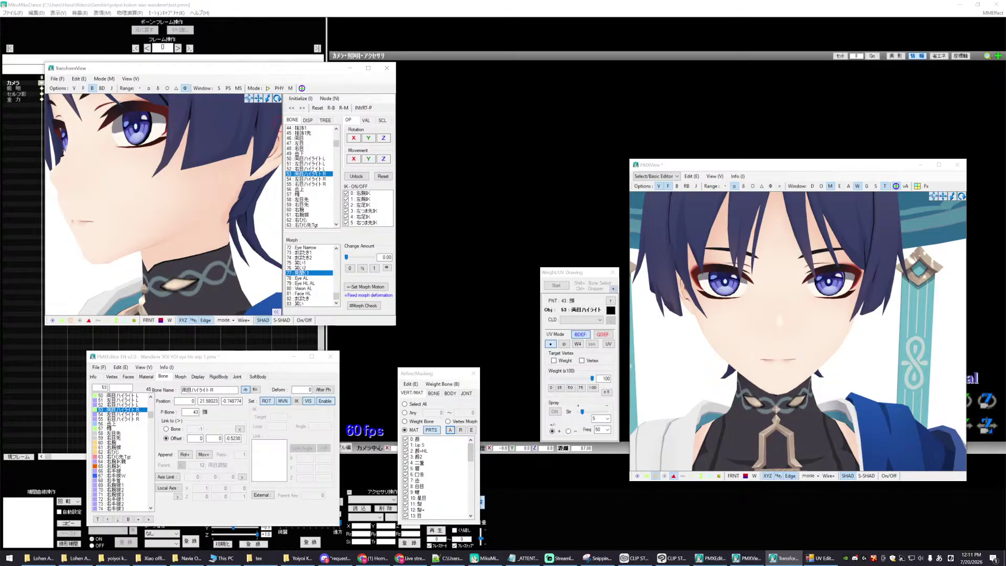
{"action": "key", "text": "Up"}
{"action": "key", "text": "Up"}
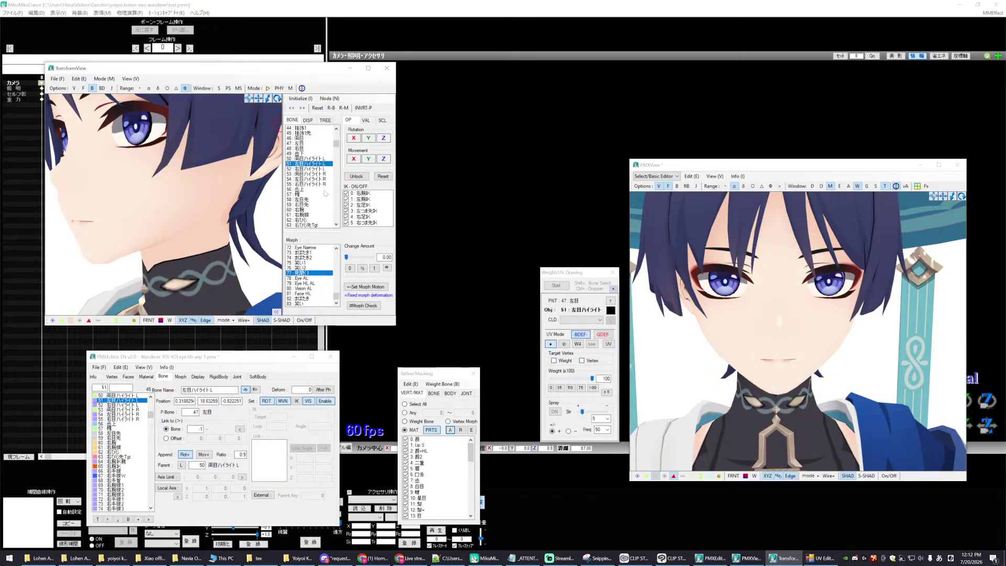
{"action": "scroll", "coordinate": [319, 209], "scroll_direction": "down", "scroll_amount": 1}
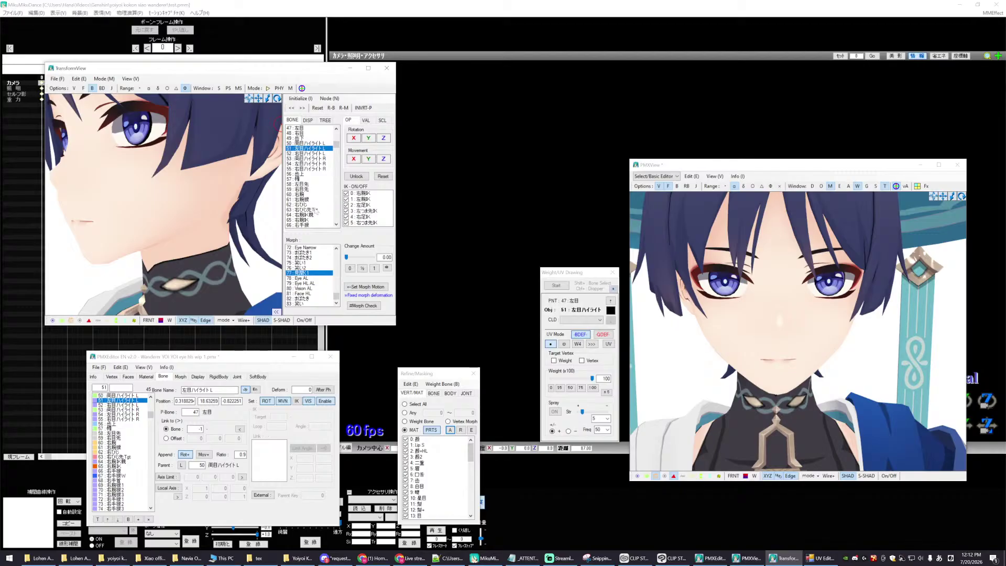
{"action": "left_click_drag", "start_coordinate": [346, 257], "coordinate": [397, 254]}
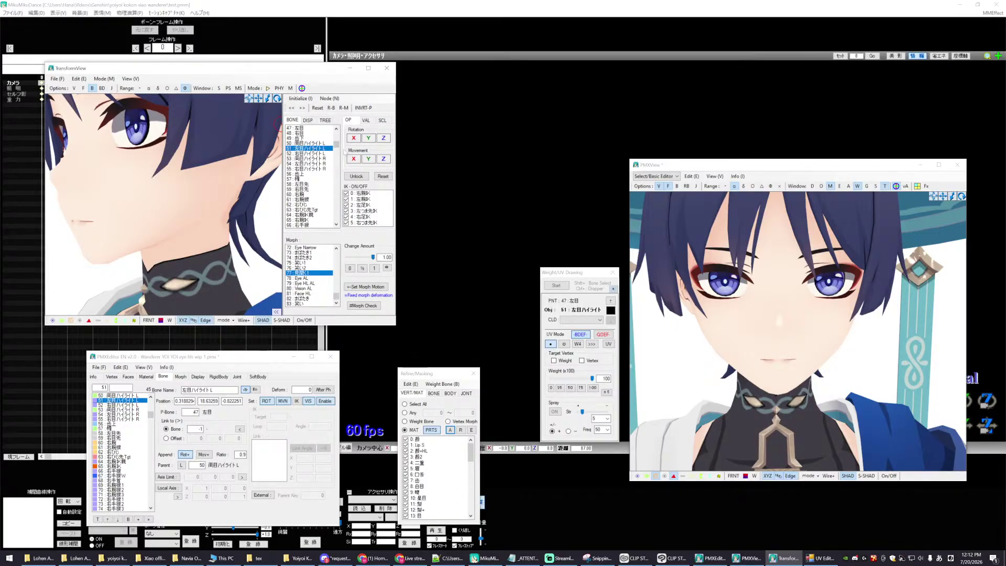
- Try moving 左目ハイライト L along Z and rotating it about X, check the face from the front, and reset all deformations
{"action": "left_click", "coordinate": [385, 159]}
{"action": "left_click_drag", "start_coordinate": [385, 160], "coordinate": [355, 138]}
{"action": "right_click_drag", "start_coordinate": [209, 196], "coordinate": [299, 202]}
{"action": "scroll", "coordinate": [298, 203], "scroll_direction": "down", "scroll_amount": 3}
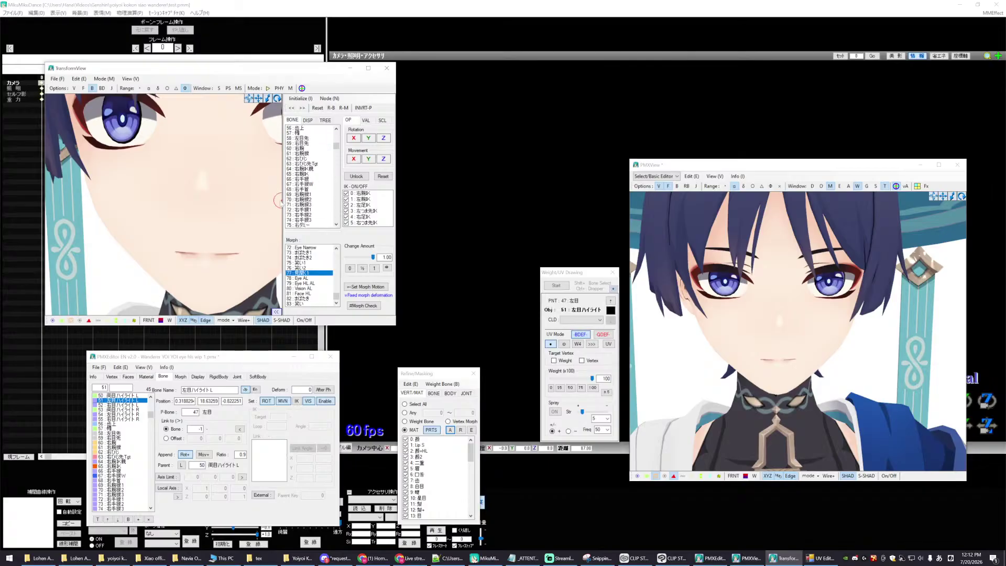
{"action": "scroll", "coordinate": [209, 209], "scroll_direction": "down", "scroll_amount": 10}
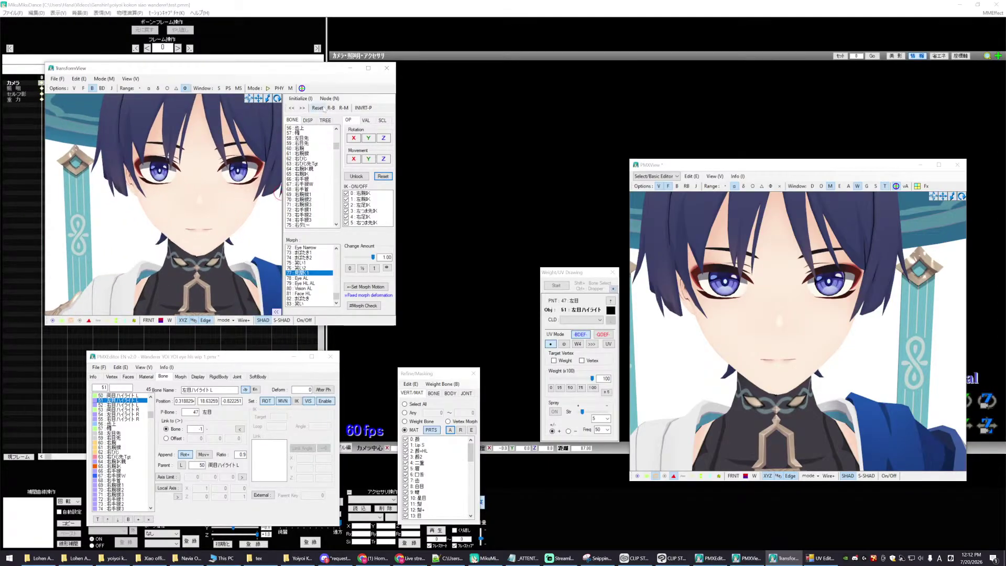
{"action": "left_click", "coordinate": [322, 108]}
- Reset the TransformView camera and frame the face closely from the front
{"action": "left_click", "coordinate": [265, 104]}
{"action": "left_click_drag", "start_coordinate": [258, 99], "coordinate": [205, 90]}
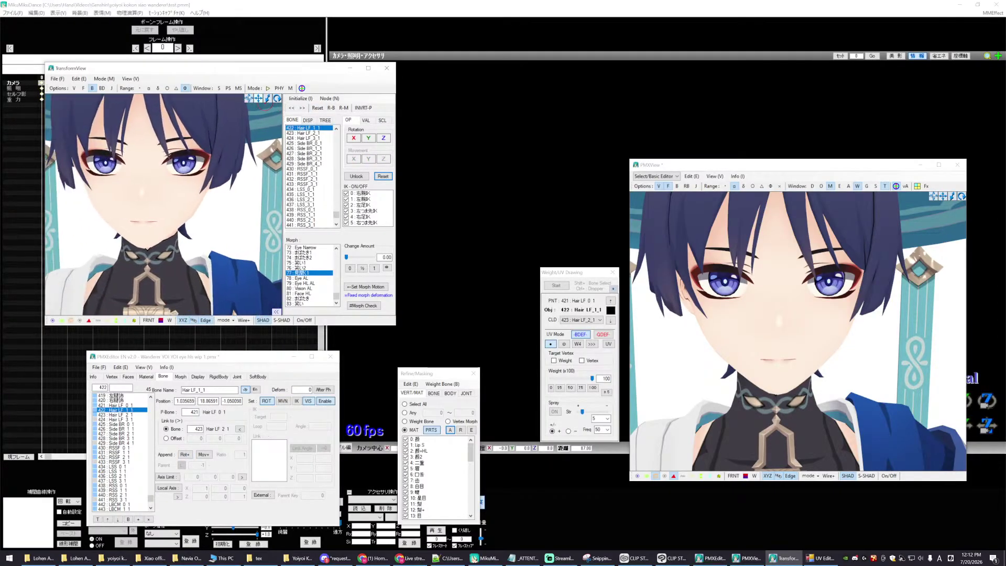
{"action": "left_click", "coordinate": [265, 103]}
{"action": "right_click", "coordinate": [264, 101]}
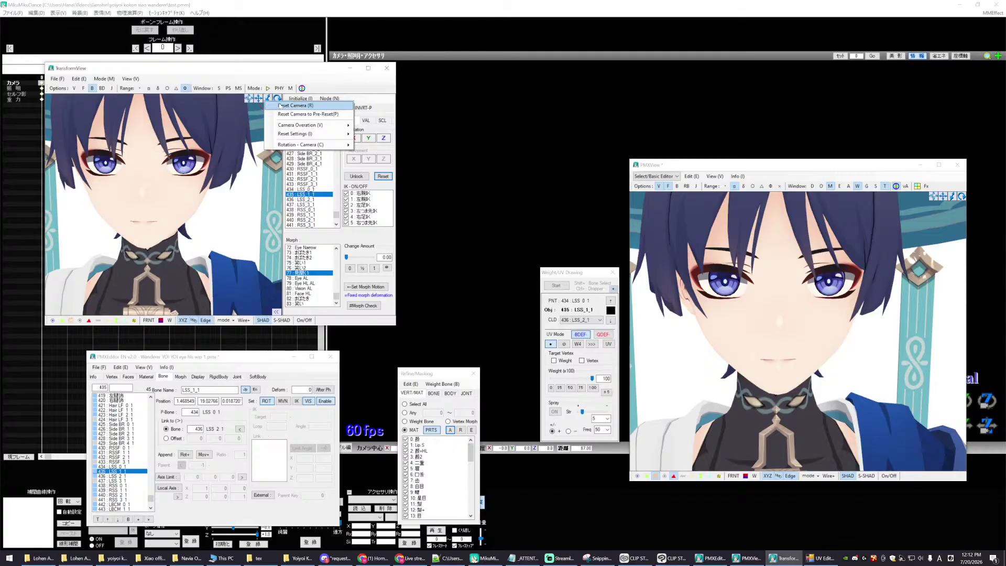
{"action": "left_click", "coordinate": [293, 106]}
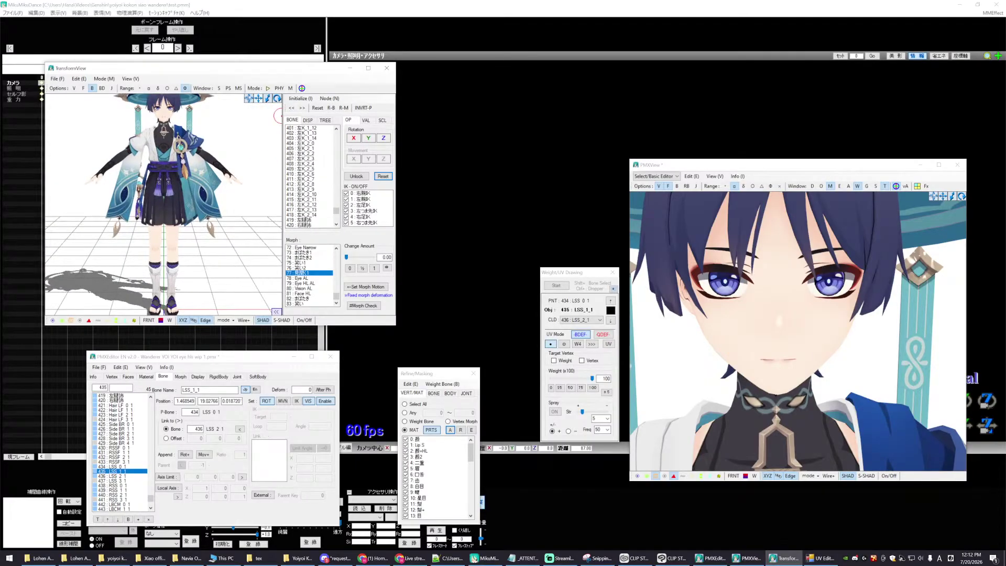
{"action": "scroll", "coordinate": [247, 194], "scroll_direction": "up", "scroll_amount": 10}
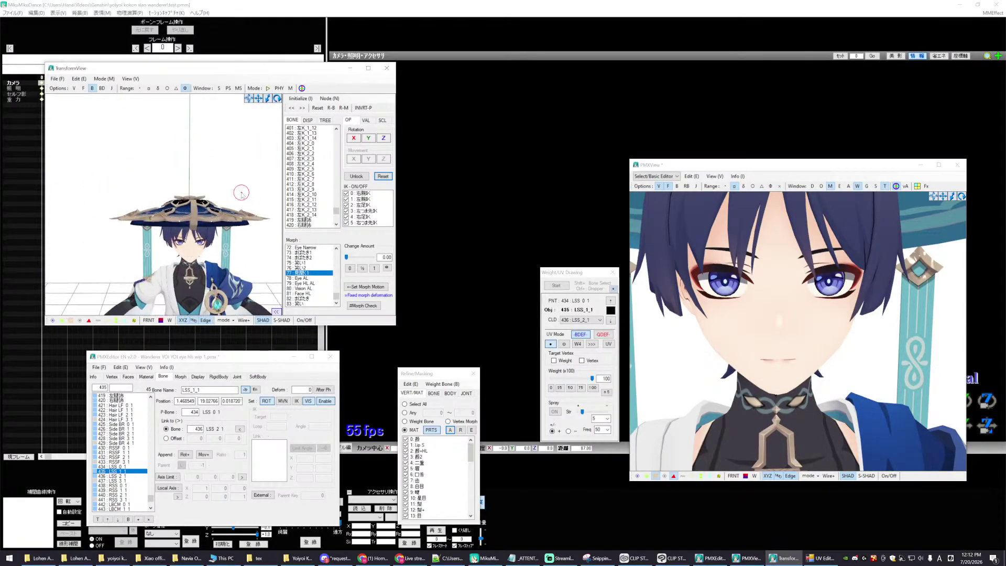
{"action": "scroll", "coordinate": [241, 194], "scroll_direction": "up", "scroll_amount": 5}
{"action": "scroll", "coordinate": [250, 103], "scroll_direction": "up", "scroll_amount": 3}
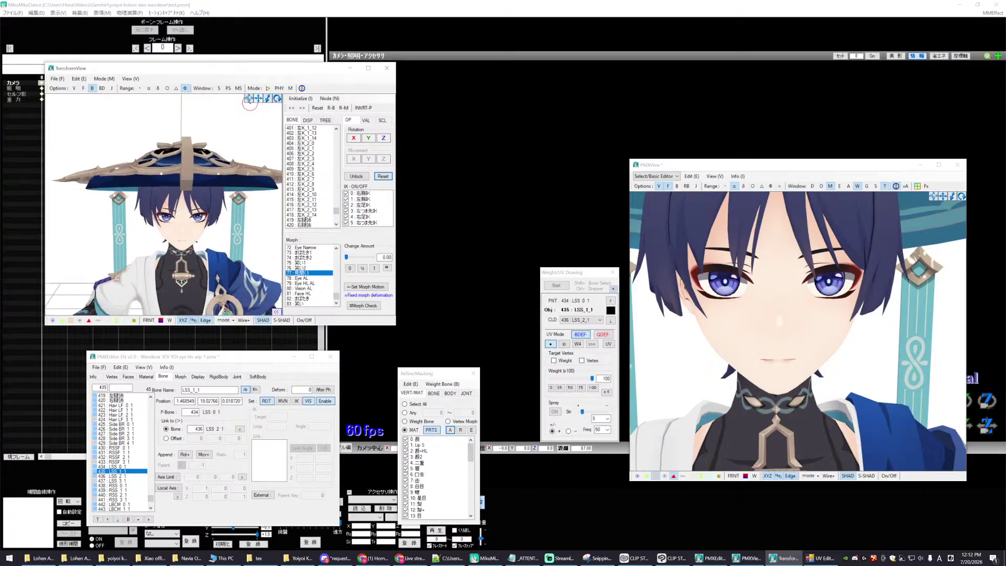
{"action": "scroll", "coordinate": [250, 102], "scroll_direction": "up", "scroll_amount": 8}
{"action": "left_click", "coordinate": [256, 214]}
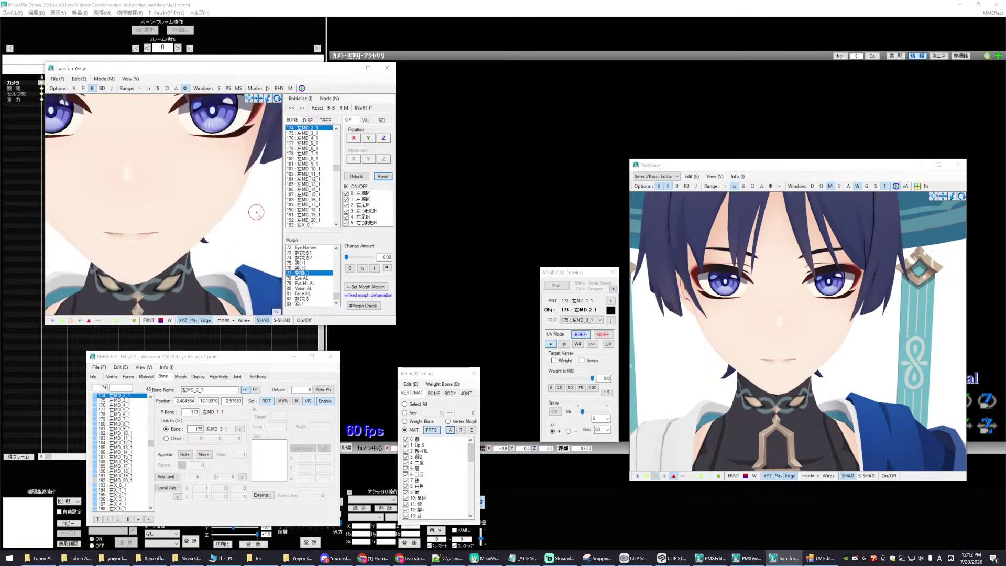
{"action": "scroll", "coordinate": [256, 214], "scroll_direction": "down", "scroll_amount": 3}
{"action": "left_click", "coordinate": [273, 250]}
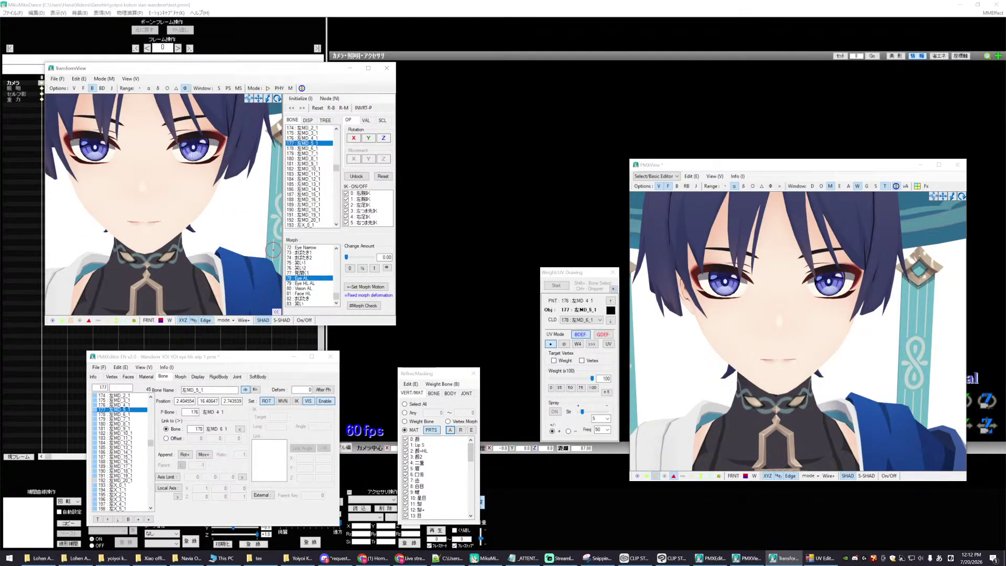
- Apply the 見開く1 morph at strength 1.00 and check the Eye AL and Eye HL AL morph settings
{"action": "left_click", "coordinate": [303, 273]}
{"action": "left_click_drag", "start_coordinate": [346, 257], "coordinate": [379, 256]}
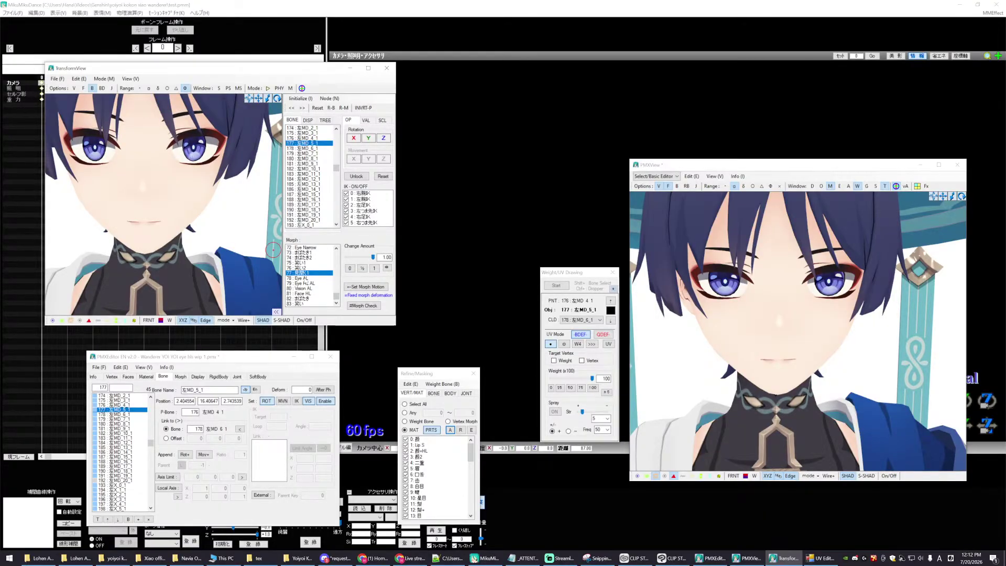
{"action": "left_click", "coordinate": [303, 279]}
{"action": "left_click", "coordinate": [306, 284]}
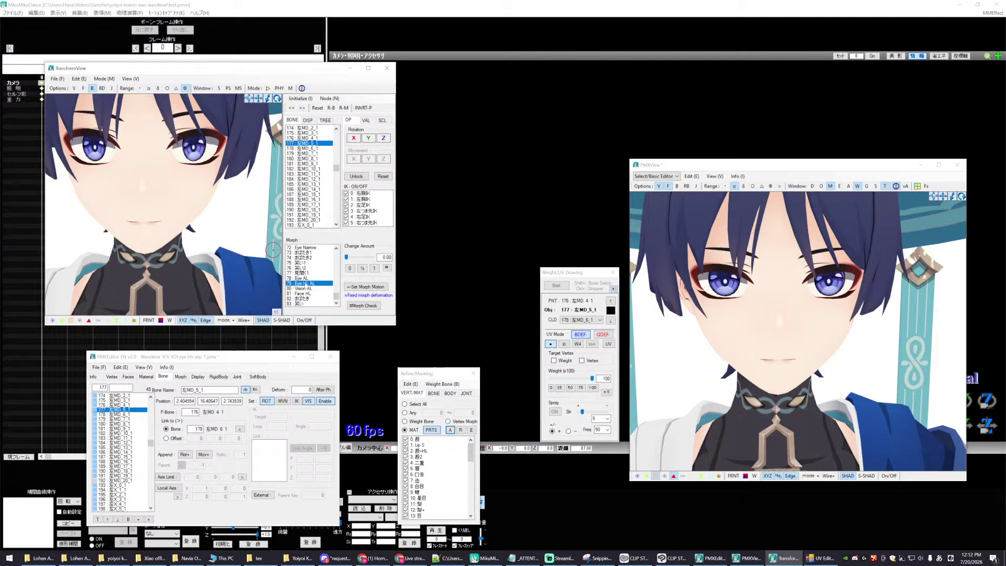
{"action": "left_click", "coordinate": [308, 273]}
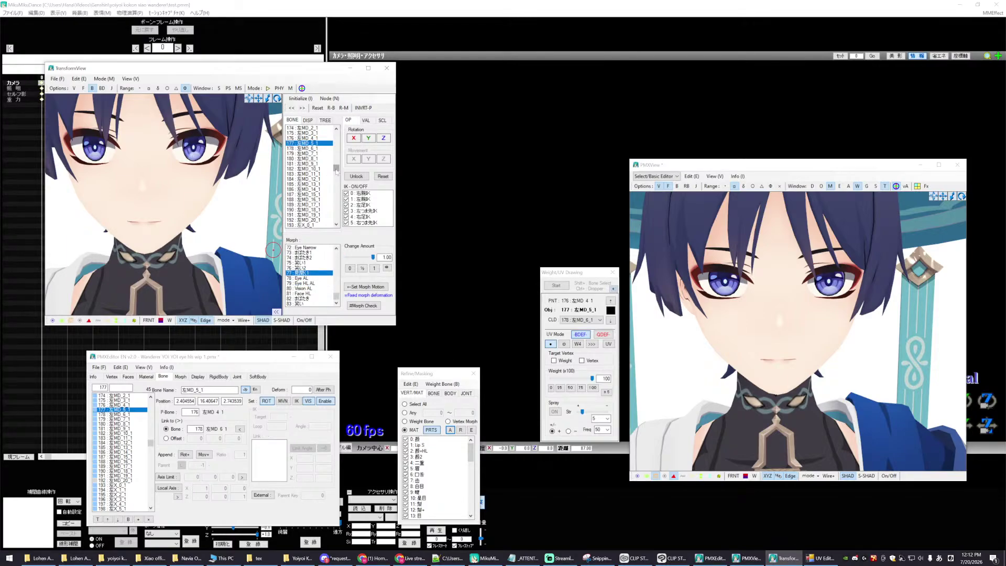
- Adjust the 左目ハイライト L bone by rotating it about X and Y and moving it along Z
{"action": "left_click_drag", "start_coordinate": [336, 170], "coordinate": [336, 144]}
{"action": "left_click", "coordinate": [314, 149]}
{"action": "left_click", "coordinate": [319, 153]}
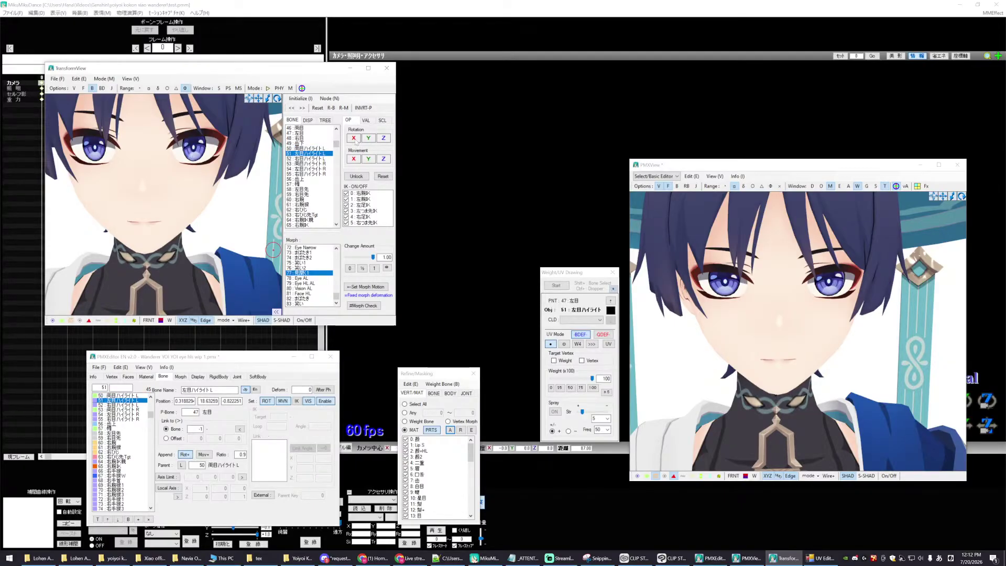
{"action": "left_click_drag", "start_coordinate": [355, 139], "coordinate": [384, 159]}
{"action": "left_click_drag", "start_coordinate": [384, 158], "coordinate": [369, 138]}
{"action": "left_click_drag", "start_coordinate": [368, 138], "coordinate": [373, 140]}
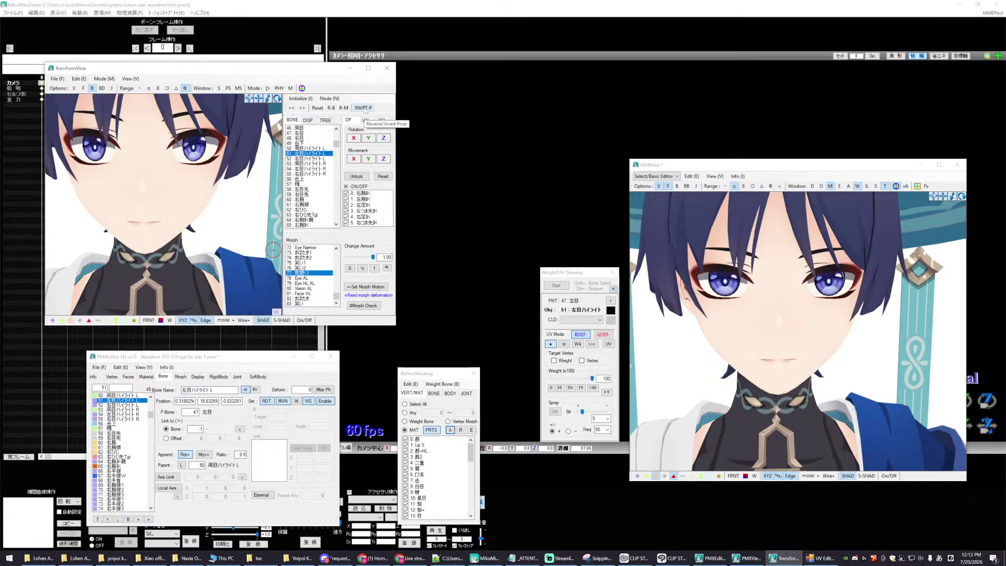
- Adjust the 左目ハイライト R bone by rotating it about X and Y and moving it along Z
{"action": "left_click", "coordinate": [302, 158]}
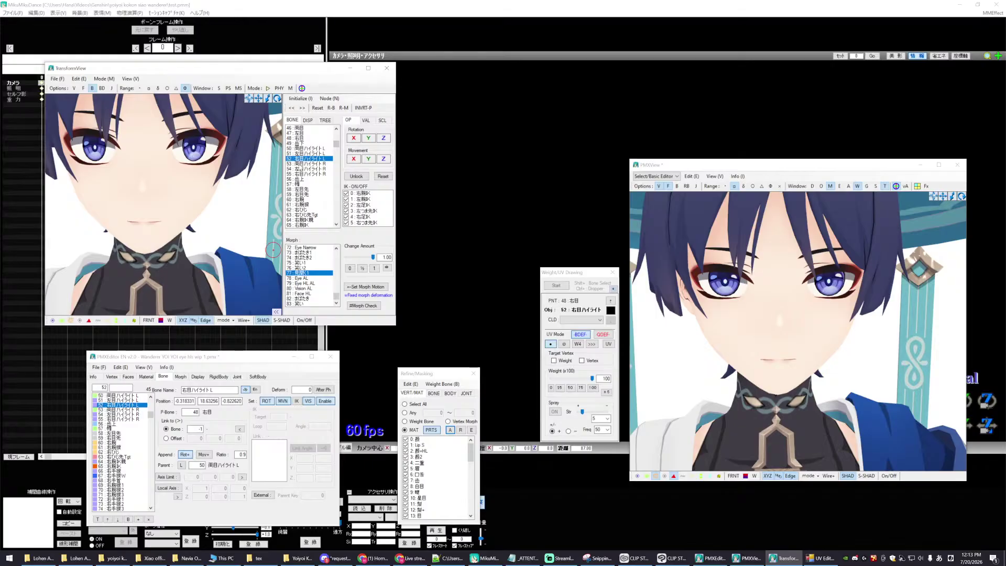
{"action": "left_click", "coordinate": [305, 163]}
{"action": "left_click", "coordinate": [311, 169]}
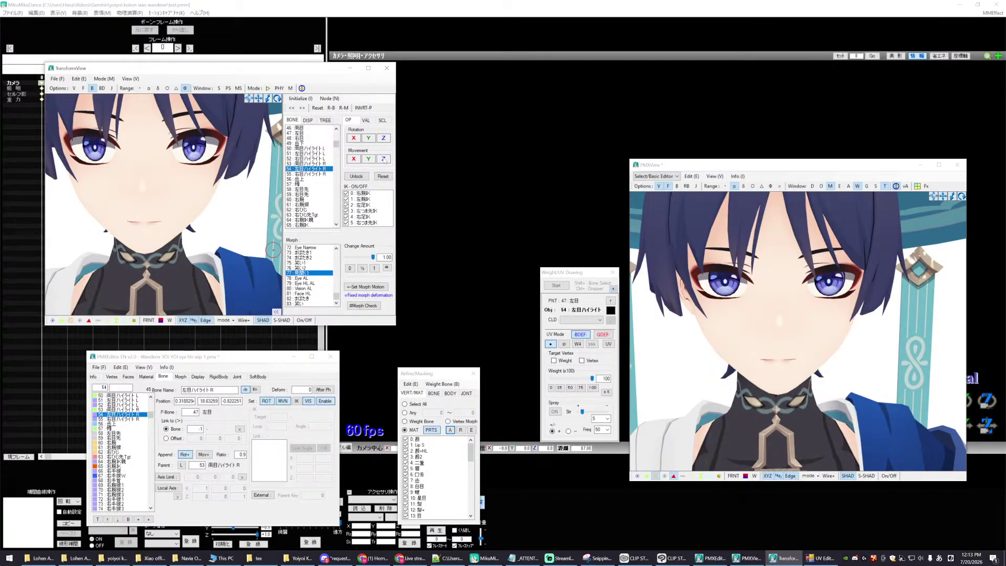
{"action": "left_click", "coordinate": [353, 138]}
{"action": "left_click", "coordinate": [384, 159]}
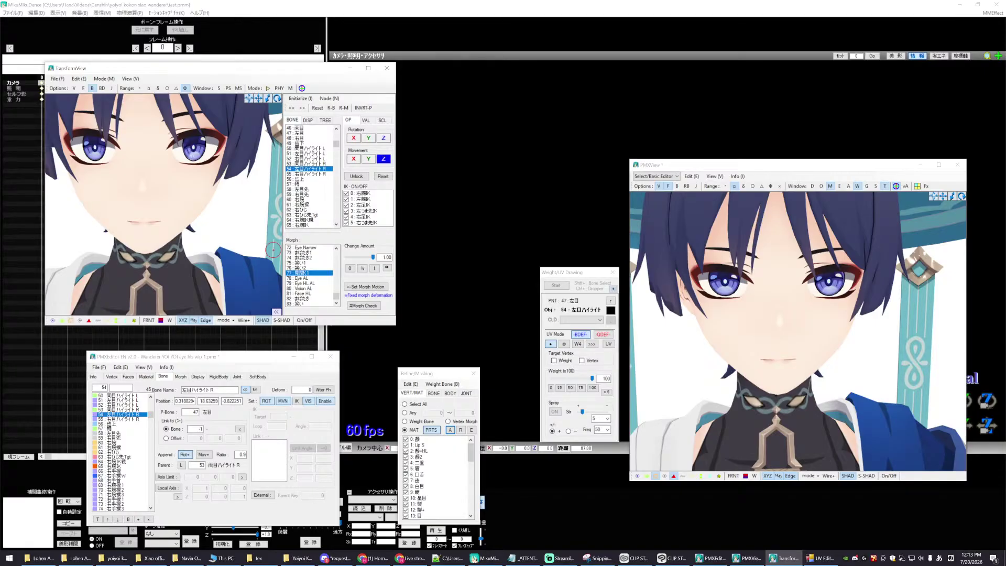
{"action": "left_click", "coordinate": [354, 139]}
{"action": "left_click", "coordinate": [368, 138]}
{"action": "left_click", "coordinate": [369, 139]}
{"action": "left_click", "coordinate": [383, 160]}
{"action": "left_click", "coordinate": [383, 160]}
- Rotate the 右目ハイライト R bone about Y and X to place its eye highlight
{"action": "left_click", "coordinate": [307, 174]}
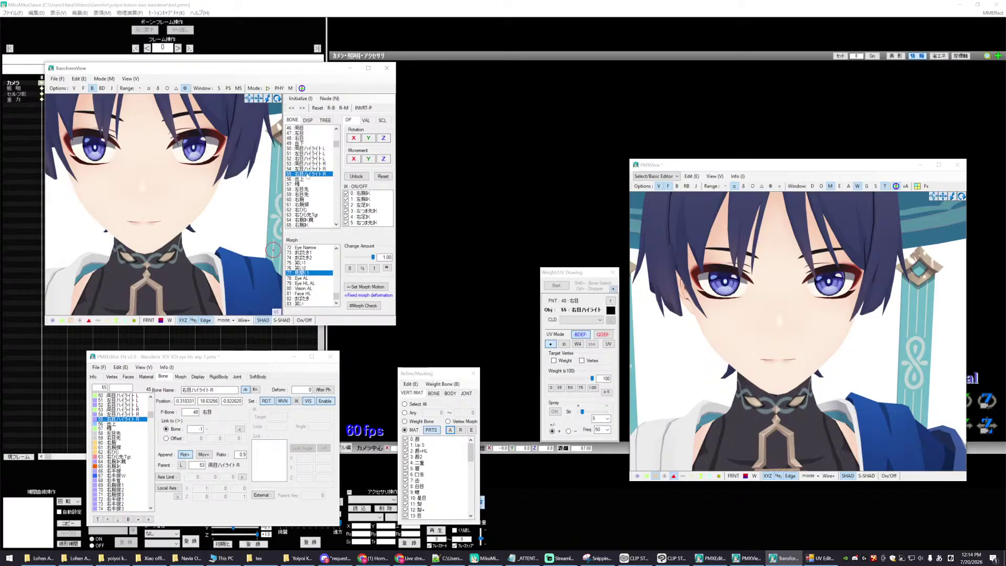
{"action": "left_click", "coordinate": [369, 138]}
{"action": "mouse_move", "coordinate": [369, 138]}
{"action": "left_mouse_down"}
{"action": "mouse_move", "coordinate": [359, 154]}
{"action": "mouse_move", "coordinate": [355, 141]}
{"action": "left_mouse_up"}
{"action": "left_click", "coordinate": [354, 138]}
{"action": "left_click", "coordinate": [355, 140]}
- Save the deformed model as mihiraku hl 2.pmx in the Wanderer Official folder
{"action": "left_click", "coordinate": [57, 79]}
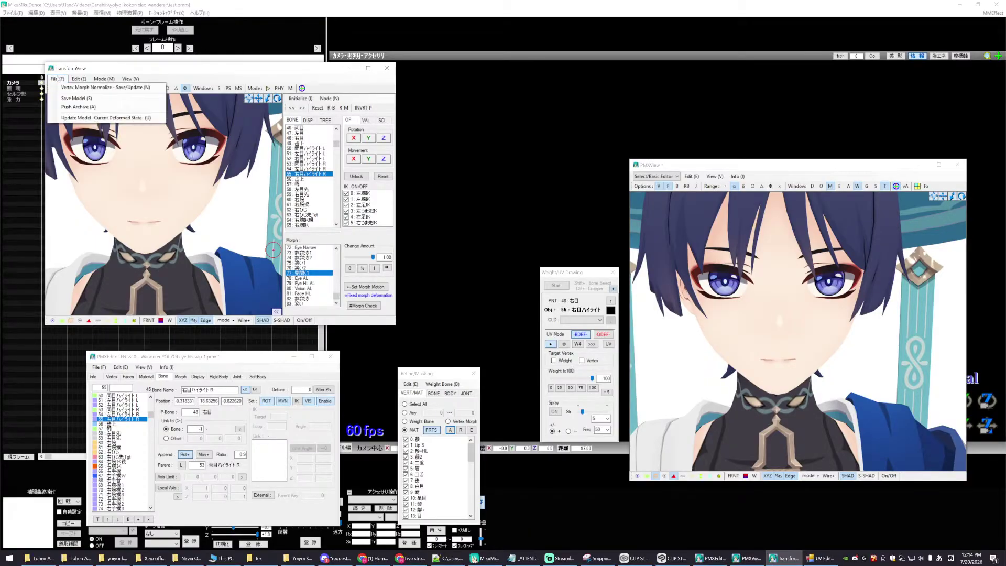
{"action": "left_click", "coordinate": [60, 98]}
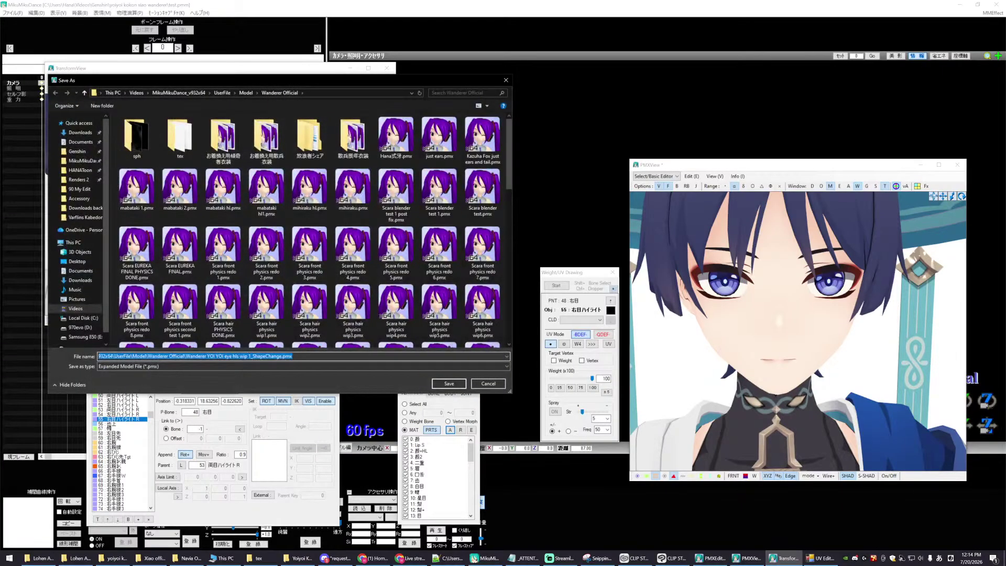
{"action": "left_click", "coordinate": [282, 356]}
{"action": "left_click_drag", "start_coordinate": [186, 356], "coordinate": [281, 356]}
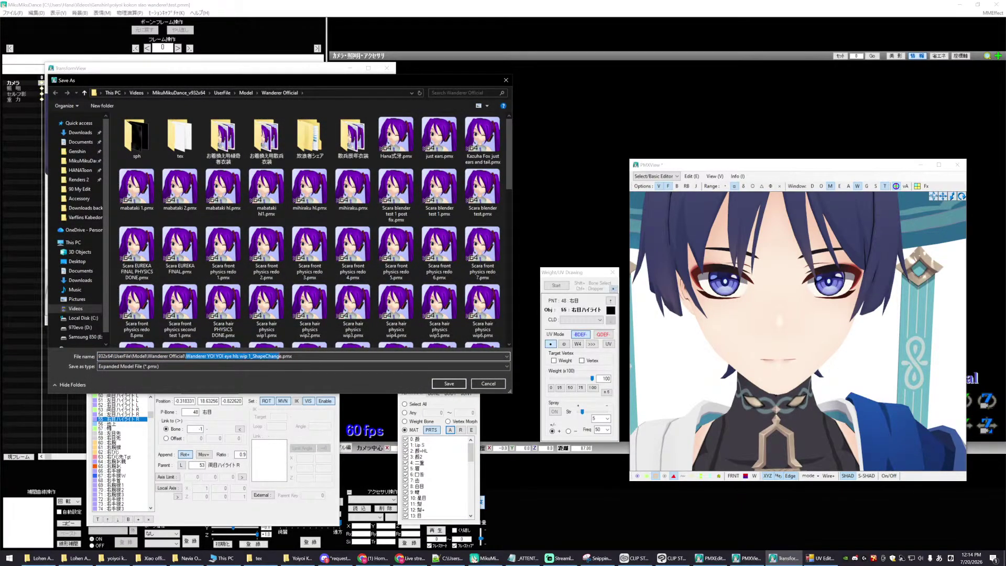
{"action": "type", "text": "みひら"}
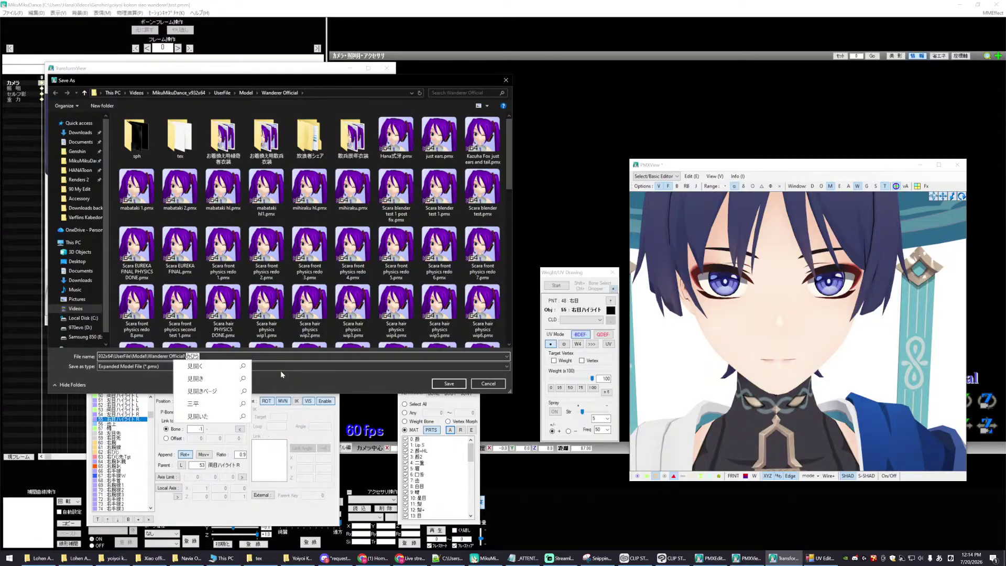
{"action": "key", "text": "Escape"}
{"action": "type", "text": "mihirak.pmx"}
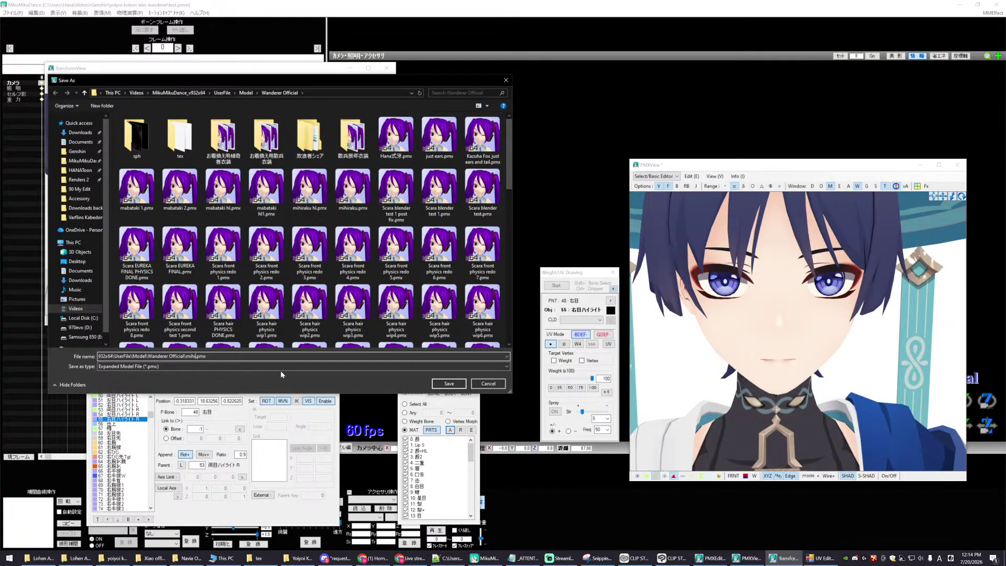
{"action": "type", "text": "u hl 2"}
{"action": "left_click", "coordinate": [443, 382]}
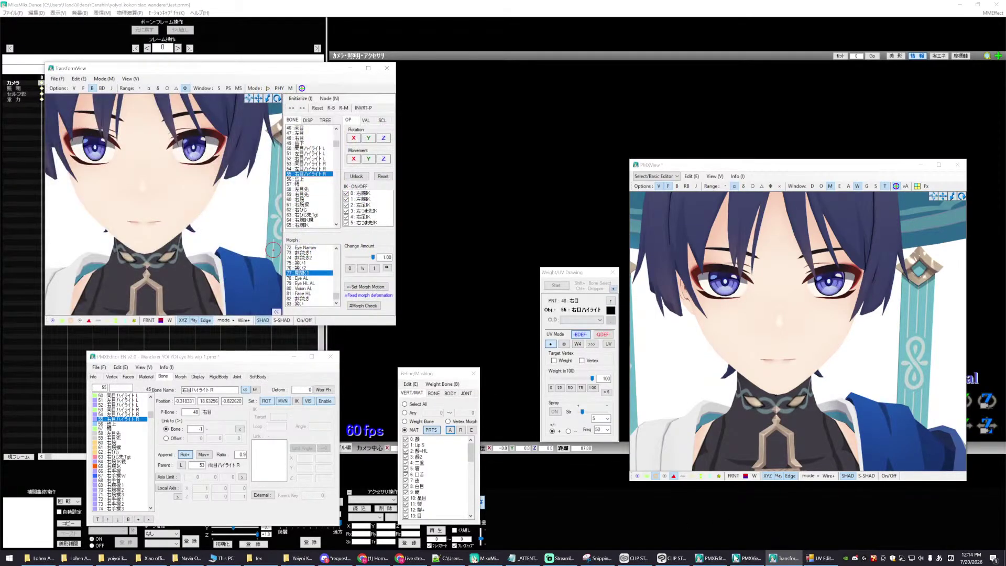
- Start a new vertex/UV morph named 見開く in the PMXEditor morph list
{"action": "left_click", "coordinate": [751, 559]}
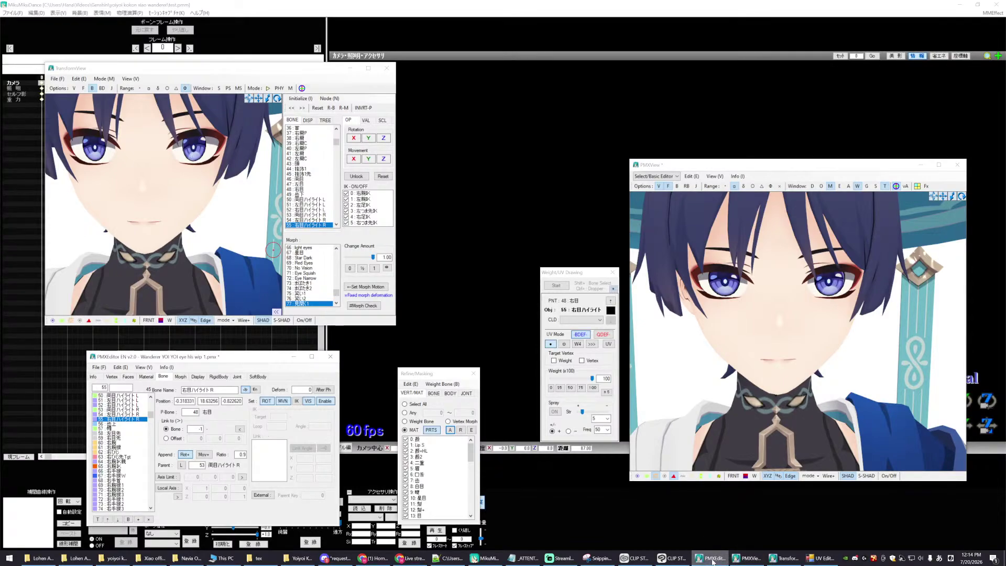
{"action": "left_click", "coordinate": [180, 377]}
{"action": "right_click", "coordinate": [124, 386]}
{"action": "mouse_move", "coordinate": [171, 391]}
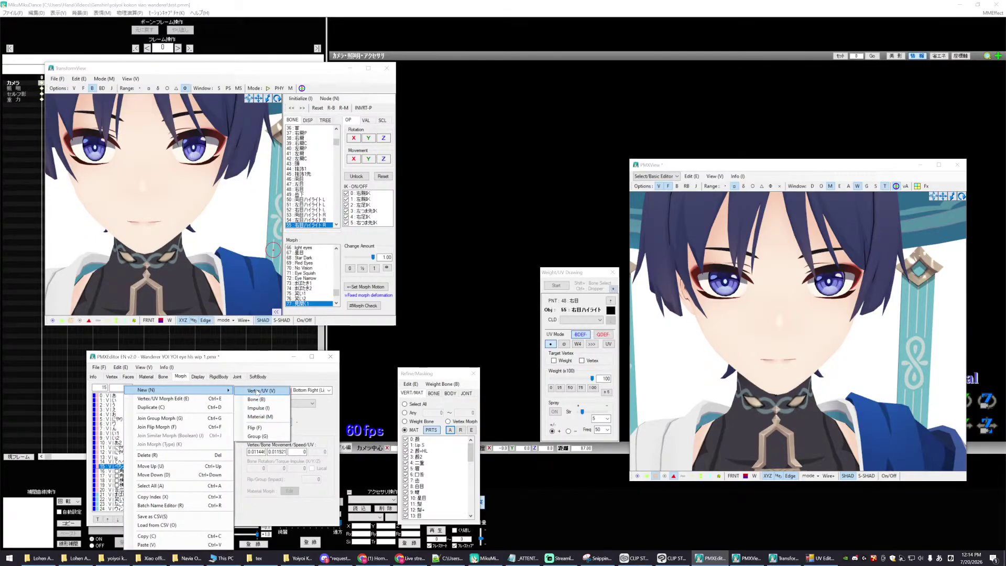
{"action": "left_click", "coordinate": [255, 391]}
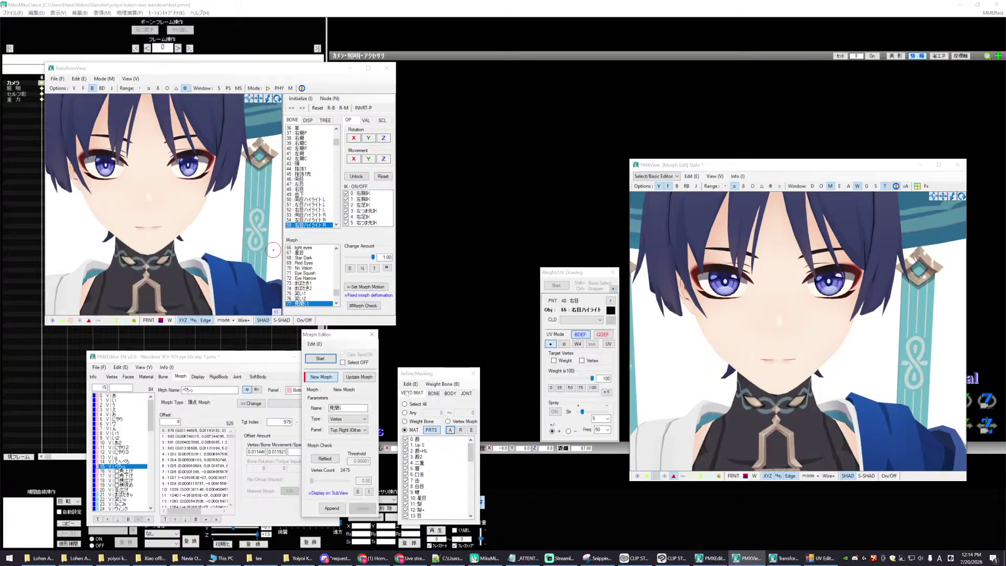
- Try to load mihiraku hl 2.pmx from the Wanderer Official folder into the 見開く morph and reflect its vertex changes
{"action": "left_click", "coordinate": [317, 344]}
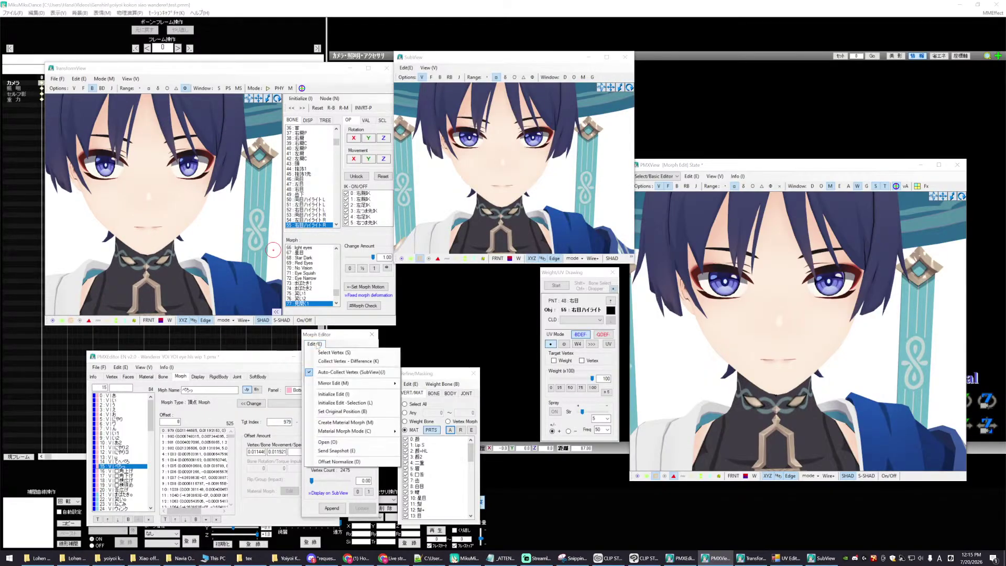
{"action": "left_click", "coordinate": [341, 441]}
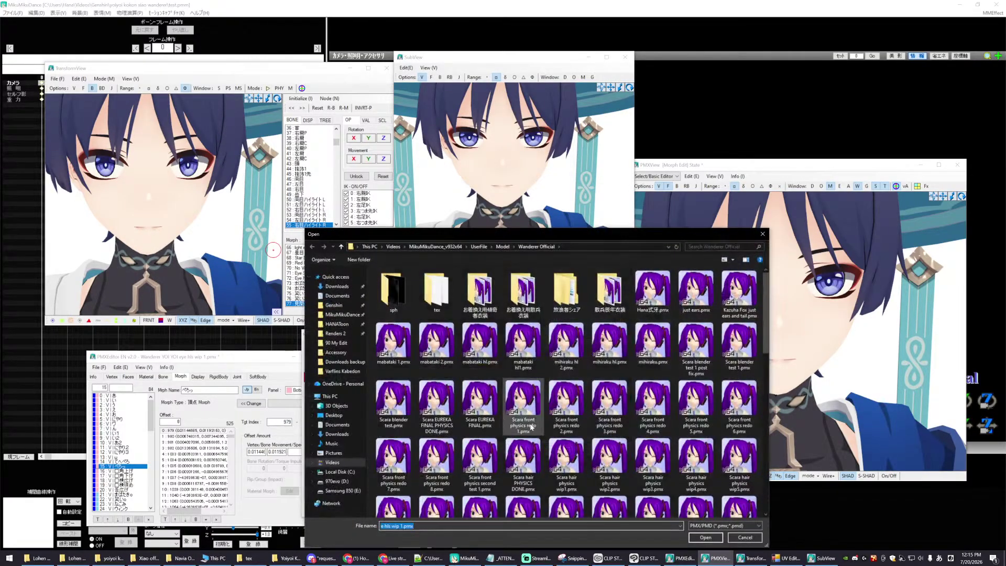
{"action": "scroll", "coordinate": [524, 409], "scroll_direction": "down", "scroll_amount": 10}
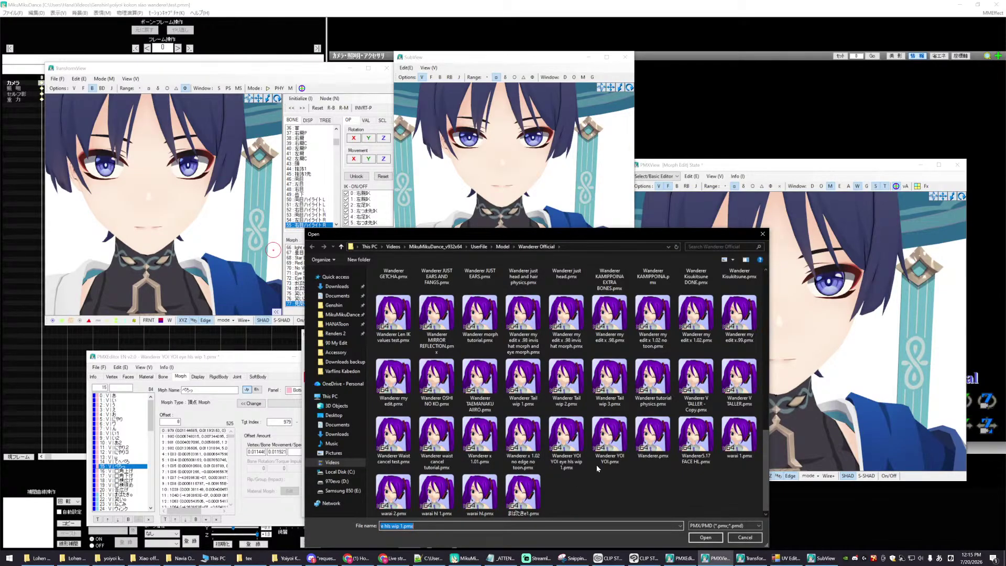
{"action": "scroll", "coordinate": [602, 461], "scroll_direction": "up", "scroll_amount": 10}
{"action": "left_click", "coordinate": [566, 343]}
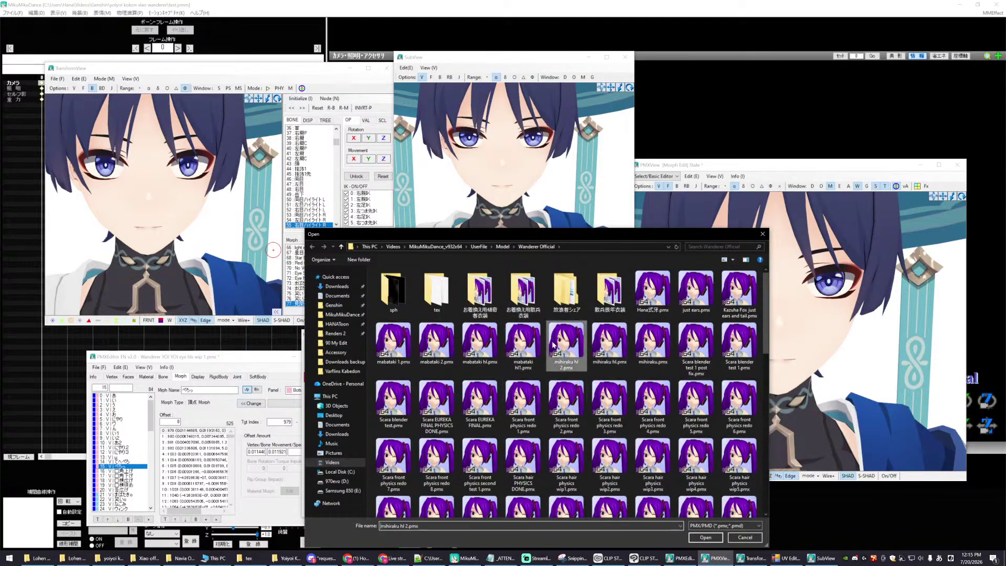
{"action": "left_click", "coordinate": [698, 539]}
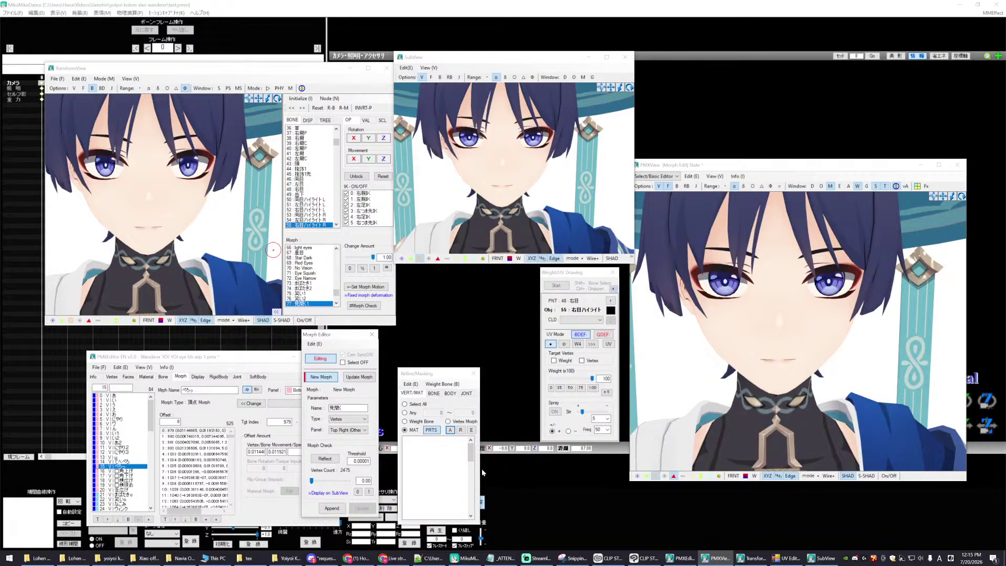
{"action": "left_click", "coordinate": [325, 459]}
- Reload mihiraku hl 2.pmx as the deformed shape and append it to the model as the new vertex morph 見開く
{"action": "left_click", "coordinate": [315, 345]}
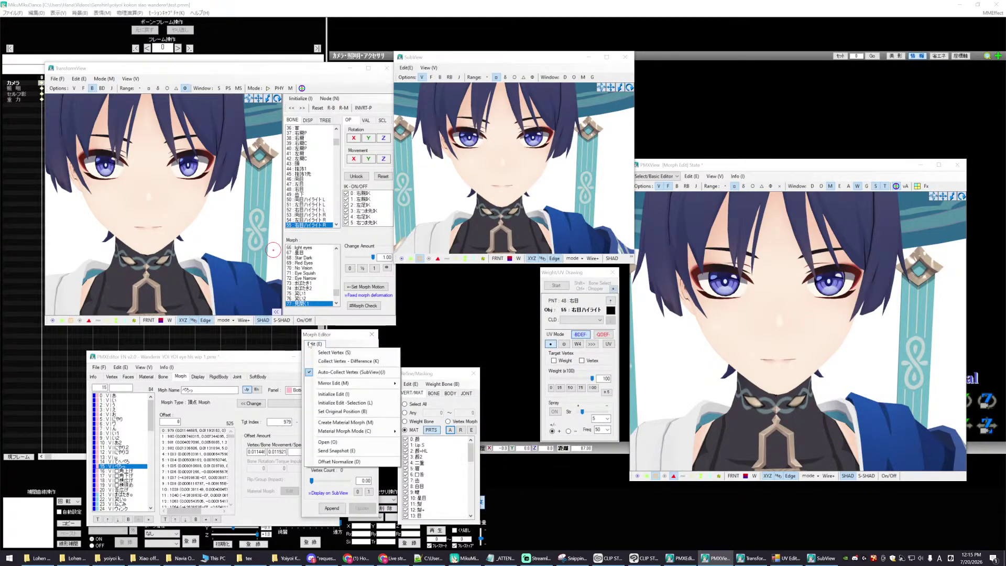
{"action": "left_click", "coordinate": [341, 442]}
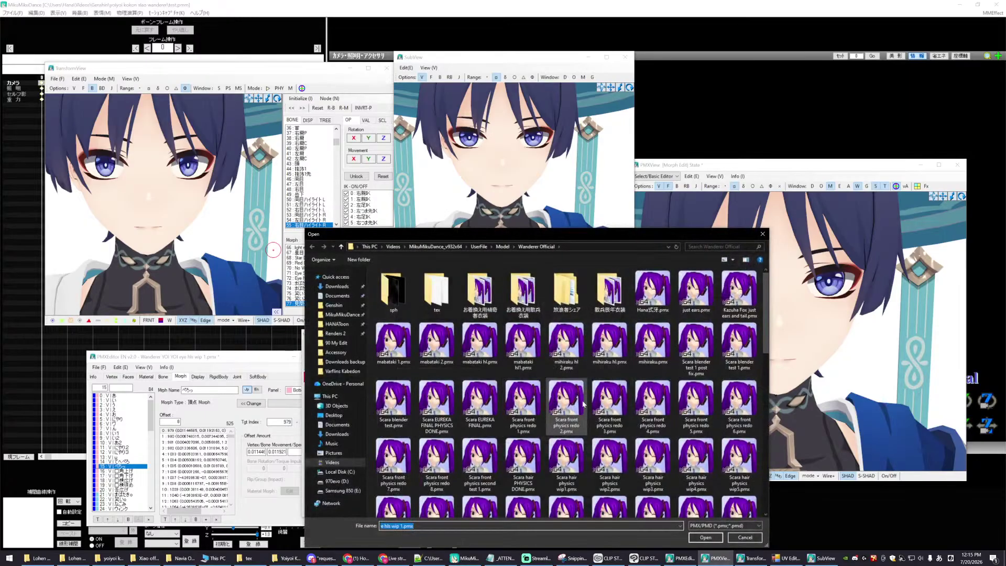
{"action": "left_click", "coordinate": [566, 346]}
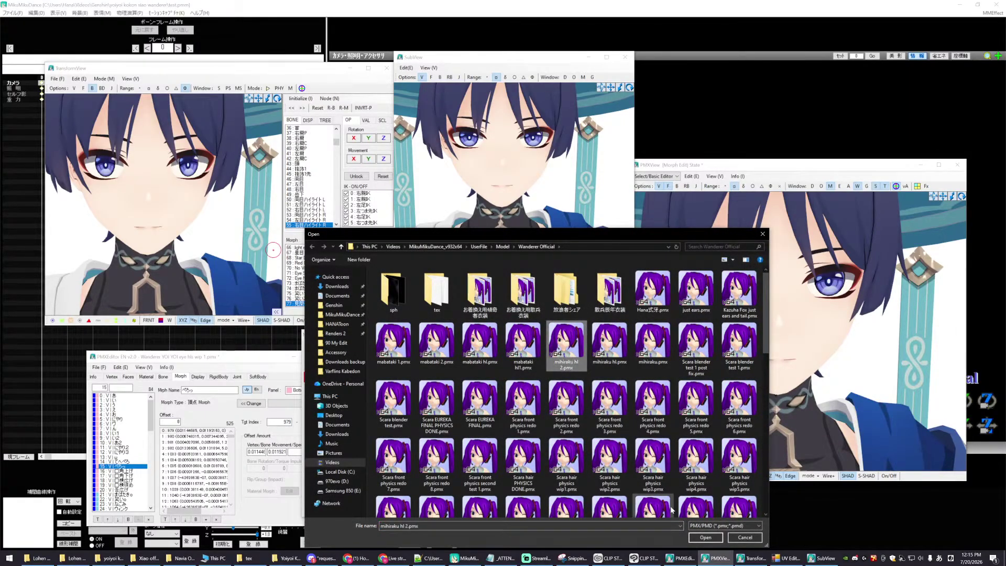
{"action": "left_click", "coordinate": [697, 538]}
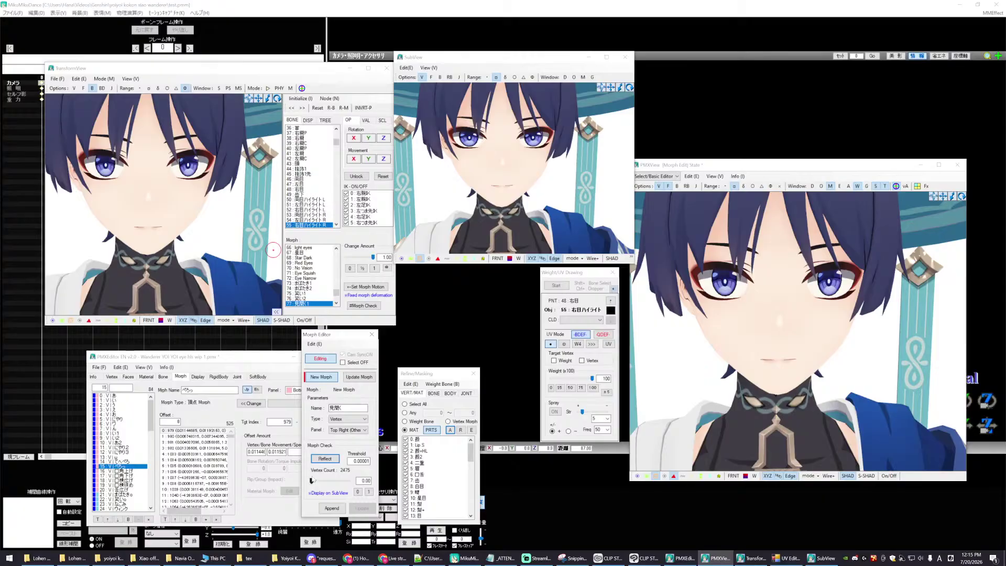
{"action": "left_click_drag", "start_coordinate": [311, 480], "coordinate": [297, 434]}
{"action": "left_click", "coordinate": [329, 508]}
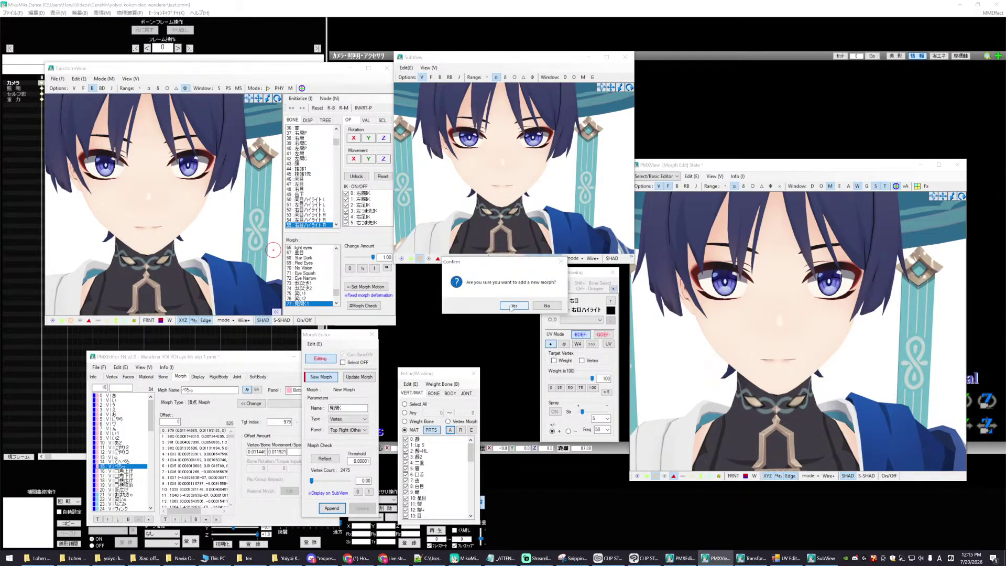
{"action": "left_click", "coordinate": [512, 308]}
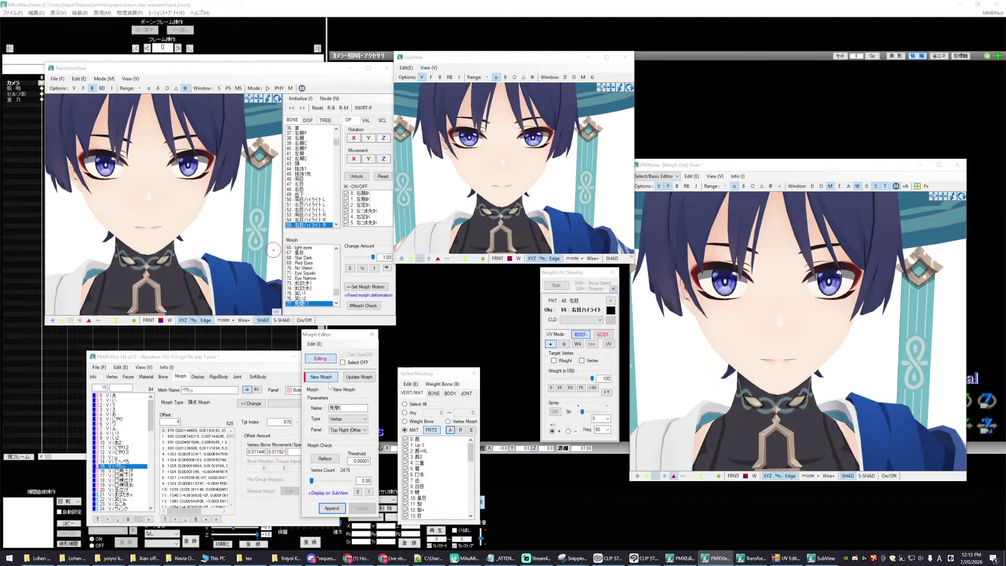
- End the morph editing session and close the Morph Editor
{"action": "left_click", "coordinate": [196, 360]}
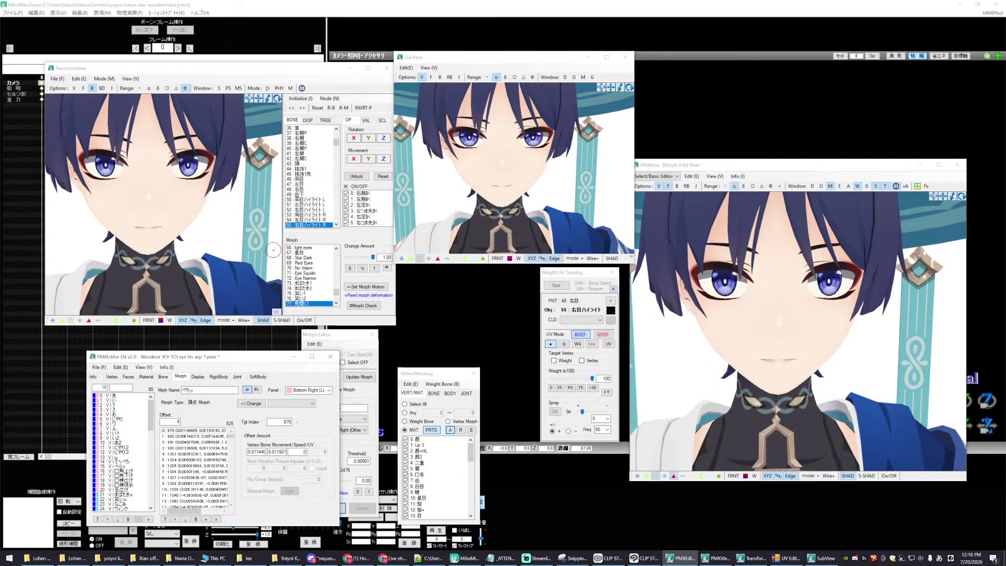
{"action": "key", "text": "Up"}
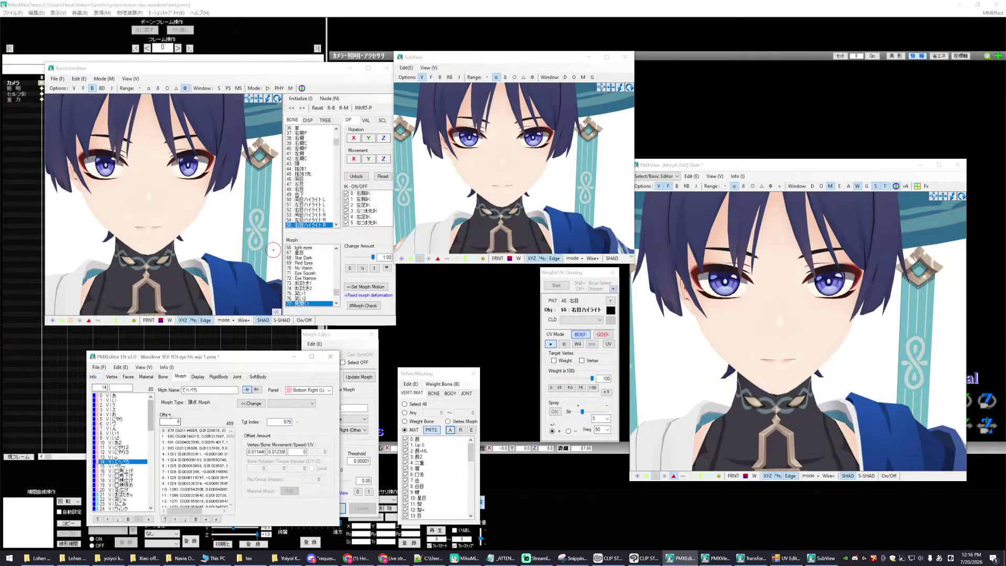
{"action": "left_click", "coordinate": [98, 366]}
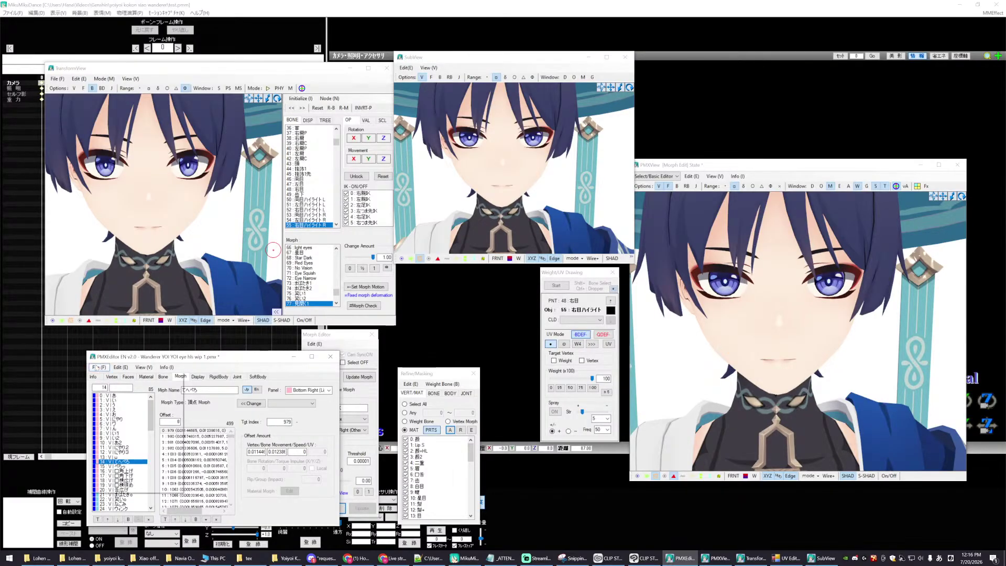
{"action": "left_click", "coordinate": [356, 344]}
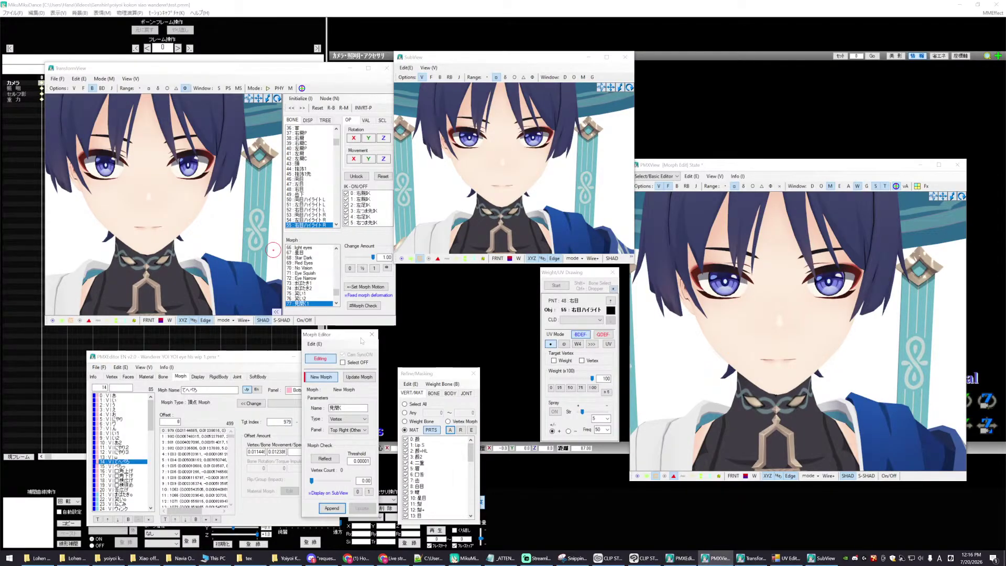
{"action": "left_click", "coordinate": [371, 333]}
{"action": "left_click", "coordinate": [514, 306]}
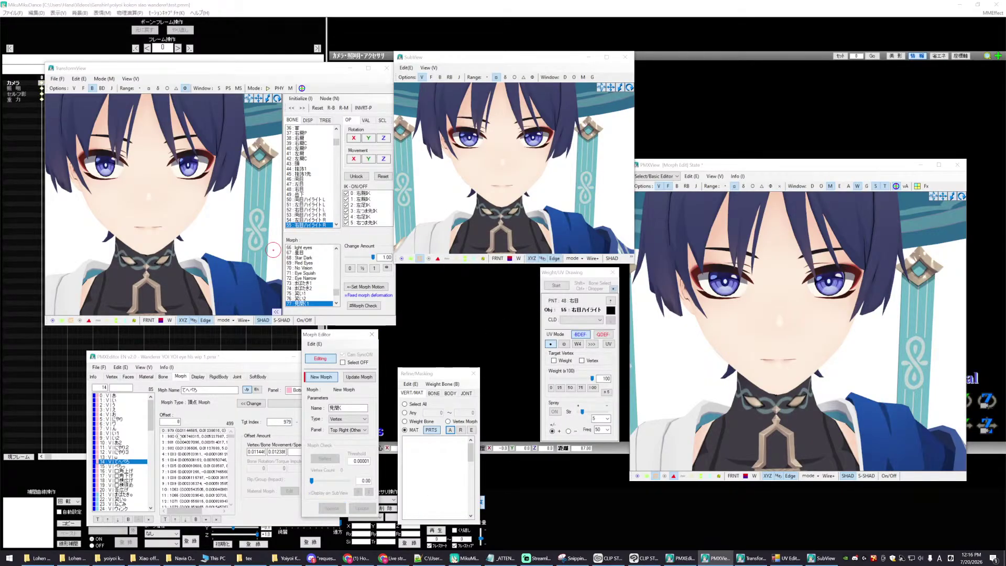
- Save the model in the Wanderer Official folder as Wanderer YOI YOI eye hls wip 2.pmx
{"action": "left_click", "coordinate": [96, 367]}
{"action": "left_click", "coordinate": [112, 392]}
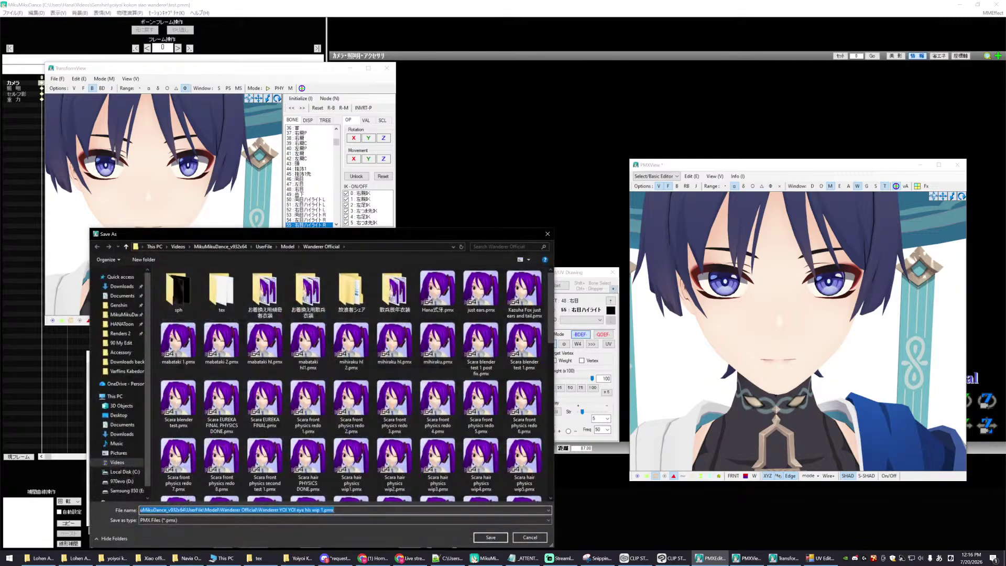
{"action": "left_click", "coordinate": [320, 510]}
{"action": "key", "text": "BackSpace"}
{"action": "type", "text": "2"}
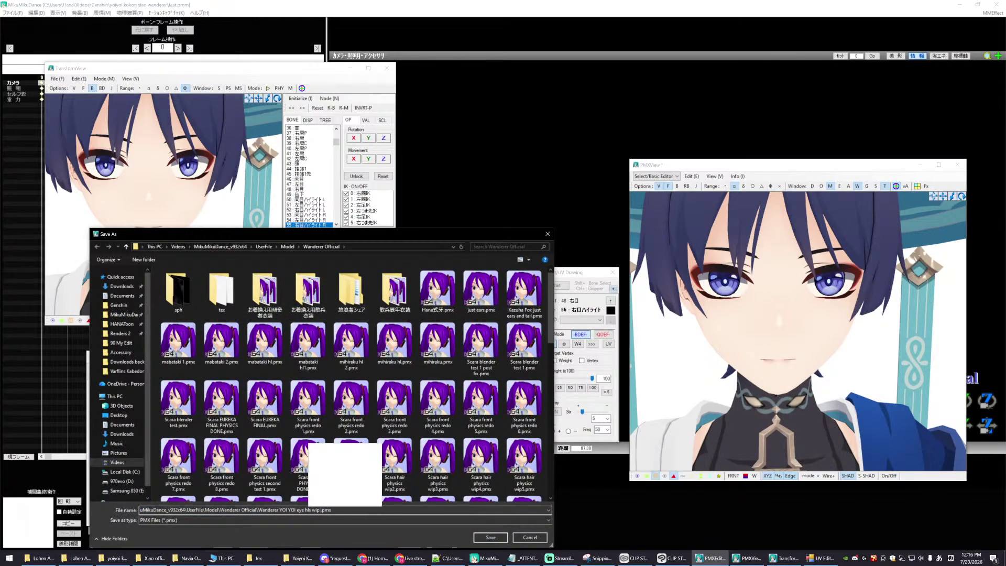
{"action": "key", "text": "BackSpace"}
{"action": "key", "text": "Zenkaku_Hankaku"}
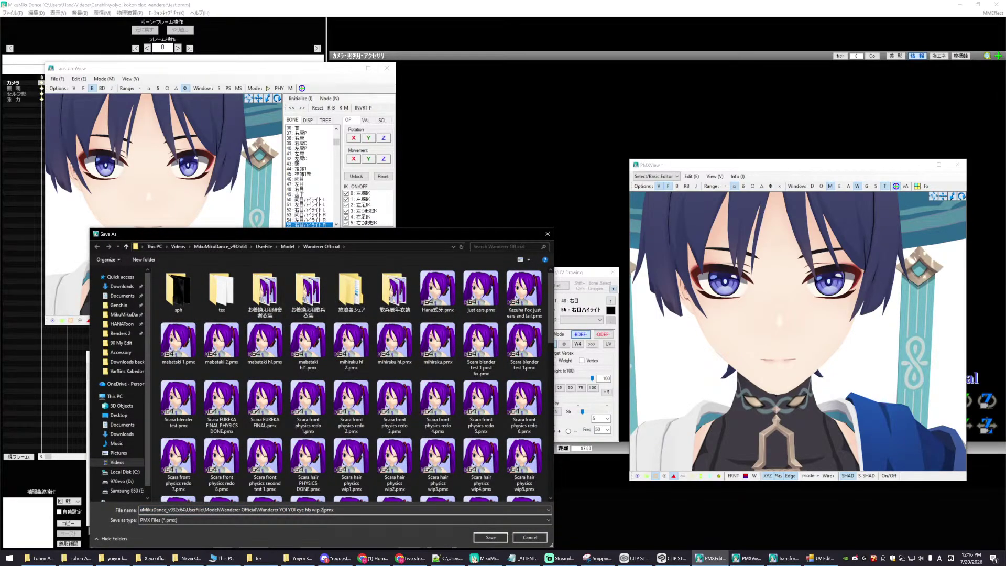
{"action": "left_click", "coordinate": [487, 538]}
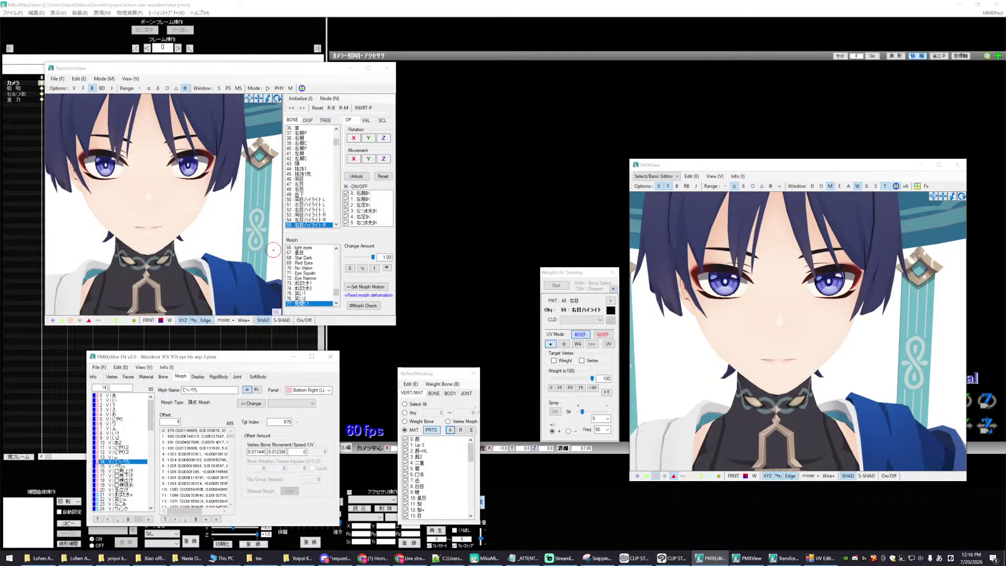
- Start a second MikuMikuDance session and load the Wanderer model, accepting its model information
{"action": "left_click", "coordinate": [466, 225]}
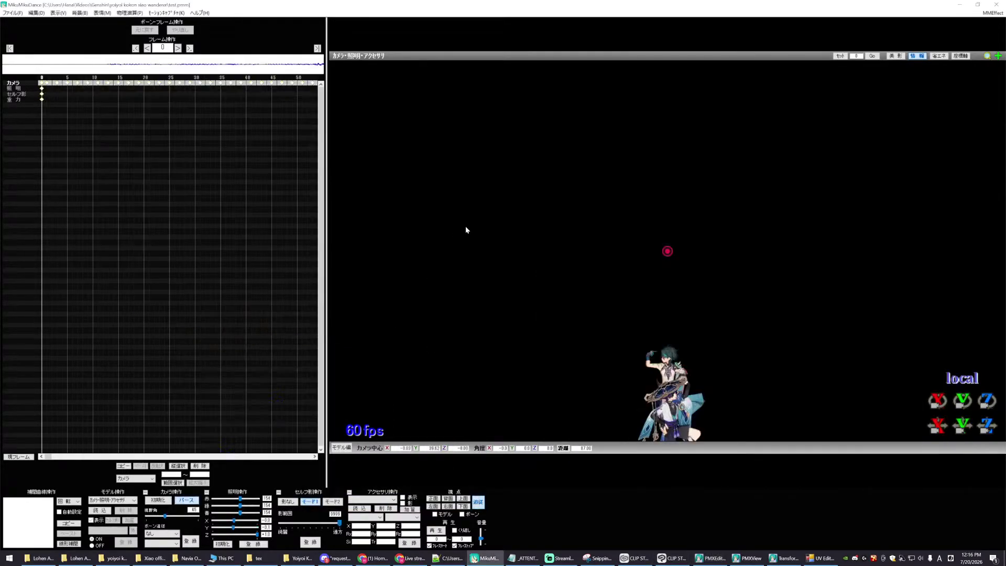
{"action": "left_click", "coordinate": [9, 558]}
{"action": "left_click", "coordinate": [91, 439]}
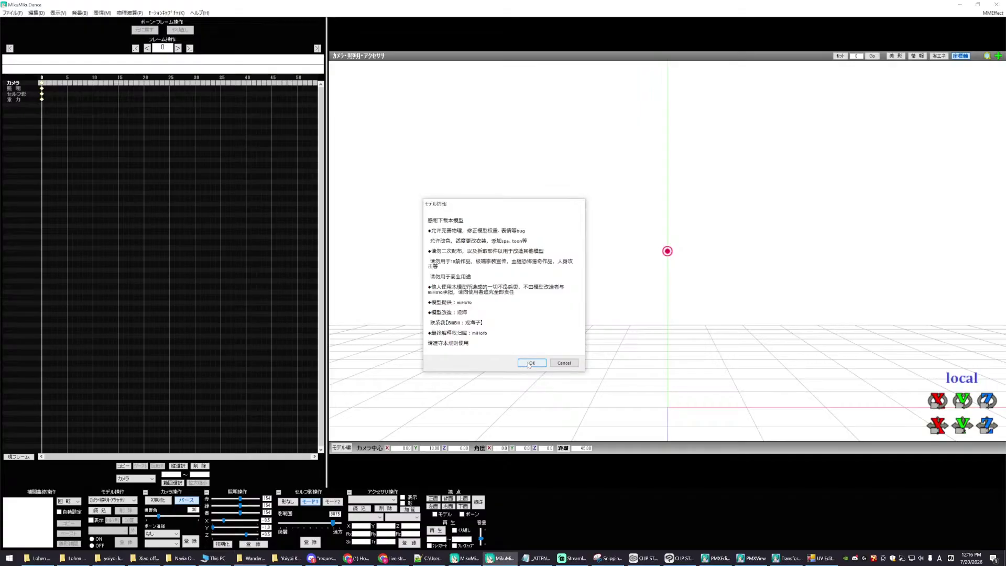
{"action": "left_click", "coordinate": [530, 362]}
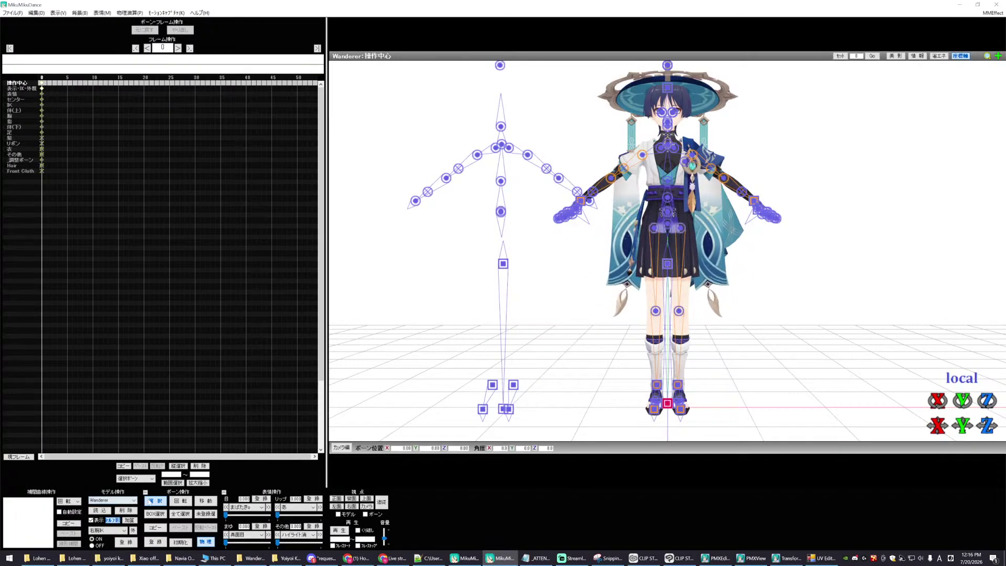
- Switch to camera editing, frame the Wanderer's face closely with a narrow viewing angle, and register the camera at frame 0
{"action": "left_click", "coordinate": [150, 502]}
{"action": "left_click", "coordinate": [341, 448]}
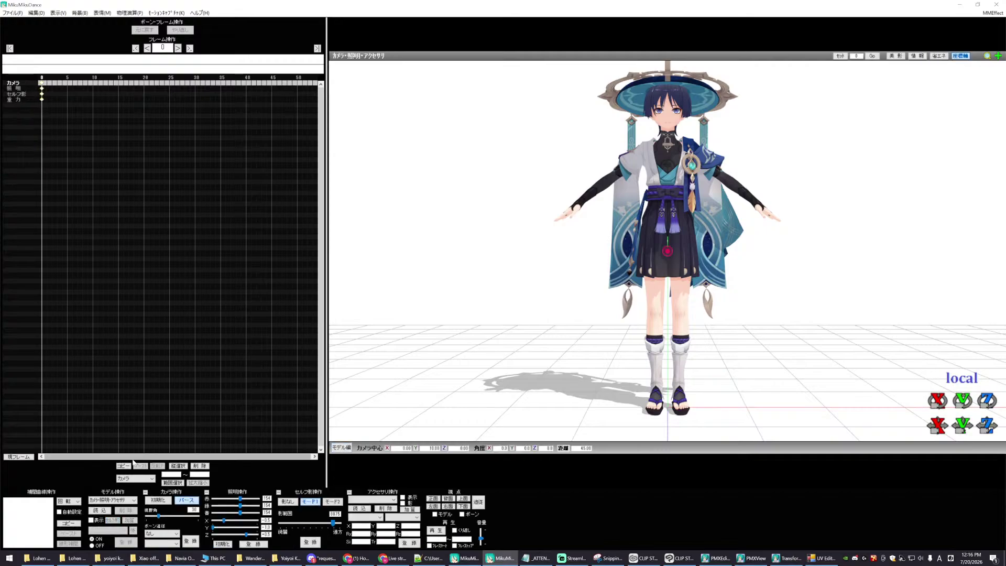
{"action": "left_click_drag", "start_coordinate": [159, 516], "coordinate": [153, 517]}
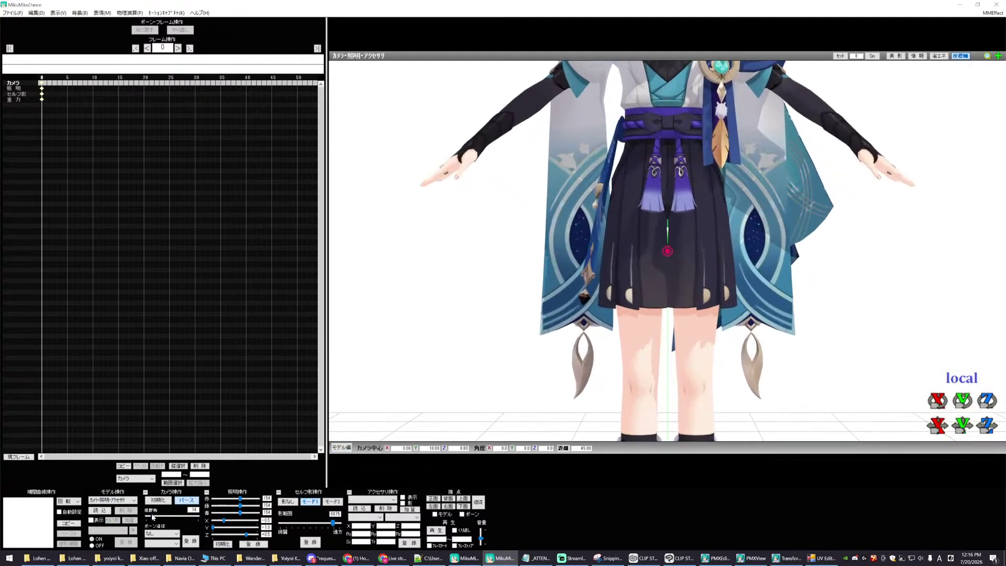
{"action": "middle_click_drag", "start_coordinate": [722, 103], "coordinate": [789, 361]}
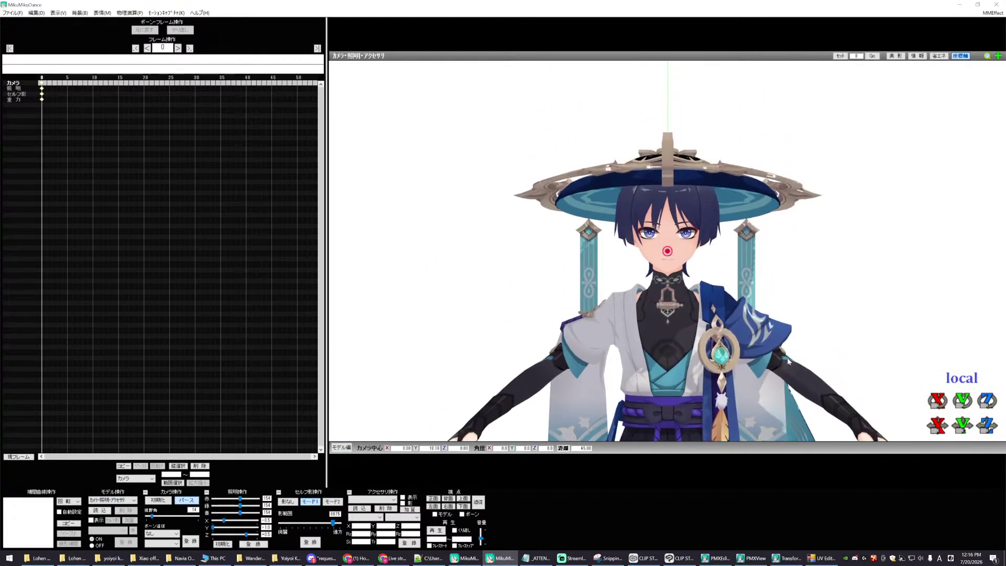
{"action": "scroll", "coordinate": [788, 361], "scroll_direction": "up", "scroll_amount": 5}
{"action": "left_click_drag", "start_coordinate": [152, 517], "coordinate": [150, 517]}
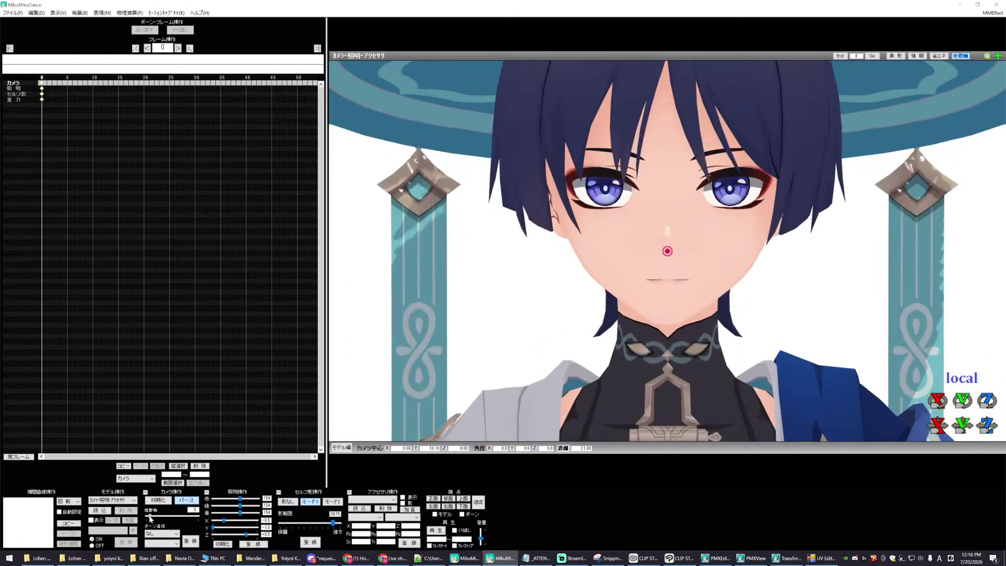
{"action": "left_click", "coordinate": [192, 543]}
- Adjust the light direction and raise the self-shadow range to its maximum, registering both at frame 0
{"action": "mouse_move", "coordinate": [245, 535]}
{"action": "left_mouse_down"}
{"action": "mouse_move", "coordinate": [257, 534]}
{"action": "mouse_move", "coordinate": [235, 529]}
{"action": "left_mouse_up"}
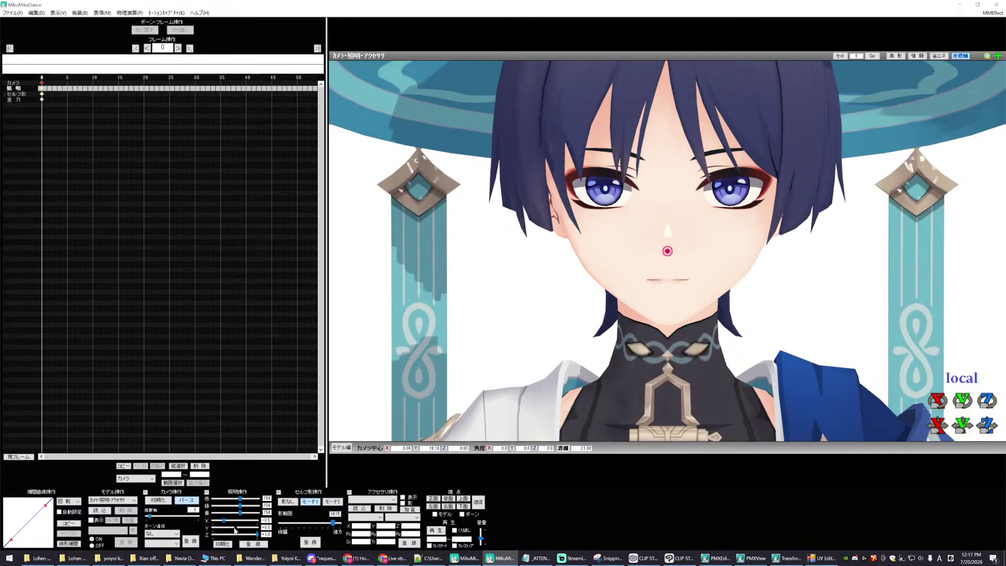
{"action": "left_click", "coordinate": [256, 545]}
{"action": "left_click_drag", "start_coordinate": [337, 527], "coordinate": [346, 525]}
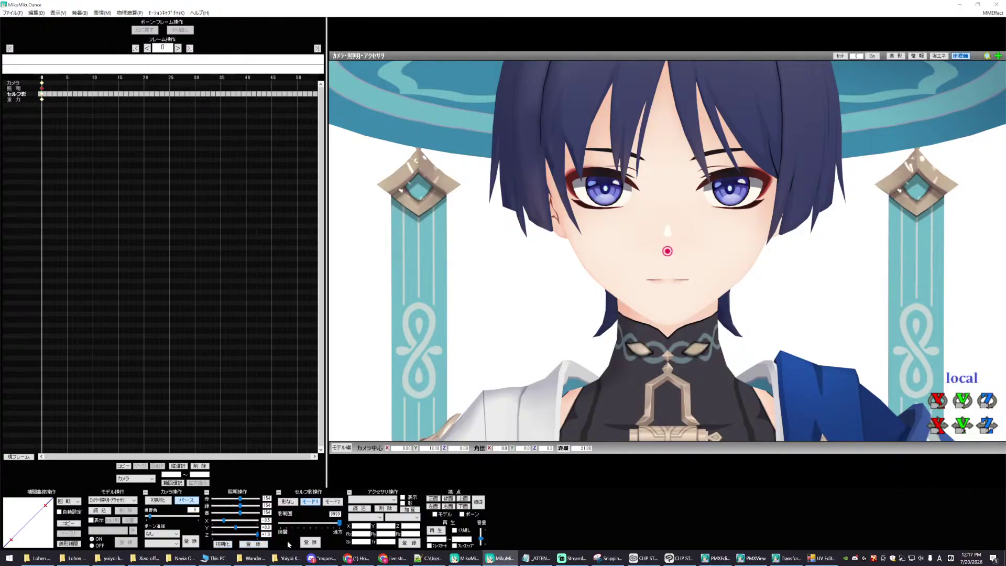
{"action": "left_click", "coordinate": [310, 542]}
{"action": "left_click", "coordinate": [255, 544]}
- Switch back to the Wanderer model and examine its list of eye morphs
{"action": "left_click", "coordinate": [120, 501]}
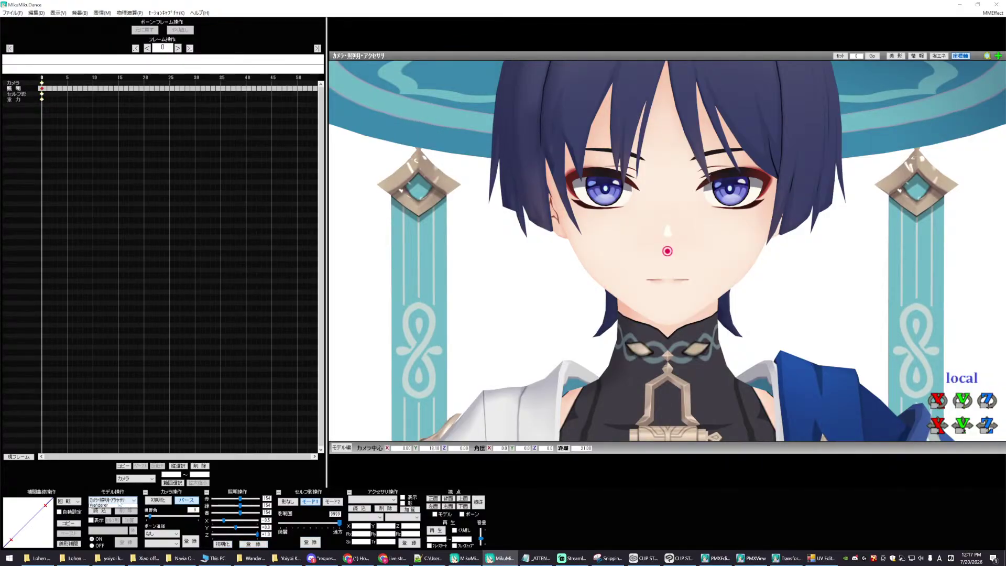
{"action": "left_click", "coordinate": [102, 512]}
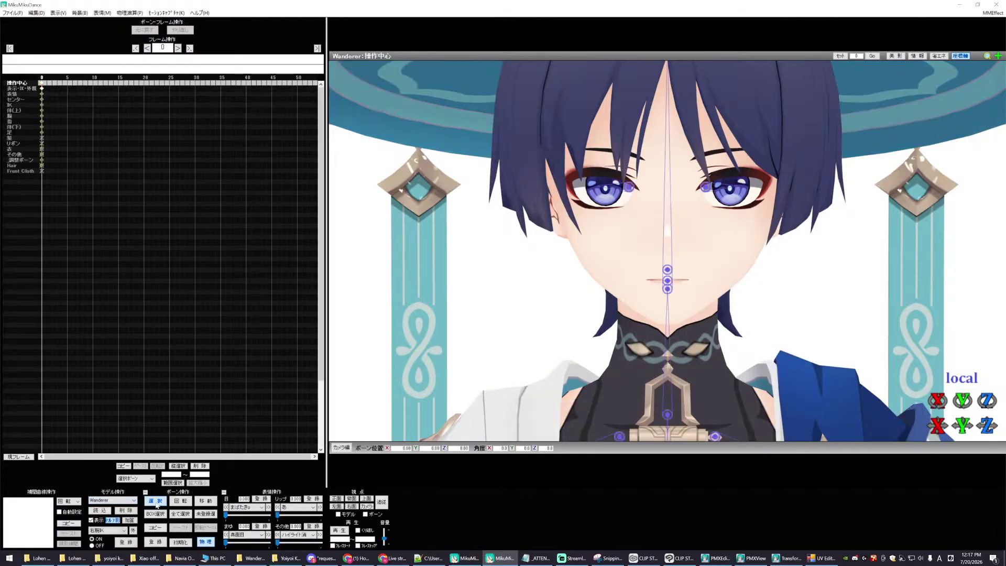
{"action": "left_click", "coordinate": [245, 510]}
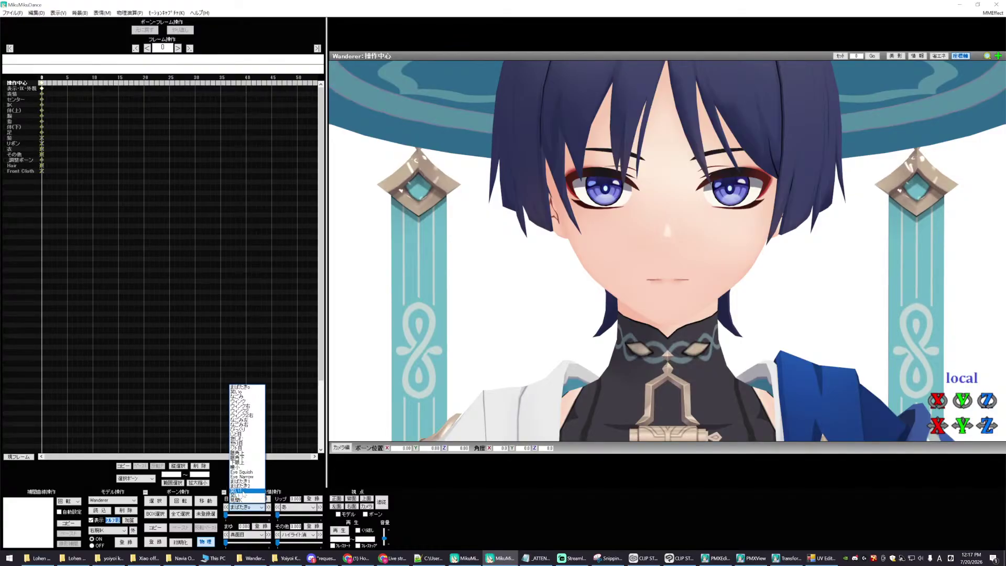
{"action": "left_click", "coordinate": [483, 476]}
- Compare the morph list in TransformView with MikuMikuDance's facial morph lists to find where まばたき, 笑い and 見開く are filed
{"action": "left_click", "coordinate": [787, 558]}
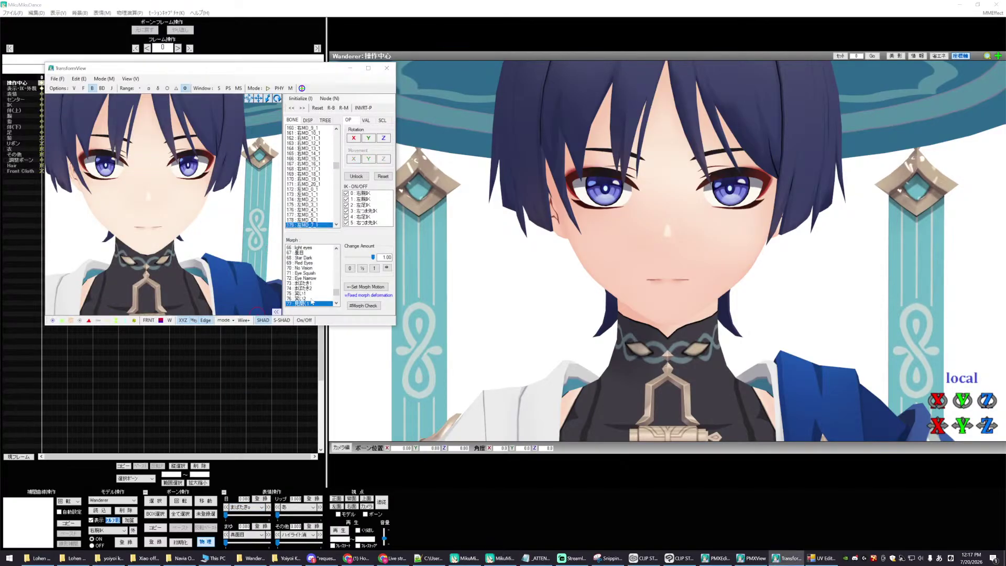
{"action": "scroll", "coordinate": [321, 297], "scroll_direction": "down", "scroll_amount": 3}
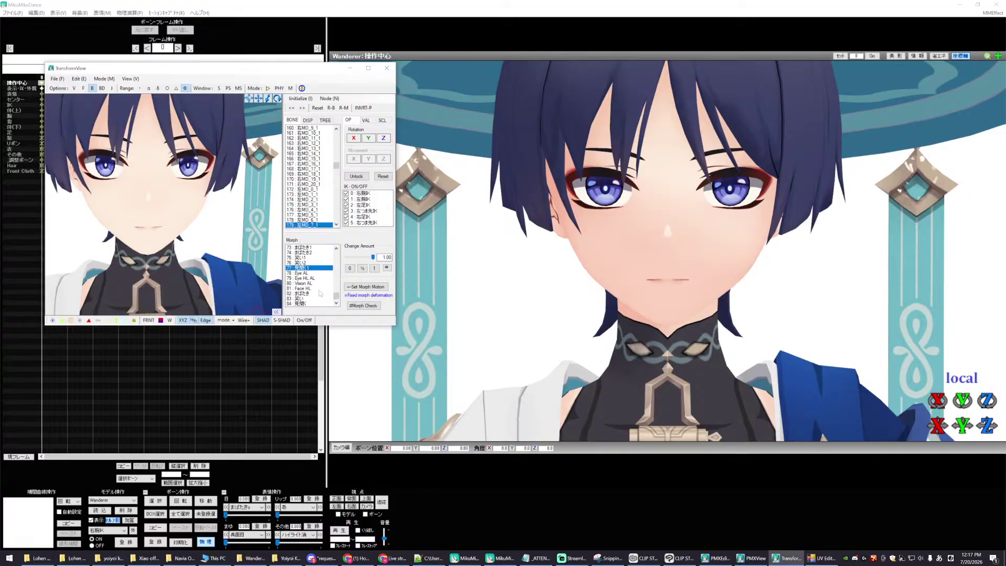
{"action": "left_click", "coordinate": [303, 294]}
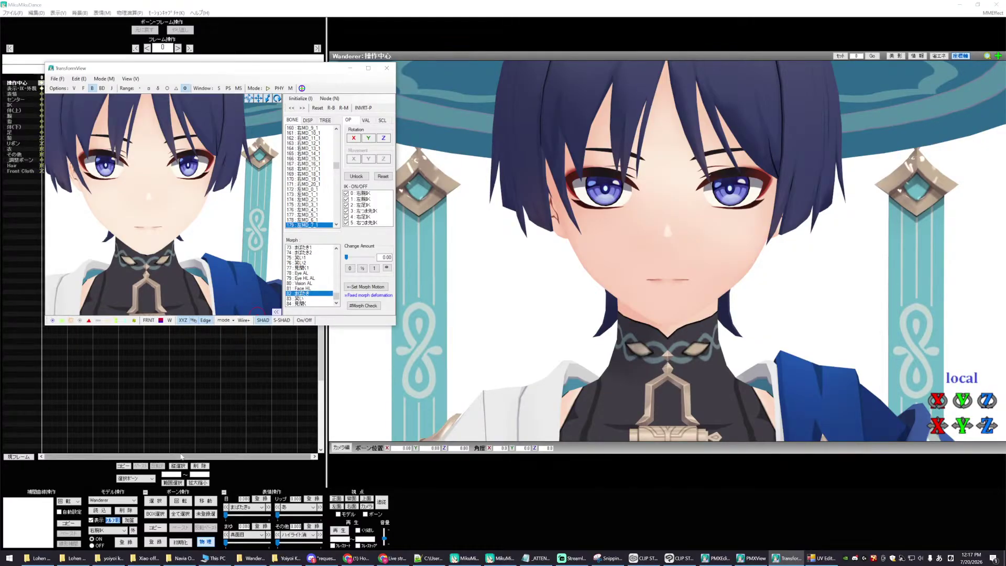
{"action": "left_click", "coordinate": [245, 535]}
{"action": "left_click", "coordinate": [245, 535]}
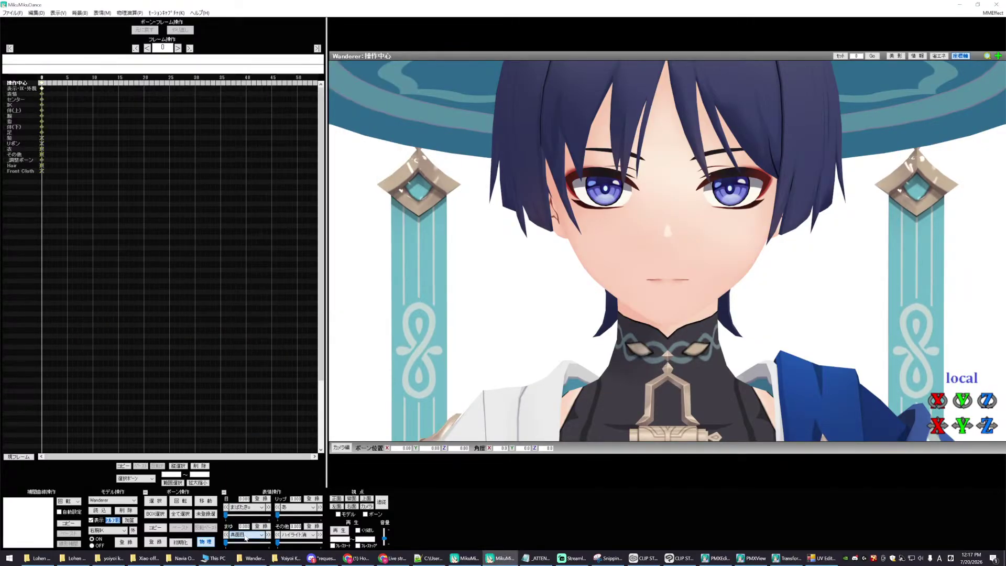
{"action": "left_click", "coordinate": [297, 508]}
{"action": "left_click", "coordinate": [299, 508]}
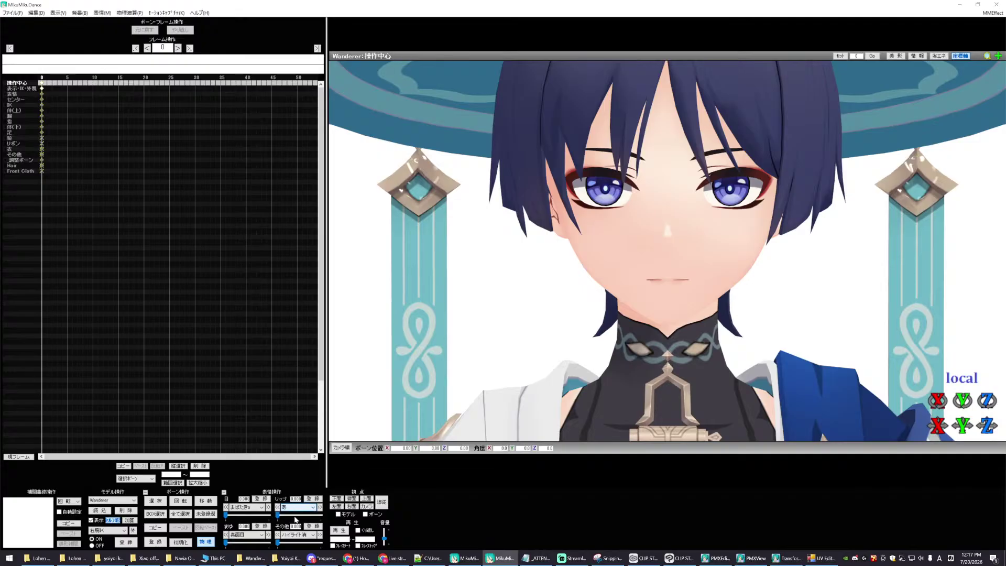
{"action": "left_click", "coordinate": [287, 535]}
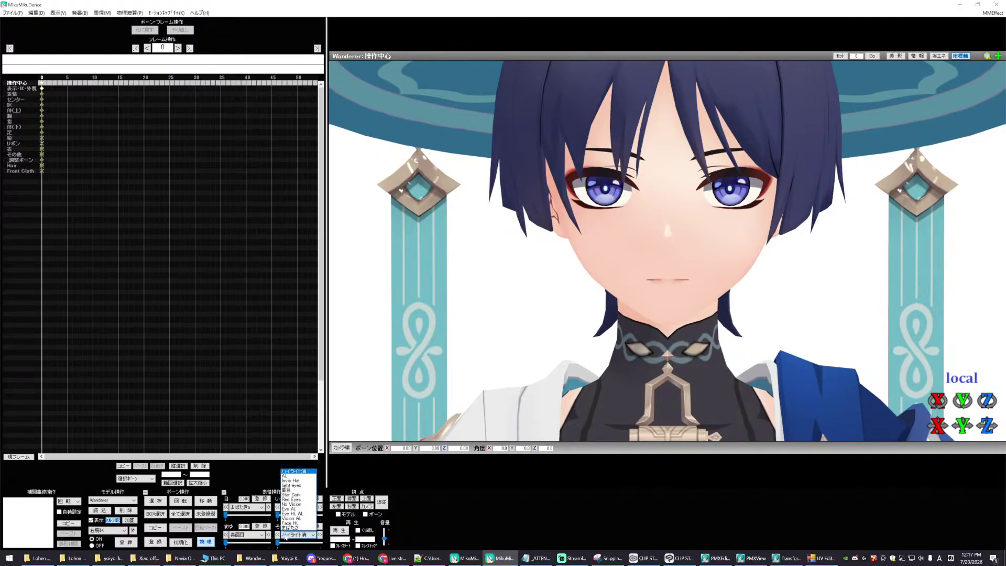
{"action": "left_click", "coordinate": [526, 483]}
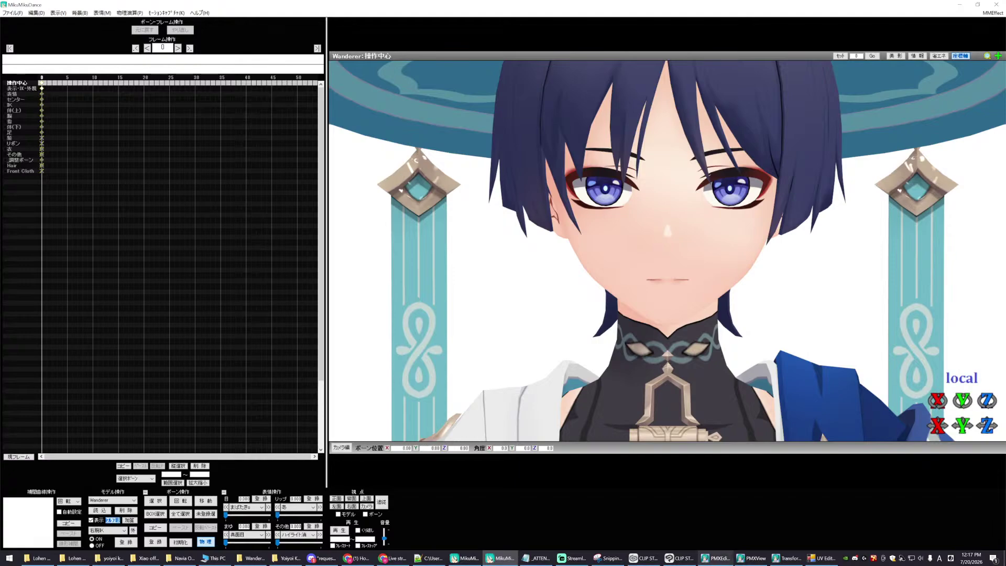
- Delete the Wanderer model from the MikuMikuDance scene and switch to PMXEditor
{"action": "left_click", "coordinate": [128, 510]}
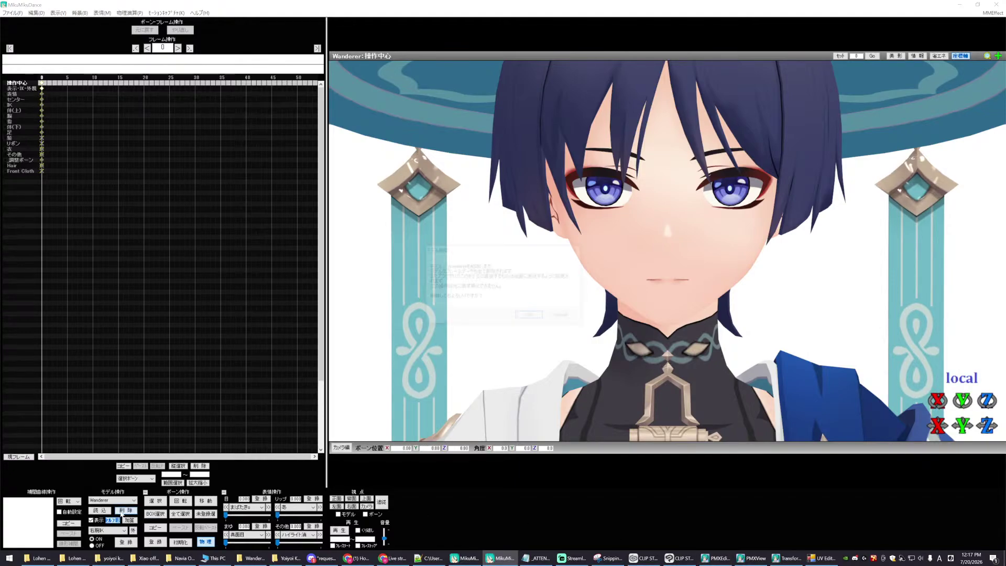
{"action": "left_click", "coordinate": [530, 317]}
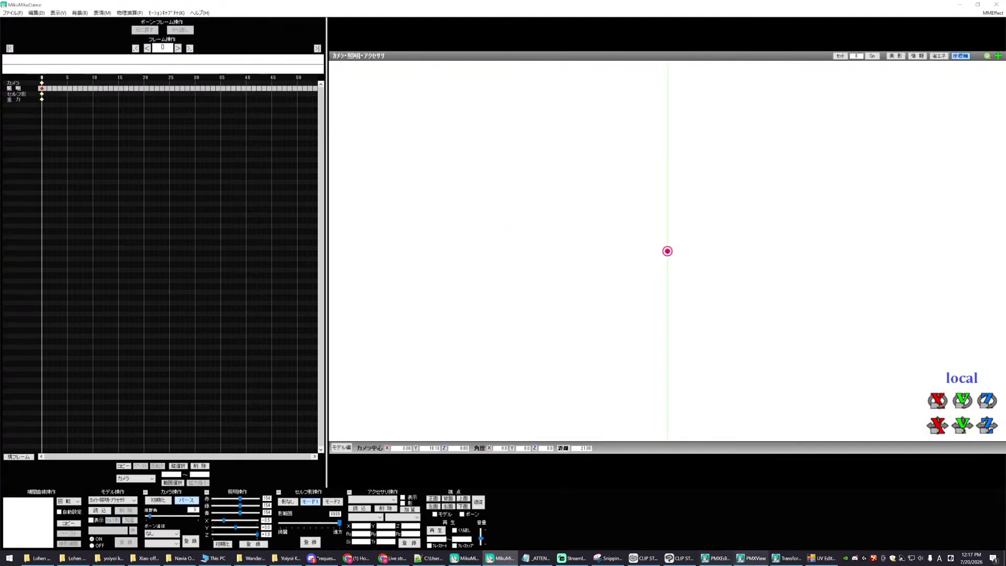
{"action": "left_click", "coordinate": [752, 558]}
{"action": "left_click", "coordinate": [680, 558]}
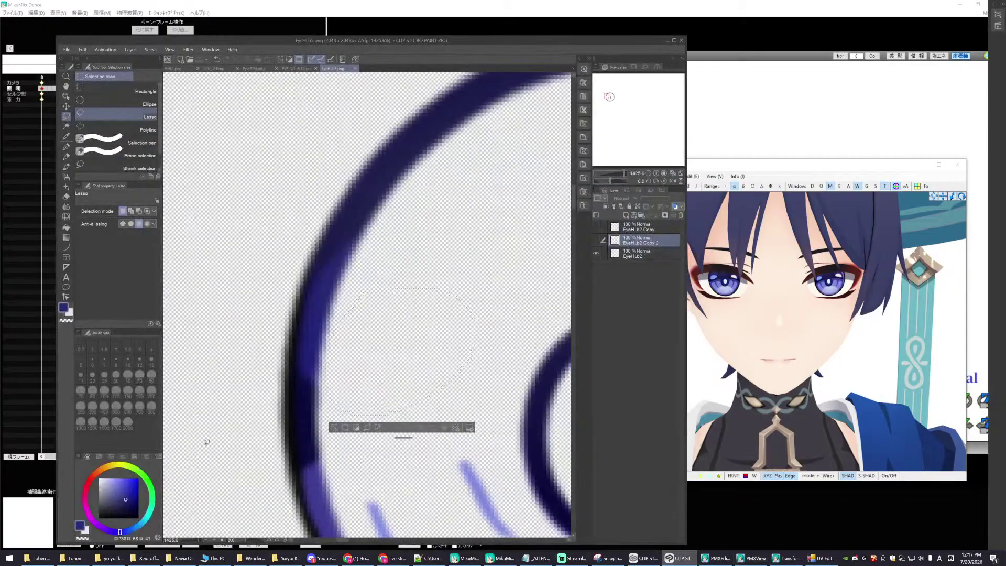
{"action": "left_click", "coordinate": [680, 558]}
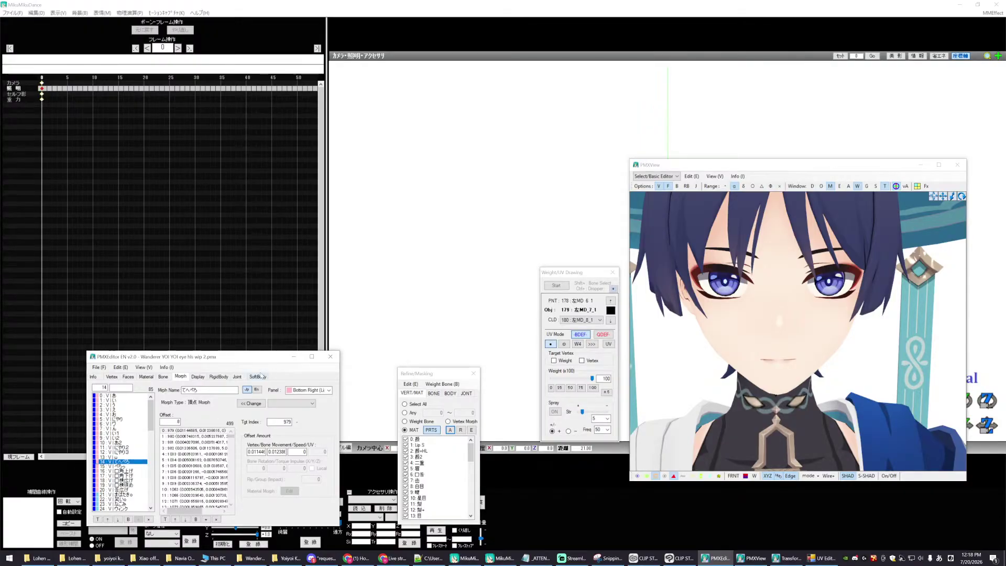
- Look through the ends of the model's morph and material lists, returning to the morphs
{"action": "left_click_drag", "start_coordinate": [153, 421], "coordinate": [145, 500]}
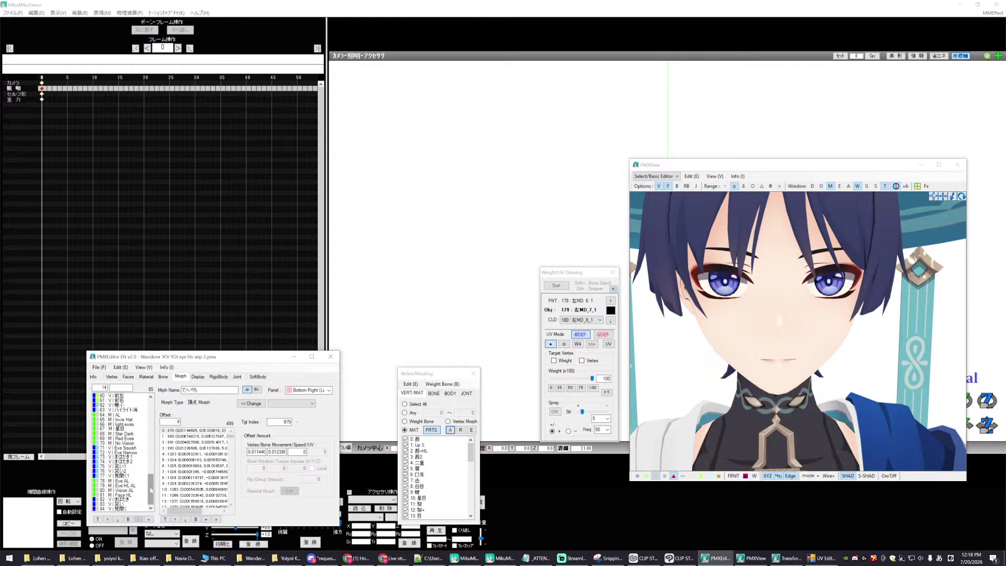
{"action": "mouse_move", "coordinate": [151, 491]}
{"action": "left_mouse_down"}
{"action": "mouse_move", "coordinate": [150, 479]}
{"action": "mouse_move", "coordinate": [150, 492]}
{"action": "left_mouse_up"}
{"action": "left_click", "coordinate": [147, 376]}
{"action": "left_click_drag", "start_coordinate": [150, 424], "coordinate": [147, 483]}
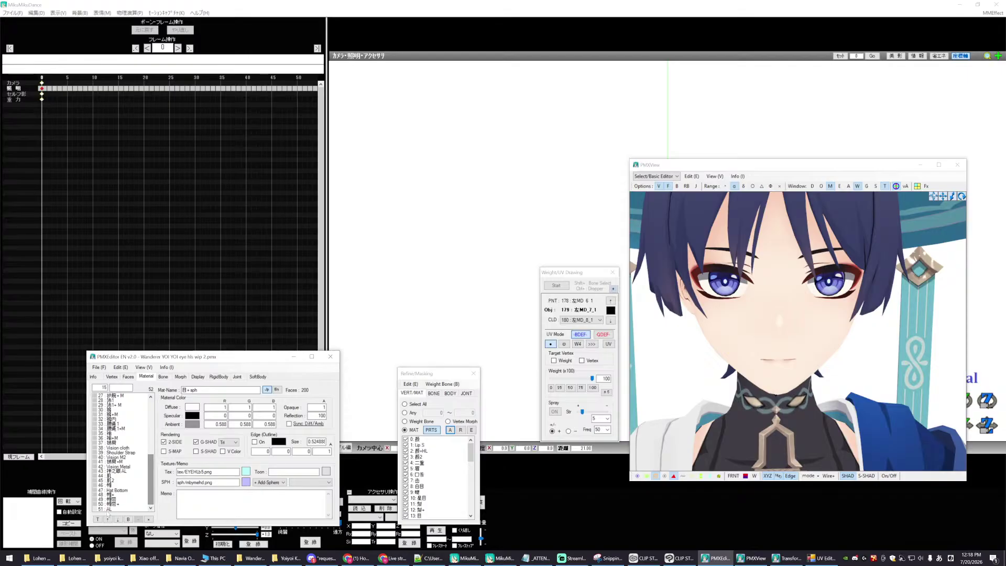
{"action": "left_click", "coordinate": [180, 376]}
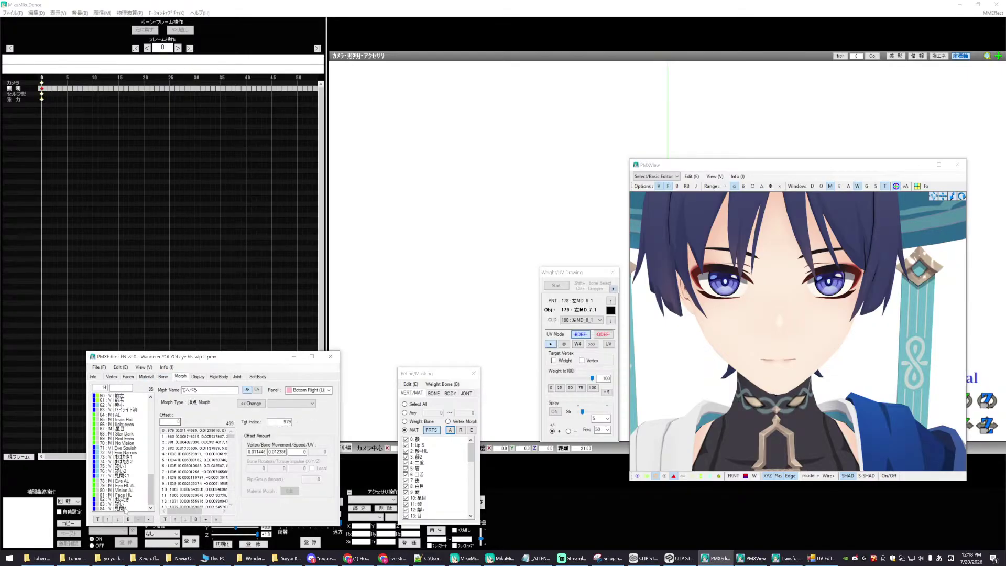
- Assign the まばたき, 笑い and 見開く morphs to the Top Left (Eye) panel and save the model
{"action": "left_click", "coordinate": [118, 500]}
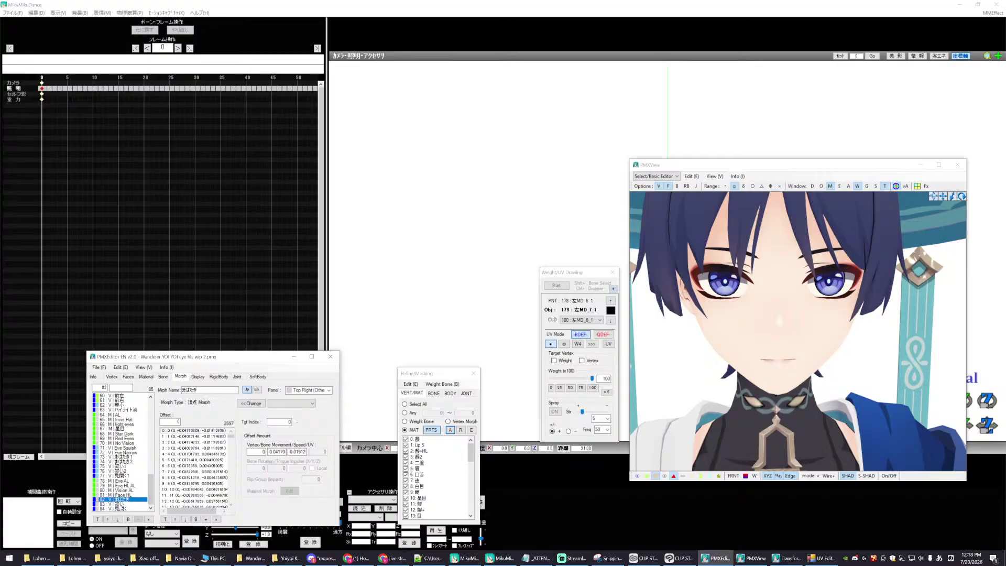
{"action": "left_click", "coordinate": [120, 508], "text": "shift"}
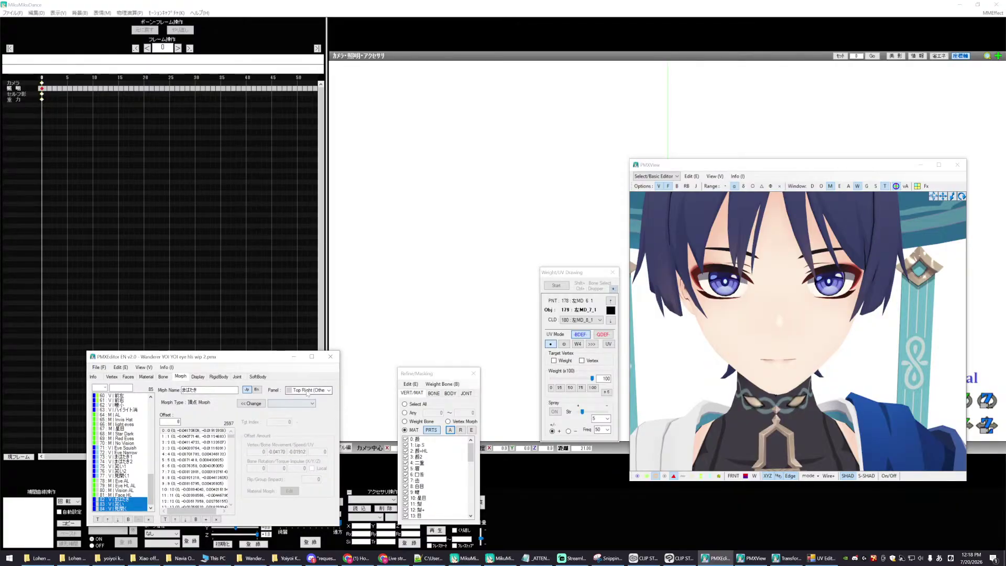
{"action": "left_click", "coordinate": [328, 390]}
{"action": "left_click", "coordinate": [300, 404]}
{"action": "left_click", "coordinate": [121, 490]}
{"action": "left_click", "coordinate": [120, 495]}
{"action": "left_click", "coordinate": [120, 499]}
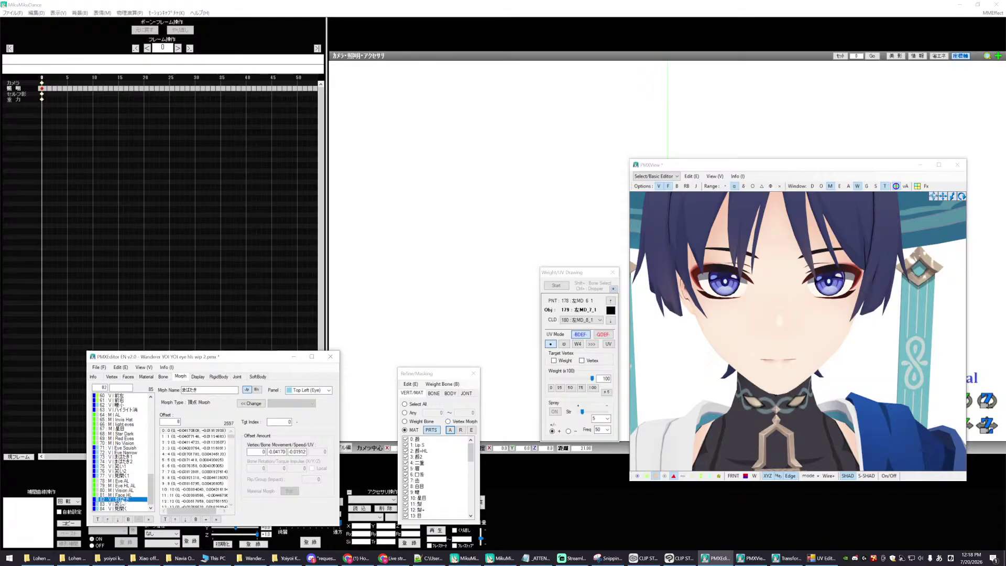
{"action": "left_click", "coordinate": [99, 368]}
{"action": "left_click", "coordinate": [117, 404]}
{"action": "left_click", "coordinate": [235, 346]}
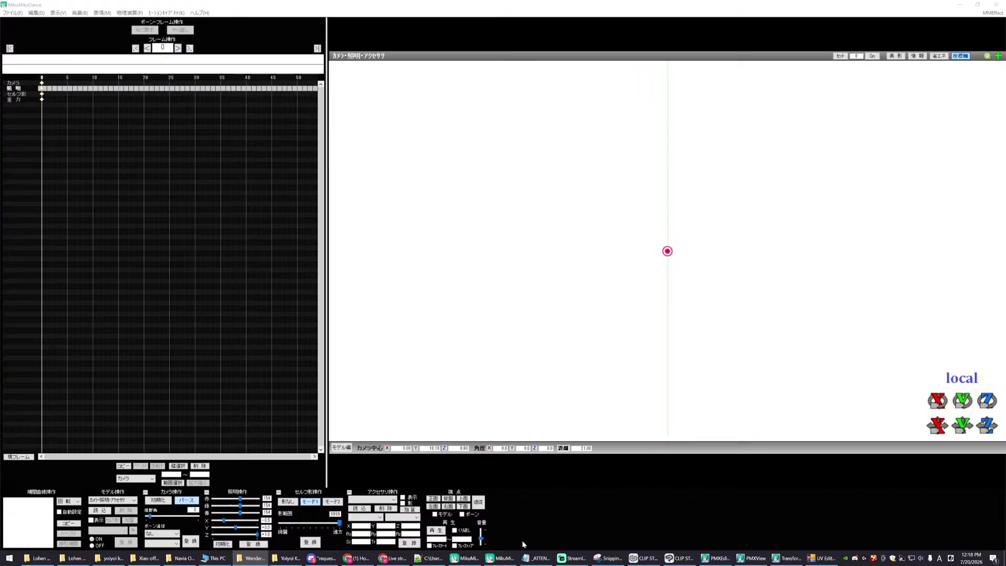
- Load the saved Wanderer model file into MikuMikuDance, accepting its model information
{"action": "left_click", "coordinate": [718, 558]}
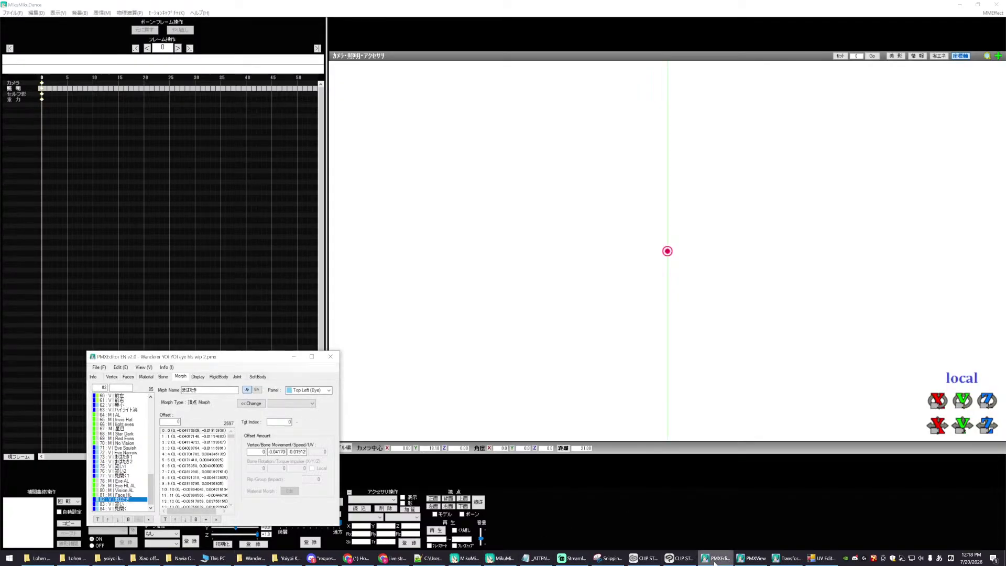
{"action": "left_click", "coordinate": [167, 292]}
{"action": "left_click", "coordinate": [251, 559]}
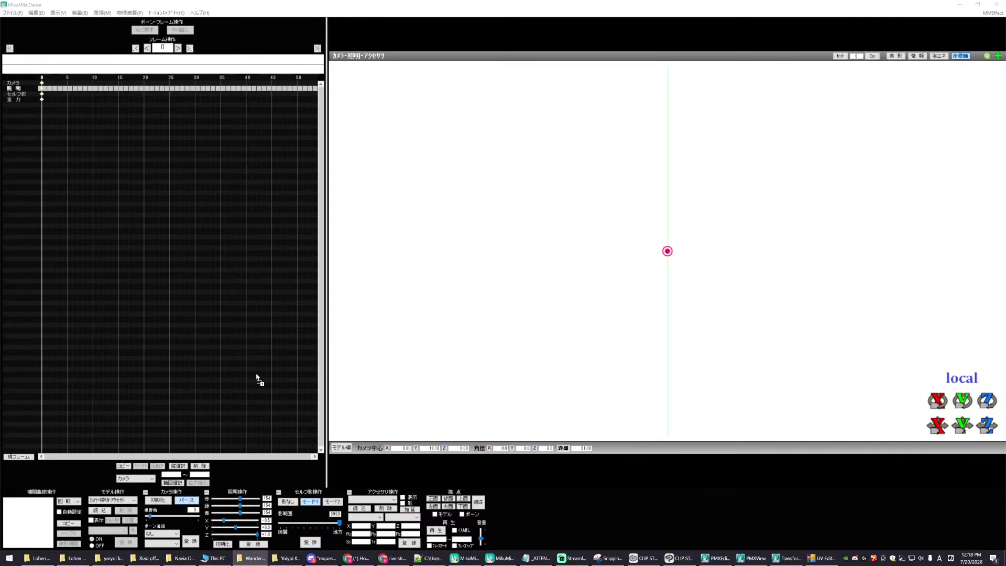
{"action": "left_click_drag", "start_coordinate": [257, 378], "coordinate": [630, 319]}
{"action": "left_click", "coordinate": [532, 363]}
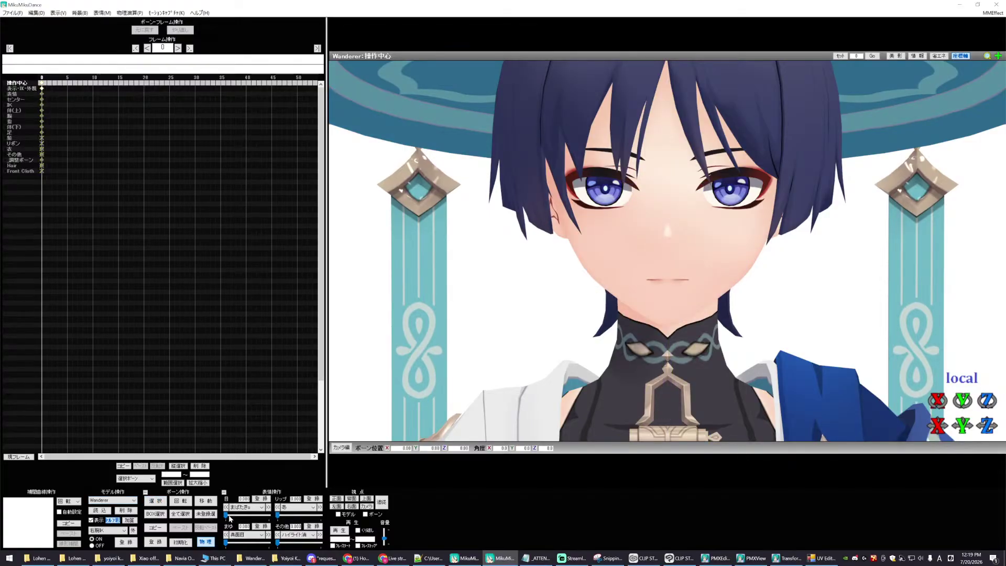
- Choose the まばたき eye morph and test it through its range, ending at 0
{"action": "left_click", "coordinate": [261, 508]}
{"action": "left_click", "coordinate": [239, 497]}
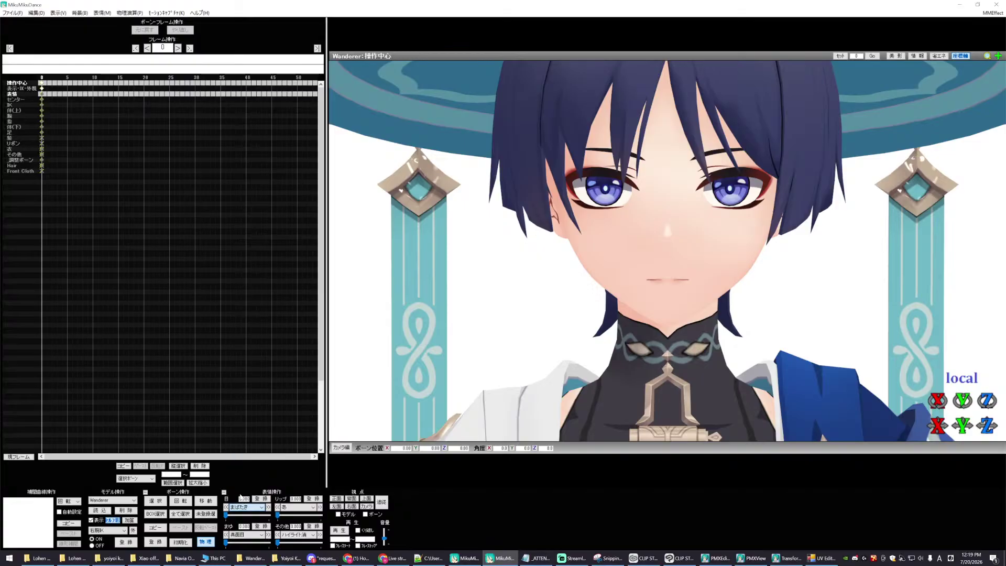
{"action": "mouse_move", "coordinate": [226, 516]}
{"action": "left_mouse_down"}
{"action": "mouse_move", "coordinate": [269, 515]}
{"action": "mouse_move", "coordinate": [225, 516]}
{"action": "left_mouse_up"}
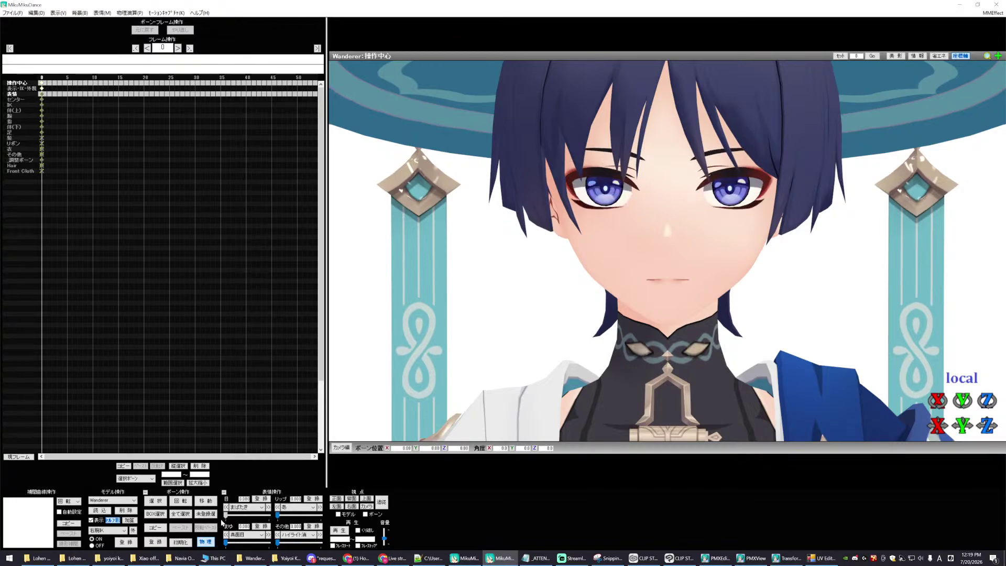
- Choose the 笑い eye morph and test it through its range, ending at 0
{"action": "left_click", "coordinate": [255, 509]}
{"action": "left_click", "coordinate": [254, 508]}
{"action": "left_click", "coordinate": [254, 508]}
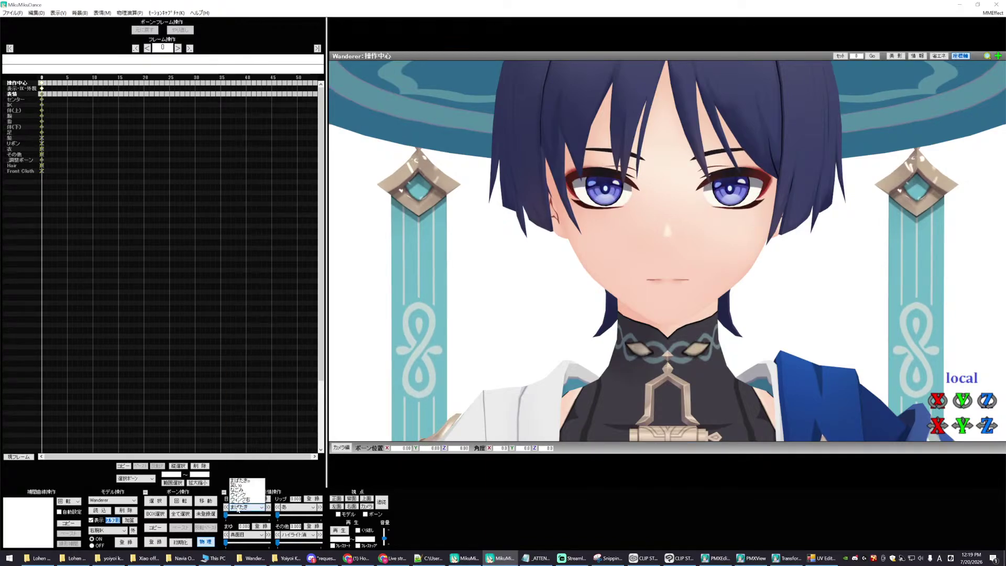
{"action": "left_click", "coordinate": [239, 496]}
{"action": "mouse_move", "coordinate": [231, 516]}
{"action": "left_mouse_down"}
{"action": "mouse_move", "coordinate": [280, 516]}
{"action": "mouse_move", "coordinate": [226, 516]}
{"action": "left_mouse_up"}
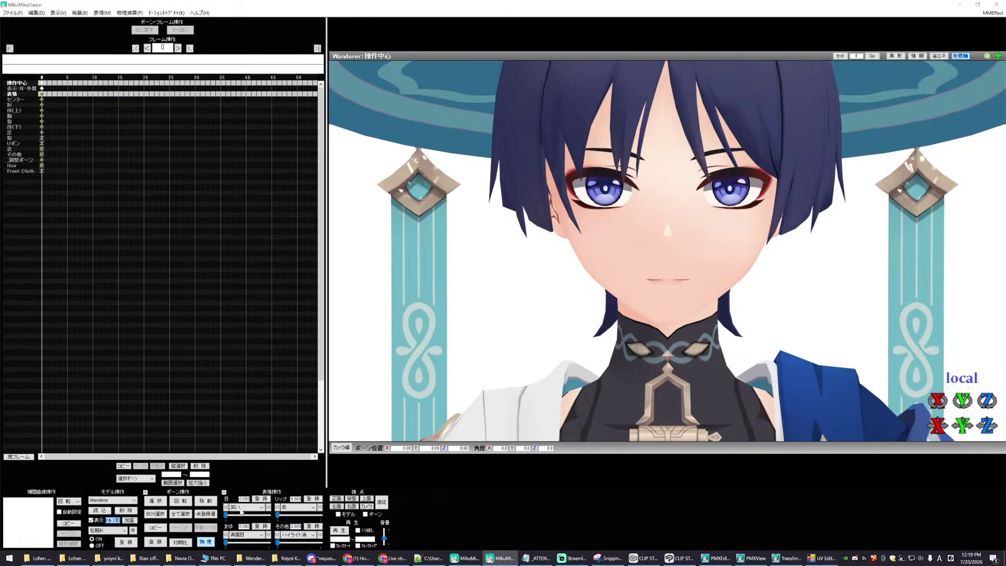
- Choose the 見開く eye morph and test it through its range, ending at 0
{"action": "left_click", "coordinate": [247, 507]}
{"action": "left_click", "coordinate": [236, 500]}
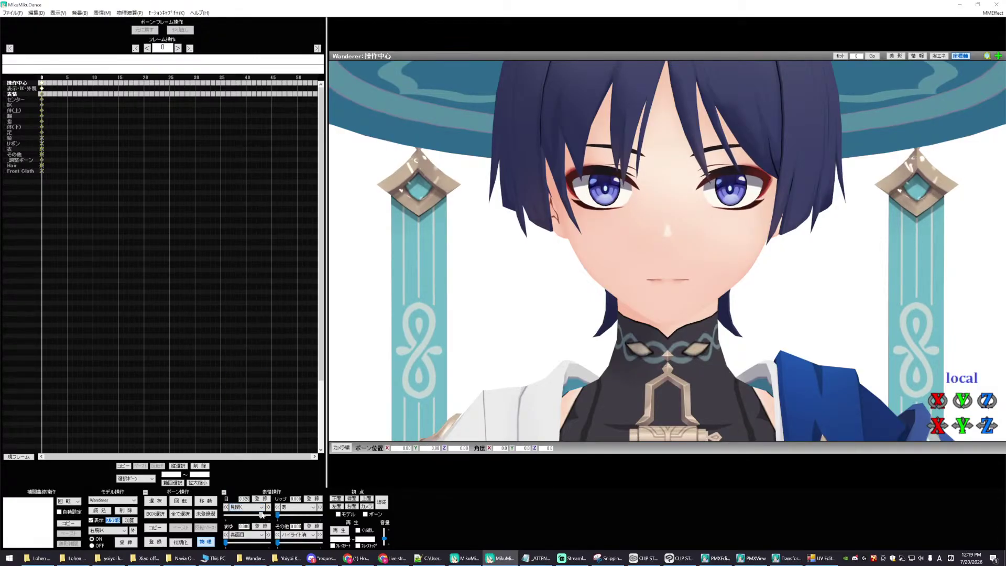
{"action": "mouse_move", "coordinate": [226, 516]}
{"action": "left_mouse_down"}
{"action": "mouse_move", "coordinate": [268, 516]}
{"action": "mouse_move", "coordinate": [225, 516]}
{"action": "left_mouse_up"}
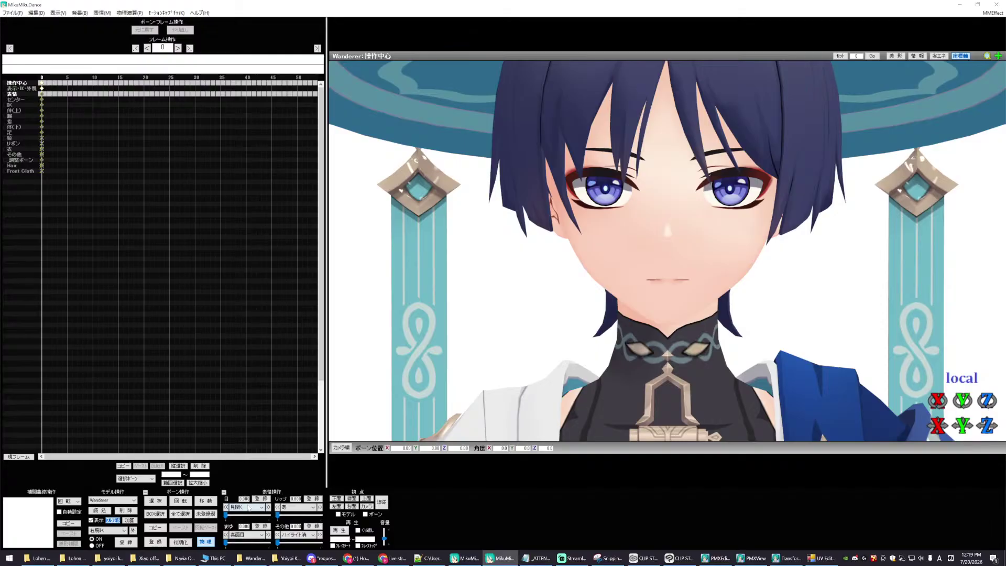
- Register the まばたき eye morph at full strength at frame 7
{"action": "left_click", "coordinate": [249, 508]}
{"action": "left_click", "coordinate": [246, 495]}
{"action": "left_click", "coordinate": [258, 458]}
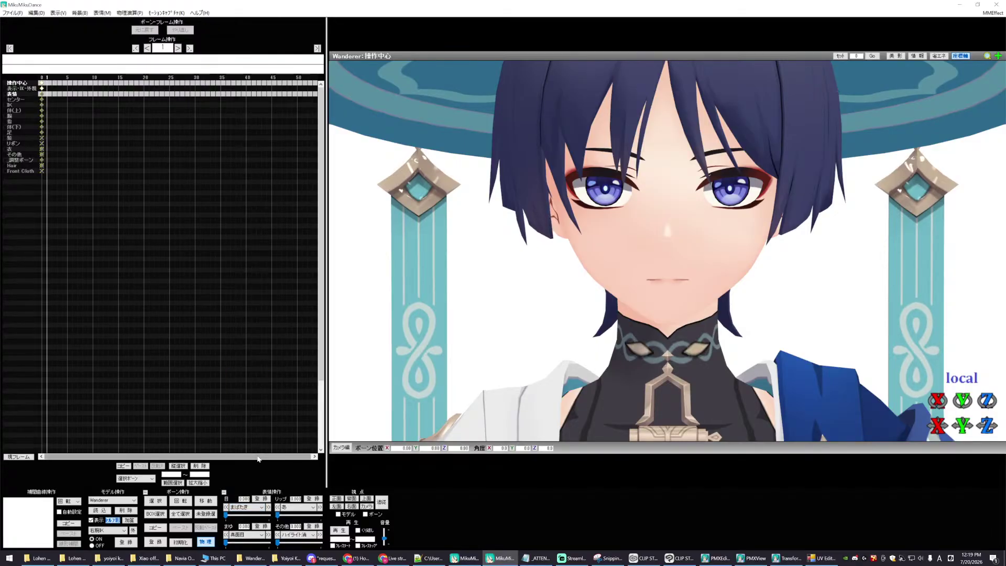
{"action": "left_click_drag", "start_coordinate": [258, 458], "coordinate": [241, 458]}
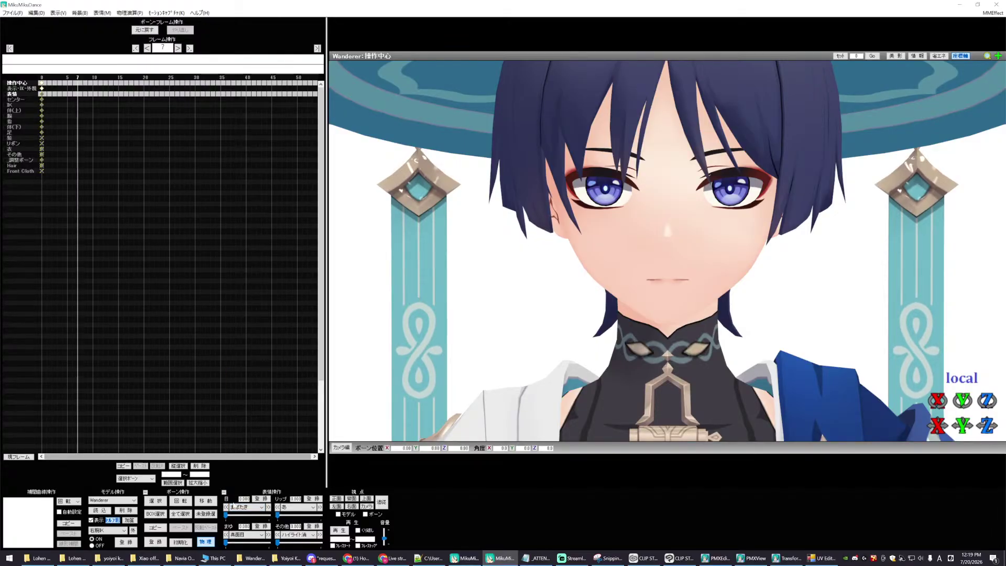
{"action": "left_click_drag", "start_coordinate": [226, 515], "coordinate": [269, 515]}
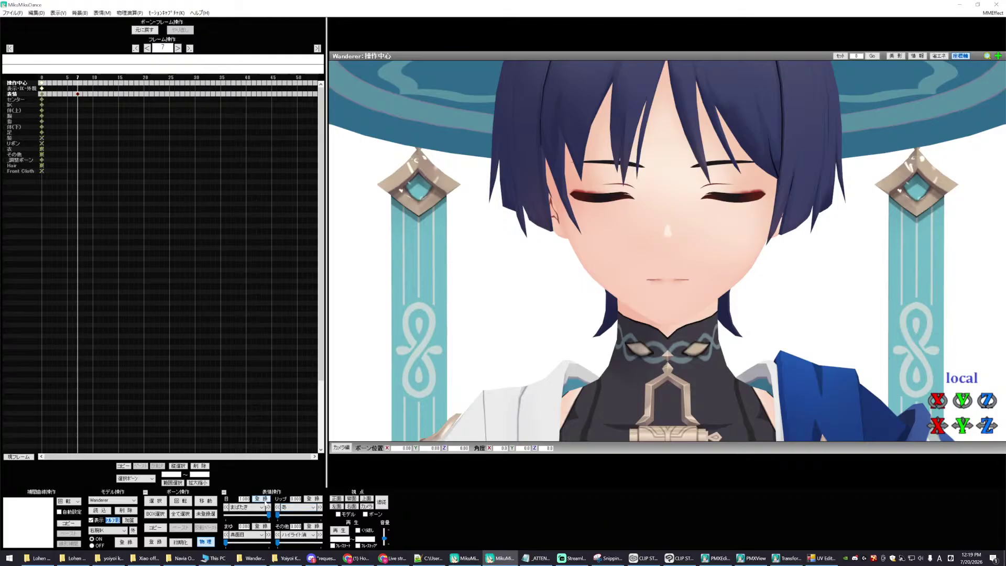
- Hold the closed eyes by registering まばたき at full strength again at frame 9
{"action": "key", "text": "Right"}
{"action": "key", "text": "Right"}
{"action": "key", "text": "Right"}
{"action": "key", "text": "Right"}
{"action": "key", "text": "Right"}
{"action": "key", "text": "Right"}
{"action": "key", "text": "Right"}
{"action": "key", "text": "Right"}
{"action": "key", "text": "Right"}
{"action": "key", "text": "Right"}
{"action": "key", "text": "Right"}
{"action": "key", "text": "Right"}
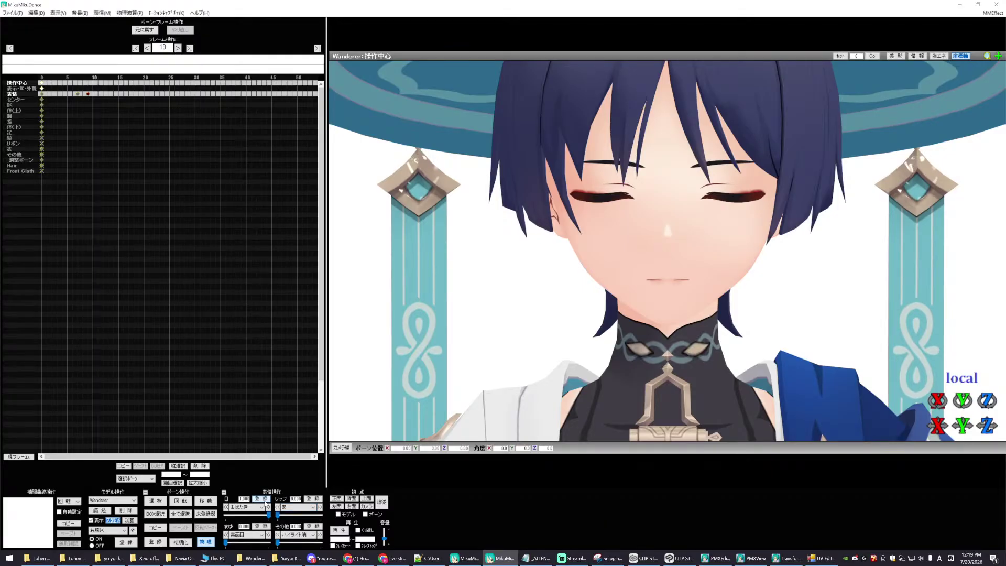
- Set the まばたき morph back to 0 and register it at frame 16
{"action": "key", "text": "Left"}
{"action": "key", "text": "Left"}
{"action": "key", "text": "Left"}
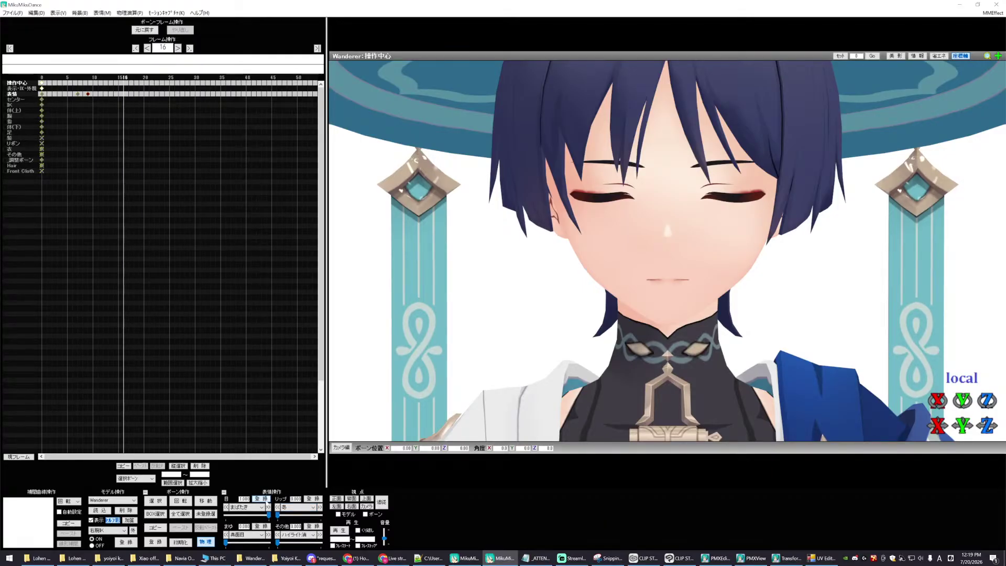
{"action": "left_click_drag", "start_coordinate": [269, 516], "coordinate": [204, 514]}
{"action": "left_click", "coordinate": [262, 499]}
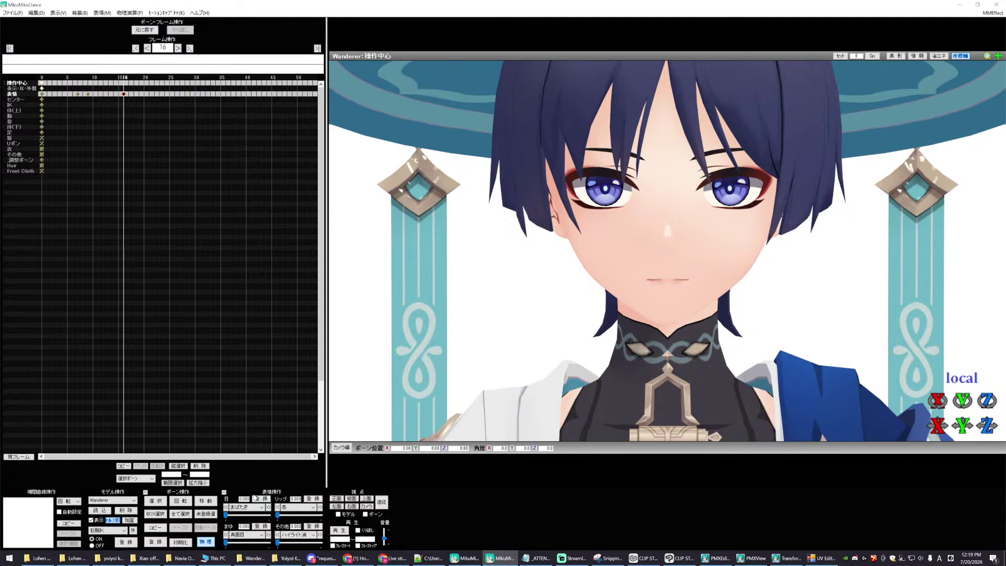
- Step backwards through the blink to frame 4 and examine the eyes at each frame
{"action": "key", "text": "Left"}
{"action": "key", "text": "Left"}
{"action": "key", "text": "Left"}
{"action": "key", "text": "Left"}
{"action": "key", "text": "Left"}
{"action": "key", "text": "Left"}
{"action": "key", "text": "Left"}
{"action": "key", "text": "Left"}
{"action": "key", "text": "Left"}
{"action": "key", "text": "Left"}
{"action": "key", "text": "Left"}
{"action": "key", "text": "Left"}
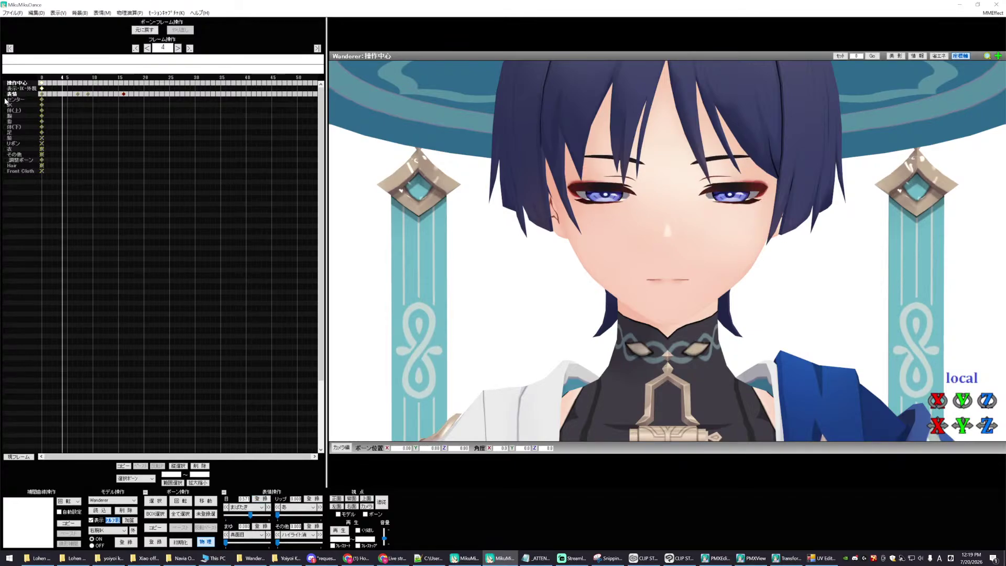
- Register the 見開く eye morph at about half strength at frame 12
{"action": "left_click", "coordinate": [7, 95]}
{"action": "scroll", "coordinate": [100, 367], "scroll_direction": "down", "scroll_amount": 3}
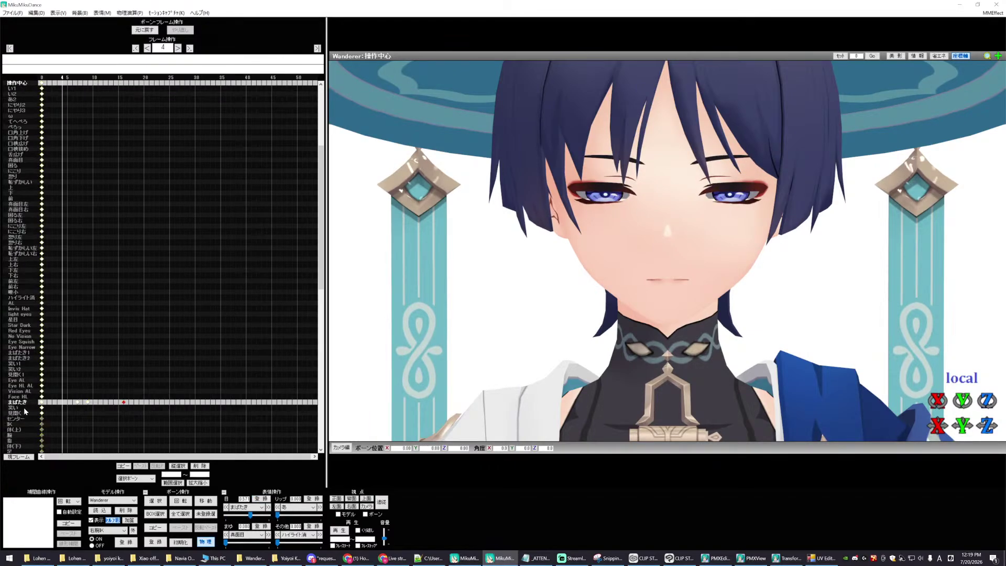
{"action": "left_click", "coordinate": [18, 413]}
{"action": "key", "text": "Right"}
{"action": "key", "text": "Right"}
{"action": "key", "text": "Right"}
{"action": "key", "text": "Right"}
{"action": "key", "text": "Right"}
{"action": "key", "text": "Right"}
{"action": "key", "text": "Right"}
{"action": "key", "text": "Right"}
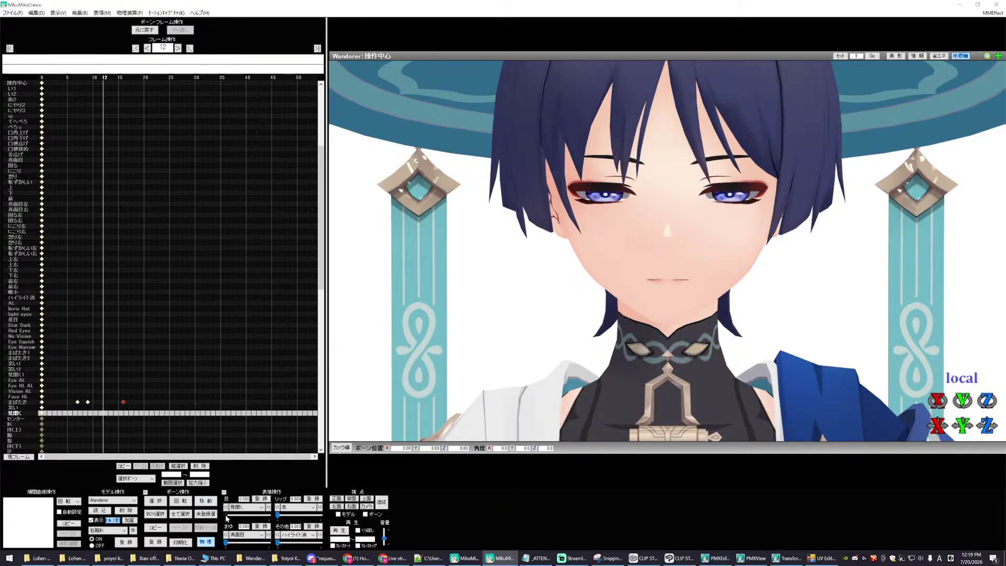
{"action": "left_click_drag", "start_coordinate": [227, 516], "coordinate": [250, 516]}
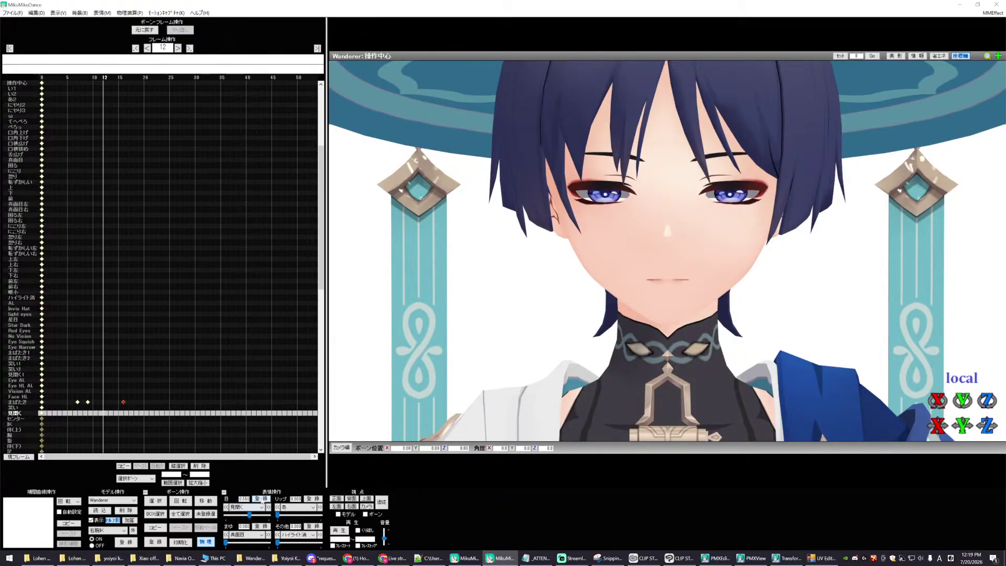
- Set the 見開く morph to 0 and register it at frame 8
{"action": "key", "text": "Left"}
{"action": "key", "text": "Left"}
{"action": "key", "text": "Left"}
{"action": "key", "text": "Left"}
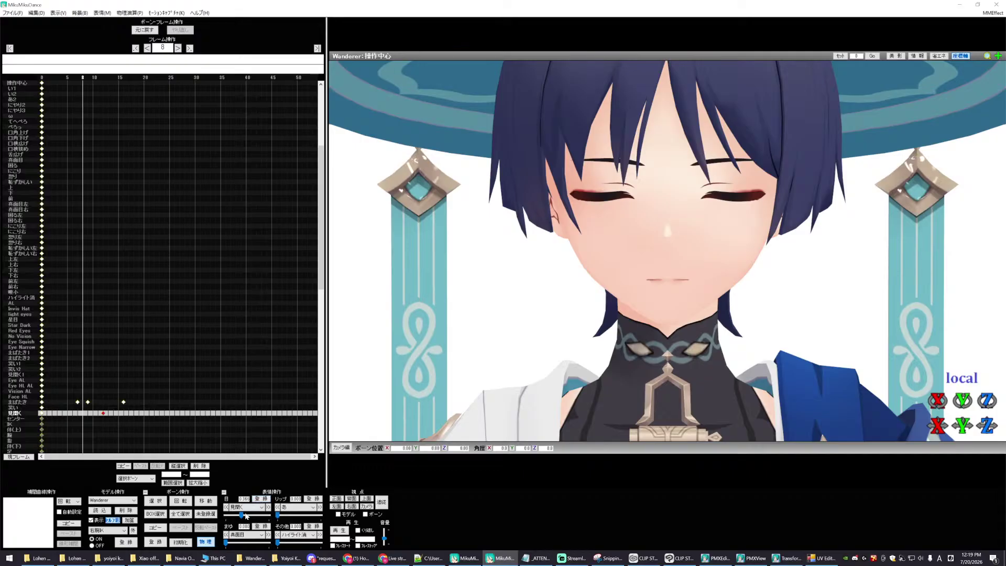
{"action": "left_click_drag", "start_coordinate": [246, 516], "coordinate": [215, 519]}
- Set the 見開く morph back to 0 and register it at frame 19
{"action": "key", "text": "Right"}
{"action": "key", "text": "Right"}
{"action": "key", "text": "Right"}
{"action": "key", "text": "Right"}
{"action": "key", "text": "Right"}
{"action": "key", "text": "Right"}
{"action": "key", "text": "Right"}
{"action": "key", "text": "Right"}
{"action": "key", "text": "Right"}
{"action": "key", "text": "Right"}
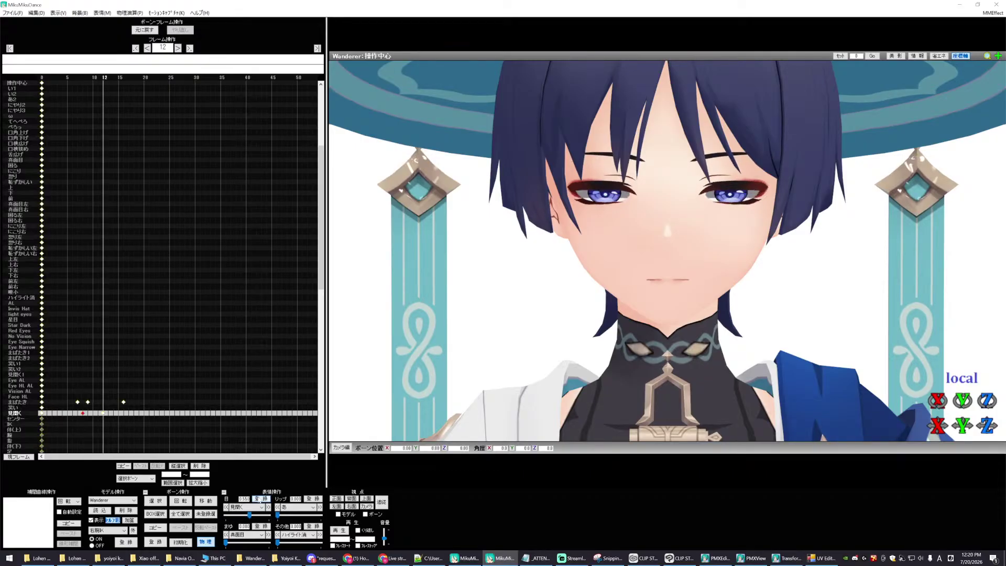
{"action": "key", "text": "Right"}
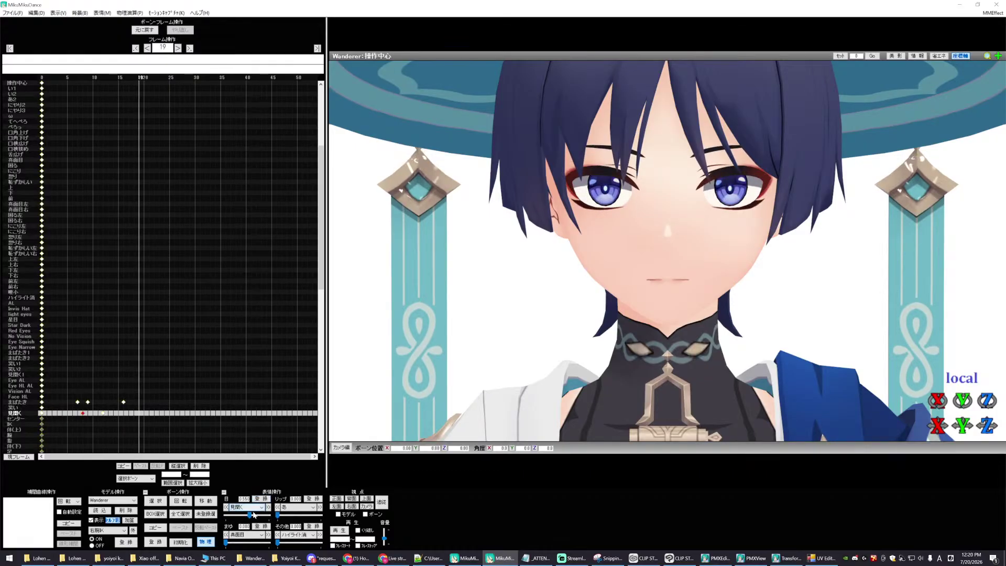
{"action": "left_click_drag", "start_coordinate": [249, 516], "coordinate": [216, 517]}
{"action": "left_click", "coordinate": [260, 498]}
- Return to frame 0 and go through the blink frame by frame up to frame 22, examining the eyes
{"action": "key", "text": "Home"}
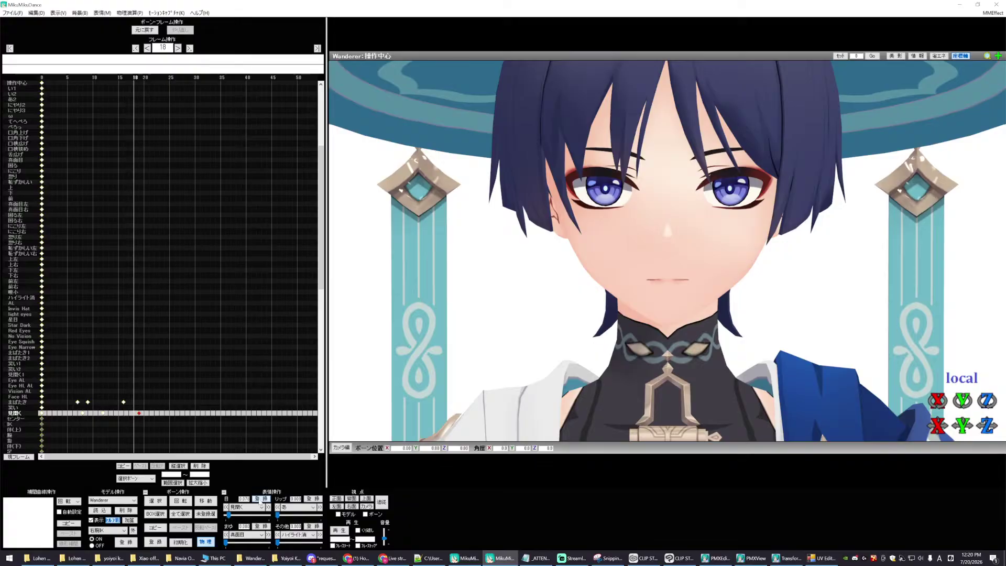
{"action": "key", "text": "Left"}
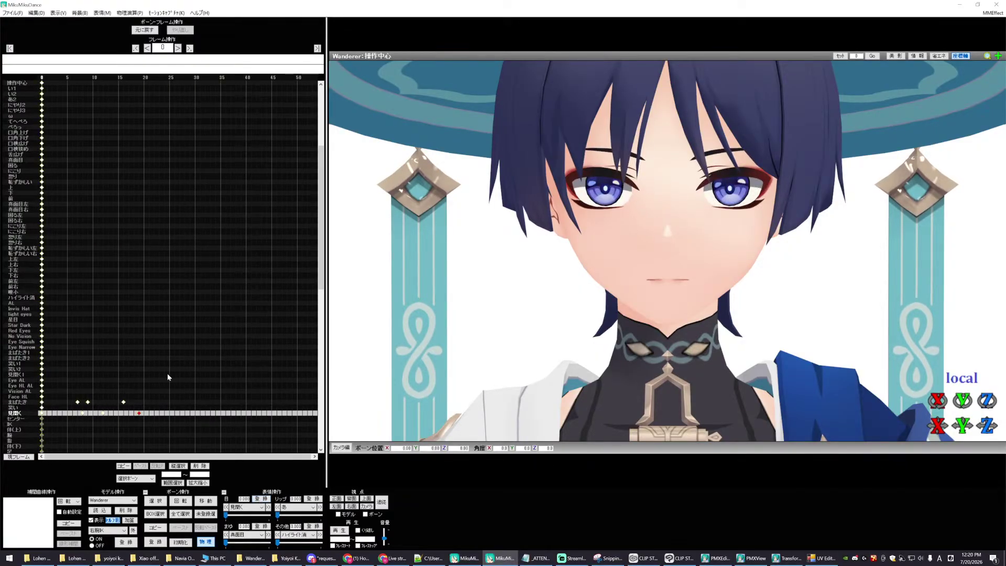
{"action": "key", "text": "Right"}
{"action": "key", "text": "Right"}
{"action": "key", "text": "Right"}
{"action": "key", "text": "Right"}
{"action": "key", "text": "Right"}
{"action": "key", "text": "Right"}
{"action": "key", "text": "Right"}
{"action": "key", "text": "Right"}
{"action": "key", "text": "Right"}
{"action": "key", "text": "Right"}
{"action": "key", "text": "Right"}
{"action": "key", "text": "Right"}
{"action": "key", "text": "Right"}
{"action": "key", "text": "Right"}
{"action": "key", "text": "Right"}
{"action": "key", "text": "Right"}
{"action": "key", "text": "Right"}
{"action": "key", "text": "Right"}
{"action": "key", "text": "Right"}
{"action": "key", "text": "Right"}
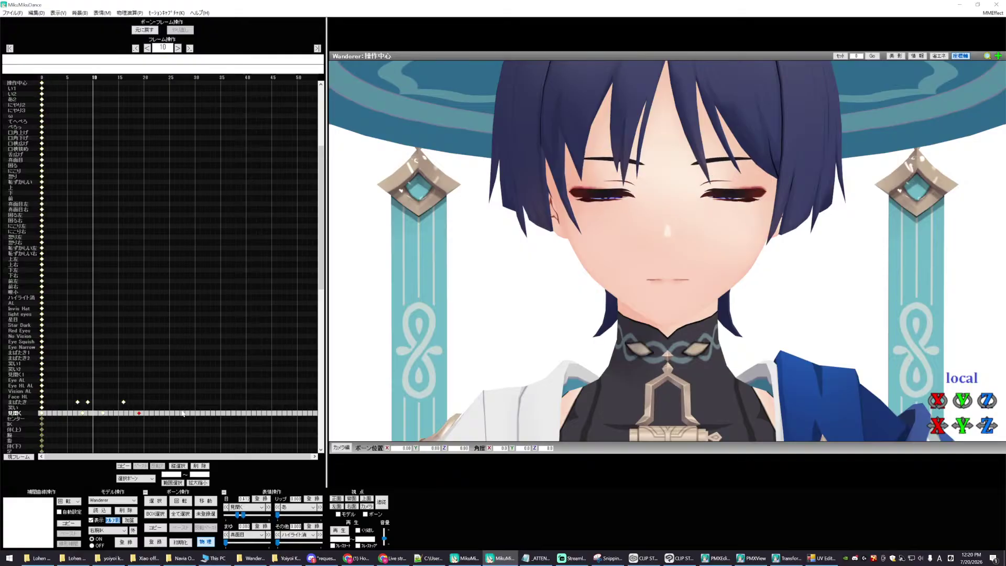
{"action": "key", "text": "Right"}
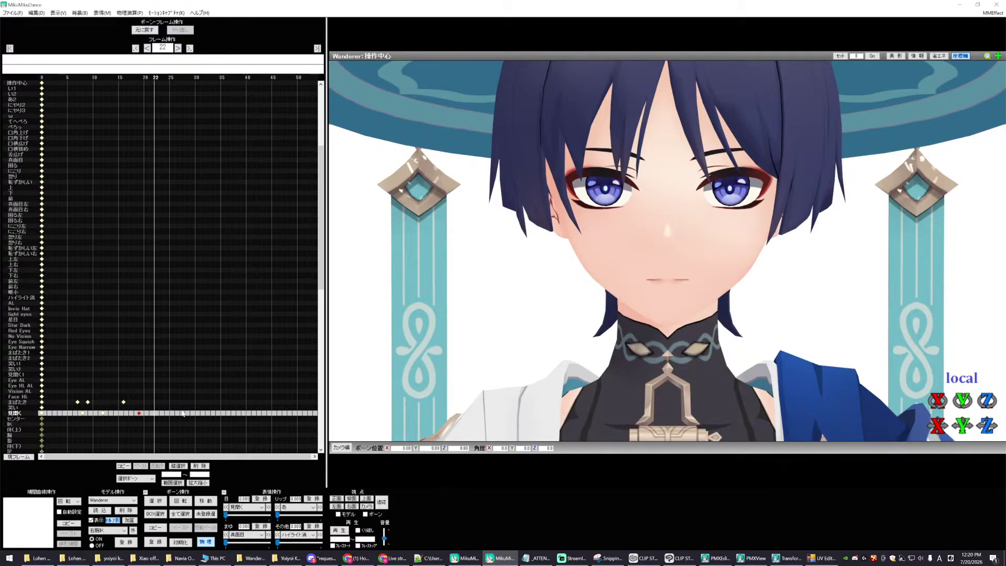
- Copy the まばたき keyframes from frames 0 to 16 and paste them starting at frame 22
{"action": "left_click_drag", "start_coordinate": [130, 404], "coordinate": [38, 395]}
{"action": "left_click", "coordinate": [126, 406]}
{"action": "left_click_drag", "start_coordinate": [134, 407], "coordinate": [44, 404]}
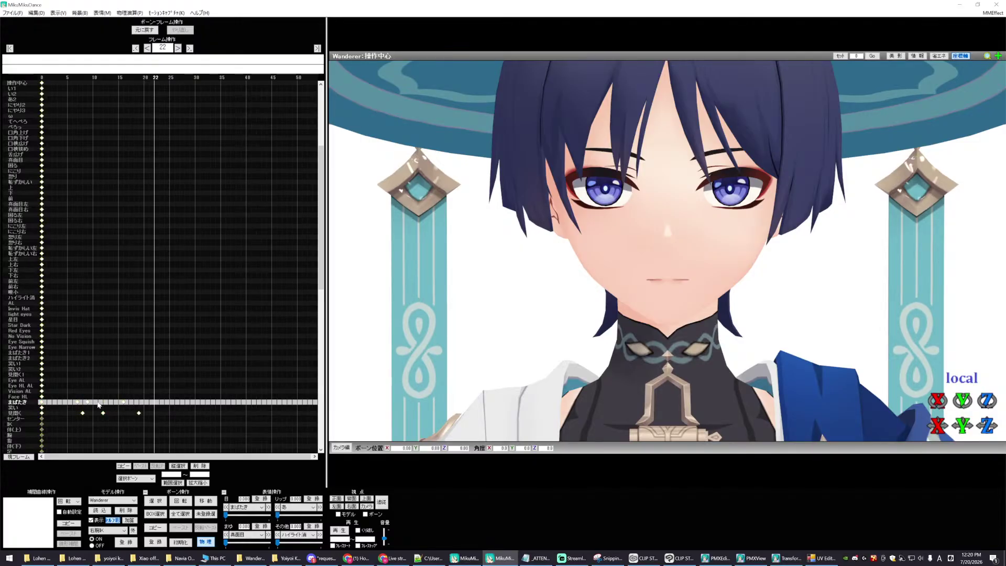
{"action": "left_click_drag", "start_coordinate": [132, 407], "coordinate": [44, 403]}
{"action": "key", "text": "ctrl+c"}
{"action": "key", "text": "ctrl+v"}
- Copy the three 見開く keyframes and paste them starting at frame 30
{"action": "left_click_drag", "start_coordinate": [152, 423], "coordinate": [79, 410]}
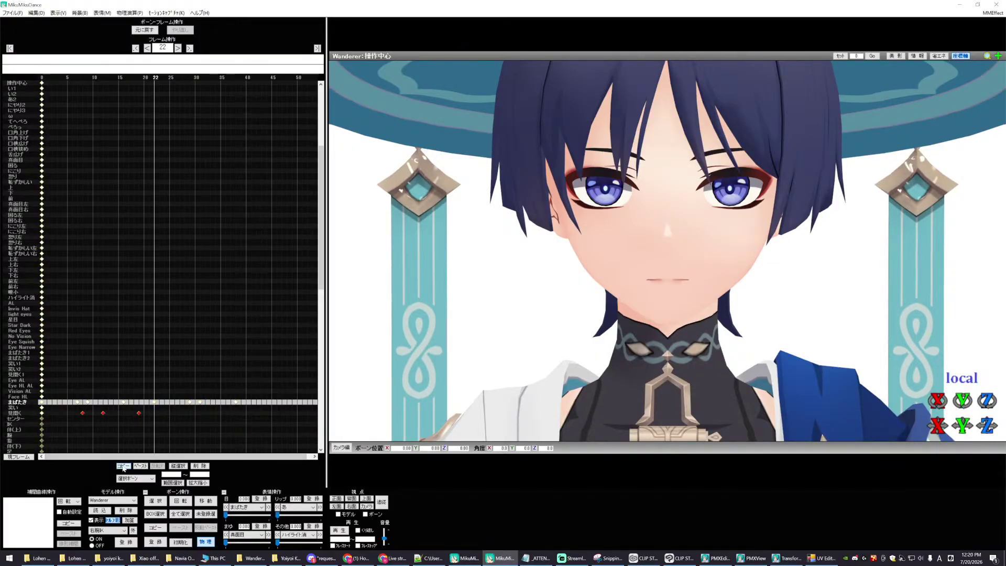
{"action": "key", "text": "Right"}
{"action": "key", "text": "Right"}
{"action": "key", "text": "Right"}
{"action": "key", "text": "Right"}
{"action": "key", "text": "Right"}
{"action": "key", "text": "Right"}
{"action": "key", "text": "Right"}
{"action": "key", "text": "Right"}
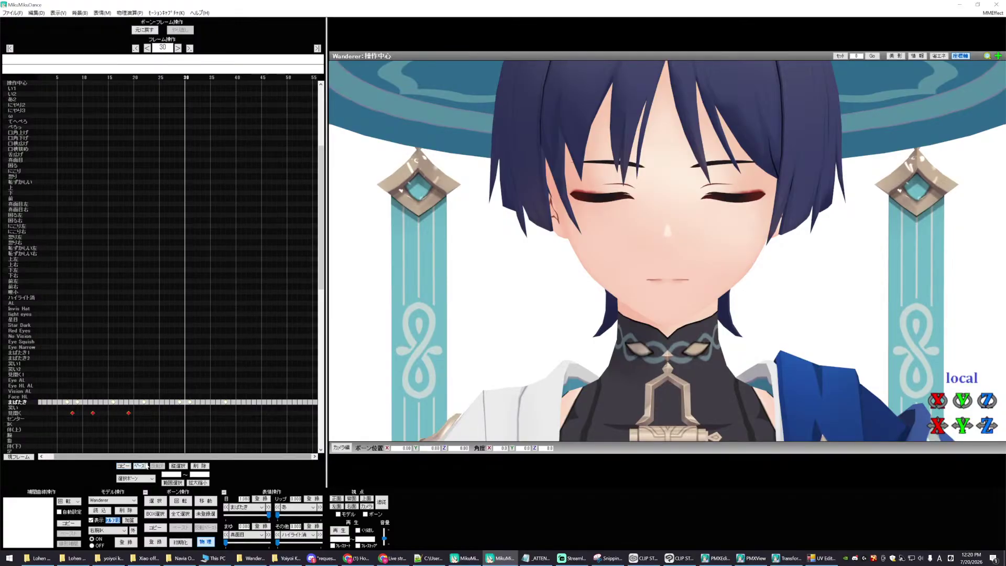
{"action": "left_click", "coordinate": [140, 466]}
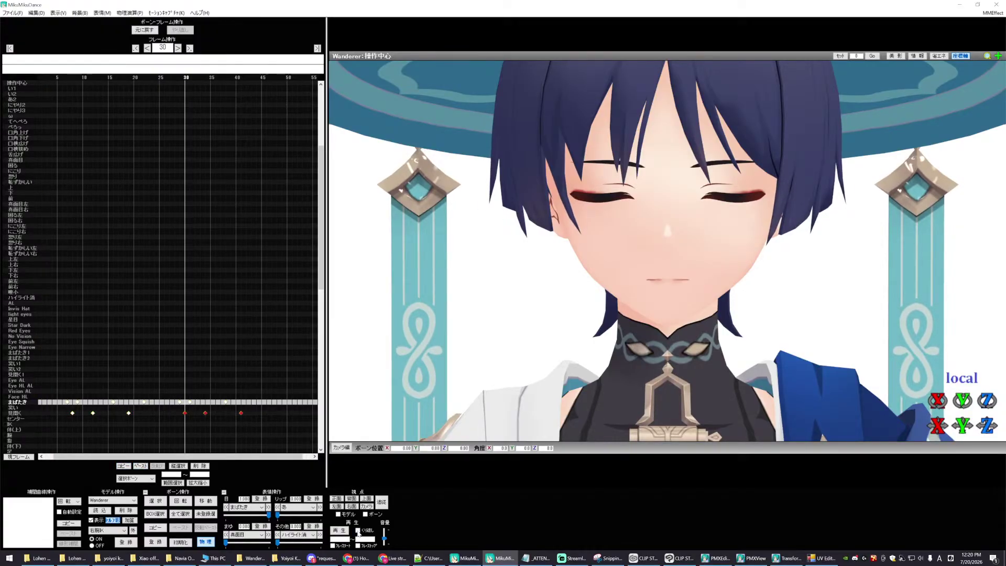
- Play the repeated blink in a loop and preview the 見開く morph at higher strength at frame 43 between playbacks
{"action": "left_click", "coordinate": [339, 530]}
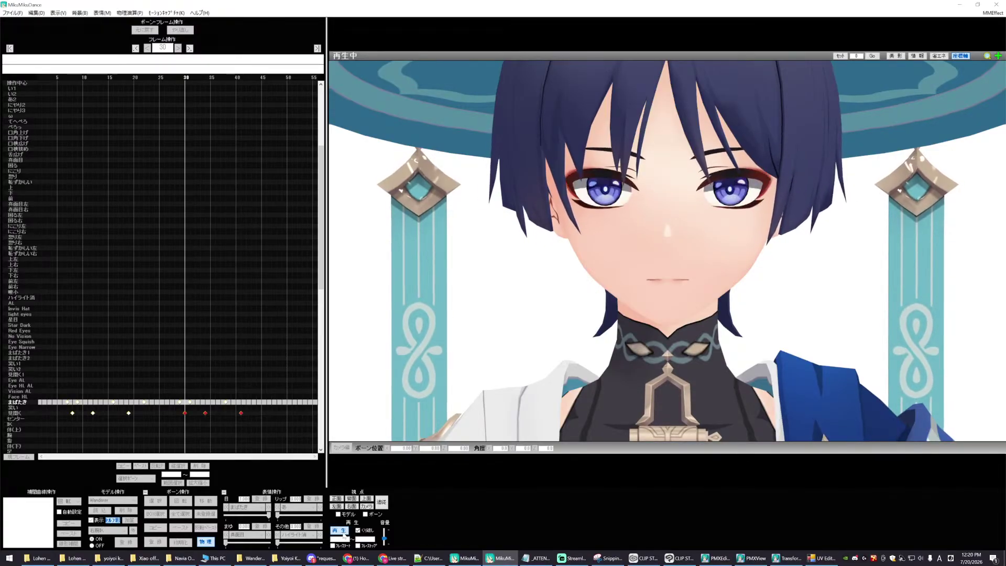
{"action": "left_click", "coordinate": [339, 530]}
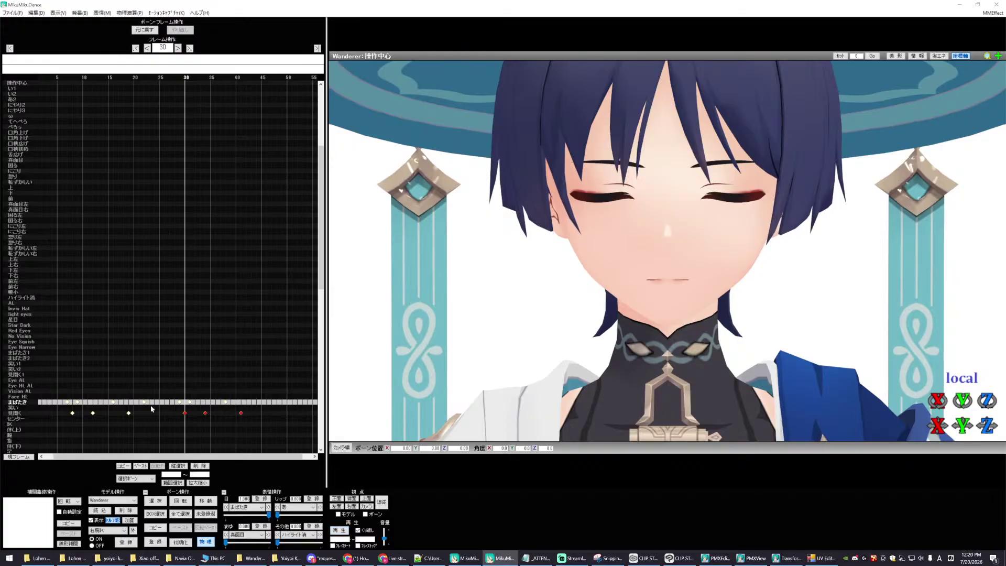
{"action": "scroll", "coordinate": [153, 408], "scroll_direction": "down", "scroll_amount": 9}
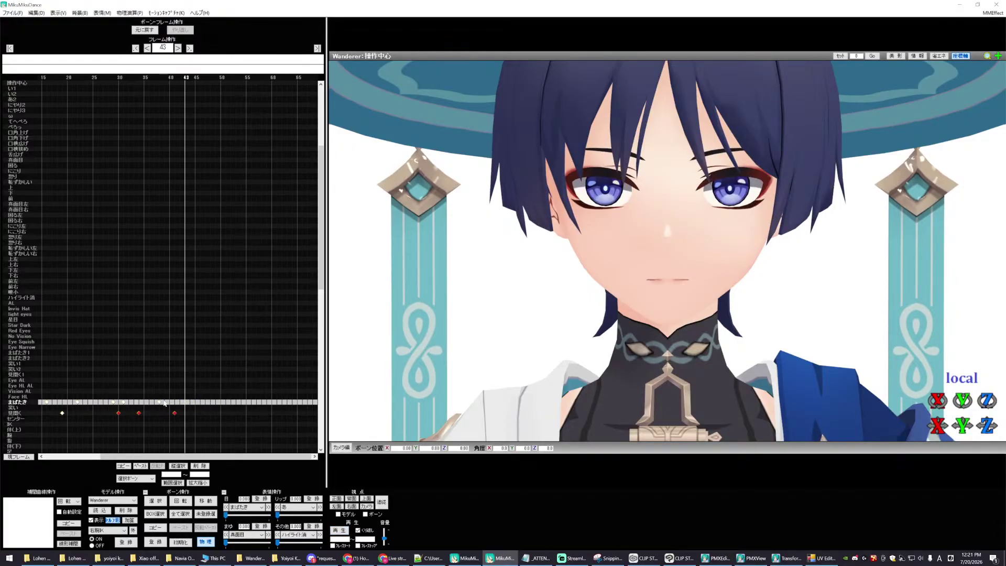
{"action": "left_click", "coordinate": [21, 412]}
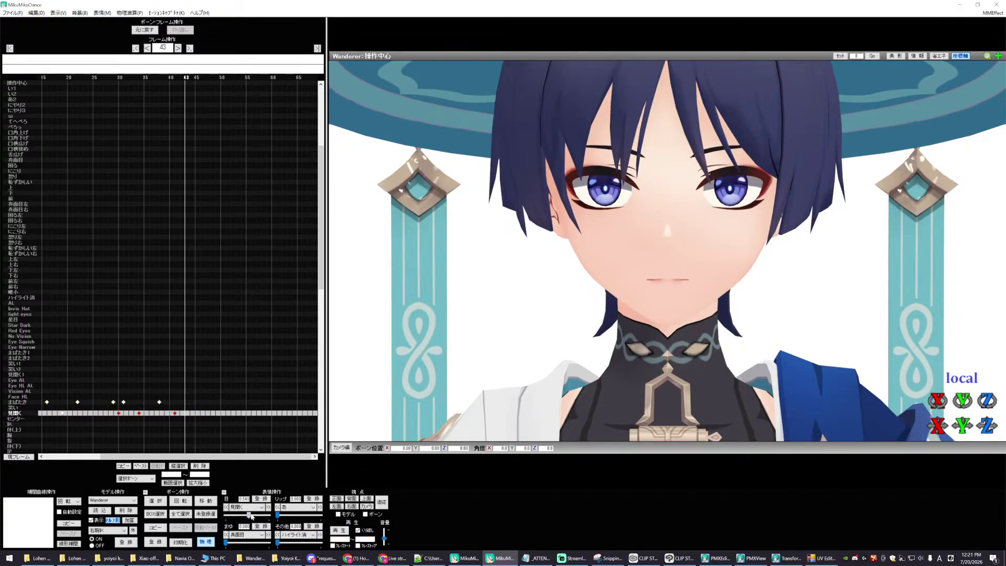
{"action": "left_click_drag", "start_coordinate": [267, 516], "coordinate": [282, 519]}
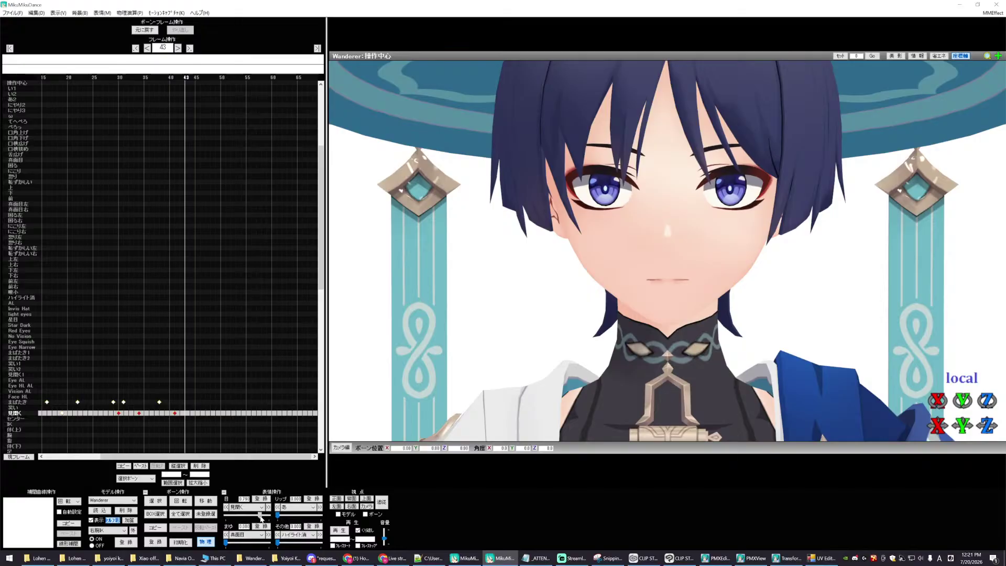
{"action": "left_click", "coordinate": [343, 531]}
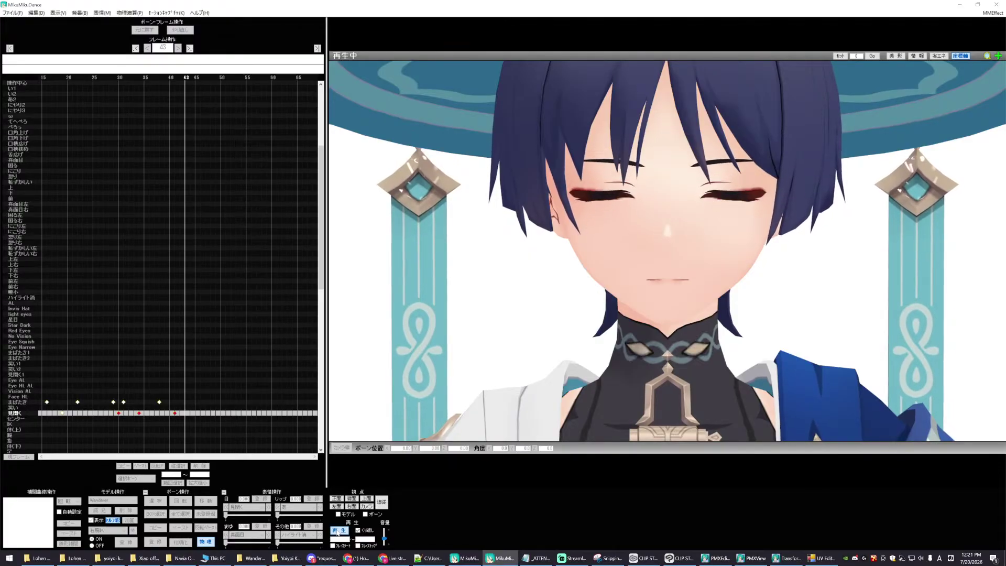
{"action": "left_click", "coordinate": [338, 531]}
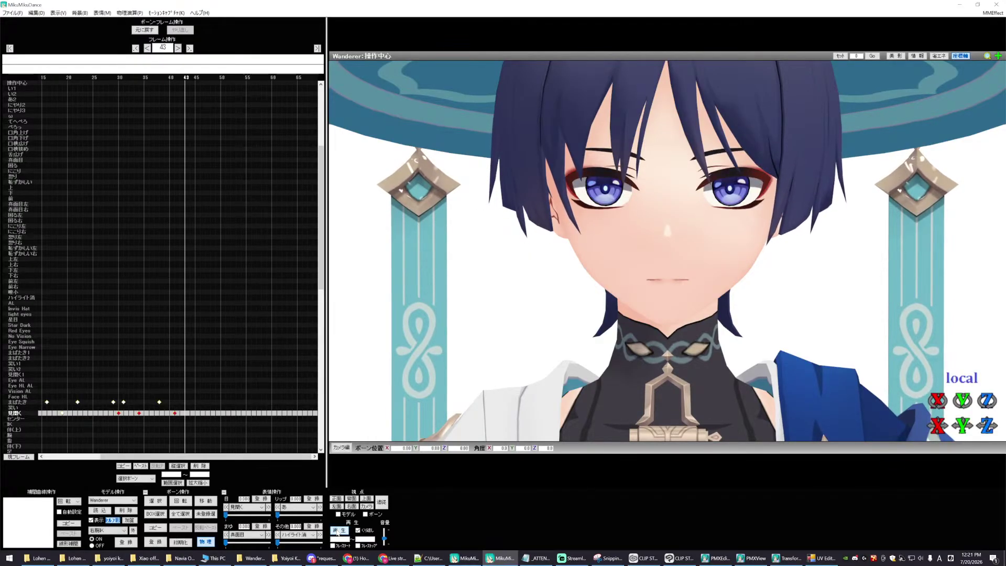
- Go back and forth through both blinks frame by frame and examine how the eyes close and reopen
{"action": "key", "text": "Left"}
{"action": "key", "text": "Left"}
{"action": "key", "text": "Left"}
{"action": "key", "text": "Left"}
{"action": "key", "text": "Left"}
{"action": "key", "text": "Left"}
{"action": "key", "text": "Left"}
{"action": "key", "text": "Left"}
{"action": "key", "text": "Left"}
{"action": "key", "text": "Left"}
{"action": "key", "text": "Left"}
{"action": "key", "text": "Left"}
{"action": "key", "text": "Right"}
{"action": "key", "text": "Right"}
{"action": "key", "text": "Right"}
{"action": "key", "text": "Right"}
{"action": "key", "text": "Right"}
{"action": "key", "text": "Right"}
{"action": "key", "text": "Right"}
{"action": "key", "text": "Right"}
{"action": "key", "text": "Right"}
{"action": "key", "text": "Right"}
{"action": "key", "text": "Right"}
{"action": "key", "text": "Right"}
{"action": "key", "text": "Right"}
{"action": "key", "text": "Right"}
{"action": "key", "text": "Right"}
{"action": "key", "text": "Right"}
{"action": "key", "text": "Right"}
{"action": "key", "text": "Right"}
{"action": "key", "text": "Right"}
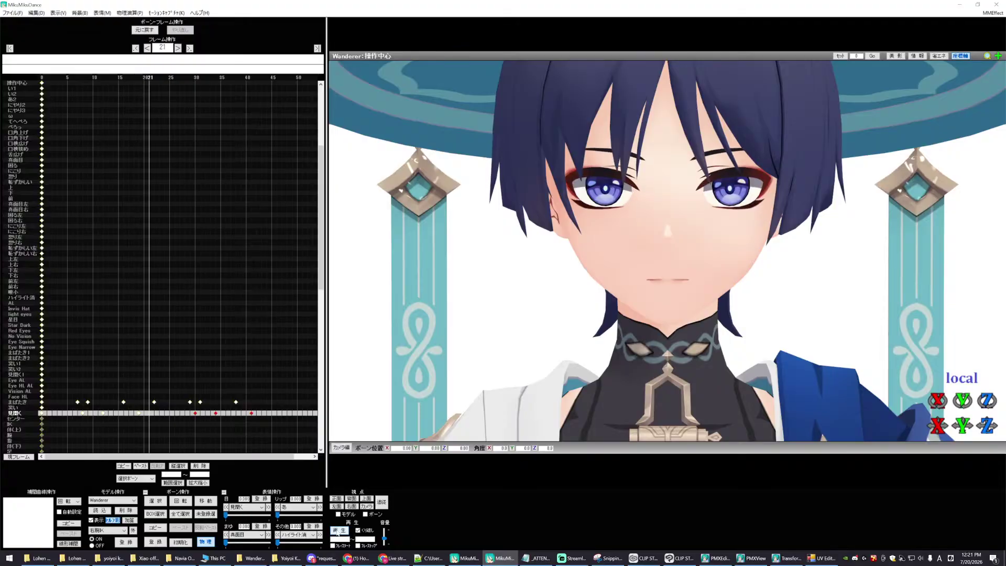
{"action": "key", "text": "Left"}
{"action": "key", "text": "Left"}
{"action": "key", "text": "Left"}
{"action": "key", "text": "Left"}
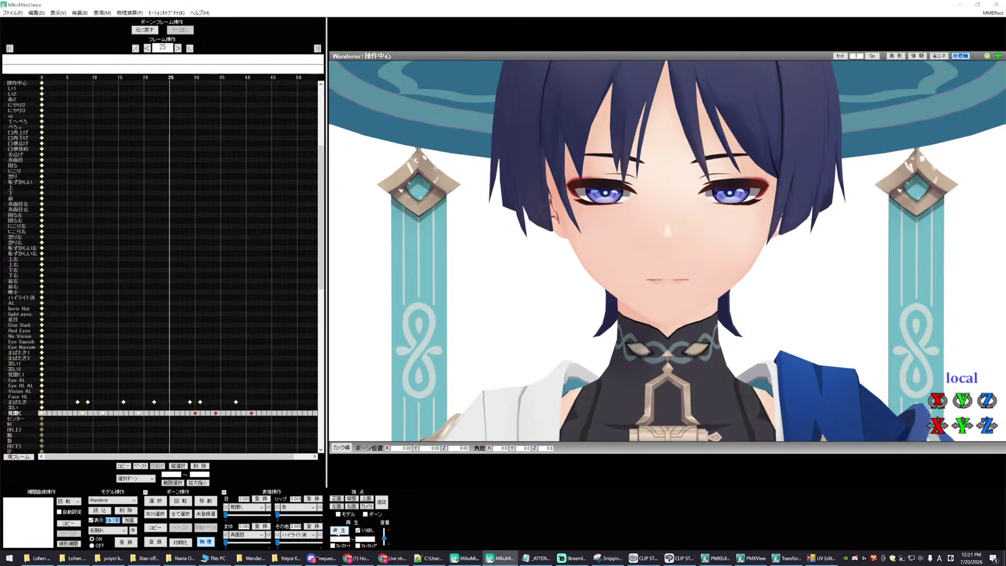
{"action": "key", "text": "Left"}
{"action": "key", "text": "Left"}
{"action": "key", "text": "Left"}
{"action": "key", "text": "Left"}
{"action": "key", "text": "Left"}
{"action": "key", "text": "Left"}
{"action": "key", "text": "Left"}
{"action": "key", "text": "Left"}
{"action": "key", "text": "Left"}
{"action": "key", "text": "Left"}
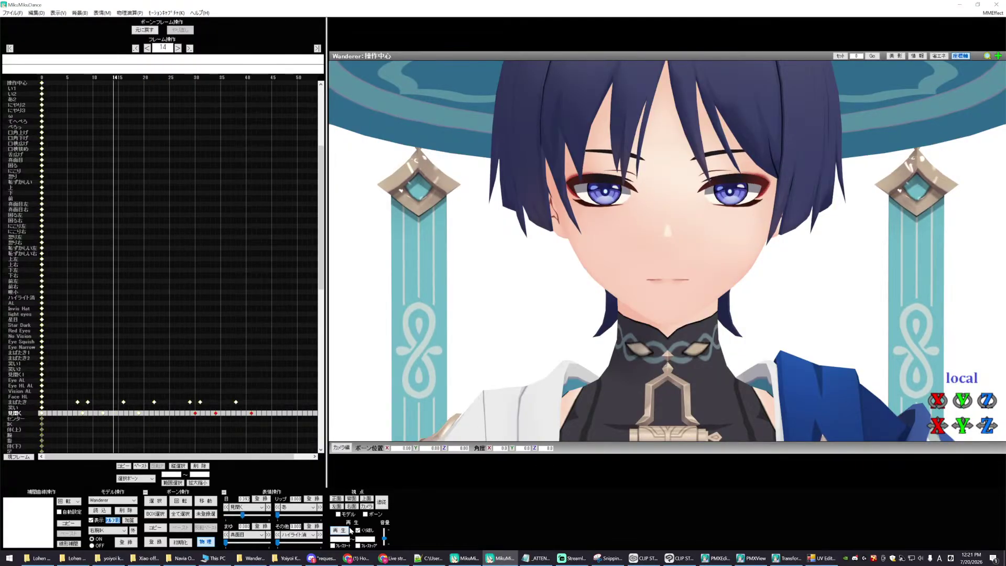
- Play the blink animation again and check the eye opening around frames 12 to 15
{"action": "left_click", "coordinate": [342, 531]}
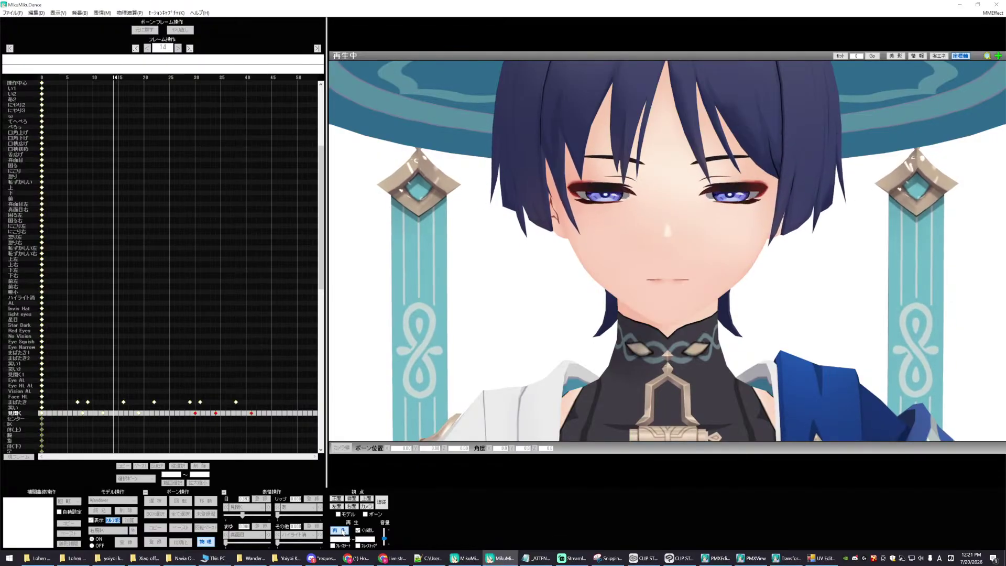
{"action": "left_click", "coordinate": [343, 531]}
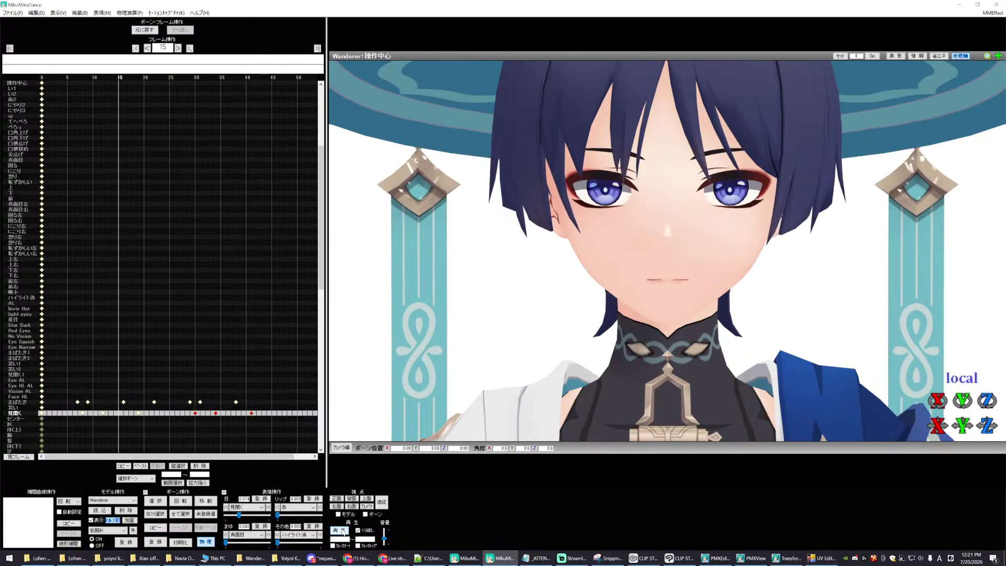
{"action": "key", "text": "Left"}
{"action": "key", "text": "Left"}
{"action": "key", "text": "Left"}
{"action": "key", "text": "Right"}
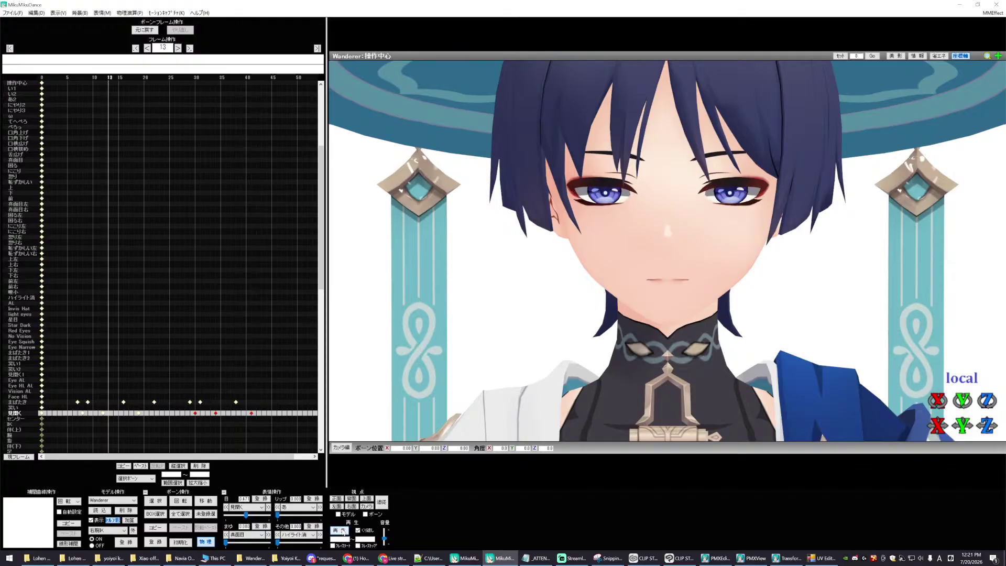
- Shift all 見開く keyframes after frame 0 two frames later and check the retimed blink frame by frame
{"action": "left_click_drag", "start_coordinate": [88, 414], "coordinate": [118, 416]}
{"action": "key", "text": "Right"}
{"action": "key", "text": "Right"}
{"action": "key", "text": "Right"}
{"action": "key", "text": "Right"}
{"action": "key", "text": "Right"}
{"action": "key", "text": "Right"}
{"action": "key", "text": "Right"}
{"action": "key", "text": "Right"}
{"action": "key", "text": "Right"}
{"action": "key", "text": "Right"}
{"action": "key", "text": "Right"}
{"action": "key", "text": "Right"}
{"action": "key", "text": "Right"}
{"action": "key", "text": "Right"}
{"action": "key", "text": "Right"}
{"action": "key", "text": "Right"}
{"action": "key", "text": "Right"}
{"action": "key", "text": "Right"}
{"action": "key", "text": "Right"}
{"action": "key", "text": "Right"}
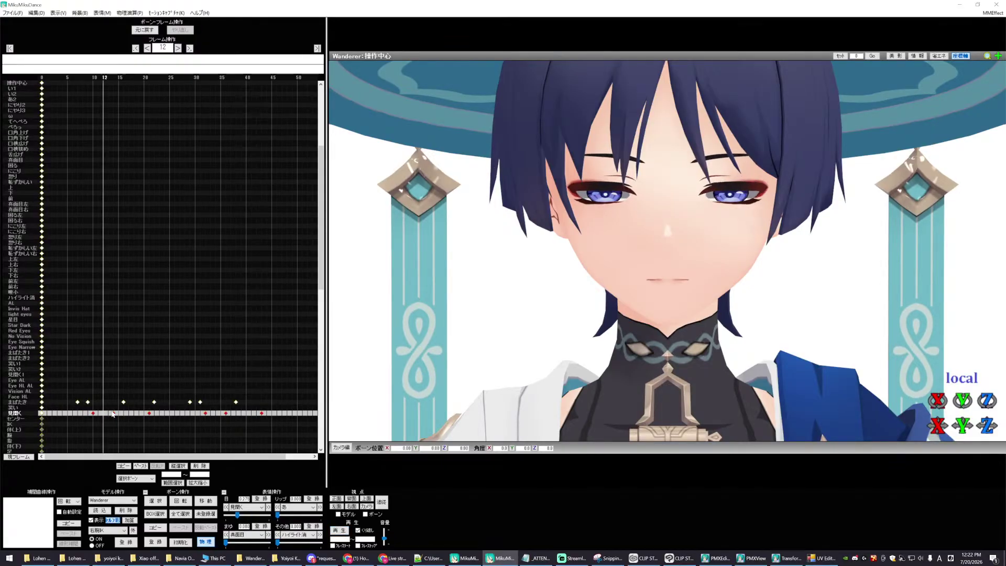
- Return to frame 0 and play the retimed blink animation
{"action": "key", "text": "Home"}
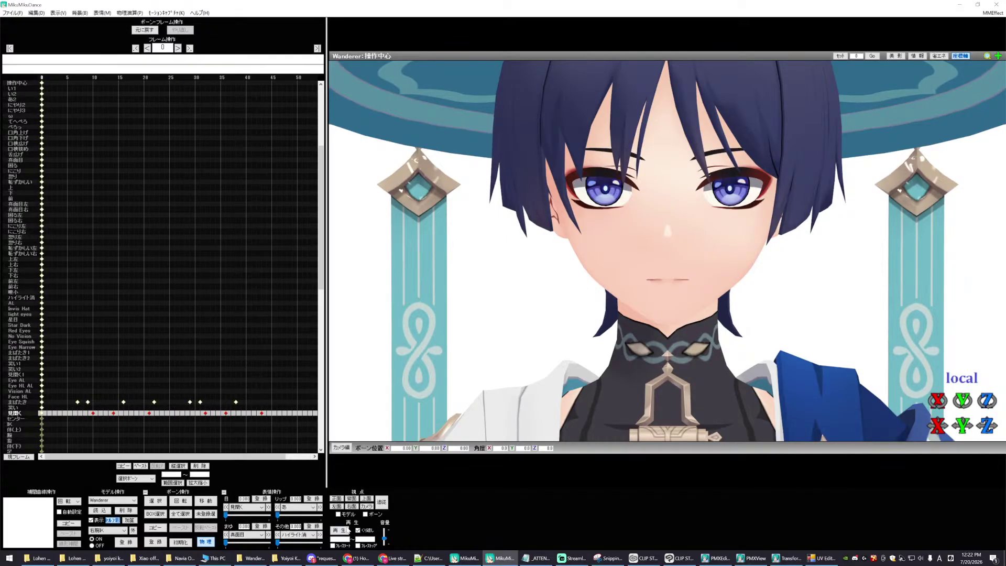
{"action": "left_click", "coordinate": [346, 530]}
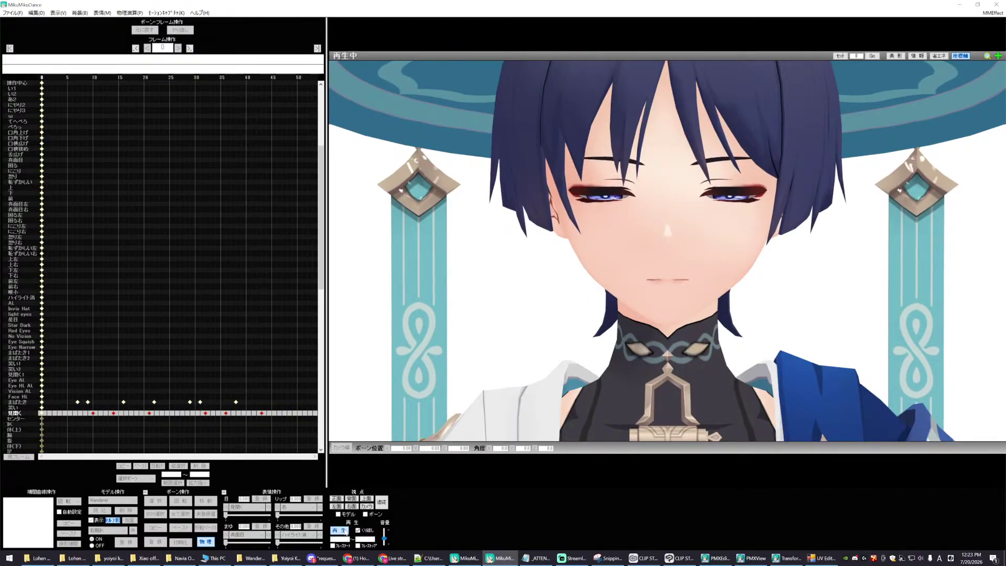
{"action": "left_click", "coordinate": [339, 530]}
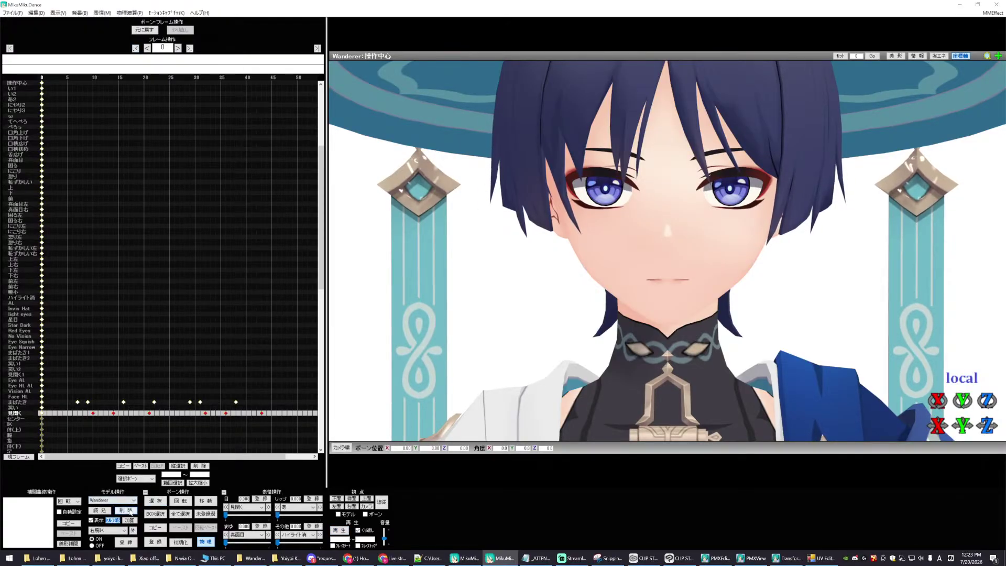
- Select the keyframes of all tracks (全フレーム) from frame 0 to 9999 and delete them
{"action": "left_click", "coordinate": [183, 438]}
{"action": "left_click", "coordinate": [132, 479]}
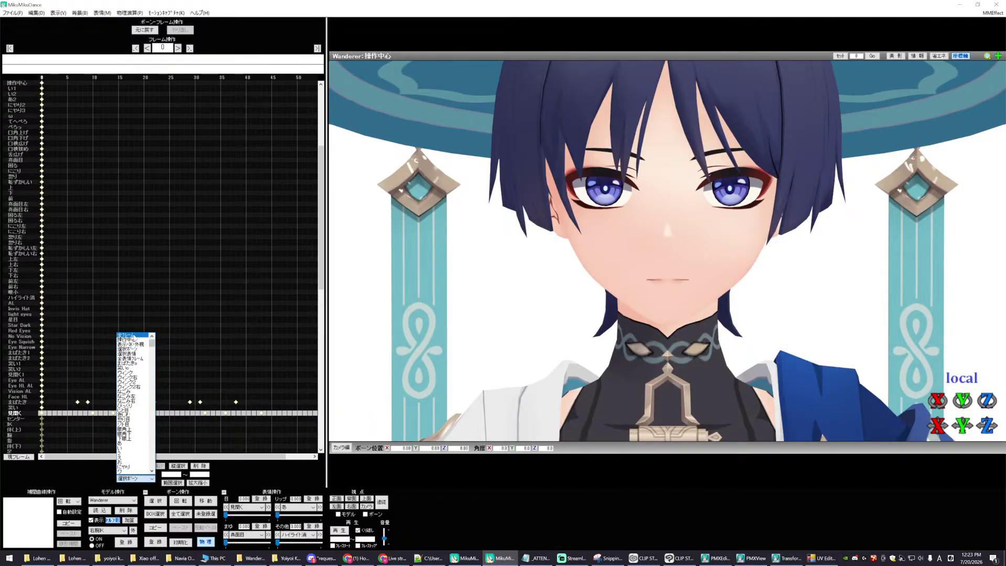
{"action": "left_click", "coordinate": [126, 335]}
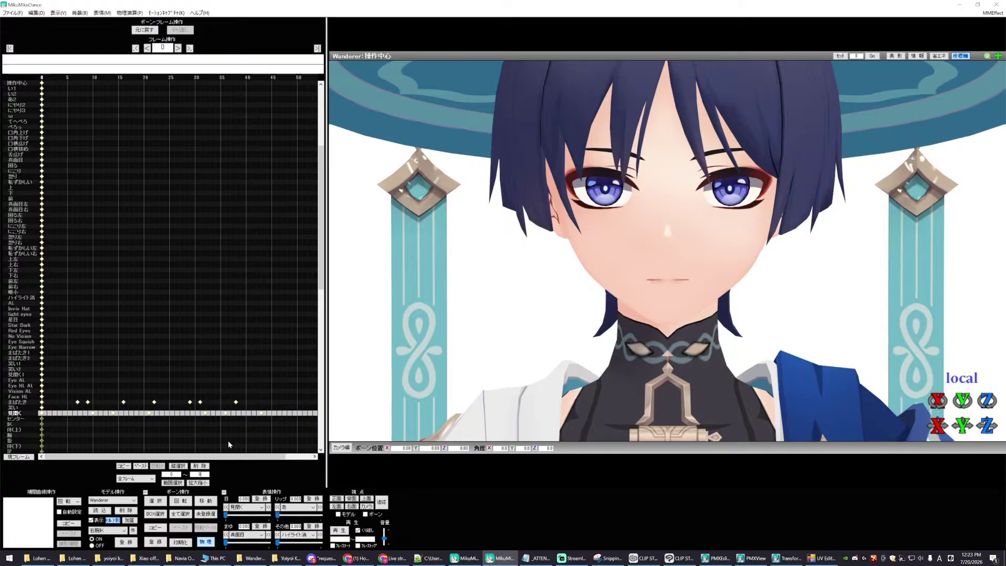
{"action": "type", "text": "9999"}
{"action": "left_click", "coordinate": [172, 482]}
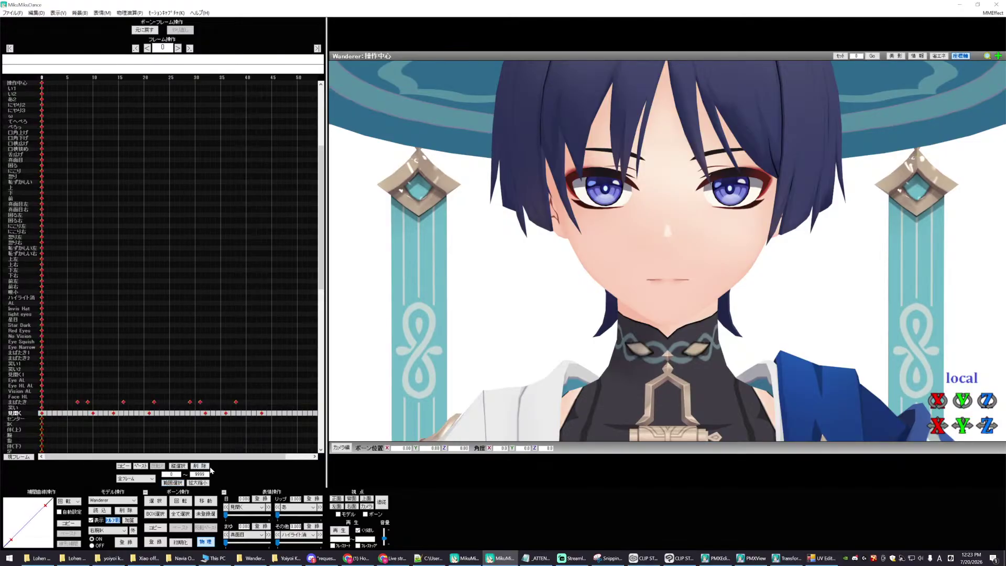
{"action": "left_click", "coordinate": [204, 466]}
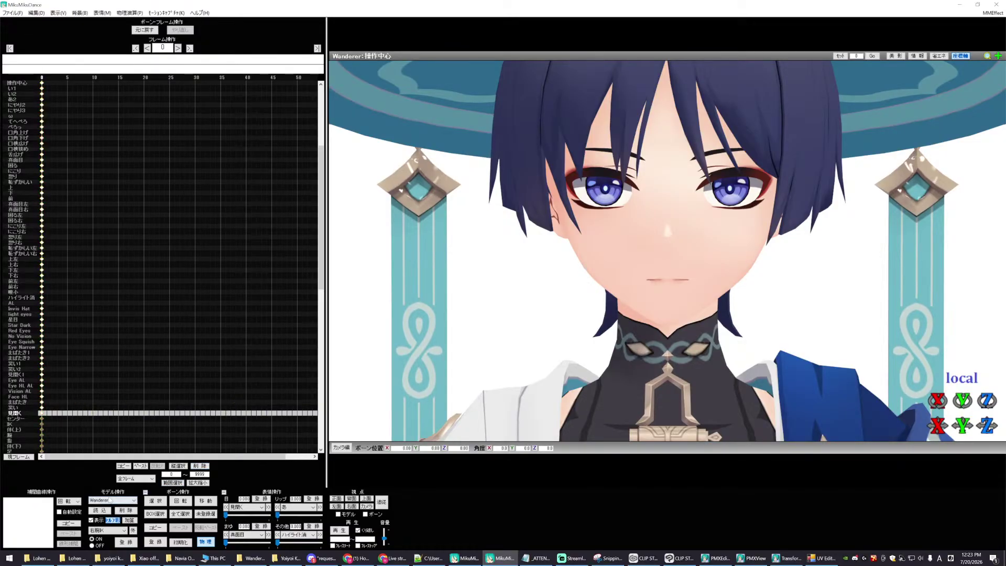
- Load a dance motion from the Motion folder onto the Wanderer model
{"action": "left_click", "coordinate": [266, 556]}
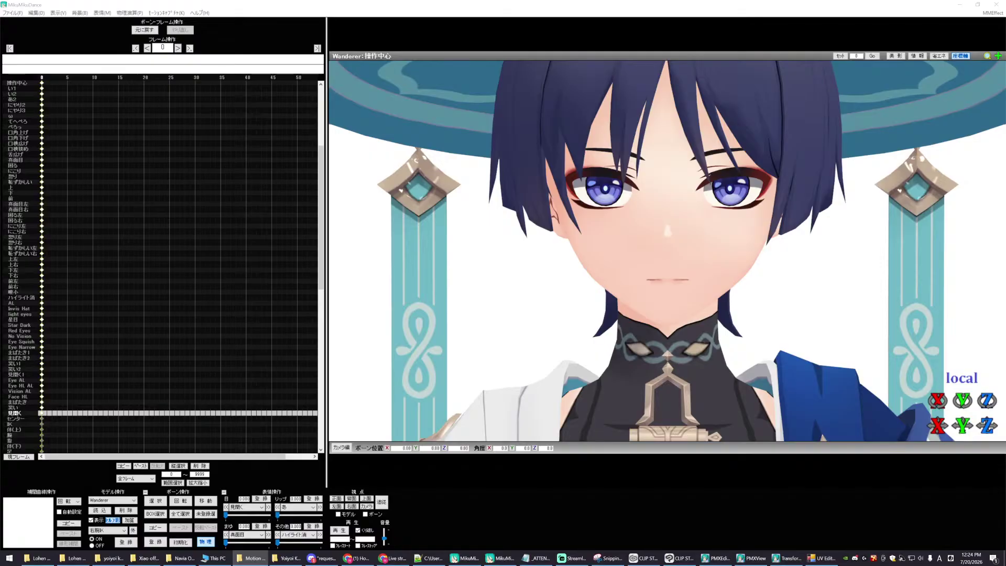
{"action": "left_click", "coordinate": [512, 307]}
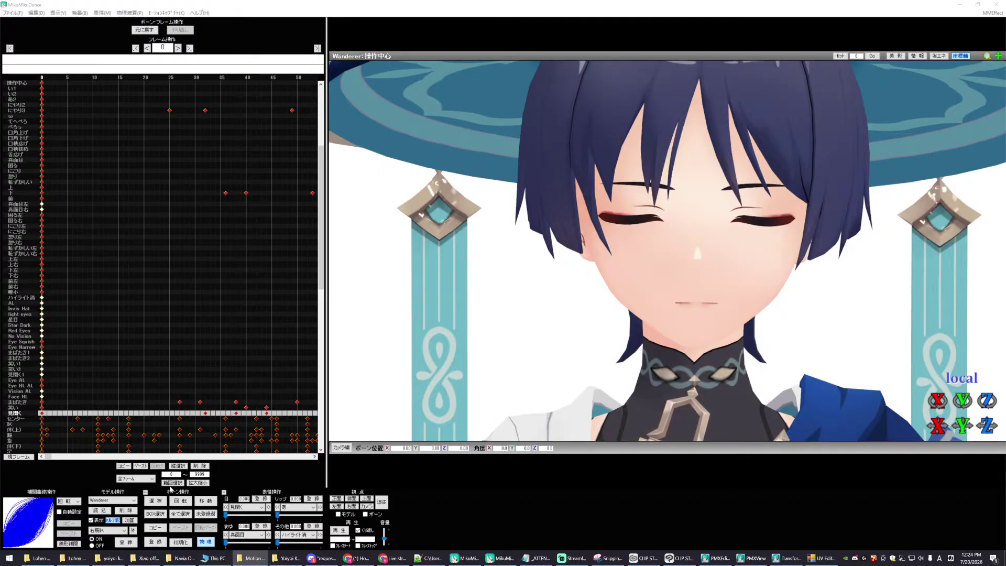
- Switch to camera, light and accessory editing and load the dance's camera motion and music
{"action": "left_click", "coordinate": [341, 447]}
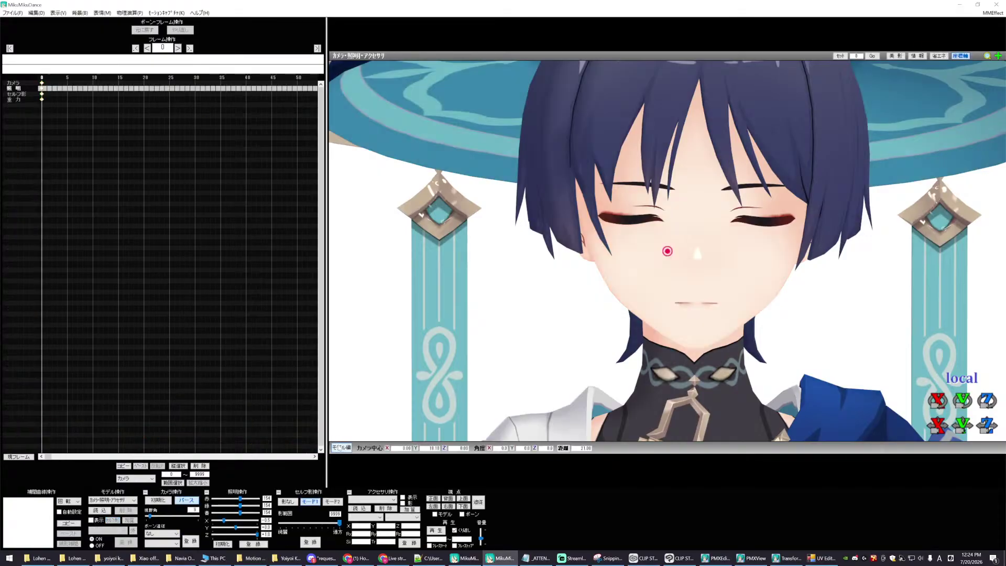
{"action": "left_click", "coordinate": [251, 558]}
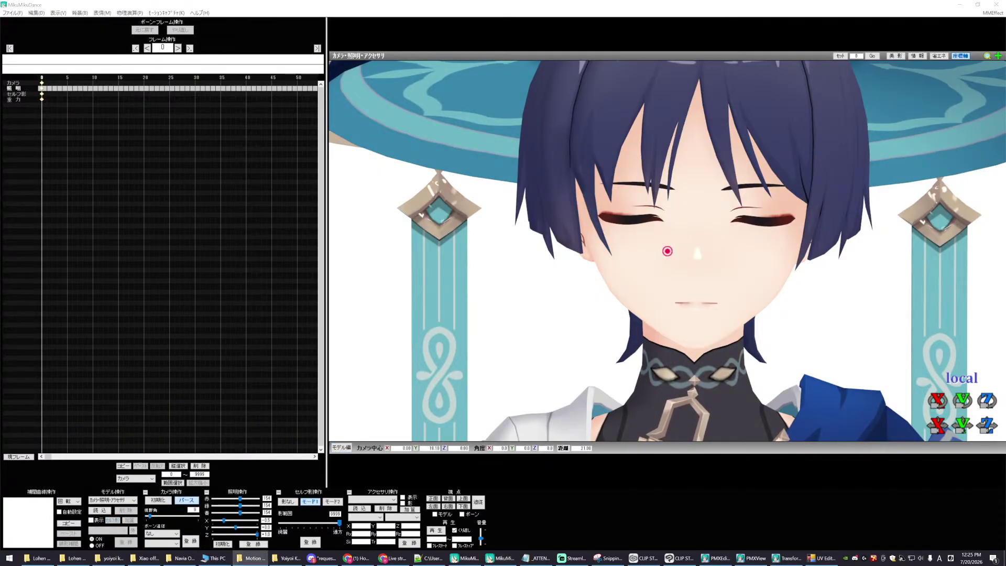
{"action": "left_click_drag", "start_coordinate": [0, 369], "coordinate": [193, 370]}
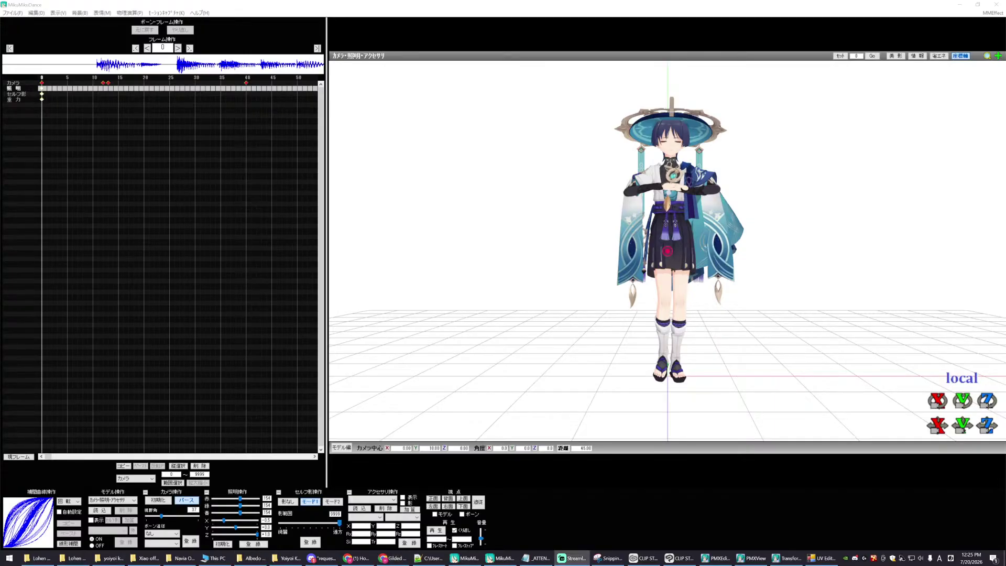
{"action": "left_click", "coordinate": [238, 209]}
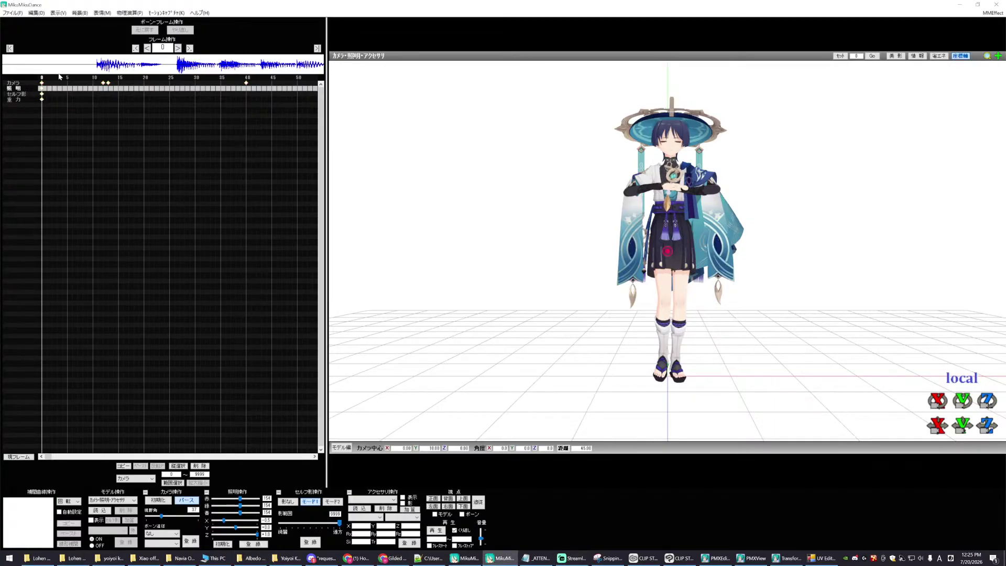
- Play the full dance with camera and music to check the eye morphs, pausing once partway, and return to frame 0
{"action": "left_click", "coordinate": [12, 13]}
{"action": "left_click", "coordinate": [215, 181]}
{"action": "left_click", "coordinate": [436, 531]}
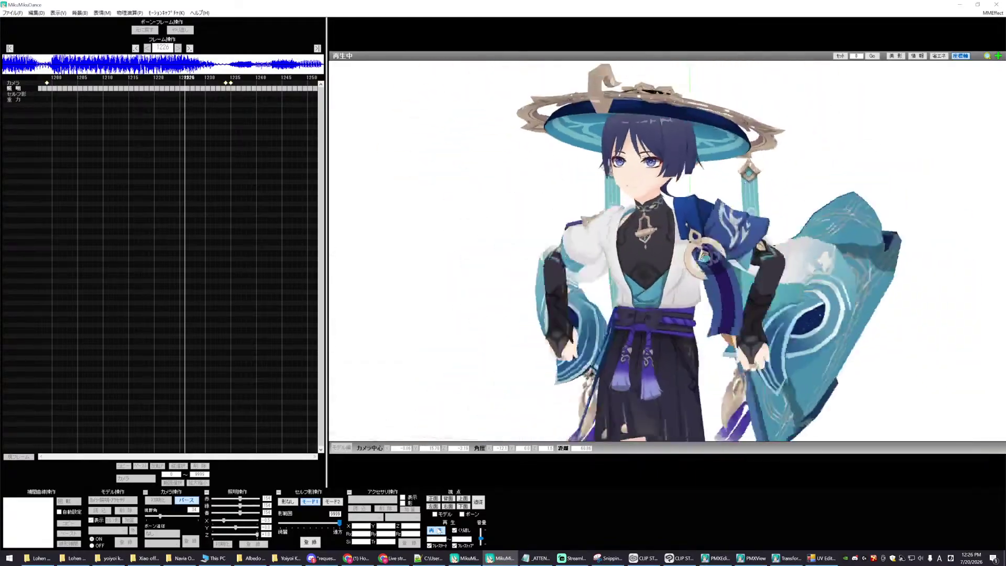
{"action": "key", "text": "p"}
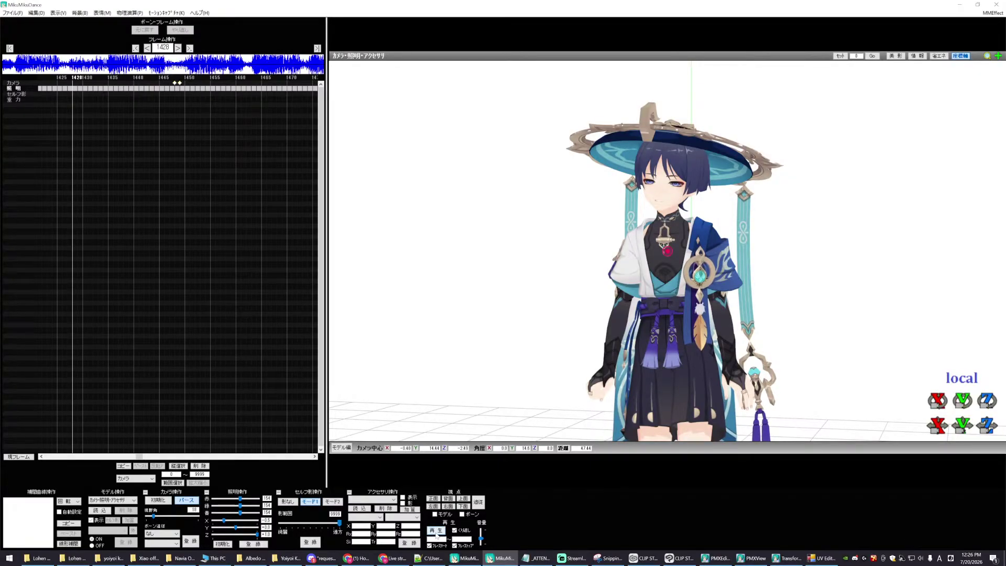
{"action": "left_click", "coordinate": [436, 533]}
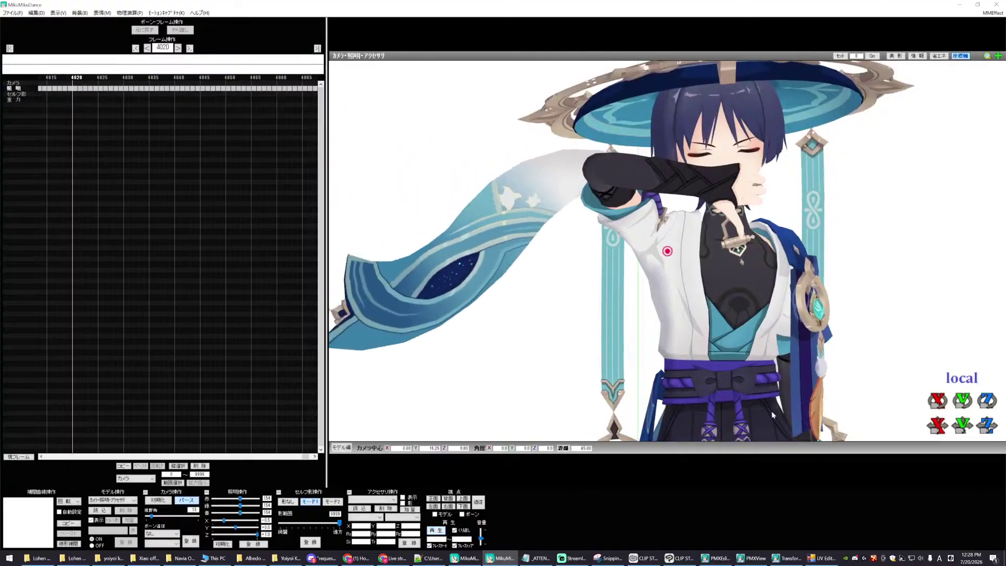
{"action": "left_click", "coordinate": [10, 48]}
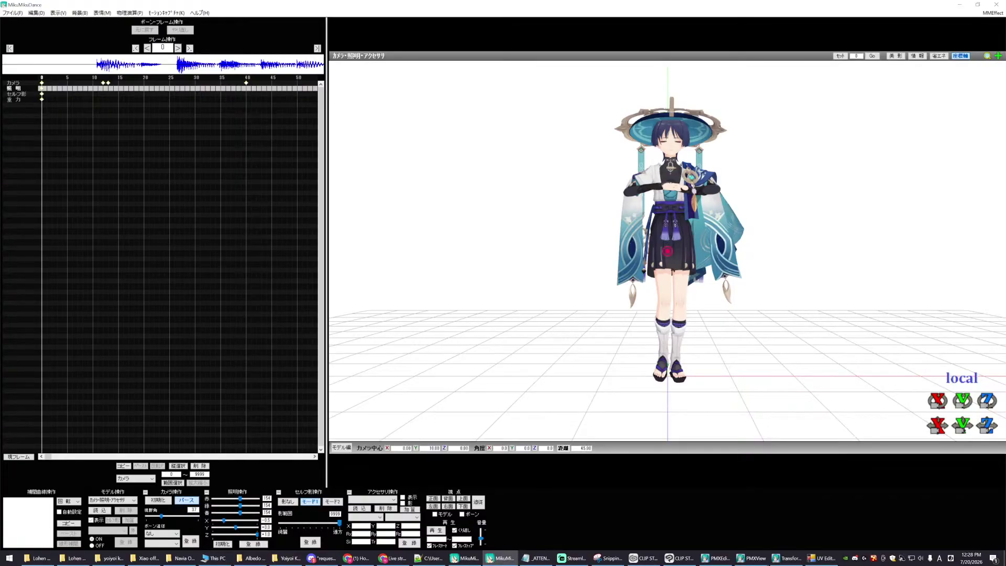
- Switch to PMXEditor and review the Face HL, まばたき and 笑い entries in the Wanderer model's morph list
{"action": "left_click", "coordinate": [731, 559]}
{"action": "left_click", "coordinate": [738, 559]}
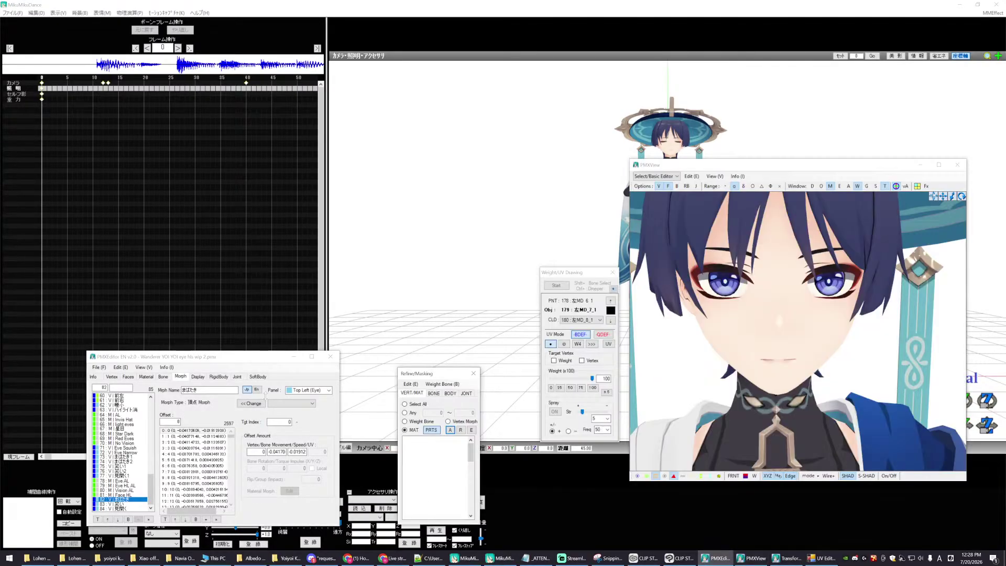
{"action": "left_click_drag", "start_coordinate": [215, 360], "coordinate": [196, 228]}
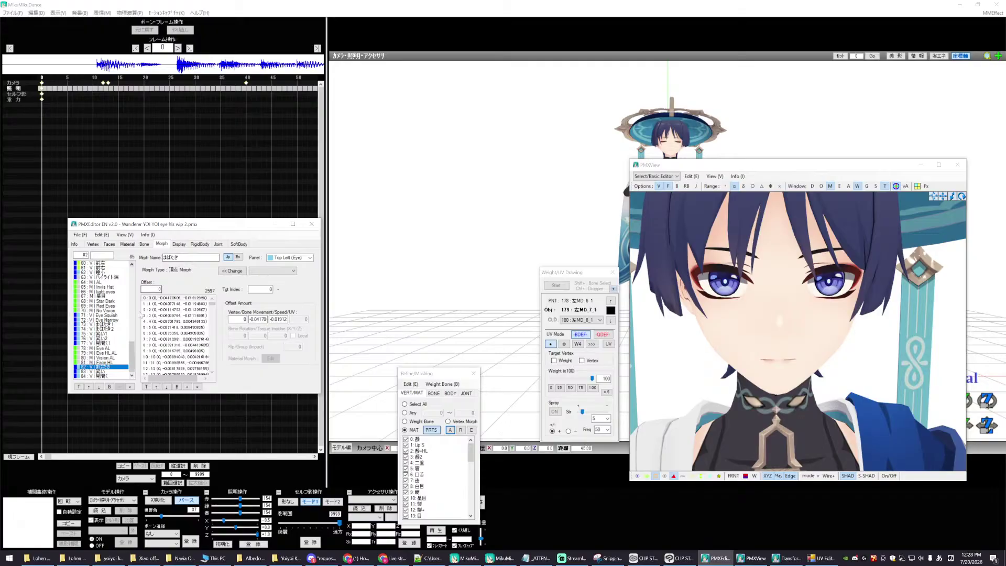
{"action": "left_click", "coordinate": [102, 362]}
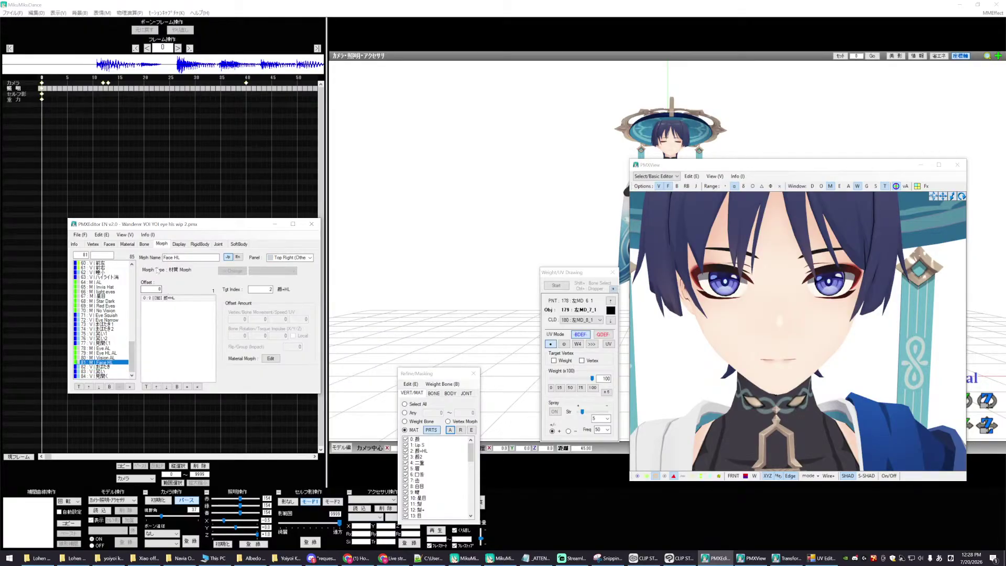
{"action": "left_click", "coordinate": [99, 366]}
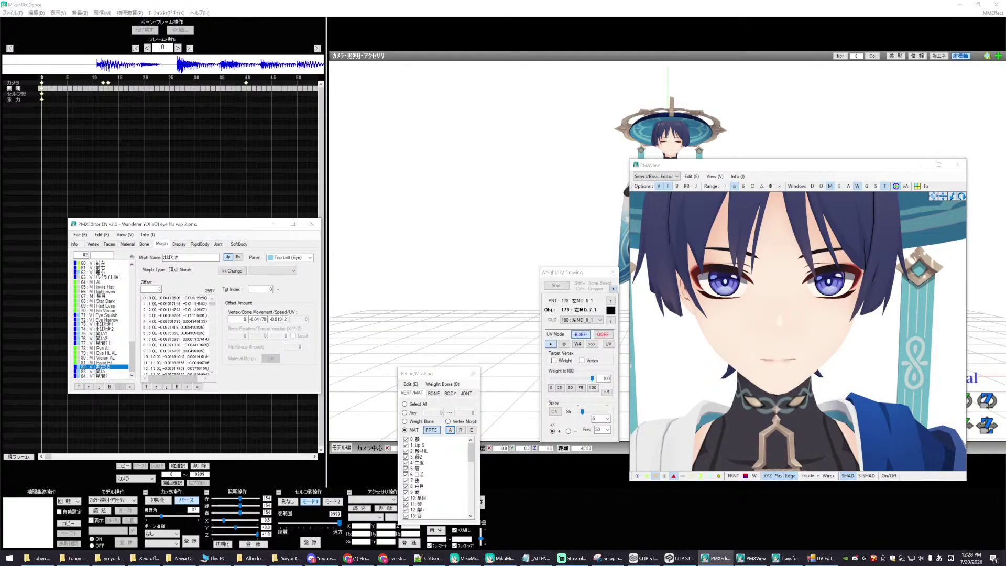
{"action": "left_click", "coordinate": [100, 371]}
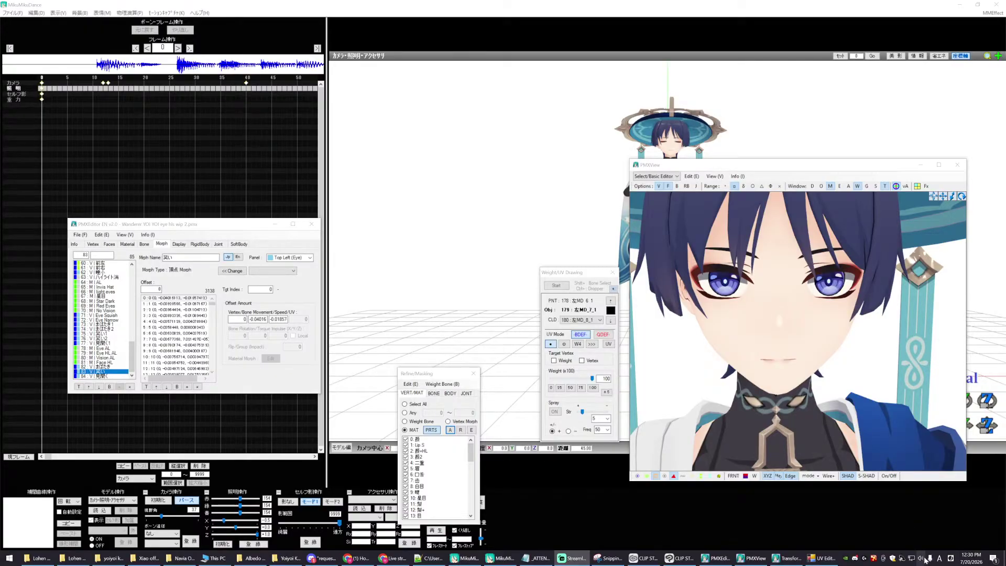
{"action": "left_click", "coordinate": [971, 559]}
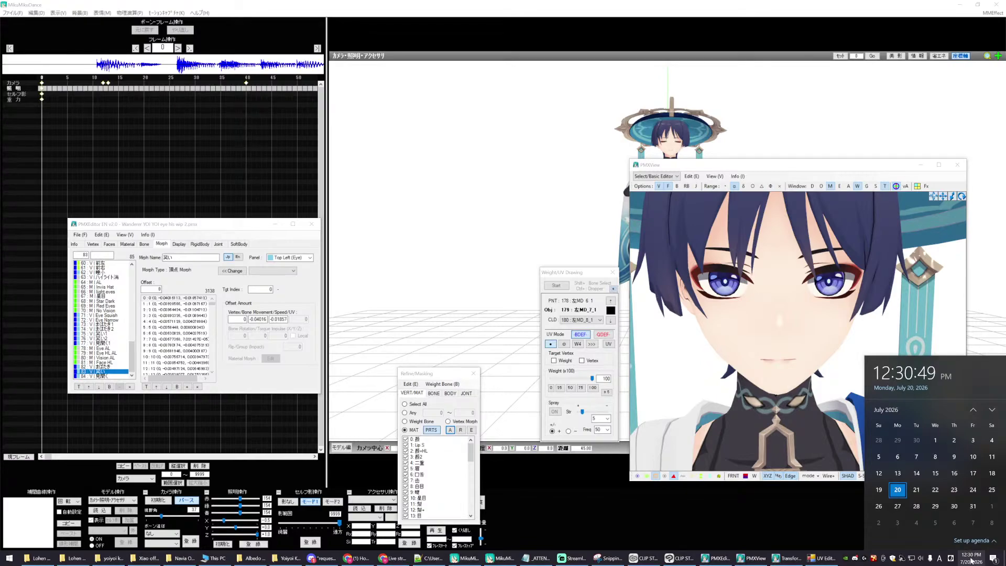
{"action": "left_click", "coordinate": [971, 560]}
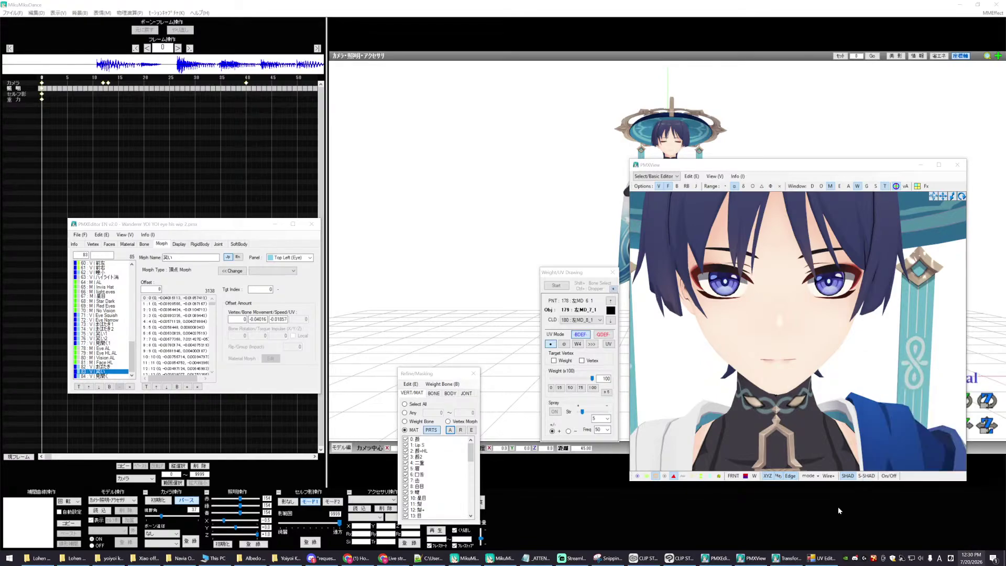